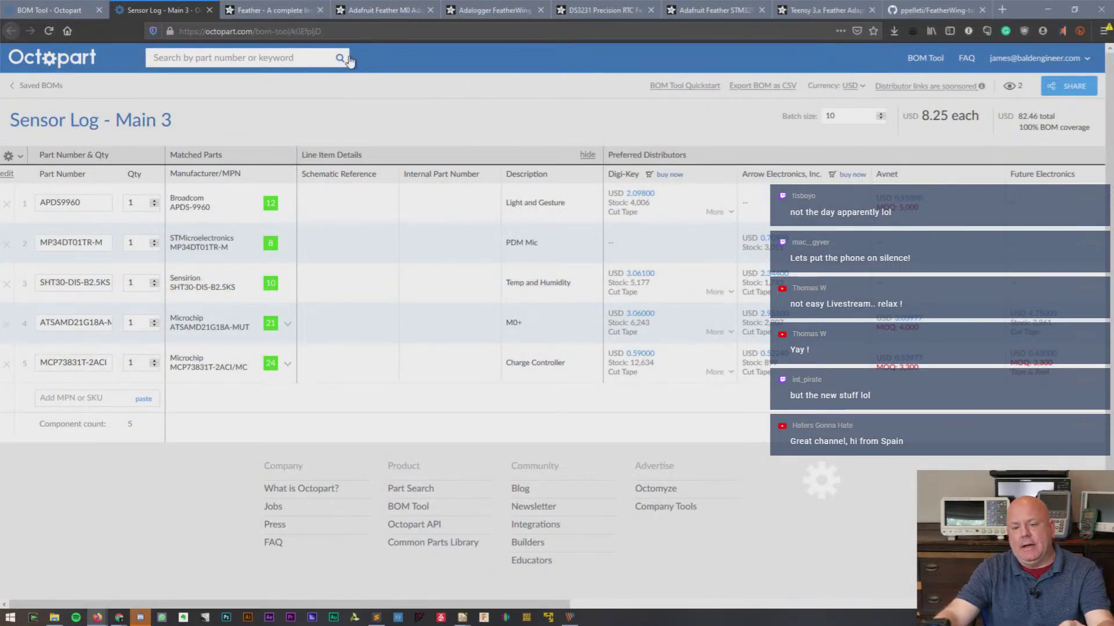
- On the Adafruit Feather boards page, open the nRF52840 Sense board in a new tab
click(265, 10)
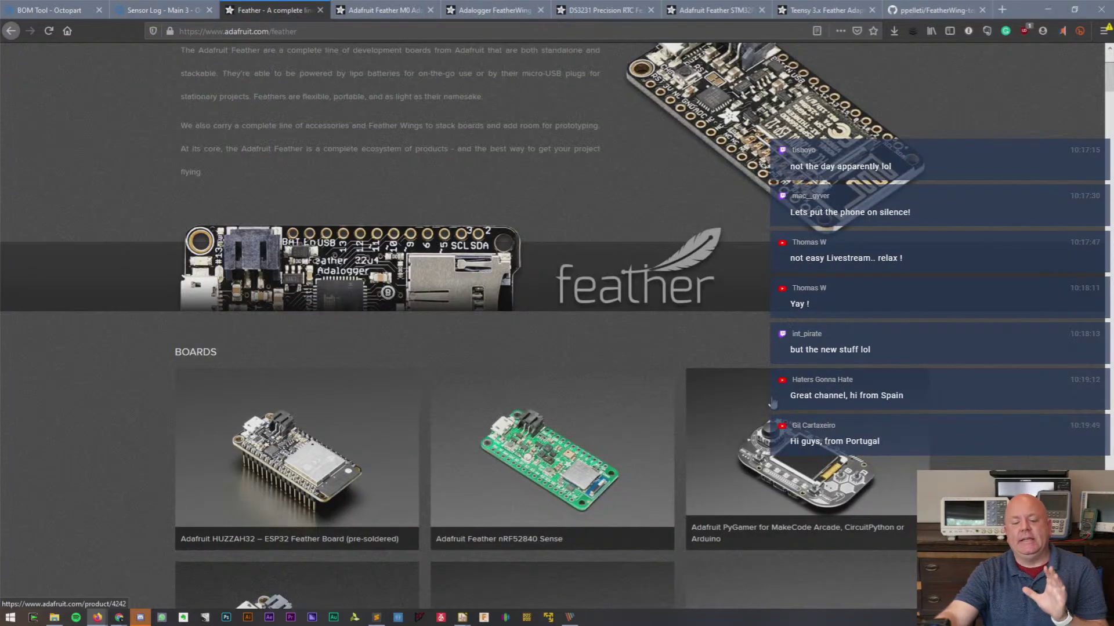
scroll(773, 404, up, 1)
scroll(772, 405, up, 3)
scroll(773, 404, down, 4)
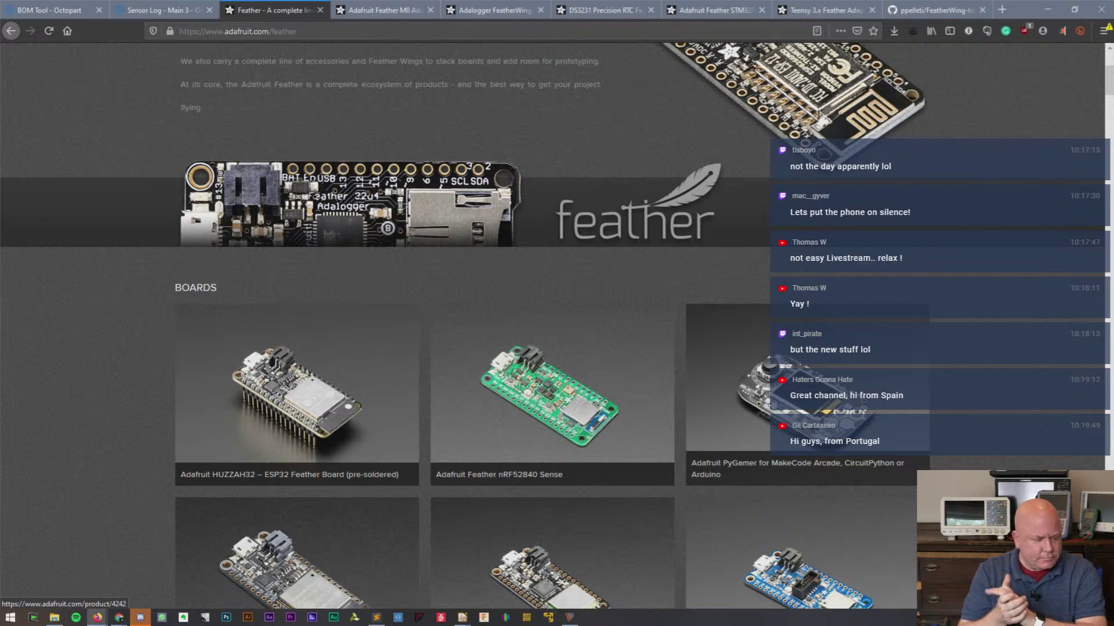
scroll(552, 454, down, 2)
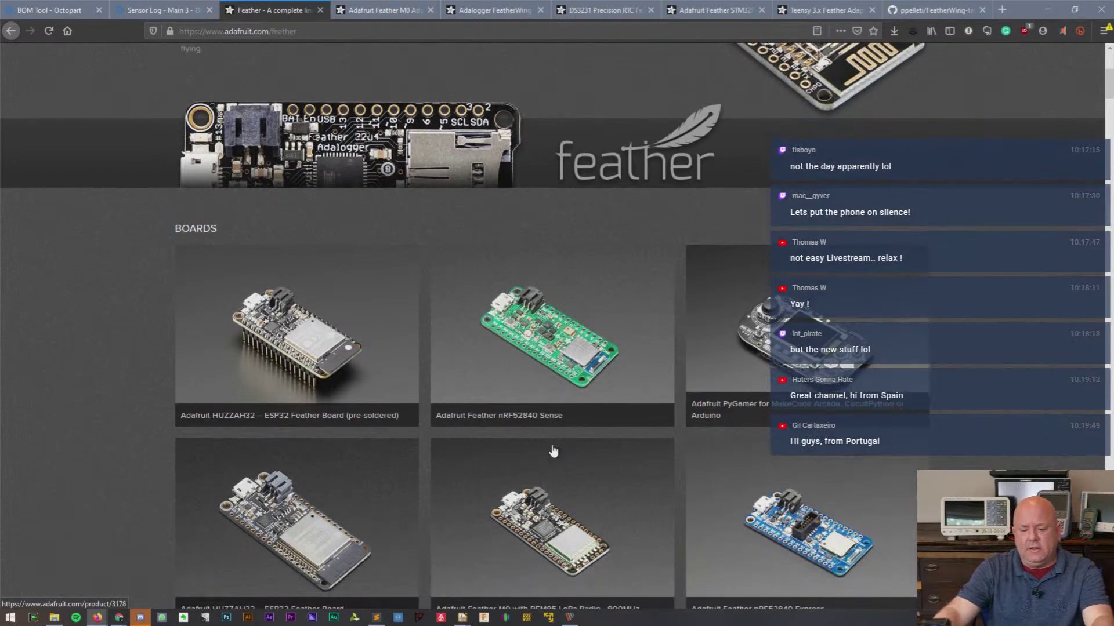
right_click(567, 349)
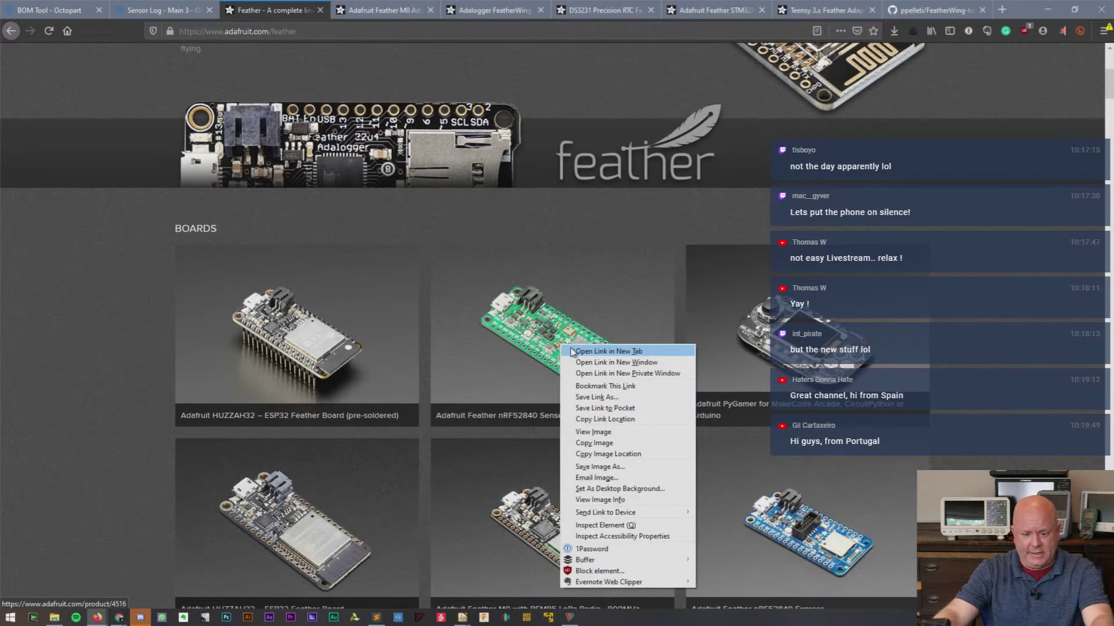
click(608, 351)
- View the Feather nRF52840 Sense product page and select its $28.95 price
click(333, 12)
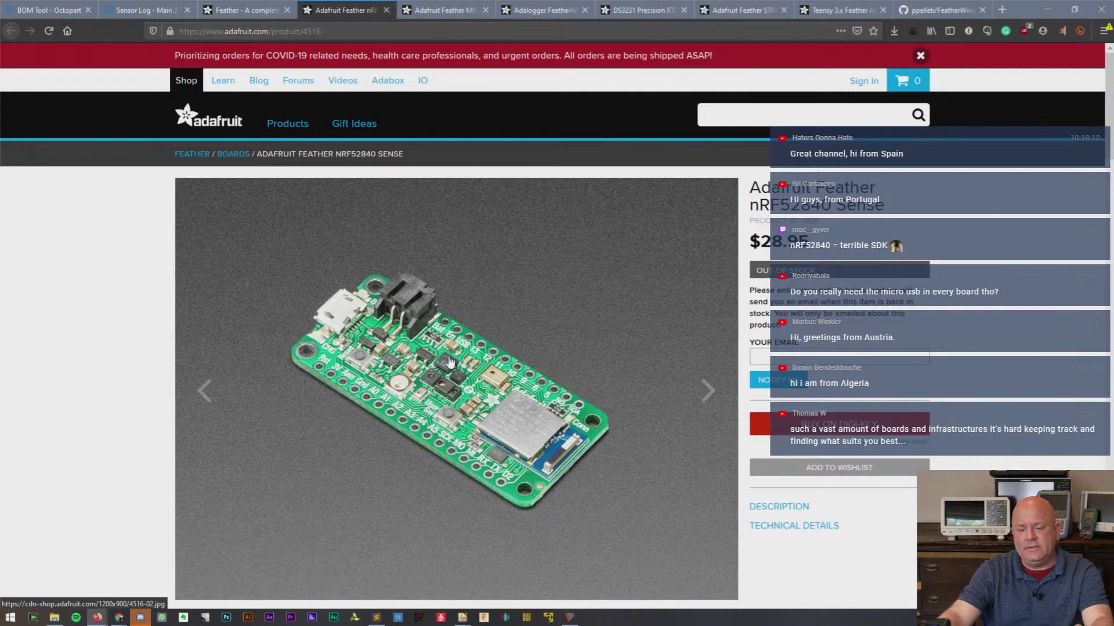
drag(761, 242, 818, 249)
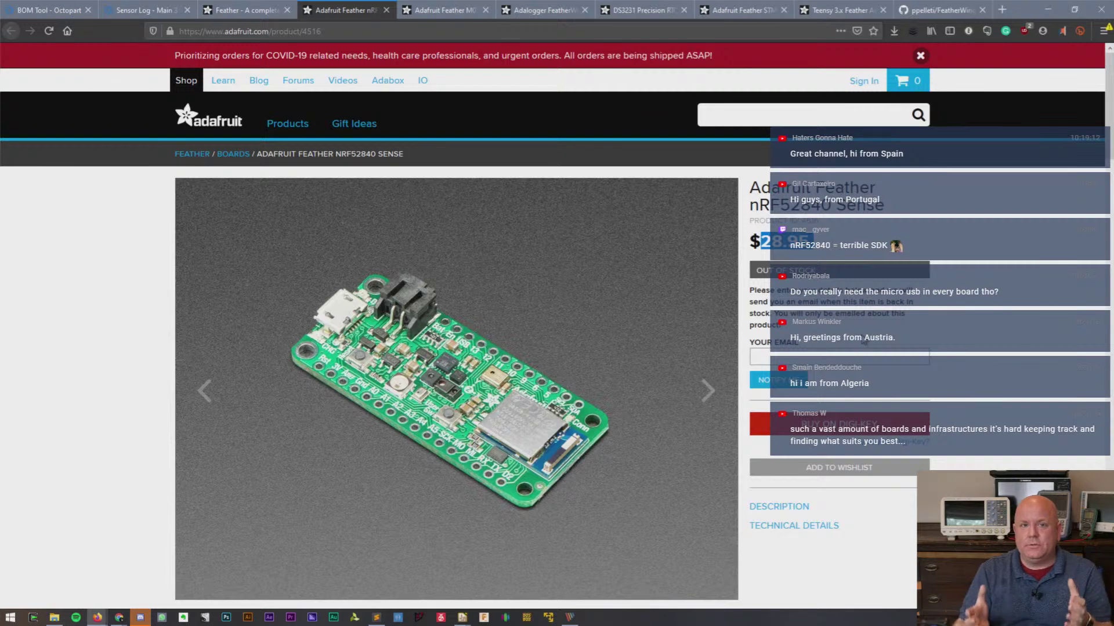
- Return to the Feather list and scroll through the development boards grid
click(266, 12)
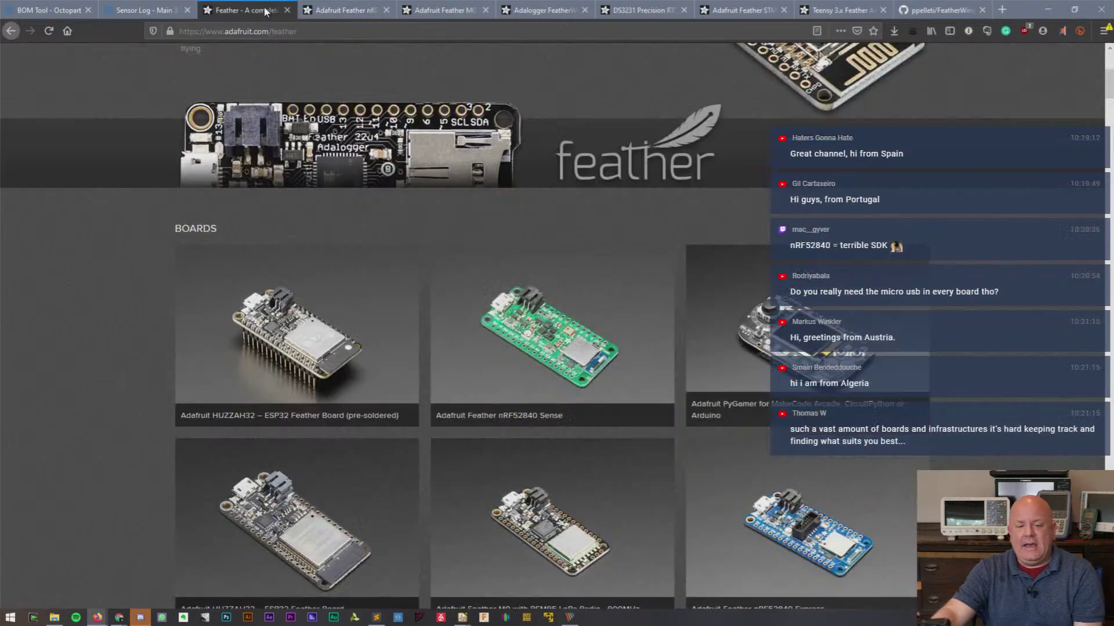
scroll(695, 435, down, 4)
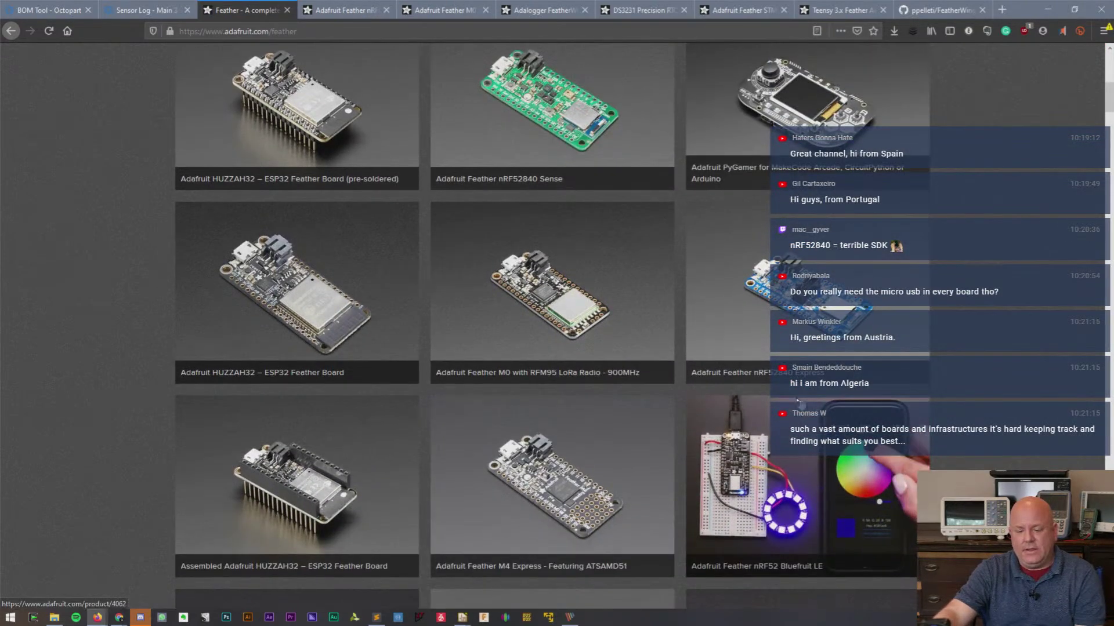
scroll(468, 244, down, 3)
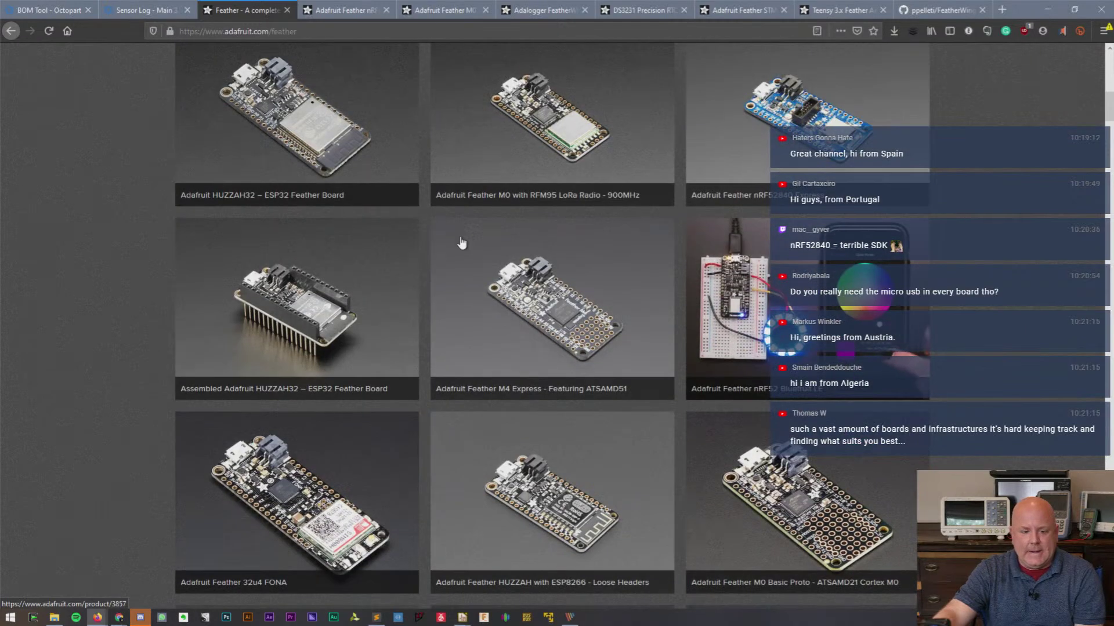
scroll(347, 220, up, 3)
scroll(465, 256, down, 4)
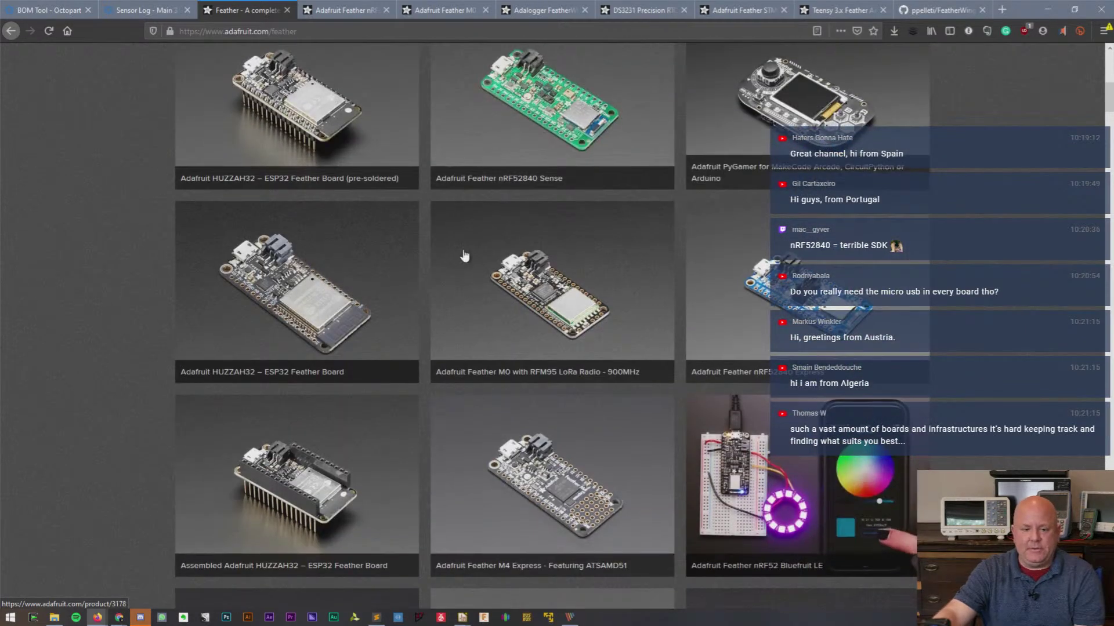
scroll(357, 304, down, 2)
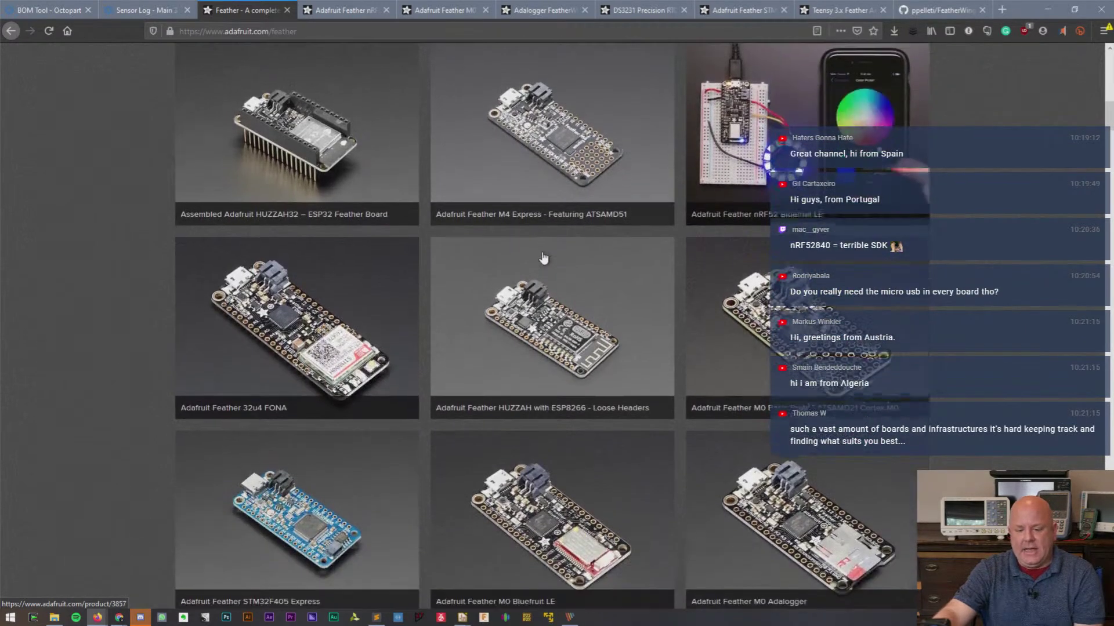
scroll(348, 304, down, 2)
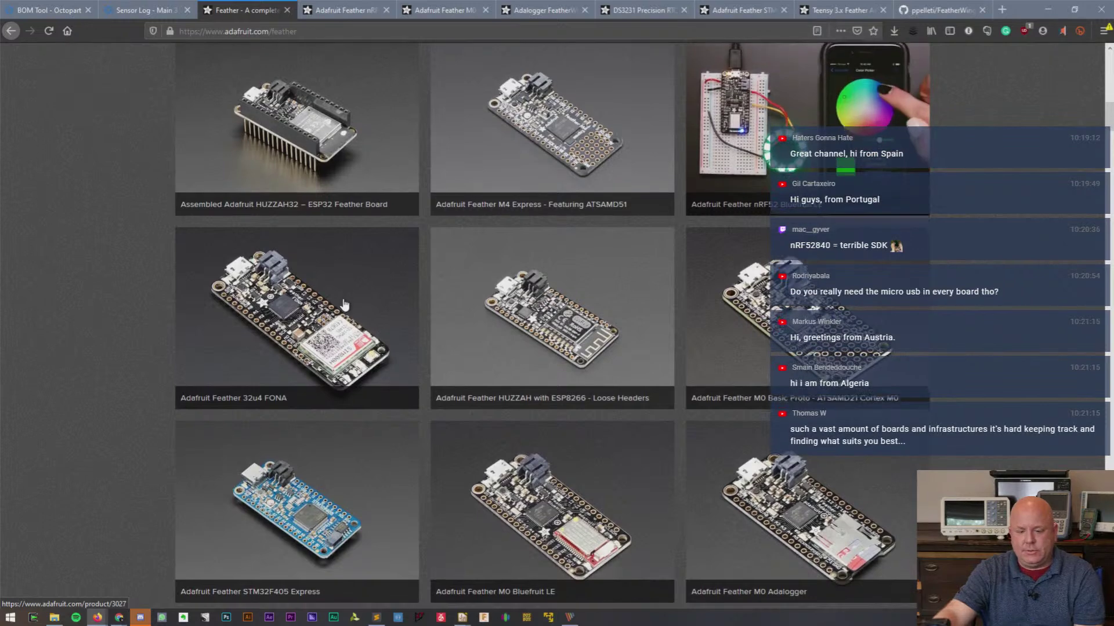
scroll(344, 303, down, 1)
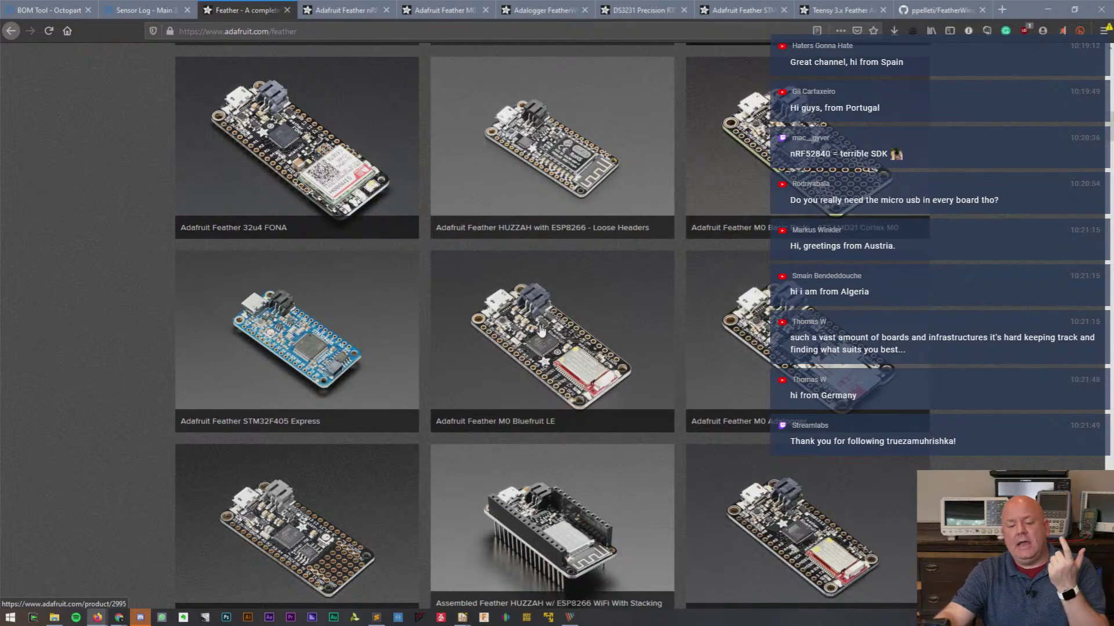
- Scroll on through the FeatherWings grid, then go back to the nRF52840 Sense product page
scroll(540, 329, down, 10)
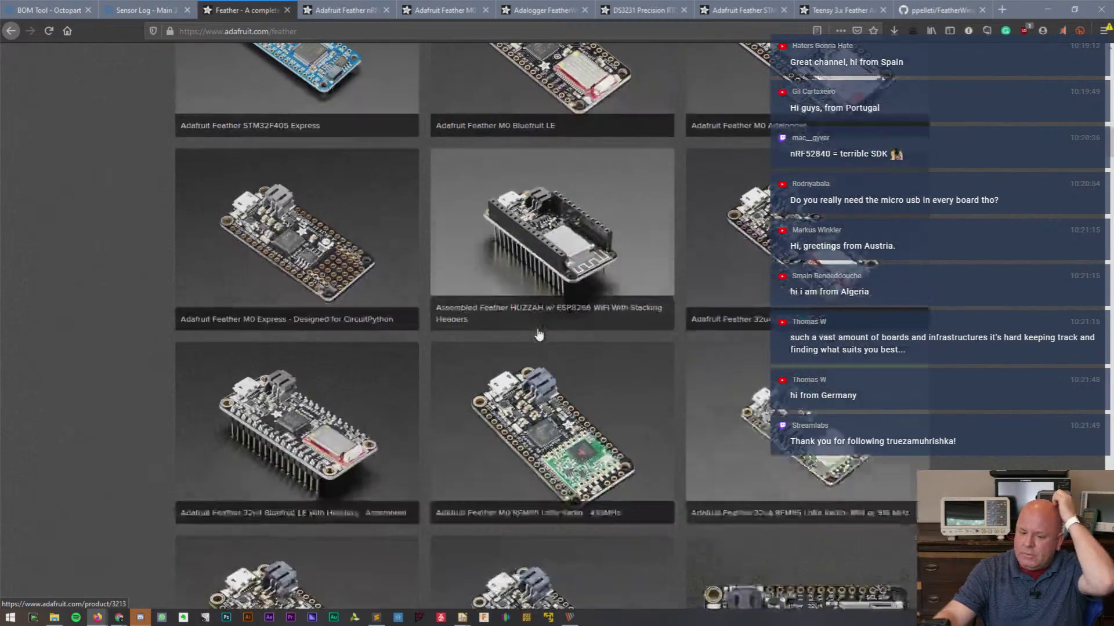
scroll(534, 331, down, 15)
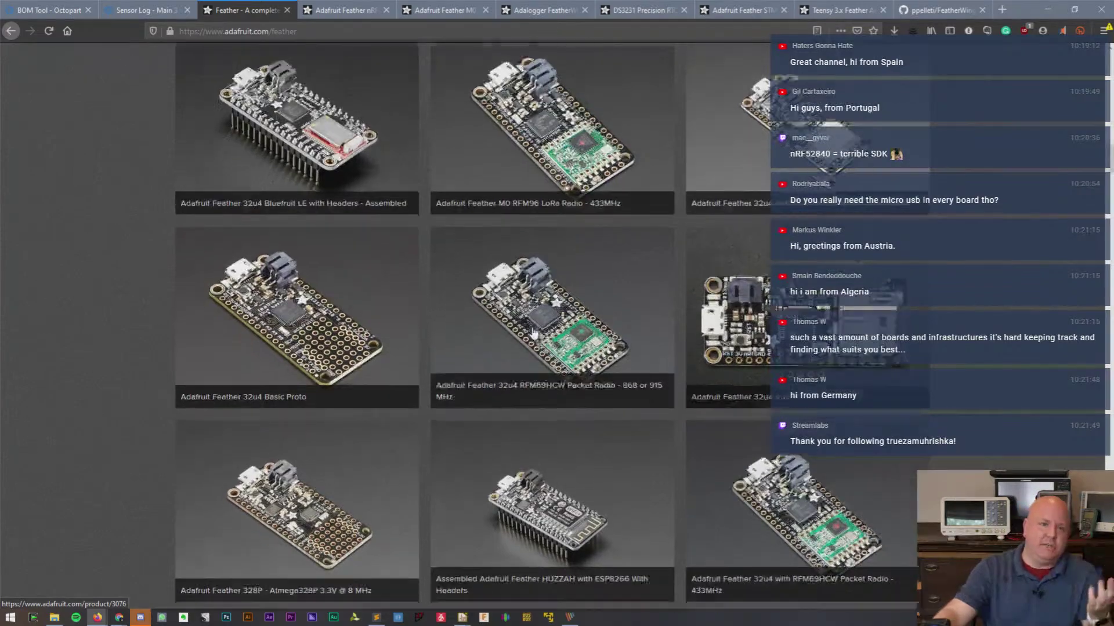
scroll(534, 332, down, 12)
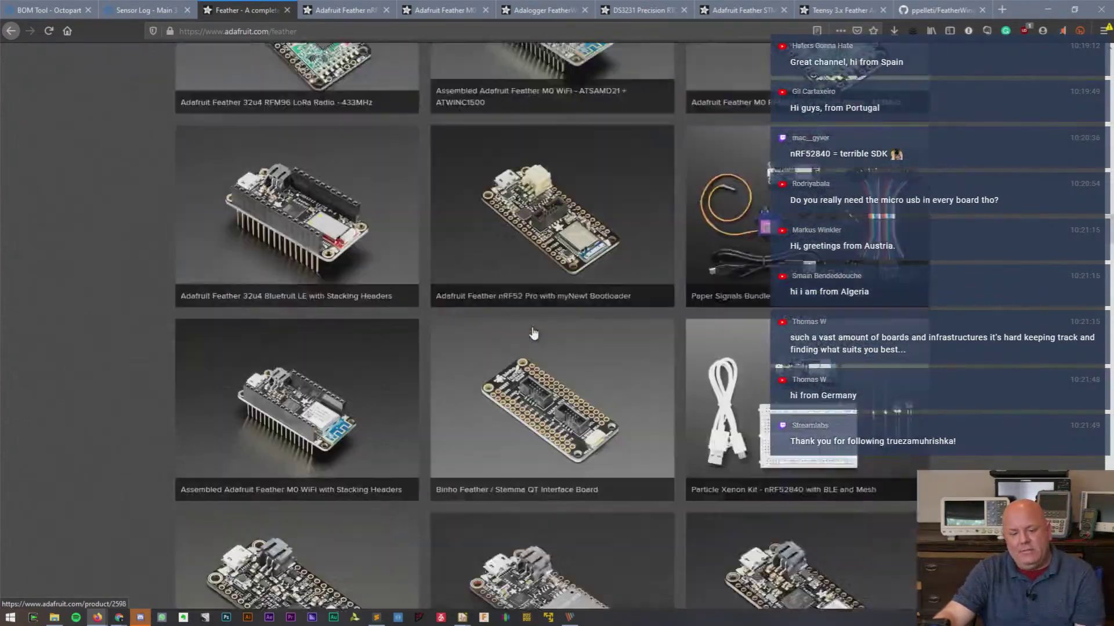
scroll(533, 329, down, 10)
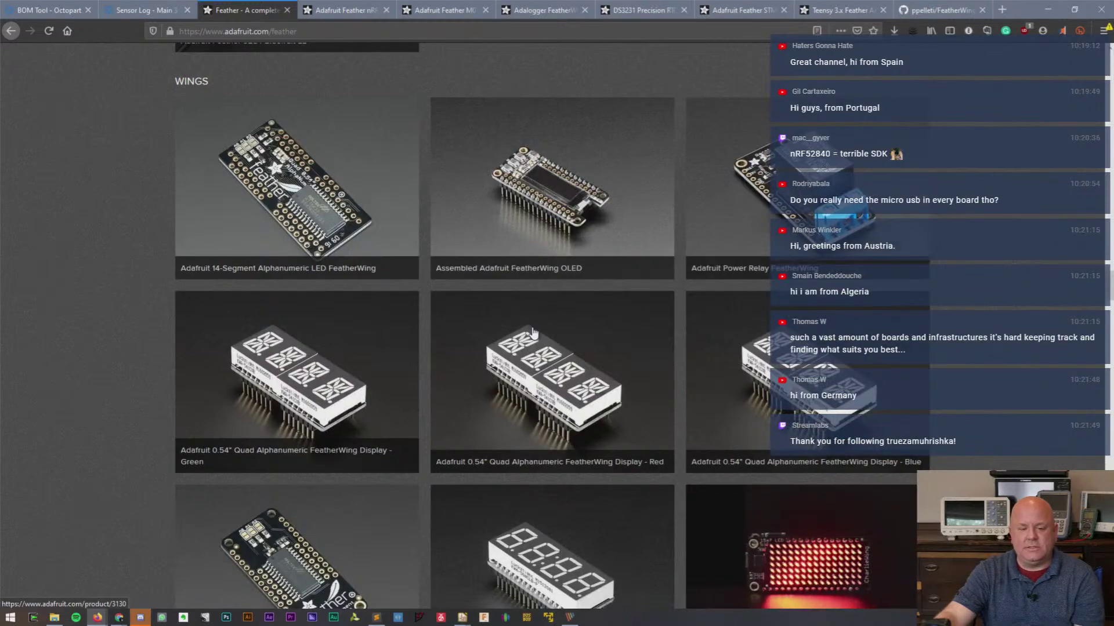
scroll(533, 332, down, 6)
scroll(534, 332, down, 4)
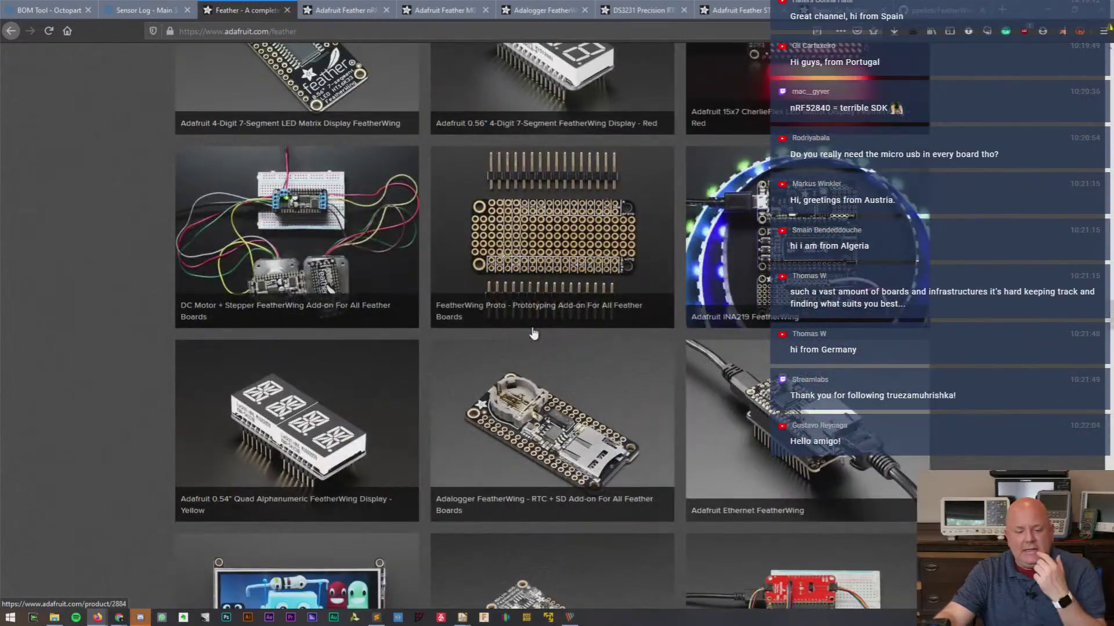
scroll(534, 334, down, 3)
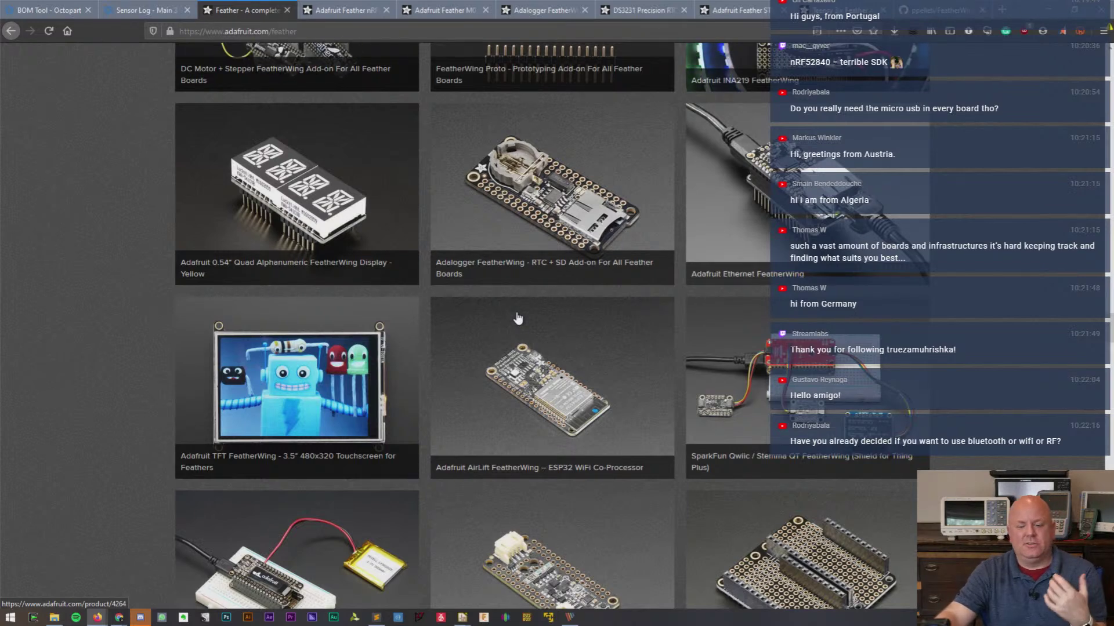
scroll(518, 319, down, 2)
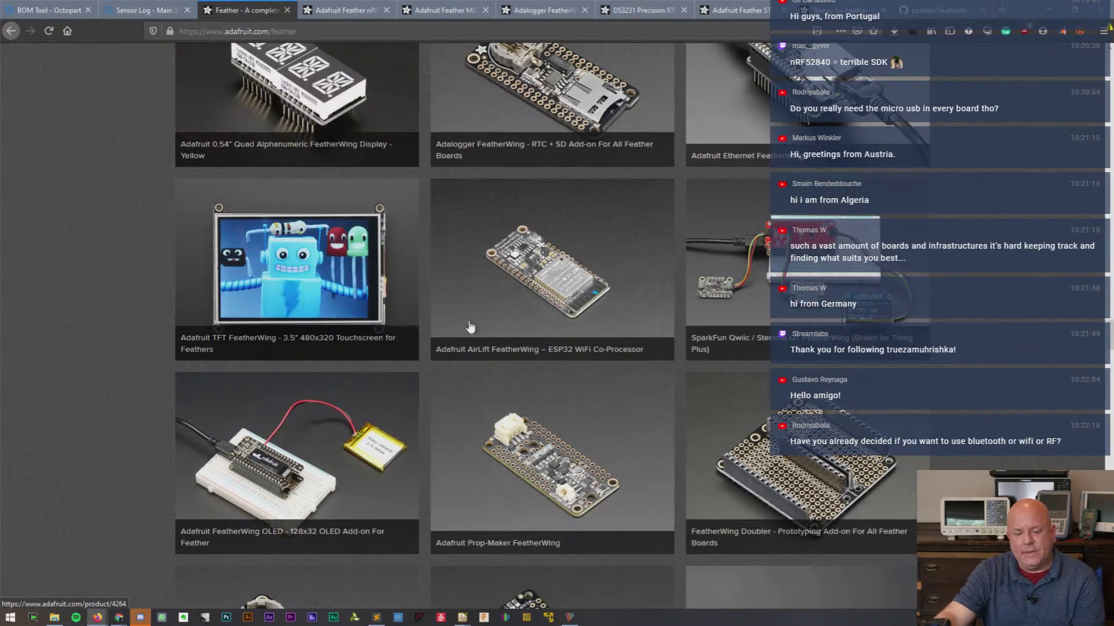
click(367, 12)
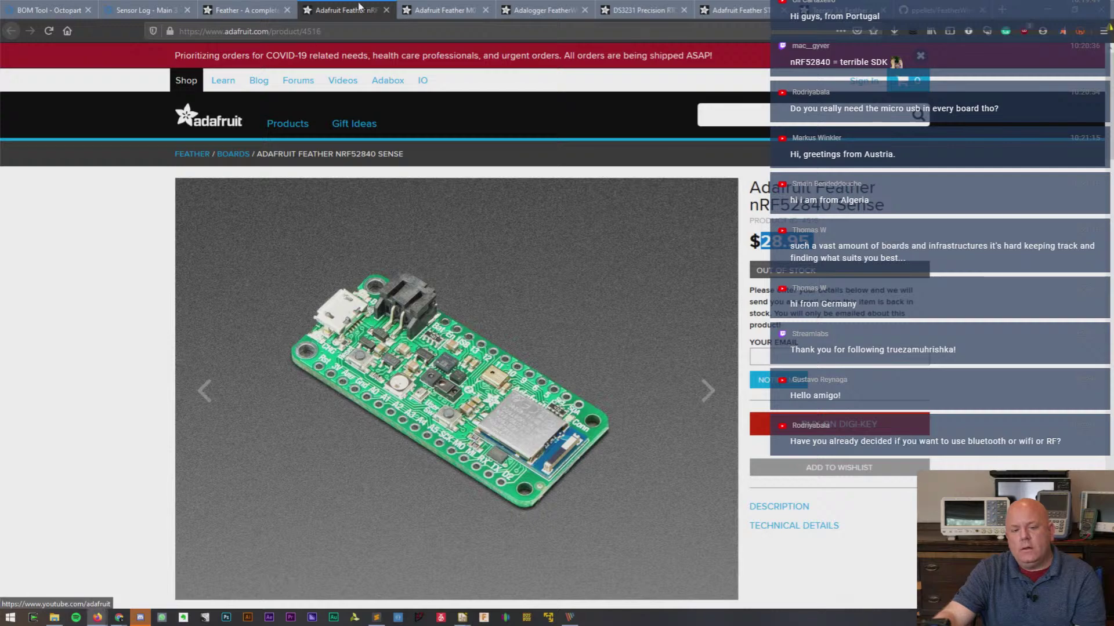
- Switch to the Feather M0 Adalogger product page, $19.95 and in stock
click(441, 10)
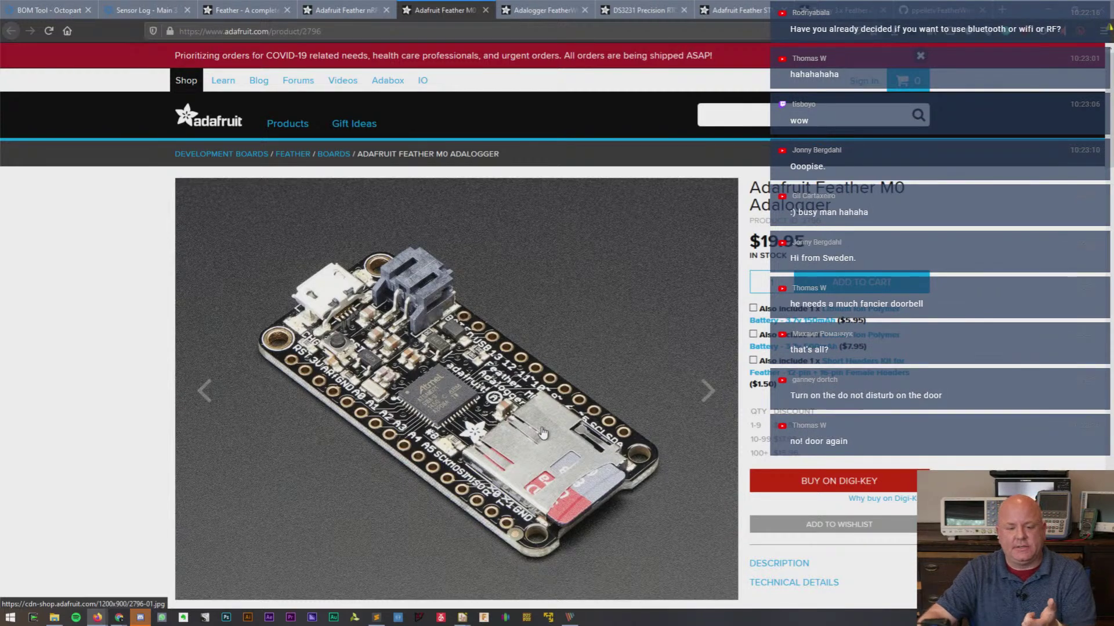
- Review the Adalogger FeatherWing, DS3231 RTC, Feather STM32F405 and Teensy 3.x Adapter product pages
click(532, 8)
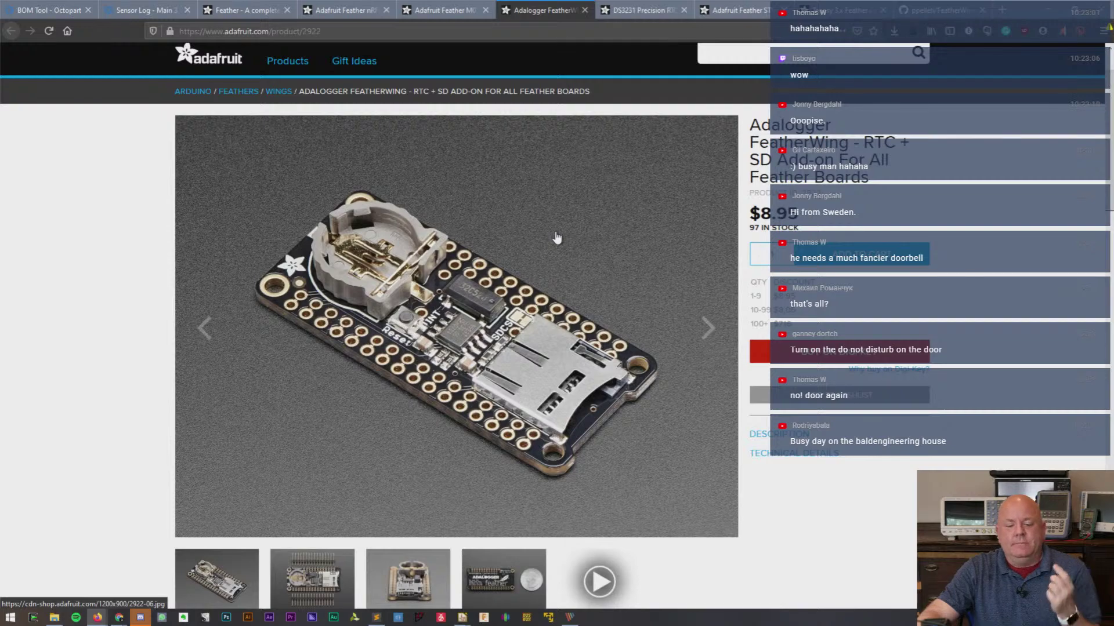
click(635, 7)
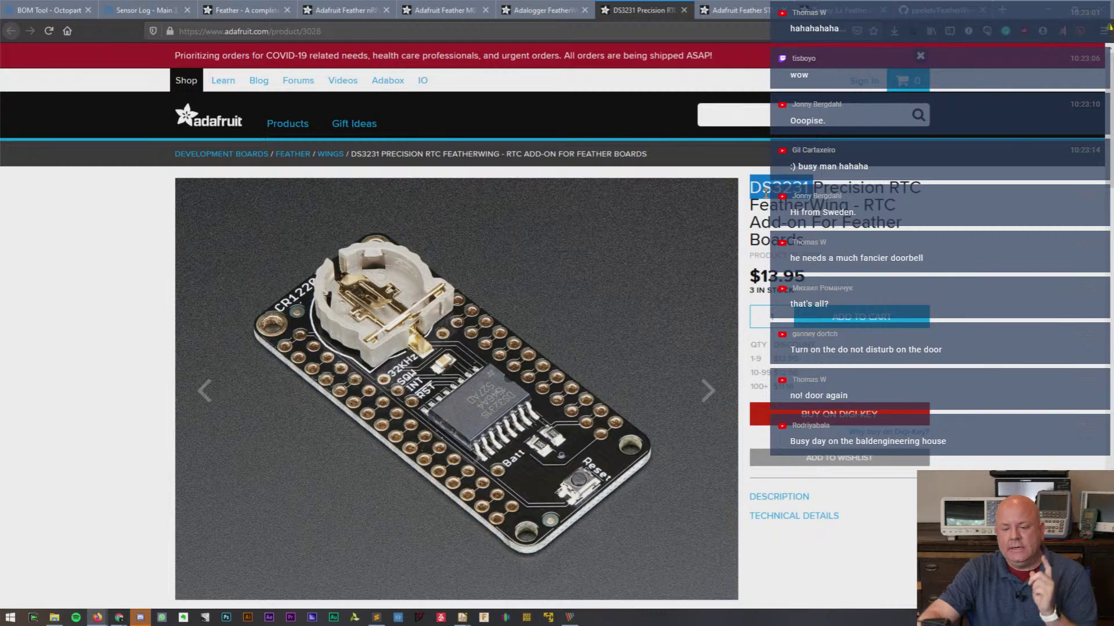
click(748, 9)
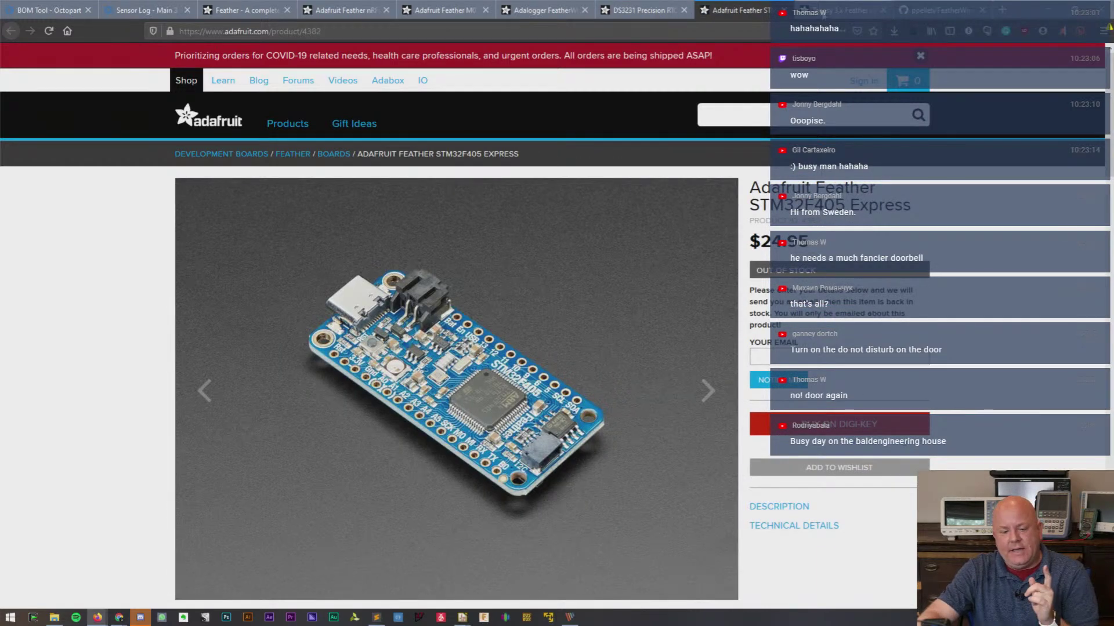
click(826, 12)
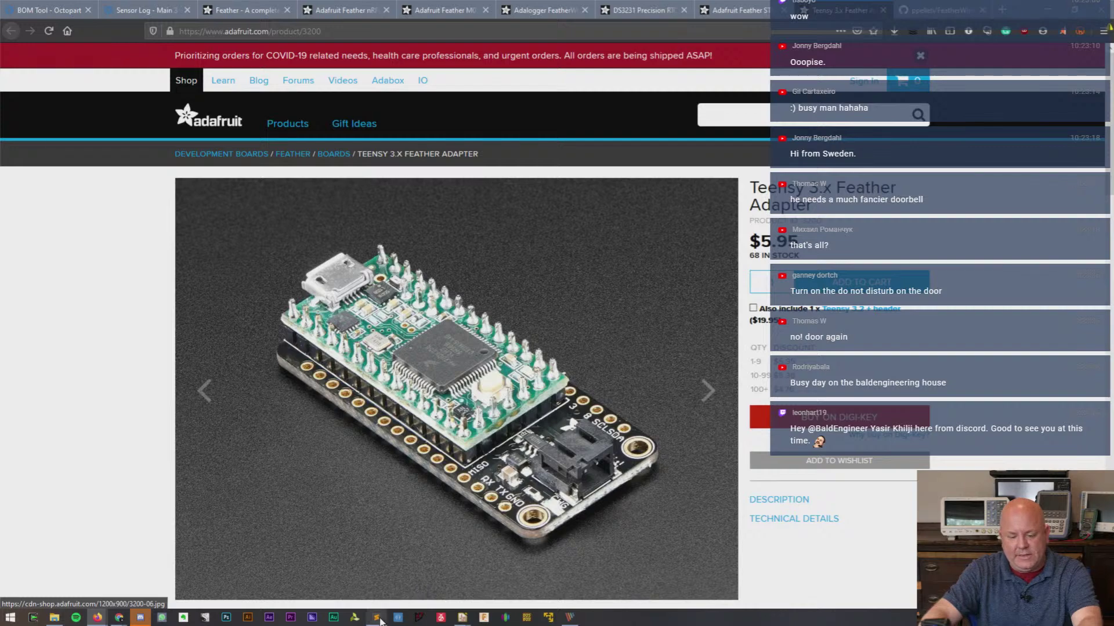
- Bring the sensor logger notes to the screen middle and enlarge their text
click(377, 583)
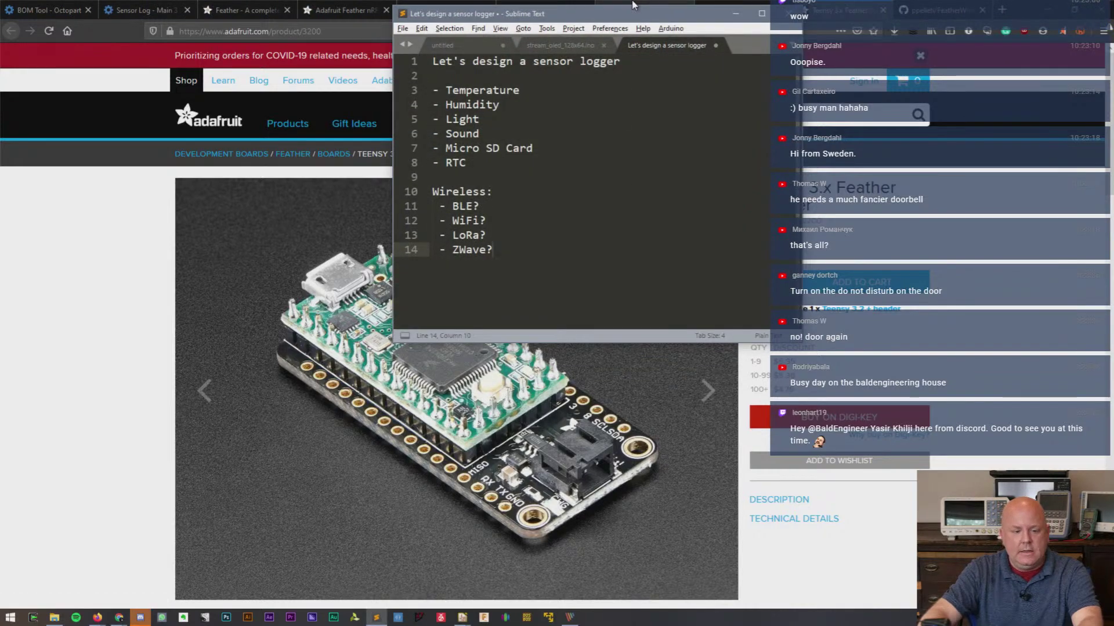
drag(603, 11, 444, 82)
key(Up)
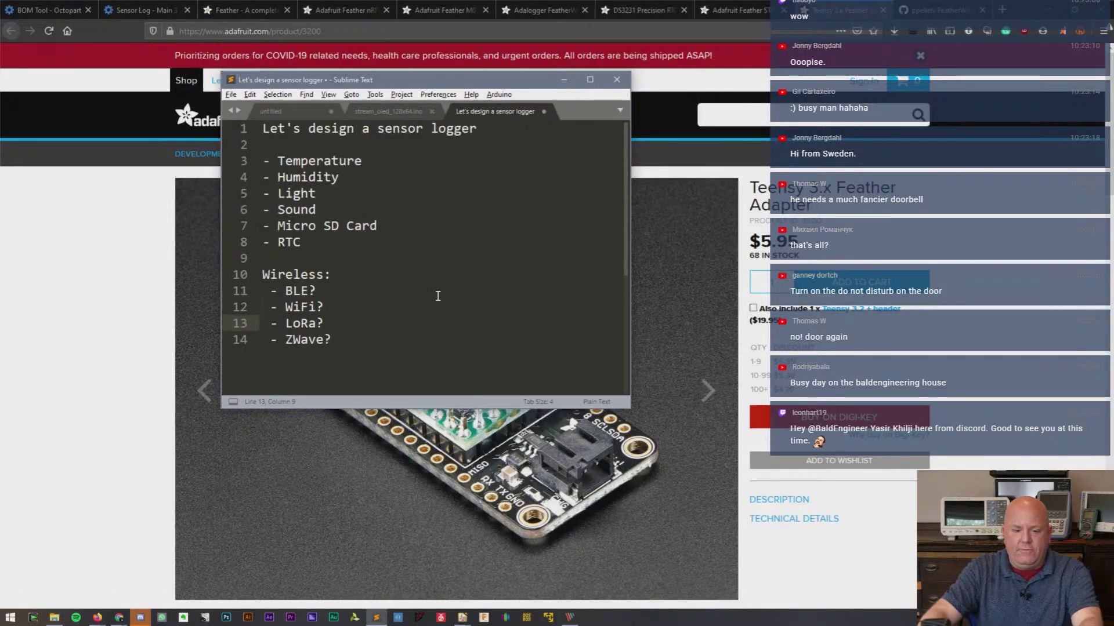
key(ctrl+equal)
- Review the Temperature-to-Sound sensor lines and Micro SD Card and RTC entries by selecting them
click(315, 165)
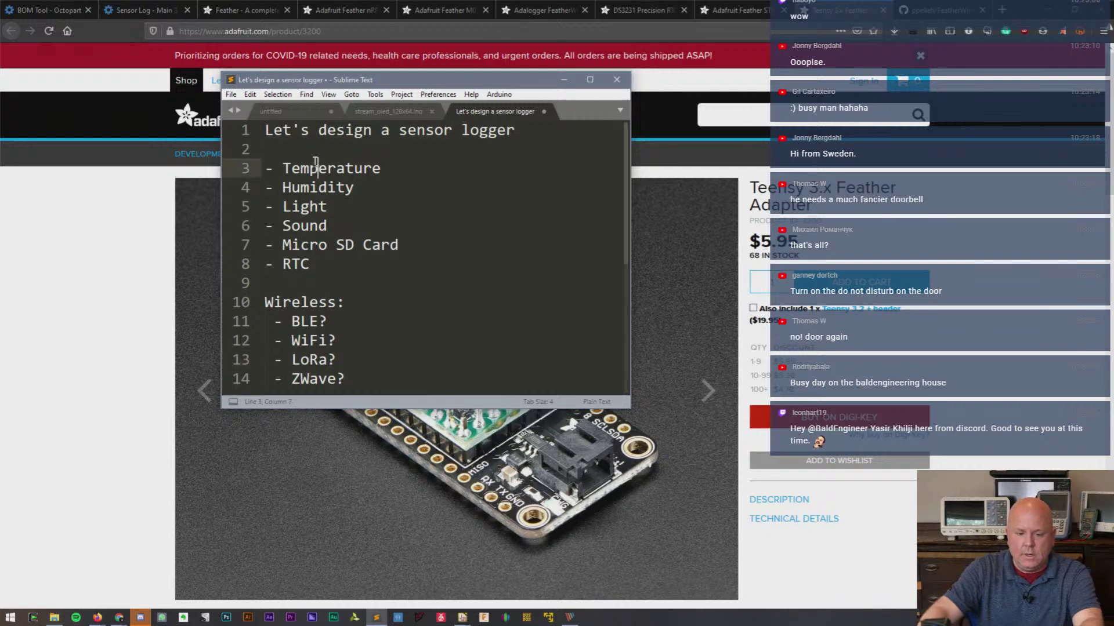
click(317, 188)
click(303, 207)
click(301, 228)
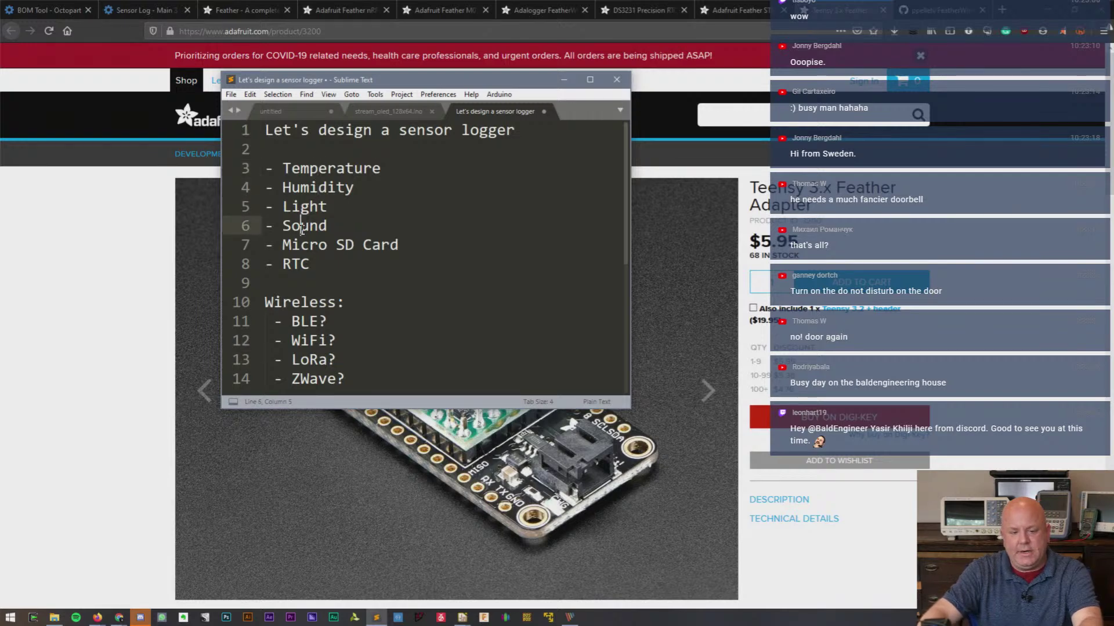
drag(282, 245, 420, 244)
click(283, 264)
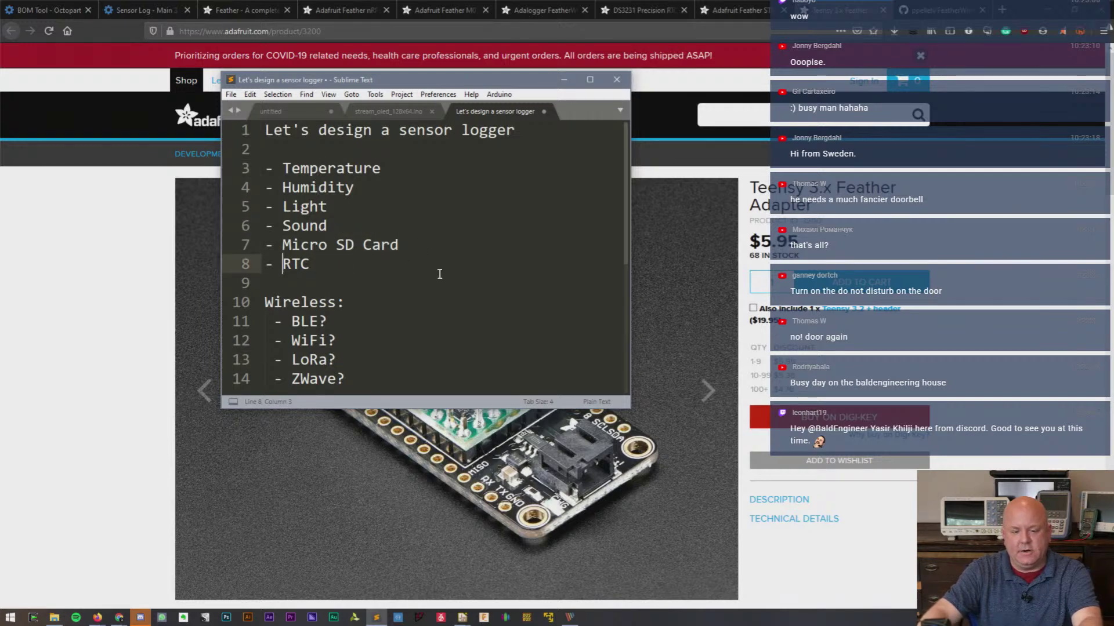
click(328, 225)
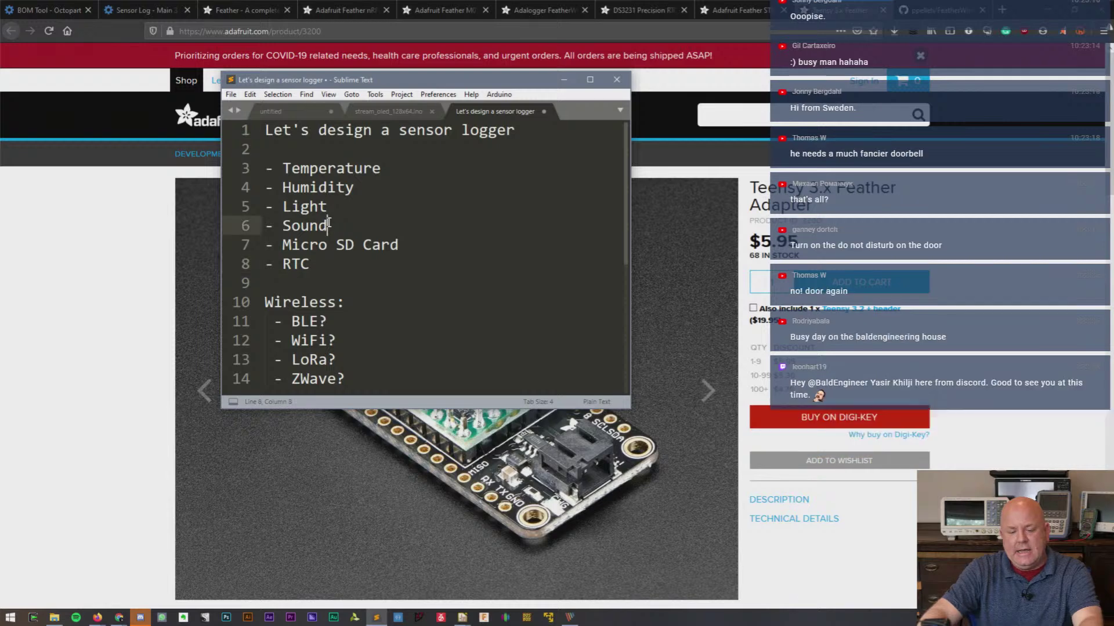
drag(328, 225, 265, 168)
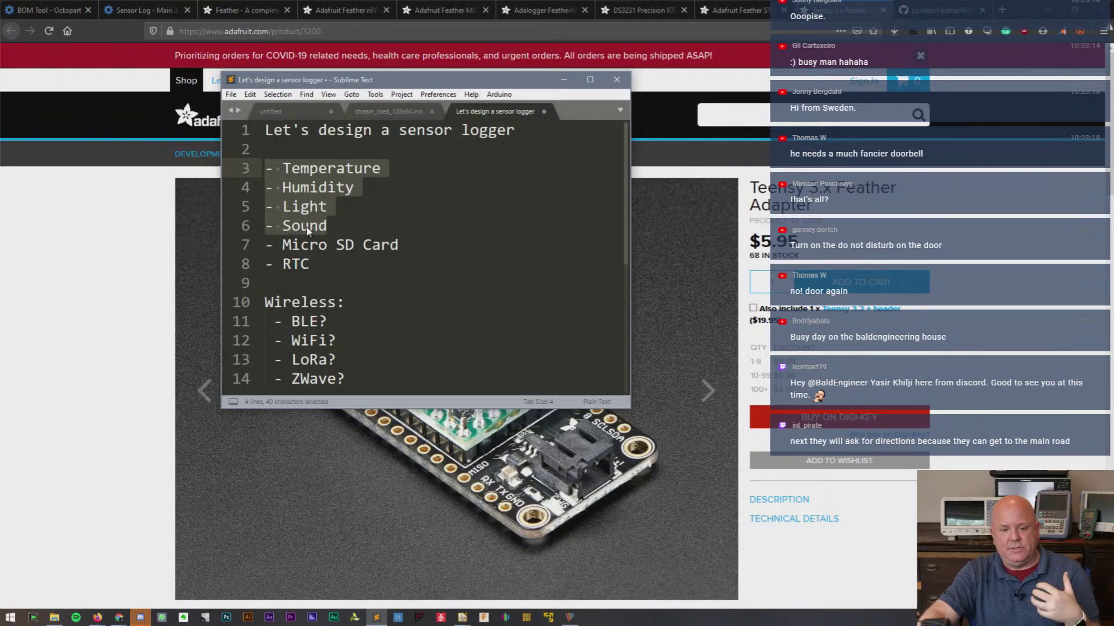
click(306, 246)
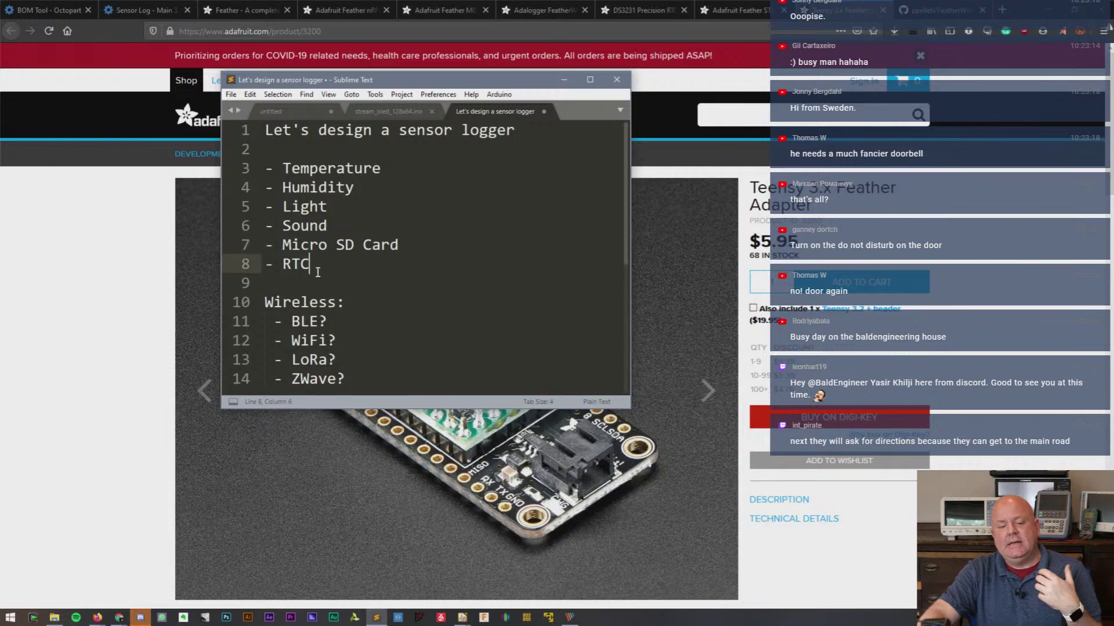
drag(311, 264, 251, 245)
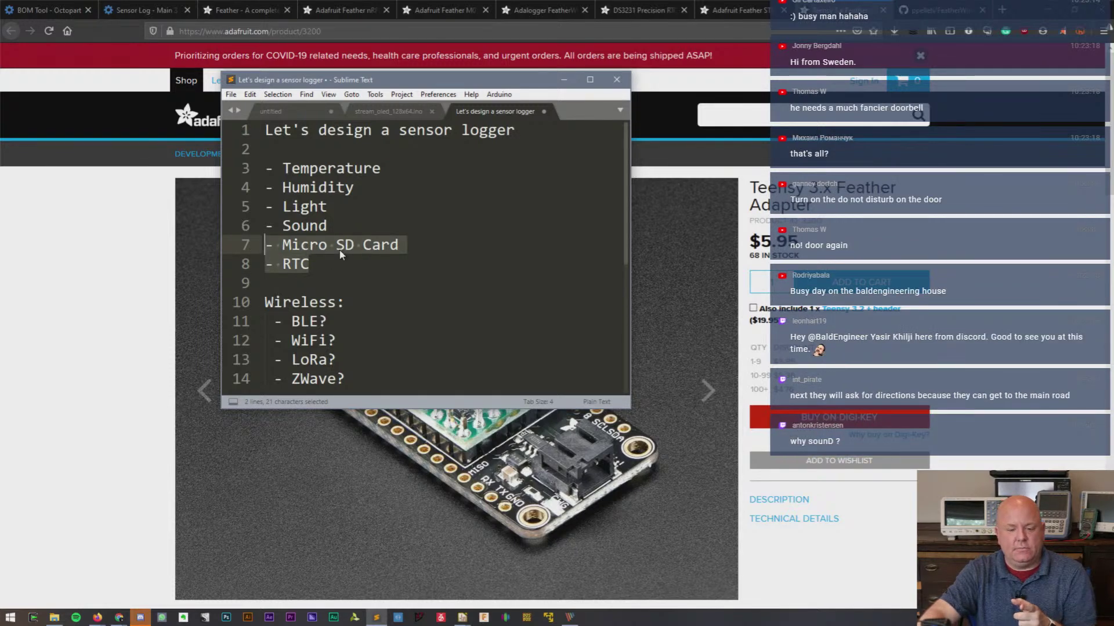
click(313, 264)
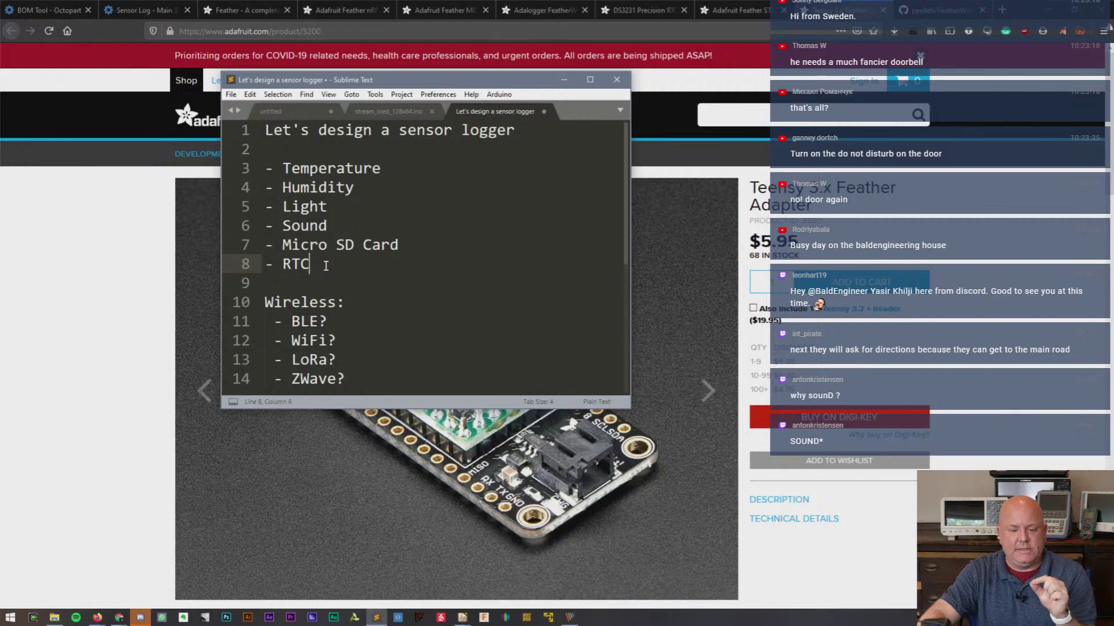
scroll(354, 257, down, 1)
drag(302, 264, 376, 323)
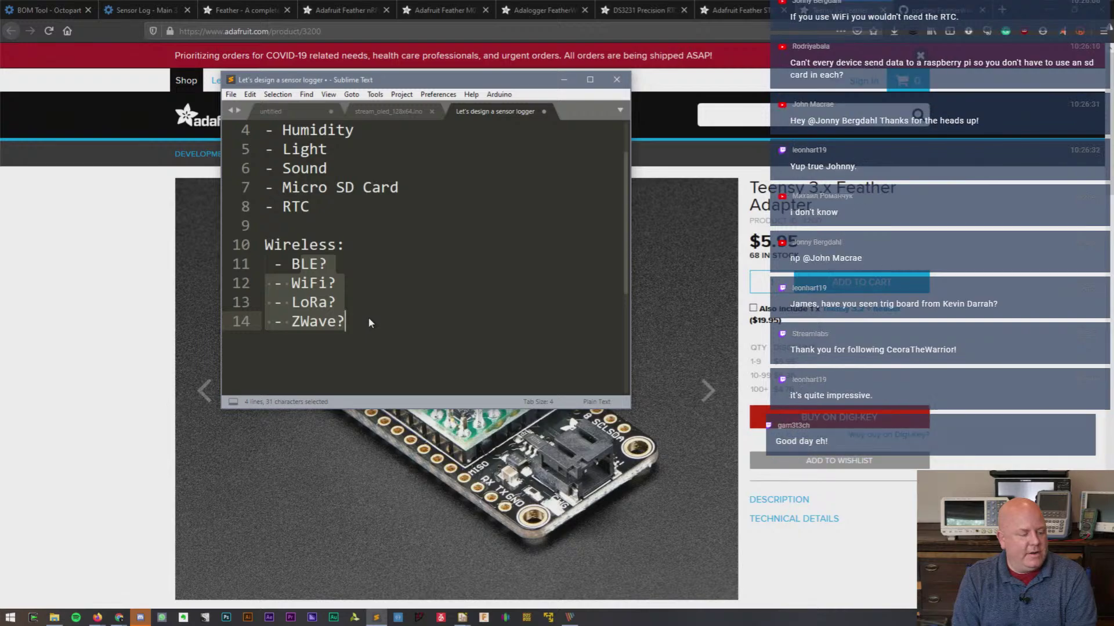
- Search Google in a new Firefox tab for 'trig board kevin darrah'
click(942, 6)
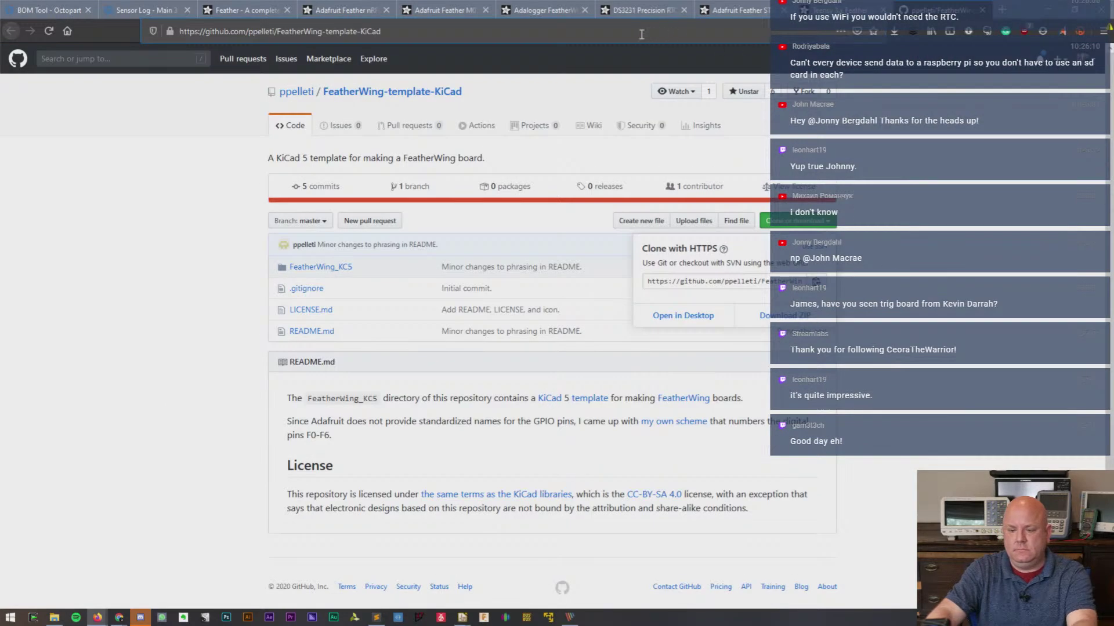
key(ctrl+t)
click(749, 37)
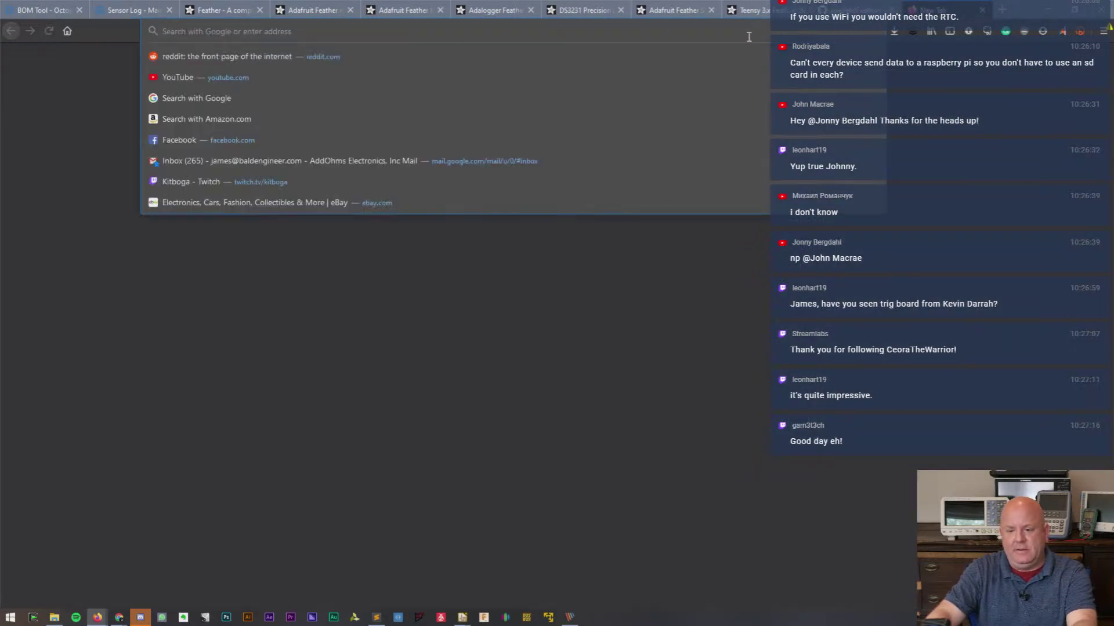
text(trig)
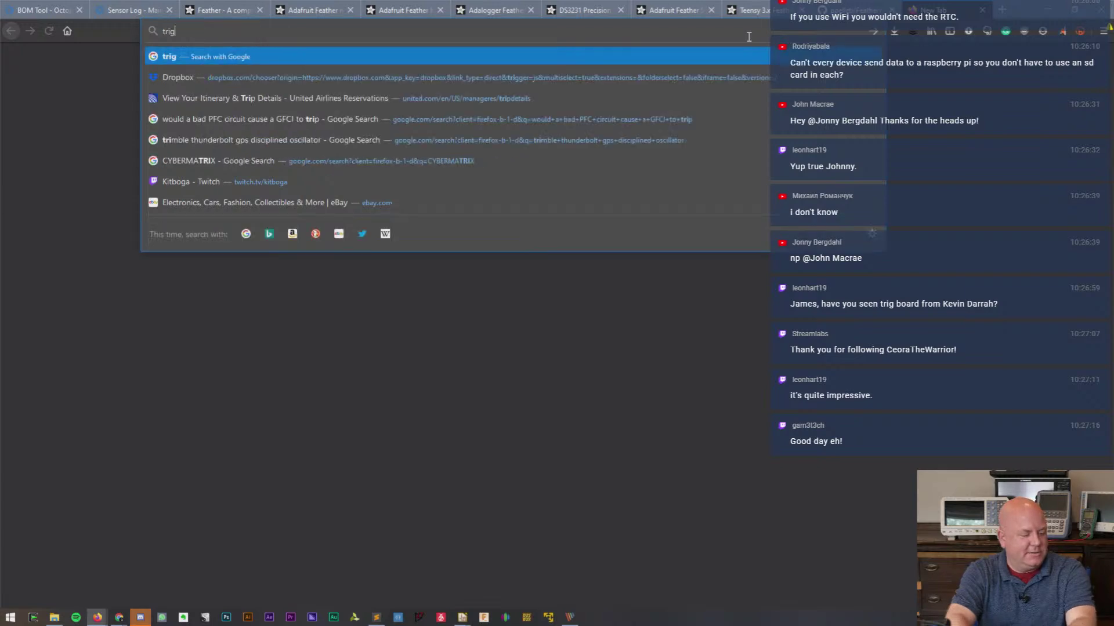
text( board kevin darrah)
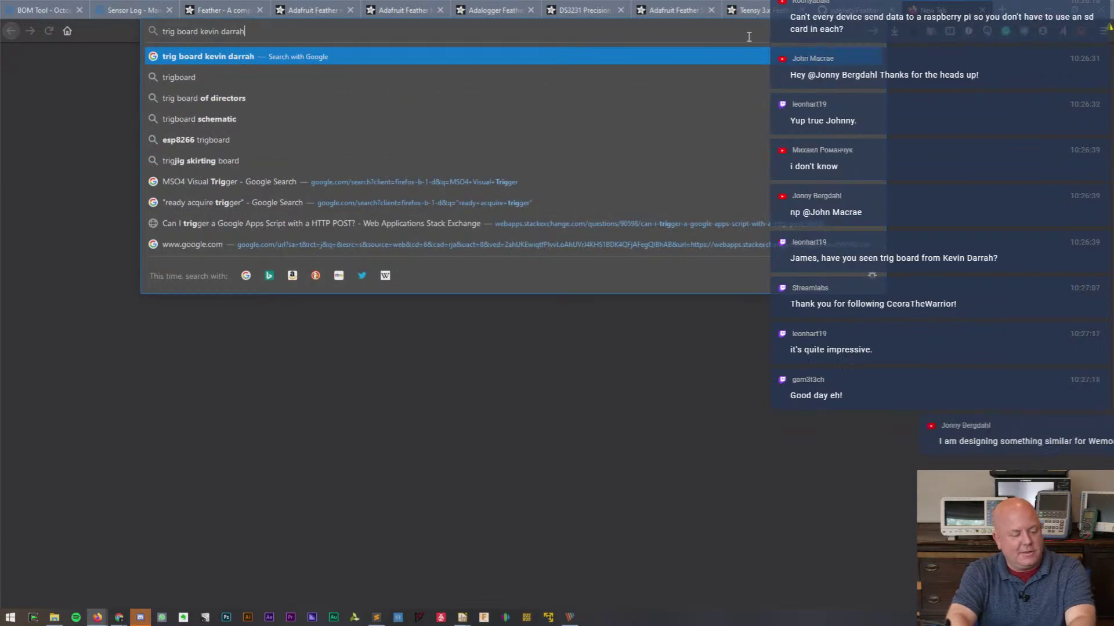
key(Return)
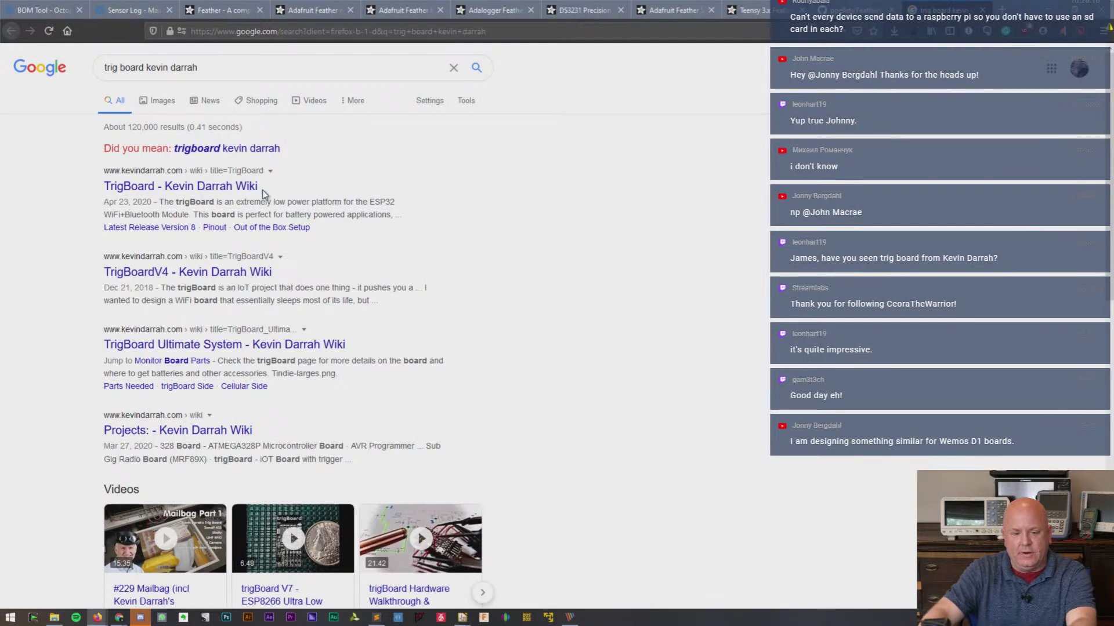
- Read through the TrigBoard page on Kevin Darrah's wiki, then return to the Teensy 3.x Adapter tab
click(315, 176)
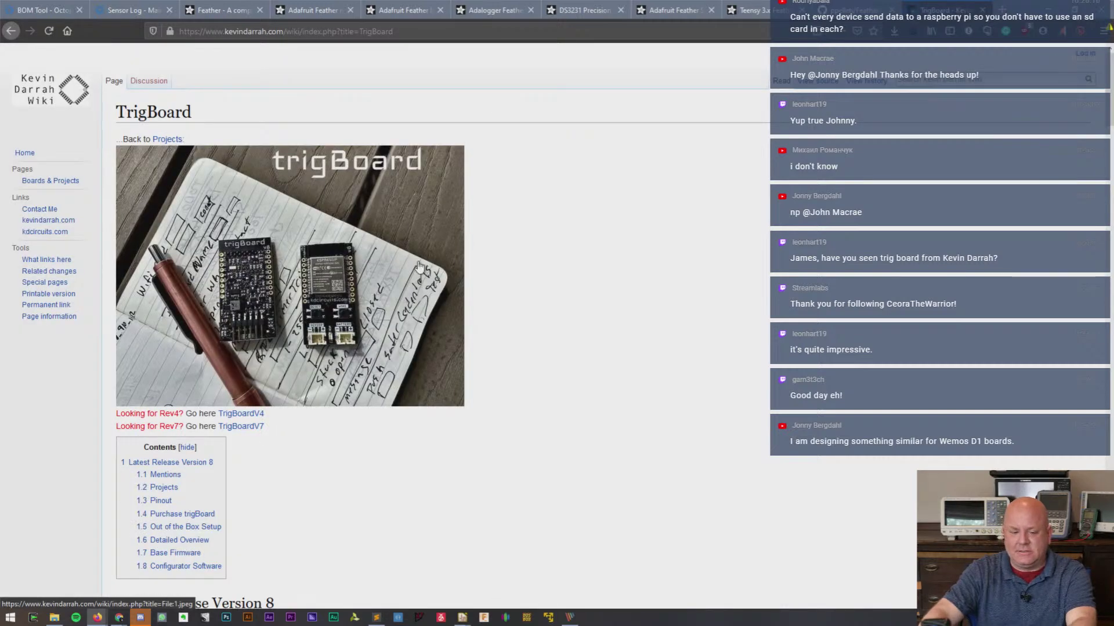
scroll(419, 266, down, 4)
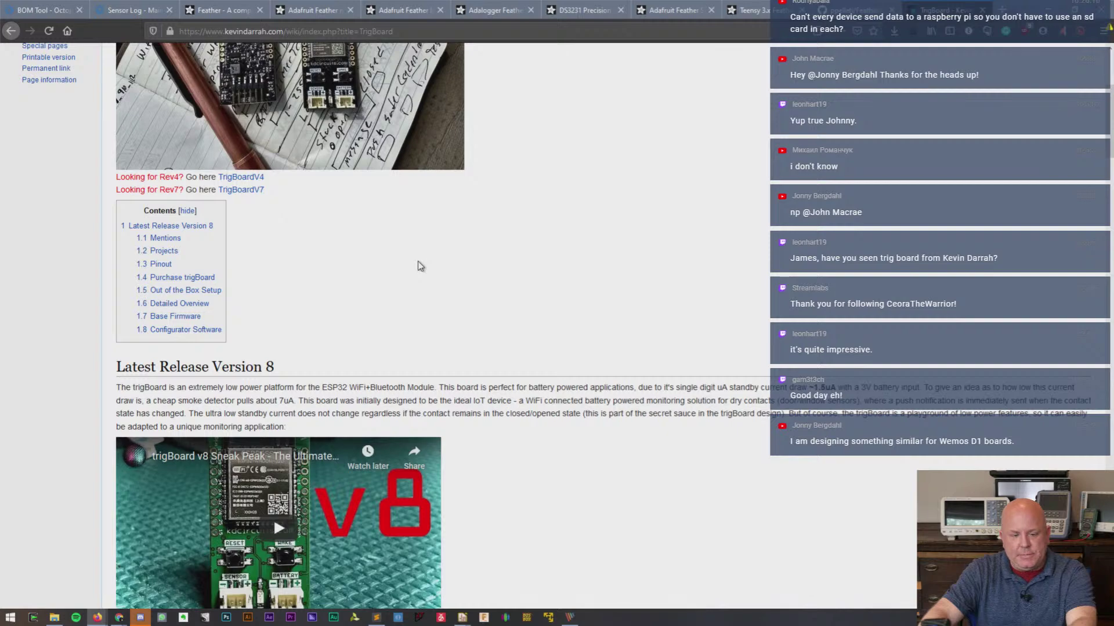
scroll(419, 265, down, 3)
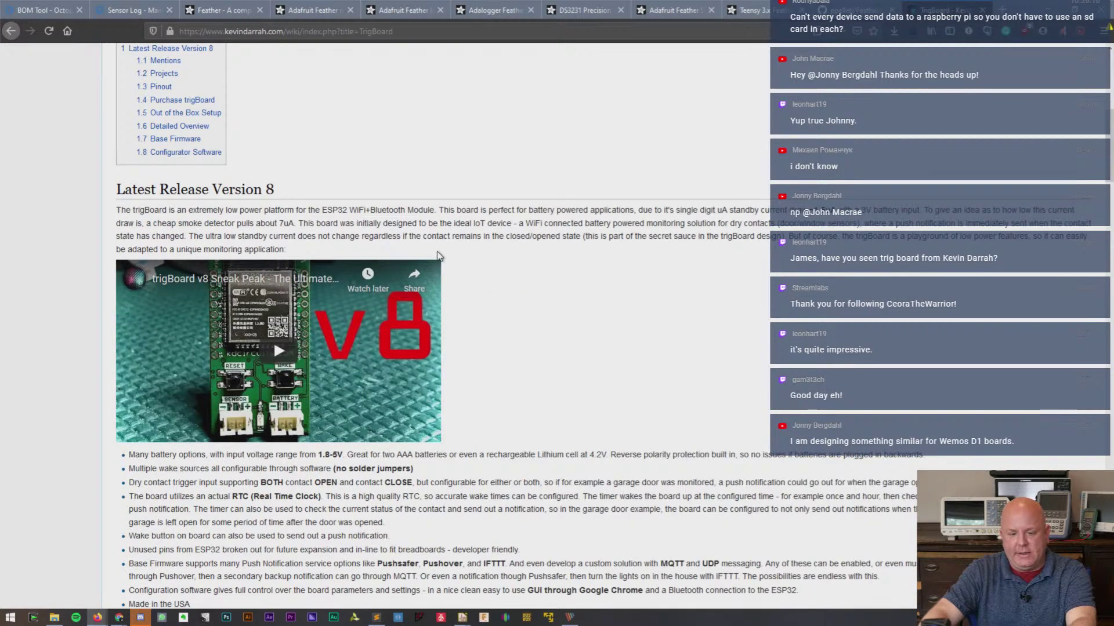
scroll(429, 258, down, 5)
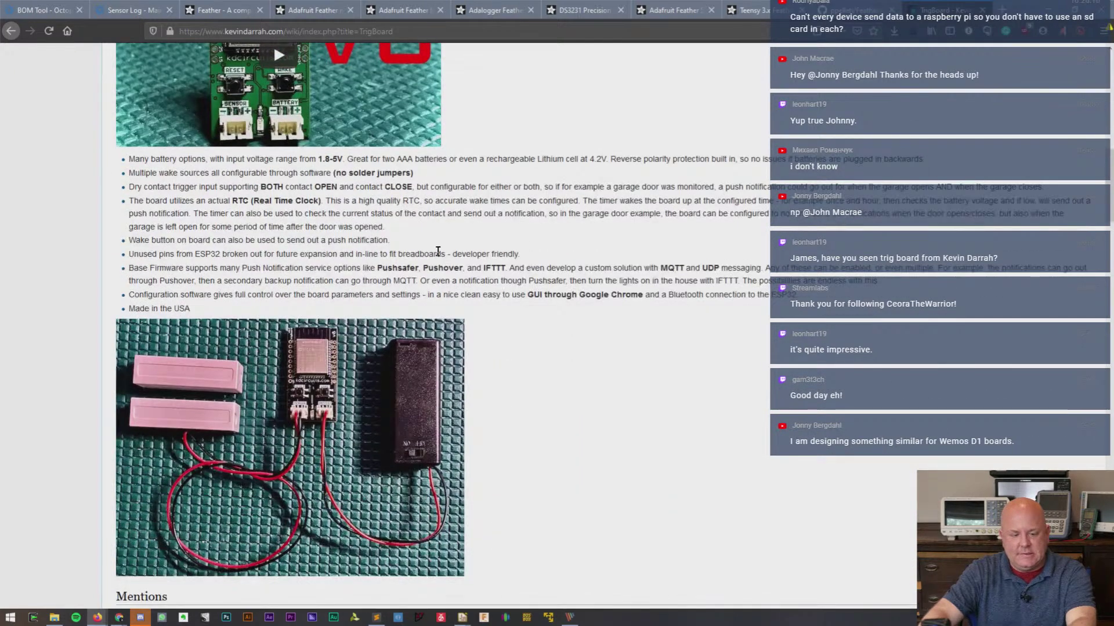
scroll(438, 251, down, 6)
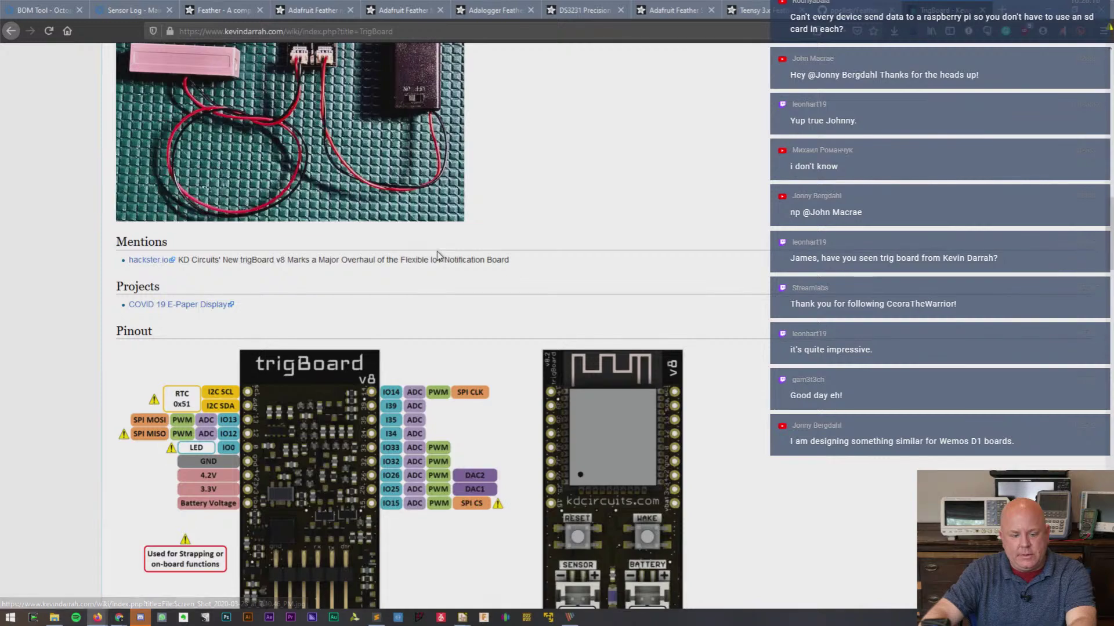
scroll(438, 256, down, 3)
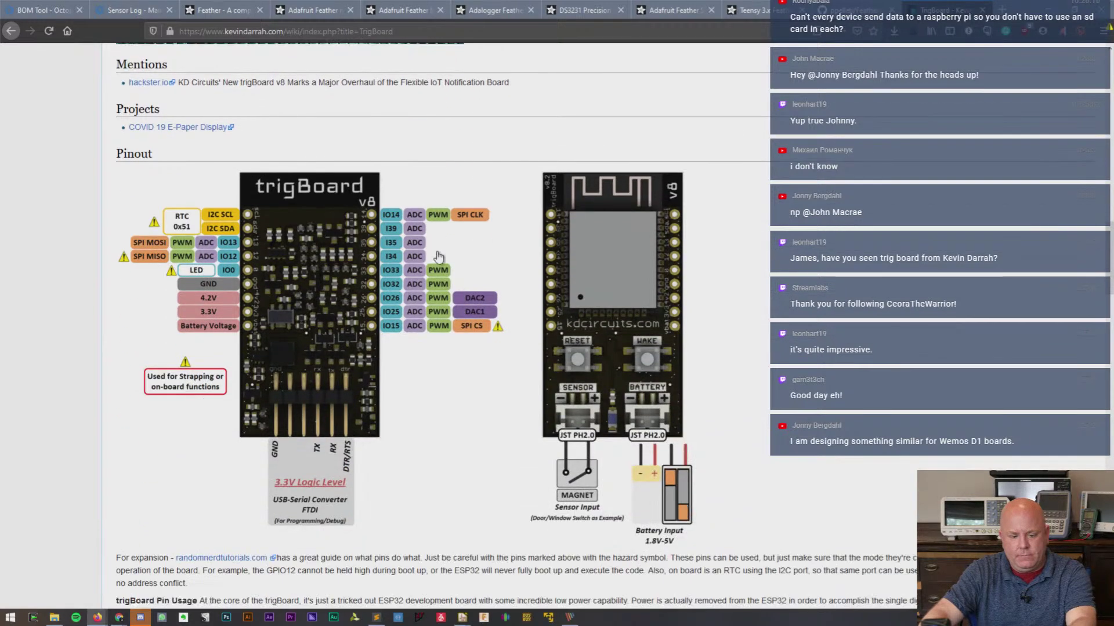
scroll(437, 255, down, 4)
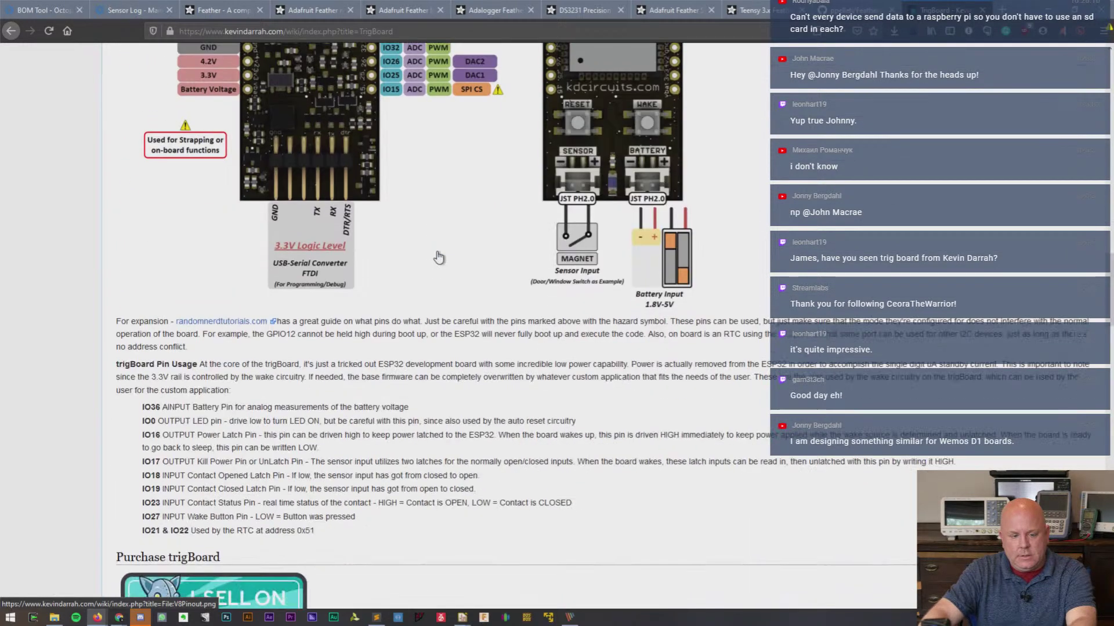
scroll(438, 256, down, 4)
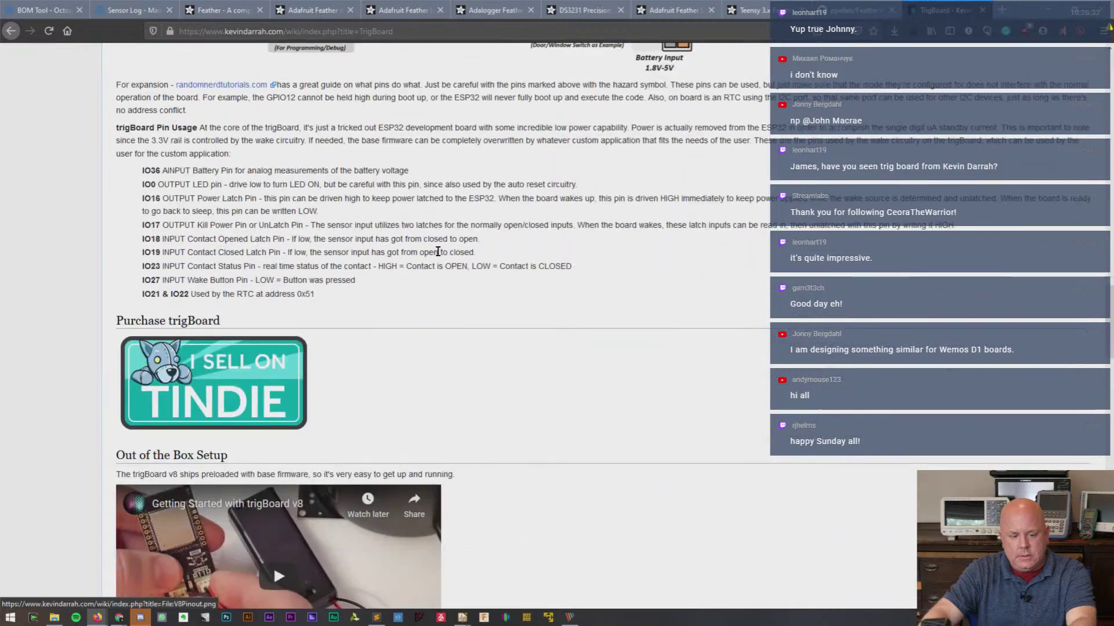
scroll(438, 252, up, 20)
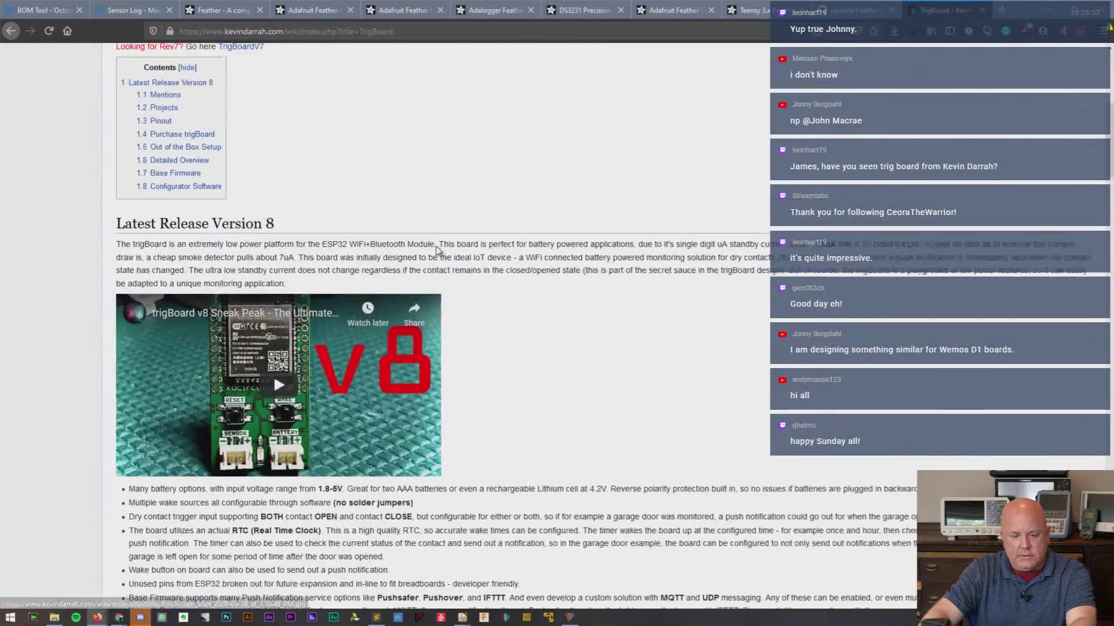
scroll(431, 253, up, 2)
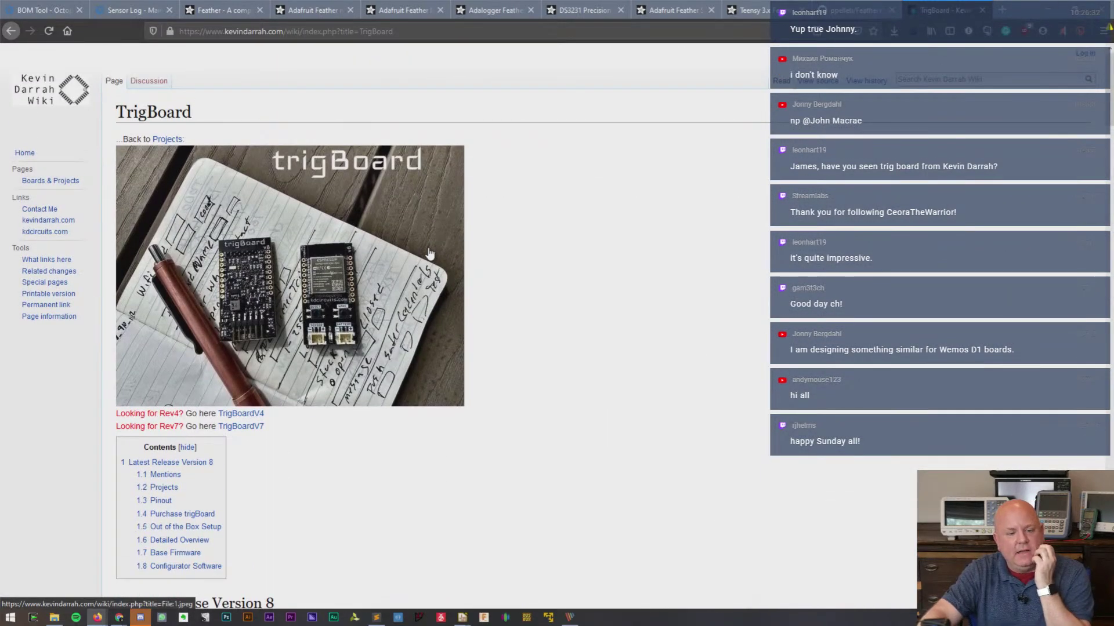
scroll(430, 254, down, 3)
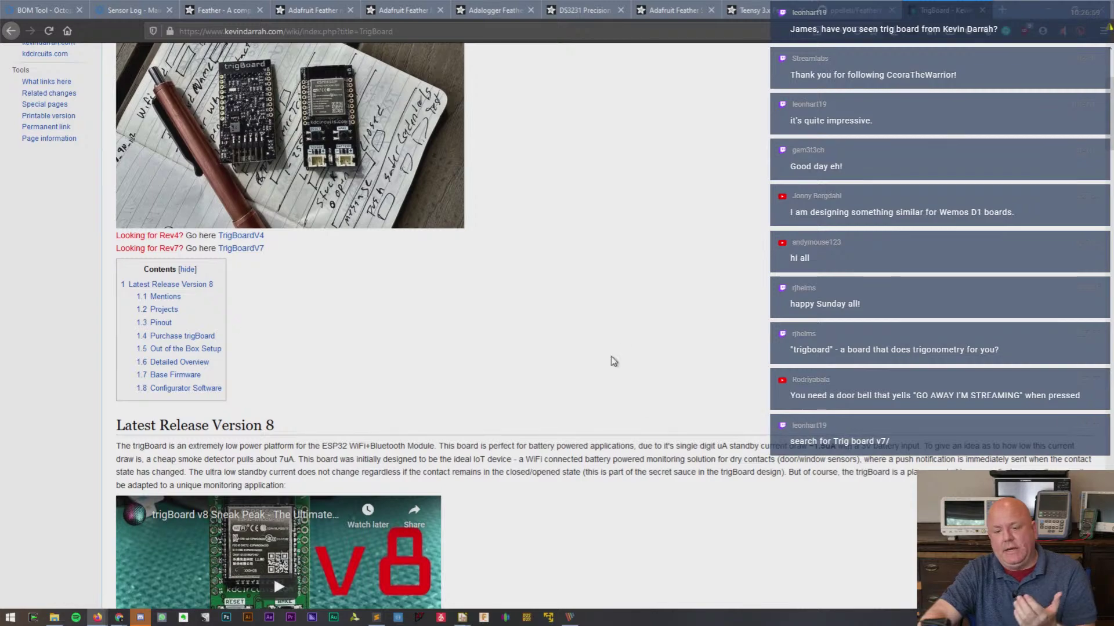
scroll(610, 342, down, 3)
scroll(610, 339, down, 5)
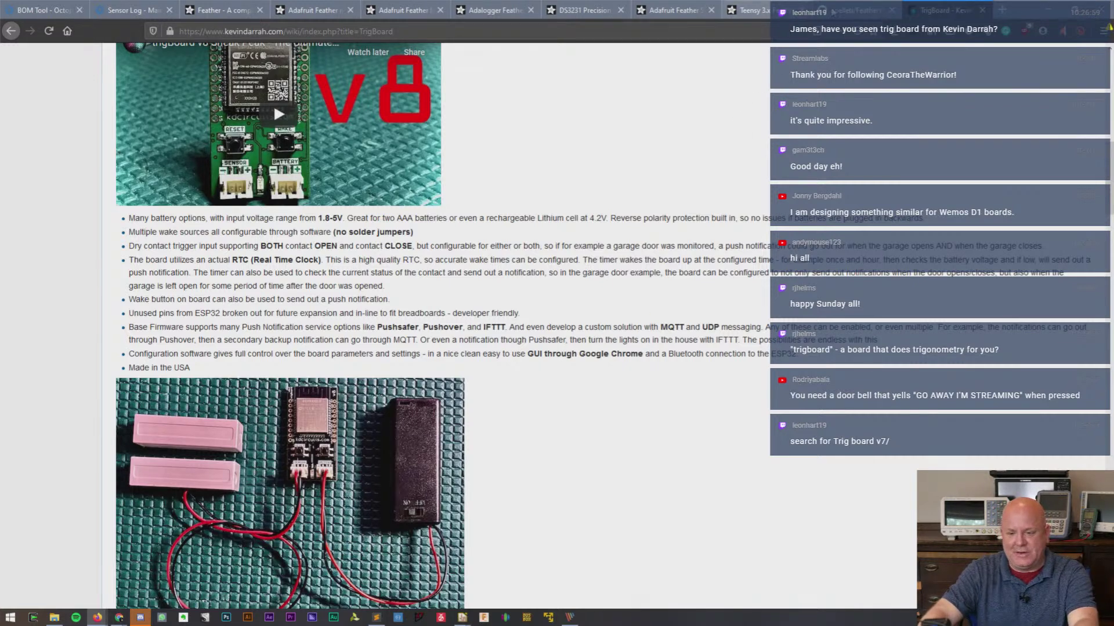
click(833, 11)
- Switch from the Teensy Adapter tab to the FeatherWing-template-KiCad GitHub repository
click(754, 10)
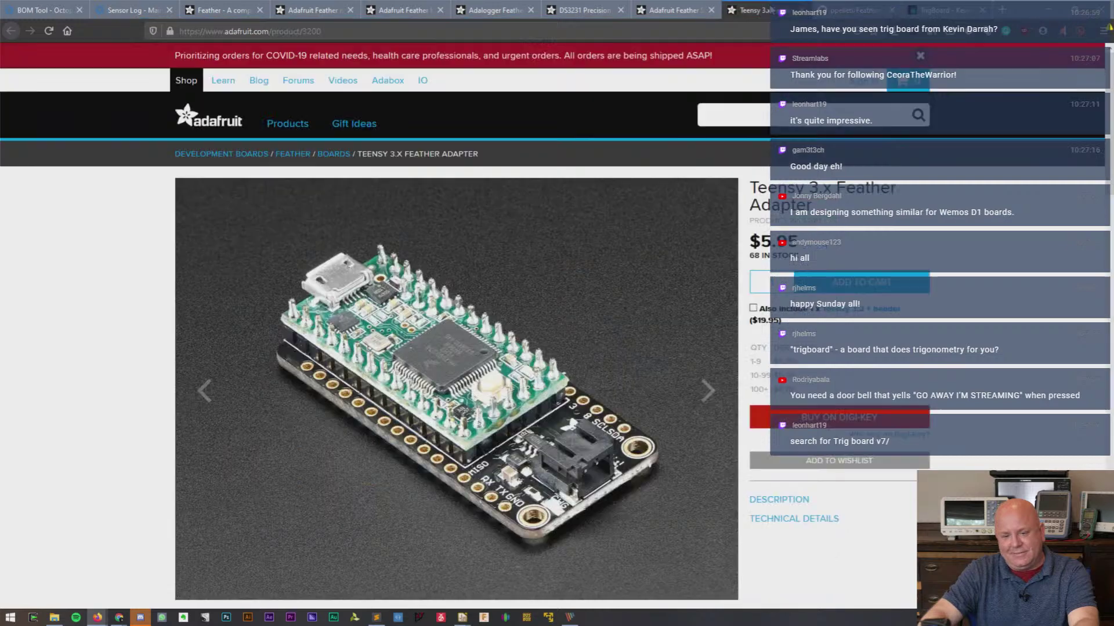
click(836, 10)
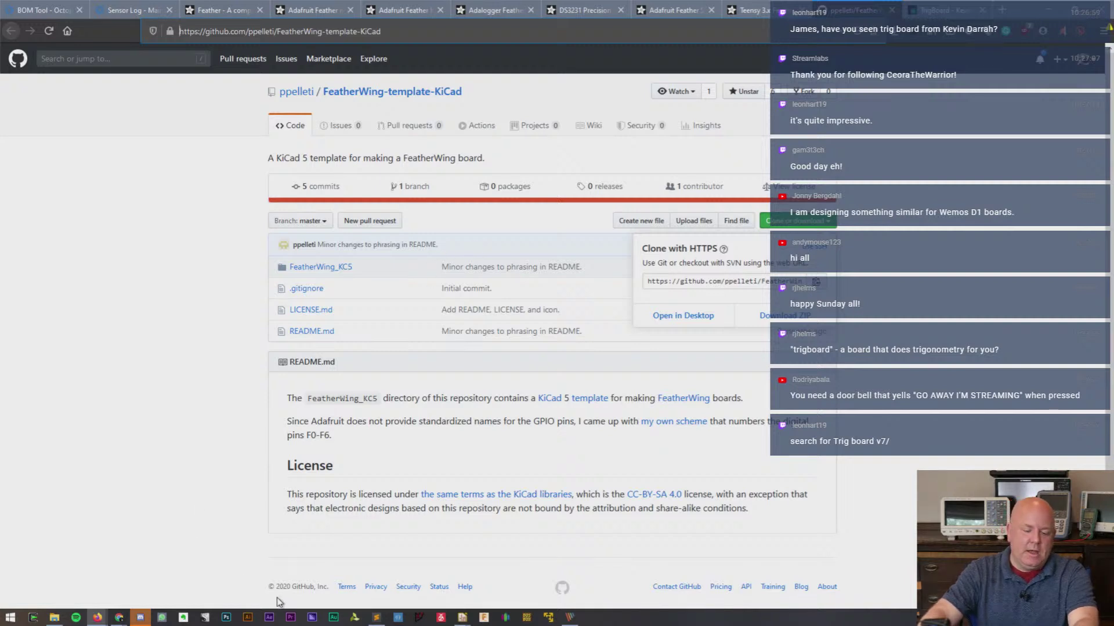
- Select the Wireless section and sensor/storage lines in the notes, then return to Octopart's BOM Tool
click(379, 619)
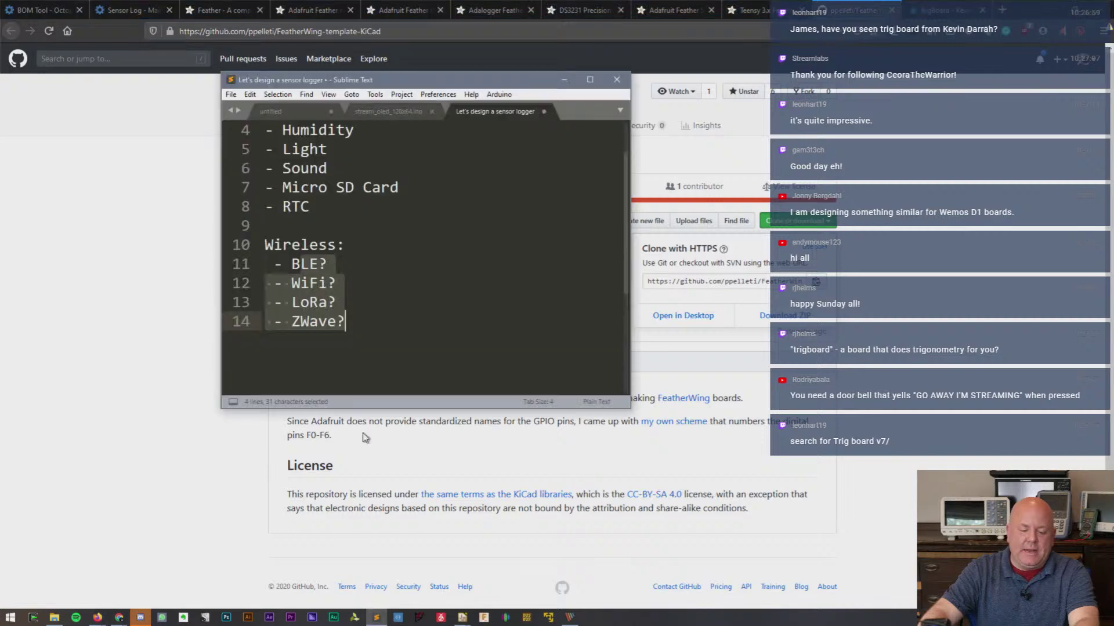
double_click(332, 188)
scroll(385, 186, up, 1)
scroll(353, 261, down, 2)
drag(264, 188, 378, 290)
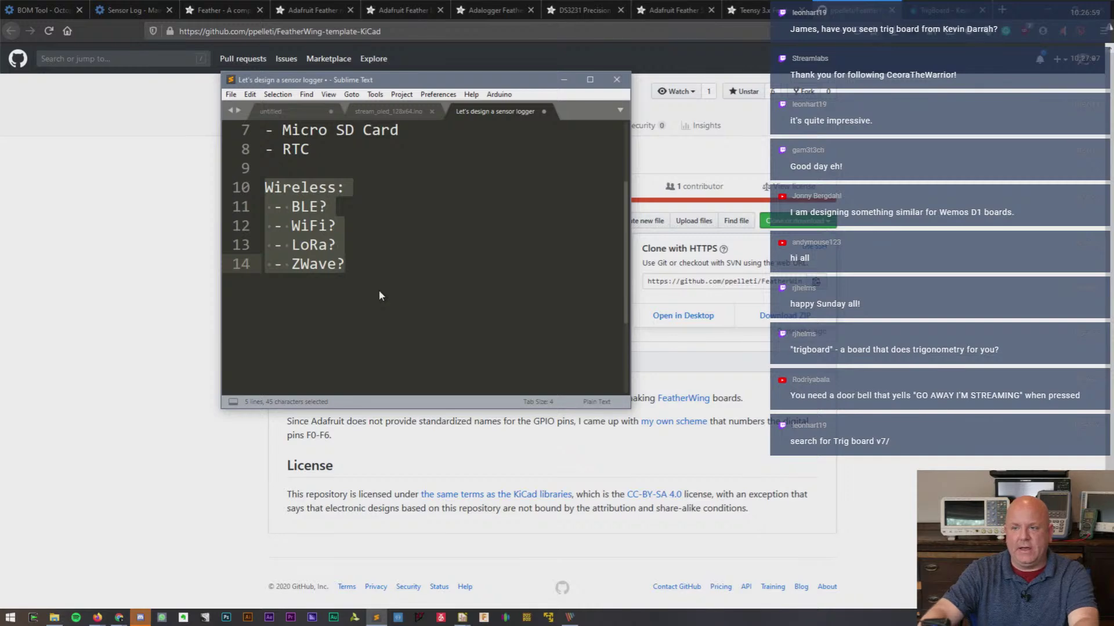
scroll(400, 287, up, 2)
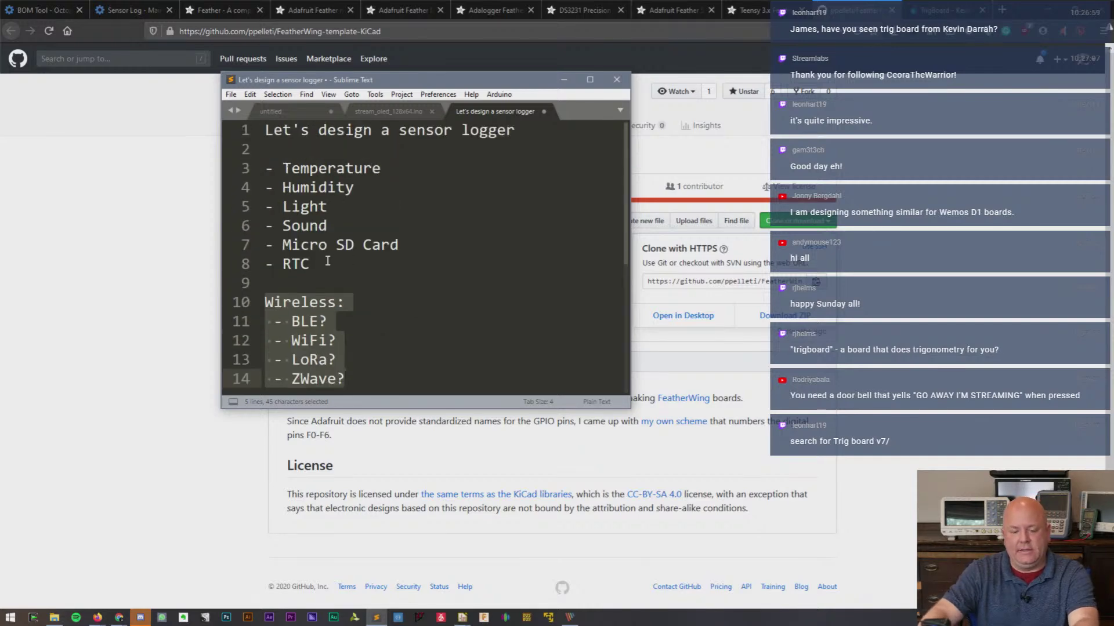
drag(327, 263, 238, 168)
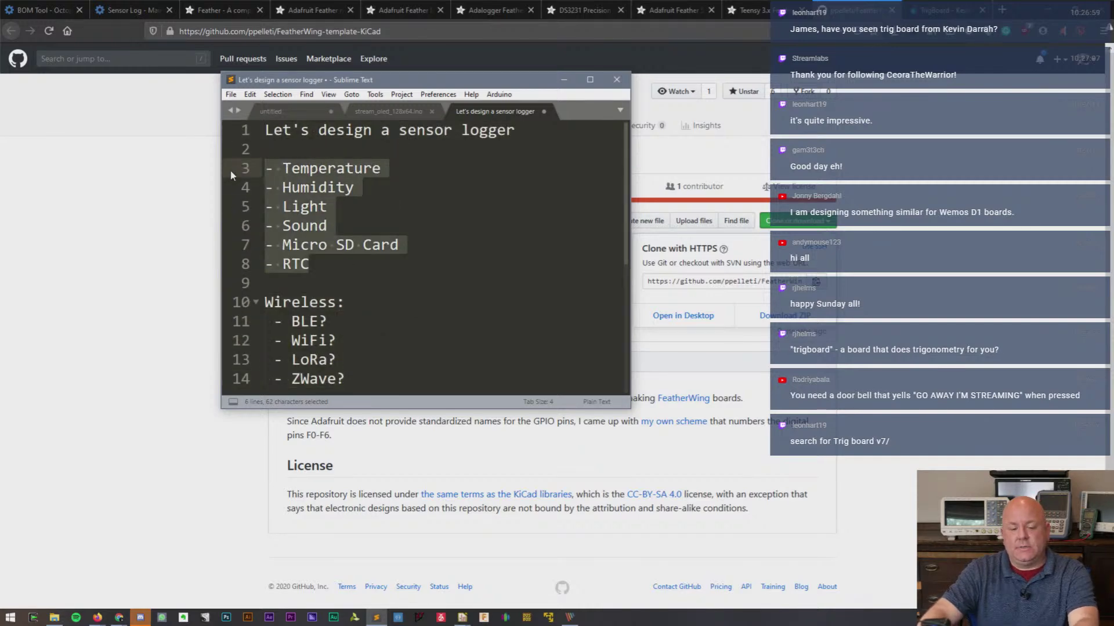
click(26, 9)
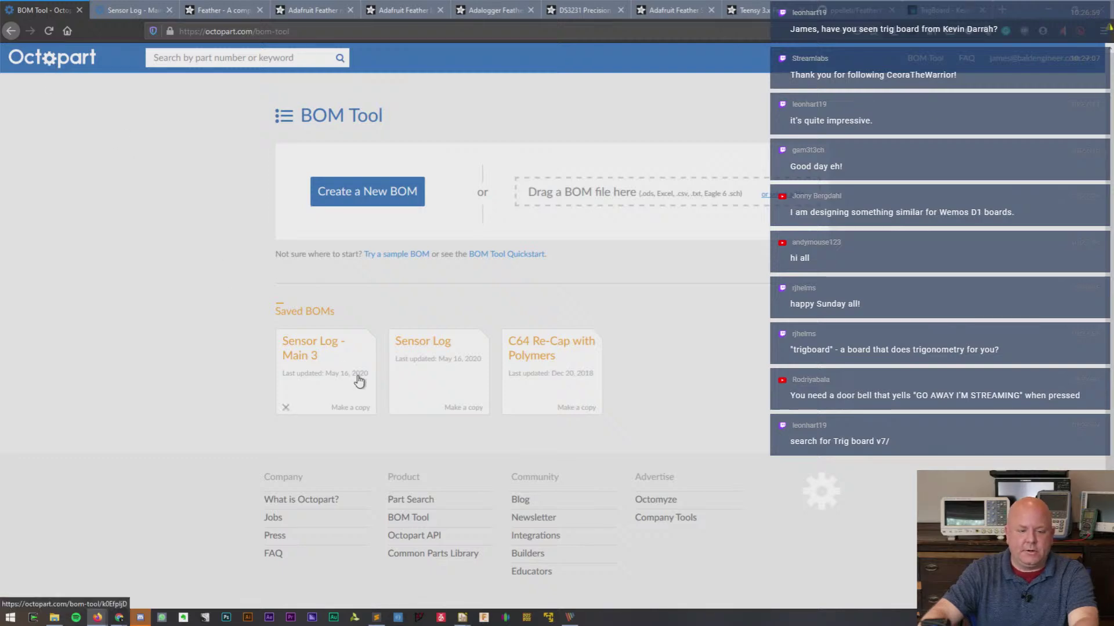
- Open Sensor Log - Main 3 and delete its ATSAMD21G18A row
click(122, 9)
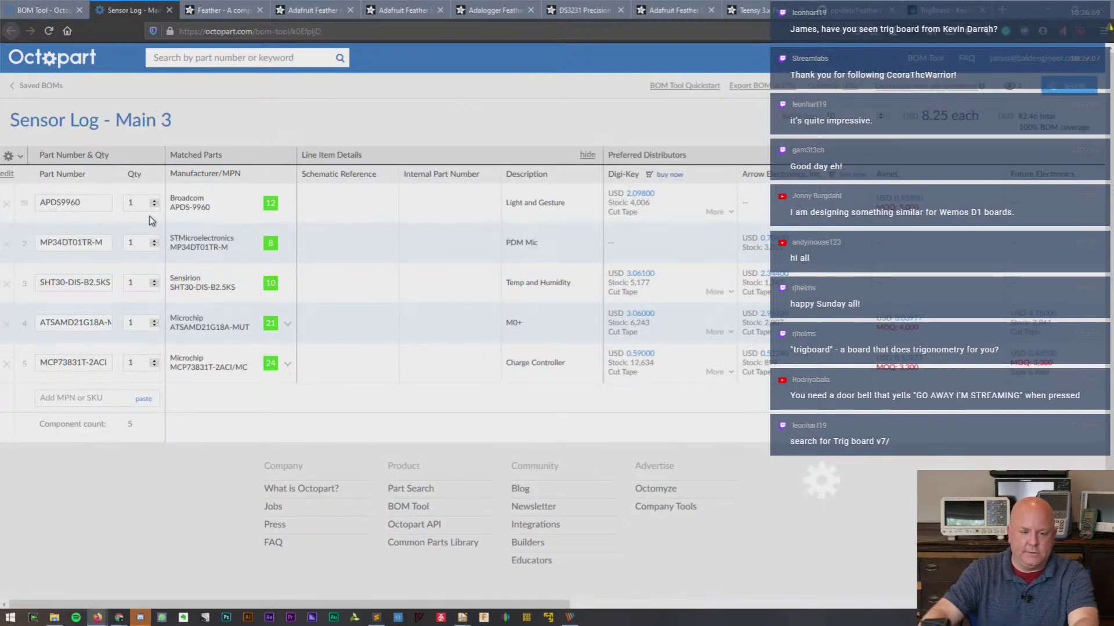
click(94, 202)
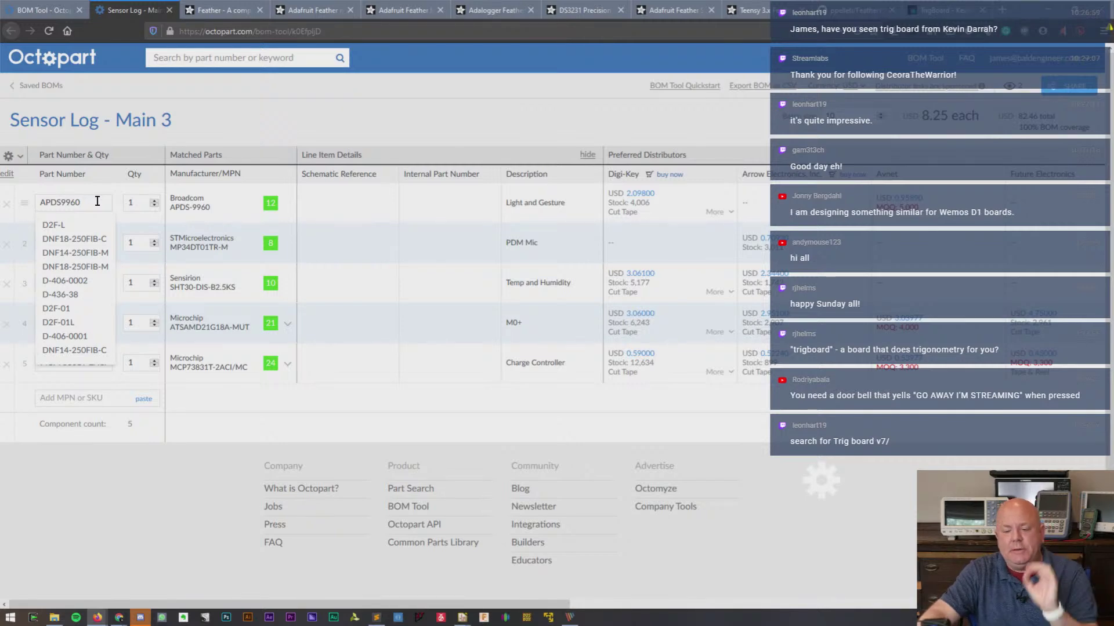
click(86, 395)
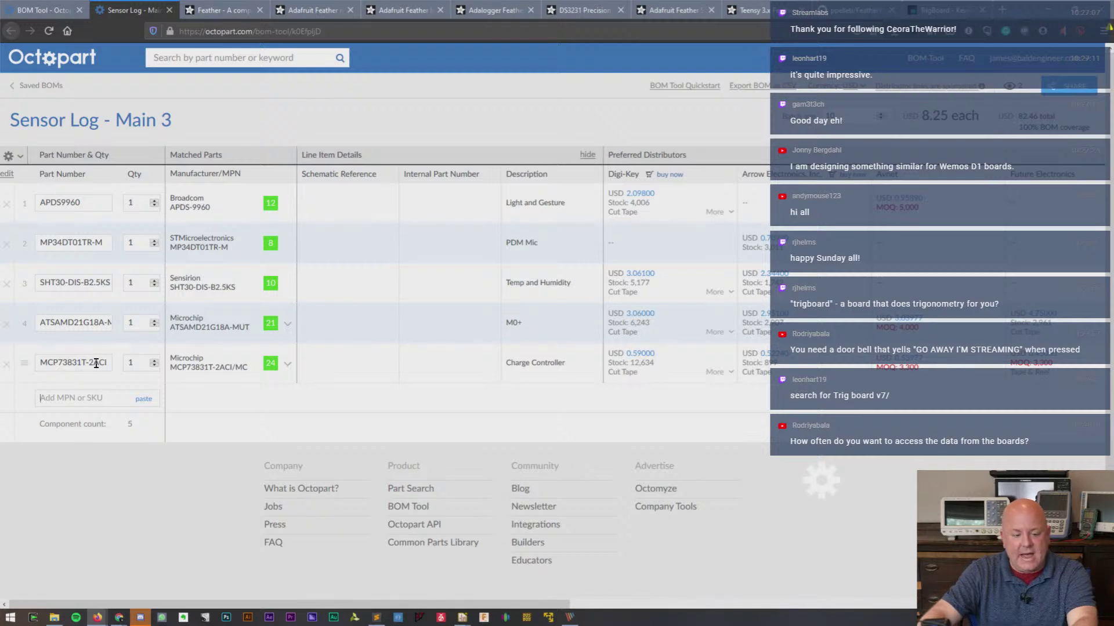
click(73, 315)
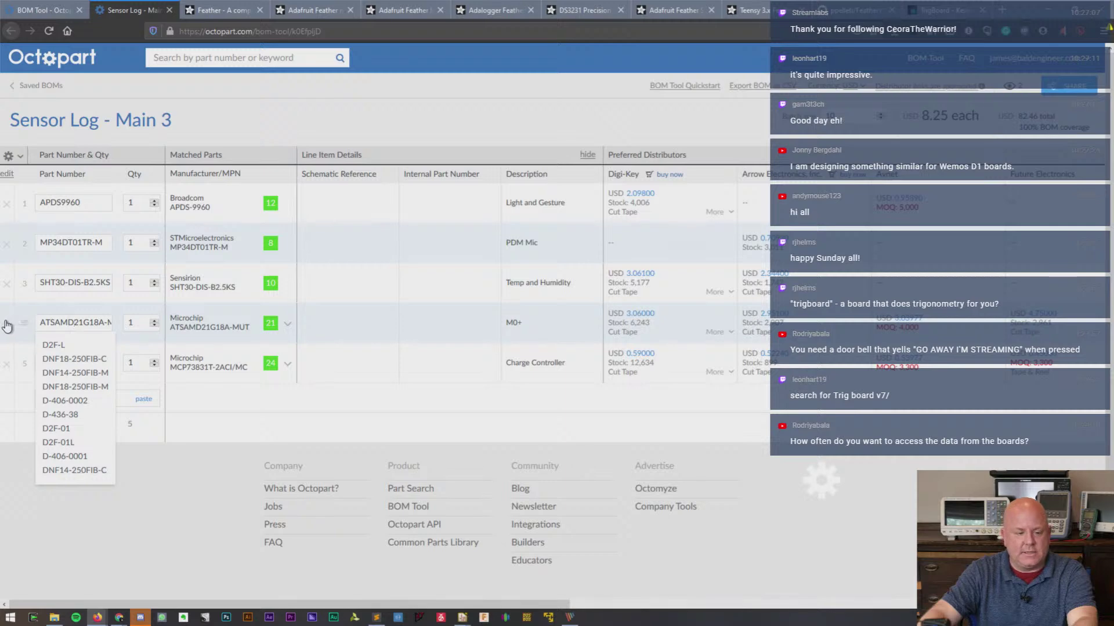
click(6, 323)
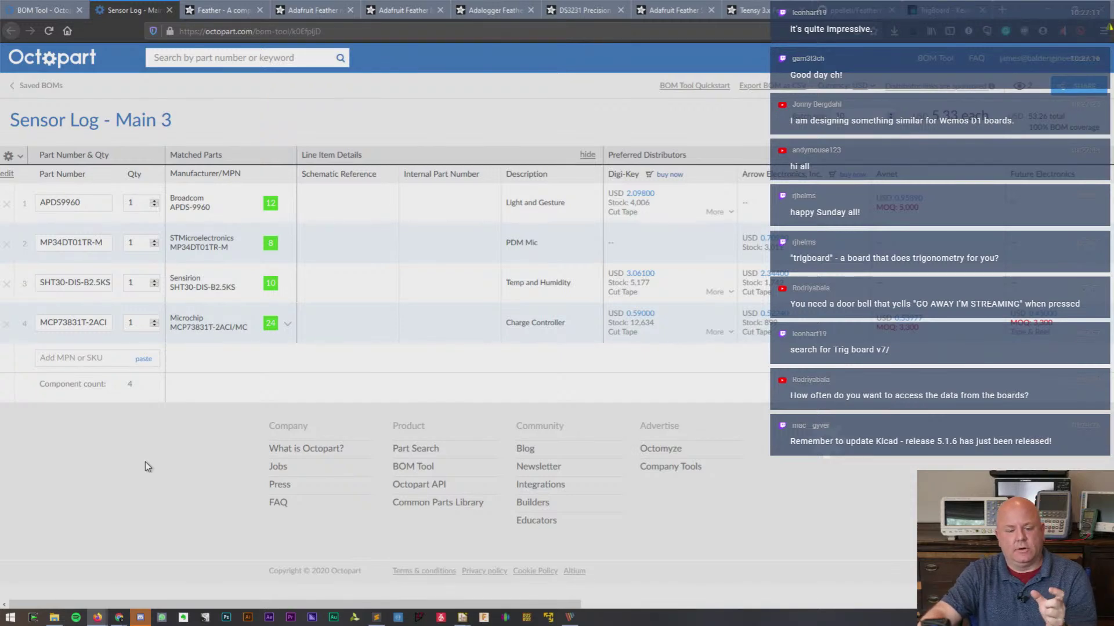
- Add DS3231 as a new fifth line in the Sensor Log - Main 3 BOM
click(71, 359)
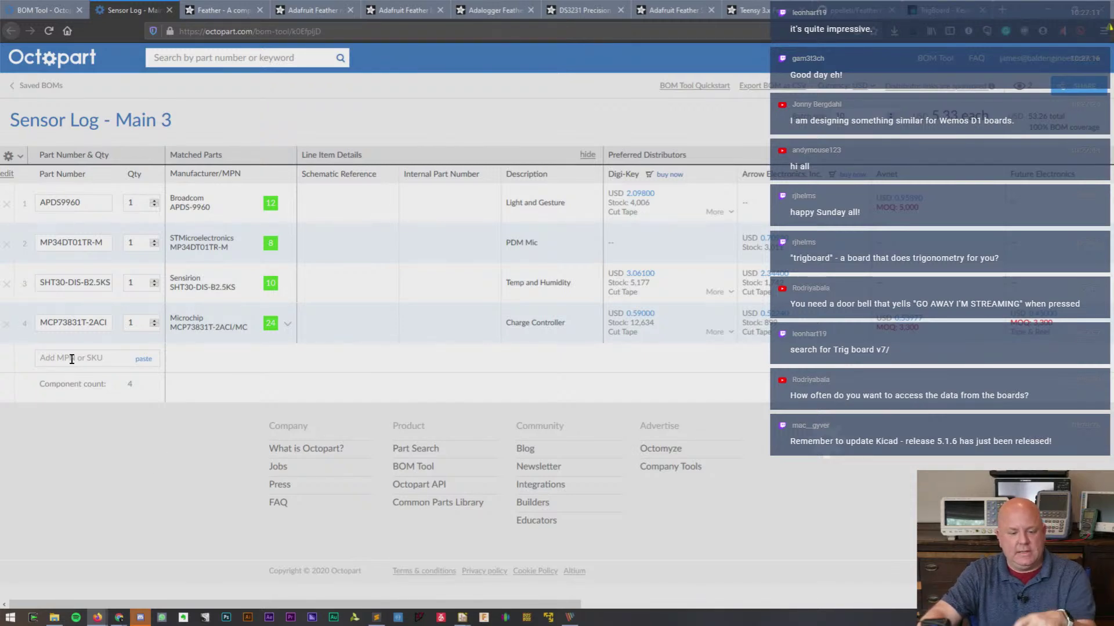
text(DS)
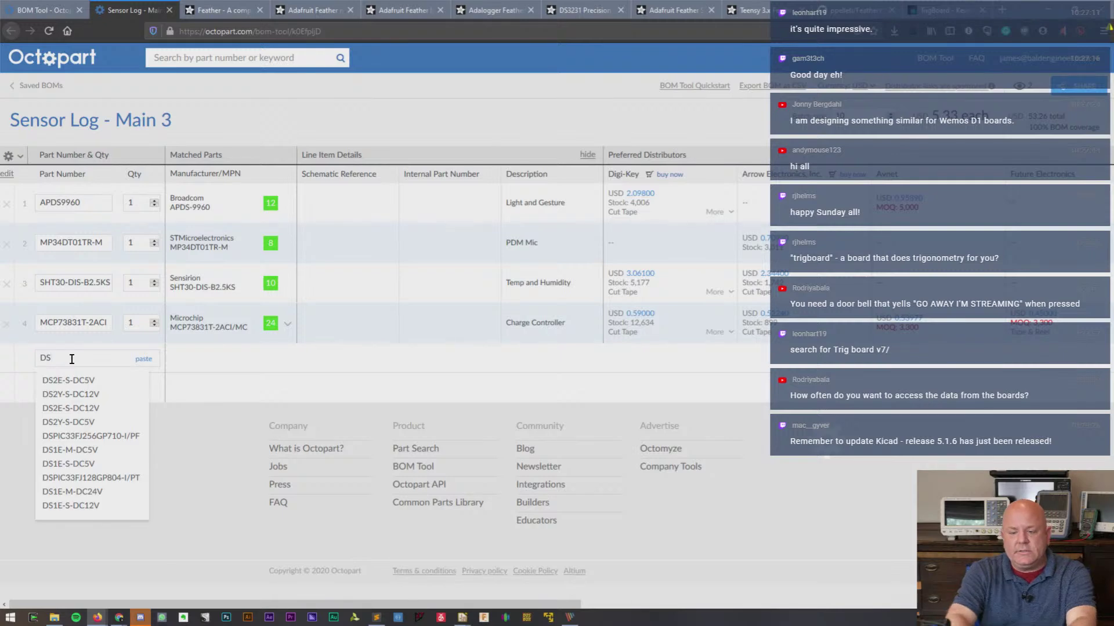
text(32)
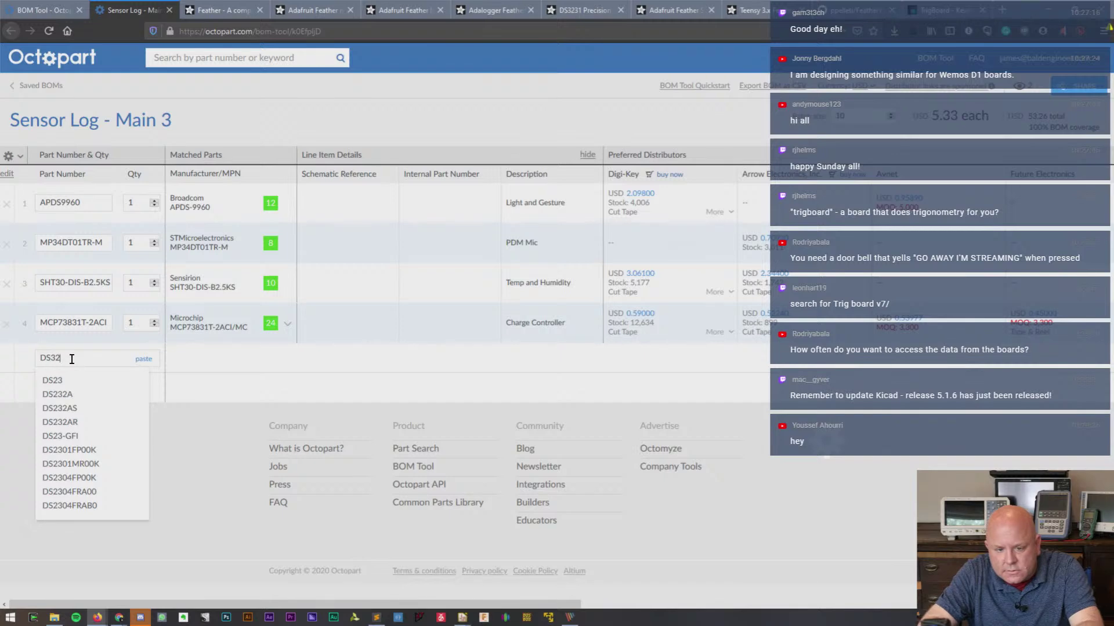
text(31)
key(Return)
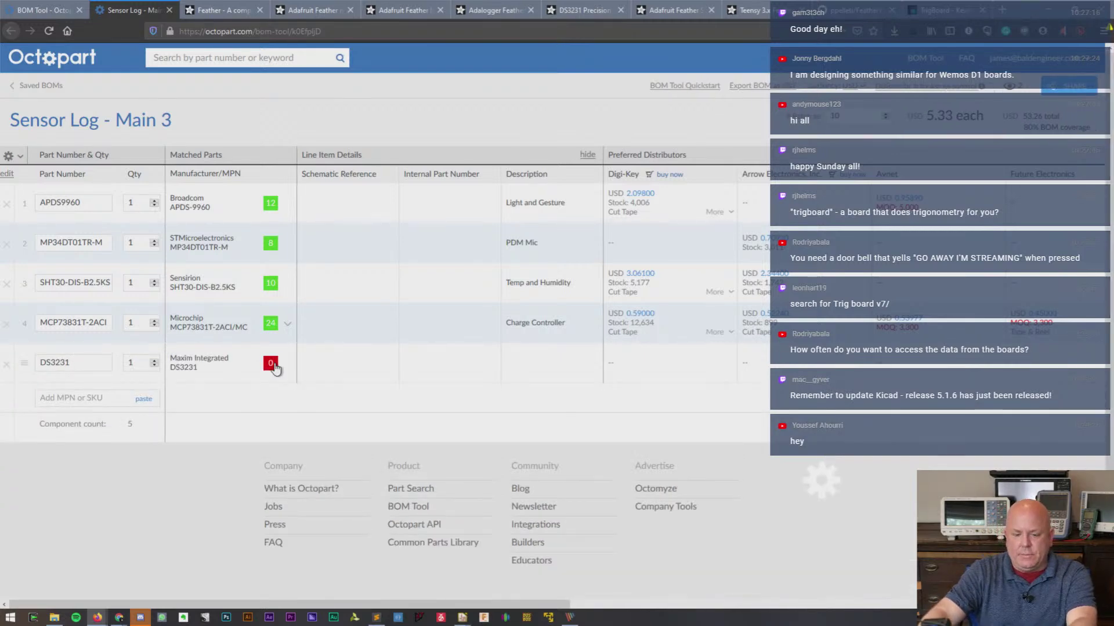
- Search the web for DS3231 in a new tab and open Maxim's datasheet PDF
double_click(55, 363)
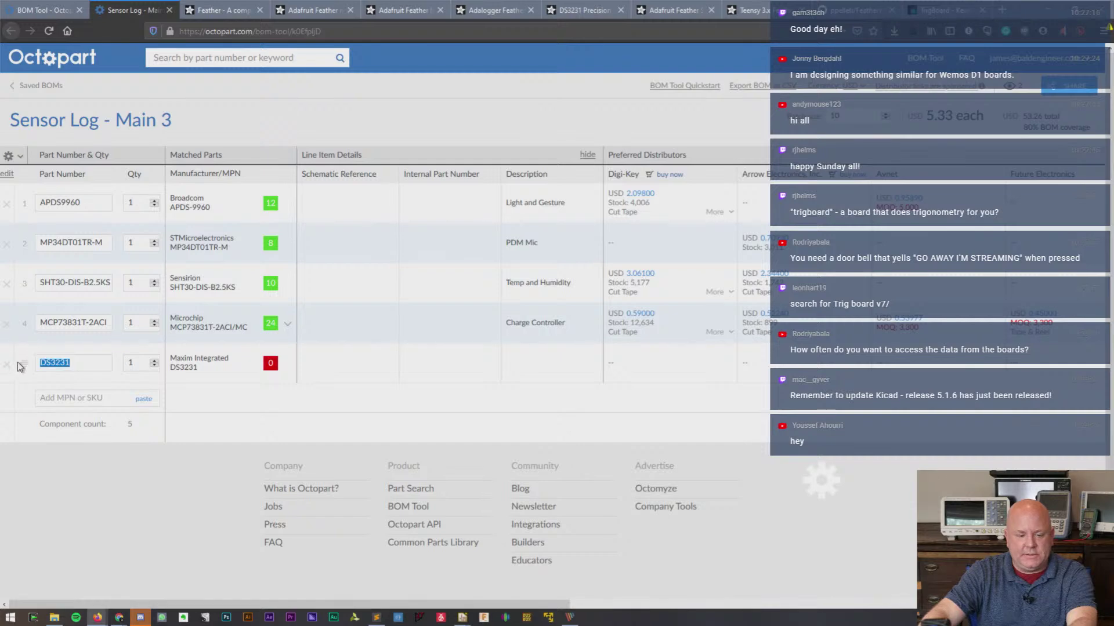
key(ctrl+c)
key(ctrl+t)
key(ctrl+v)
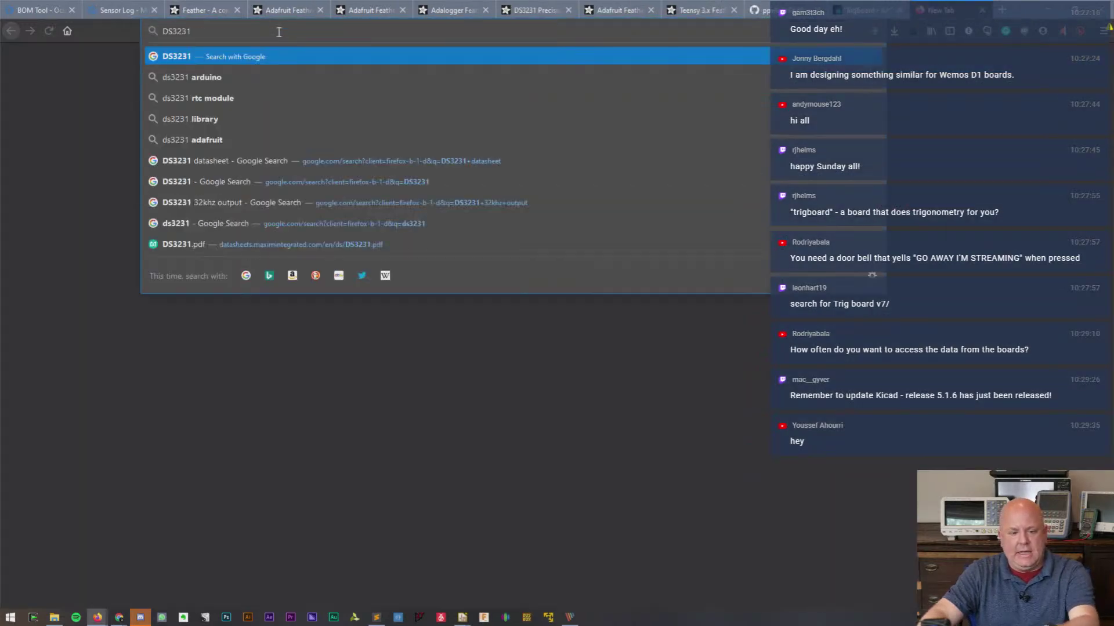
key(Return)
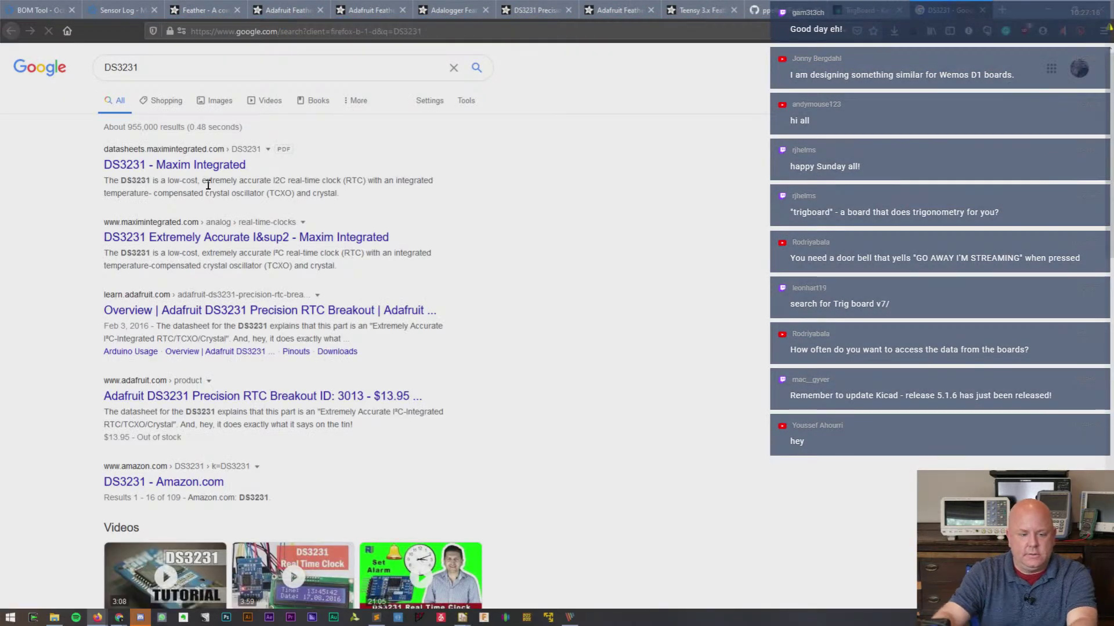
click(211, 166)
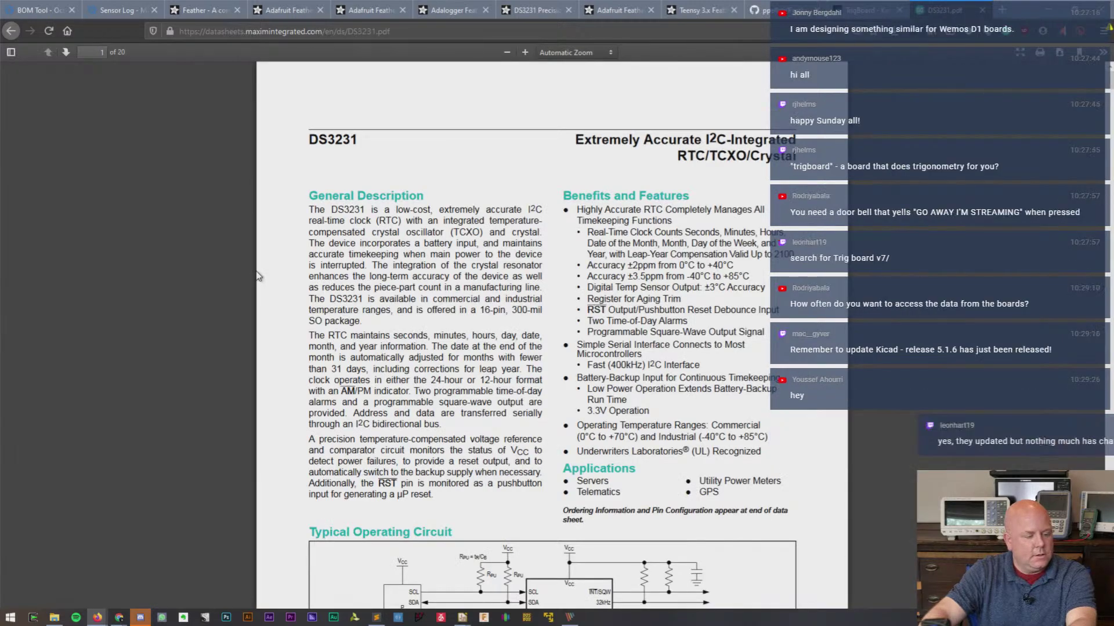
- Find 'order' in the DS3231 datasheet and zoom to 180% to read the DS3231S#/DS3231SN# ordering table
scroll(390, 338, down, 1)
scroll(390, 338, down, 2)
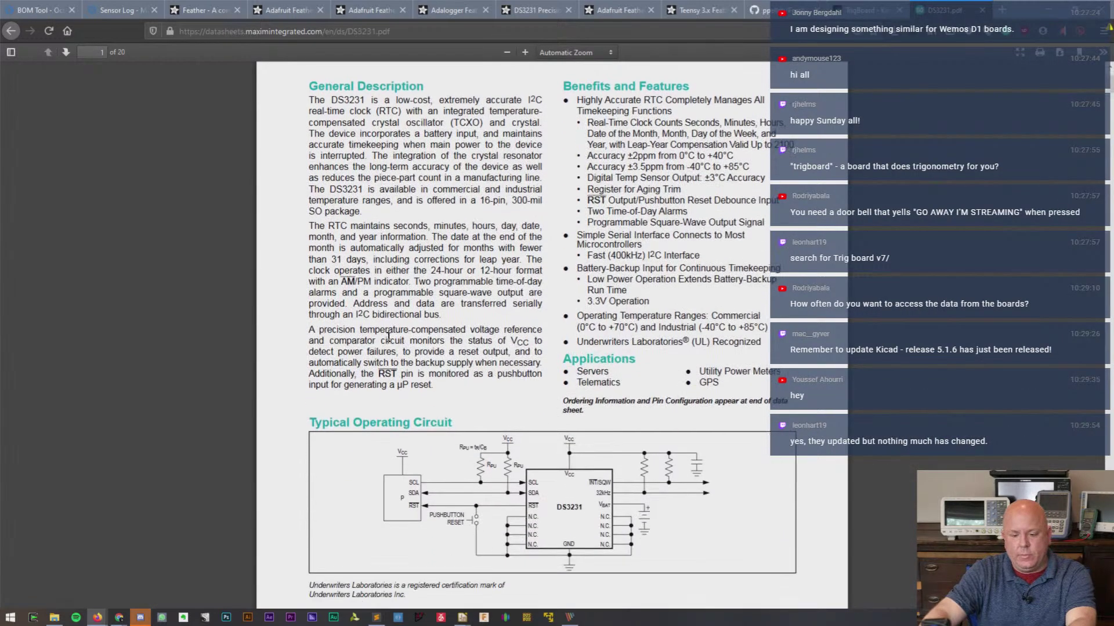
scroll(389, 337, up, 2)
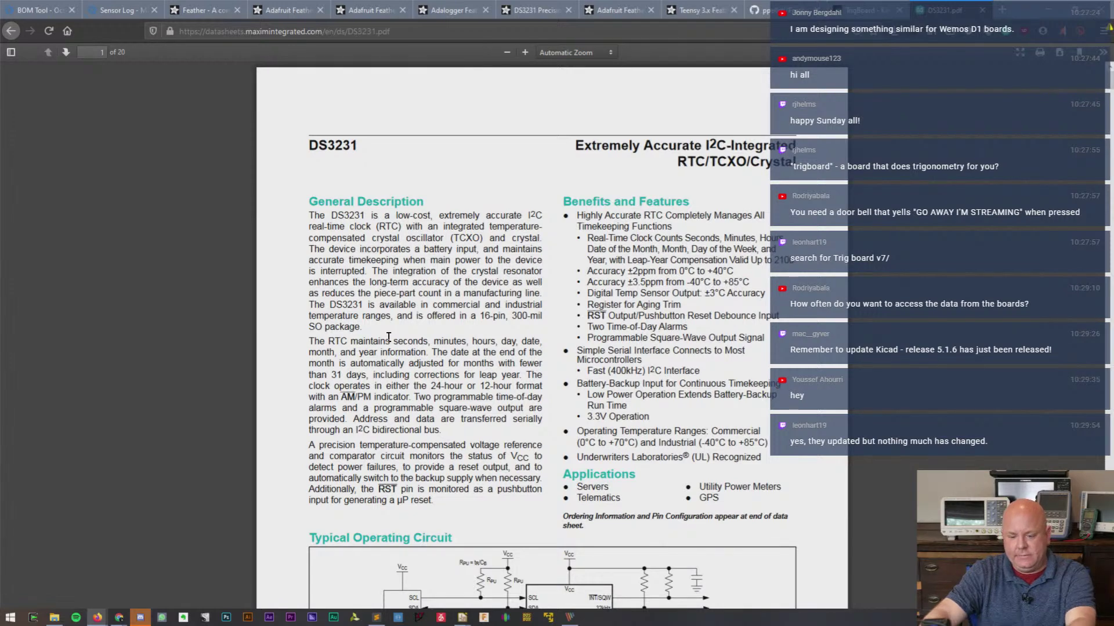
scroll(389, 337, up, 1)
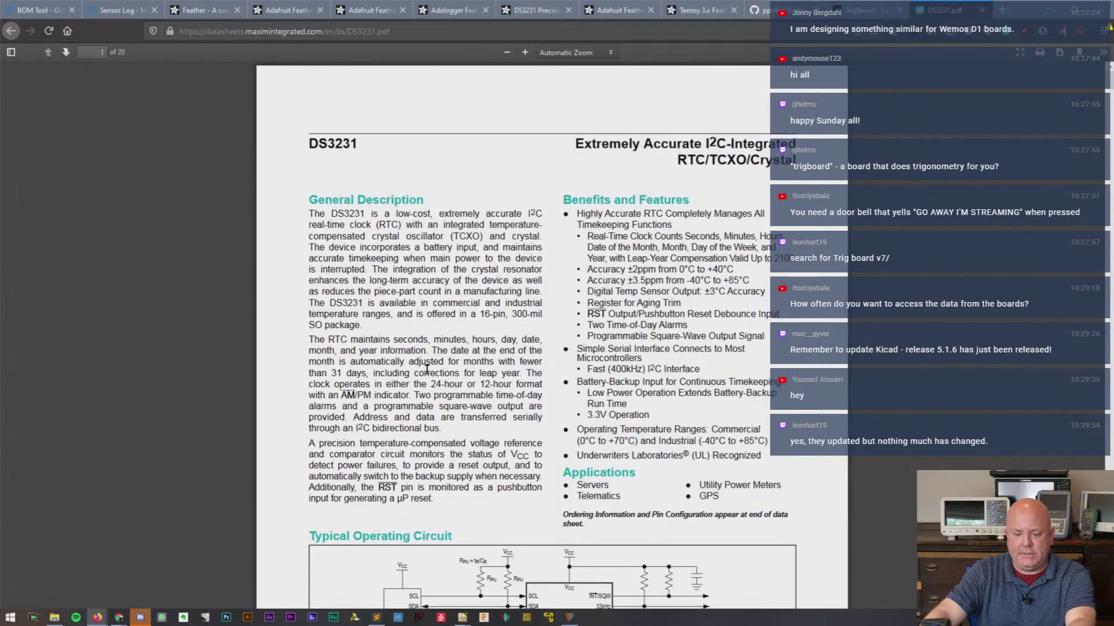
scroll(406, 354, down, 4)
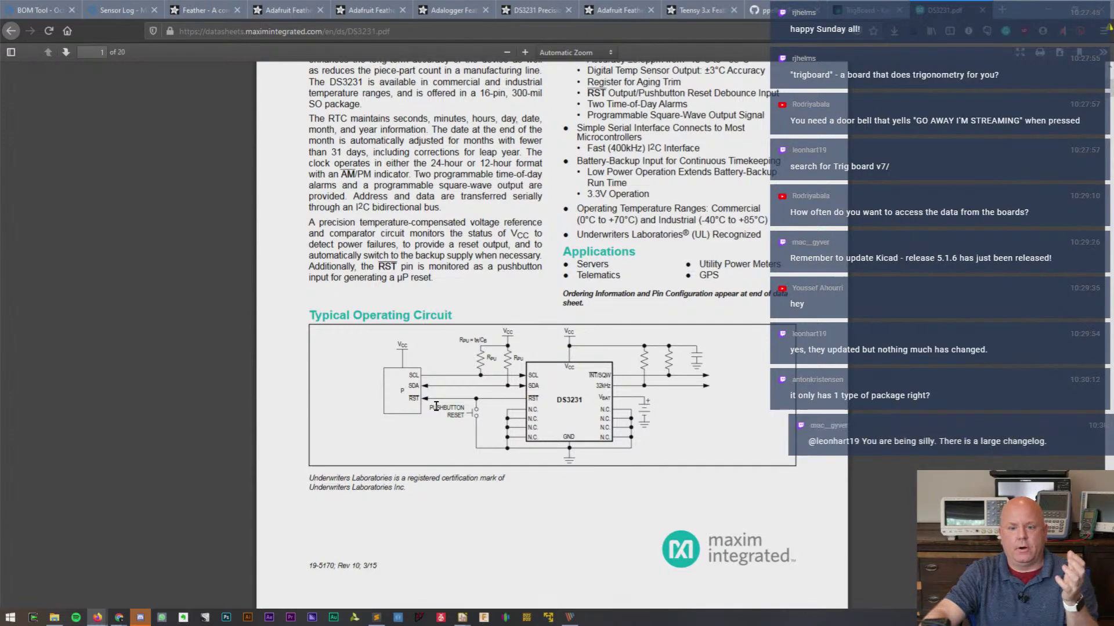
scroll(432, 401, down, 7)
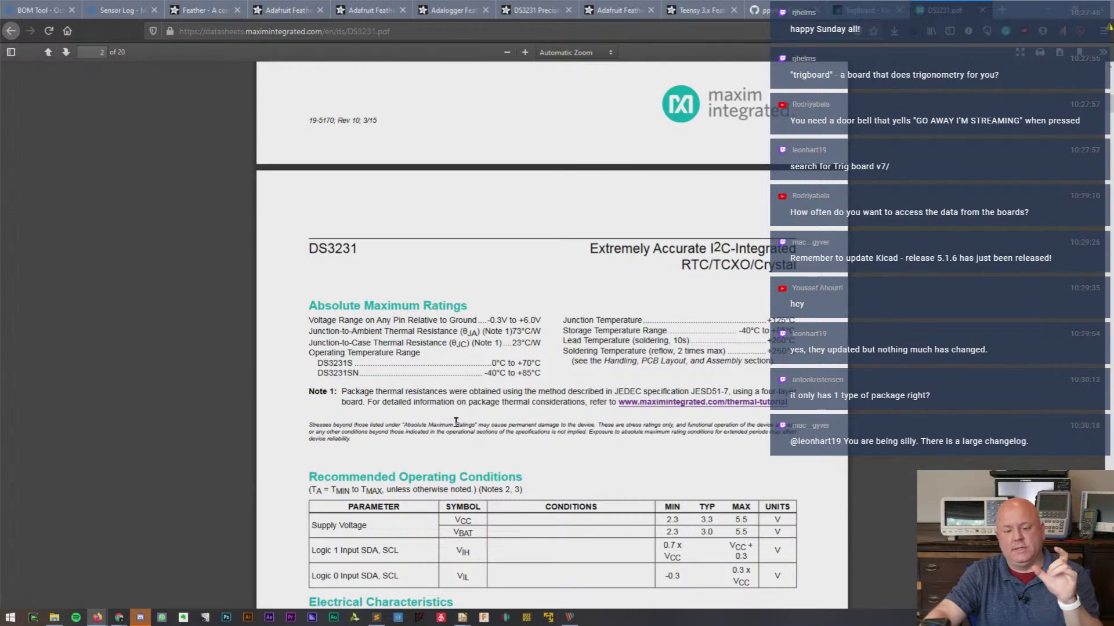
scroll(456, 421, down, 4)
scroll(456, 423, down, 10)
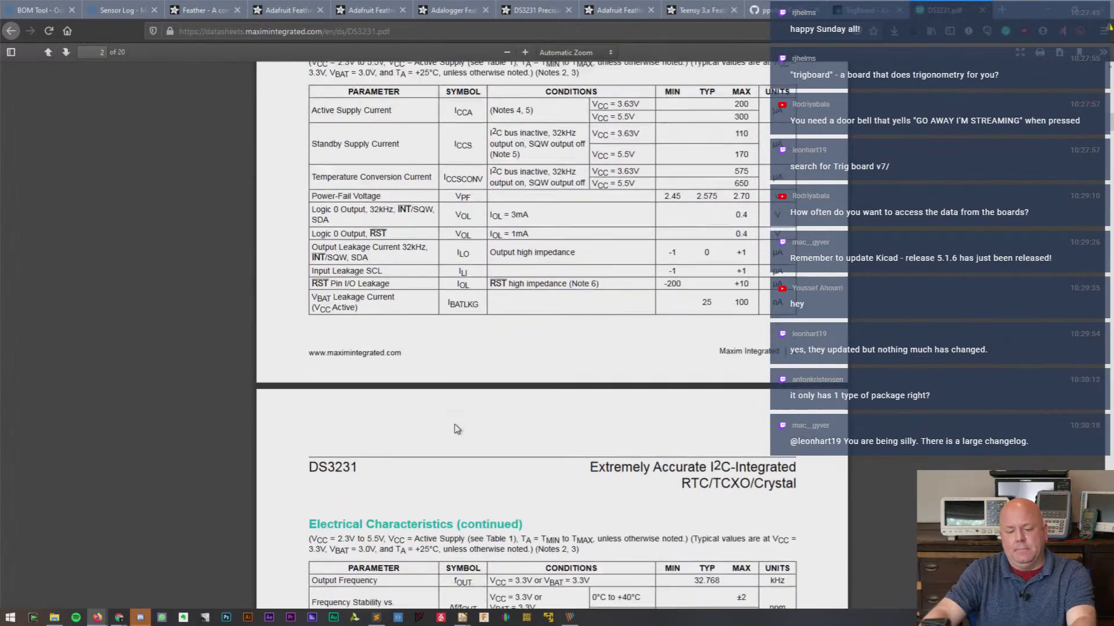
key(ctrl+f)
text(order)
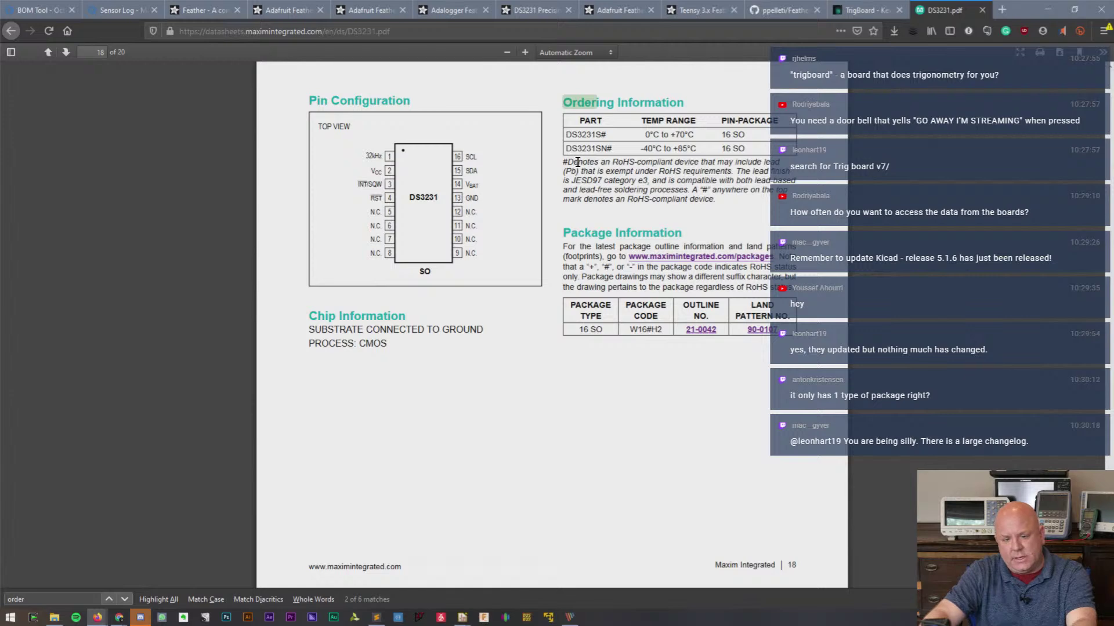
key(ctrl+plus)
key(ctrl+plus)
key(ctrl+plus)
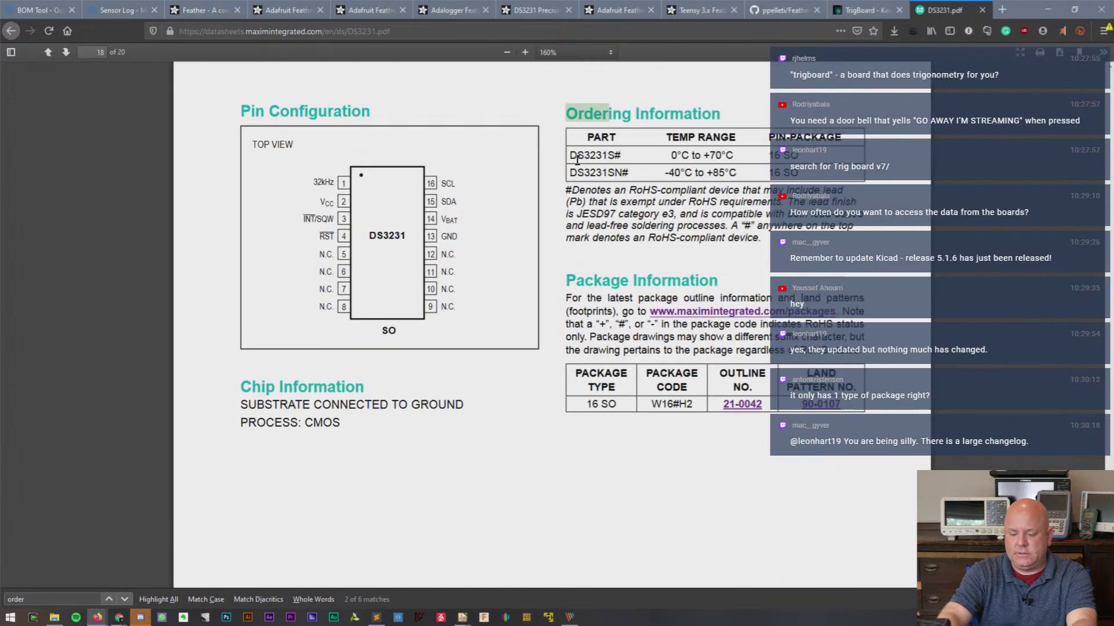
- Restore the browser to a window, move it right, and return to the Octopart BOM Tool page
double_click(1005, 10)
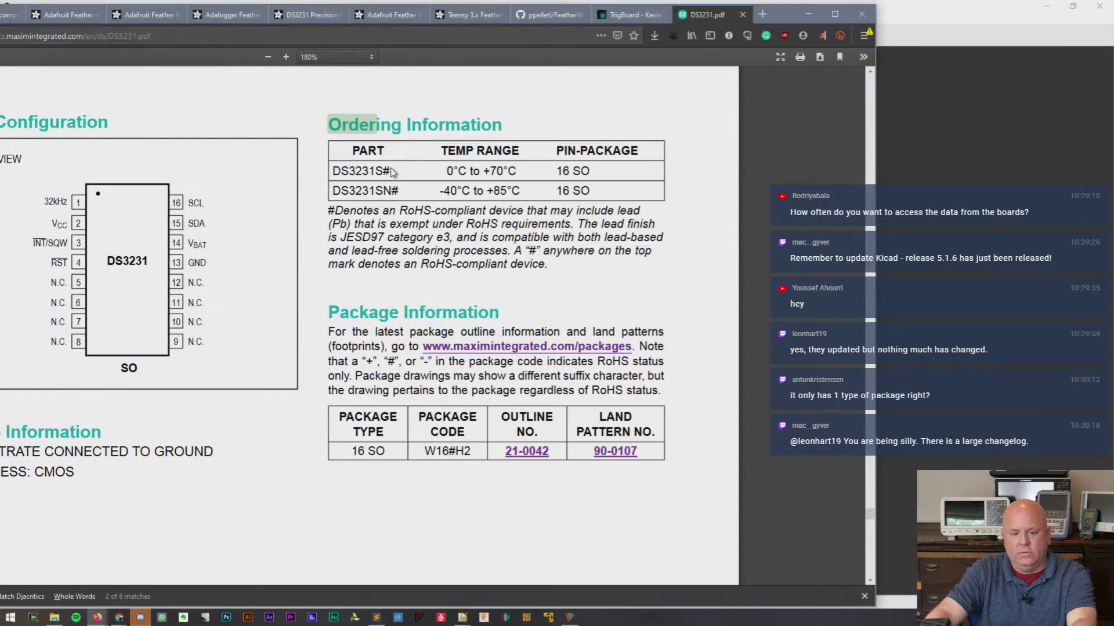
key(alt+Tab)
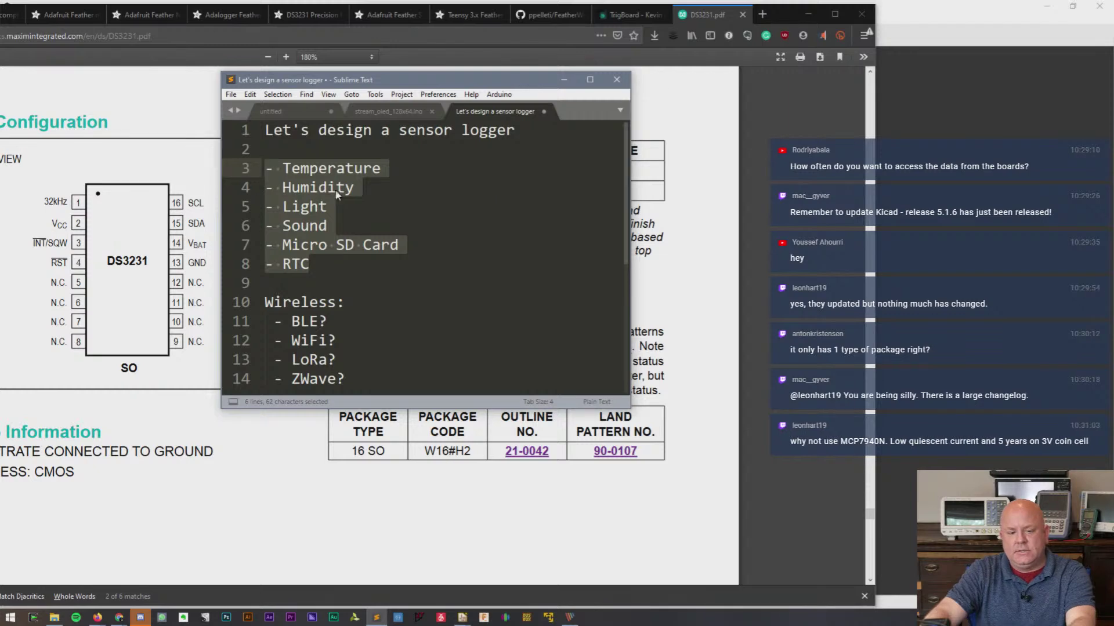
click(684, 100)
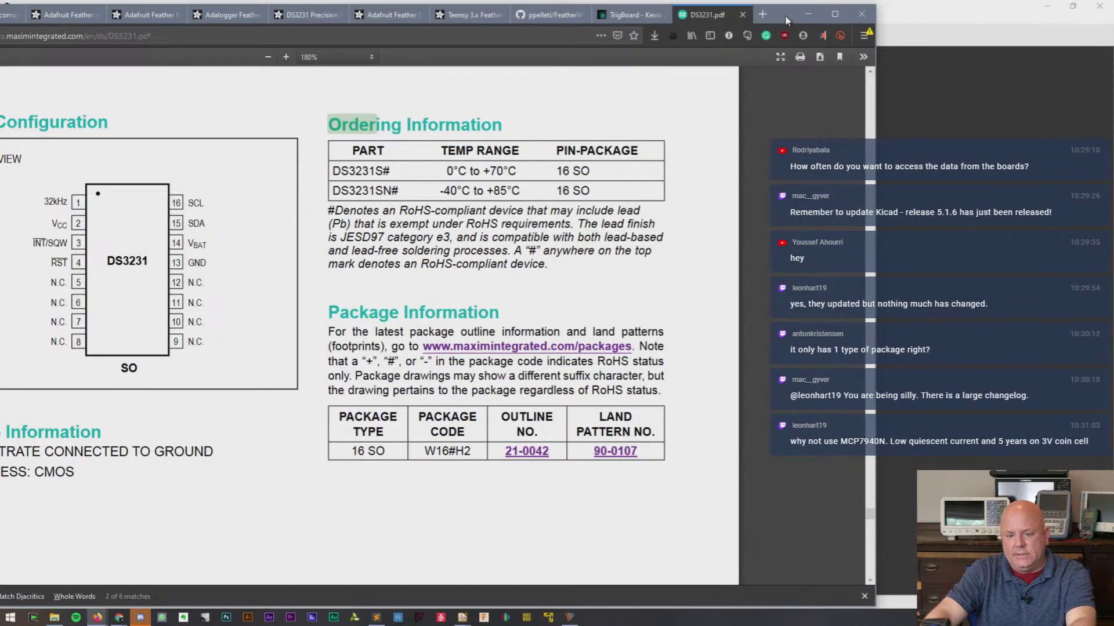
drag(789, 22, 1032, 16)
click(65, 11)
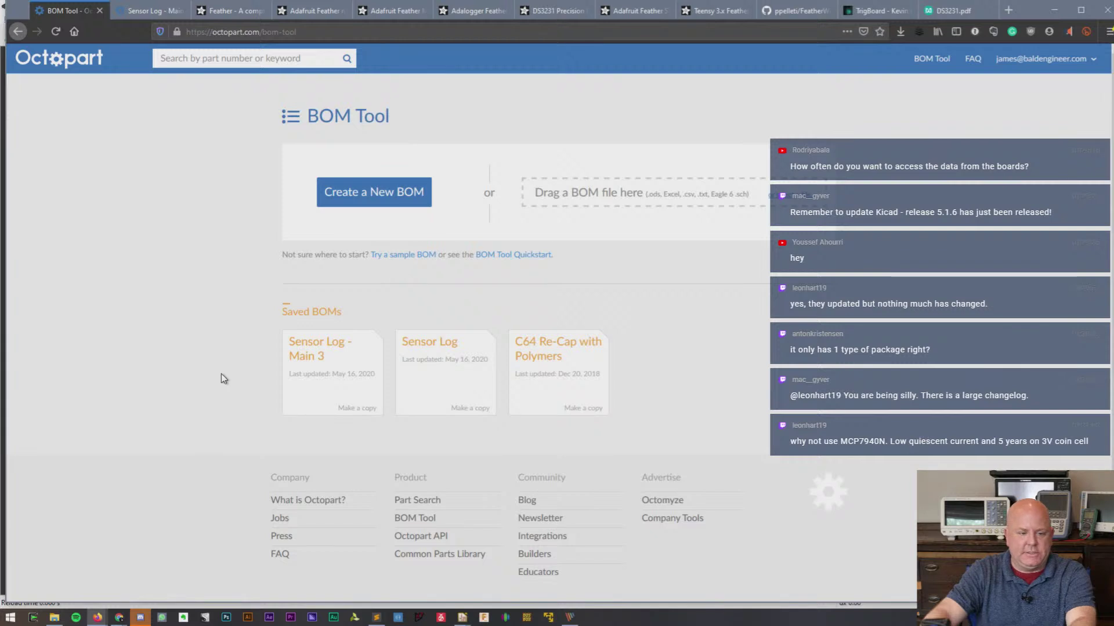
- In Sensor Log - Main 3, change line 5 to DS3231S and add a DS3231SN row
click(161, 11)
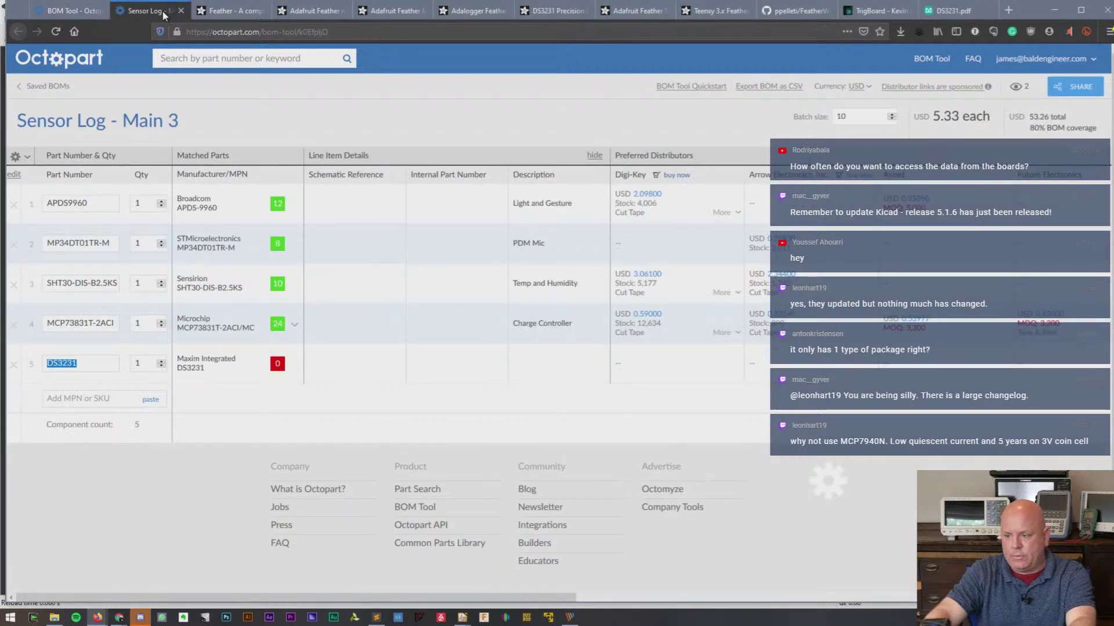
click(95, 362)
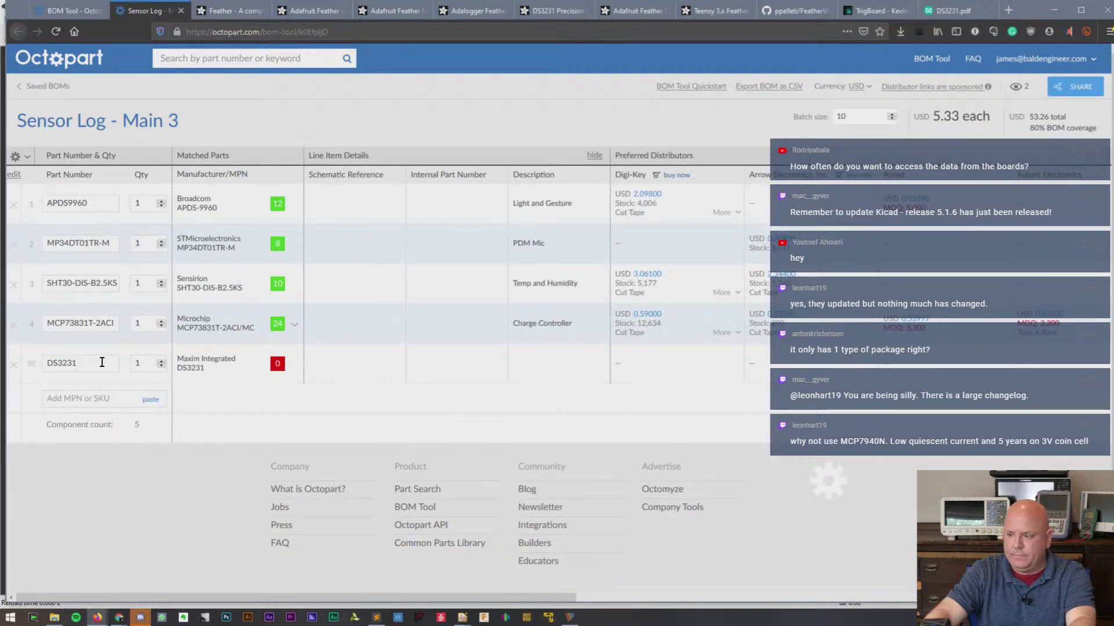
text(S)
click(76, 398)
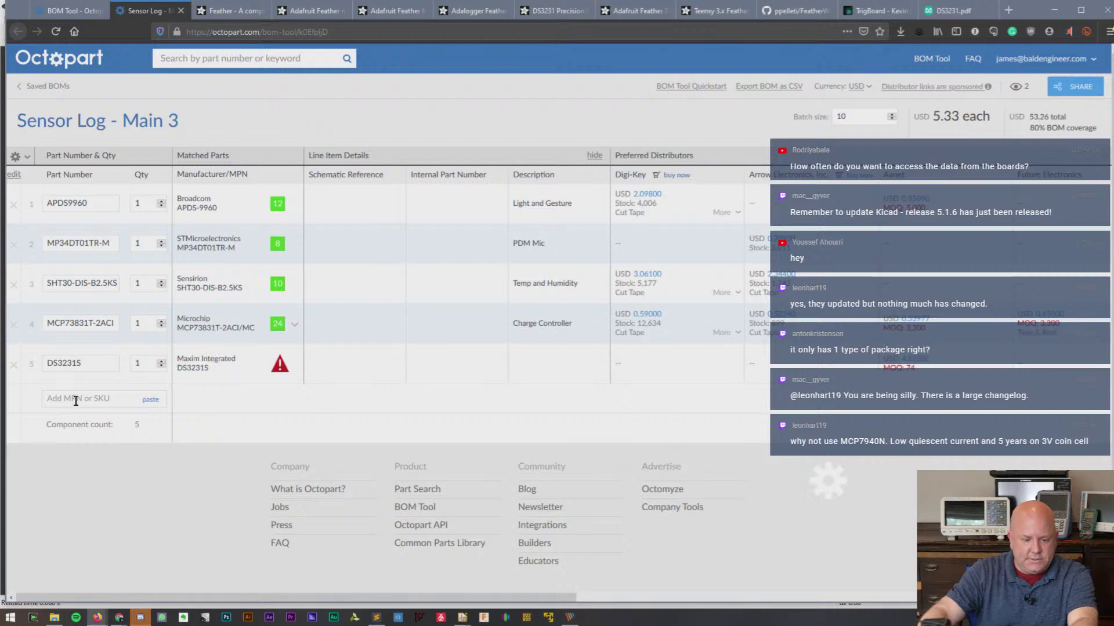
text(DS3231SN)
key(Return)
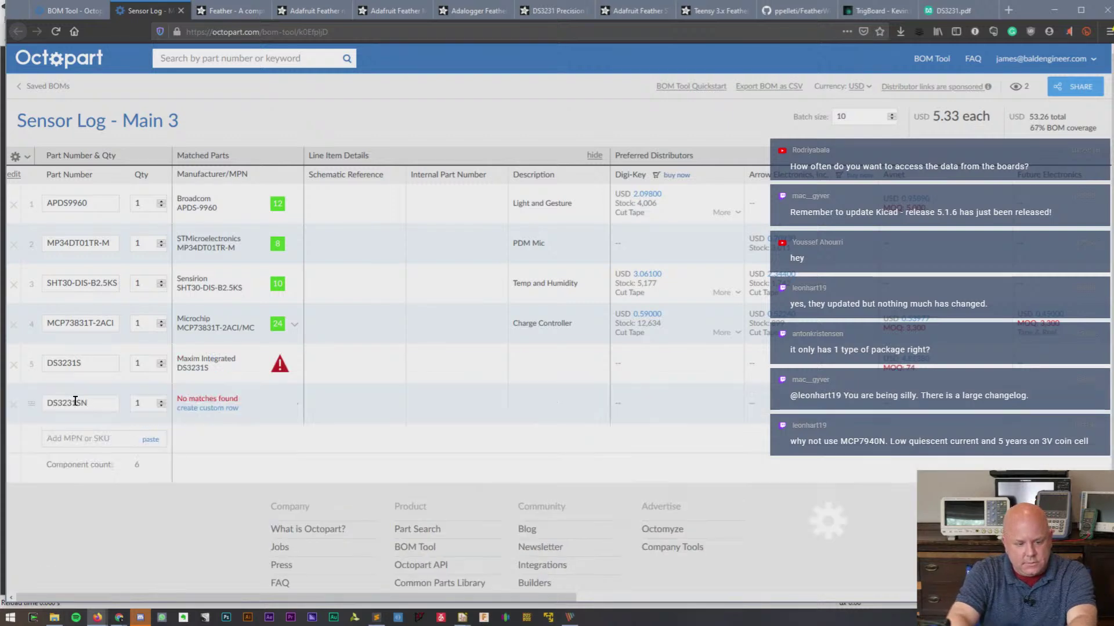
- Match the rows to Maxim DS3231S# and DS3231SN#, then delete the DS3231SN row
click(282, 366)
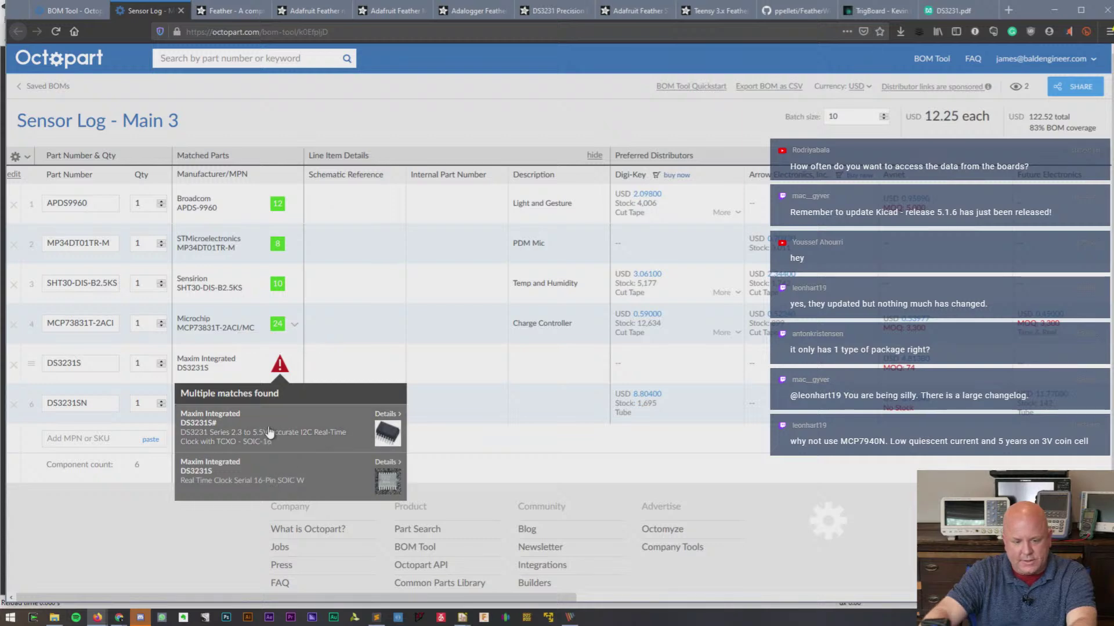
click(270, 432)
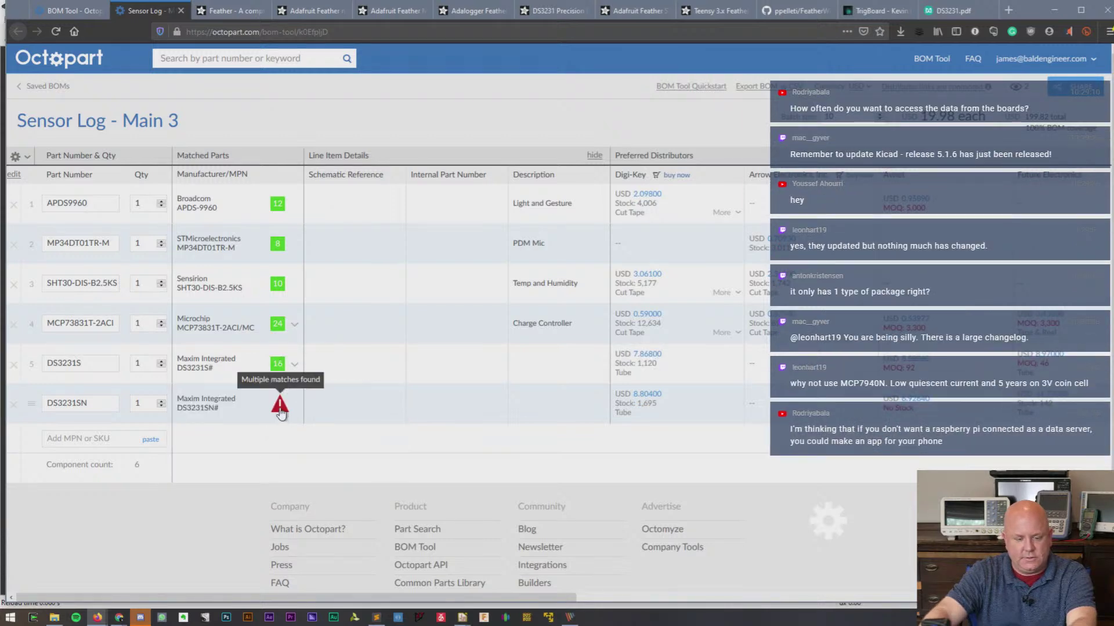
click(279, 404)
click(258, 469)
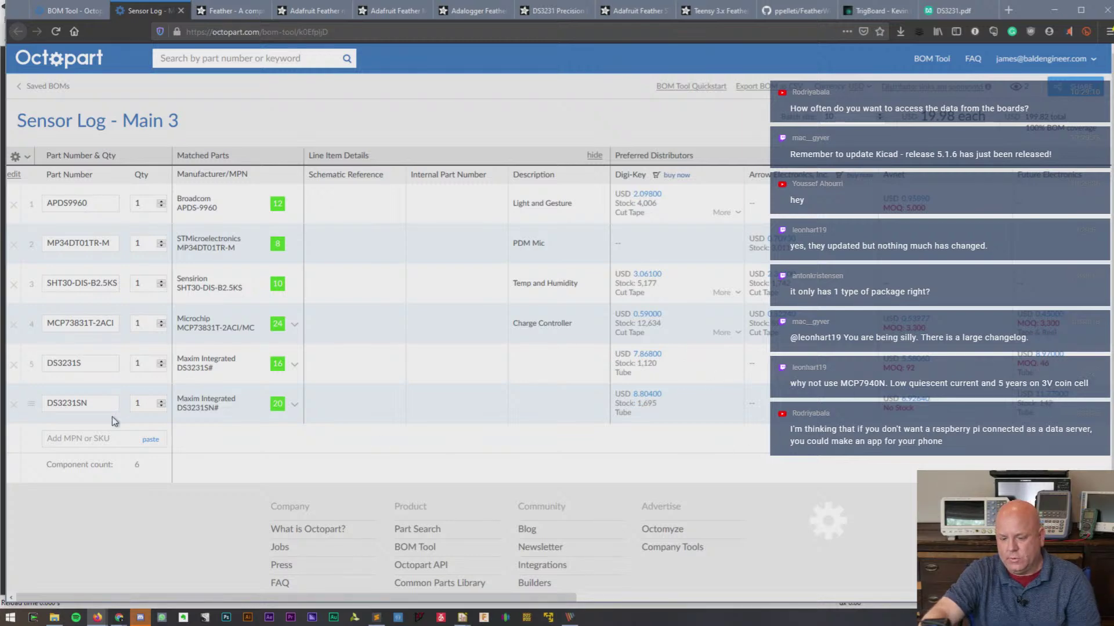
click(13, 404)
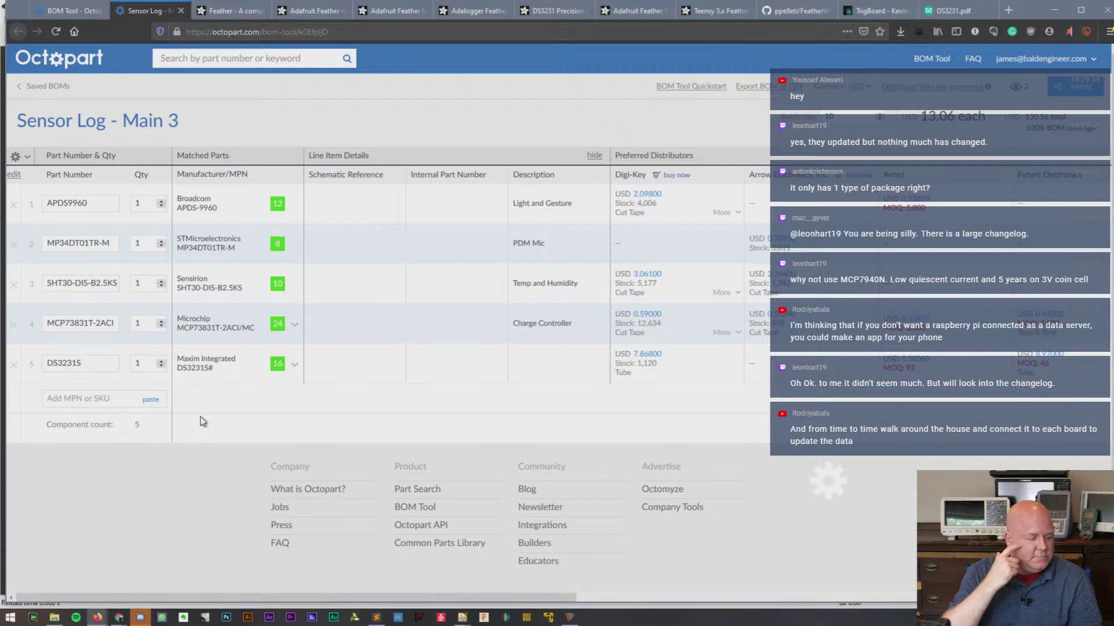
- Add MCP7940N-I/SN as a sixth BOM line and briefly view its part page
click(114, 405)
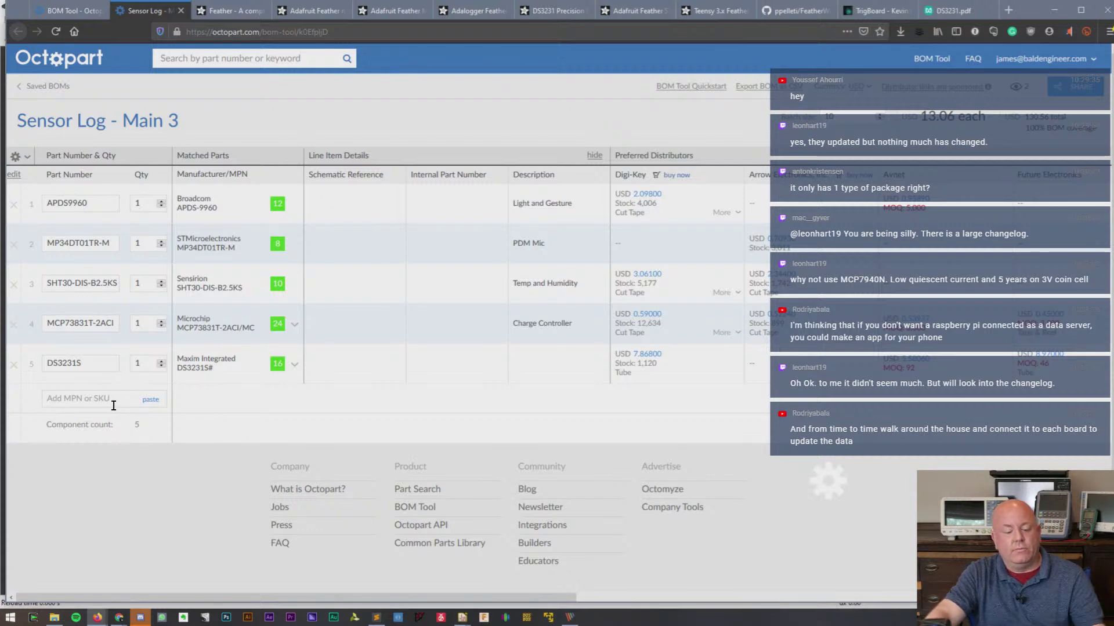
text(MCP)
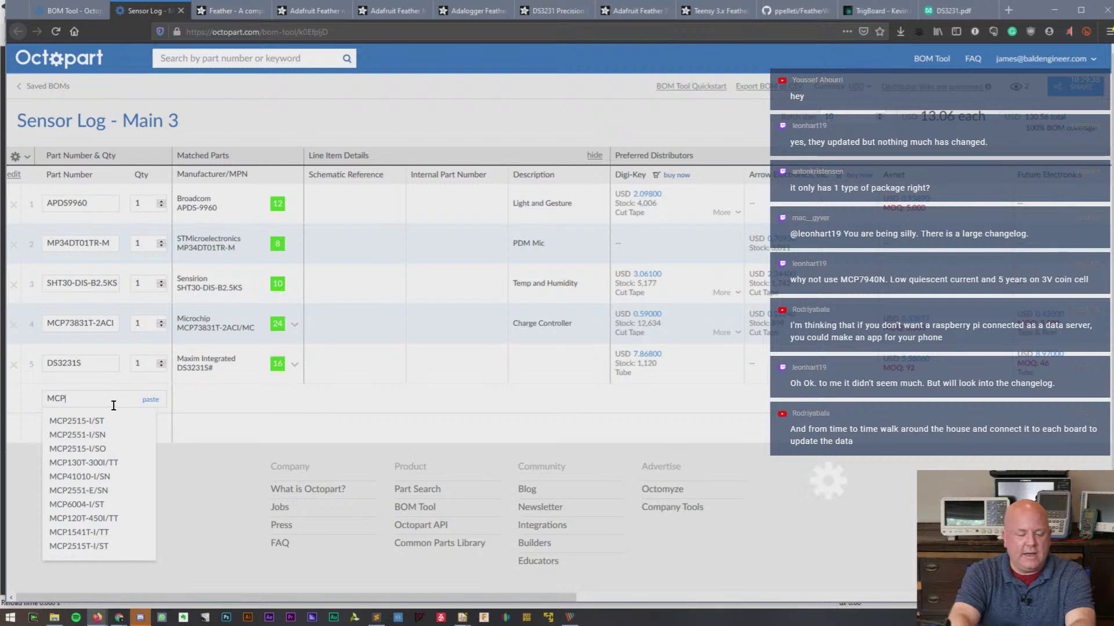
text(7940)
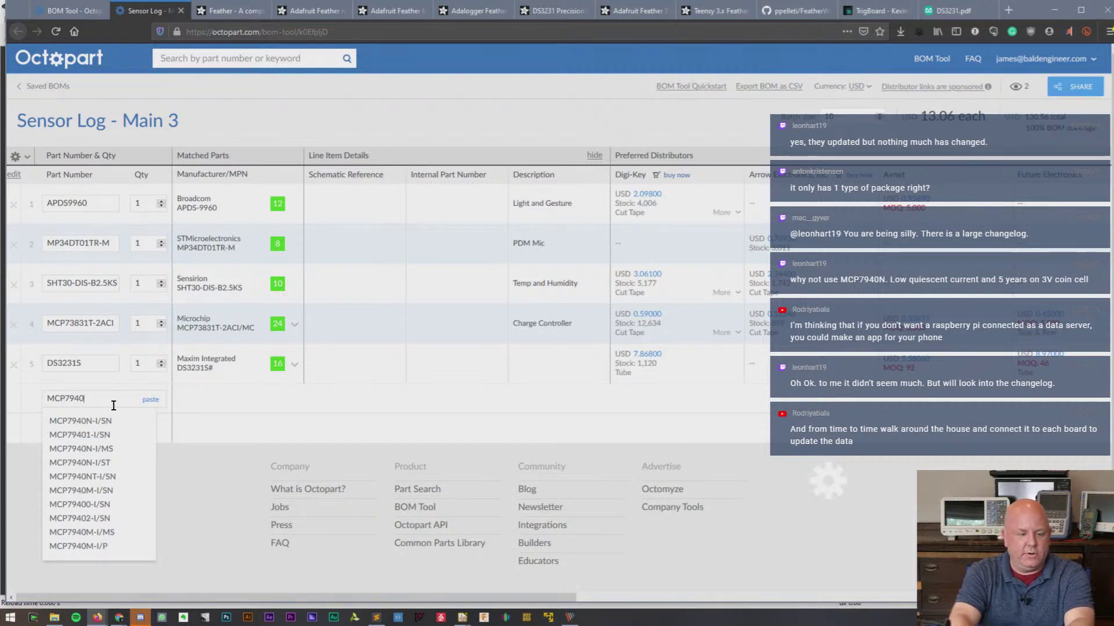
text(N)
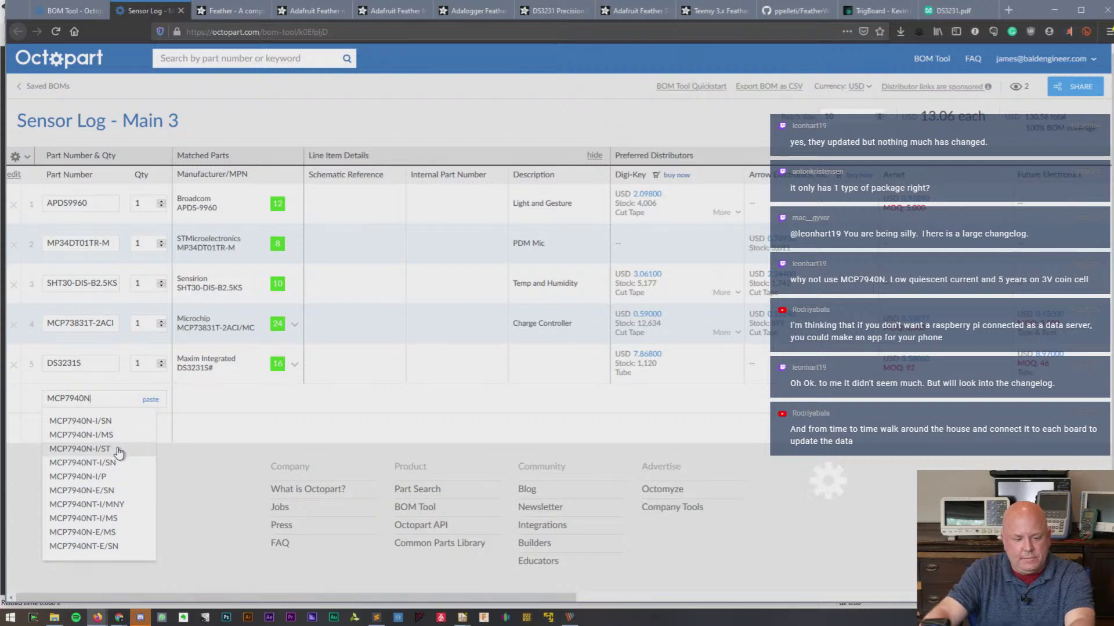
click(112, 422)
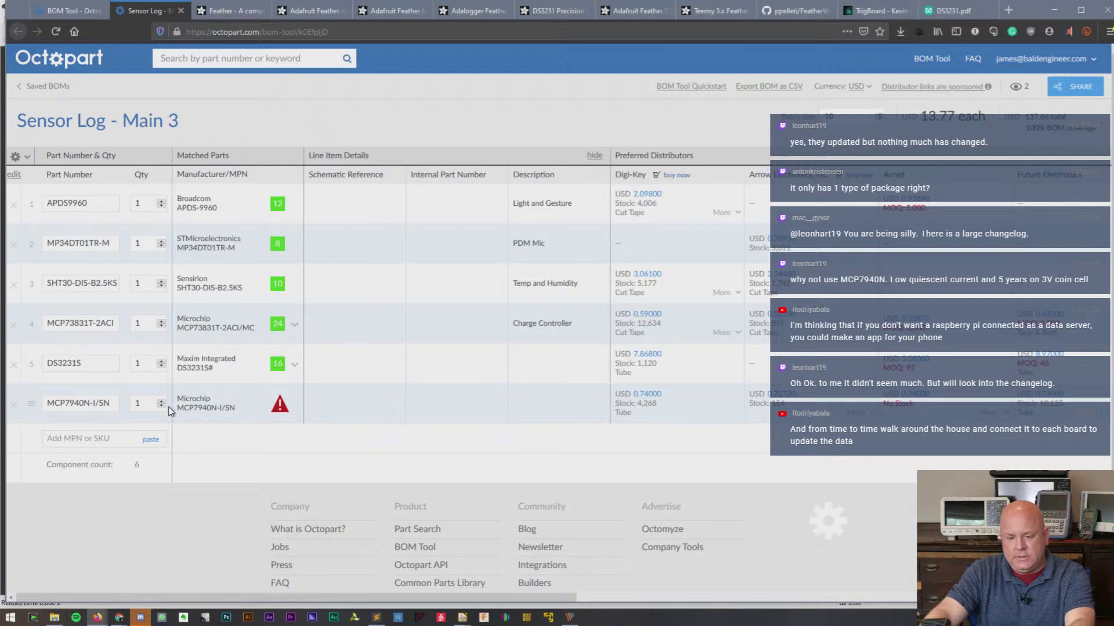
click(193, 412)
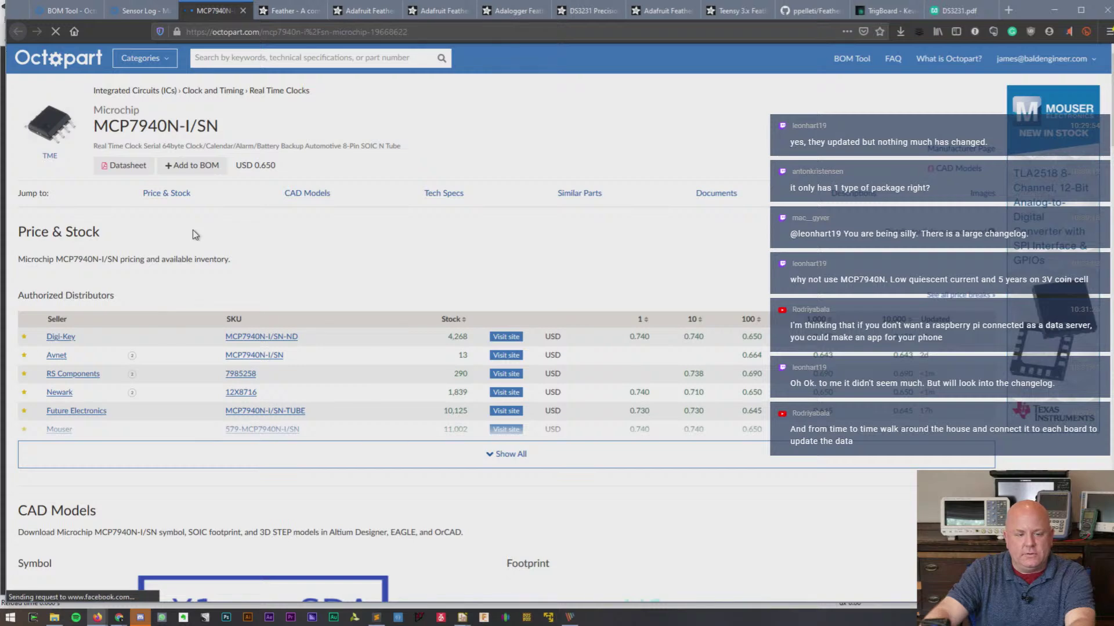
click(242, 11)
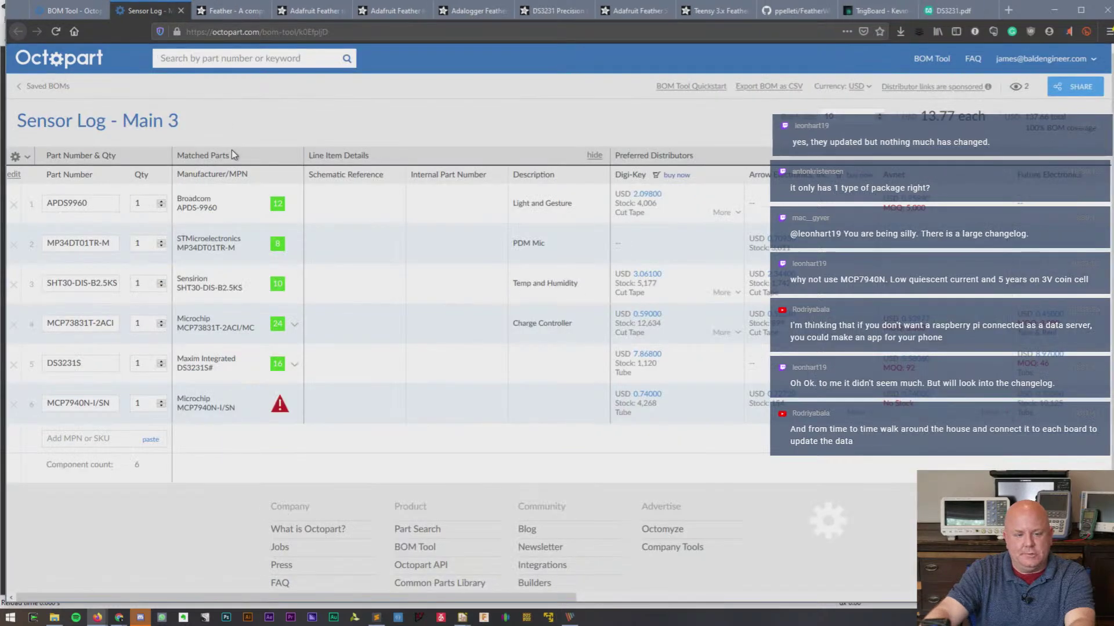
- Paste the MCP7940N-I/SN part number into the Sublime notes under 'Check this out later:'
triple_click(98, 400)
key(ctrl+c)
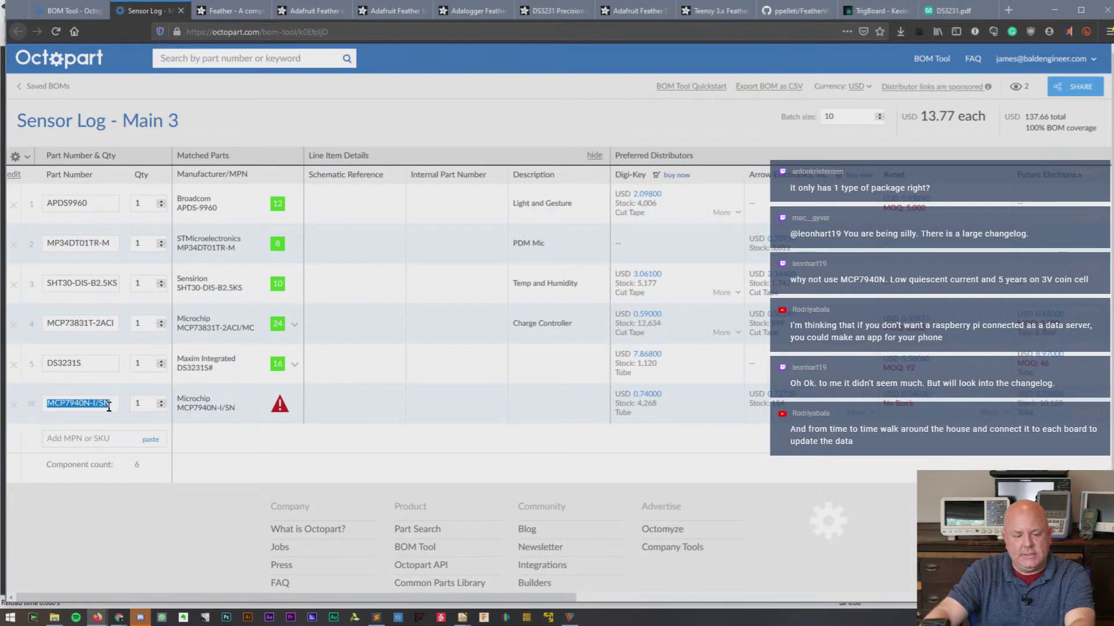
click(376, 617)
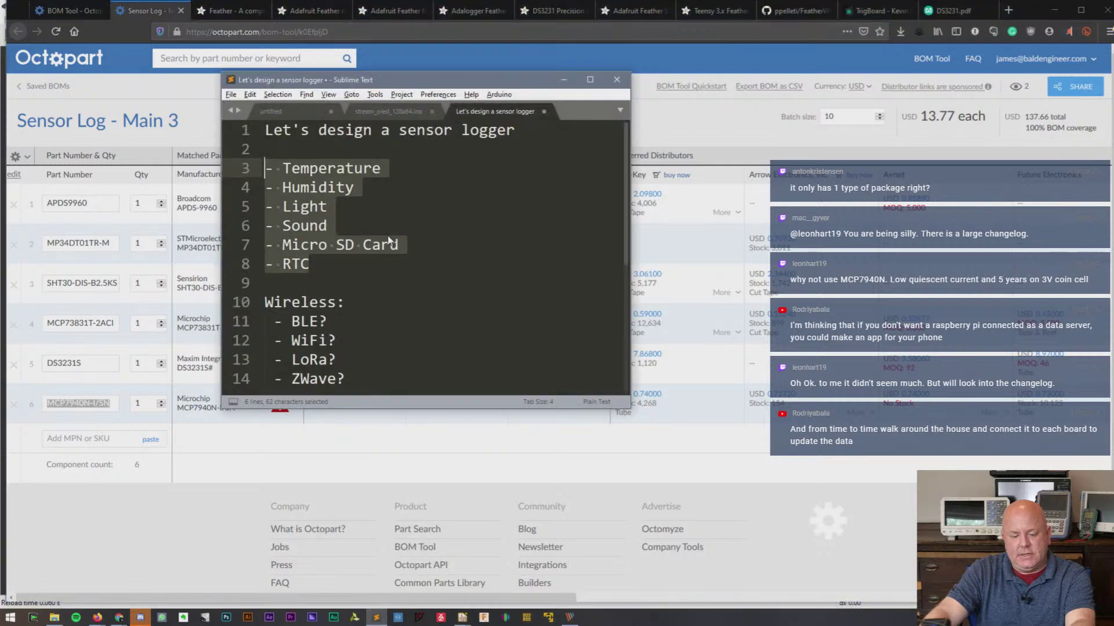
click(374, 272)
text(heck this out alter)
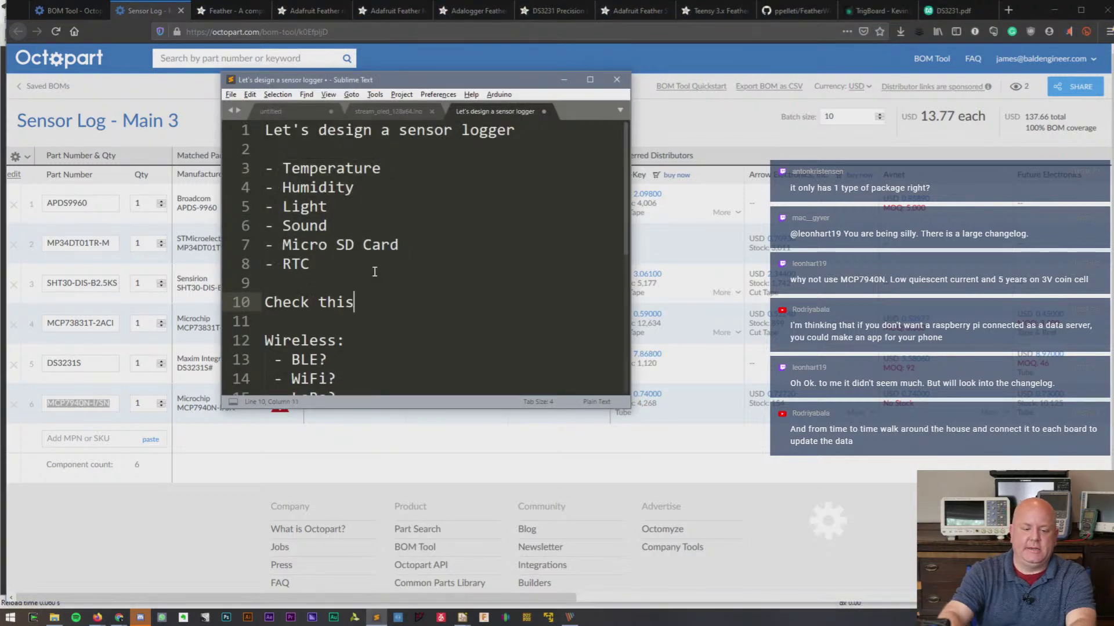
key(BackSpace)
key(BackSpace)
key(BackSpace)
text(ter:)
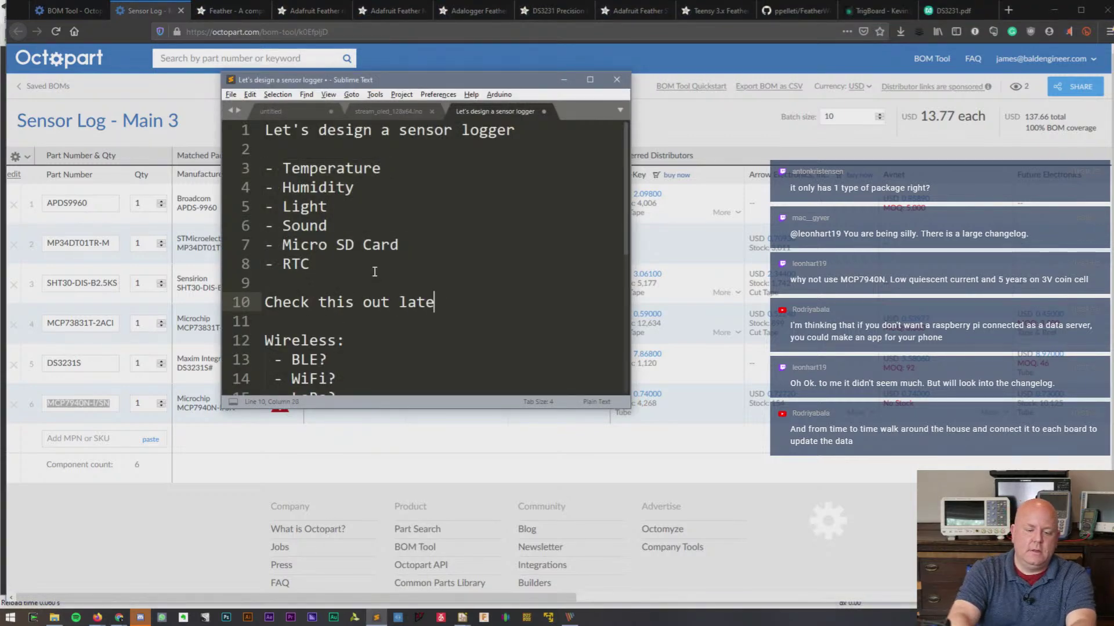
key(Return)
key(ctrl+v)
key(alt+Tab)
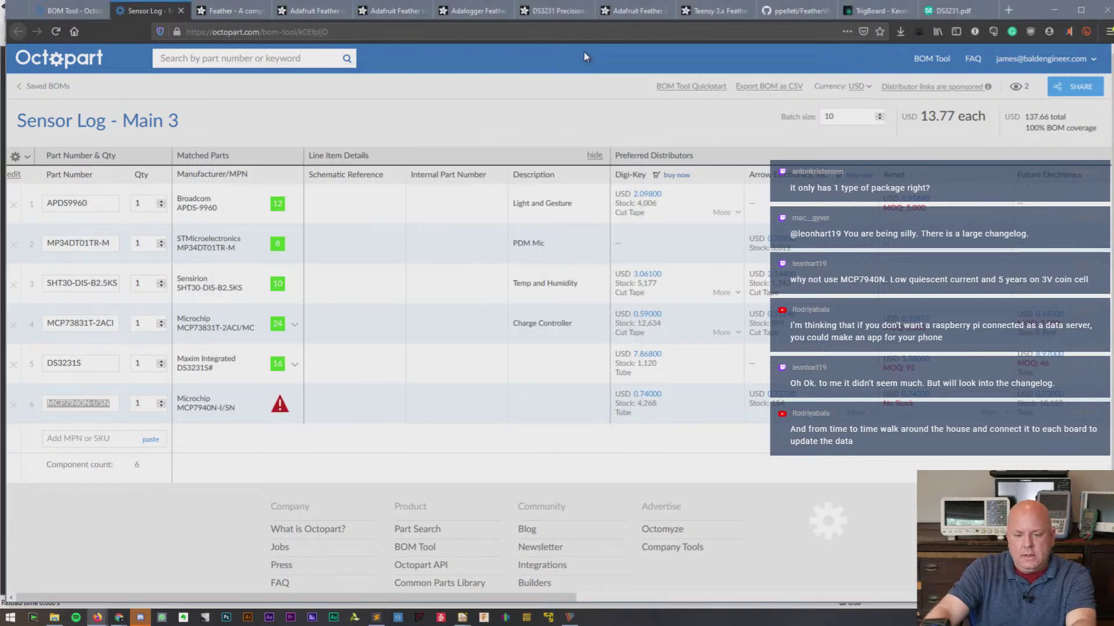
- Delete the MCP7940N-I/SN row, leaving five components at USD 13.06, and scroll the table sideways
click(14, 405)
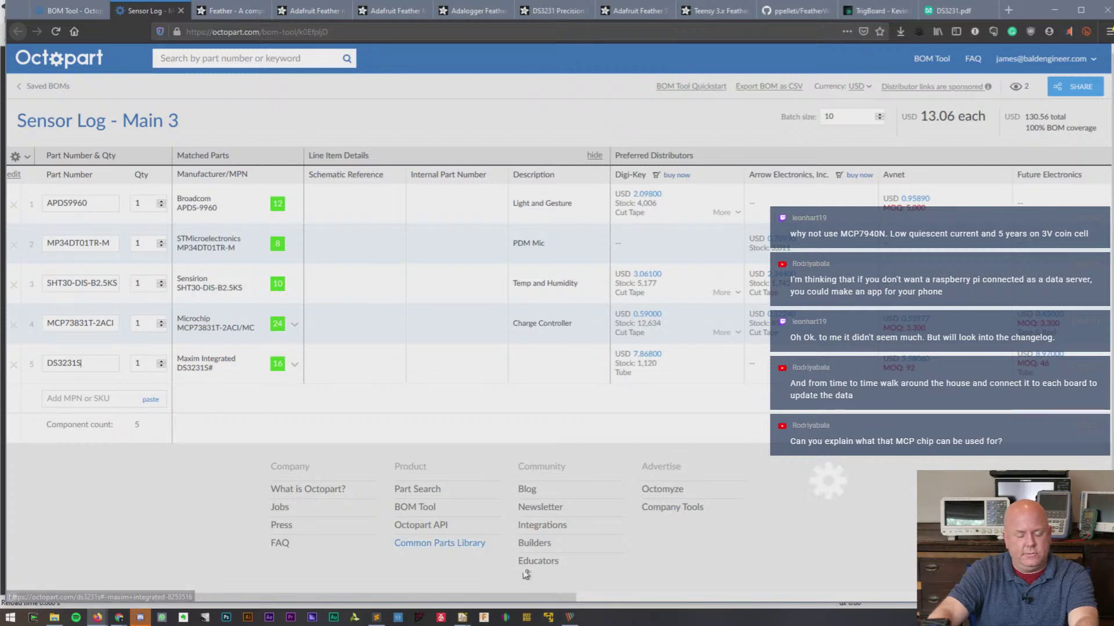
mouse_move(550, 592)
mouse_down()
mouse_move(728, 595)
mouse_move(561, 595)
mouse_up()
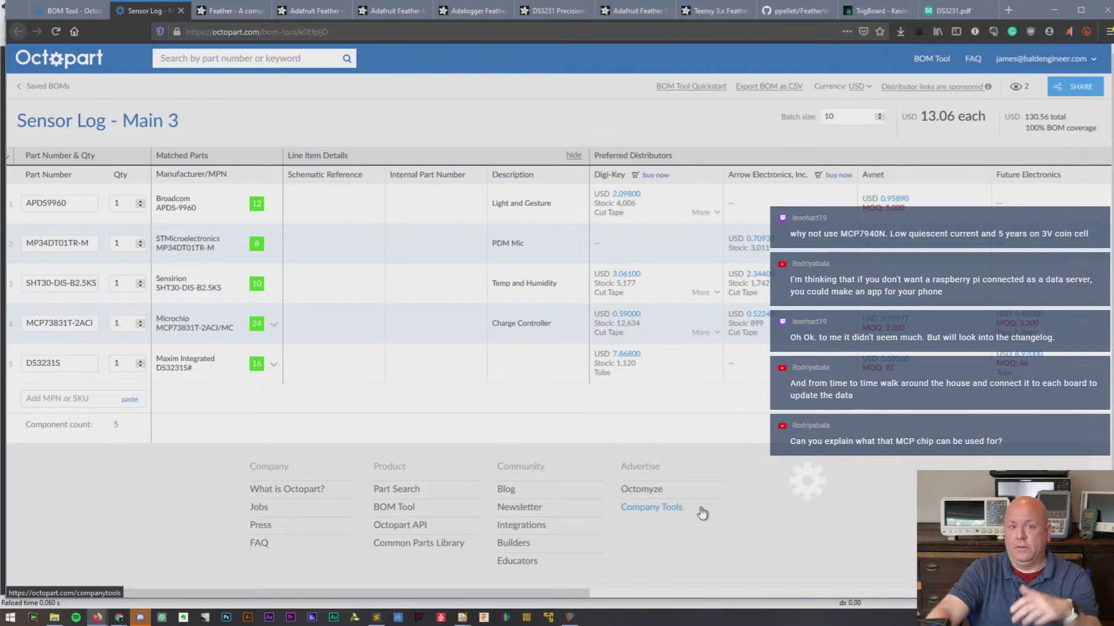
drag(574, 593, 650, 582)
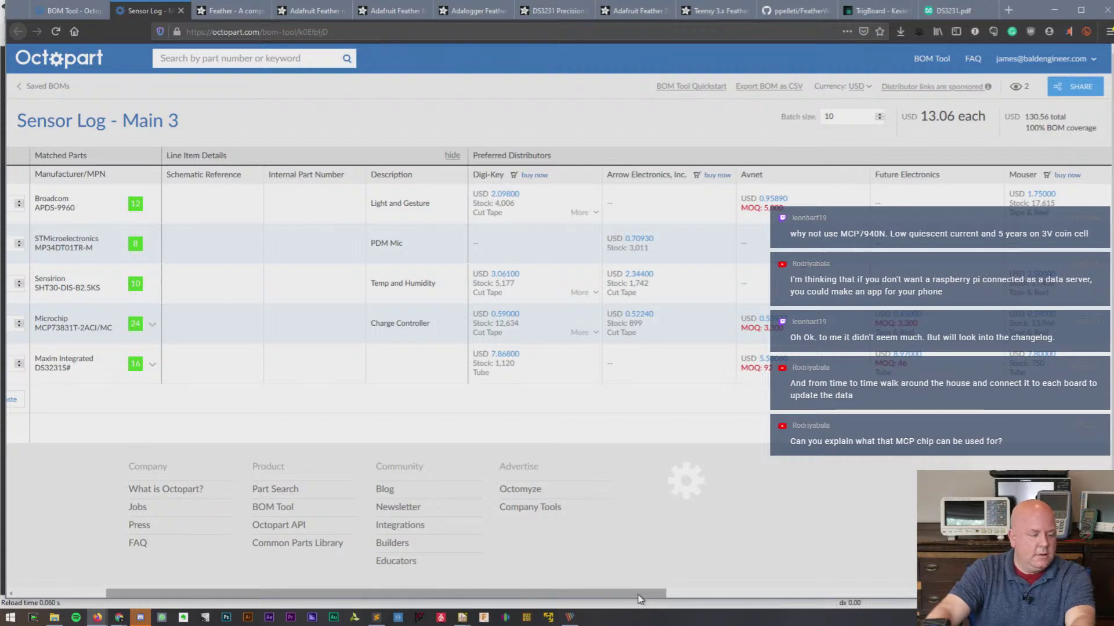
drag(640, 593, 542, 593)
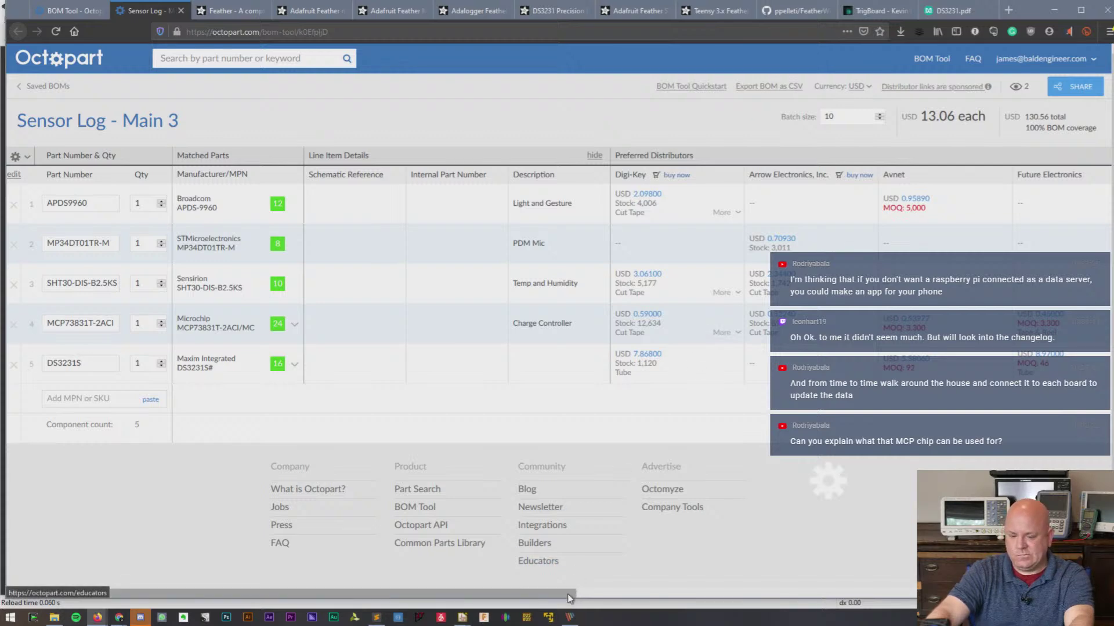
drag(572, 593, 1095, 598)
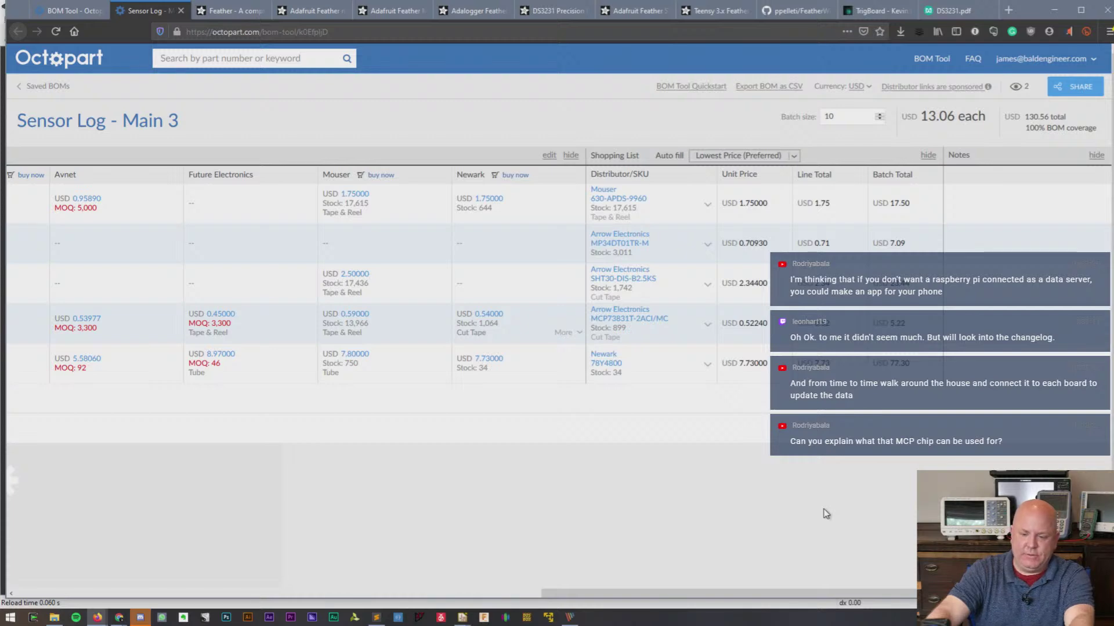
drag(862, 593, 324, 622)
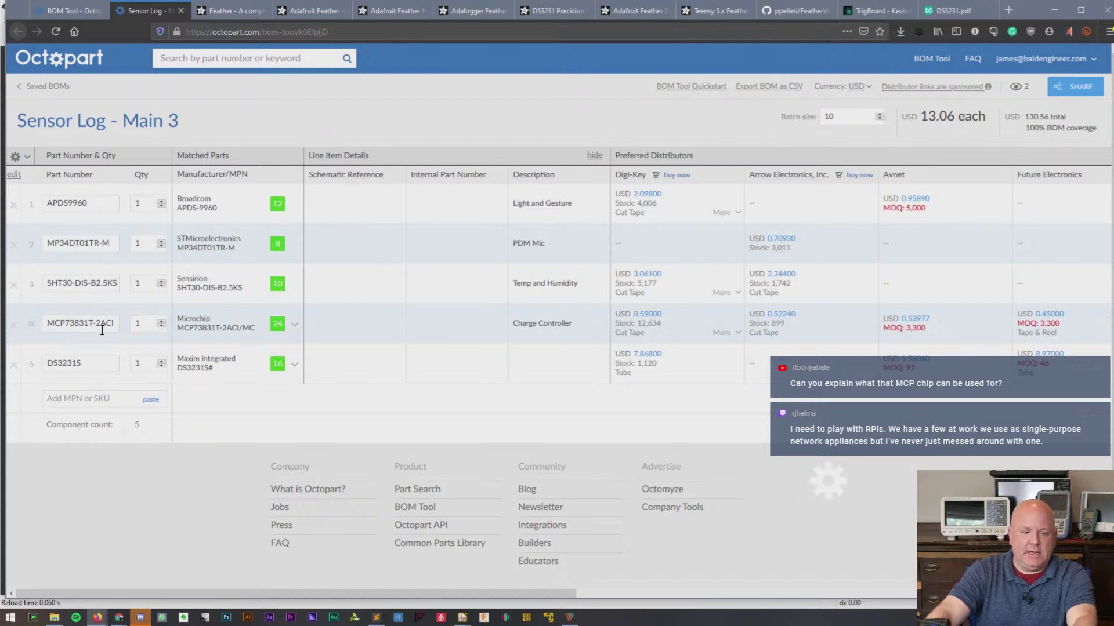
- Save the DS3231 datasheet PDF into a new 'Datasheets for Sense Wing' folder in the Bald Sense project
click(957, 11)
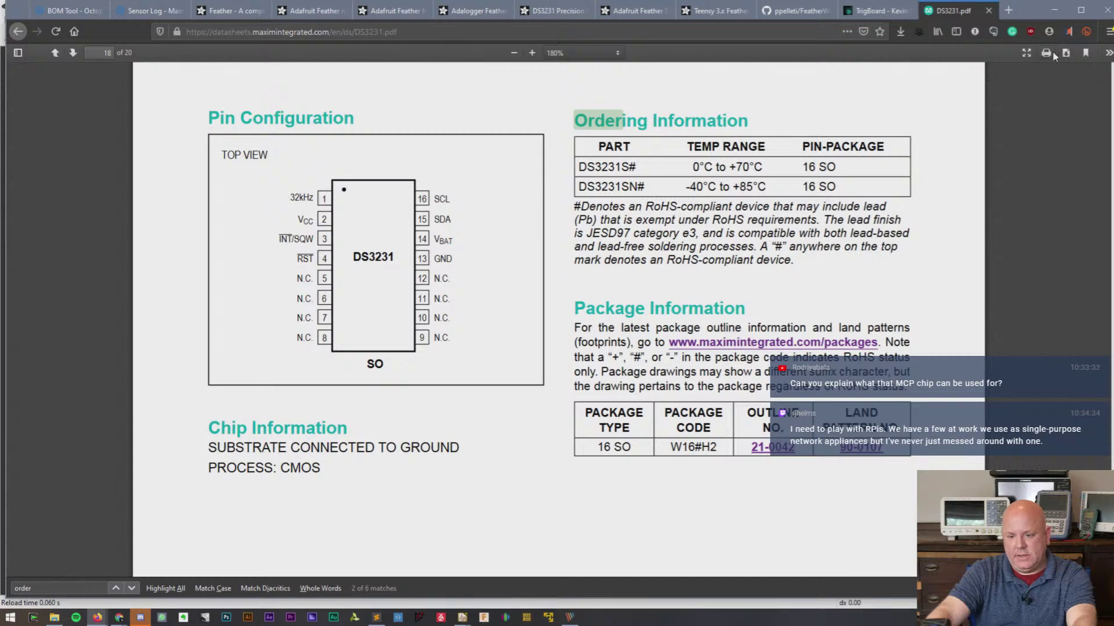
right_click(911, 109)
click(858, 176)
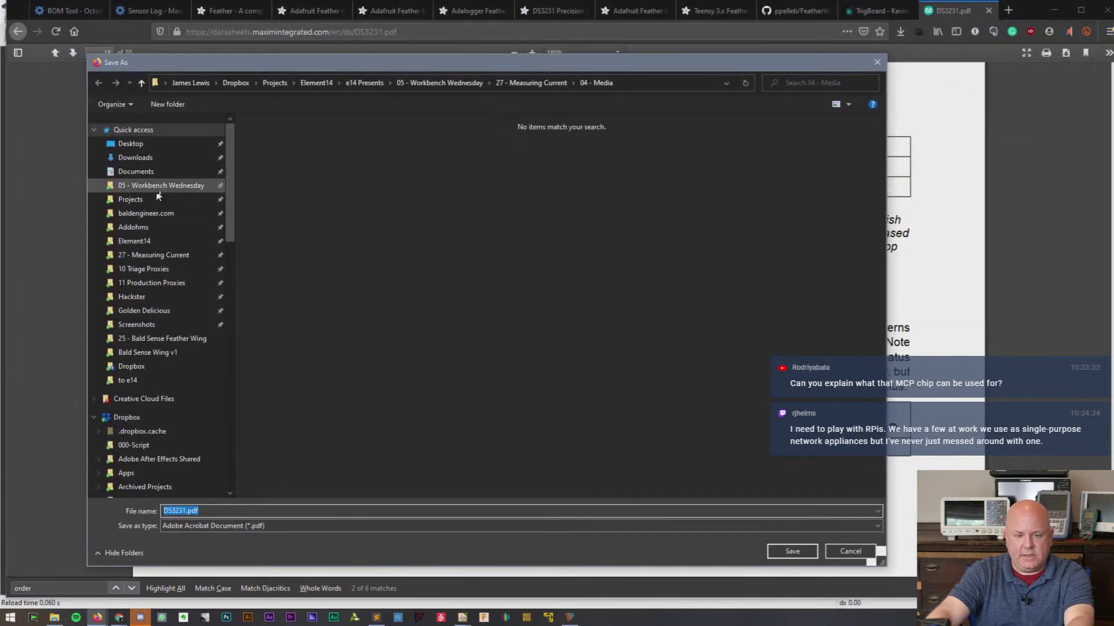
click(145, 200)
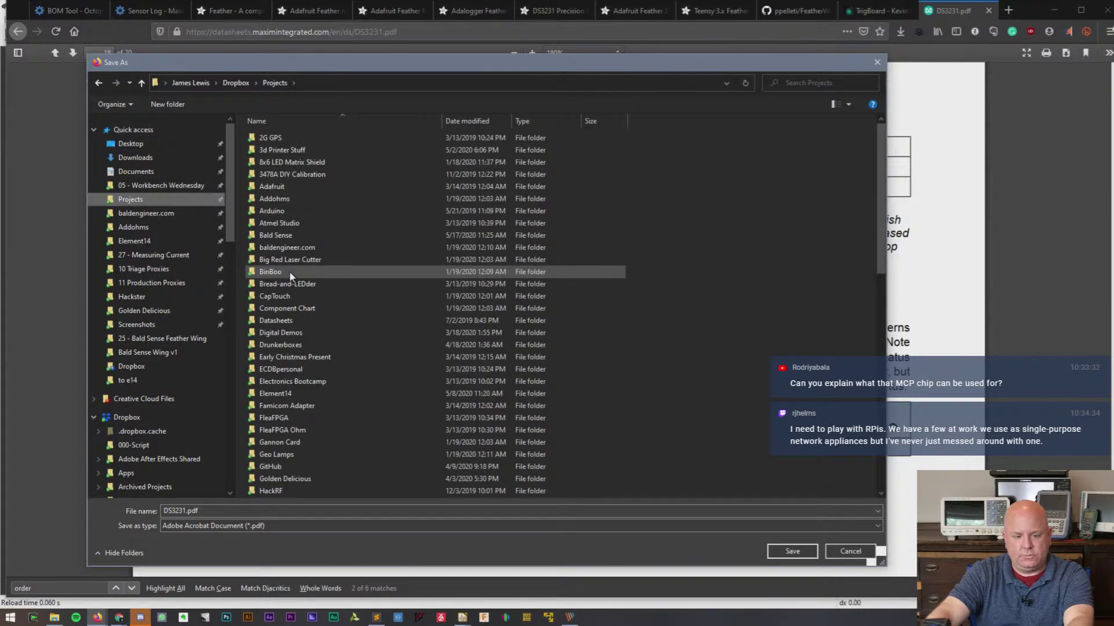
double_click(277, 235)
click(167, 104)
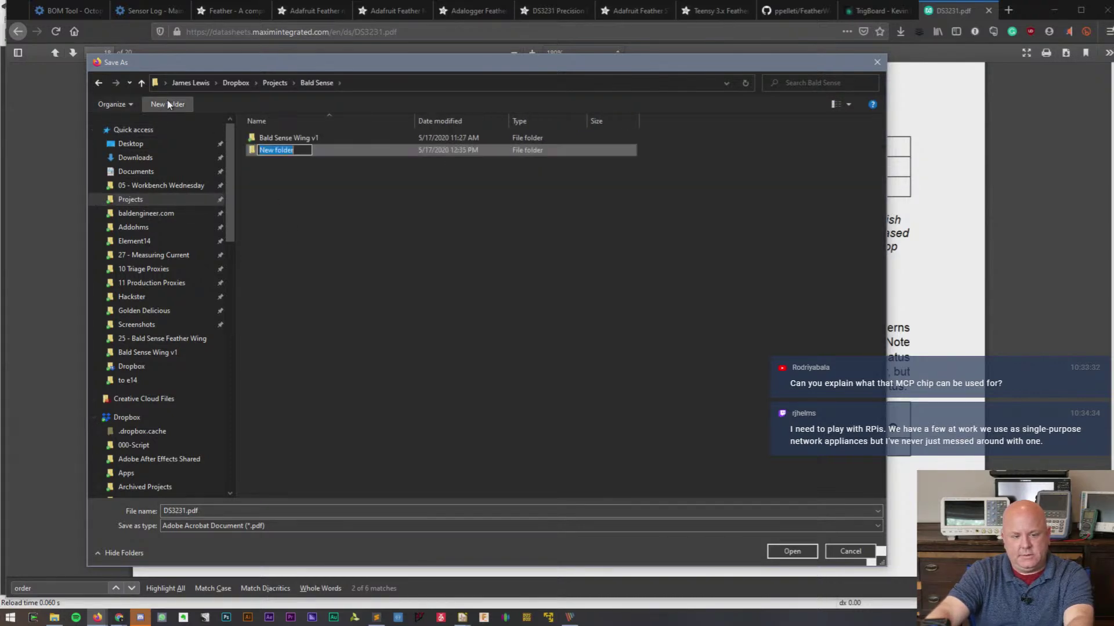
text(Datashe)
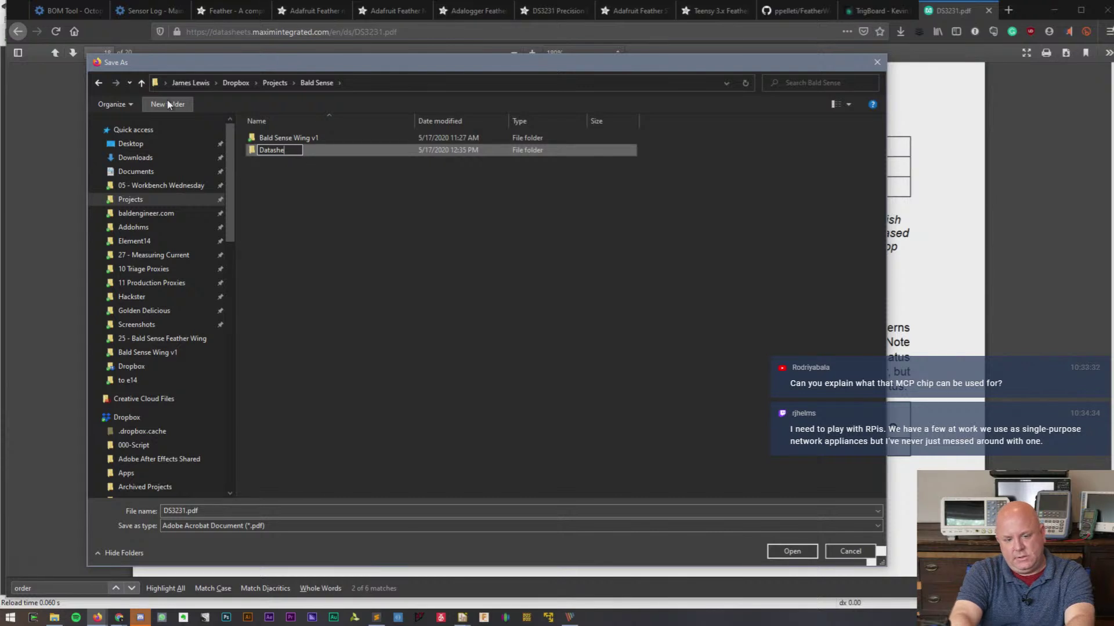
text(eets for SEns)
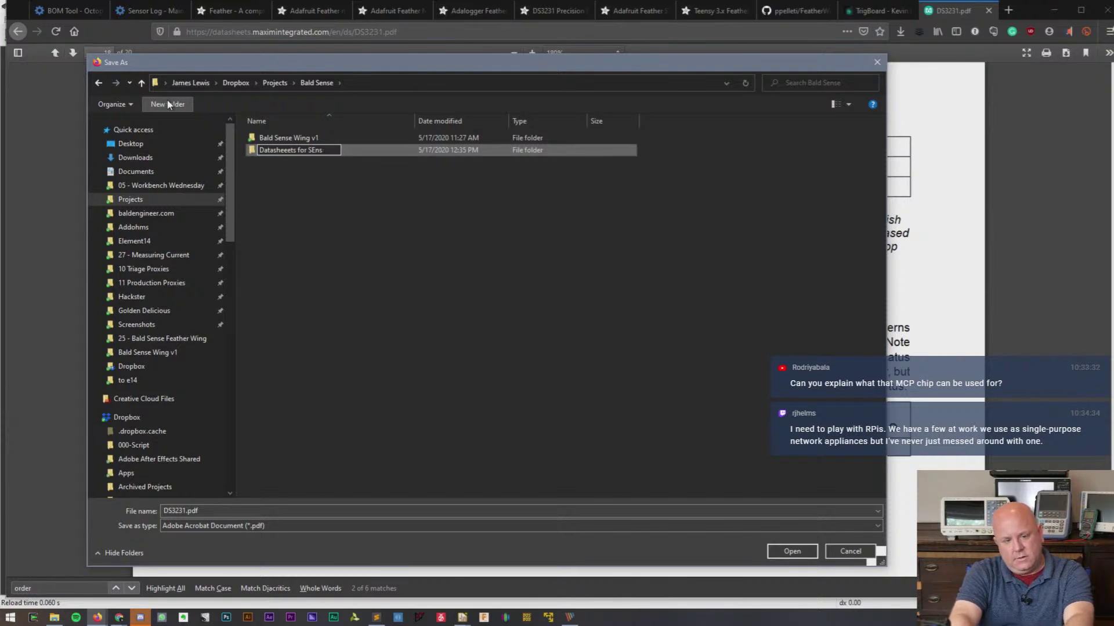
key(BackSpace)
key(BackSpace)
key(BackSpace)
text(ense Wing)
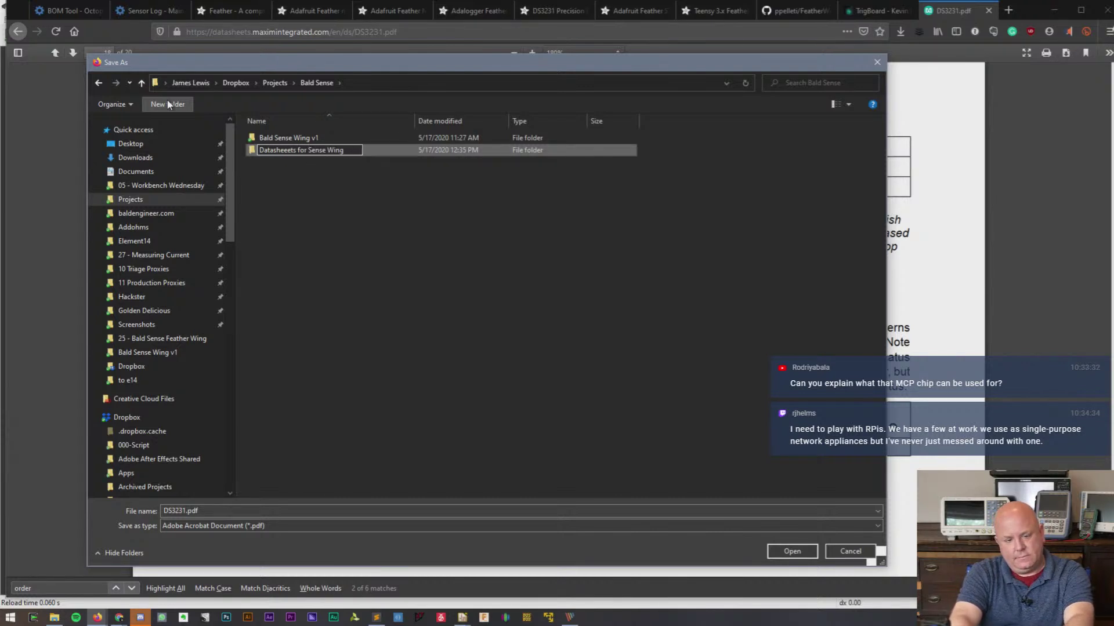
key(Return)
double_click(295, 148)
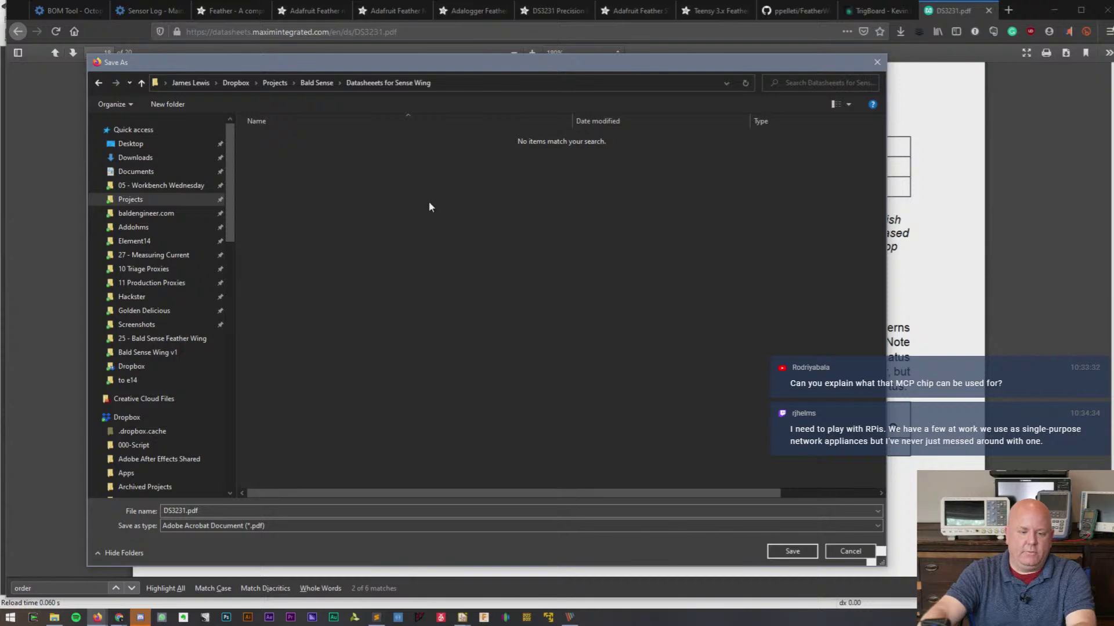
click(792, 551)
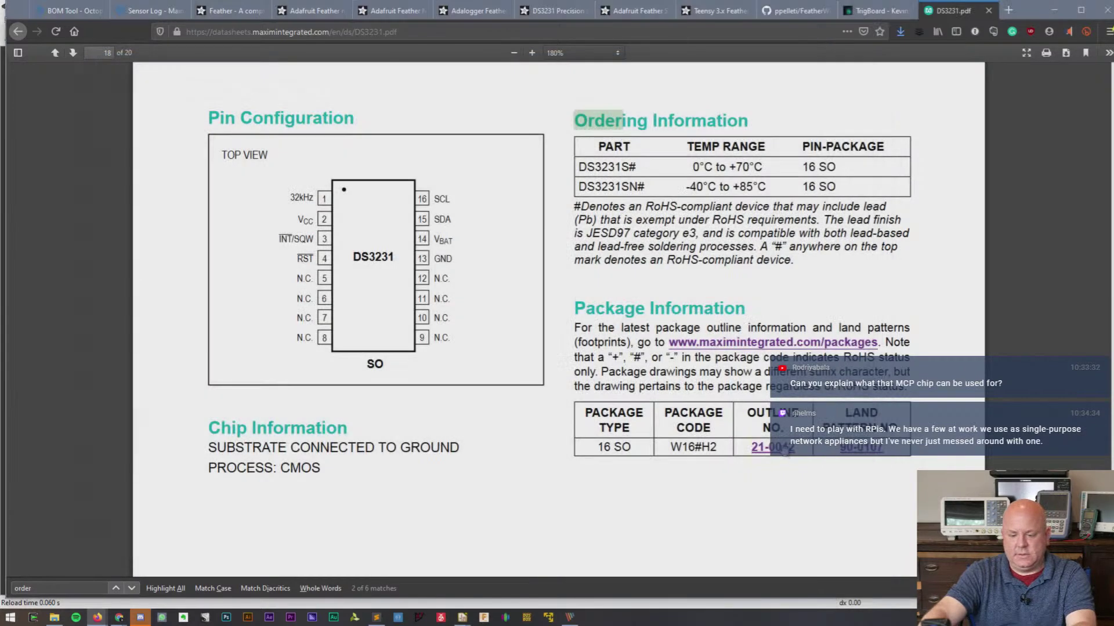
- Copy MCP73831T from the BOM and run a web search for it
click(150, 11)
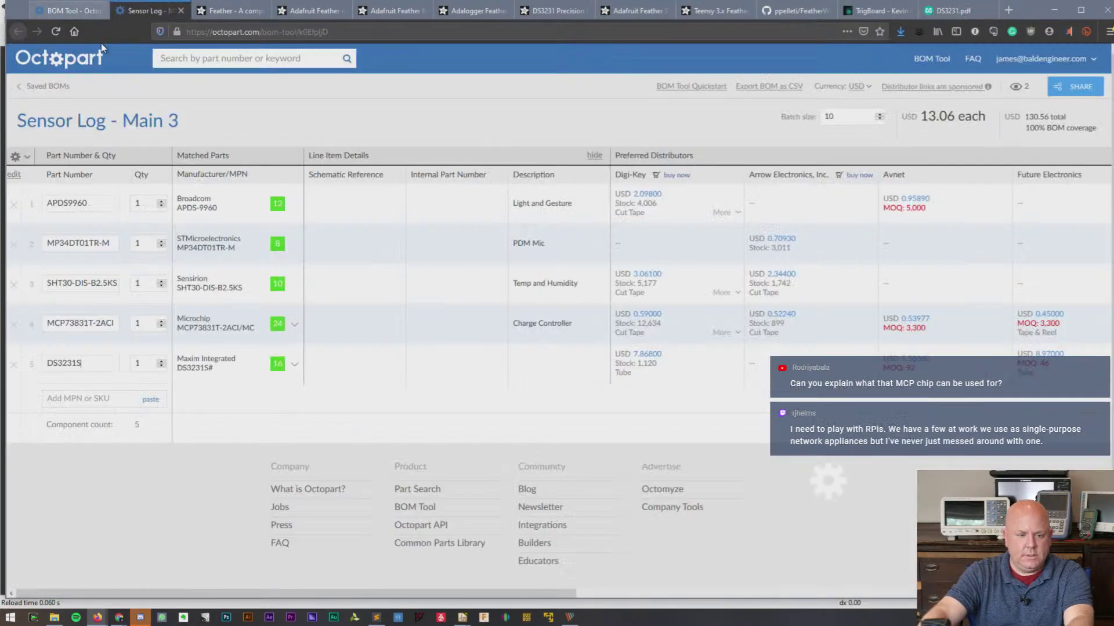
double_click(87, 323)
key(ctrl+c)
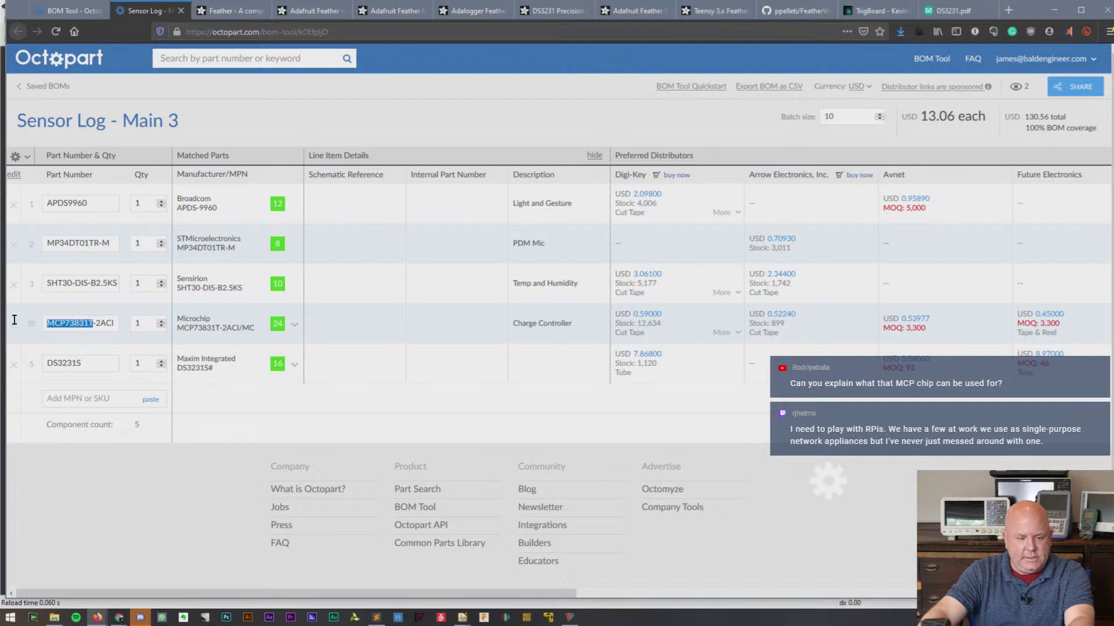
click(957, 10)
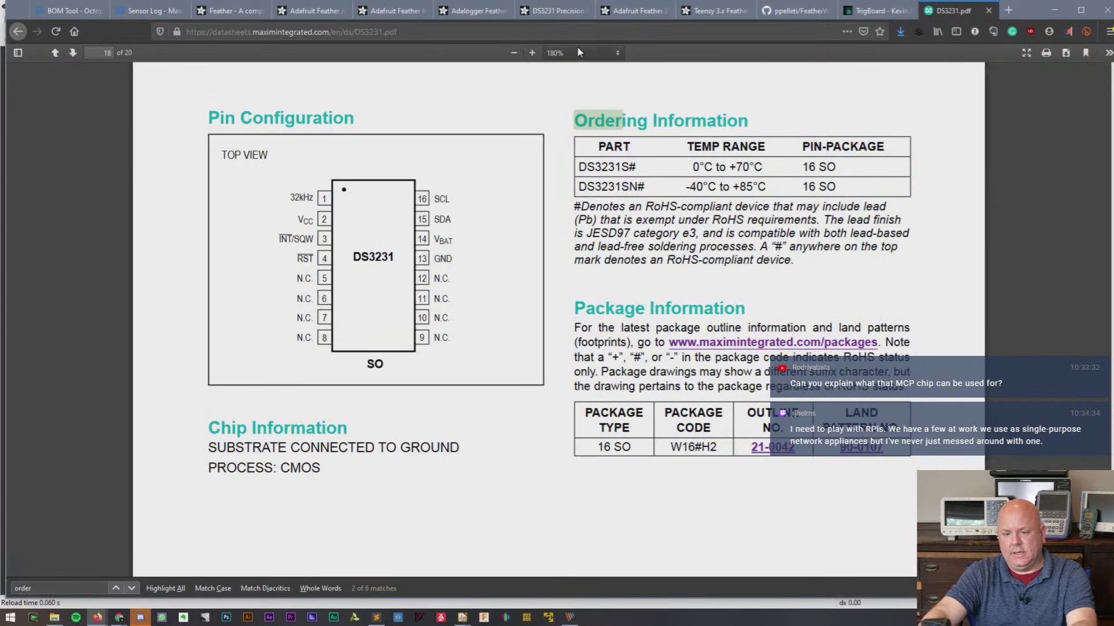
click(583, 30)
key(ctrl+v)
key(Return)
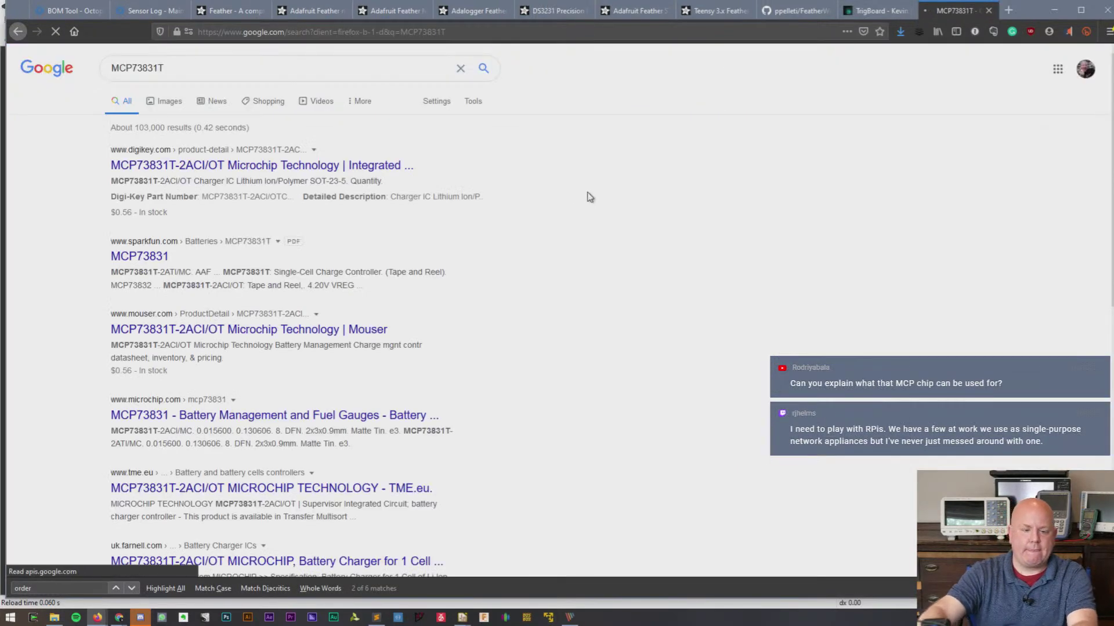
- Open the MCP73831 datasheet PDF from the SparkFun result, cancel saving it, and return to the BOM
click(156, 258)
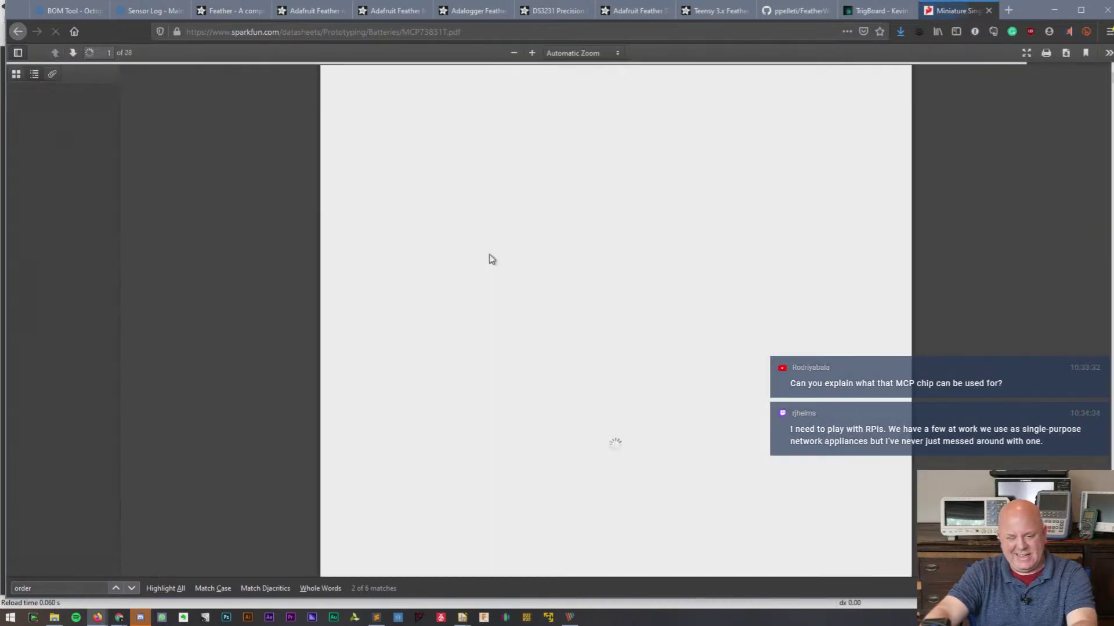
right_click(497, 256)
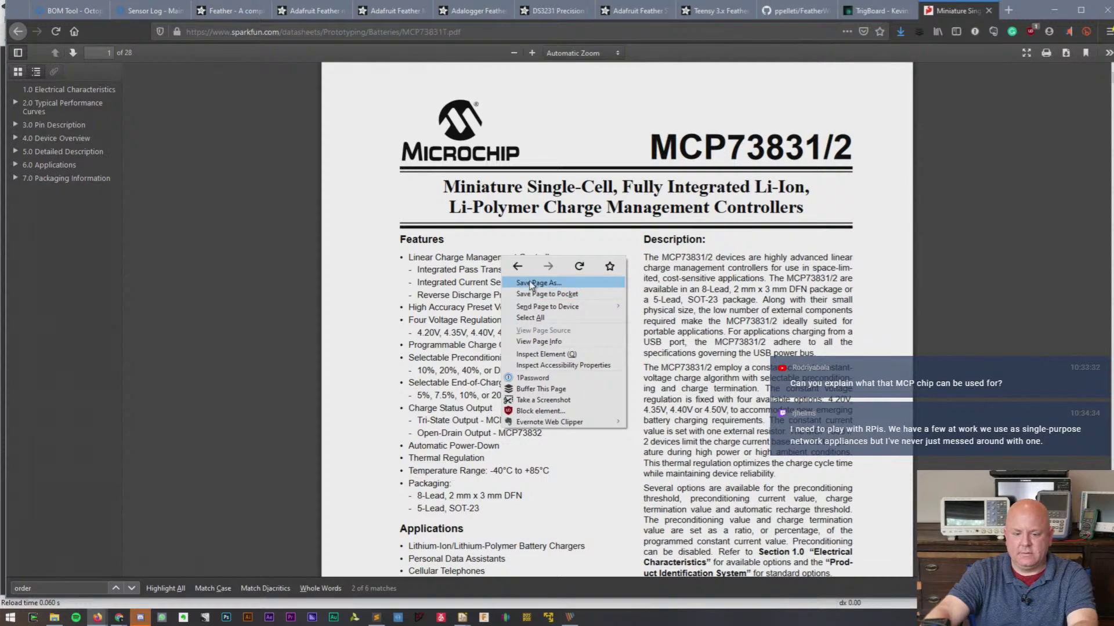
click(529, 283)
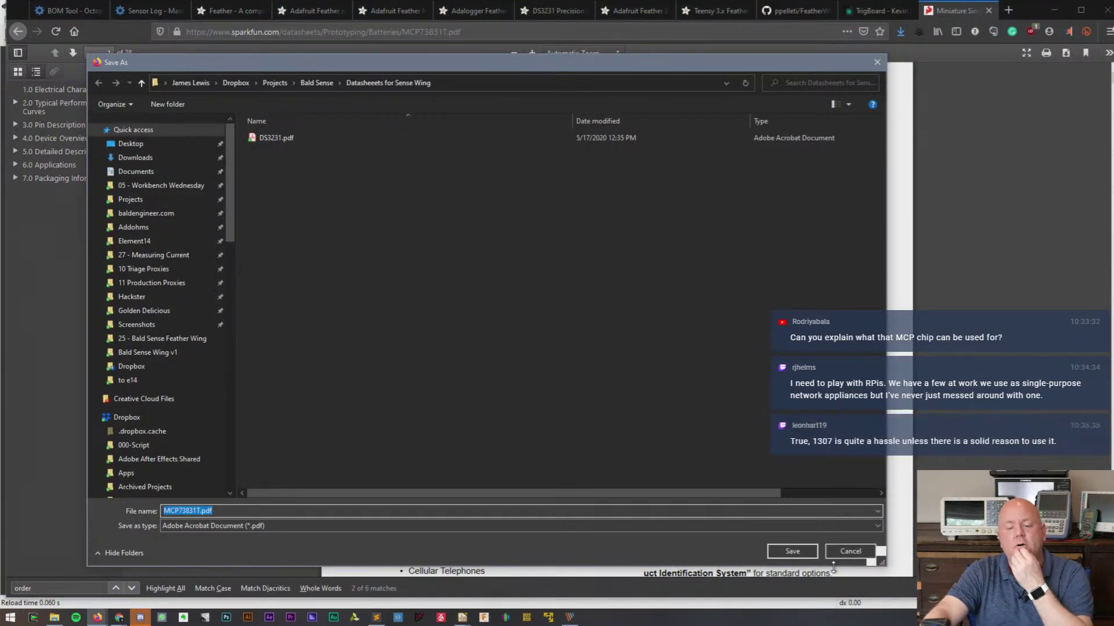
click(848, 552)
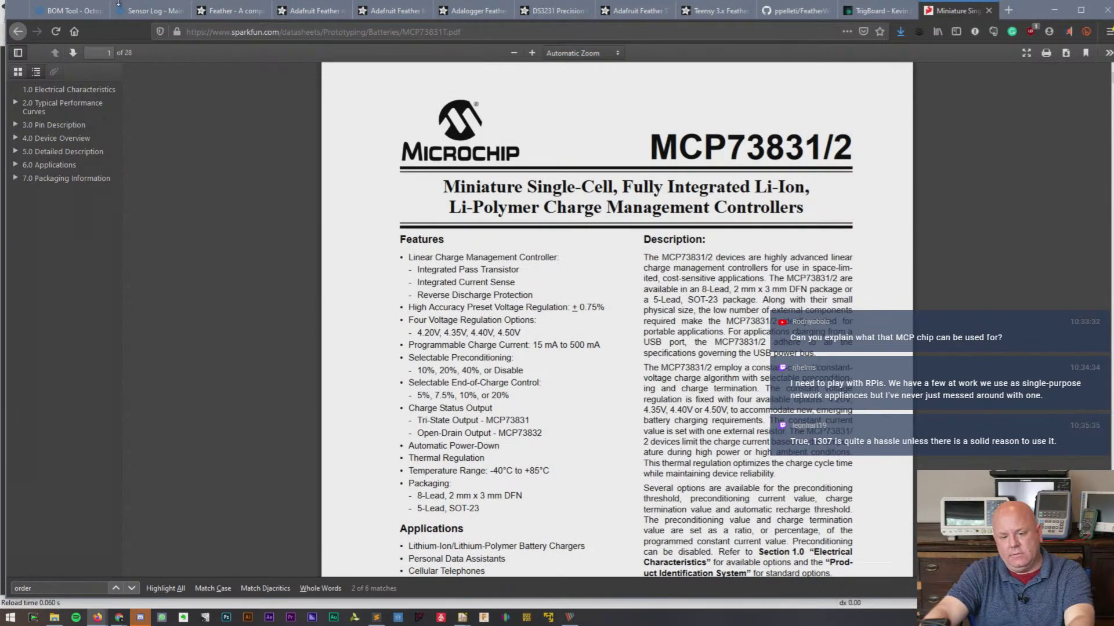
click(138, 11)
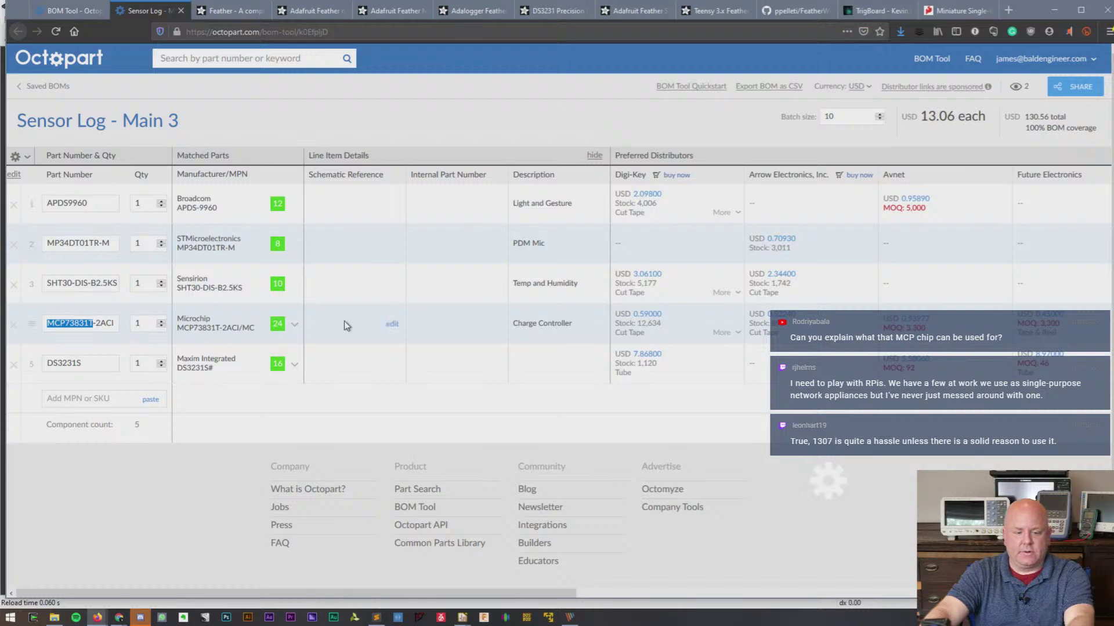
- Delete the MCP73831T-2ACI row, leaving four components at USD 12.53, and select SHT30-DIS-B2.5KS
click(14, 325)
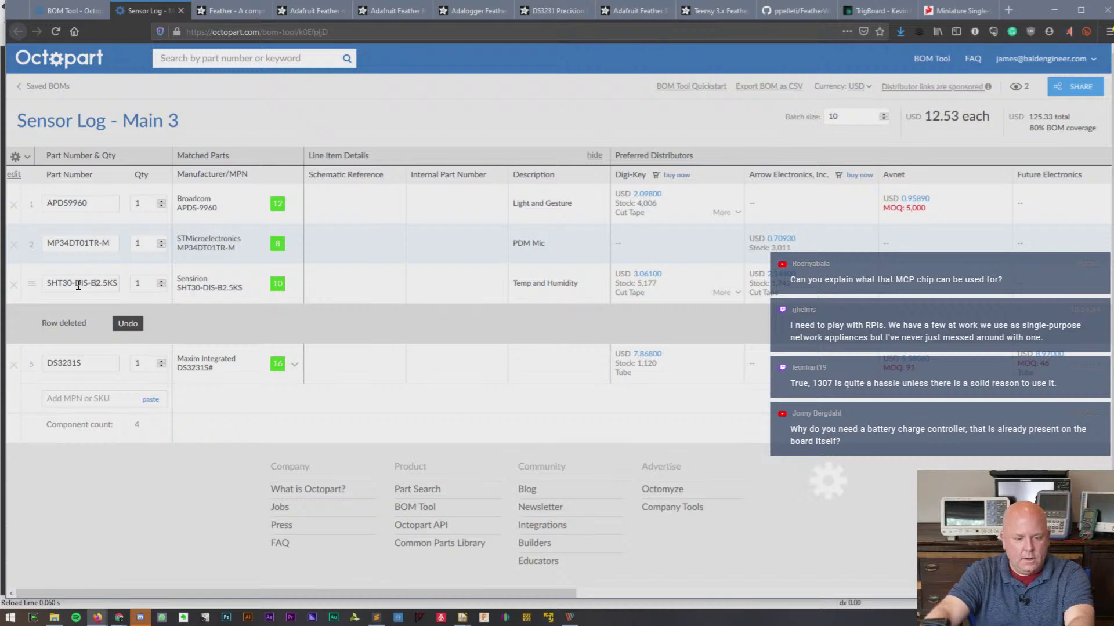
triple_click(96, 282)
key(ctrl+c)
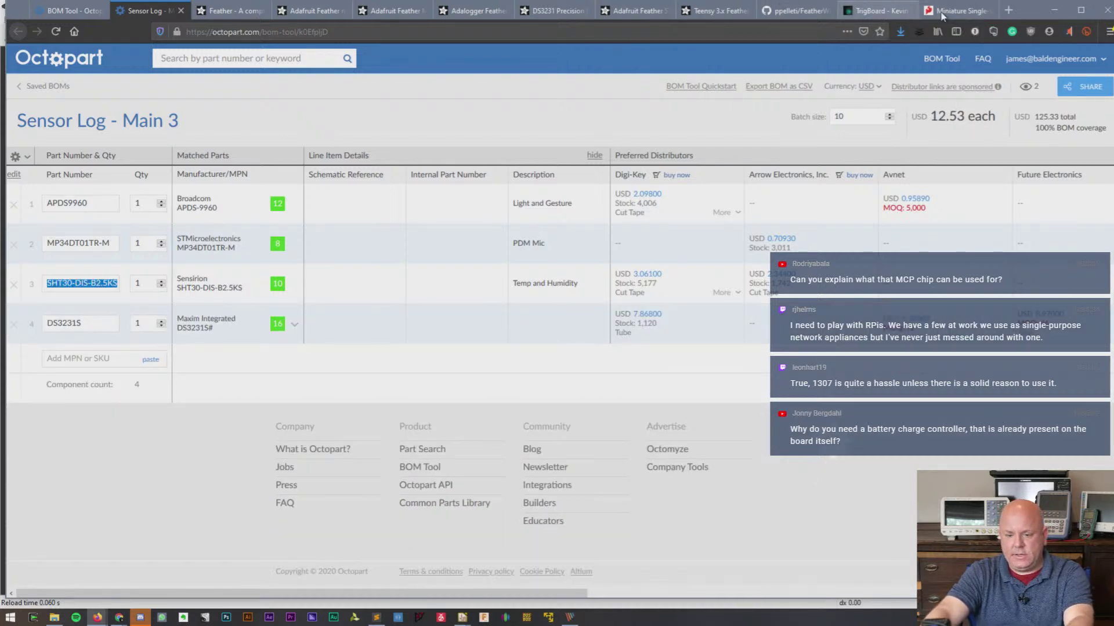
- In a new tab, search Google for SHT30-DIS-B2.5KS
click(1007, 10)
key(ctrl+v)
key(Return)
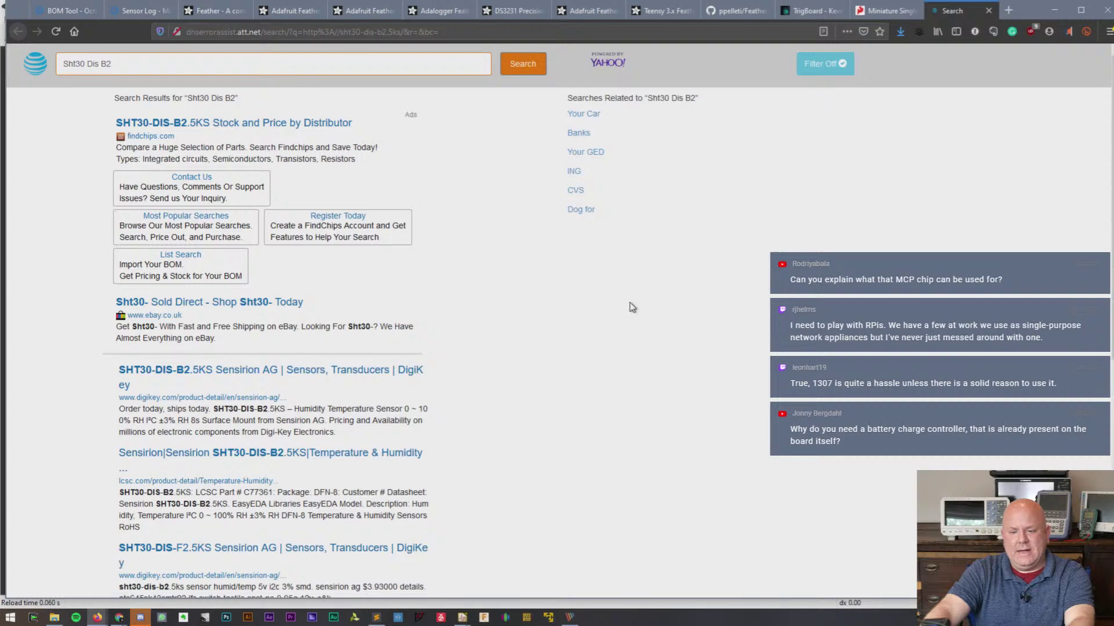
click(290, 31)
text(sht30-dis-b2.5ks)
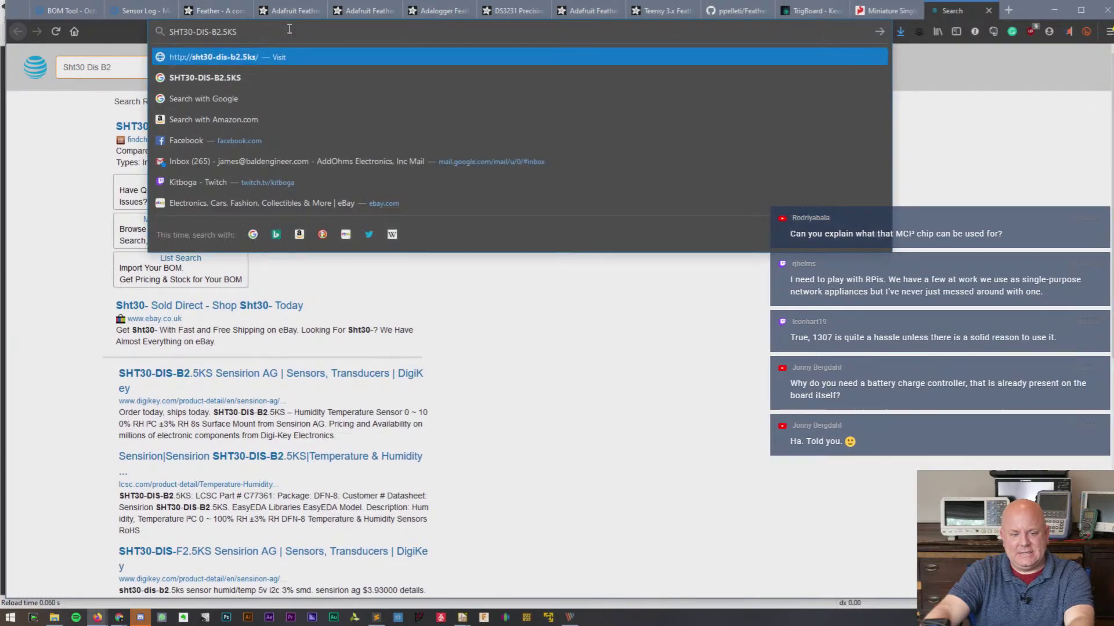
key(Return)
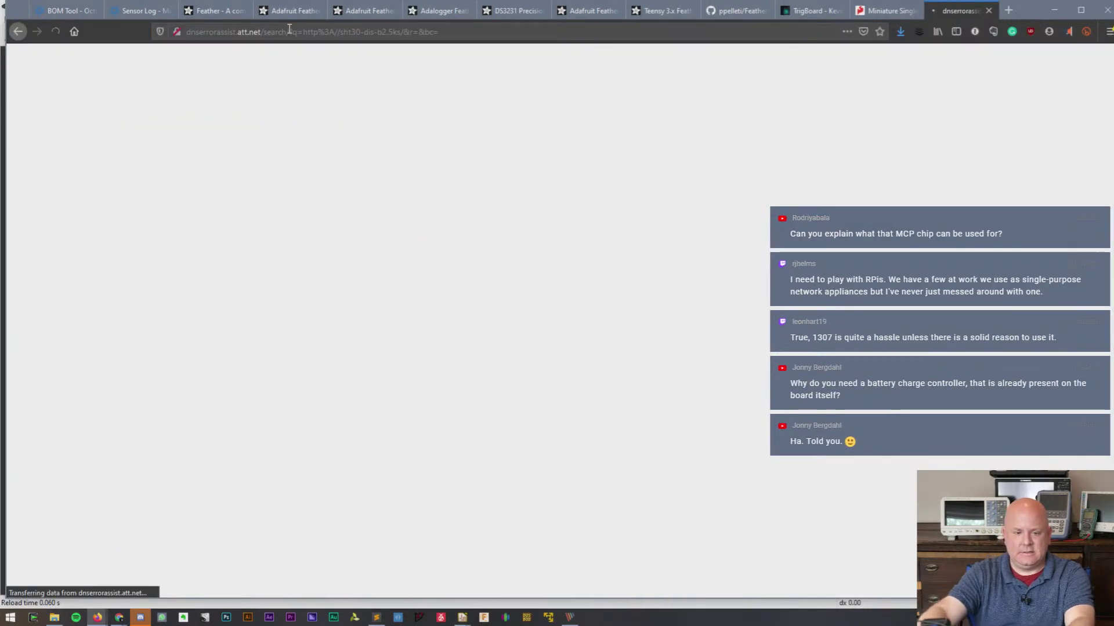
click(290, 31)
text(https//google.com)
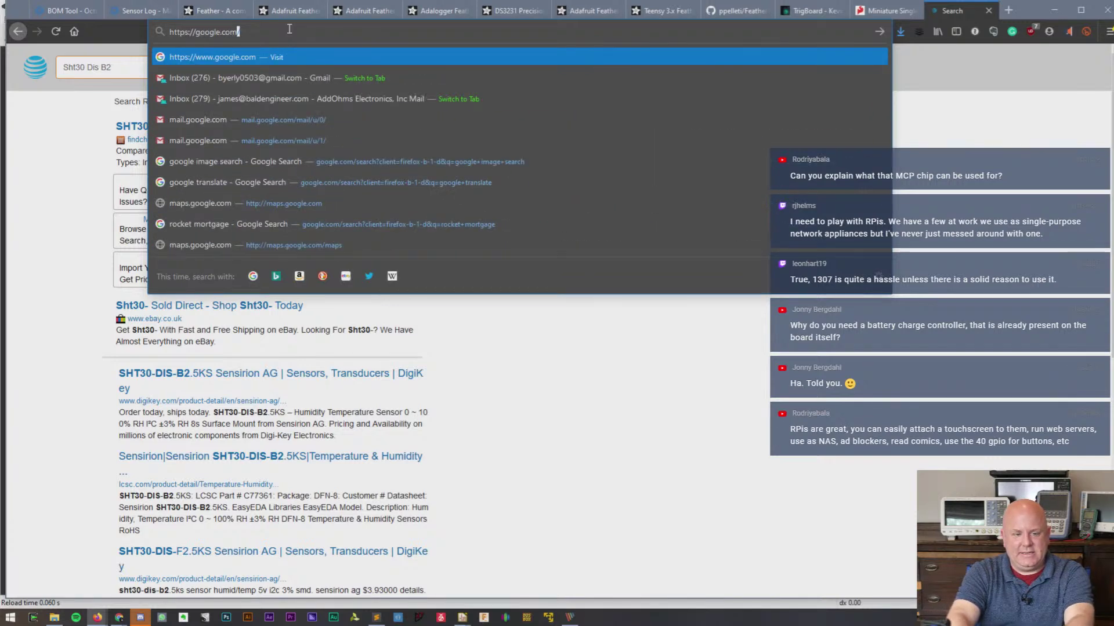
key(Return)
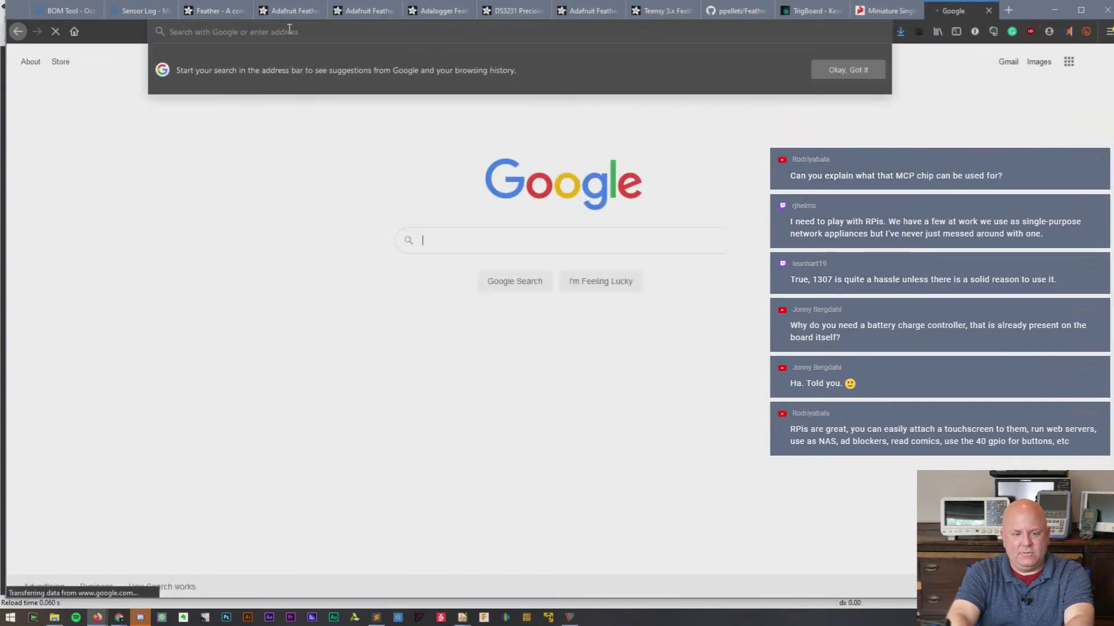
click(482, 248)
text(SHT30-DIS-B2.5KS)
key(Return)
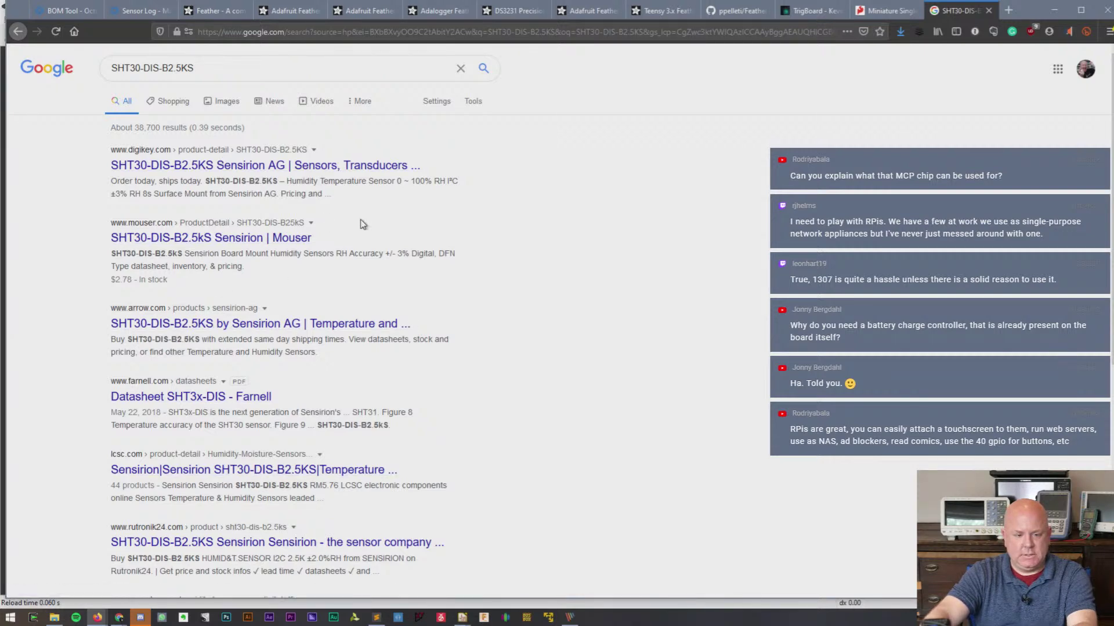
- Refine the search to 'SHT30-DIS-B2.5KS datasheet' and open Sensirion's SHT3x humidity sensor page
scroll(363, 221, down, 4)
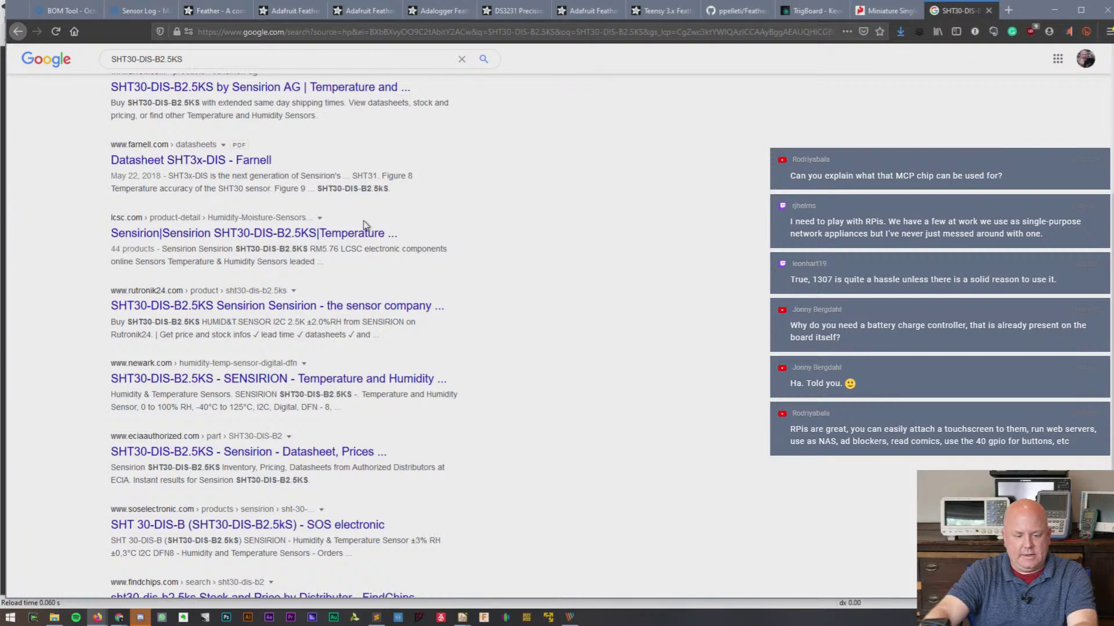
scroll(364, 225, down, 3)
scroll(360, 220, up, 7)
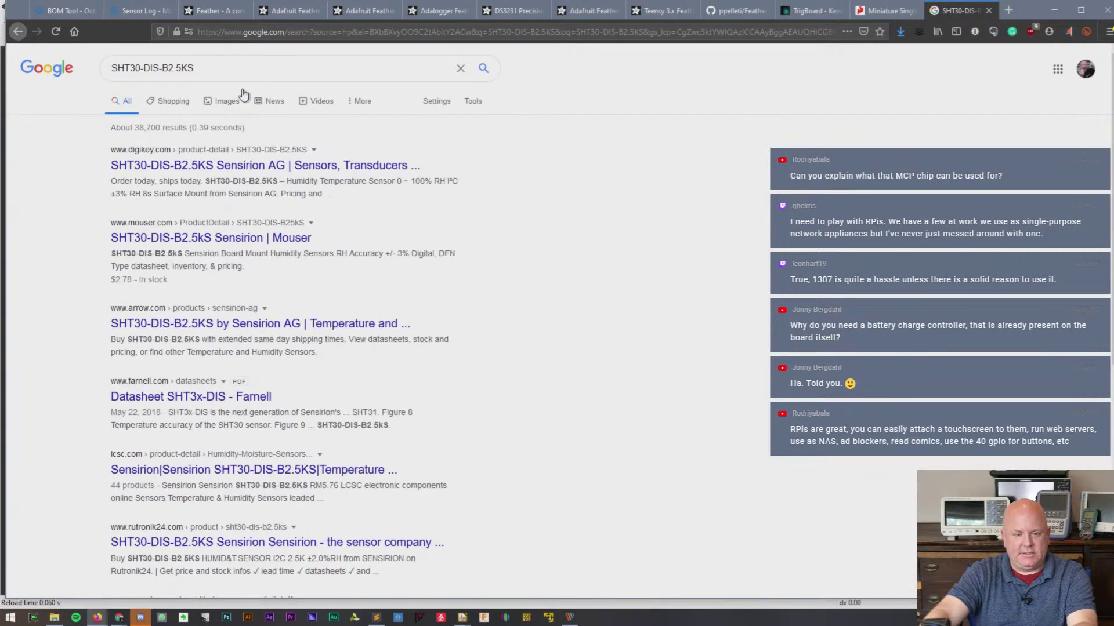
click(225, 63)
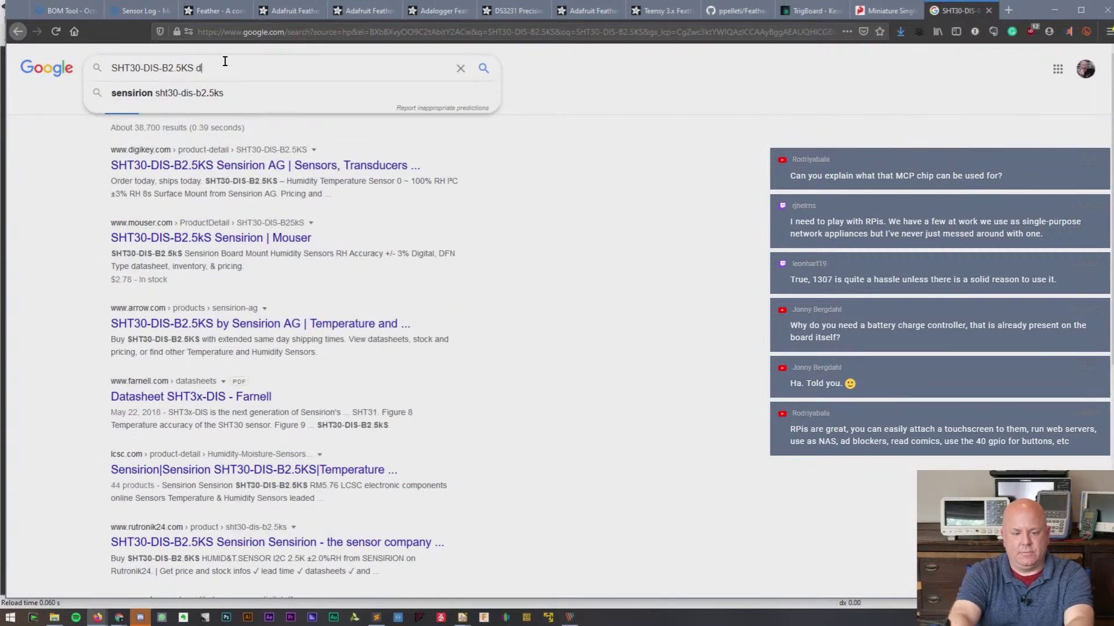
text(atasheet)
key(Return)
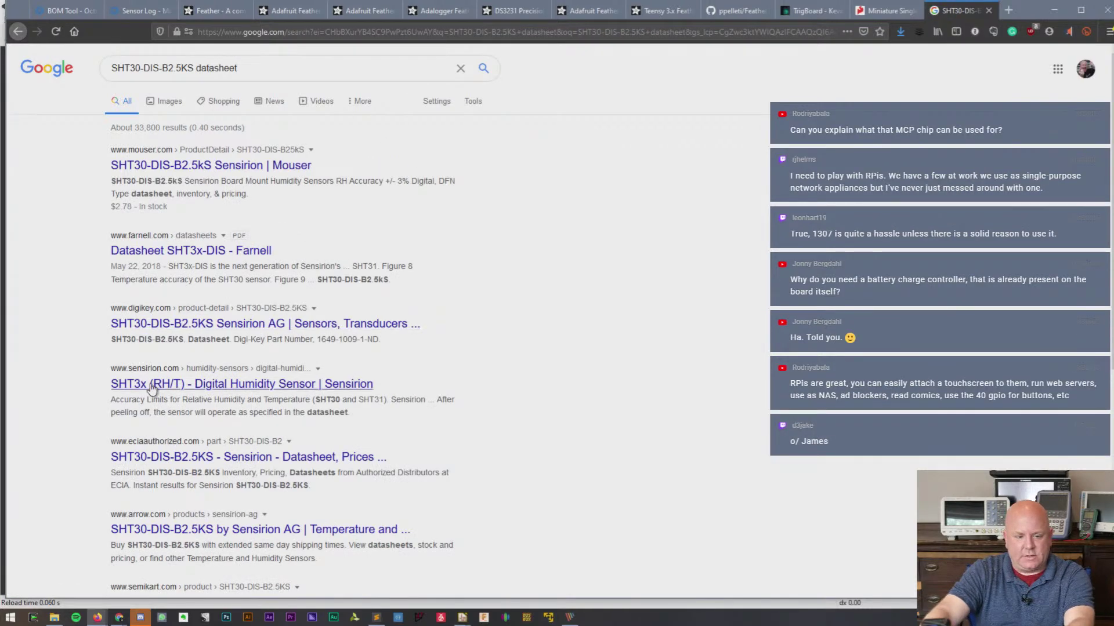
click(180, 385)
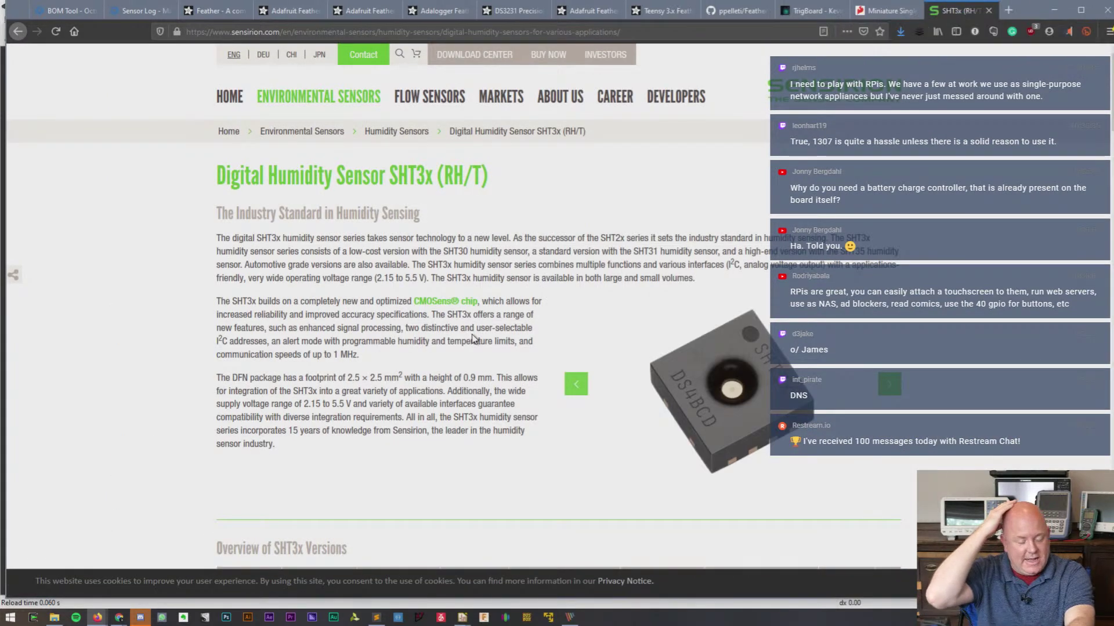
- Scroll to the SHT3x versions table and cross-check the SHT30 part number against the BOM
scroll(451, 283, down, 4)
scroll(449, 279, down, 2)
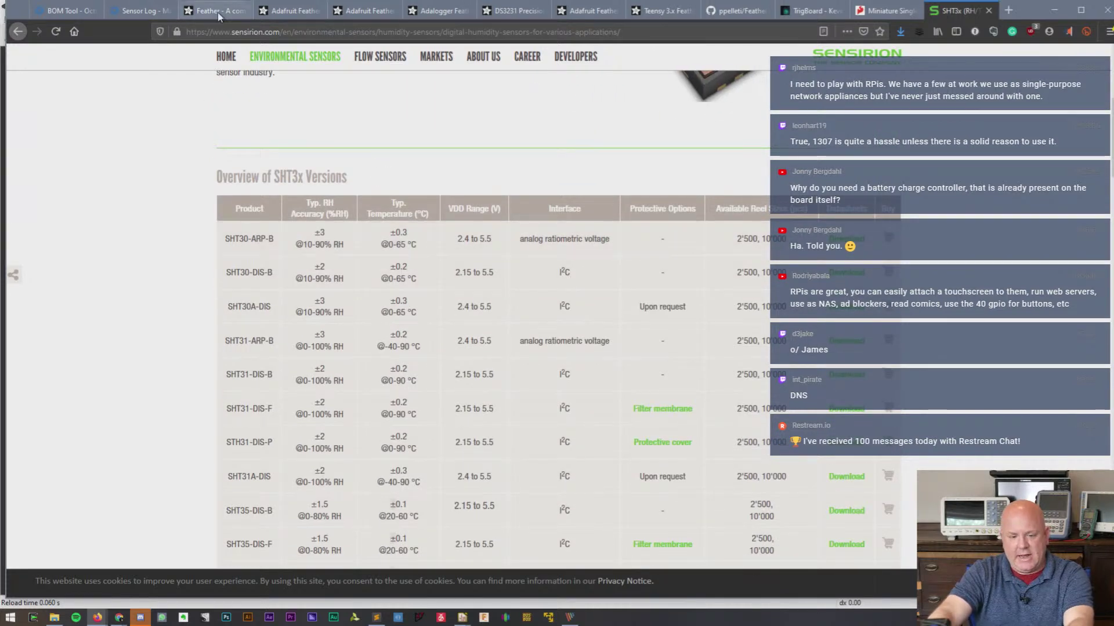
scroll(336, 156, up, 6)
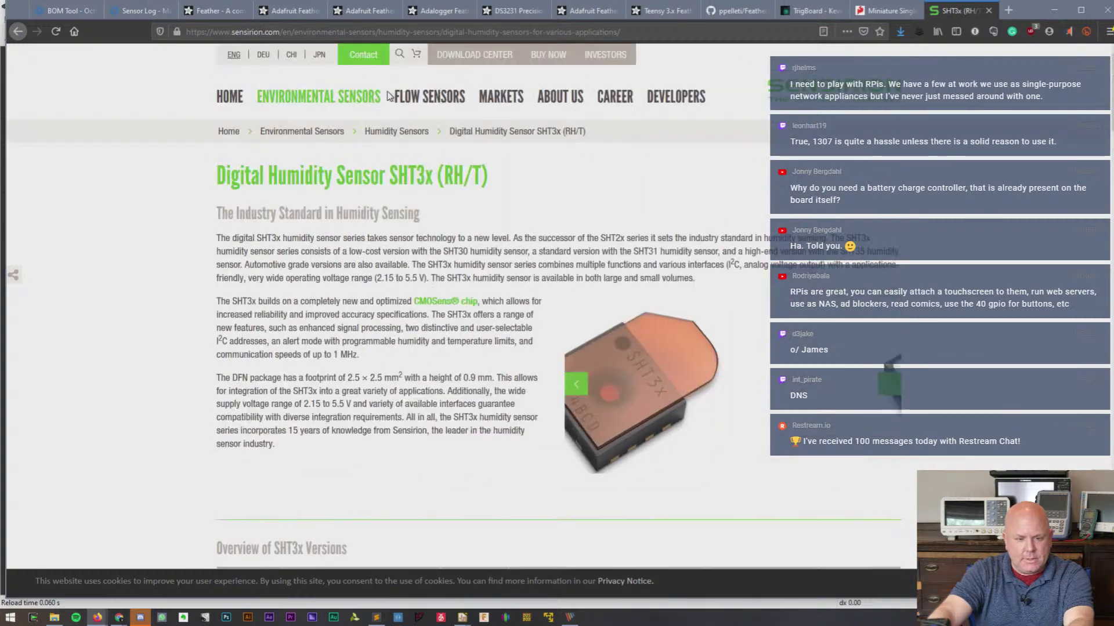
scroll(332, 255, down, 12)
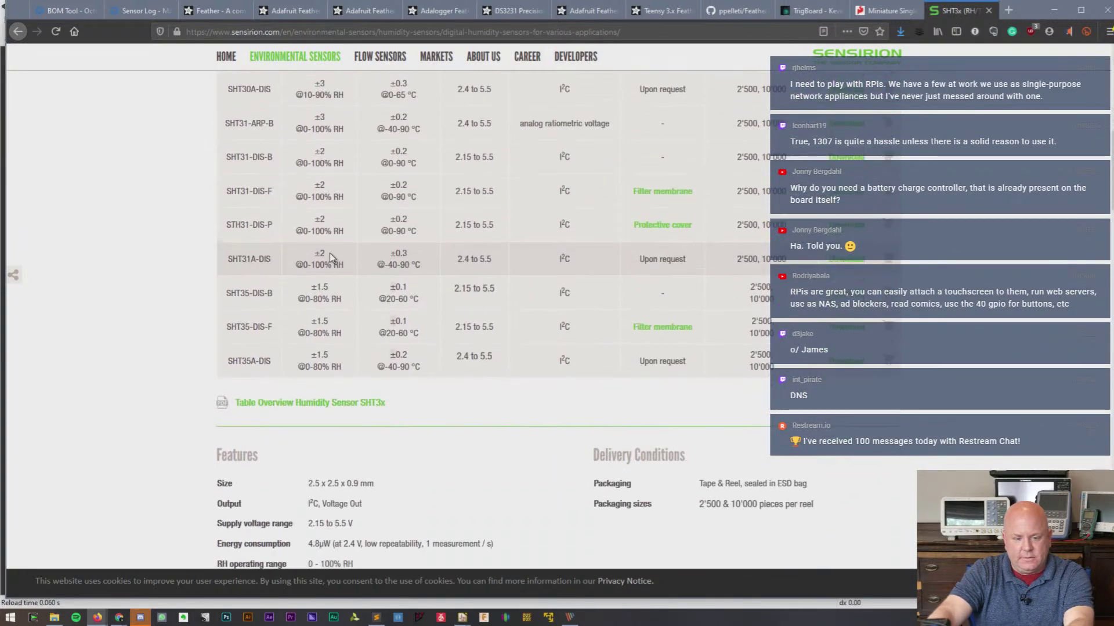
scroll(331, 257, up, 3)
click(138, 9)
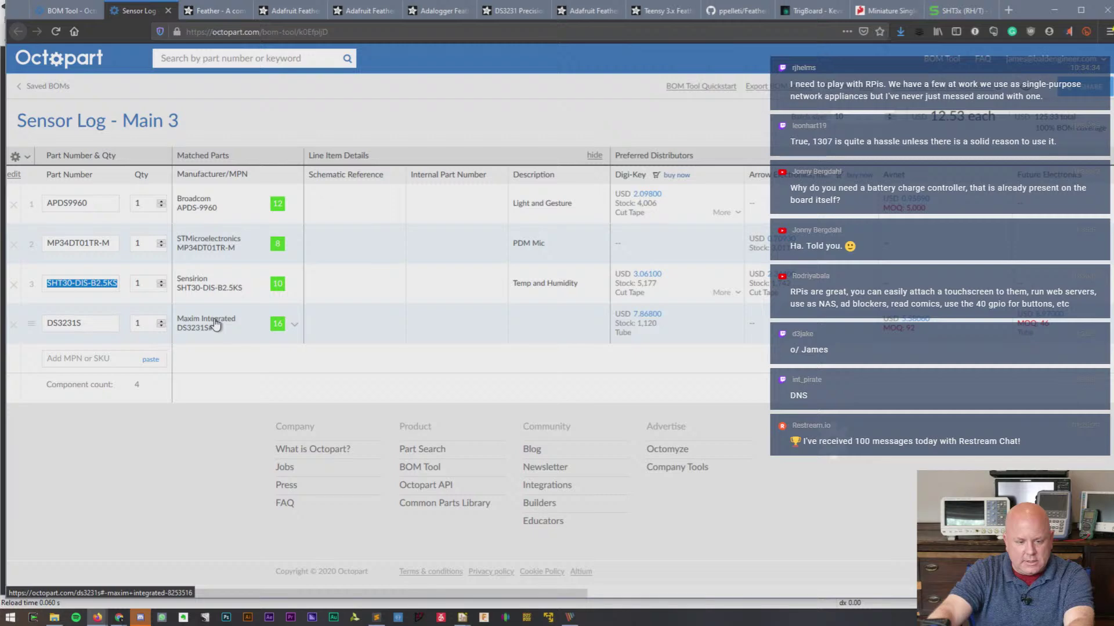
click(951, 10)
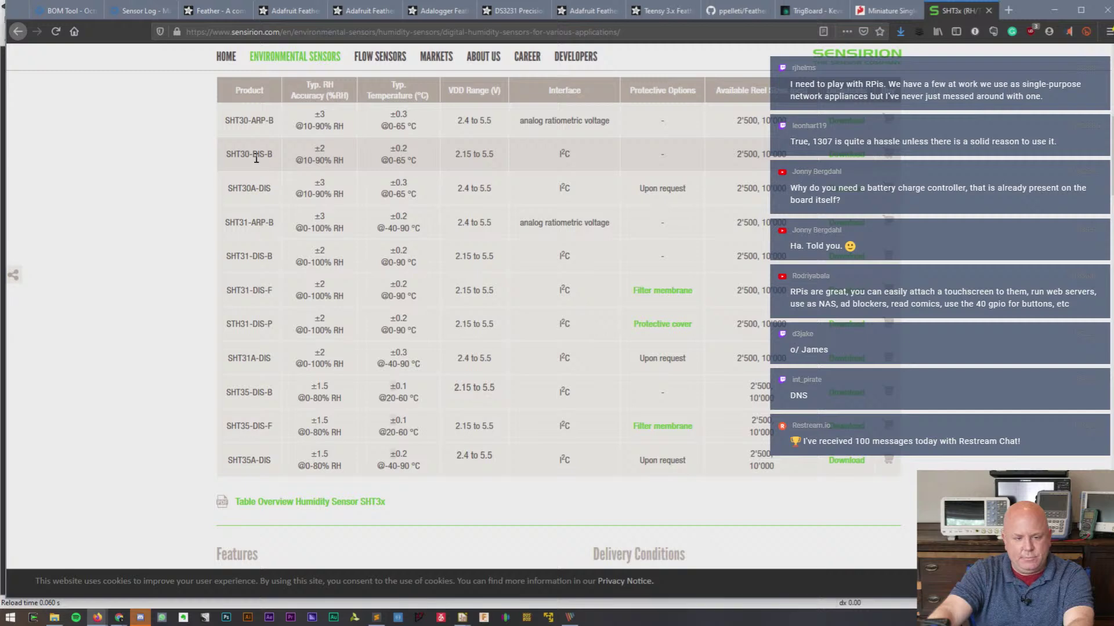
- Open Sensirion's SHT3x-DIS datasheet and save it under its default name in Datasheets for Sense Wing
click(848, 154)
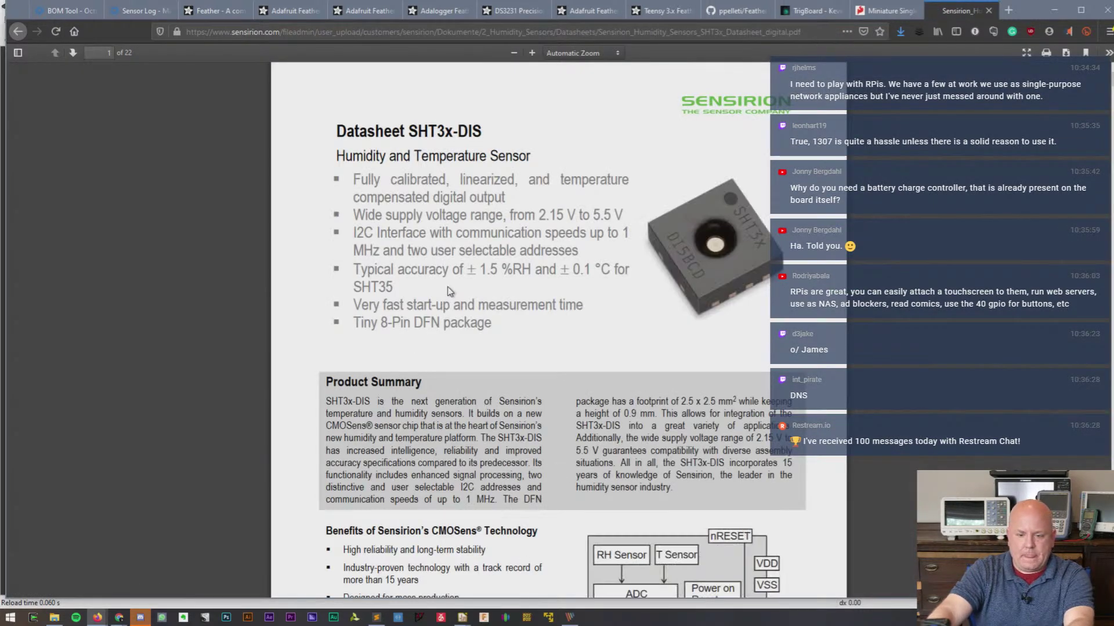
scroll(525, 296, down, 5)
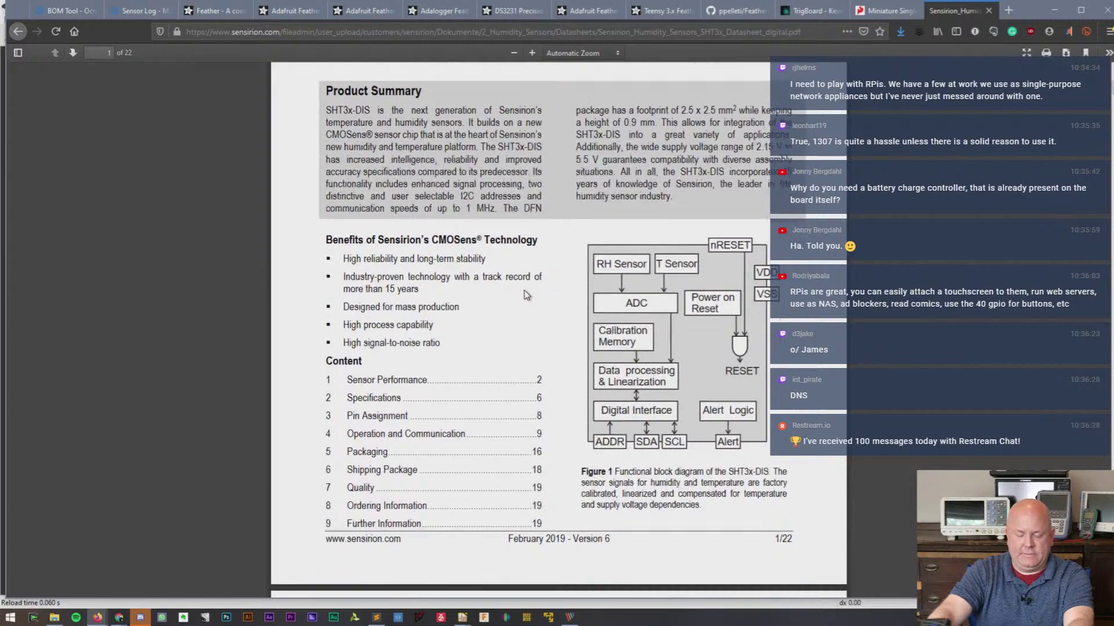
scroll(525, 296, down, 8)
scroll(525, 294, up, 13)
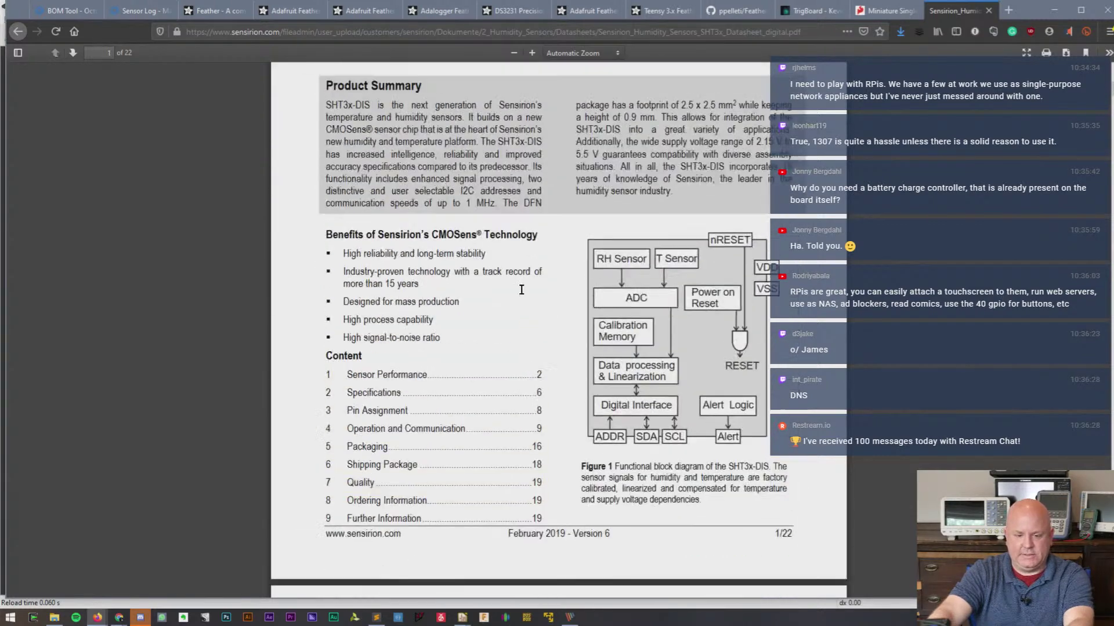
right_click(639, 169)
click(675, 196)
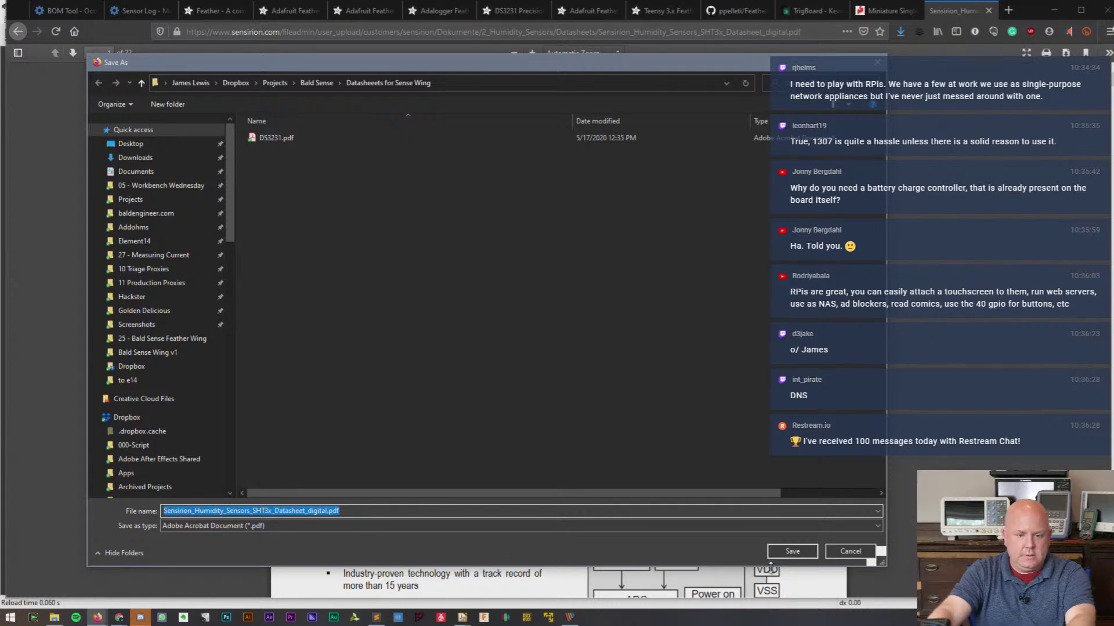
click(793, 552)
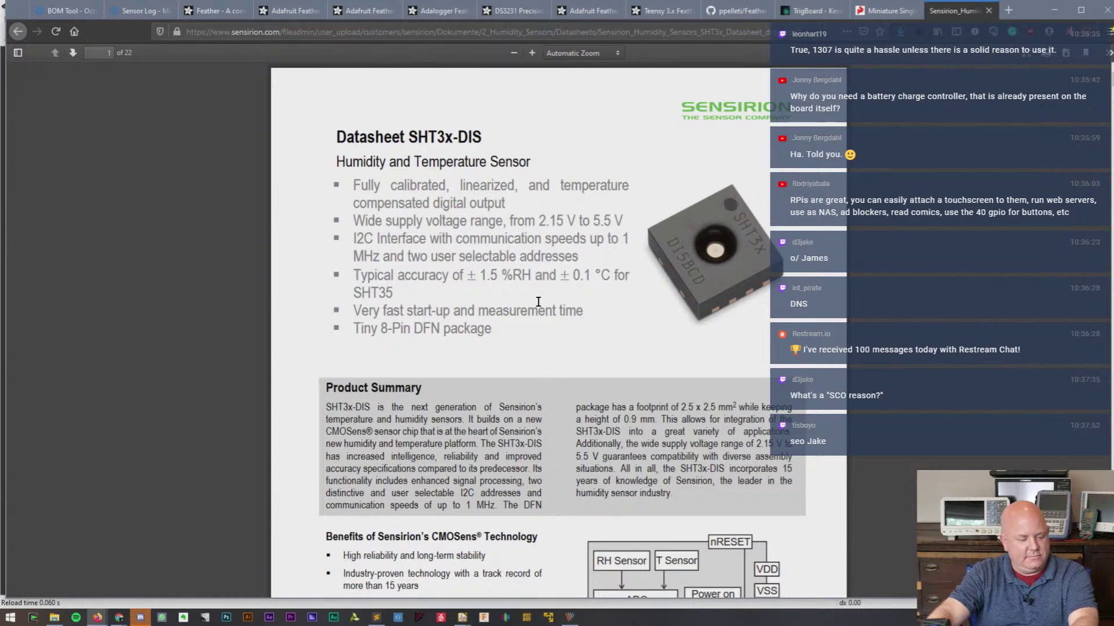
scroll(523, 284, down, 2)
scroll(649, 169, up, 2)
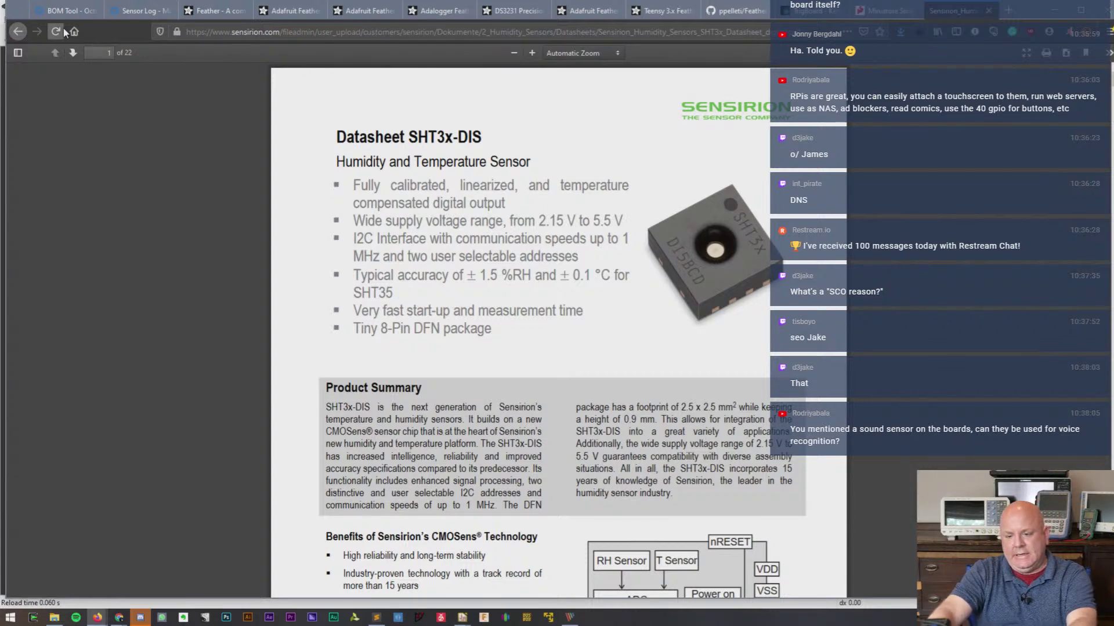
- Copy MP34DT01TR from row 2 of the Sensor Log BOM and search the web for it
click(77, 10)
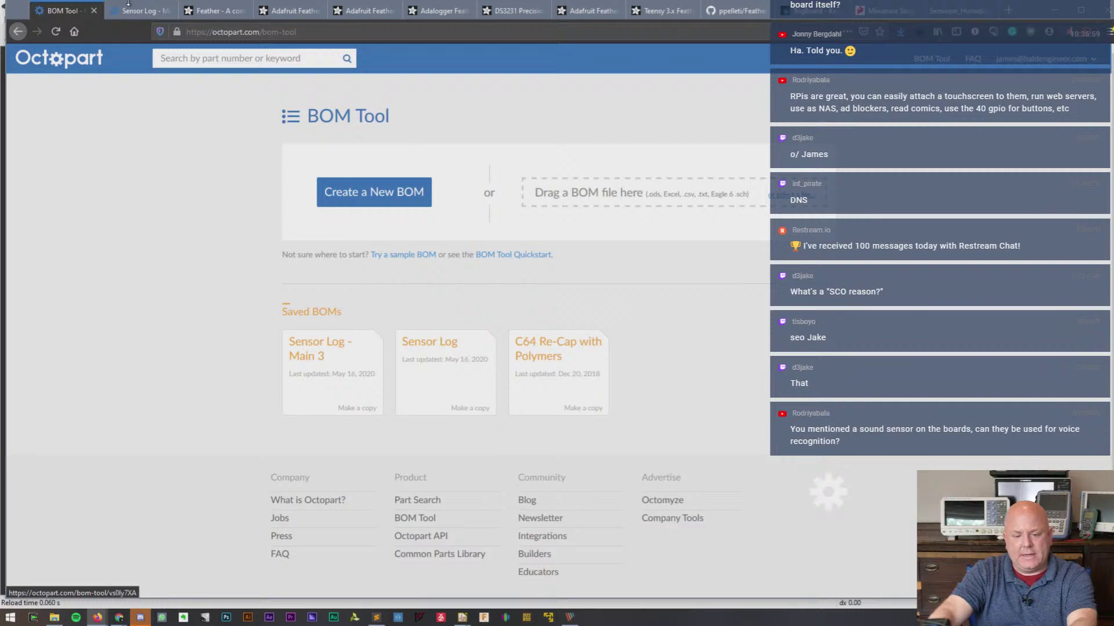
click(145, 11)
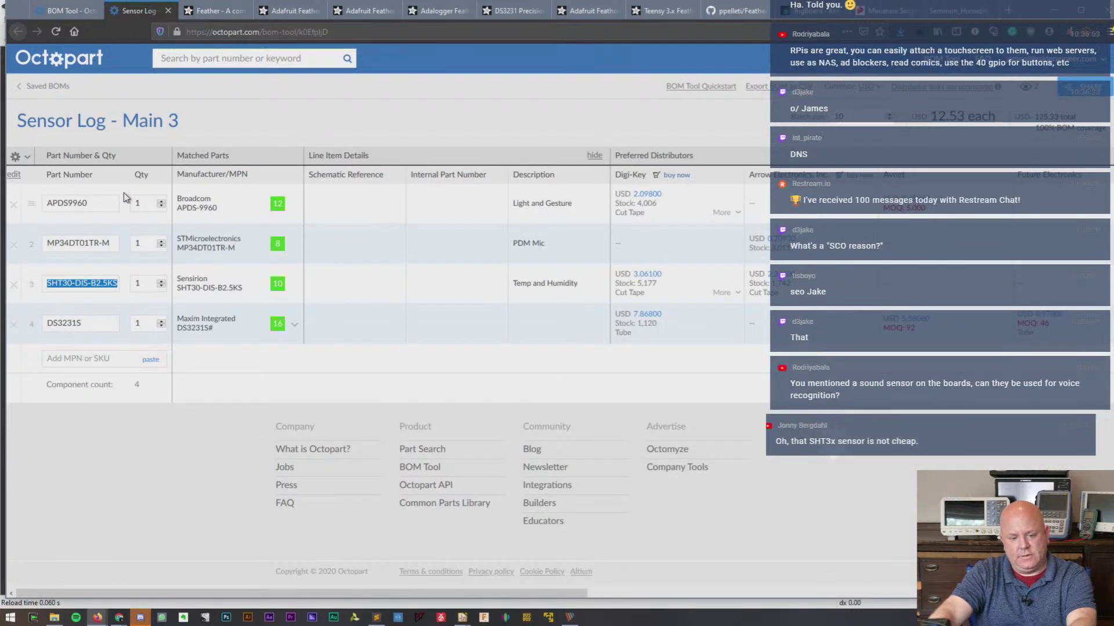
double_click(102, 249)
key(ctrl+c)
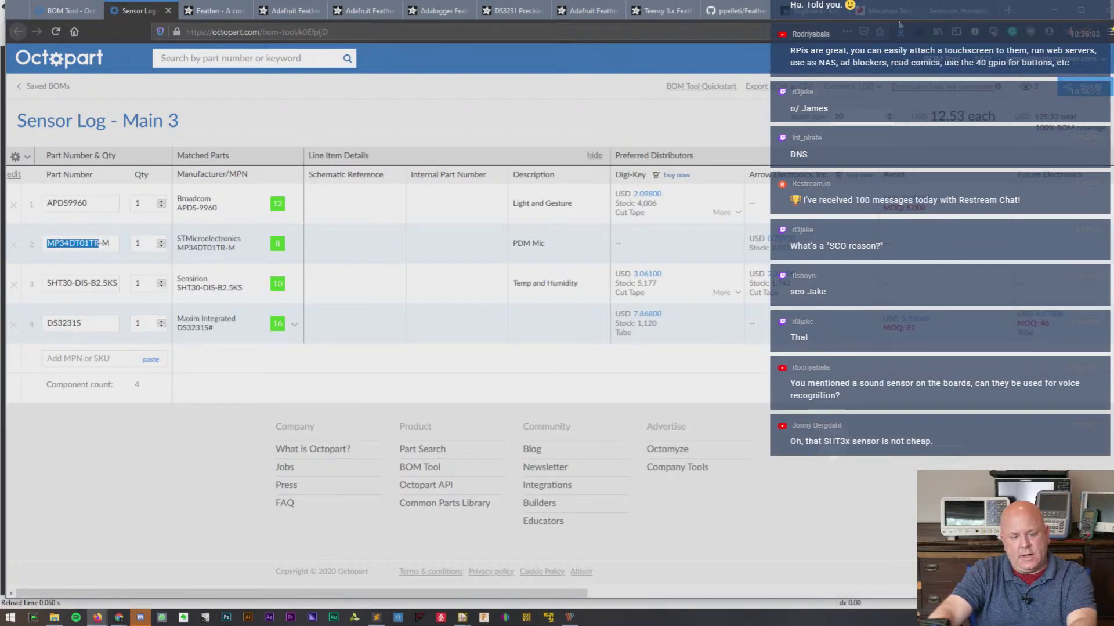
click(941, 9)
click(748, 34)
text(v)
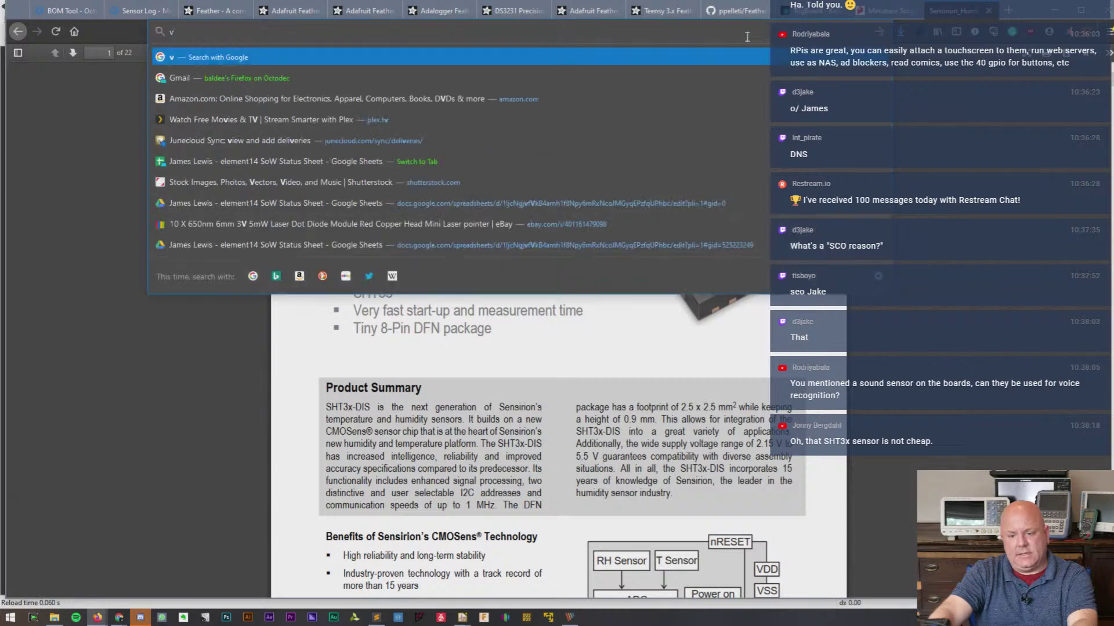
key(BackSpace)
key(ctrl+v)
key(Return)
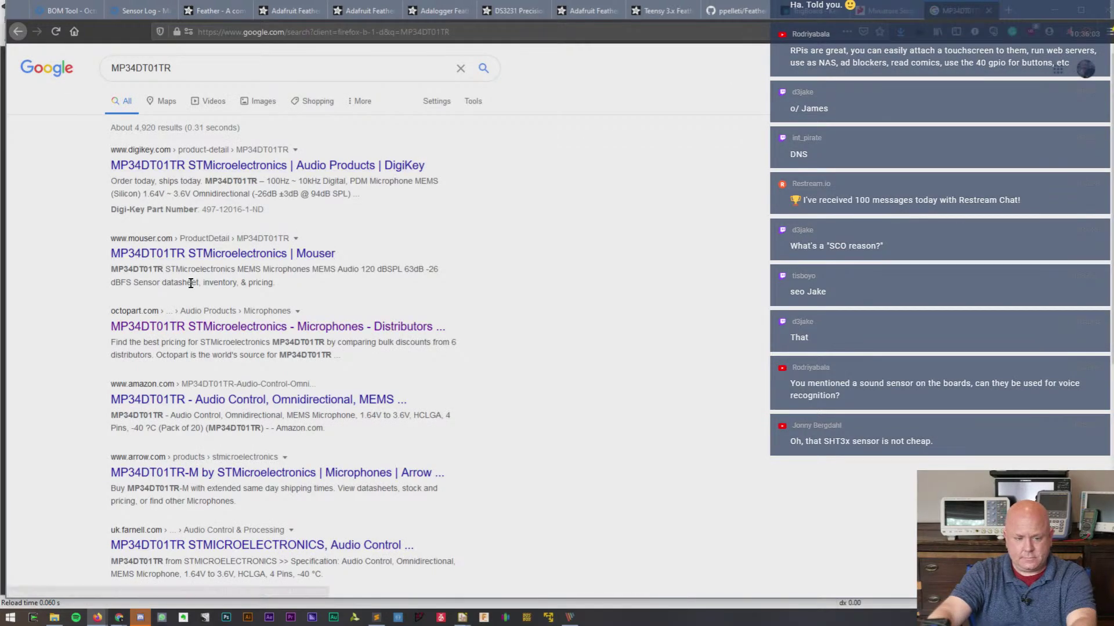
scroll(281, 349, down, 3)
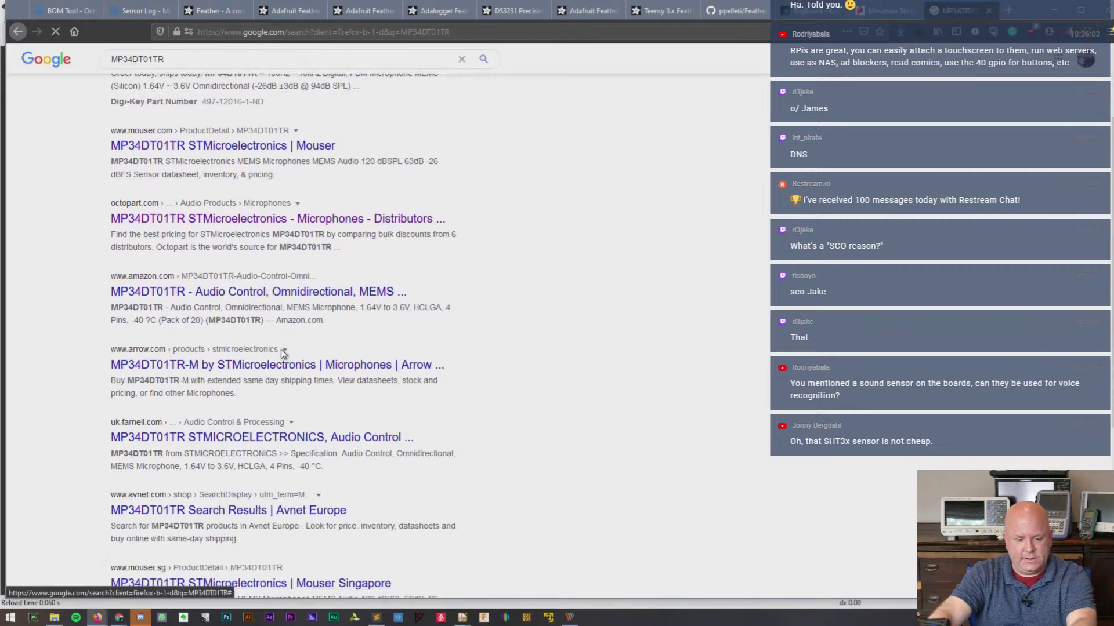
scroll(279, 346, up, 3)
- Refine the search to 'MP34DT01TR datasheet'
click(207, 73)
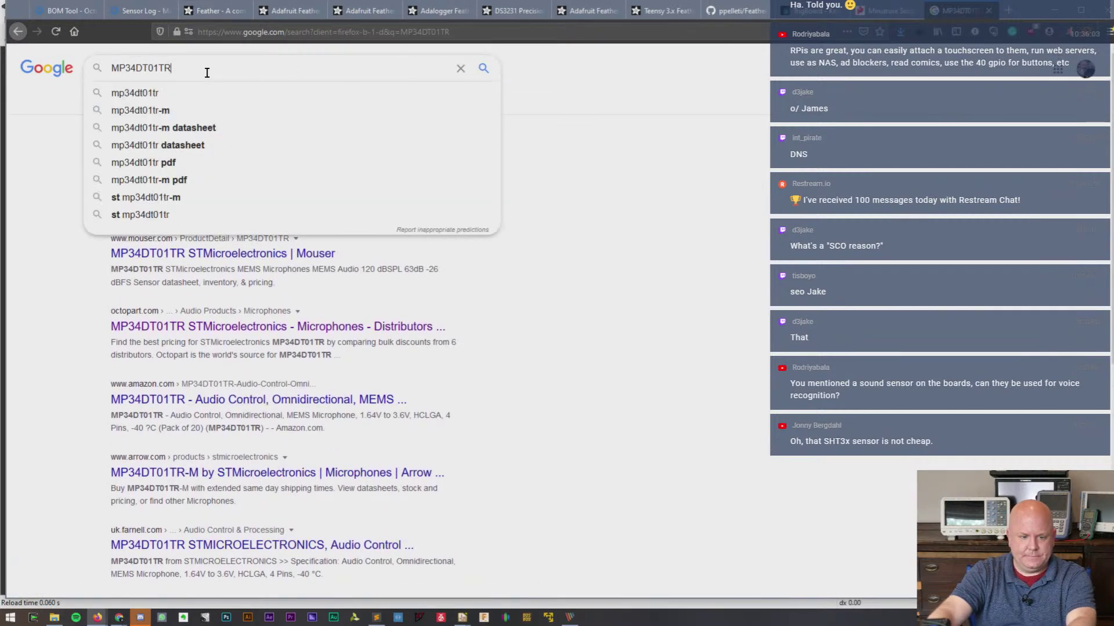
text(datasje)
key(BackSpace)
key(BackSpace)
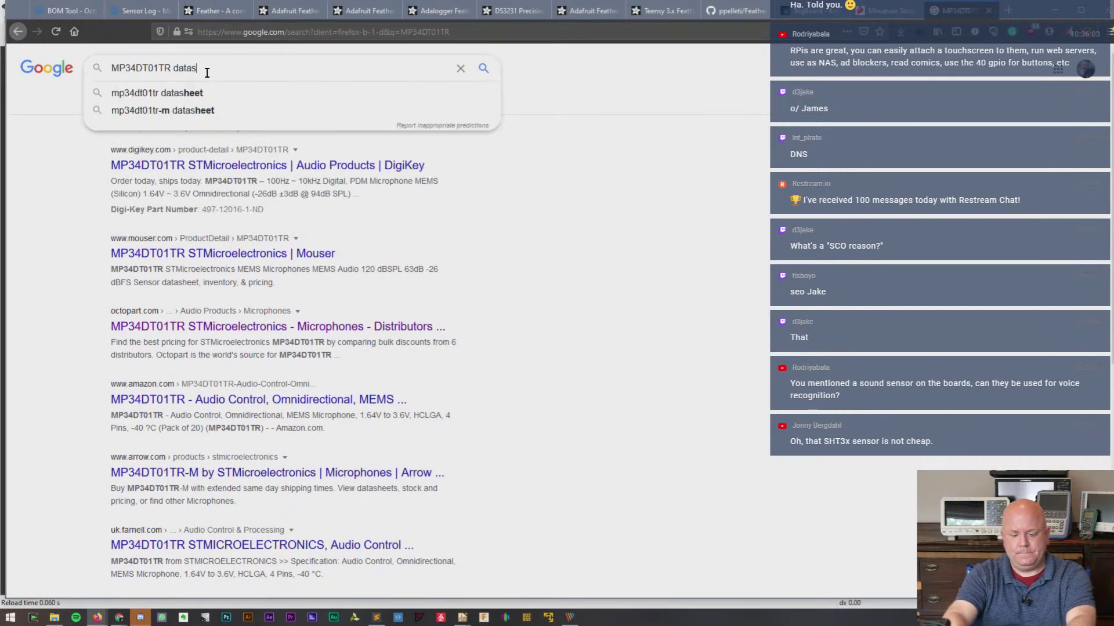
text(heet)
key(Return)
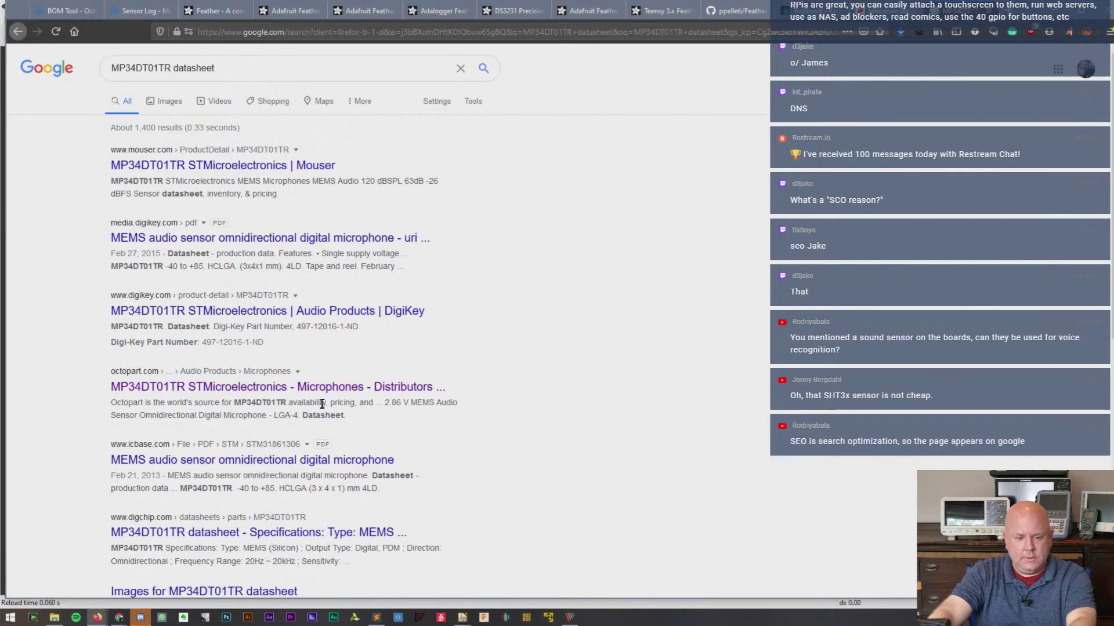
scroll(342, 342, down, 1)
scroll(344, 343, up, 1)
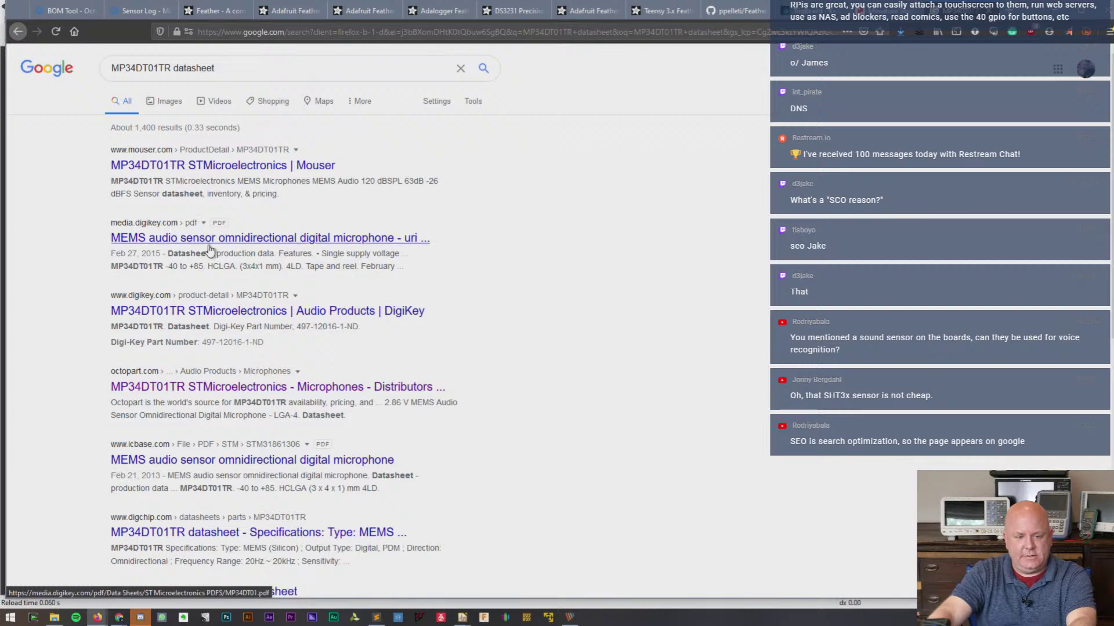
- Open the Digi-Key PDF datasheet and save it as MP34DT01.pdf in the Sense Wing folder
click(209, 246)
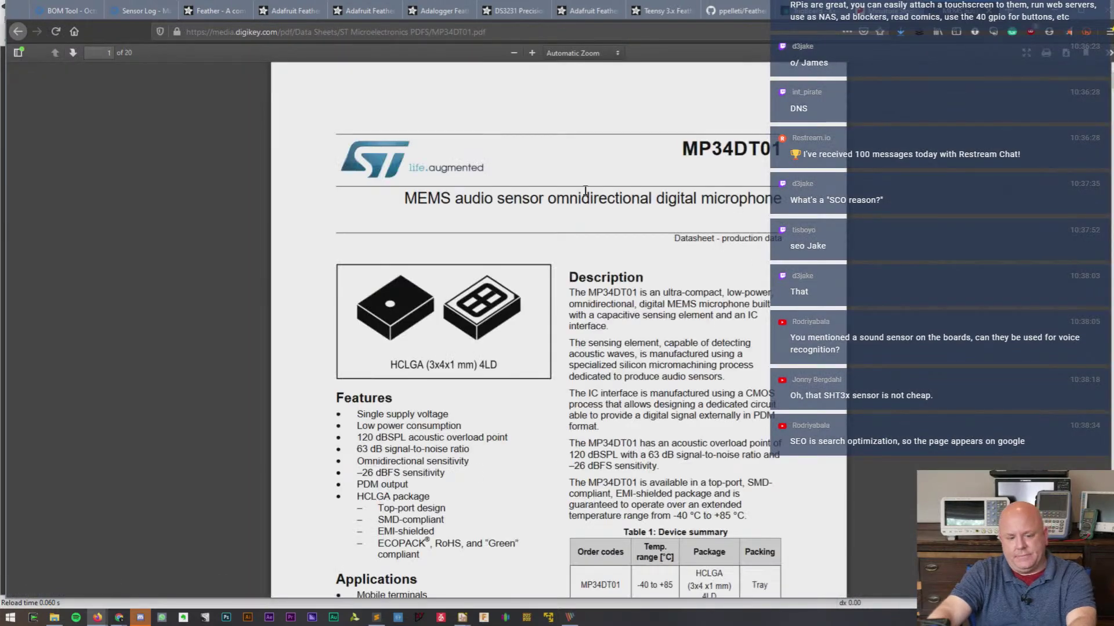
right_click(586, 190)
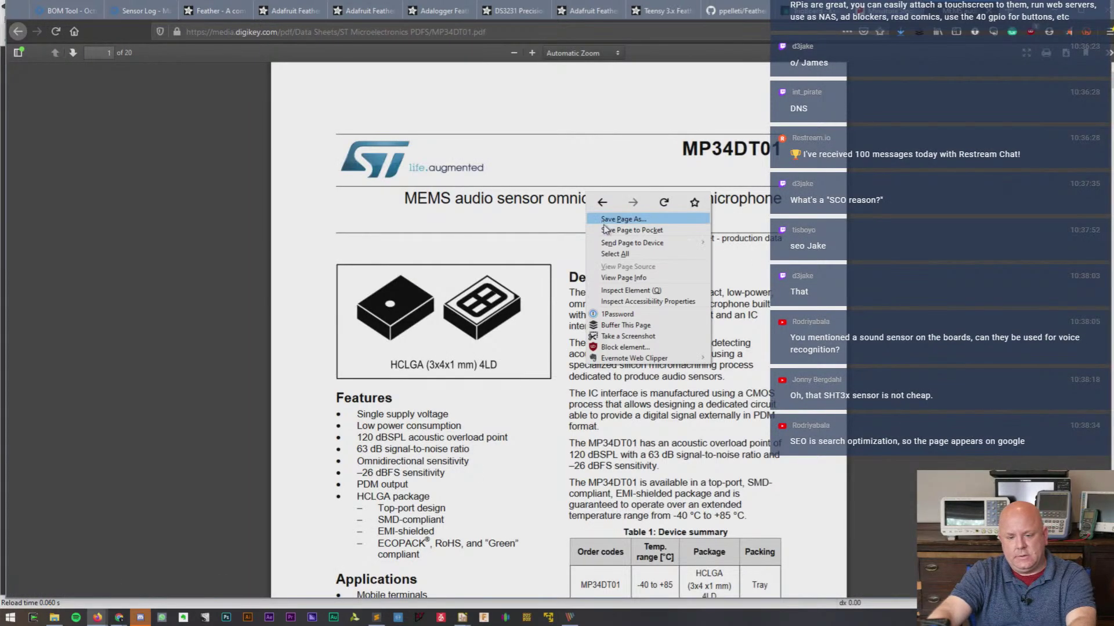
click(609, 222)
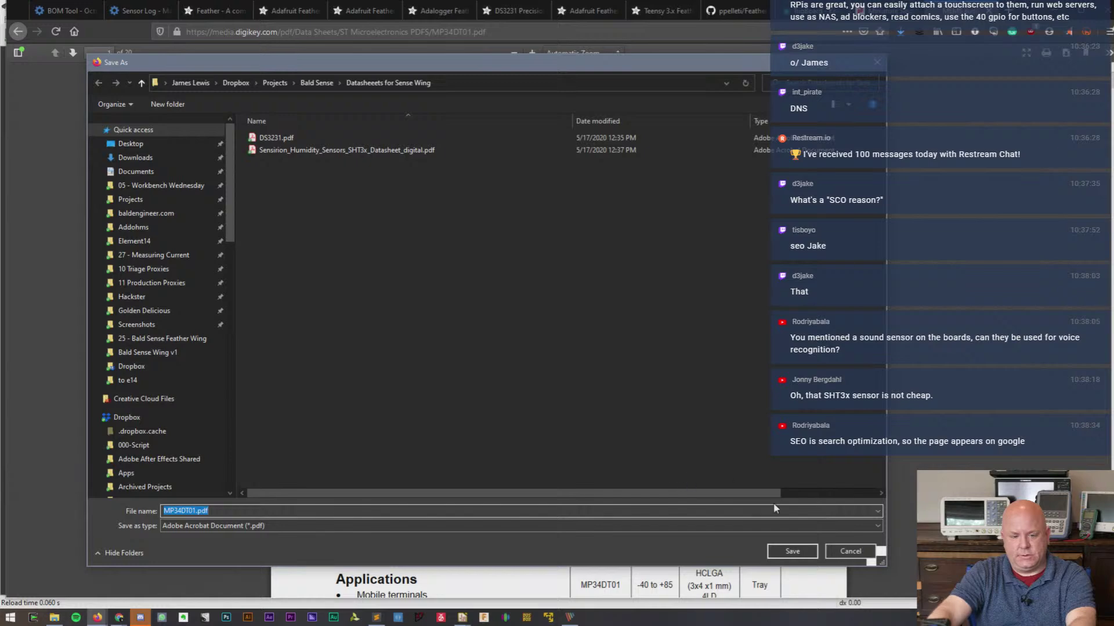
click(793, 551)
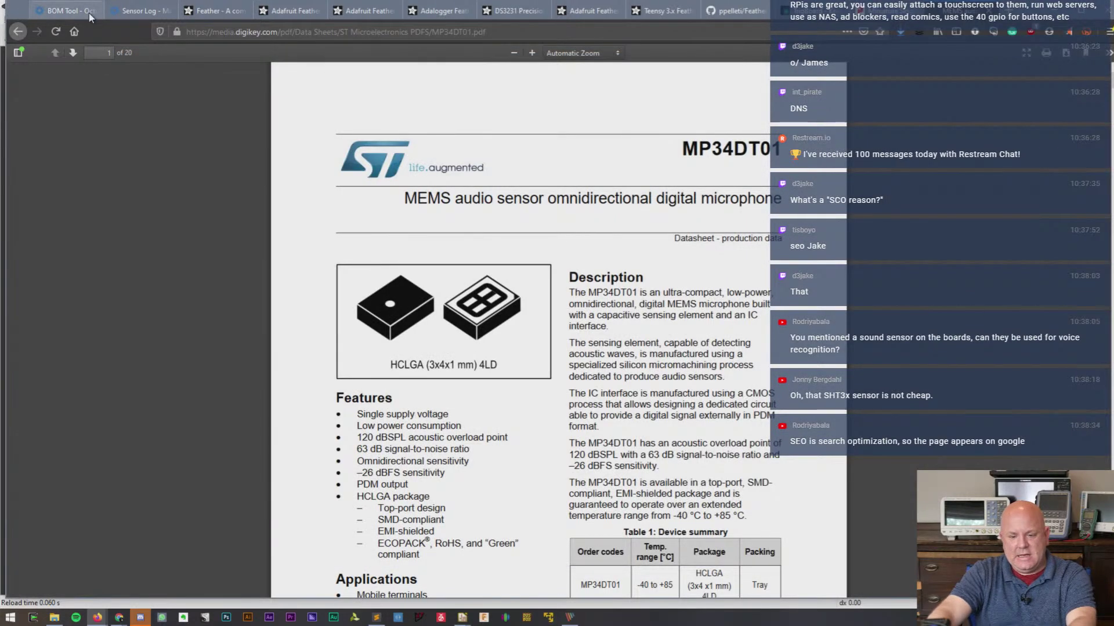
- Copy MP34DT01TR from the Sensor Log BOM and paste it into the datasheet tab's address bar
click(139, 11)
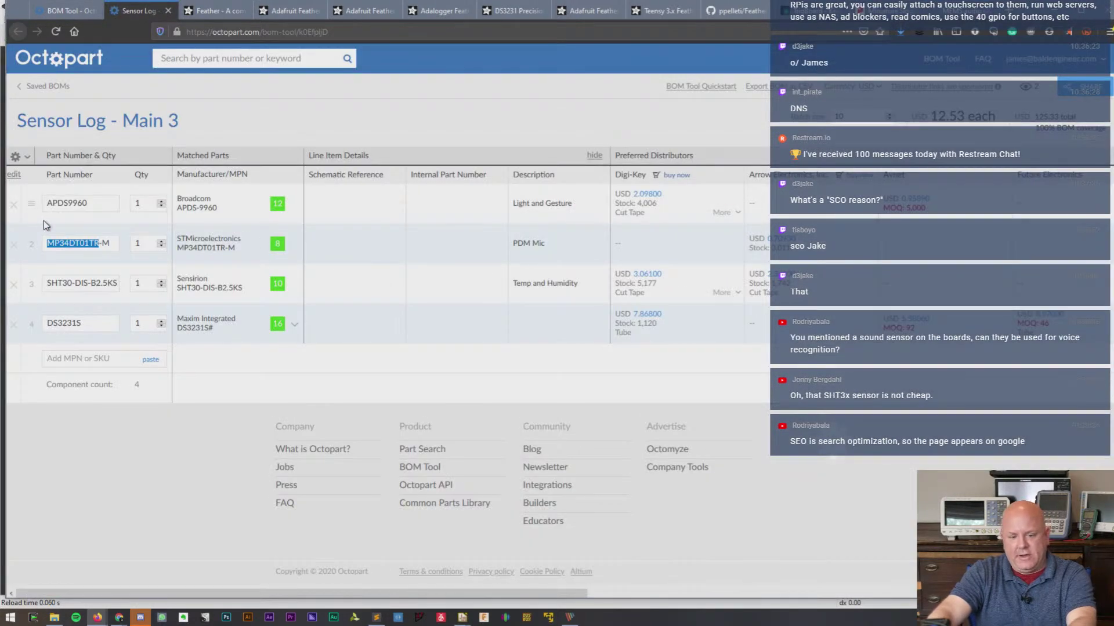
double_click(77, 206)
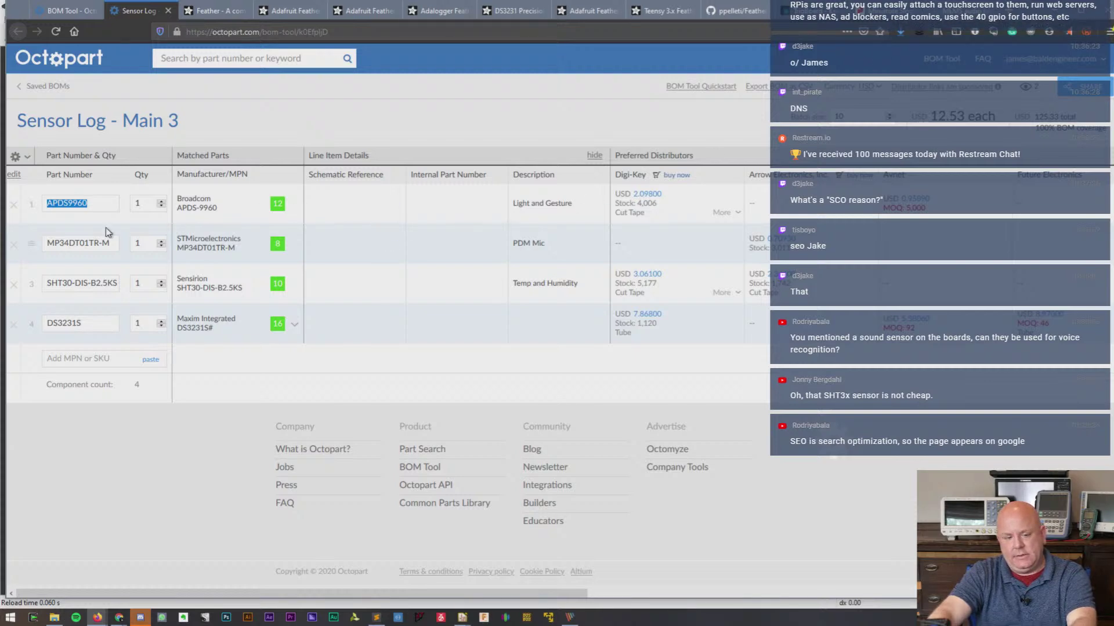
double_click(91, 242)
key(ctrl+c)
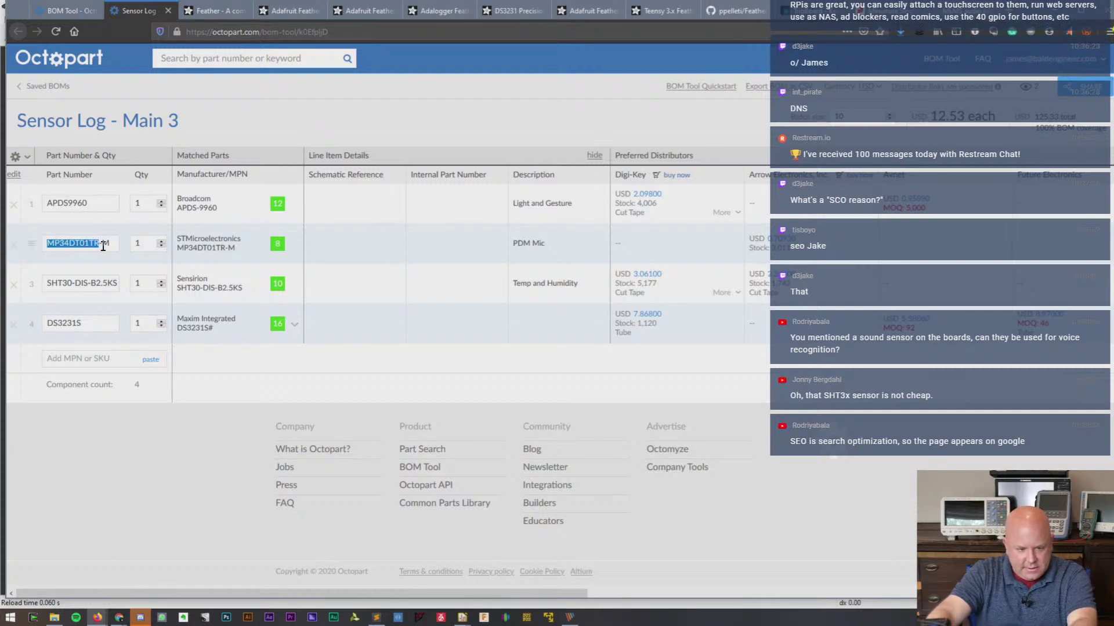
click(961, 11)
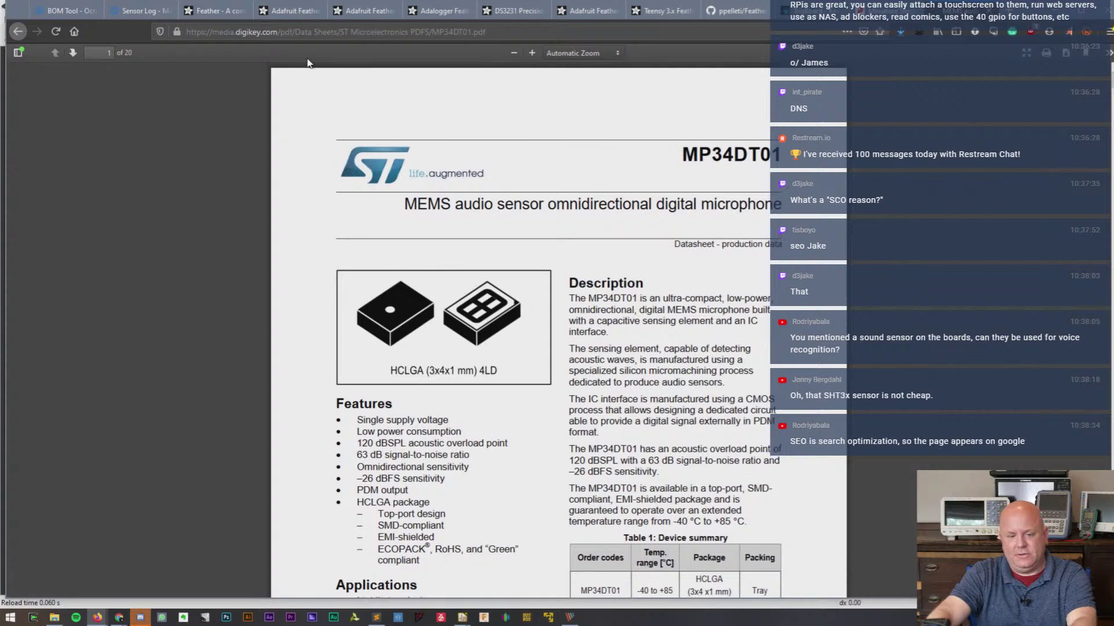
click(287, 30)
key(ctrl+v)
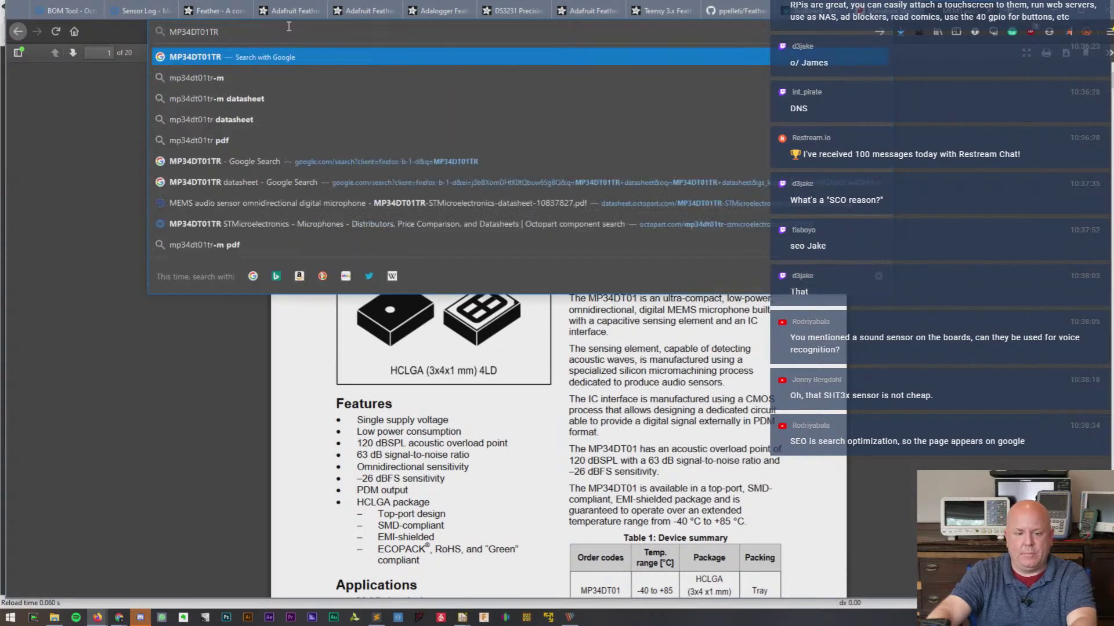
- Search for MP34DT01 and cancel the st.com getting-started PDF download
key(BackSpace)
key(BackSpace)
key(Return)
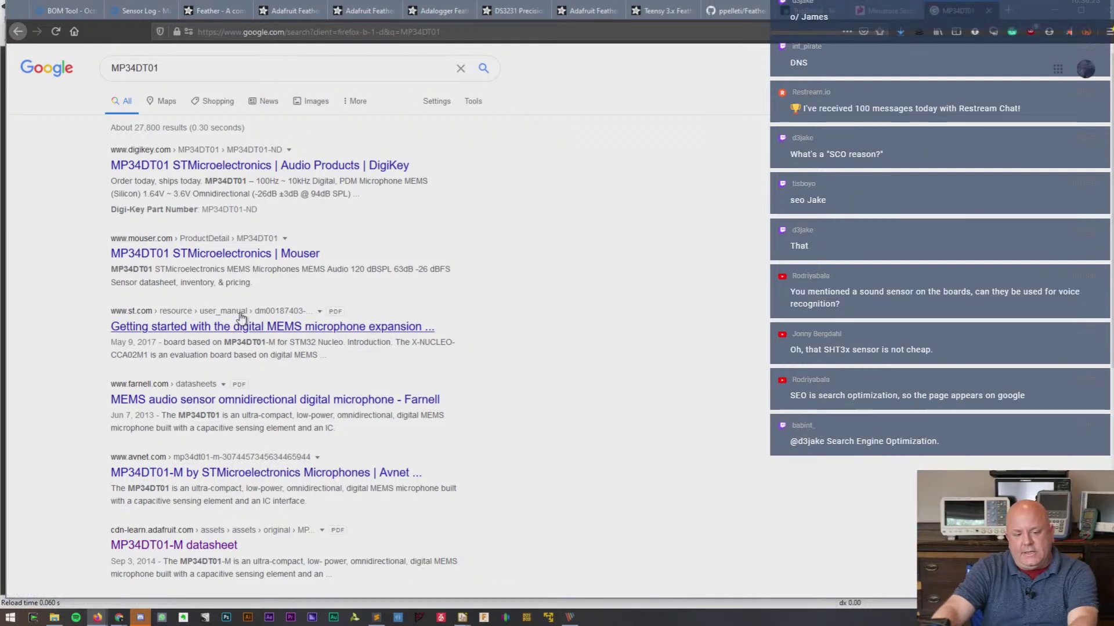
click(252, 330)
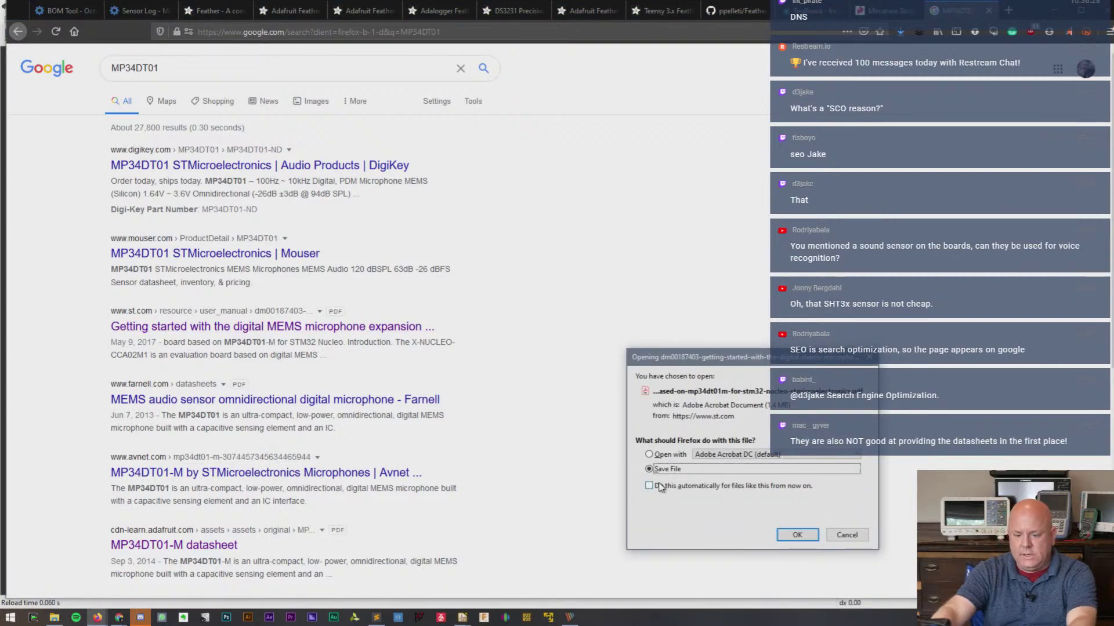
click(672, 456)
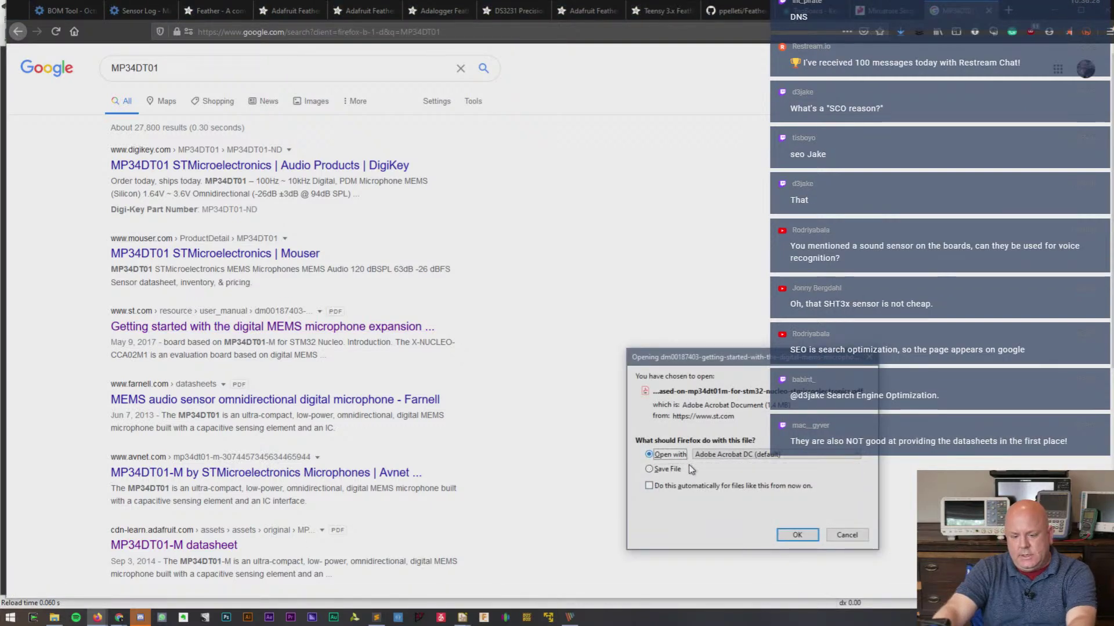
click(845, 535)
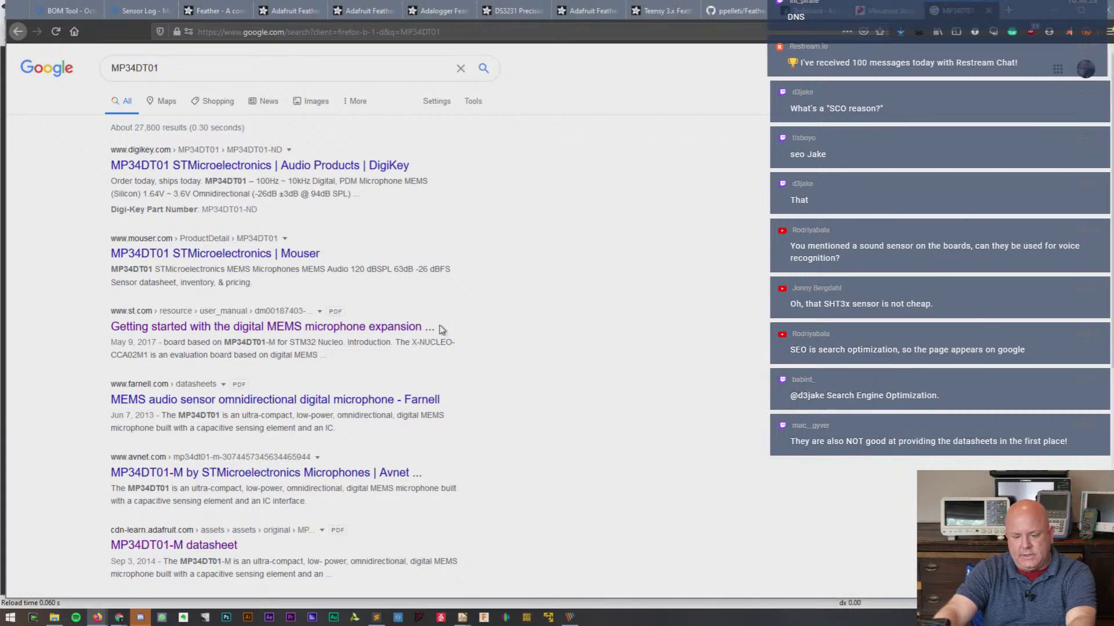
- Open the DigiKey result for MP34DT01
scroll(441, 329, down, 2)
scroll(440, 329, down, 3)
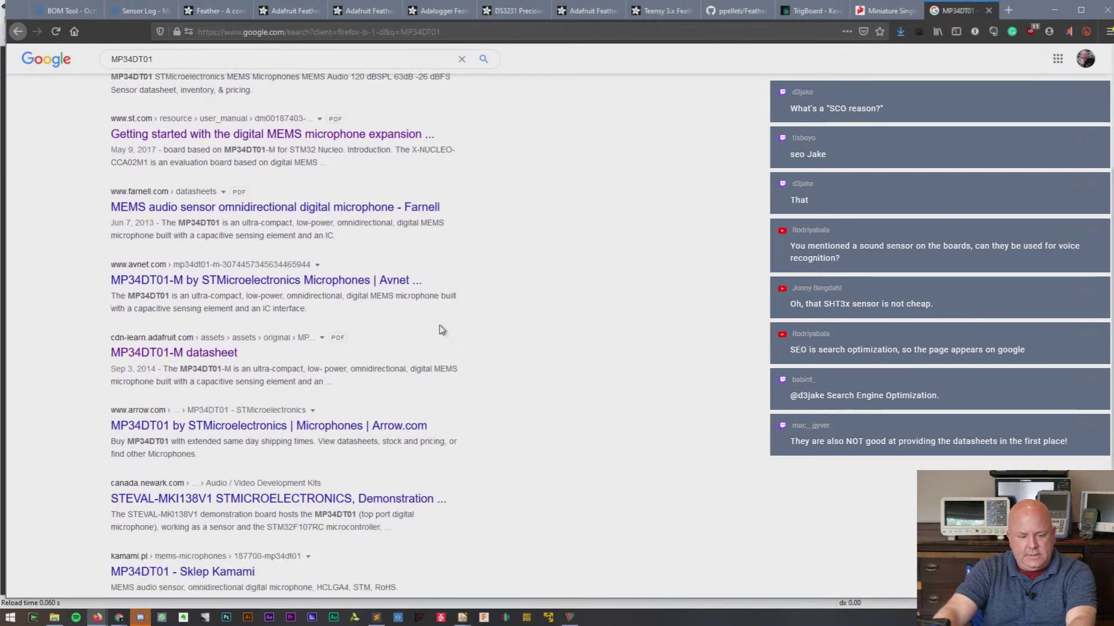
scroll(444, 326, up, 5)
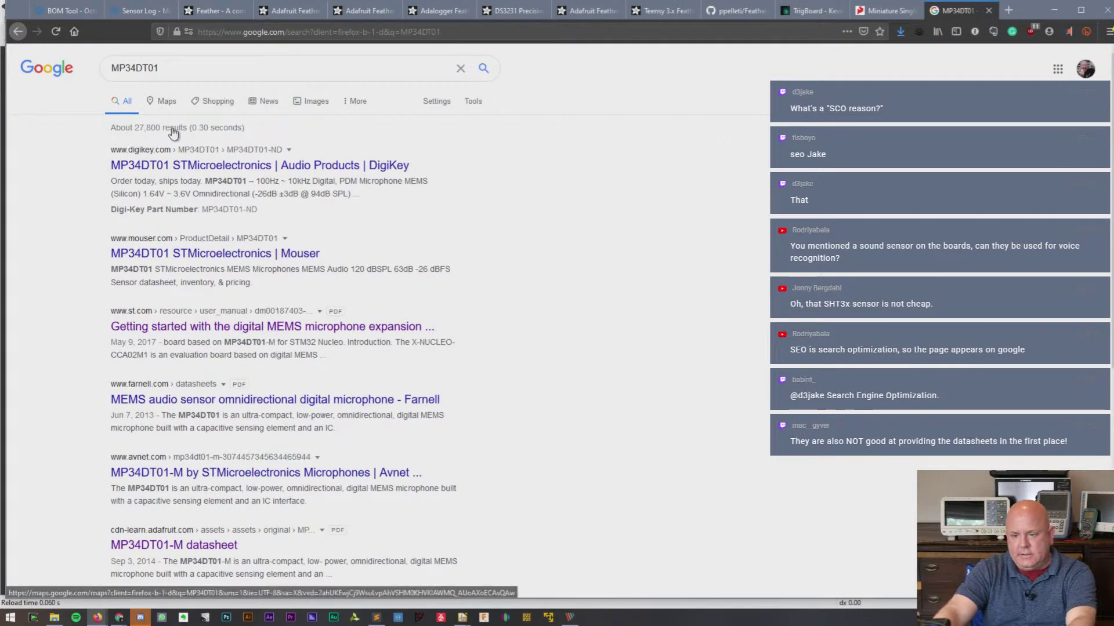
click(201, 169)
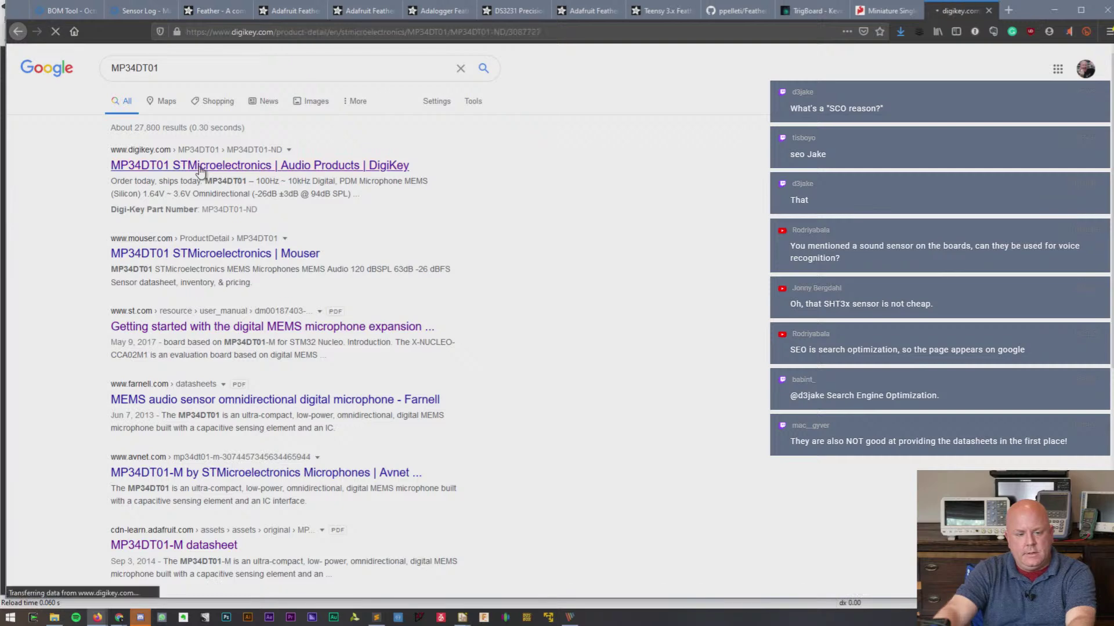
- Copy APDS9960 from row 1 of the Sensor Log BOM and search Google for it
click(45, 8)
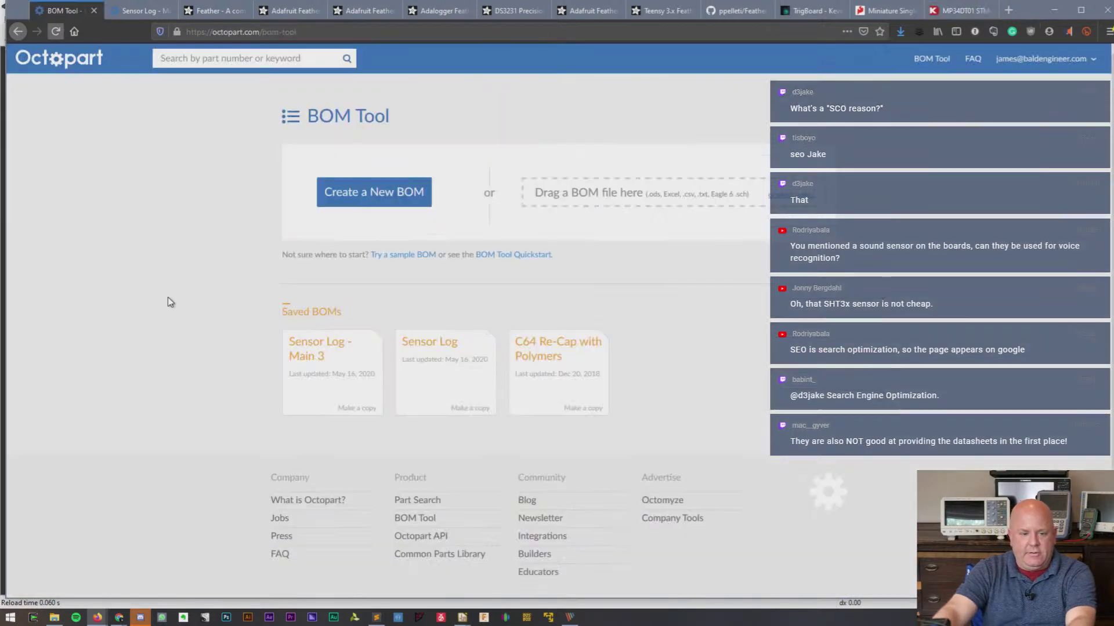
click(131, 12)
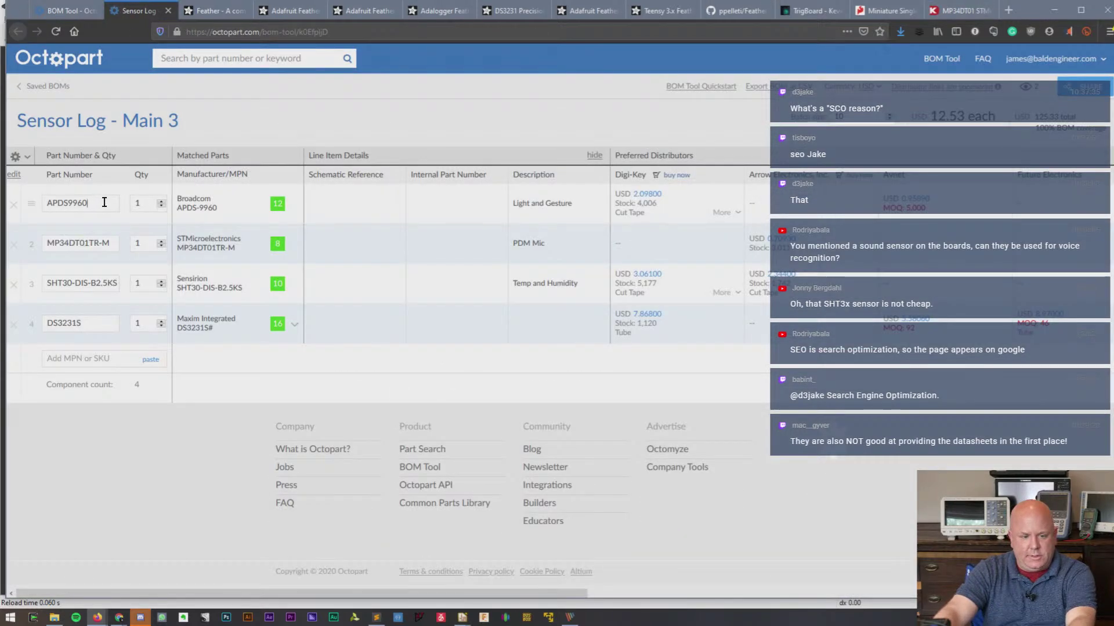
double_click(67, 203)
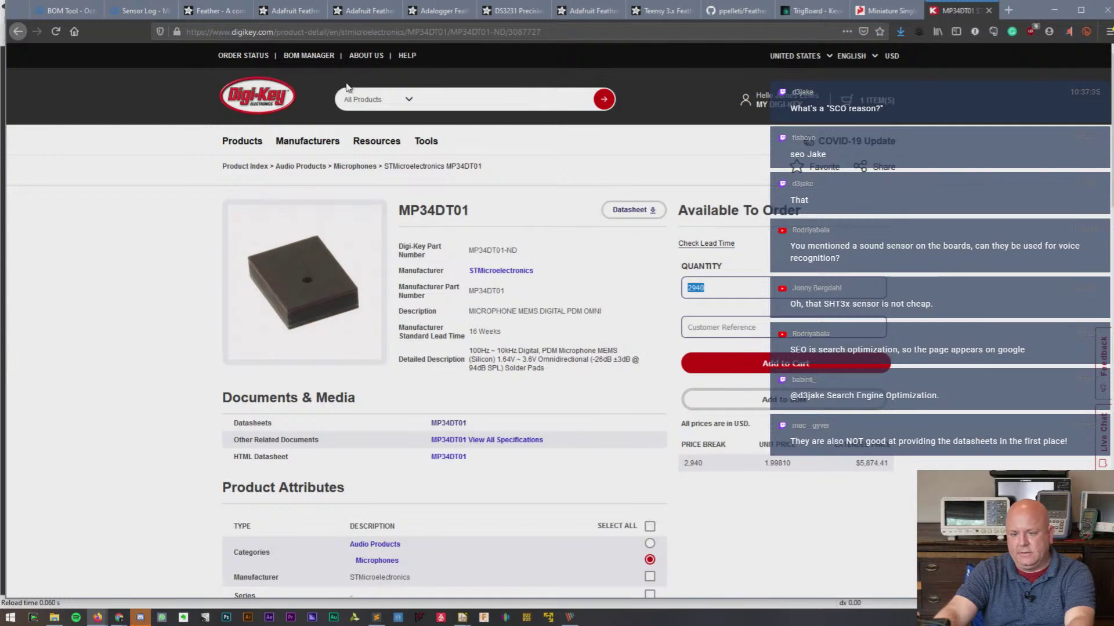
click(393, 32)
text(APDS9960)
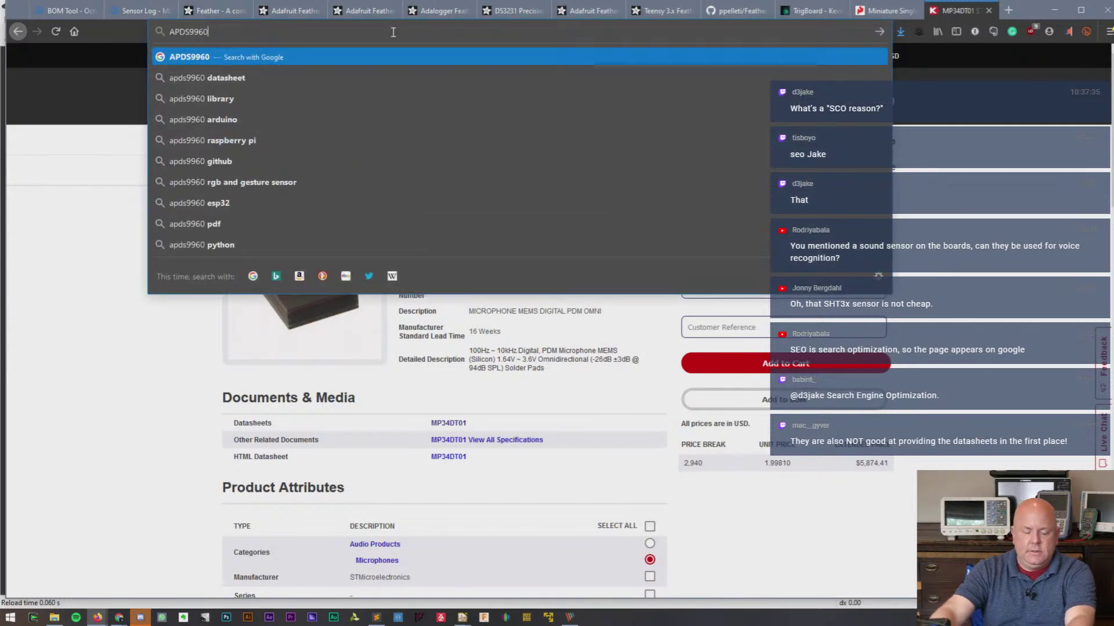
key(Return)
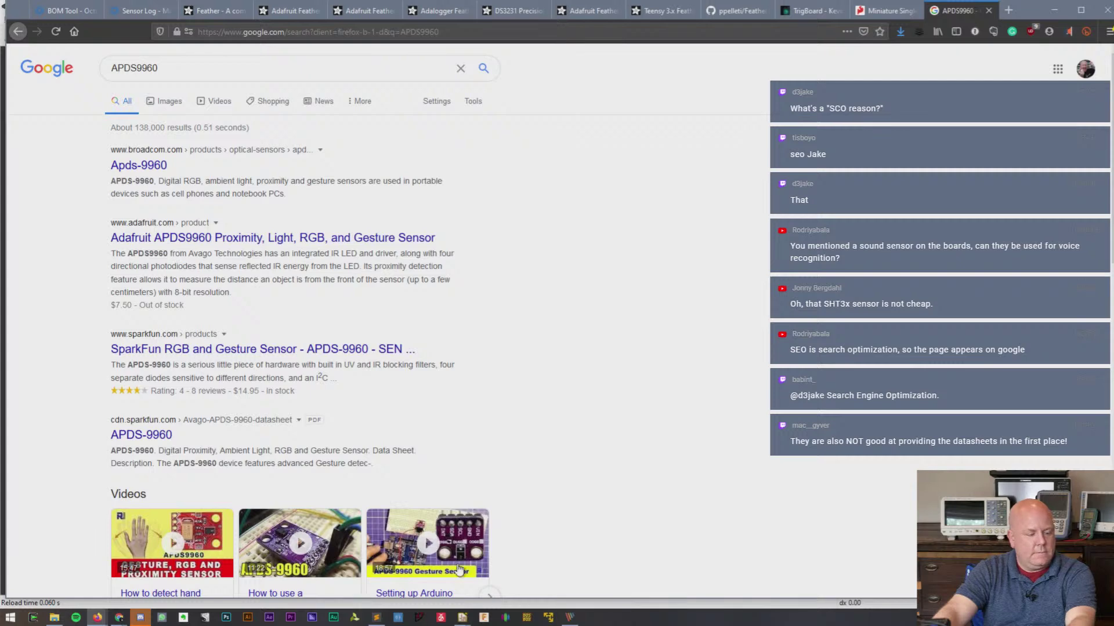
mouse_move(464, 533)
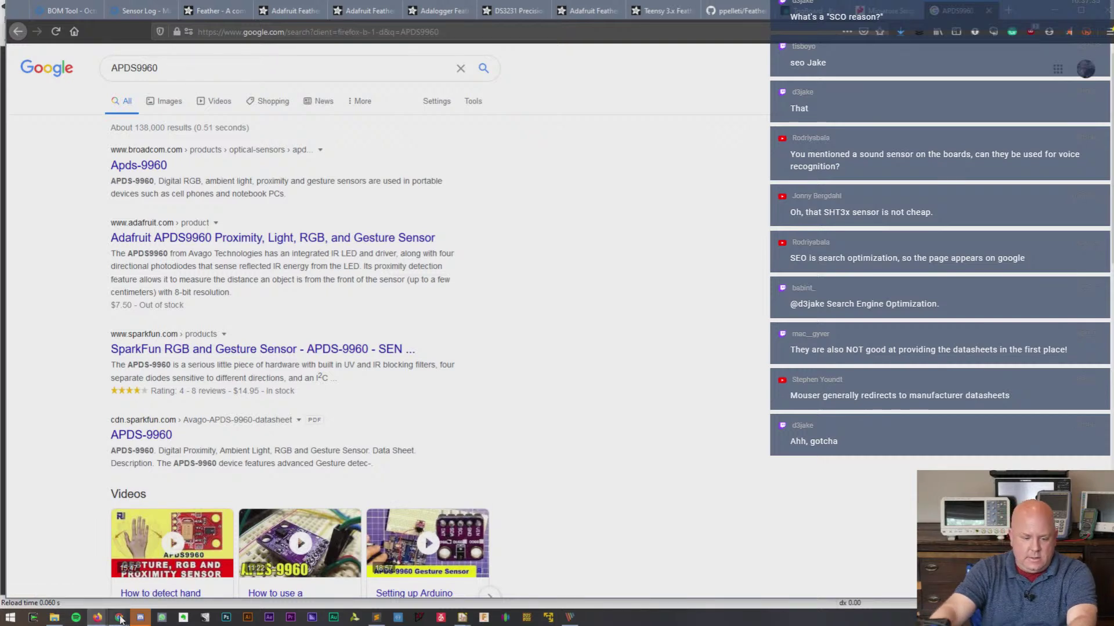
mouse_move(120, 620)
click(154, 557)
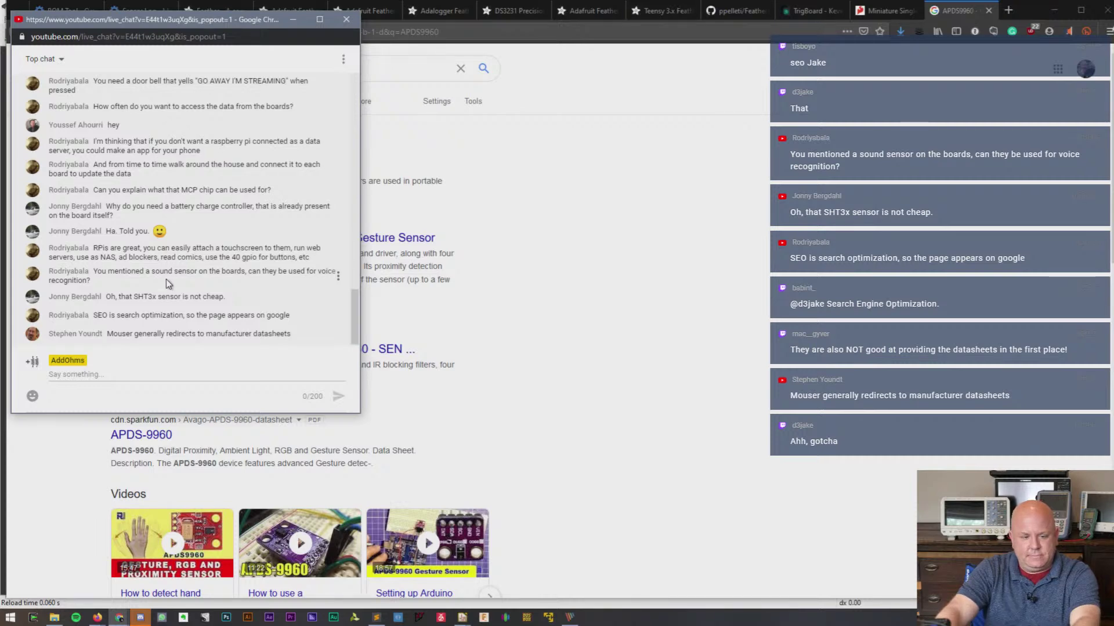
click(542, 349)
key(alt+Tab)
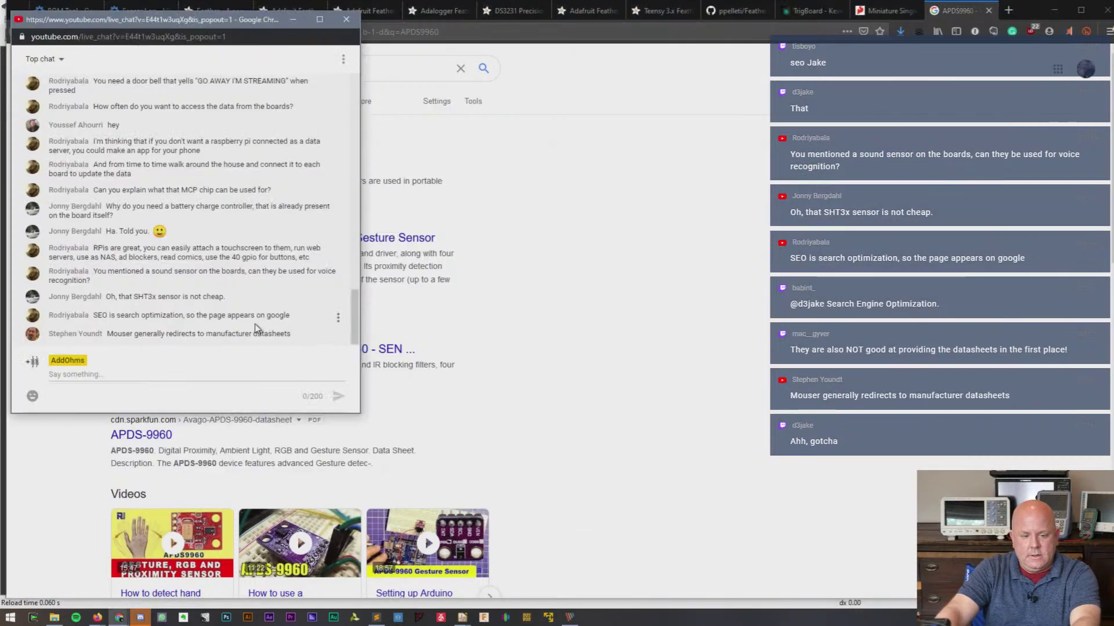
drag(125, 336, 291, 336)
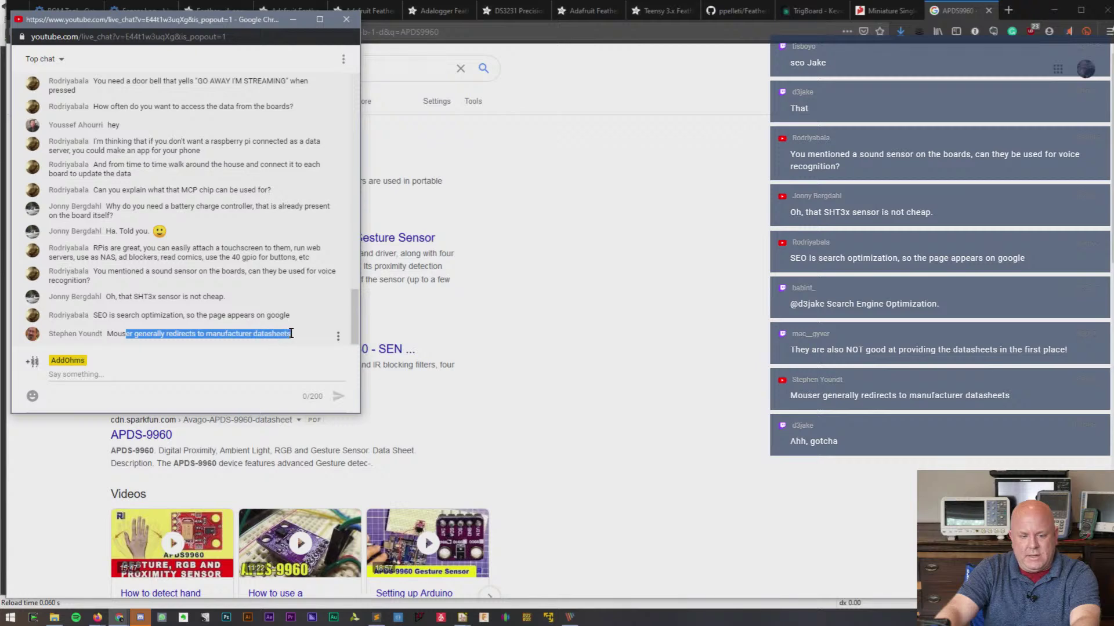
click(502, 310)
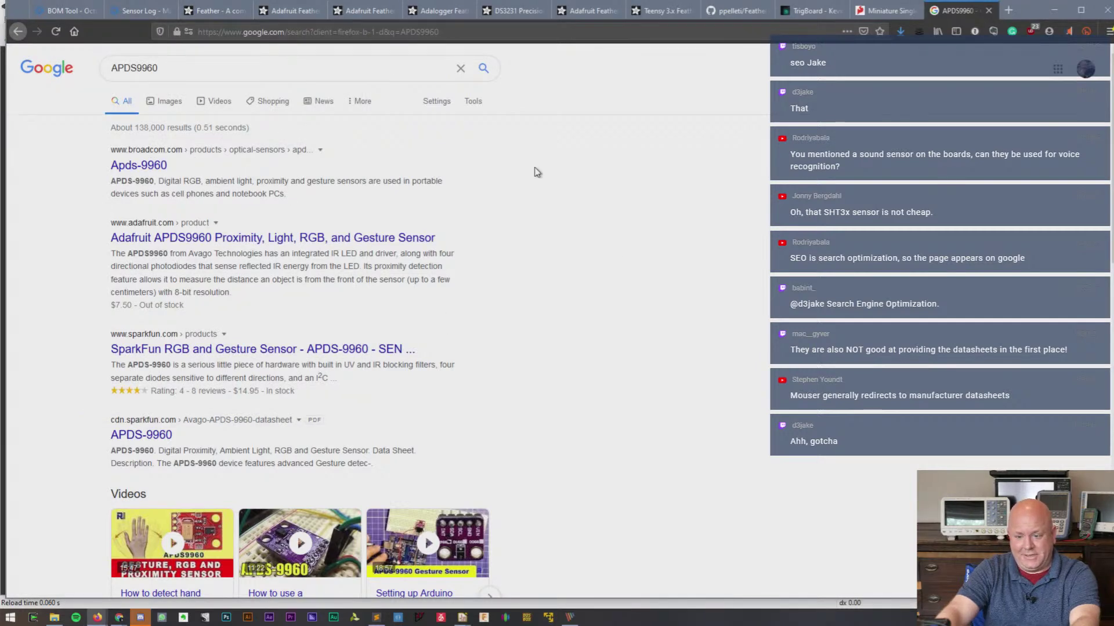
- Look over the APDS9960 results, then bring the YouTube live chat popout to the front
scroll(548, 173, down, 7)
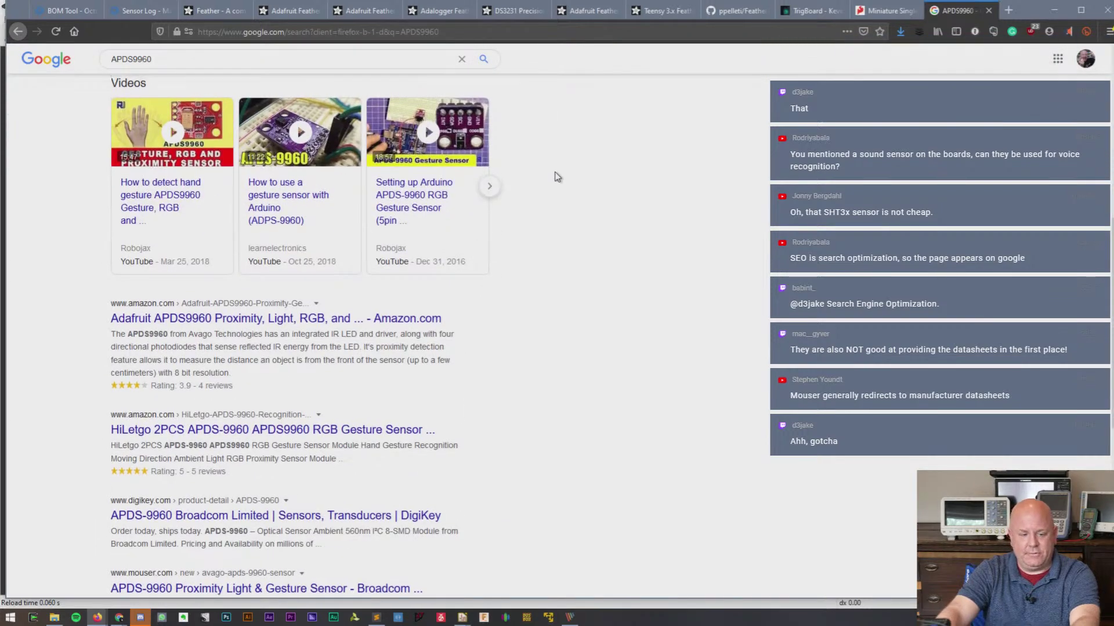
scroll(557, 174, up, 7)
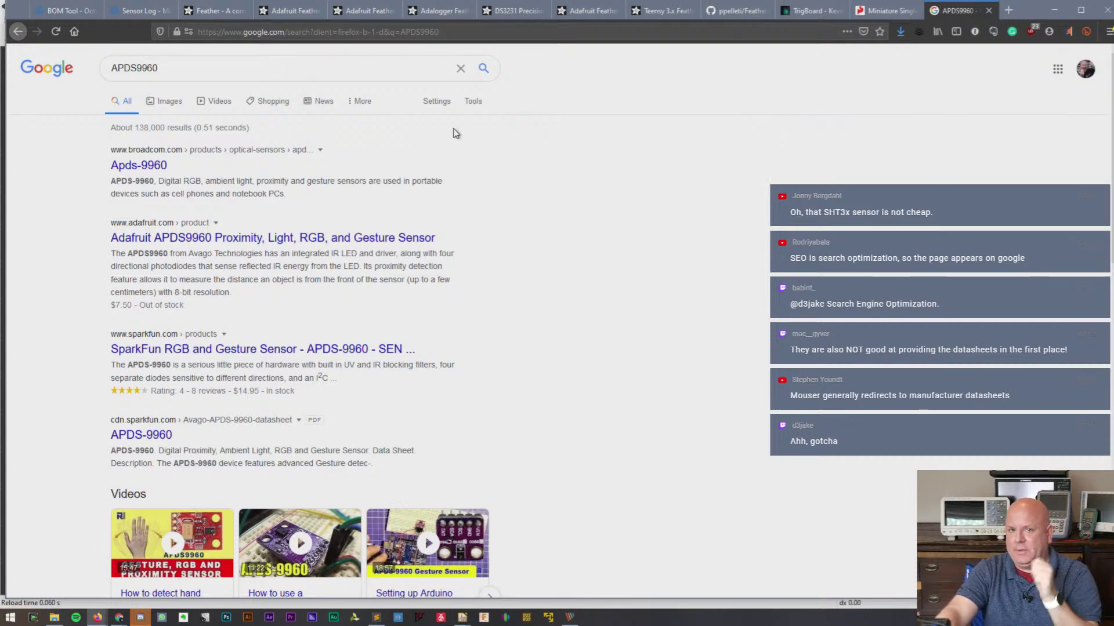
key(alt+Tab)
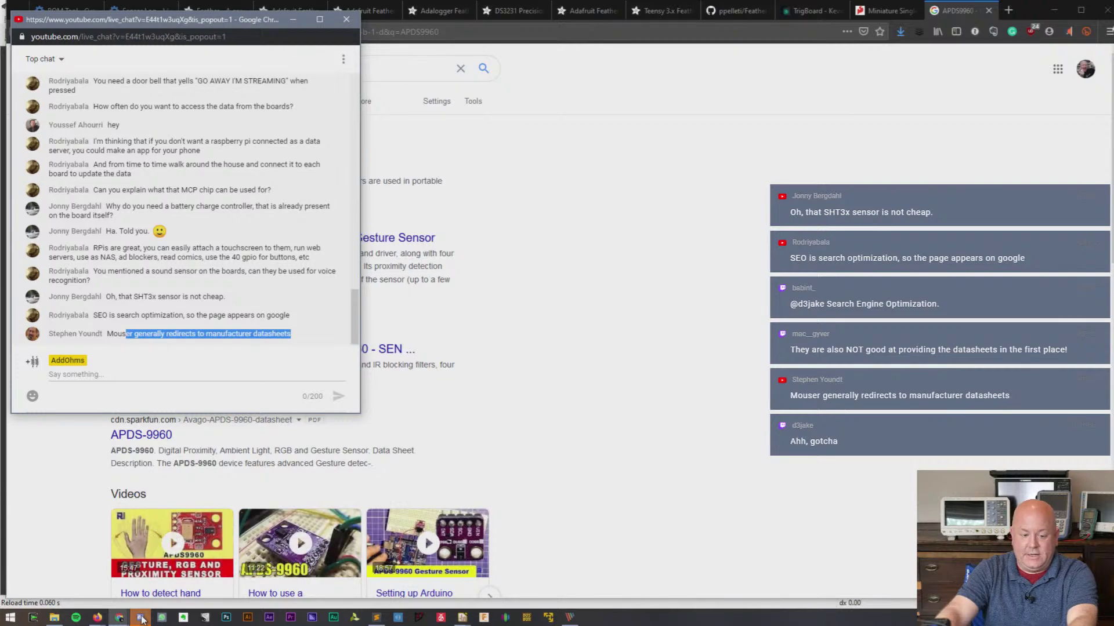
- Post 'Test Message' in the Twitch chat popout and return to the APDS9960 results
mouse_move(122, 620)
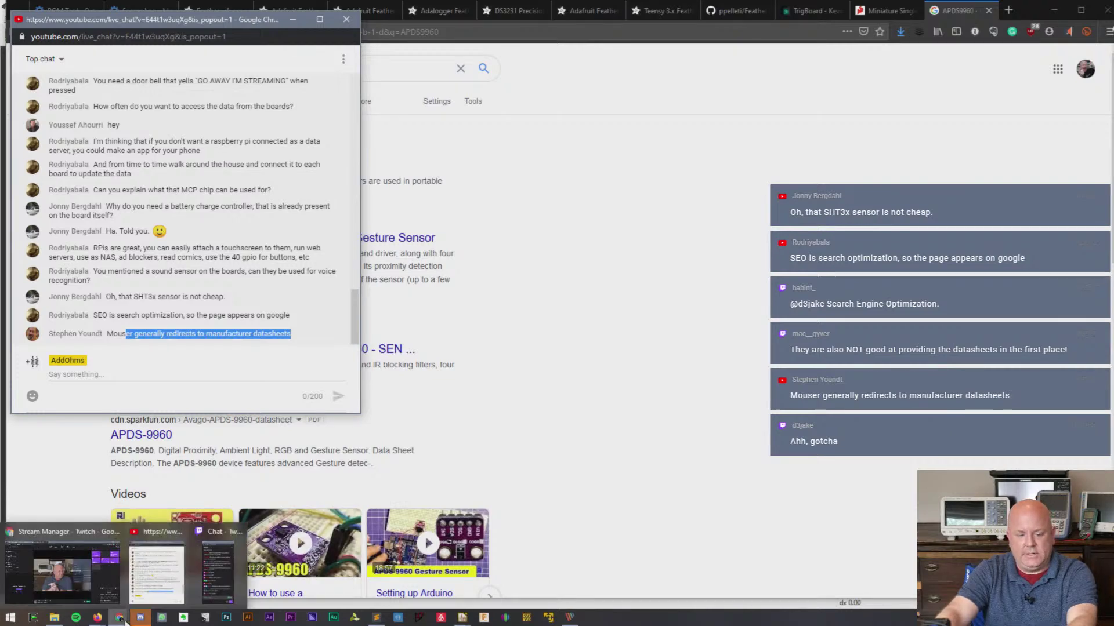
click(220, 574)
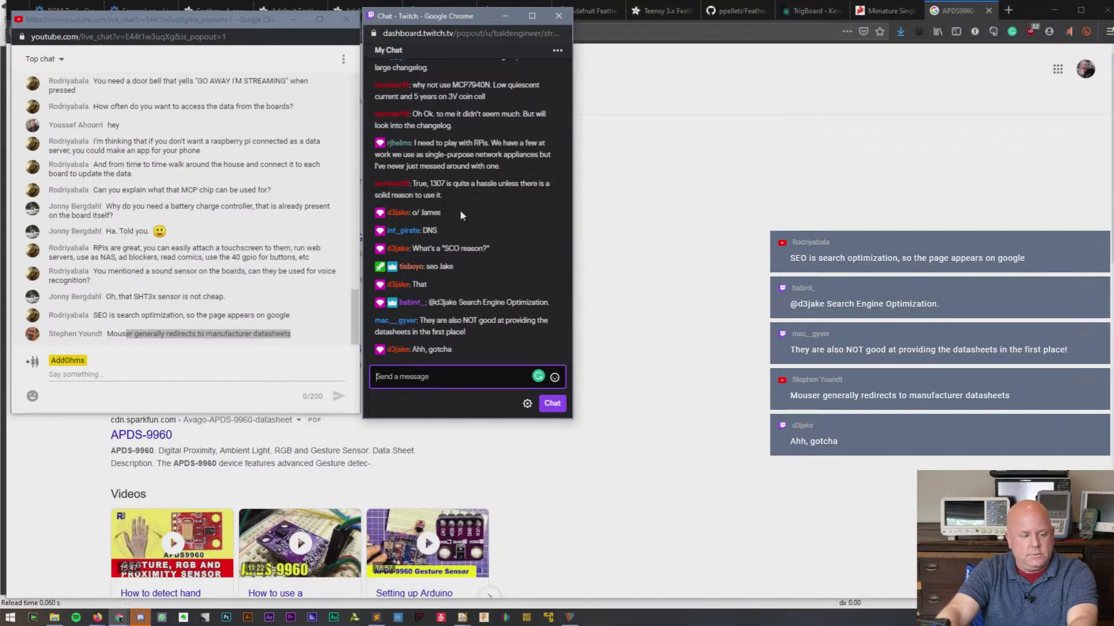
text(Test)
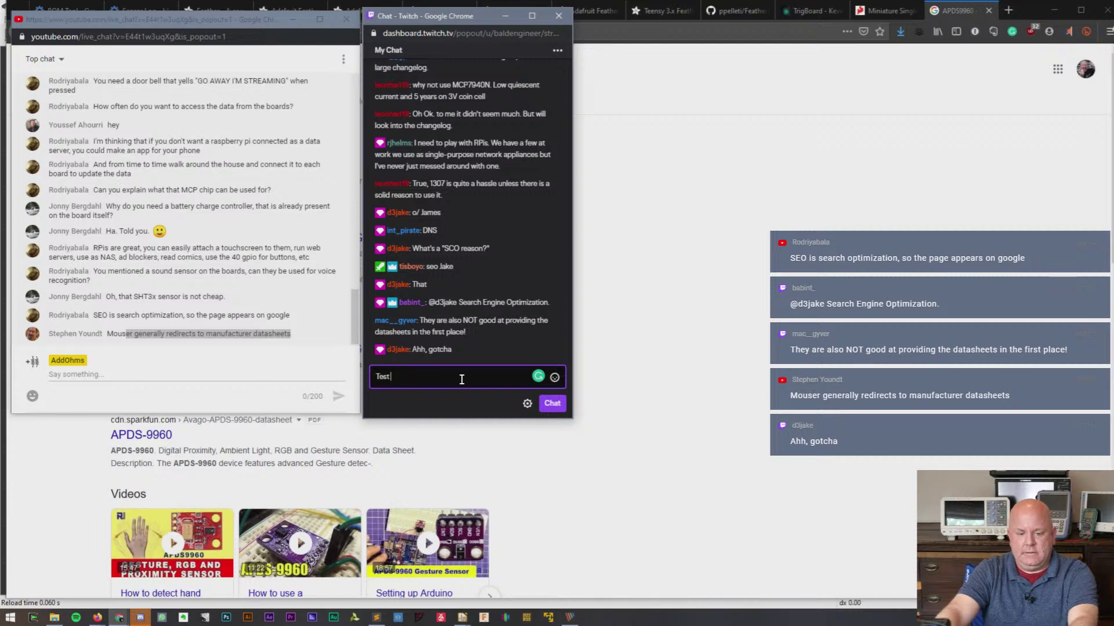
text( Message)
key(Return)
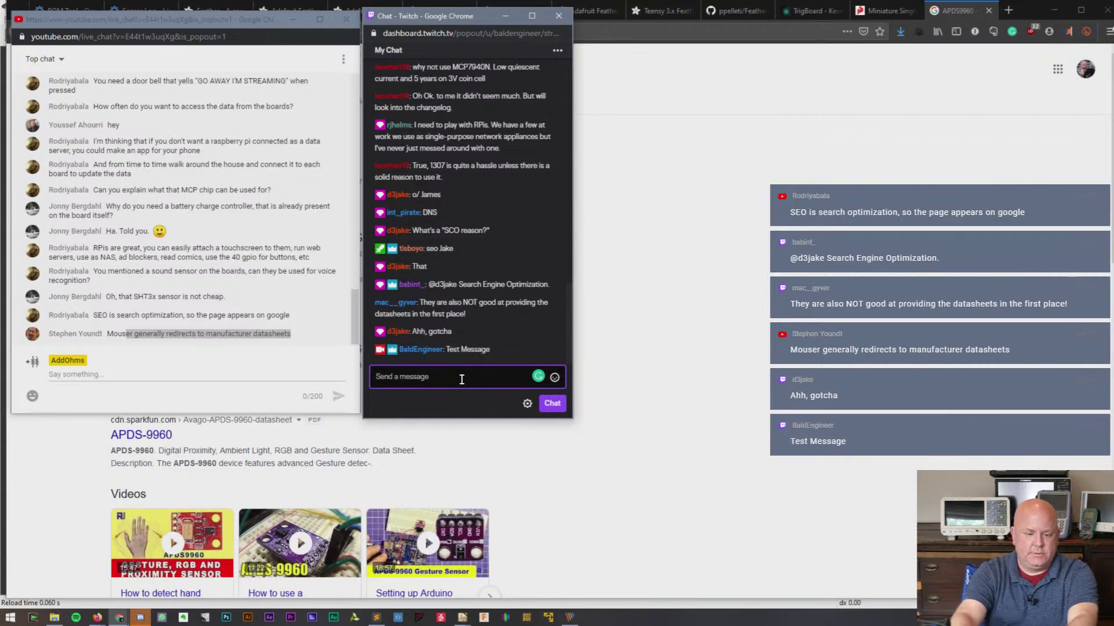
click(818, 273)
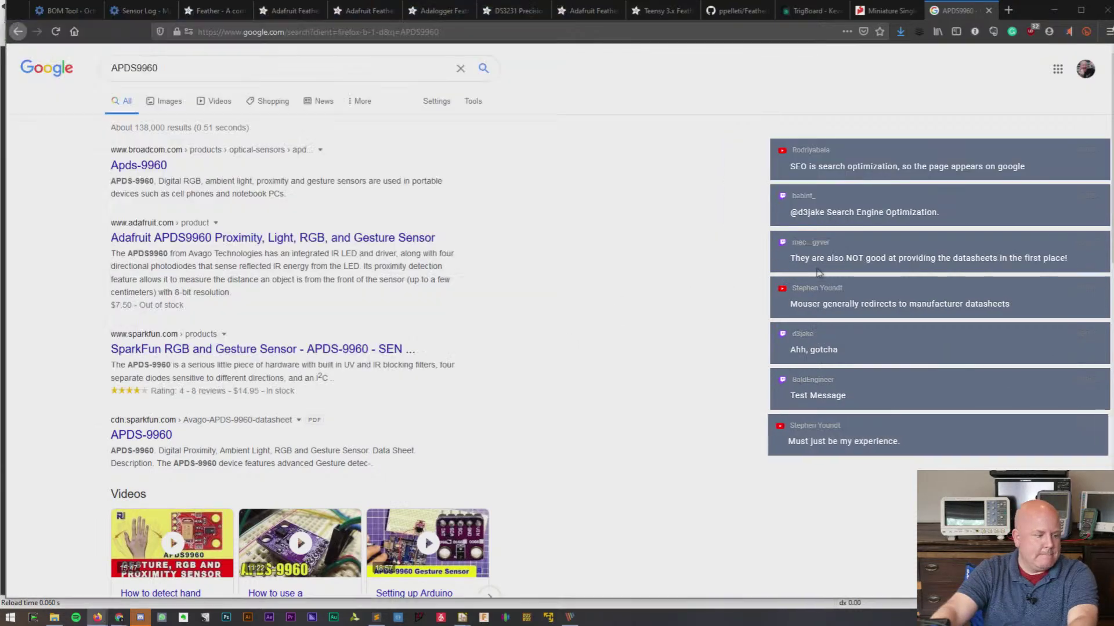
- Open the Broadcom APDS-9960 product page in a new tab
right_click(164, 166)
click(202, 168)
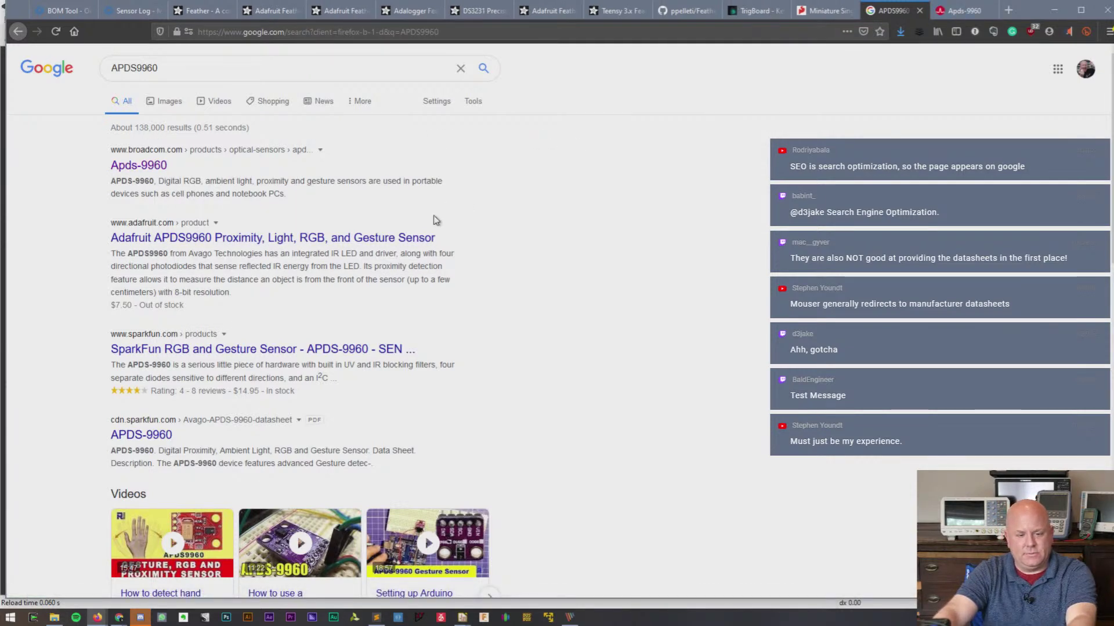
drag(180, 254, 223, 254)
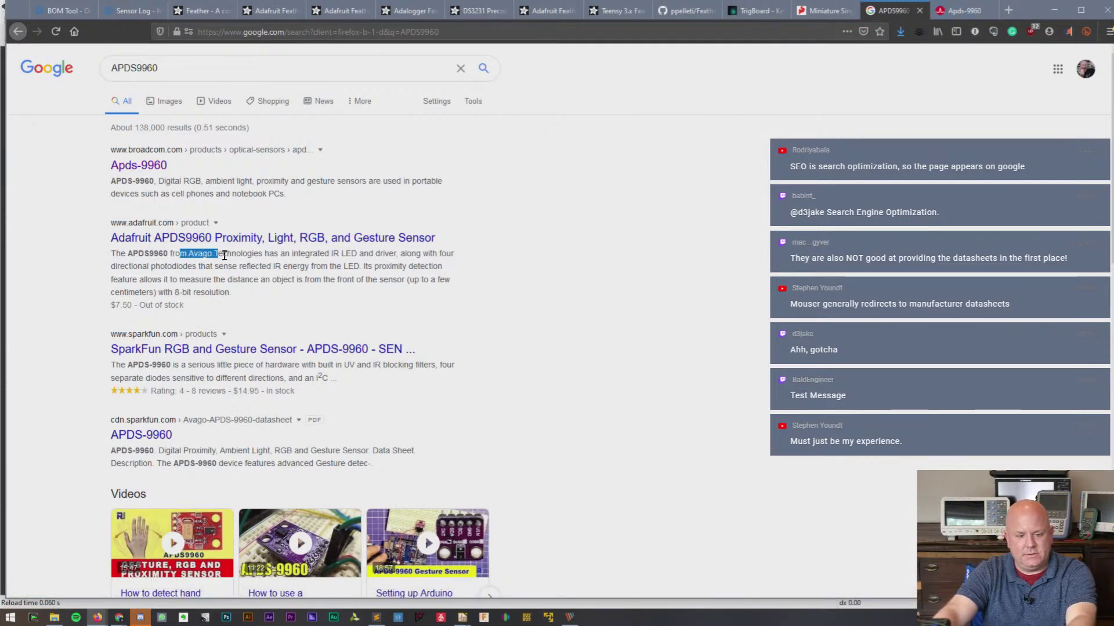
click(955, 11)
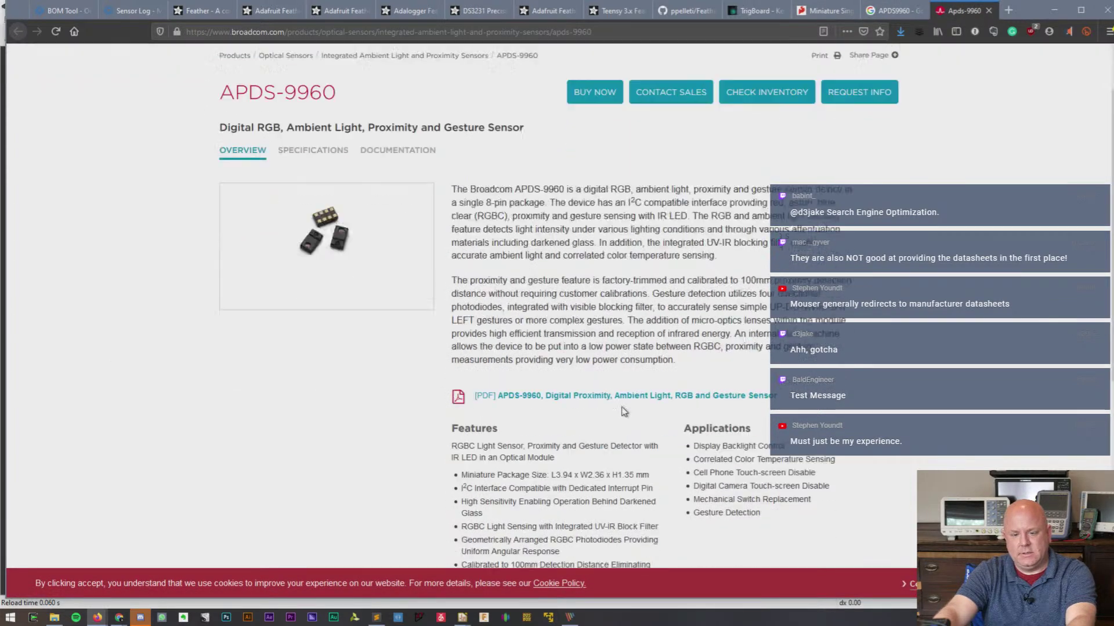
scroll(623, 411, down, 3)
- Save the APDS-9960 PDF datasheet into Datasheets for Sense Wing and return to the Sensor Log BOM
click(608, 225)
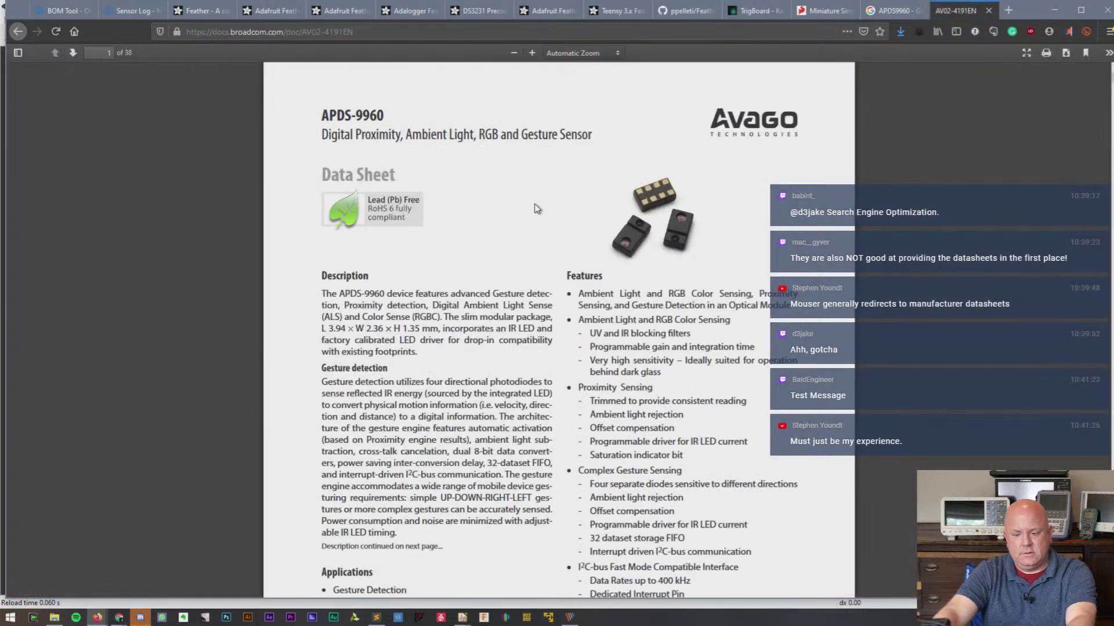
right_click(536, 207)
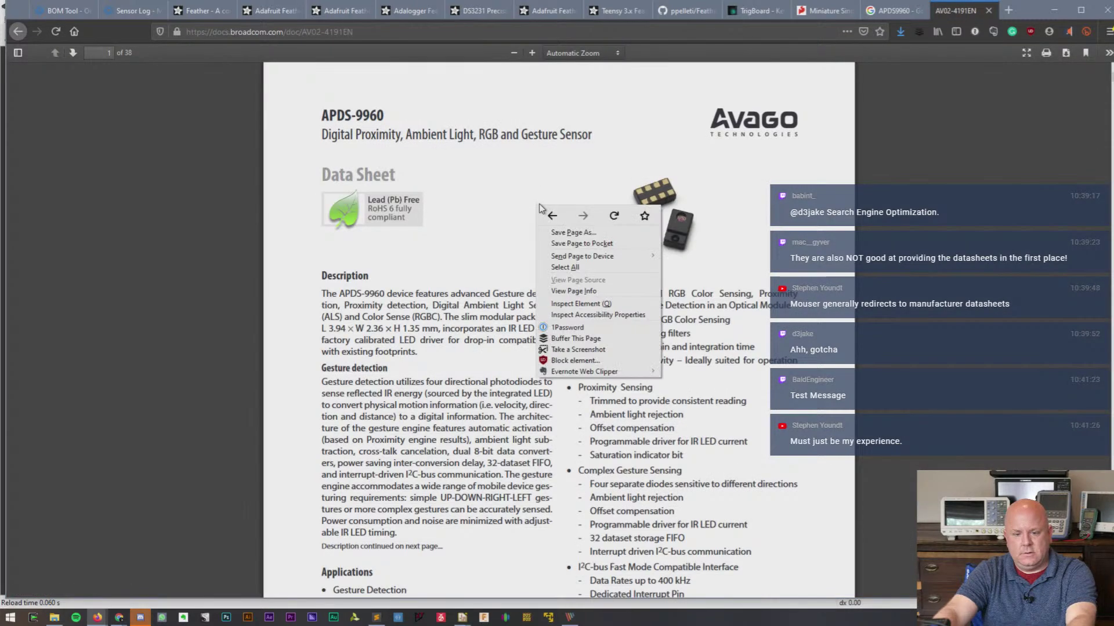
click(572, 232)
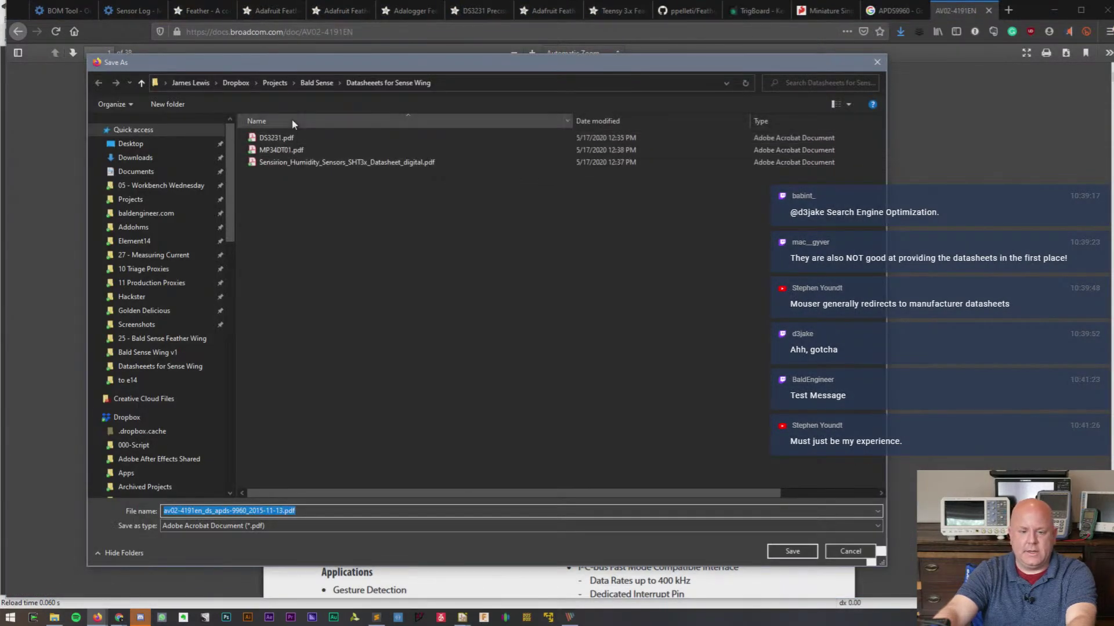
click(800, 558)
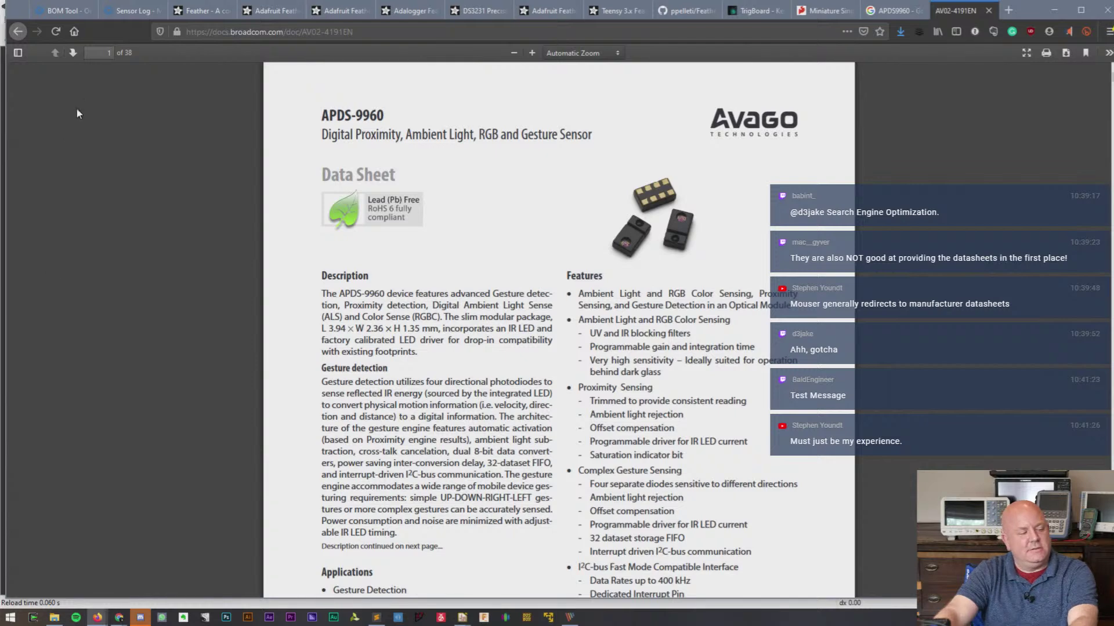
click(129, 11)
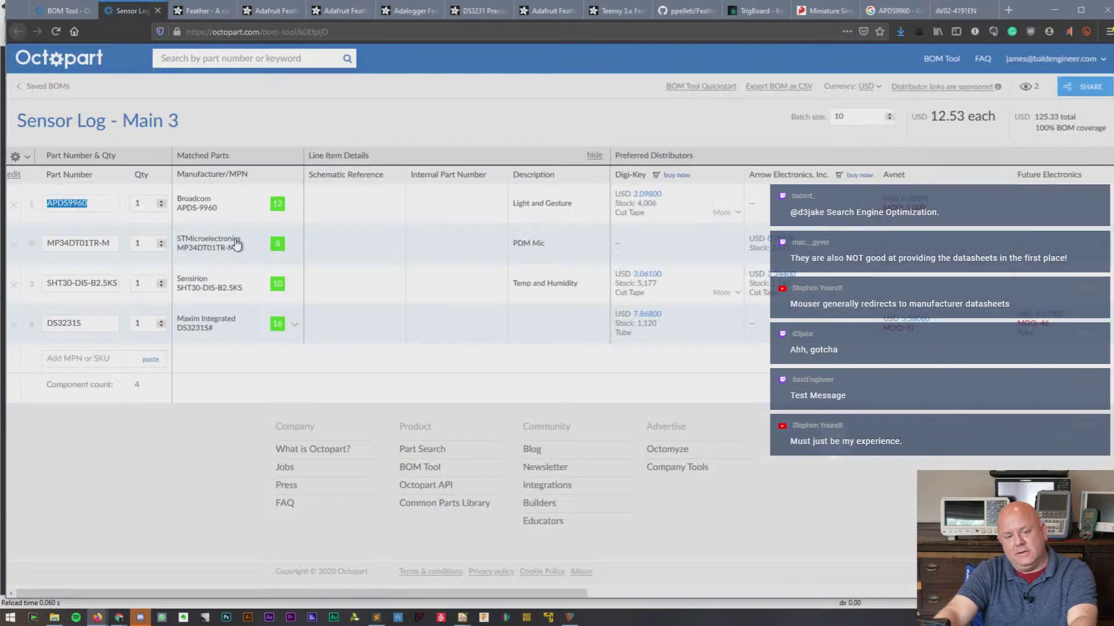
- Copy 'MP34DT01' from row 2's part number and run a Google search for it in the datasheet tab
click(94, 242)
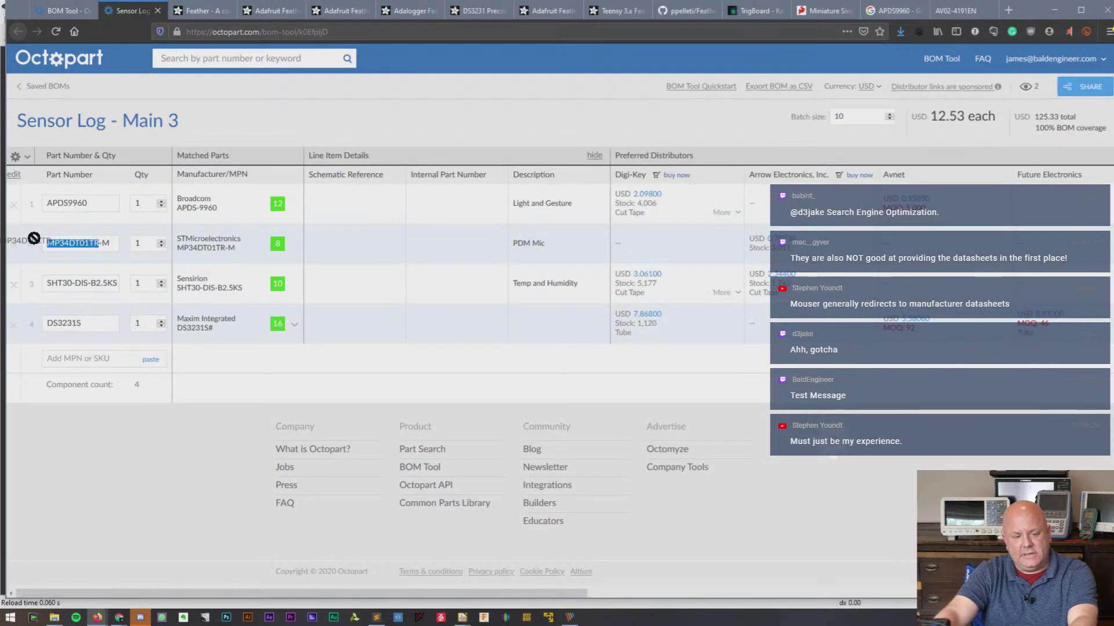
click(82, 244)
drag(90, 242, 50, 244)
key(ctrl+c)
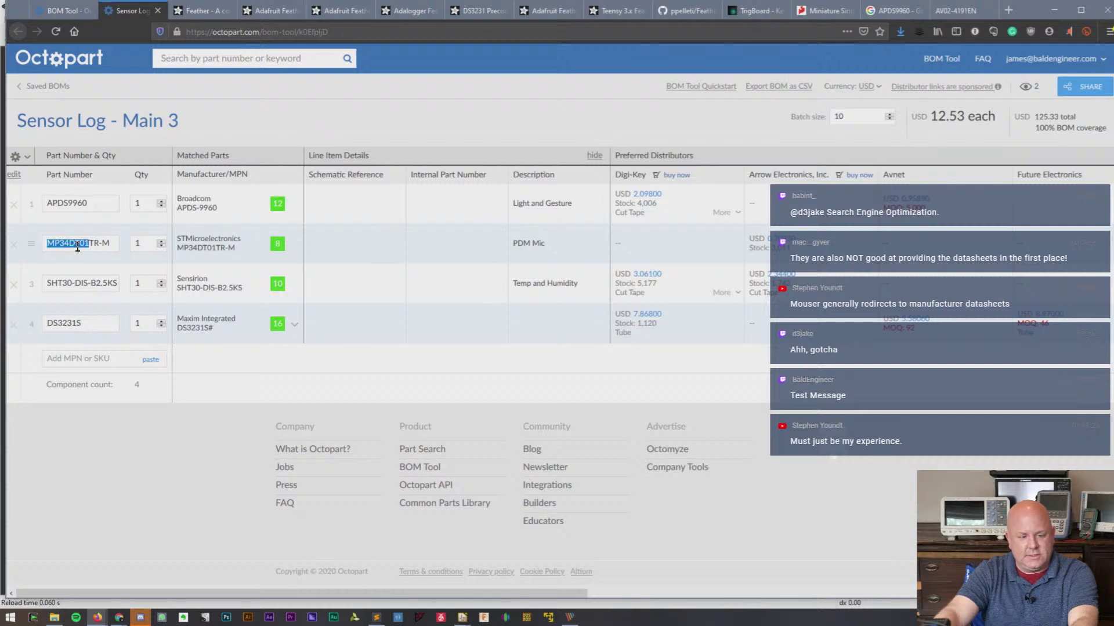
click(957, 10)
click(463, 31)
key(ctrl+v)
key(Return)
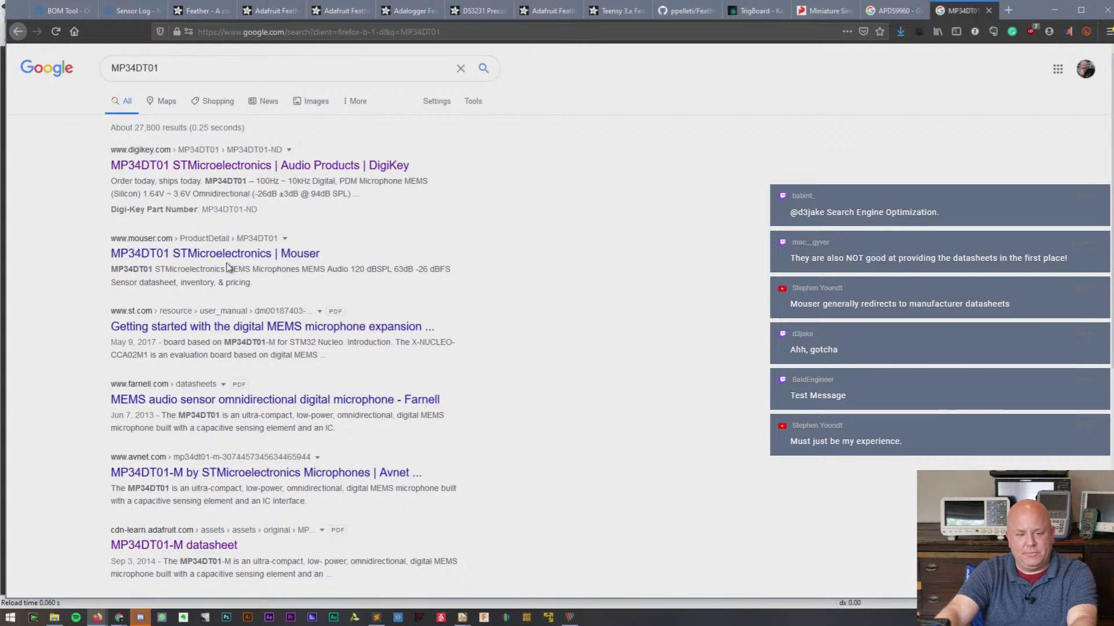
- Open Mouser's MP34DT01 product page and follow its MP34DT01 Datasheet link
click(216, 260)
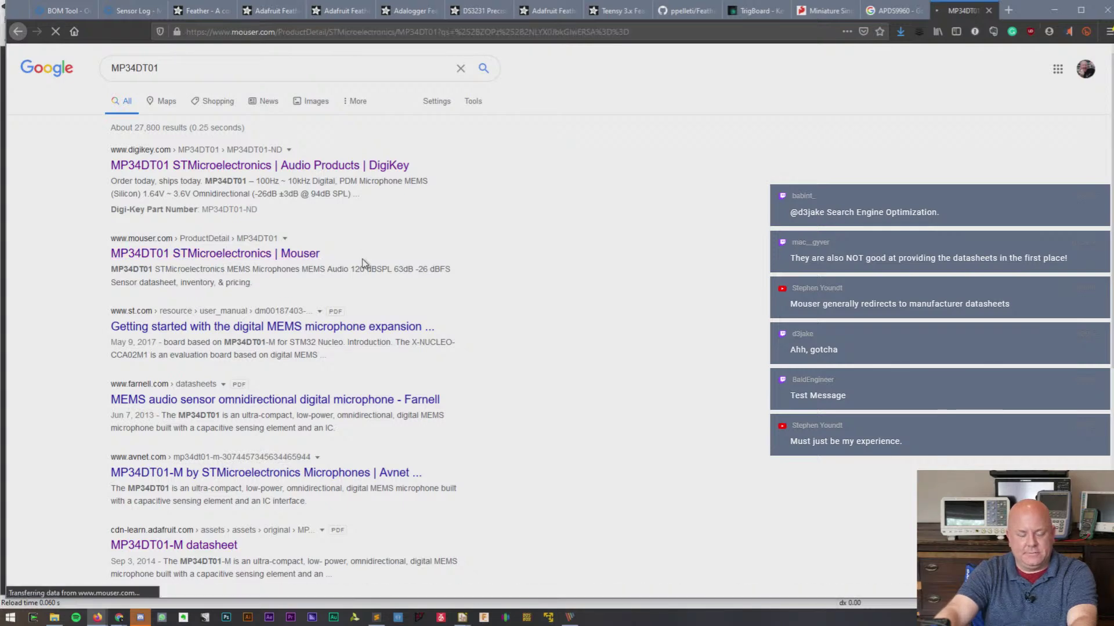
ctrl+scroll(362, 258, up, 4)
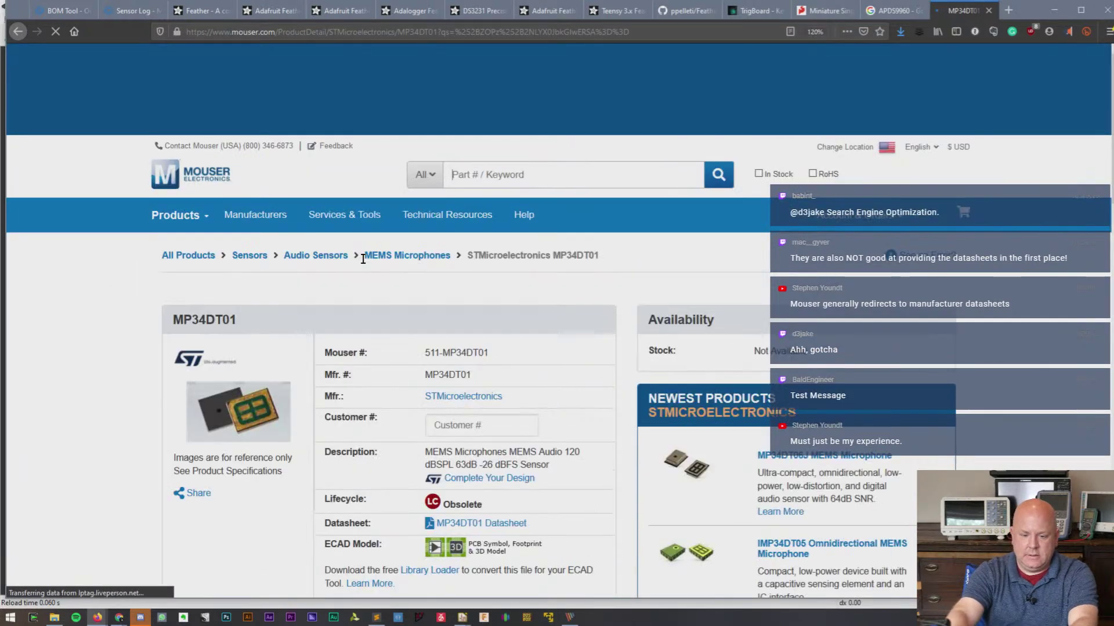
scroll(362, 259, down, 5)
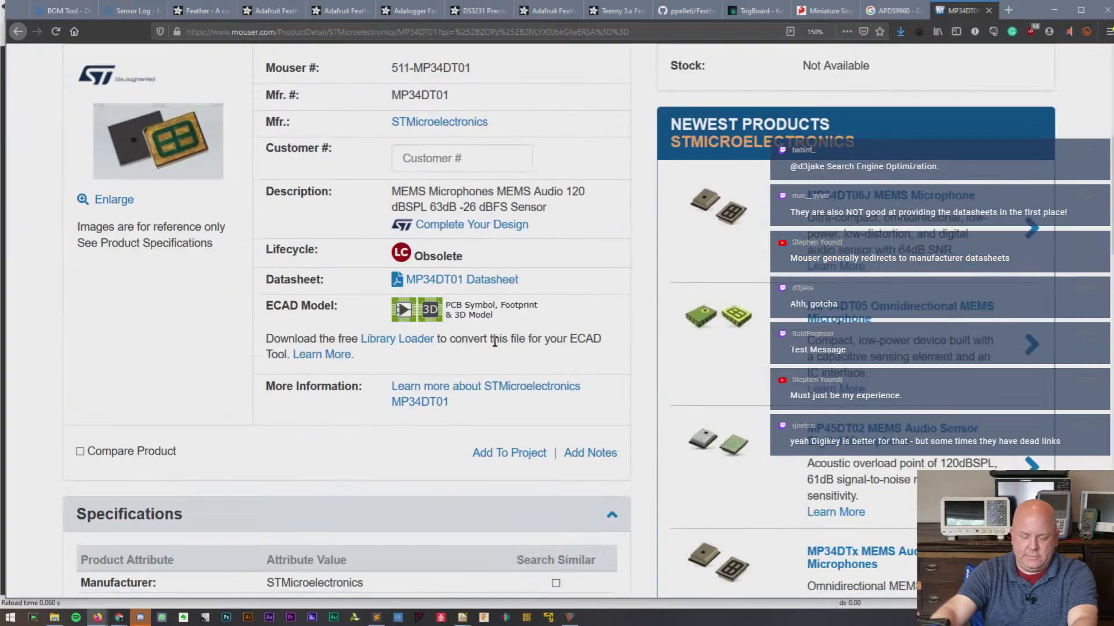
scroll(475, 347, up, 2)
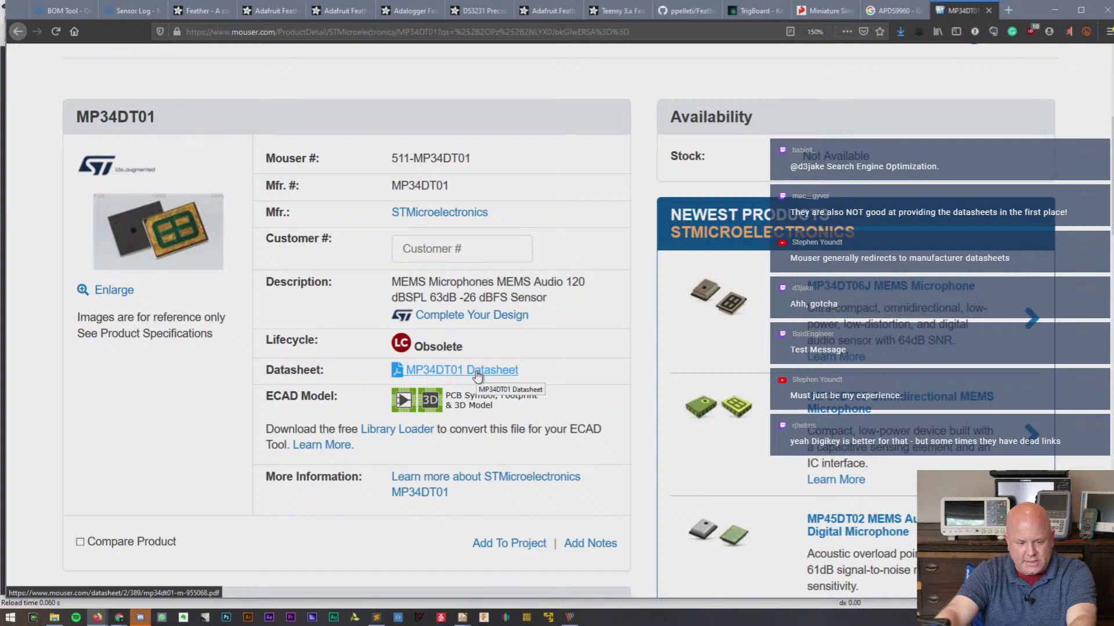
click(477, 371)
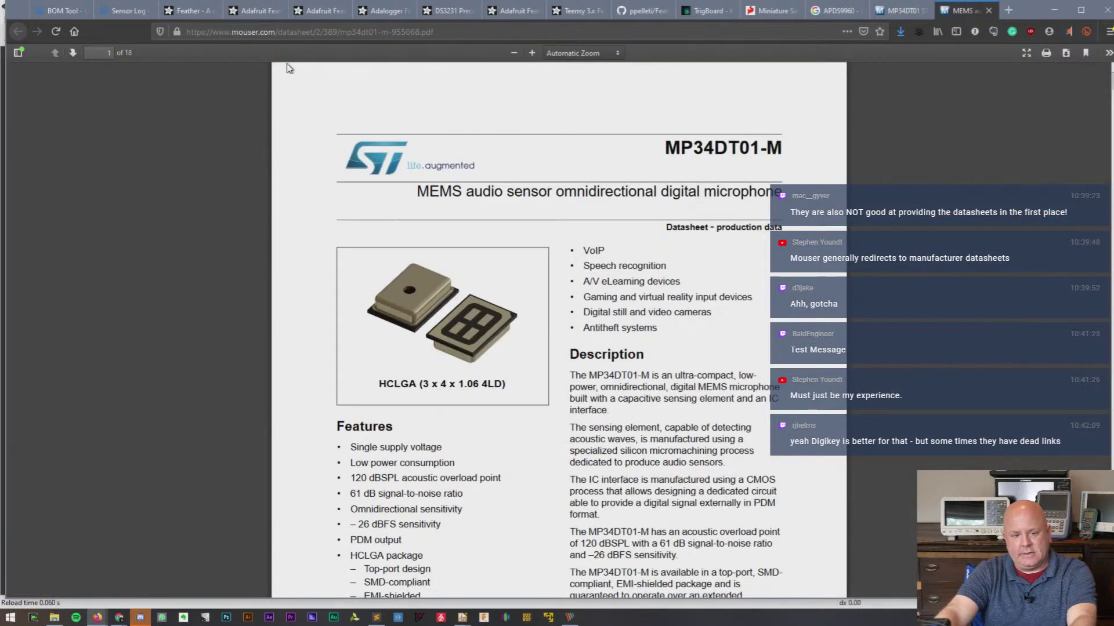
- Read the MP34DT01 datasheet PDF through to its last page, page 18
click(233, 31)
click(499, 326)
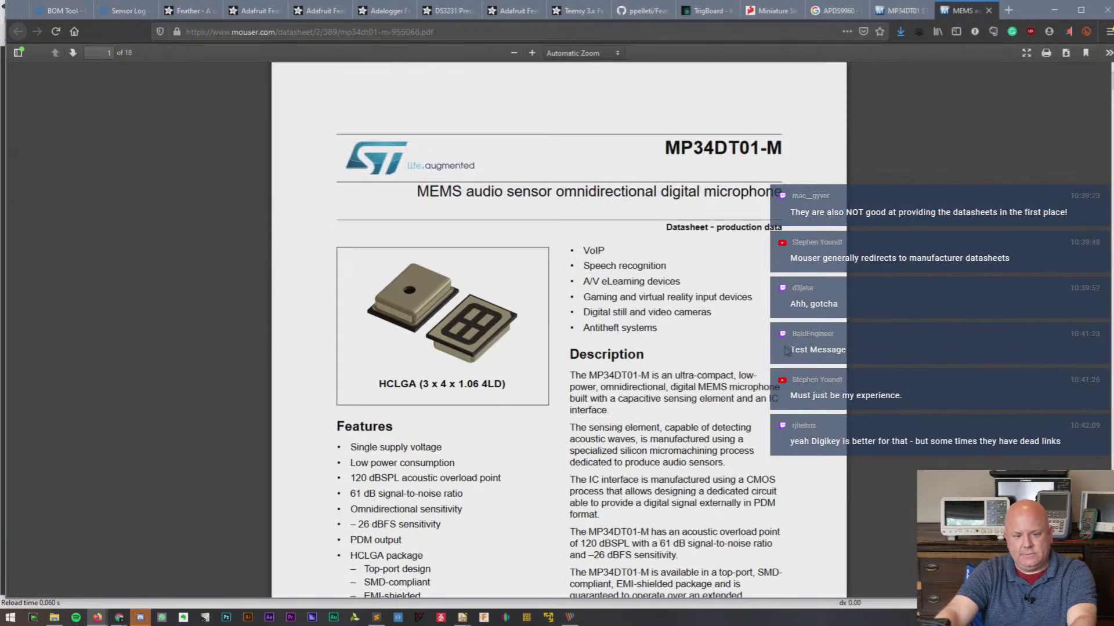
scroll(777, 351, down, 1)
scroll(777, 350, down, 20)
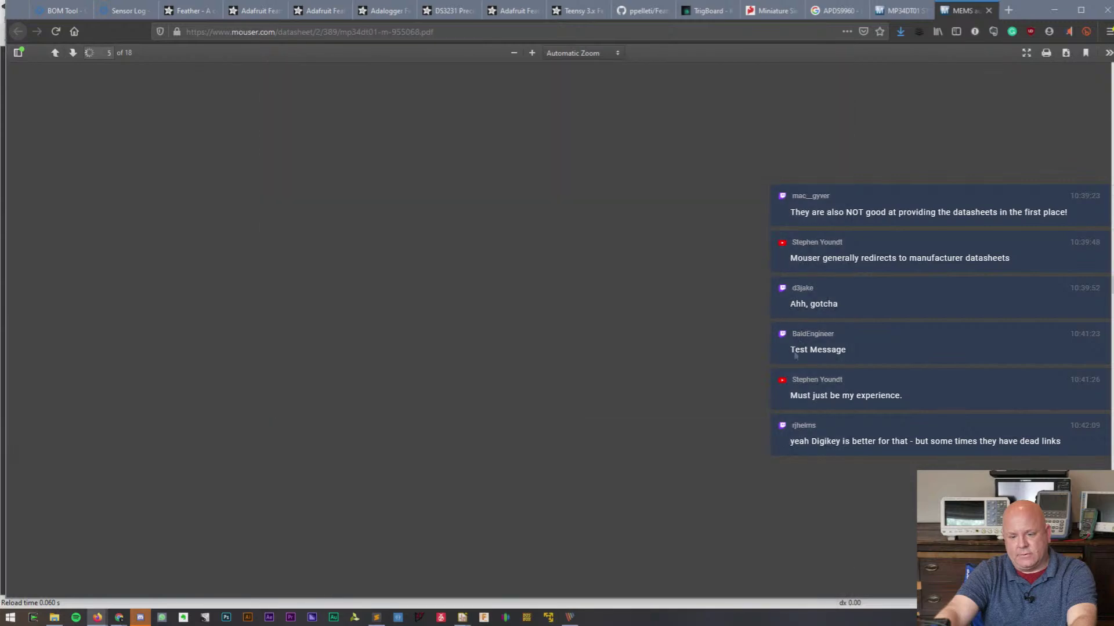
scroll(777, 351, down, 20)
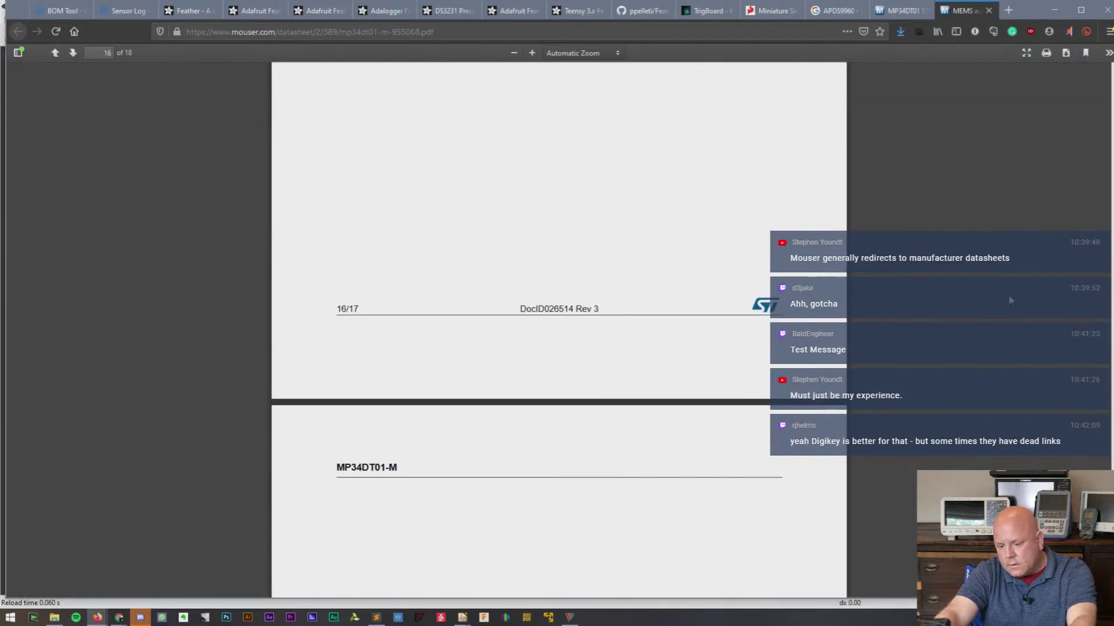
scroll(1010, 300, down, 20)
scroll(1006, 301, up, 8)
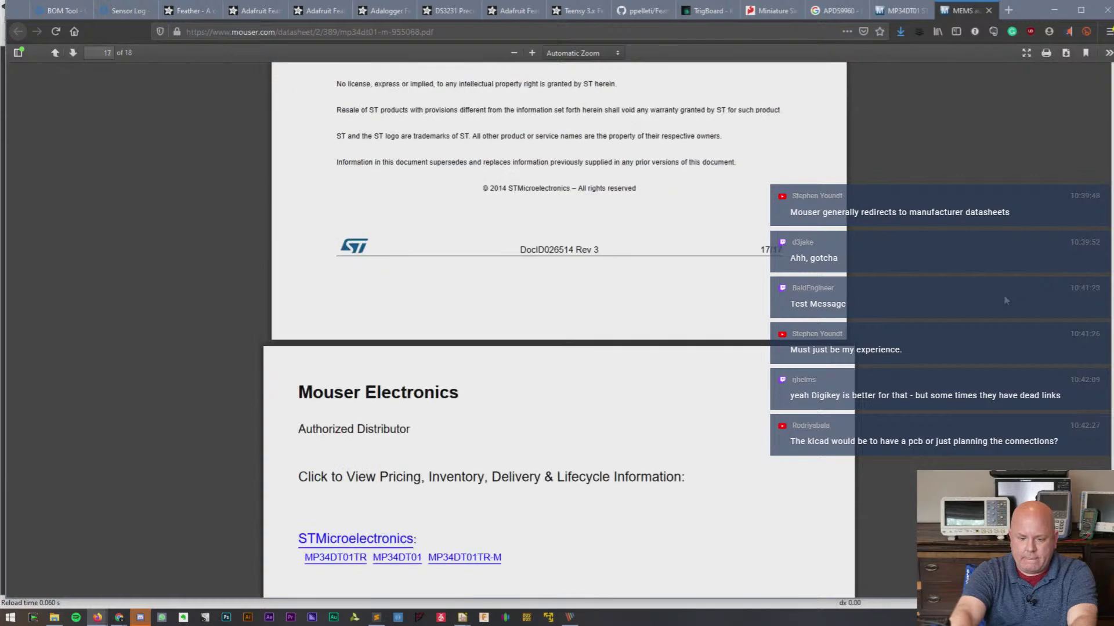
scroll(272, 226, down, 4)
- Select and deselect the Mouser text on the last page, then close the datasheet tab
drag(298, 158, 604, 282)
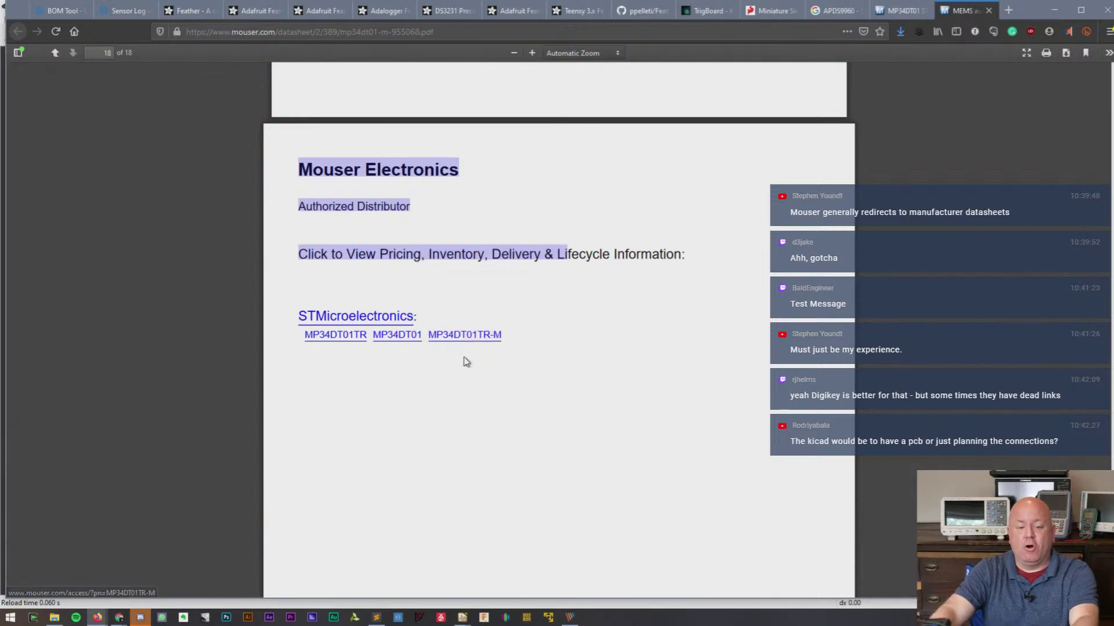
click(573, 267)
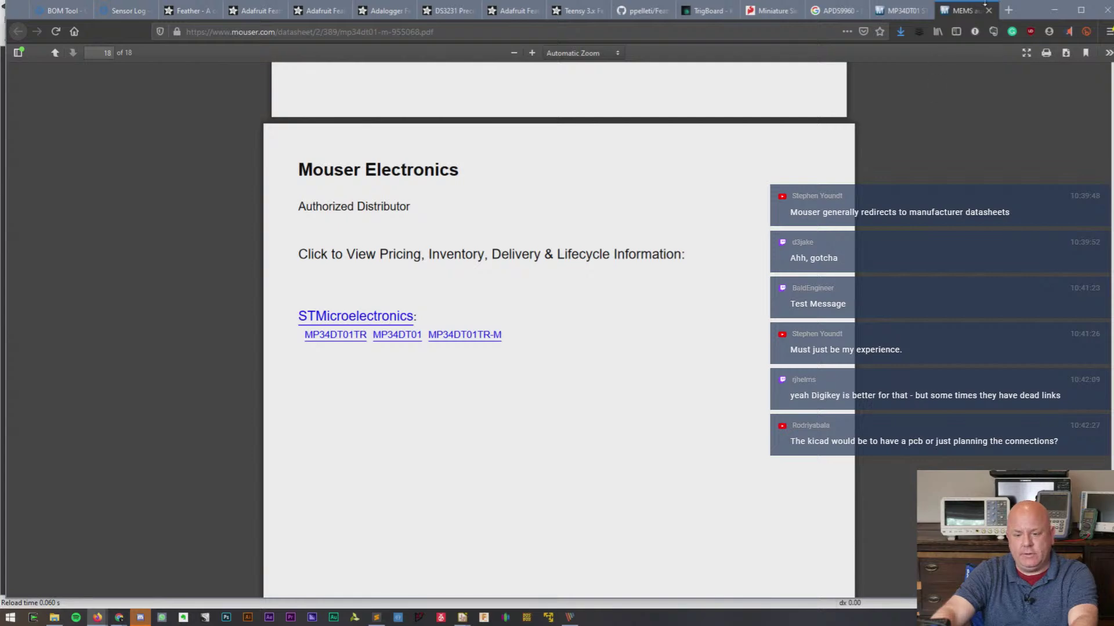
click(990, 11)
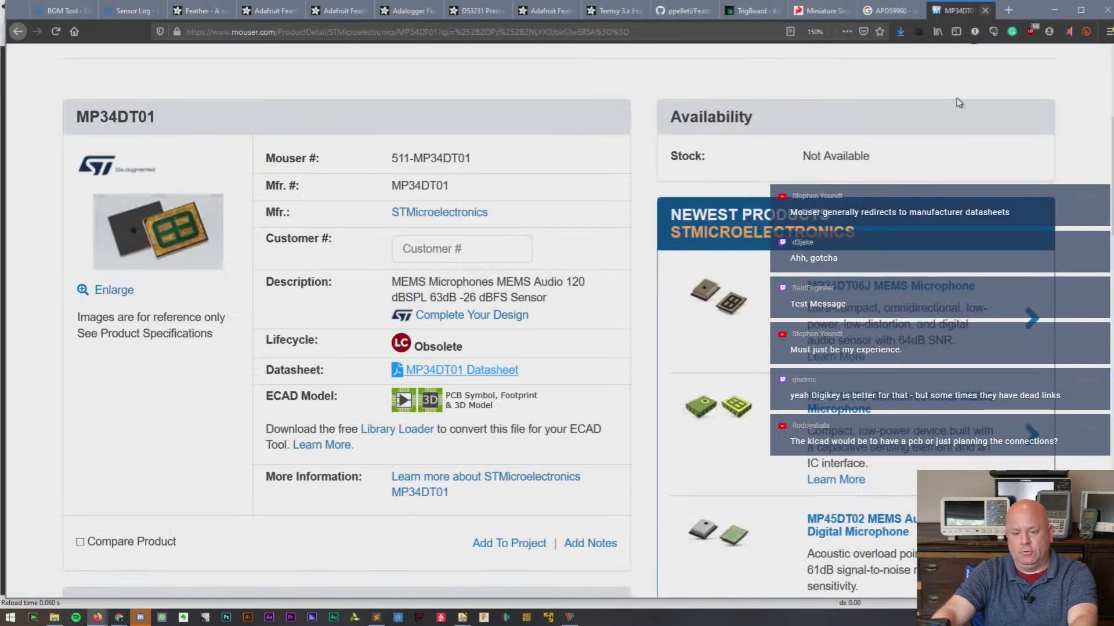
- Close the Mouser MP34DT01 page and return to the Sensor Log - Main 3 BOM
click(988, 10)
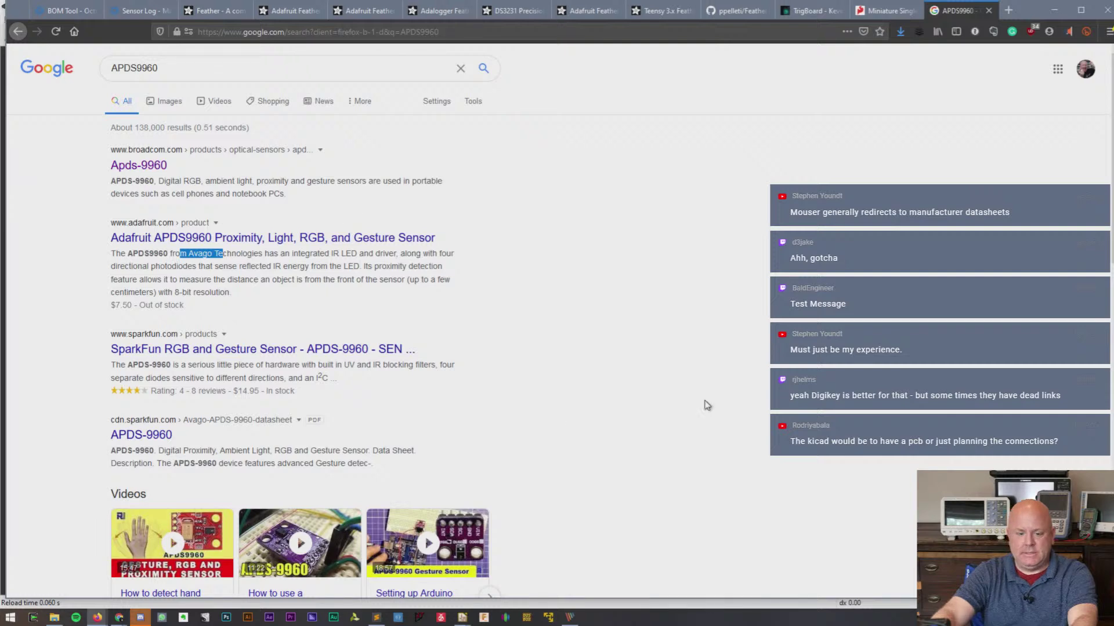
click(145, 10)
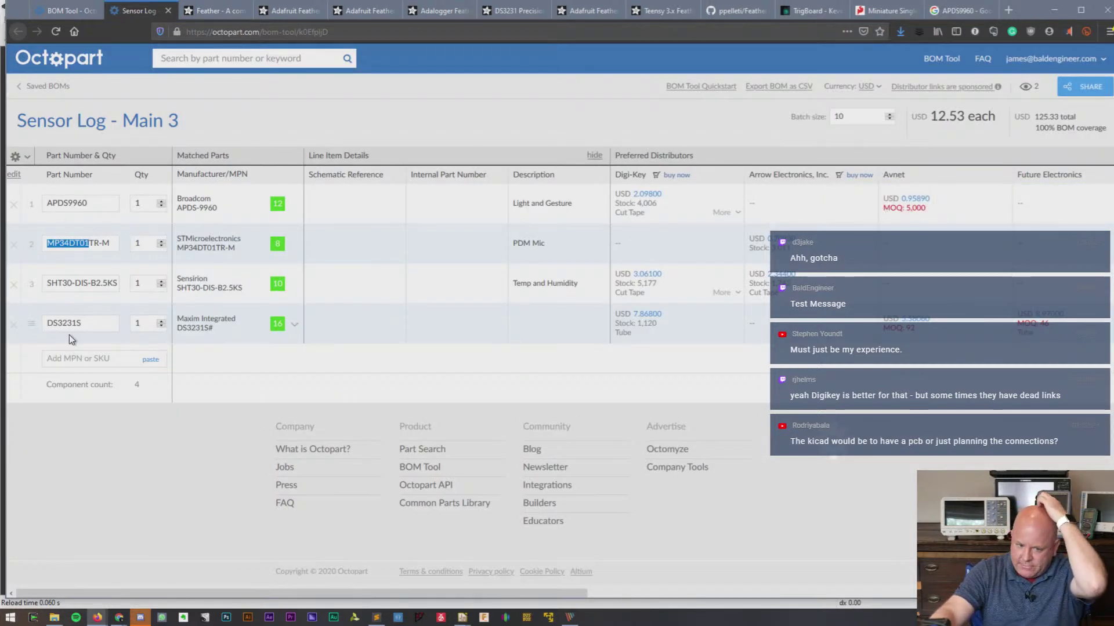
click(550, 69)
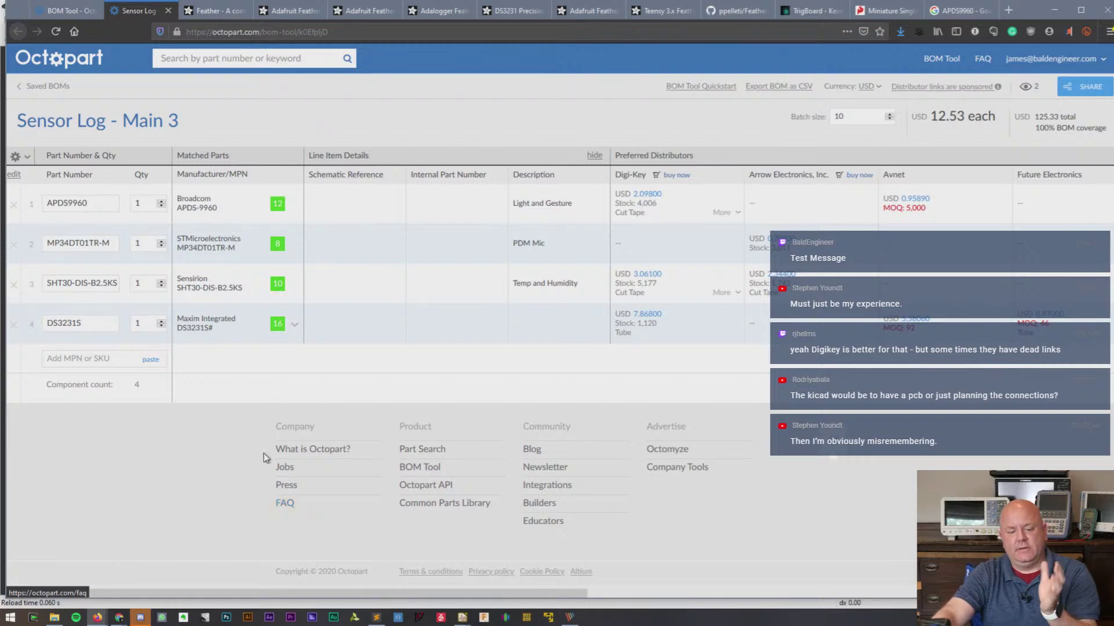
click(90, 321)
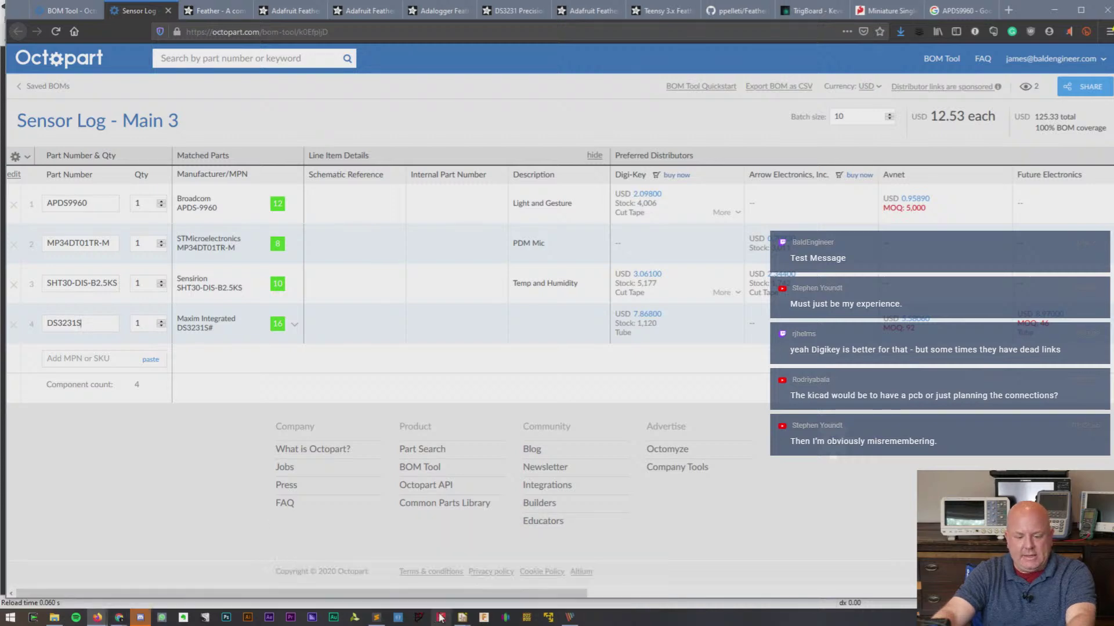
- Bring the KiCad project manager forward and quit it with File > Exit
mouse_move(461, 618)
click(374, 561)
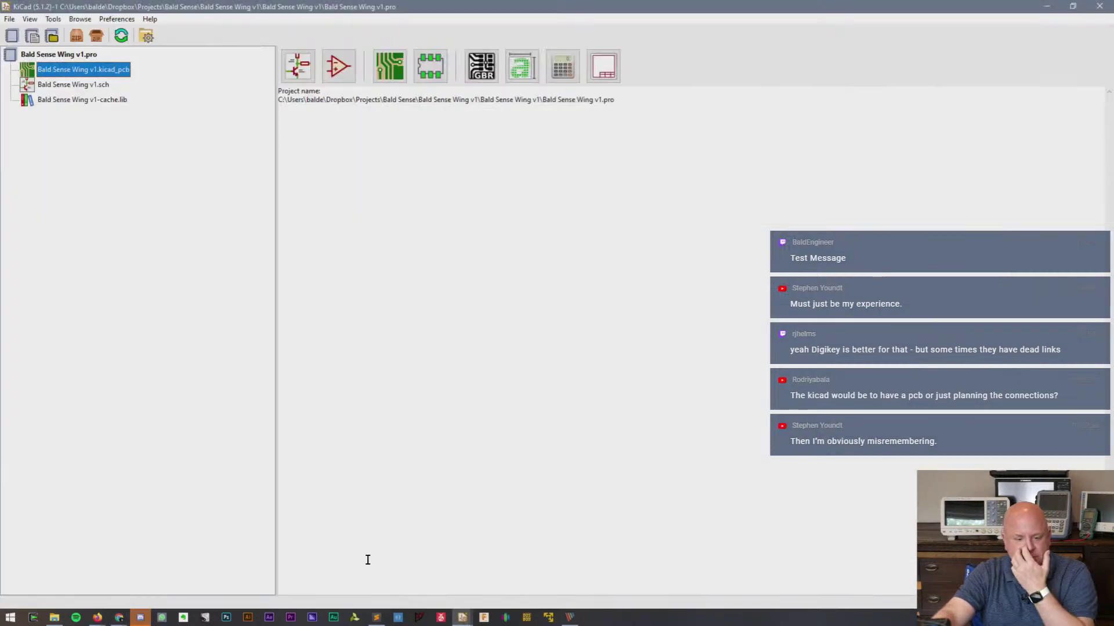
click(9, 19)
click(49, 162)
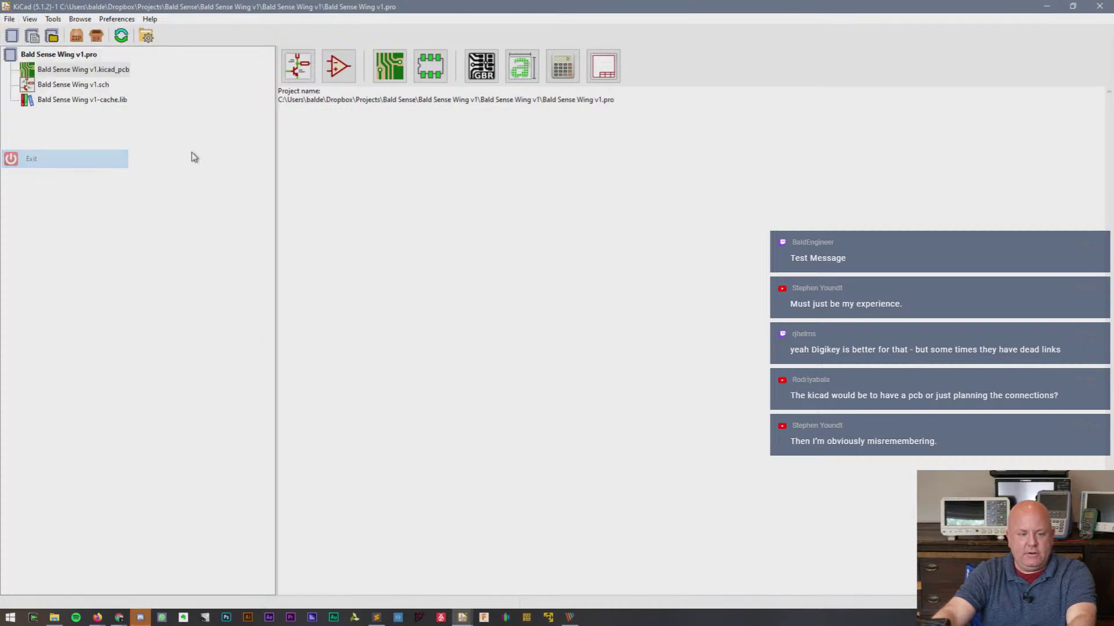
- In File Explorer, navigate from Projects into the Bald Sense folder
click(54, 617)
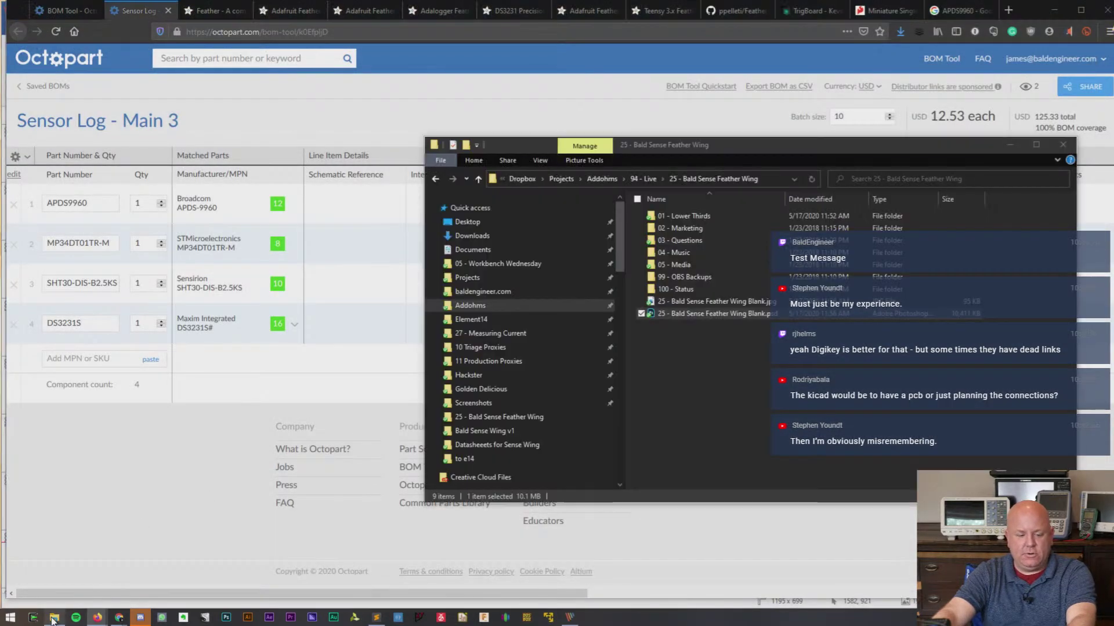
click(740, 354)
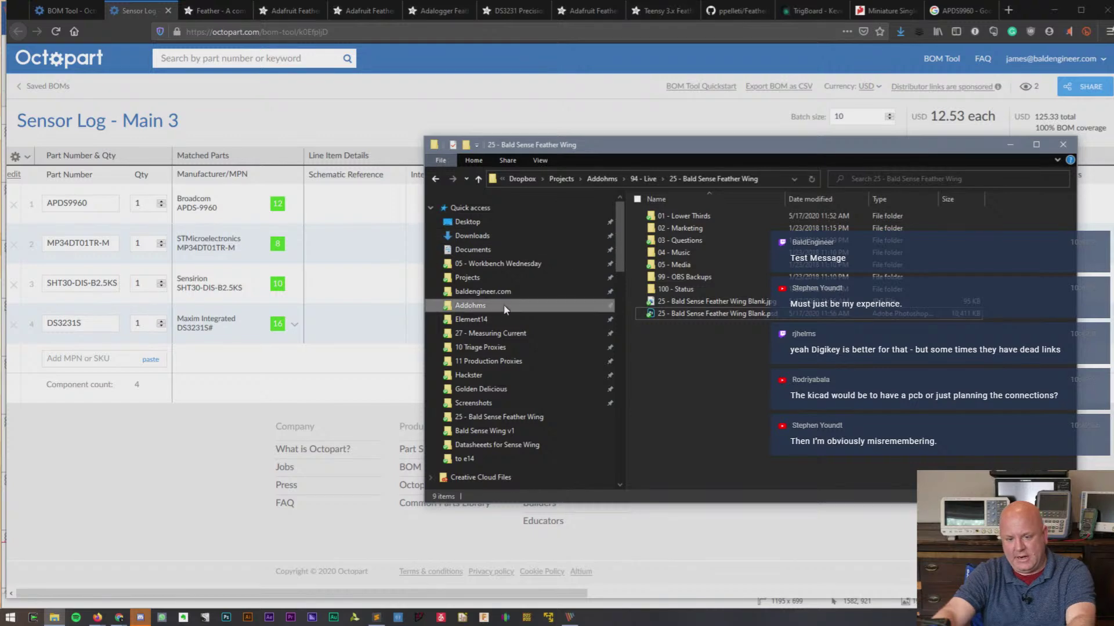
click(487, 278)
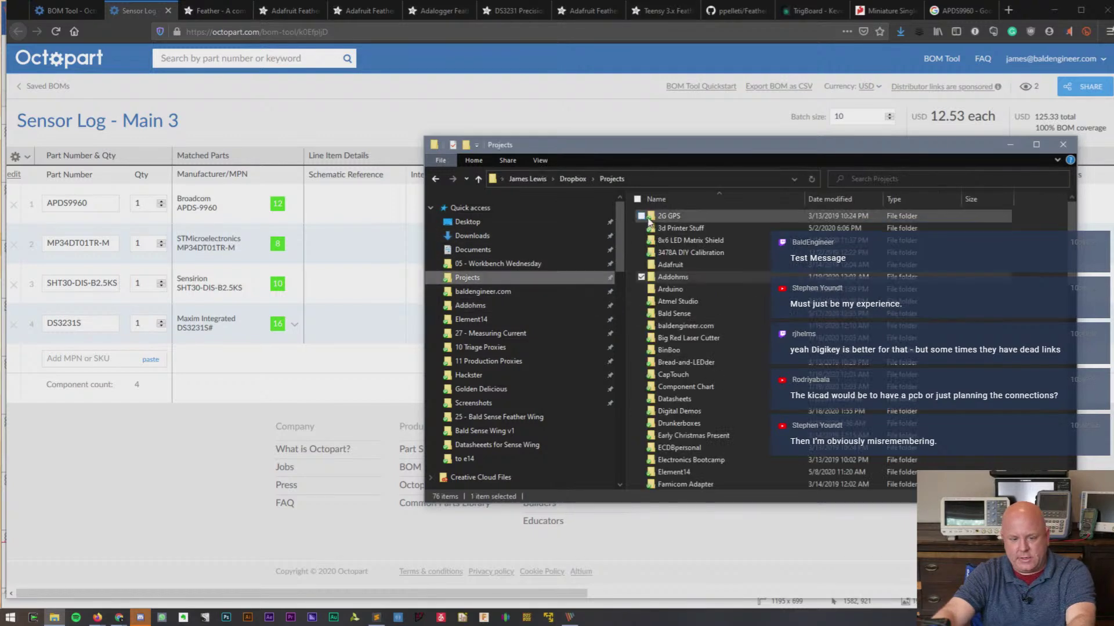
double_click(674, 313)
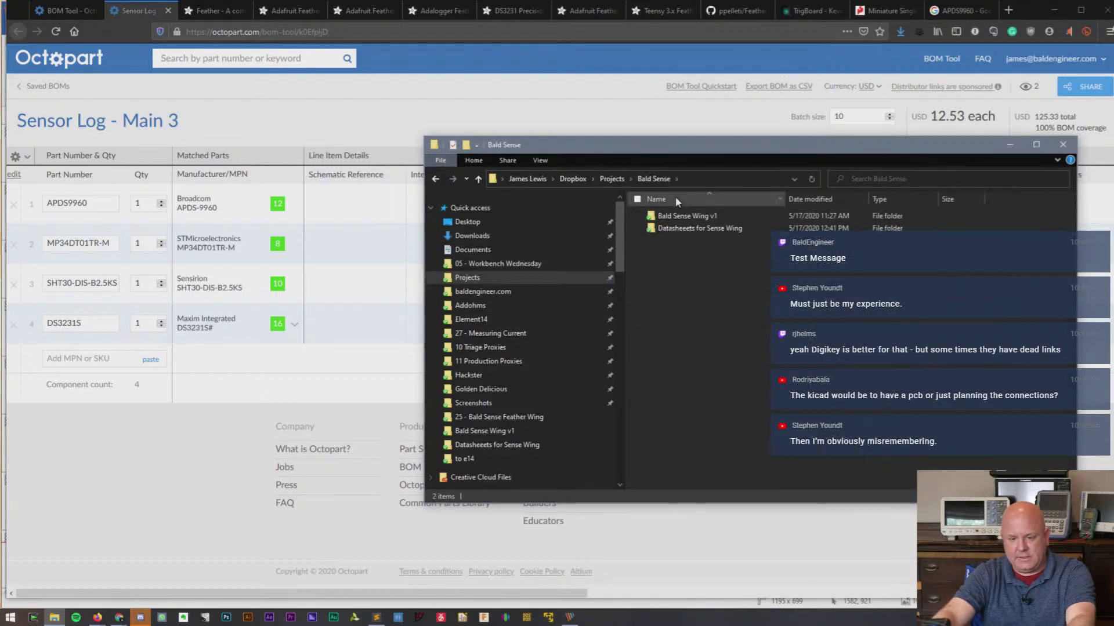
click(678, 227)
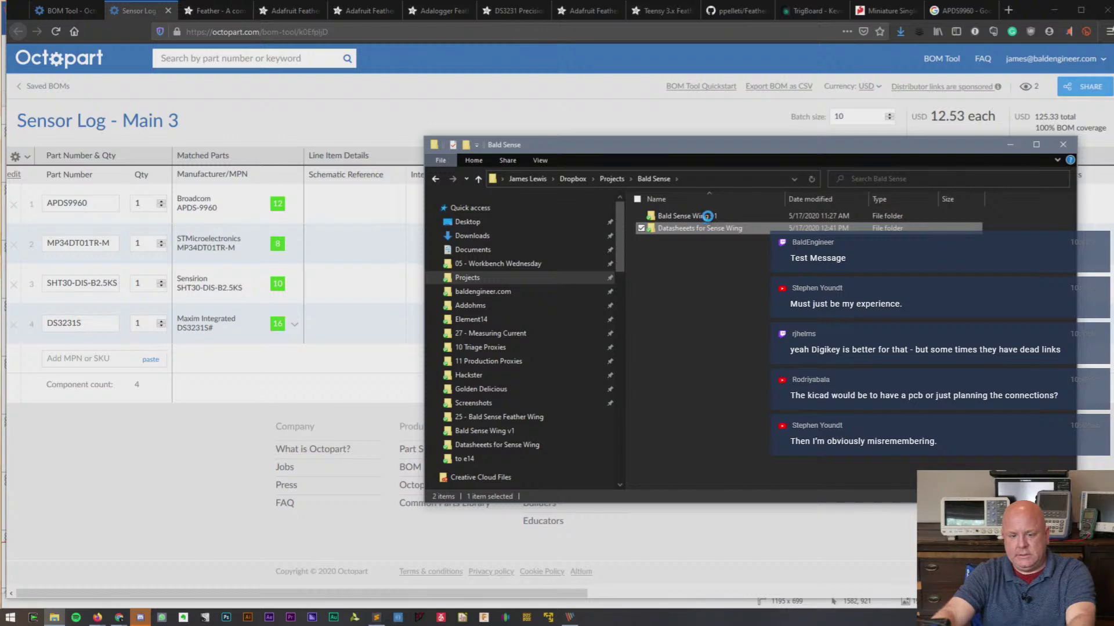
- Delete the Bald Sense Wing v1 folder, keeping Datasheets for Sense Wing
right_click(707, 216)
key(Escape)
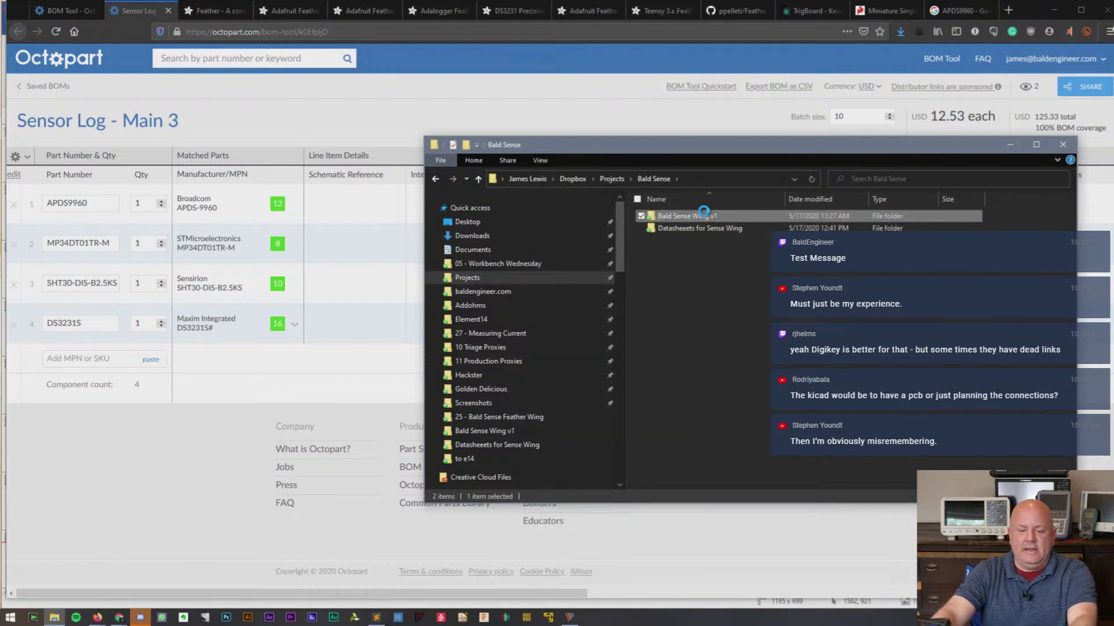
right_click(704, 213)
click(666, 569)
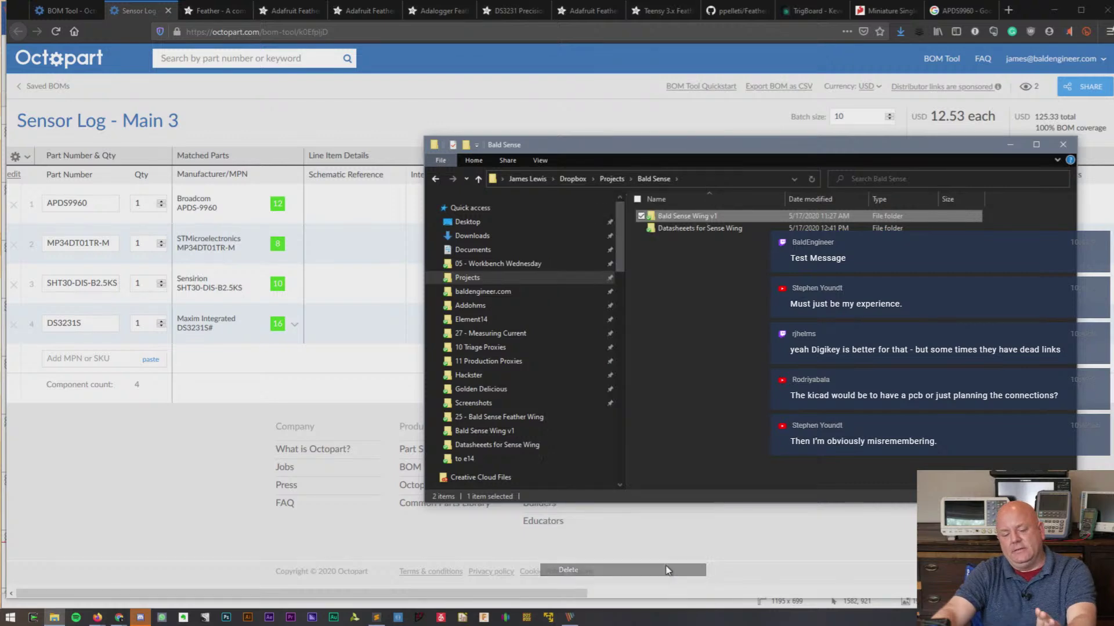
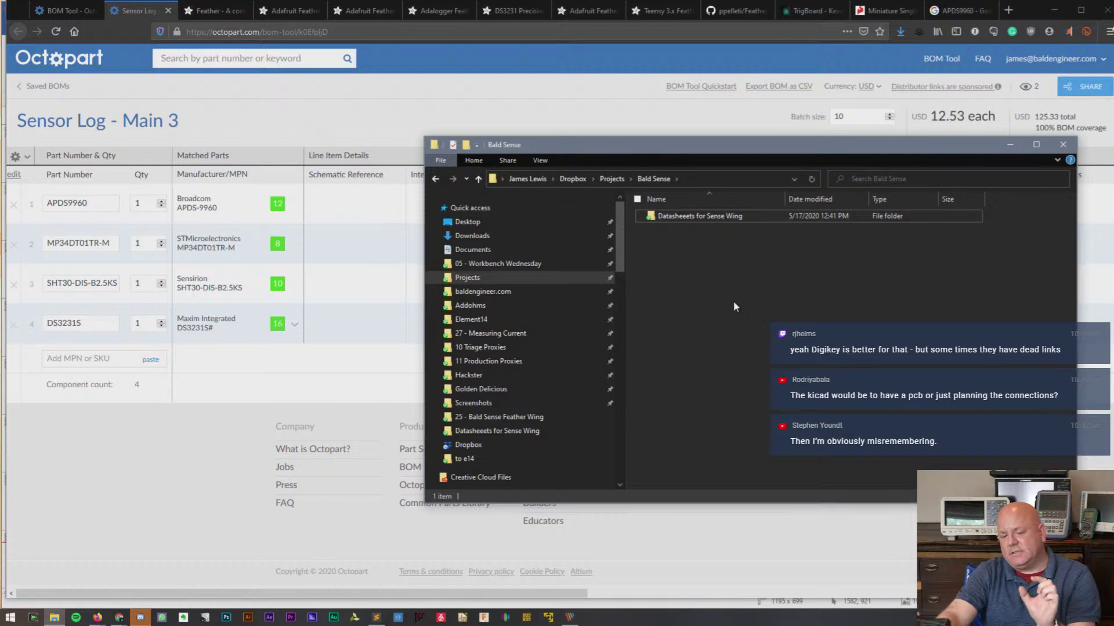
- Switch from File Explorer to the KiCad project manager, which has no project loaded
click(463, 617)
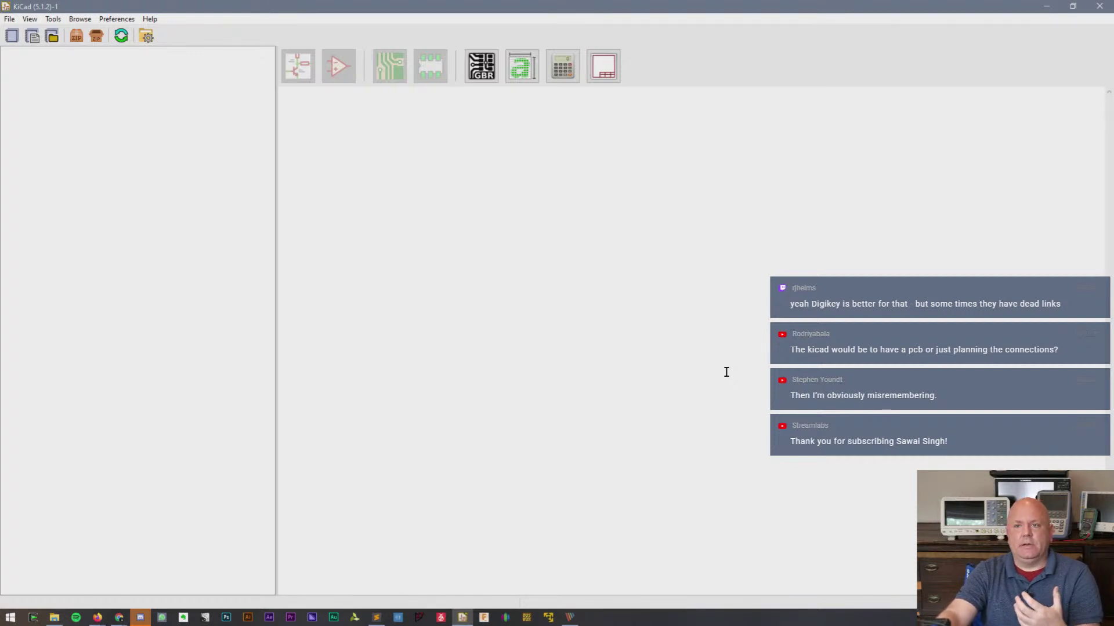
click(10, 20)
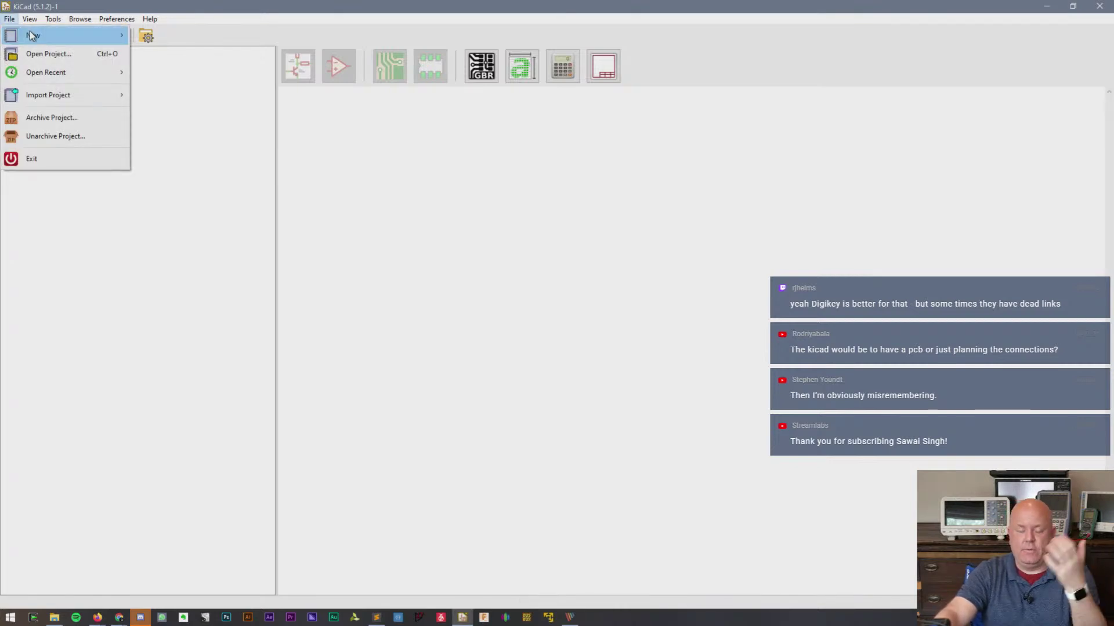
mouse_move(61, 80)
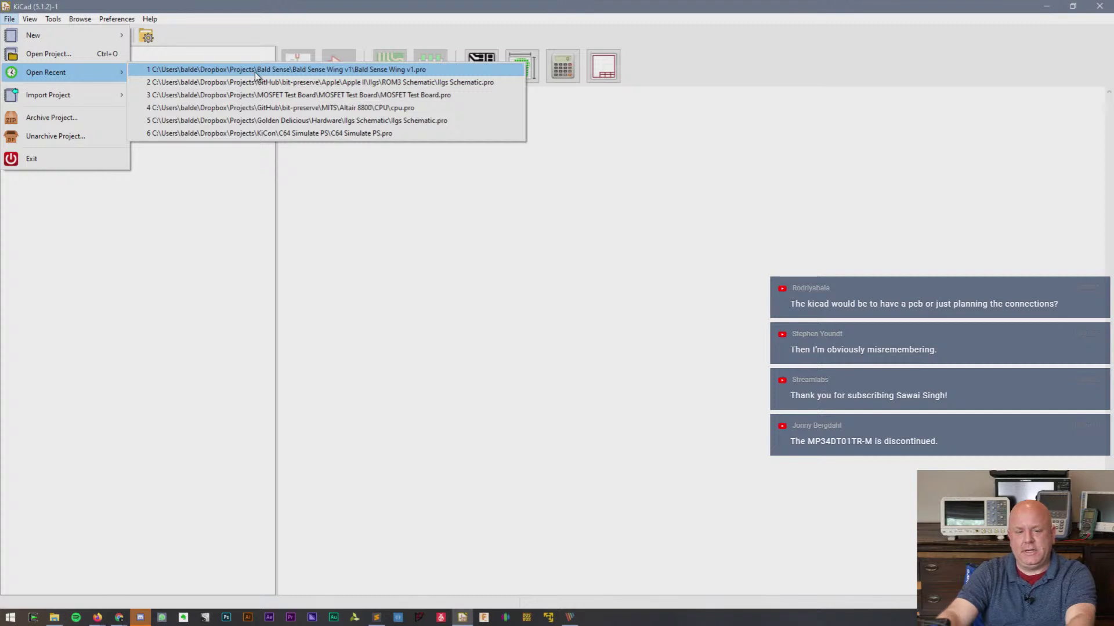
click(190, 262)
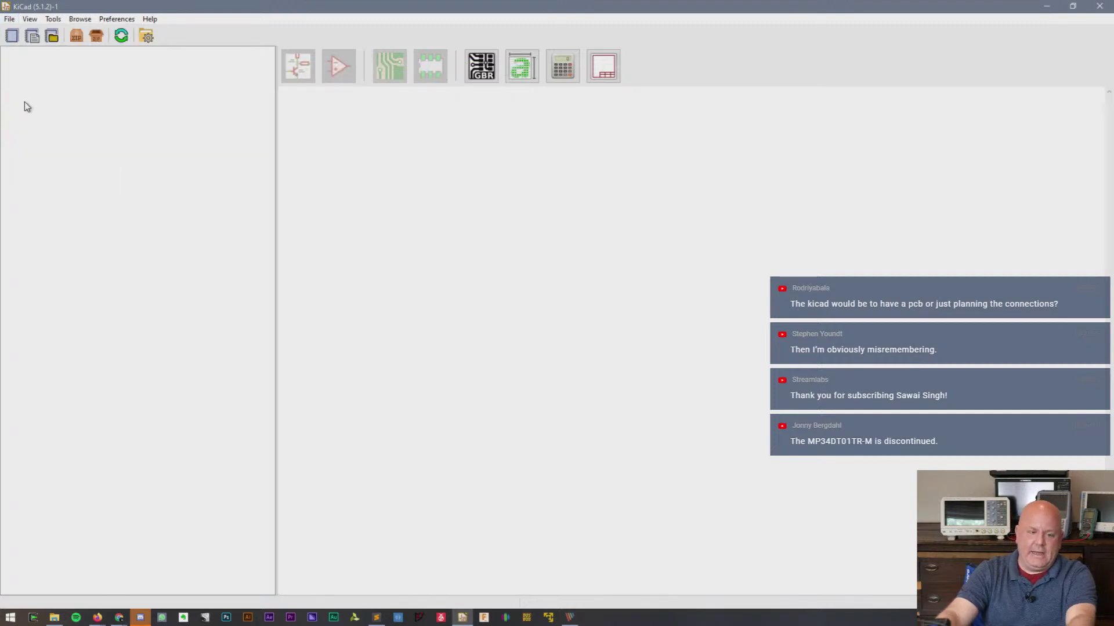
click(9, 19)
mouse_move(52, 34)
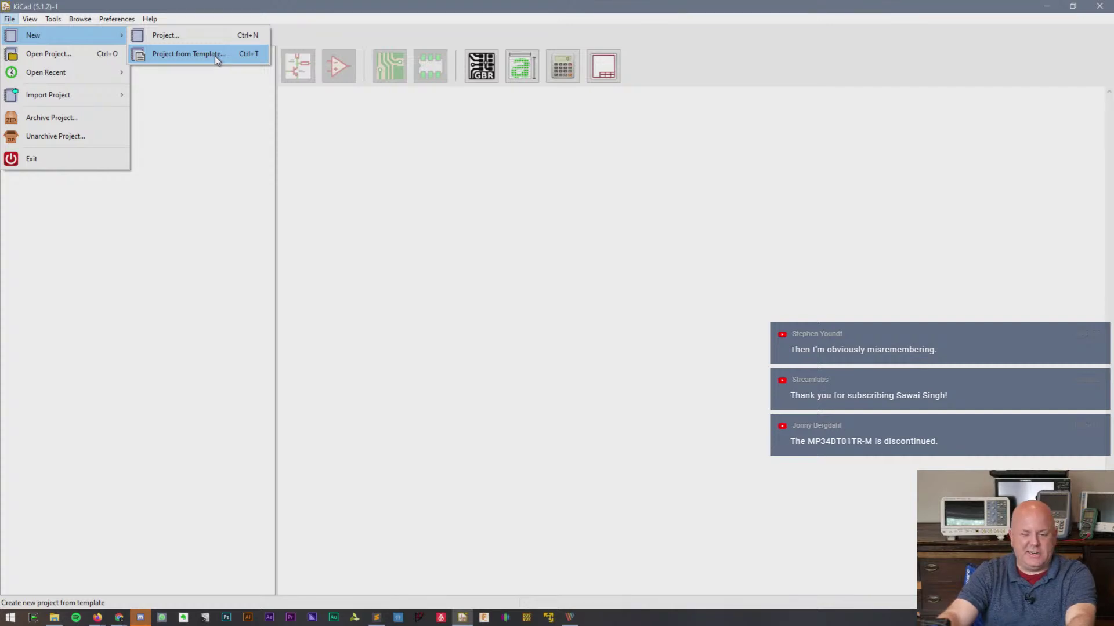
click(216, 54)
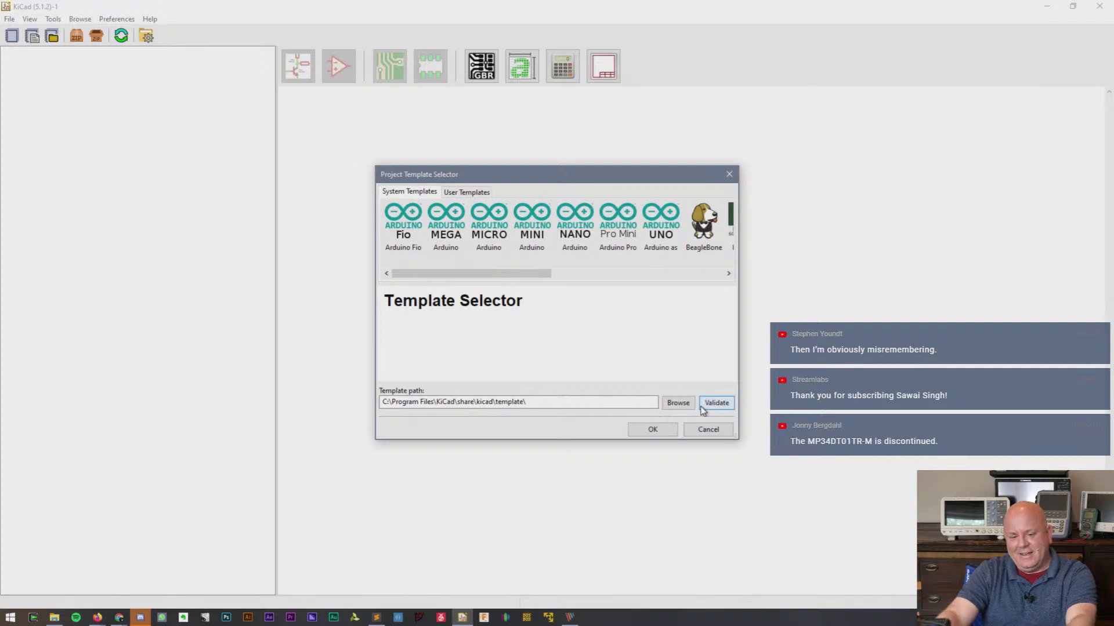
click(678, 402)
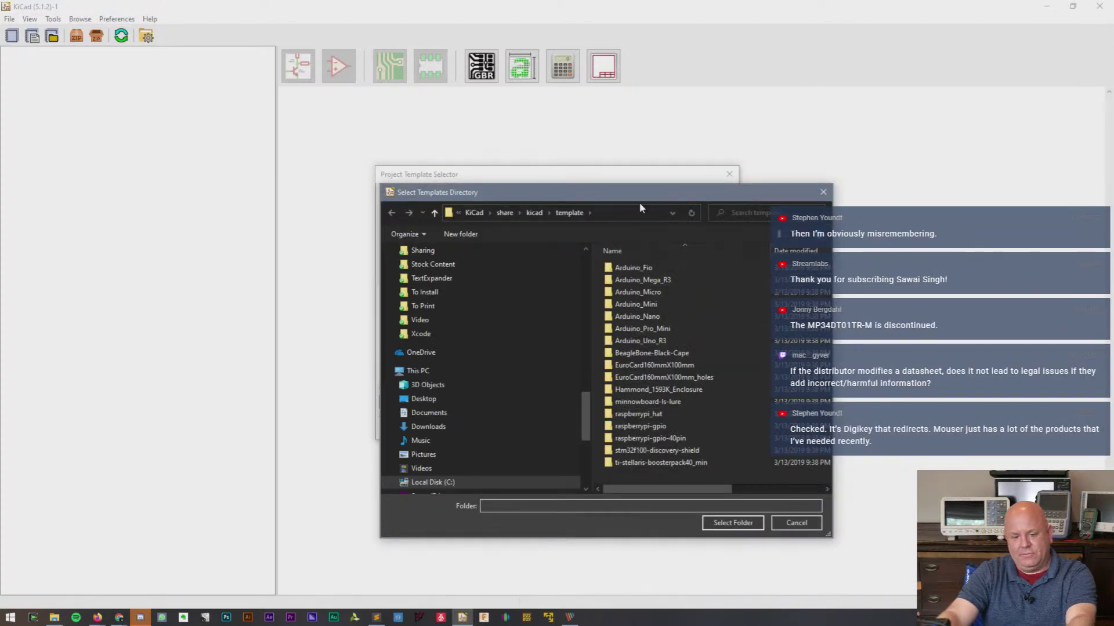
key(Escape)
key(Escape)
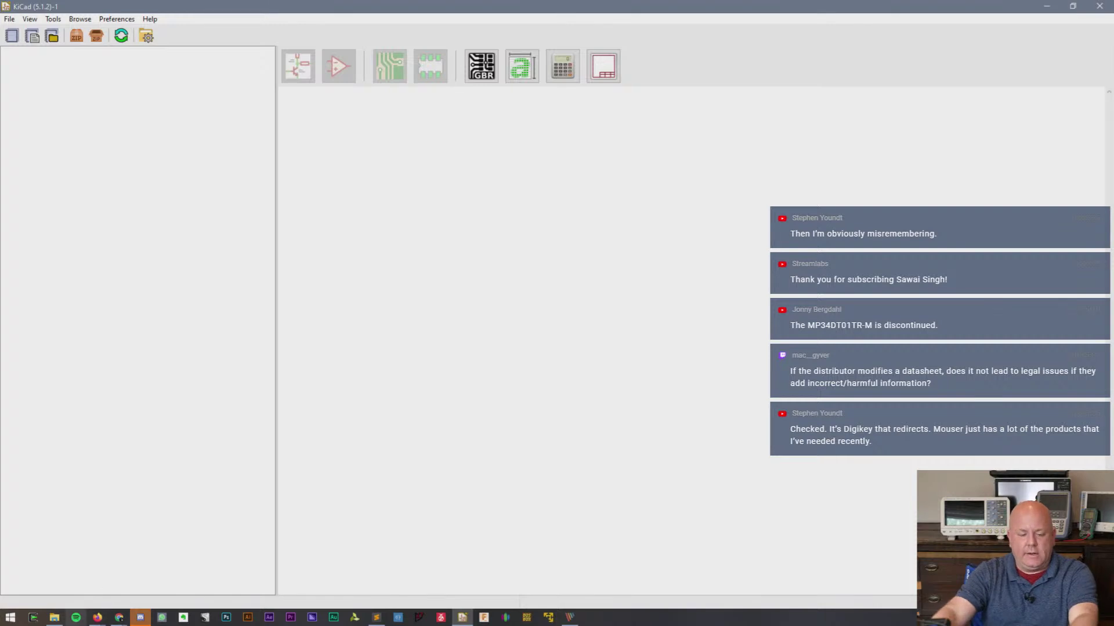
mouse_move(93, 621)
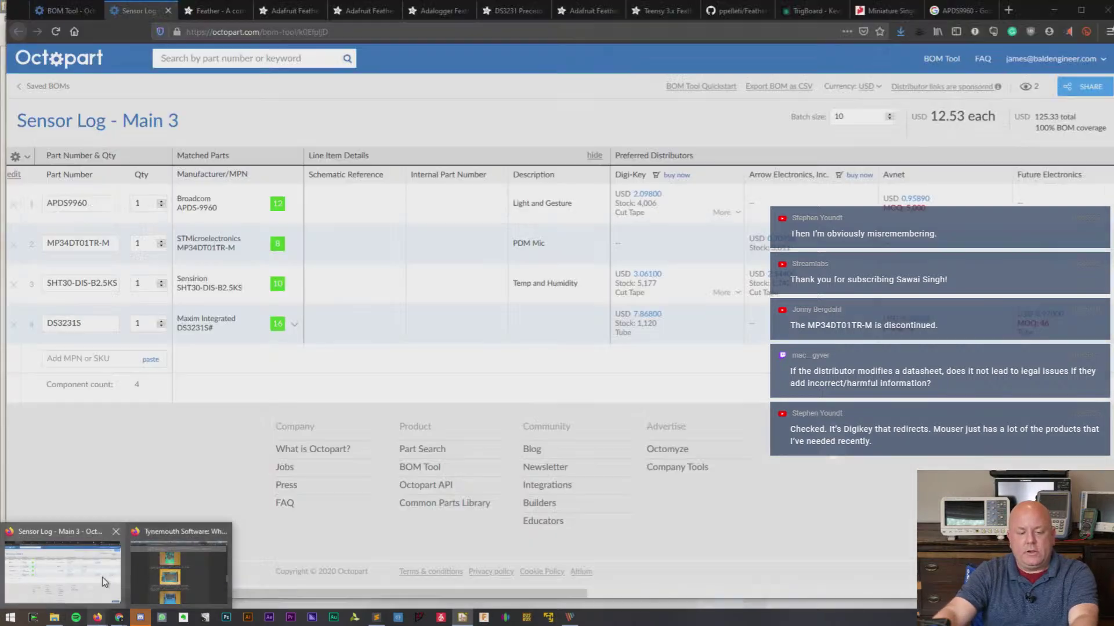
- Review the FeatherWing-template-KiCad GitHub page in Firefox, then return to the KiCad project manager
click(102, 577)
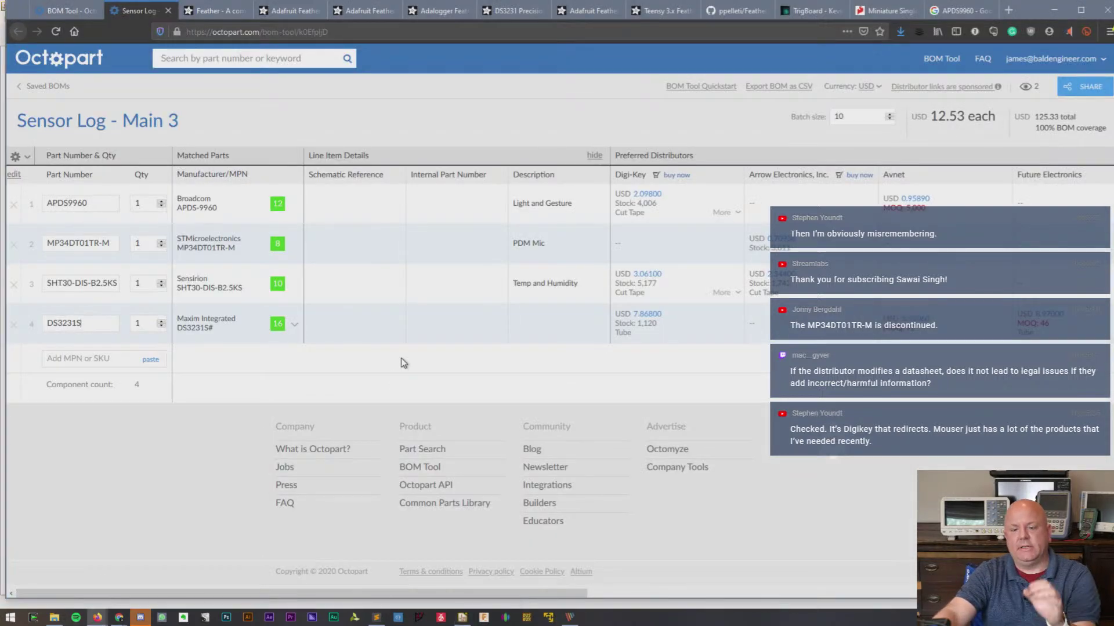
click(740, 13)
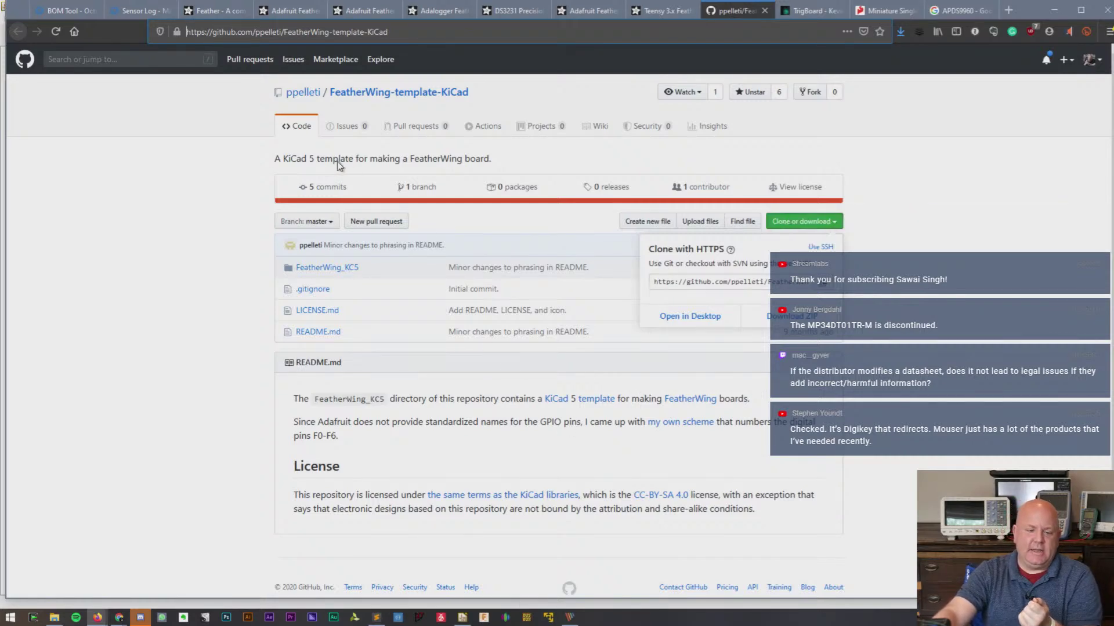
ctrl+scroll(361, 165, up, 3)
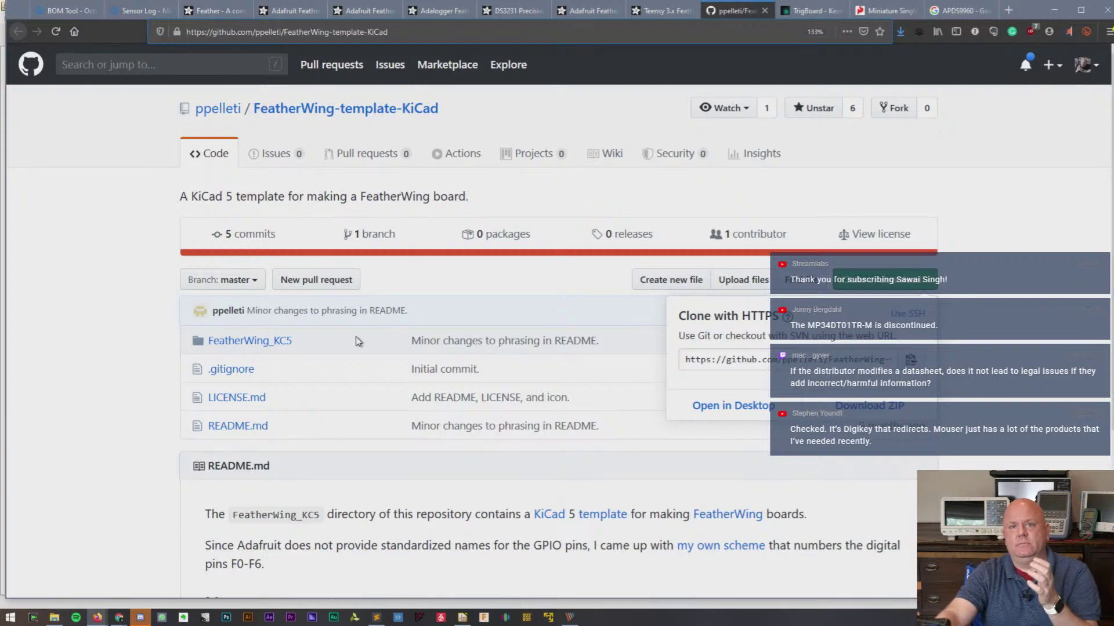
click(463, 617)
- Start a project from a template, using Dropbox > KiCad > Downloaded Libraries > FeatherWing-template-KiCad > FeatherWing_KC5 as the template folder
click(8, 20)
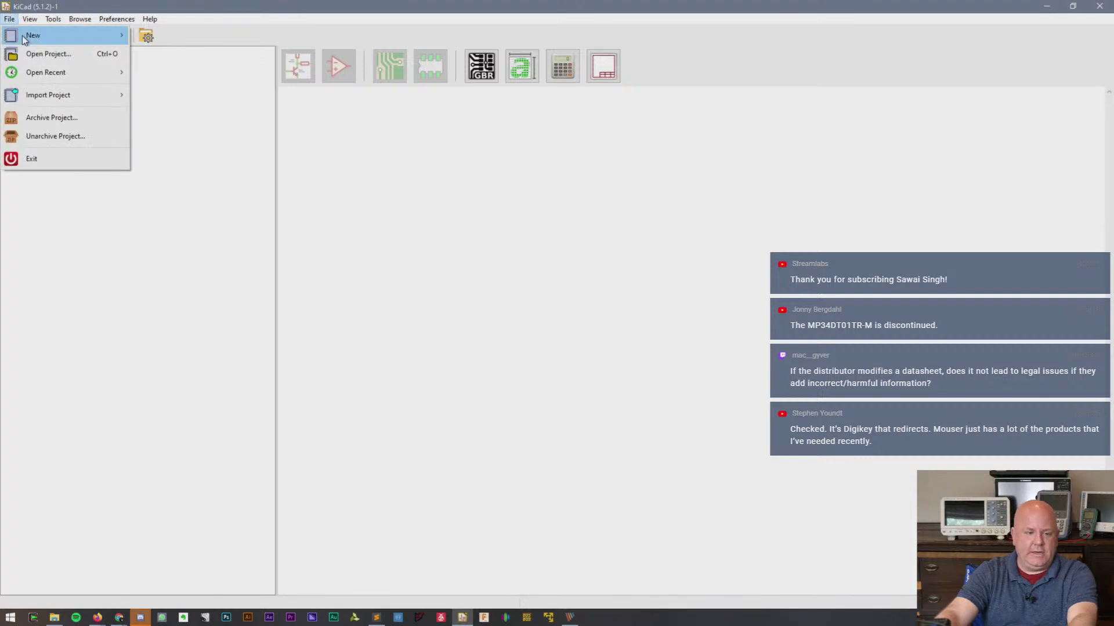
mouse_move(9, 19)
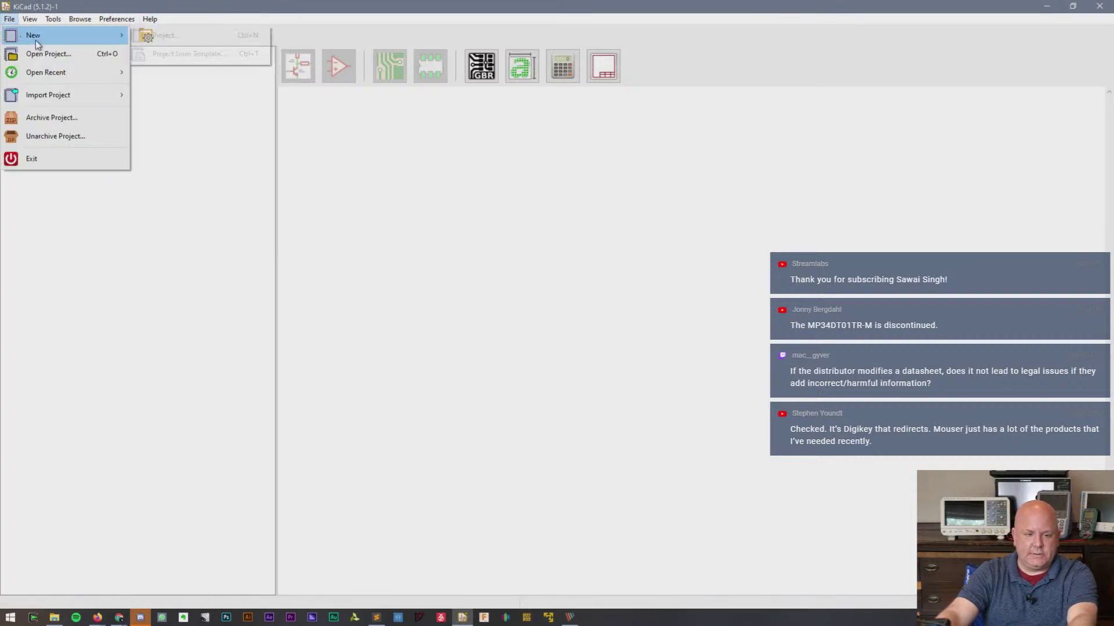
click(177, 54)
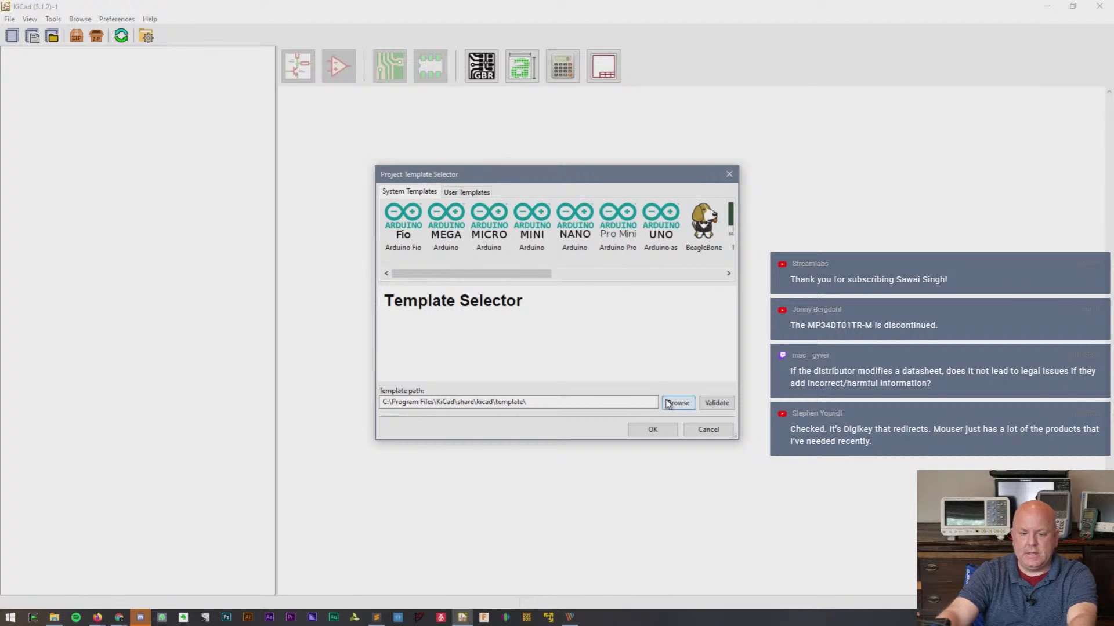
click(667, 403)
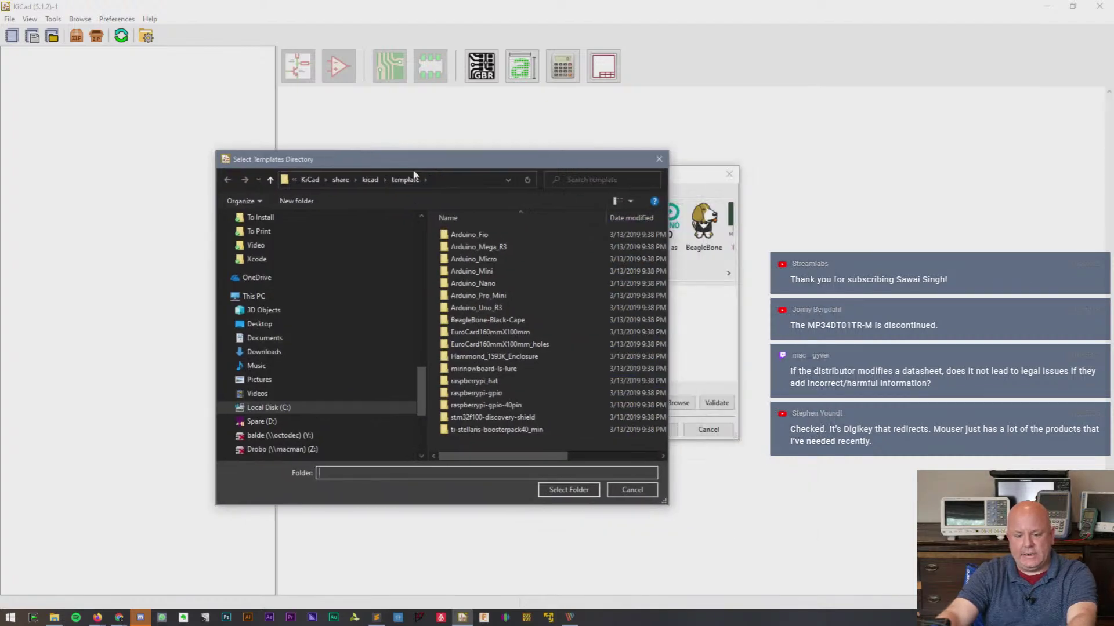
drag(420, 269, 420, 256)
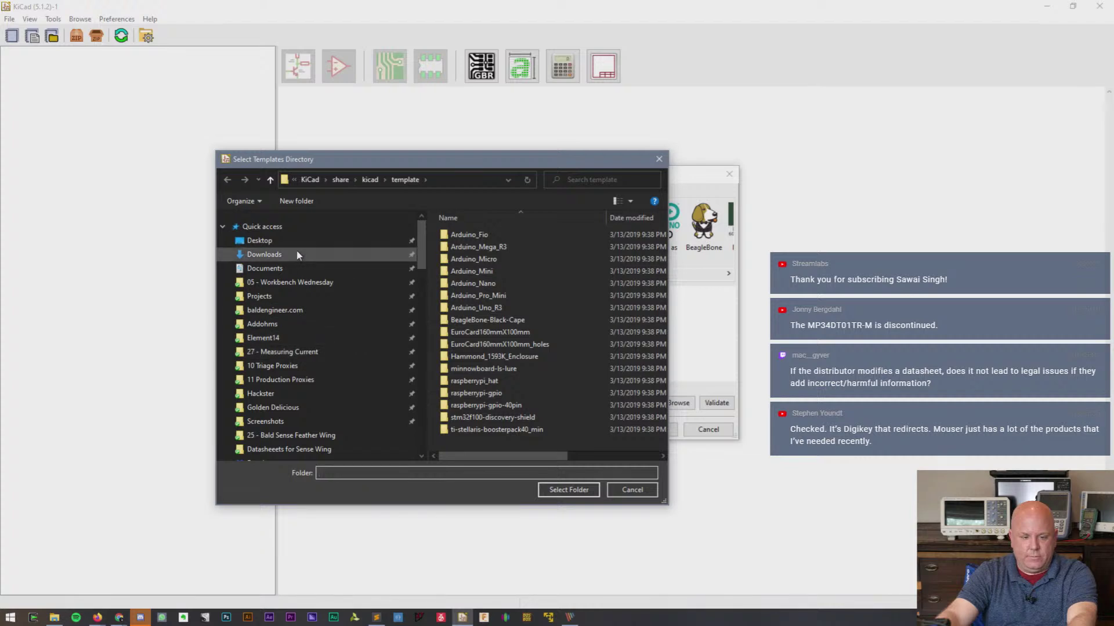
scroll(322, 353, down, 3)
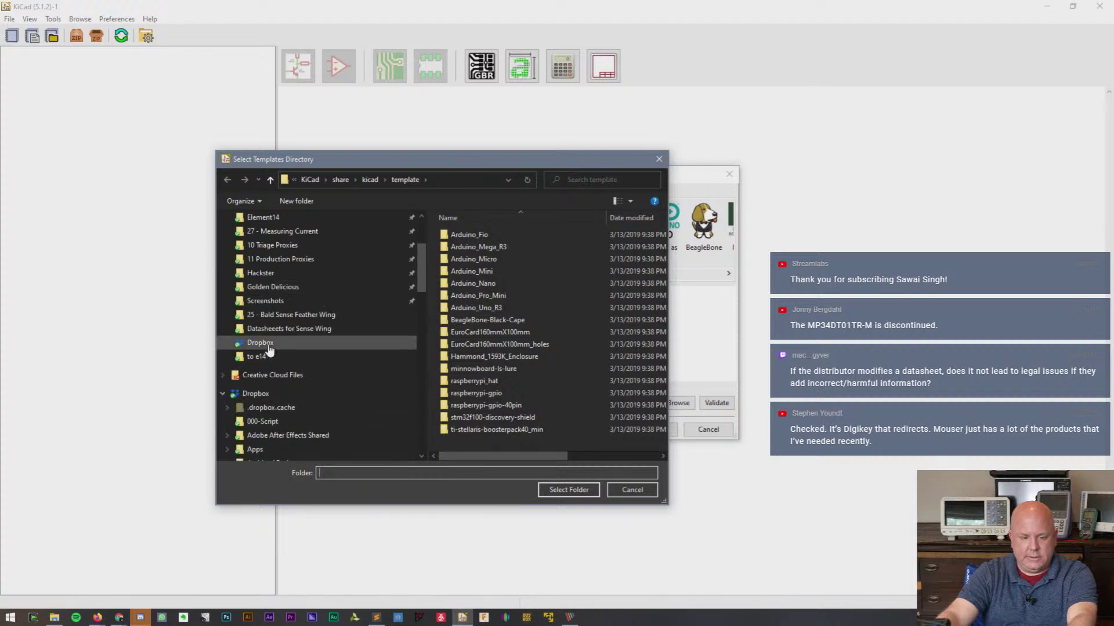
click(255, 394)
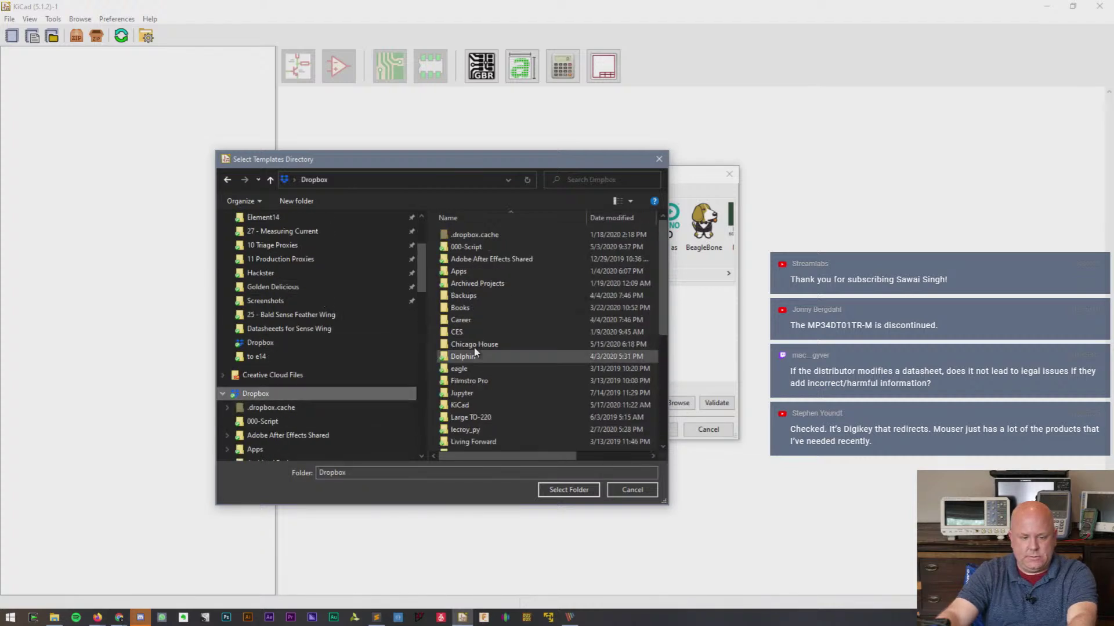
double_click(483, 406)
double_click(502, 274)
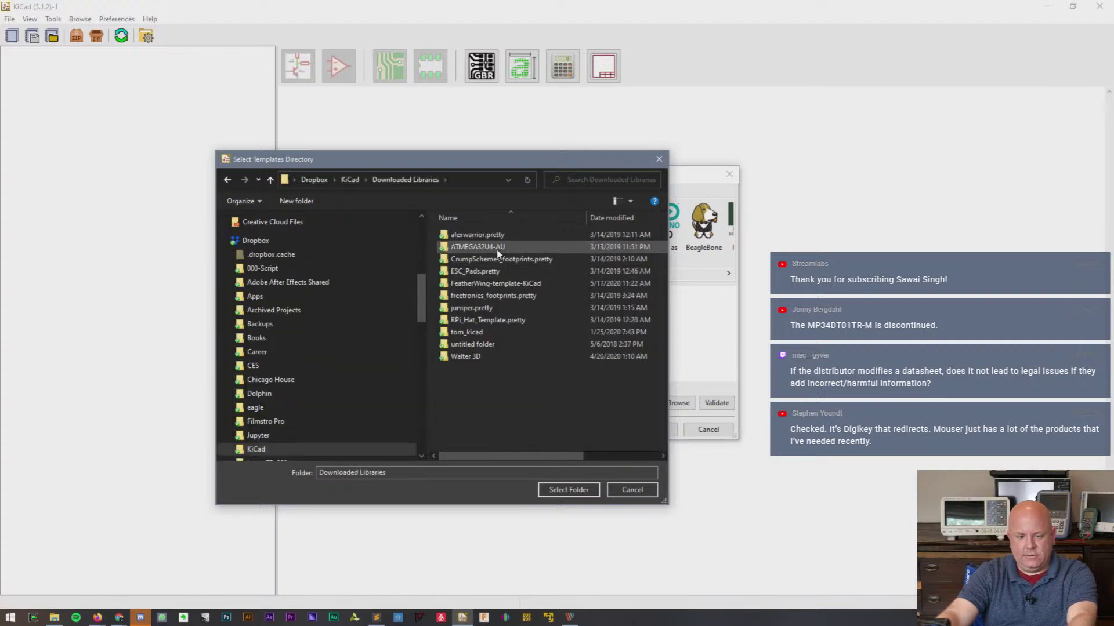
double_click(511, 283)
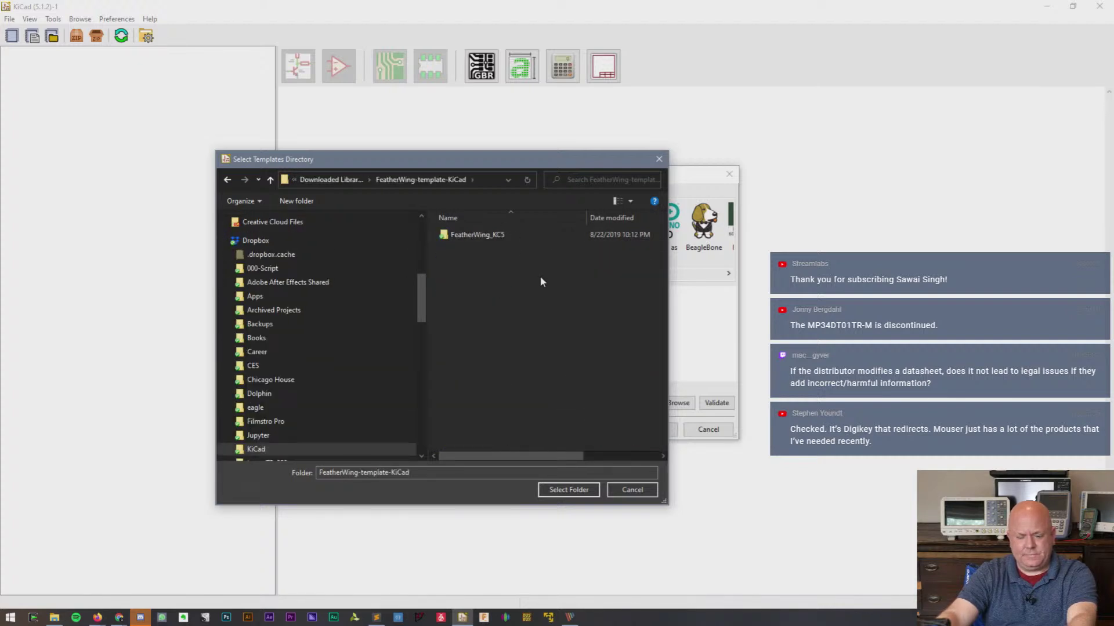
double_click(482, 240)
click(570, 490)
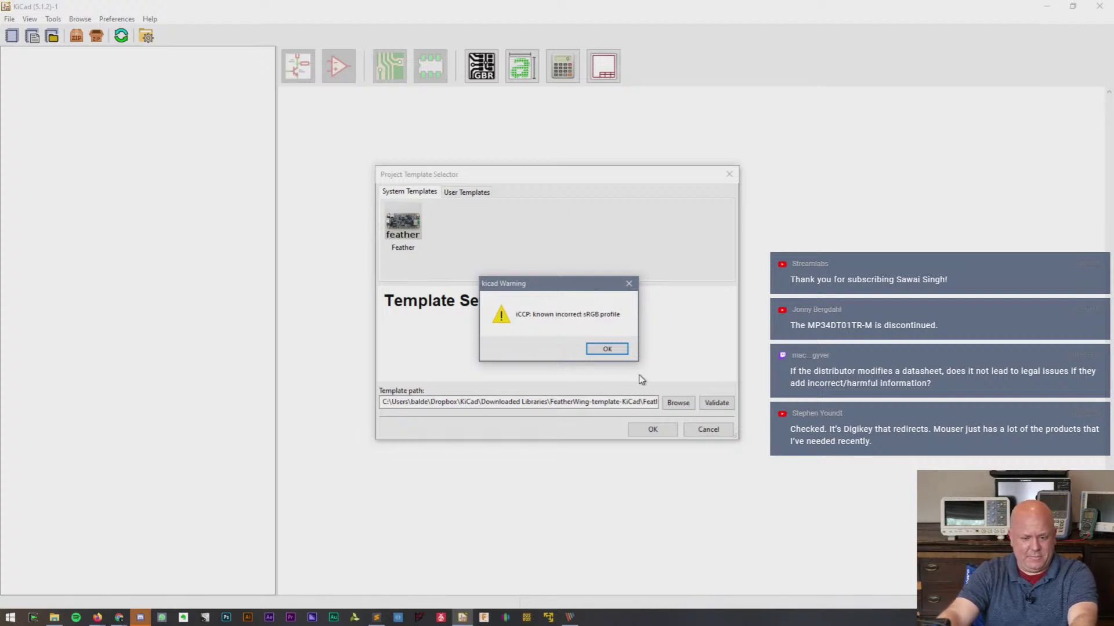
- Dismiss the sRGB profile warning and choose the Feather template for the new project
click(615, 349)
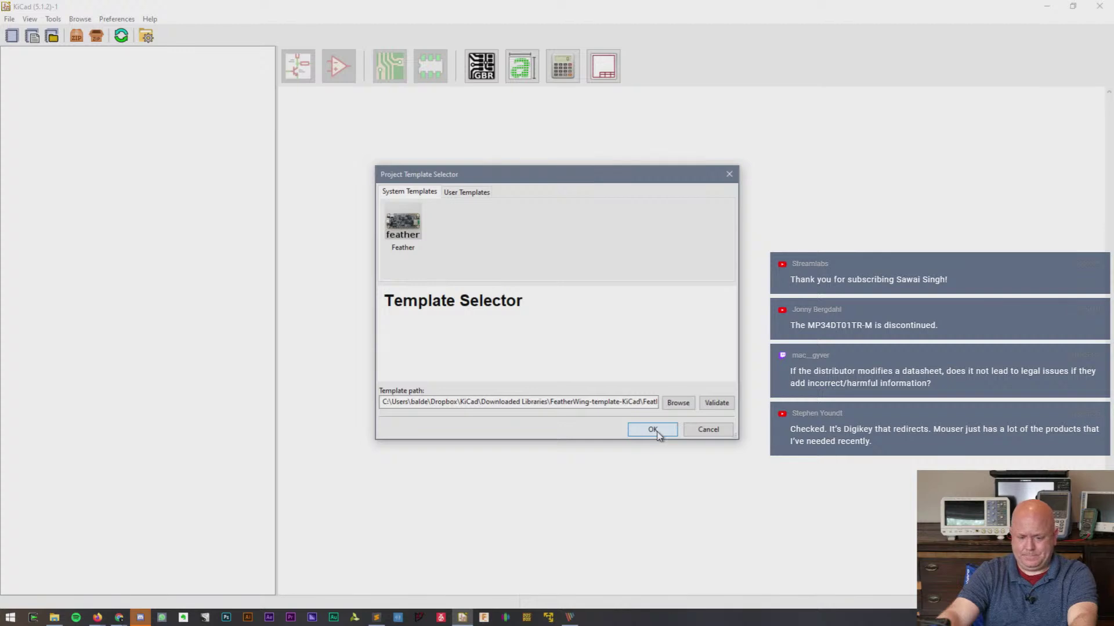
click(402, 220)
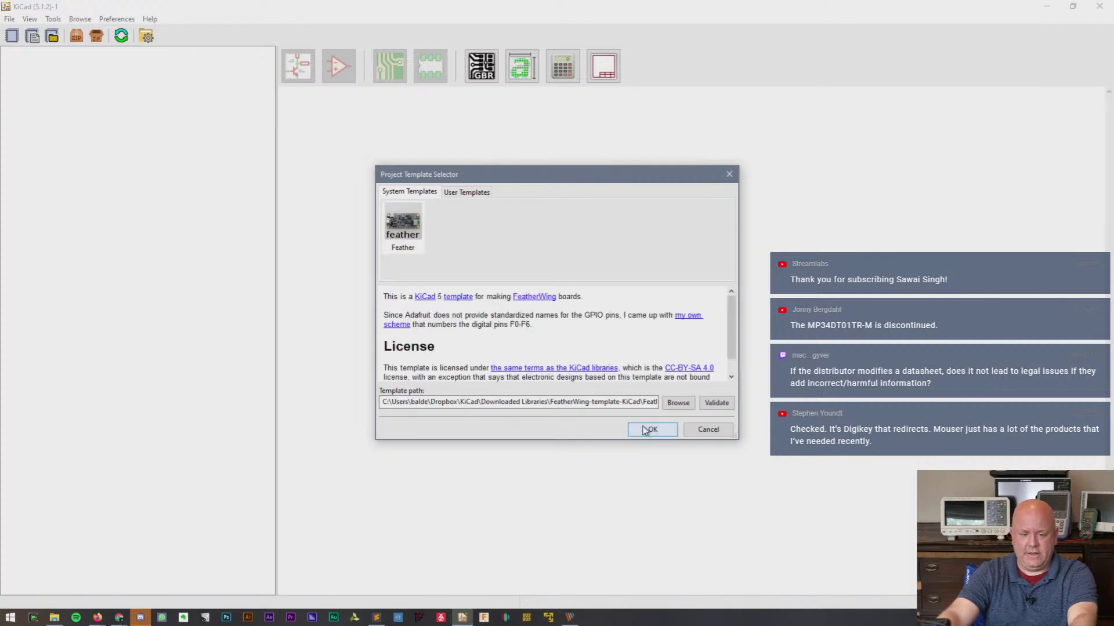
click(647, 430)
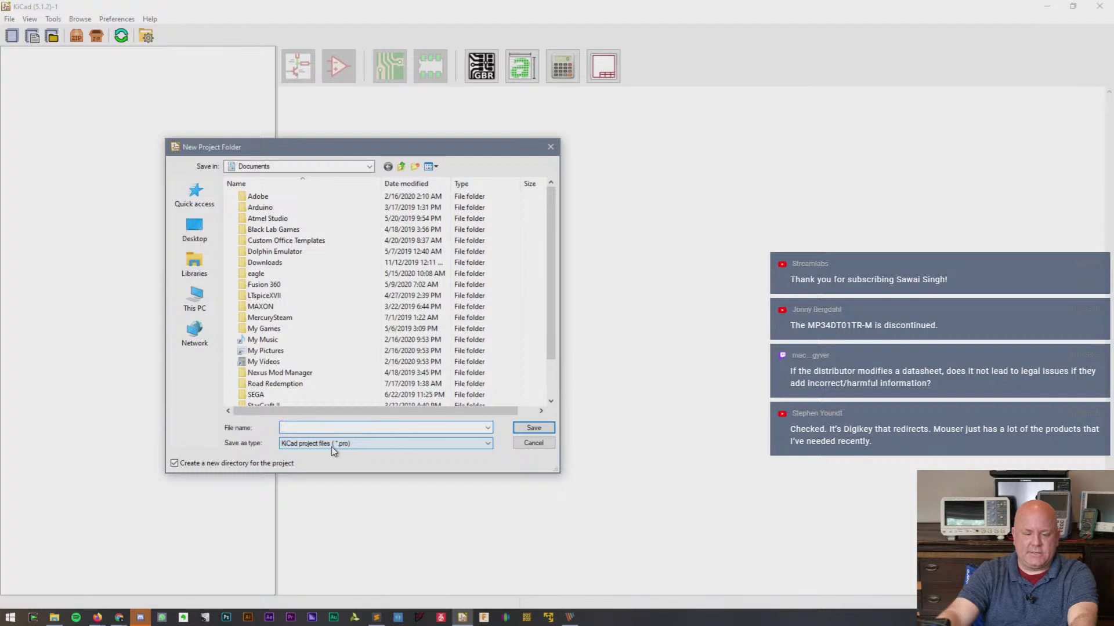
- Save the new project as Bald Sense Wing v1 in Dropbox > Projects > Bald Sense
drag(555, 473, 604, 510)
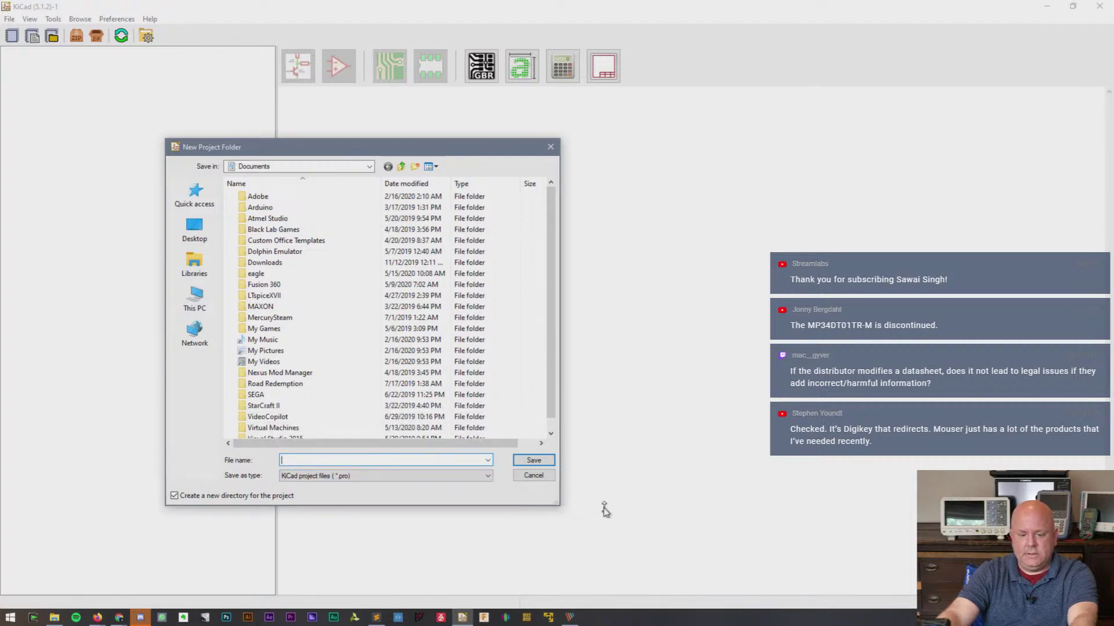
click(341, 167)
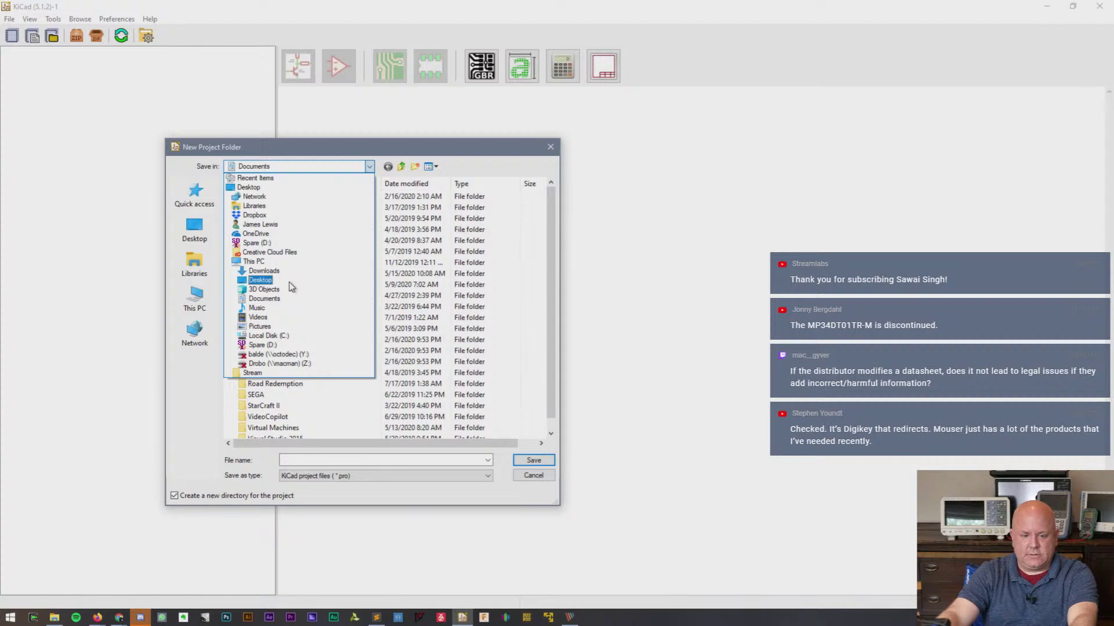
click(273, 216)
scroll(314, 293, down, 5)
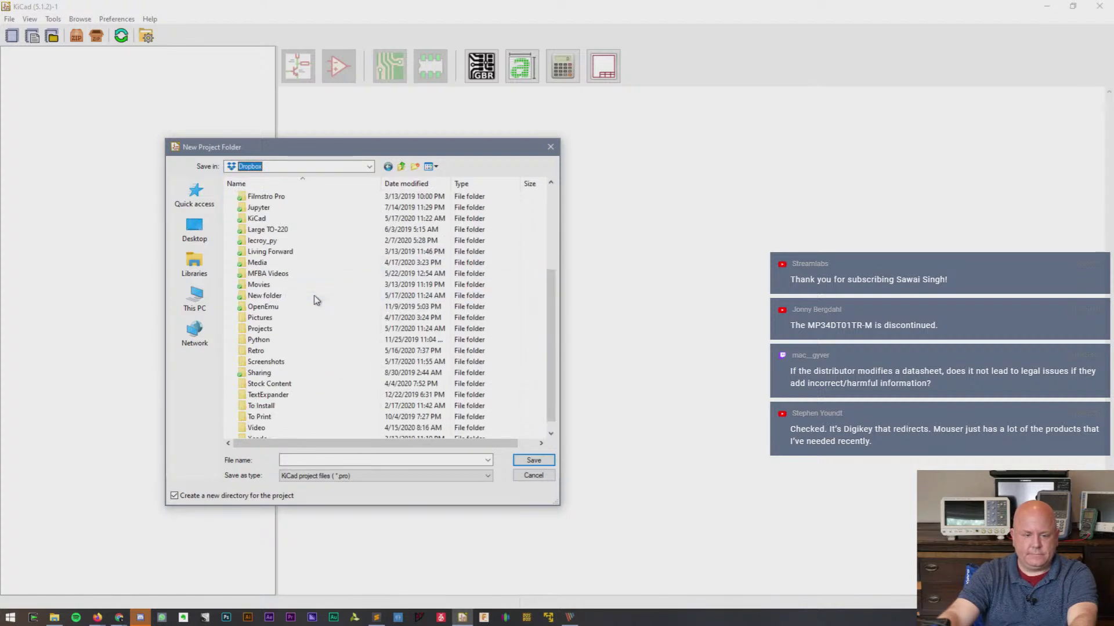
double_click(287, 329)
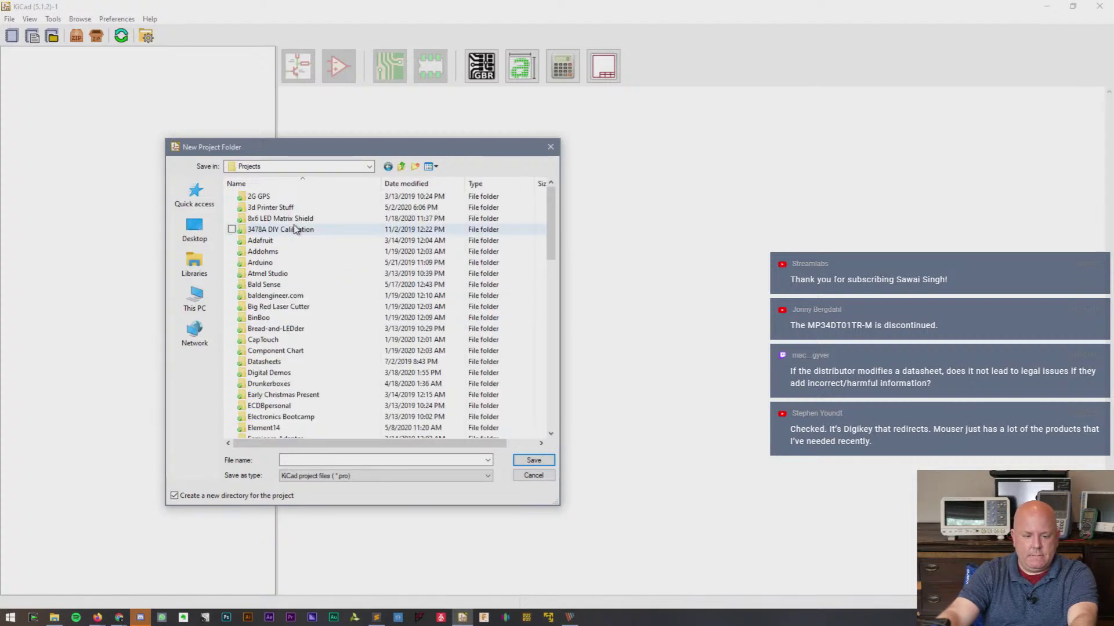
double_click(287, 283)
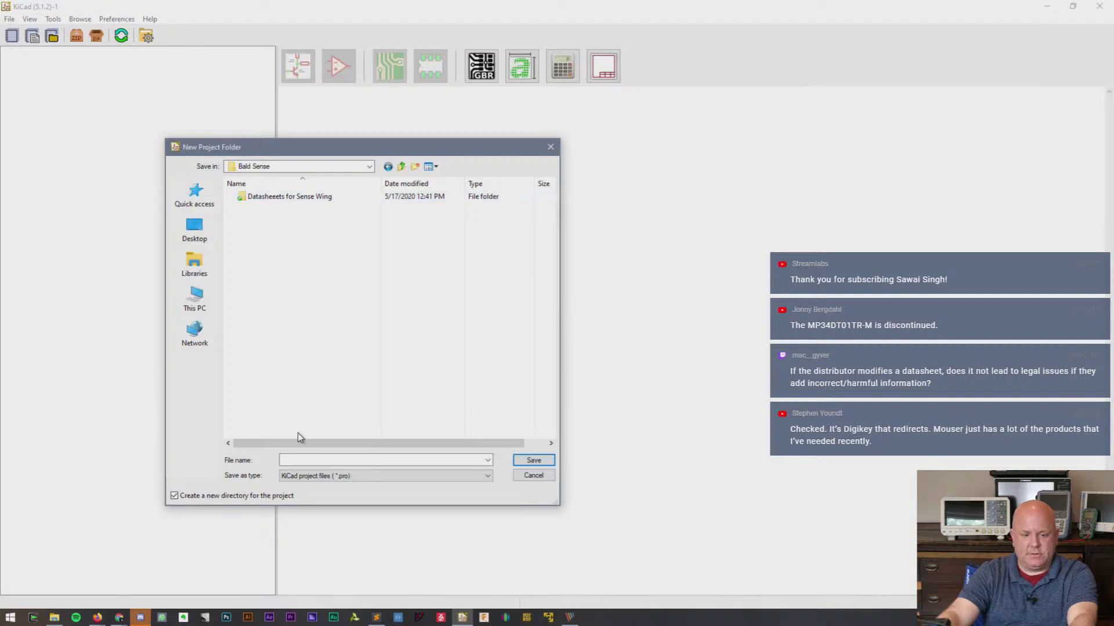
click(312, 459)
text(Bald Sense Wing v1)
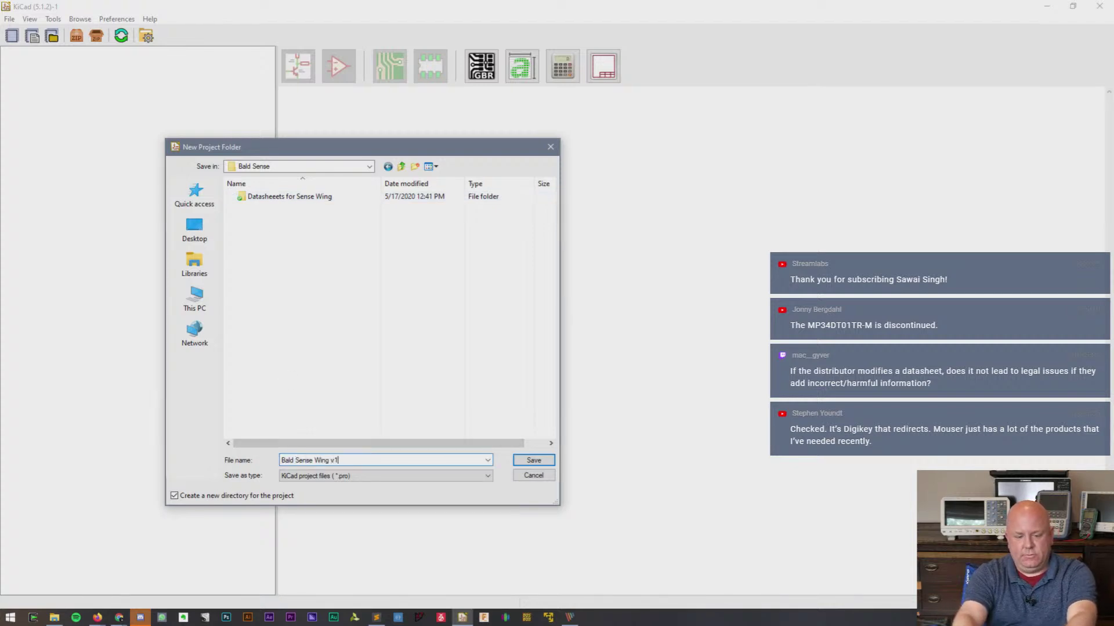
key(Return)
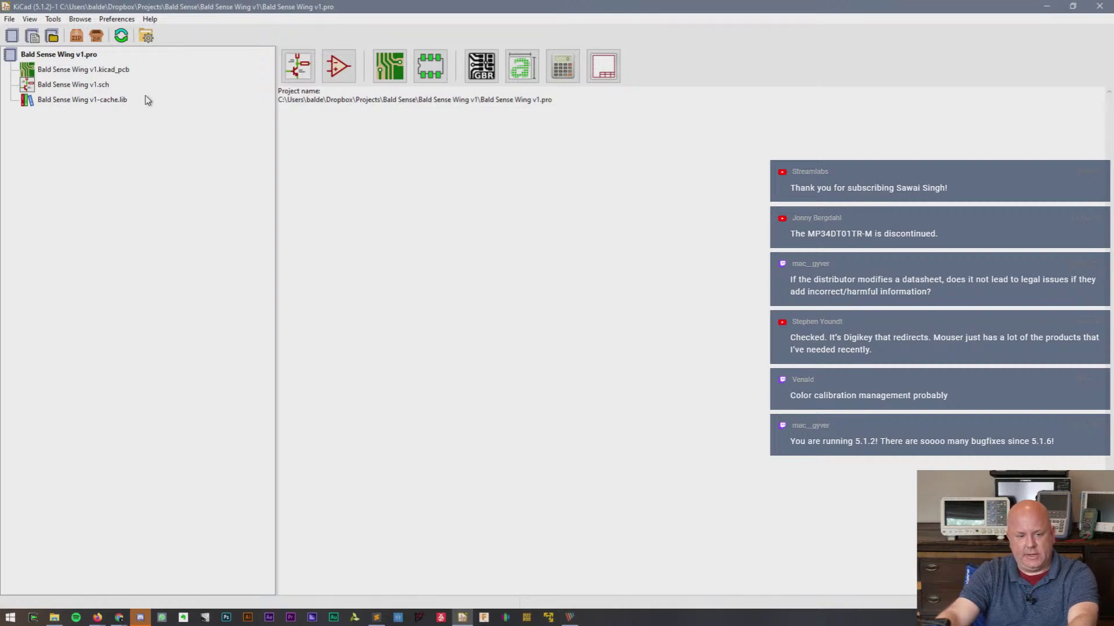
- Open the Bald Sense Wing v1 schematic in Eeschema and zoom to the J1/J2 Feather headers
double_click(80, 86)
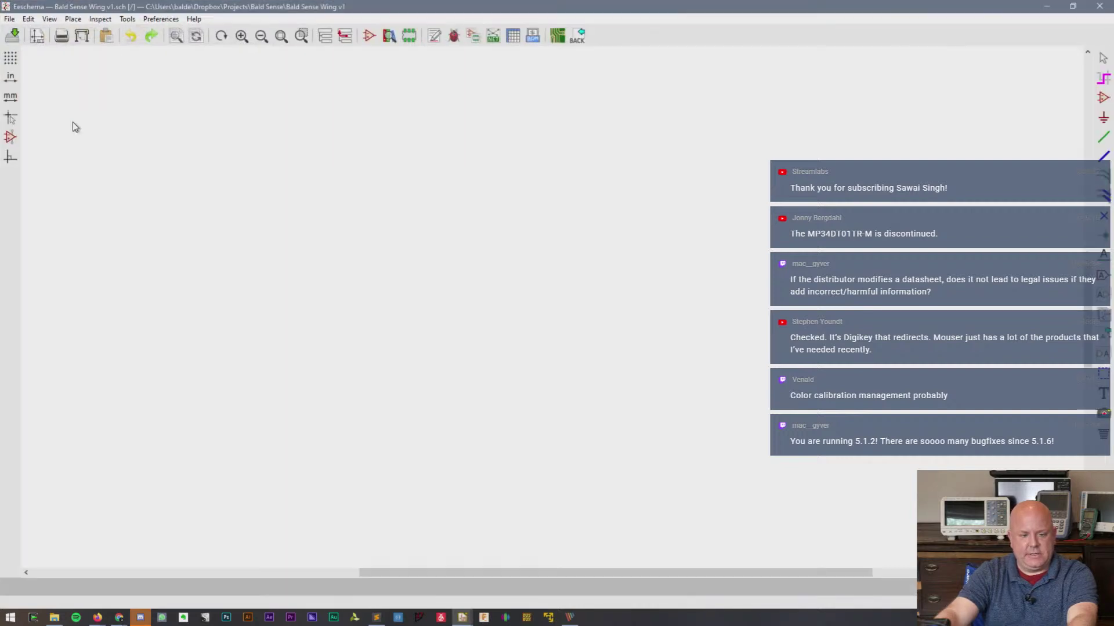
scroll(571, 282, up, 6)
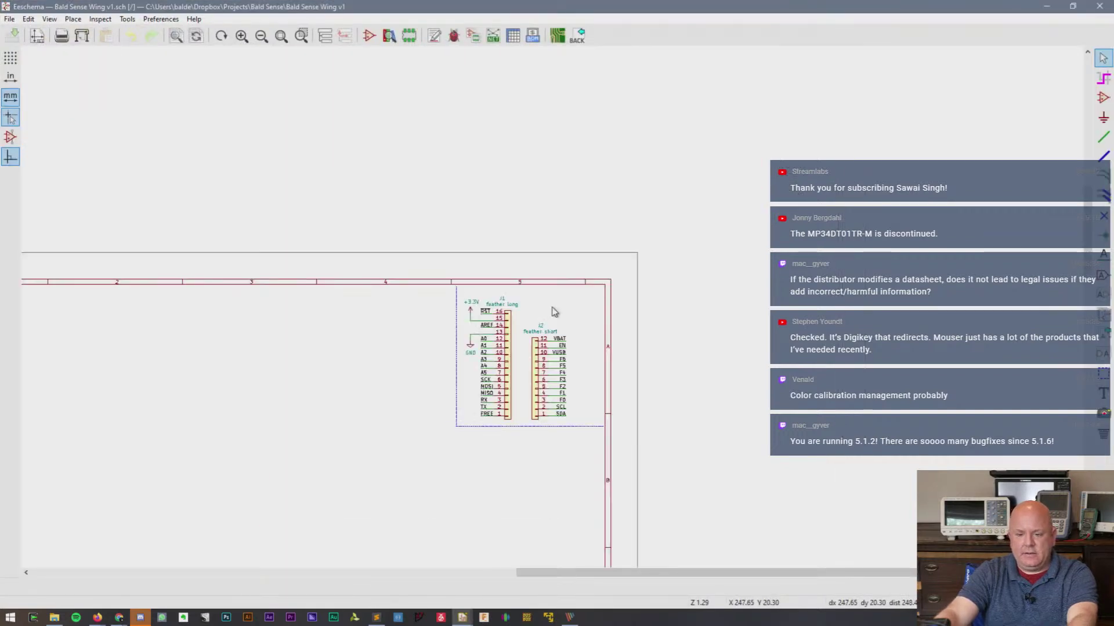
scroll(571, 281, down, 1)
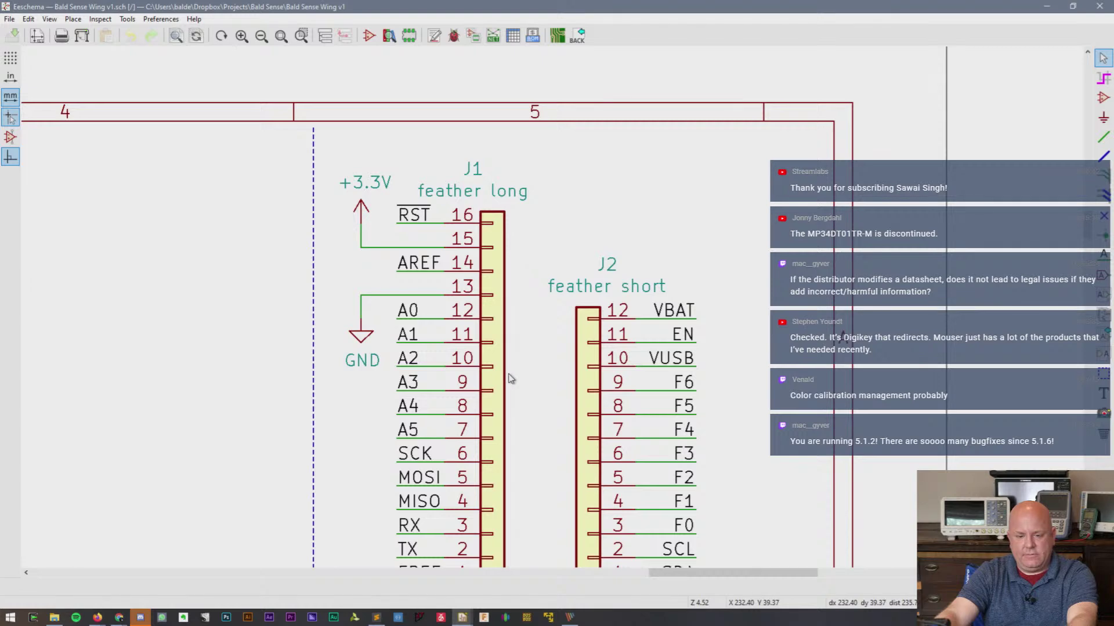
drag(1089, 225, 1088, 232)
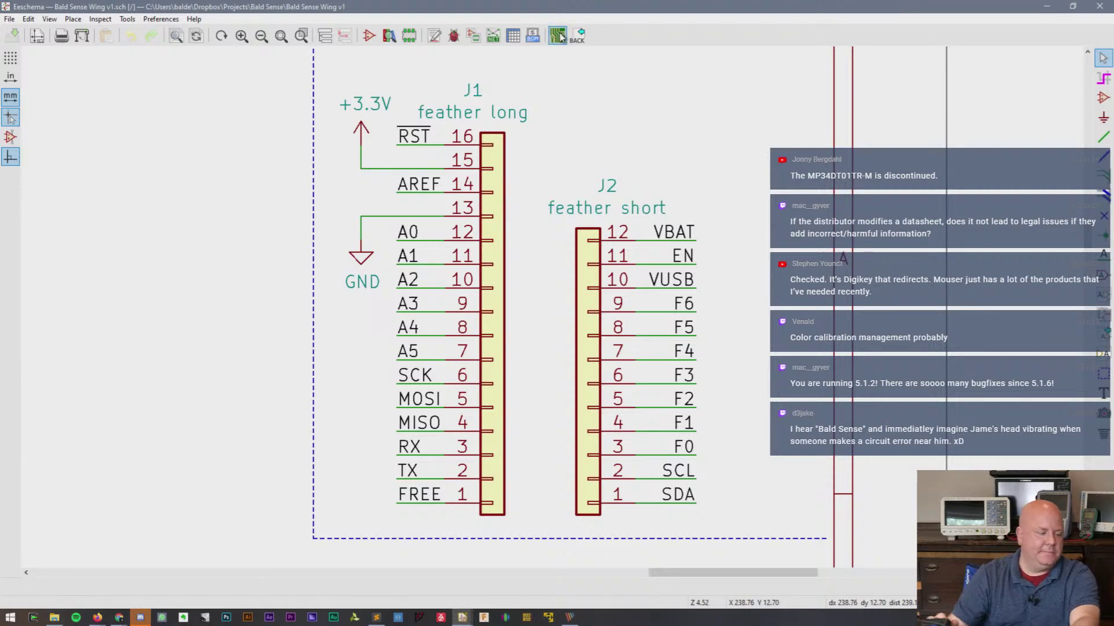
- Inspect the board in Pcbnew, with its M2.5 mounting holes and Feather headers, then return to Eeschema
click(558, 35)
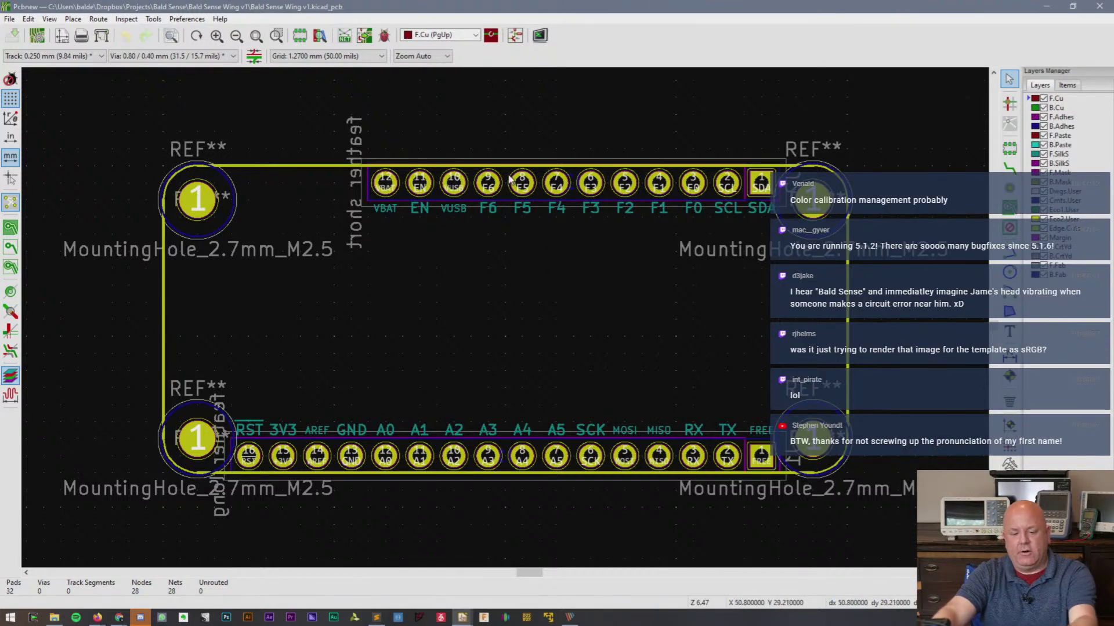
mouse_move(462, 616)
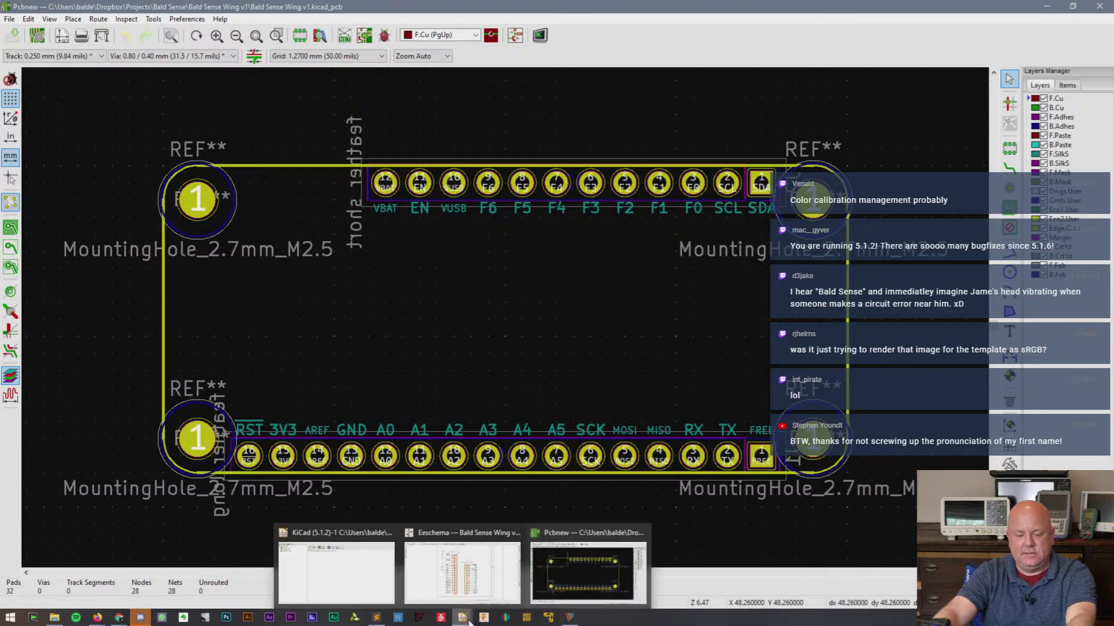
click(461, 583)
- Pan below the headers and copy the sensor feature list, lines 3–8, from the Sublime Text notes
scroll(411, 232, down, 1)
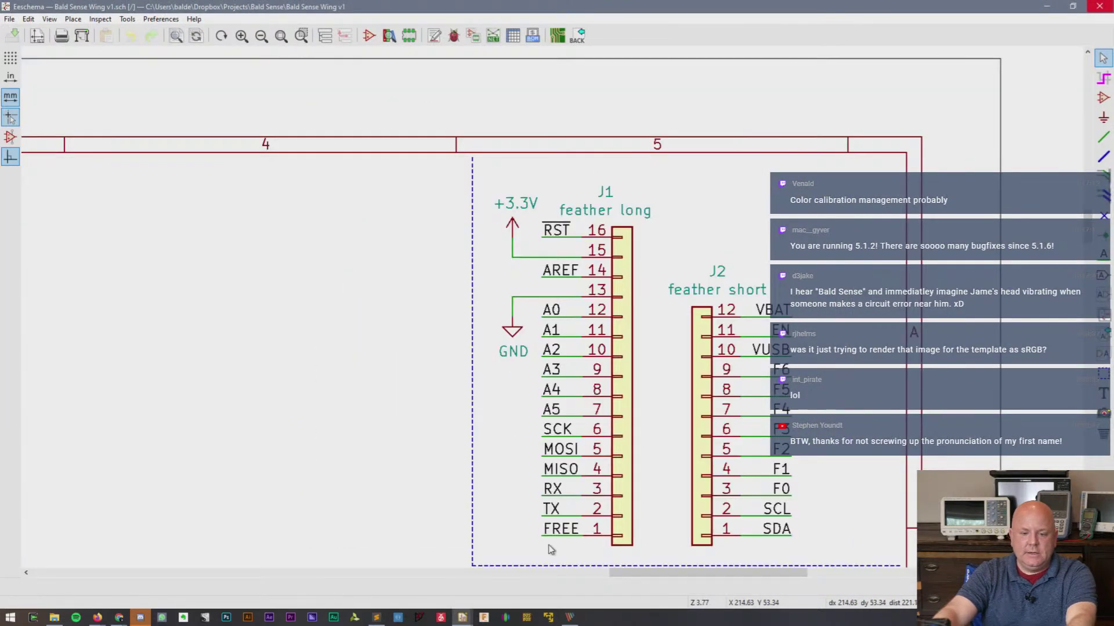
drag(710, 573, 684, 576)
shift+scroll(418, 454, down, 5)
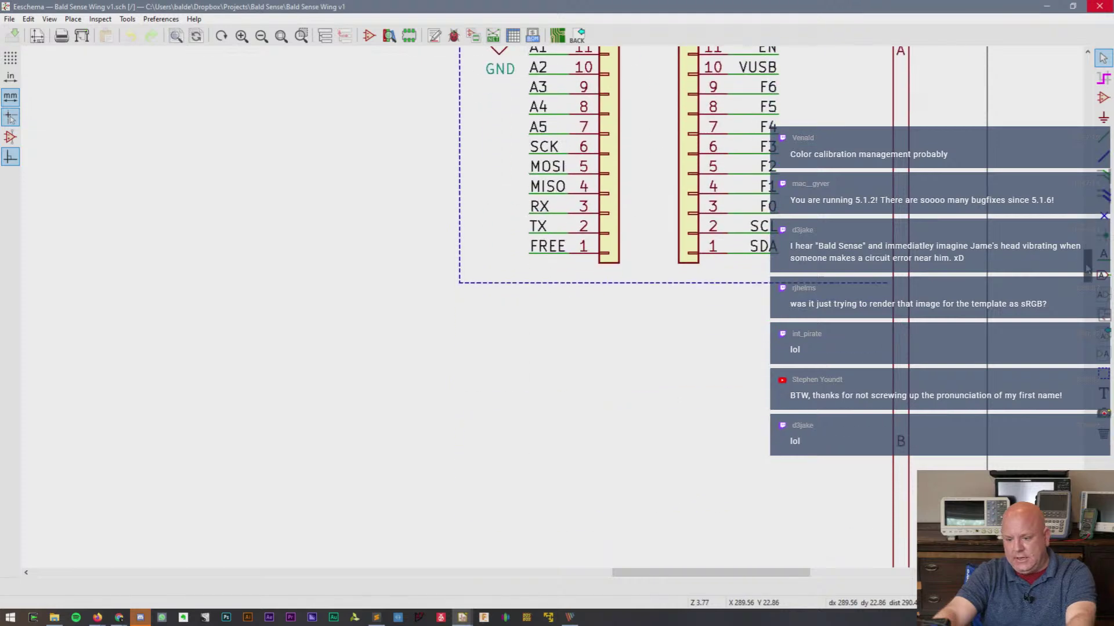
click(377, 617)
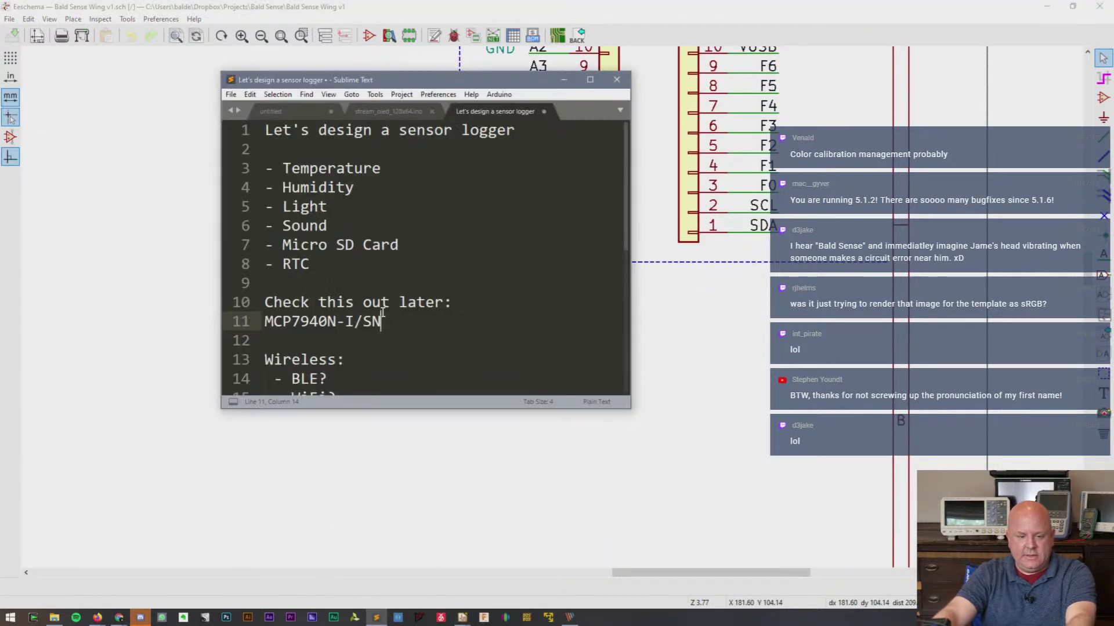
drag(324, 285, 248, 175)
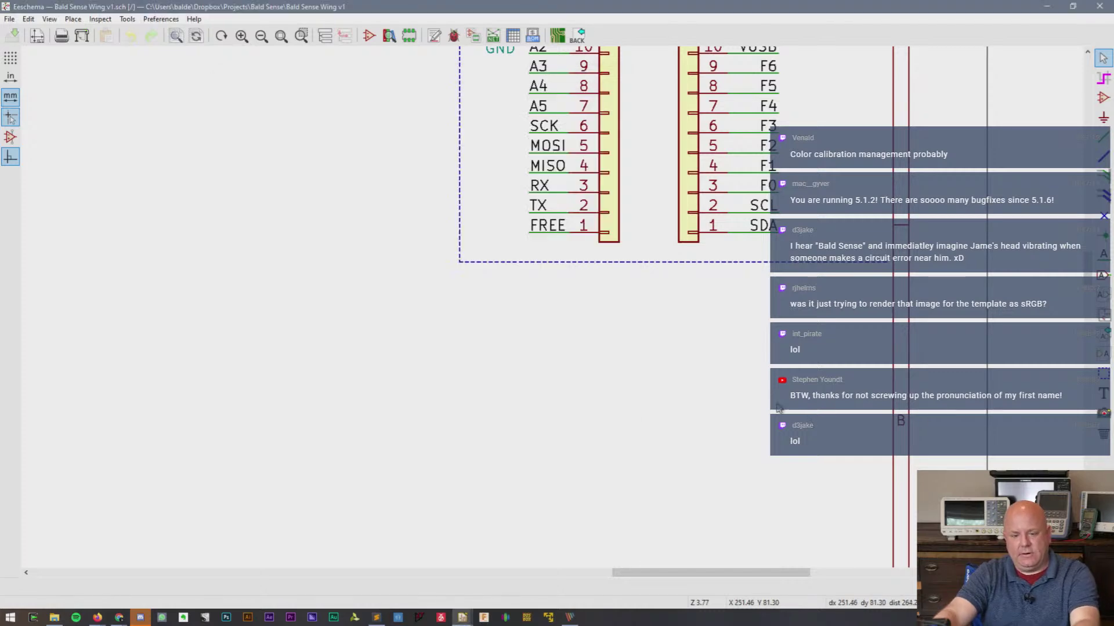
click(616, 79)
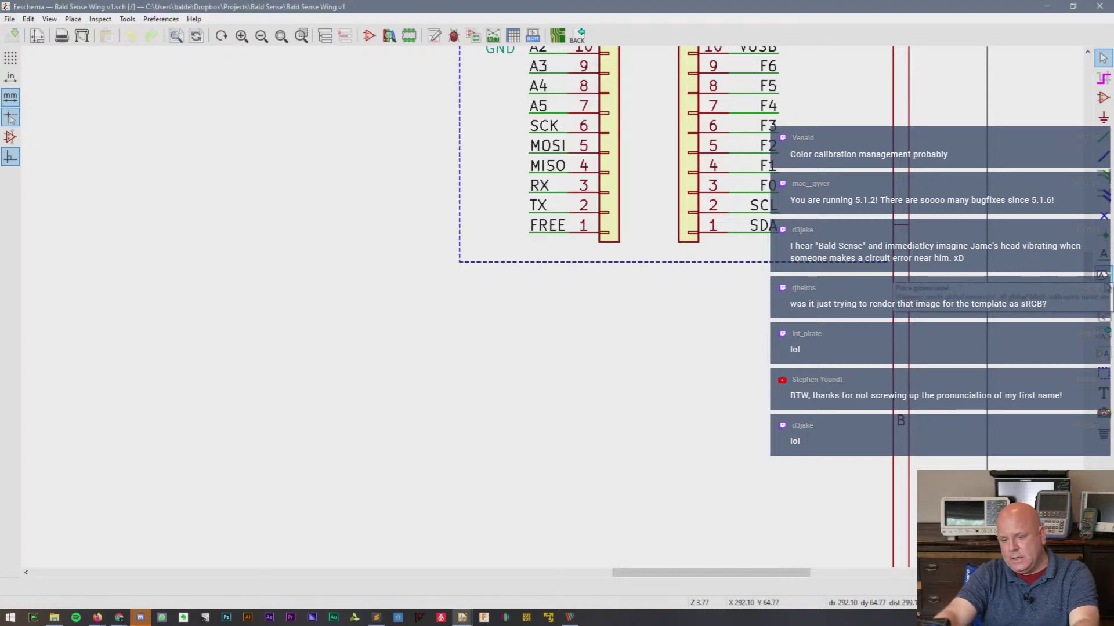
- Paste the copied feature list as a text note below the J1/J2 headers
click(1103, 394)
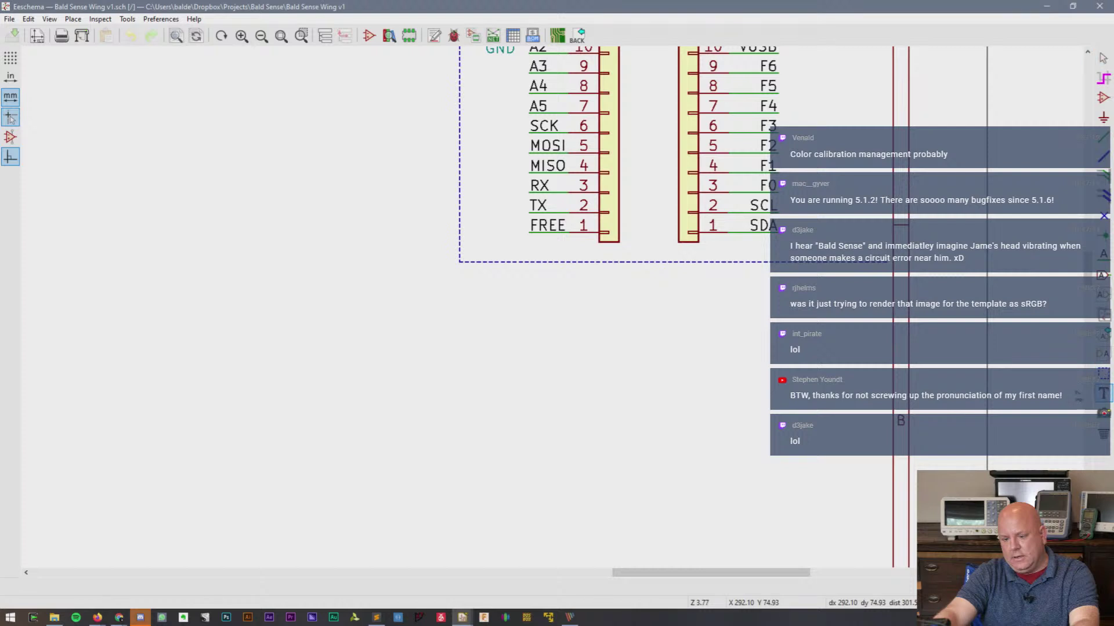
click(459, 292)
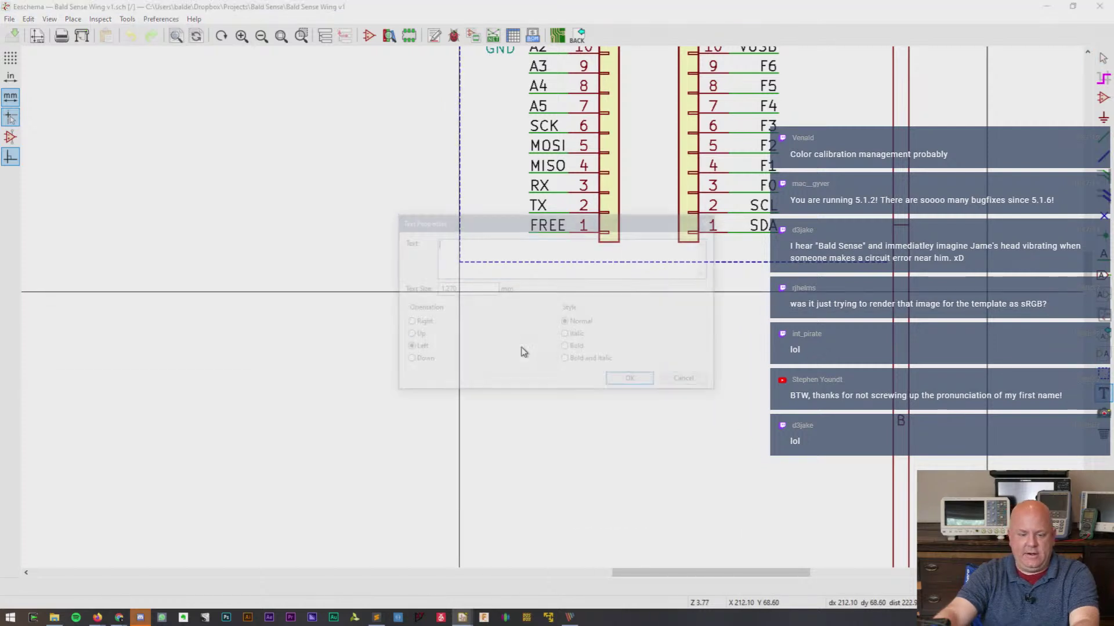
key(ctrl+v)
key(ctrl+Return)
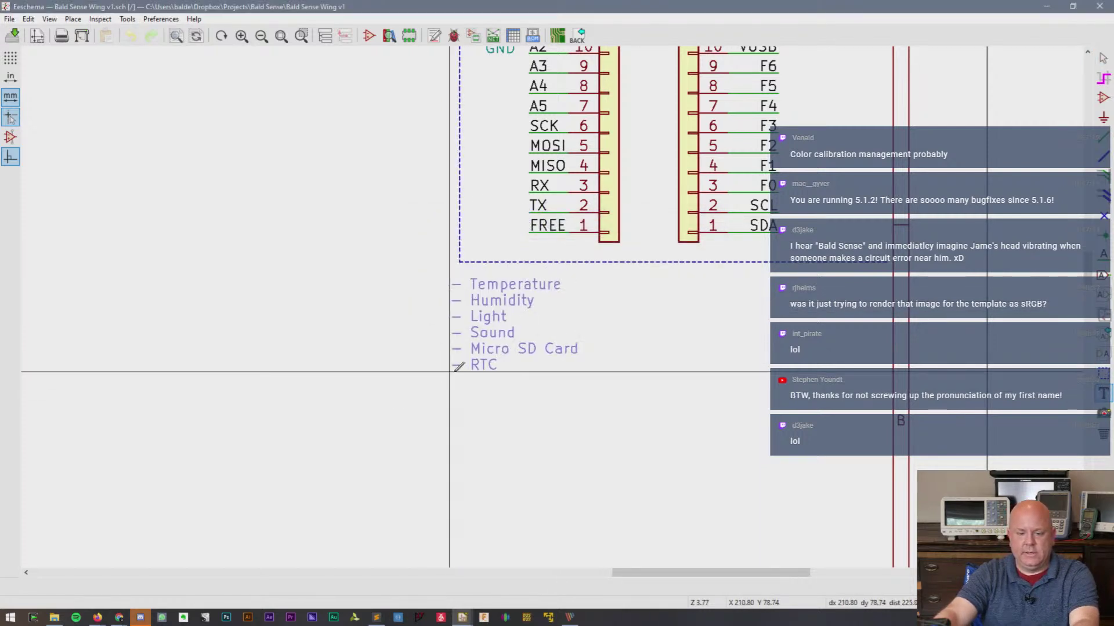
click(468, 382)
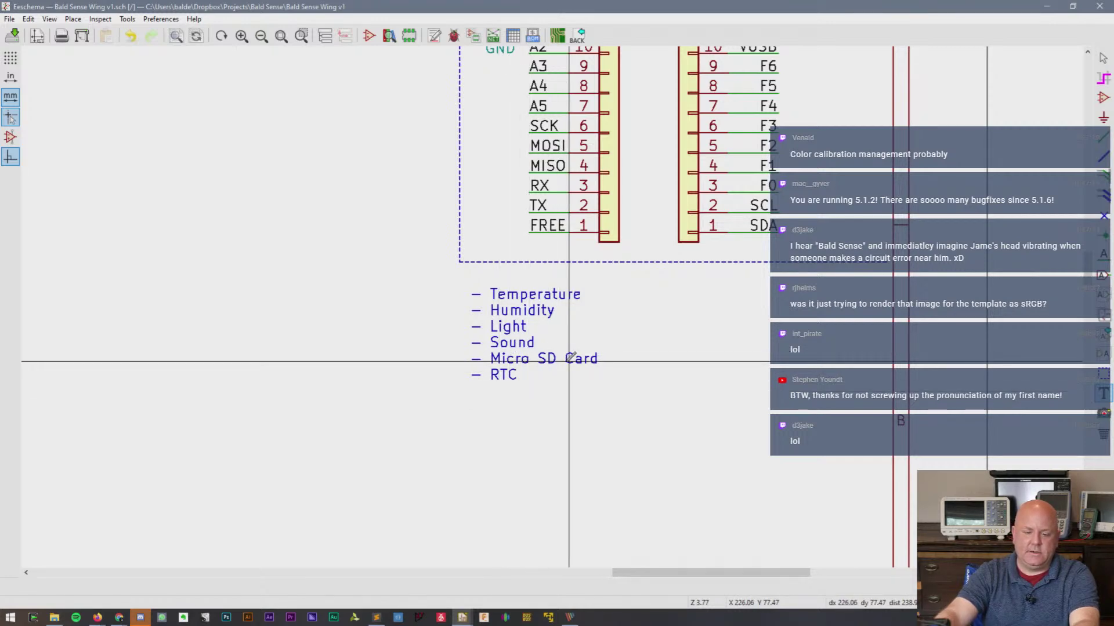
- Edit the note to read 'Micro SD Card Socket' and add 'Coin Cell Holder 3032 ... 2028'
double_click(535, 364)
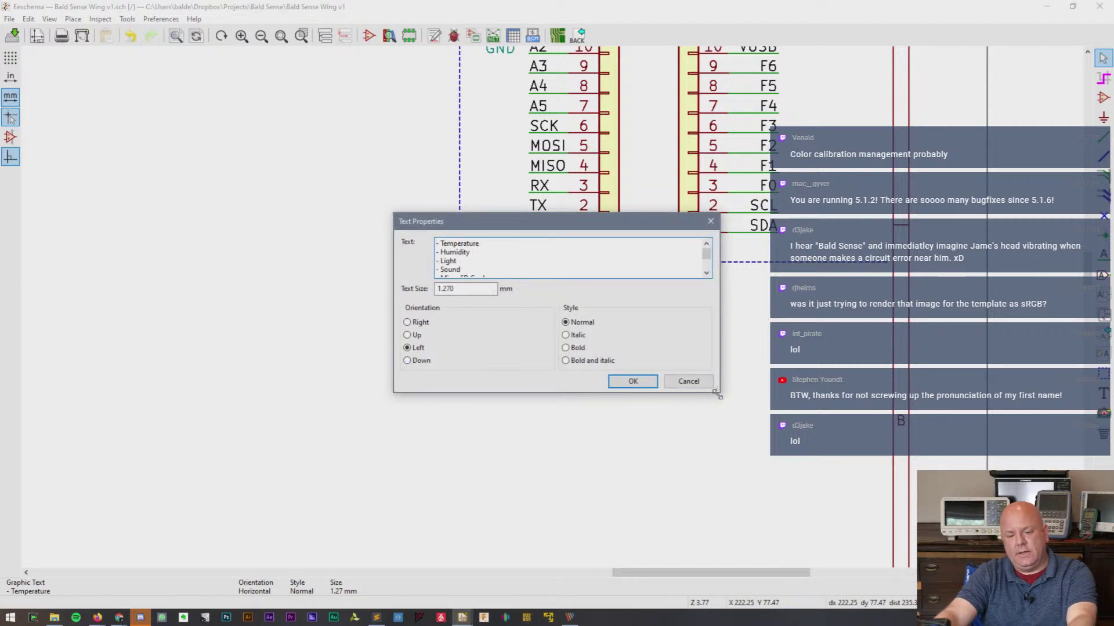
drag(718, 396, 747, 479)
click(499, 289)
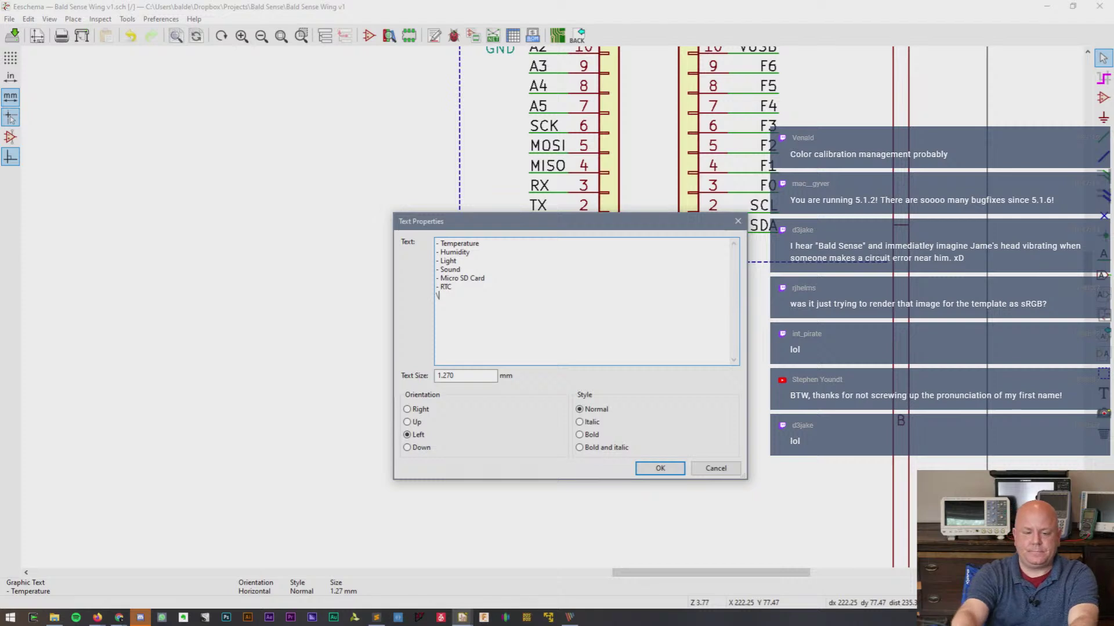
text(Socket)
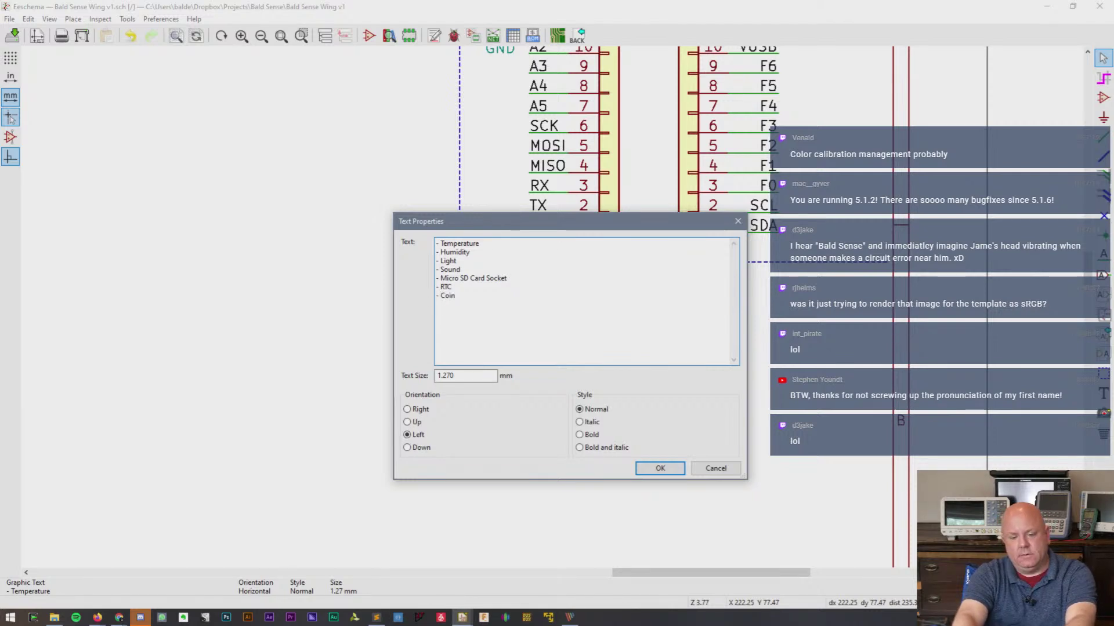
text(er)
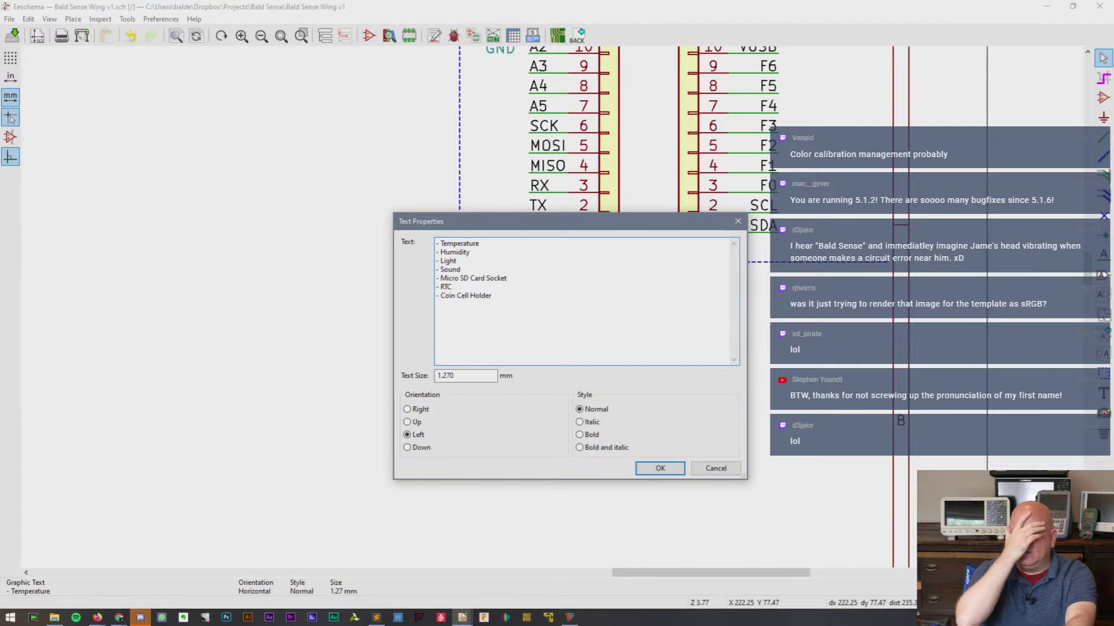
text( 3032)
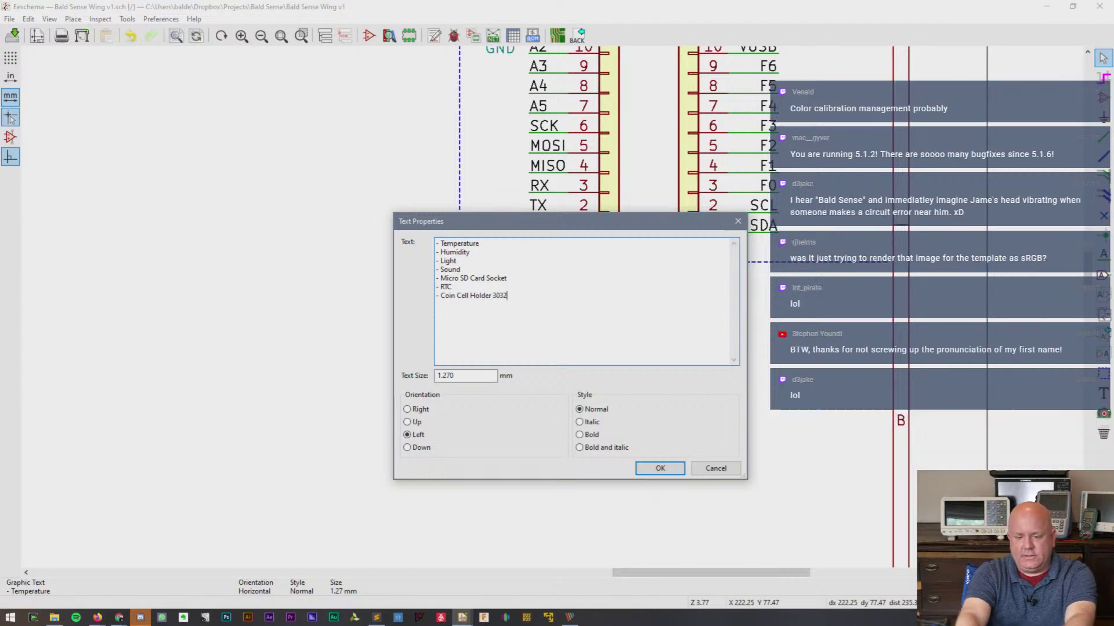
text( ... )
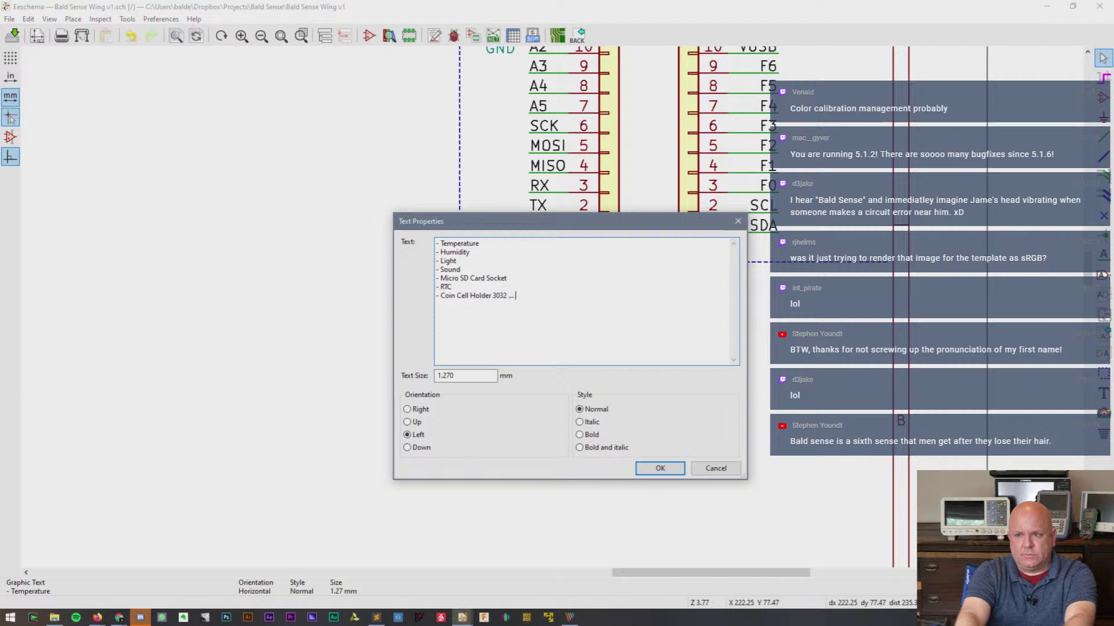
text(2028)
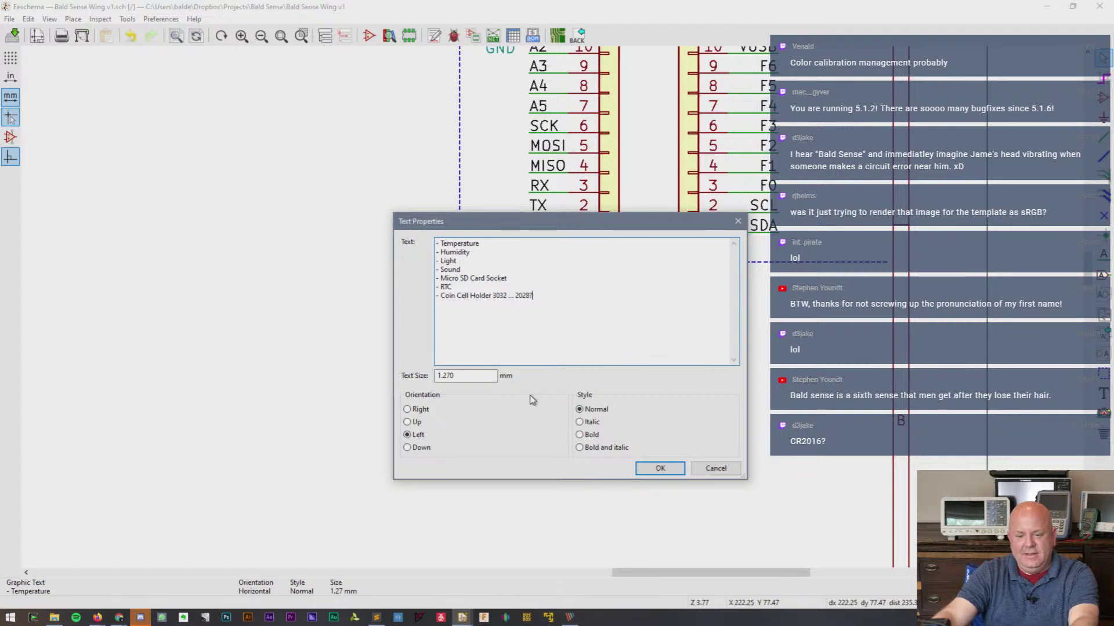
click(656, 468)
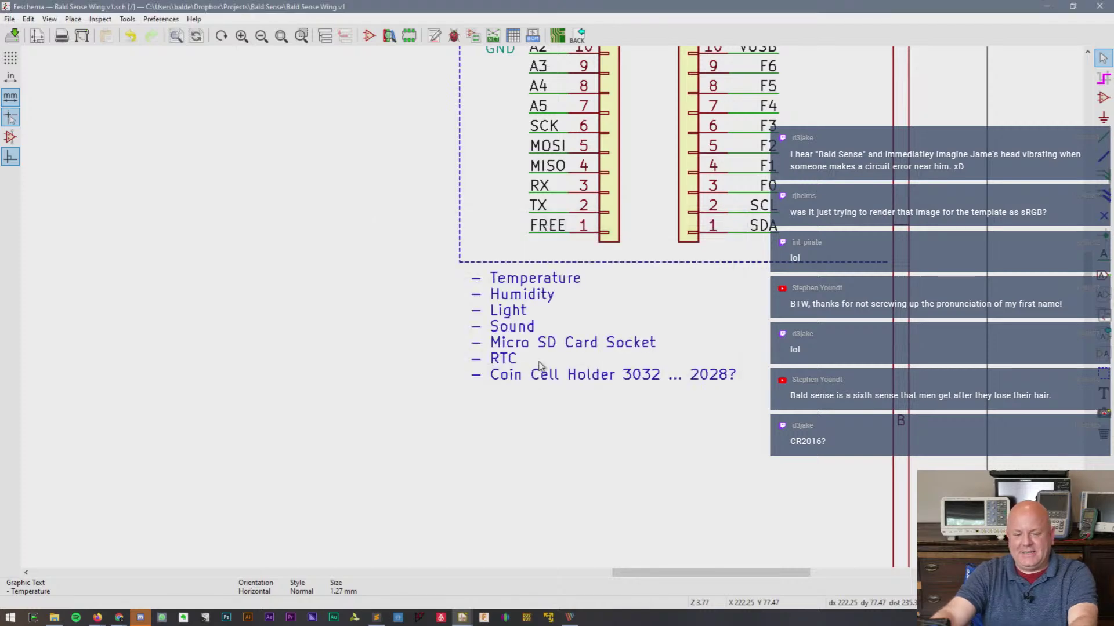
- Look over the finished note, then cycle through the open windows toward Firefox
drag(654, 572, 567, 585)
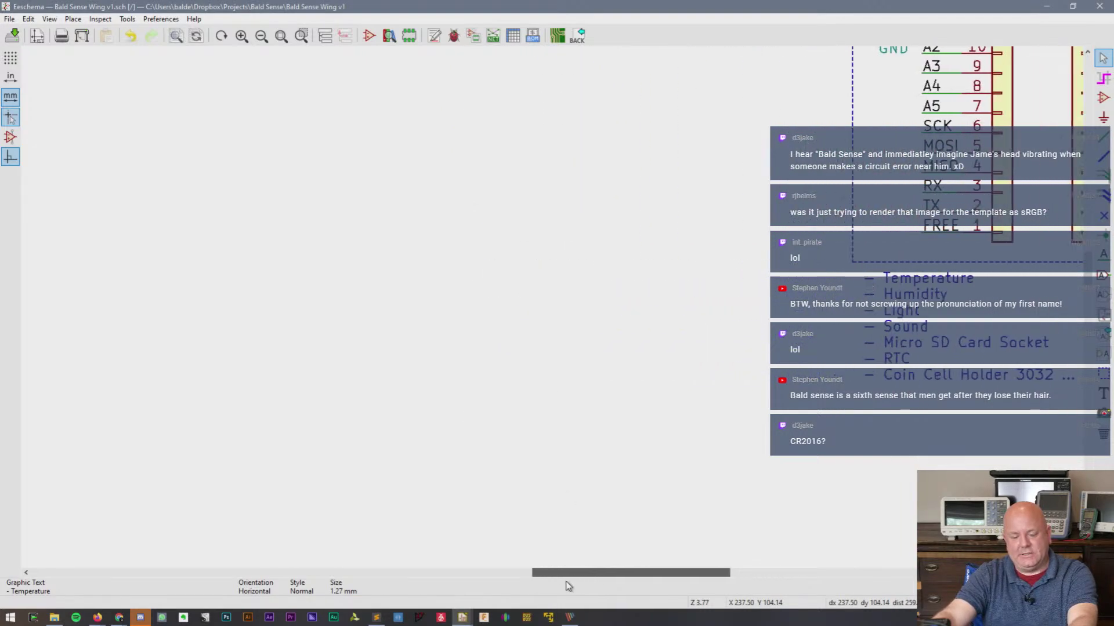
scroll(552, 311, down, 2)
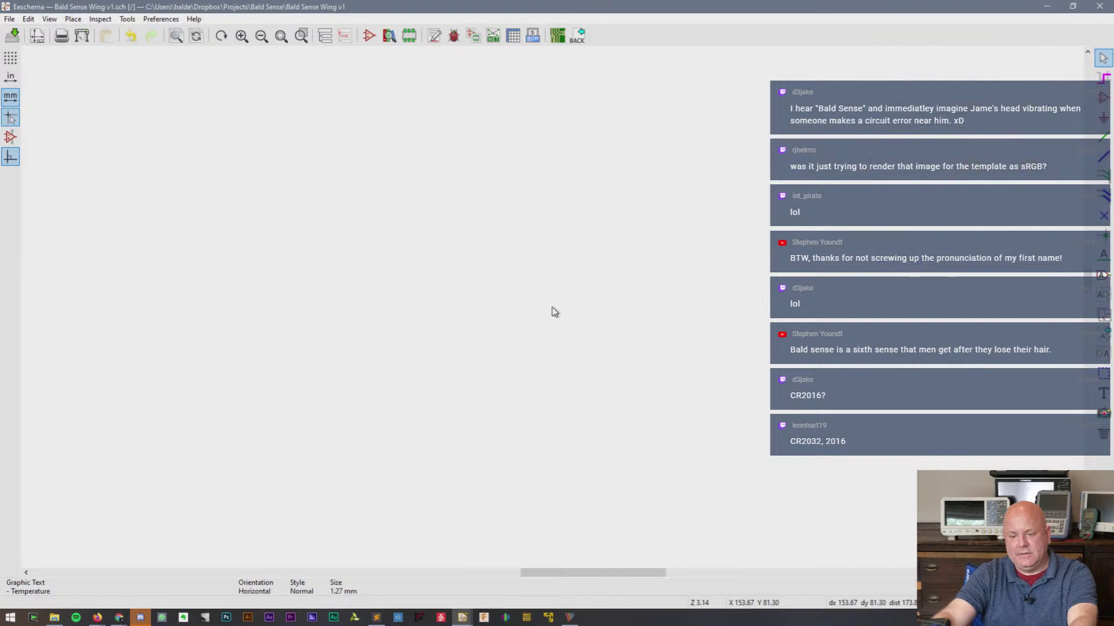
scroll(1088, 243, down, 1)
scroll(1088, 244, up, 1)
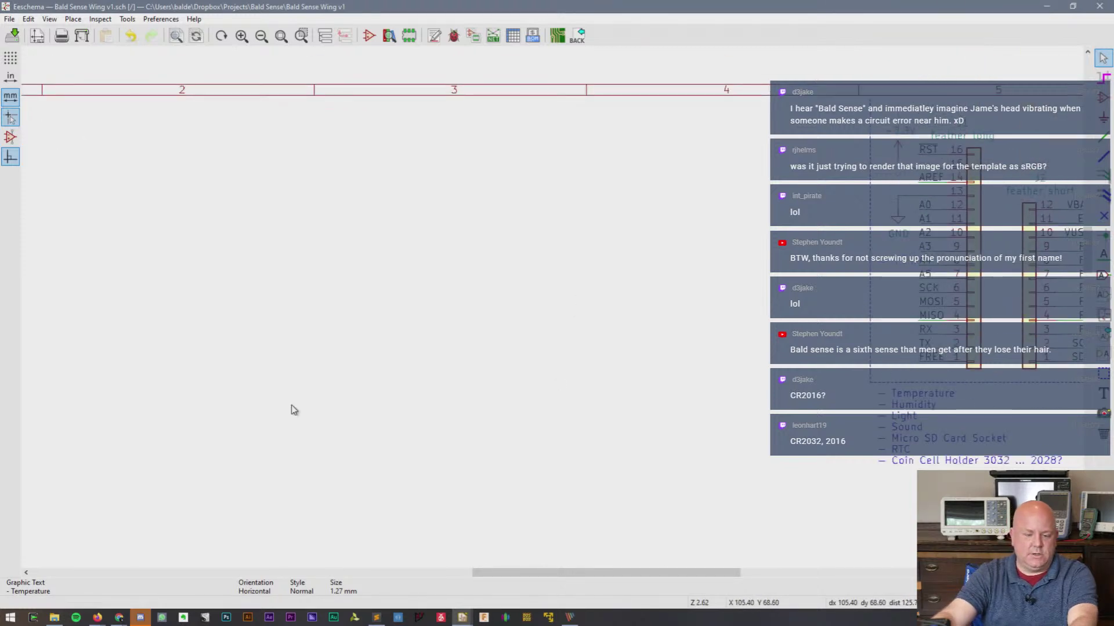
key(alt+Tab)
key(alt+Tab)
key(alt+Tab)
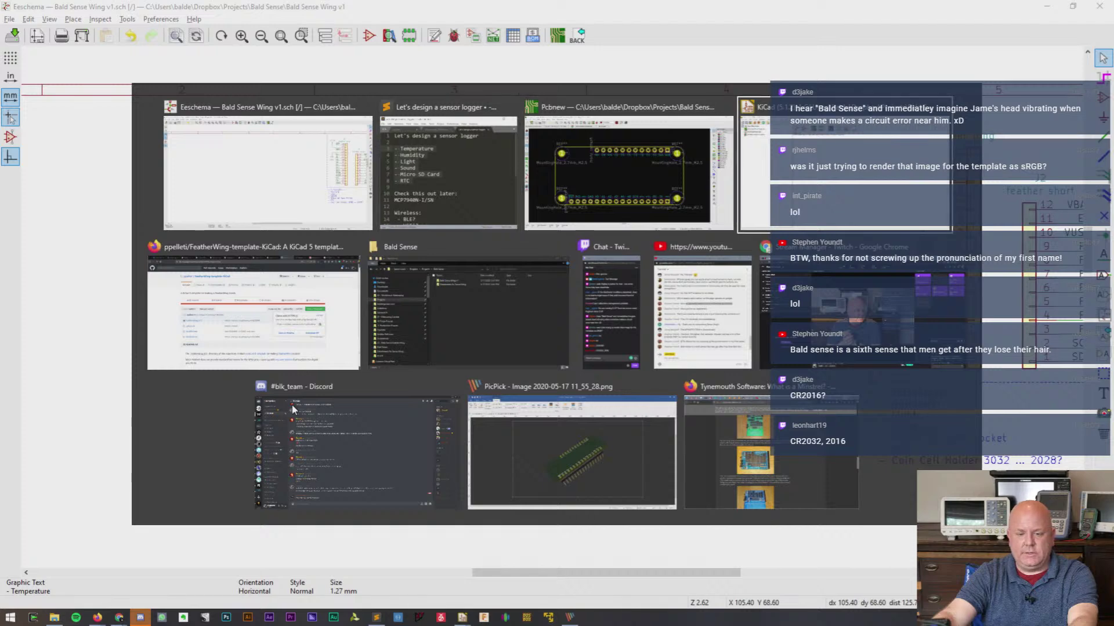
key(alt+shift+Tab)
key(alt+shift+Tab)
key(alt+shift+Tab)
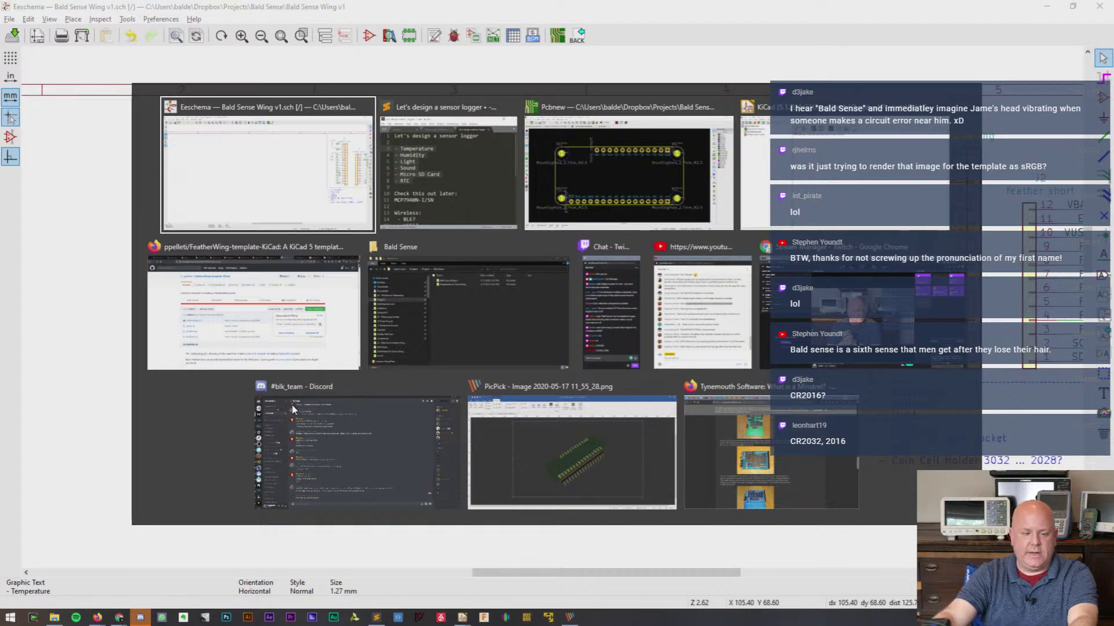
key(alt+Tab)
key(alt+Tab)
key(alt+Tab)
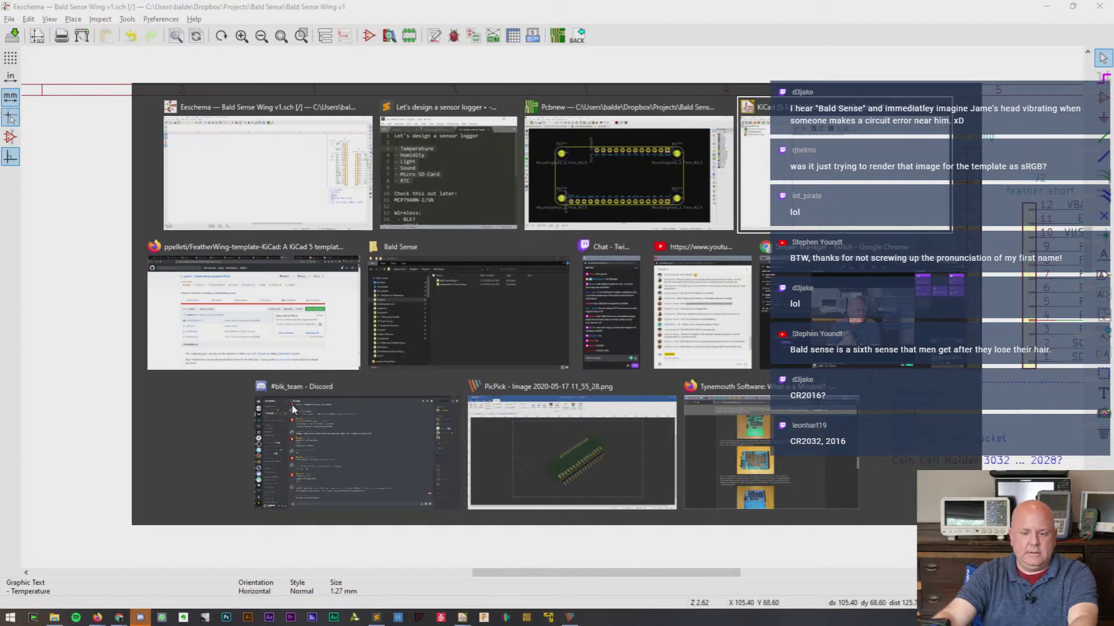
key(alt+Tab)
key(alt+shift+Tab)
key(alt+shift+Tab)
key(alt+shift+Tab)
key(alt+shift+Tab)
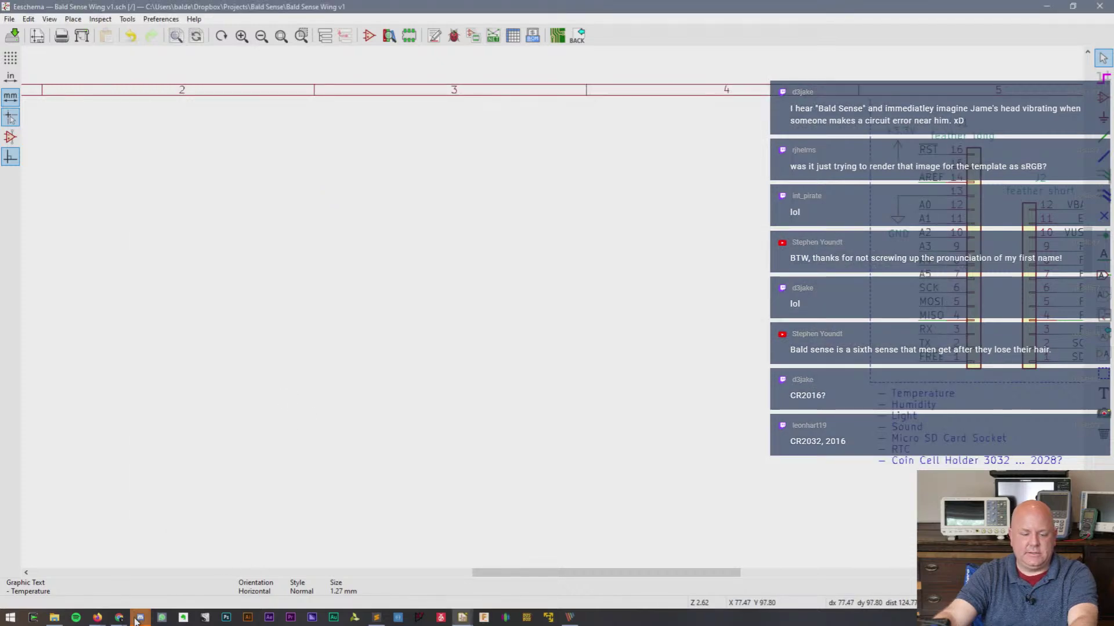
mouse_move(135, 621)
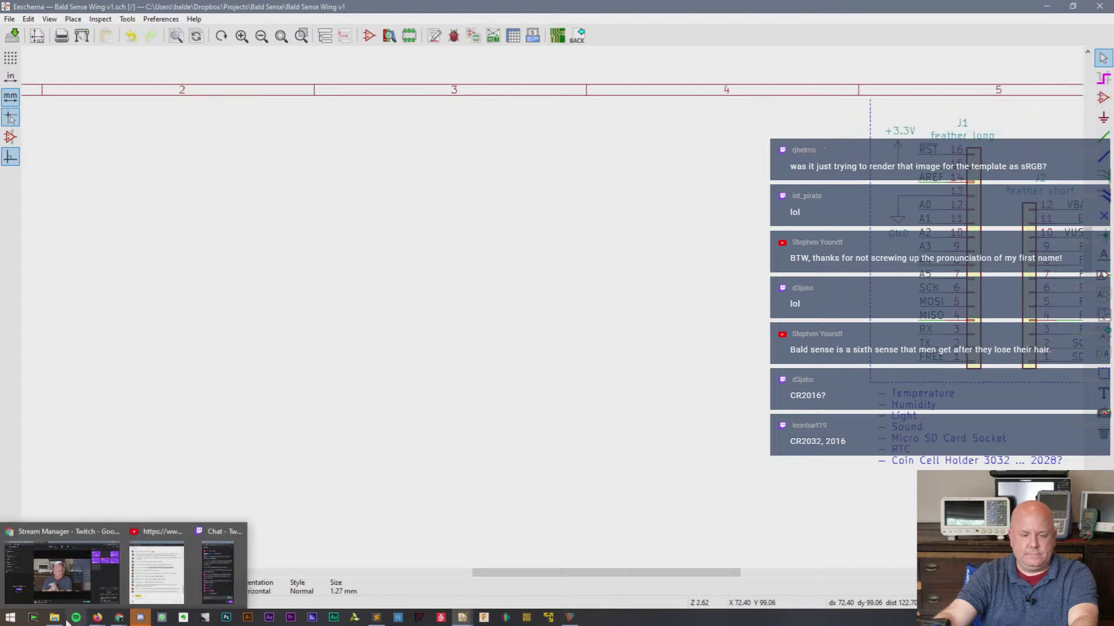
- Copy the APDS9960 part number from Octopart's Sensor Log list and return to the schematic
mouse_move(90, 623)
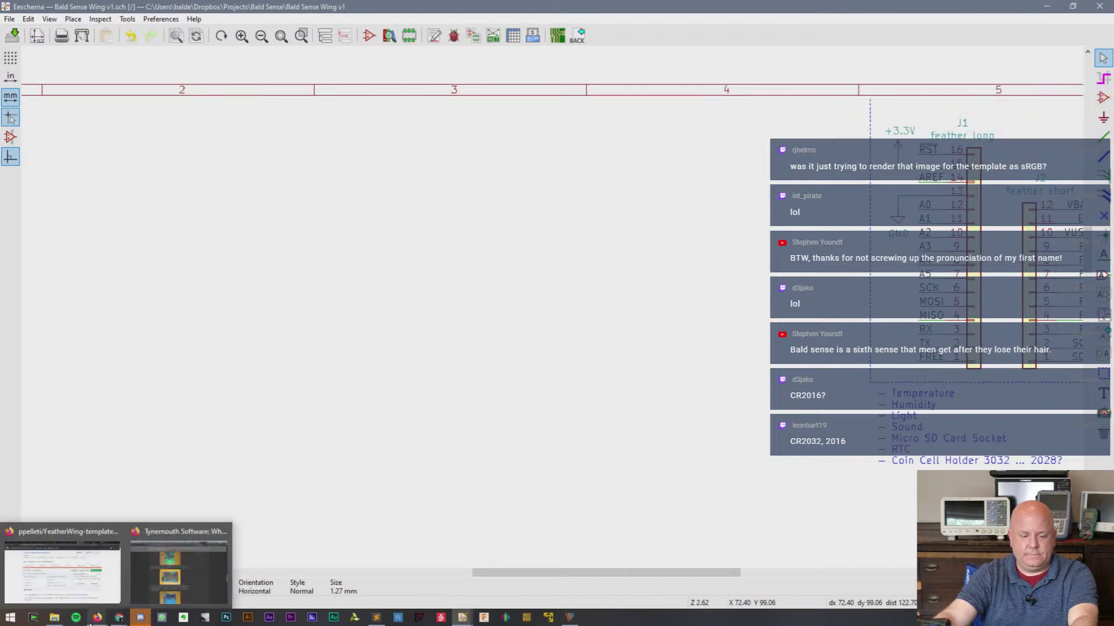
click(62, 571)
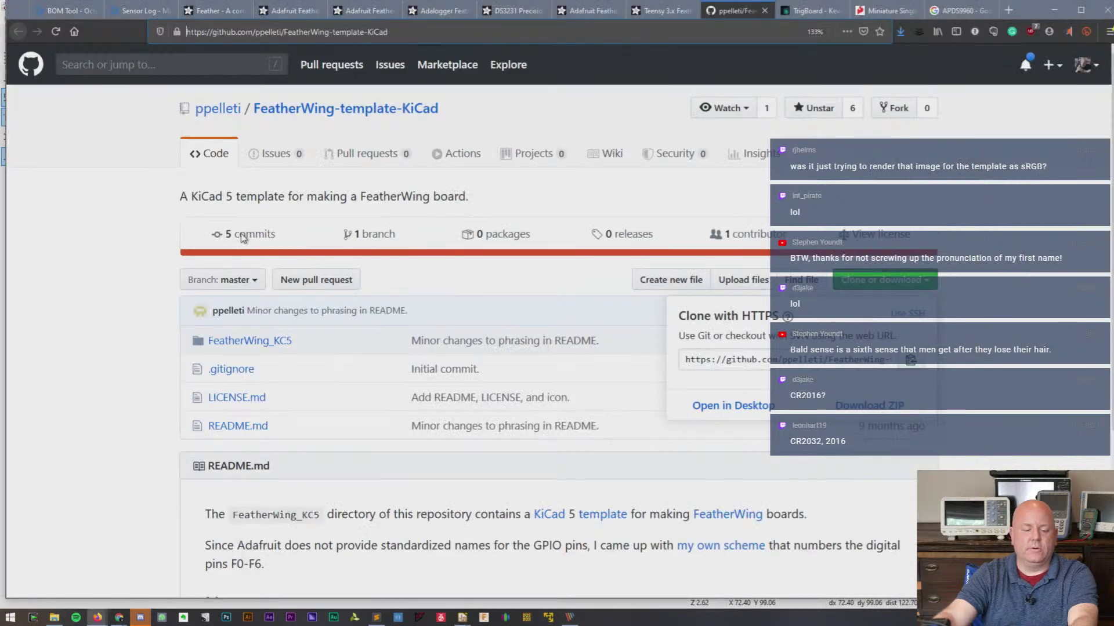
click(152, 11)
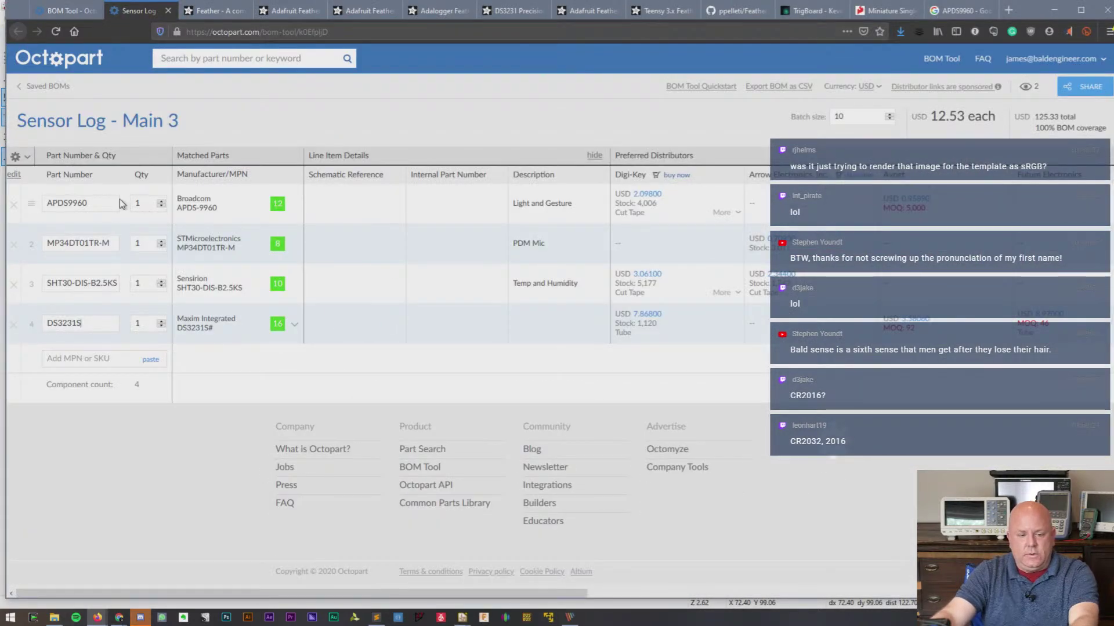
drag(118, 203, 46, 202)
key(alt+Tab)
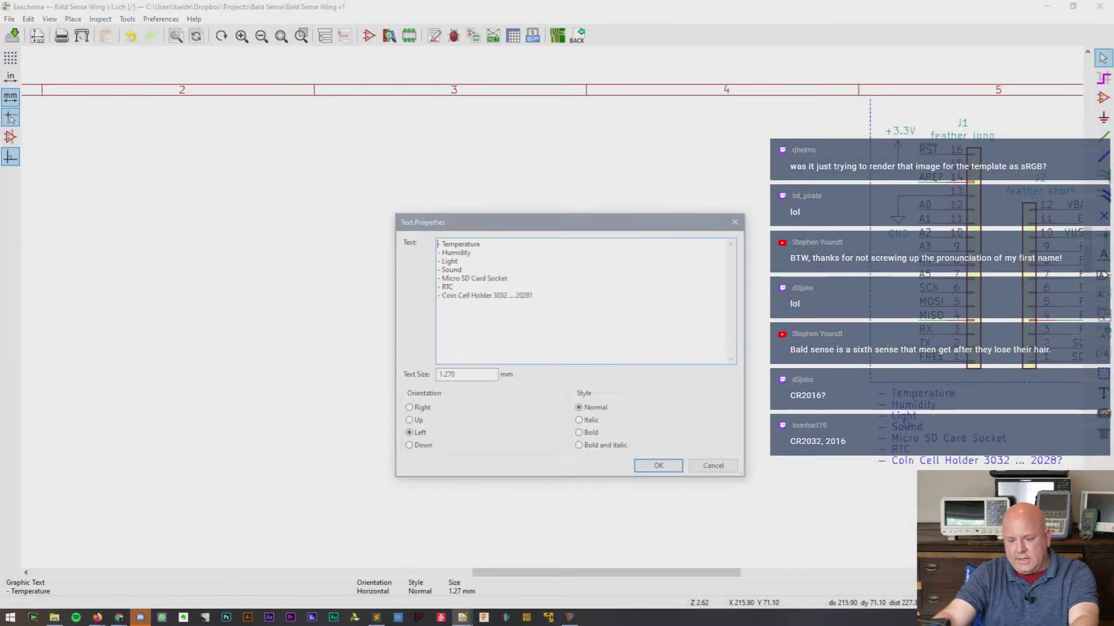
- Edit the sensor list note and add '- APDS9960' after the Light line
key(e)
click(481, 267)
key(Up)
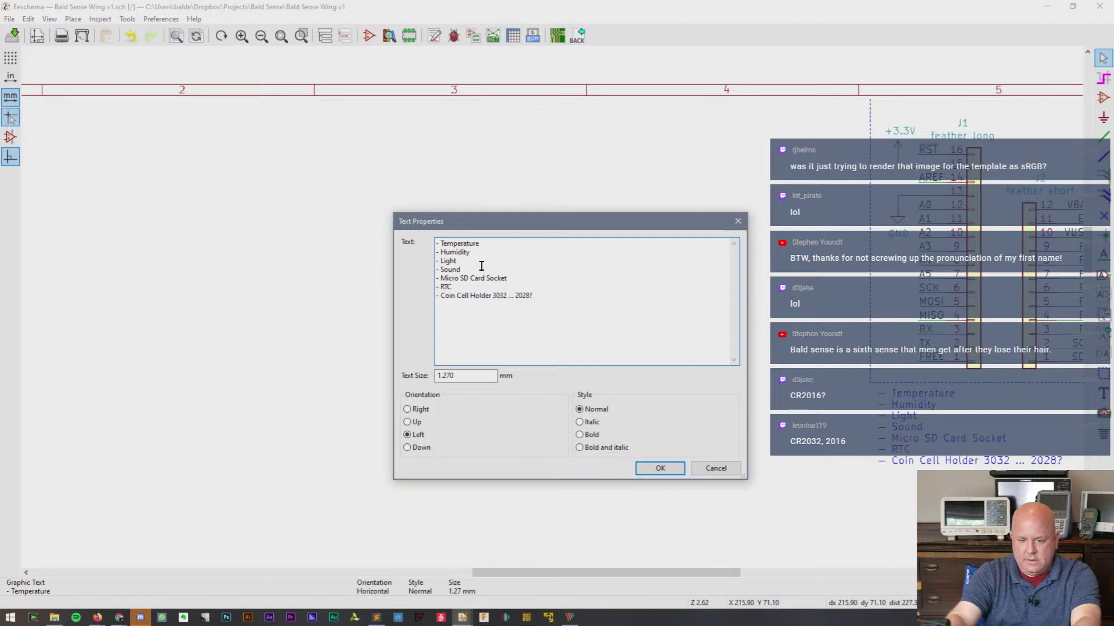
key(Down)
text(- APDS9960)
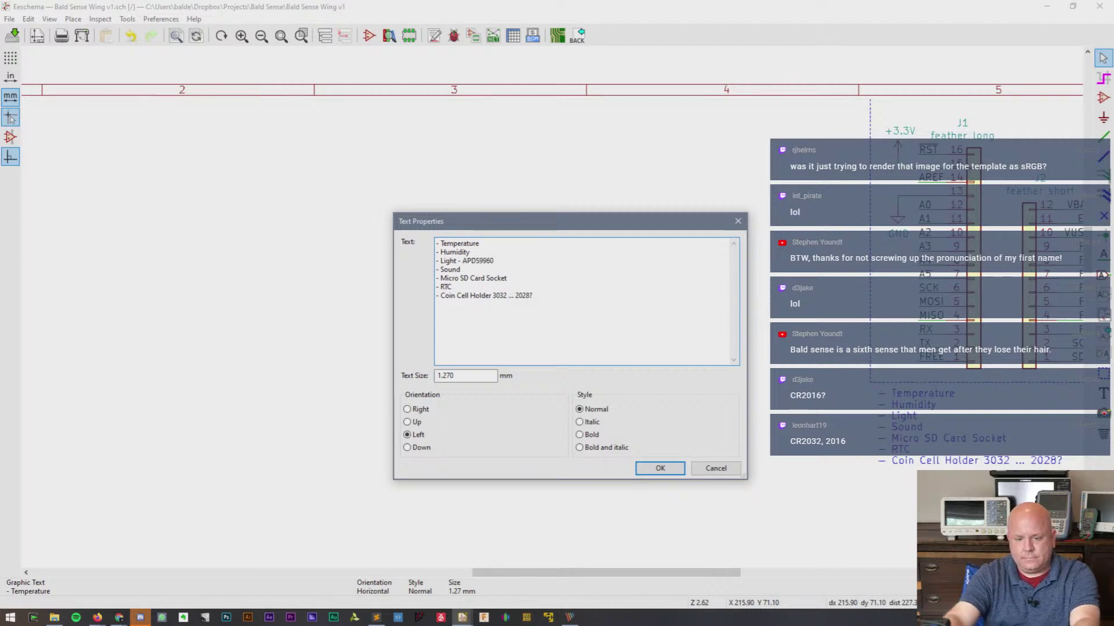
- Shorten Temperature to 'Temp / Humidity:' and paste part number SHT30-DIS-B2.5KS after it
key(alt+Tab)
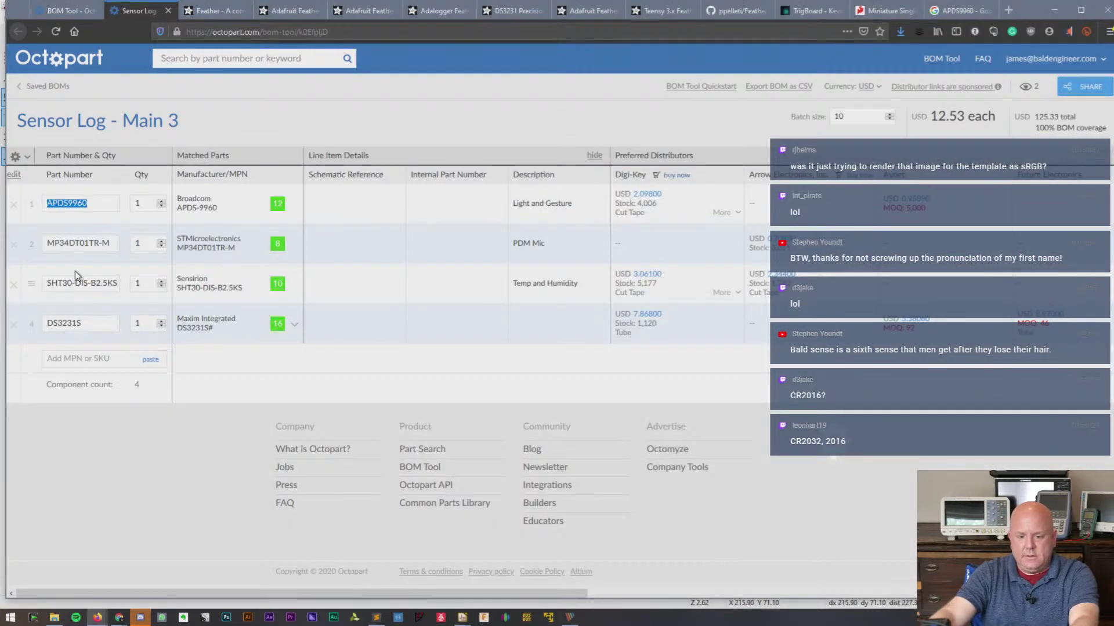
click(81, 282)
key(ctrl+c)
key(alt+Tab)
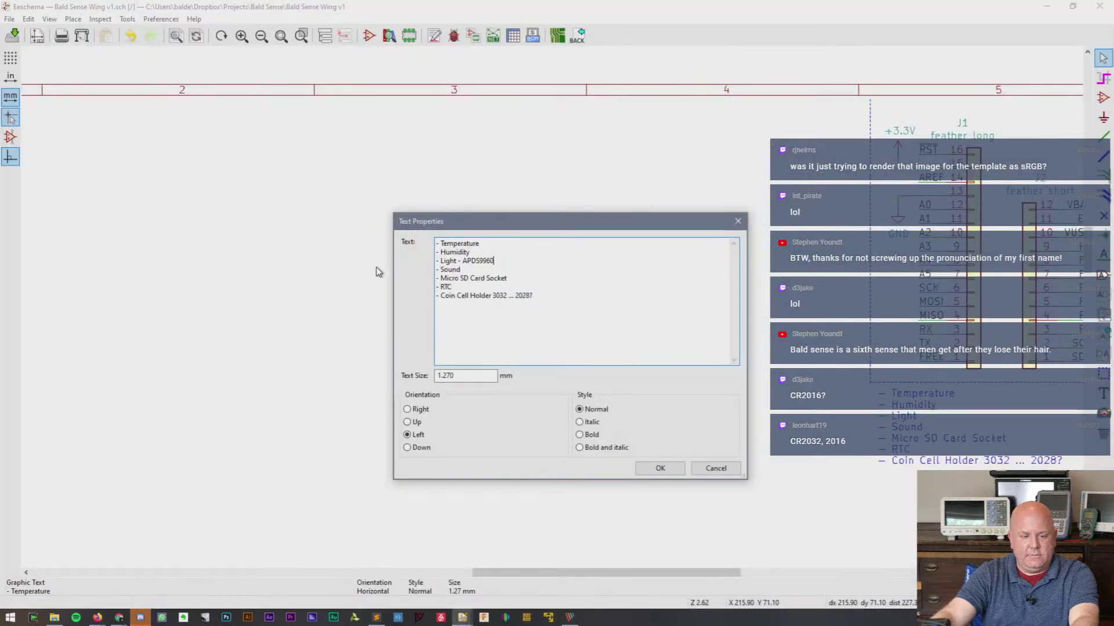
click(519, 245)
key(BackSpace)
key(BackSpace)
key(BackSpace)
key(BackSpace)
key(BackSpace)
key(BackSpace)
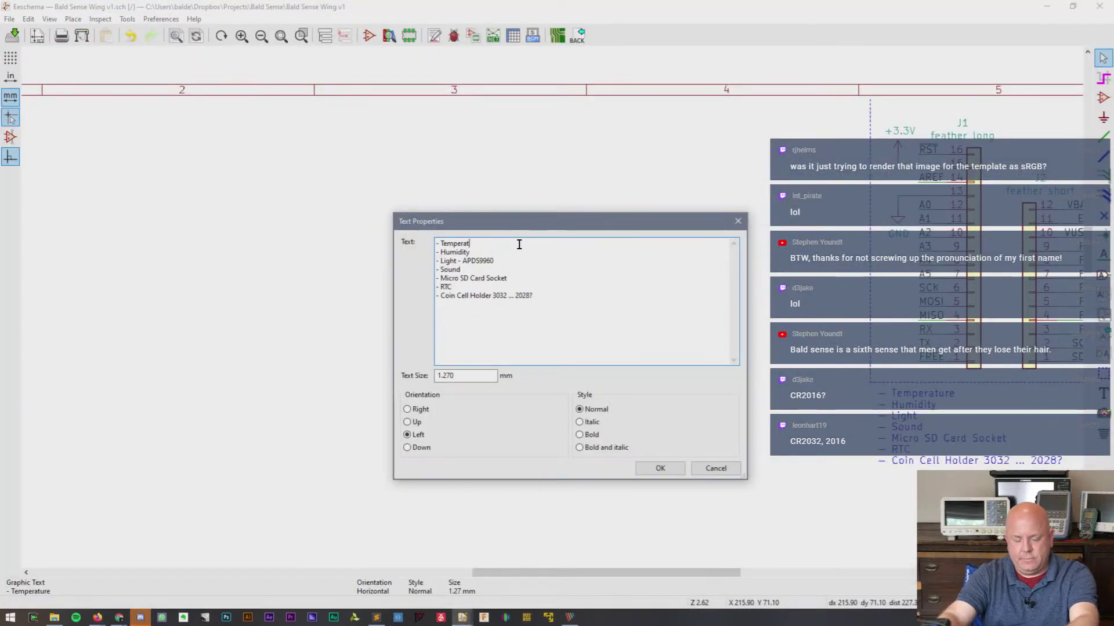
key(BackSpace)
text(/ Humidity:)
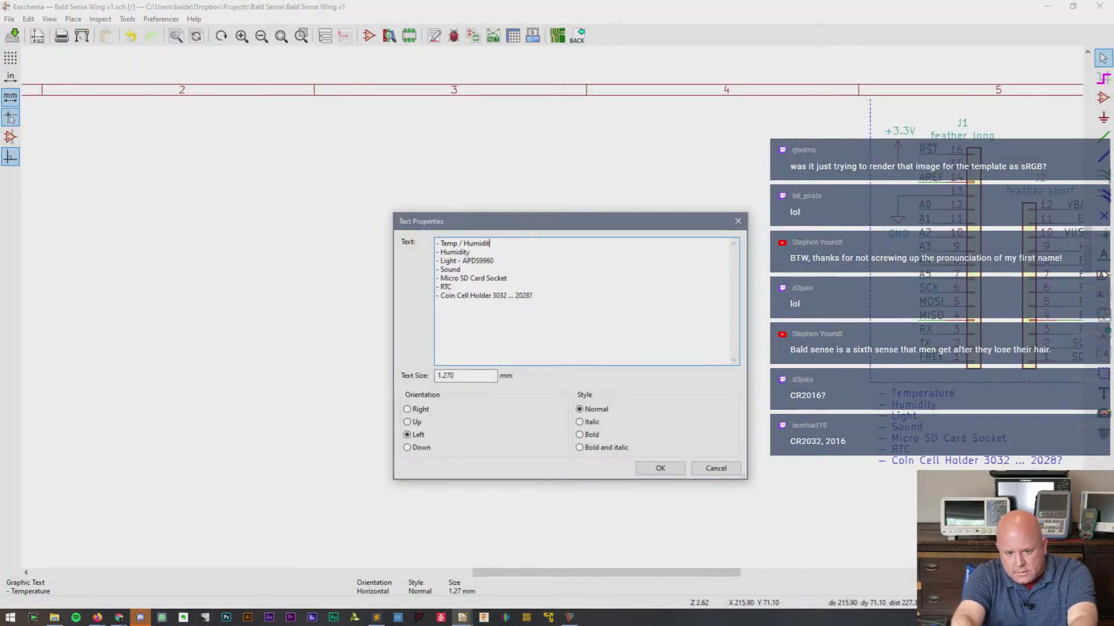
key(ctrl+v)
- Delete the redundant Humidity line and replace the dash after Light with a colon
key(Down)
key(shift+Left)
key(shift+Left)
key(shift+Left)
key(shift+Left)
key(shift+Left)
key(shift+Left)
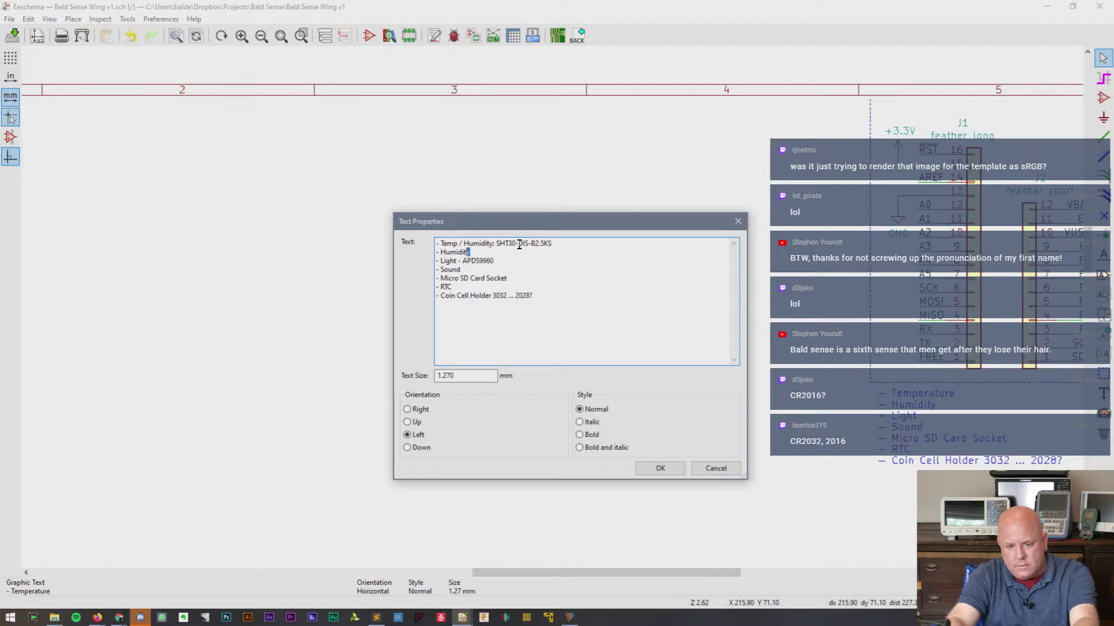
key(shift+Left)
key(shift+Left)
key(shift+Left)
key(shift+Left)
key(BackSpace)
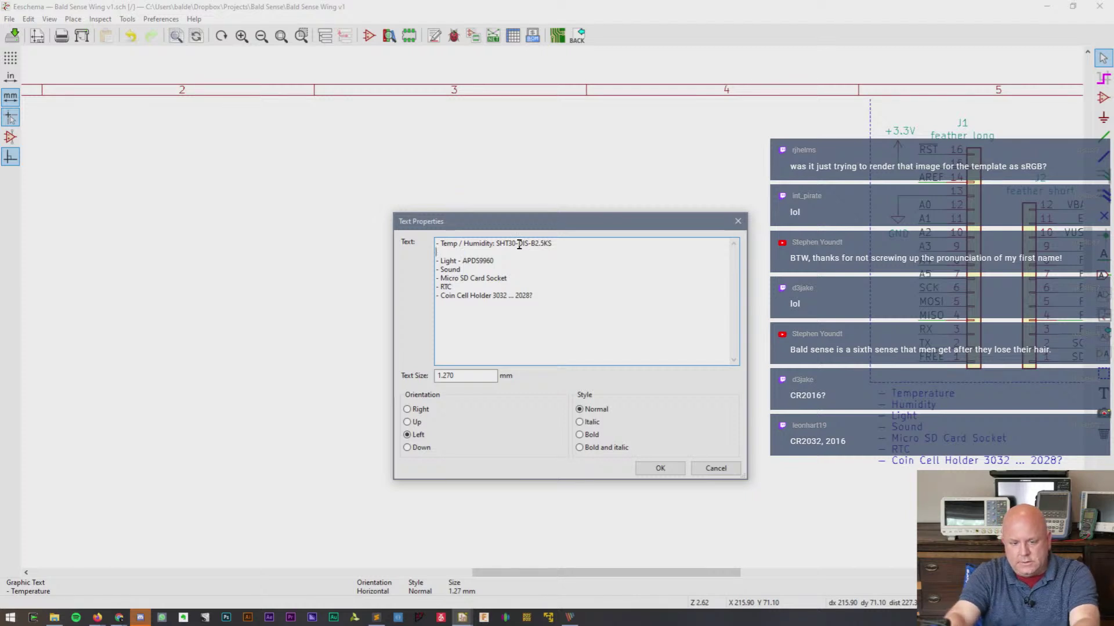
key(BackSpace)
key(Left)
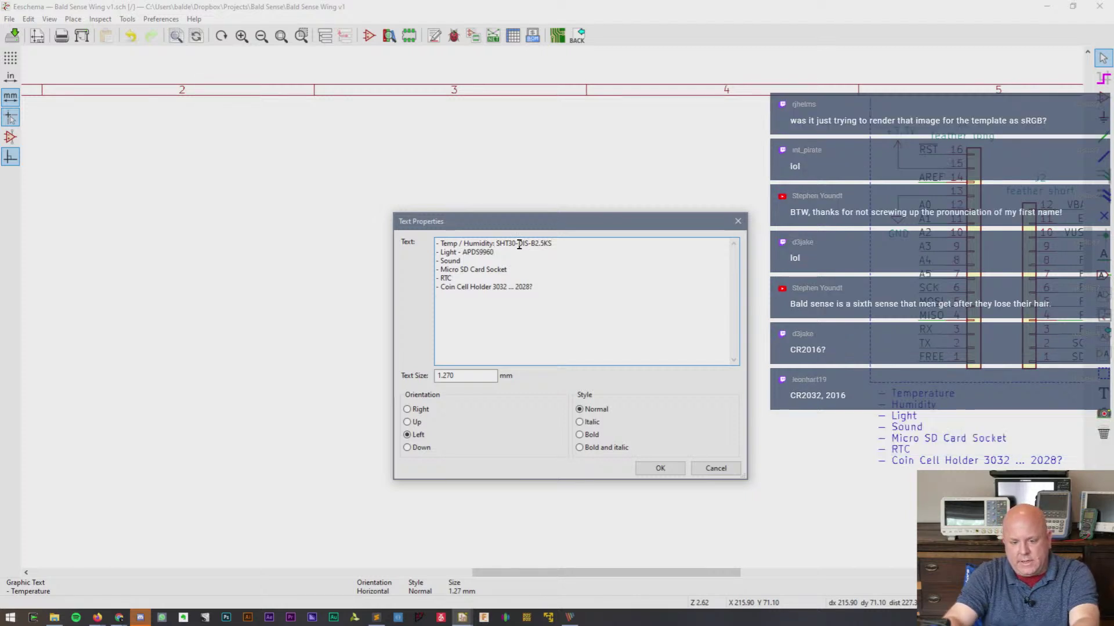
key(Left)
key(Left)
key(Left)
key(Left)
key(Left)
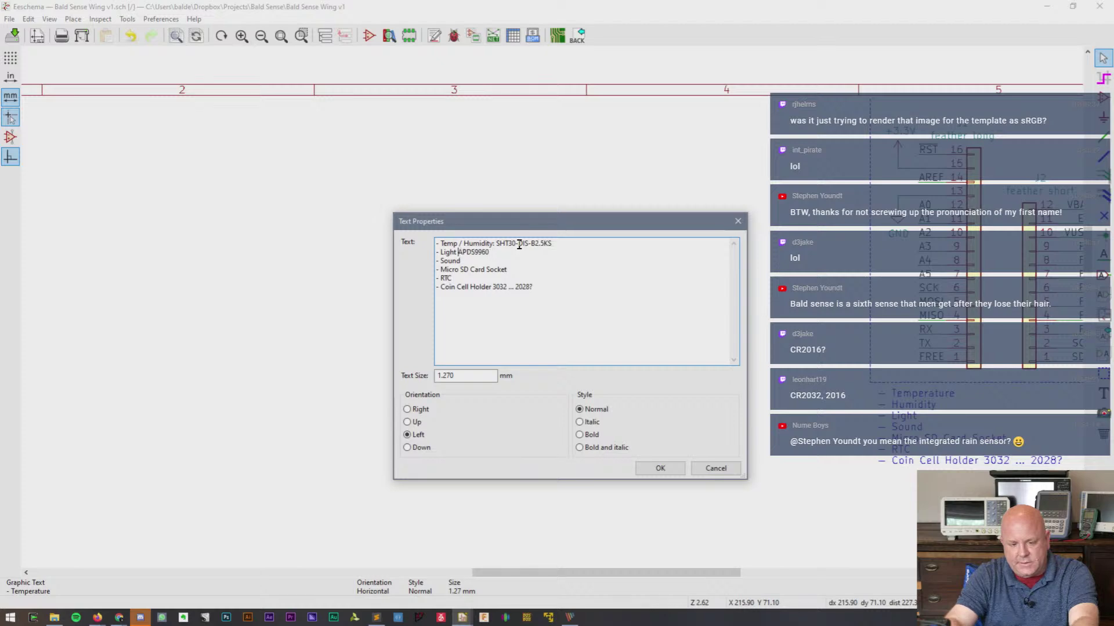
key(BackSpace)
key(BackSpace)
text(:)
- Copy MP34DT01TR-M from Octopart and paste it after 'Sound:' in the note
key(alt+Tab)
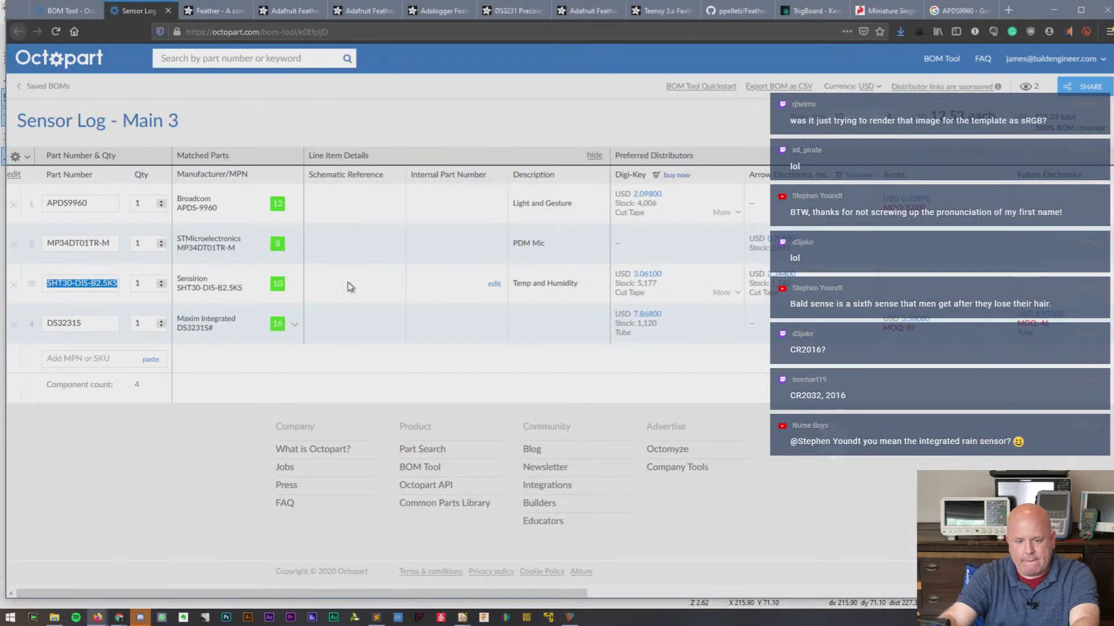
triple_click(79, 243)
key(ctrl+c)
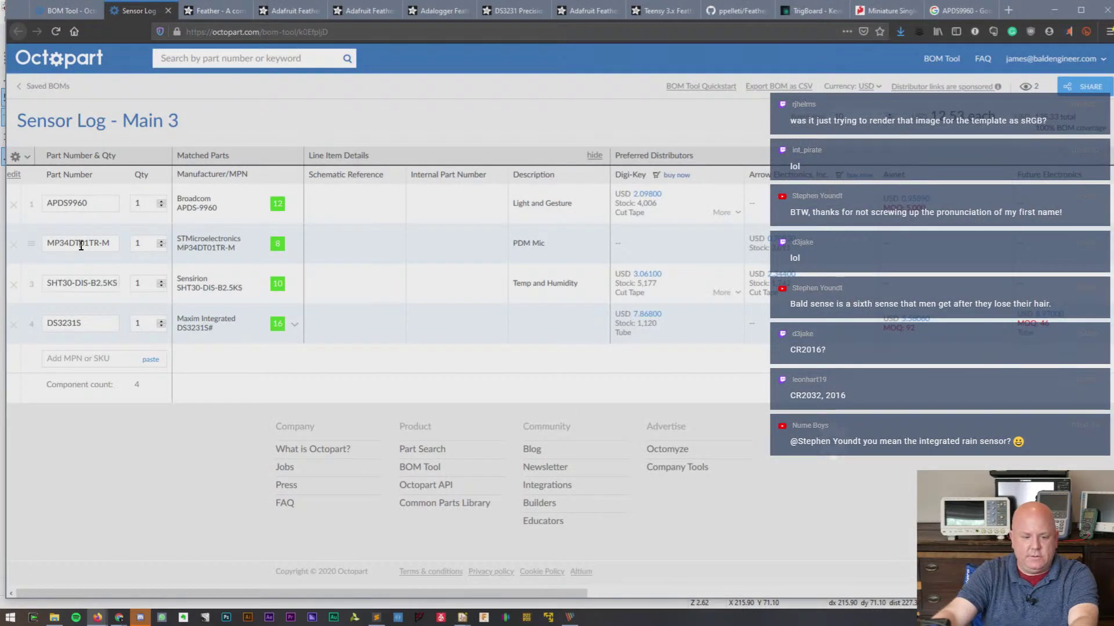
key(alt+Tab)
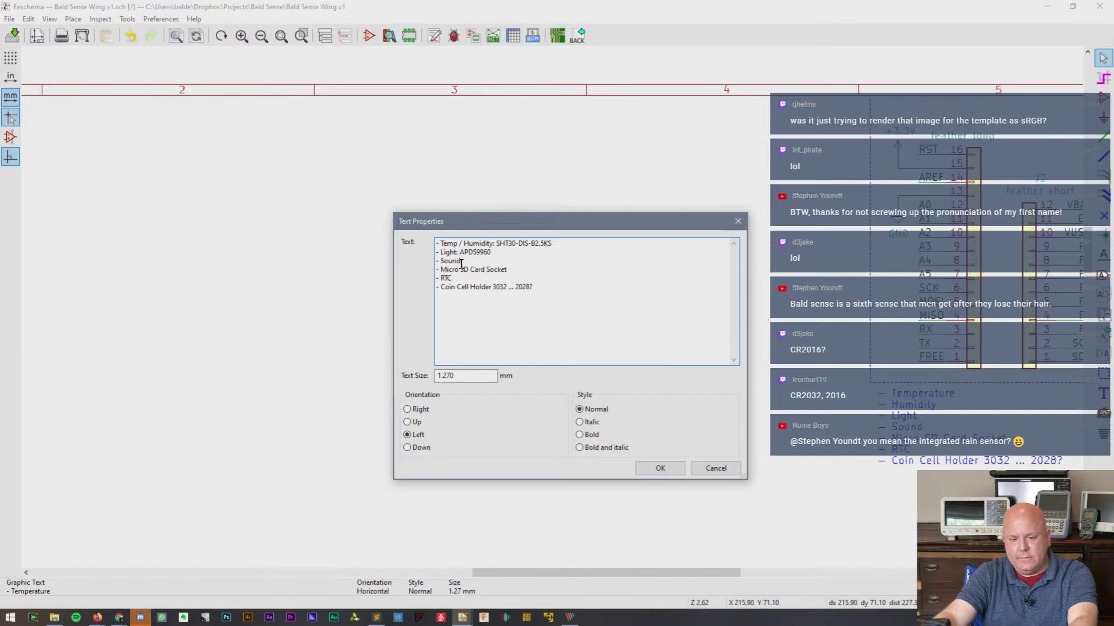
click(461, 262)
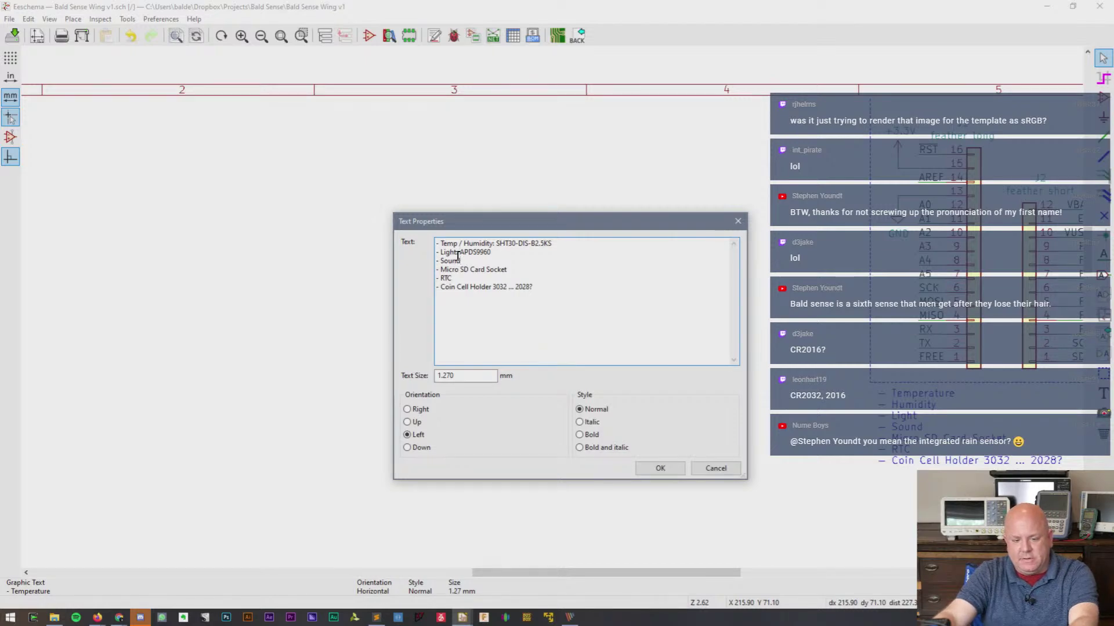
text(:)
key(ctrl+v)
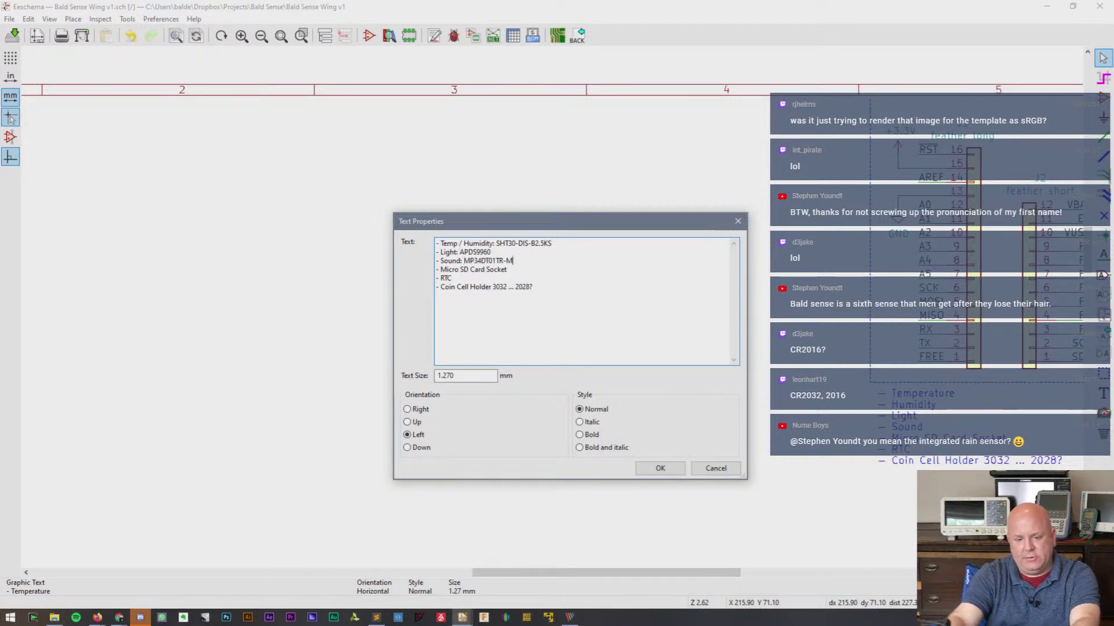
- Copy DS3231S from Octopart and paste it after 'RTC:' in the note
key(alt+Tab)
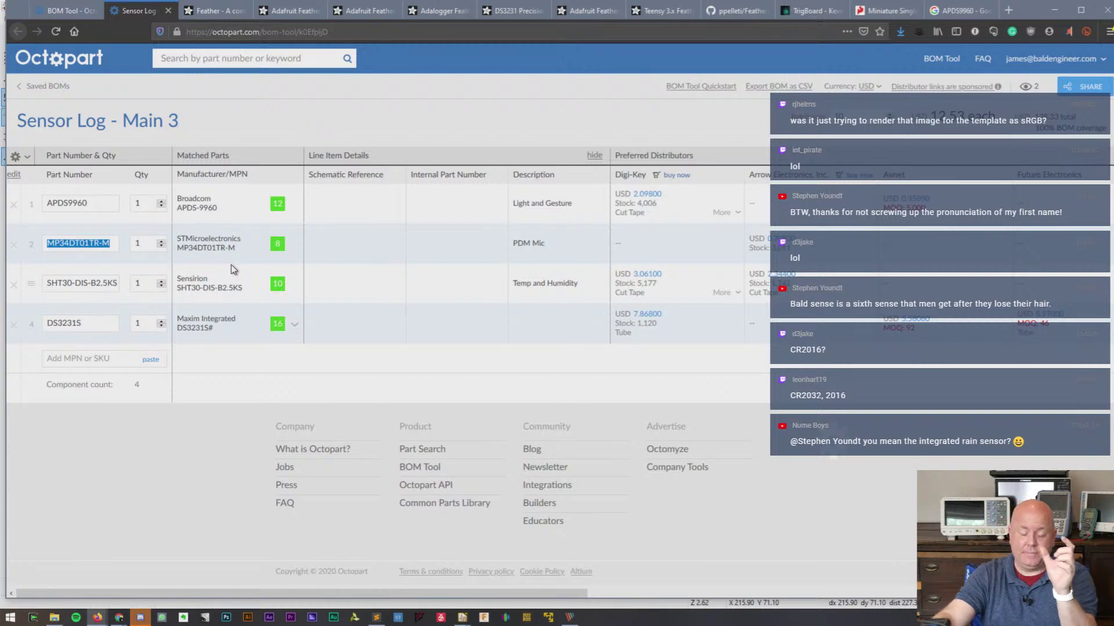
key(alt+Tab)
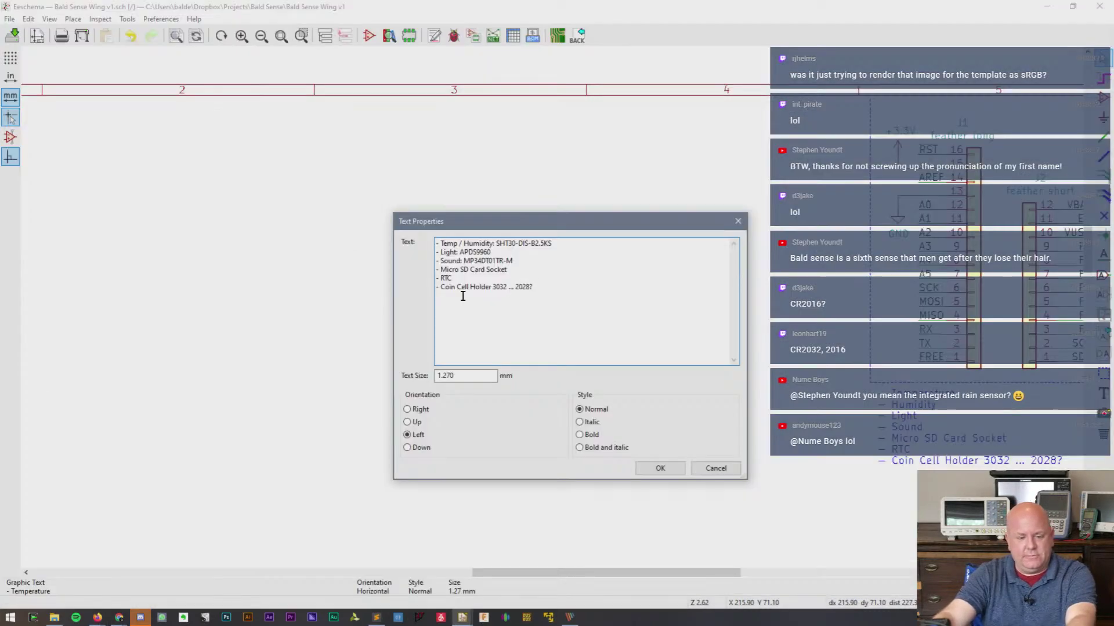
key(alt+Tab)
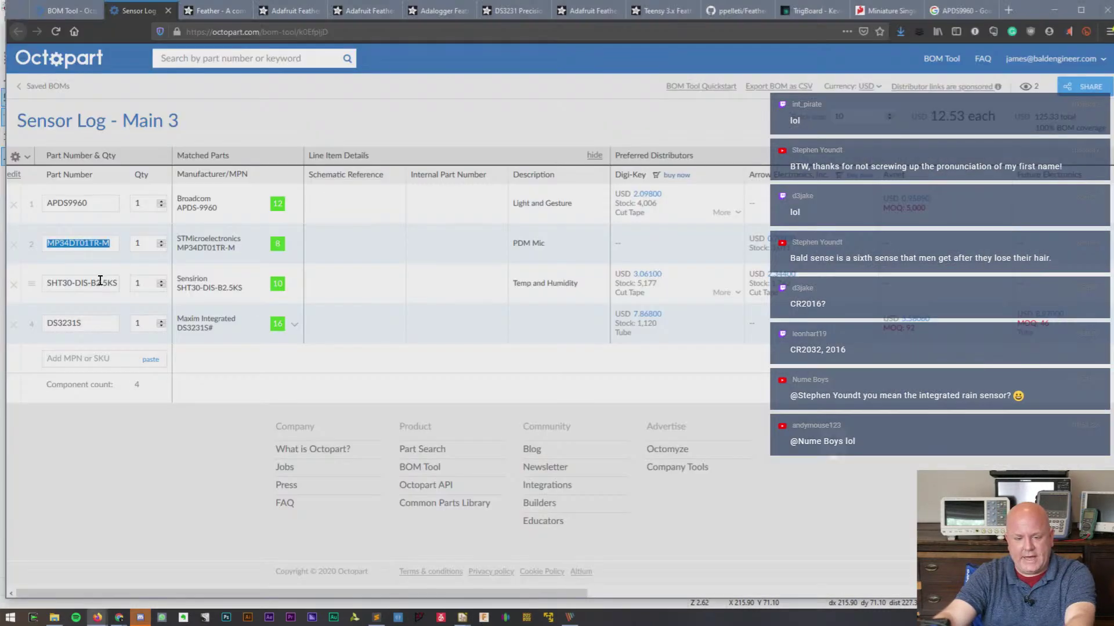
double_click(87, 324)
key(ctrl+c)
key(alt+Tab)
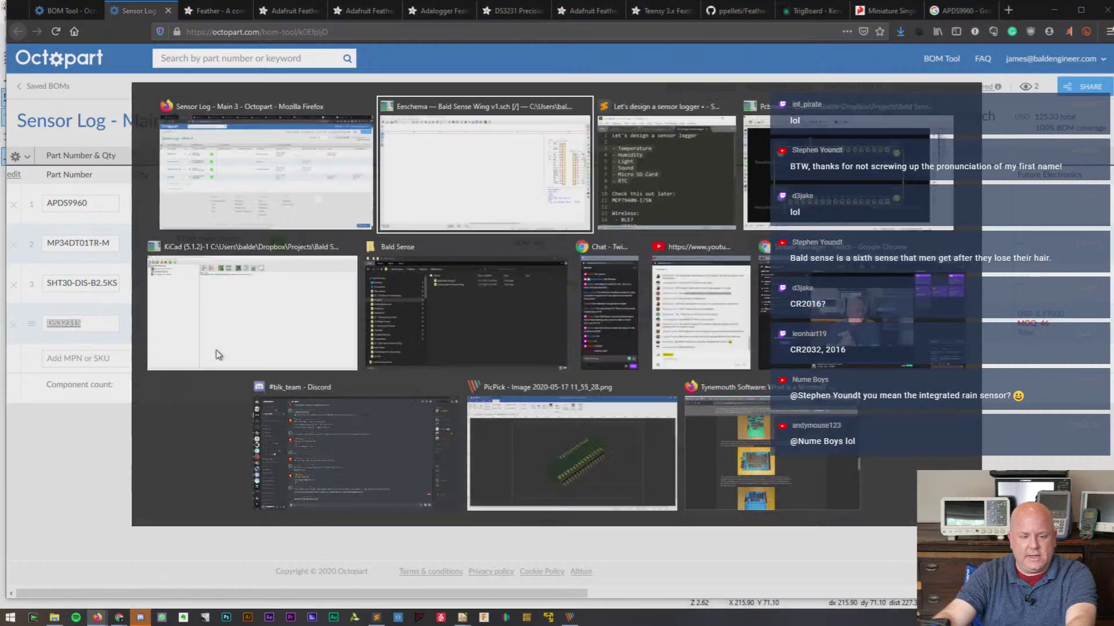
click(464, 277)
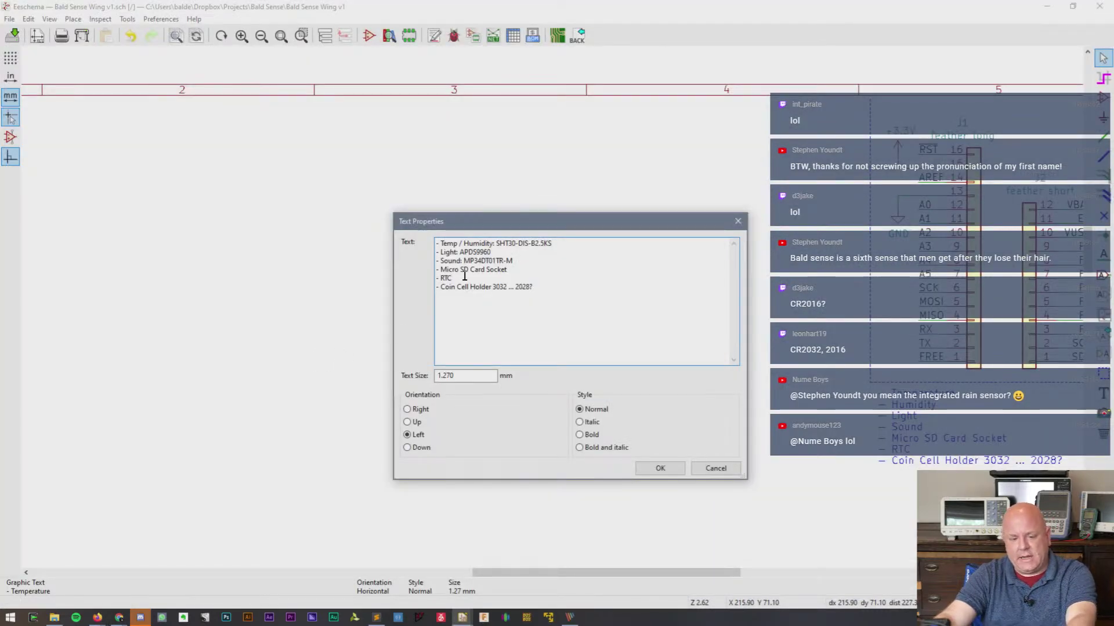
text(:)
key(ctrl+v)
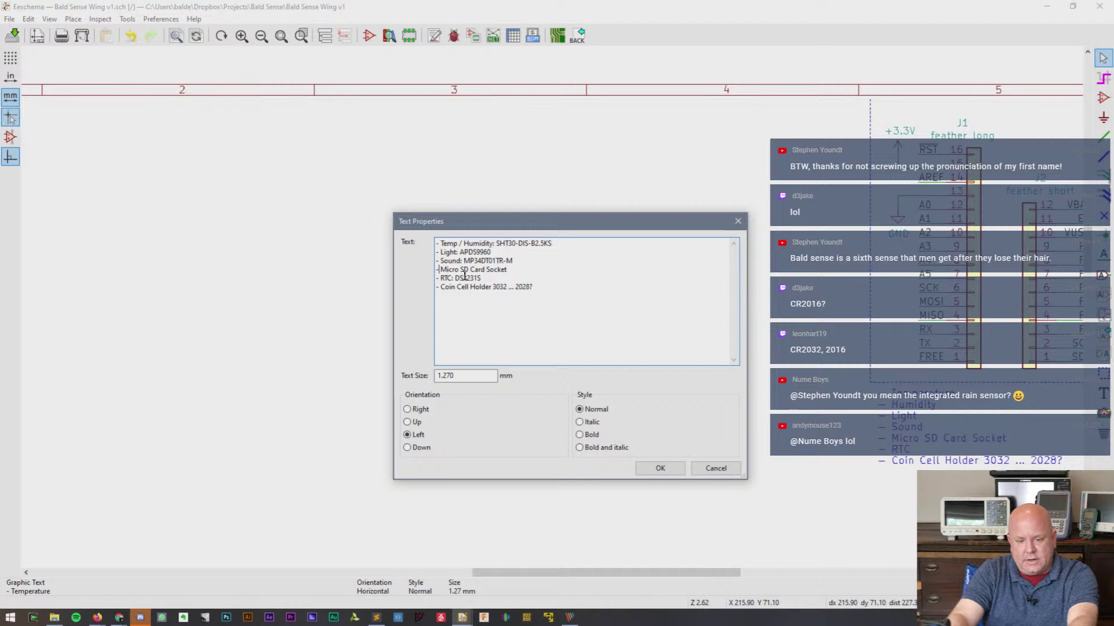
- Move the Micro SD Card Socket line to the end of the list and apply the note
key(shift+Down)
key(ctrl+c)
key(Delete)
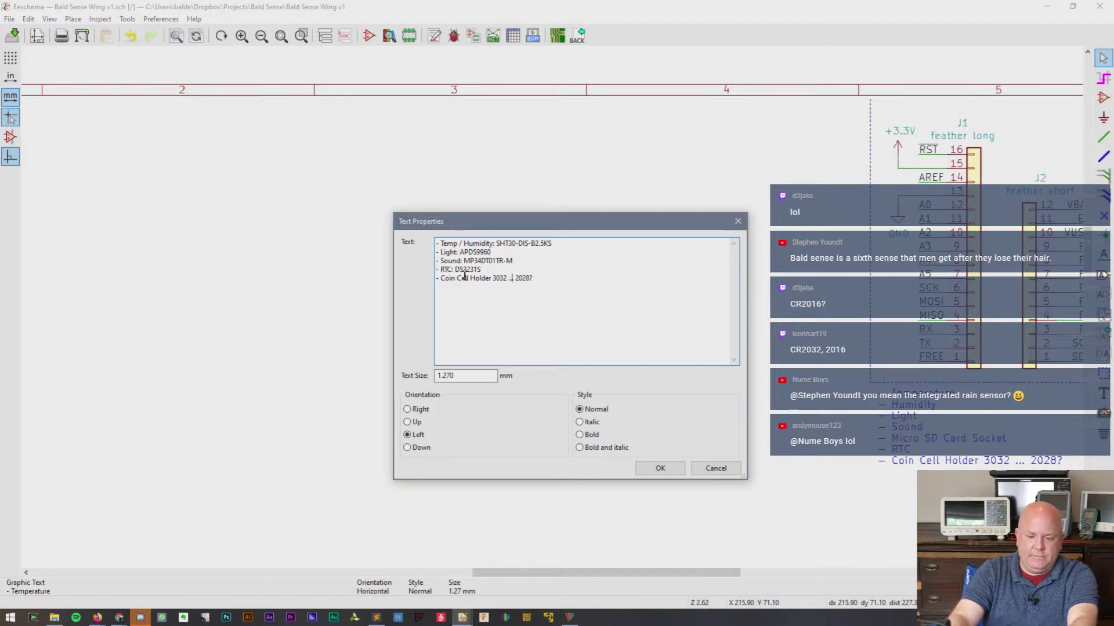
text(?)
key(Return)
key(ctrl+v)
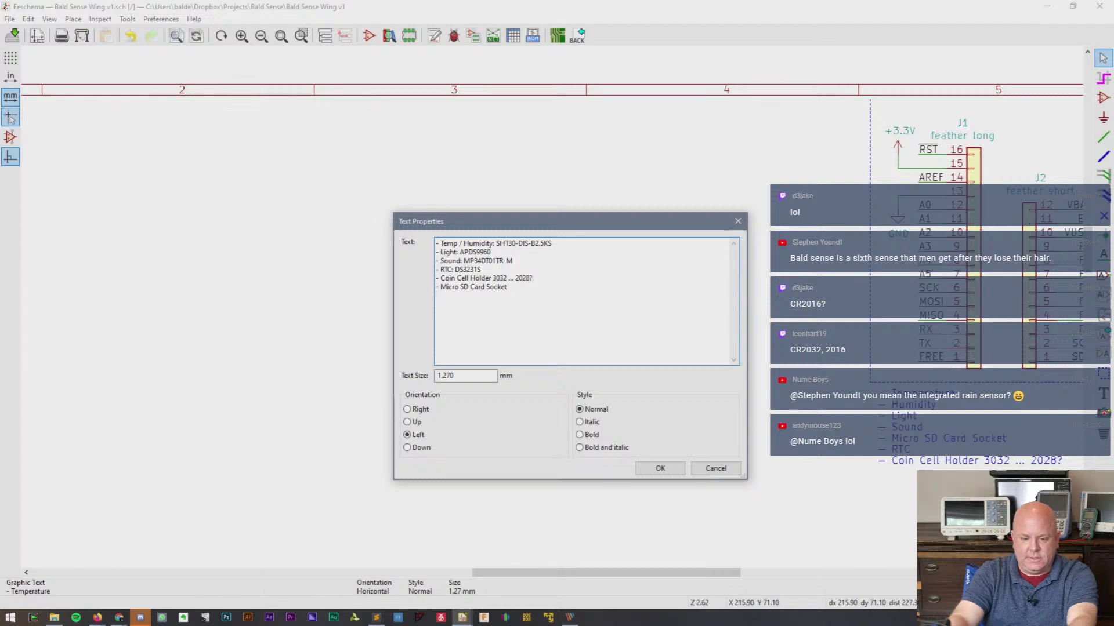
double_click(467, 268)
key(ctrl+c)
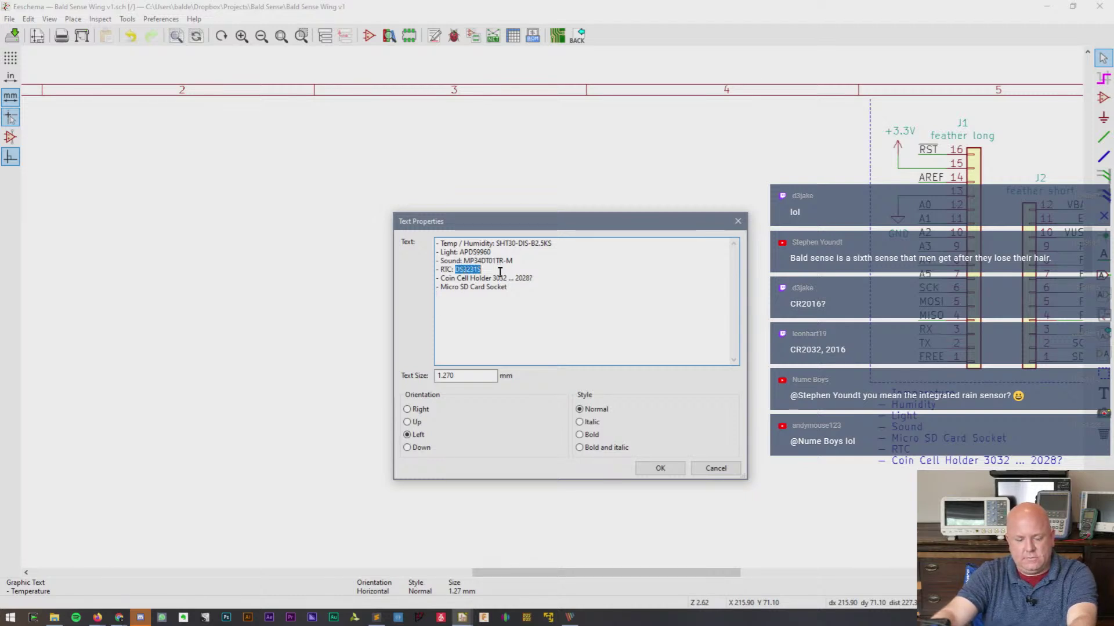
click(660, 469)
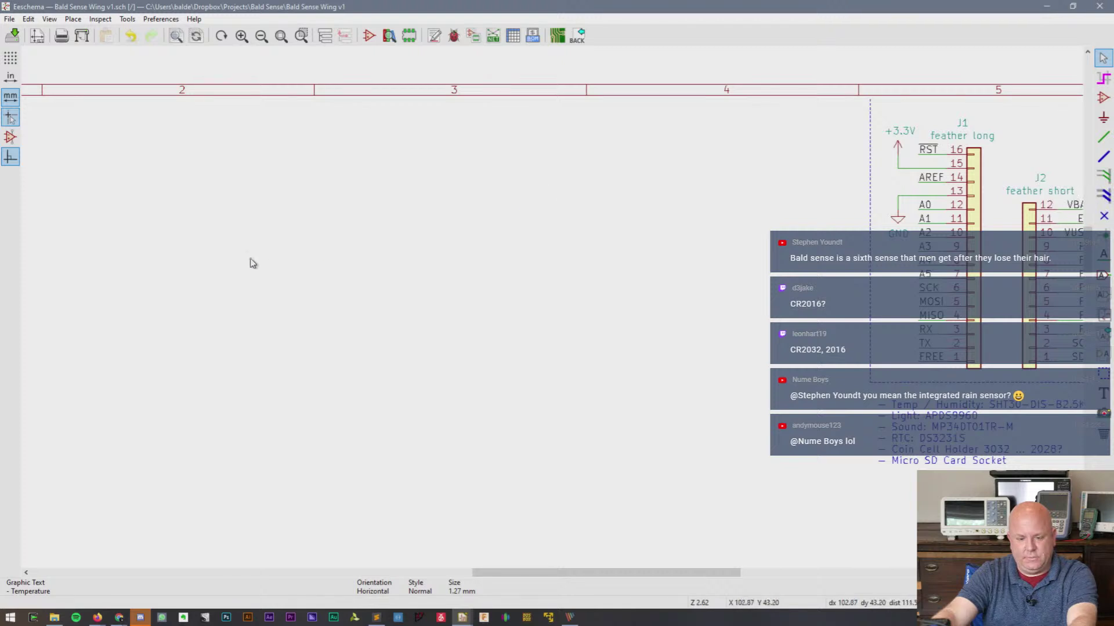
- Search the symbol library for DS3231 parts and enlarge the chooser and its preview pane
key(a)
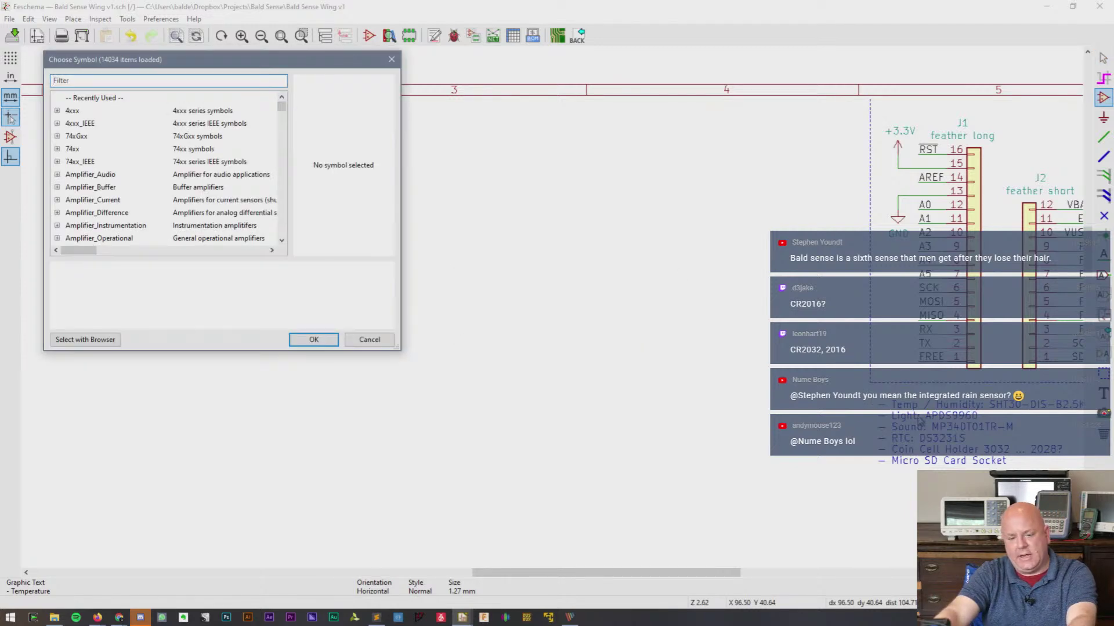
key(ctrl+v)
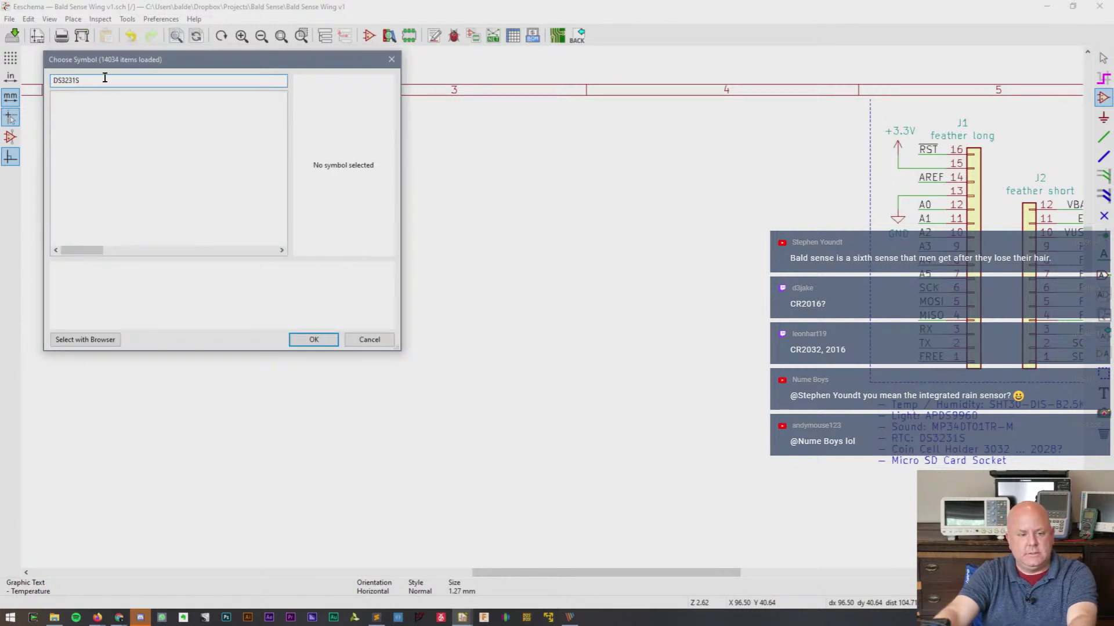
key(BackSpace)
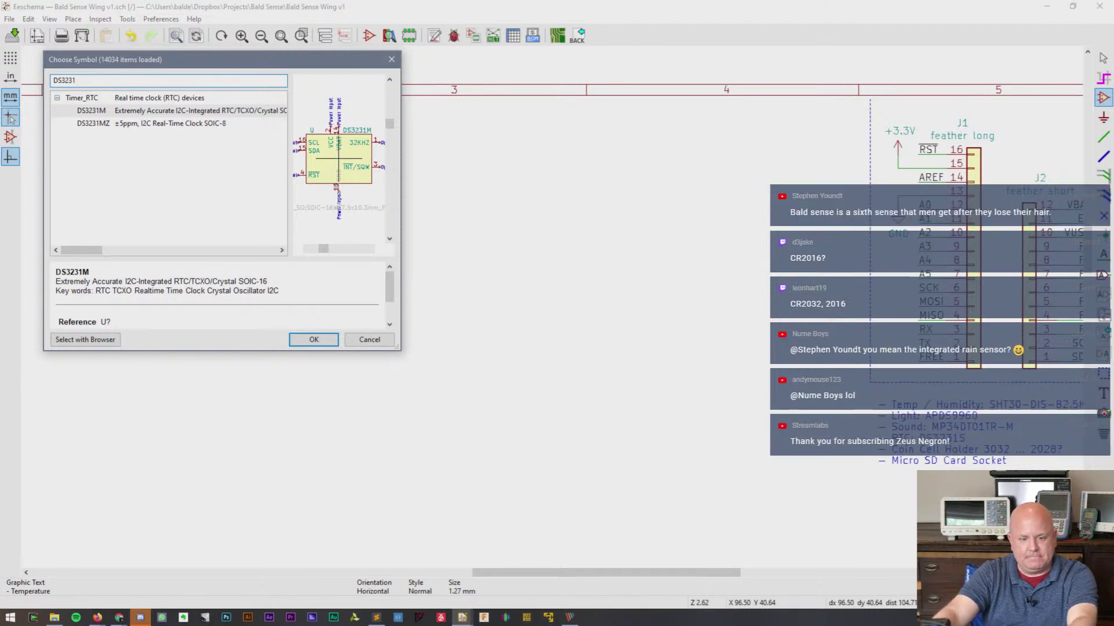
drag(399, 350, 548, 514)
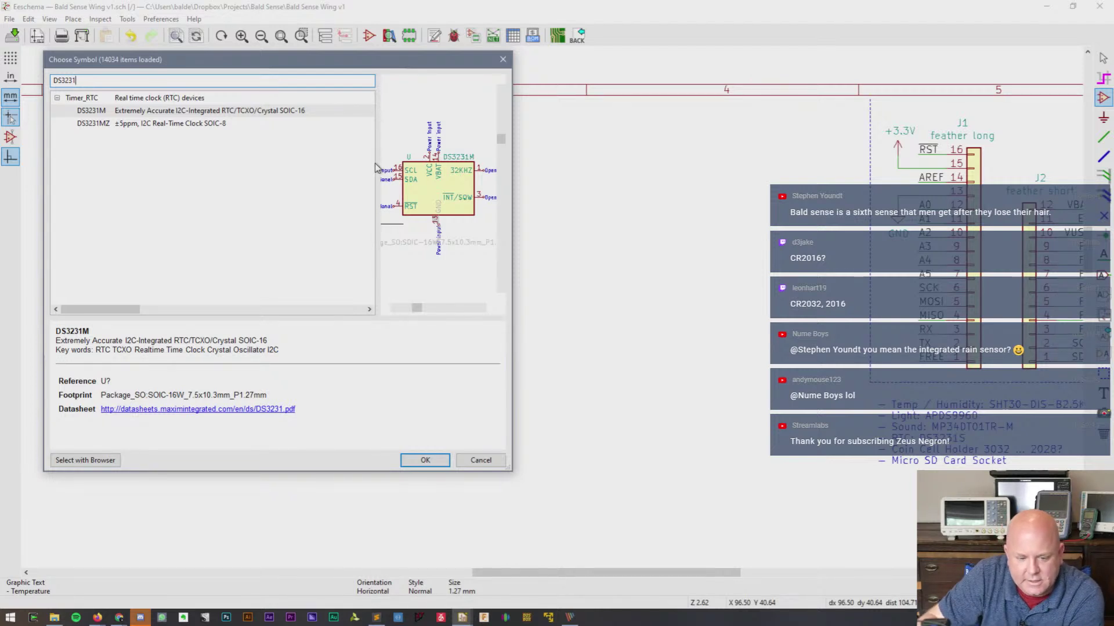
drag(378, 164, 268, 158)
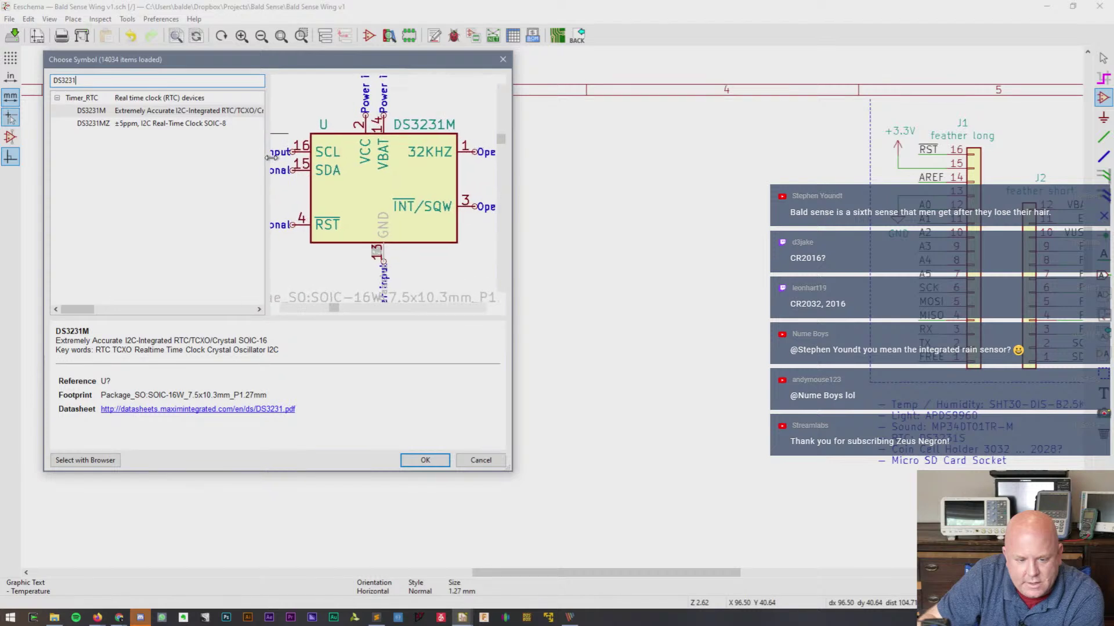
- Compare the DS3231MZ and DS3231M symbols, then open the DS3231MZ datasheet
click(148, 124)
click(154, 115)
click(156, 124)
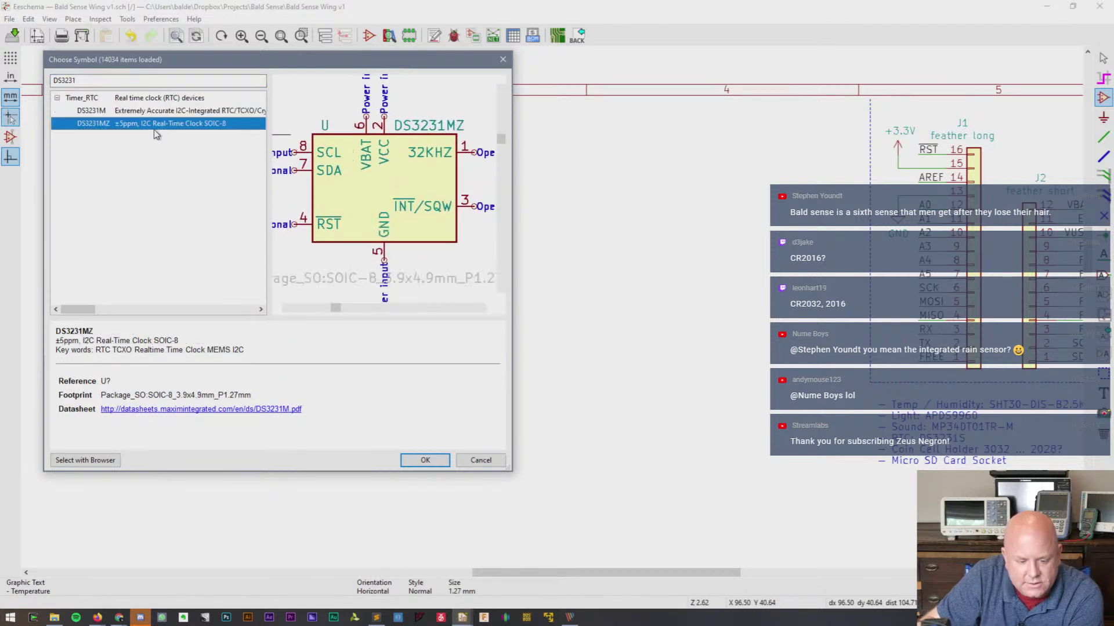
click(154, 115)
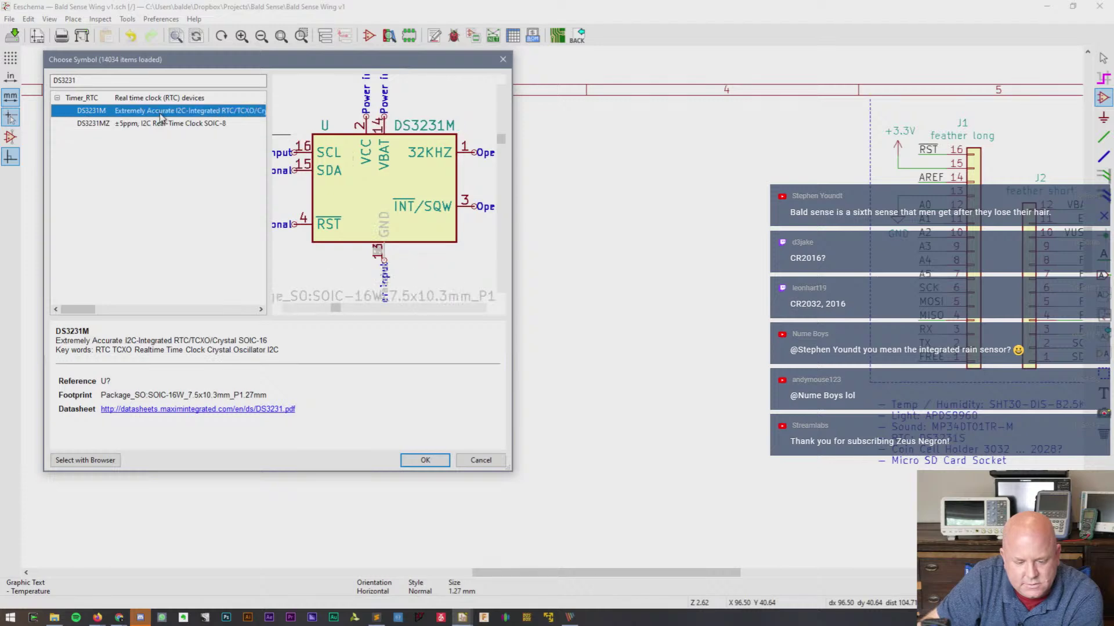
click(159, 124)
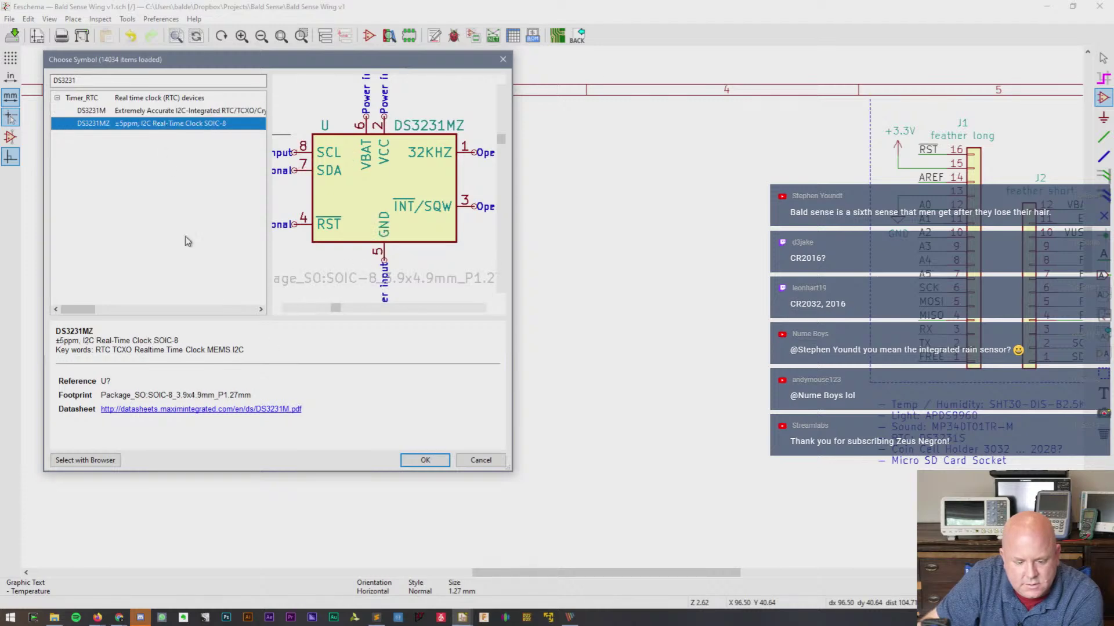
click(235, 410)
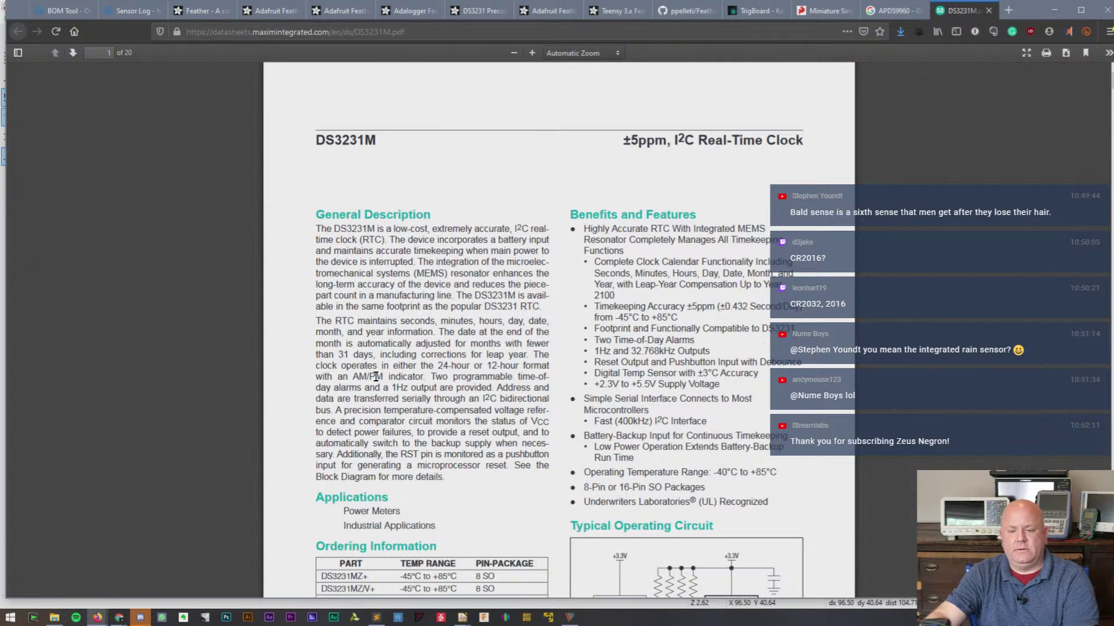
- Scroll the DS3231M datasheet to the Ordering Information table listing DS3231MZ+ in 8 SO
scroll(376, 377, down, 3)
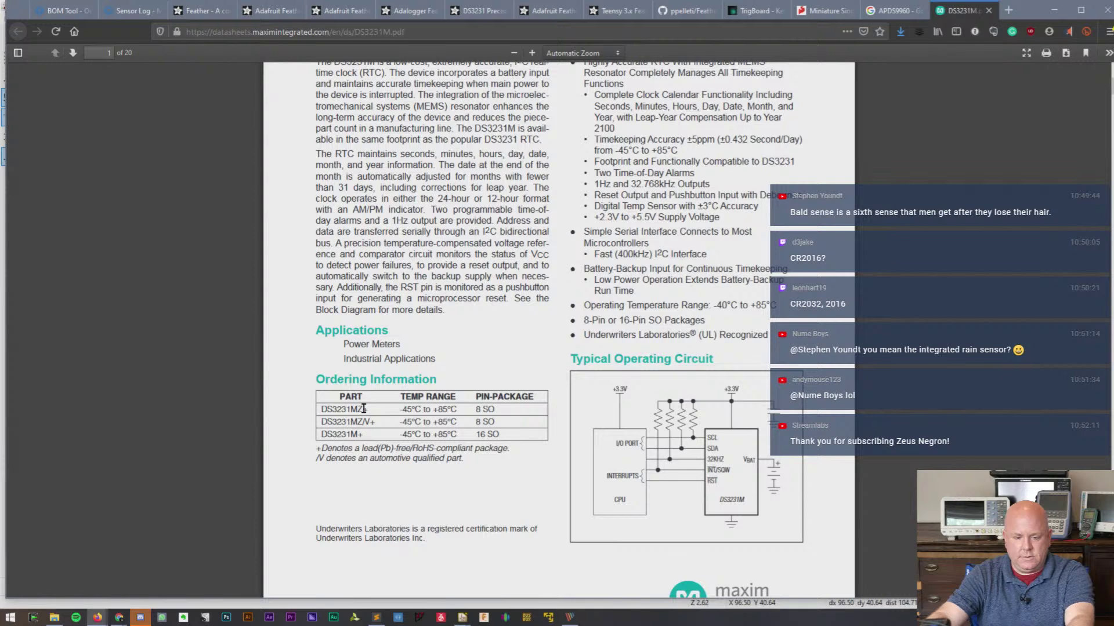
- Add DS3231MZ as a fifth BOM line and match it to Maxim Integrated DS3231MZ+
click(53, 11)
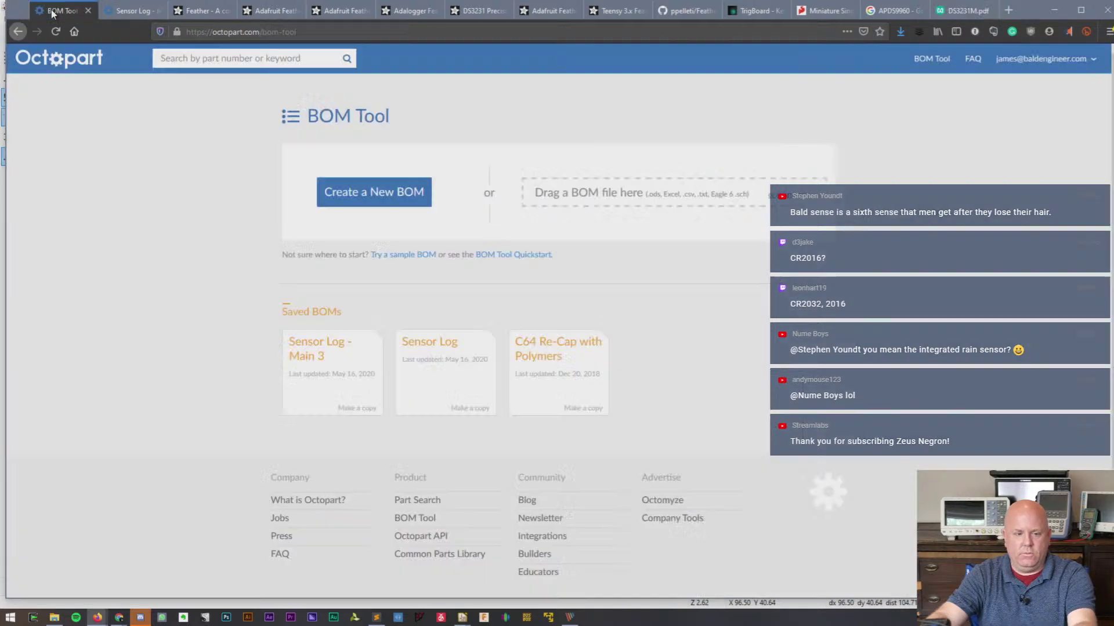
click(88, 11)
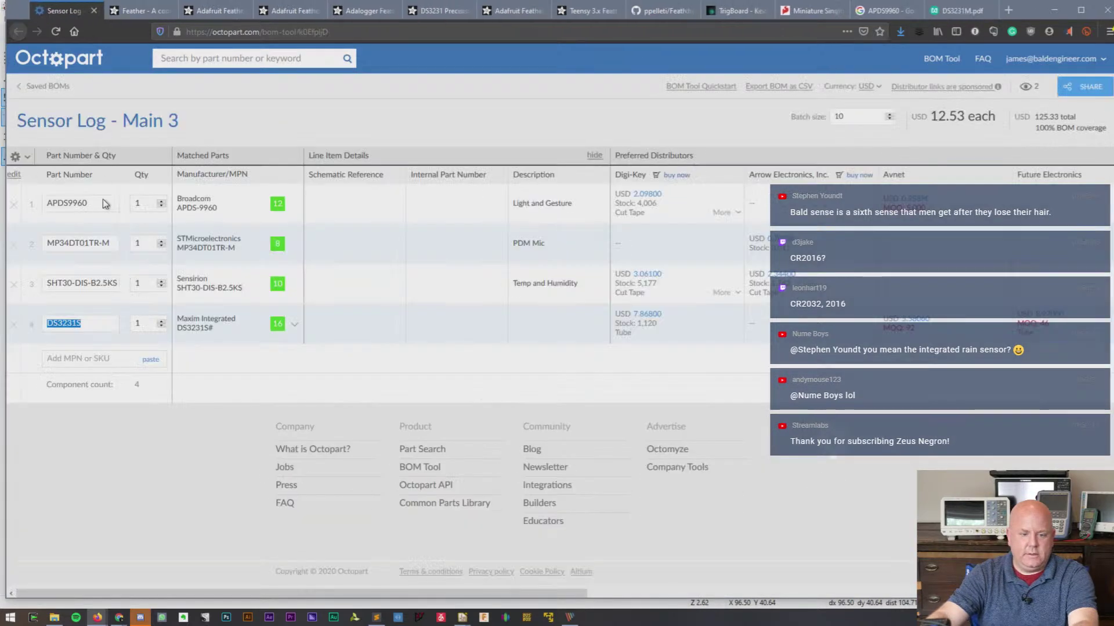
click(58, 358)
text(DS3231MZ)
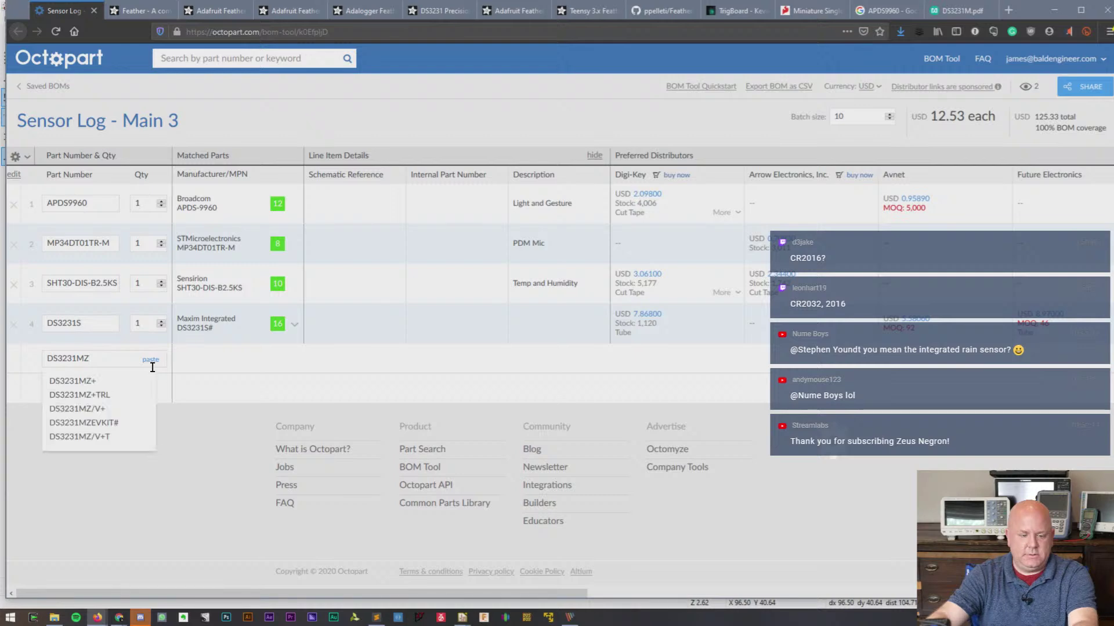
key(Return)
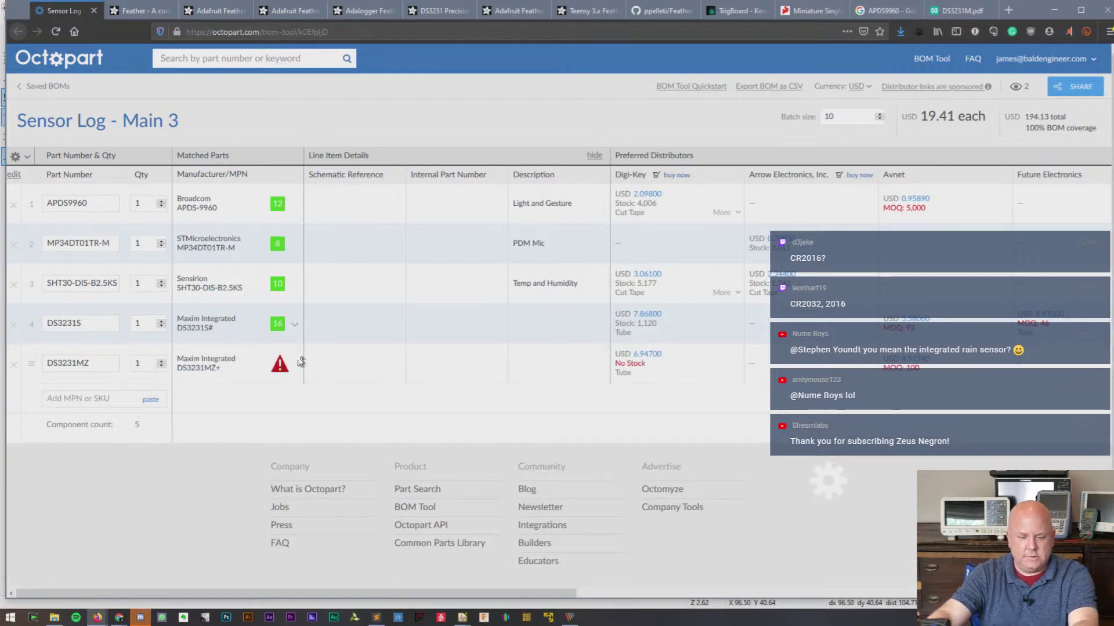
click(280, 364)
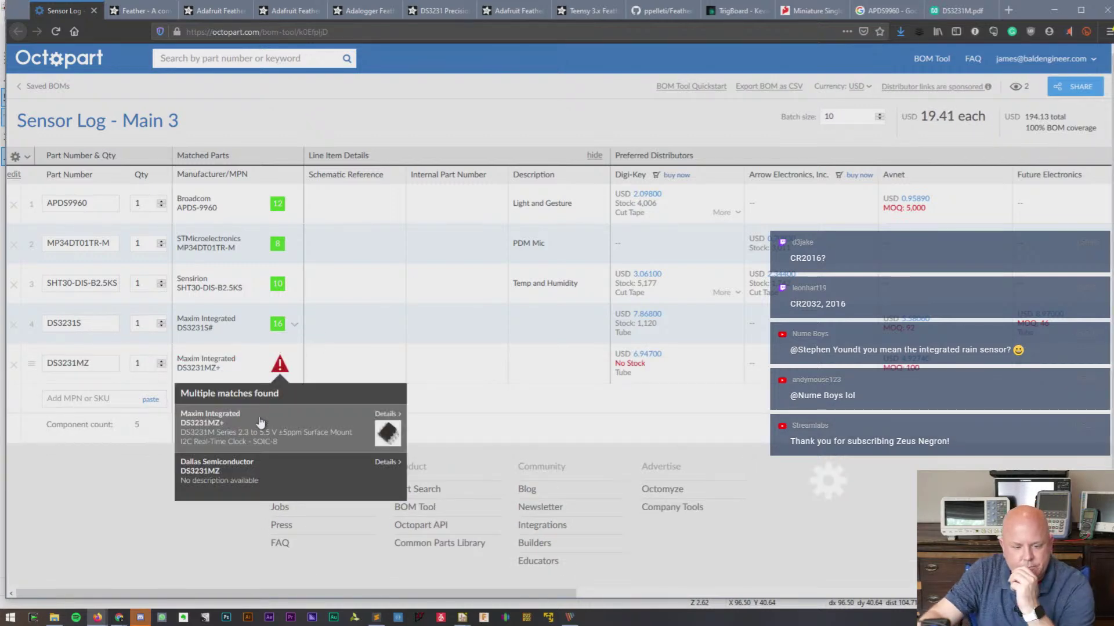
click(249, 444)
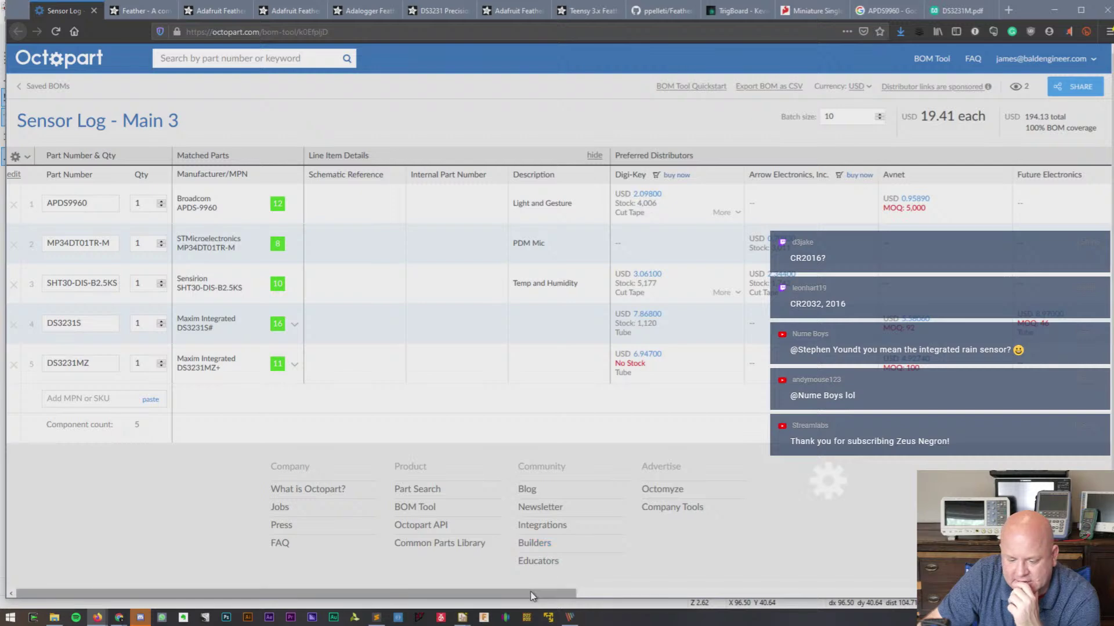
drag(530, 592, 837, 592)
right_click(837, 592)
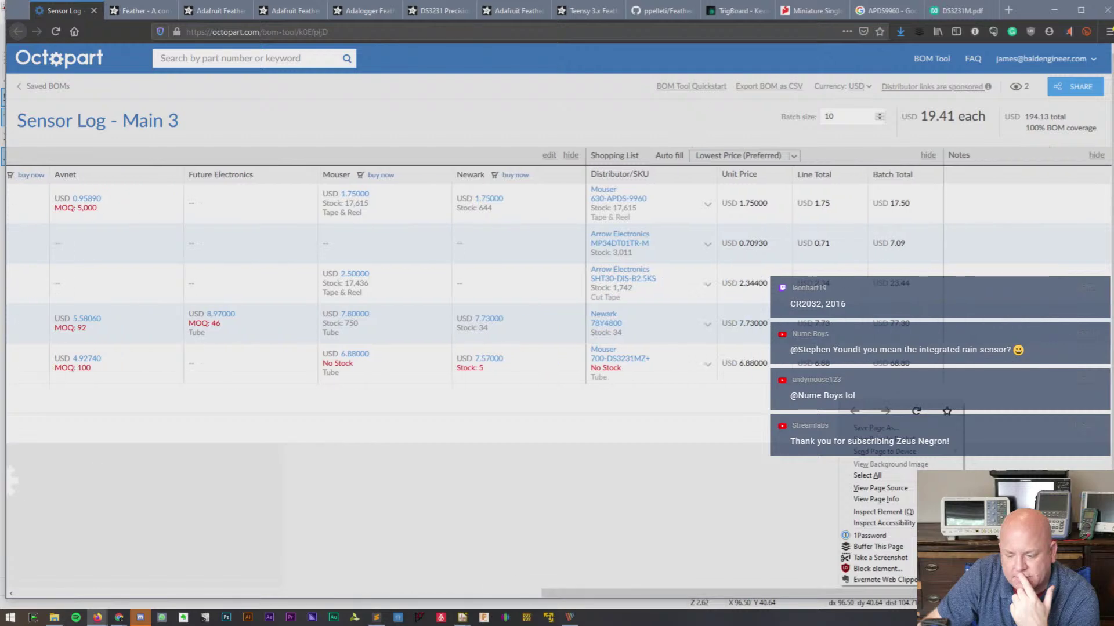
drag(1057, 593, 482, 561)
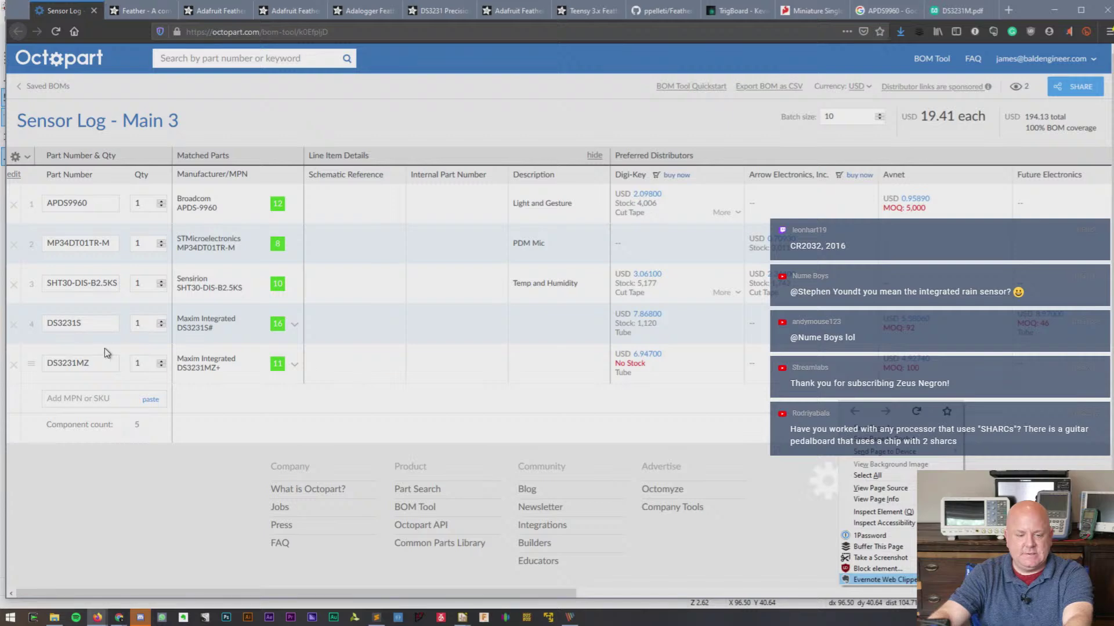
click(205, 370)
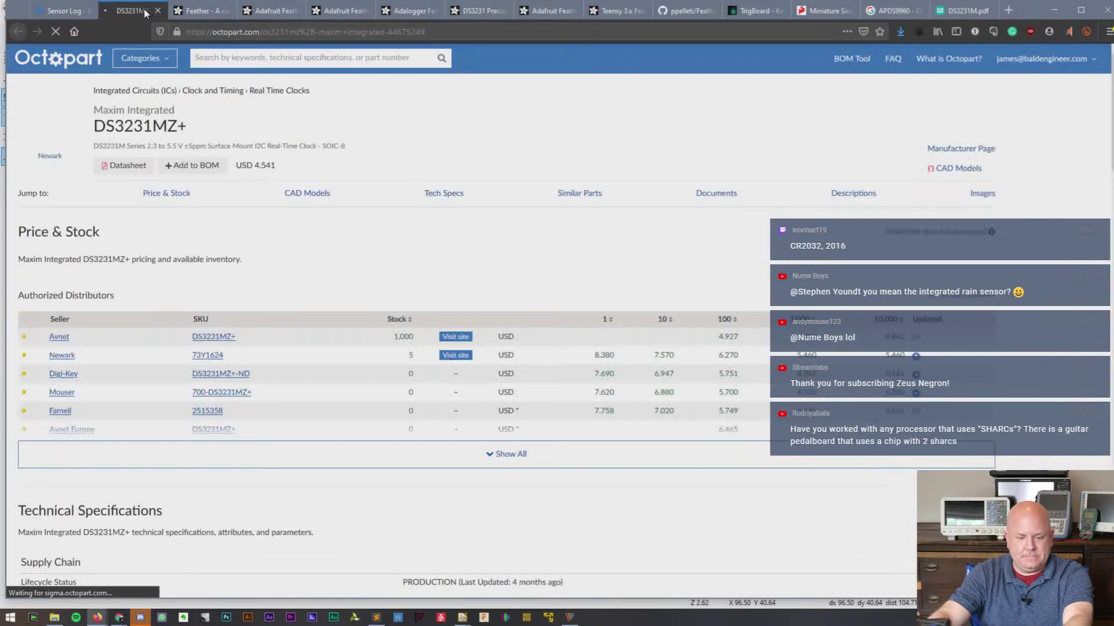
click(158, 12)
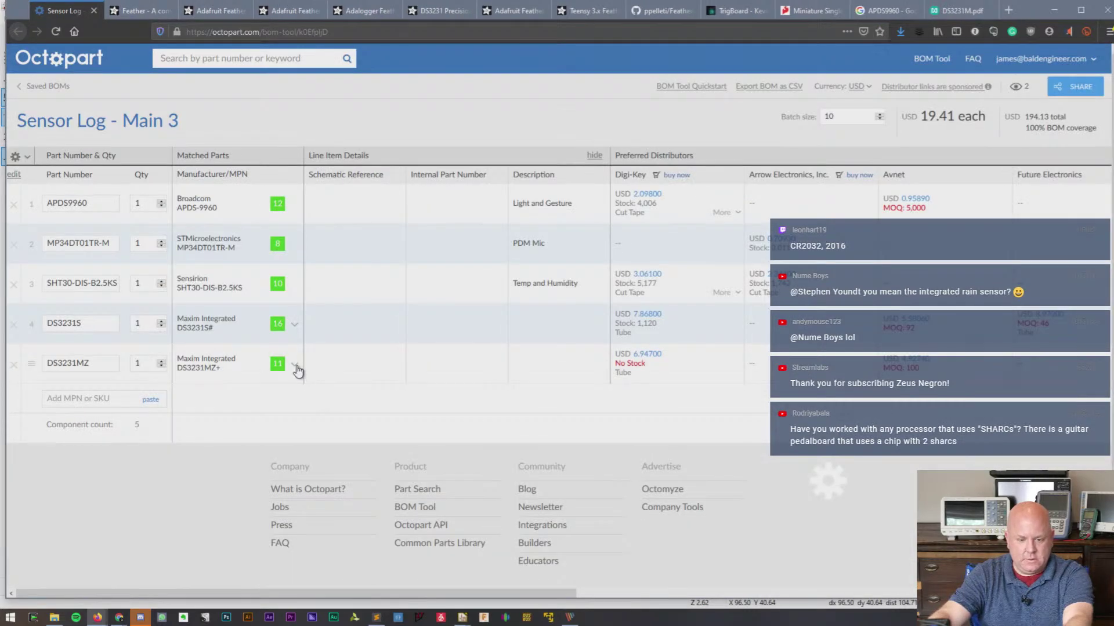
click(295, 366)
click(243, 467)
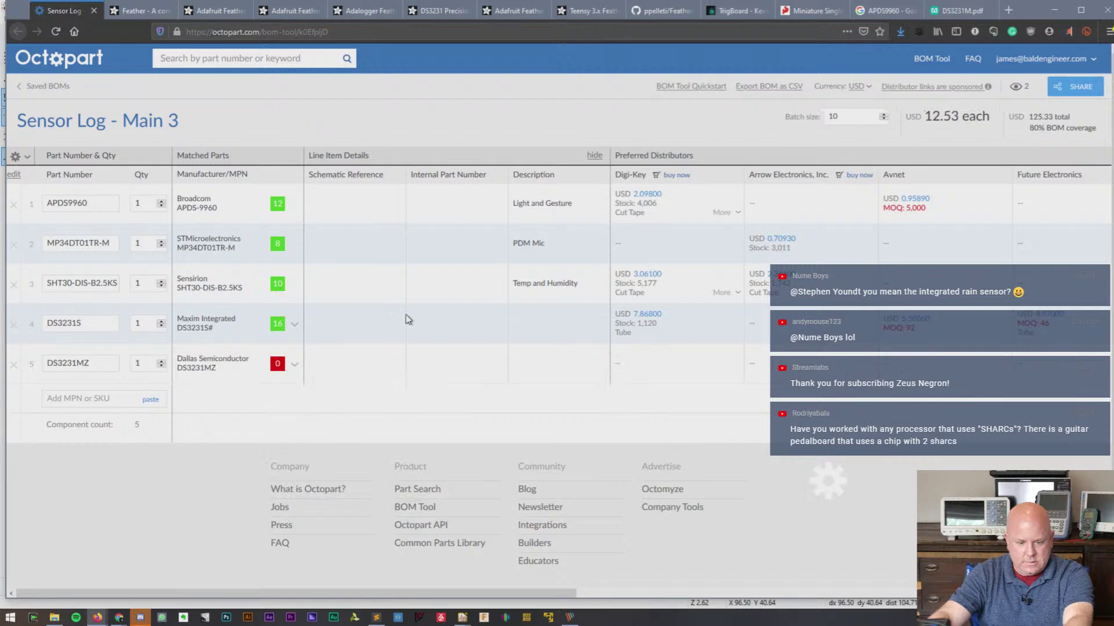
click(293, 366)
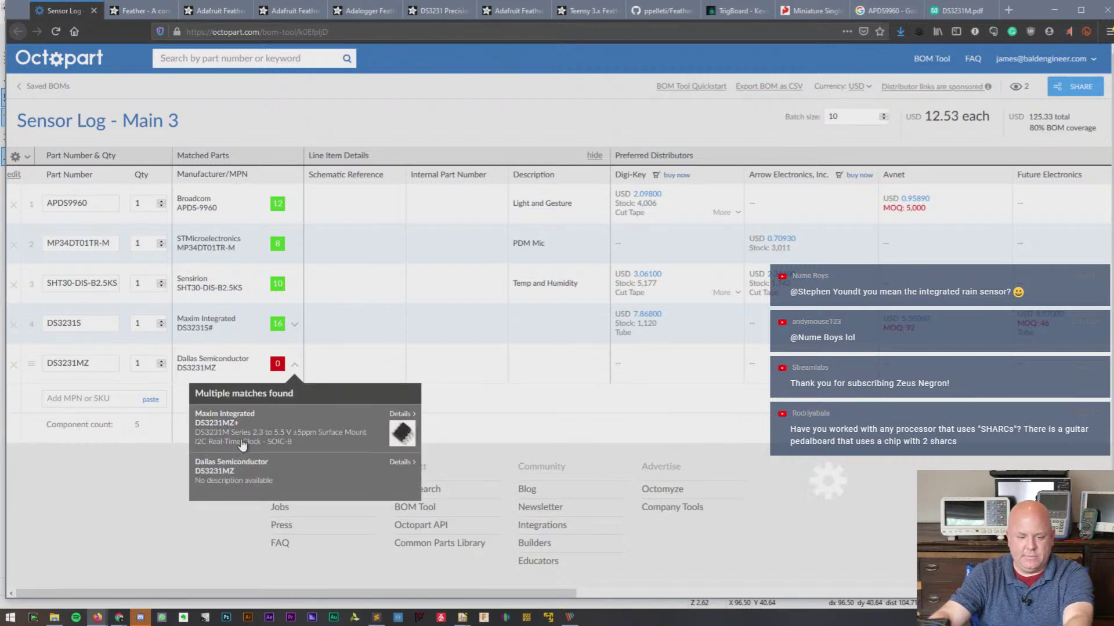
click(242, 443)
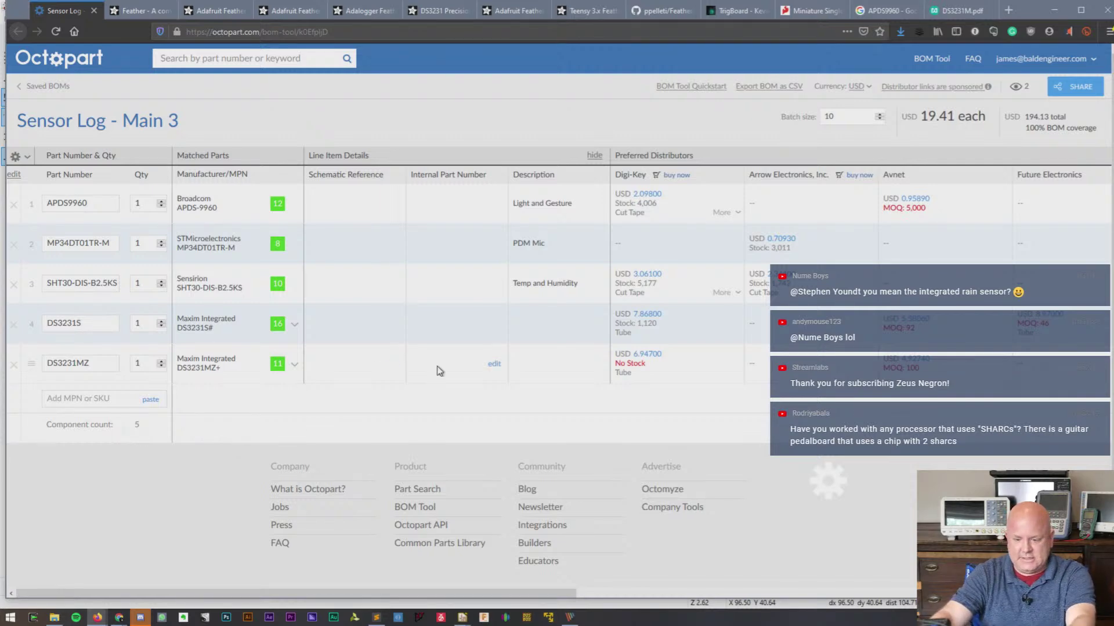
drag(551, 594, 660, 594)
drag(771, 597, 866, 625)
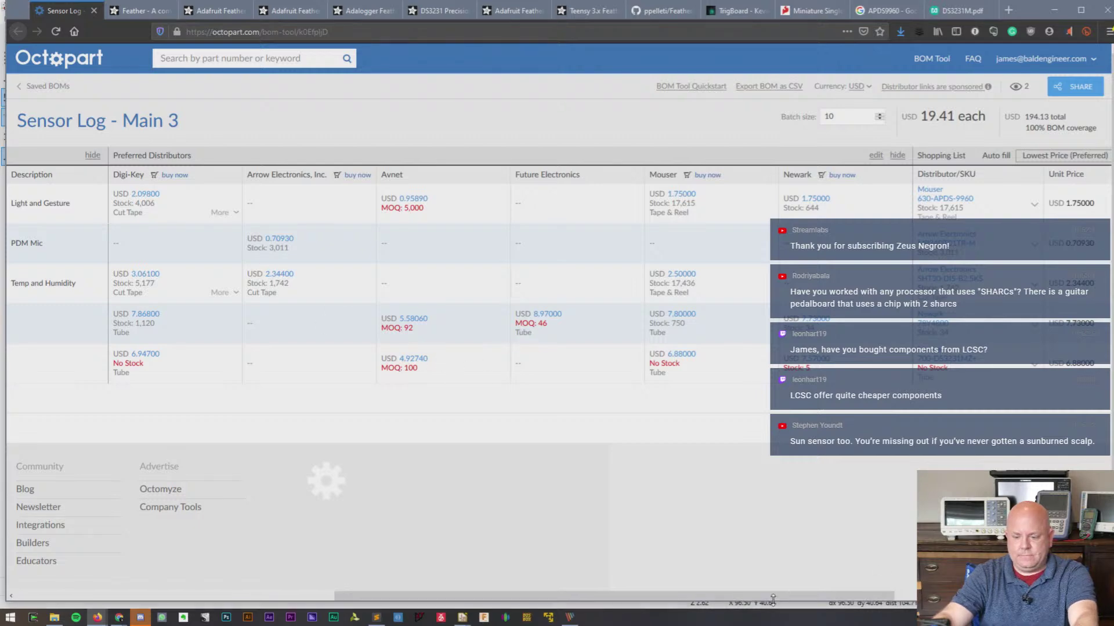
drag(773, 598, 308, 566)
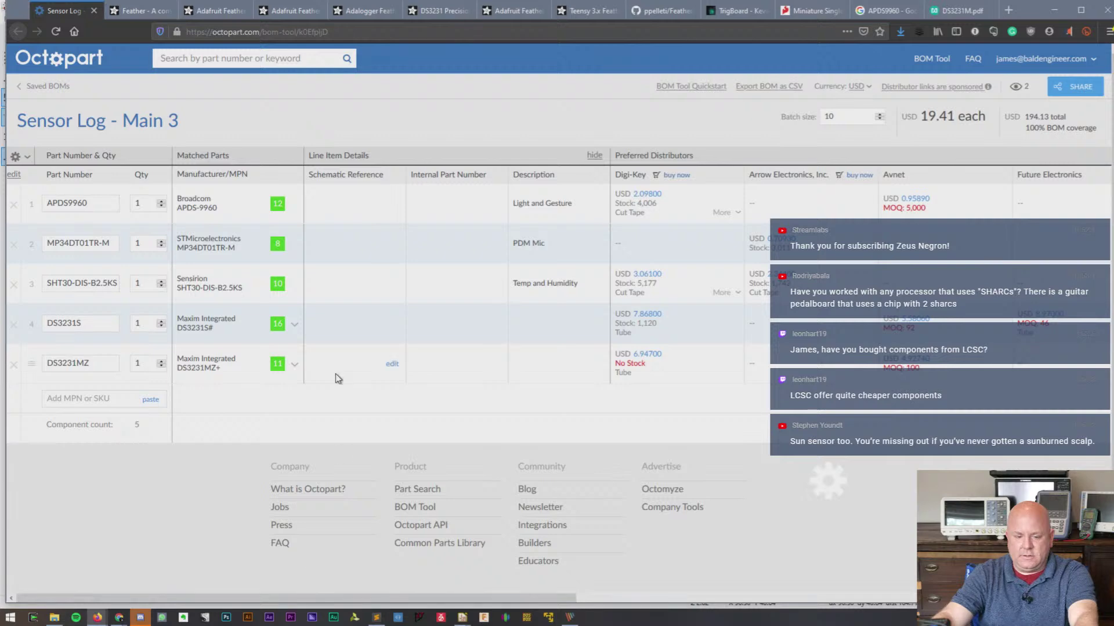
- Scroll through the DS3231M datasheet from its end back up to the pin description pages
click(945, 12)
scroll(490, 435, down, 2)
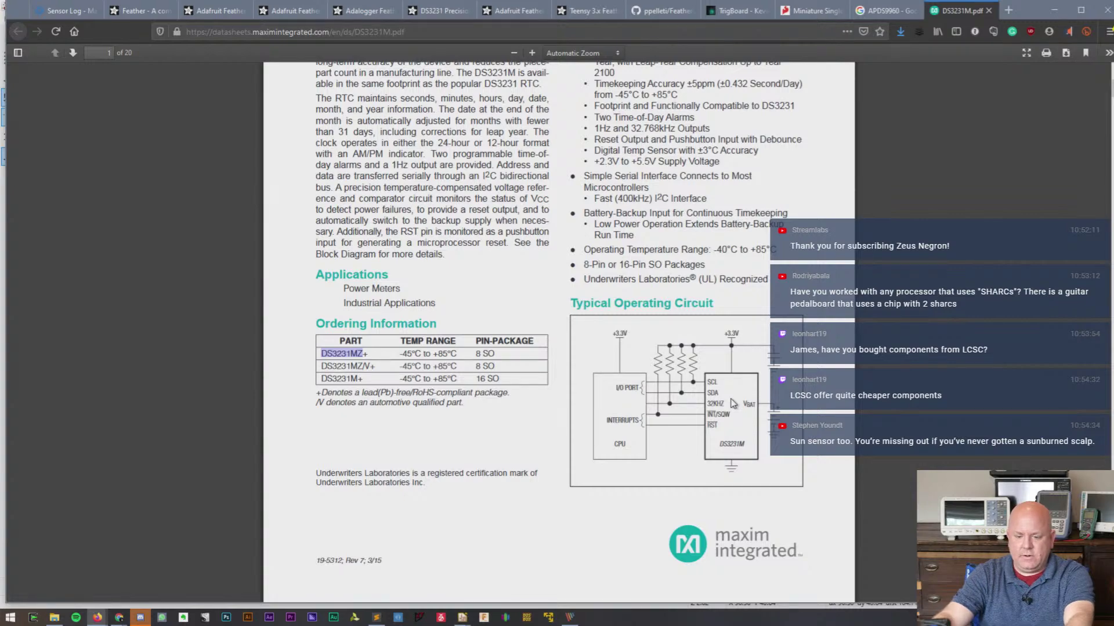
scroll(730, 402, down, 7)
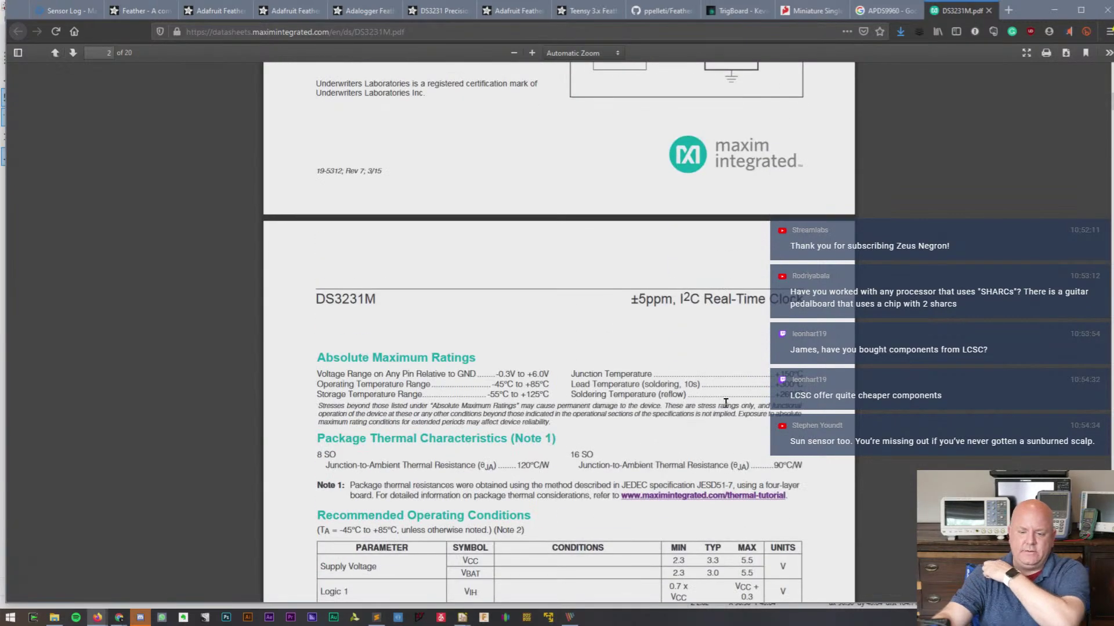
scroll(725, 402, down, 6)
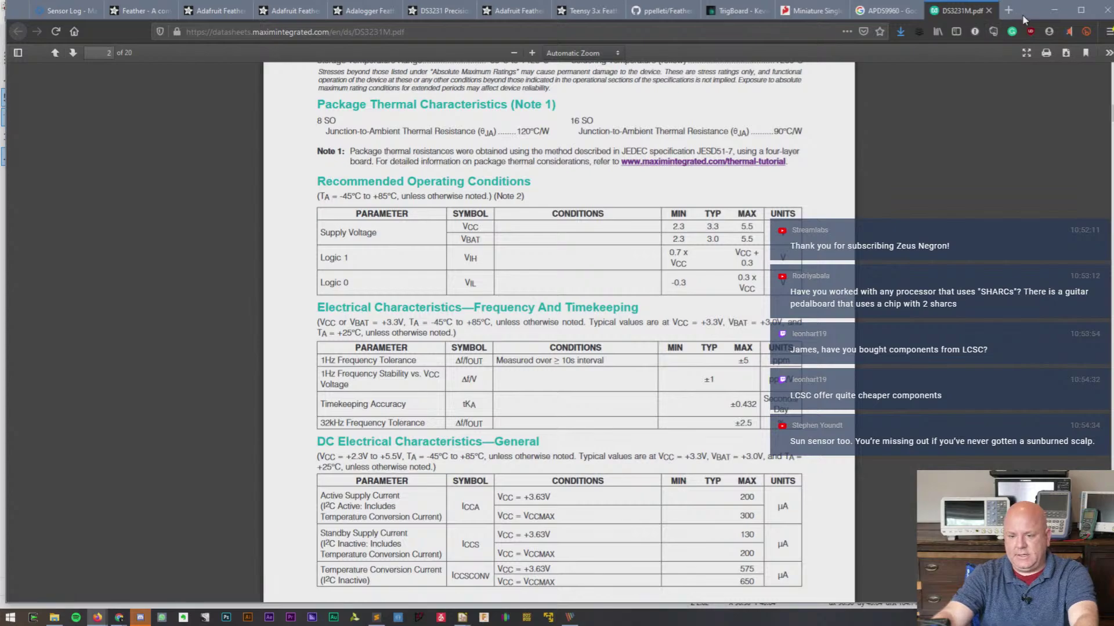
drag(1023, 16, 1004, 18)
drag(1096, 118, 1052, 304)
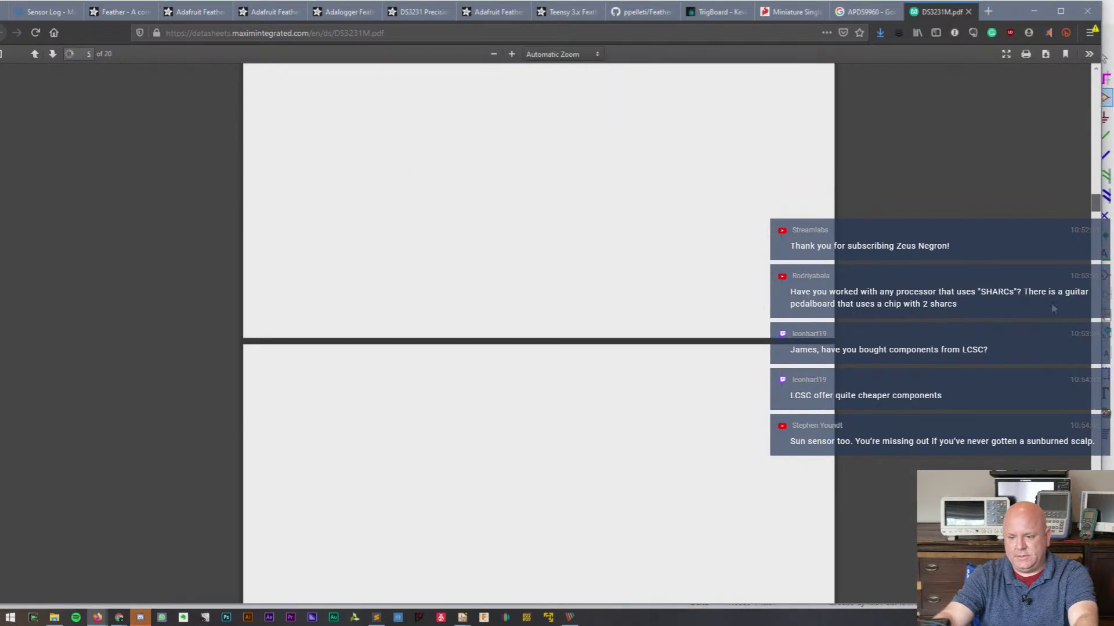
key(End)
scroll(677, 356, up, 10)
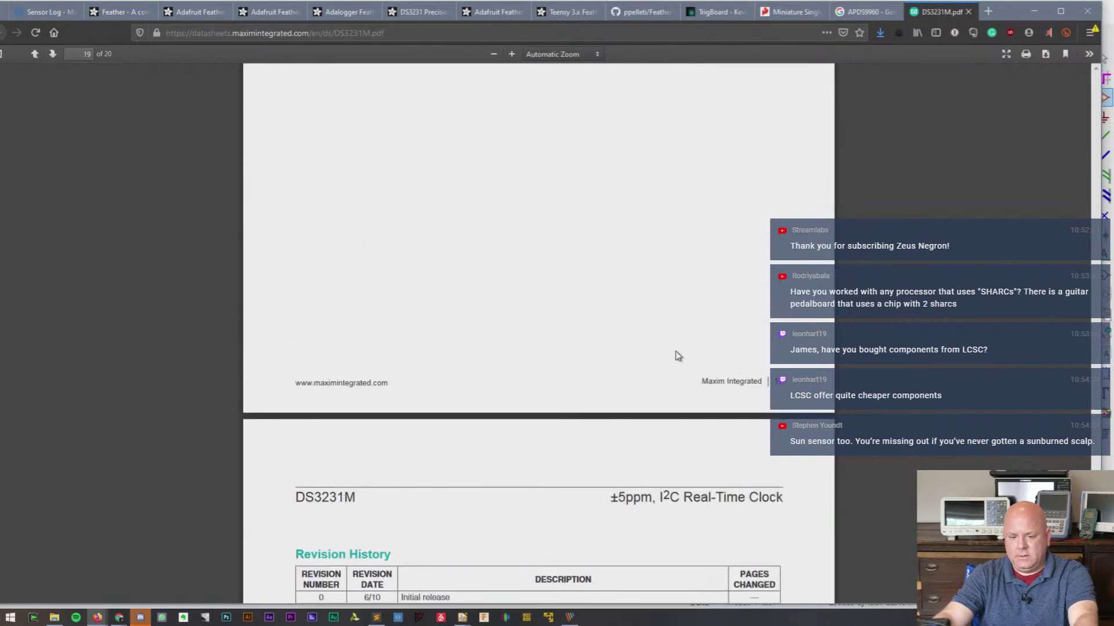
scroll(678, 355, up, 20)
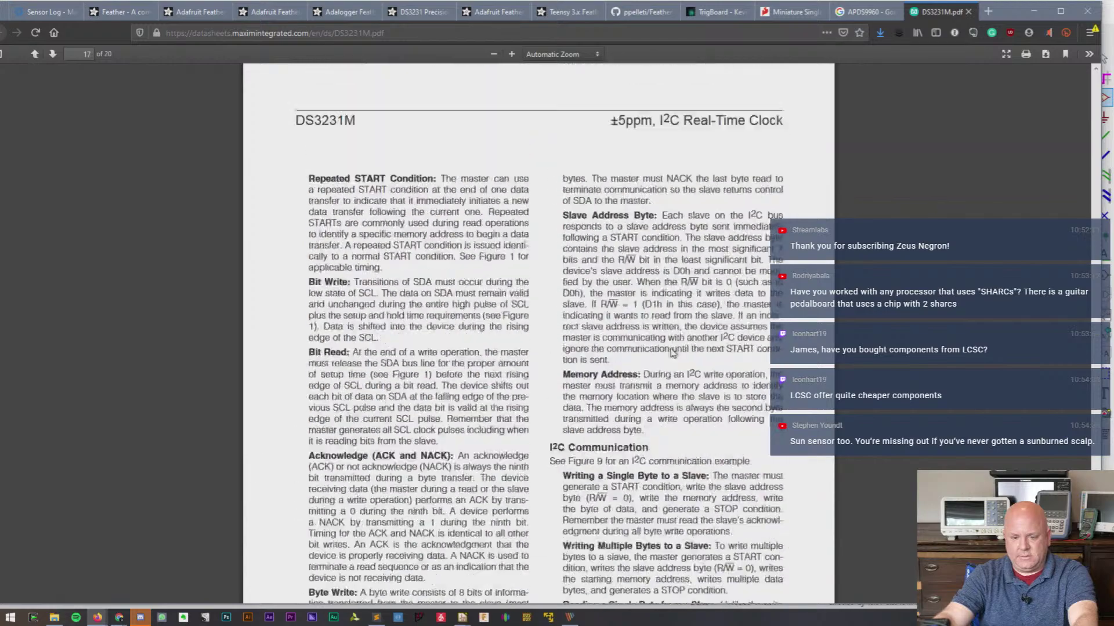
scroll(671, 353, up, 7)
scroll(672, 353, up, 20)
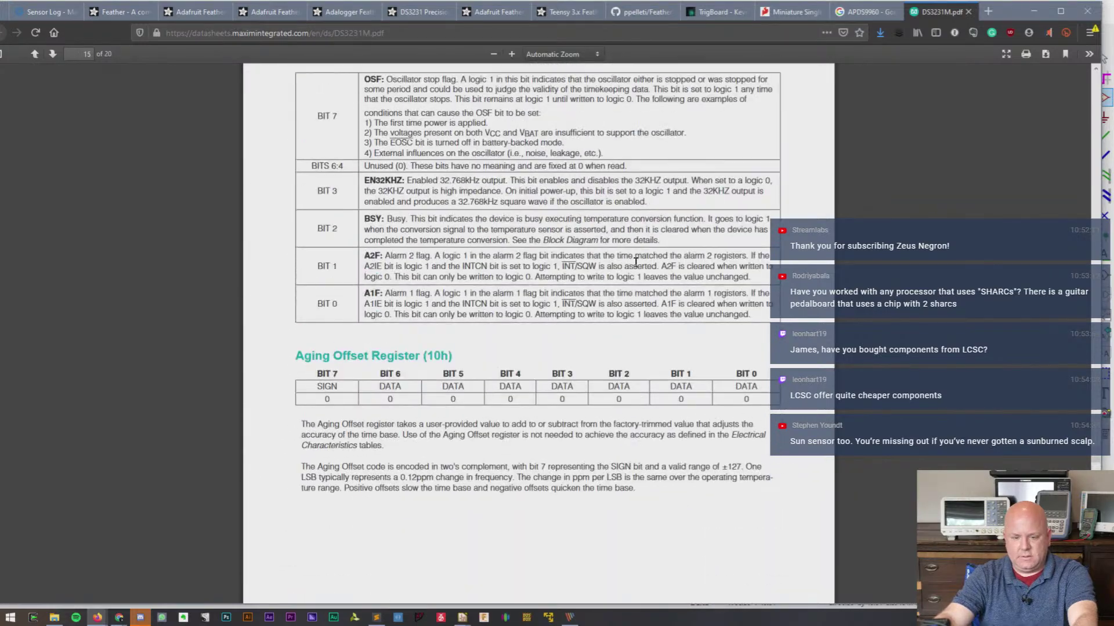
scroll(634, 265, up, 20)
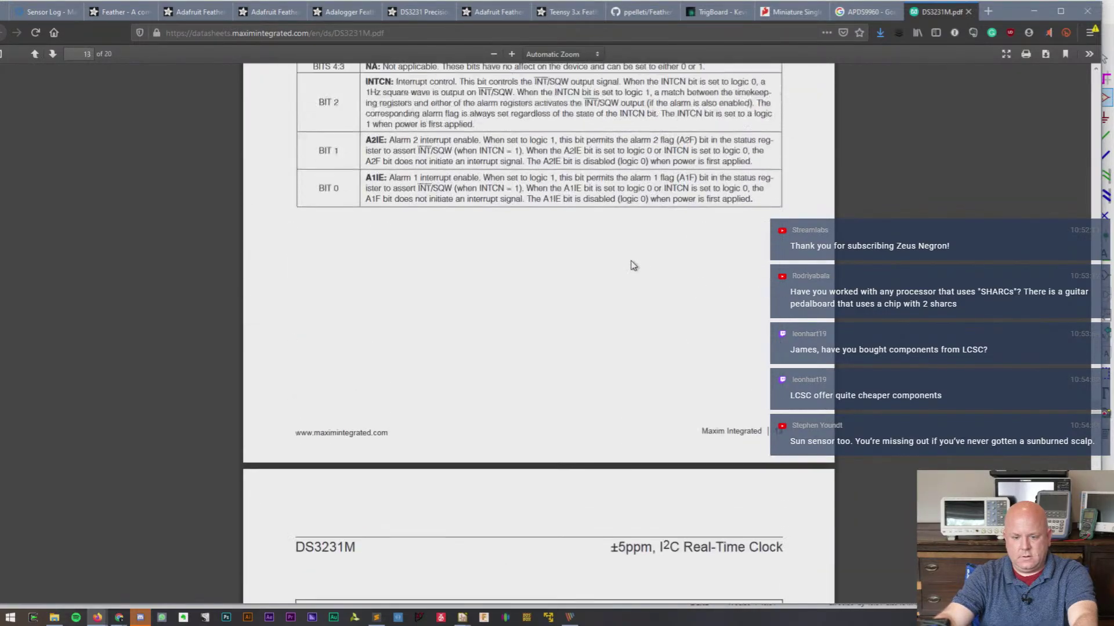
scroll(626, 259, up, 20)
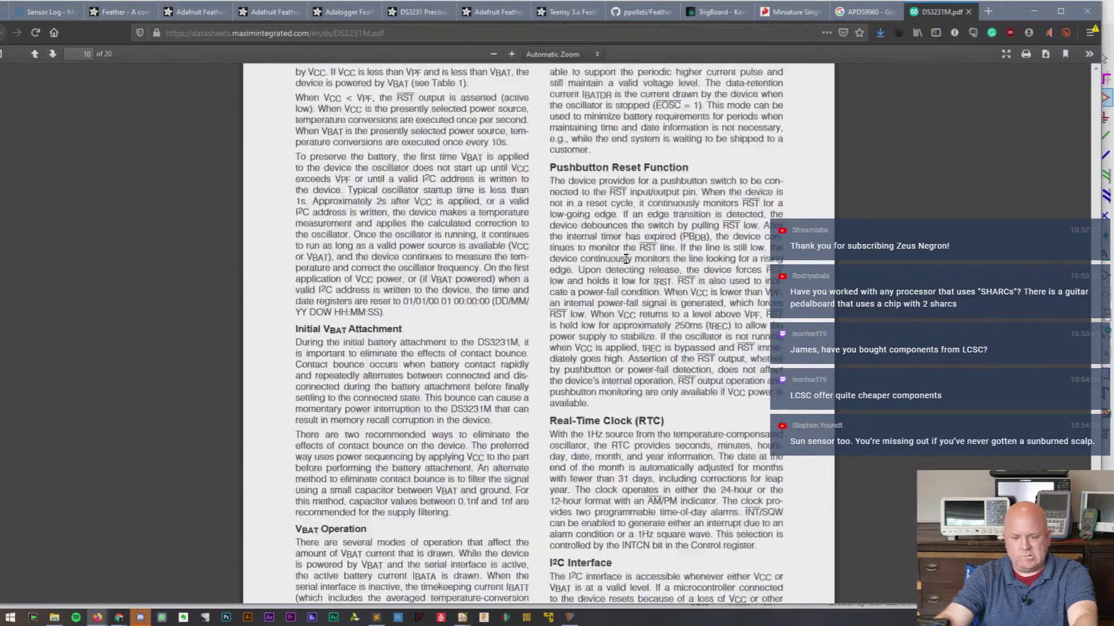
scroll(626, 258, down, 4)
scroll(626, 261, up, 7)
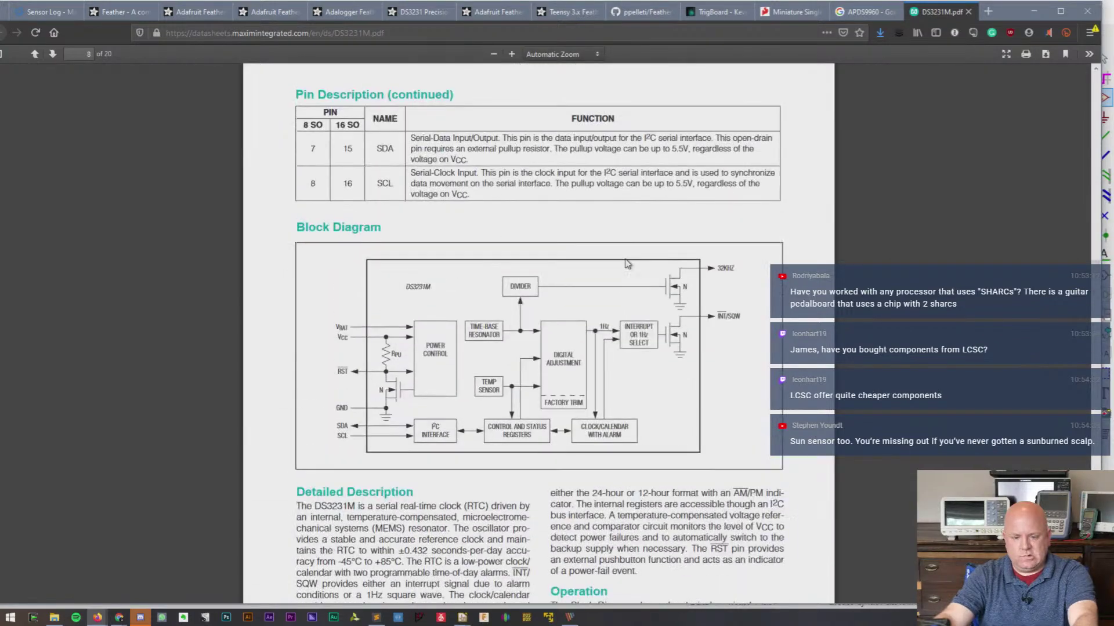
scroll(577, 290, up, 5)
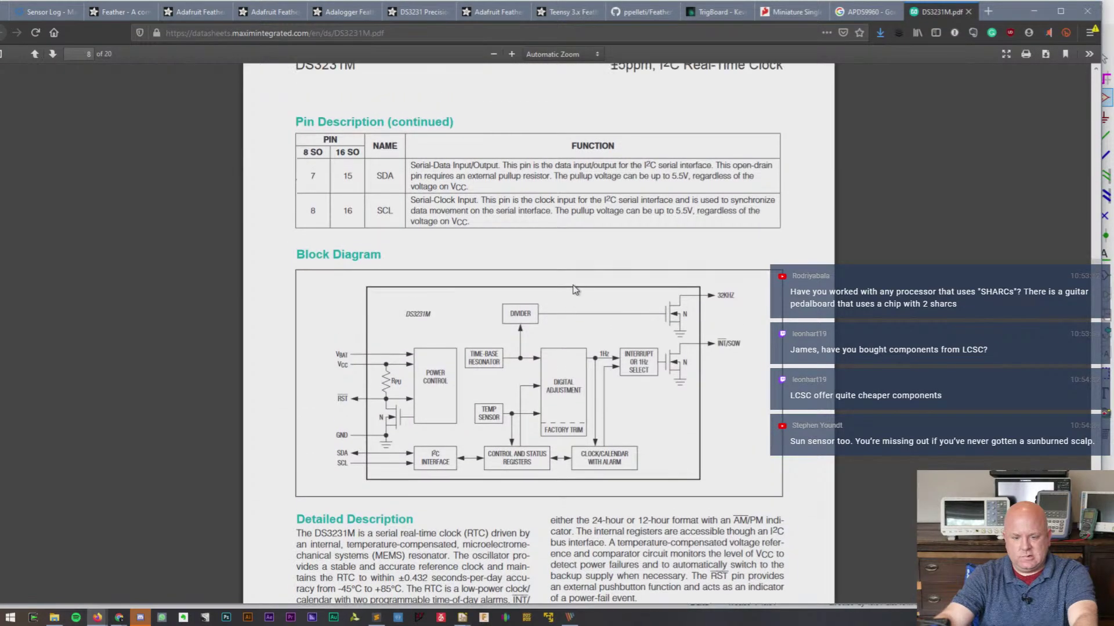
scroll(378, 335, up, 10)
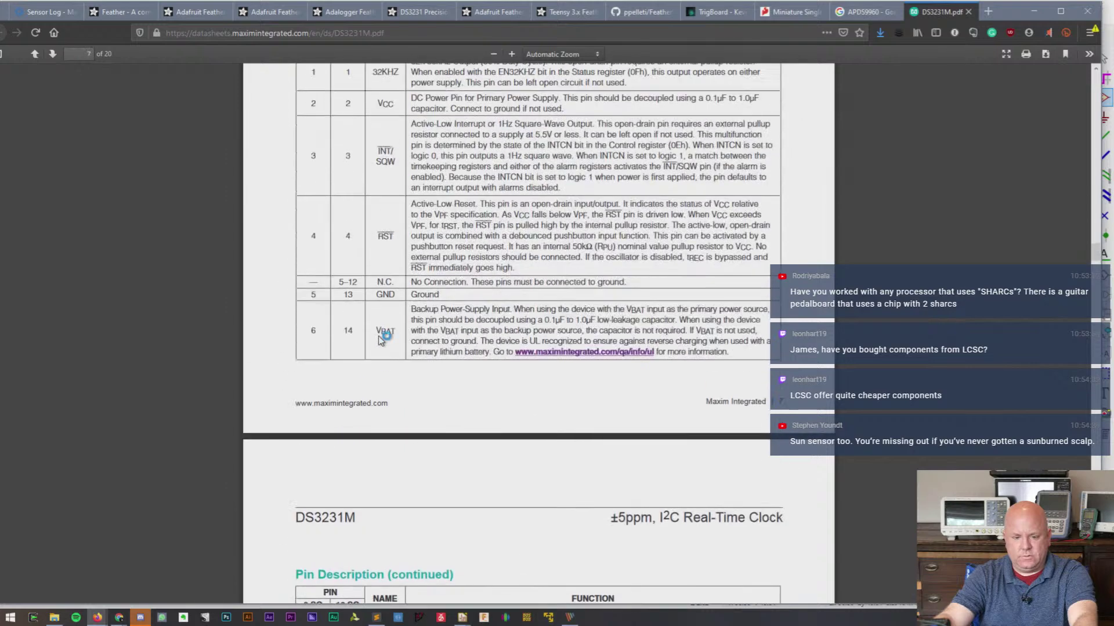
- Highlight, then clear, the note that N.C. pins go to ground, and return to the Octopart BOM
drag(467, 303, 655, 306)
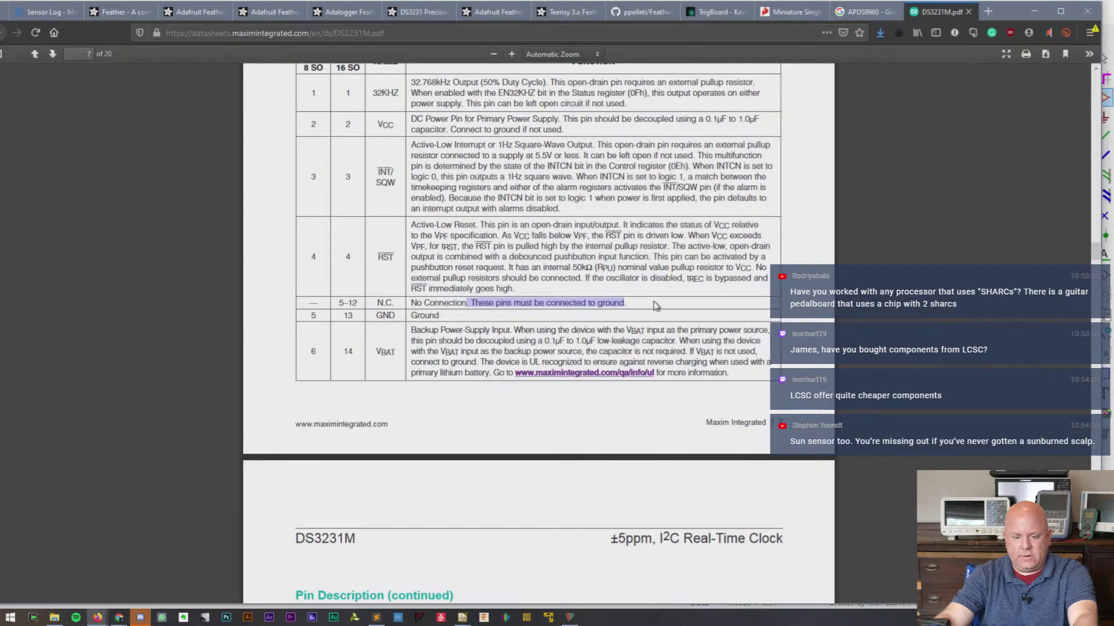
scroll(654, 307, up, 8)
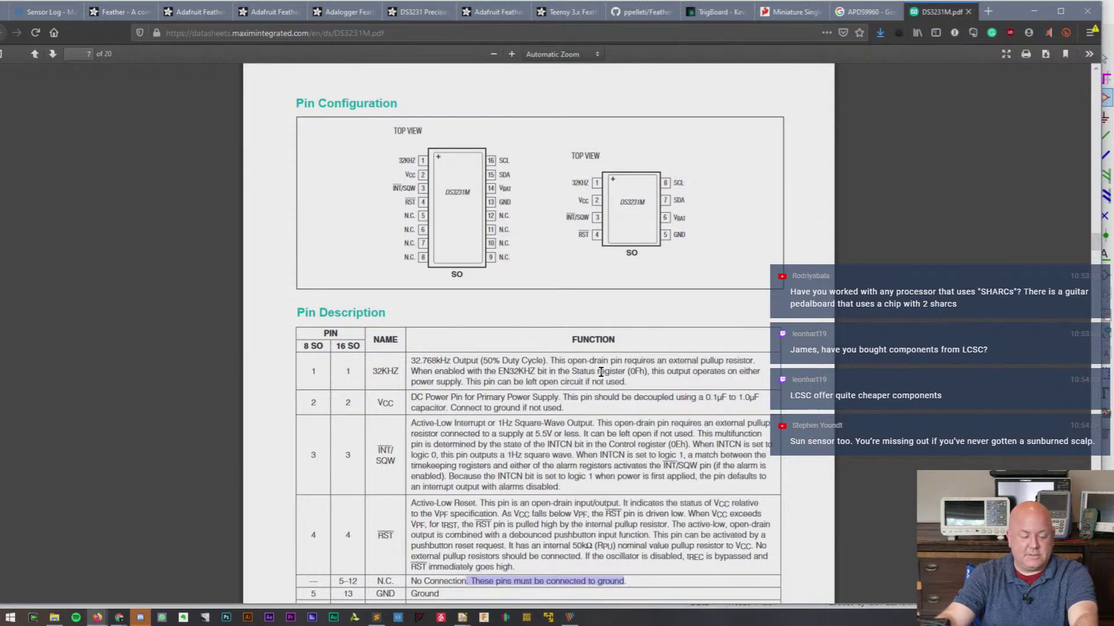
click(1093, 243)
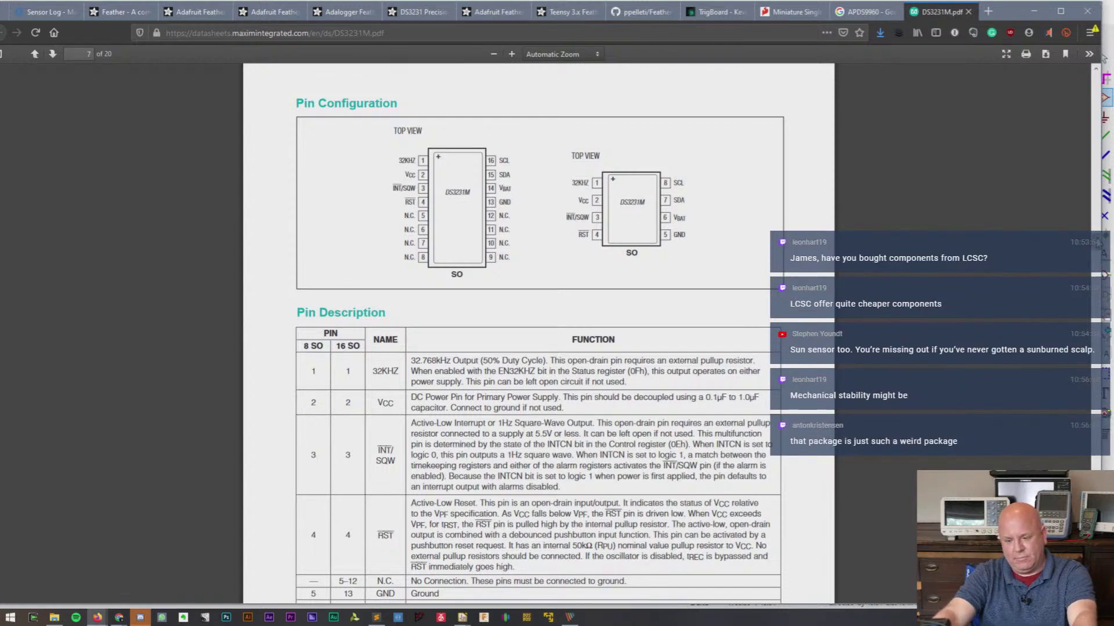
scroll(1096, 243, up, 3)
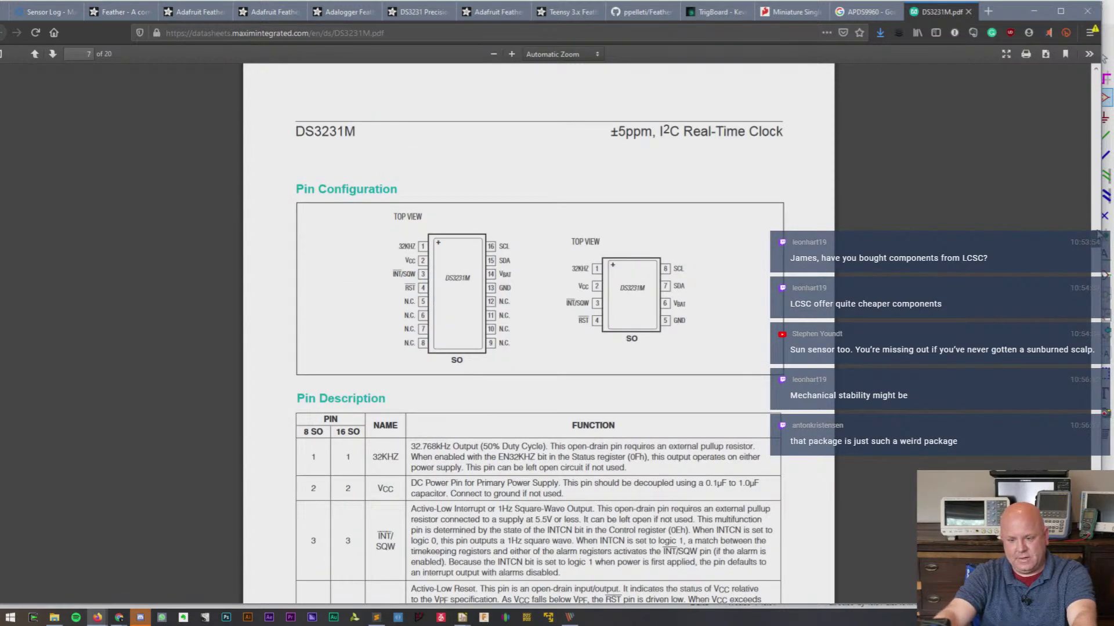
click(1096, 127)
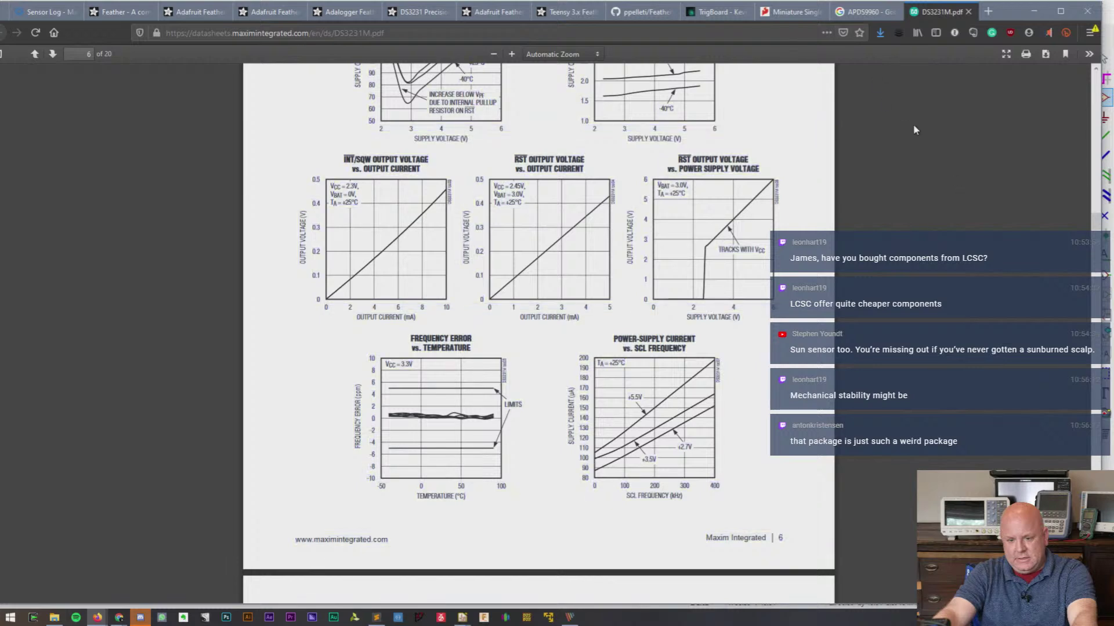
click(53, 11)
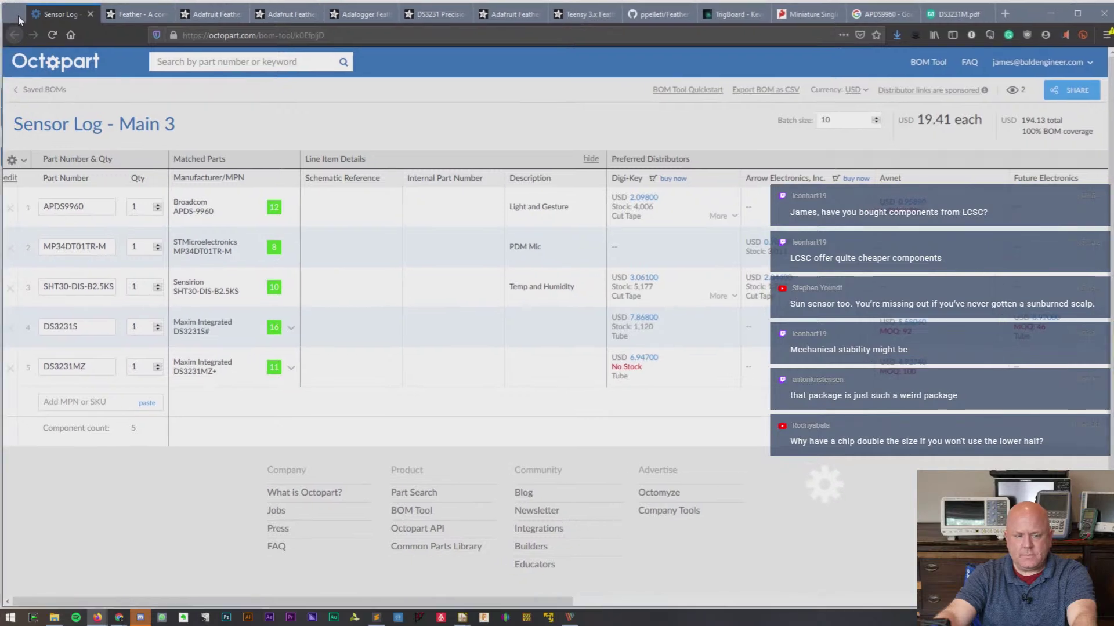
- Delete the DS3231S row from the BOM and open the DS3231MZ Digi-Key listing
click(5, 325)
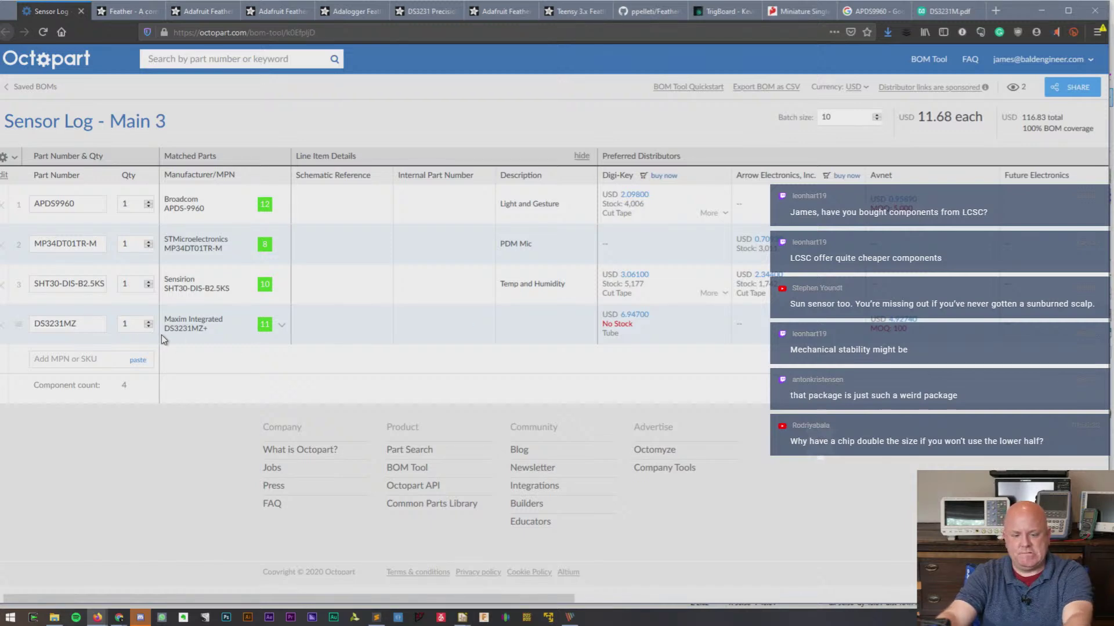
click(635, 320)
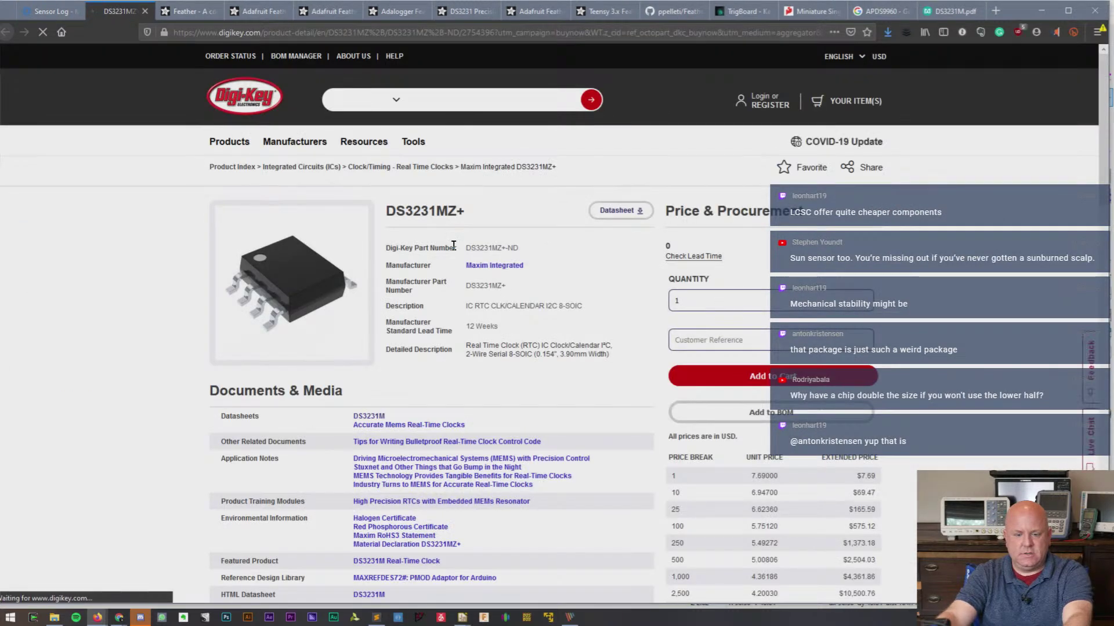
- Check the DS3231MZ+ lead time estimate on Digi-Key, then close the product page
click(700, 257)
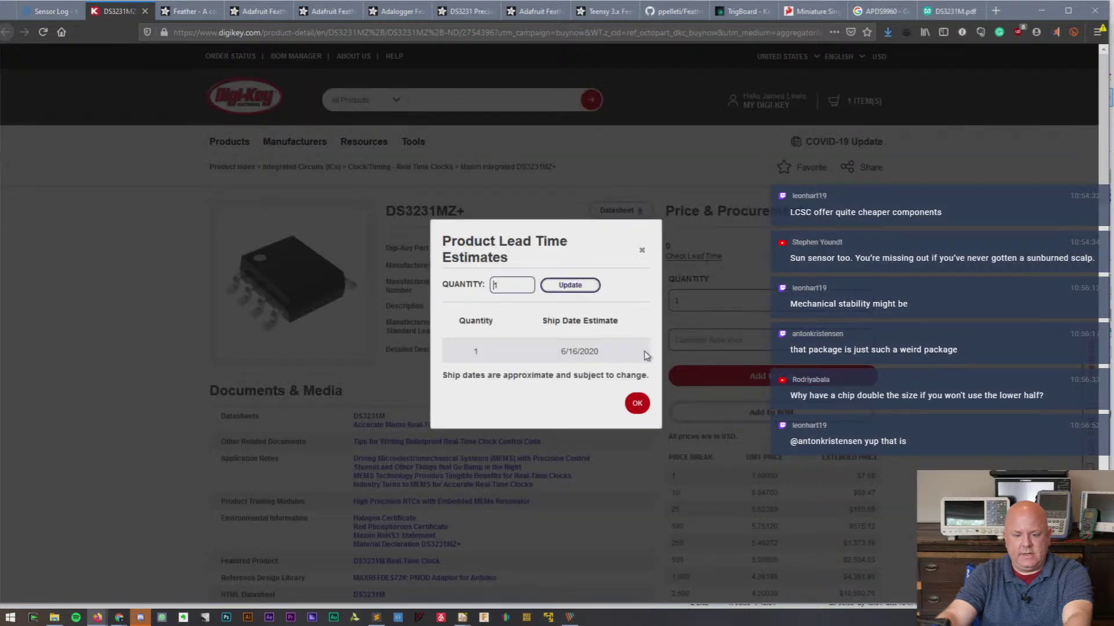
click(638, 403)
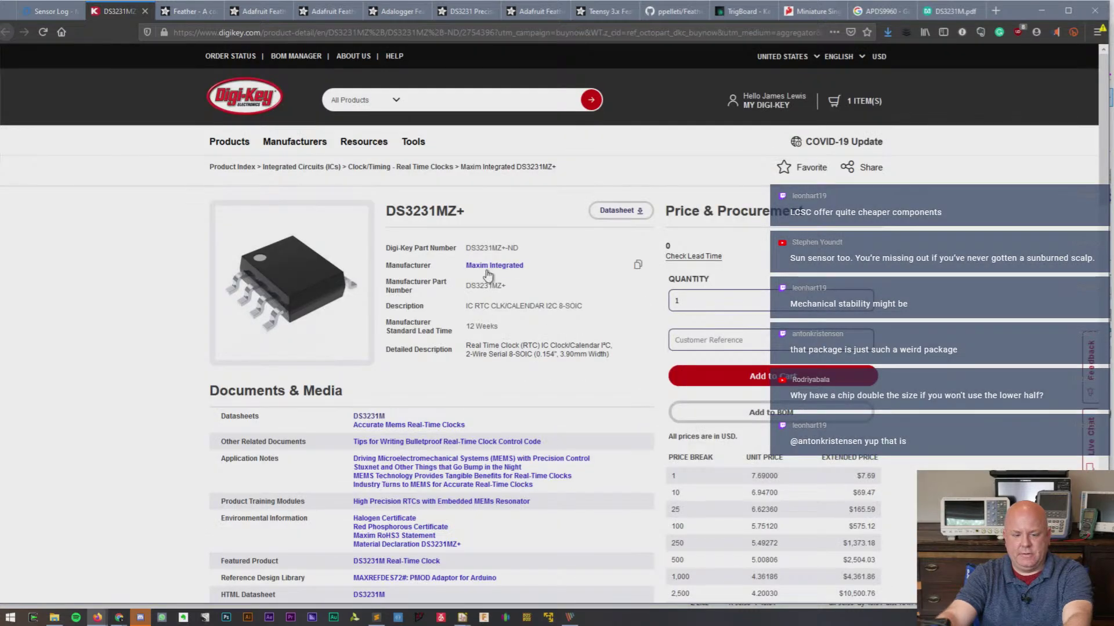
click(145, 11)
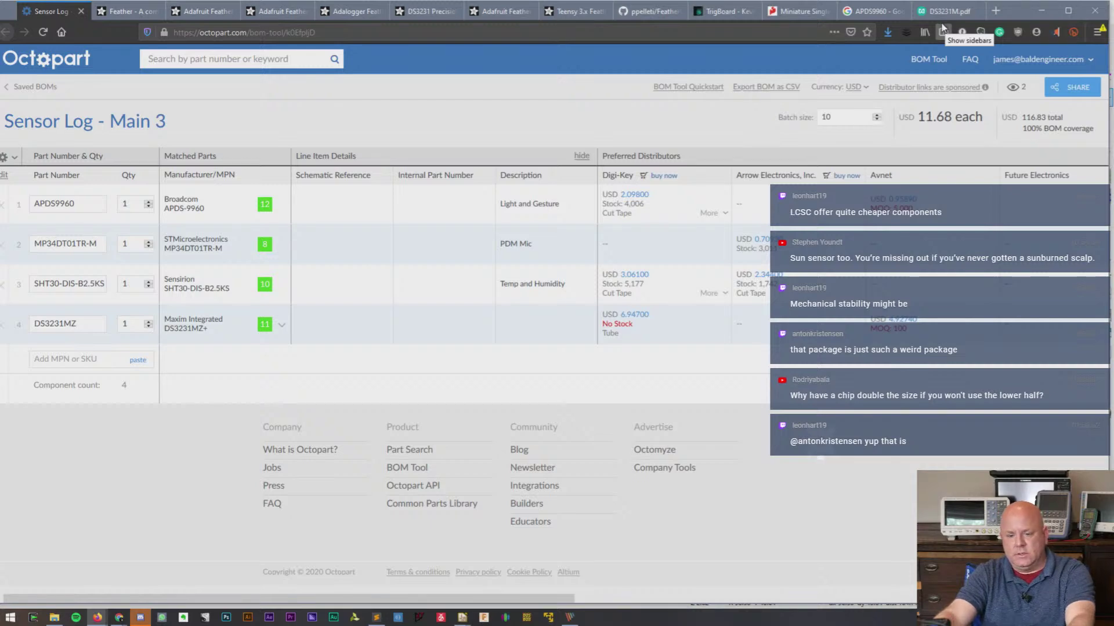
- Place the DS3231MZ symbol (U?) on the Bald Sense Wing v1 schematic, then go back to the browser
key(alt+Tab)
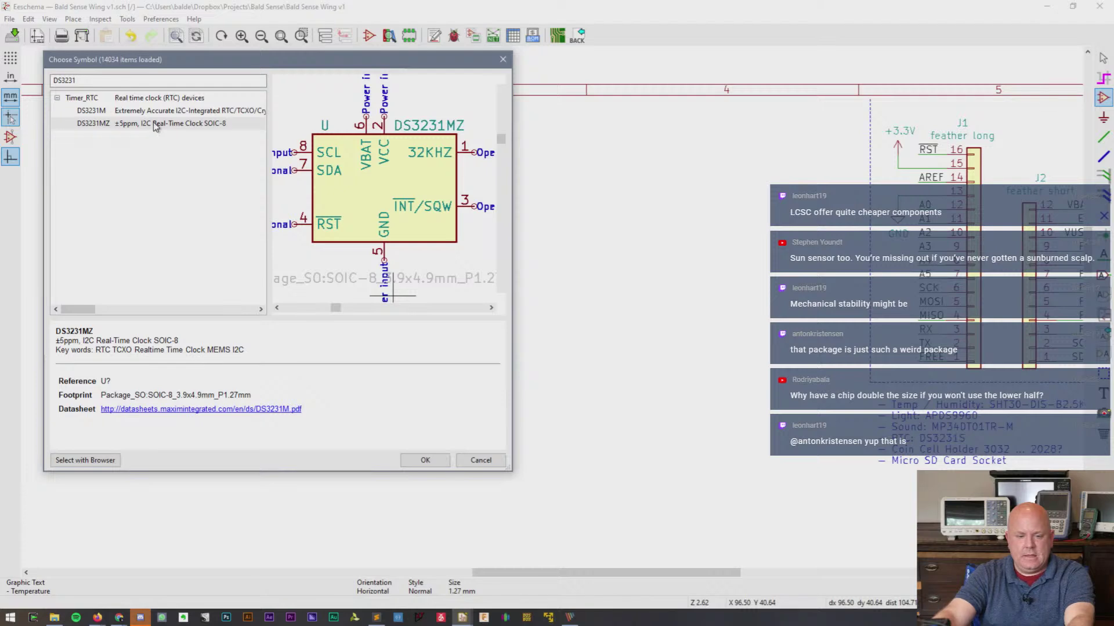
click(156, 127)
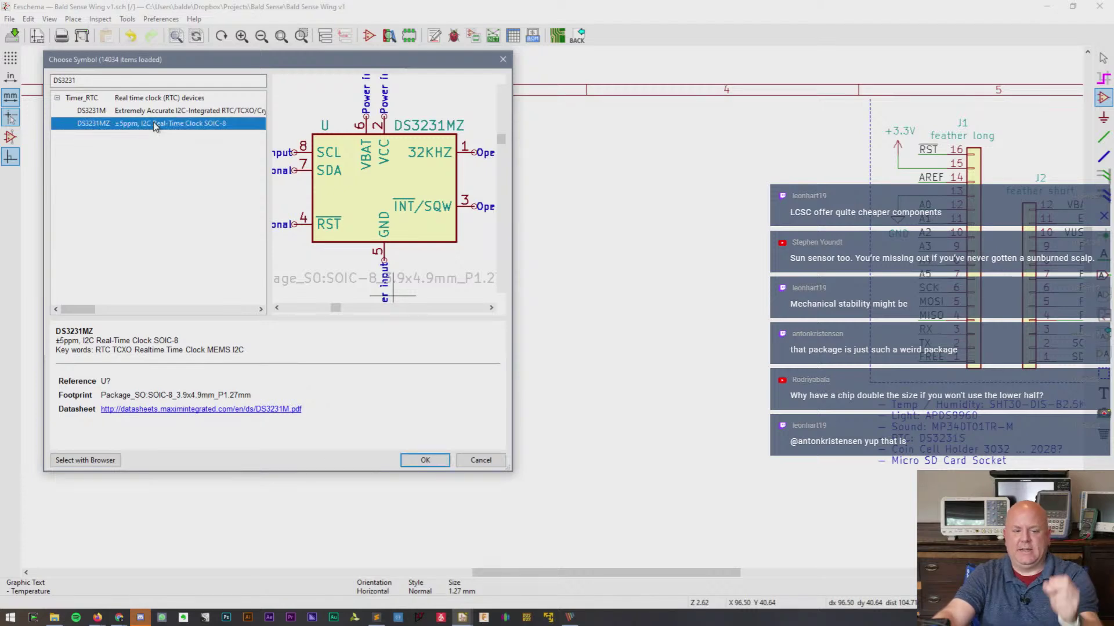
double_click(155, 125)
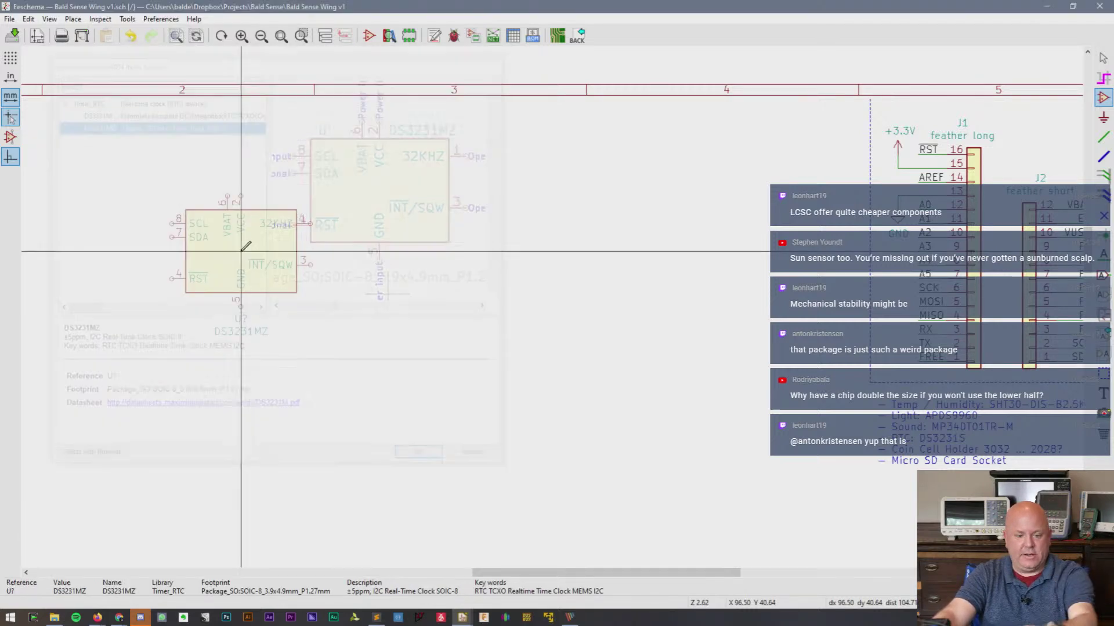
click(220, 375)
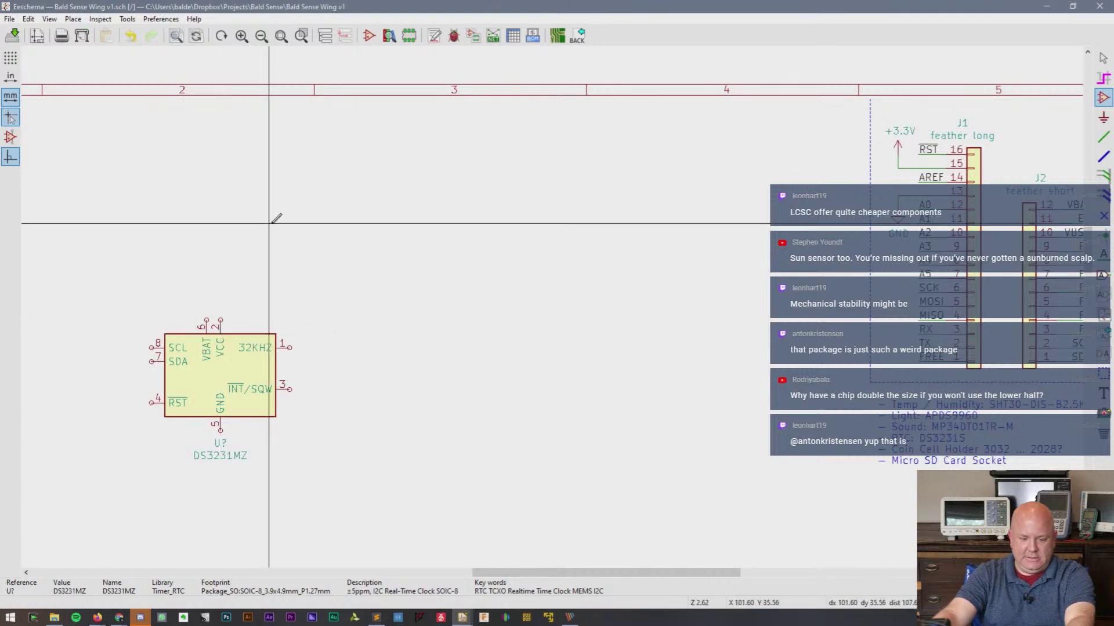
scroll(194, 298, down, 1)
scroll(552, 306, down, 1)
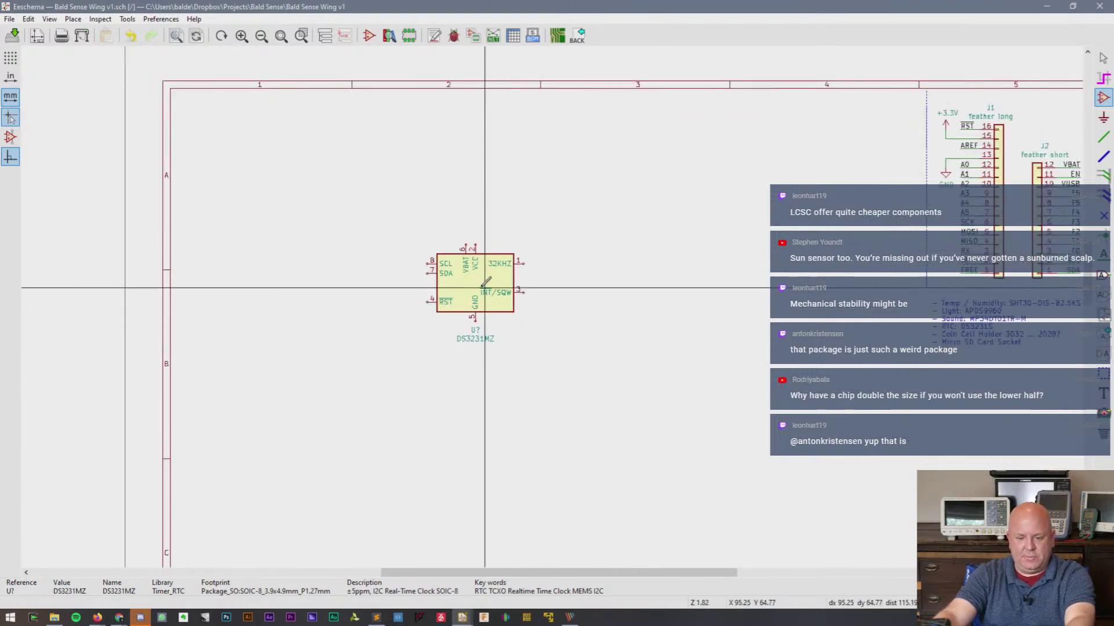
scroll(452, 240, up, 5)
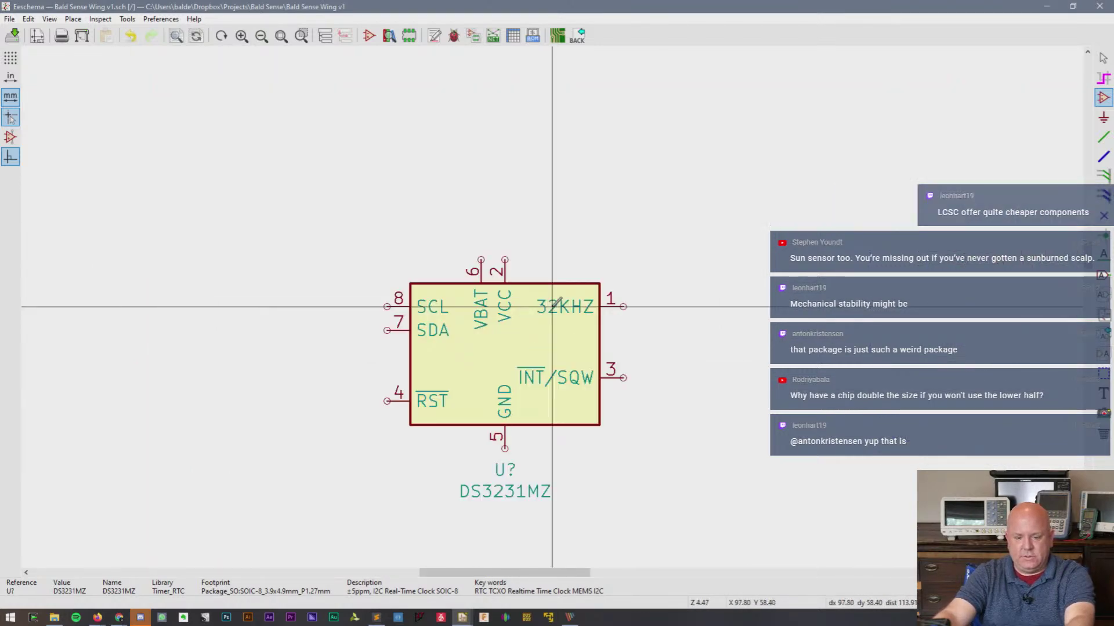
key(Escape)
key(alt+Tab)
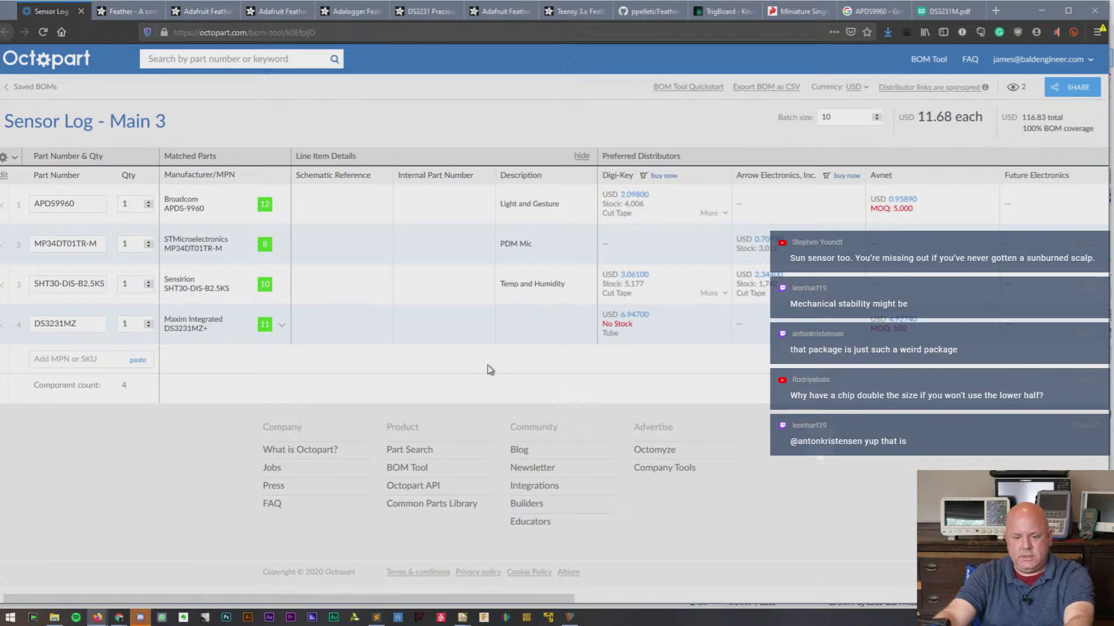
- Review the Typical Operating Circuit on page 1 of the DS3231M datasheet, then return to KiCad
mouse_move(958, 92)
click(937, 11)
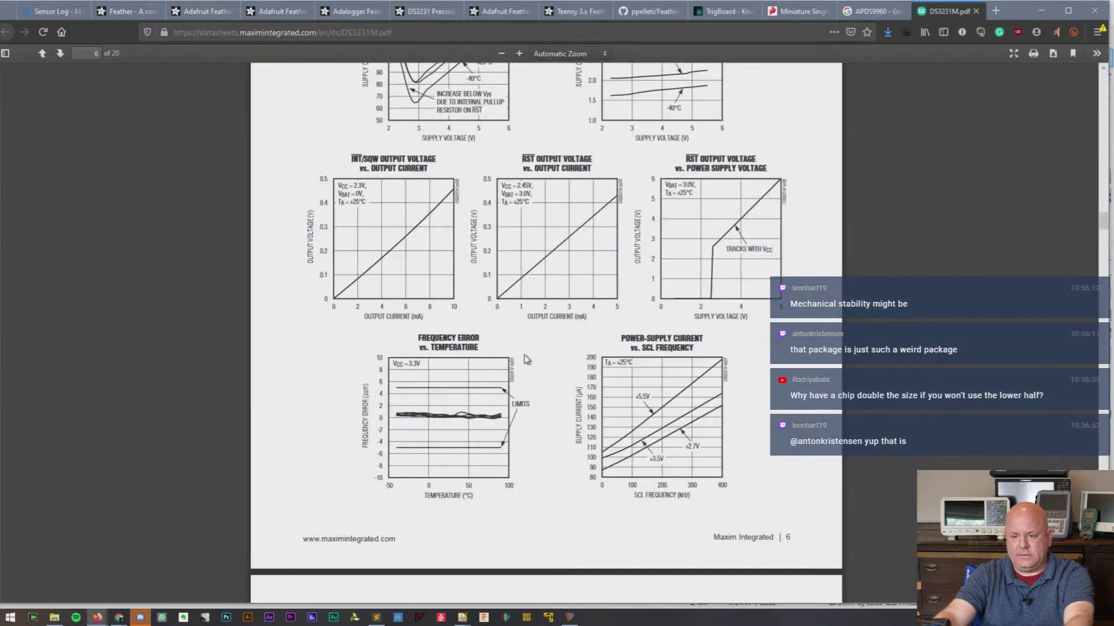
scroll(528, 355, up, 14)
scroll(529, 355, up, 20)
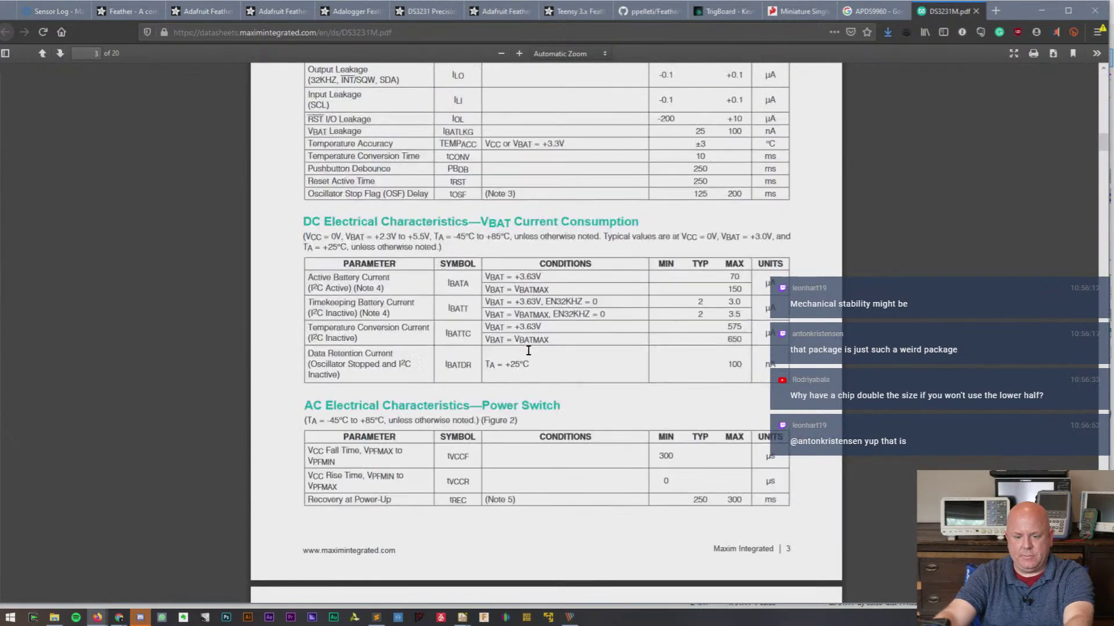
scroll(529, 356, up, 14)
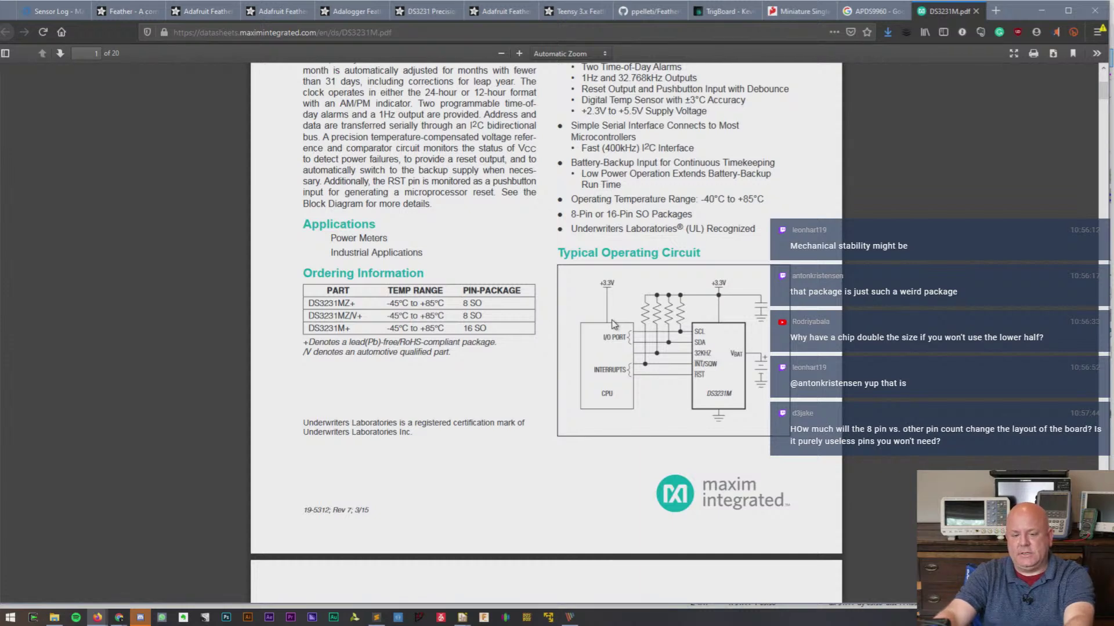
scroll(830, 502, up, 3)
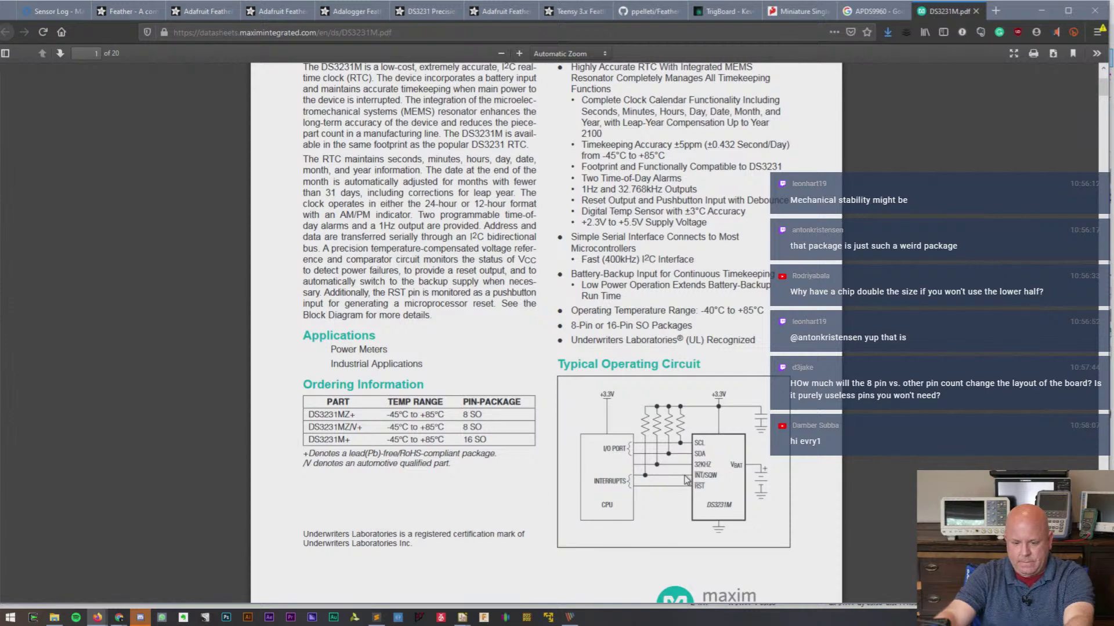
key(alt+Tab)
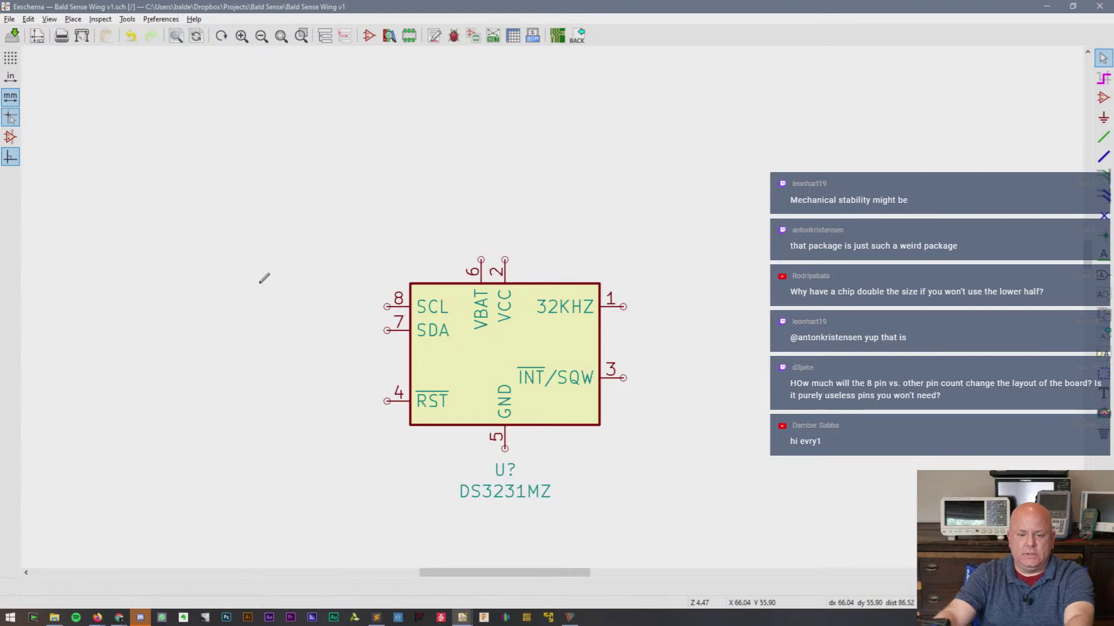
- Find R_Small and place two pull-up resistors left of the DS3231MZ, checking the datasheet circuit
key(a)
click(156, 80)
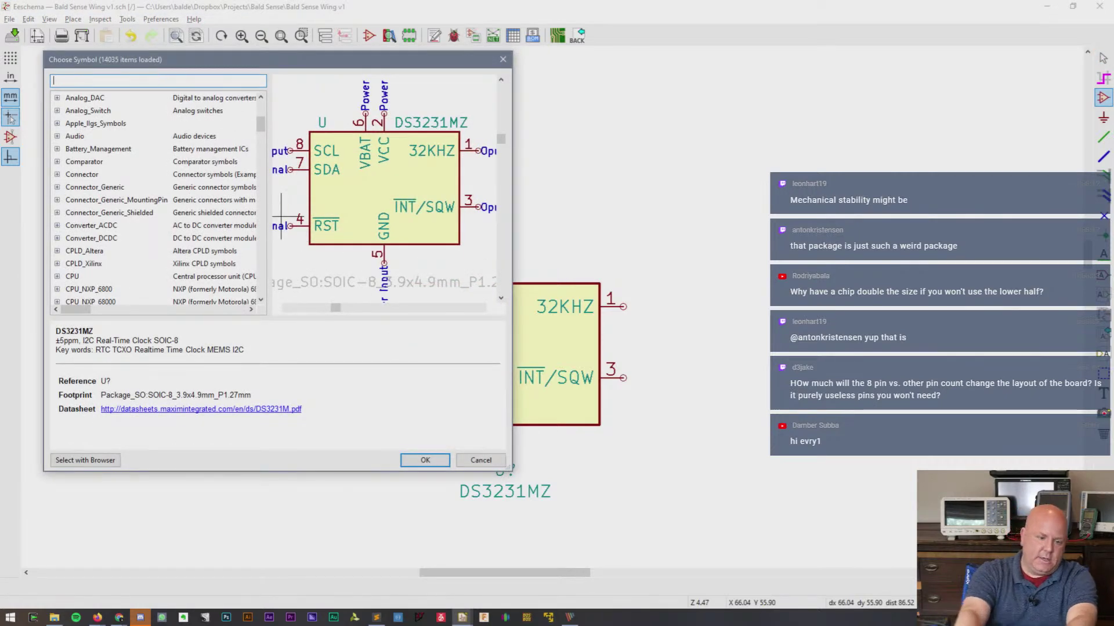
text(R_small)
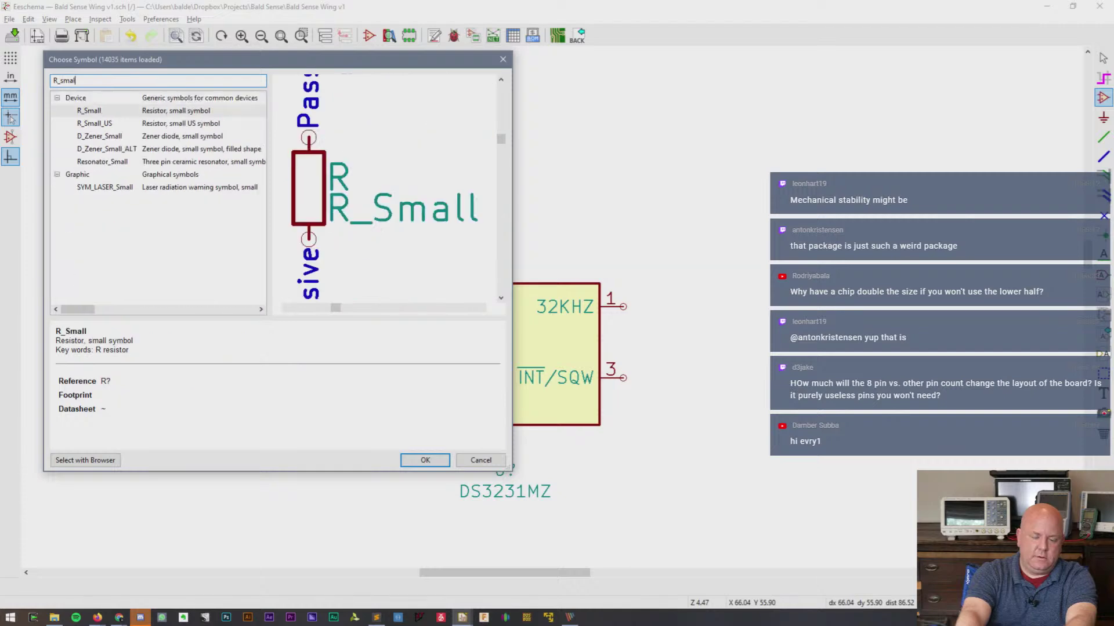
double_click(79, 111)
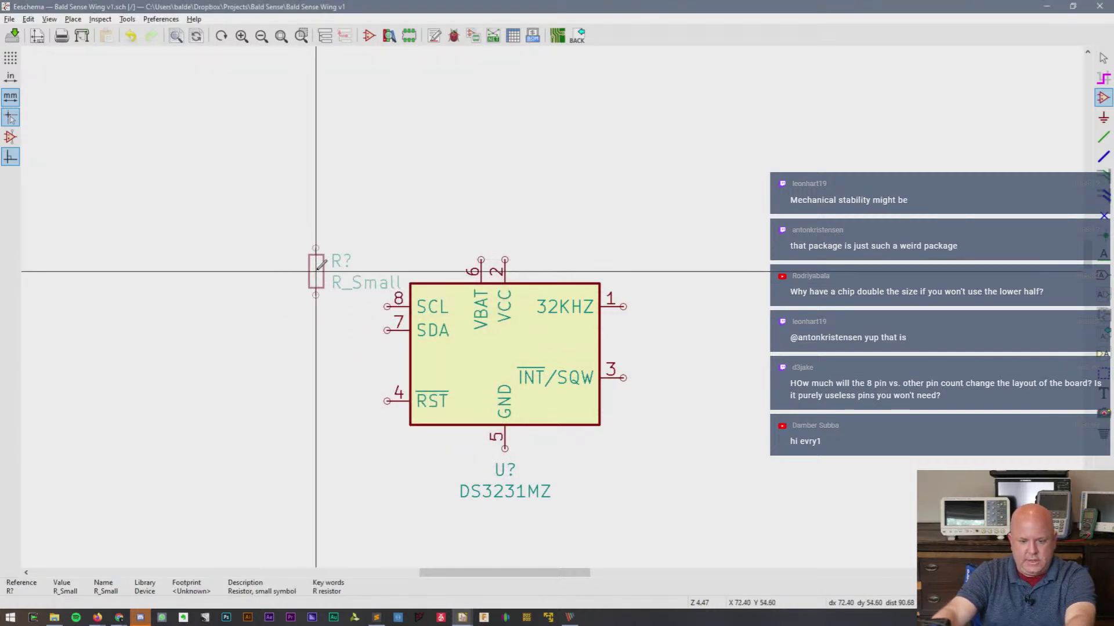
click(315, 271)
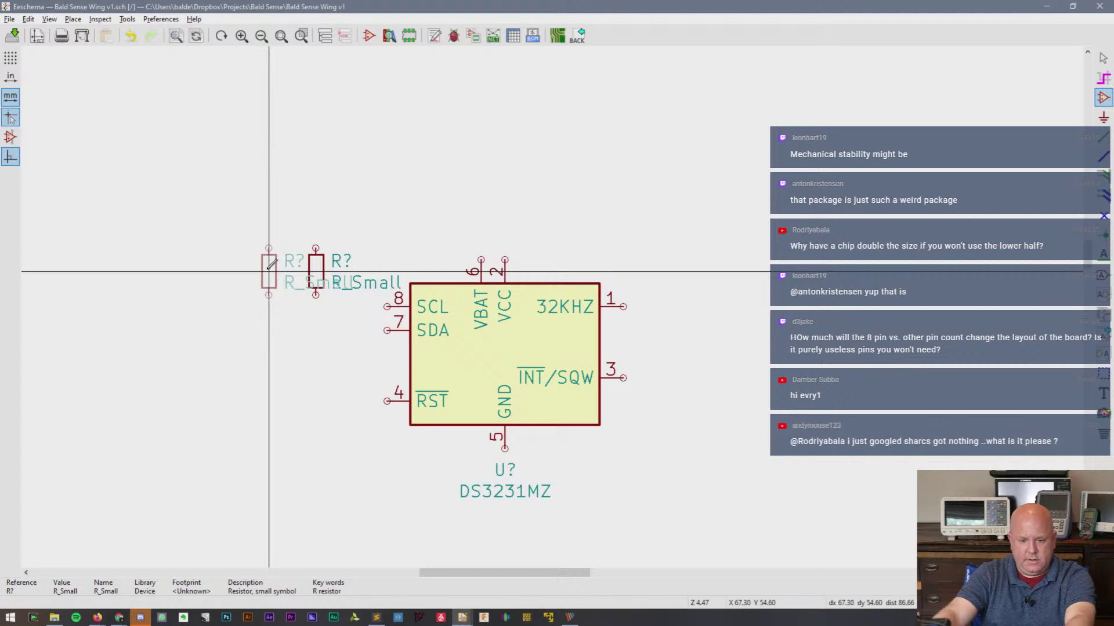
click(269, 271)
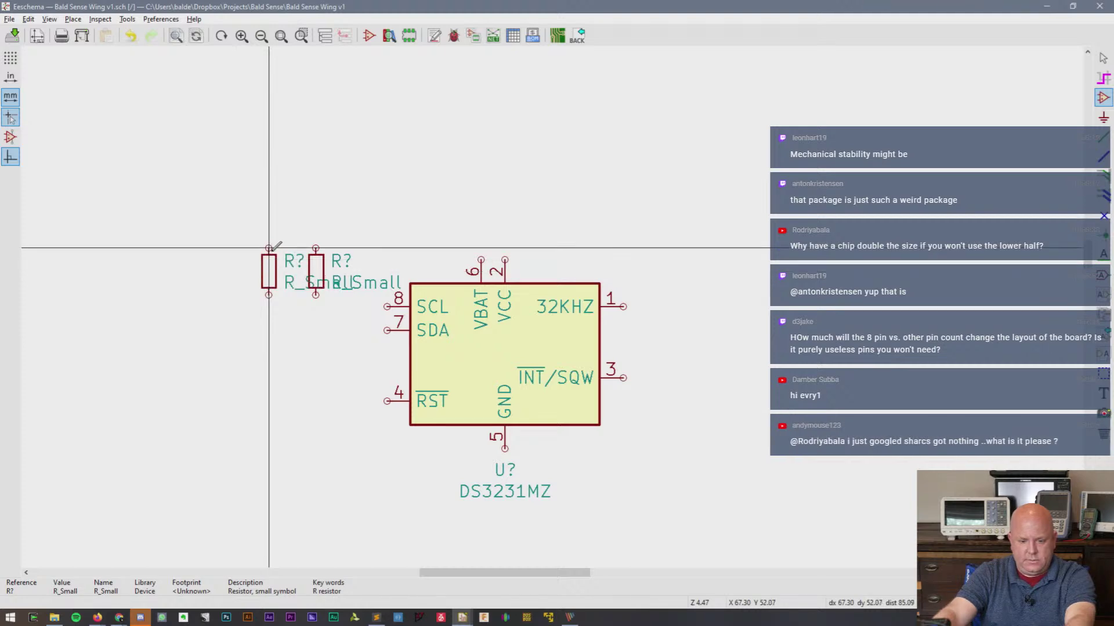
key(alt+Tab)
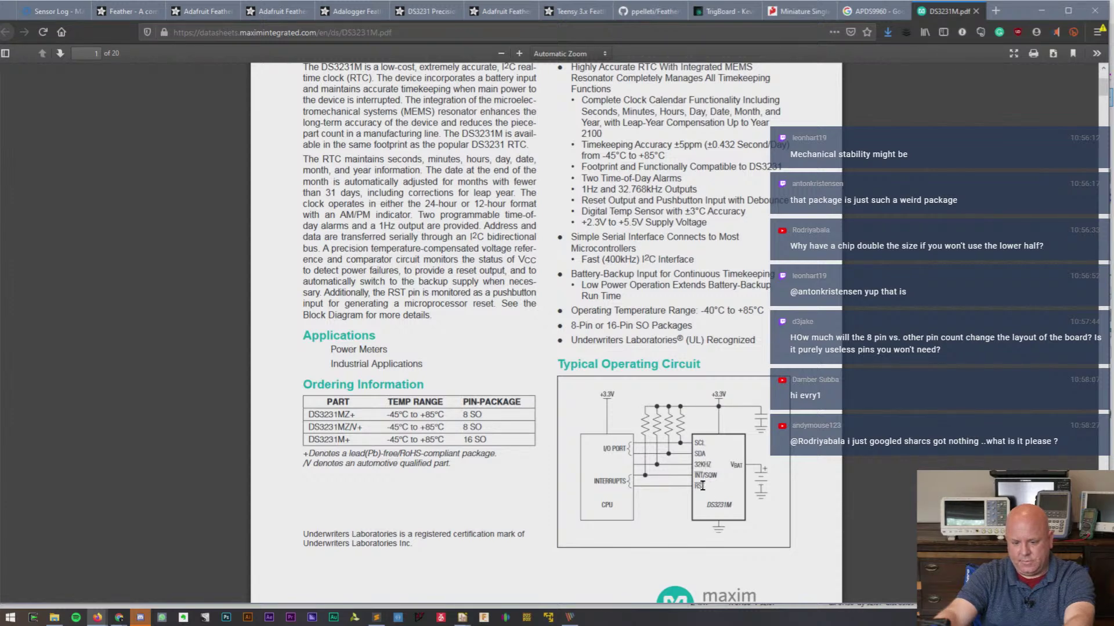
key(alt+Tab)
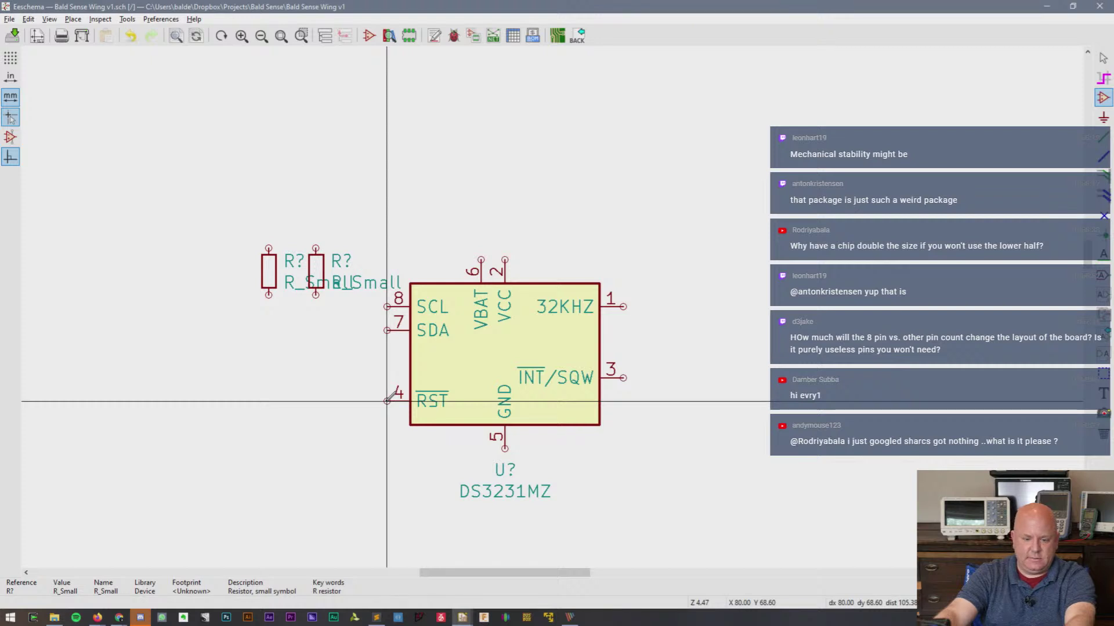
- Remove the extra resistor copies and open Symbol Properties of the remaining R?
click(1104, 97)
click(457, 284)
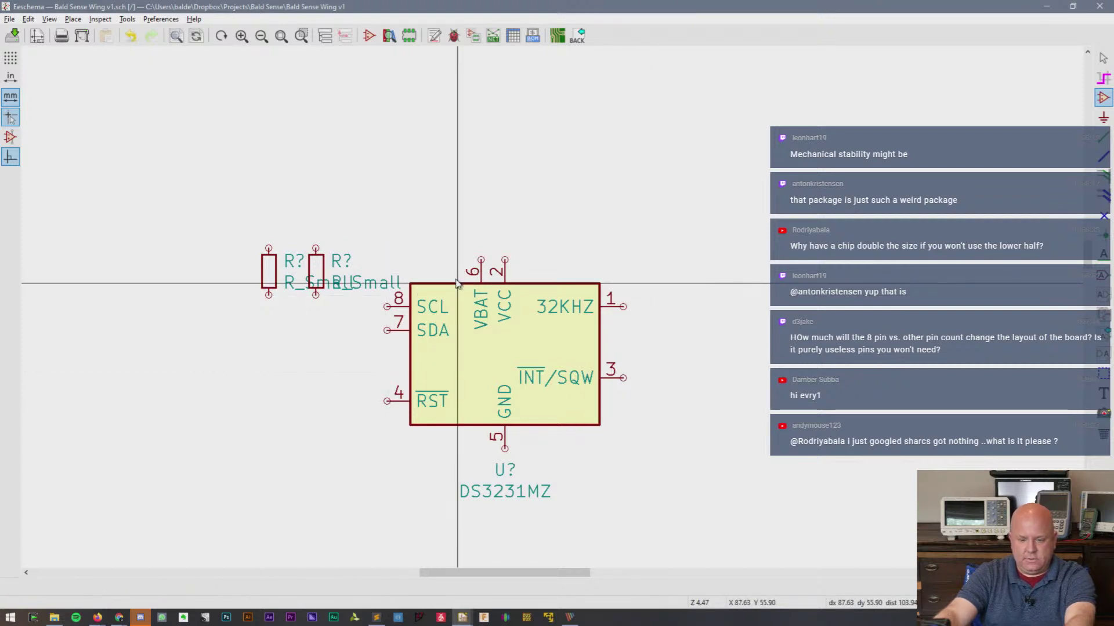
key(Escape)
key(c)
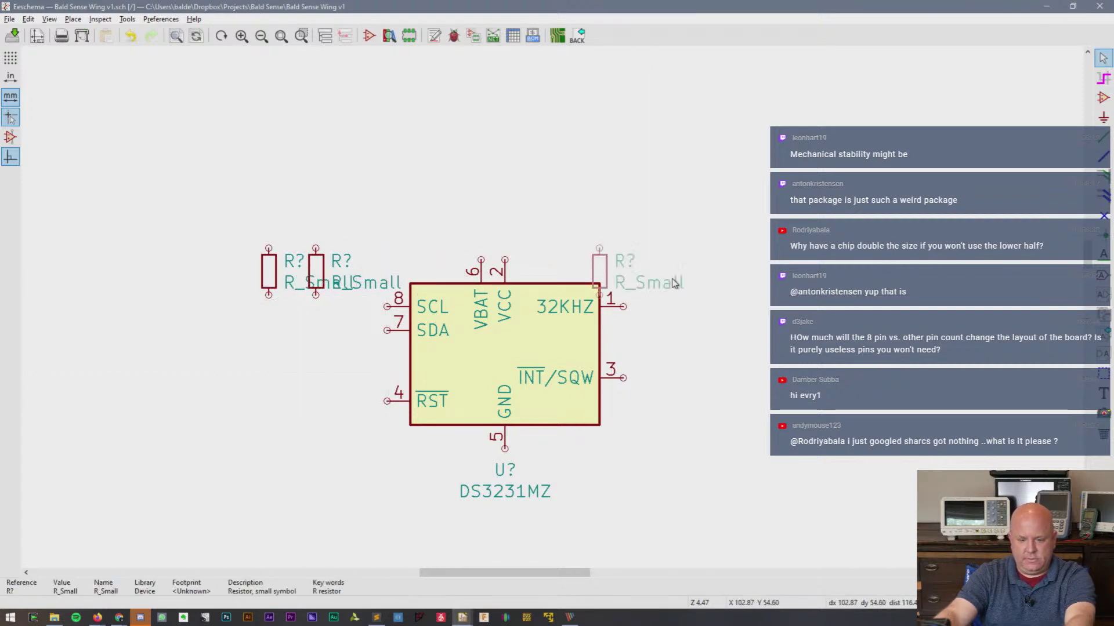
click(656, 286)
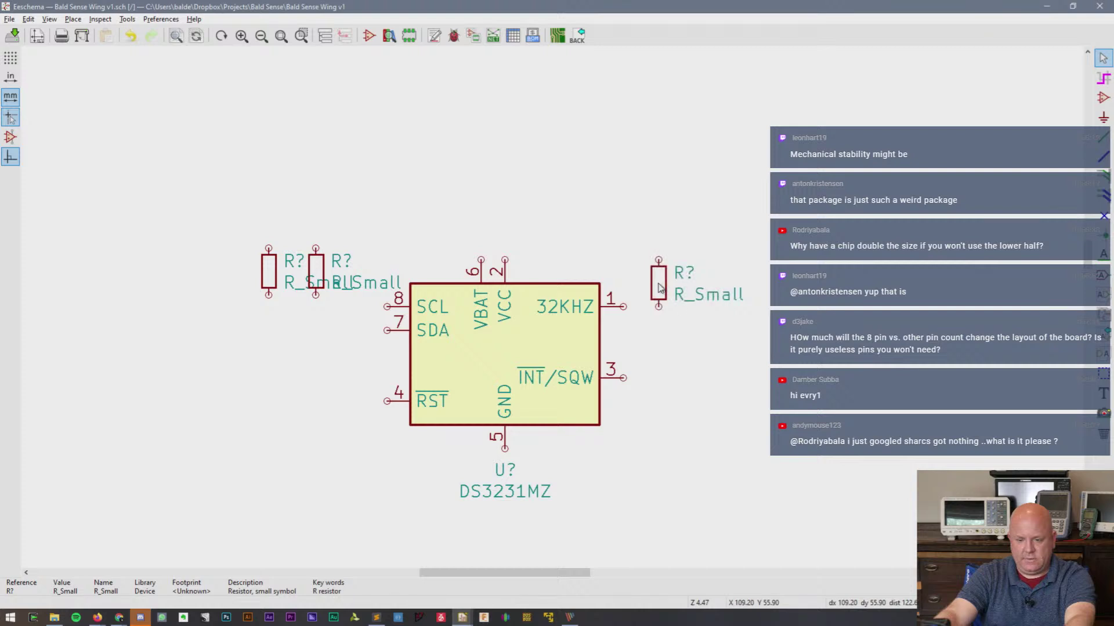
key(c)
key(Escape)
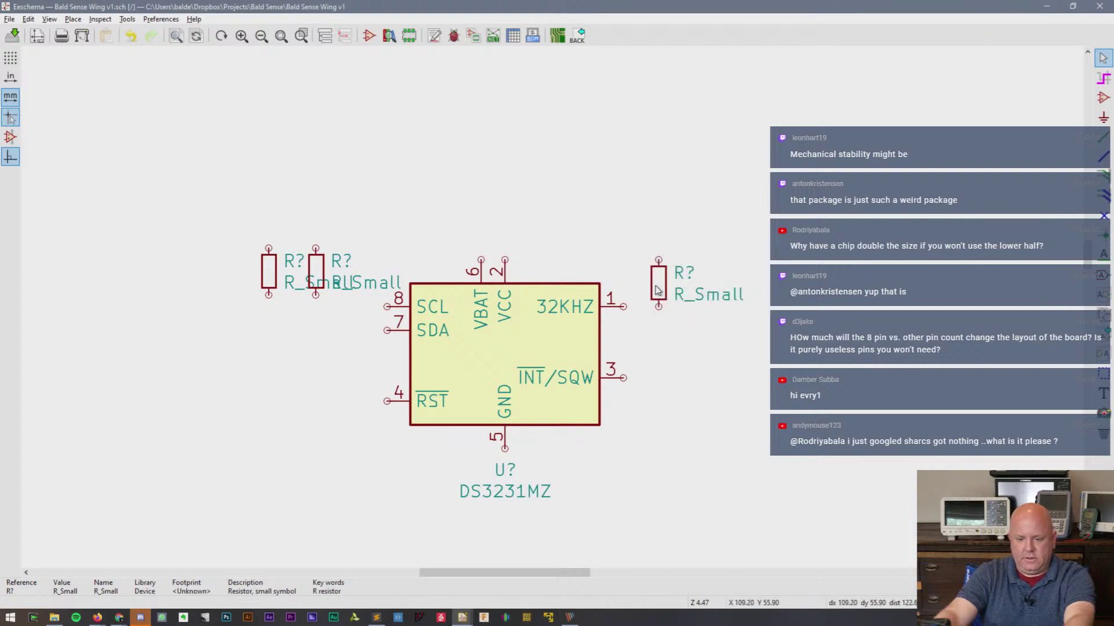
key(Delete)
key(Delete)
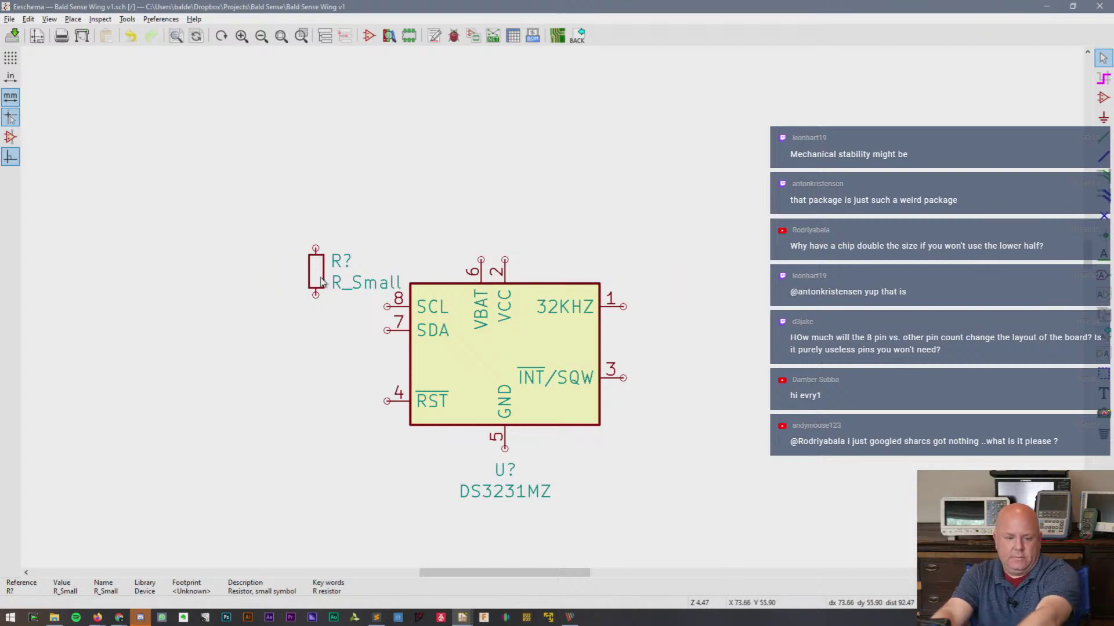
double_click(316, 280)
- Open the resistor's footprint library browser, enlarge it and scroll to the Resistor_SMD library
click(419, 251)
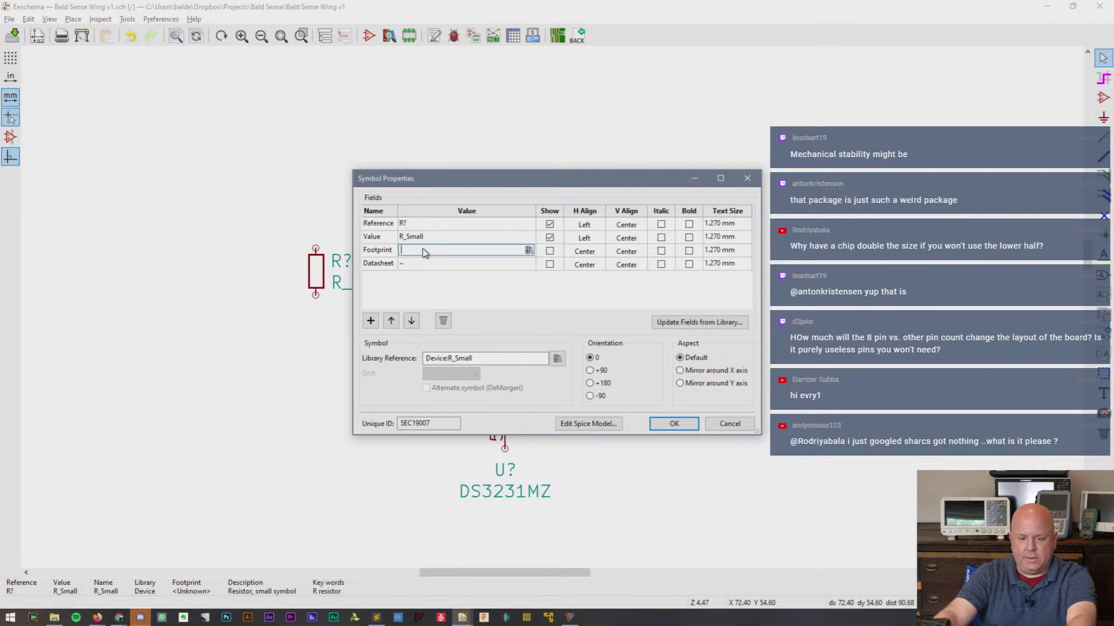
click(528, 249)
drag(196, 16, 337, 166)
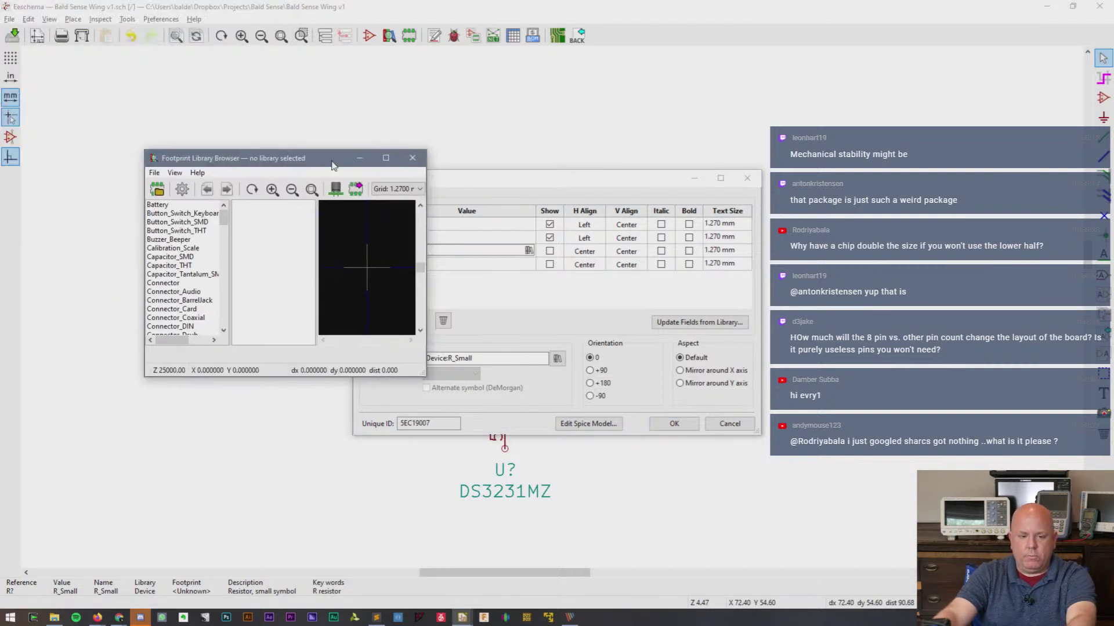
drag(423, 376, 723, 566)
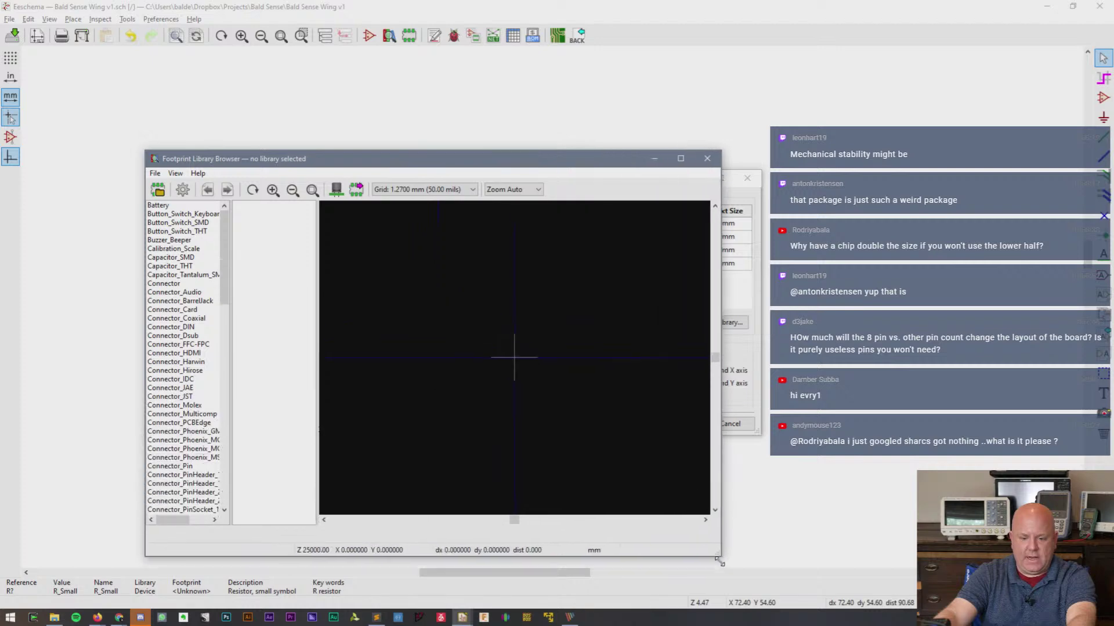
drag(231, 281, 304, 221)
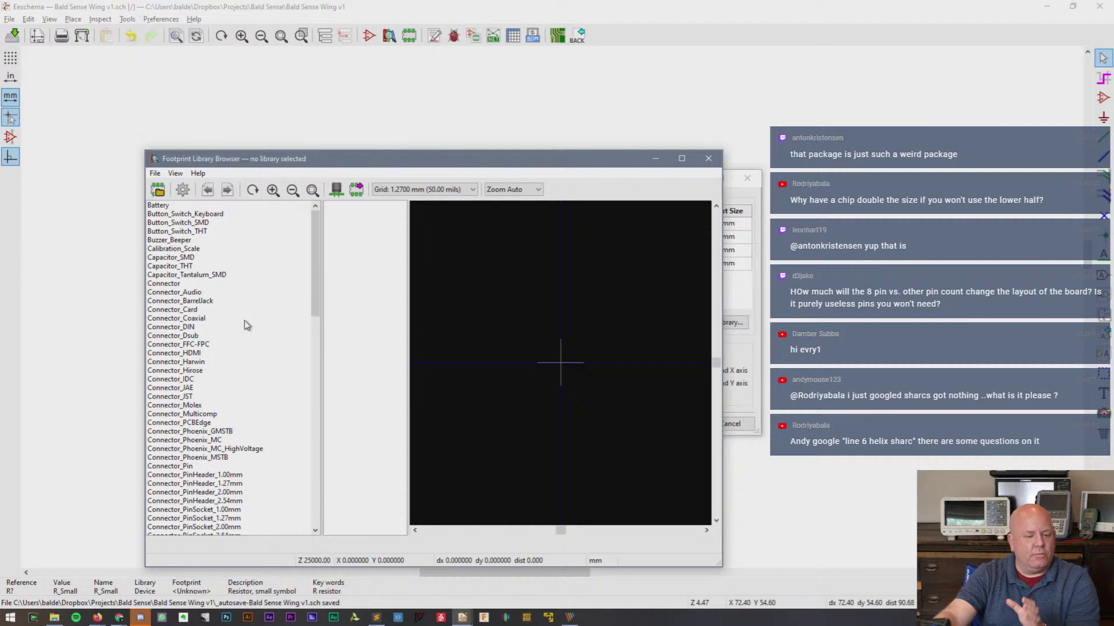
scroll(246, 325, down, 2)
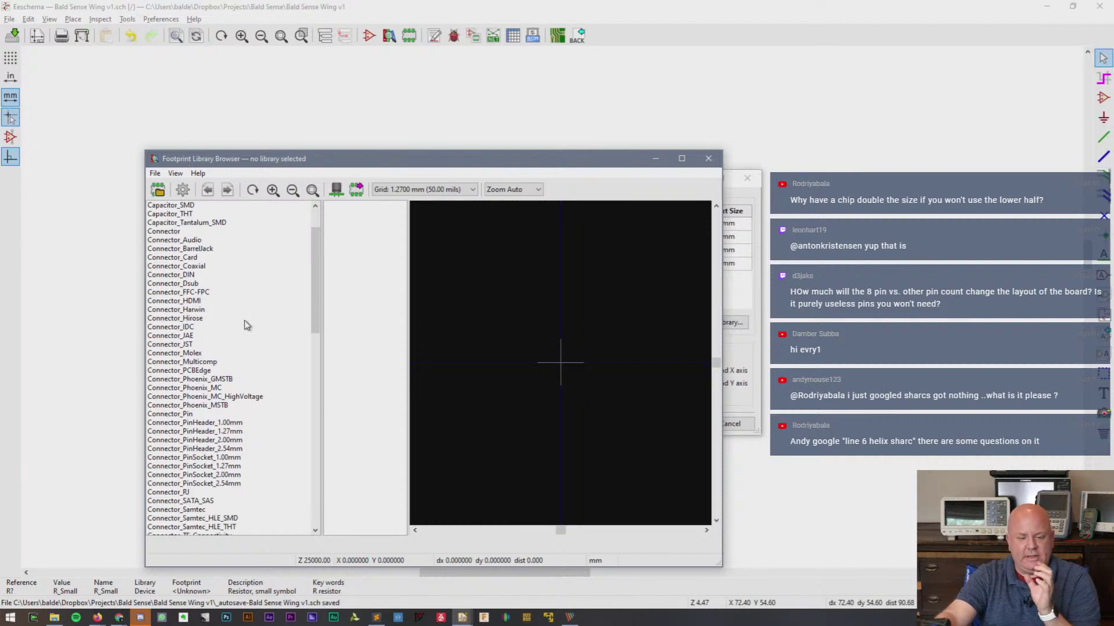
scroll(247, 325, down, 10)
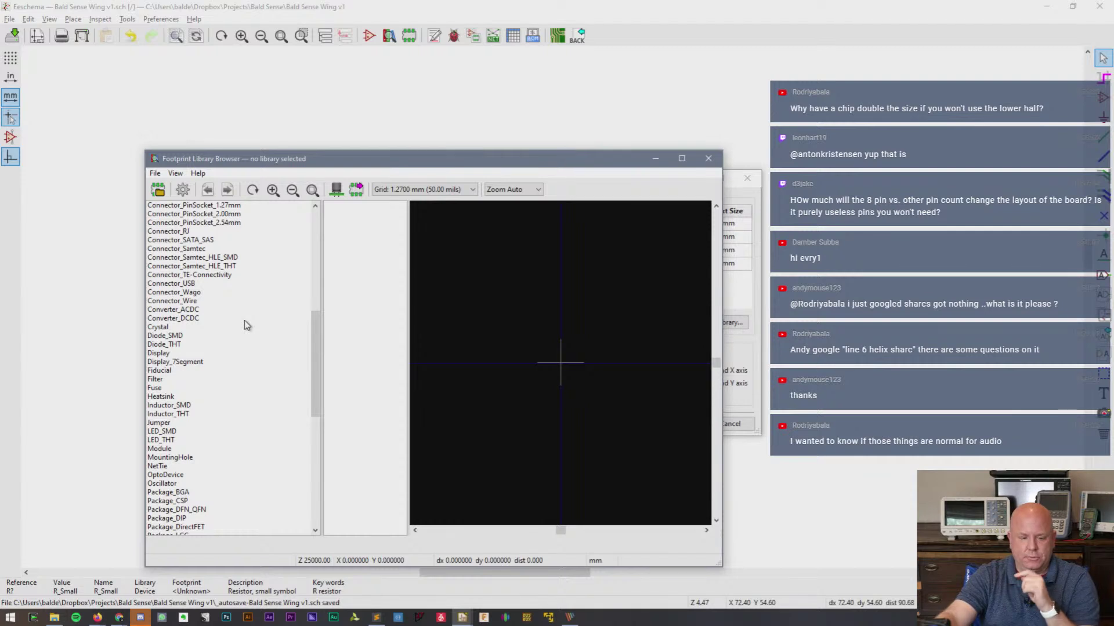
scroll(247, 325, down, 13)
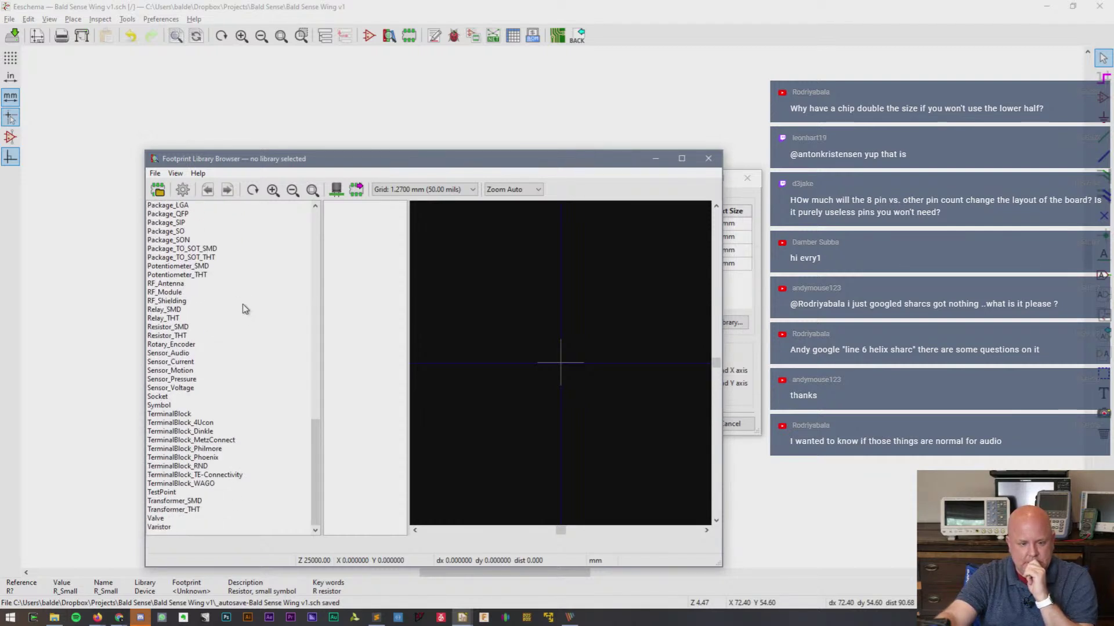
scroll(244, 309, up, 4)
scroll(242, 309, down, 1)
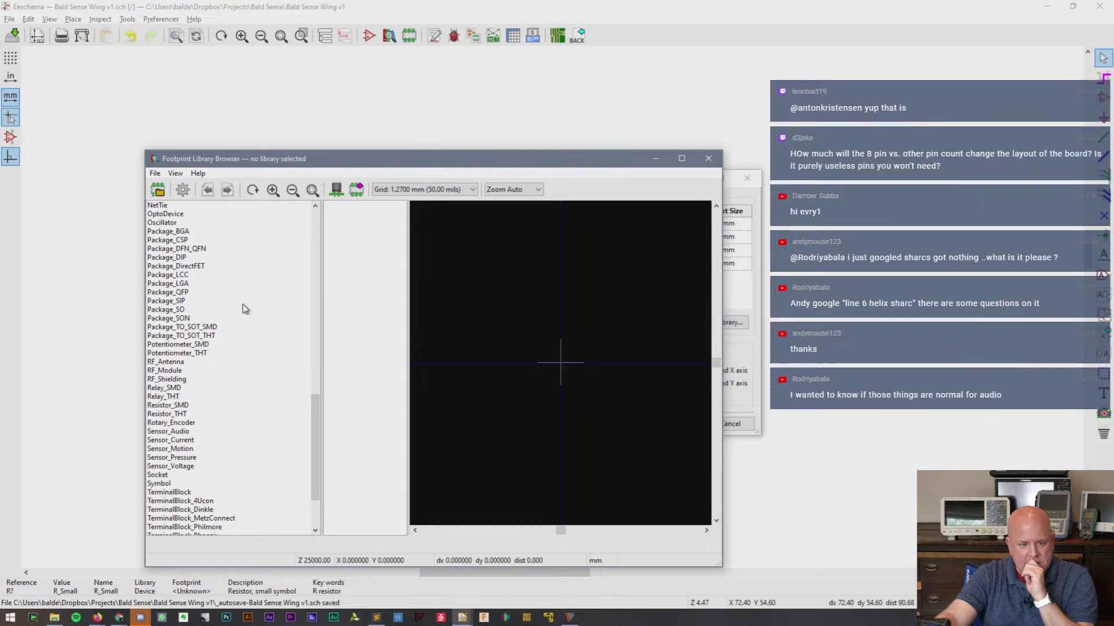
scroll(228, 481, up, 4)
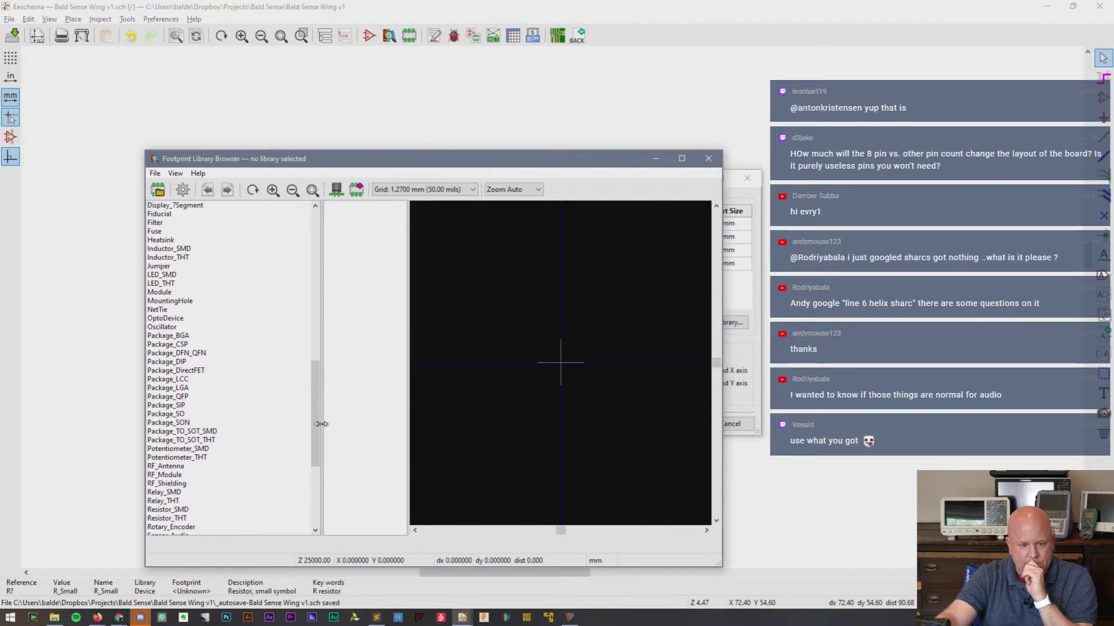
- Assign Resistor_SMD:R_0805_2012Metric as the resistor's footprint
click(167, 511)
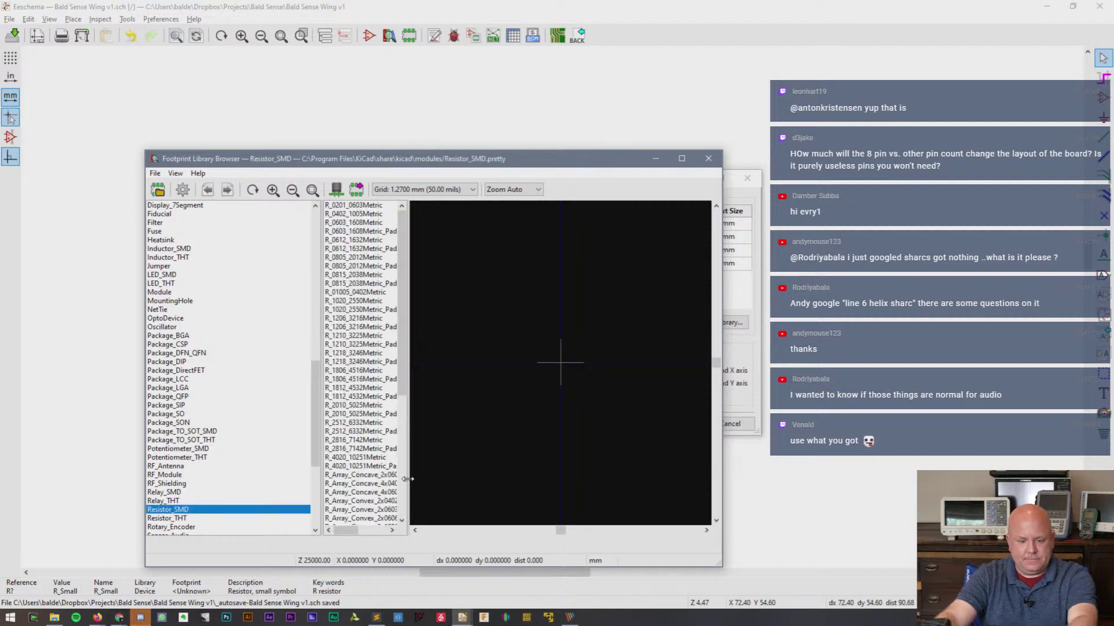
drag(407, 480, 489, 474)
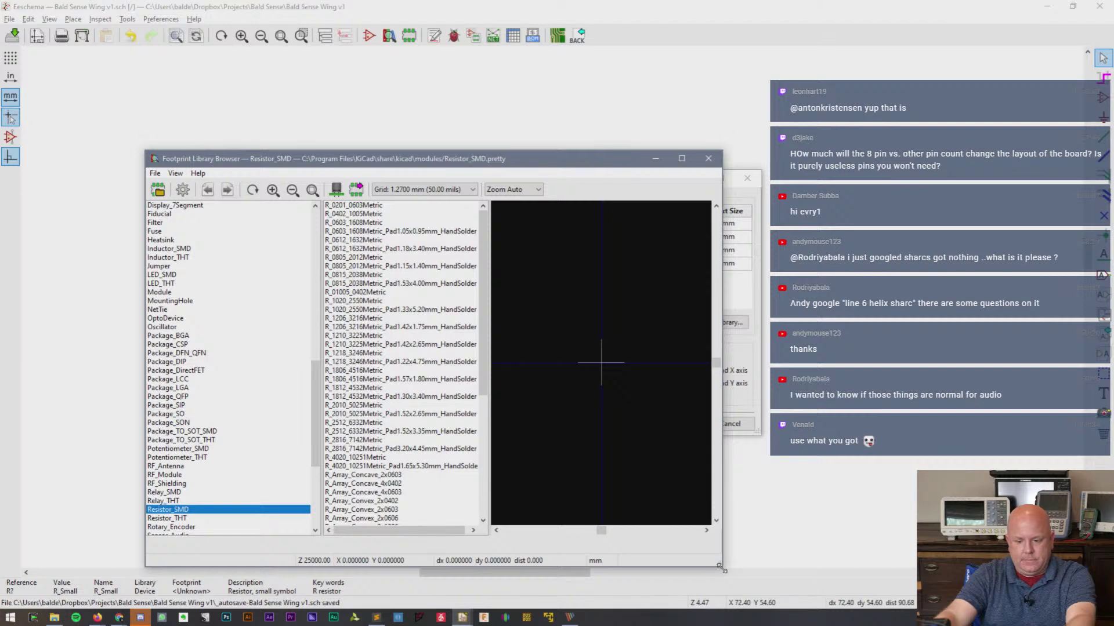
drag(723, 571, 819, 576)
drag(492, 395, 586, 394)
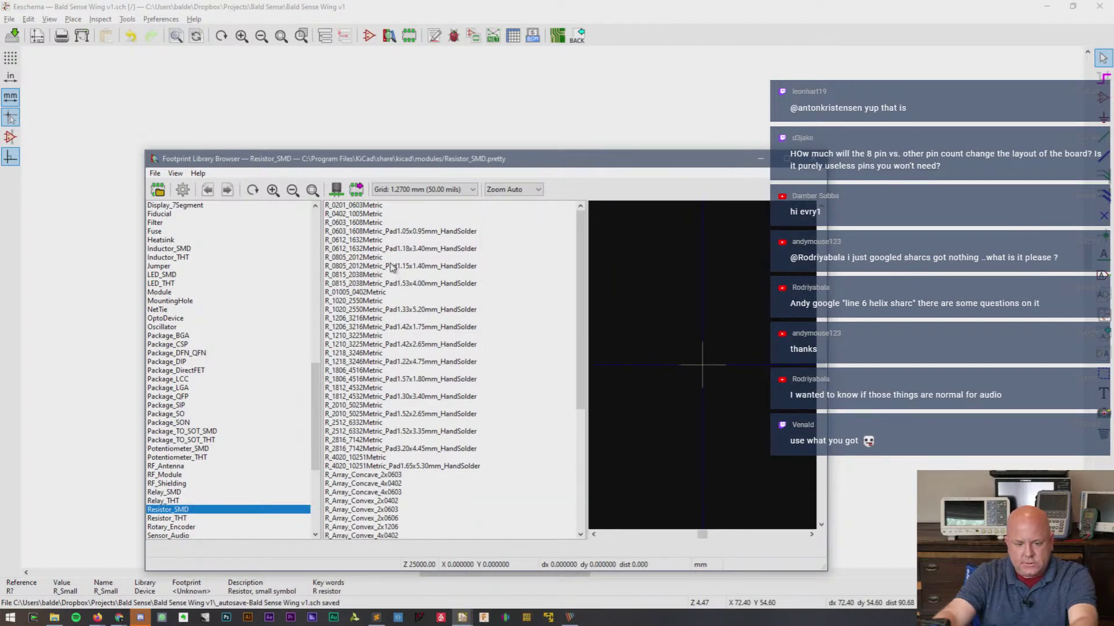
click(373, 258)
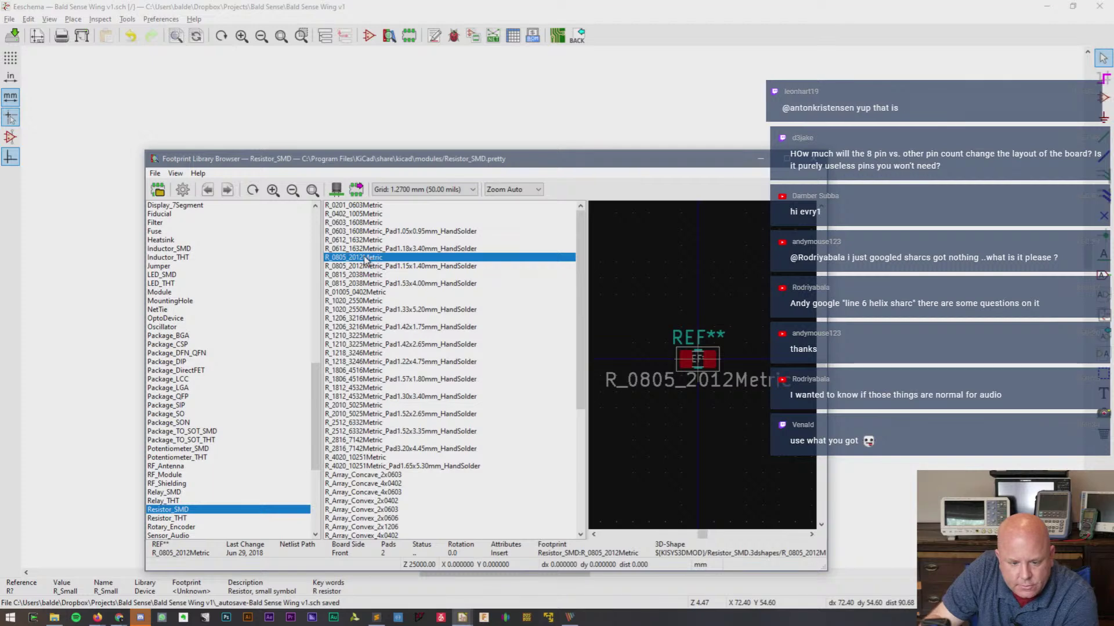
double_click(365, 259)
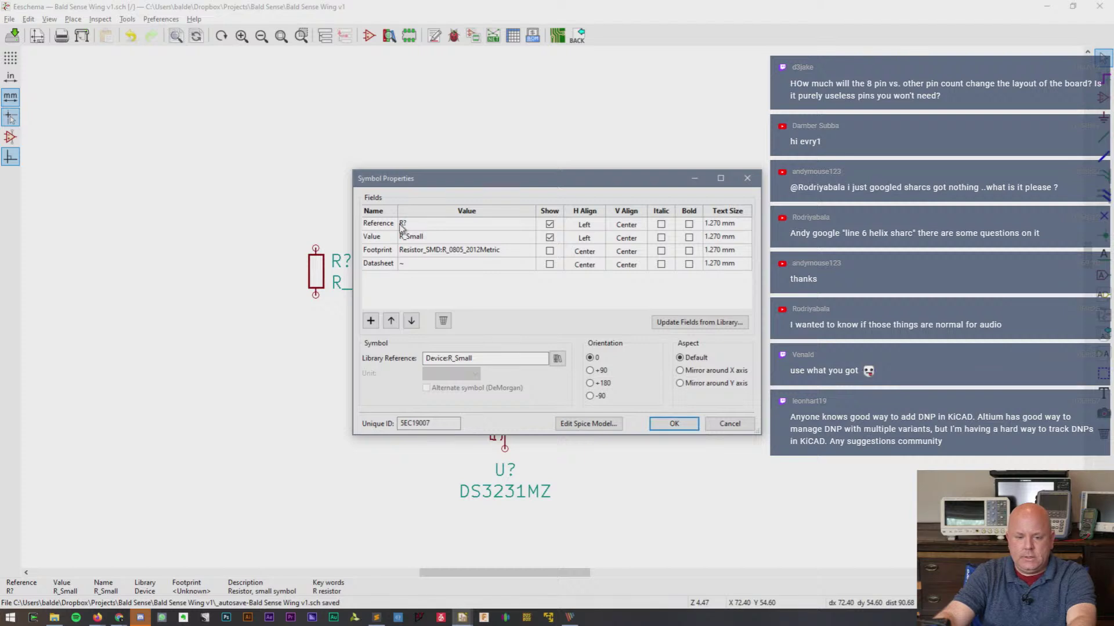
- Set the resistor's value to 4.7K and confirm the symbol properties
click(438, 237)
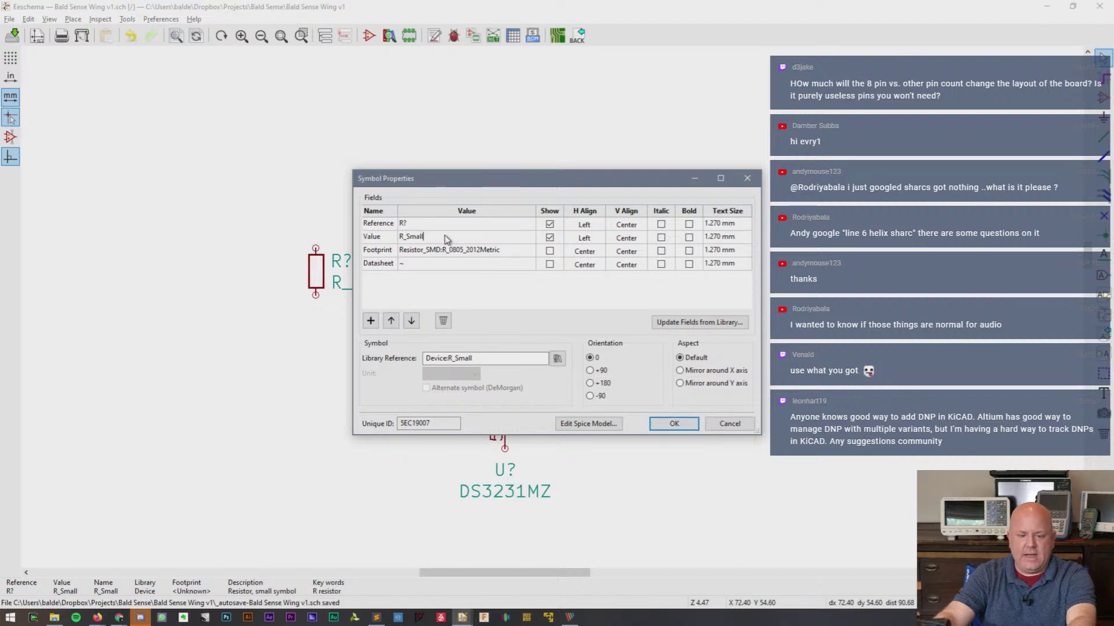
text(4.7K)
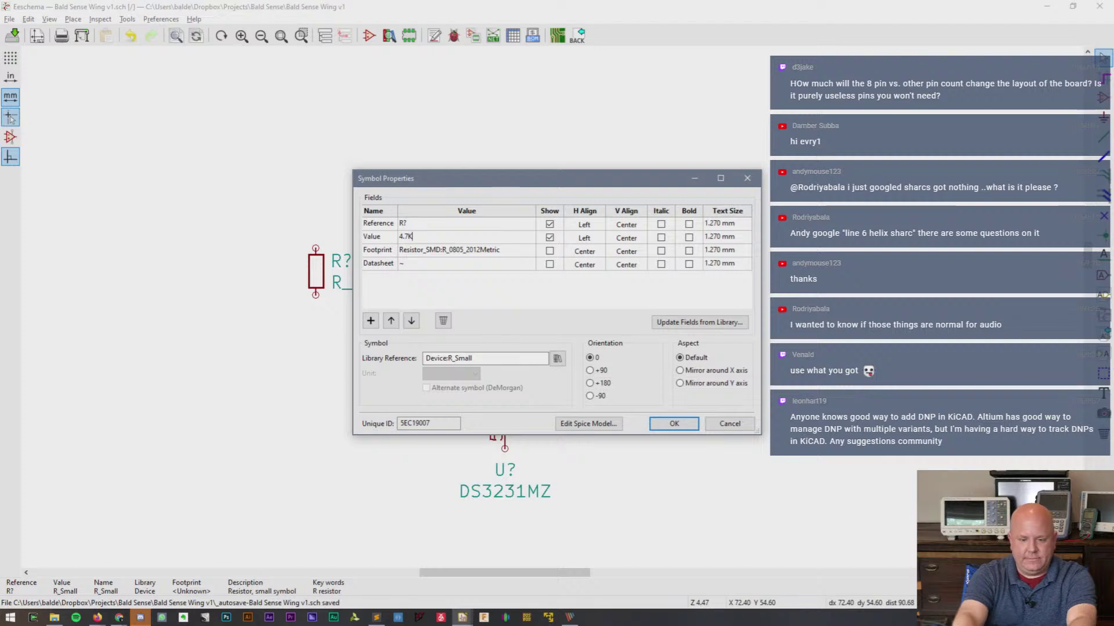
key(Return)
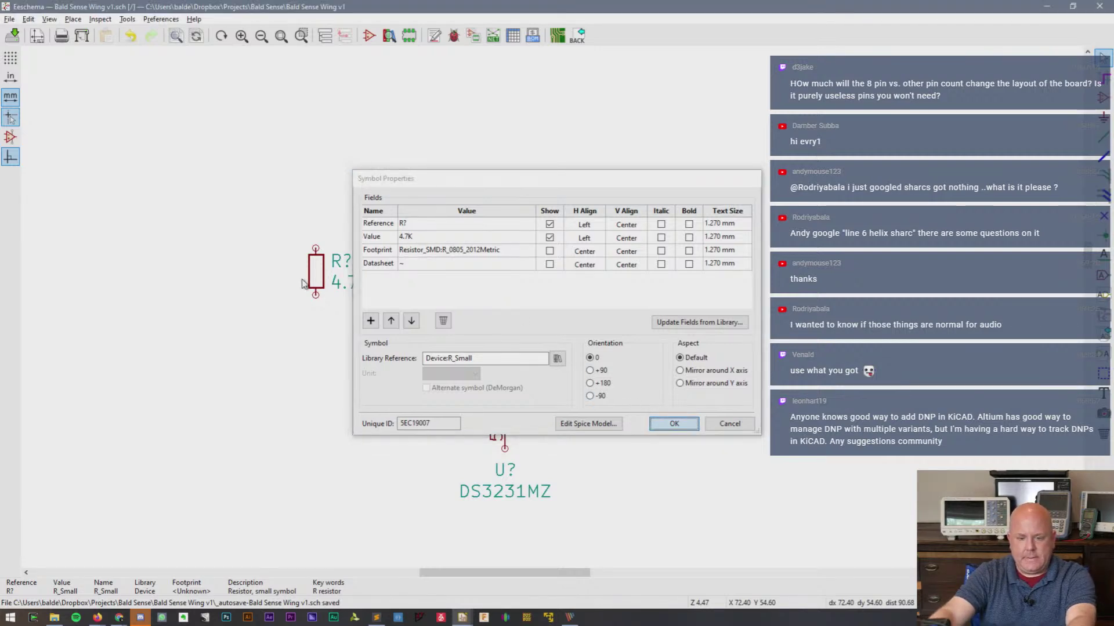
click(673, 423)
- Place three more copies of the 4.7K resistor, two left and two right of the chip
key(c)
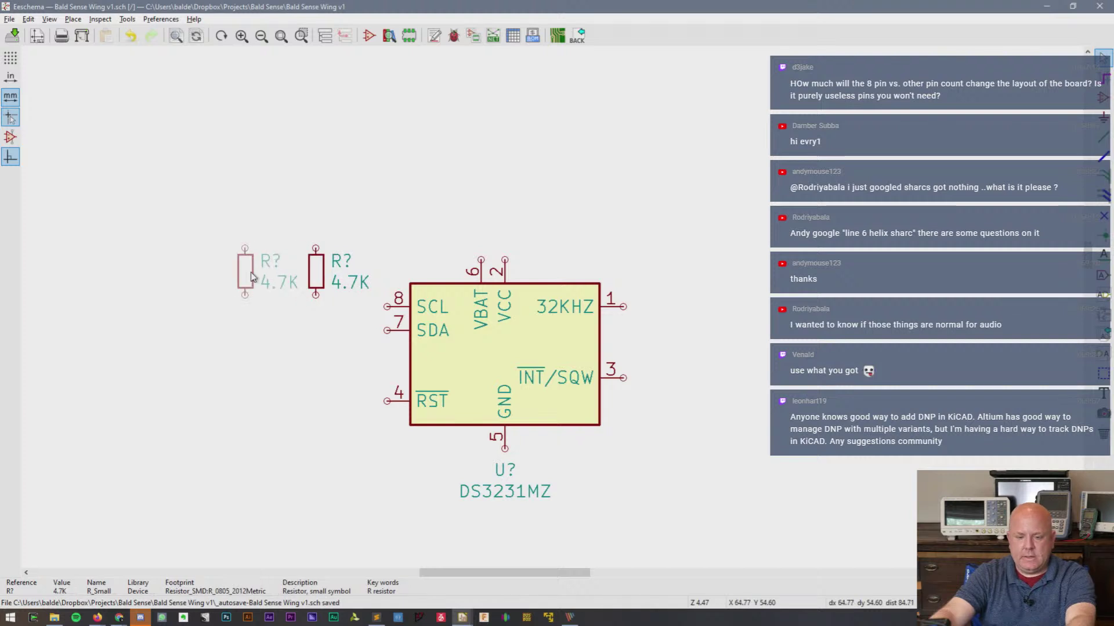
click(250, 273)
key(c)
click(680, 280)
key(c)
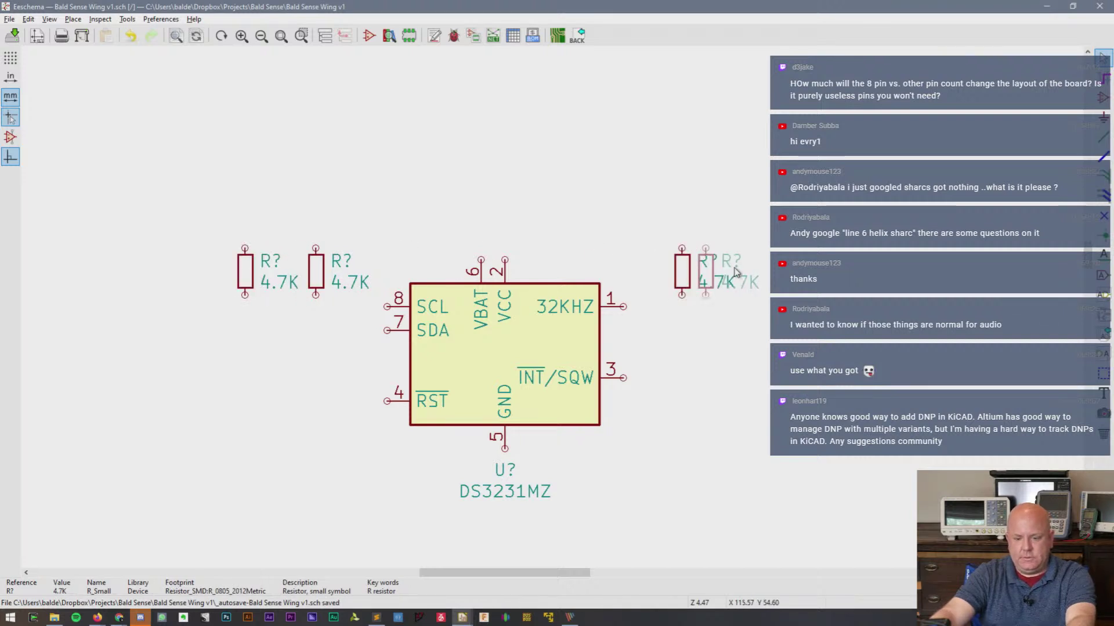
click(752, 272)
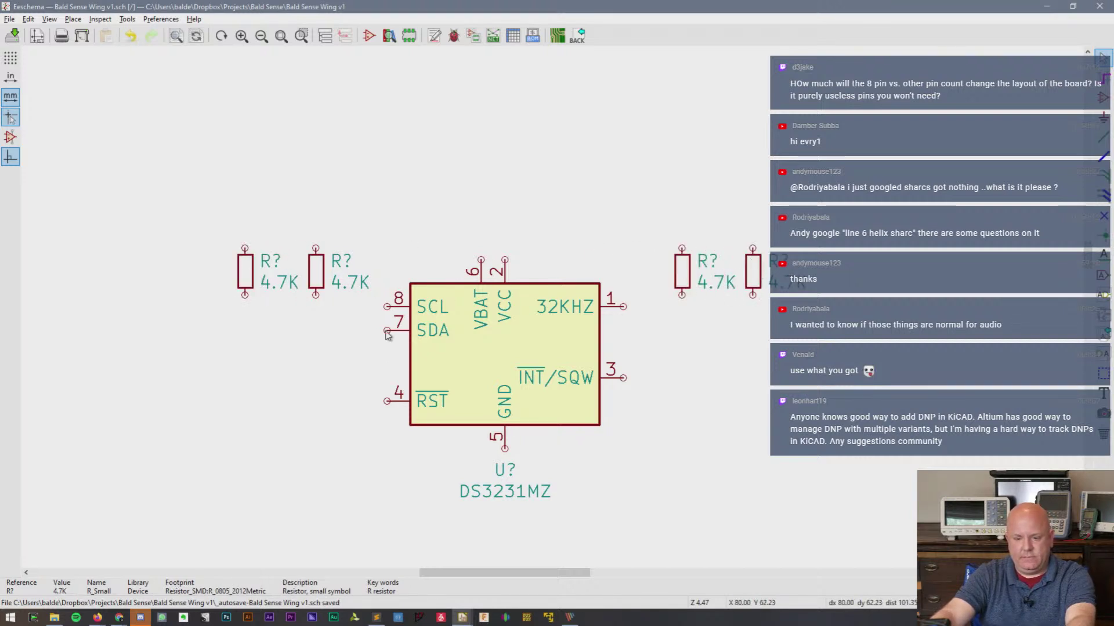
- Wire the SCL, SDA and INT/SQW pins to the bottom pins of their pull-up resistors
key(w)
click(315, 294)
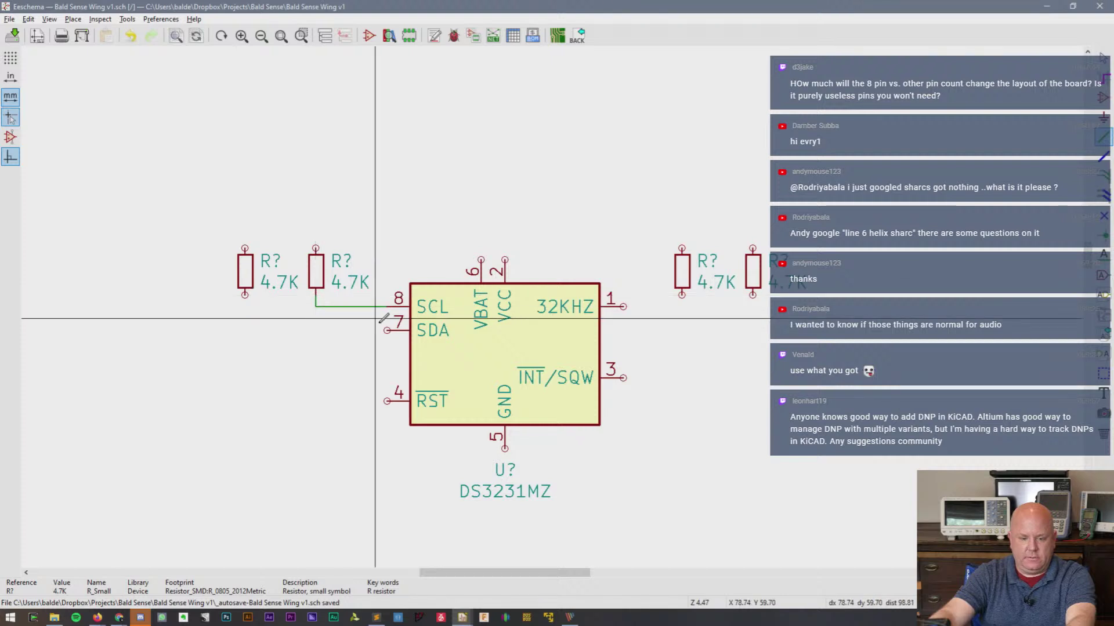
click(386, 330)
click(245, 294)
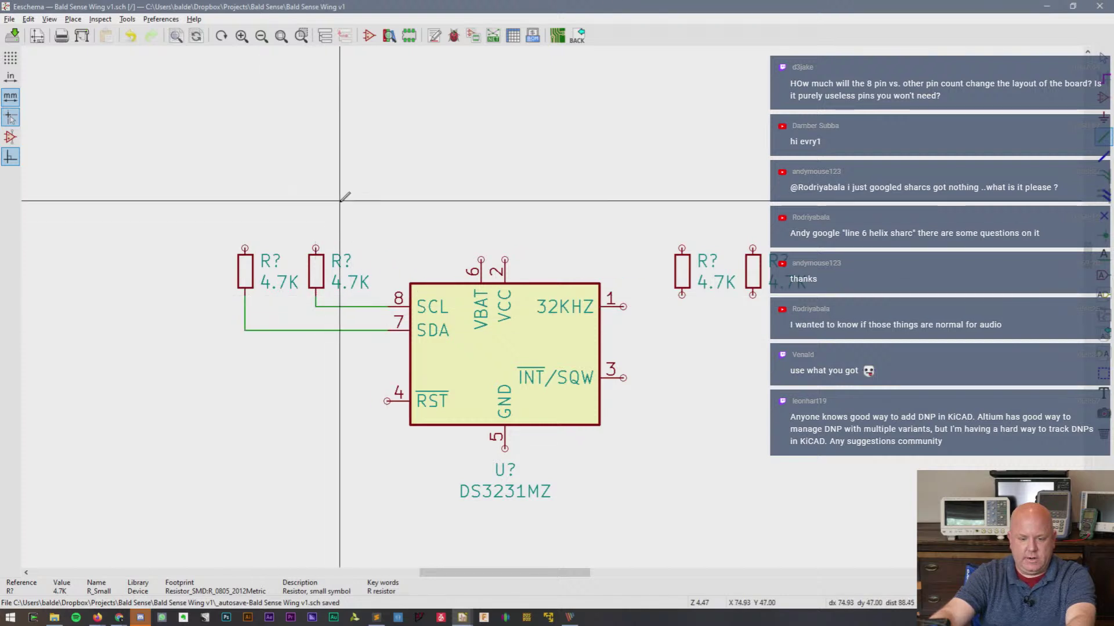
key(Escape)
key(w)
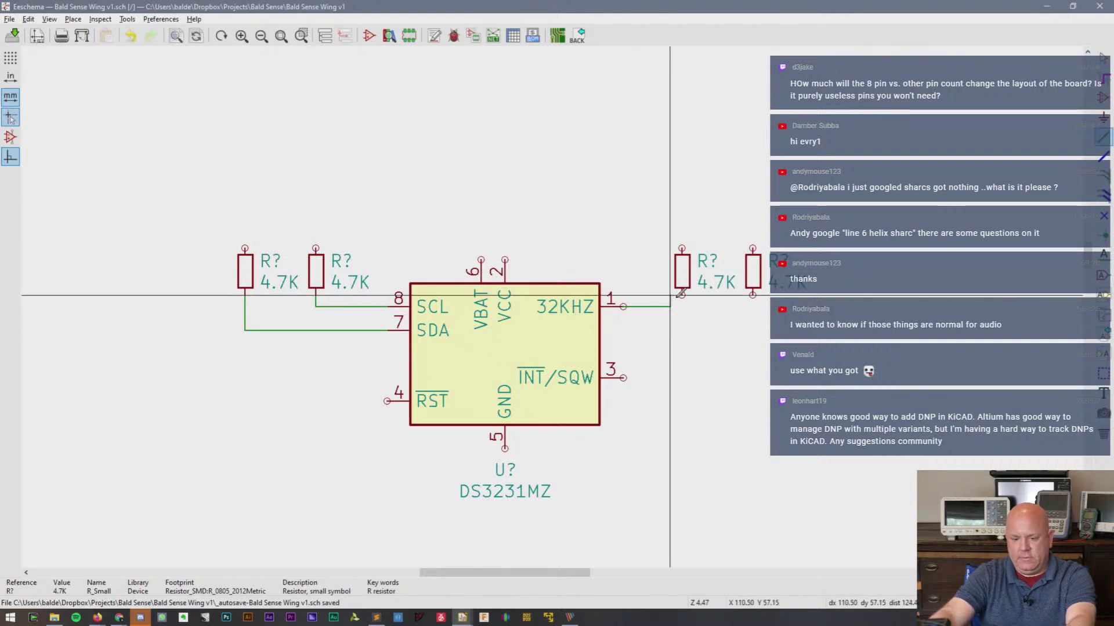
click(635, 365)
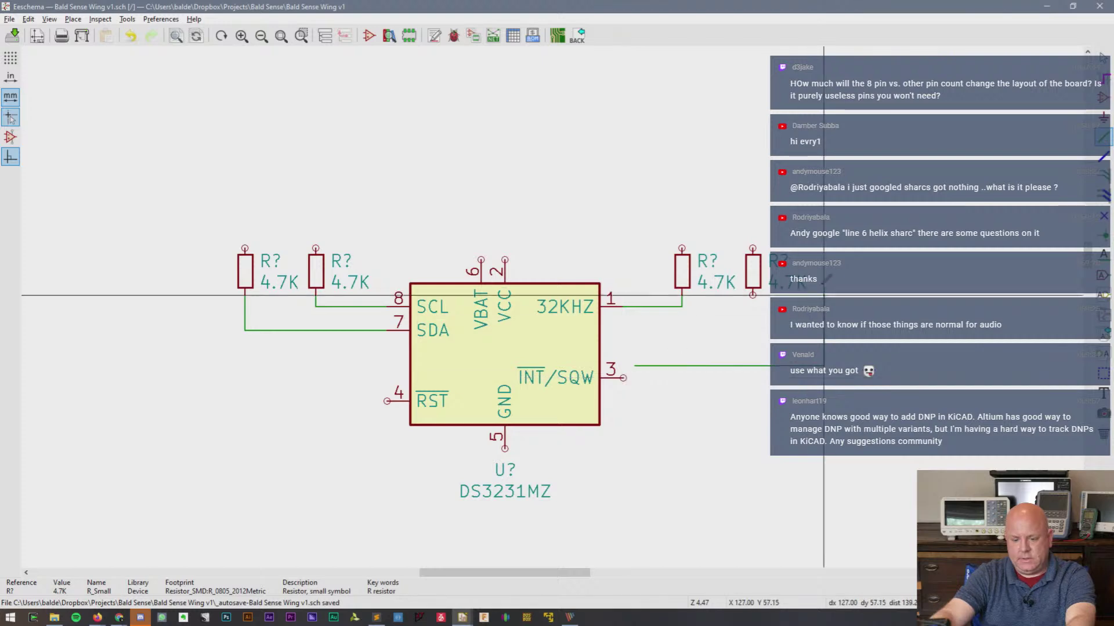
click(752, 295)
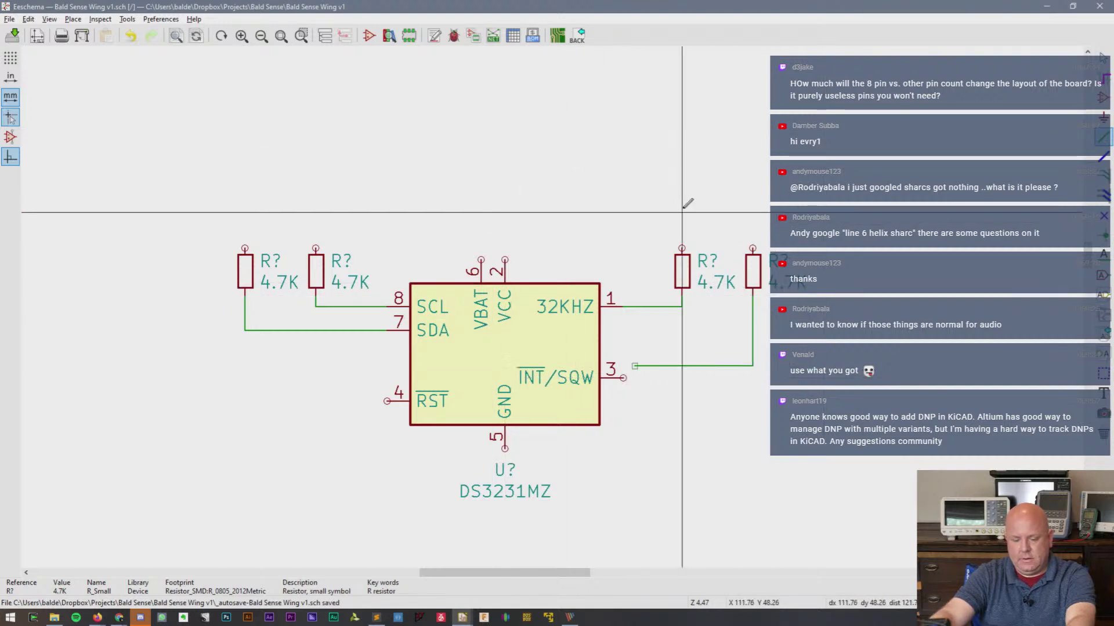
- Place a +3.3V power symbol above the VCC pin
key(Escape)
key(a)
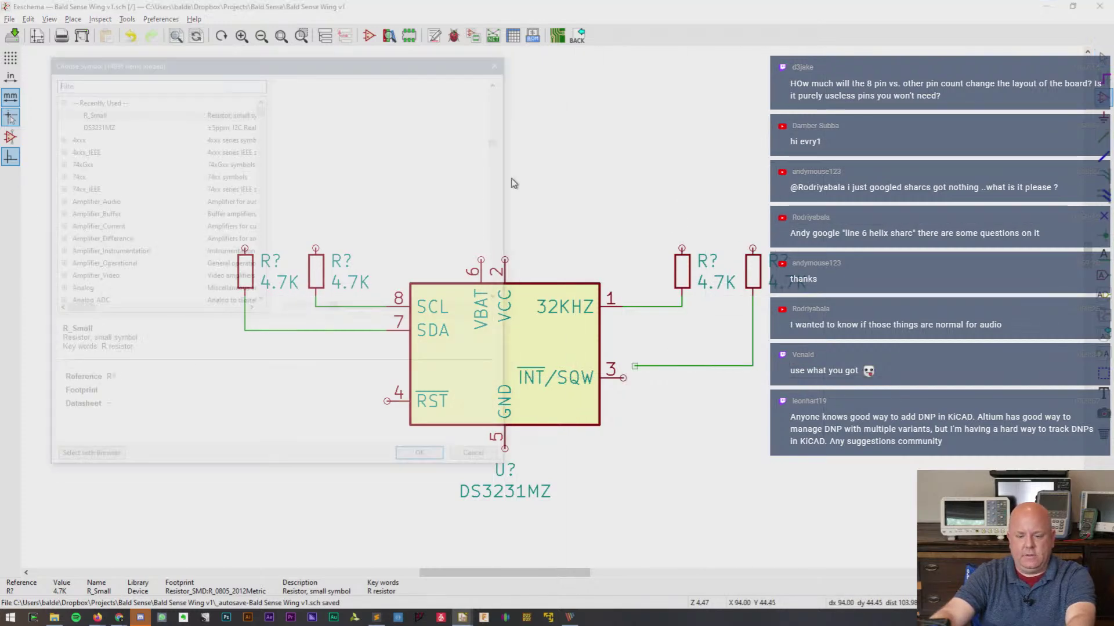
text(+)
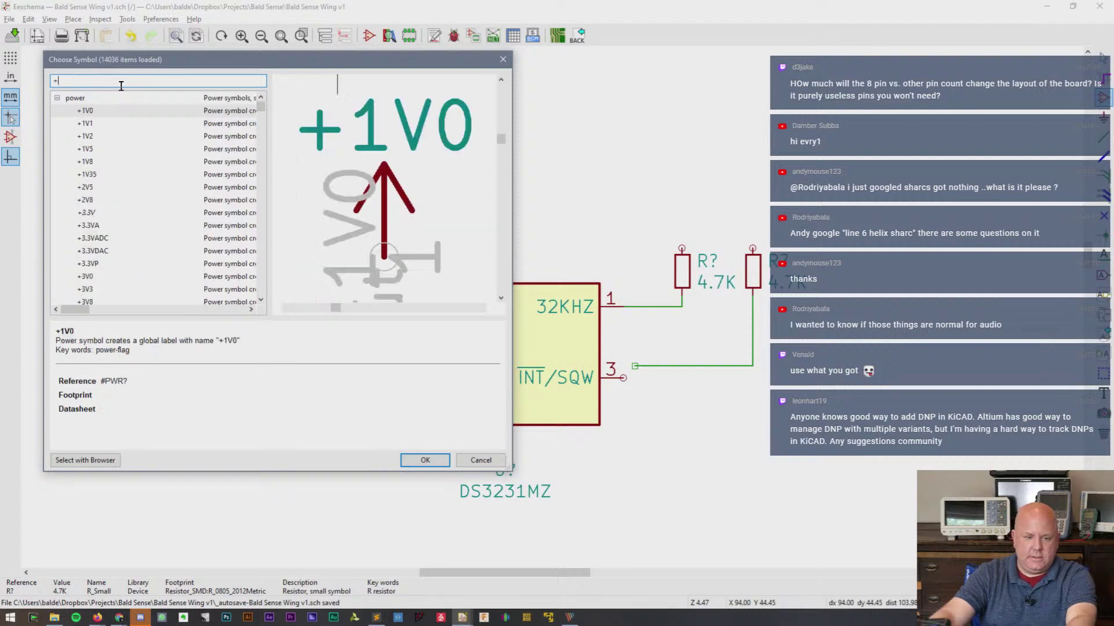
text(3.3V)
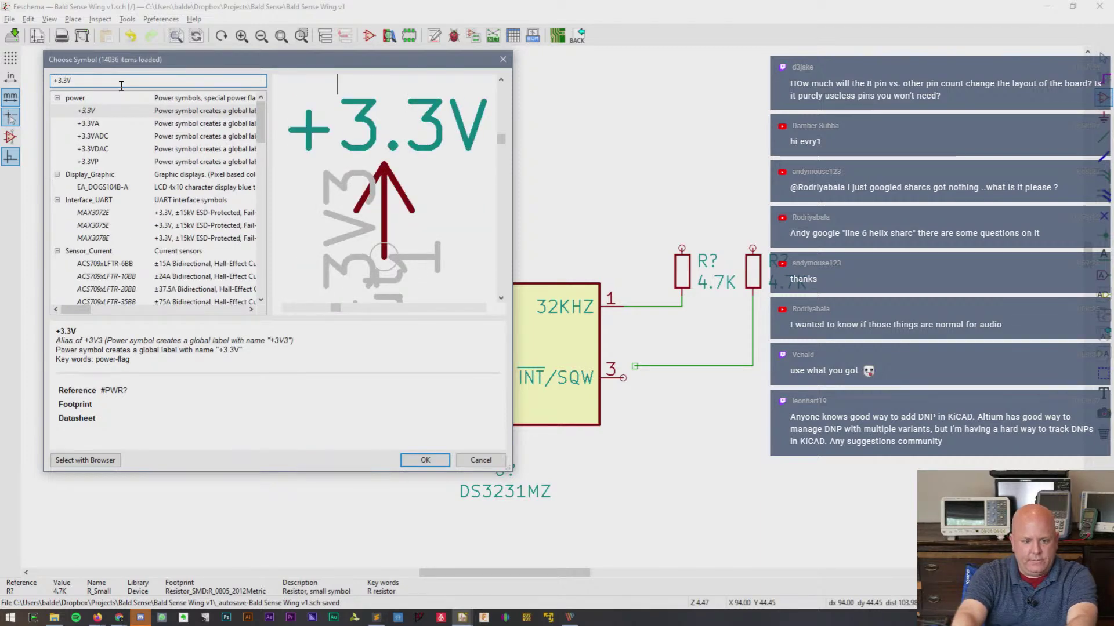
double_click(102, 111)
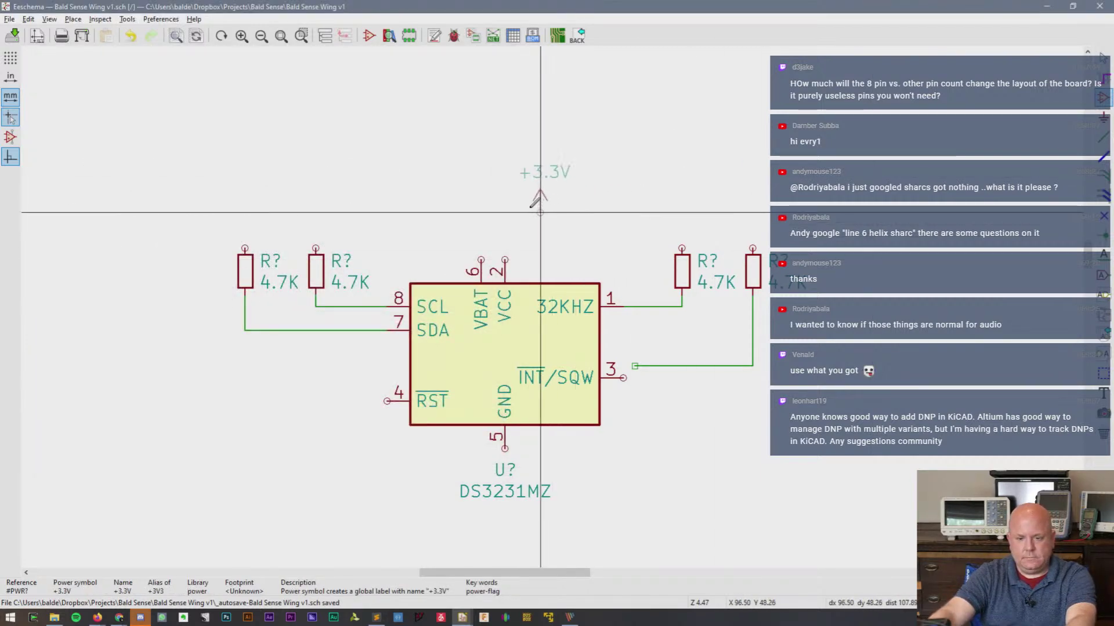
click(505, 201)
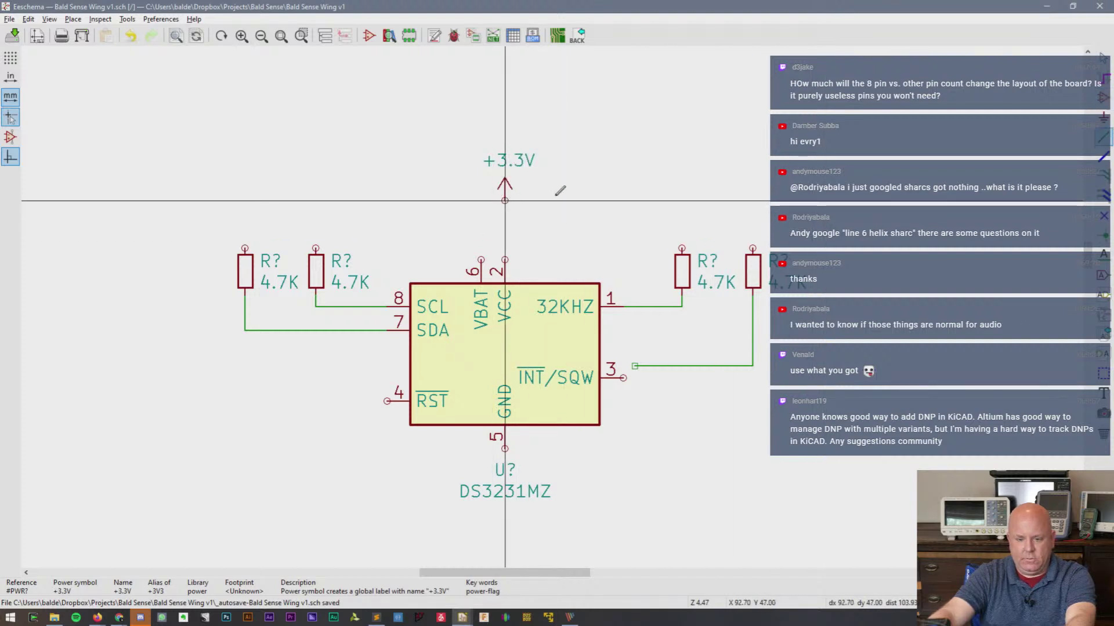
- Wire the +3.3V symbol to the top pins of all four 4.7K resistors
click(505, 201)
click(682, 248)
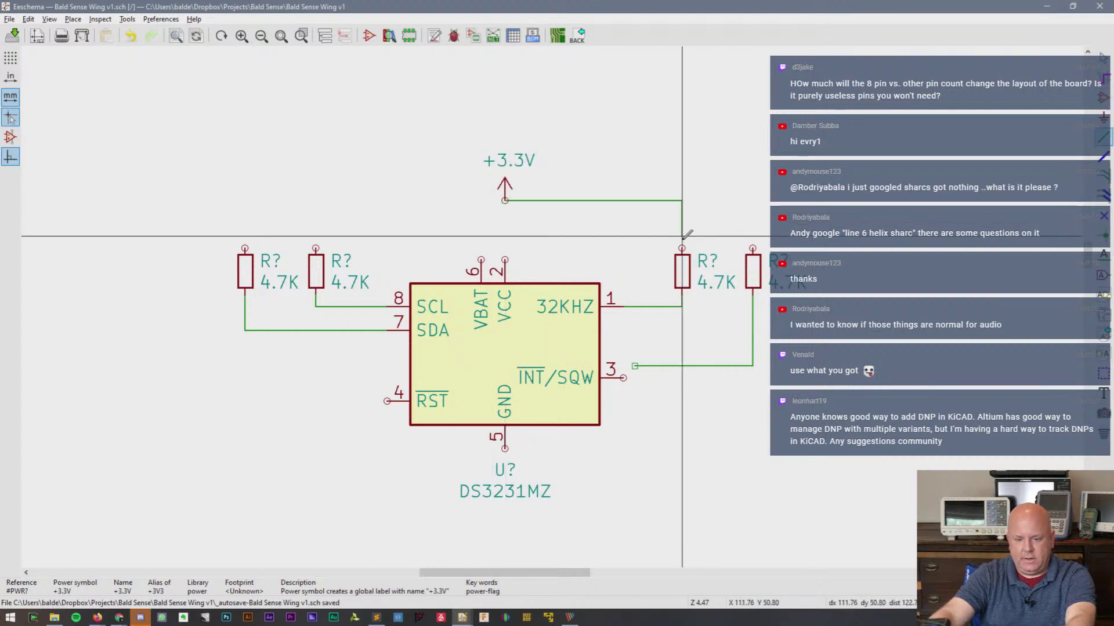
click(752, 249)
click(681, 201)
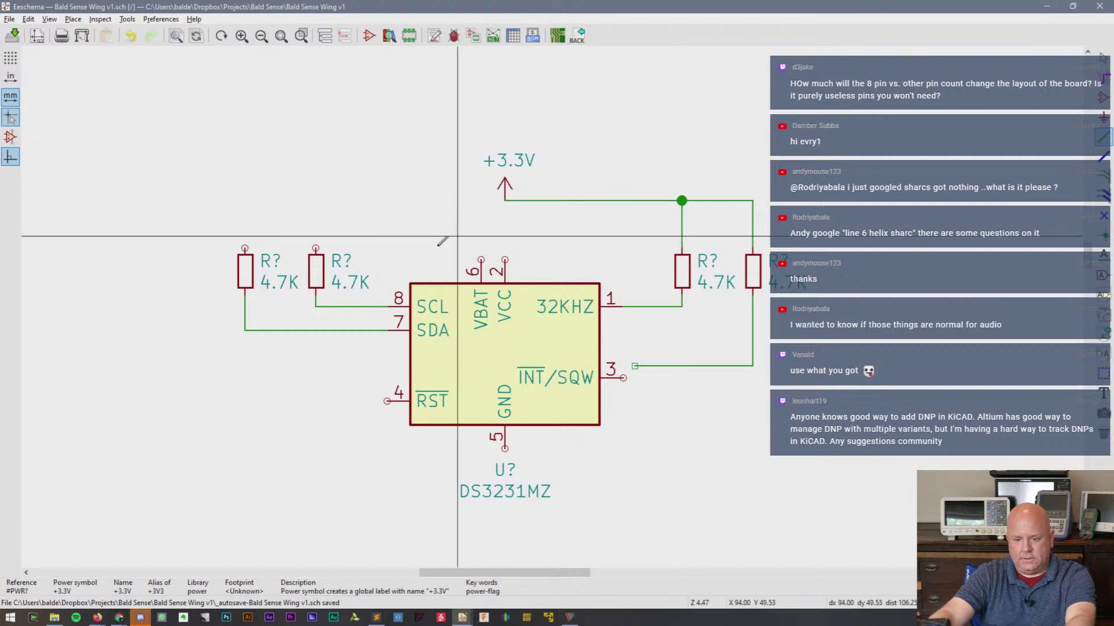
click(315, 248)
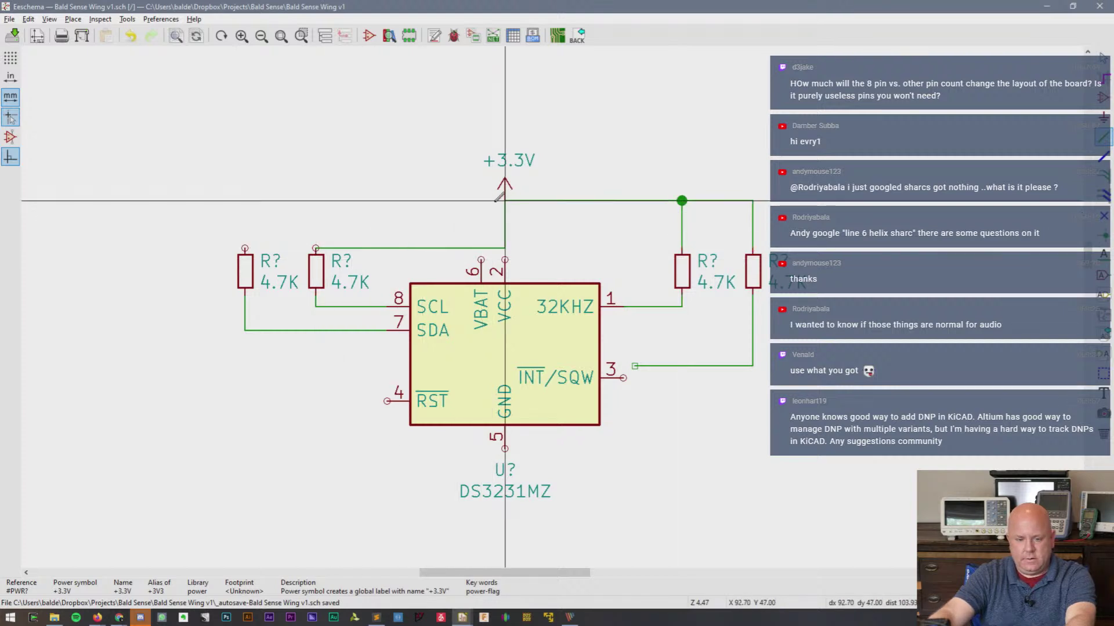
click(505, 201)
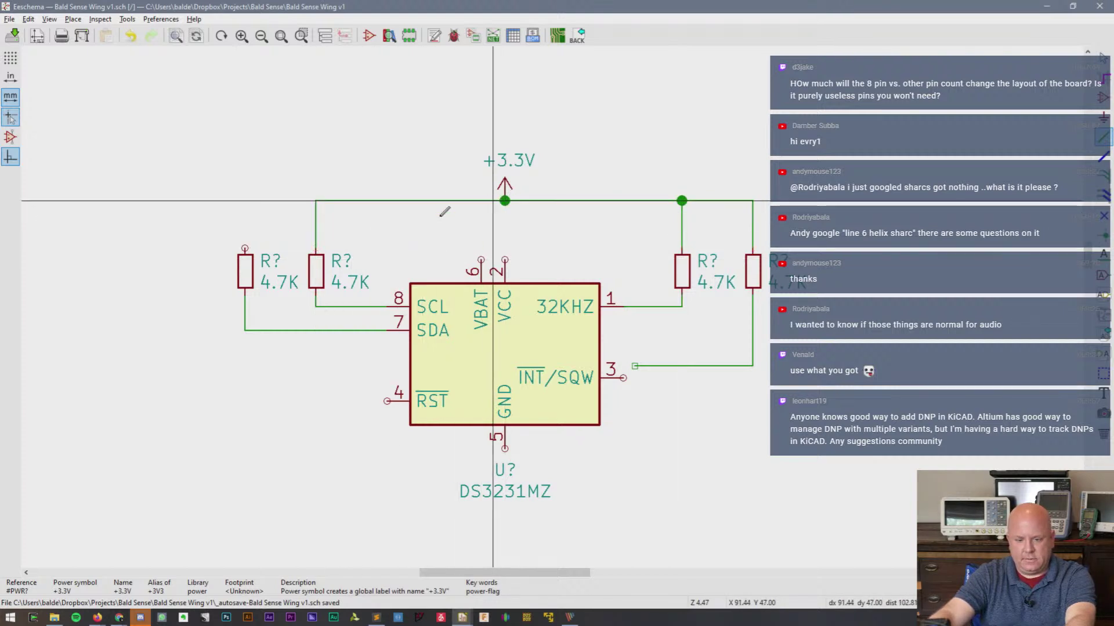
click(246, 248)
click(315, 201)
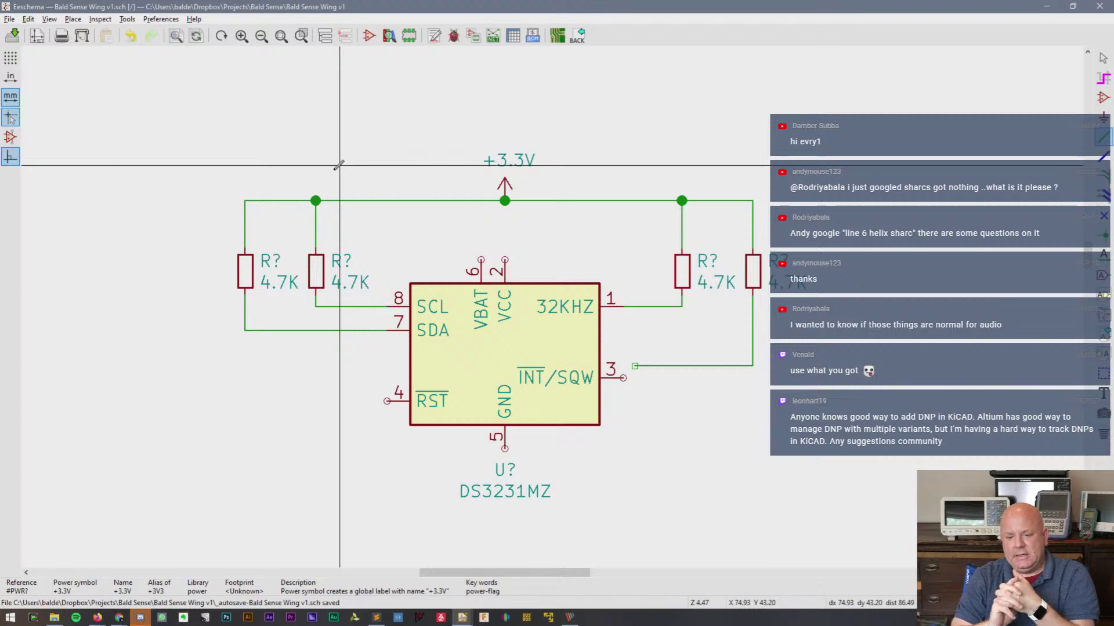
key(Escape)
click(712, 375)
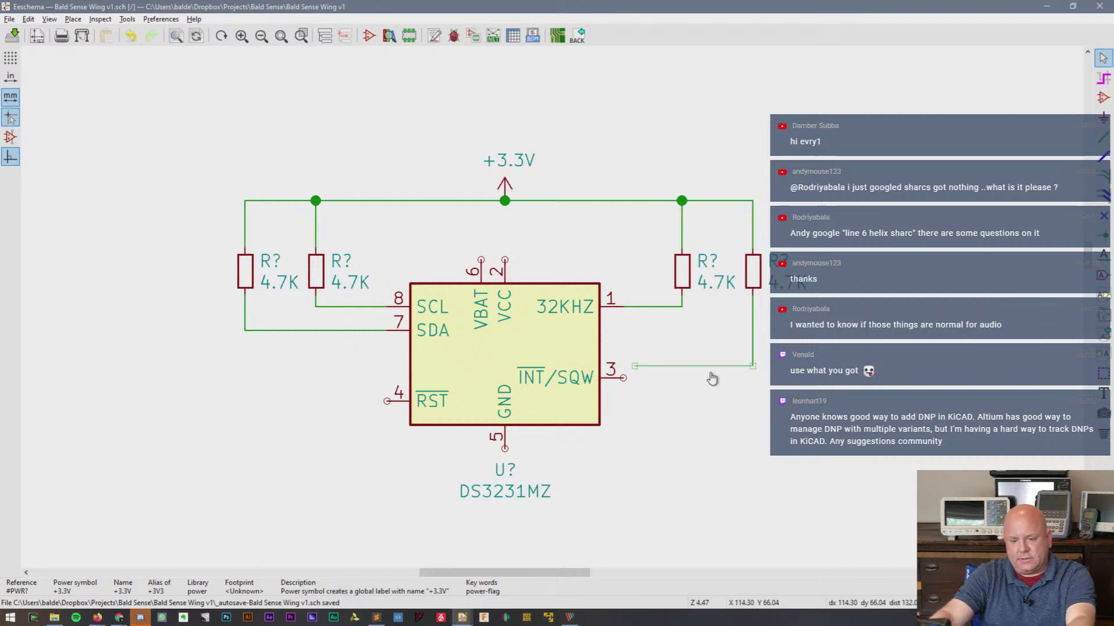
- Redraw the INT/SQW wire to the rightmost resistor and run a loose wire left from RST
key(Delete)
key(w)
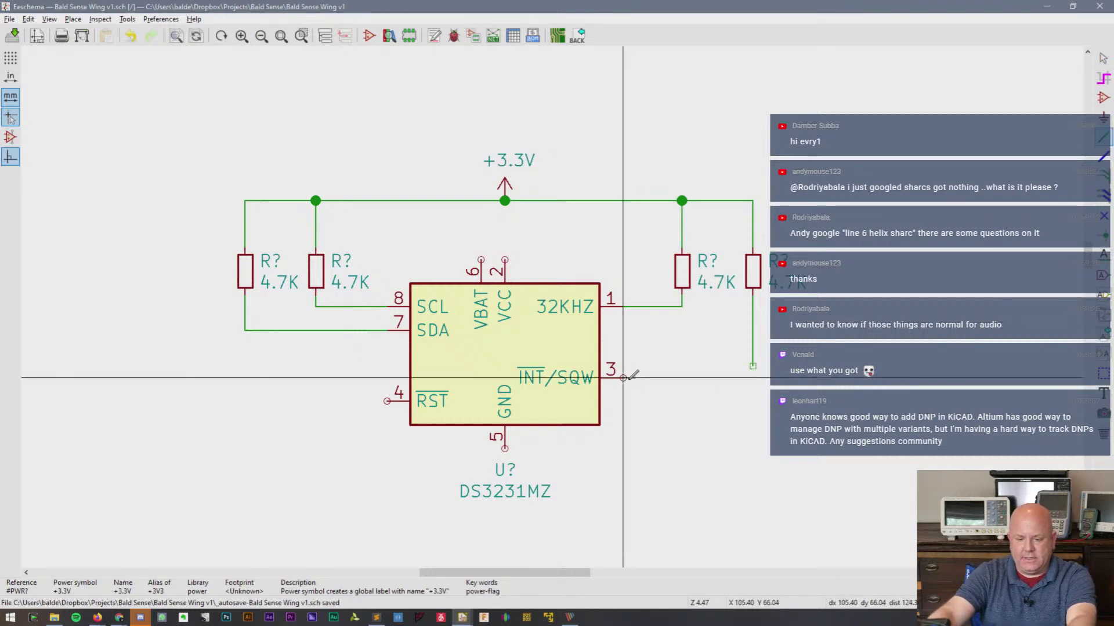
click(753, 378)
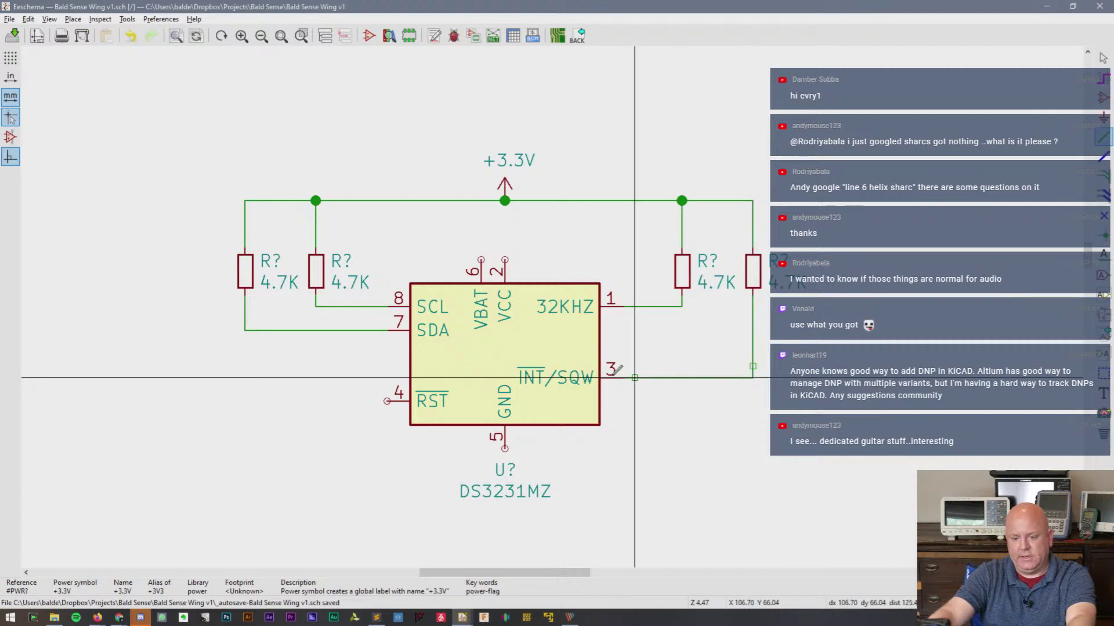
click(634, 377)
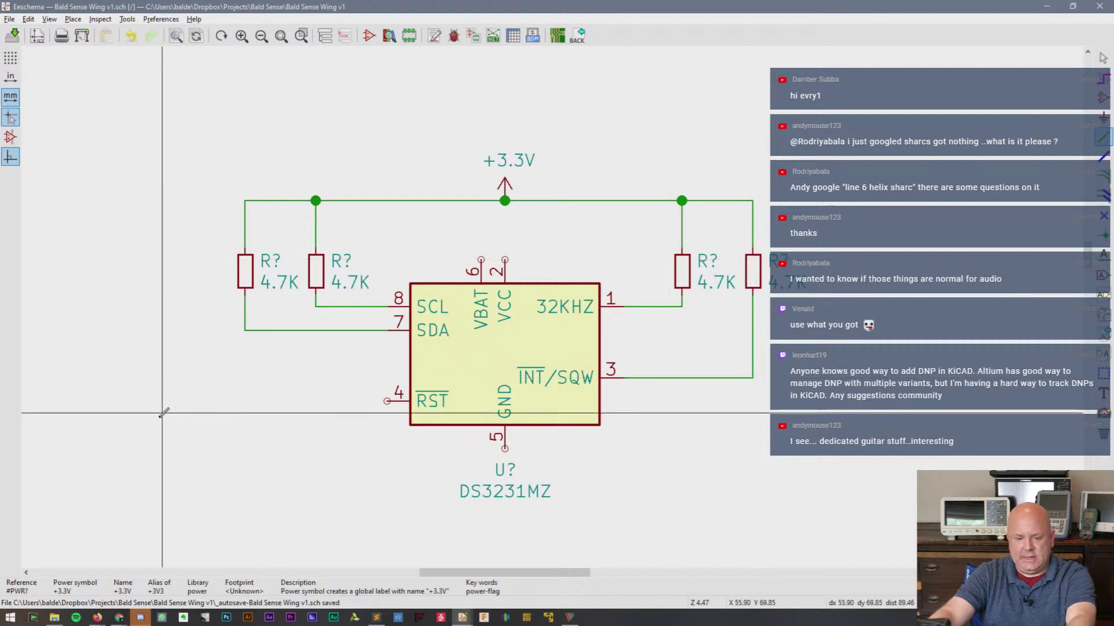
click(386, 400)
double_click(245, 402)
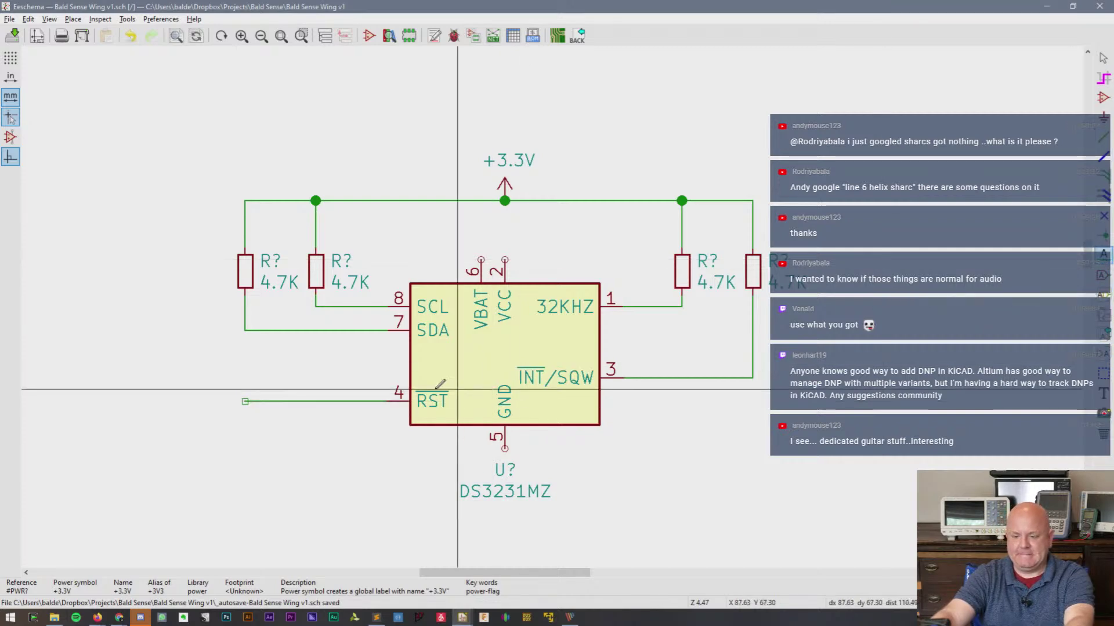
- Add a DS3231_RST net label on the RST wire and trim its loose end
click(297, 401)
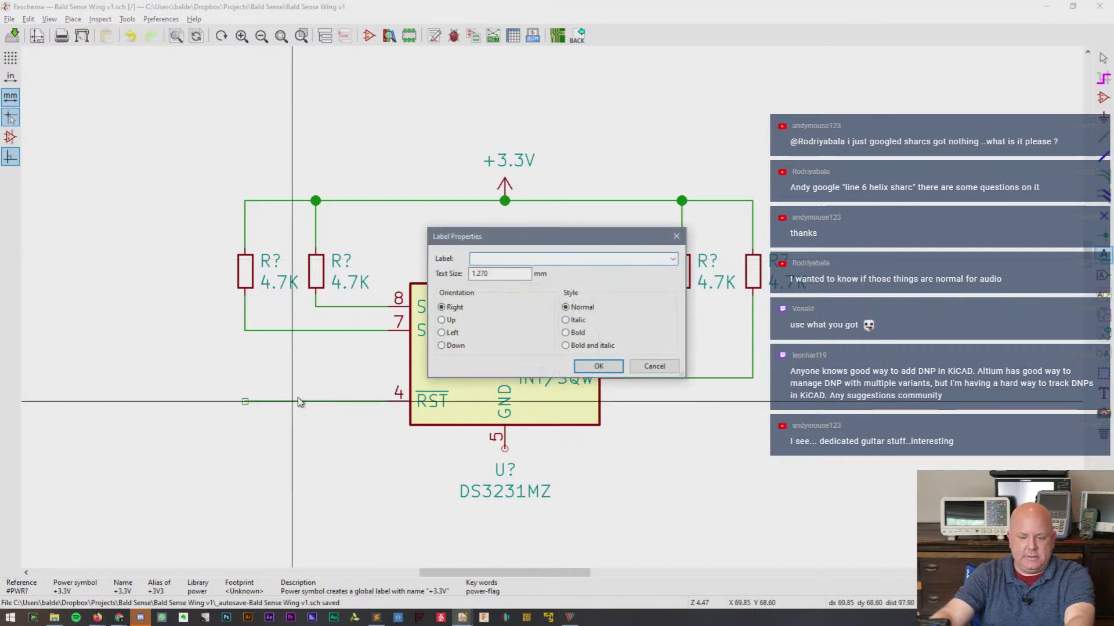
text(DS3231_RST)
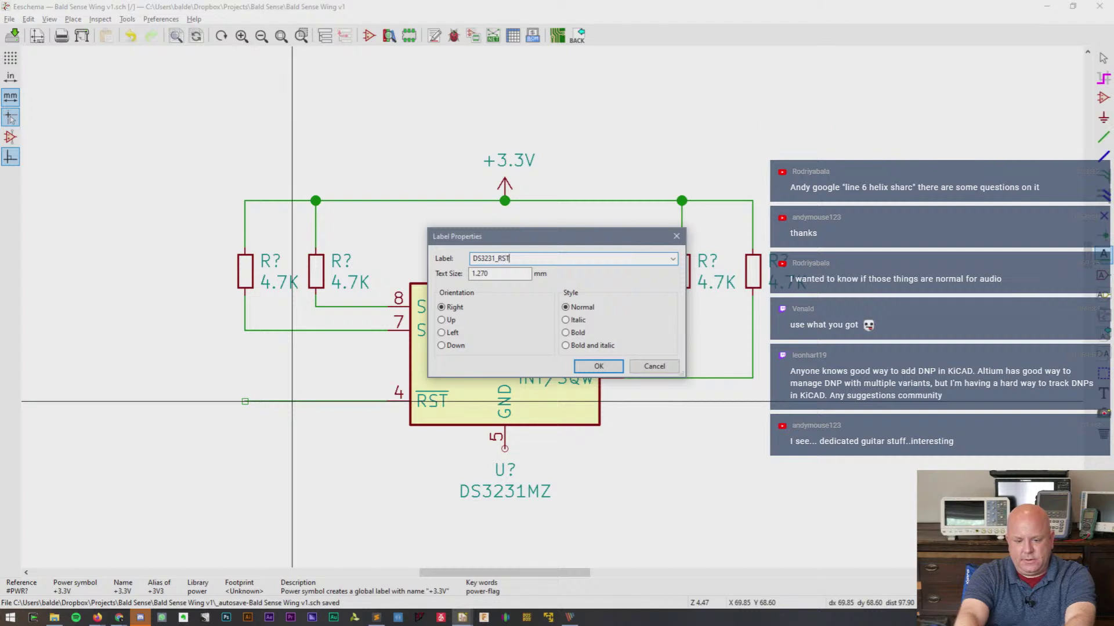
key(Return)
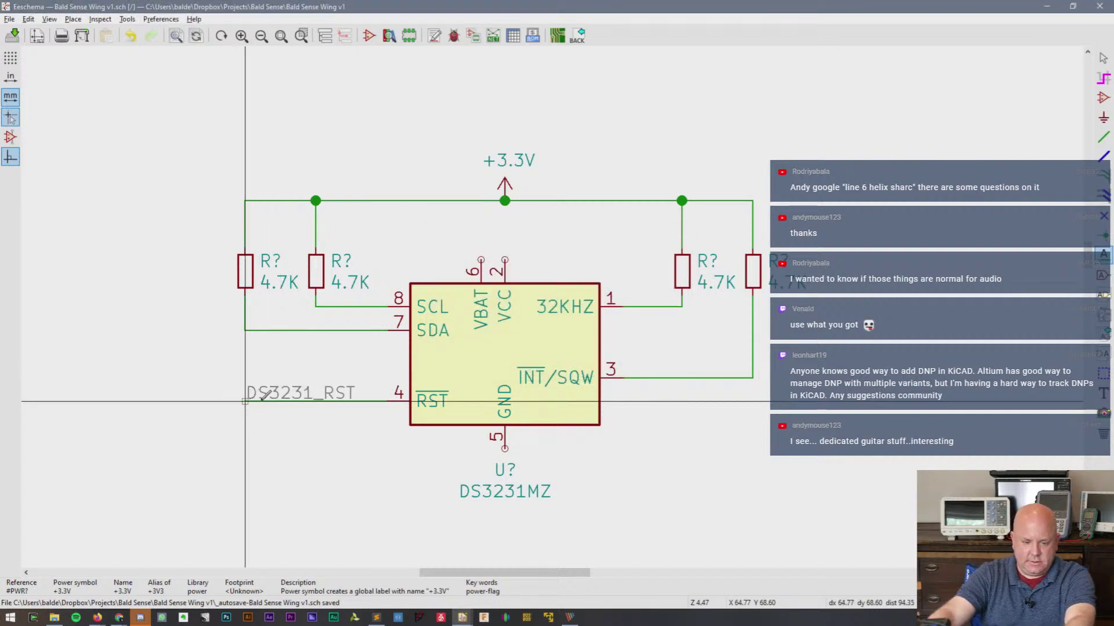
click(268, 401)
key(Escape)
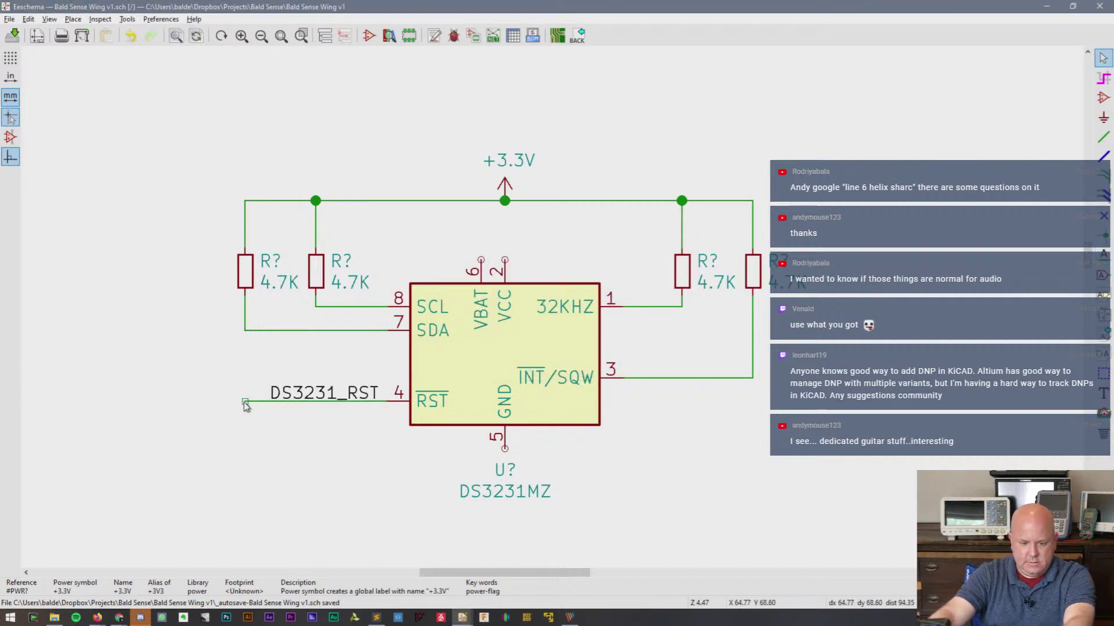
drag(246, 406, 270, 402)
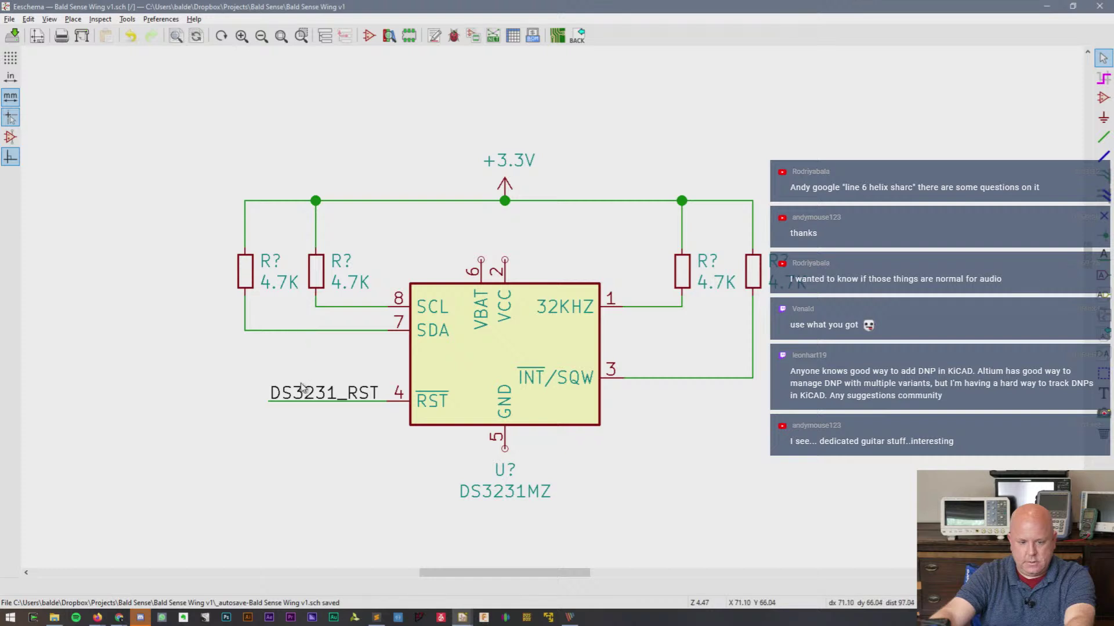
- Duplicate the label as SDA and place it on the pin 7 wire
key(ctrl+d)
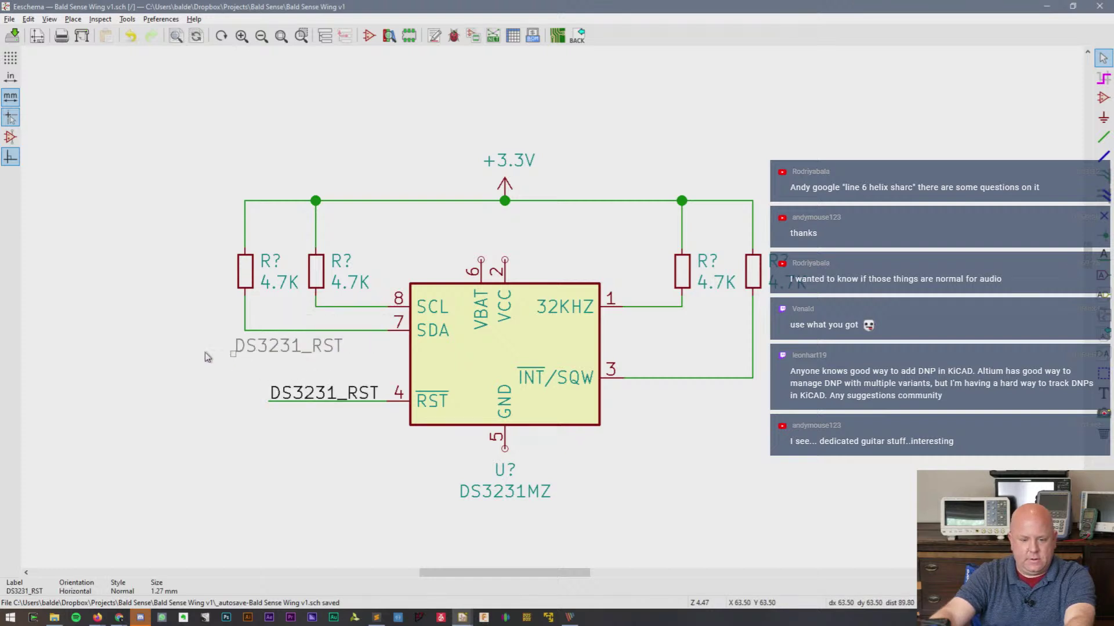
text(eSCL)
key(Return)
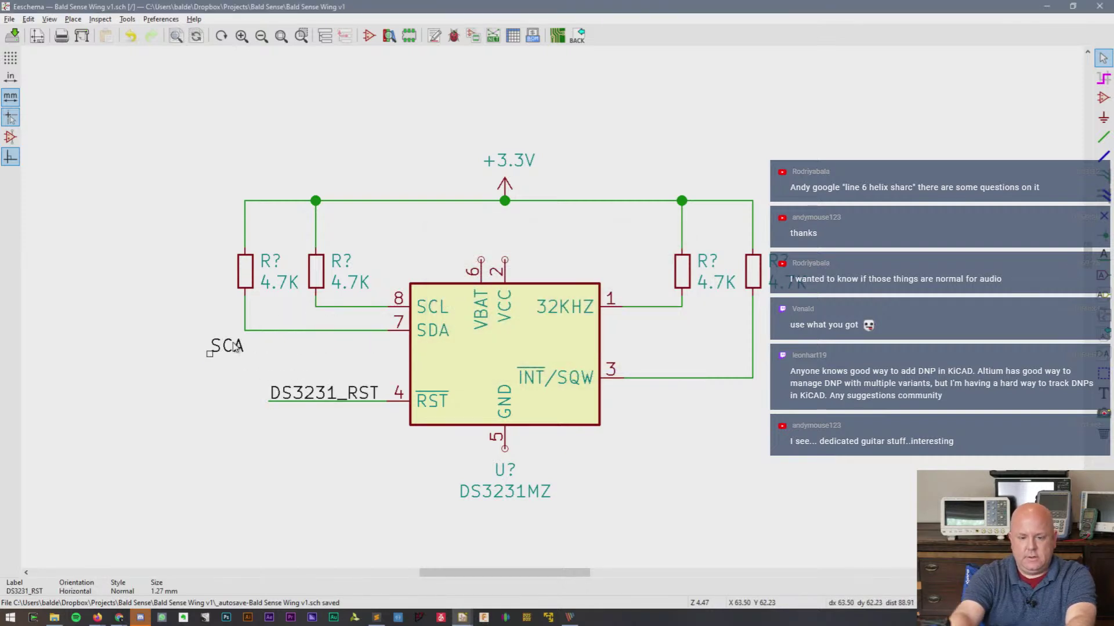
text(e)
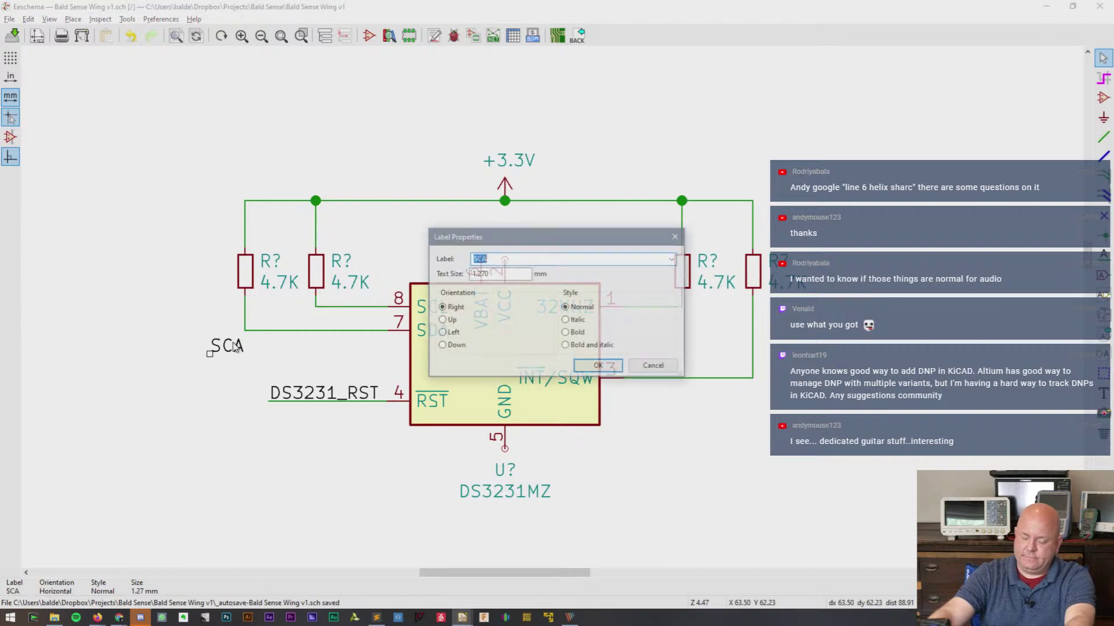
text(SDA)
key(Return)
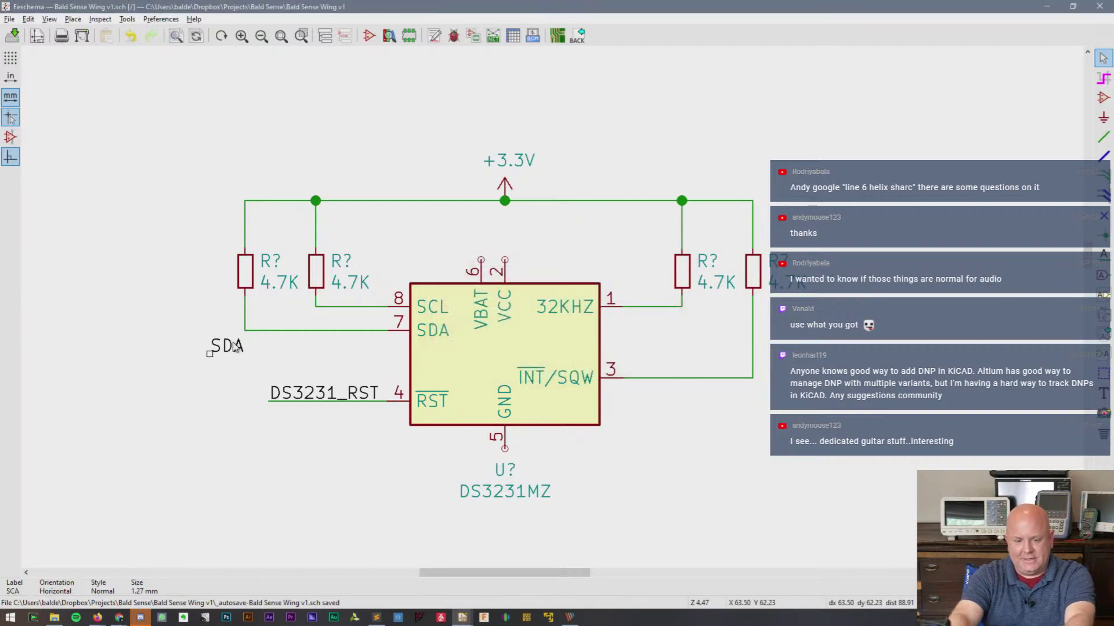
key(ctrl+d)
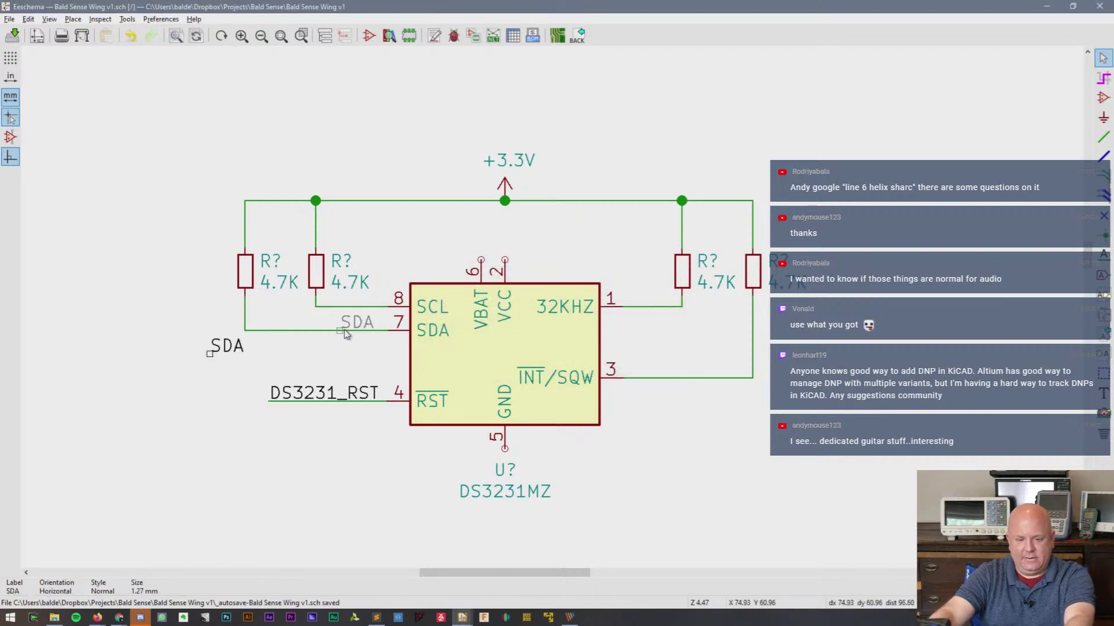
click(350, 316)
- Add an SCL label copy on the pin 8 wire and lift the +3.3V rail higher
key(ctrl+d)
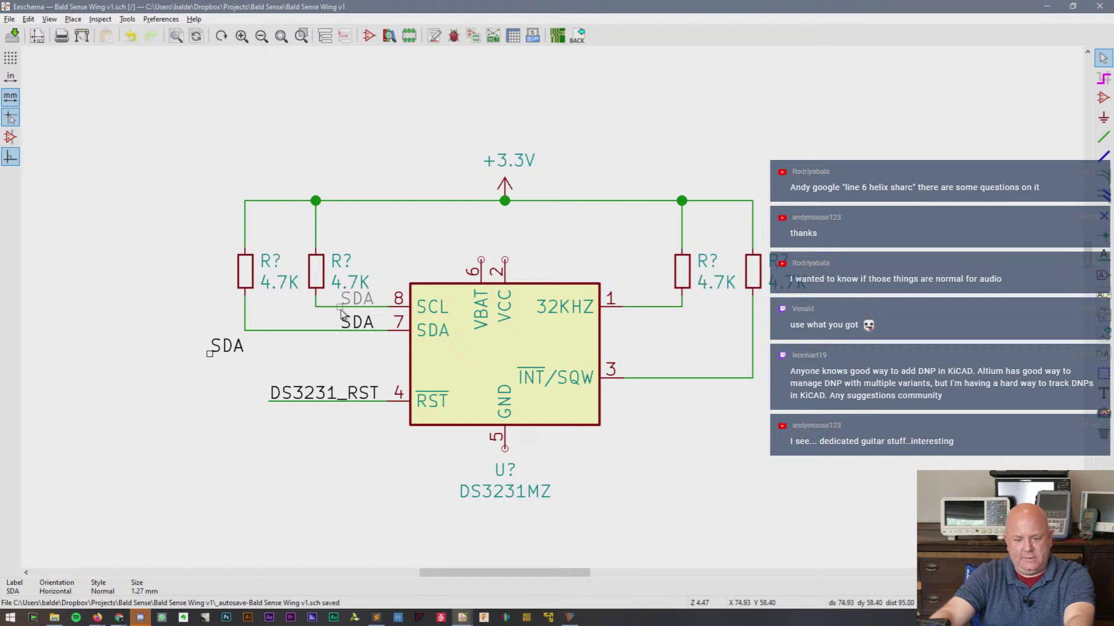
click(348, 310)
text(e)
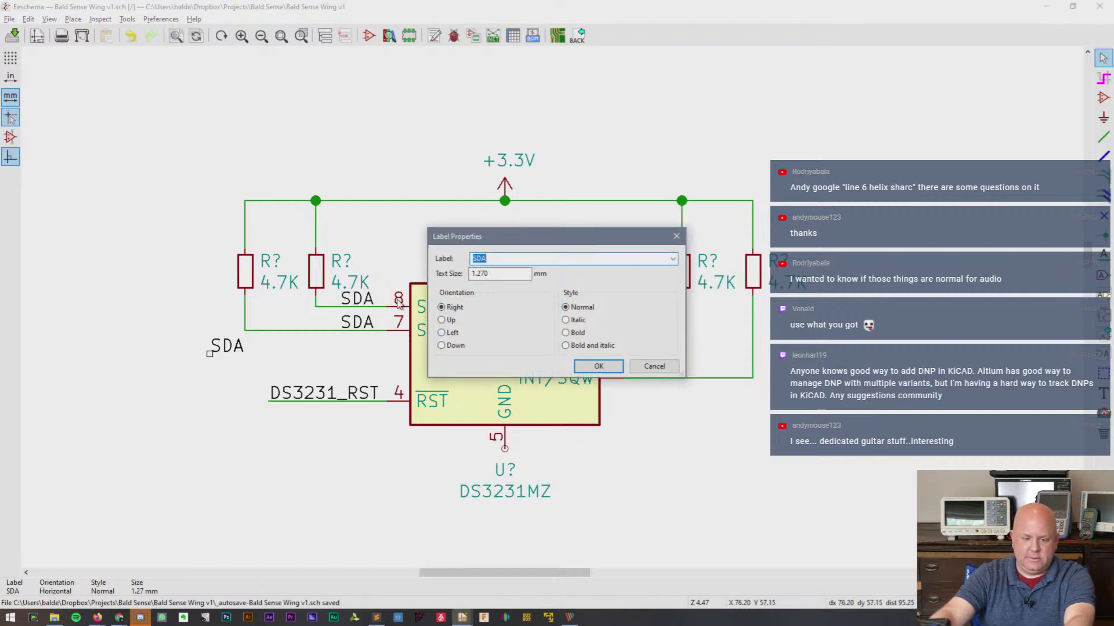
text(SCL)
key(Return)
drag(209, 118, 840, 273)
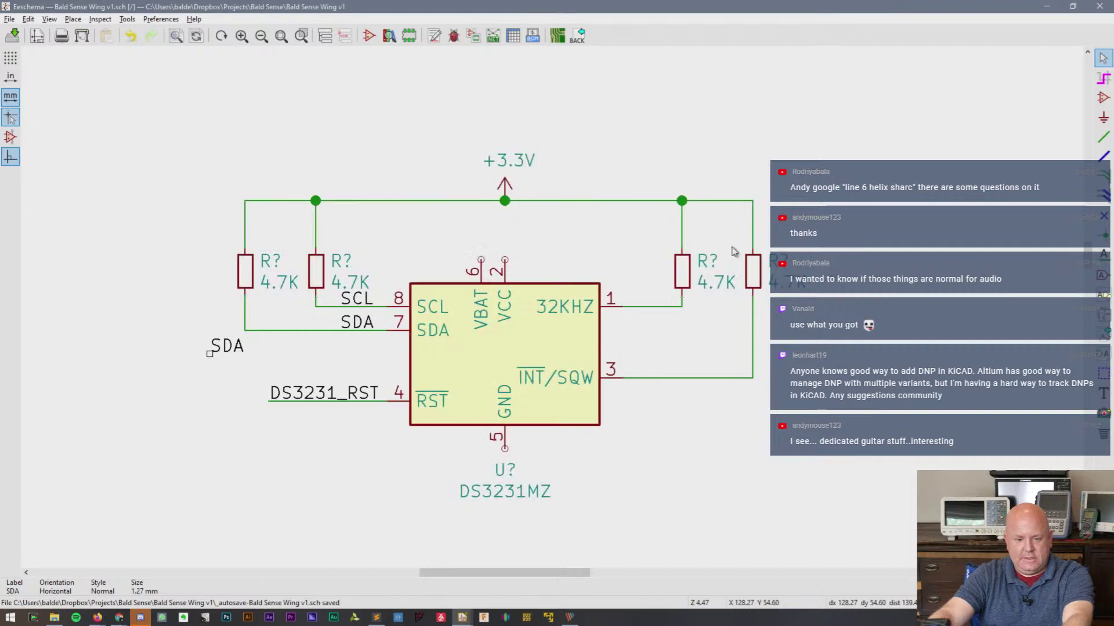
drag(207, 144, 799, 177)
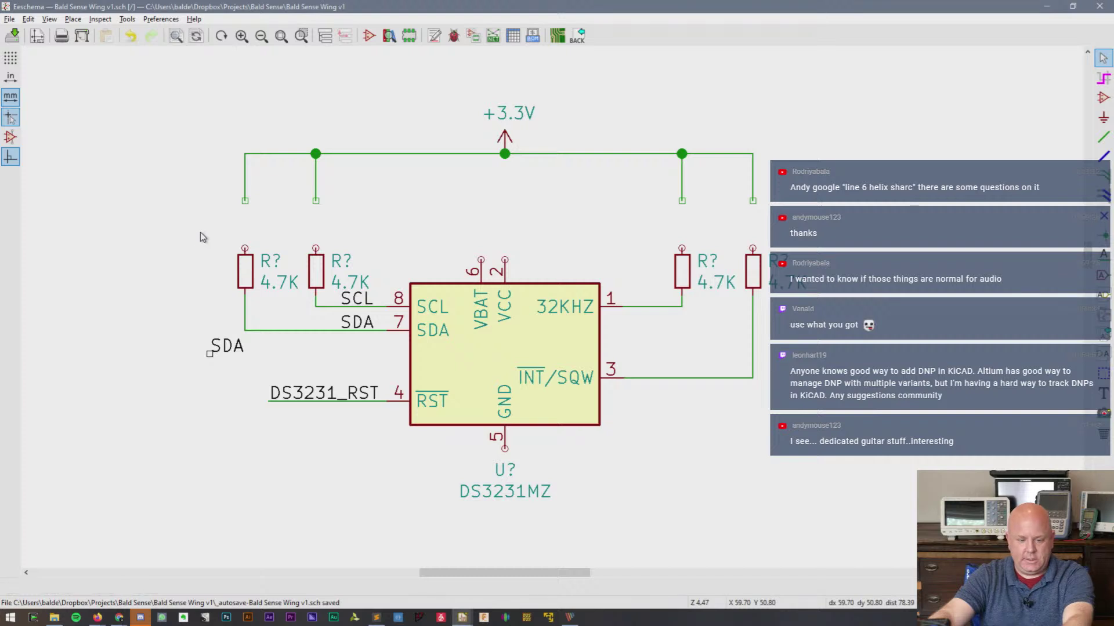
- Raise the two left resistors to the rail and wire SCL and SDA to their bottom pins
drag(209, 225, 849, 284)
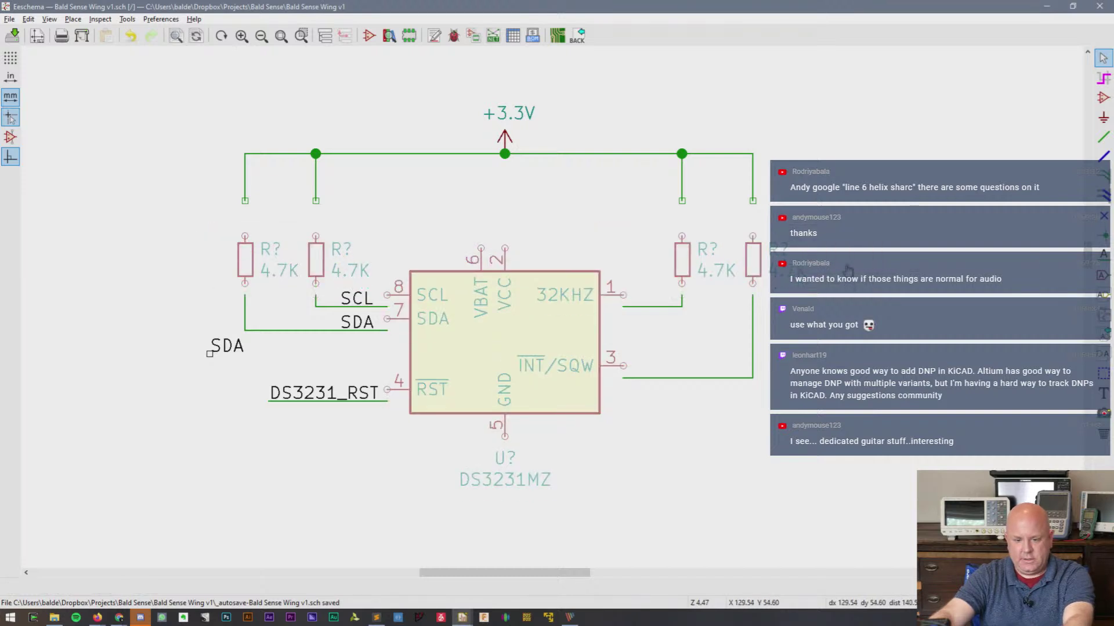
key(Escape)
drag(210, 236, 333, 231)
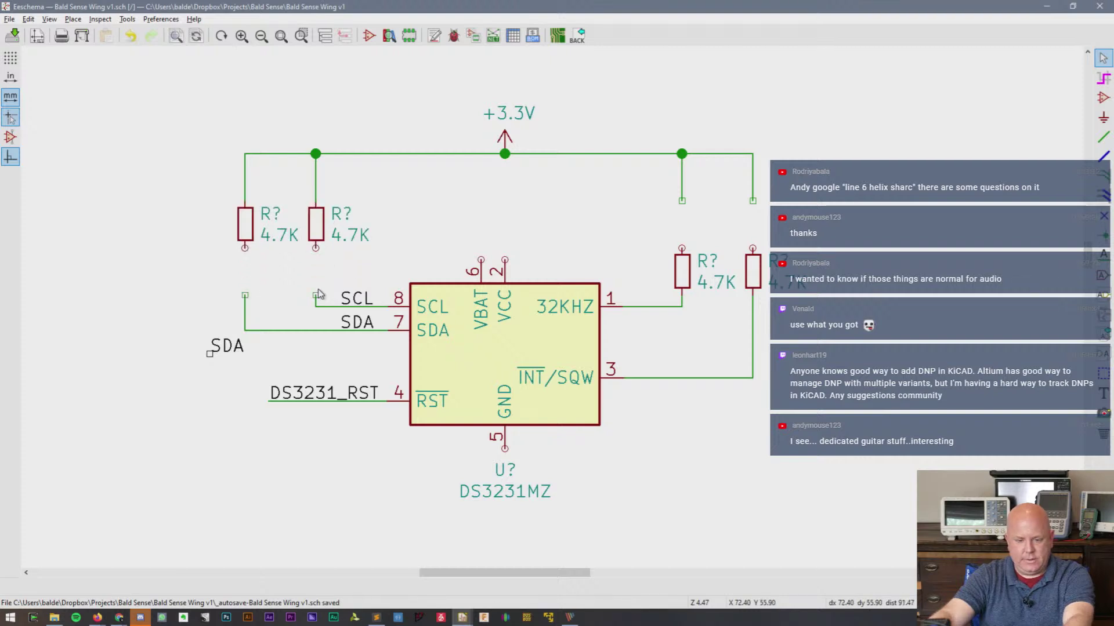
click(316, 295)
click(316, 248)
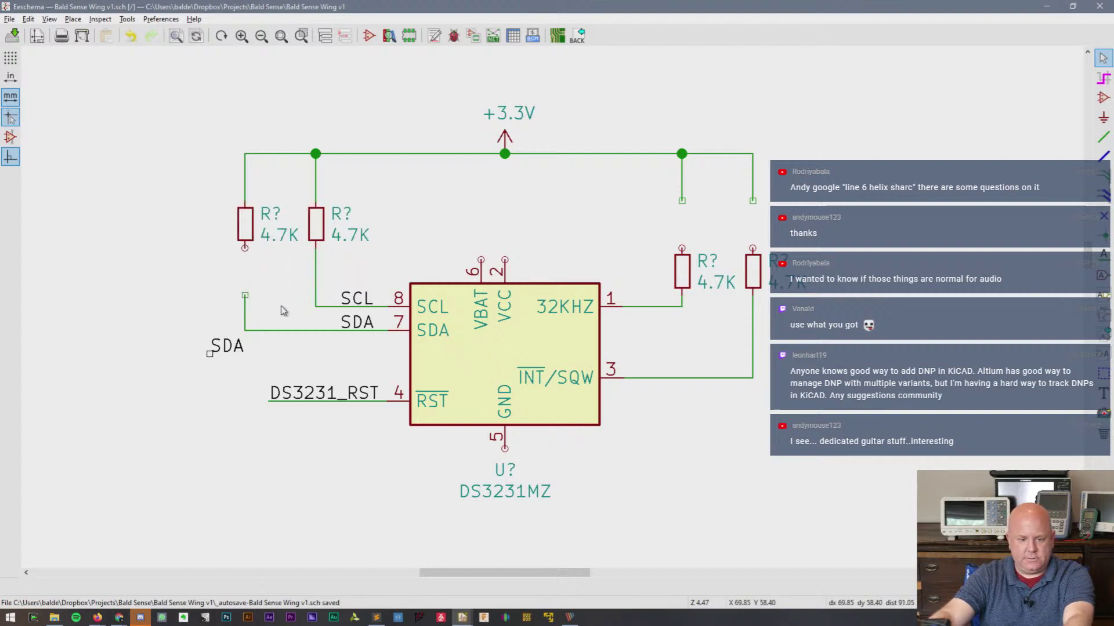
click(245, 296)
click(244, 248)
- Raise the two right resistors and stretch the 32KHZ and INT/SQW wires up to them
drag(669, 260, 779, 275)
click(776, 228)
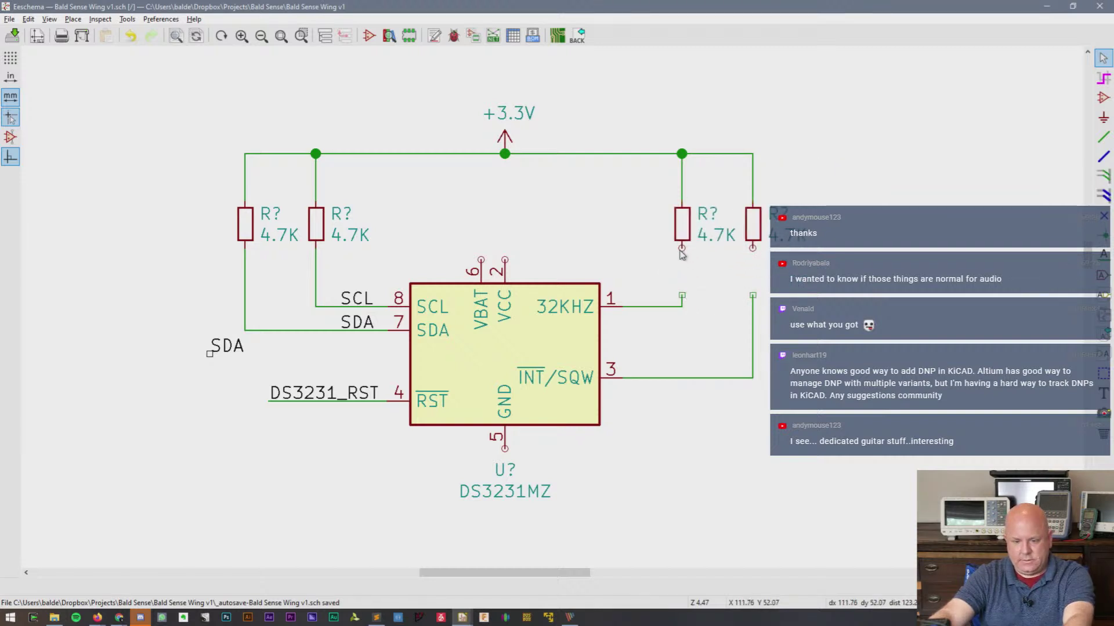
click(682, 254)
key(Escape)
drag(683, 295, 682, 247)
drag(752, 295, 754, 259)
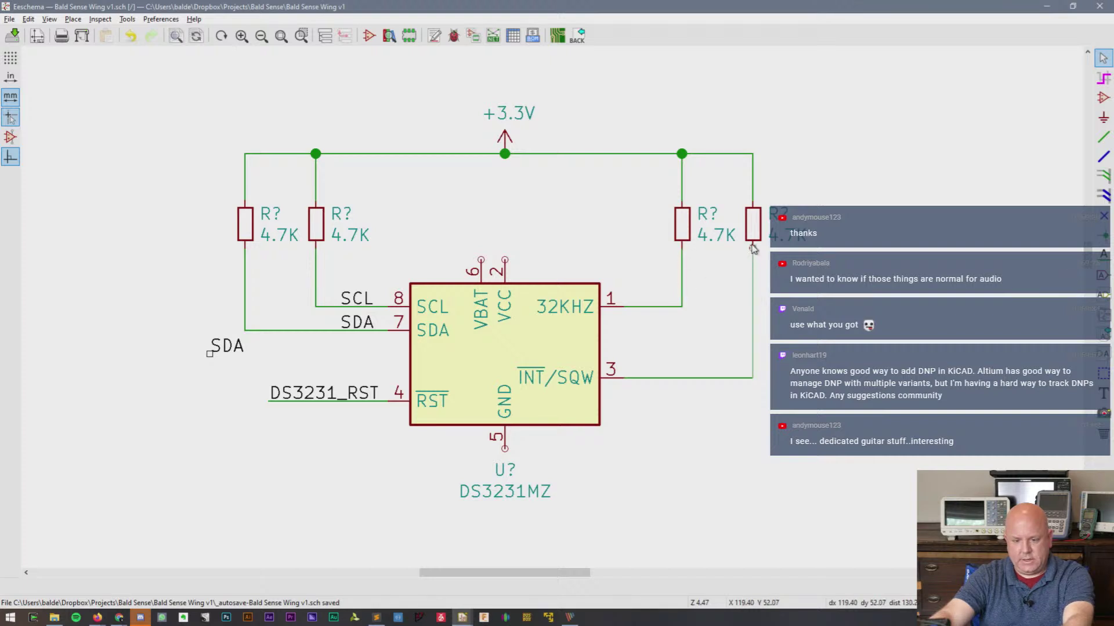
click(751, 246)
- Add a 32KHz net label on the pin 1 32KHZ wire
key(c)
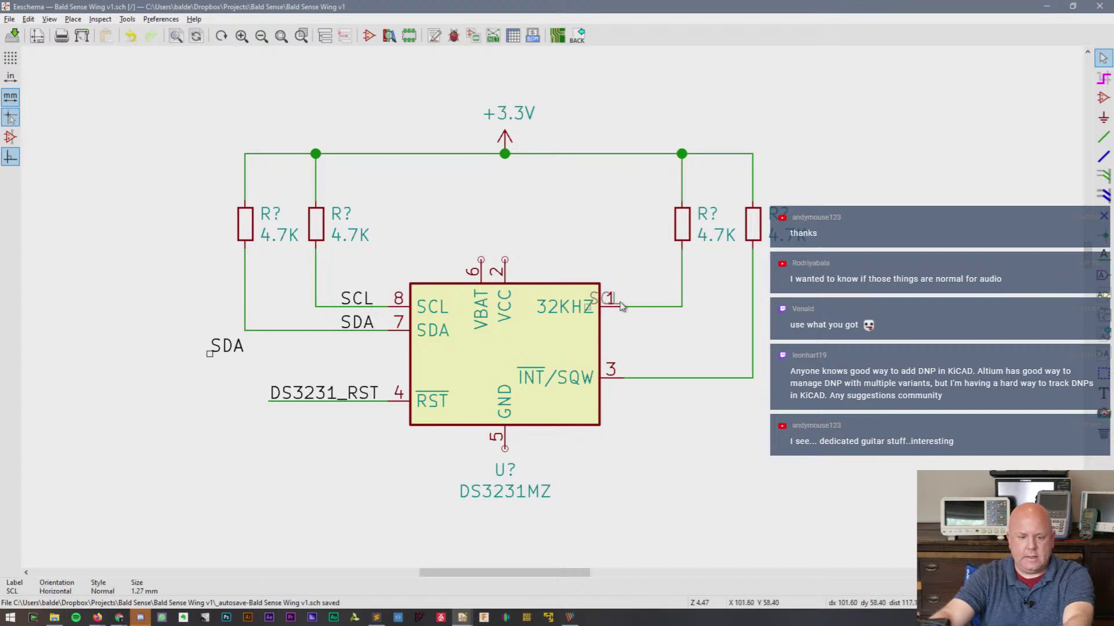
click(663, 306)
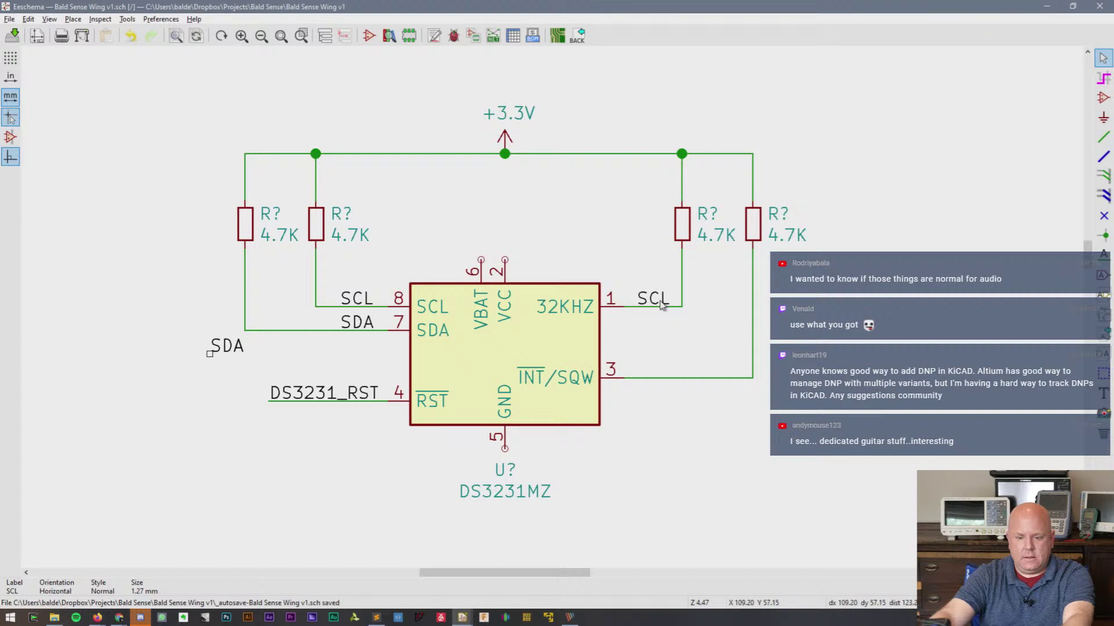
double_click(662, 306)
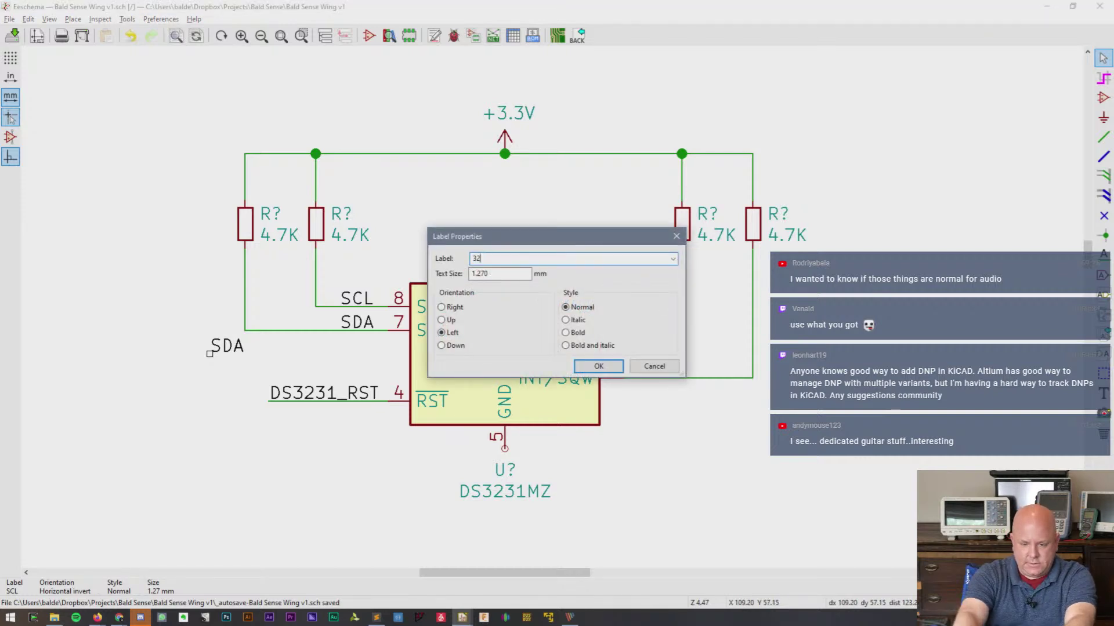
text(32Khz)
key(Return)
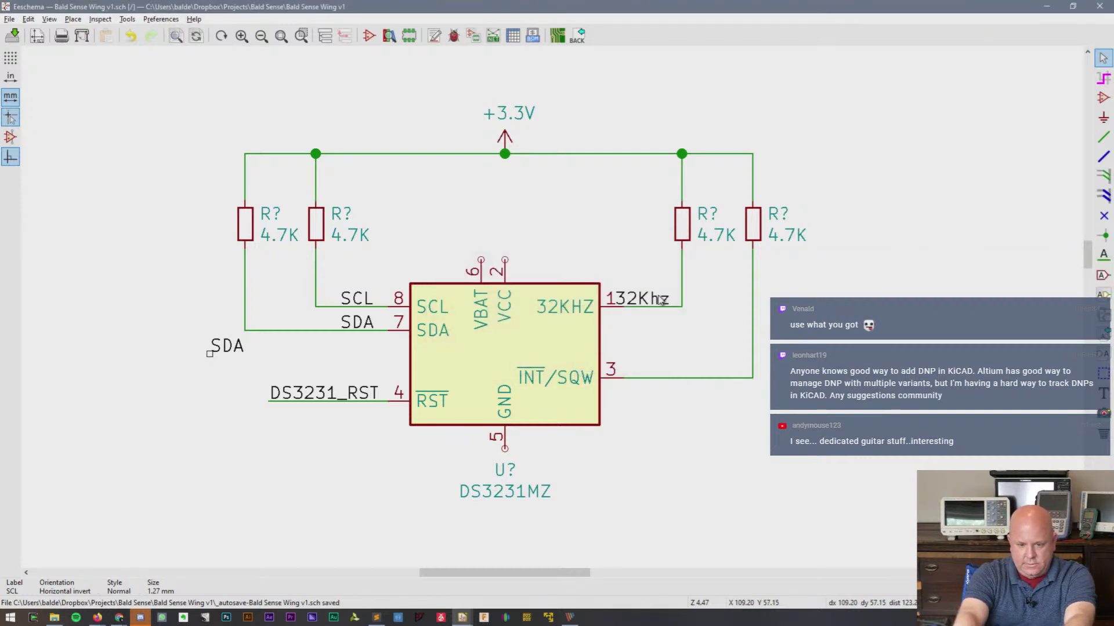
text(32)
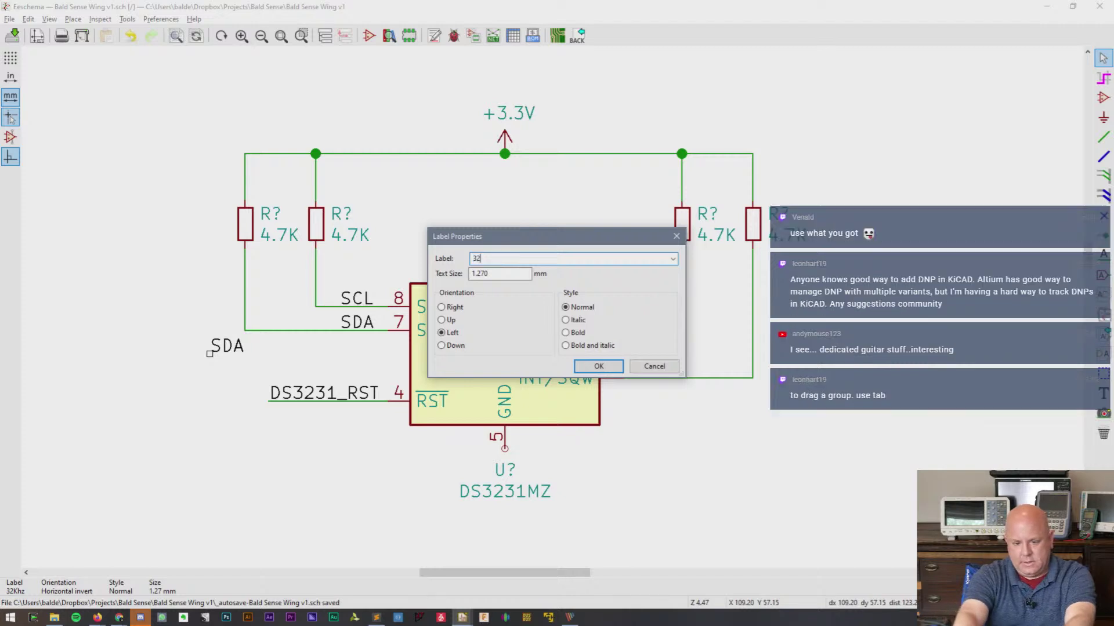
key(BackSpace)
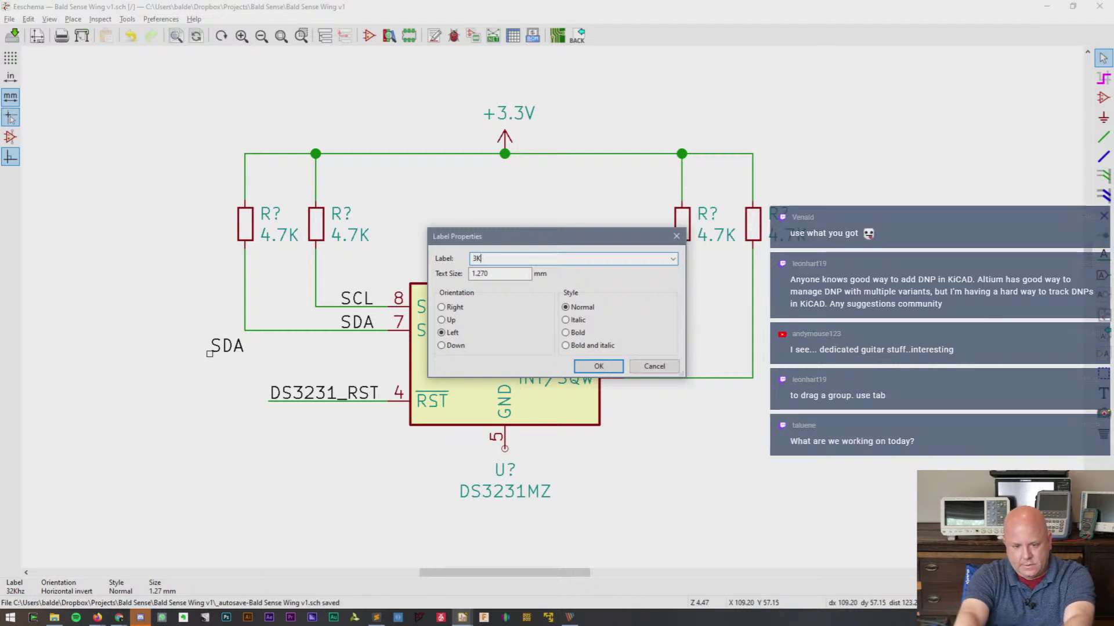
text(2KHz)
key(Return)
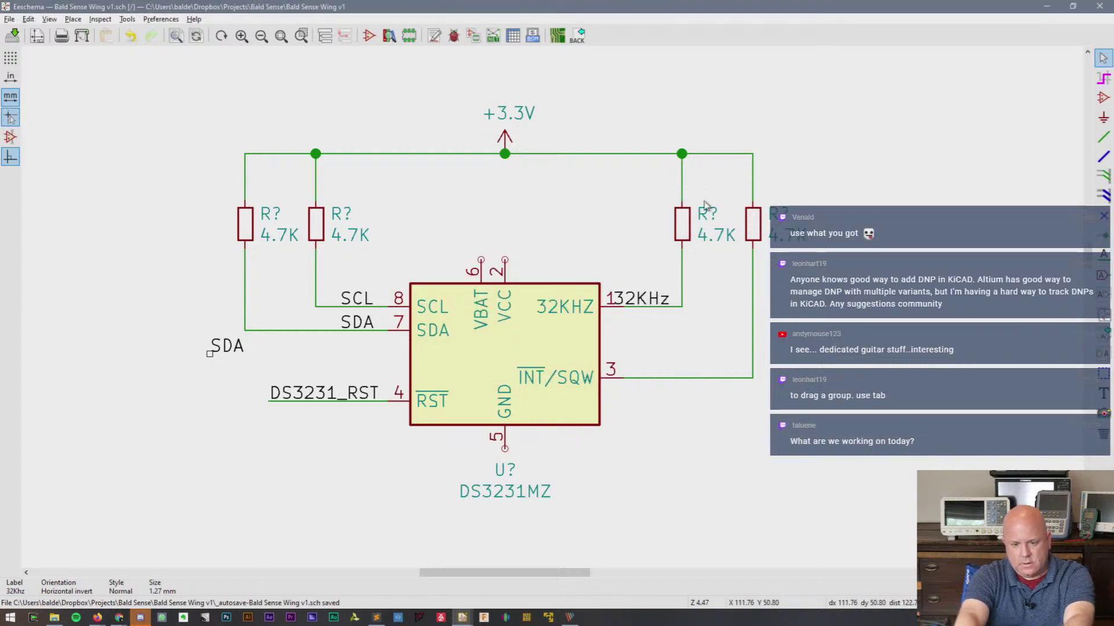
- Shift the two right pull-up resistors right so their rail and signal wires run straight
drag(751, 225, 776, 225)
drag(753, 154, 776, 154)
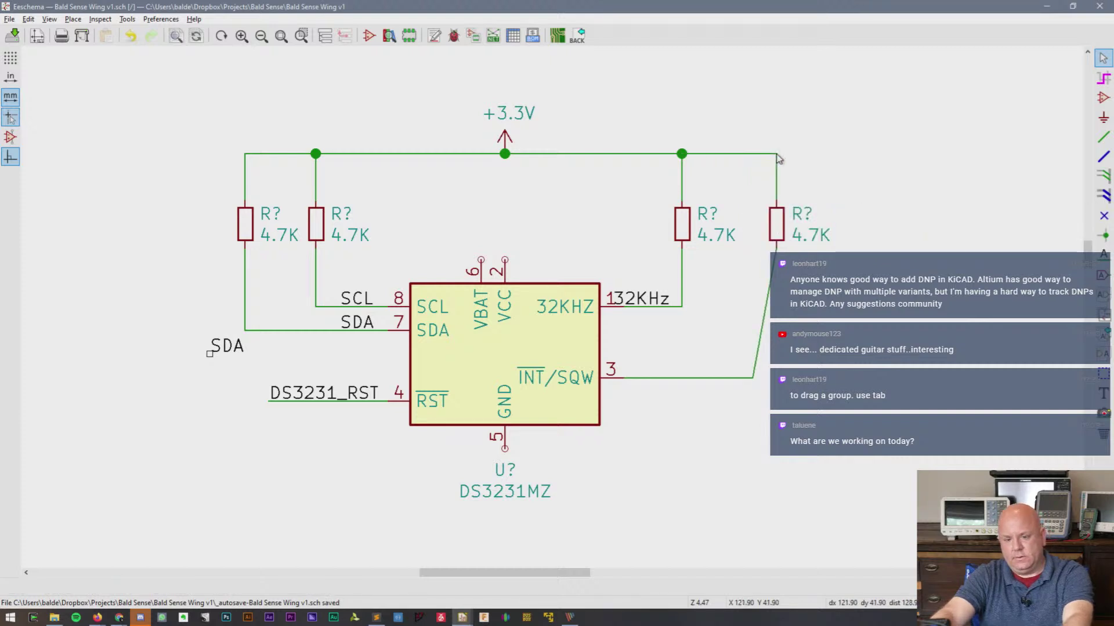
drag(754, 382, 776, 378)
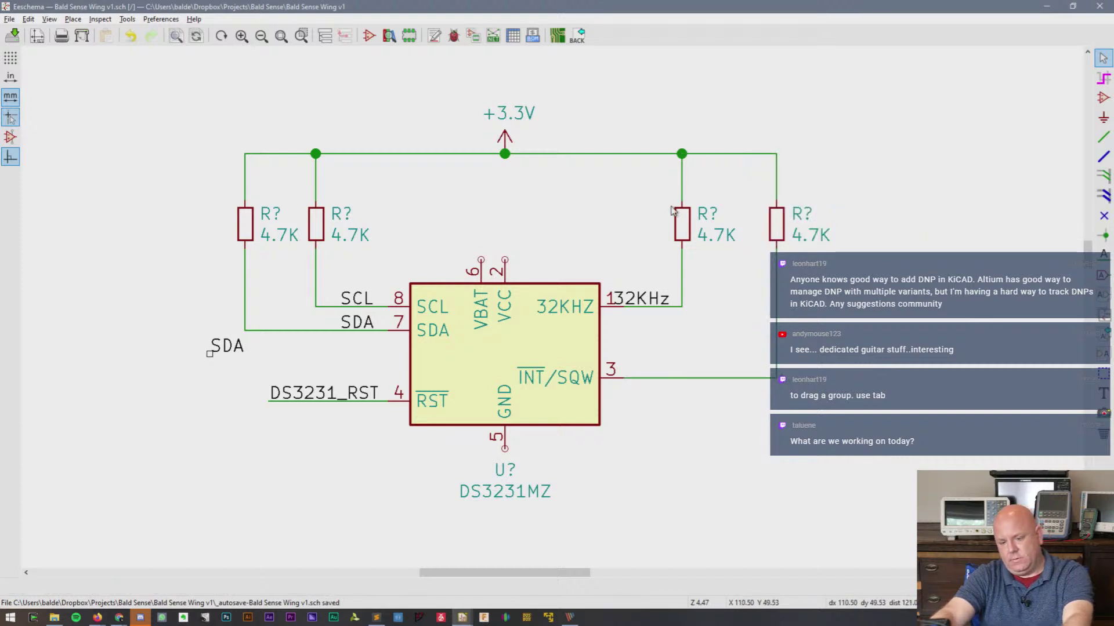
drag(684, 224, 708, 231)
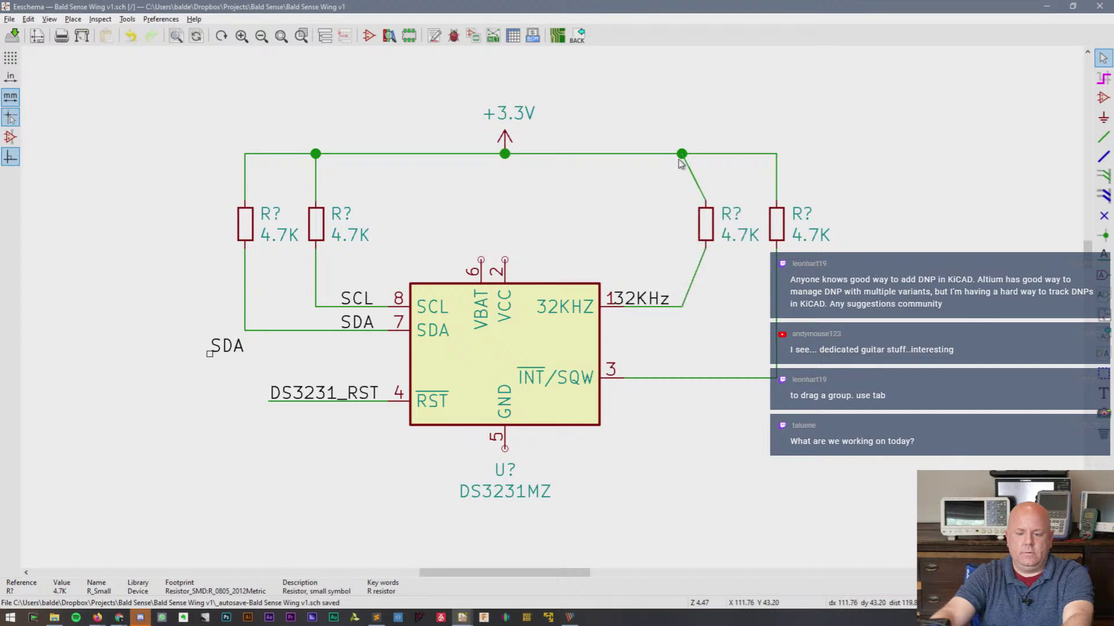
drag(682, 154, 708, 158)
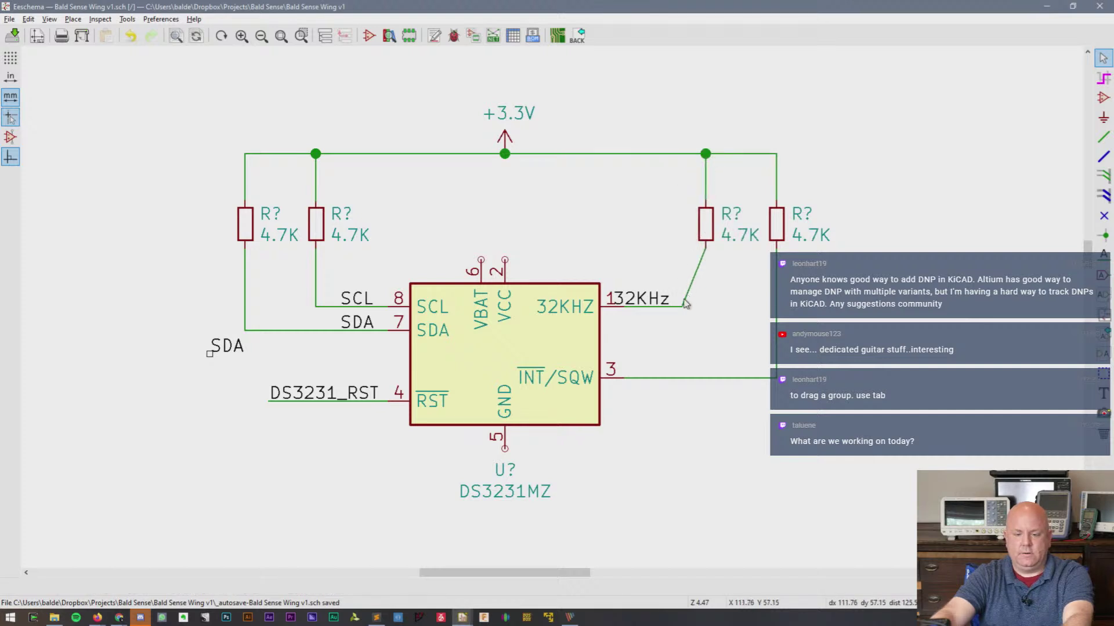
mouse_move(683, 306)
mouse_down()
mouse_move(705, 307)
mouse_move(664, 305)
mouse_move(681, 305)
mouse_up()
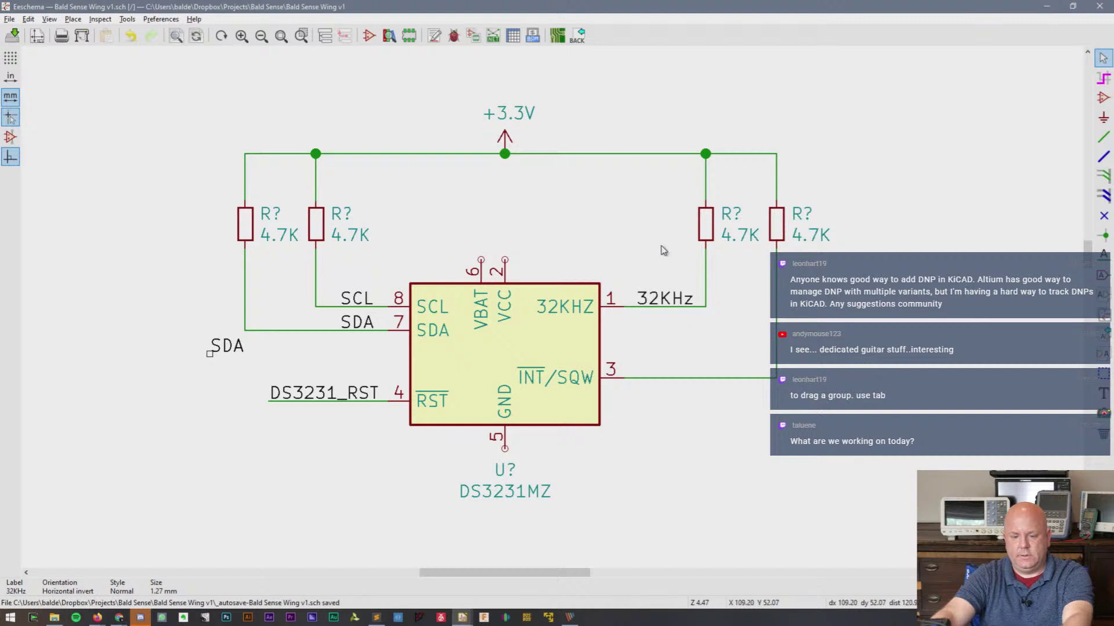
- Add a DS3231_INT net label on the pin 3 INT/SQW wire
key(ctrl+d)
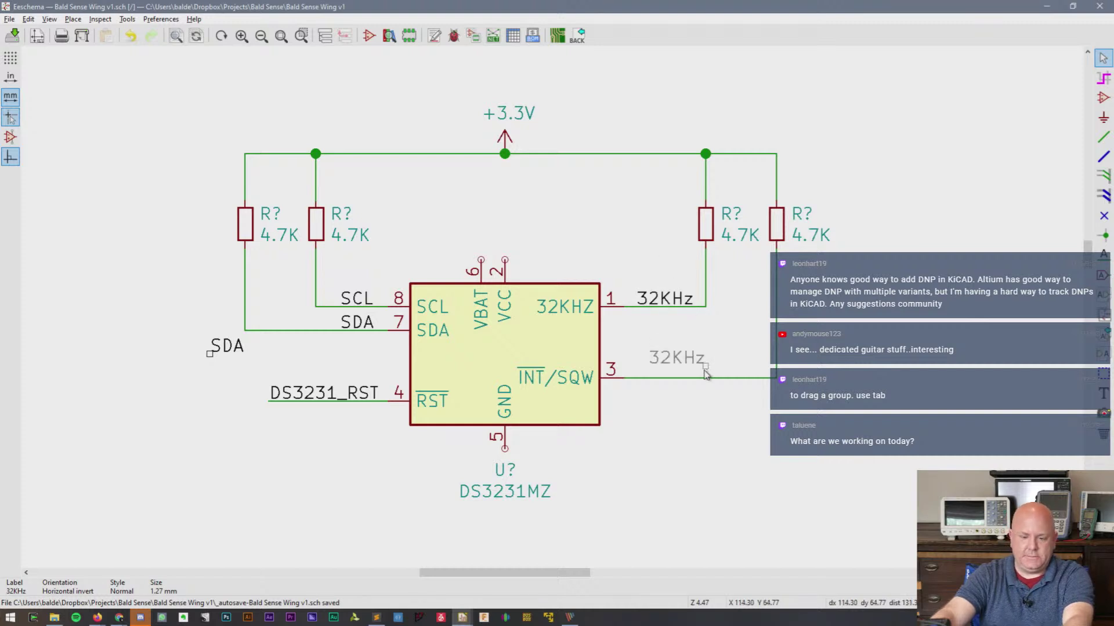
click(690, 376)
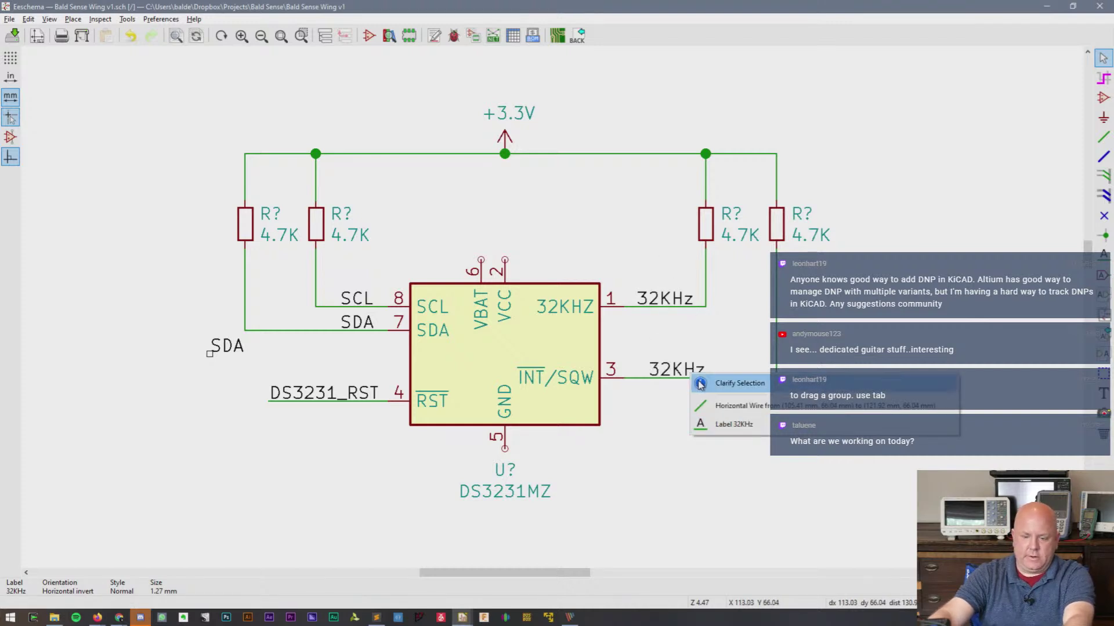
double_click(676, 371)
text(DS3231_)
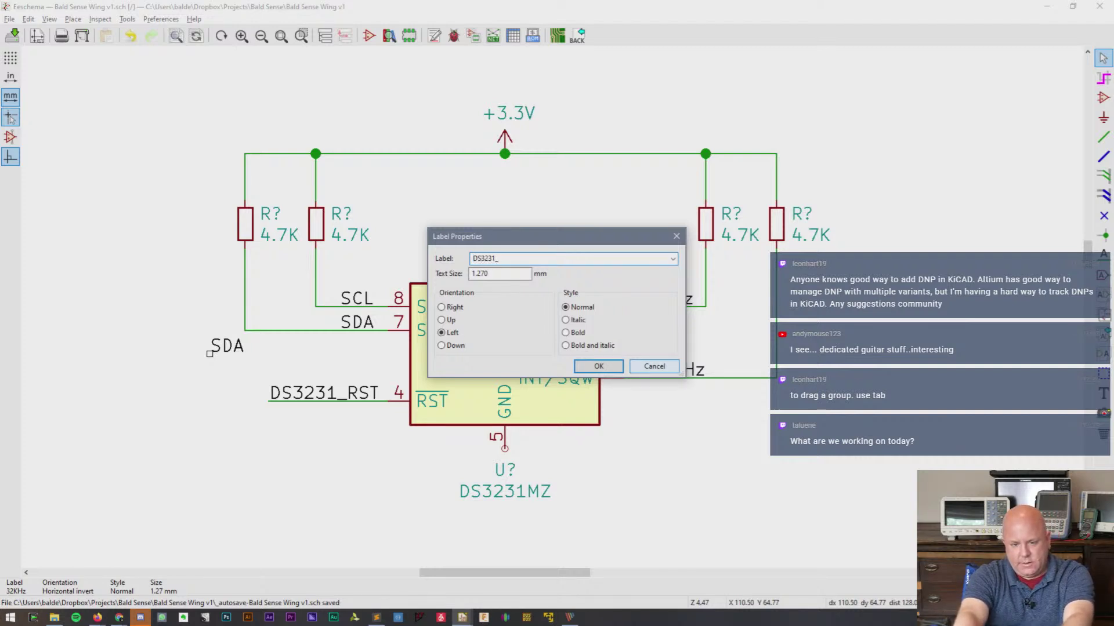
text(INT)
key(Return)
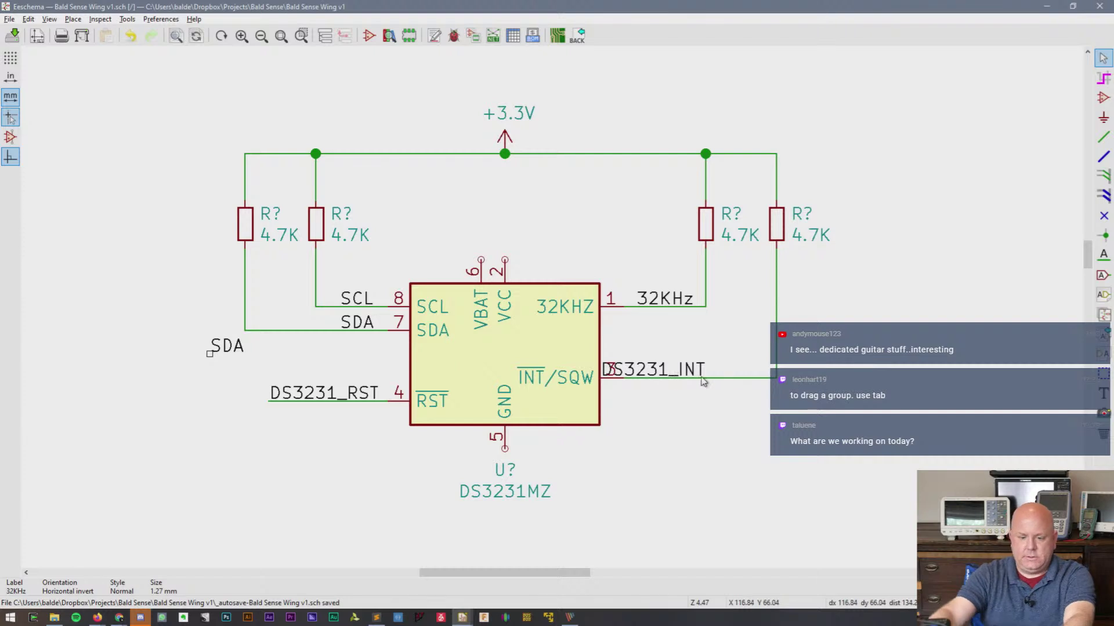
drag(668, 378, 718, 379)
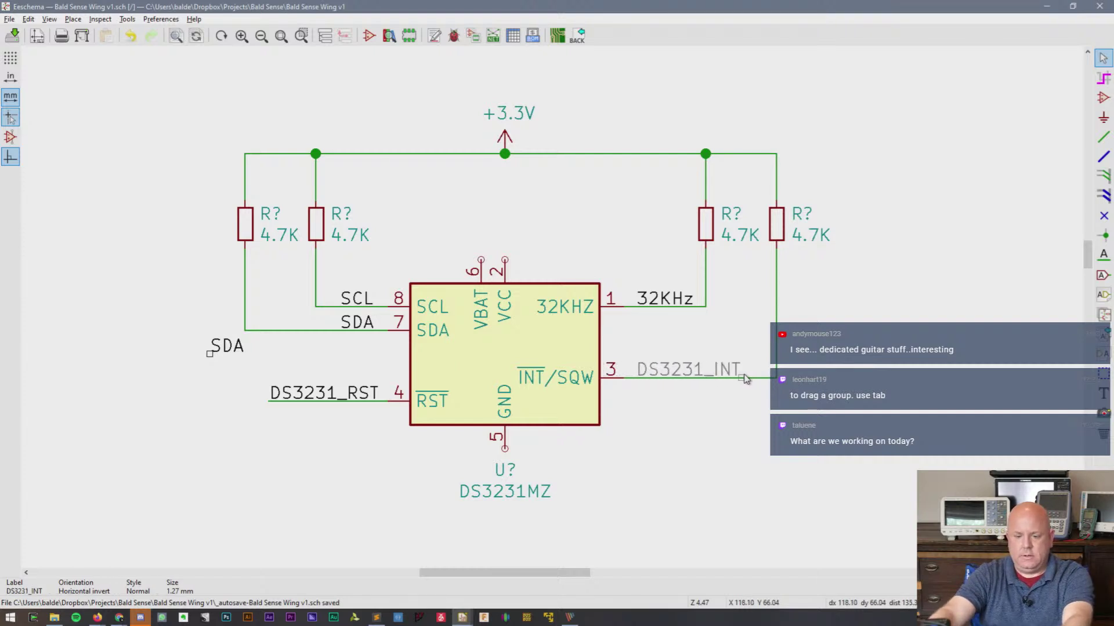
click(742, 378)
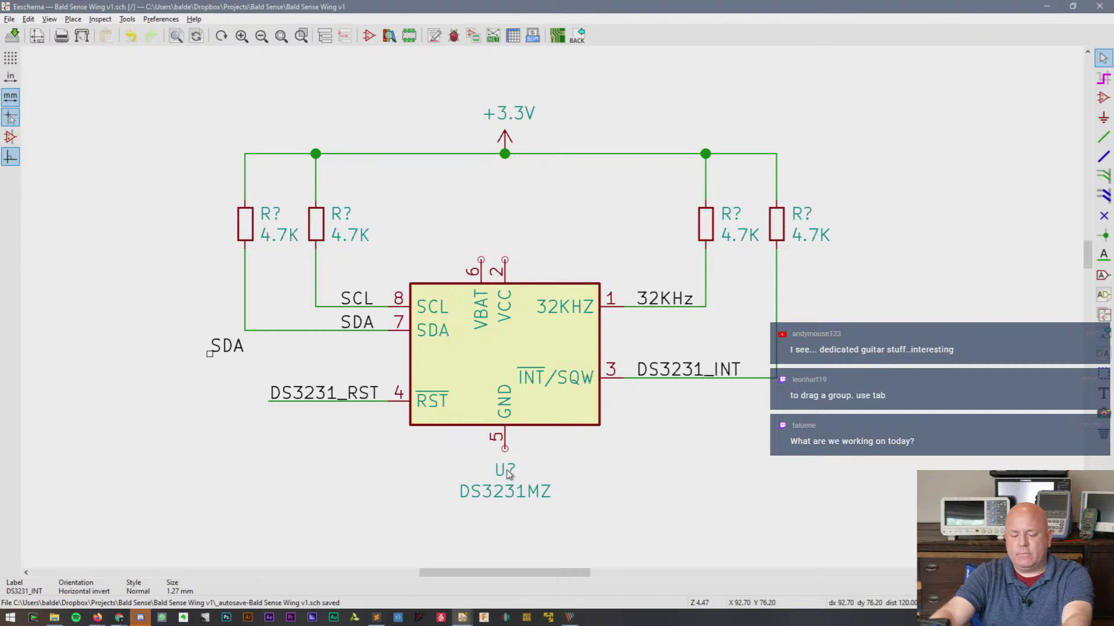
- Move the U? reference above the chip's corner and the DS3231MZ value below it
key(m)
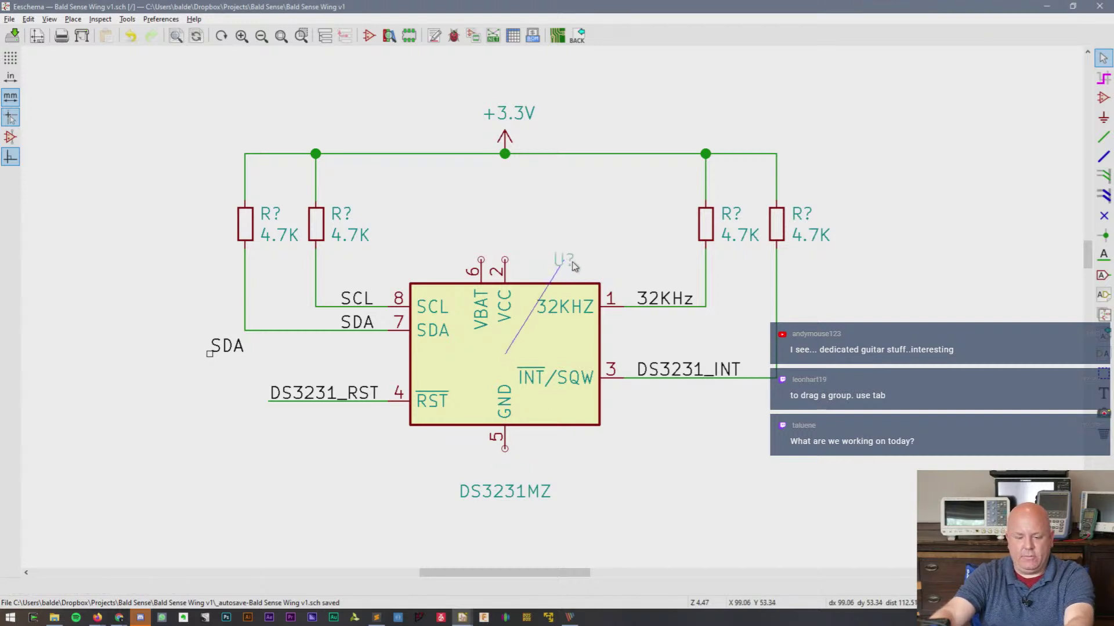
click(585, 273)
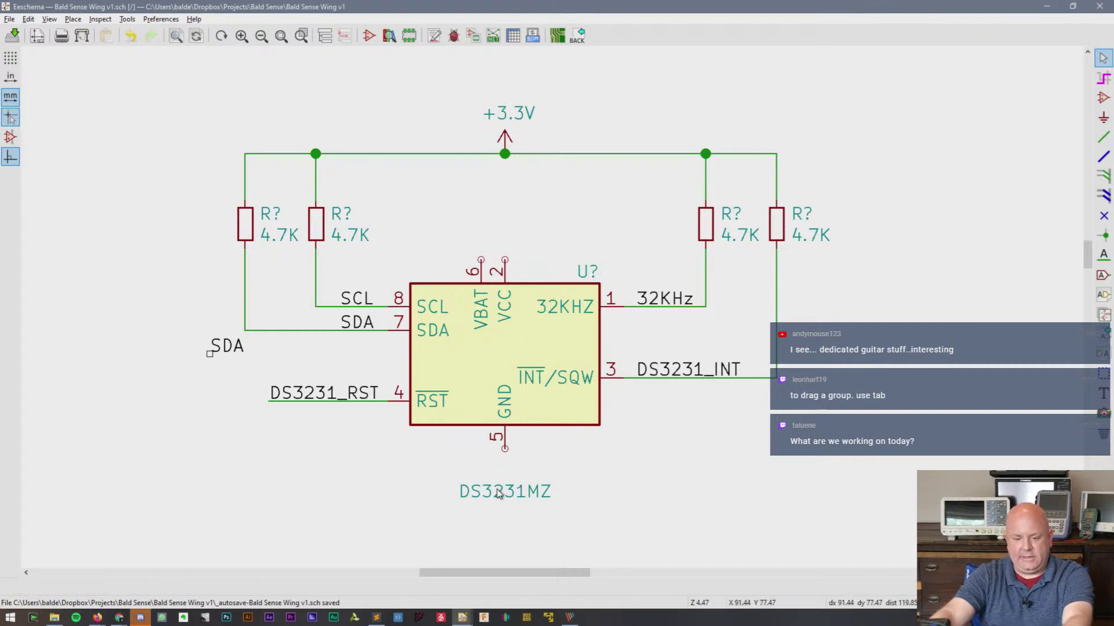
key(m)
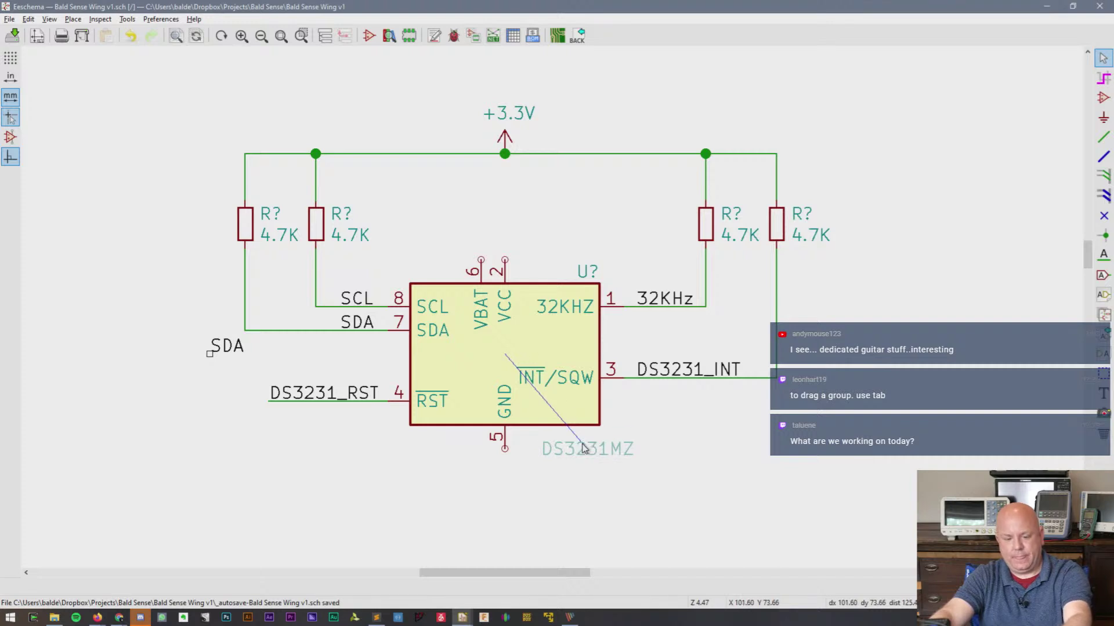
click(586, 450)
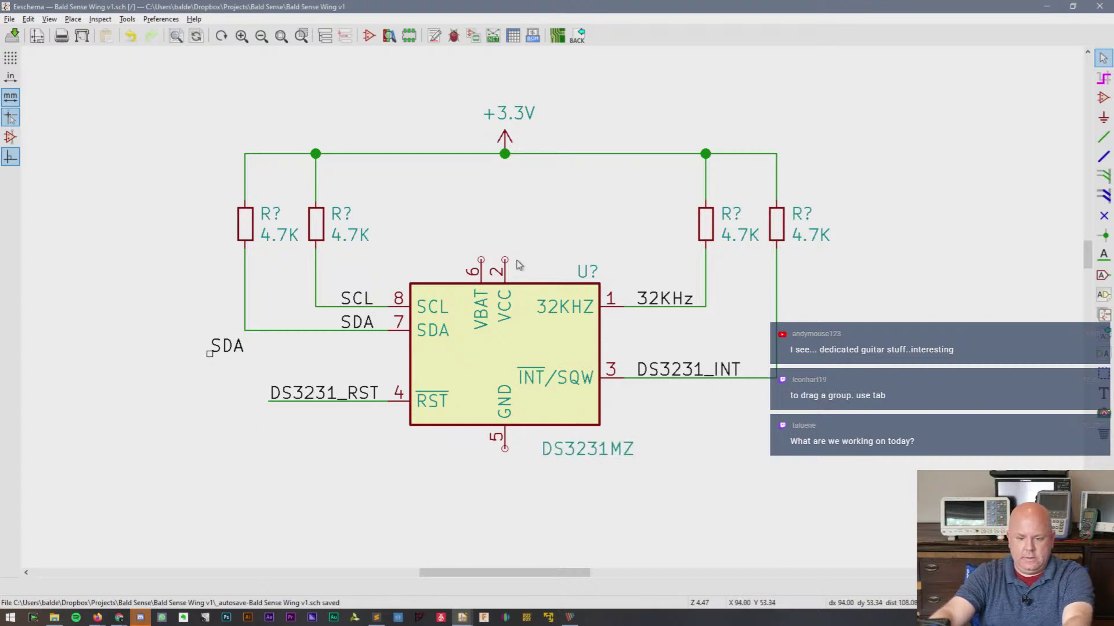
- Wire VCC pin 2 up to the +3.3V rail
key(w)
click(505, 153)
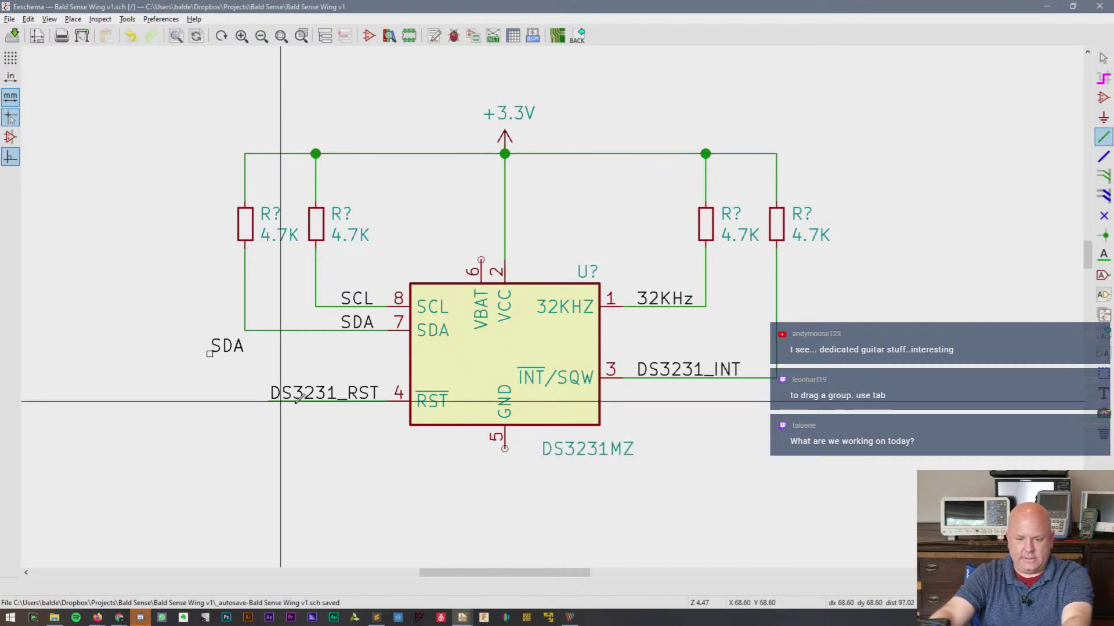
key(Escape)
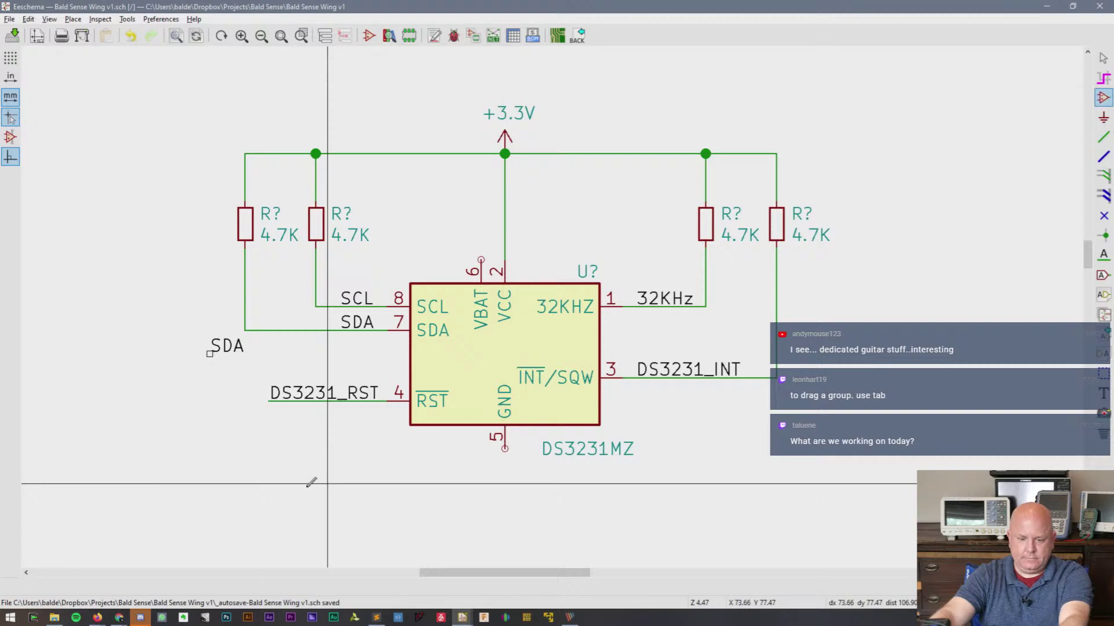
- Place a GND power symbol on the DS3231MZ's GND pin 5
key(a)
click(245, 507)
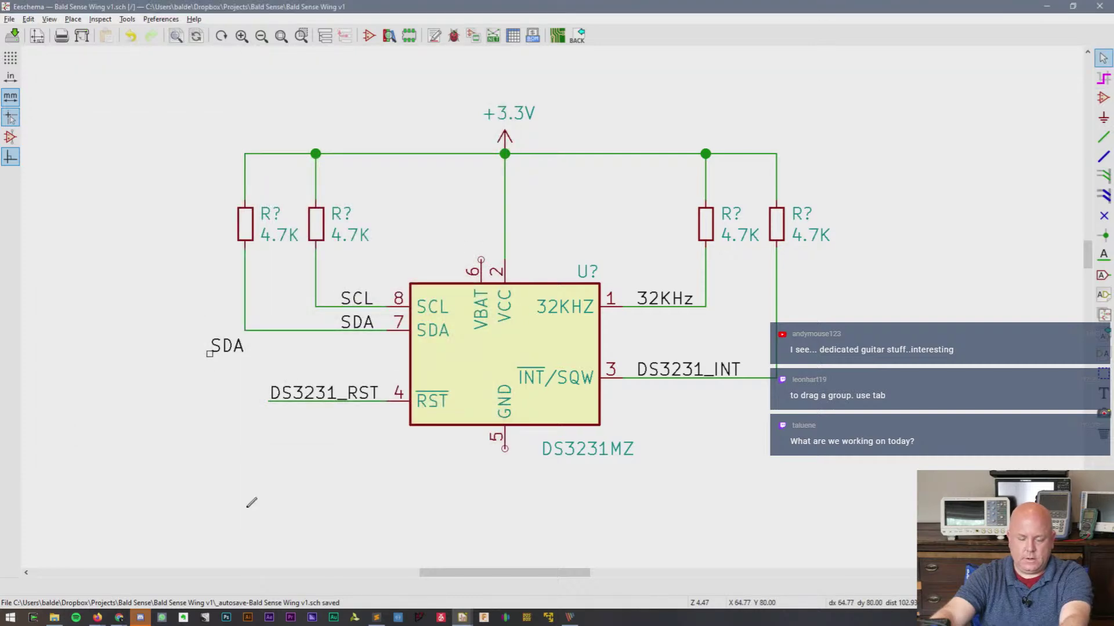
text(GND)
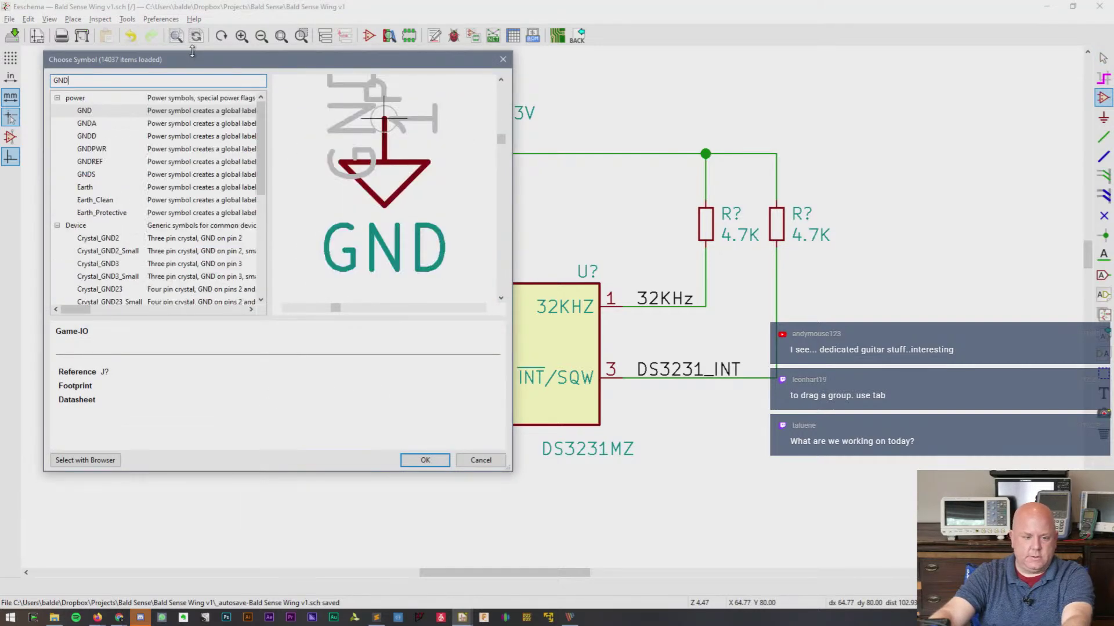
double_click(123, 116)
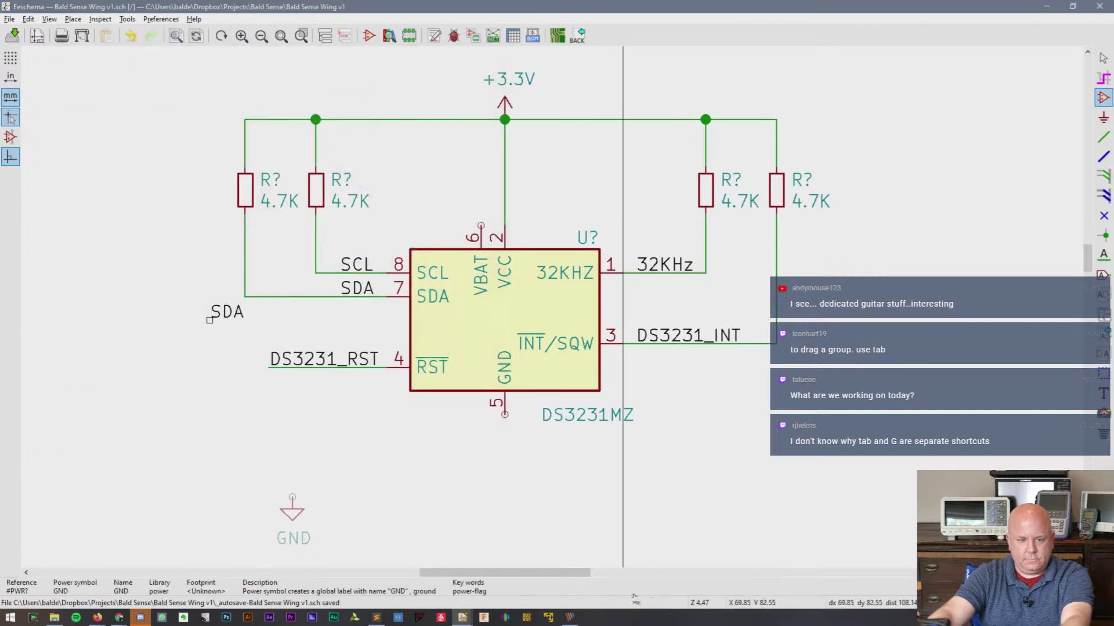
click(504, 390)
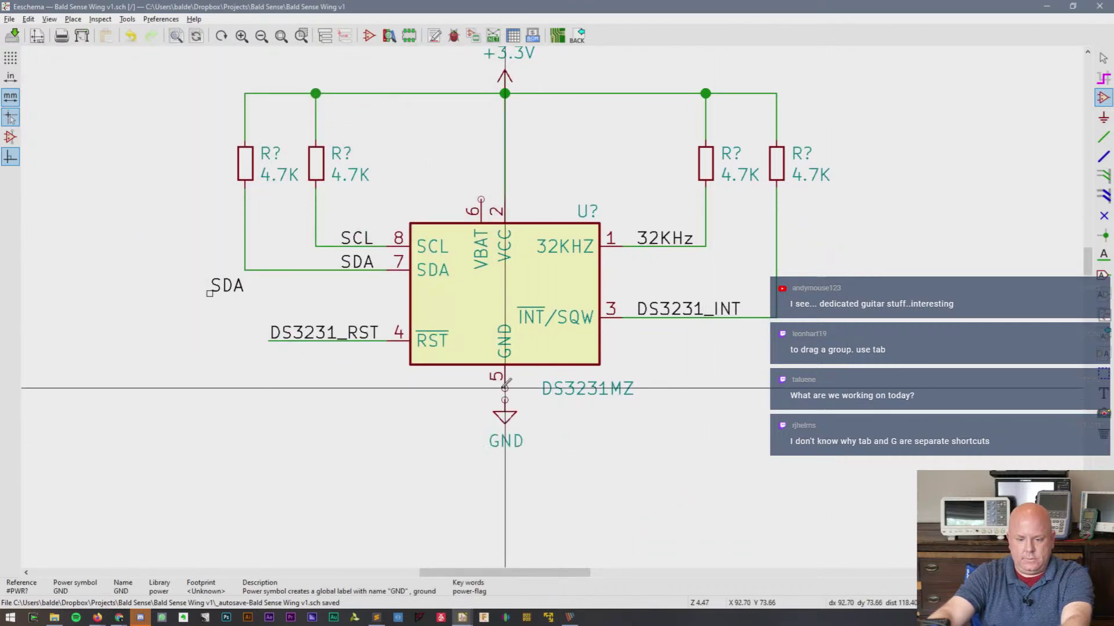
- Save the schematic
key(w)
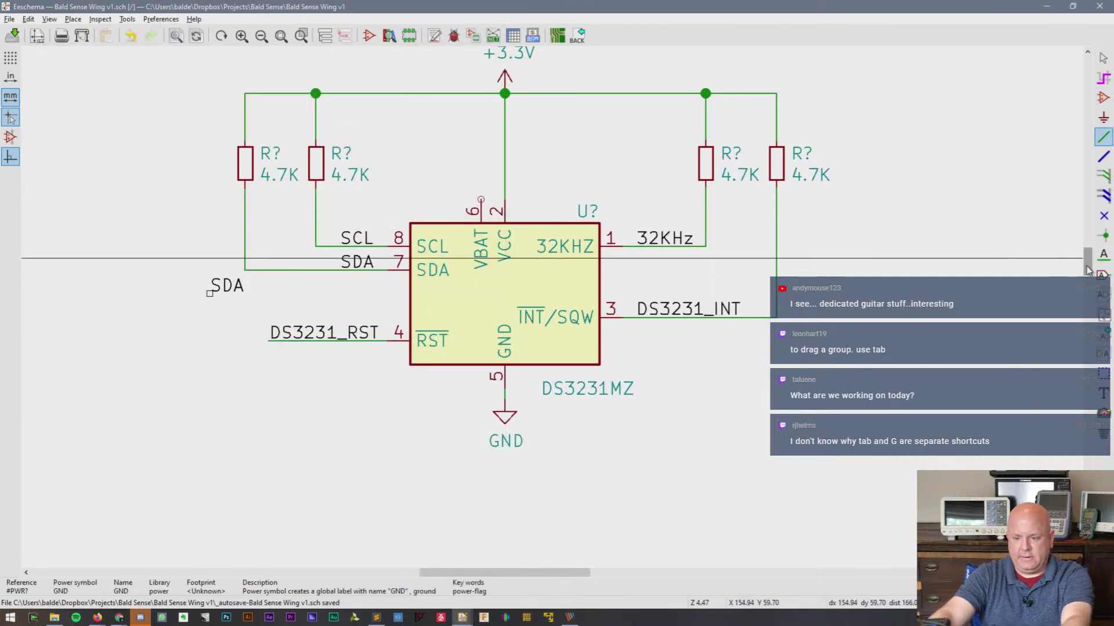
drag(1089, 269, 1090, 255)
key(ctrl+s)
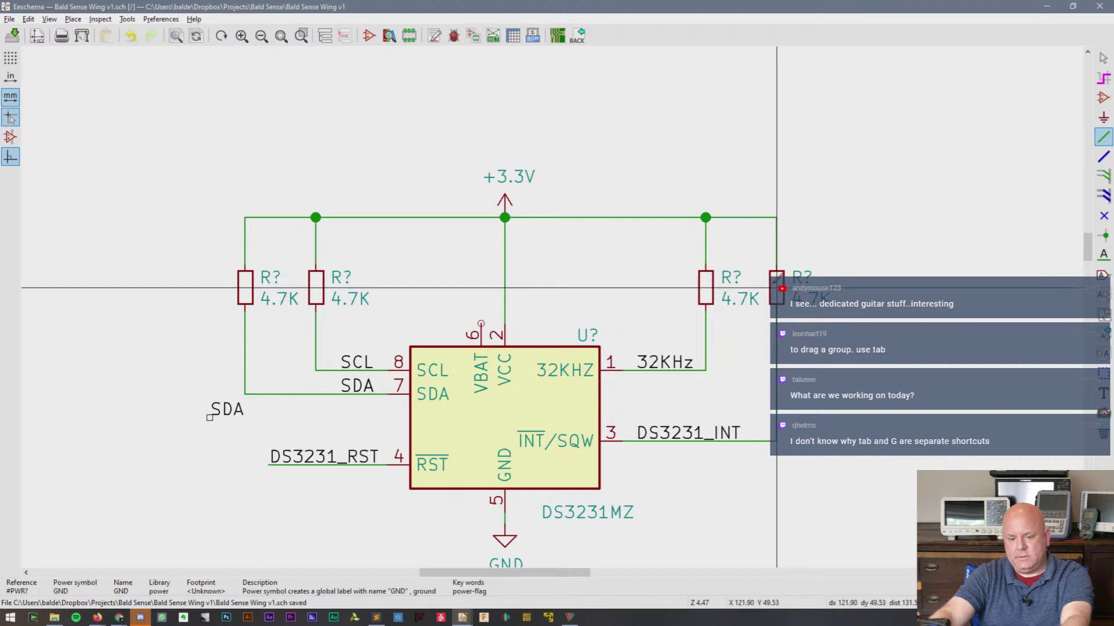
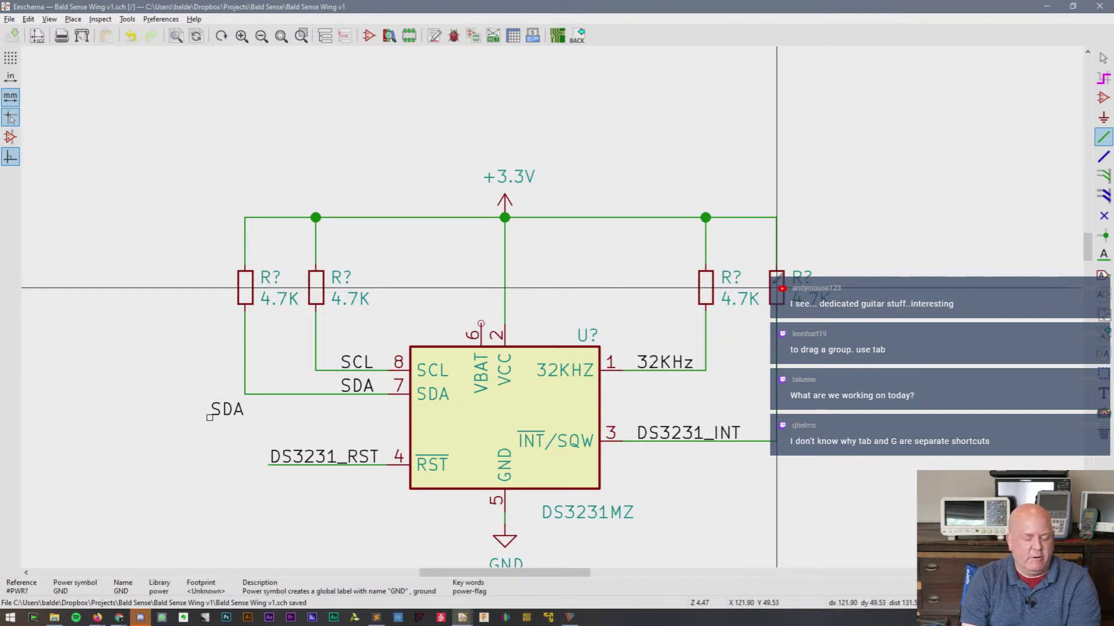
- Glance at the PCB window, return to the schematic and stop drawing wires
key(alt+Tab)
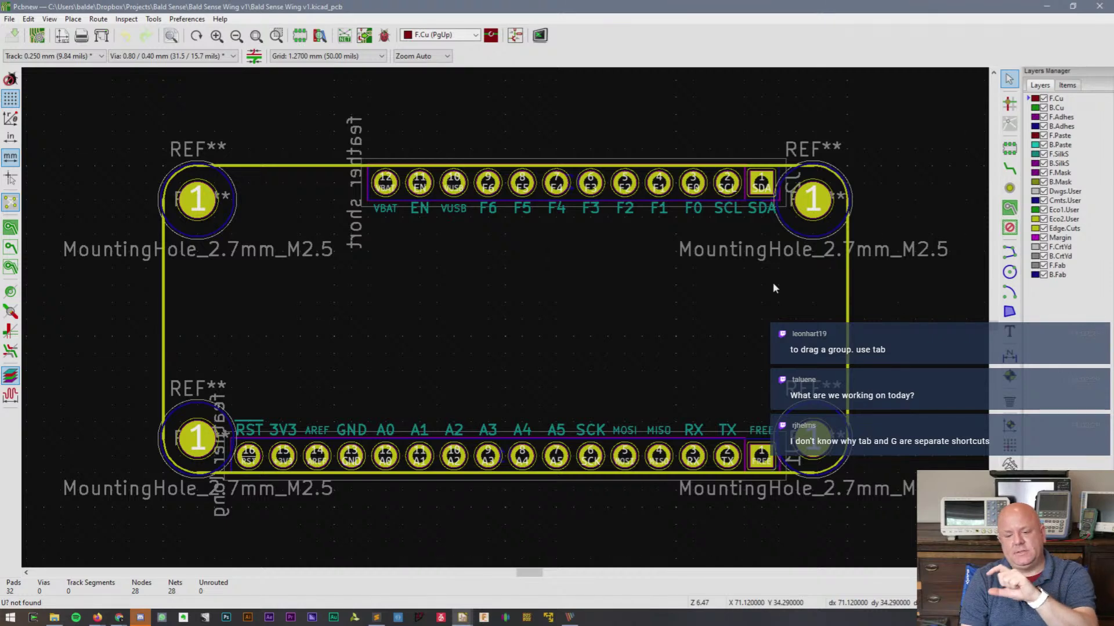
key(alt+Tab)
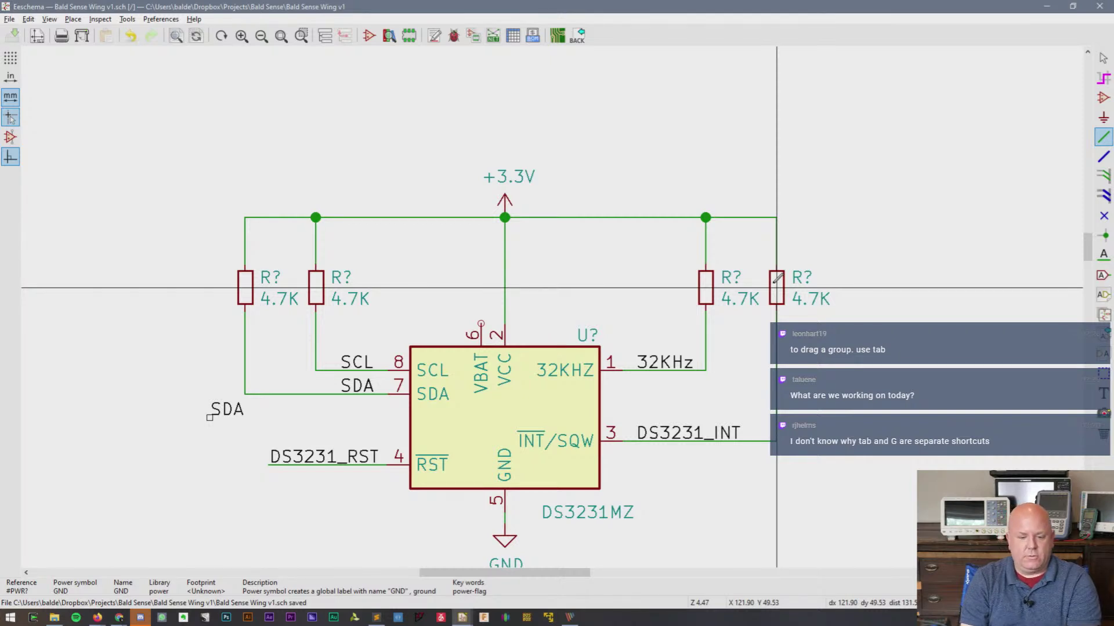
key(Escape)
click(219, 413)
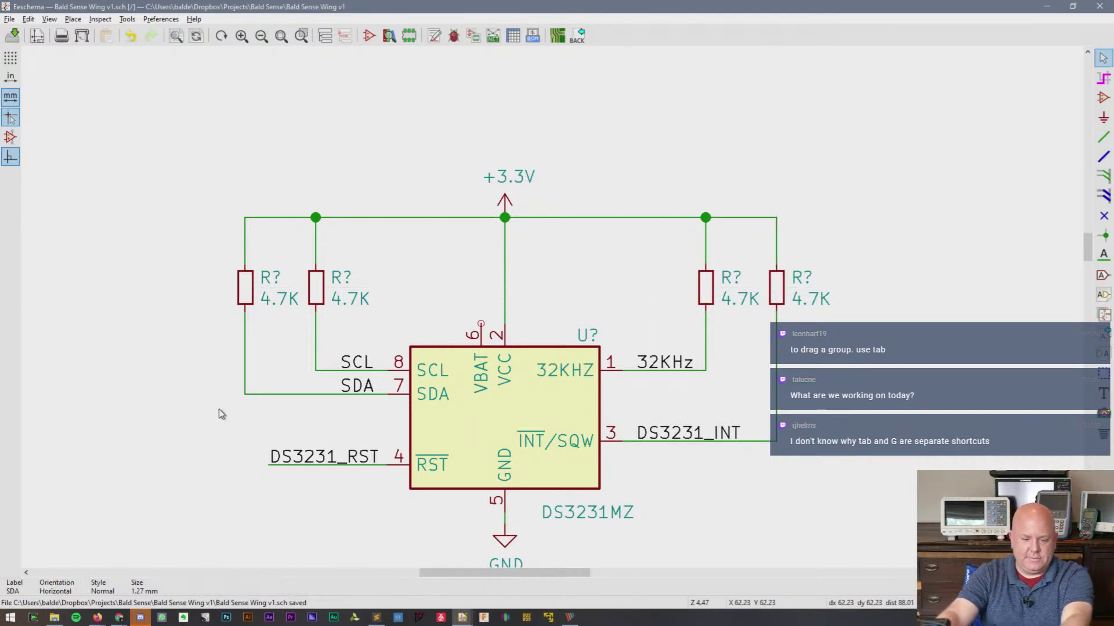
scroll(448, 403, down, 1)
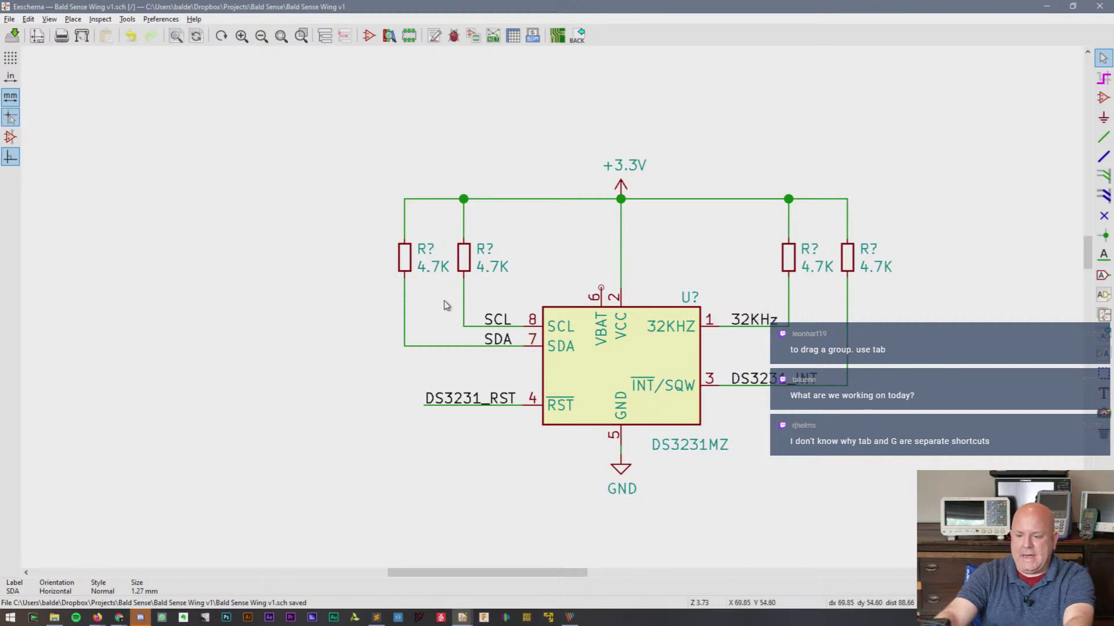
- Search the symbol library for a battery, trying 'Bat', 'Coin' and 'Battery'
text(a)
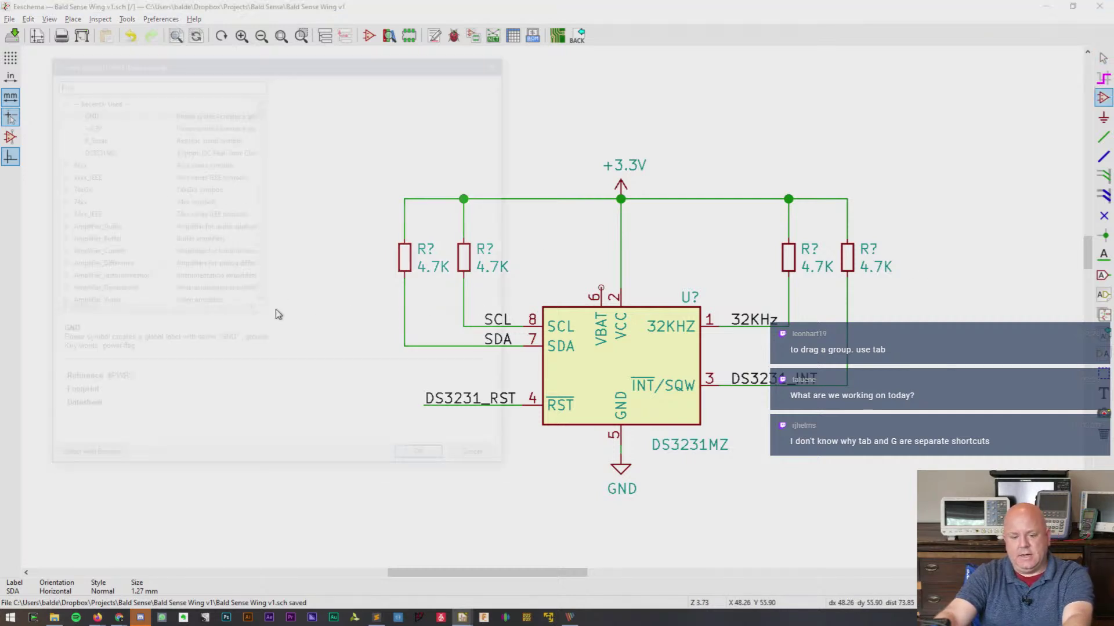
text(Bat)
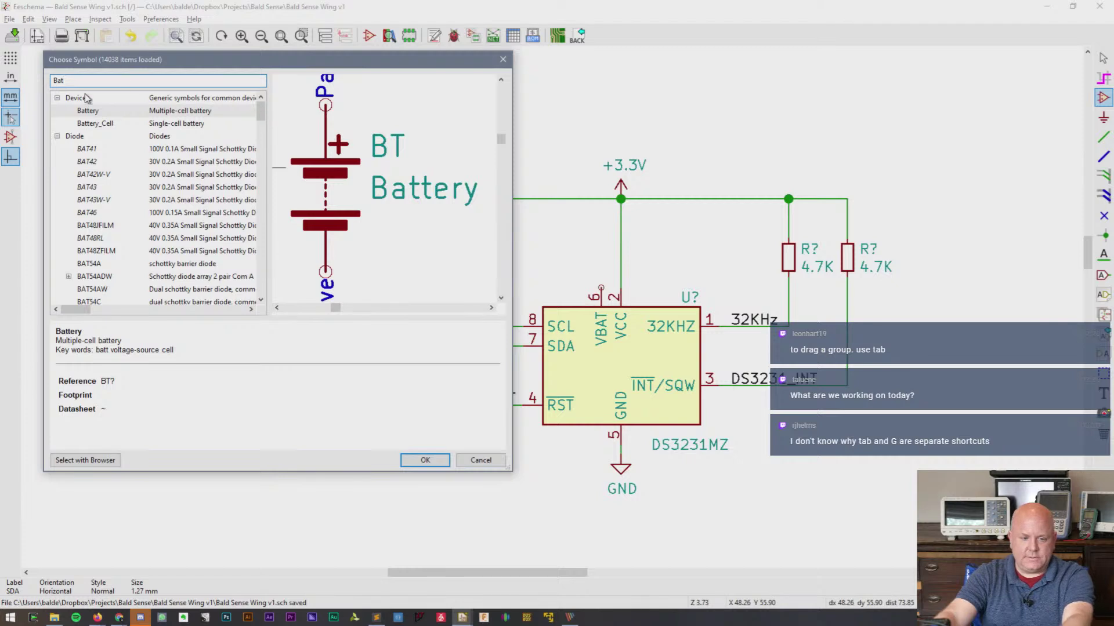
click(95, 123)
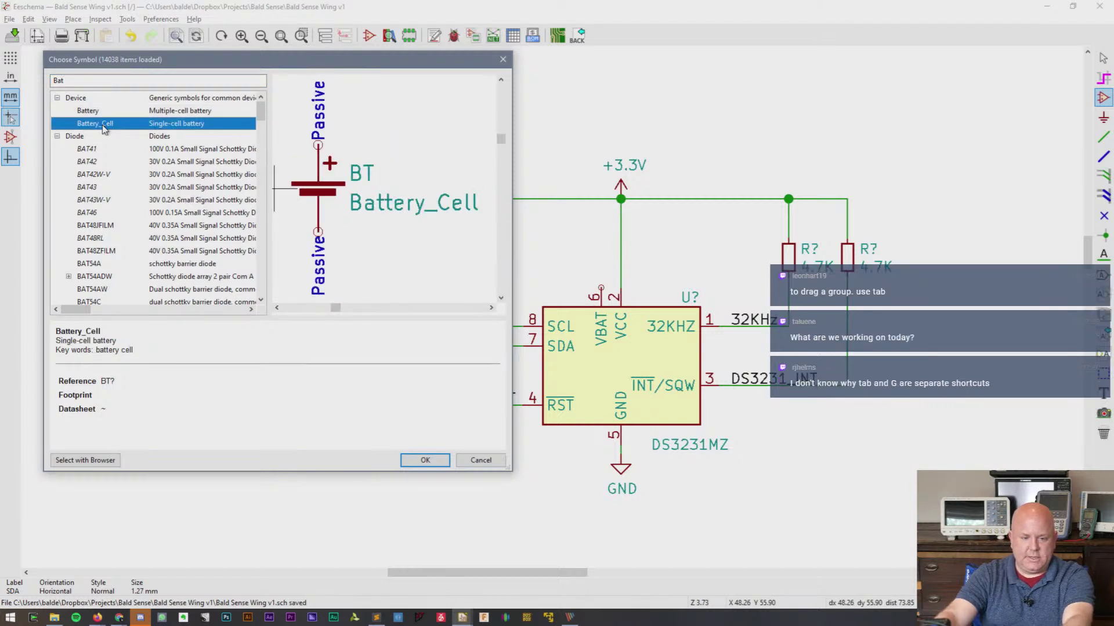
double_click(105, 84)
text(Coin)
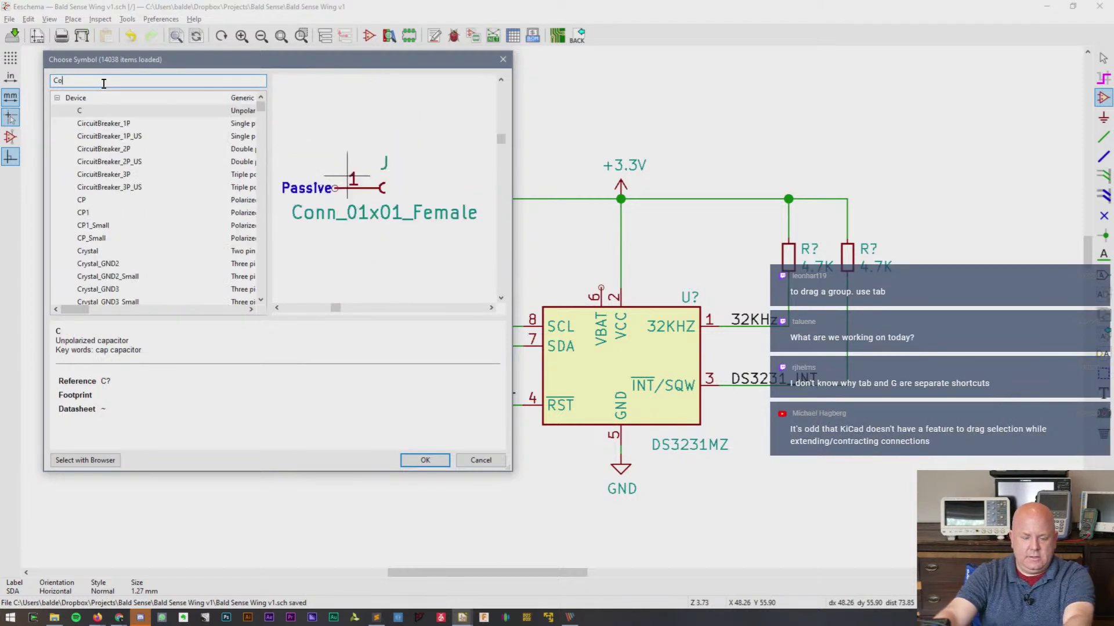
key(BackSpace)
key(BackSpace)
key(BackSpace)
key(BackSpace)
text(Battery)
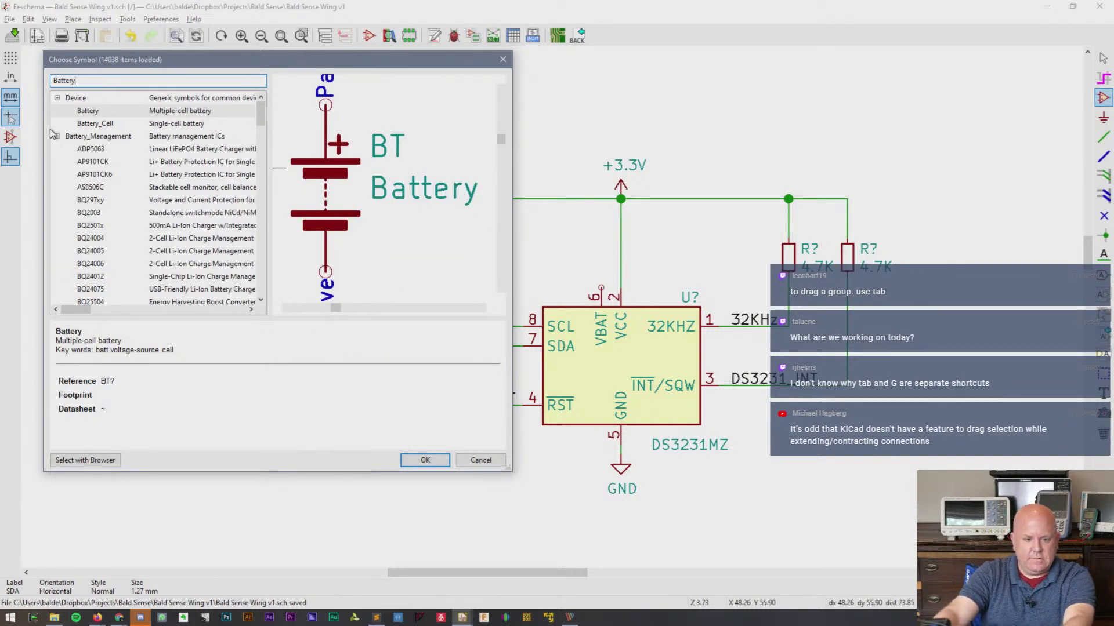
- Choose the Battery_Cell symbol from the Battery_Management group
click(56, 135)
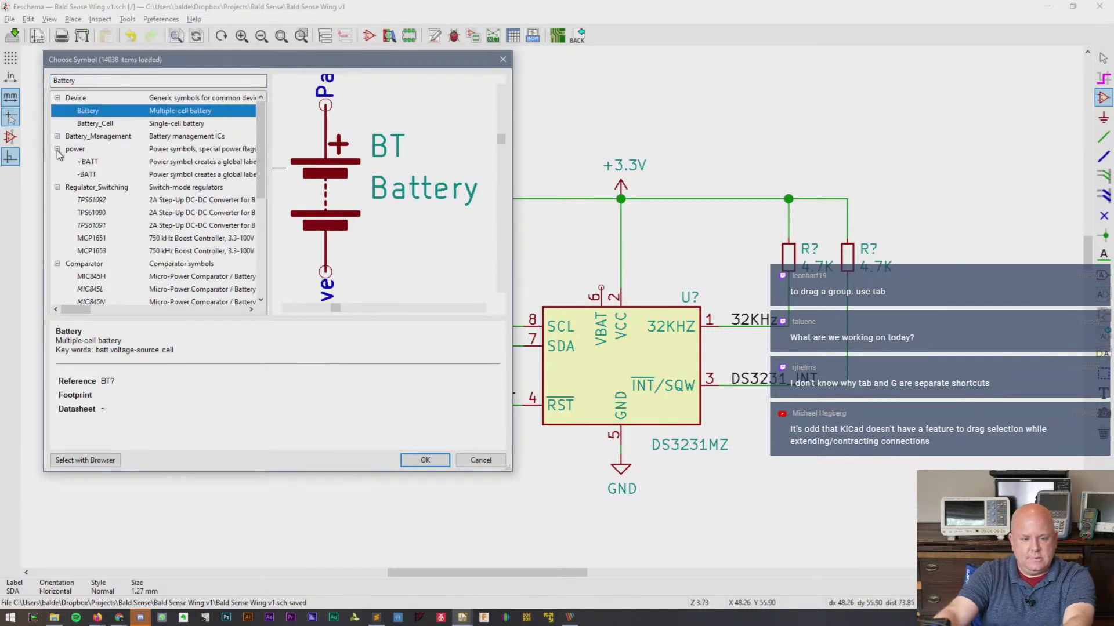
click(57, 149)
click(57, 161)
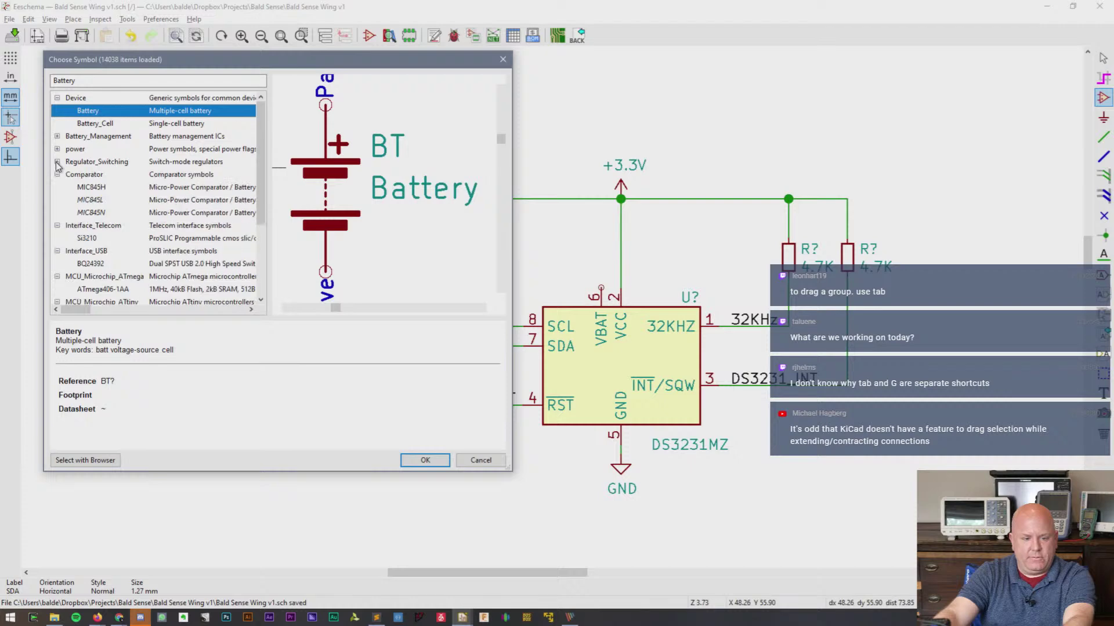
scroll(57, 212, down, 3)
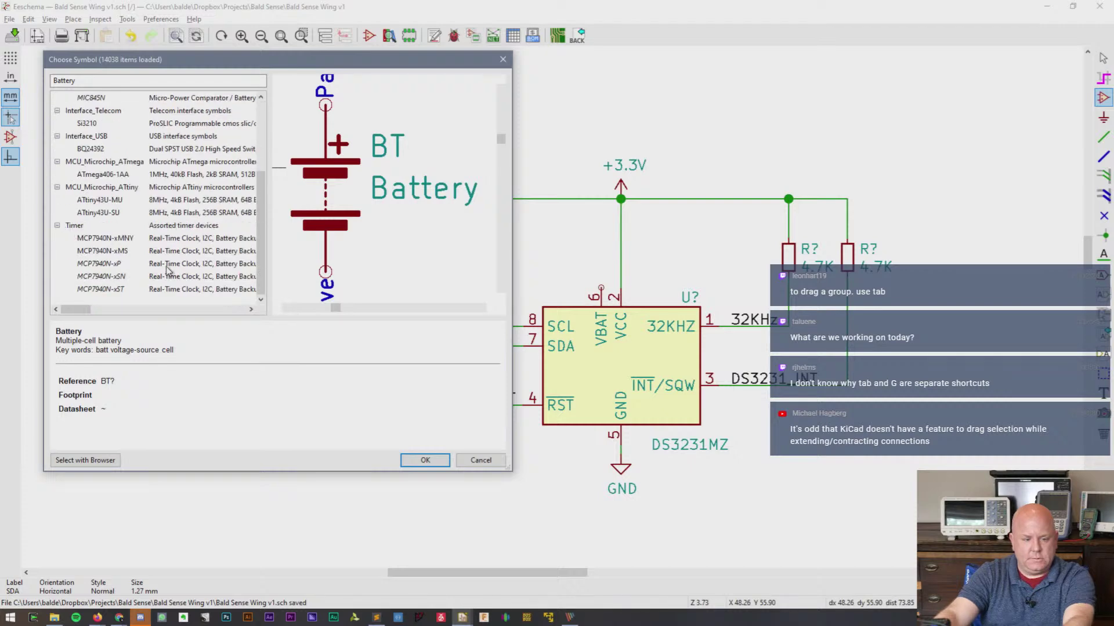
scroll(107, 182, up, 3)
click(109, 137)
click(102, 124)
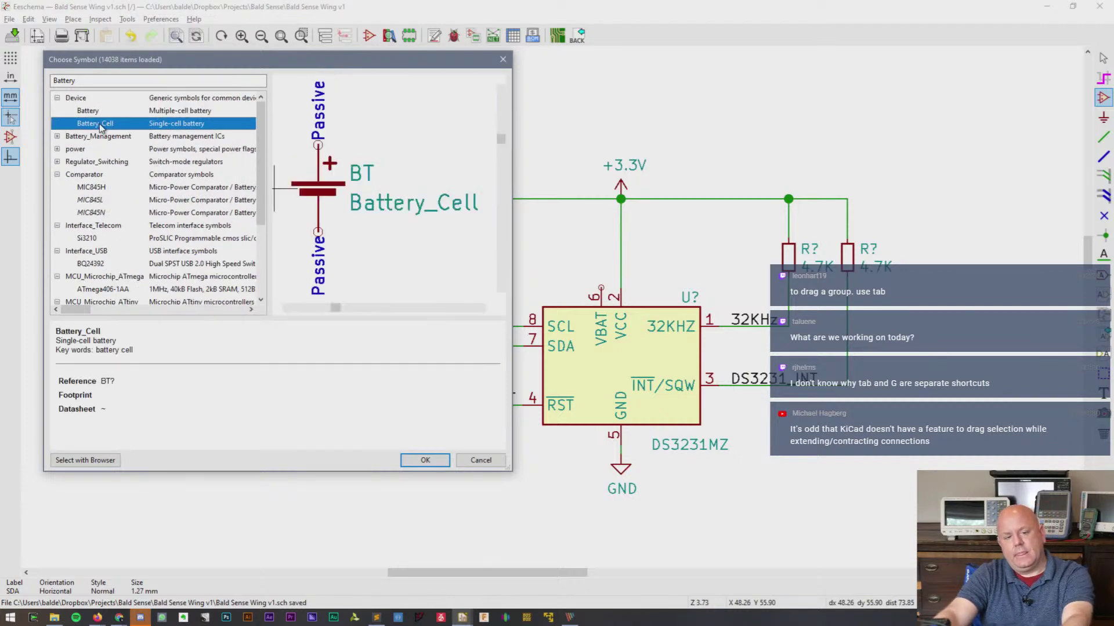
double_click(90, 123)
- Place the Battery_Cell left of the DS3231 pull-up resistors
scroll(553, 304, up, 5)
scroll(552, 304, down, 4)
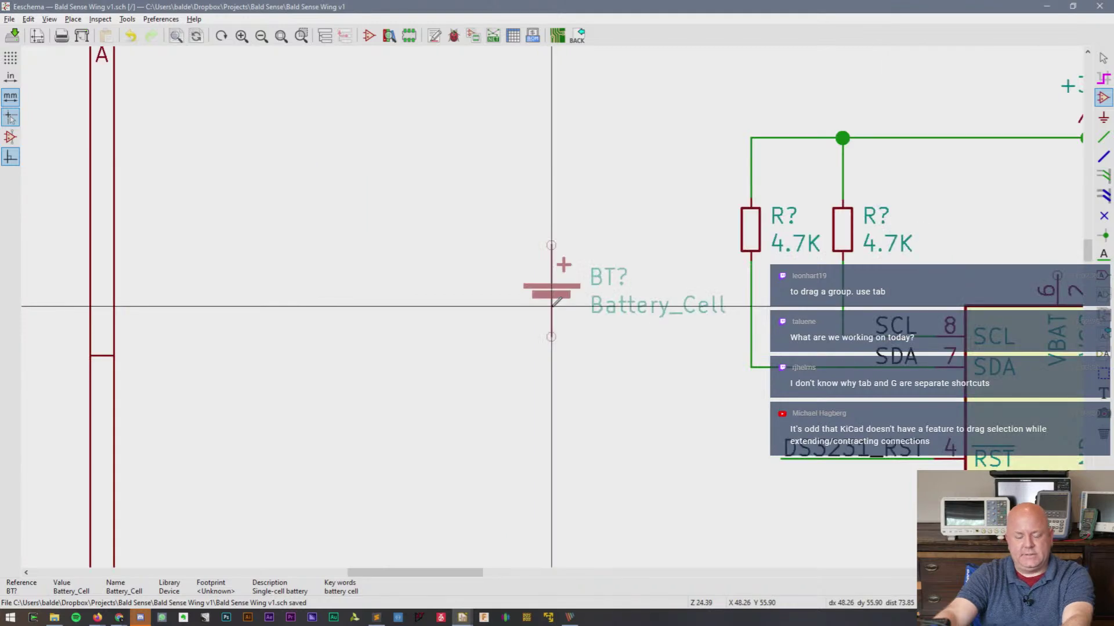
click(567, 322)
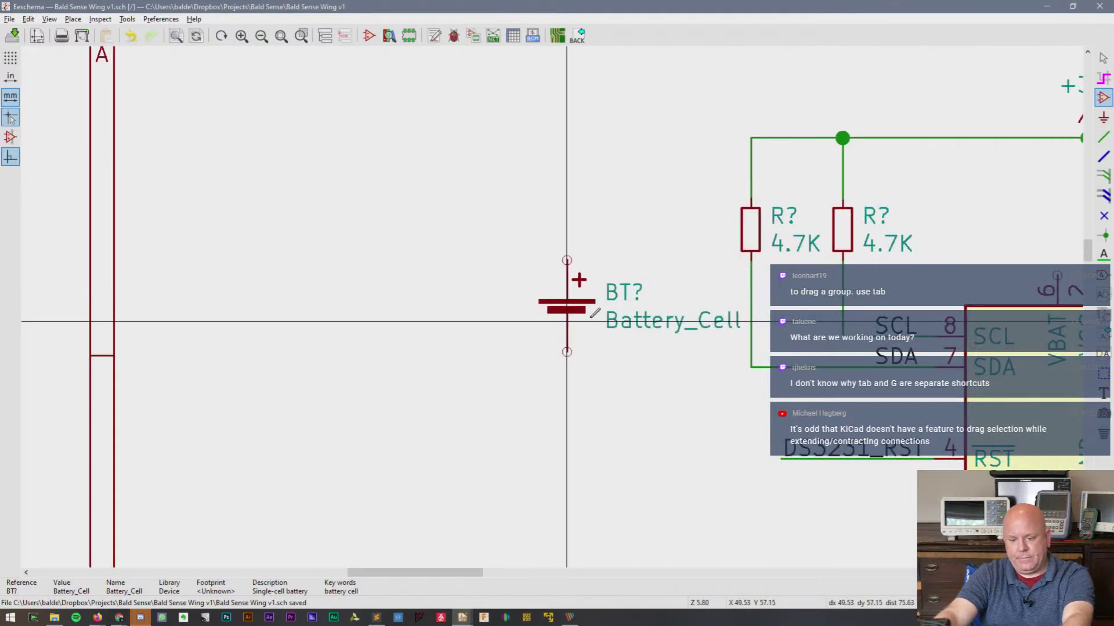
key(h)
key(Escape)
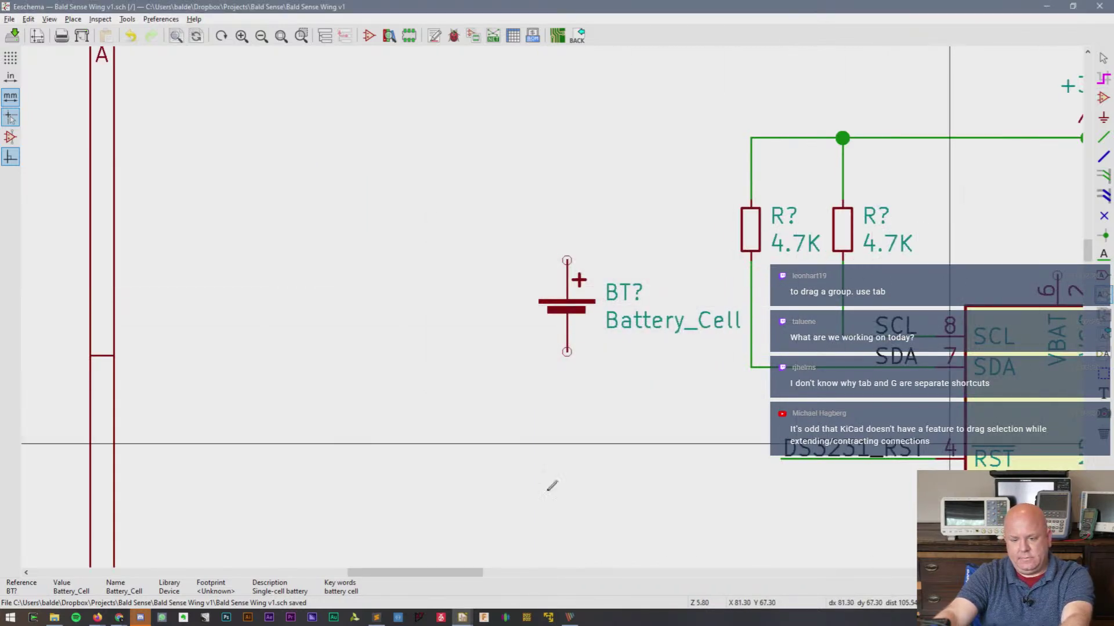
drag(413, 573, 476, 574)
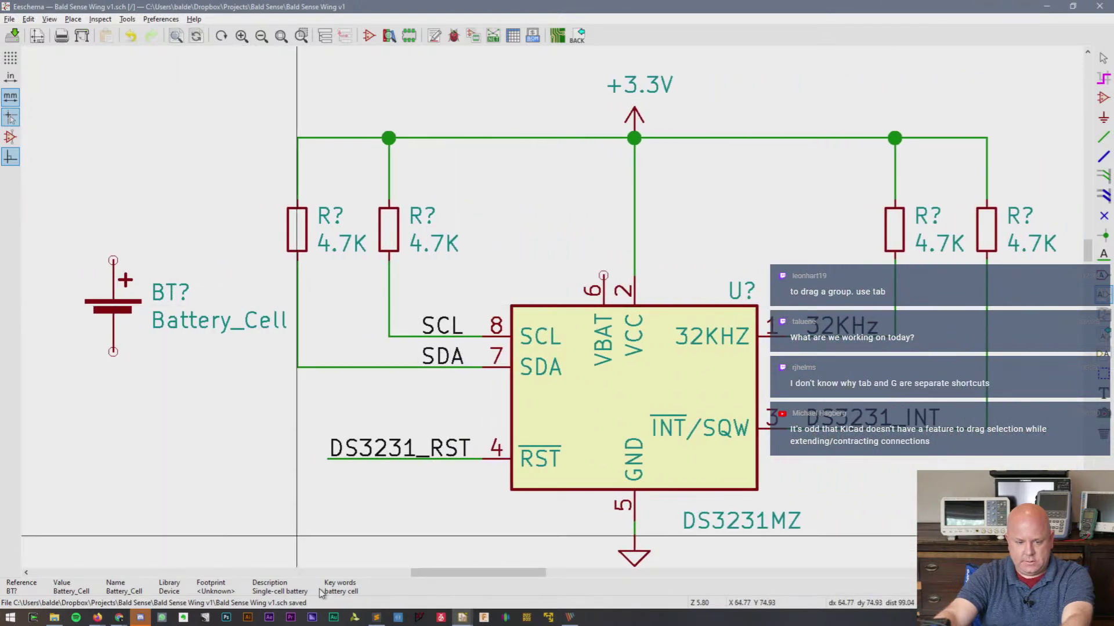
drag(458, 575, 420, 577)
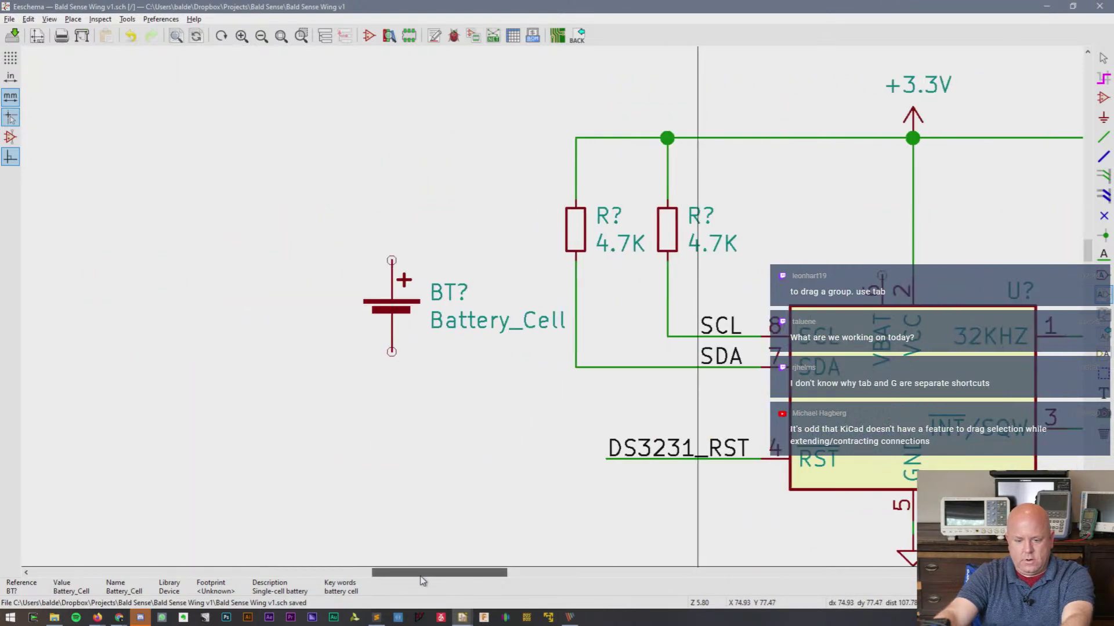
drag(403, 307, 310, 302)
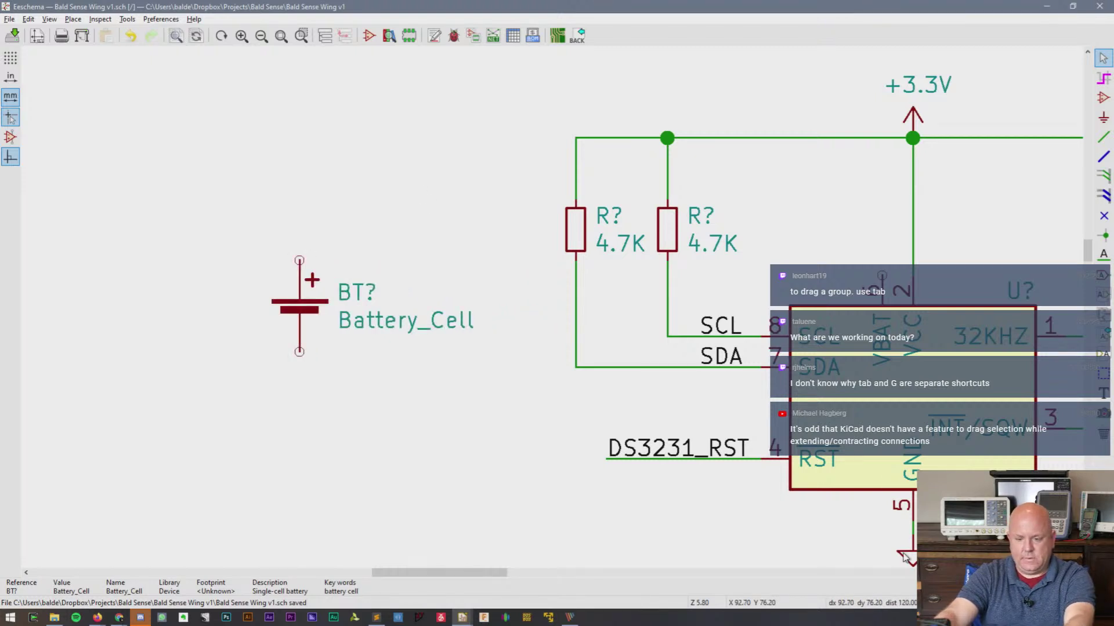
- Copy a GND symbol below the battery and wire it to the bottom pin
key(c)
key(ctrl+z)
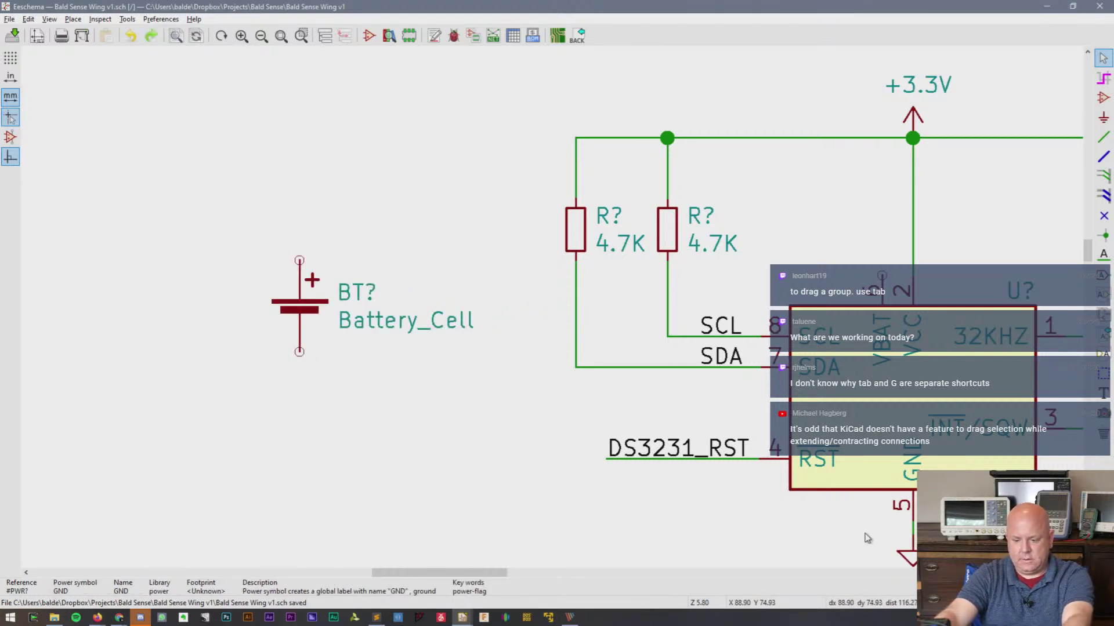
key(c)
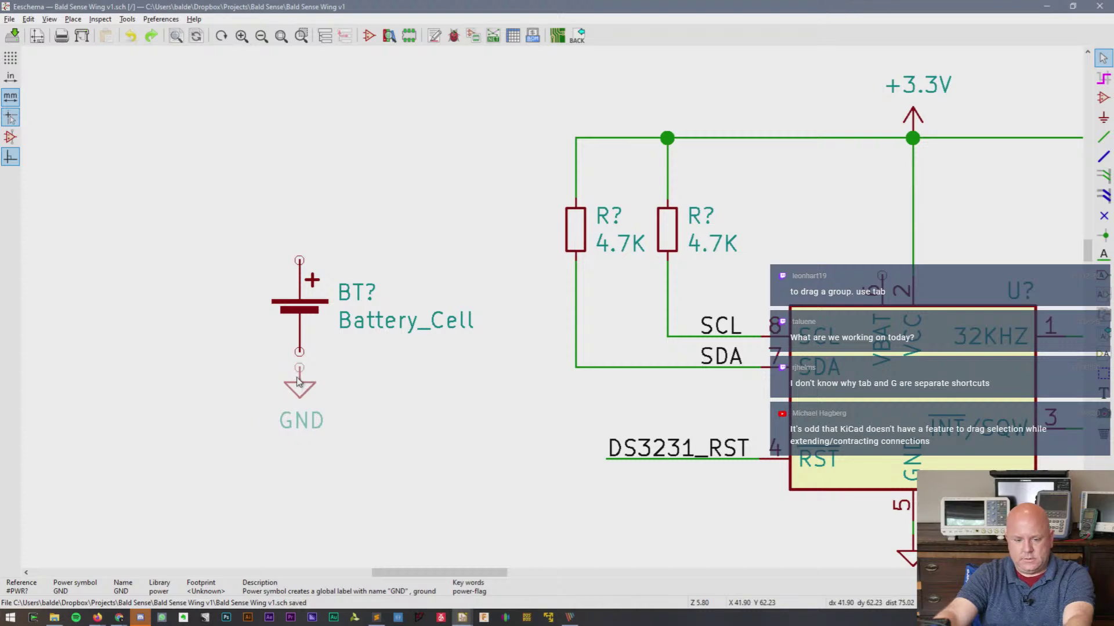
key(w)
click(300, 353)
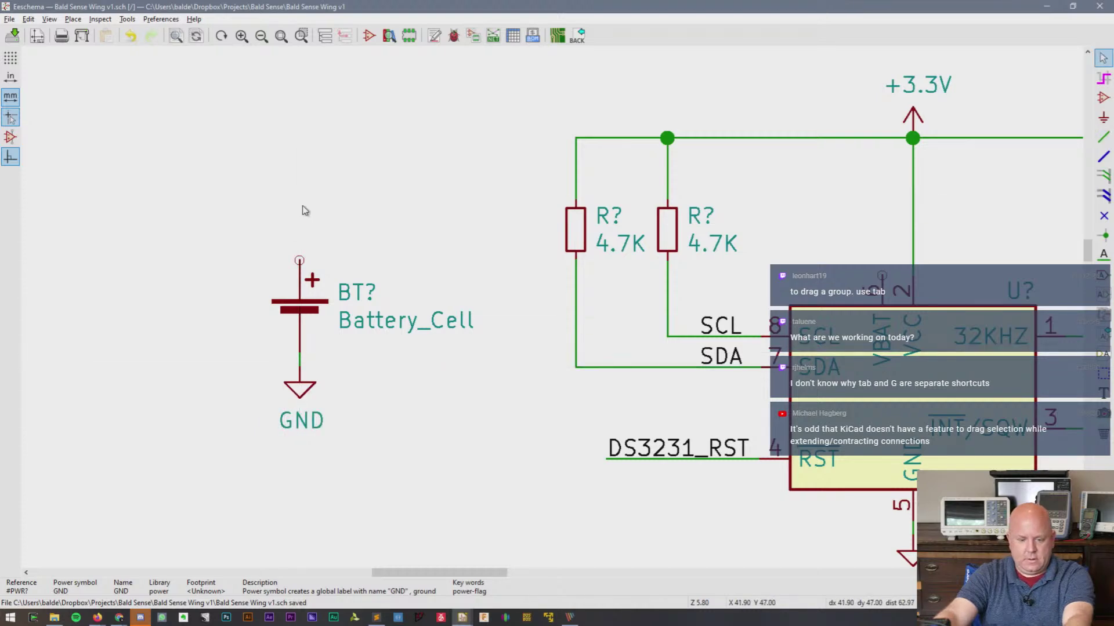
- Place a +BATT power symbol on the battery's top pin
key(a)
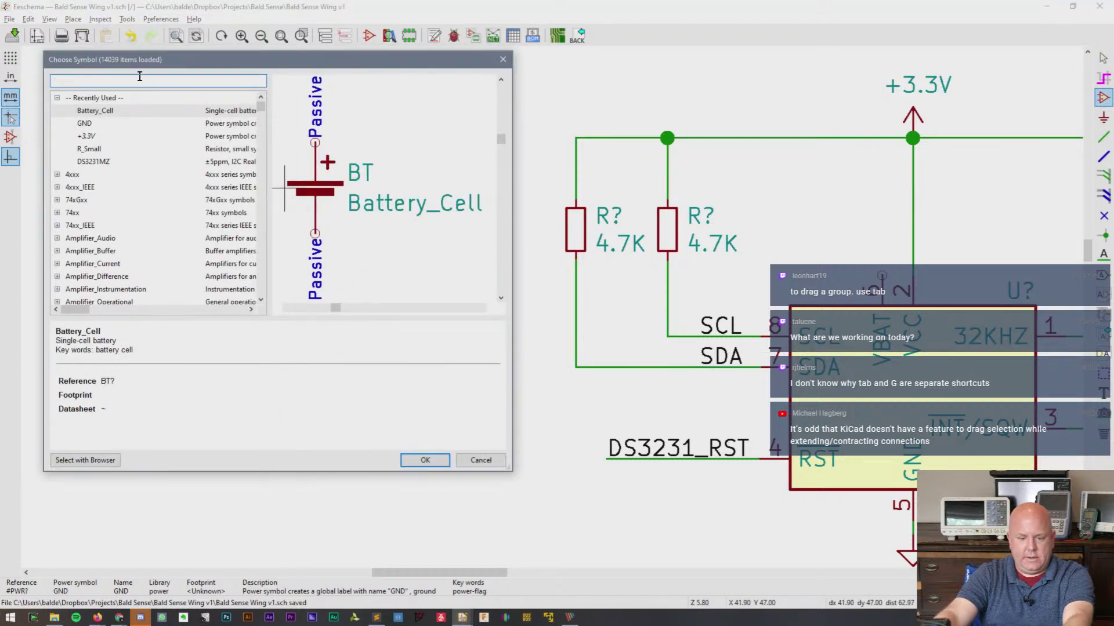
text(Batt)
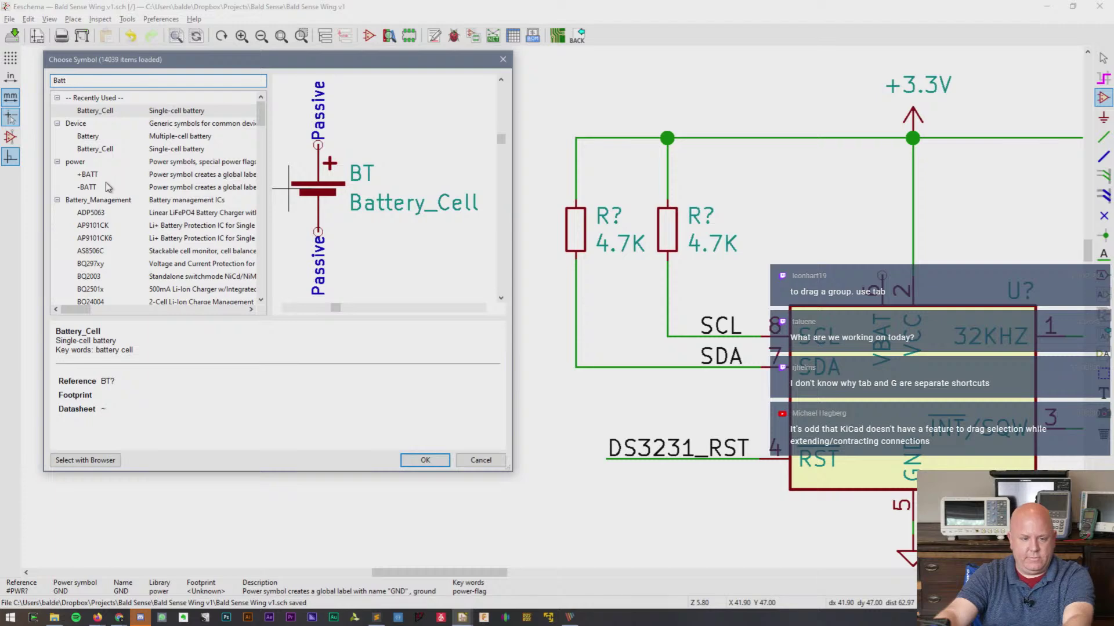
double_click(88, 174)
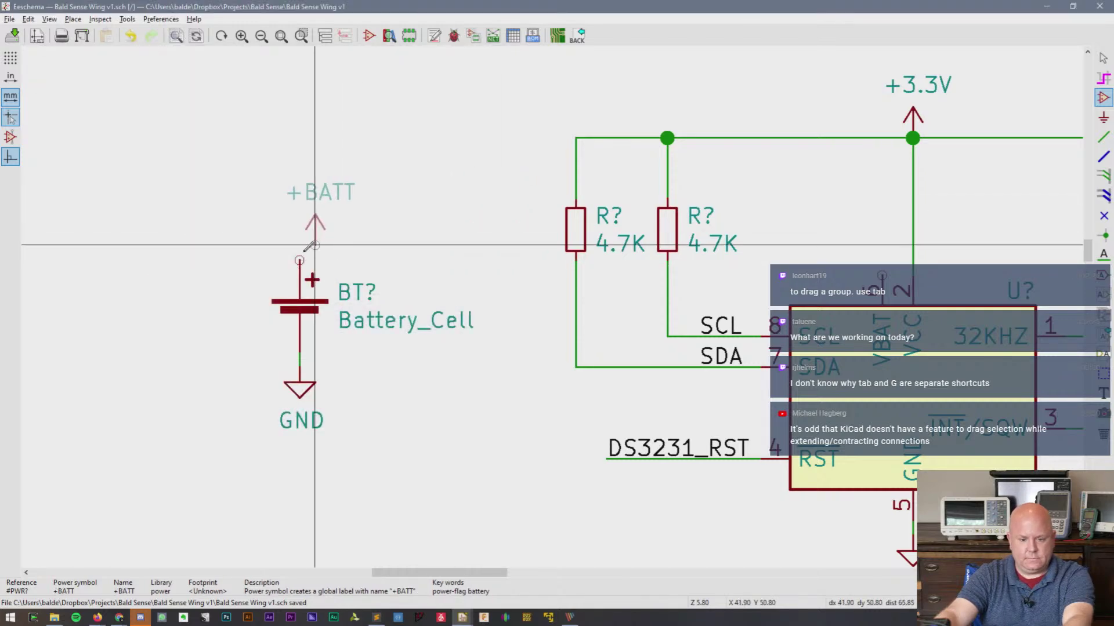
click(299, 246)
key(w)
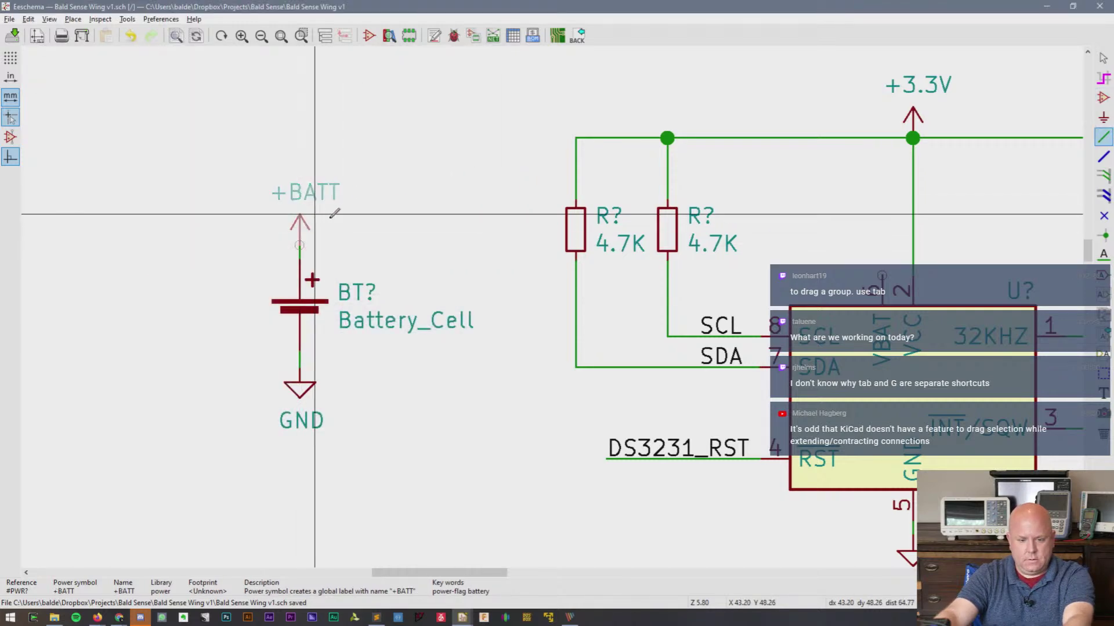
click(331, 215)
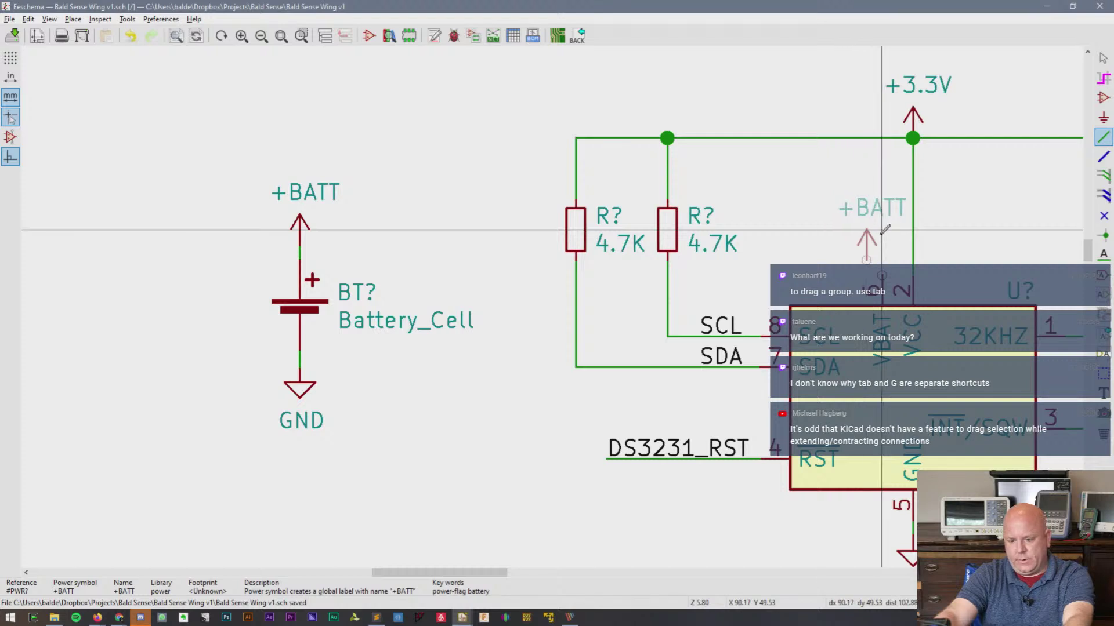
- Add a second +BATT above the VBAT pin, with its label left of the arrow
click(867, 230)
key(m)
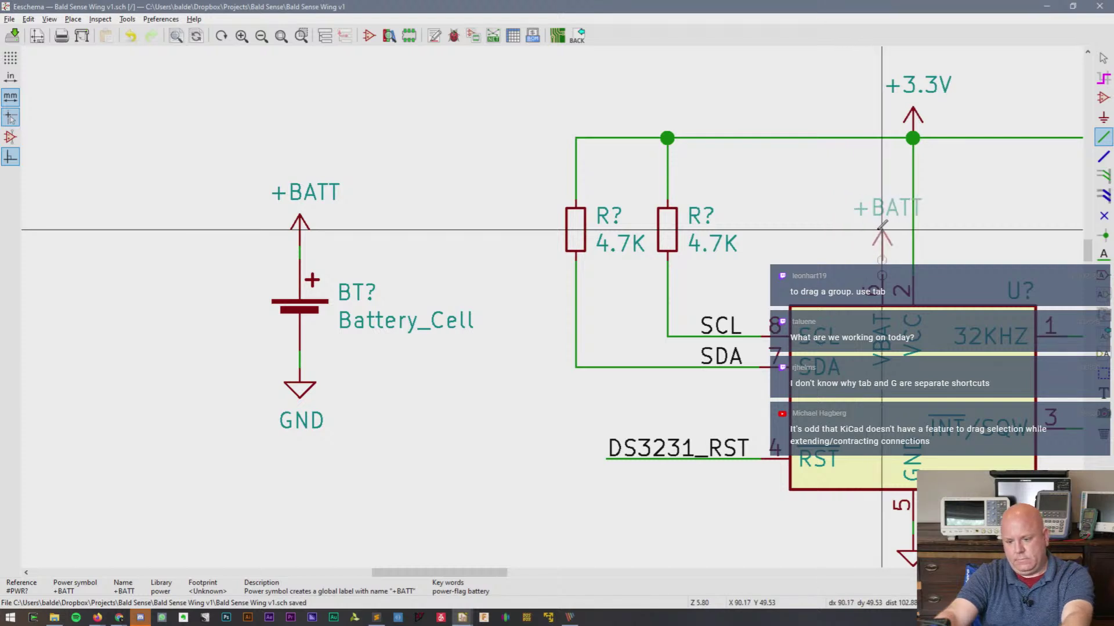
click(882, 230)
key(w)
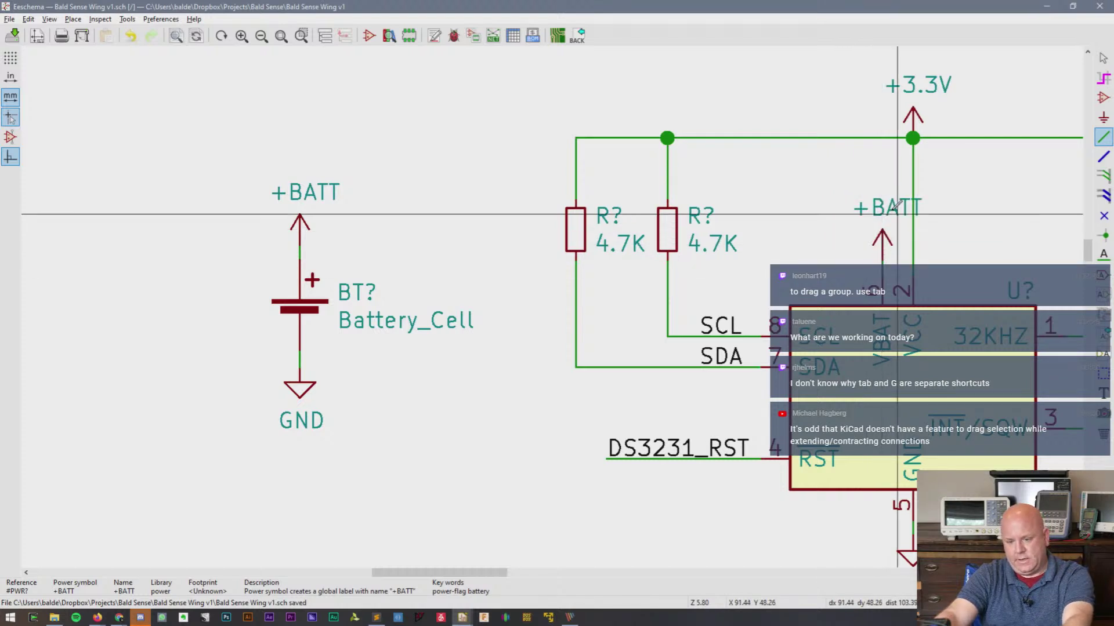
key(Escape)
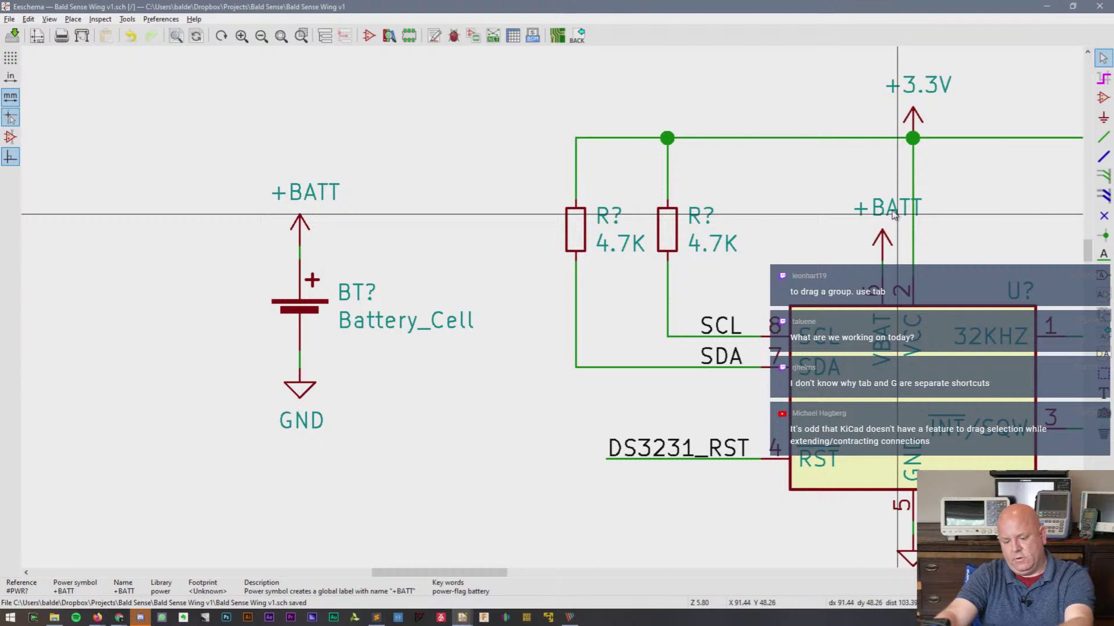
key(m)
click(859, 216)
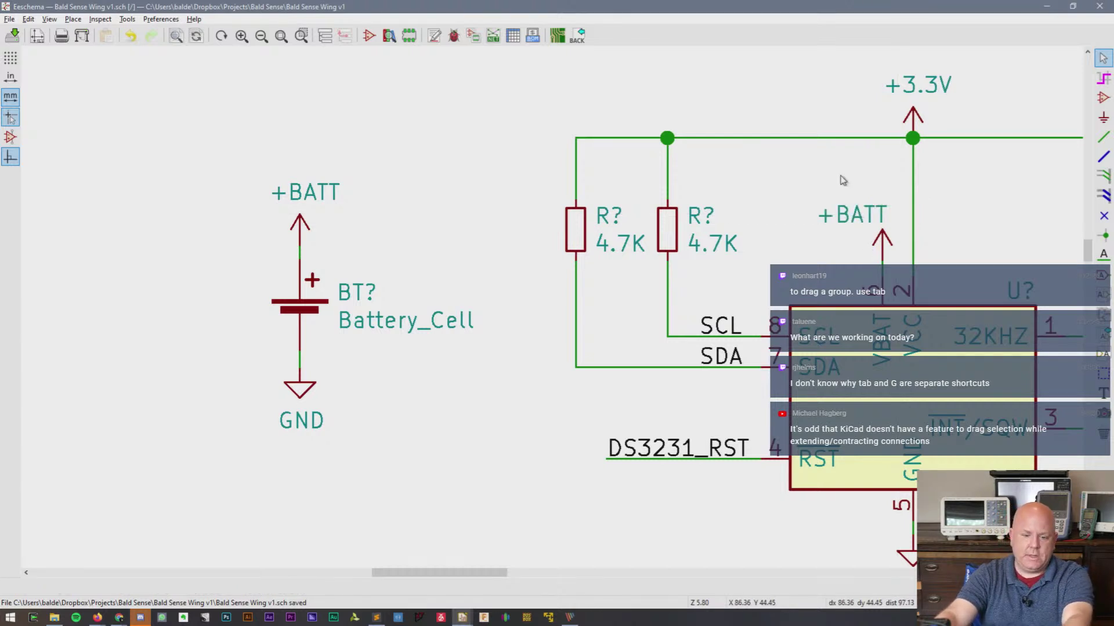
- Place a C_Small capacitor right of the battery and shift both parts up
text(a)
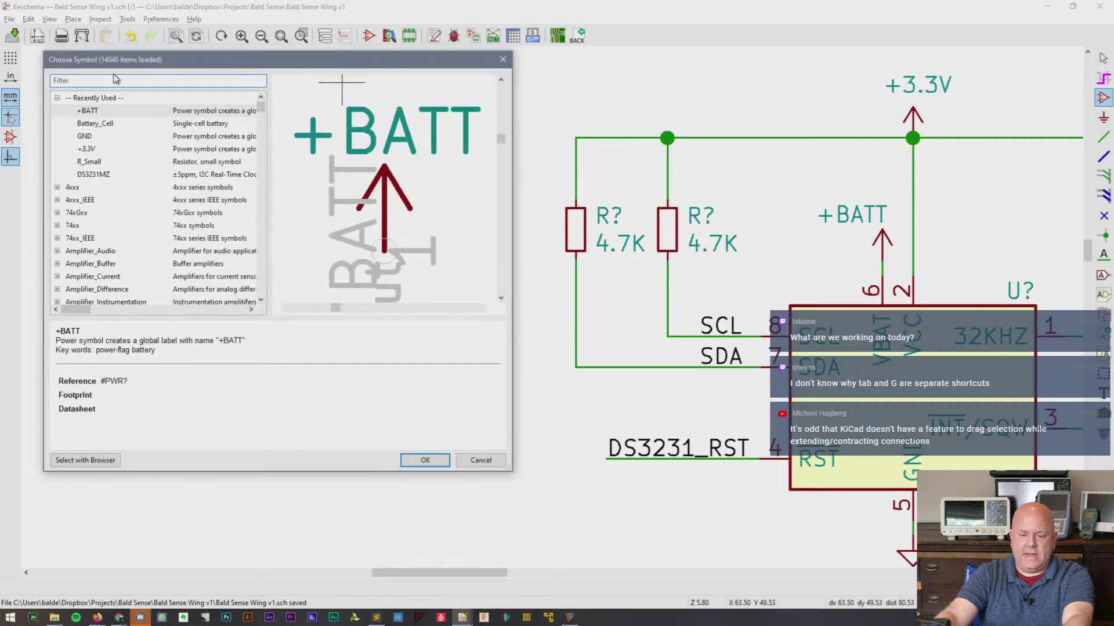
text(c)
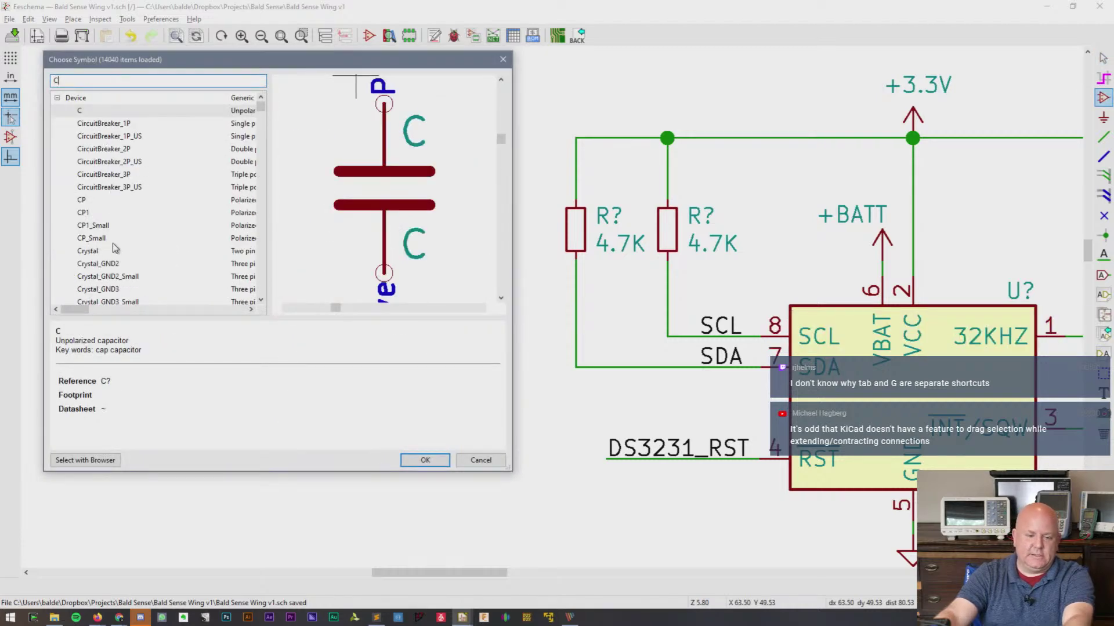
click(114, 243)
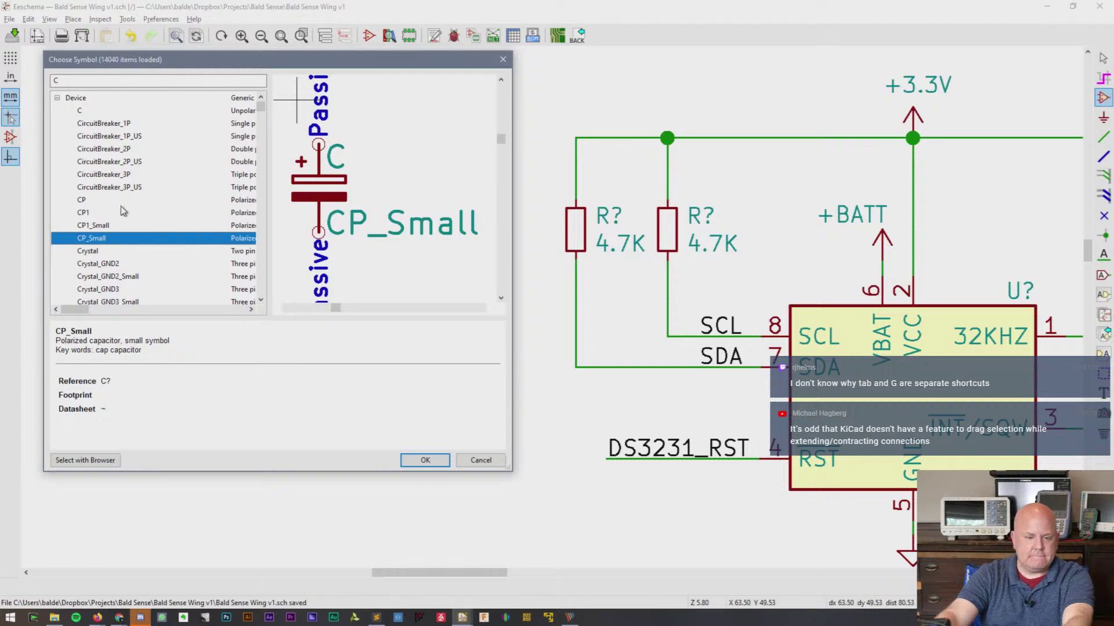
scroll(121, 211, down, 4)
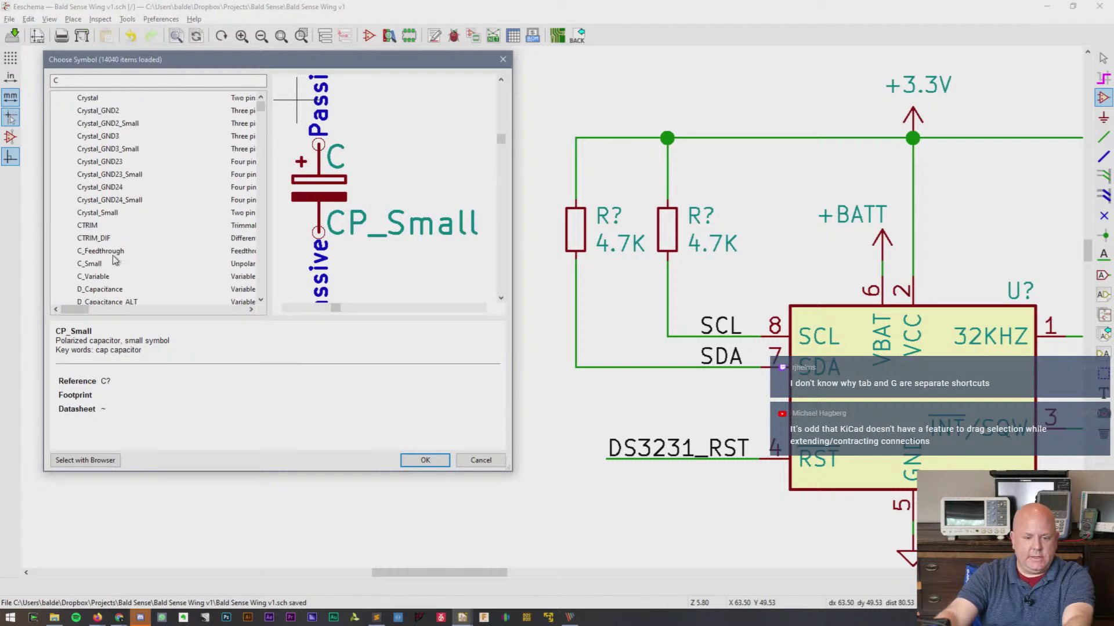
click(111, 264)
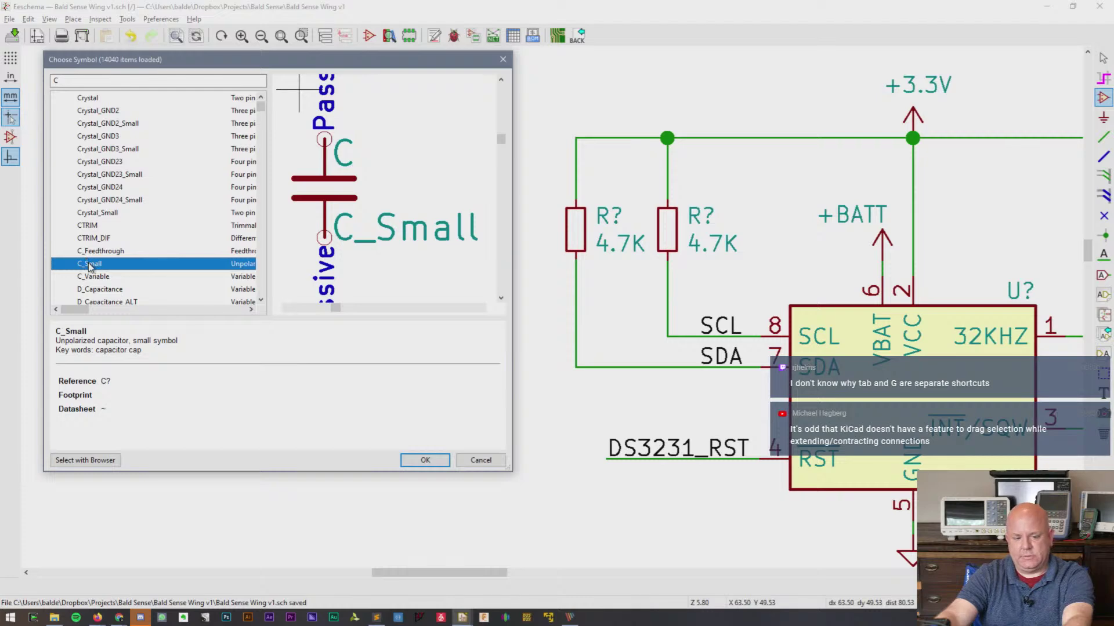
double_click(86, 264)
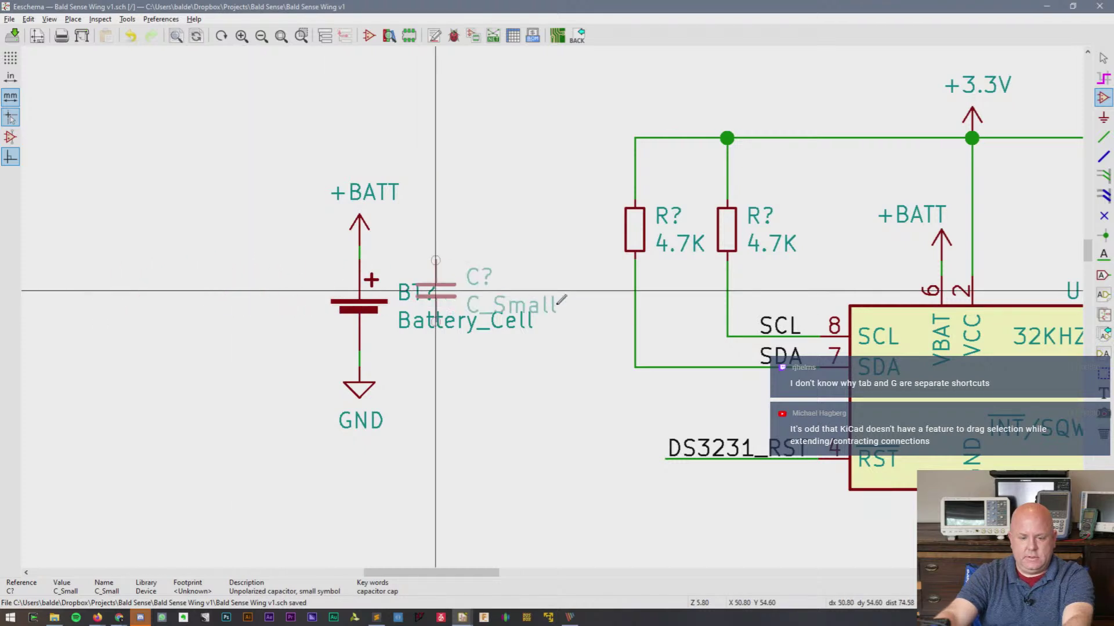
click(558, 307)
key(Escape)
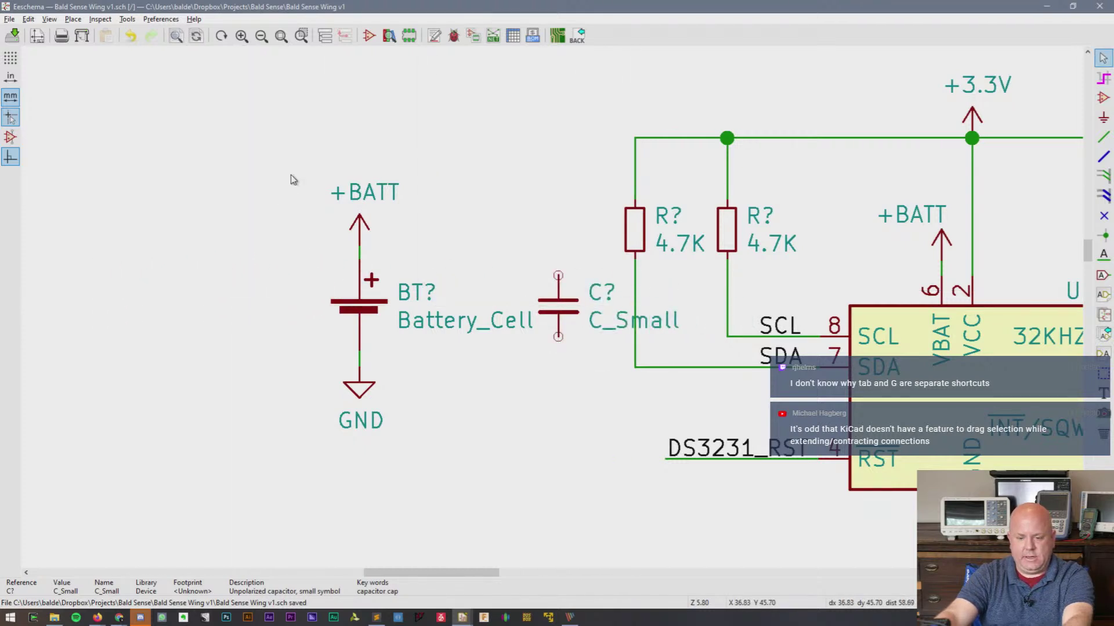
drag(298, 169, 616, 440)
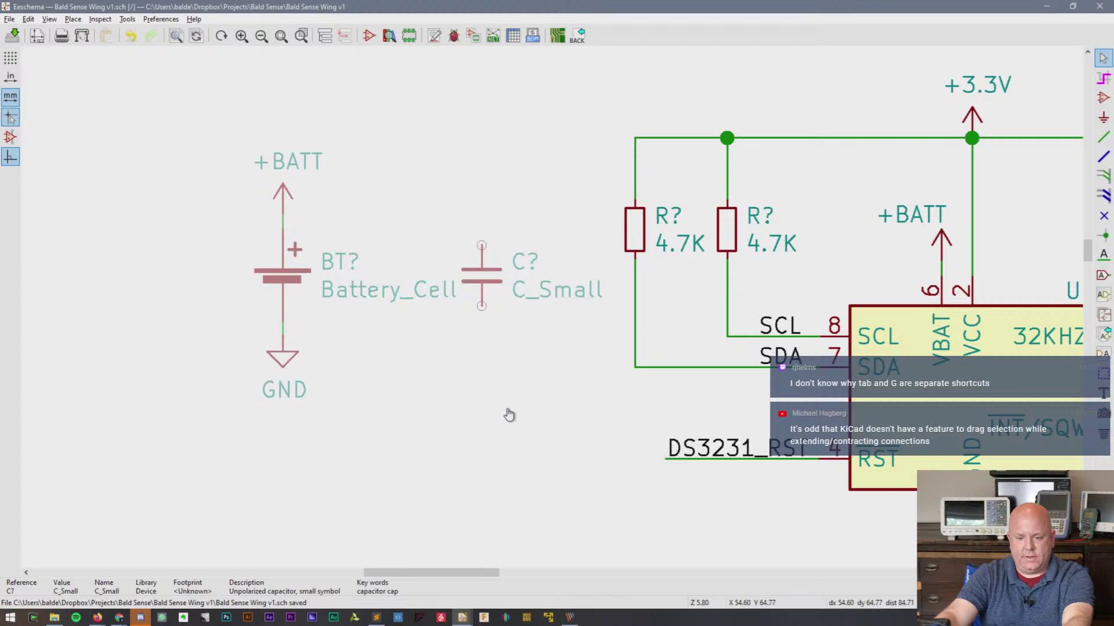
click(515, 386)
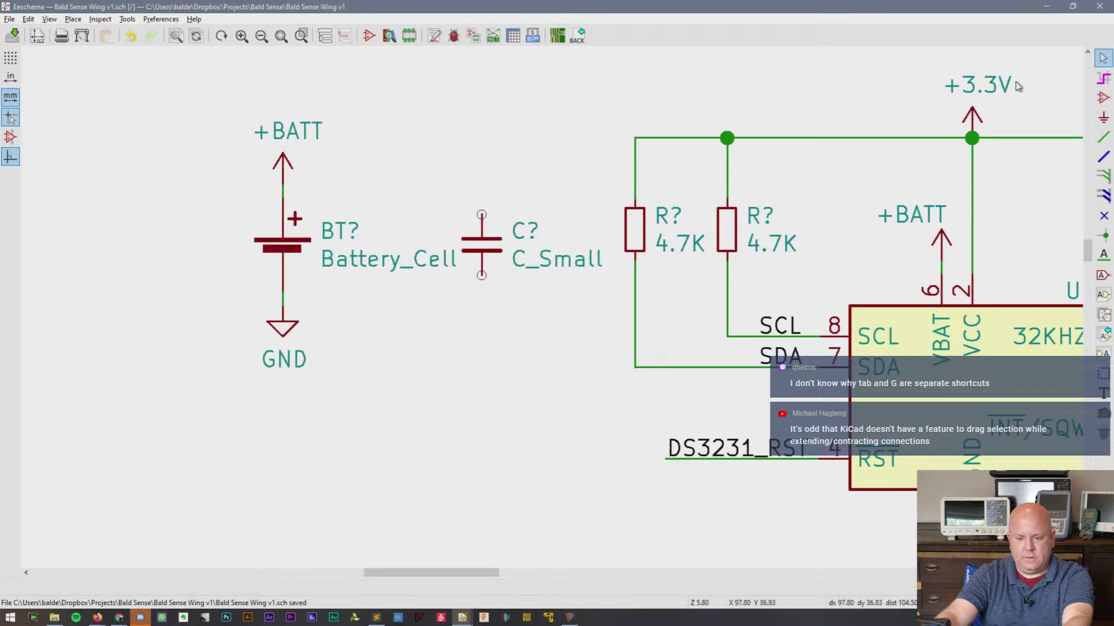
- Wire the capacitor between copied +3.3V and GND symbols
key(c)
click(483, 179)
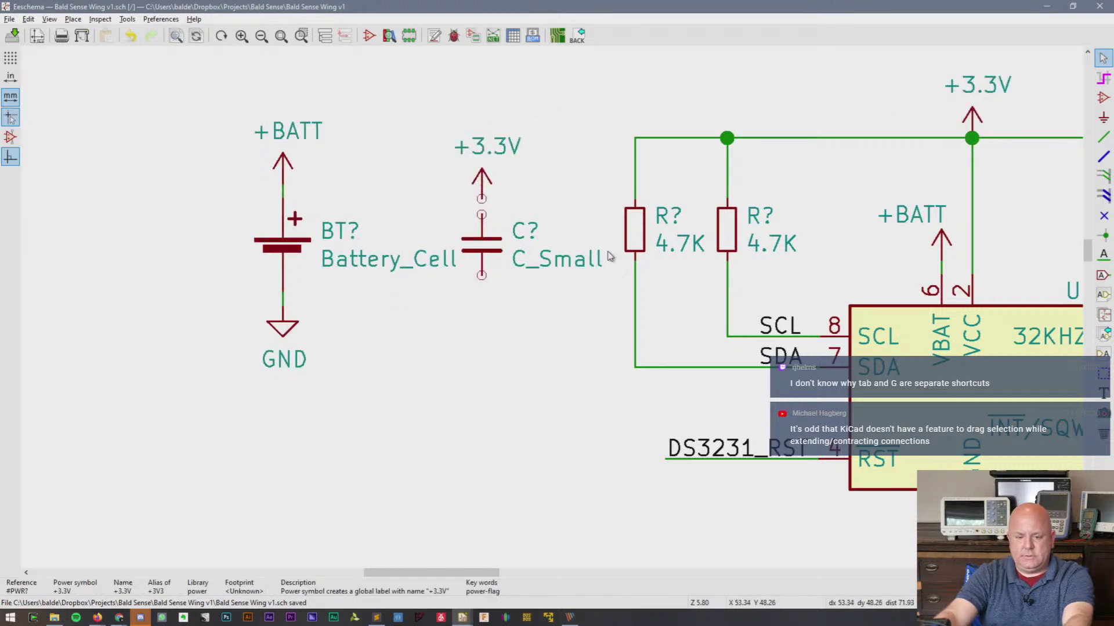
key(c)
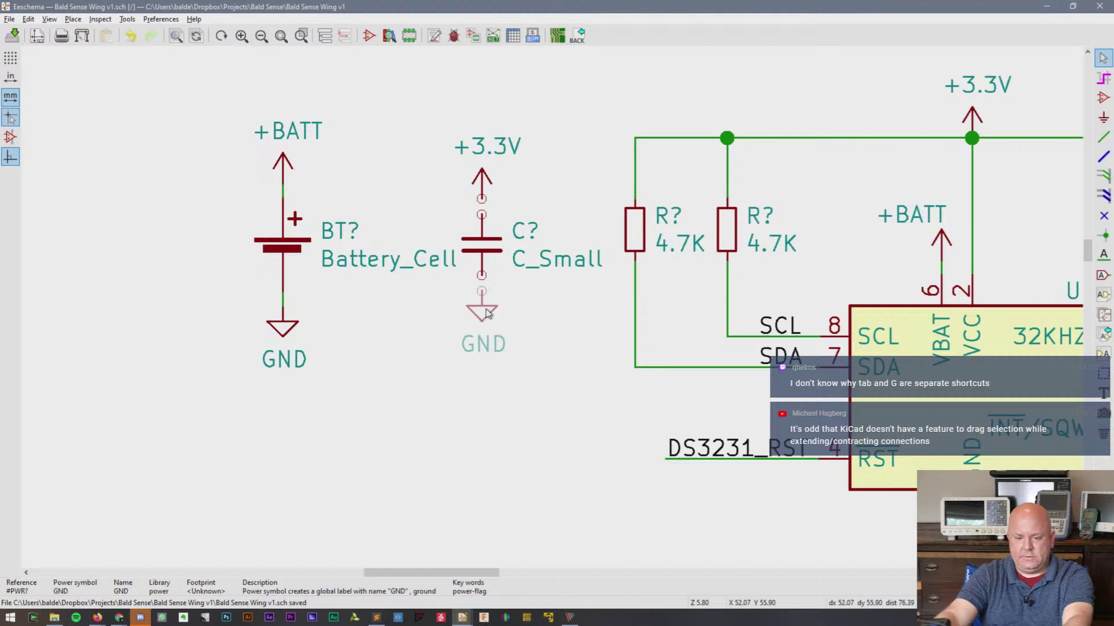
click(486, 290)
key(w)
click(482, 276)
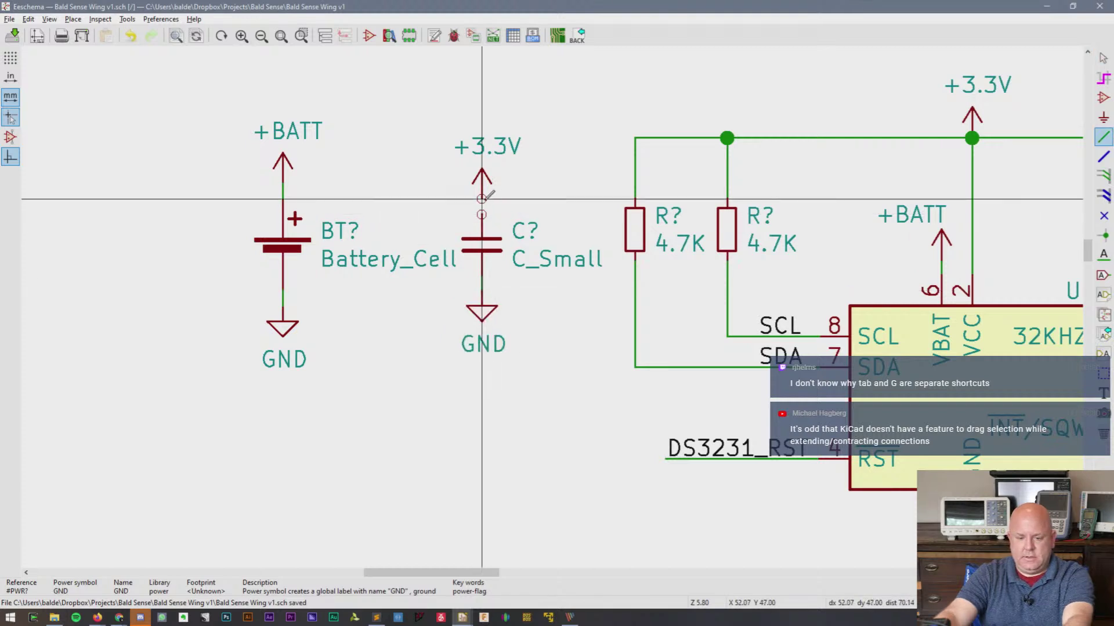
double_click(482, 214)
key(e)
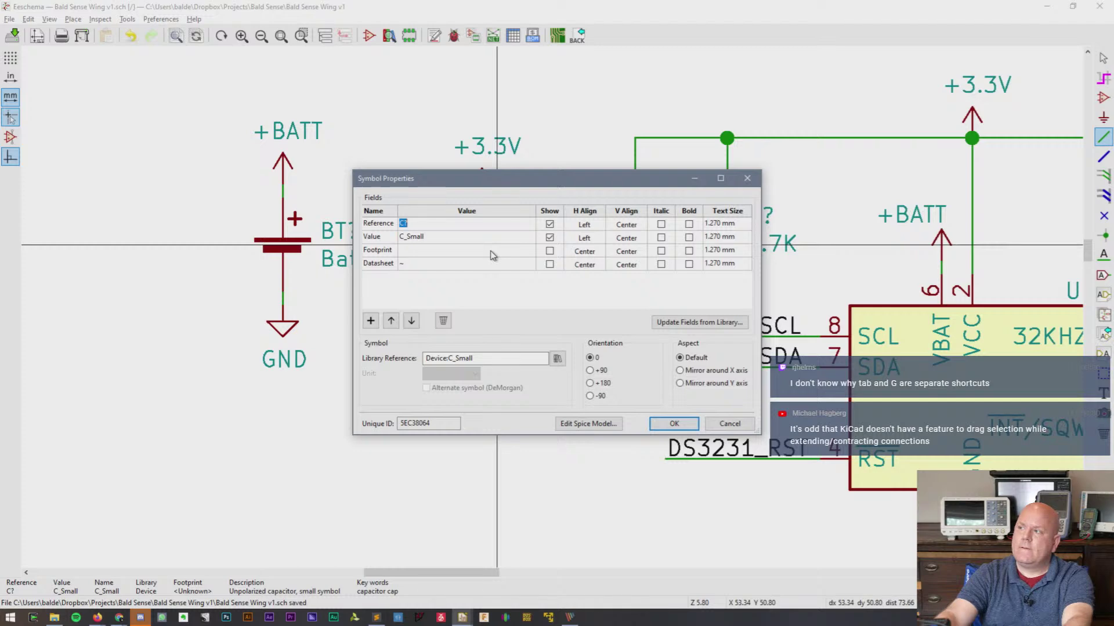
- Assign the footprint Capacitor_SMD:C_0805_2012Metric to the capacitor
click(426, 249)
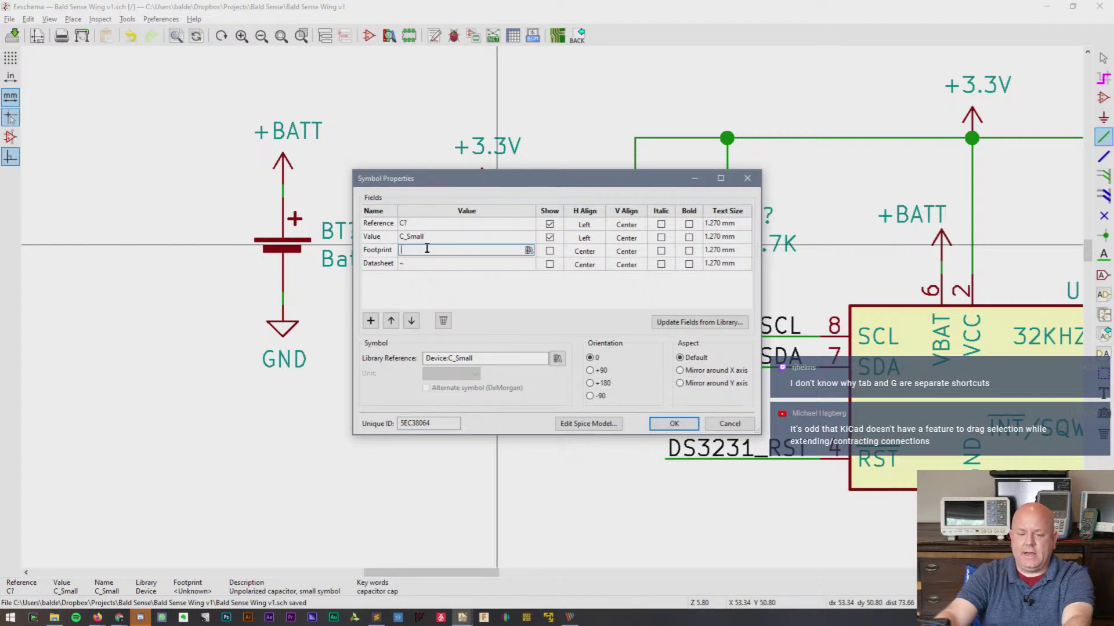
click(529, 250)
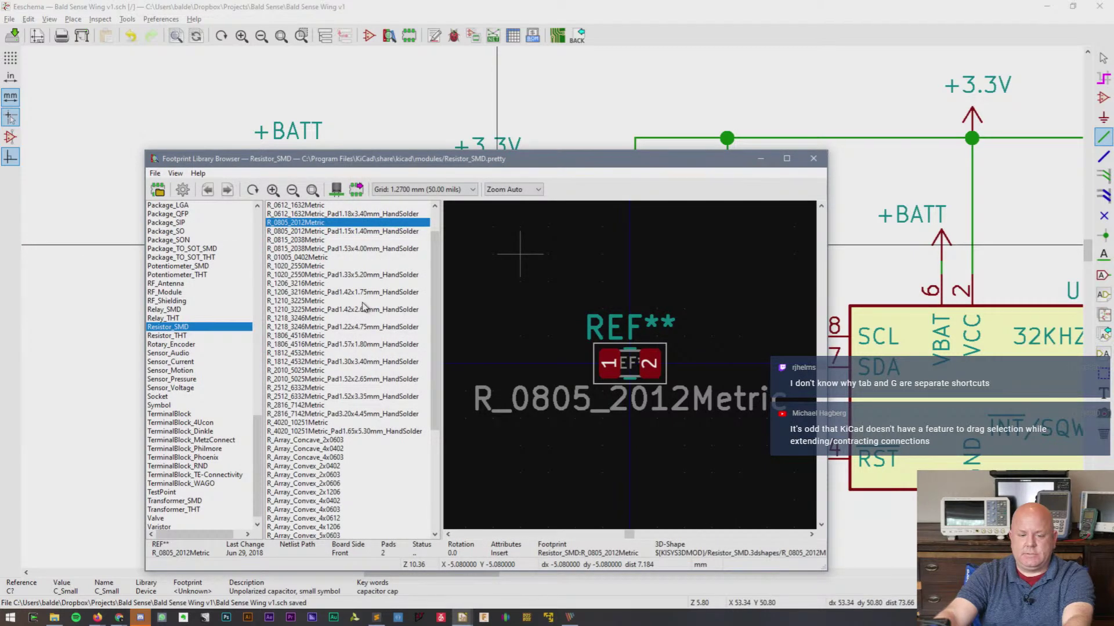
scroll(225, 304, up, 15)
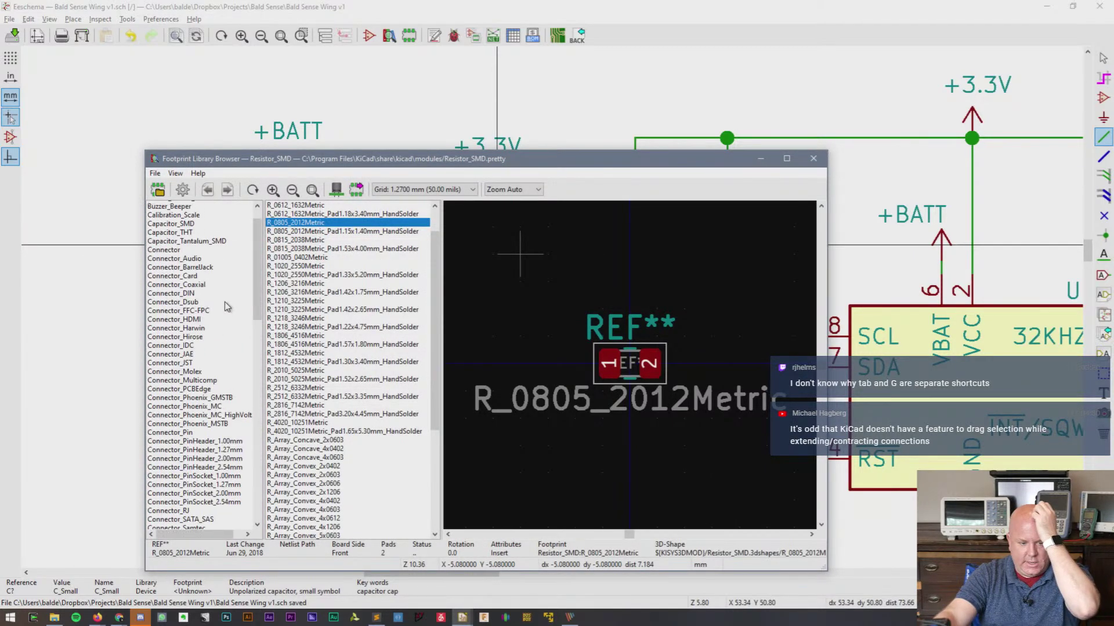
scroll(225, 302, up, 2)
click(185, 257)
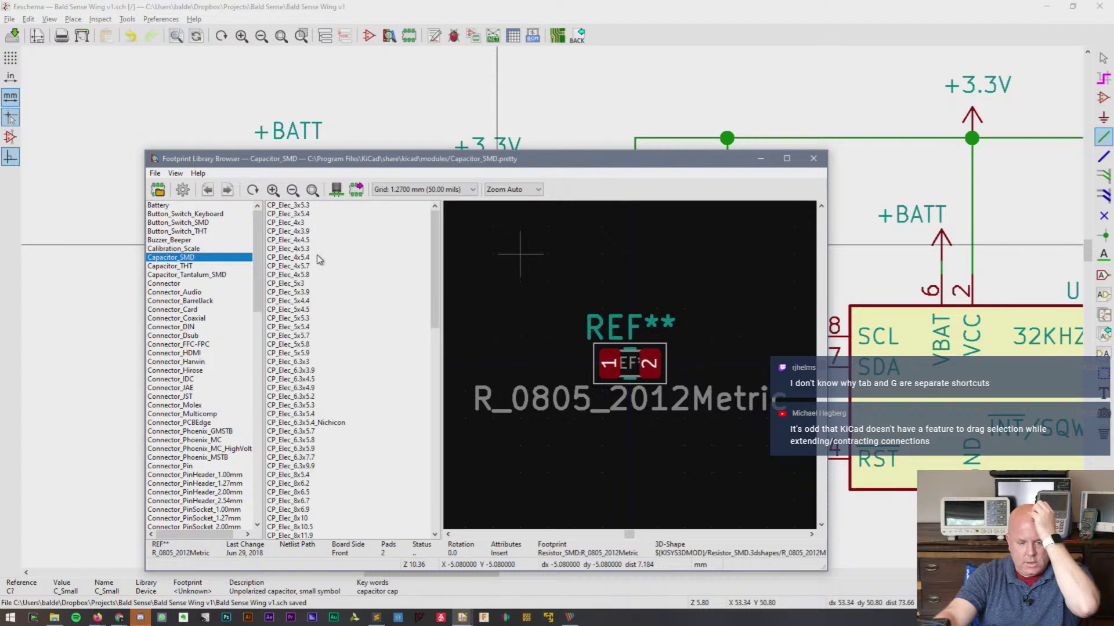
scroll(317, 255, down, 10)
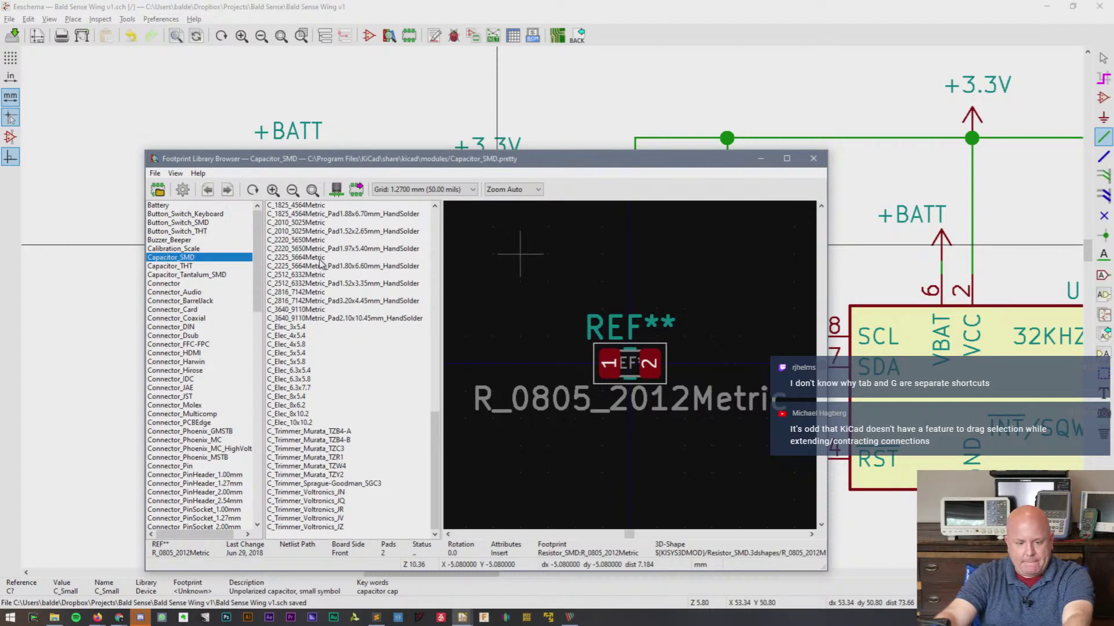
scroll(339, 270, up, 18)
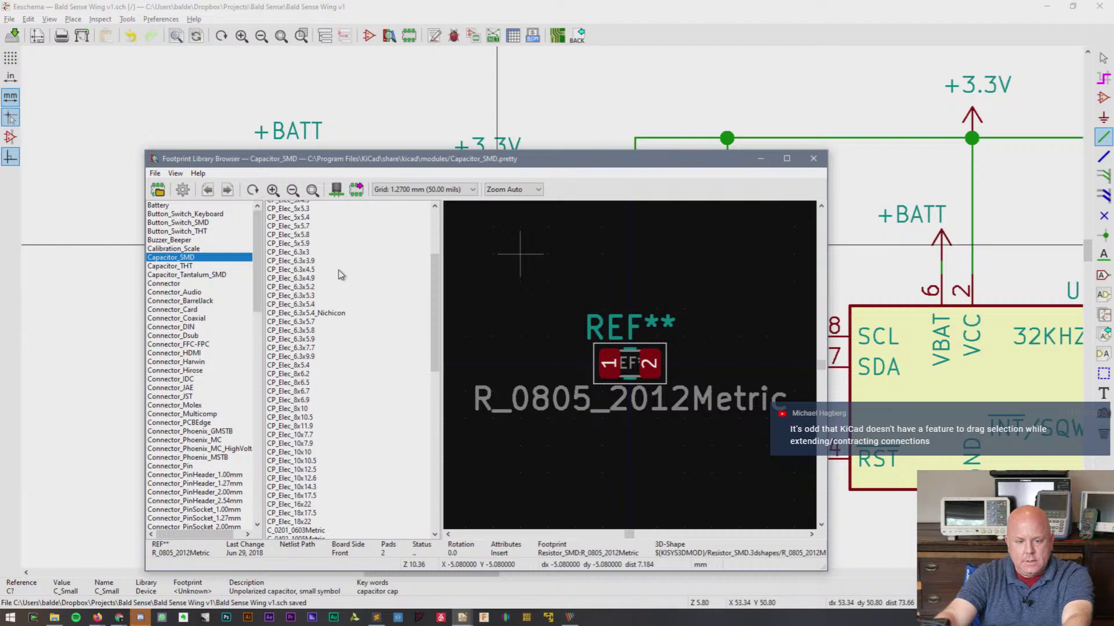
scroll(339, 269, down, 3)
click(314, 476)
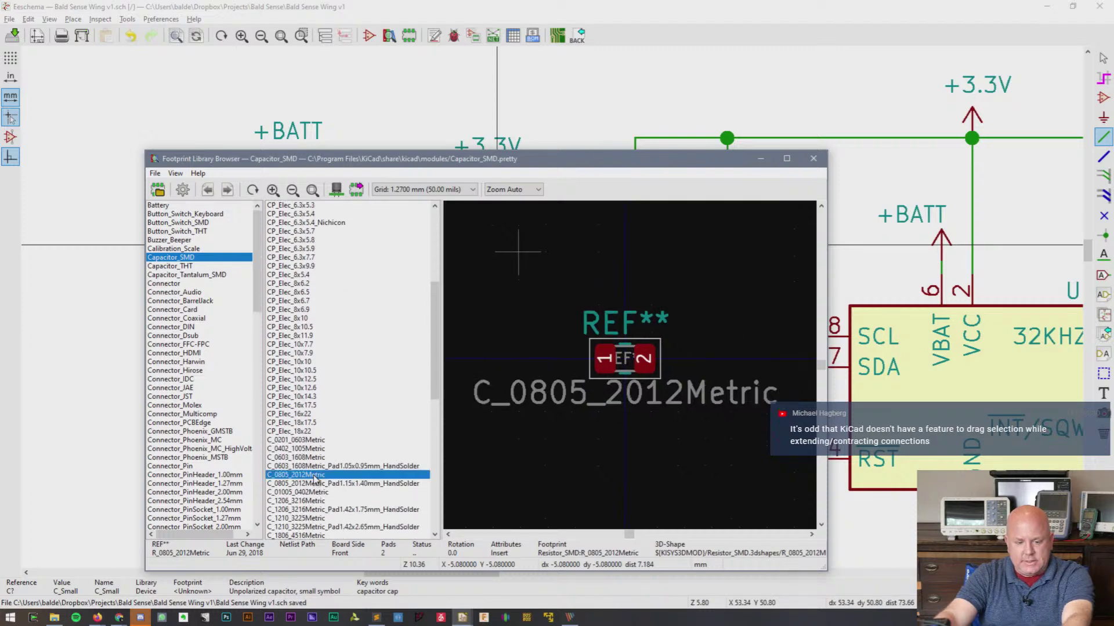
double_click(314, 475)
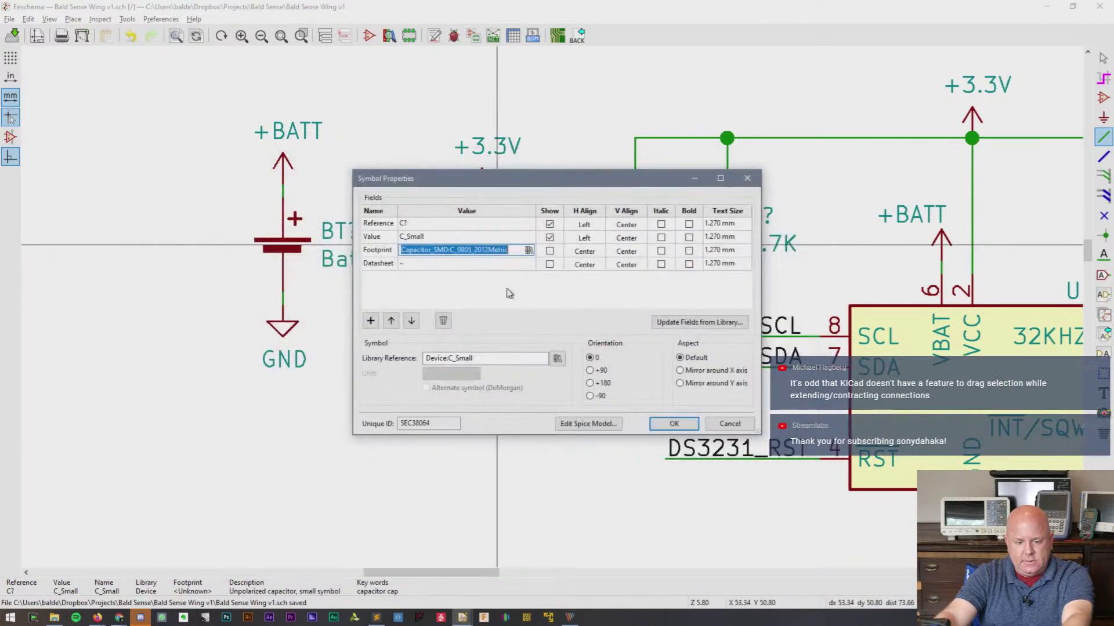
- Set the capacitor value to 1uF and confirm the properties
click(428, 238)
double_click(428, 238)
text(1uF)
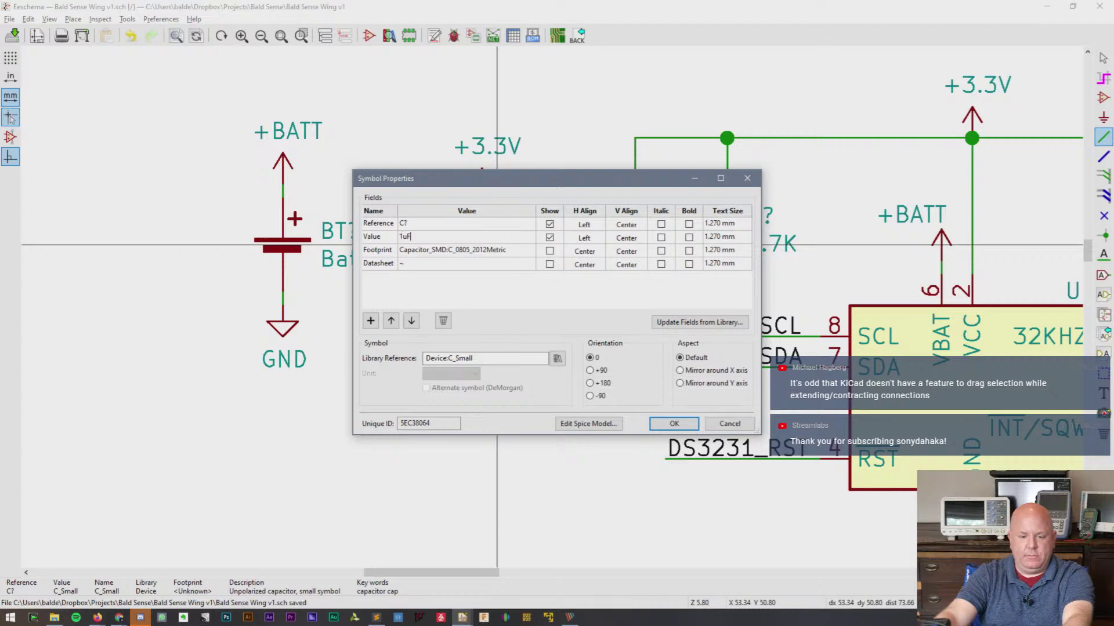
key(Return)
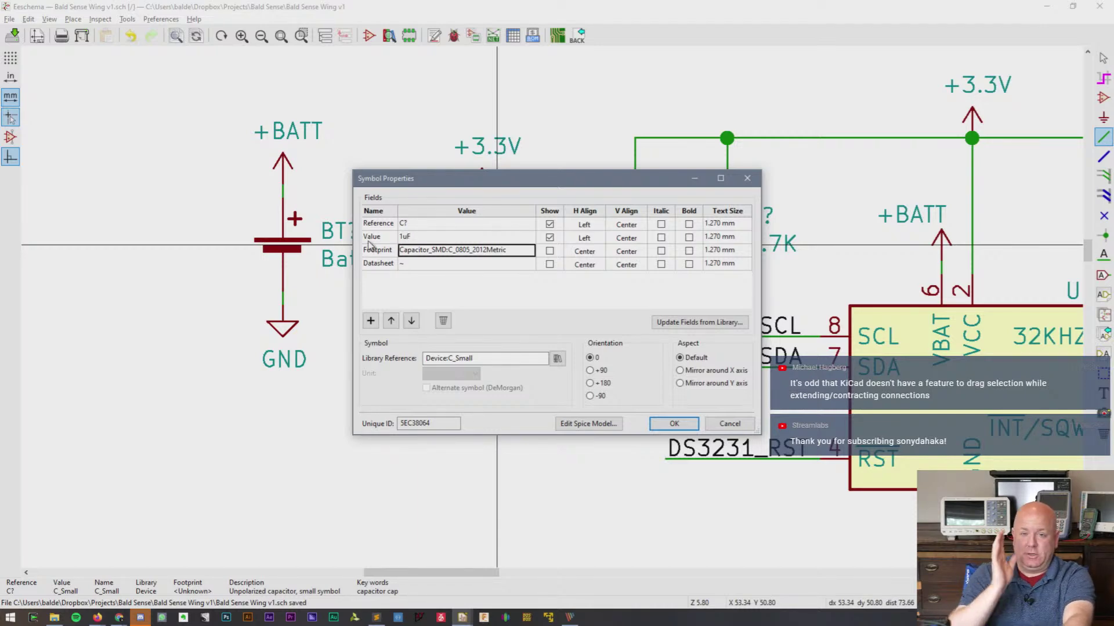
click(674, 423)
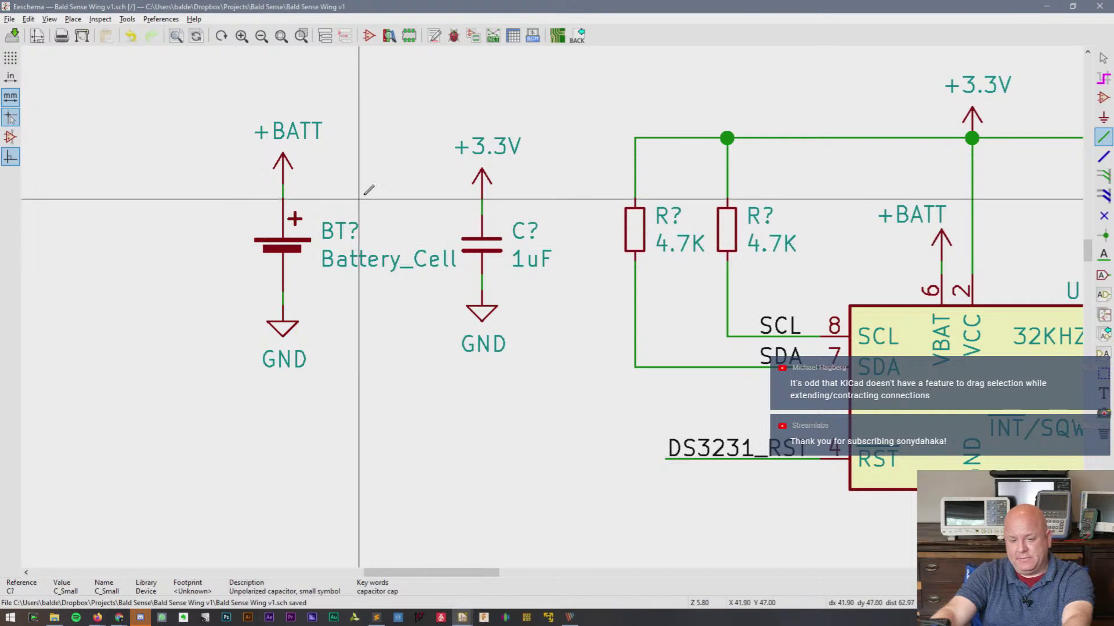
- Change the battery value to CR2032 and box-select the battery with its +BATT and GND
key(Escape)
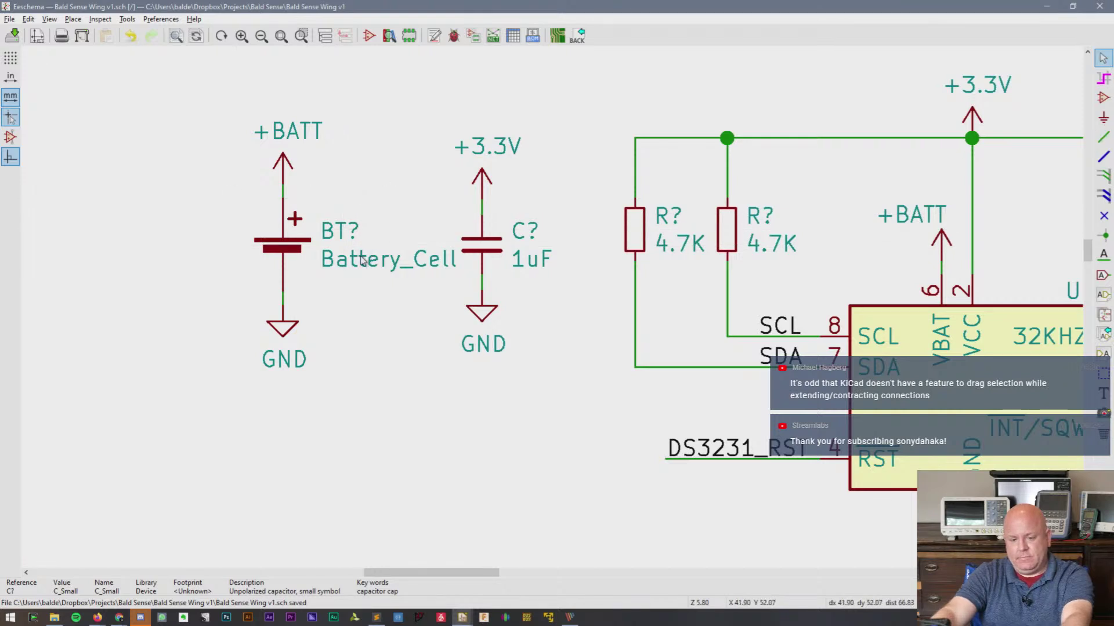
double_click(361, 261)
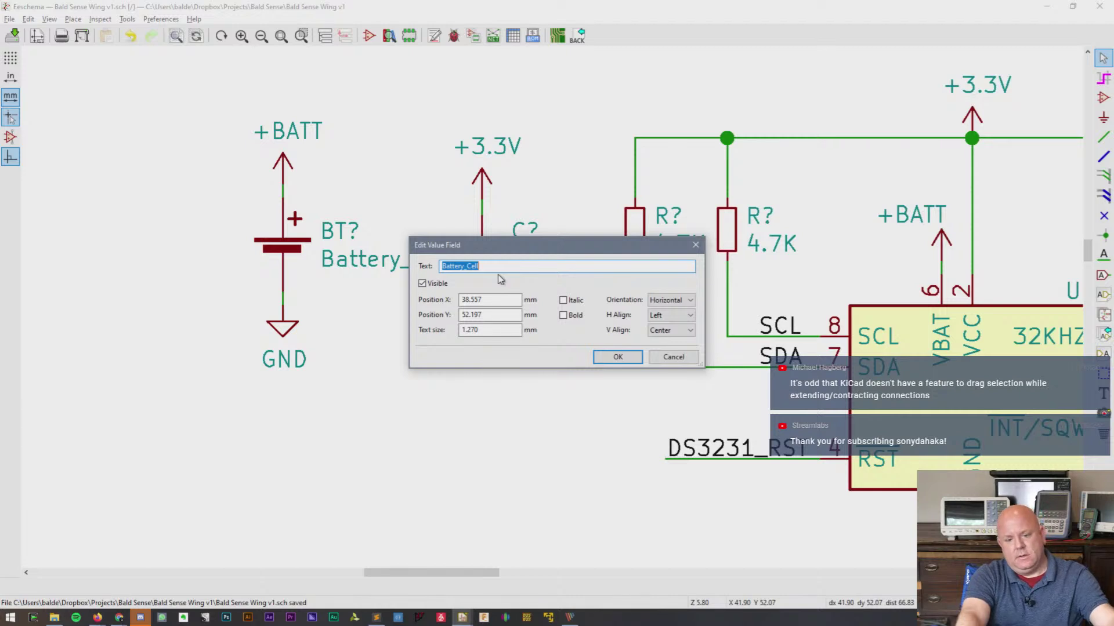
text(CR2032)
key(Return)
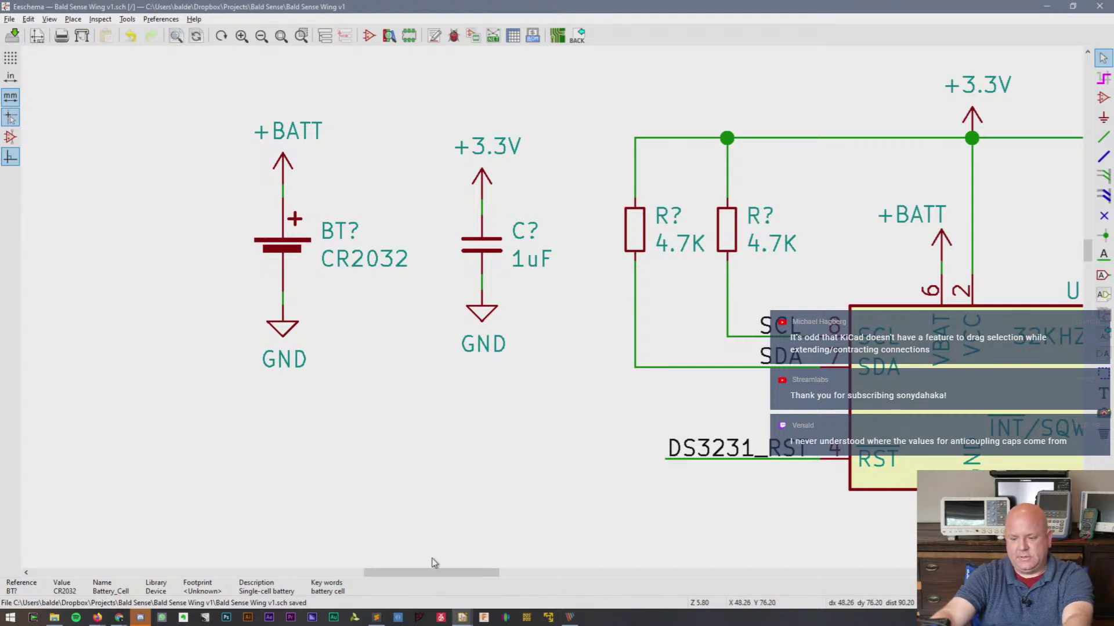
drag(186, 99, 366, 391)
- Shift the battery group and the capacitor group further right
key(m)
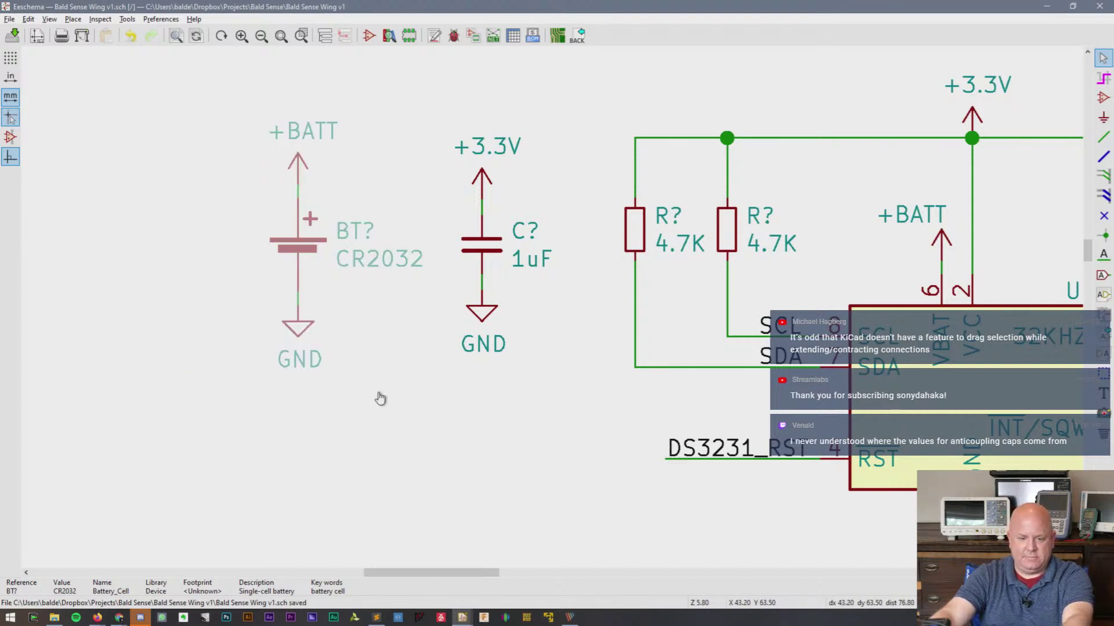
click(385, 398)
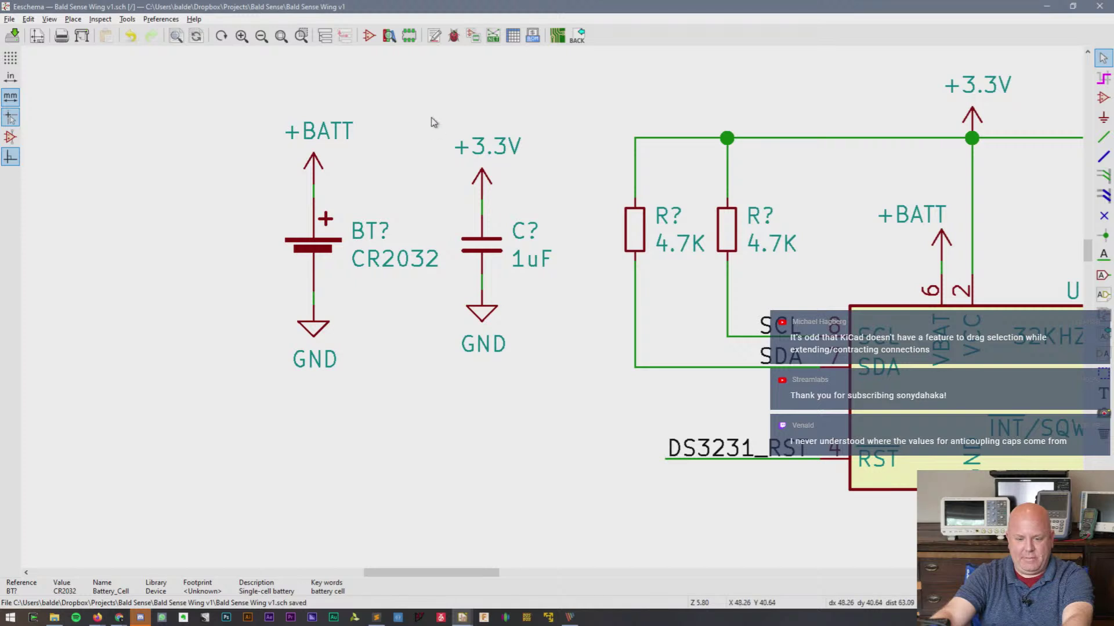
drag(432, 119, 522, 427)
click(539, 425)
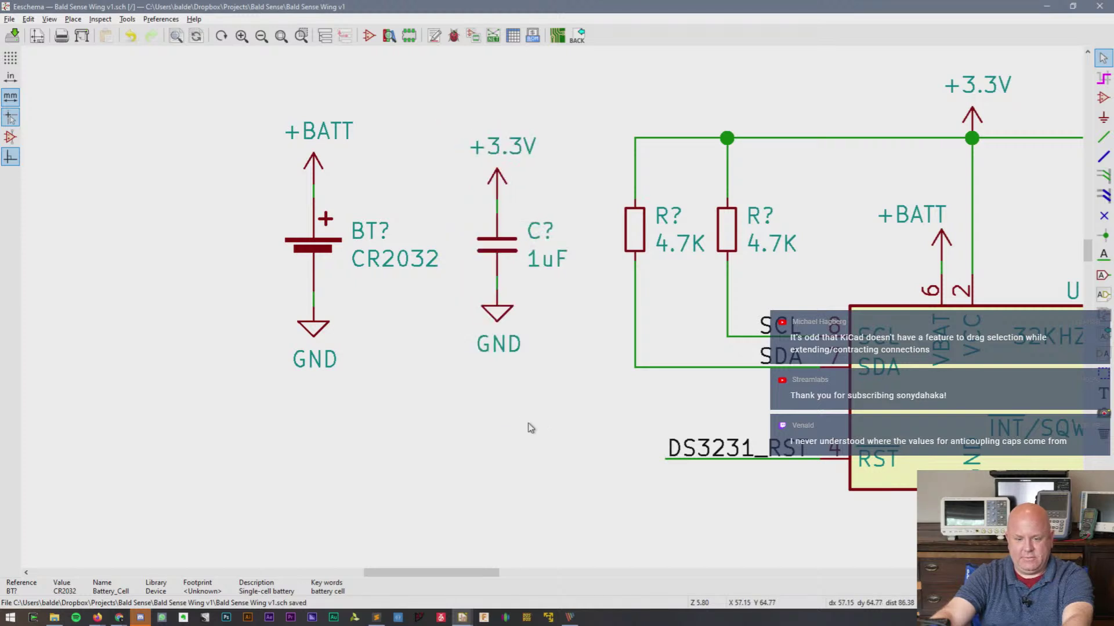
scroll(631, 491, down, 1)
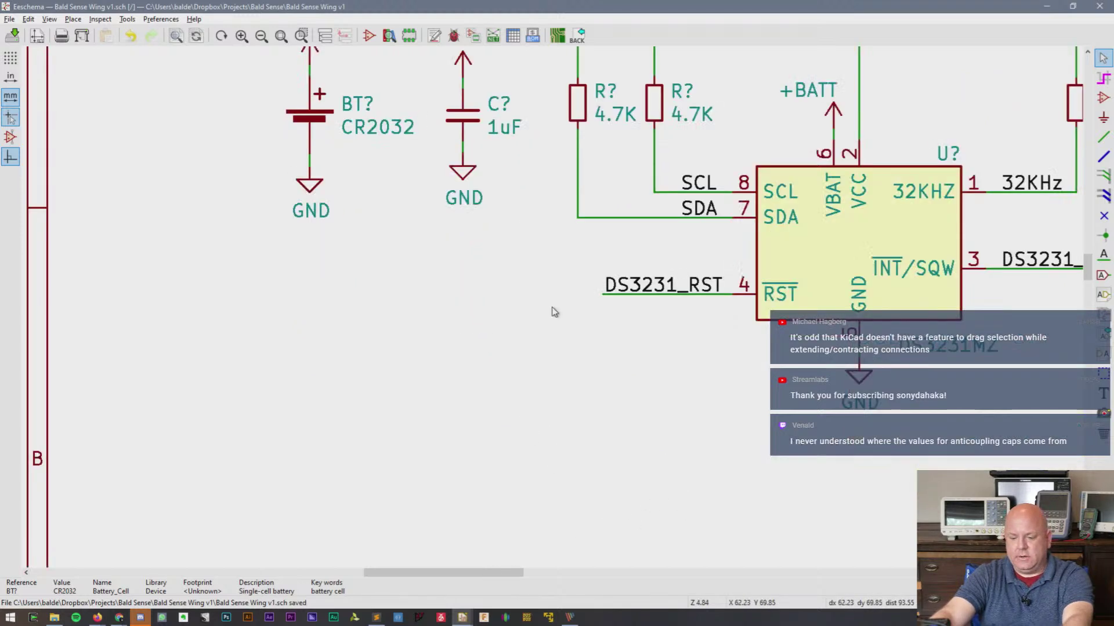
drag(1087, 261, 1088, 253)
scroll(782, 310, down, 1)
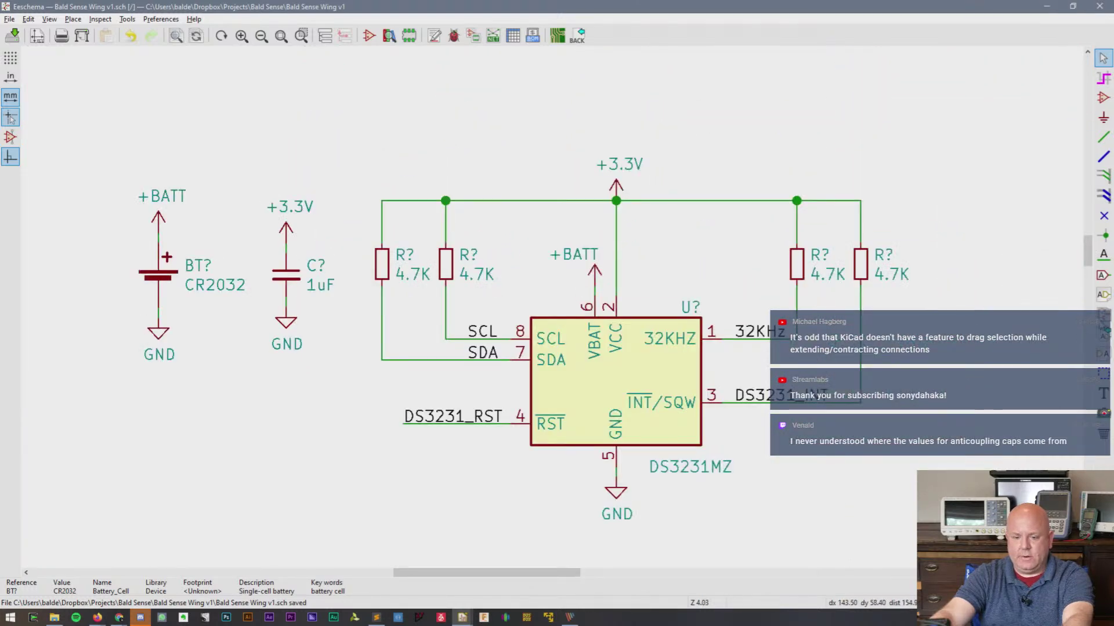
- Add the text 'DS3231 RTC' above the resistors
key(t)
click(275, 73)
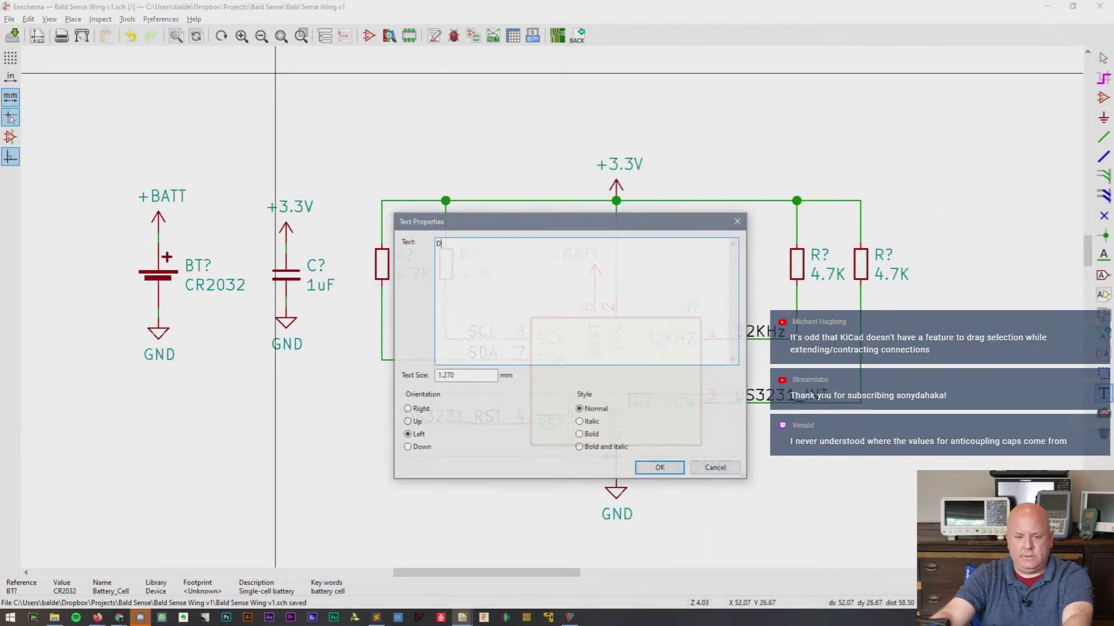
text(DS3231 RTC)
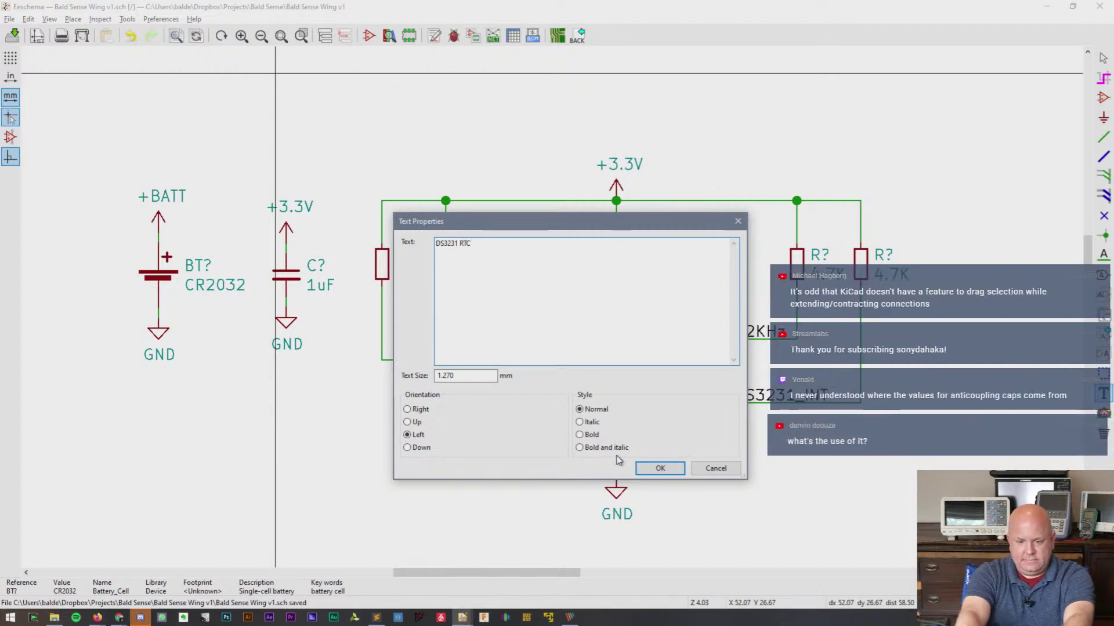
click(660, 468)
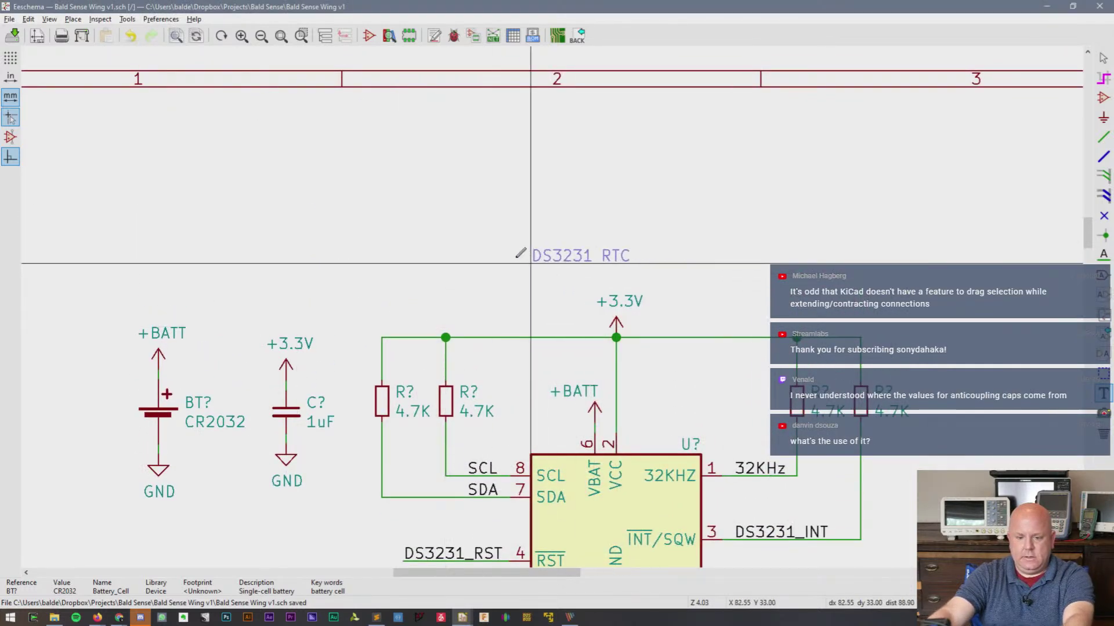
click(468, 259)
- Box-select the whole RTC circuit and move it to a new position
scroll(557, 301, down, 1)
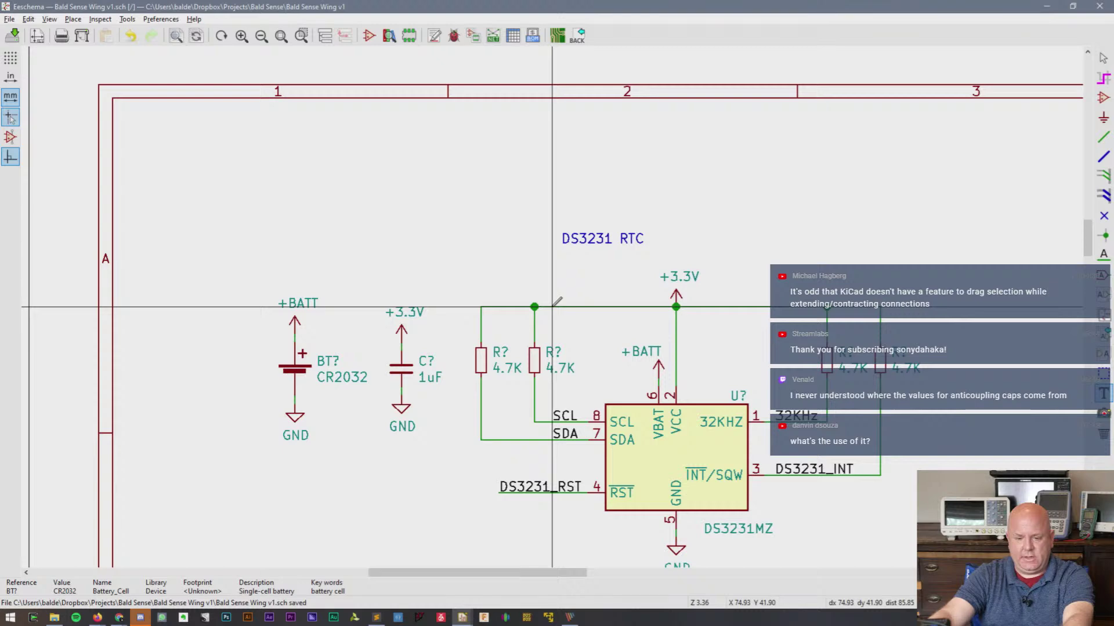
scroll(557, 302, down, 5)
key(Escape)
drag(395, 228, 774, 466)
click(718, 426)
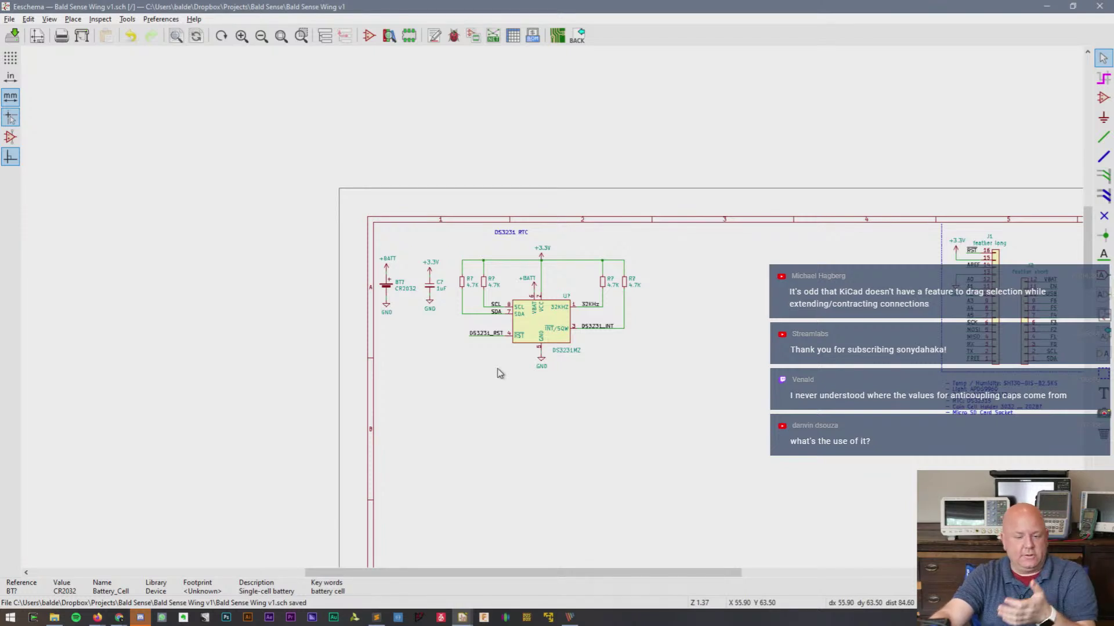
- Find the parts list and select the MP34DT01TR-M part number in its text
scroll(500, 373, up, 4)
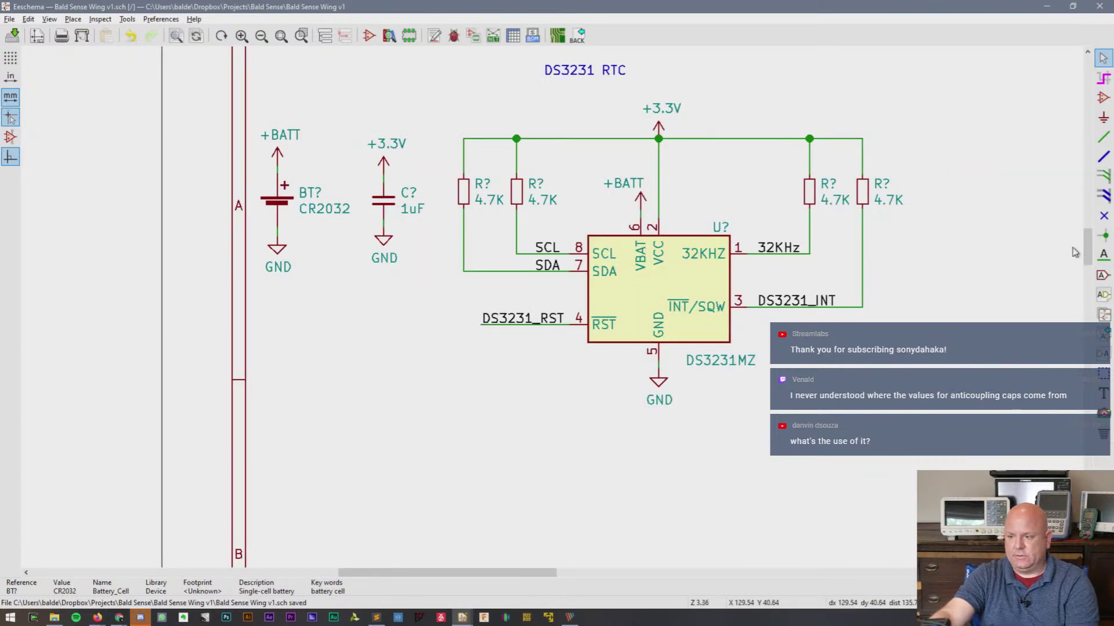
scroll(1087, 252, up, 2)
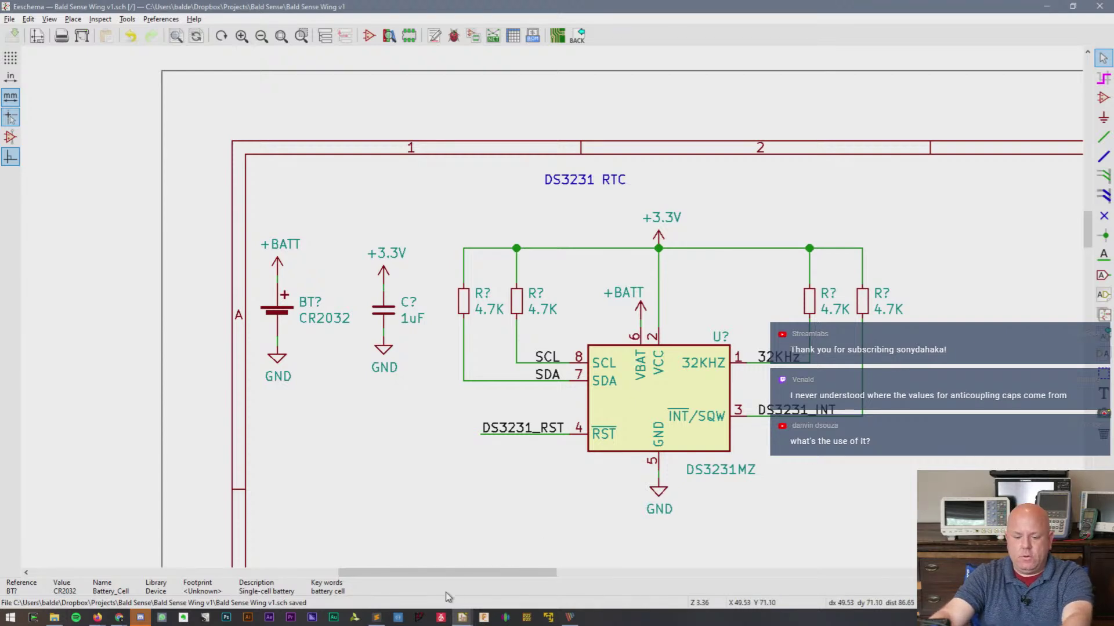
drag(464, 574, 702, 566)
drag(1089, 228, 1089, 247)
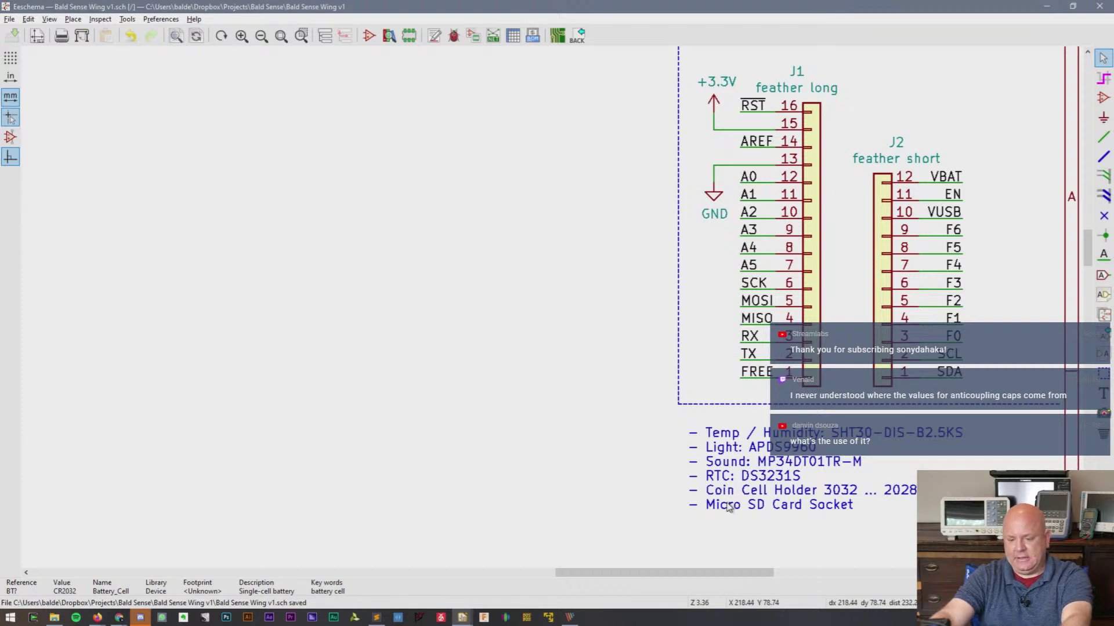
click(769, 464)
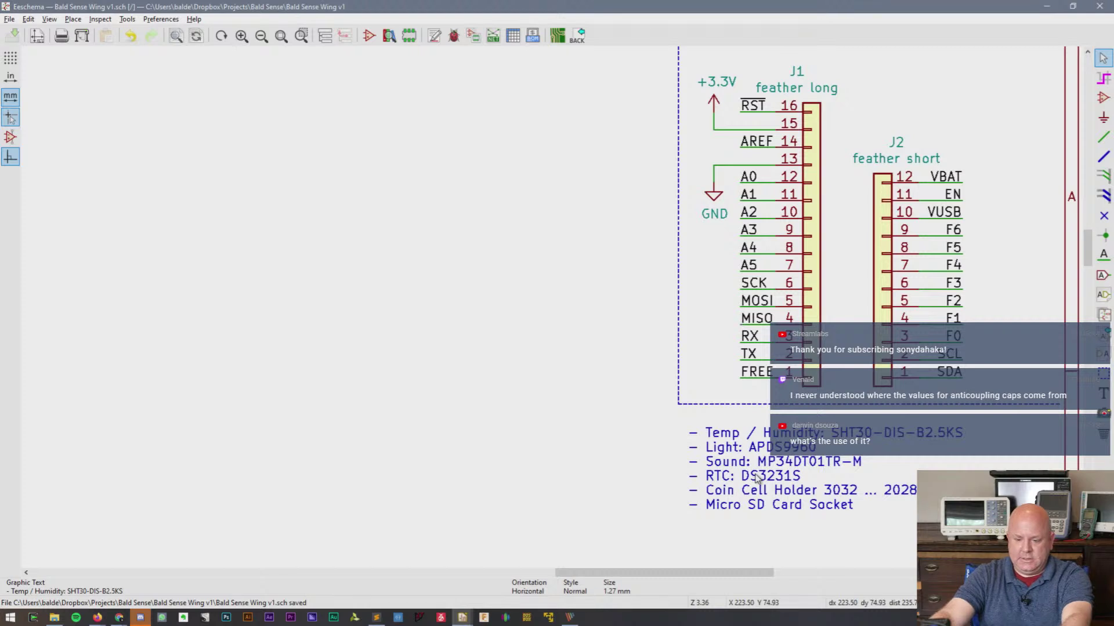
double_click(769, 464)
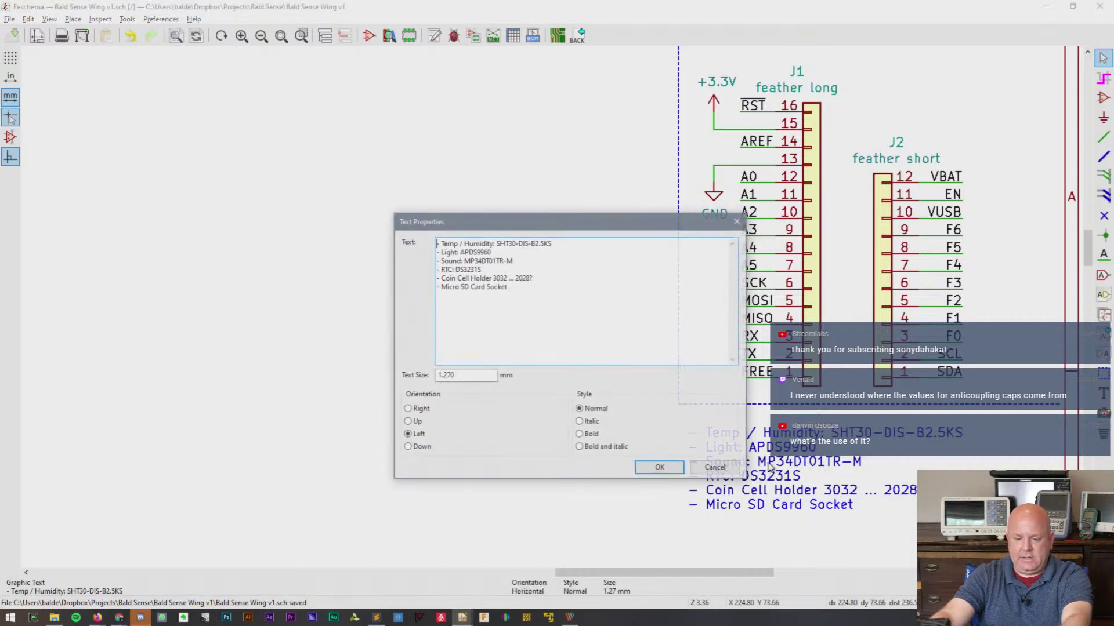
drag(466, 257, 511, 259)
key(ctrl+c)
key(Escape)
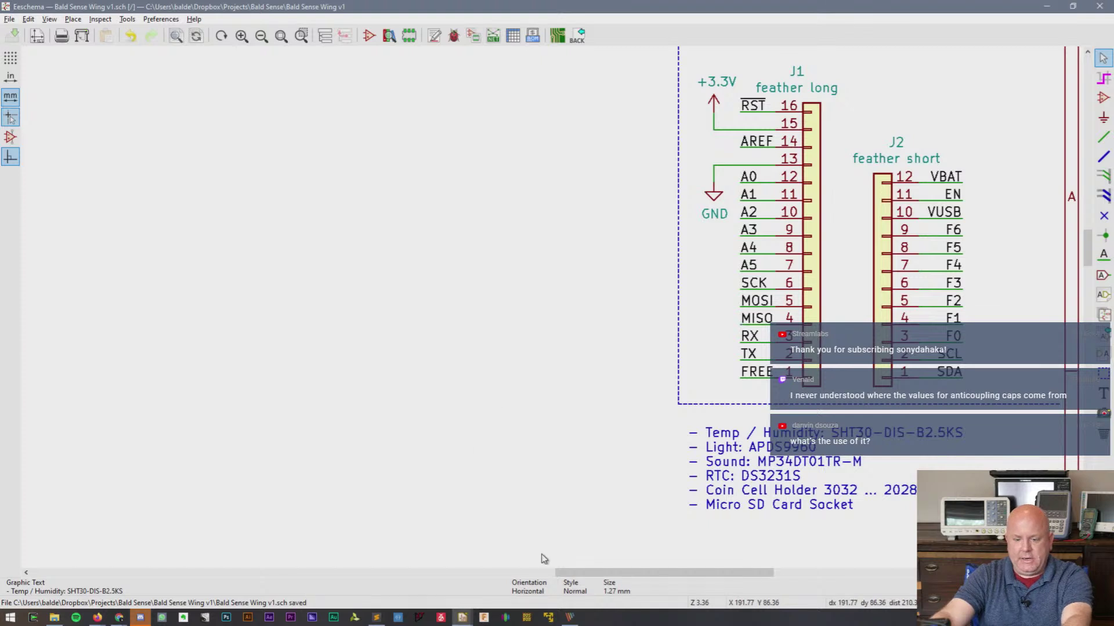
- Pan back to the RTC circuit and open the symbol chooser
drag(603, 574, 409, 575)
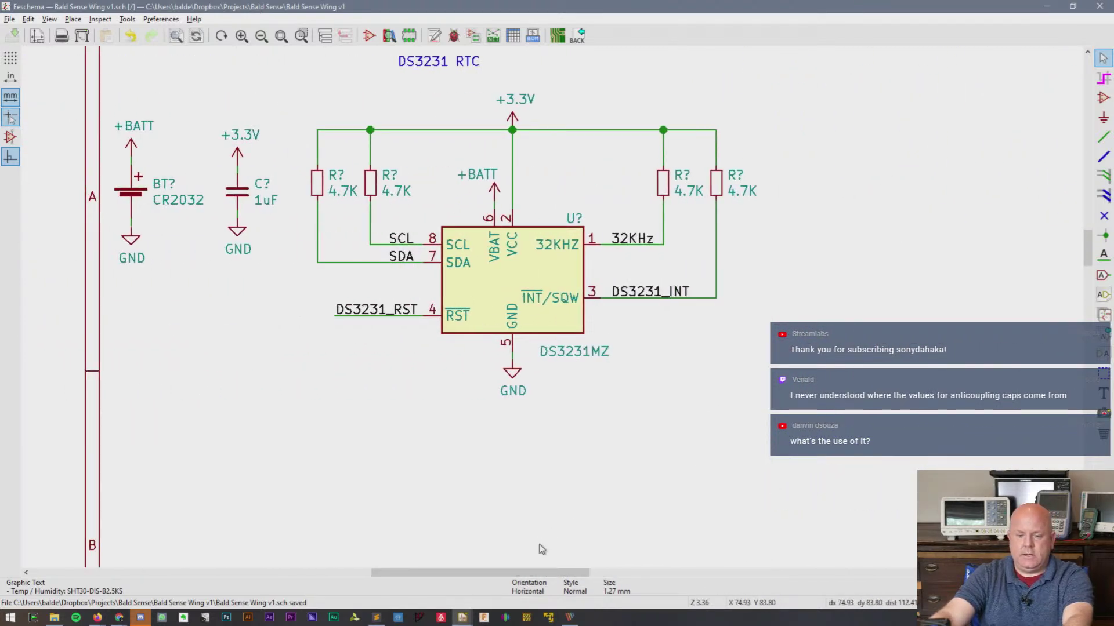
drag(533, 573, 592, 571)
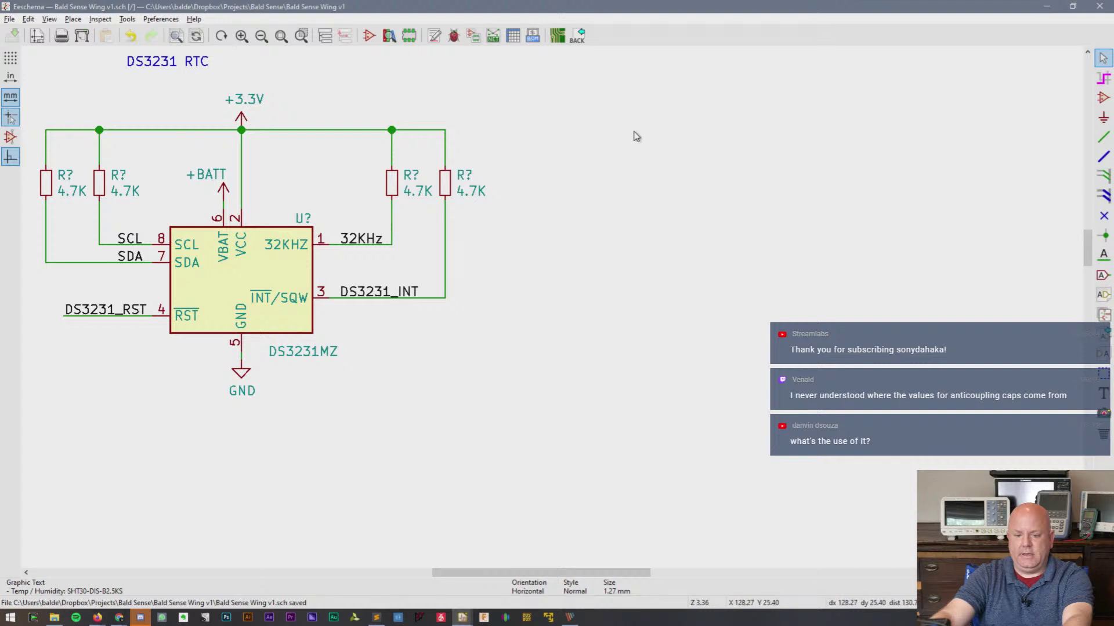
key(a)
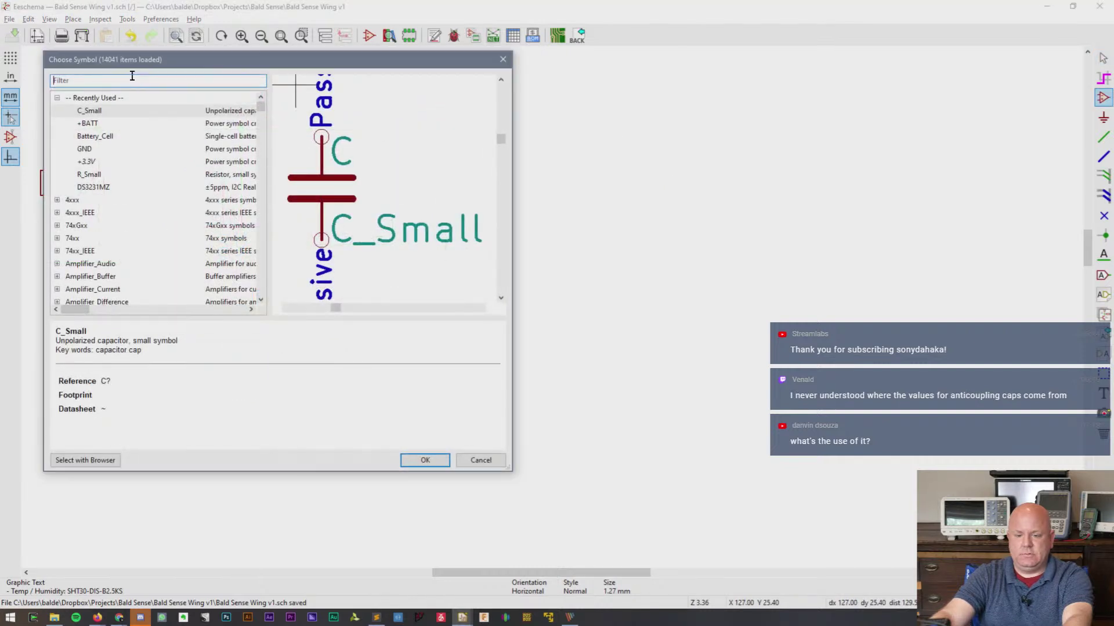
- Search the library for MP34DT01TR-M and MP34DT01, find nothing, and close the chooser
key(ctrl+v)
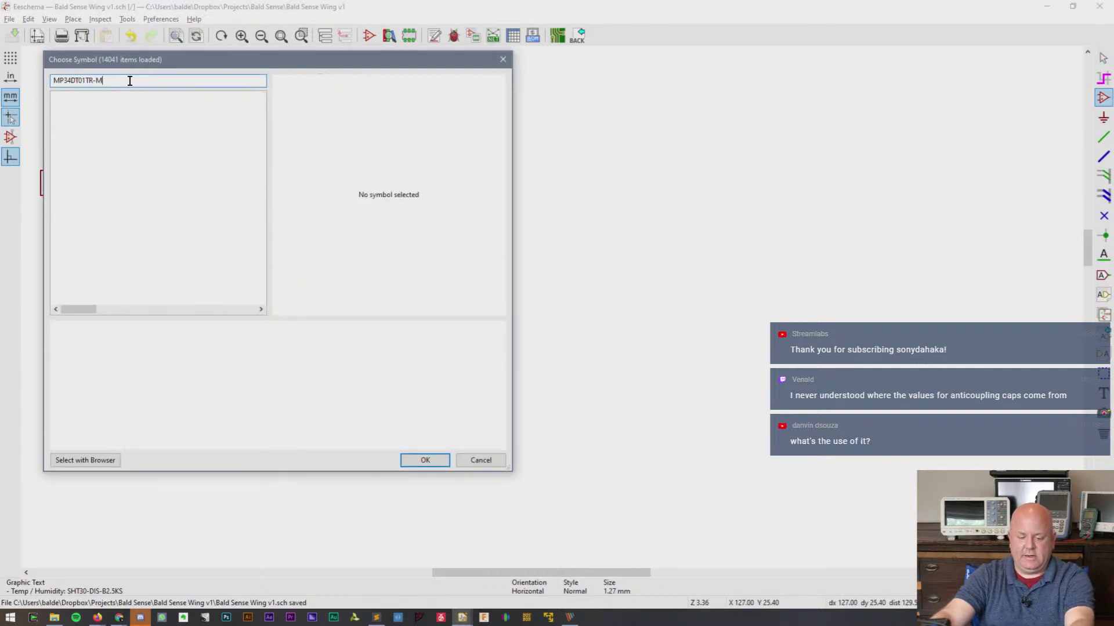
key(BackSpace)
key(BackSpace)
key(BackSpace)
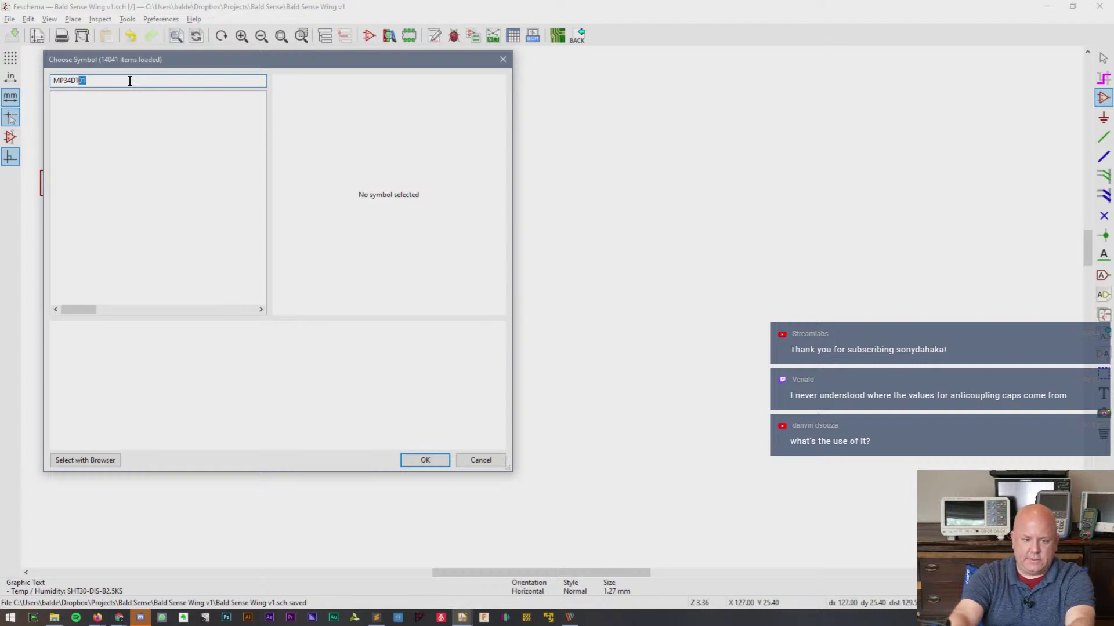
key(ctrl+a)
key(BackSpace)
key(Escape)
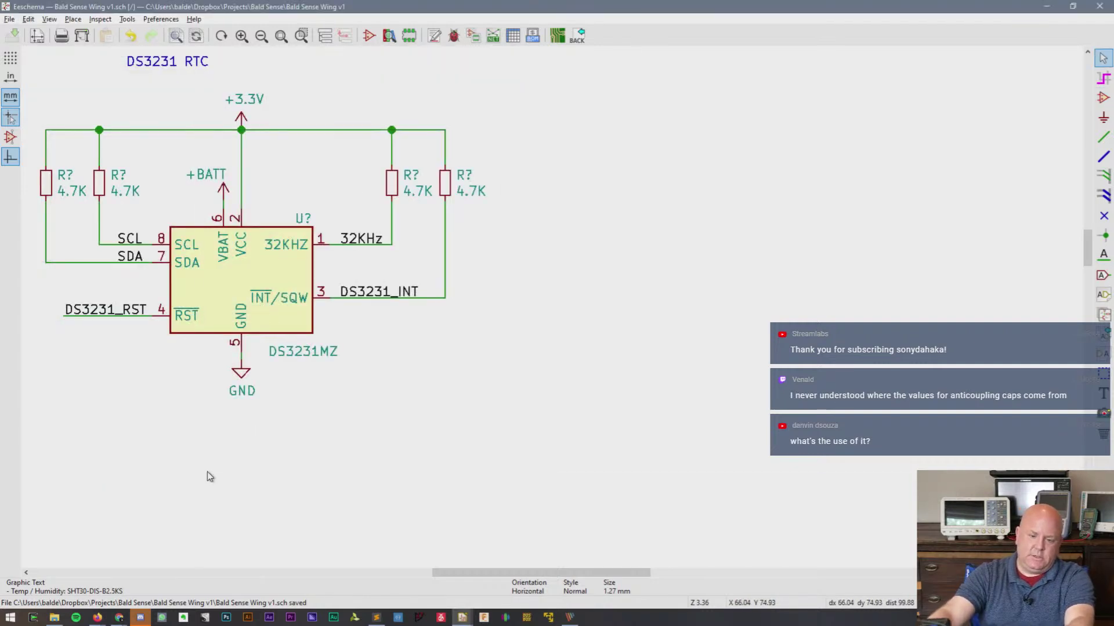
mouse_move(119, 617)
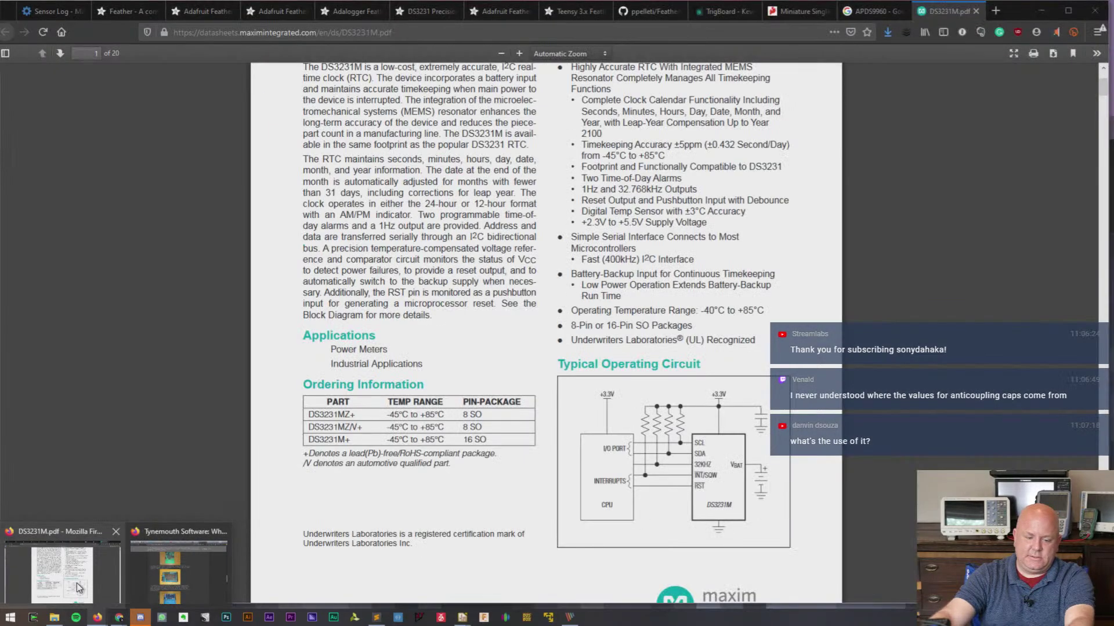
- Web-search 'KiCad MP34DT01' and open the SnapEDA result in a new tab
click(79, 587)
click(996, 10)
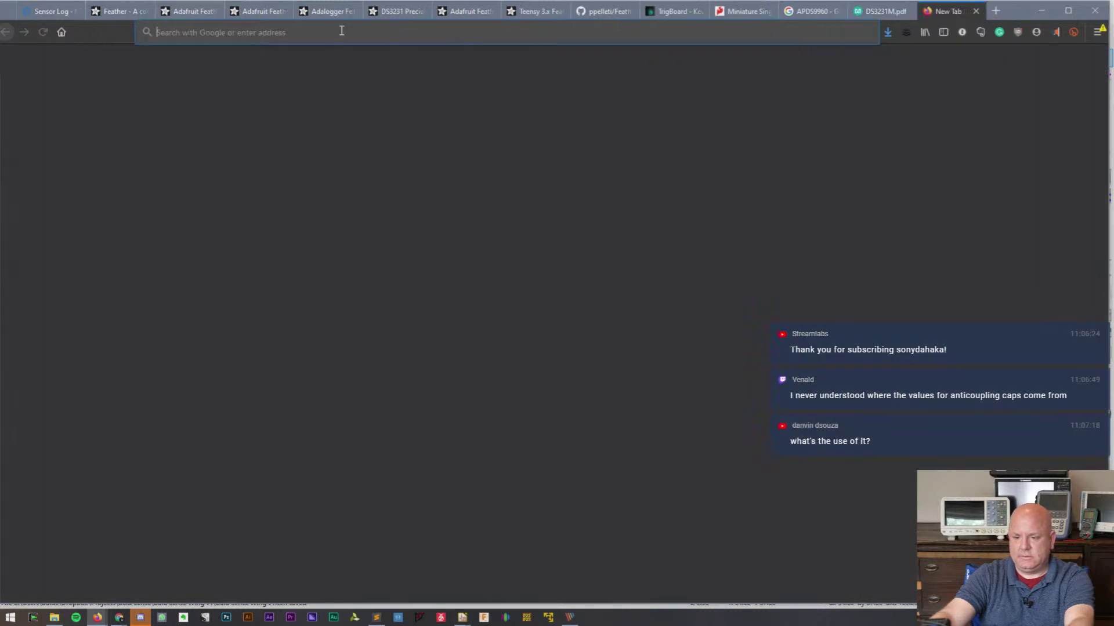
click(342, 31)
text(KiCad)
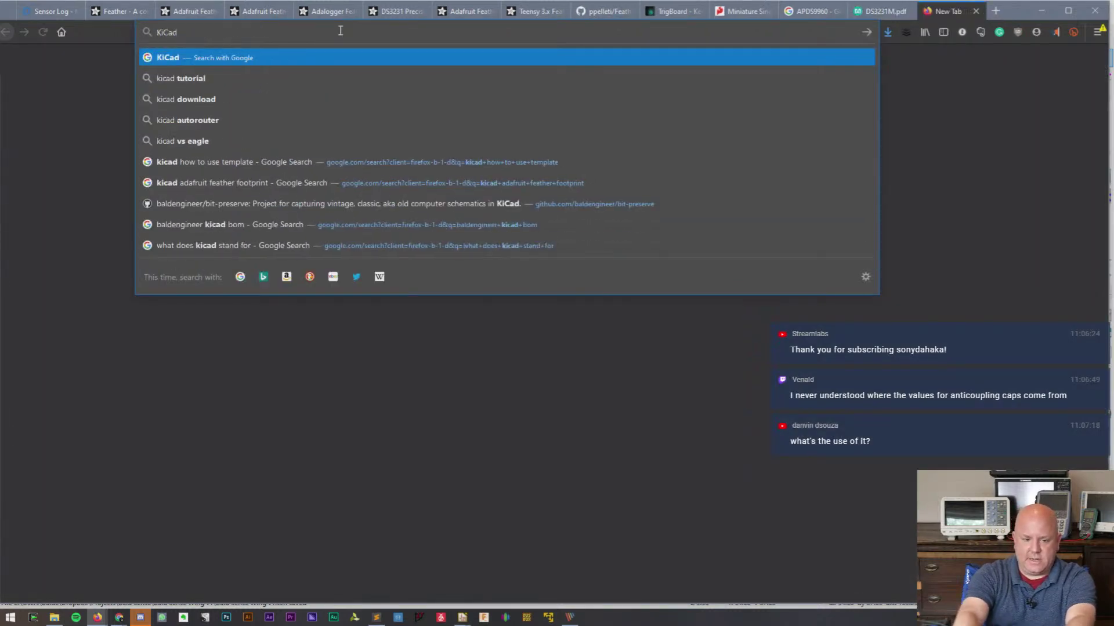
text( MP34DT01)
key(Return)
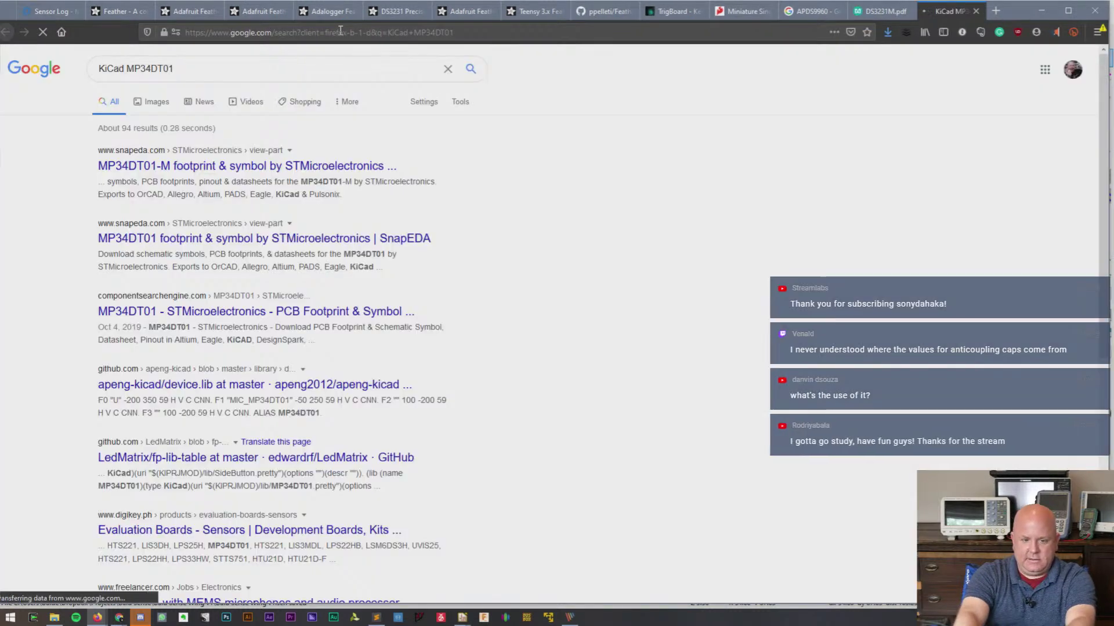
right_click(355, 173)
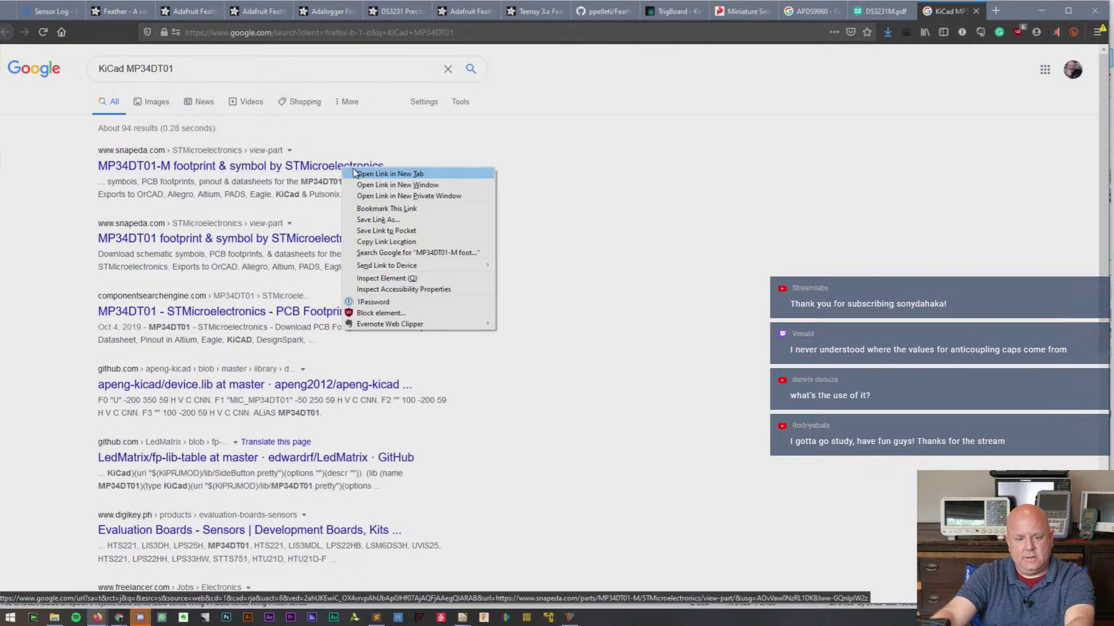
click(383, 174)
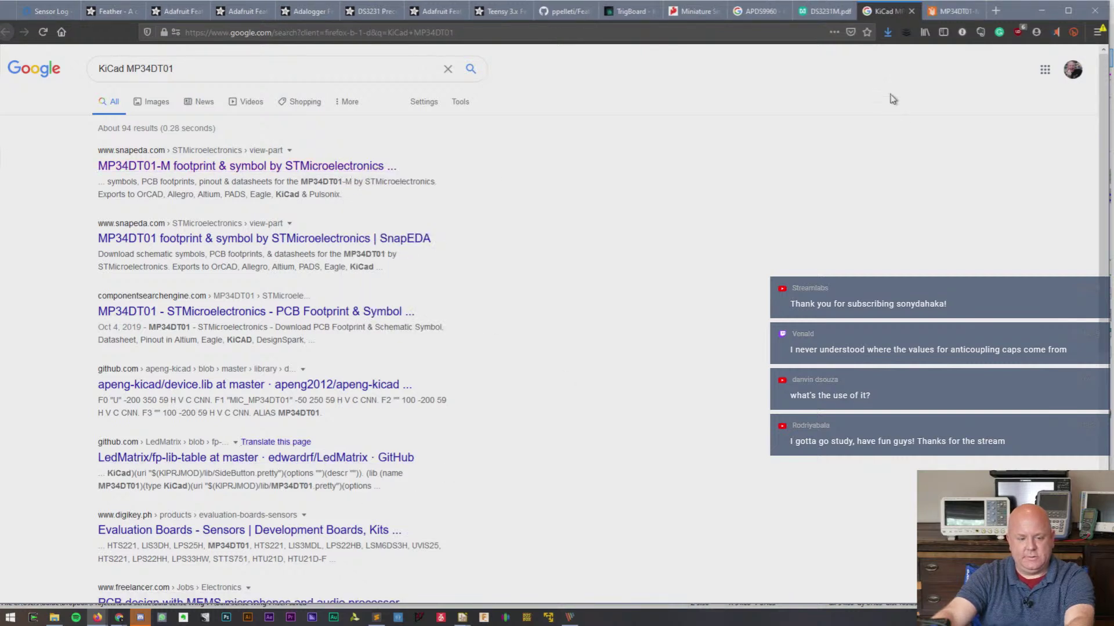
- Request the MP34DT01-M symbol and footprint in KiCad (V4 and later) format, then go to Log In
click(954, 11)
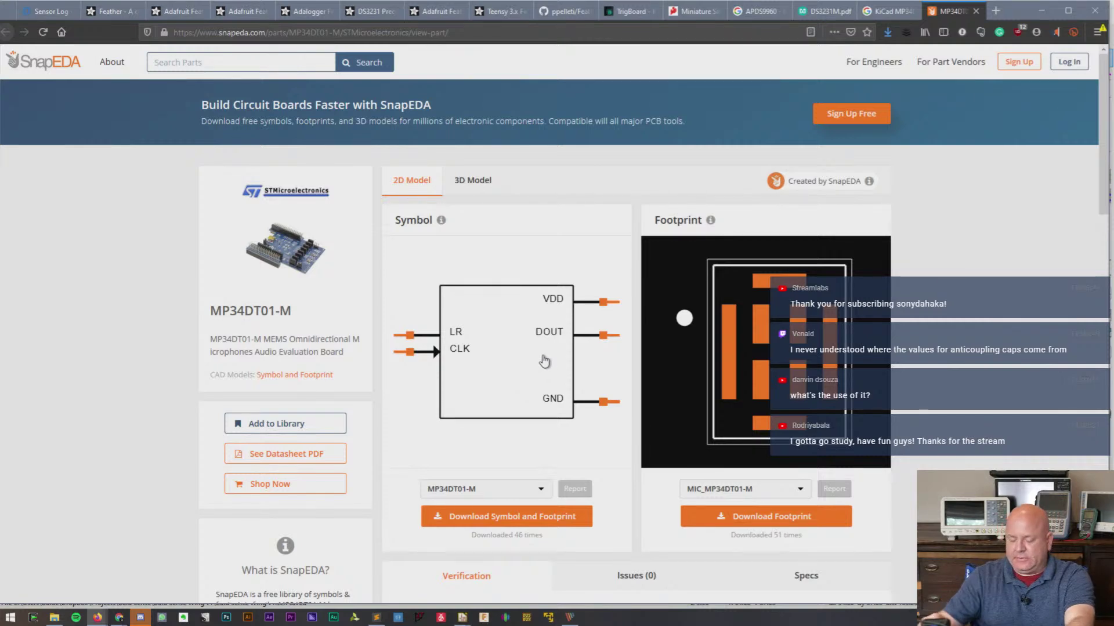
scroll(633, 401, down, 3)
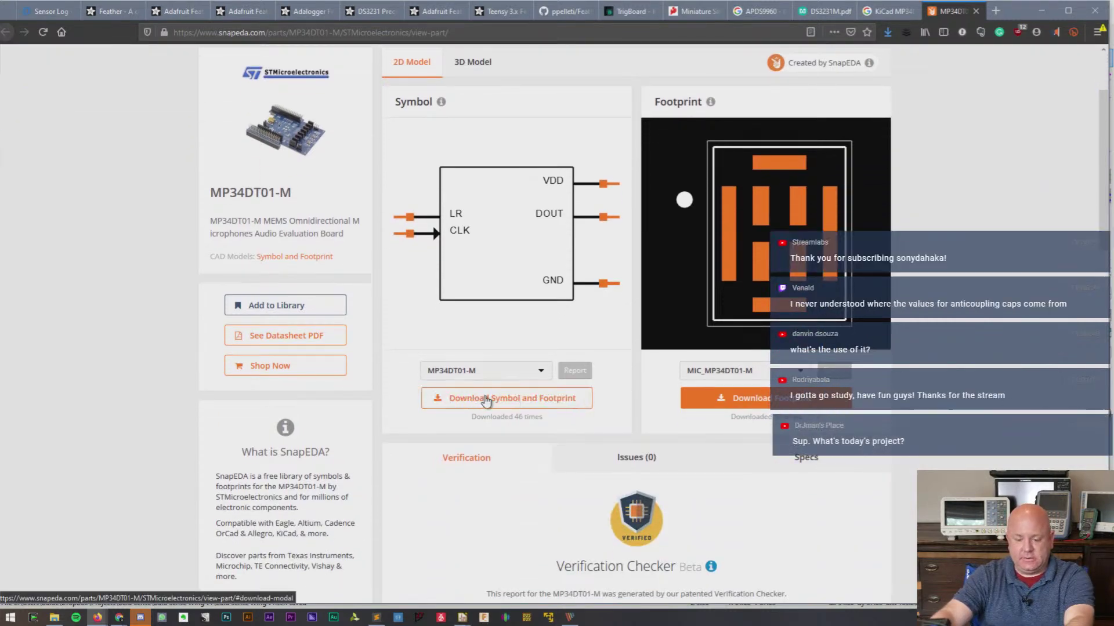
click(525, 403)
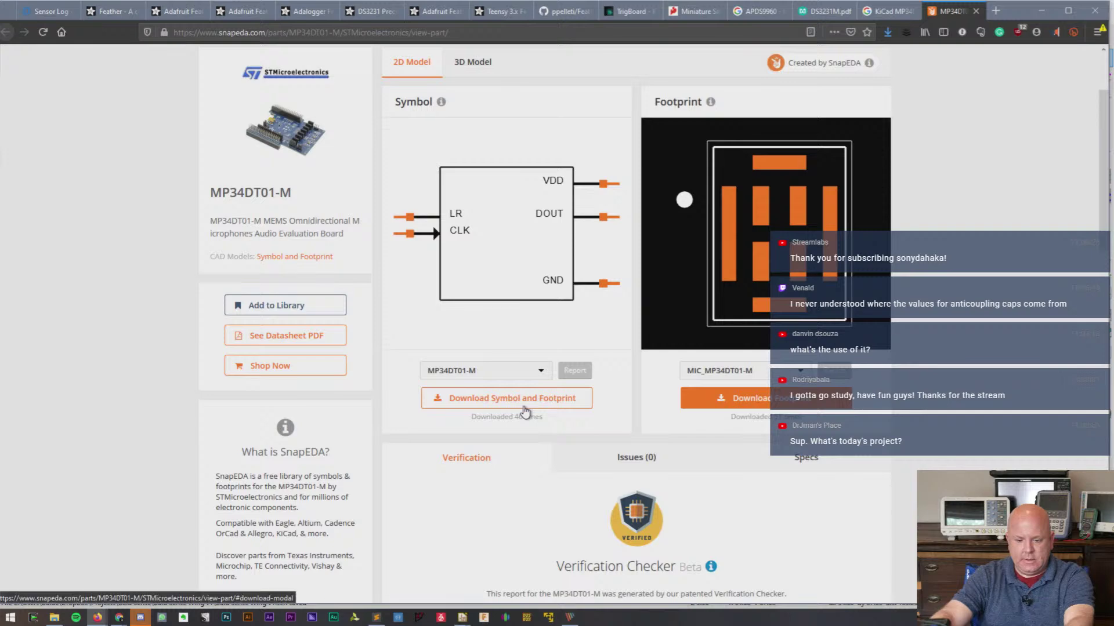
click(525, 404)
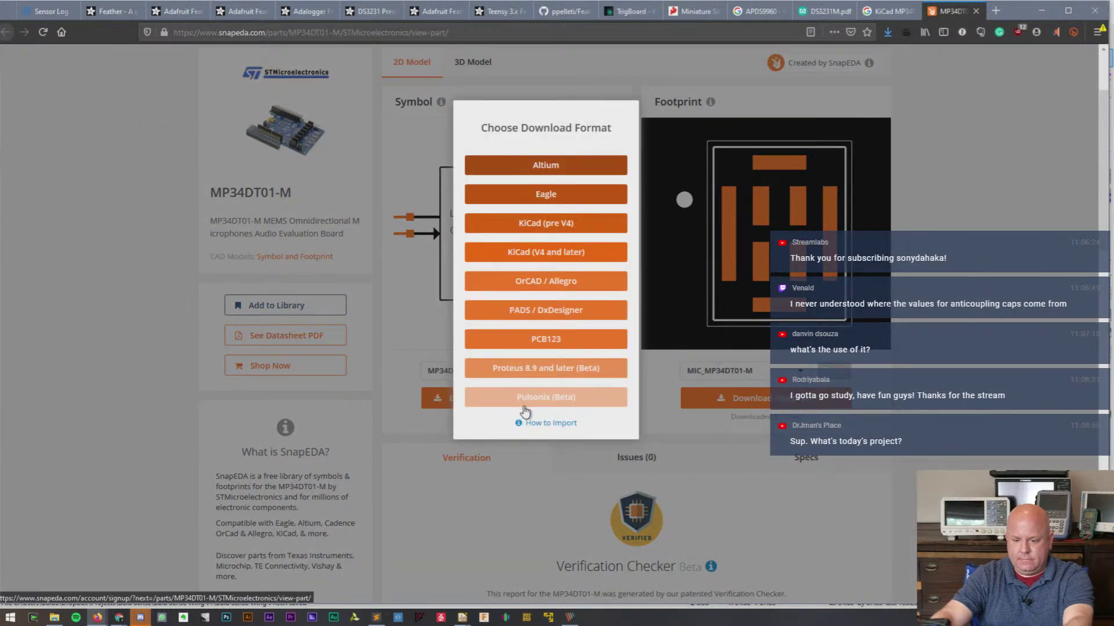
click(643, 369)
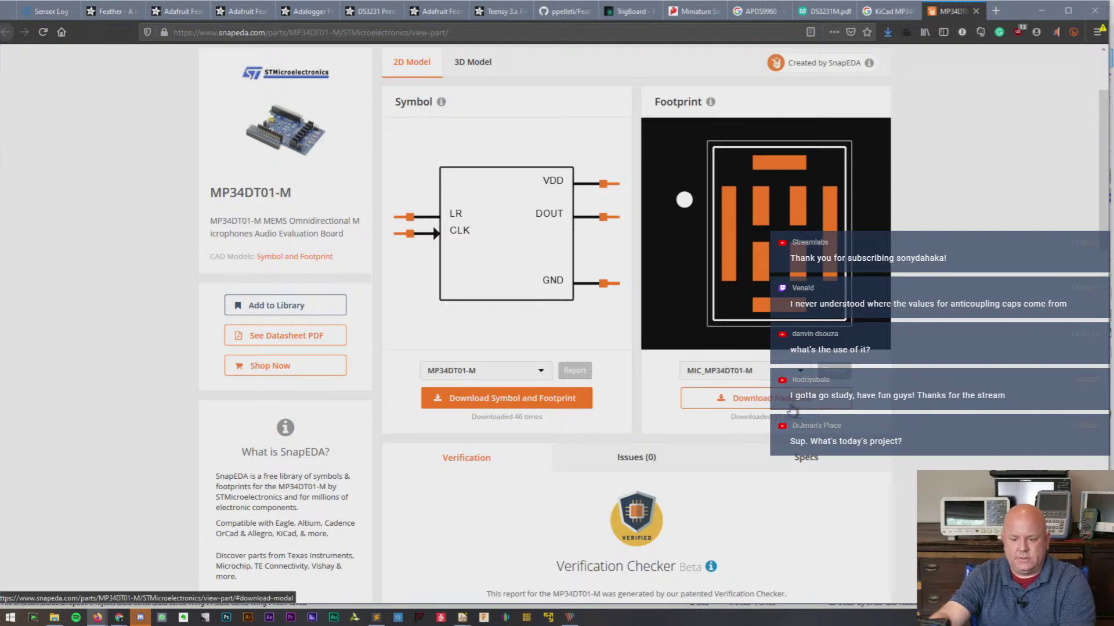
click(546, 399)
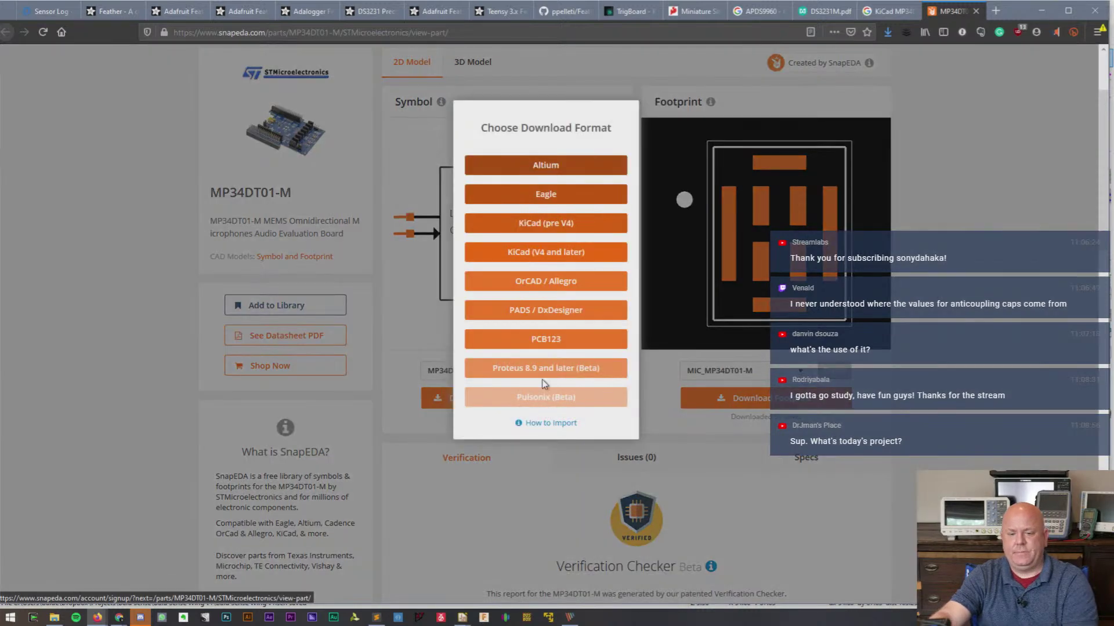
click(559, 253)
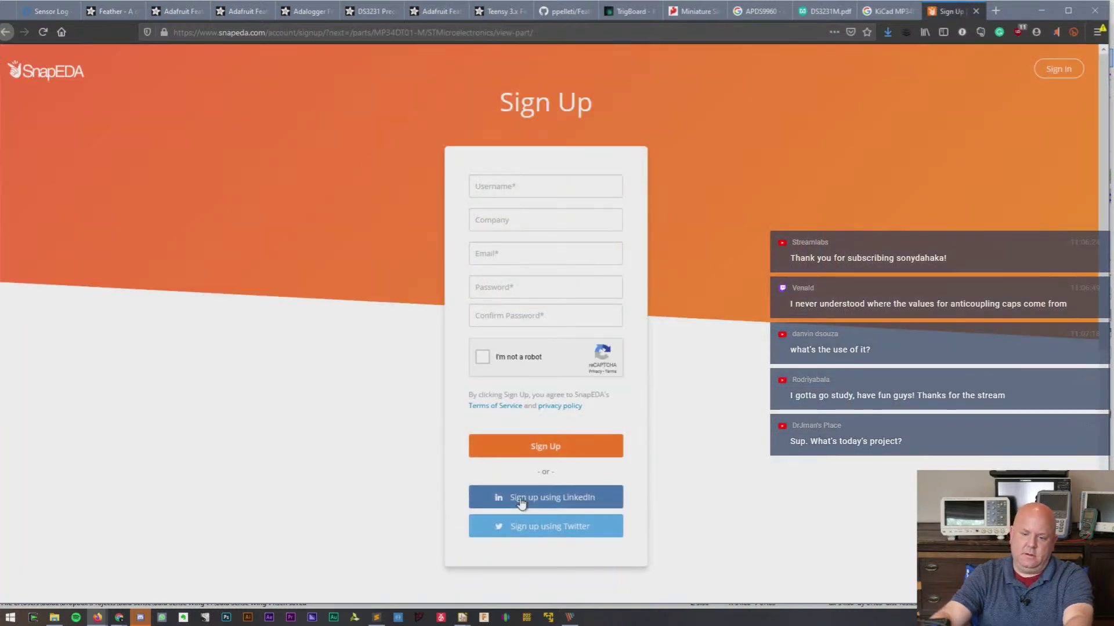
scroll(583, 435, down, 3)
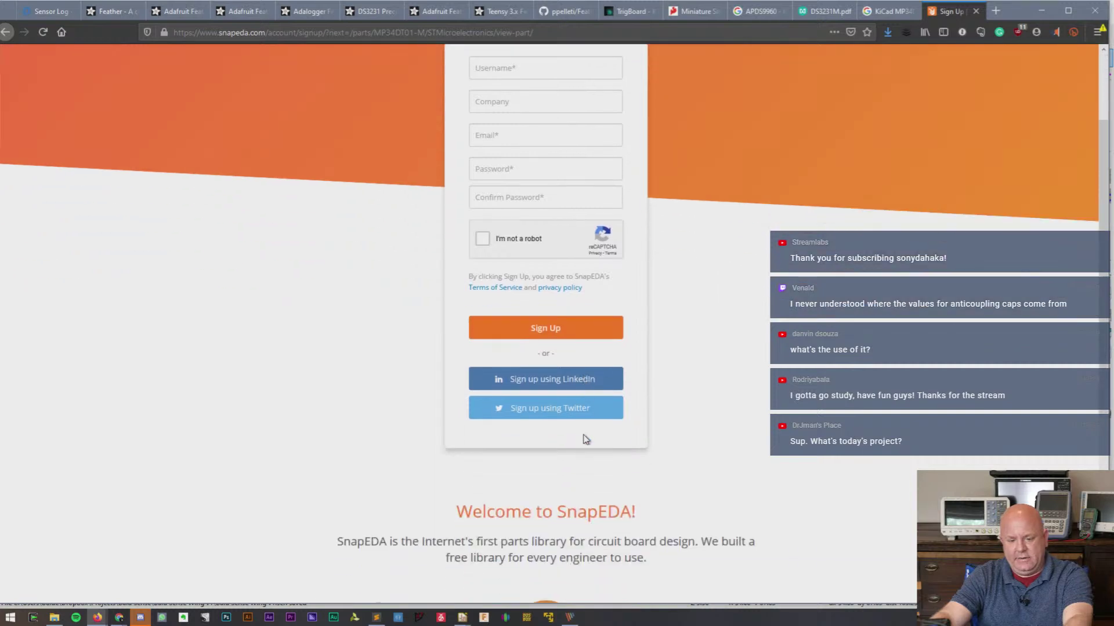
scroll(586, 439, up, 3)
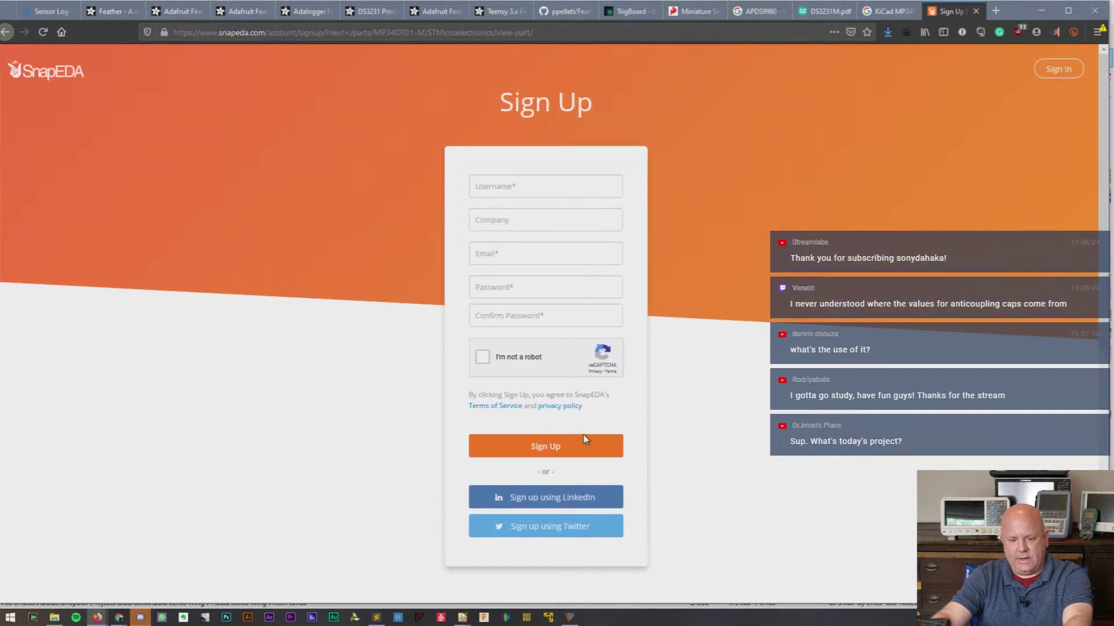
click(1041, 71)
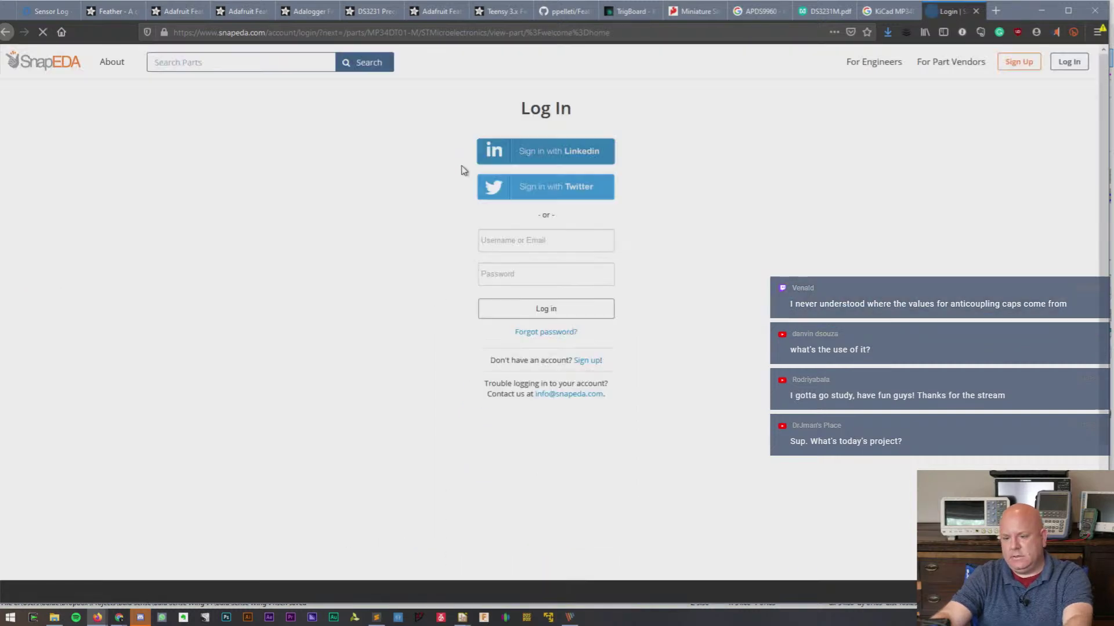
- Log in and download MP34DT01-M as KiCad (pre V4) and KiCad (V4 and later) zip files
click(523, 241)
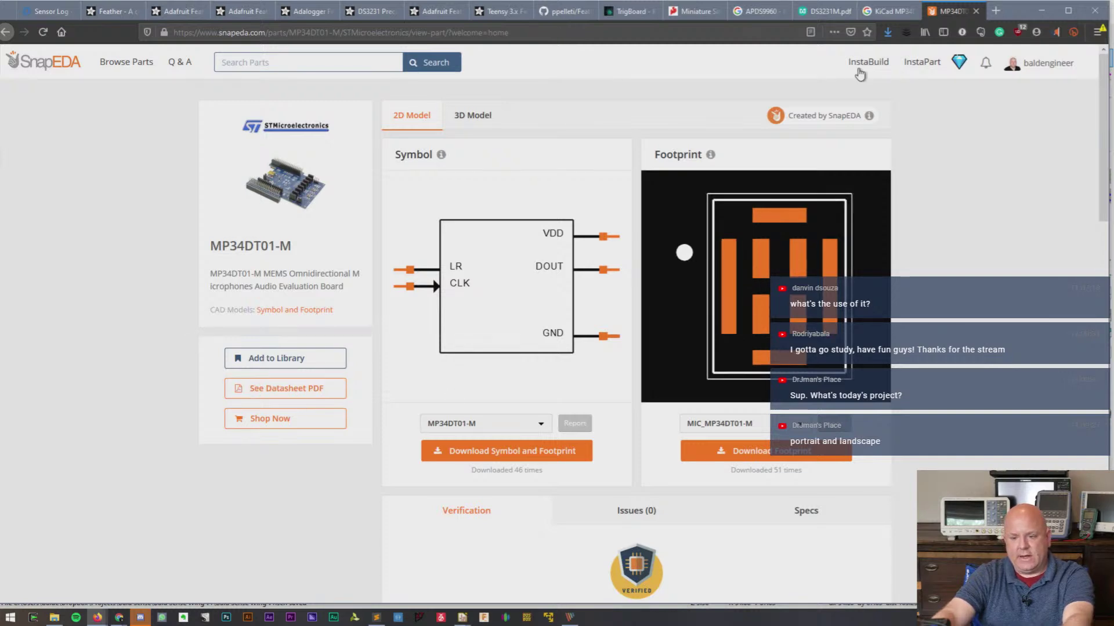
click(889, 33)
click(889, 33)
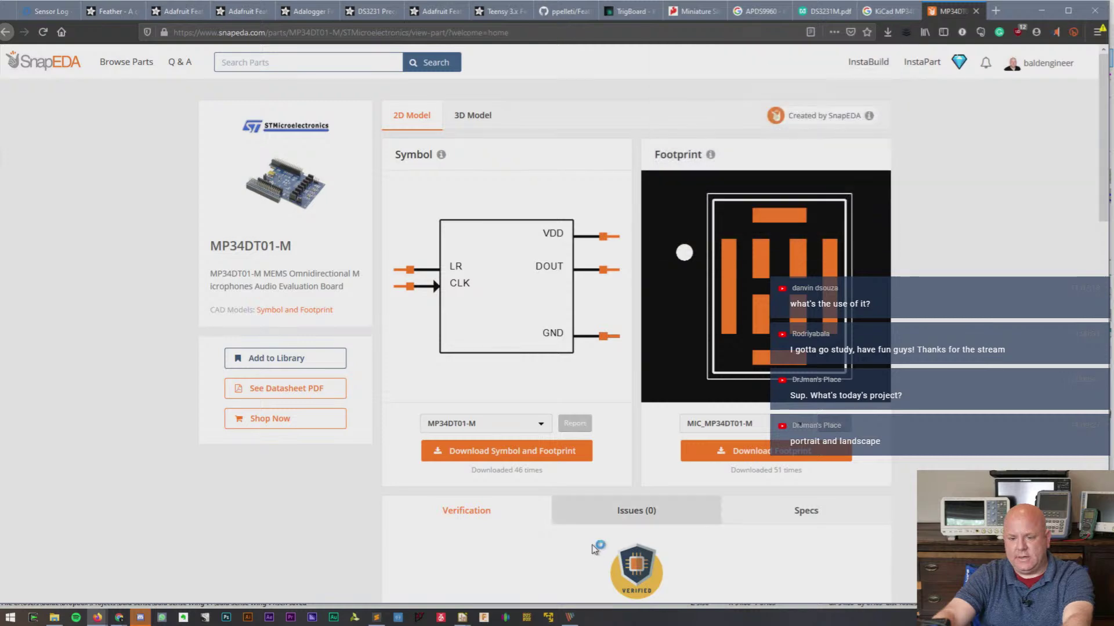
click(514, 459)
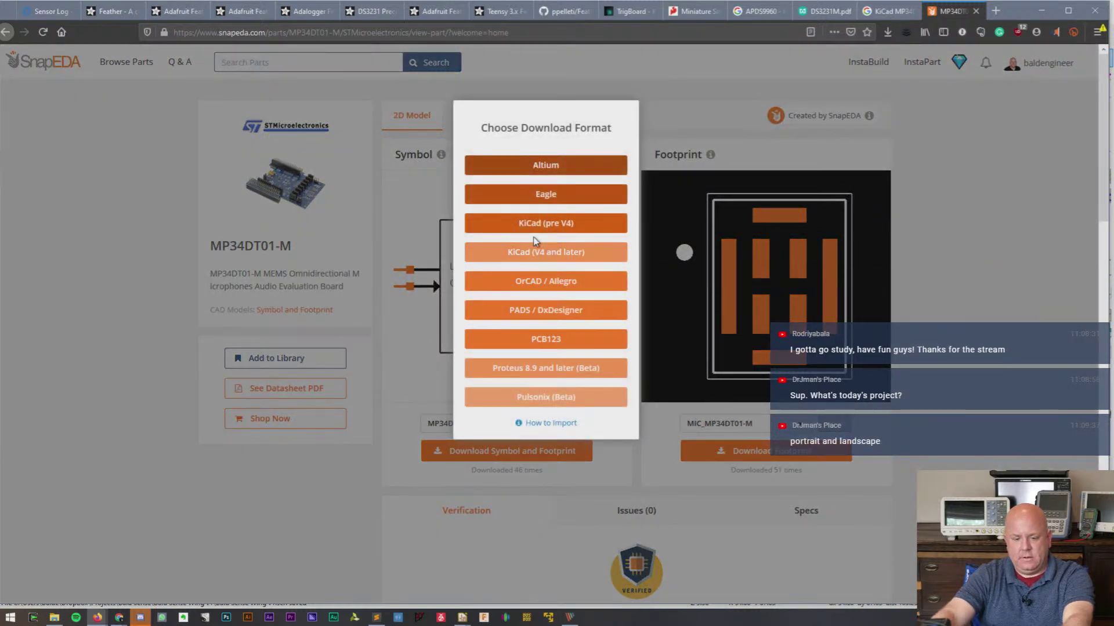
click(535, 225)
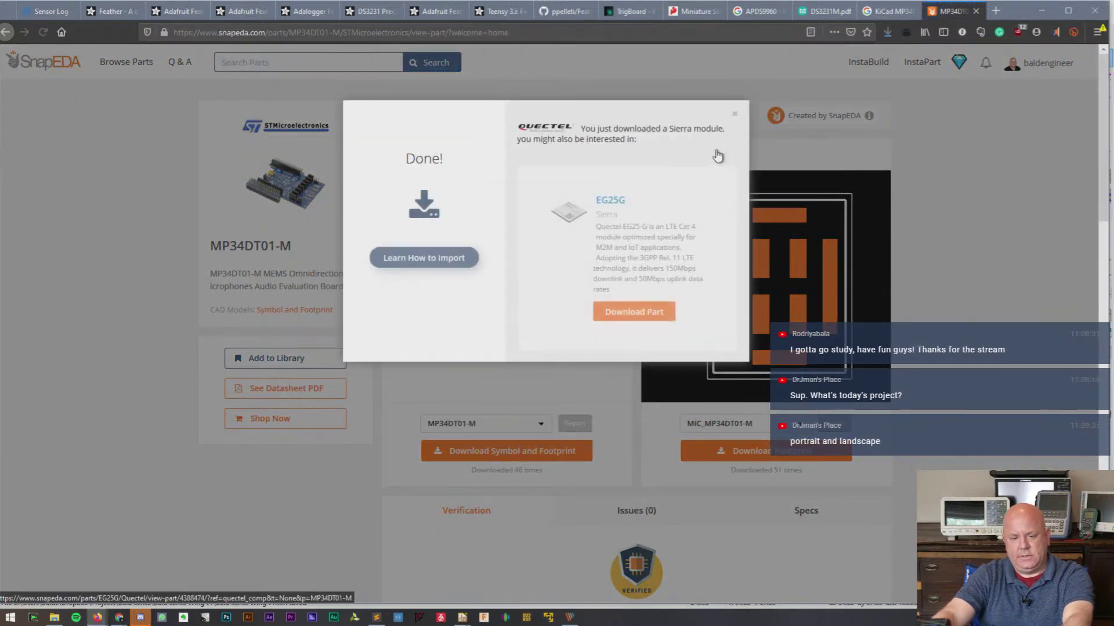
click(292, 500)
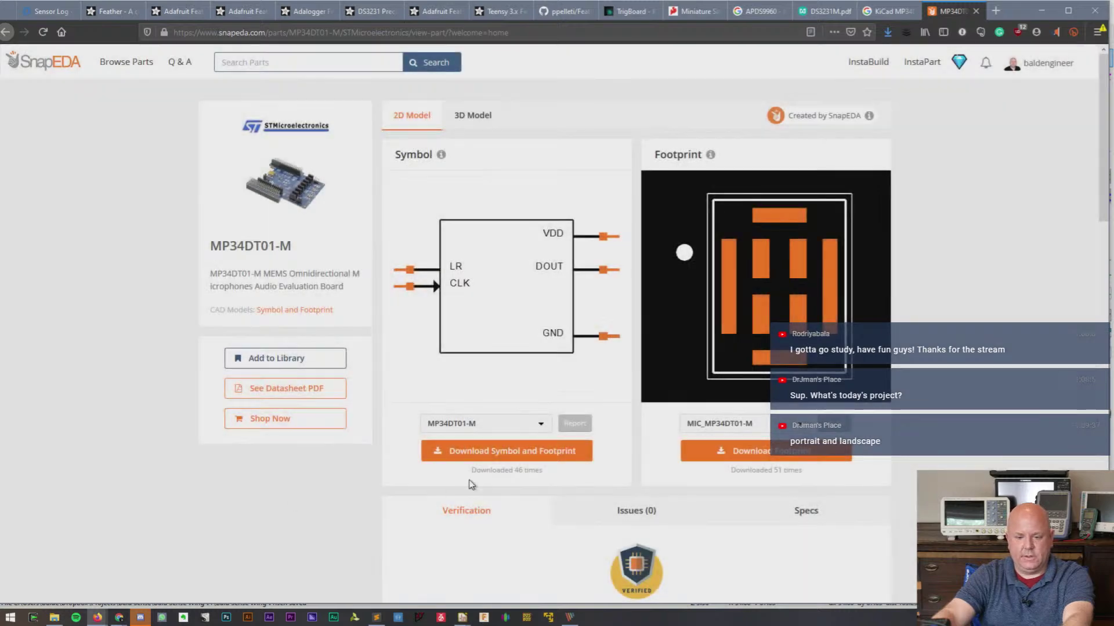
click(500, 458)
click(561, 253)
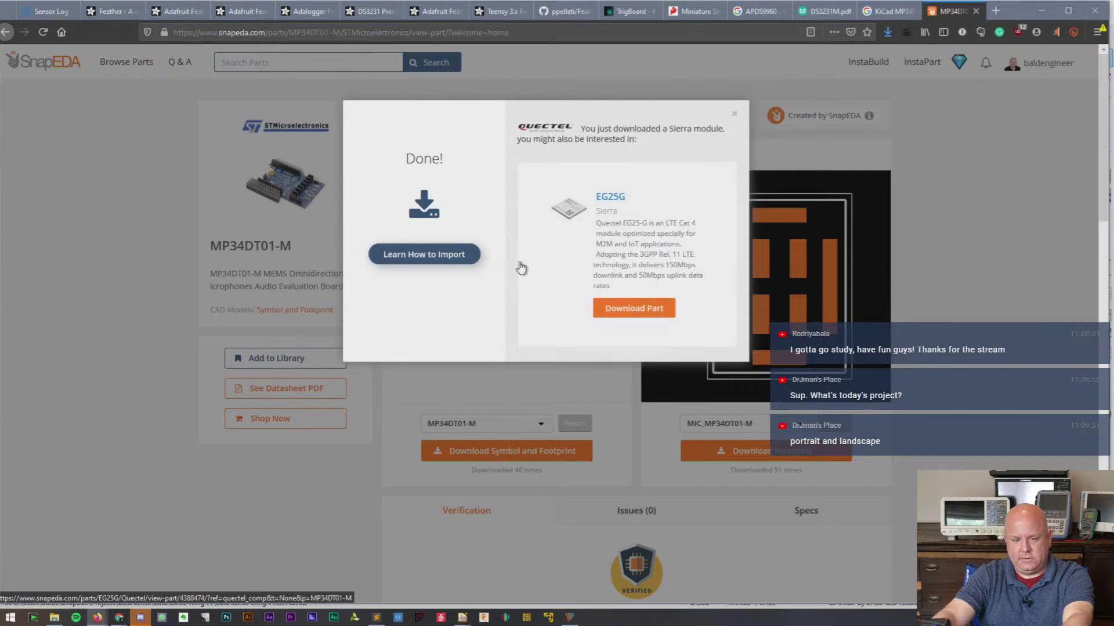
click(735, 117)
- Delete the duplicate MP34DT01-M.zip download and inspect the contents of MP34DT01-M(1).zip
click(888, 33)
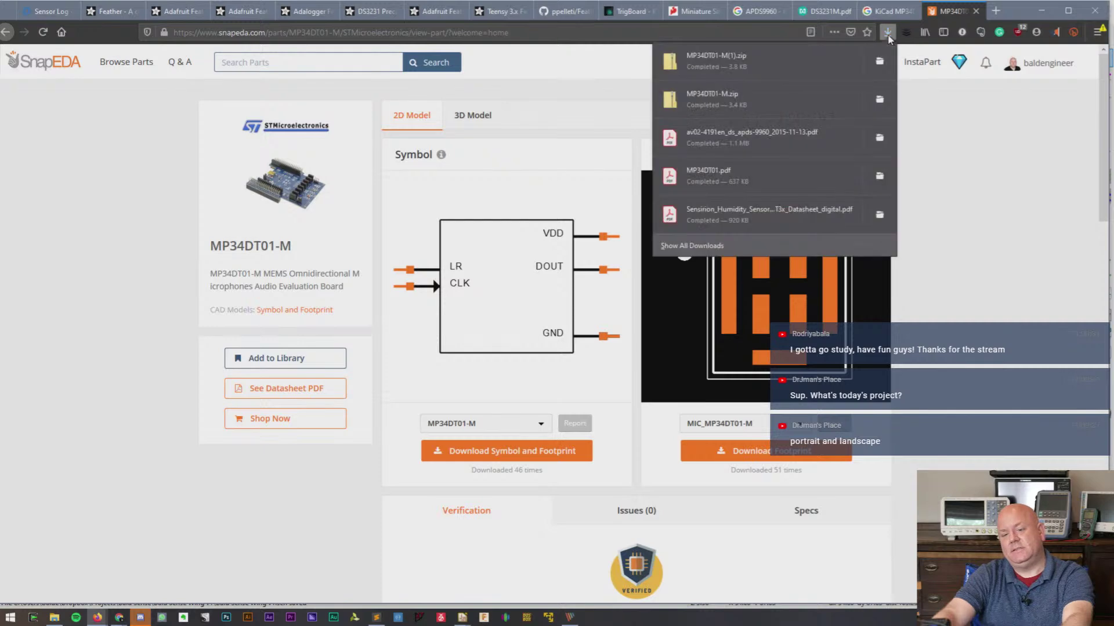
click(877, 61)
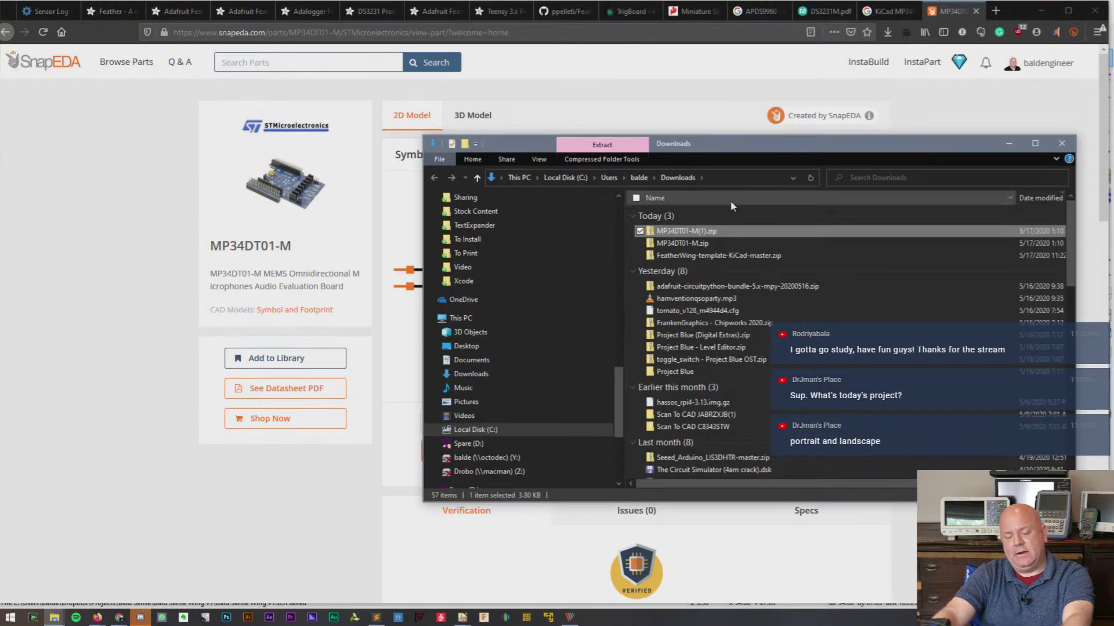
right_click(702, 244)
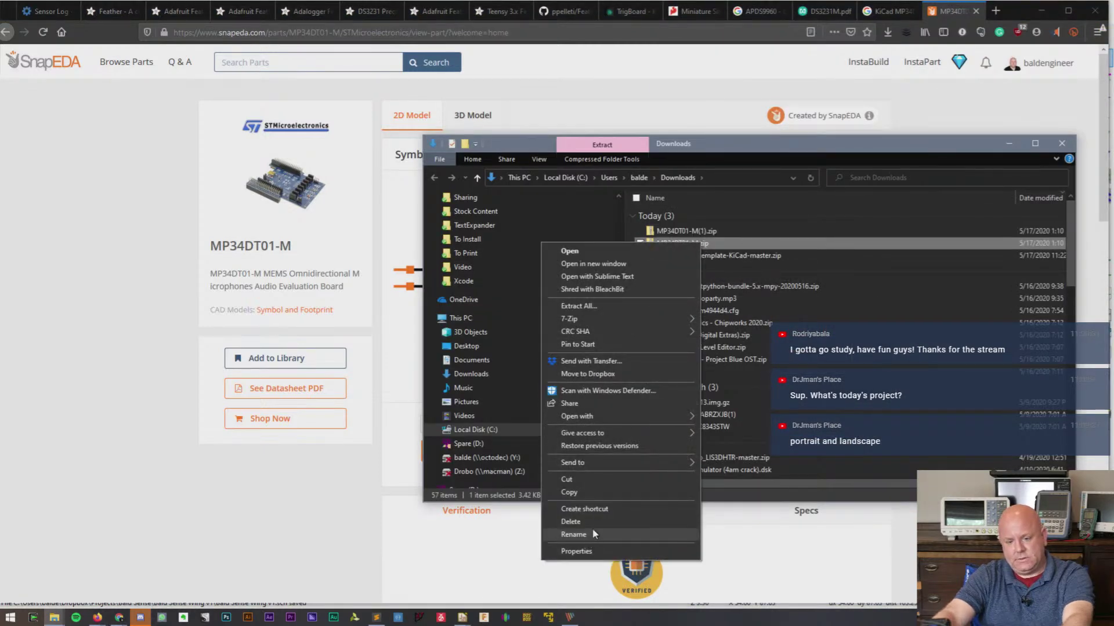
click(572, 522)
click(699, 231)
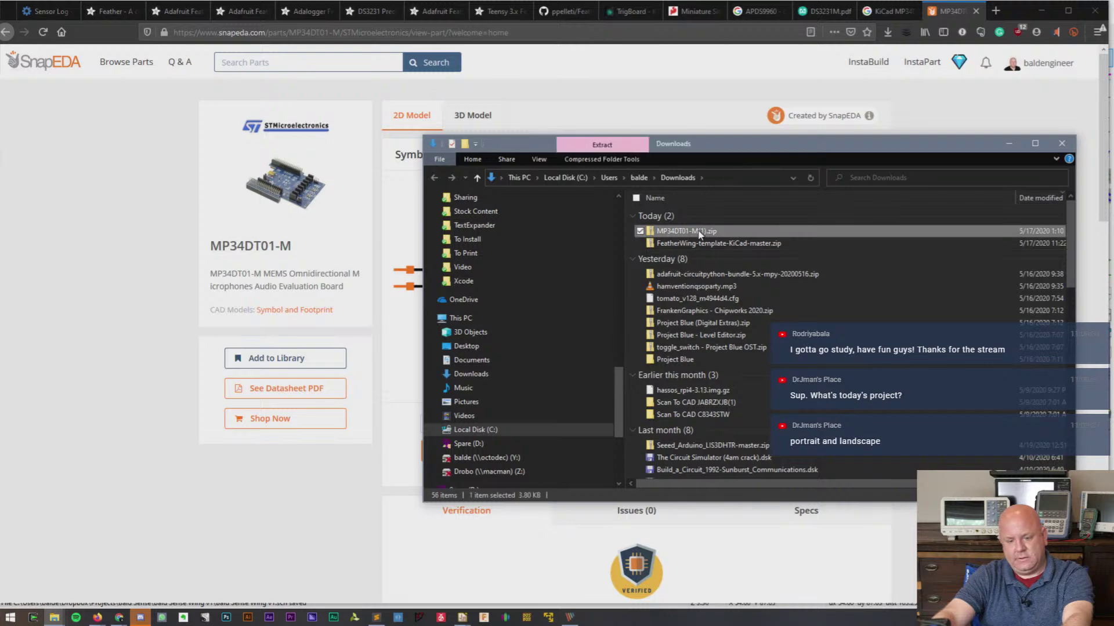
double_click(699, 232)
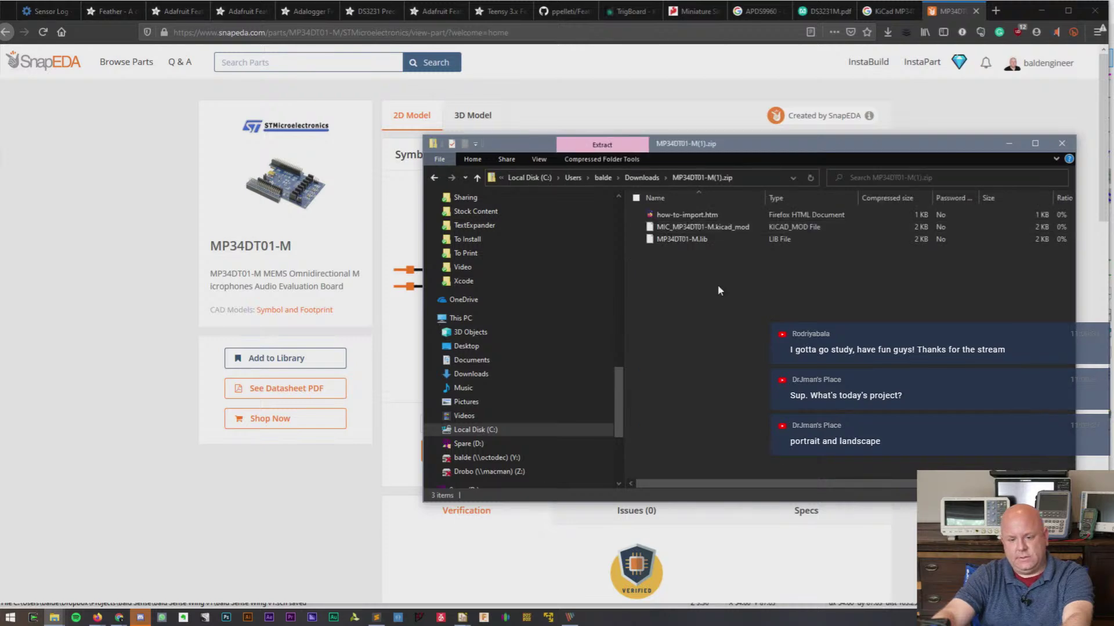
drag(718, 285, 695, 231)
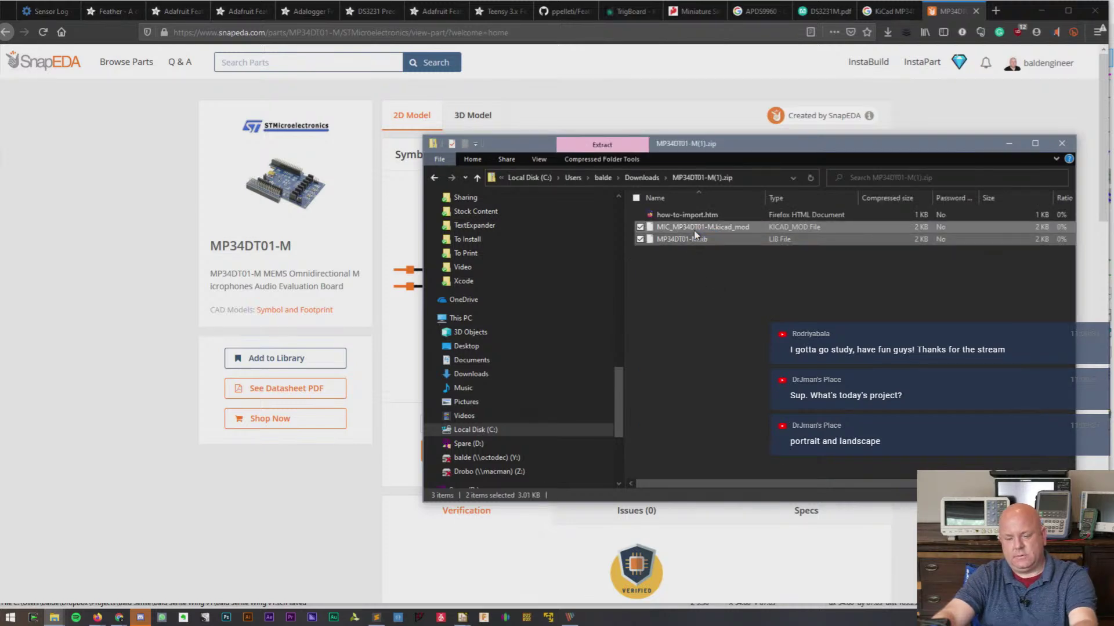
scroll(613, 233, up, 10)
scroll(613, 233, up, 1)
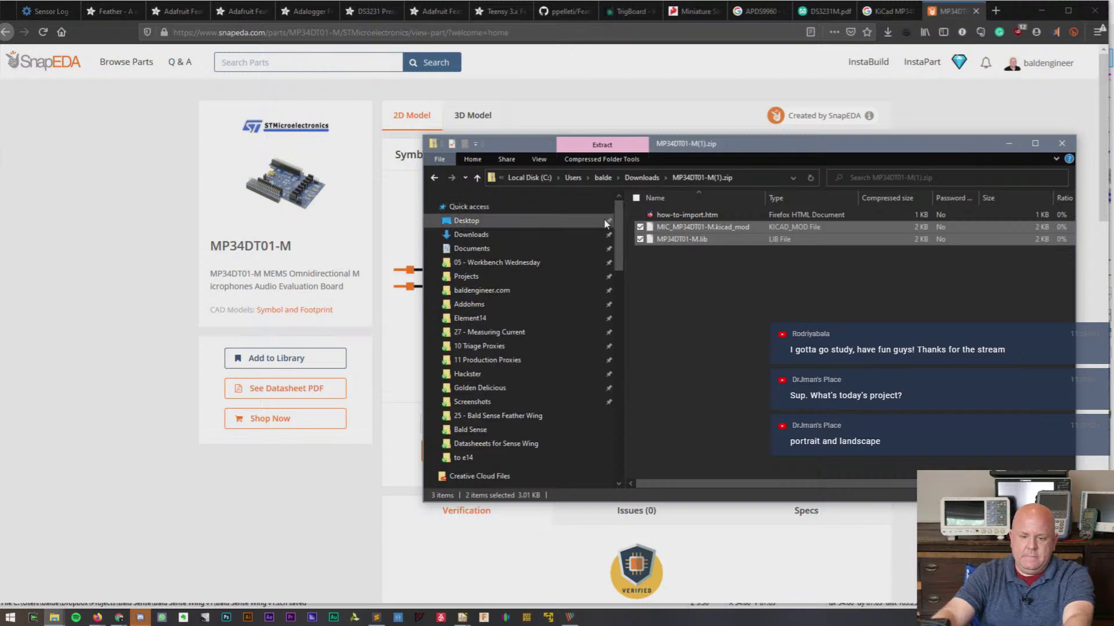
click(650, 273)
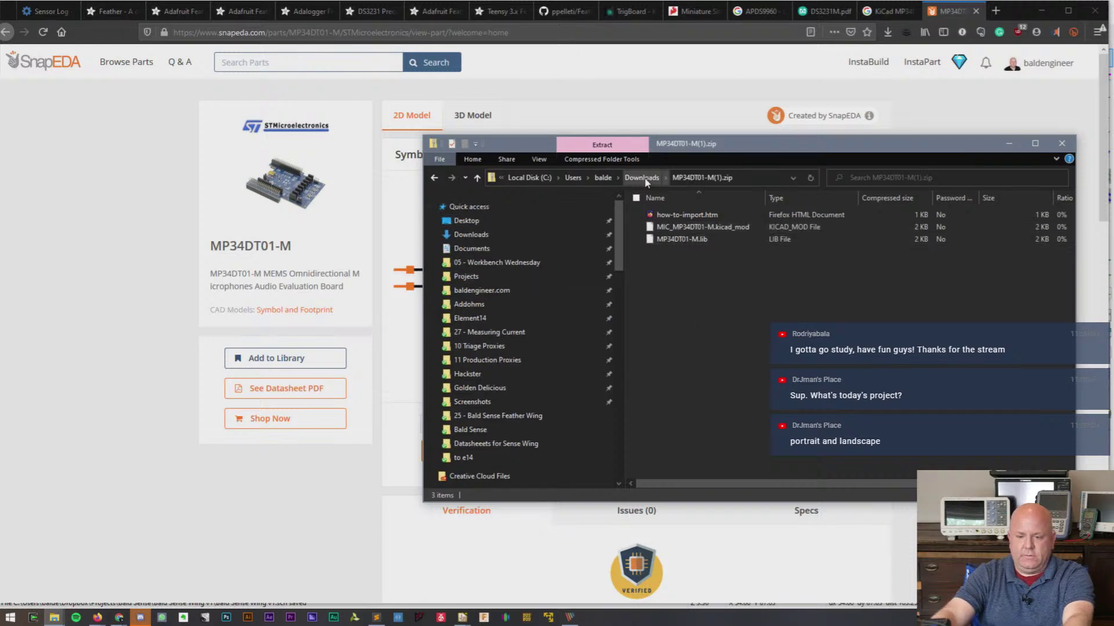
click(645, 179)
- Extract MP34DT01-M(1).zip into its own folder and rename it MP34DT01-M
right_click(702, 231)
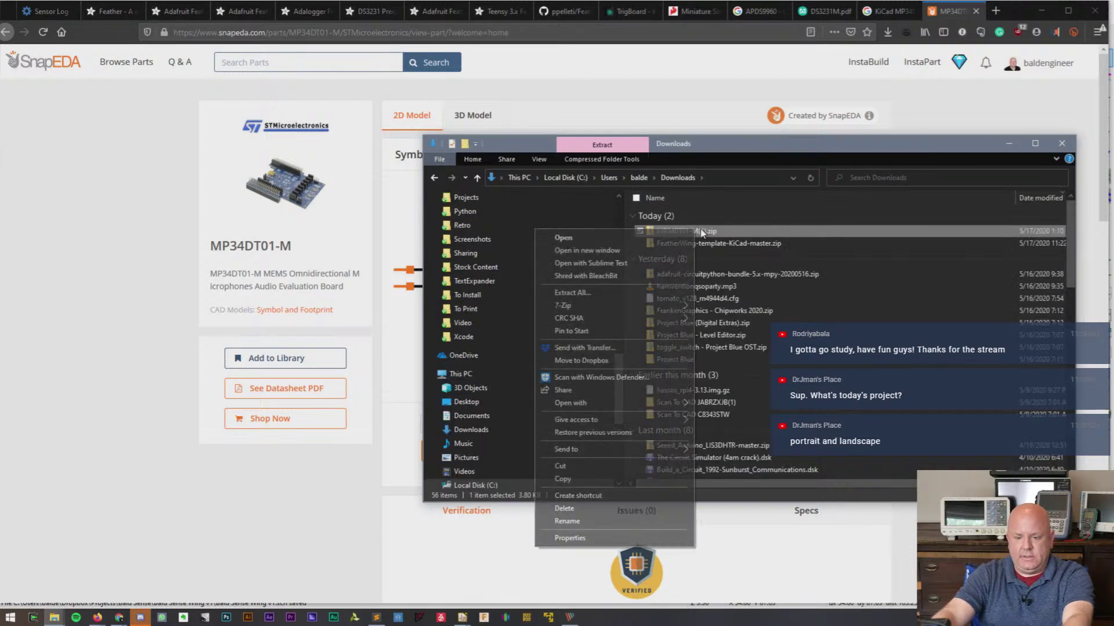
mouse_move(628, 302)
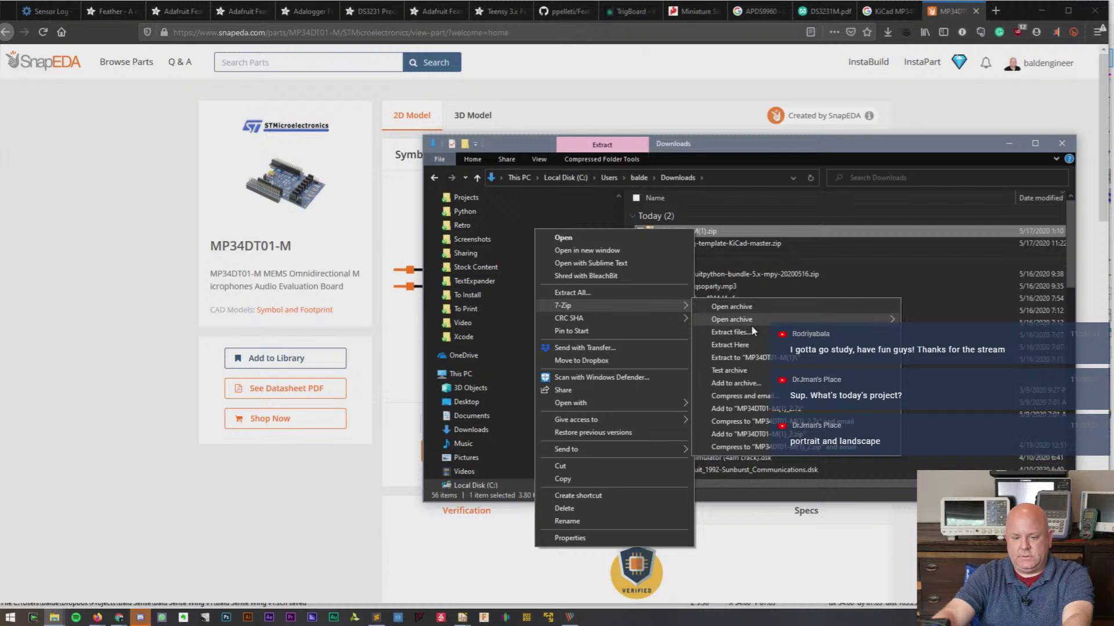
click(759, 357)
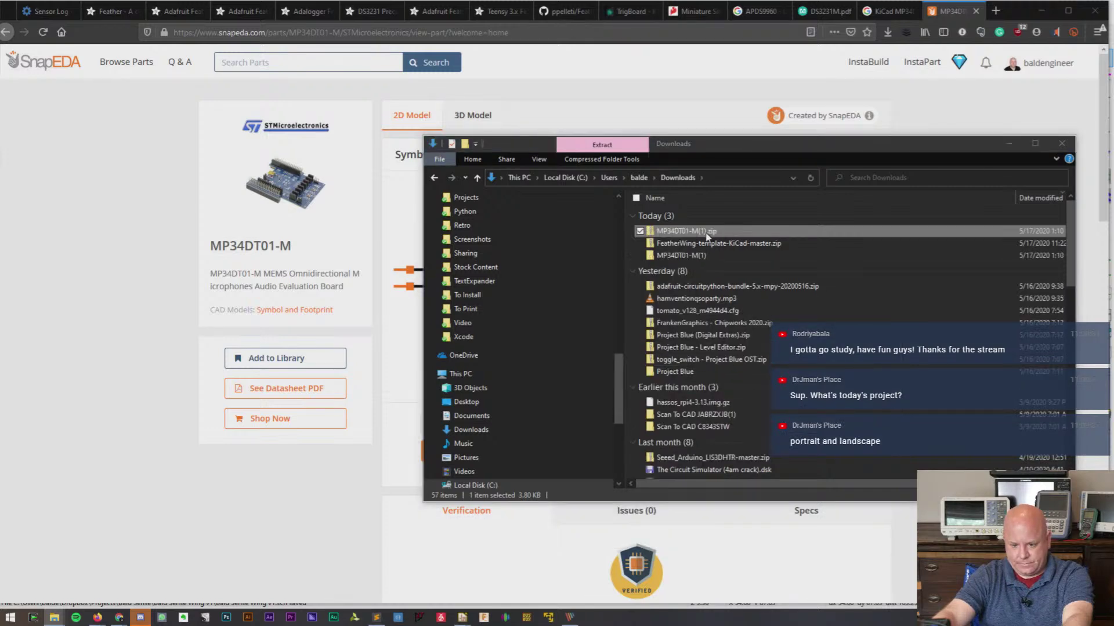
click(705, 255)
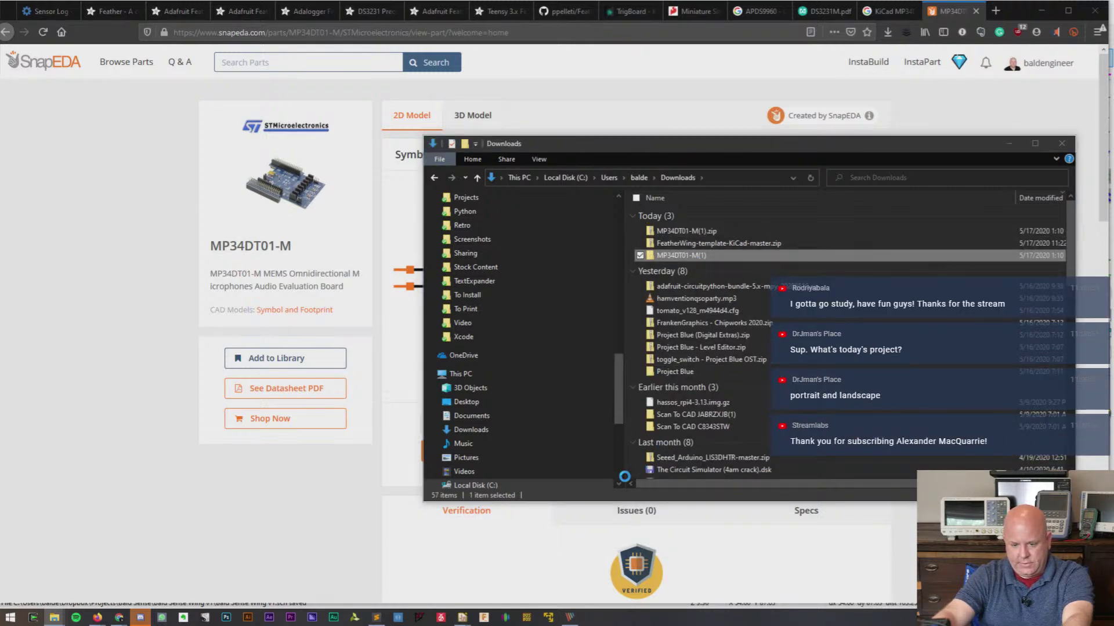
right_click(701, 255)
click(590, 587)
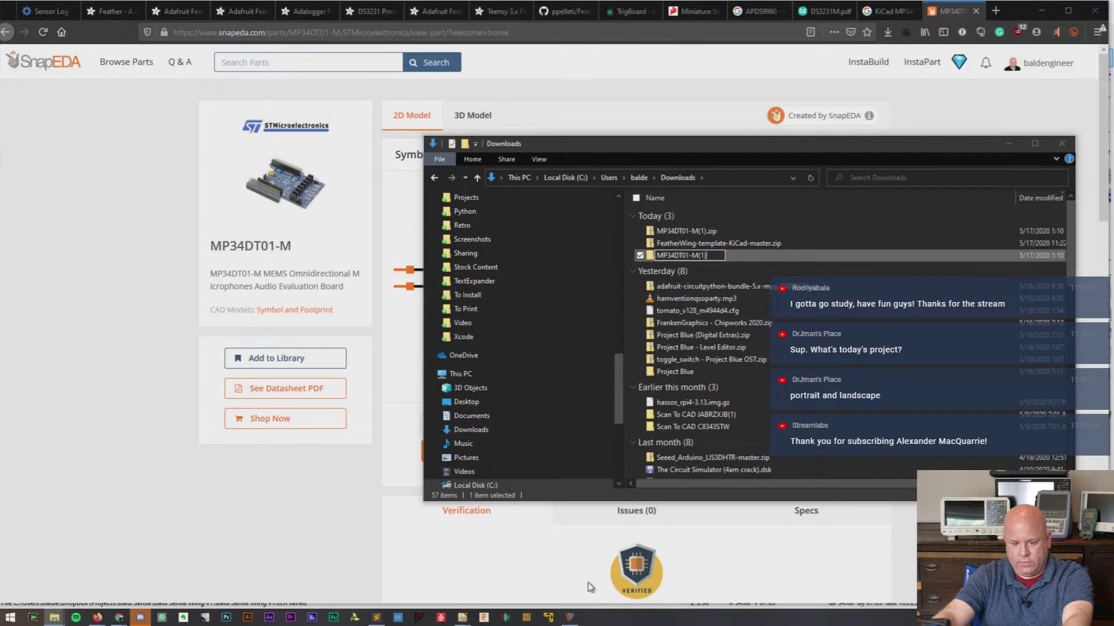
key(BackSpace)
key(BackSpace)
key(BackSpace)
key(Return)
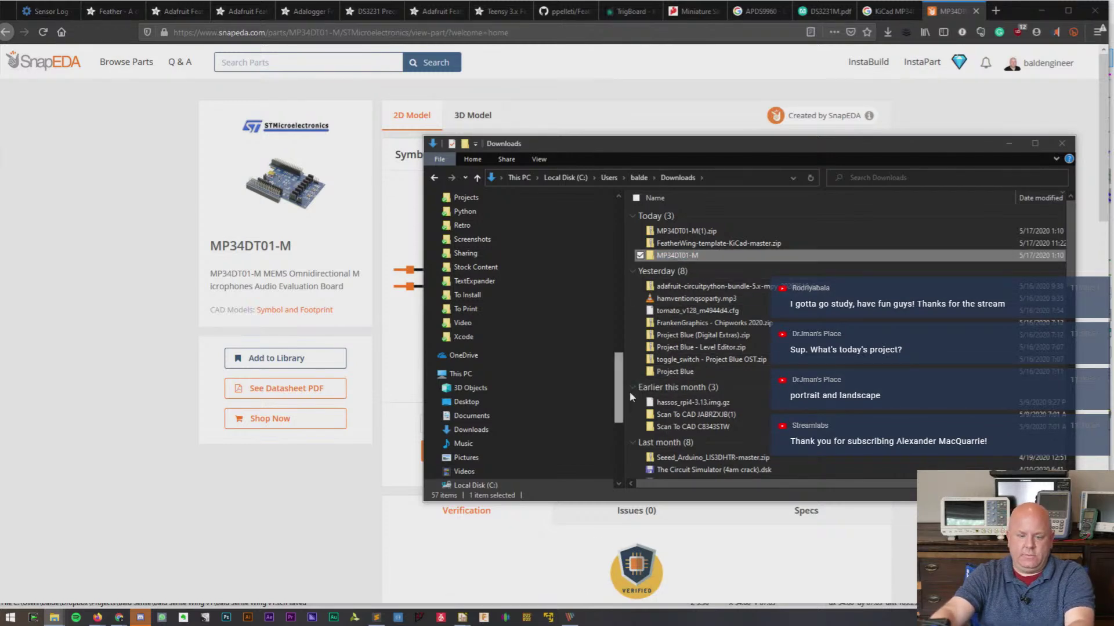
- Paste the MP34DT01-M folder into Dropbox KiCad's Downloaded Libraries and open how-to-import.htm
drag(619, 391, 619, 238)
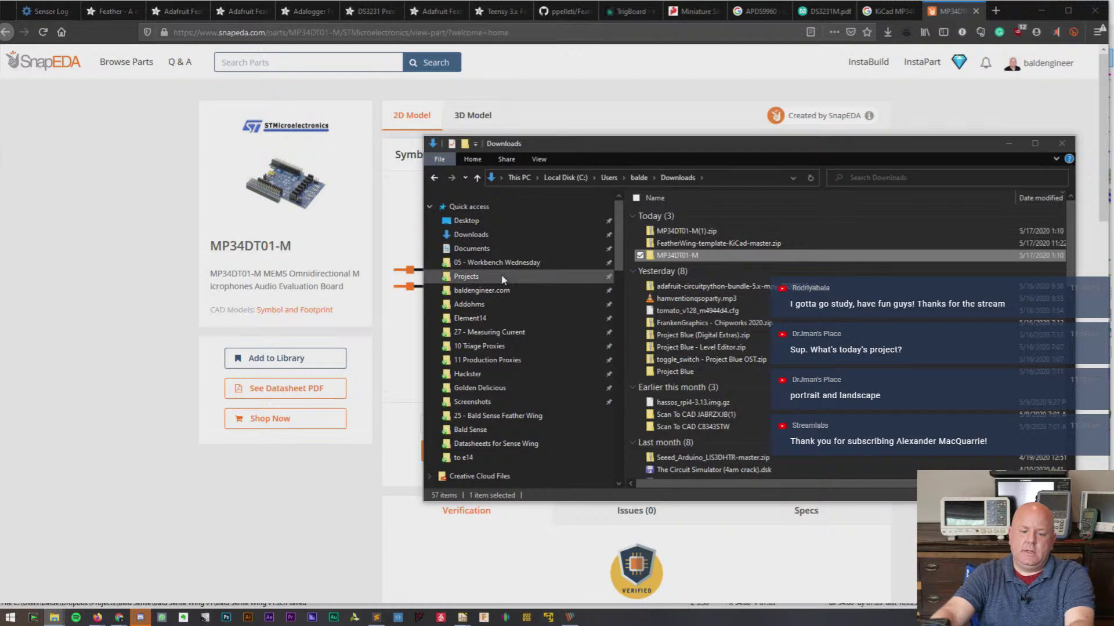
scroll(521, 362, down, 3)
scroll(521, 362, down, 5)
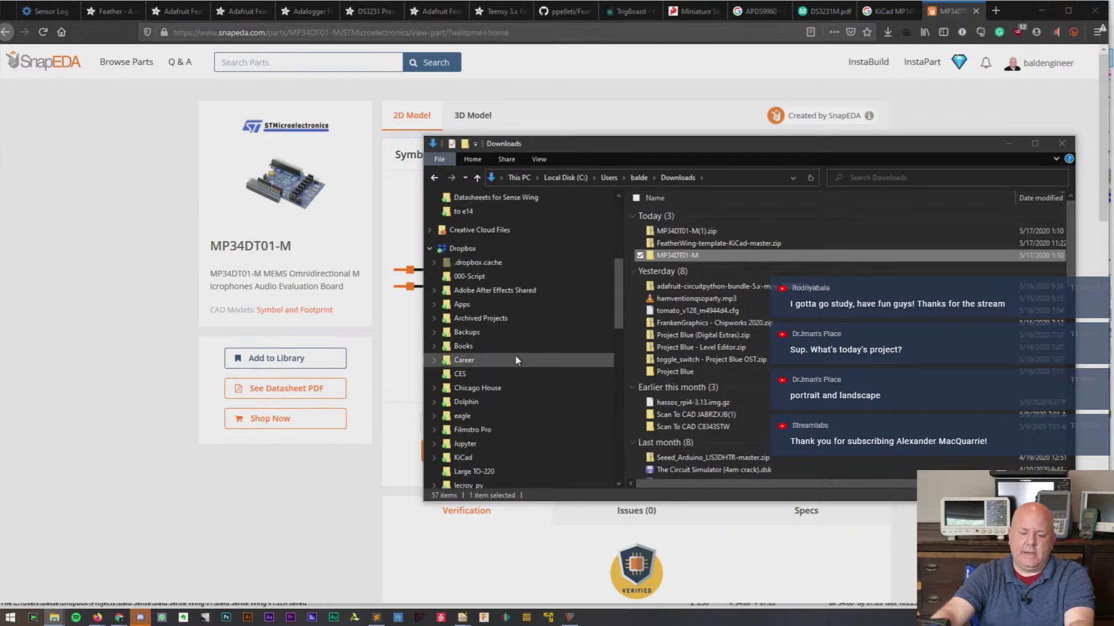
scroll(507, 392, down, 1)
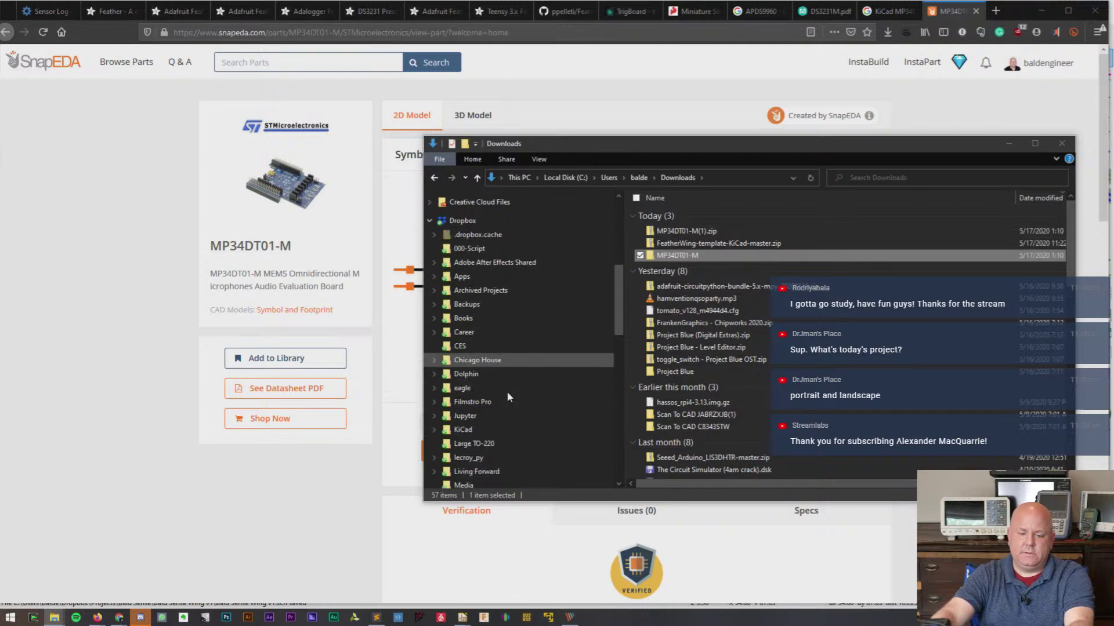
click(493, 429)
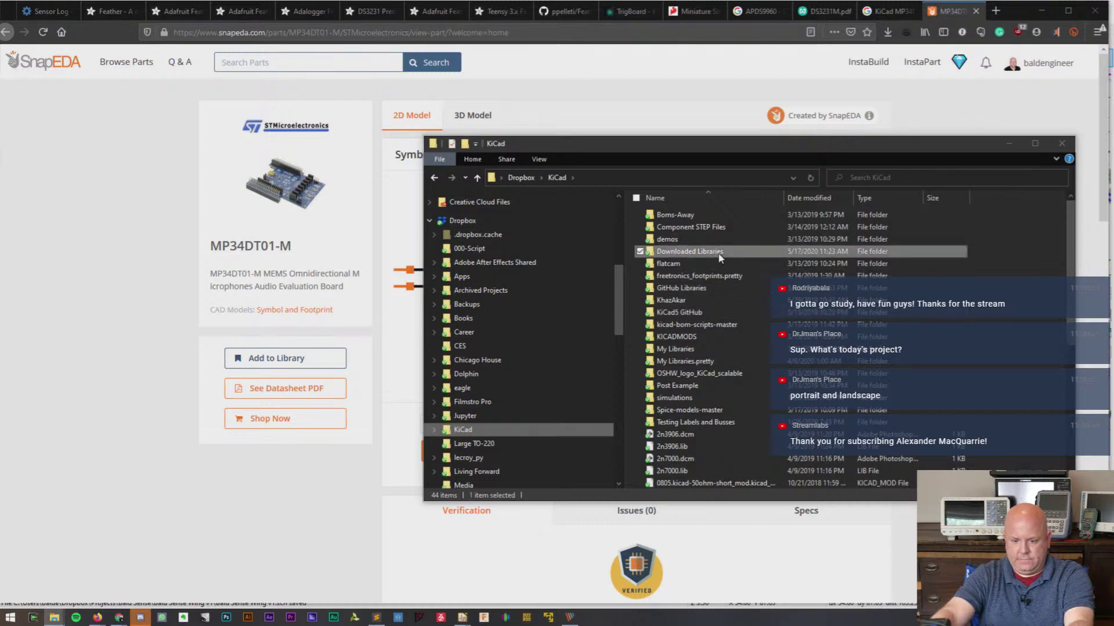
double_click(690, 251)
key(ctrl+v)
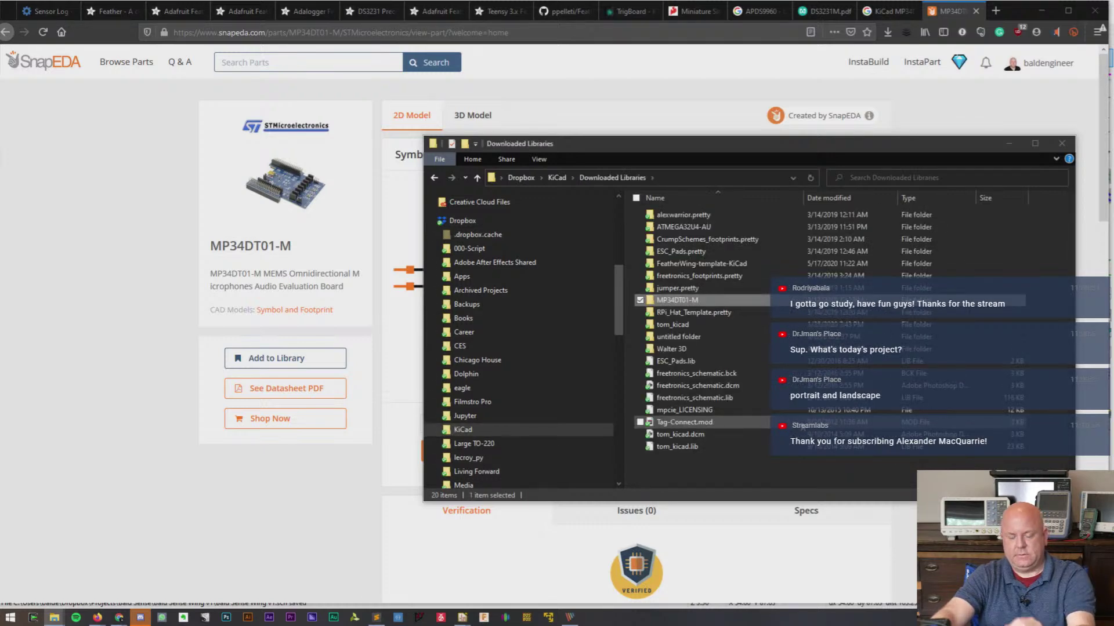
double_click(690, 300)
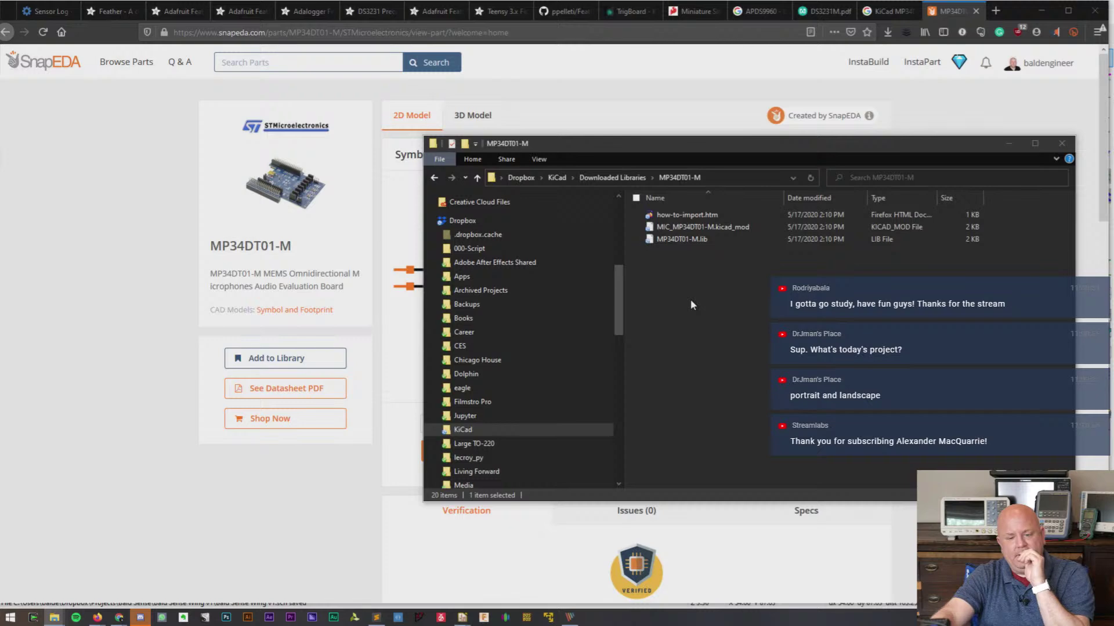
double_click(687, 216)
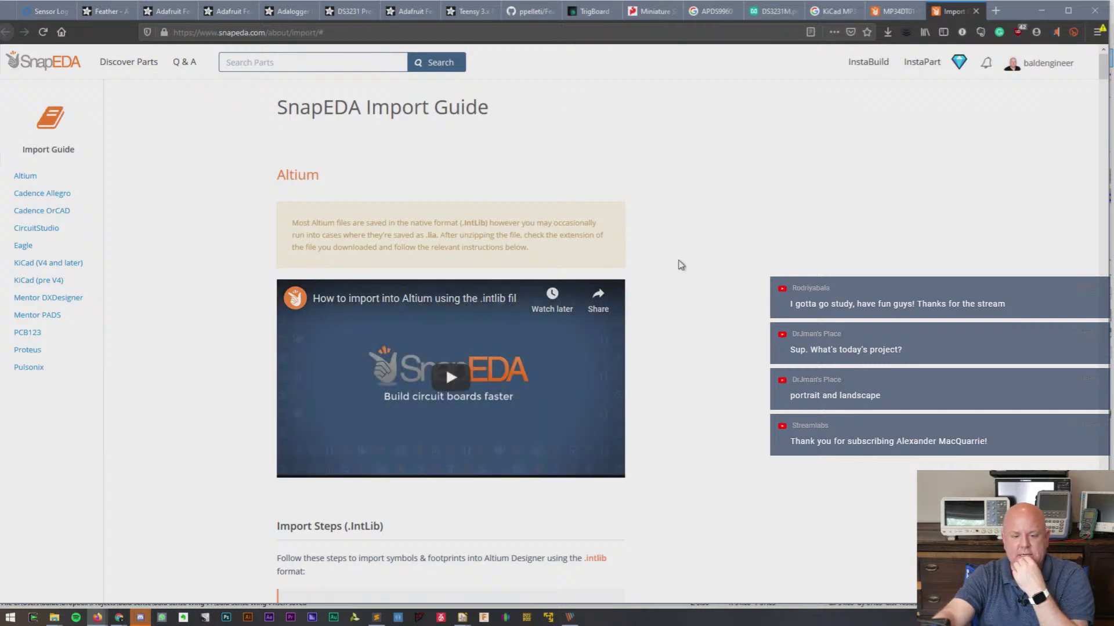
- Search the import guide for 'kicad' to find the symbol import steps, then return to Eeschema
scroll(681, 265, down, 10)
scroll(681, 265, down, 15)
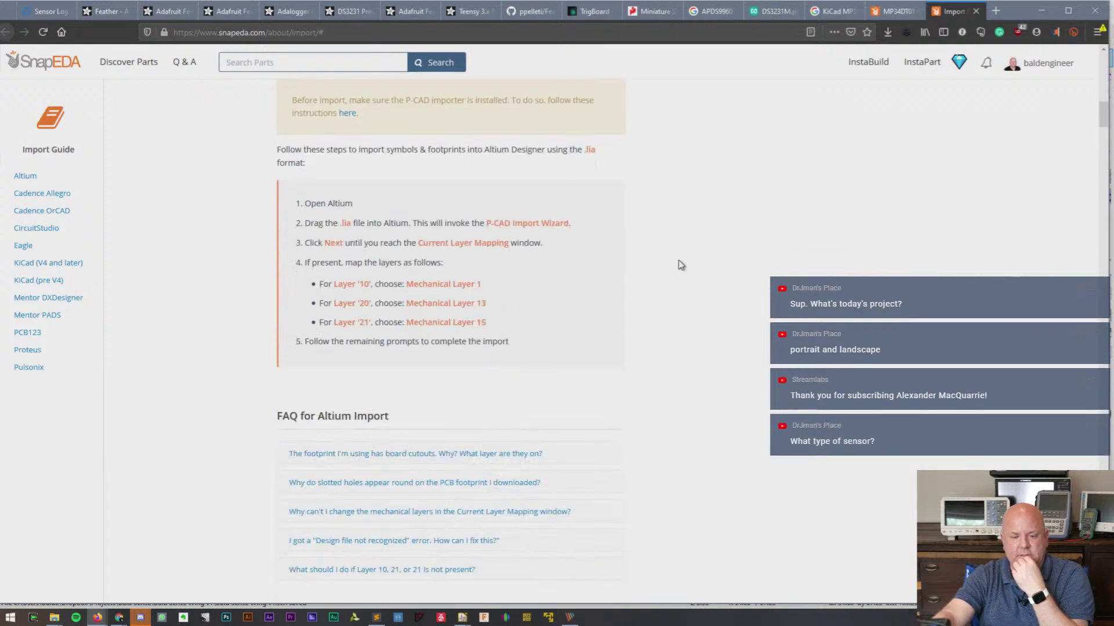
key(ctrl+f)
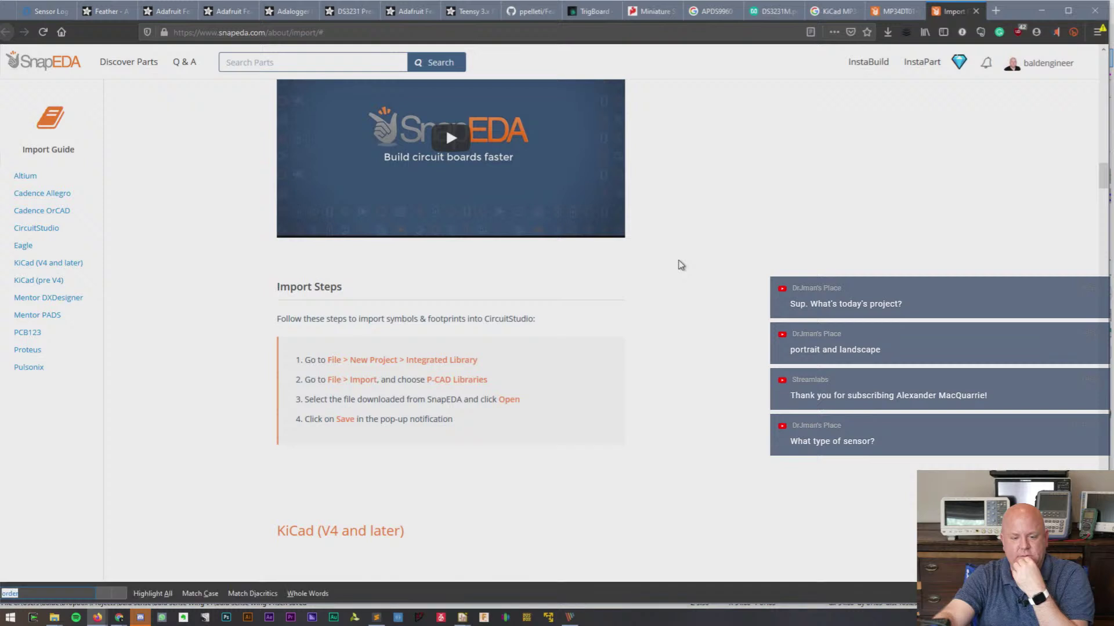
text(kicad)
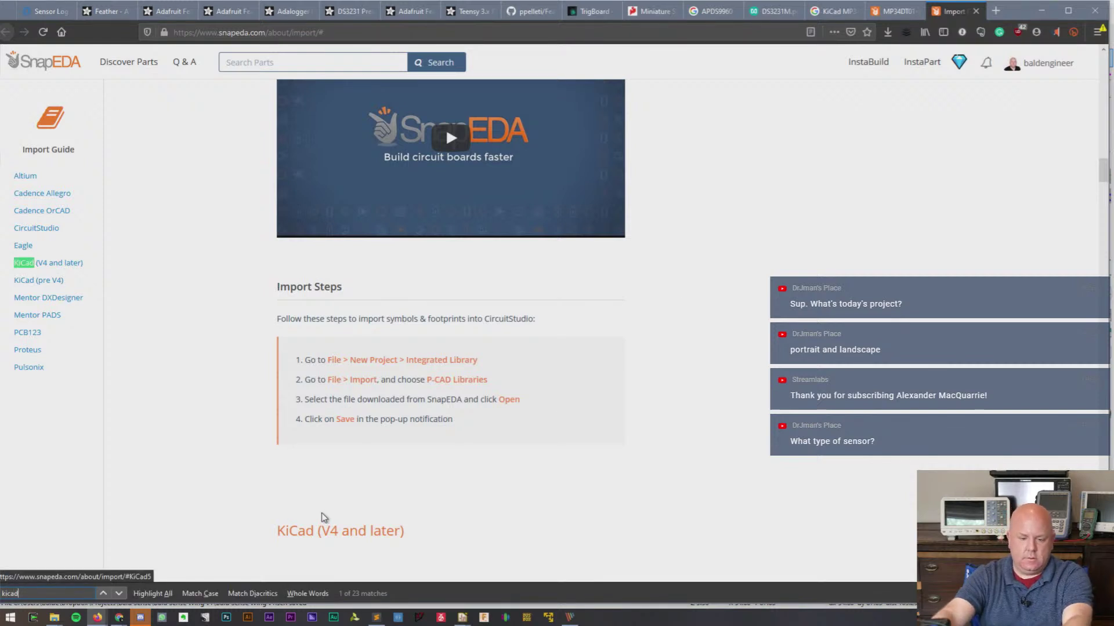
scroll(599, 378, down, 5)
scroll(644, 340, down, 5)
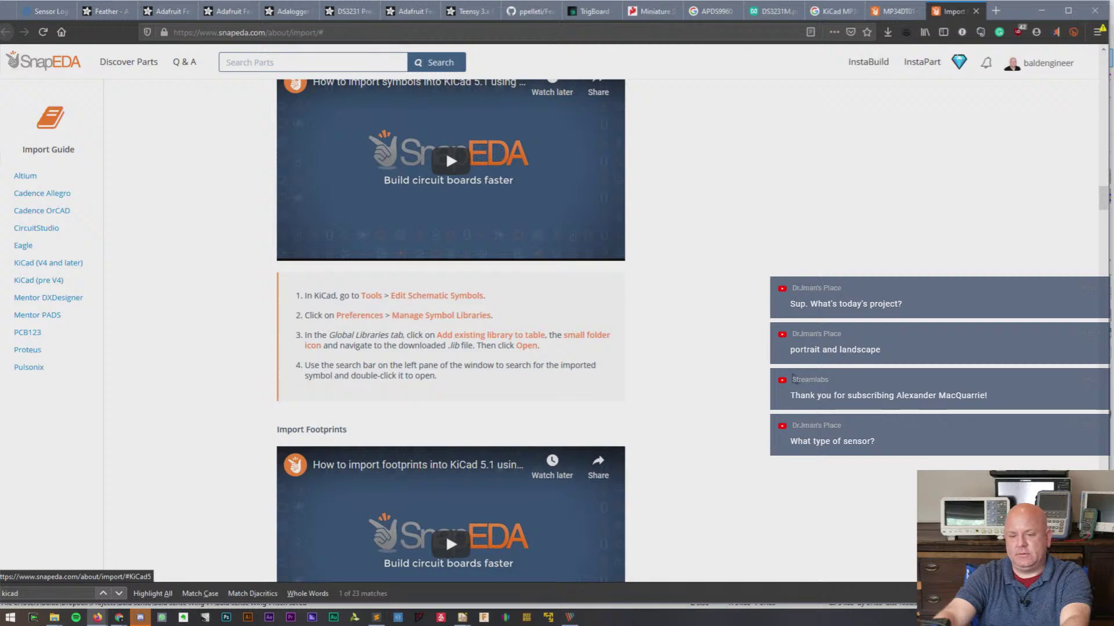
key(alt+Tab)
key(alt+Tab)
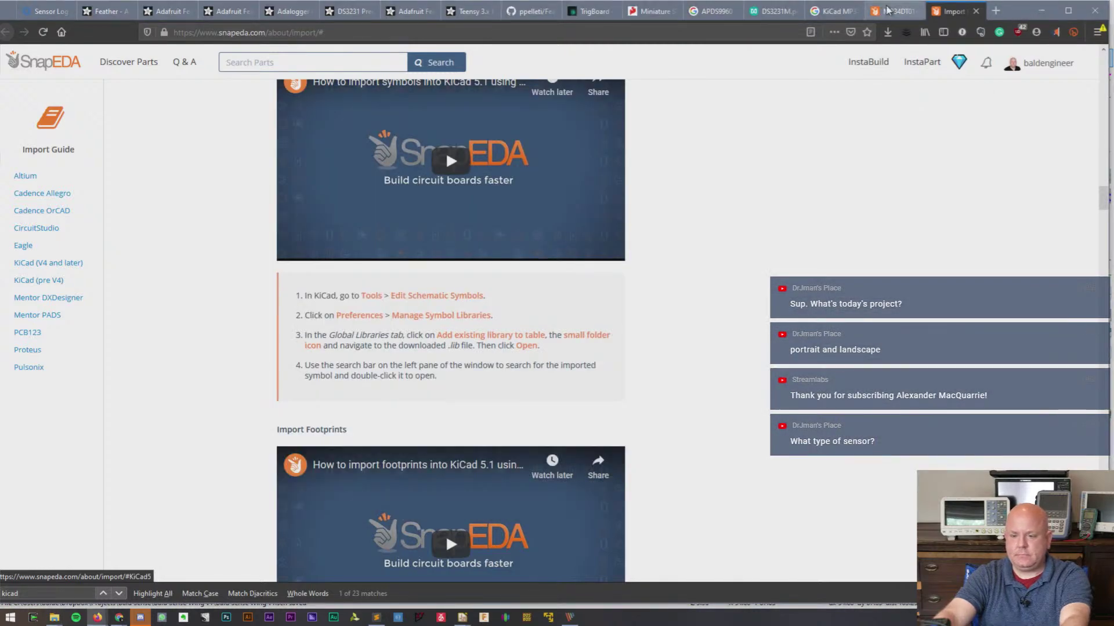
key(alt+Tab)
key(alt+Tab)
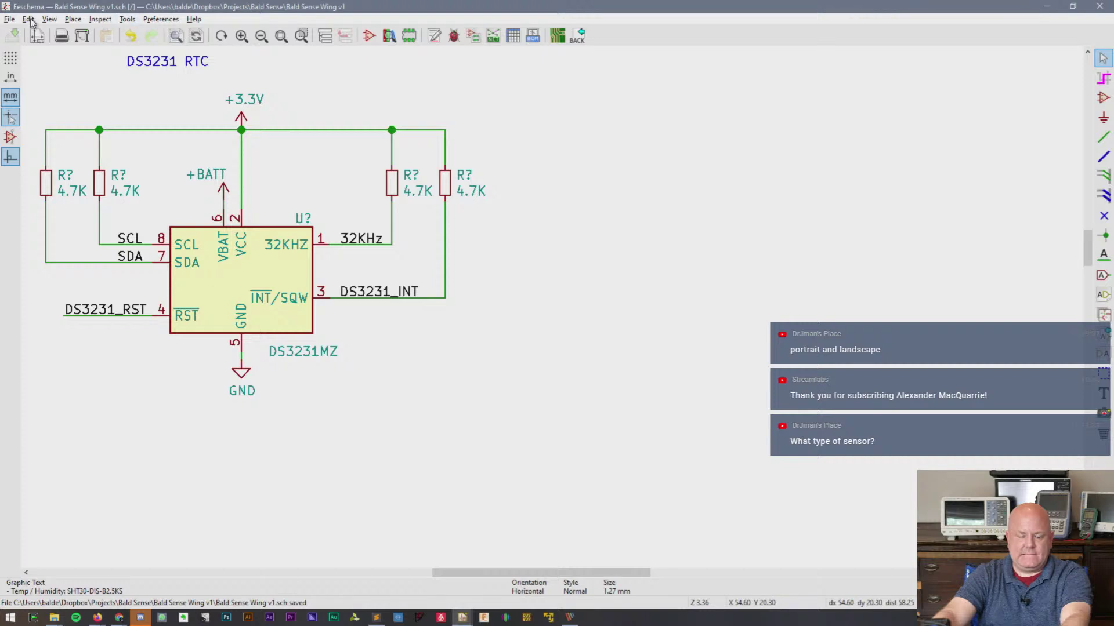
- Save the Bald Sense Wing v1 schematic and launch the Symbol Editor from the project manager
click(10, 19)
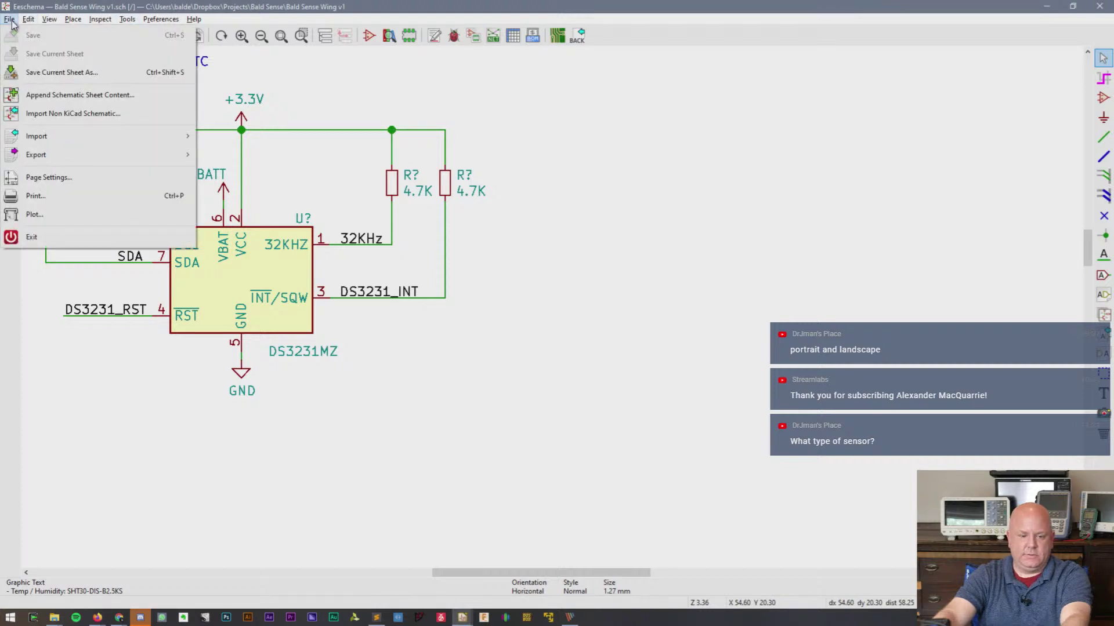
click(33, 36)
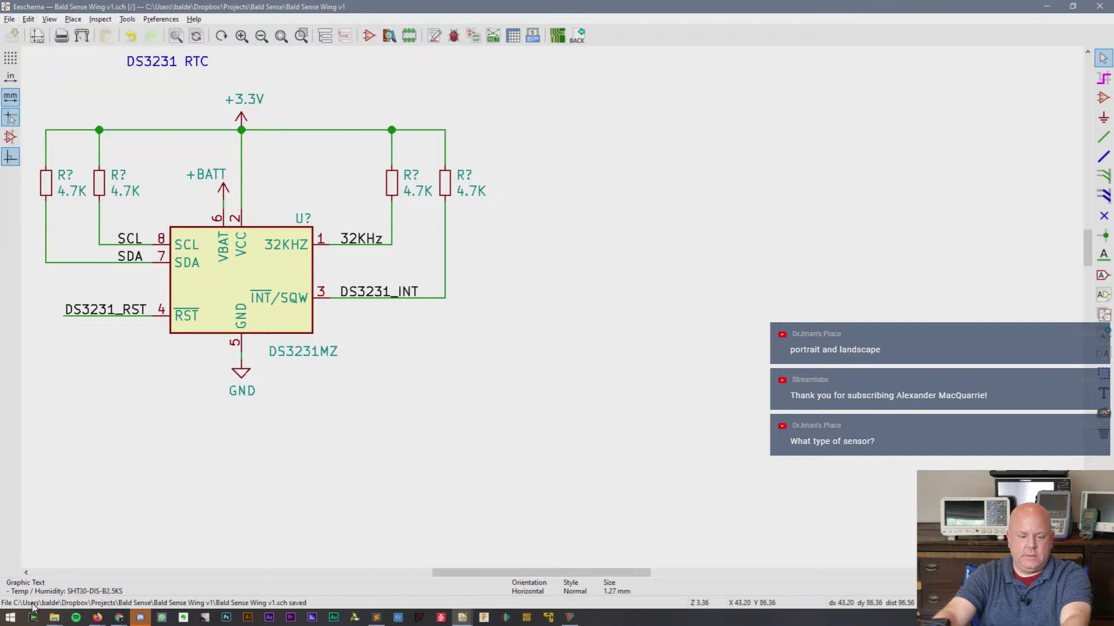
mouse_move(54, 621)
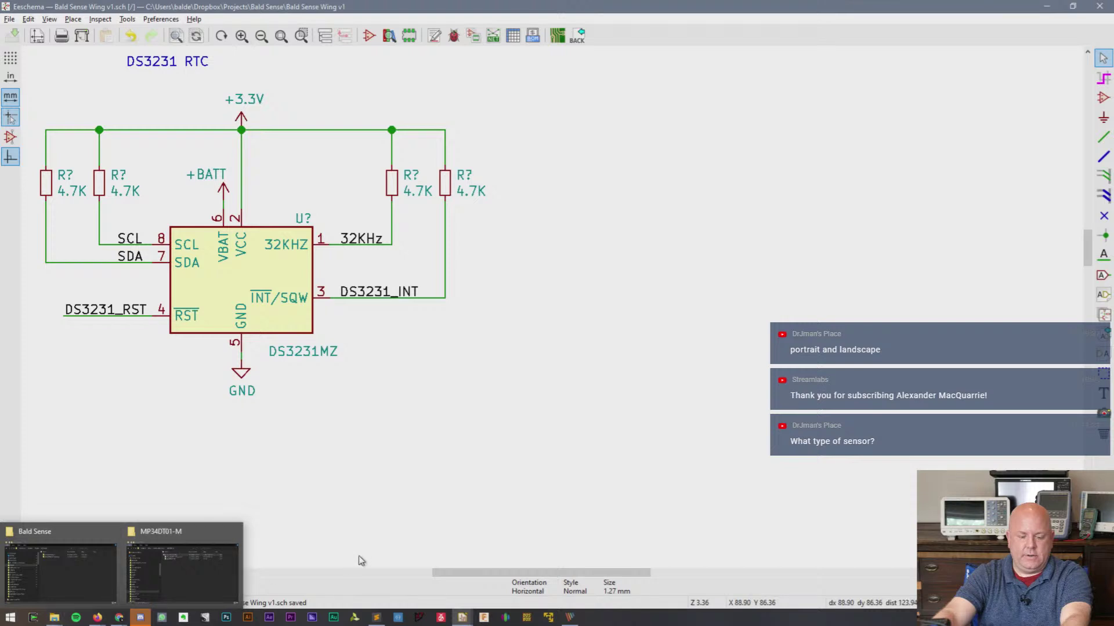
mouse_move(464, 619)
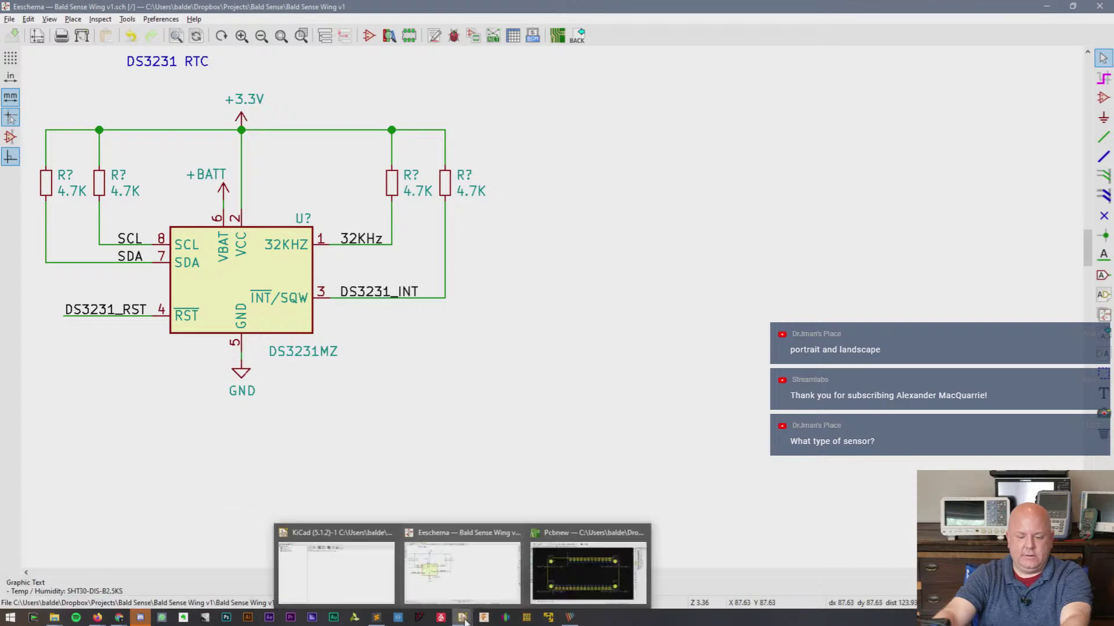
click(346, 569)
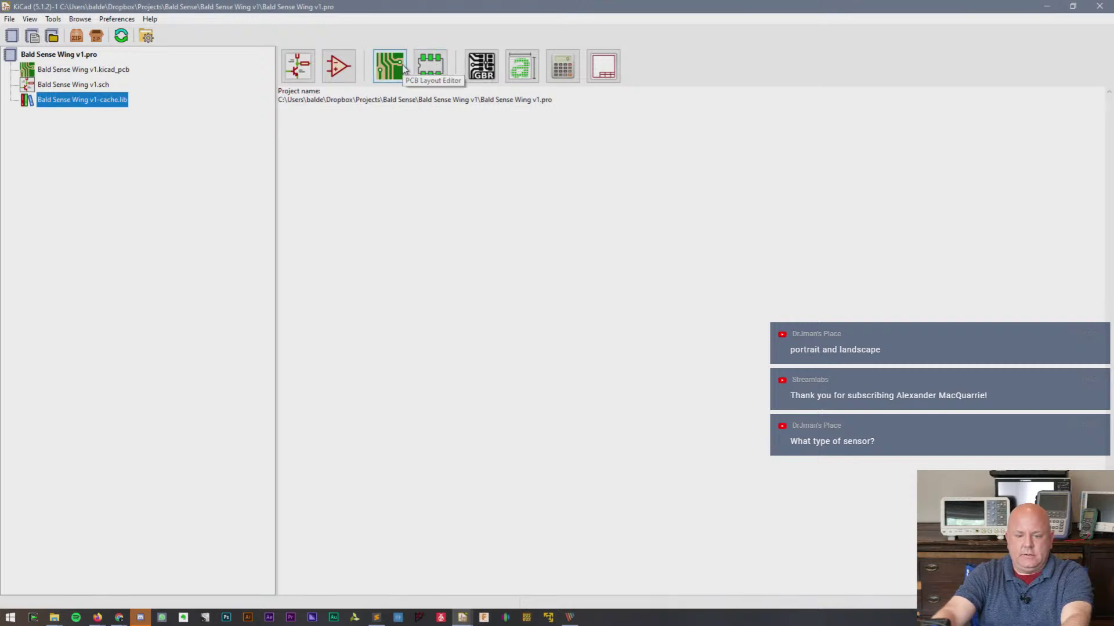
click(327, 67)
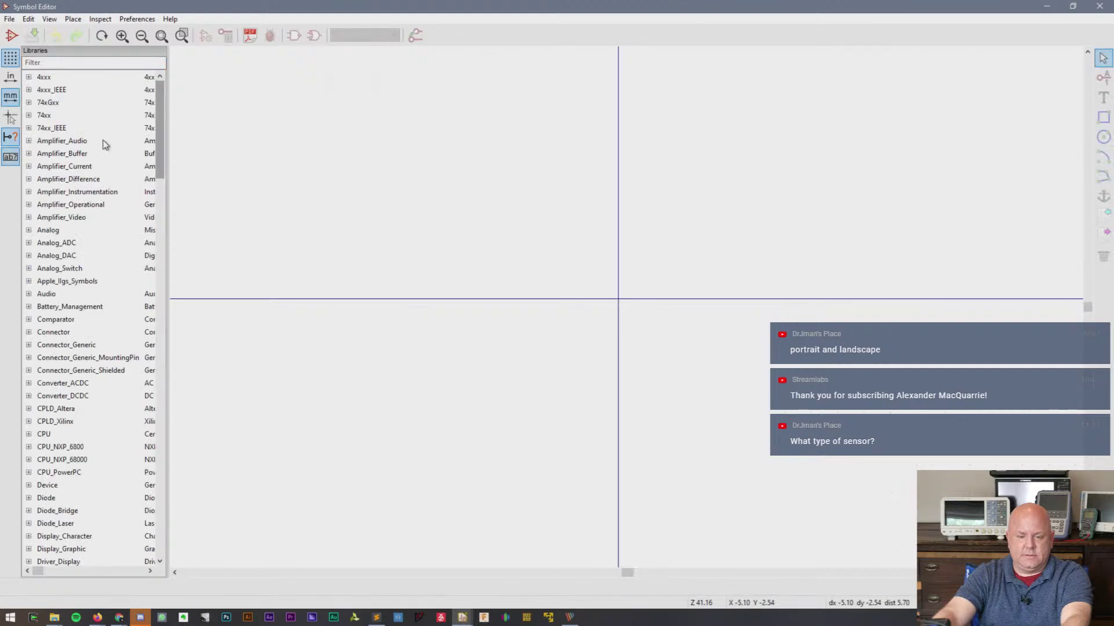
- Try filtering the symbol libraries for 'My', then clear the filter to list all libraries
scroll(107, 157, down, 4)
scroll(110, 166, down, 3)
scroll(110, 166, down, 20)
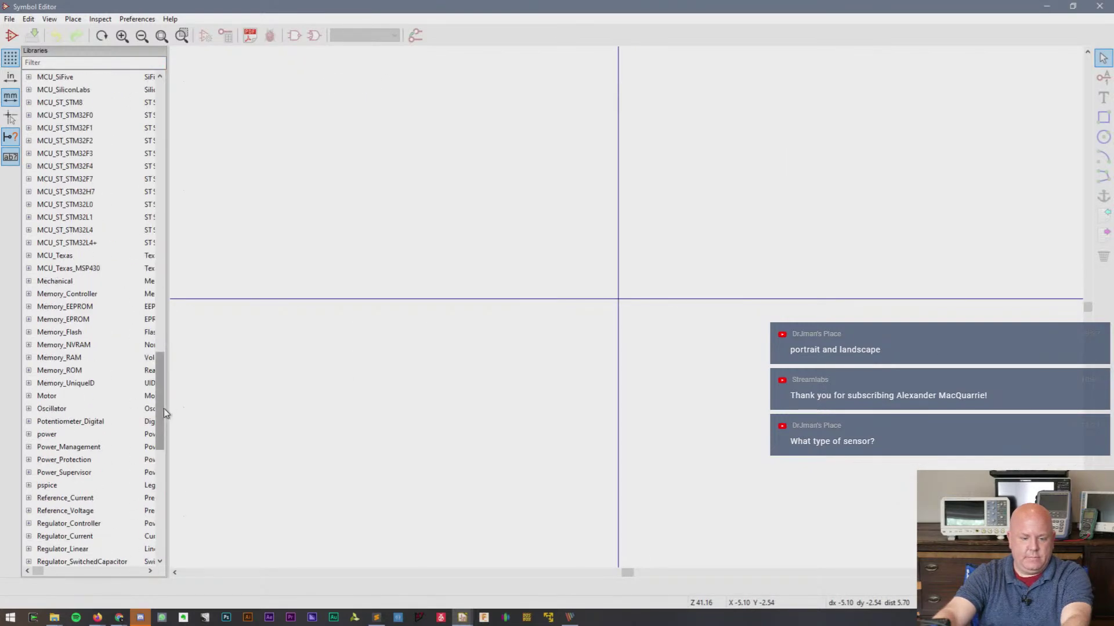
drag(162, 410, 162, 122)
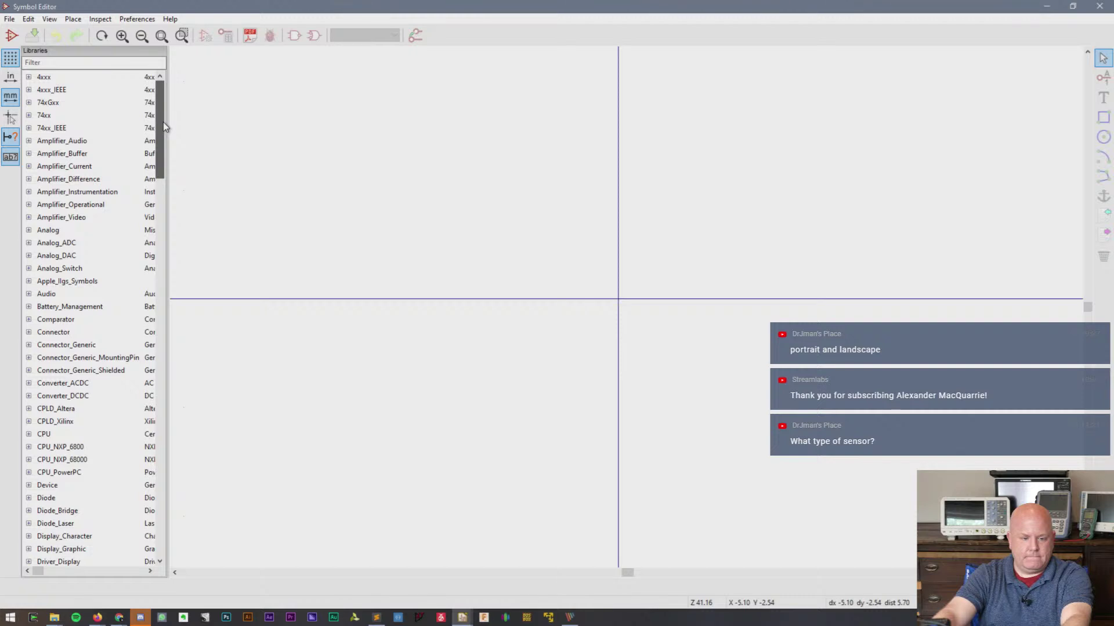
click(89, 61)
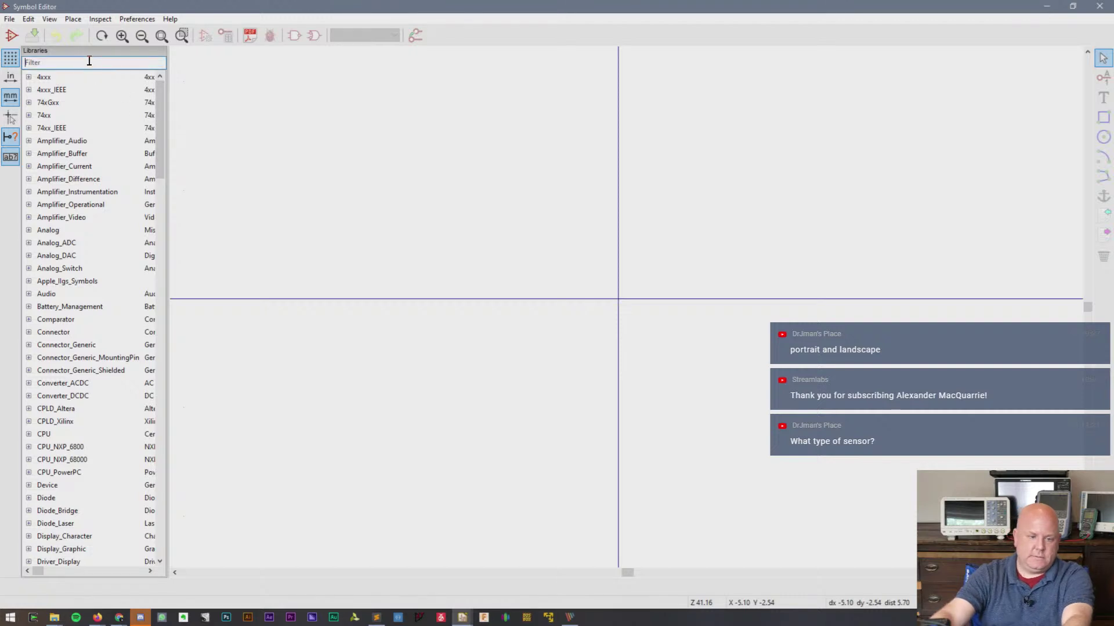
text(My)
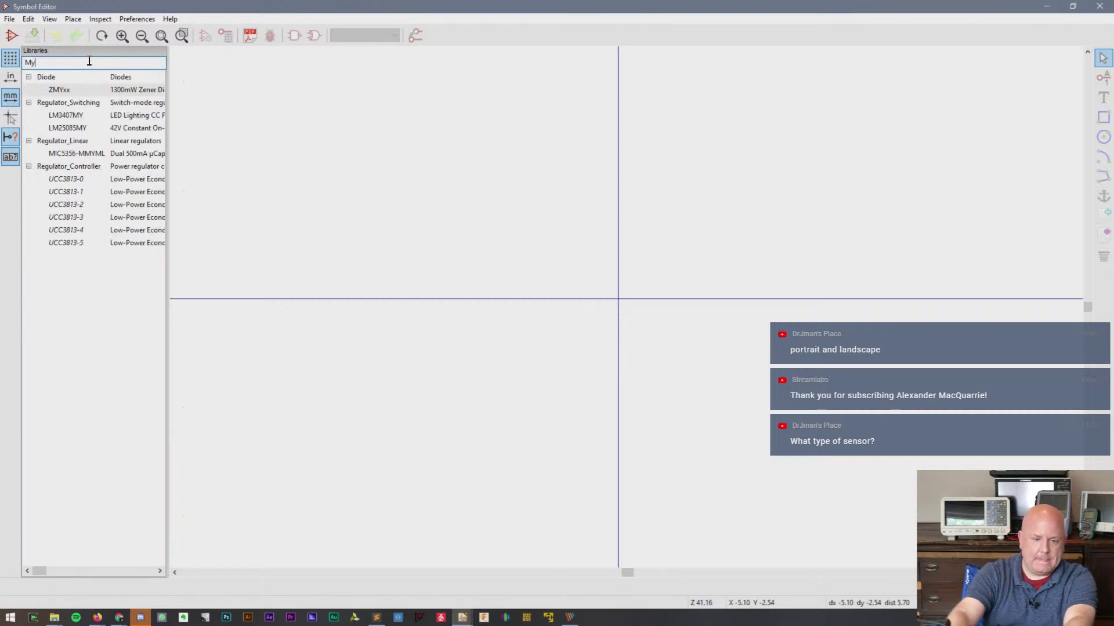
key(BackSpace)
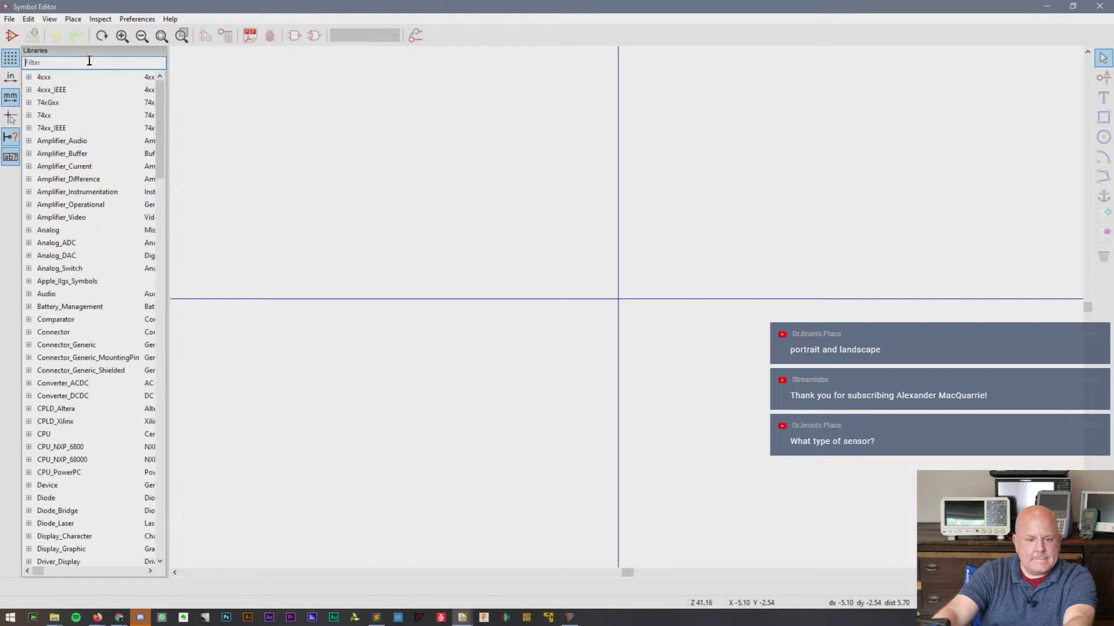
click(9, 19)
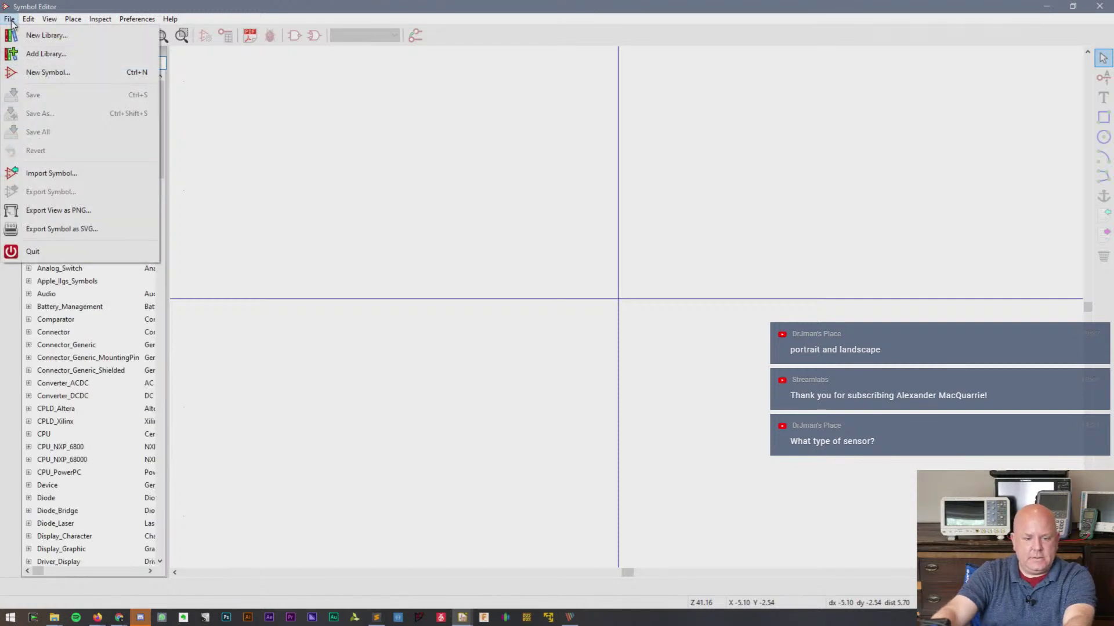
- Add My Library.lib from Dropbox > KiCad > My Libraries to the Global symbol library table
click(46, 54)
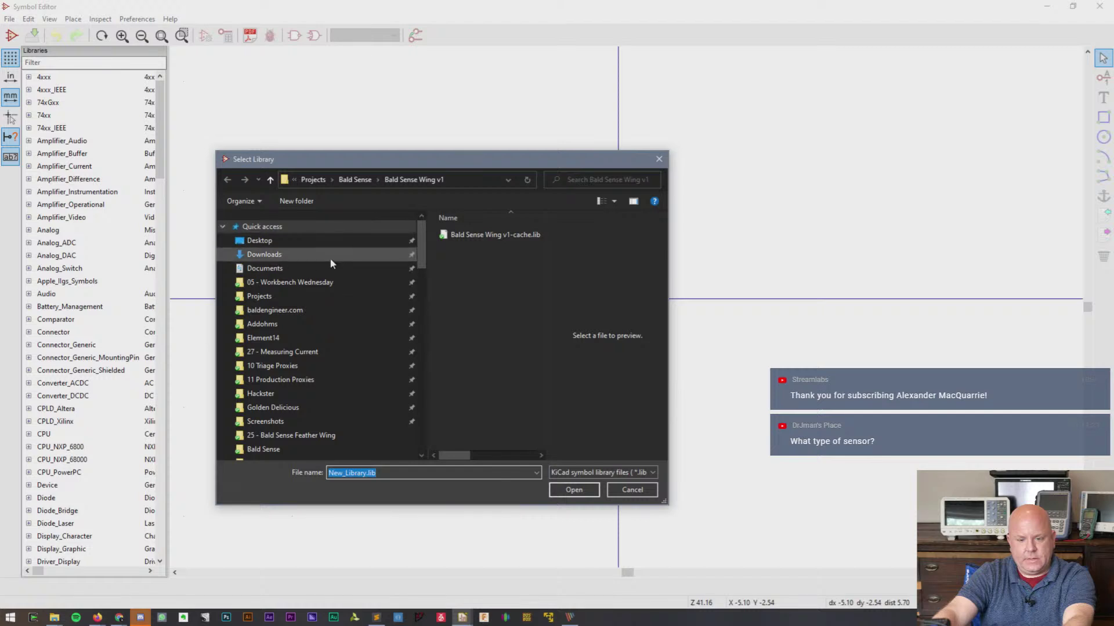
scroll(293, 420, down, 3)
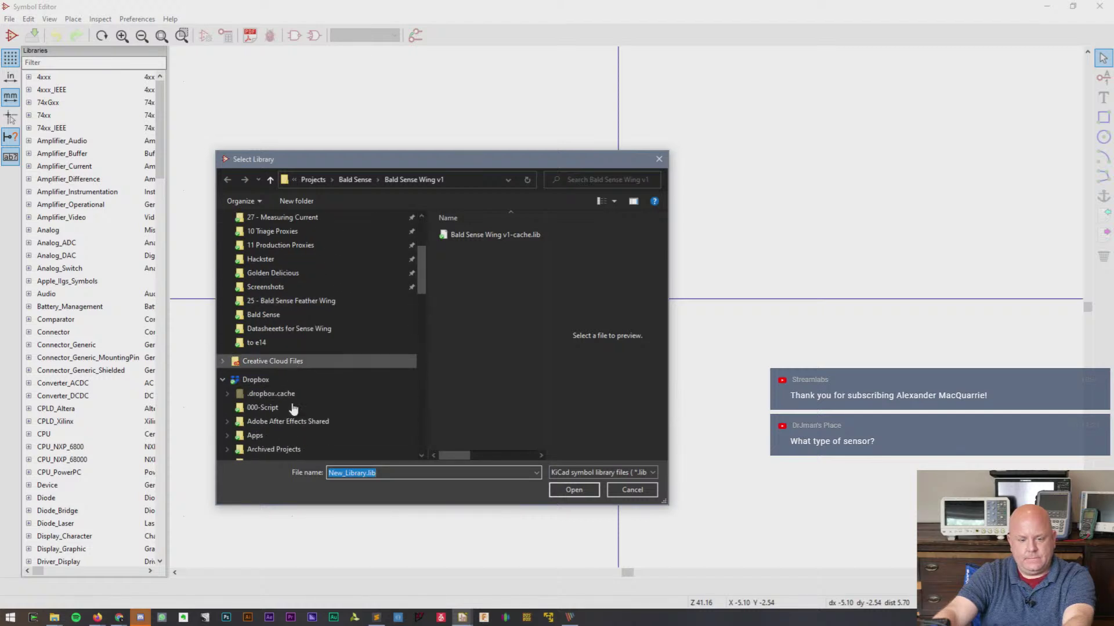
scroll(292, 405, down, 4)
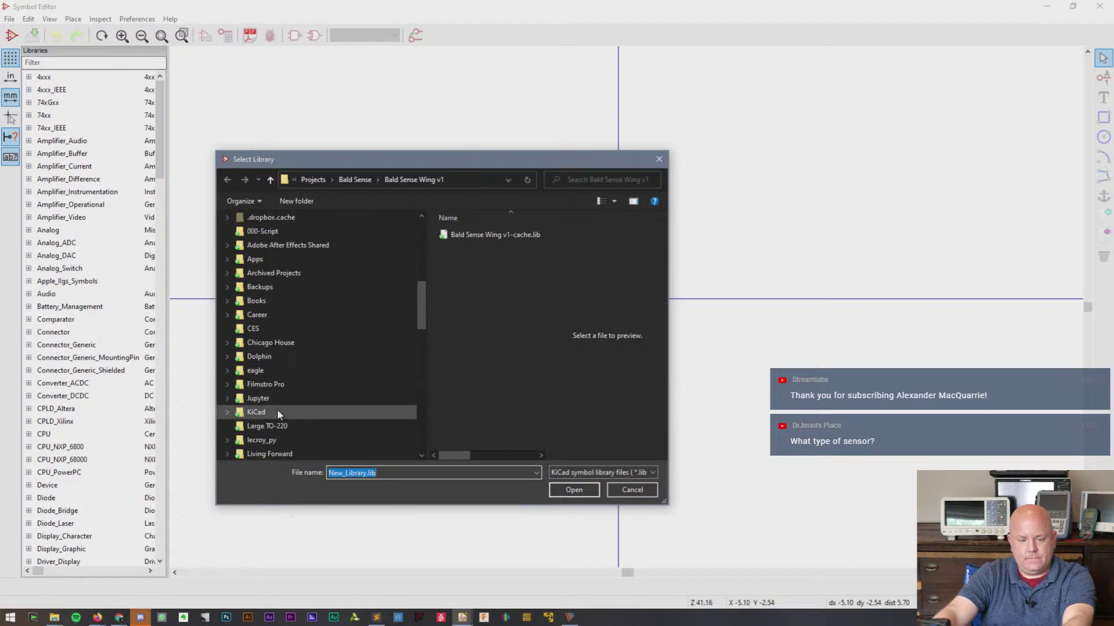
click(277, 412)
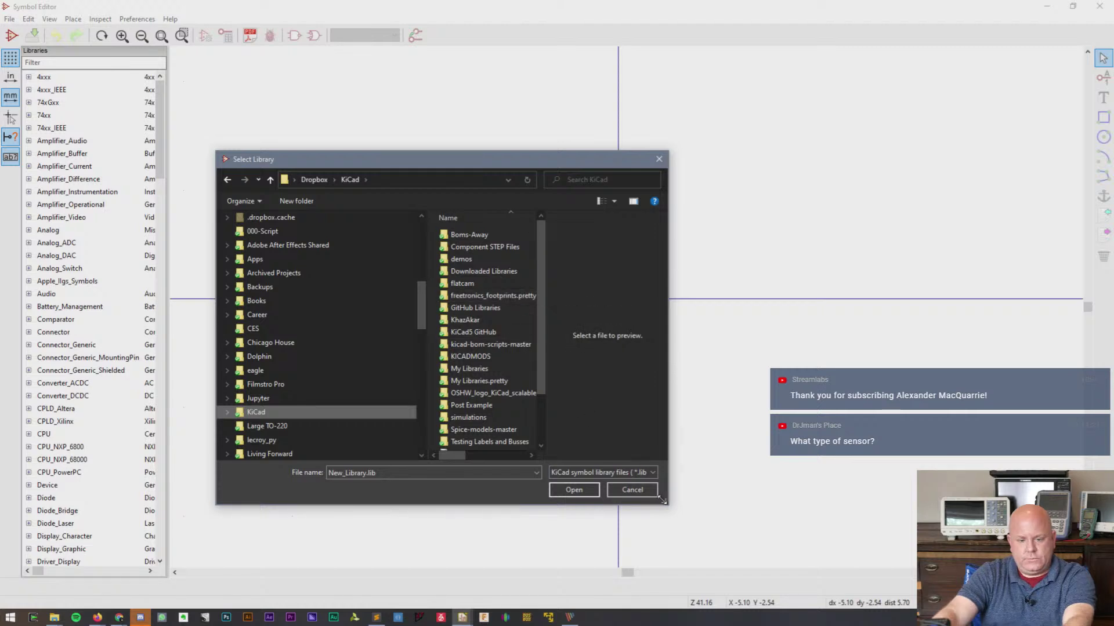
drag(663, 501, 909, 557)
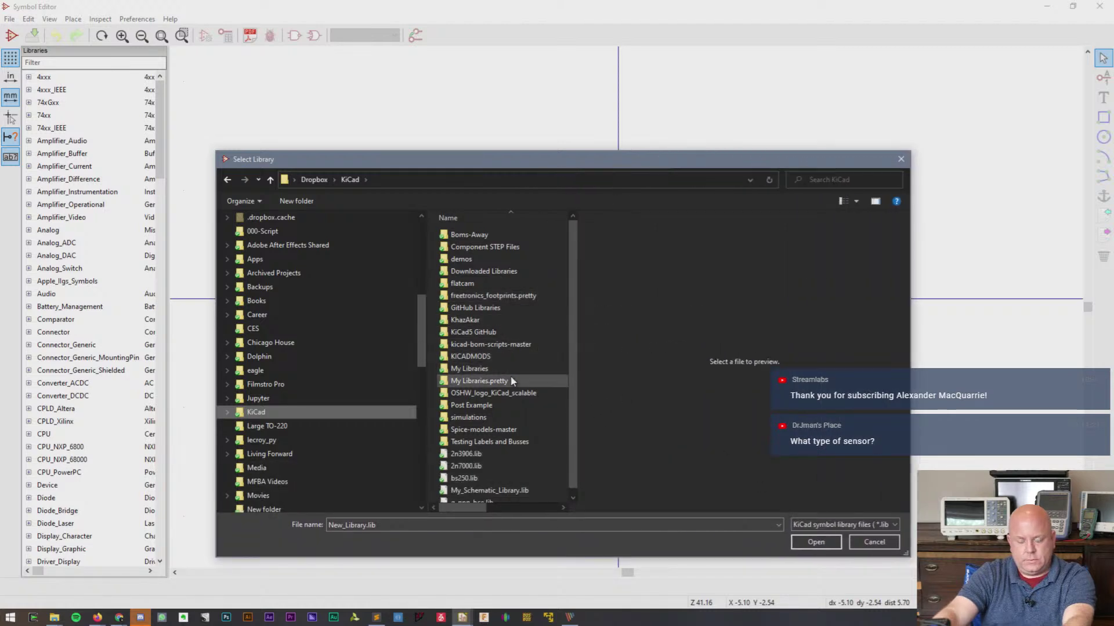
double_click(470, 369)
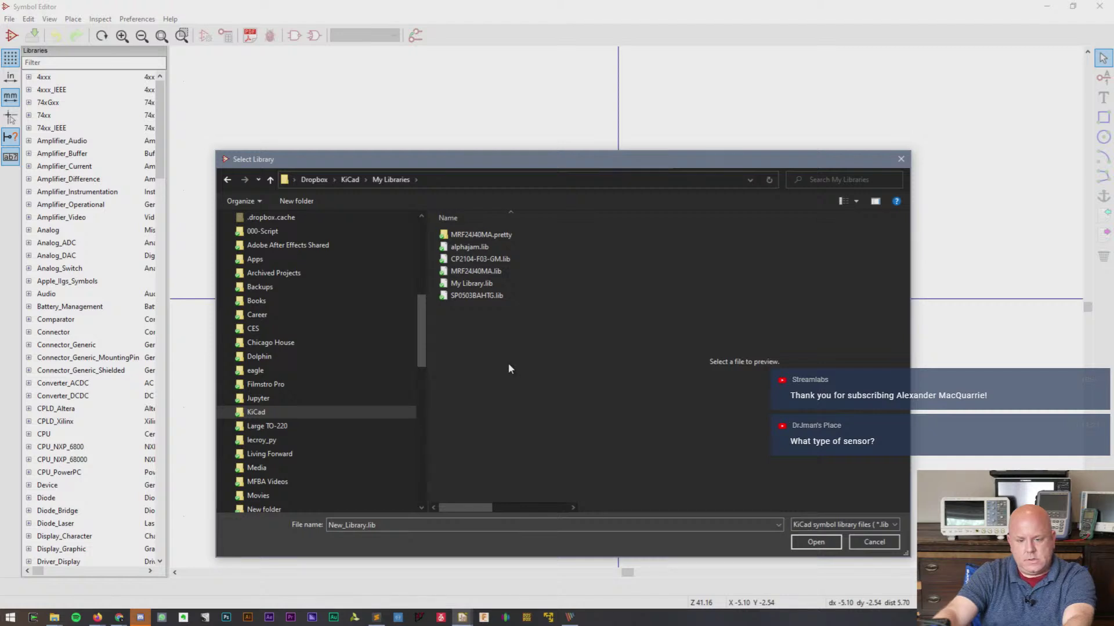
click(351, 180)
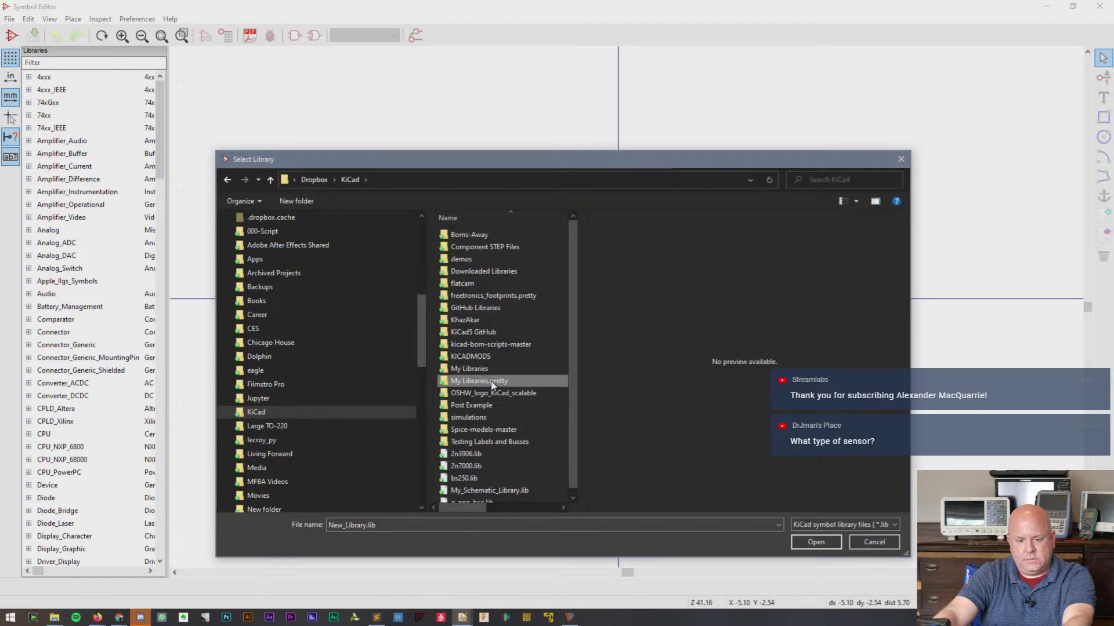
double_click(490, 381)
click(350, 180)
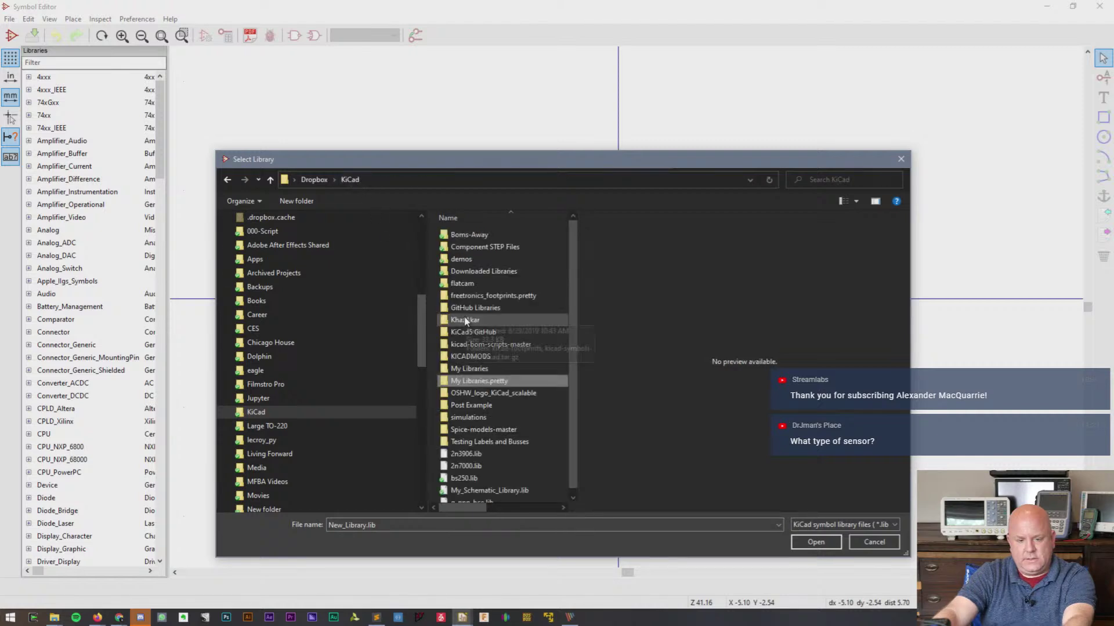
double_click(487, 369)
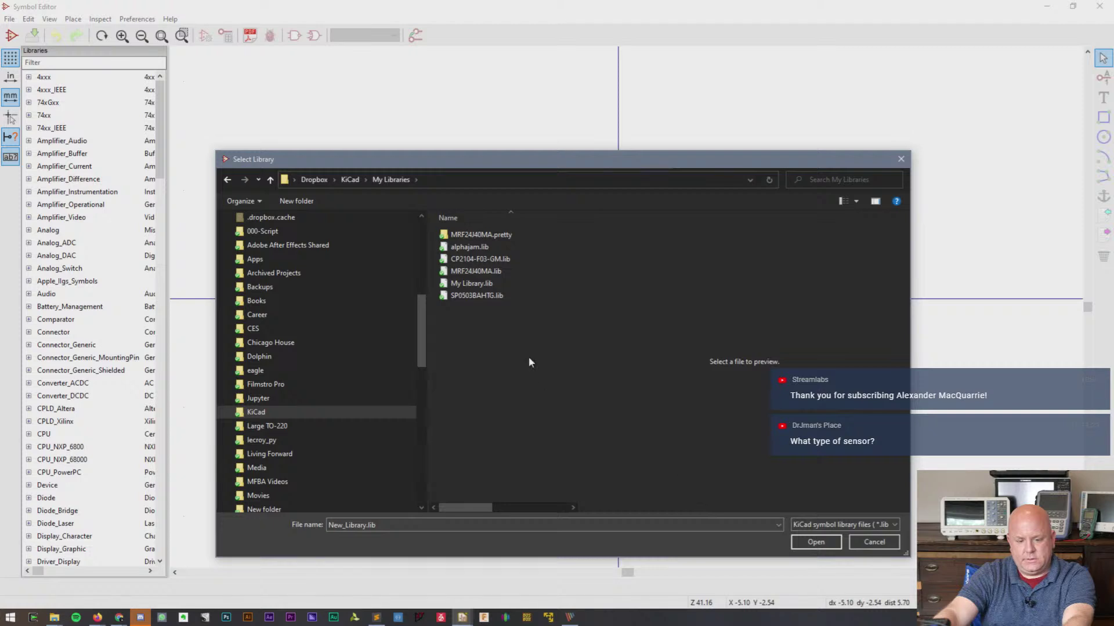
click(486, 284)
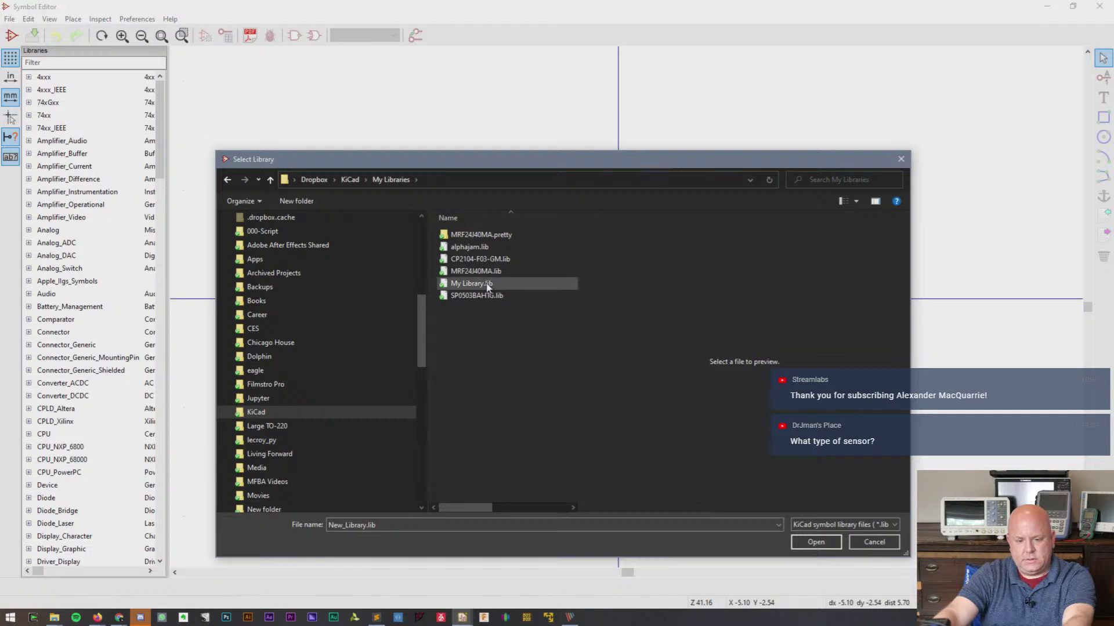
click(814, 542)
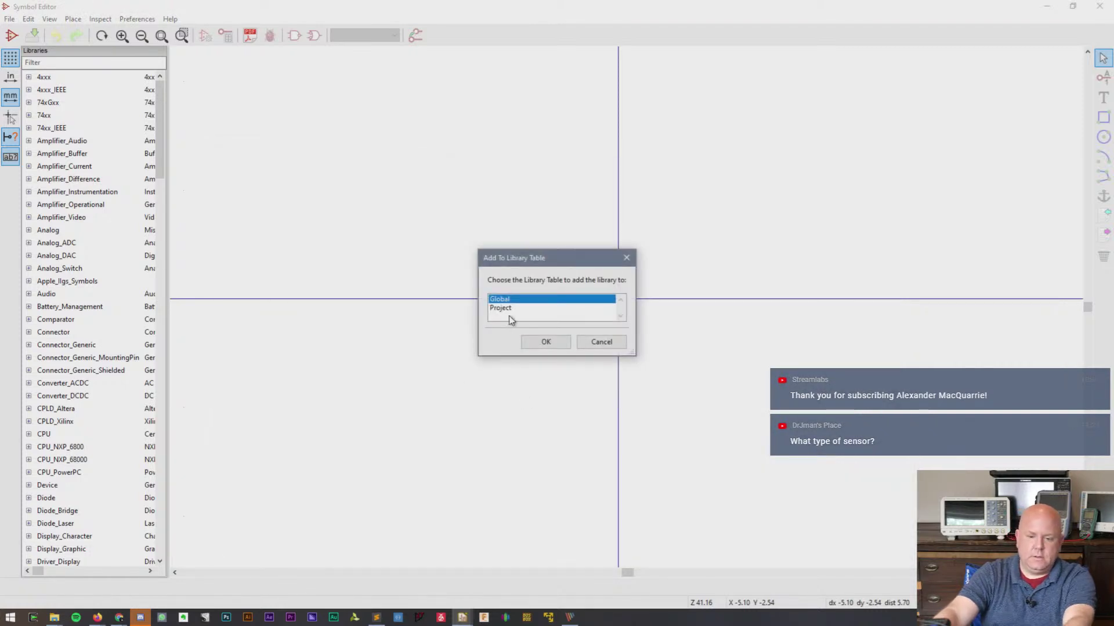
click(541, 344)
scroll(89, 350, down, 20)
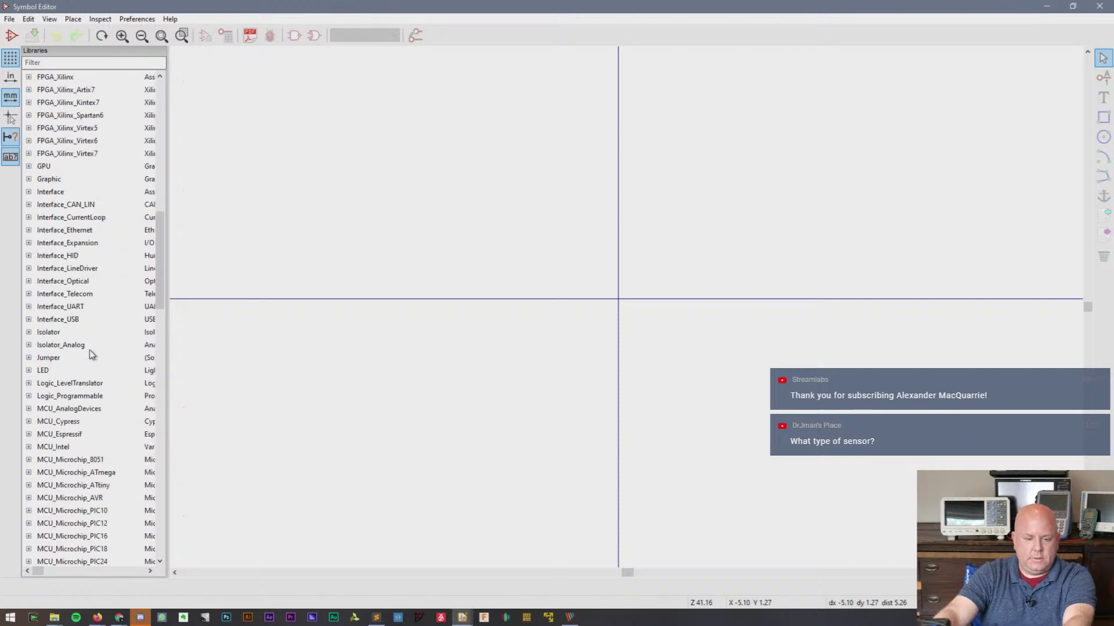
- Expand My Library in the libraries tree and choose Import Symbol from its context menu
scroll(89, 350, down, 12)
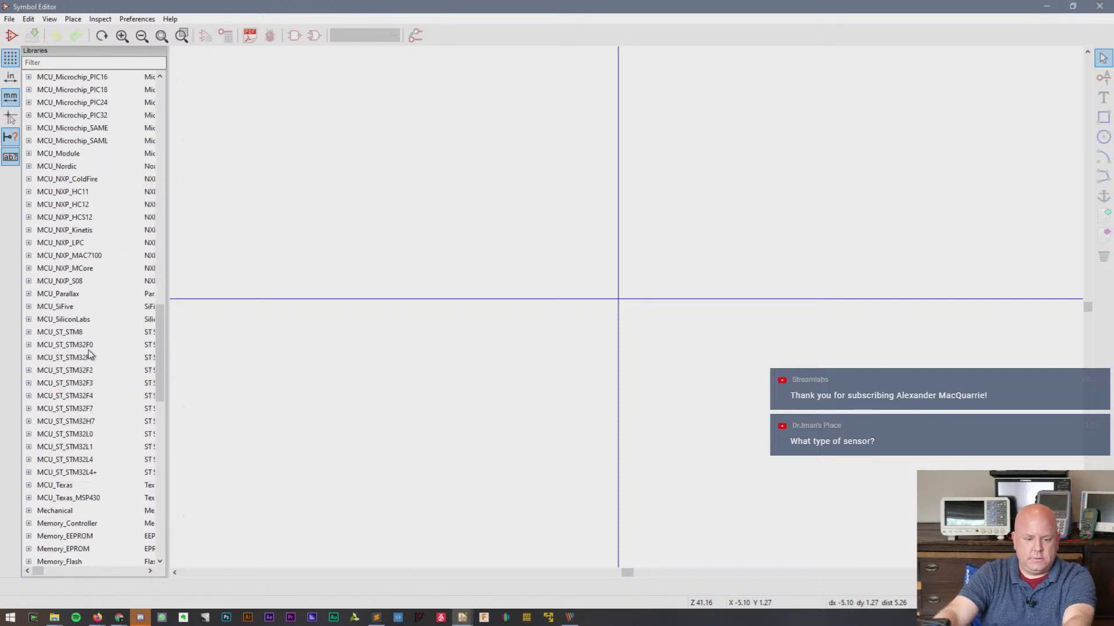
scroll(88, 350, down, 5)
click(65, 447)
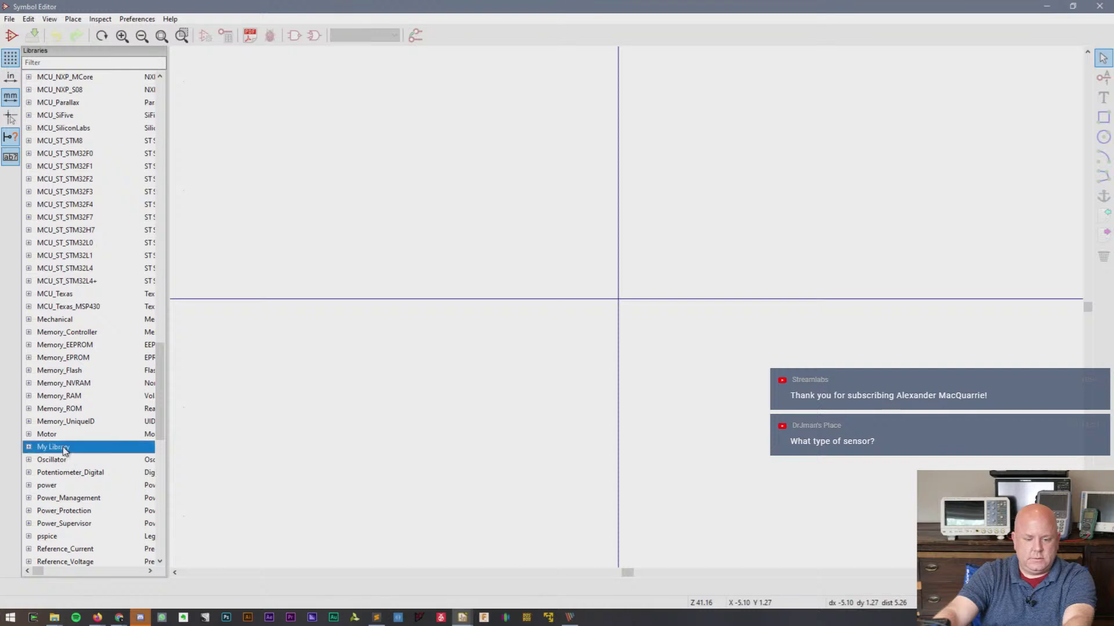
click(28, 448)
scroll(58, 449, down, 6)
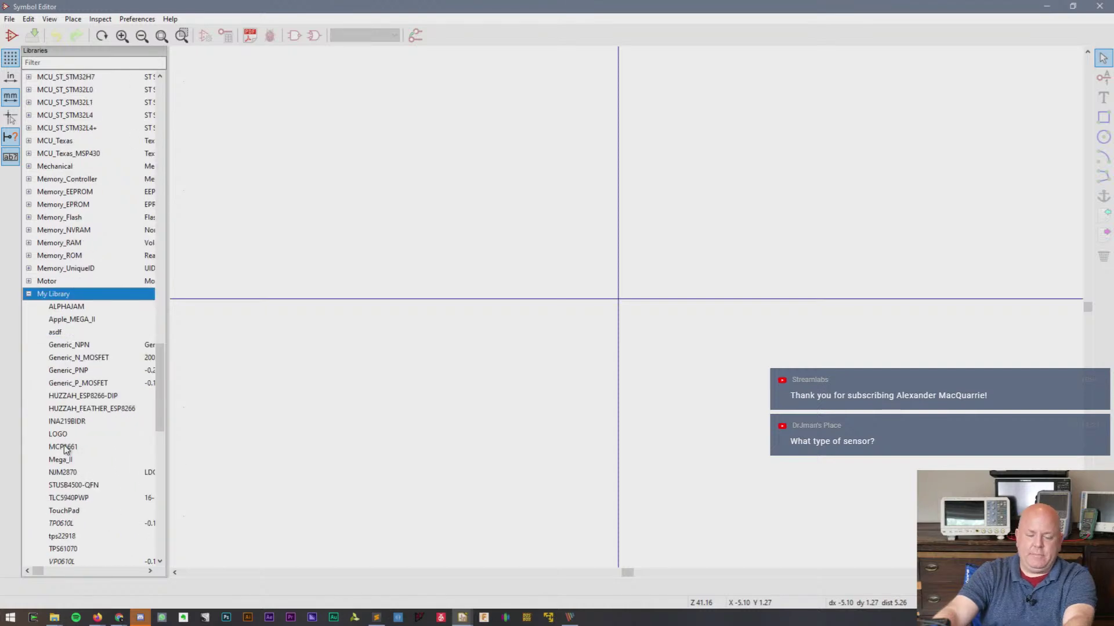
scroll(65, 449, up, 1)
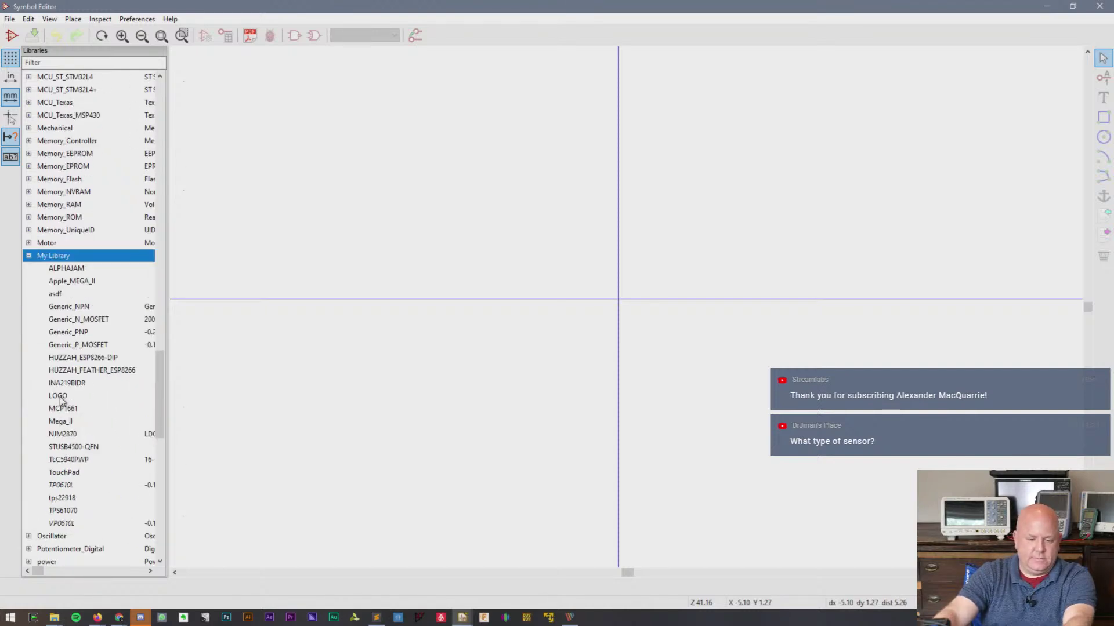
right_click(56, 255)
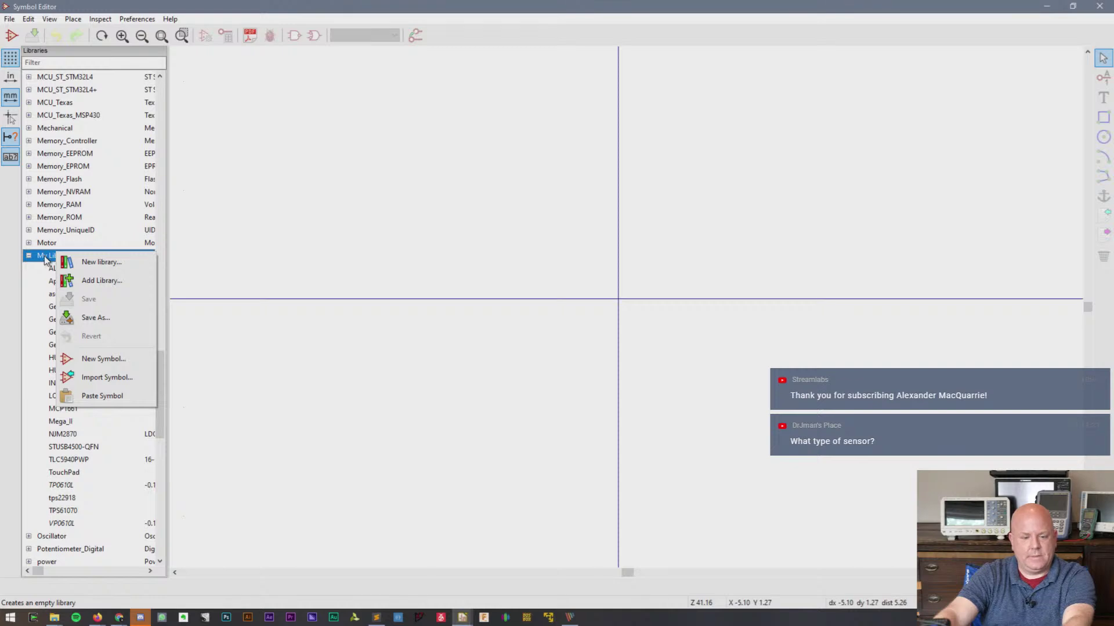
click(111, 377)
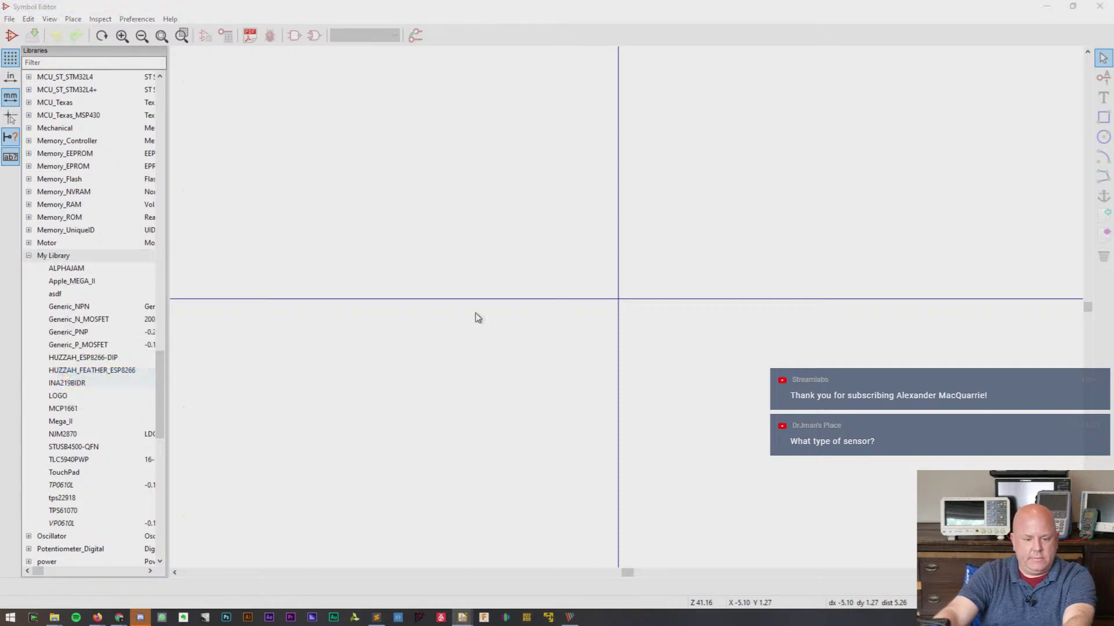
- Import MP34DT01-M.lib from Dropbox > KiCad > Downloaded Libraries > MP34DT01-M into My Library
drag(448, 238, 422, 371)
scroll(426, 432, down, 5)
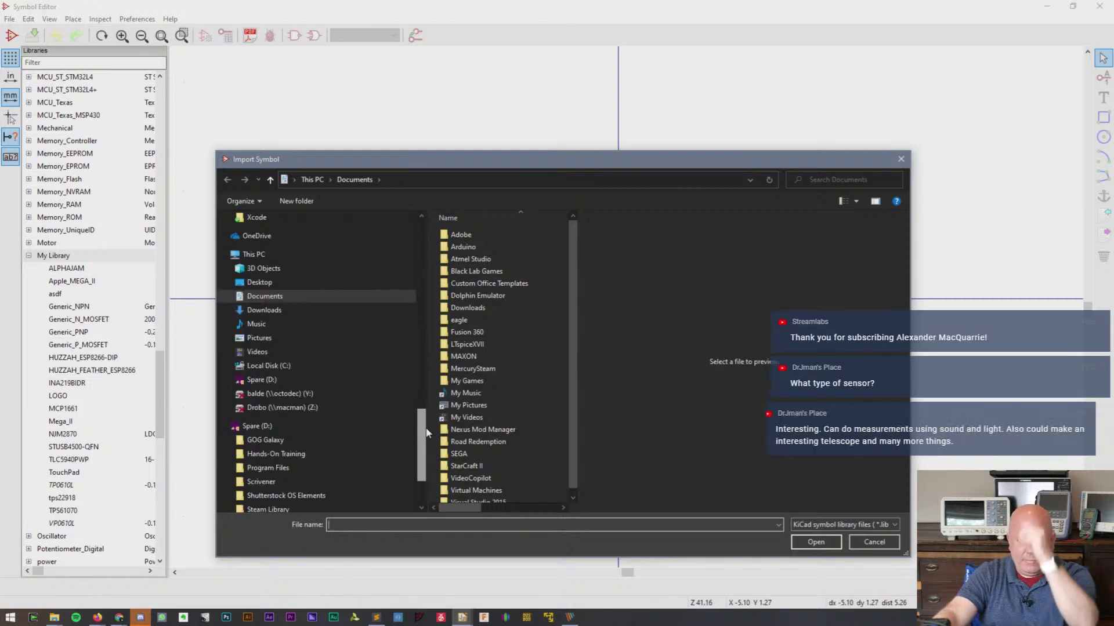
drag(426, 432, 428, 309)
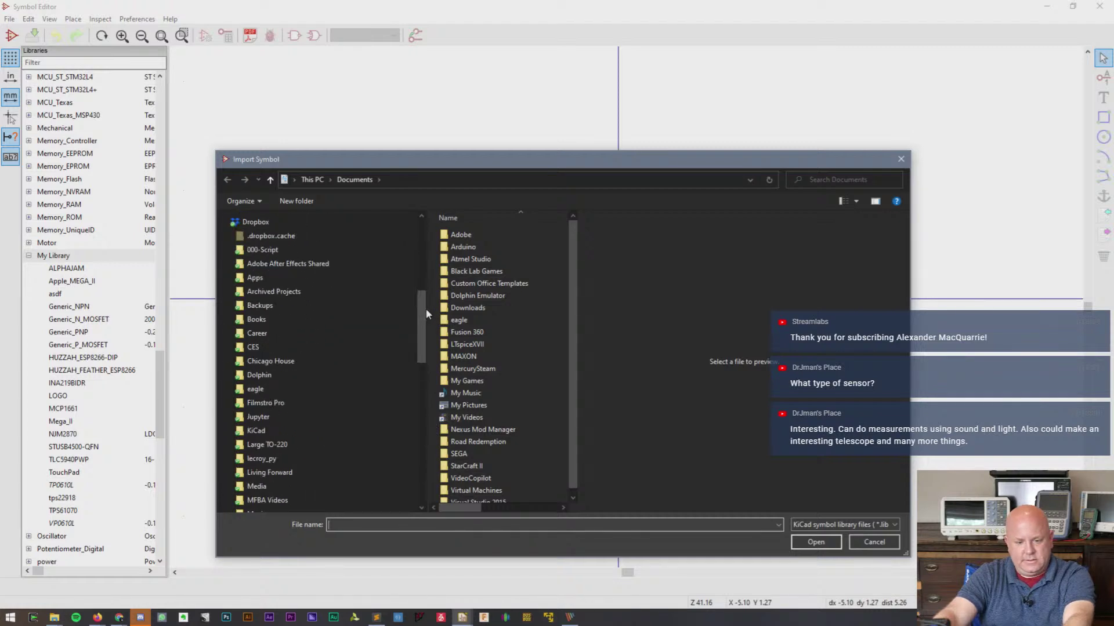
click(278, 429)
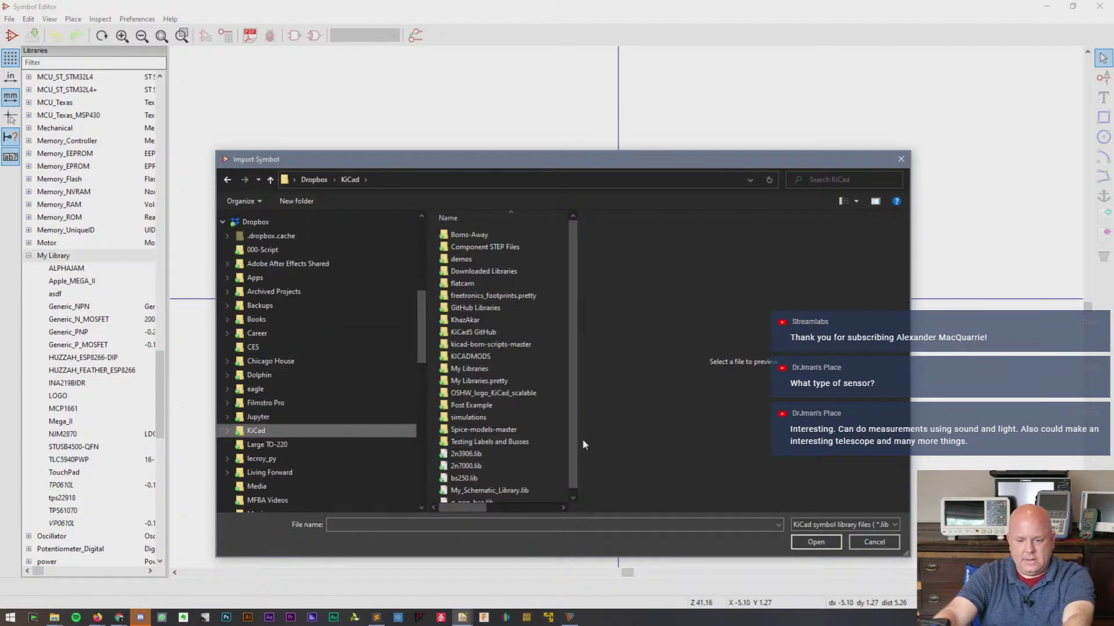
drag(577, 441, 705, 430)
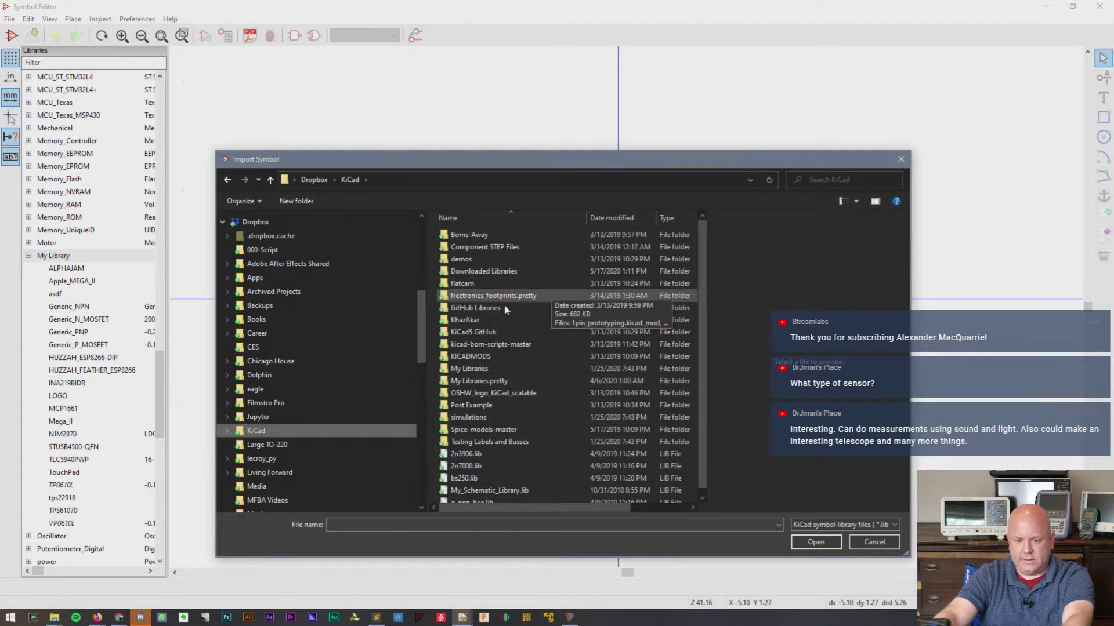
double_click(505, 271)
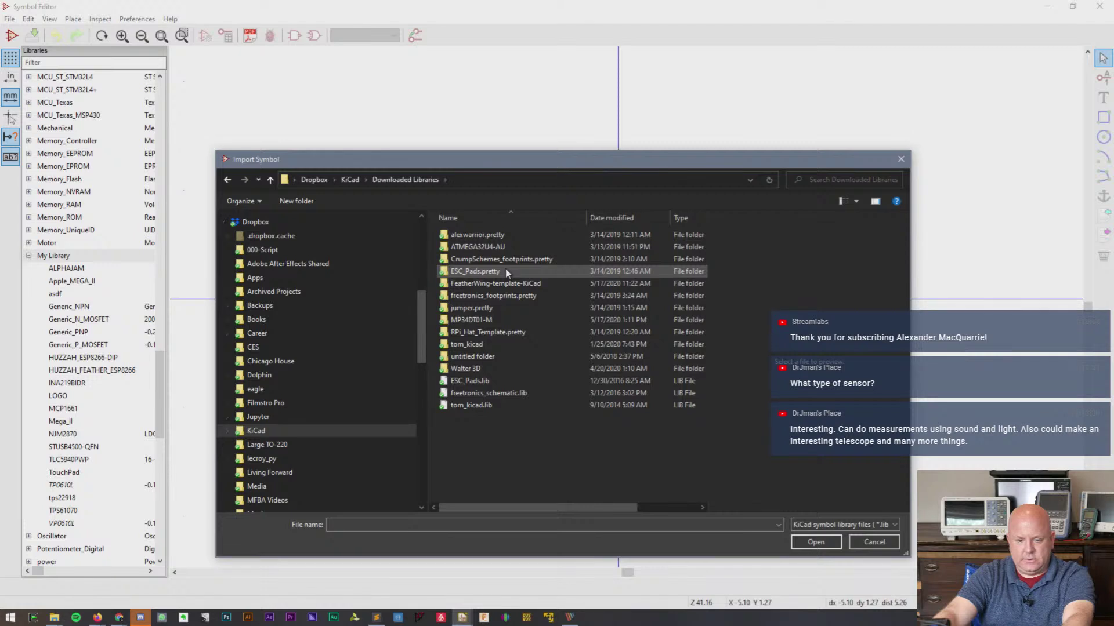
double_click(504, 321)
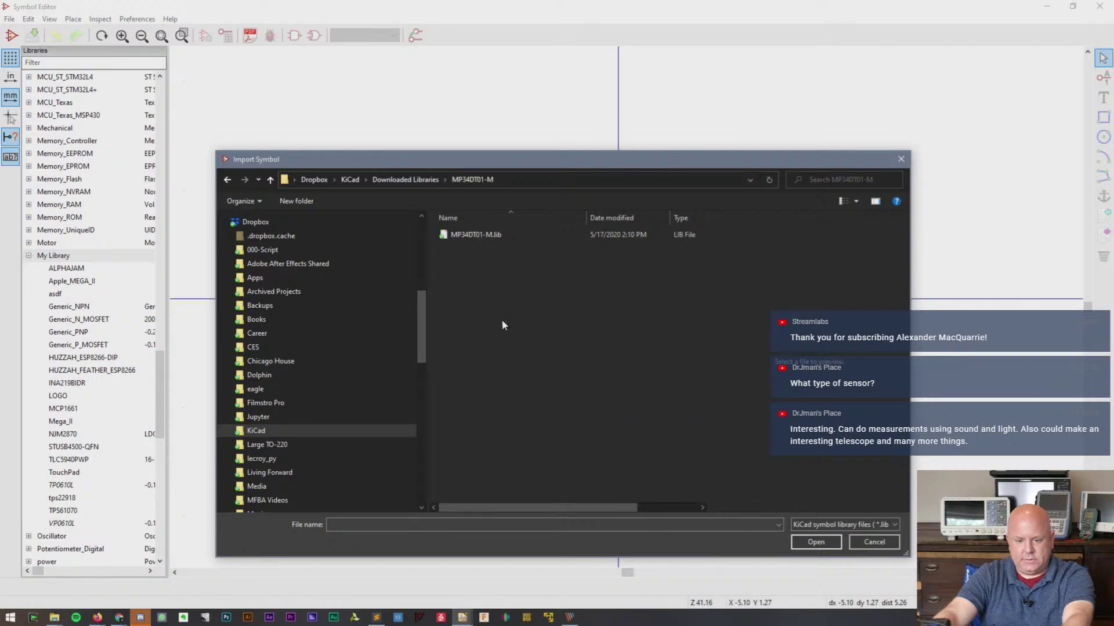
double_click(513, 233)
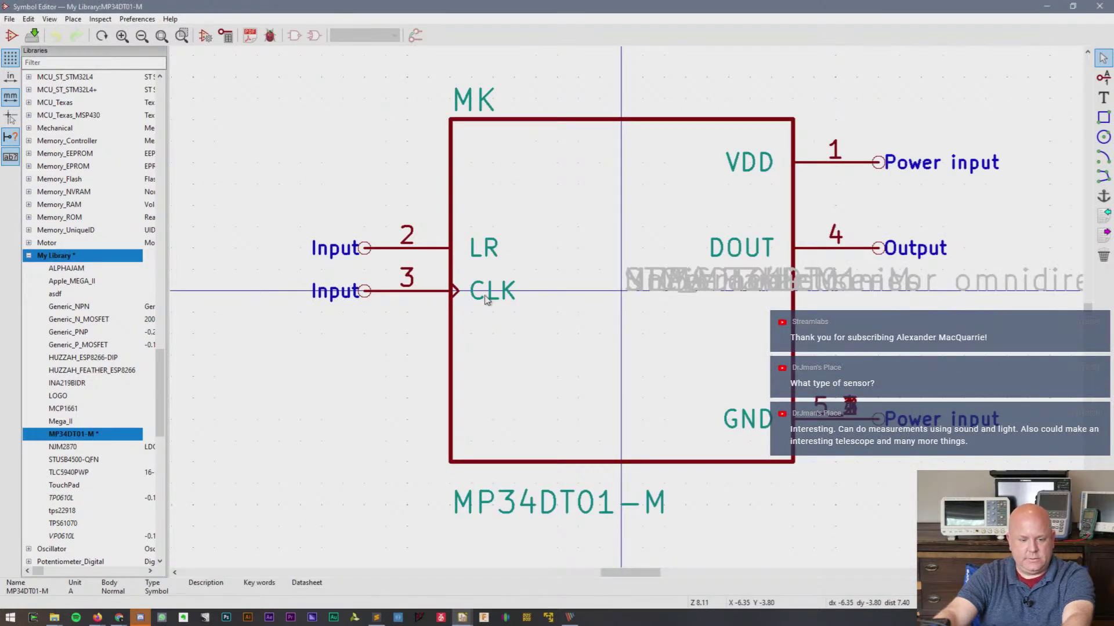
- Move the description, Unavailable, STMicroelectronics and MIC_MP34DT01-M footprint fields below the symbol body
scroll(638, 316, down, 5)
scroll(628, 312, up, 3)
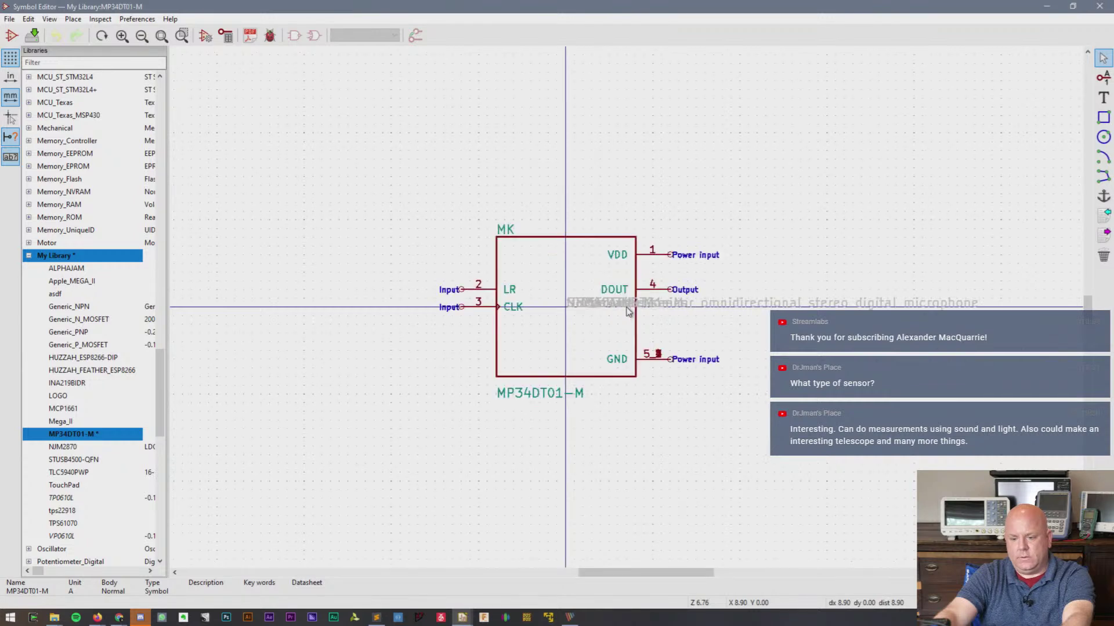
key(m)
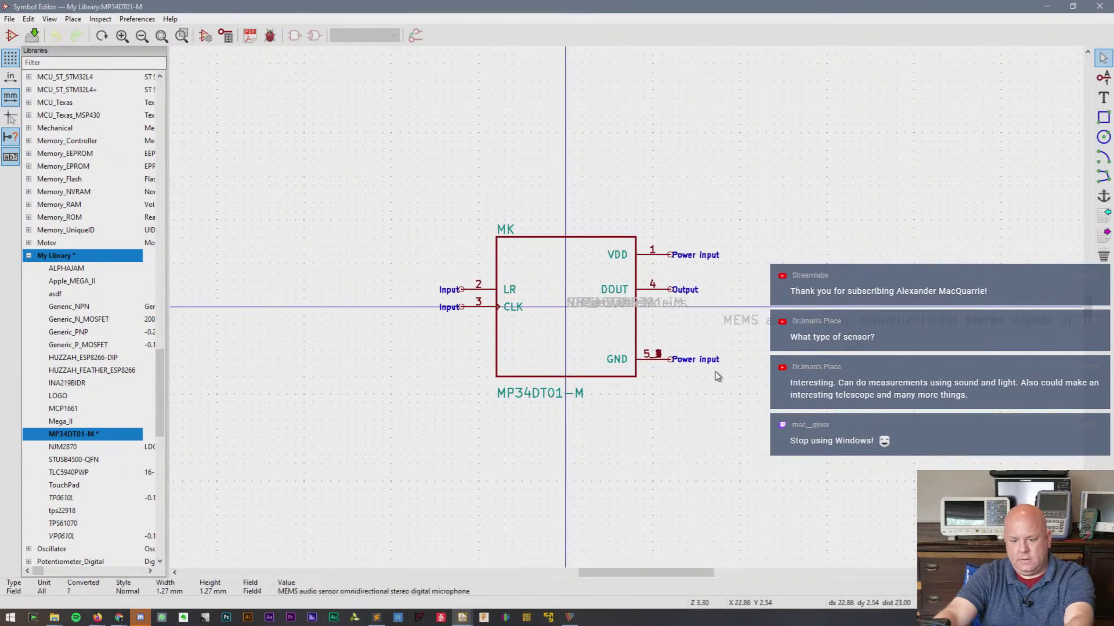
click(369, 432)
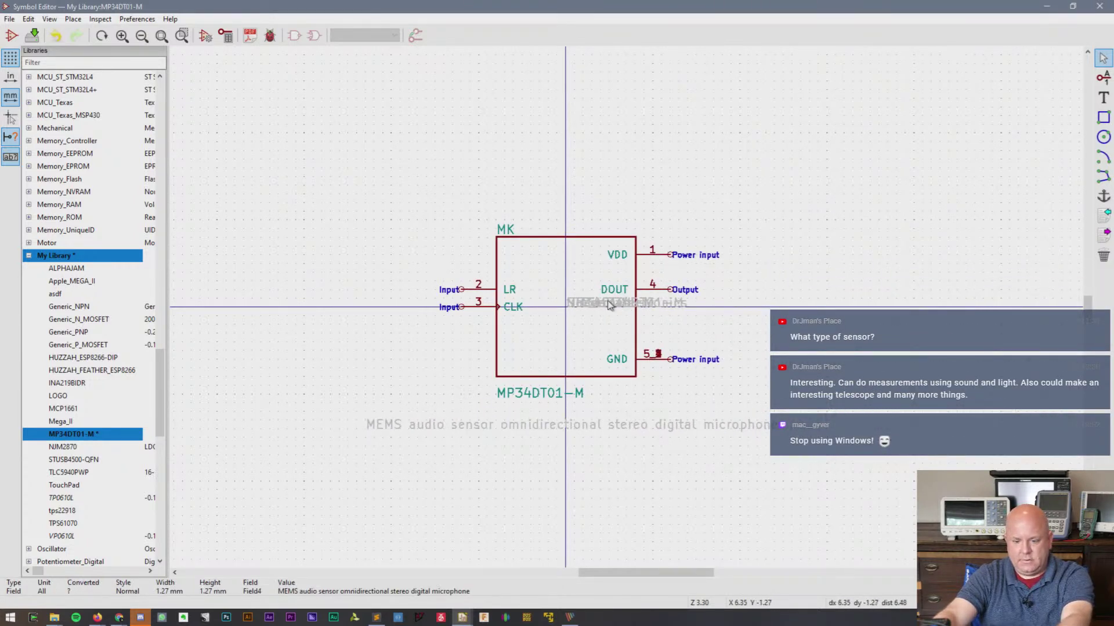
click(610, 305)
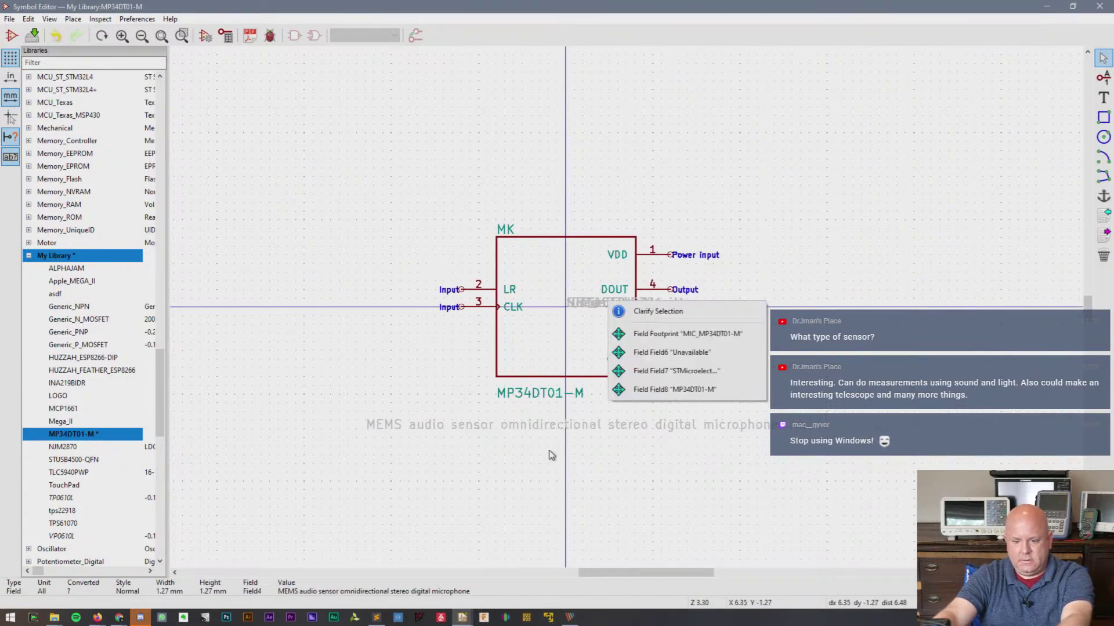
click(643, 355)
click(432, 456)
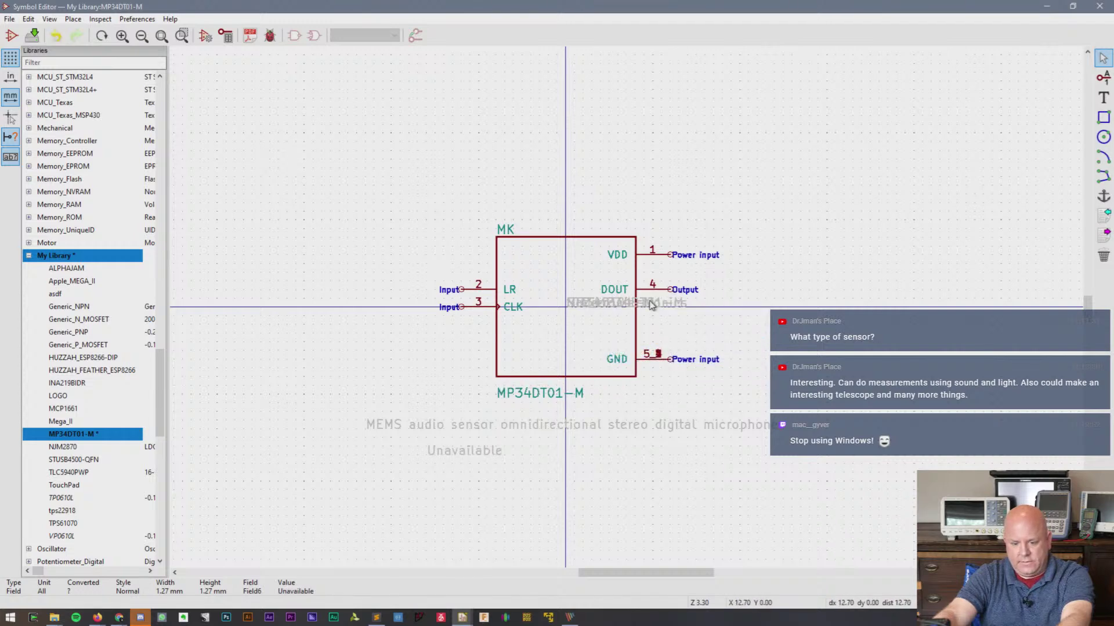
click(650, 302)
click(662, 352)
click(487, 473)
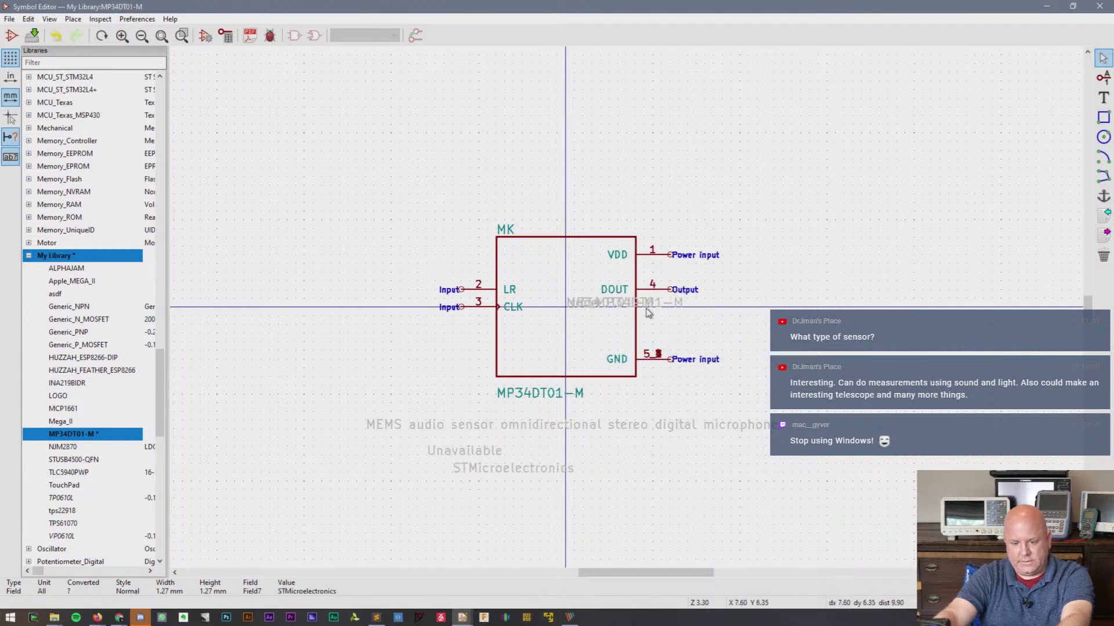
click(650, 304)
click(714, 329)
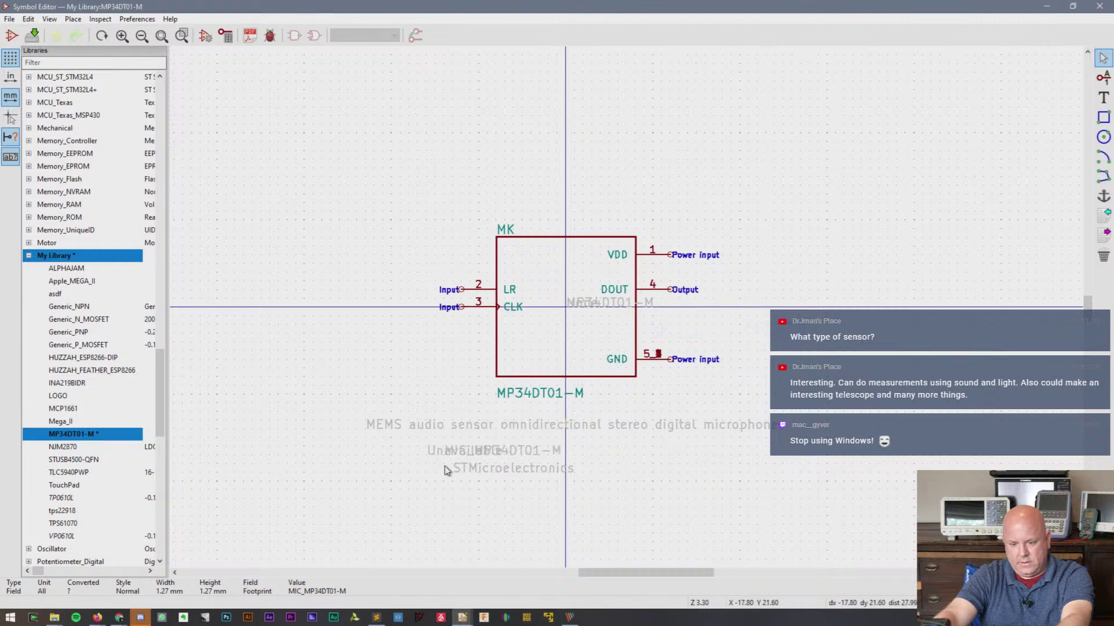
click(538, 406)
- Move the MP34DT01-M value and both None fields below the symbol, then save and close
click(614, 308)
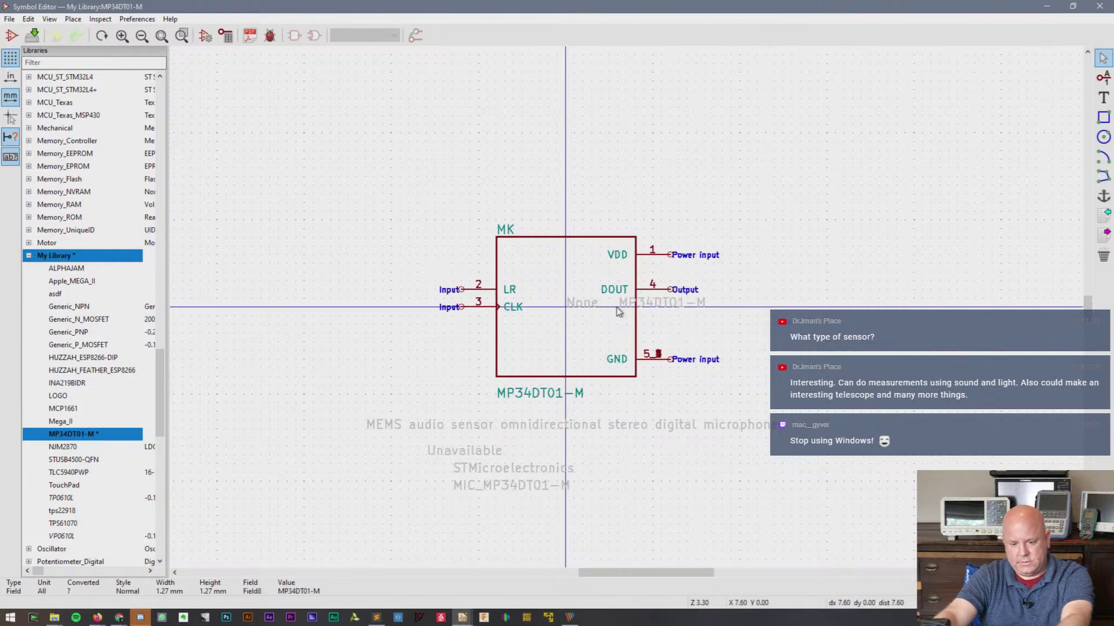
click(587, 307)
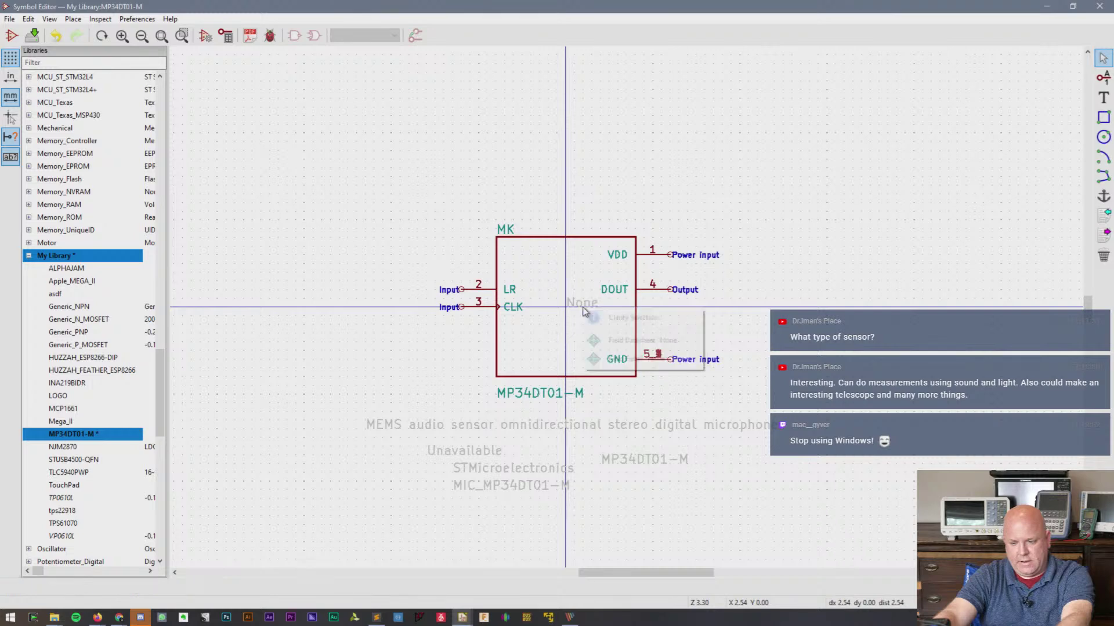
click(604, 337)
key(Escape)
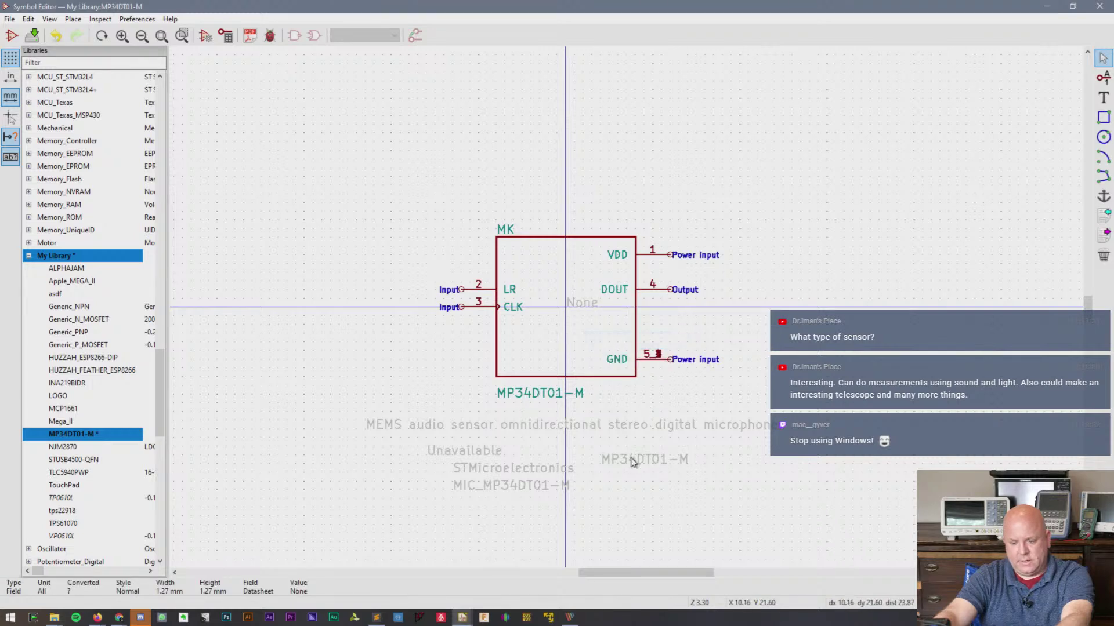
click(589, 304)
click(622, 342)
click(602, 447)
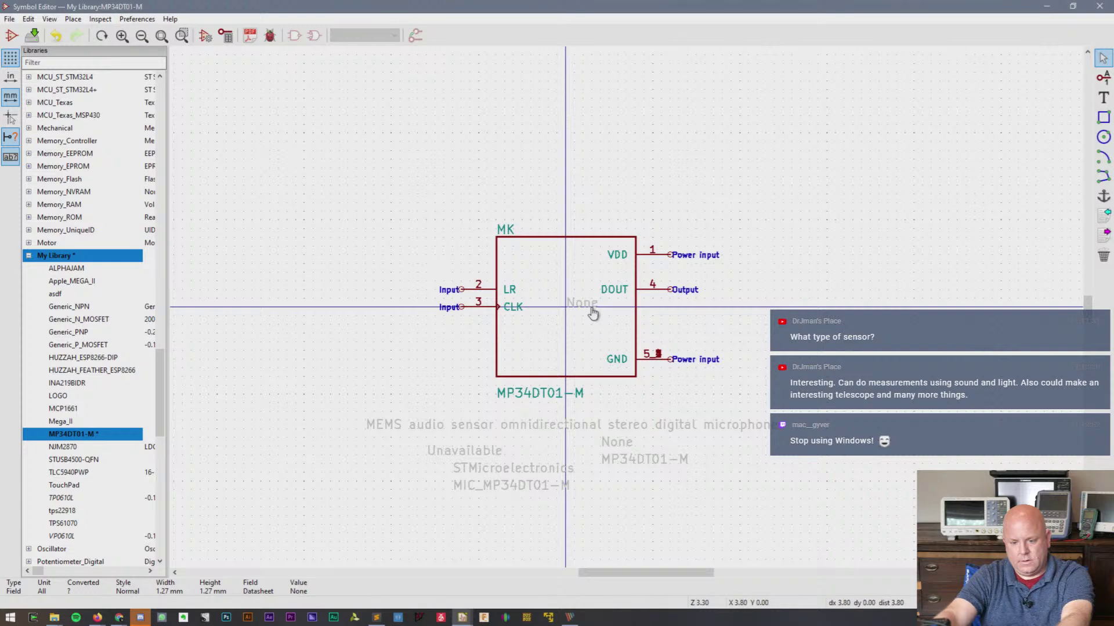
key(m)
click(660, 447)
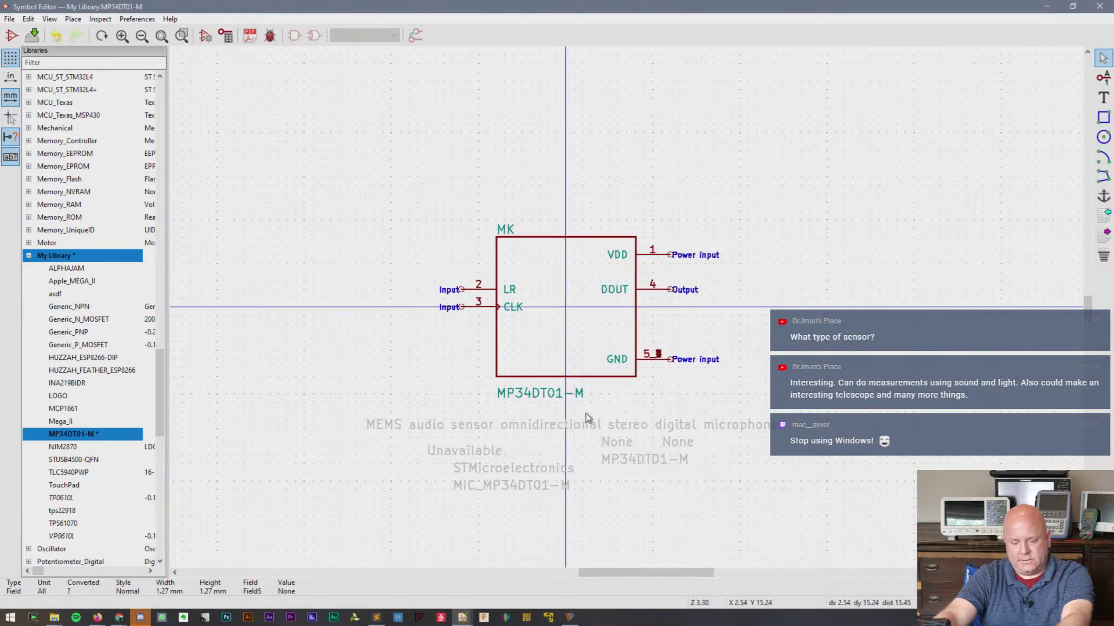
key(ctrl+s)
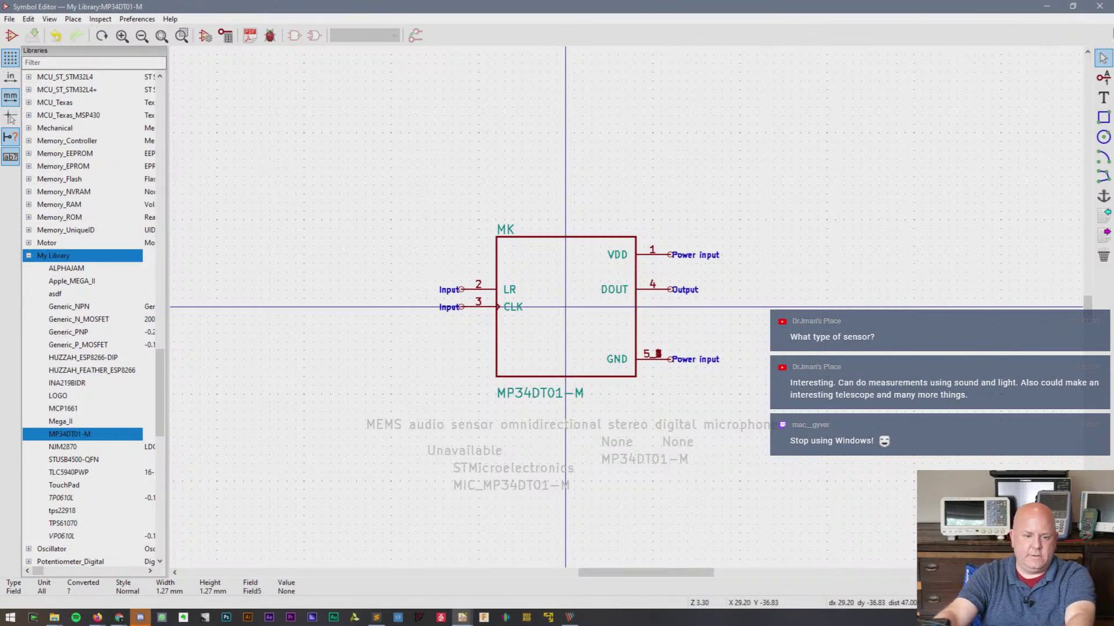
click(1099, 6)
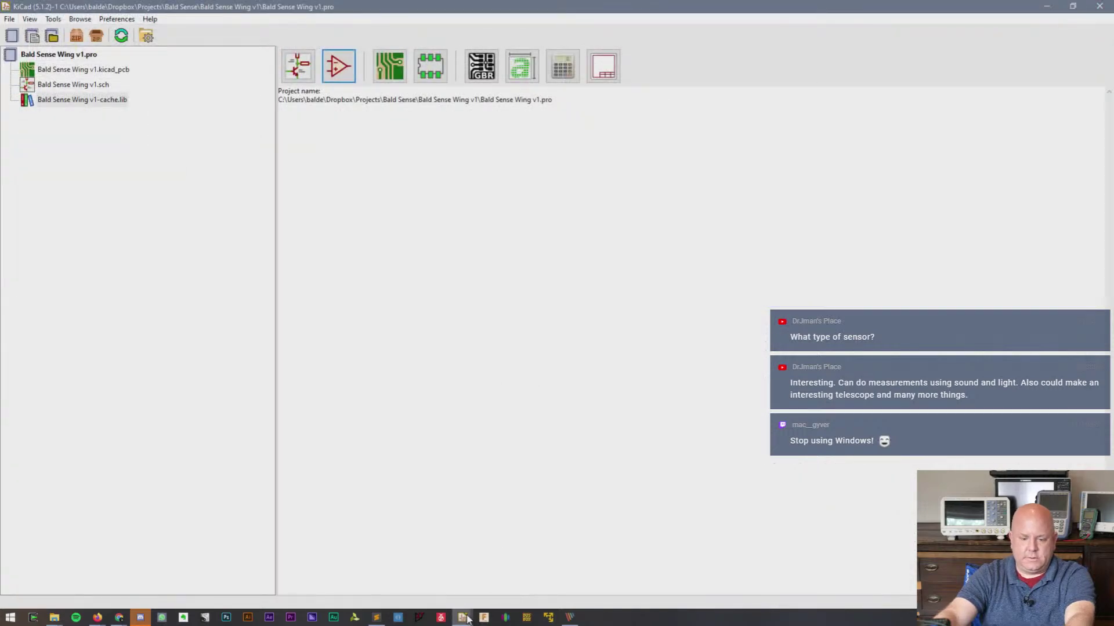
- Open the symbol chooser in Eeschema and collapse the 74xx, Amplifier and Analog library groups
mouse_move(462, 617)
click(471, 592)
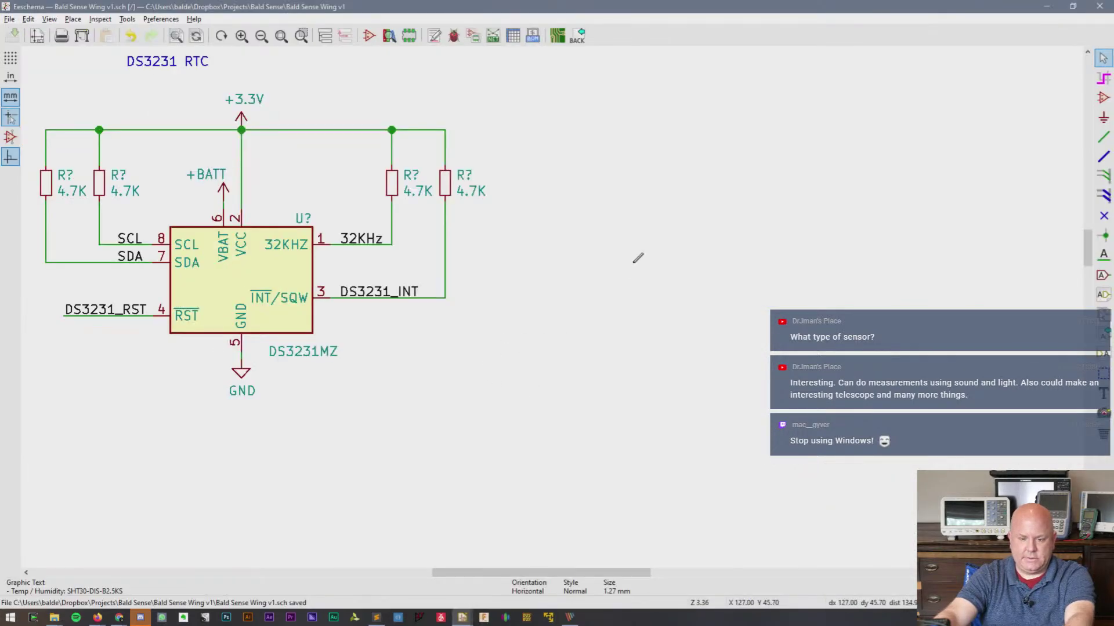
key(a)
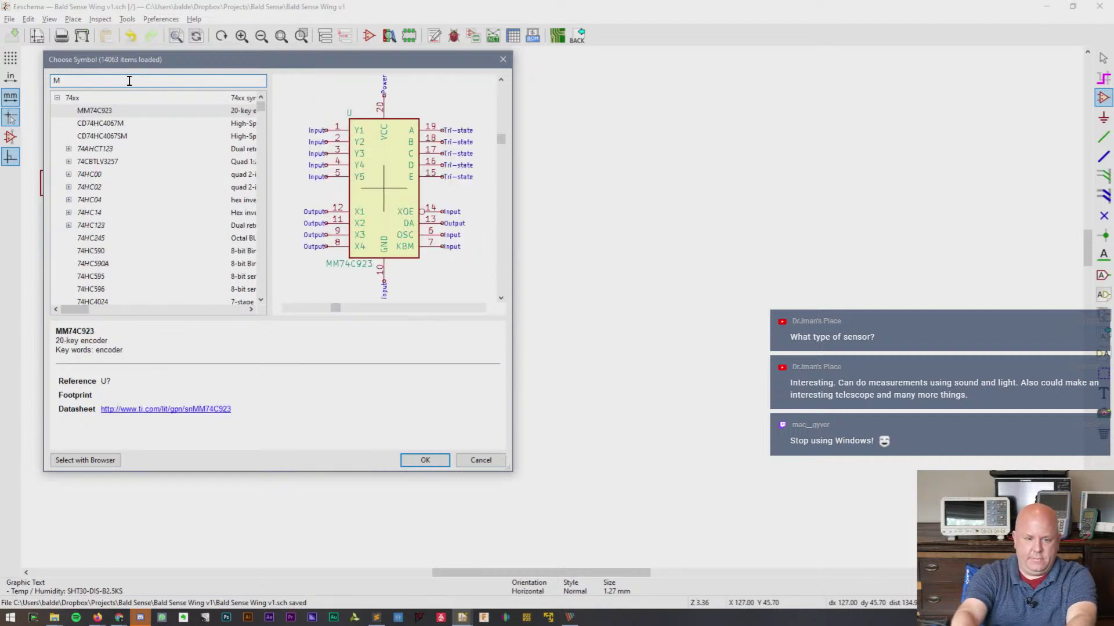
click(57, 97)
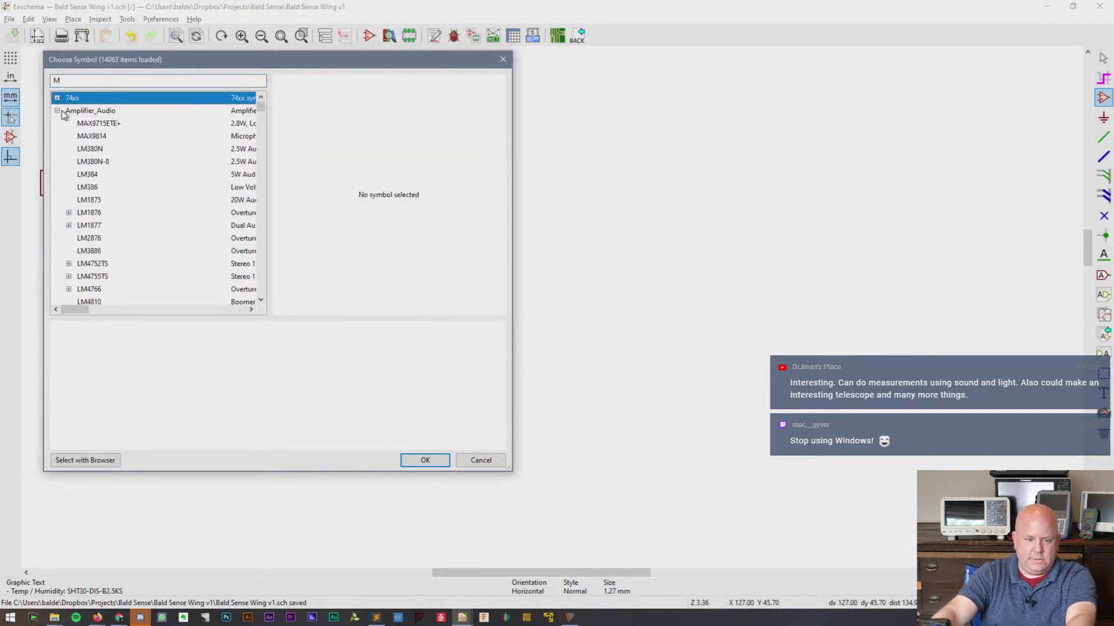
click(57, 110)
click(57, 123)
click(57, 136)
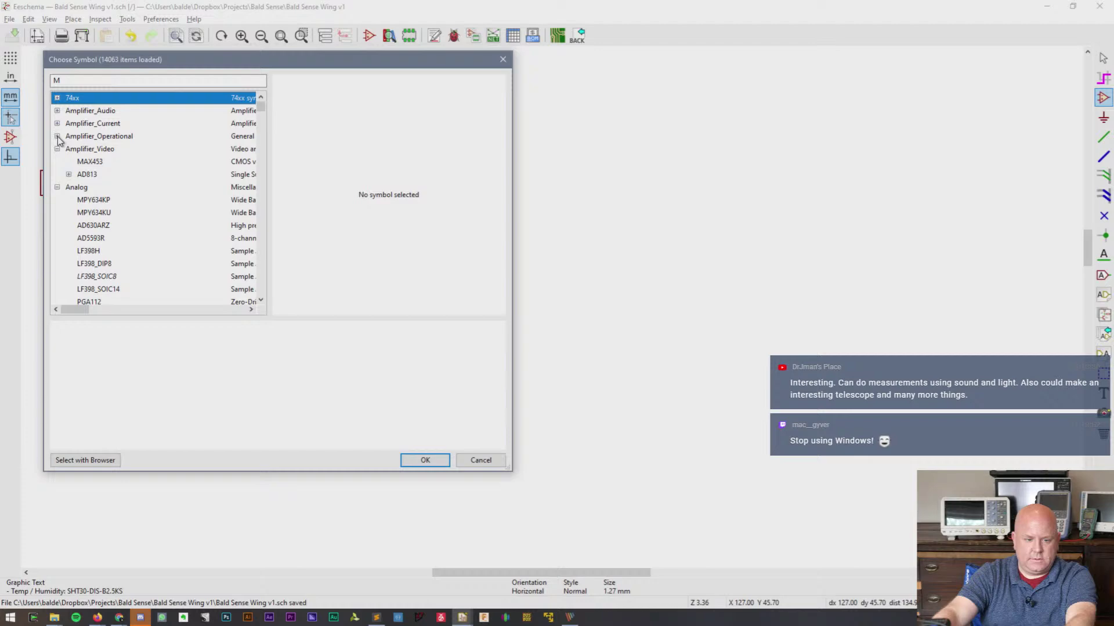
click(56, 187)
scroll(81, 176, down, 5)
- Check the SnapEDA part page, then search 'MP34' and pick MP34DT01-M for placement
key(alt+Tab)
key(alt+Tab)
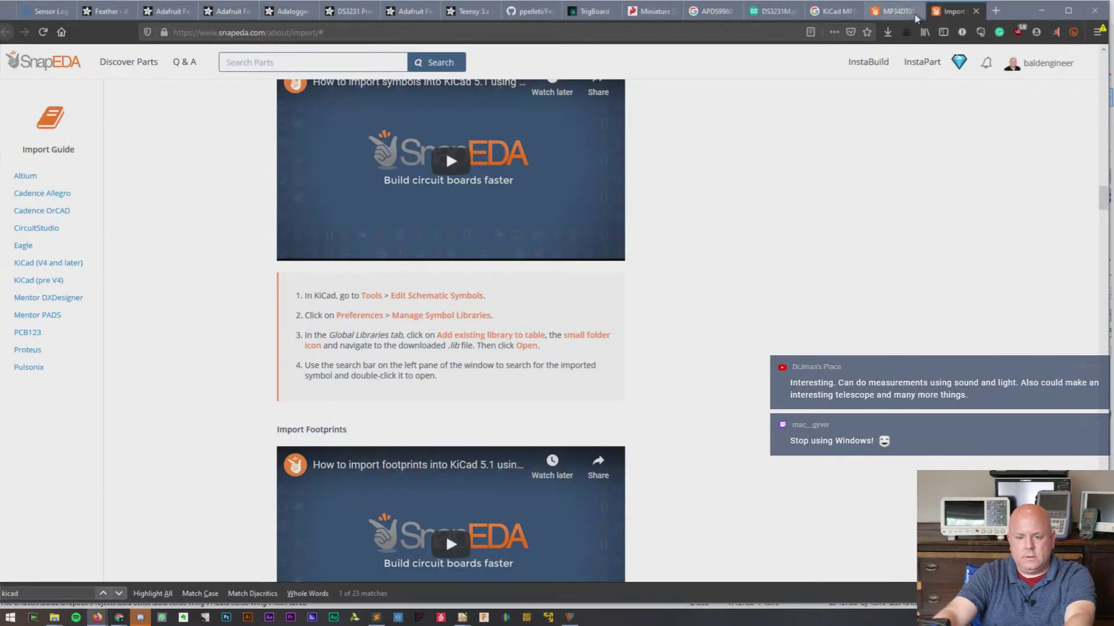
click(897, 11)
key(alt+Tab)
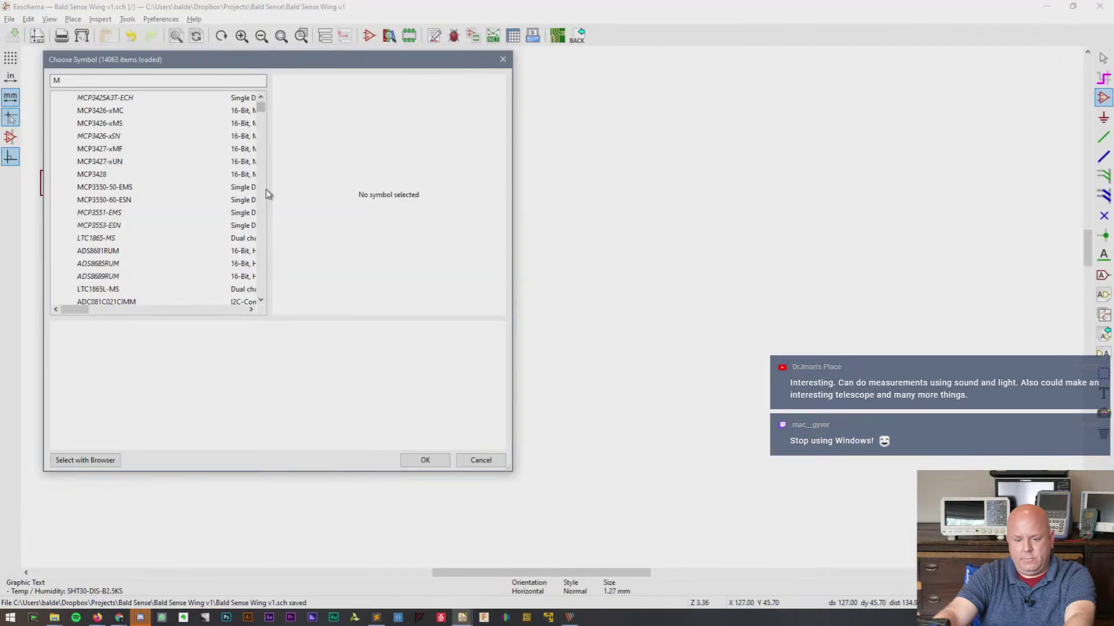
text(MP34)
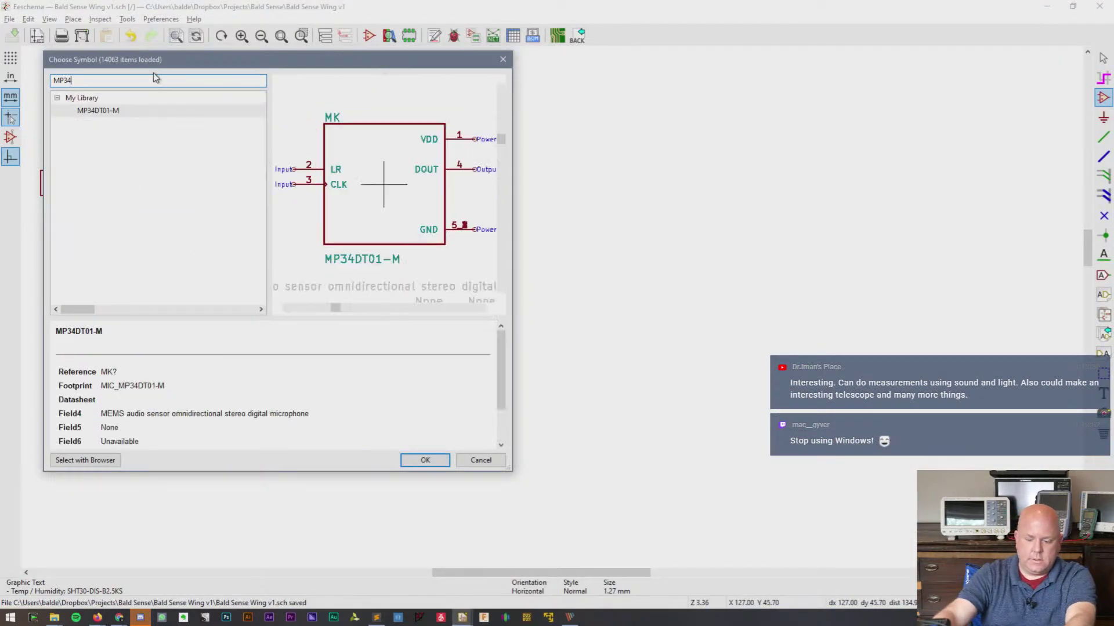
double_click(81, 113)
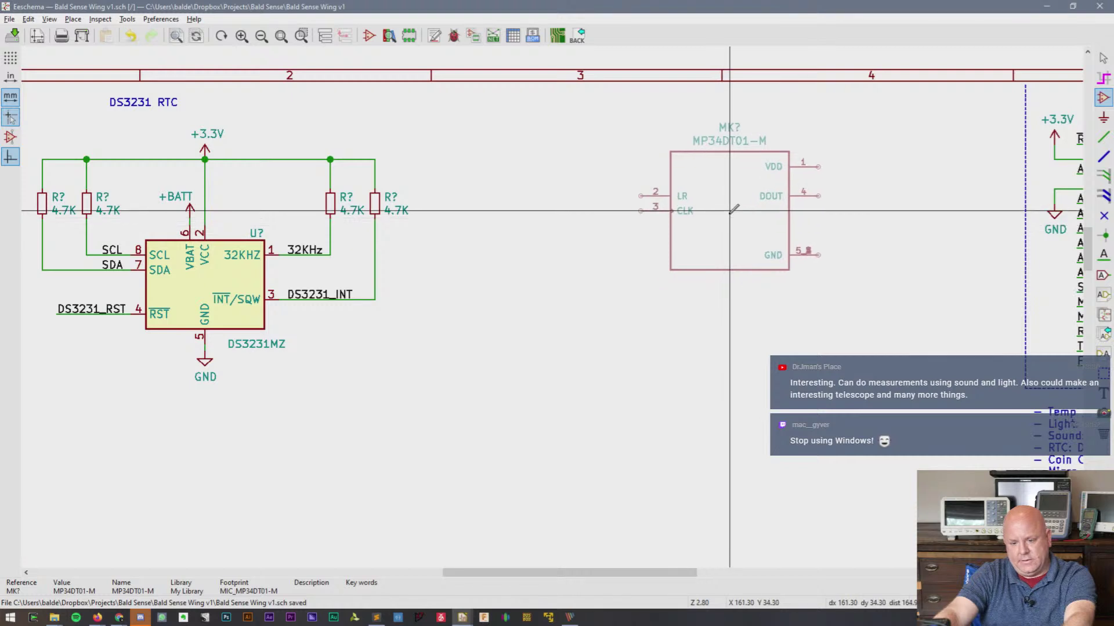
- Place the MP34DT01-M symbol right of the RTC circuit and inspect its stacked GND pin 5
click(737, 226)
key(Escape)
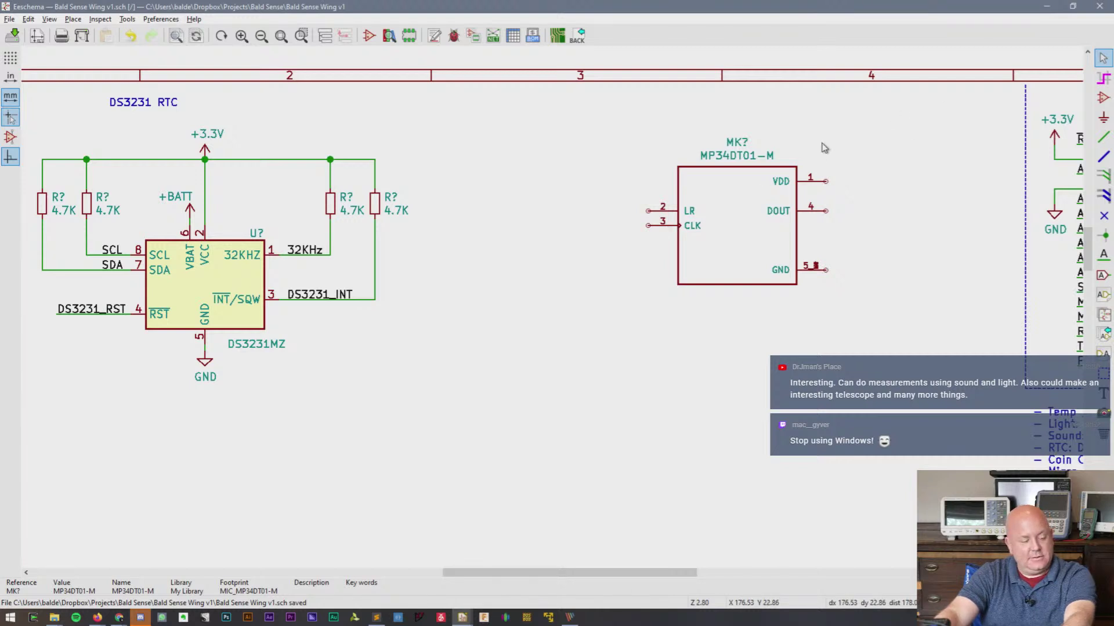
scroll(824, 147, up, 1)
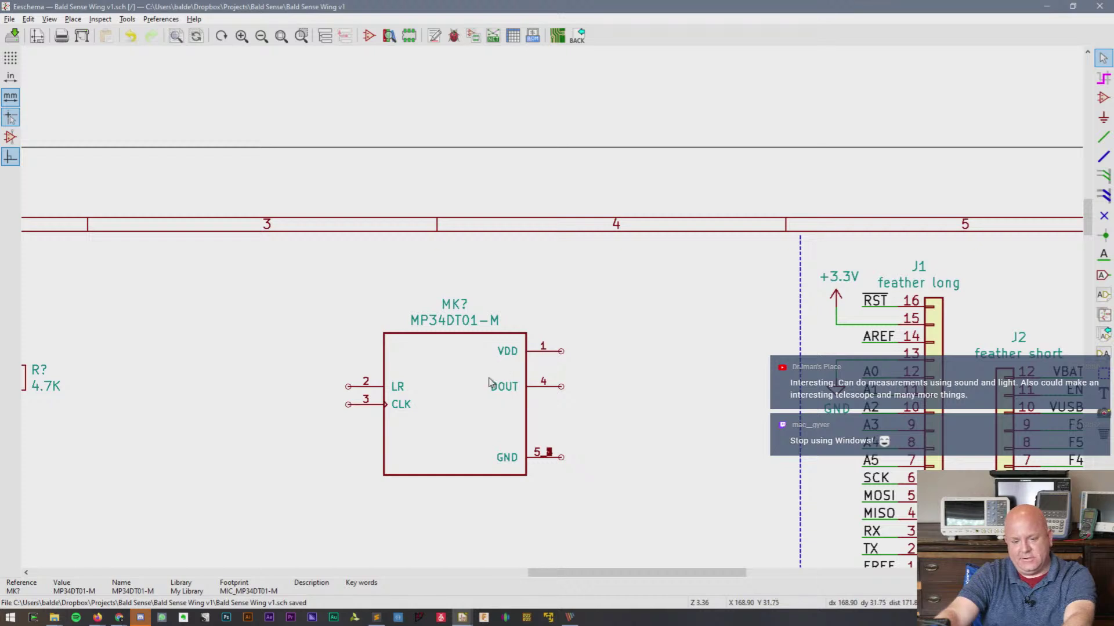
scroll(490, 383, up, 1)
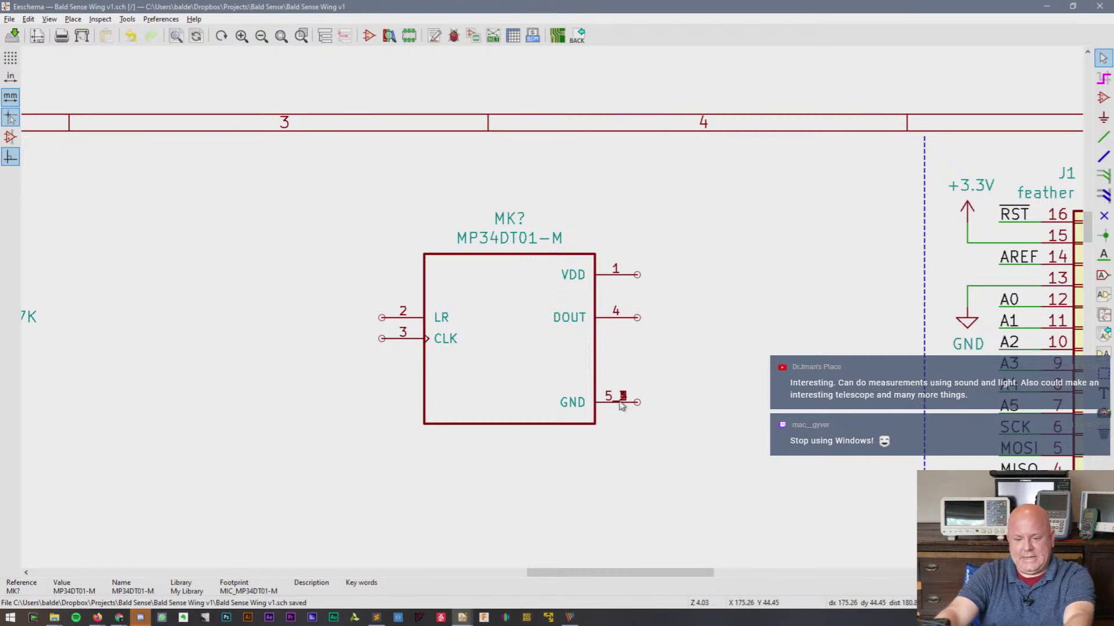
click(623, 404)
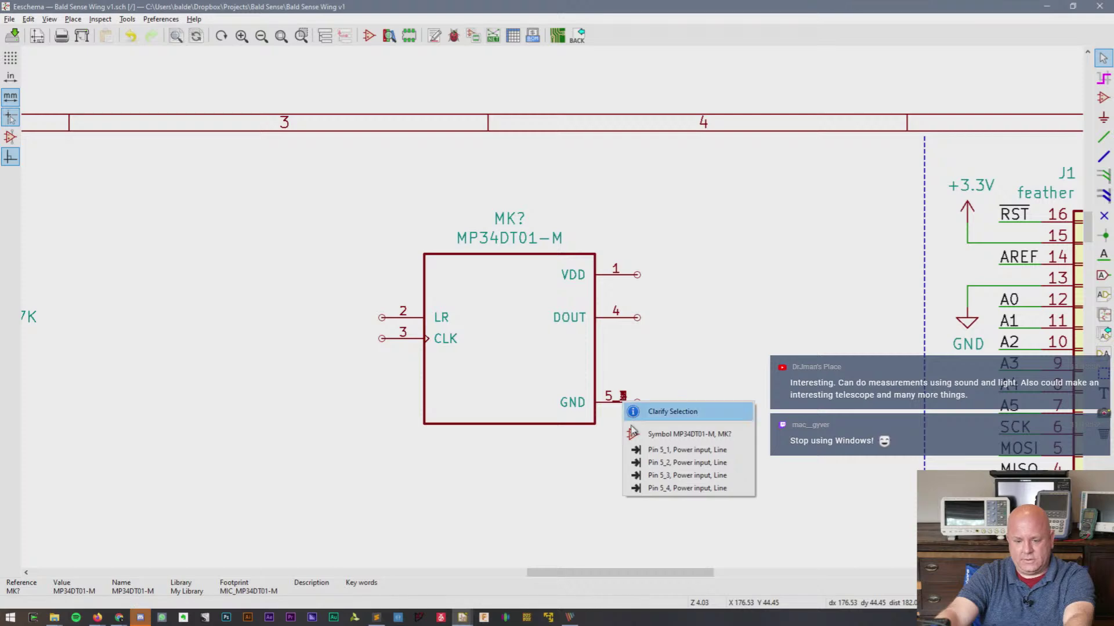
click(590, 497)
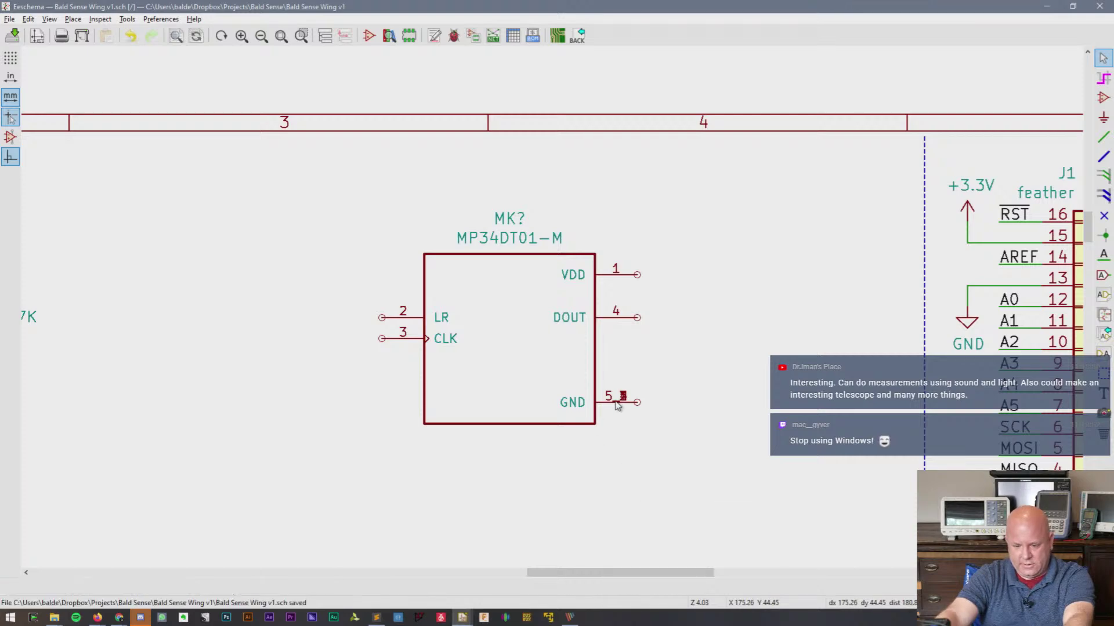
scroll(525, 350, up, 4)
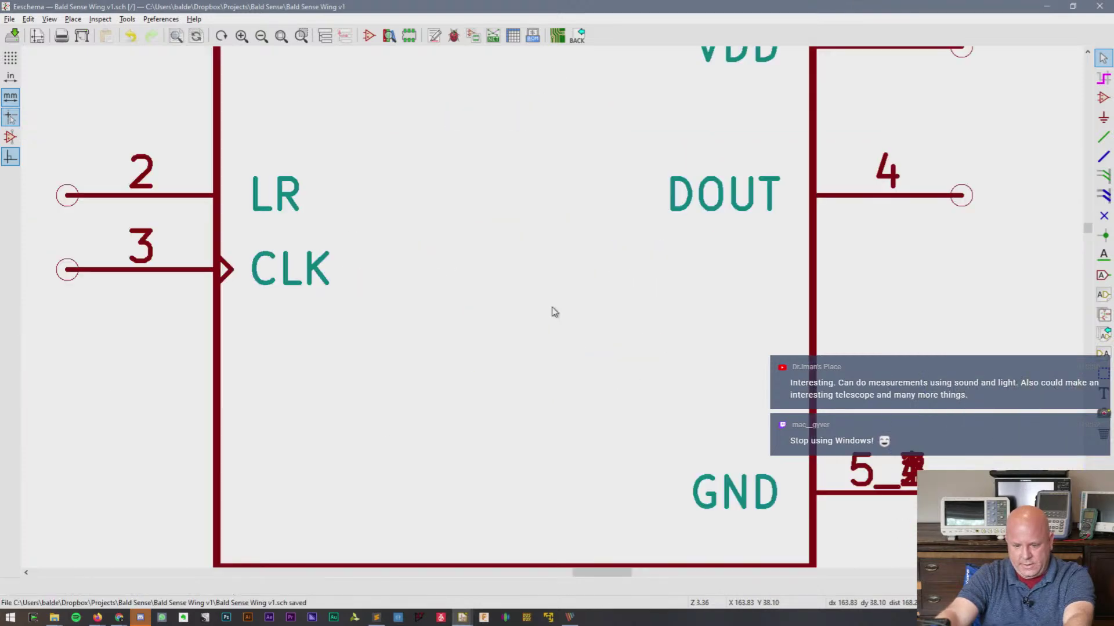
scroll(553, 312, down, 3)
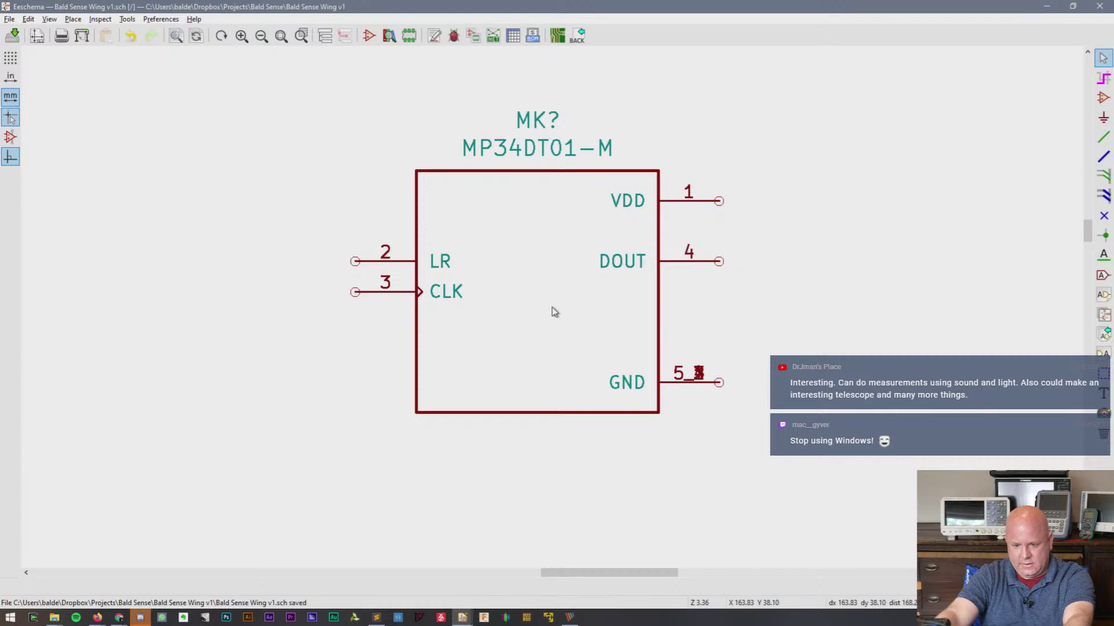
- Open the placed MP34DT01-M in the Symbol Editor via Properties > Edit with Library Editor
key(alt+Tab)
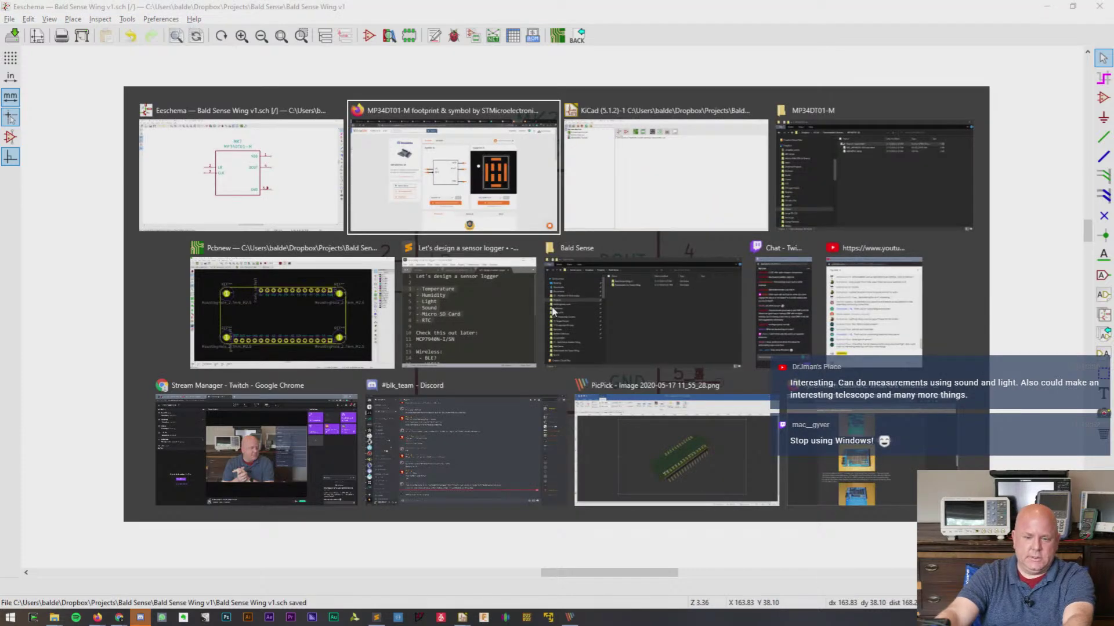
key(alt+Tab)
key(alt+Tab)
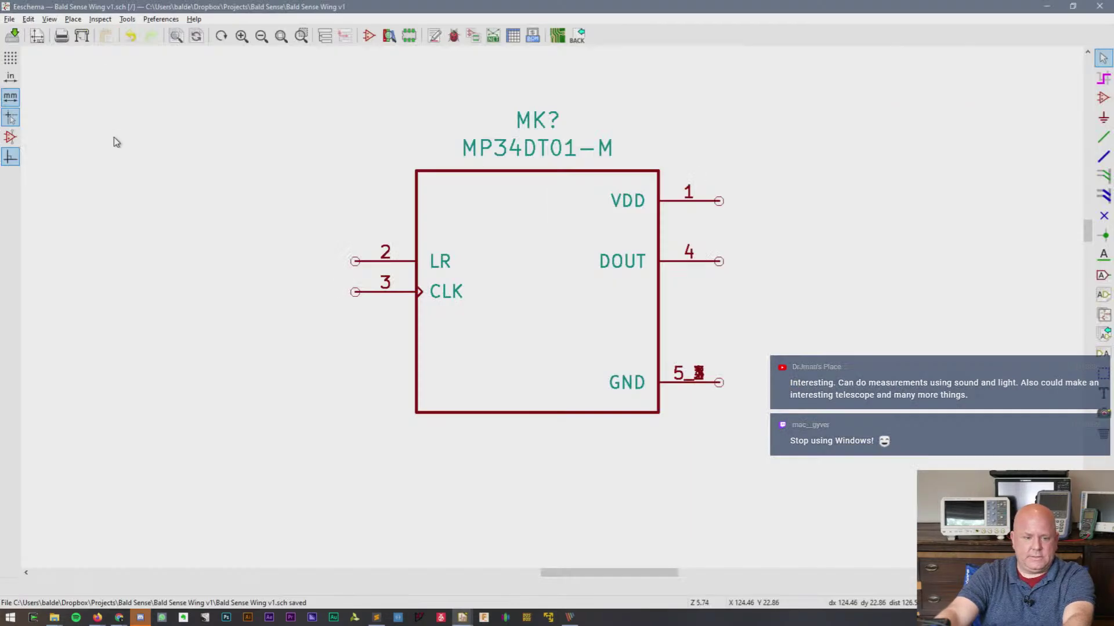
right_click(525, 300)
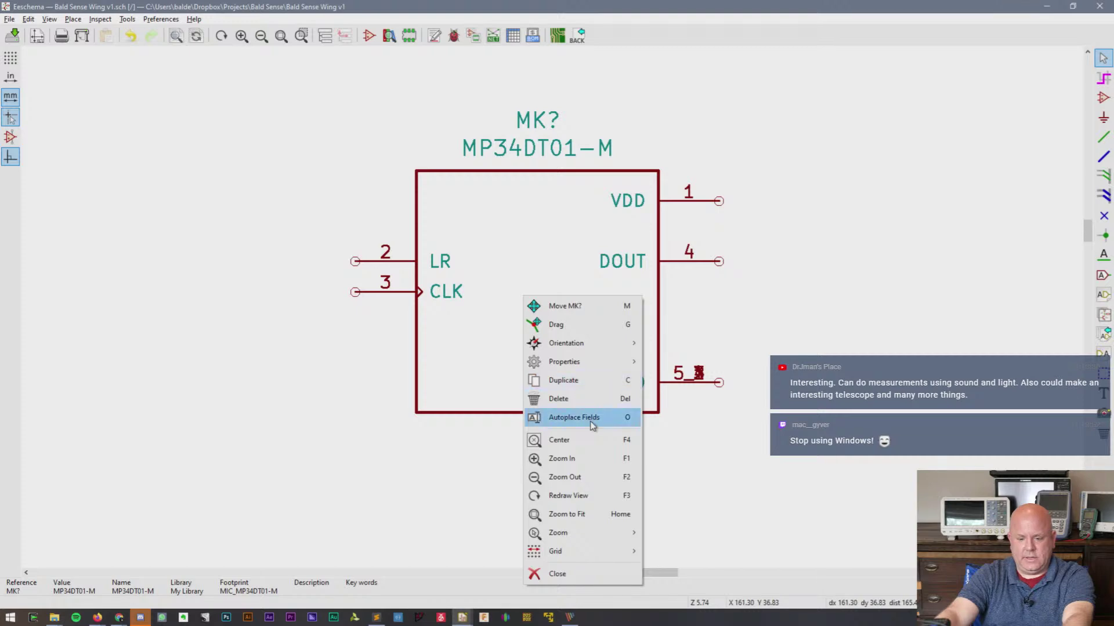
mouse_move(588, 361)
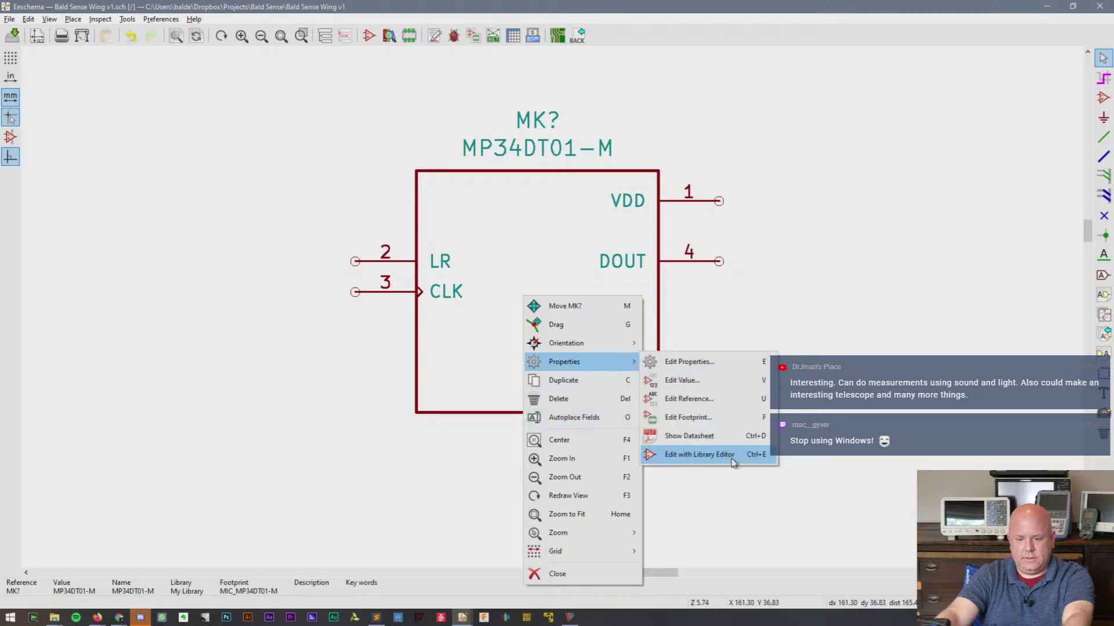
click(699, 454)
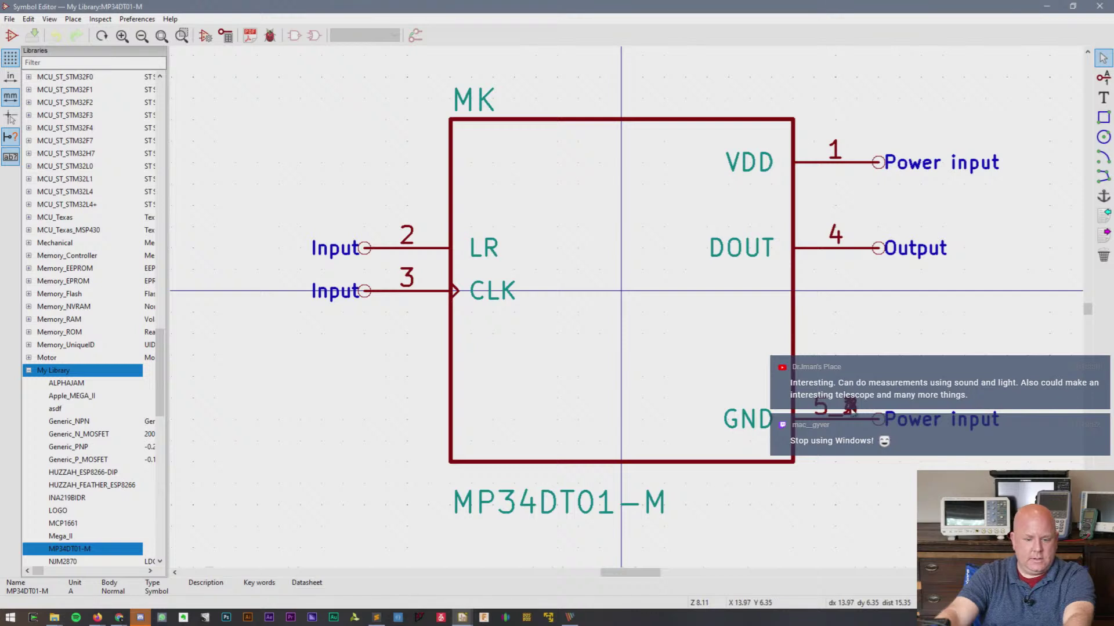
- Inspect the pins stacked at GND pin 5 and the DOUT pin's properties without changes
click(857, 414)
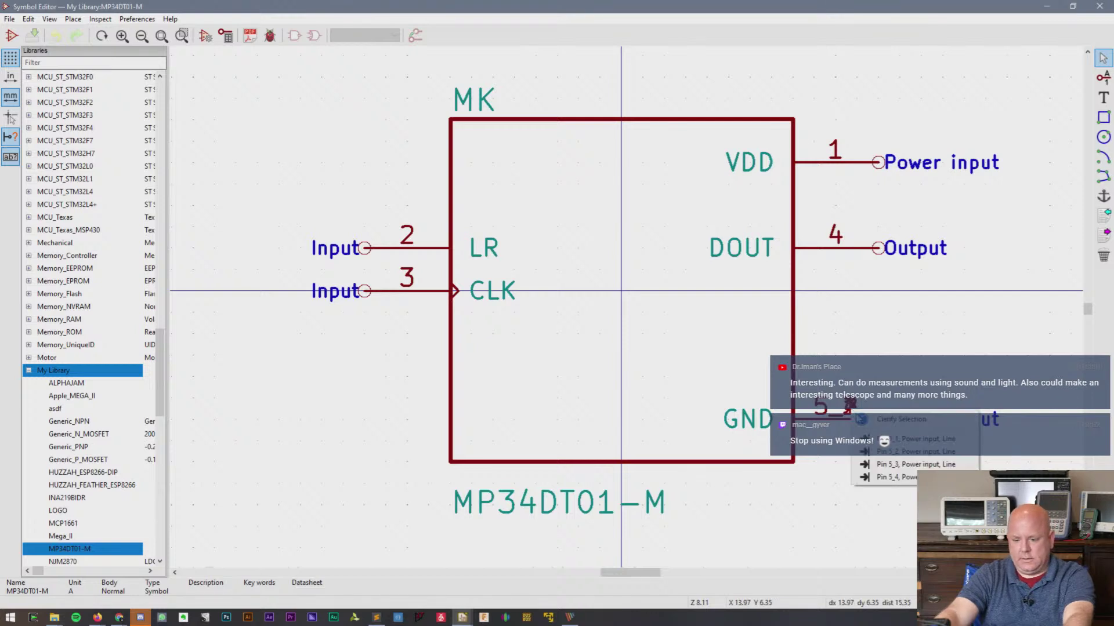
click(882, 483)
click(856, 402)
click(822, 449)
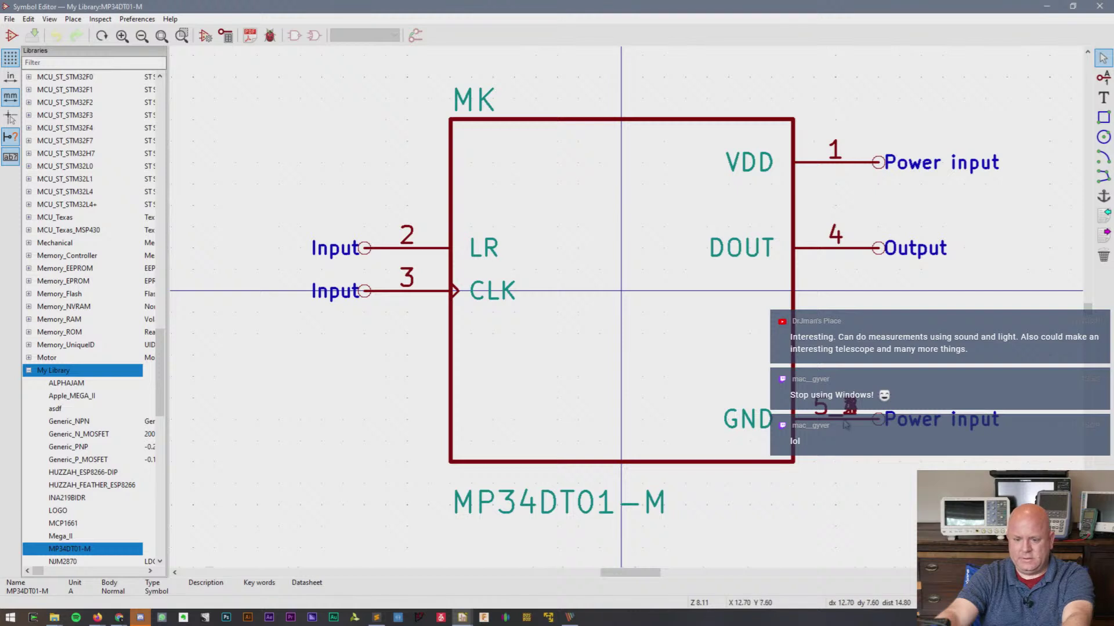
double_click(848, 253)
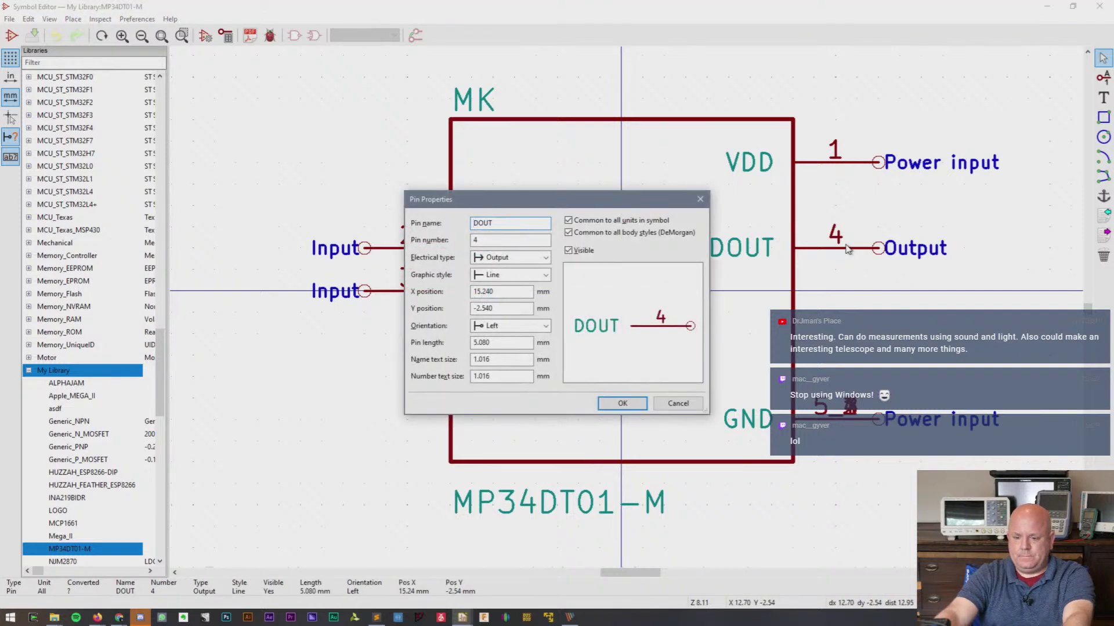
key(Escape)
- Pull pins 5_2, 5_1 and 5_4 out of the GND stack one by one
click(860, 423)
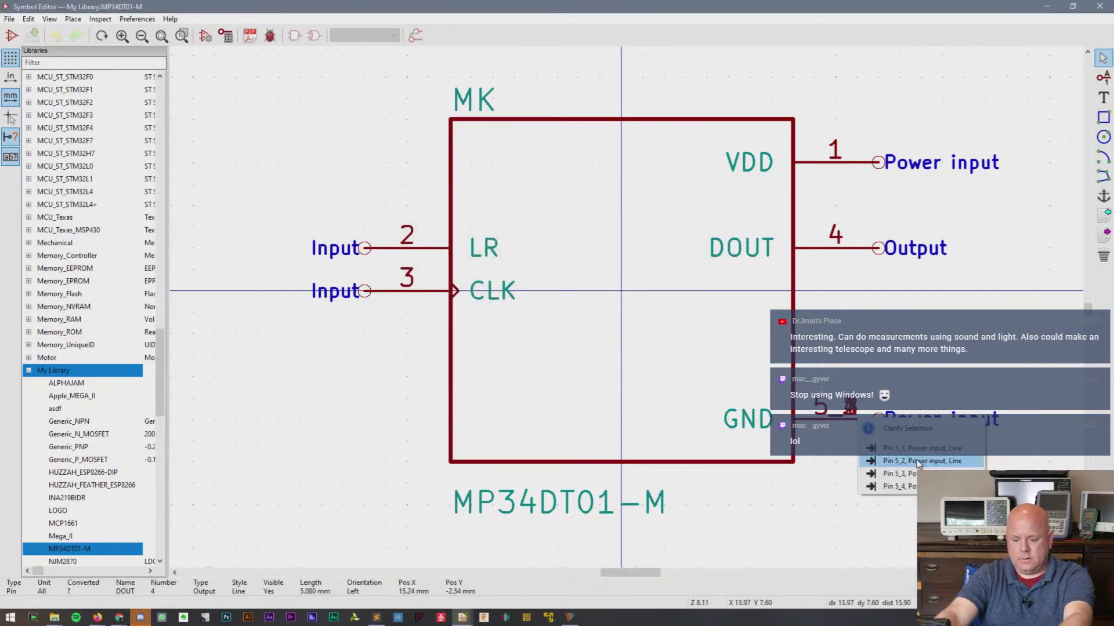
click(881, 463)
key(m)
click(920, 336)
click(854, 417)
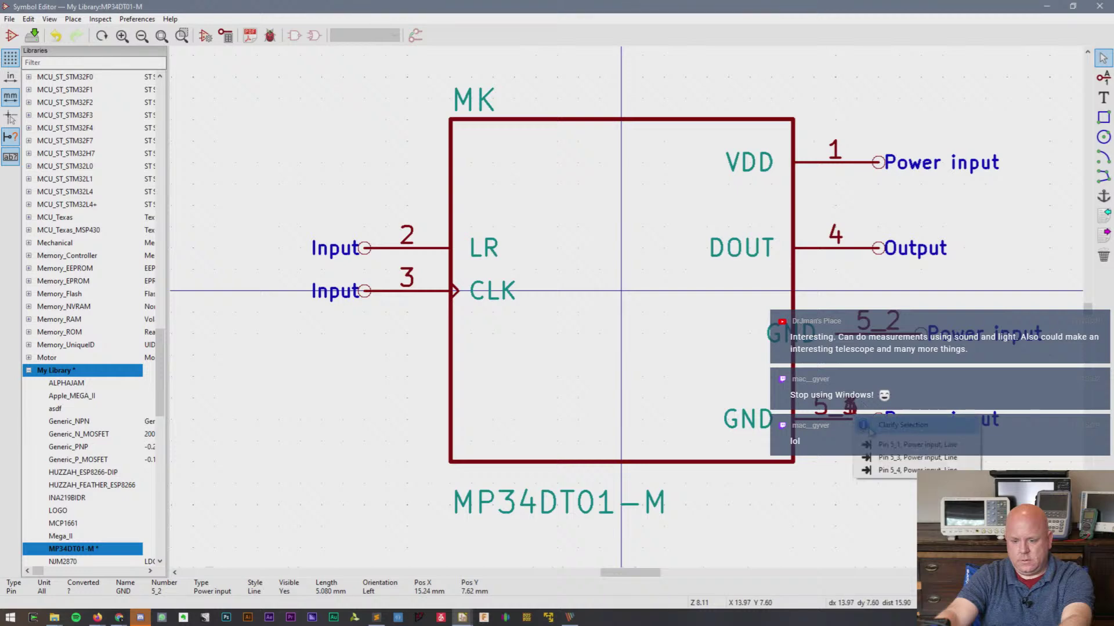
click(881, 459)
key(m)
click(900, 504)
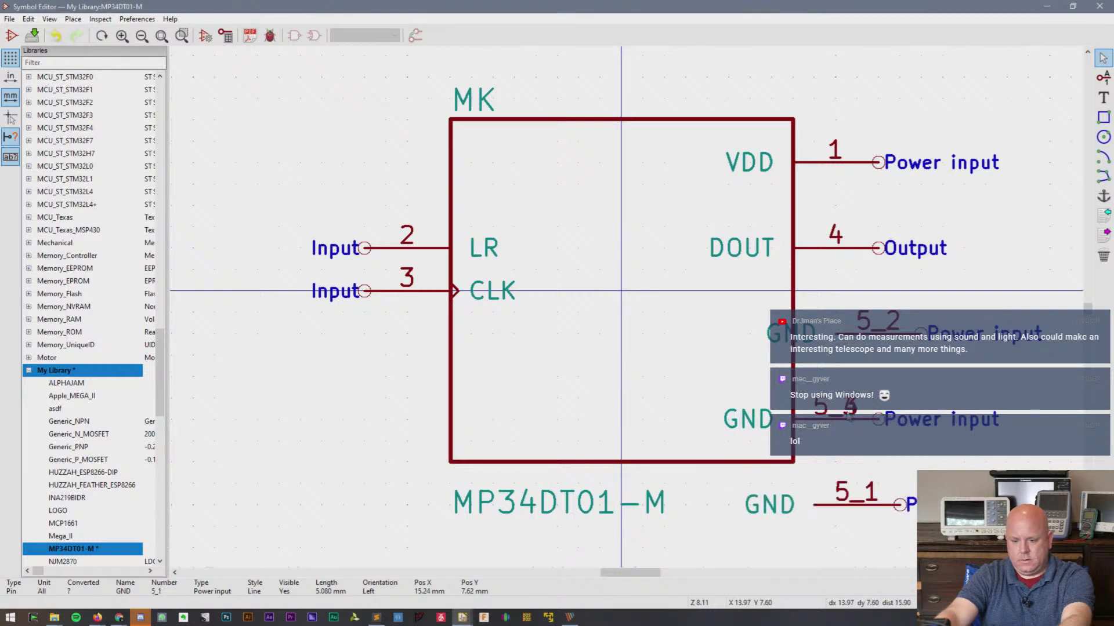
click(849, 414)
click(892, 456)
key(m)
click(915, 480)
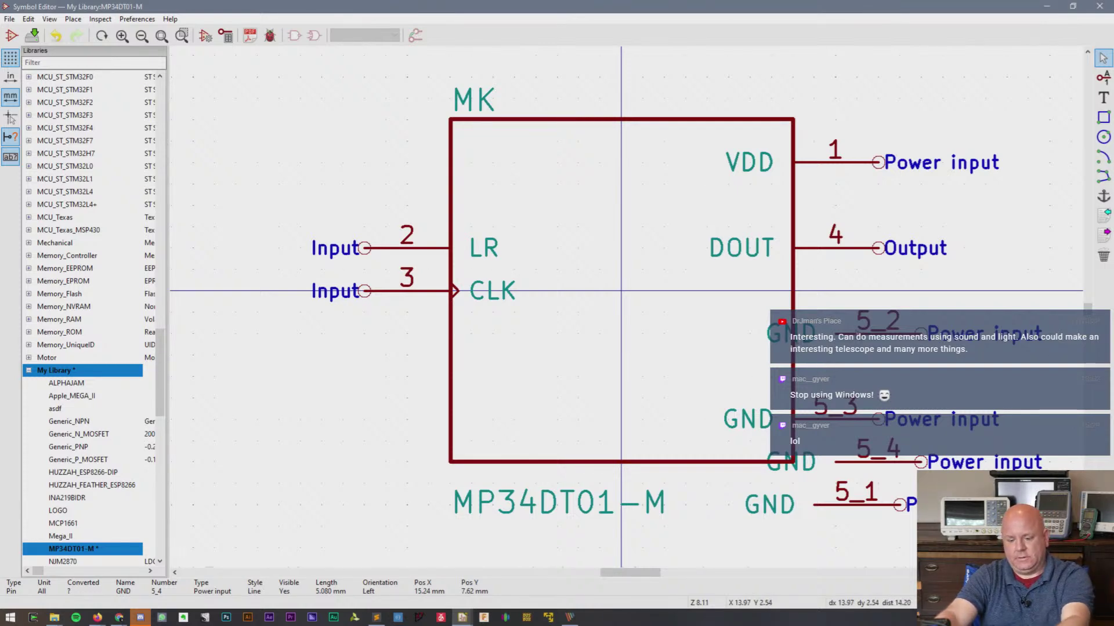
- Line pins 5_1–5_4 up in a GND column and move the MP34DT01-M name above the body
drag(882, 513, 879, 355)
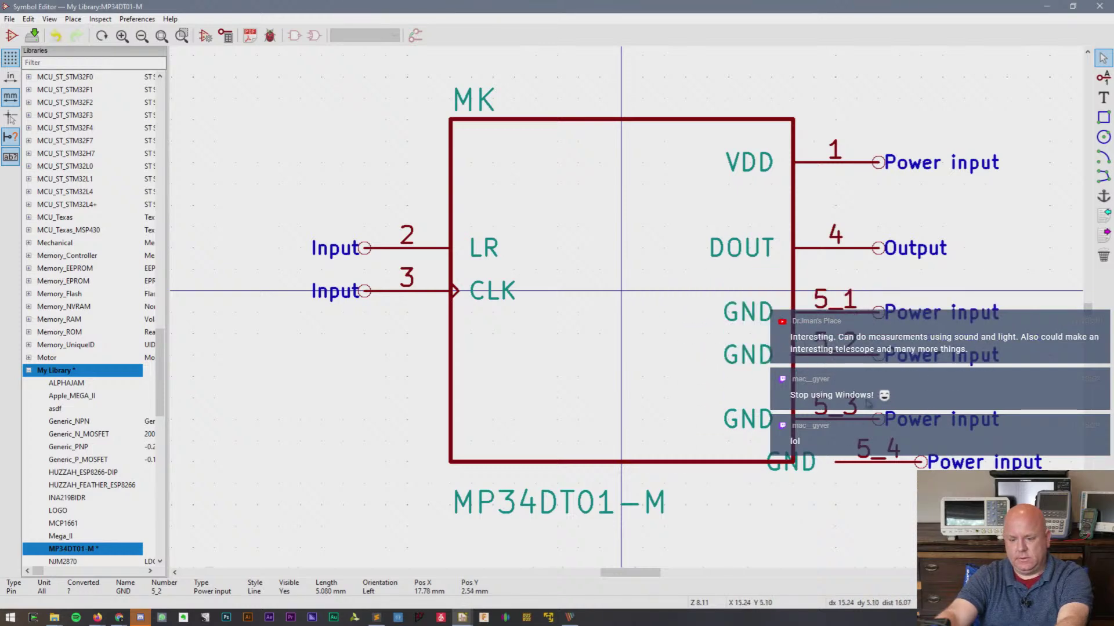
mouse_move(879, 419)
mouse_down()
mouse_move(857, 398)
mouse_move(877, 397)
mouse_up()
drag(914, 464, 870, 449)
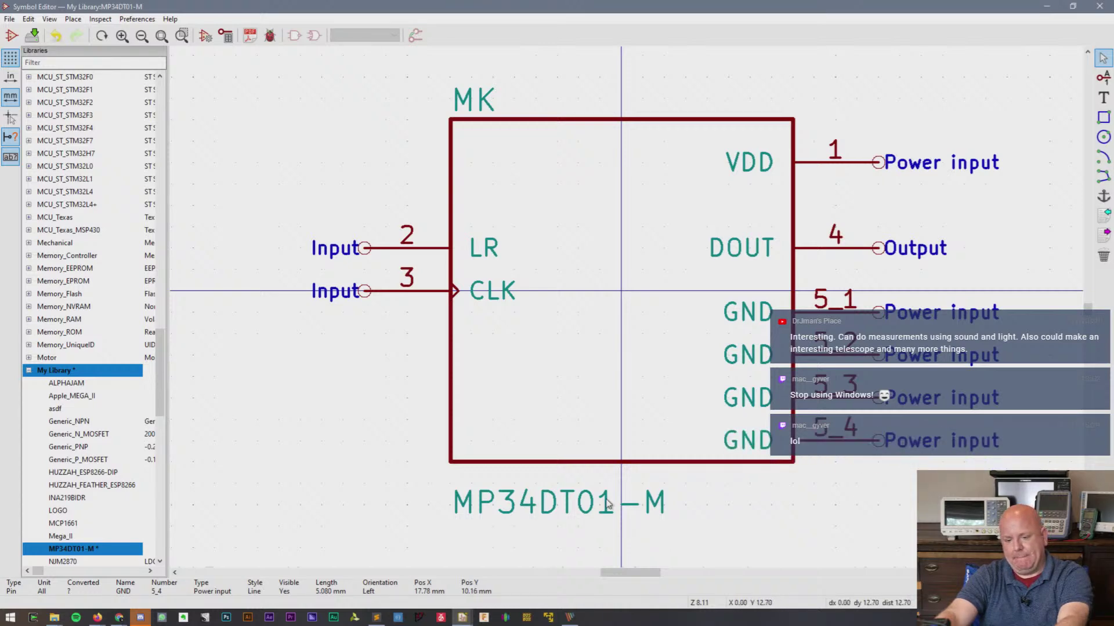
drag(458, 510, 619, 112)
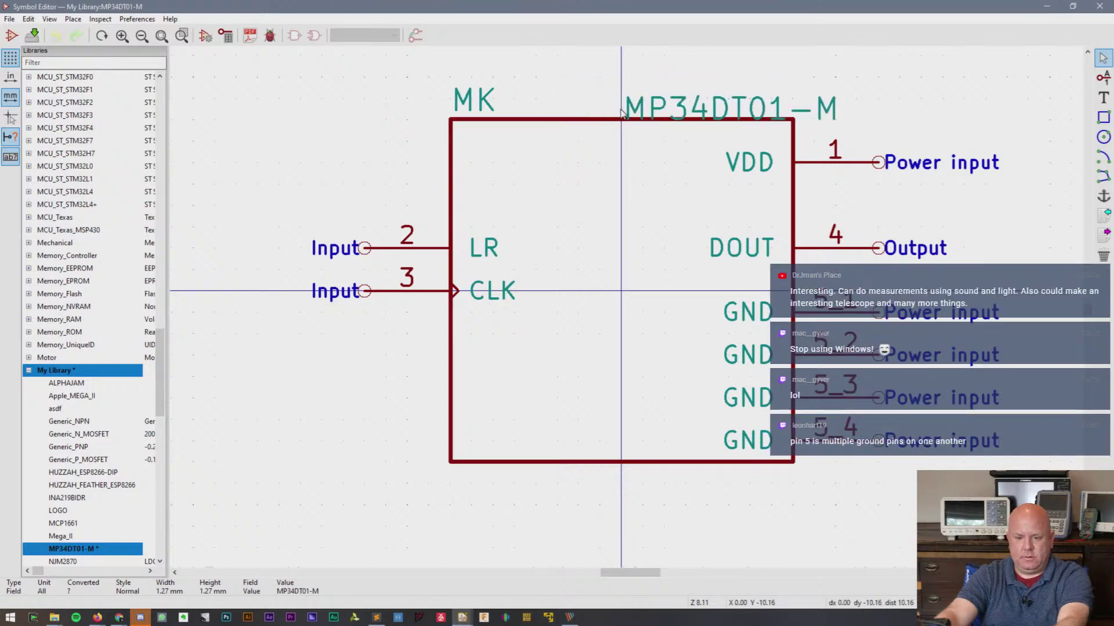
- Rotate GND pins 5_4, 5_3 and 5_2 to point down and place them below the body
mouse_move(846, 430)
mouse_down()
mouse_move(735, 454)
mouse_move(745, 453)
mouse_move(746, 522)
mouse_move(707, 548)
mouse_up()
key(r)
key(r)
key(r)
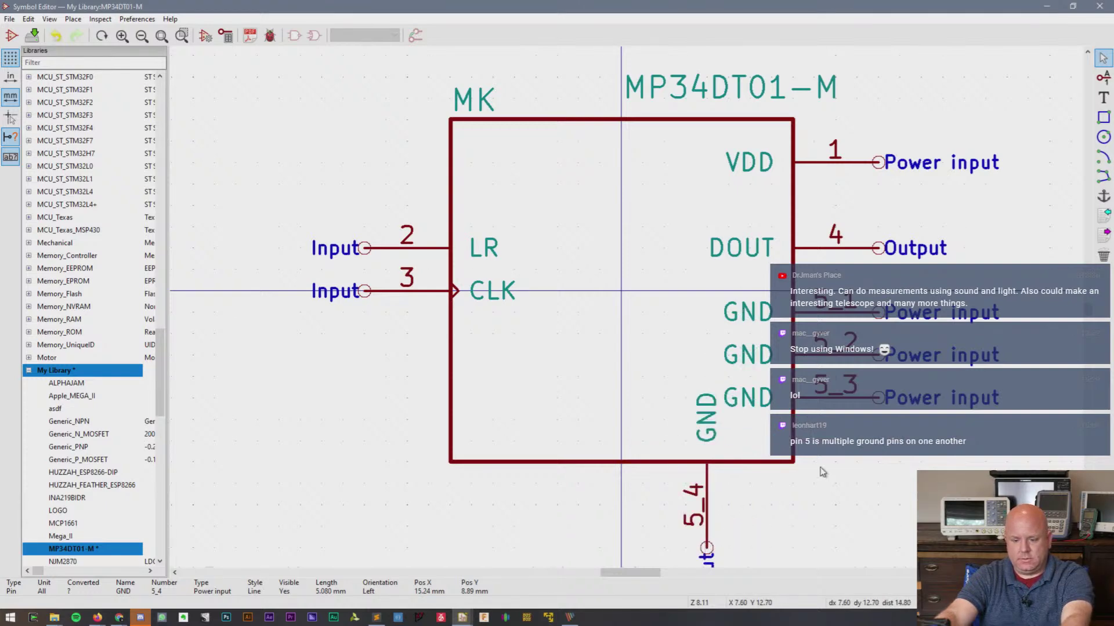
key(m)
key(r)
key(r)
key(r)
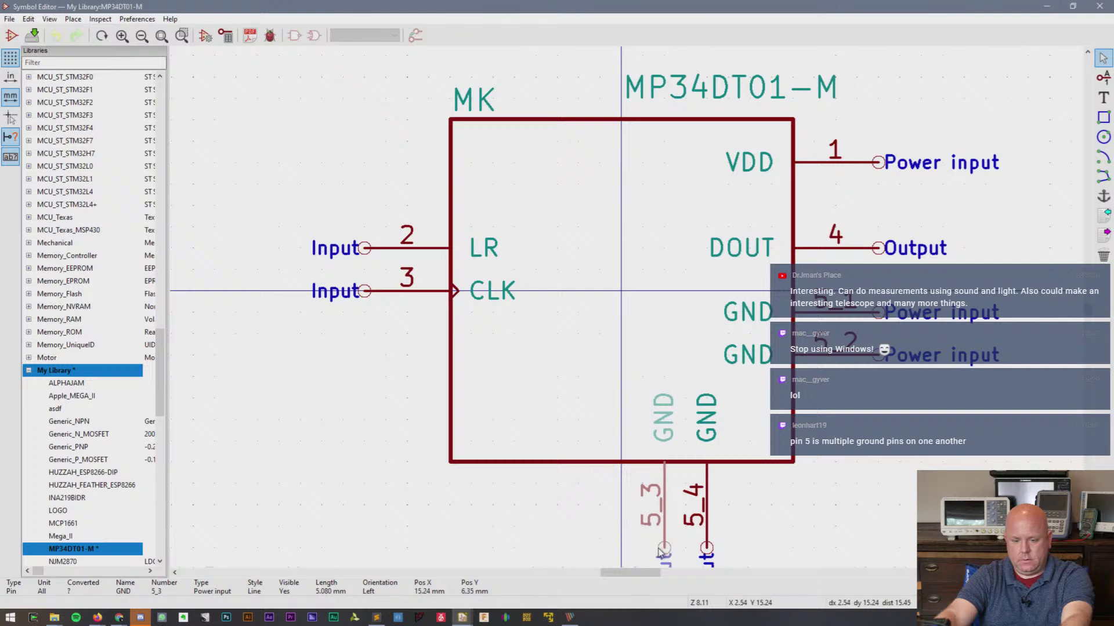
click(665, 548)
key(m)
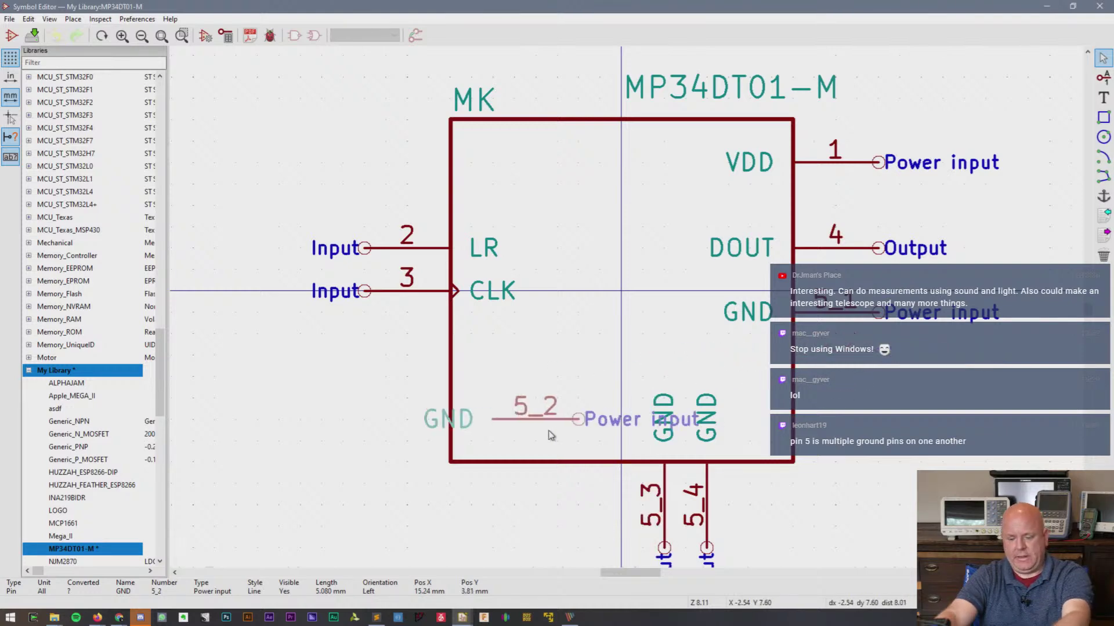
key(r)
key(r)
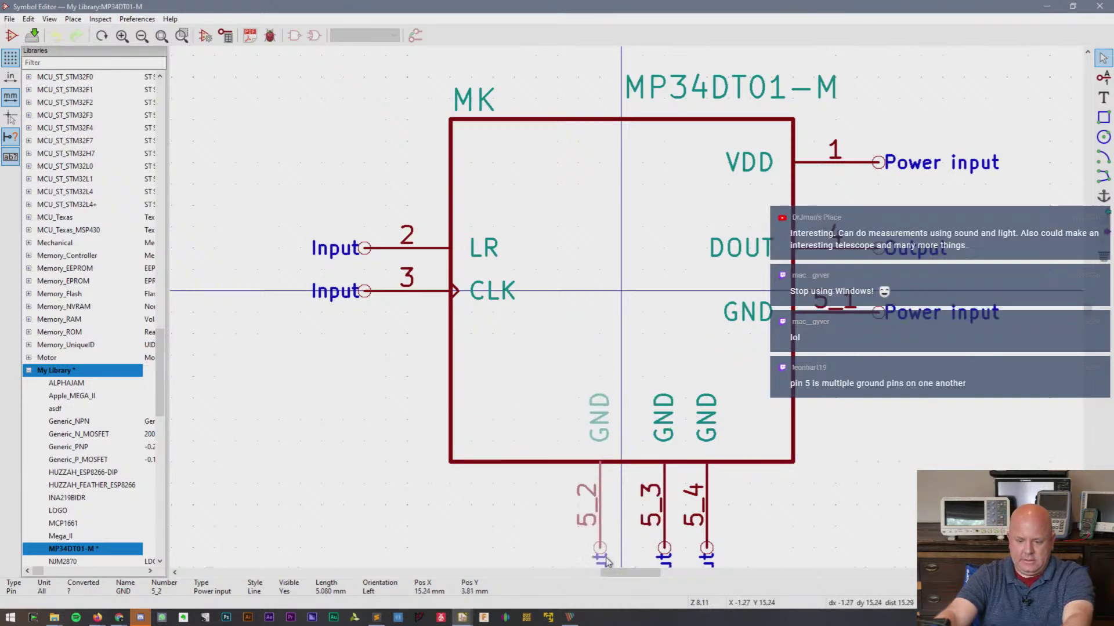
click(636, 566)
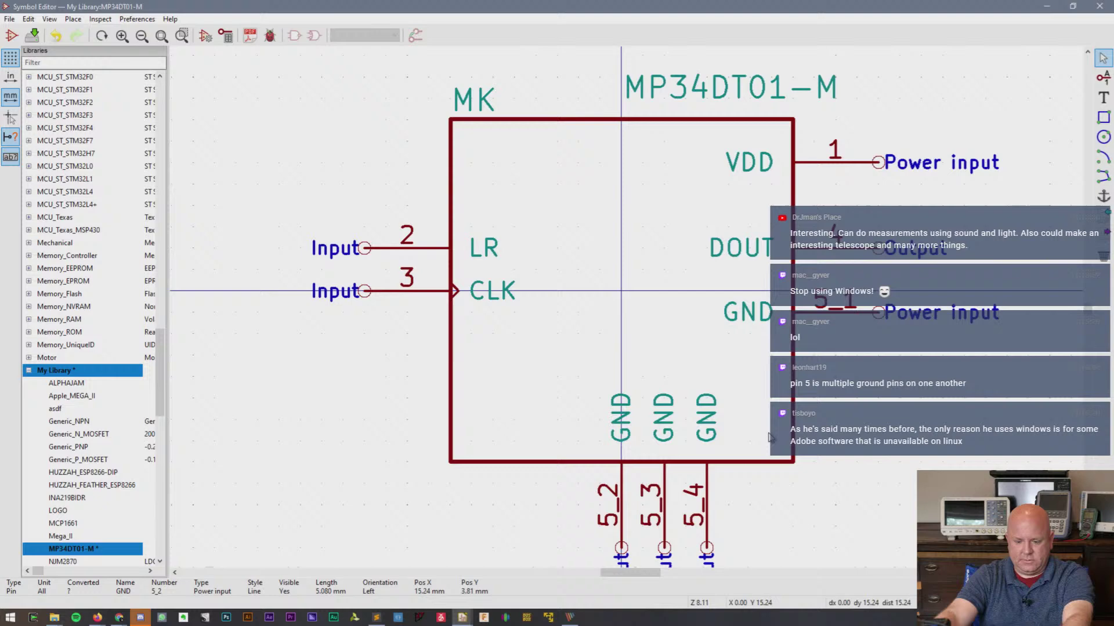
- Place pin 5_1 at the left of the GND row and re-space pins 5_2 and 5_4 evenly
click(875, 313)
key(m)
key(r)
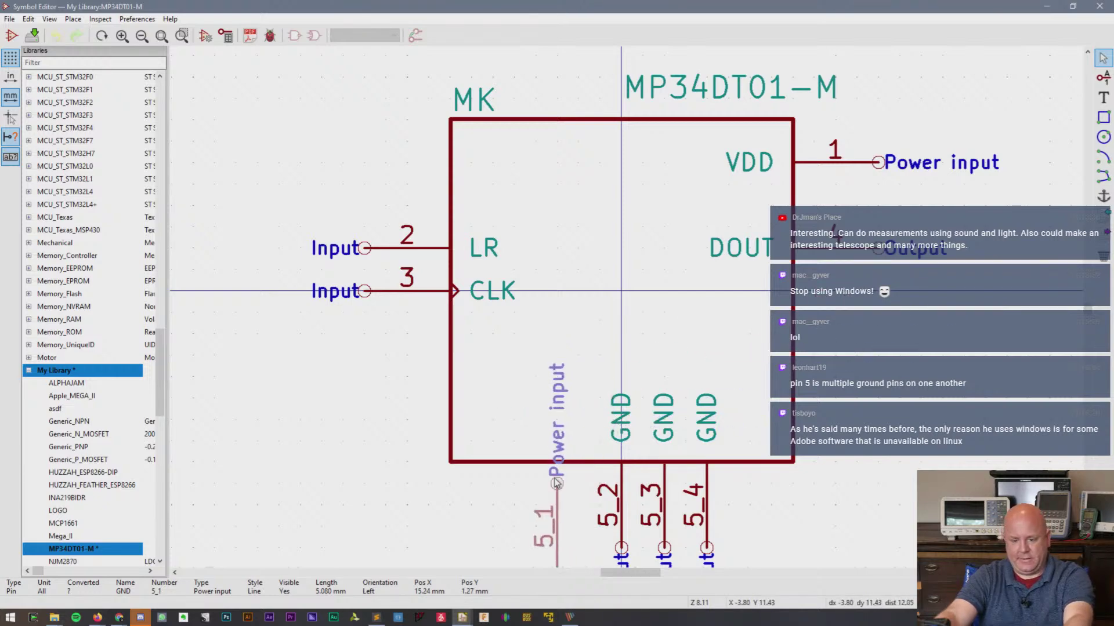
key(r)
key(r)
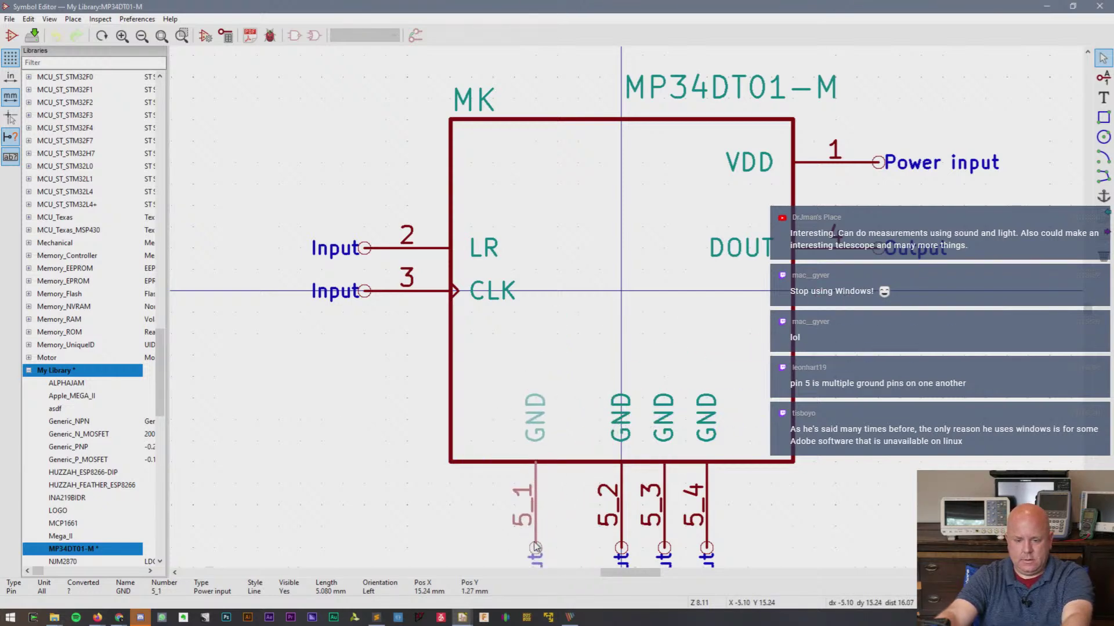
click(535, 548)
key(m)
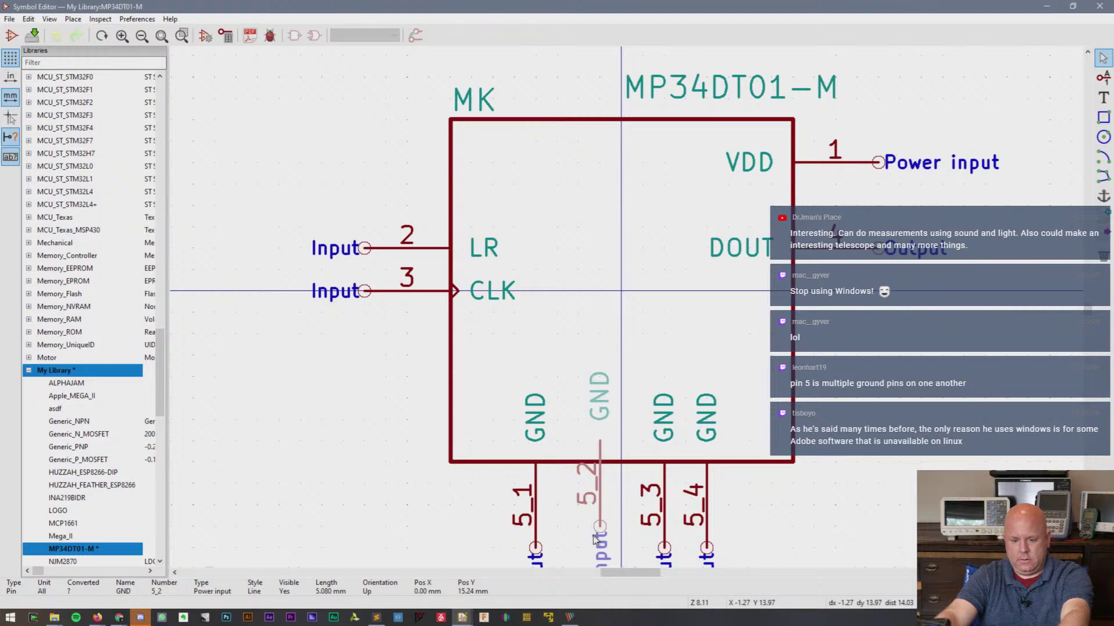
click(596, 543)
key(m)
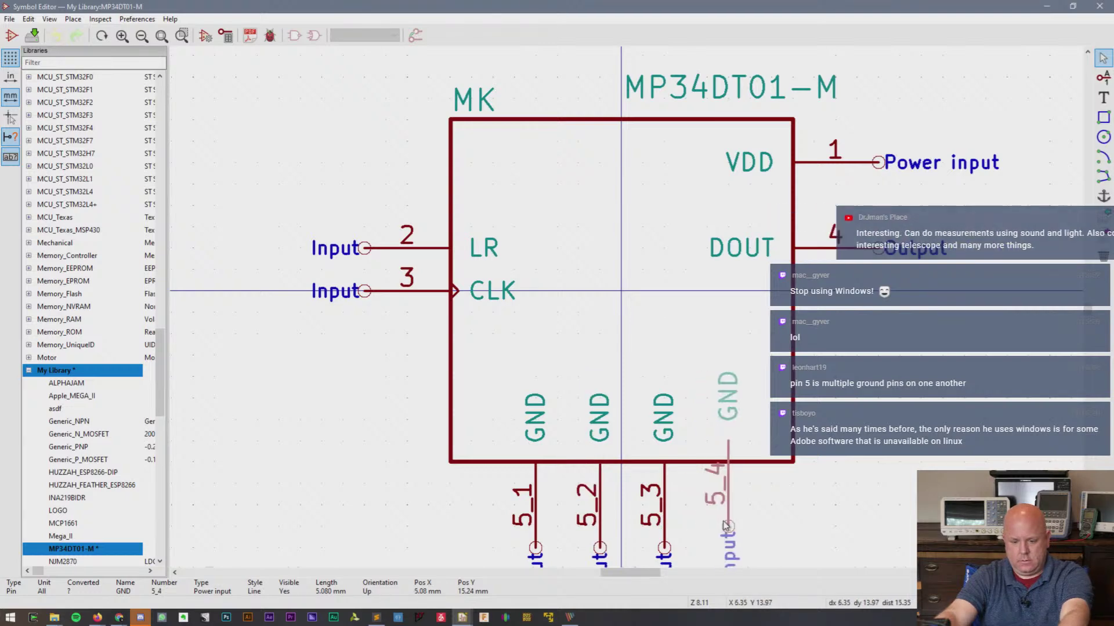
click(725, 545)
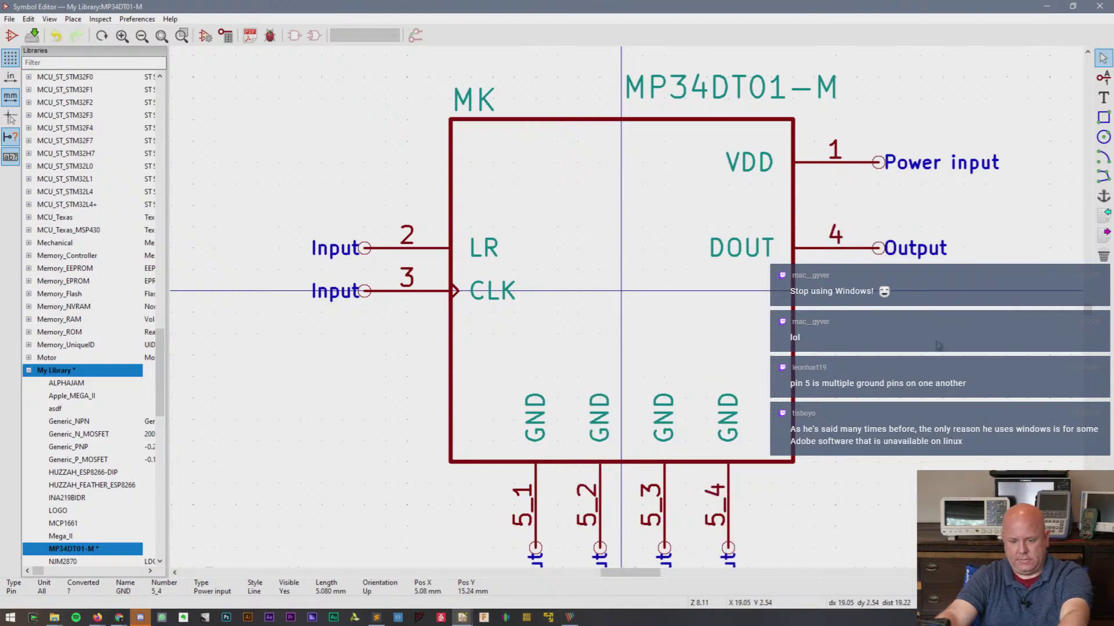
- Save the library with Ctrl+S, close the Symbol Editor, and zoom out on the updated MP34DT01-M
key(ctrl+s)
click(1099, 6)
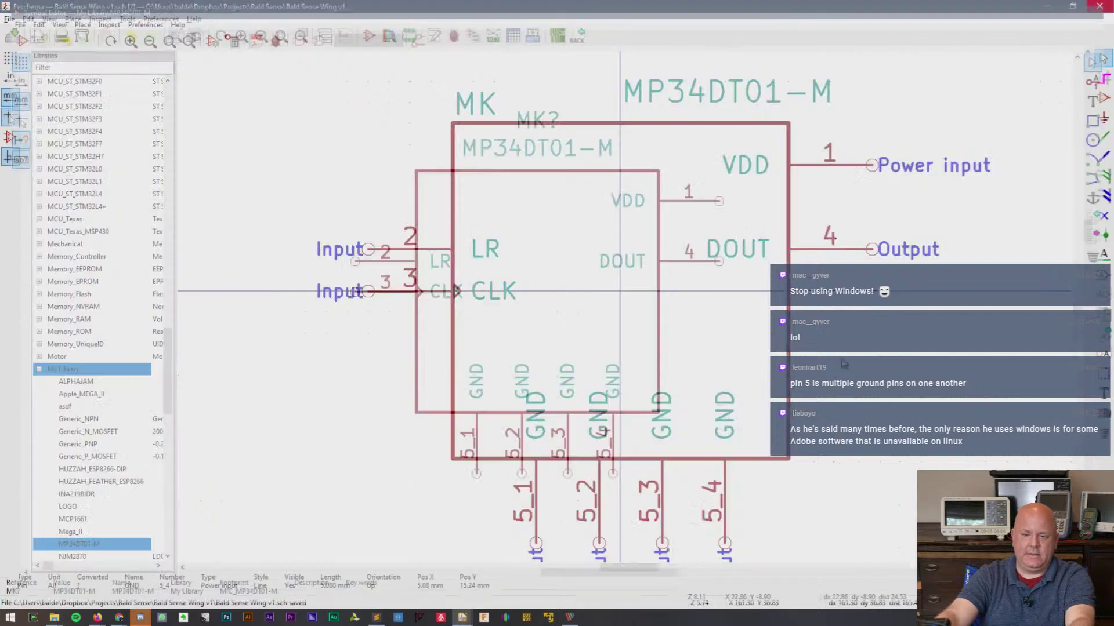
scroll(603, 345, down, 1)
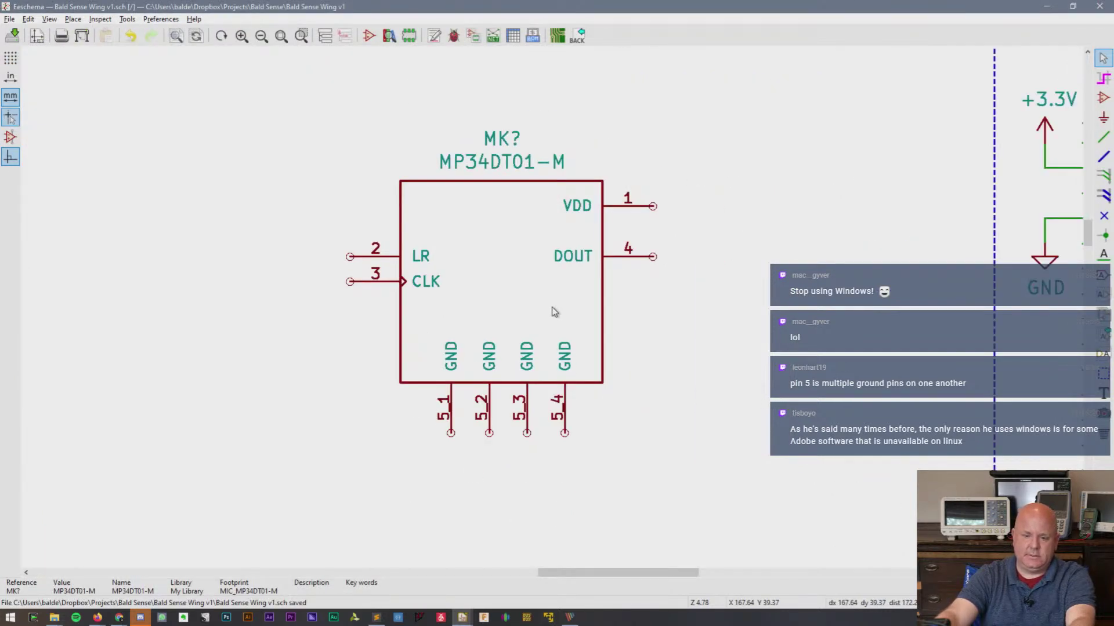
scroll(554, 312, down, 1)
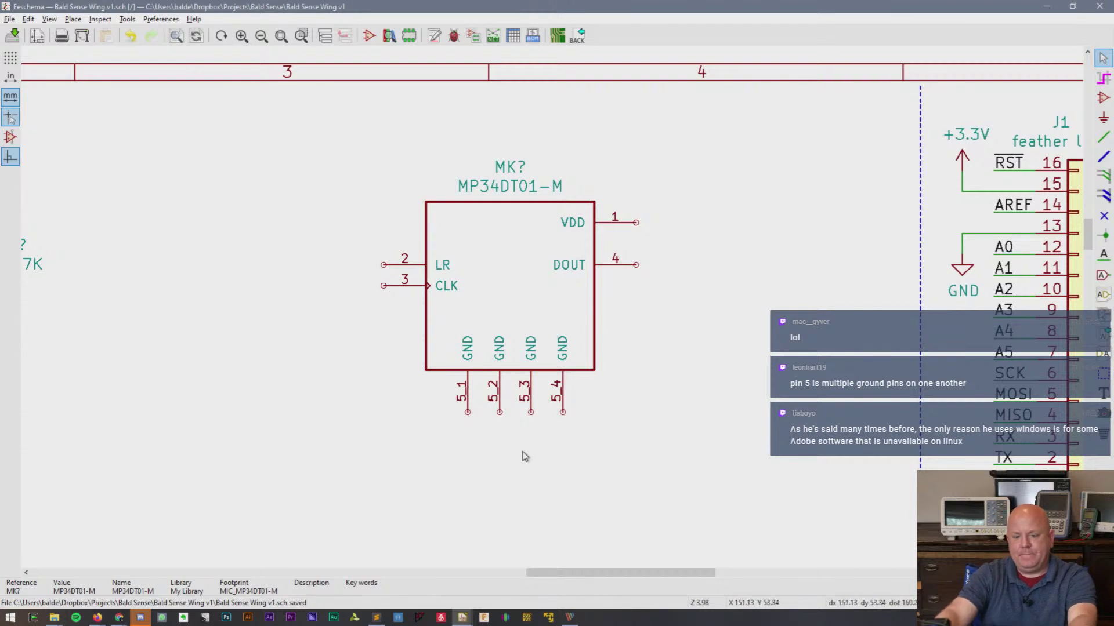
- Reposition the MK? microphone symbol and wire its pins 5_1 through 5_4 together
key(m)
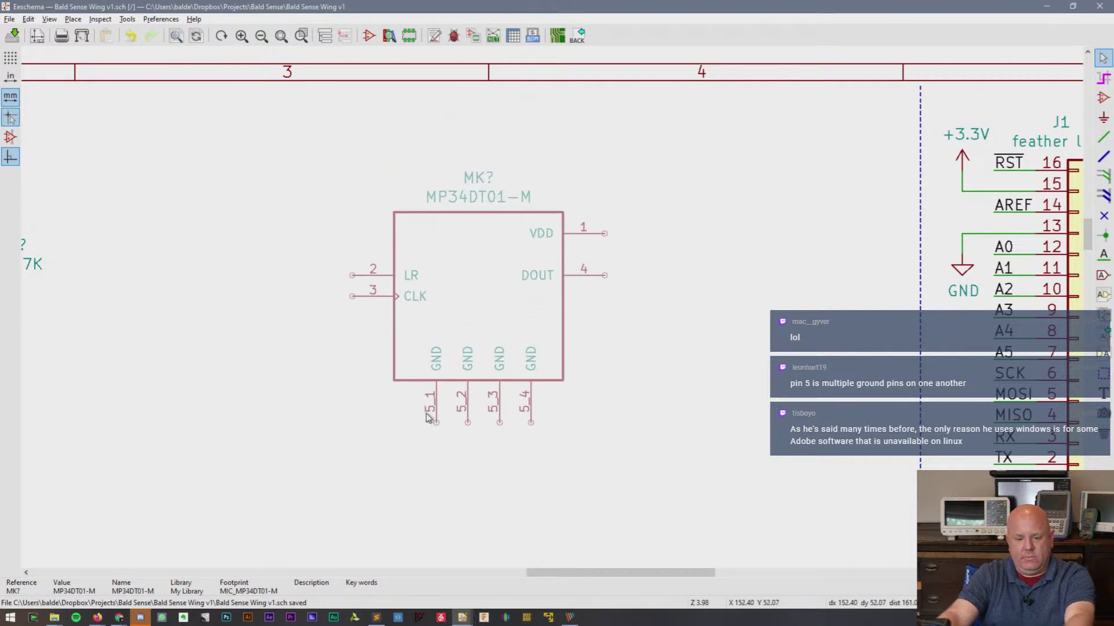
click(450, 424)
key(w)
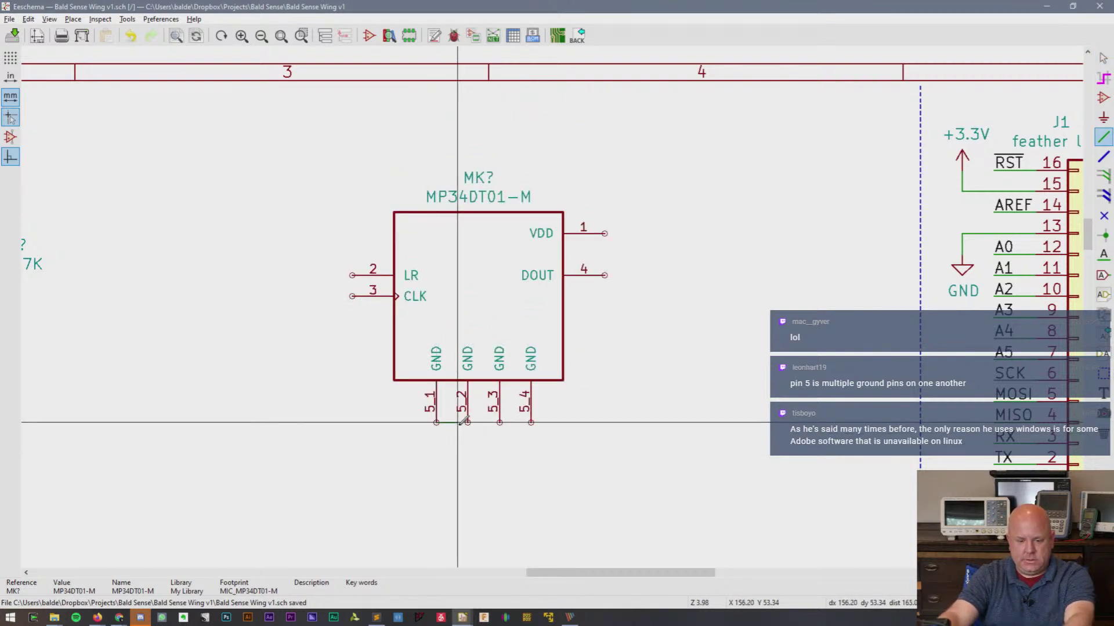
click(468, 422)
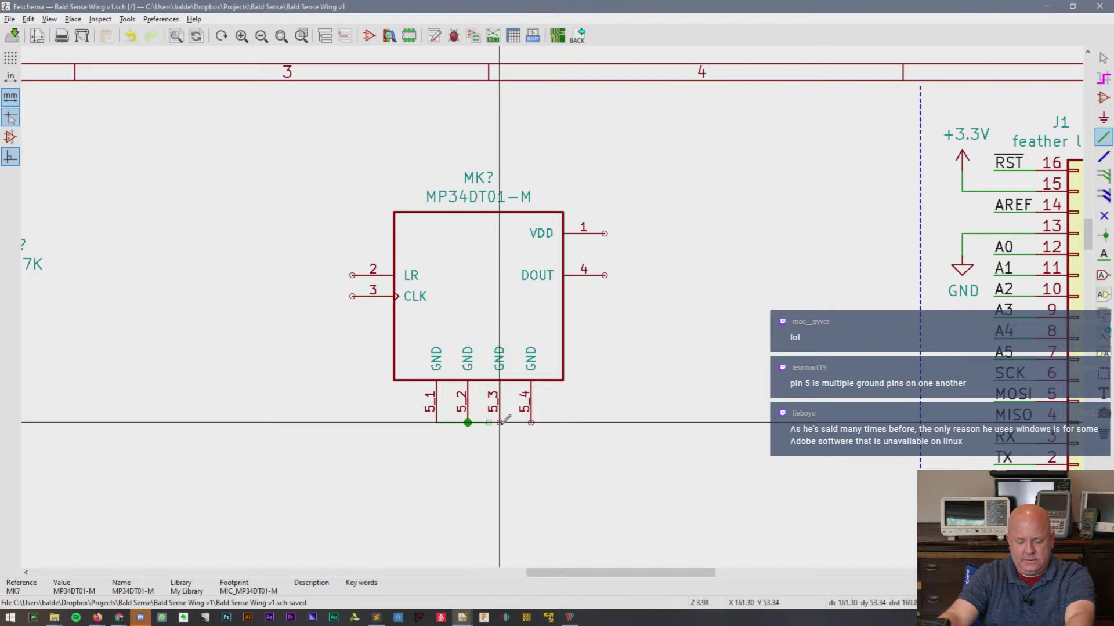
click(499, 422)
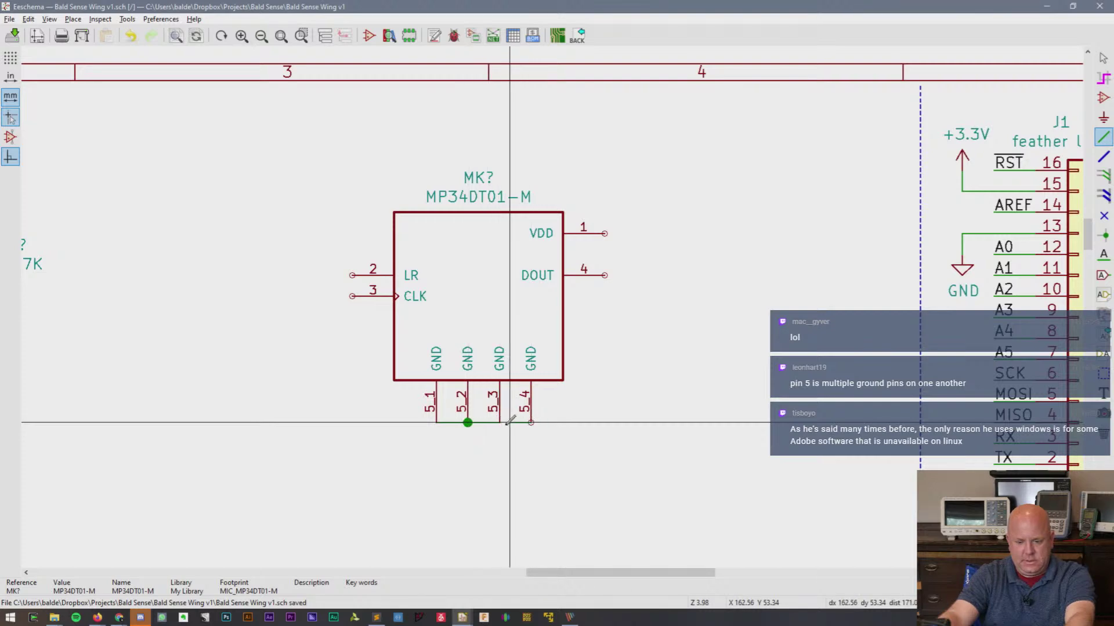
click(531, 422)
key(Escape)
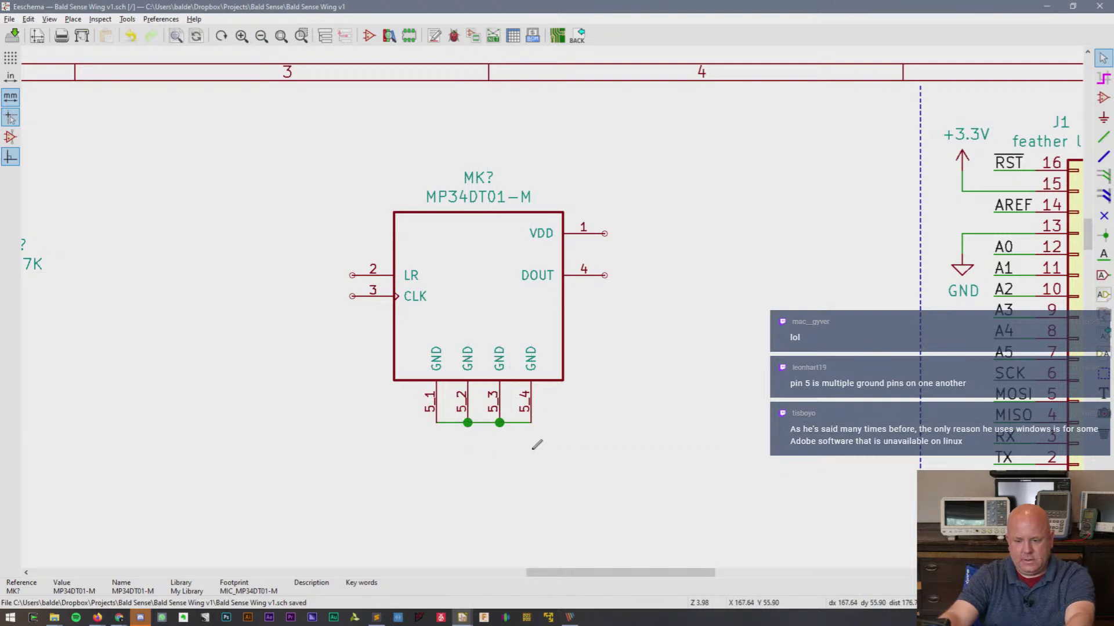
- Add a GND power symbol directly under pin 5_2
key(a)
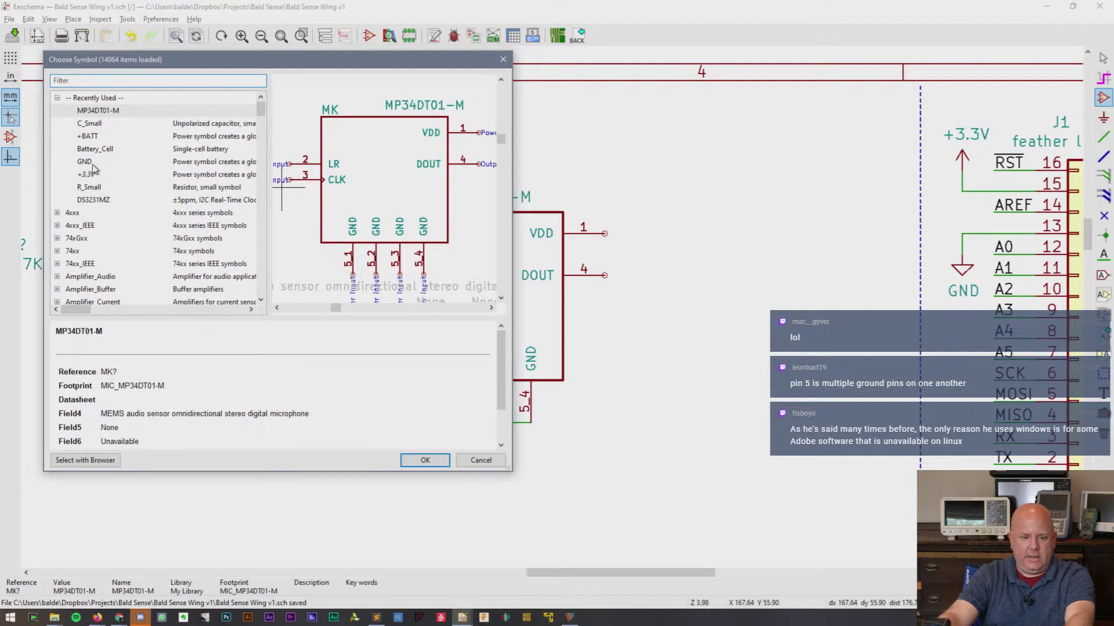
double_click(87, 163)
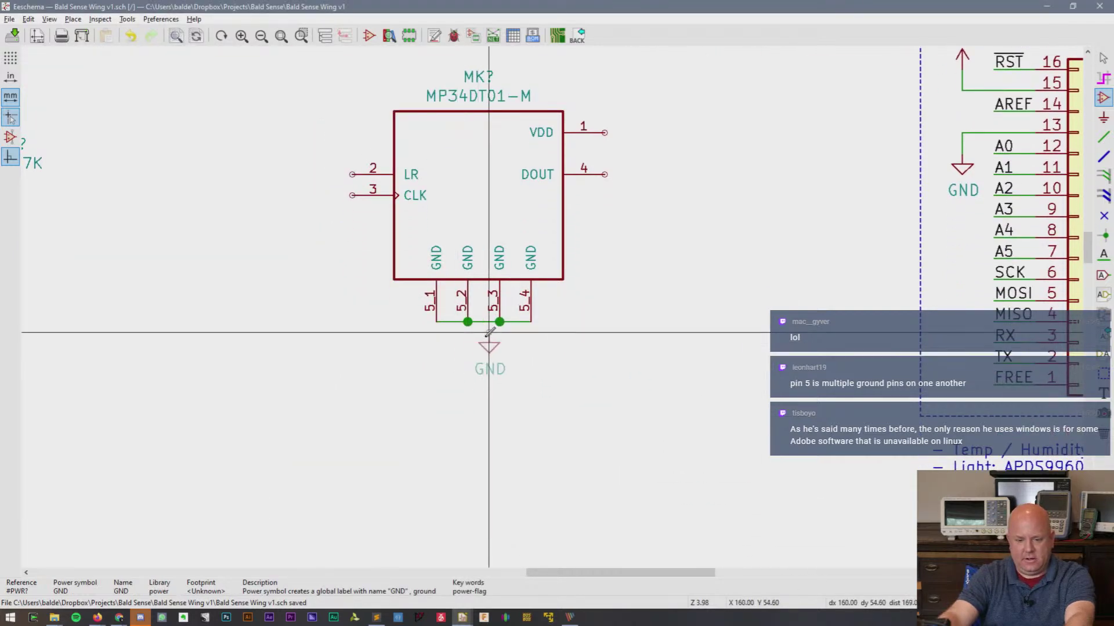
click(479, 332)
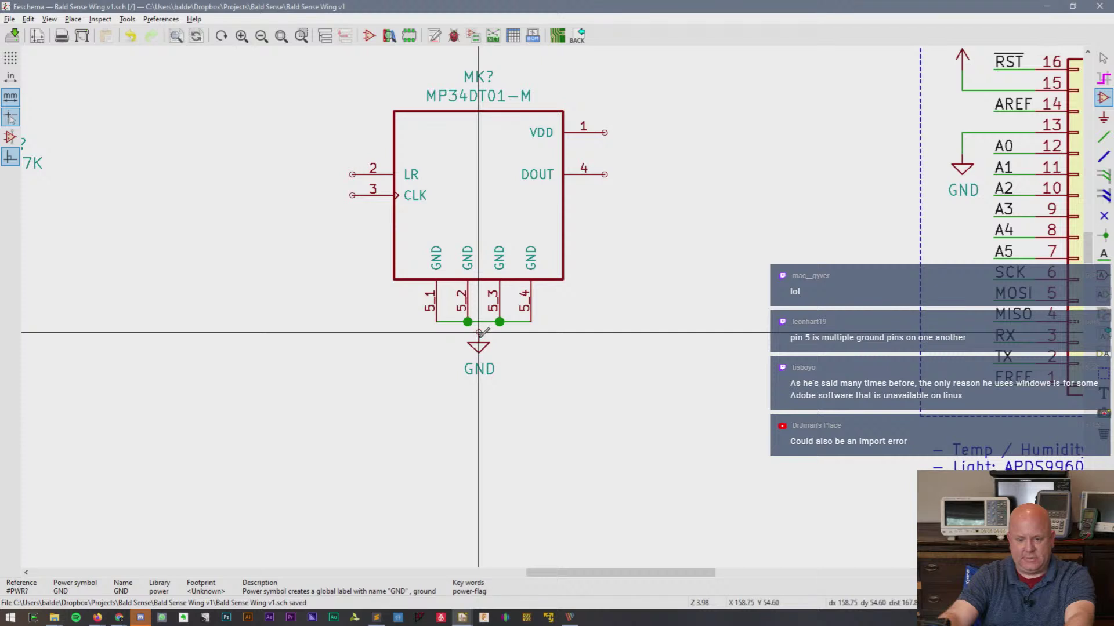
drag(479, 333, 468, 333)
key(w)
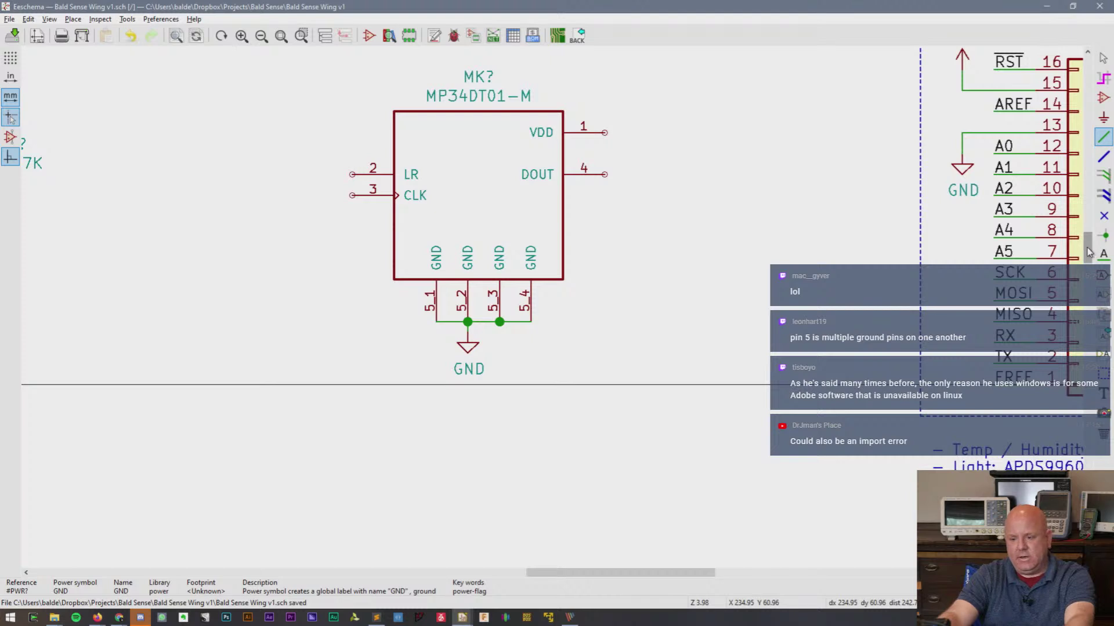
drag(1089, 253, 1091, 234)
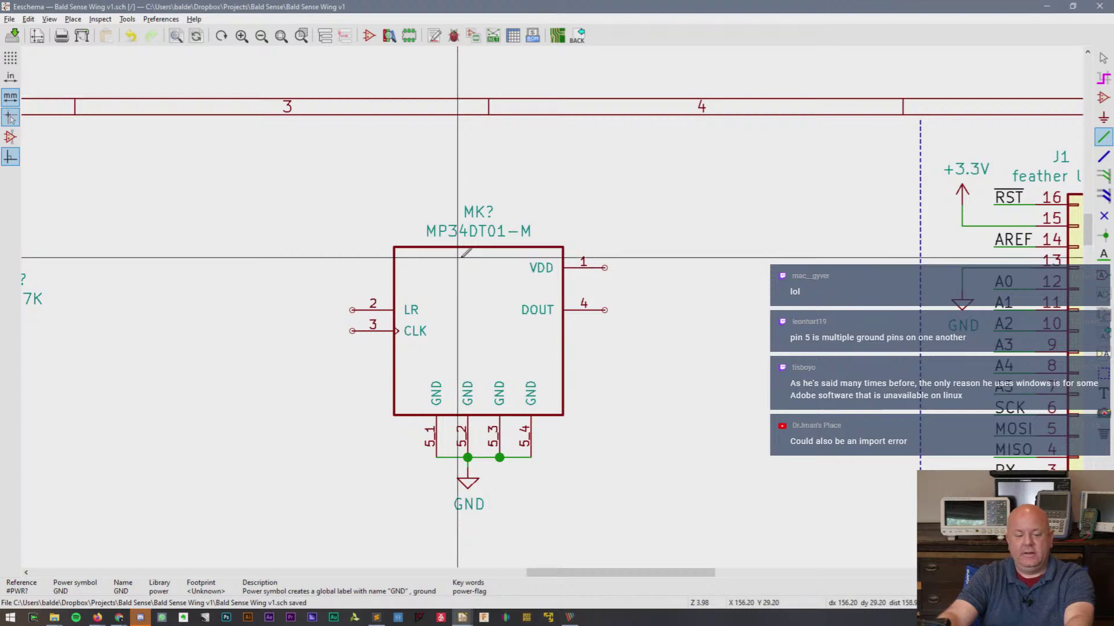
- Open MP34DT01.pdf from the Datasheets for Sense Wing folder in the Bald Sense Explorer window
mouse_move(54, 618)
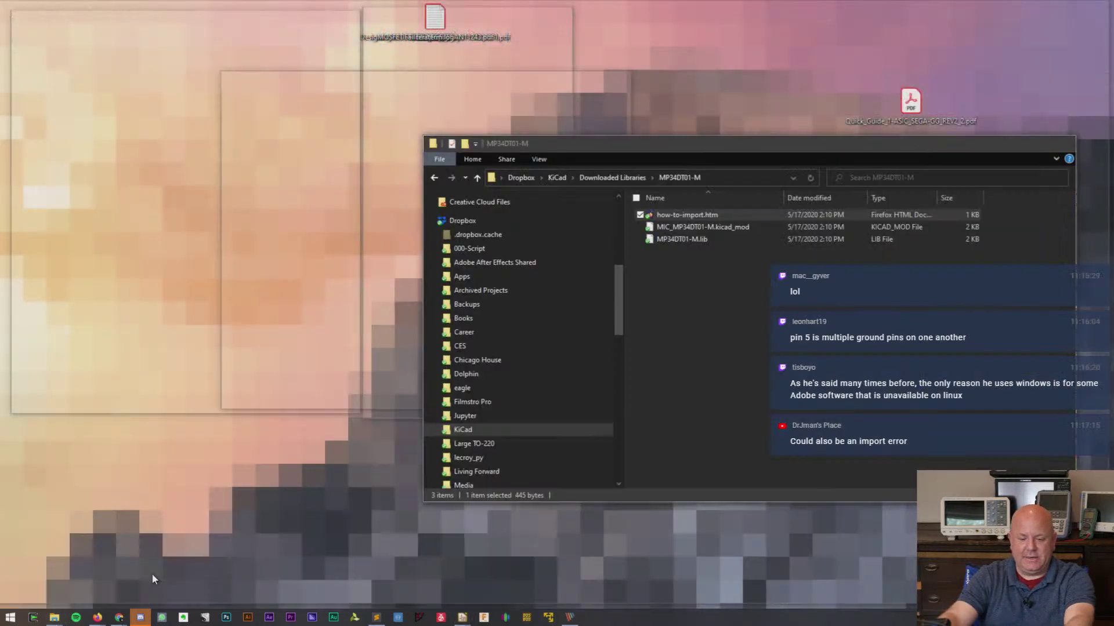
click(154, 579)
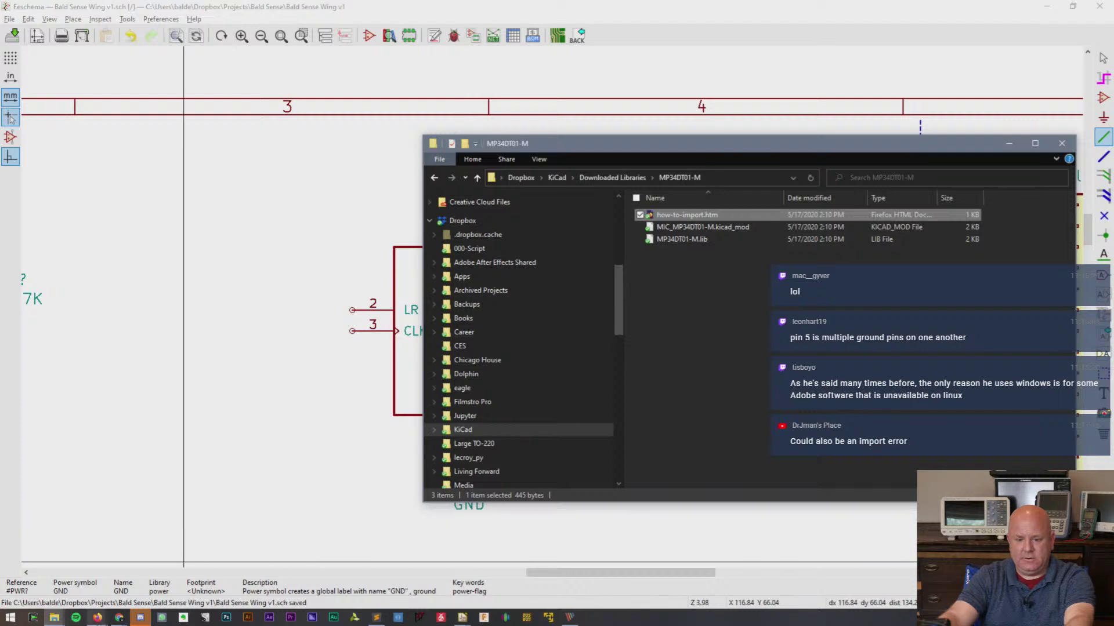
mouse_move(53, 619)
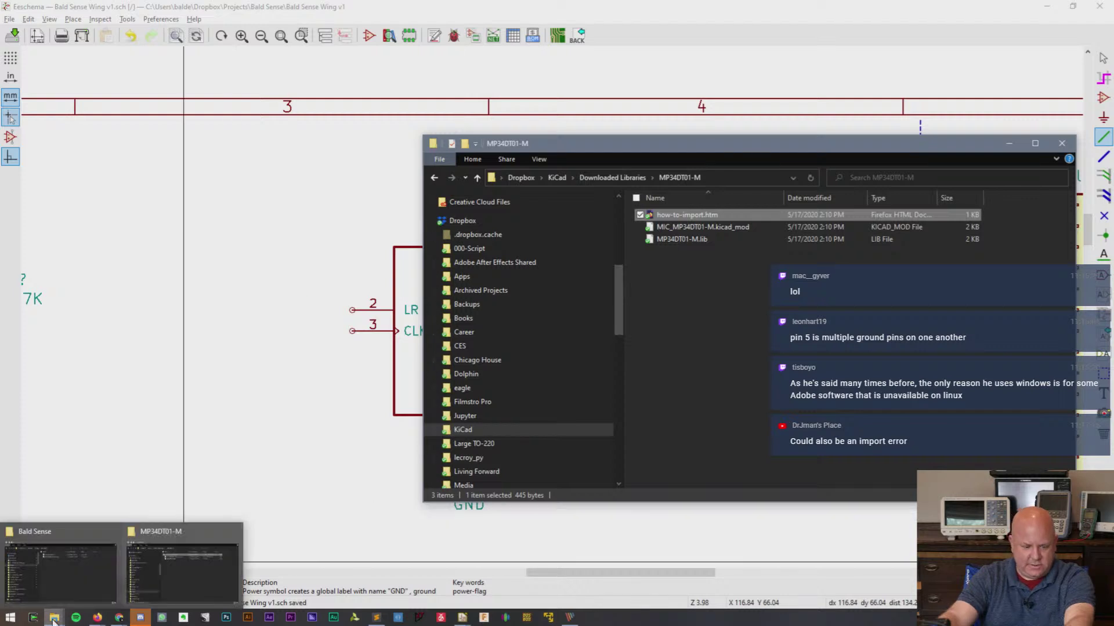
click(61, 574)
double_click(687, 229)
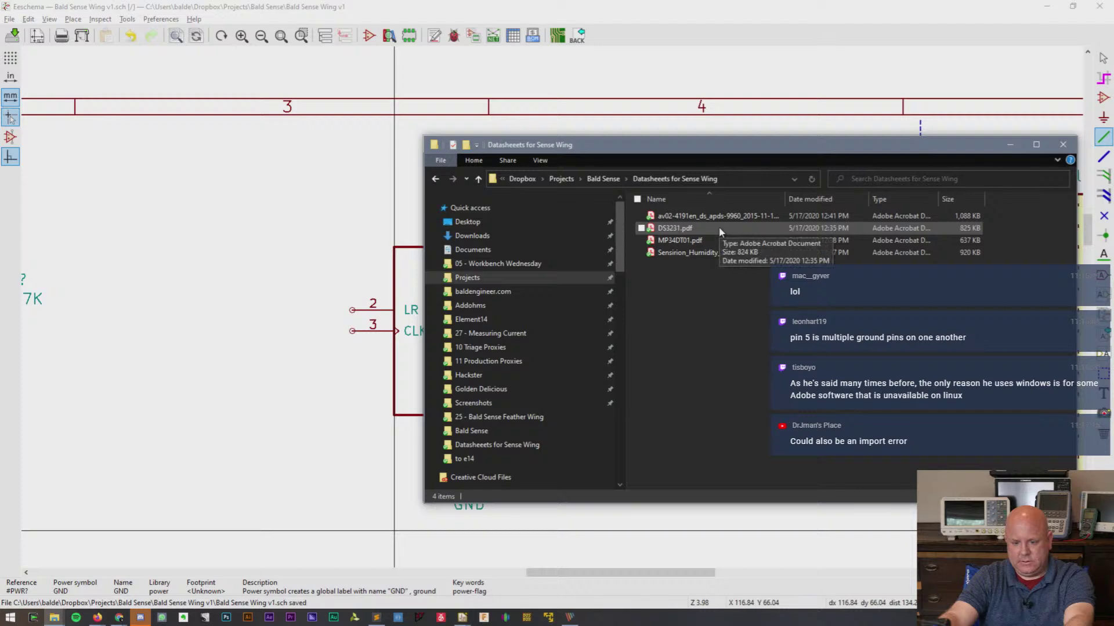
double_click(708, 244)
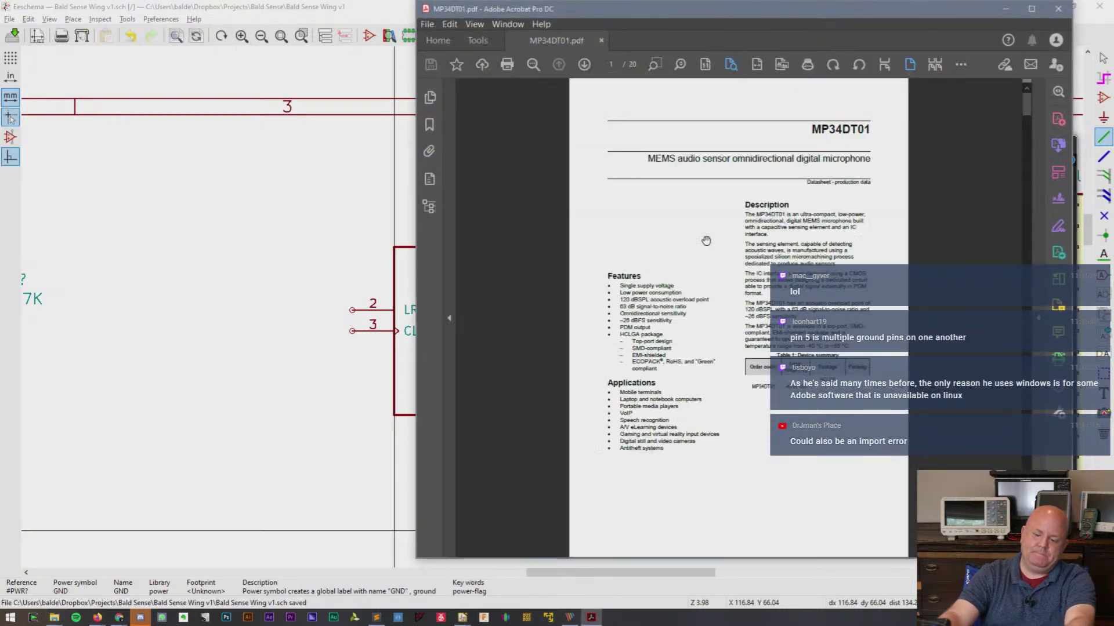
- Maximize and zoom the datasheet, then scroll past page 5's pin table to page 6's Table 3
click(1031, 8)
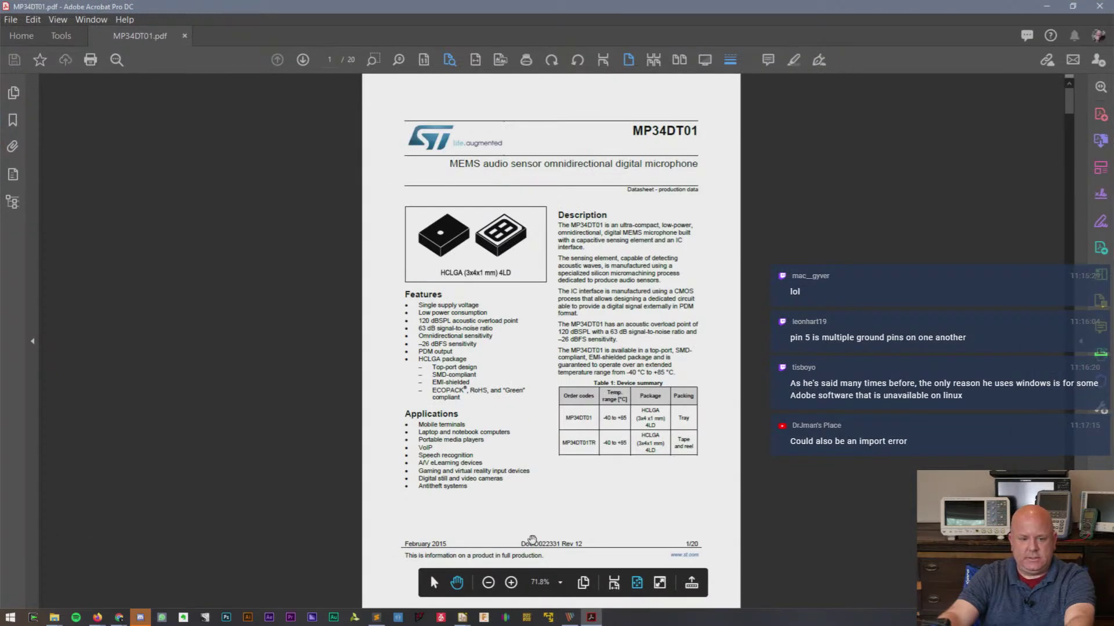
click(511, 583)
click(513, 583)
scroll(528, 486, down, 3)
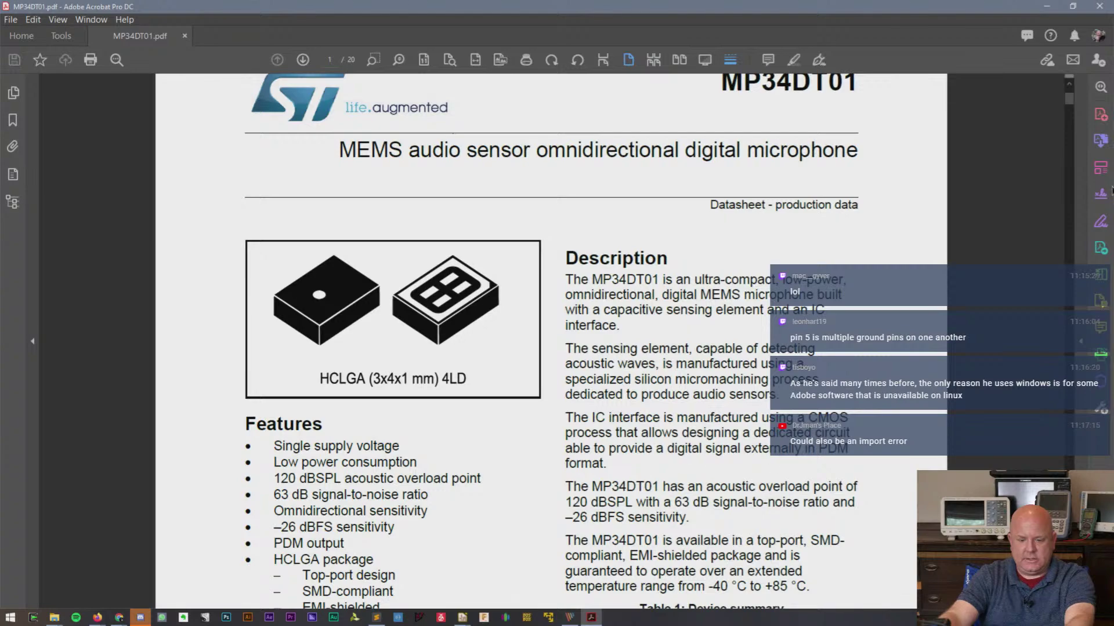
drag(1067, 99, 1071, 215)
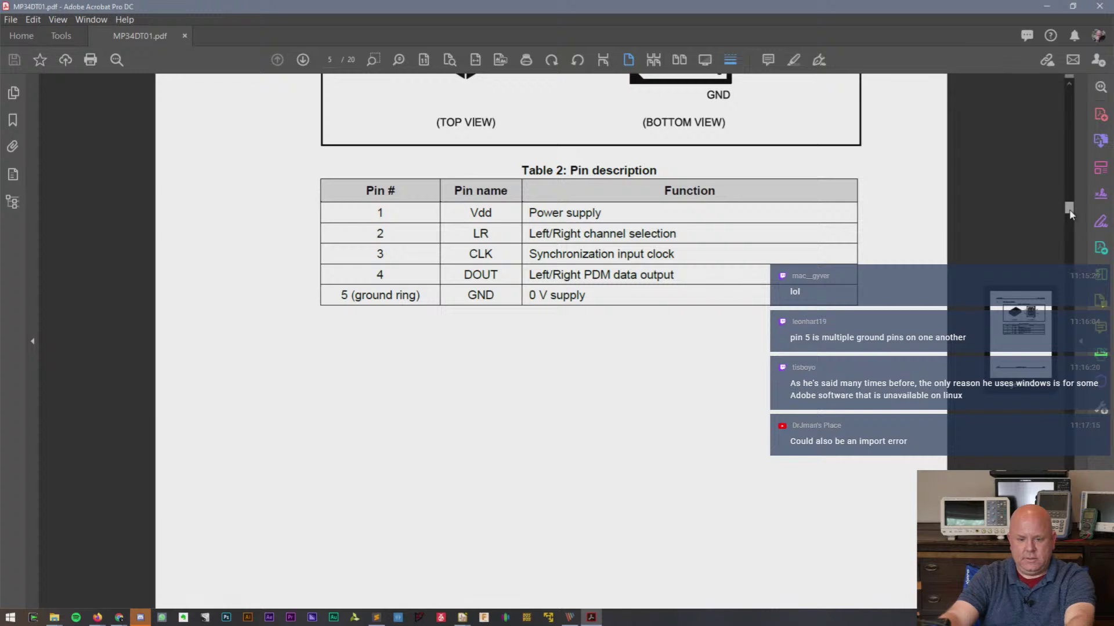
drag(1071, 215, 1070, 214)
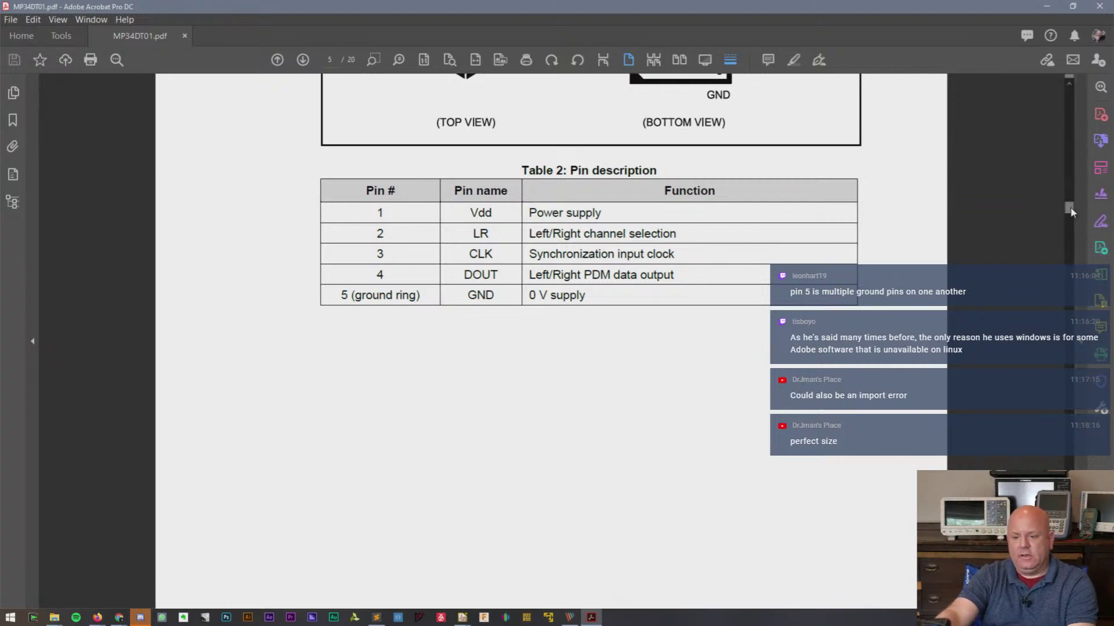
drag(1070, 210, 1070, 230)
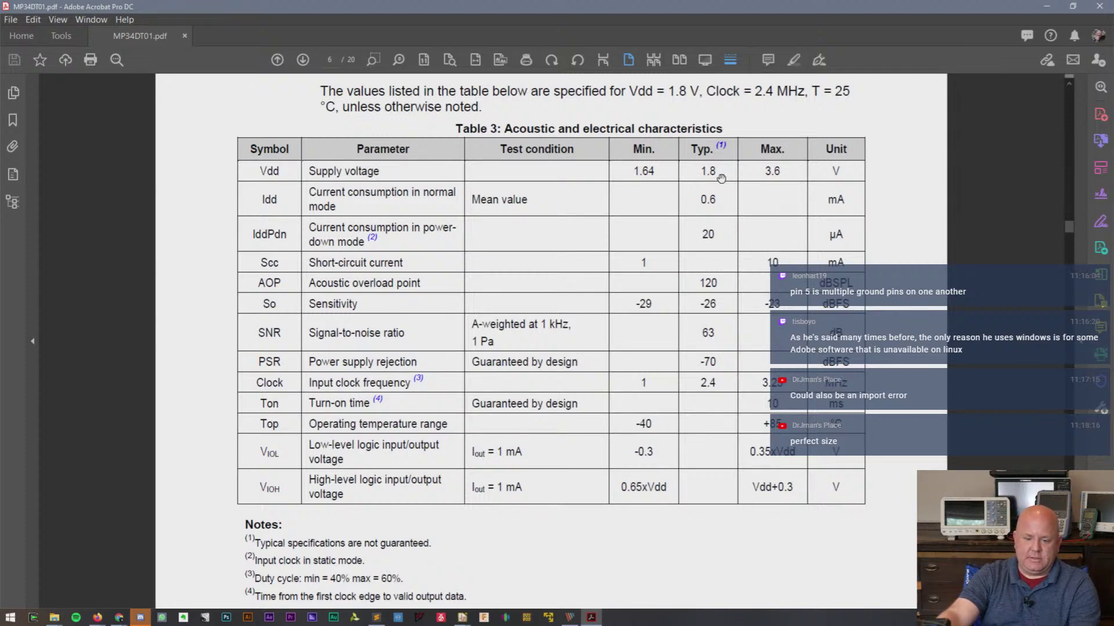
- Scroll through datasheet pages 6–7 down to page 8's Figure 3 frequency response
scroll(763, 354, up, 3)
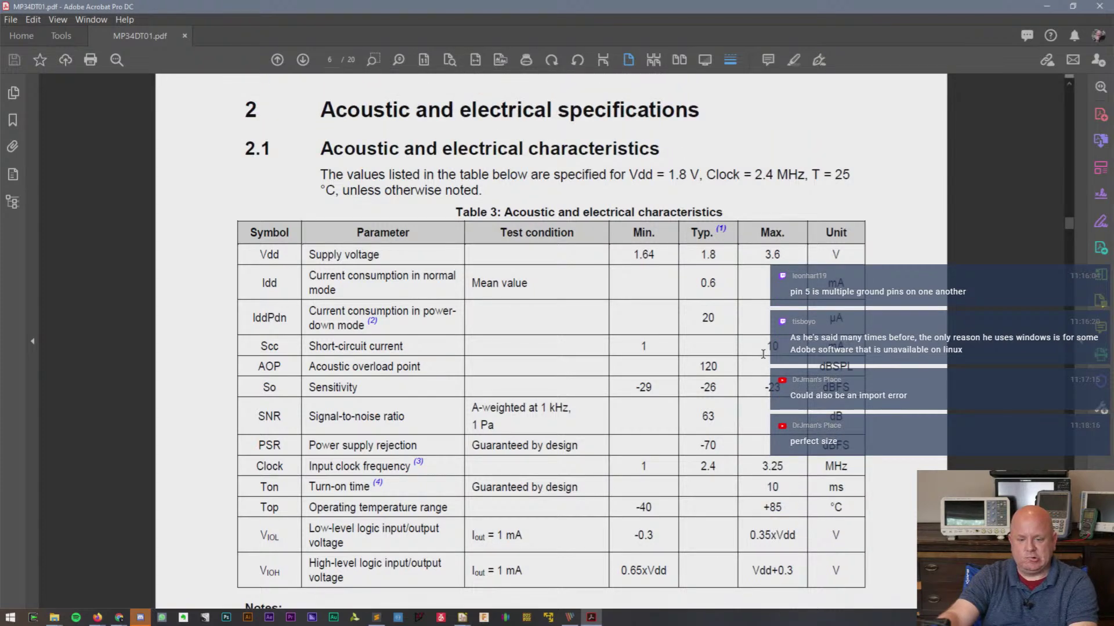
scroll(763, 353, down, 17)
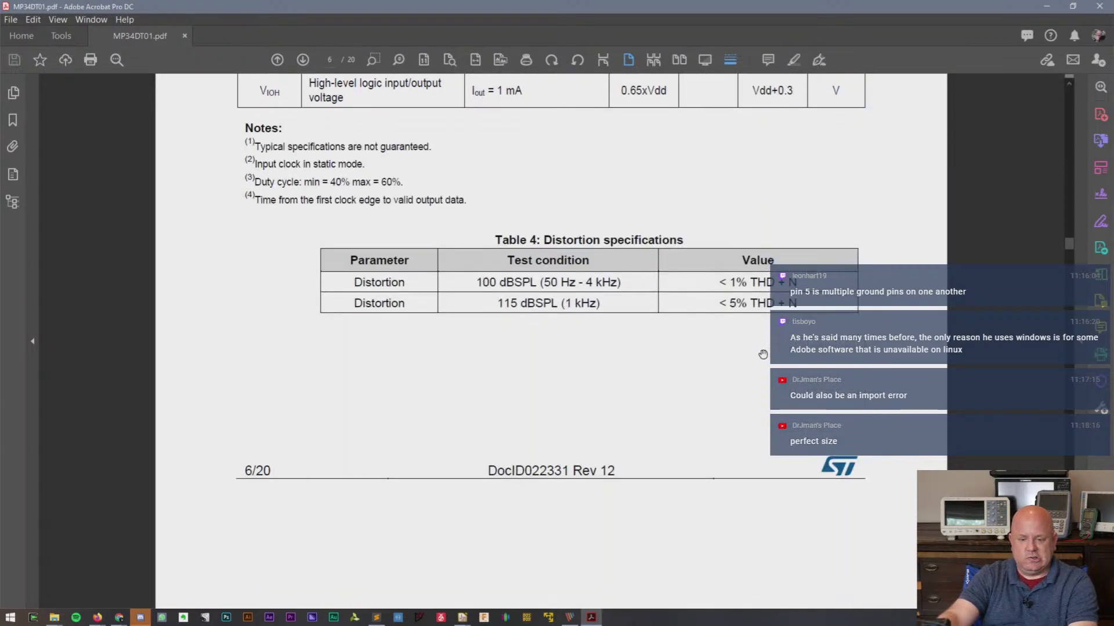
scroll(762, 353, down, 15)
scroll(763, 354, up, 15)
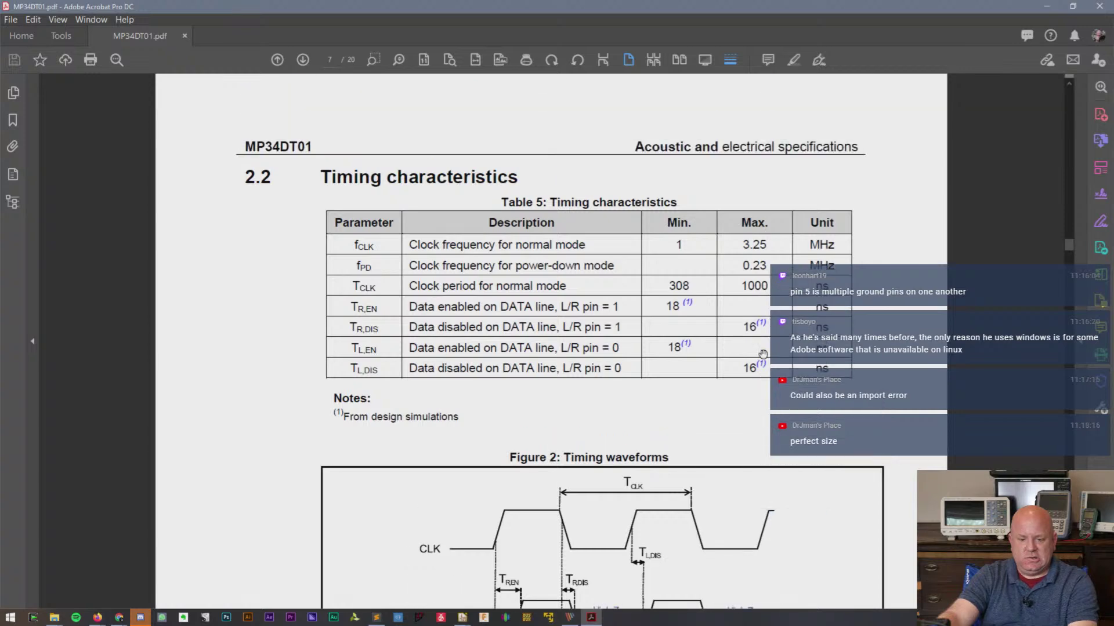
scroll(763, 353, up, 7)
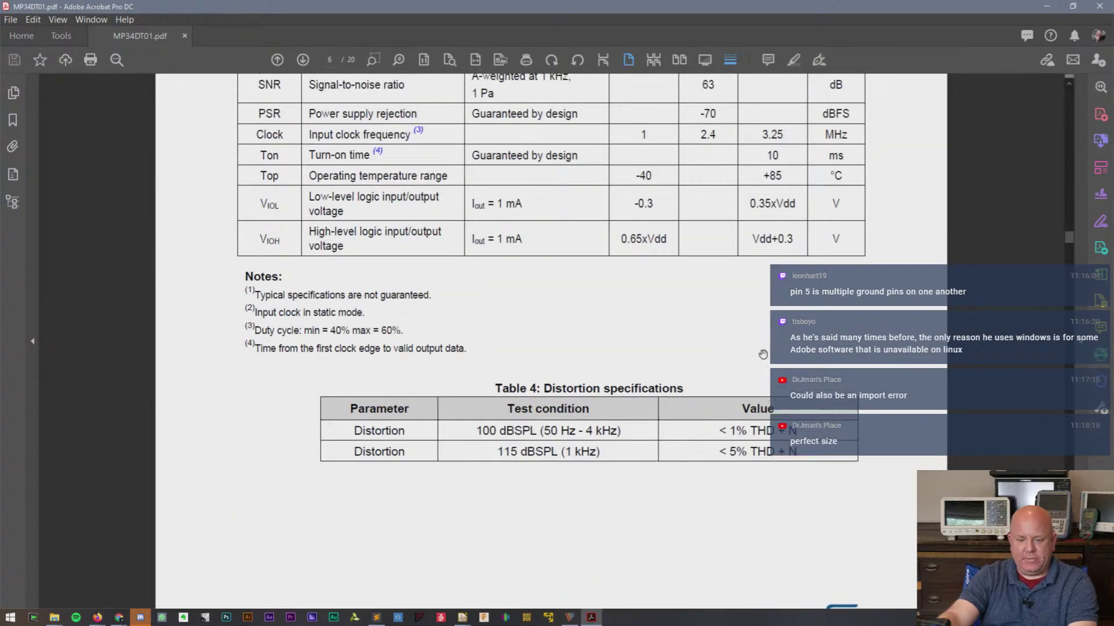
scroll(763, 354, up, 2)
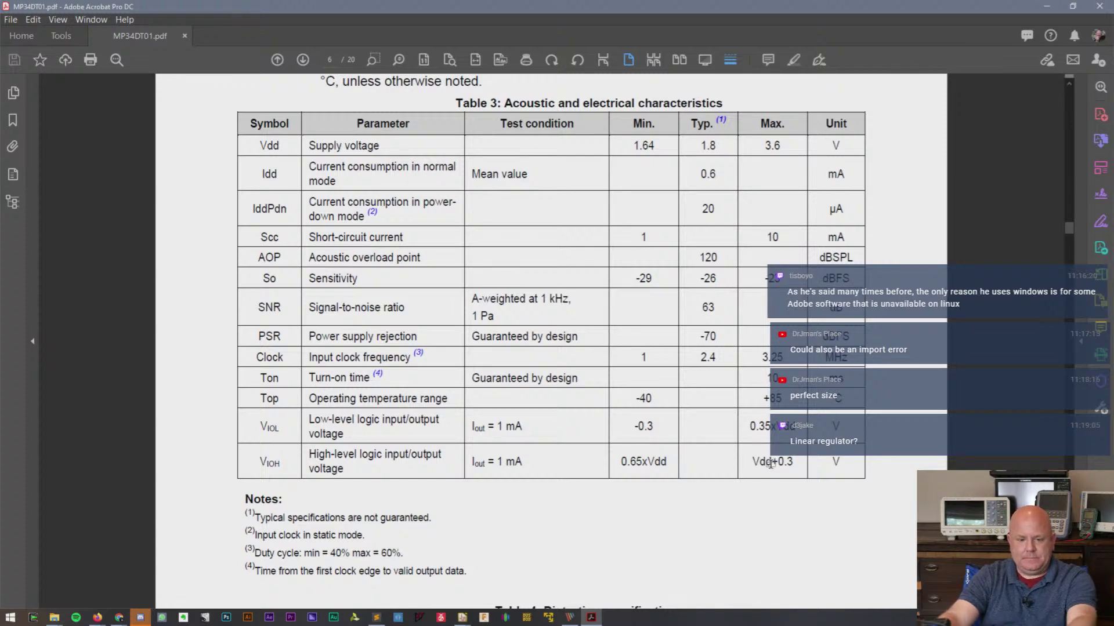
key(alt+Tab)
key(alt+Tab)
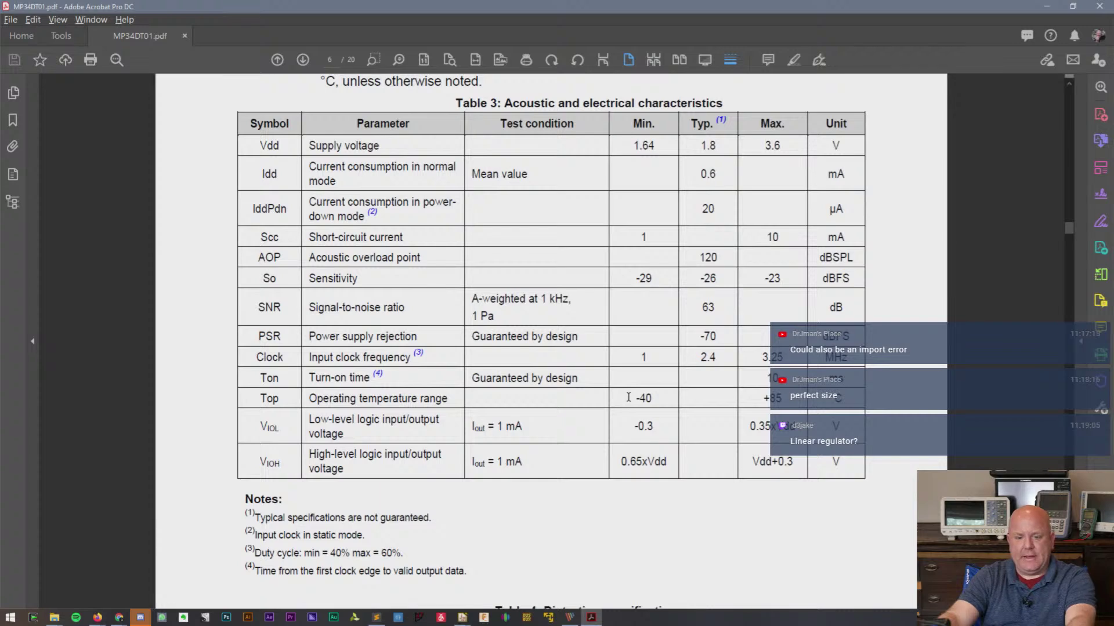
scroll(628, 397, down, 15)
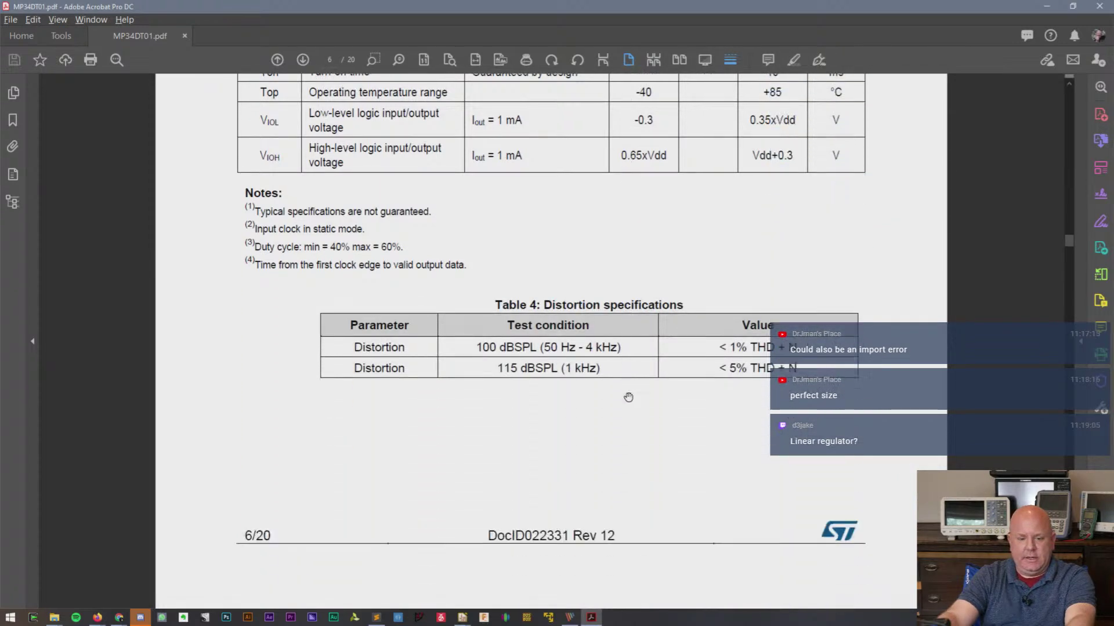
scroll(629, 397, down, 12)
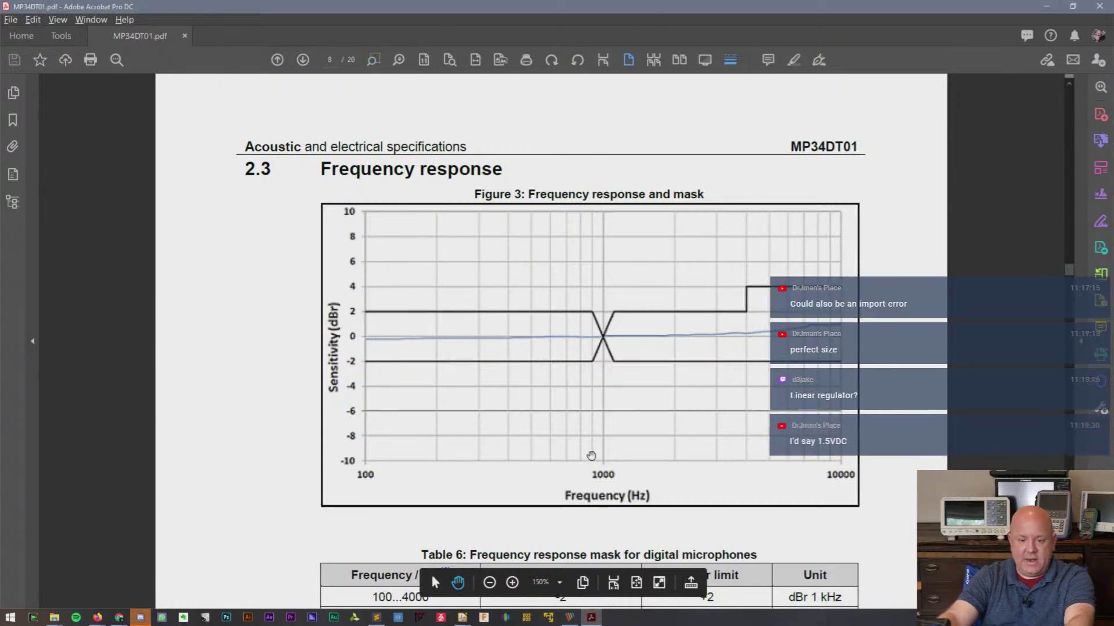
- Zoom the datasheet out to 100% and scroll down to page 15's soldering information
click(490, 587)
click(490, 587)
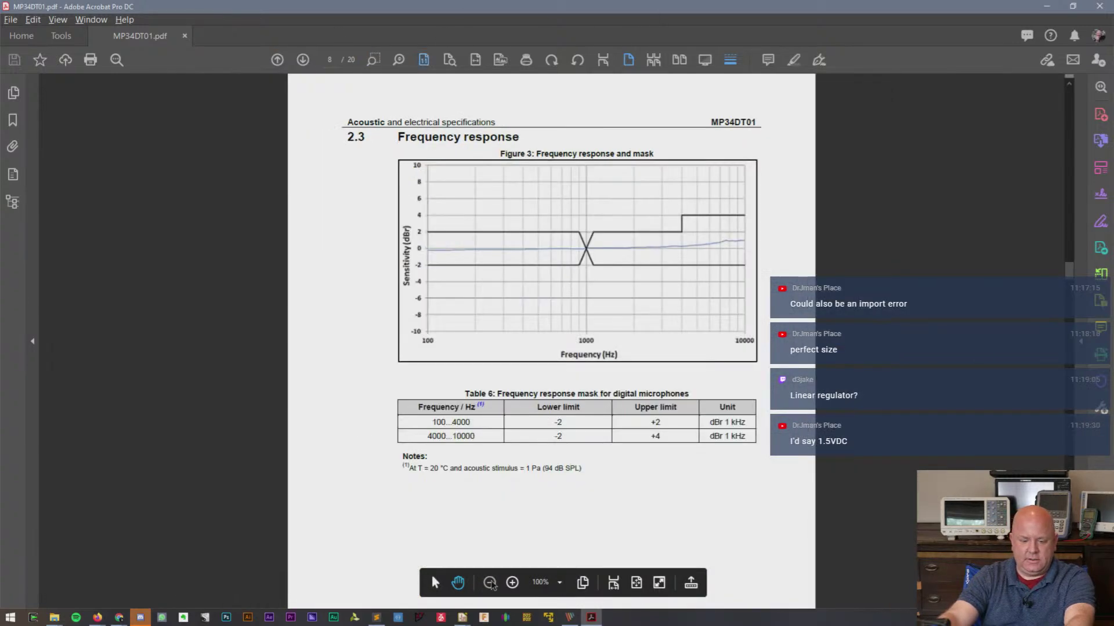
scroll(544, 388, down, 2)
scroll(544, 387, down, 10)
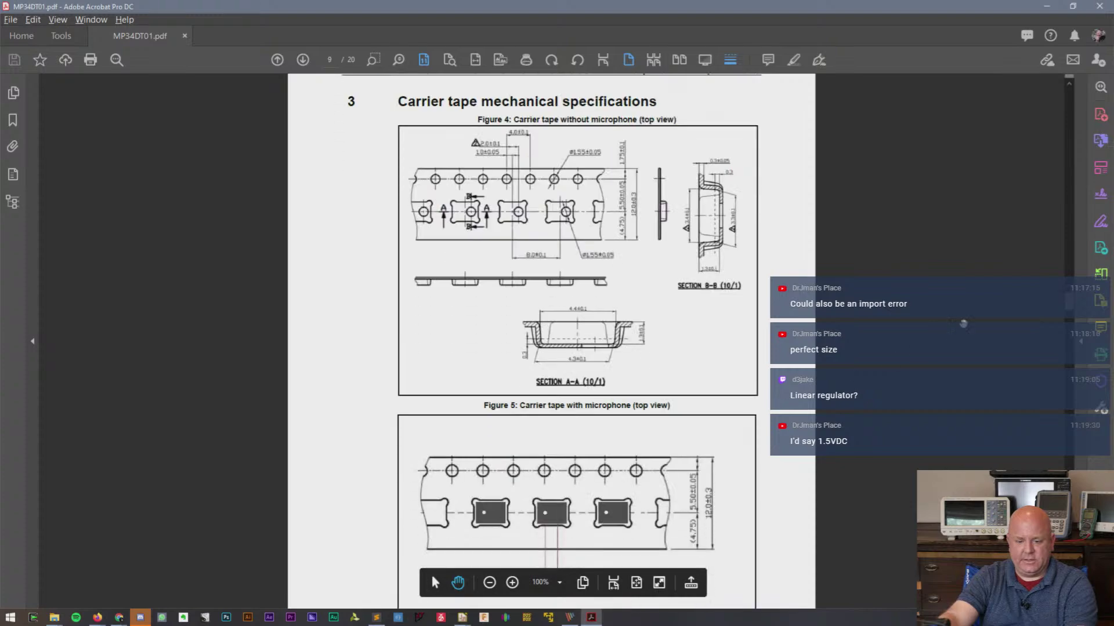
drag(1069, 310, 1066, 351)
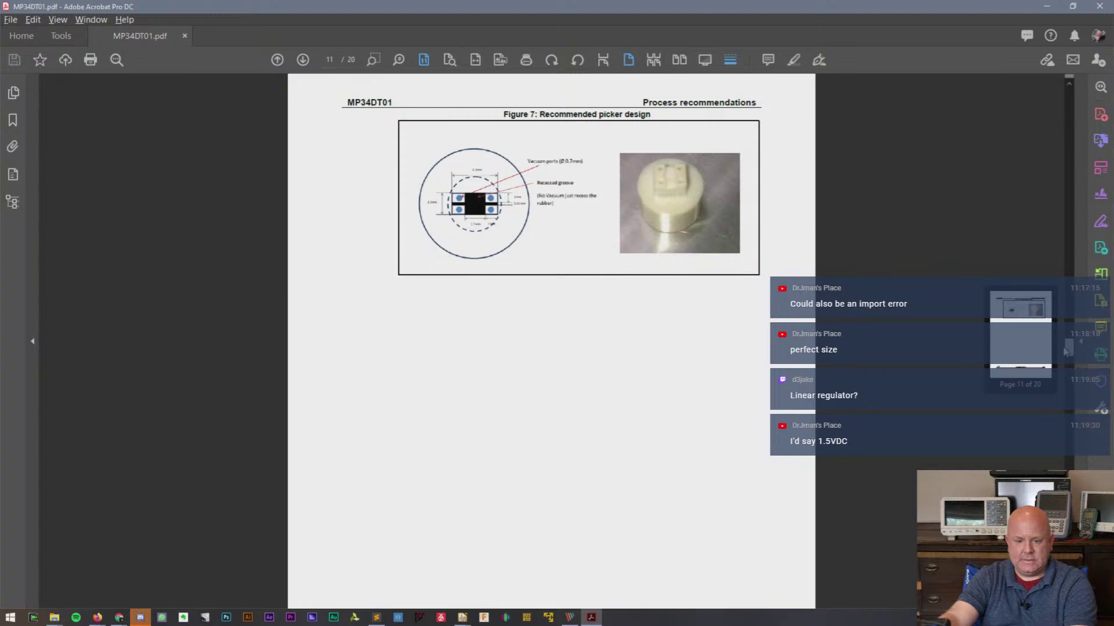
drag(1065, 351, 1062, 404)
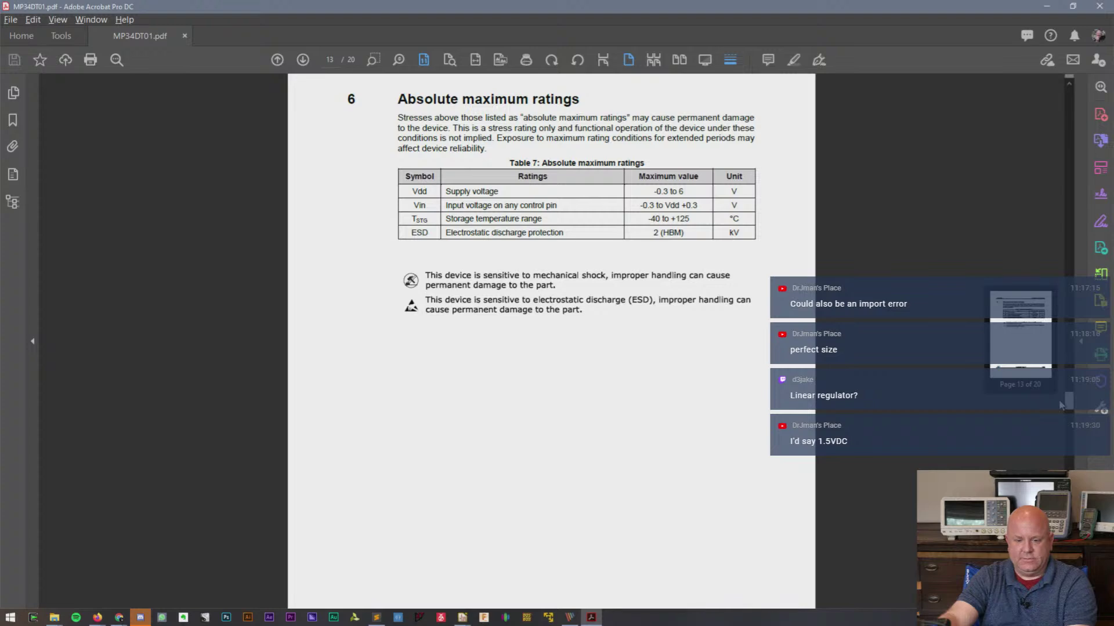
drag(1061, 405, 1030, 461)
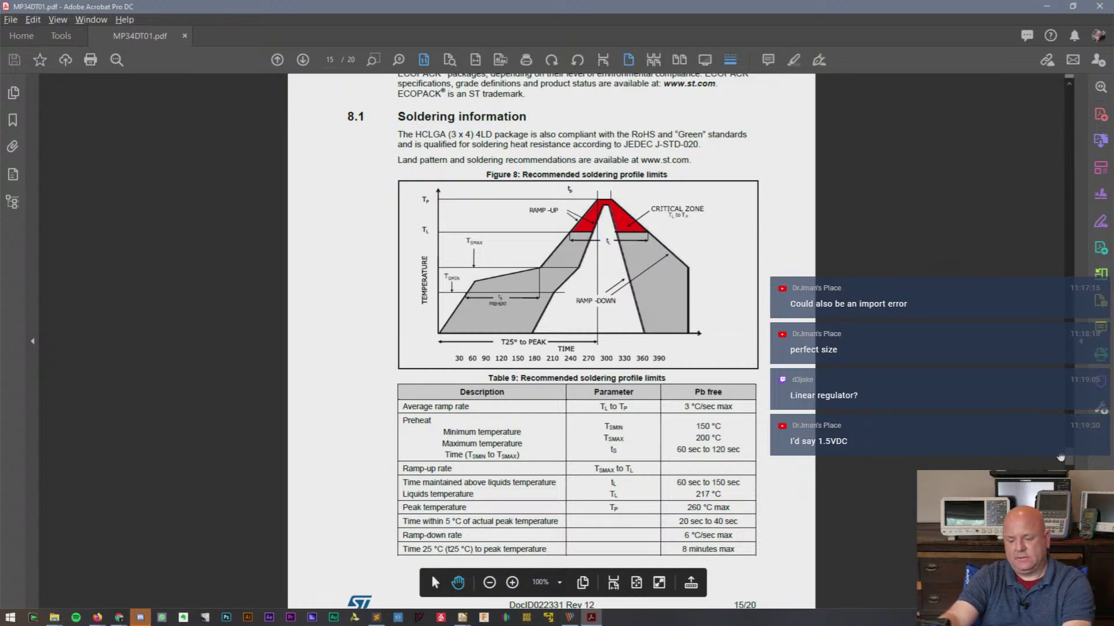
- Return to page 15 and zoom to 194% to read Table 9's 260 °C peak and 217 °C liquidus limits
drag(1069, 462, 1069, 502)
drag(1069, 558, 1066, 288)
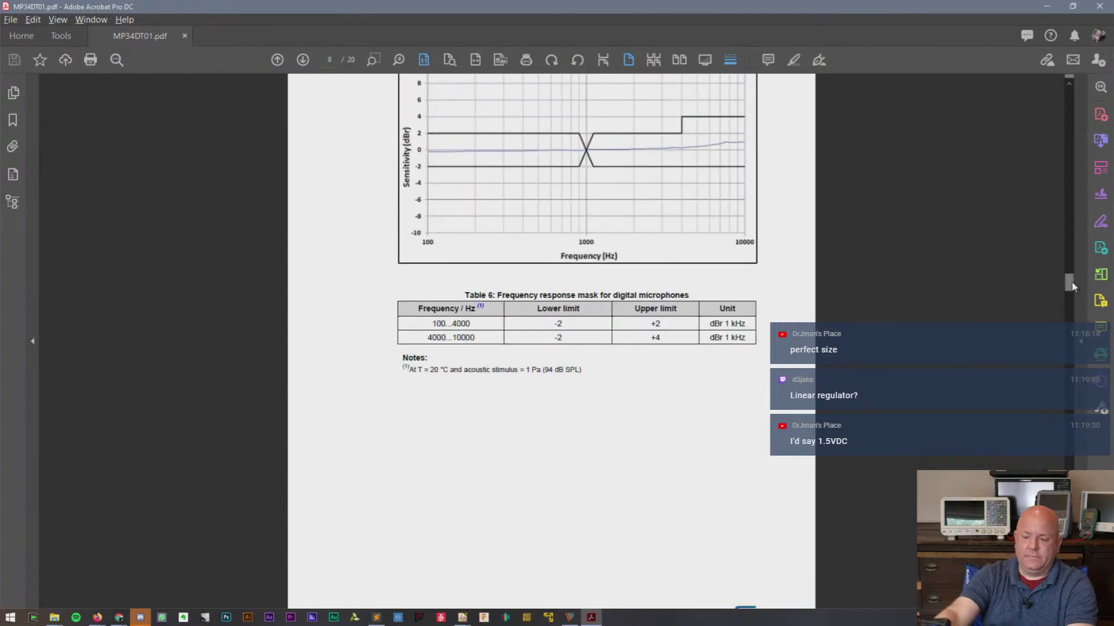
drag(1069, 284, 1082, 458)
scroll(676, 502, down, 4)
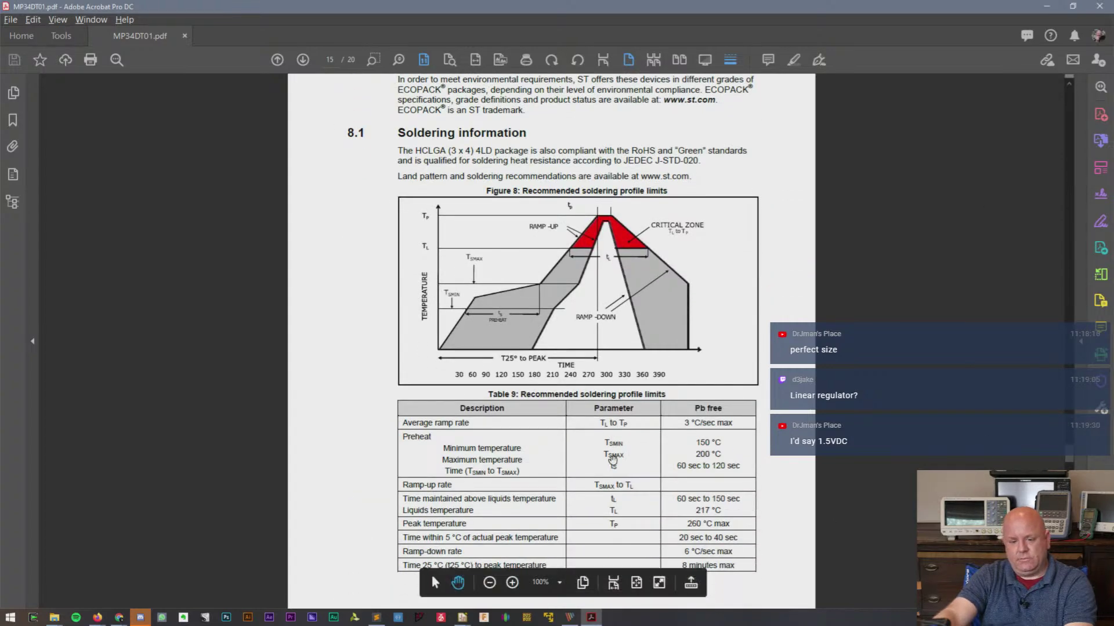
scroll(676, 502, down, 2)
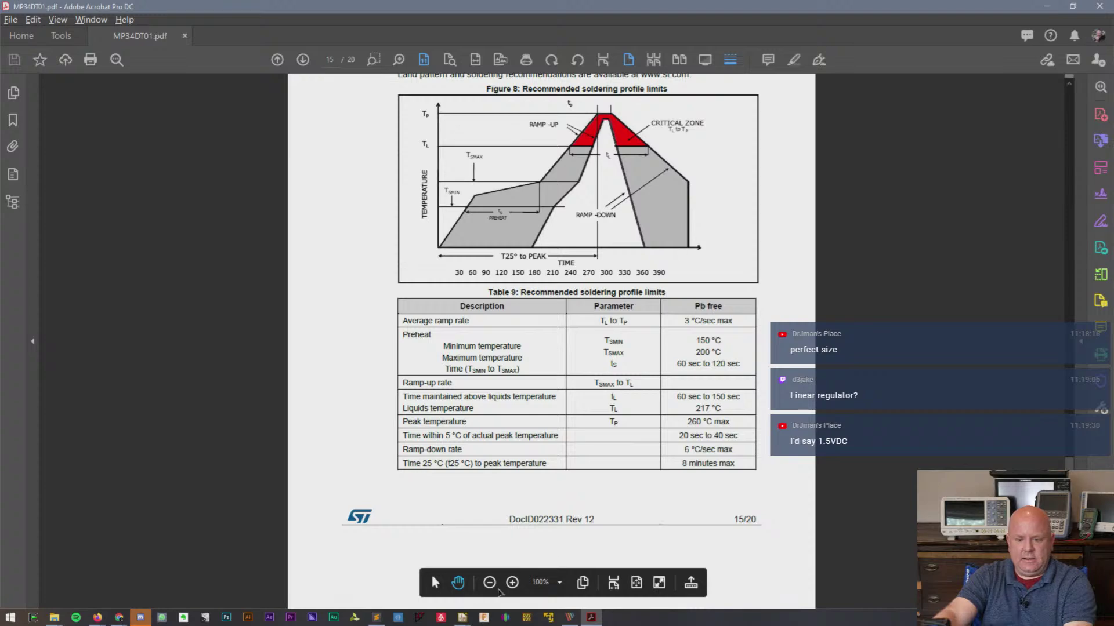
click(512, 583)
scroll(511, 585, down, 8)
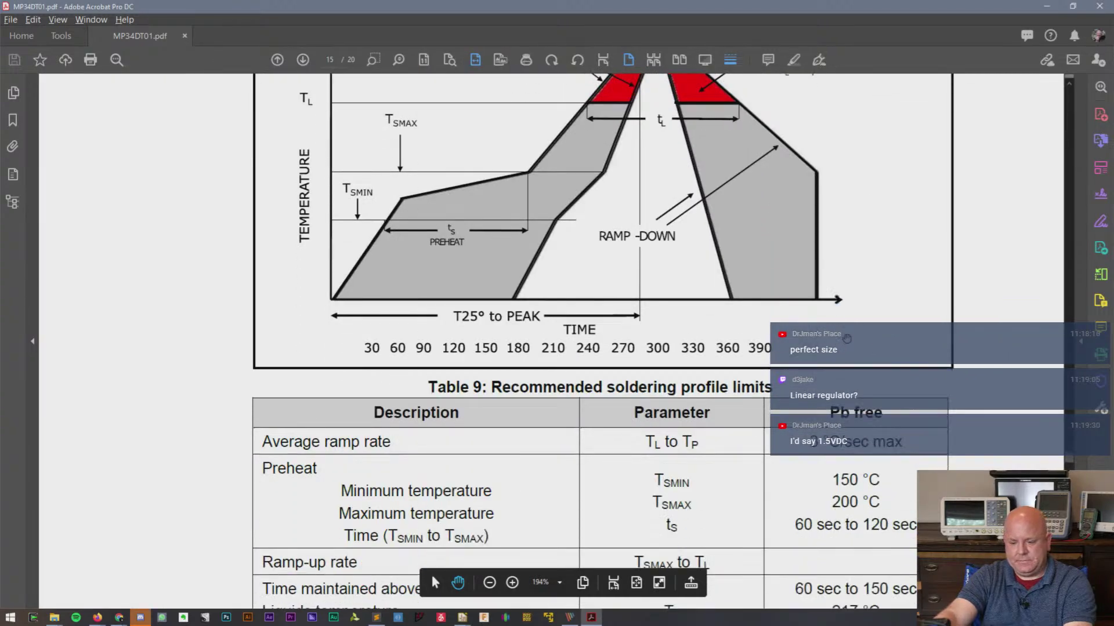
scroll(755, 161, up, 7)
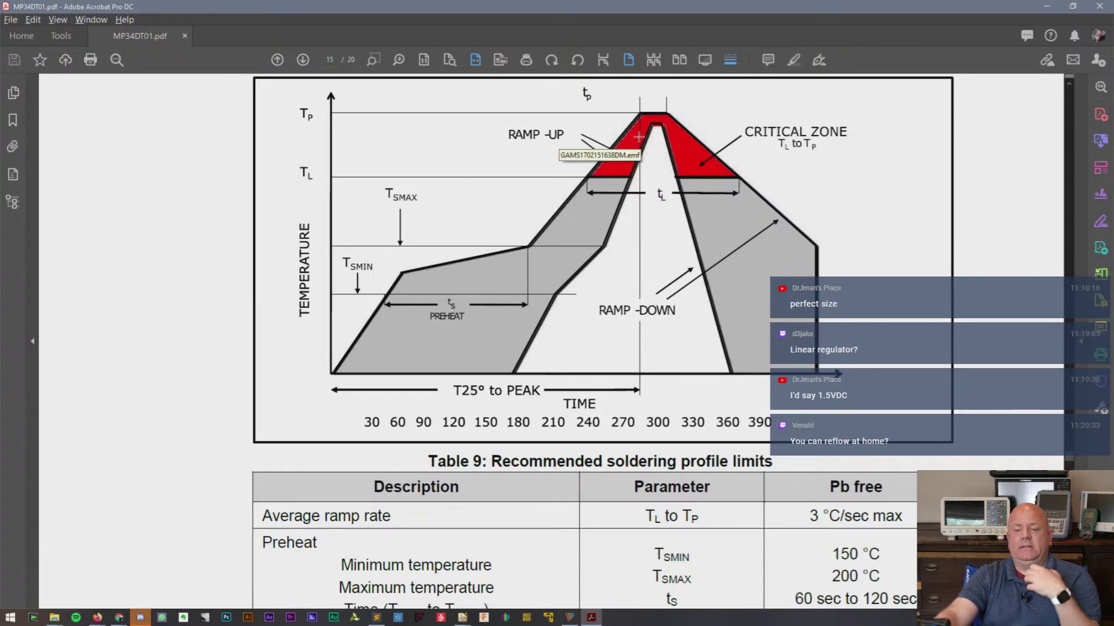
scroll(677, 358, down, 10)
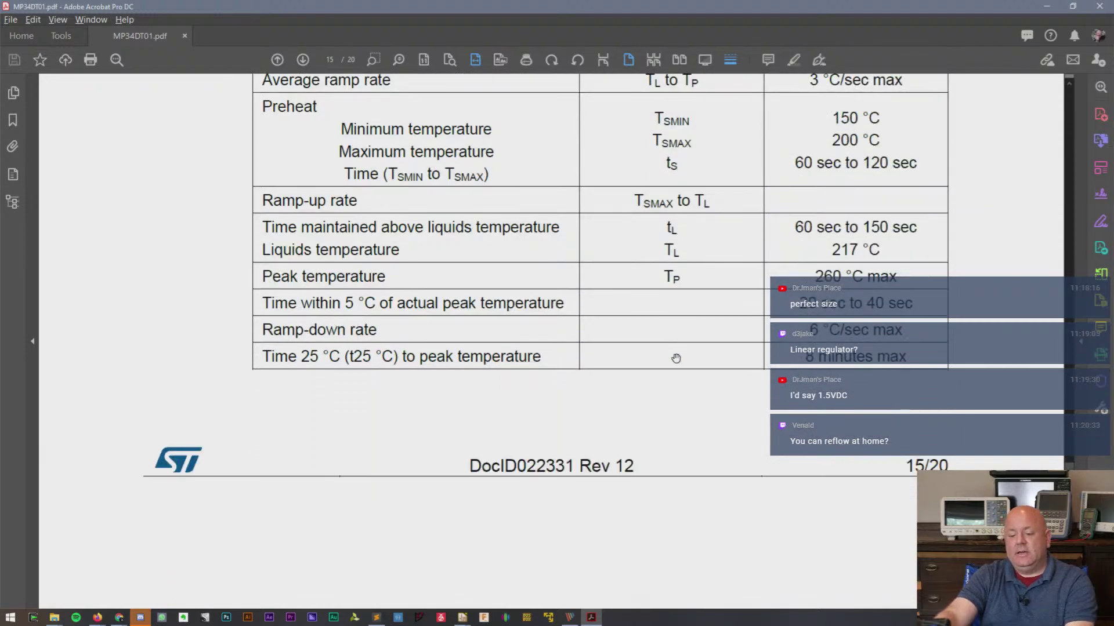
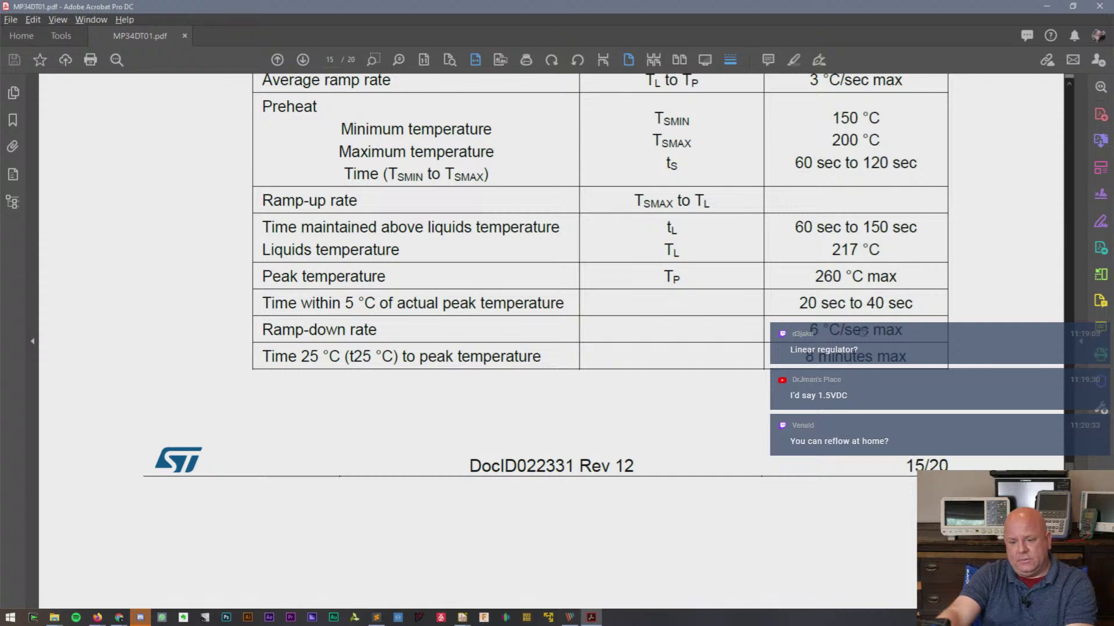
- Zoom the datasheet out until a whole page fits in view
scroll(497, 100, up, 3)
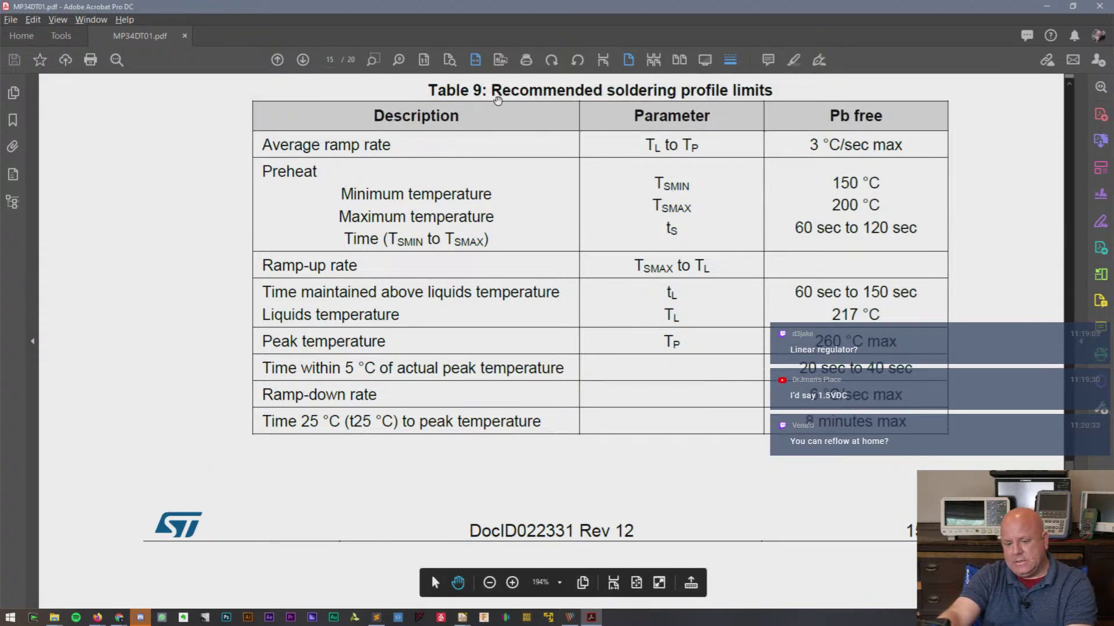
click(489, 582)
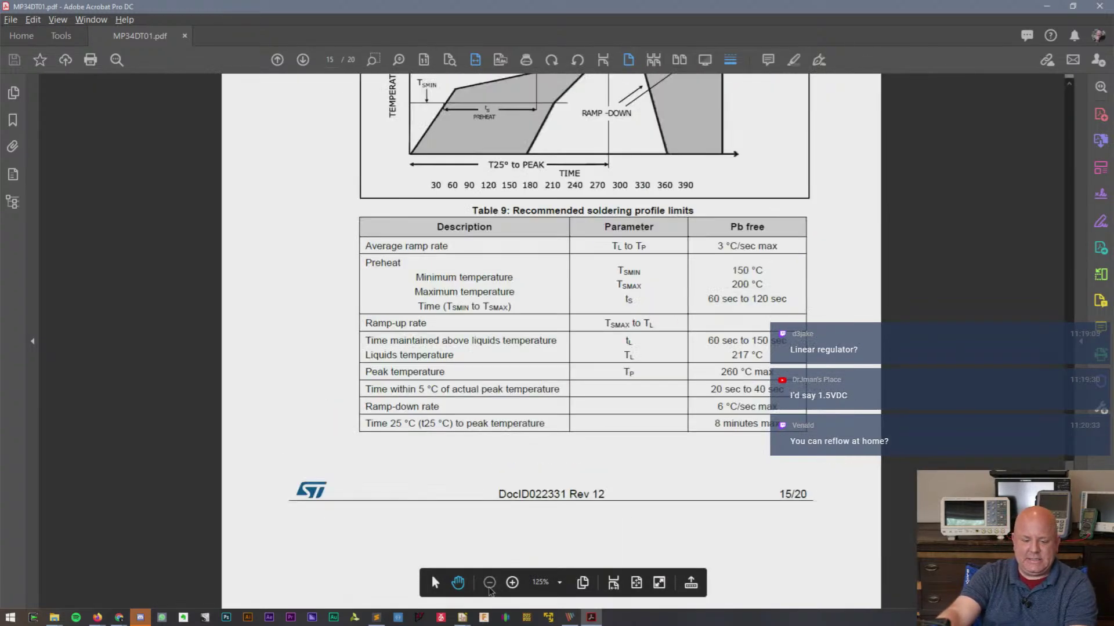
click(489, 583)
click(489, 591)
scroll(575, 341, down, 5)
- Scroll back to the datasheet cover, minimize Acrobat and bring the Eeschema schematic forward
scroll(574, 341, up, 2)
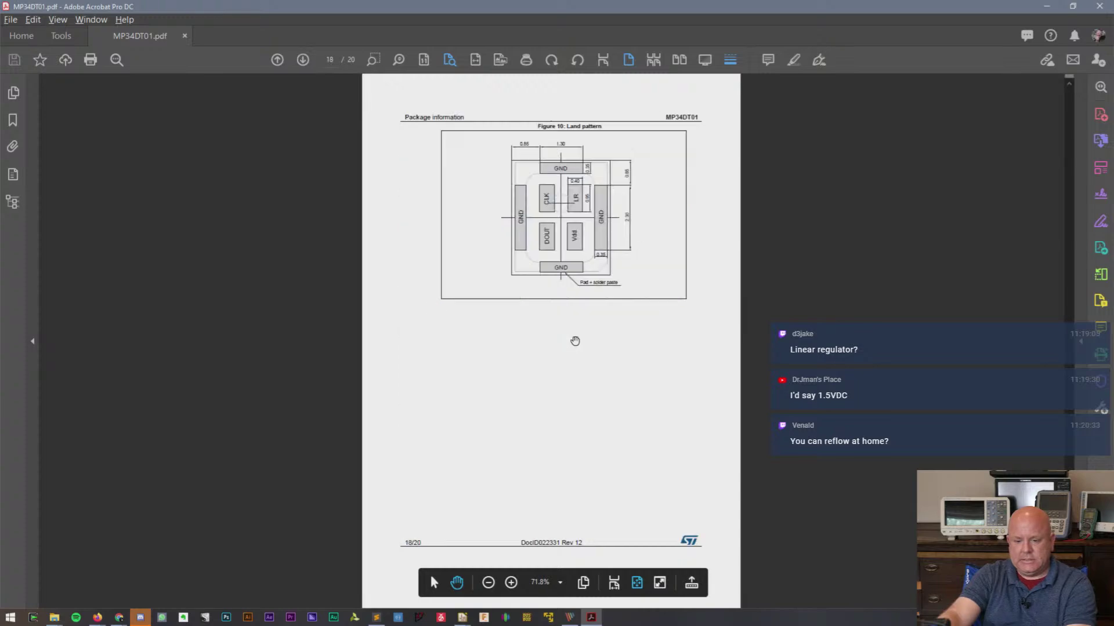
scroll(575, 341, up, 3)
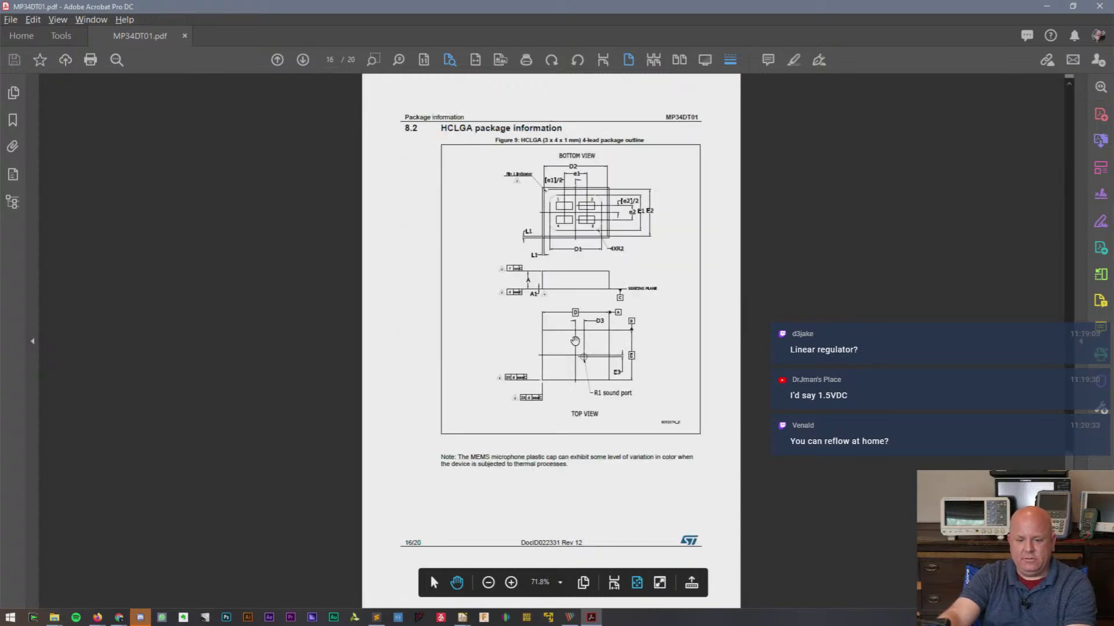
scroll(574, 341, up, 6)
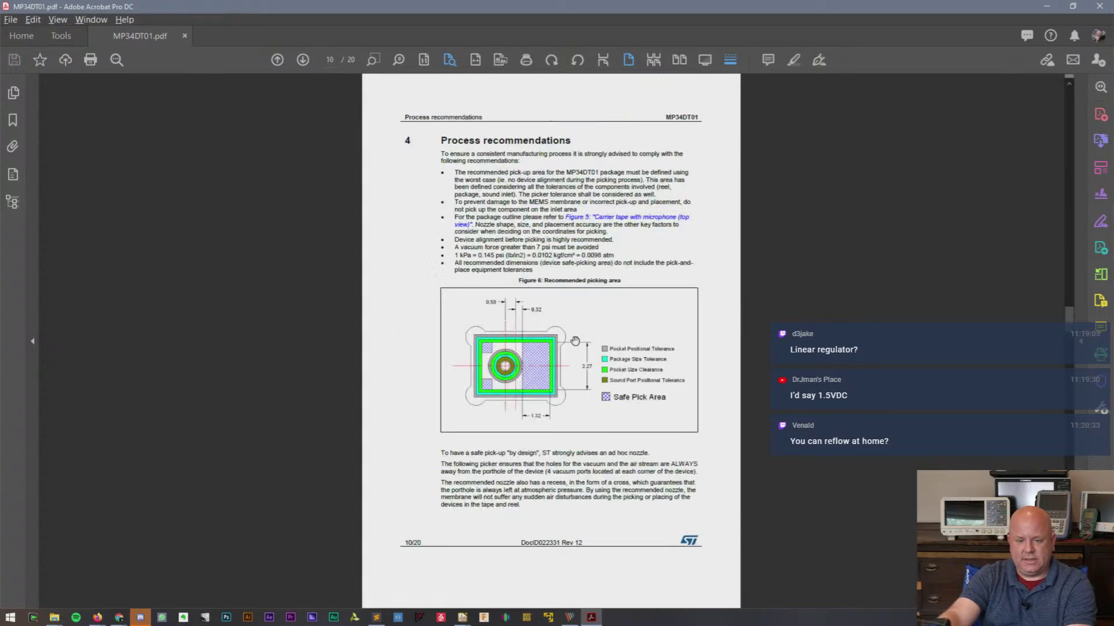
scroll(575, 341, up, 5)
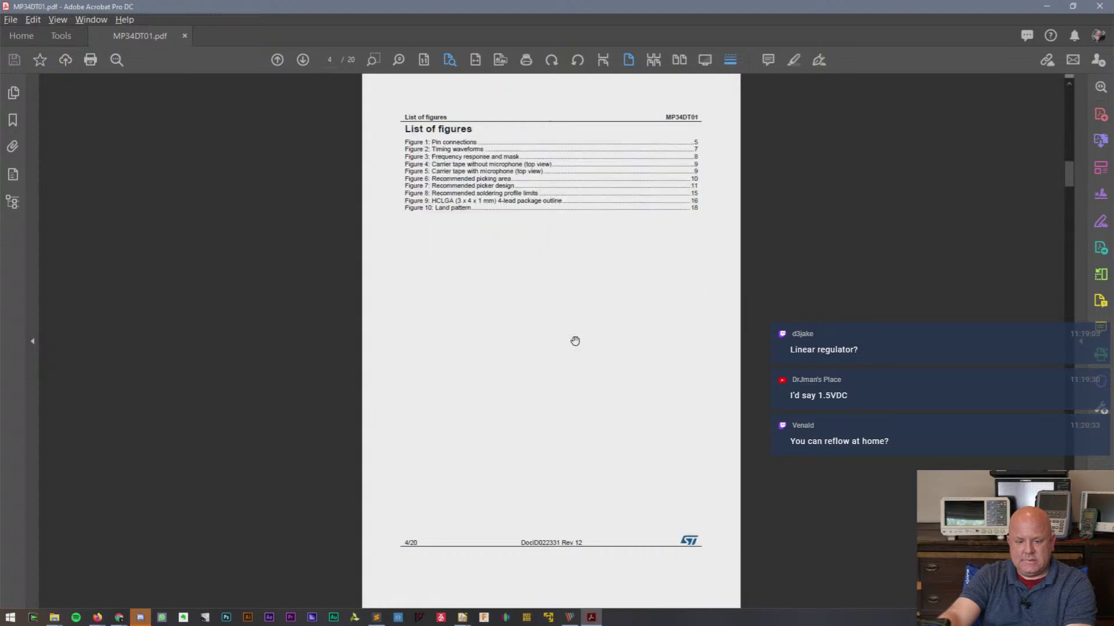
scroll(575, 341, up, 3)
scroll(575, 342, down, 3)
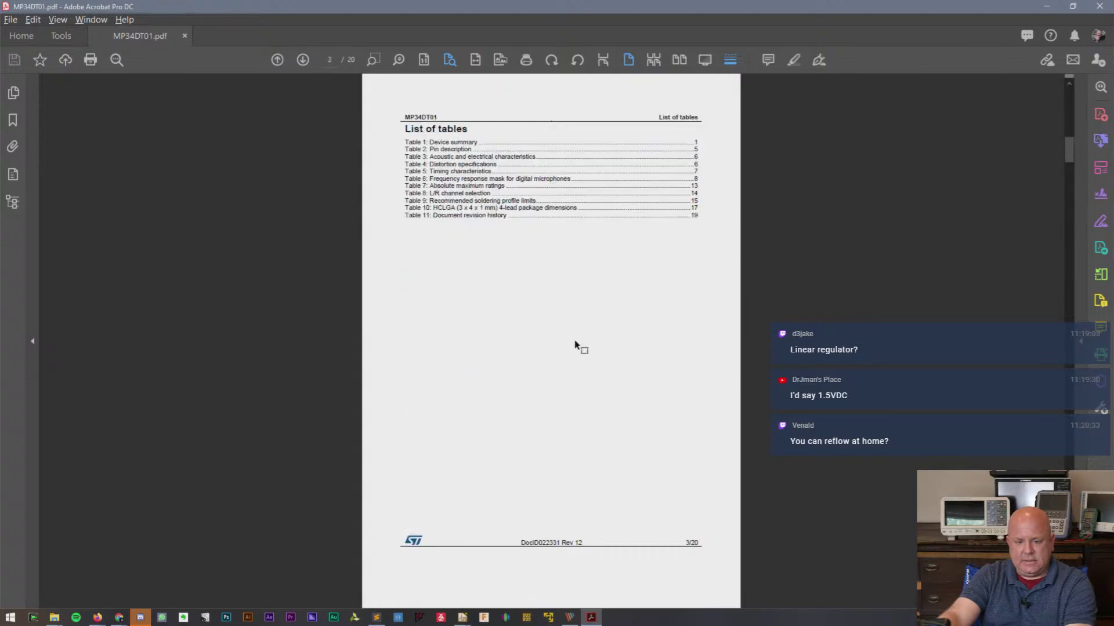
scroll(575, 345, up, 3)
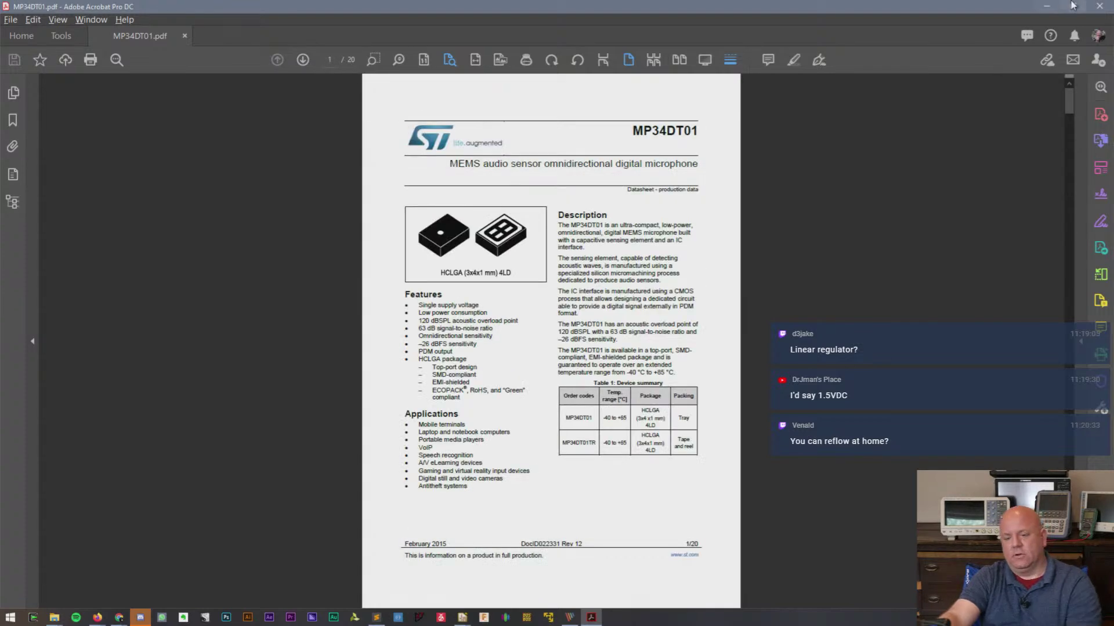
click(1047, 6)
click(546, 11)
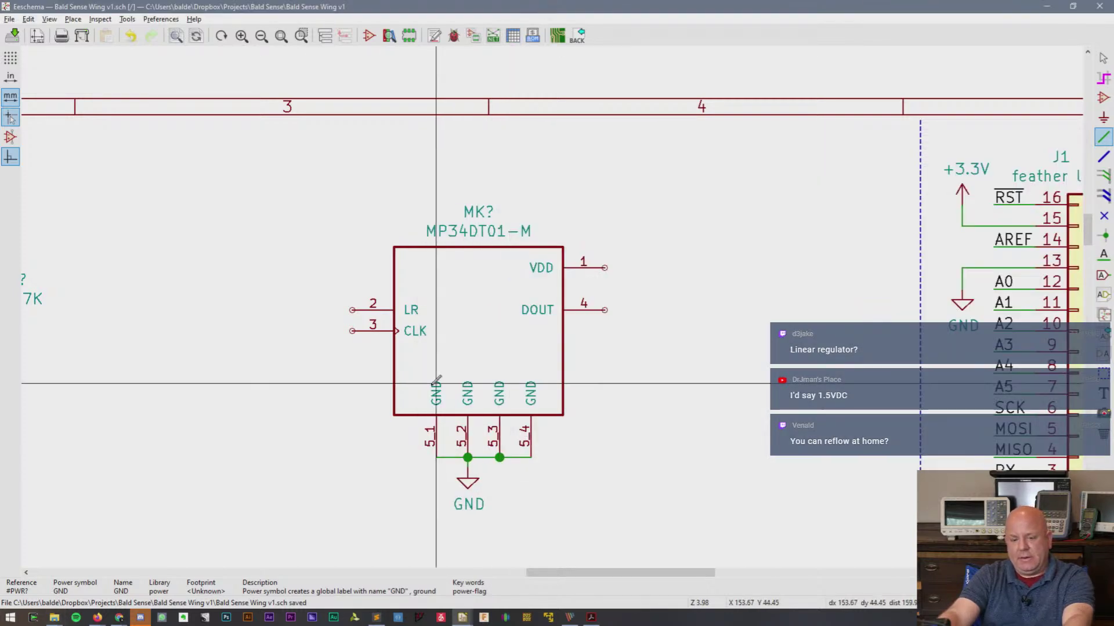
- Place a +3.3V power symbol above the mic and wire it to the VDD pin
key(Escape)
key(a)
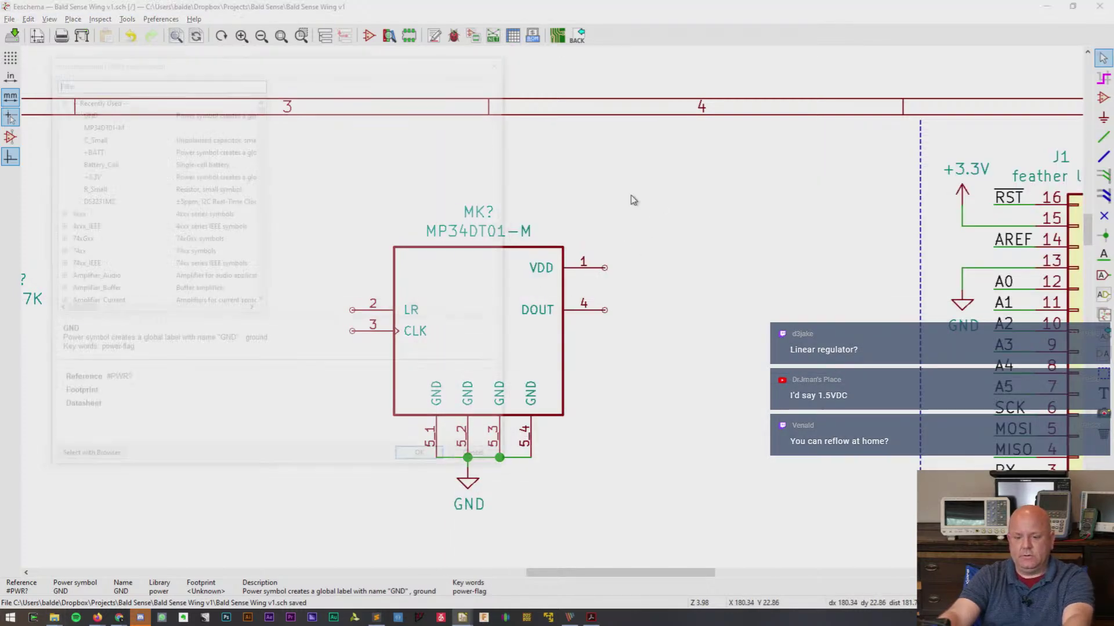
double_click(84, 174)
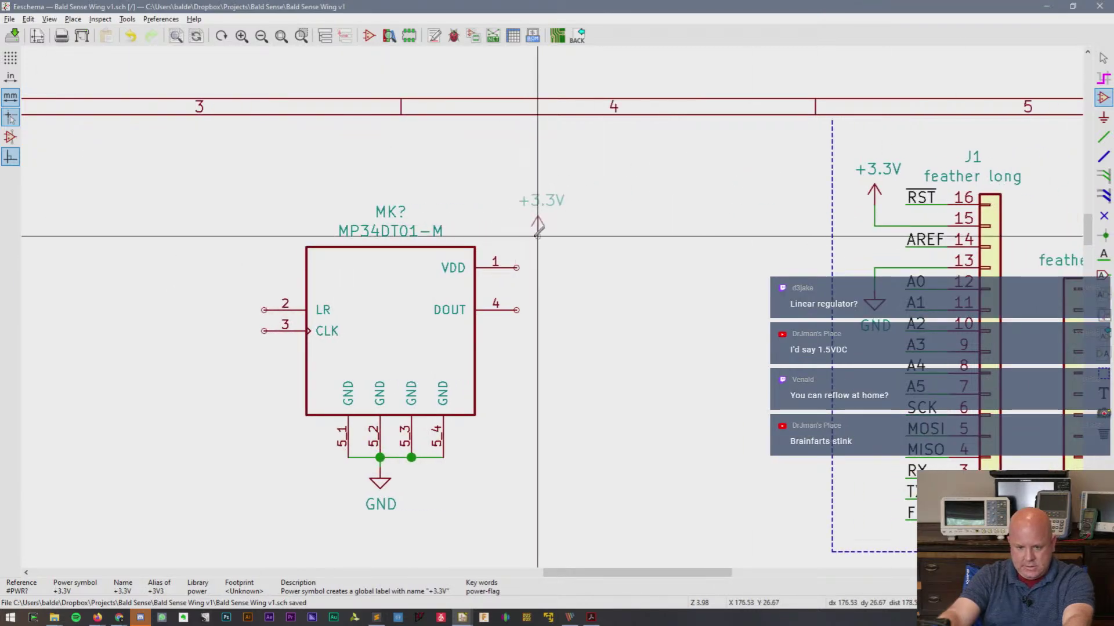
click(537, 237)
key(w)
click(517, 267)
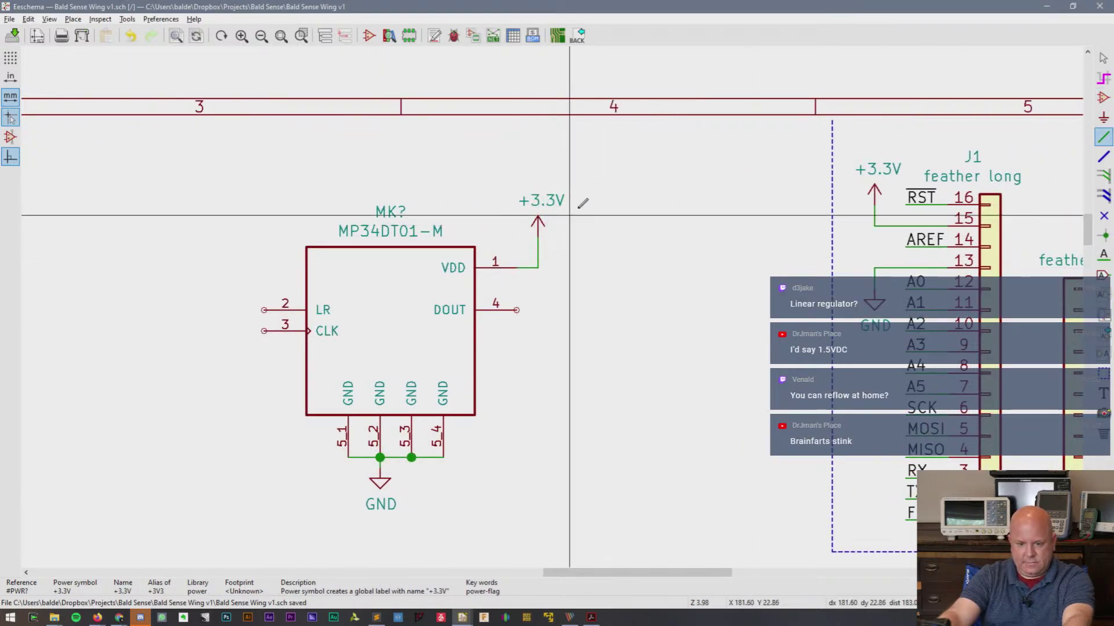
- Place a second +3.3V symbol, then select and delete it again
key(c)
click(610, 222)
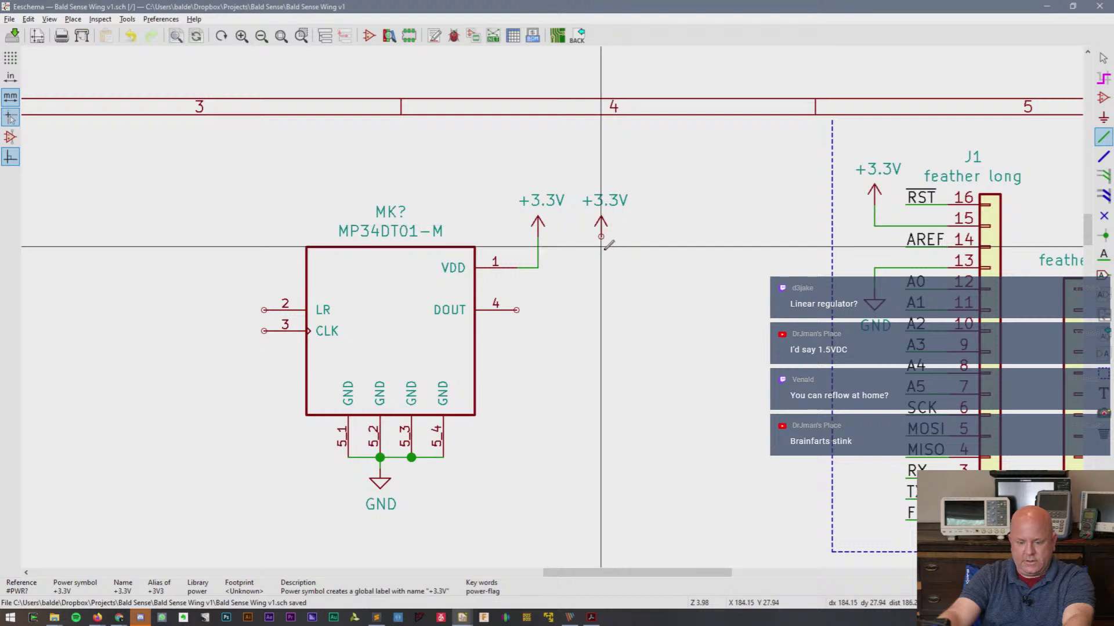
key(a)
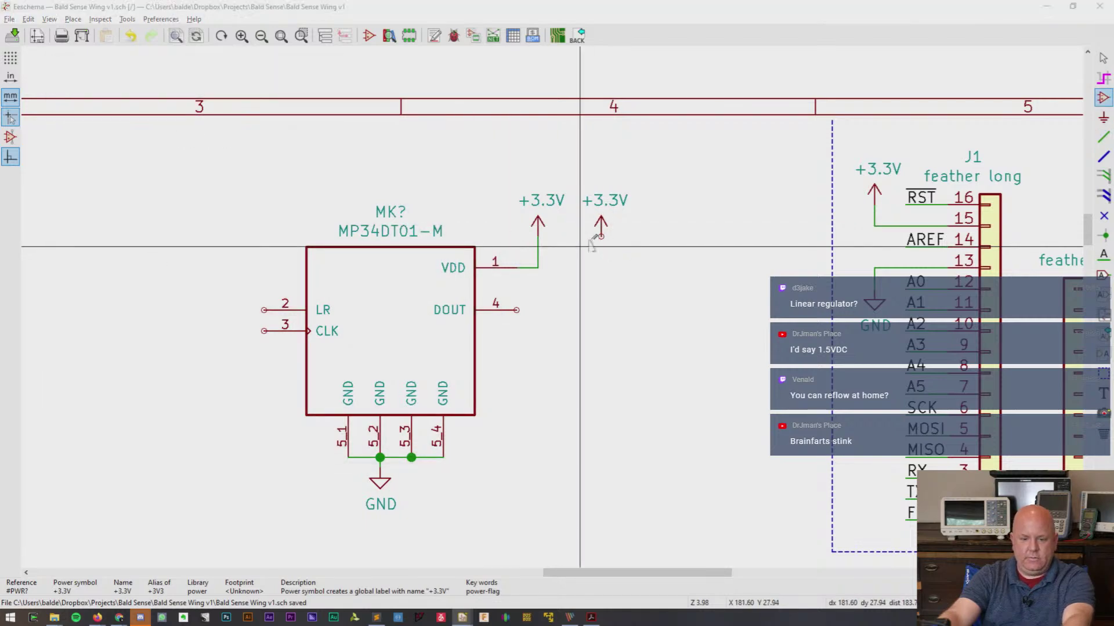
key(Escape)
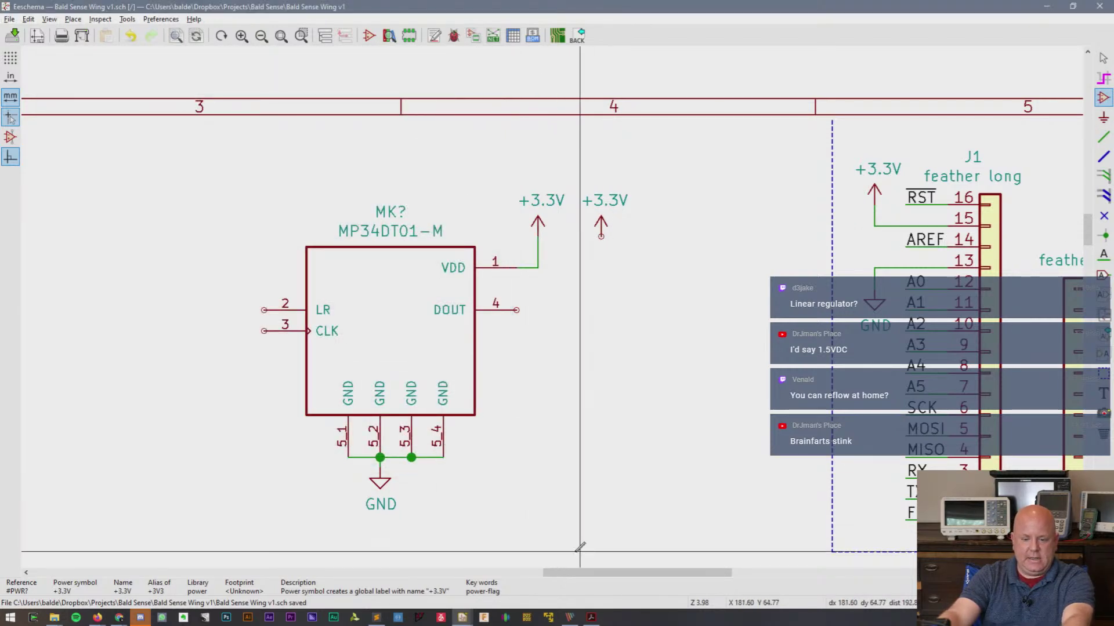
drag(642, 186, 576, 264)
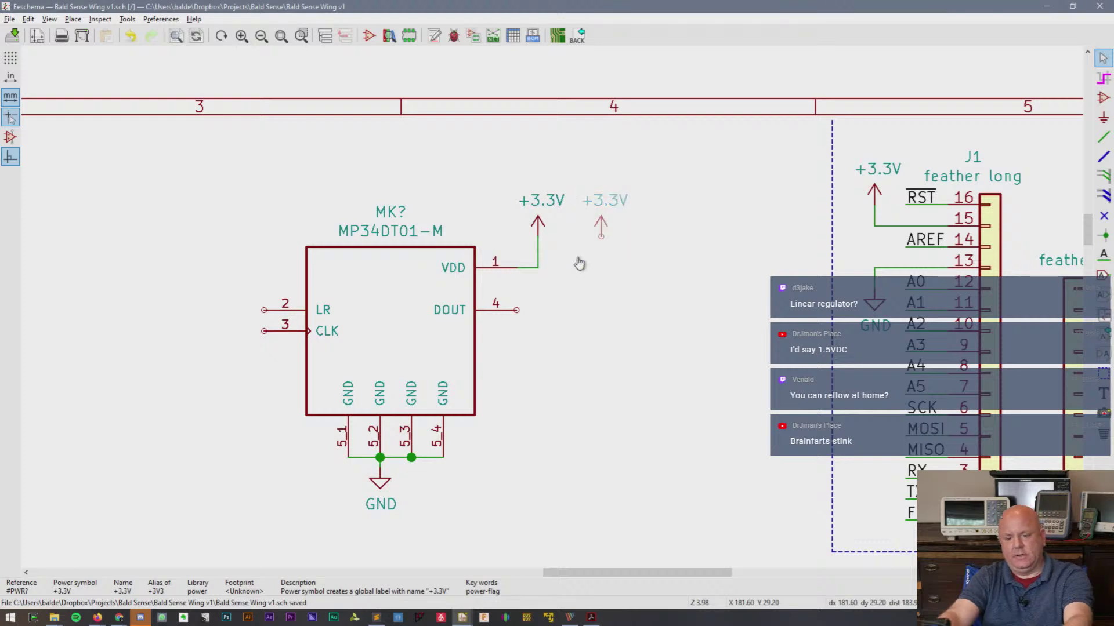
key(Delete)
- Copy the 1uF capacitor with its +3.3V and GND symbols and place it right of the mic
scroll(581, 258, down, 2)
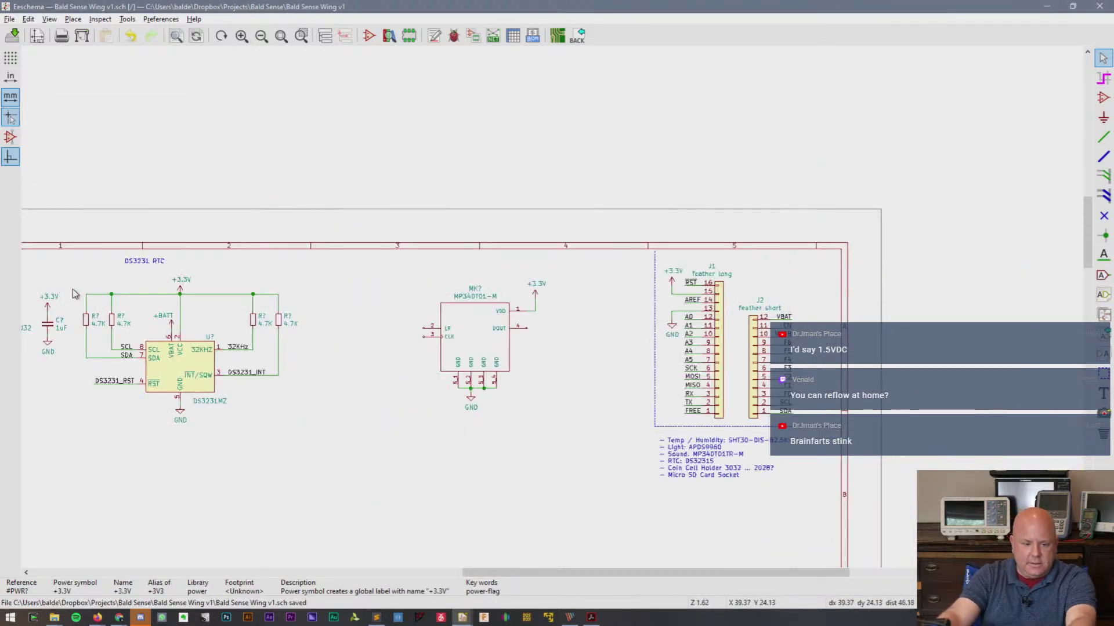
drag(75, 293, 132, 364)
key(ctrl+c)
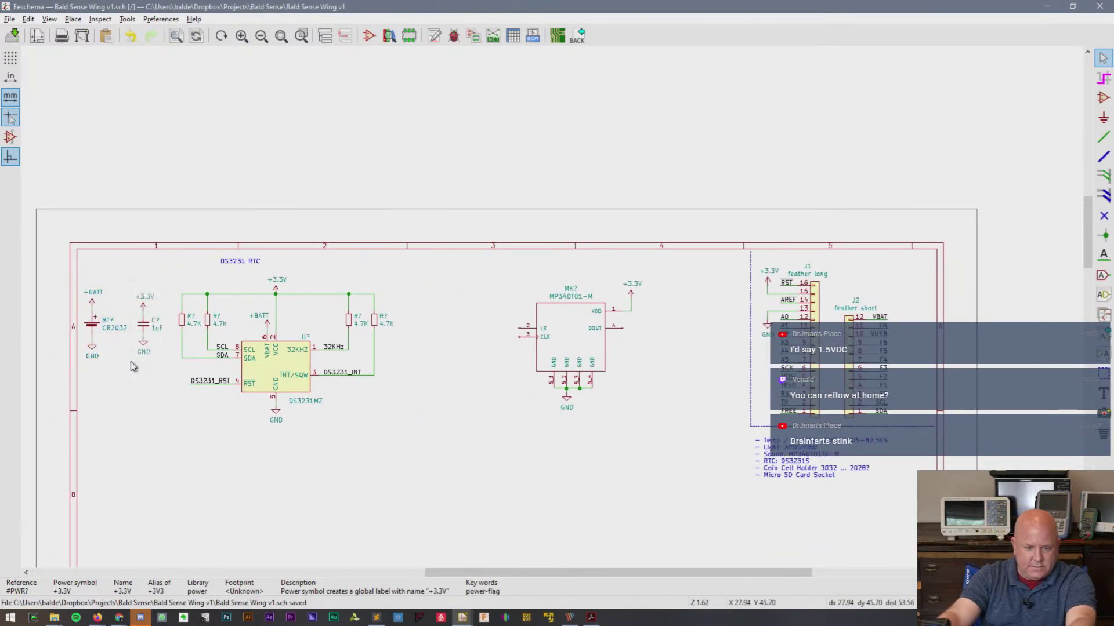
key(ctrl+v)
click(667, 320)
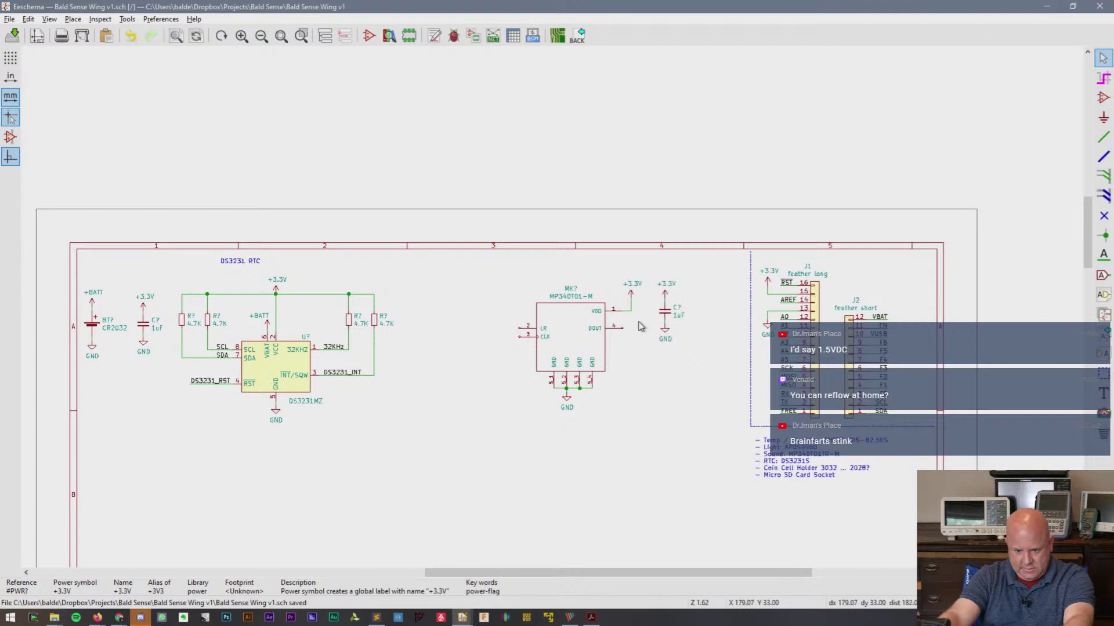
scroll(641, 322, up, 2)
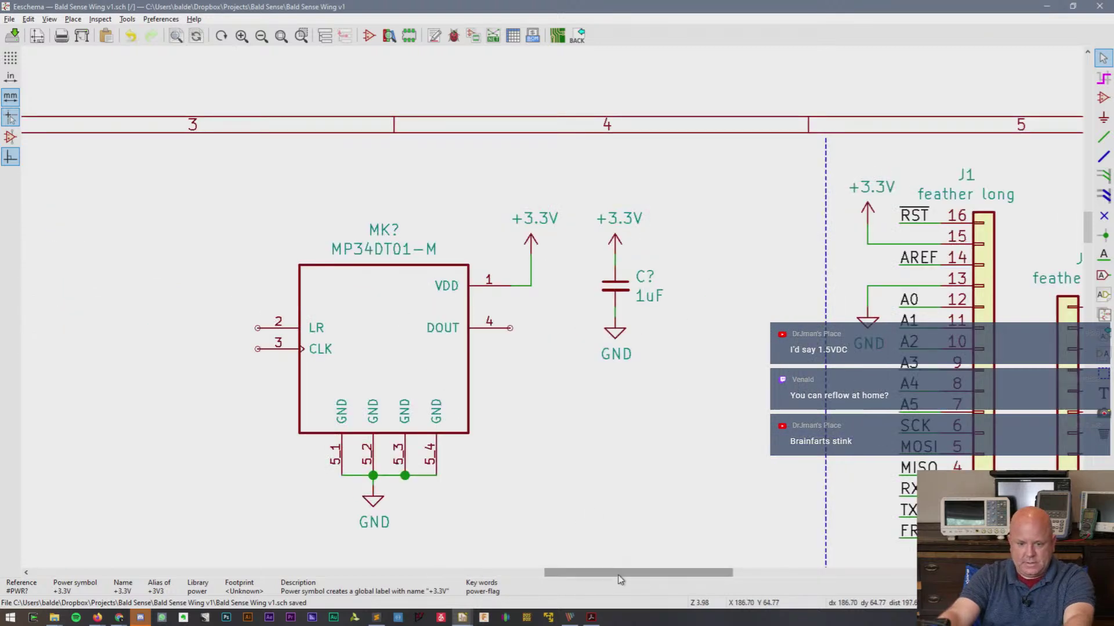
drag(618, 572, 590, 573)
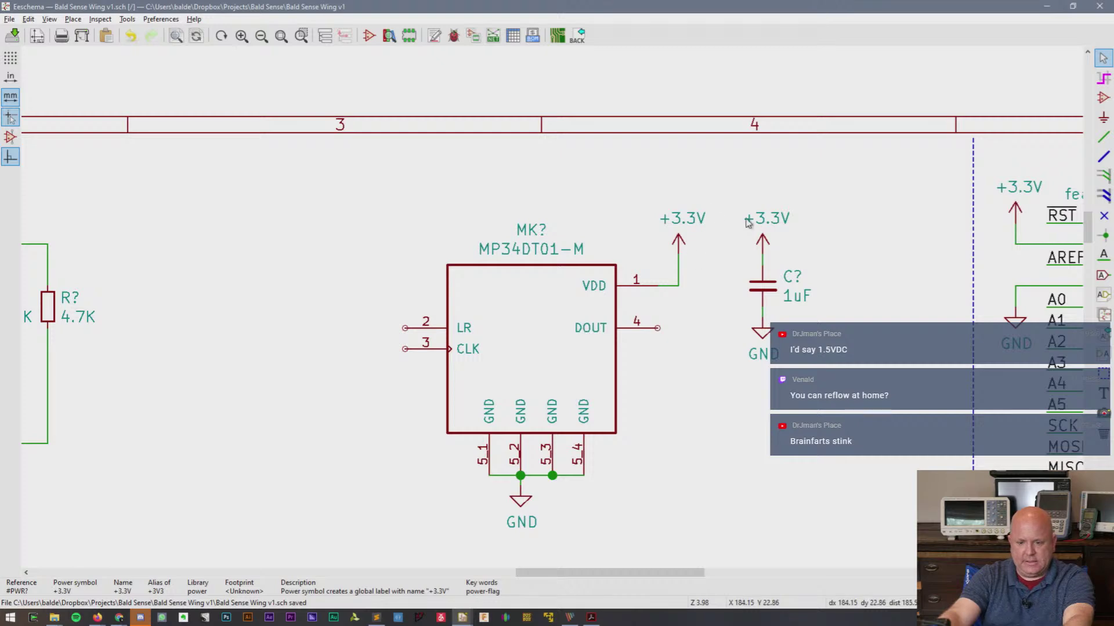
drag(748, 218, 788, 374)
click(850, 379)
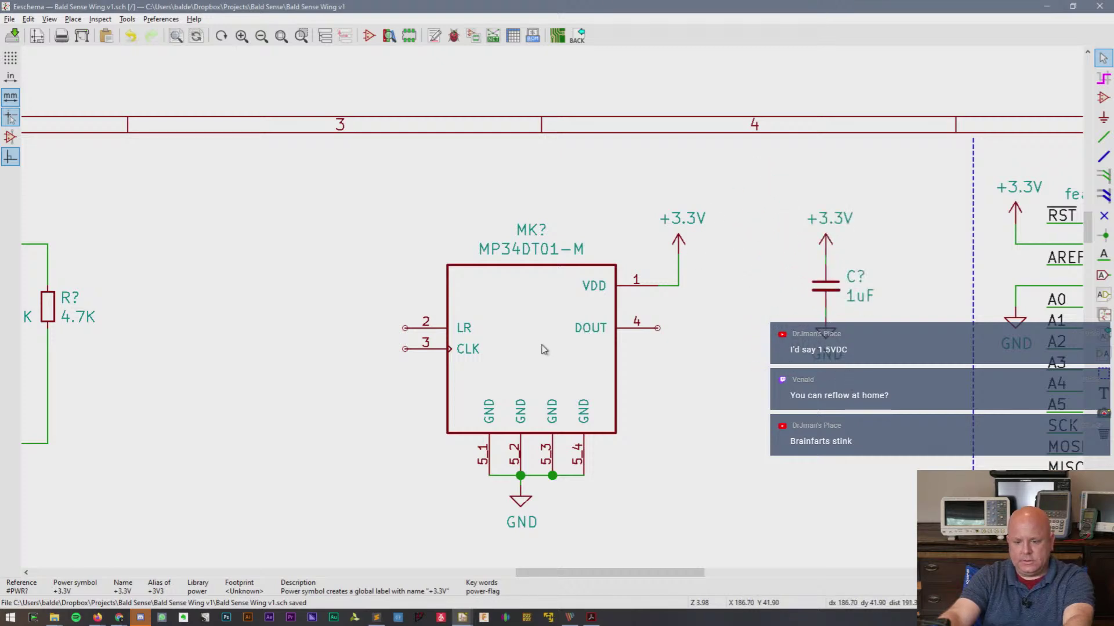
- Switch from the schematic to the Firefox window via the taskbar previews
click(119, 619)
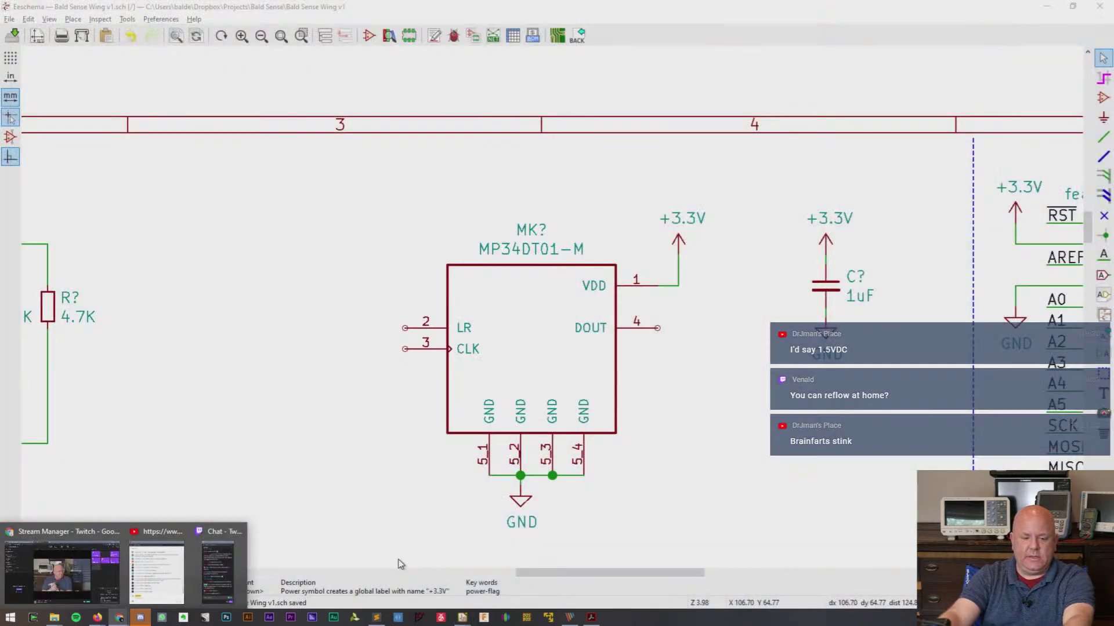
click(399, 565)
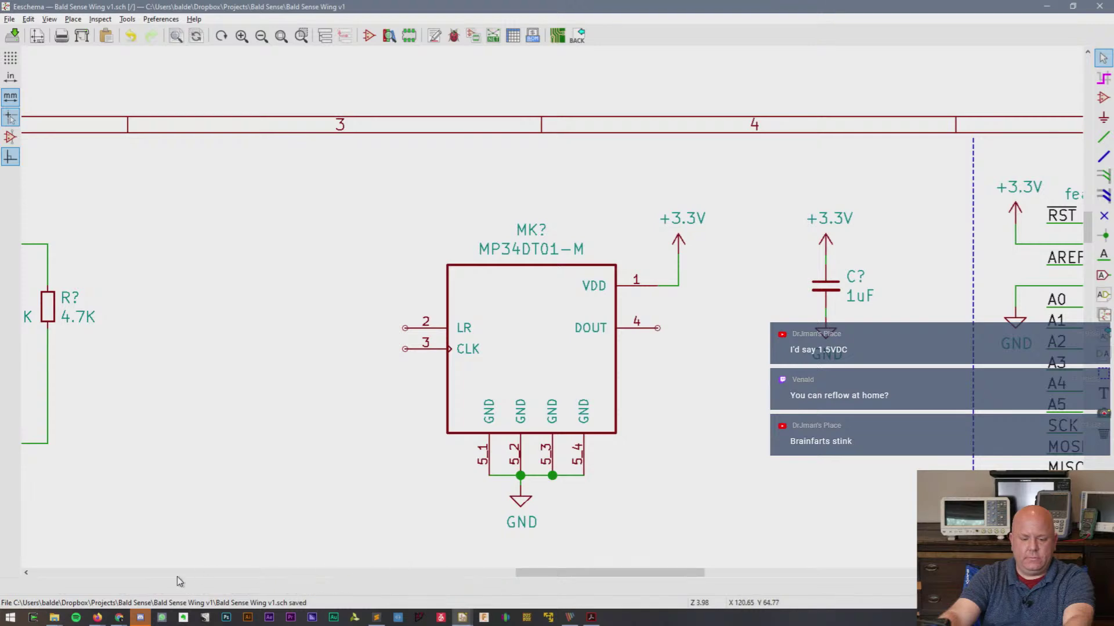
click(97, 616)
- Go to the Feather nRF52840 Sense product page and jump to its technical details
click(97, 605)
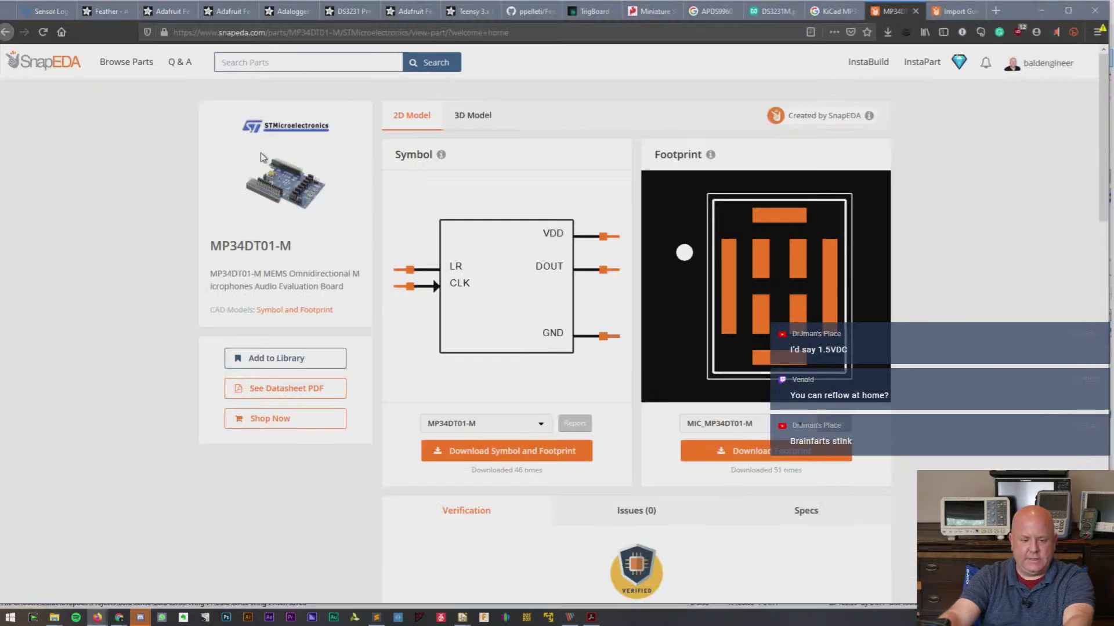
click(225, 13)
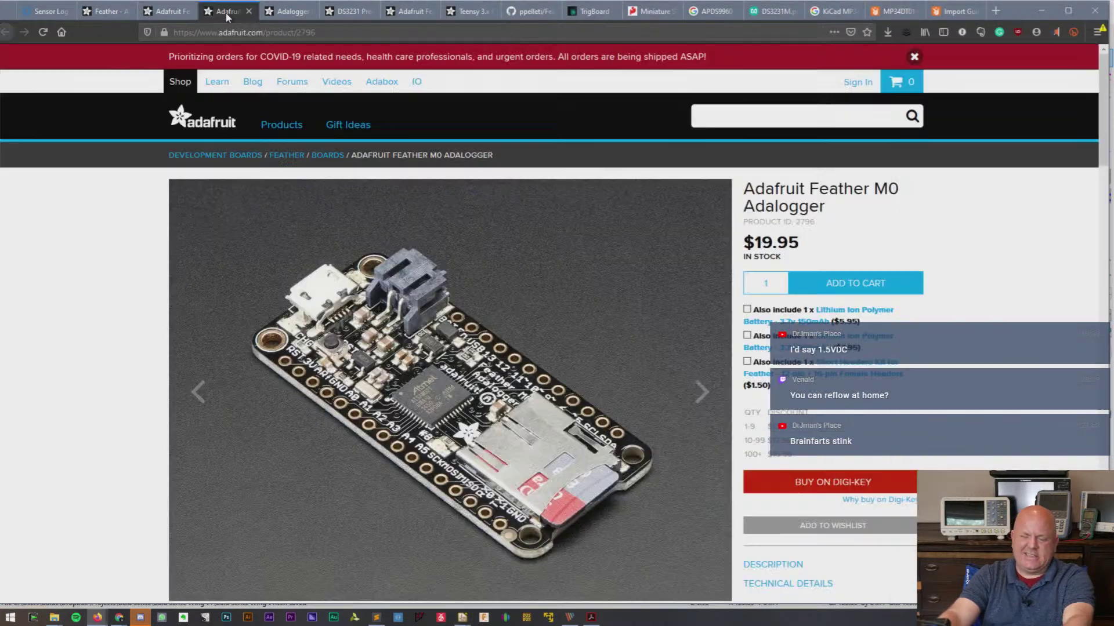
click(163, 12)
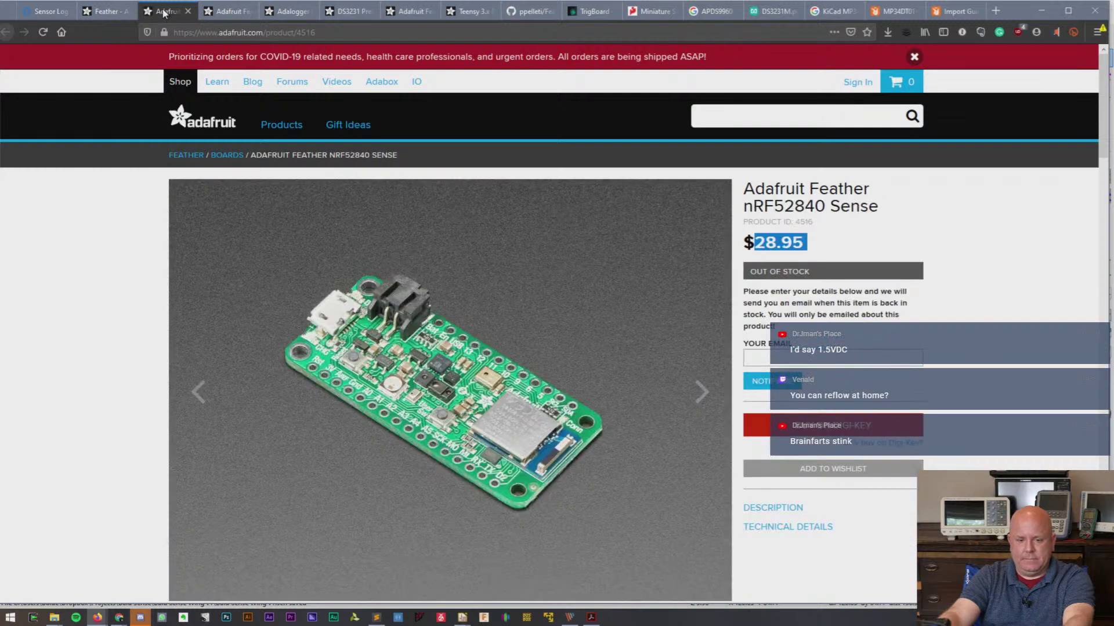
scroll(603, 347, down, 3)
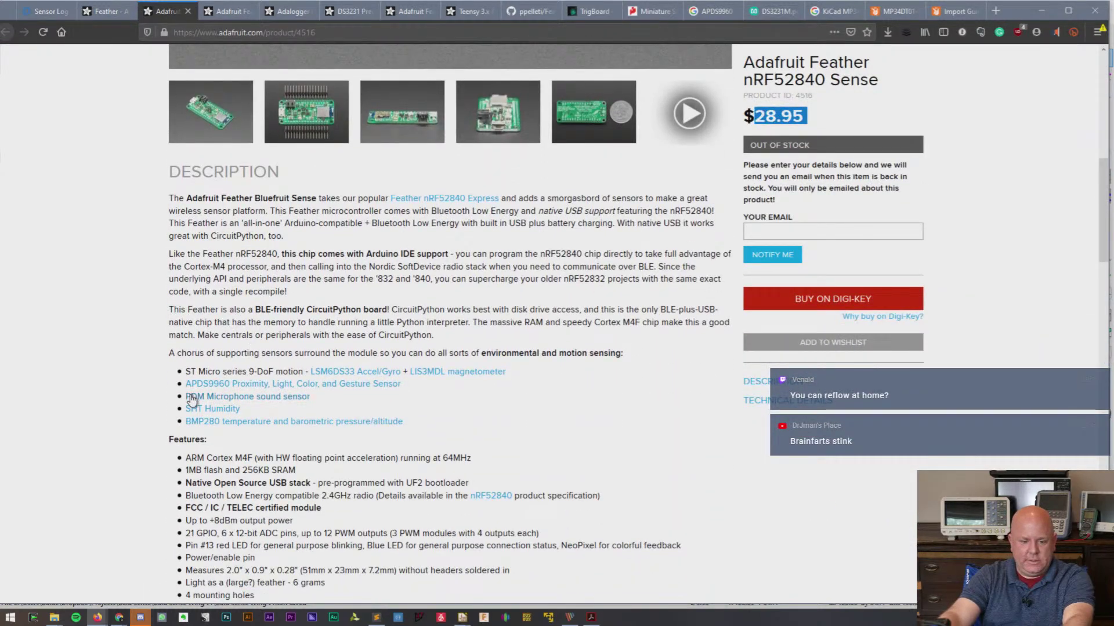
scroll(304, 406, down, 3)
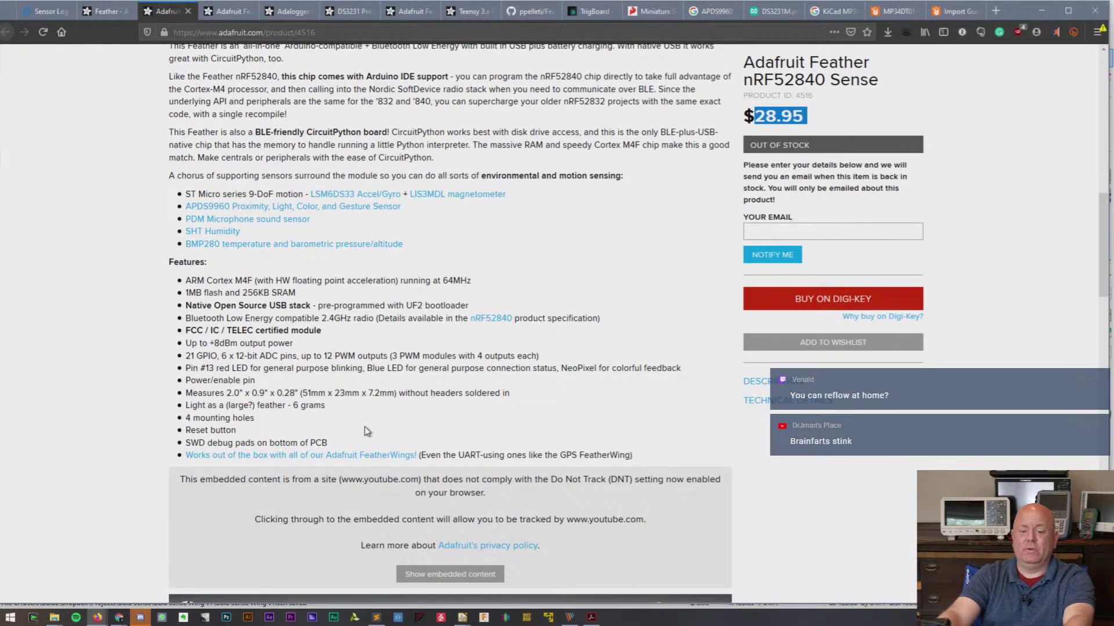
click(815, 401)
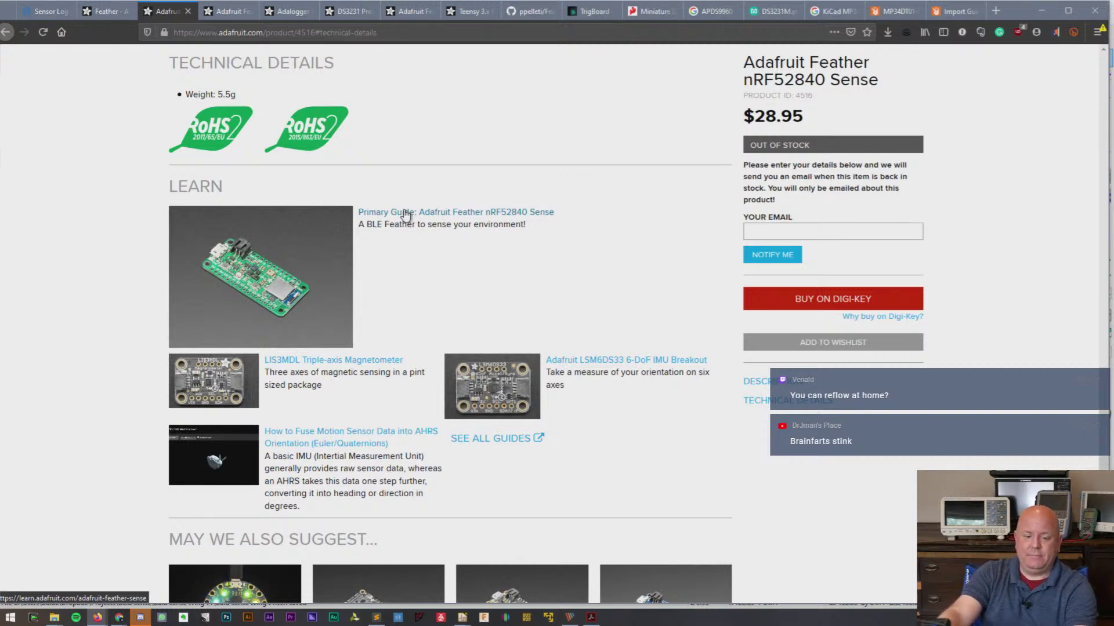
- Open the primary guide's Downloads page and the schematic image's asset page
click(406, 215)
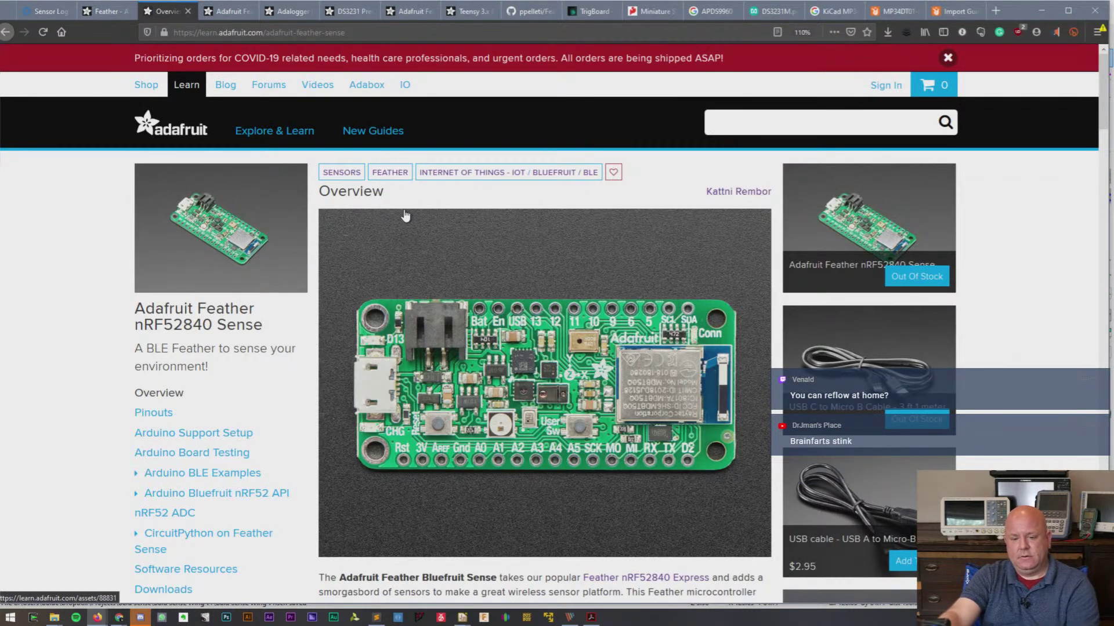
scroll(266, 423, down, 1)
scroll(263, 425, down, 5)
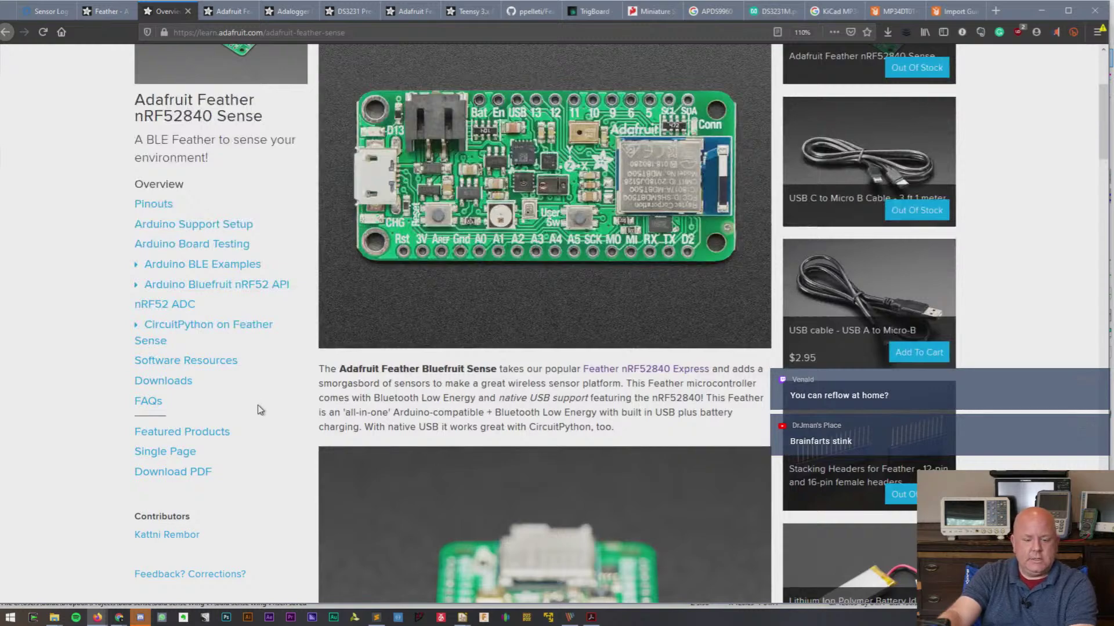
click(171, 382)
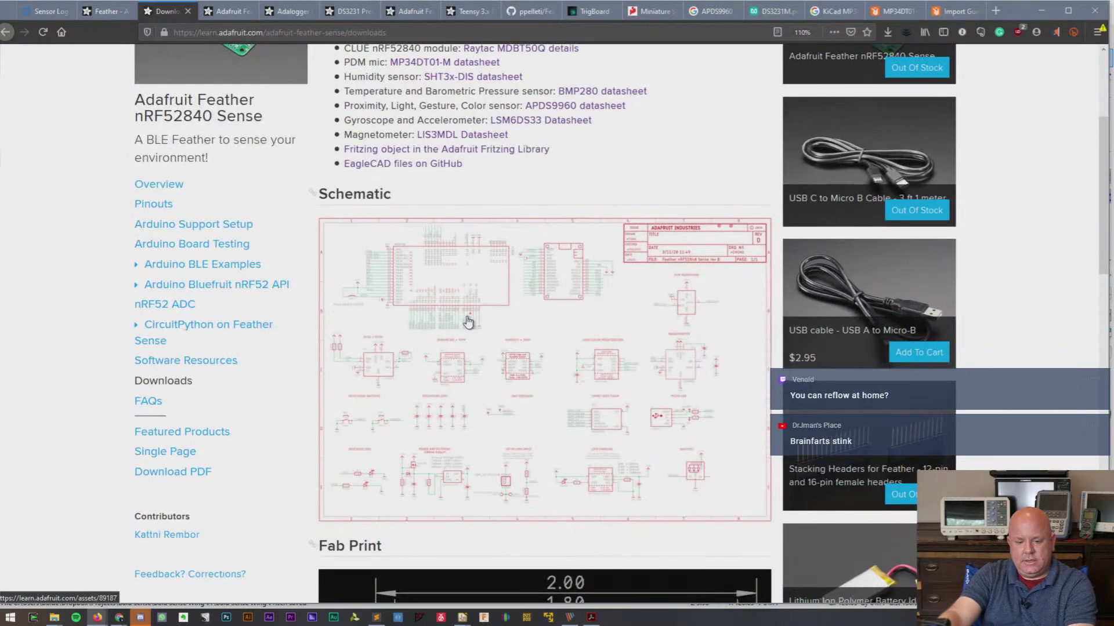
click(468, 322)
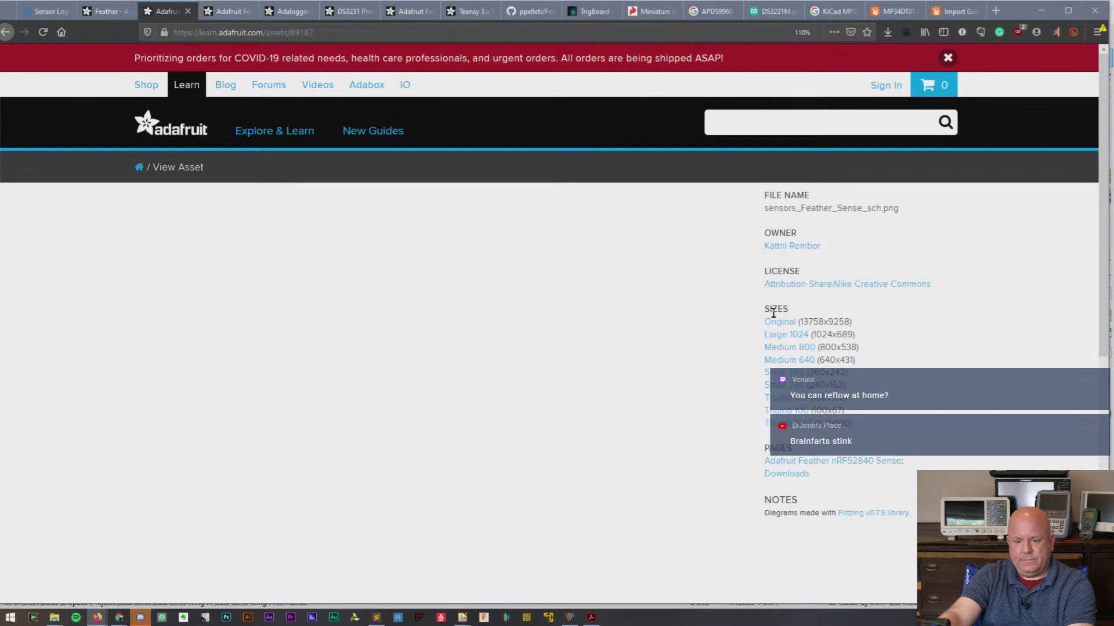
- Open the original-size schematic image and zoom in on the PDM microphone's pins
click(777, 323)
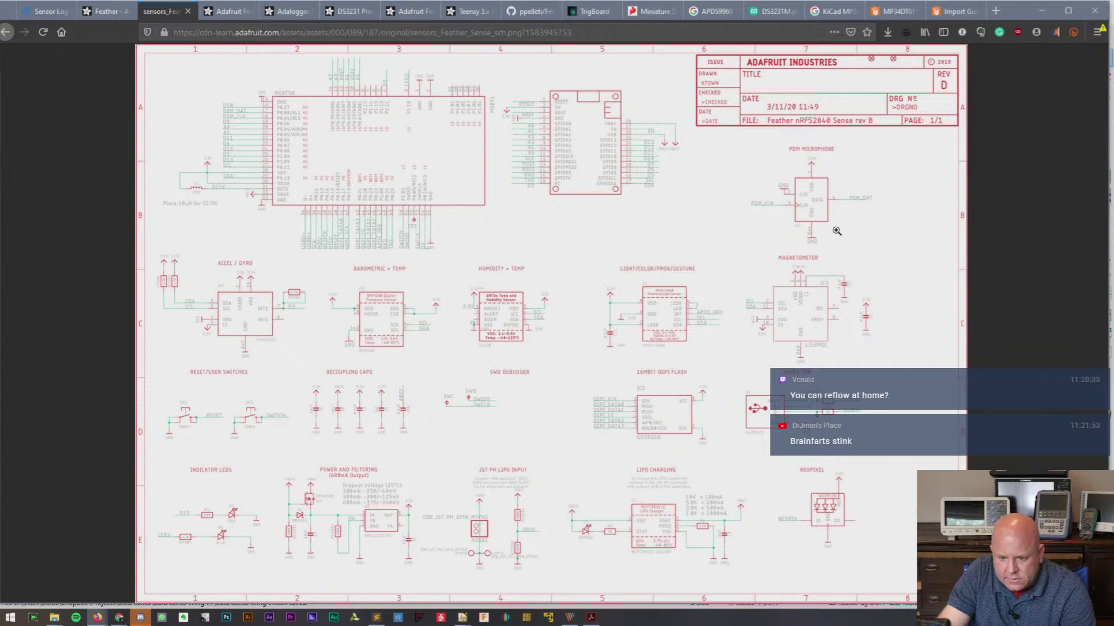
click(830, 205)
scroll(620, 296, down, 3)
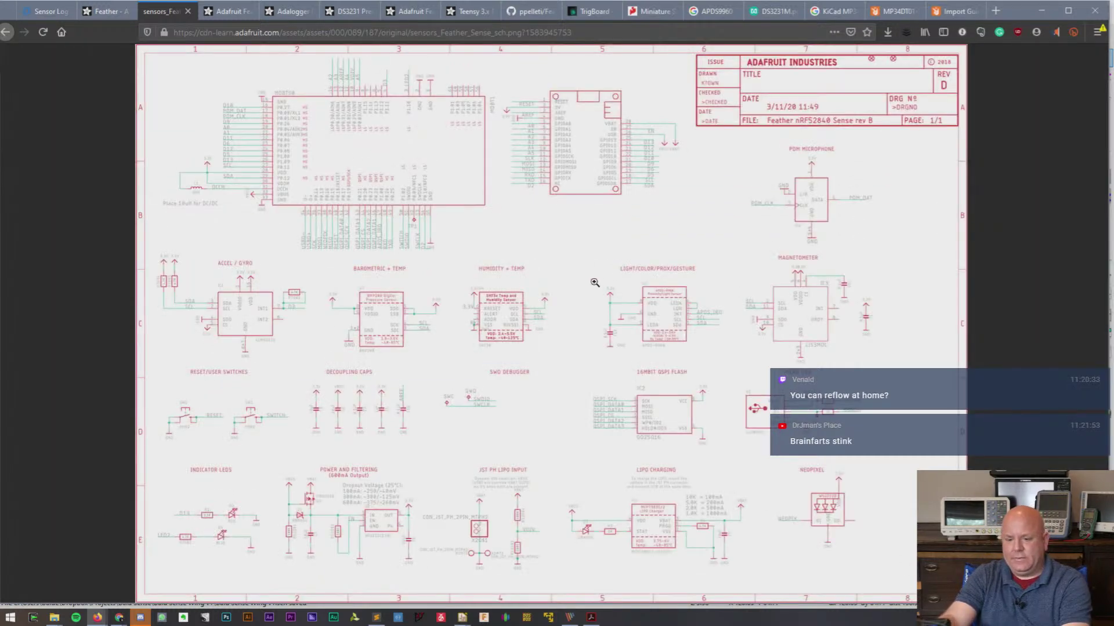
click(658, 277)
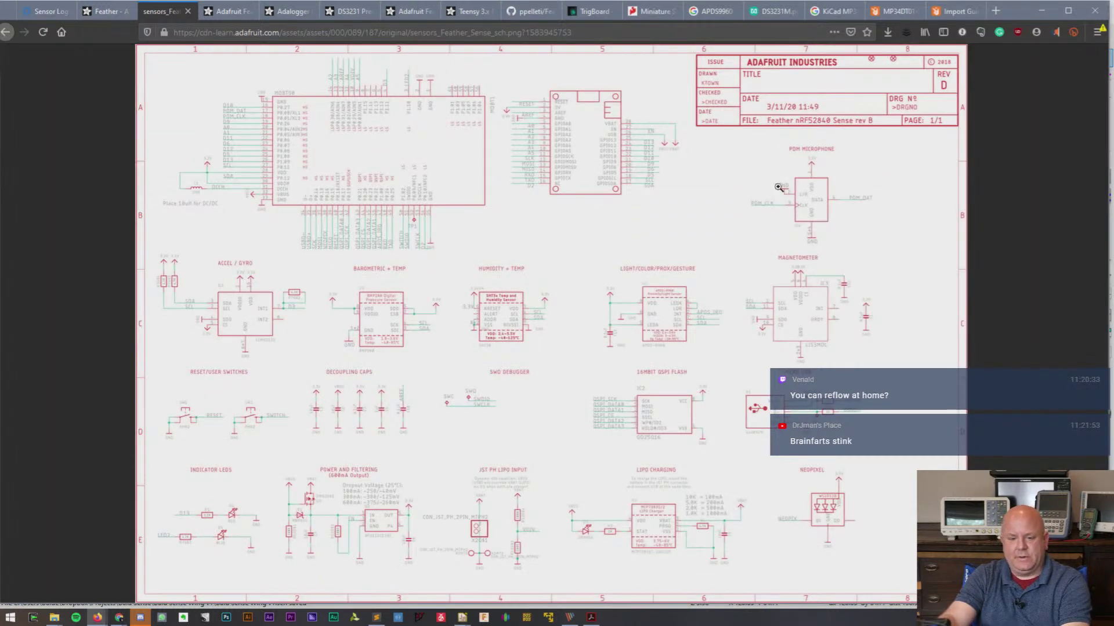
click(804, 188)
scroll(664, 301, down, 3)
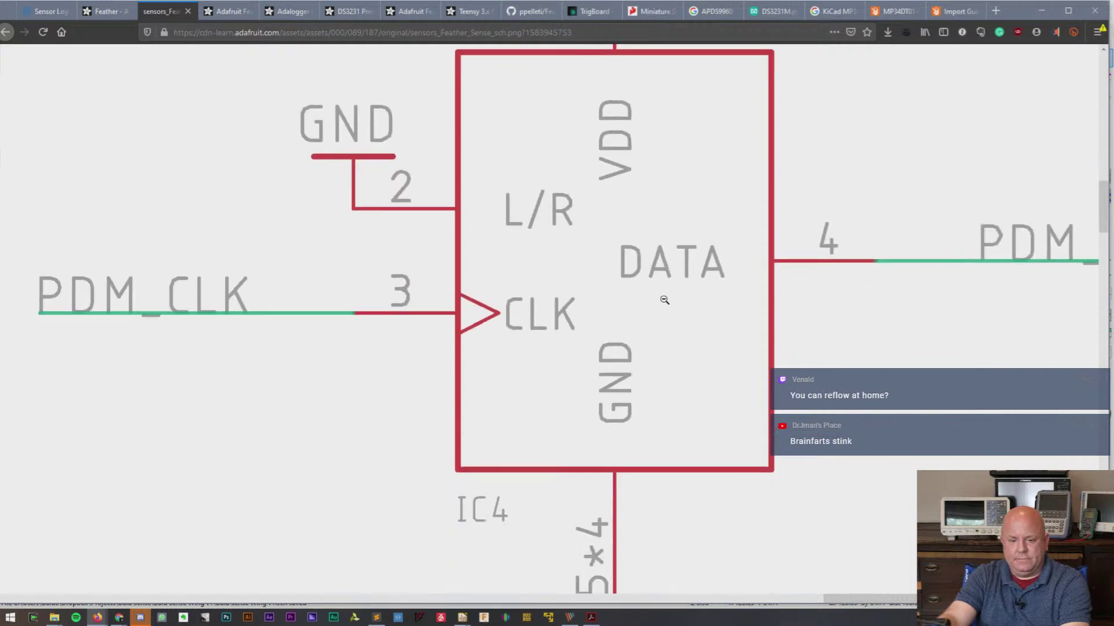
scroll(665, 300, up, 1)
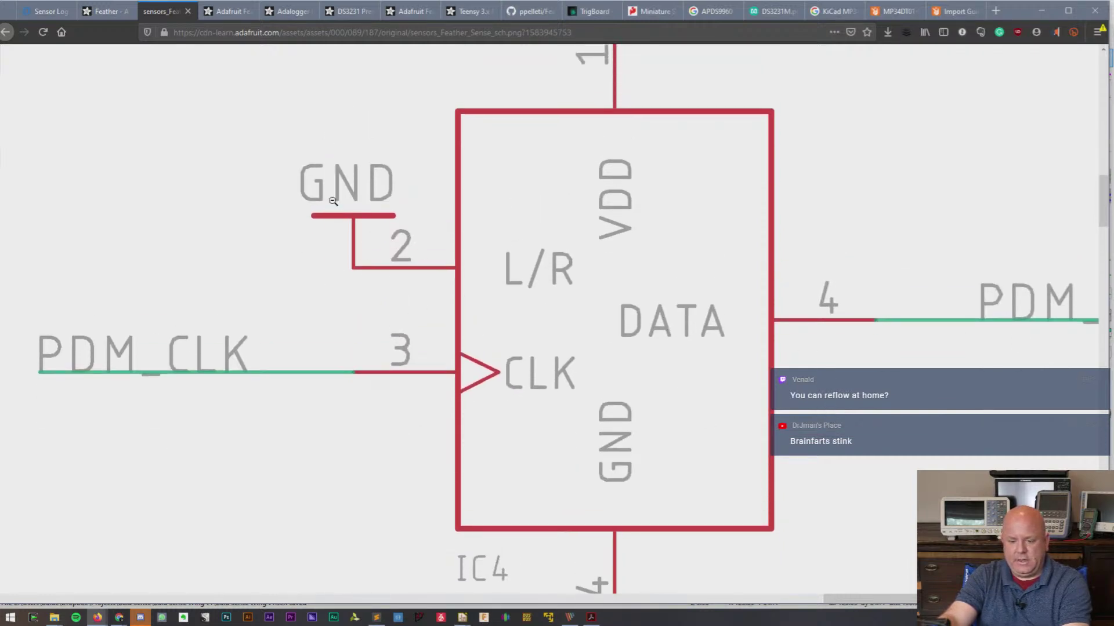
scroll(359, 284, down, 2)
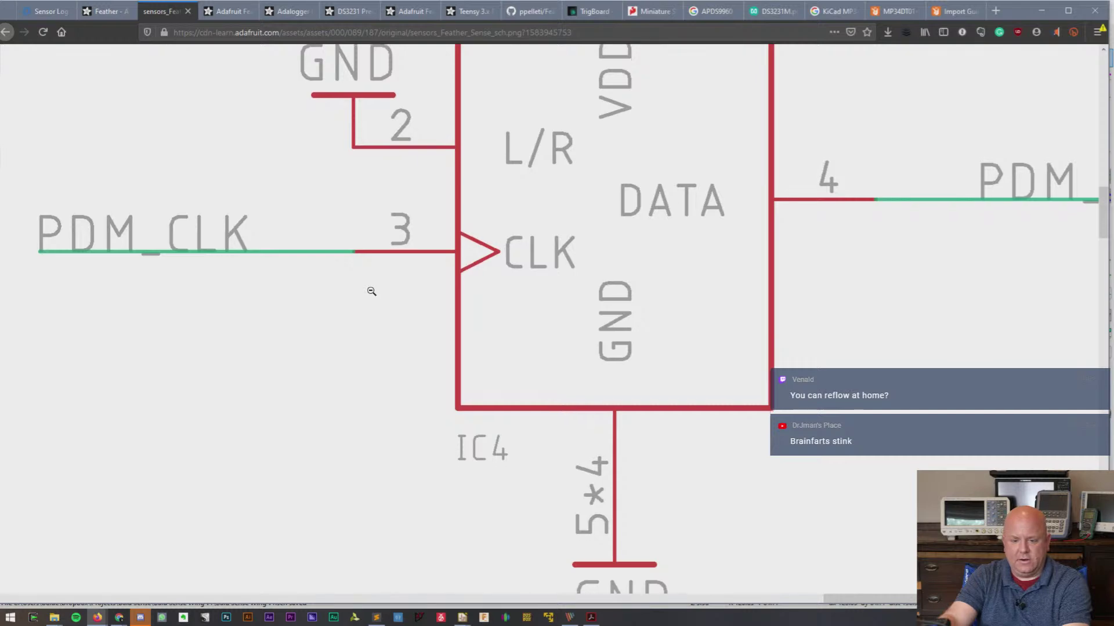
scroll(370, 289, down, 4)
scroll(370, 288, up, 2)
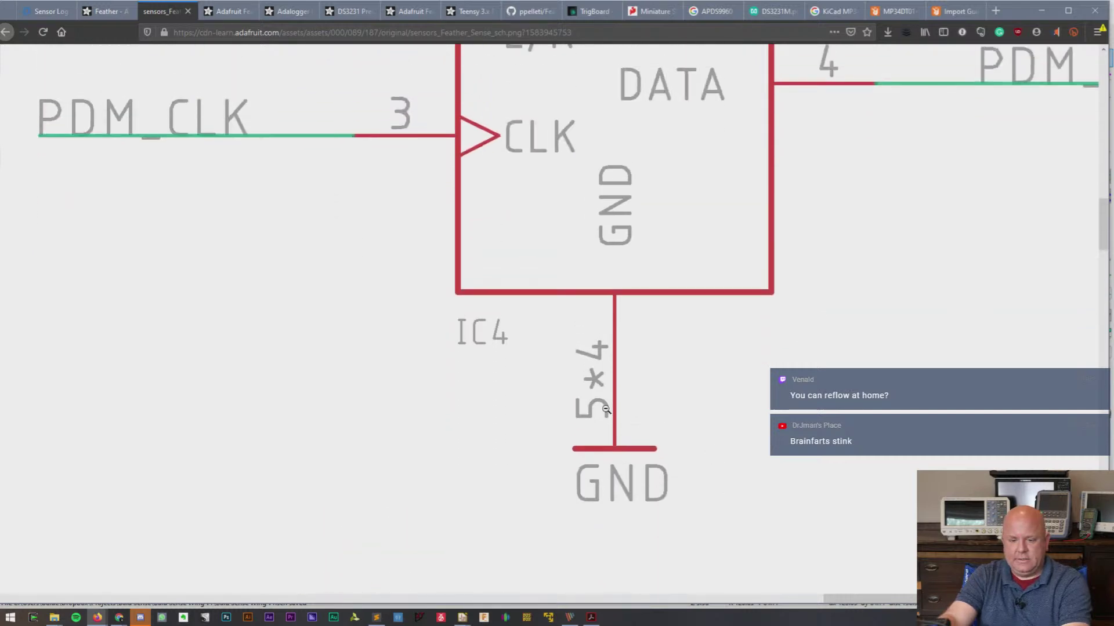
scroll(606, 446, up, 6)
scroll(605, 446, up, 1)
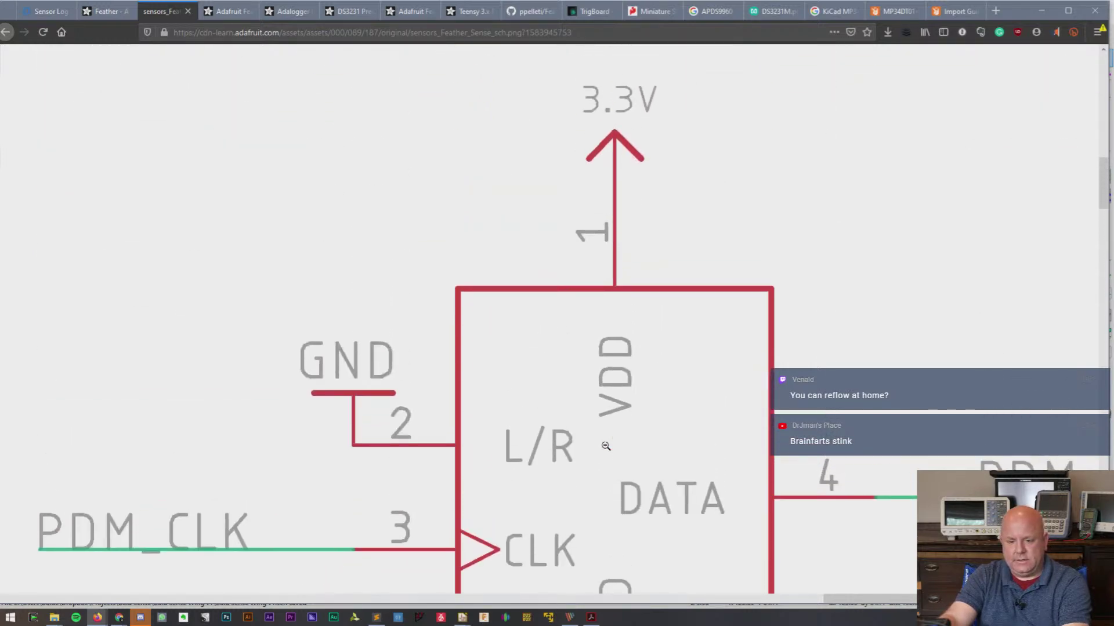
click(779, 342)
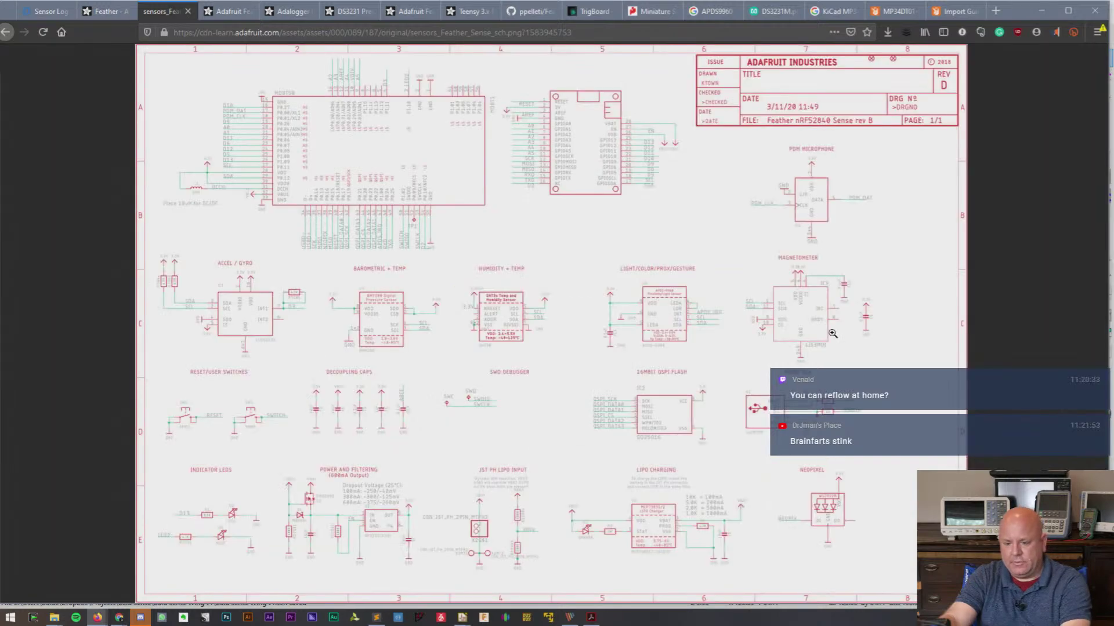
- Inspect the main chip's pins, the VBAT/EN/USB pins and the USBD and QSPI labels
click(556, 134)
scroll(520, 302, down, 9)
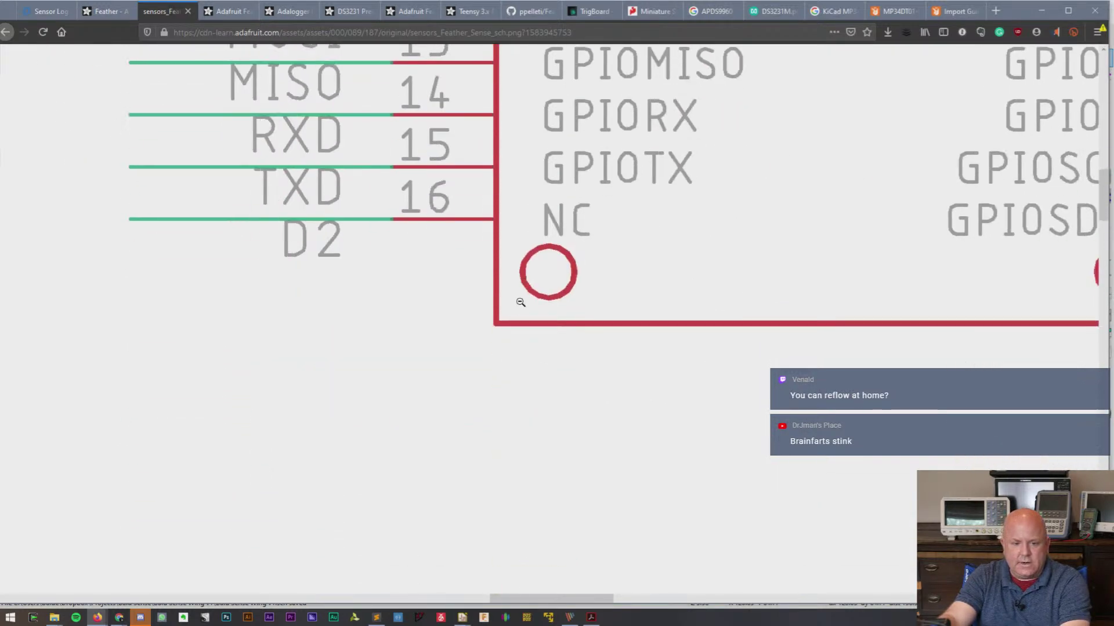
scroll(520, 302, up, 4)
scroll(520, 302, down, 2)
click(520, 302)
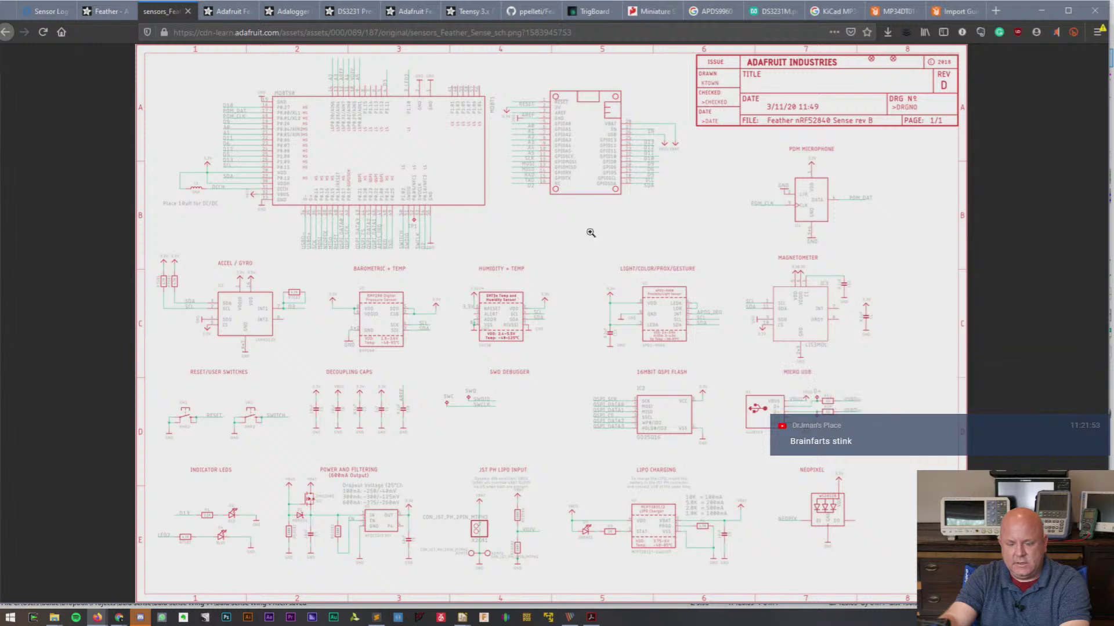
click(649, 134)
scroll(610, 312, down, 6)
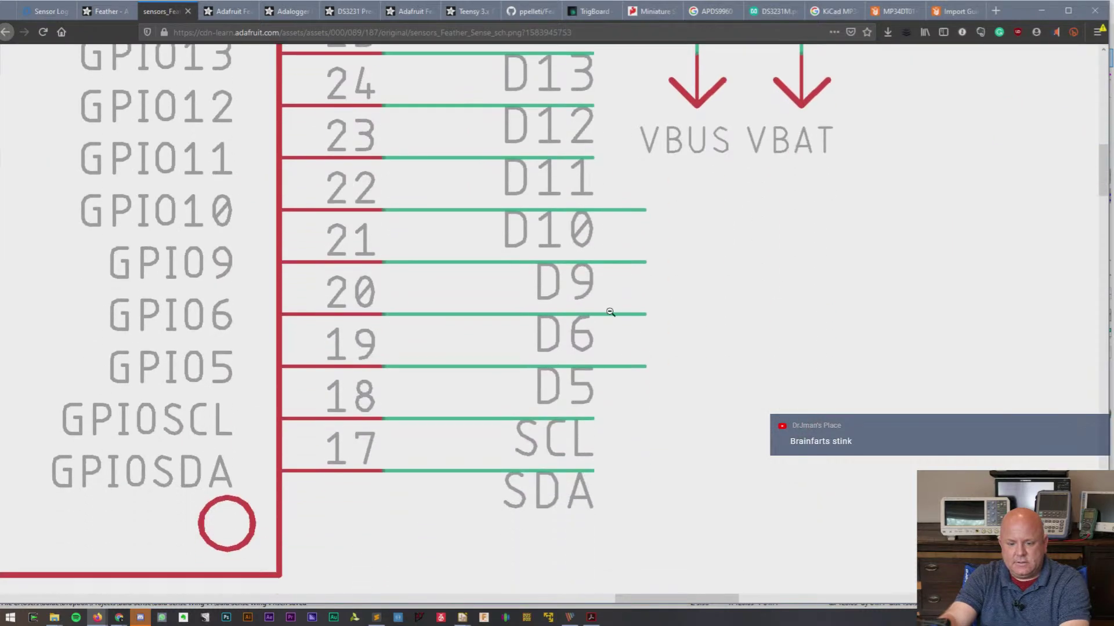
click(610, 312)
click(351, 257)
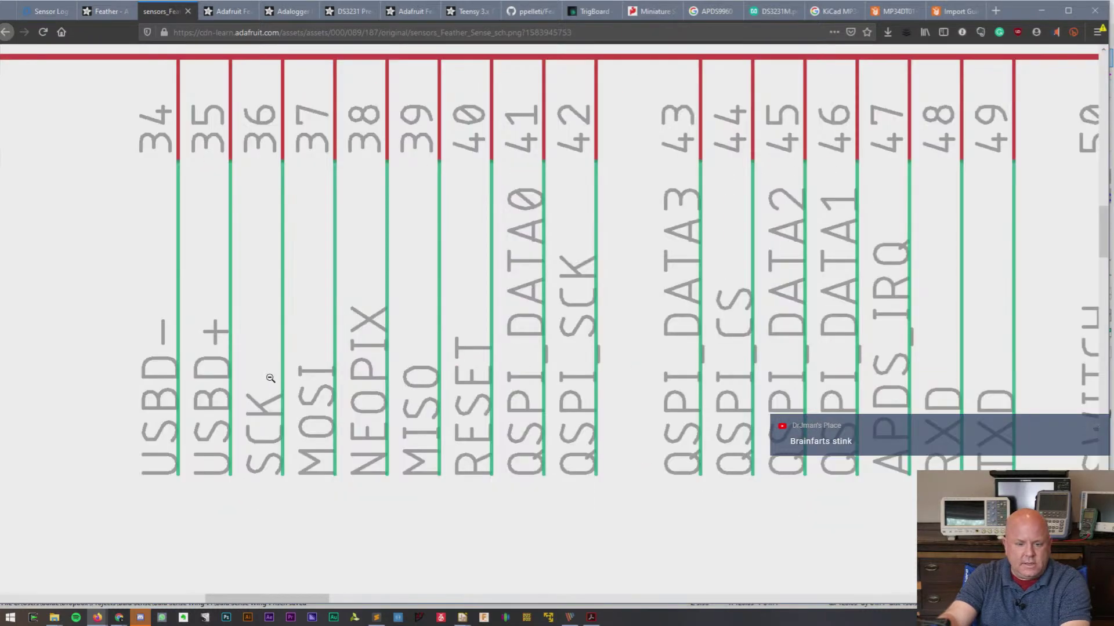
click(944, 452)
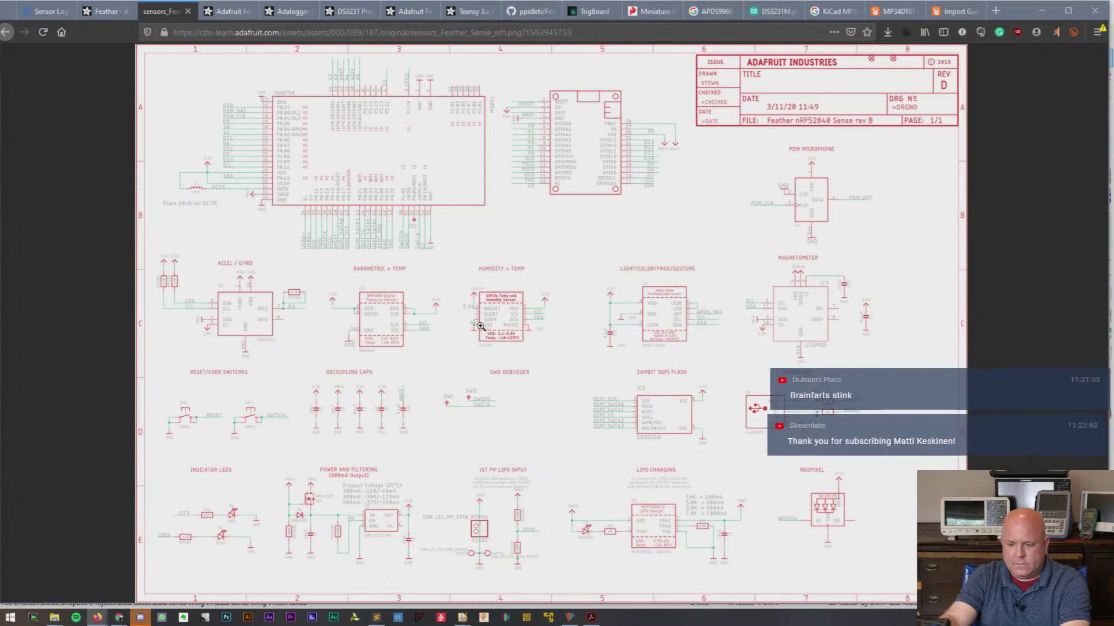
- Inspect the A2–A5 pins, the INT1/4.7K resistor area and the PDM_CLK/PDM_DAT pins
click(354, 90)
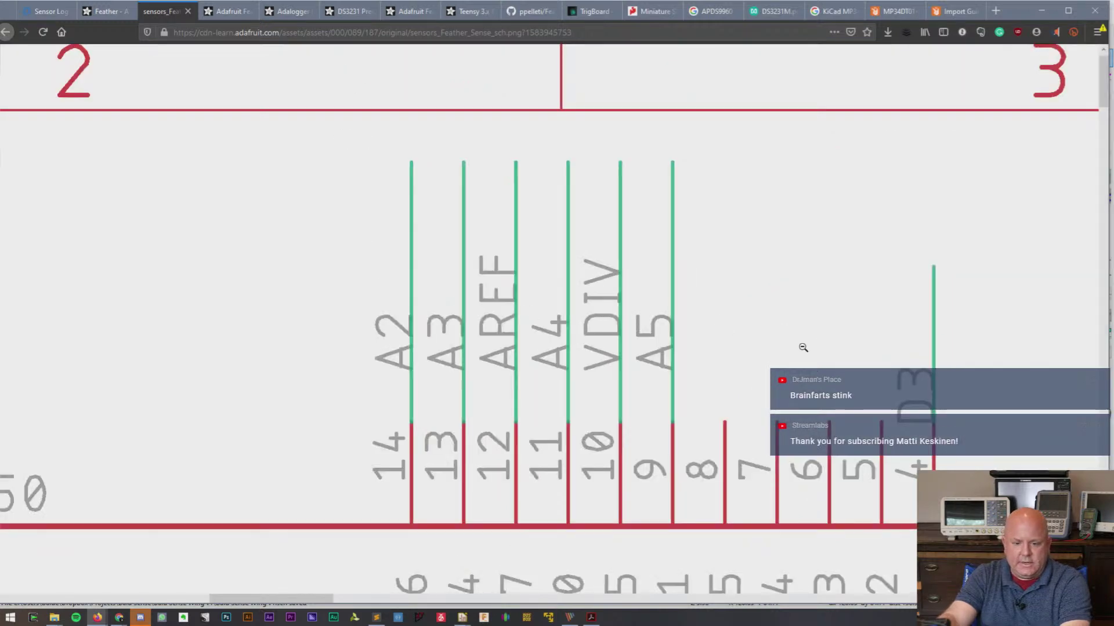
click(273, 299)
click(238, 285)
scroll(329, 332, down, 4)
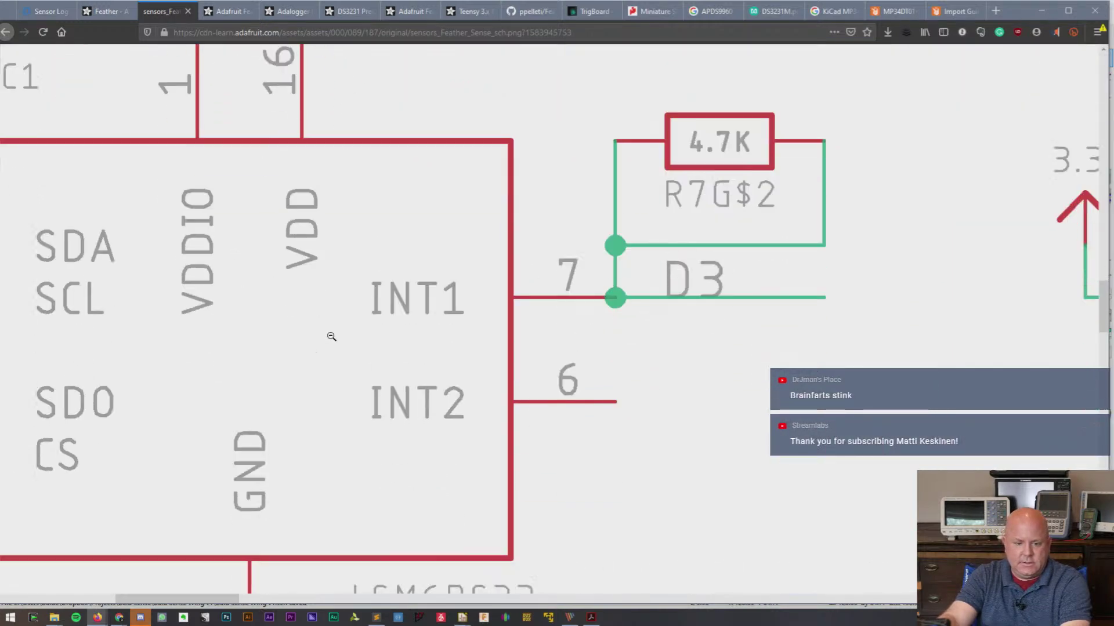
click(335, 337)
click(226, 143)
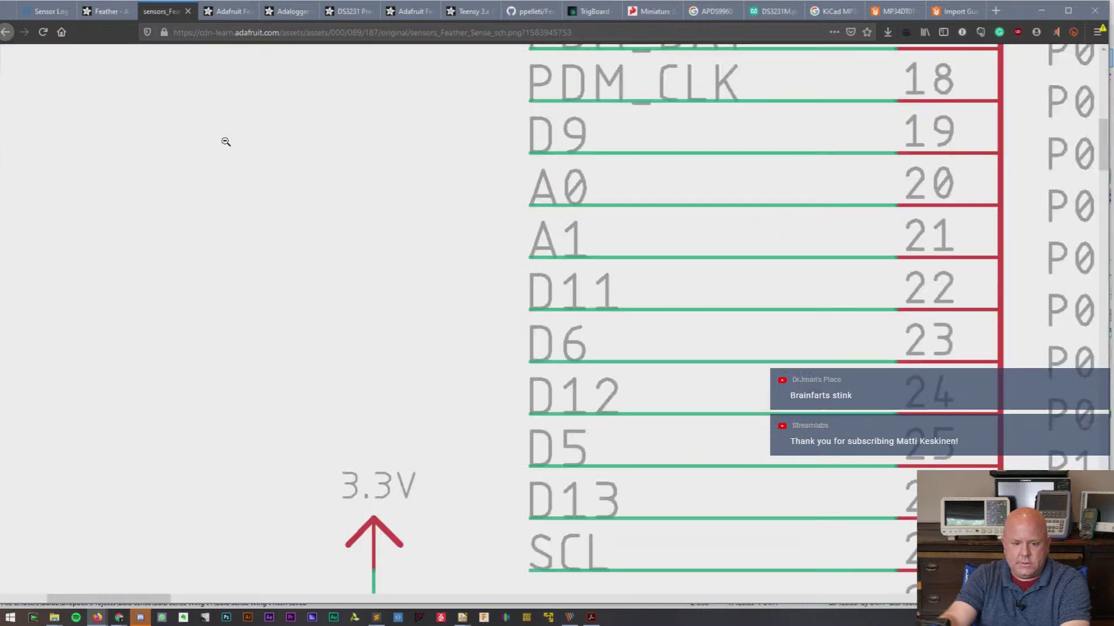
scroll(357, 294, up, 3)
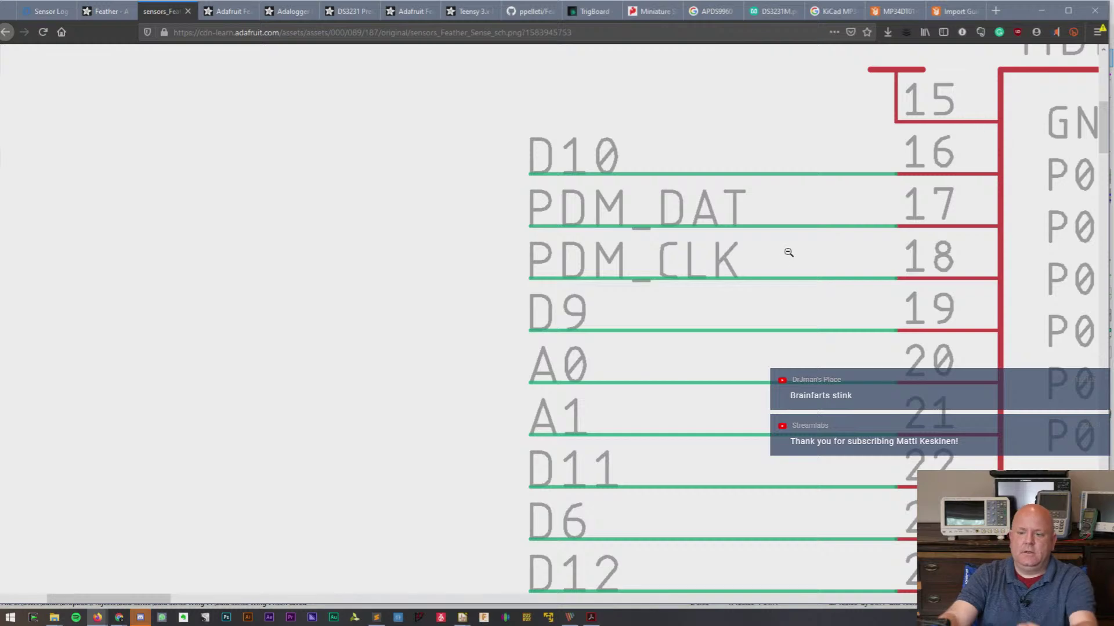
click(786, 254)
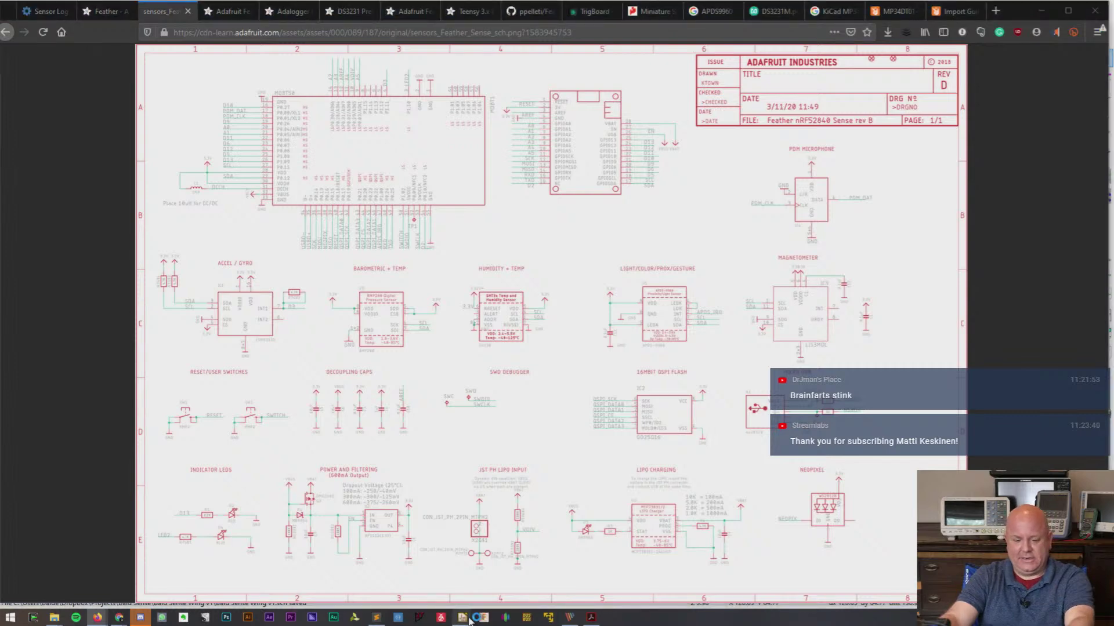
- Switch to Eeschema and open the MK? microphone symbol in the Symbol Editor
mouse_move(468, 619)
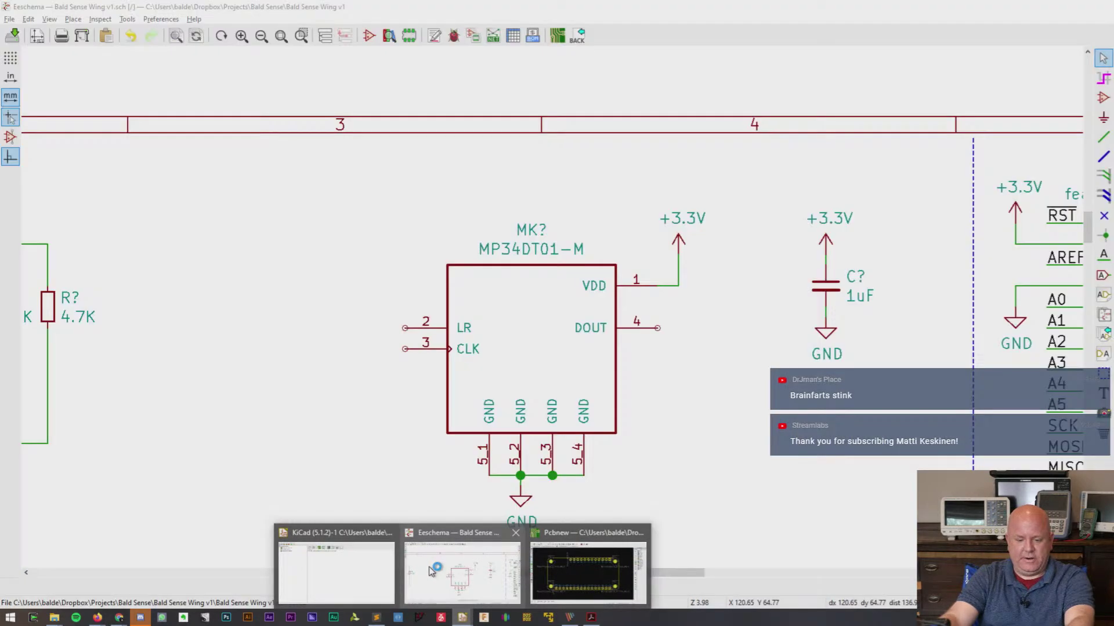
click(431, 572)
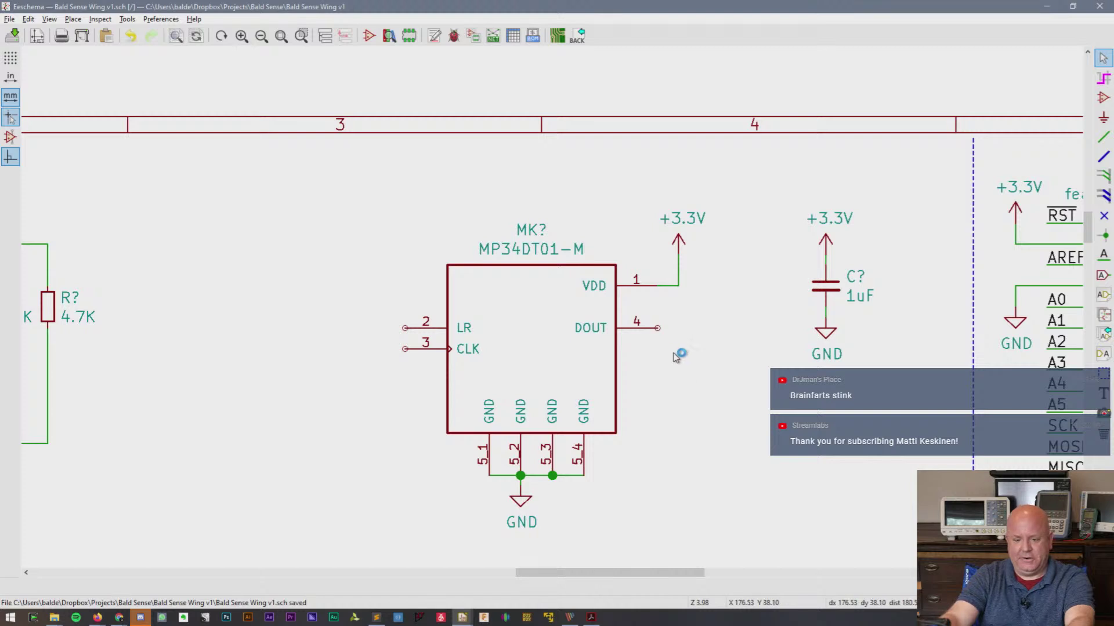
right_click(519, 328)
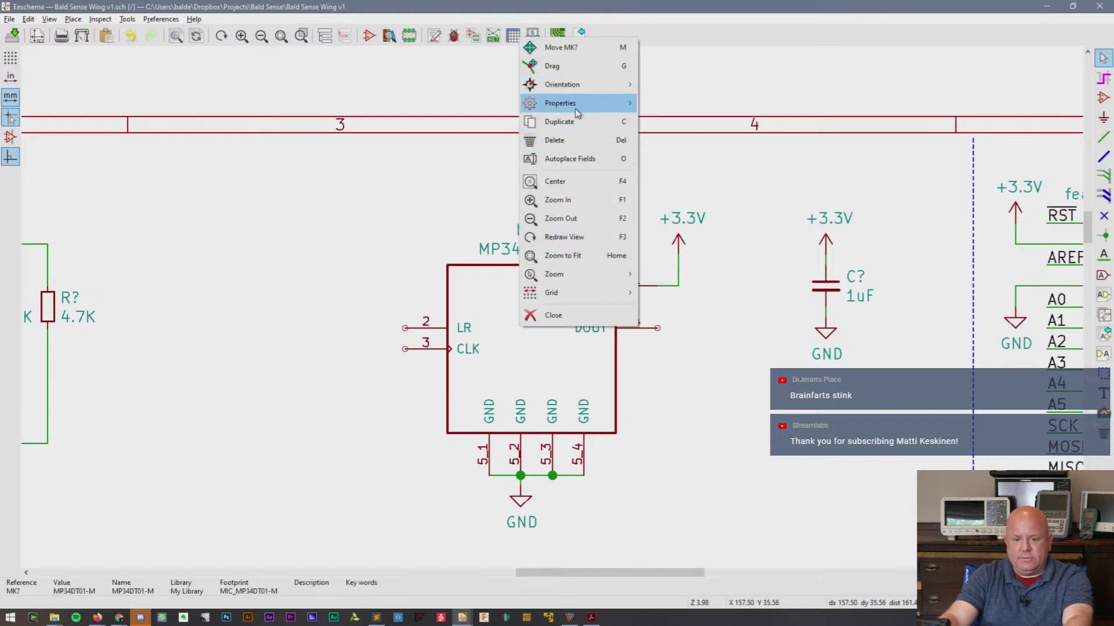
mouse_move(575, 109)
click(696, 195)
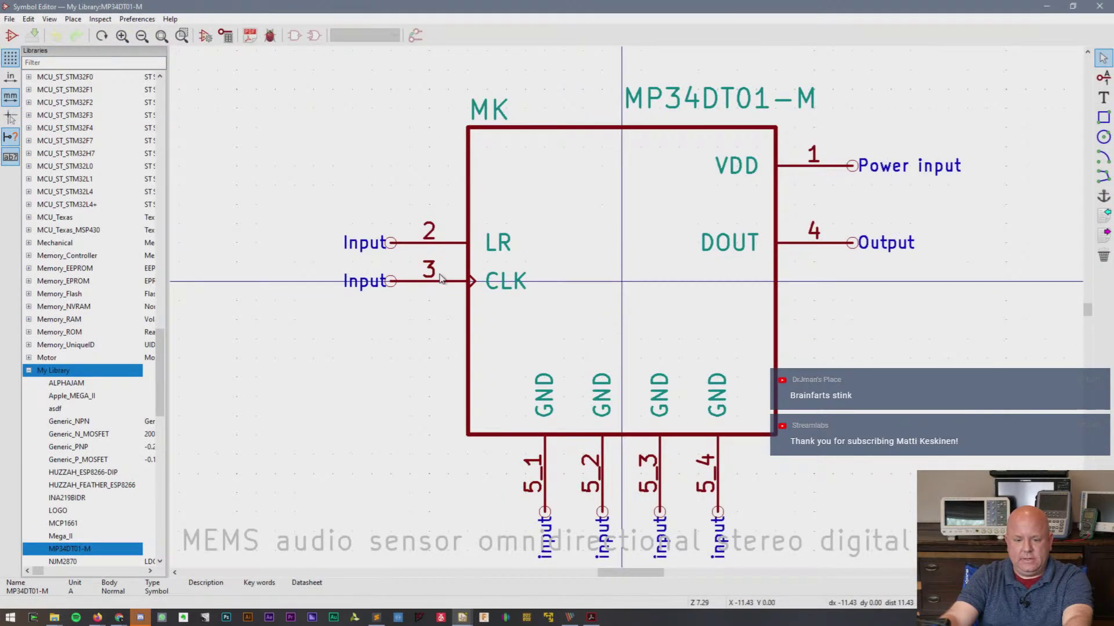
- Move CLK pin 3 just above LR pin 2 on the left, save the library, and close the editor
key(m)
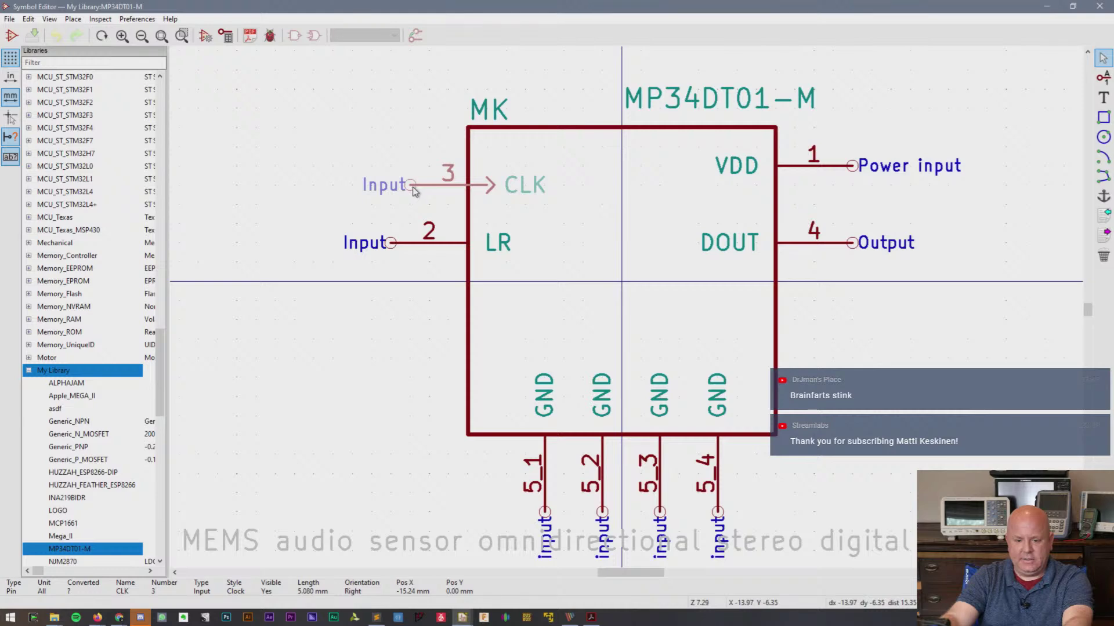
click(413, 190)
key(m)
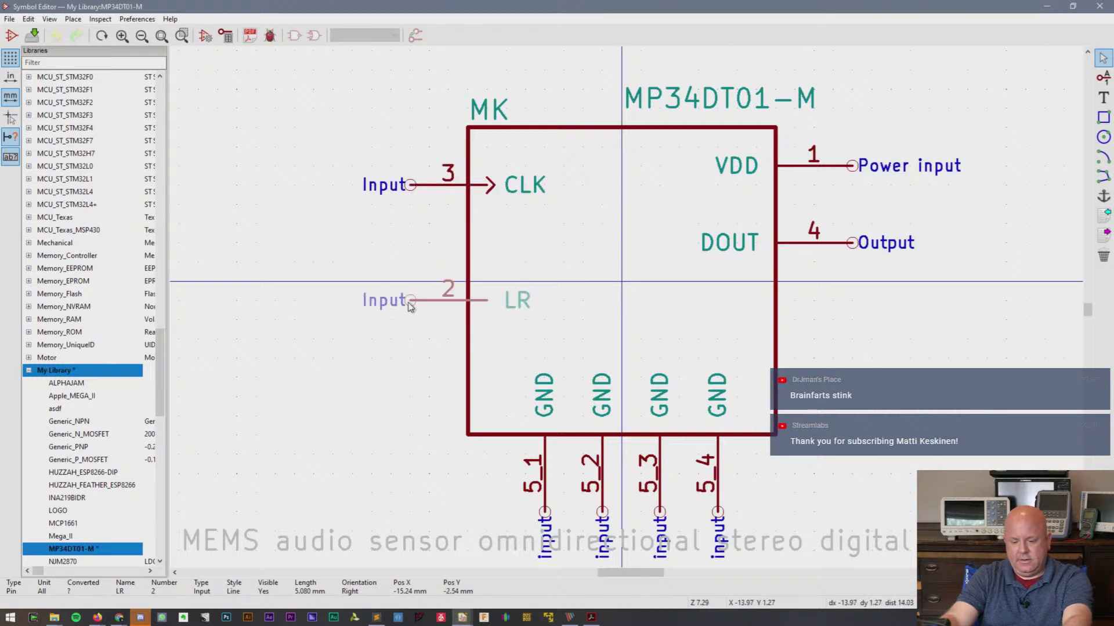
click(392, 320)
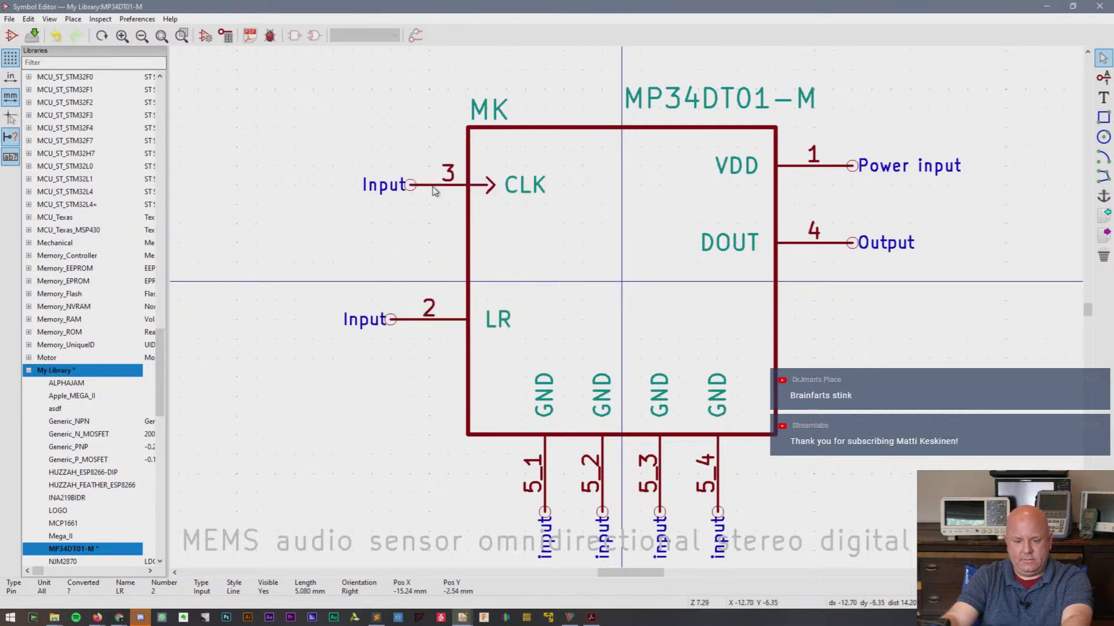
key(m)
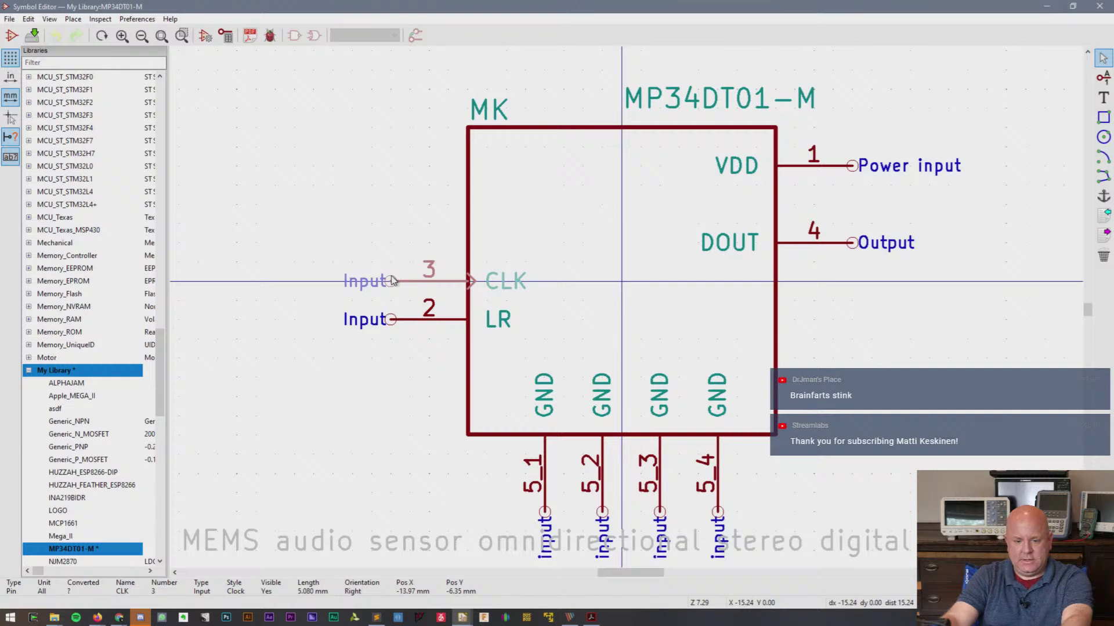
click(392, 282)
key(m)
click(392, 262)
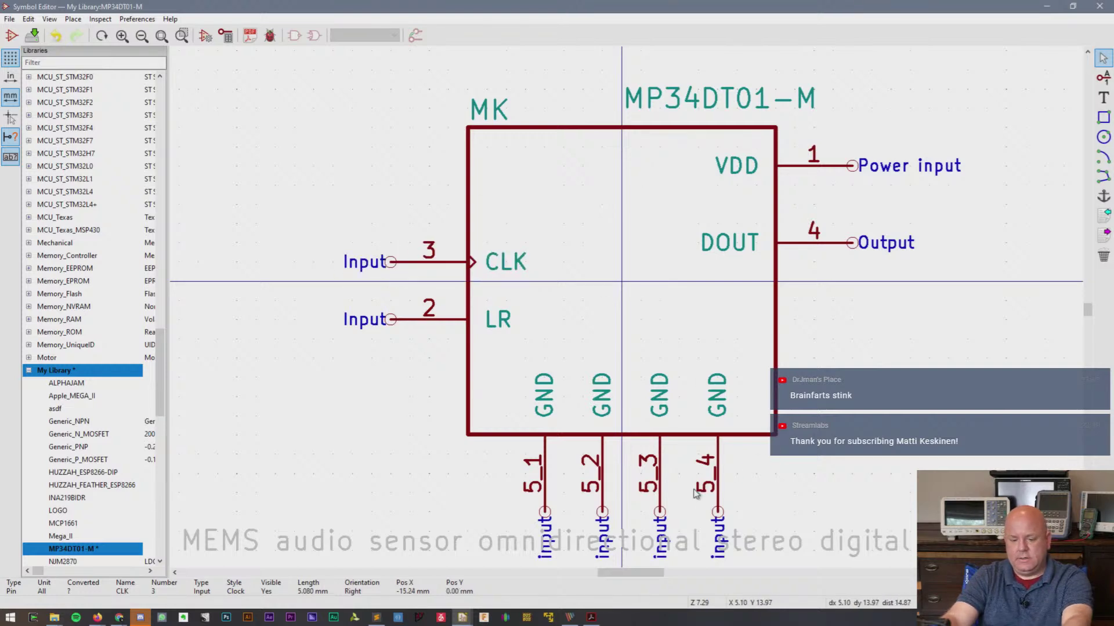
key(ctrl+s)
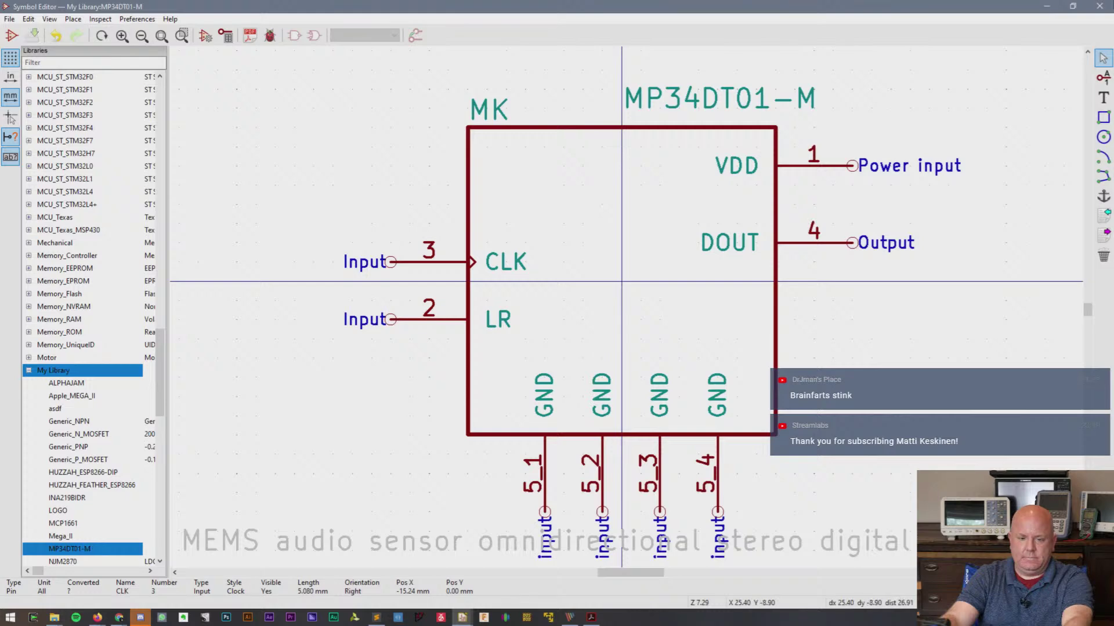
click(1100, 5)
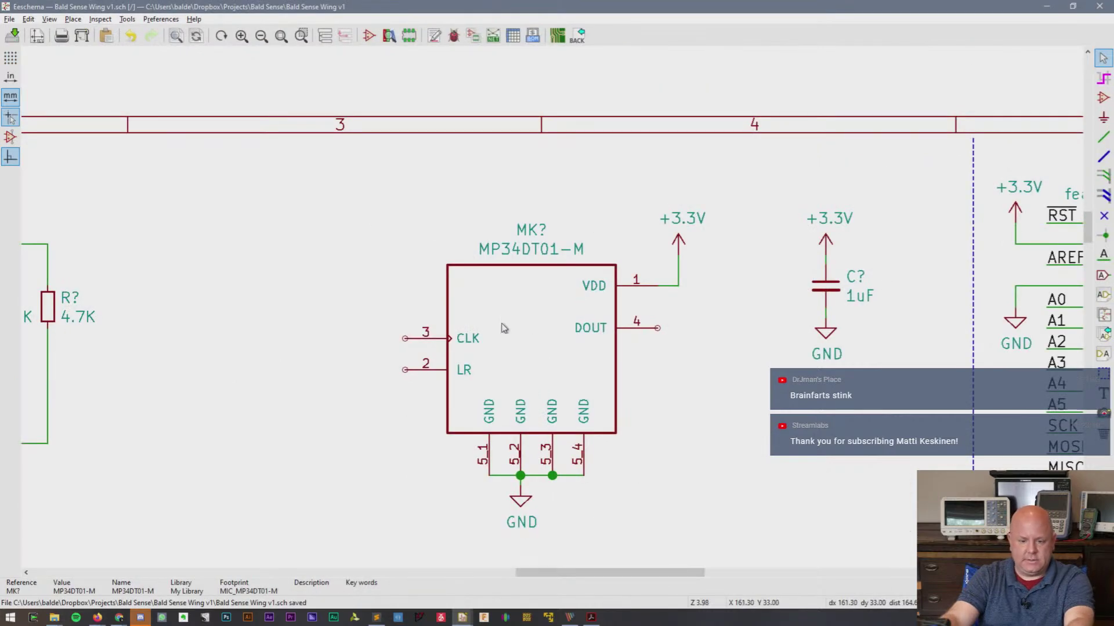
- Place a copied GND symbol below the LR pin and wire it to LR
key(c)
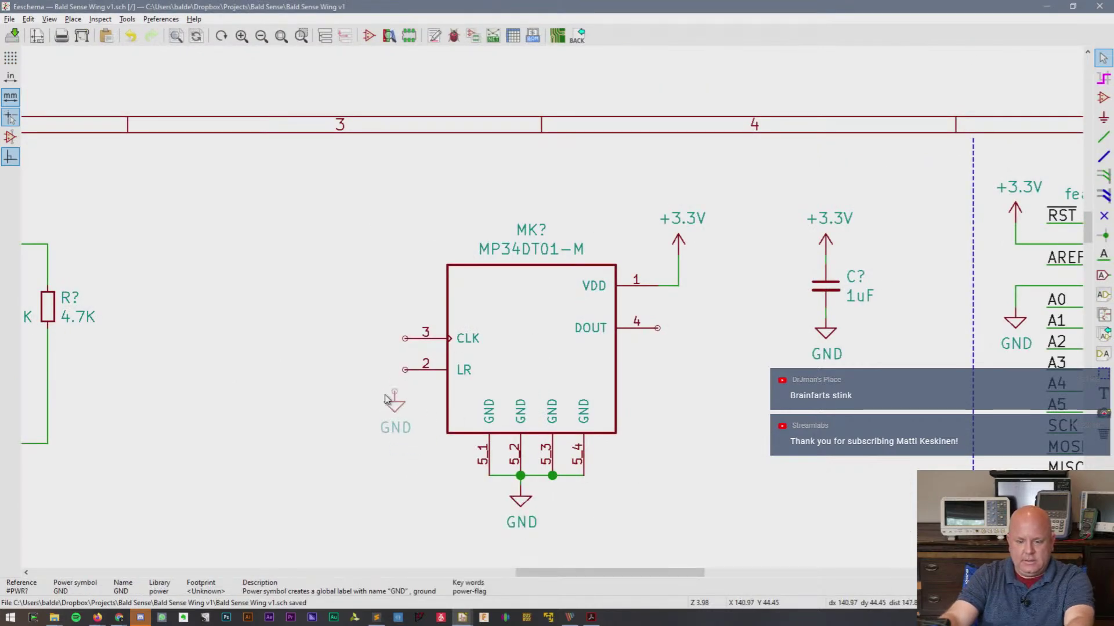
click(394, 383)
key(w)
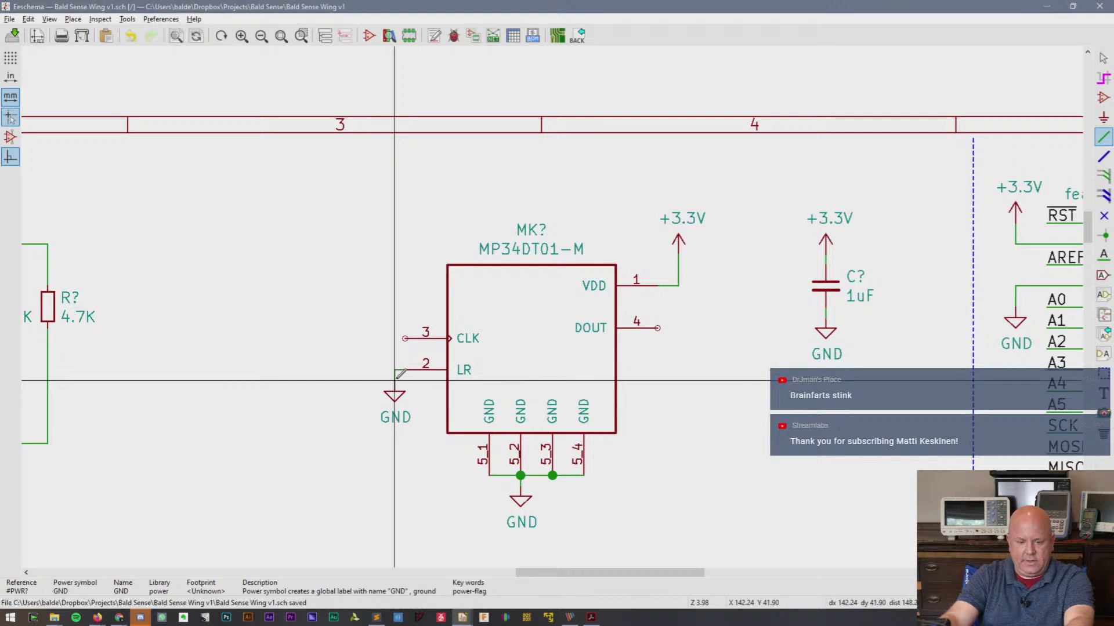
click(395, 385)
- Draw a short wire left from the CLK pin and label its end PDM_CLK
click(405, 338)
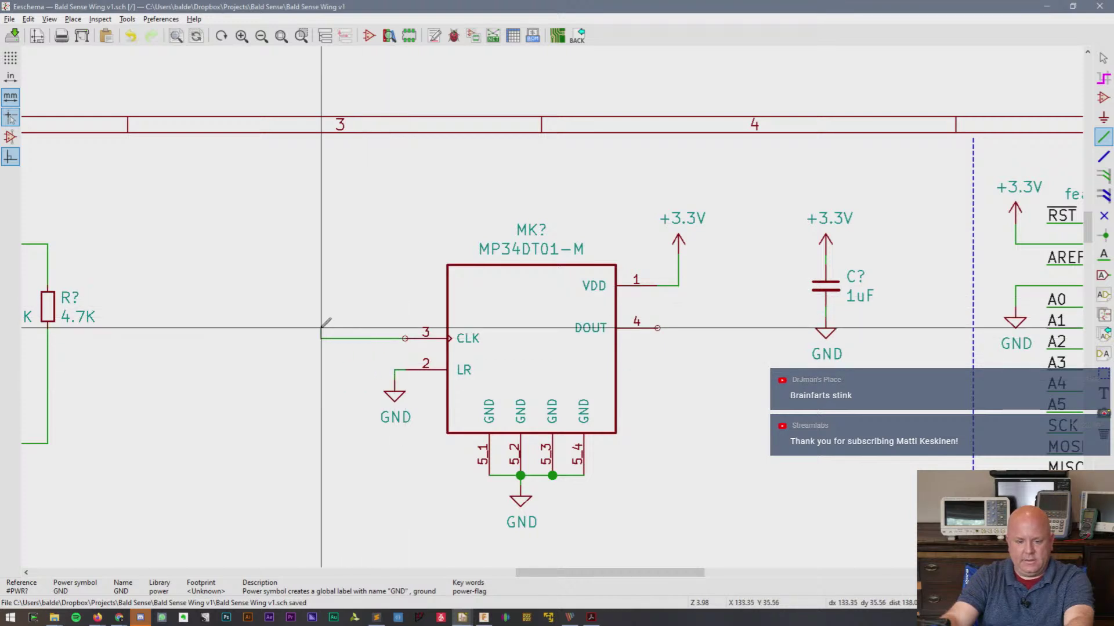
key(Escape)
key(ctrl+z)
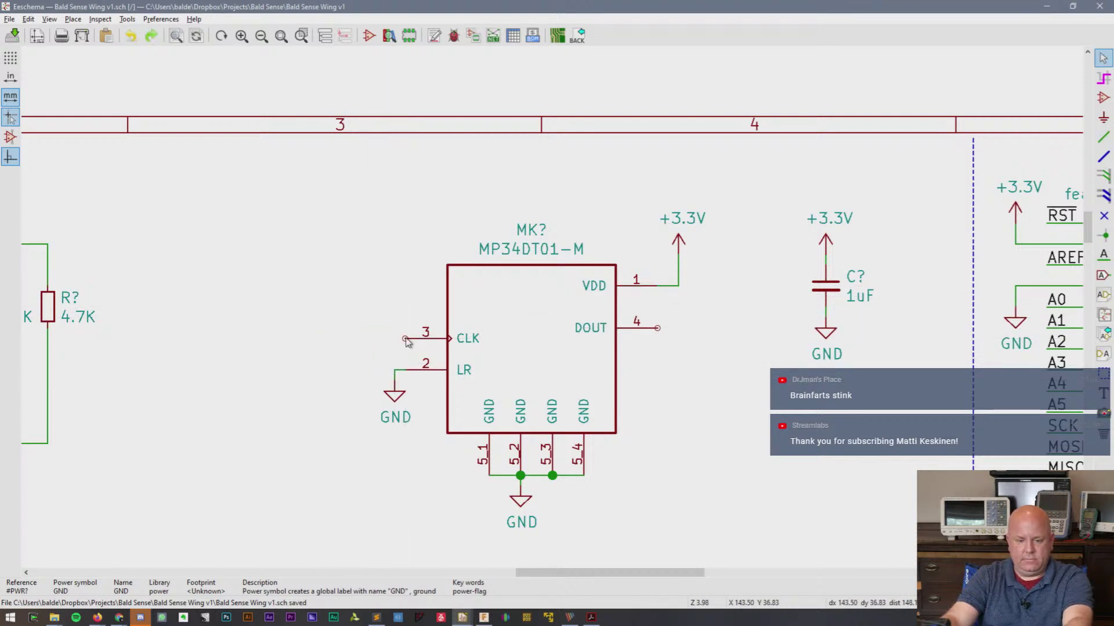
key(w)
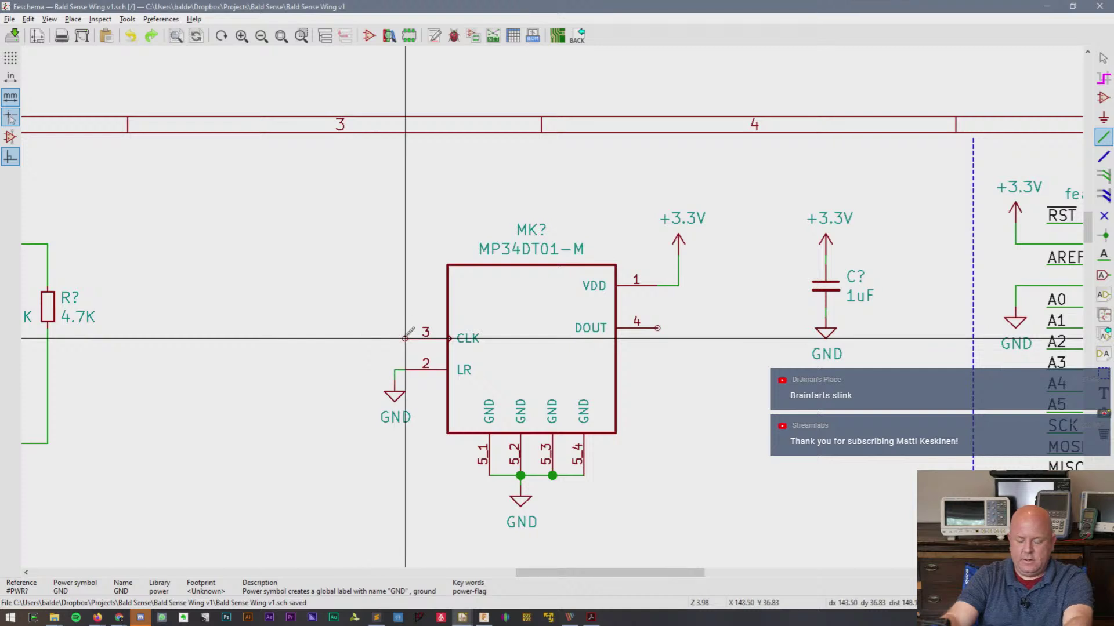
click(331, 338)
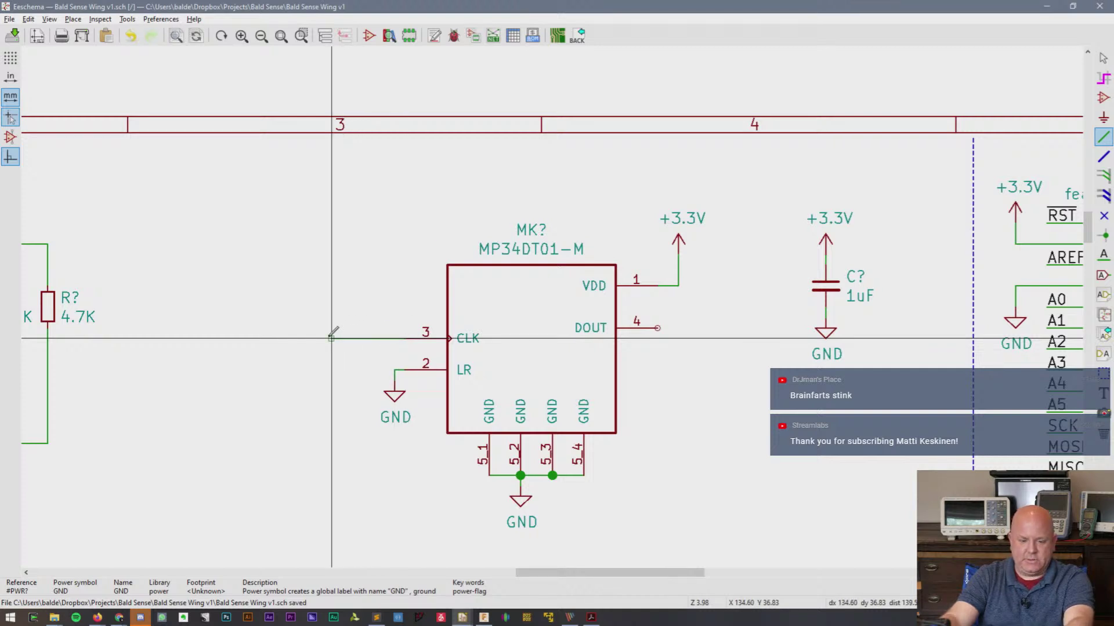
click(1102, 256)
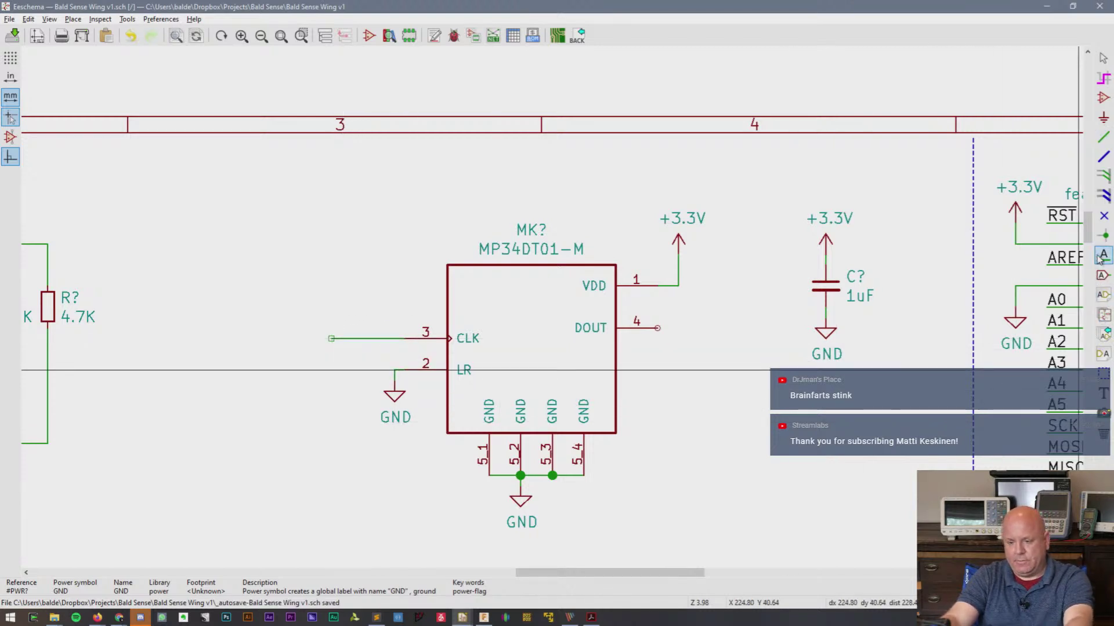
click(342, 317)
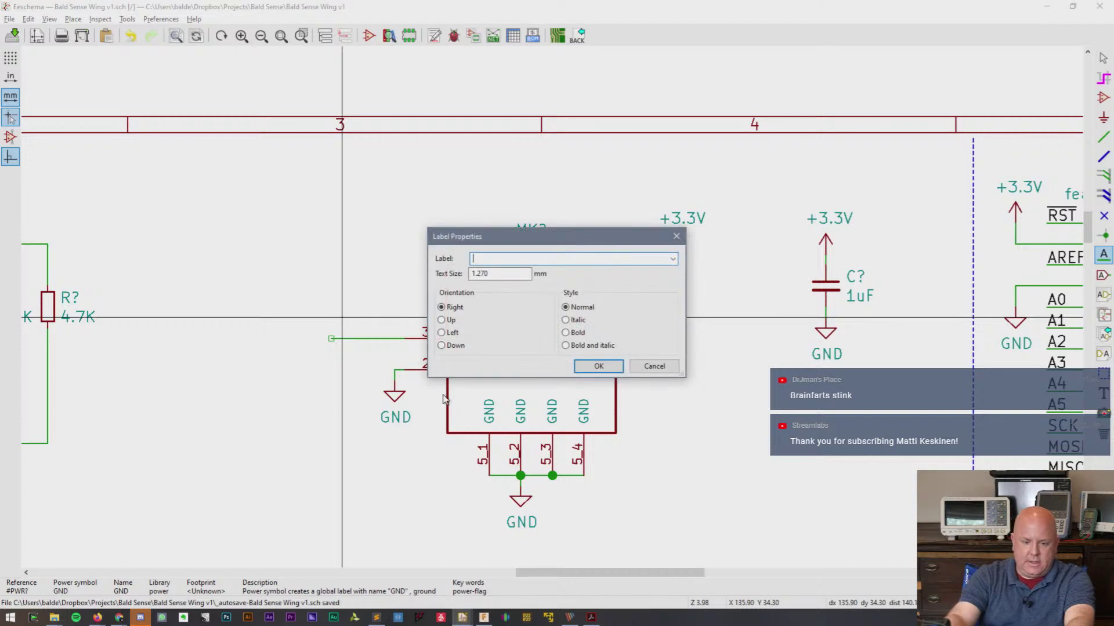
text(PDM_CLK)
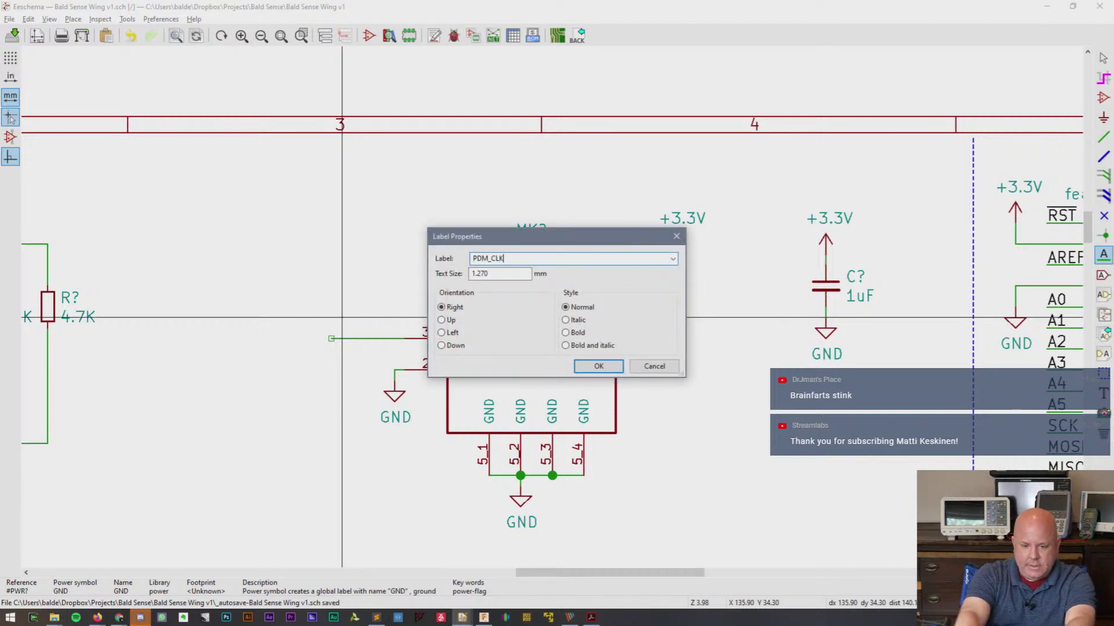
key(Return)
click(331, 339)
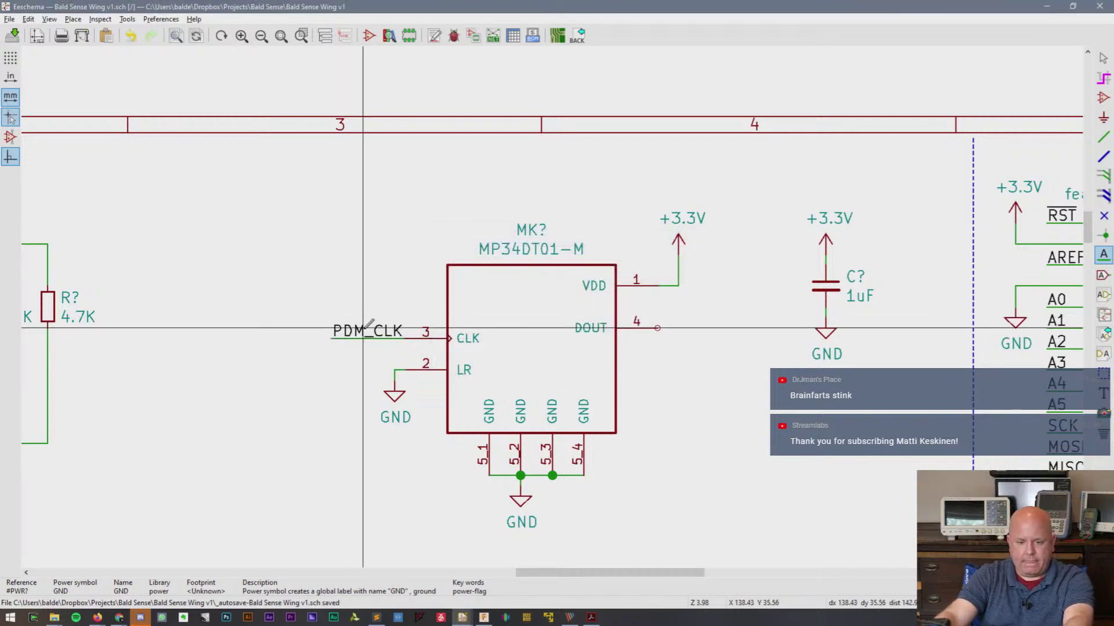
- Place a rotated copy of the PDM_CLK label near DOUT and wire the DOUT pin
key(c)
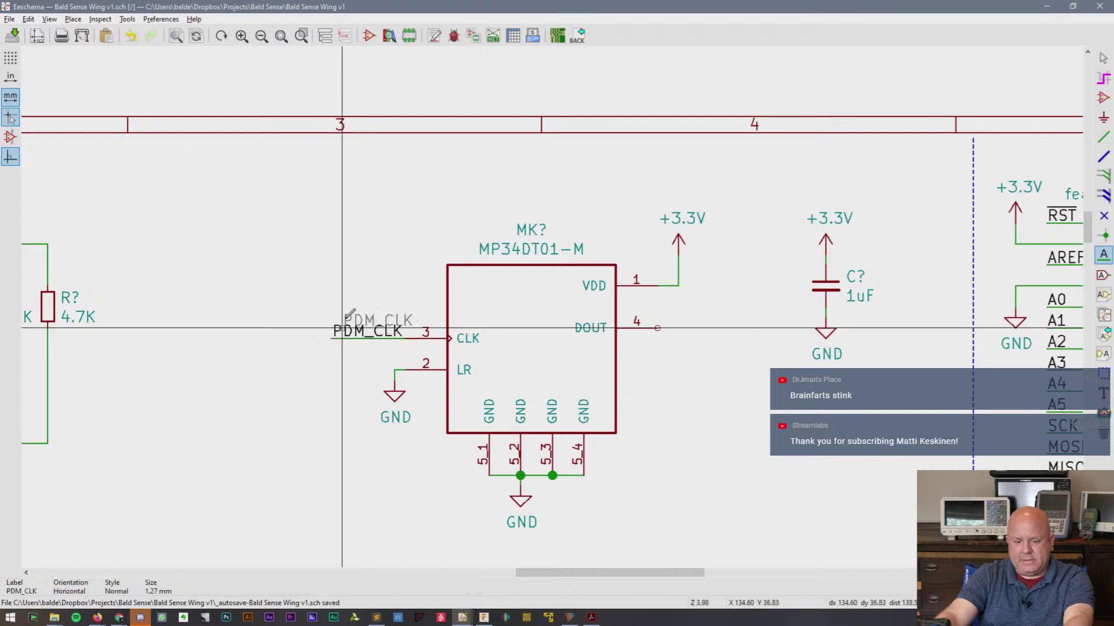
key(r)
key(r)
click(731, 317)
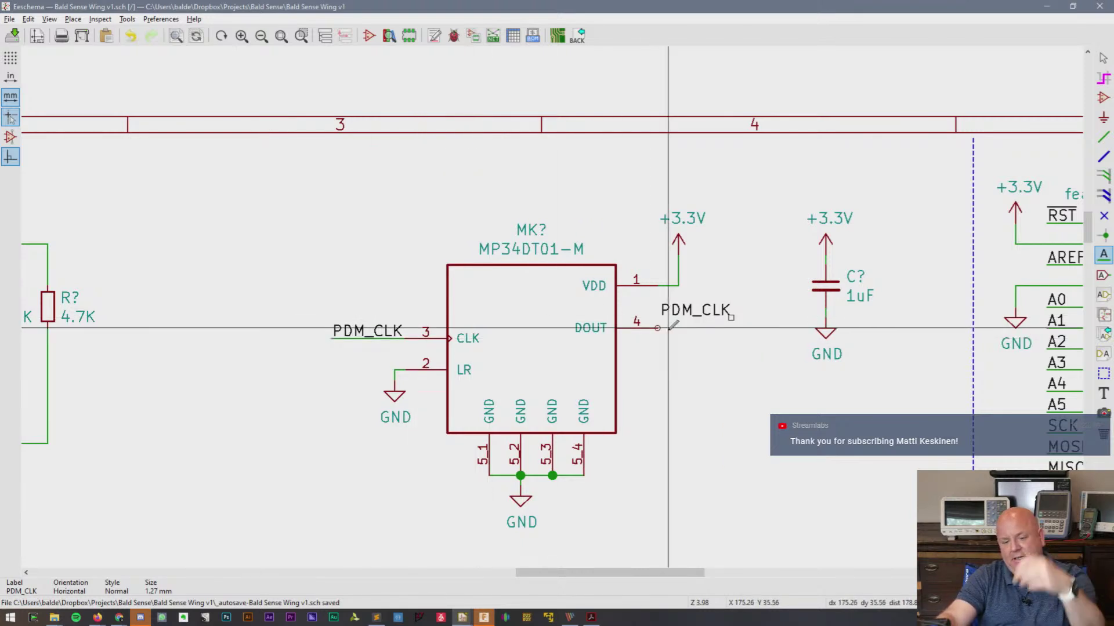
key(w)
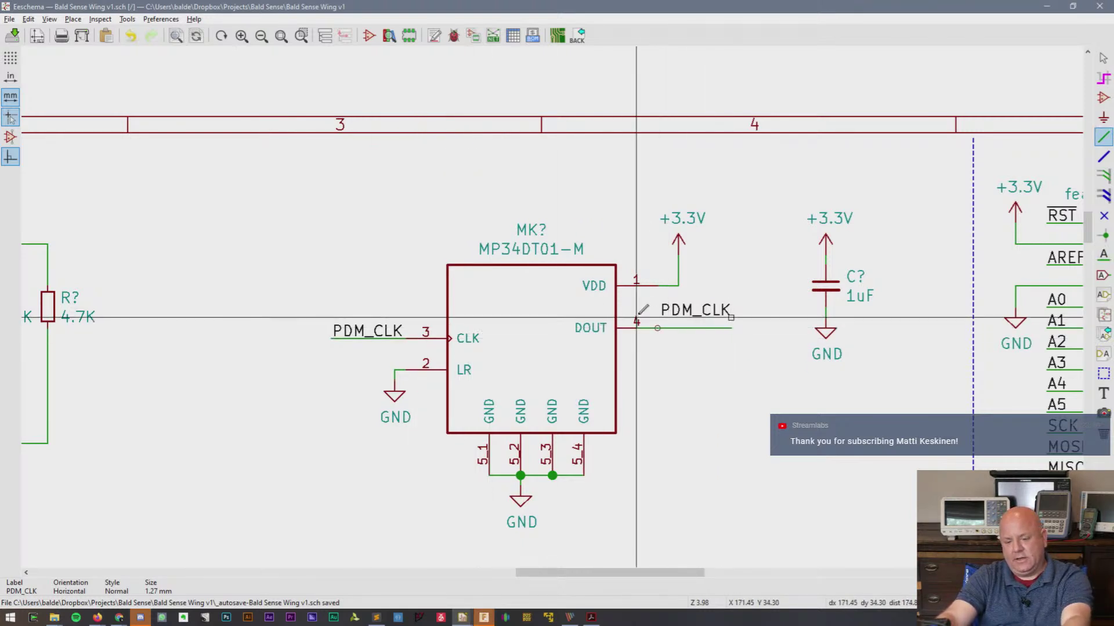
click(731, 328)
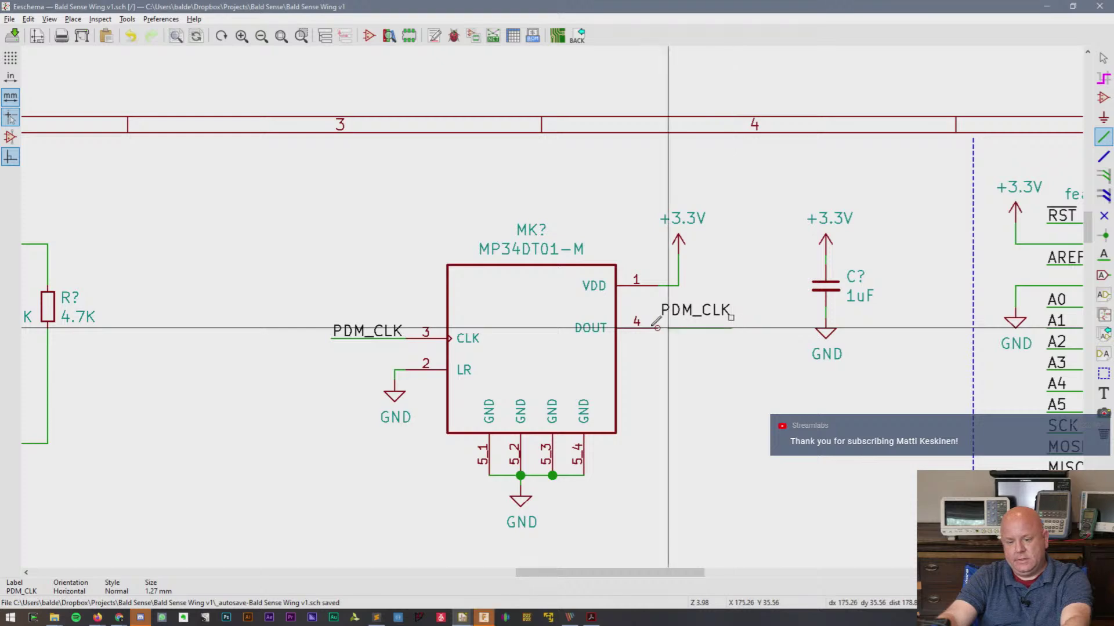
click(657, 328)
key(alt+Tab)
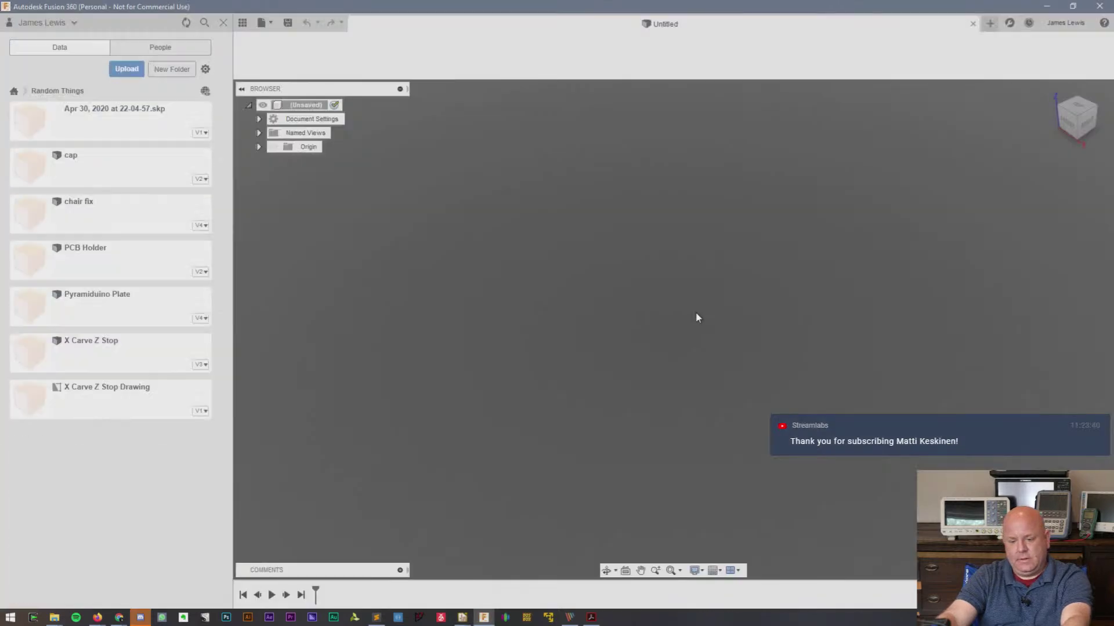
key(m)
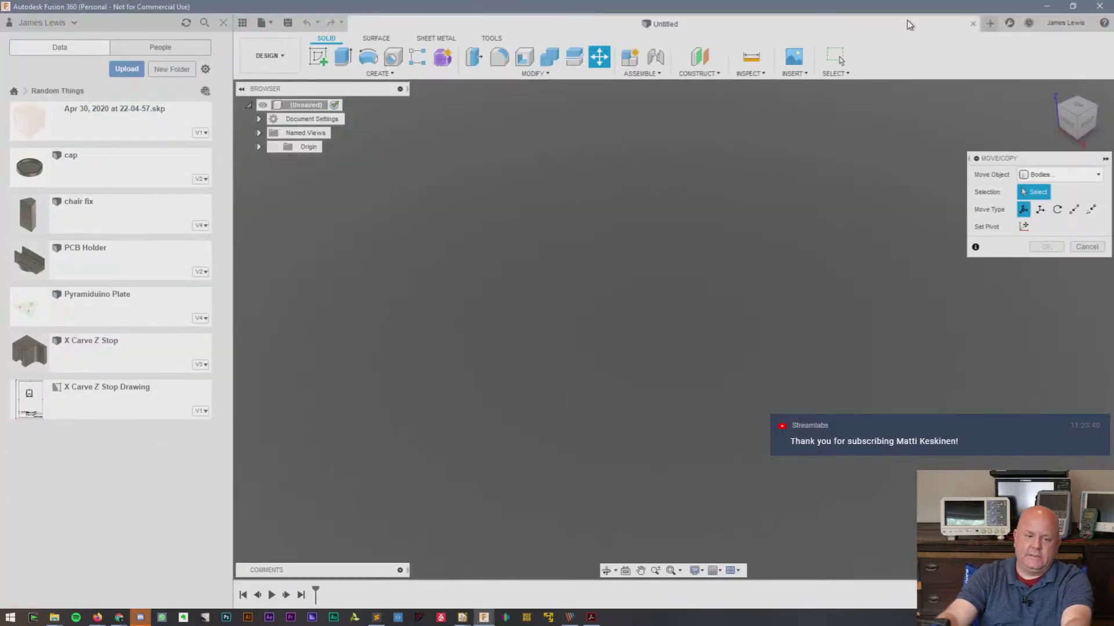
key(alt+Tab)
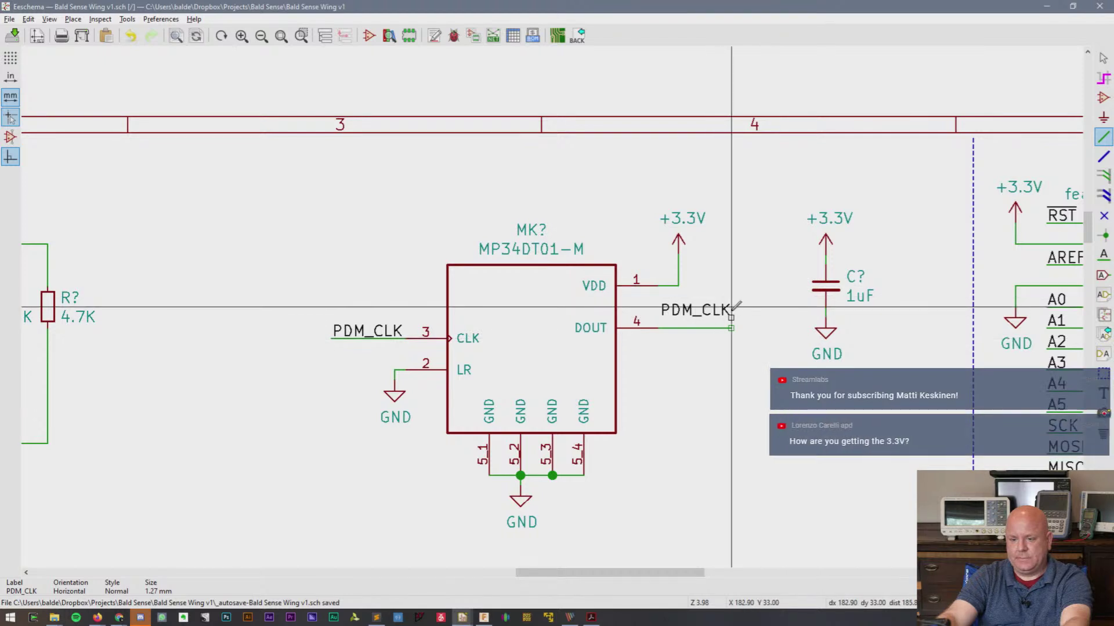
- Mirror the copied label onto the DOUT wire end and rename it PDM_DATA
key(y)
click(732, 327)
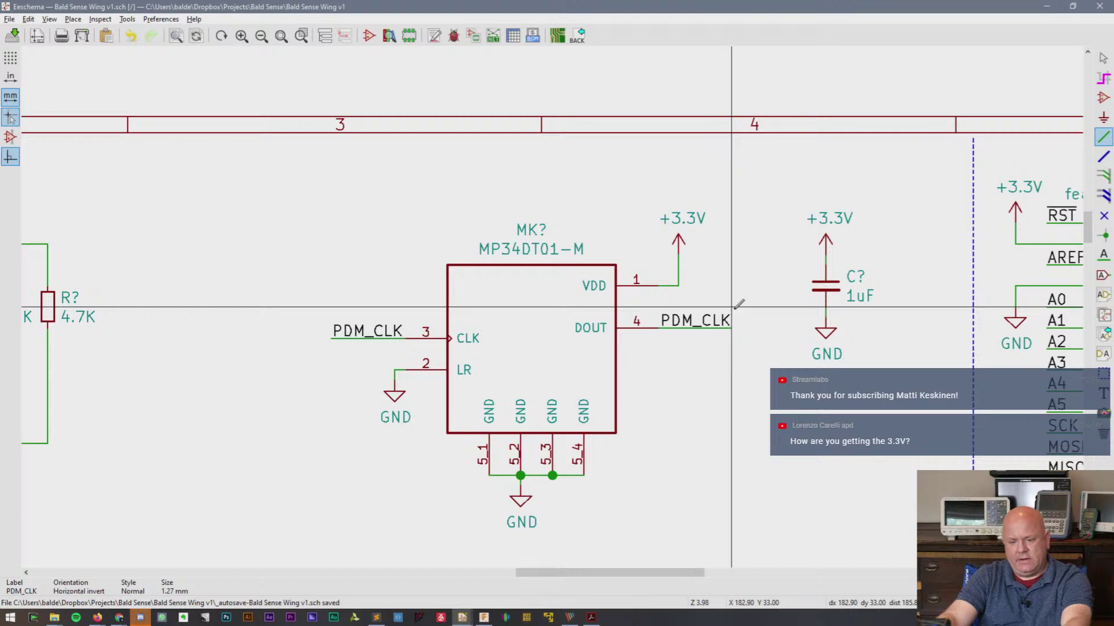
key(m)
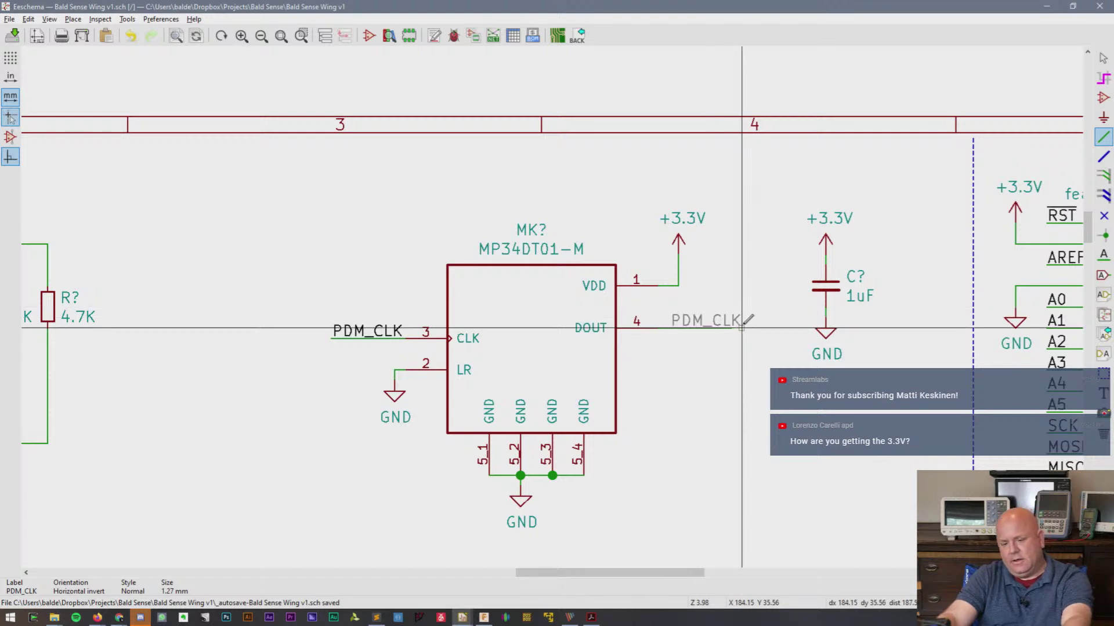
click(742, 328)
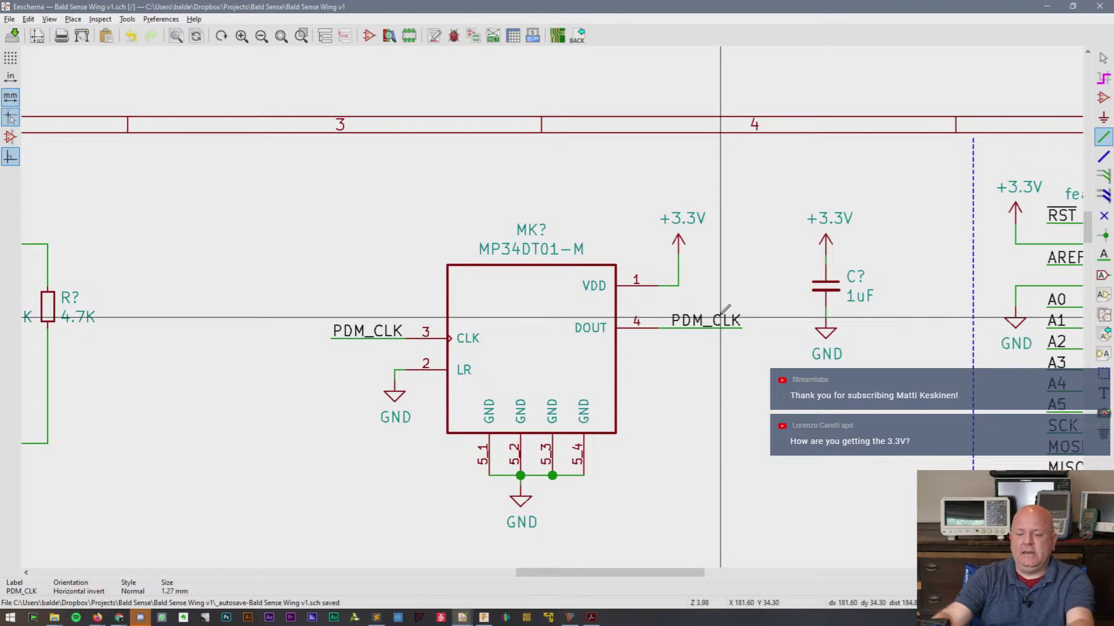
double_click(725, 313)
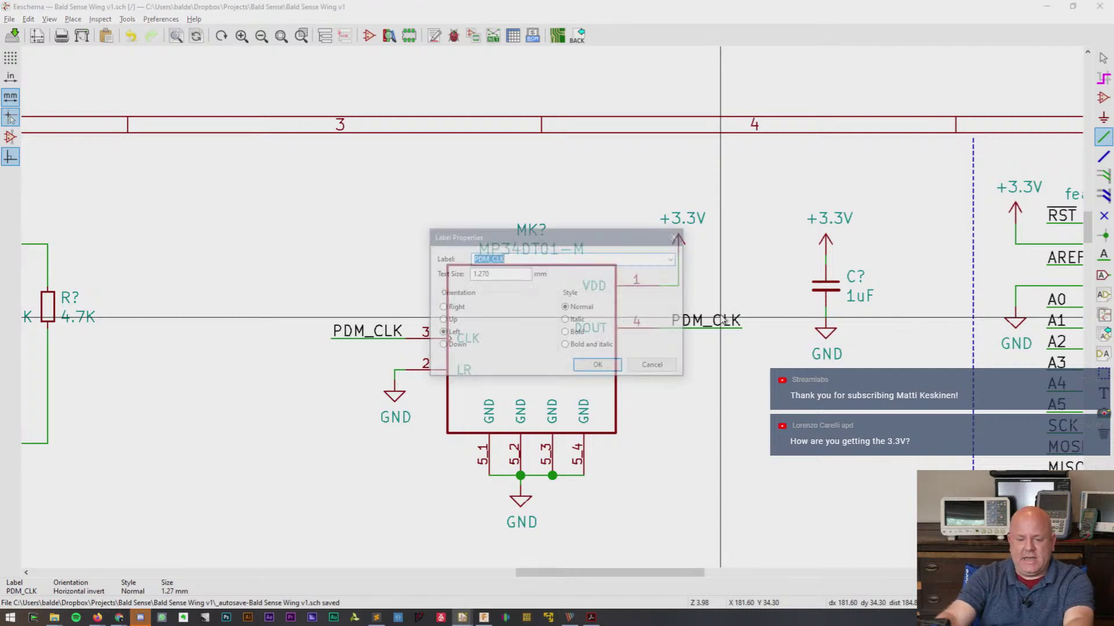
click(523, 259)
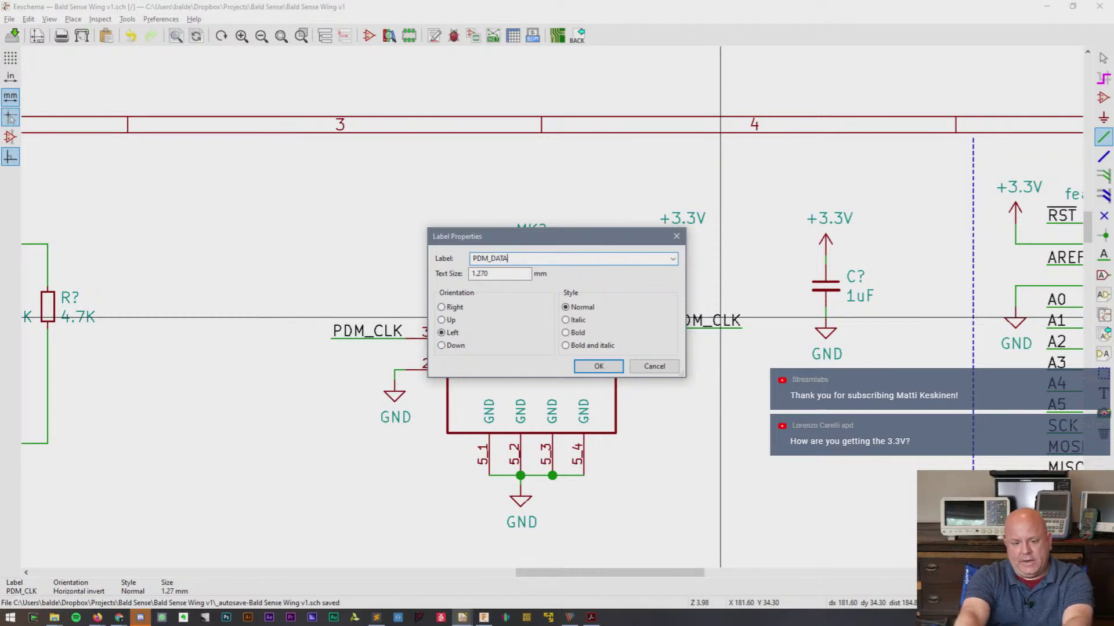
key(Return)
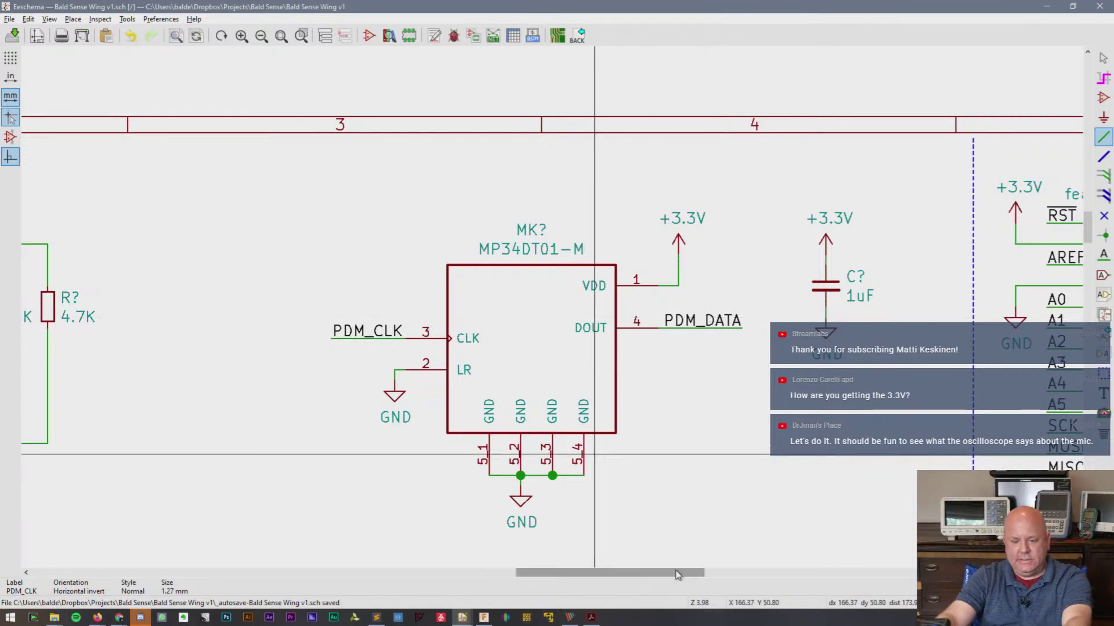
- Save the schematic and stop drawing wires
drag(677, 573, 694, 573)
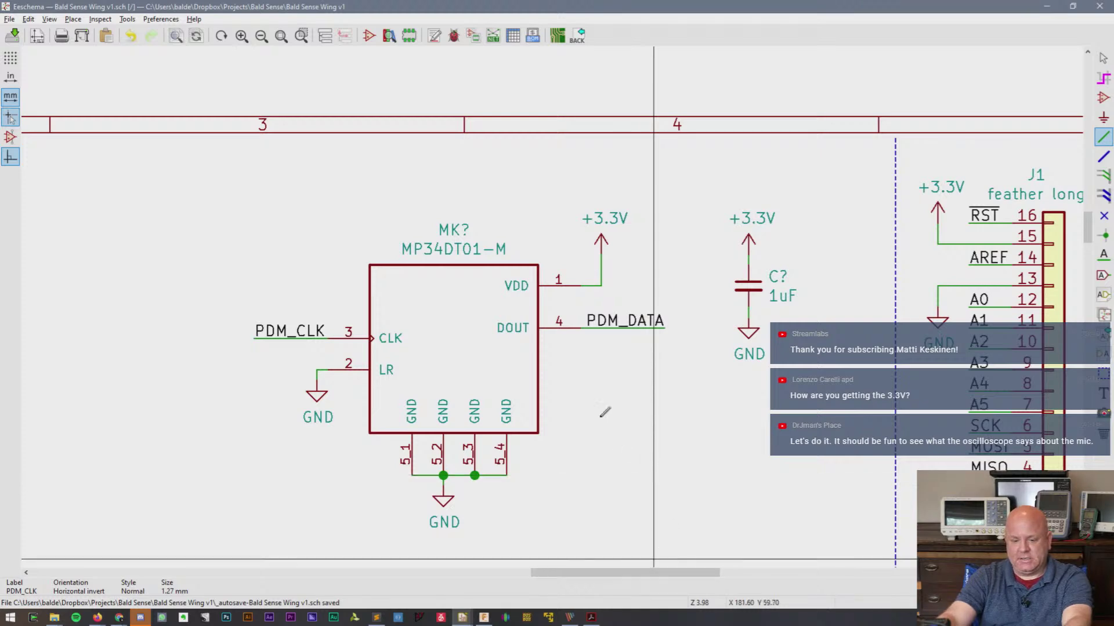
scroll(653, 540, down, 1)
key(ctrl+s)
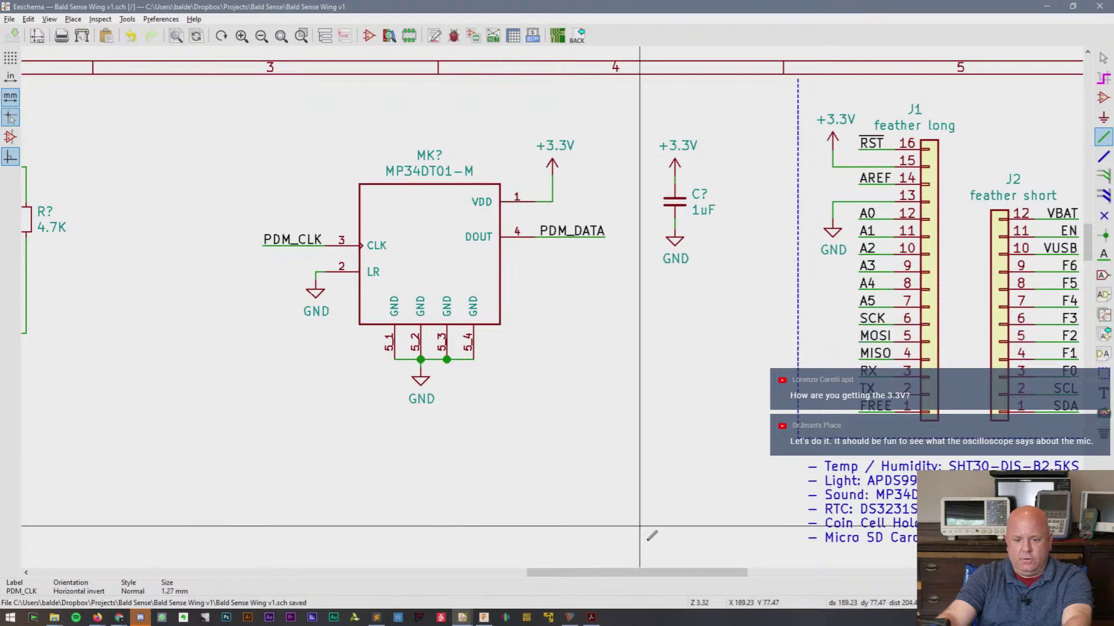
drag(652, 575, 548, 579)
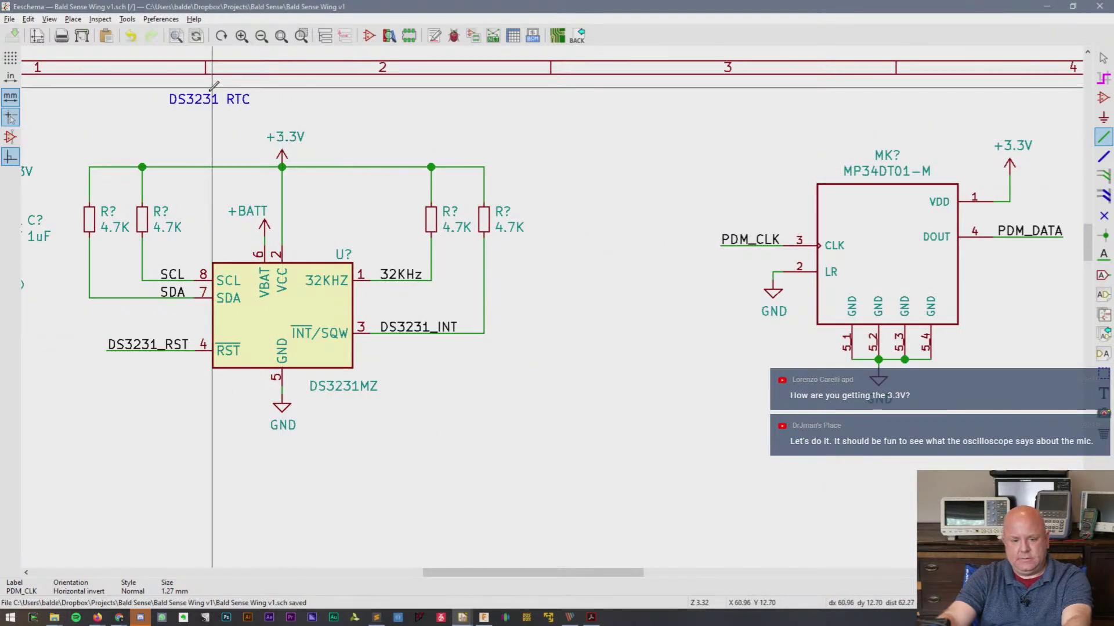
key(Escape)
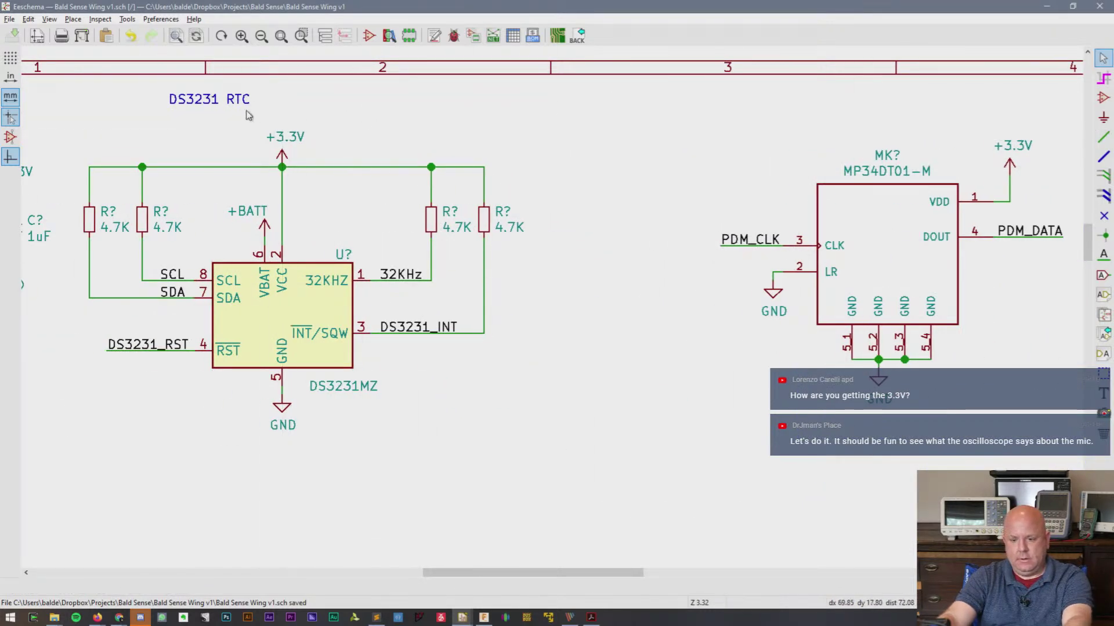
- Duplicate the DS3231 RTC heading and place the copy above the mic symbol
click(240, 108)
key(ctrl+d)
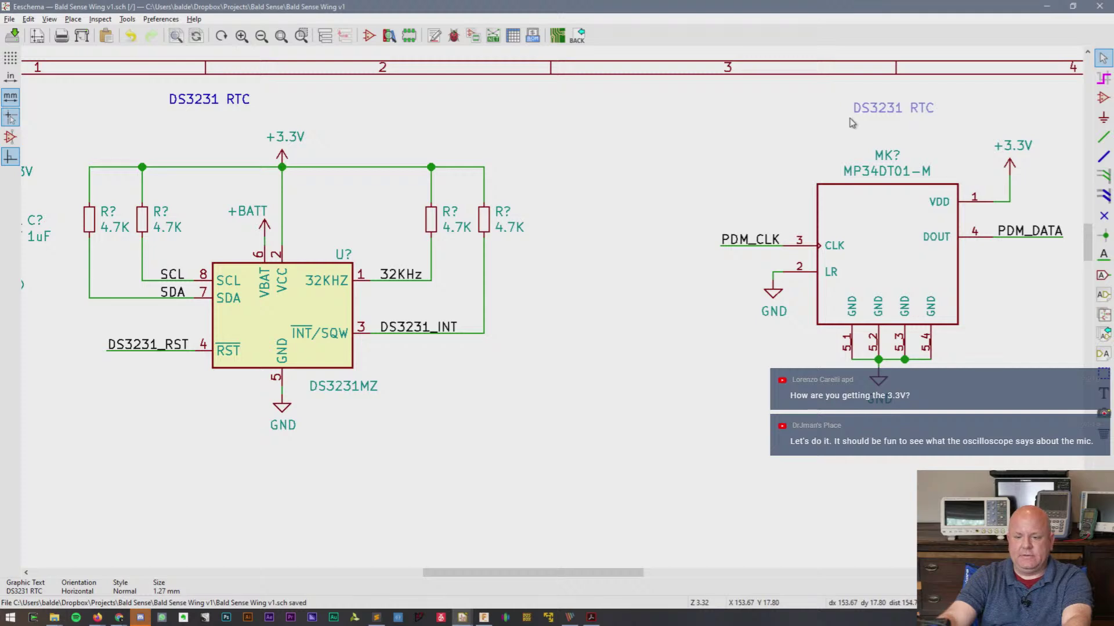
click(859, 131)
double_click(873, 125)
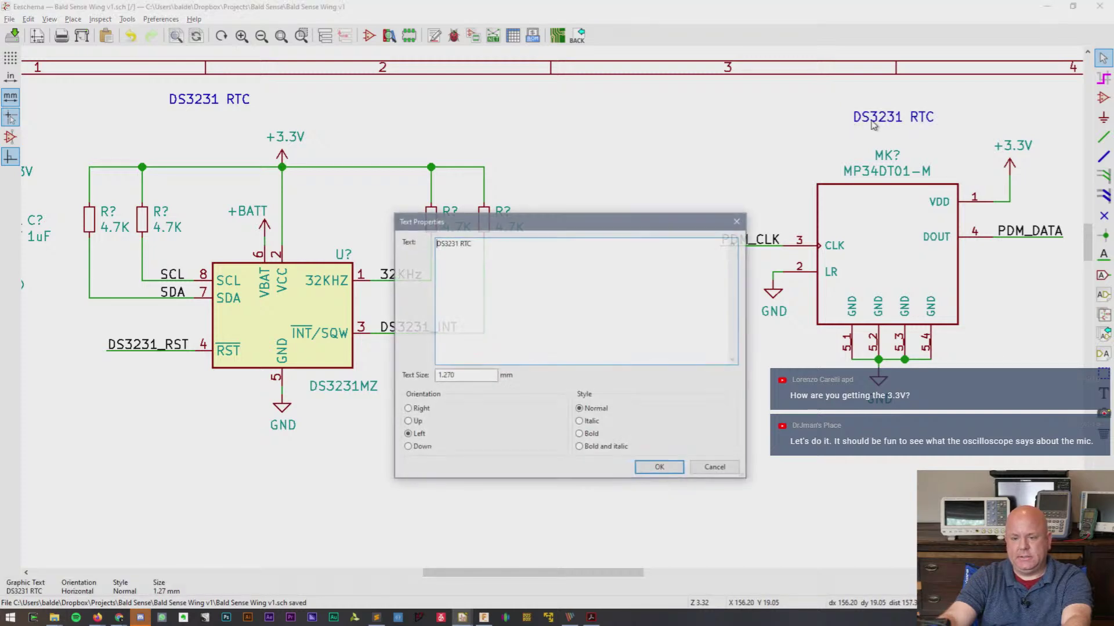
key(Escape)
- Copy the mic part number MP34DT01TR-M from the parts list text
drag(624, 574, 731, 577)
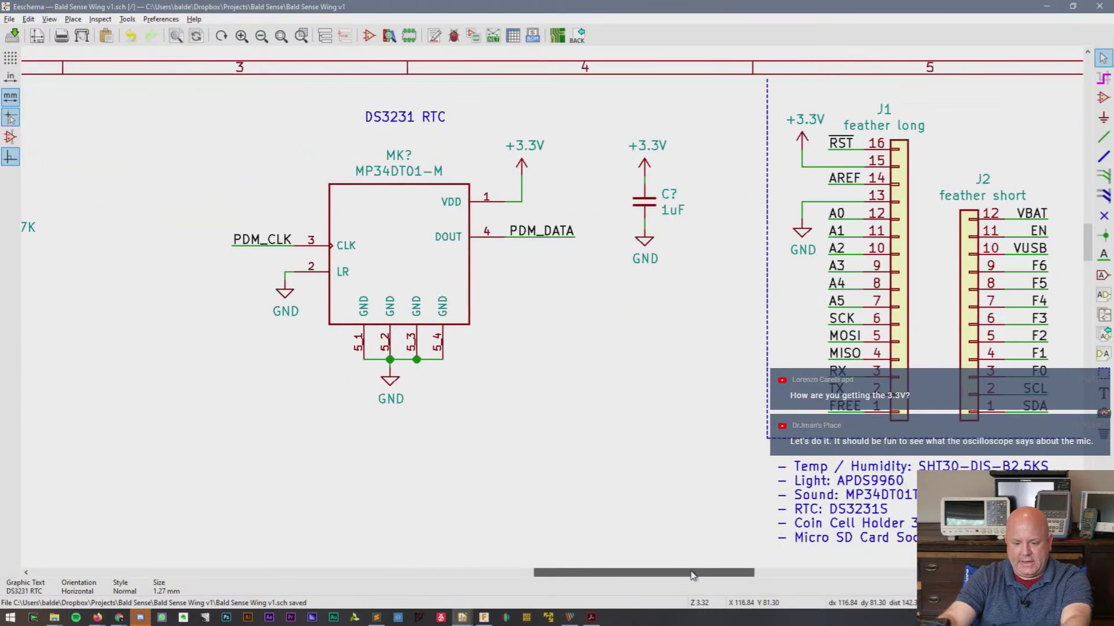
double_click(894, 504)
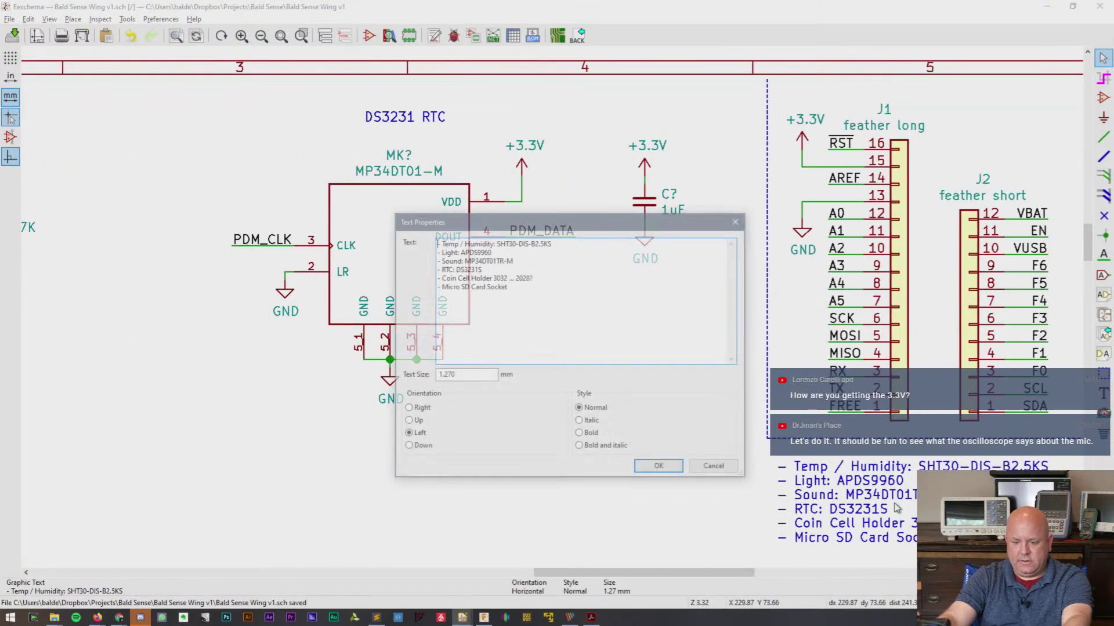
double_click(475, 261)
key(ctrl+c)
key(Escape)
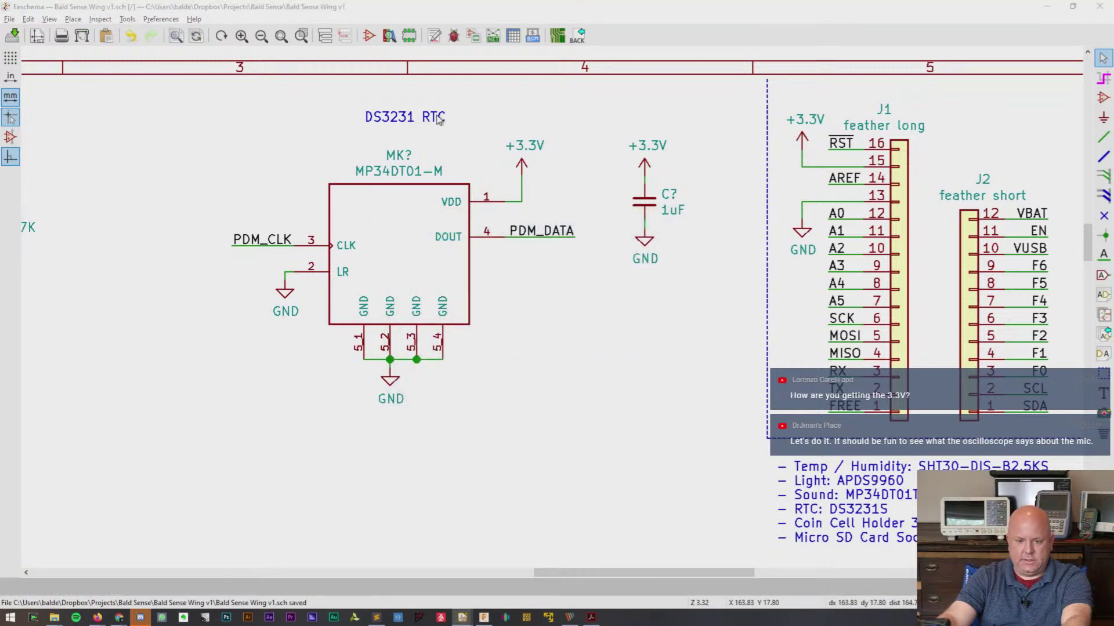
- Change the copied heading to read 'MP34DT01TR-M PDM MIC (Sound Sensor)'
double_click(439, 120)
drag(467, 243, 427, 244)
key(ctrl+v)
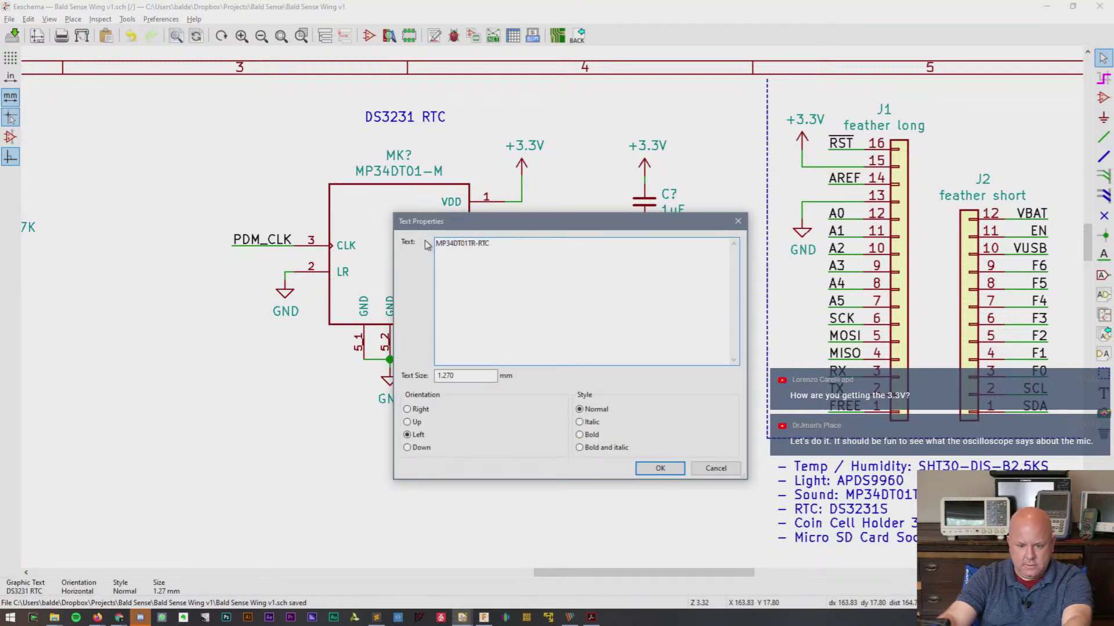
text(M)
key(shift+Right)
key(shift+Right)
key(Delete)
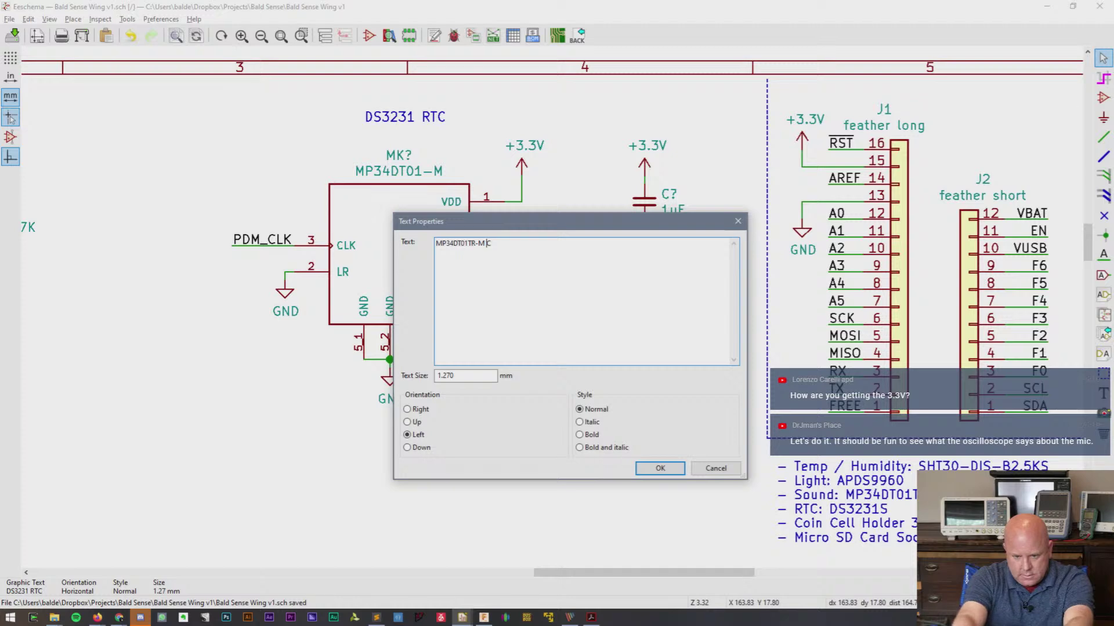
key(shift+Right)
text(PDM MIC (S)
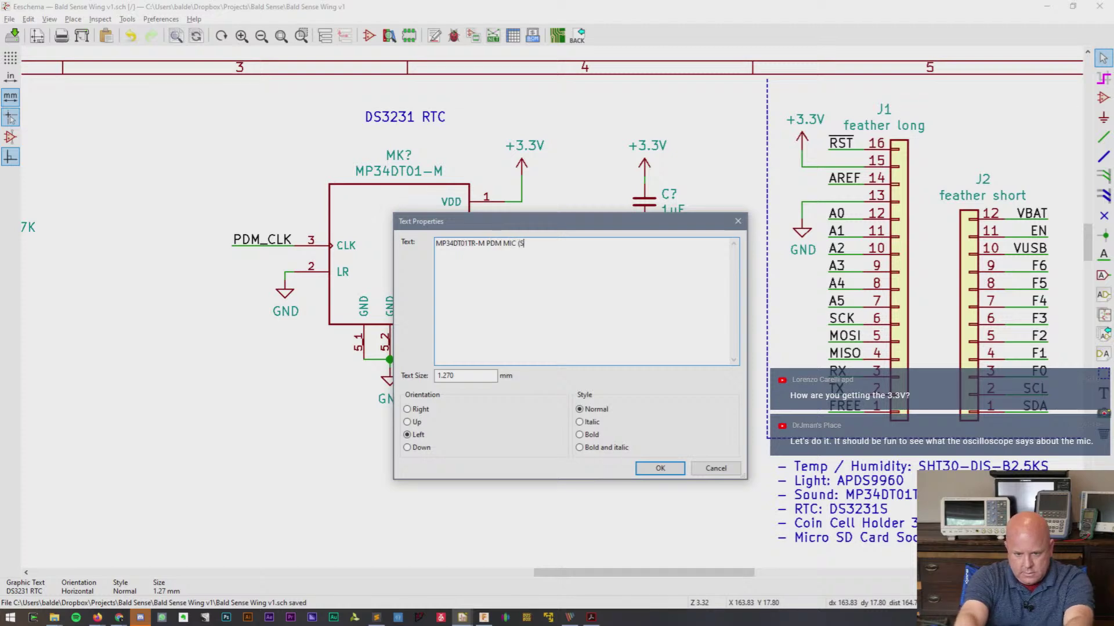
text(ound Sensor))
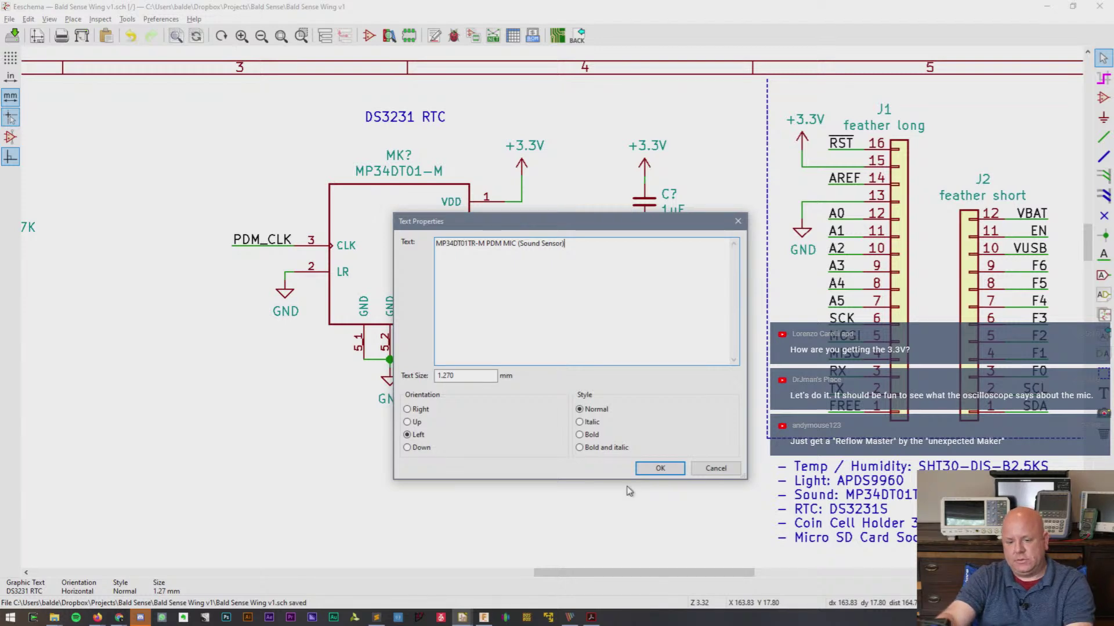
click(646, 471)
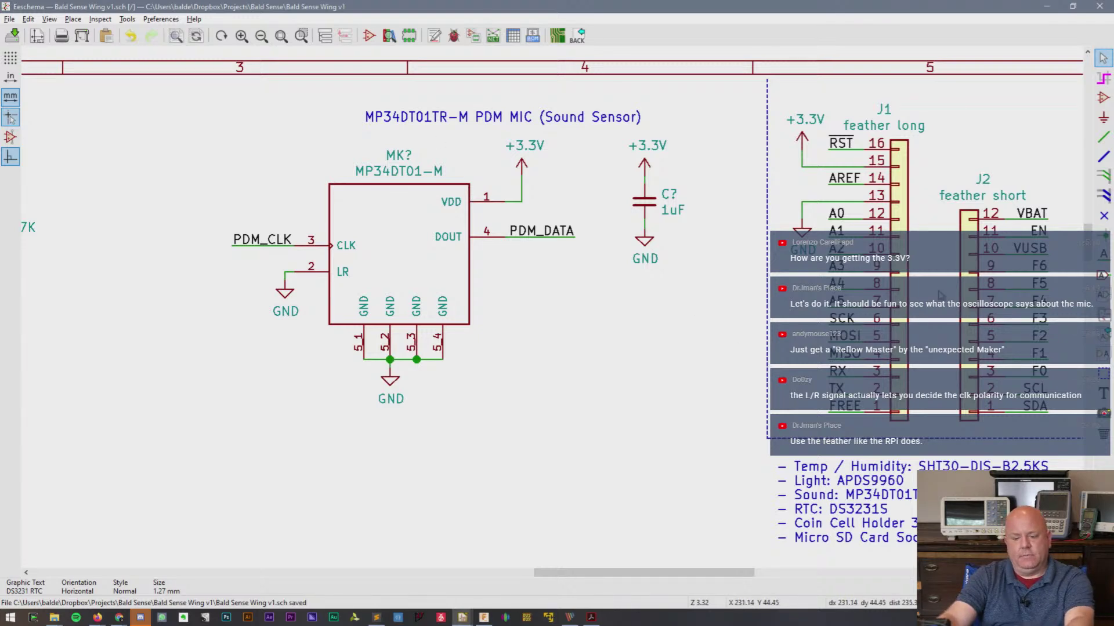
- Start a text note reading 'Note: What does the LR signal actually do?'
click(1104, 394)
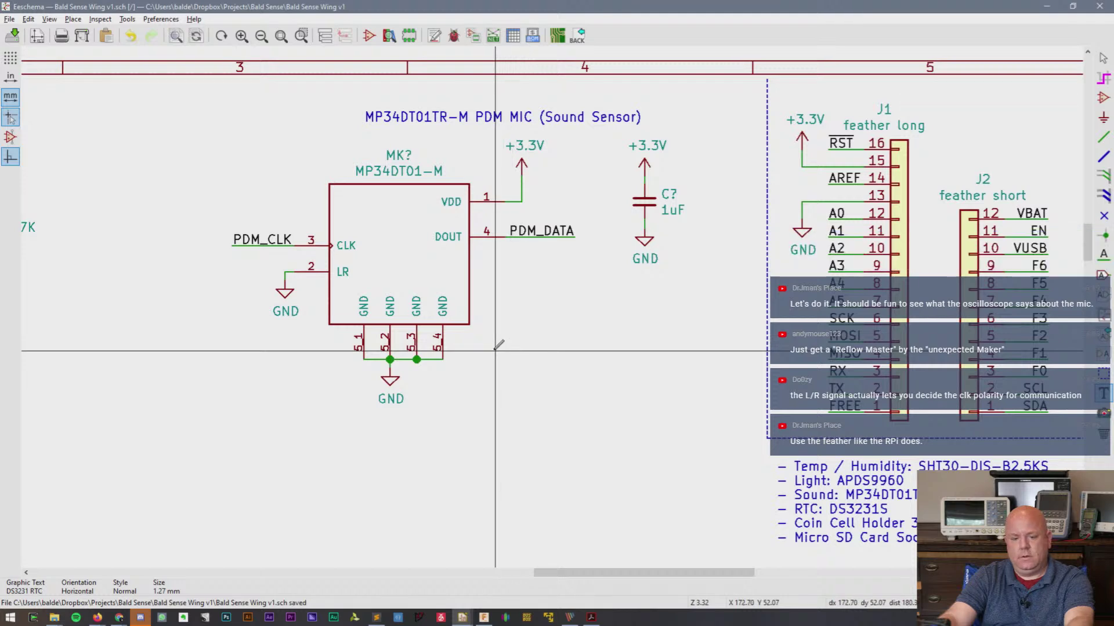
click(495, 351)
text(Notes)
key(BackSpace)
text(: )
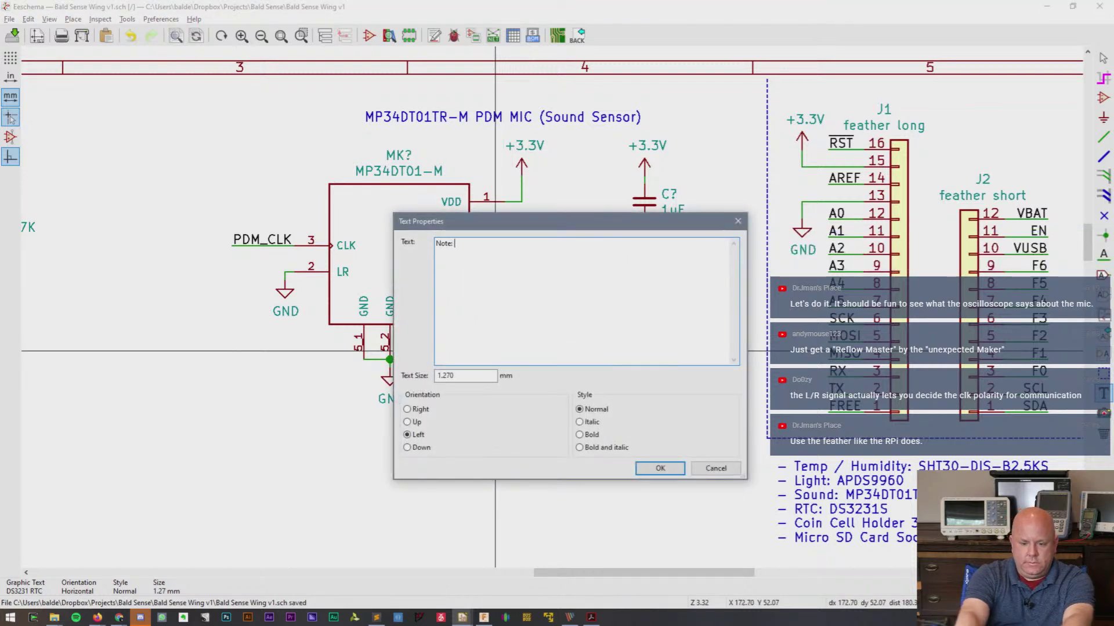
text(What does the LR signal actually do?)
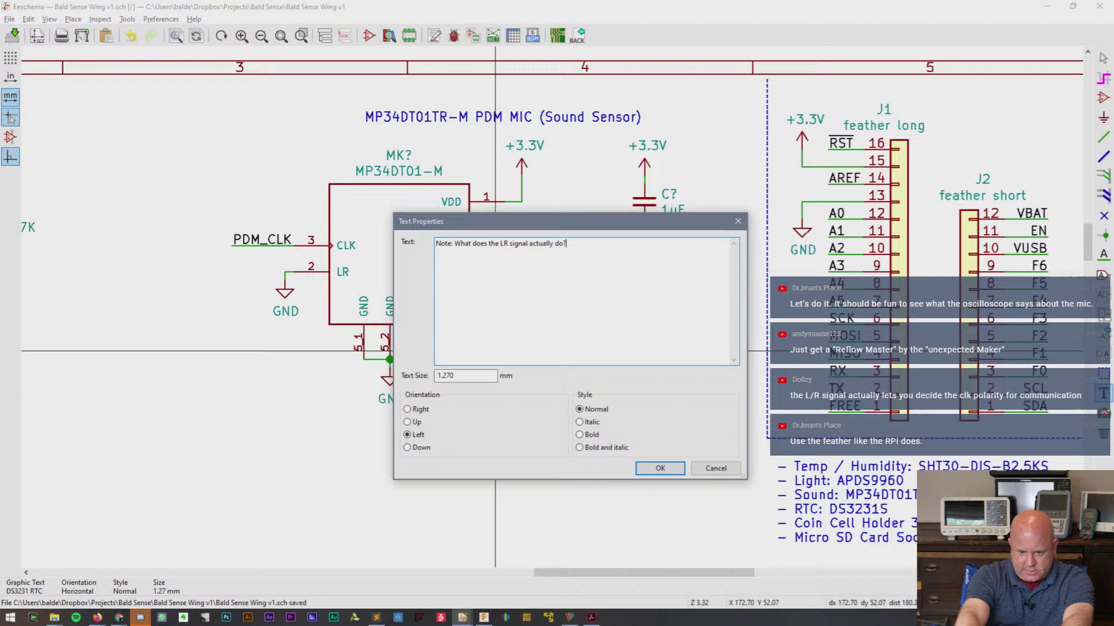
key(Return)
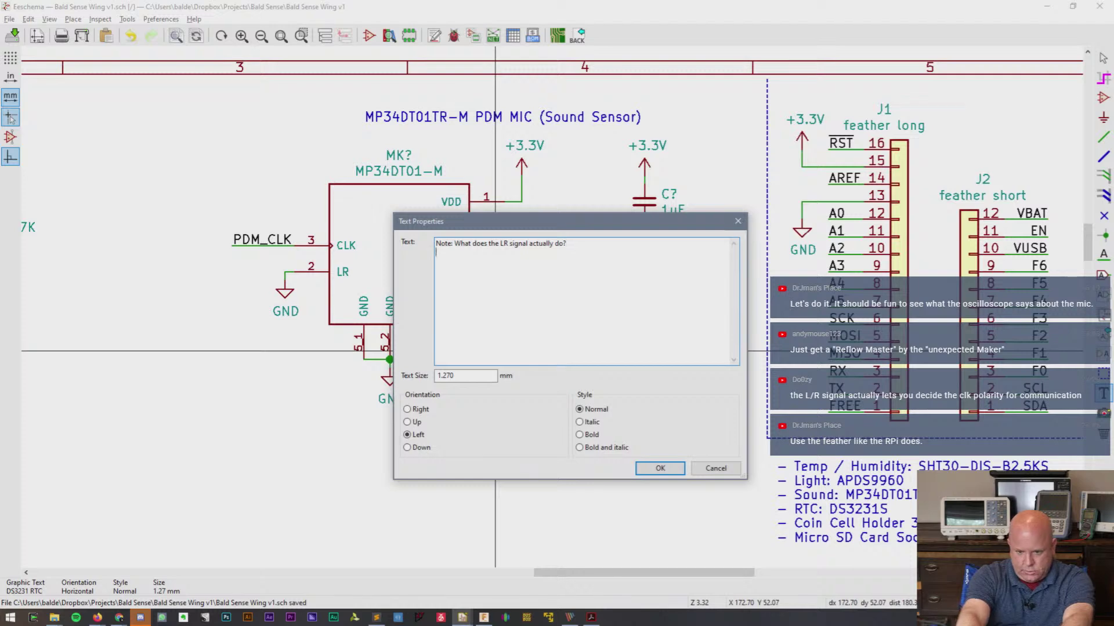
- Add the line 'And what does CLK and Data look like on a scope?' and place the note below the mic
text(And what does t)
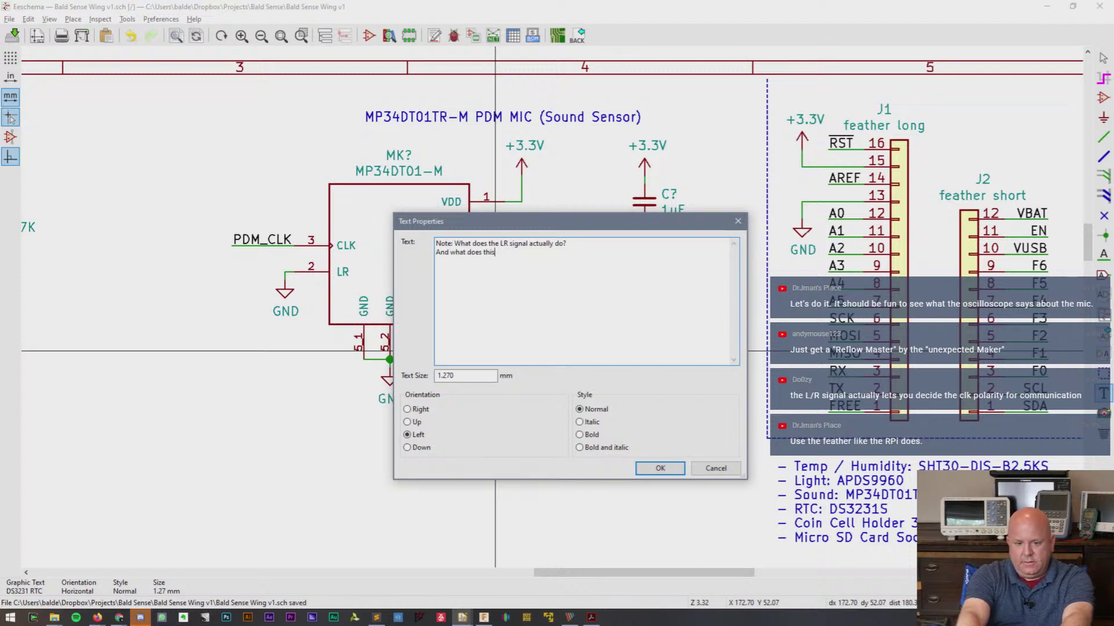
key(BackSpace)
text(CLK and DAta lo)
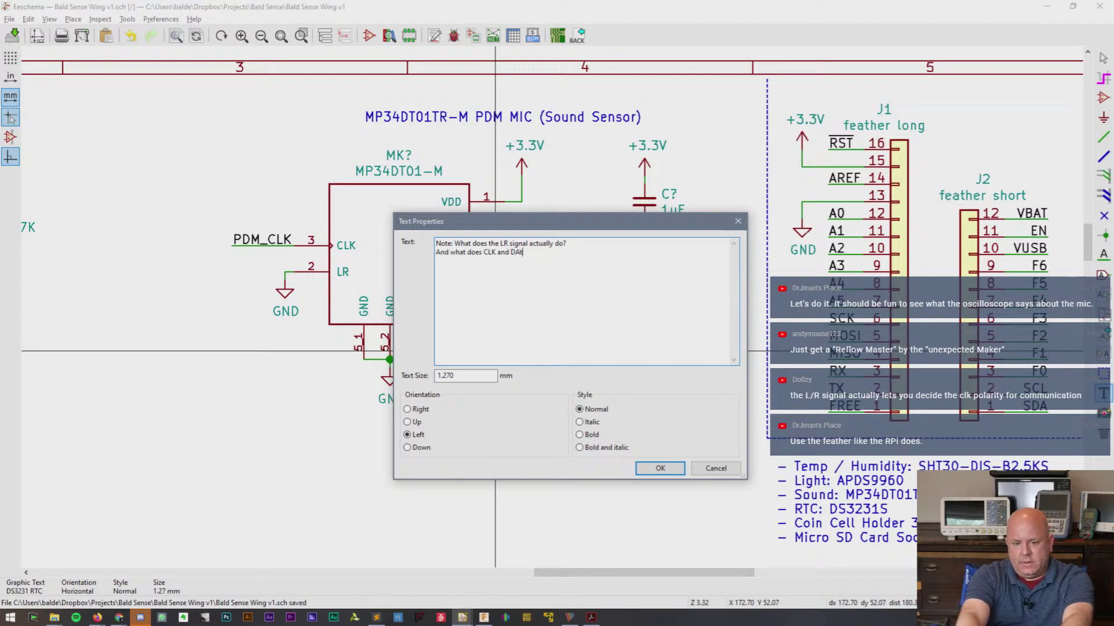
key(BackSpace)
key(BackSpace)
key(BackSpace)
key(BackSpace)
key(BackSpace)
key(BackSpace)
text(ata look)
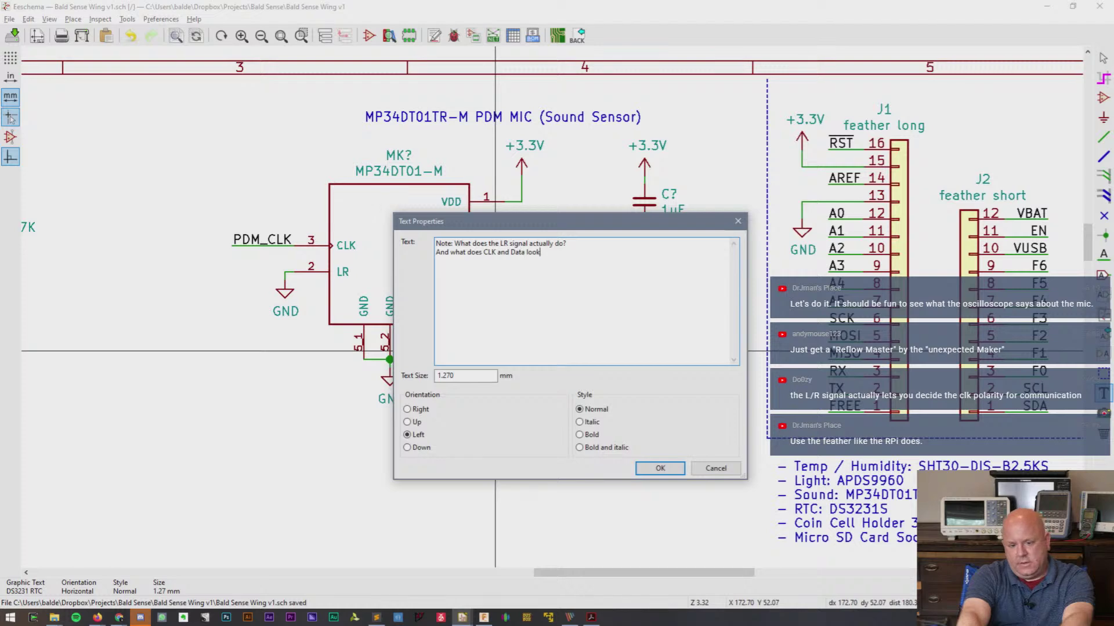
text( like )
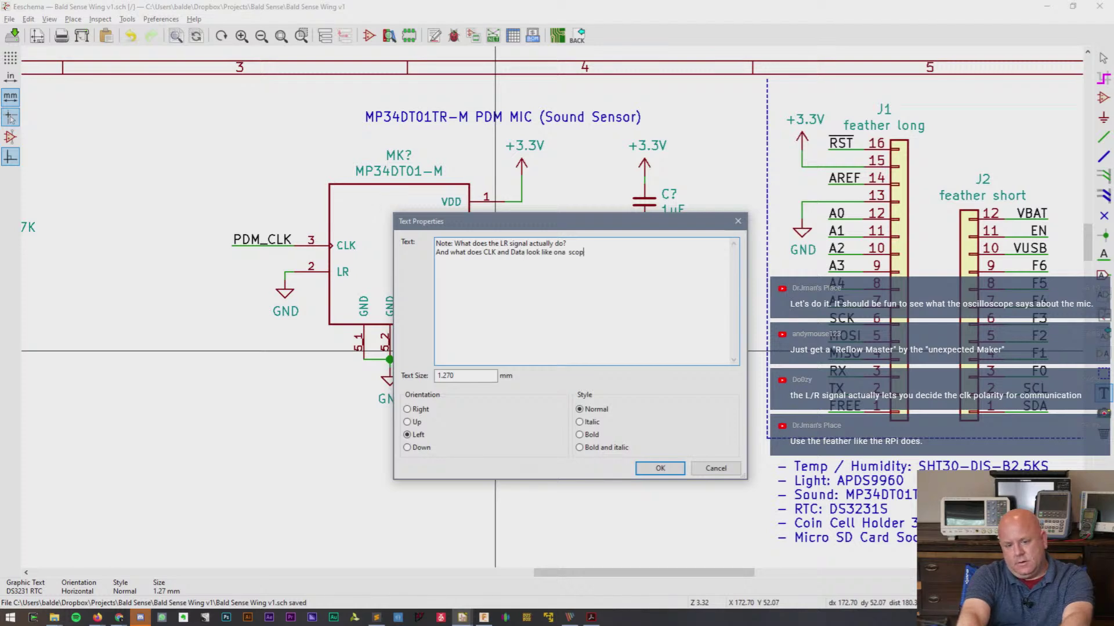
text(on a scope?)
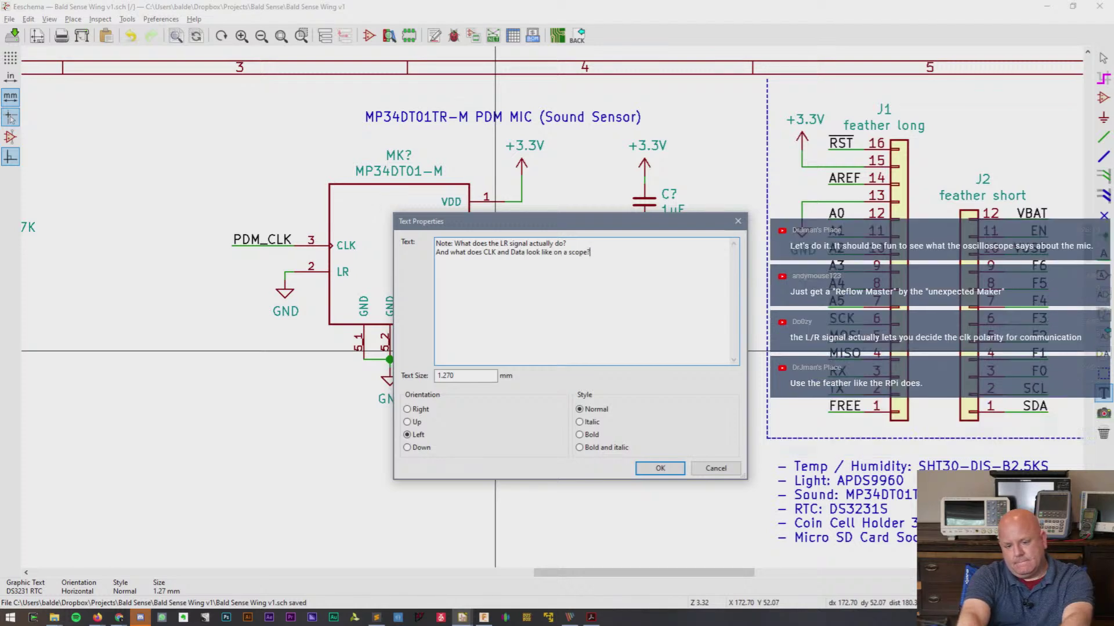
click(657, 468)
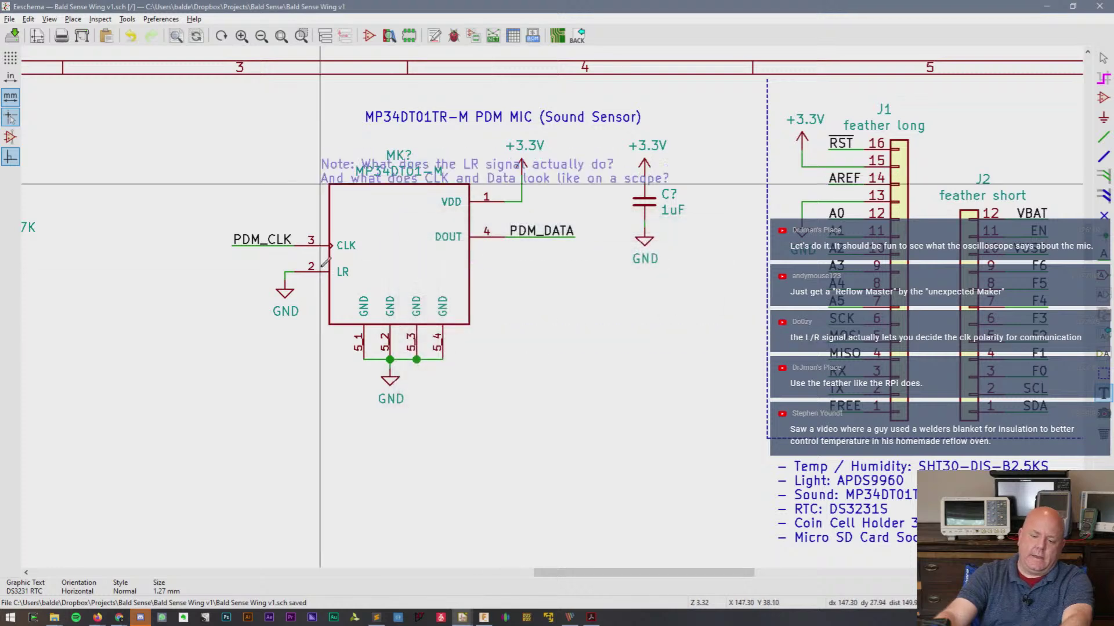
click(240, 439)
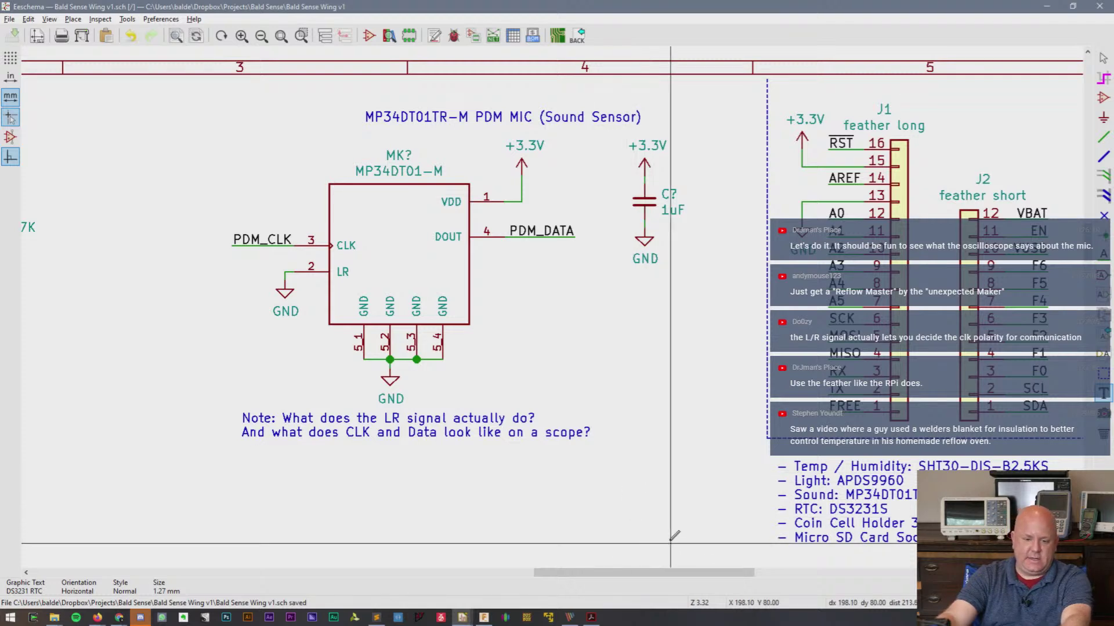
key(Escape)
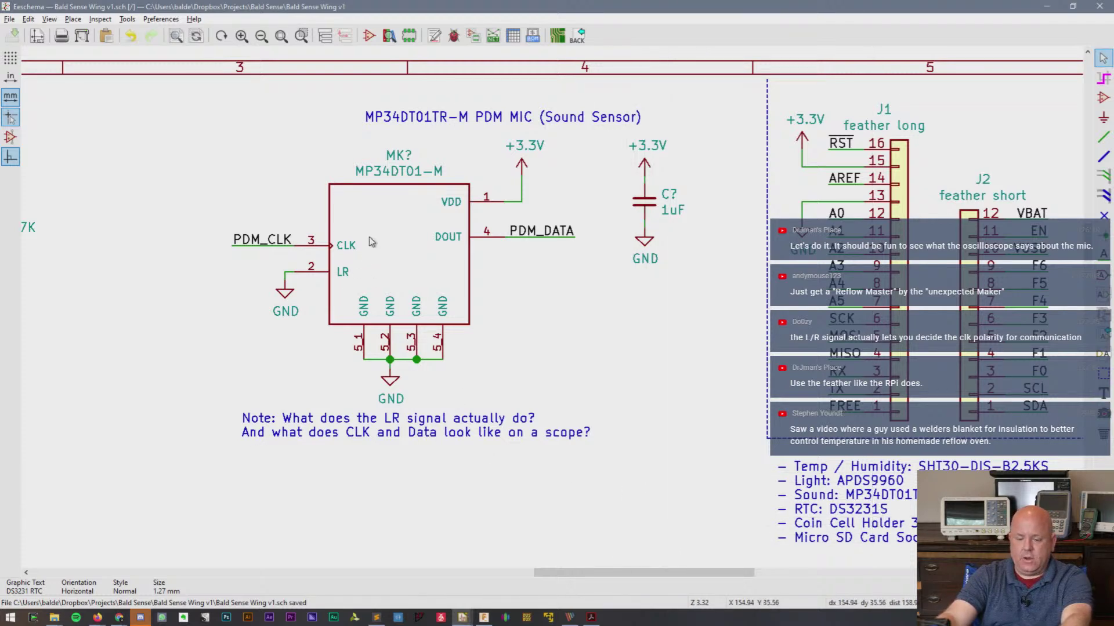
- Open the MK? mic symbol's properties and browse libraries from its C_0805_2012Metric footprint field
click(372, 242)
double_click(372, 242)
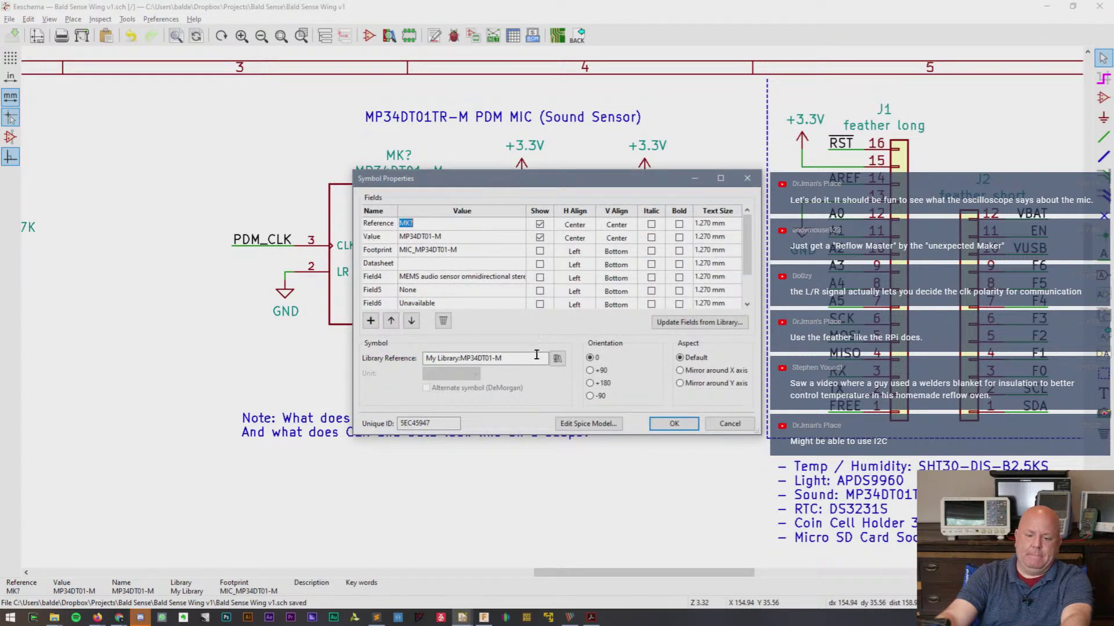
click(556, 359)
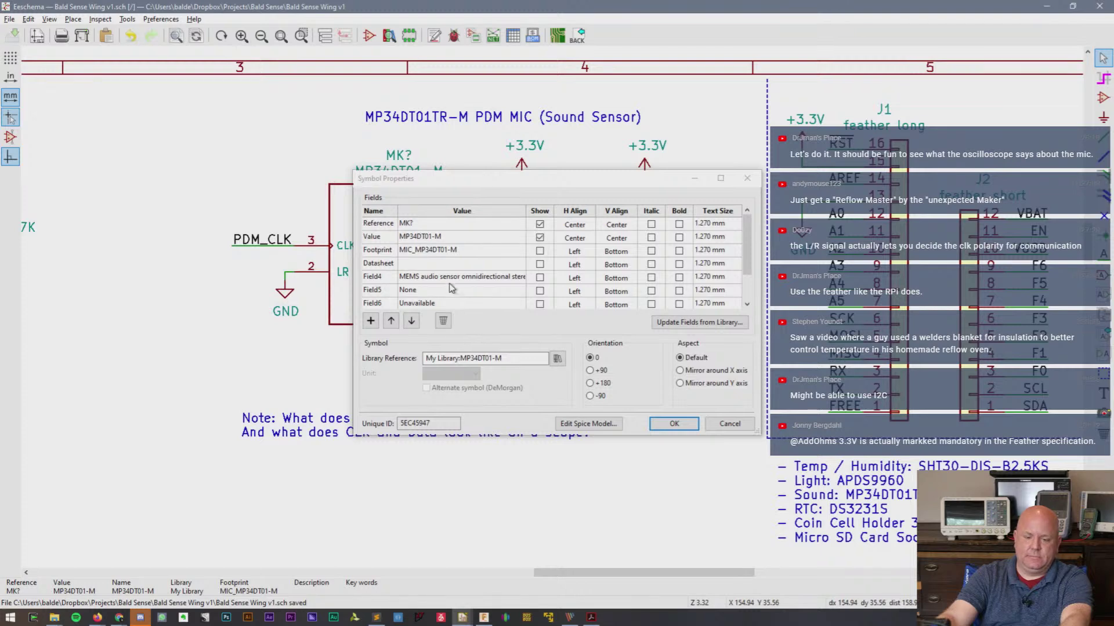
click(470, 251)
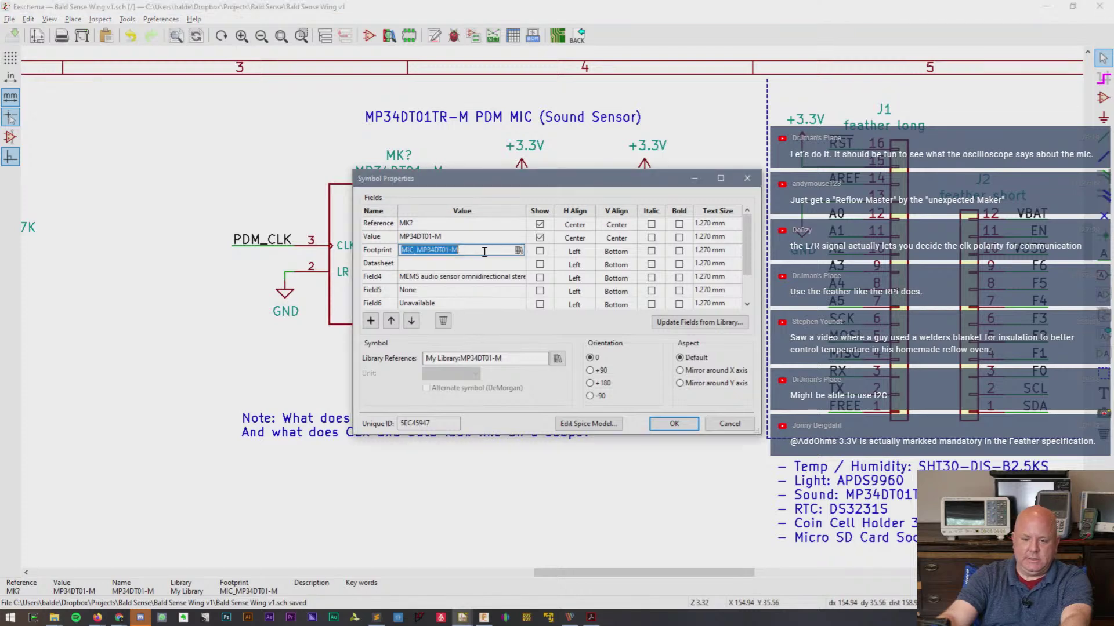
click(518, 251)
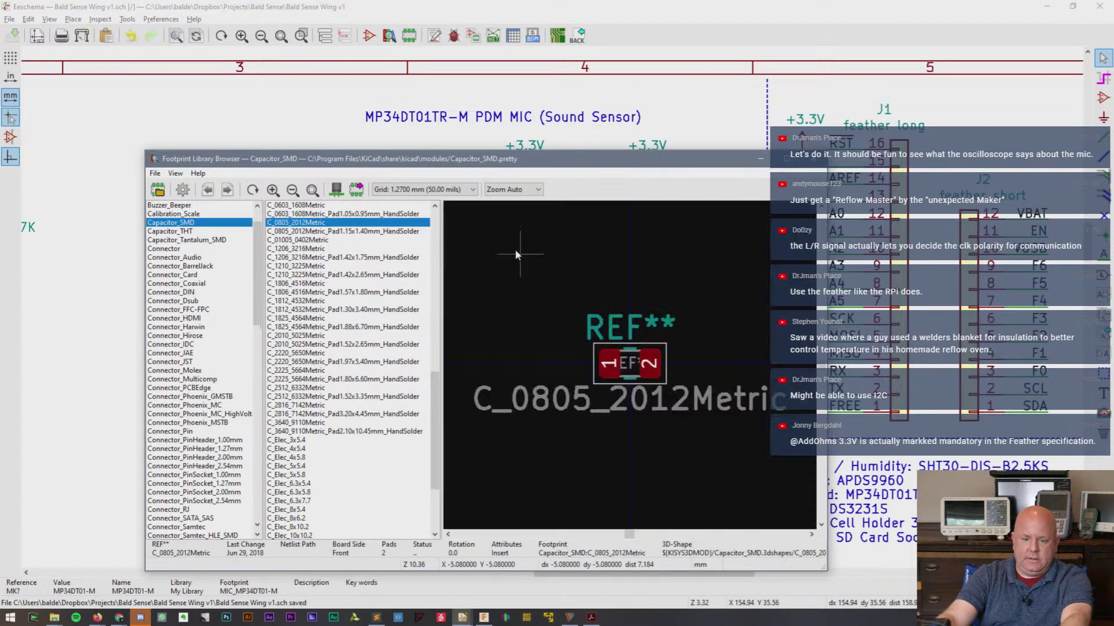
- Load all 10346 footprints into the Choose Footprint dialog
click(158, 191)
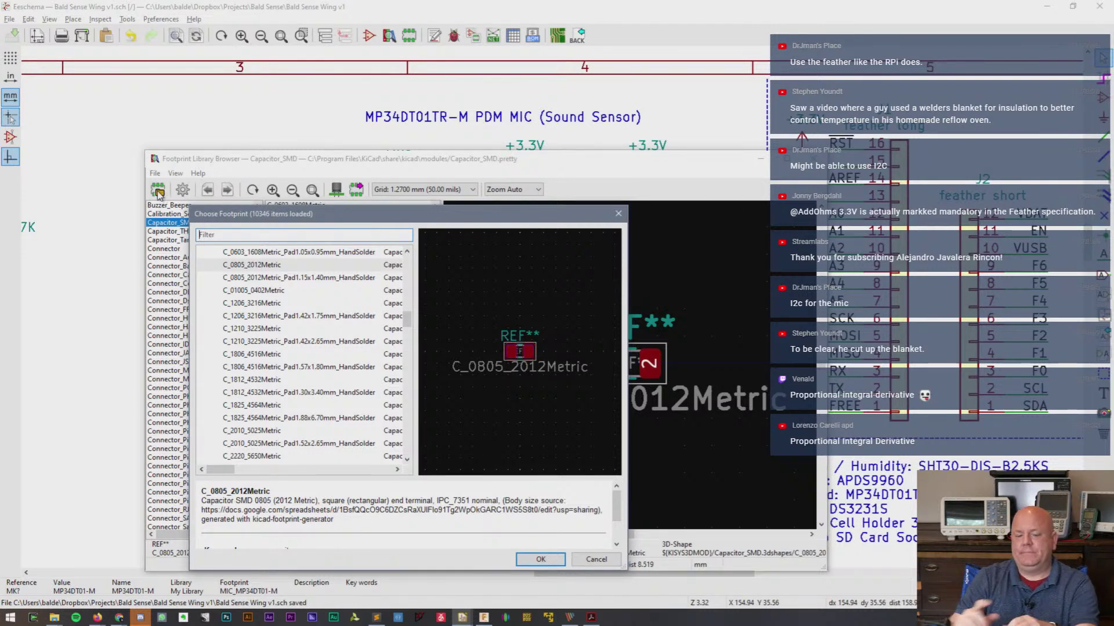
- Collapse the Capacitor_SMD group, dismiss the footprint chooser, and glance at the display options
scroll(321, 418, down, 6)
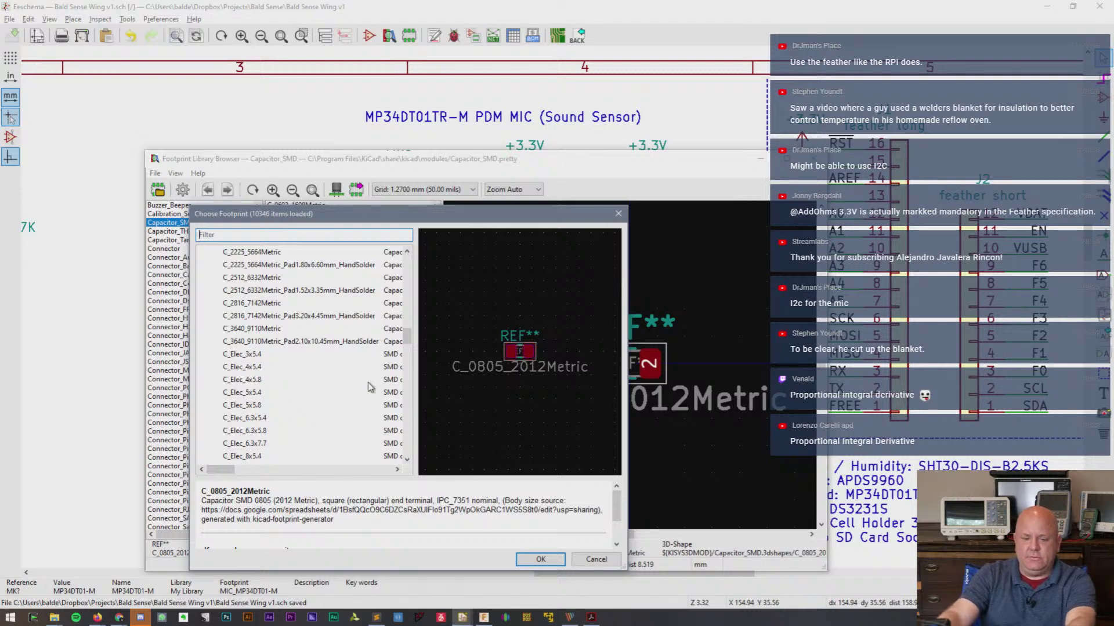
scroll(368, 388, up, 15)
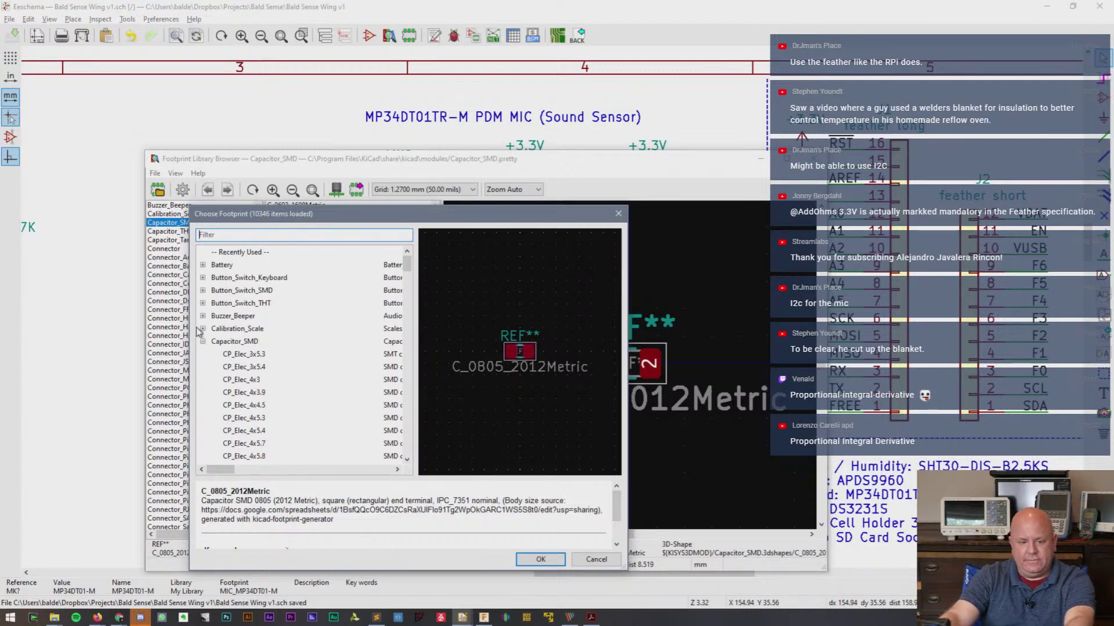
click(203, 343)
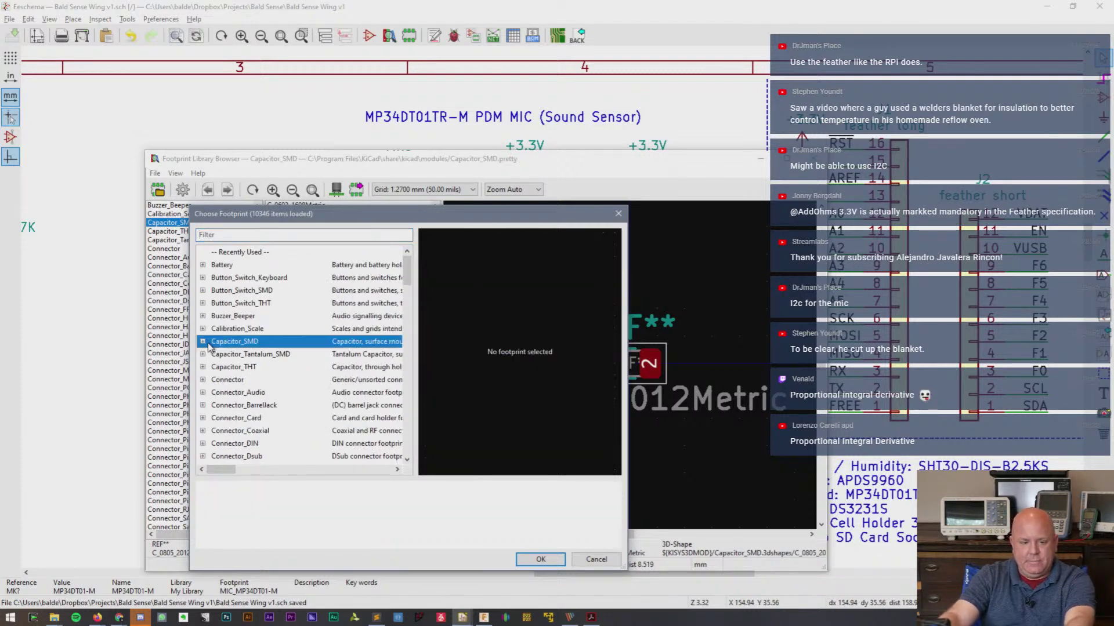
click(596, 559)
click(155, 172)
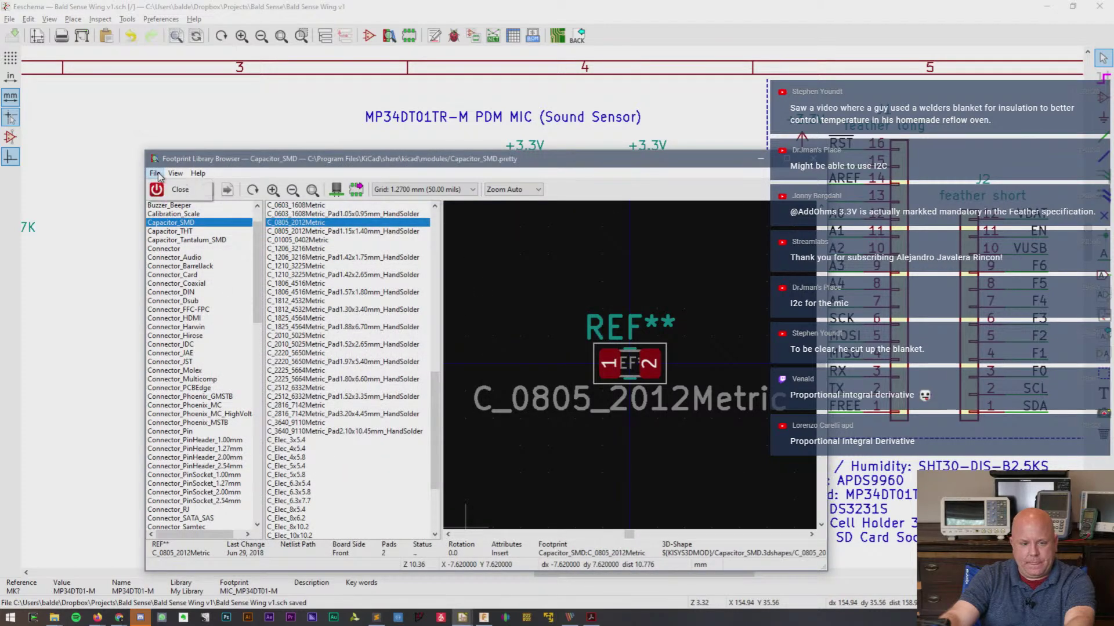
click(198, 172)
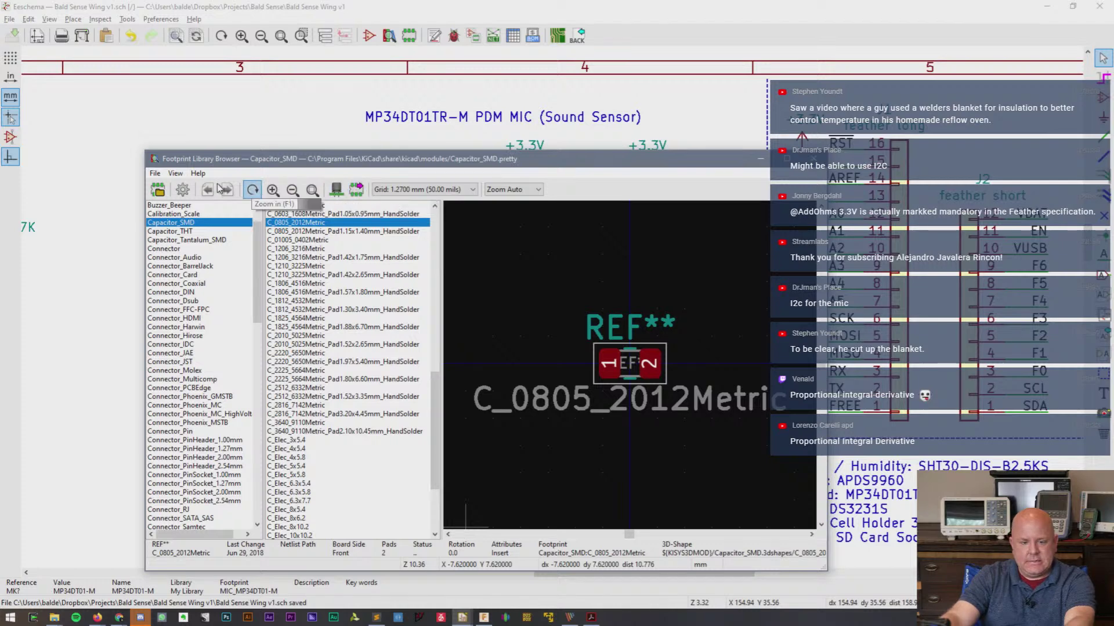
click(183, 190)
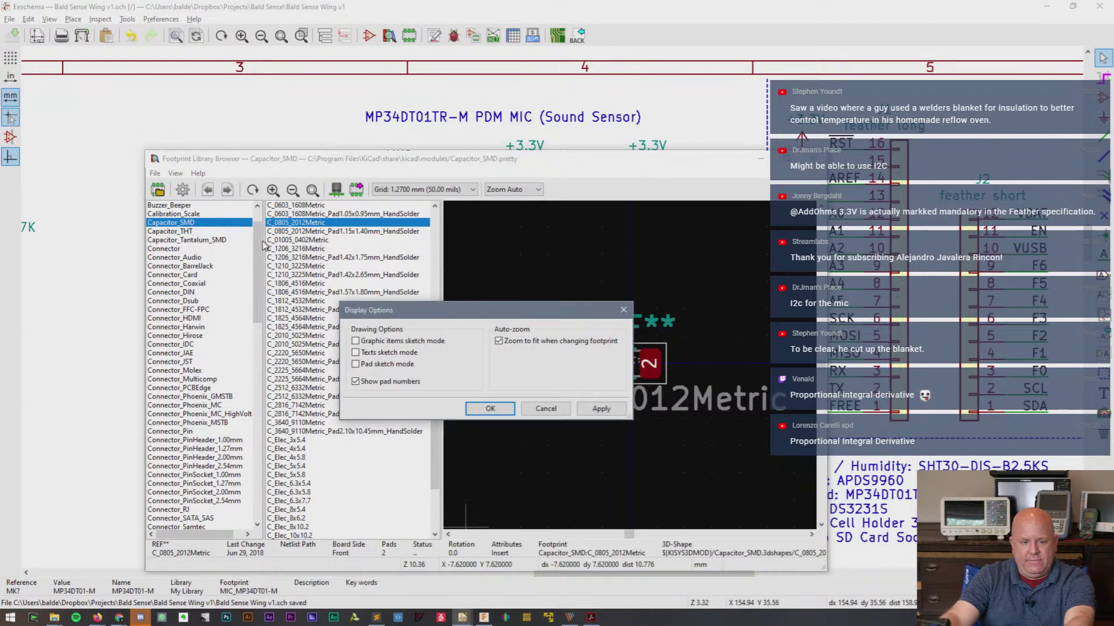
key(Escape)
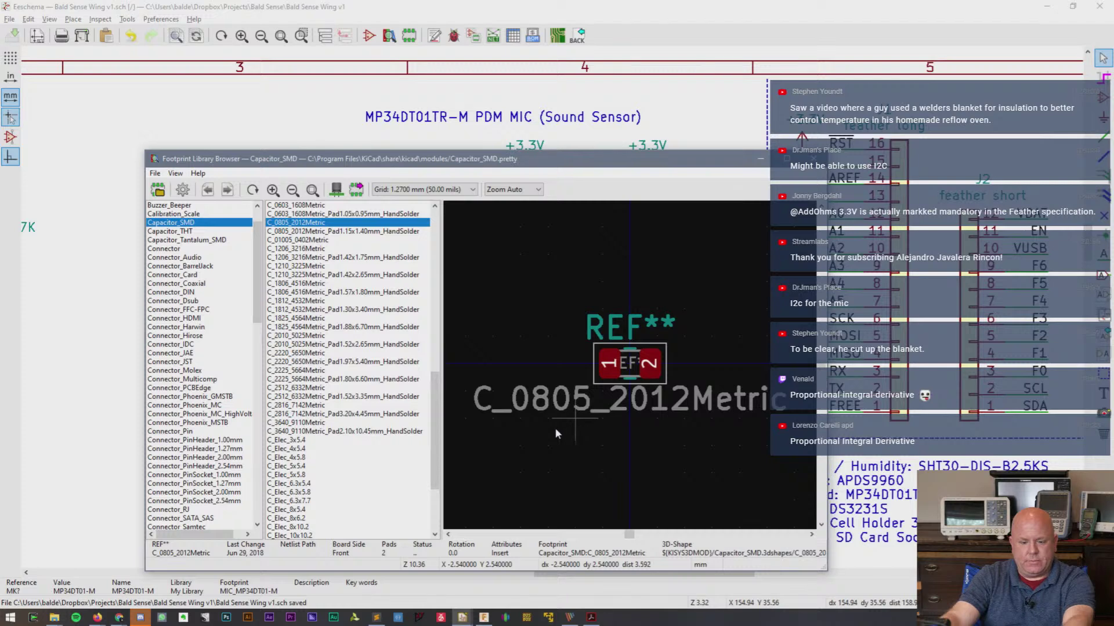
- Reopen the footprint chooser, scroll through it, and dismiss it again
scroll(176, 348, down, 5)
scroll(175, 348, down, 15)
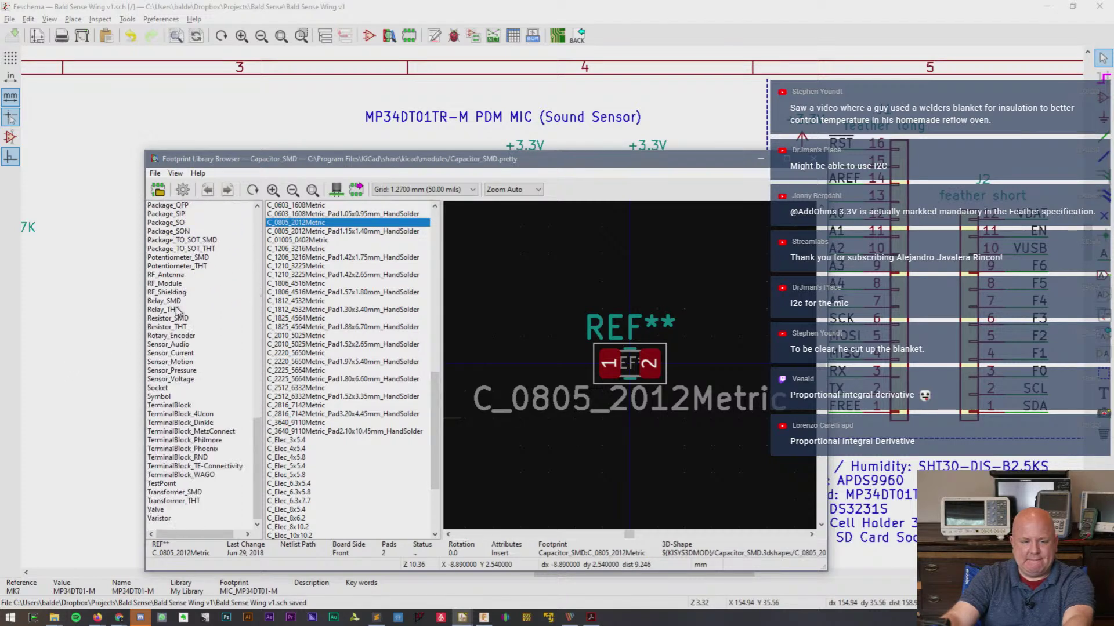
click(157, 190)
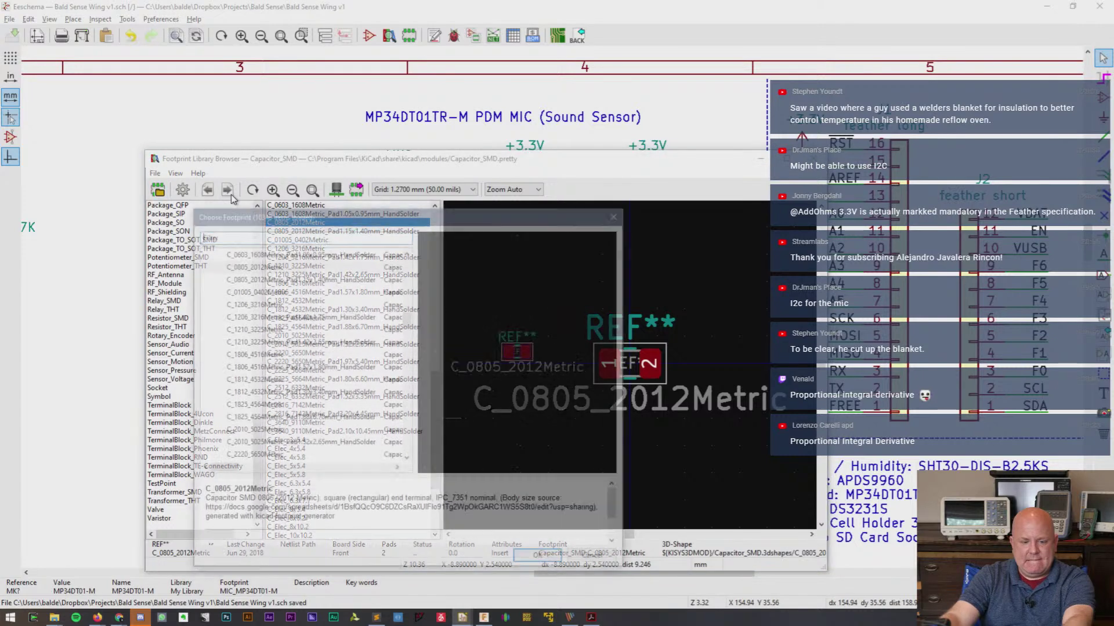
scroll(288, 295, up, 1)
scroll(289, 293, down, 15)
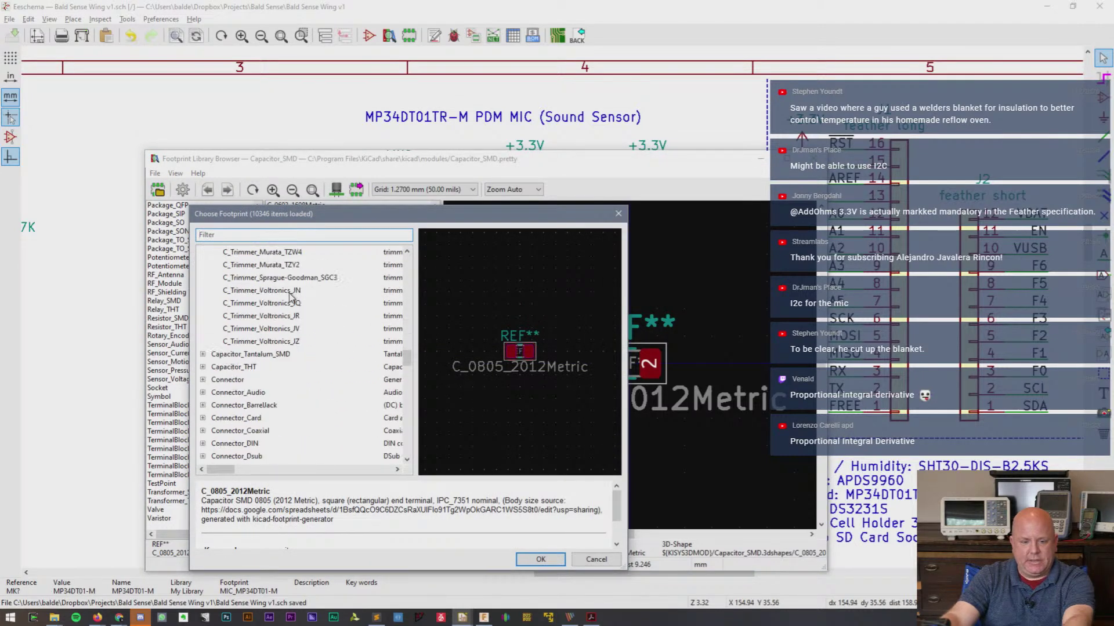
click(596, 559)
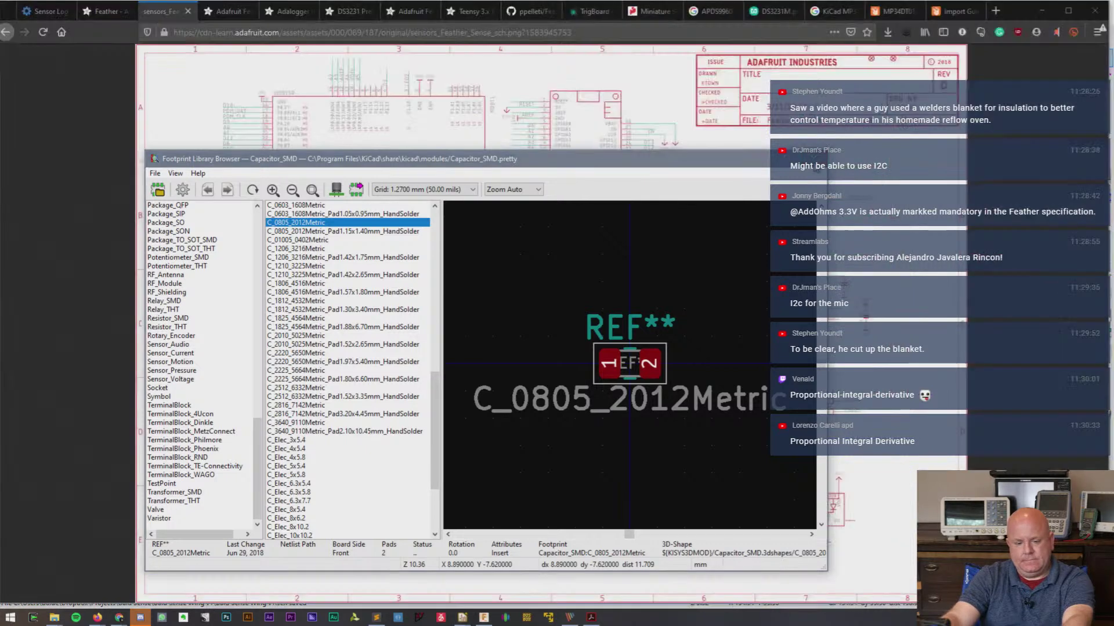
- Close the footprint browser and symbol properties, then launch the PCB editor from Tools
click(813, 158)
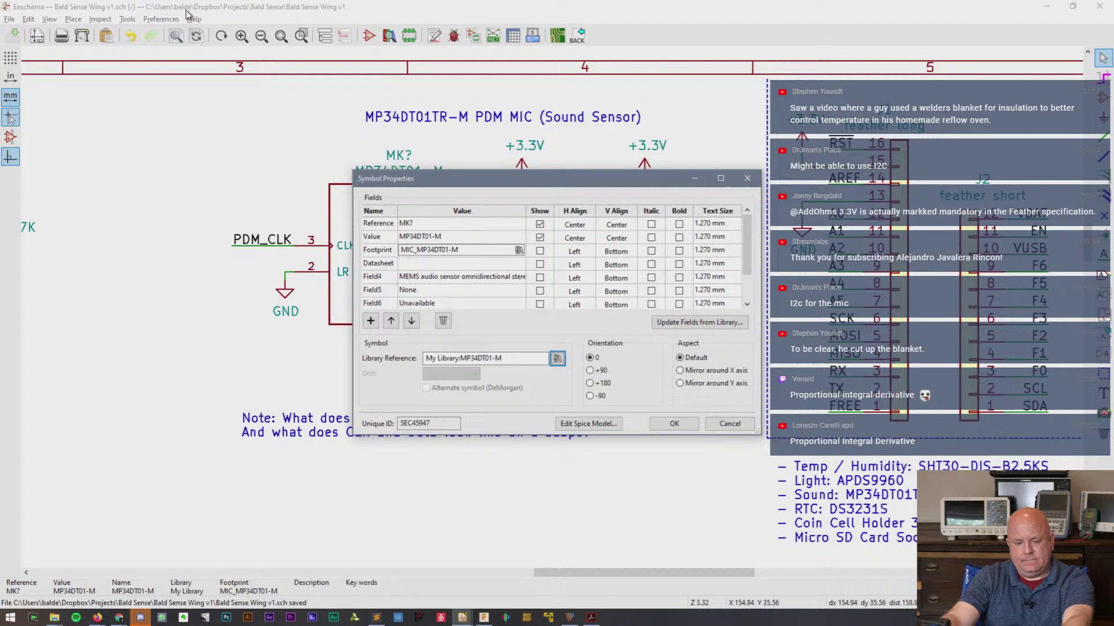
click(719, 426)
click(128, 19)
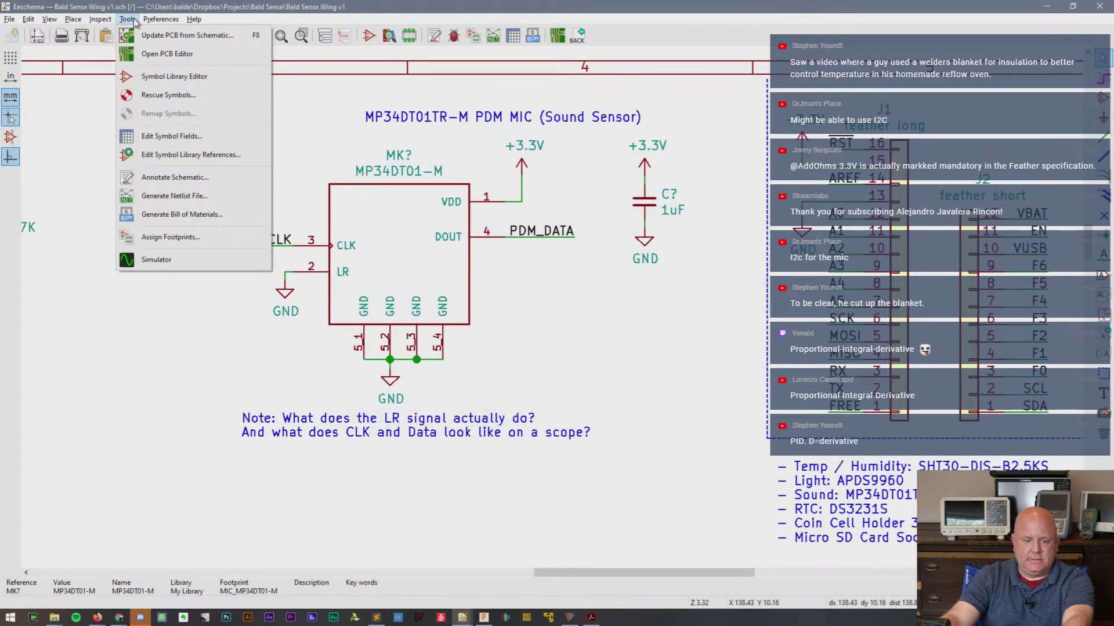
click(145, 54)
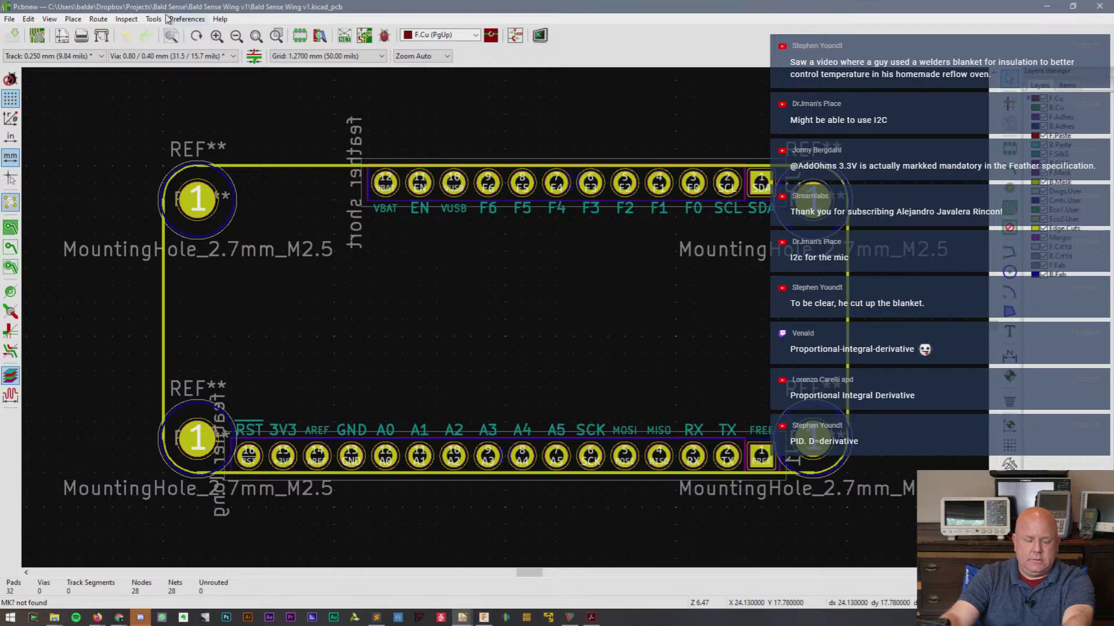
- Open the footprint library table and start browsing for an existing library folder
click(153, 19)
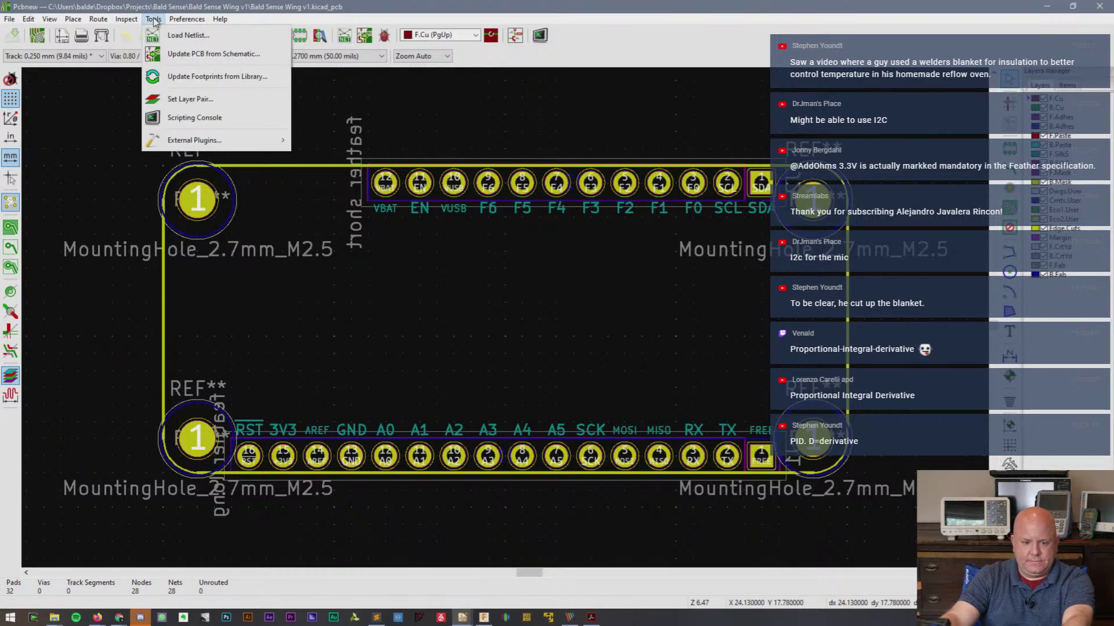
mouse_move(187, 19)
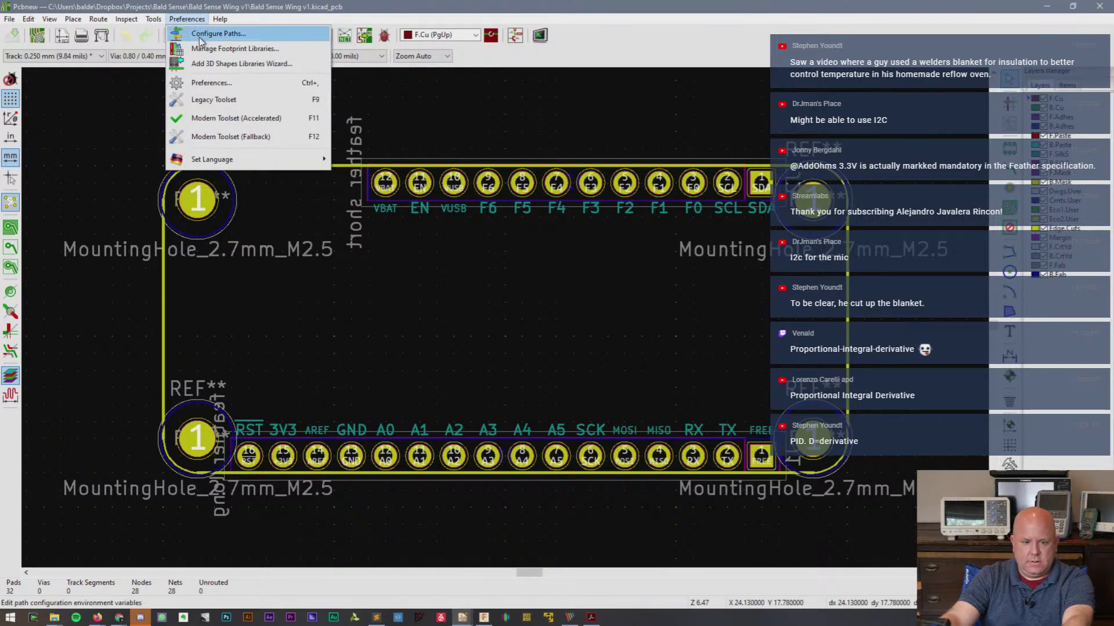
click(202, 48)
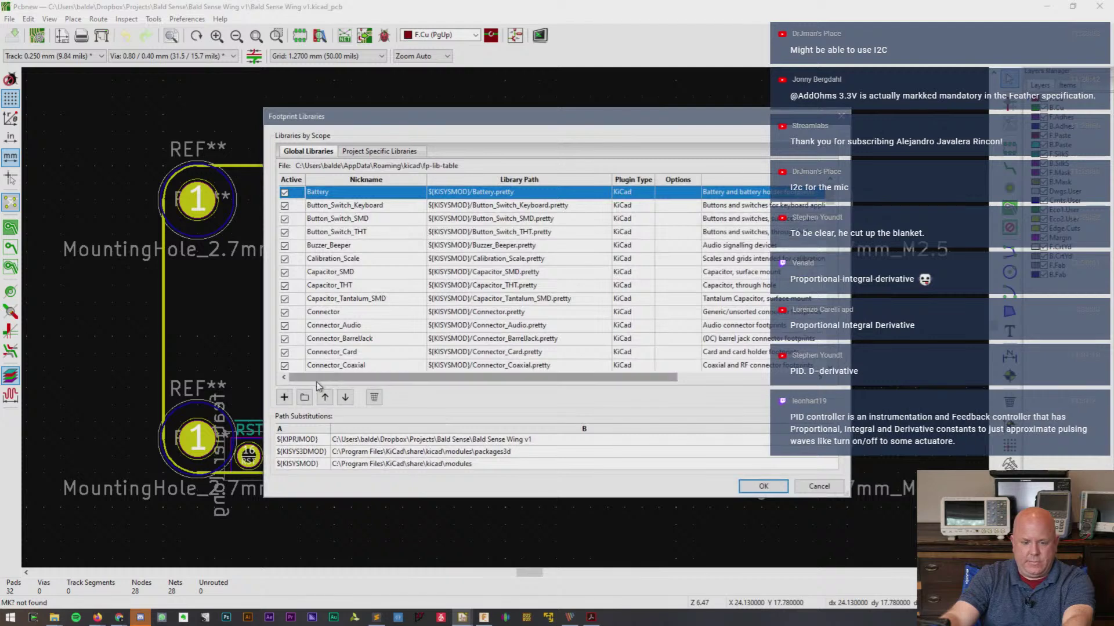
click(284, 398)
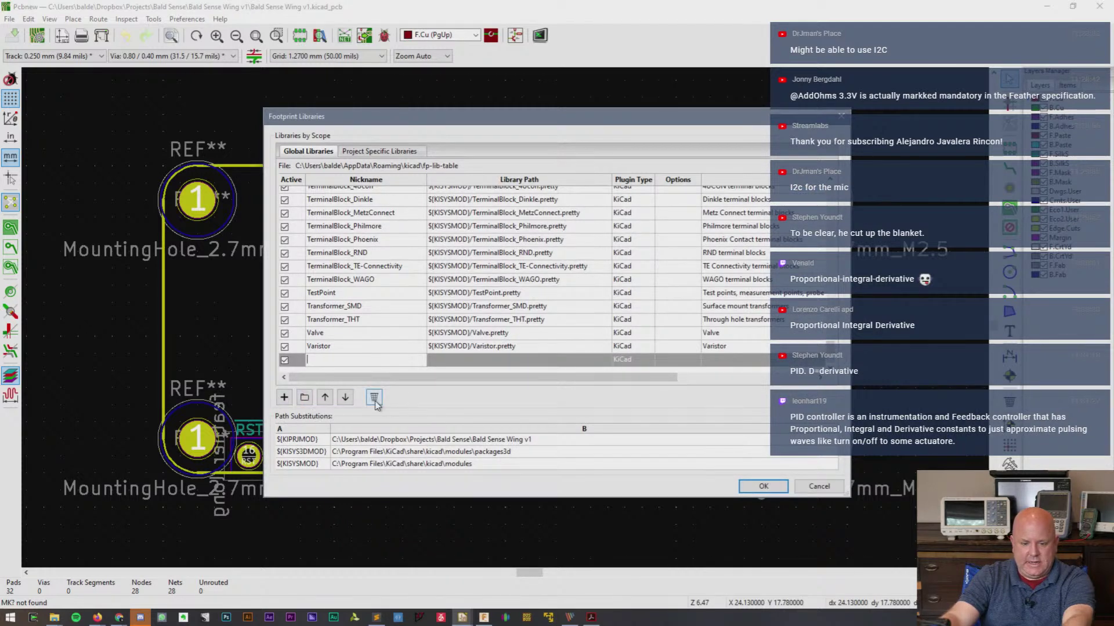
click(374, 397)
click(304, 398)
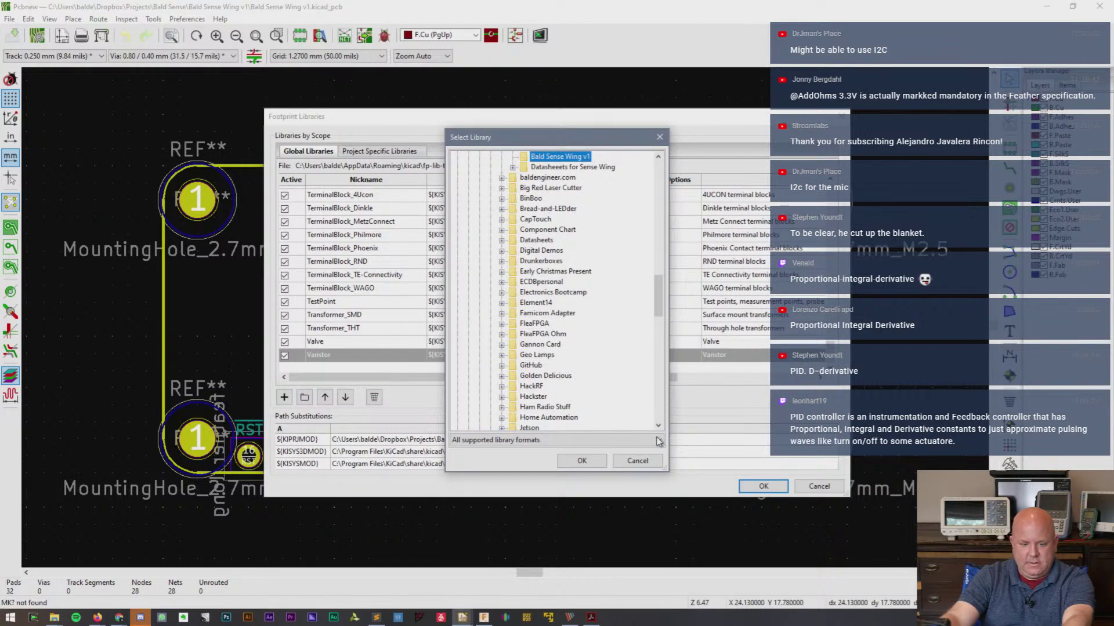
- Add the FeatherWing_KC5 library from Dropbox/KiCad/Downloaded Libraries/FeatherWing-template-KiCad
drag(668, 471, 798, 536)
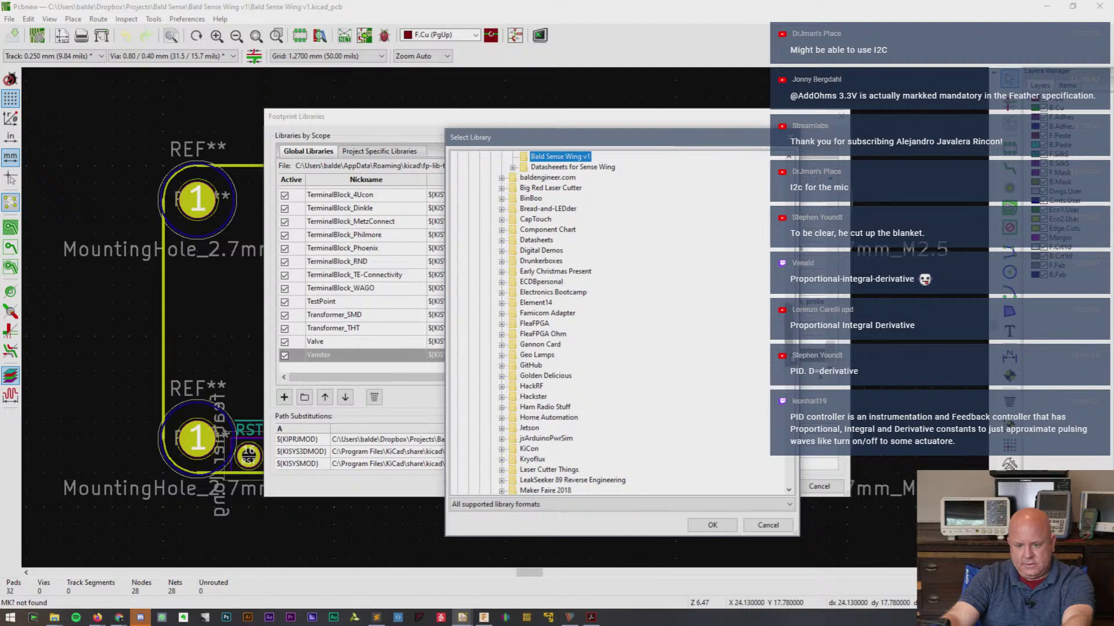
drag(789, 355, 793, 286)
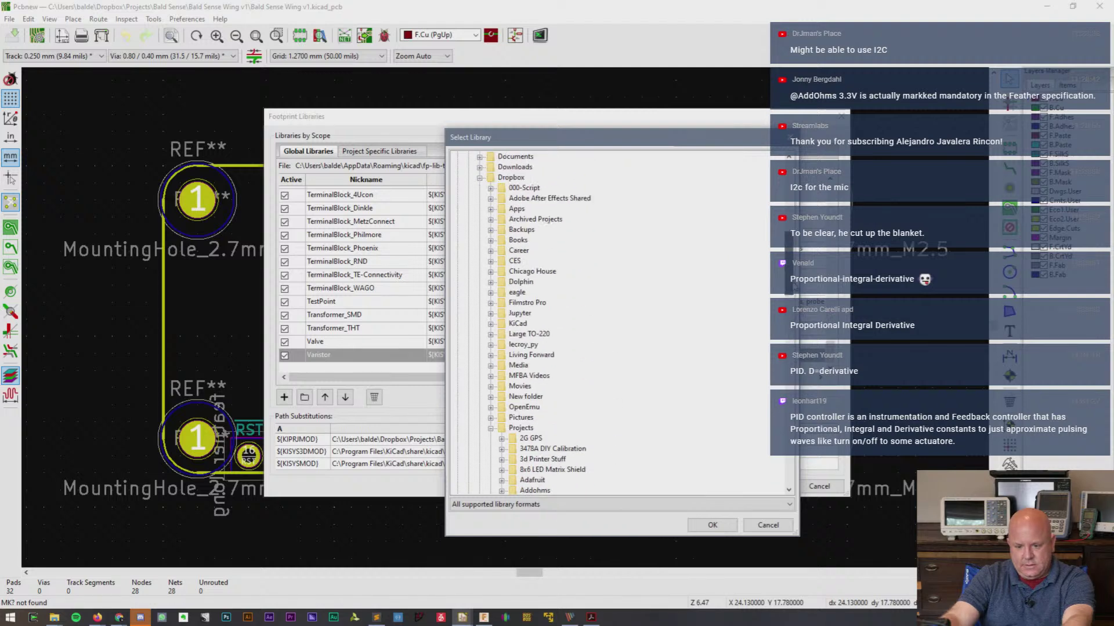
click(490, 430)
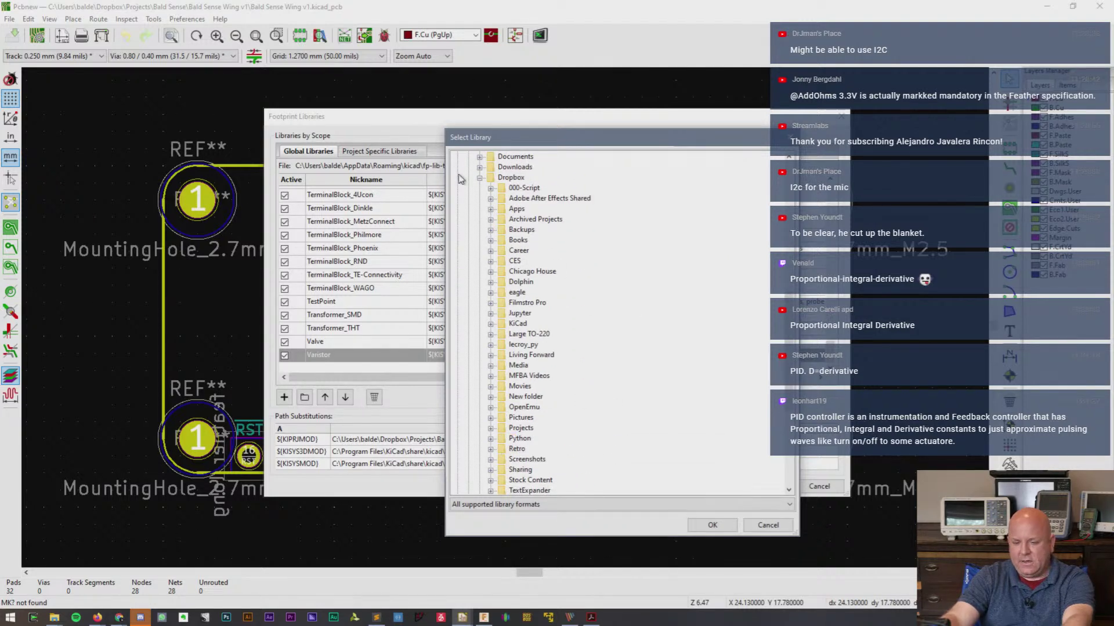
click(479, 178)
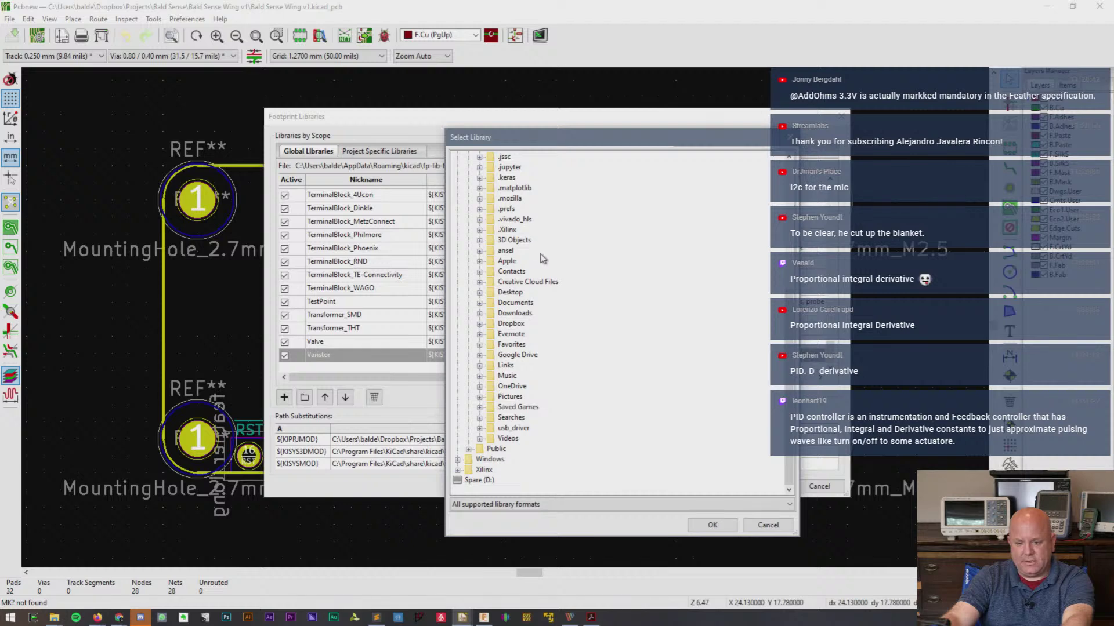
scroll(775, 339, up, 3)
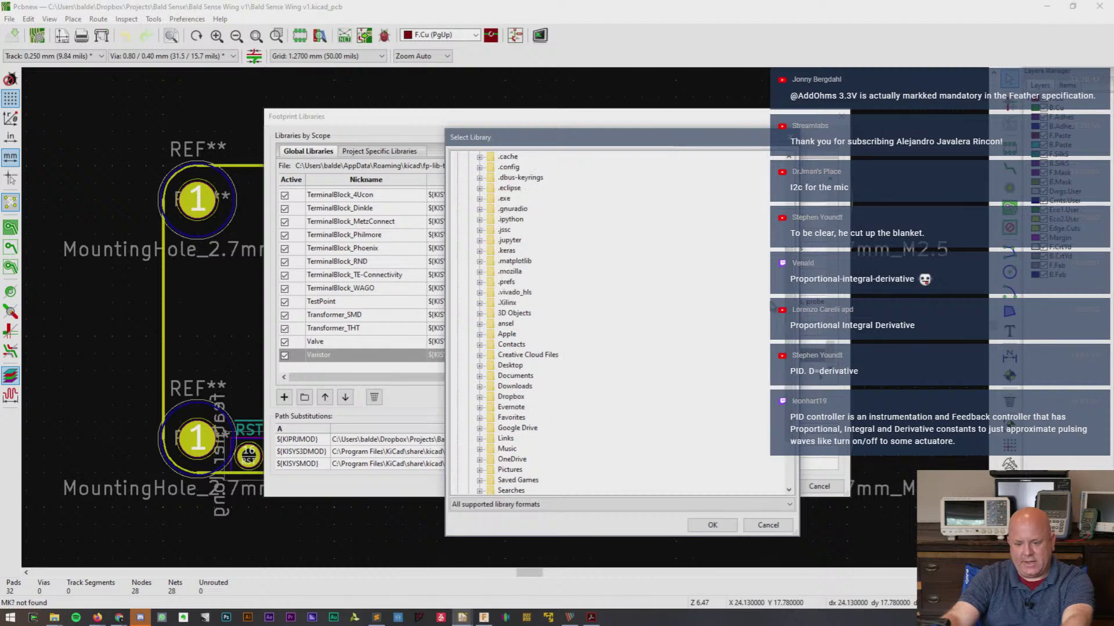
click(480, 397)
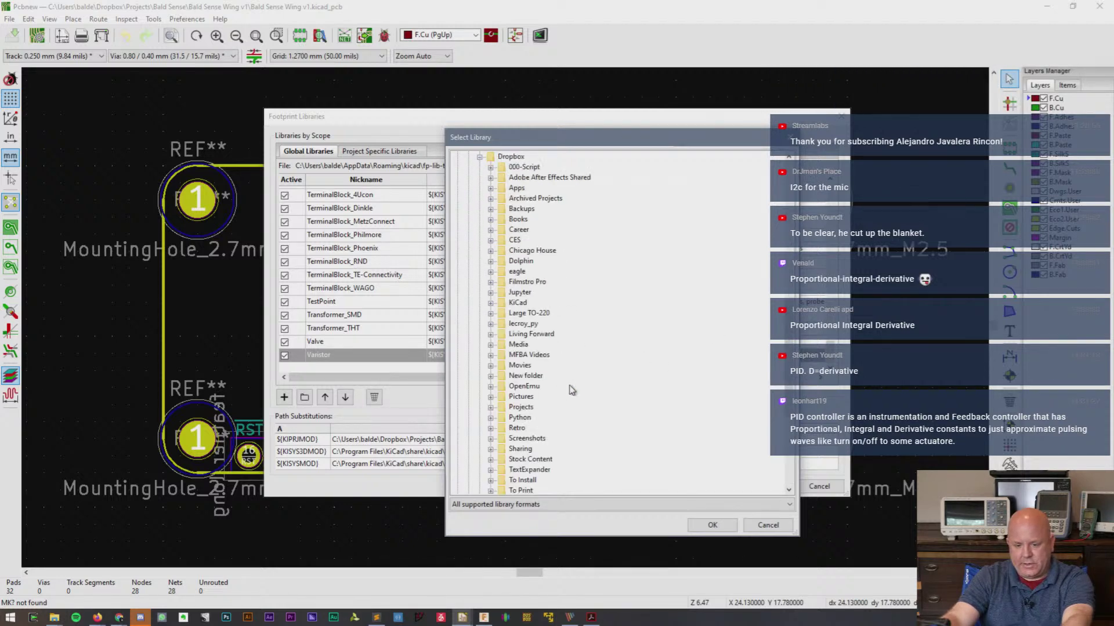
click(491, 303)
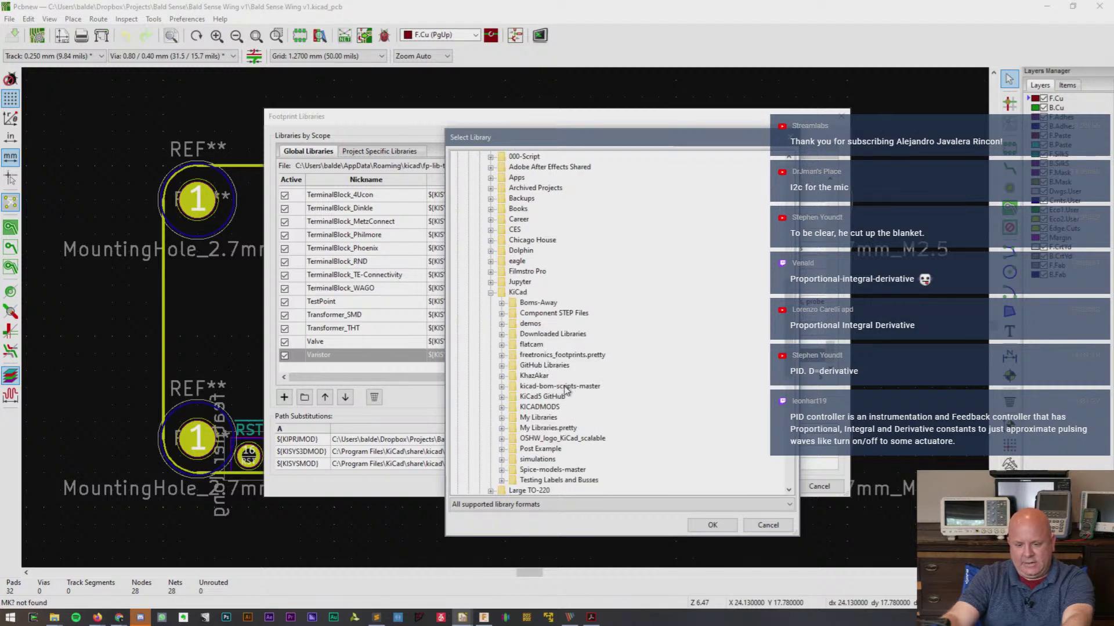
click(502, 335)
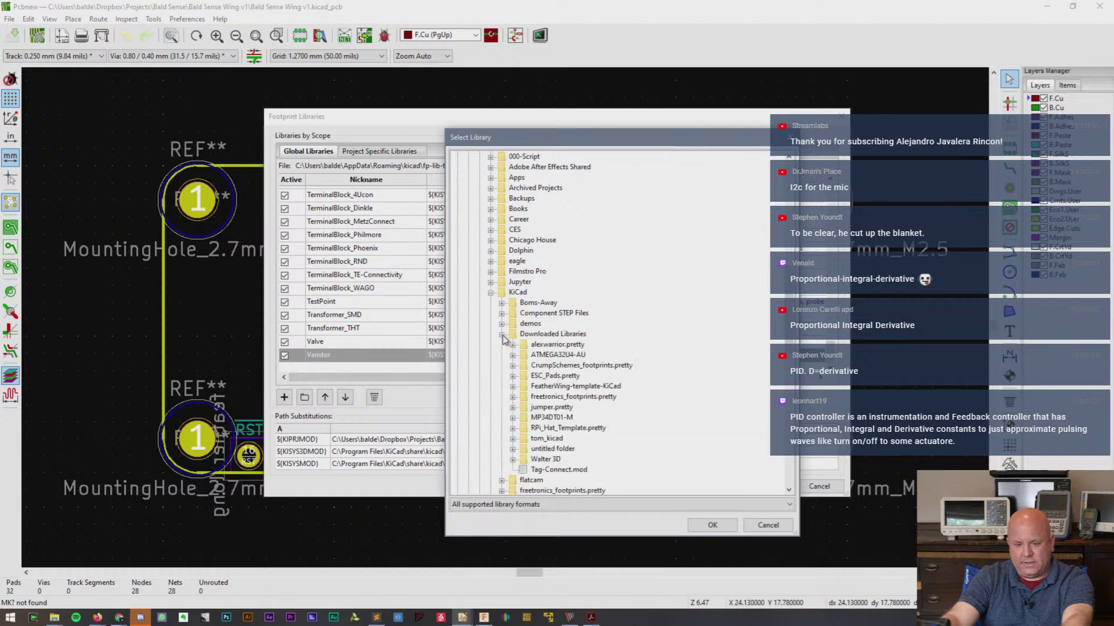
click(513, 386)
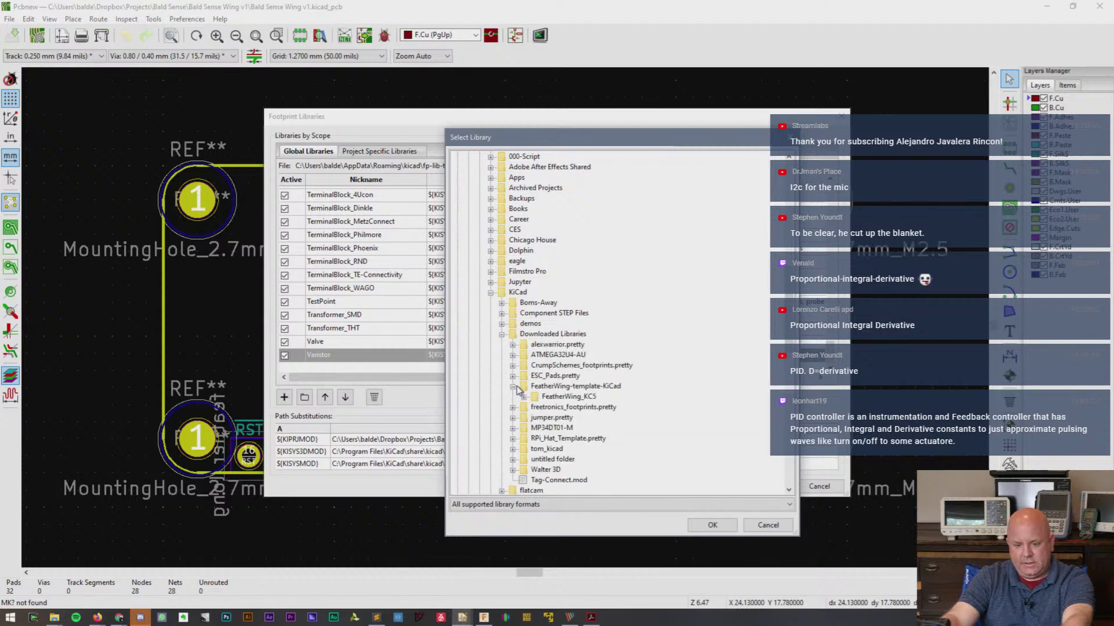
click(524, 398)
click(563, 397)
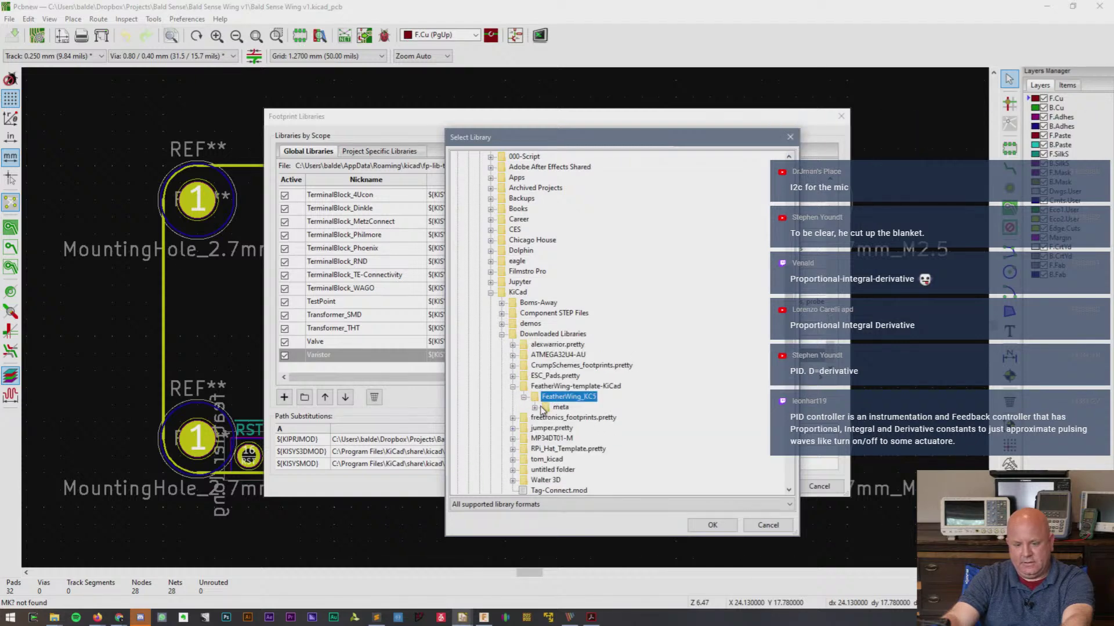
click(712, 525)
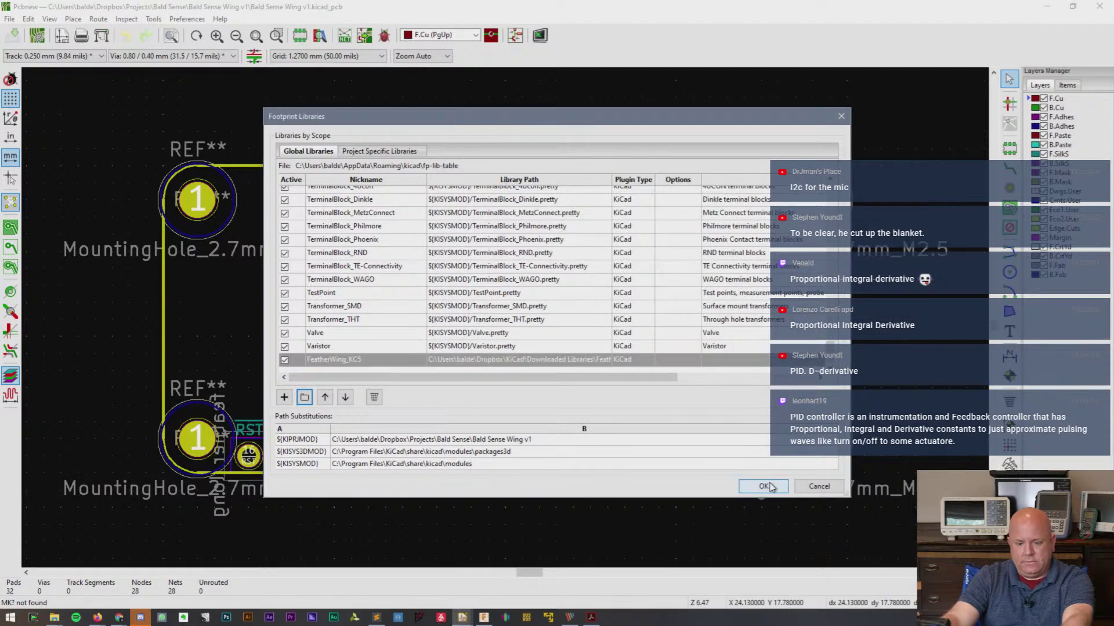
- Give the FeatherWing_KC5 library the description 'PDM Mic' and save the table
click(740, 359)
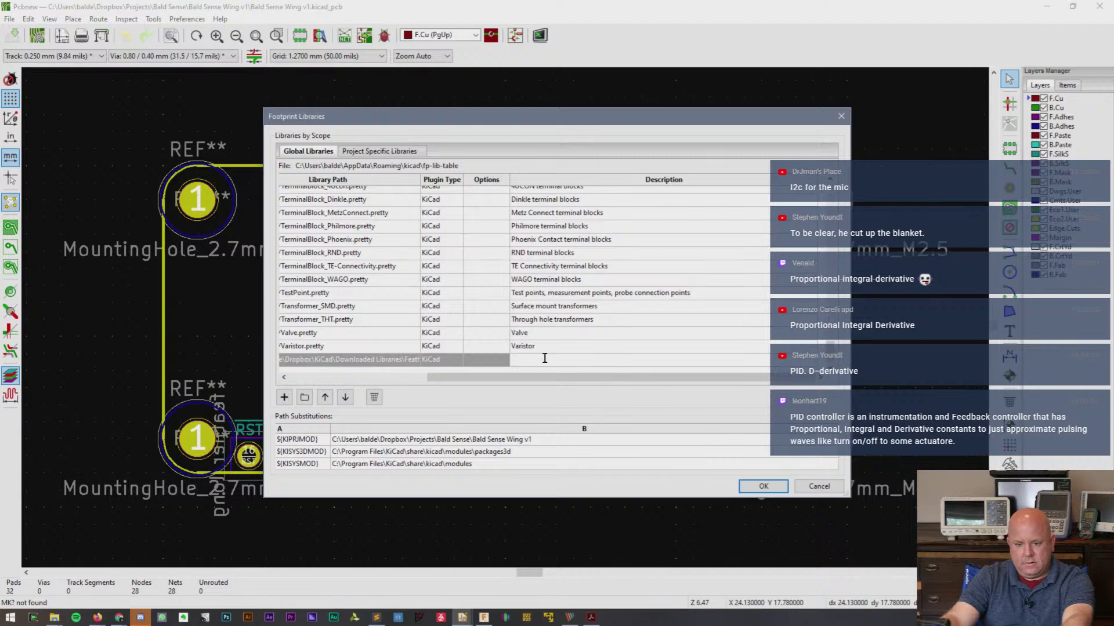
text(PDM Mic)
key(Return)
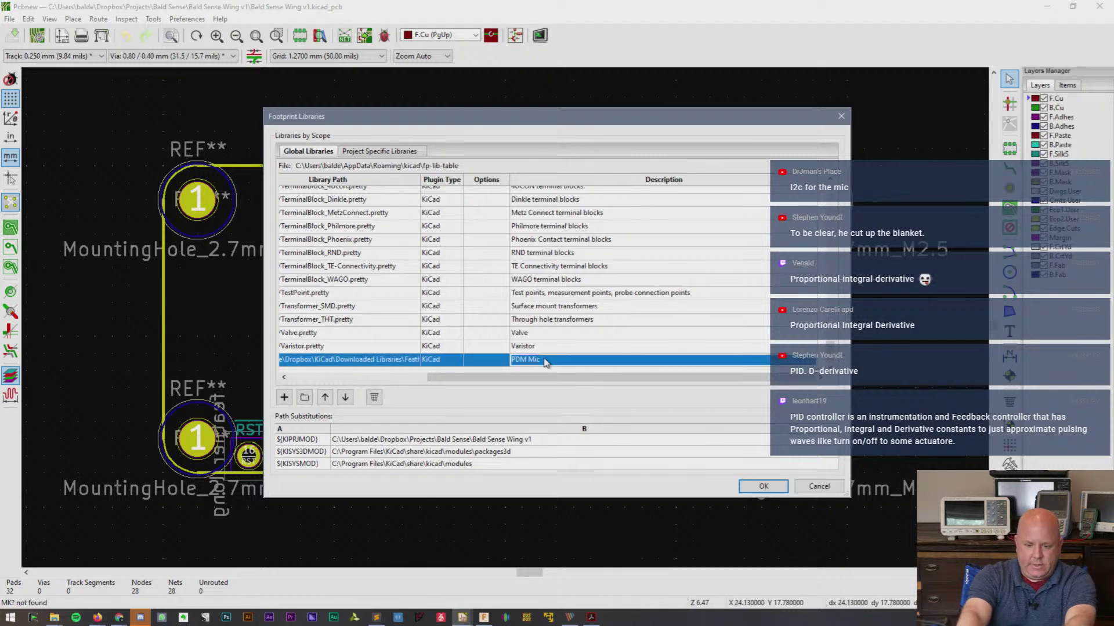
click(757, 486)
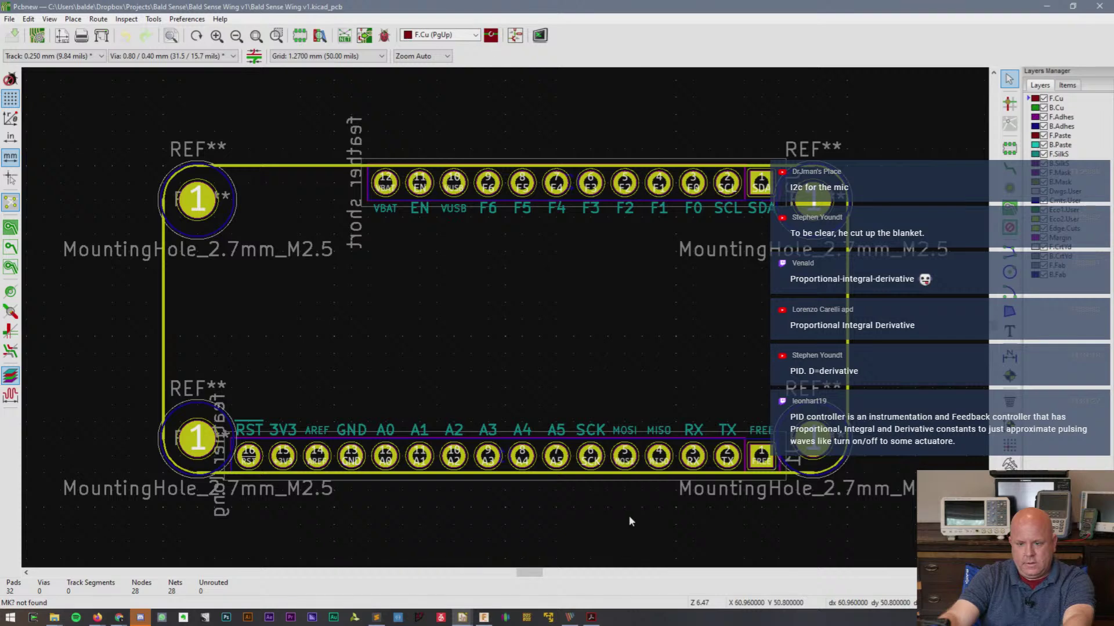
- Back in the schematic, open the MK? symbol's footprint field in the library browser
mouse_move(464, 618)
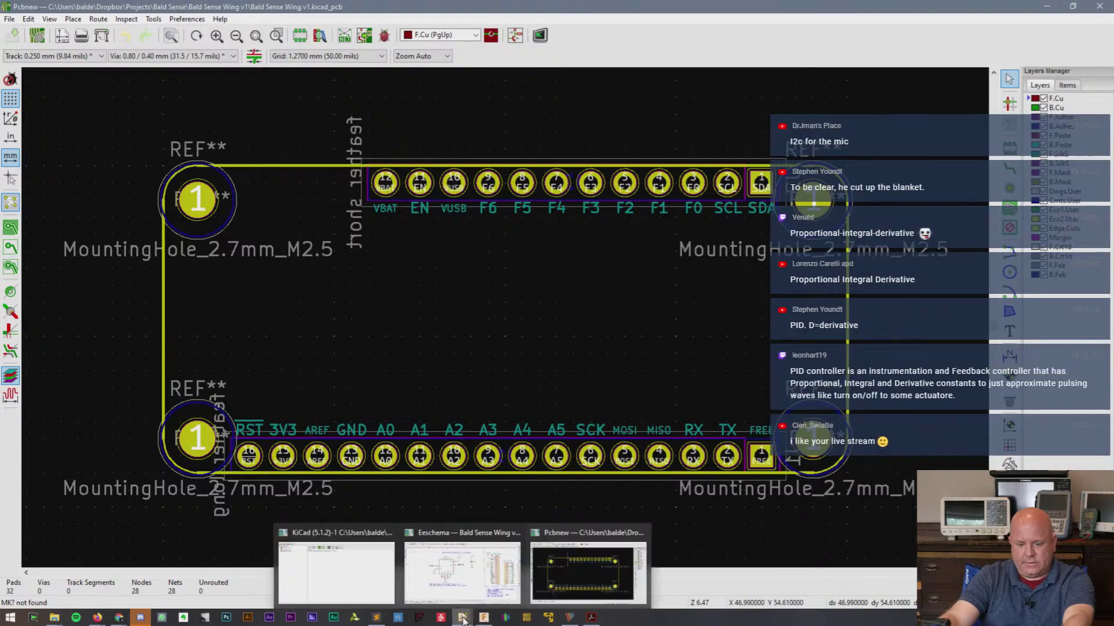
click(473, 583)
double_click(410, 250)
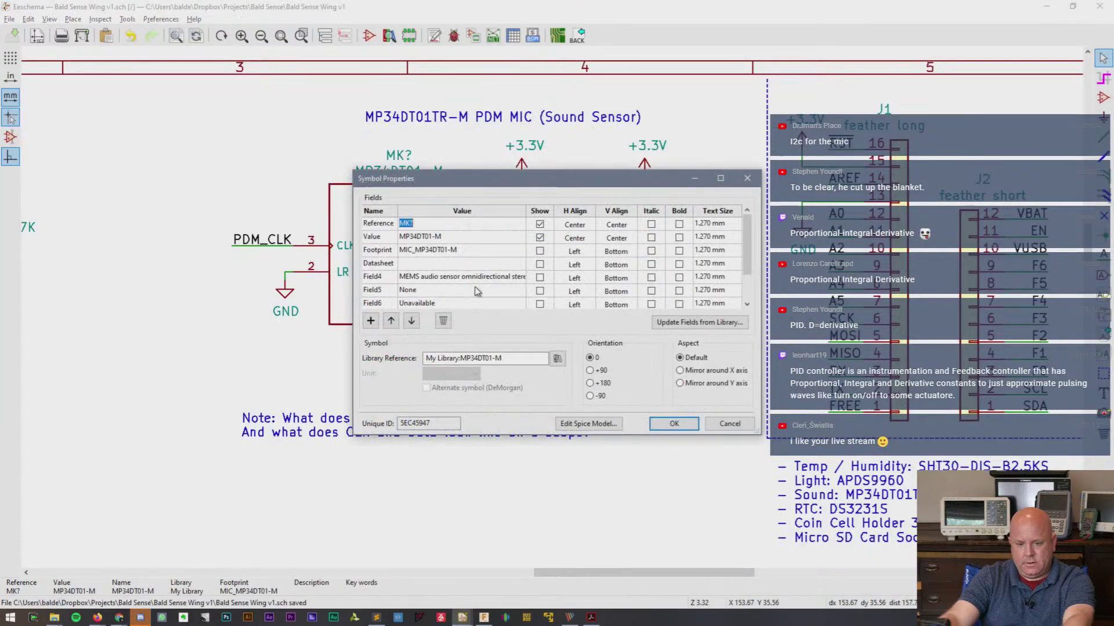
click(494, 254)
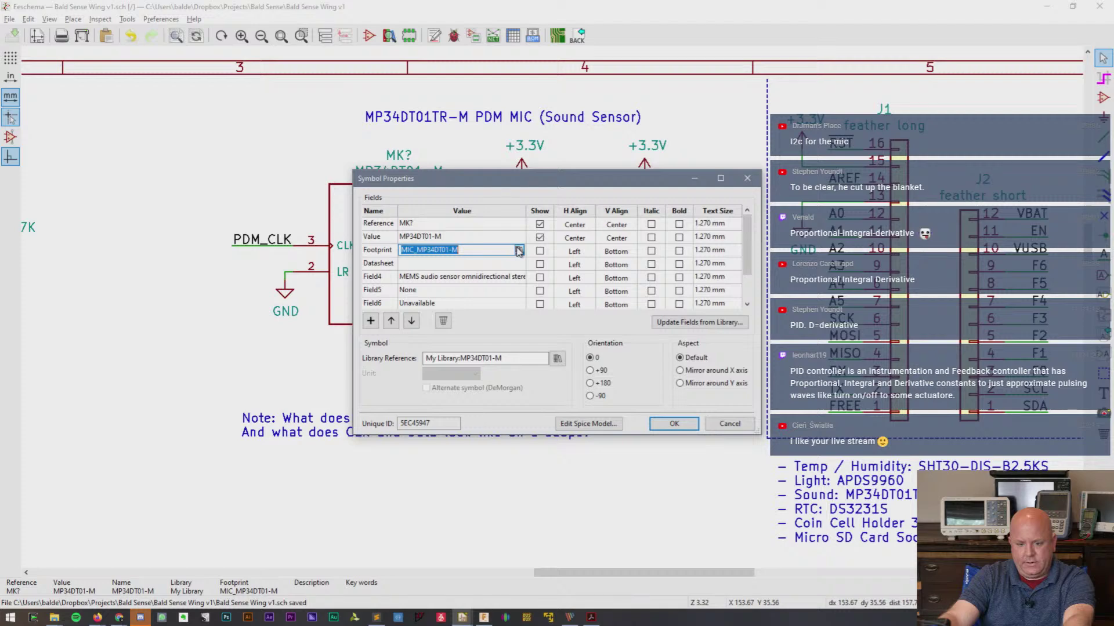
click(518, 251)
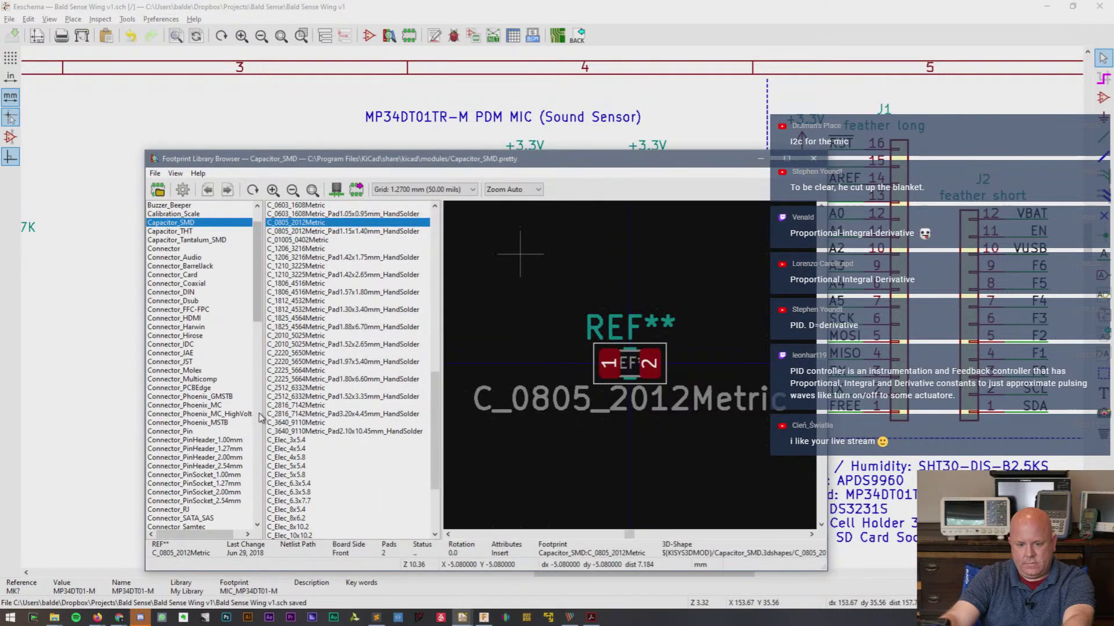
- List the MountingHole footprints, then load all footprints into the chooser
click(257, 416)
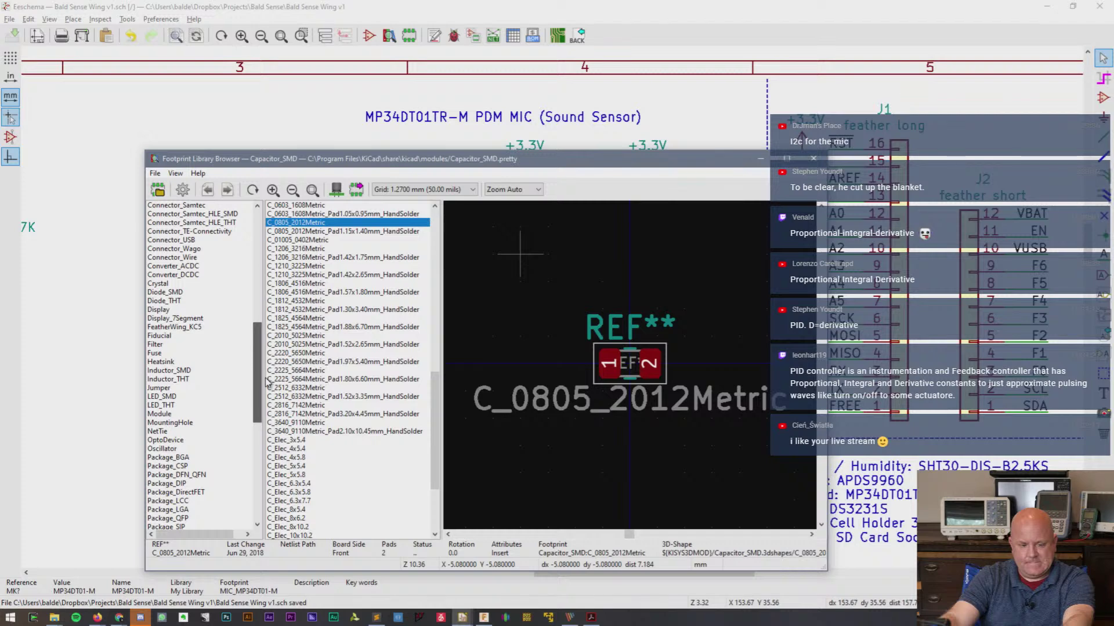
click(182, 425)
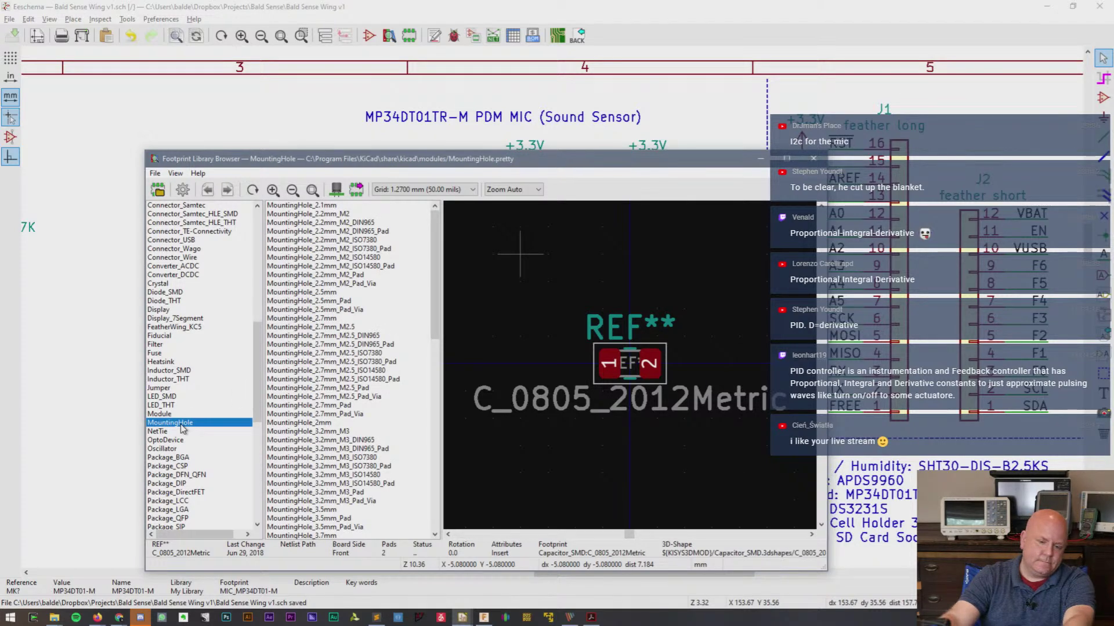
scroll(182, 428, down, 12)
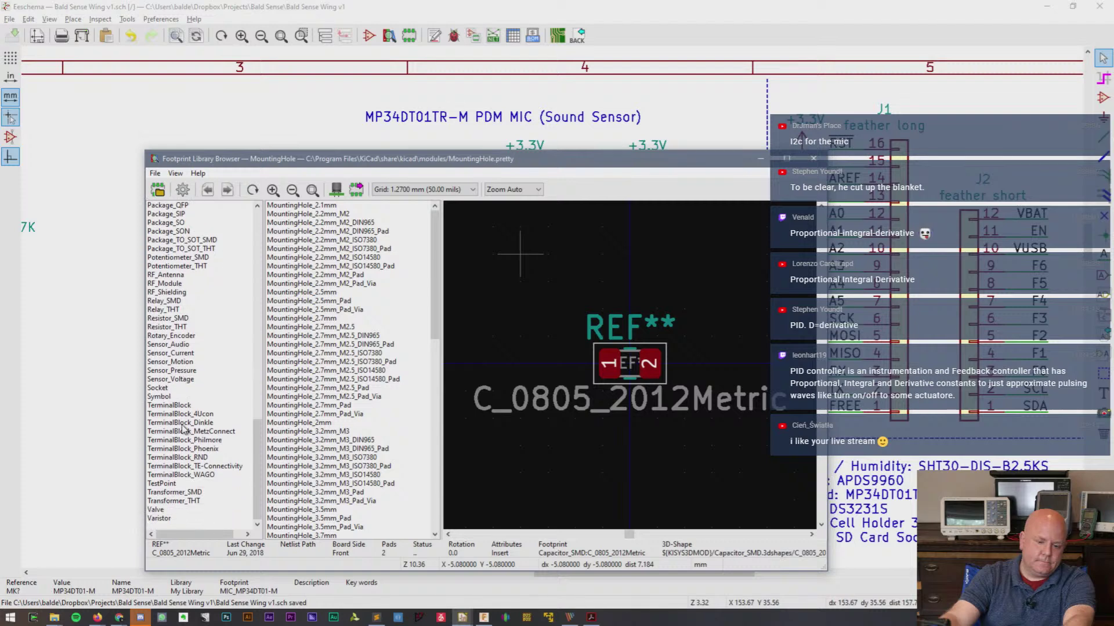
scroll(182, 428, up, 20)
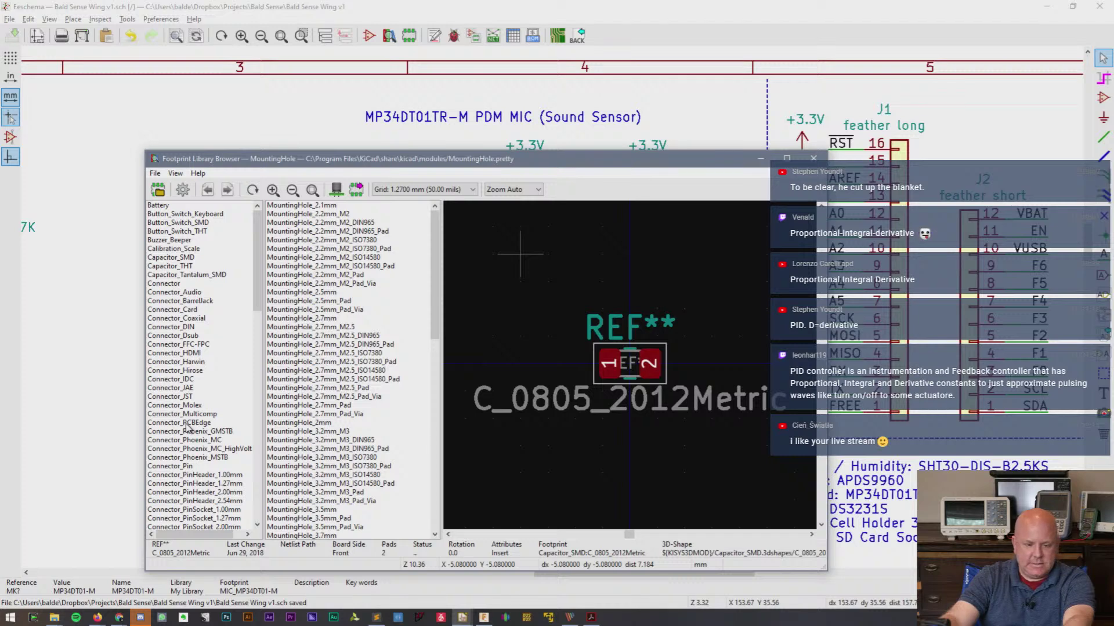
scroll(191, 420, down, 3)
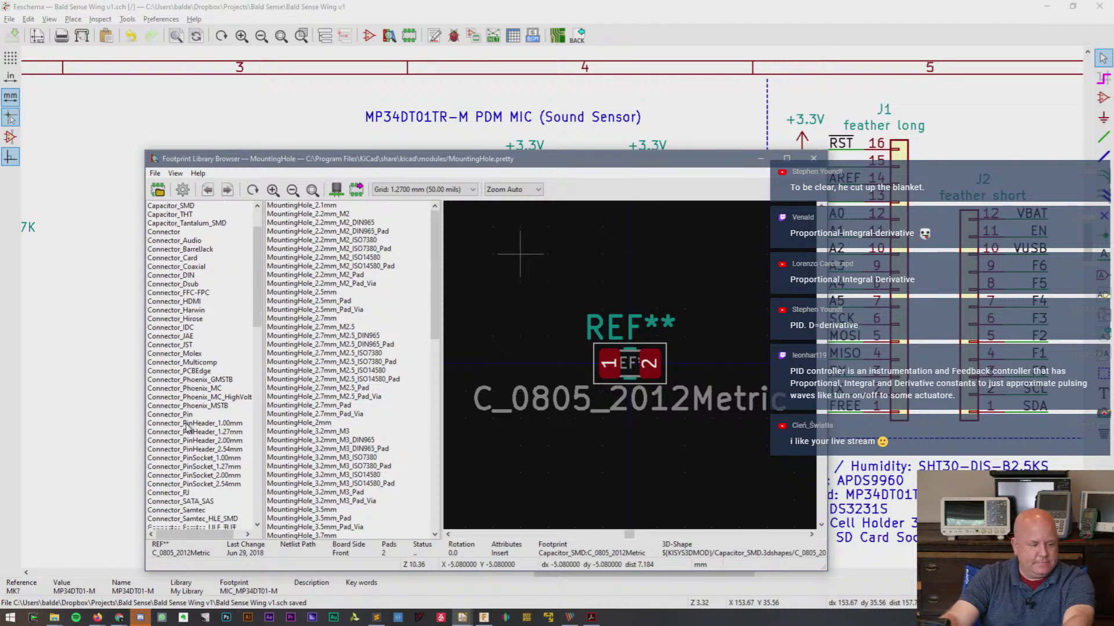
scroll(194, 415, up, 3)
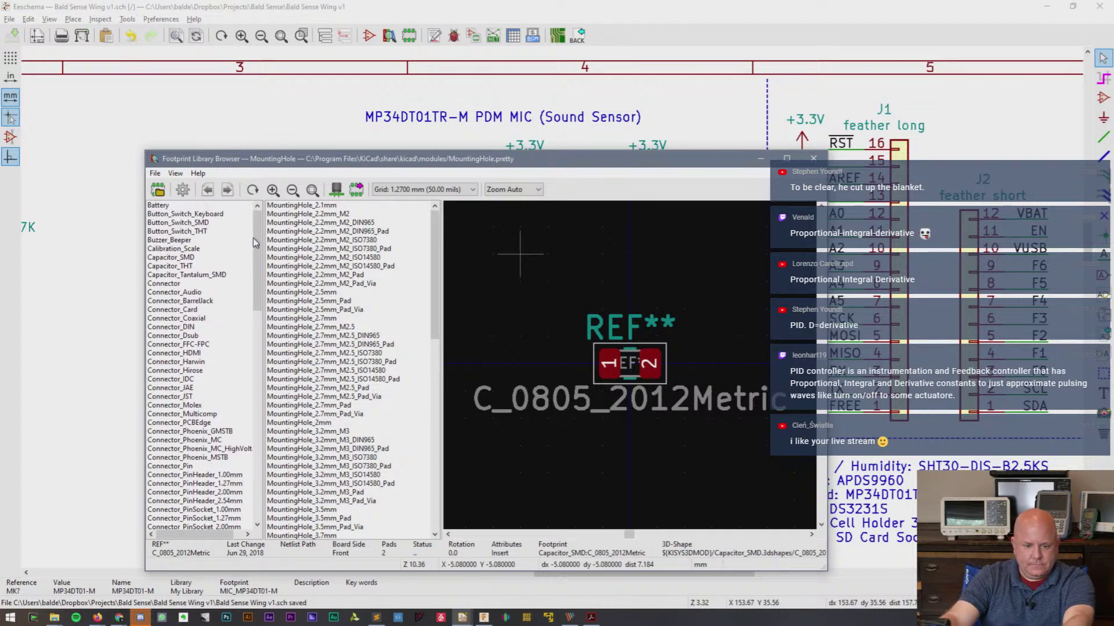
drag(256, 241, 267, 358)
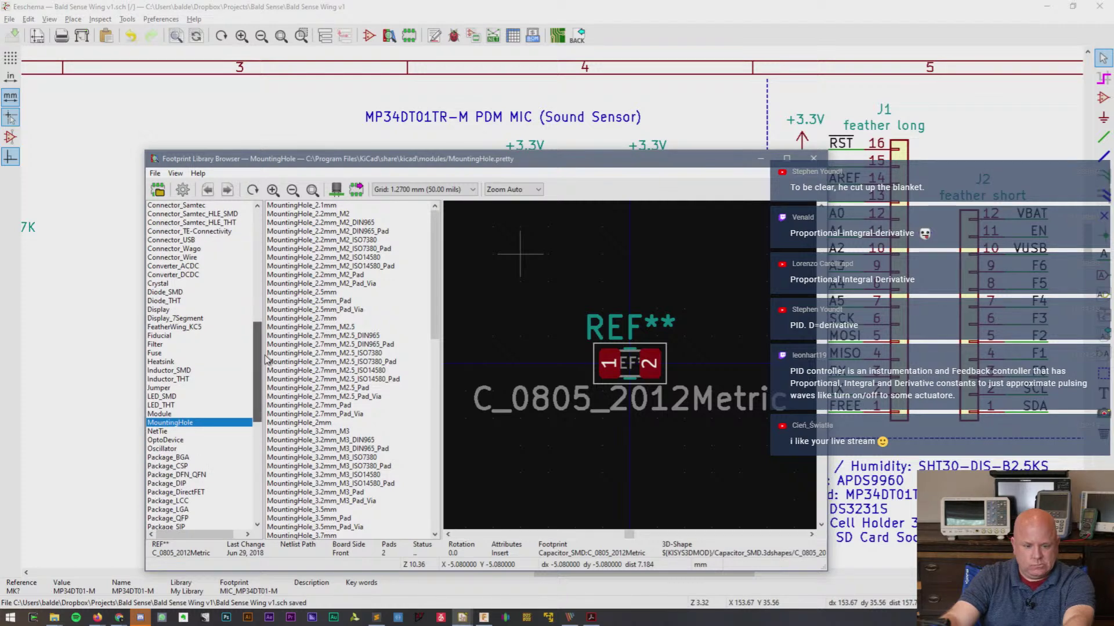
drag(267, 358, 267, 455)
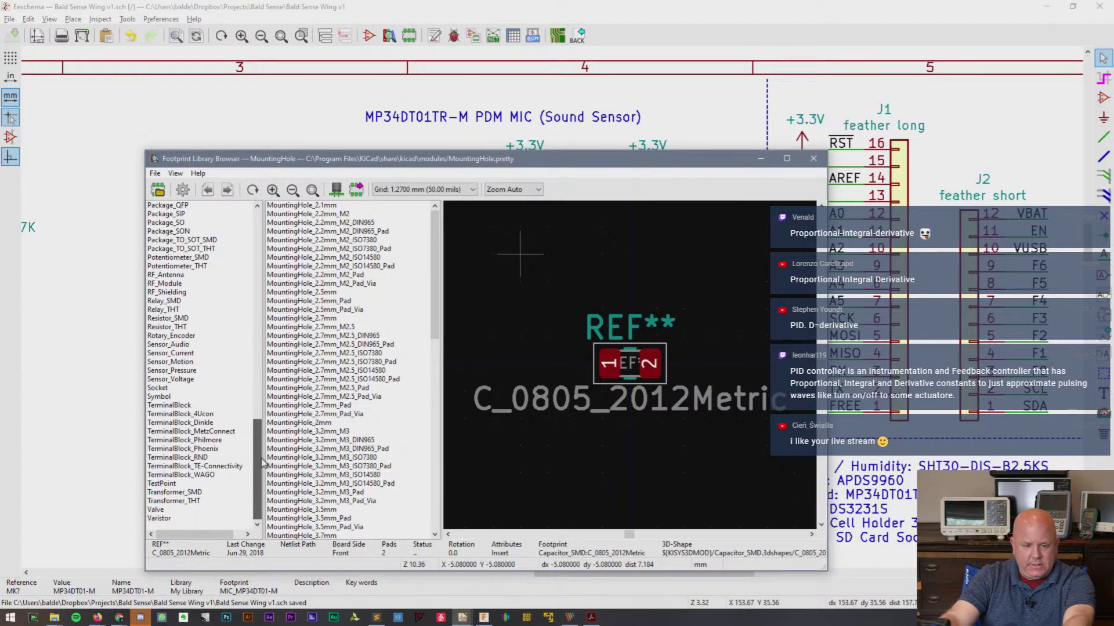
click(158, 190)
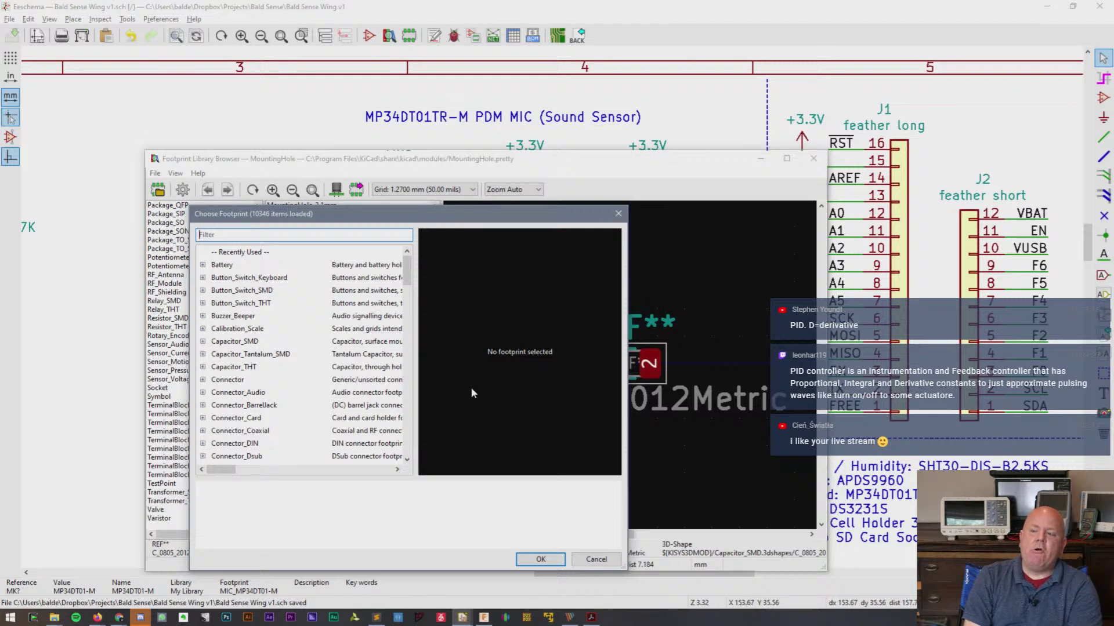
- Move and enlarge the Choose Footprint dialog, scroll its list, then dismiss it
drag(483, 218, 453, 122)
drag(595, 475, 789, 532)
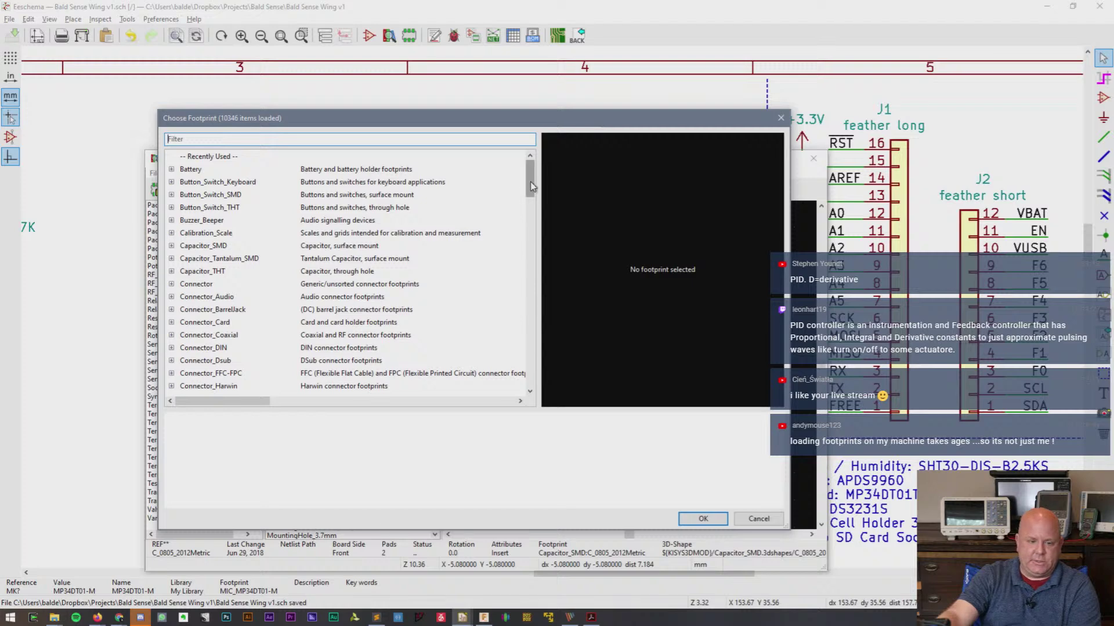
drag(532, 186, 528, 250)
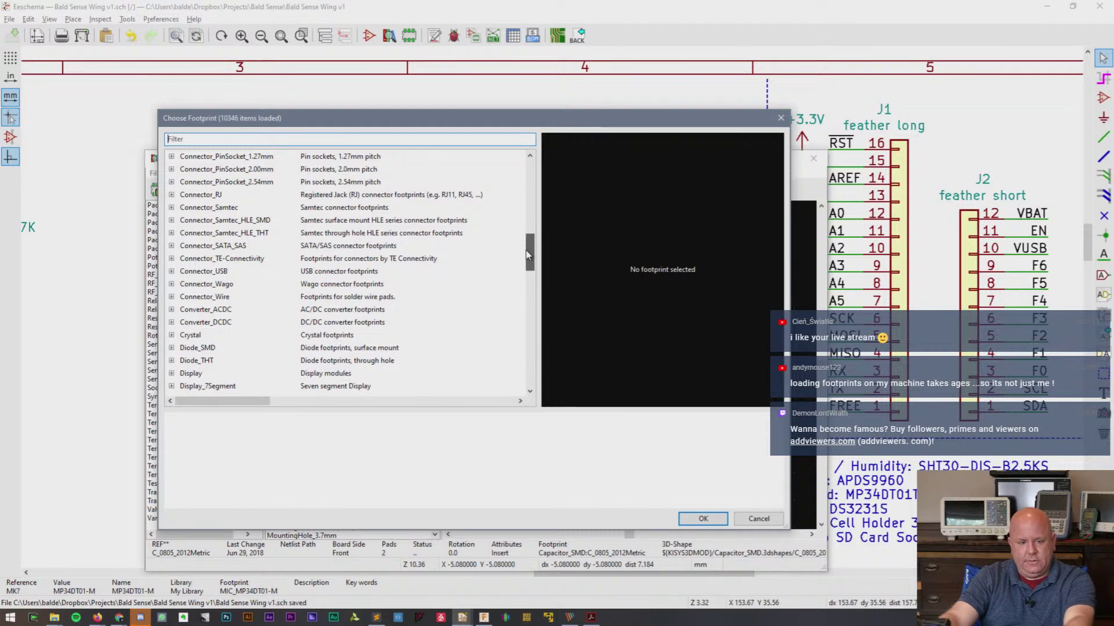
key(Escape)
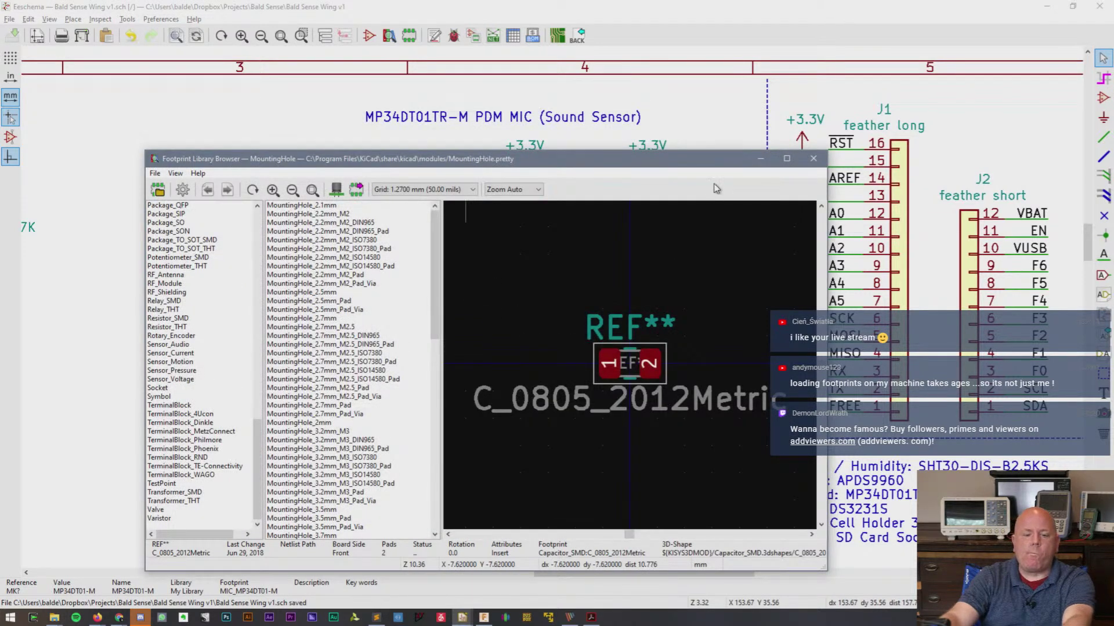
- Close the browser and mic properties, try Assign PCB footprints, and dismiss the annotation prompt
click(813, 158)
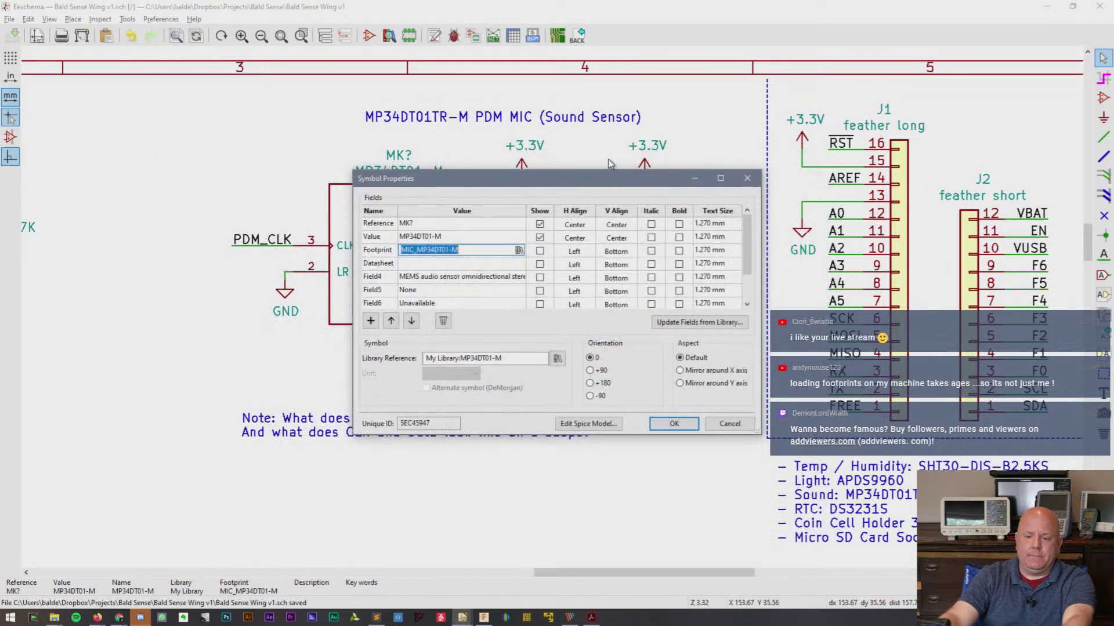
key(Escape)
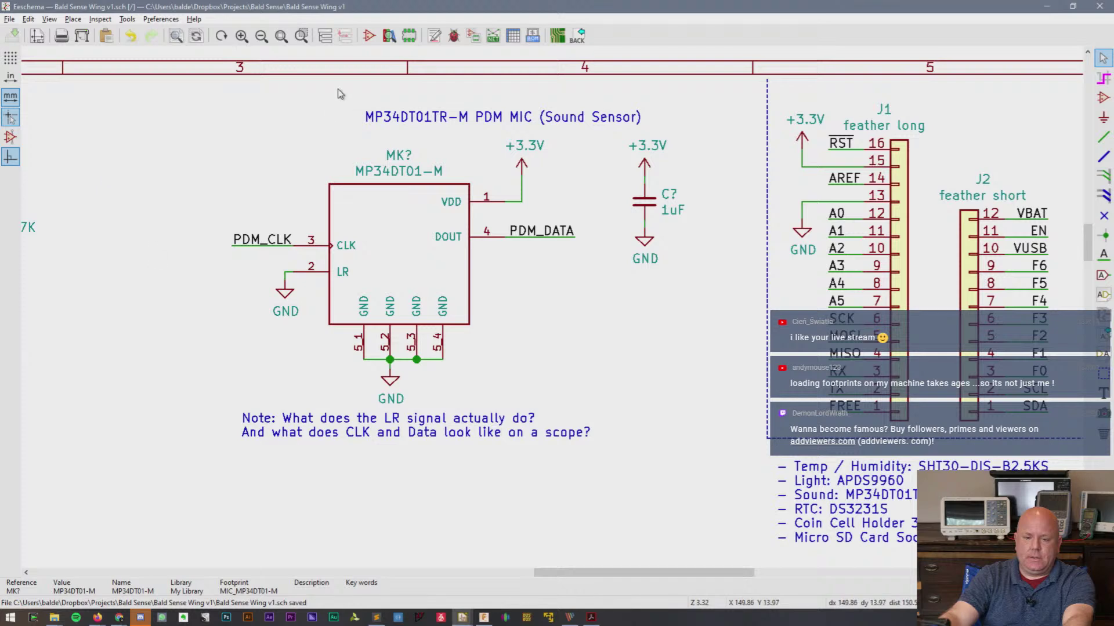
click(474, 36)
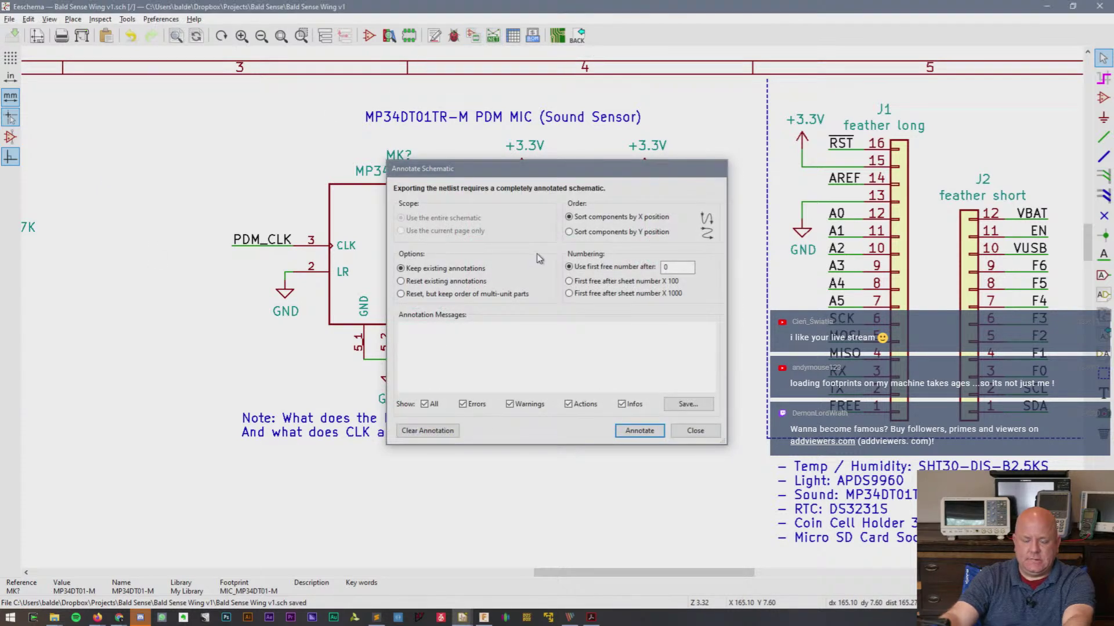
key(Escape)
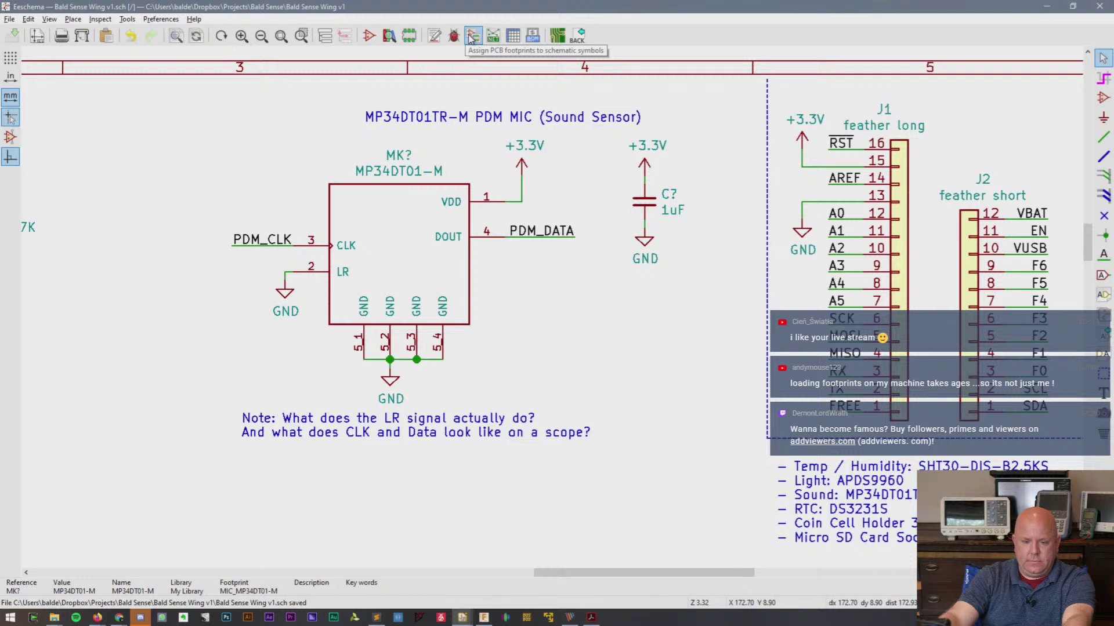
- Reopen the mic's footprint browser, cancel out of it unchanged, and switch to Pcbnew
double_click(384, 262)
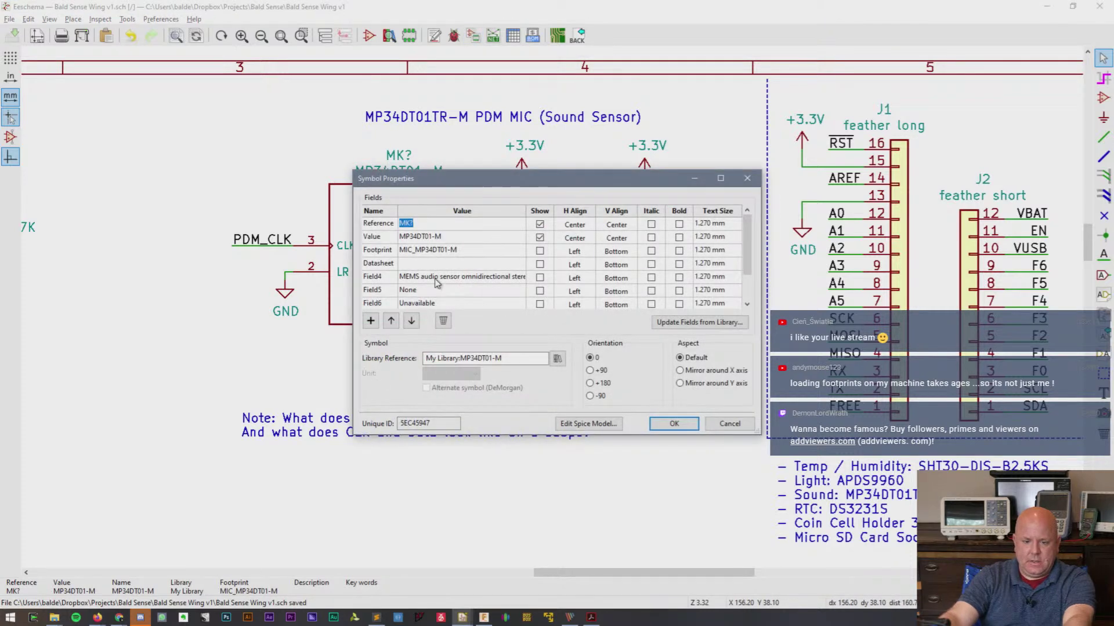
click(444, 250)
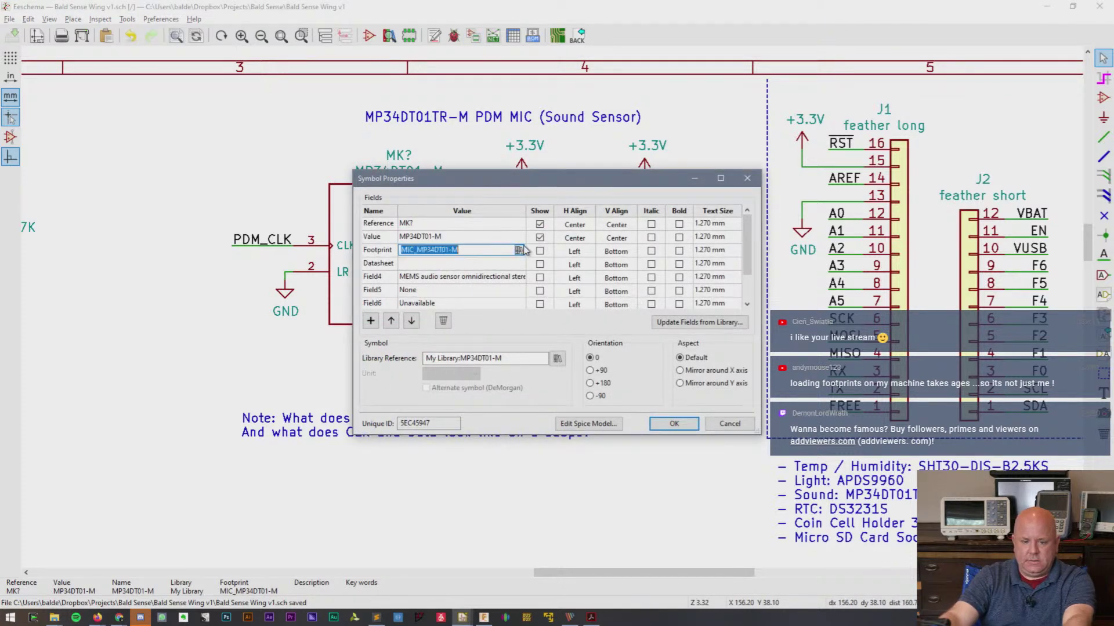
click(522, 249)
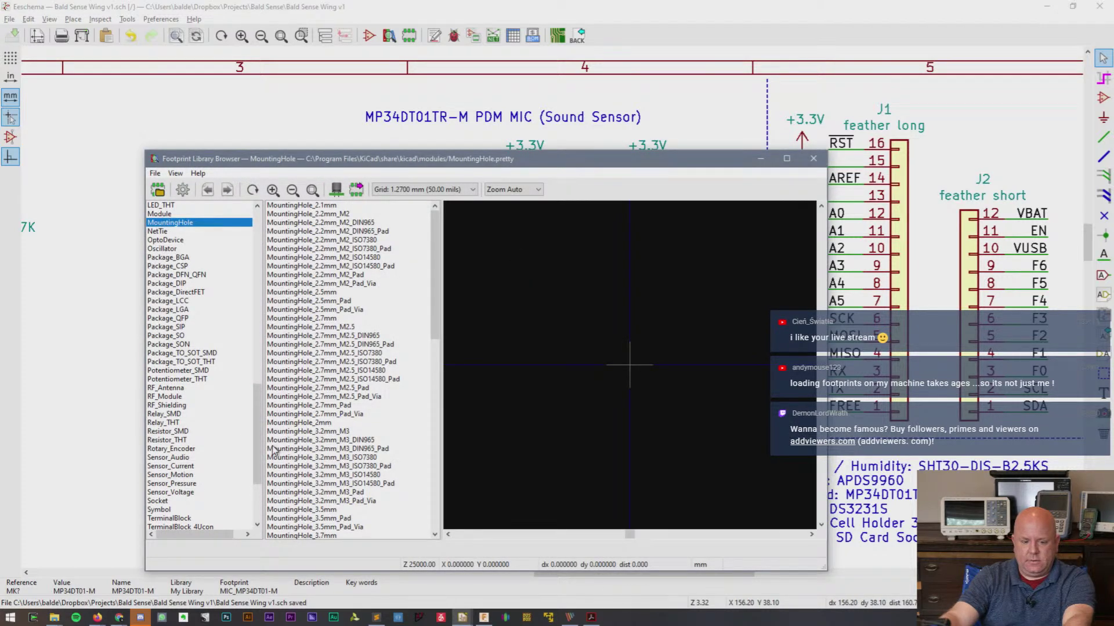
click(813, 158)
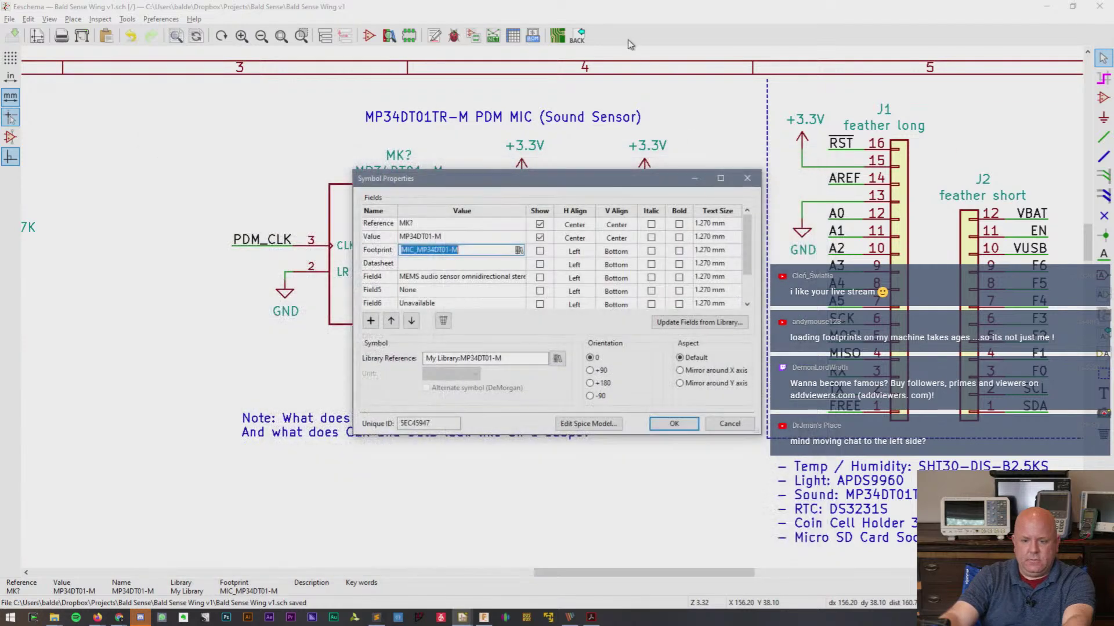
click(486, 250)
click(729, 426)
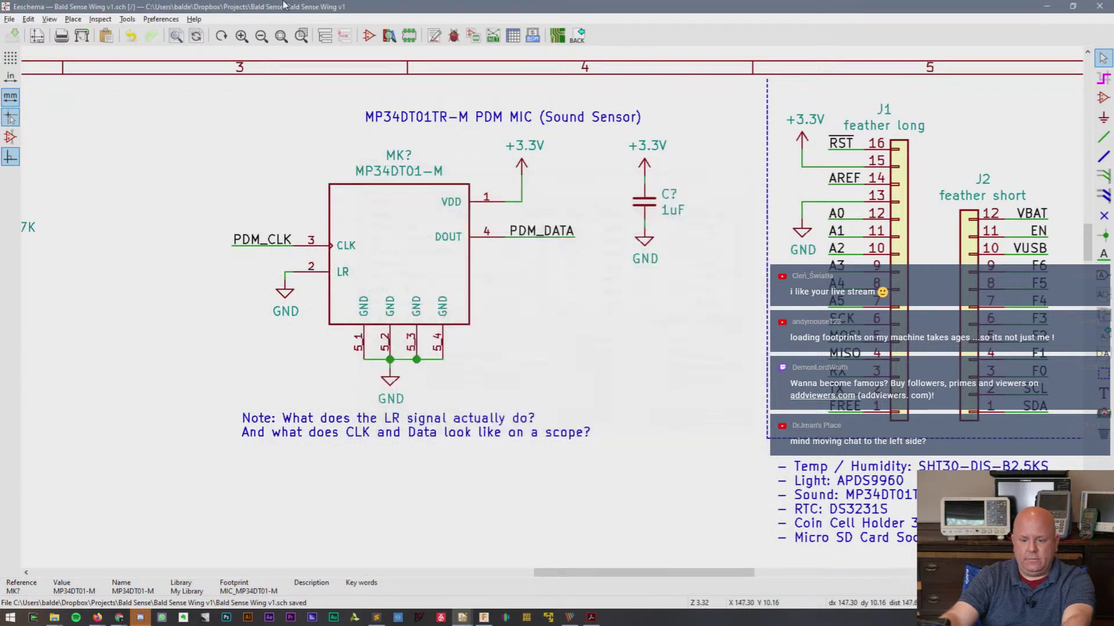
click(558, 36)
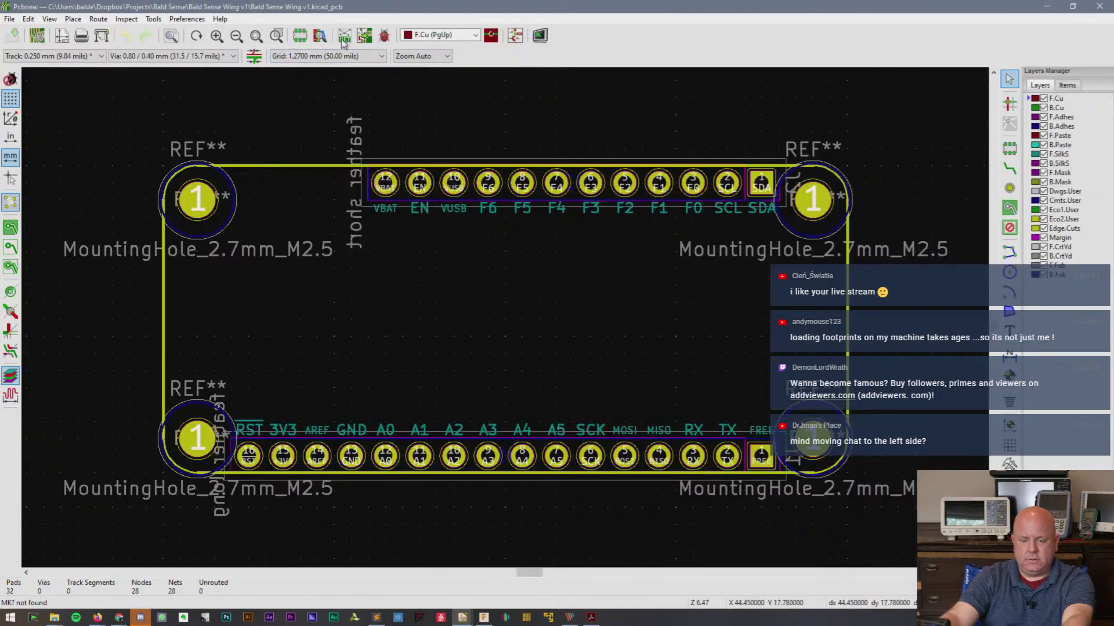
click(304, 36)
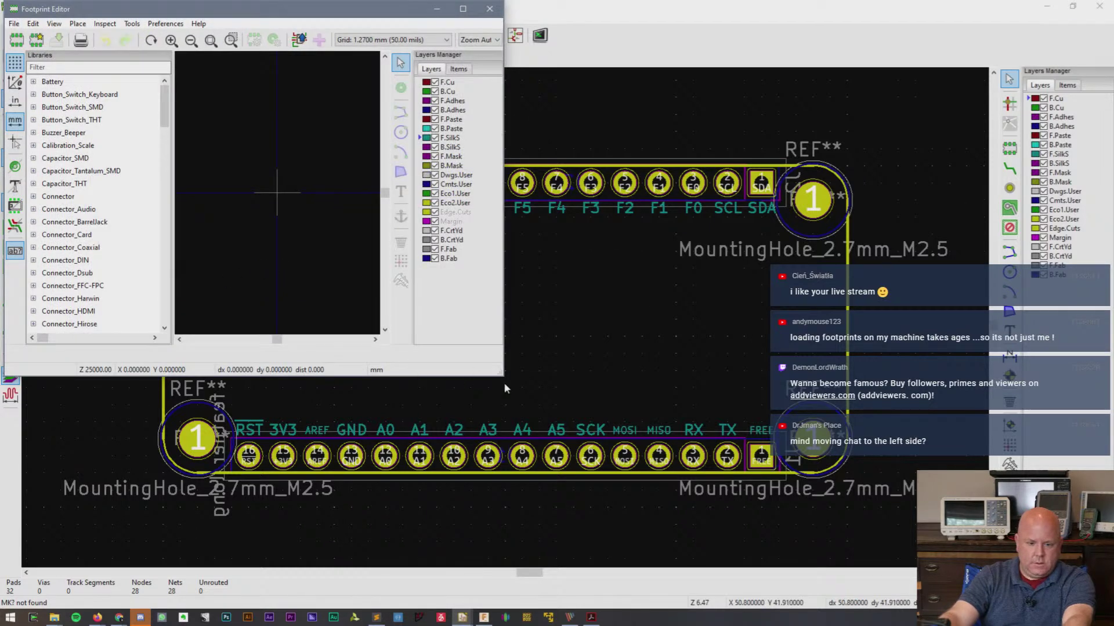
drag(502, 375, 668, 515)
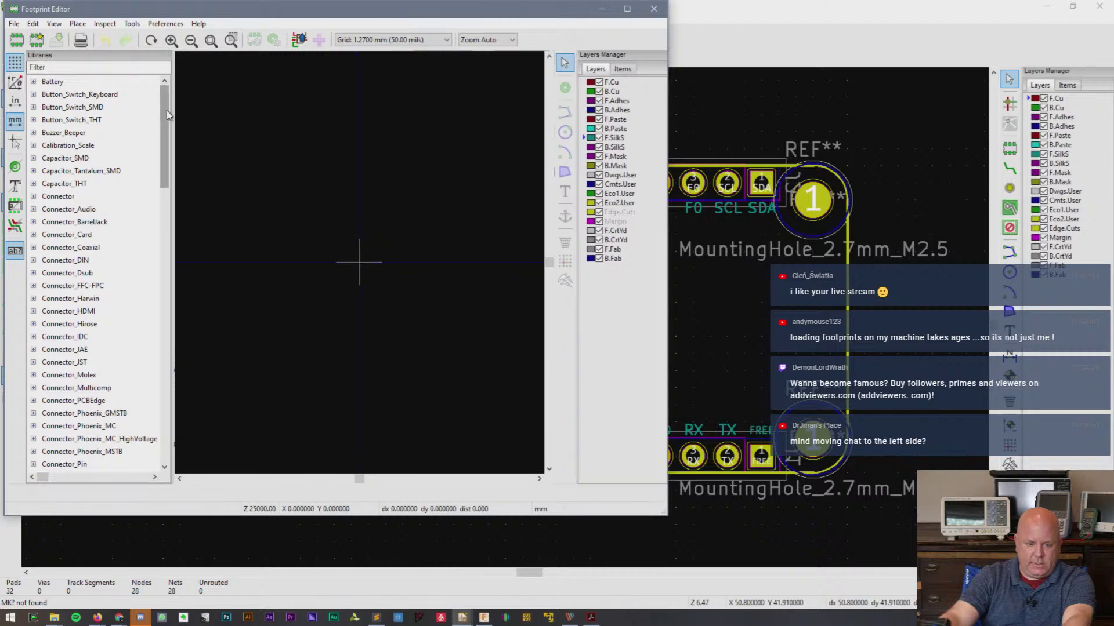
drag(166, 114, 162, 78)
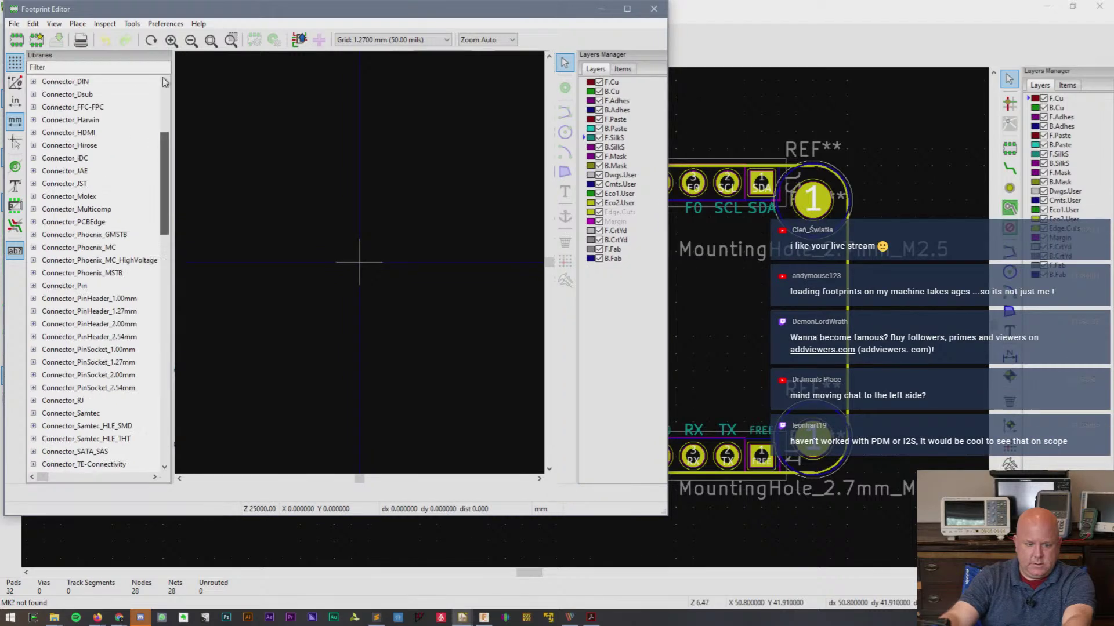
click(37, 41)
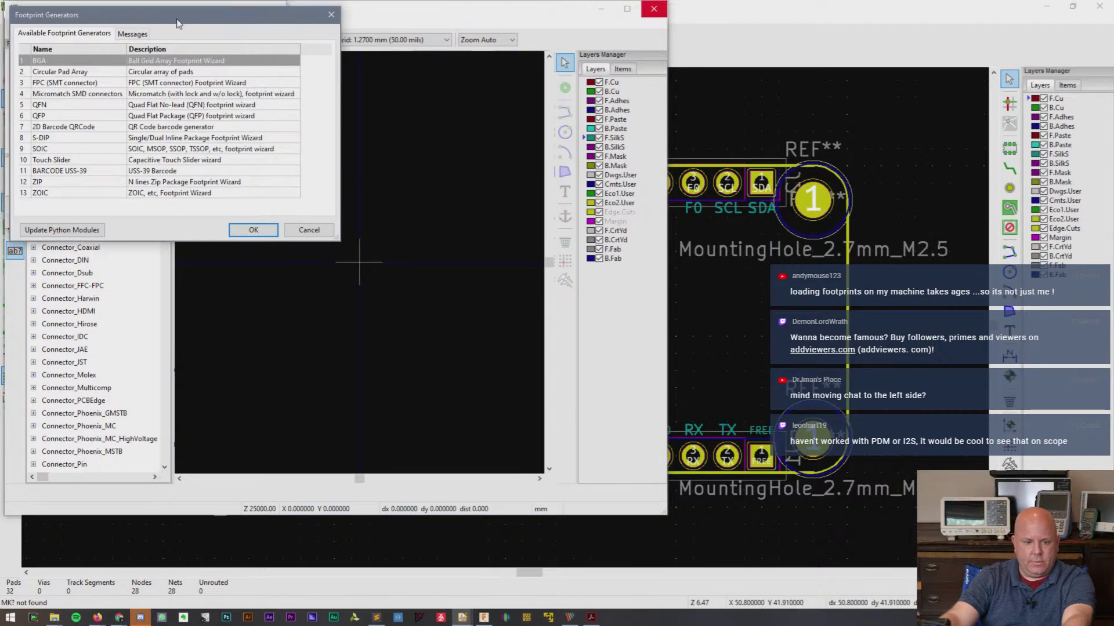
drag(178, 23, 283, 150)
key(Escape)
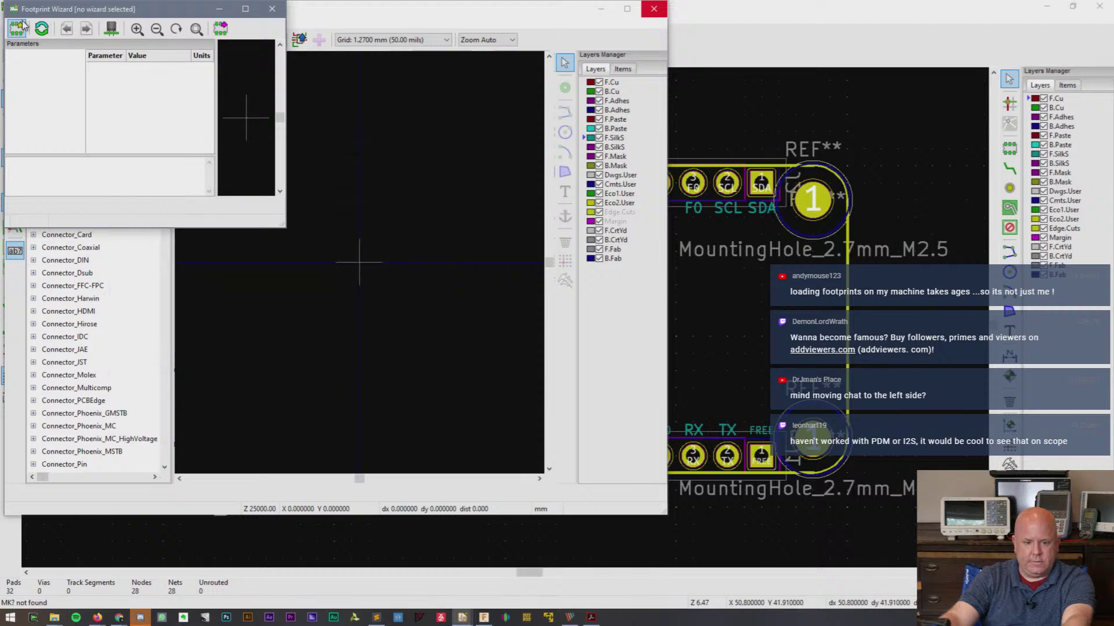
drag(101, 10, 204, 105)
click(375, 106)
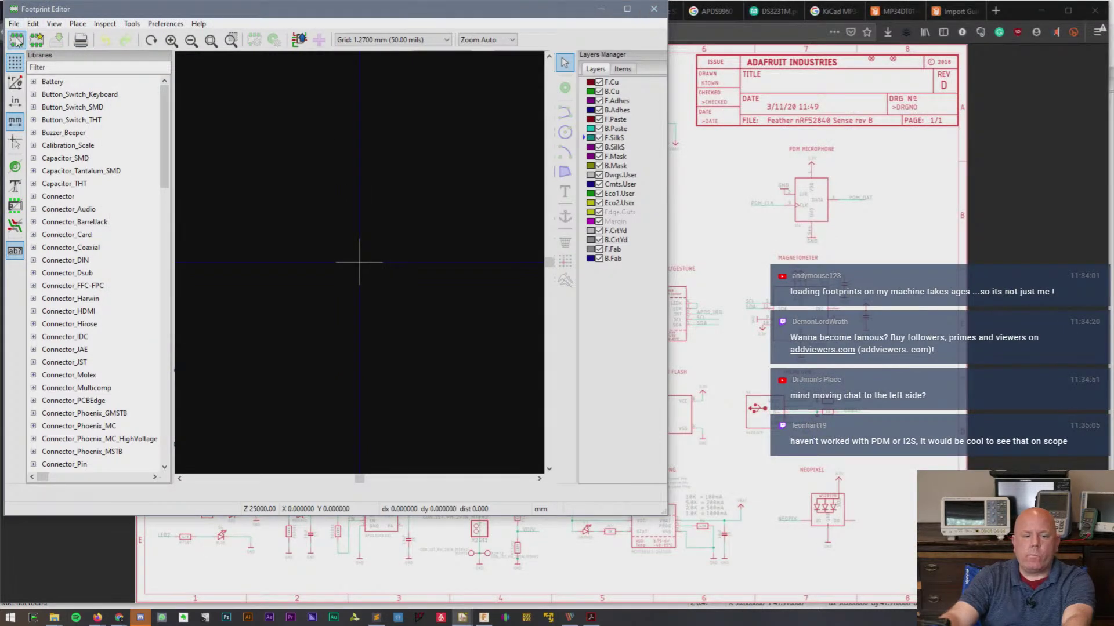
- Import MIC_MP34DT01-M.kicad_mod from Dropbox/KiCad/Downloaded Libraries/MP34DT01-M into the Footprint Editor
click(14, 24)
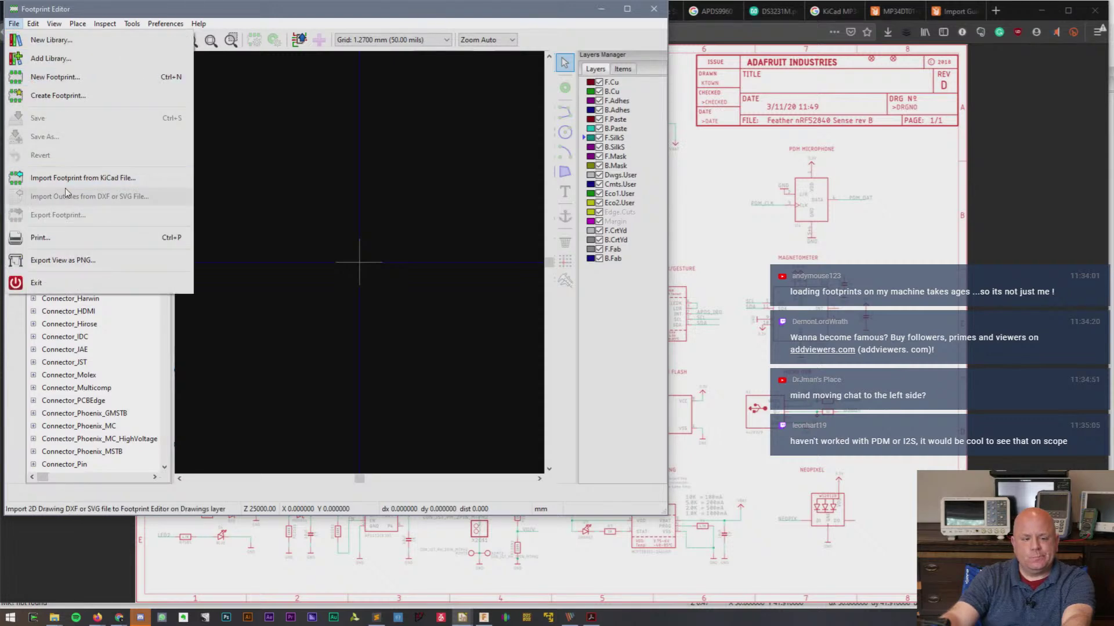
click(95, 179)
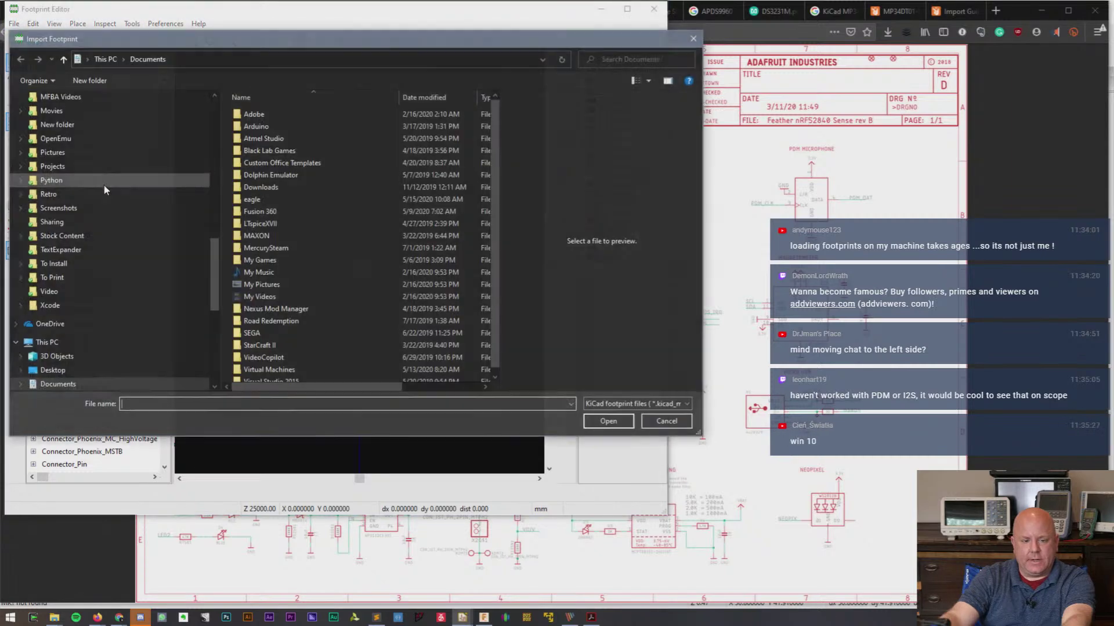
drag(296, 42, 322, 123)
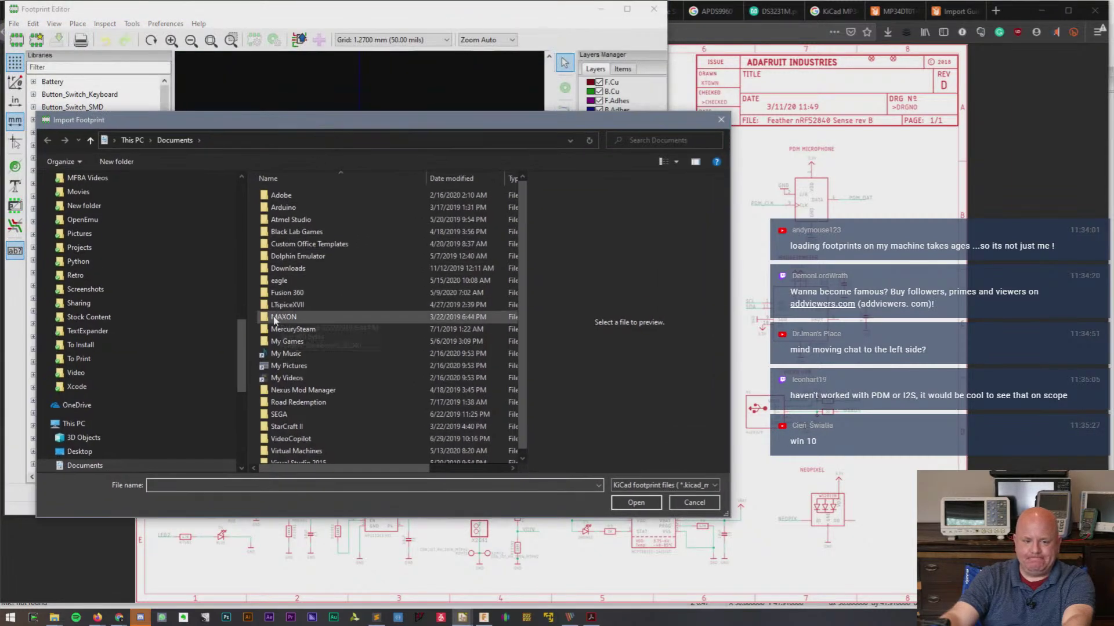
drag(240, 364, 242, 288)
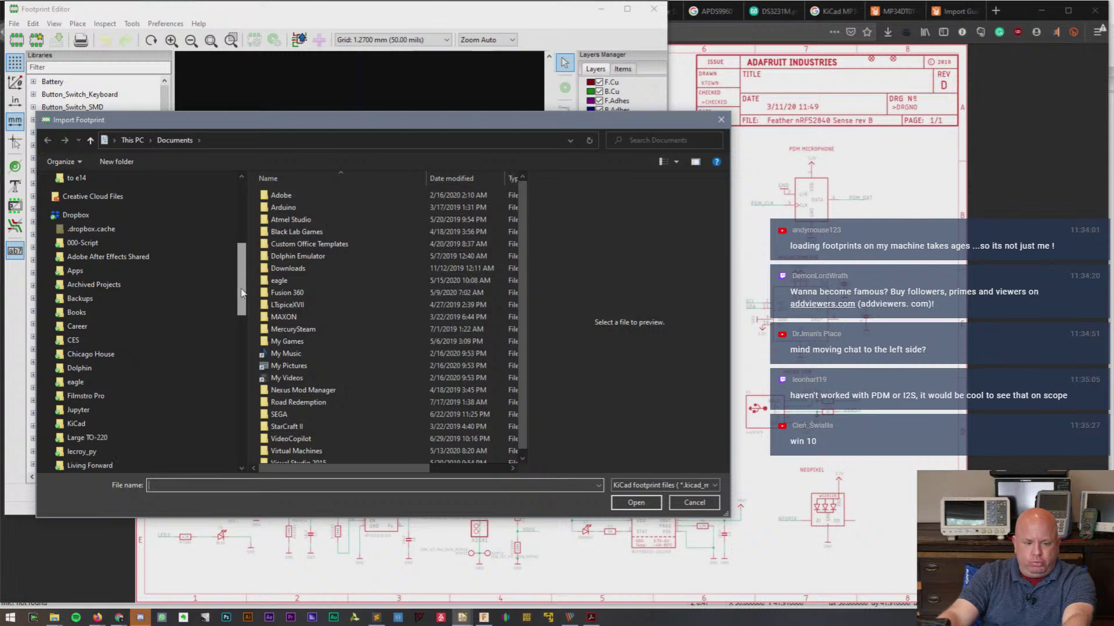
click(86, 427)
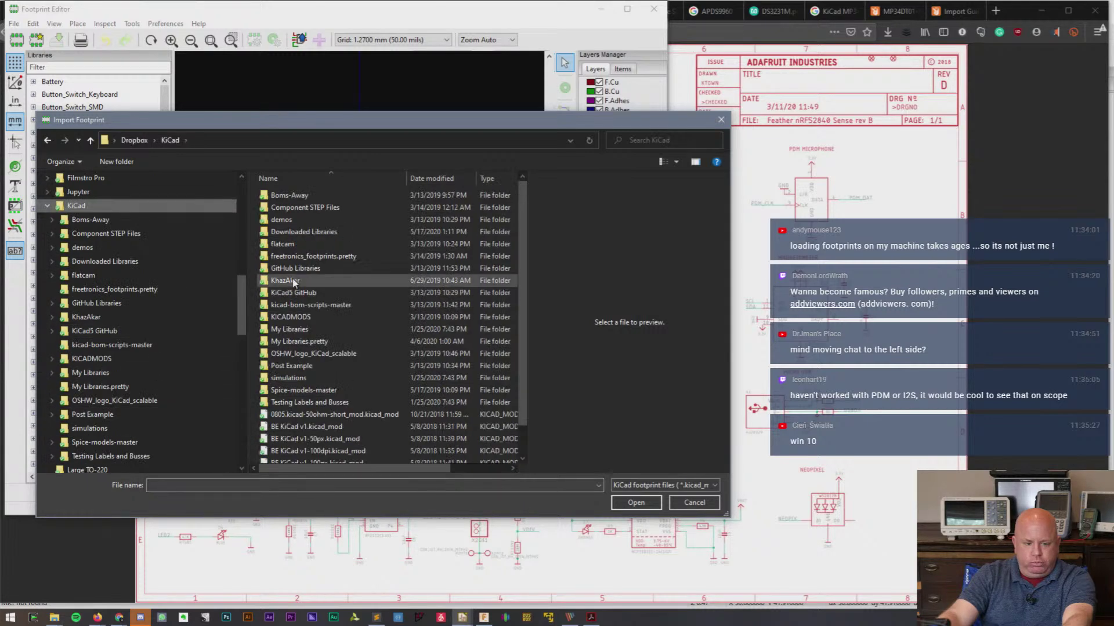
double_click(314, 235)
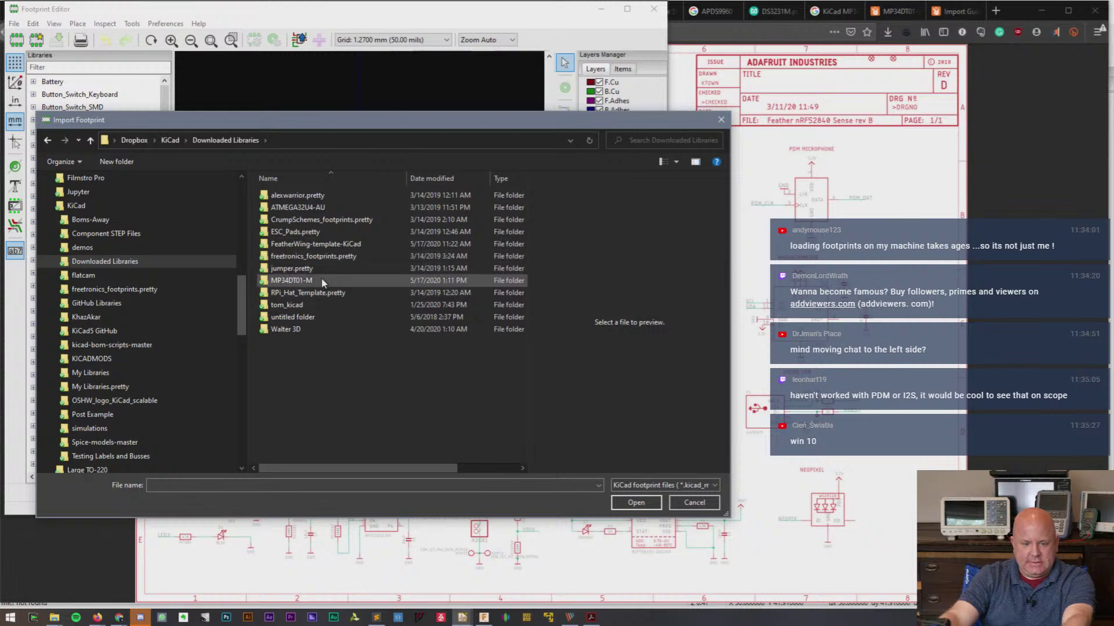
double_click(323, 282)
double_click(313, 196)
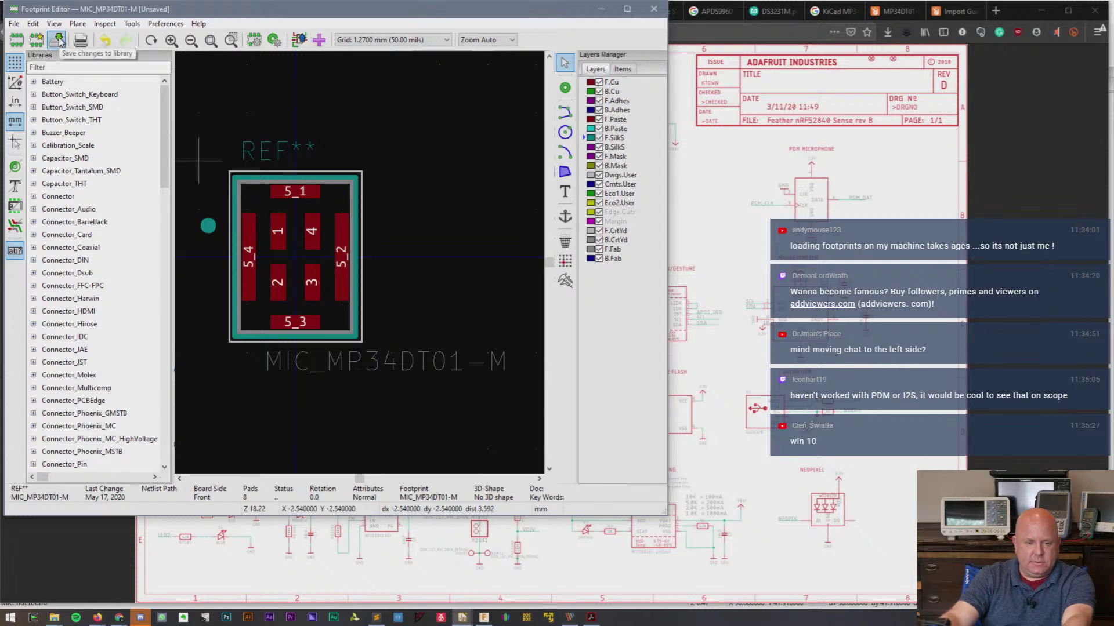
drag(165, 172, 174, 363)
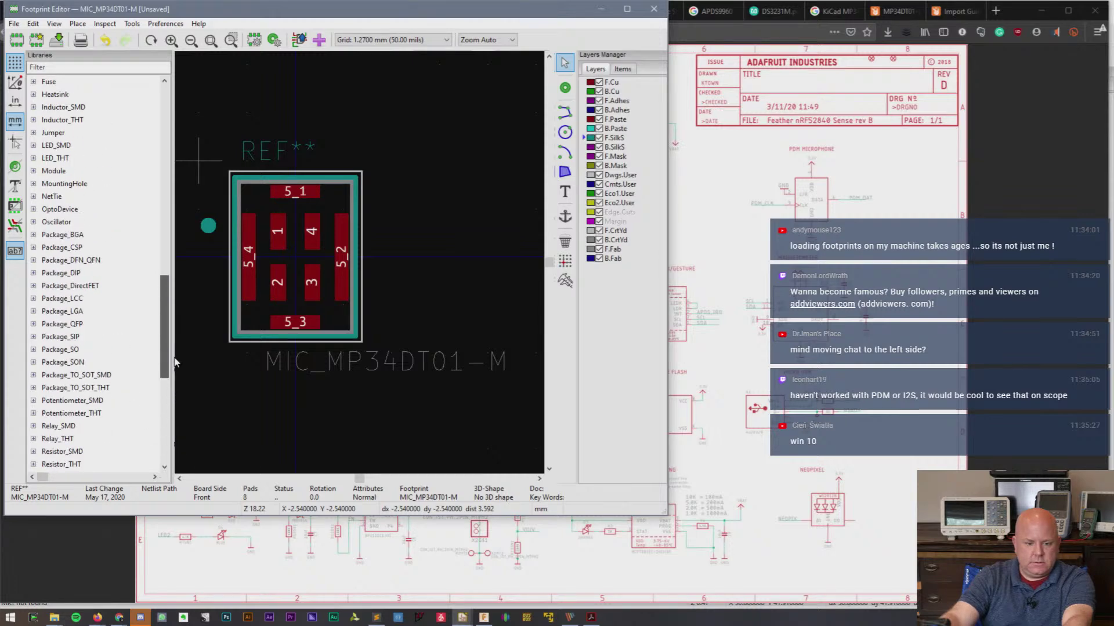
drag(174, 363, 173, 174)
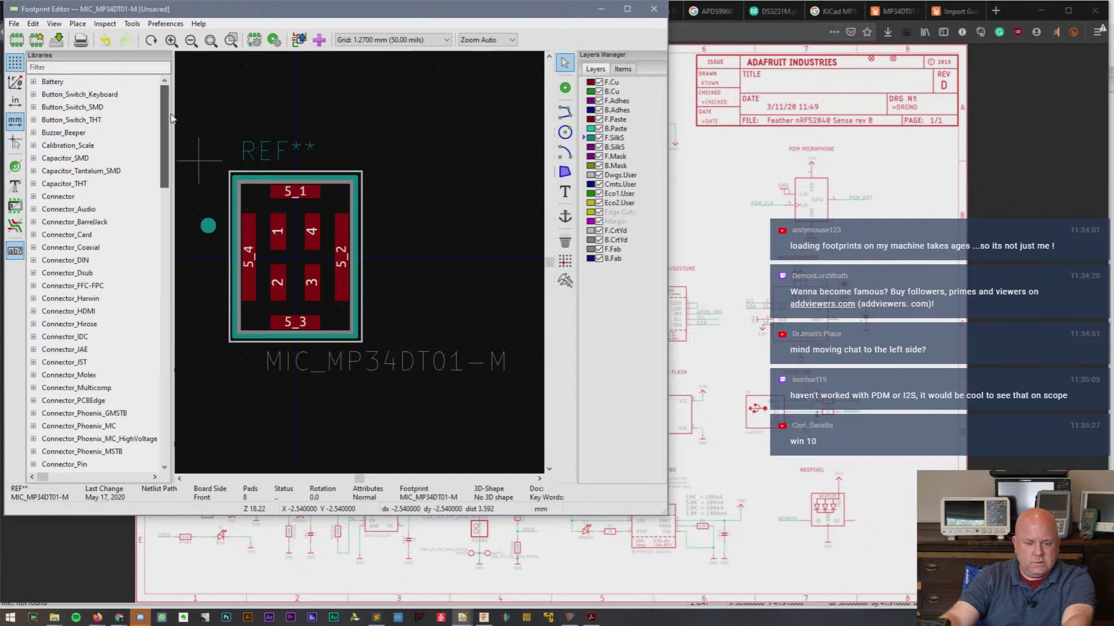
- Create a new footprint library 'My Footprints Library' in Dropbox/KiCad and add it to the global table
click(14, 24)
click(19, 39)
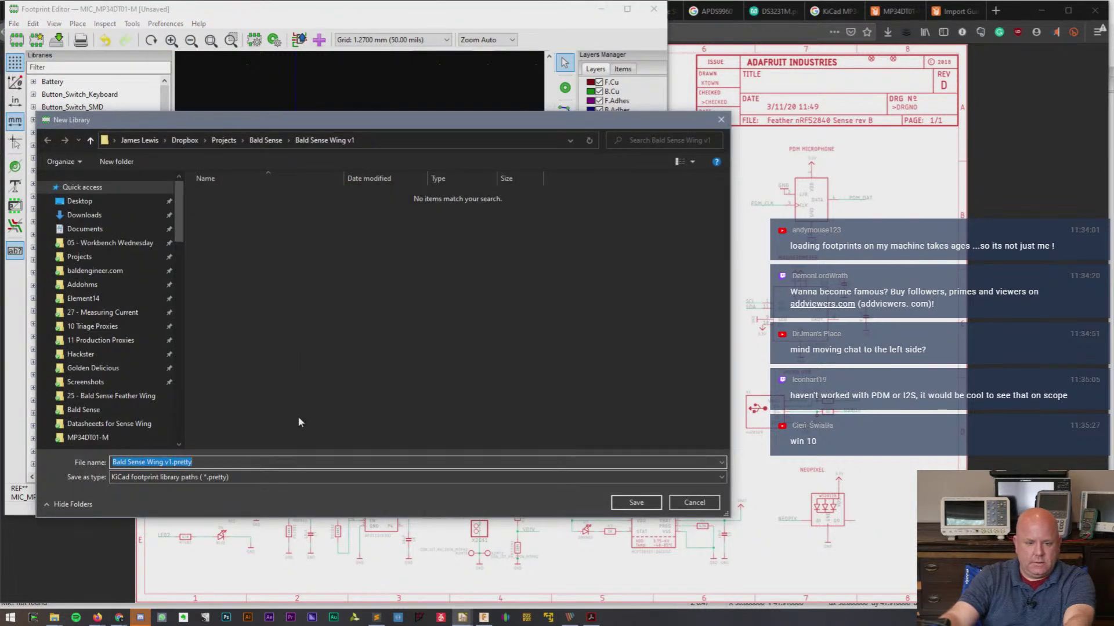
click(191, 141)
click(259, 370)
double_click(259, 367)
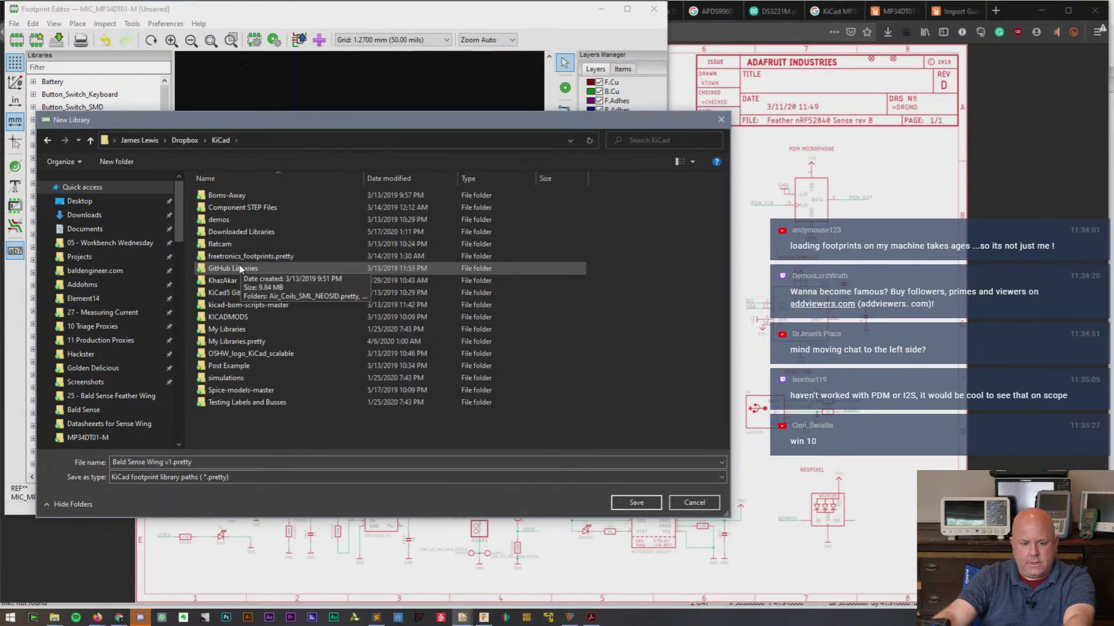
triple_click(174, 462)
text(M)
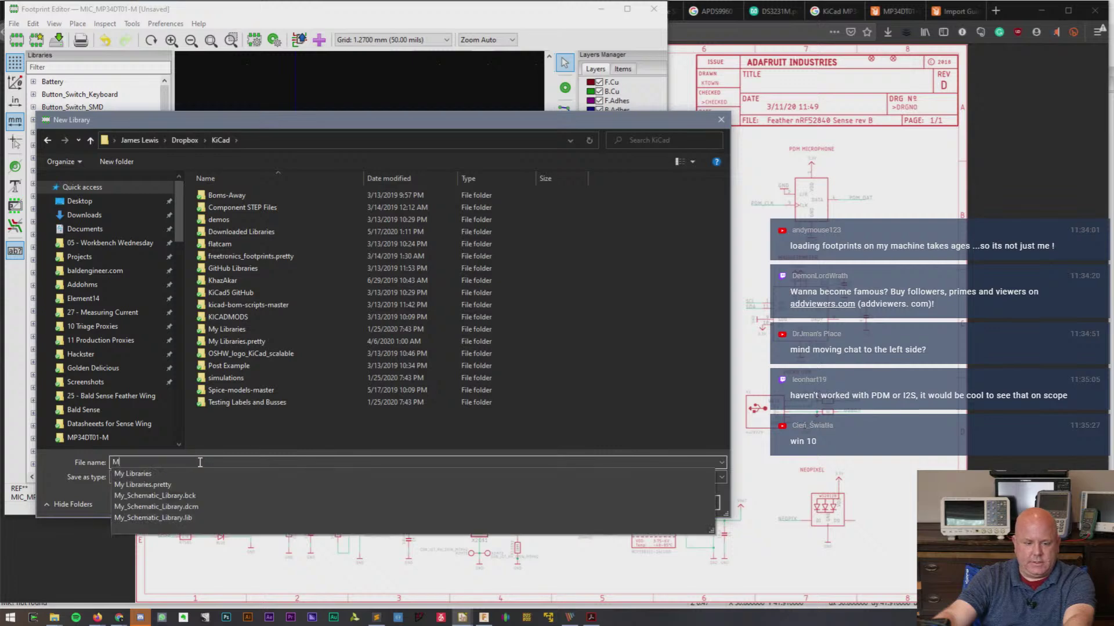
text(y Footprints Library)
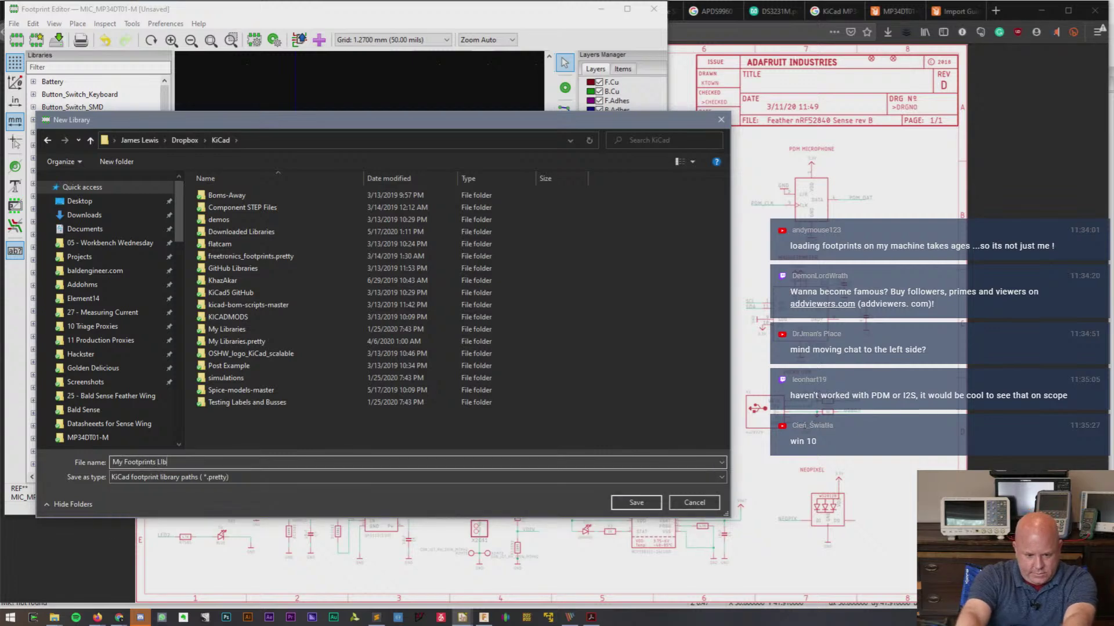
key(BackSpace)
key(BackSpace)
key(BackSpace)
key(BackSpace)
key(BackSpace)
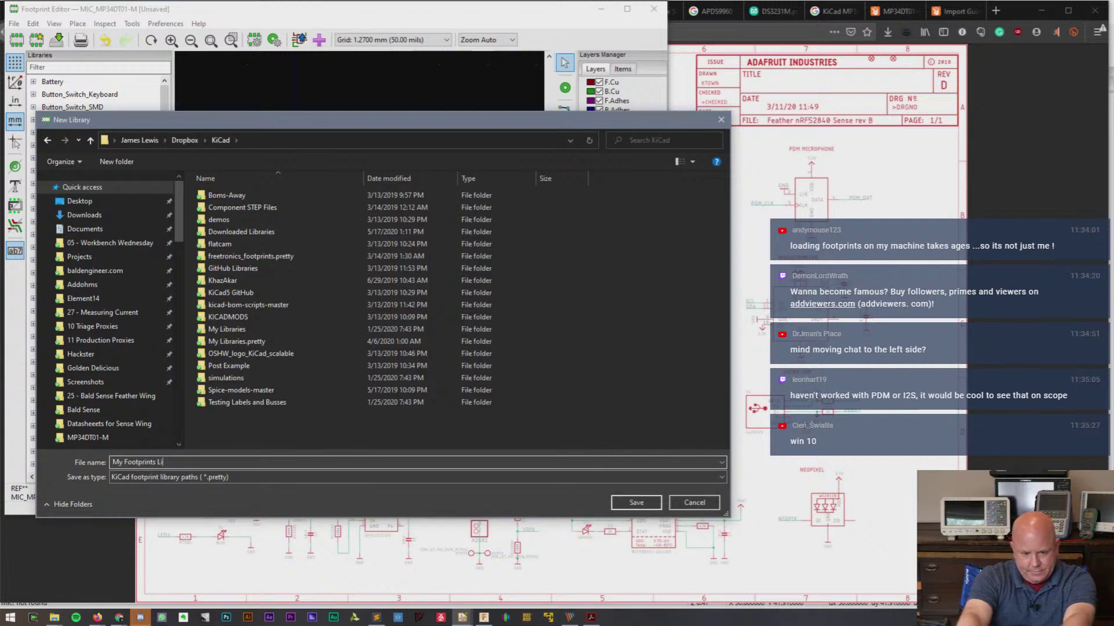
text(brary)
key(Return)
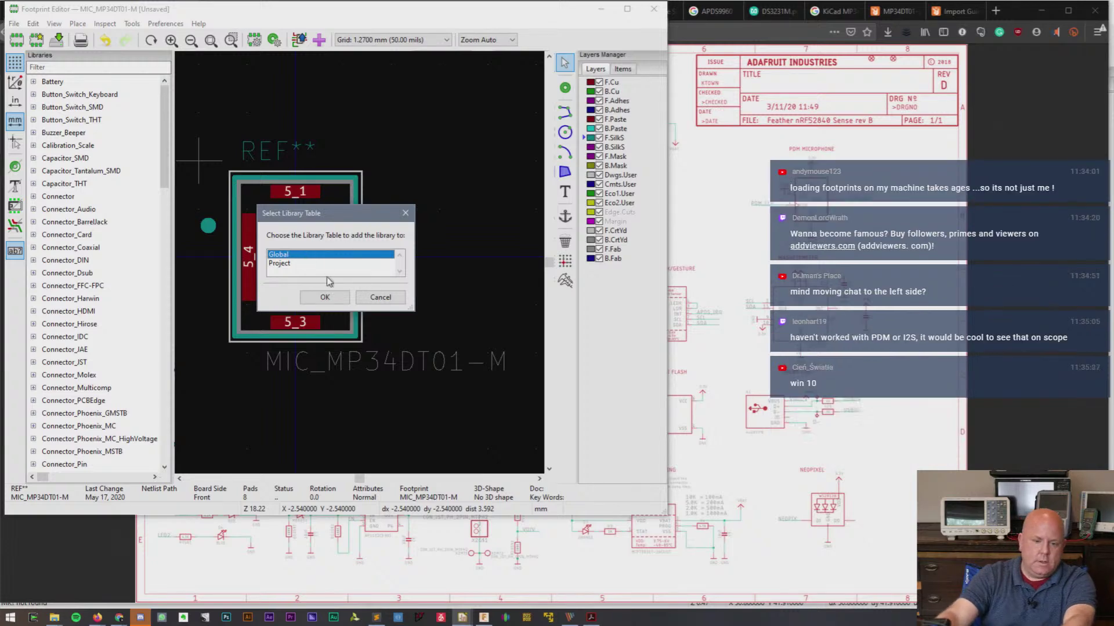
click(339, 293)
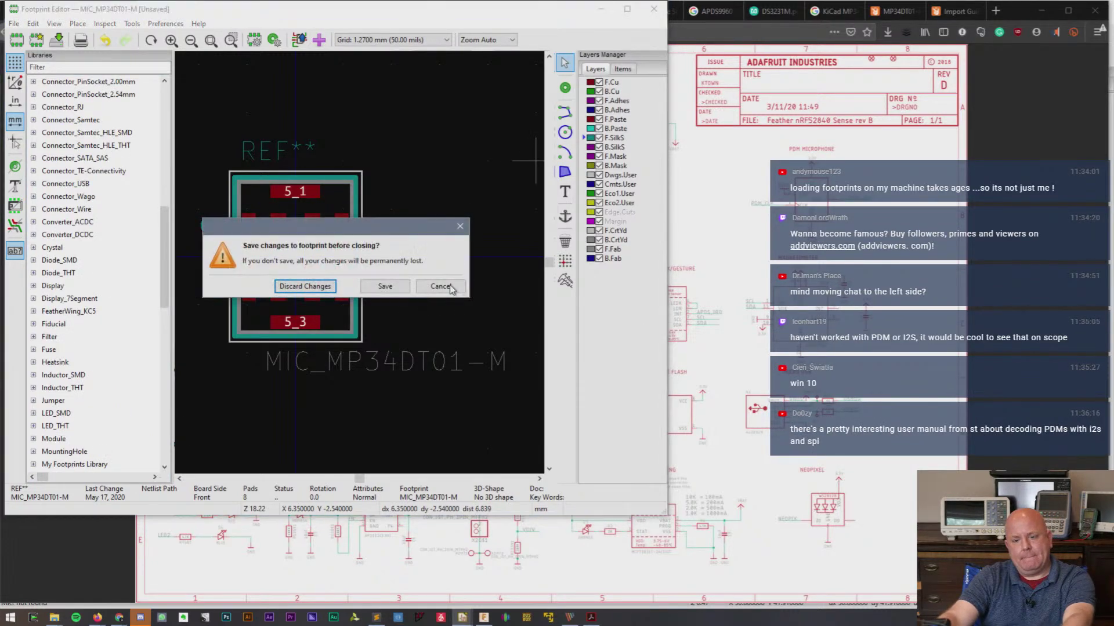
- Save the MIC_MP34DT01-M footprint into My Footprints Library
click(385, 285)
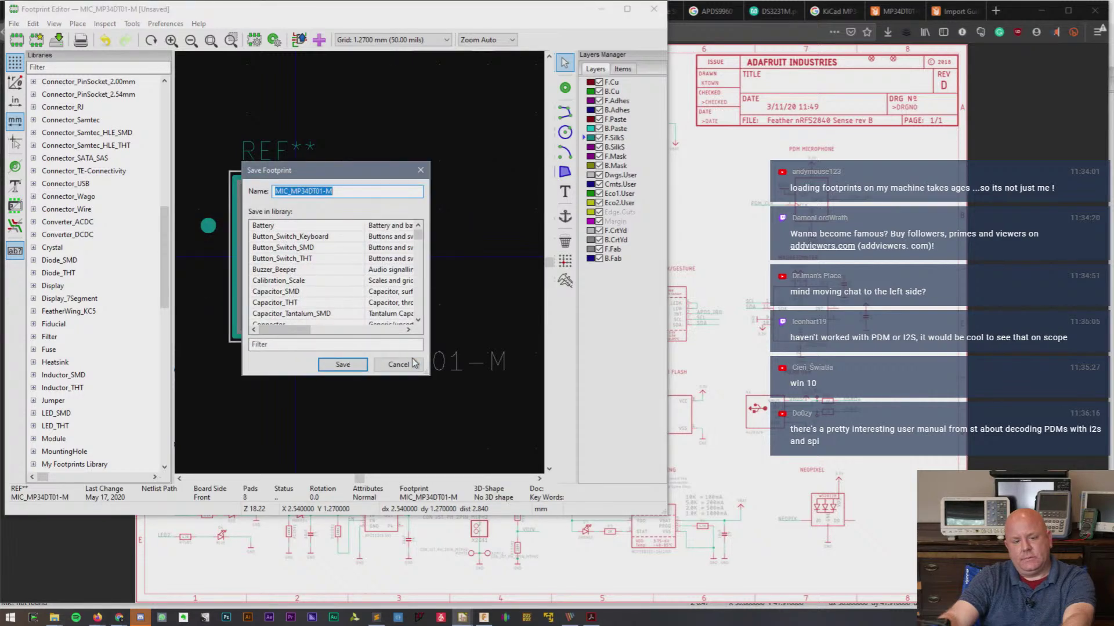
drag(429, 375, 589, 492)
scroll(380, 371, down, 20)
scroll(364, 346, up, 4)
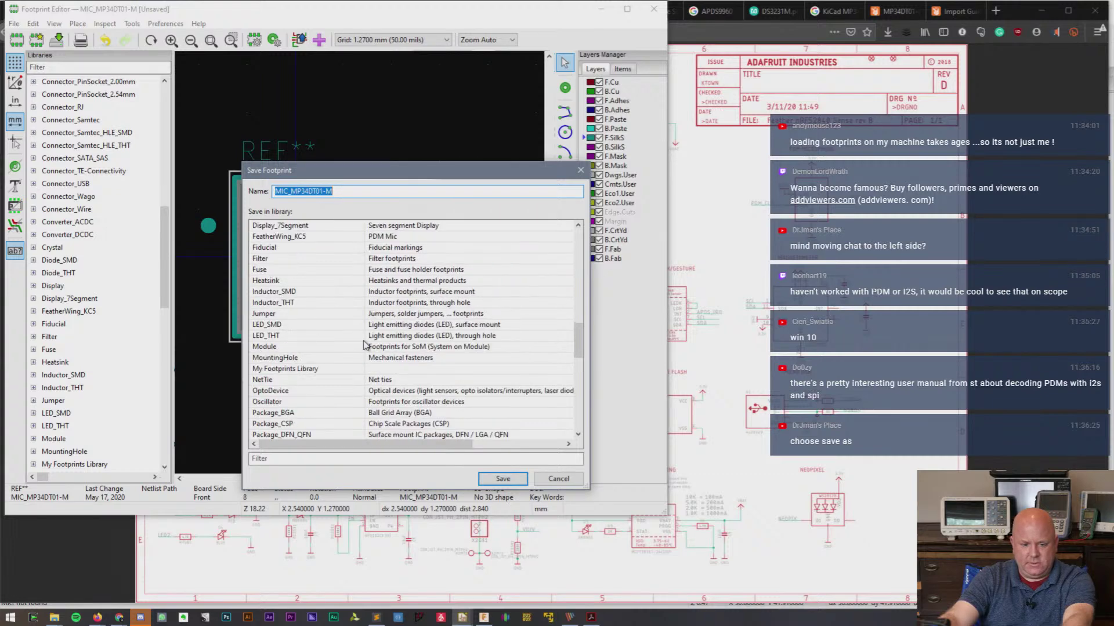
click(294, 370)
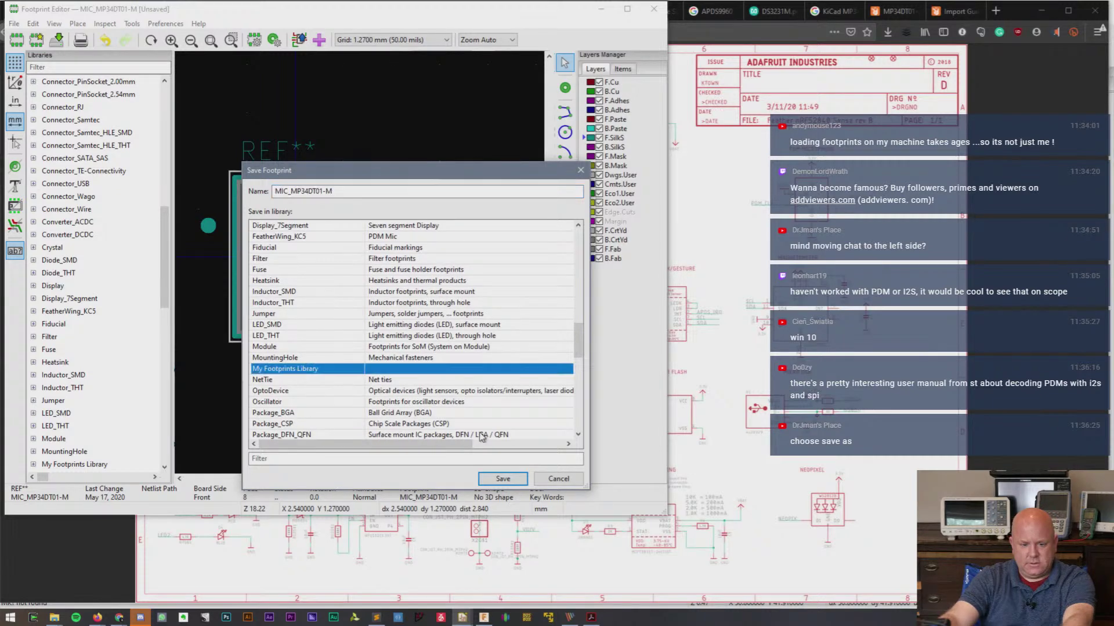
click(506, 477)
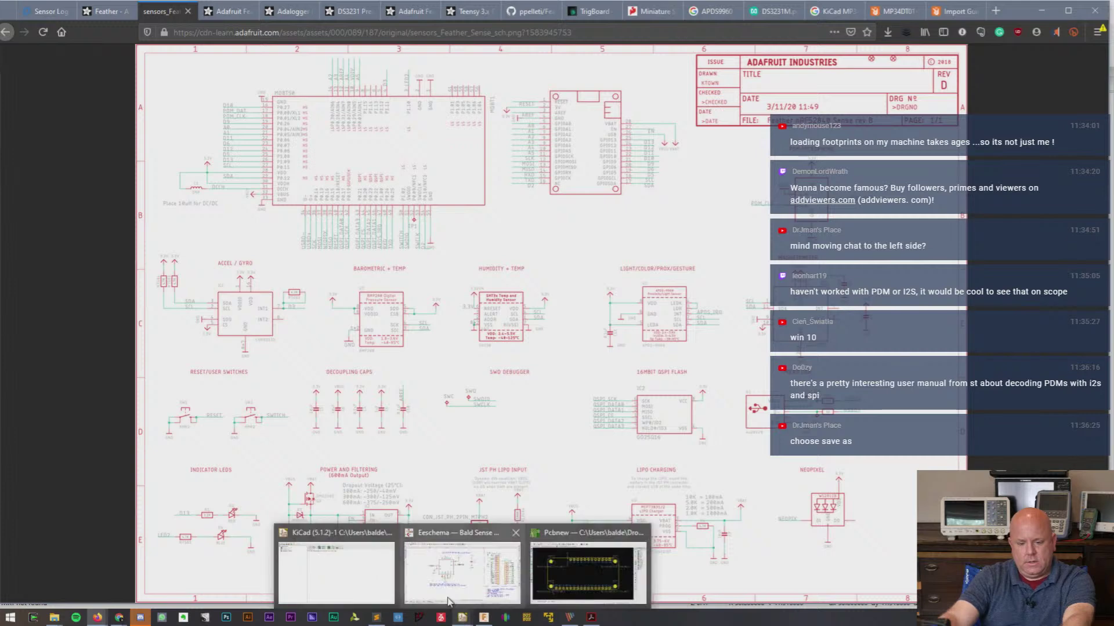
- Assign the MIC_MP34DT01-M footprint from My Footprints Library to the microphone symbol MK?
click(449, 601)
double_click(432, 243)
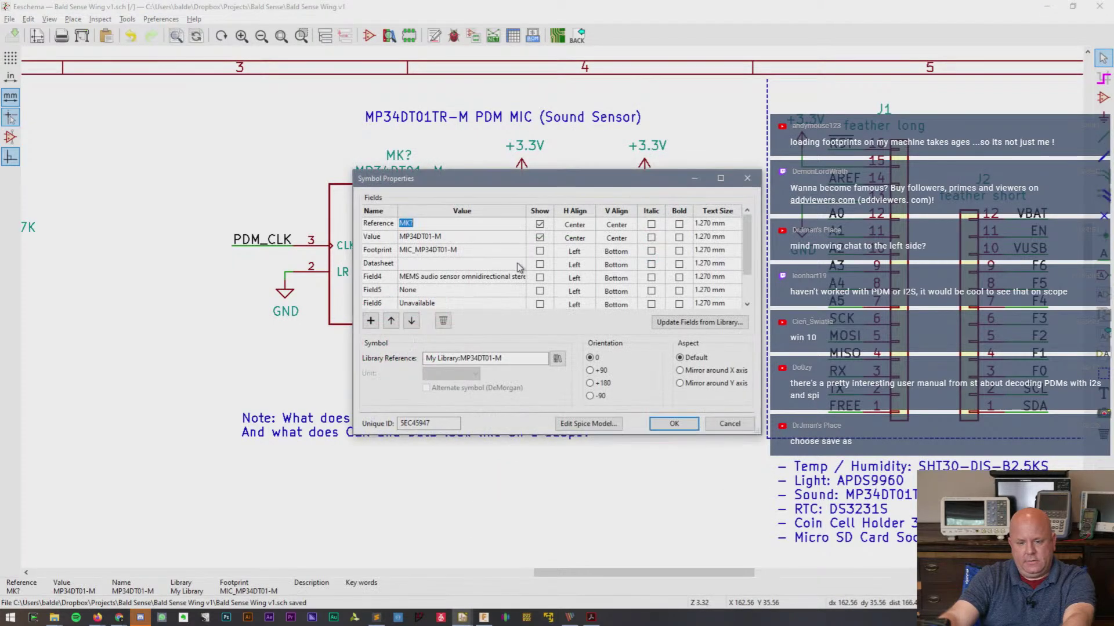
click(518, 250)
click(518, 250)
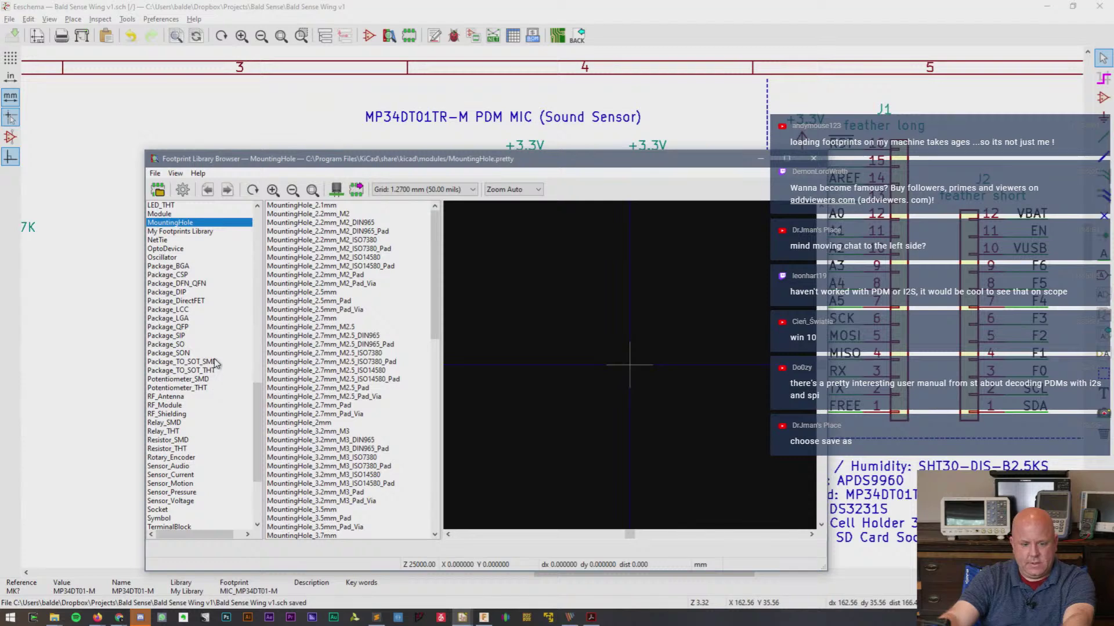
click(198, 232)
click(322, 206)
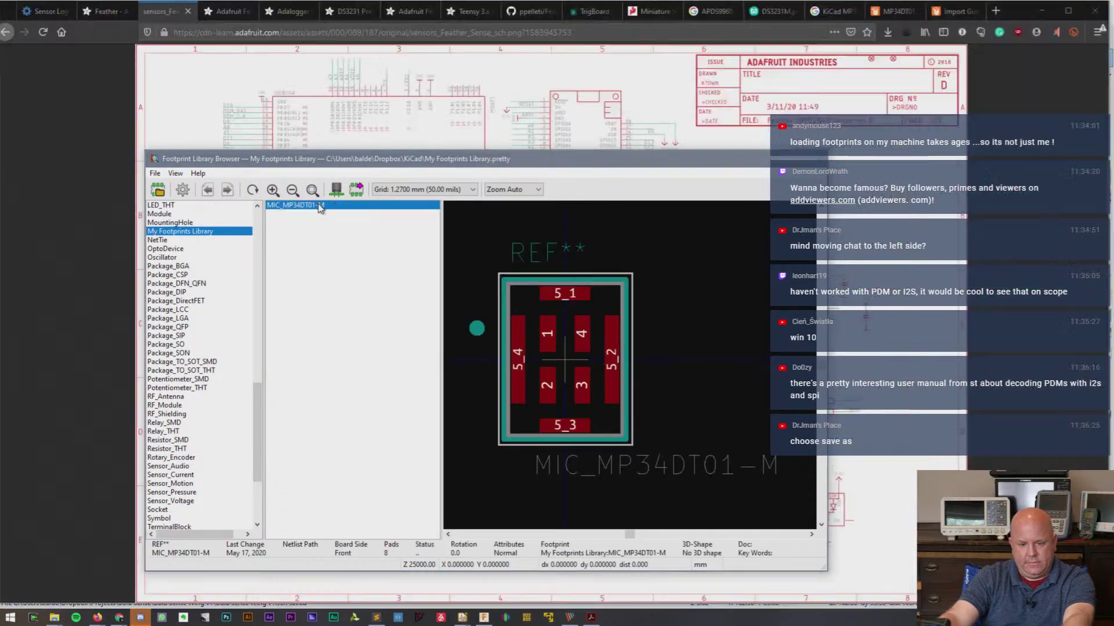
double_click(320, 206)
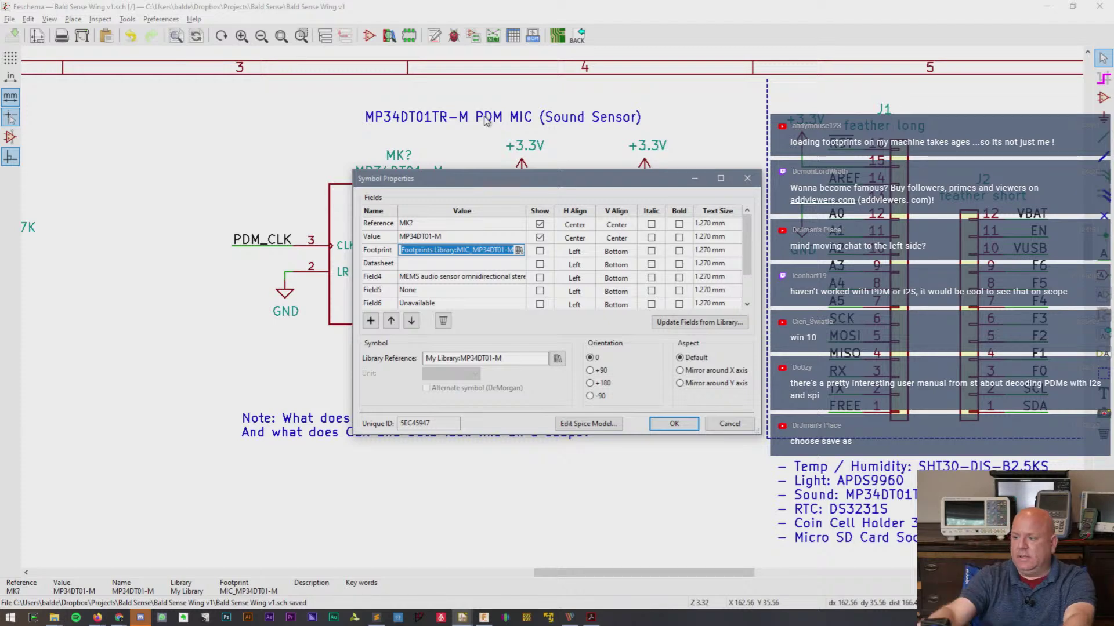
click(673, 423)
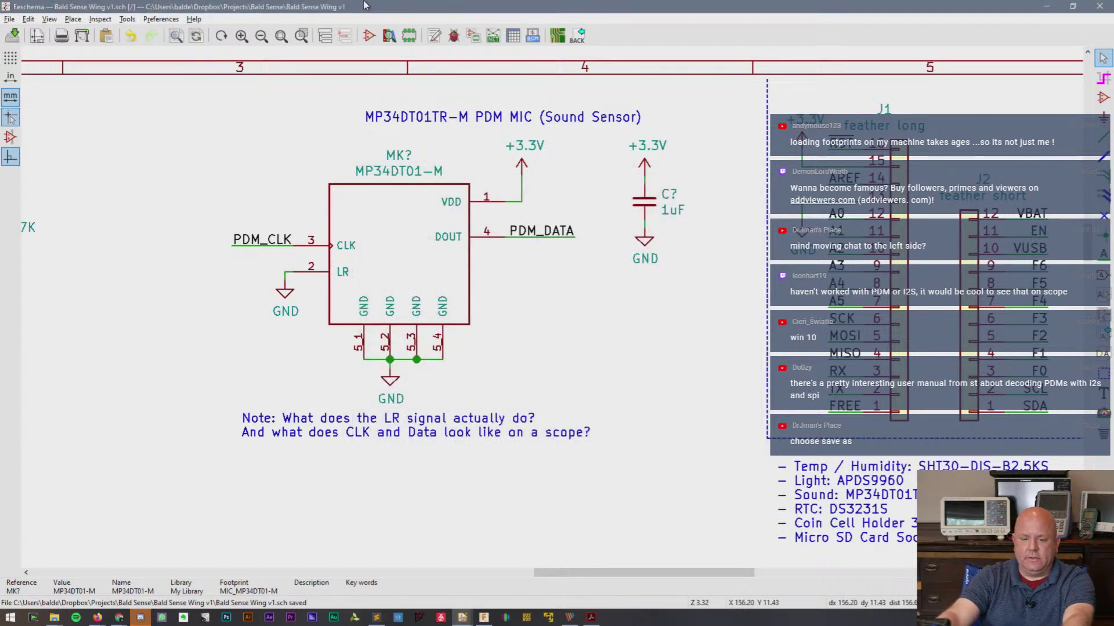
- Restore the Eeschema window, narrow it and shift it so the browser shows on the right
double_click(638, 8)
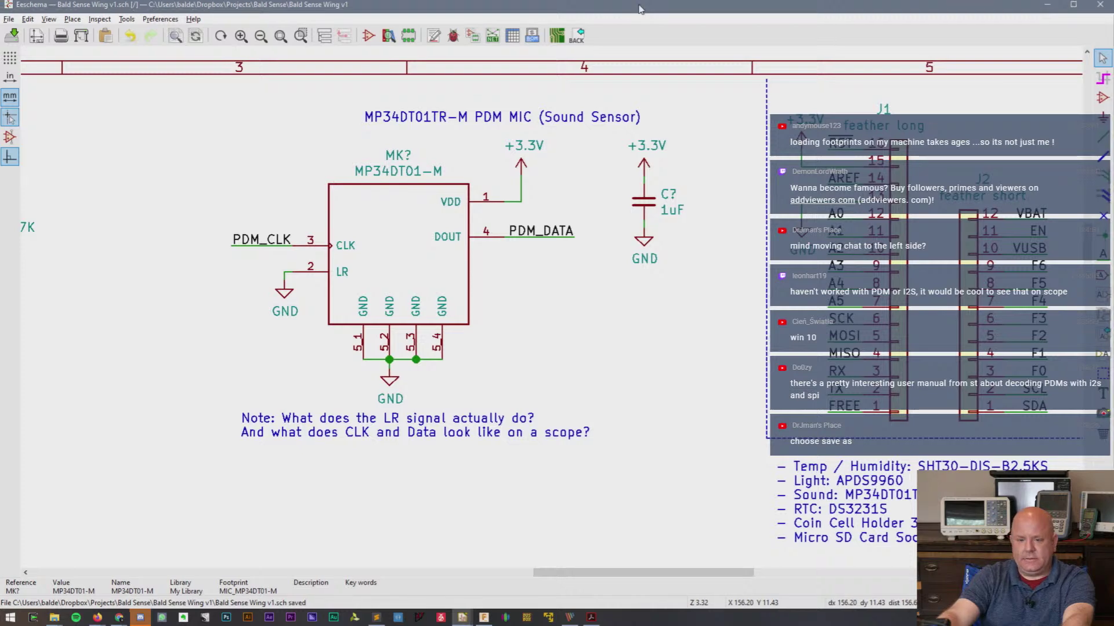
double_click(638, 7)
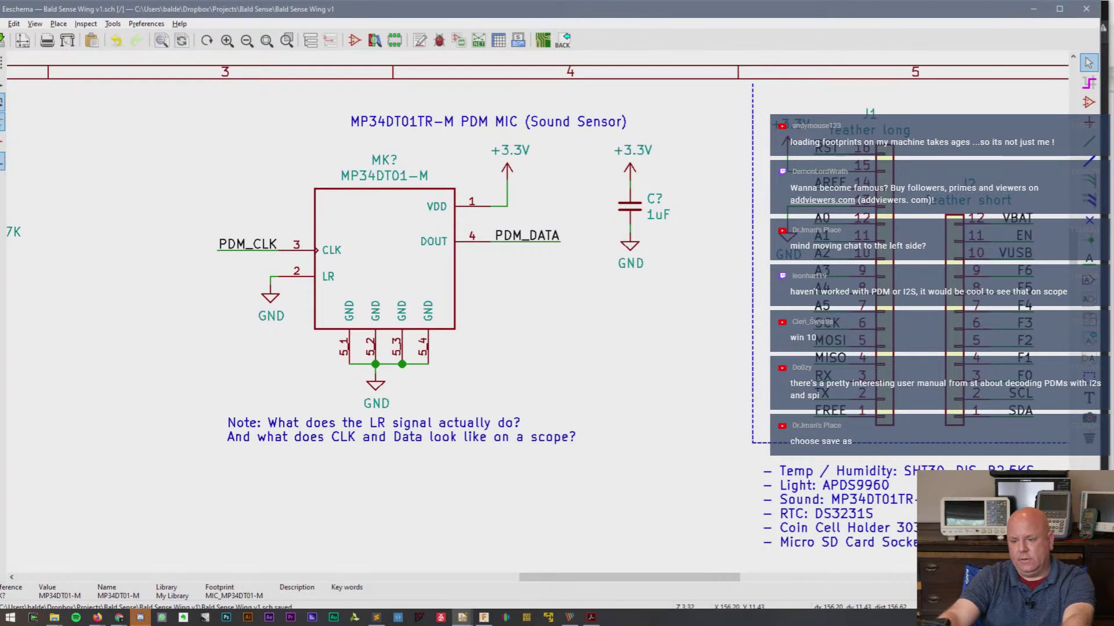
drag(1101, 41, 926, 41)
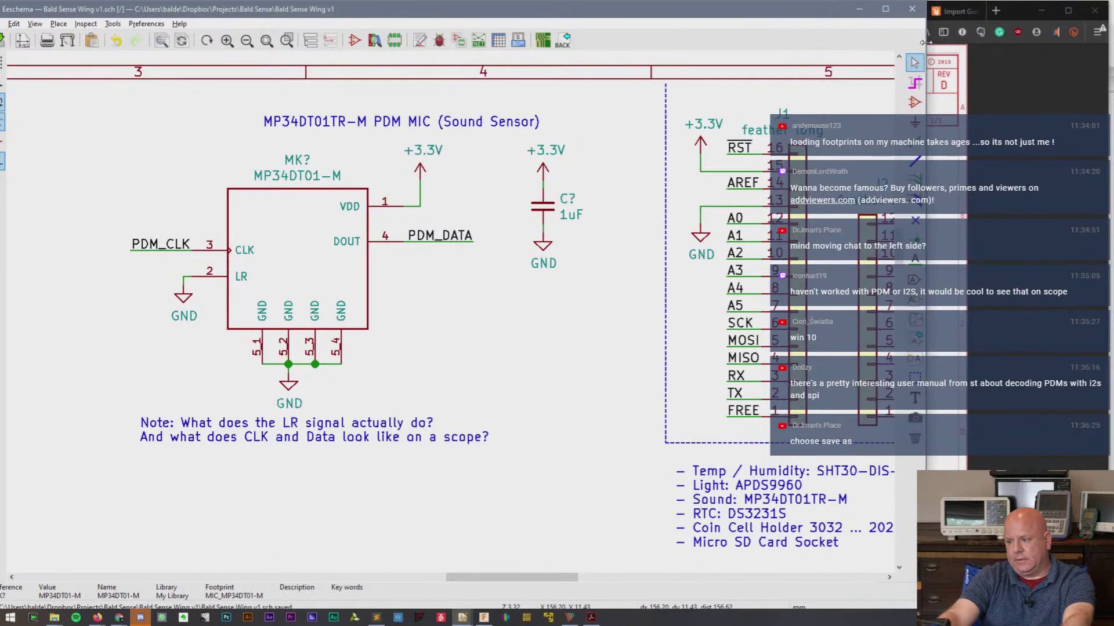
drag(740, 14, 756, 15)
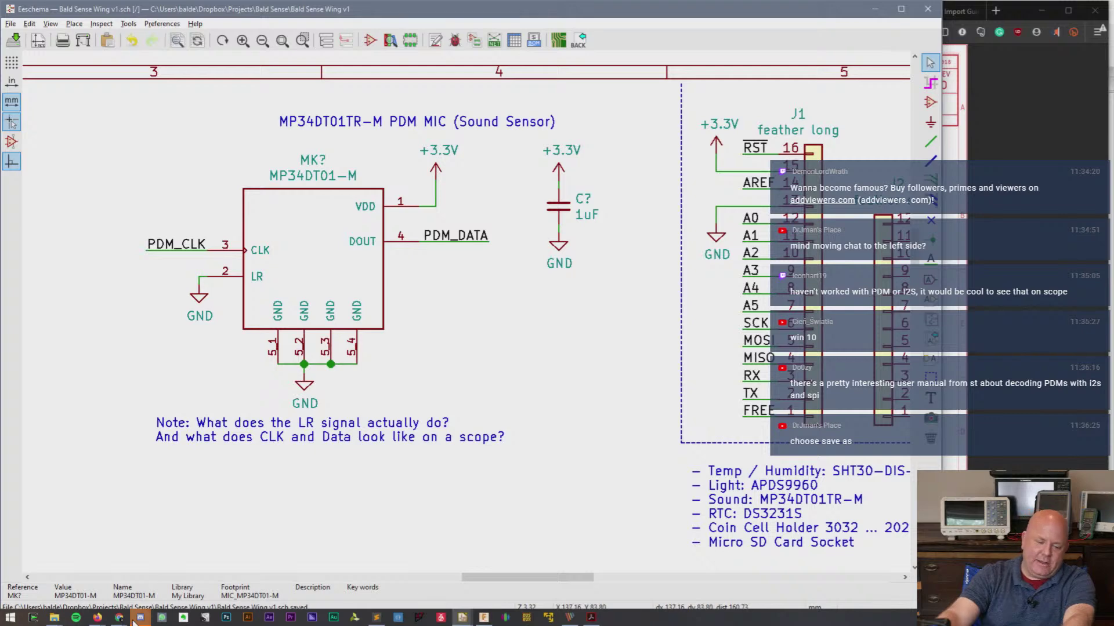
- Arrange the Twitch Stream Manager, Eeschema and chat popout windows, leaving the chat popout active
mouse_move(119, 619)
click(106, 584)
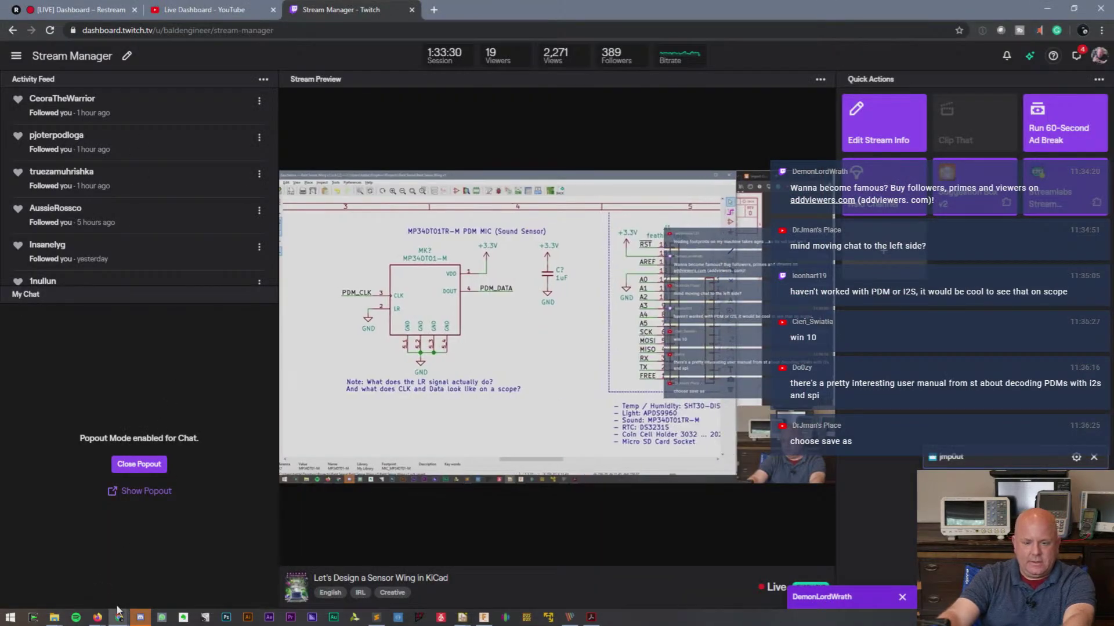
mouse_move(119, 618)
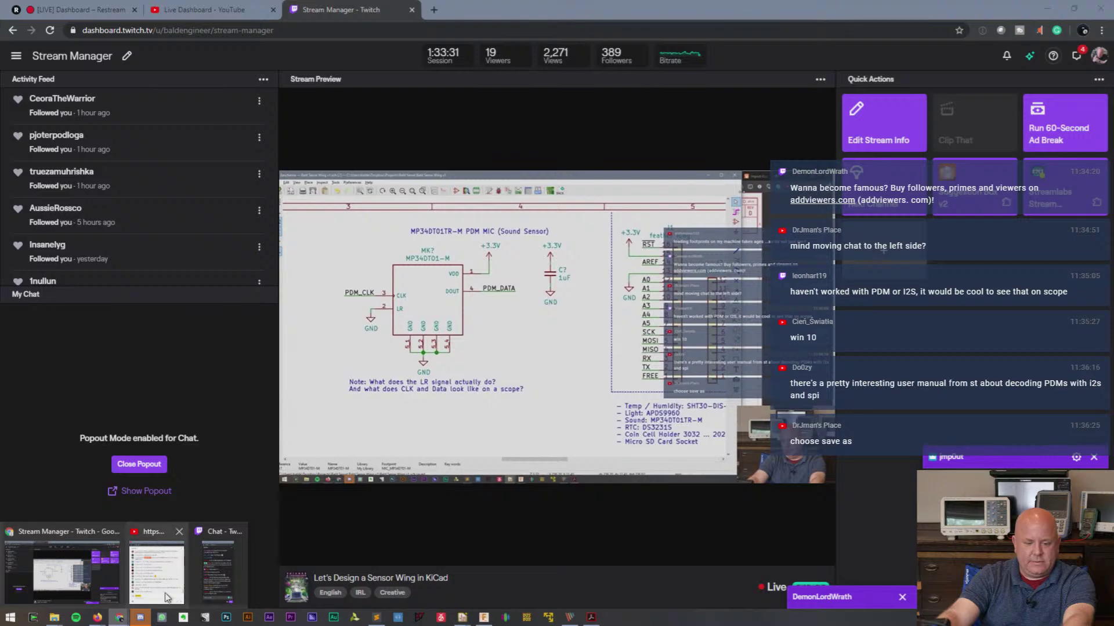
click(210, 583)
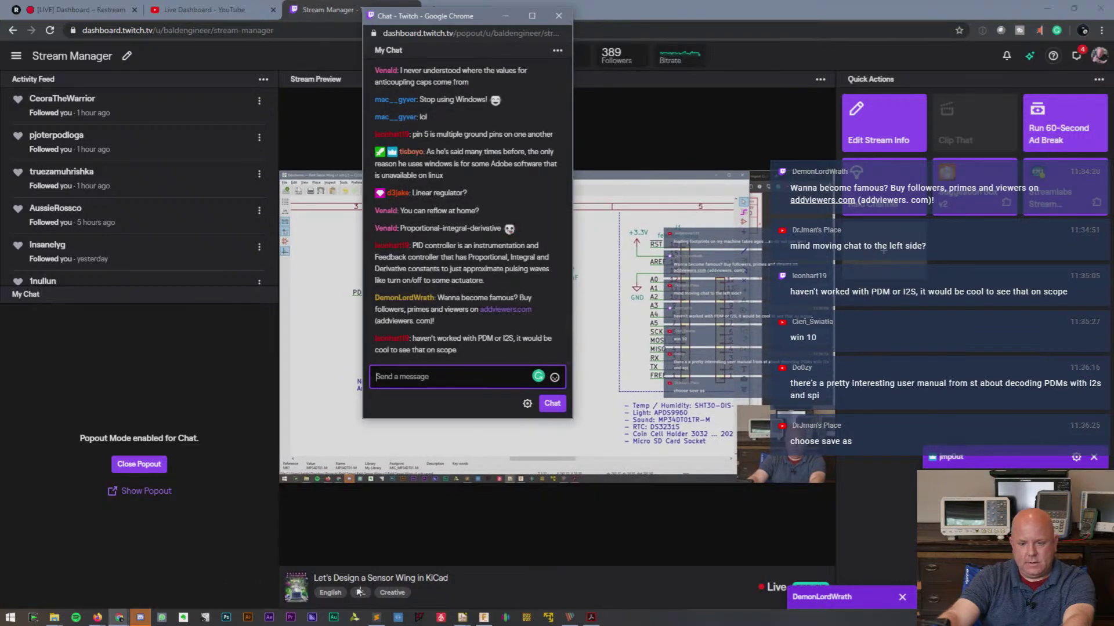
click(463, 617)
click(470, 590)
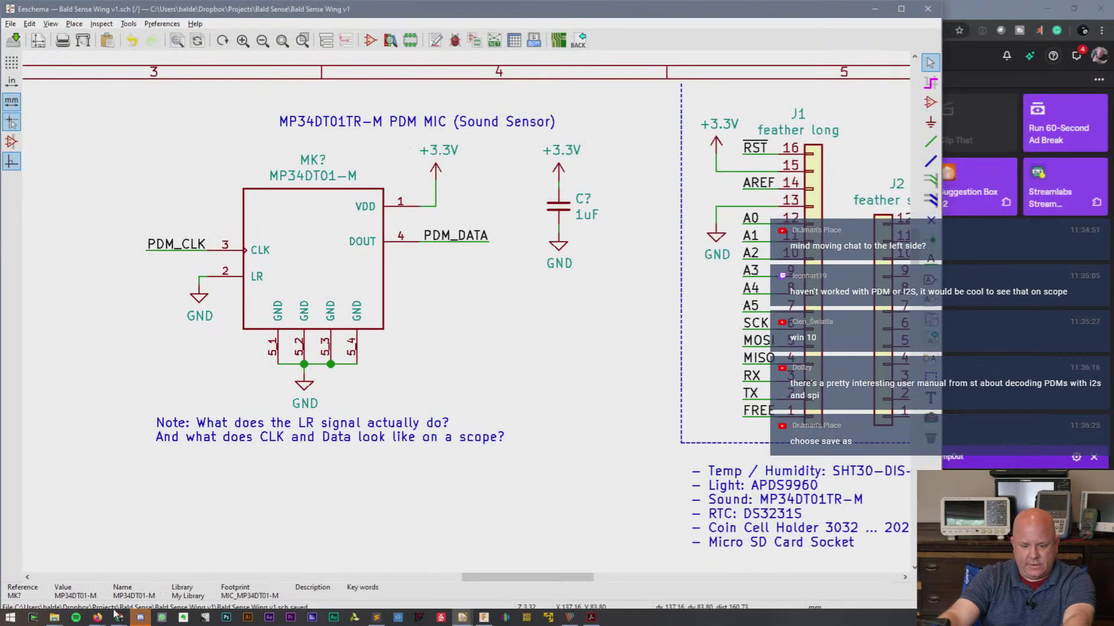
click(438, 305)
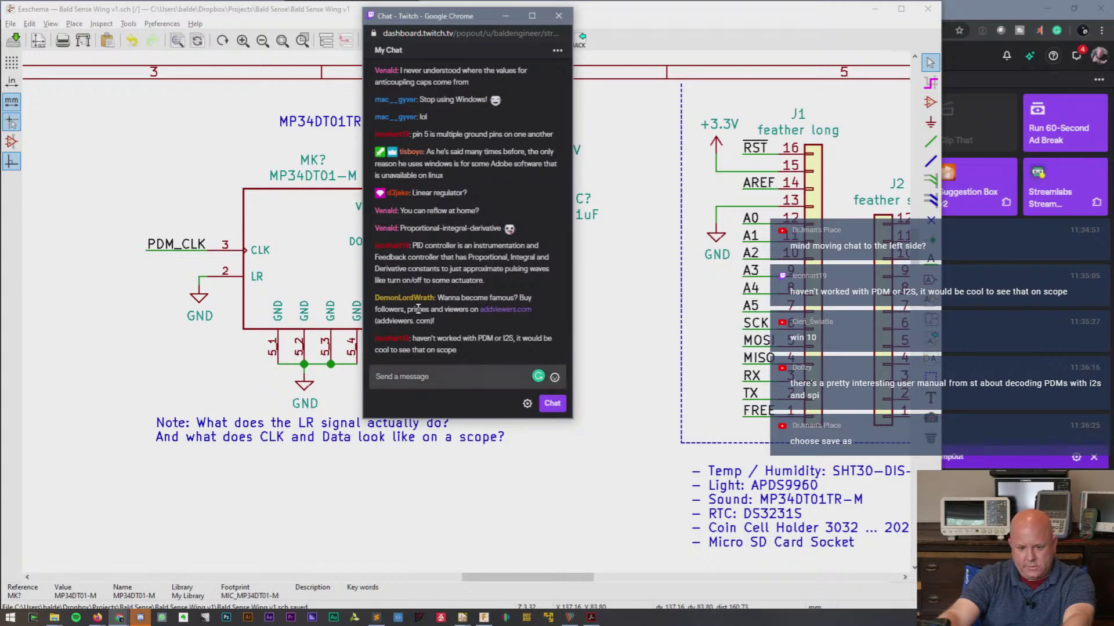
- Open the spam sender's profile card and start a report on their message
right_click(417, 306)
right_click(409, 295)
right_click(407, 297)
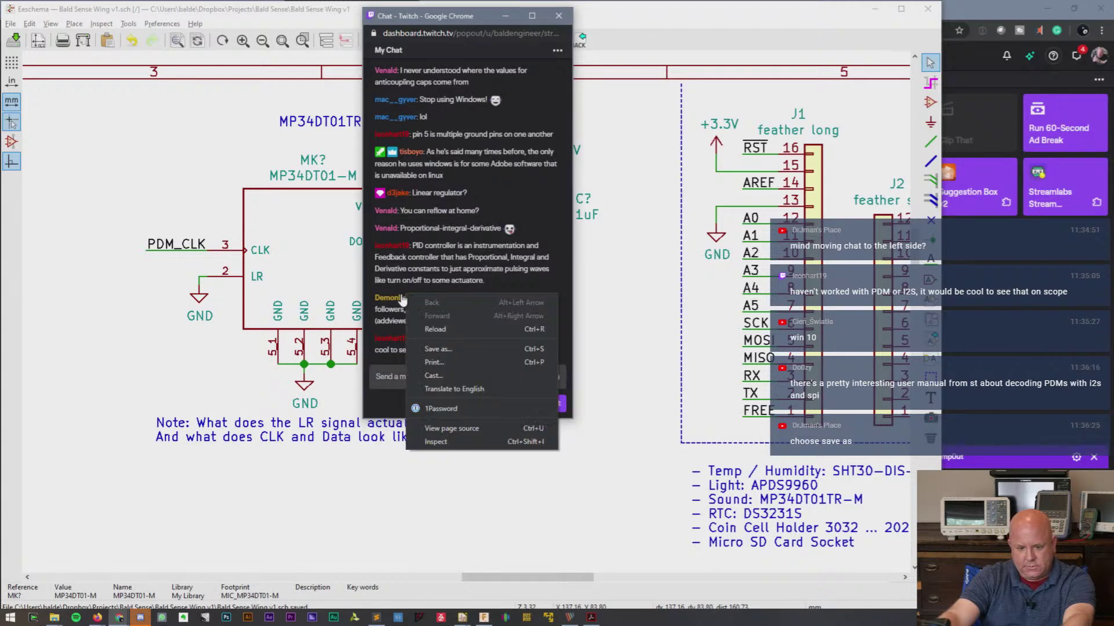
key(Escape)
click(401, 298)
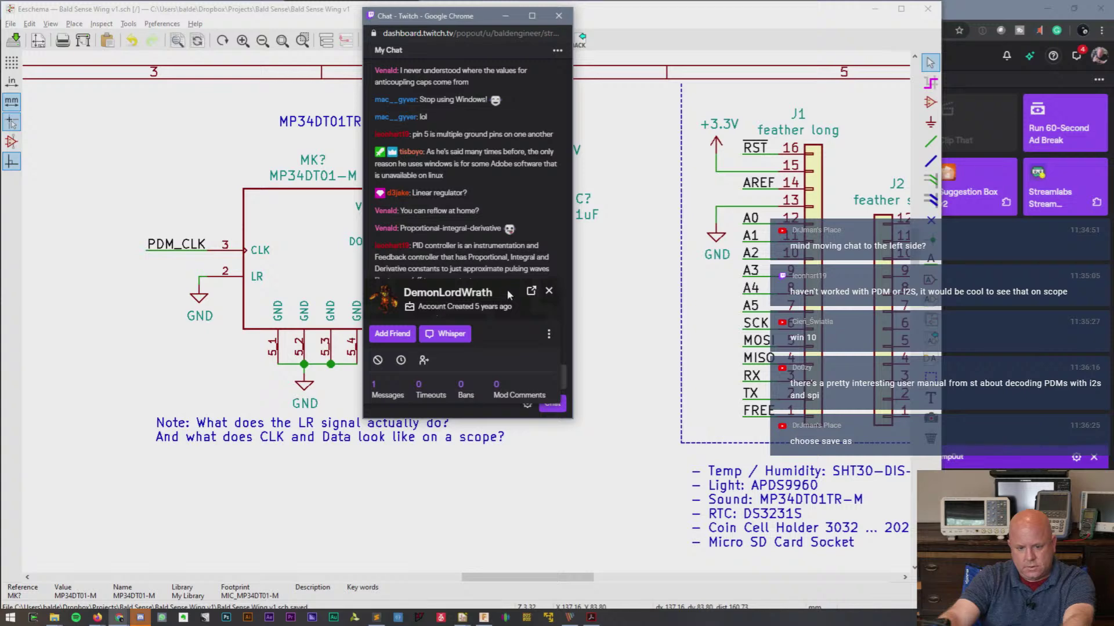
click(549, 335)
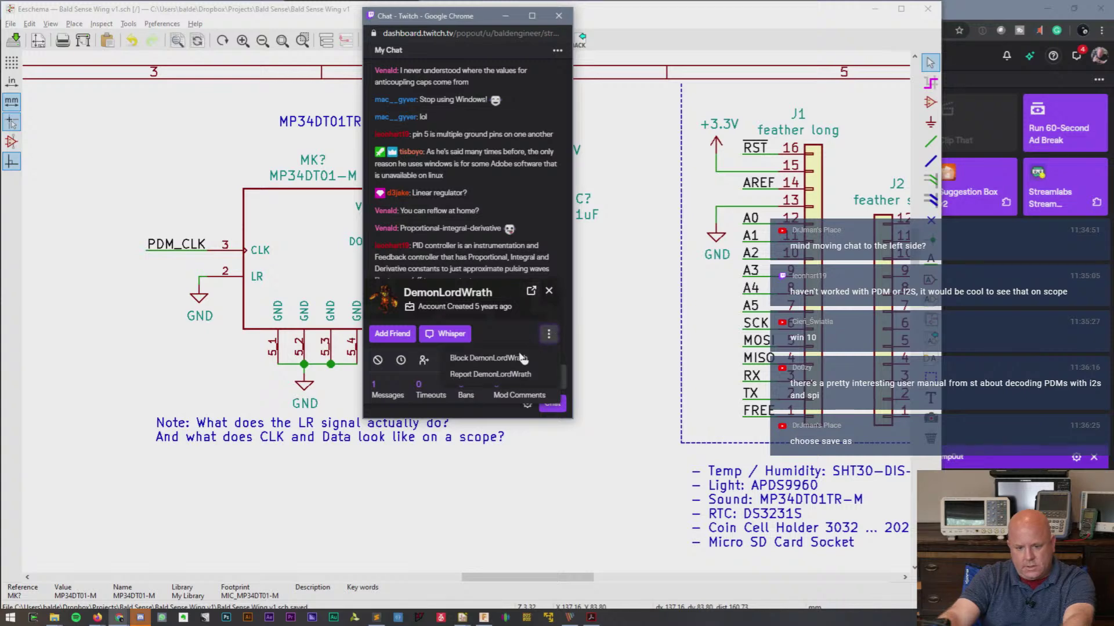
click(498, 374)
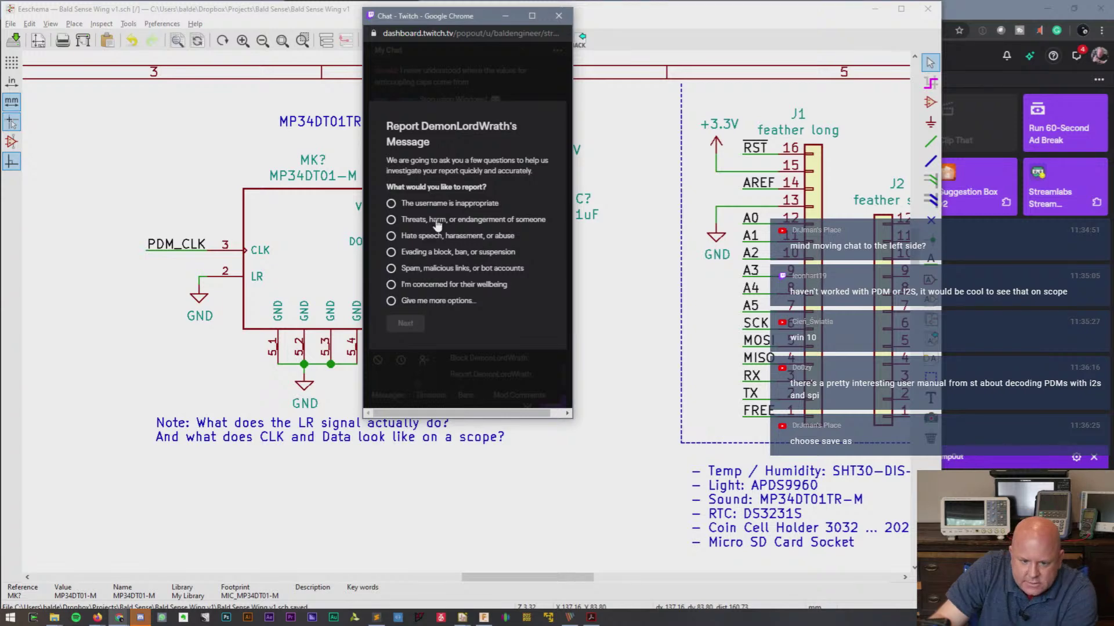
- Report the message as Spam > Attempts to scam with details 'It is spamming' and submit
click(406, 268)
click(407, 325)
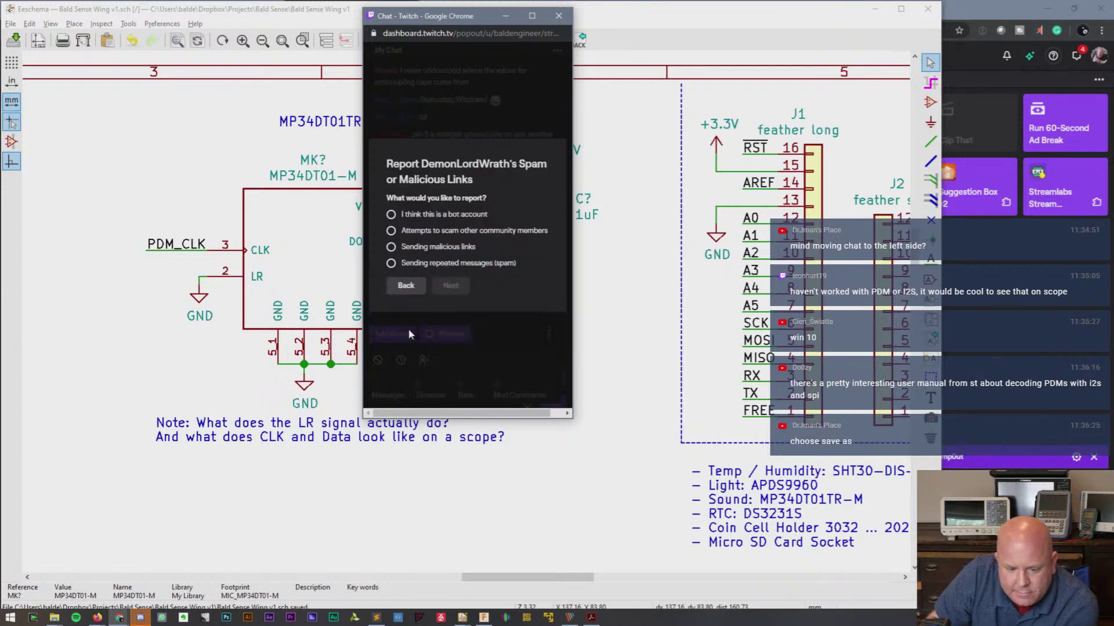
click(430, 235)
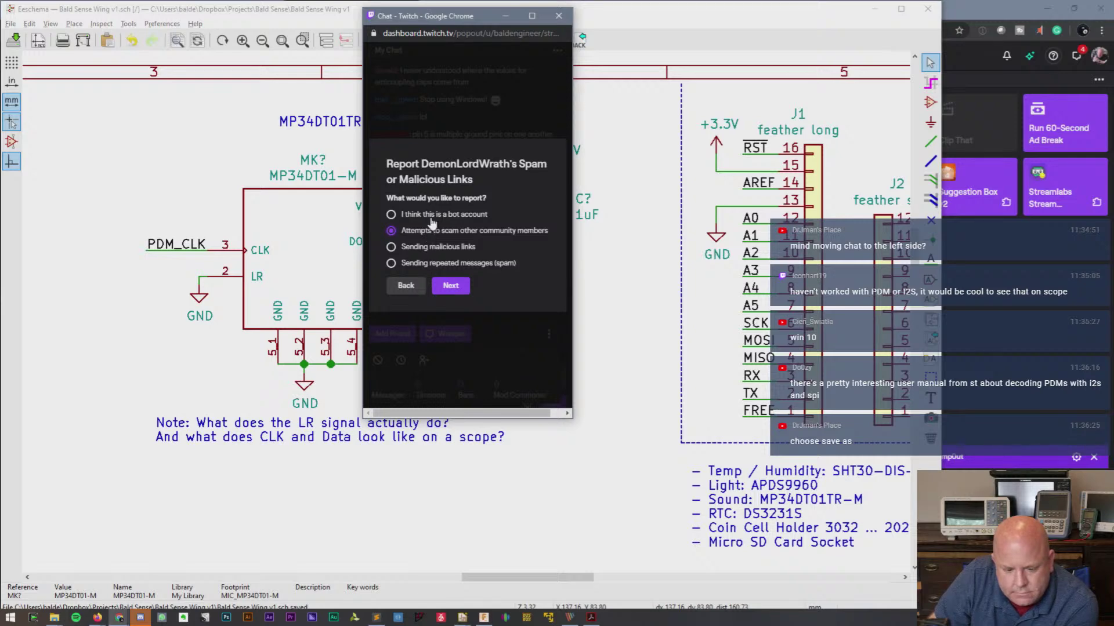
click(451, 286)
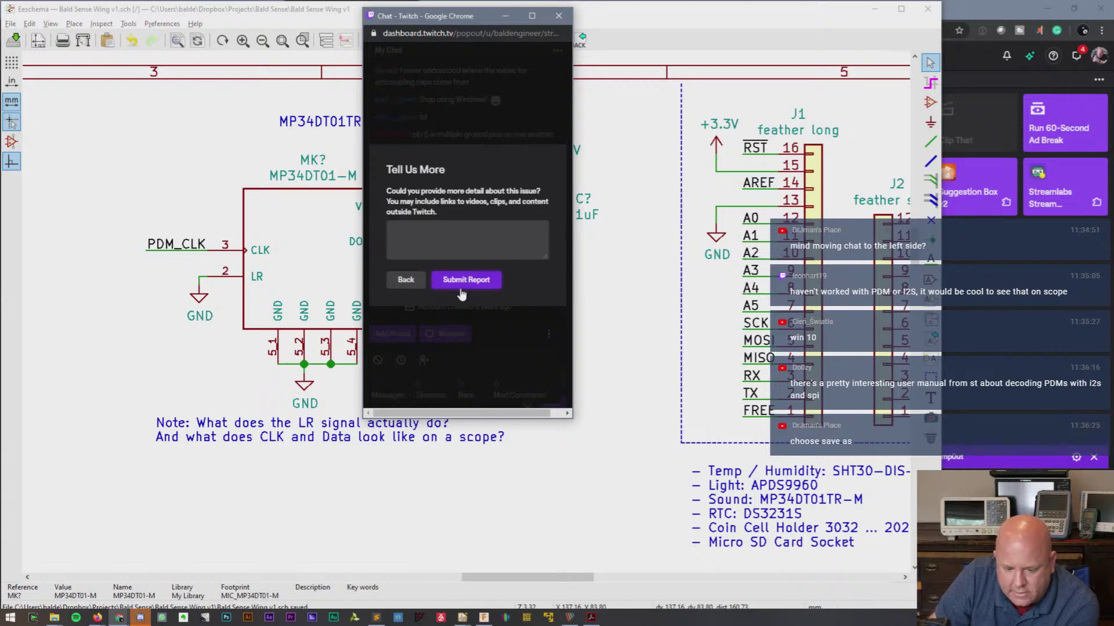
click(463, 292)
click(454, 258)
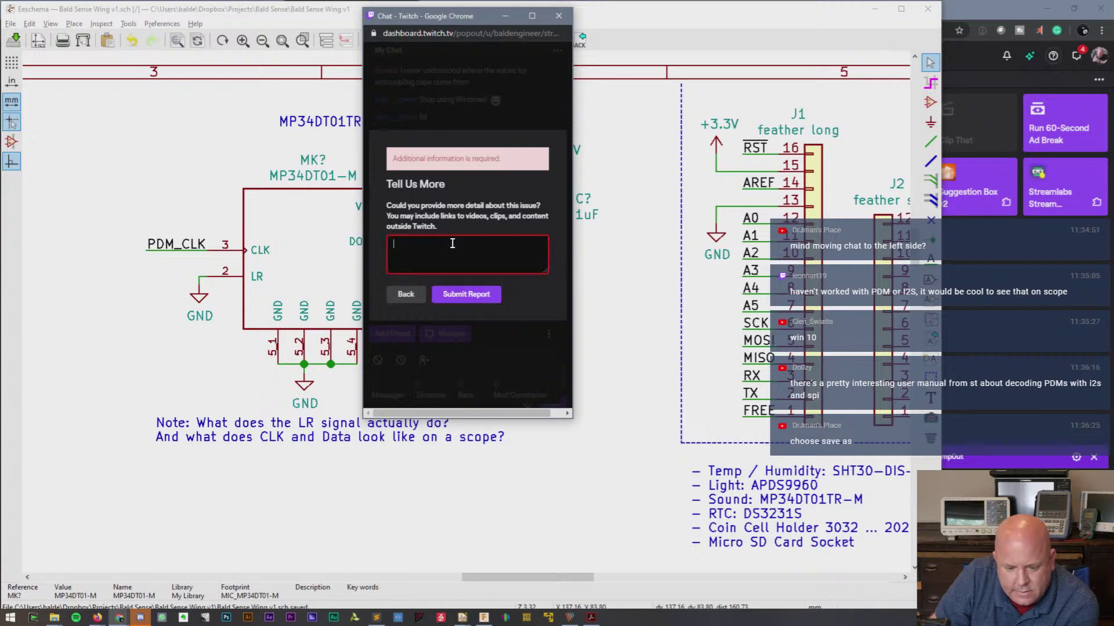
text(It is spamming)
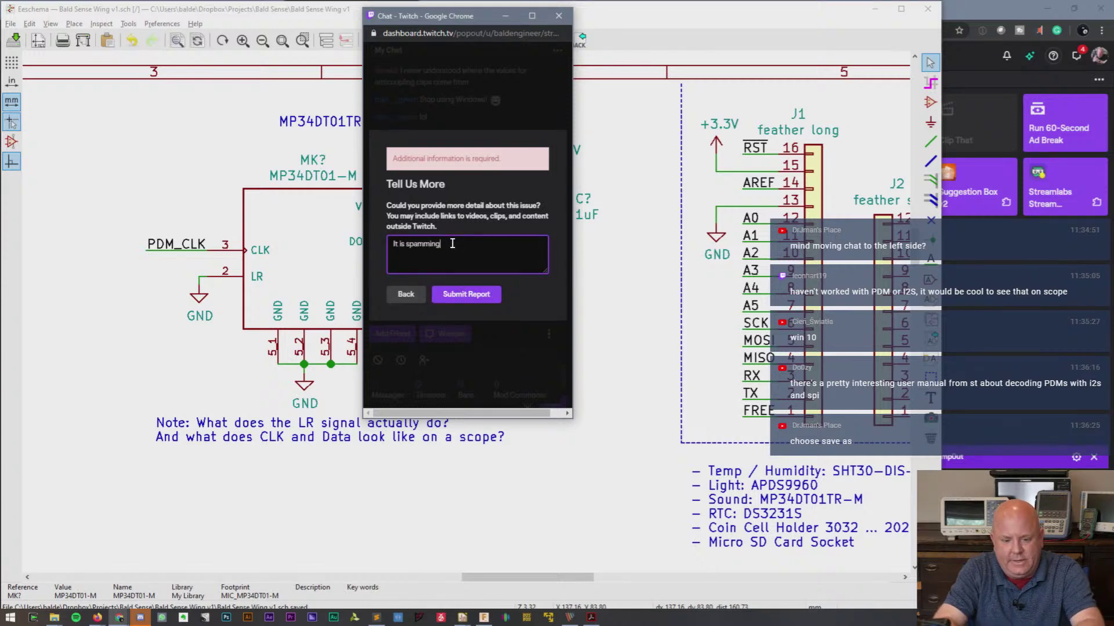
click(477, 297)
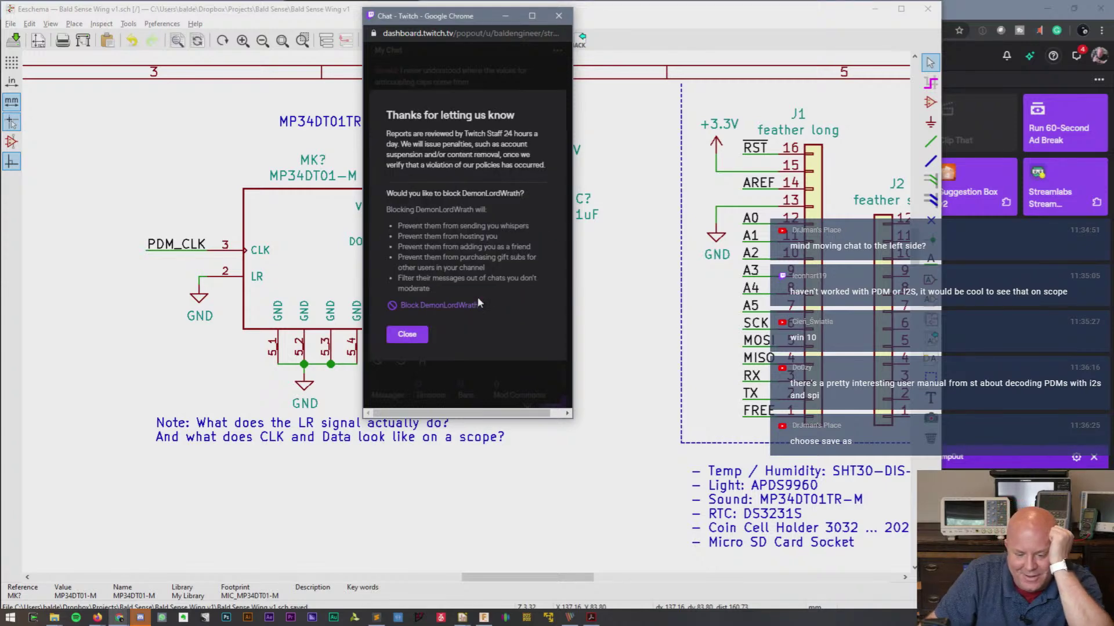
- Block the reported sender and close the report and profile card
click(435, 304)
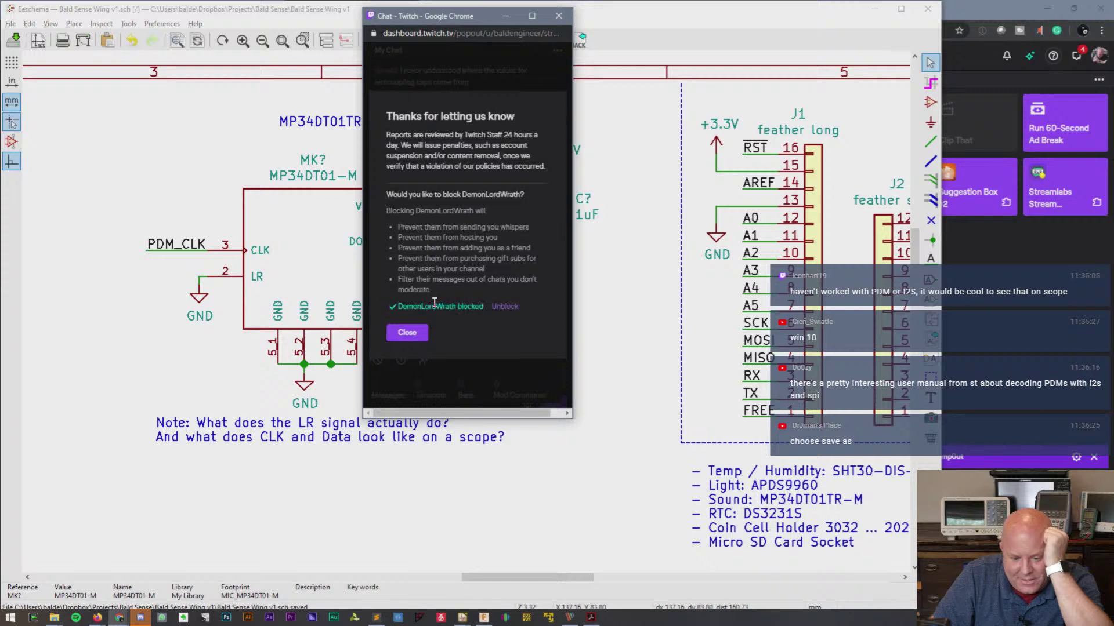
click(413, 330)
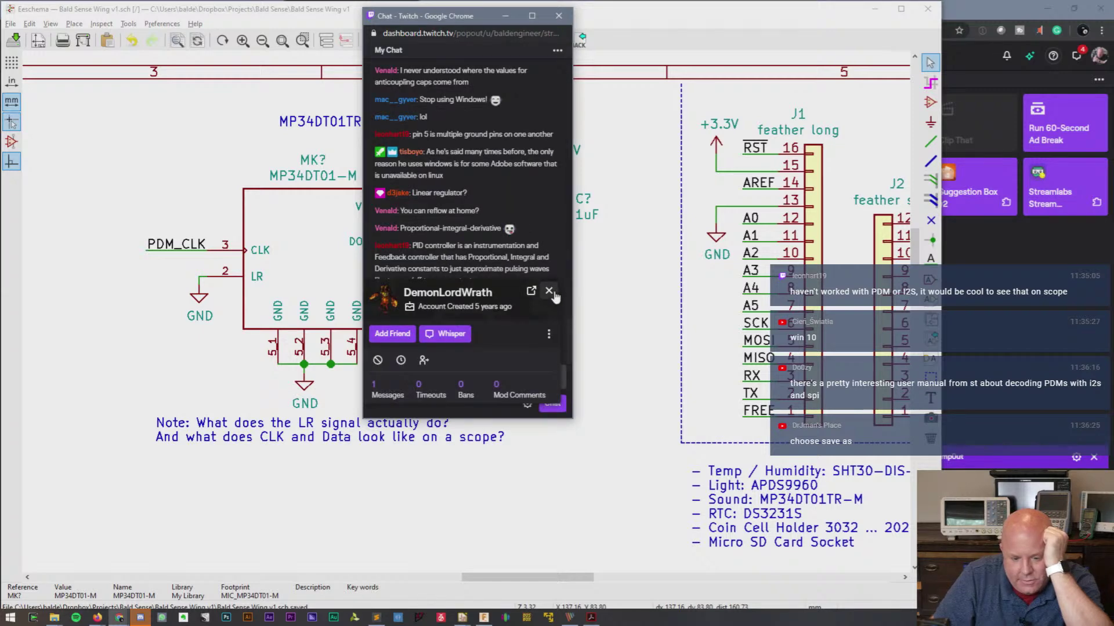
click(548, 291)
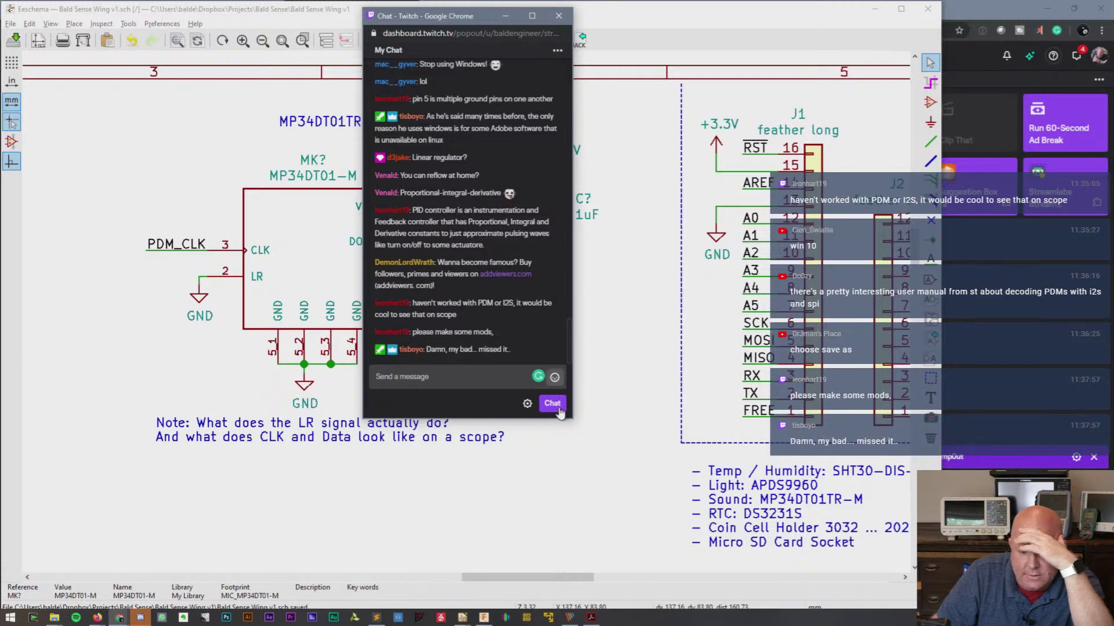
click(527, 405)
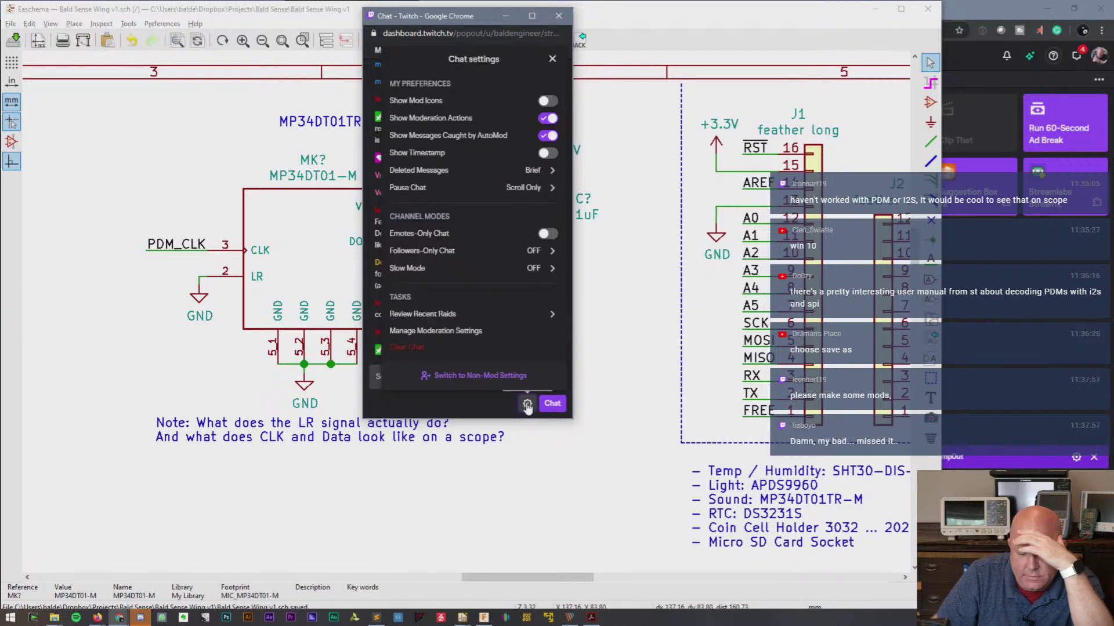
click(455, 400)
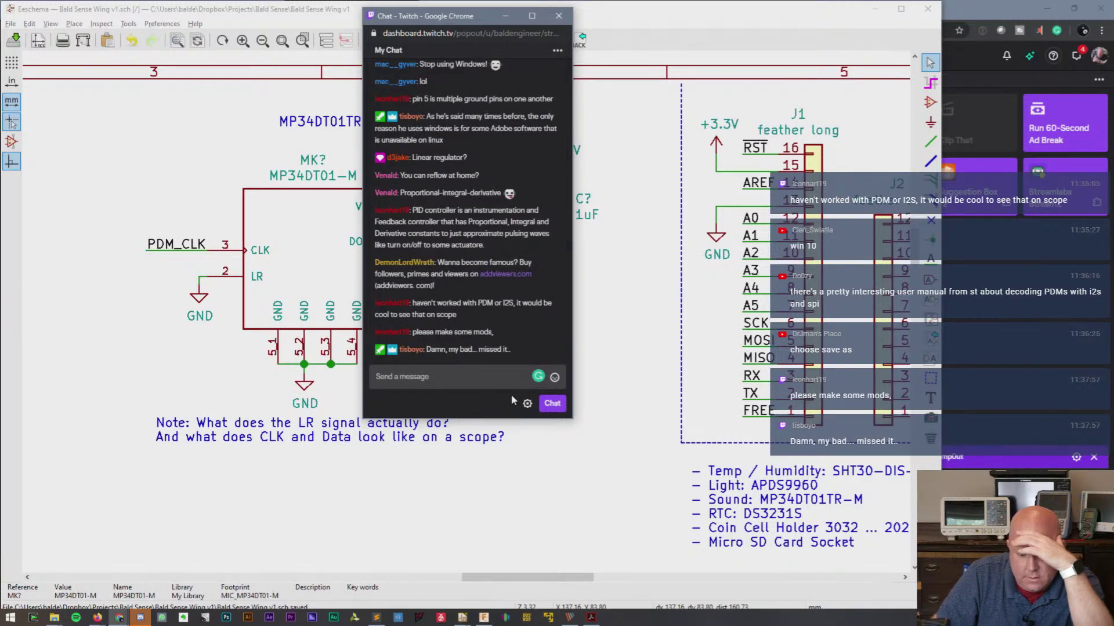
click(527, 405)
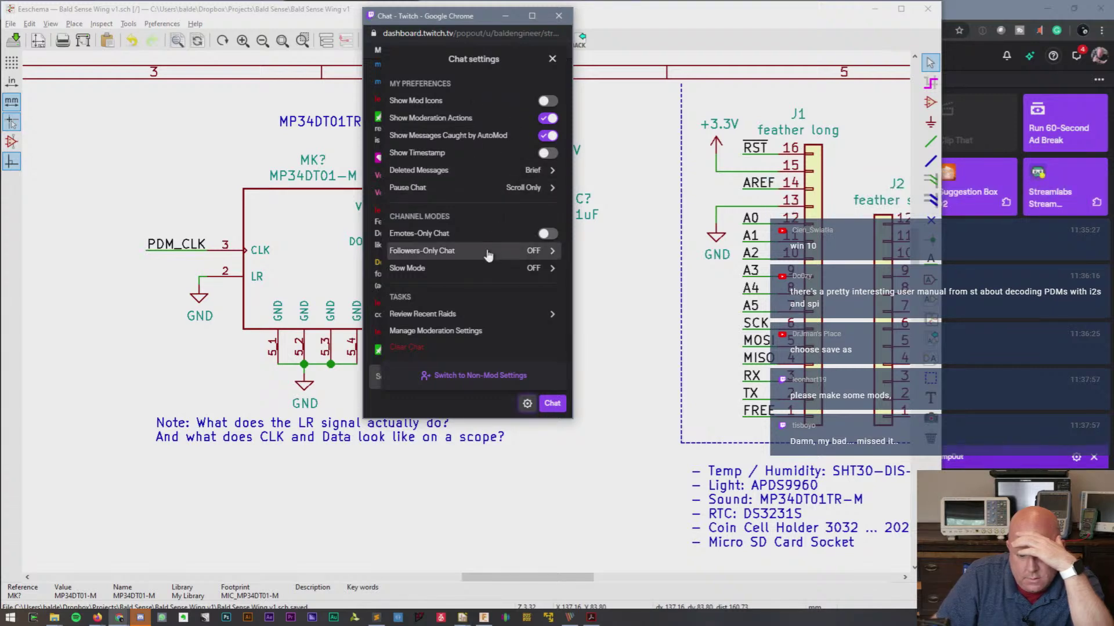
click(456, 406)
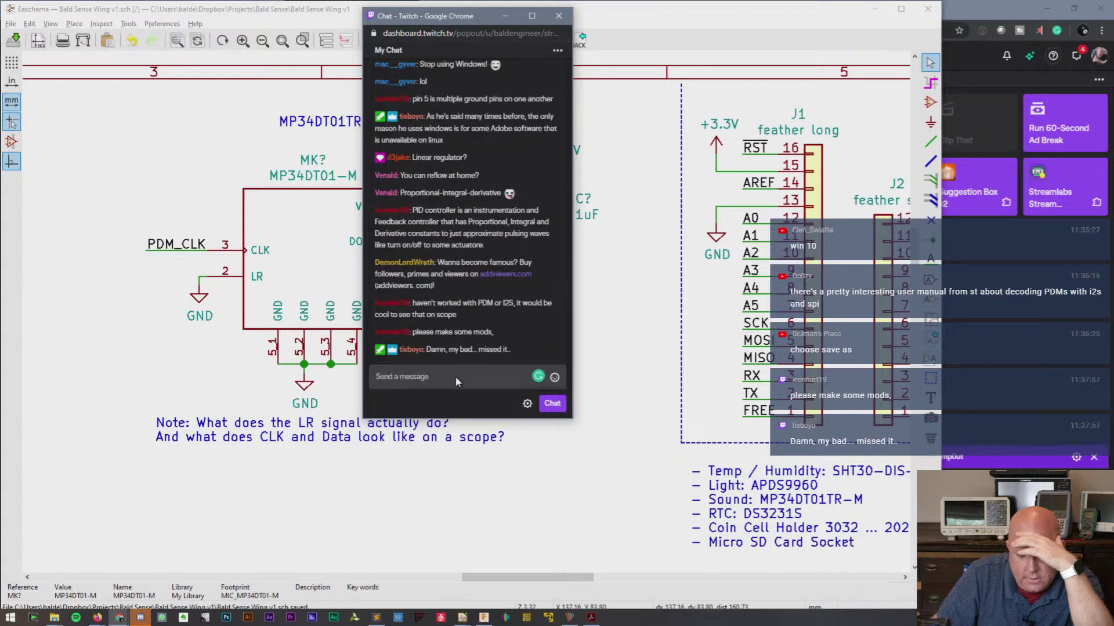
right_click(414, 267)
click(406, 265)
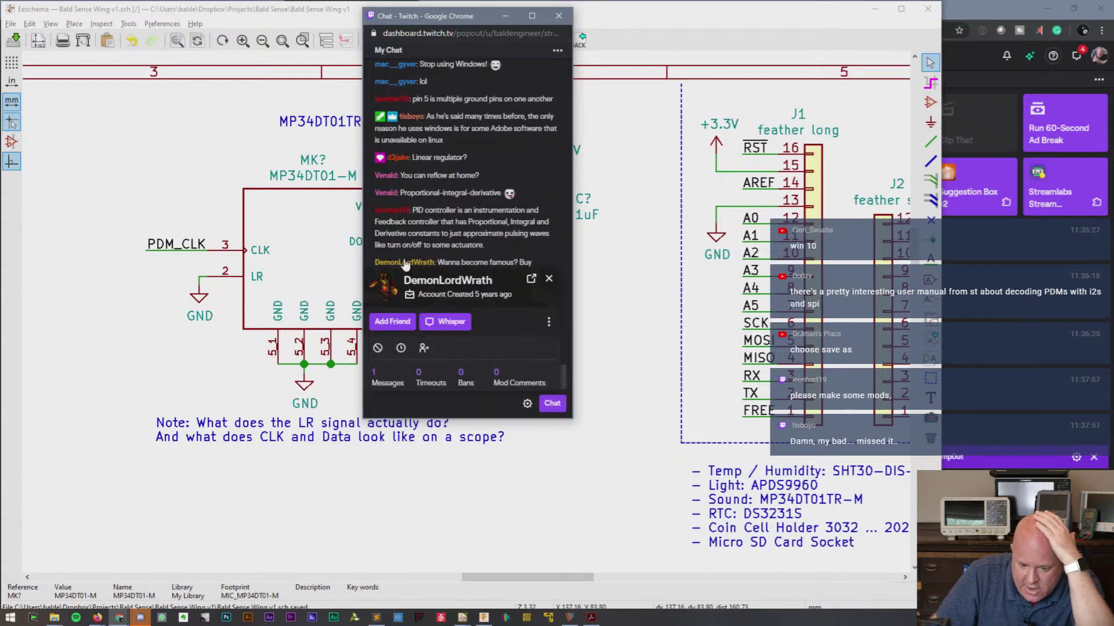
click(548, 321)
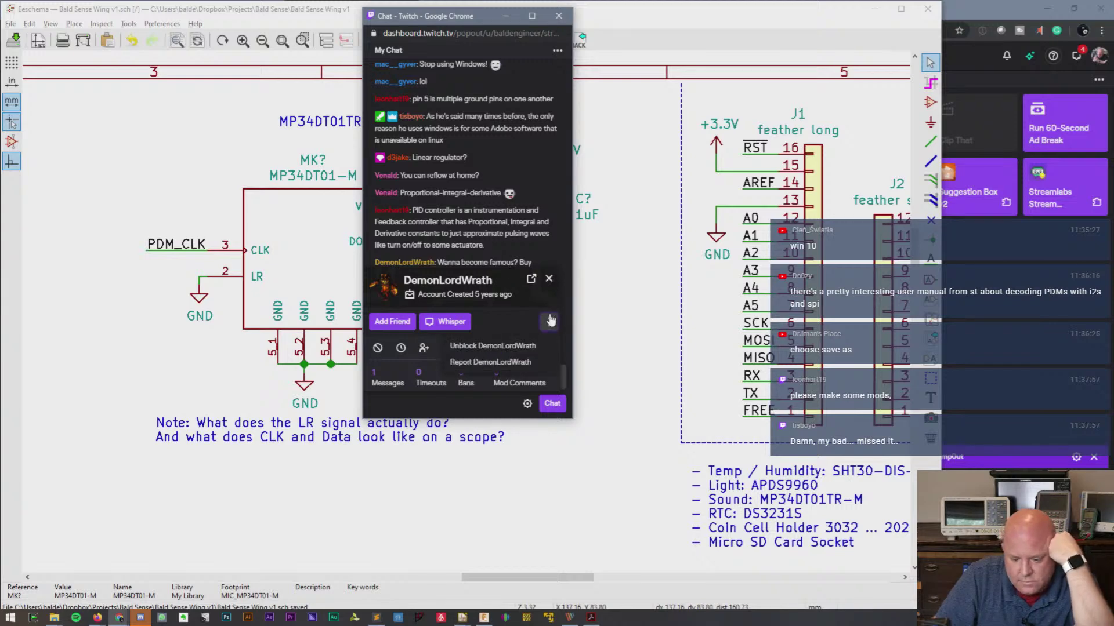
click(549, 321)
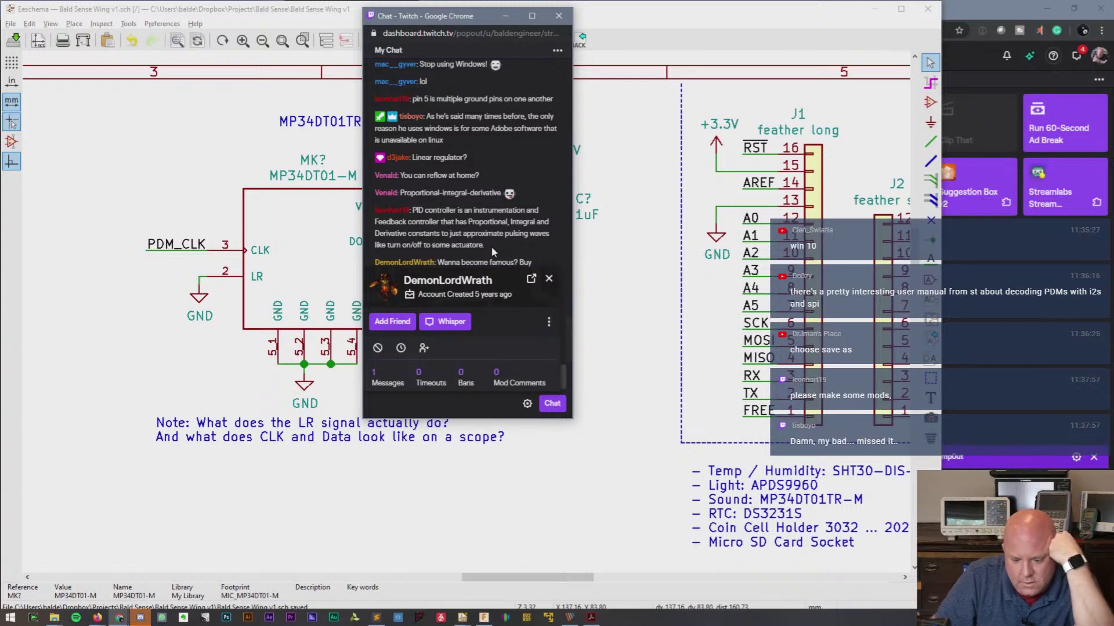
click(549, 279)
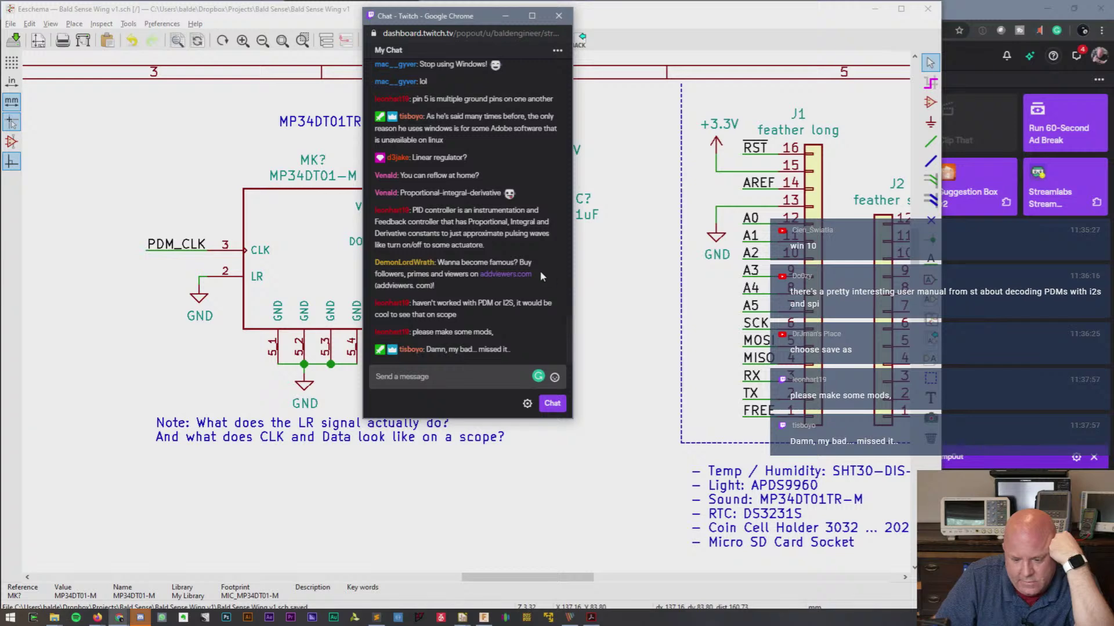
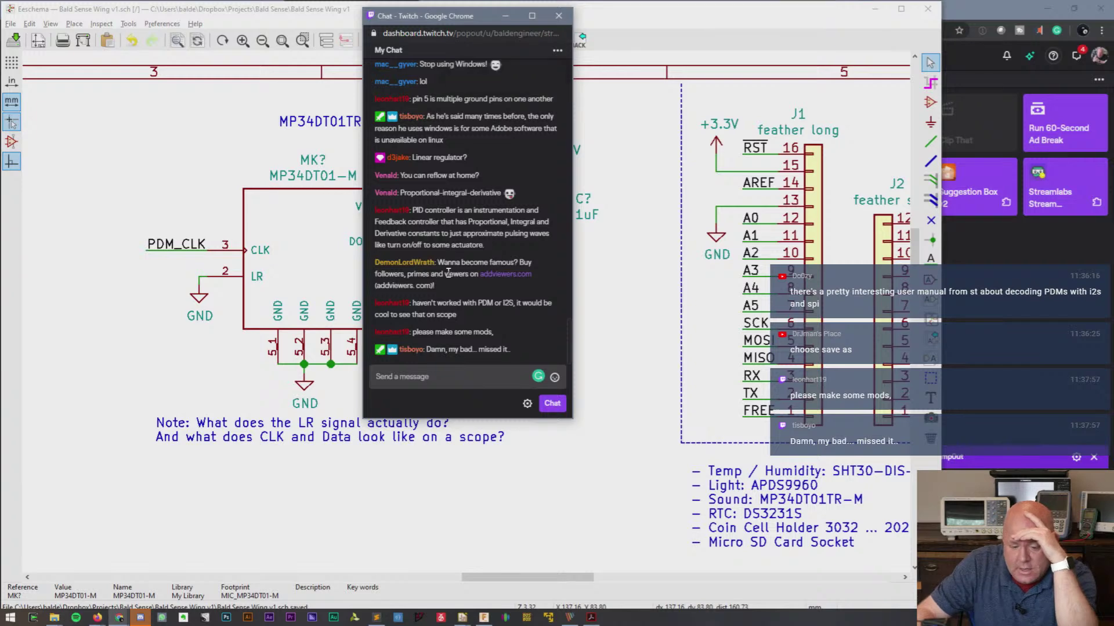
- Close the chat popout and copy the APDS9960 part number from the sensor notes text
click(559, 16)
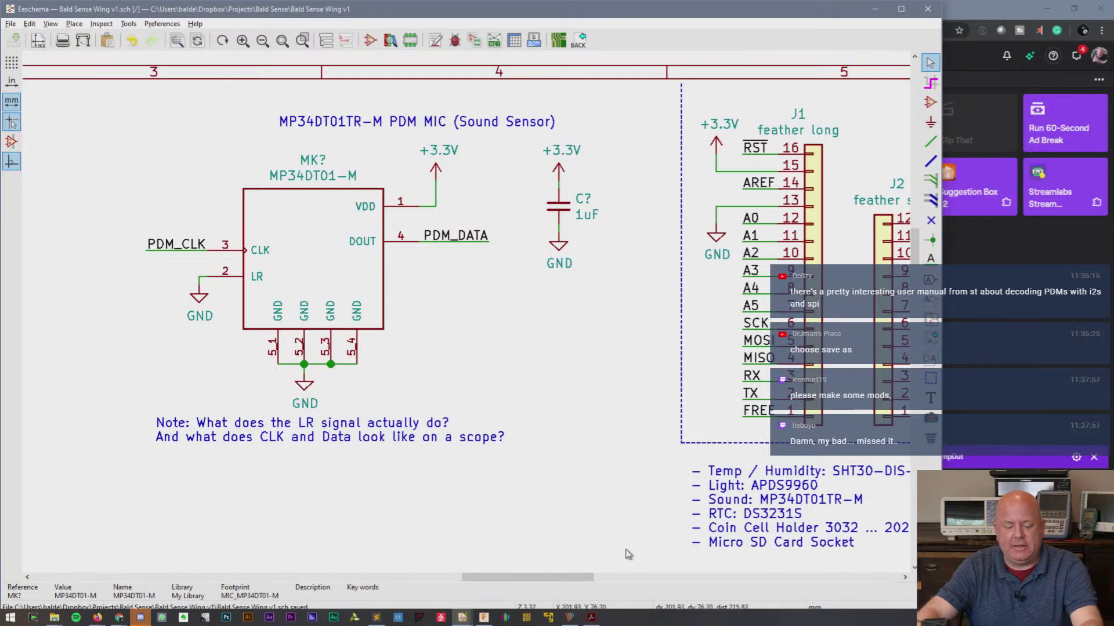
drag(547, 582, 603, 594)
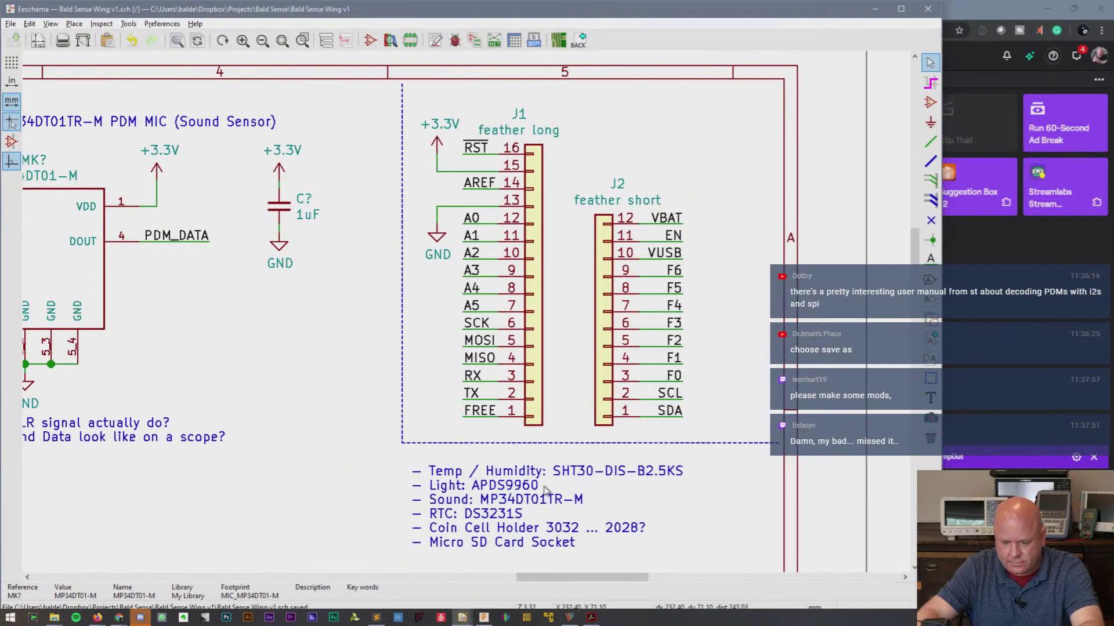
double_click(481, 484)
drag(474, 246, 484, 250)
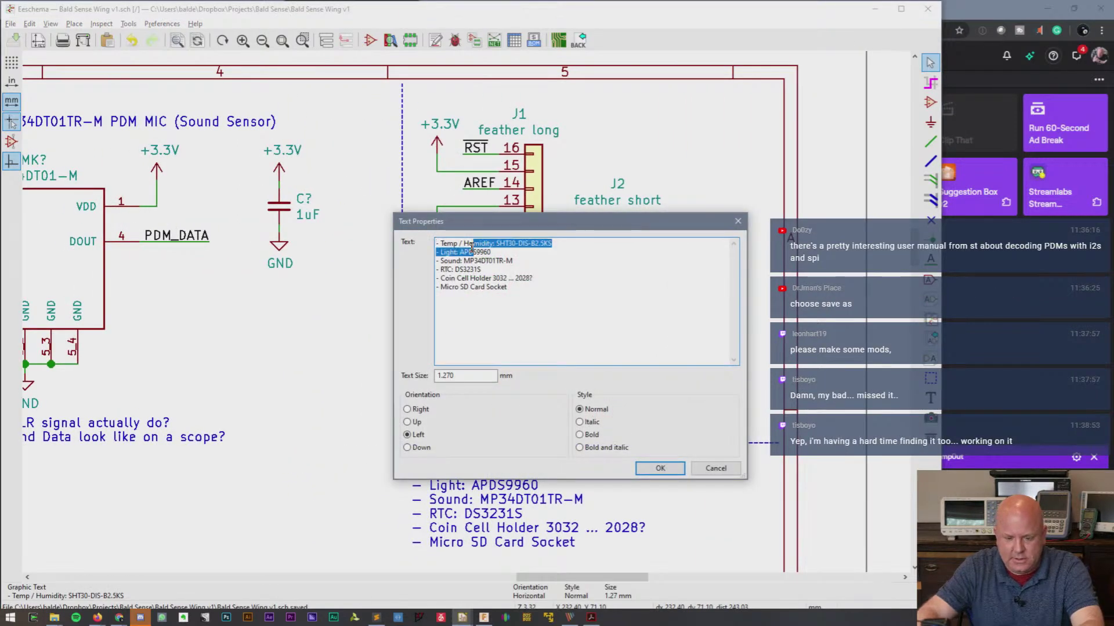
click(484, 251)
double_click(478, 251)
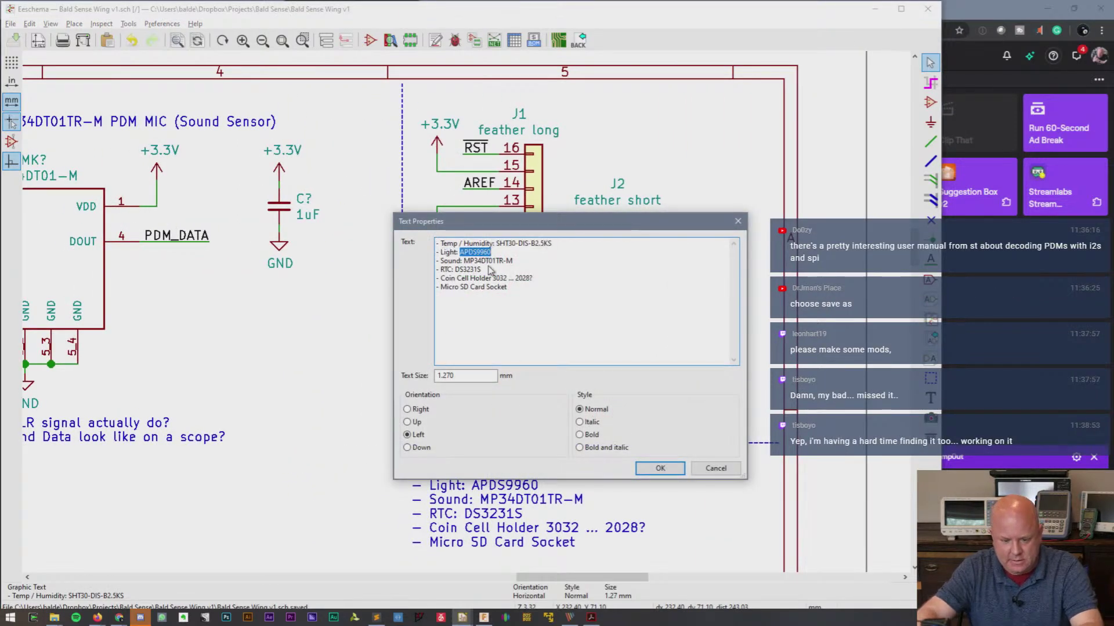
key(Escape)
- Search the symbol libraries for APDS9960, find no match, and cancel the chooser
drag(548, 577, 339, 562)
drag(914, 264, 914, 322)
key(a)
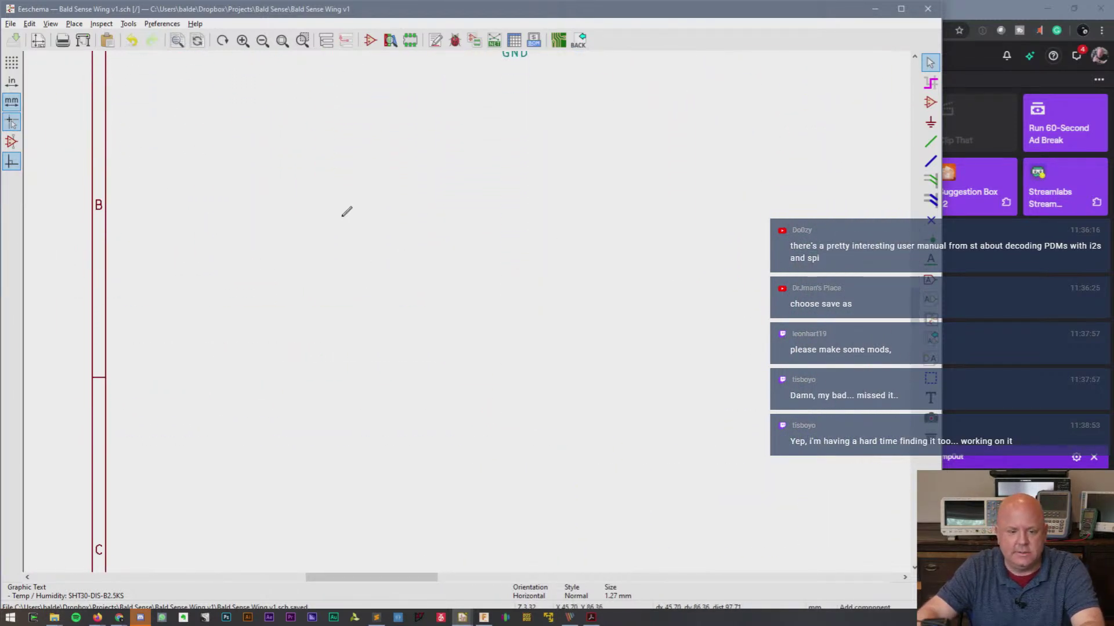
click(346, 213)
text(APDS9960)
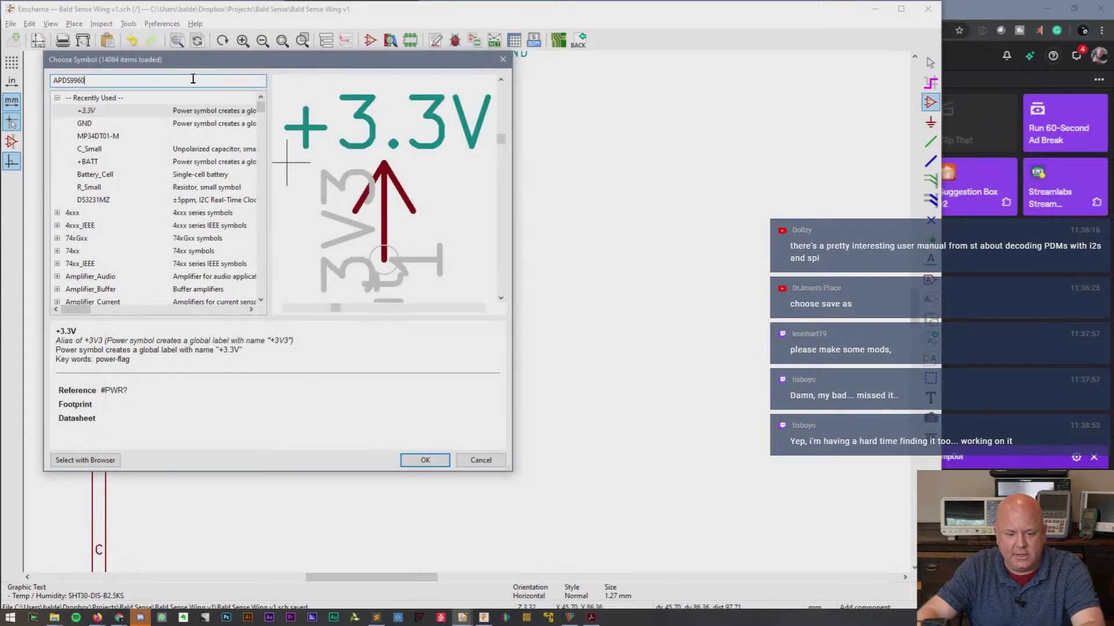
key(Escape)
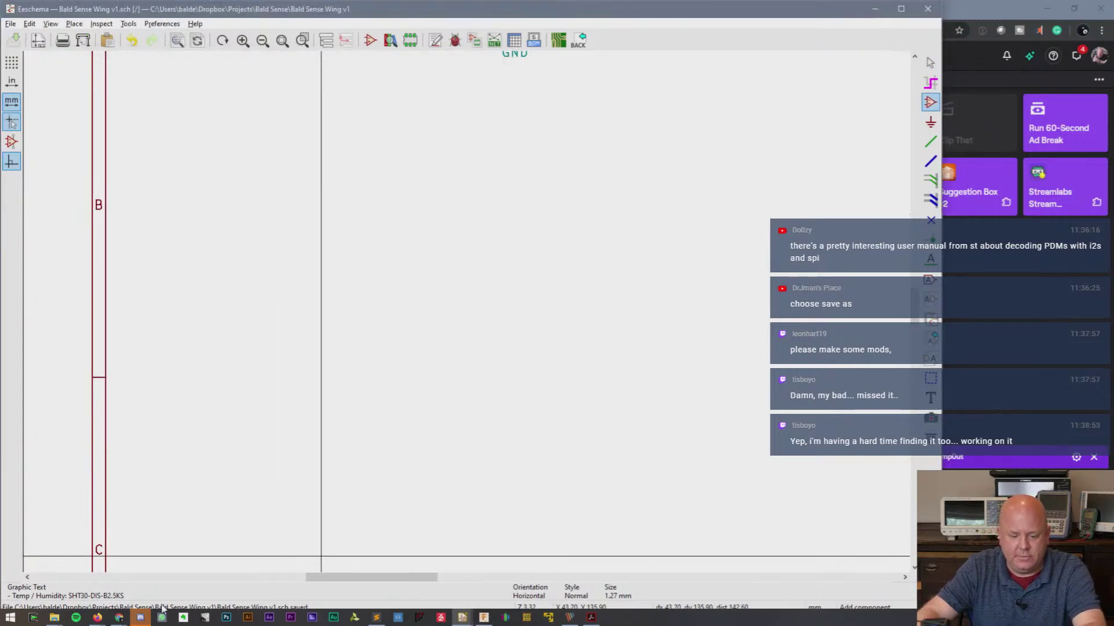
- Minimize the stream manager and bring the Firefox window forward
mouse_move(118, 620)
click(91, 590)
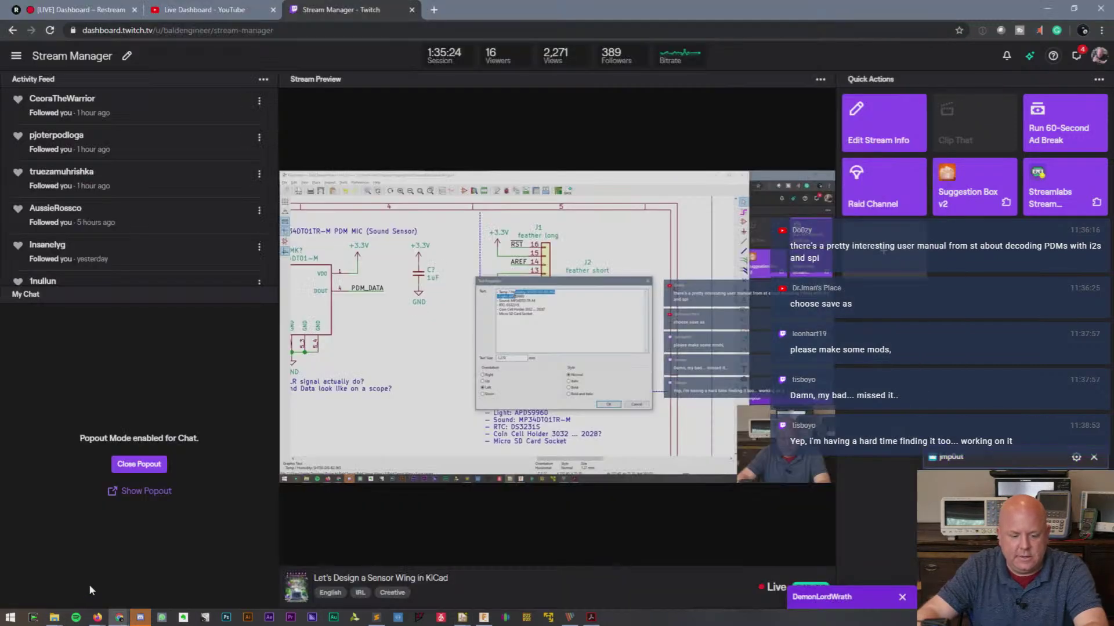
click(1048, 9)
mouse_move(129, 618)
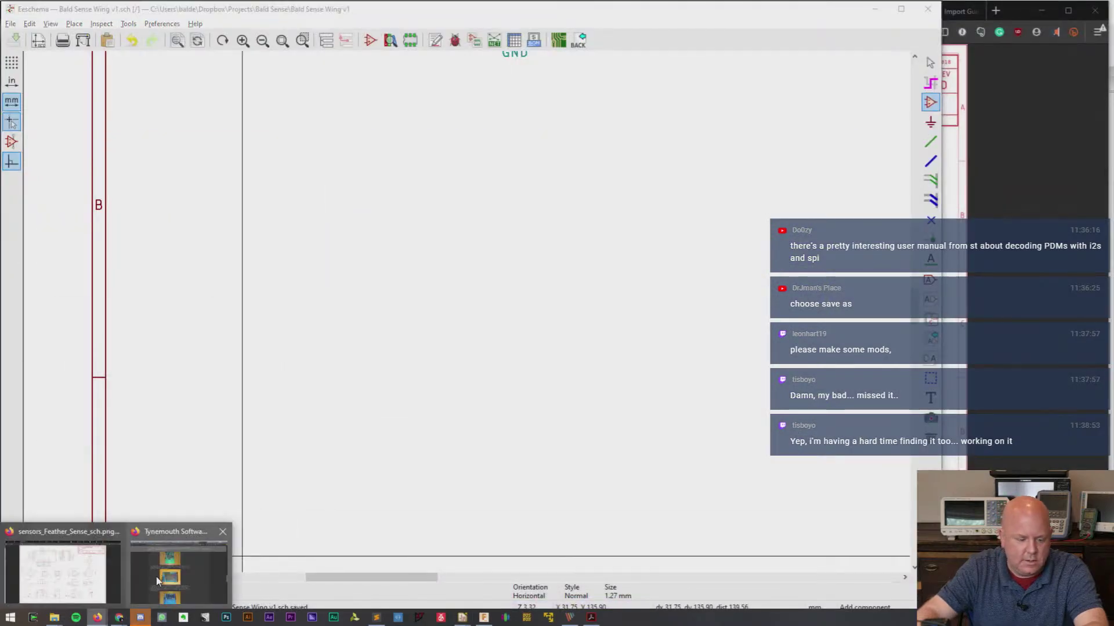
click(124, 559)
- Search SnapEDA for APDS9960 and open the APDS-9960 part page
click(887, 11)
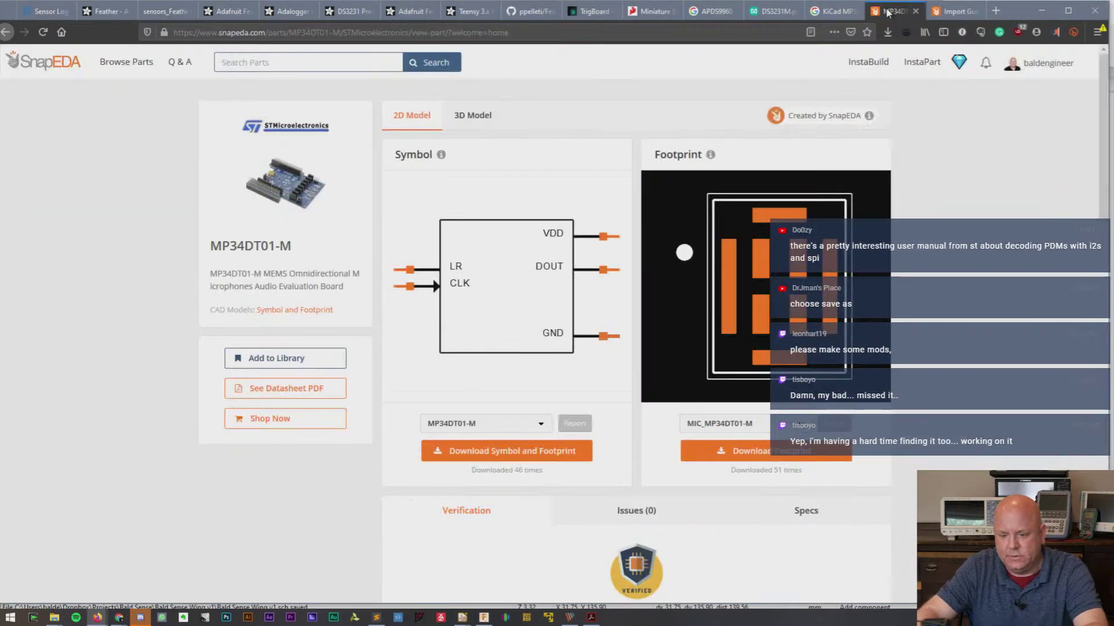
click(286, 62)
text(APDS9960)
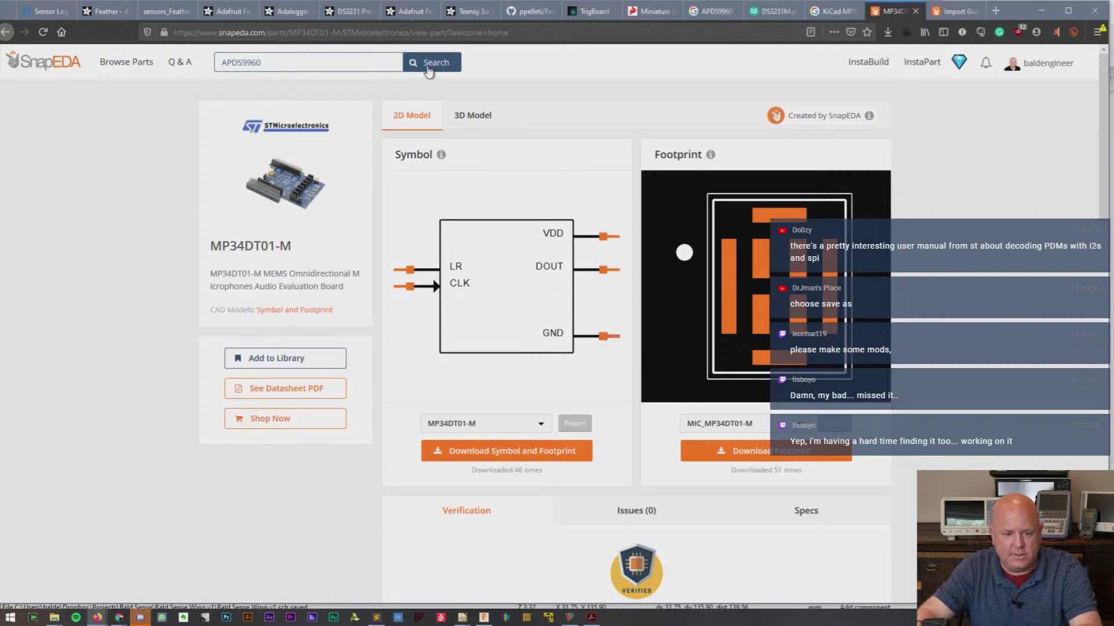
click(430, 64)
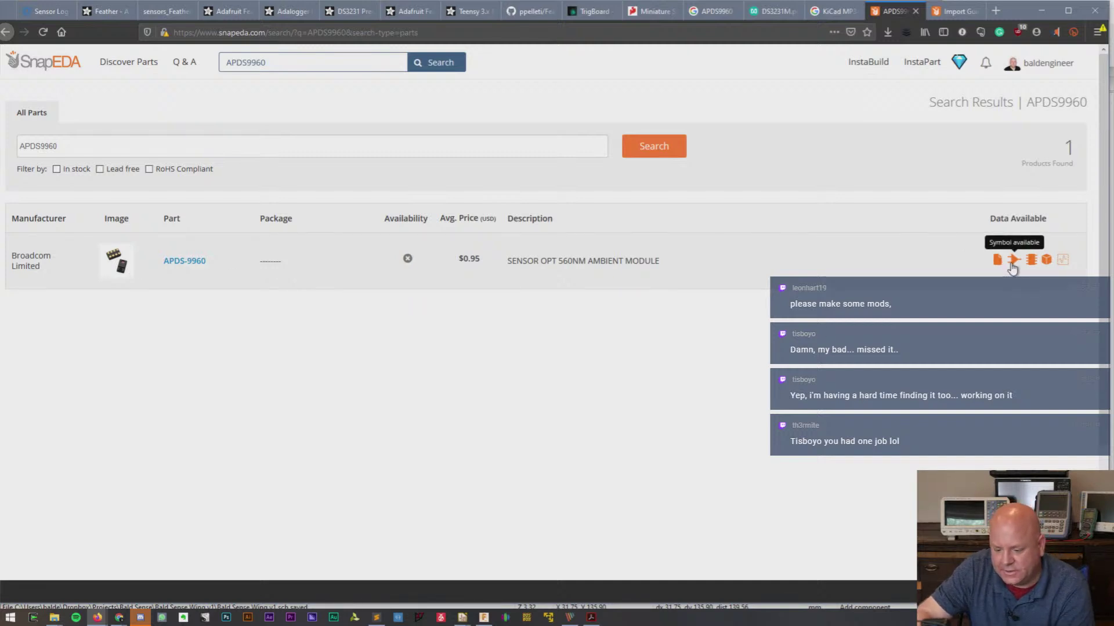
click(185, 262)
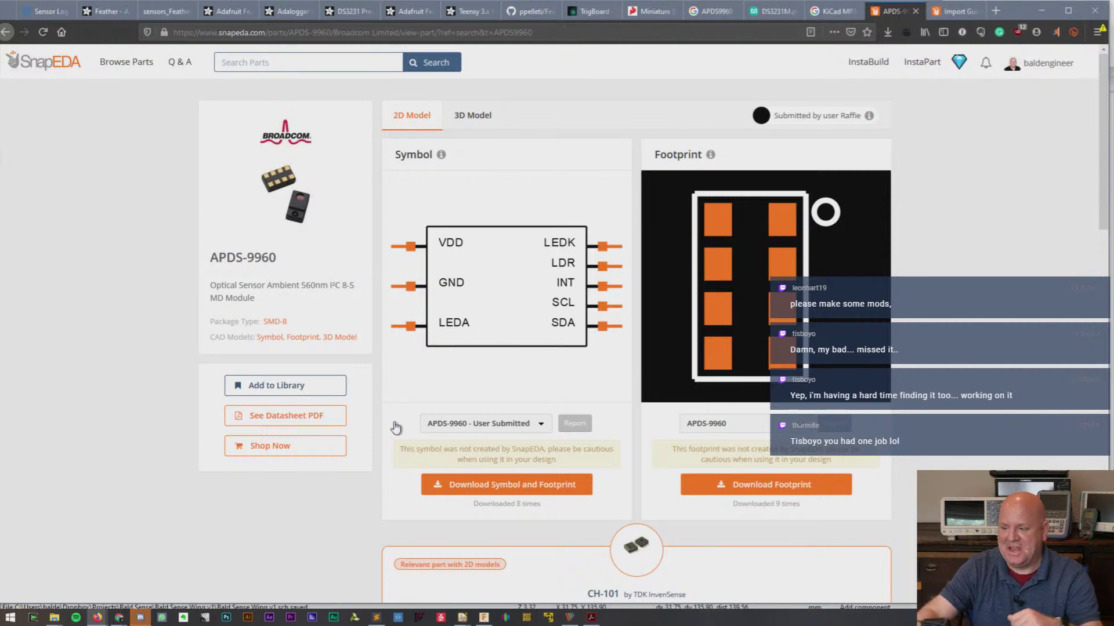
- Download the symbol and footprint in KiCad (V4 and later) format, then minimize Firefox
click(560, 487)
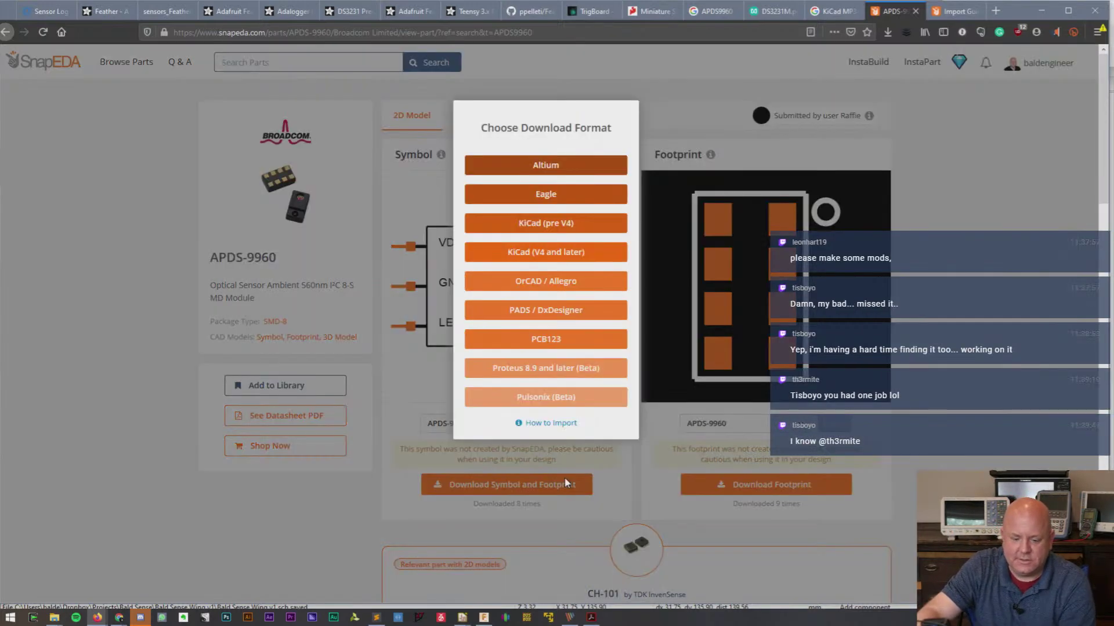
click(559, 254)
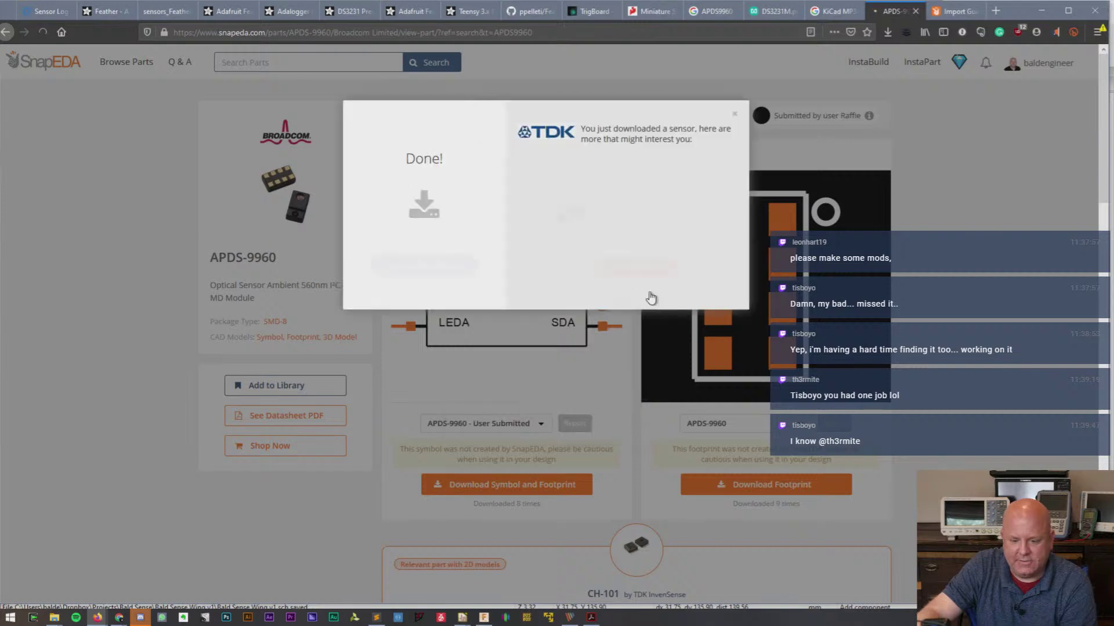
click(736, 118)
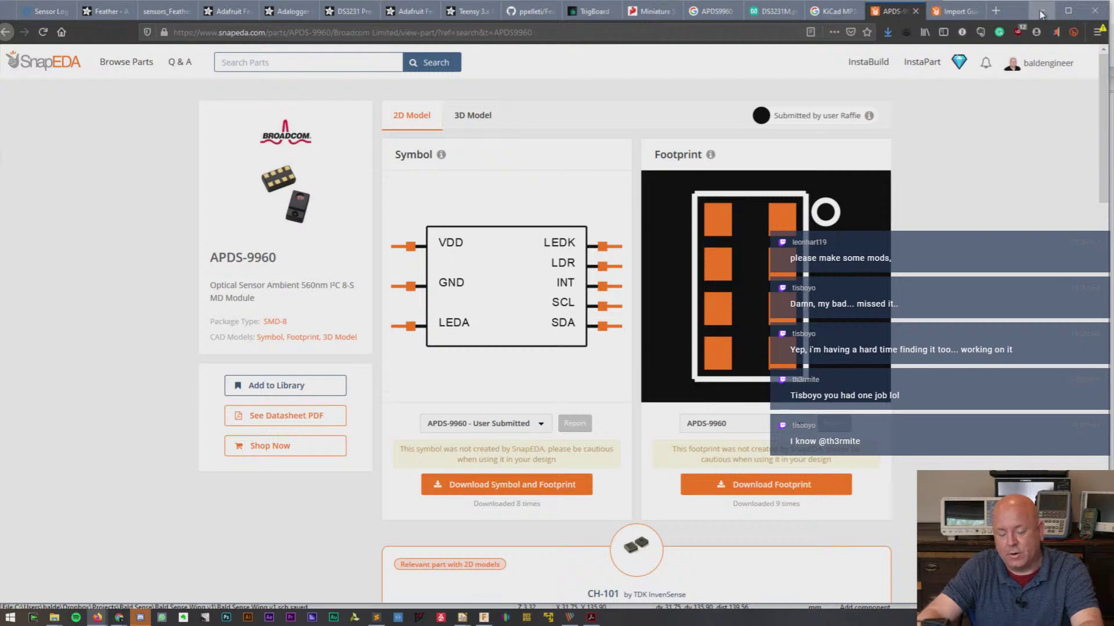
click(1041, 12)
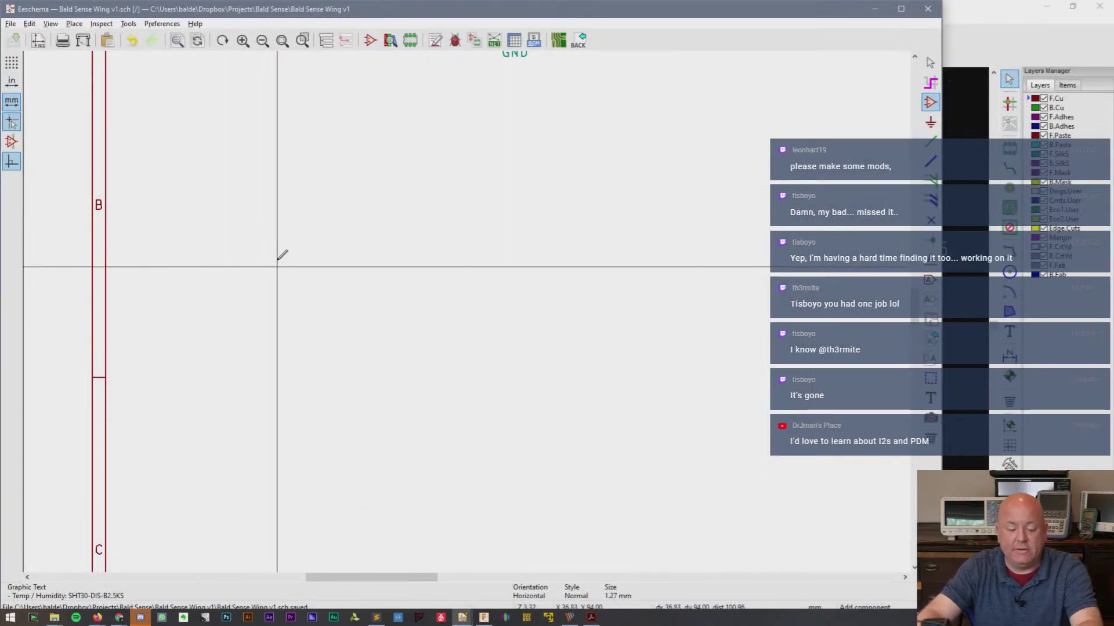
- Save the current schematic sheet, dismissing the power symbol chooser
click(10, 25)
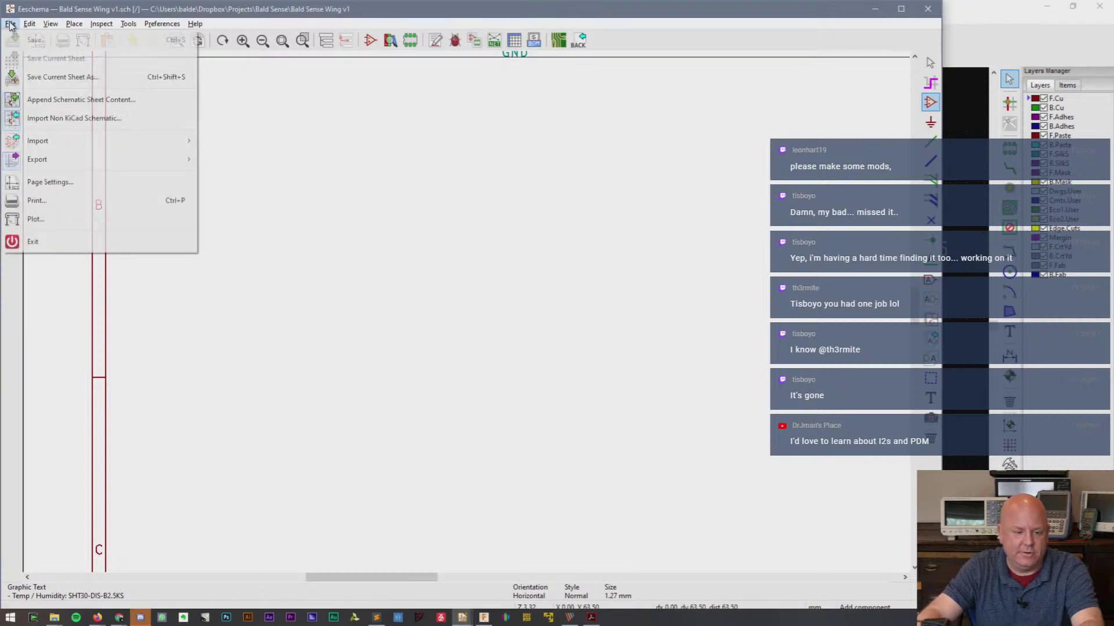
click(64, 77)
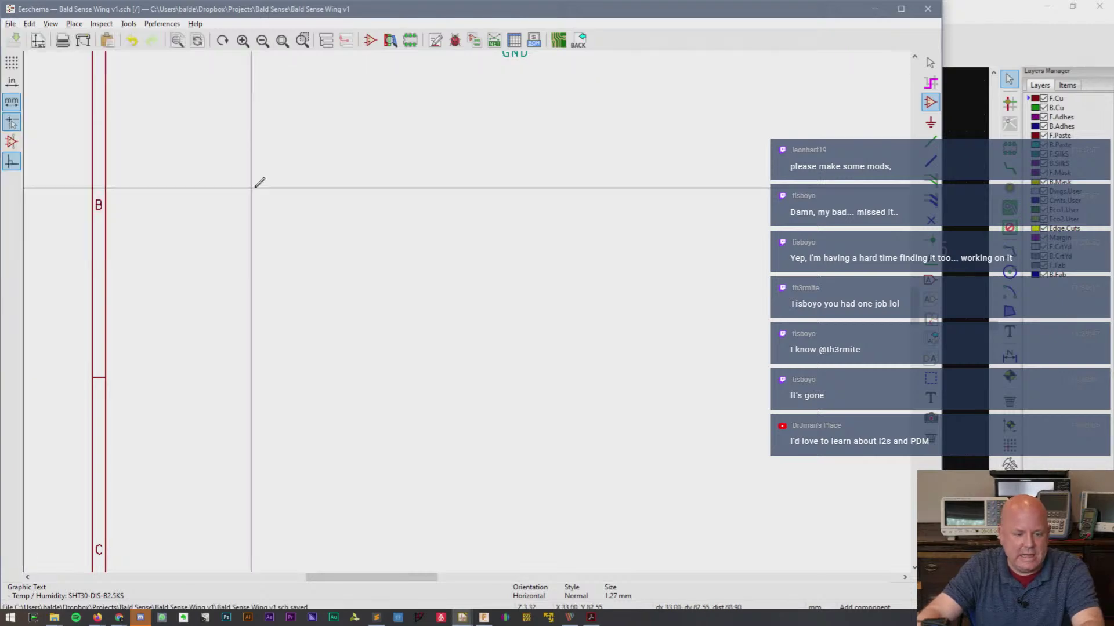
click(250, 188)
key(Escape)
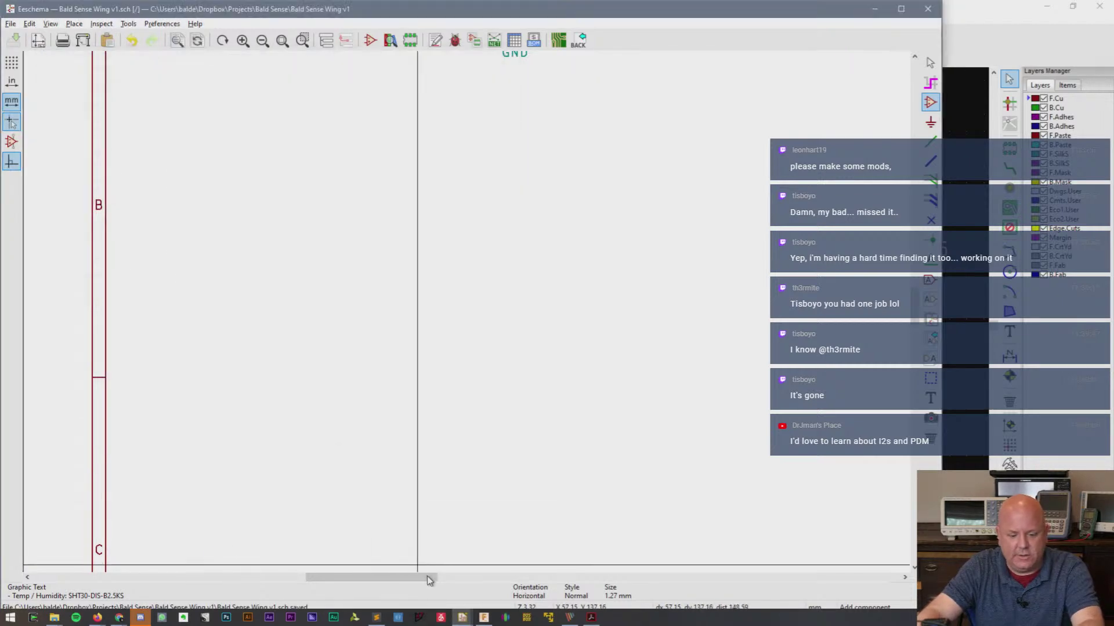
- Close the schematic editor and launch the Symbol Editor from the project manager
mouse_move(462, 618)
click(343, 567)
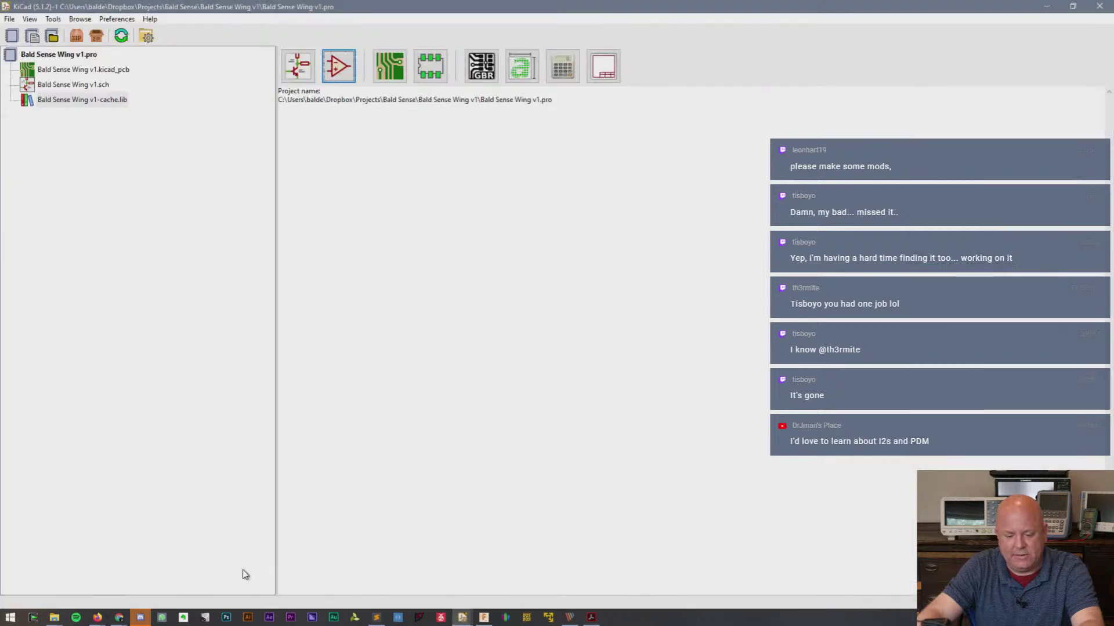
click(298, 64)
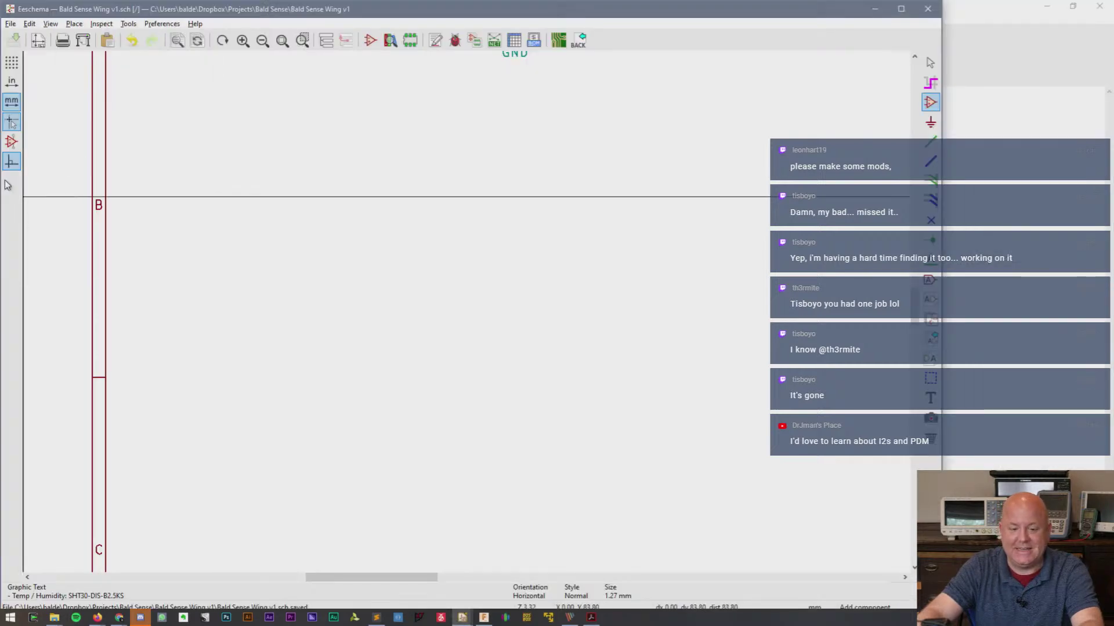
click(11, 24)
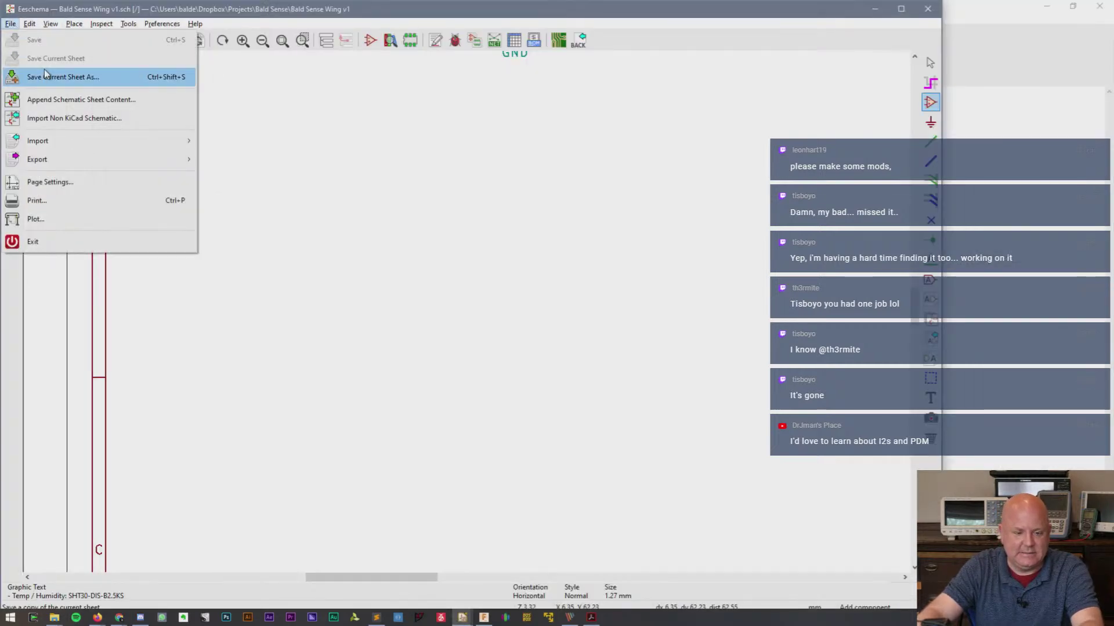
mouse_move(49, 142)
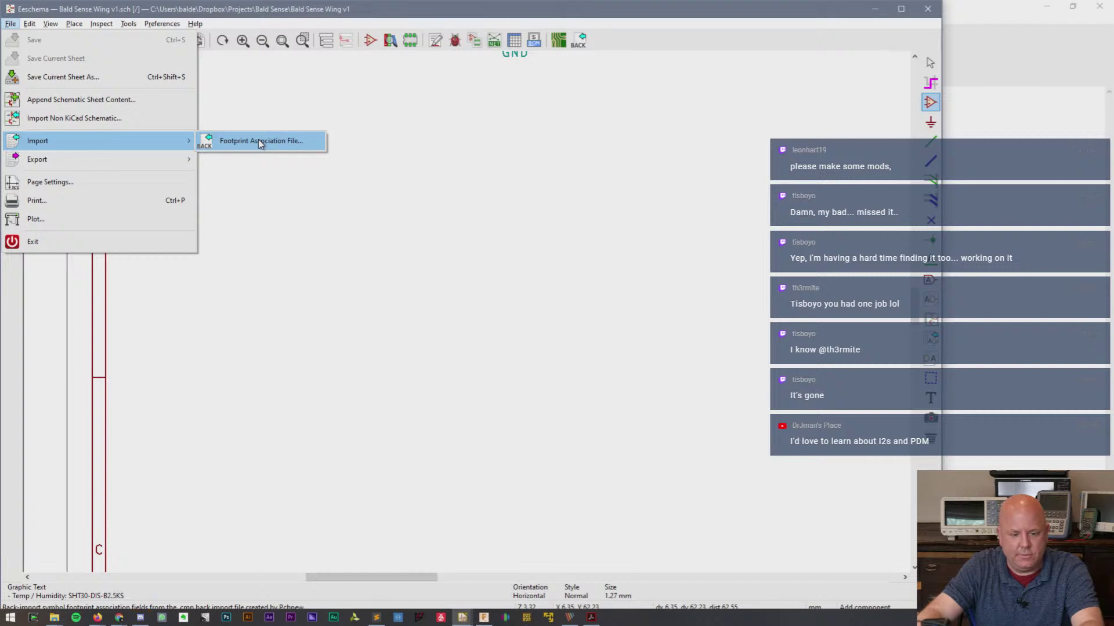
click(926, 16)
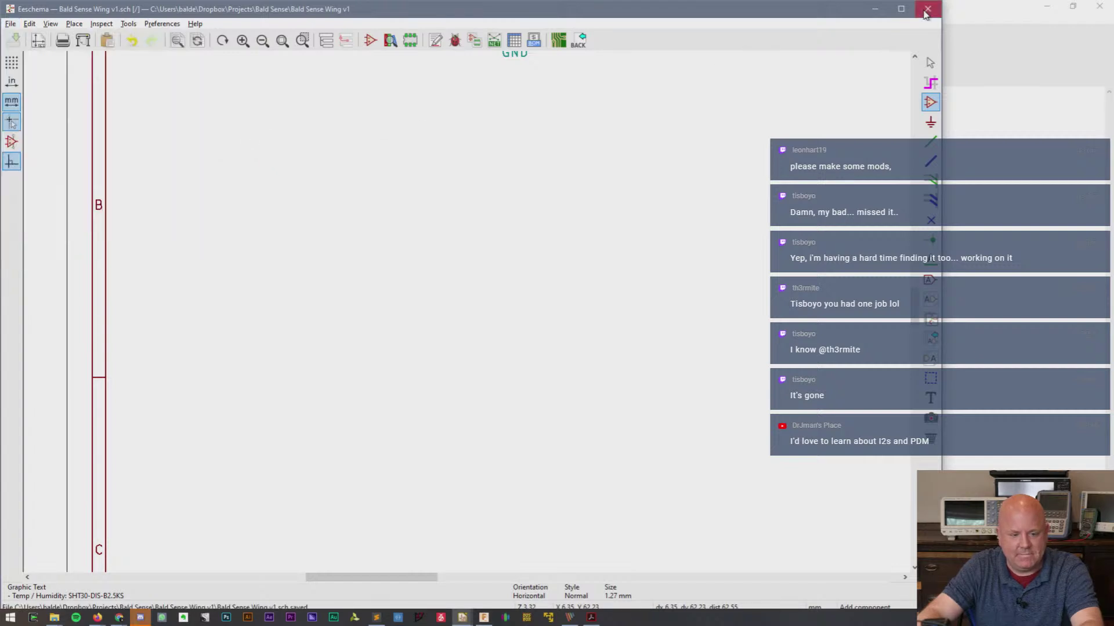
click(337, 67)
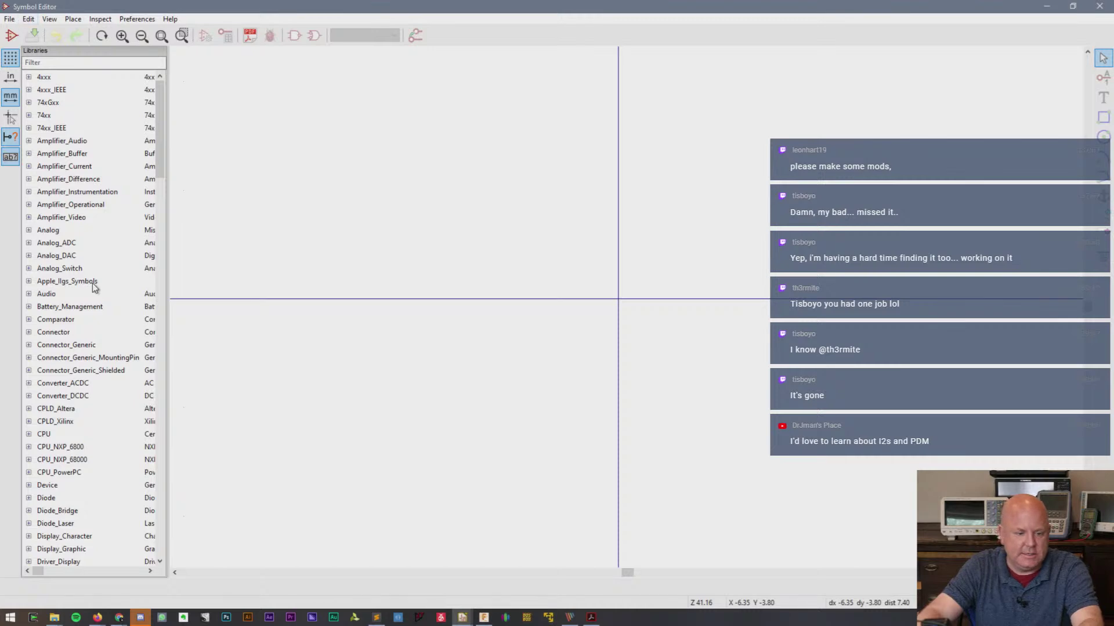
- Start Import Symbol for My Library and bring the MP34DT01-M Explorer window forward
scroll(92, 283, down, 20)
scroll(92, 283, up, 6)
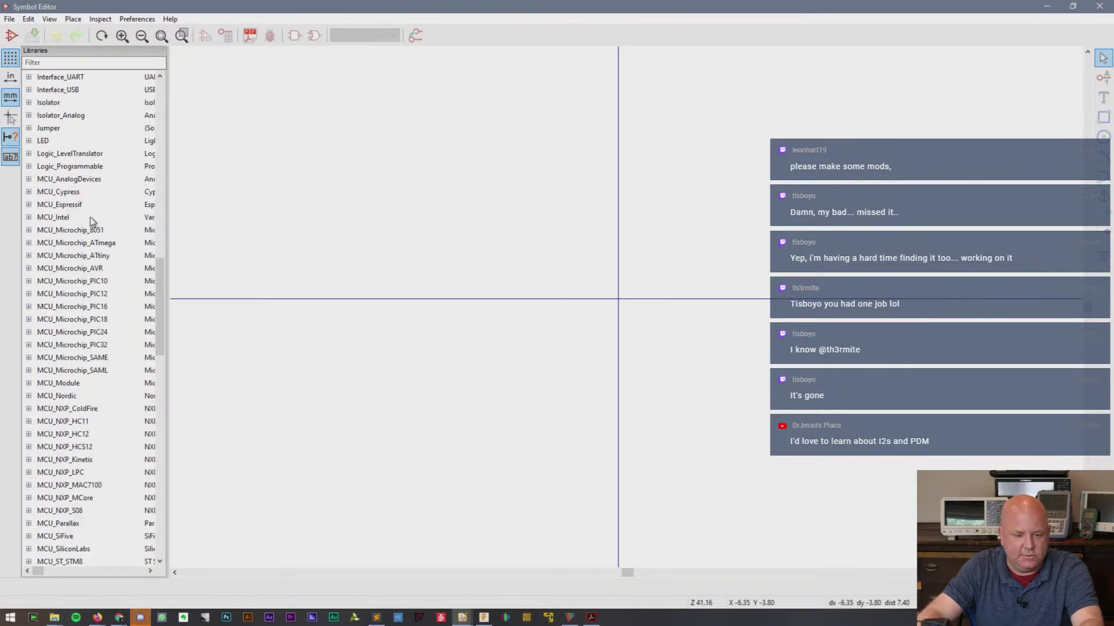
scroll(54, 267, down, 9)
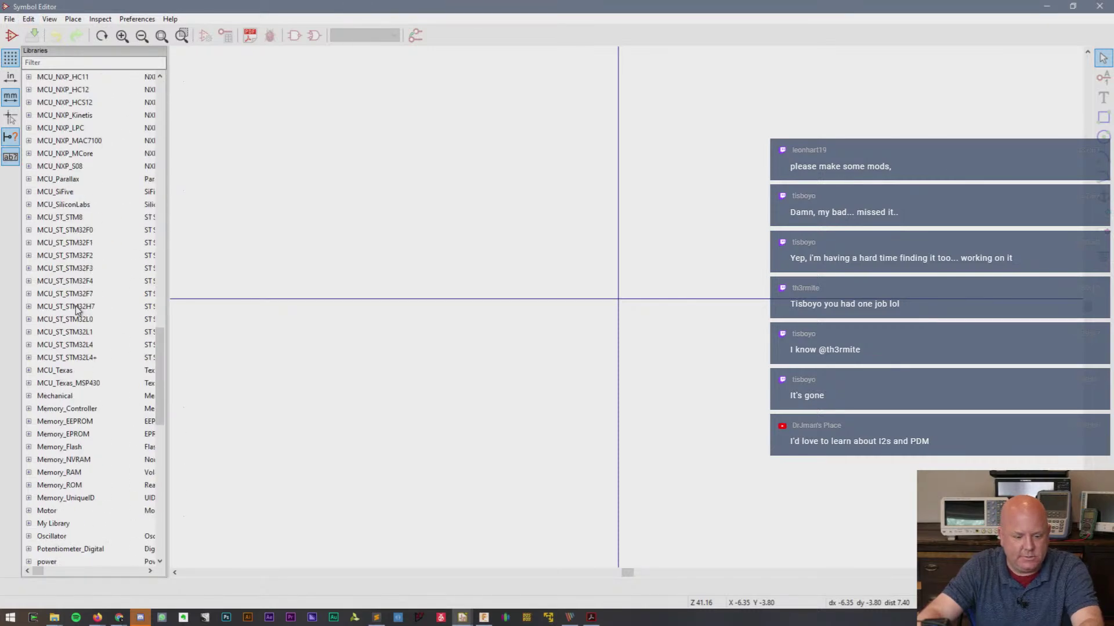
click(68, 522)
right_click(67, 523)
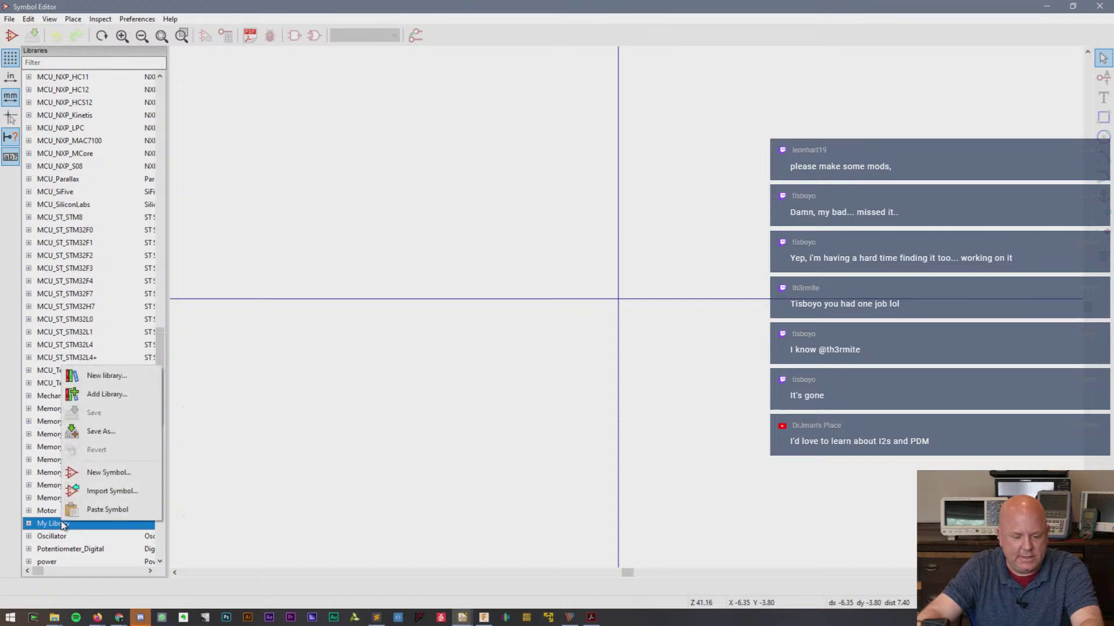
click(123, 493)
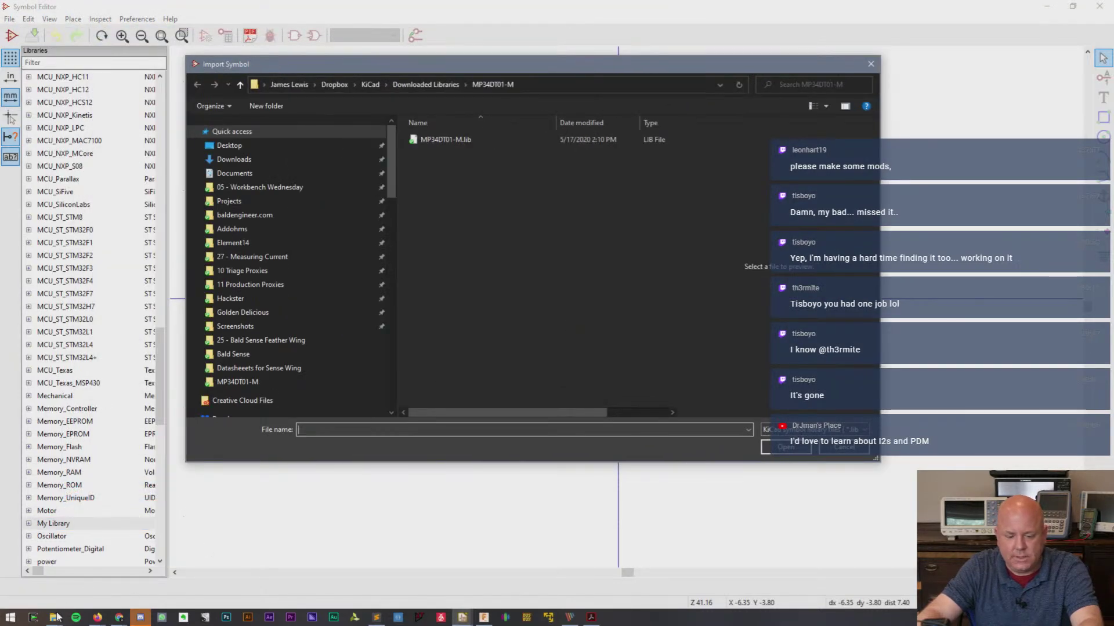
mouse_move(56, 616)
click(191, 575)
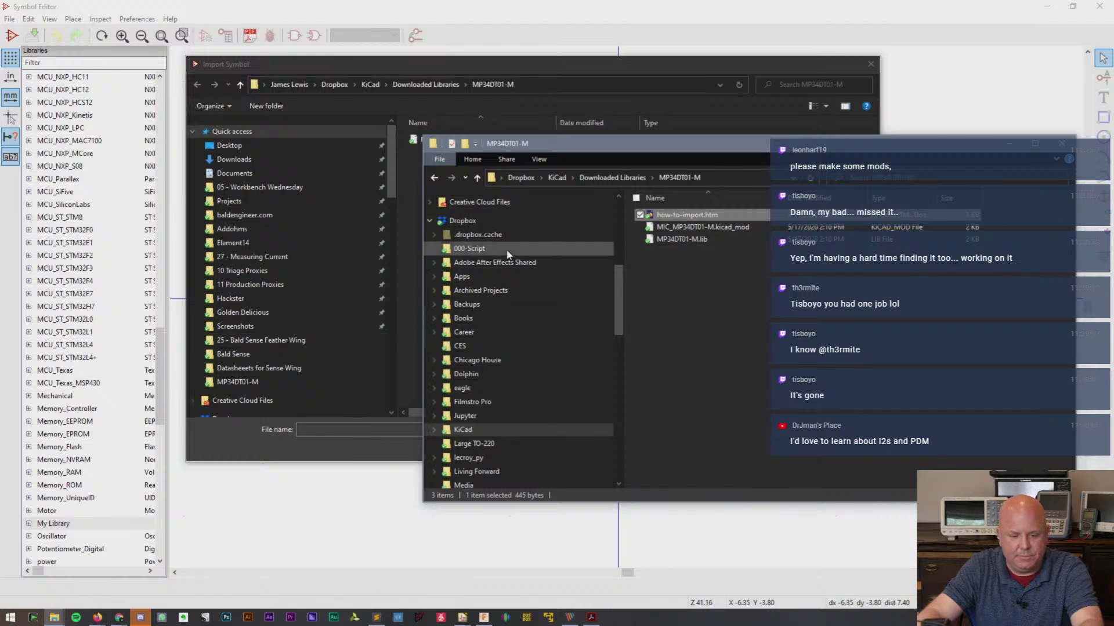
- Extract APDS-9960.zip in Downloads into an APDS-9960 folder with 7-Zip
scroll(507, 254, up, 5)
click(470, 235)
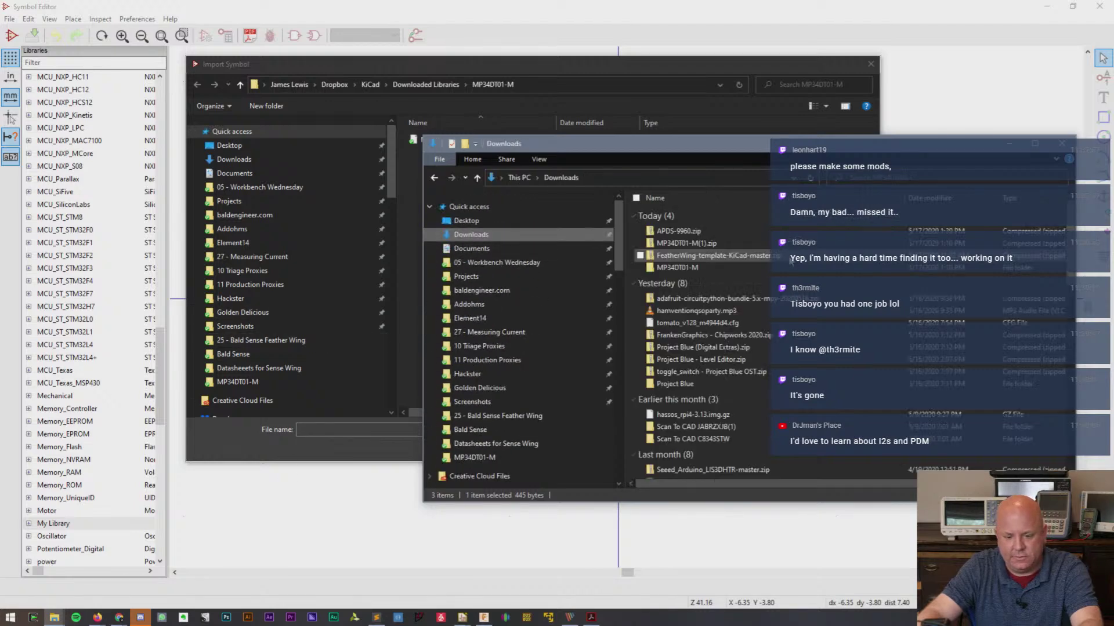
right_click(728, 232)
right_click(656, 229)
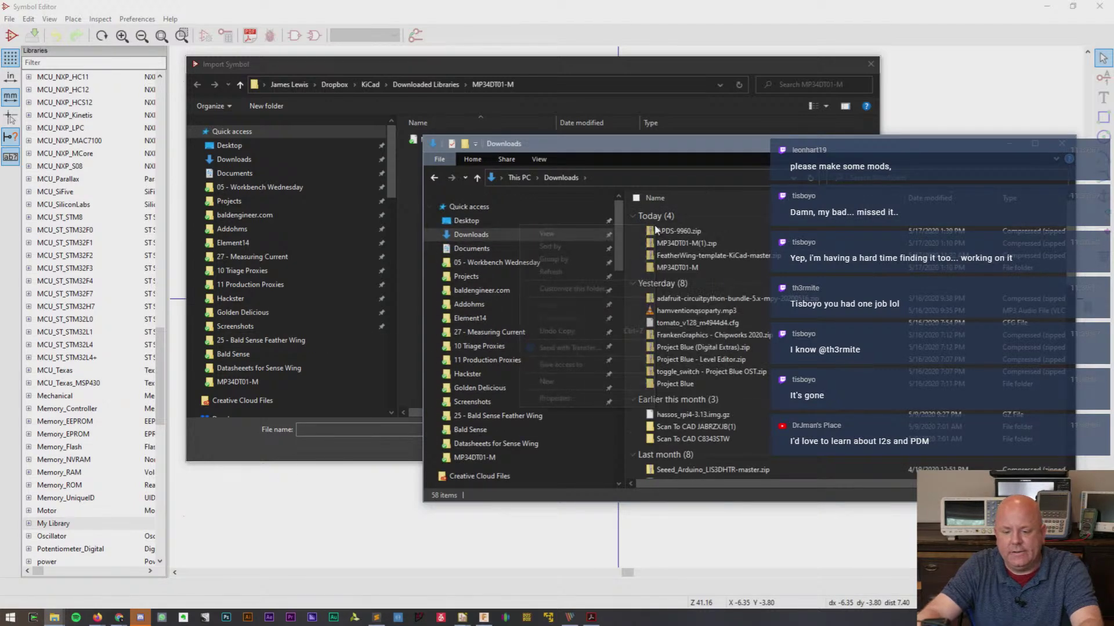
right_click(656, 229)
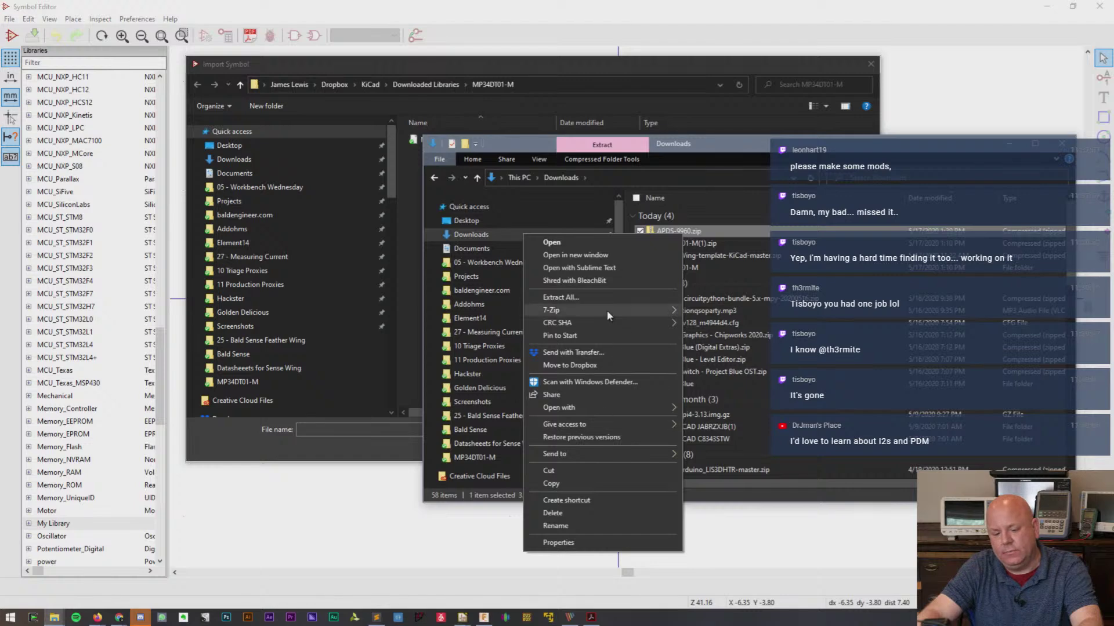
mouse_move(607, 311)
click(715, 364)
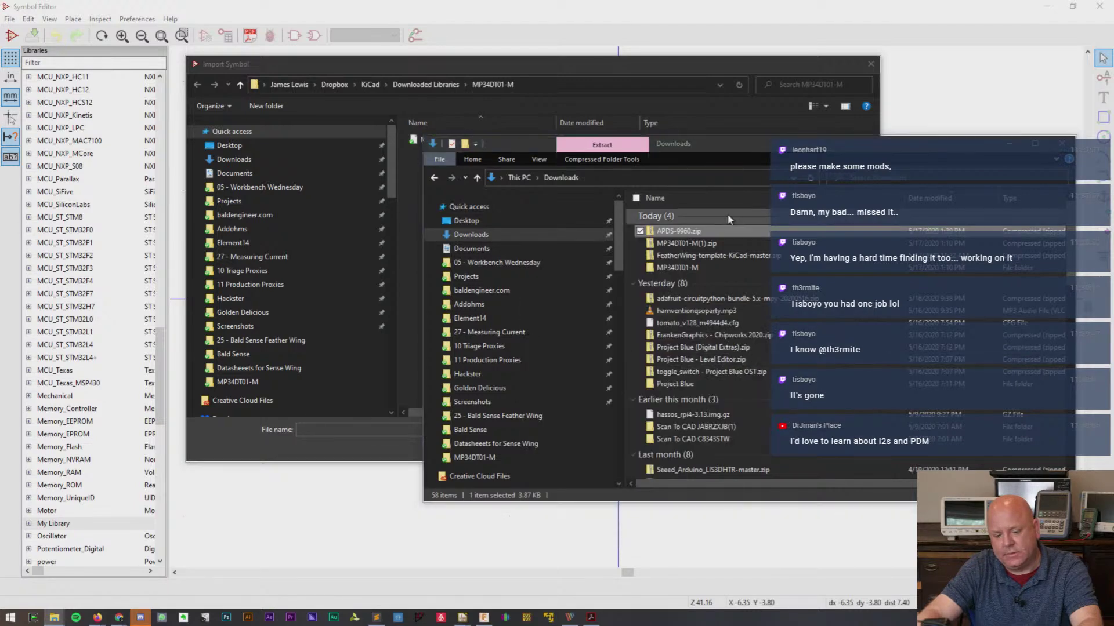
click(684, 280)
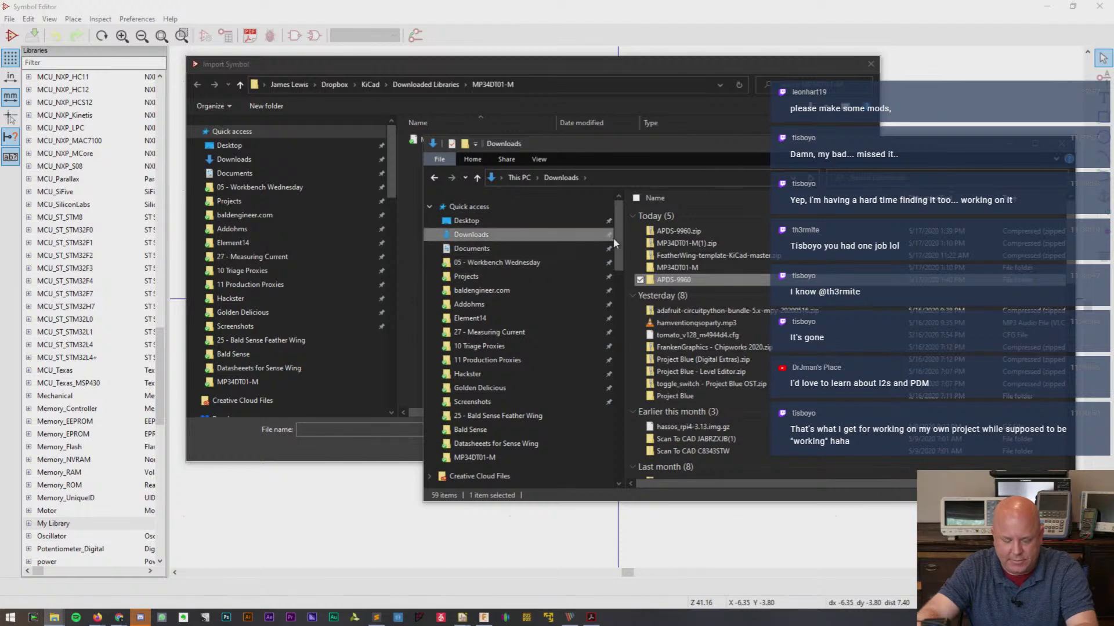
- Browse to the Dropbox KiCad Downloaded Libraries folder
drag(614, 238, 624, 310)
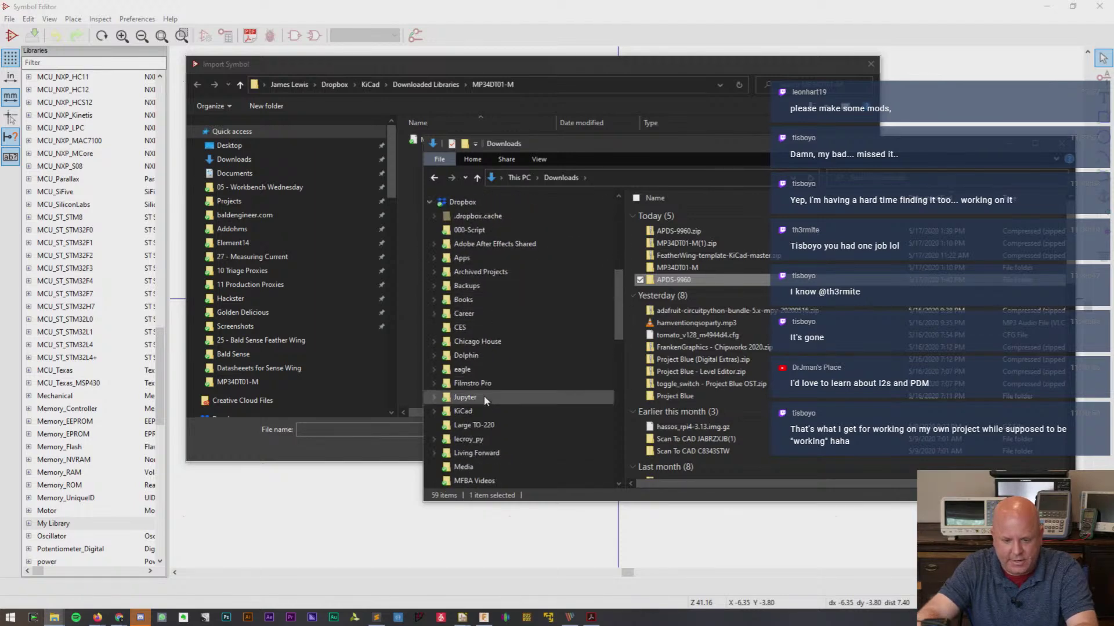
click(481, 412)
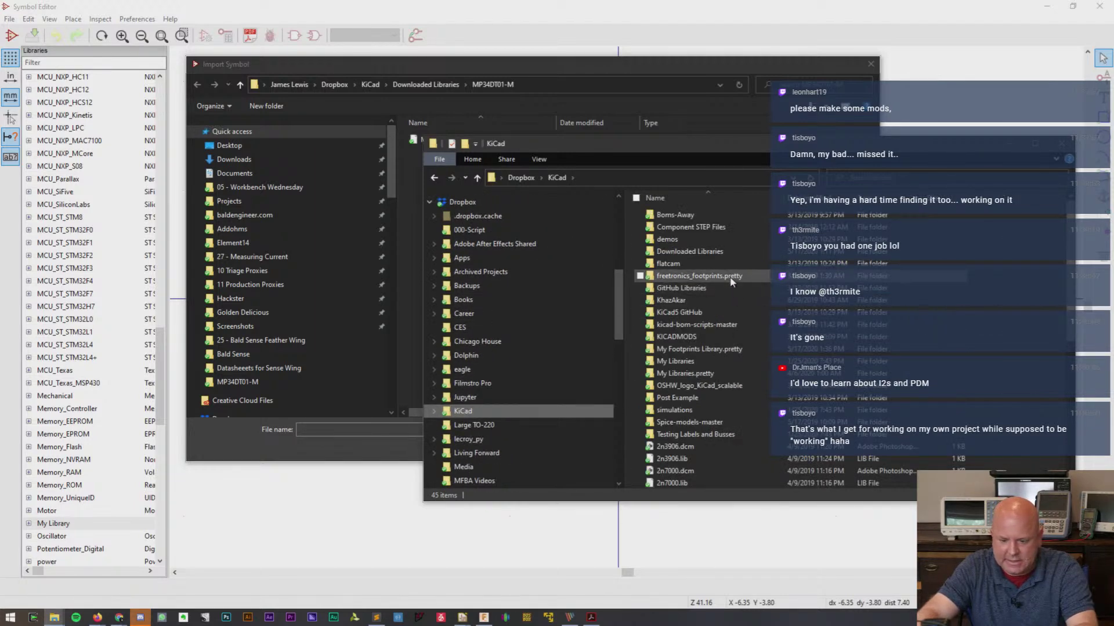
double_click(723, 253)
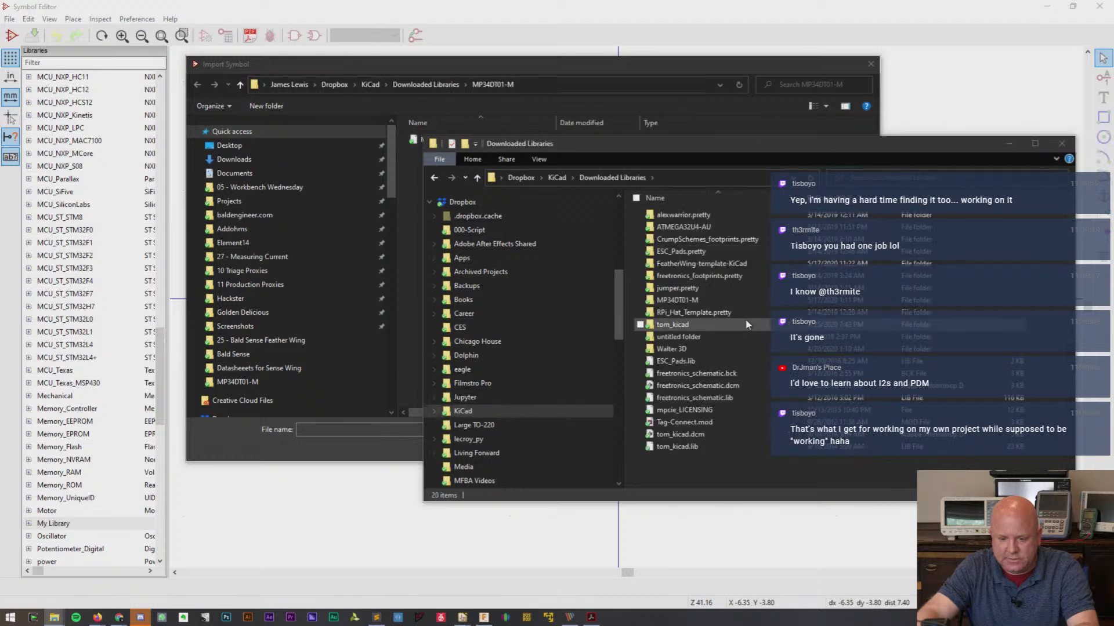
- Import APDS-9960.lib from the APDS-9960 folder into My Library
click(440, 70)
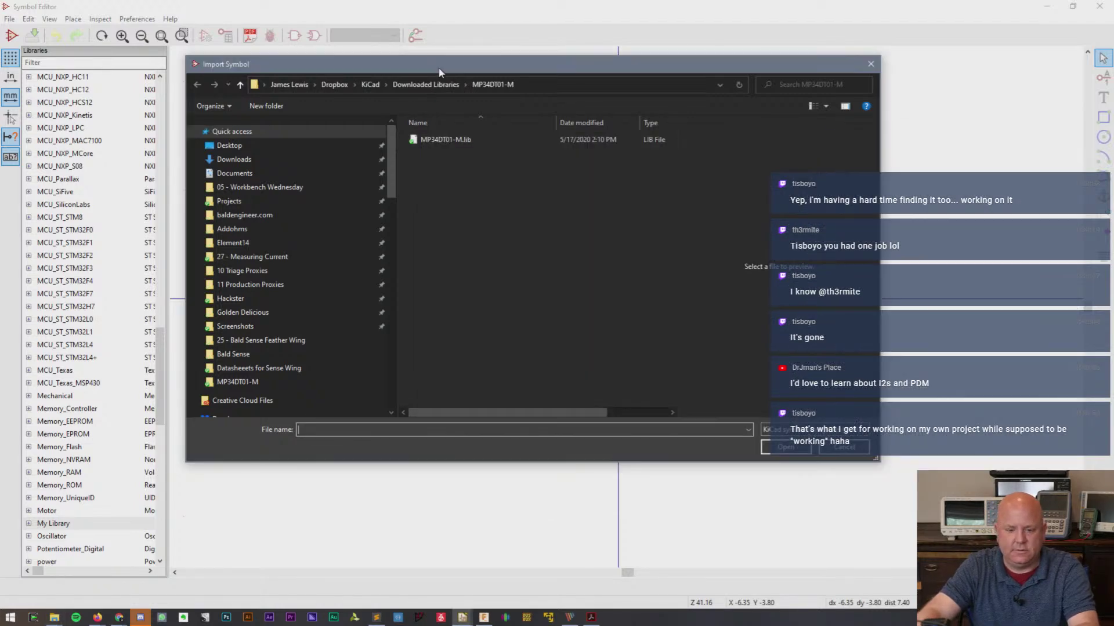
click(426, 84)
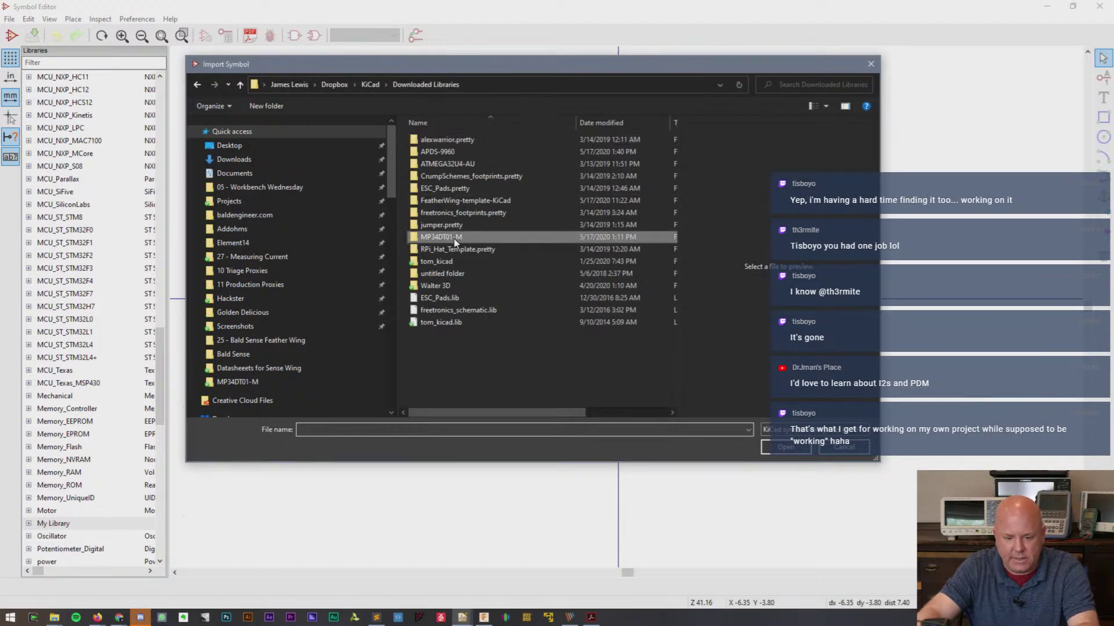
double_click(464, 152)
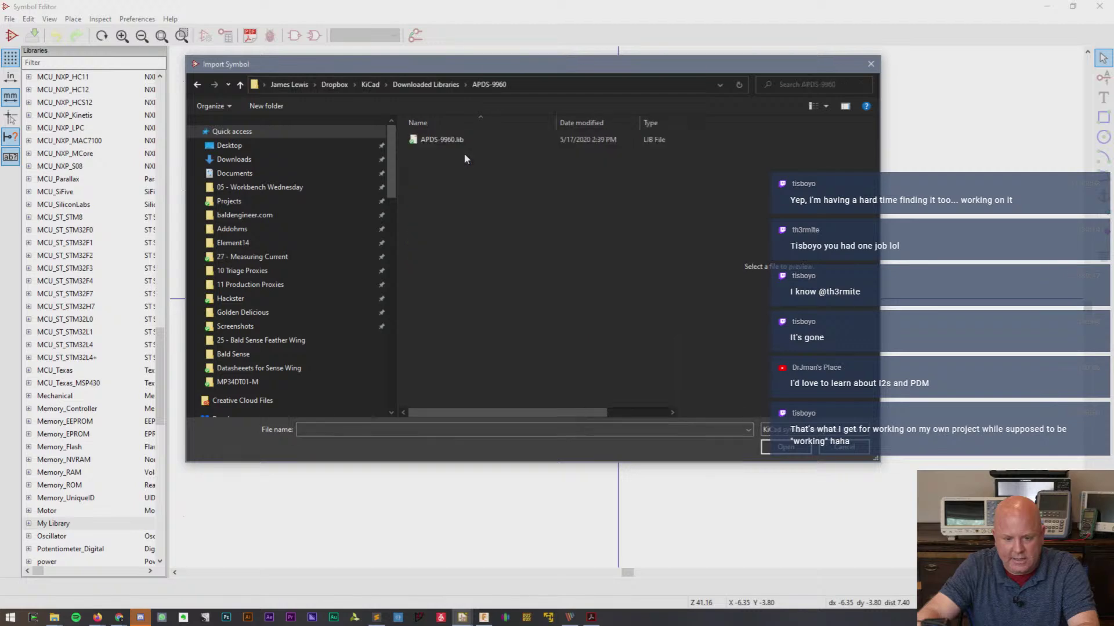
double_click(444, 139)
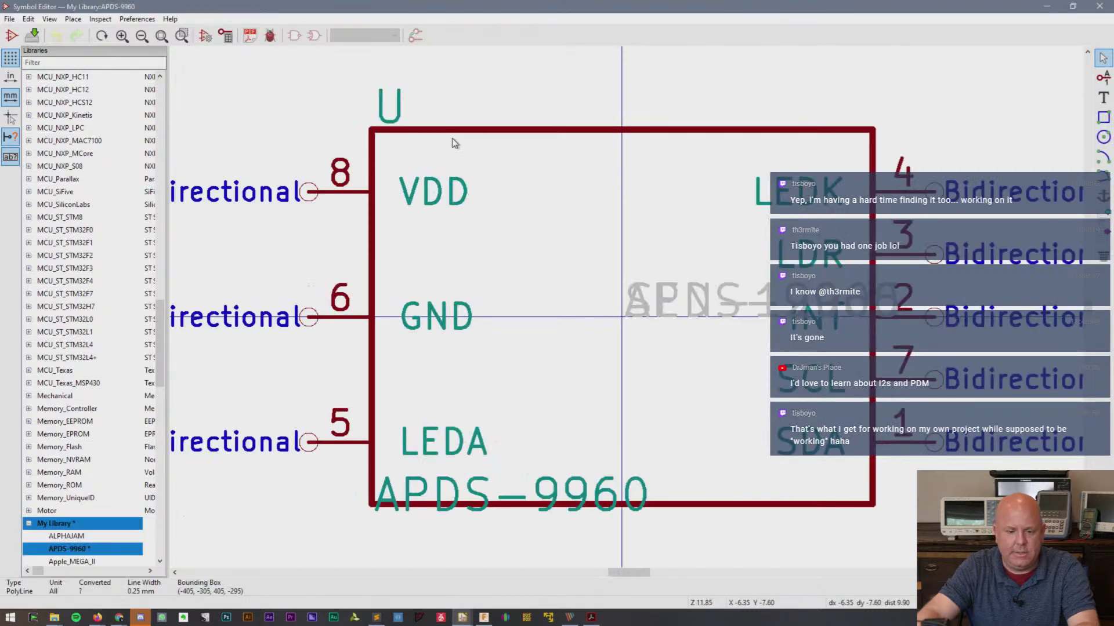
scroll(589, 296, down, 3)
scroll(630, 312, up, 3)
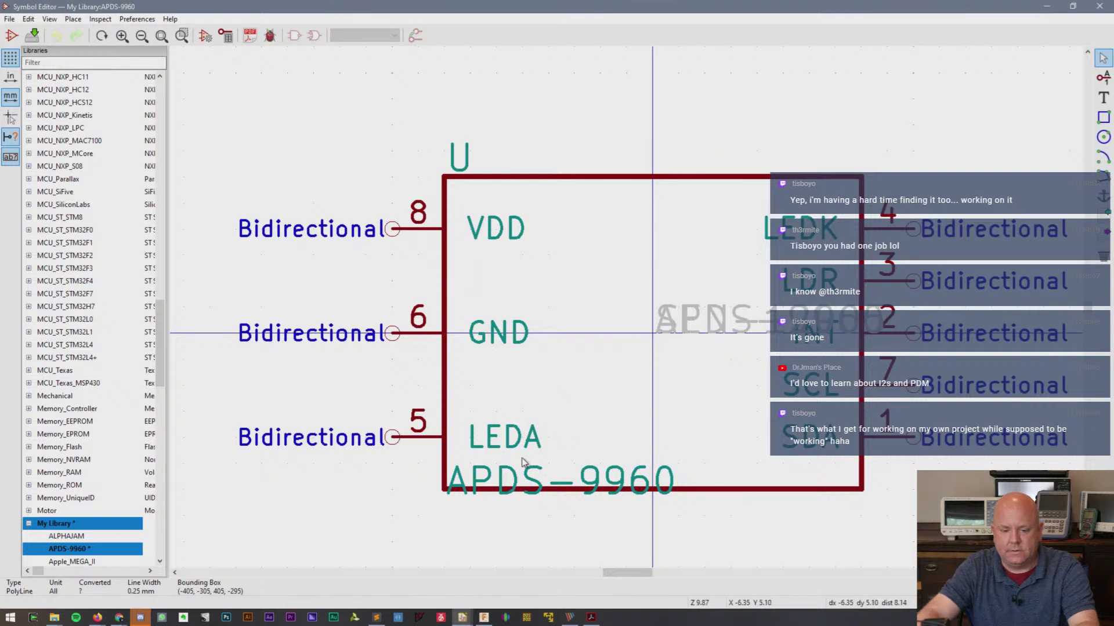
- Rotate and move VDD onto the body's top edge and GND onto the bottom edge
key(m)
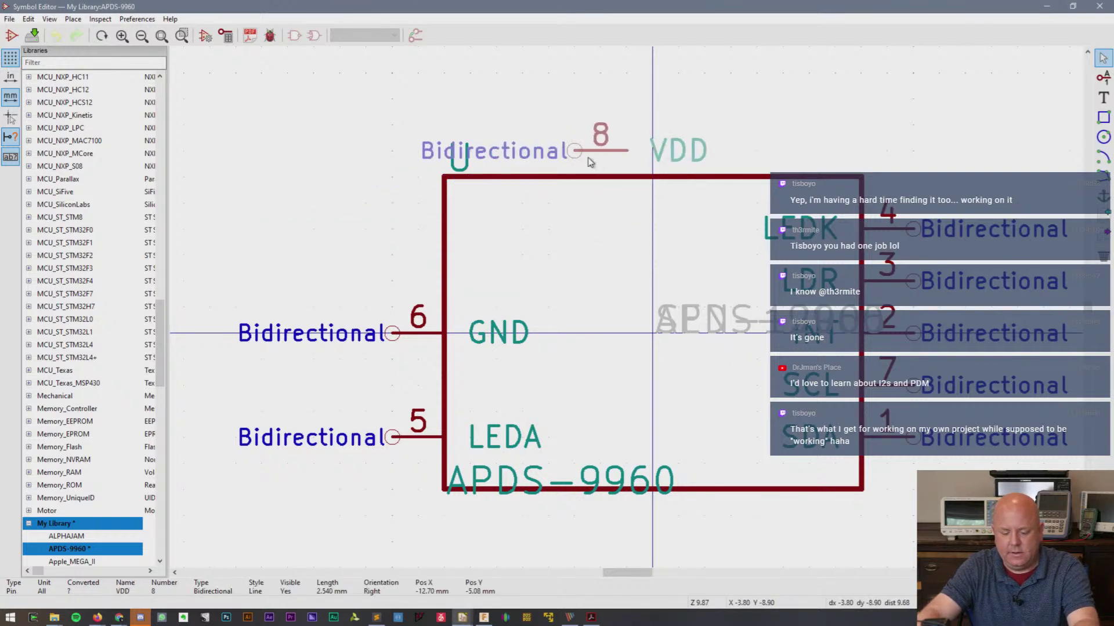
key(r)
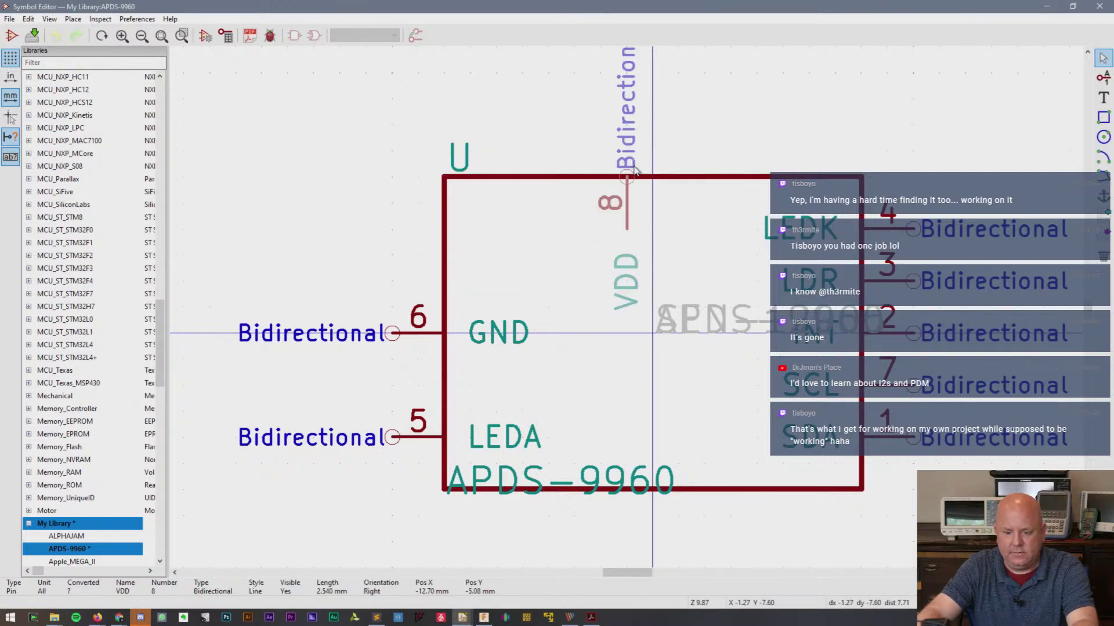
click(634, 169)
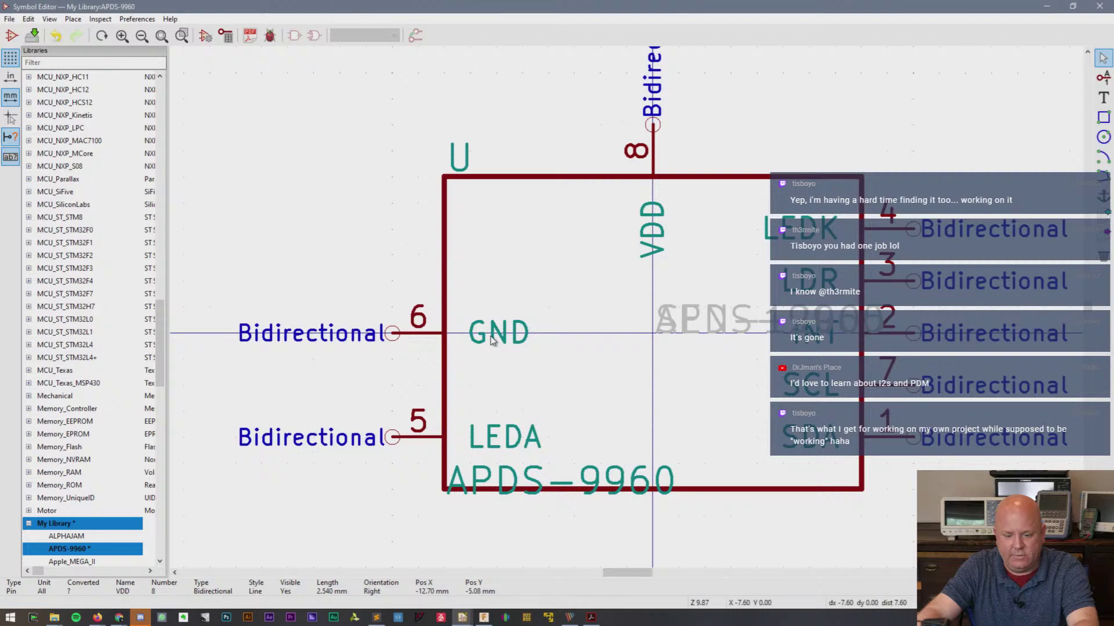
key(m)
key(r)
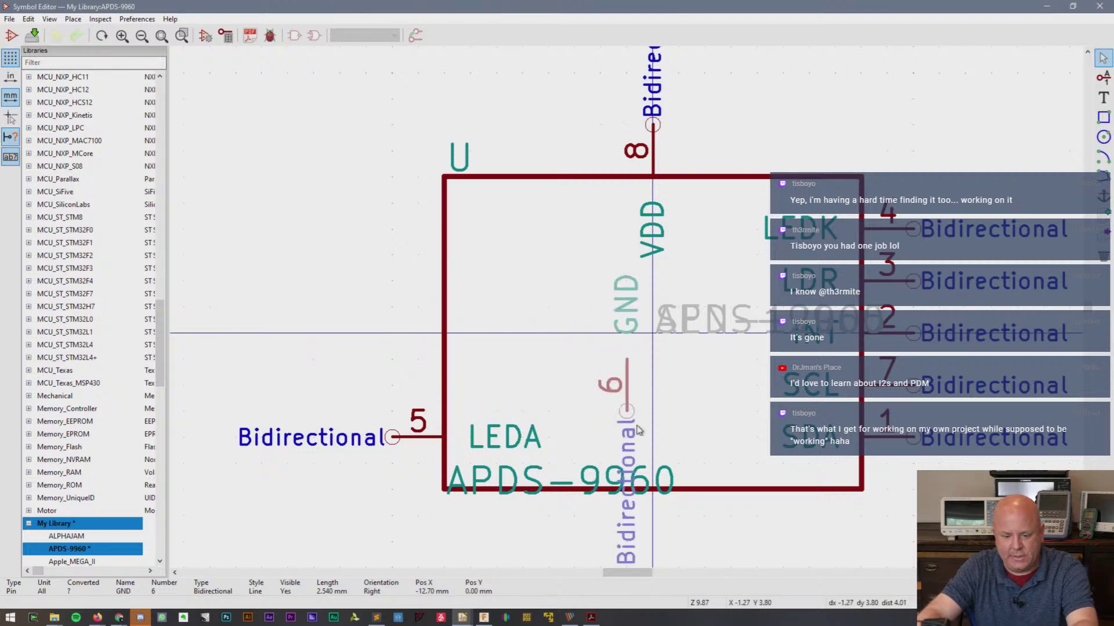
key(r)
key(r)
key(r)
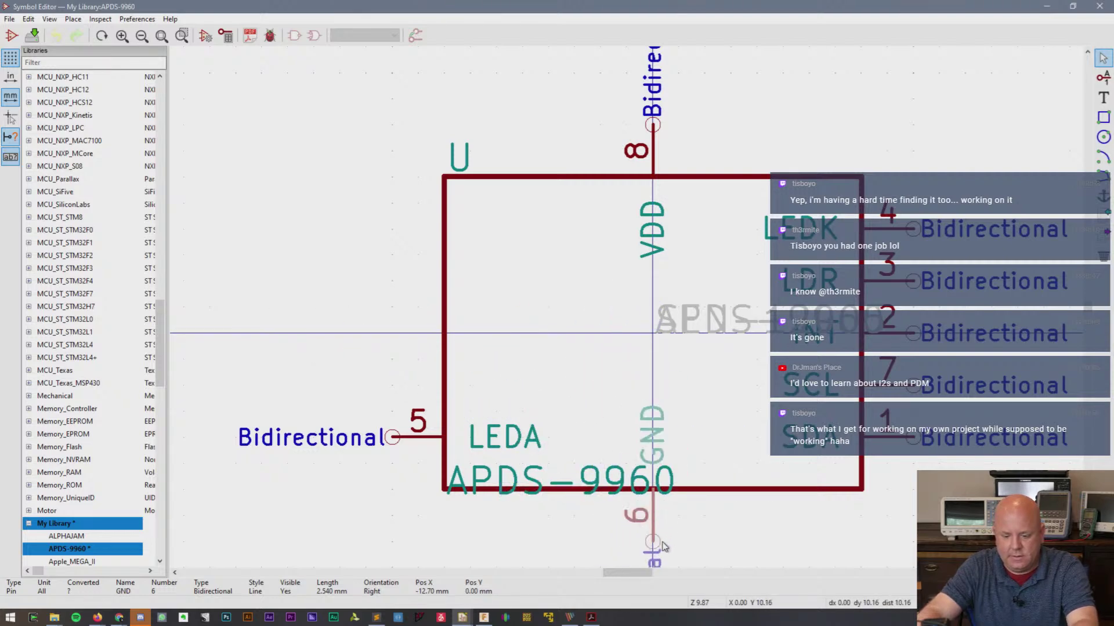
click(664, 549)
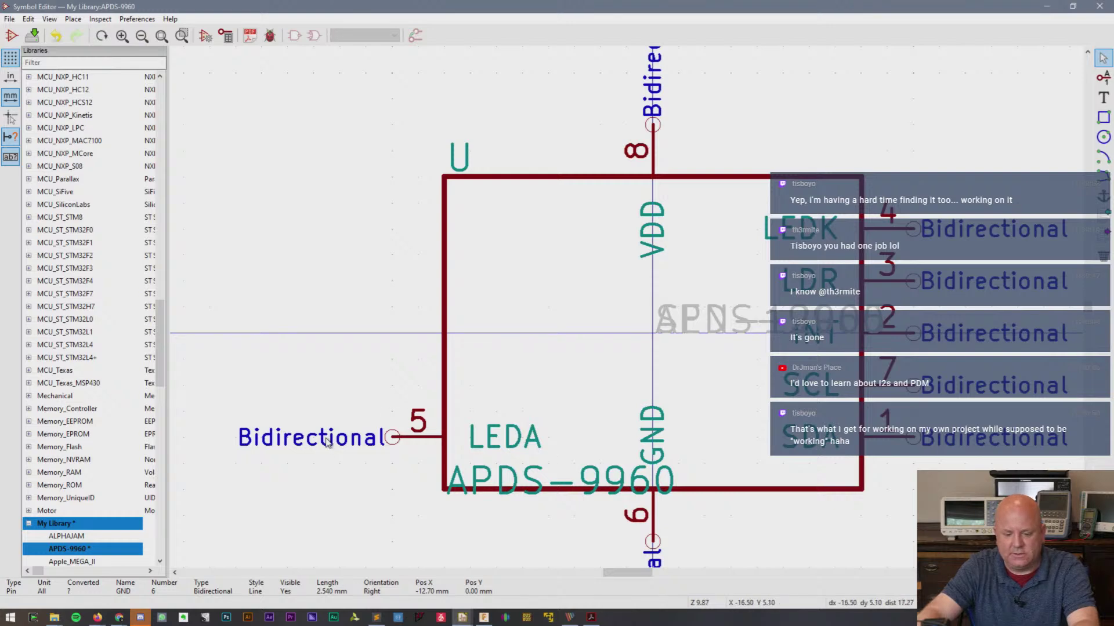
- Move LEDA higher on the left, flip LEDK to the left below it, and raise LDR
click(386, 435)
key(m)
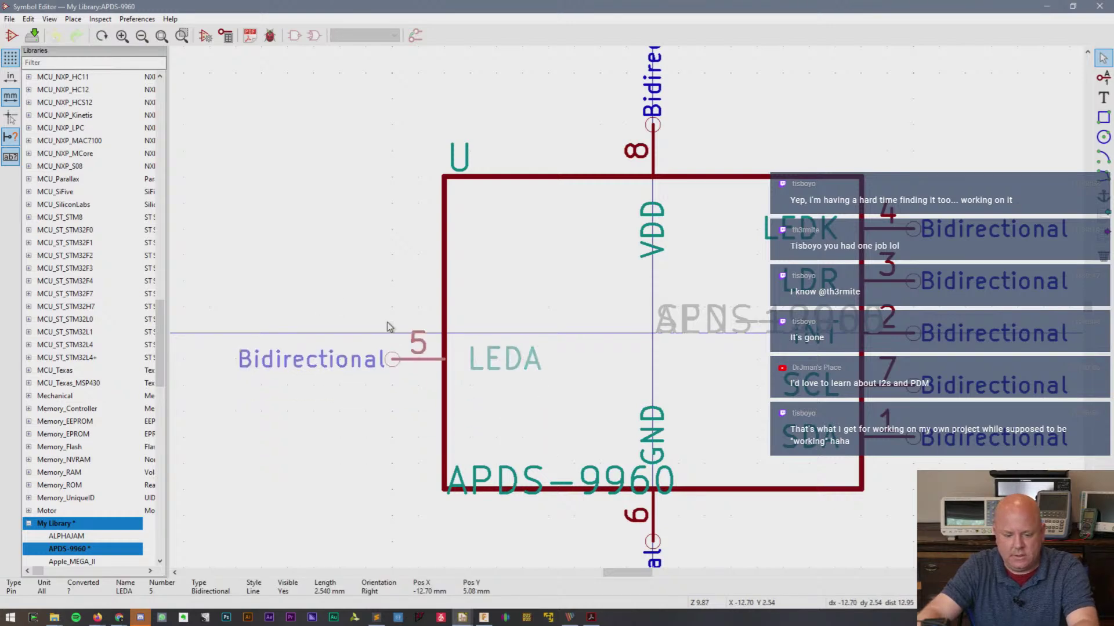
click(393, 308)
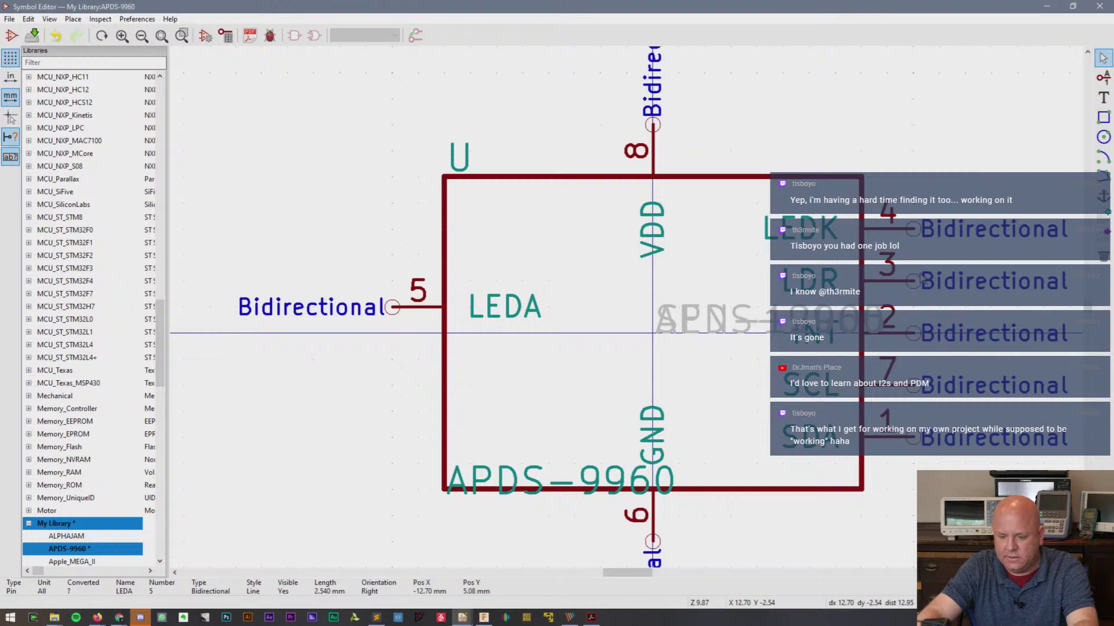
click(916, 244)
key(m)
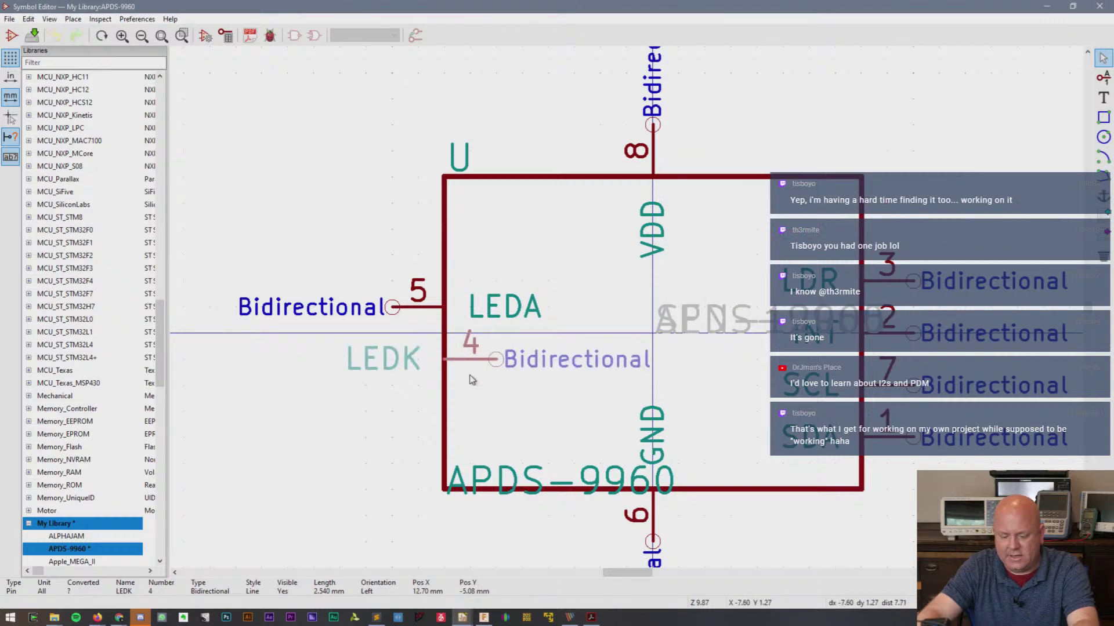
key(y)
click(383, 378)
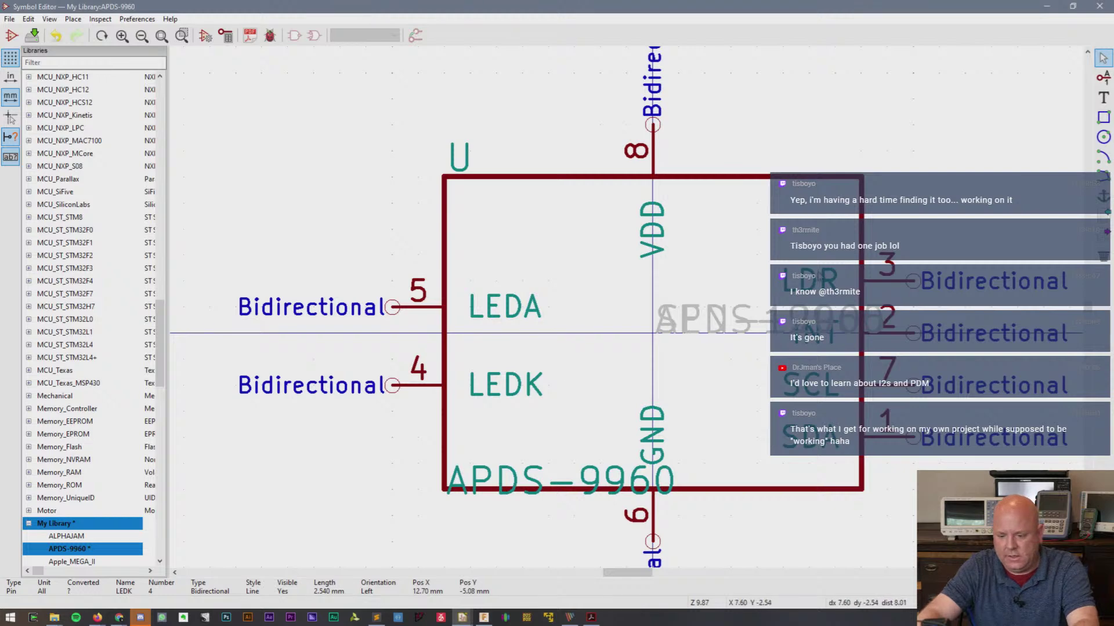
click(912, 281)
key(m)
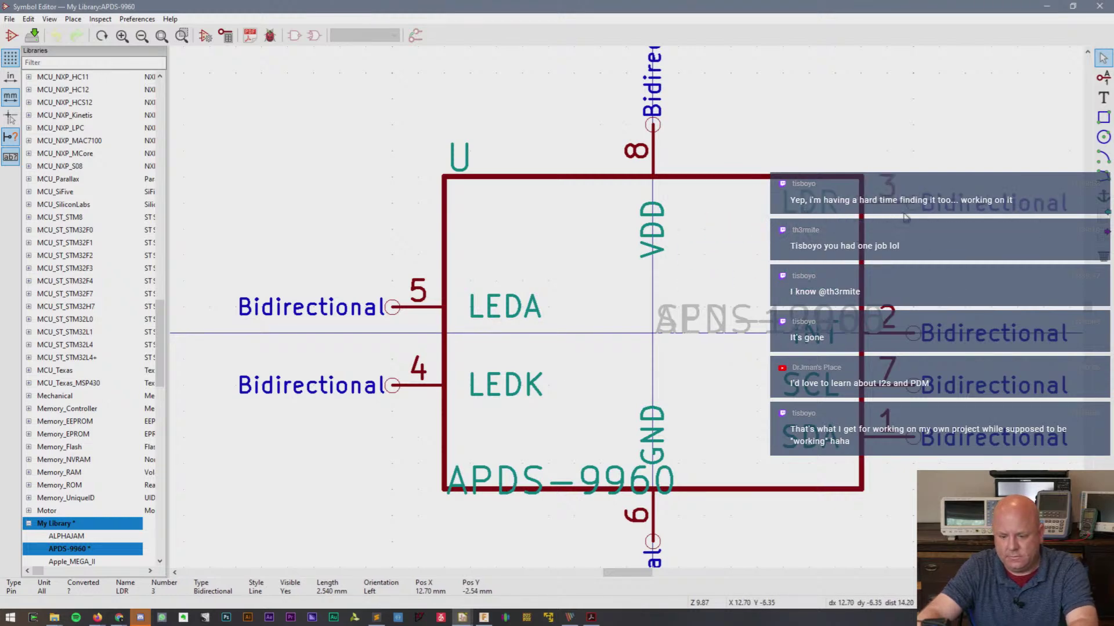
click(912, 237)
- Move the SCL pin above the top right corner with SDA stacked under it
click(847, 317)
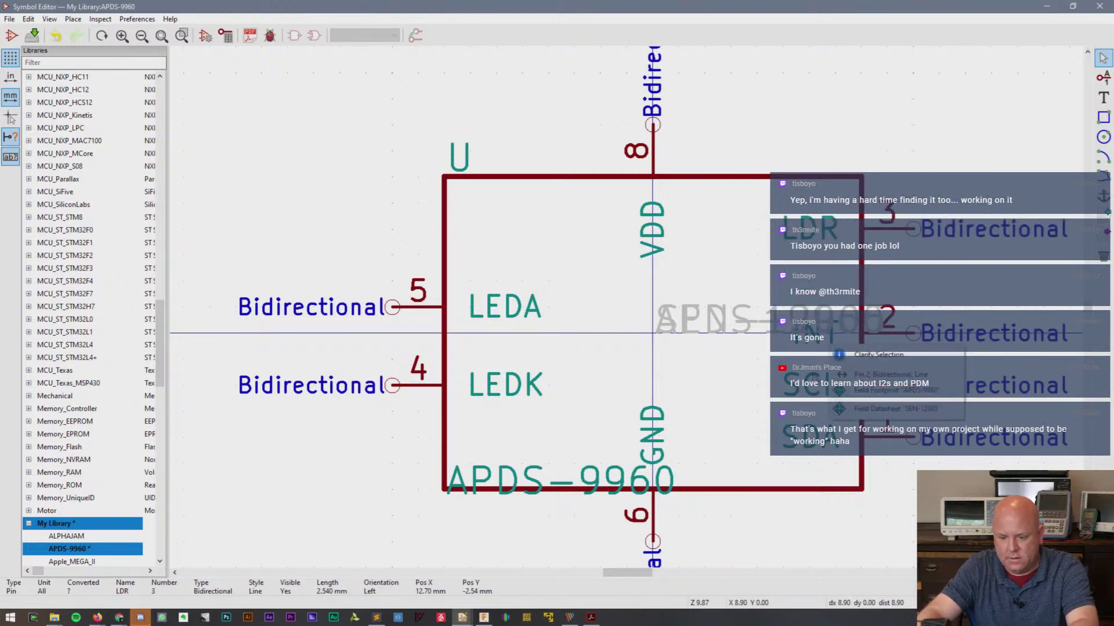
click(835, 333)
click(796, 342)
click(817, 383)
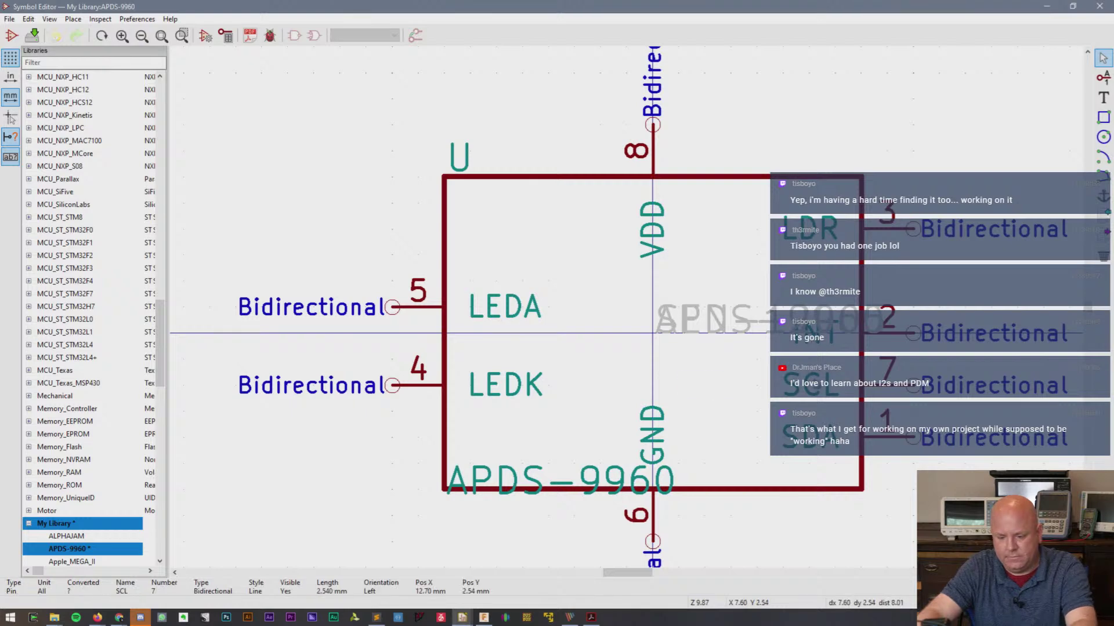
key(m)
click(860, 99)
click(812, 436)
key(m)
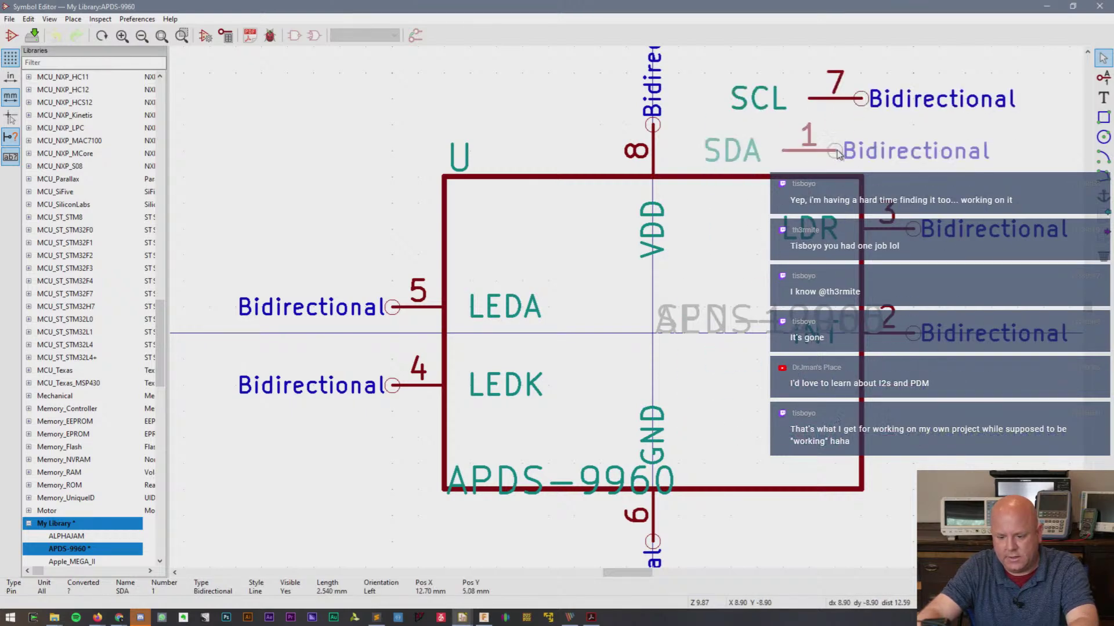
click(834, 151)
- Pick up the grey footprint field using Clarify Selection to move it
click(809, 336)
key(Escape)
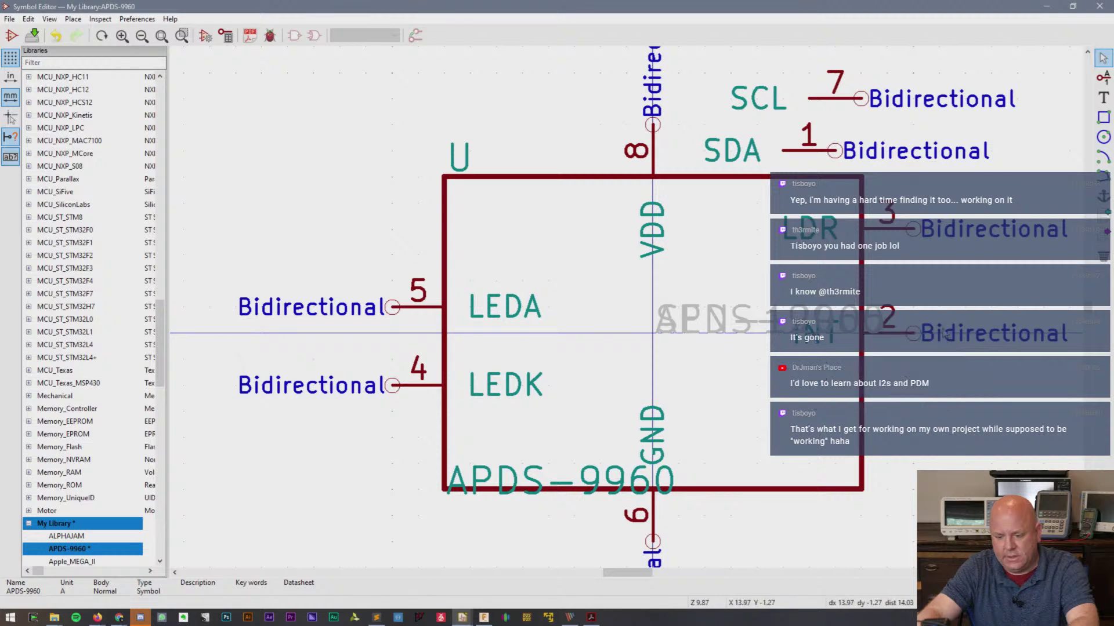
key(m)
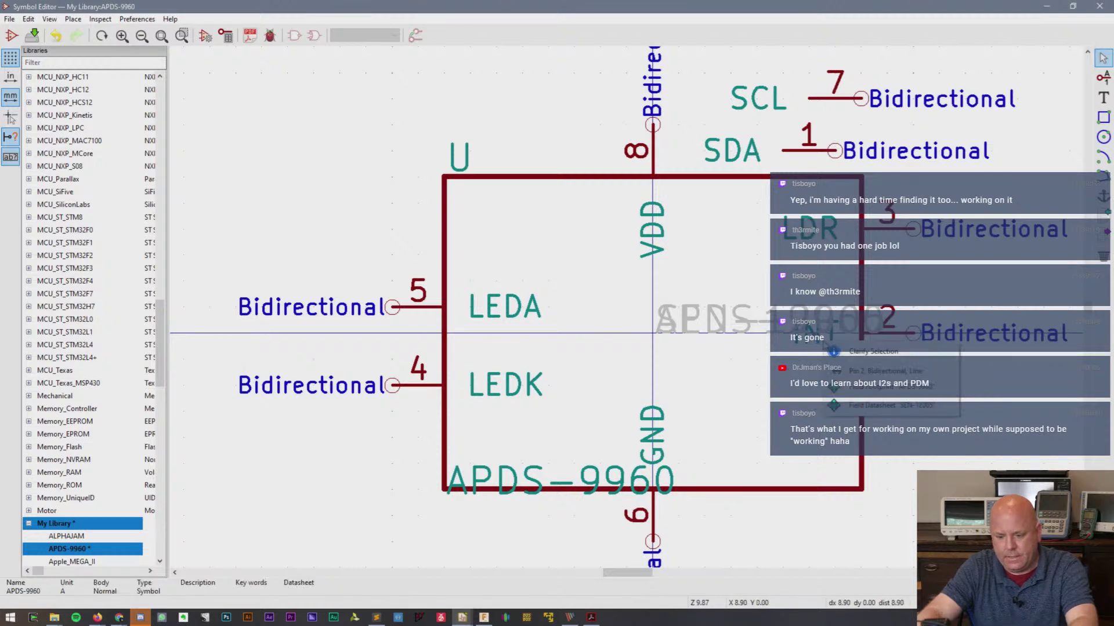
click(835, 388)
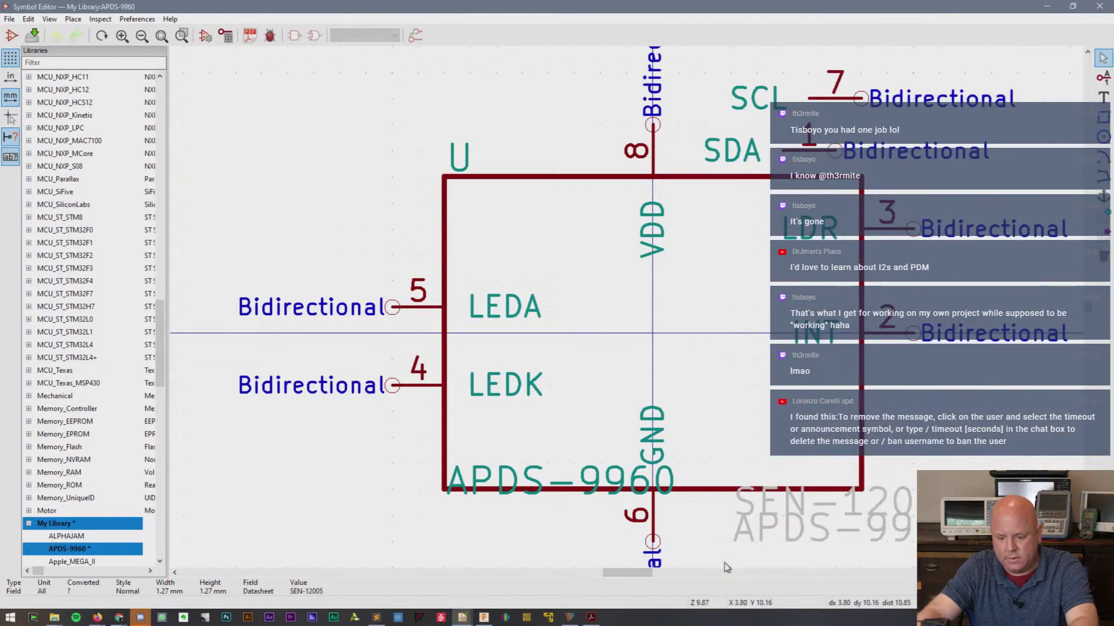
- Drop the grey footprint field text below the symbol box
scroll(740, 531, down, 1)
click(640, 355)
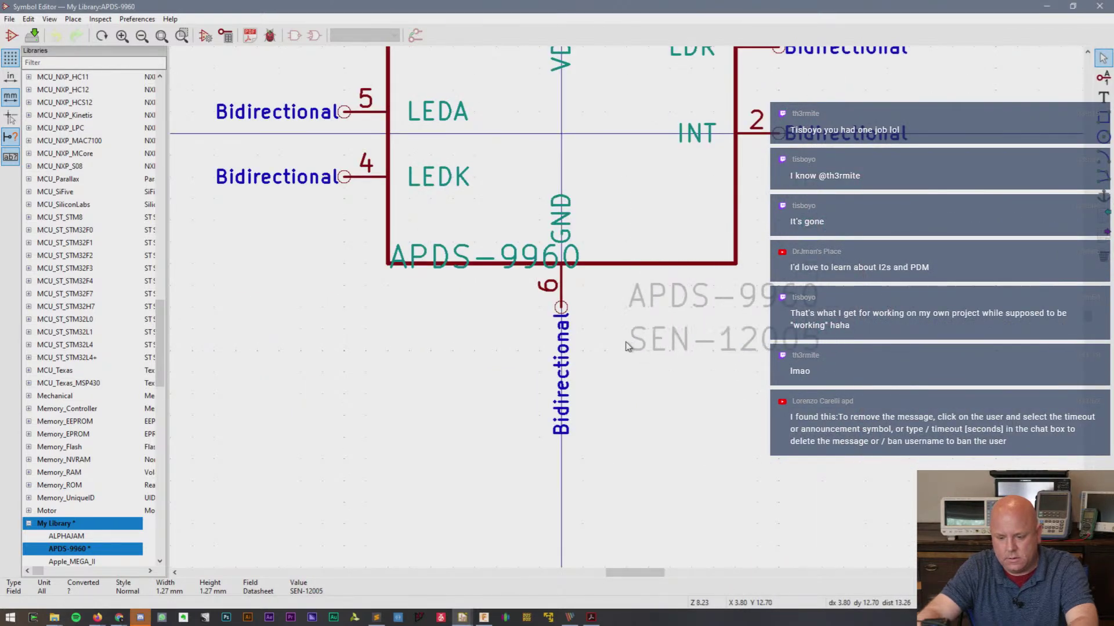
scroll(894, 180, up, 1)
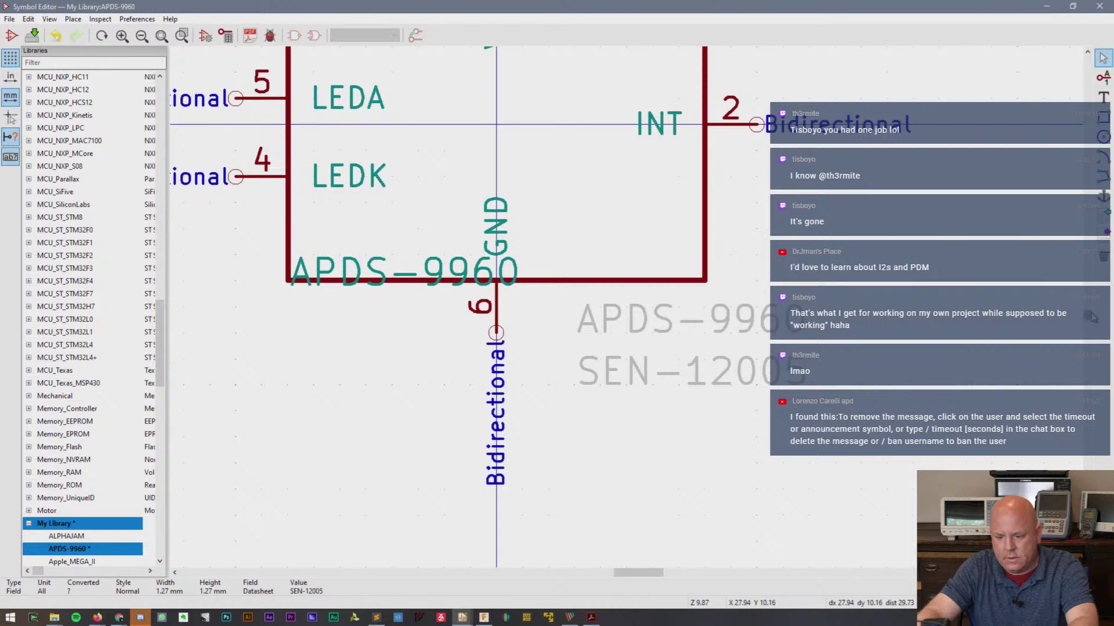
scroll(741, 128, up, 4)
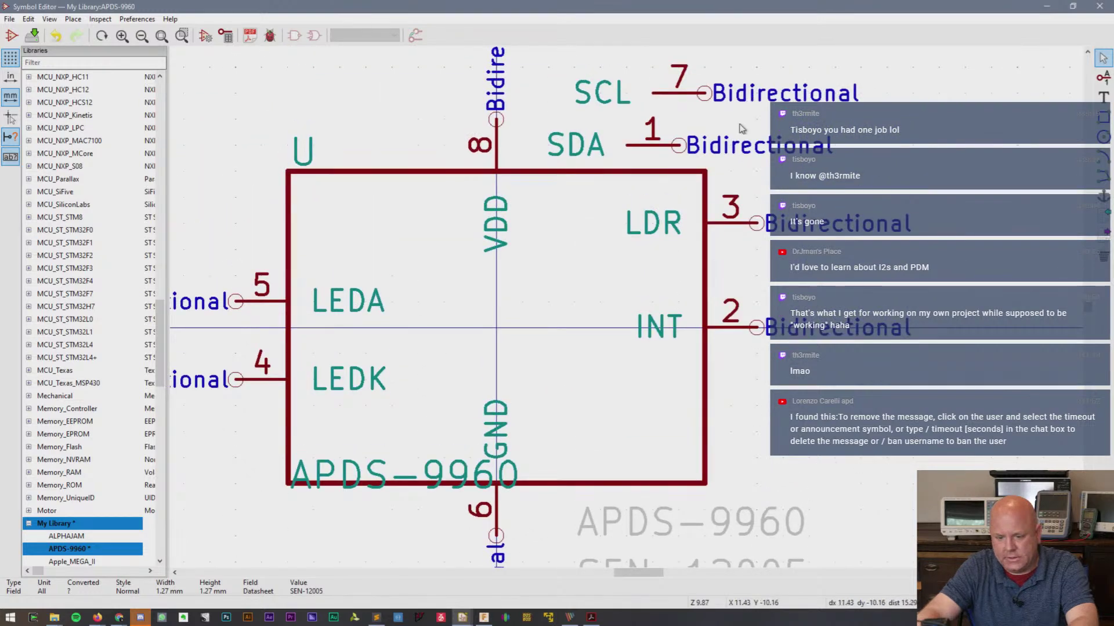
click(889, 318)
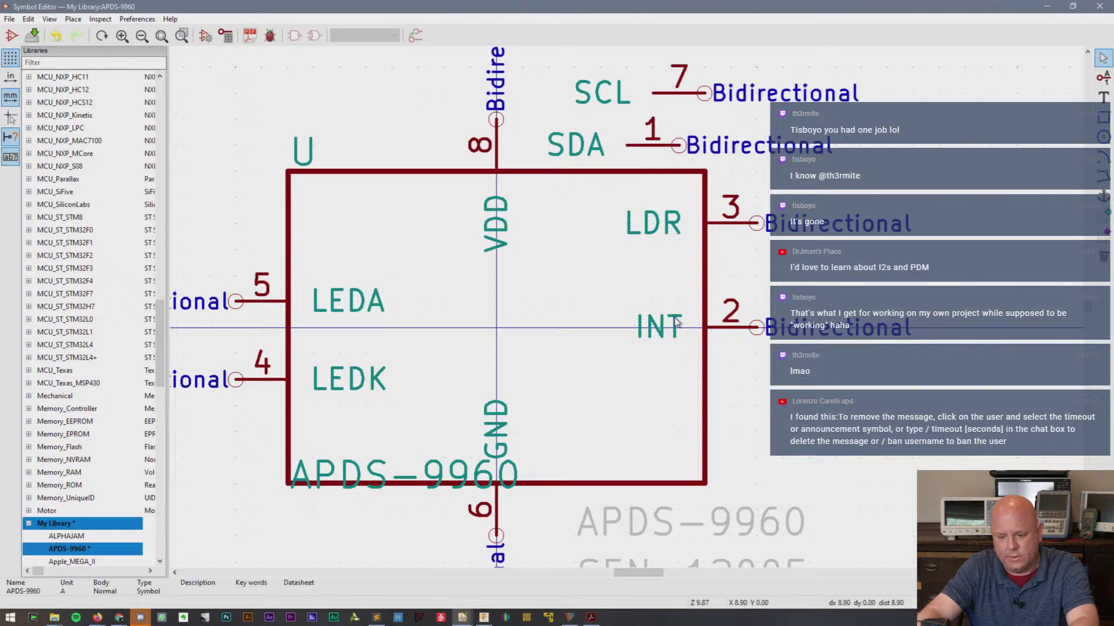
- Position INT low on the right edge with LDR just above it
key(m)
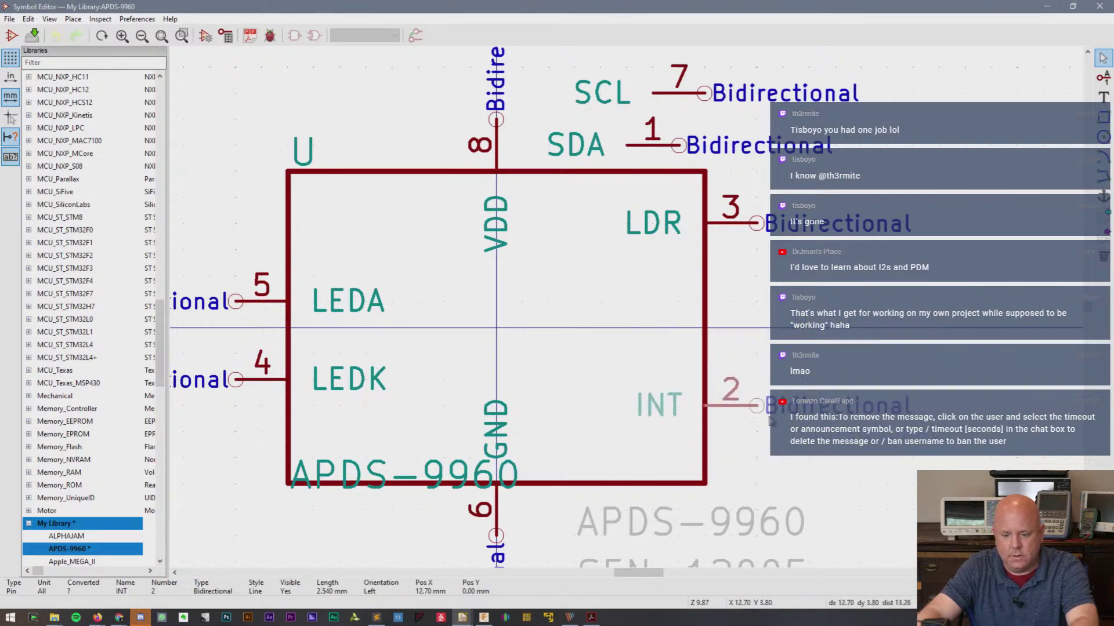
click(768, 421)
key(m)
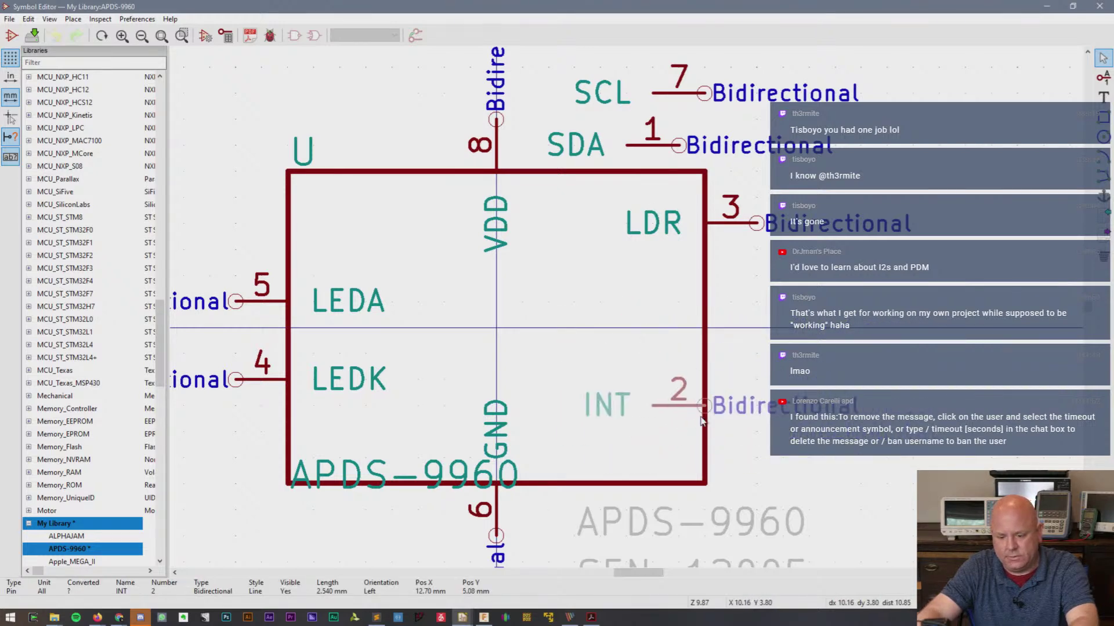
click(754, 402)
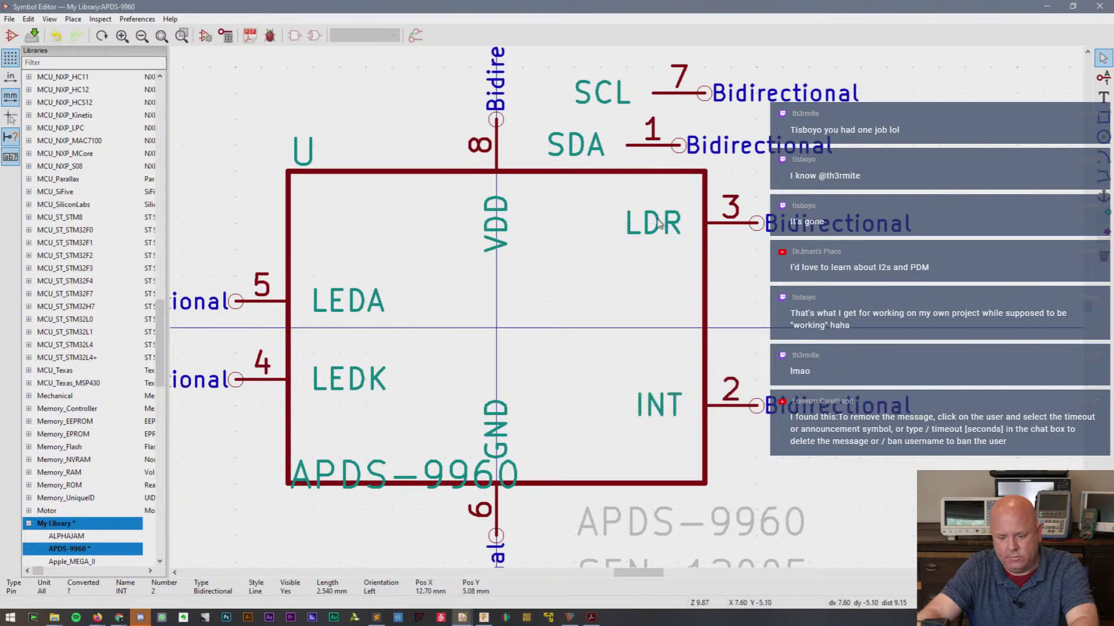
key(m)
click(756, 353)
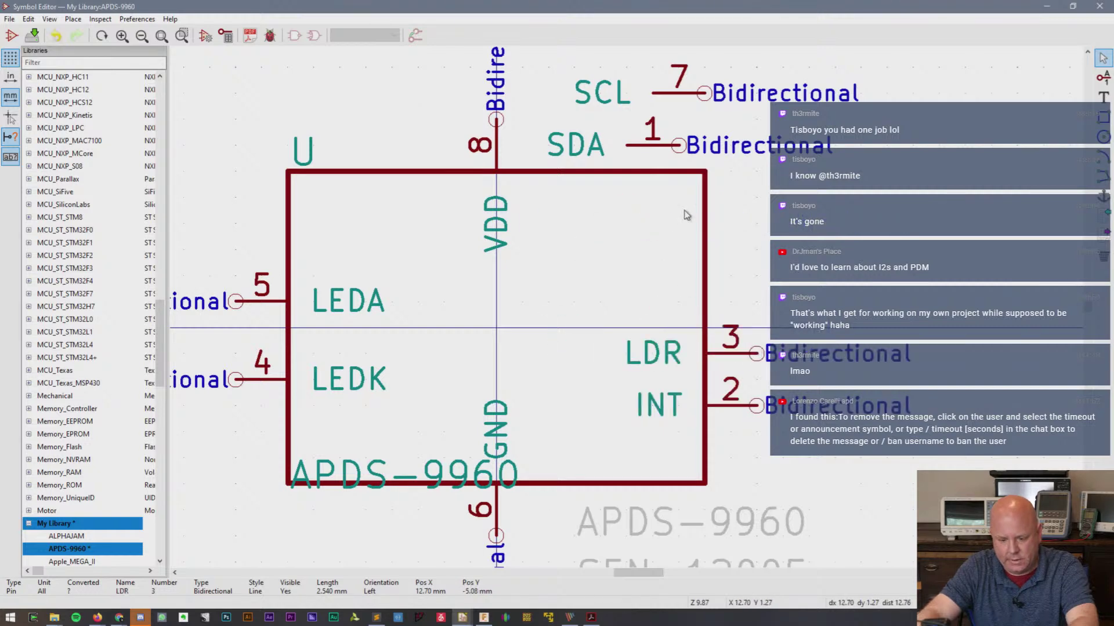
- Place SDA at the top of the right edge with SCL below it
key(m)
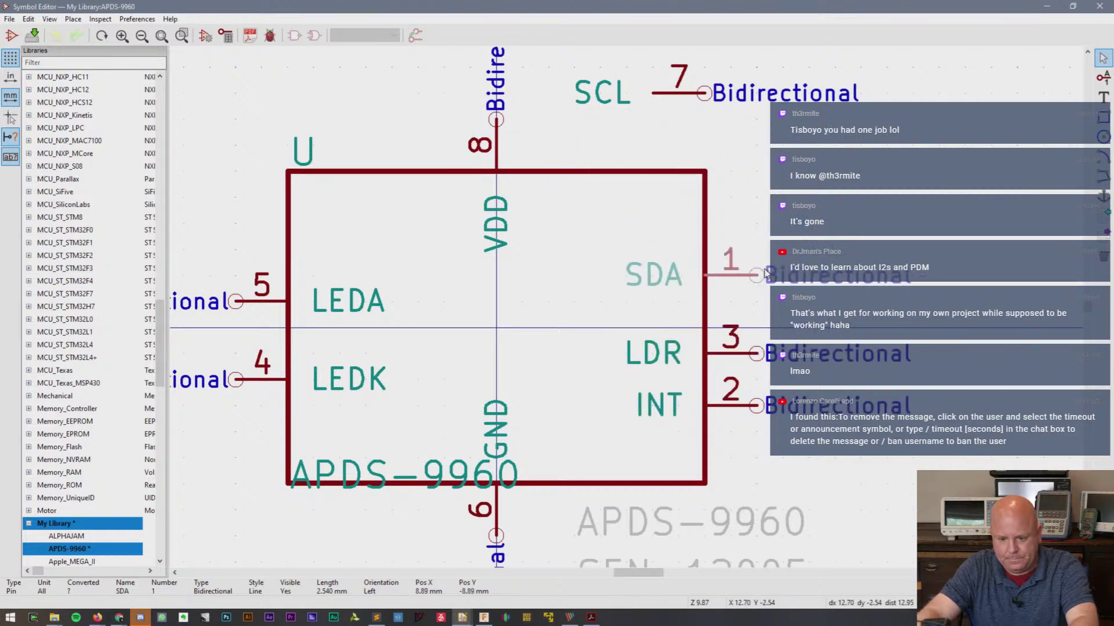
click(756, 223)
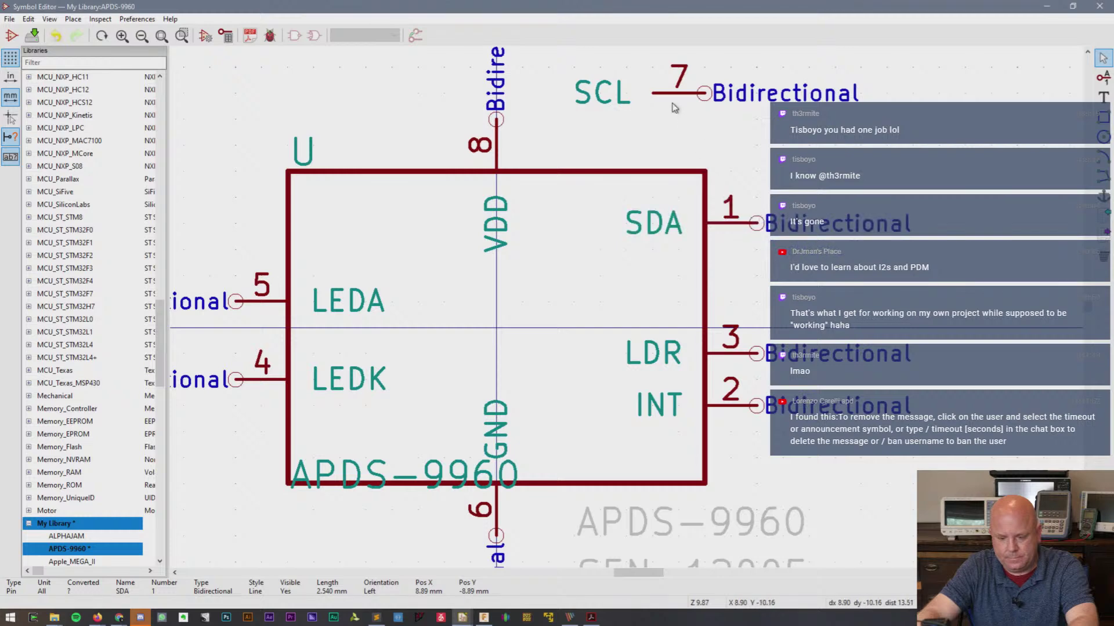
key(m)
click(758, 276)
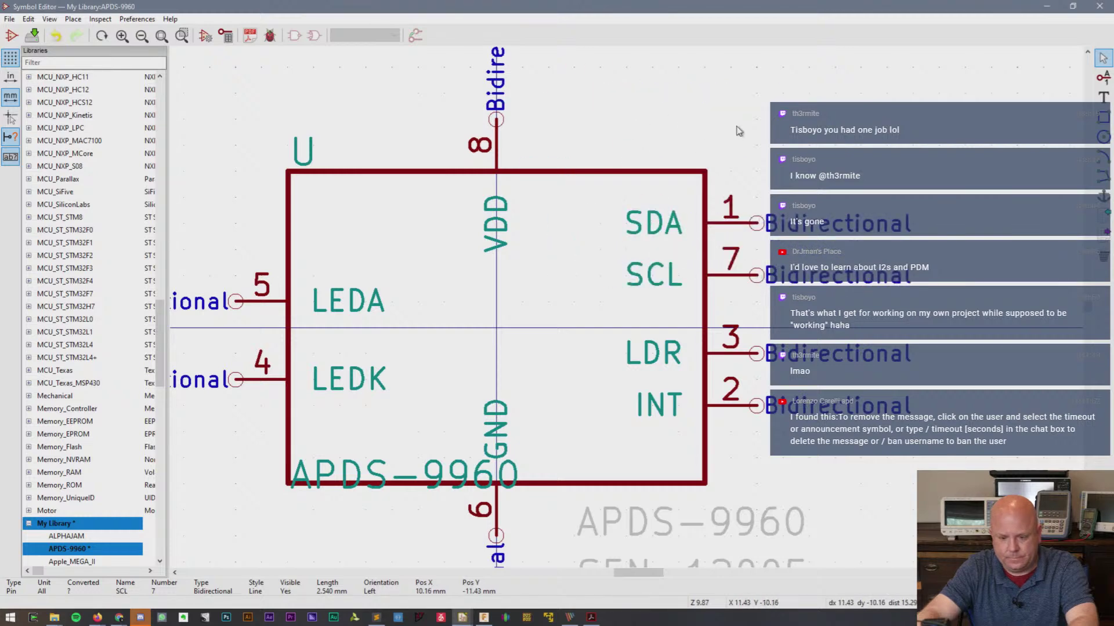
key(m)
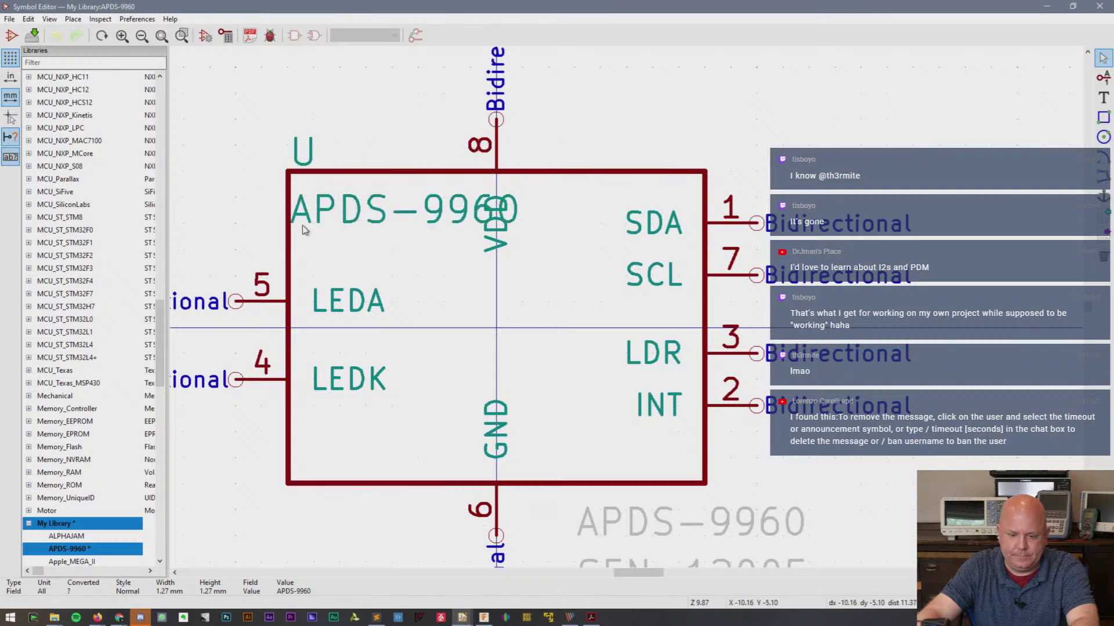
- Drag the U reference above the box's left end and the APDS-9960 value above its right end
click(302, 230)
drag(301, 160, 301, 121)
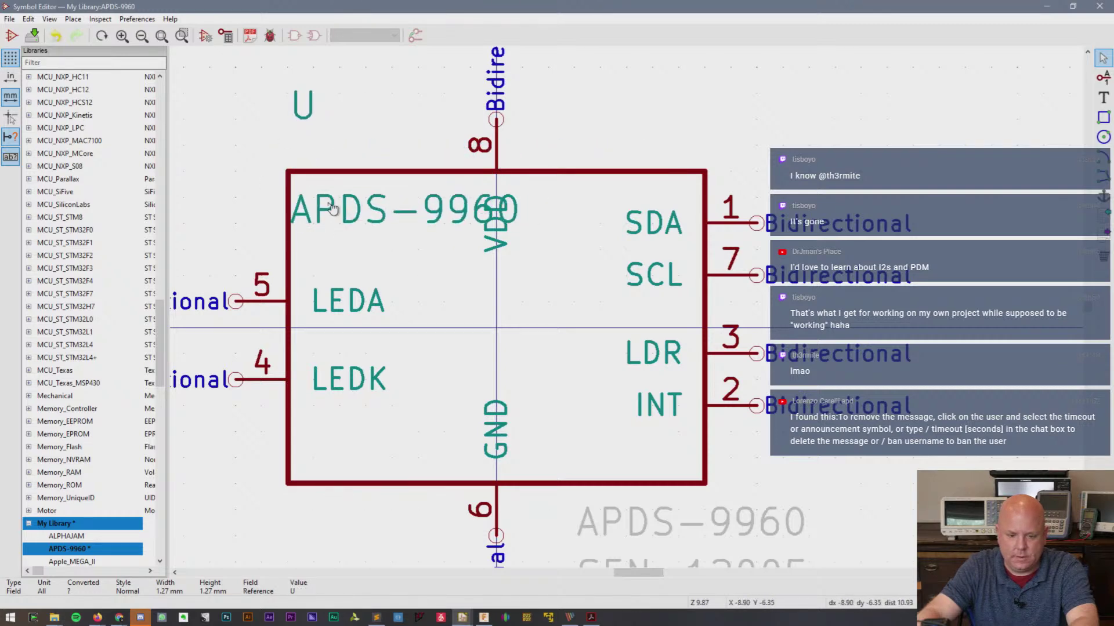
drag(331, 207, 527, 157)
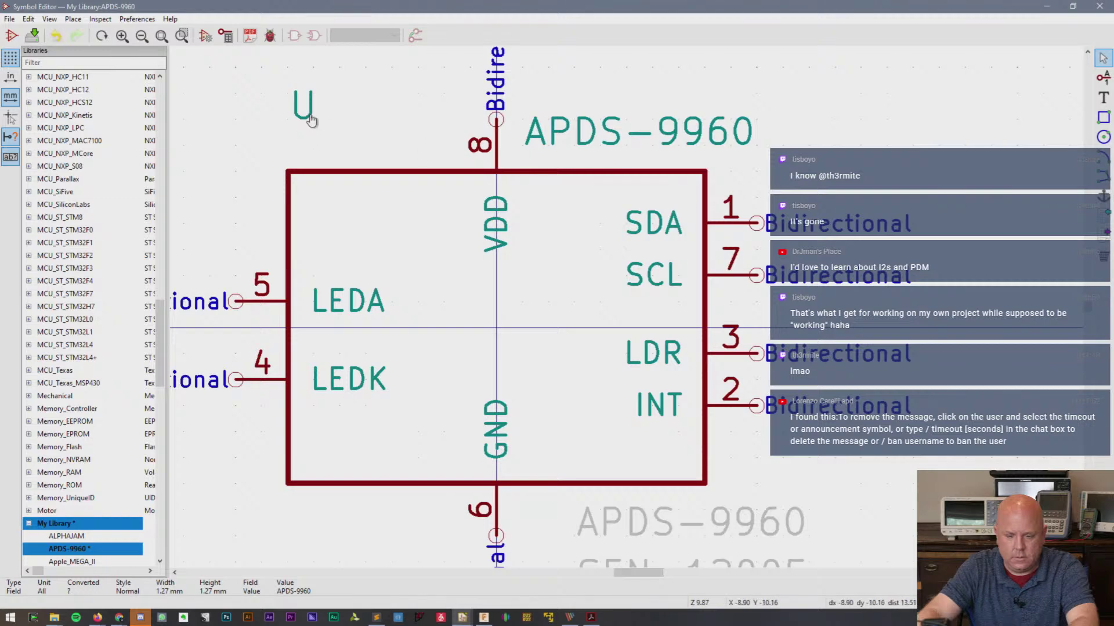
drag(307, 116, 294, 149)
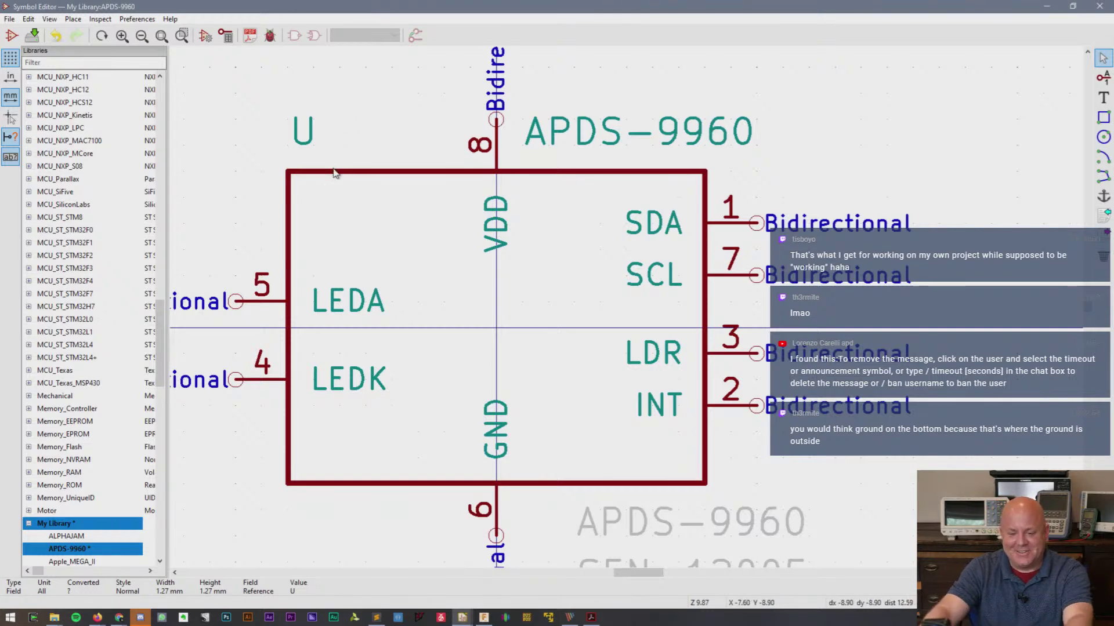
- Set the VDD pin's electrical type to Power input
scroll(629, 312, down, 1)
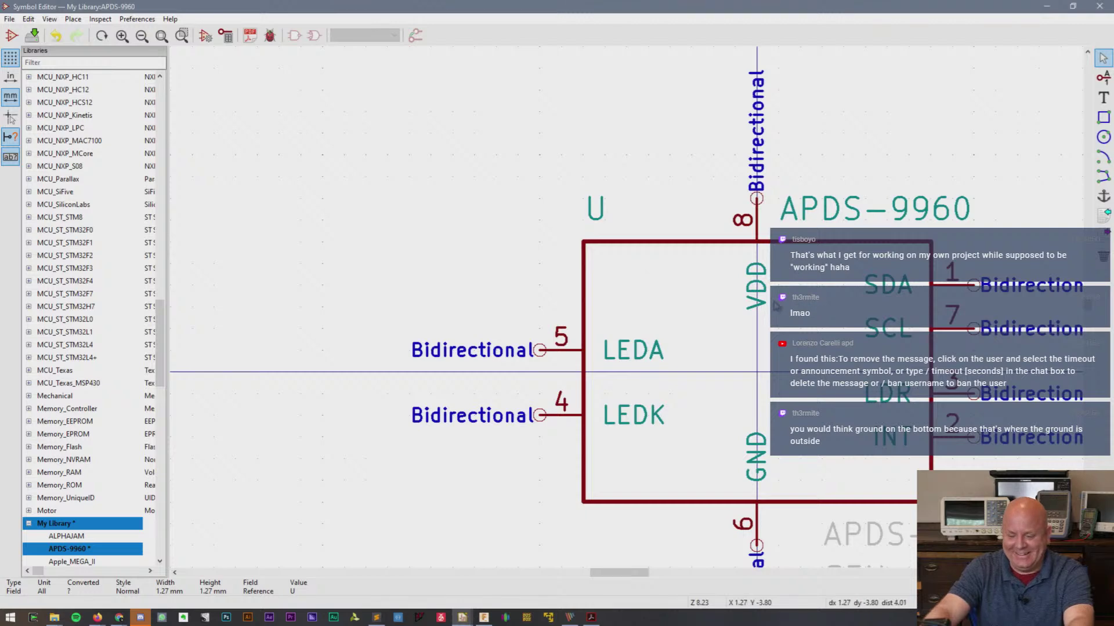
double_click(752, 303)
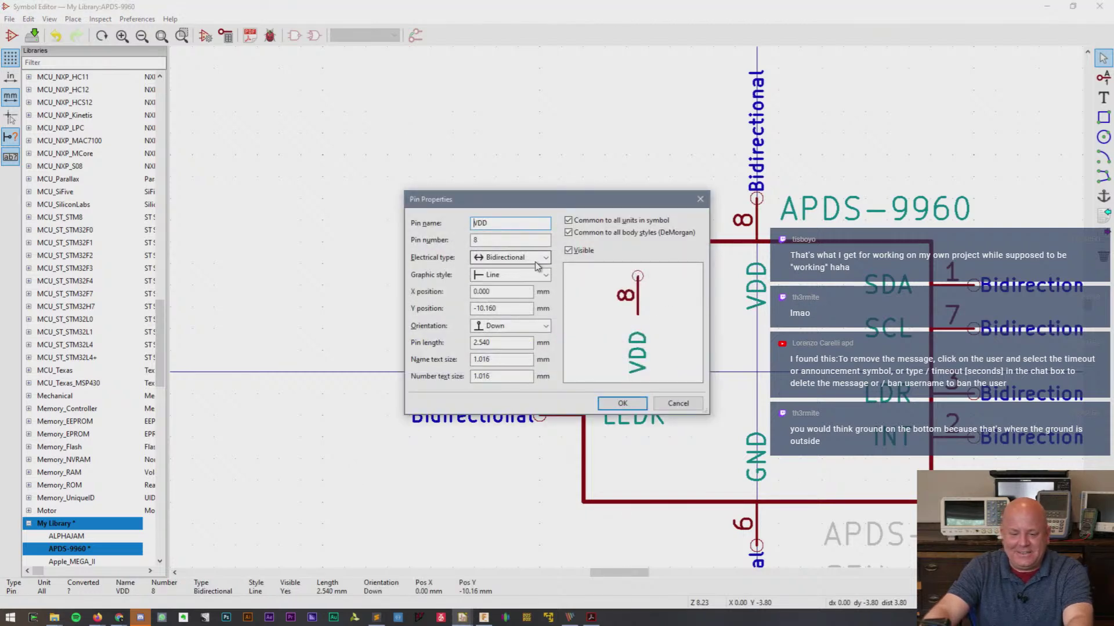
click(537, 260)
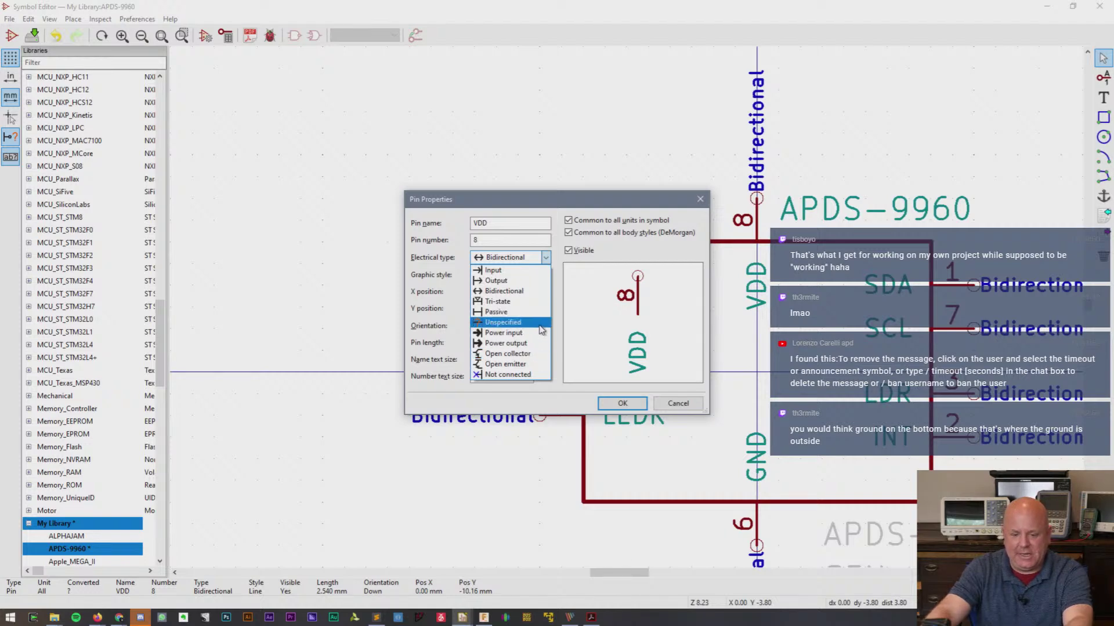
click(505, 333)
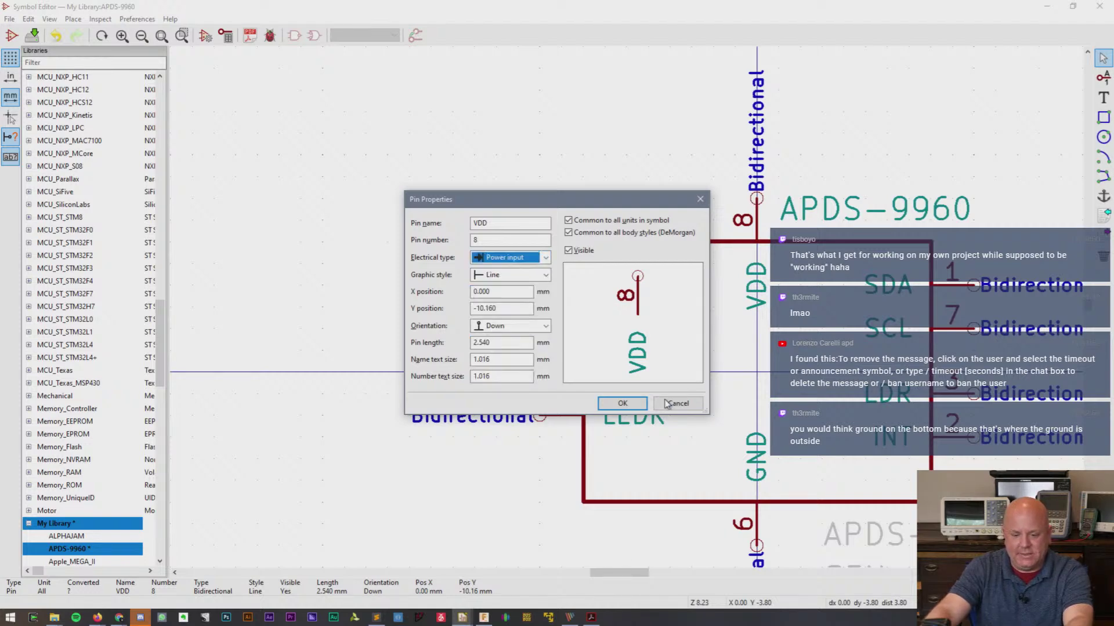
click(622, 403)
- Set the GND pin's electrical type to Power input and save the library
double_click(756, 458)
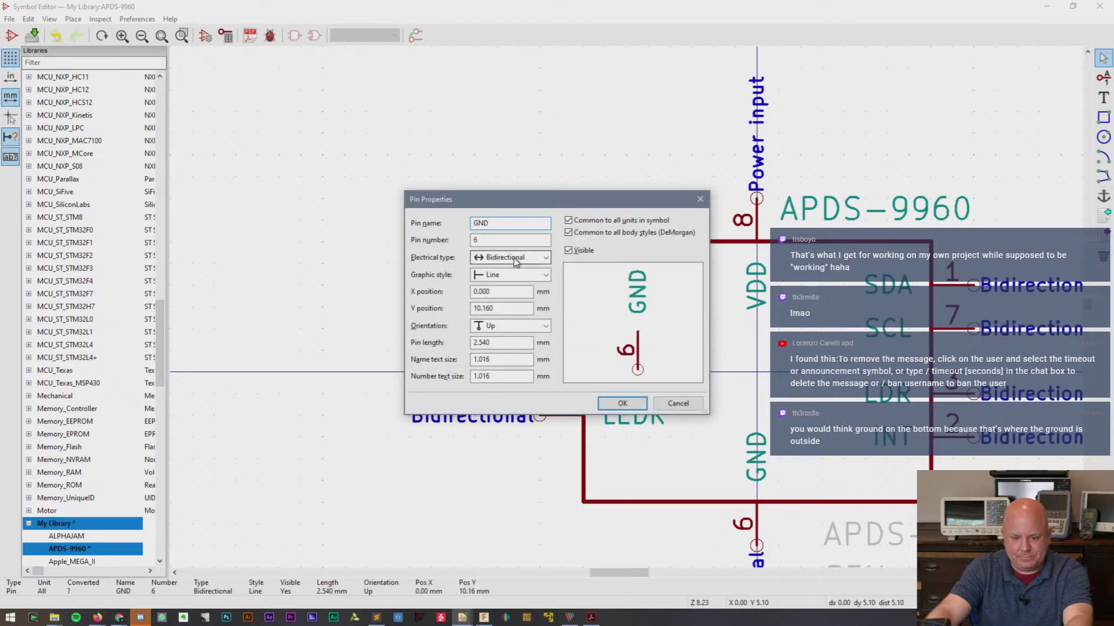
click(516, 259)
click(522, 334)
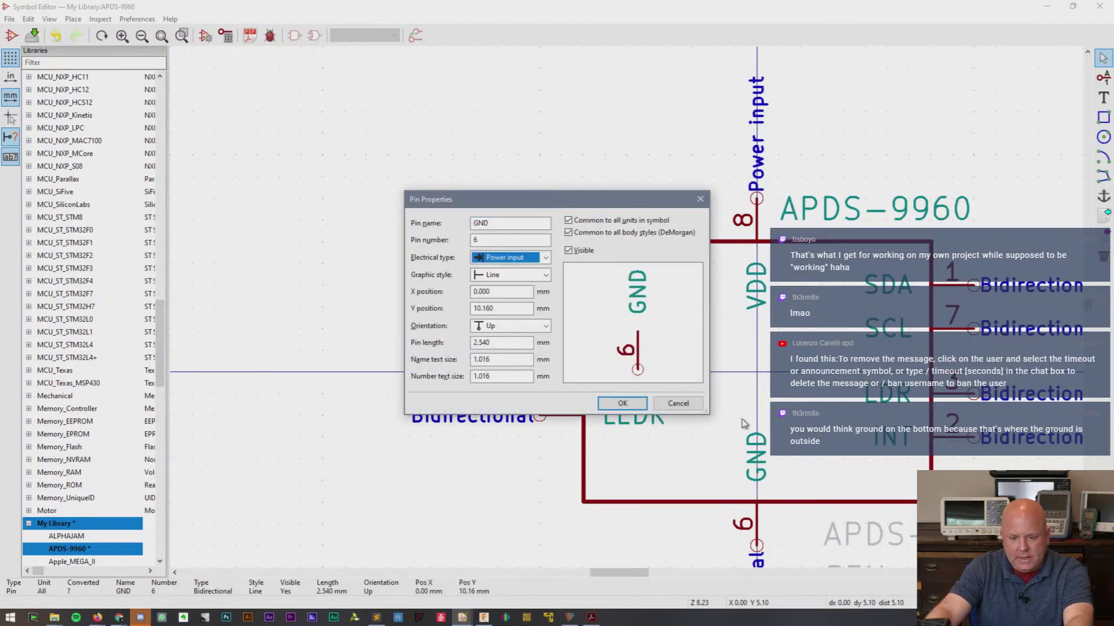
click(622, 403)
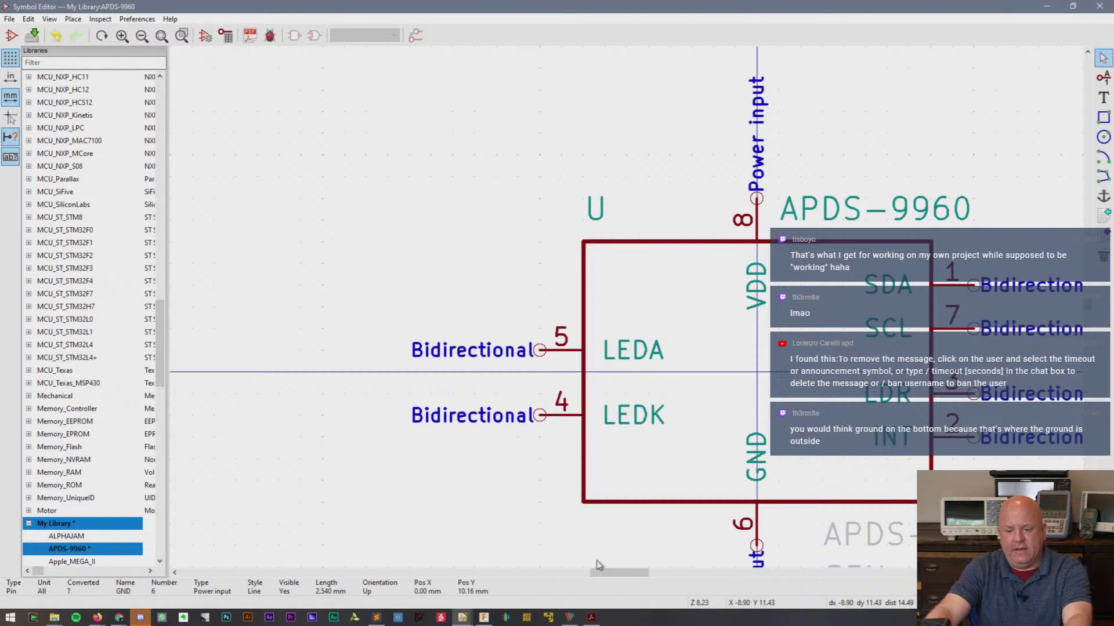
drag(610, 573, 625, 574)
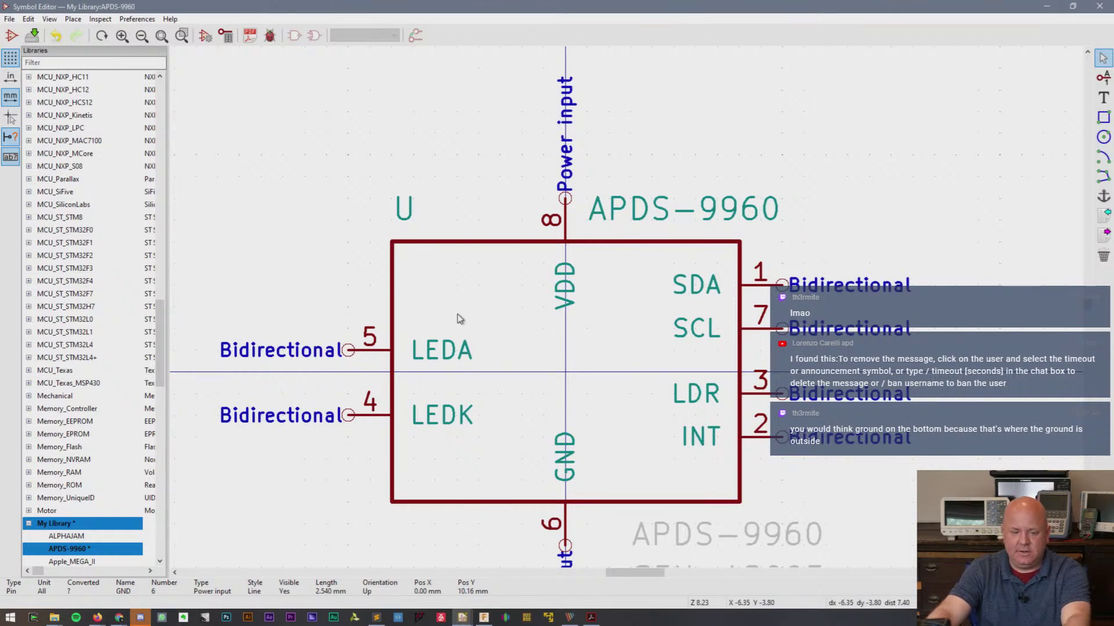
key(ctrl+s)
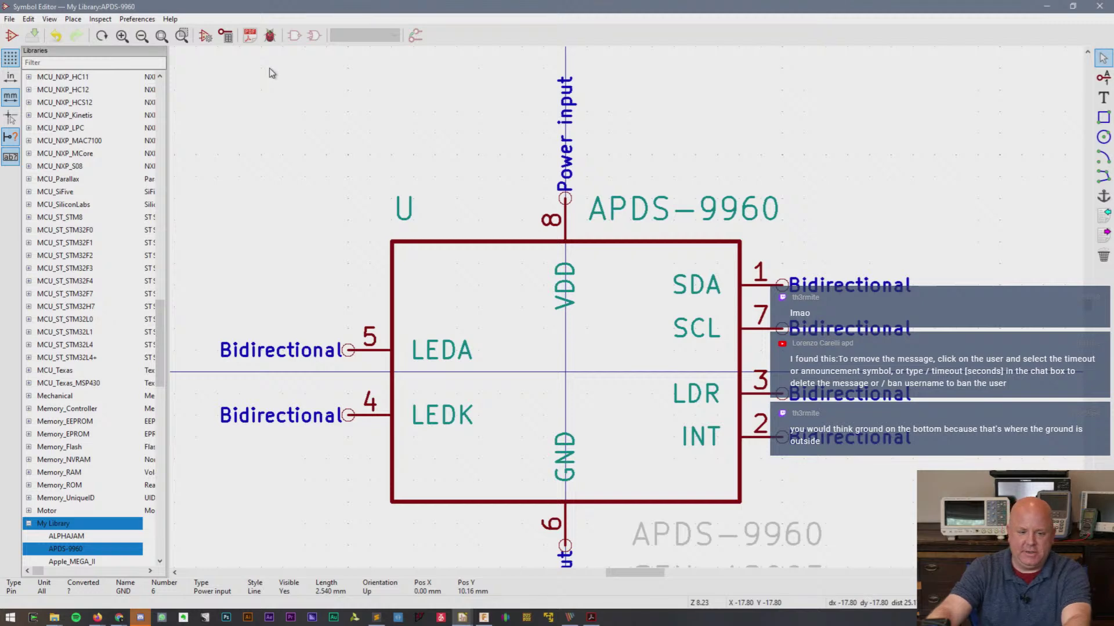
- Close the Symbol Editor and return to the Bald Sense Wing v1 project manager
click(1100, 5)
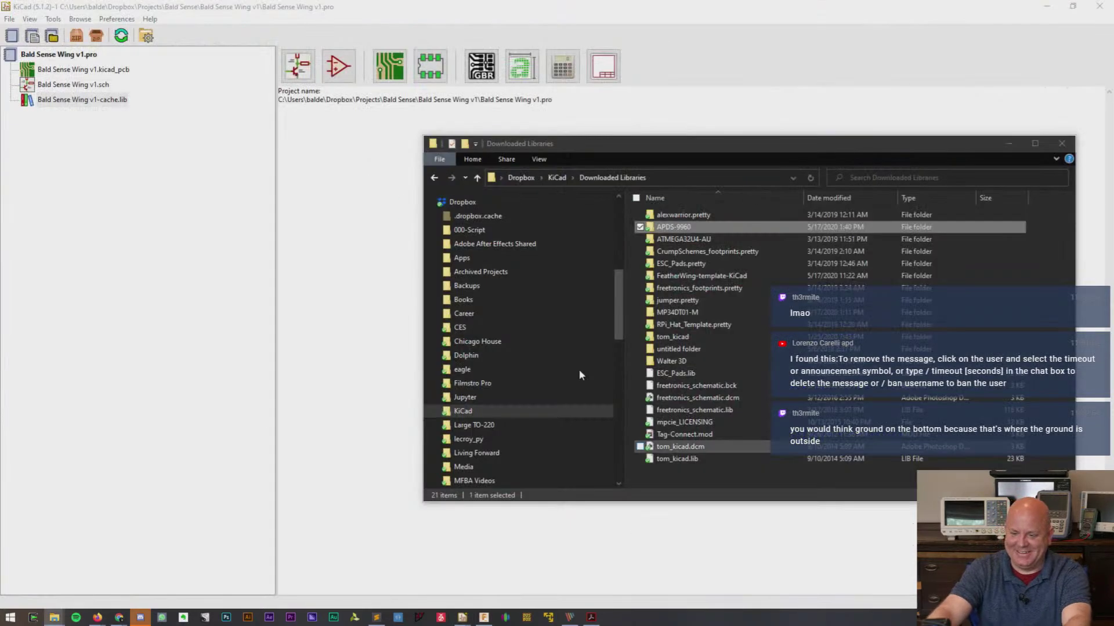
click(552, 5)
key(alt+Tab)
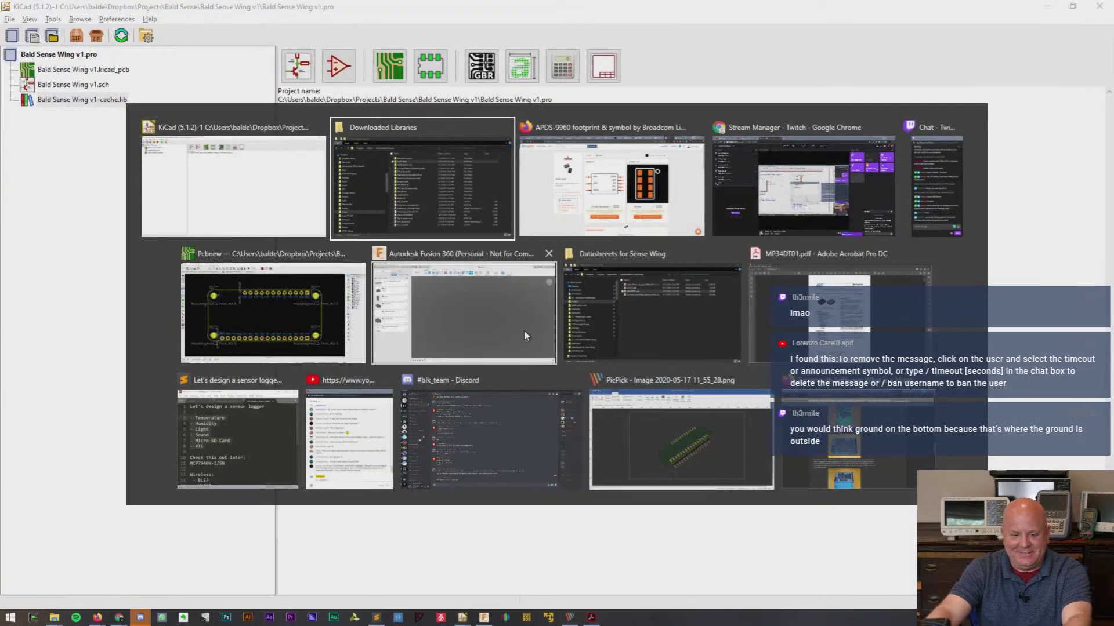
key(alt+Tab)
key(alt+Tab)
key(alt+Tab)
key(alt+Tab)
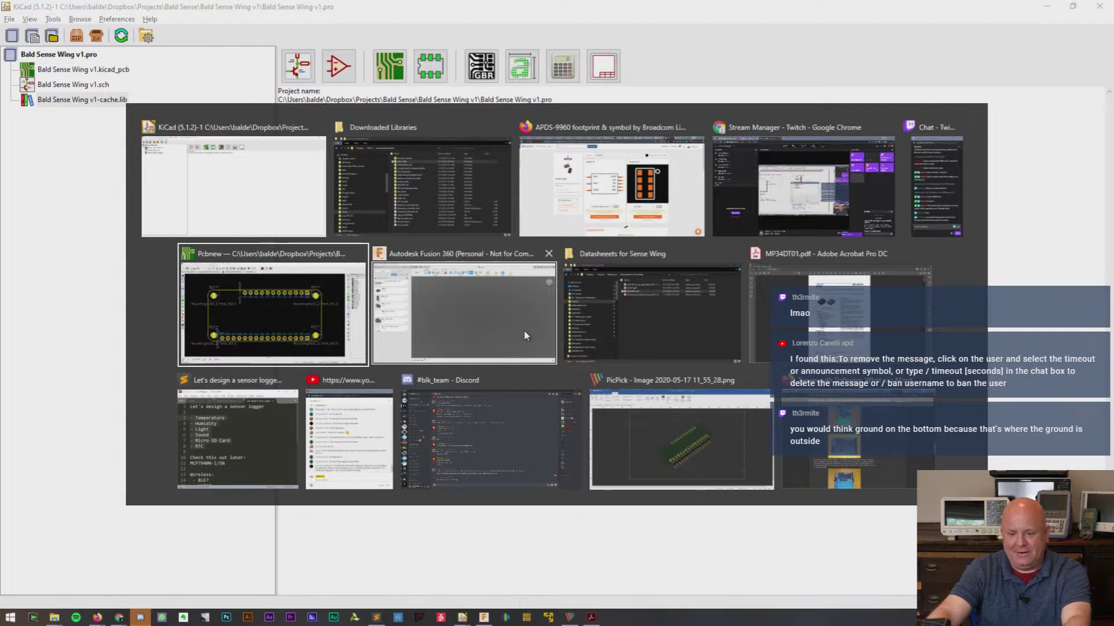
key(alt+shift+Tab)
key(alt+shift+Tab)
key(alt+shift+Tab)
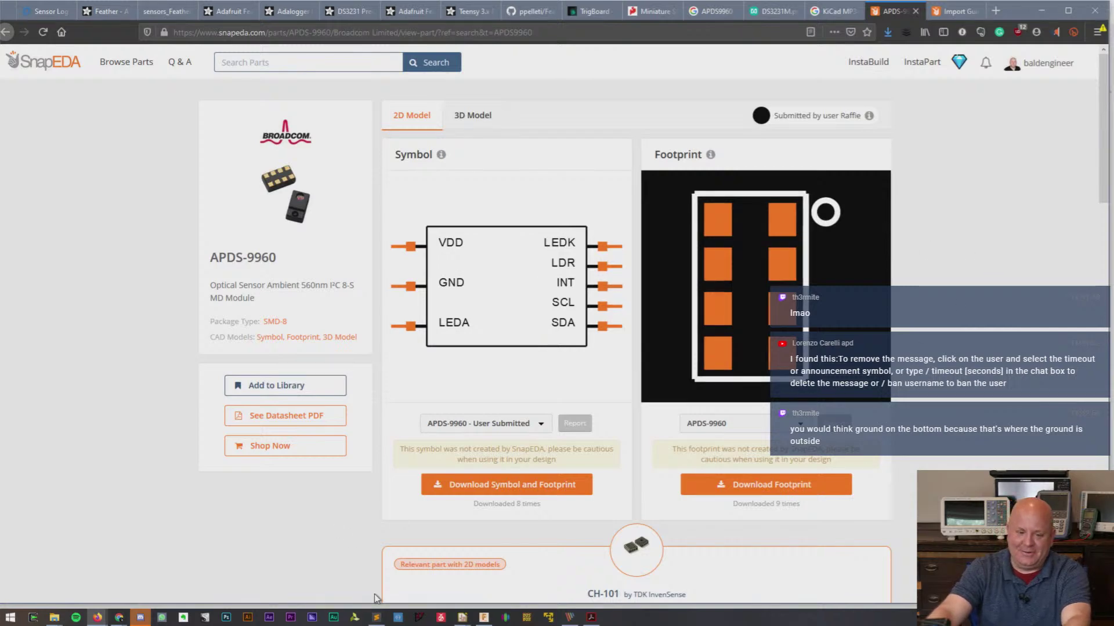
mouse_move(462, 617)
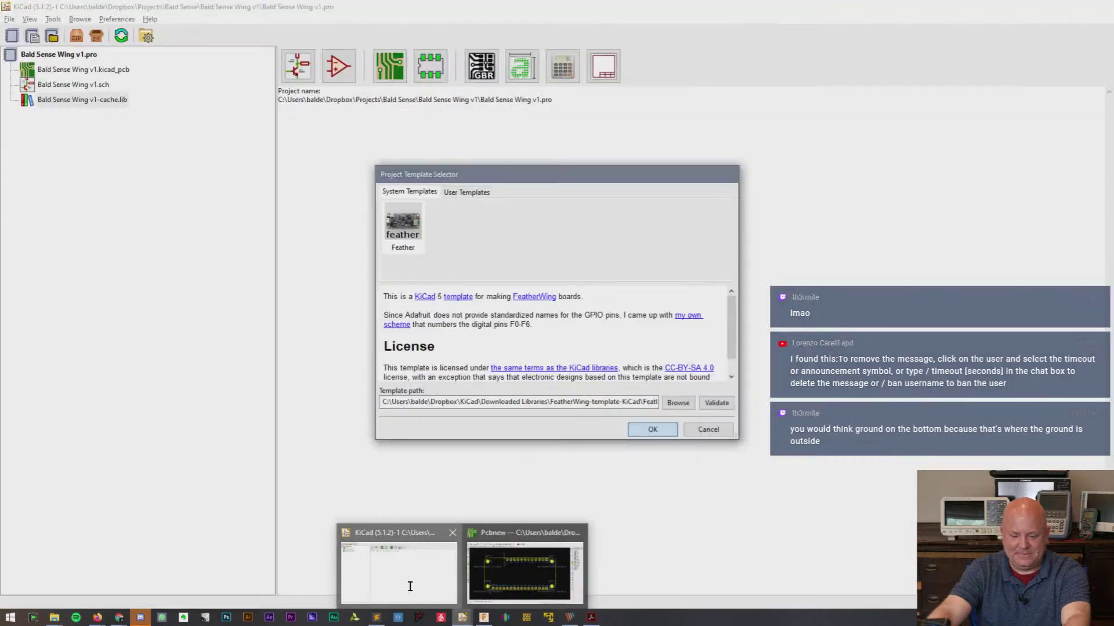
click(410, 586)
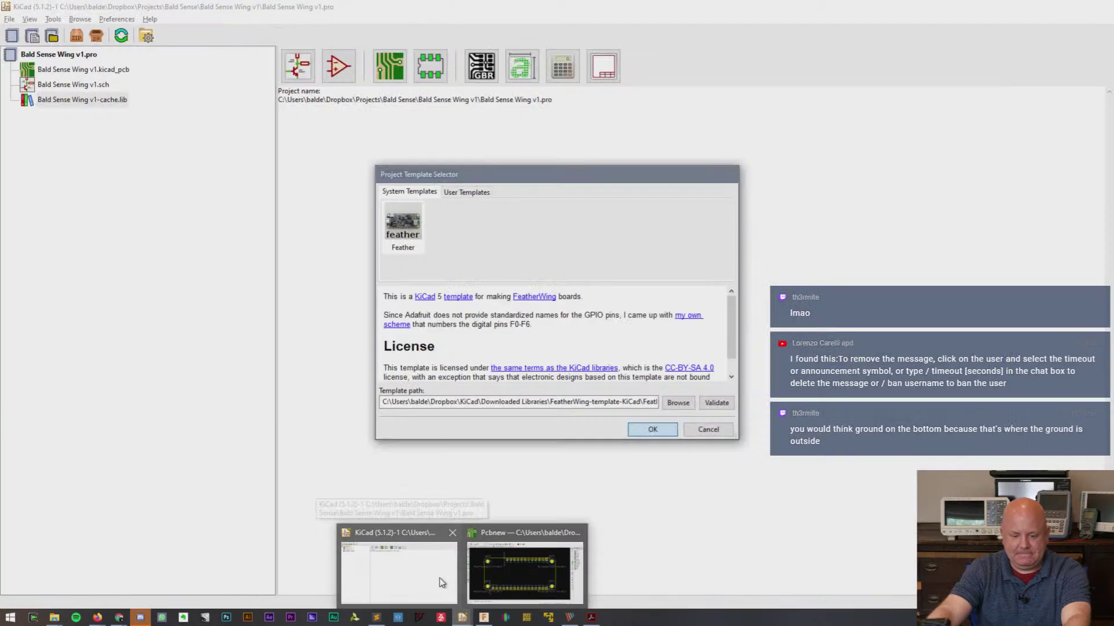
click(442, 582)
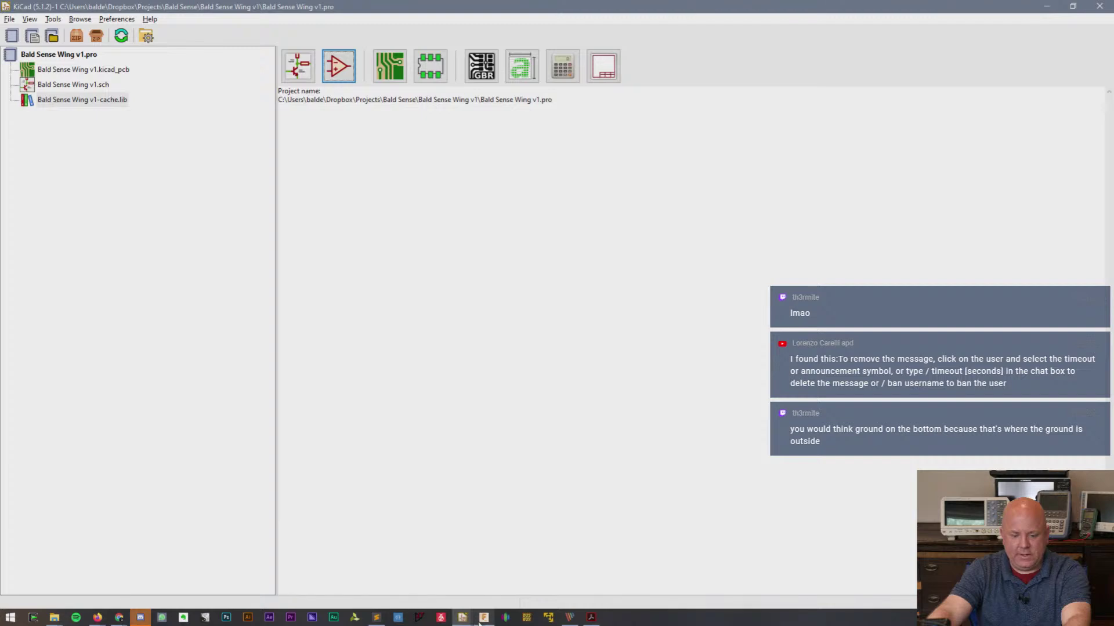
- Open the Bald Sense Wing v1 schematic and filter the symbol chooser for 'APD'
double_click(90, 85)
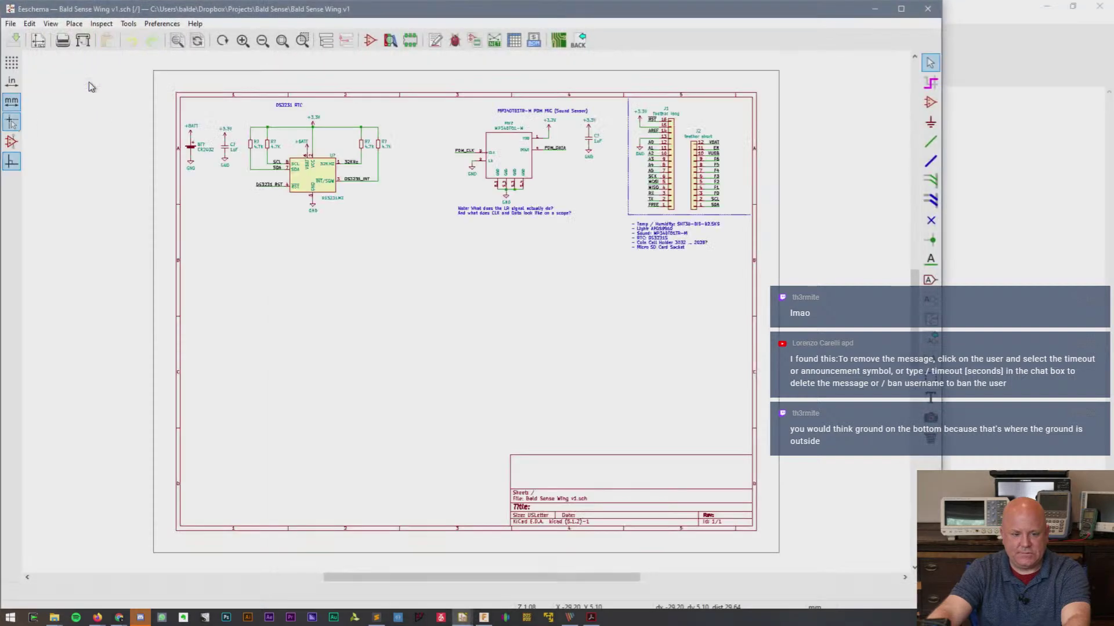
scroll(464, 316, up, 2)
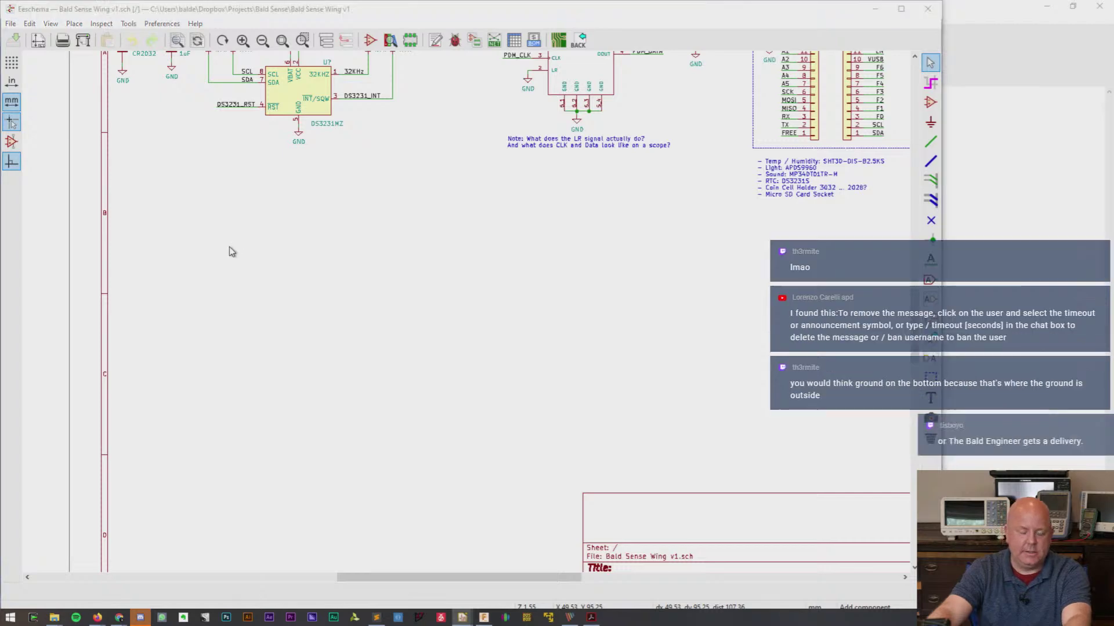
text(aAD)
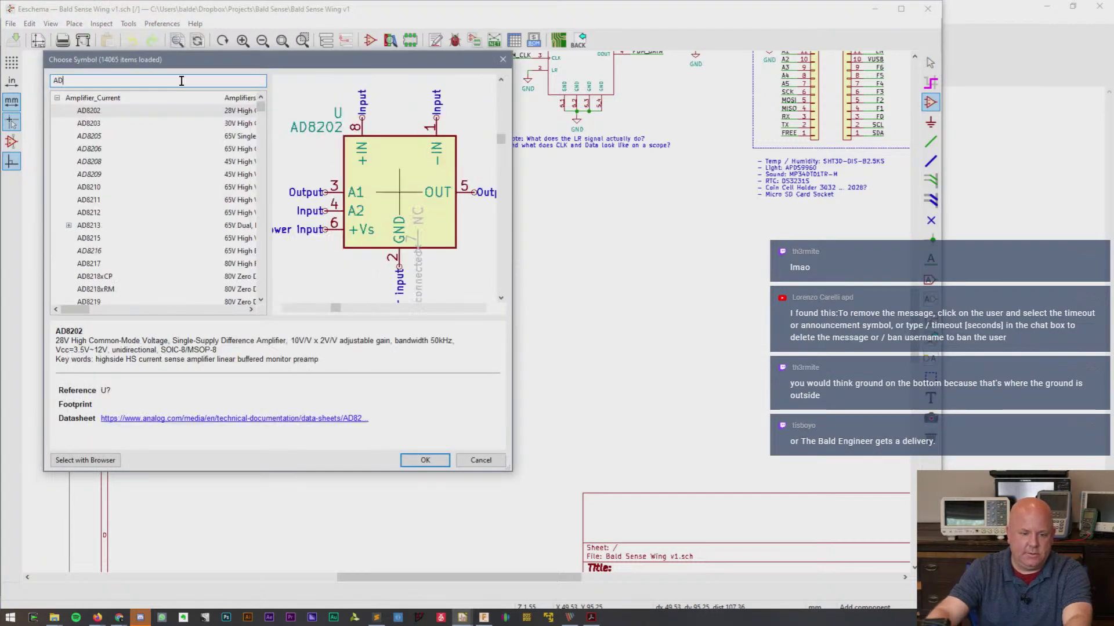
key(BackSpace)
key(BackSpace)
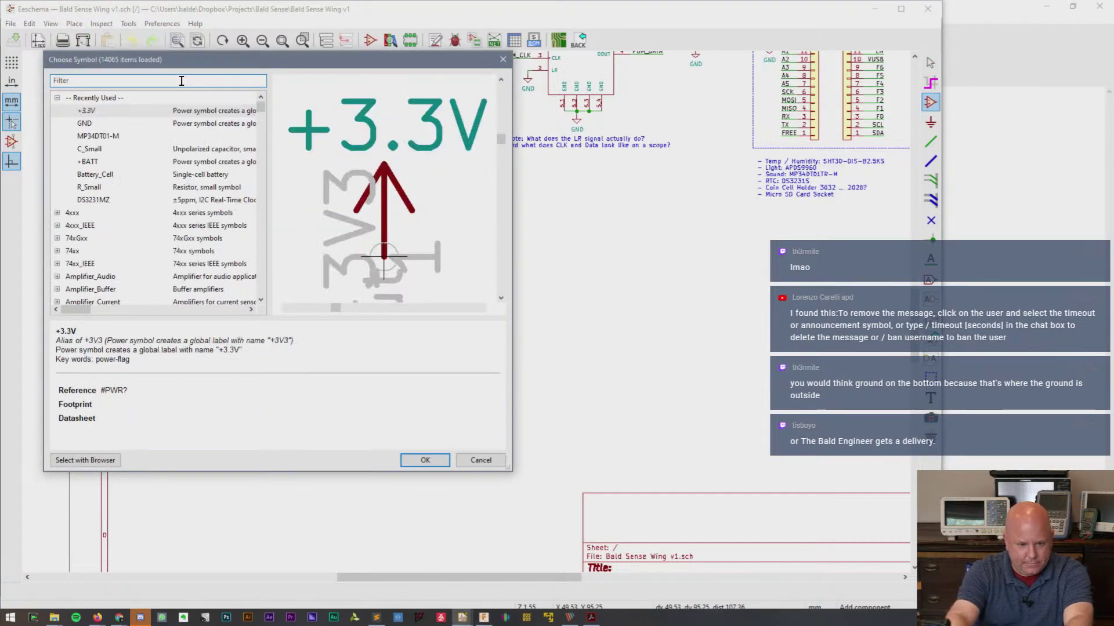
text(AP)
key(BackSpace)
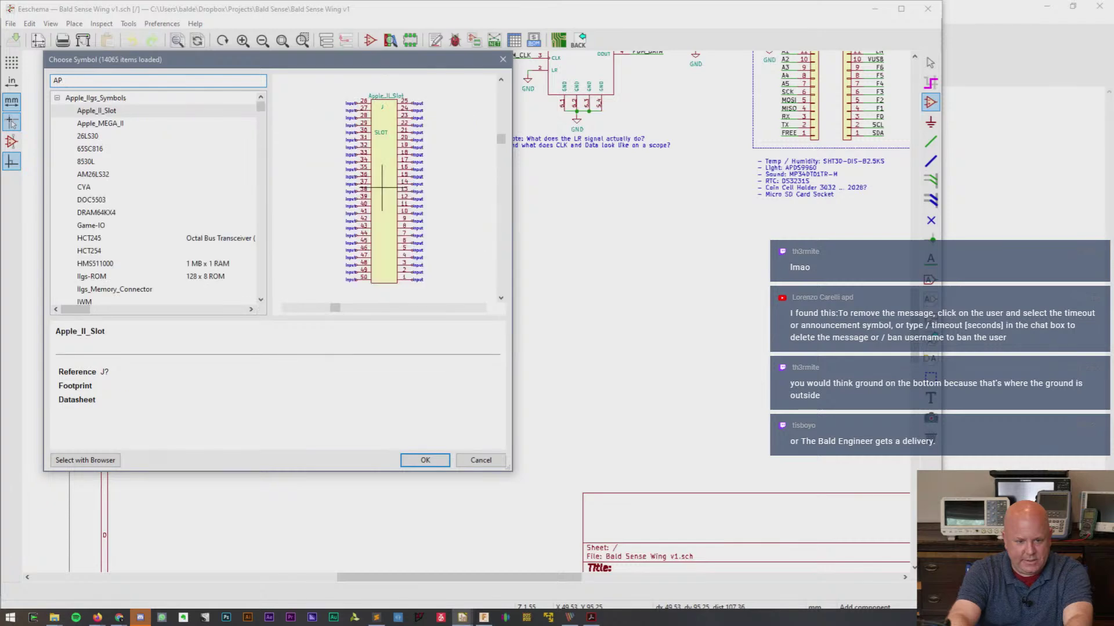
text(D)
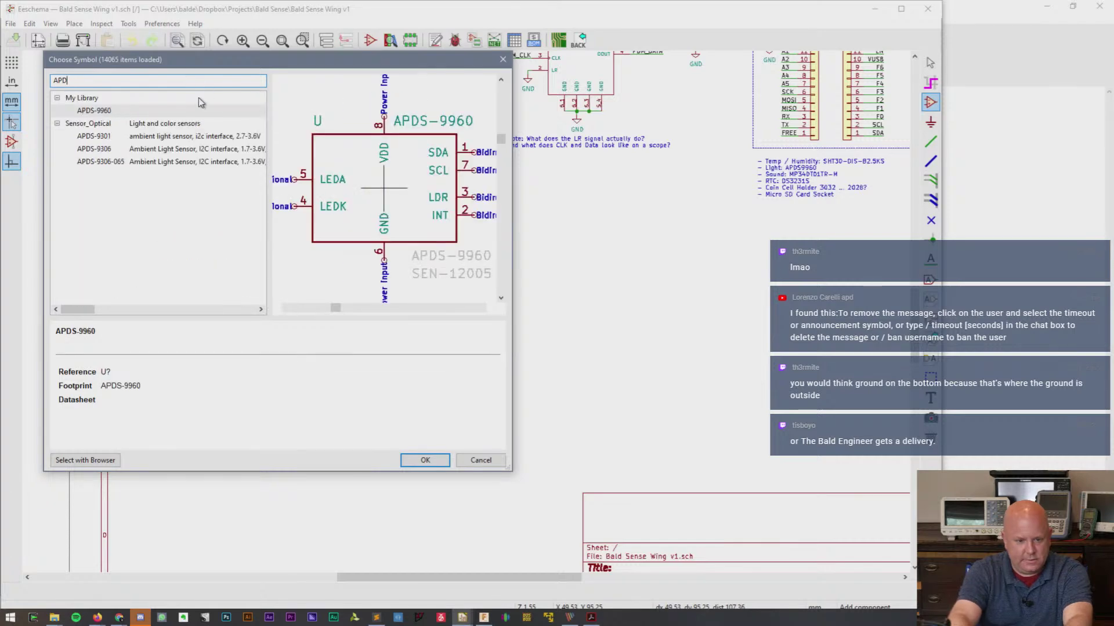
- Place My Library's APDS-9960 symbol below the RTC and save the sheet
double_click(98, 110)
scroll(316, 251, up, 2)
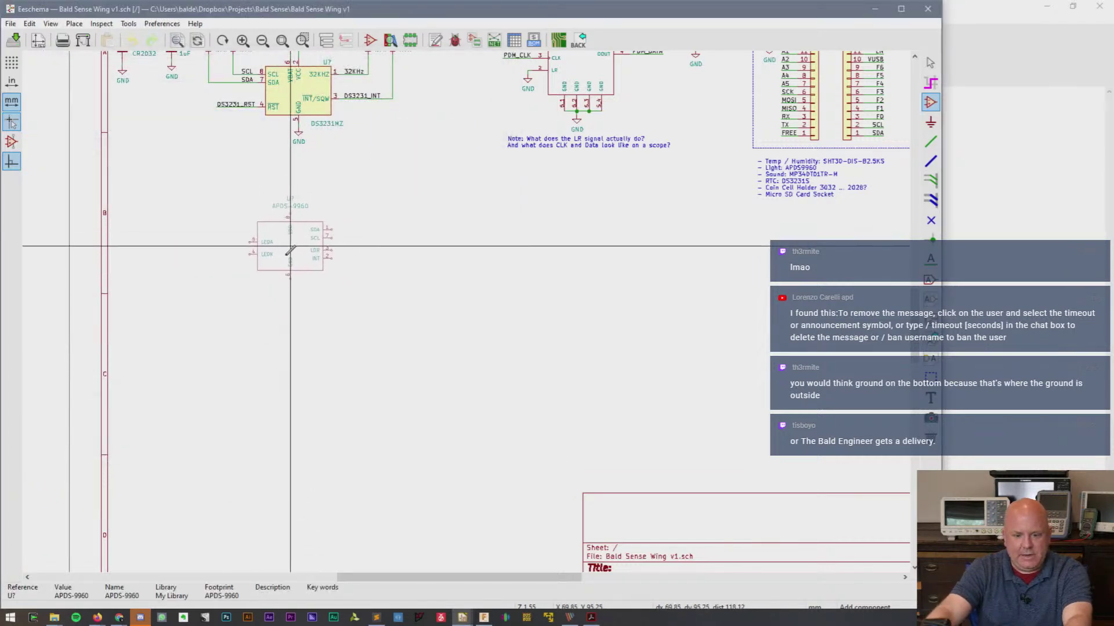
click(467, 306)
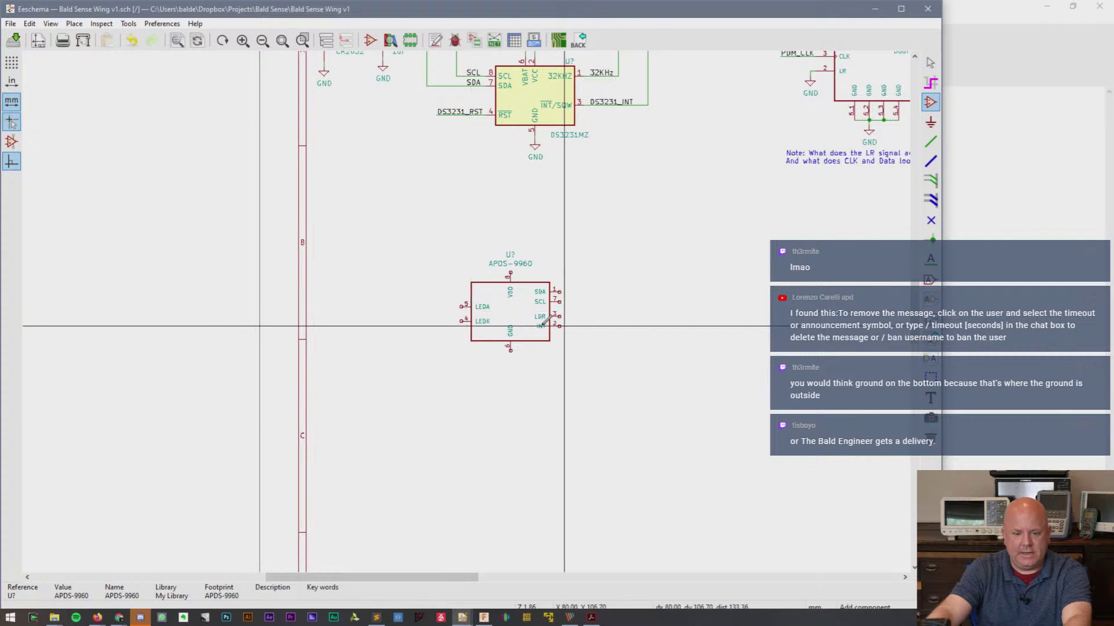
scroll(508, 313, up, 2)
key(ctrl+s)
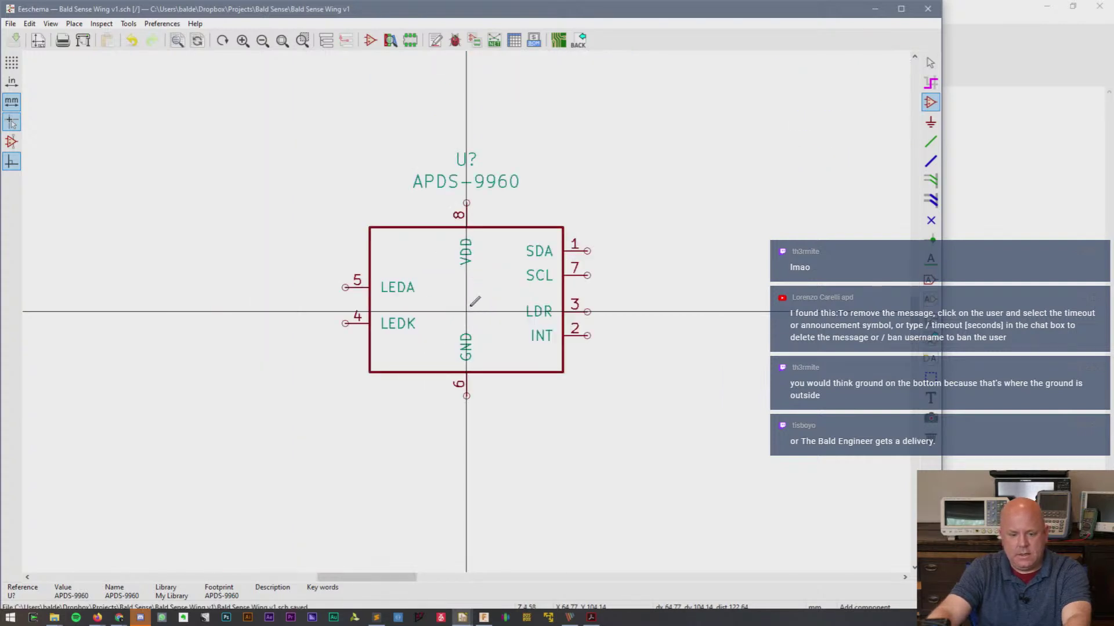
key(alt+Tab)
key(alt+Tab)
key(alt+Tab)
key(alt+Tab)
key(alt+Tab)
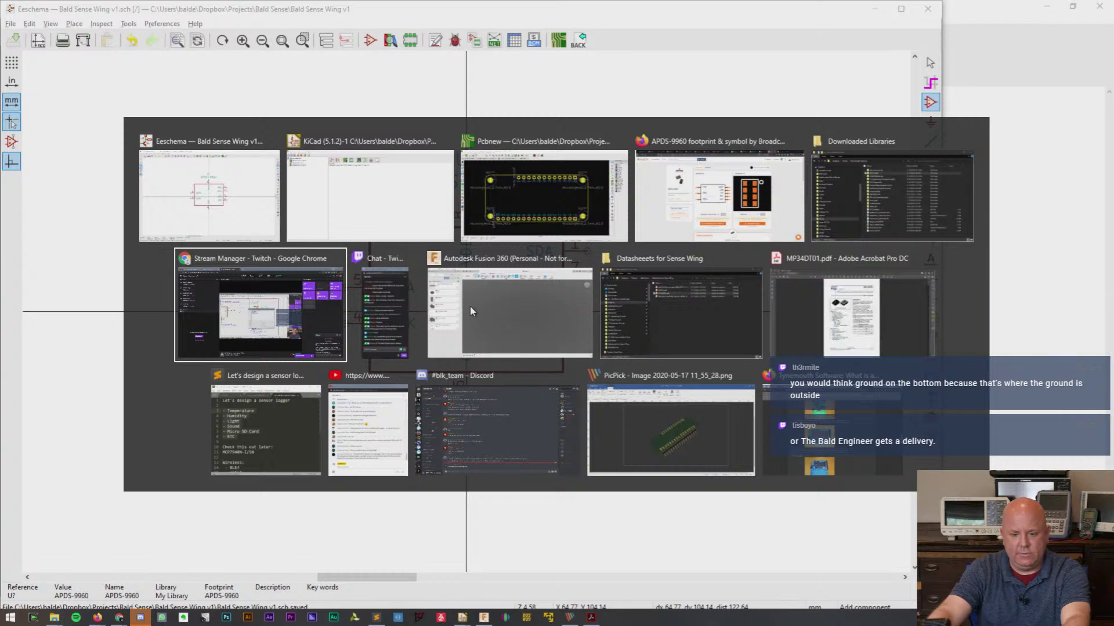
- Bring up Firefox on the Adafruit Feather Sense schematic tab
key(alt+Tab)
key(alt+shift+Tab)
key(alt+shift+Tab)
key(alt+shift+Tab)
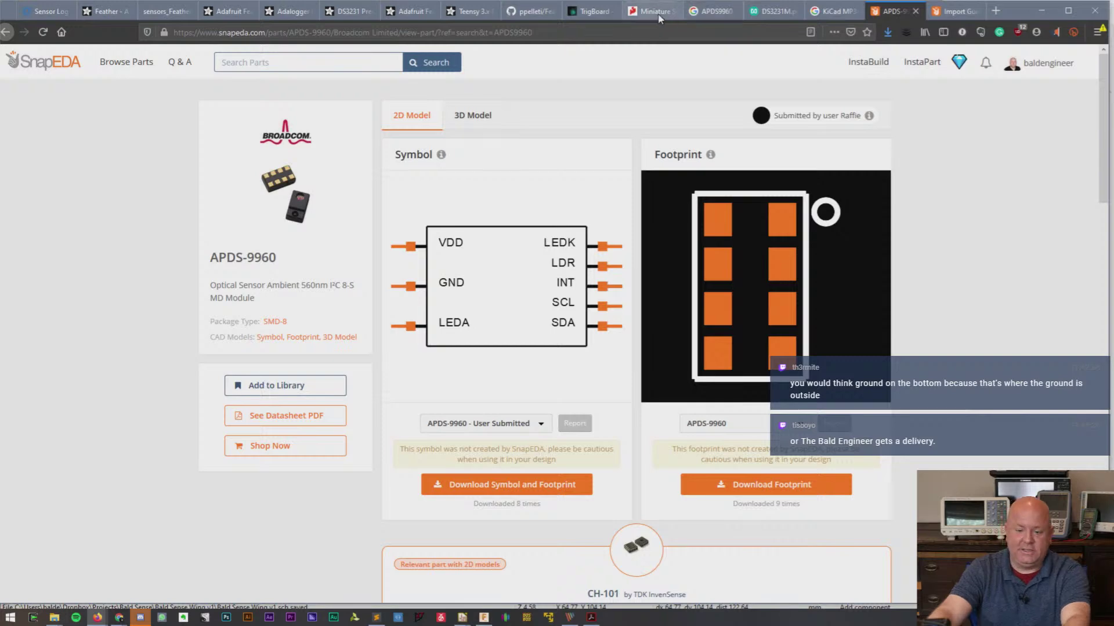
click(160, 13)
click(226, 11)
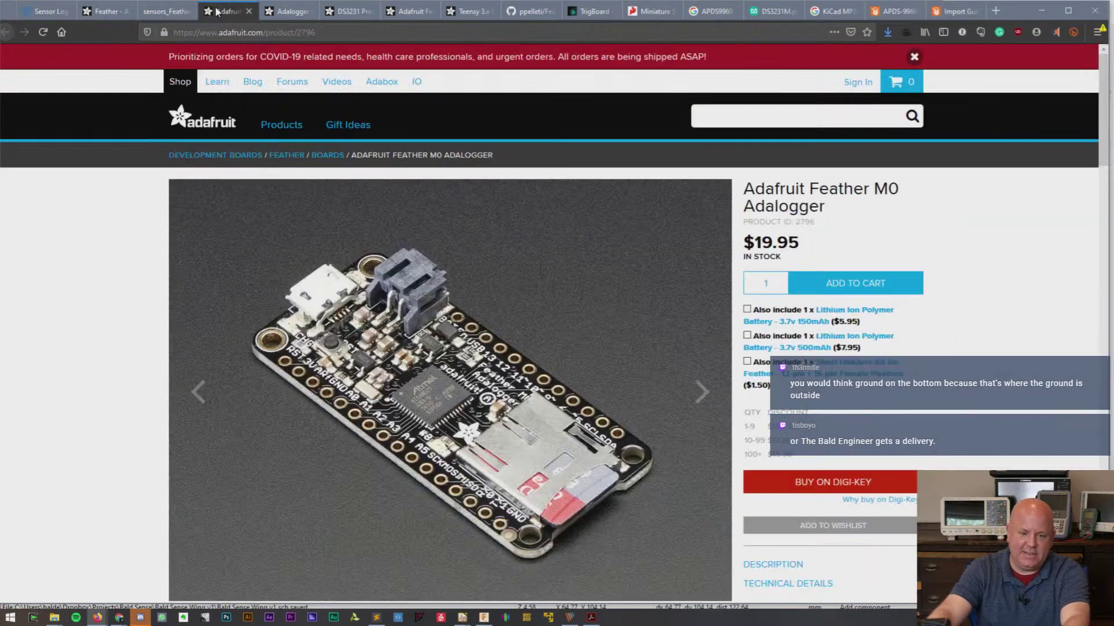
click(163, 11)
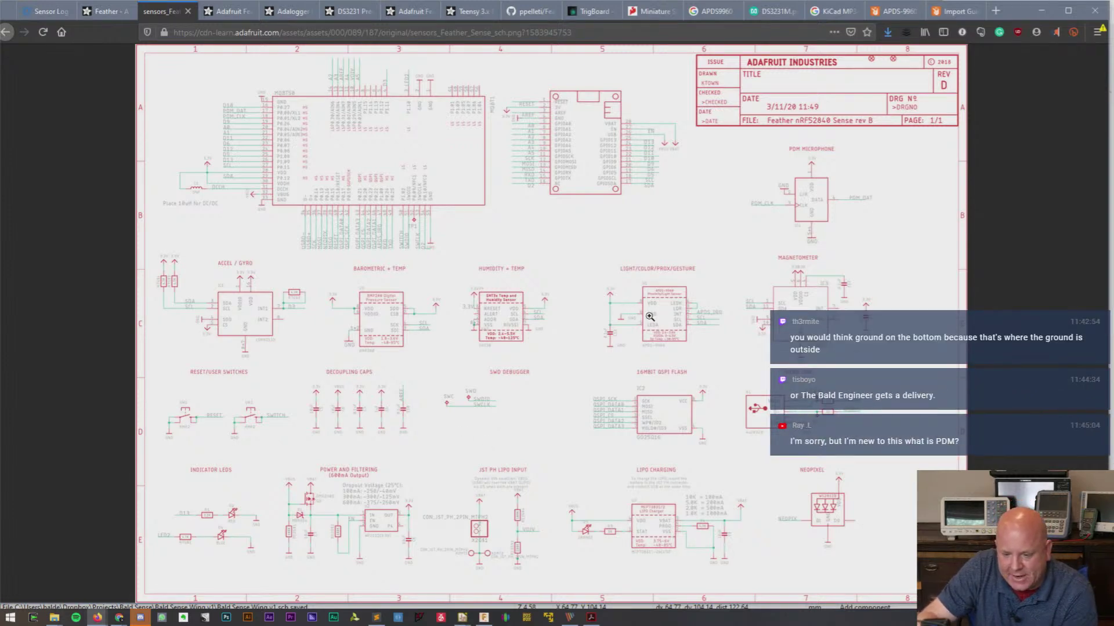
- Zoom in on the APDS-9960 sensor section, then fit the whole sheet in view
click(670, 316)
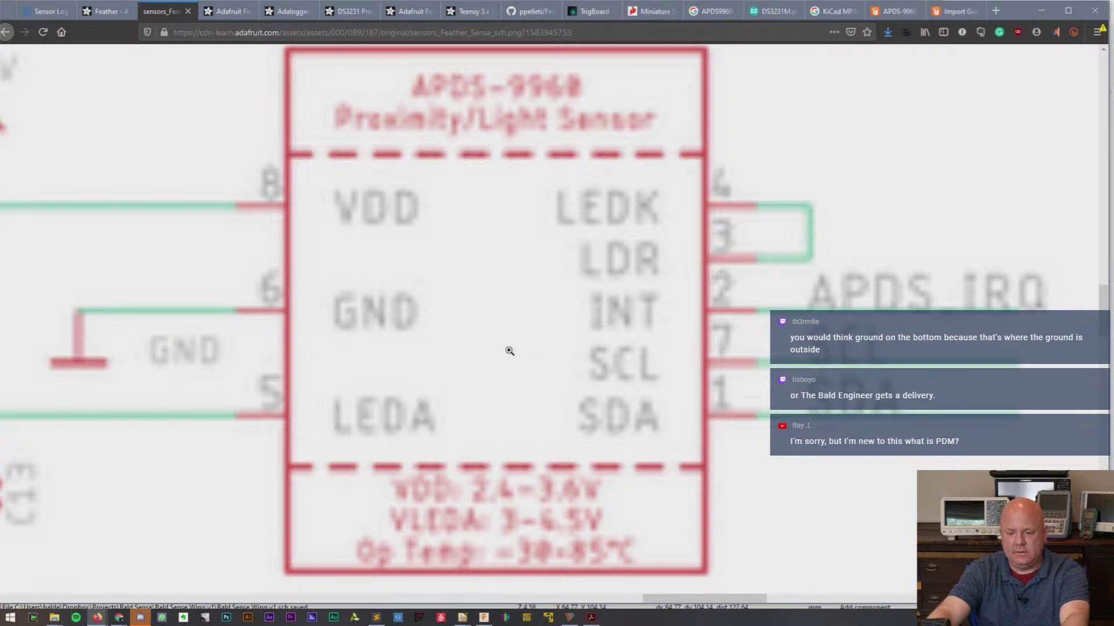
click(579, 367)
click(581, 365)
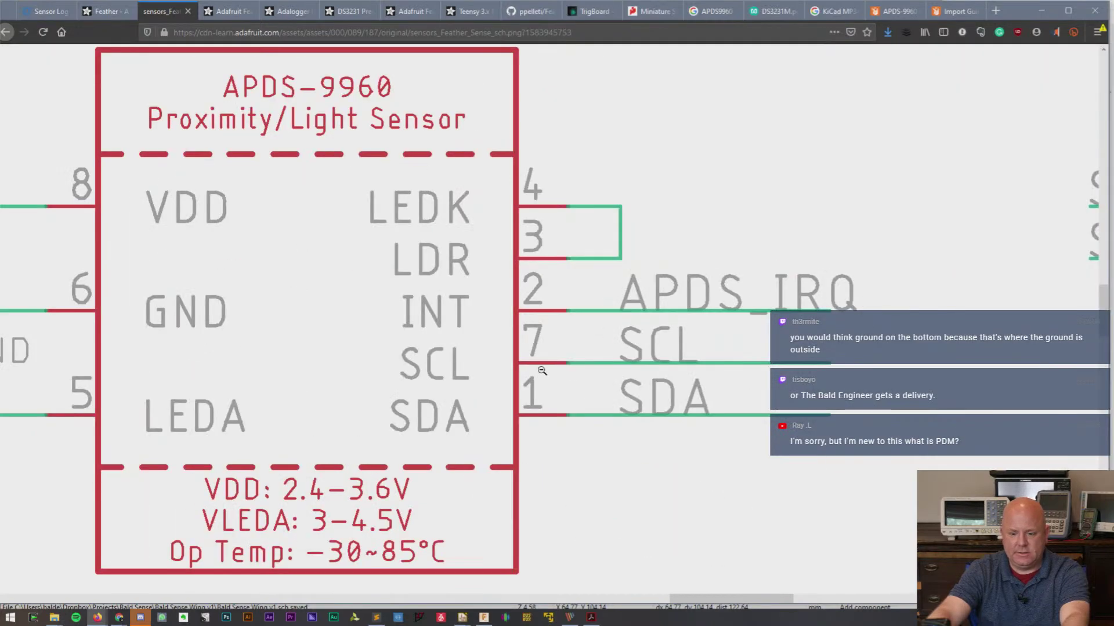
drag(731, 599, 698, 599)
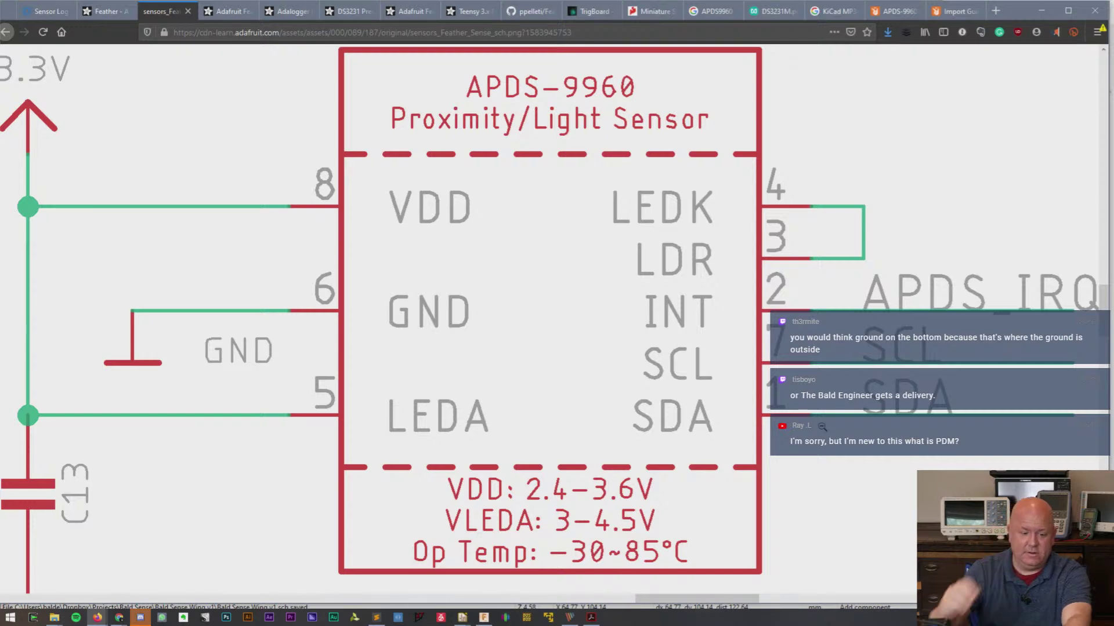
click(792, 536)
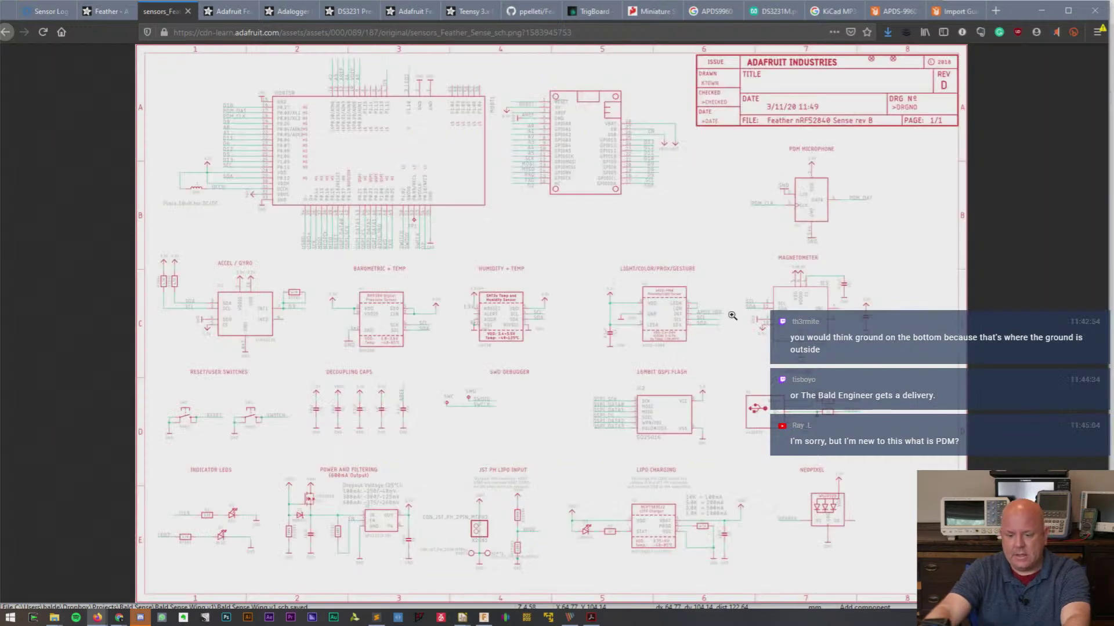
- Copy the Feather Sense schematic image using its context menu
right_click(609, 299)
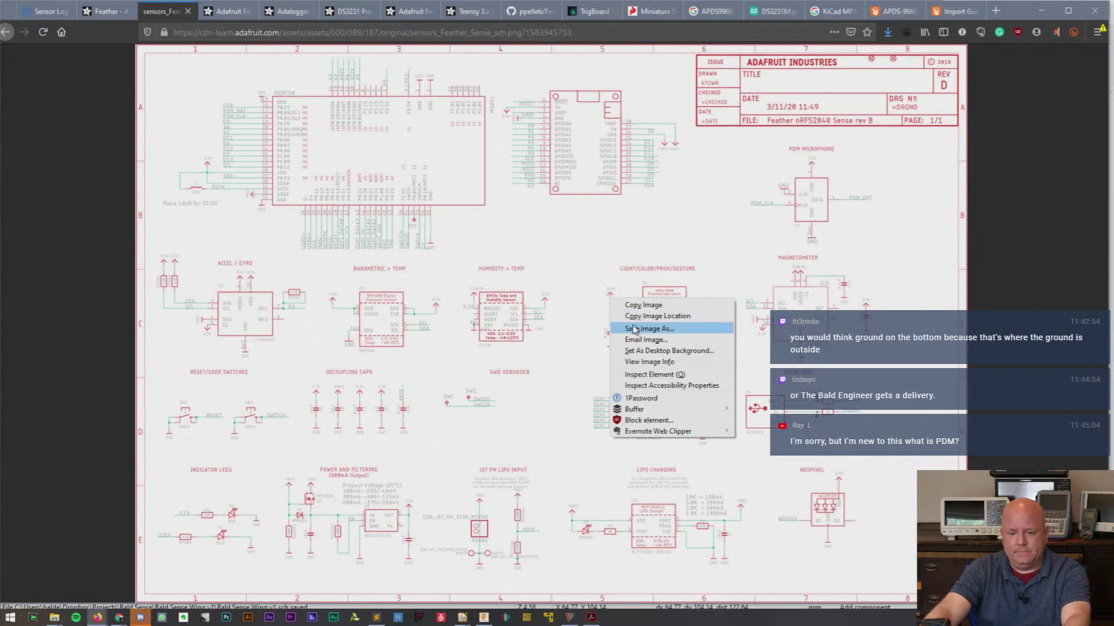
click(634, 305)
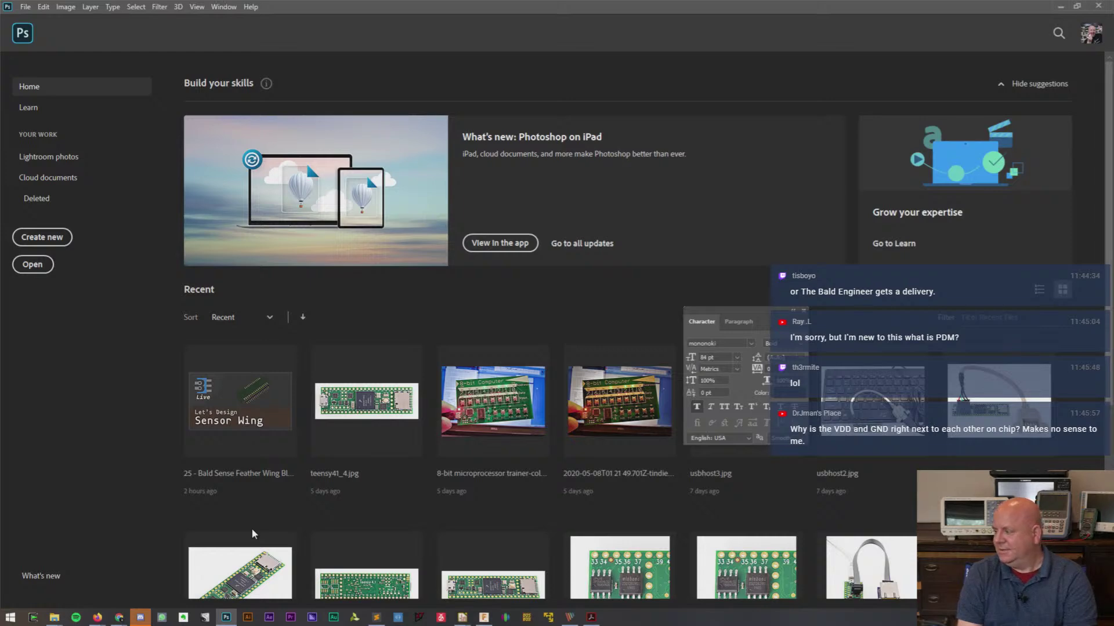
- Create a new 1654 × 1176 px Untitled-1 document and dock the Character panel on the right
click(25, 7)
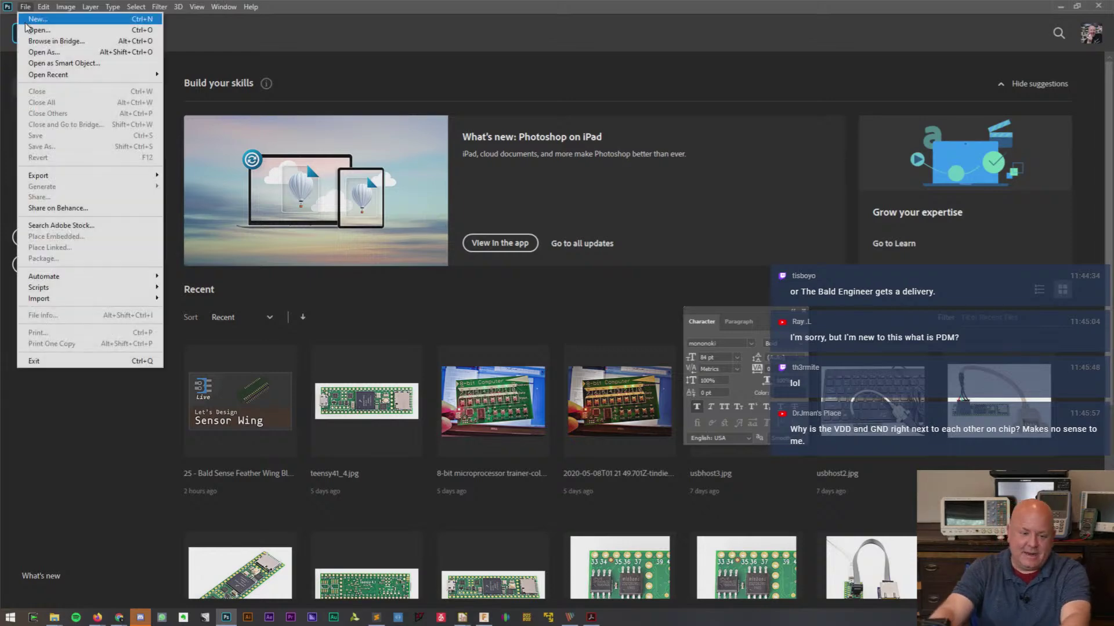
click(37, 20)
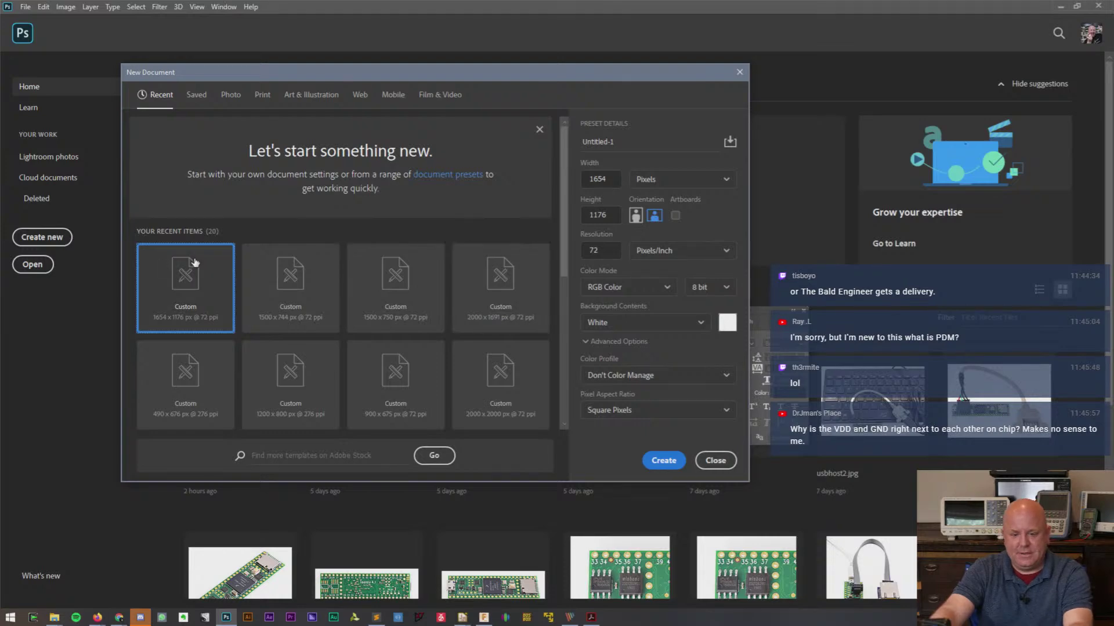
key(Escape)
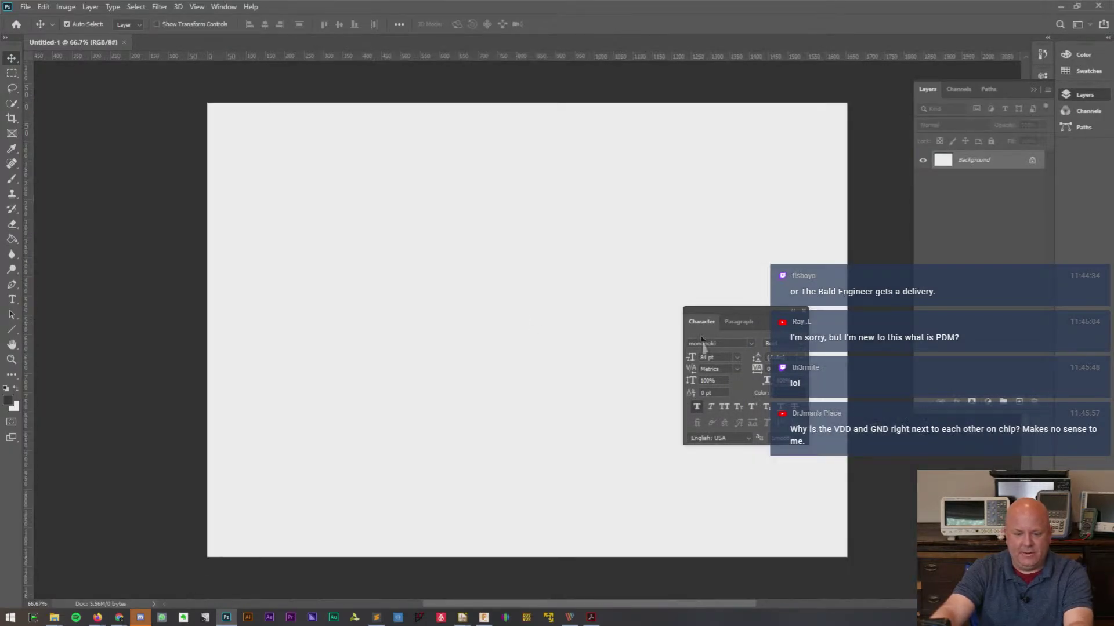
drag(758, 315, 995, 412)
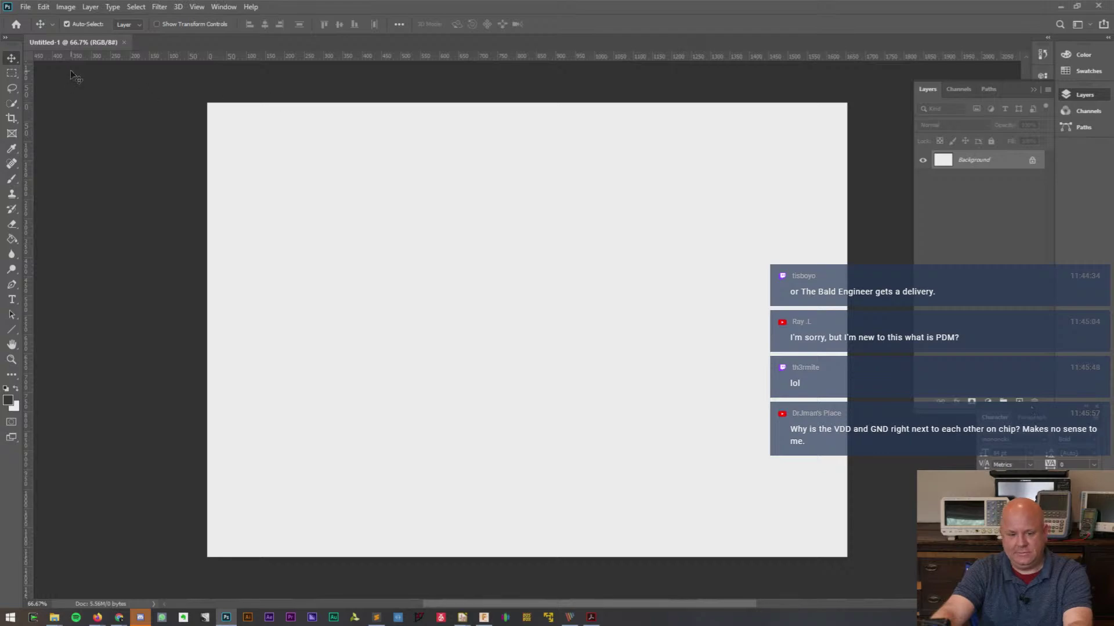
- Copy the schematic image again and unlock Photoshop's background layer
key(alt+Tab)
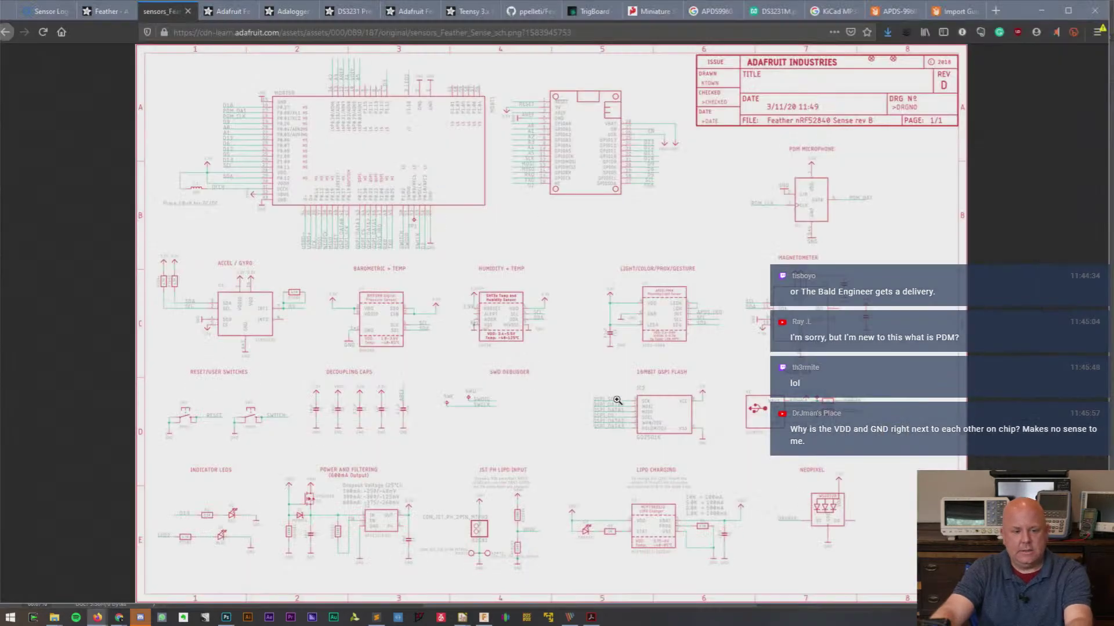
right_click(597, 349)
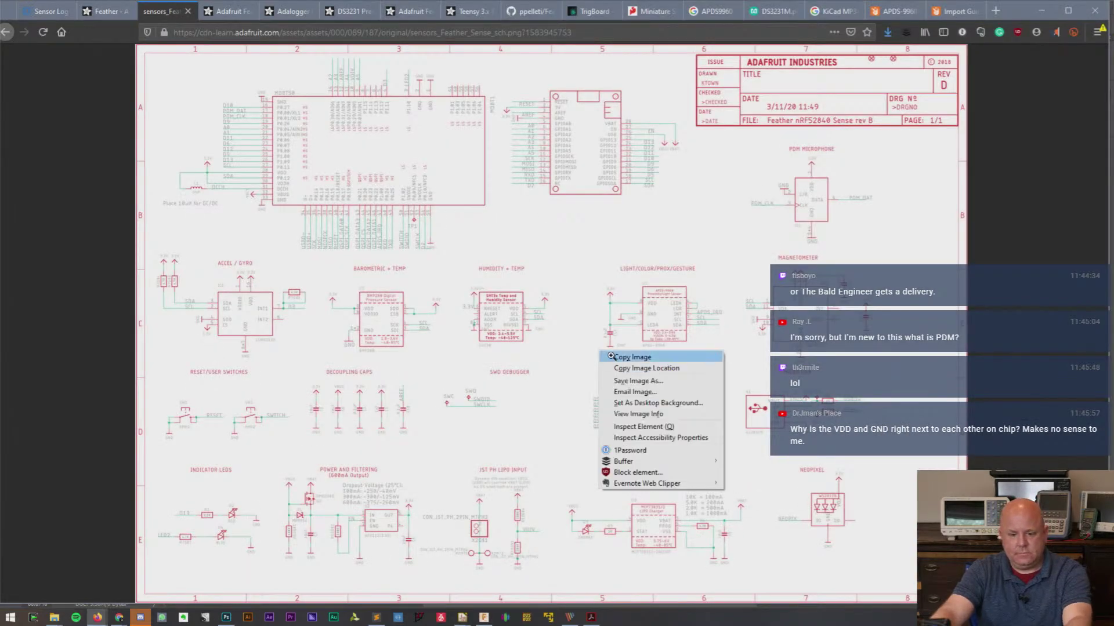
click(611, 356)
key(alt+Tab)
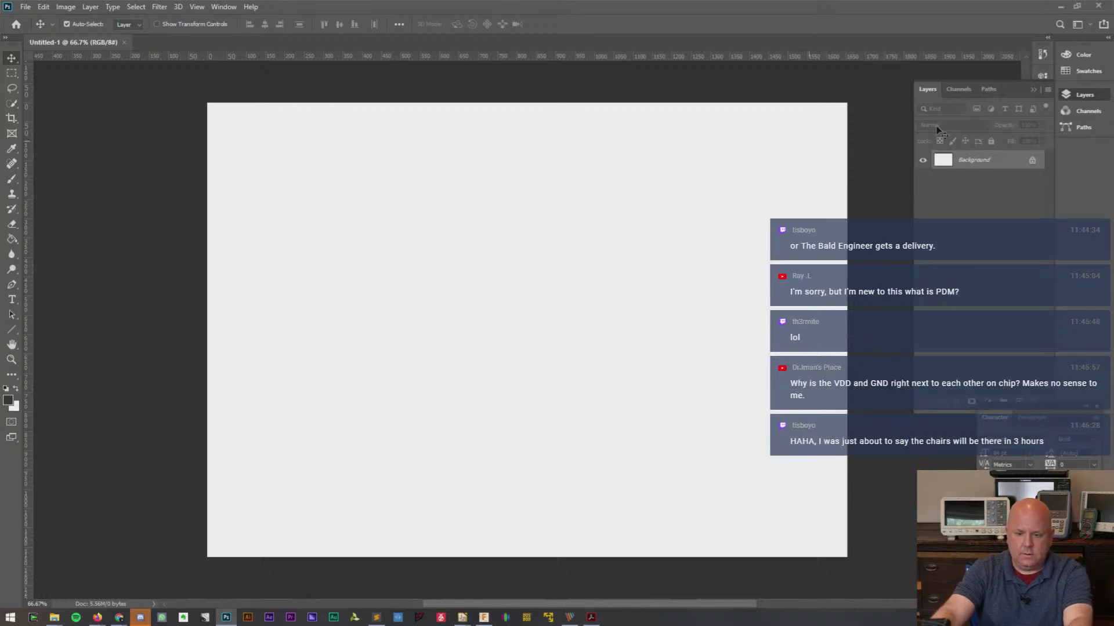
click(1032, 162)
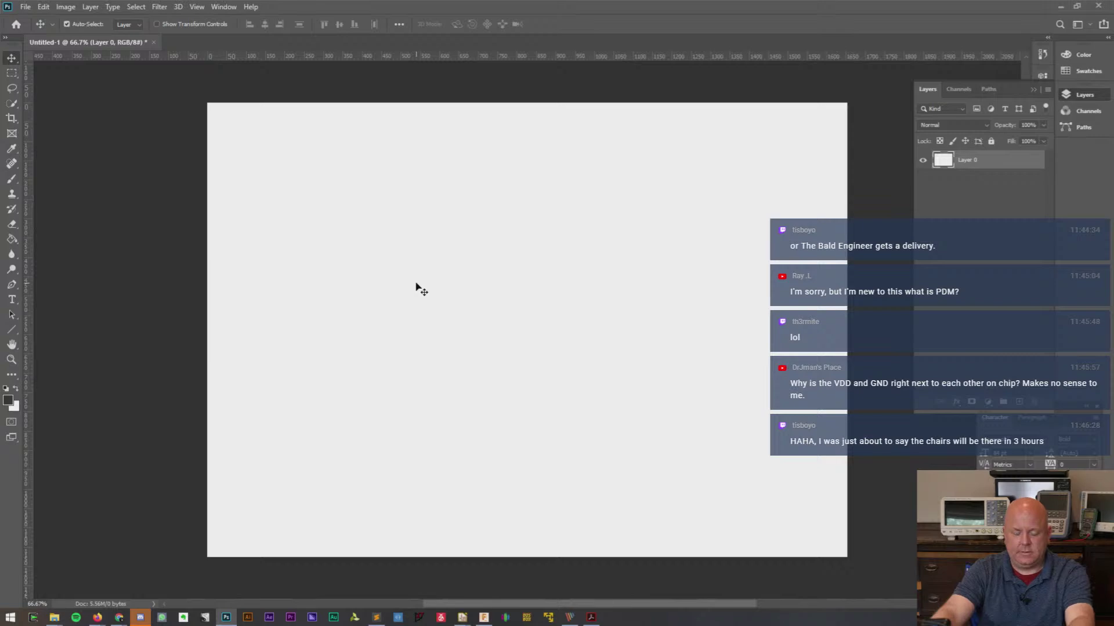
- Save the schematic image as sensors_Feather_Sense_sch.png in the Bald Sense folder, copying its path
key(alt+Tab)
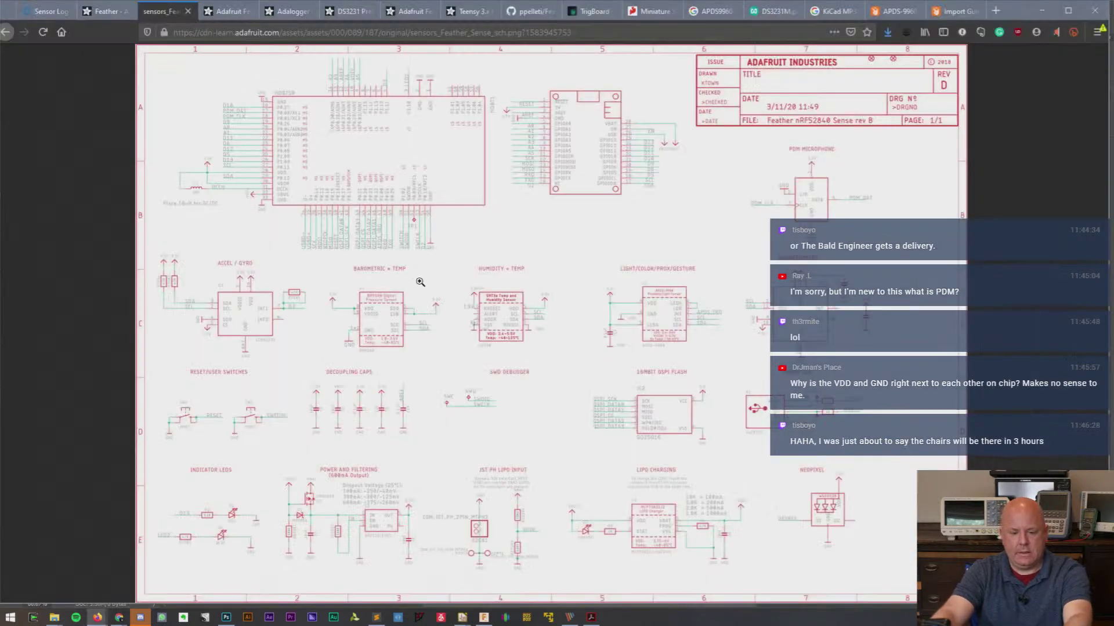
right_click(573, 290)
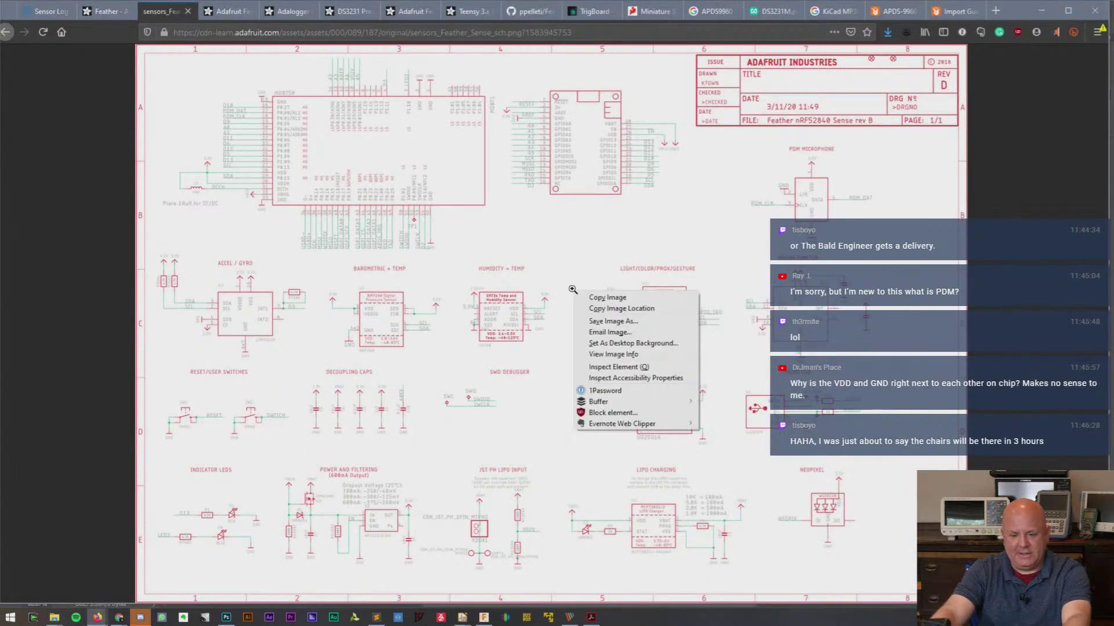
click(592, 320)
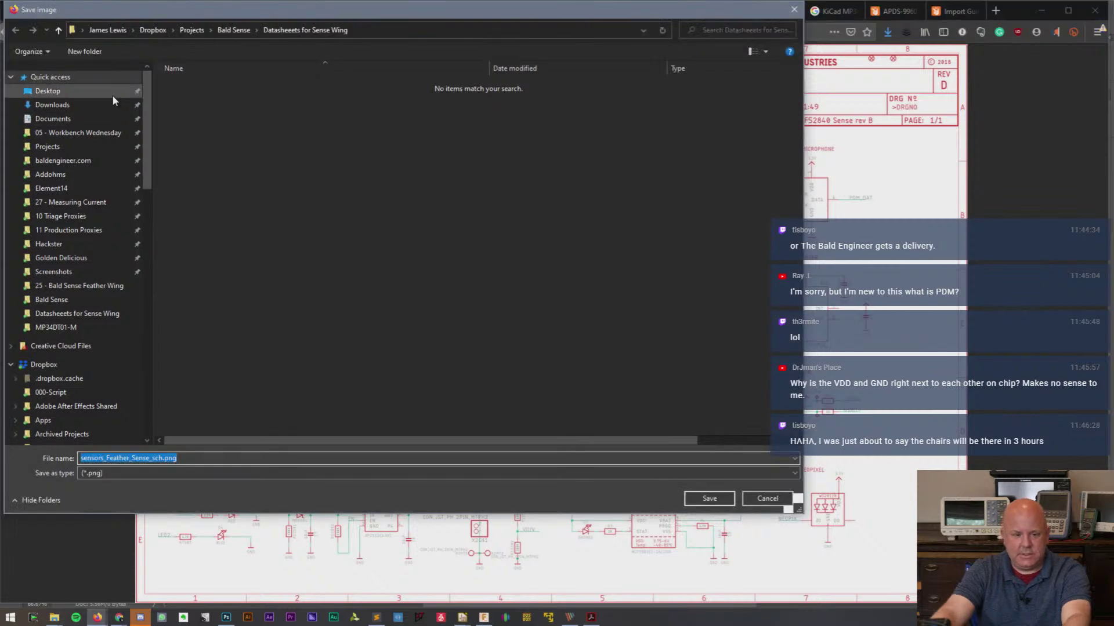
click(113, 93)
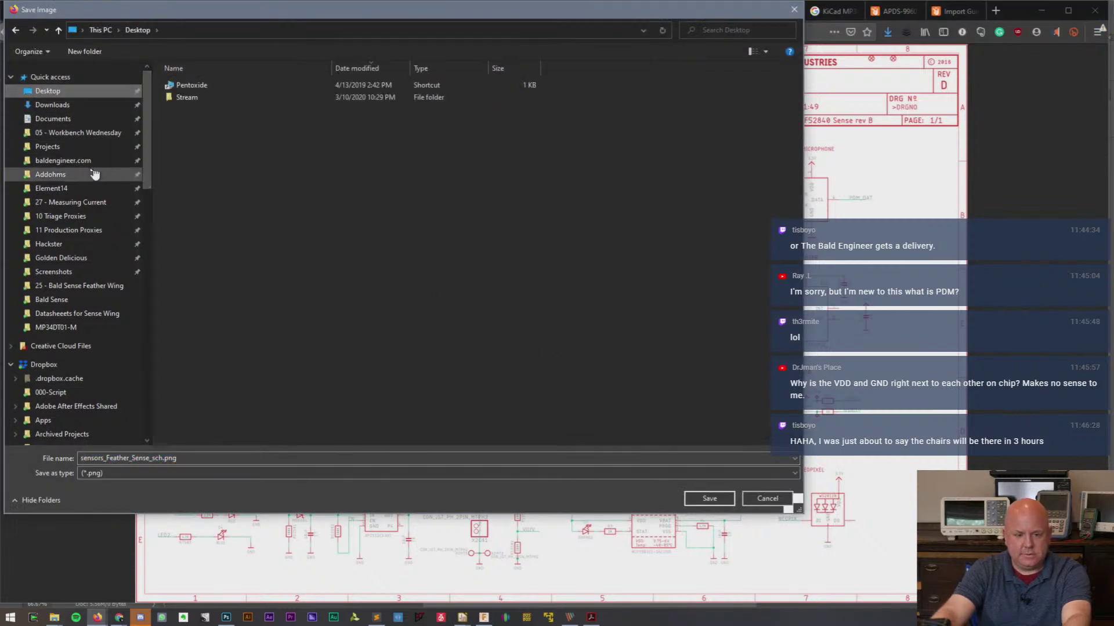
click(68, 299)
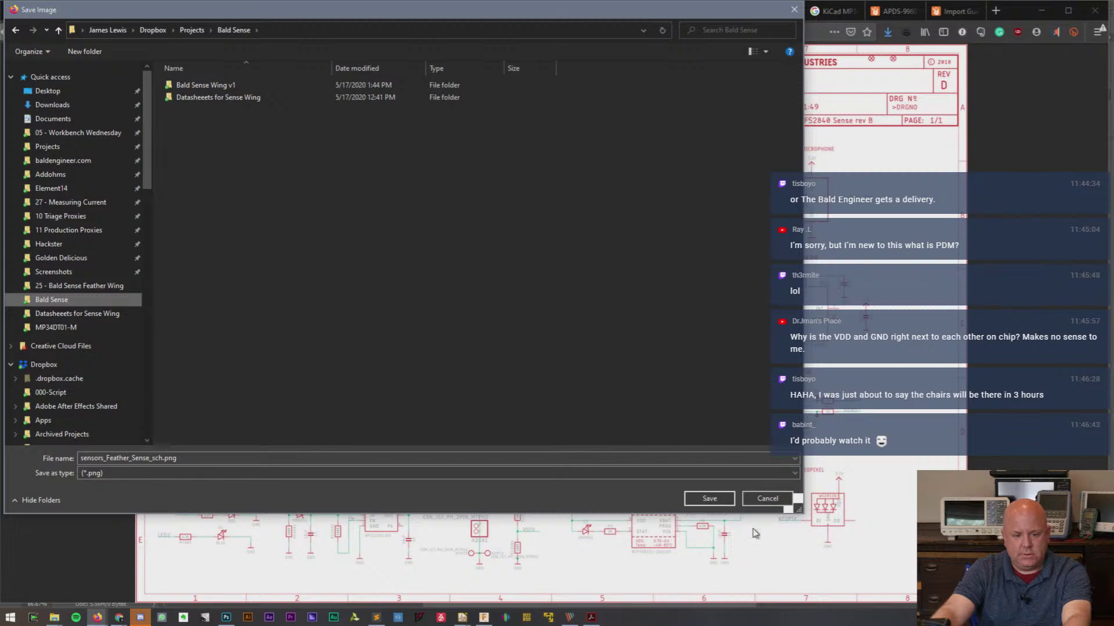
right_click(244, 27)
click(272, 47)
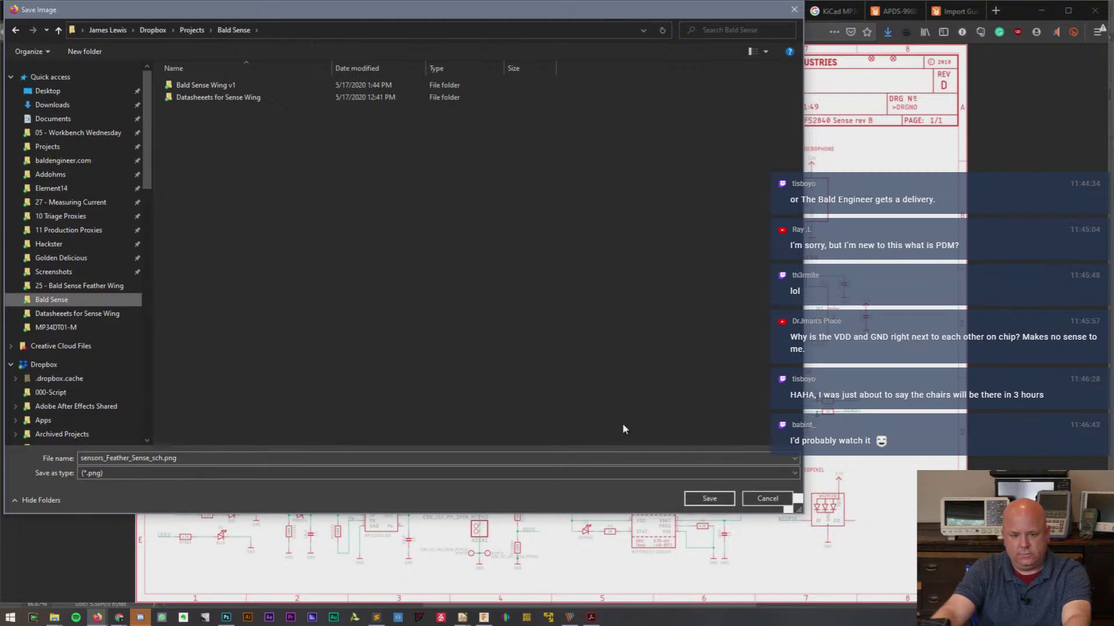
click(709, 500)
key(alt+Tab)
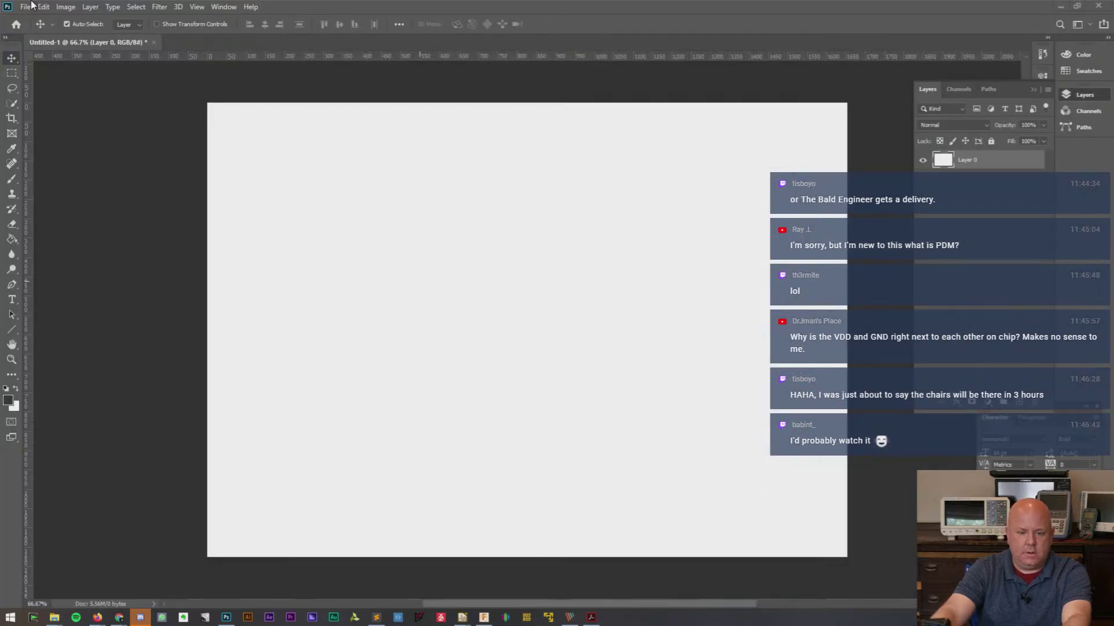
- Open sensors_Feather_Sense_sch.png in Photoshop from the pasted Bald Sense folder path
click(29, 7)
click(489, 58)
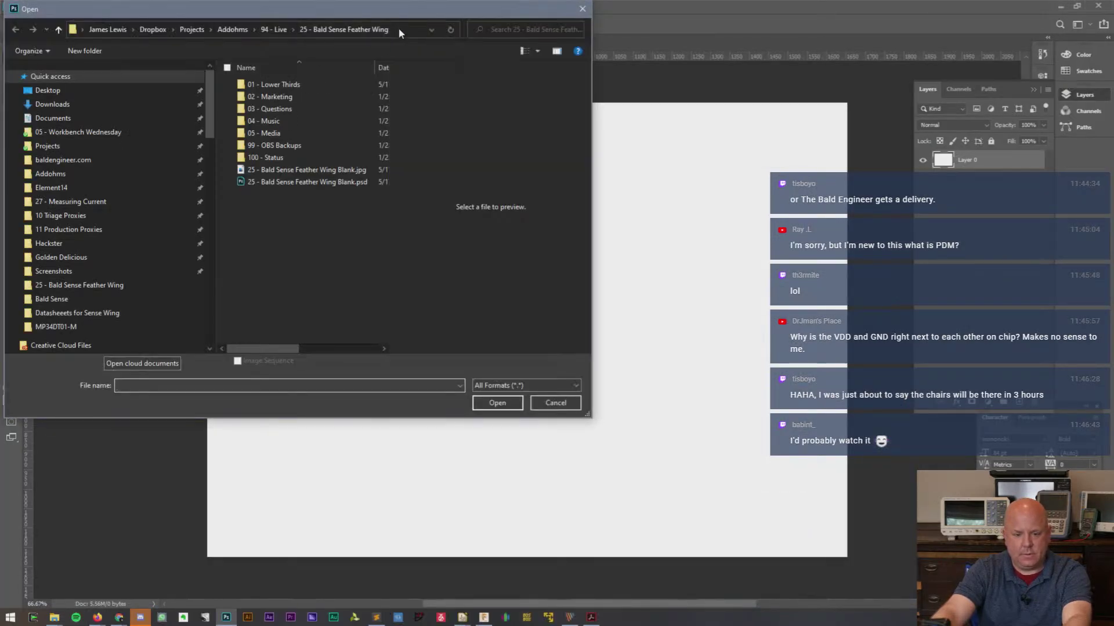
click(399, 28)
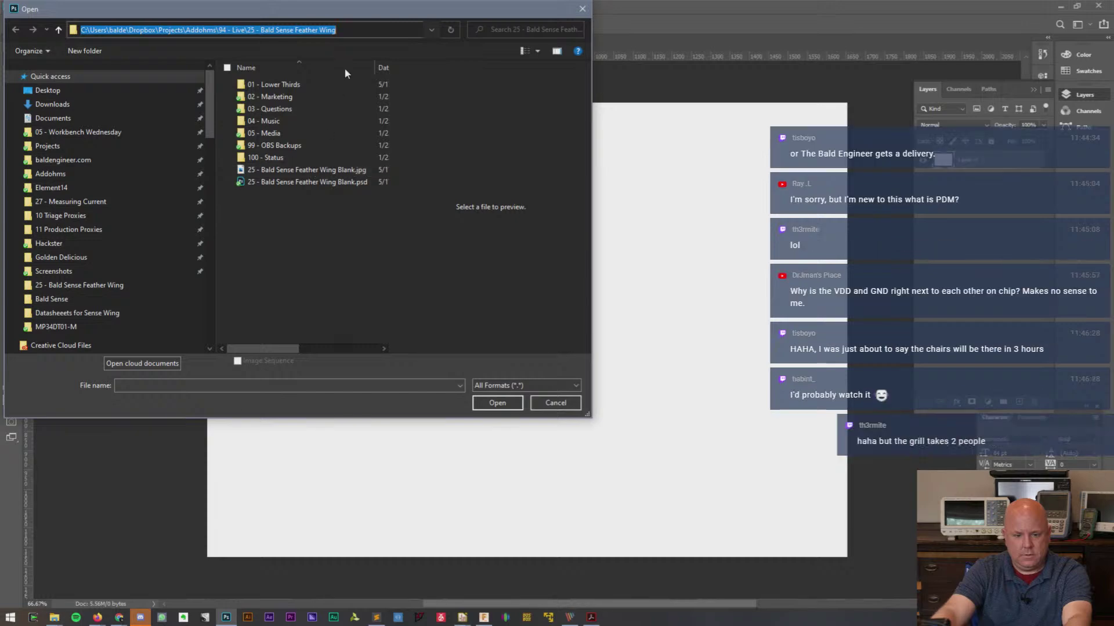
text(C:\Users\balde\Dropbox\Projects\Bald Sense)
key(Return)
double_click(337, 108)
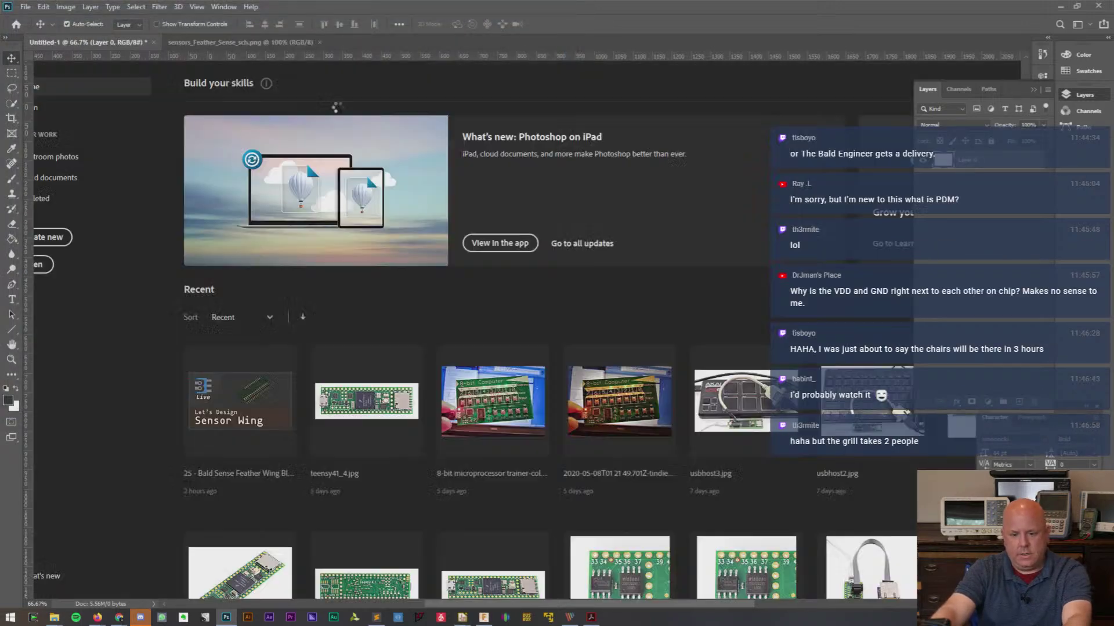
- Zoom into the APDS-9960 LIGHT/COLOR/PROX/GESTURE sensor block
alt+scroll(616, 329, up, 8)
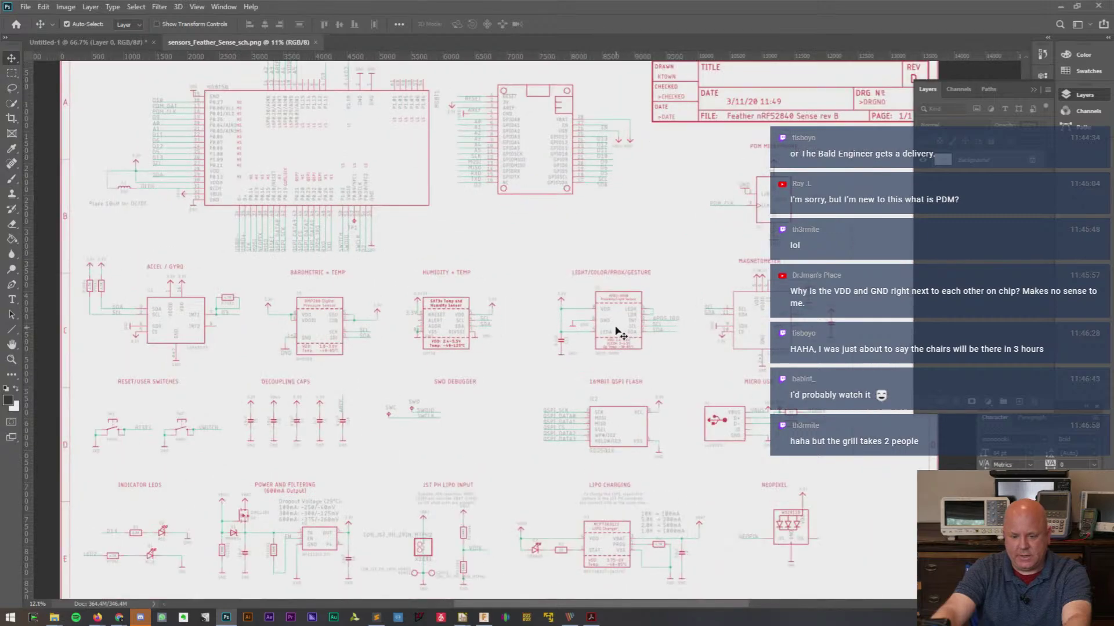
alt+scroll(617, 330, up, 2)
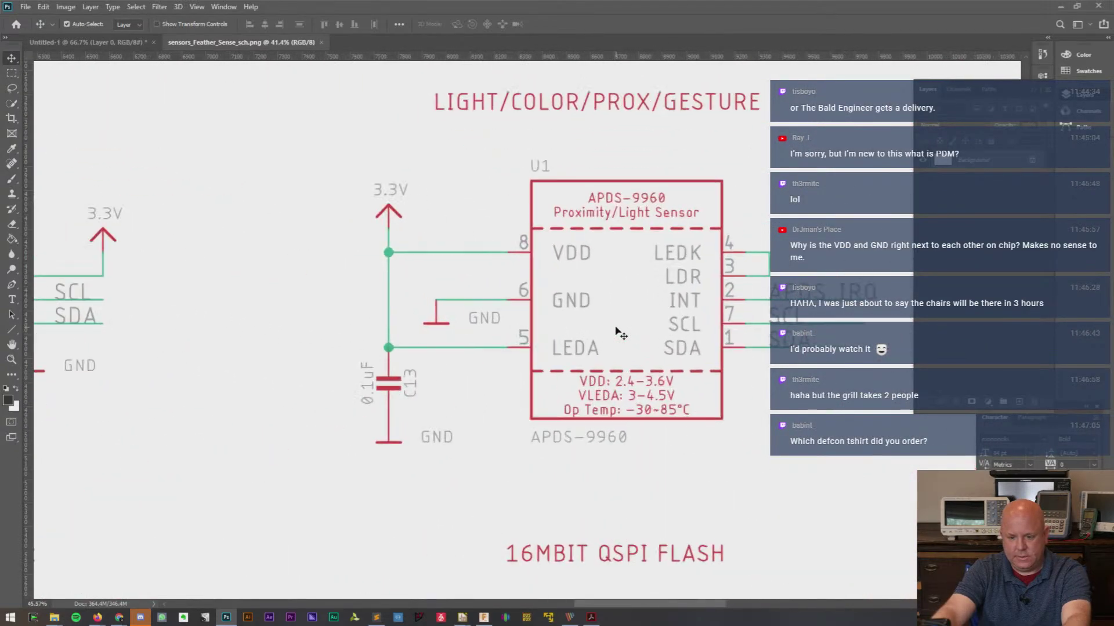
drag(631, 607, 658, 604)
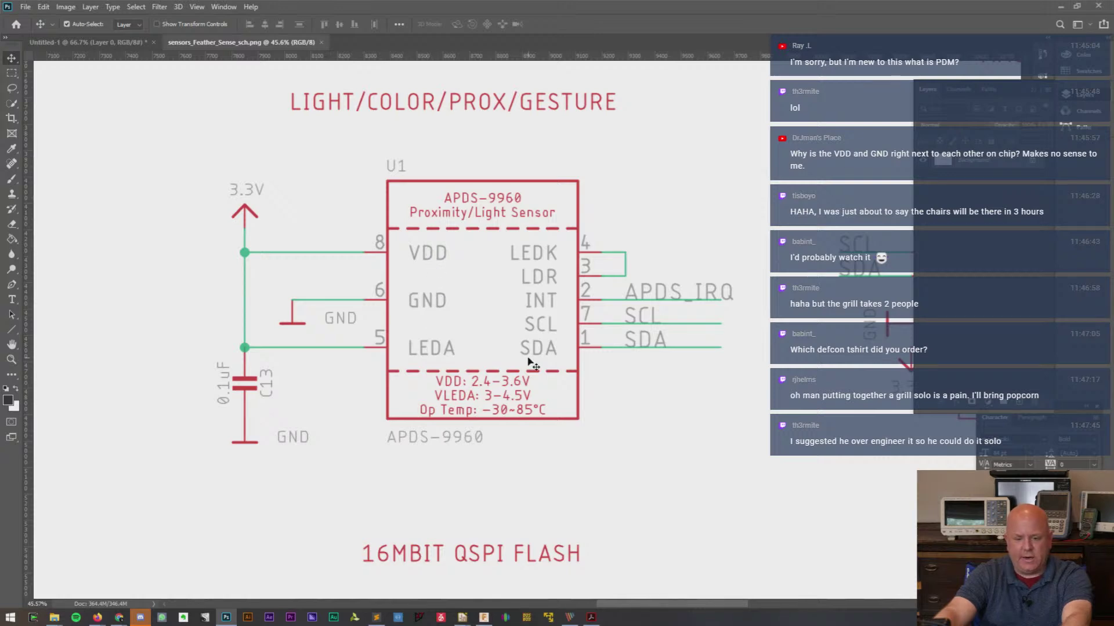
key(alt+Tab)
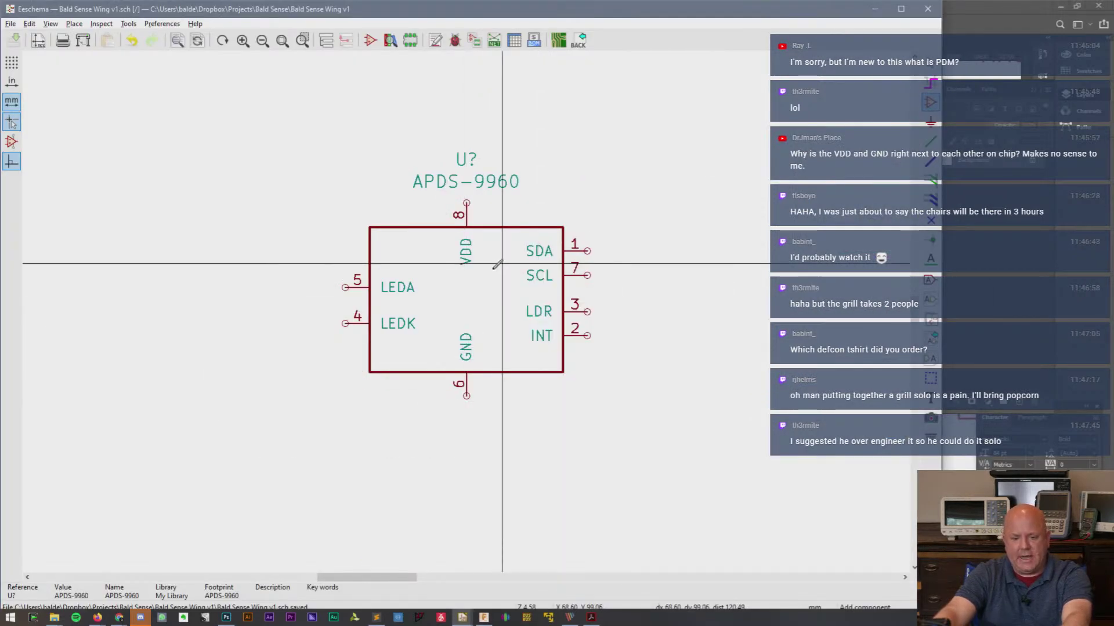
- Check the placed APDS-9960's properties, then open it in the Symbol Editor from its context menu
right_click(477, 276)
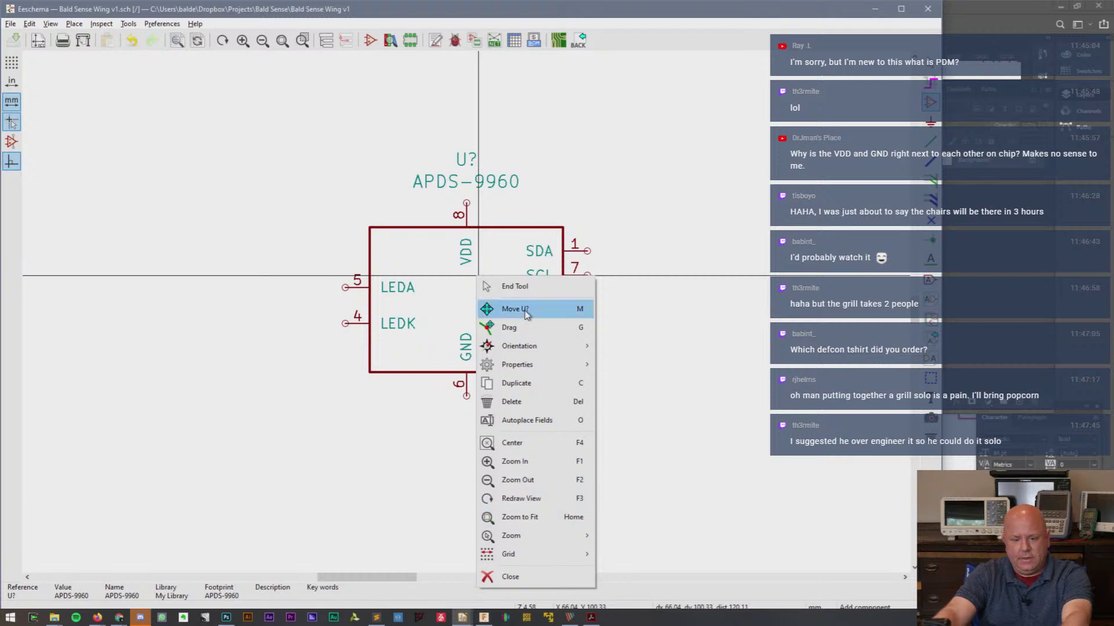
mouse_move(526, 370)
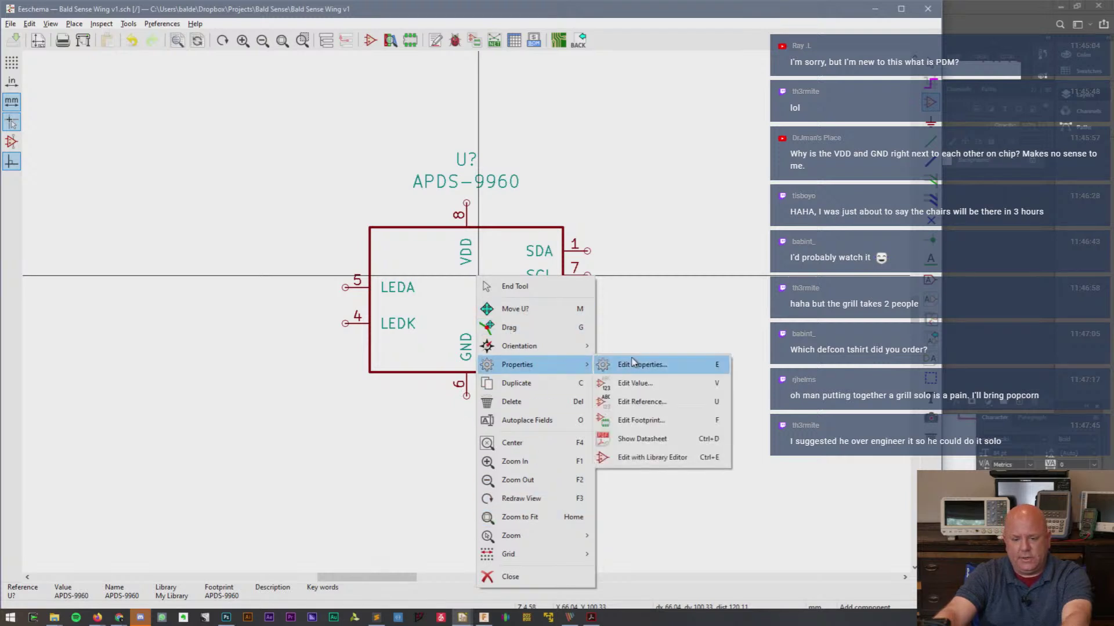
click(635, 365)
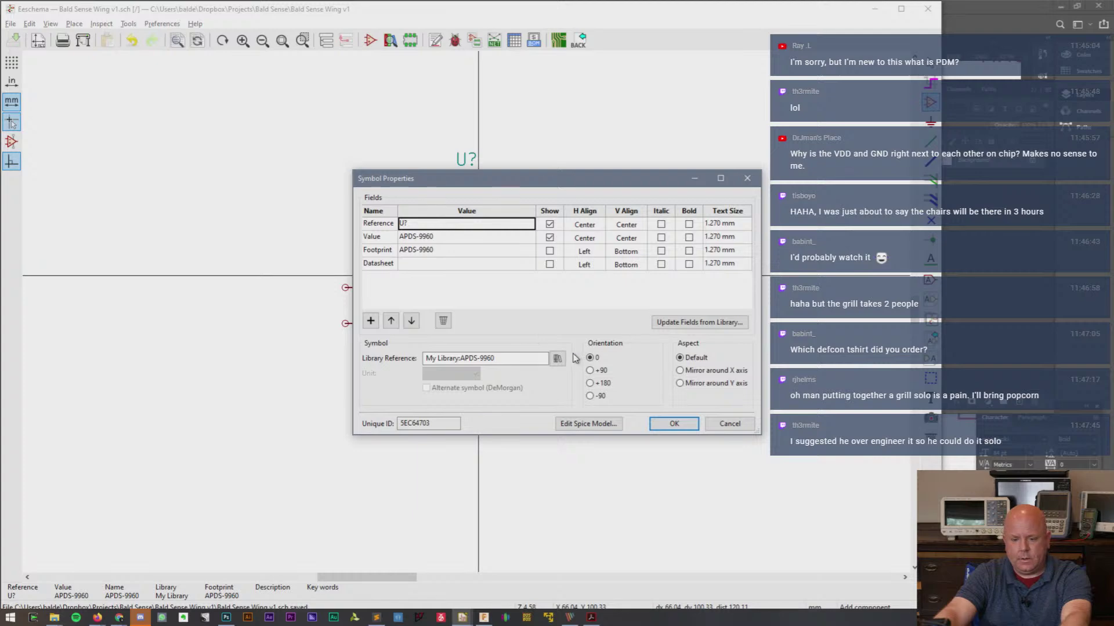
click(730, 424)
right_click(490, 287)
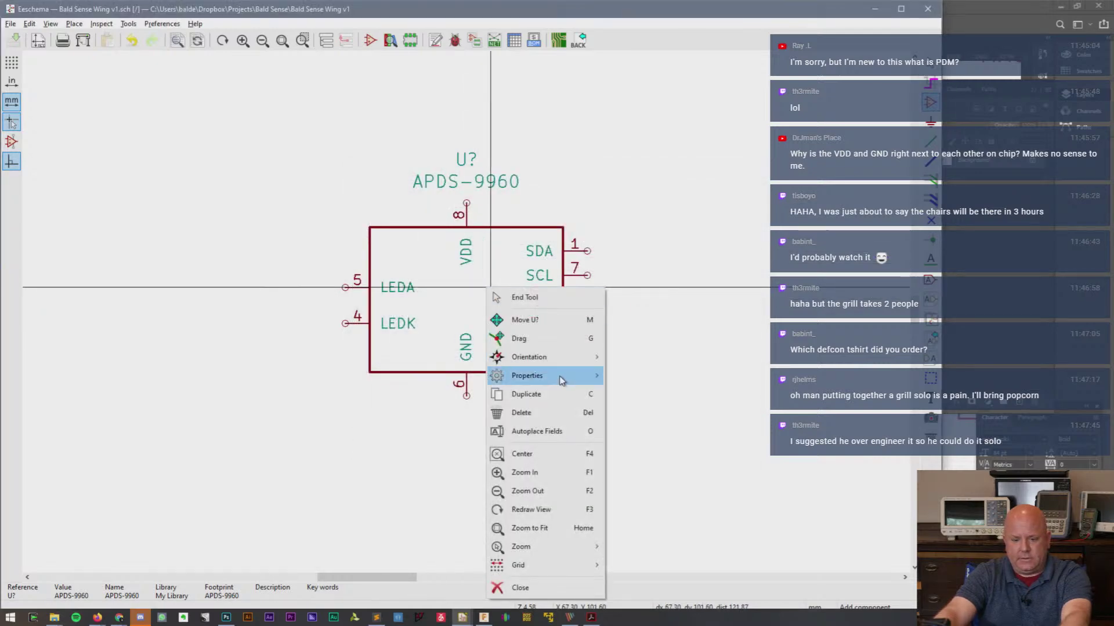
mouse_move(560, 380)
click(699, 470)
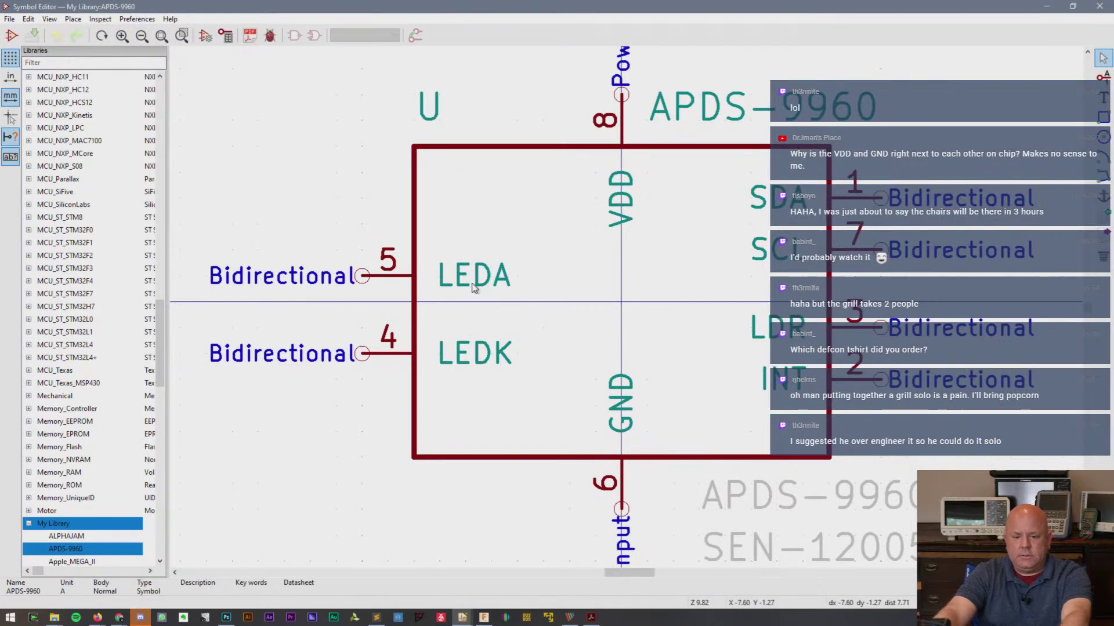
- Move LEDK to the upper right and VDD to the left edge, rotated to face inward
drag(473, 289, 364, 417)
drag(458, 354, 932, 149)
drag(623, 191, 363, 210)
key(r)
key(r)
key(r)
key(r)
key(r)
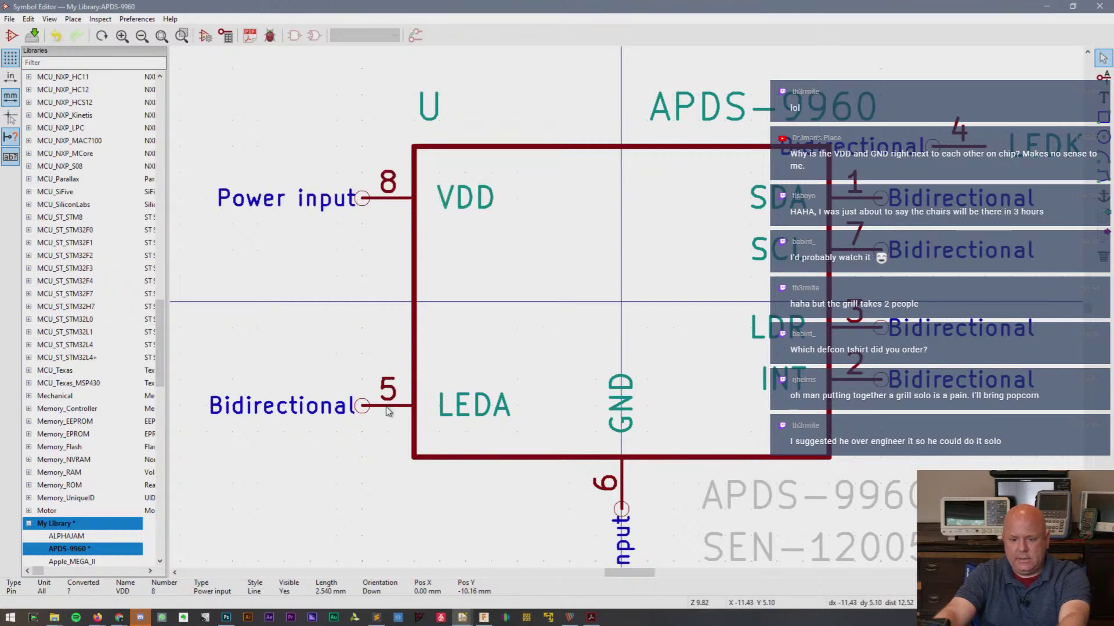
- Line up LEDA and a rotated GND under VDD on the left, and move SCL below INT
drag(388, 411, 414, 308)
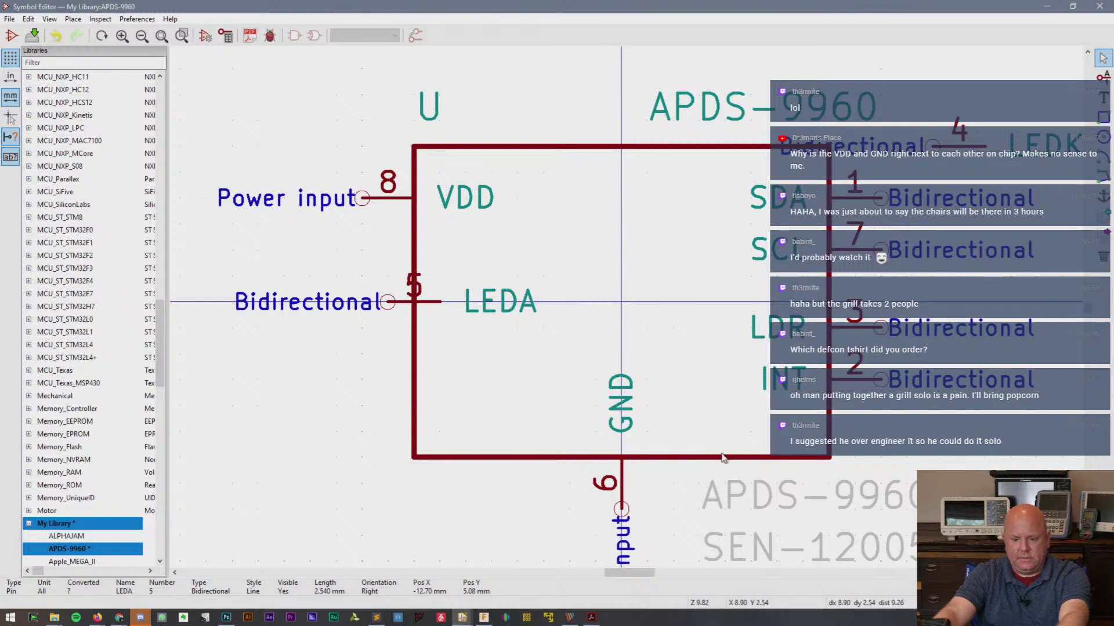
drag(622, 399, 359, 419)
key(r)
key(r)
key(r)
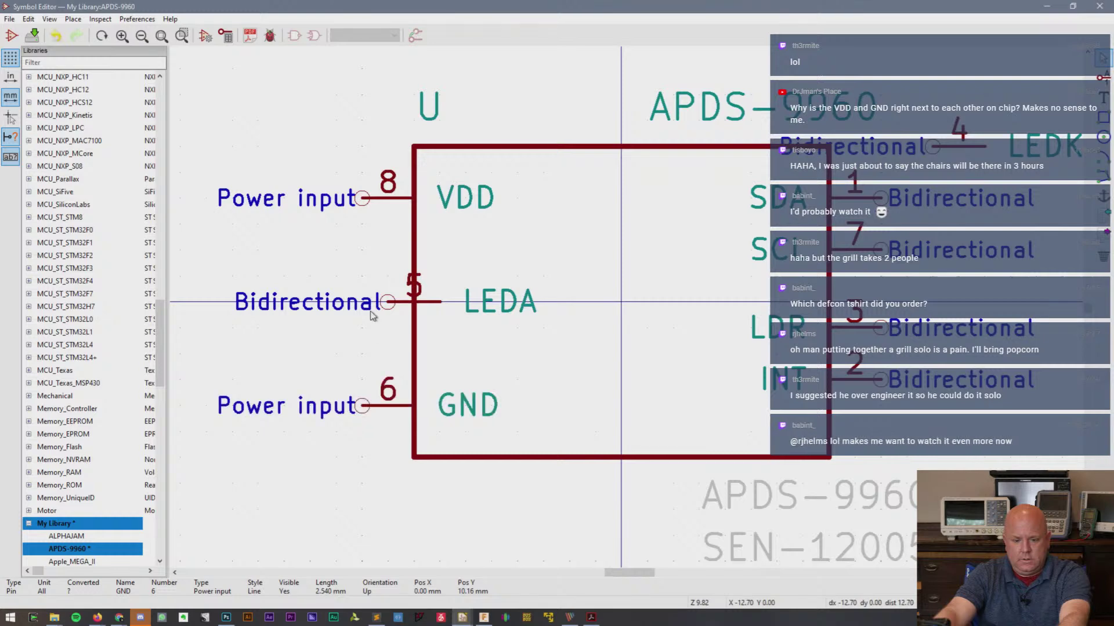
click(371, 315)
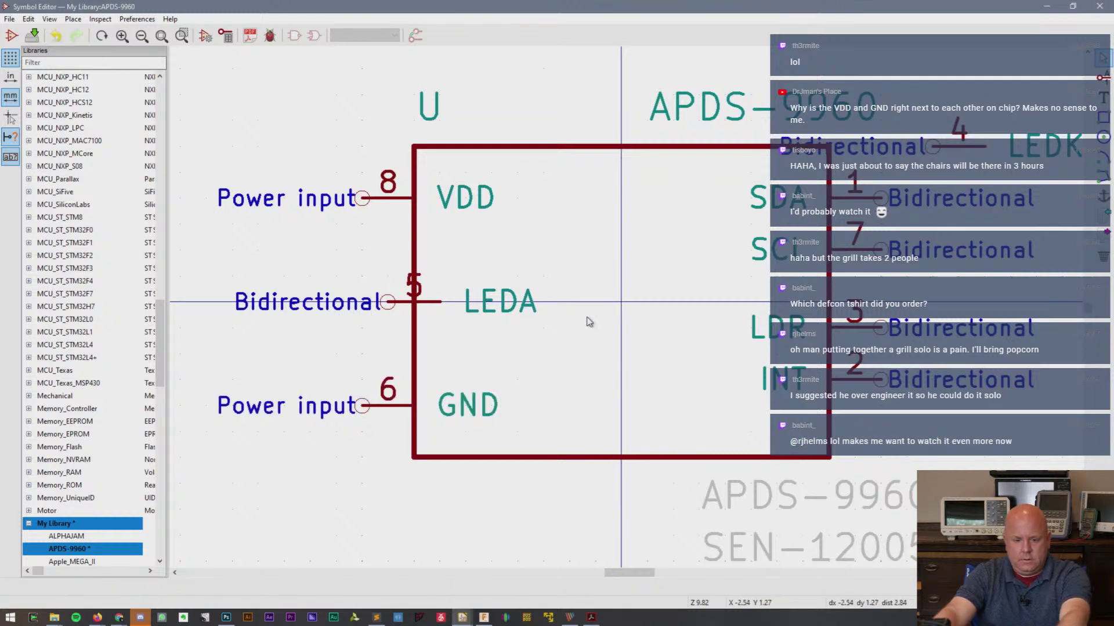
drag(392, 302, 362, 301)
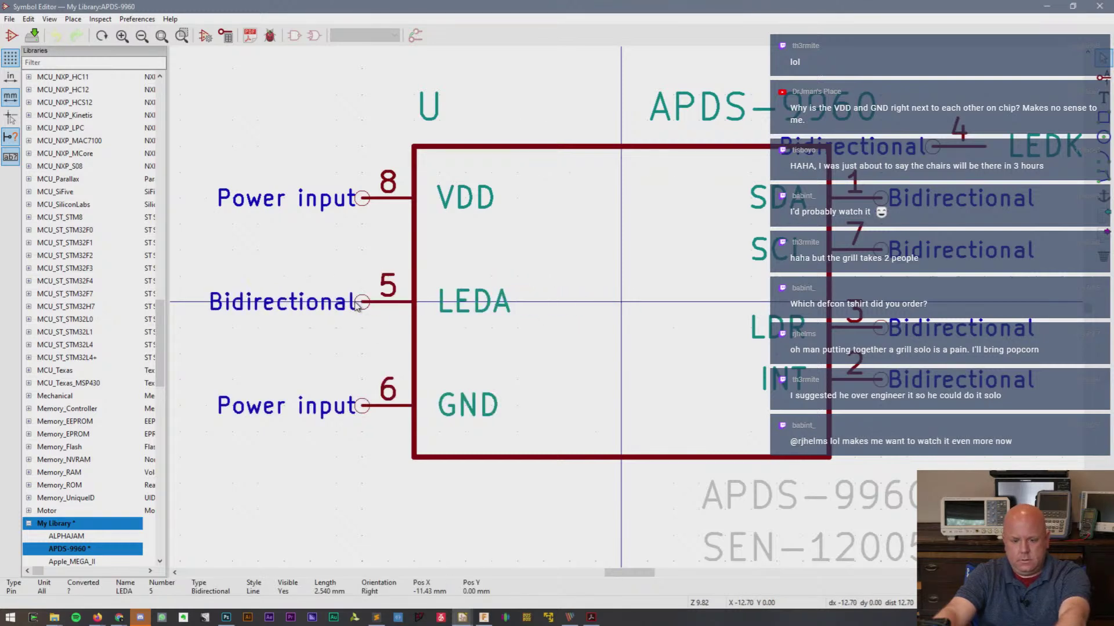
drag(787, 248, 886, 432)
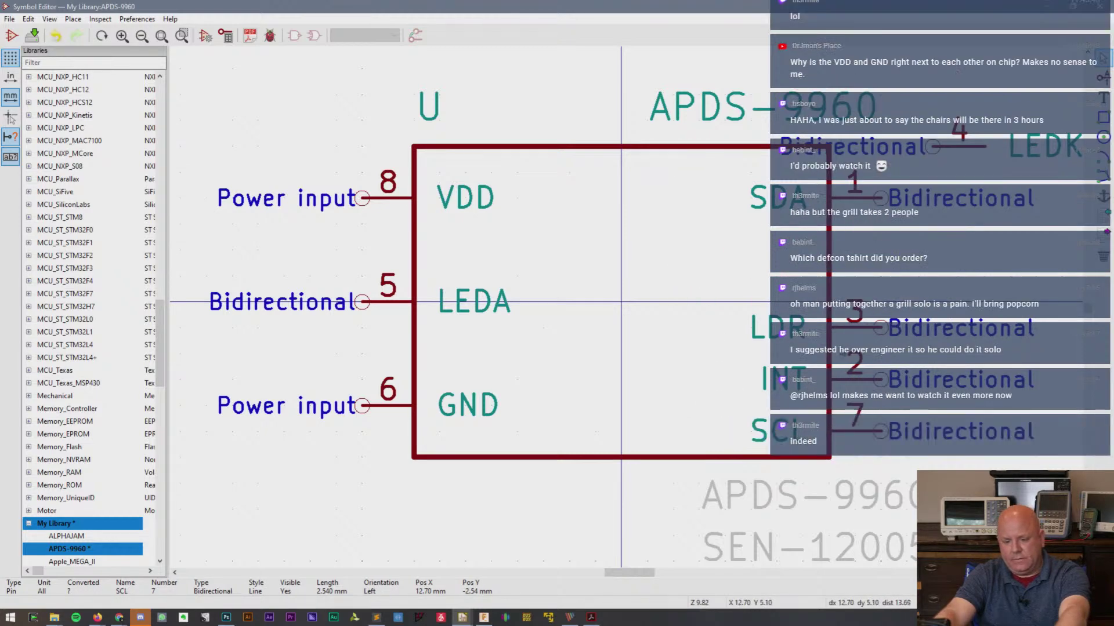
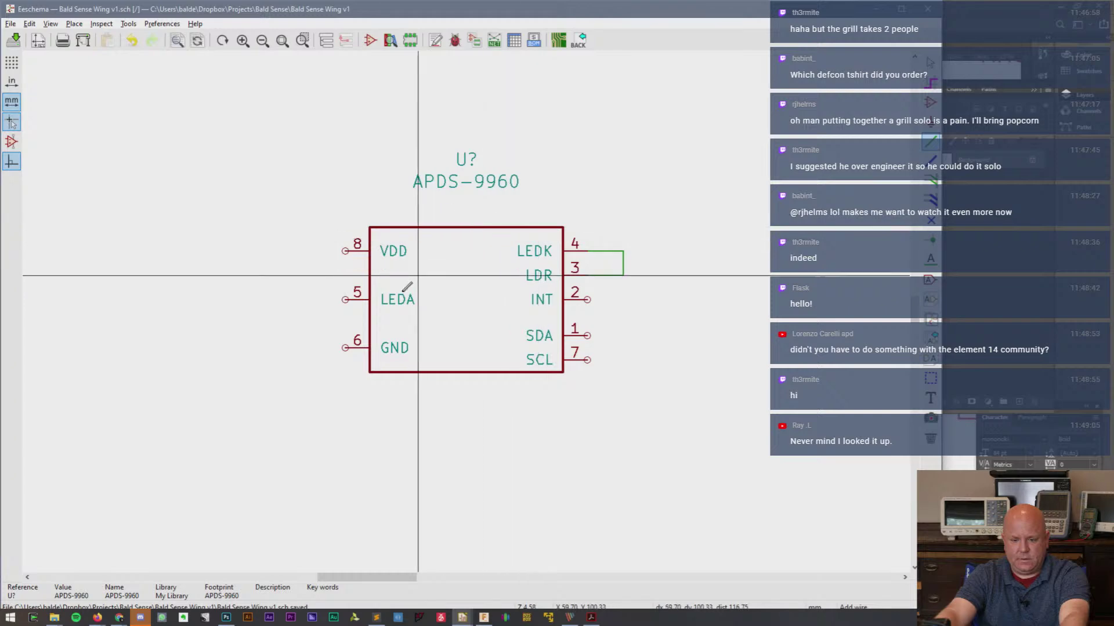
- Place a copied GND symbol below the APDS-9960 and wire pin 6 to it
key(alt+Tab)
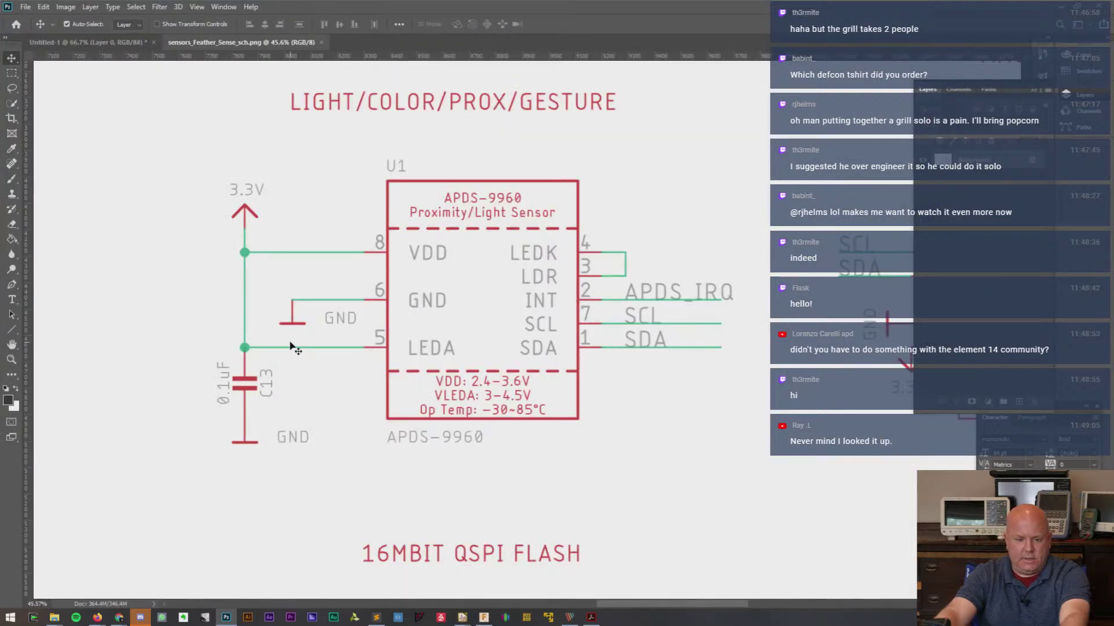
key(alt+Tab)
scroll(471, 308, down, 3)
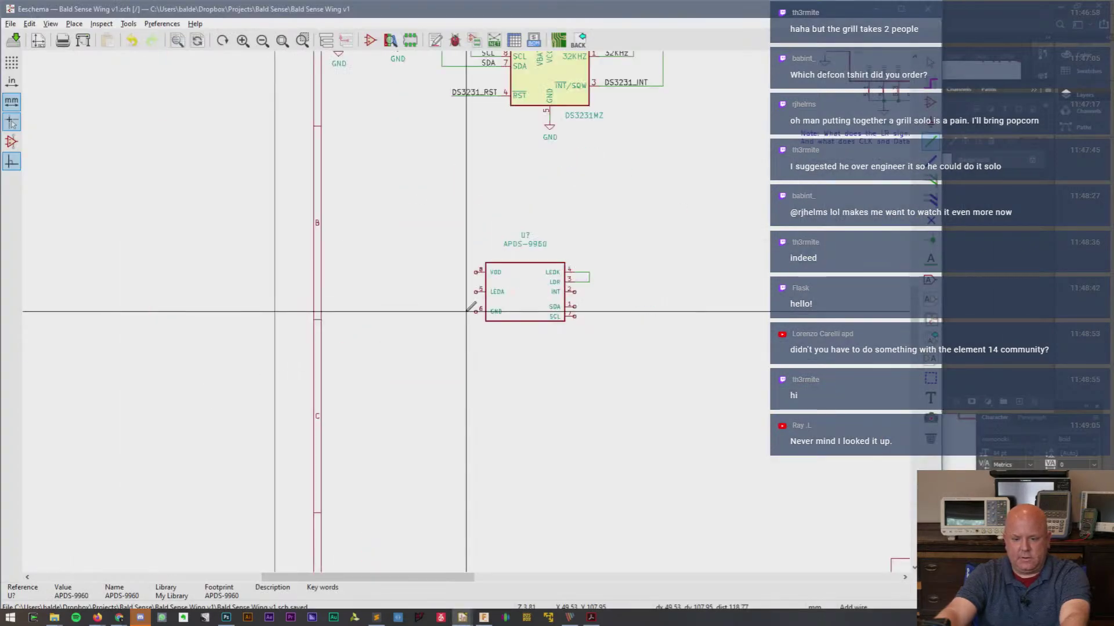
key(c)
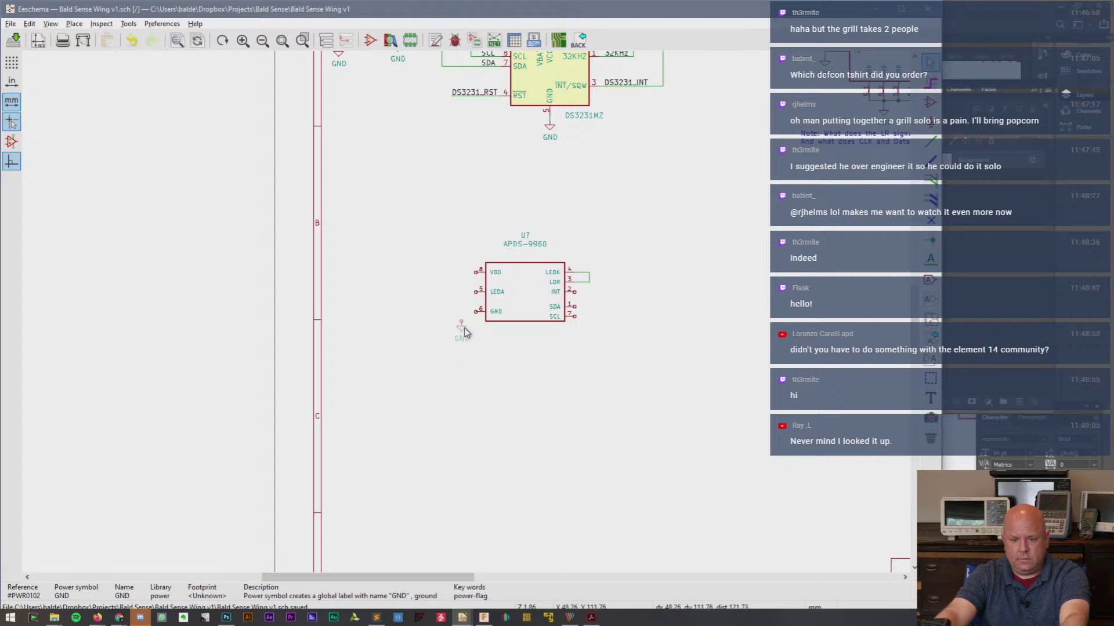
scroll(467, 324, up, 1)
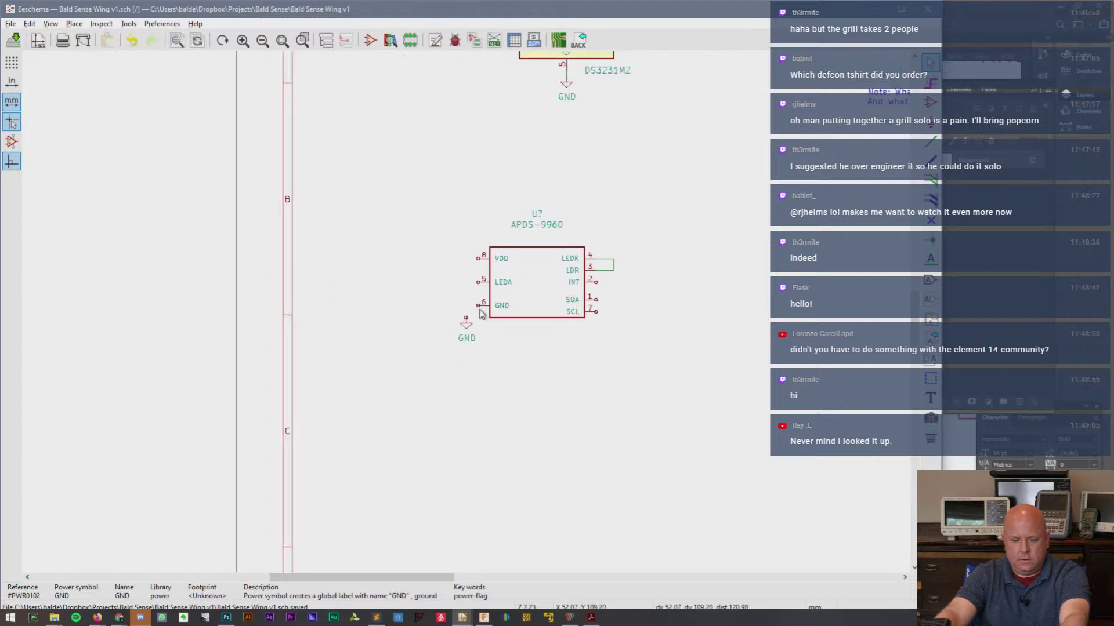
scroll(471, 315, up, 4)
click(467, 318)
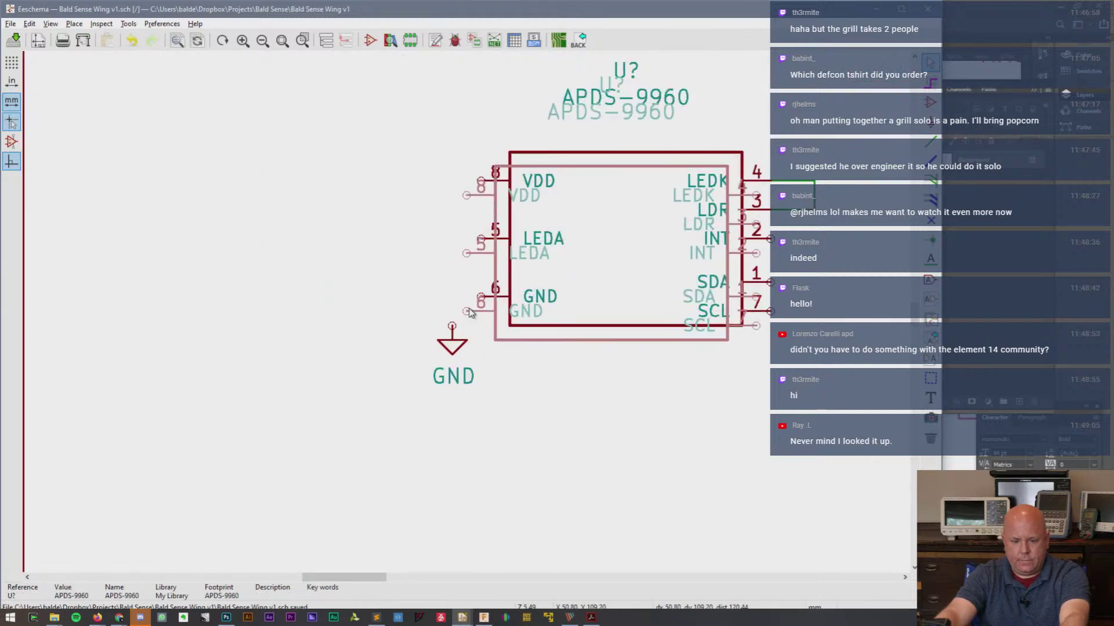
key(w)
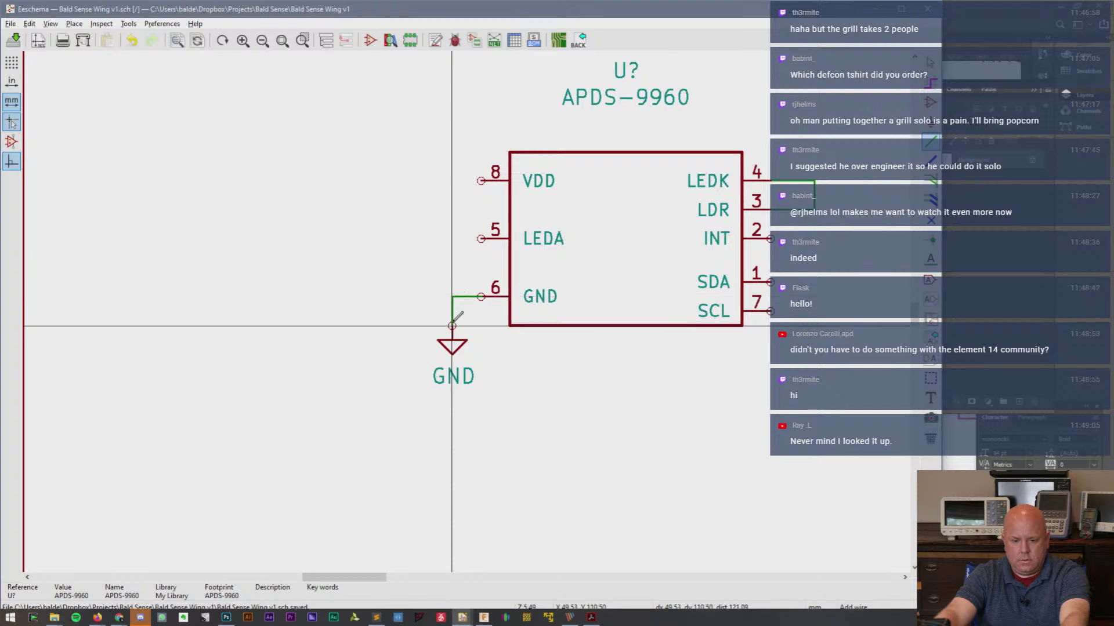
click(452, 326)
- Wire LEDA pin 5 around to VDD pin 8
key(alt+Tab)
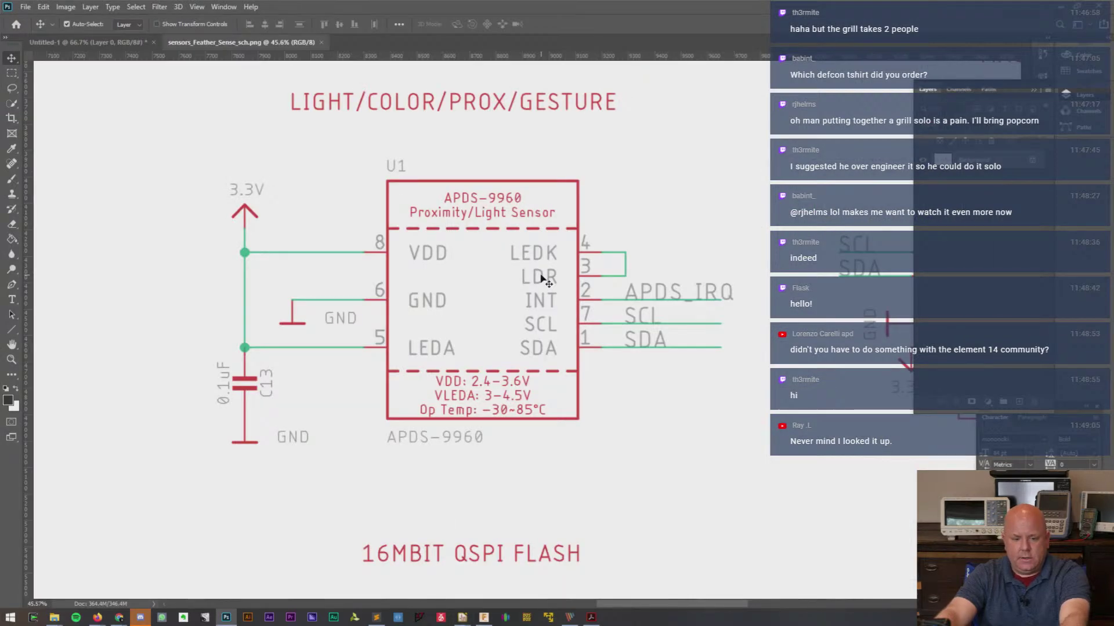
key(alt+Tab)
key(w)
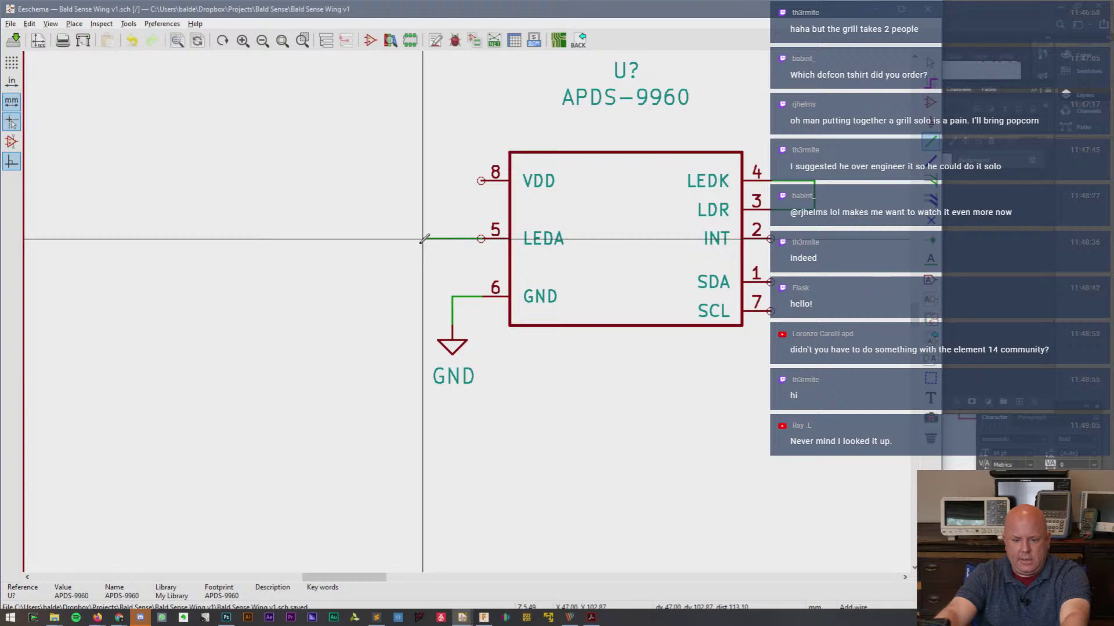
click(408, 180)
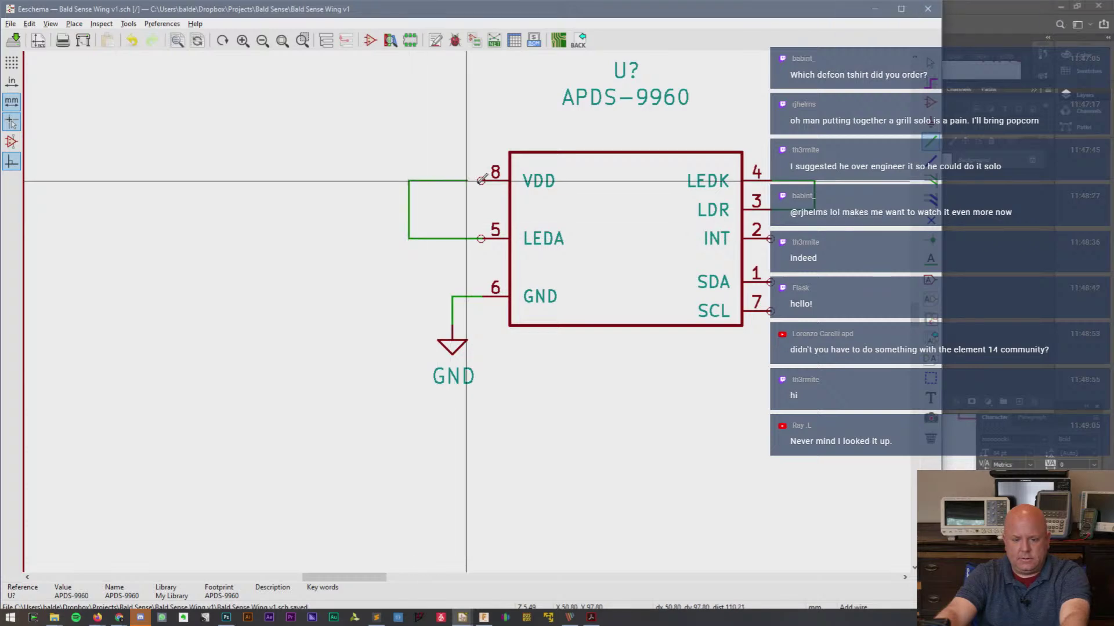
click(481, 180)
key(alt+Tab)
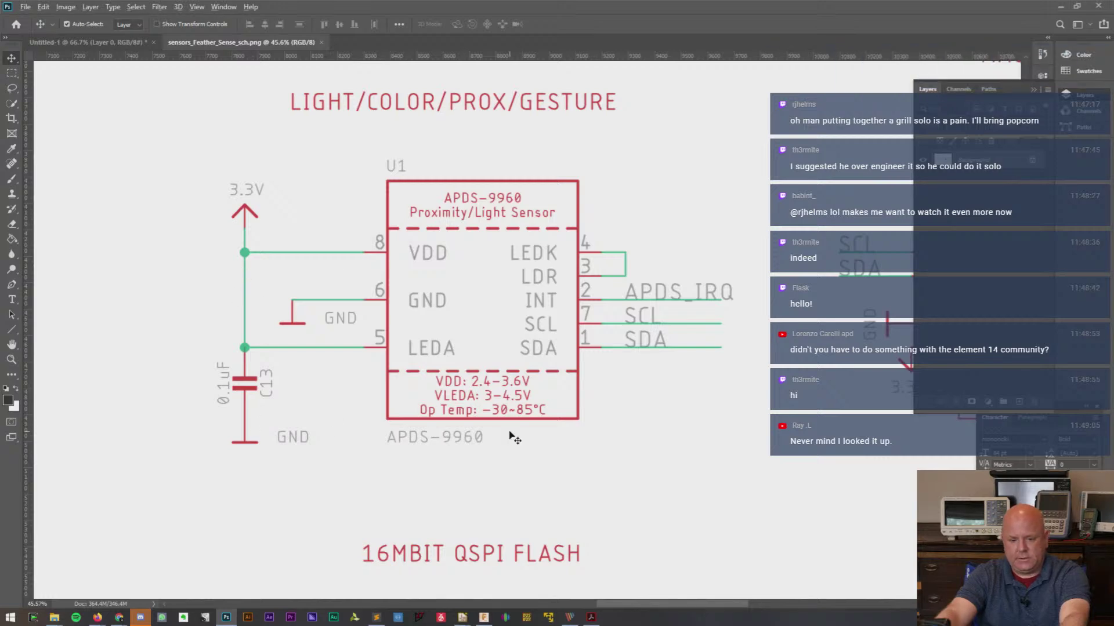
- Paste the copied mic heading and 1uF capacitor block left of the APDS-9960
key(alt+Tab)
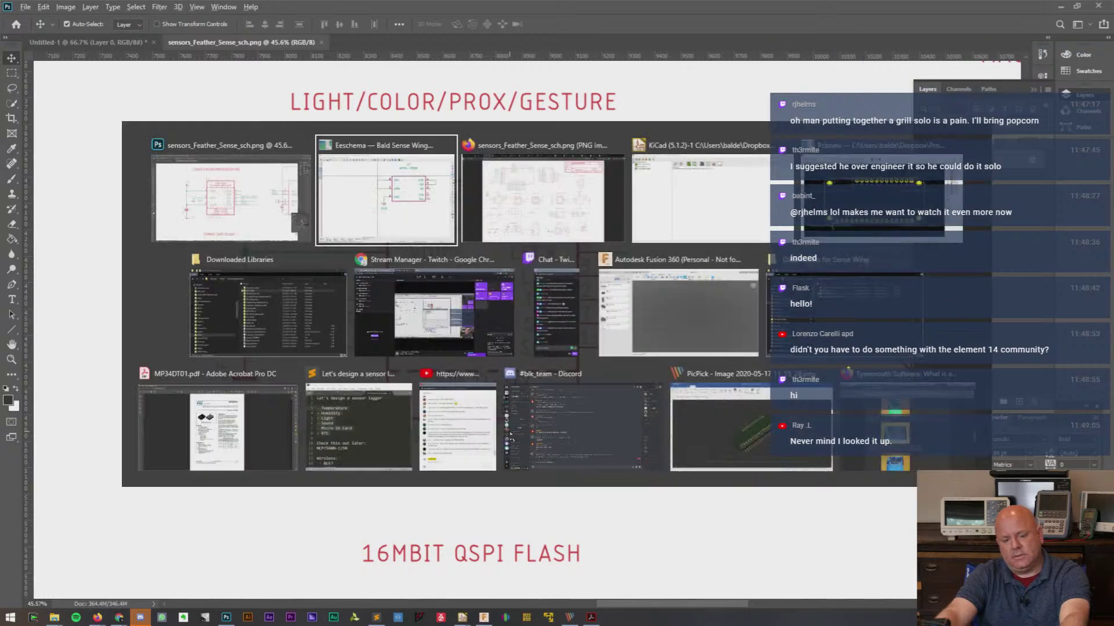
scroll(476, 296, down, 3)
scroll(476, 296, down, 2)
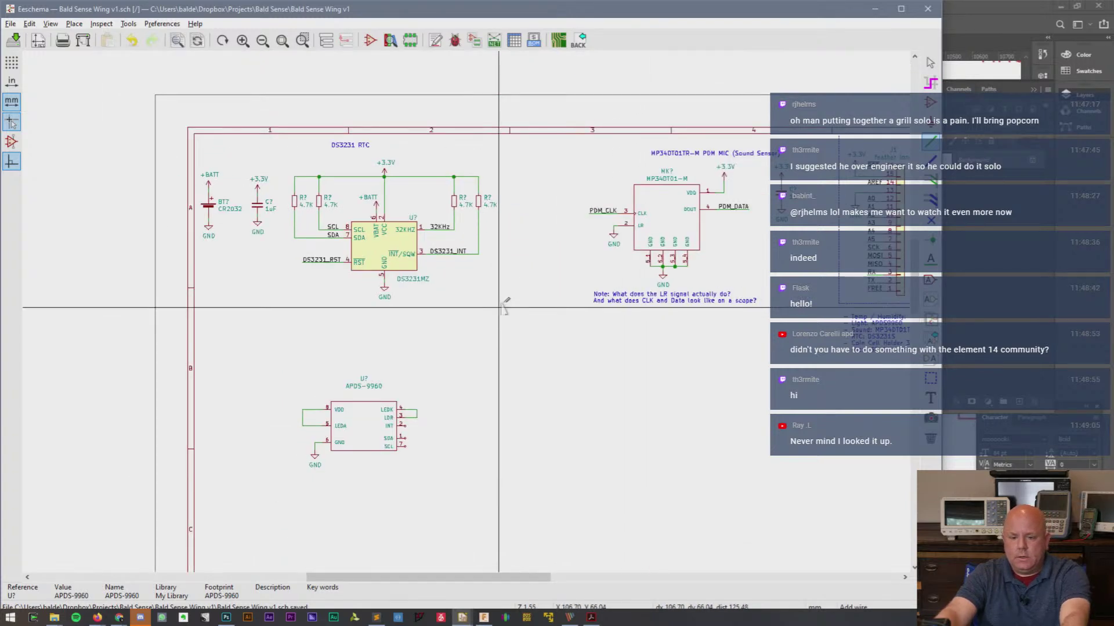
key(Escape)
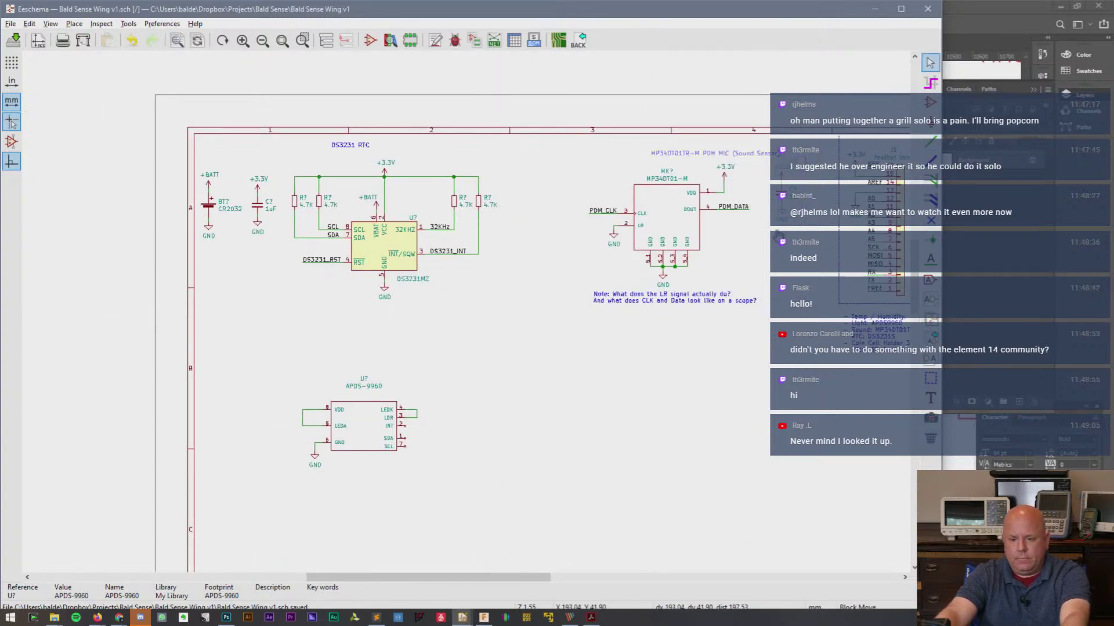
key(ctrl+v)
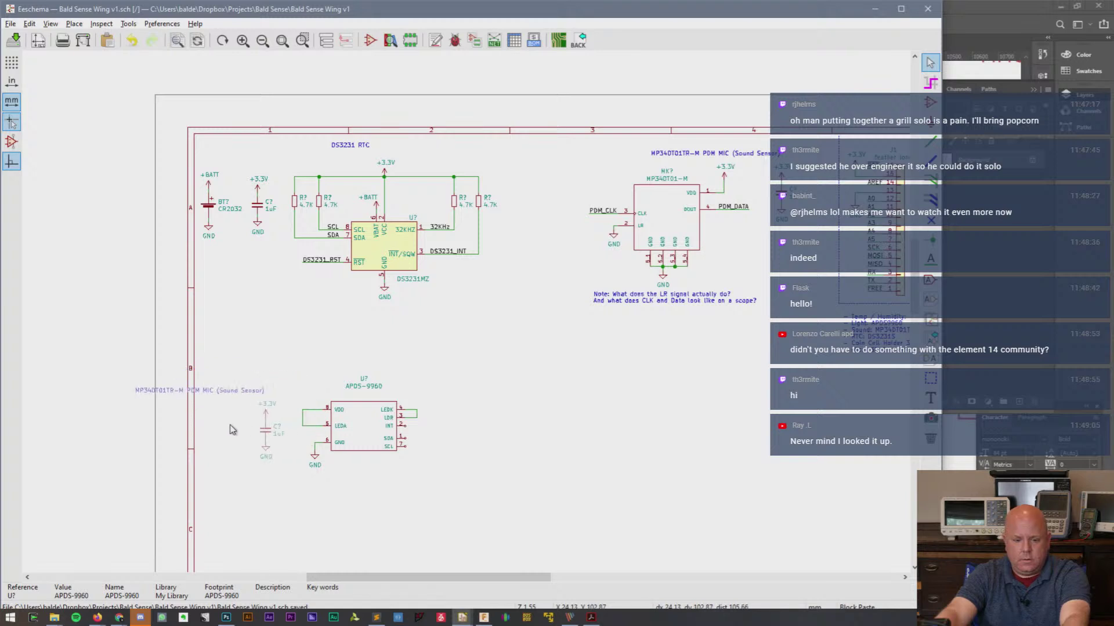
click(227, 429)
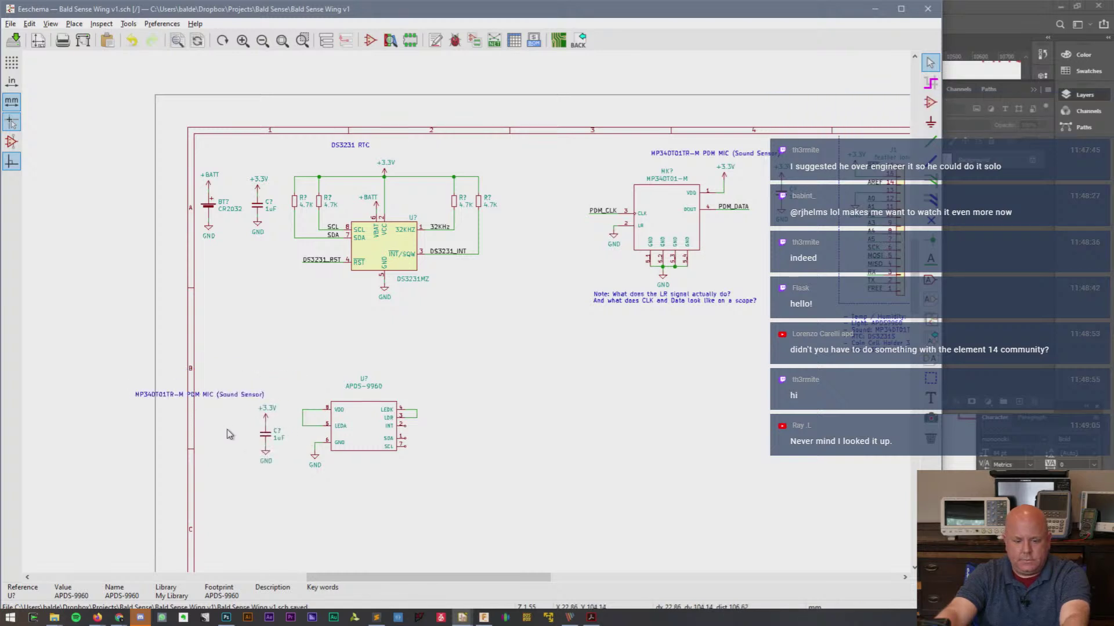
scroll(241, 438, up, 5)
scroll(465, 315, down, 2)
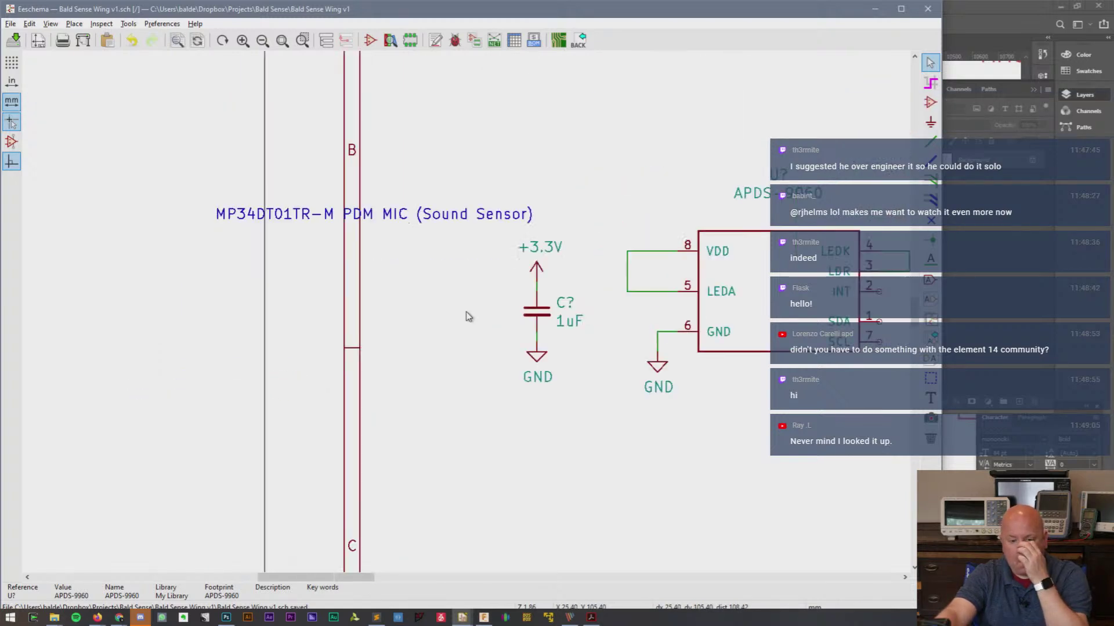
drag(378, 582, 433, 582)
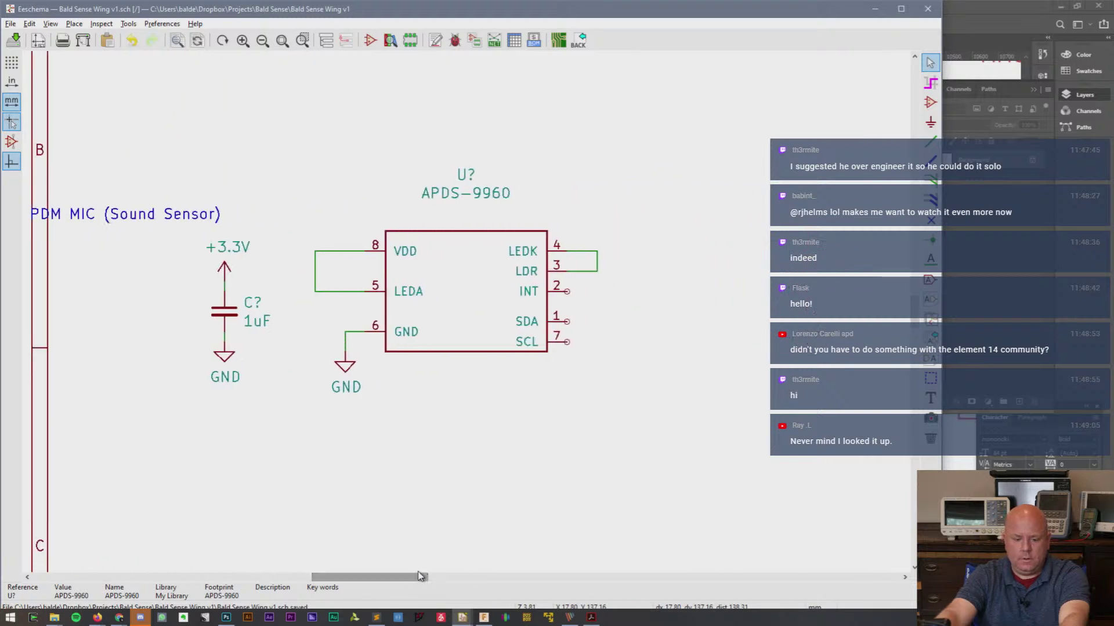
- Add a +3.3V symbol above pin 8 wired to VDD, and move the capacitor group up-left
click(250, 248)
key(c)
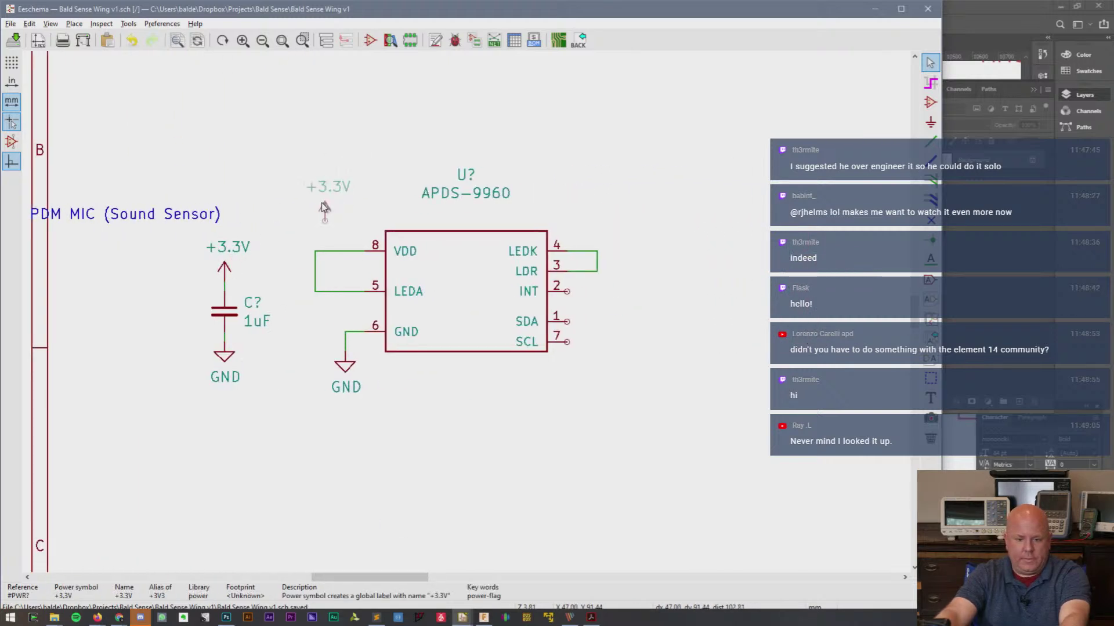
click(315, 232)
key(w)
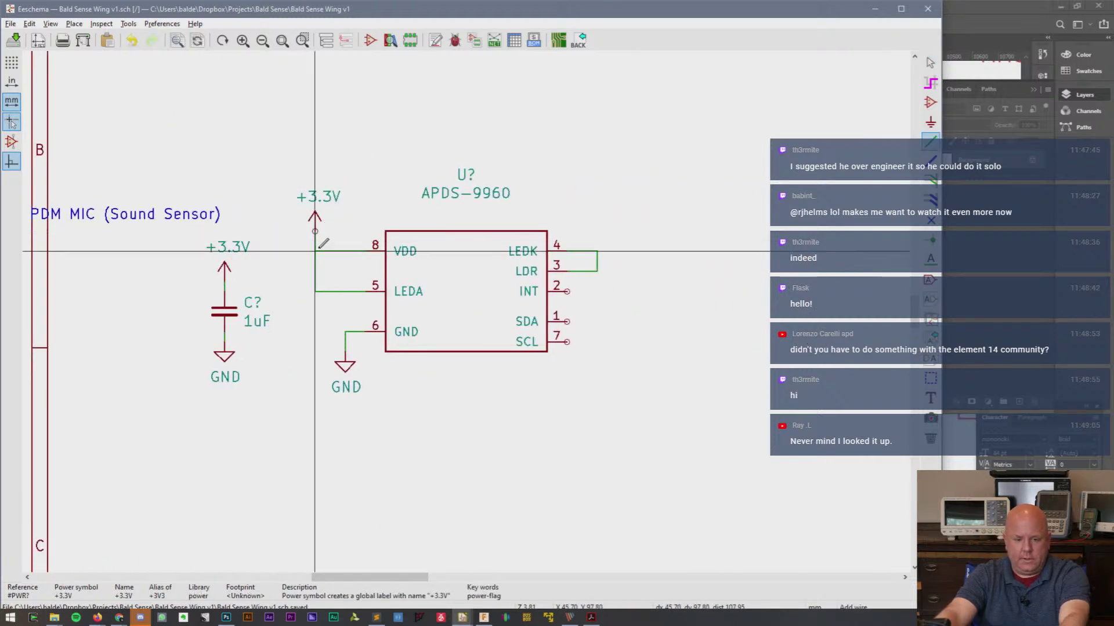
click(314, 250)
key(Escape)
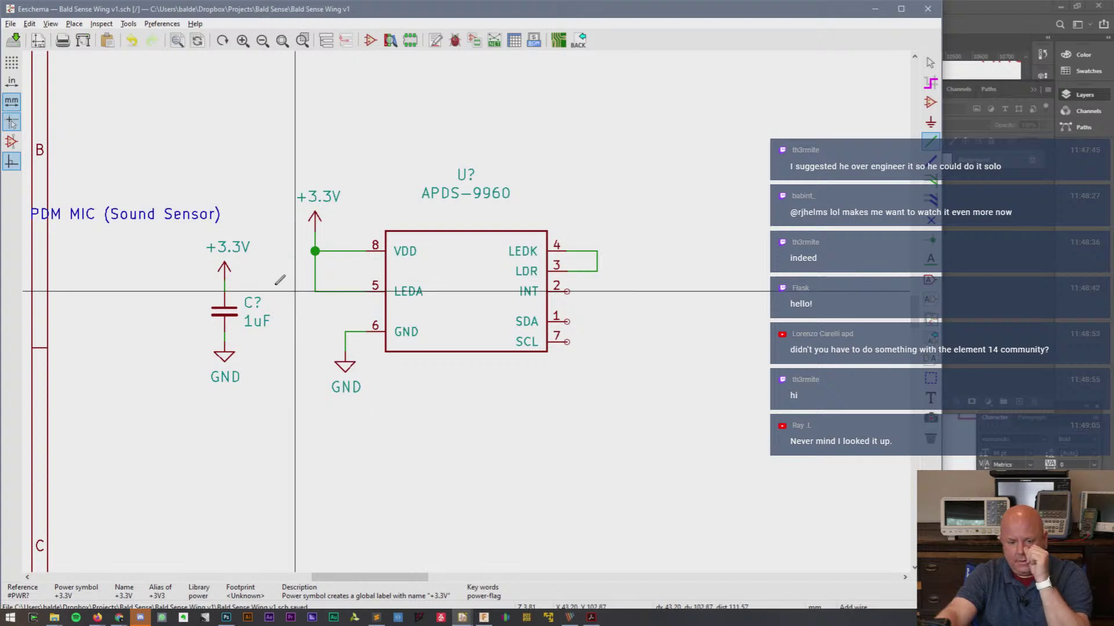
drag(264, 382, 185, 271)
click(177, 246)
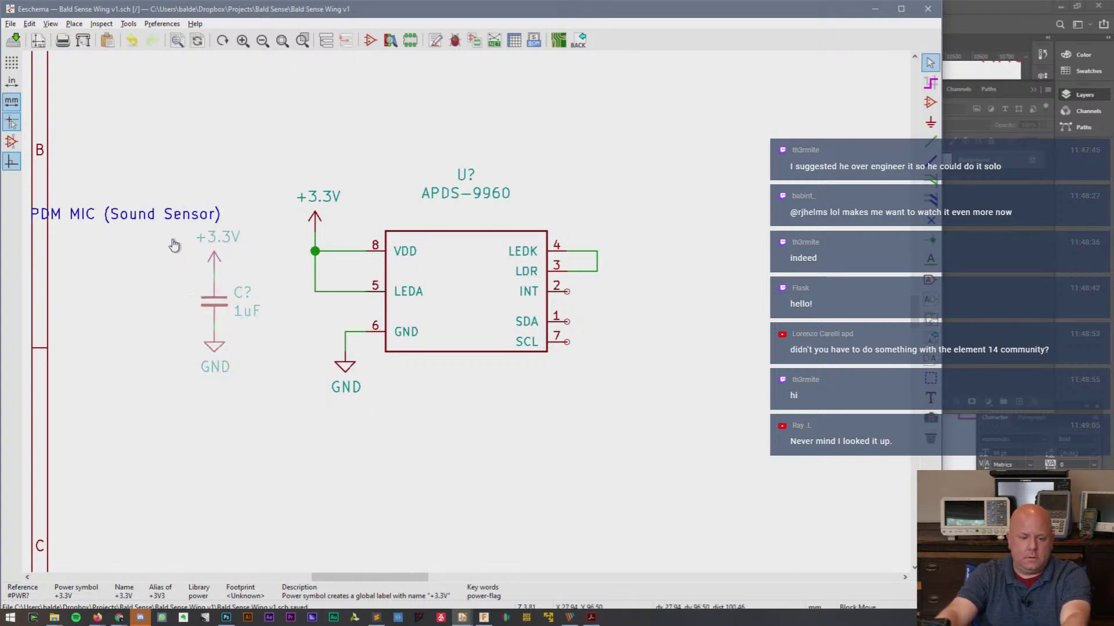
- Move the mic heading above the sensor and retitle it 'APDS-9960 Light/Prox Sensor'
key(m)
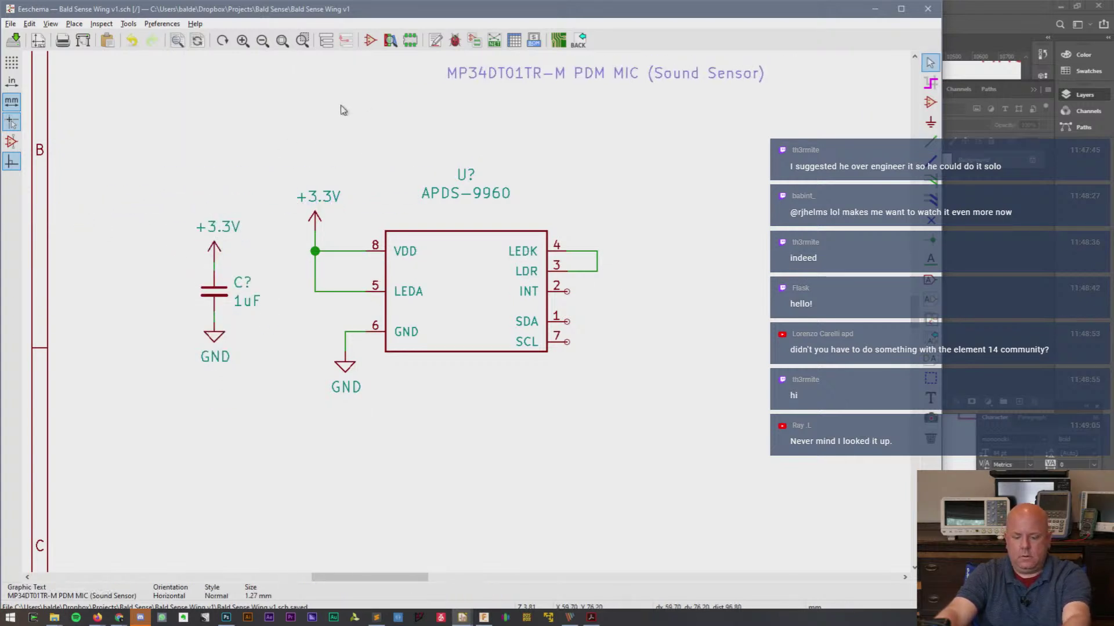
click(309, 121)
text(eAPDS)
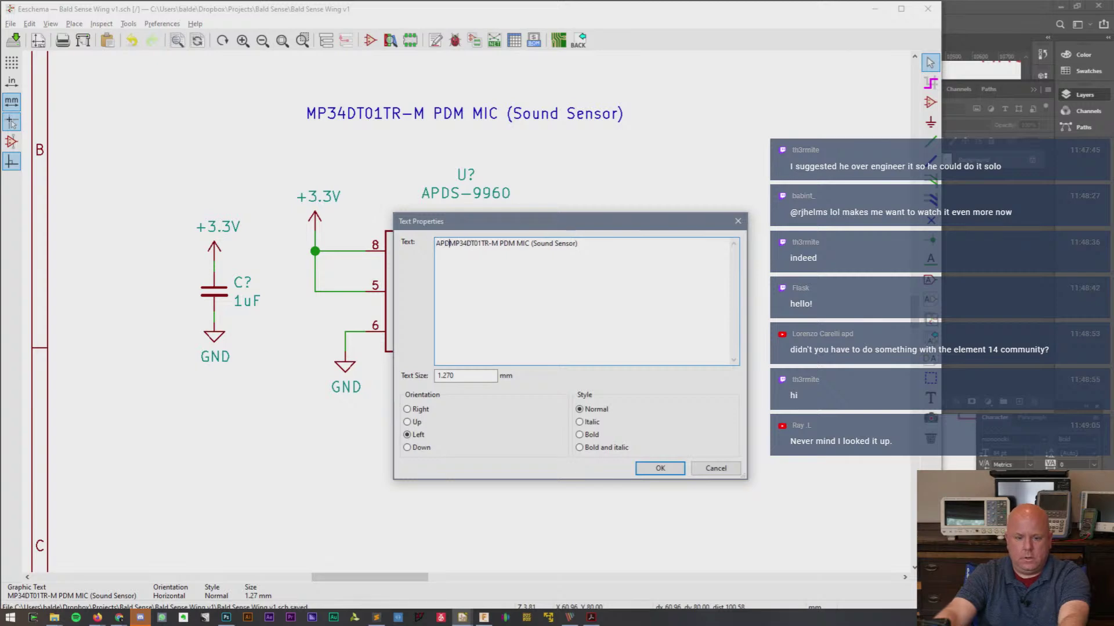
key(shift+Right)
key(shift+Right)
key(shift+Right)
key(shift+Right)
key(shift+Right)
key(shift+Right)
key(shift+Right)
key(shift+Right)
key(shift+Right)
key(shift+Right)
key(shift+Right)
key(shift+Right)
key(shift+Right)
key(shift+Right)
key(shift+Right)
key(shift+Right)
key(shift+Right)
key(shift+Right)
key(shift+Right)
key(shift+Right)
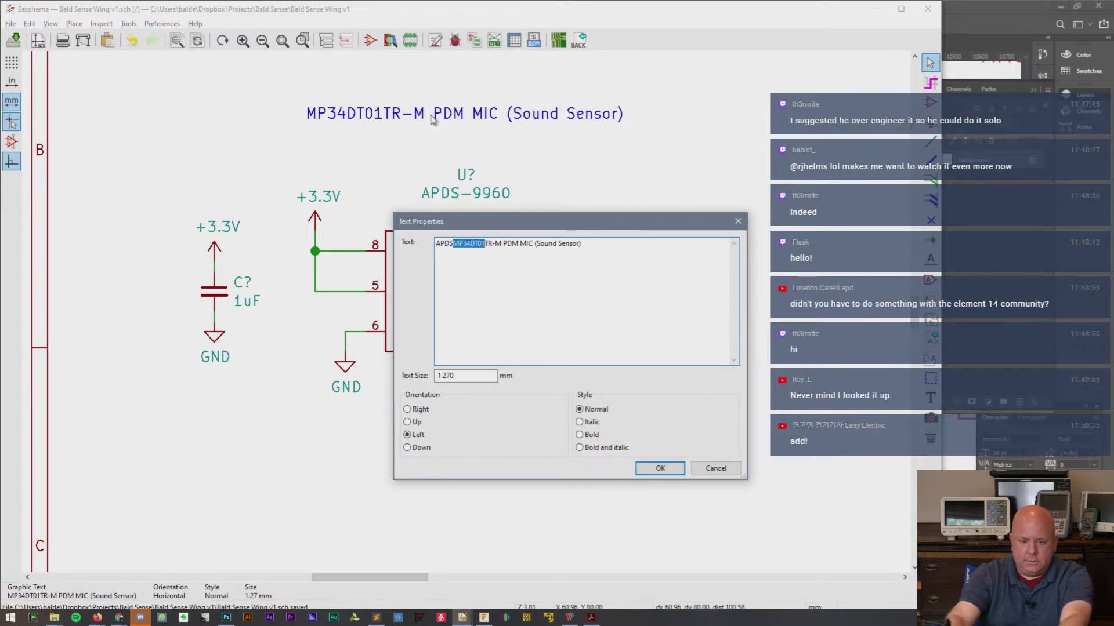
text(-9960 Light/Prox Sensor)
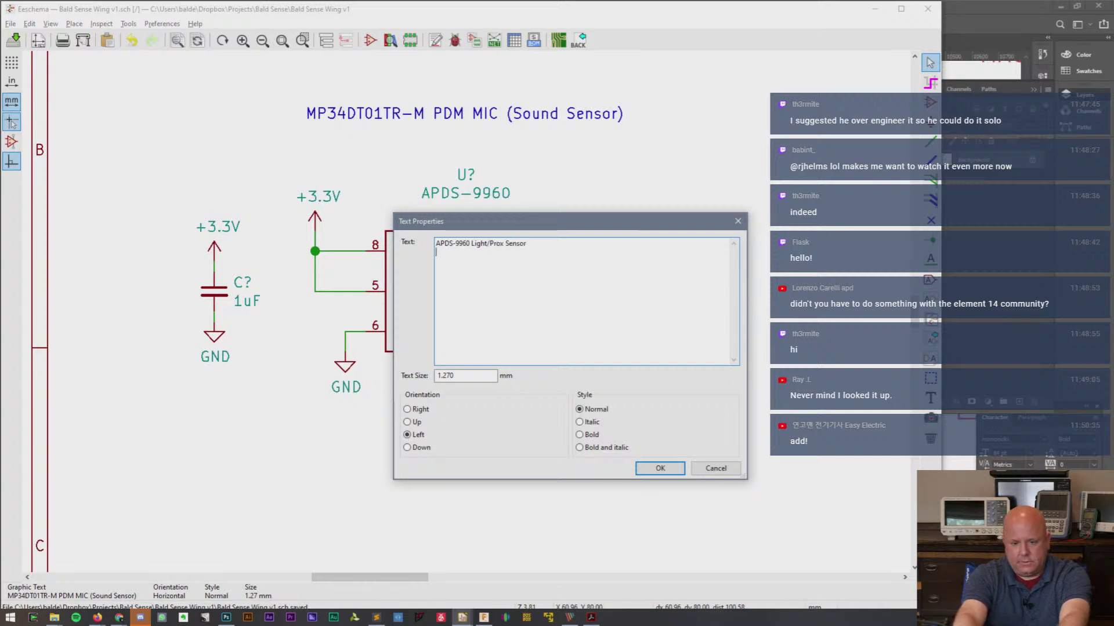
key(BackSpace)
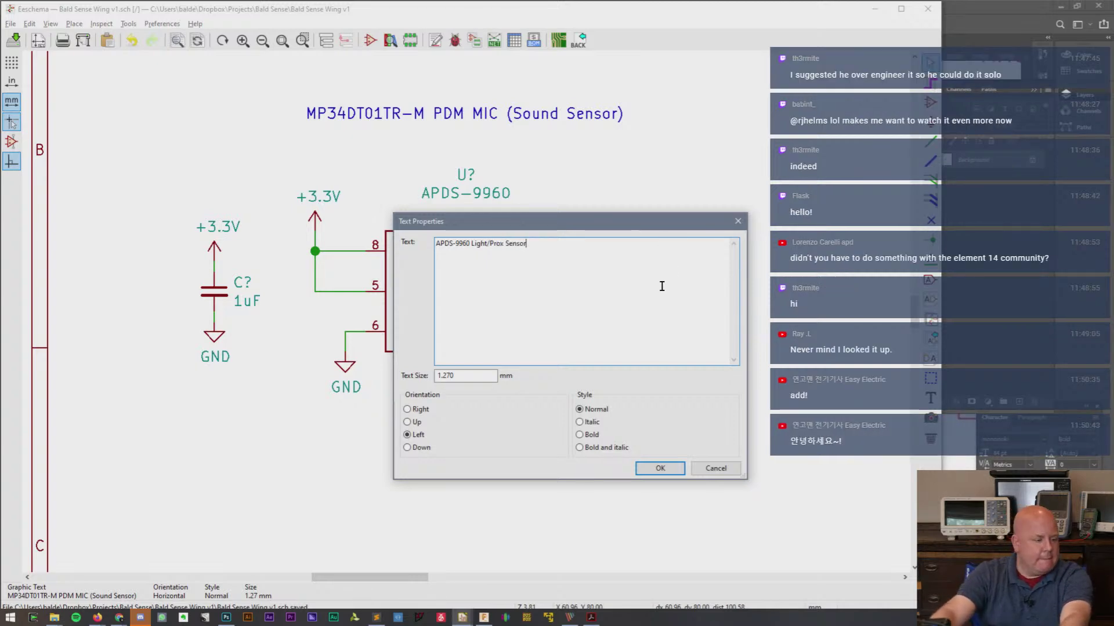
click(653, 468)
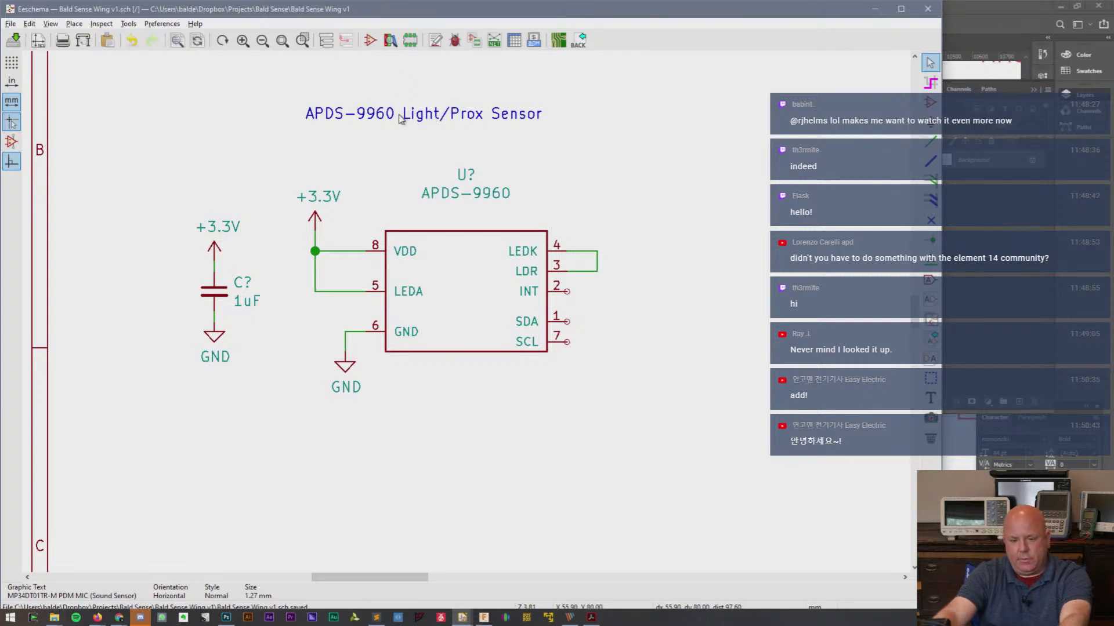
- Centre the new heading above the sensor part, then bring up the live chat window
key(m)
click(336, 150)
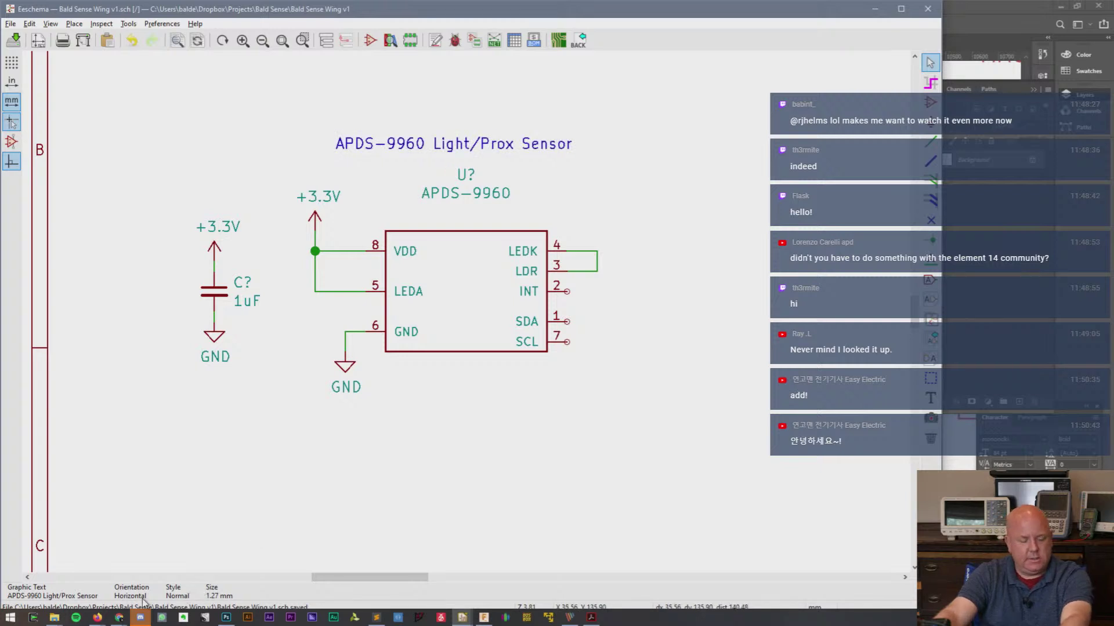
mouse_move(120, 620)
click(165, 587)
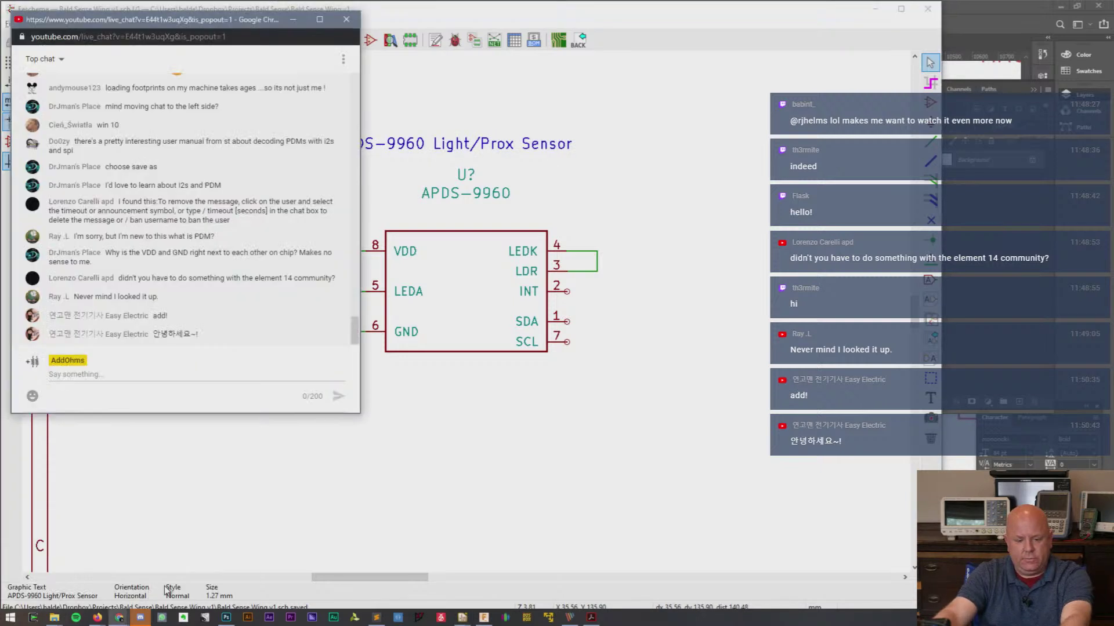
- Send '!e14' in the live chat, then minimise the chat popup from the taskbar
click(153, 376)
text(!e14)
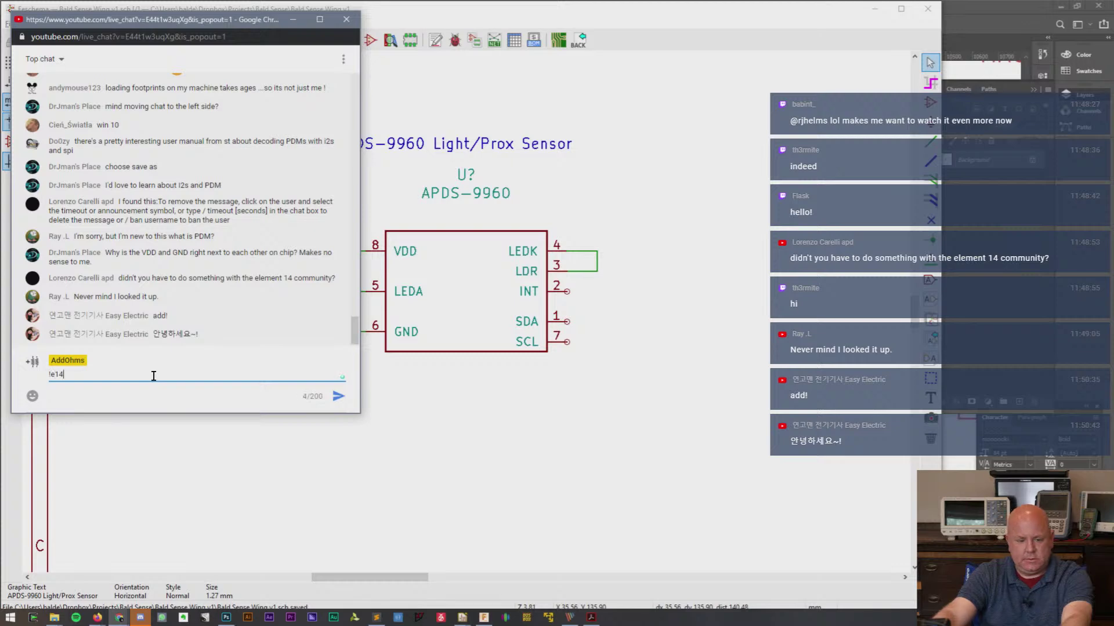
key(Return)
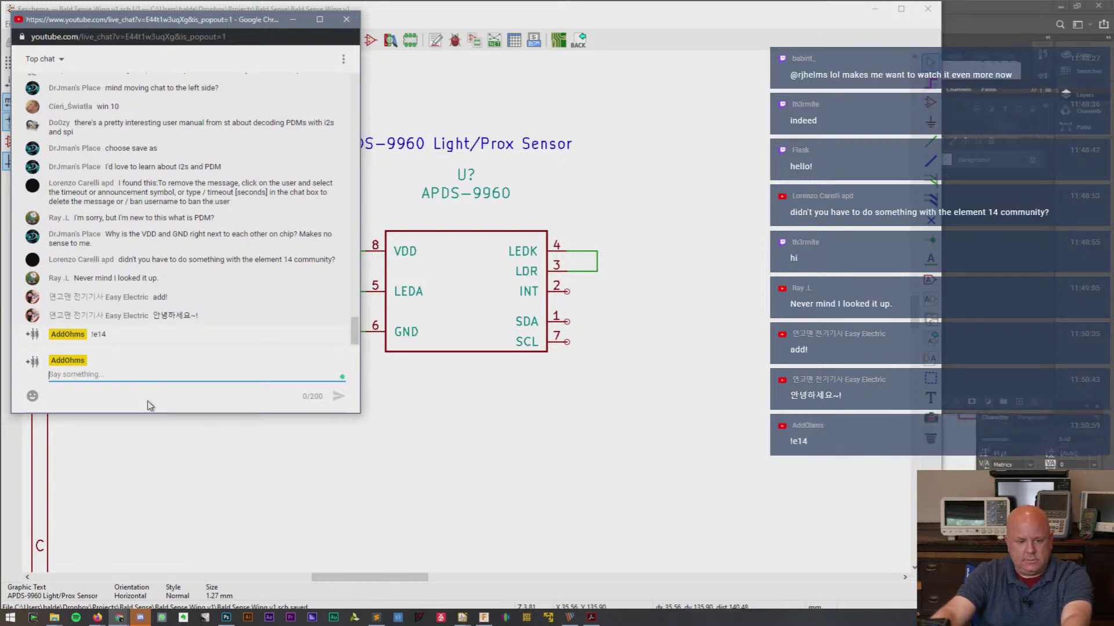
drag(151, 315, 199, 318)
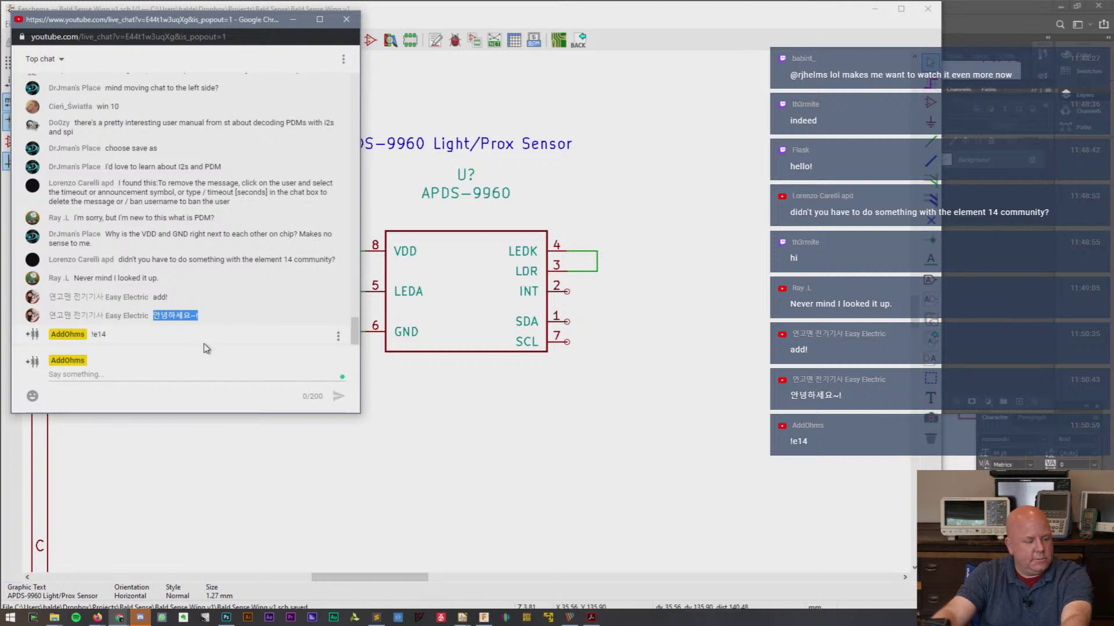
click(119, 619)
click(119, 618)
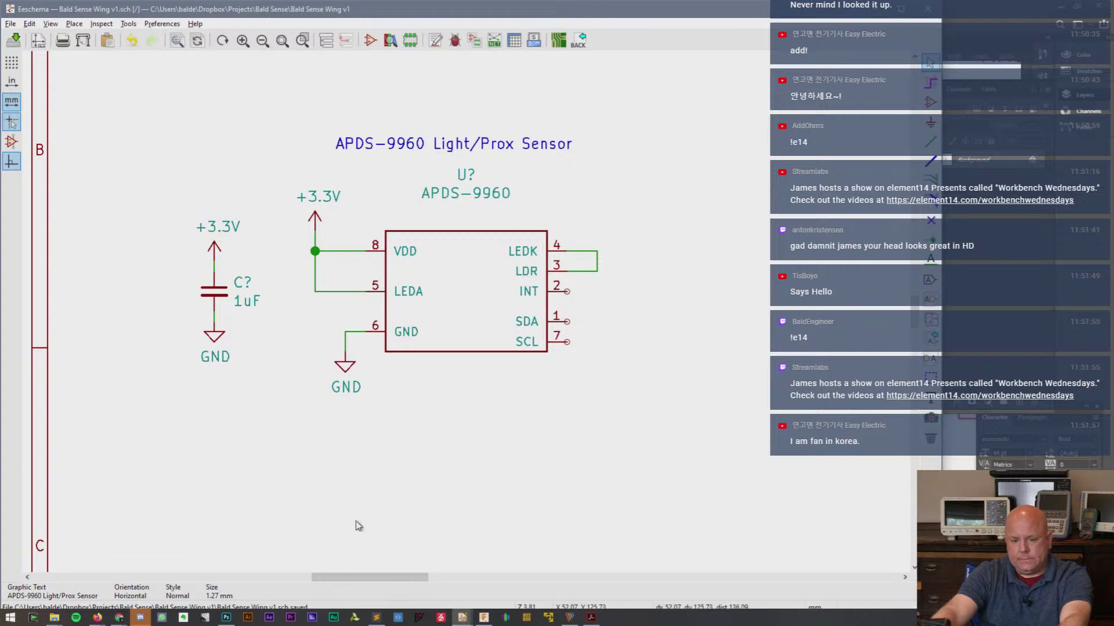
mouse_move(90, 621)
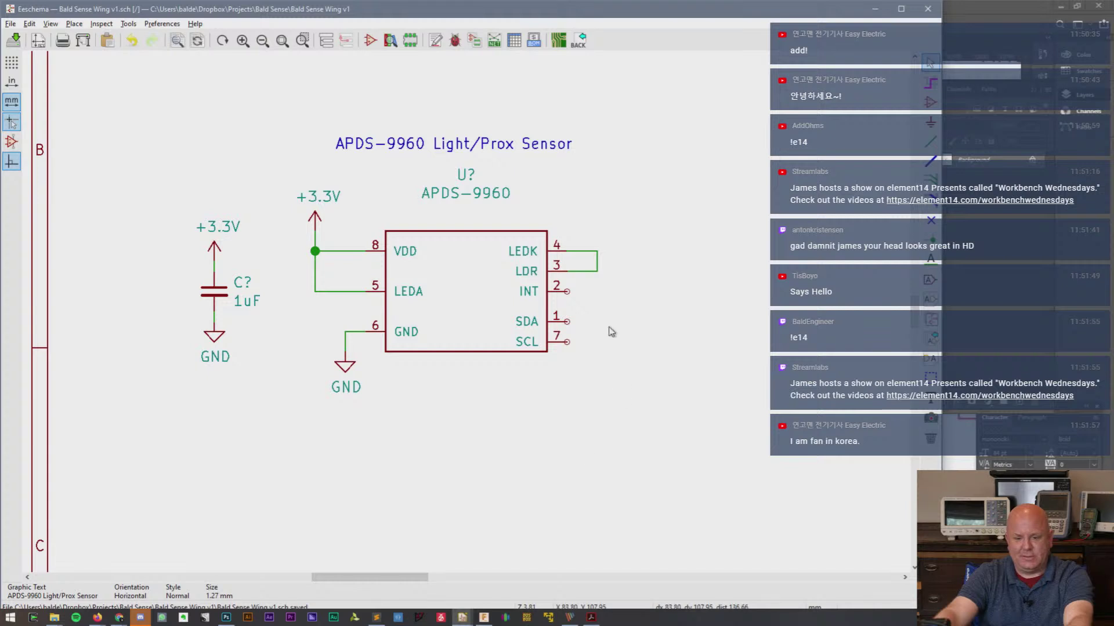
- Run short wires out to the right from SDA pin 1 and SCL pin 7
click(574, 328)
key(w)
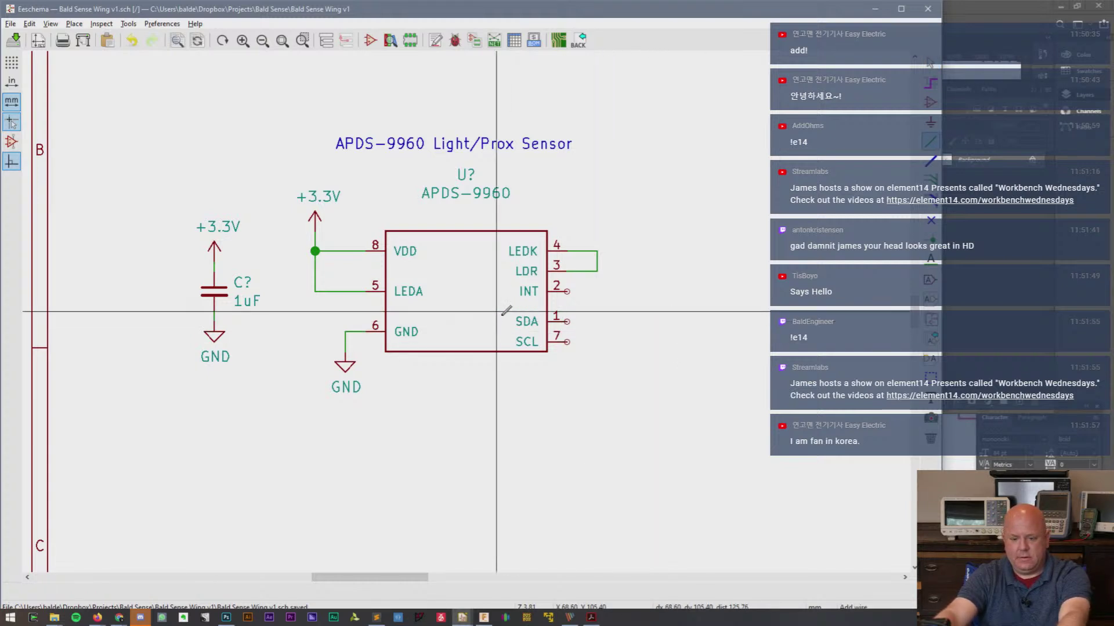
double_click(667, 321)
click(567, 342)
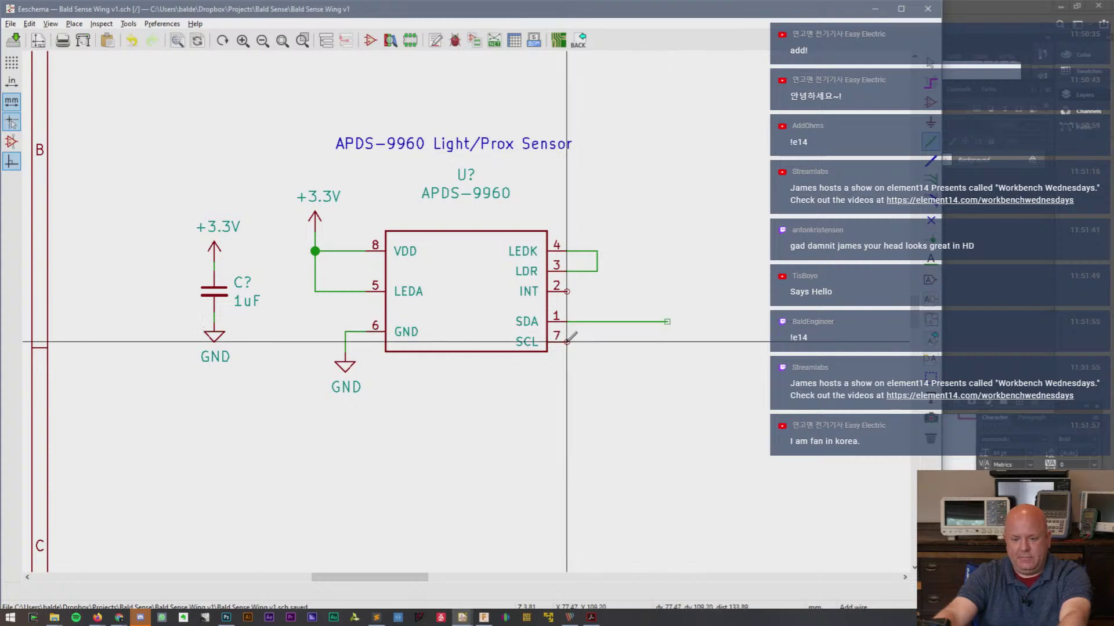
double_click(667, 342)
- Put an SDA net label on the pin 1 wire and shorten both wires
key(l)
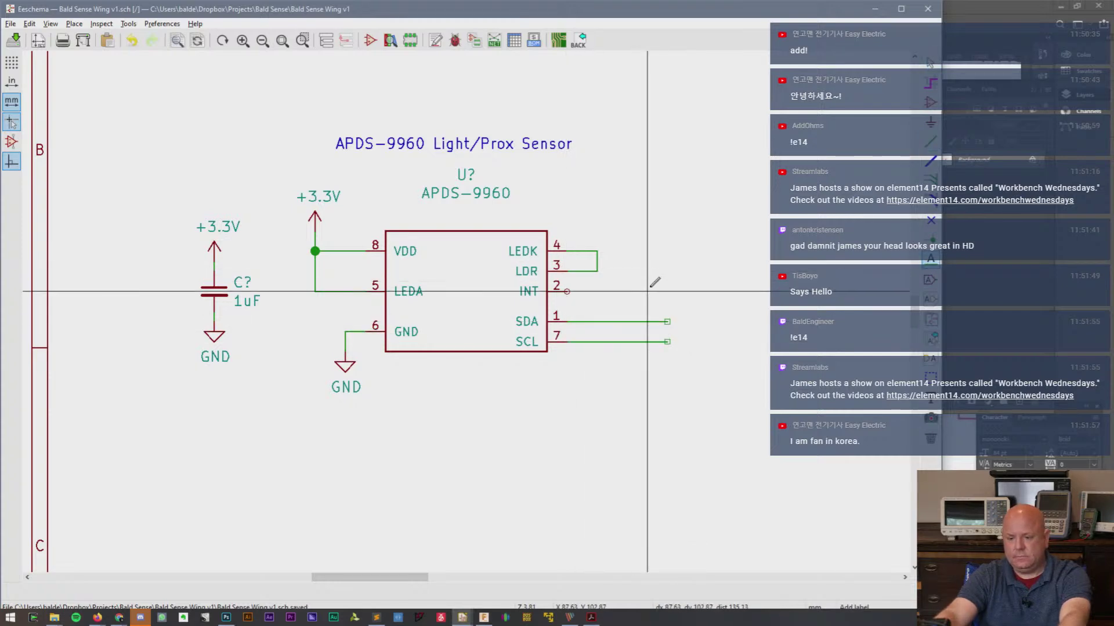
click(650, 286)
text(SDA)
key(Return)
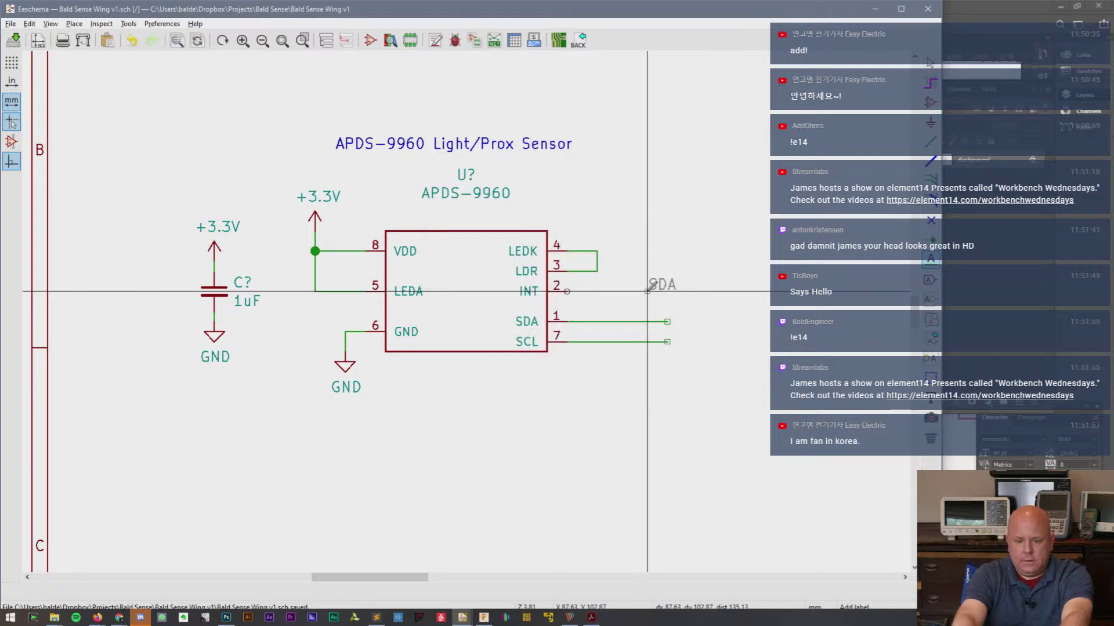
click(588, 321)
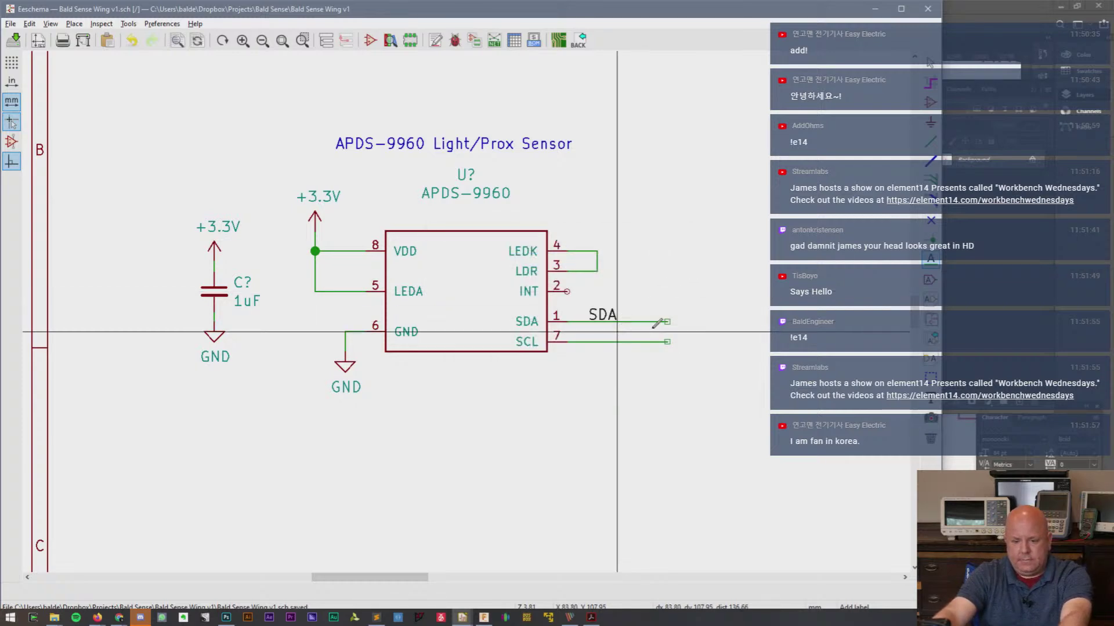
ctrl+drag(627, 316, 670, 346)
click(622, 334)
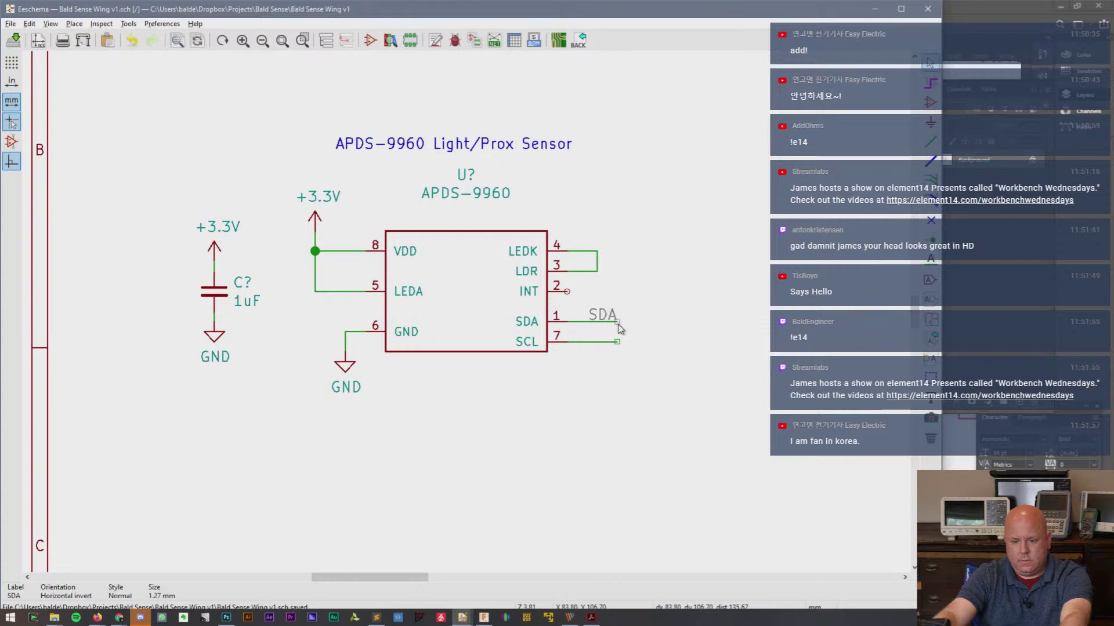
- Copy the label onto the pin 7 wire and rename it SCL
key(Insert)
key(e)
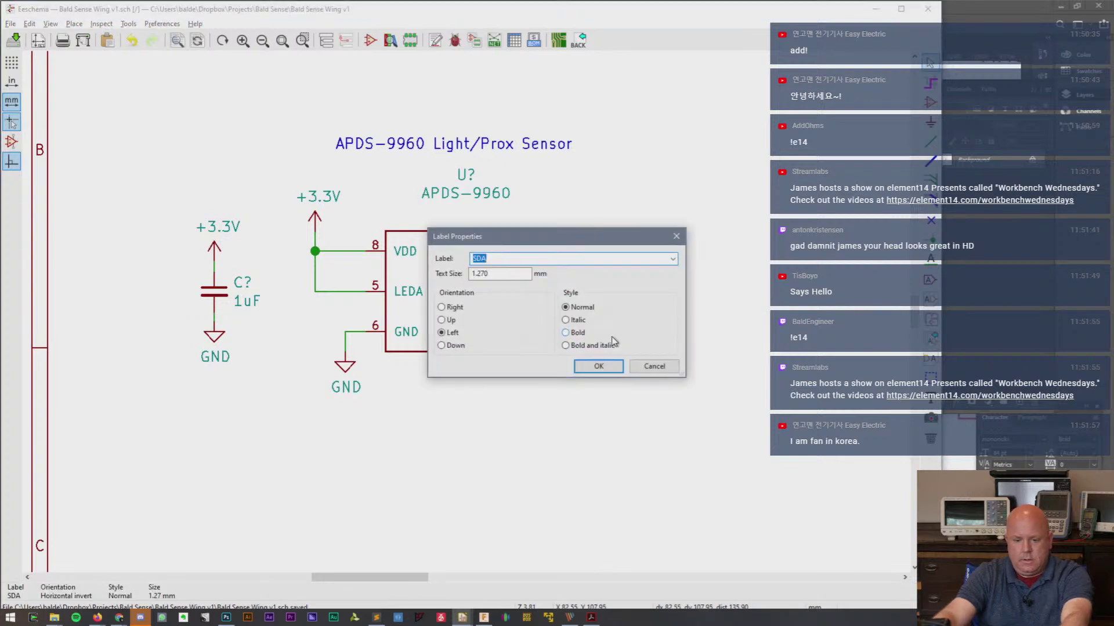
text(SCL)
key(Return)
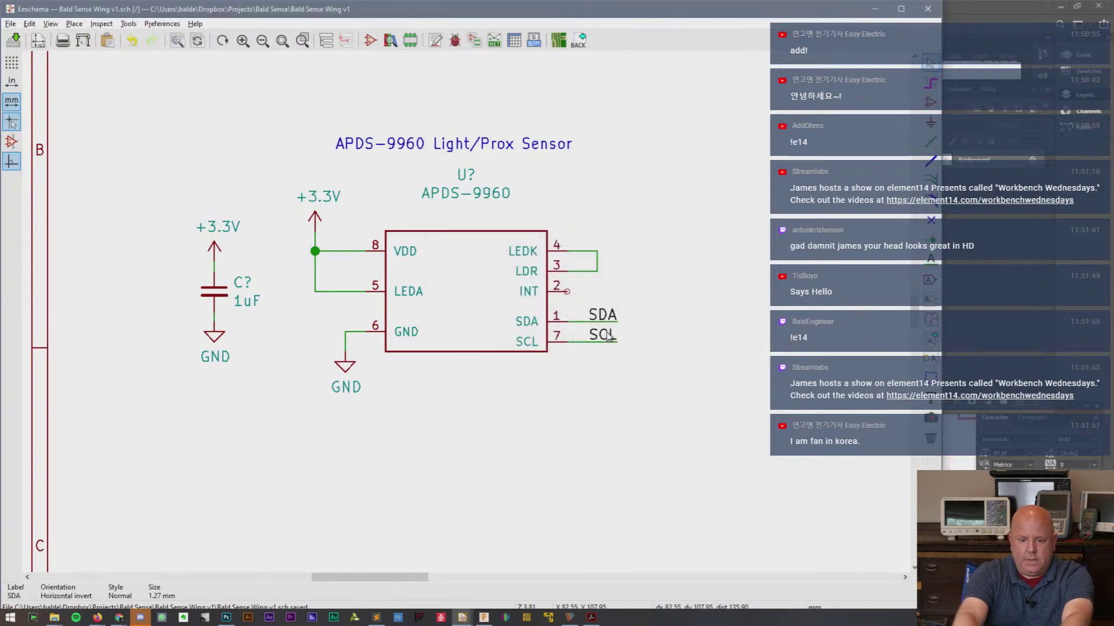
scroll(918, 319, up, 5)
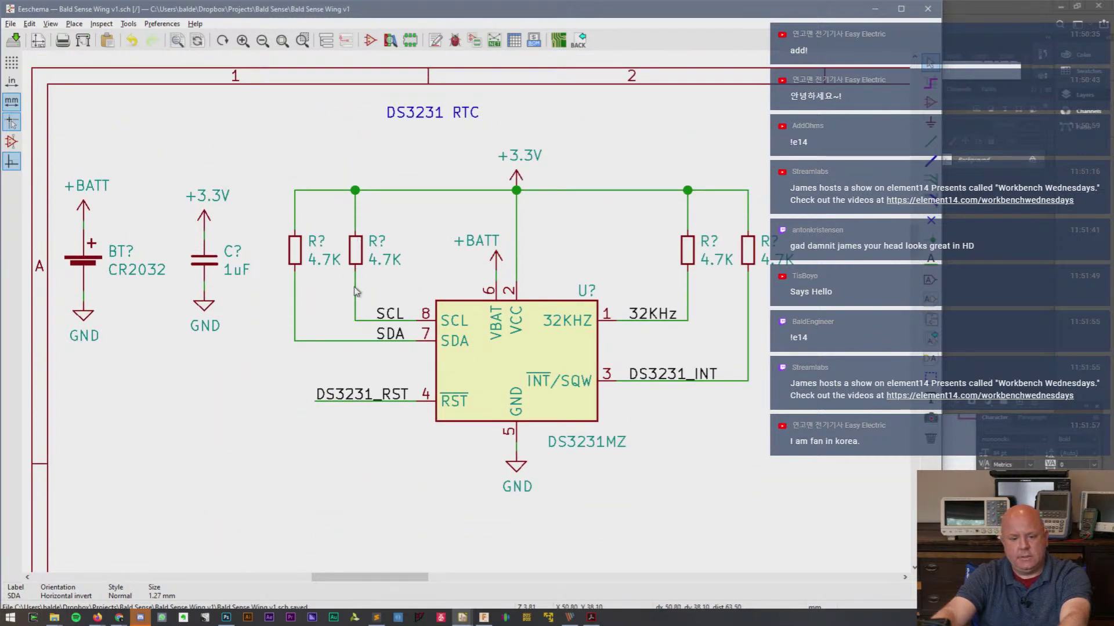
- Delete the resistor wires and move the SDA/SCL labels onto the DS3231's pins
key(Delete)
key(Delete)
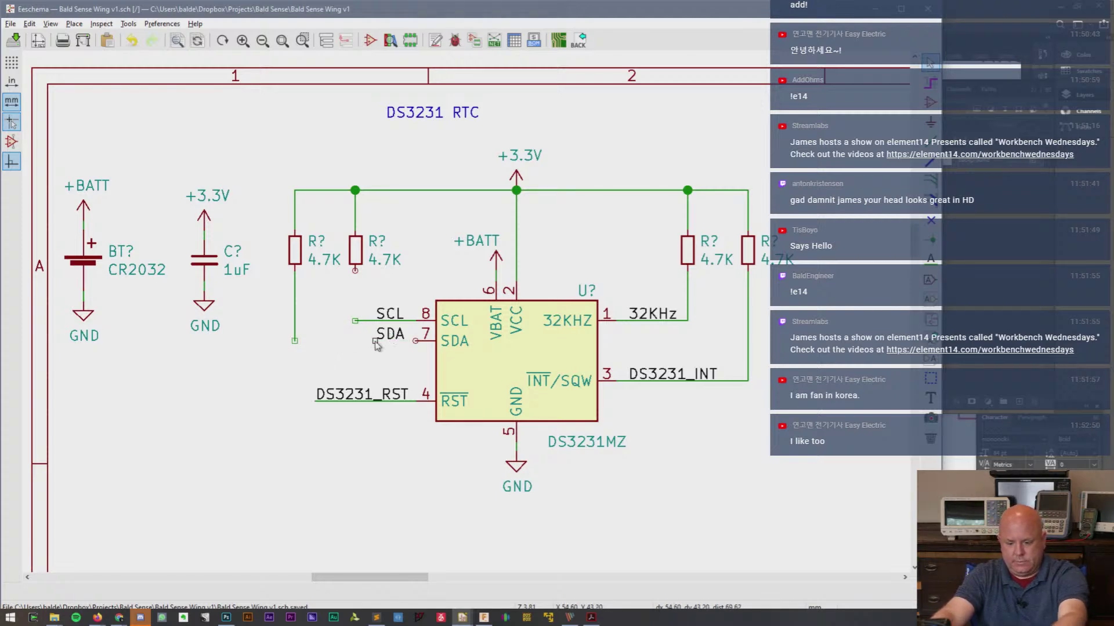
key(m)
key(m)
click(356, 321)
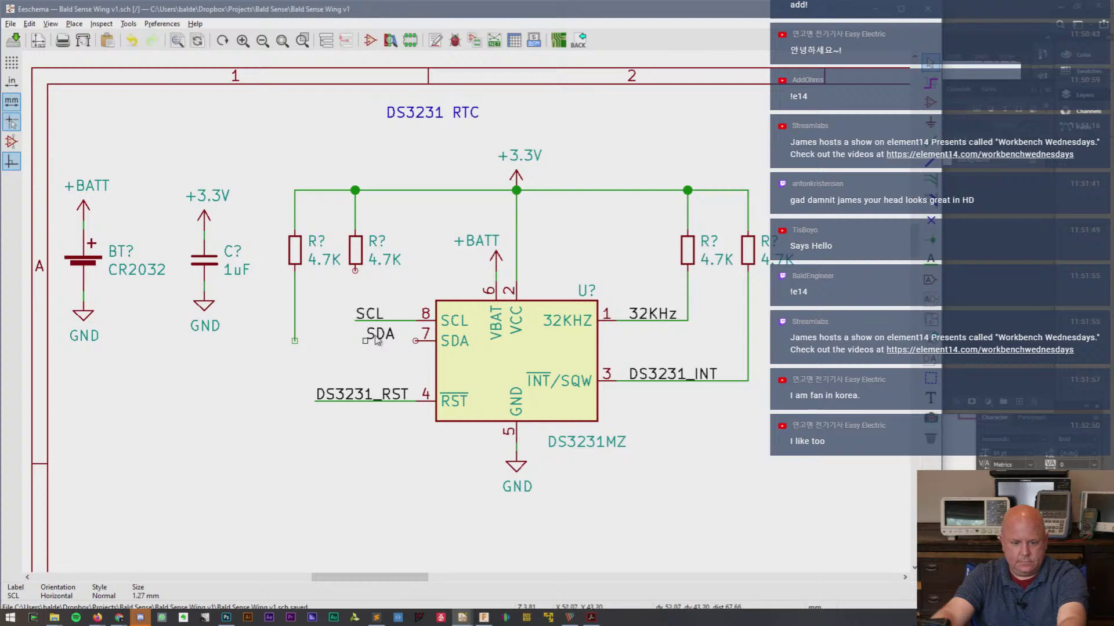
key(m)
click(359, 341)
key(w)
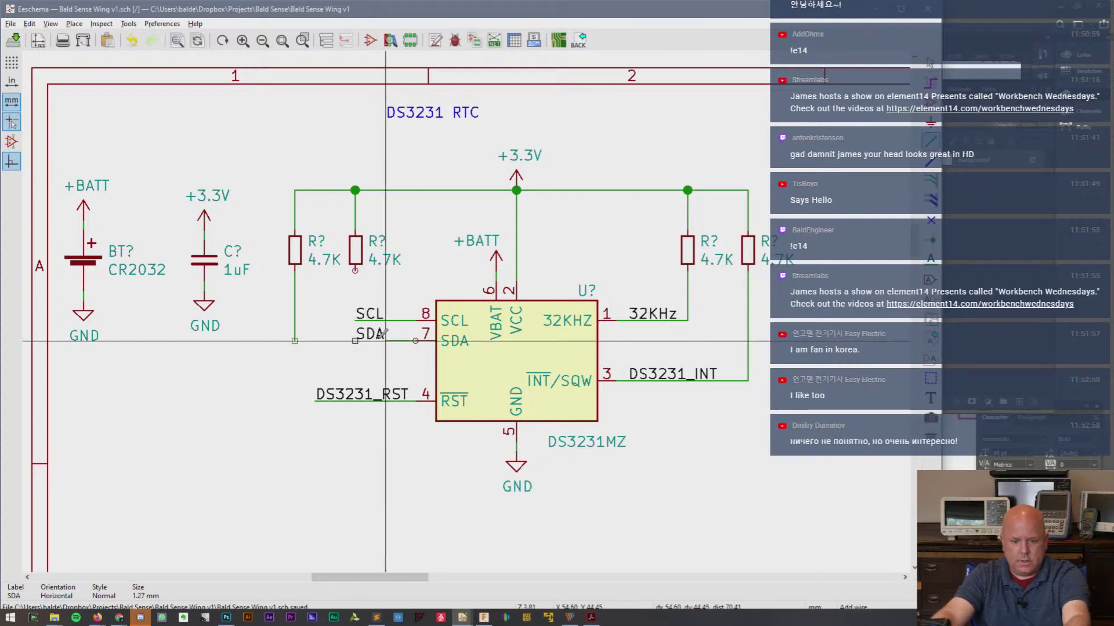
double_click(355, 341)
- Remove the top linking wire, give the left resistor pair a +3.3V symbol, and select it
click(416, 190)
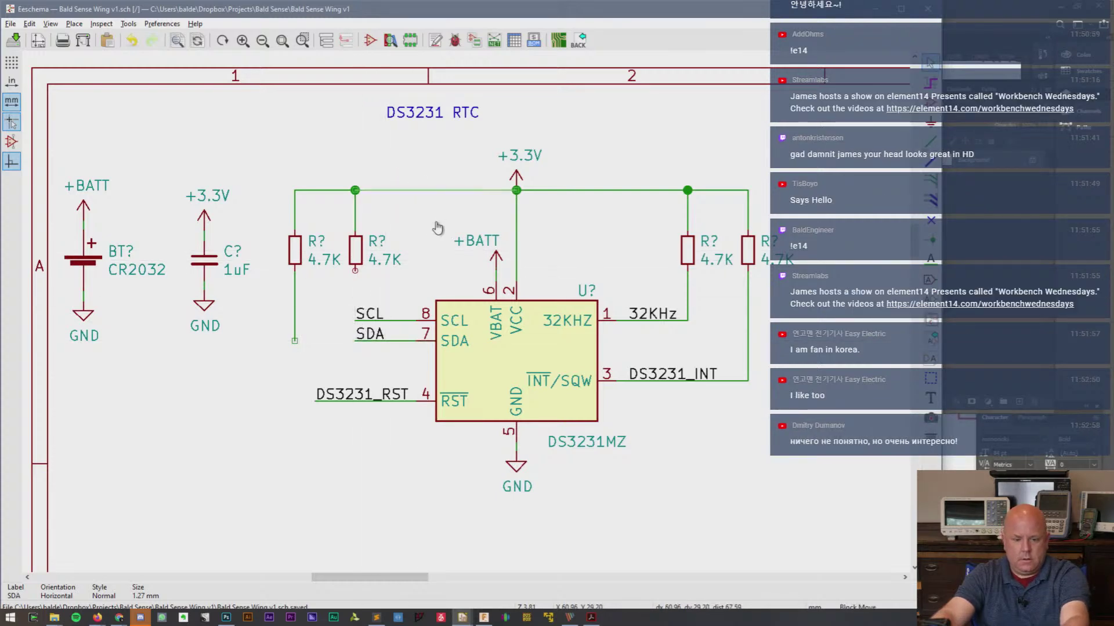
key(Delete)
key(c)
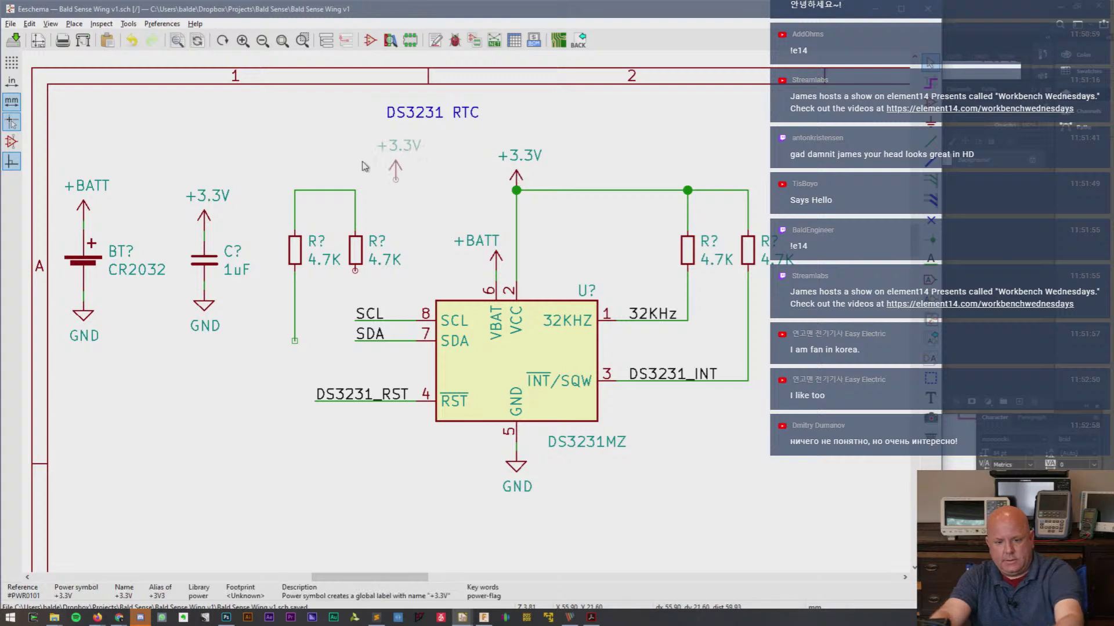
click(325, 178)
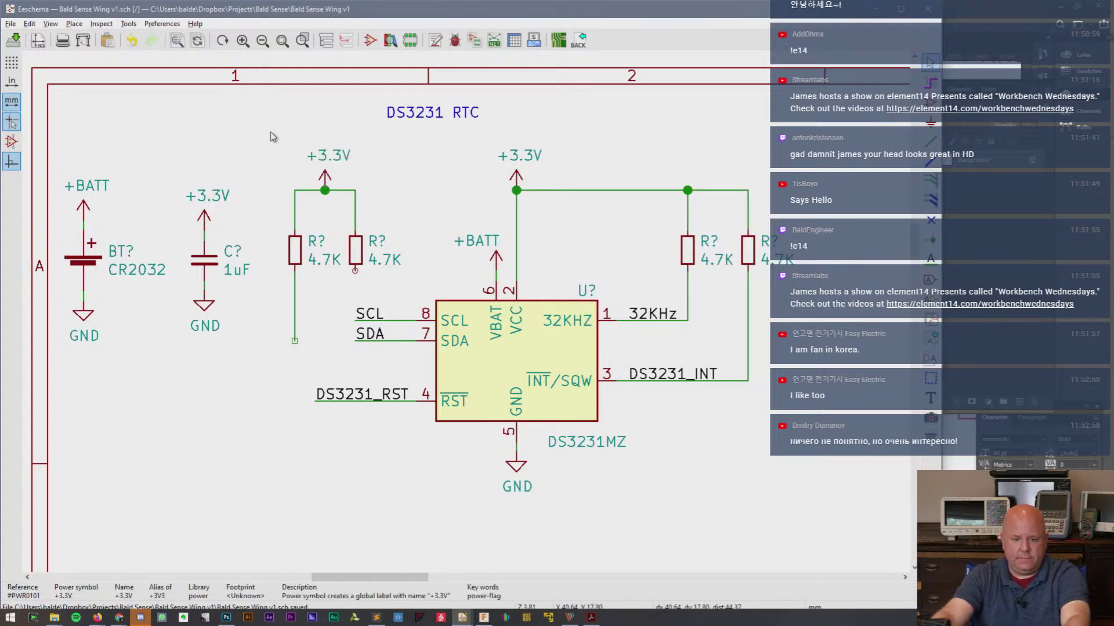
drag(271, 132, 382, 298)
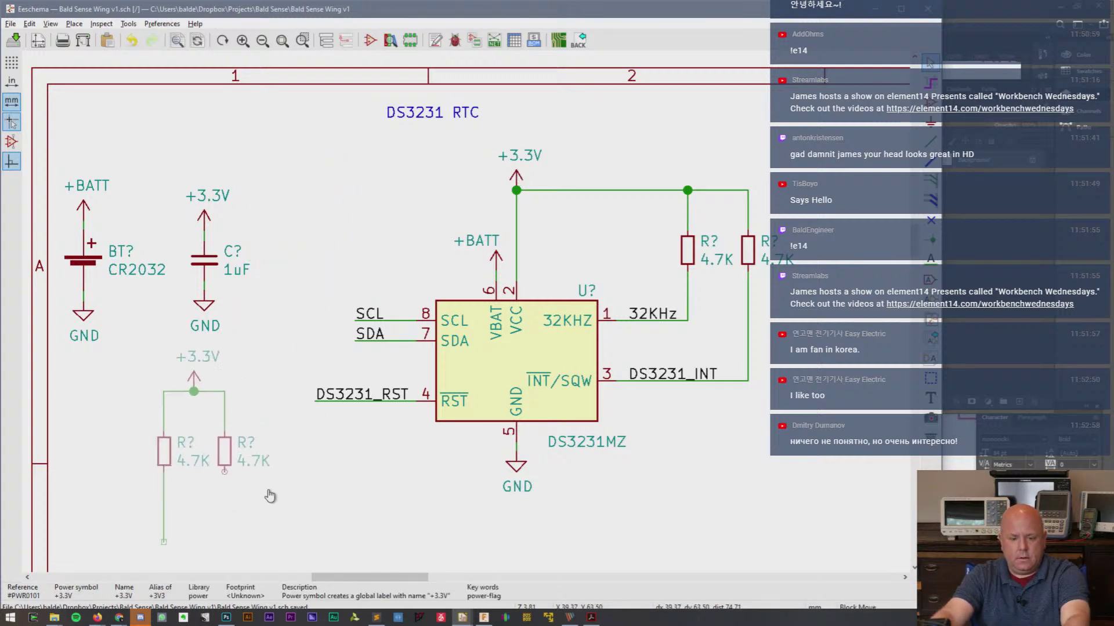
scroll(267, 492, down, 3)
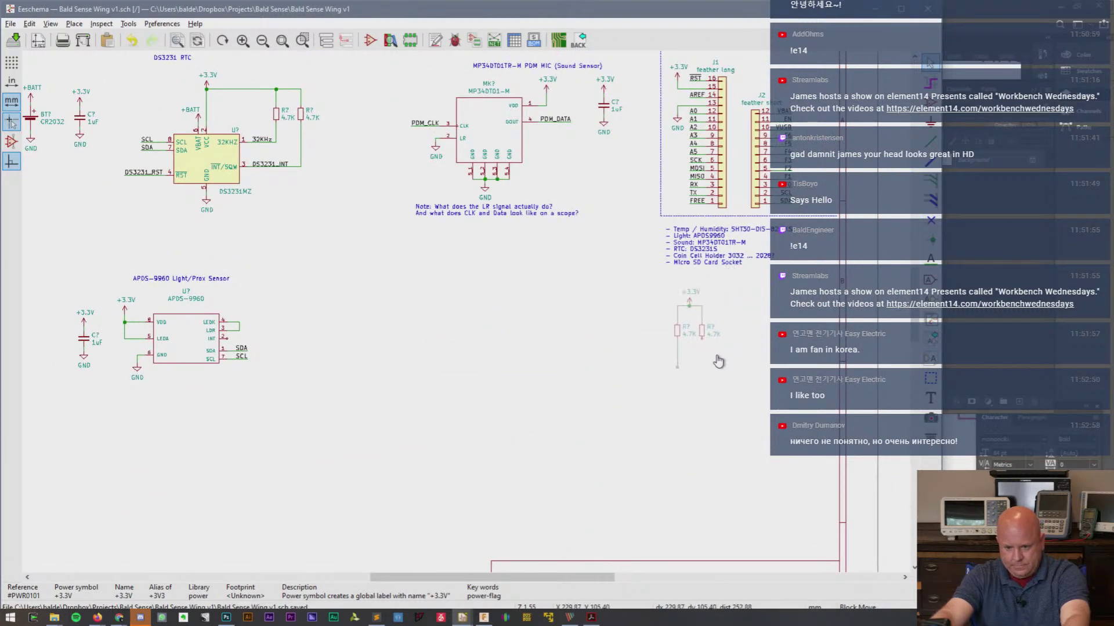
- Drop the resistor pair in empty space and give each resistor a matching short wire below
scroll(728, 336, up, 3)
scroll(466, 312, up, 1)
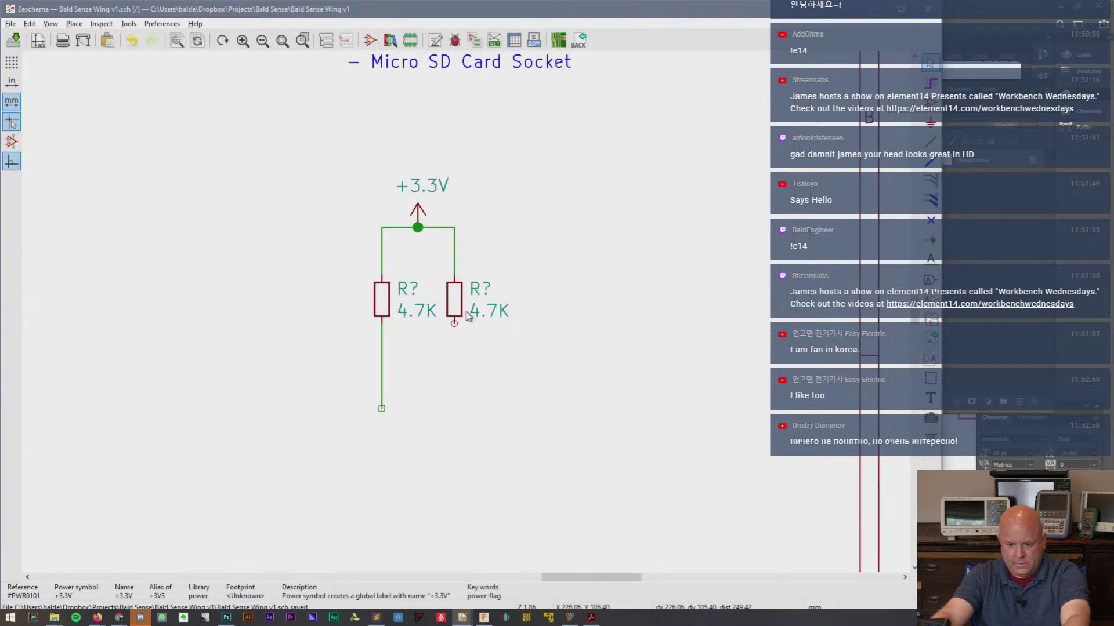
click(385, 375)
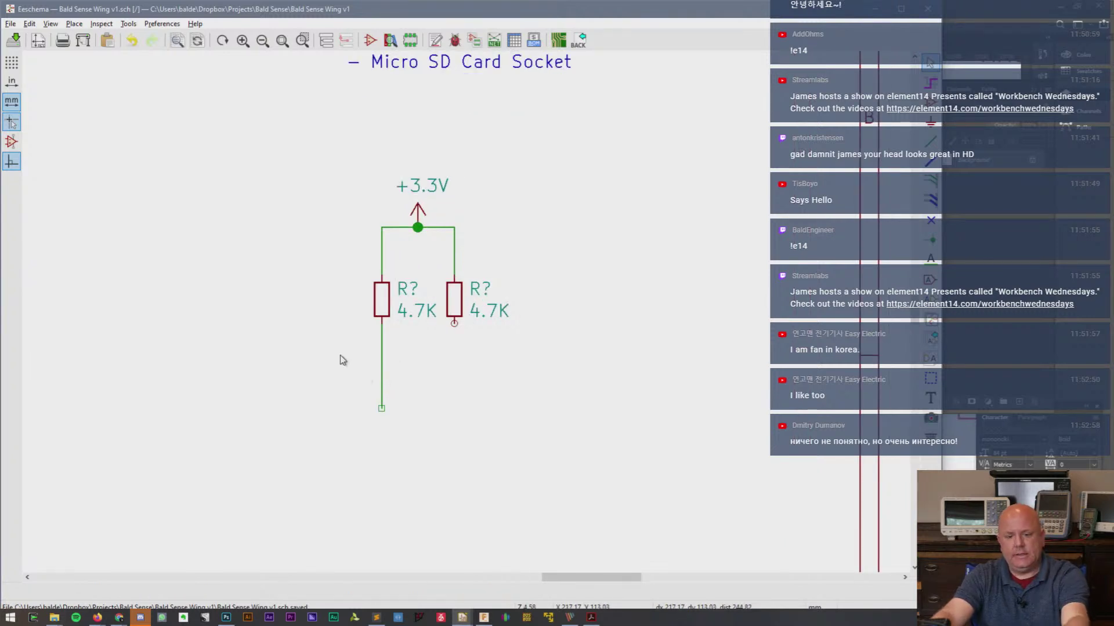
key(Delete)
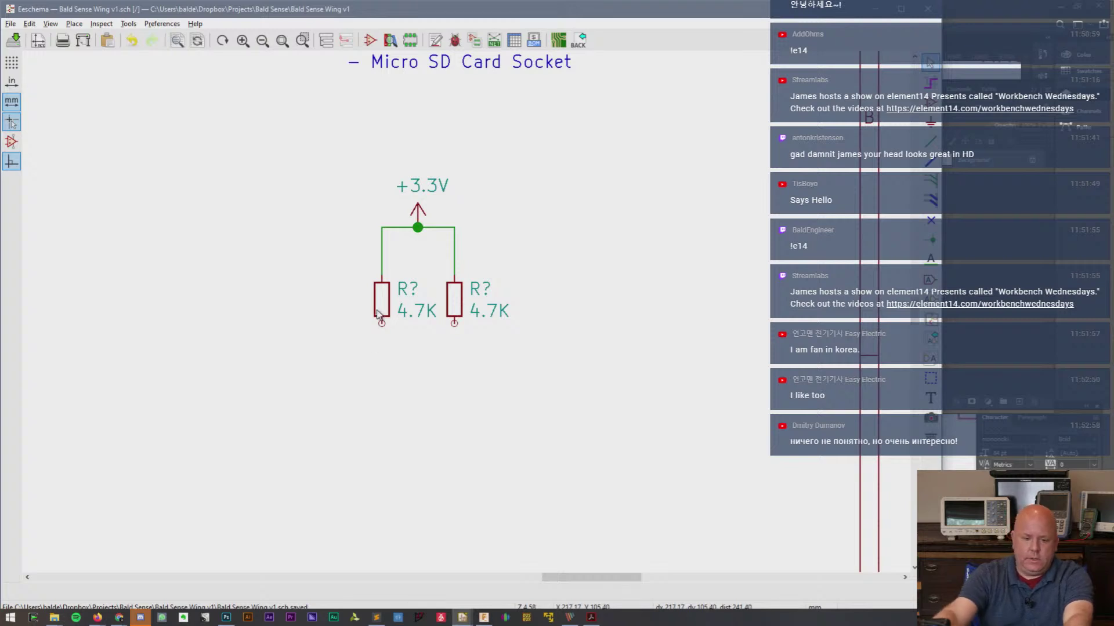
key(w)
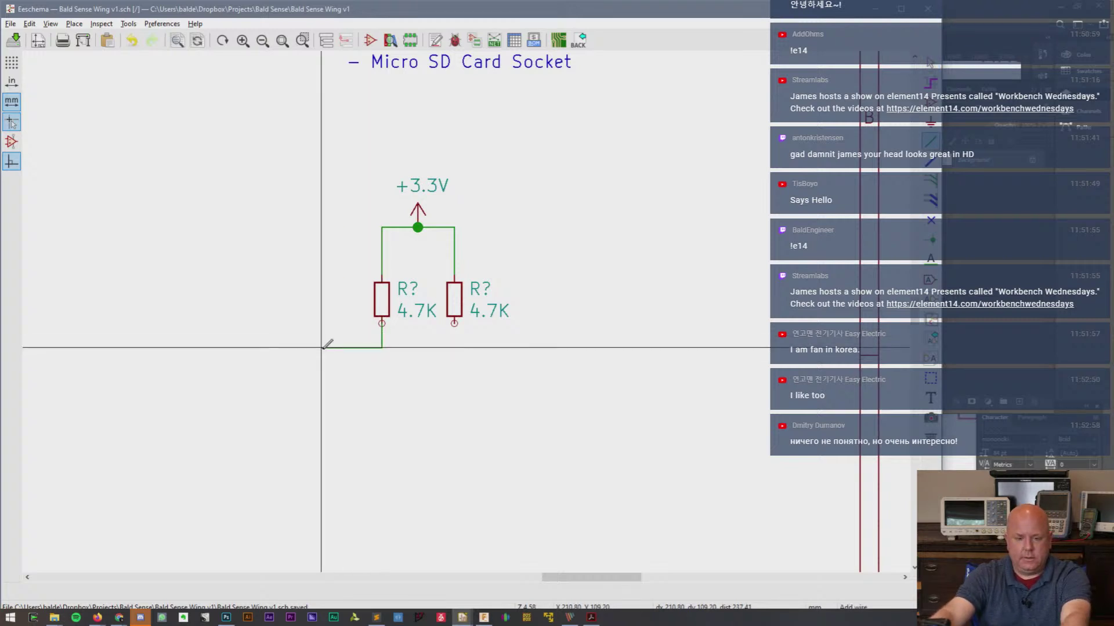
double_click(381, 372)
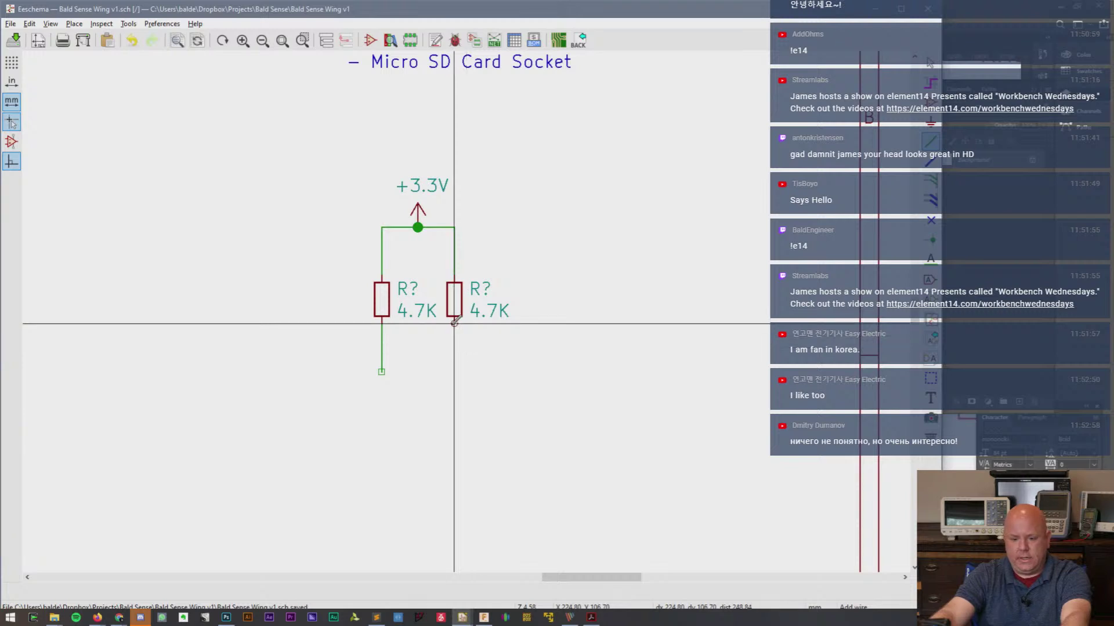
click(454, 323)
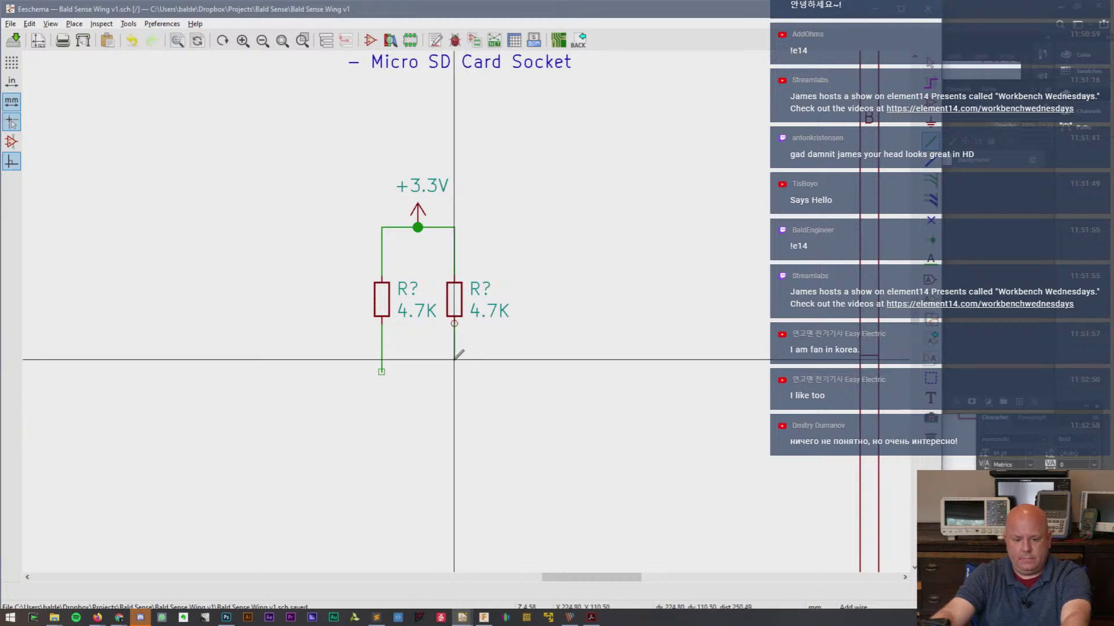
double_click(454, 360)
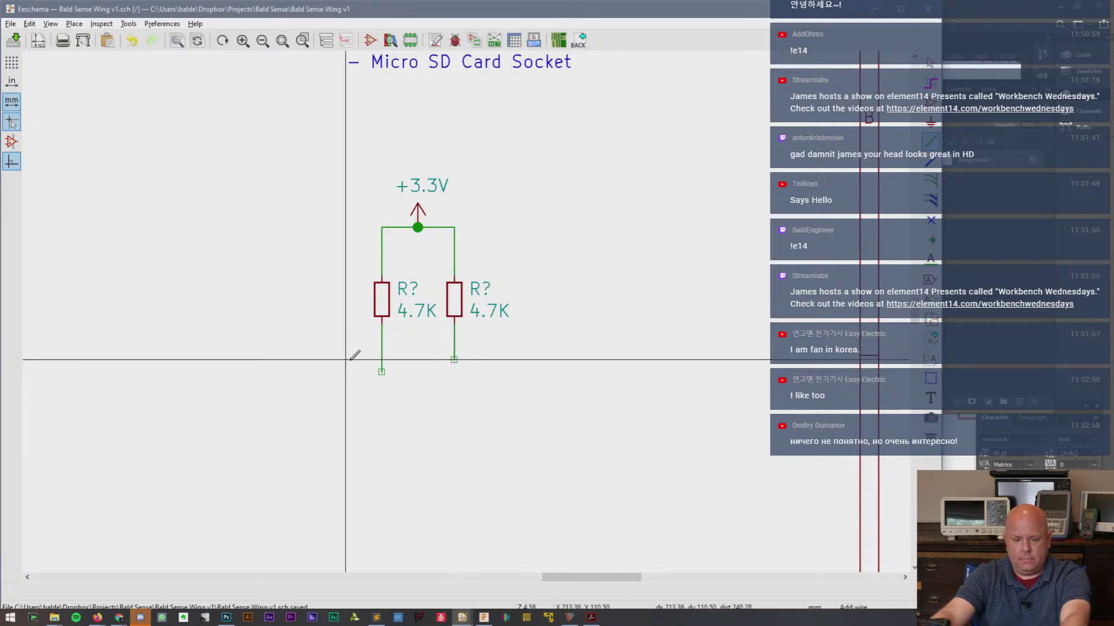
double_click(381, 360)
ctrl+drag(382, 375, 383, 367)
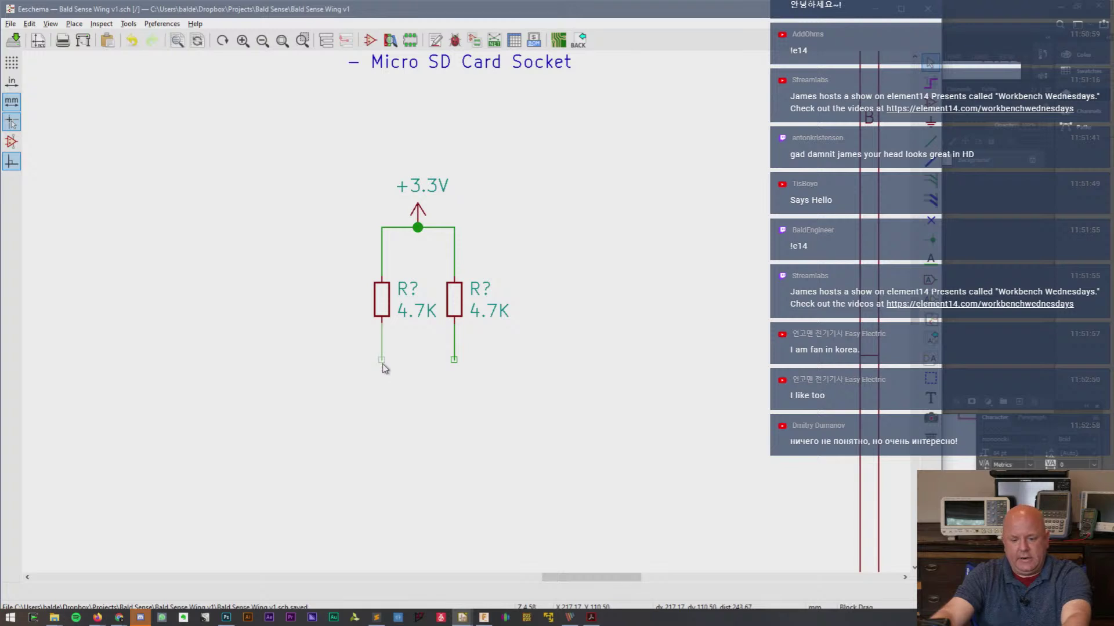
click(382, 361)
- Place a vertical SDA label on the left resistor's wire
click(931, 260)
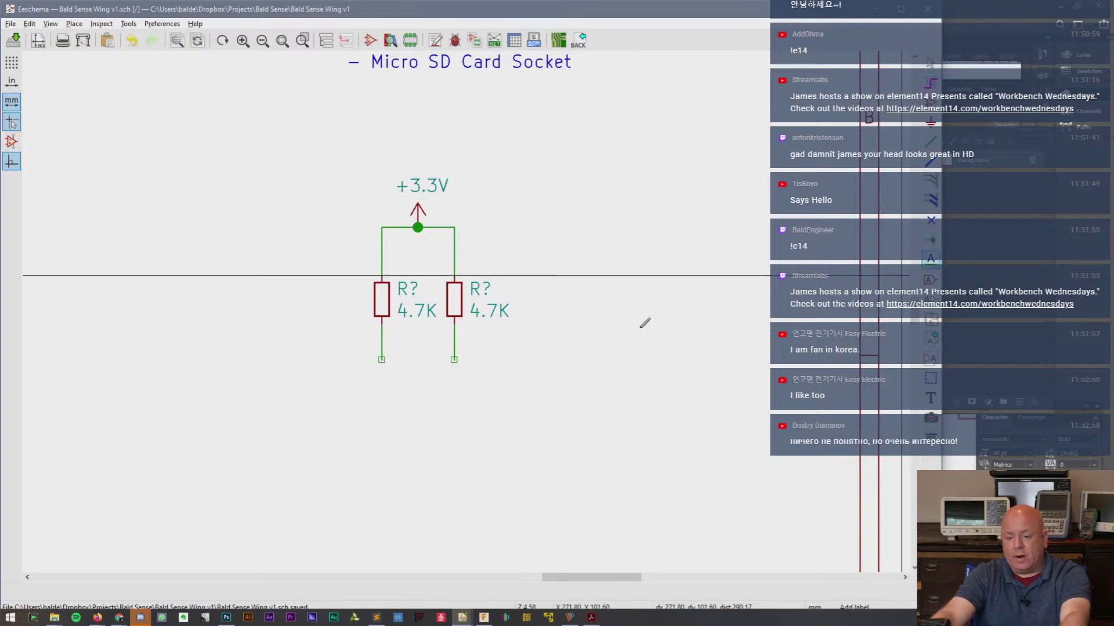
click(355, 335)
text(SDA)
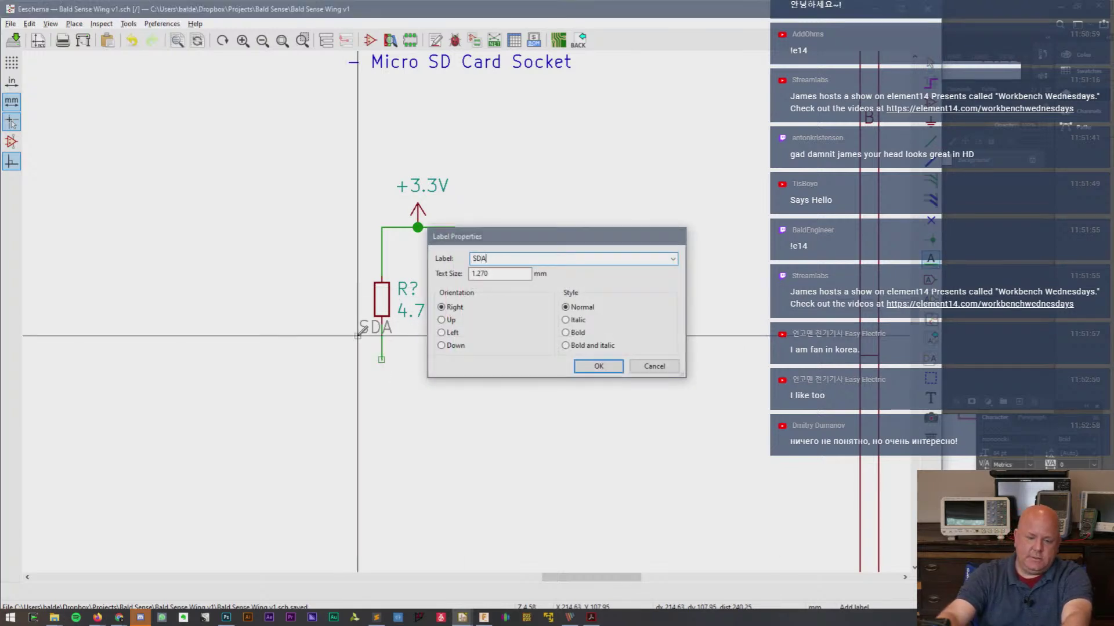
key(Return)
key(r)
click(381, 359)
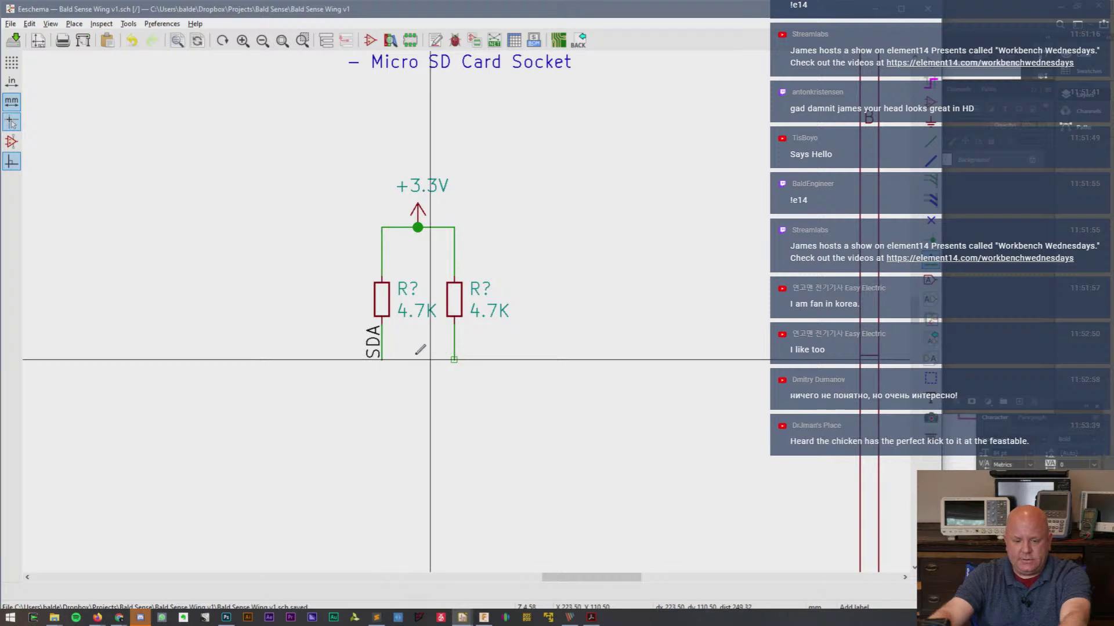
- Rename the right resistor's SDA label to SCL
click(455, 359)
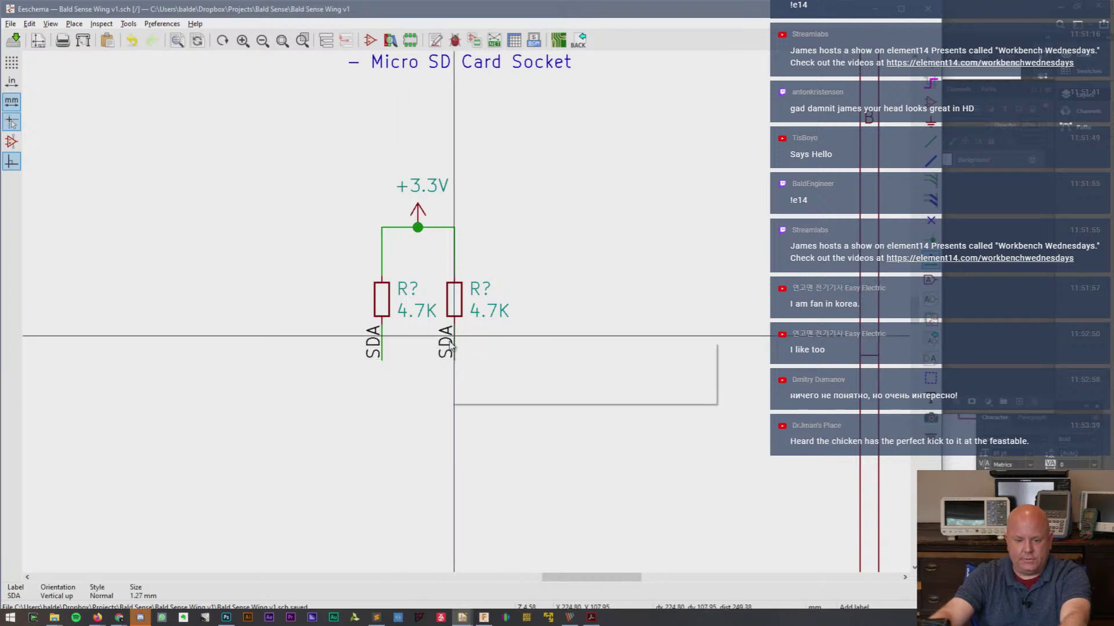
key(Escape)
click(456, 337)
click(493, 393)
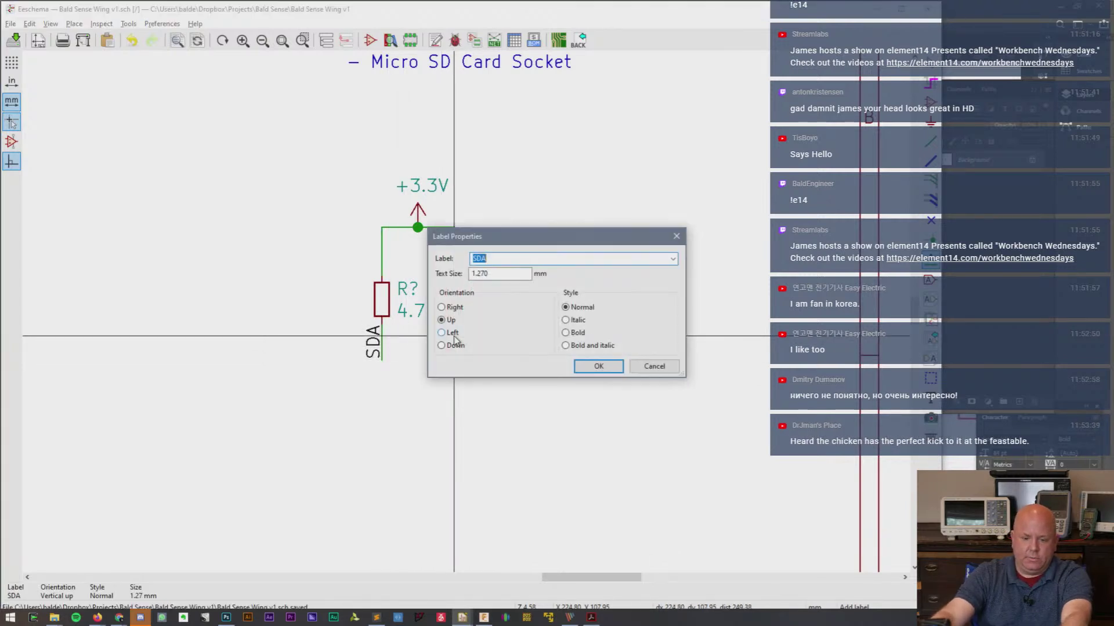
text(SCL)
key(Return)
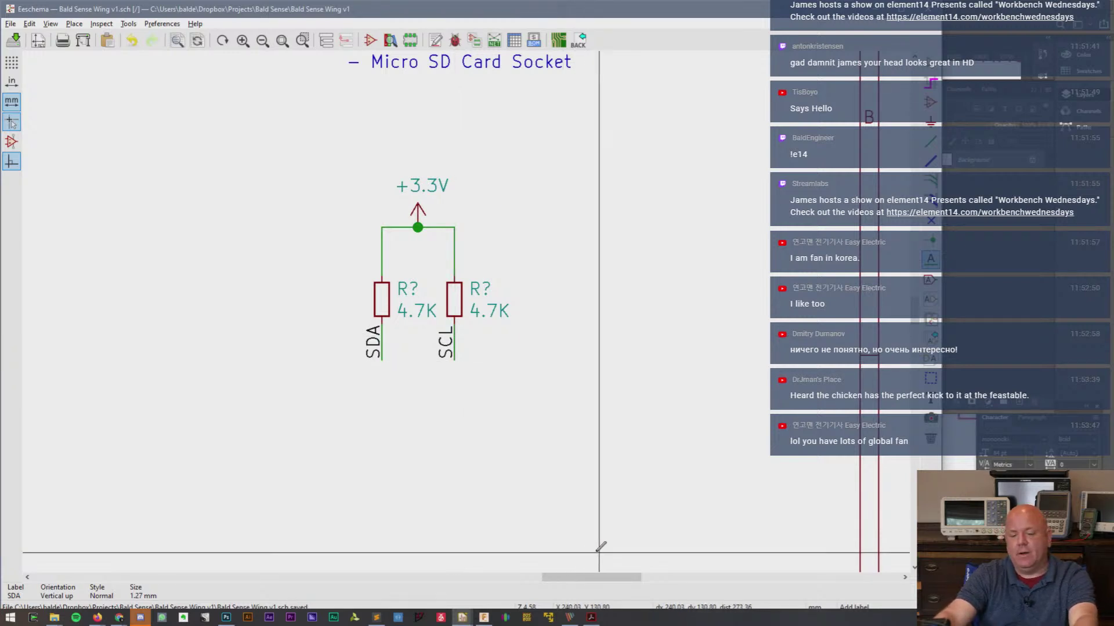
- Scroll the sheet over to the APDS-9960 sensor block
drag(599, 581, 362, 587)
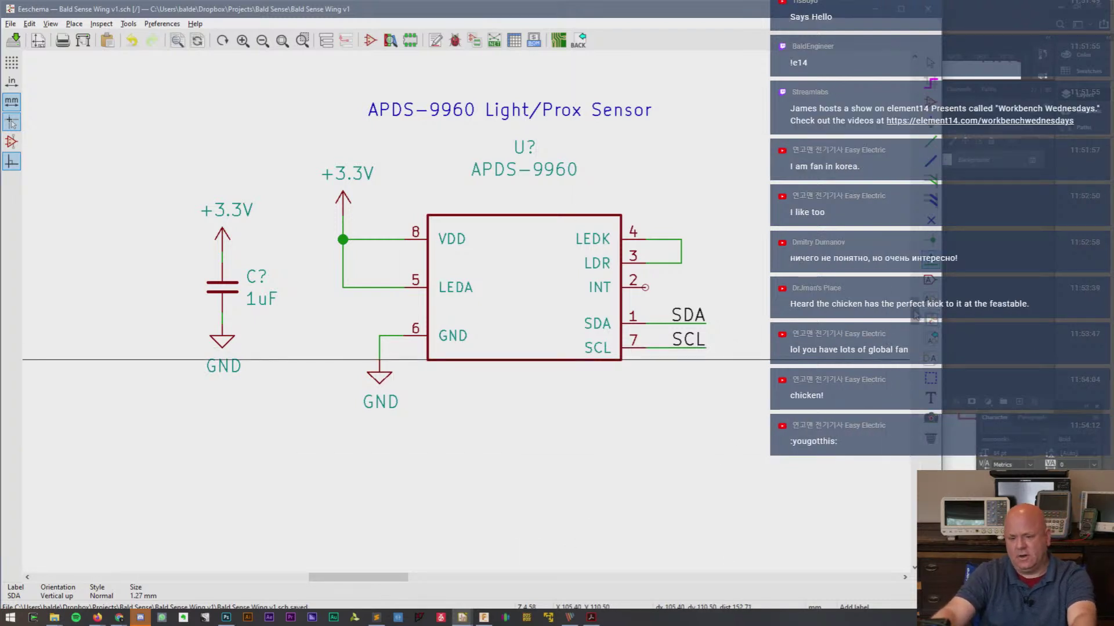
scroll(915, 312, up, 2)
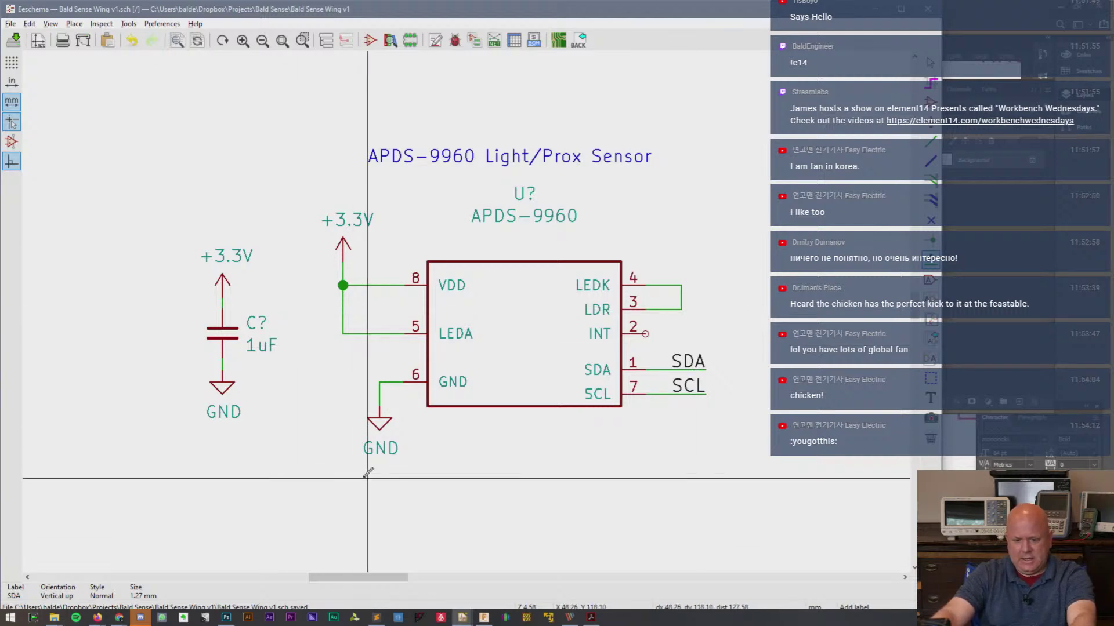
key(alt+Tab)
key(alt+Tab)
key(alt+Tab)
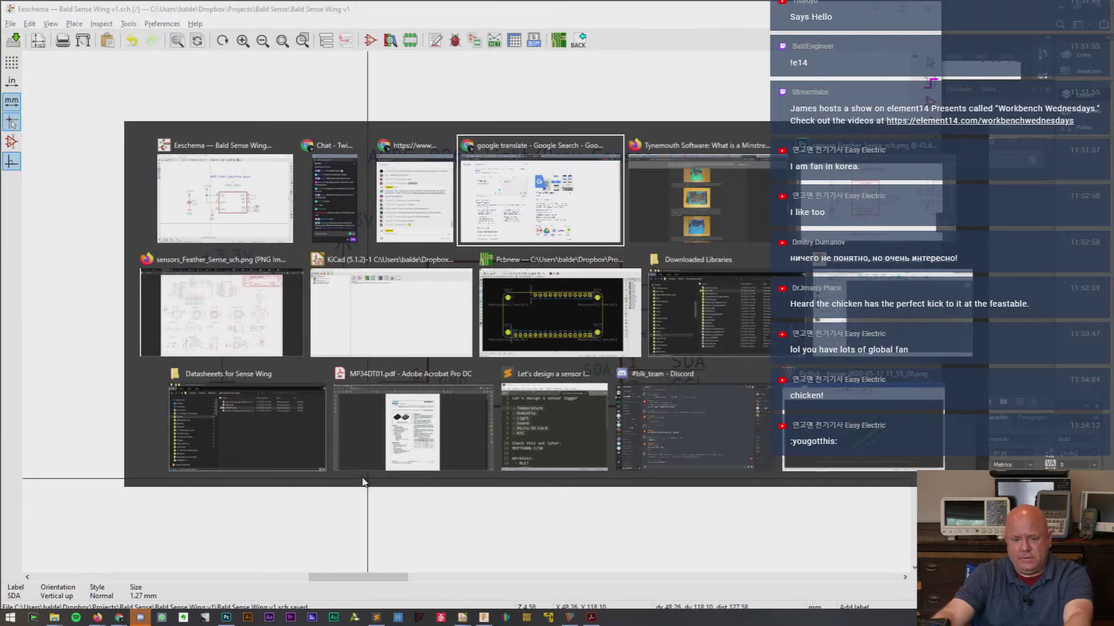
key(alt+Tab)
key(alt+Tab)
key(alt+shift+Tab)
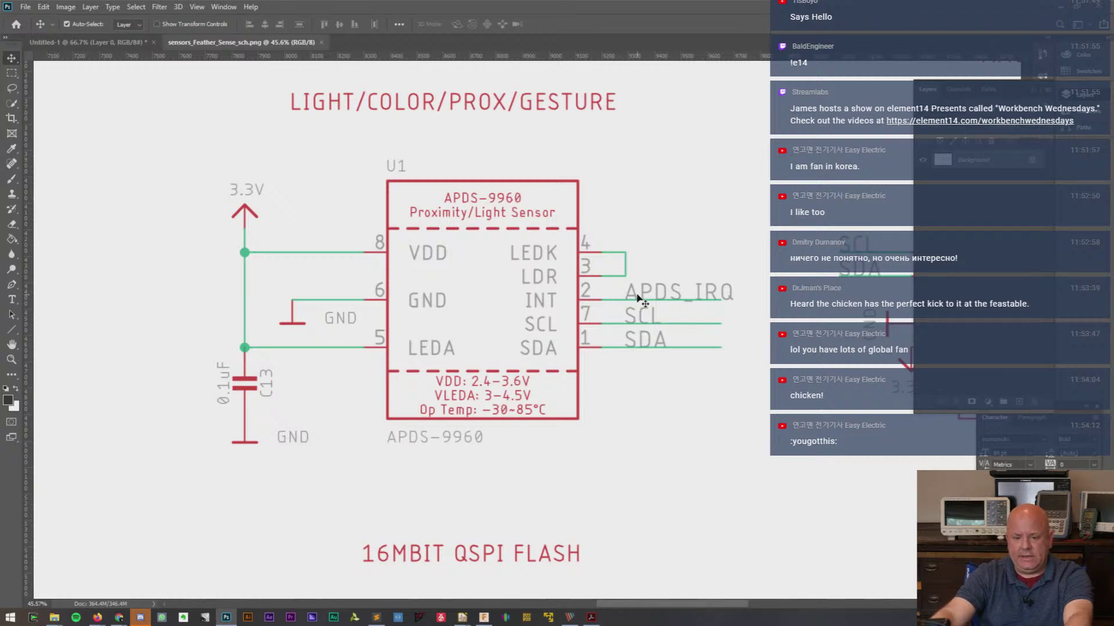
key(alt+Tab)
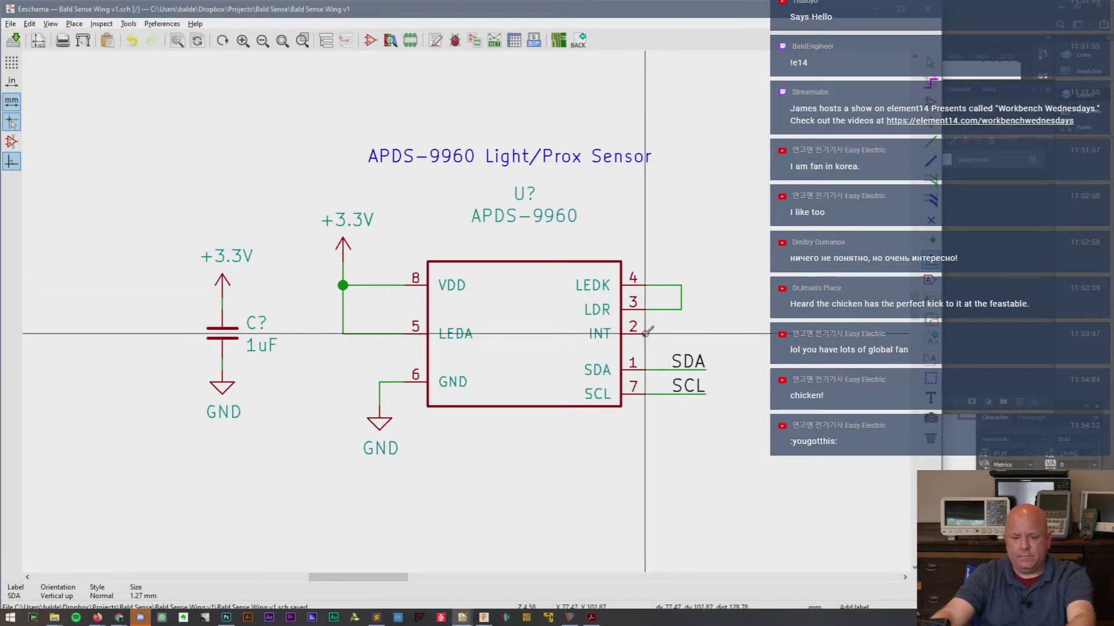
- Wire INT pin 2 and label it APDS_INT using a copy of the SDA label
key(w)
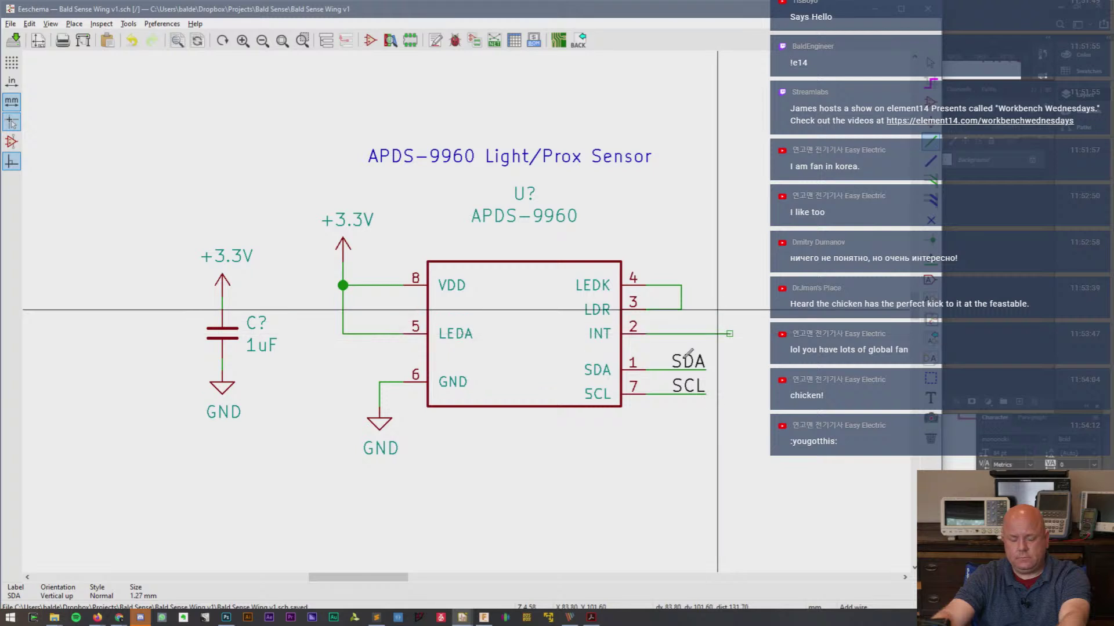
key(c)
click(720, 322)
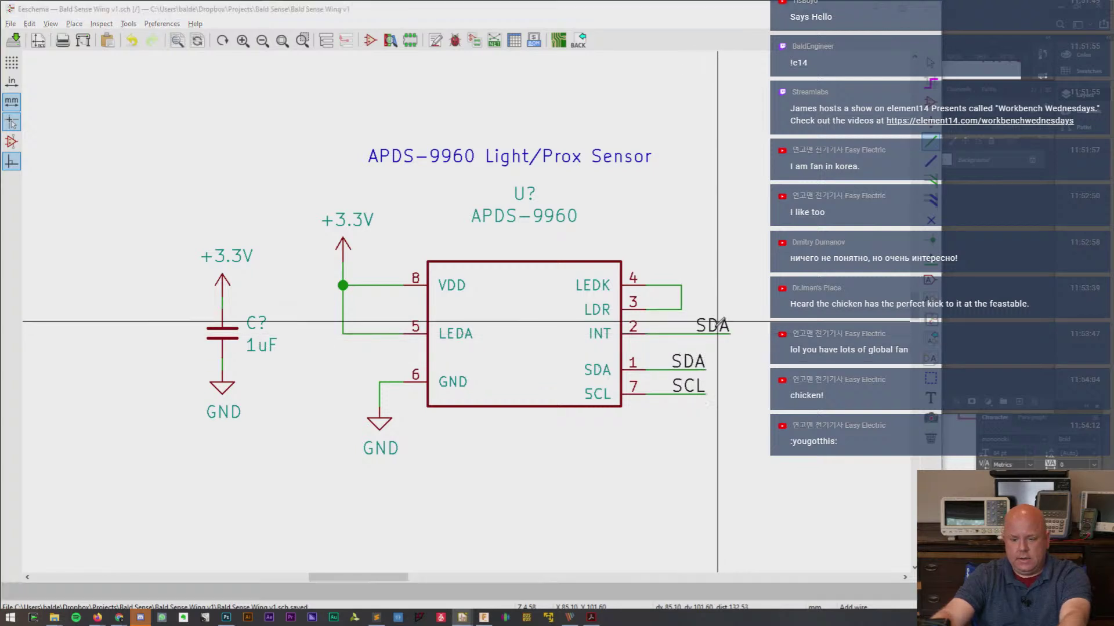
text(eAPDS_INT)
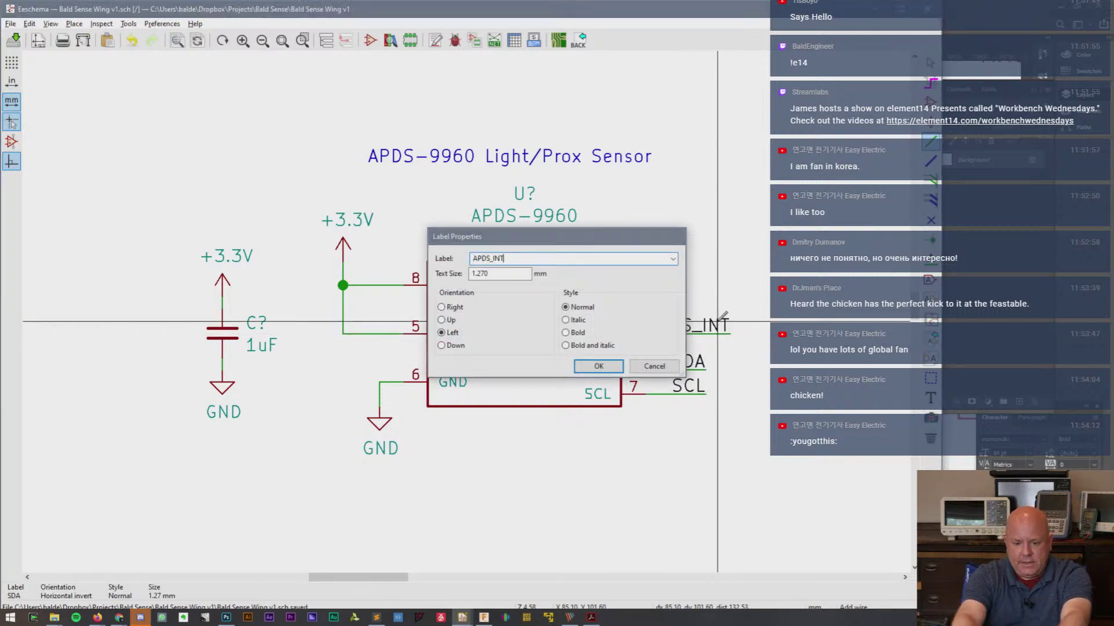
key(Return)
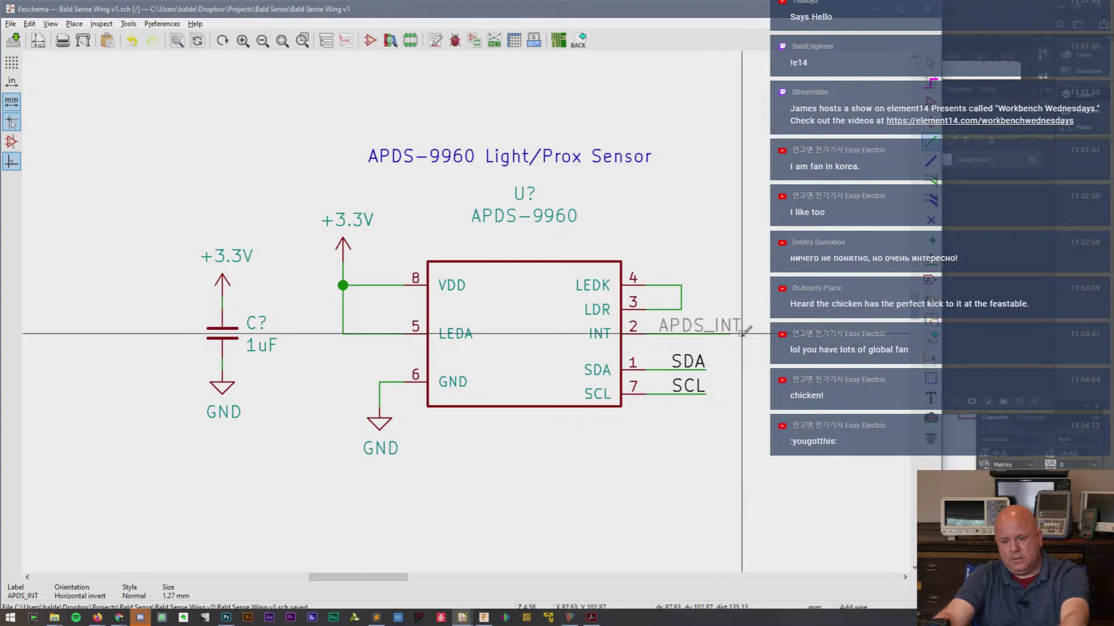
- Line the SDA and SCL labels up beneath the APDS_INT label
key(m)
click(741, 370)
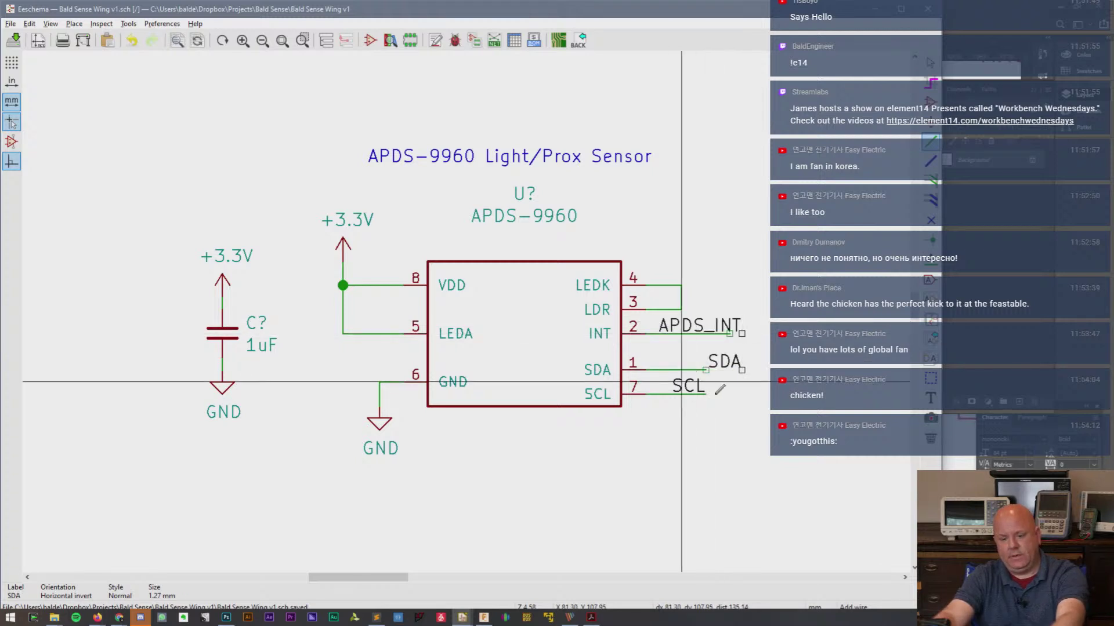
key(m)
click(754, 394)
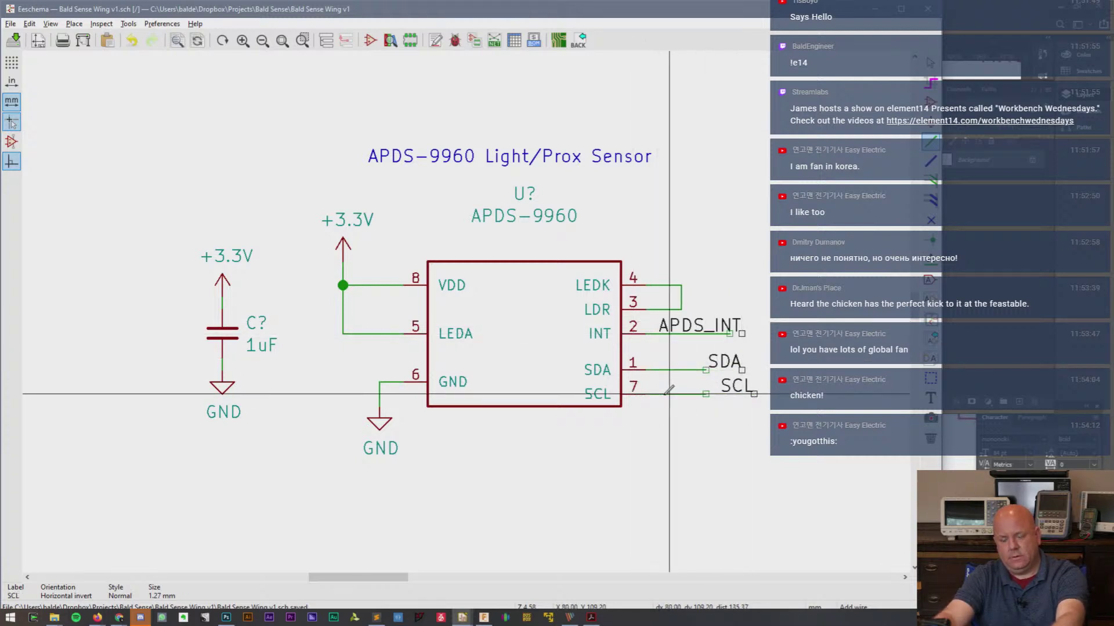
key(ctrl+z)
key(ctrl+z)
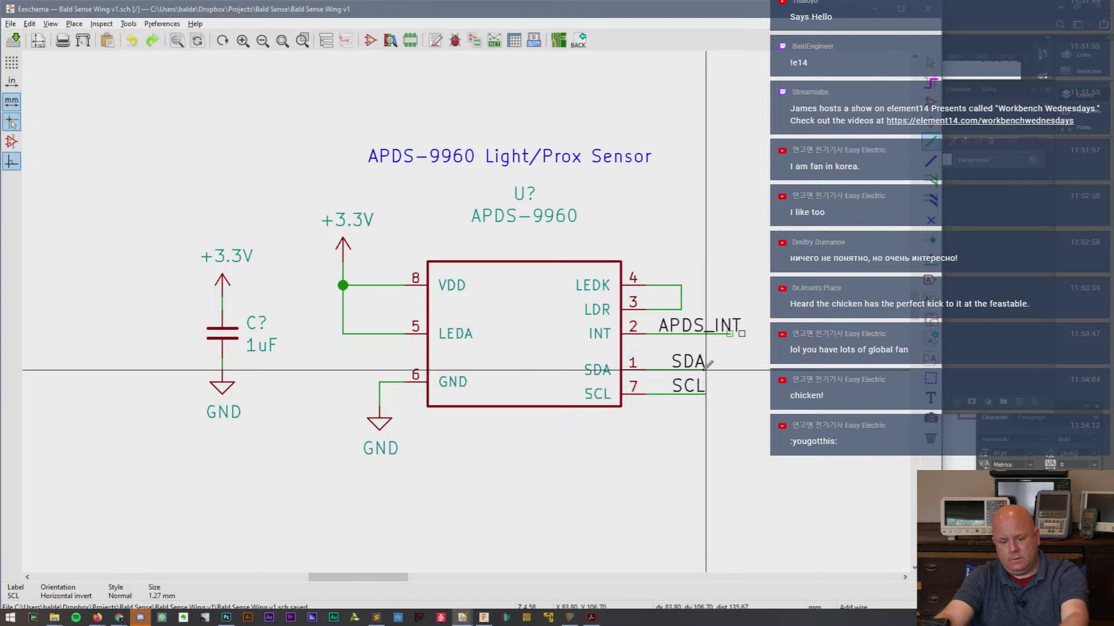
right_click(708, 365)
key(Escape)
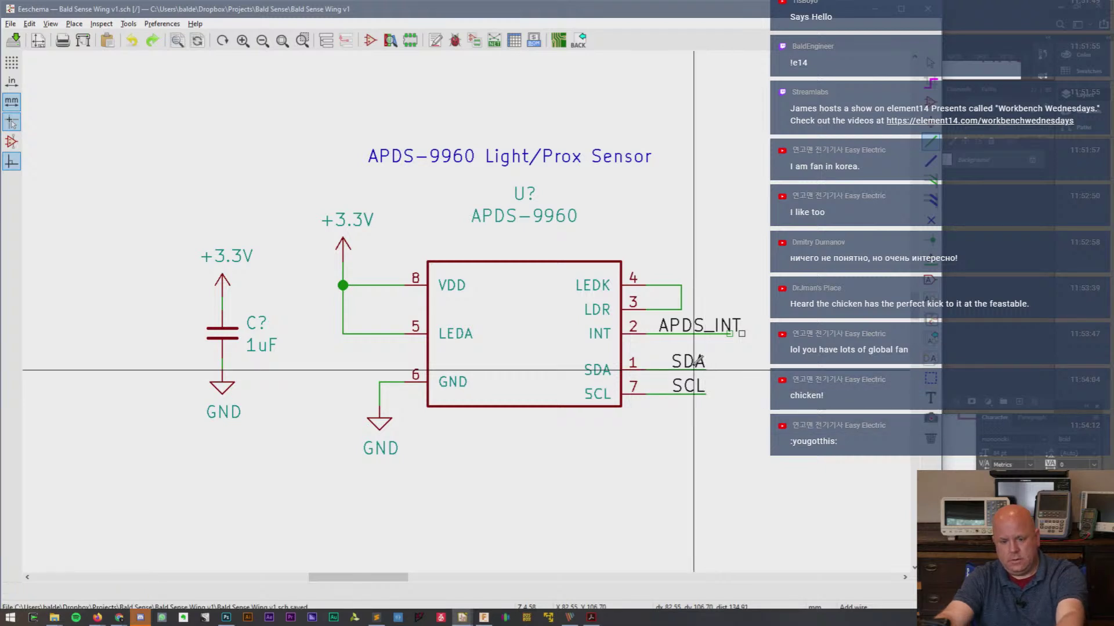
key(m)
click(741, 369)
key(m)
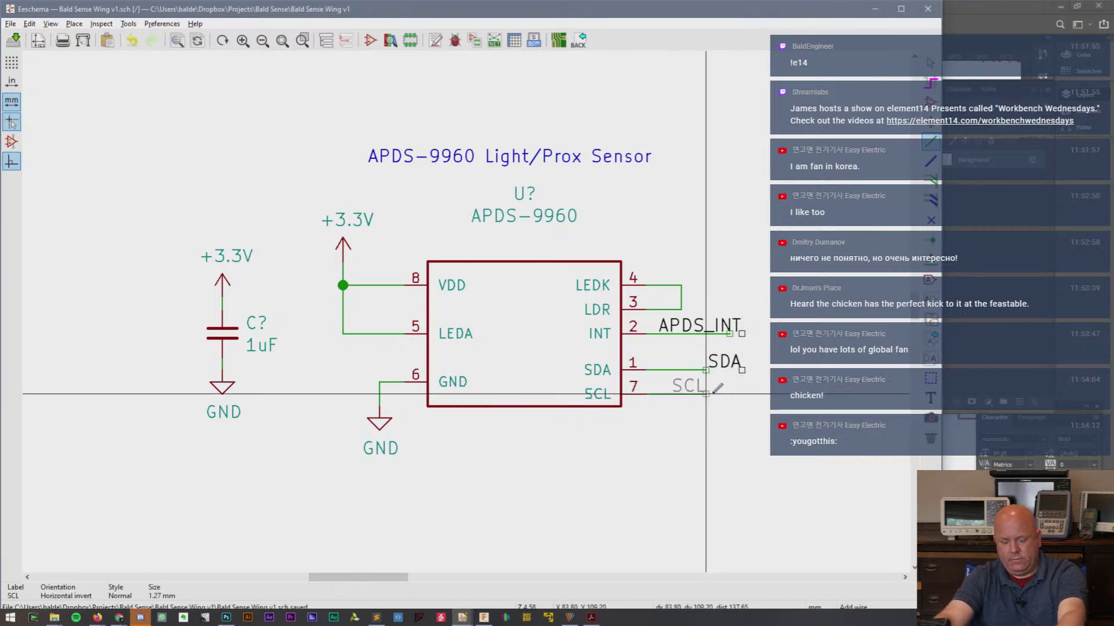
click(741, 394)
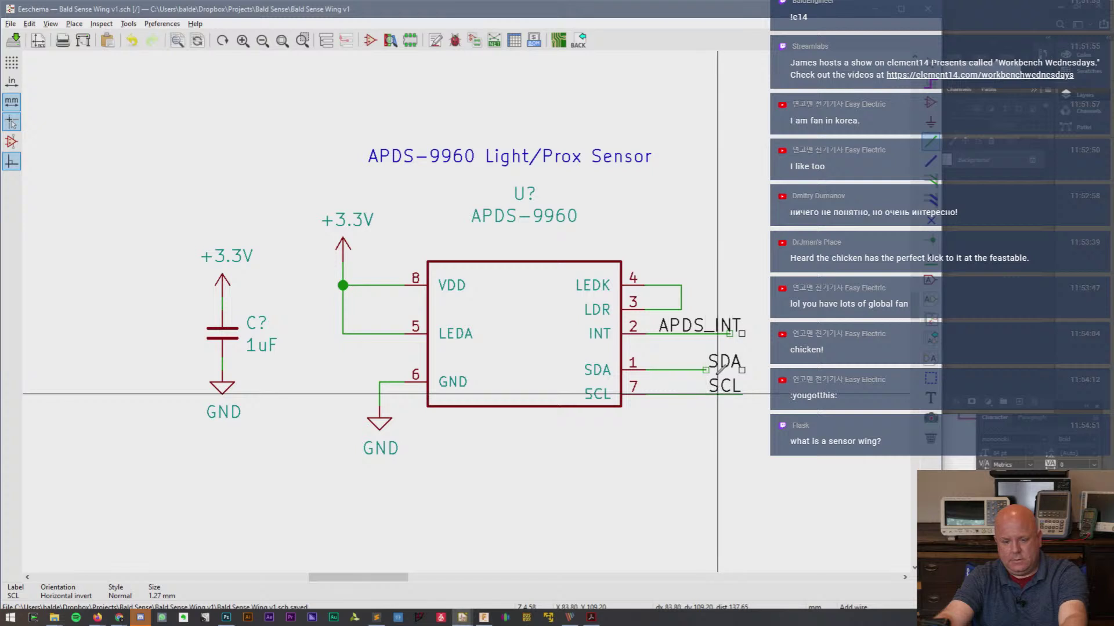
- Extend the SDA wire to its moved label and join the INT wire to APDS_INT
click(706, 370)
double_click(742, 370)
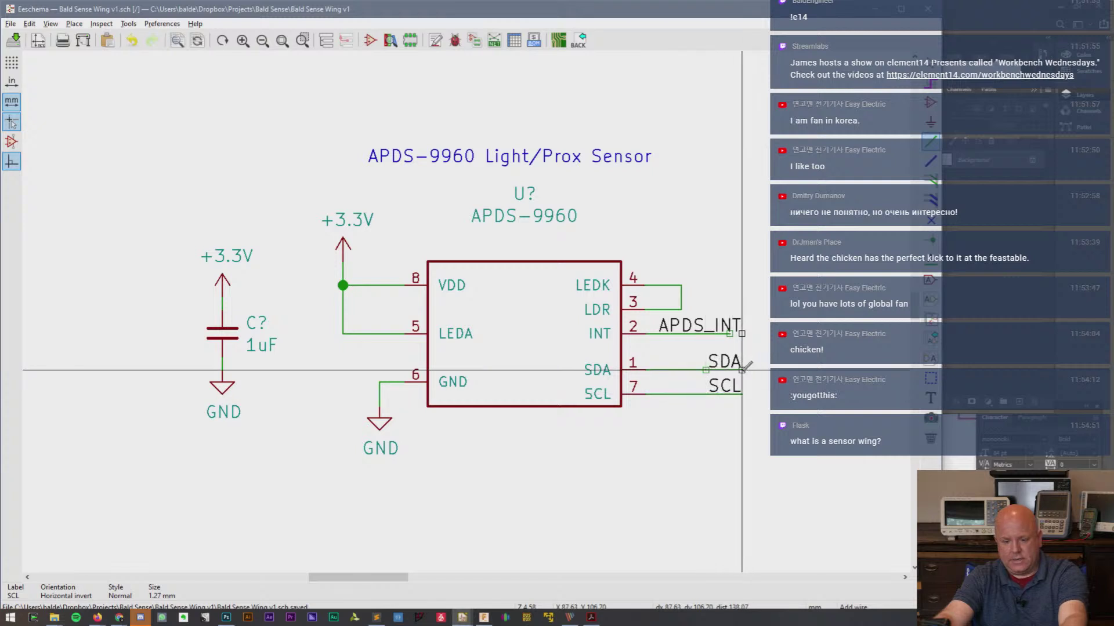
click(742, 333)
click(729, 334)
key(Escape)
scroll(527, 259, down, 1)
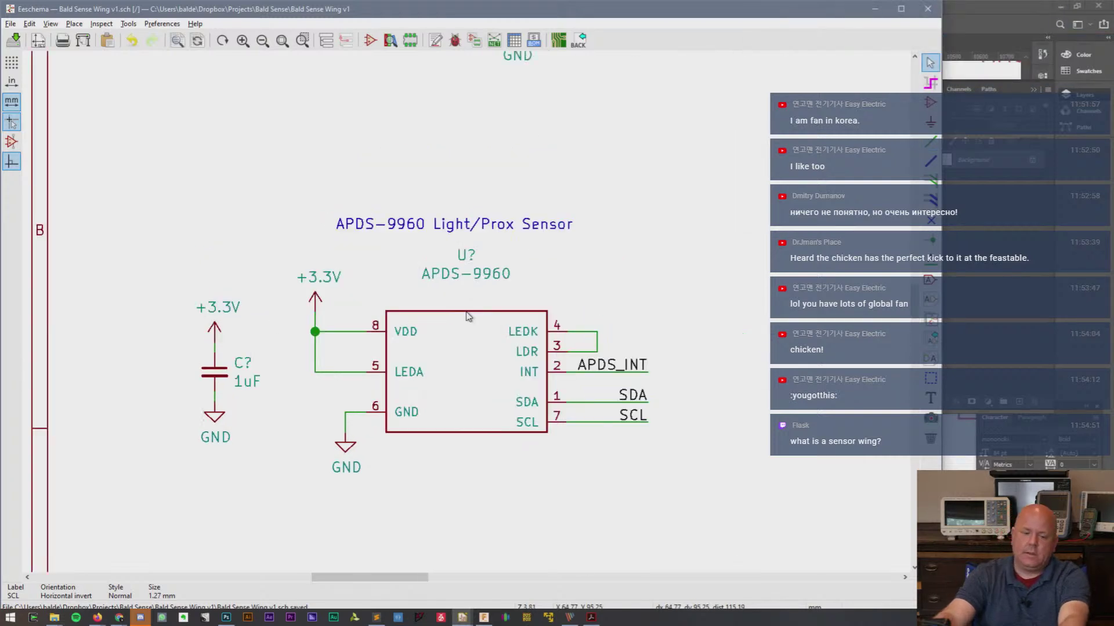
scroll(468, 316, down, 1)
scroll(467, 317, up, 1)
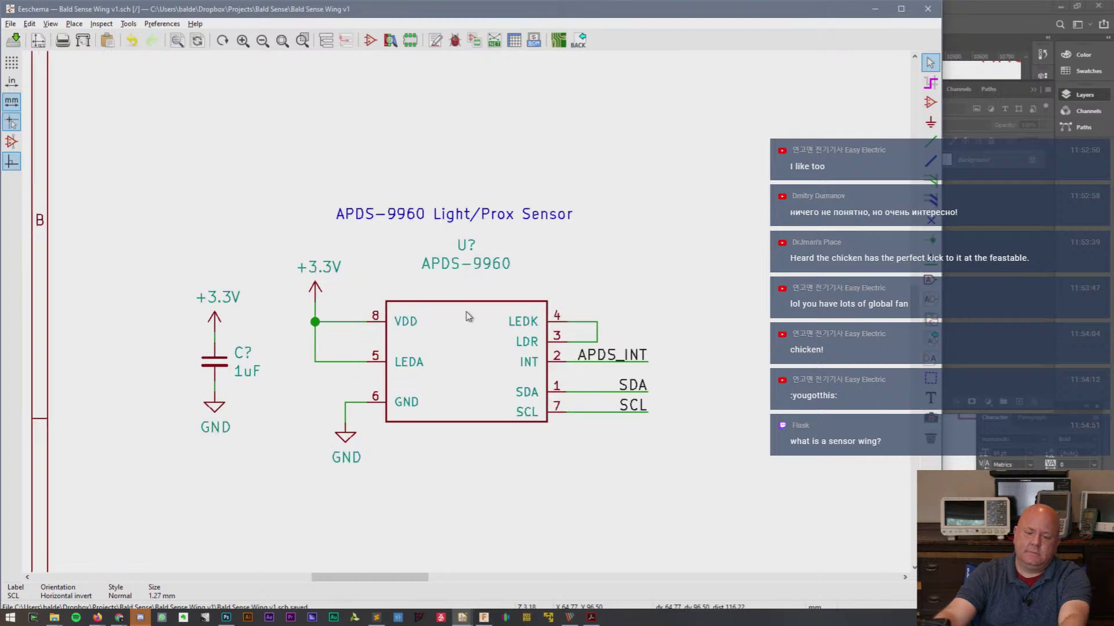
key(alt+Tab)
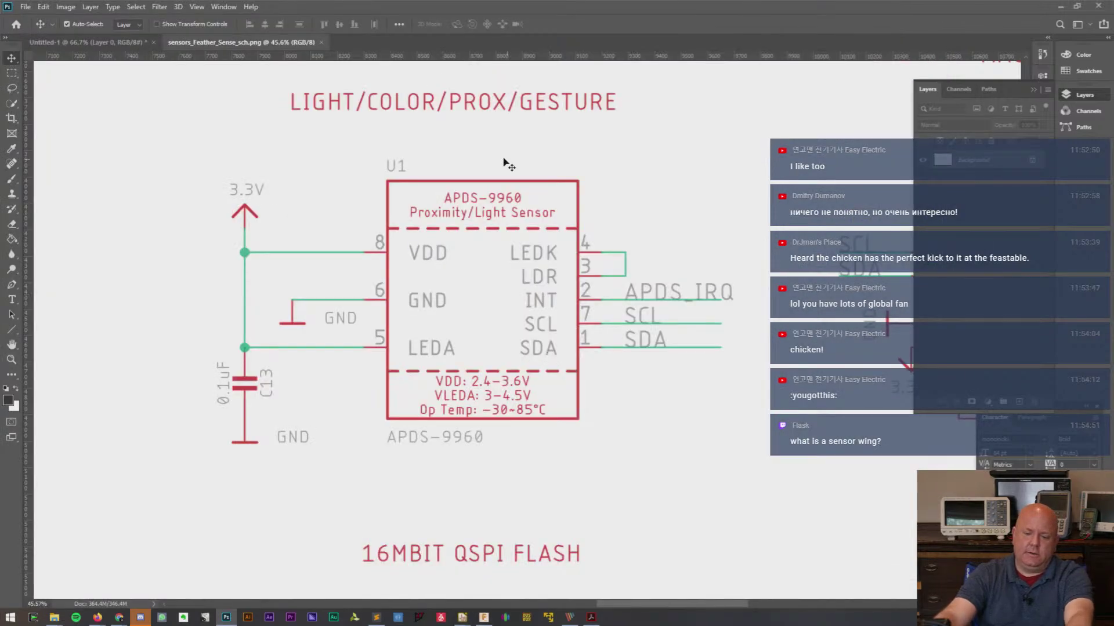
key(alt+Tab)
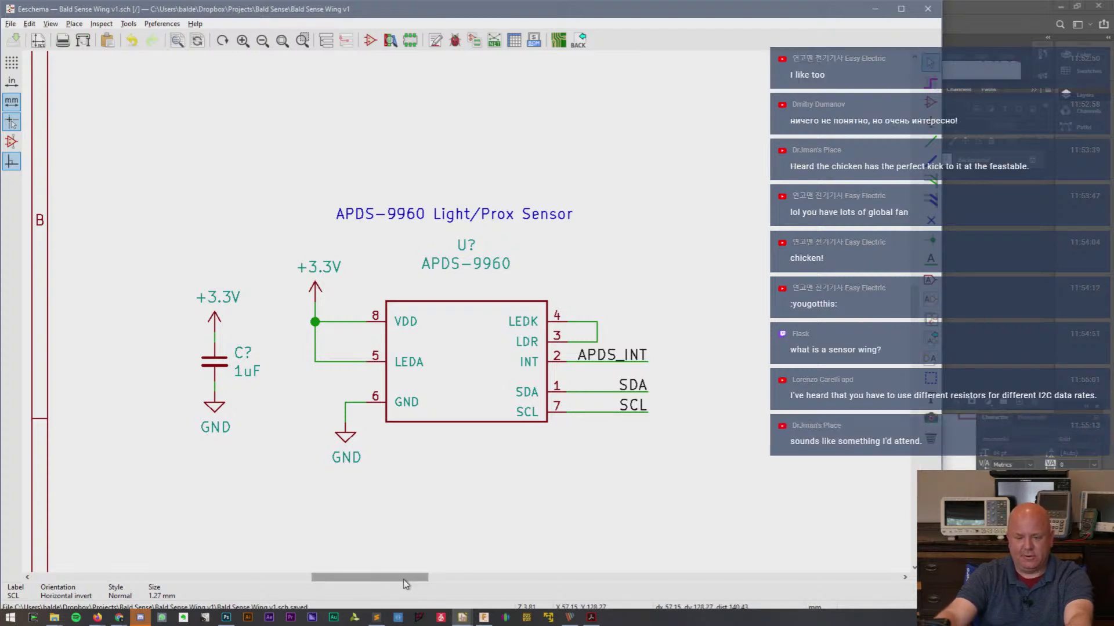
drag(402, 579, 611, 590)
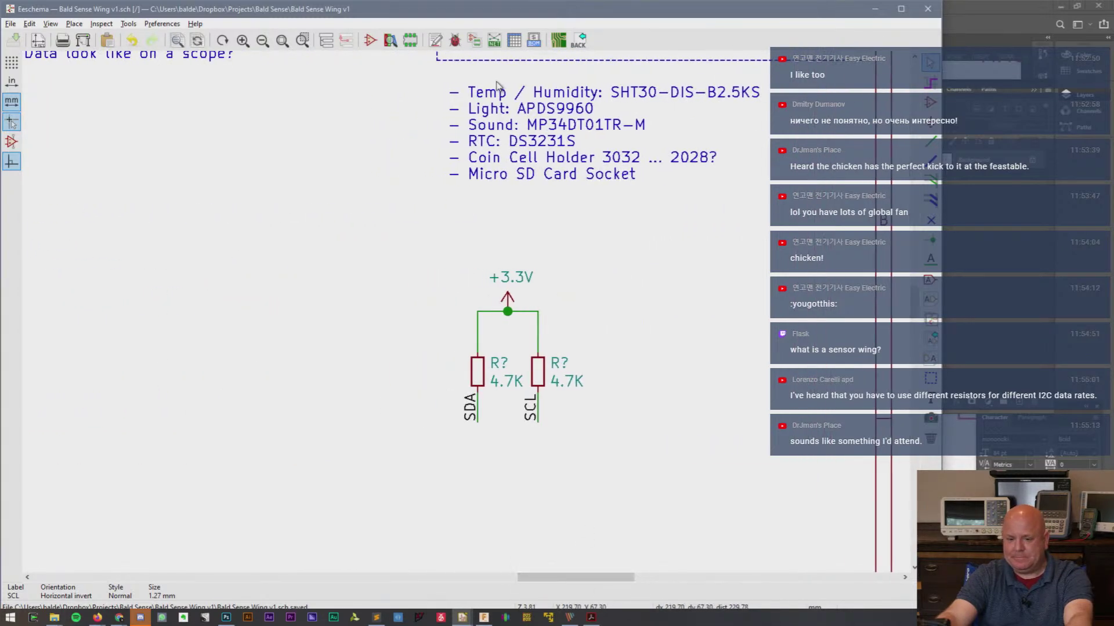
double_click(537, 137)
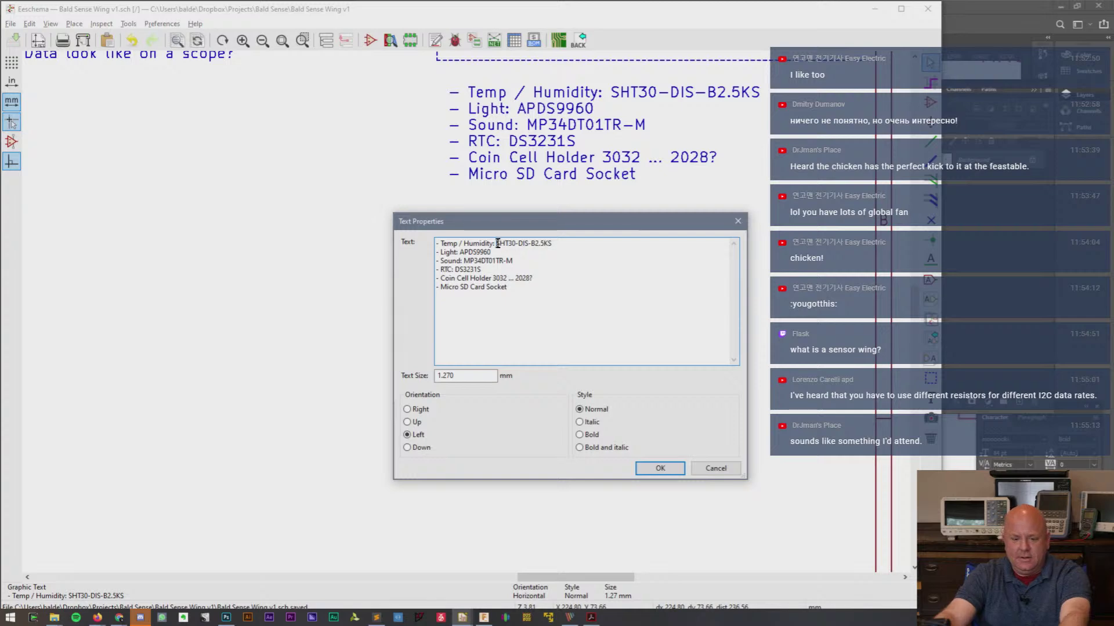
drag(496, 244, 595, 244)
click(715, 468)
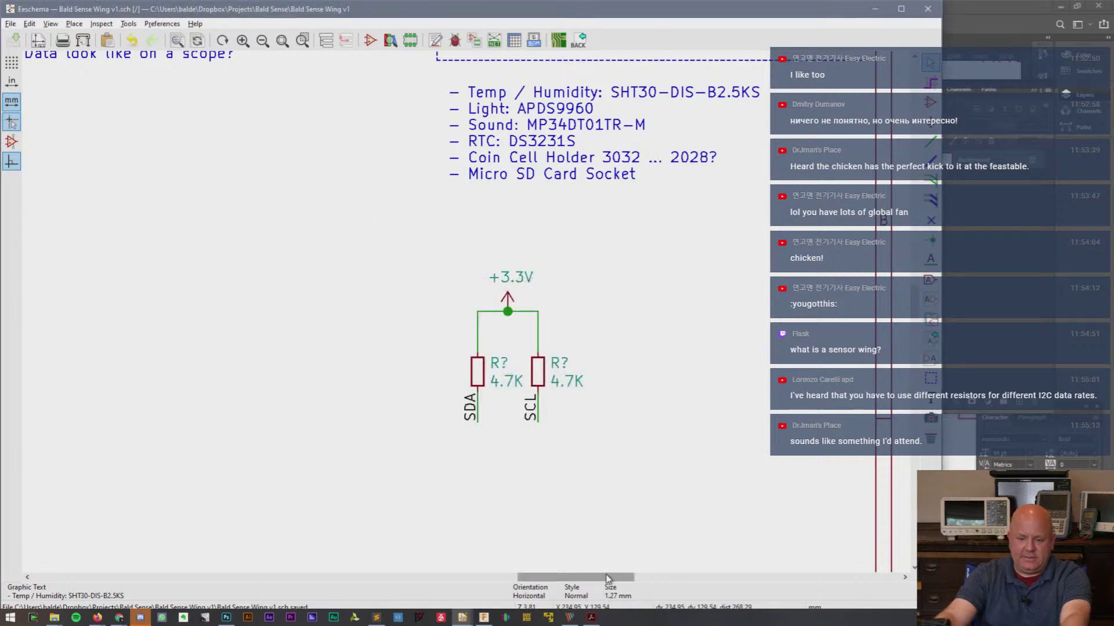
mouse_move(612, 582)
mouse_down()
mouse_move(424, 586)
mouse_move(435, 586)
mouse_up()
key(a)
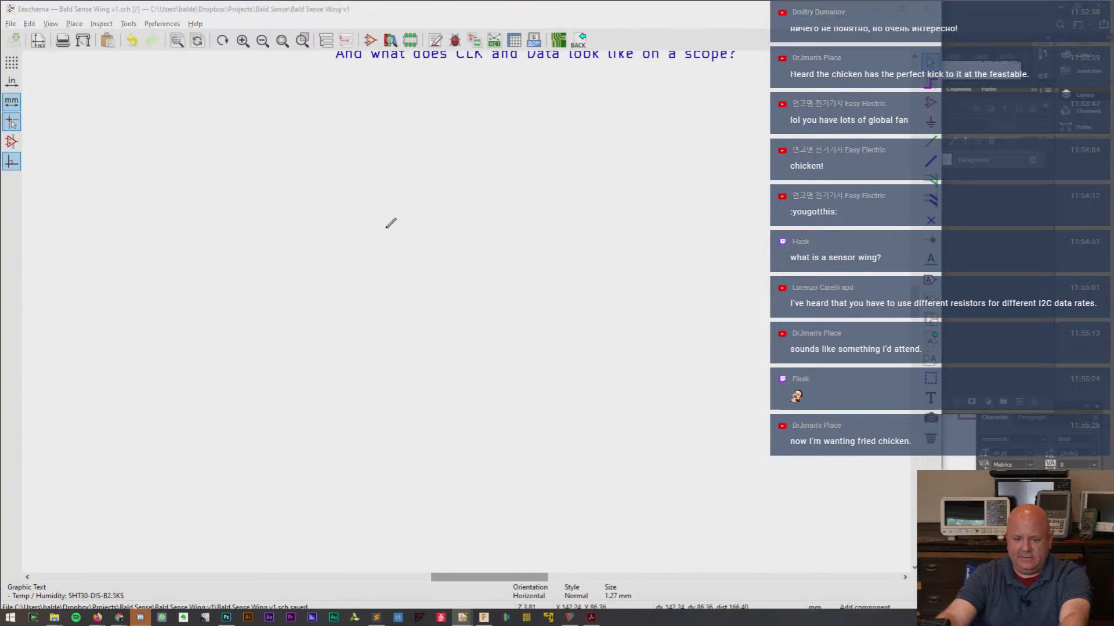
click(458, 221)
text(SHT30)
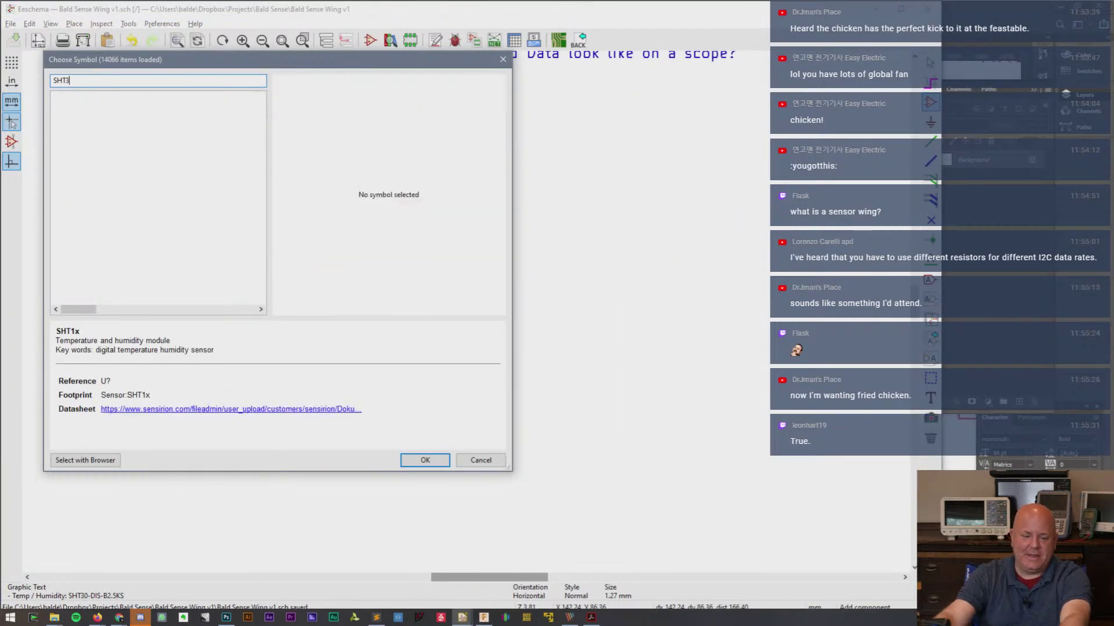
key(BackSpace)
key(BackSpace)
key(BackSpace)
key(BackSpace)
key(BackSpace)
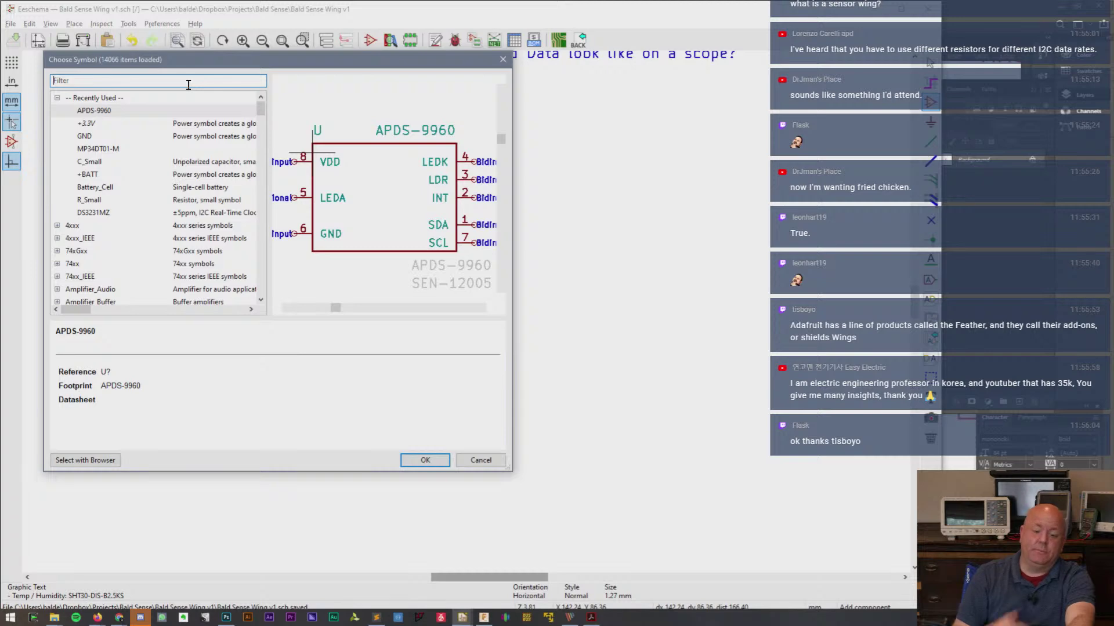
key(Escape)
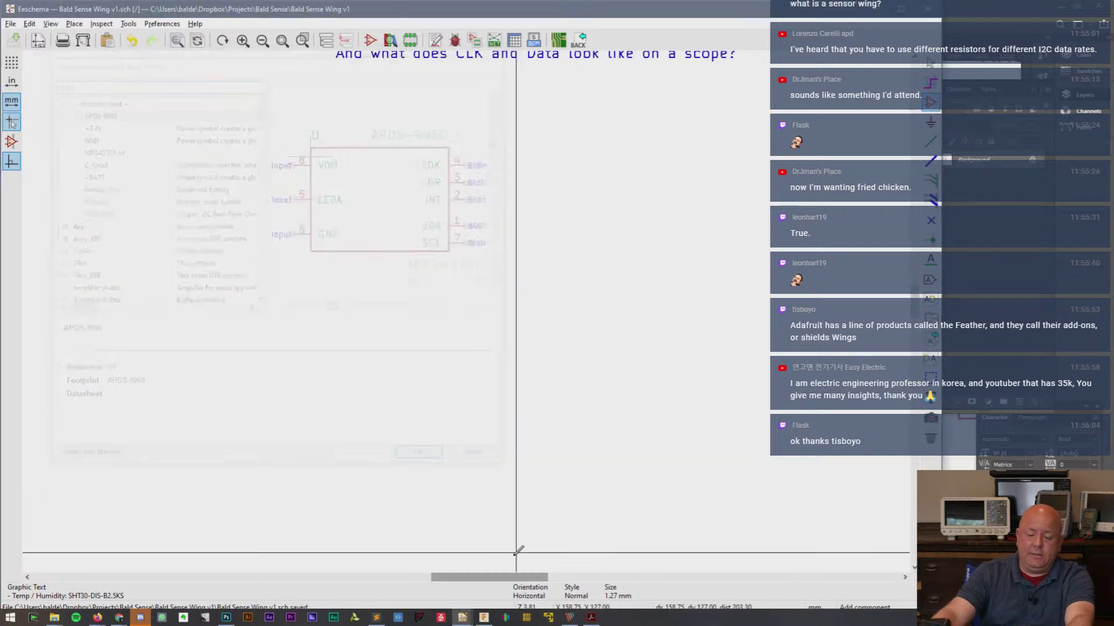
drag(498, 577, 584, 576)
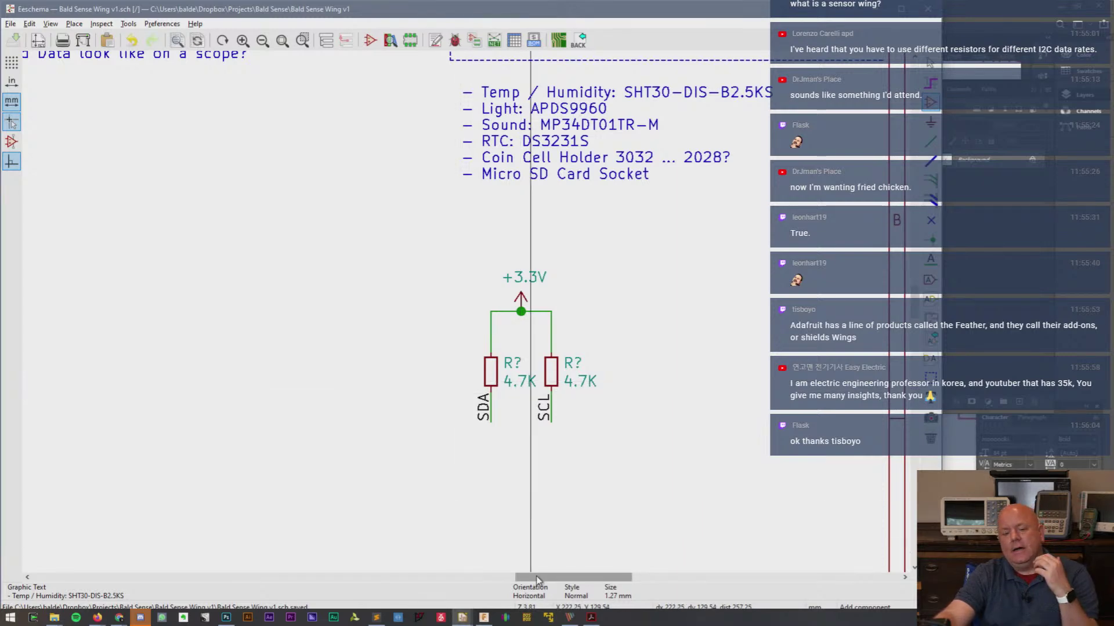
drag(536, 577, 343, 577)
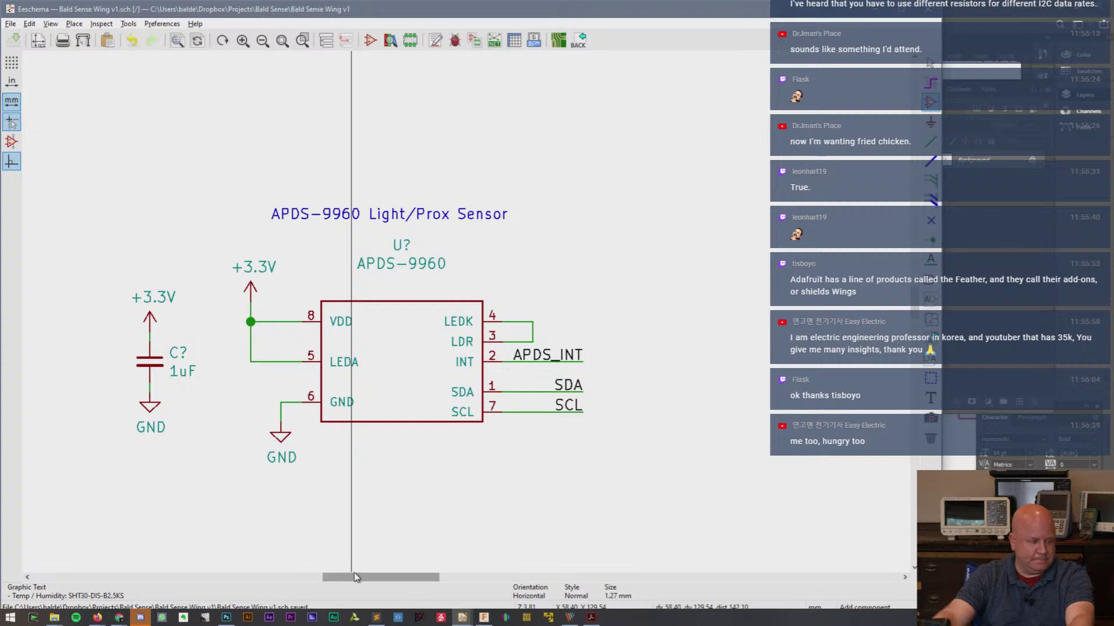
scroll(381, 443, down, 1)
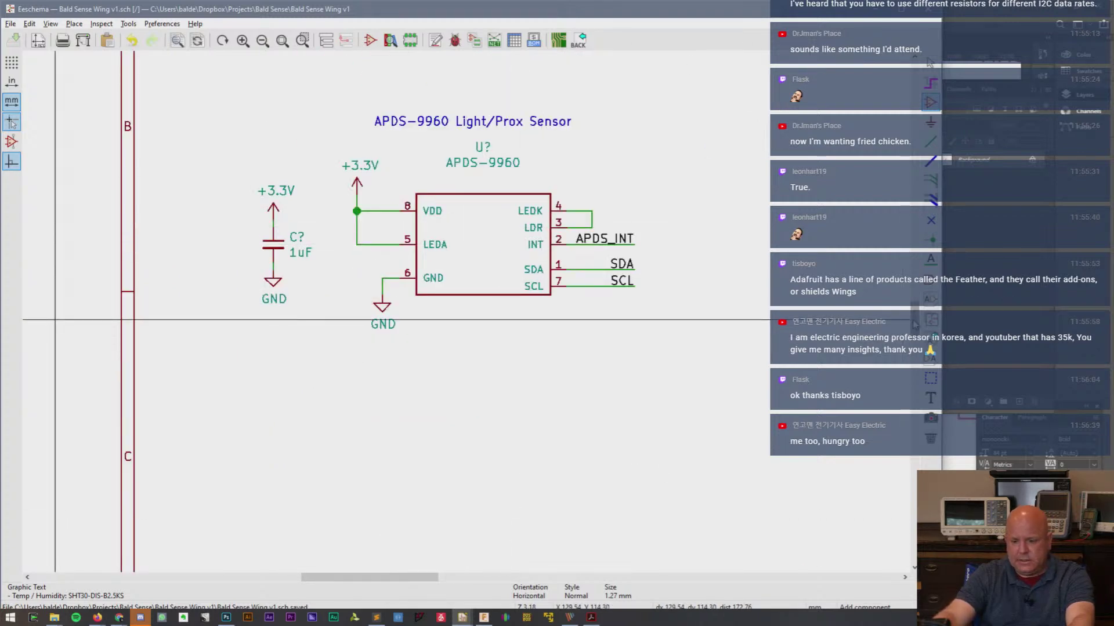
scroll(914, 290, up, 3)
drag(383, 578, 518, 579)
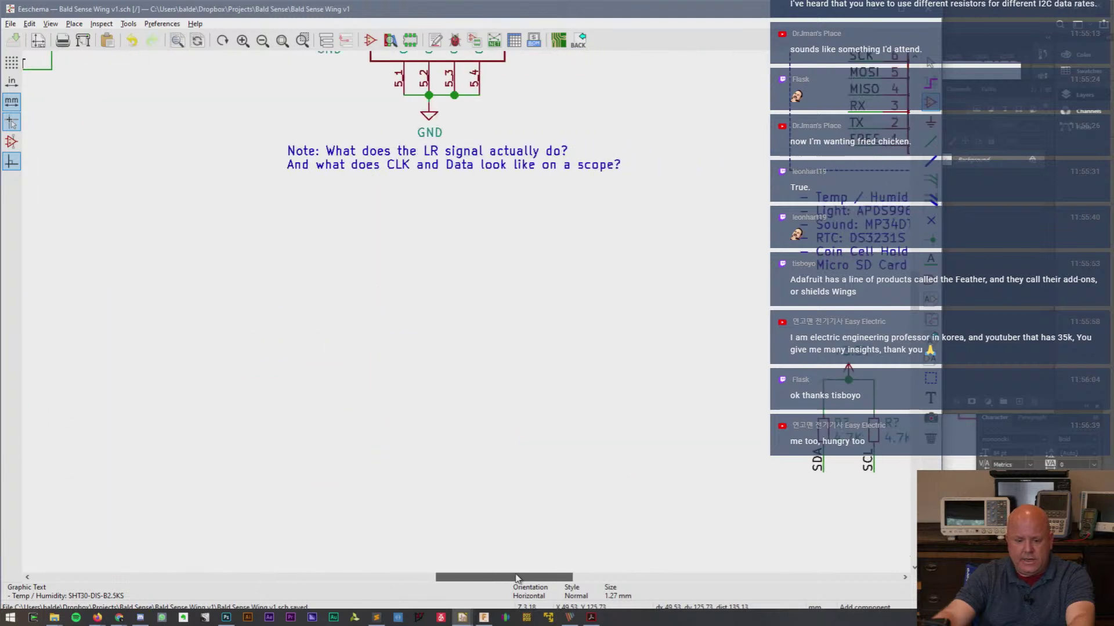
- Find SHT1x by filtering for 'SHT' and place it below the LR/CLK note
click(347, 296)
click(102, 78)
text(S)
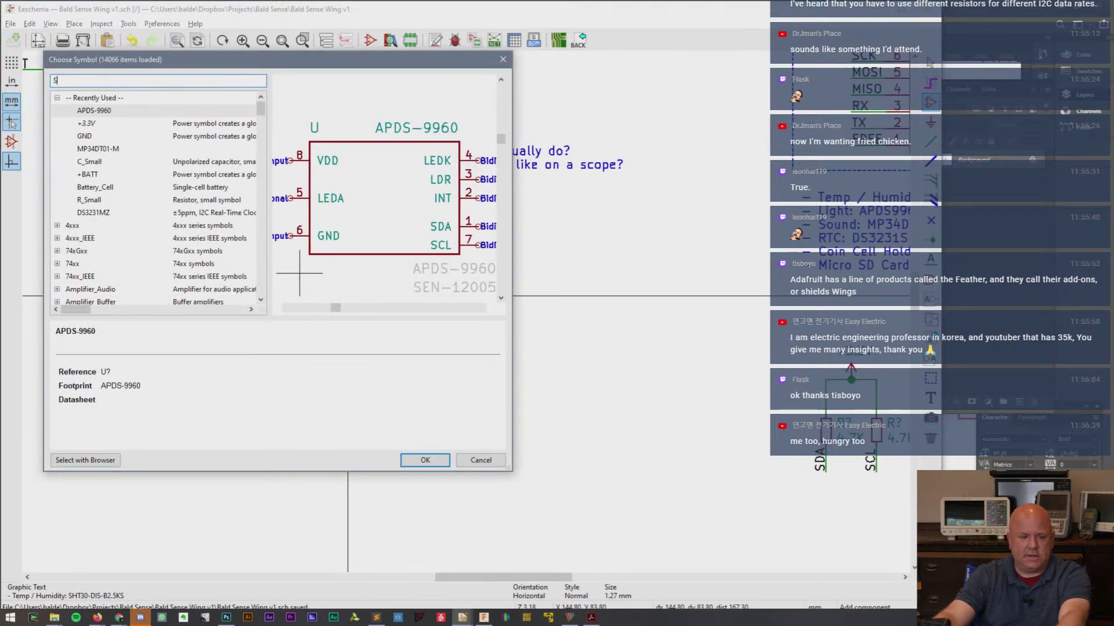
text(HT)
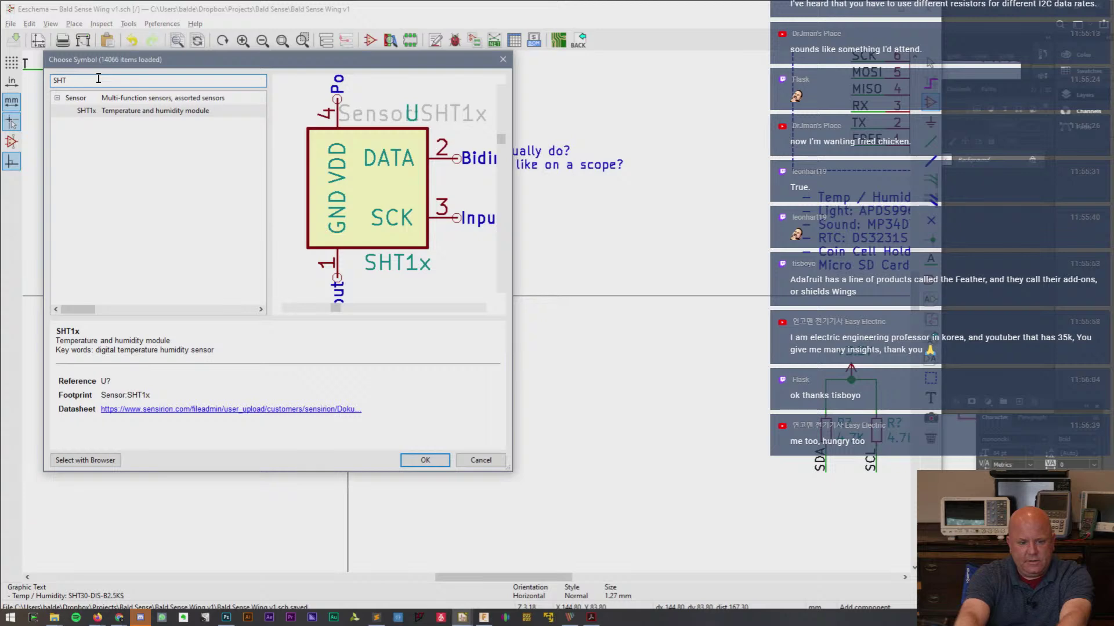
double_click(158, 111)
click(406, 363)
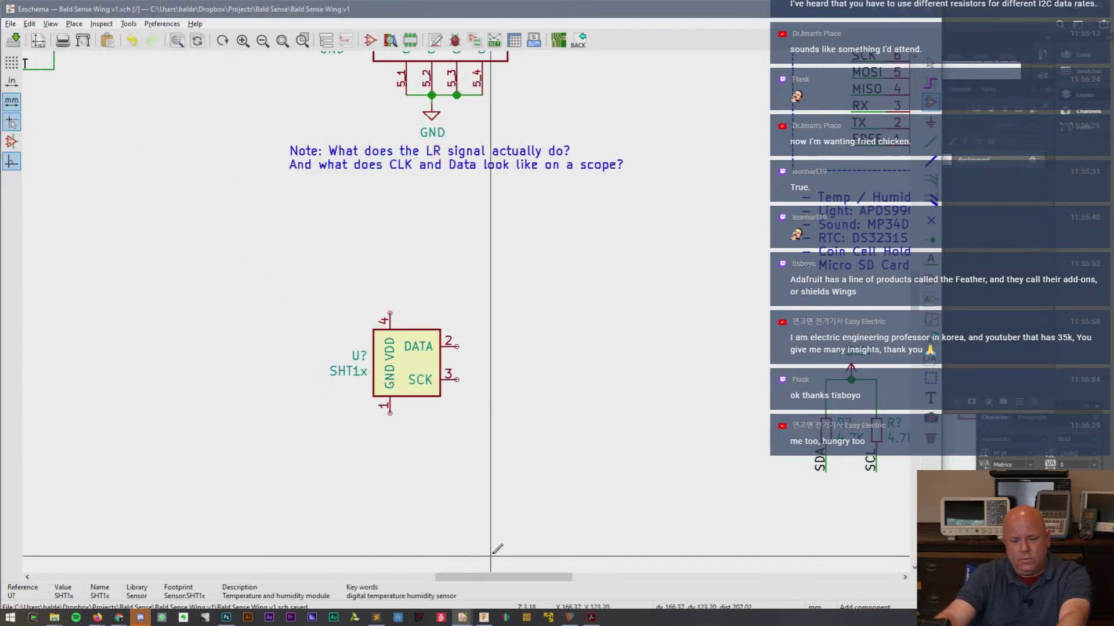
mouse_move(494, 579)
mouse_down()
mouse_move(461, 581)
mouse_move(504, 580)
mouse_up()
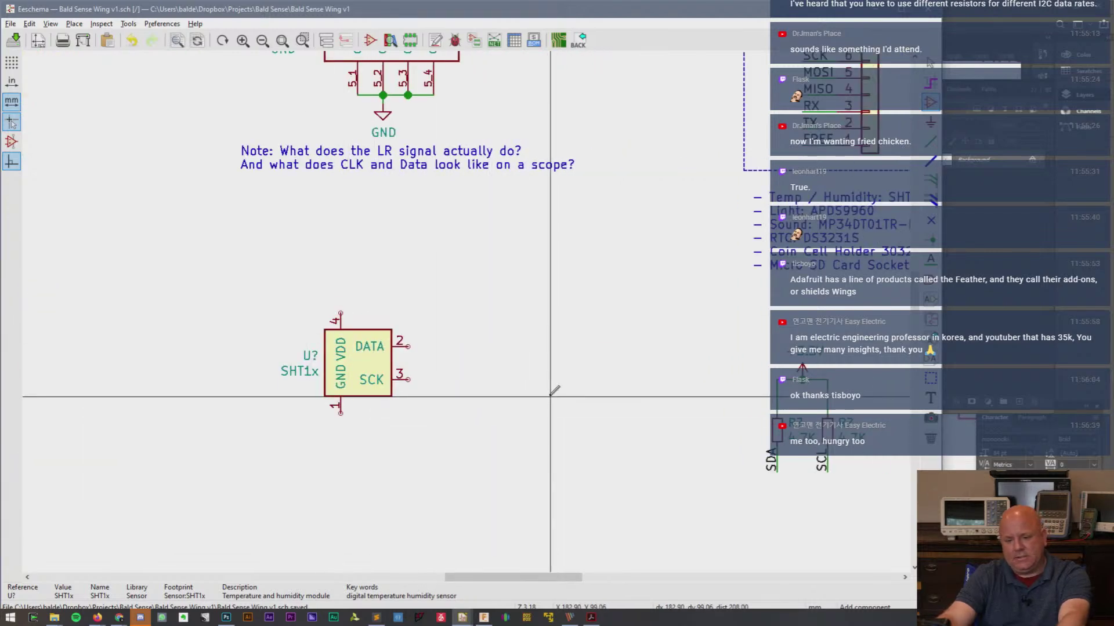
key(alt+Tab)
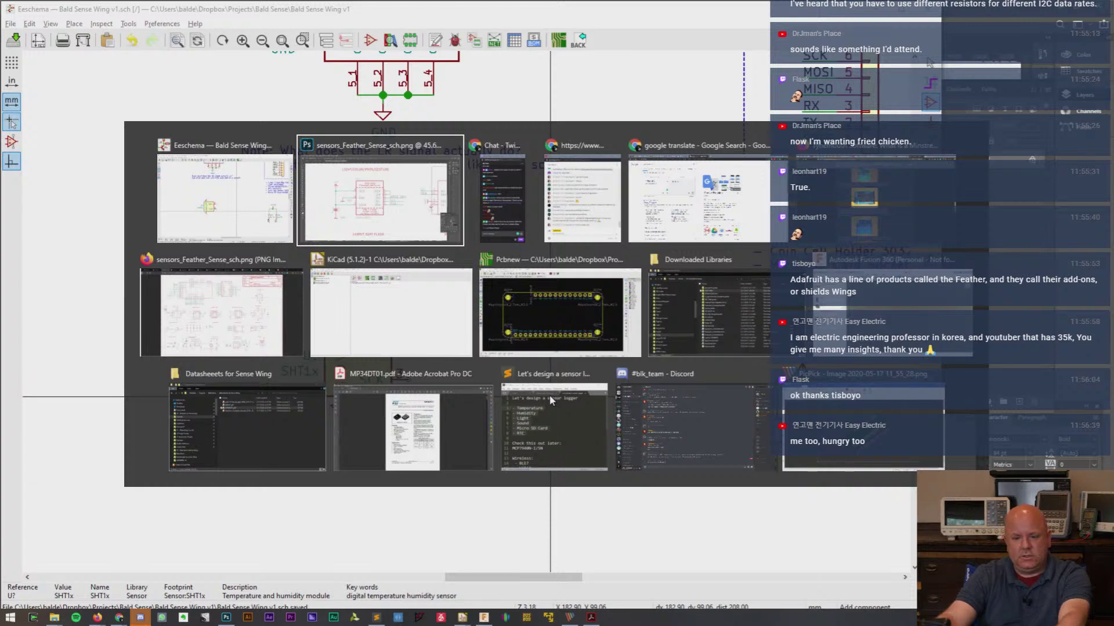
- Switch to the Datasheets for Sense Wing folder and open the Sensirion_Humidity_Sensors PDF in Acrobat
key(alt+Tab)
key(alt+Tab)
key(alt+Tab)
key(alt+Tab)
key(alt+Tab)
key(alt+Tab)
key(alt+Tab)
key(alt+Tab)
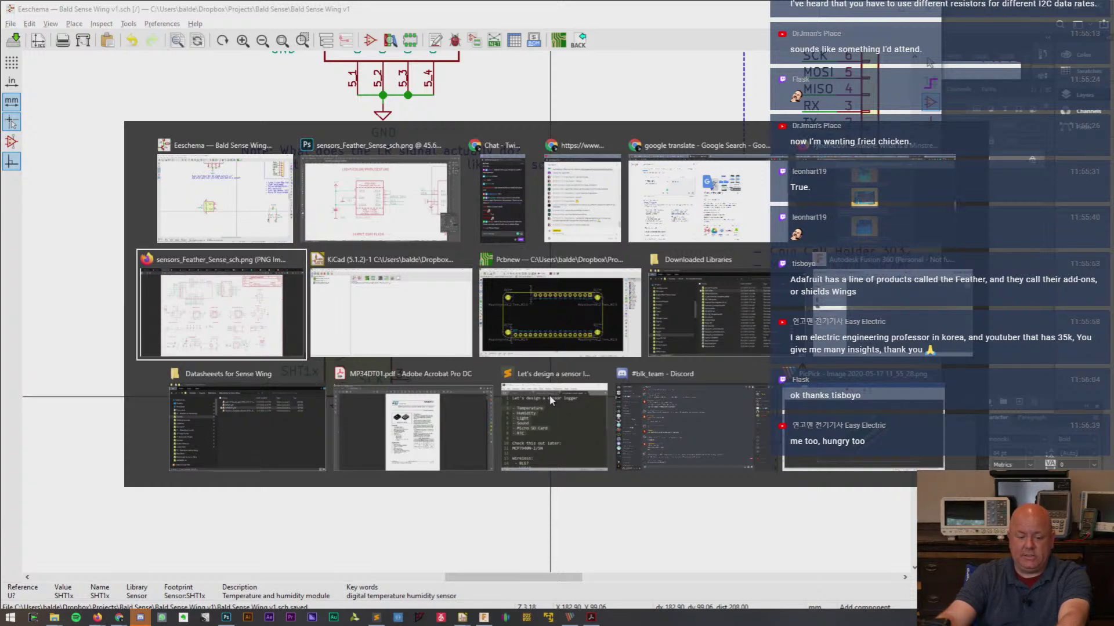
key(alt+Tab)
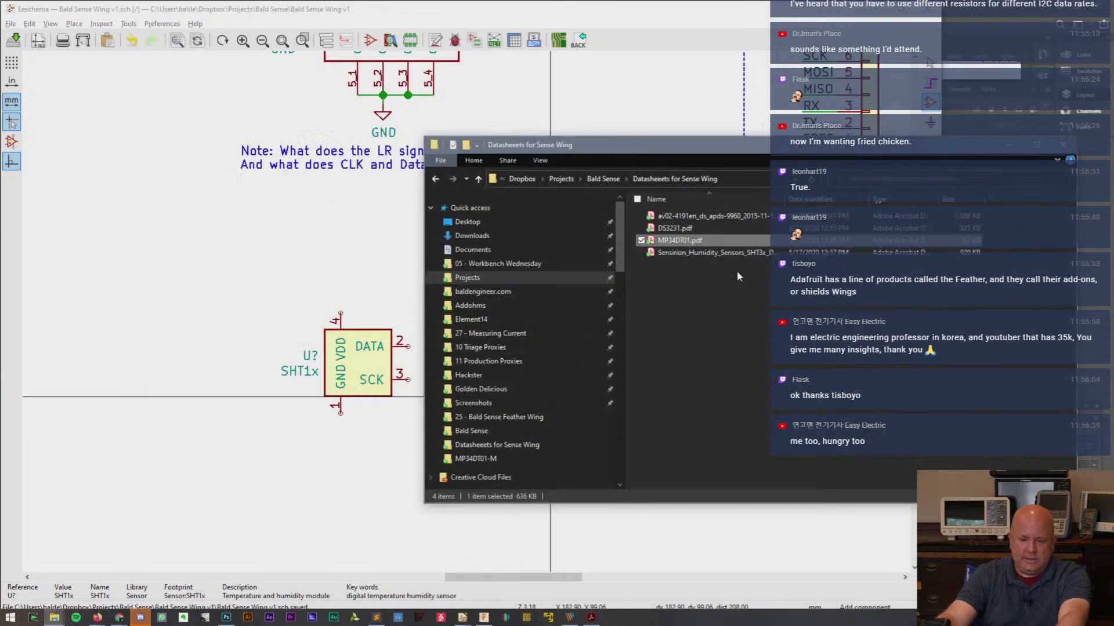
click(690, 218)
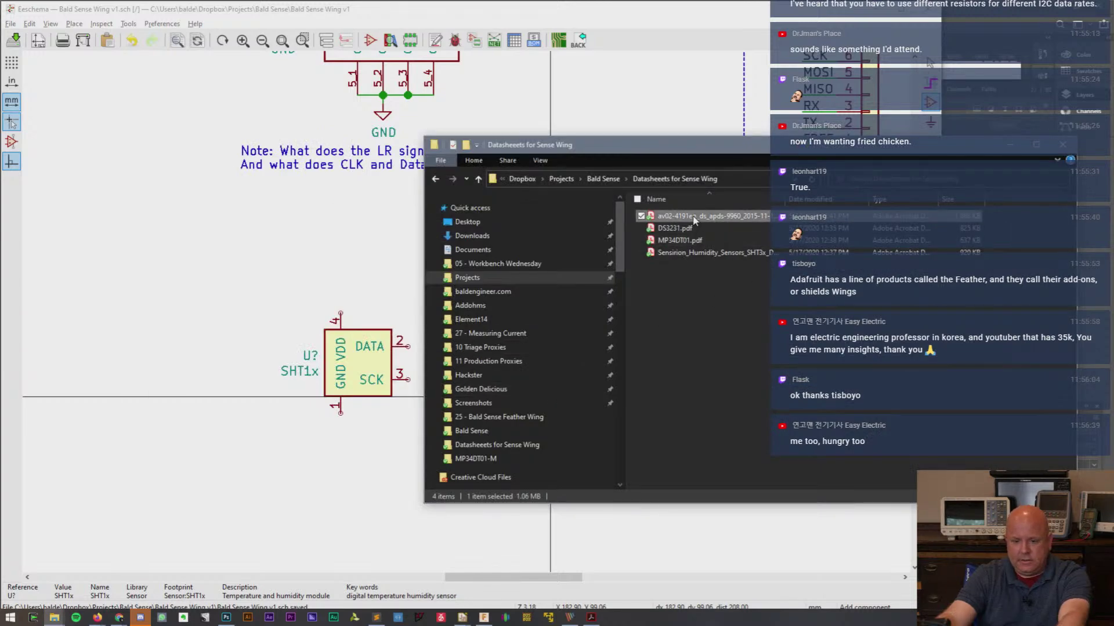
double_click(690, 255)
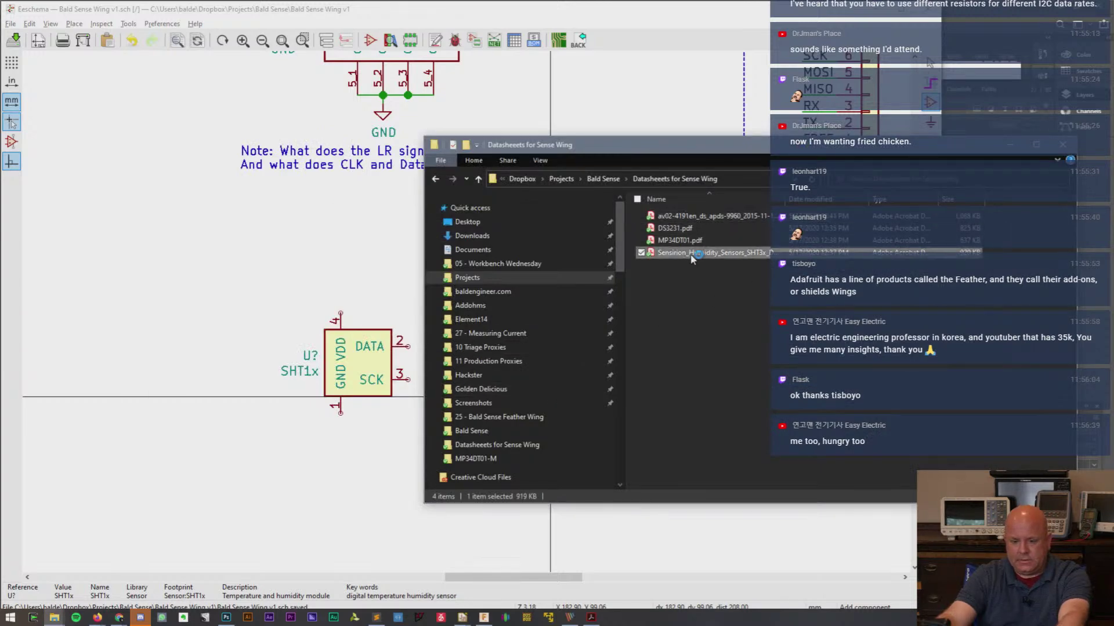
scroll(563, 348, down, 15)
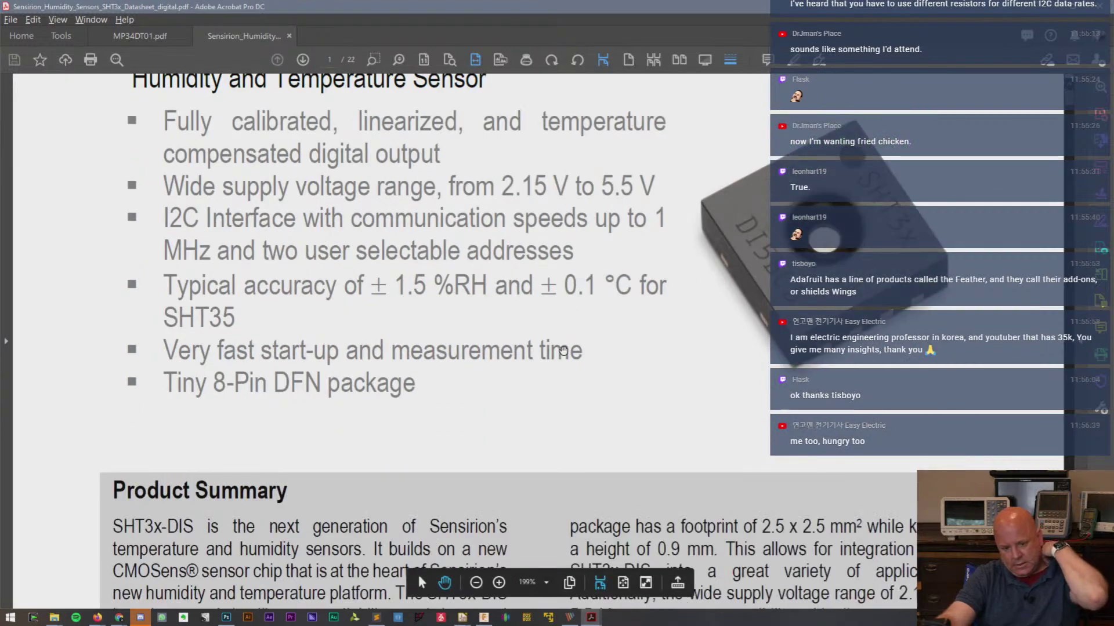
- Scroll the SHT3x datasheet to page 8, showing Table 7 pin assignments and Figure 11 application circuit
scroll(561, 355, down, 10)
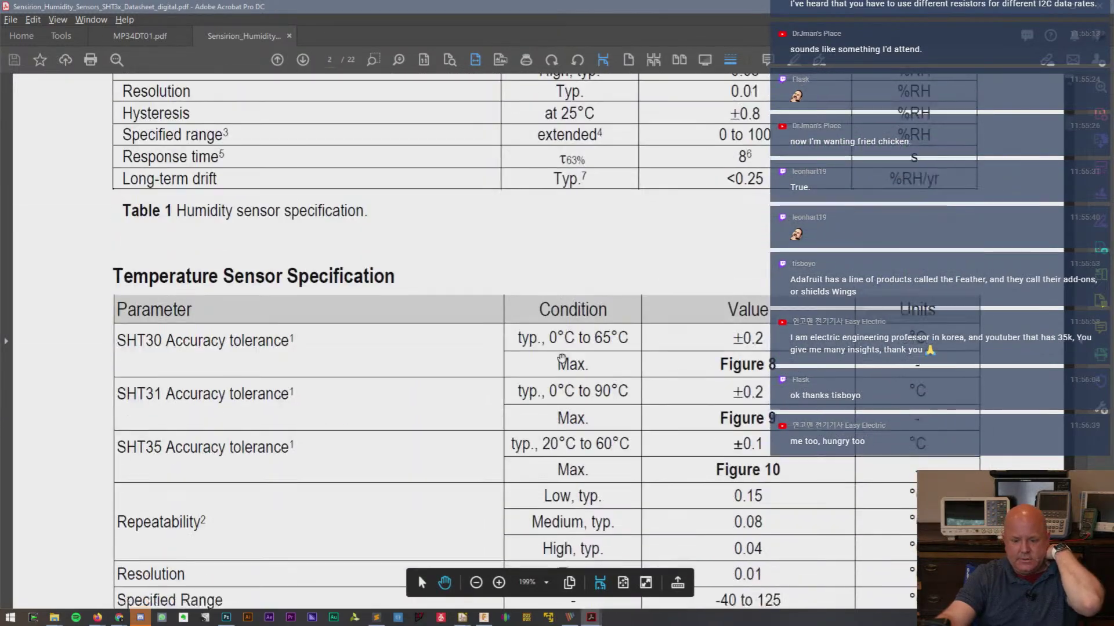
scroll(562, 348, up, 8)
scroll(562, 344, up, 12)
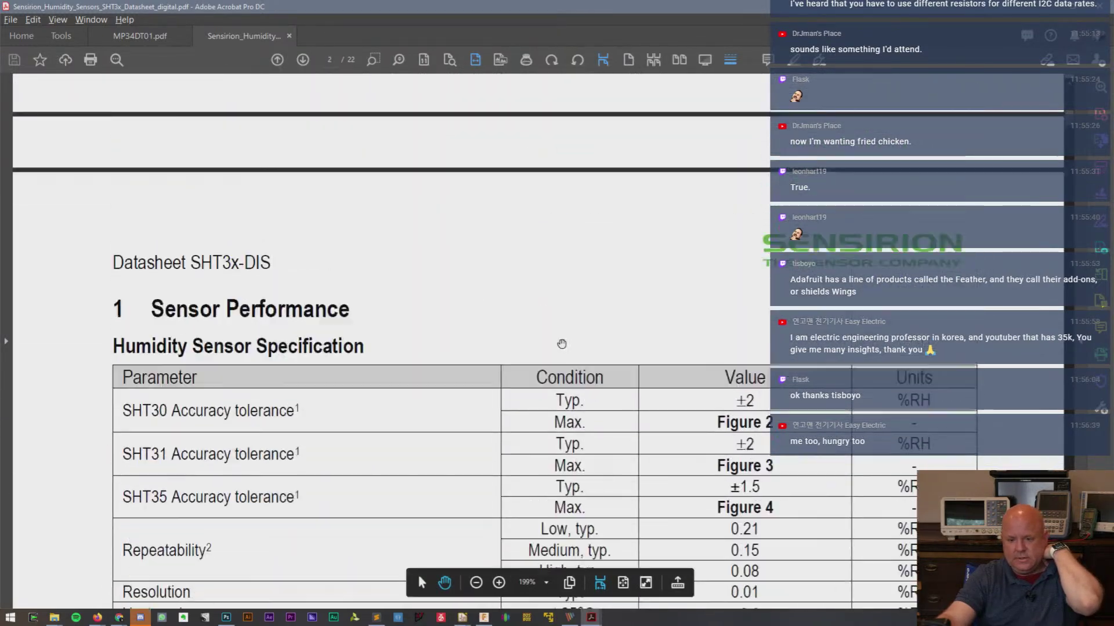
scroll(557, 345, up, 3)
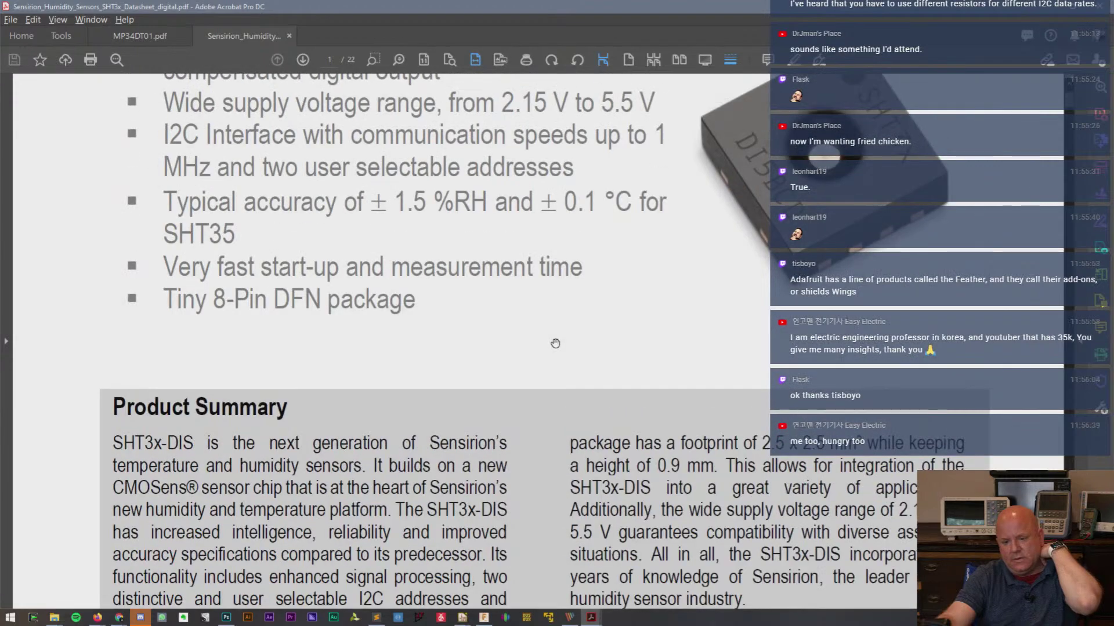
scroll(586, 128, down, 10)
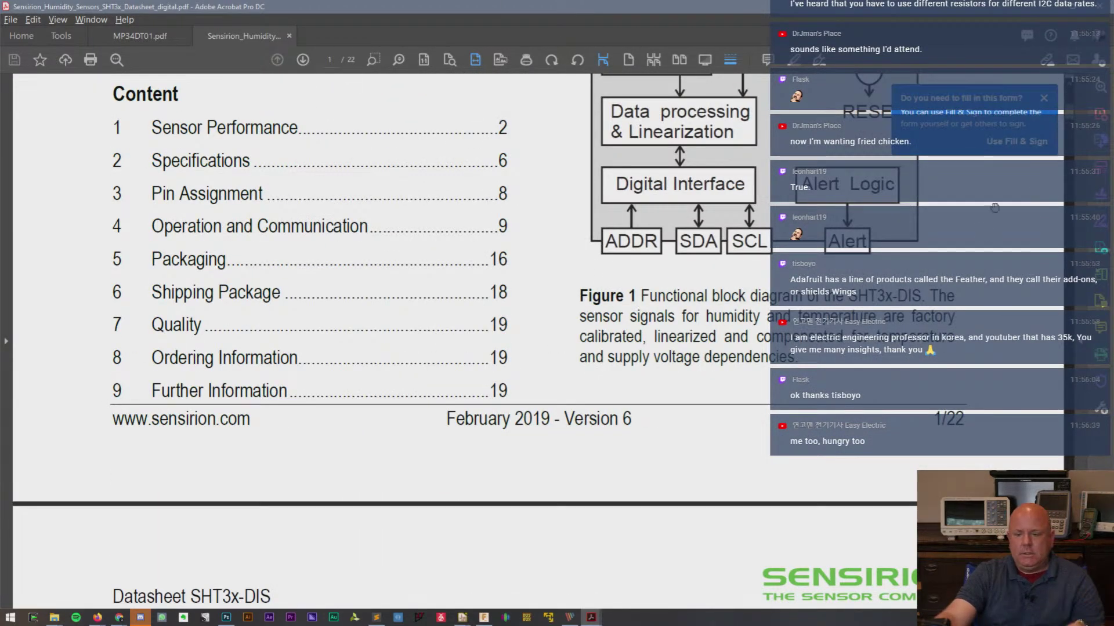
scroll(1071, 119, down, 3)
drag(1072, 124, 1072, 263)
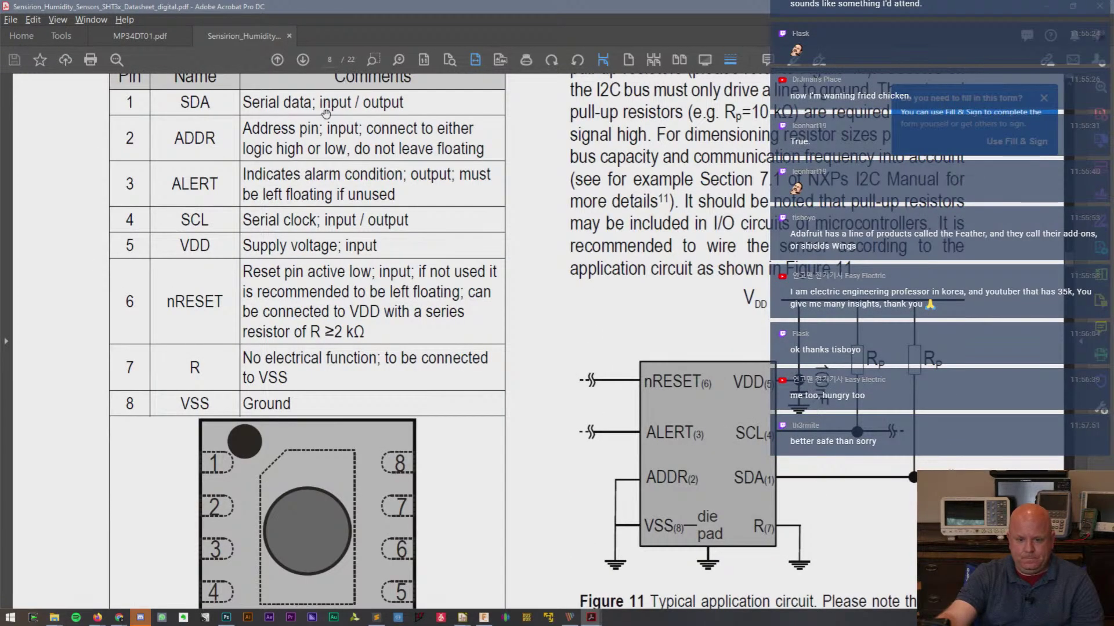
right_click(380, 205)
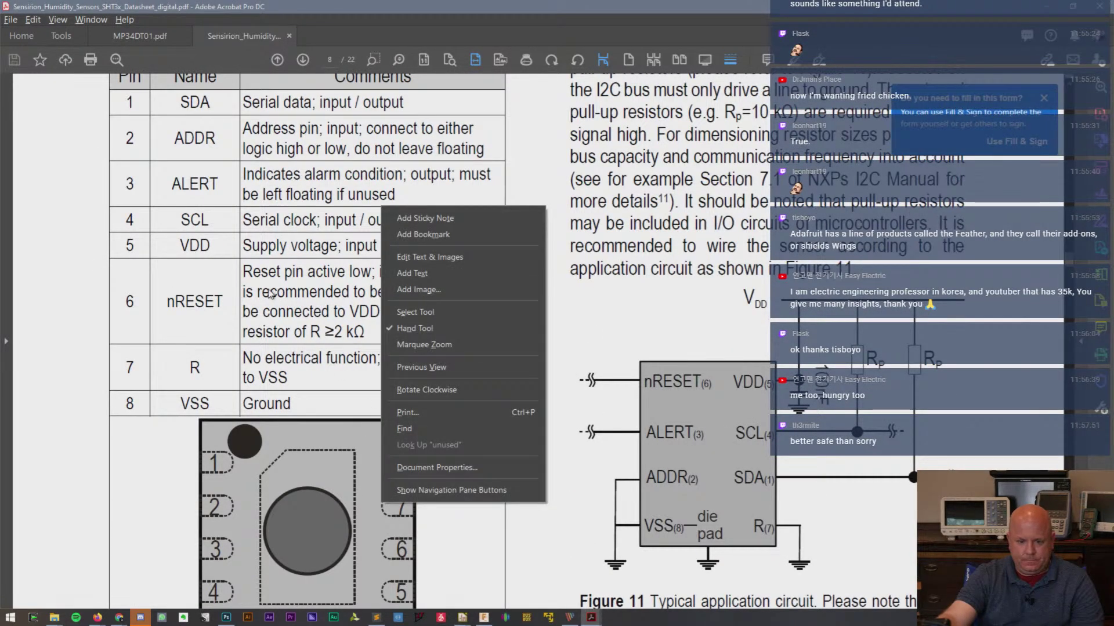
click(329, 248)
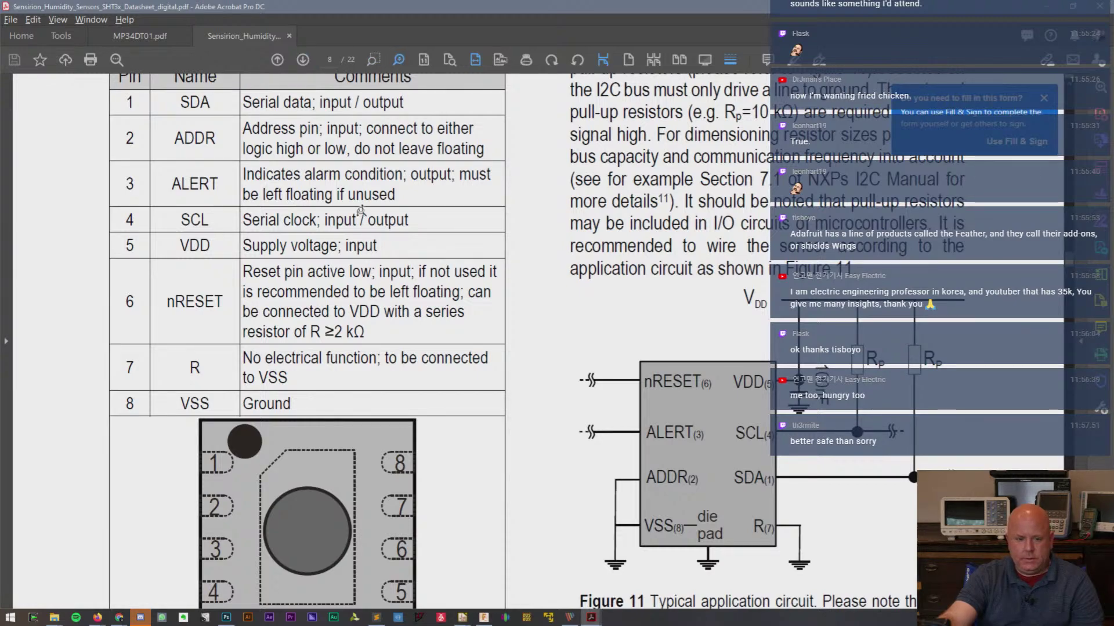
ctrl+scroll(358, 218, down, 1)
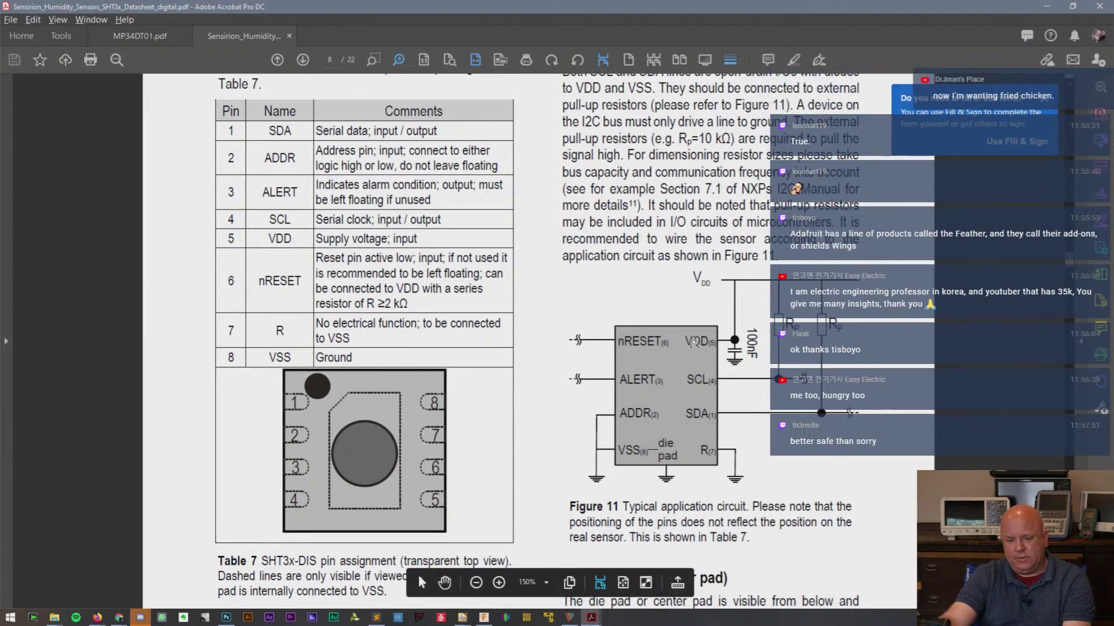
key(alt+Tab)
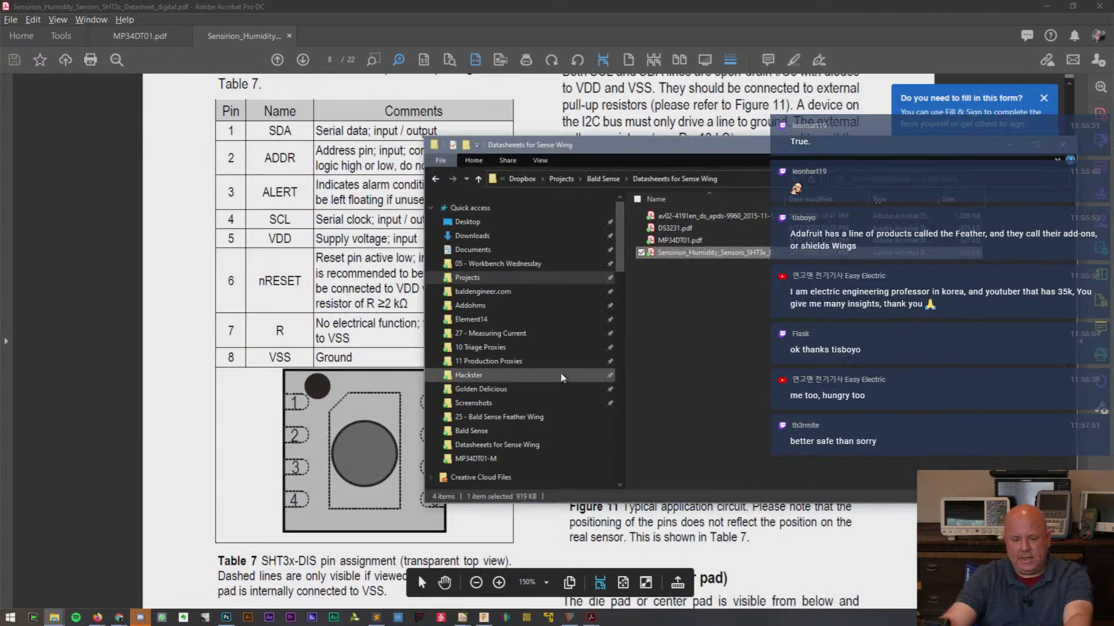
- Delete the SHT1x symbol, then scroll right to the parts list beside the 4.7K SDA/SCL pull-ups
key(alt+Tab)
key(alt+Tab)
key(alt+Tab)
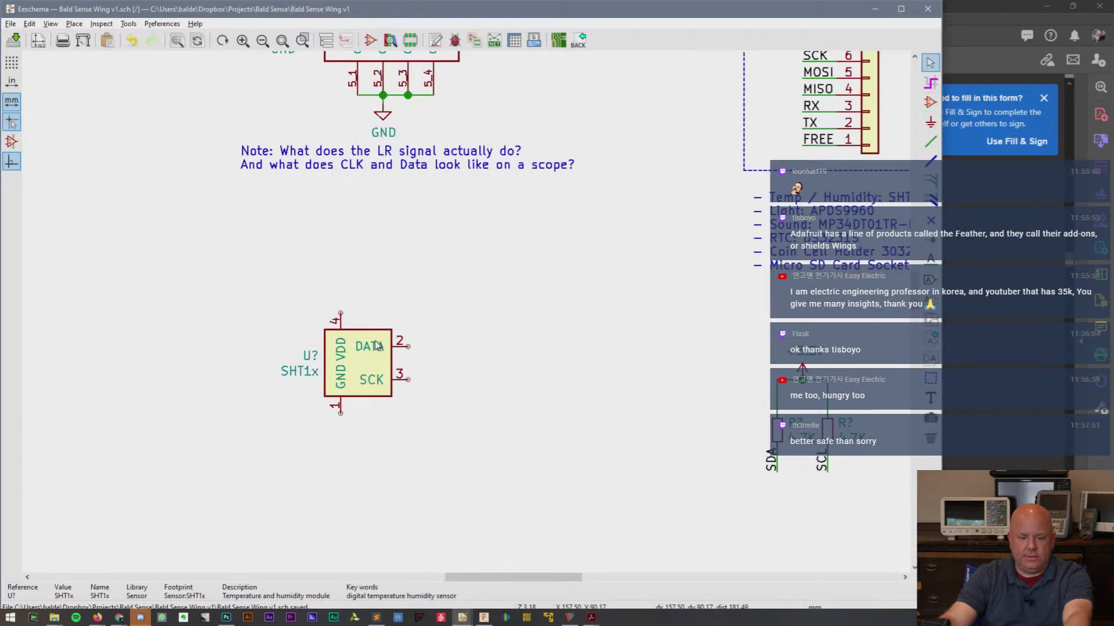
drag(257, 283, 579, 450)
key(Delete)
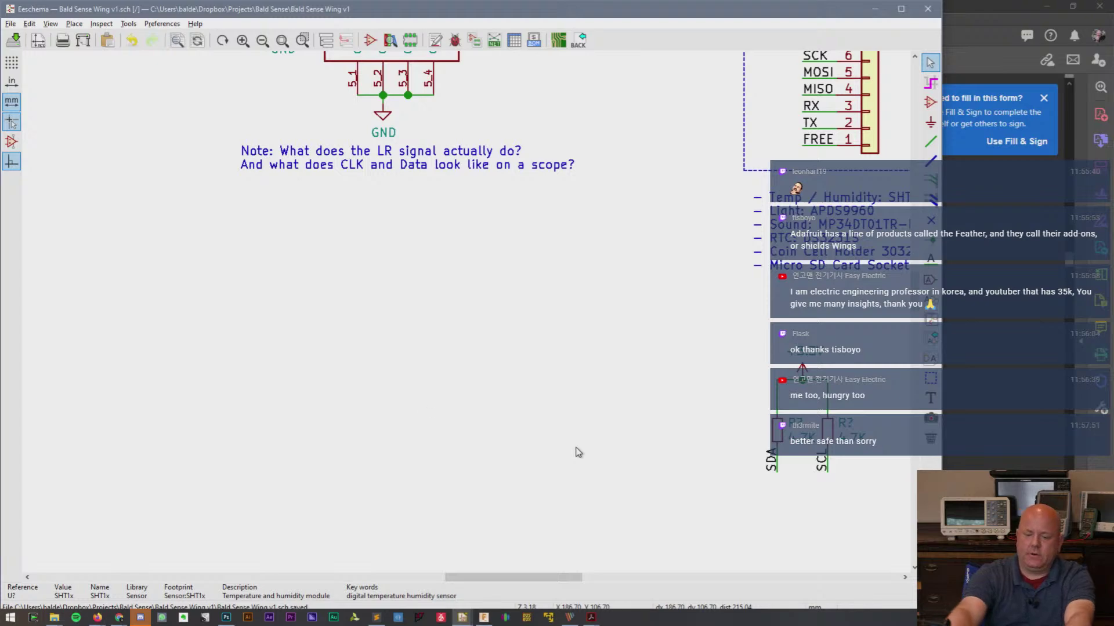
mouse_move(94, 622)
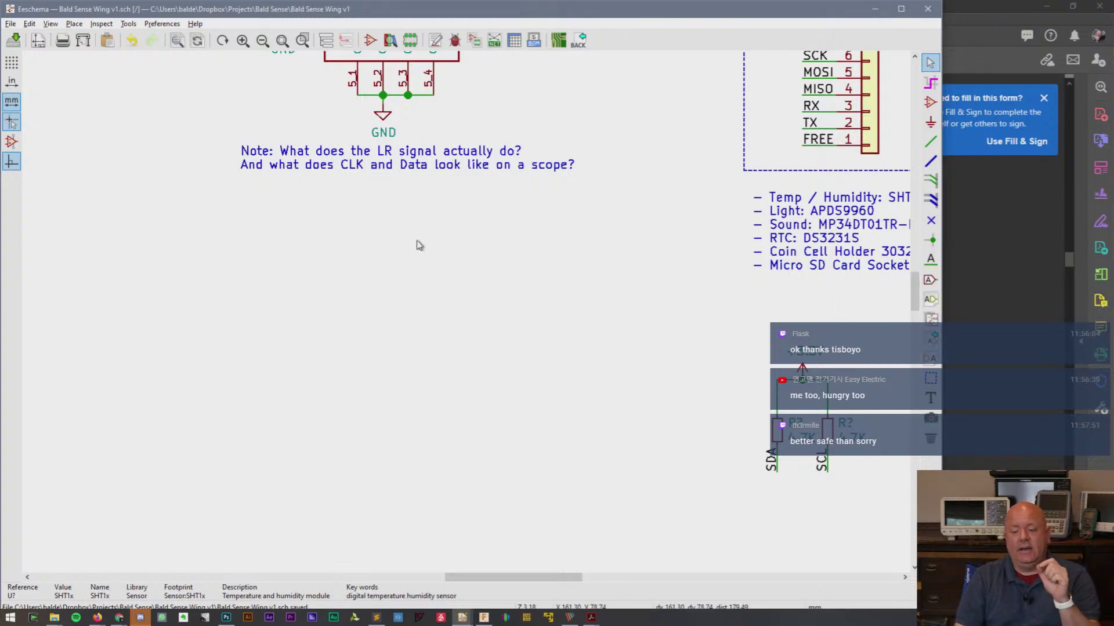
drag(554, 582, 649, 583)
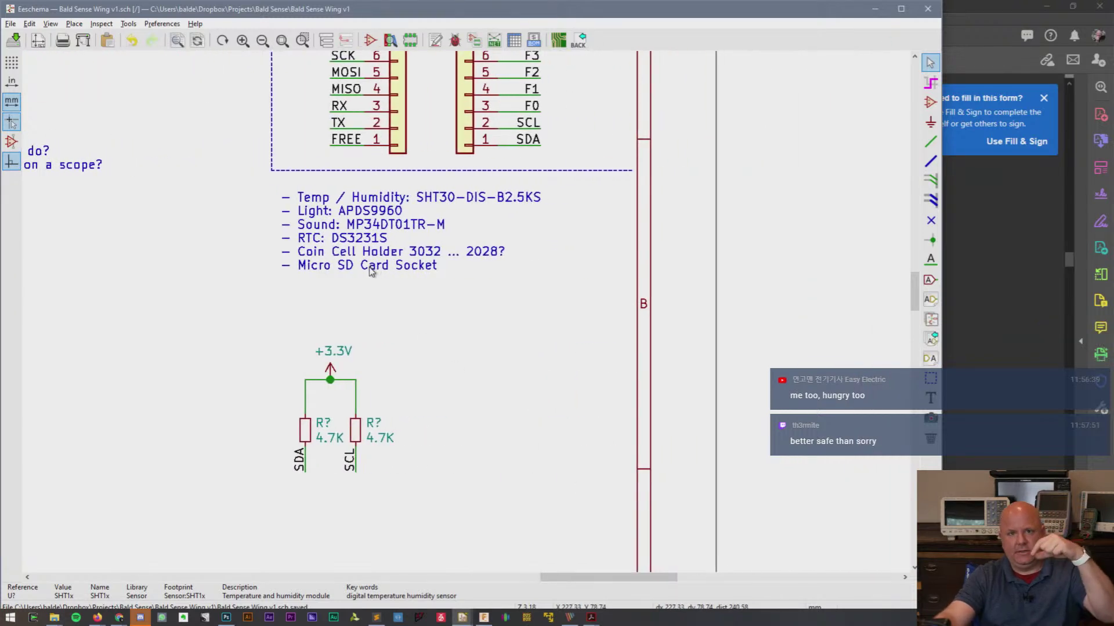
- Replace '3032 … 2028?' in the parts list note so it reads 'Coin Cell Holder CR2032'
click(444, 253)
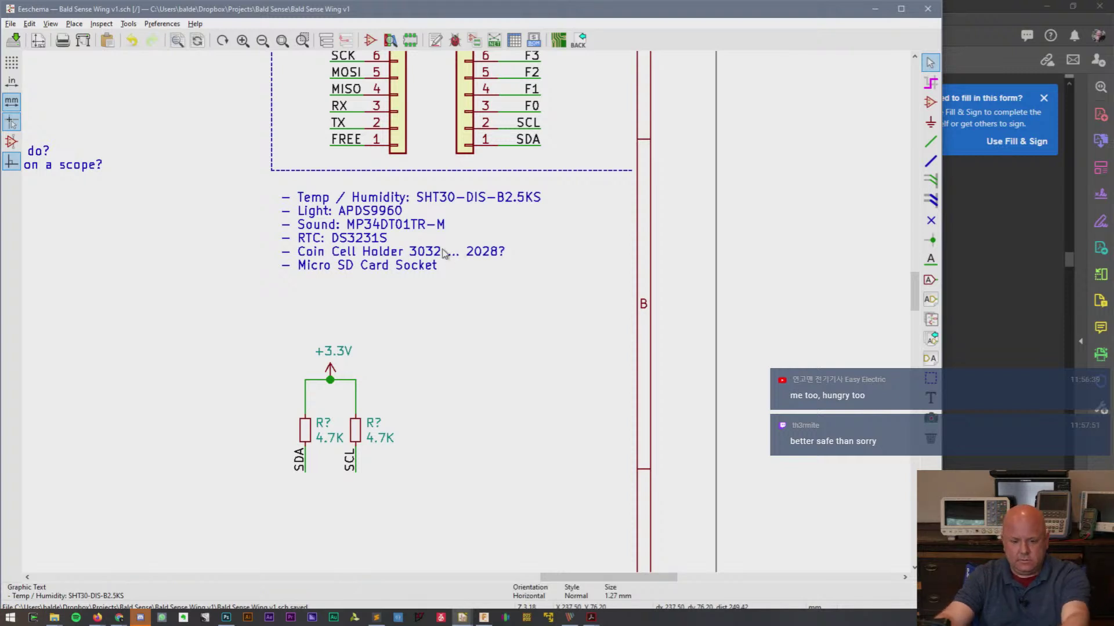
double_click(445, 254)
drag(494, 279, 543, 277)
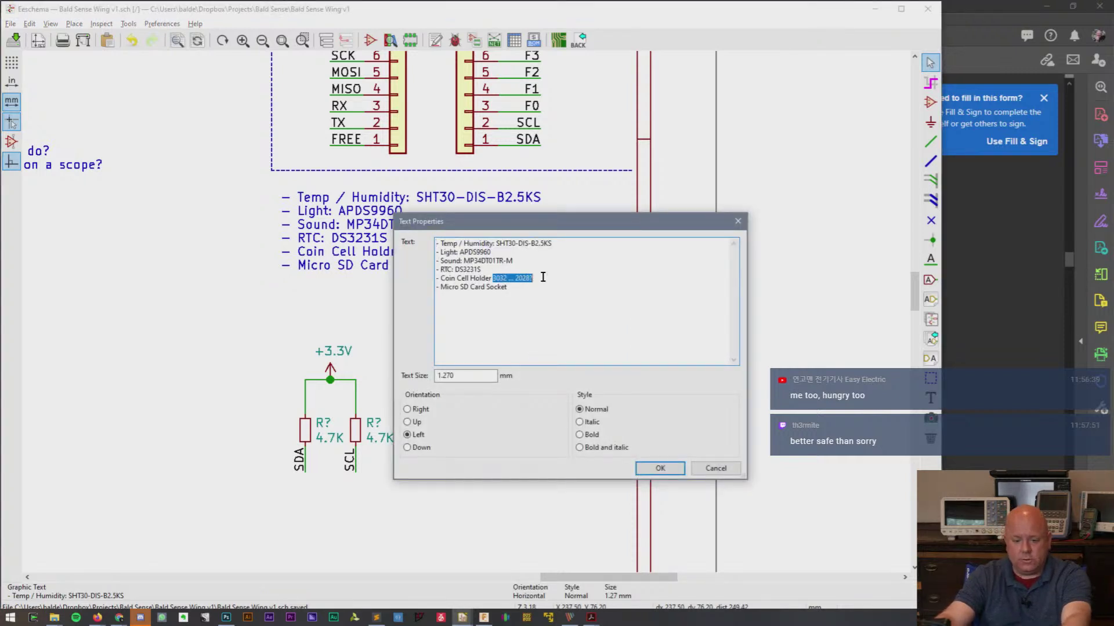
text(2032)
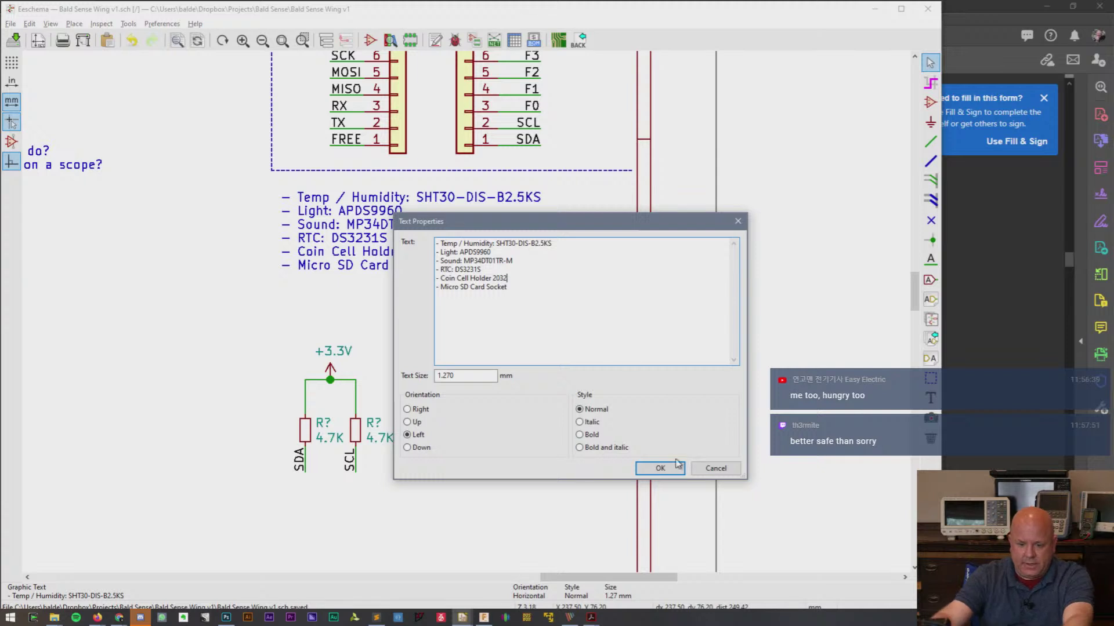
click(659, 468)
double_click(411, 251)
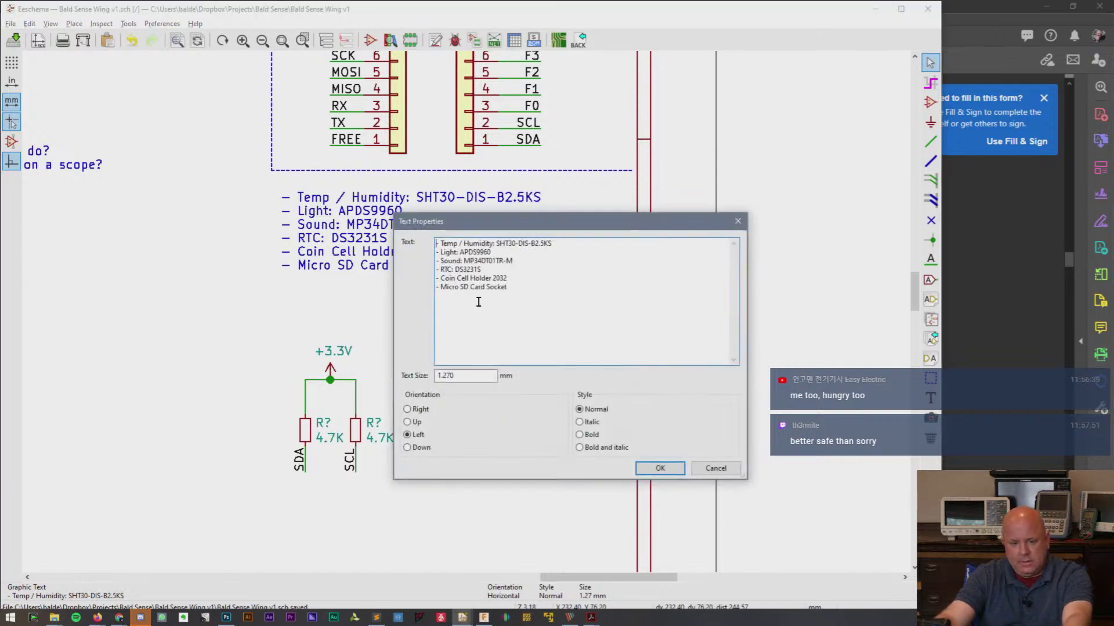
text(CR)
click(660, 468)
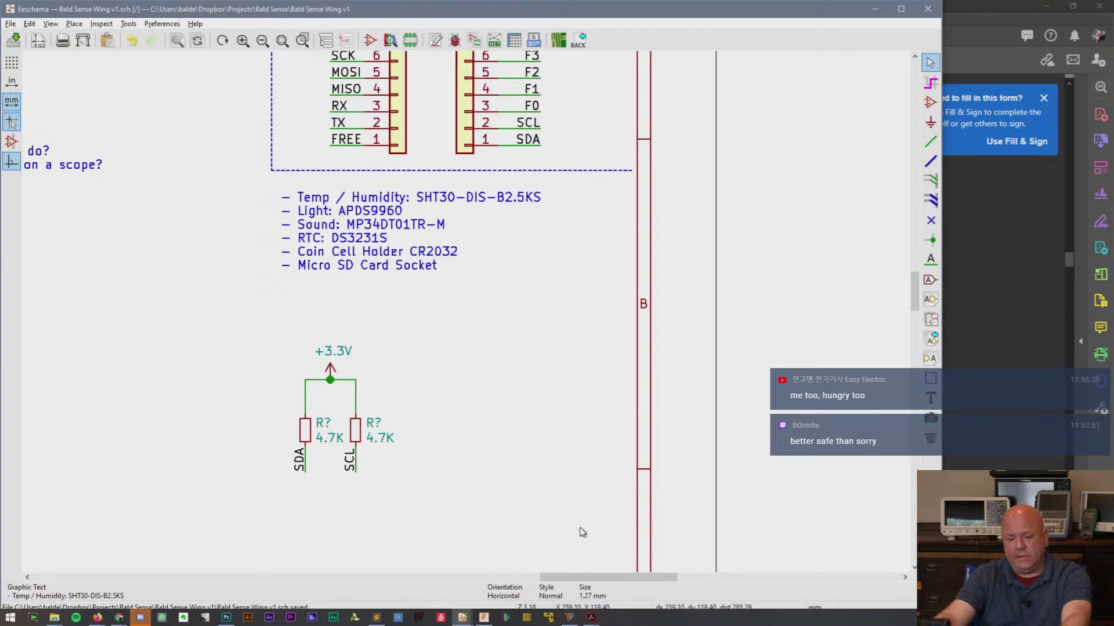
drag(649, 579, 591, 606)
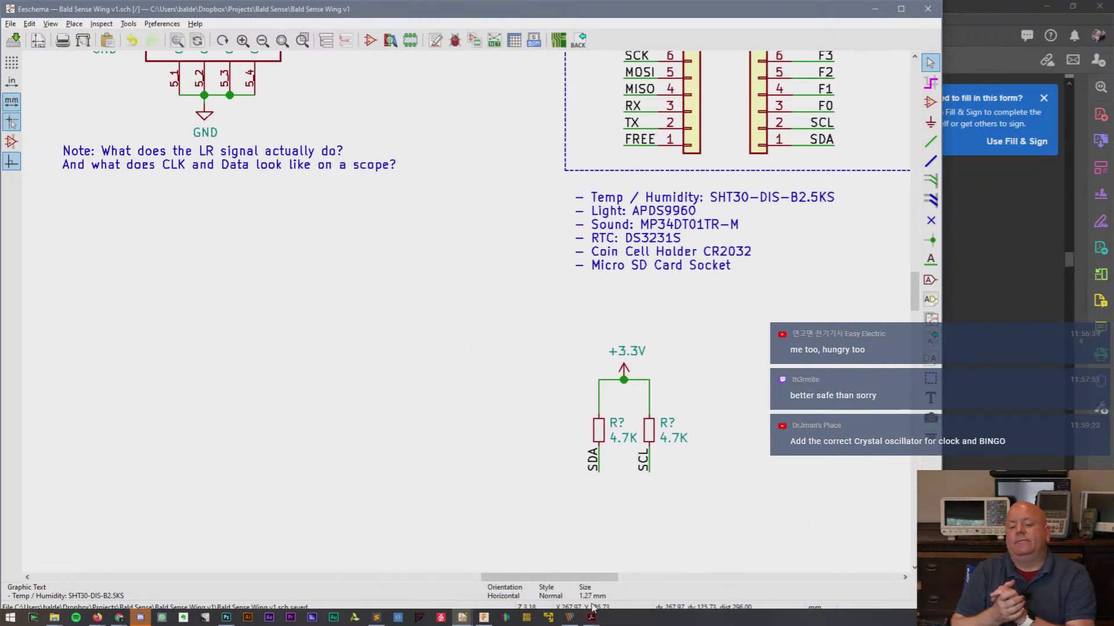
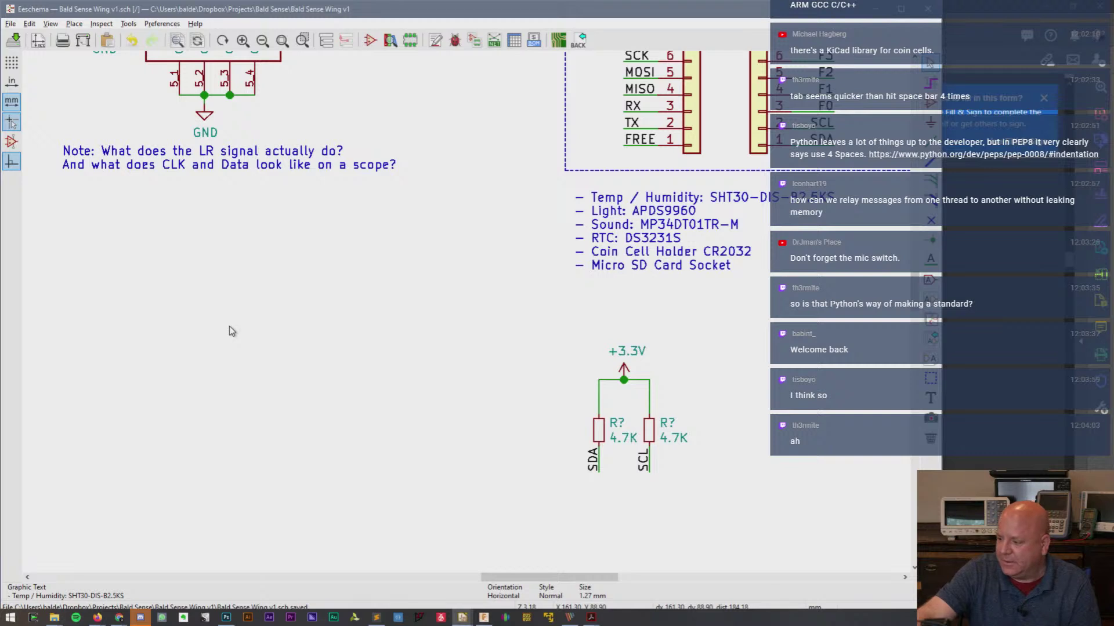
- Bring Firefox forward and close the SnapEDA import guide tab, returning to the APDS-9960 page
scroll(349, 264, down, 1)
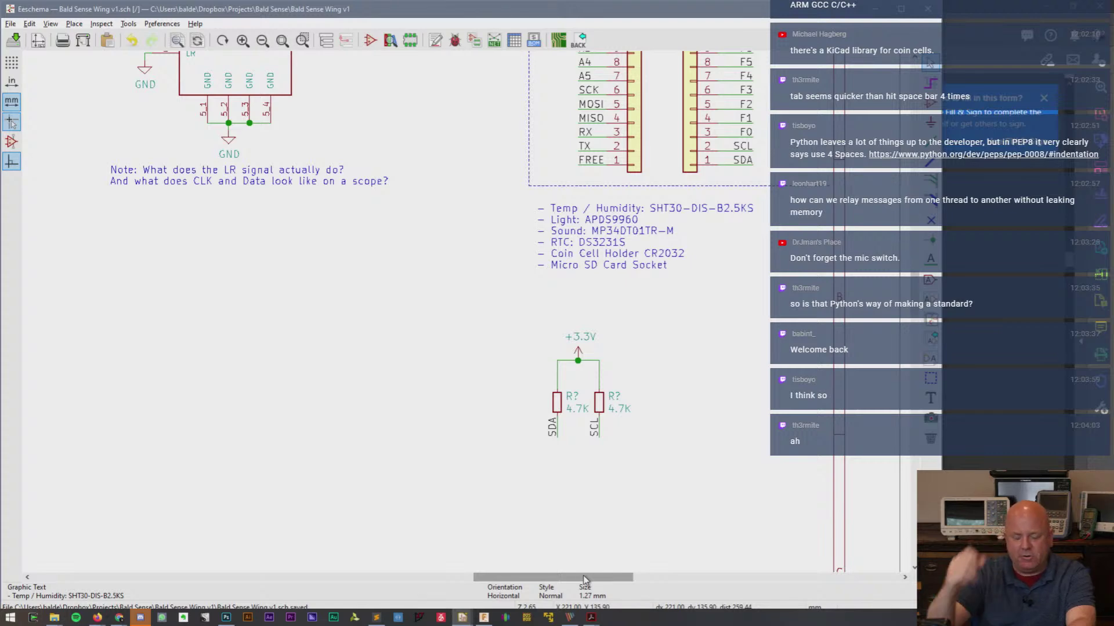
drag(587, 580, 542, 571)
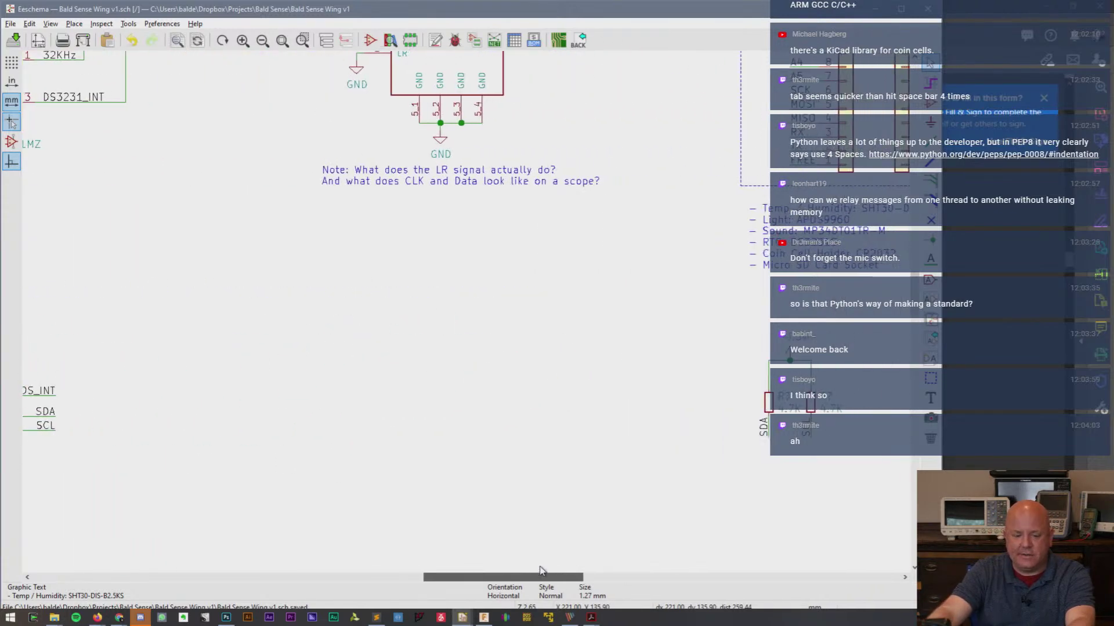
mouse_move(115, 619)
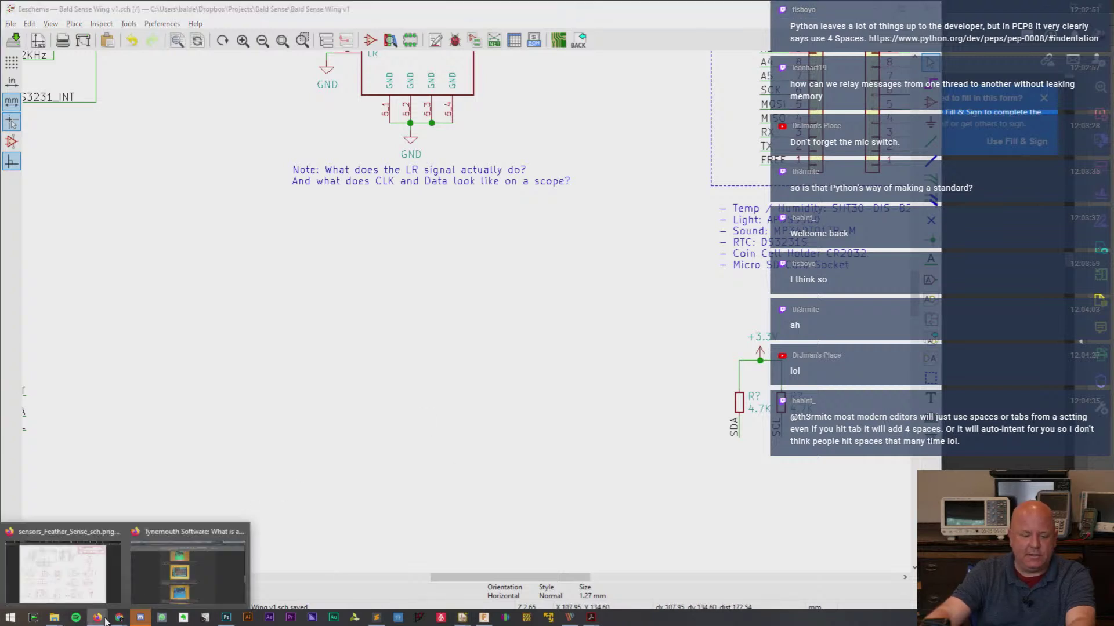
click(107, 569)
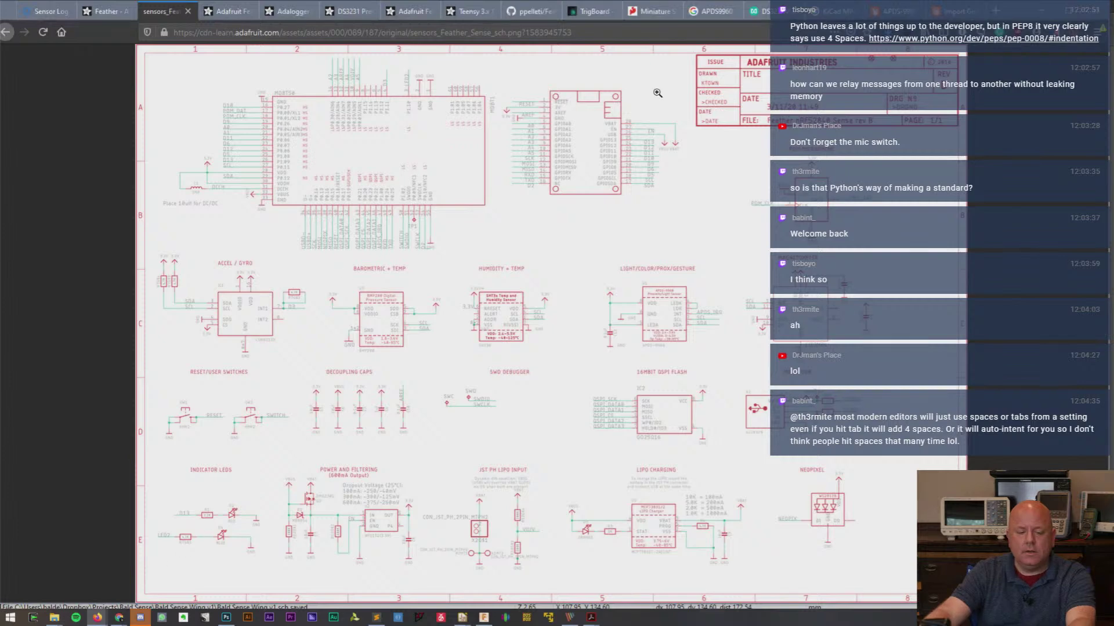
click(903, 12)
click(955, 12)
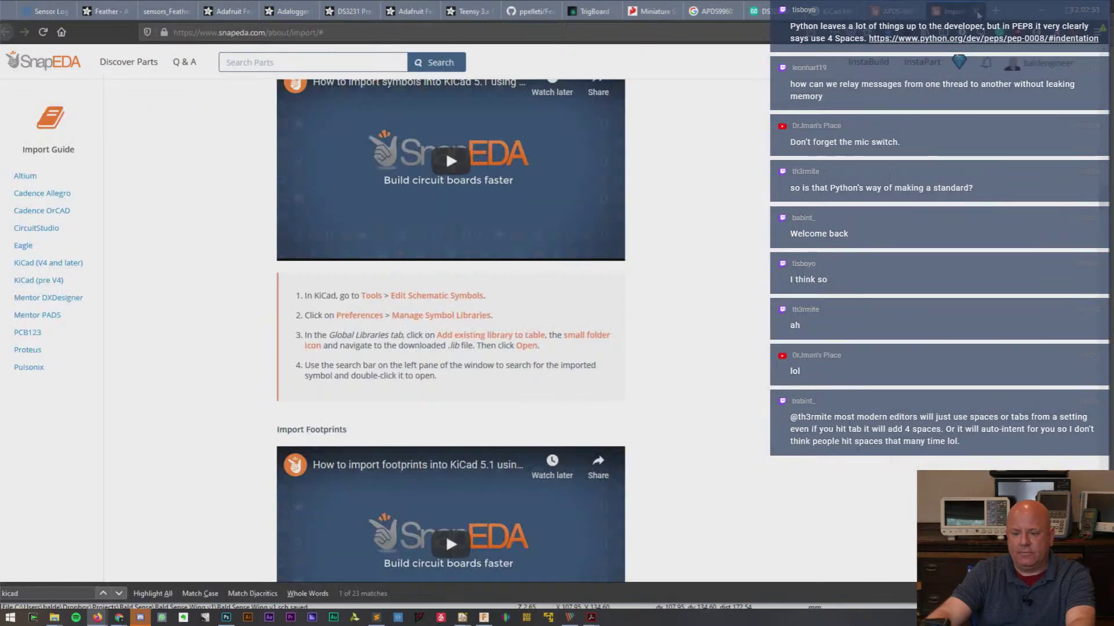
click(981, 12)
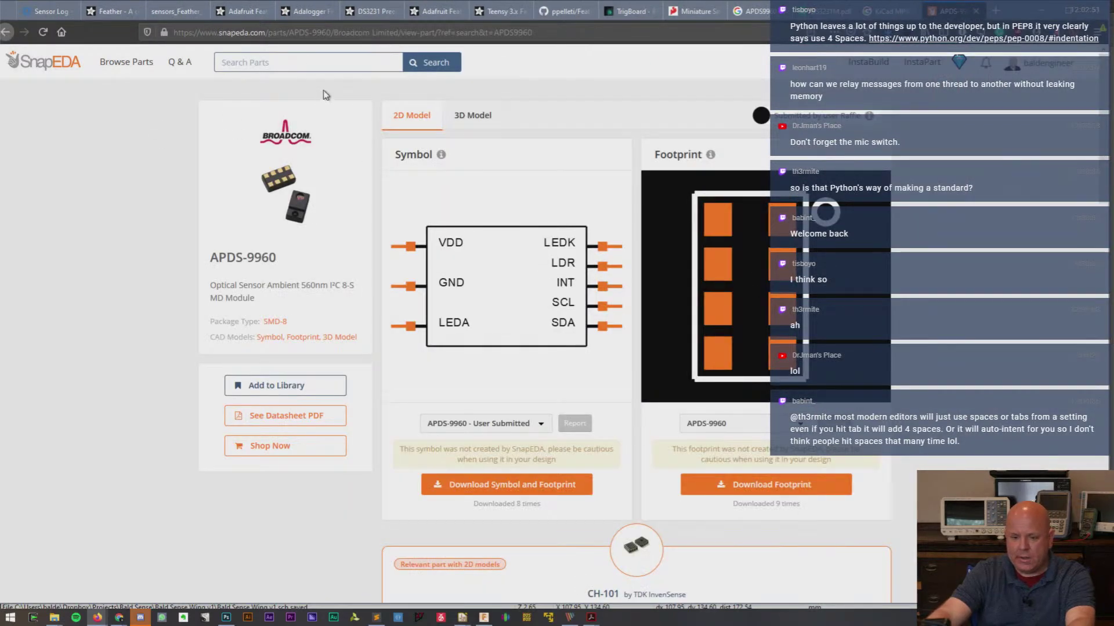
- Search SnapEDA for 'SHt30' and open the SHT30-DIS part page
click(316, 63)
text(SHt30)
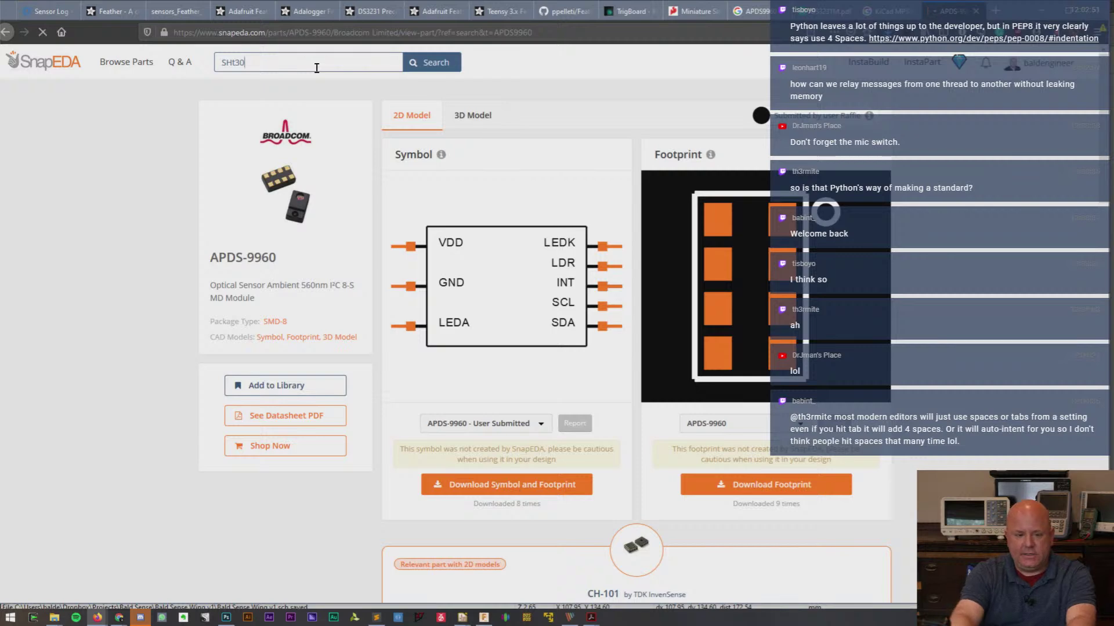
key(Return)
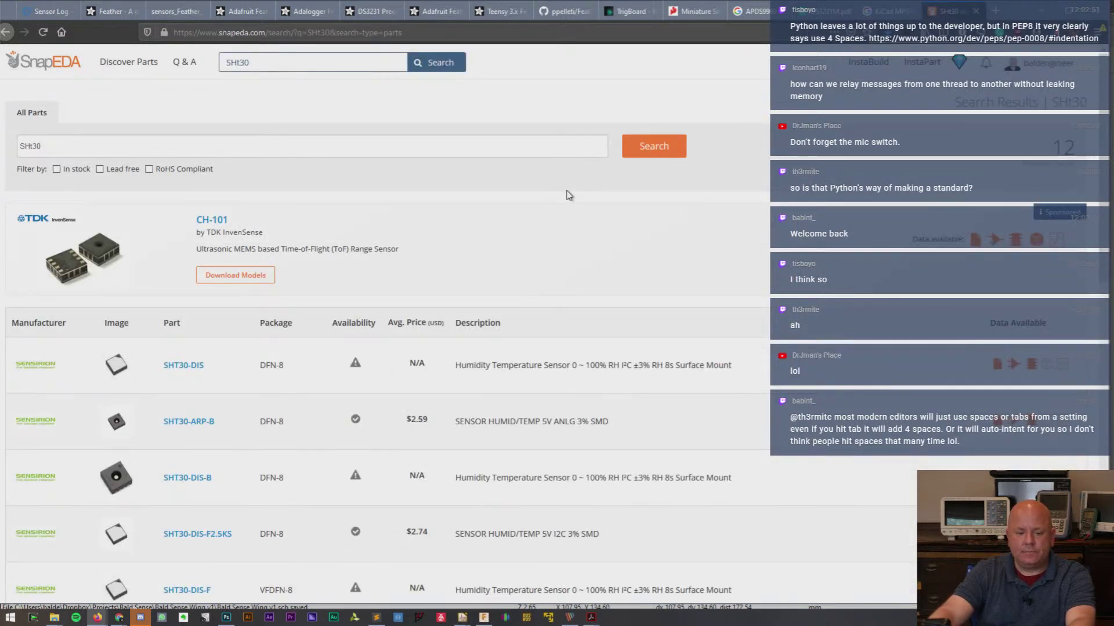
scroll(566, 198, down, 2)
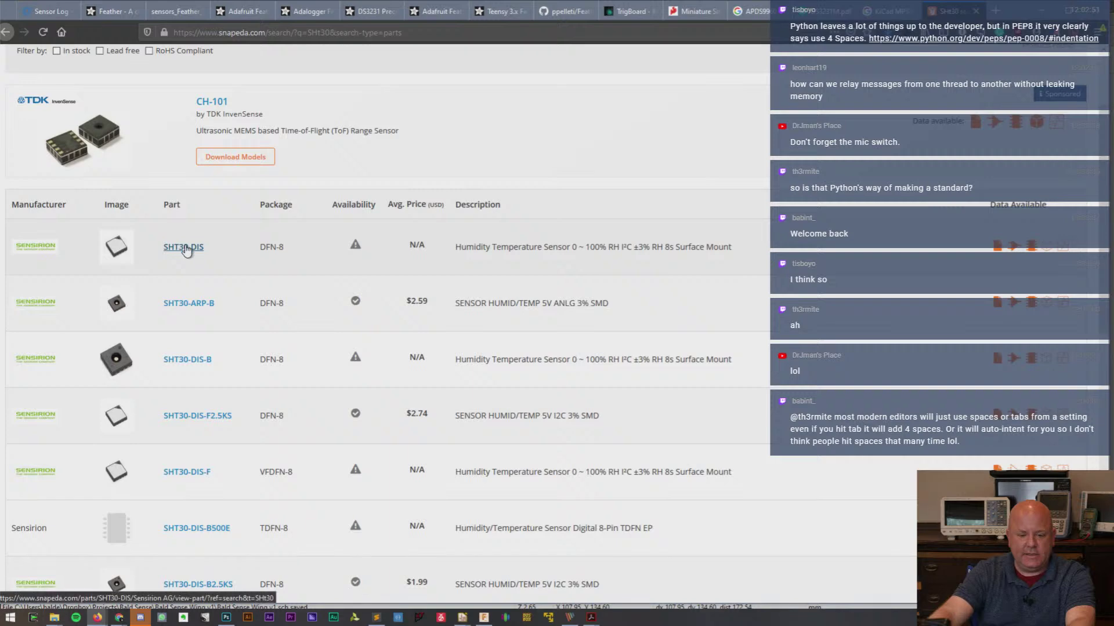
click(184, 248)
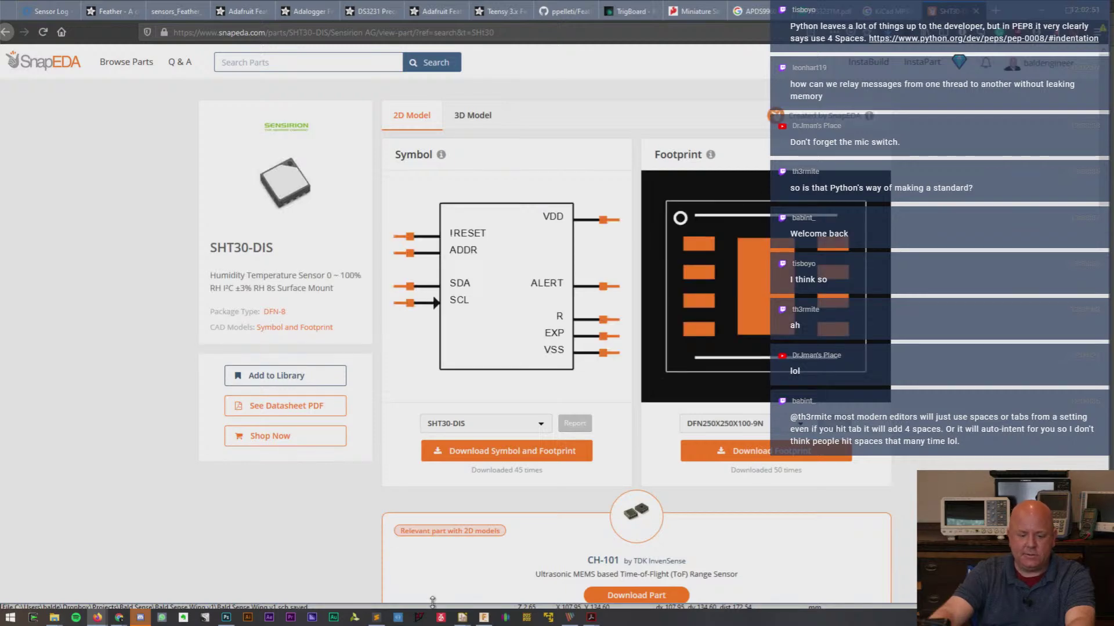
mouse_move(462, 619)
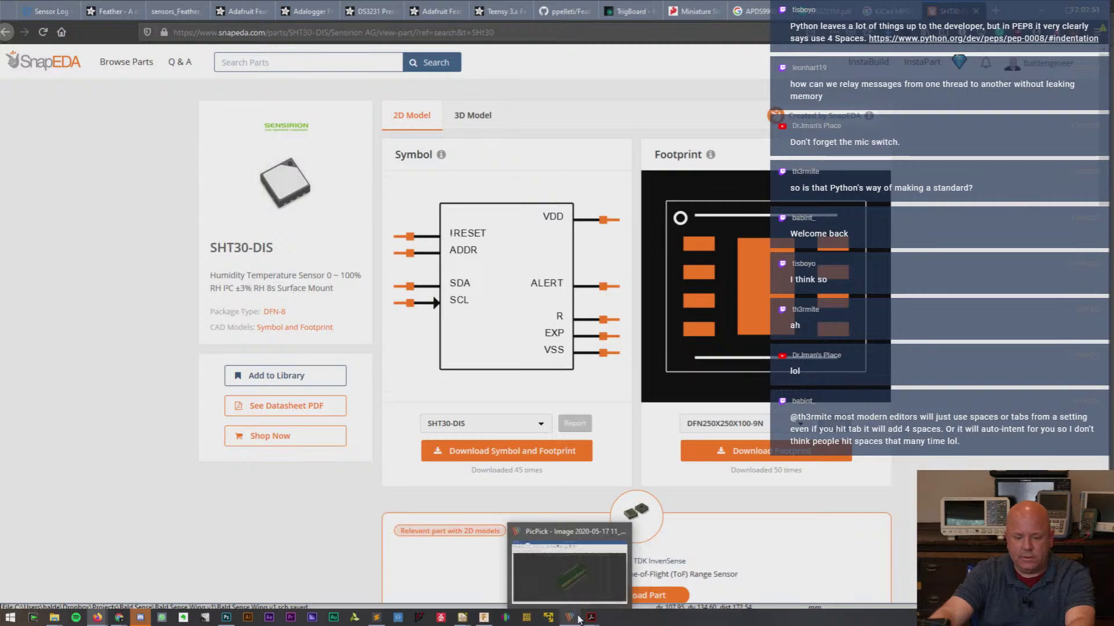
- Bring up the Sensirion SHT3x datasheet and find the Figure 15 land pattern on page 18
mouse_move(592, 618)
click(652, 571)
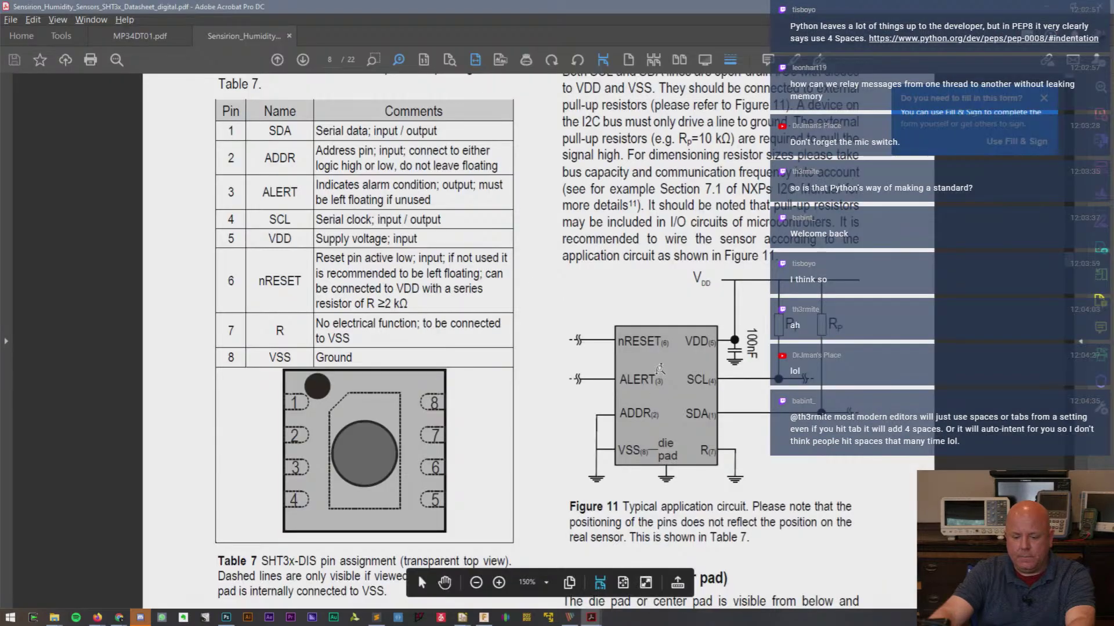
ctrl+scroll(658, 365, up, 2)
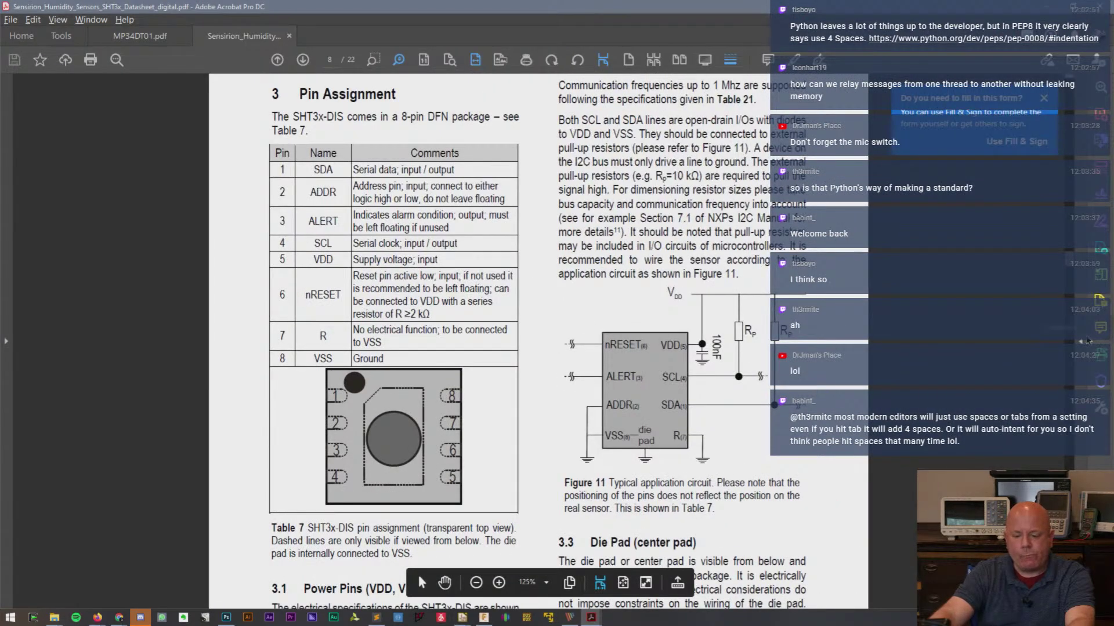
scroll(417, 574, up, 20)
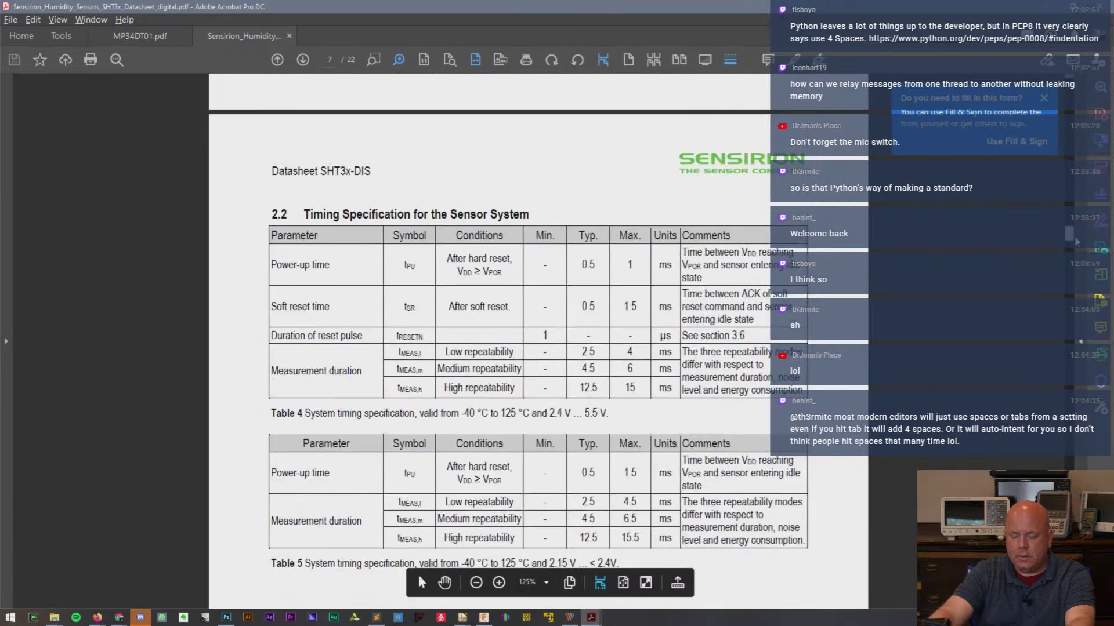
scroll(419, 575, up, 20)
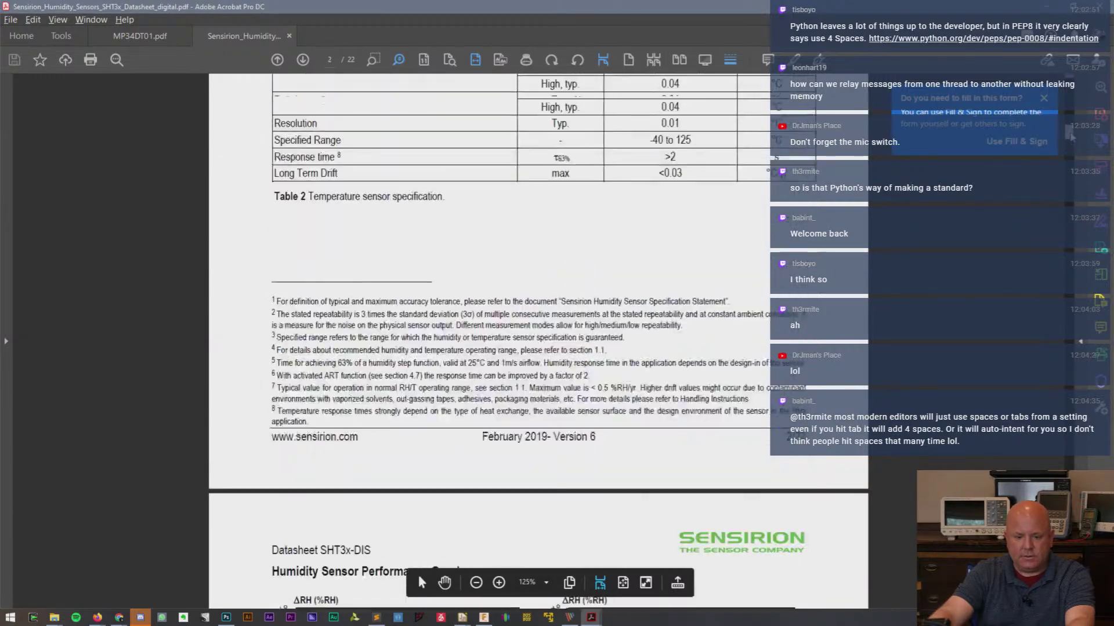
drag(1070, 107, 1071, 503)
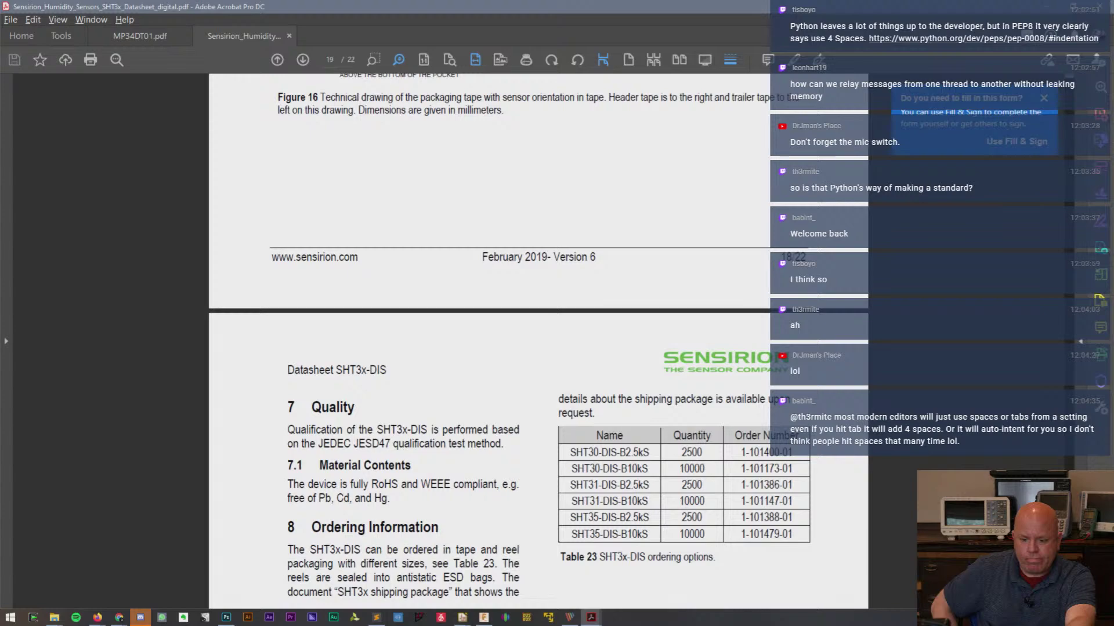
ctrl+scroll(616, 363, down, 2)
ctrl+scroll(616, 360, up, 3)
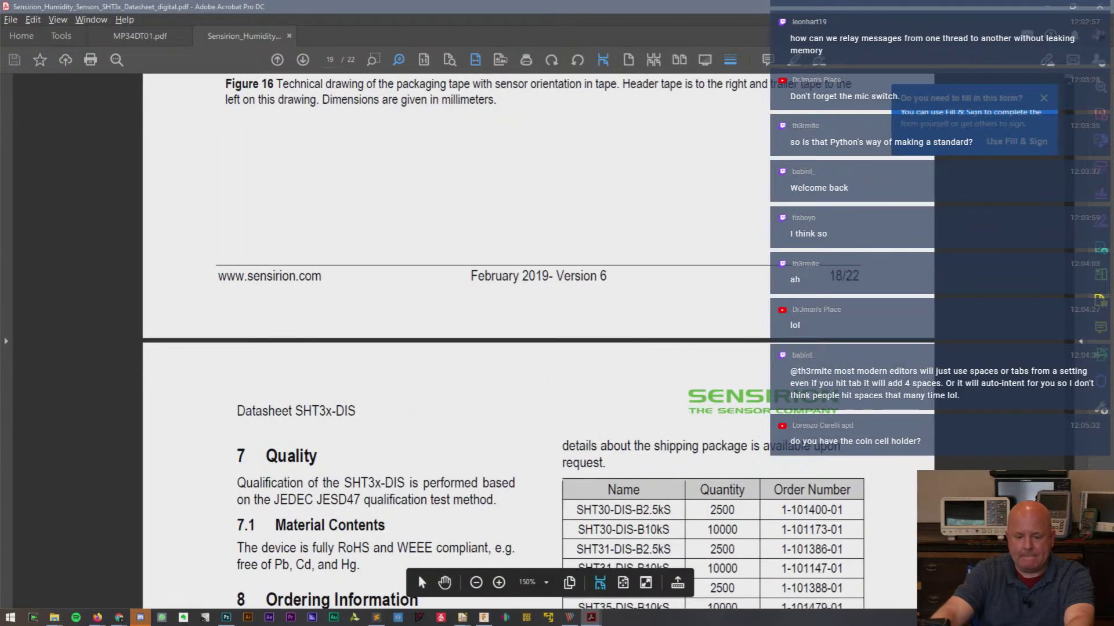
scroll(417, 572, down, 8)
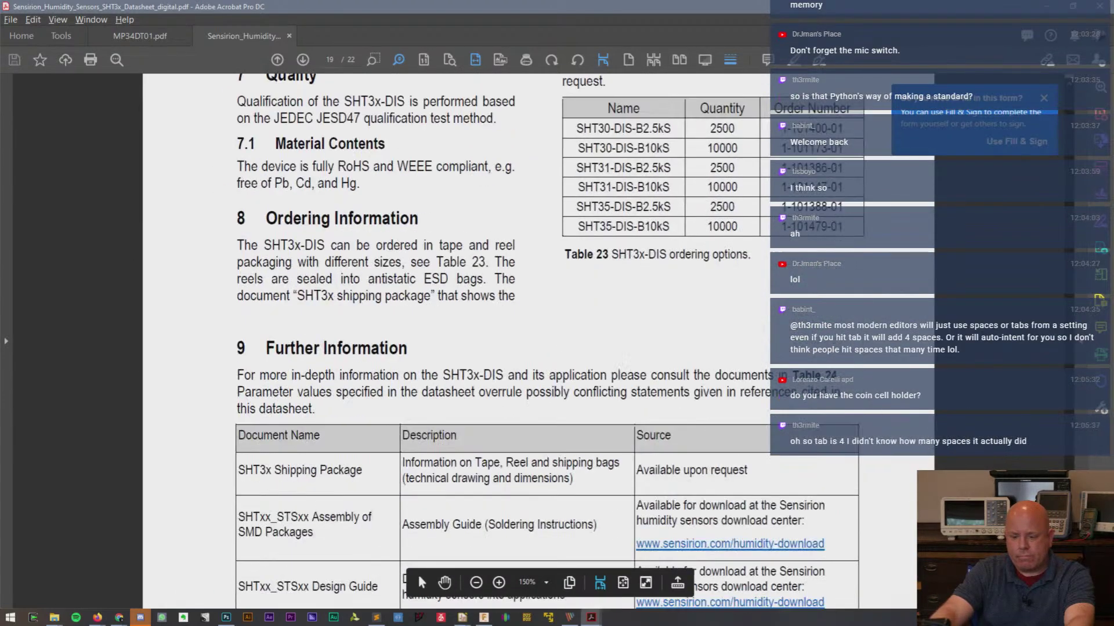
scroll(417, 572, up, 7)
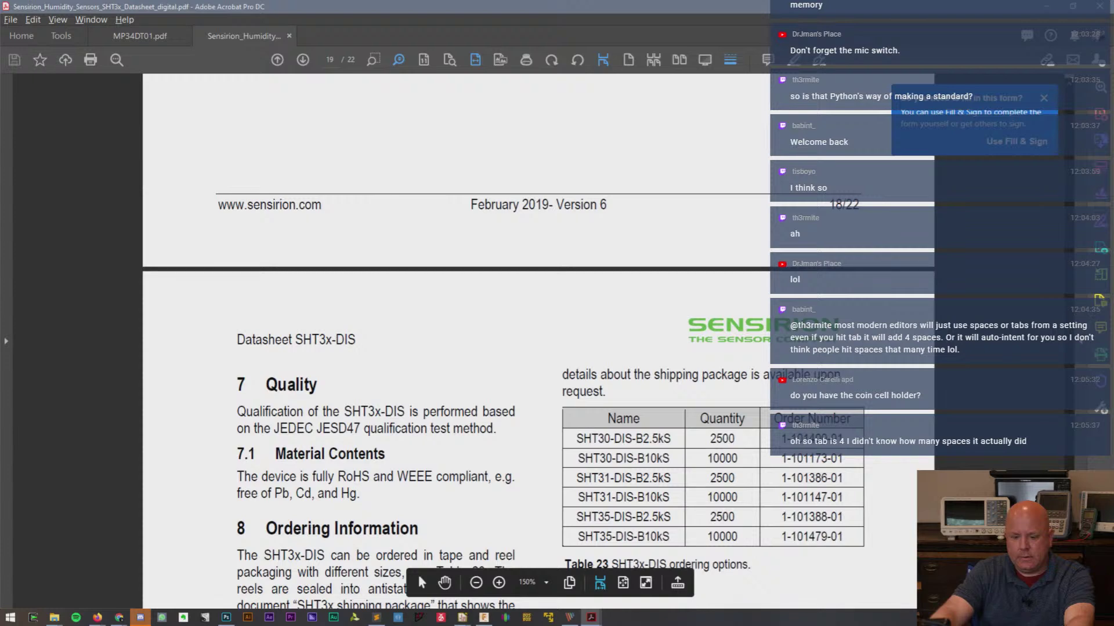
scroll(417, 573, up, 8)
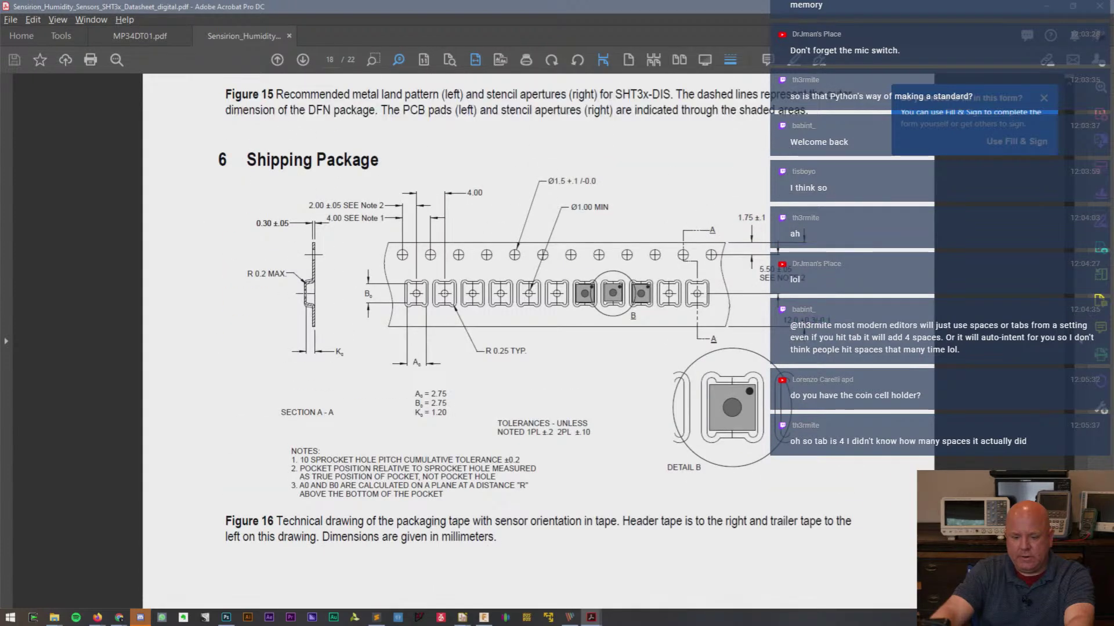
scroll(417, 573, up, 9)
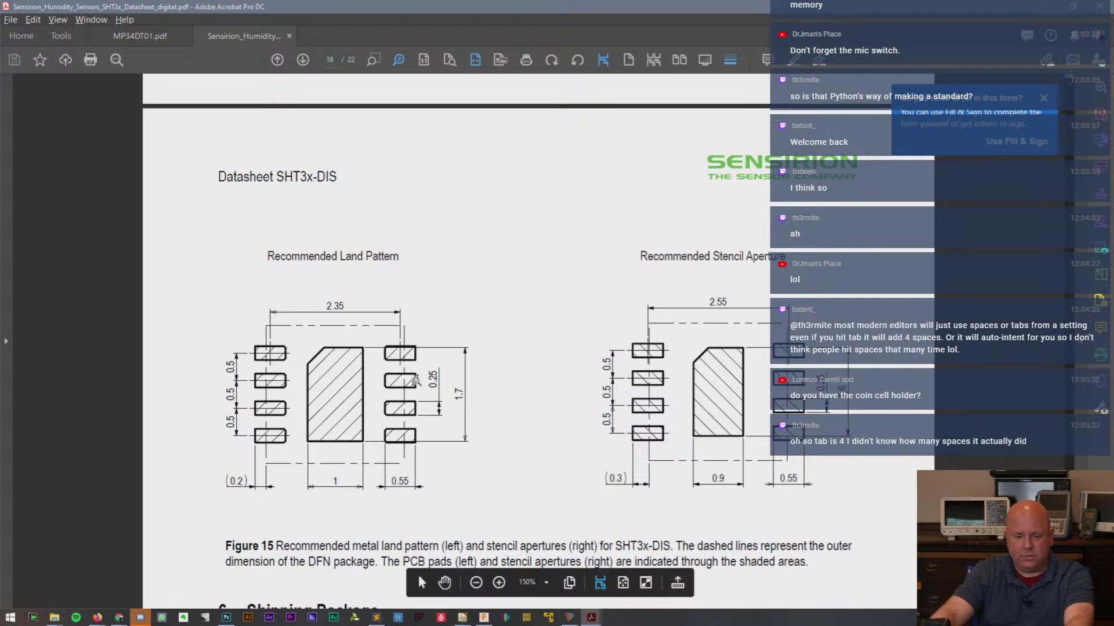
- Compare the datasheet's Figure 15 land pattern against the SnapEDA SHT30-DIS footprint
key(alt+Tab)
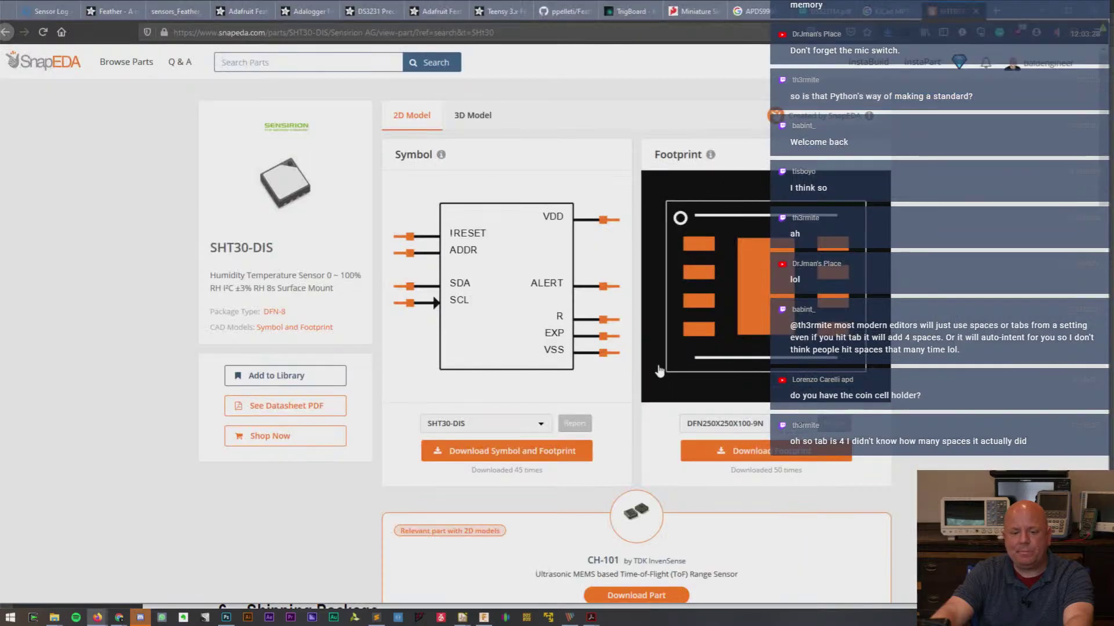
key(alt+Tab)
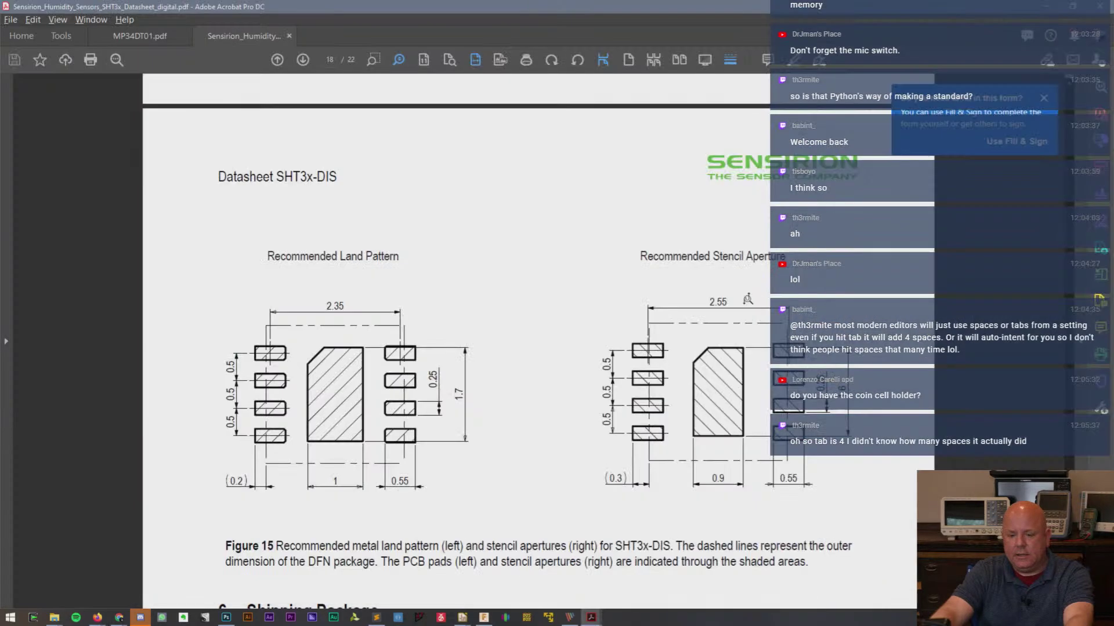
key(alt+Tab)
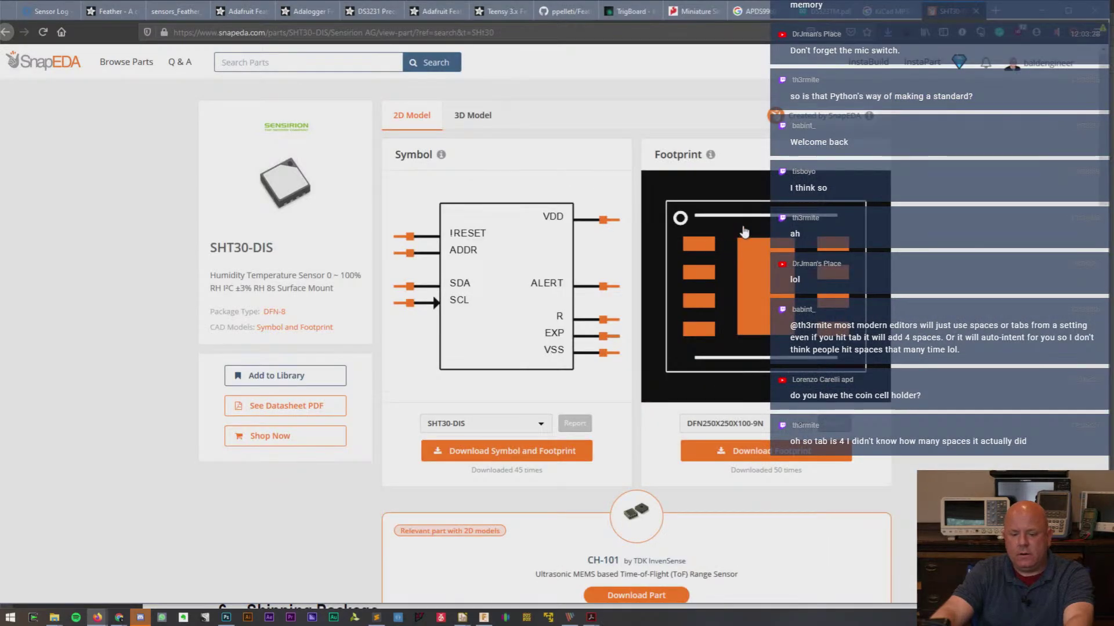
key(alt+Tab)
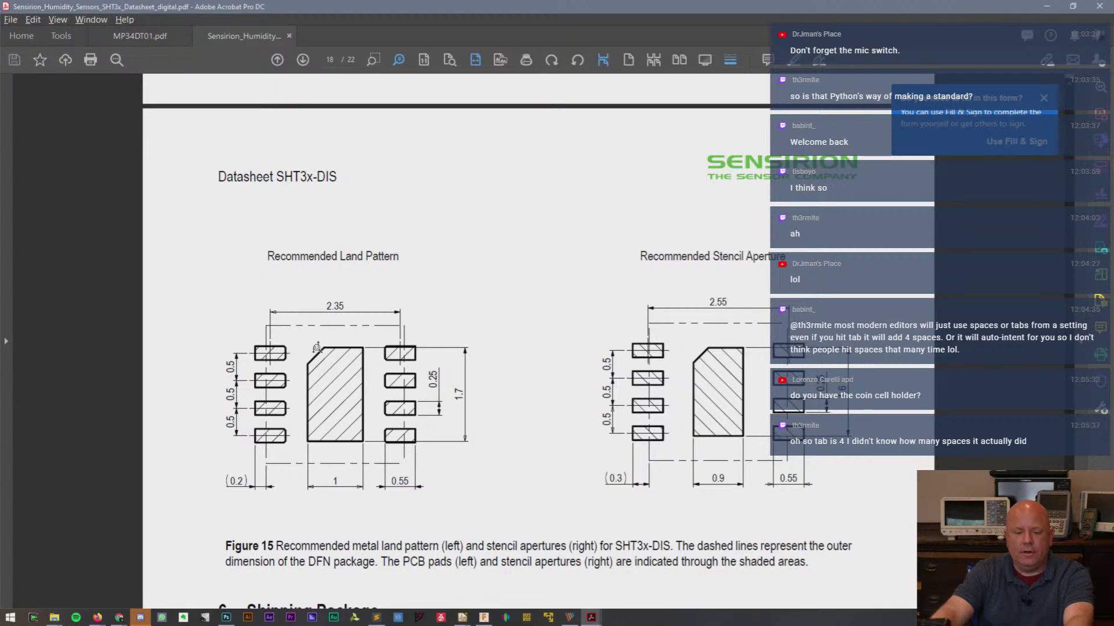
key(alt+Tab)
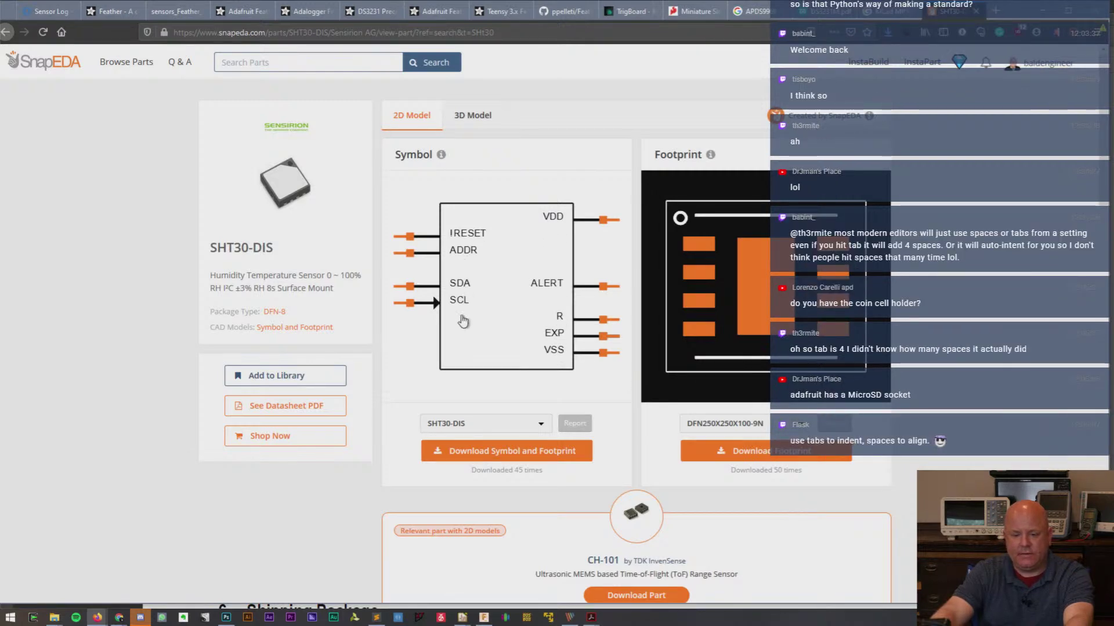
key(alt+Tab)
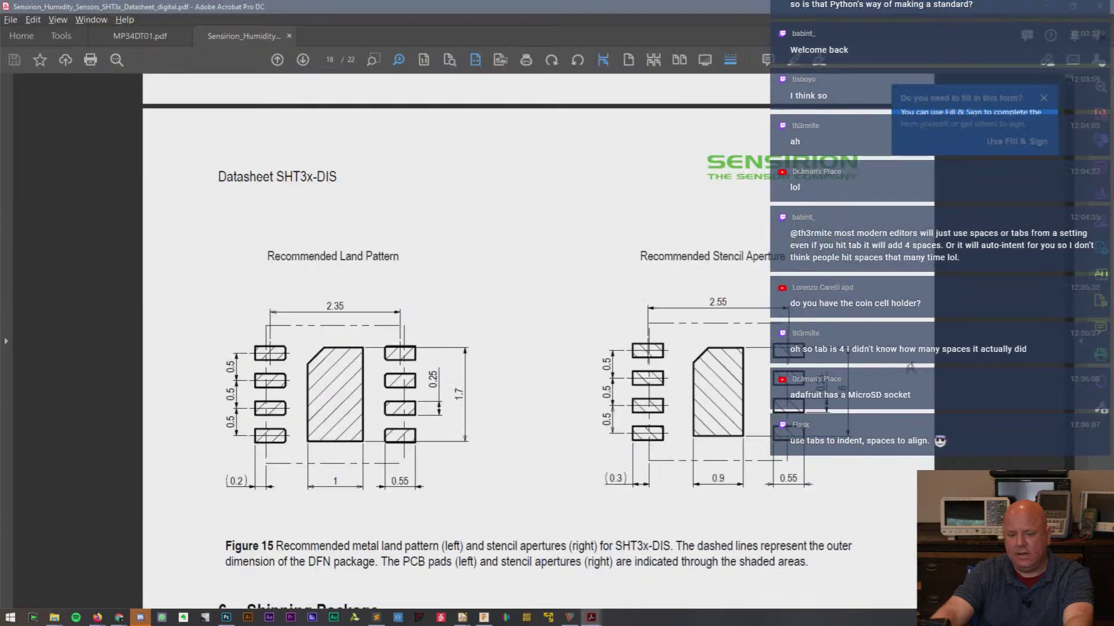
- Scroll up to the page-8 pin assignment table and check it against SnapEDA's SHT30-DIS pins
ctrl+scroll(764, 387, up, 5)
ctrl+scroll(714, 360, down, 3)
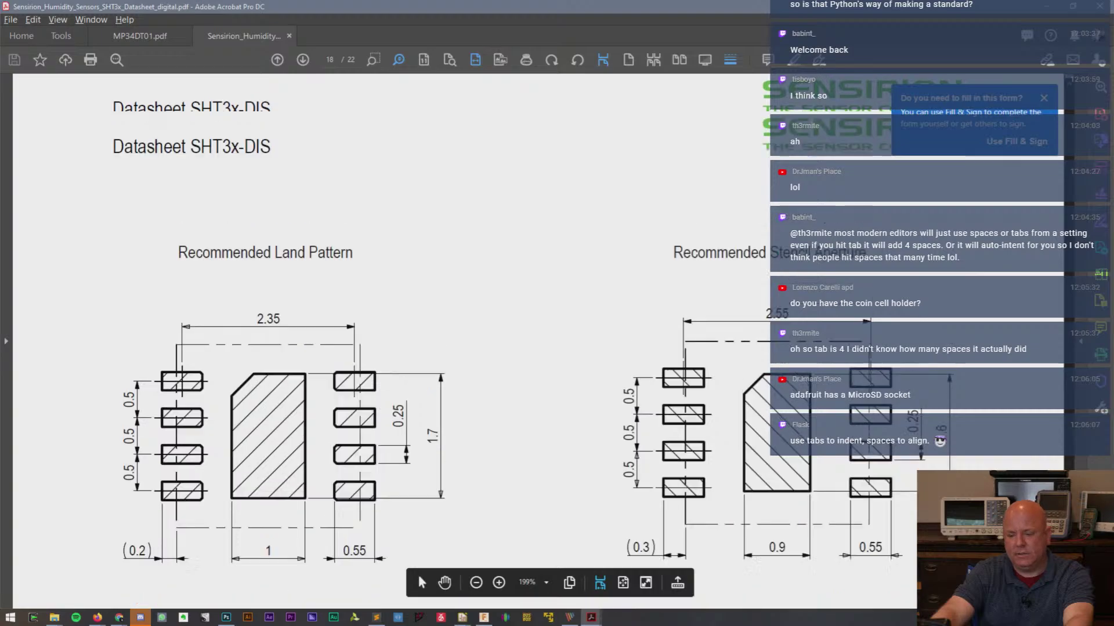
scroll(416, 573, up, 10)
scroll(416, 573, up, 10)
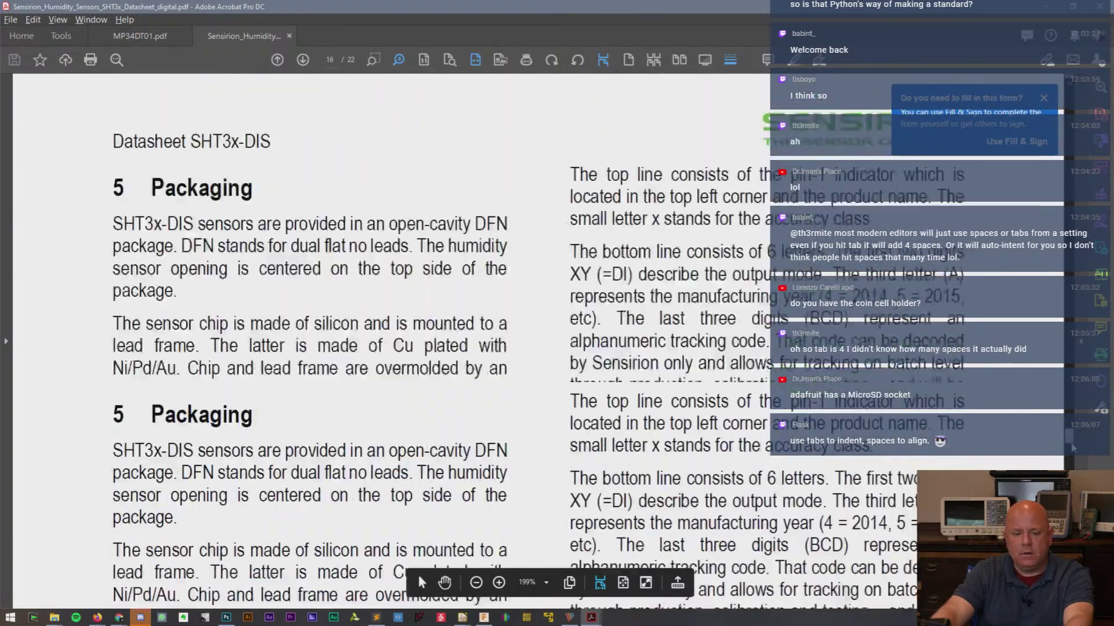
scroll(419, 575, up, 15)
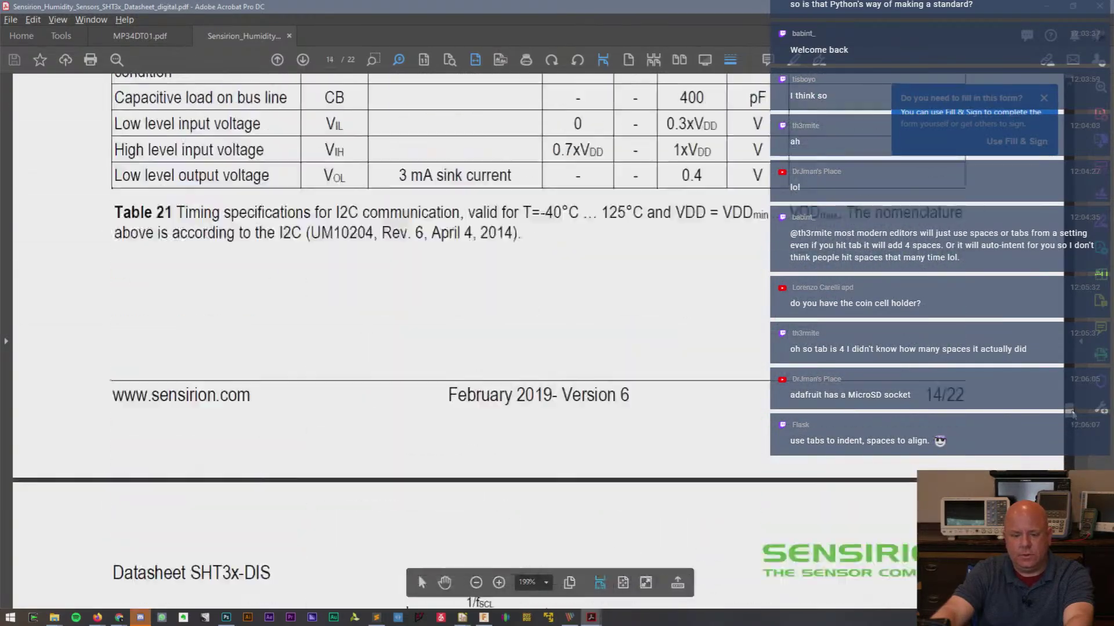
scroll(419, 575, up, 20)
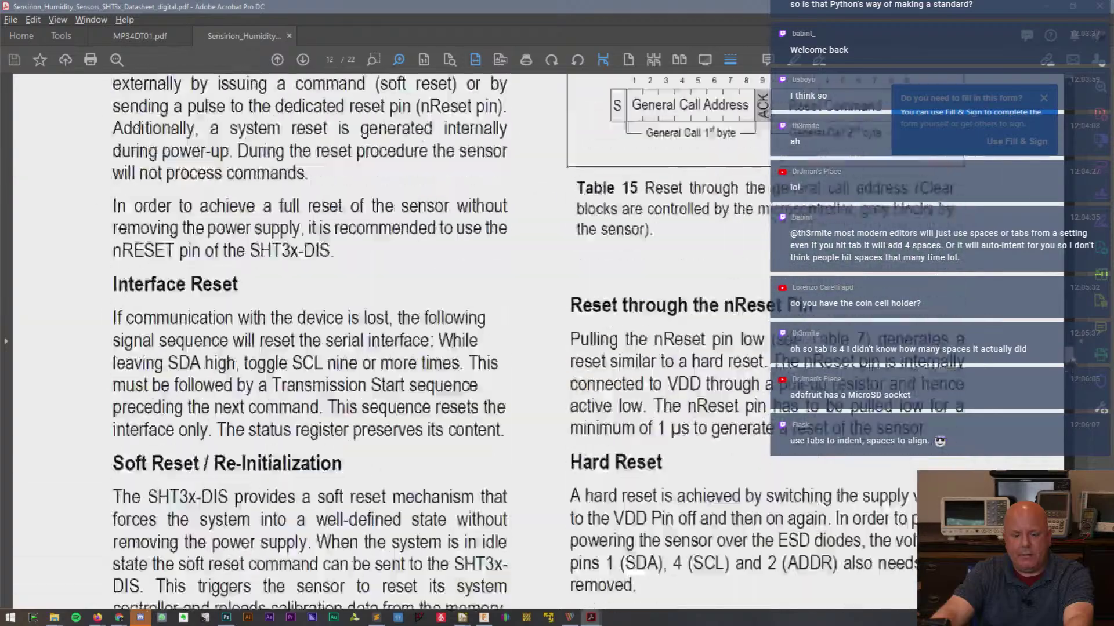
scroll(418, 576, up, 20)
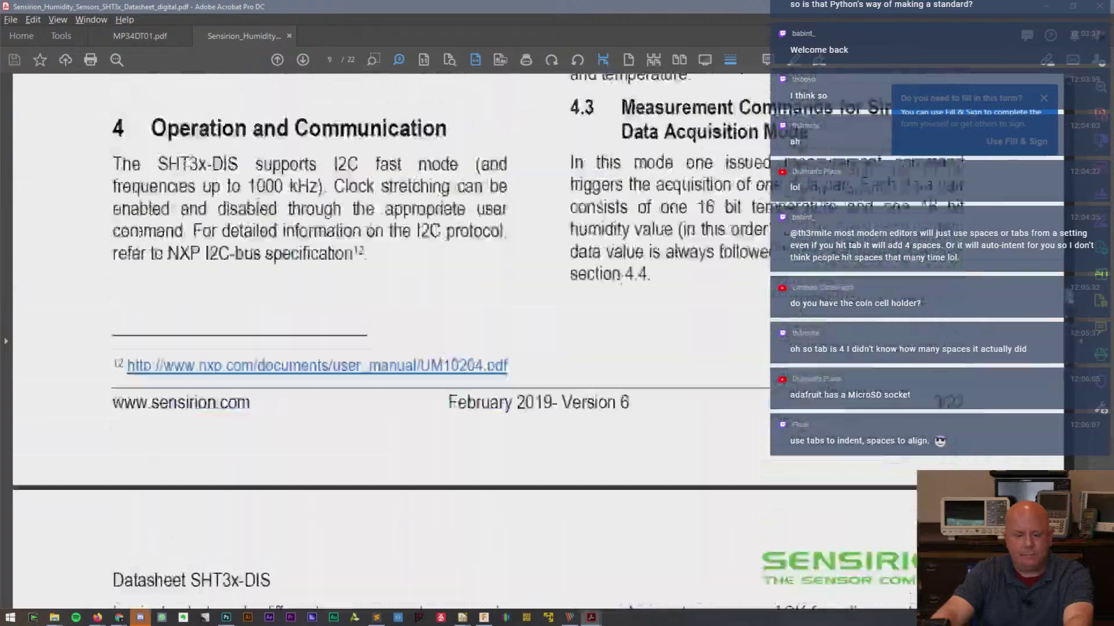
scroll(419, 575, up, 20)
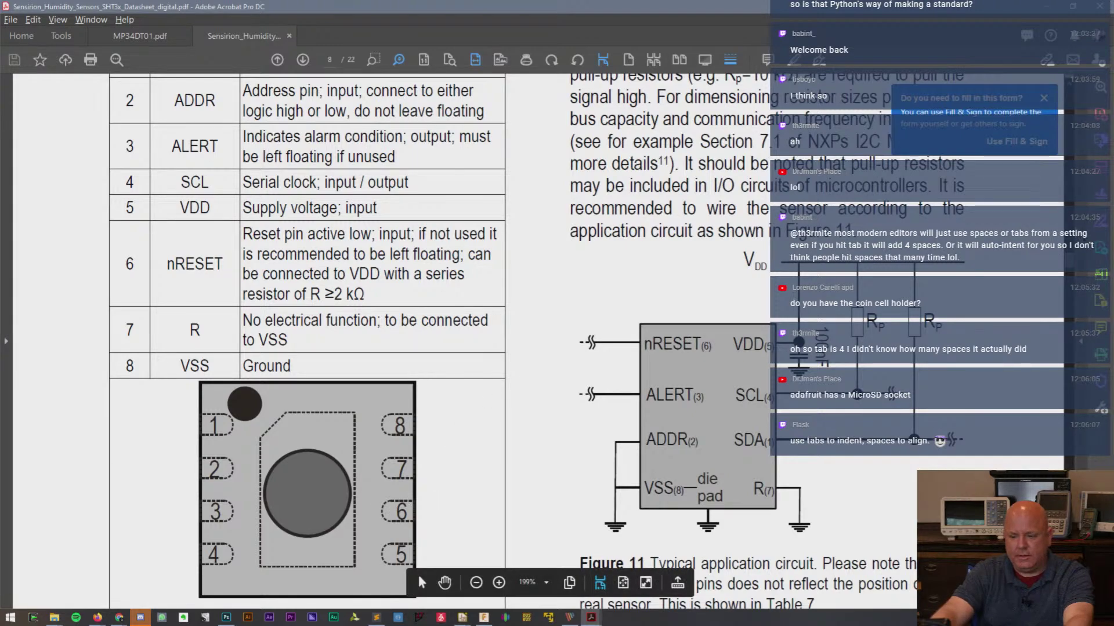
scroll(416, 573, up, 4)
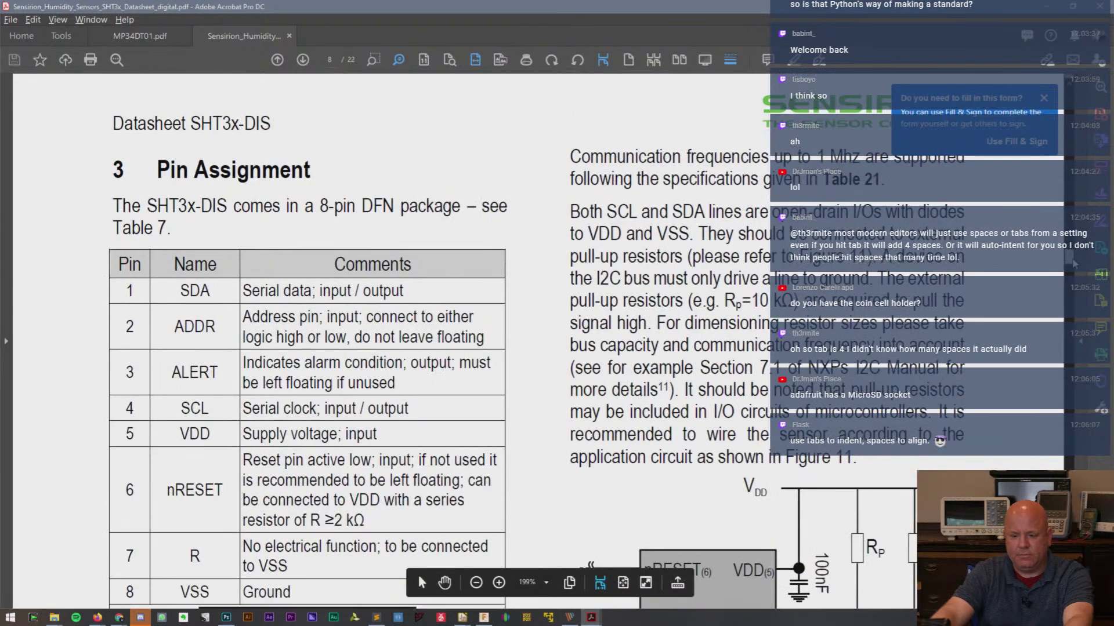
key(alt+Tab)
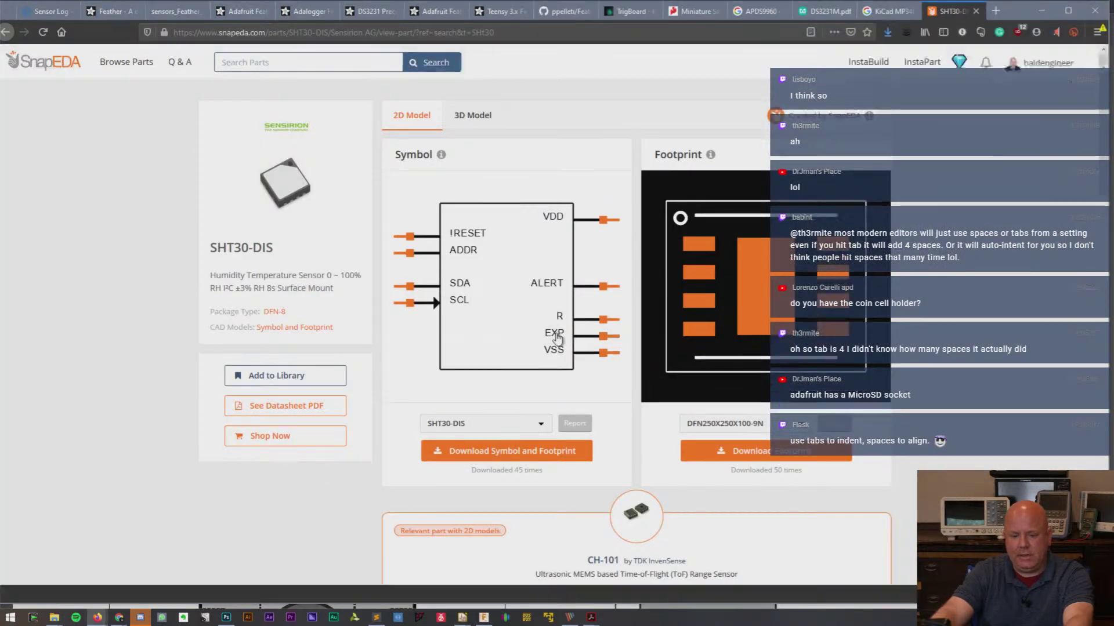
key(alt+Tab)
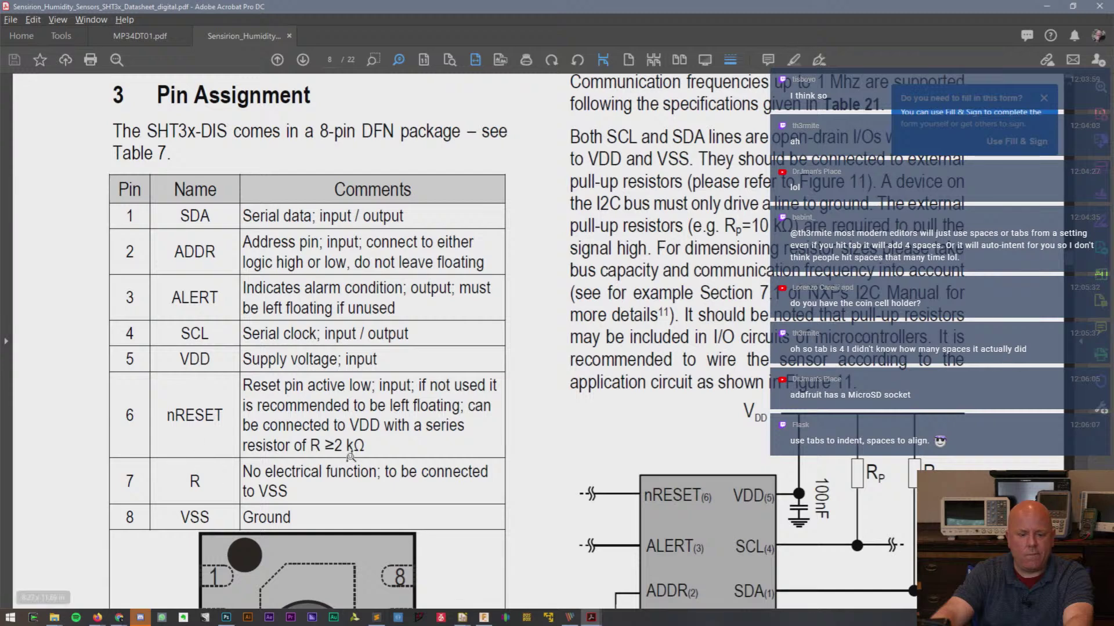
key(alt+Tab)
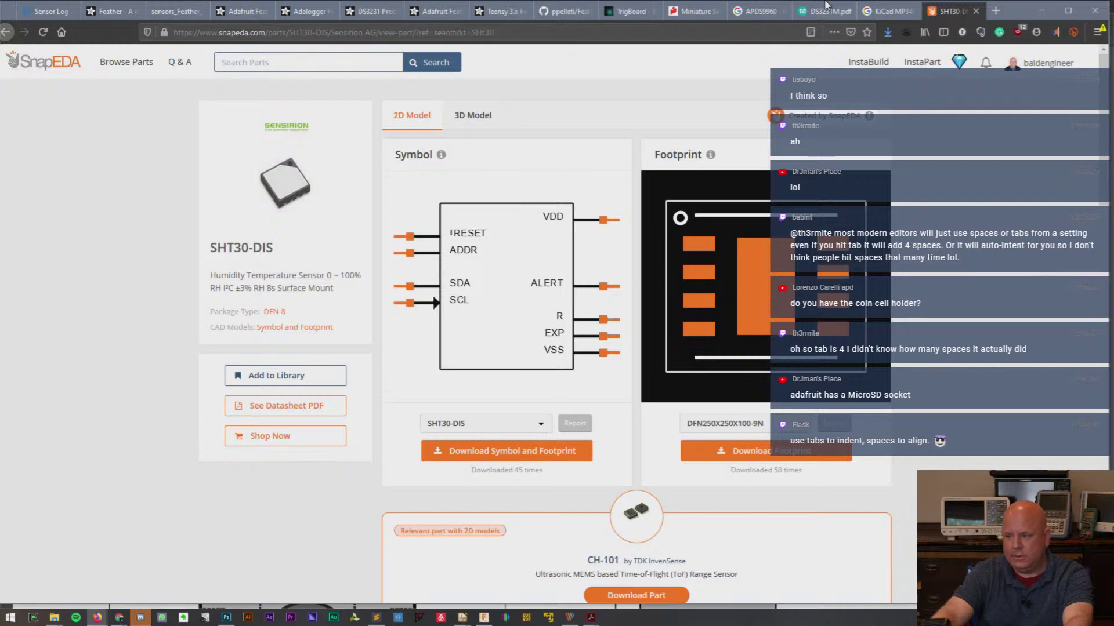
- Download the SHT30-DIS symbol and footprint in KiCad (V4 and later) format, then maximize Firefox
drag(1042, 13, 879, 20)
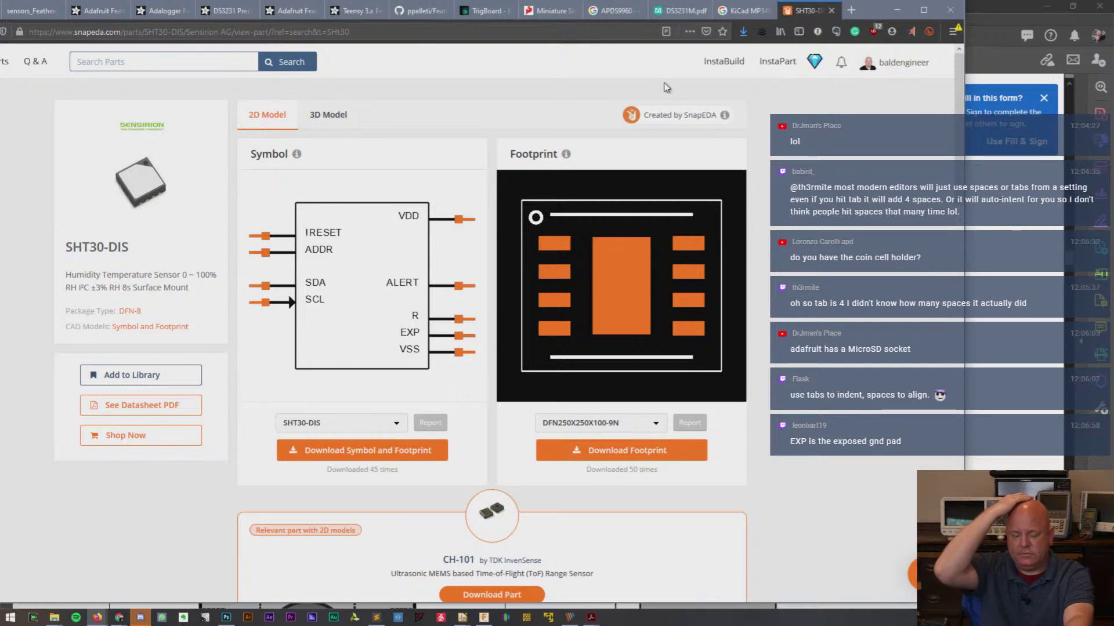
click(444, 452)
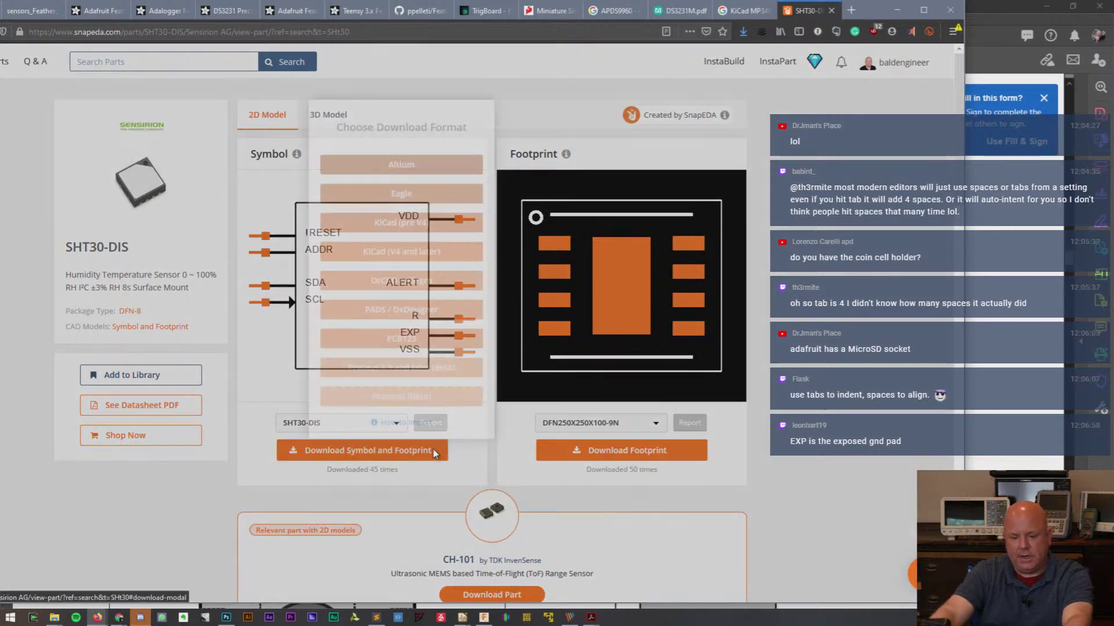
click(409, 253)
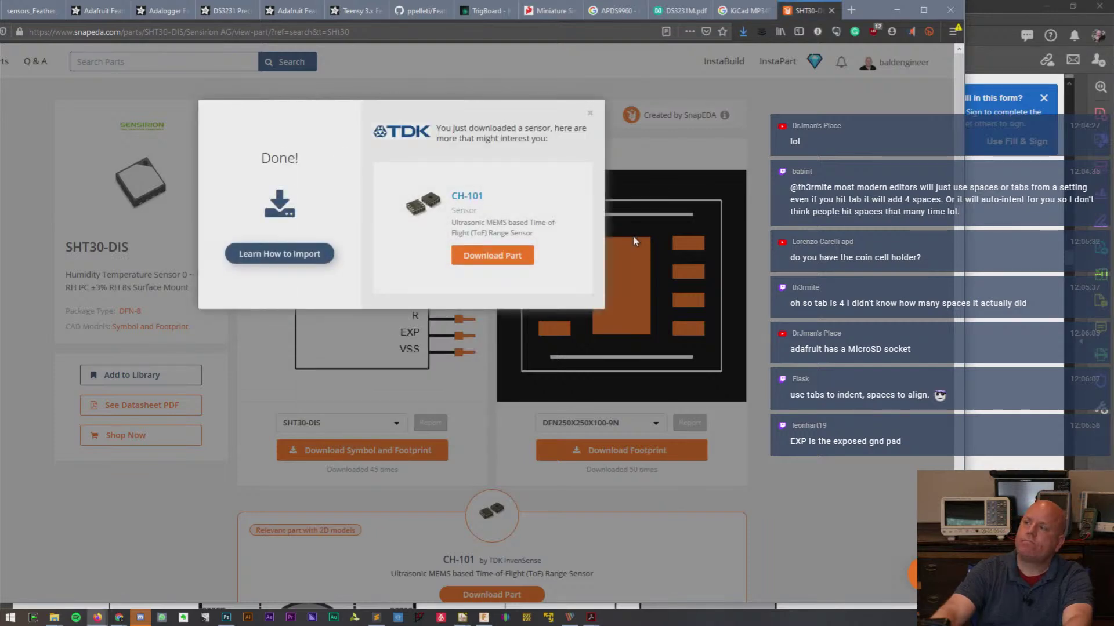
click(589, 113)
drag(848, 18, 879, 21)
double_click(880, 21)
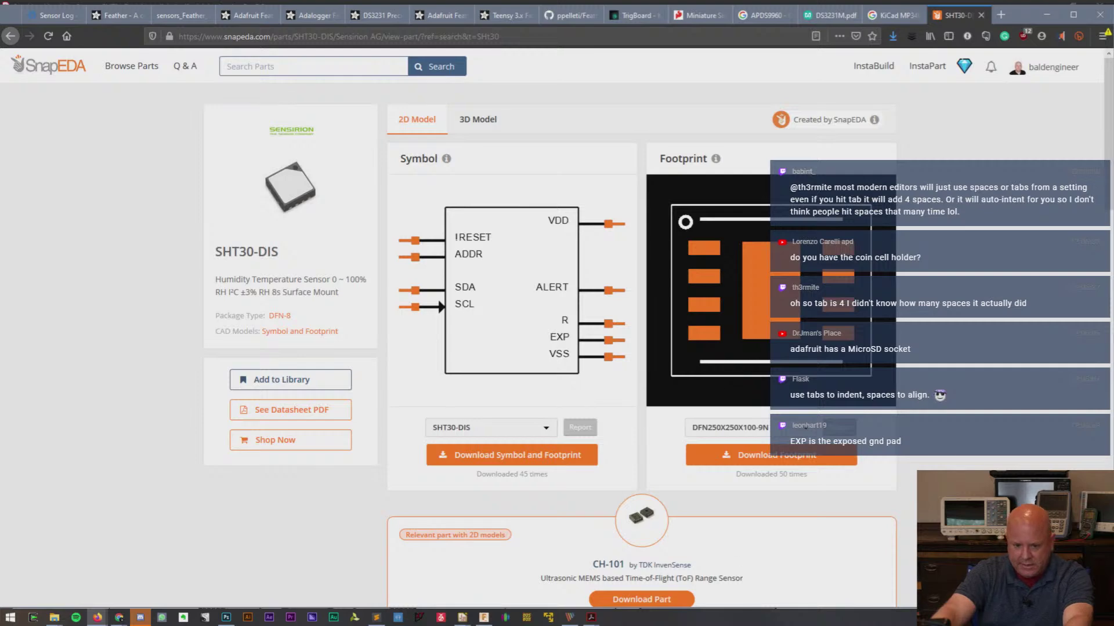
mouse_move(463, 618)
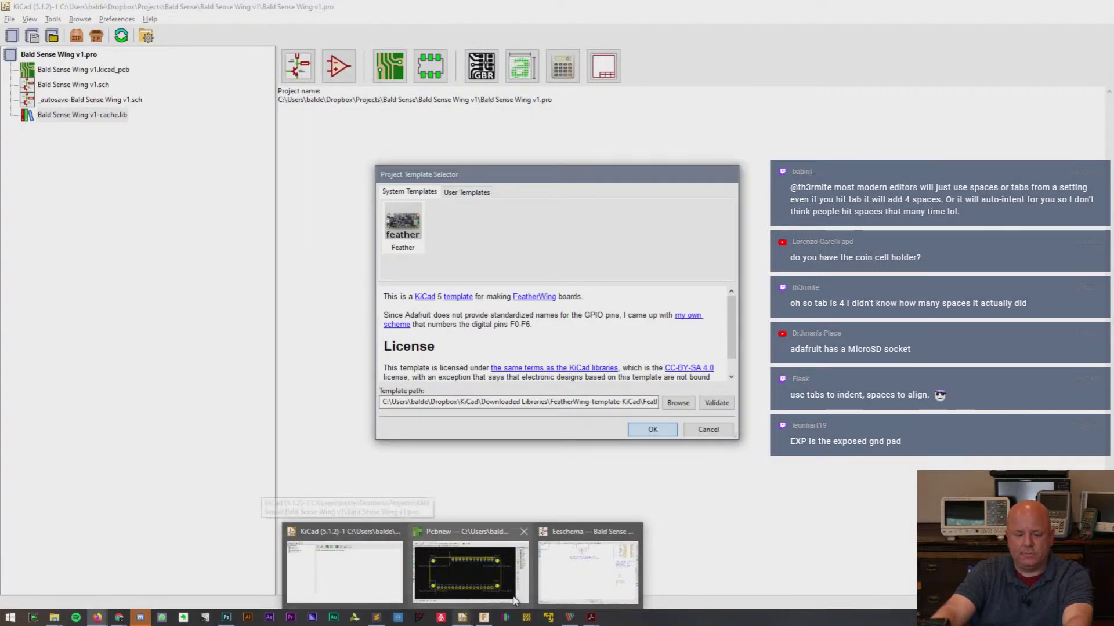
mouse_move(514, 601)
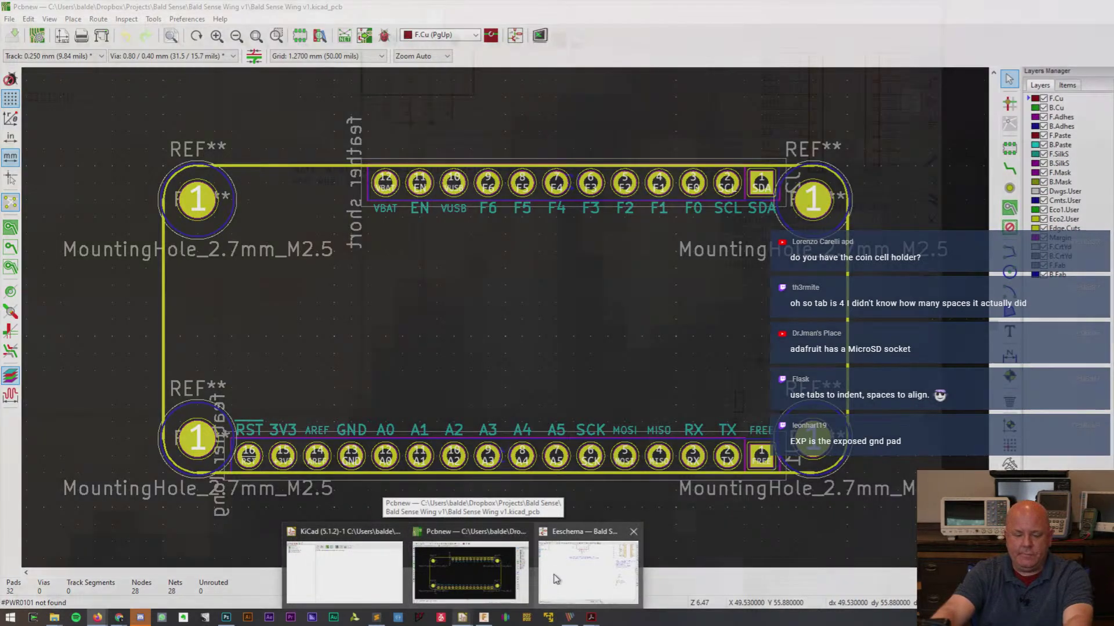
- Glance at Eeschema's symbol chooser, cancel it, and return to the KiCad project manager
click(556, 578)
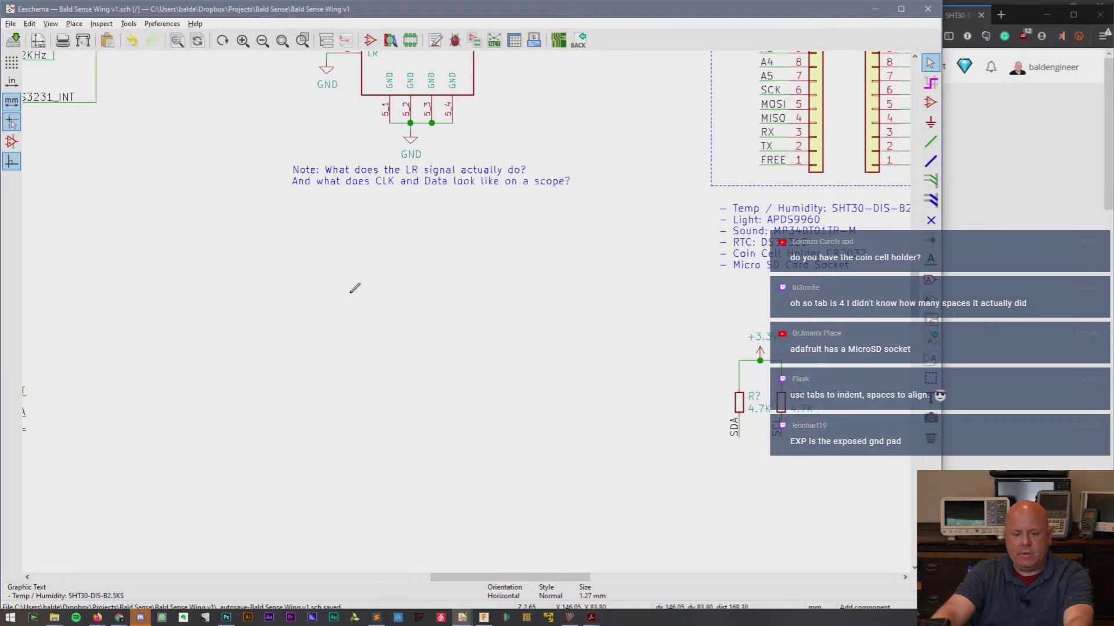
click(354, 288)
key(Escape)
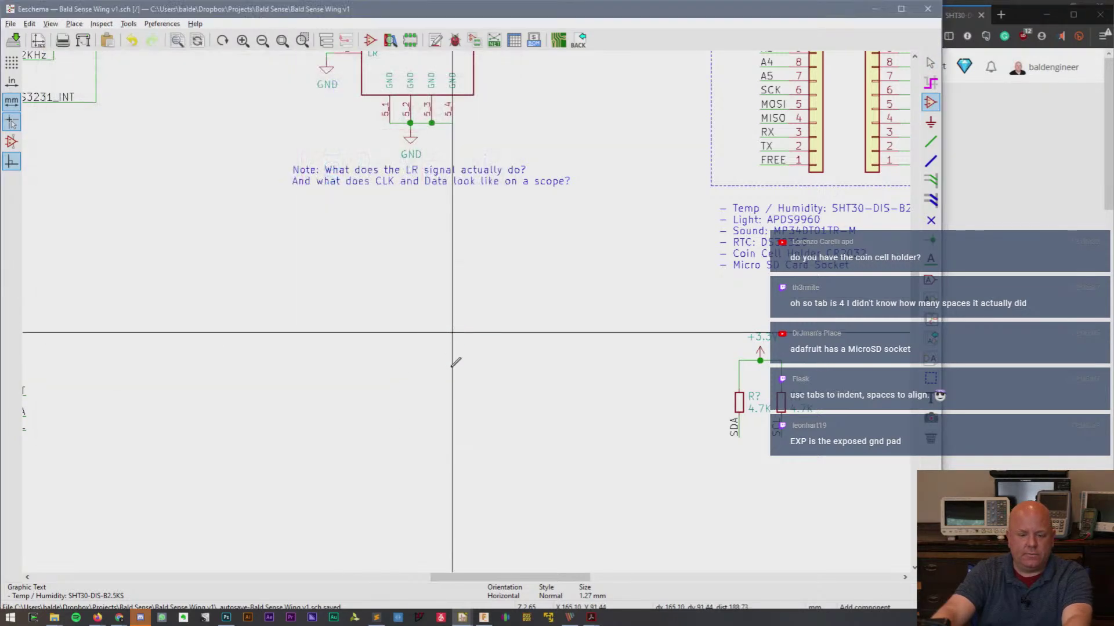
click(462, 617)
click(348, 577)
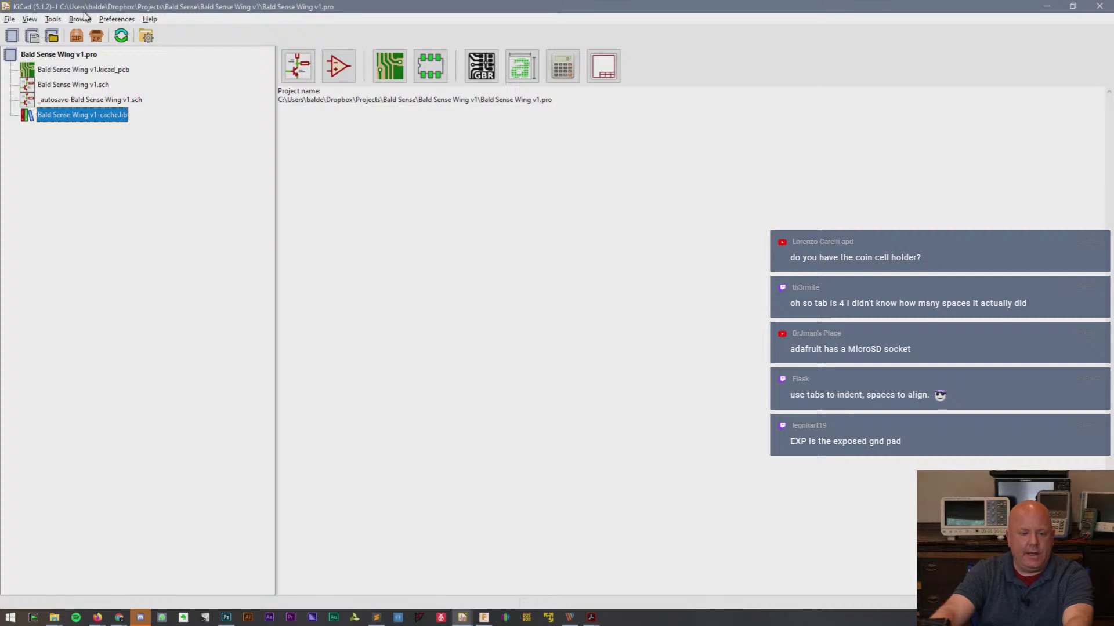
- Launch the Symbol Editor and expand My Library to list its symbols
click(334, 61)
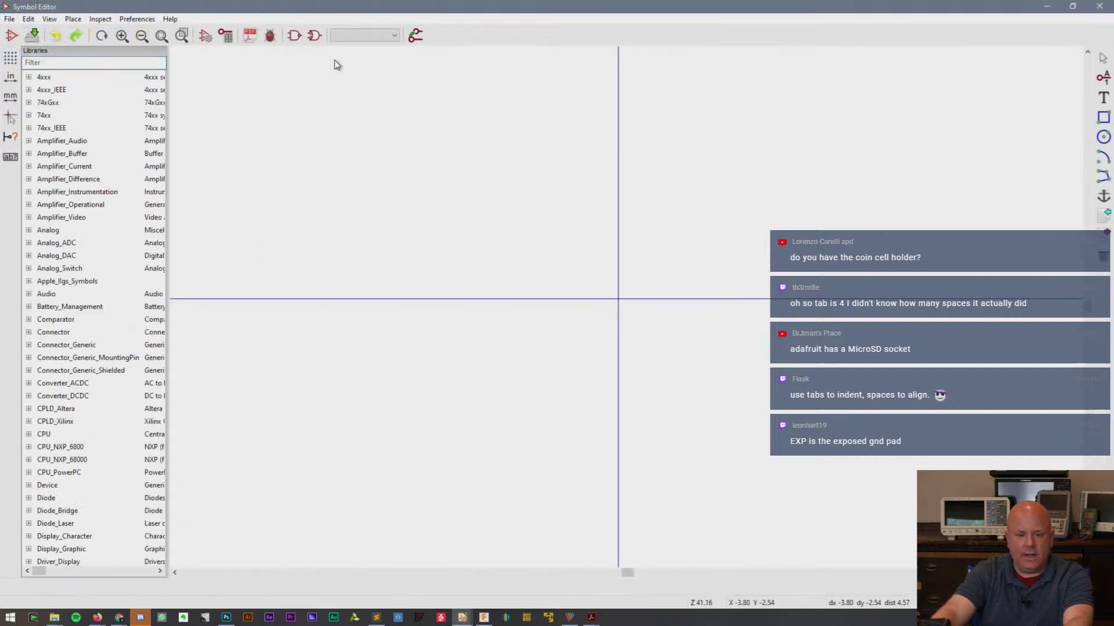
drag(158, 155, 197, 546)
scroll(112, 287, up, 6)
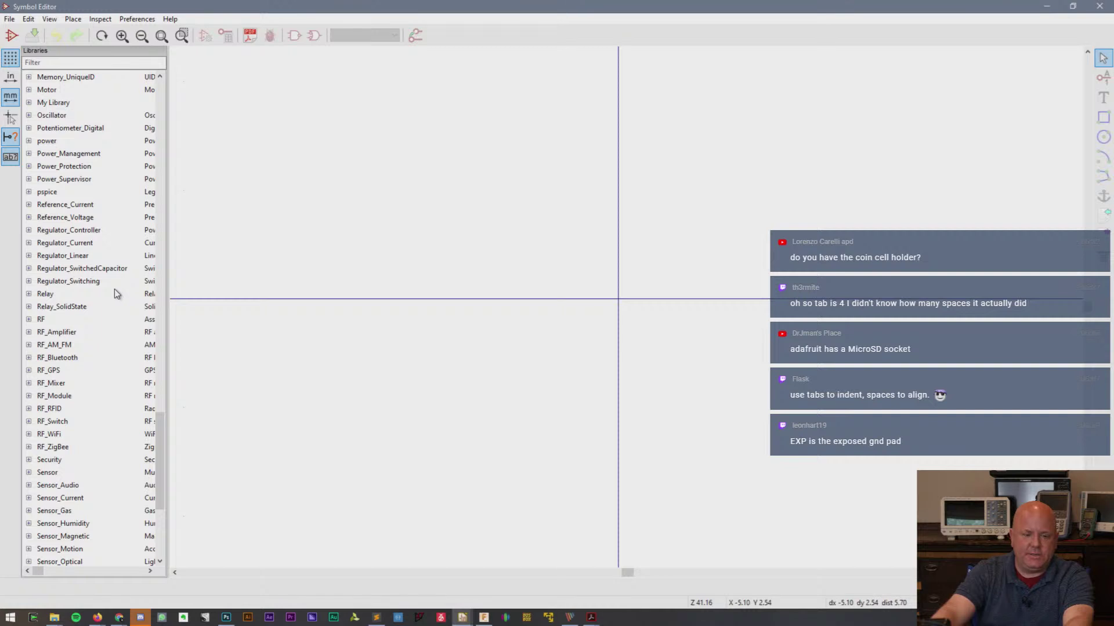
scroll(109, 293, up, 4)
click(52, 256)
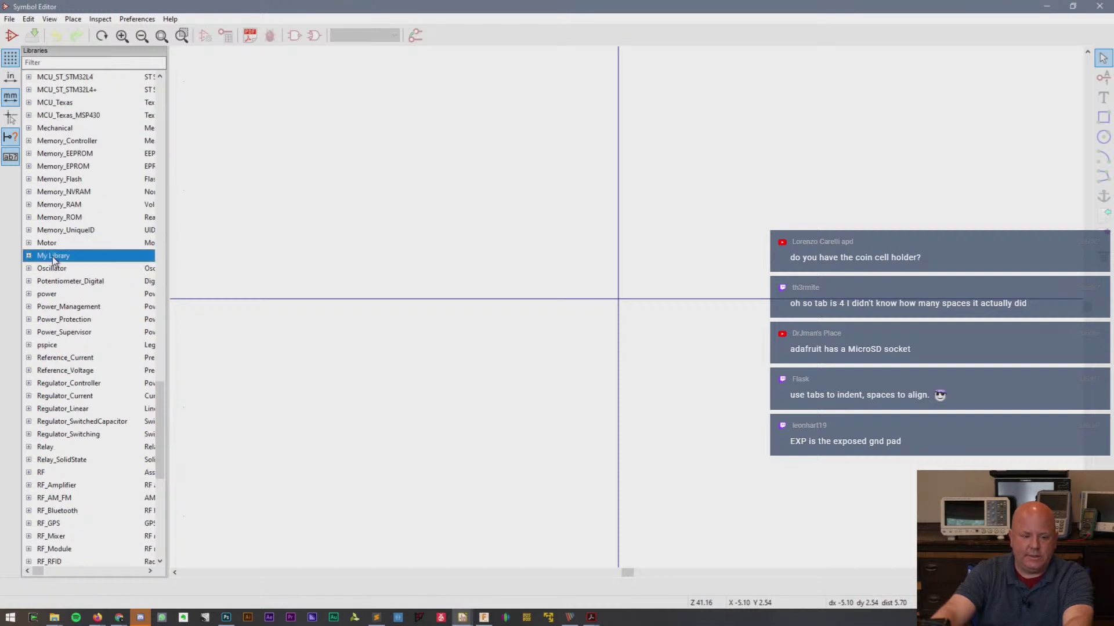
click(28, 256)
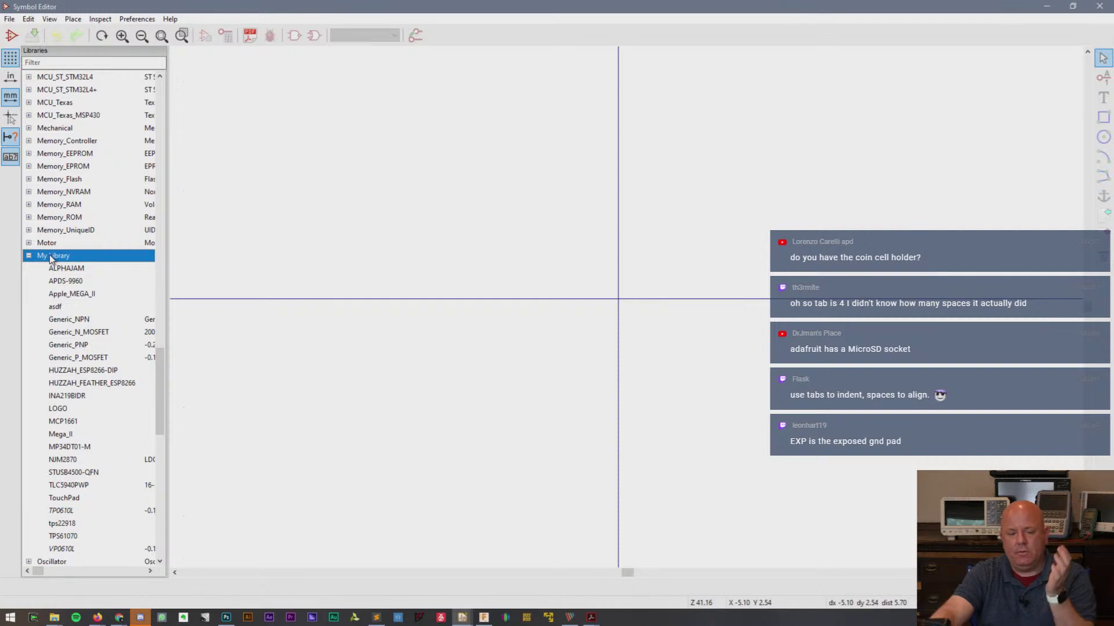
double_click(49, 255)
- Start Import Symbol for My Library at Downloaded Libraries, then bring up the Datasheets for Sense Wing folder
double_click(50, 255)
right_click(50, 255)
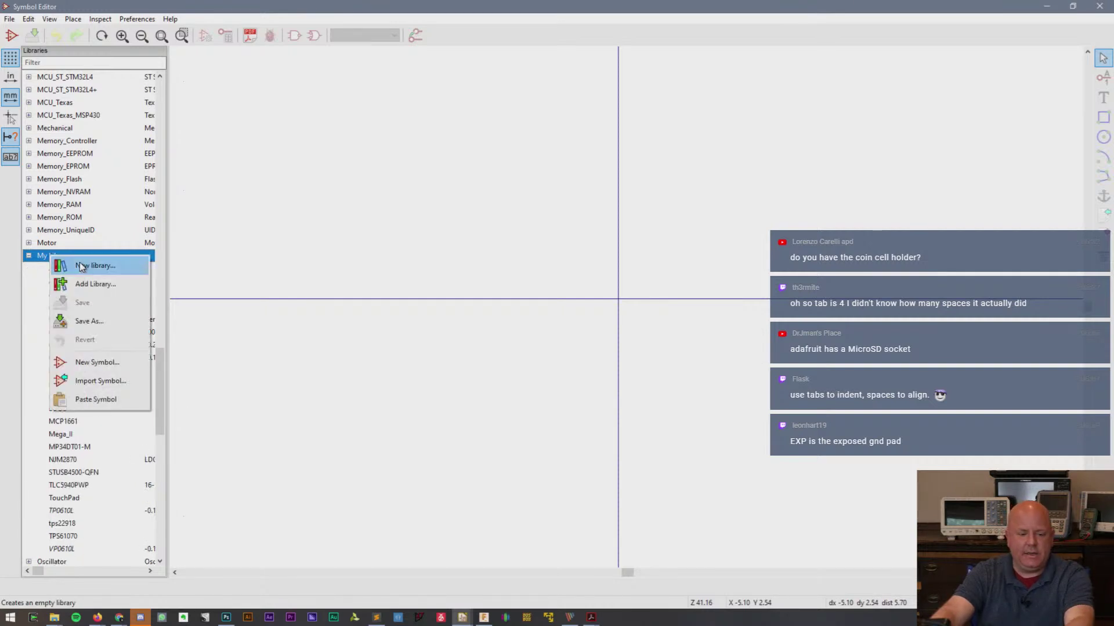
click(105, 379)
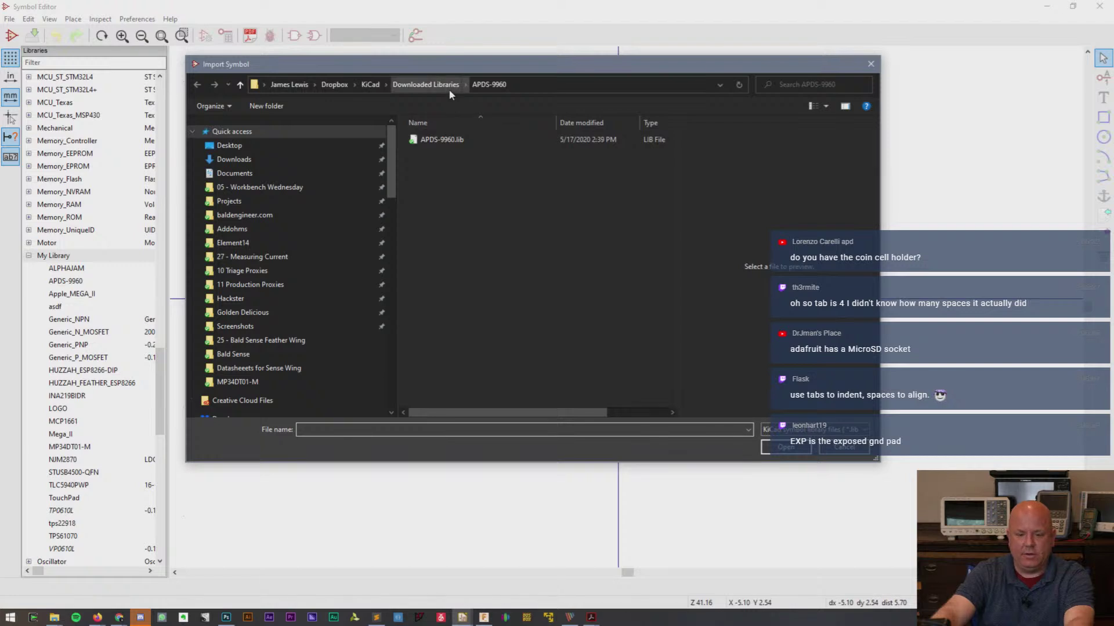
click(445, 87)
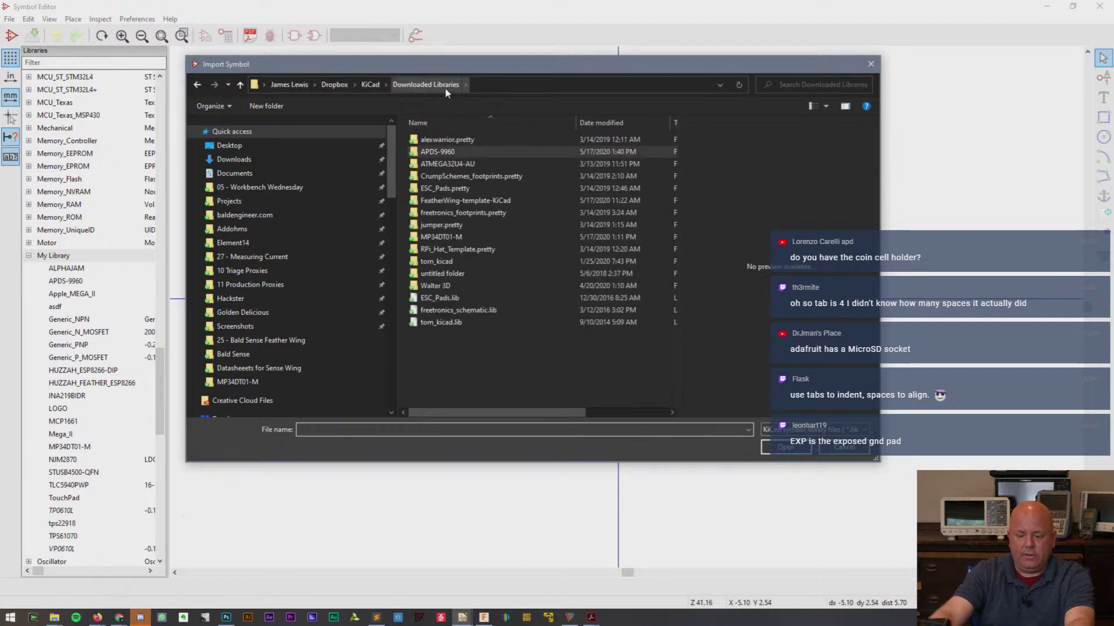
click(60, 618)
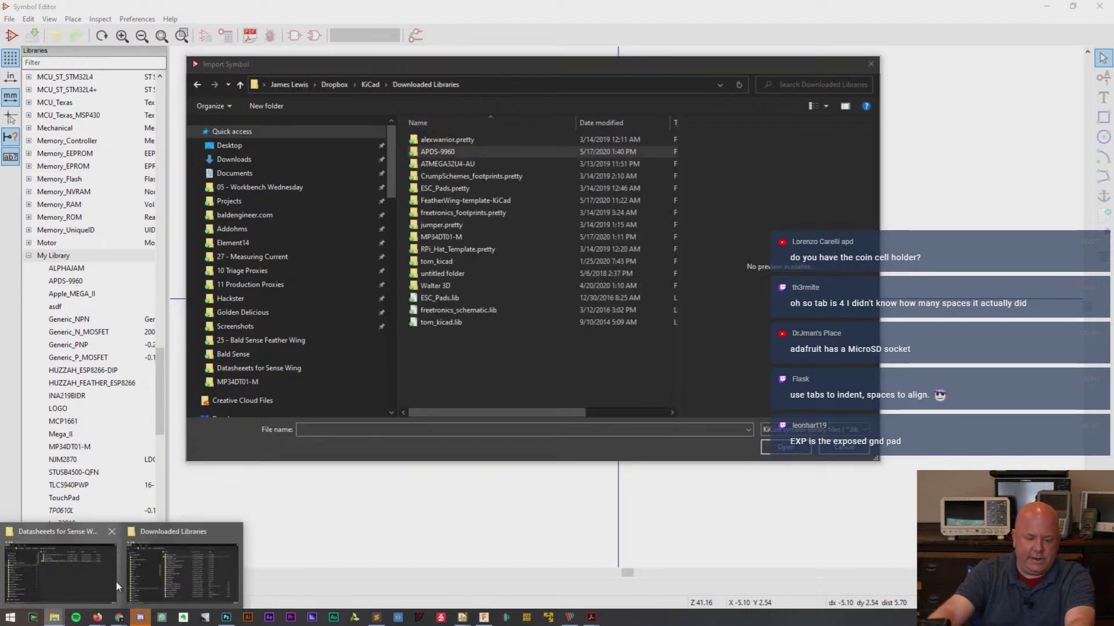
click(61, 569)
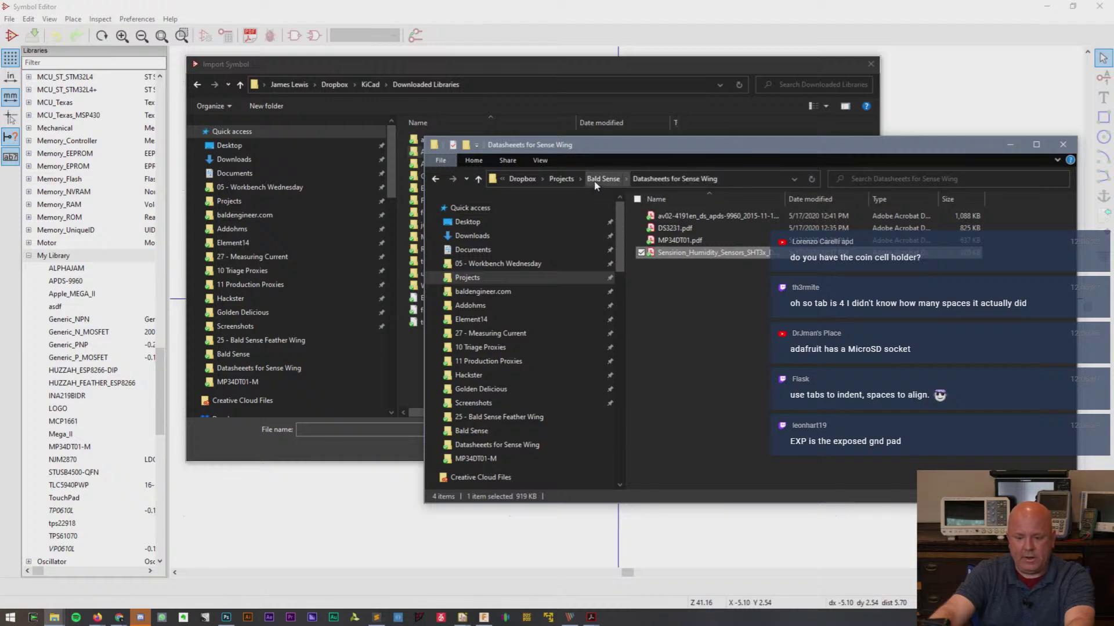
- Extract the SHT30-DIS zip in Downloads into its own folder and return to Import Symbol
click(510, 236)
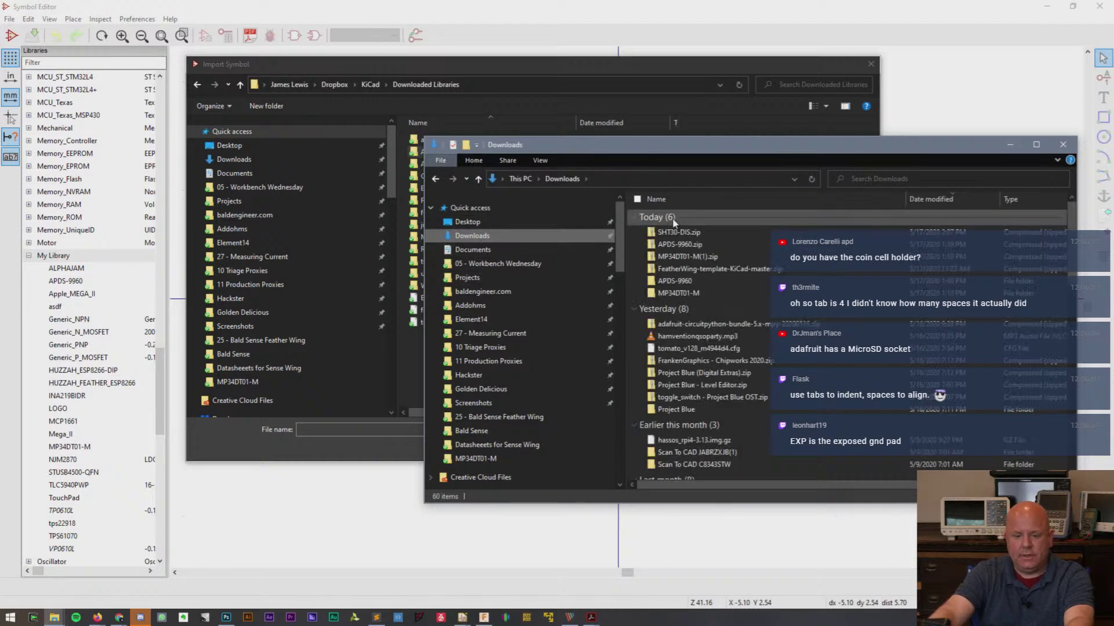
right_click(677, 233)
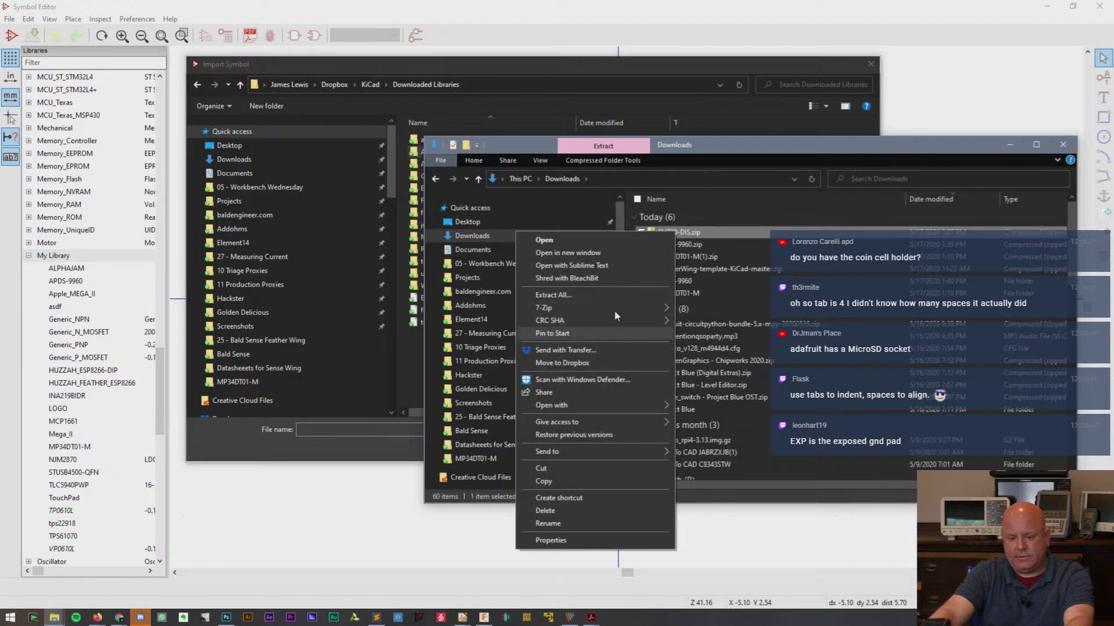
mouse_move(614, 308)
click(737, 362)
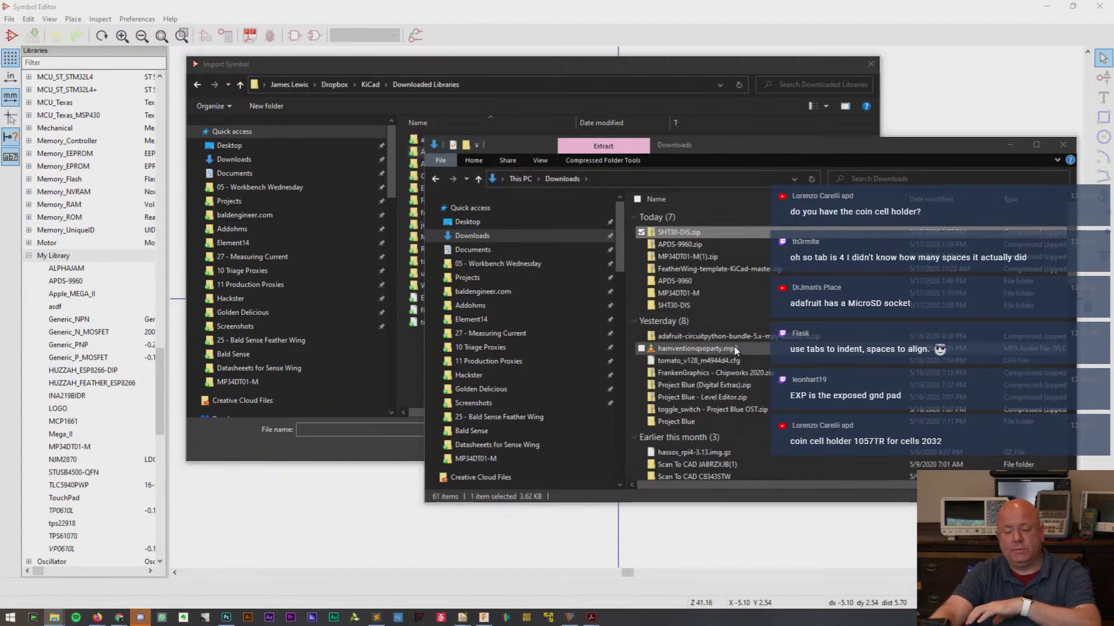
click(675, 308)
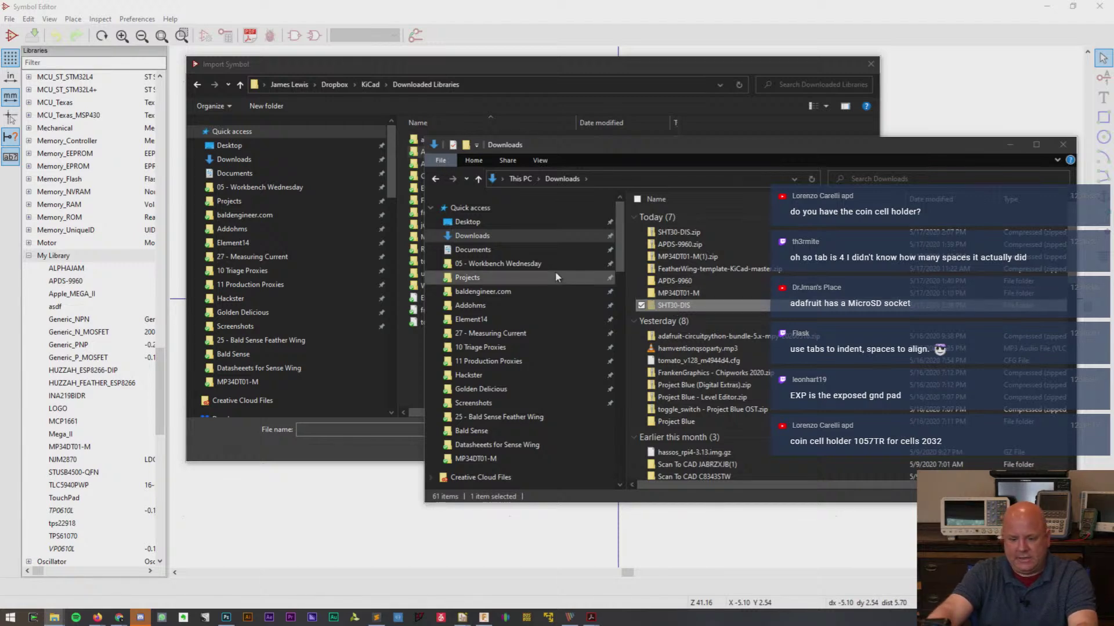
click(440, 68)
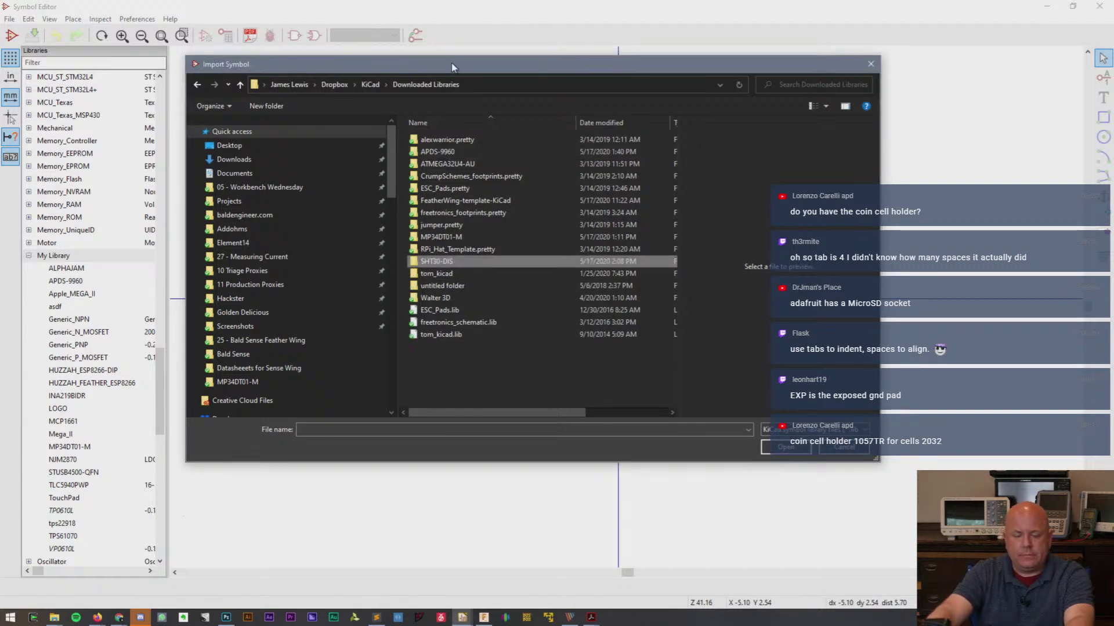
- Import SHT30-DIS.lib from the SHT30-DIS folder into My Library
drag(452, 67, 480, 88)
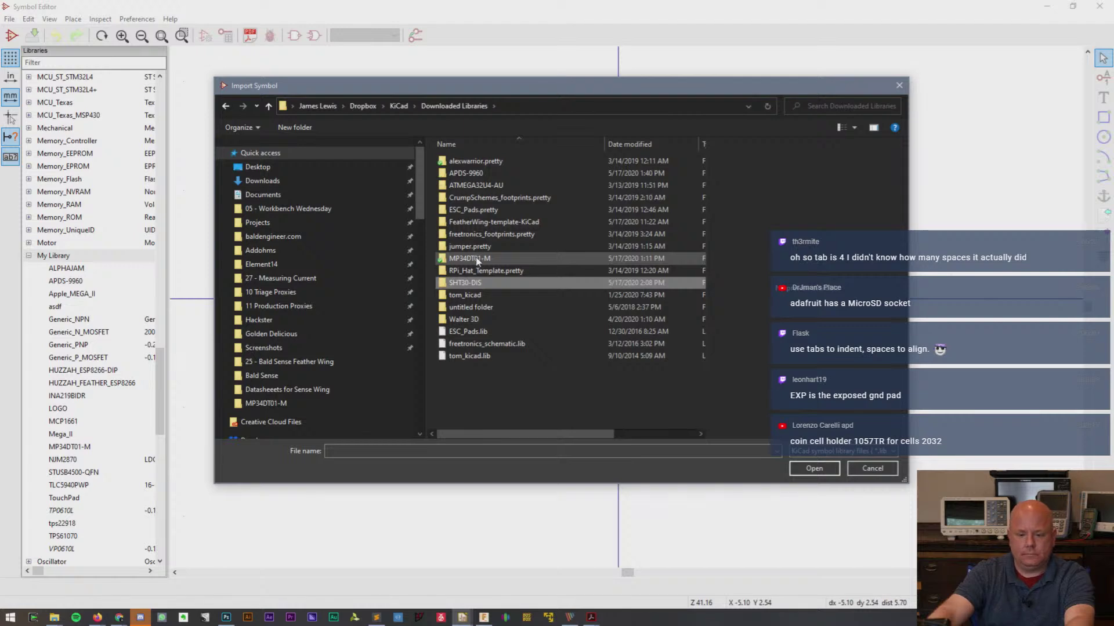
double_click(478, 283)
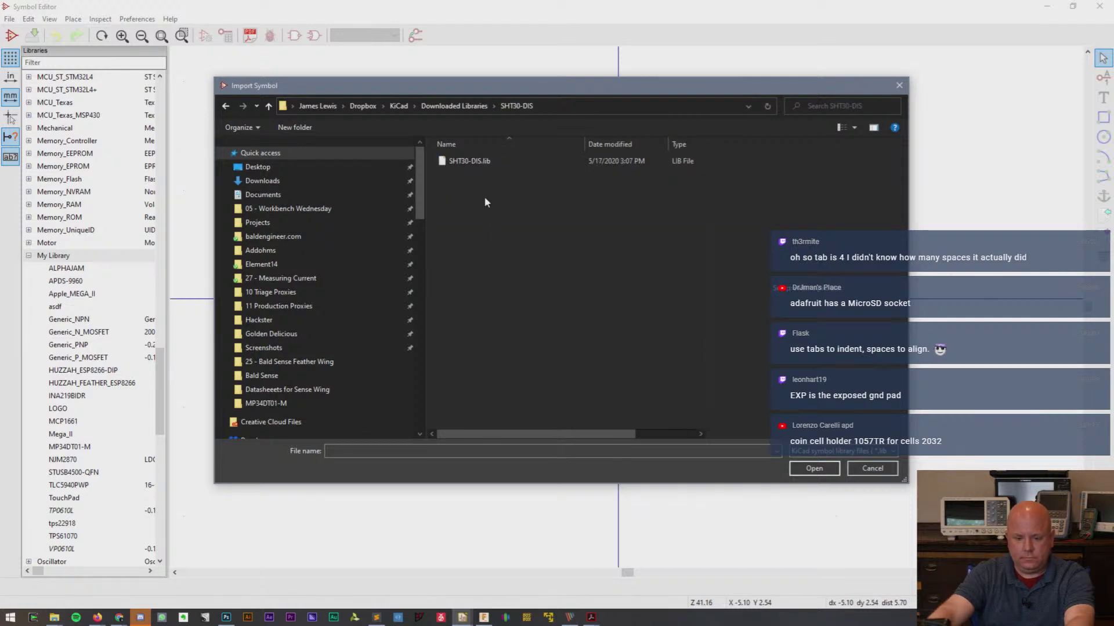
click(485, 163)
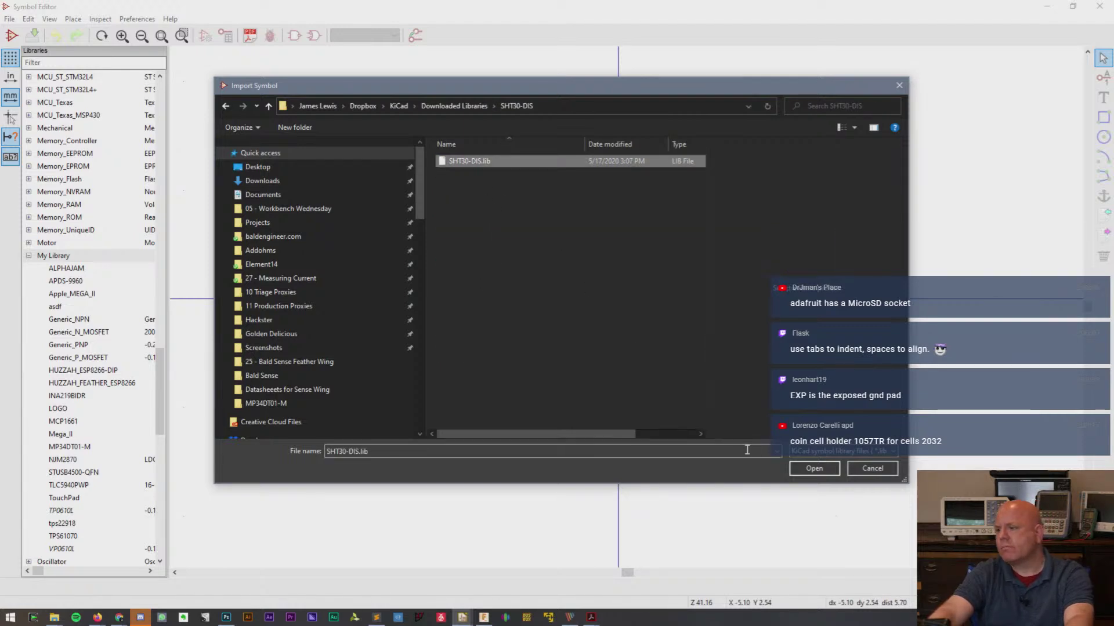
click(796, 468)
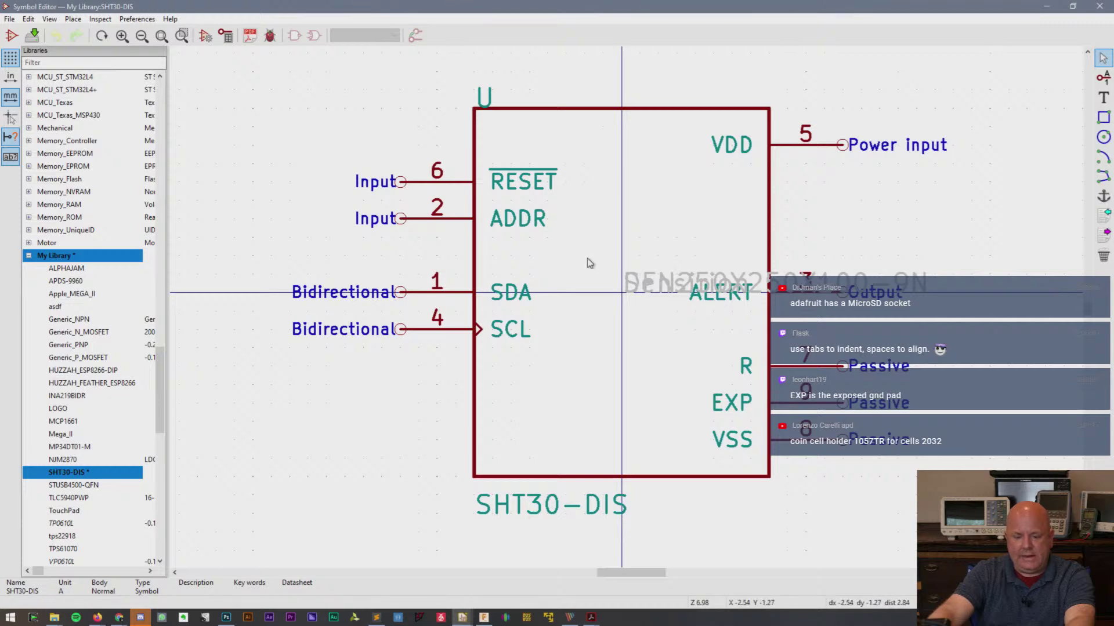
- Move the footprint and Sensirion datasheet fields below the symbol and reposition the SCL and SDA pins
click(664, 284)
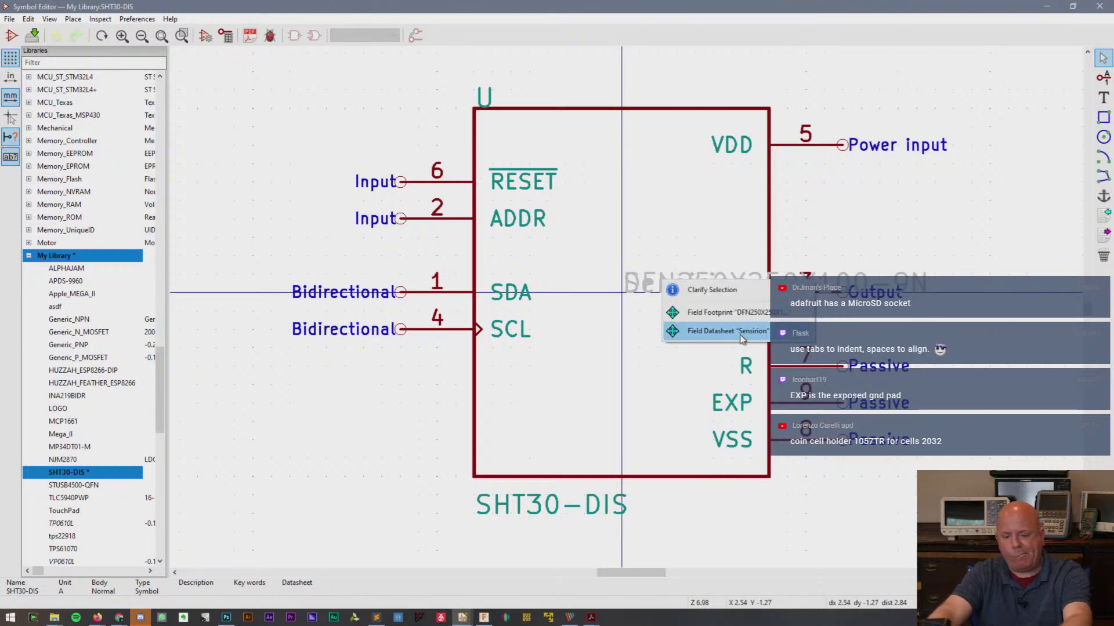
click(714, 311)
click(691, 512)
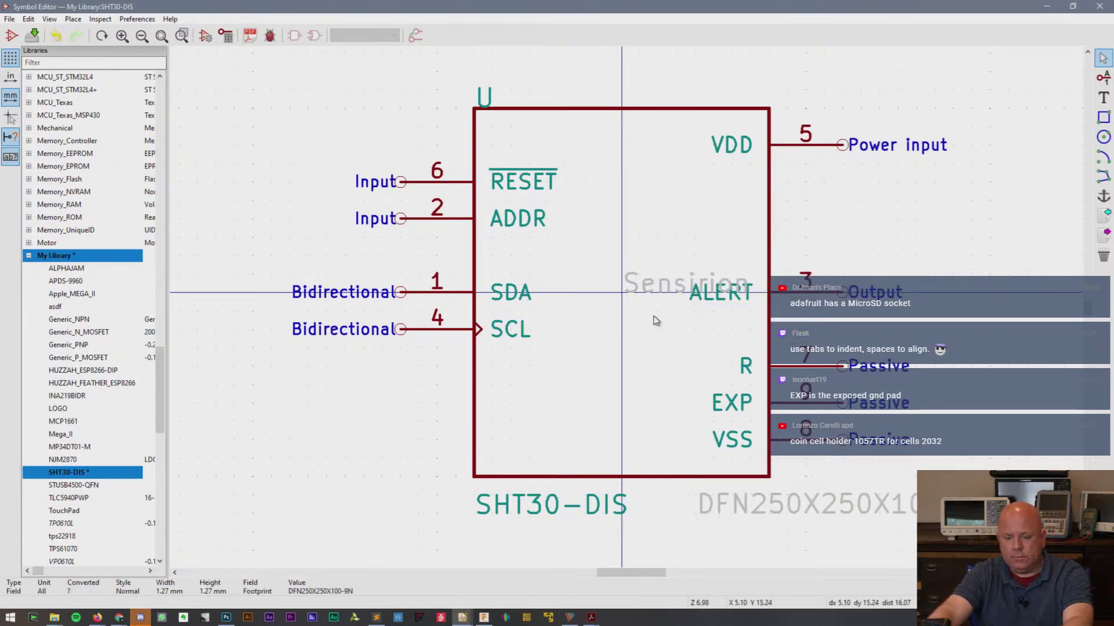
key(m)
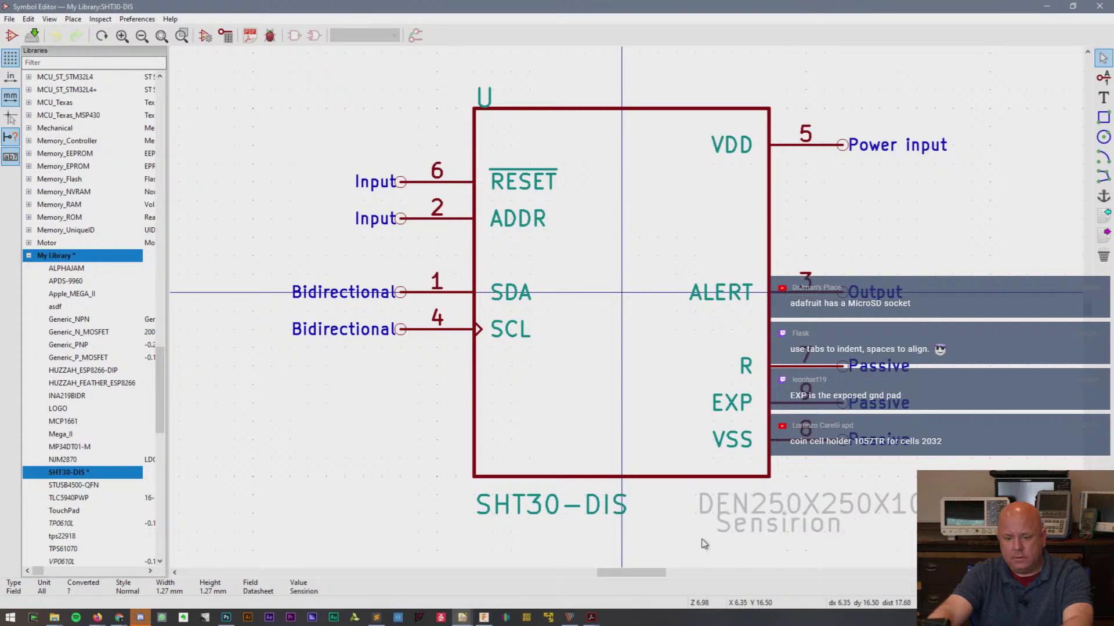
click(701, 551)
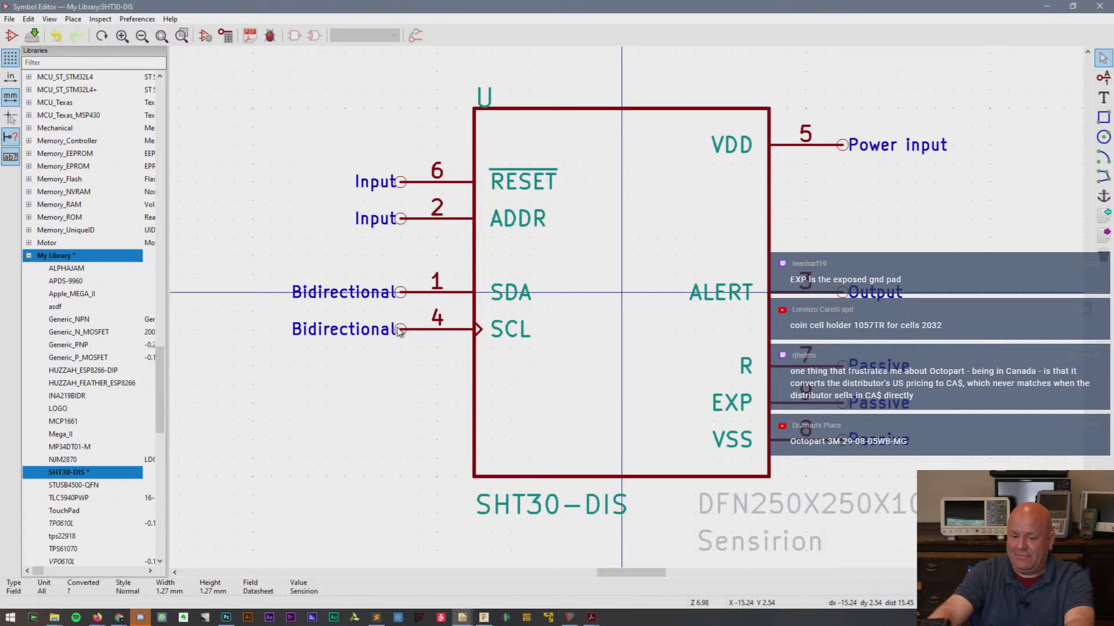
drag(399, 331, 399, 367)
drag(399, 294, 400, 340)
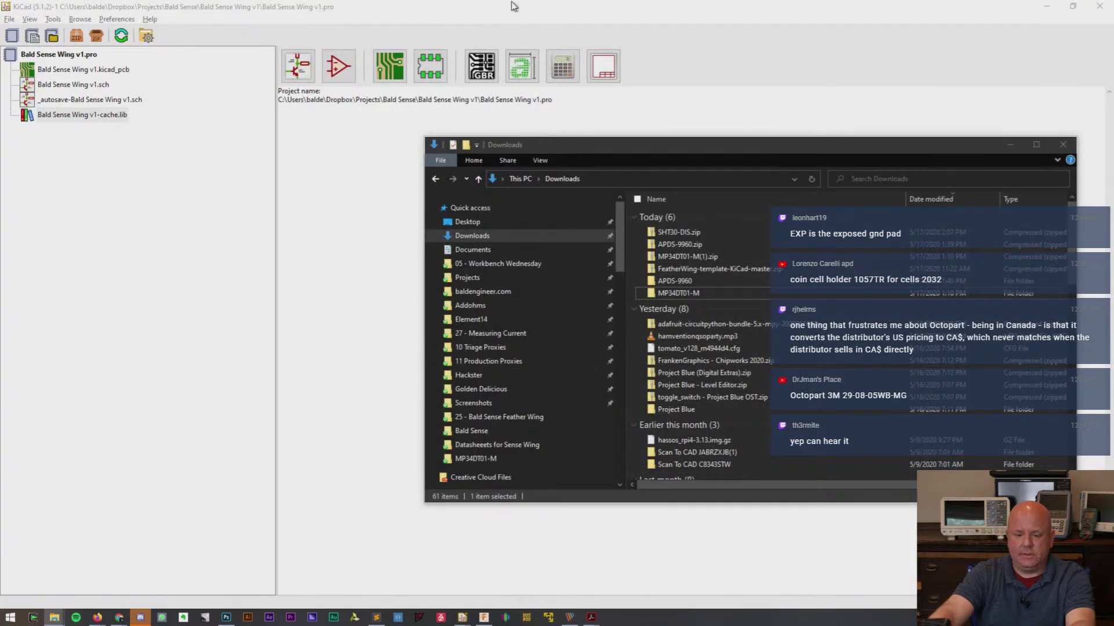
- Close the empty Fusion 360 Untitled design and return to the Bald Sense Wing v1 schematic
click(515, 5)
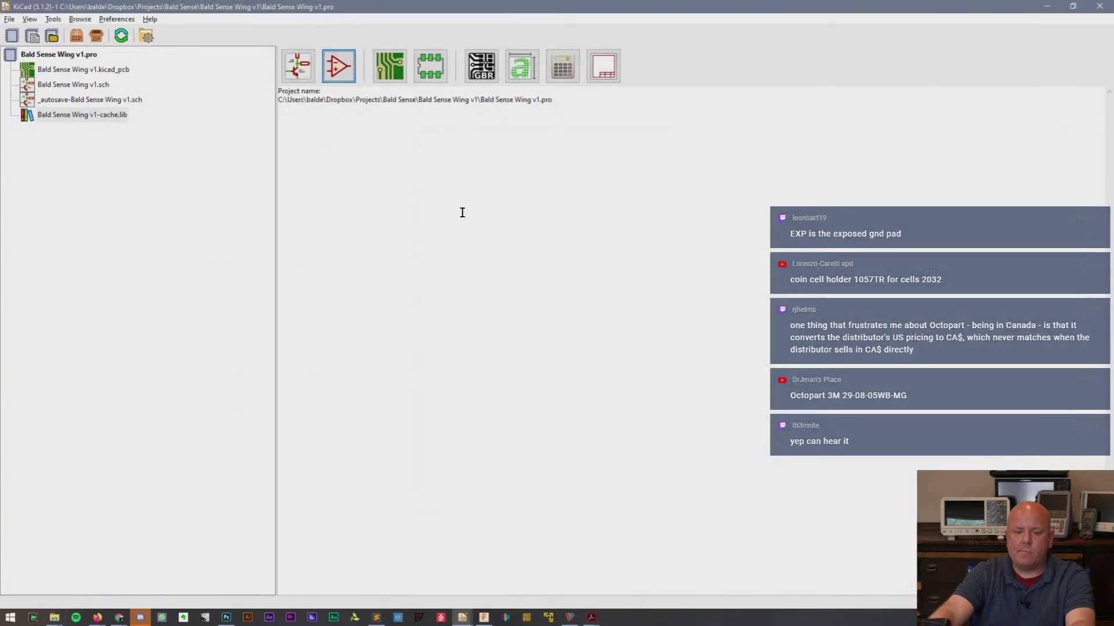
click(484, 617)
mouse_move(462, 619)
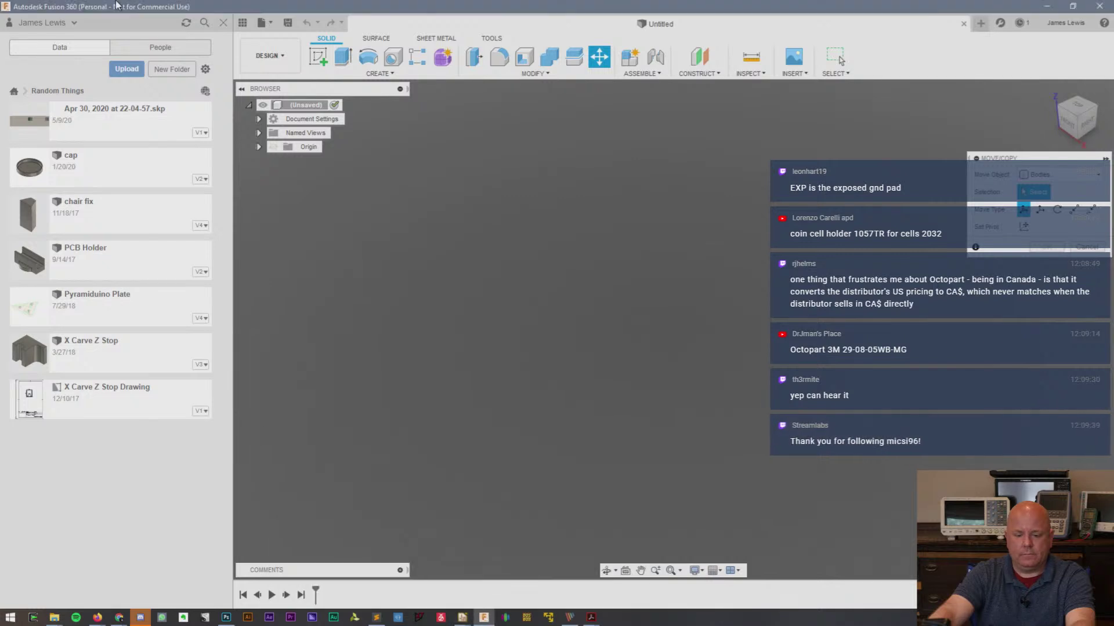
click(6, 6)
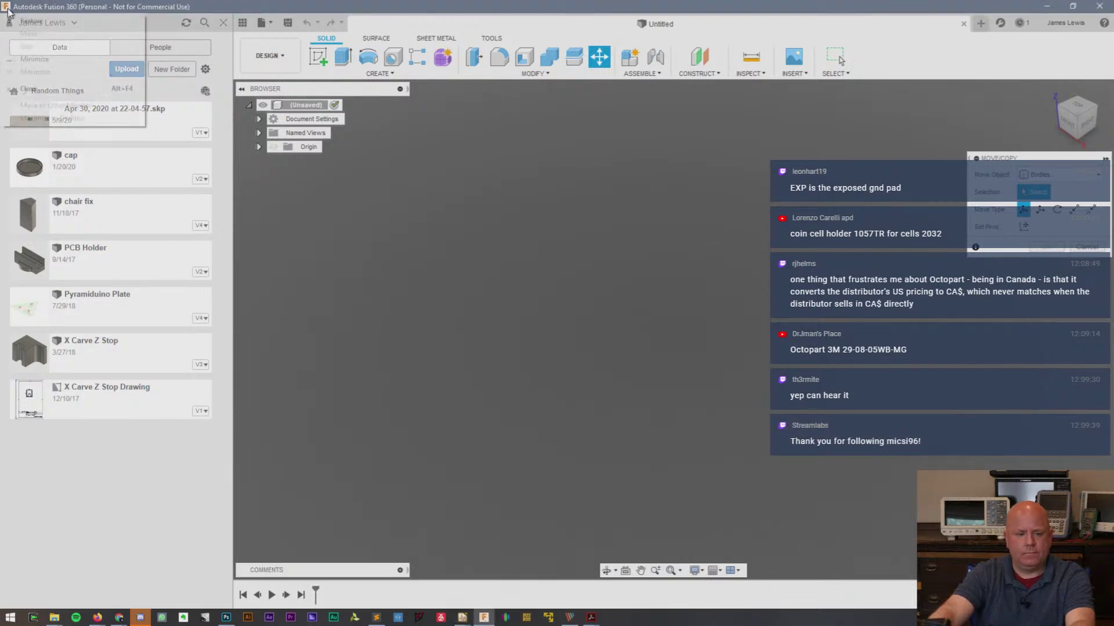
click(47, 95)
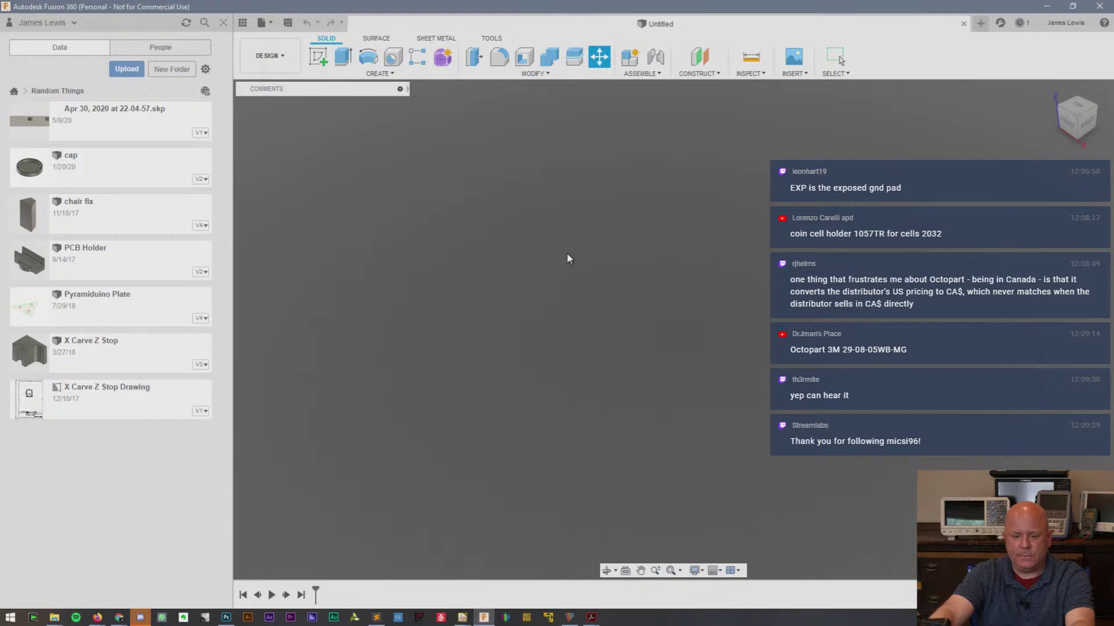
mouse_move(462, 617)
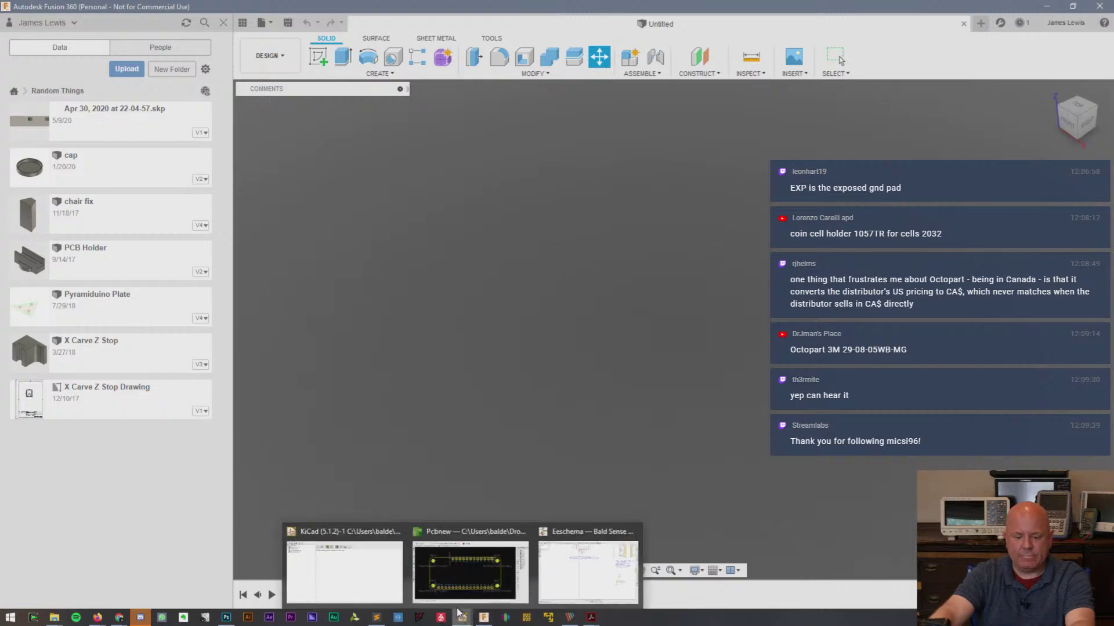
click(589, 564)
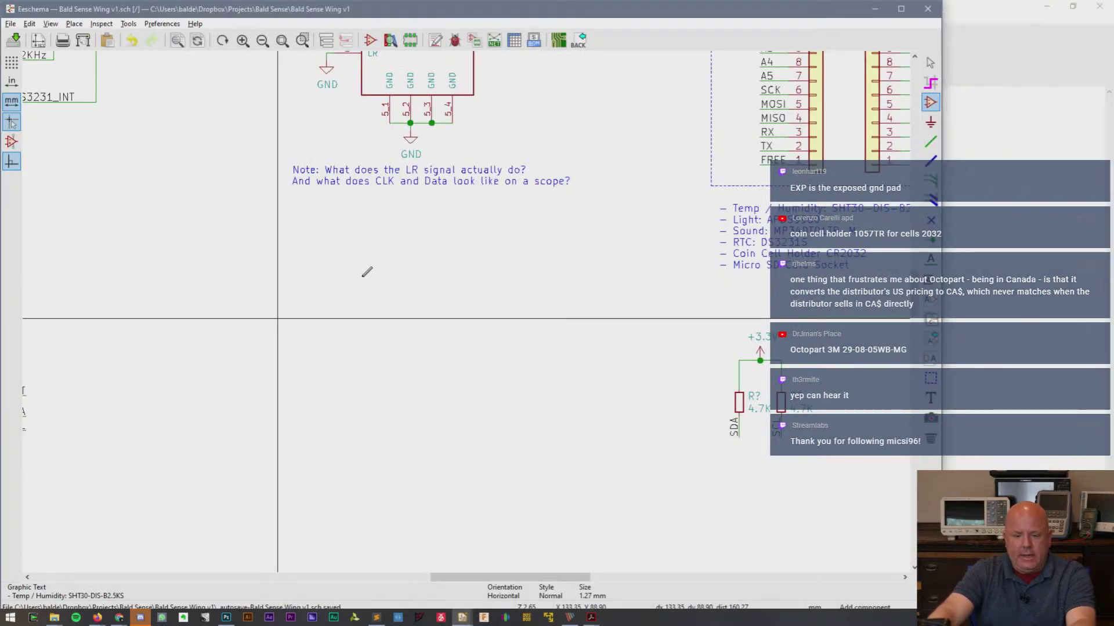
- Filter the symbol chooser for 'SHT' and place SHT30-DIS from My Library on the schematic
click(318, 308)
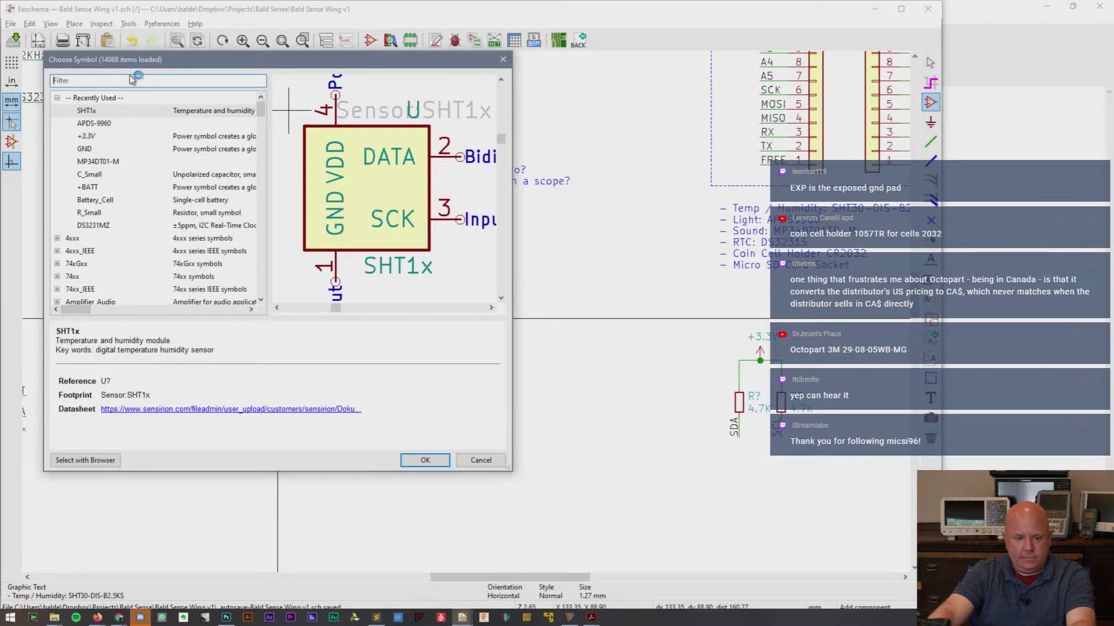
text(SHT)
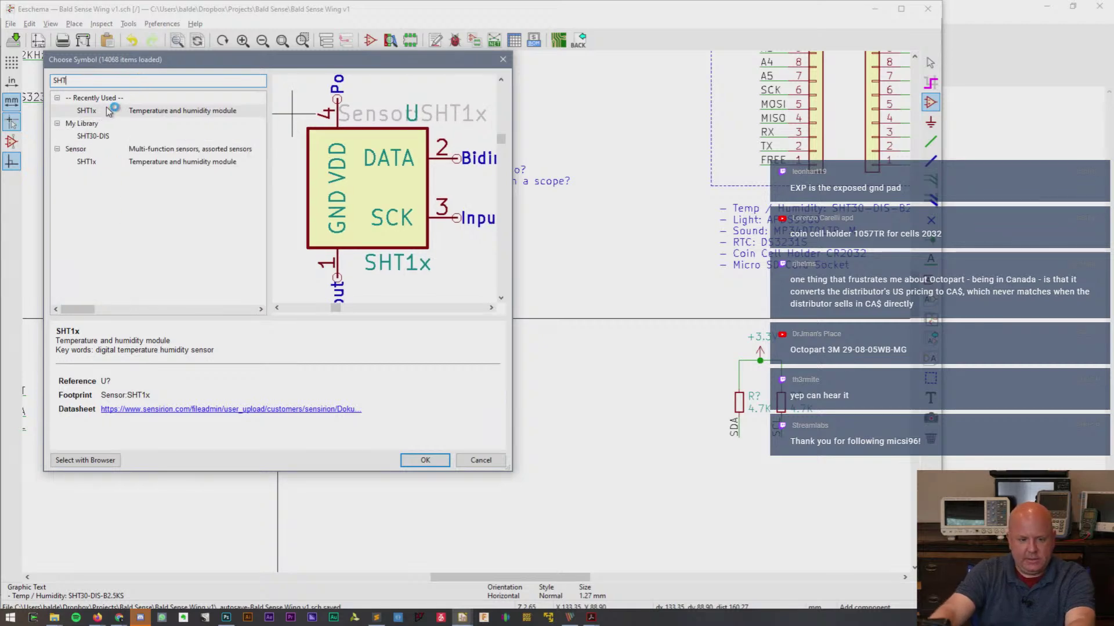
click(98, 138)
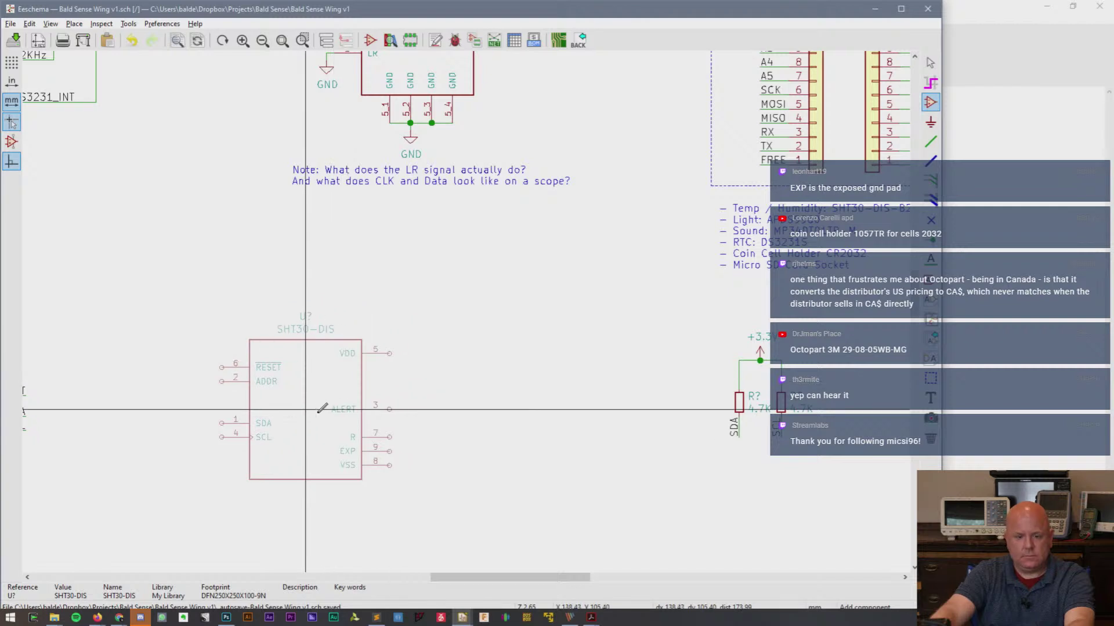
click(341, 402)
key(Escape)
scroll(209, 397, up, 1)
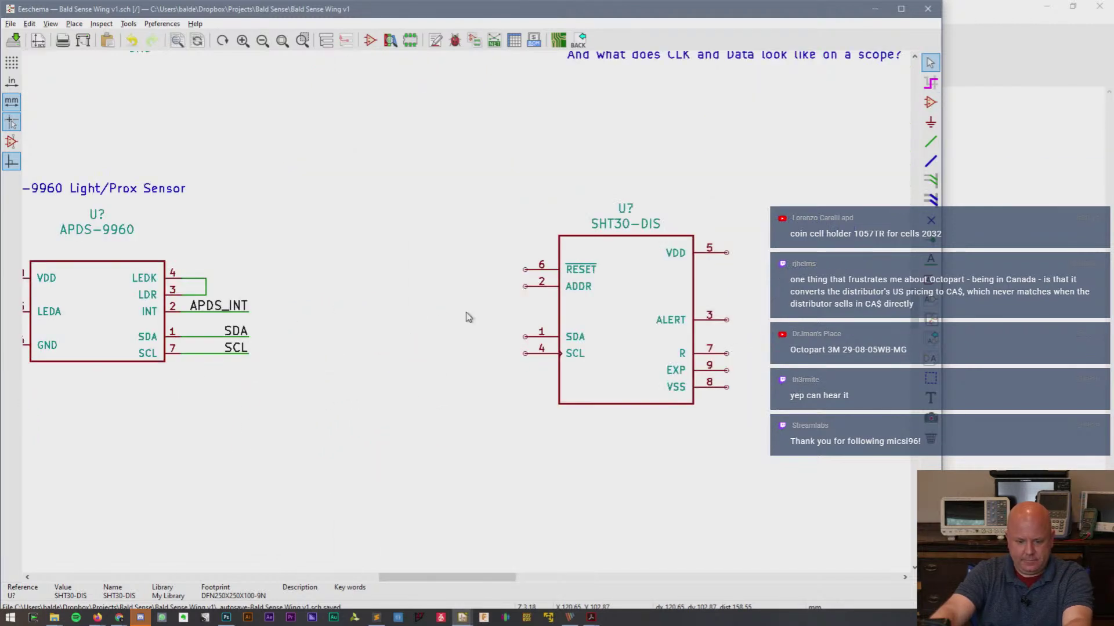
drag(441, 577, 473, 577)
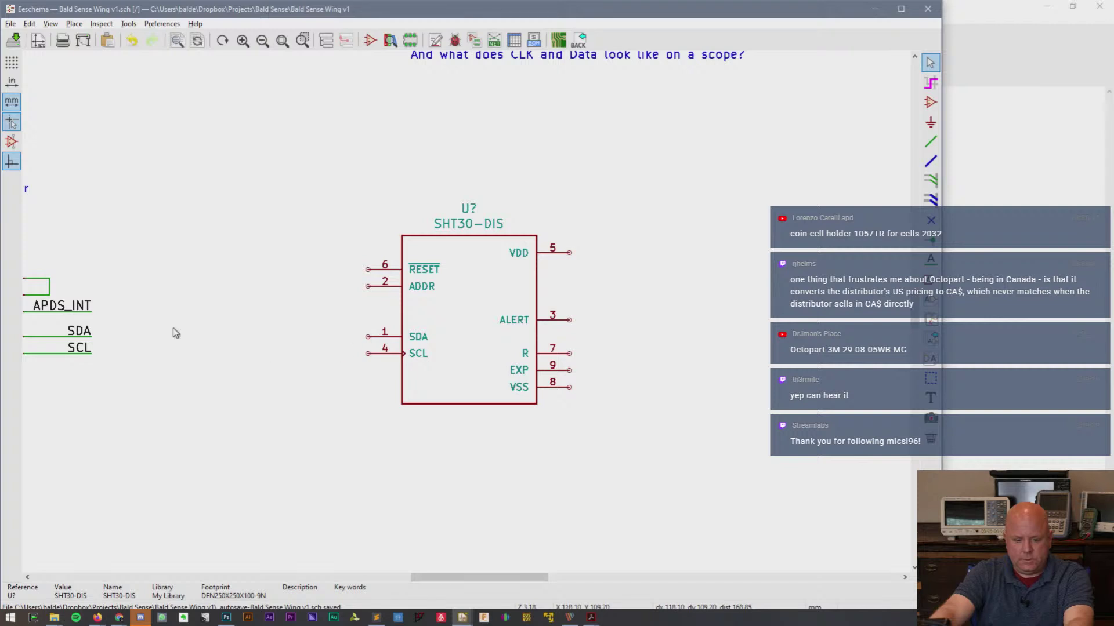
- Copy SDA and SCL net labels beside pins 1 and 4 and wire them to the pins
key(c)
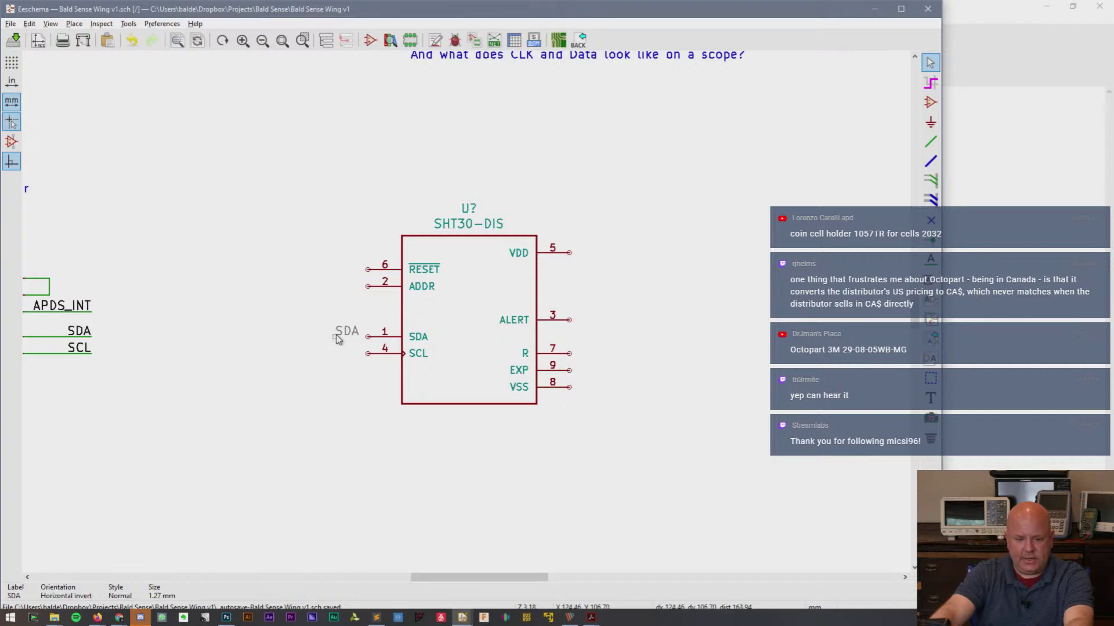
click(326, 339)
key(c)
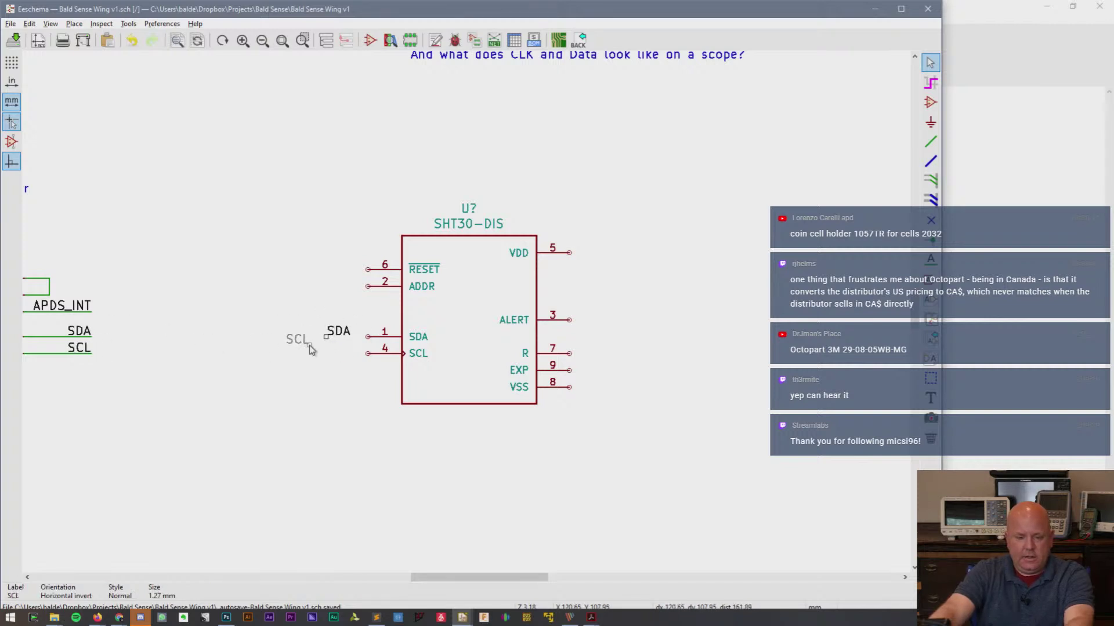
click(326, 355)
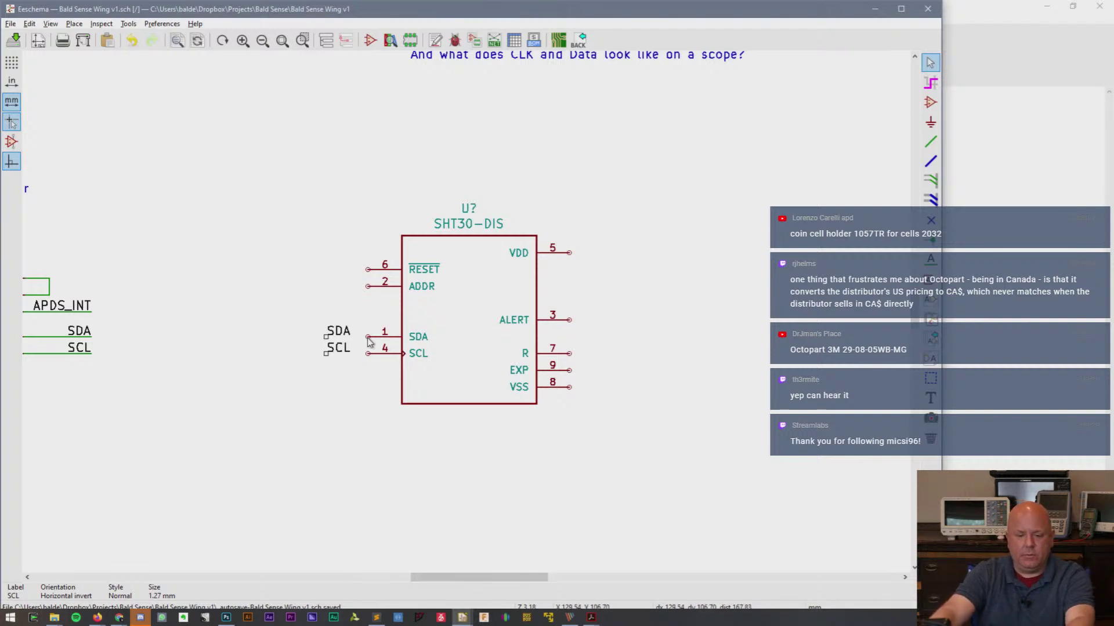
key(w)
click(326, 336)
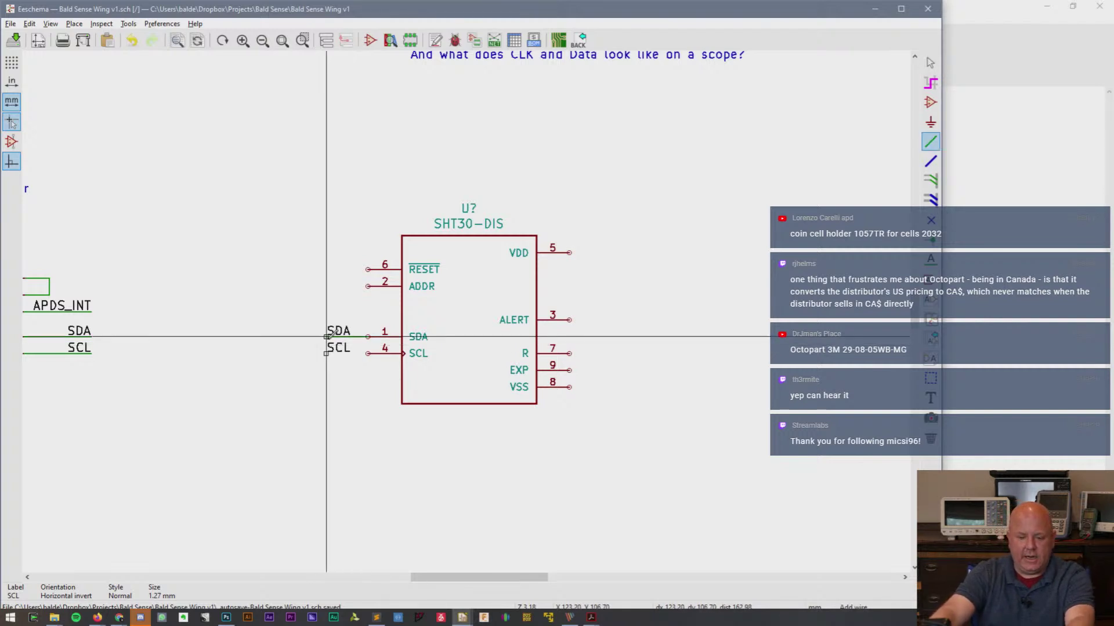
click(367, 353)
click(326, 353)
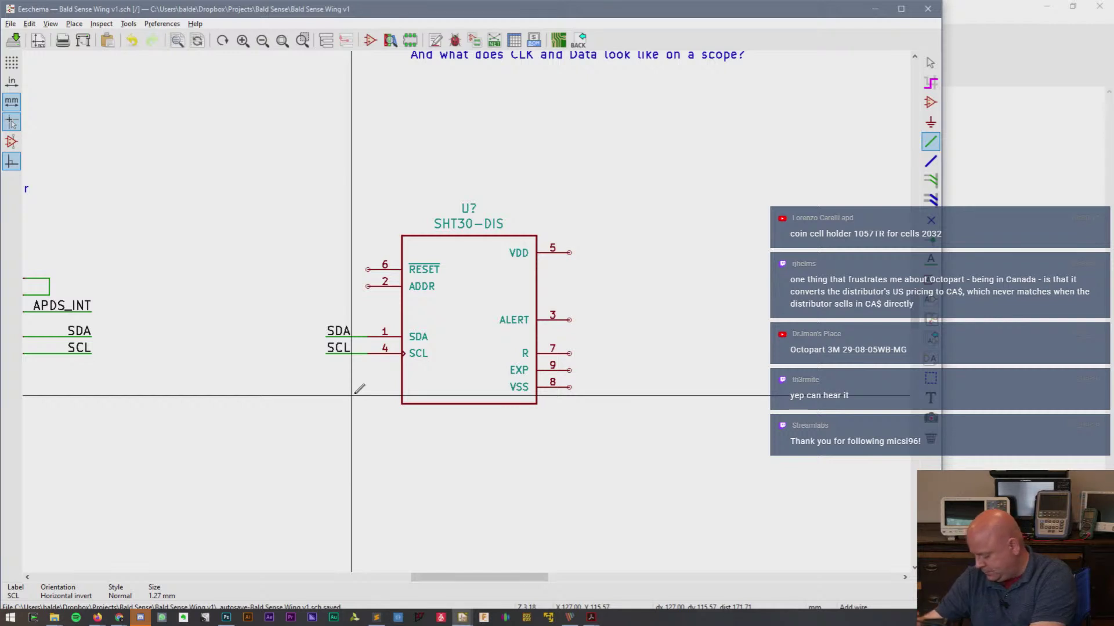
- Duplicate the +3.3V and GND power symbols and place them at the SHT30's VDD and VSS pins
key(Escape)
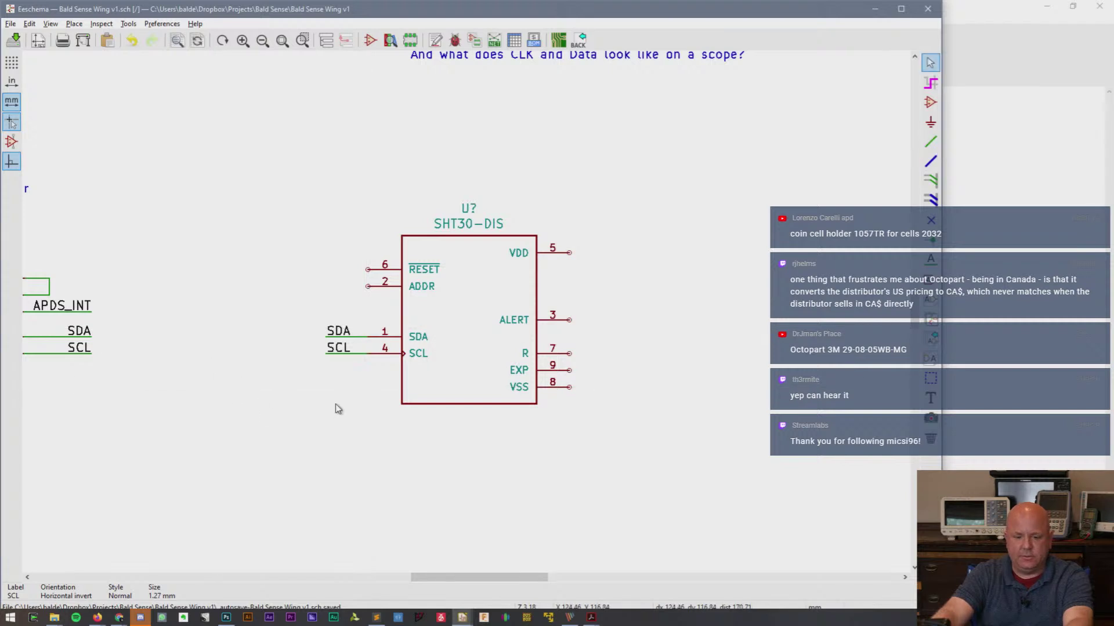
scroll(335, 406, down, 1)
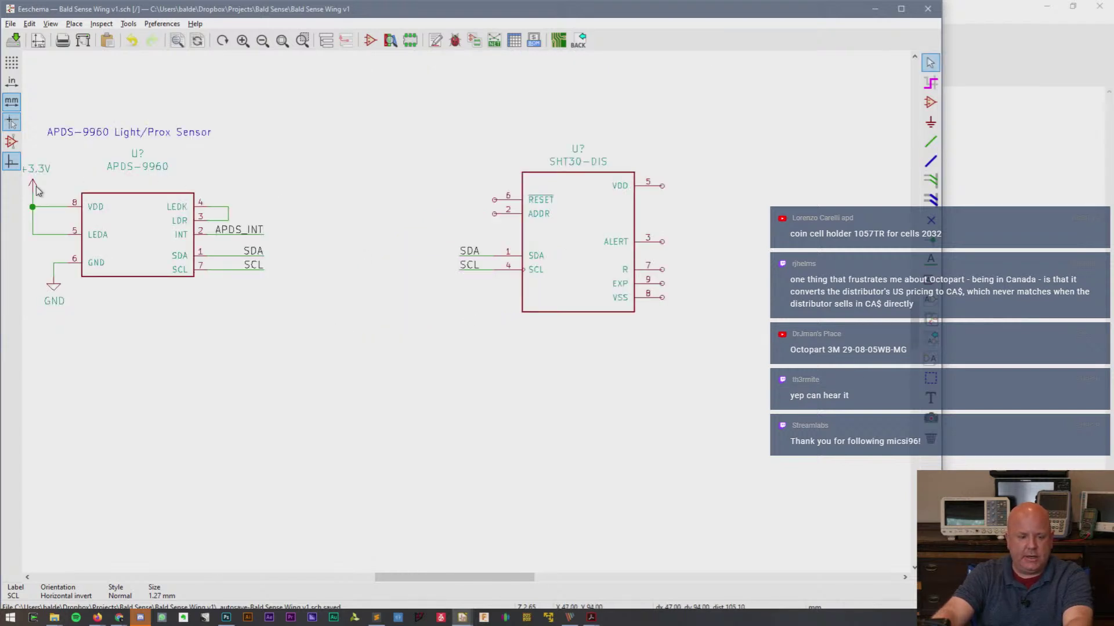
key(c)
click(662, 164)
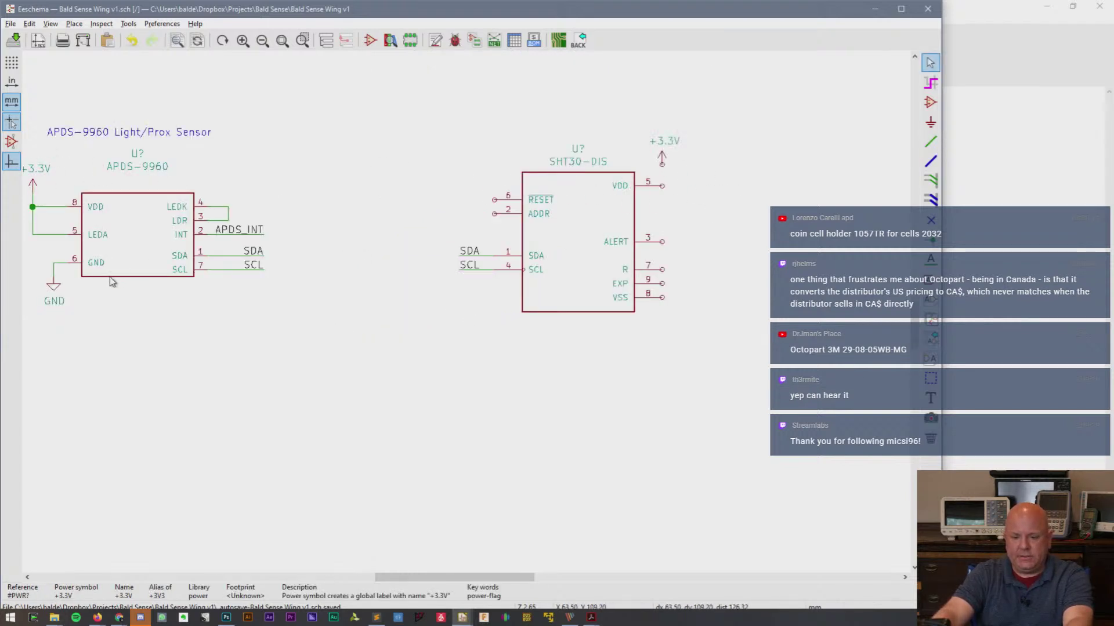
key(c)
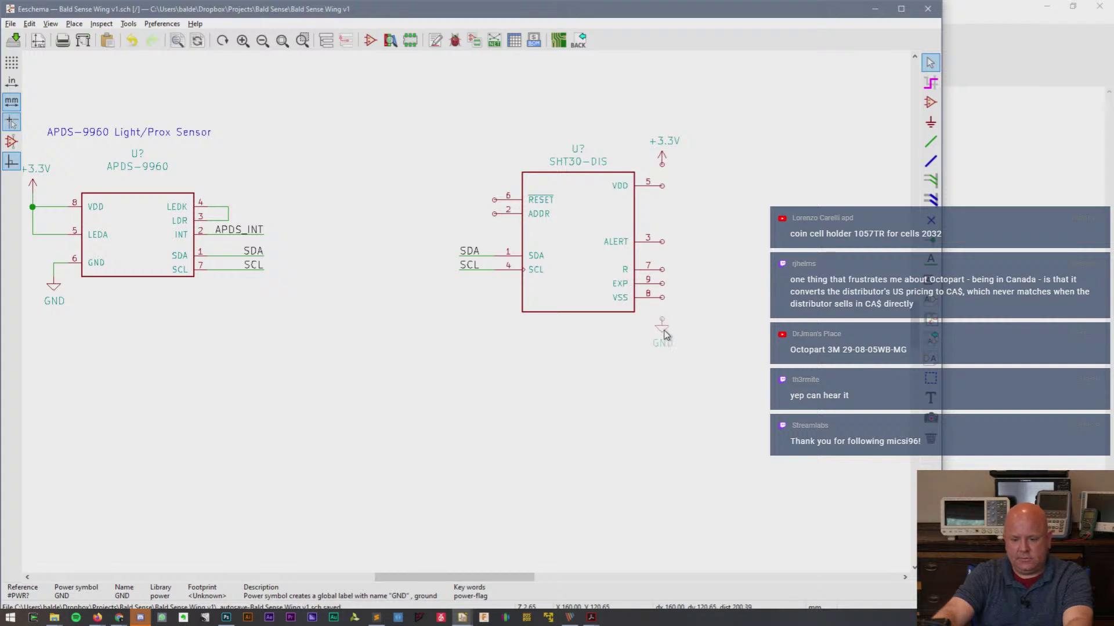
click(662, 332)
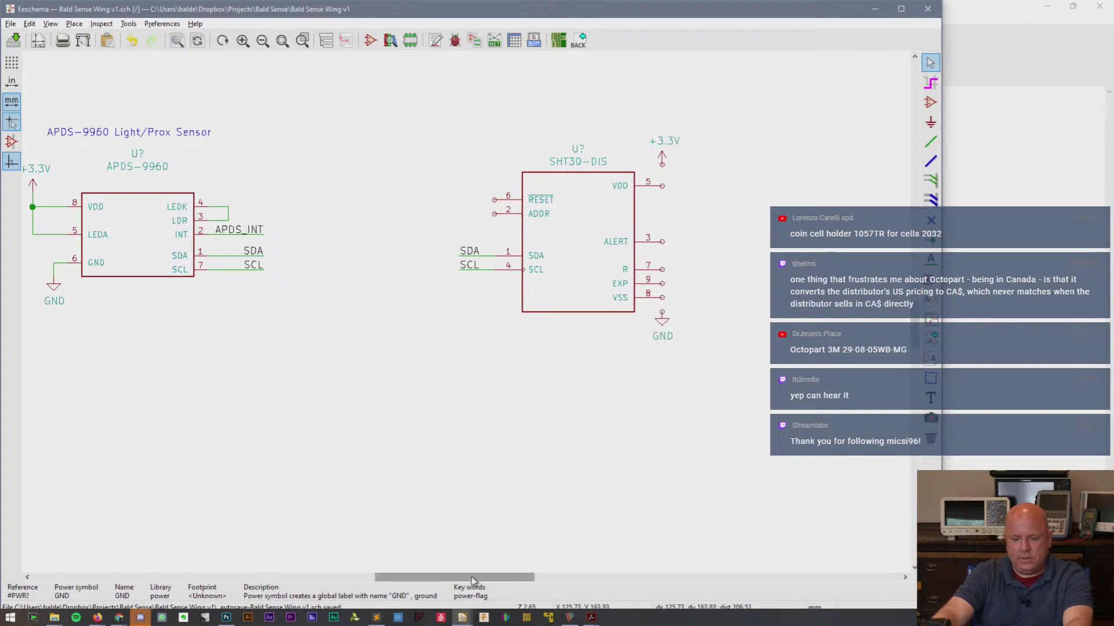
- Copy the 1uF capacitor with its power symbols and paste the copy left of the SHT30
drag(471, 577, 417, 577)
drag(145, 150, 236, 292)
key(ctrl+c)
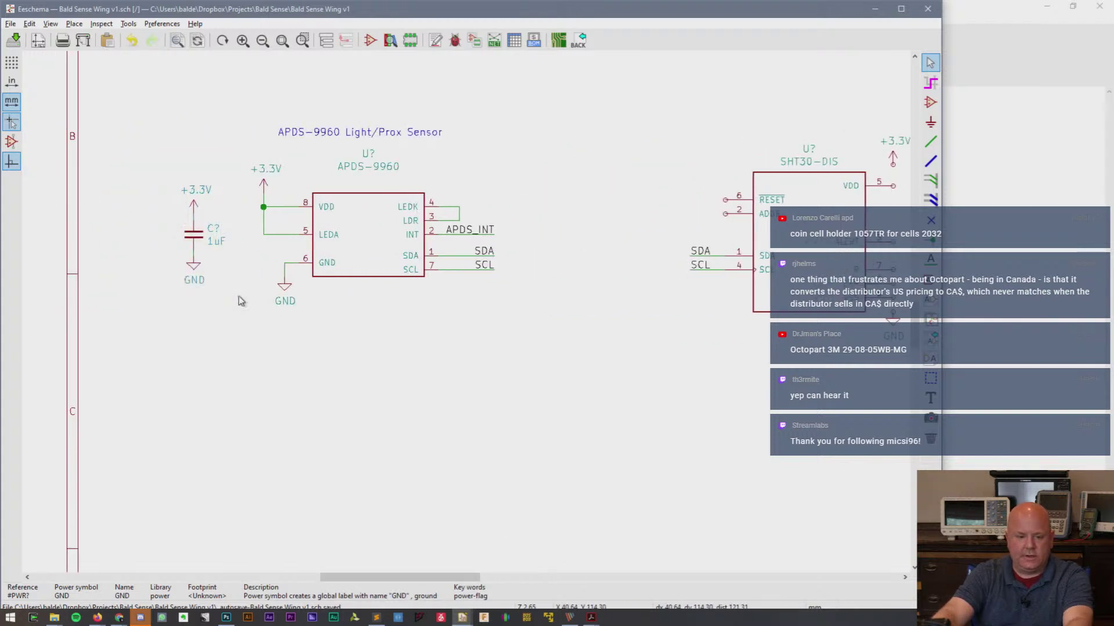
drag(401, 578, 479, 581)
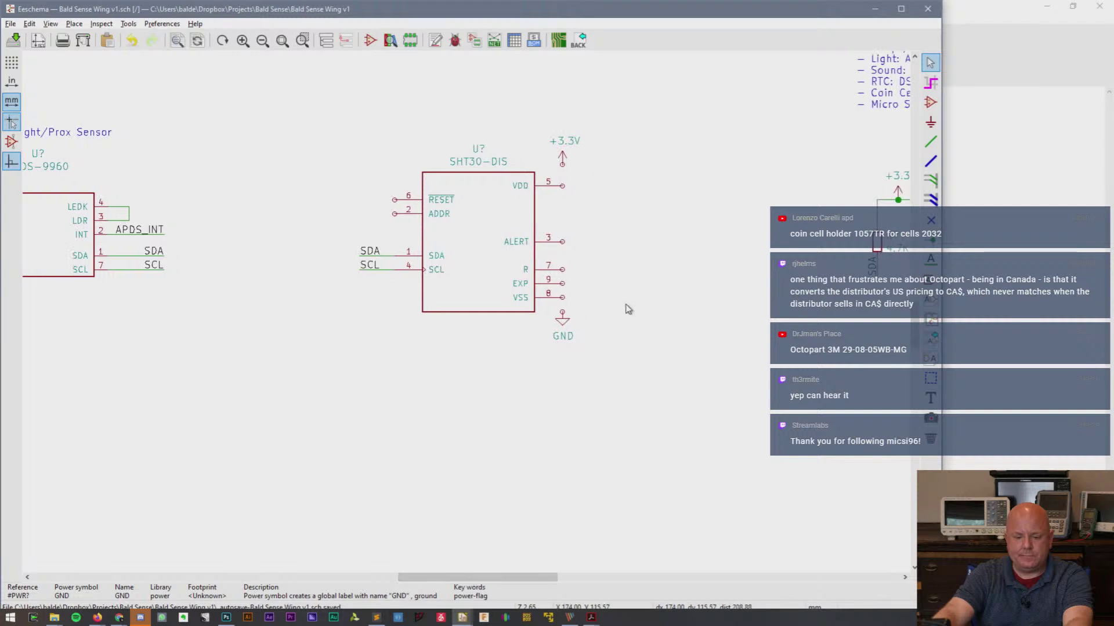
key(ctrl+v)
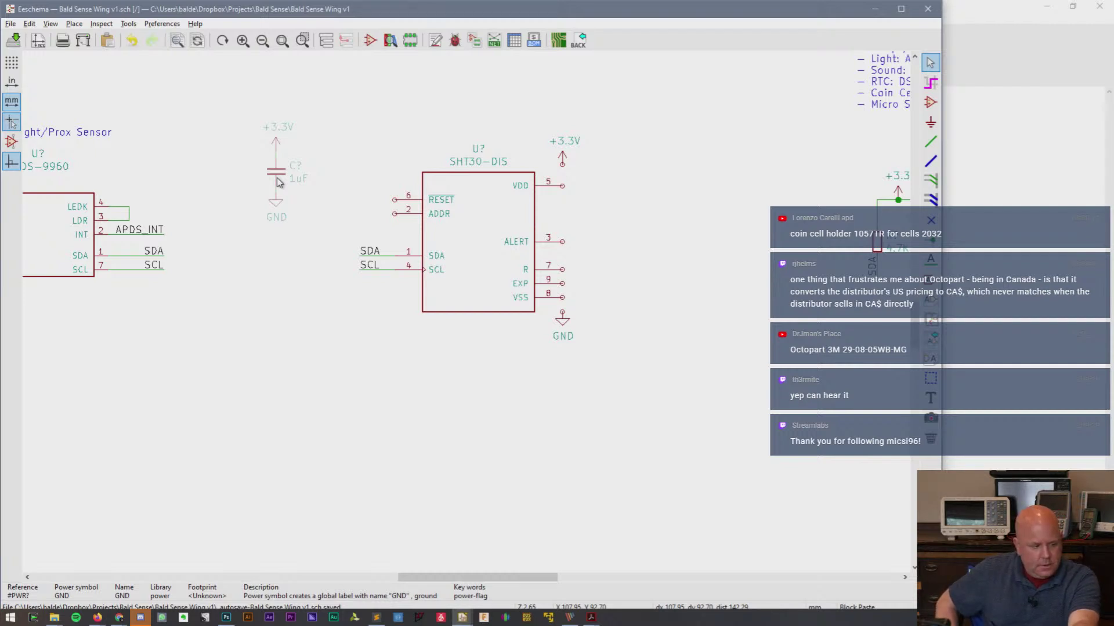
click(277, 182)
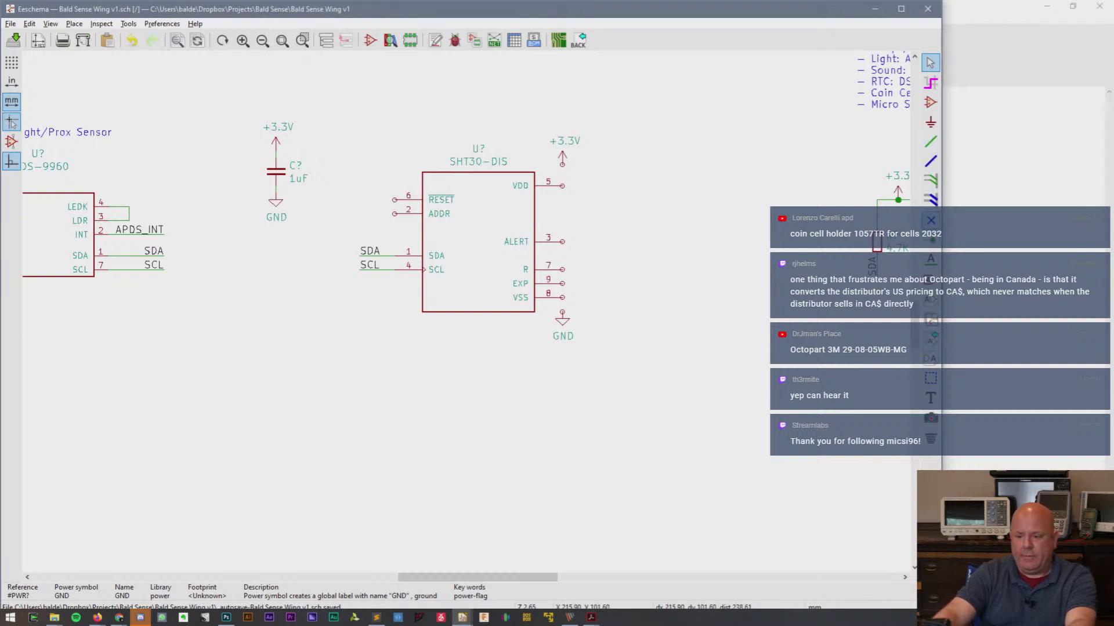
click(930, 400)
click(311, 495)
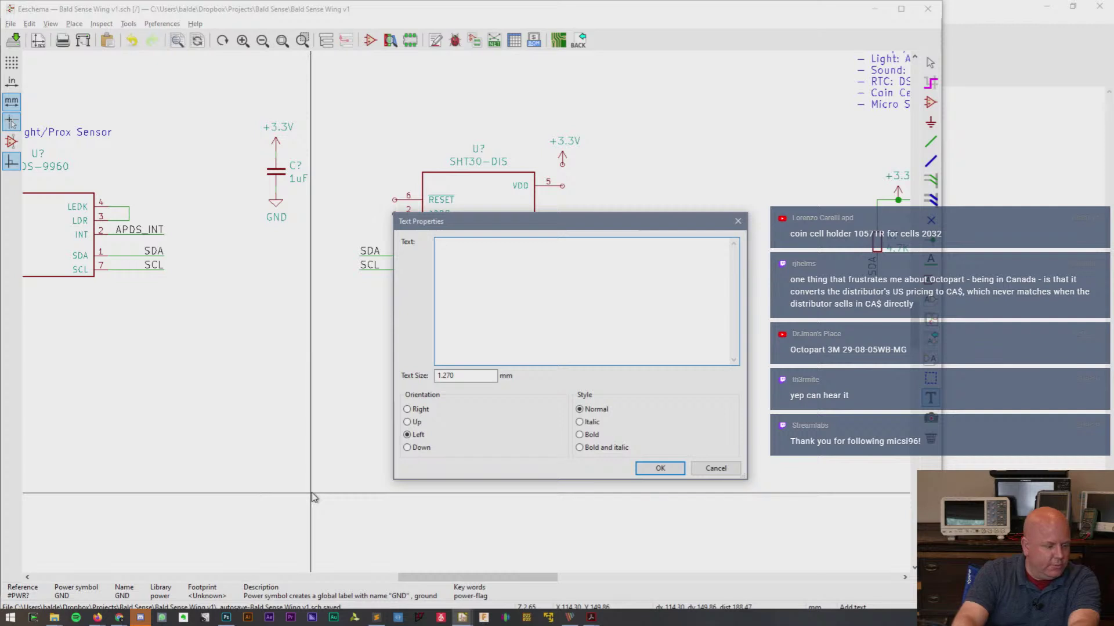
- Add a free text note reading '3M 29-08-05WB-MG' near the top of the schematic
text(#m)
key(BackSpace)
key(BackSpace)
text(3M)
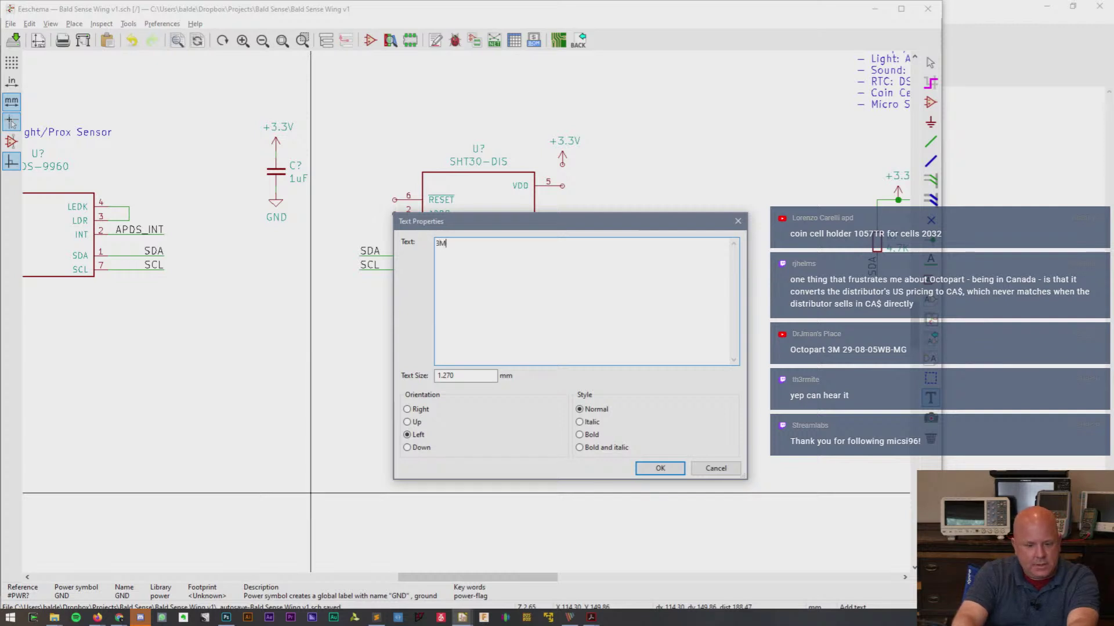
text( 29-08-0)
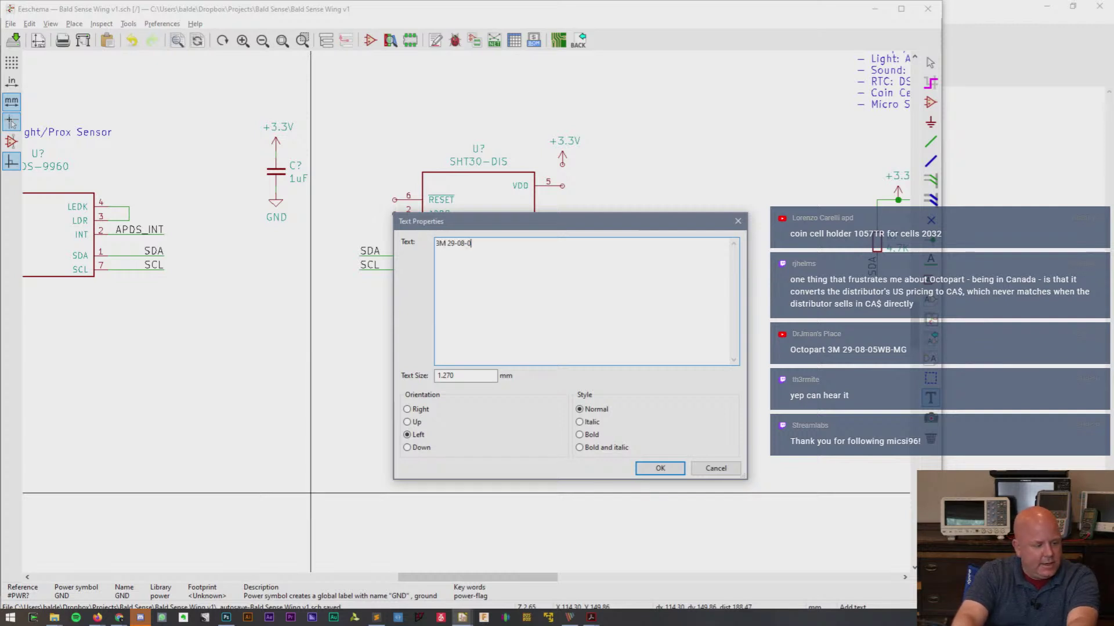
text(5WB-)
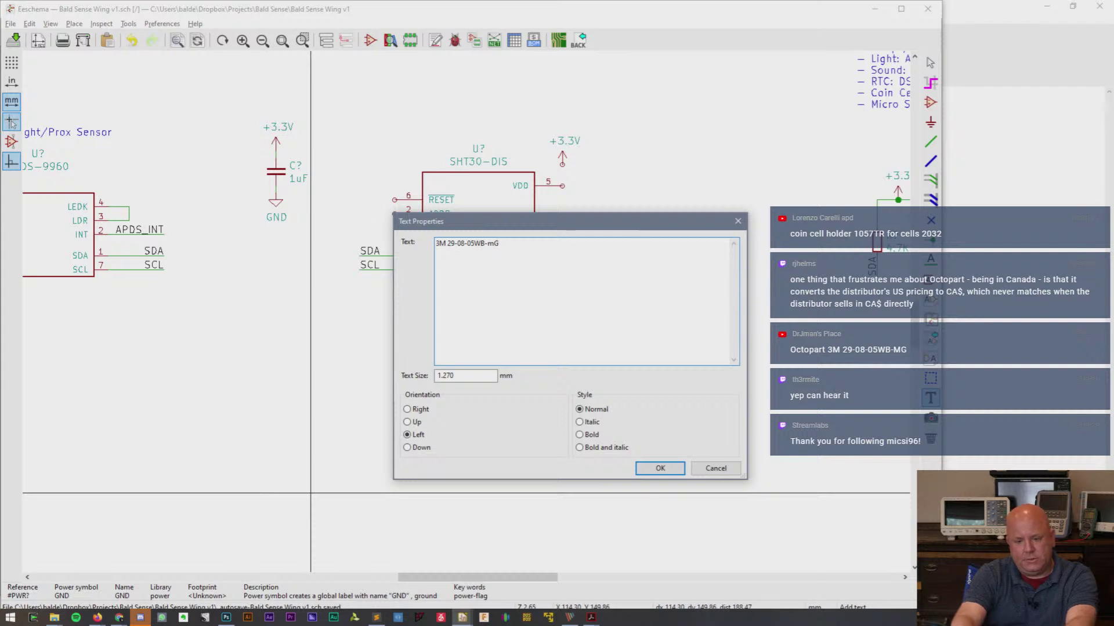
text(MG)
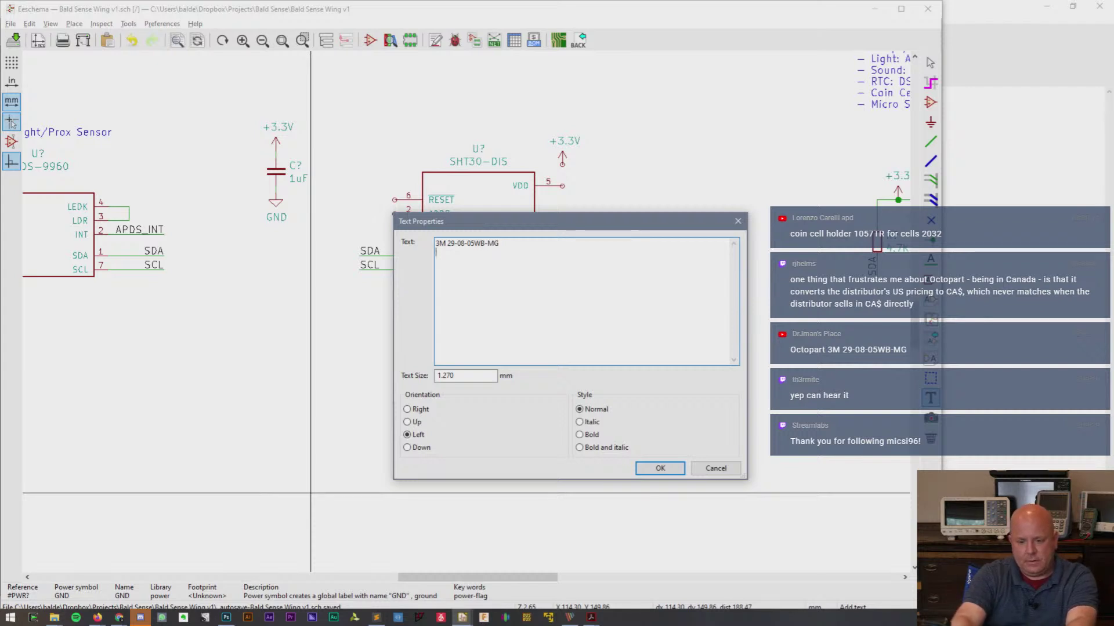
click(661, 469)
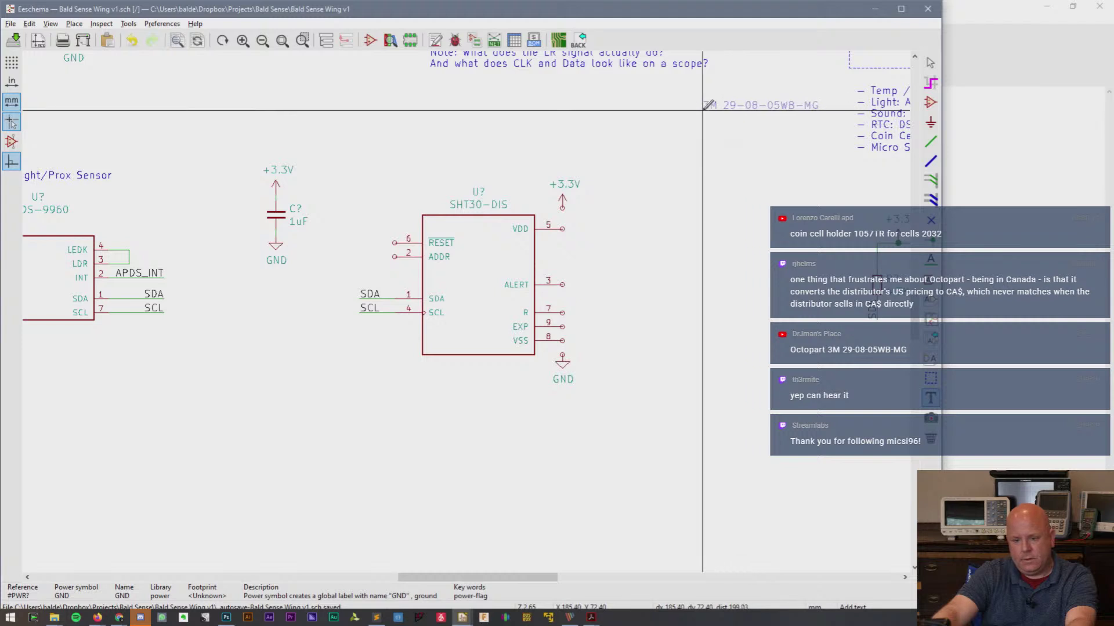
click(707, 105)
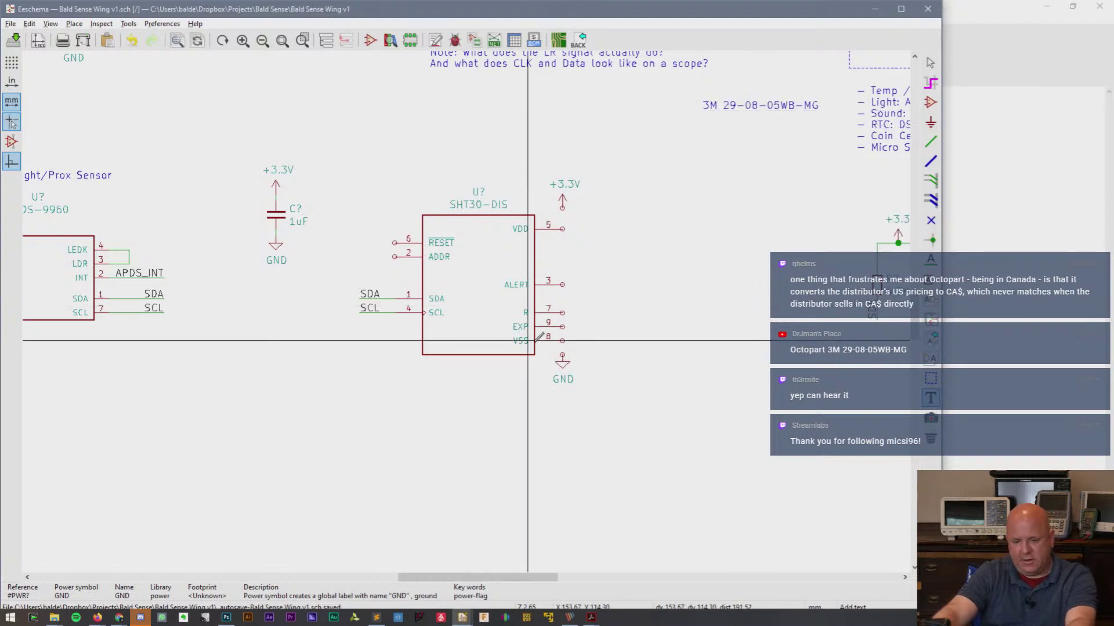
key(Escape)
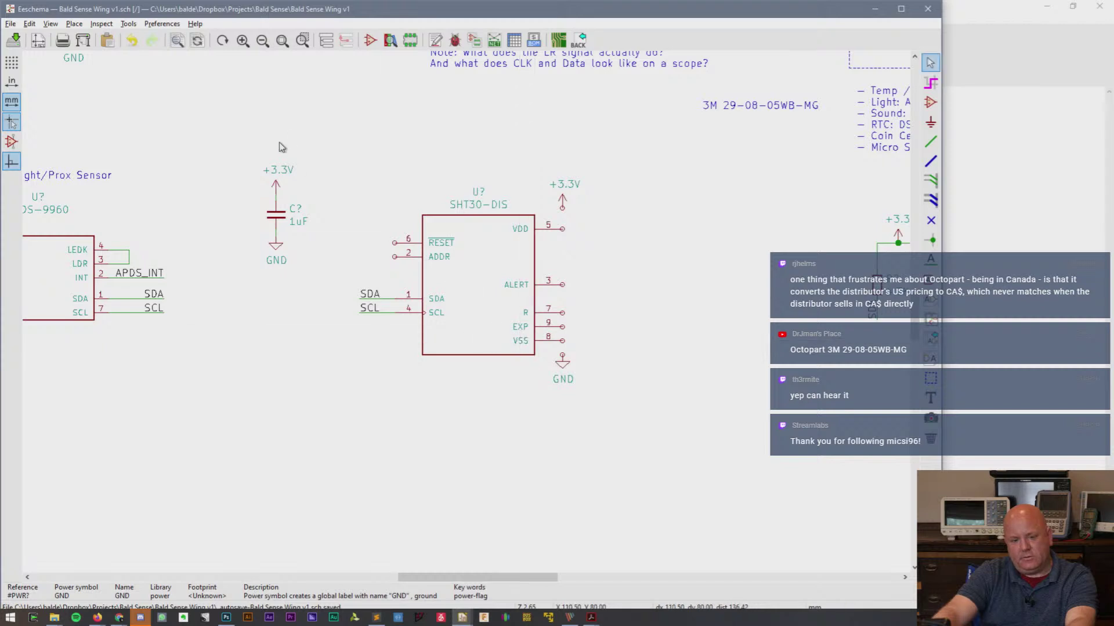
- Lower the capacitor group, then wire SHT30 VDD pin 5 to a repositioned +3.3V symbol
drag(239, 138, 329, 339)
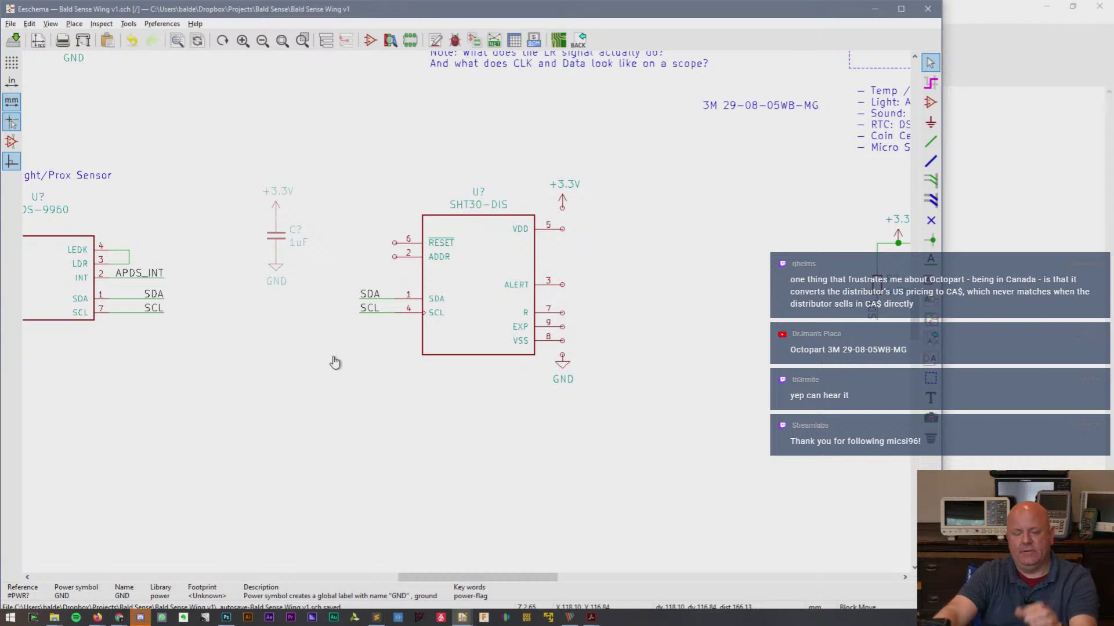
click(335, 362)
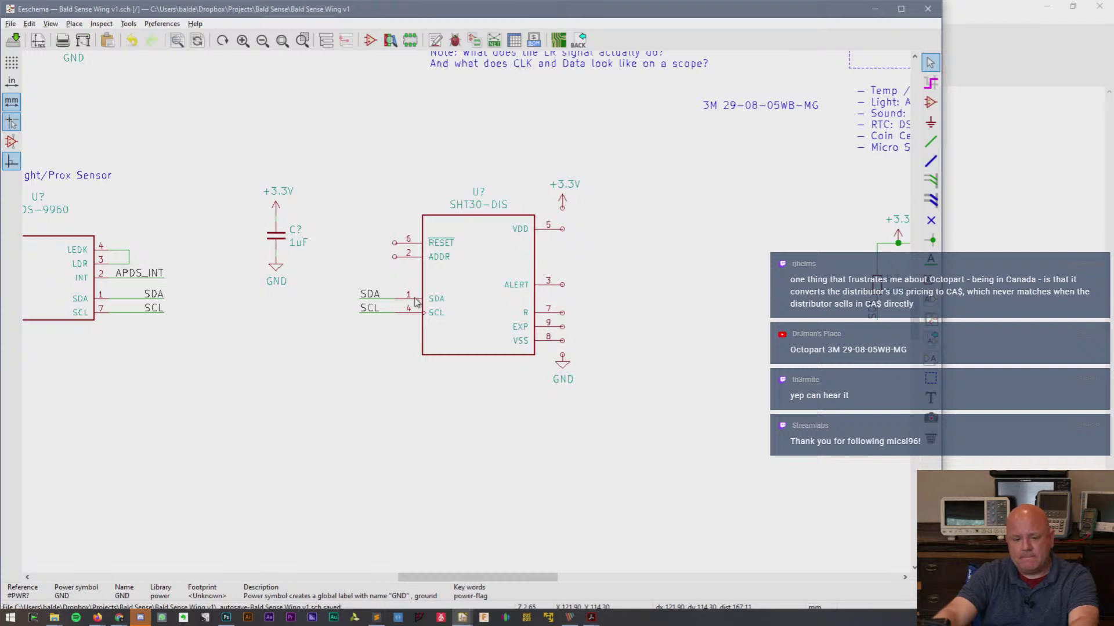
key(m)
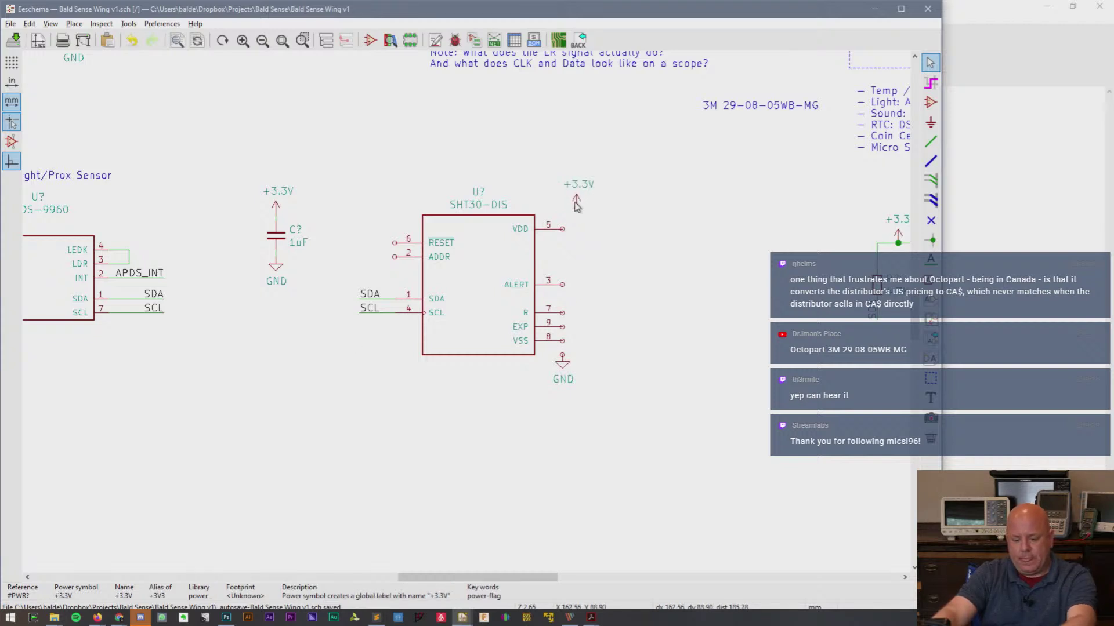
click(576, 204)
key(w)
click(576, 209)
key(Escape)
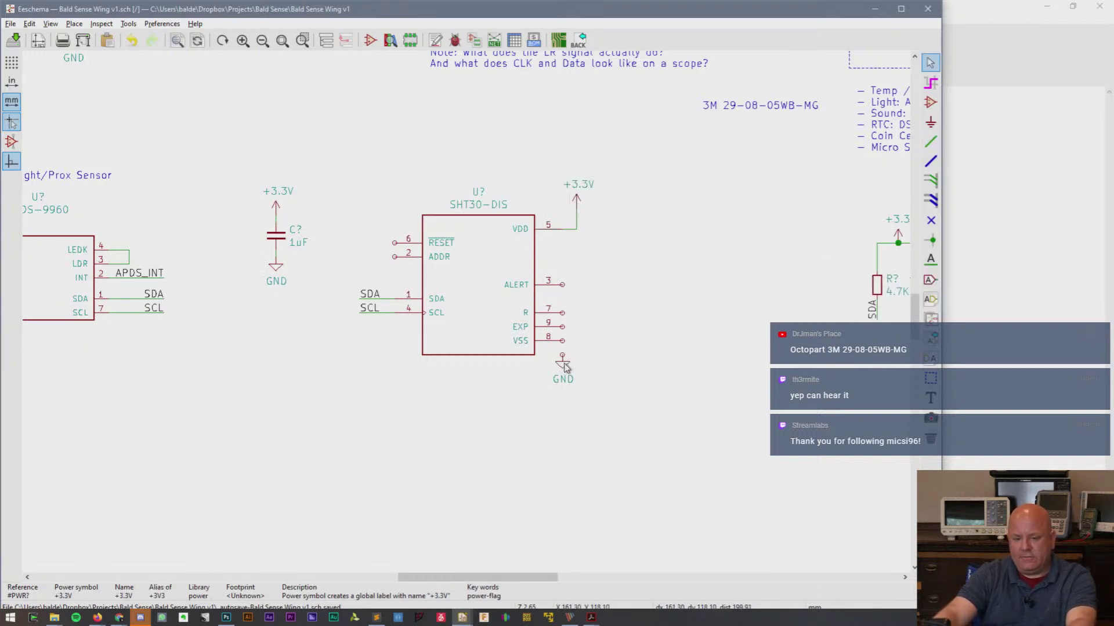
- Move the GND symbol beside VSS and wire VSS pin 8 and EXP pin 9 to it
key(m)
click(576, 361)
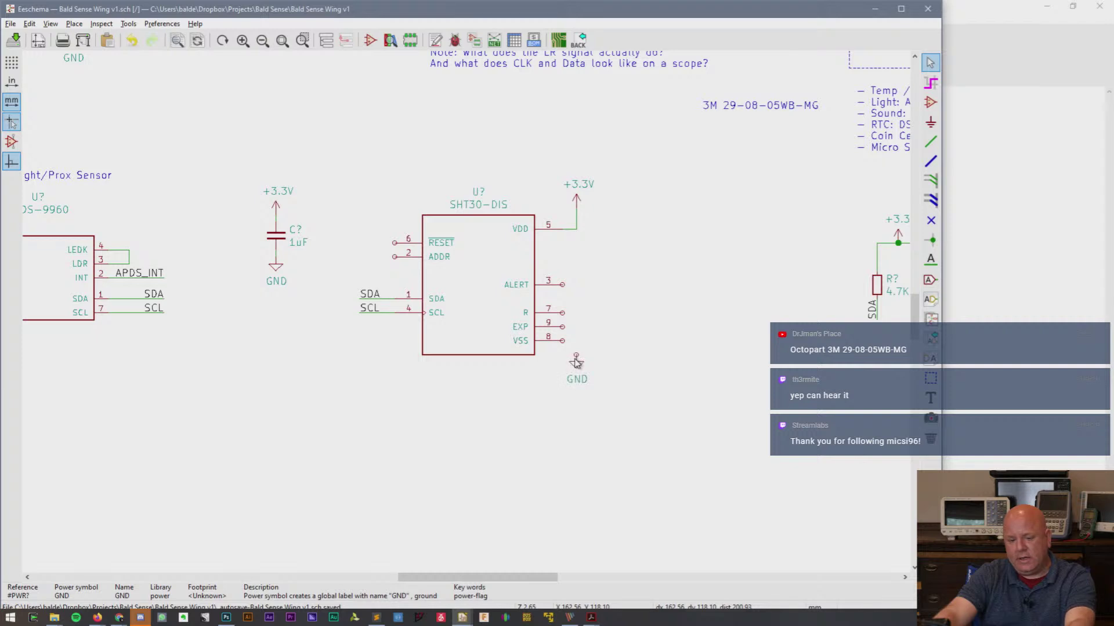
key(w)
click(576, 355)
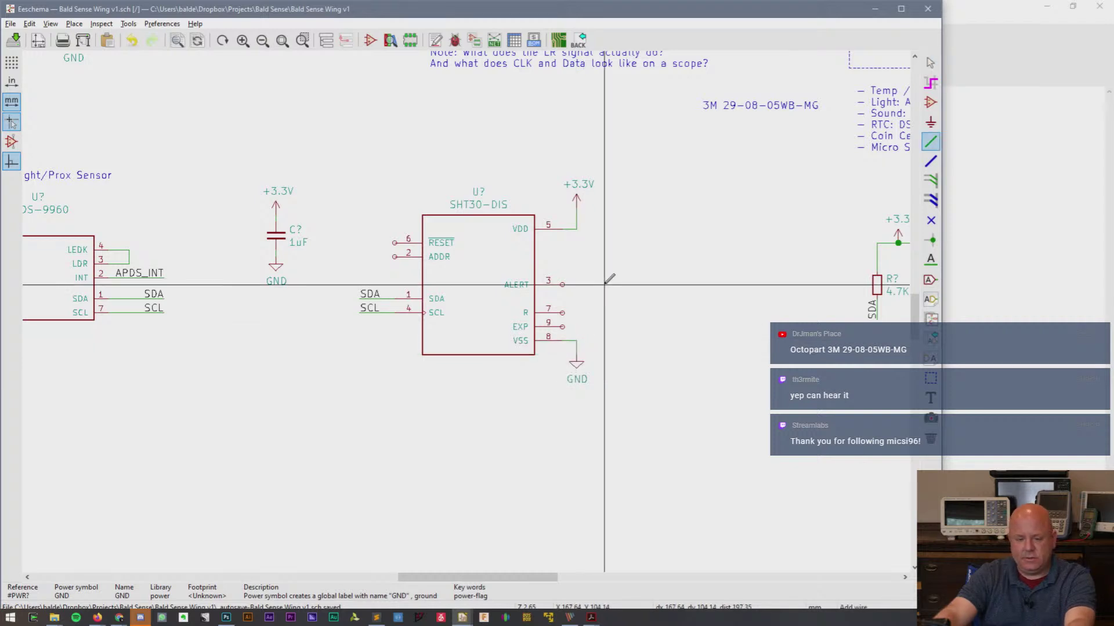
click(562, 326)
click(576, 341)
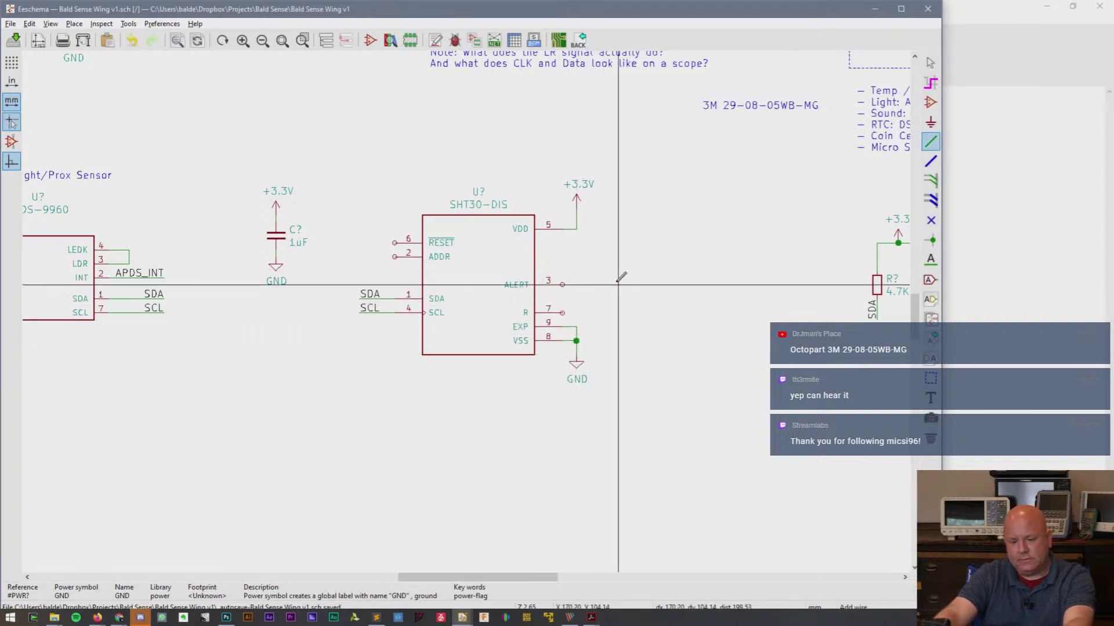
key(Escape)
scroll(529, 290, up, 1)
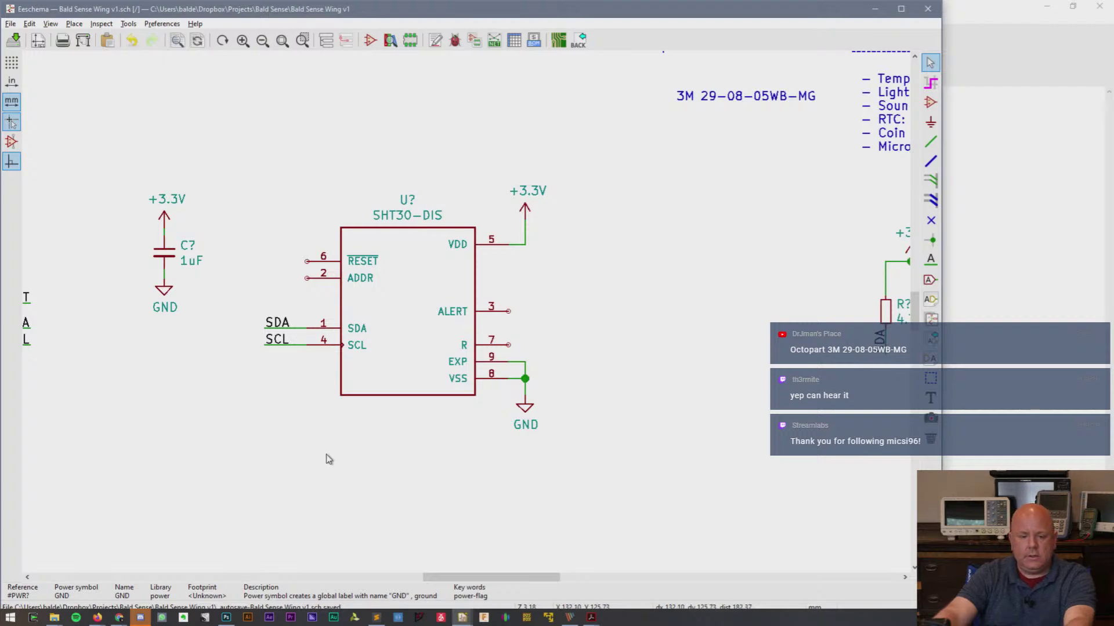
key(alt+Tab)
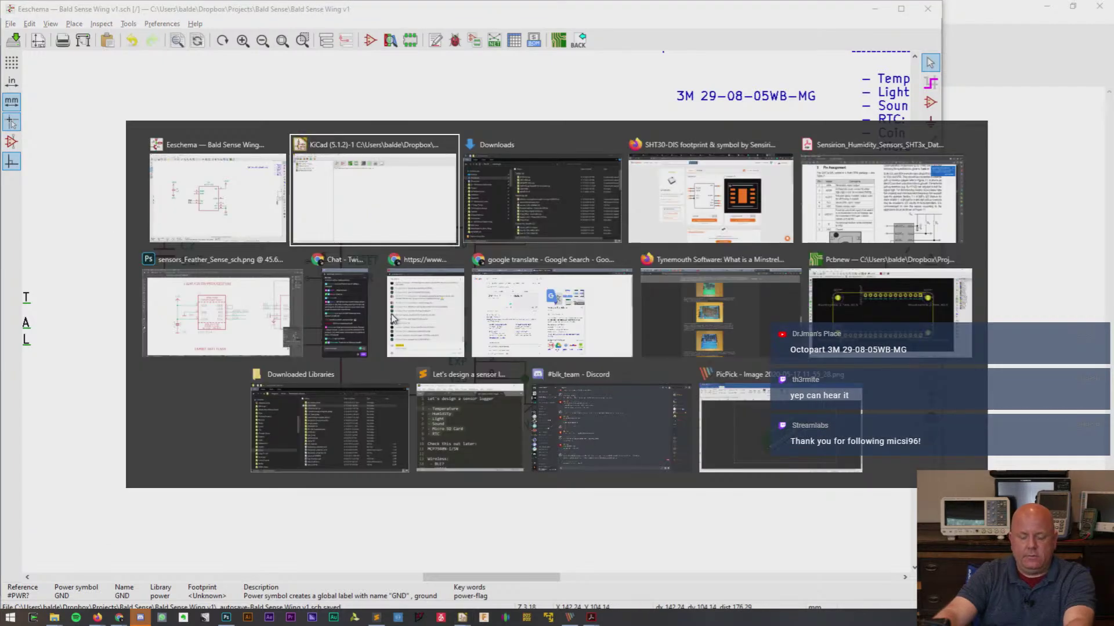
key(alt+Tab)
key(alt+Tab)
key(alt+Tab)
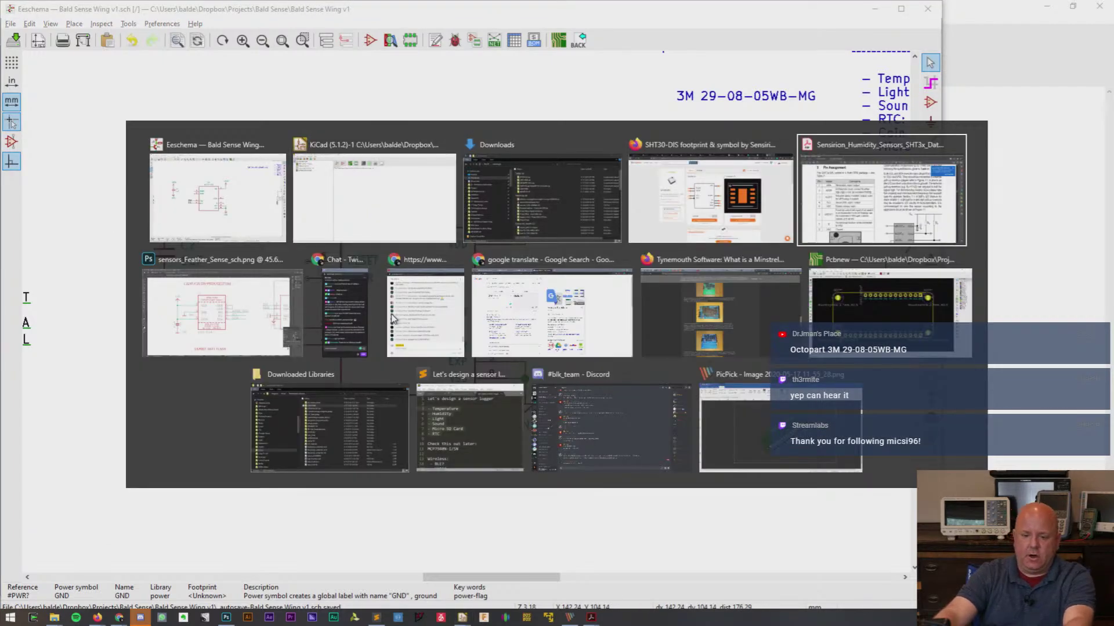
key(alt)
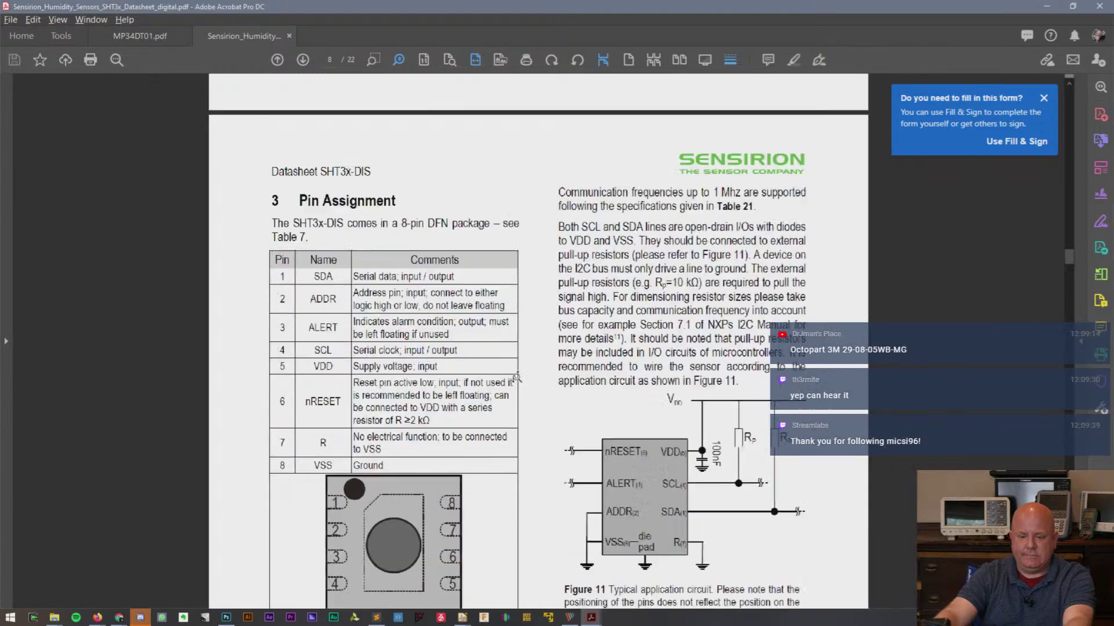
mouse_move(1070, 259)
mouse_down()
mouse_move(1071, 274)
mouse_move(1071, 256)
mouse_up()
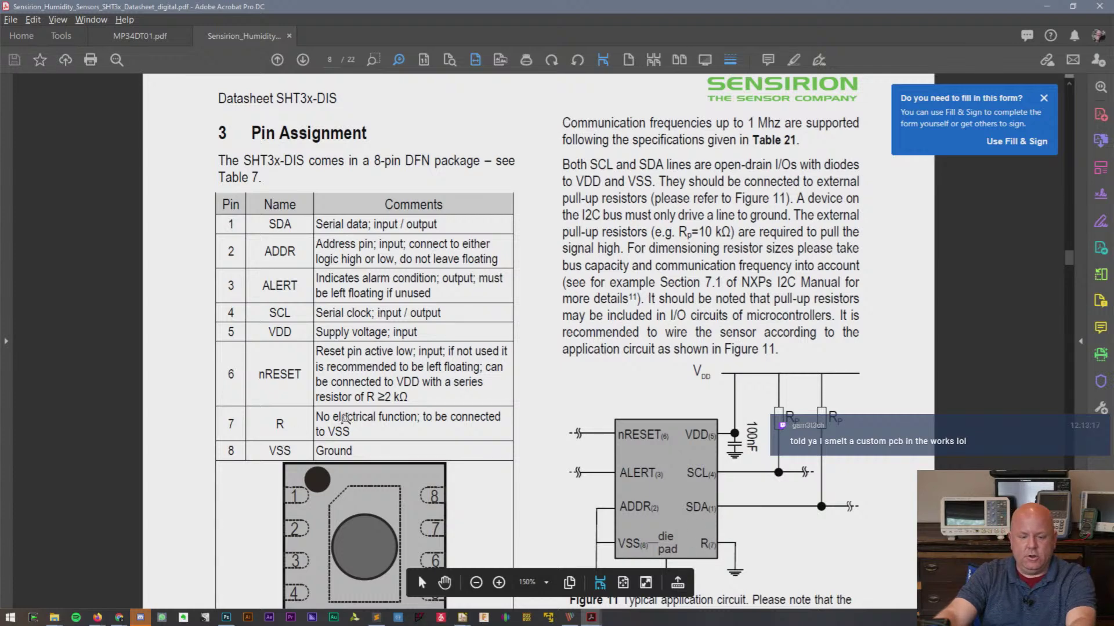
key(alt+Tab)
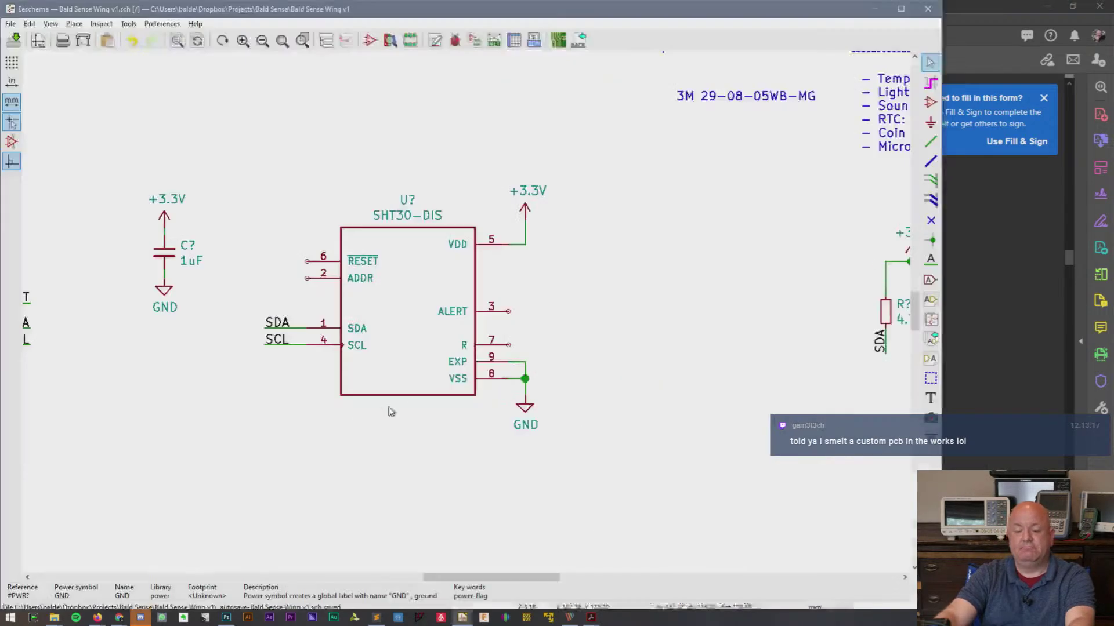
- End the ground wire at EXP pin 9 and bring up the SHT3x datasheet pin table
click(526, 360)
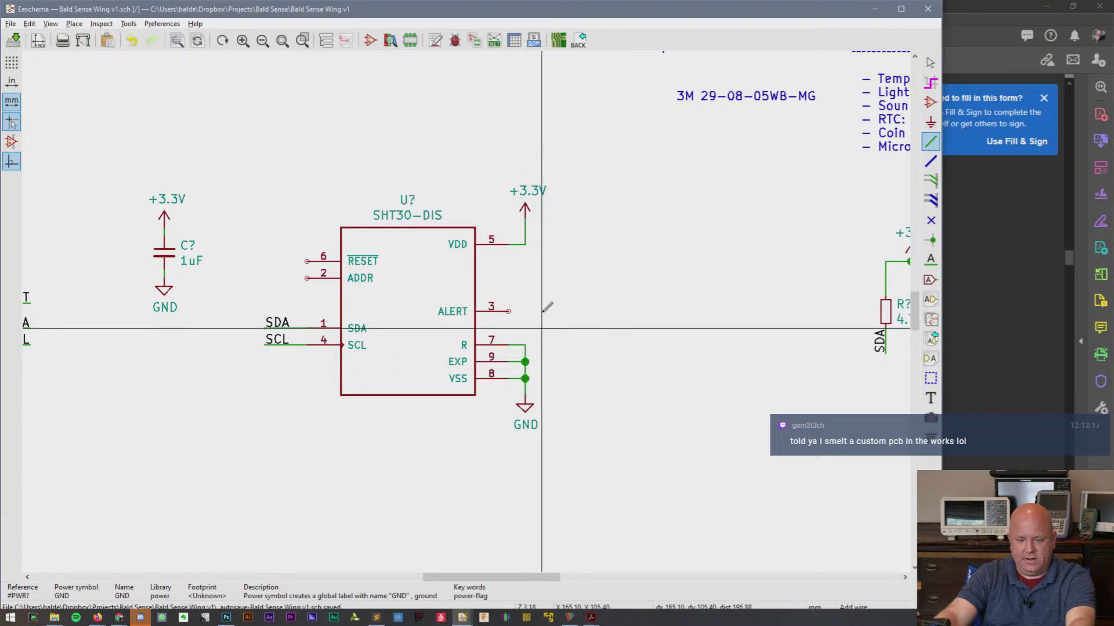
key(alt+Tab)
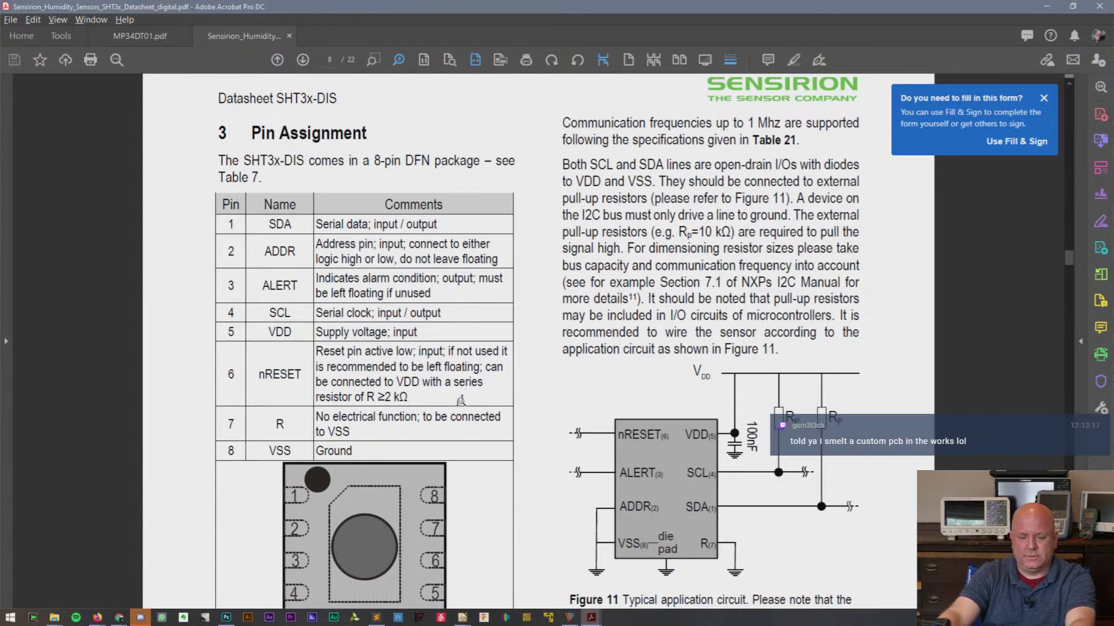
- Zoom and pan the Feather Sense reference image to study its HUMIDITY + TEMP SHT3x block
key(alt+Tab)
key(alt+Tab)
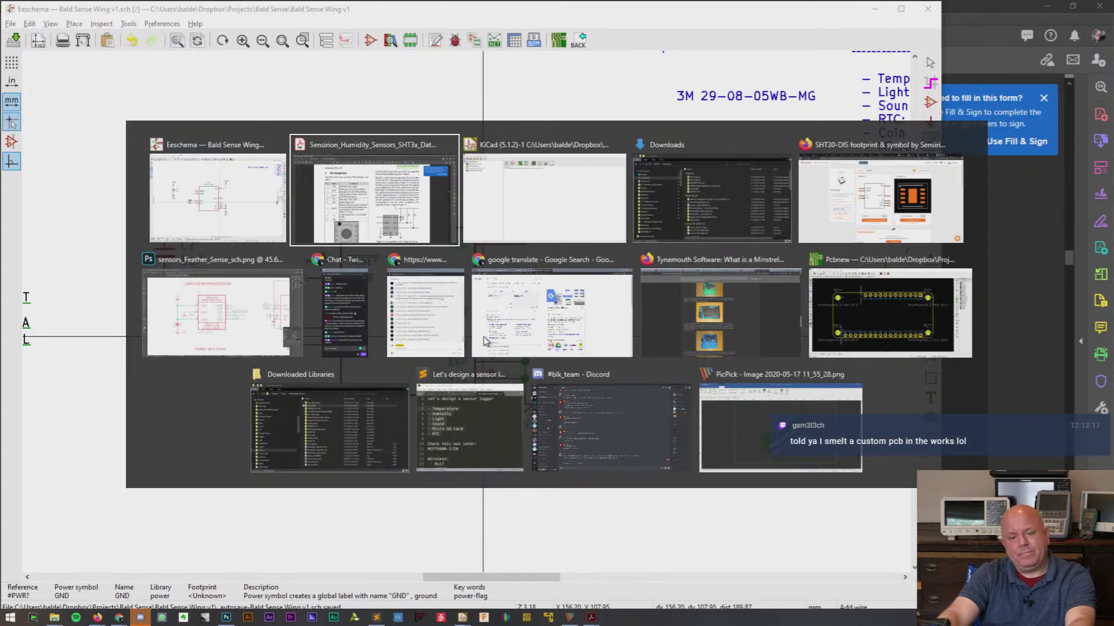
key(alt+Tab)
key(alt+Tab)
key(alt+Tab)
key(alt+Tab)
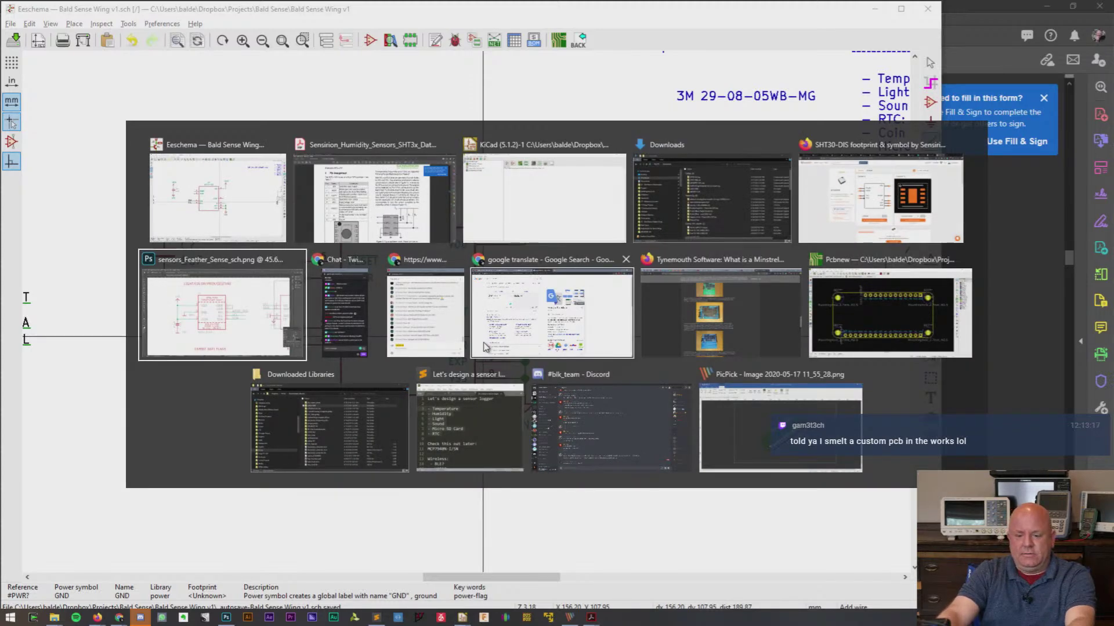
alt+scroll(479, 354, down, 3)
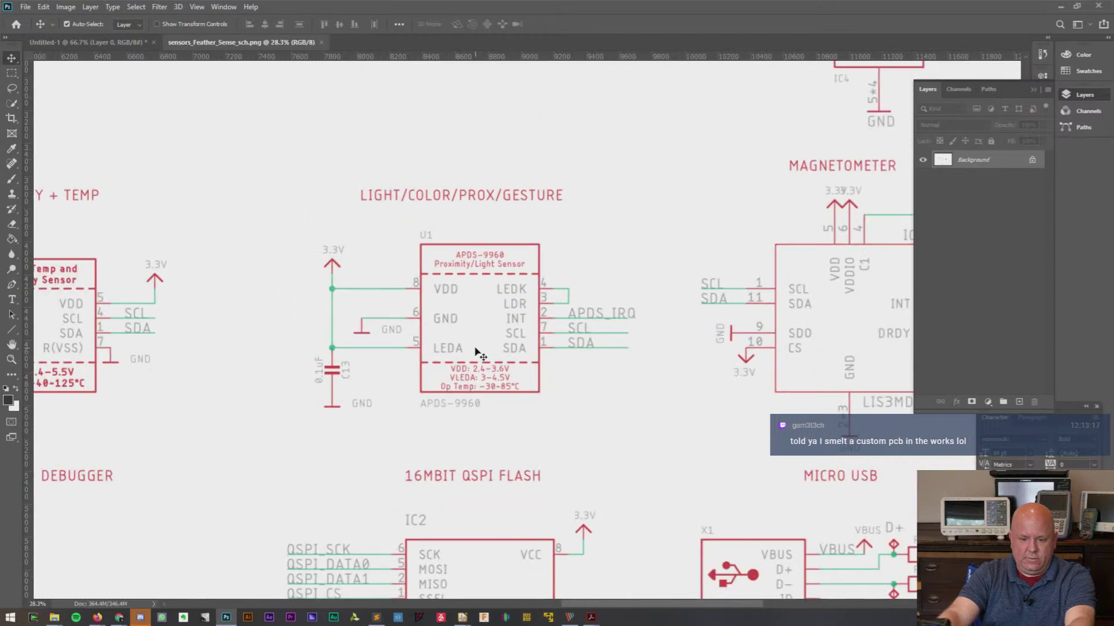
alt+scroll(479, 353, down, 2)
alt+scroll(479, 354, up, 1)
alt+scroll(478, 354, down, 1)
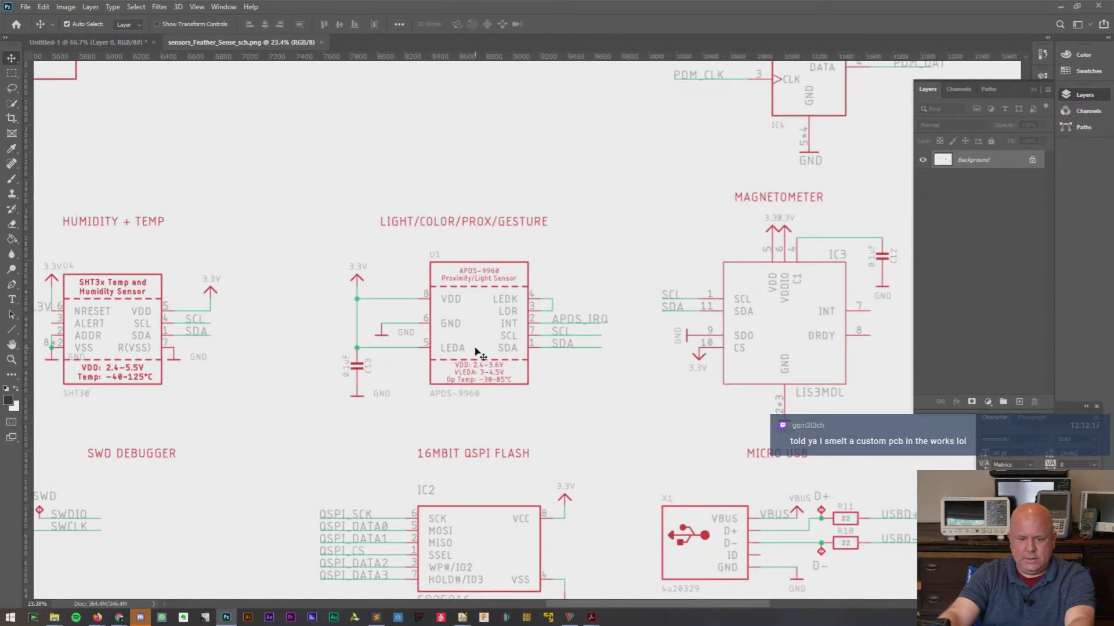
key(alt+Tab)
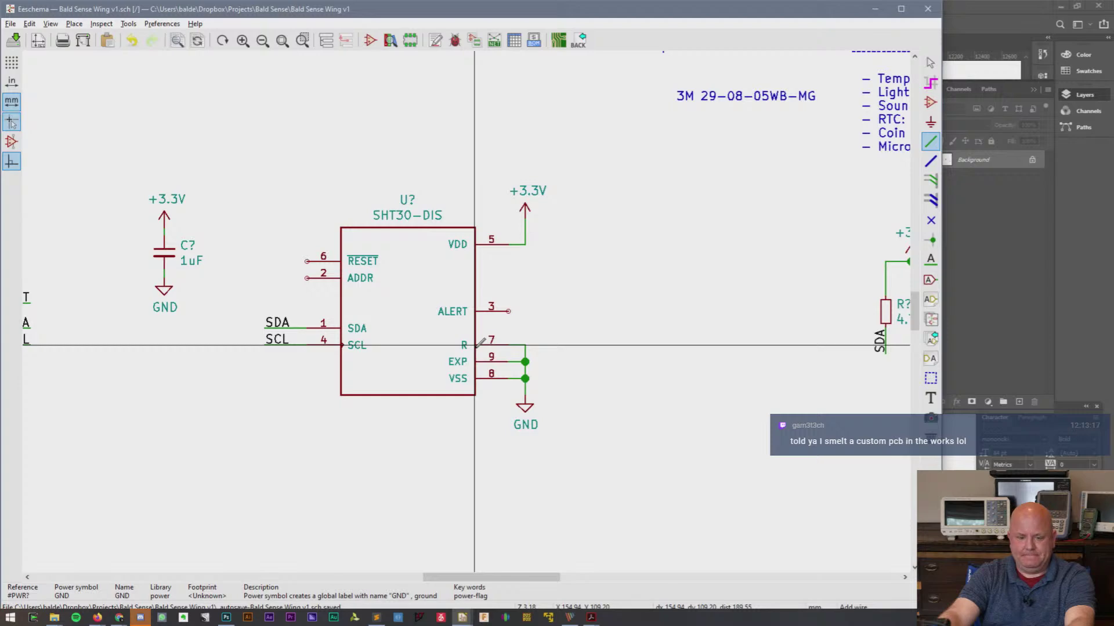
key(alt+Tab)
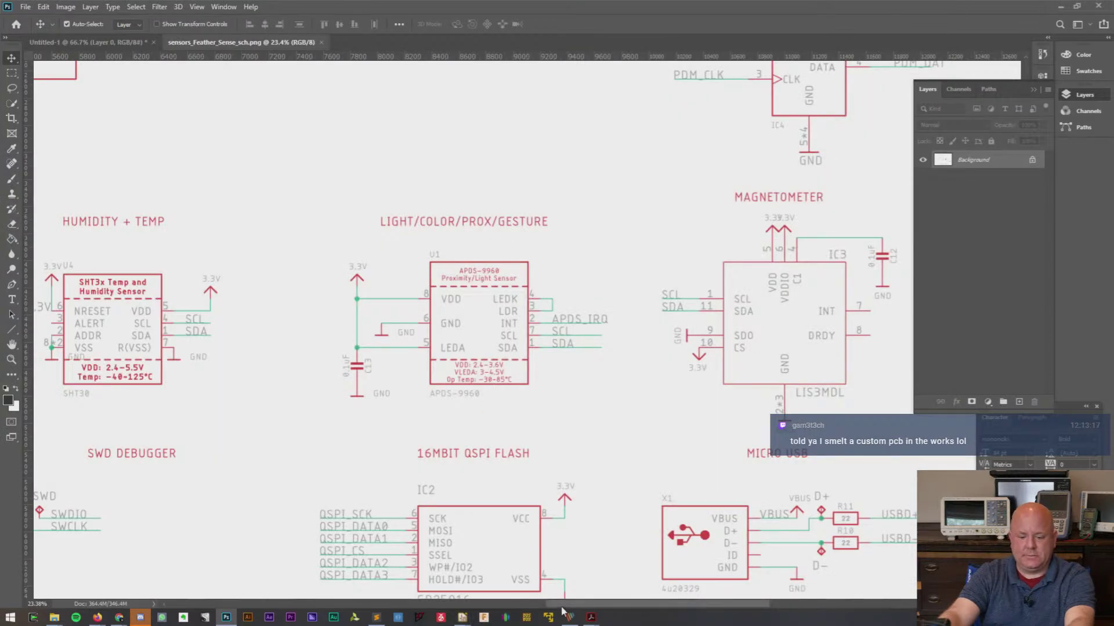
drag(561, 607, 528, 605)
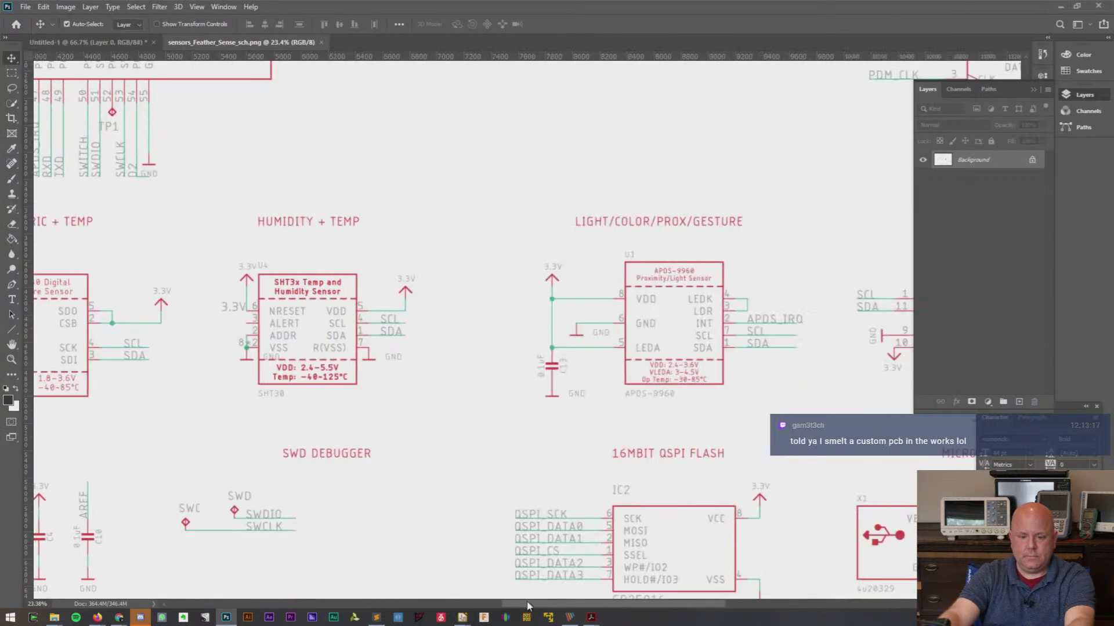
alt+scroll(274, 348, up, 5)
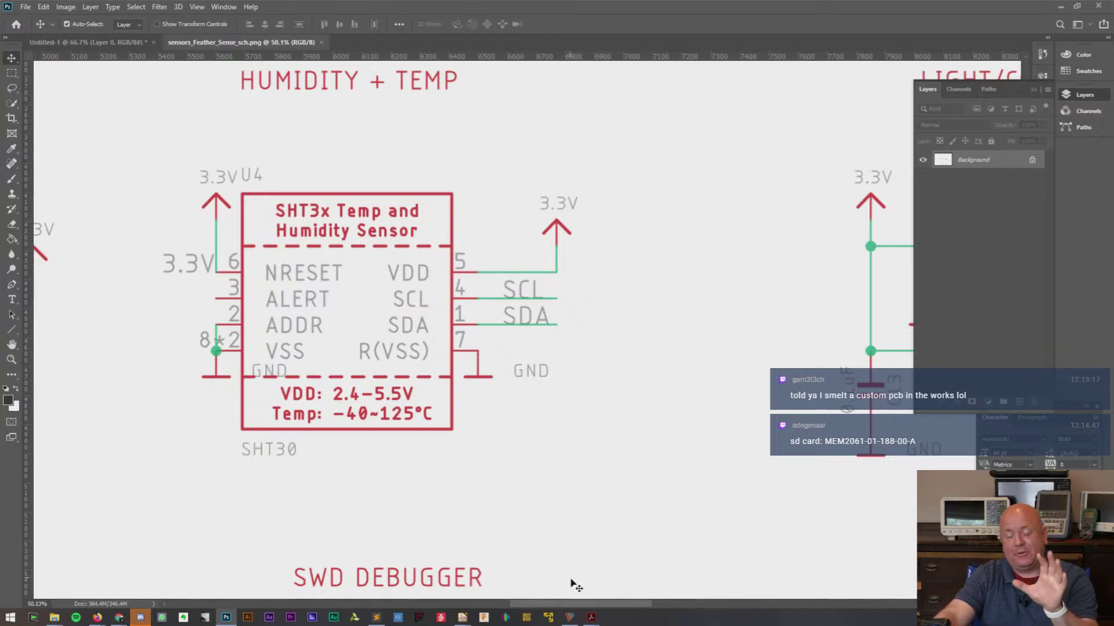
drag(588, 605, 484, 595)
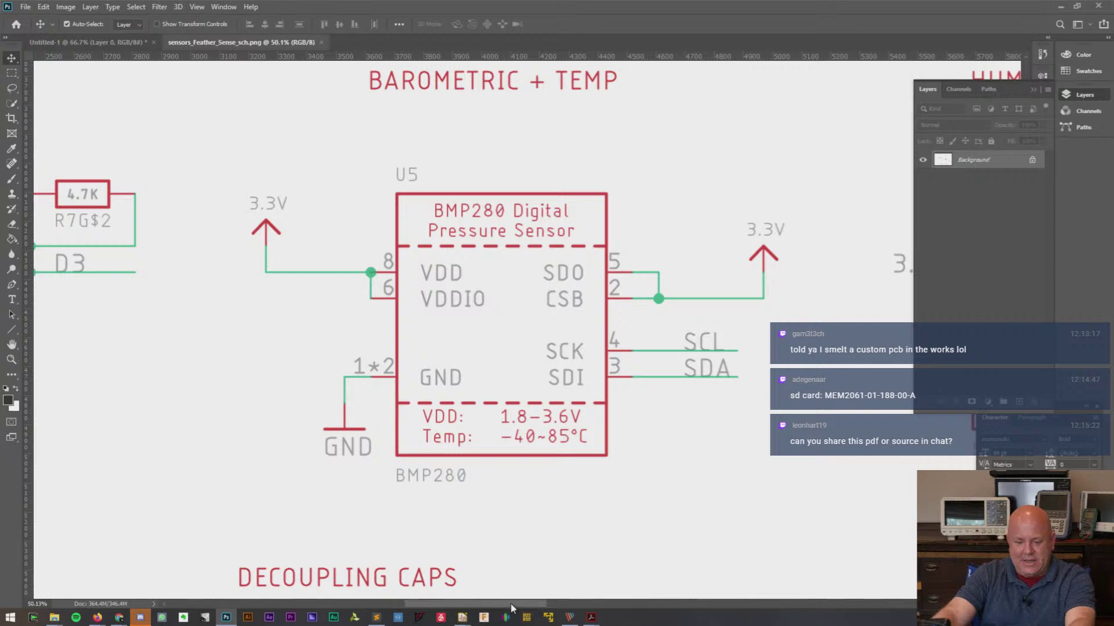
scroll(514, 608, right, 3)
scroll(520, 608, right, 3)
scroll(520, 607, left, 1)
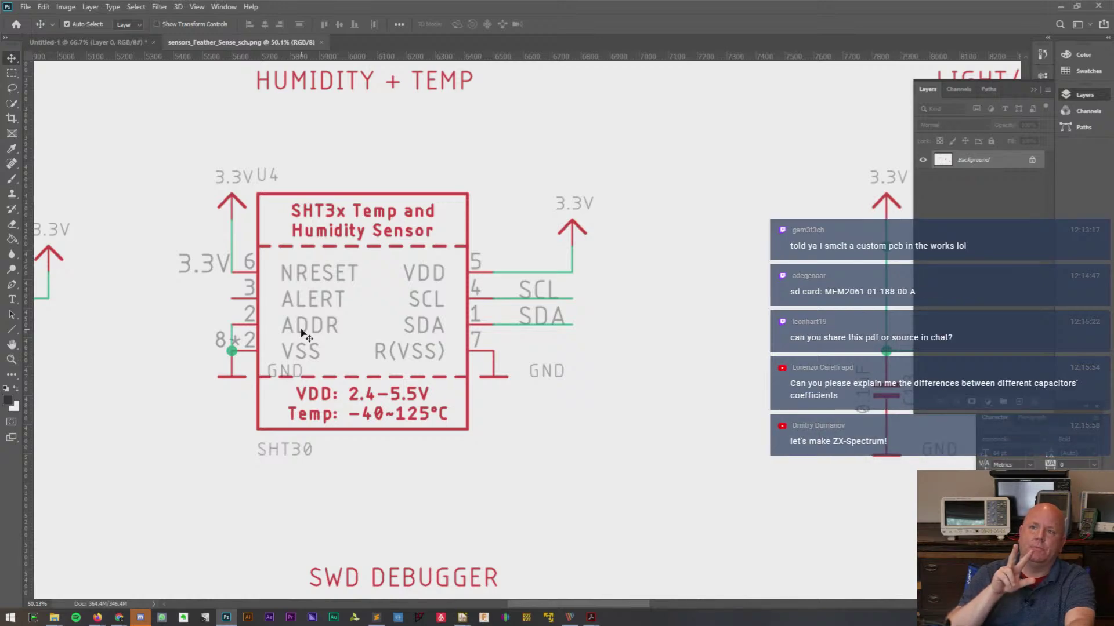
key(alt+Tab)
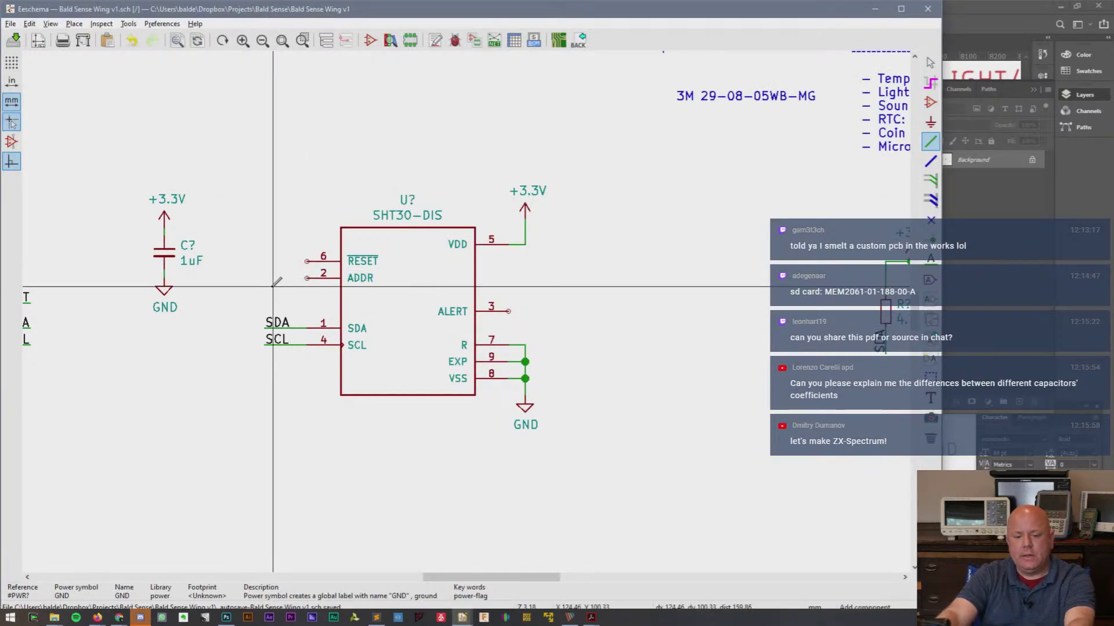
- Place the SHT30-DIS symbol and a copy of the RTC's 4.7K resistor beside it
key(a)
key(Return)
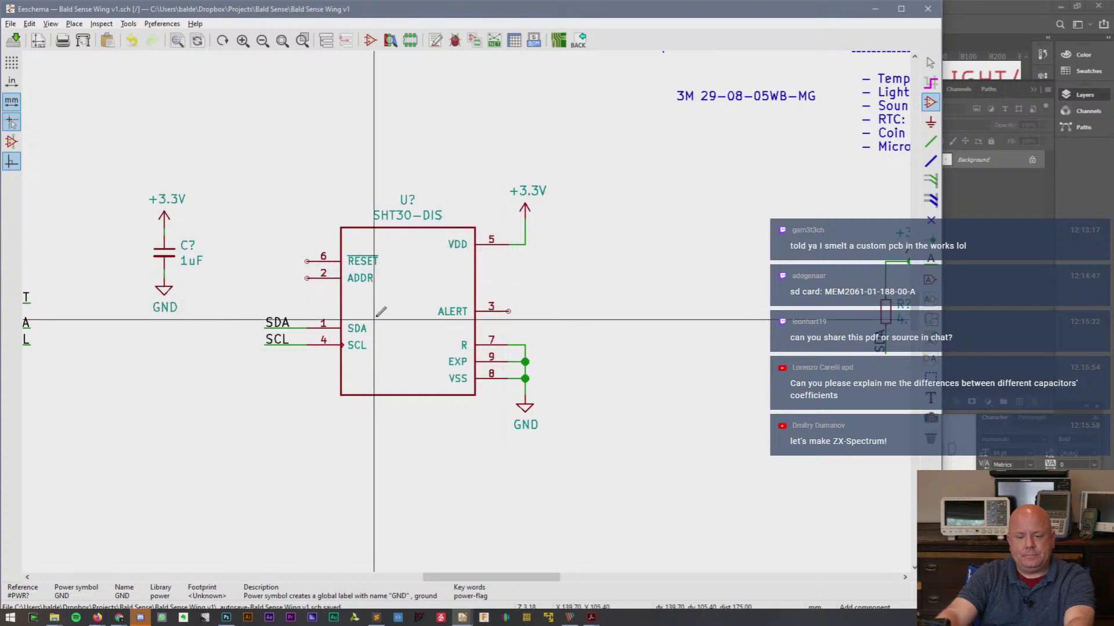
click(376, 317)
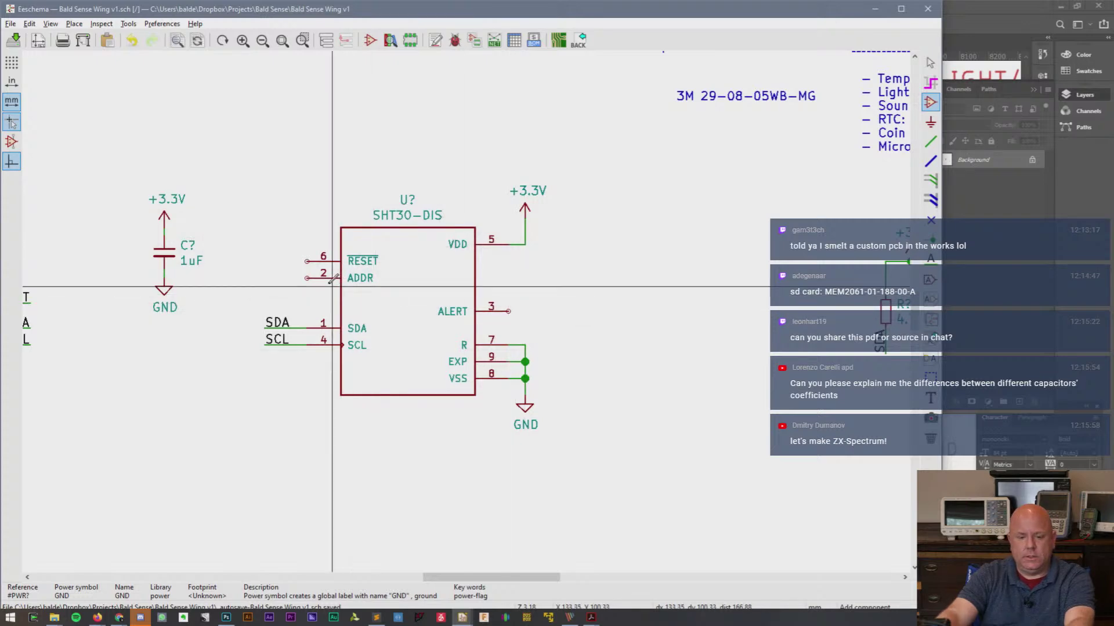
scroll(449, 251, down, 3)
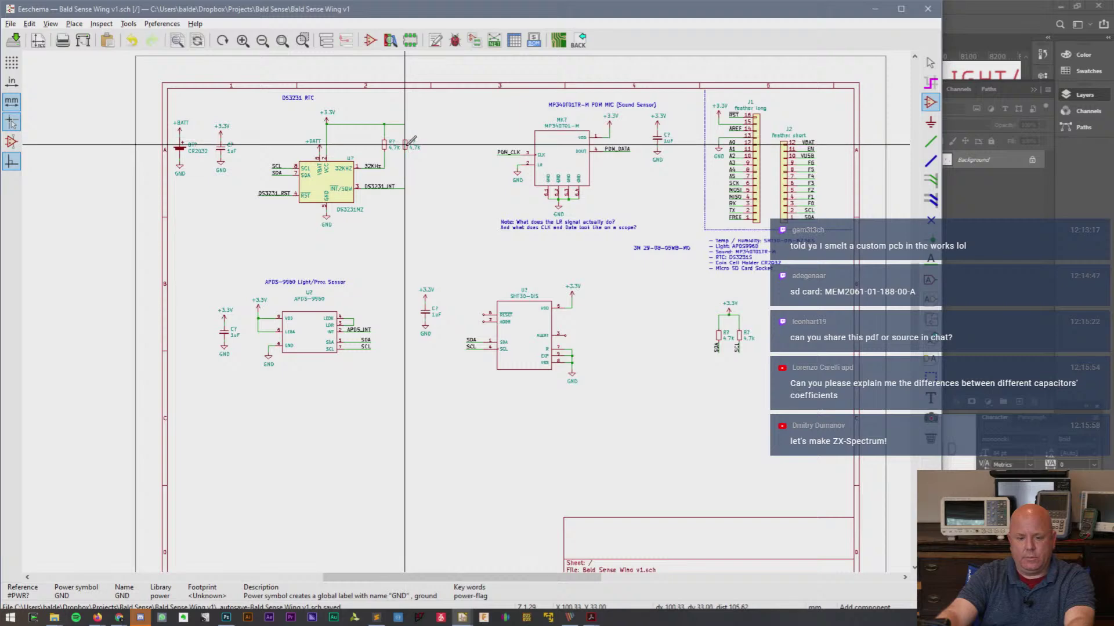
key(c)
scroll(476, 291, up, 6)
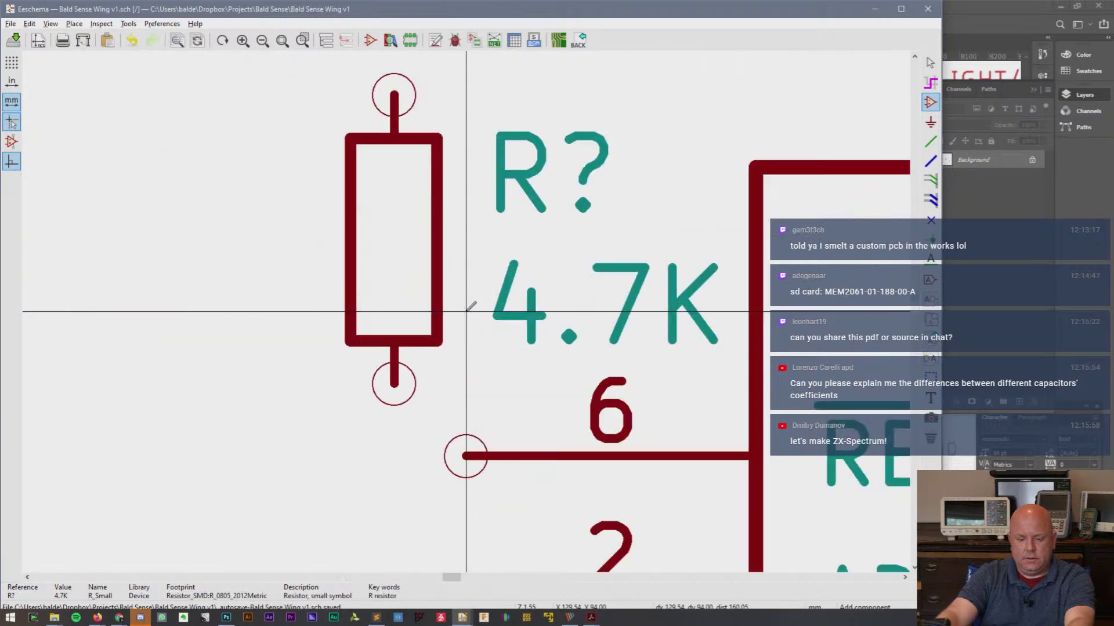
scroll(465, 311, down, 3)
click(465, 311)
- Add a +3.3V power symbol and wire it to the resistor's top pin
key(c)
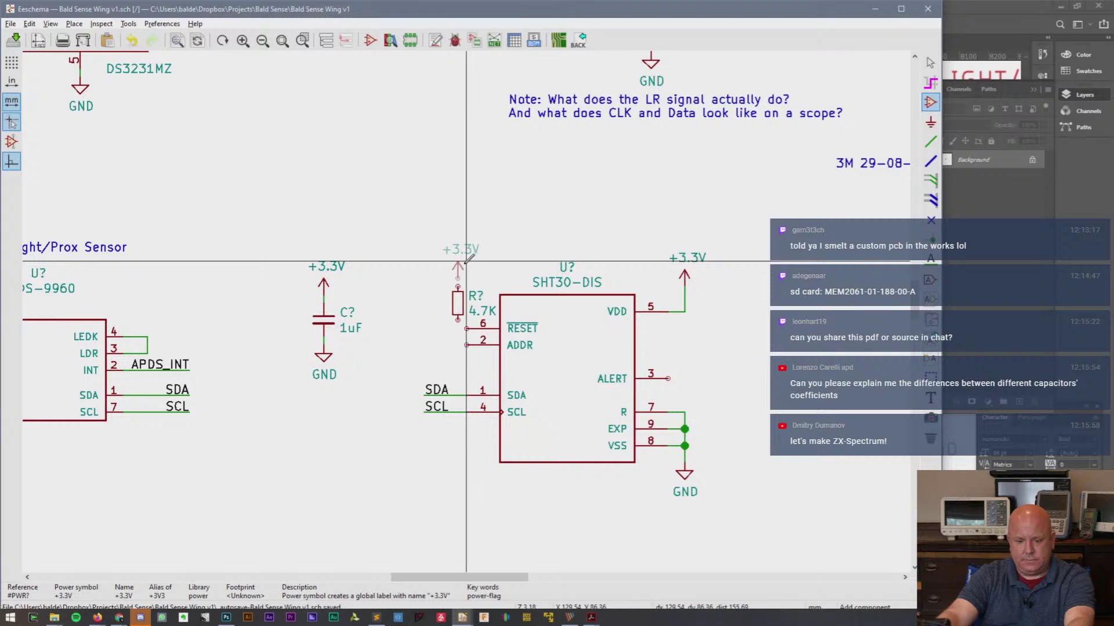
click(458, 278)
key(w)
click(458, 287)
key(Escape)
- Shift the resistor and its +3.3V slightly left and wire it to SHT30 RESET pin 6
drag(441, 245, 466, 304)
key(Escape)
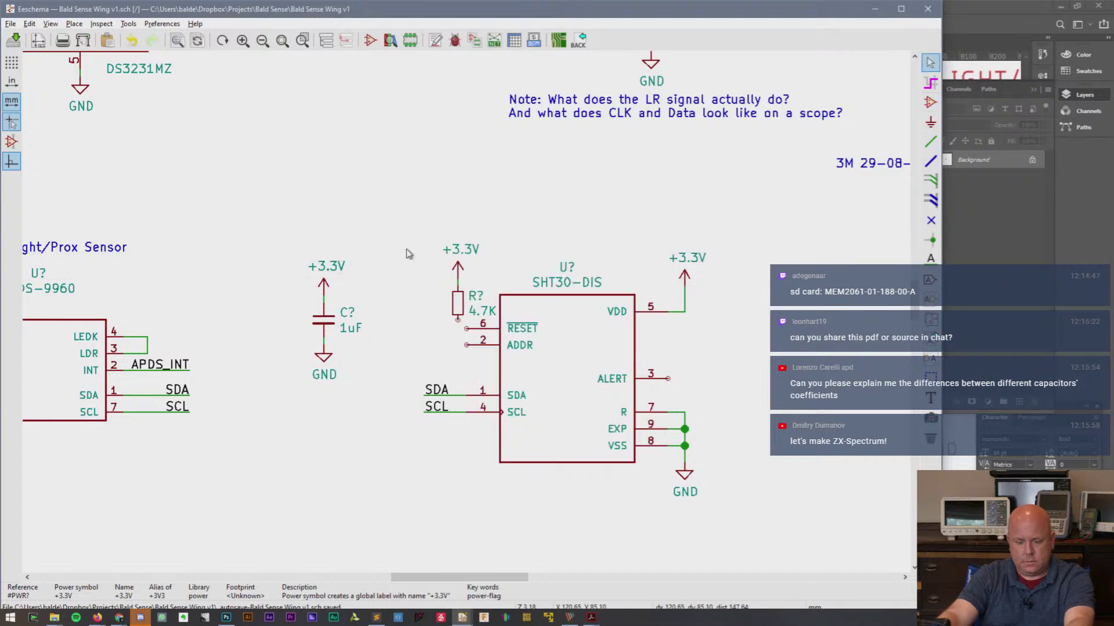
drag(406, 245, 462, 298)
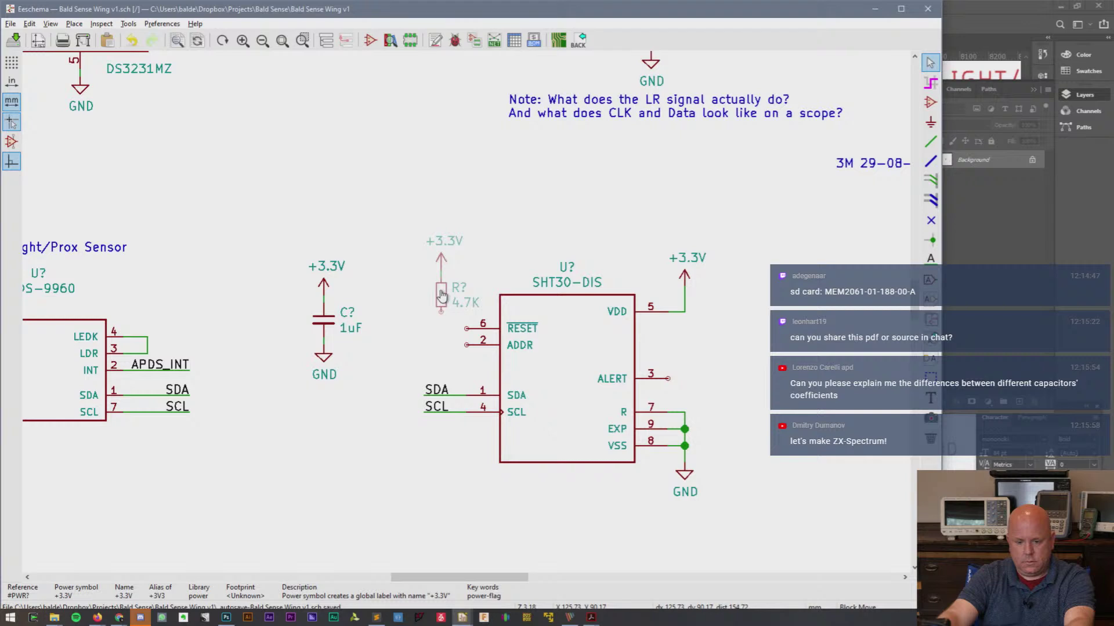
click(445, 302)
key(w)
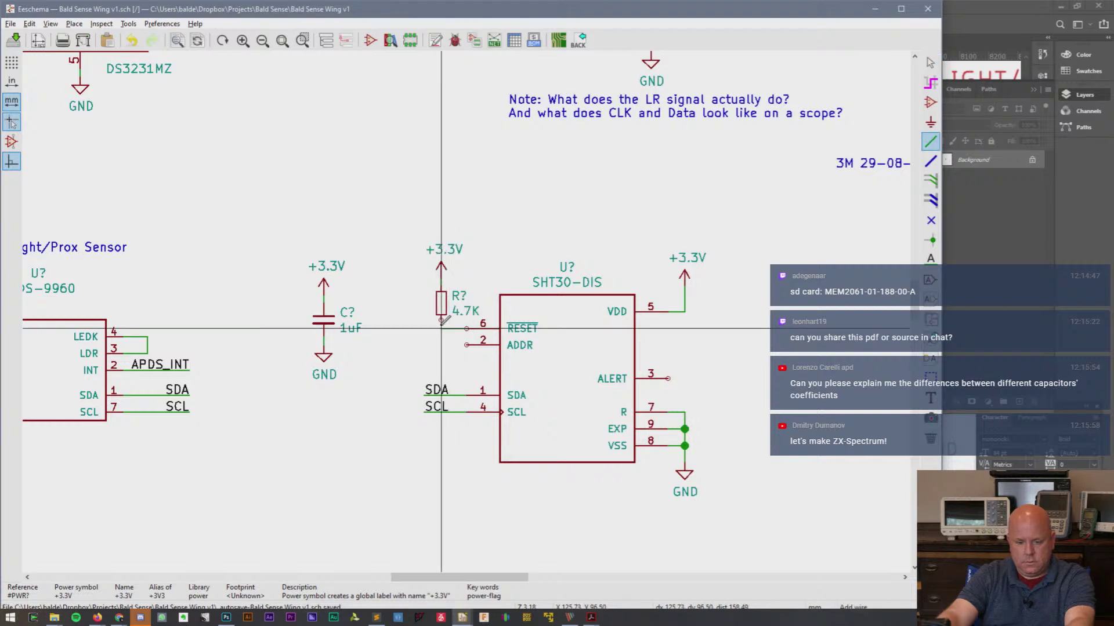
click(441, 319)
scroll(394, 307, up, 1)
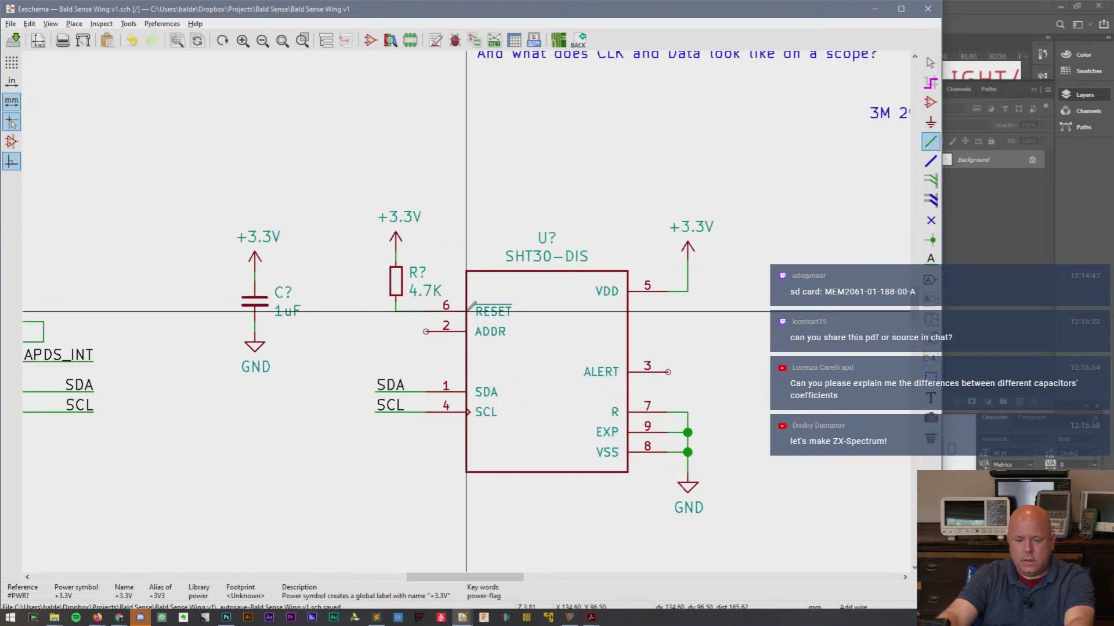
key(alt+Tab)
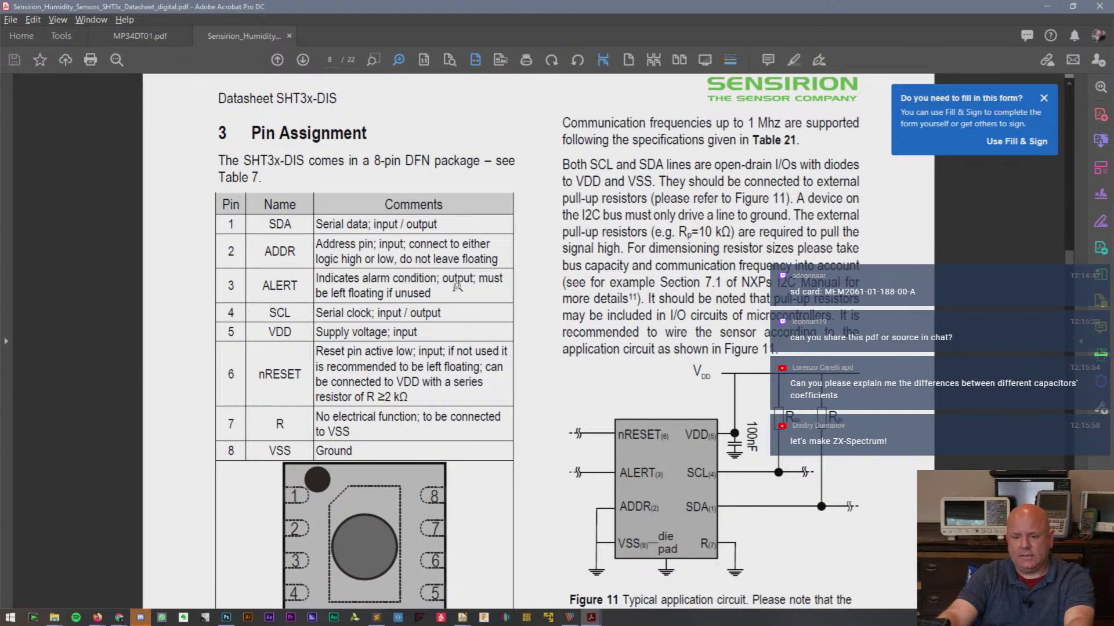
- Go from the SHT3x pin table back to the SHT30-DIS schematic in Eeschema
key(alt+Tab)
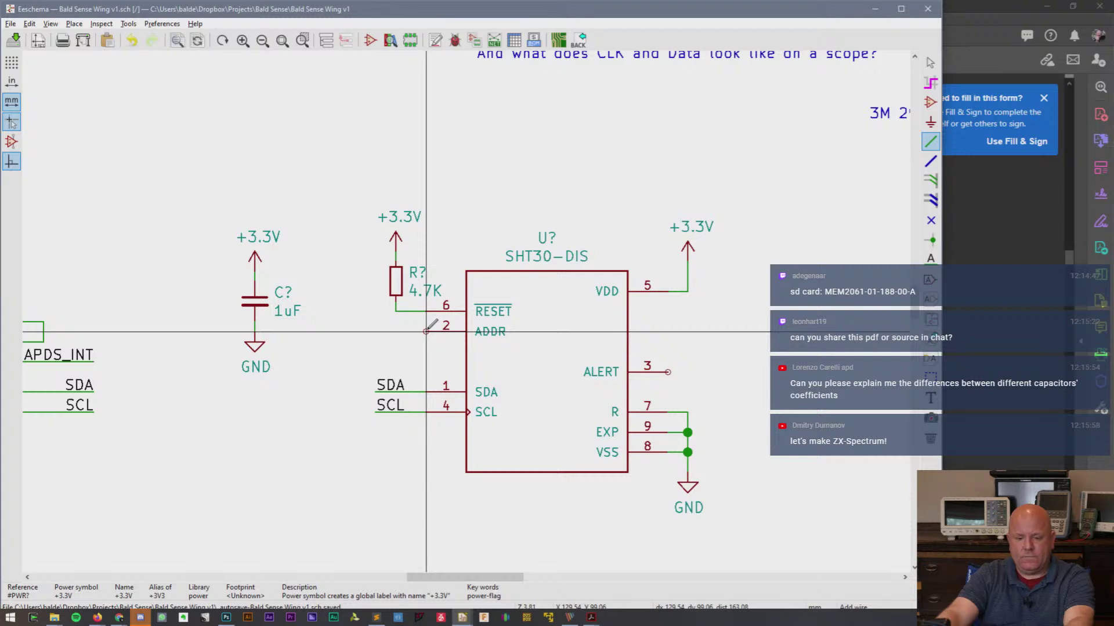
- Move the SDA and SCL labels left and open the SHT30-DIS symbol in the Symbol Editor
key(Escape)
drag(361, 365, 418, 447)
click(389, 446)
right_click(554, 376)
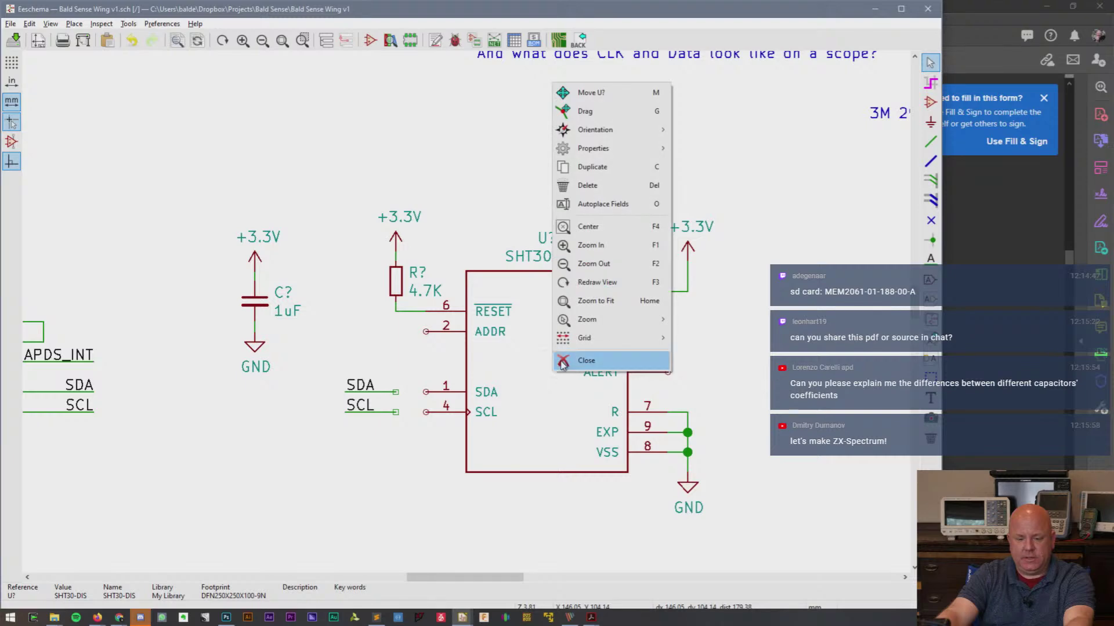
mouse_move(626, 149)
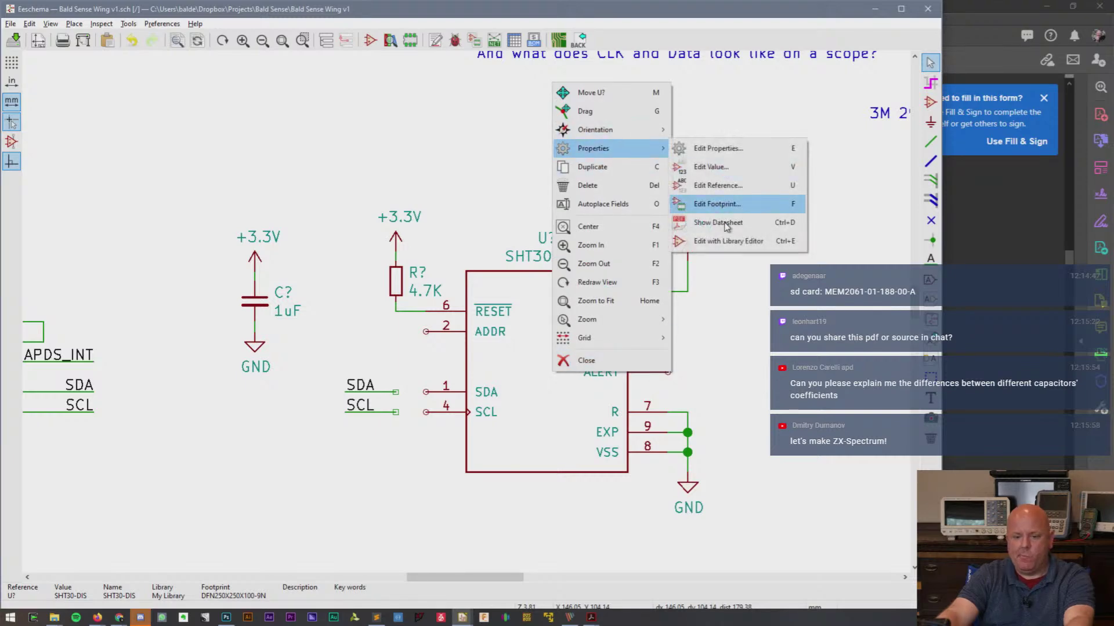
click(731, 240)
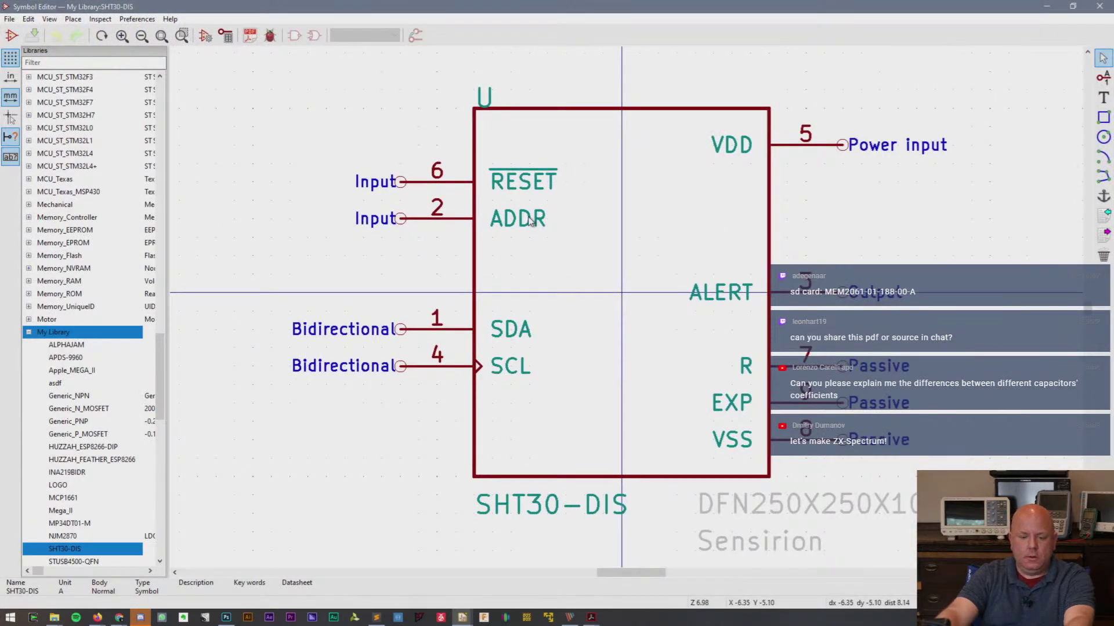
- Rearrange the left pins (ADDR lower, SDA higher, SCL pin 4 below SDA), then save and close
key(m)
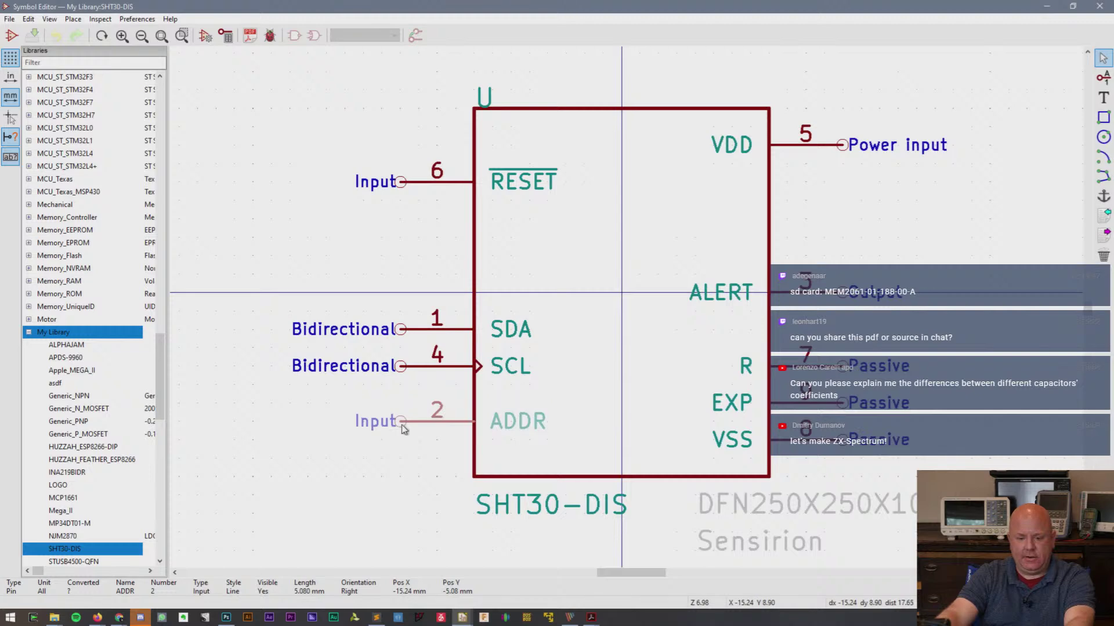
click(401, 449)
key(m)
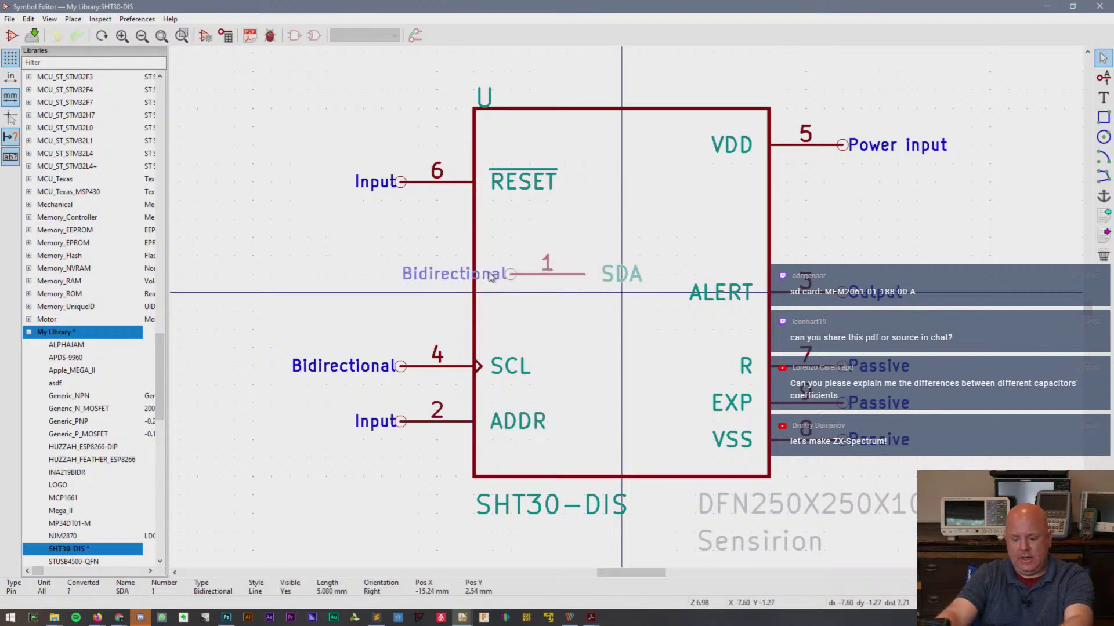
click(401, 274)
key(m)
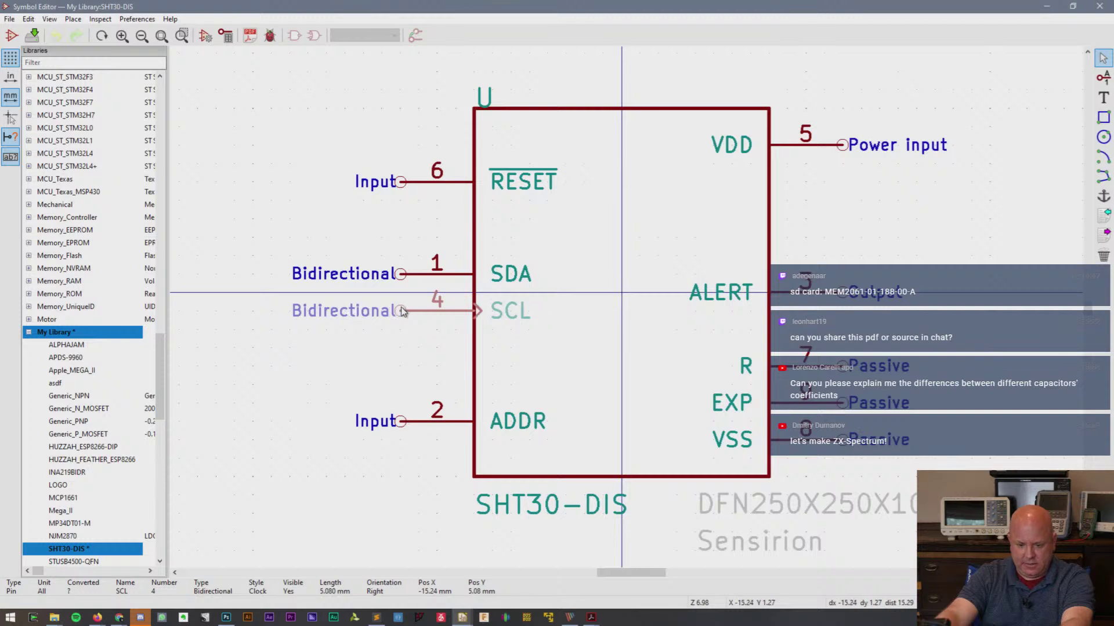
click(413, 314)
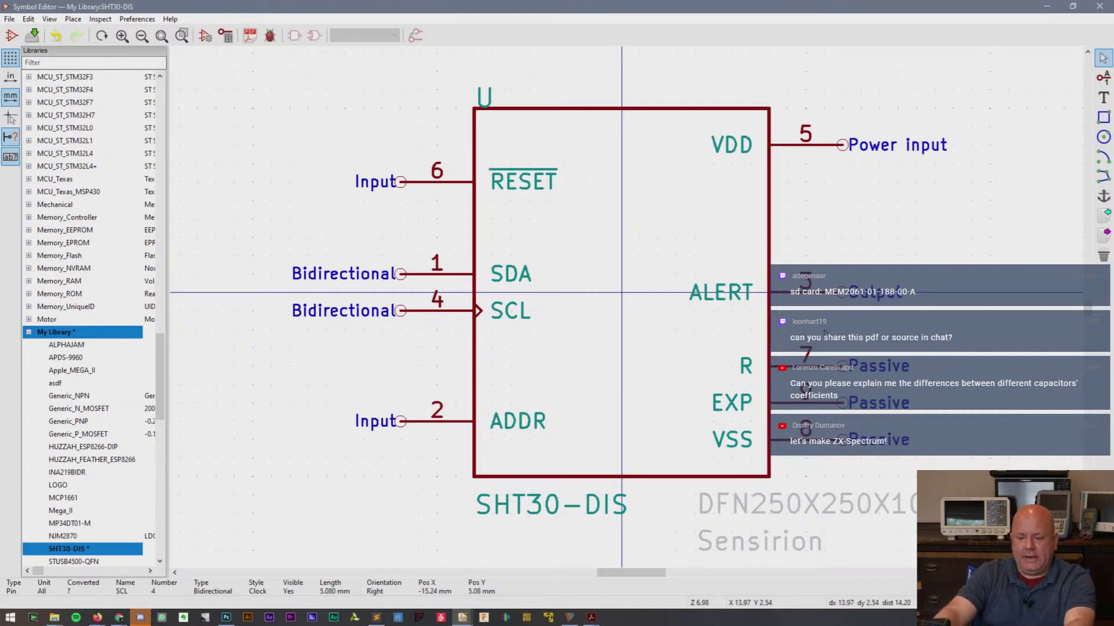
key(ctrl+s)
click(1099, 6)
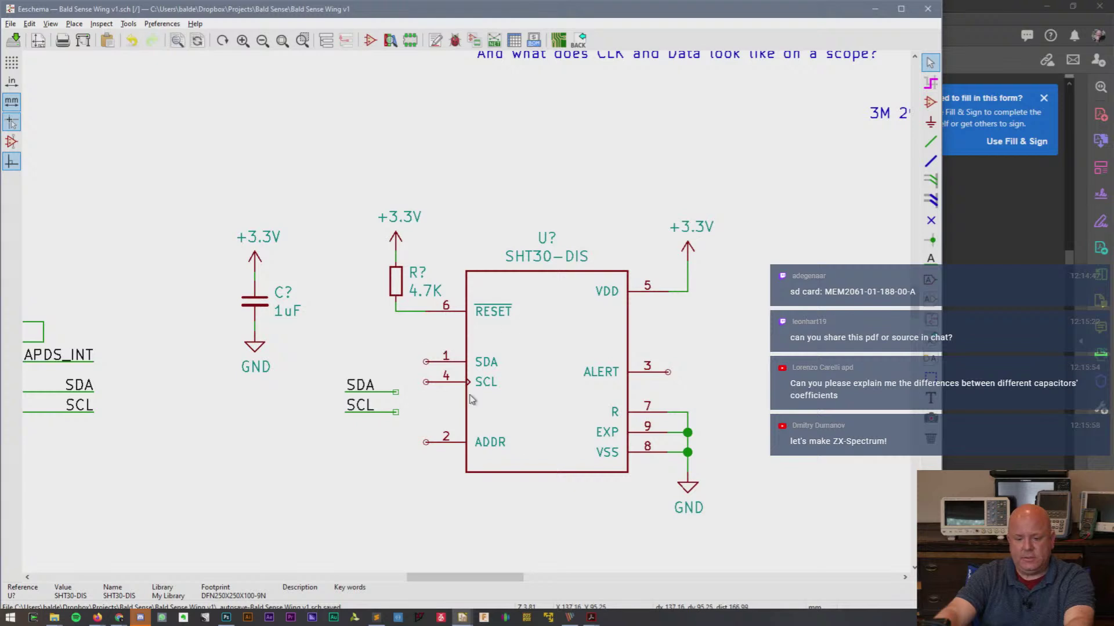
drag(324, 362, 385, 446)
- Drop the SDA and SCL labels onto pins 1 and 4 and wire ADDR pin 2 to a GND symbol
click(405, 405)
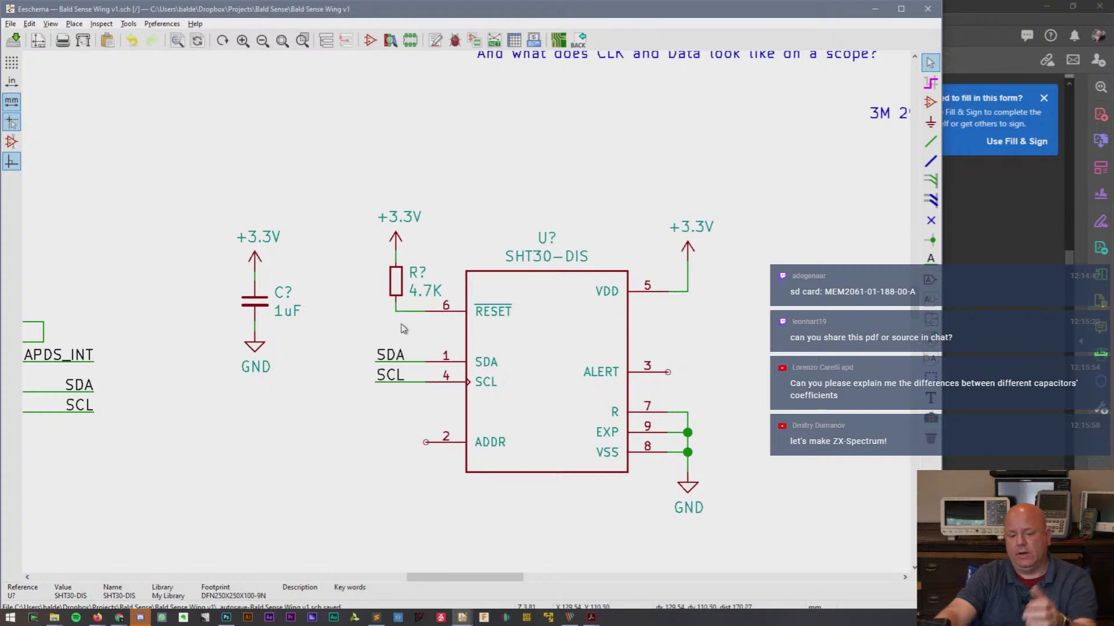
key(c)
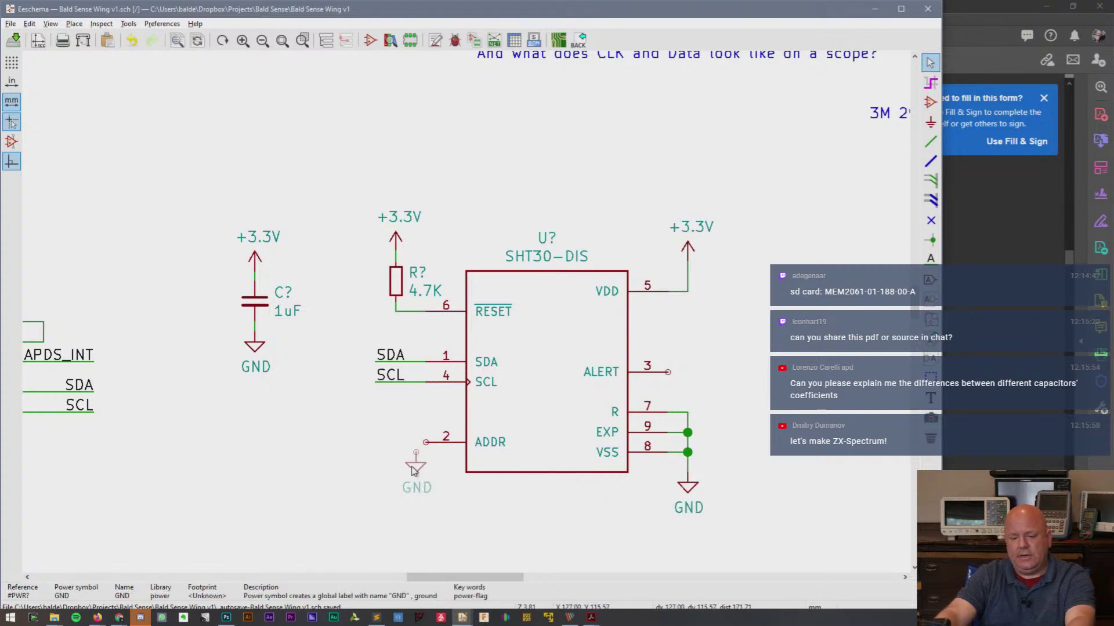
key(w)
click(416, 463)
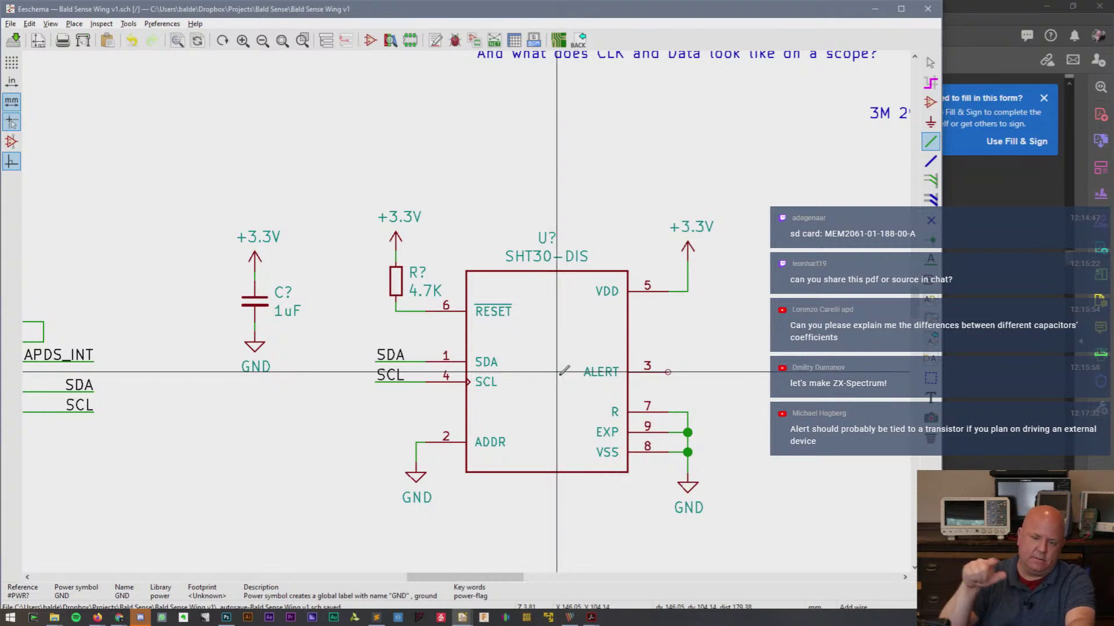
key(Escape)
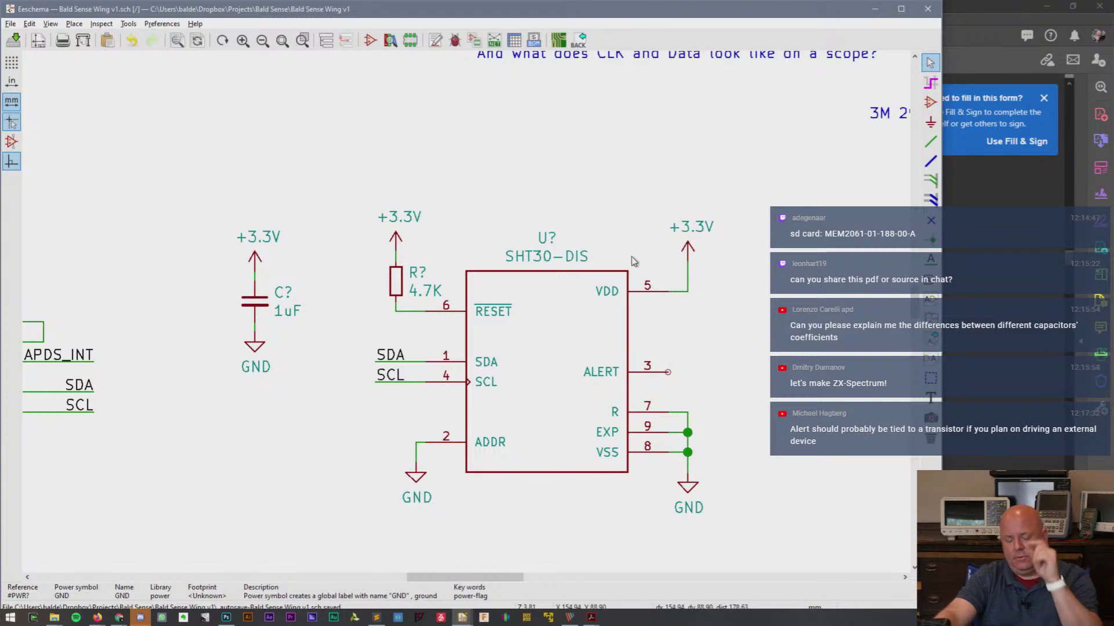
key(alt+Tab)
- Search the SHT3x datasheet for 'address' and resize its window so the schematic shows
ctrl+scroll(649, 290, up, 2)
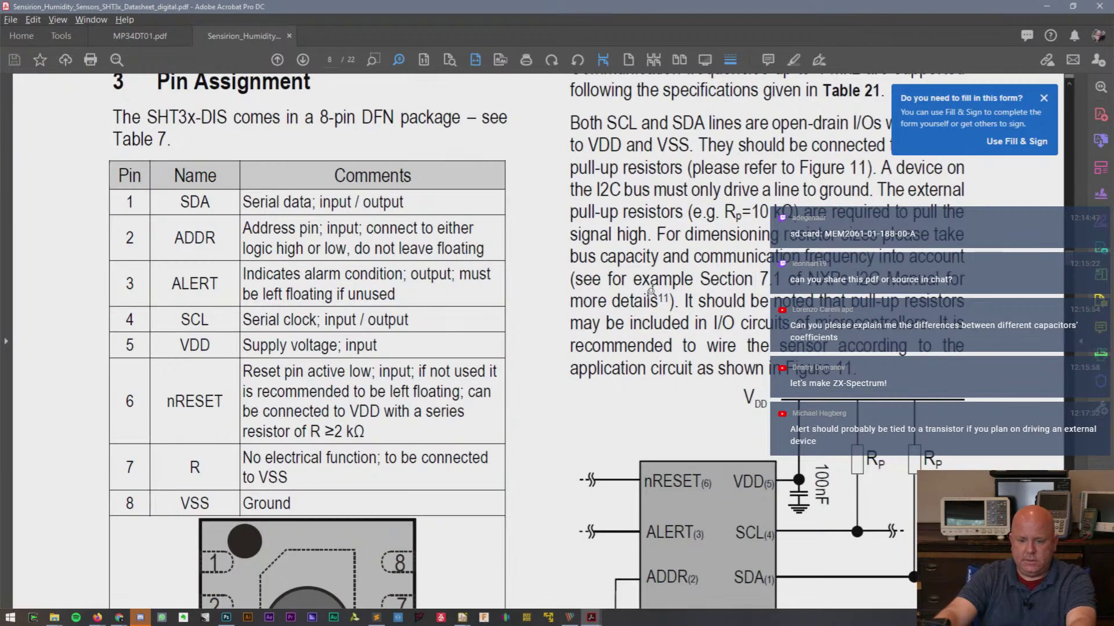
ctrl+scroll(651, 289, down, 2)
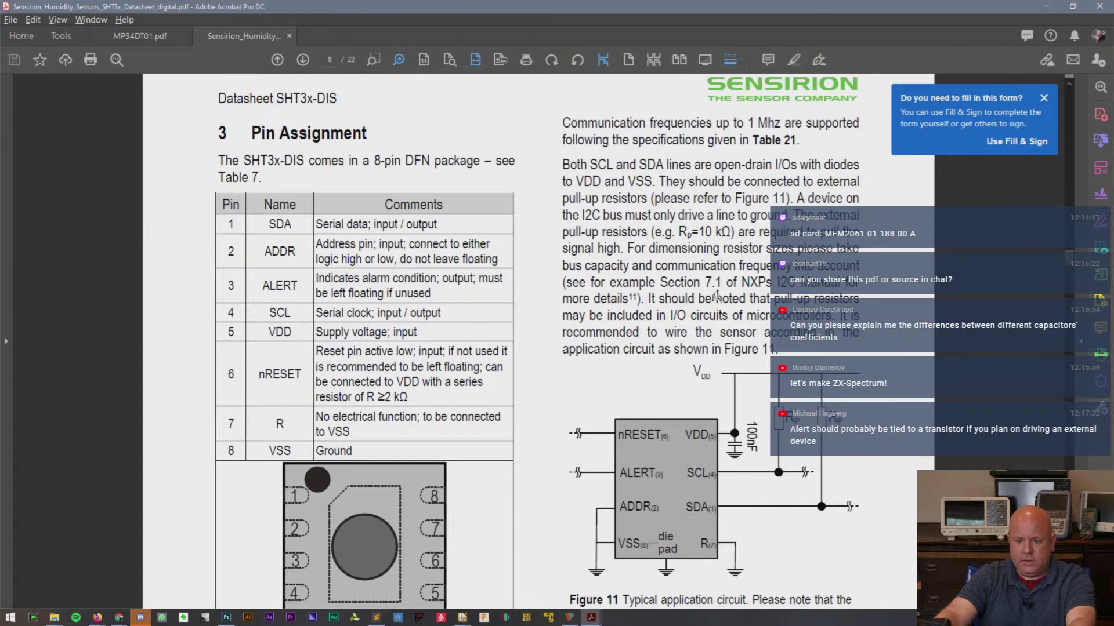
key(ctrl+f)
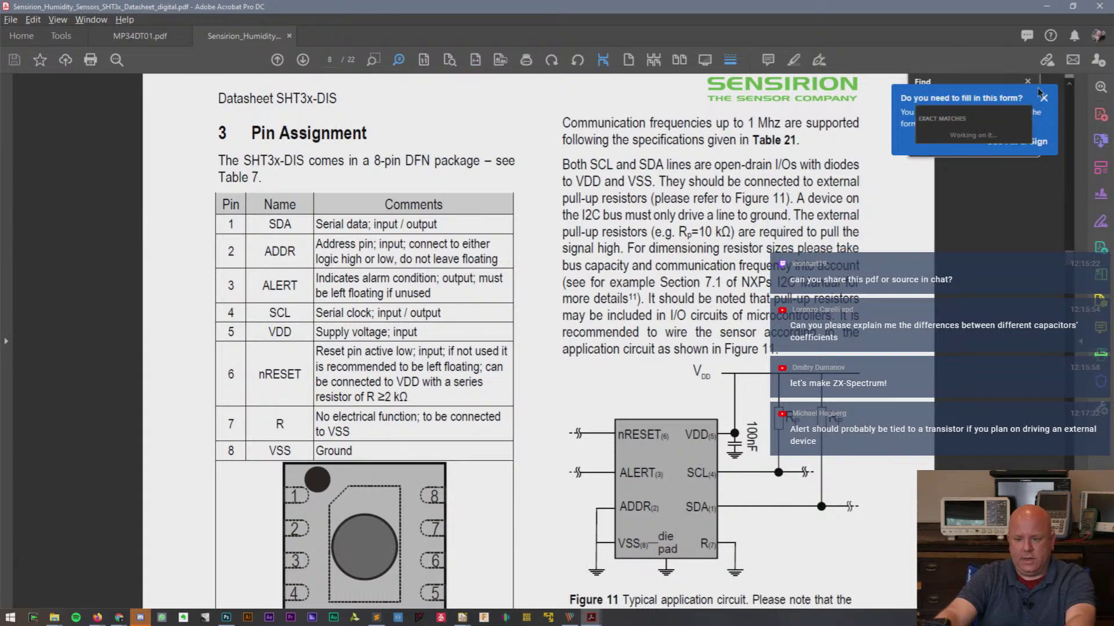
click(1043, 98)
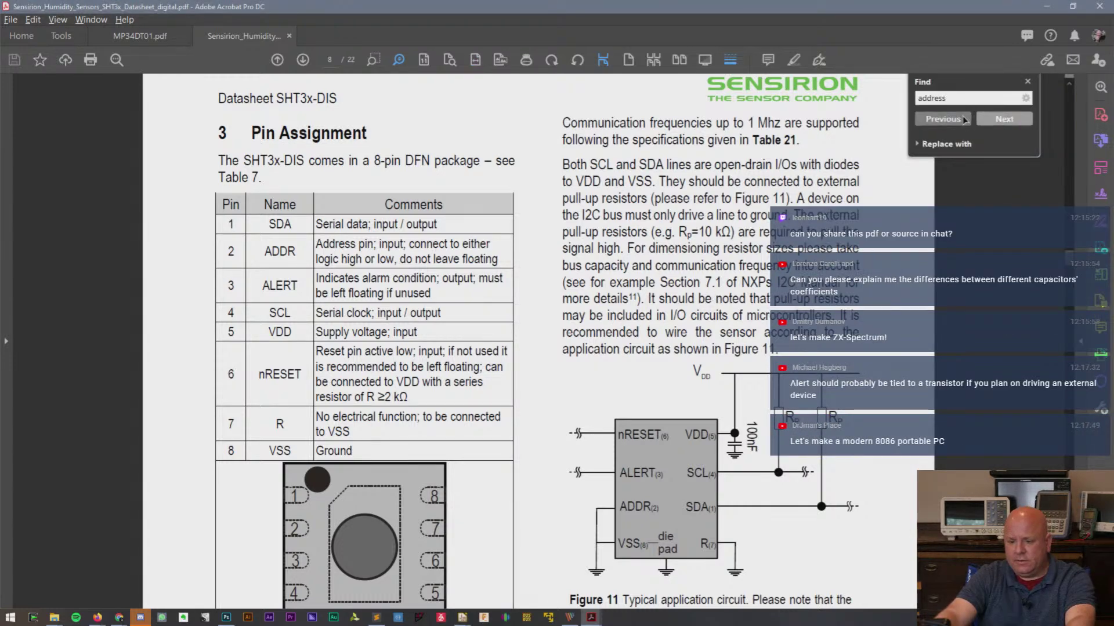
click(1004, 119)
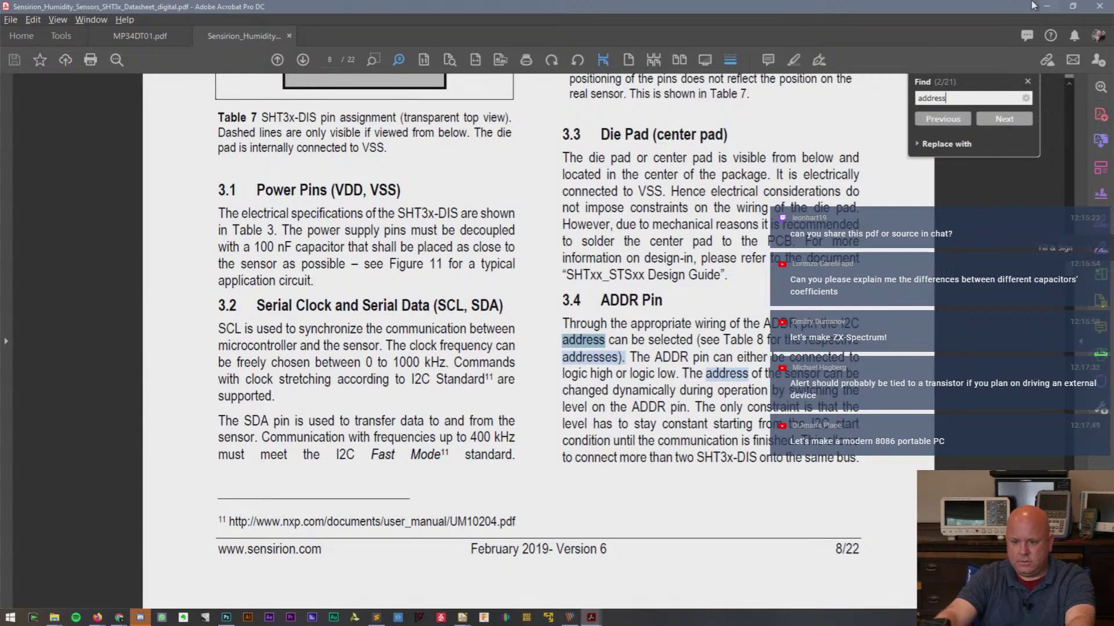
click(1072, 5)
drag(864, 5, 447, 12)
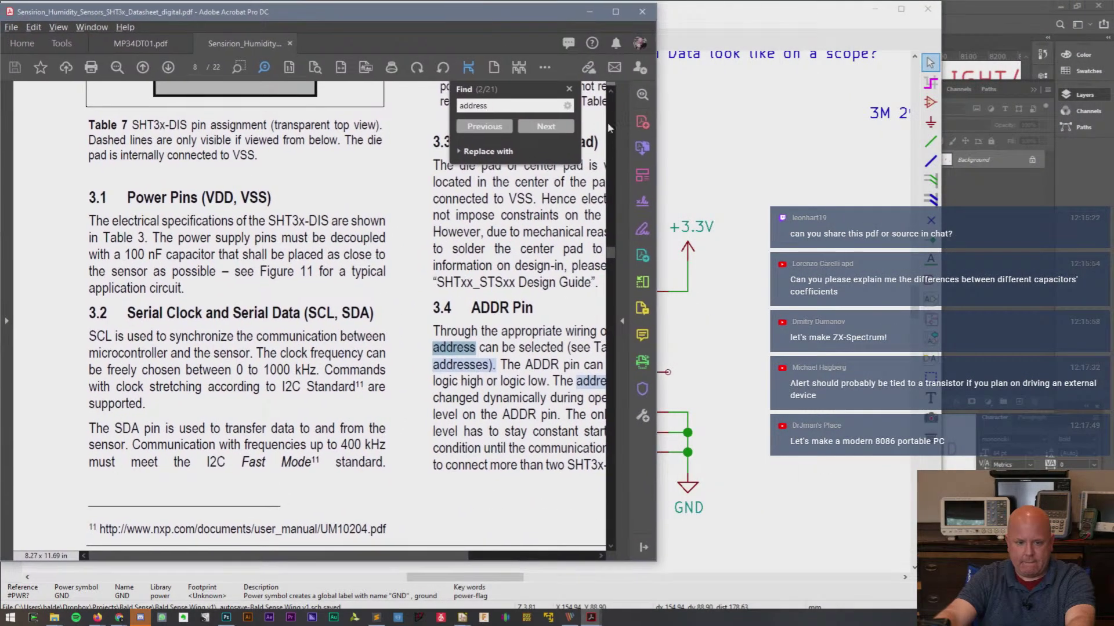
drag(656, 144, 862, 146)
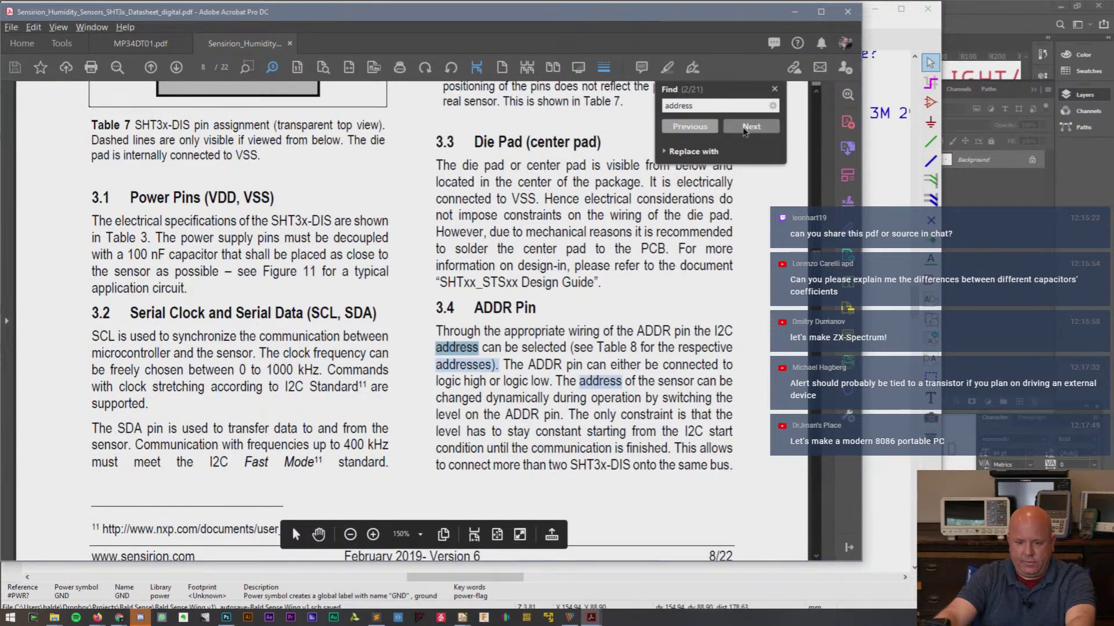
- Search for 'Table 8' and jump to the I2C address table on page 9
double_click(730, 106)
click(729, 106)
drag(727, 106, 527, 101)
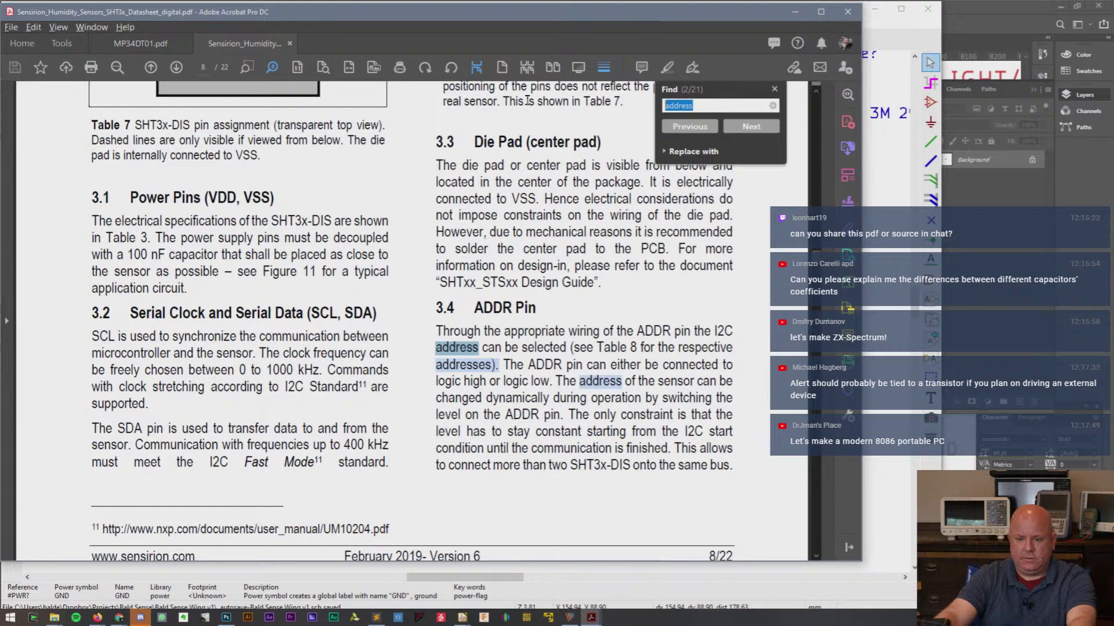
text(Tablle 8)
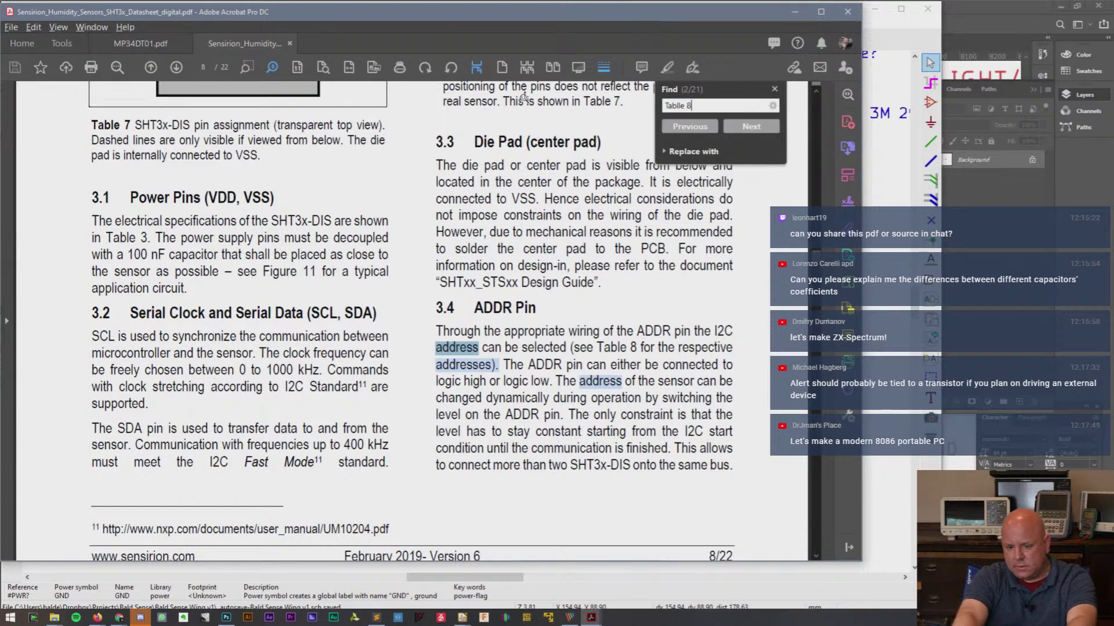
key(BackSpace)
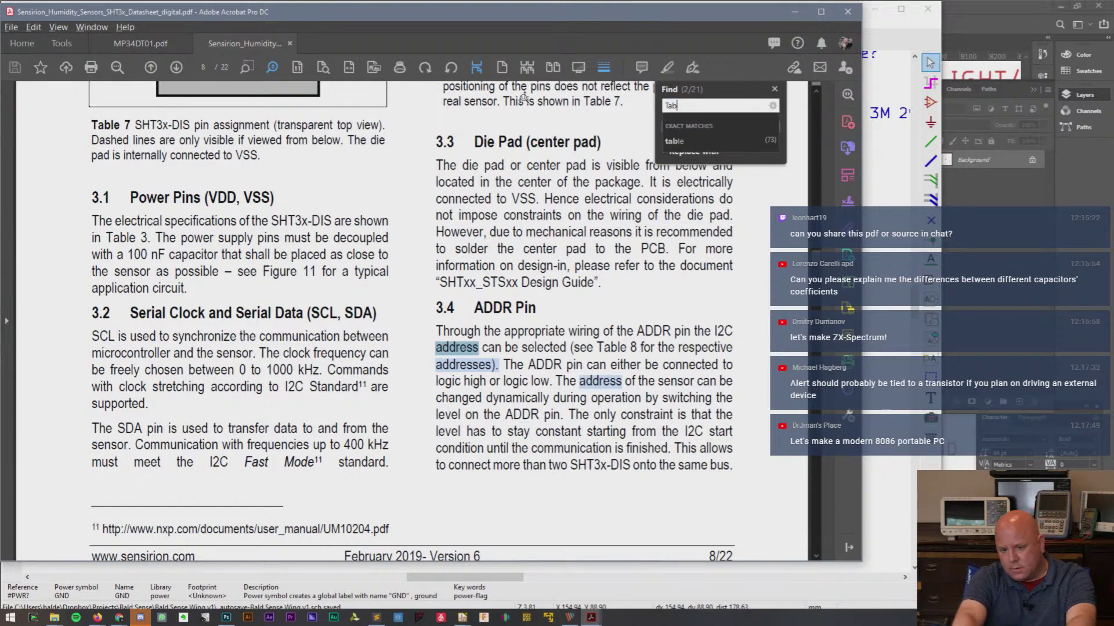
text(le 8)
key(Return)
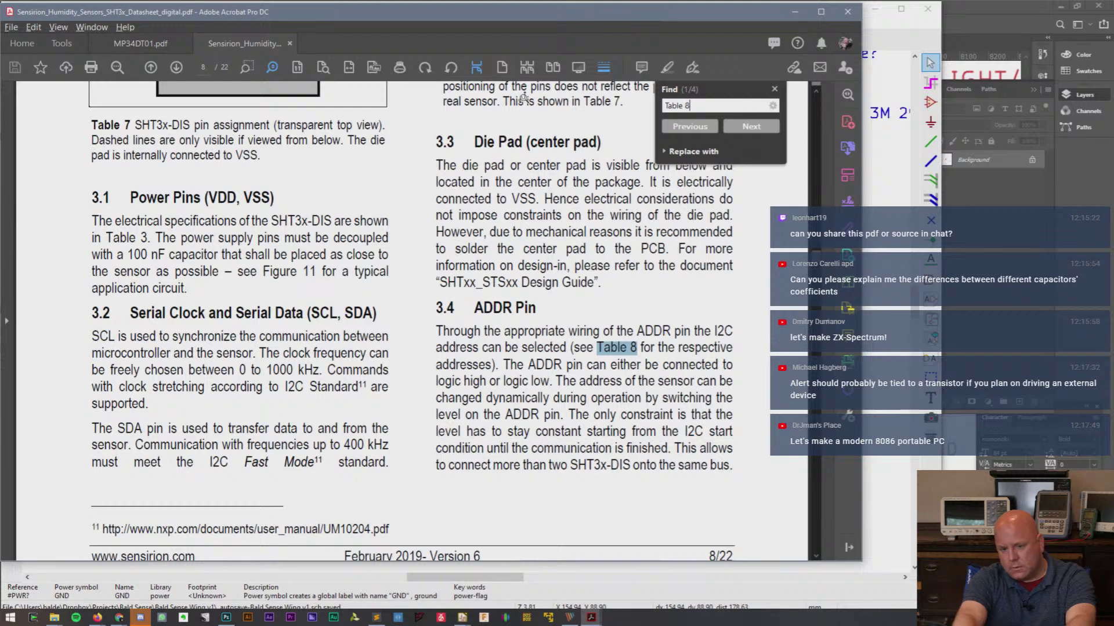
click(749, 127)
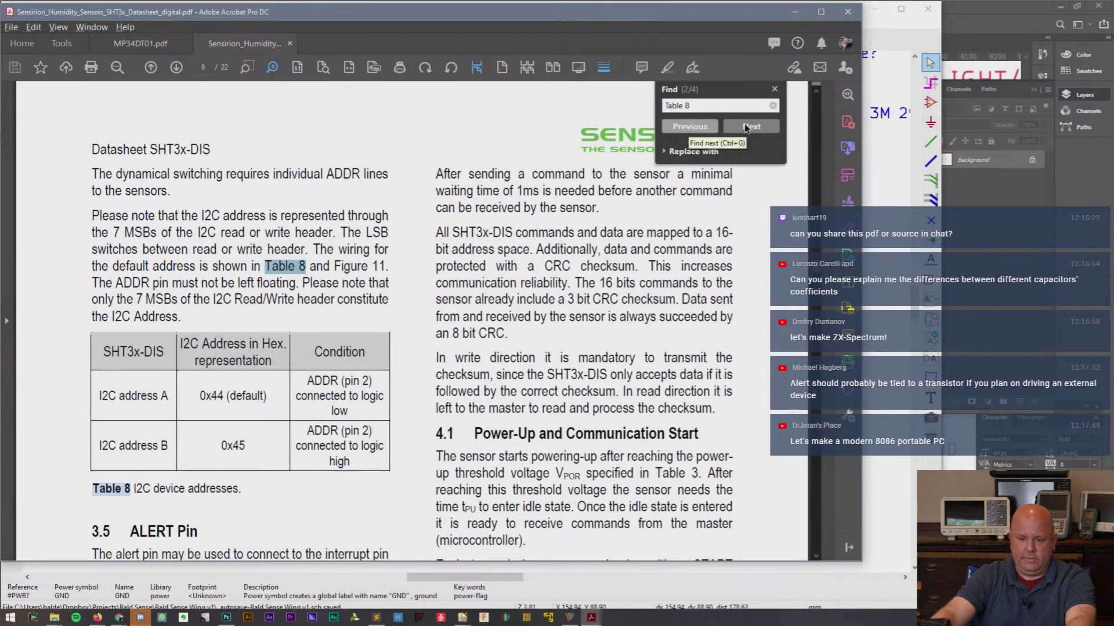
scroll(252, 358, down, 1)
scroll(252, 359, up, 1)
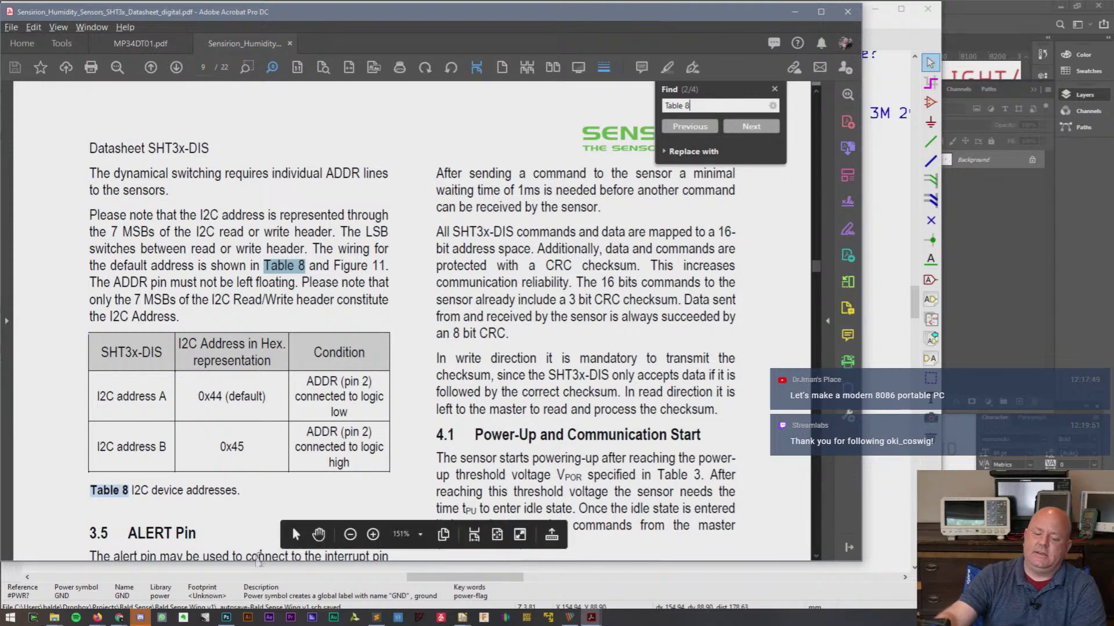
click(122, 618)
- Switch to Firefox and open baldengineer.com in a new tab
click(156, 577)
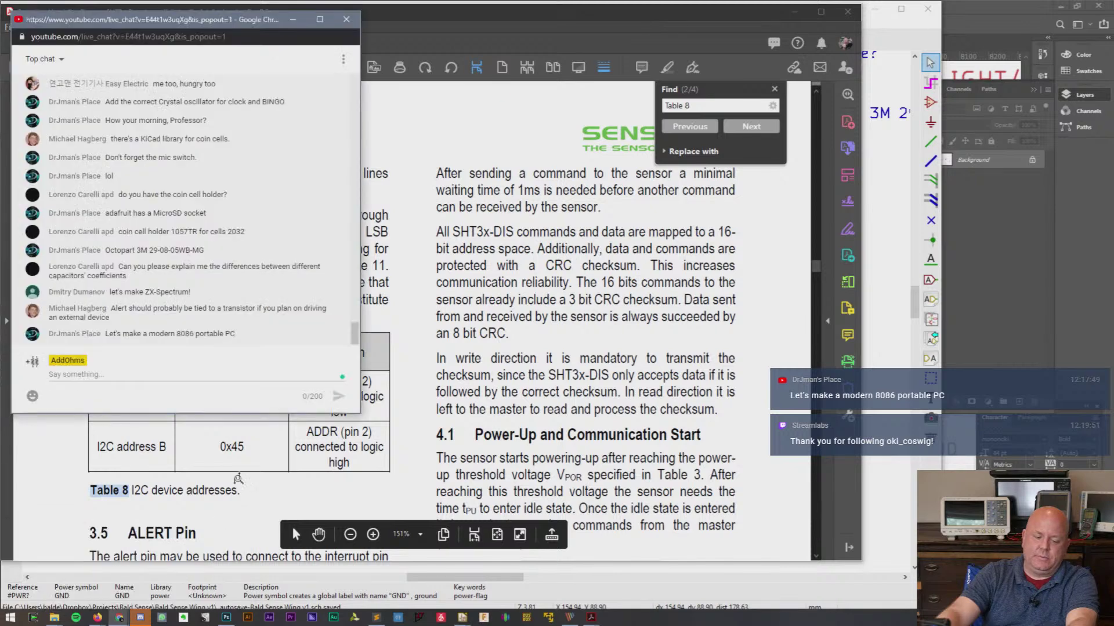
click(409, 583)
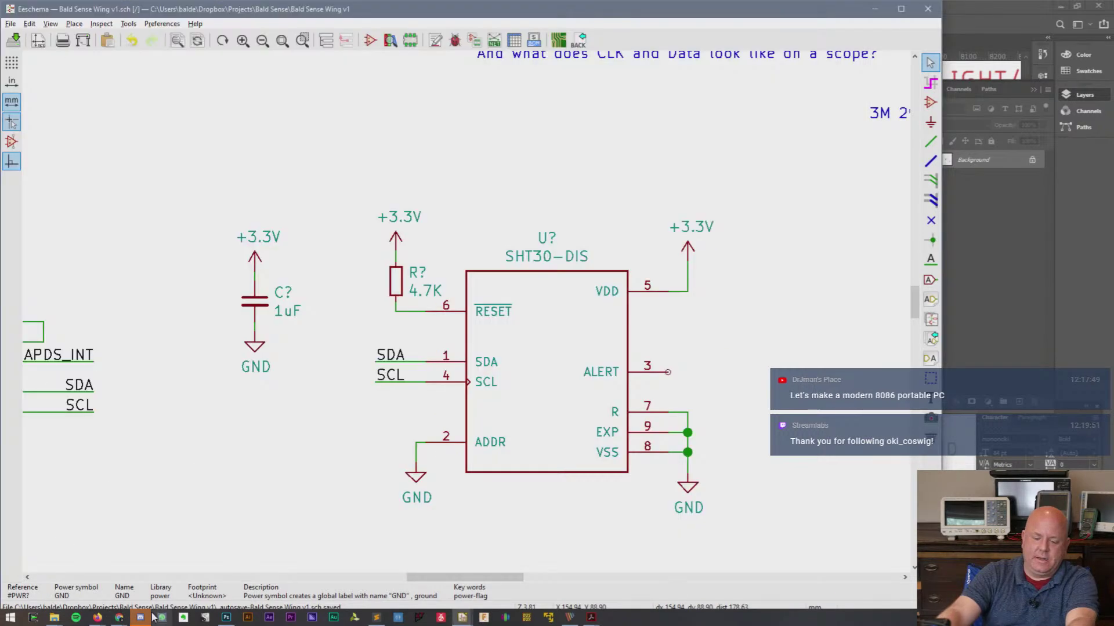
mouse_move(97, 618)
click(186, 572)
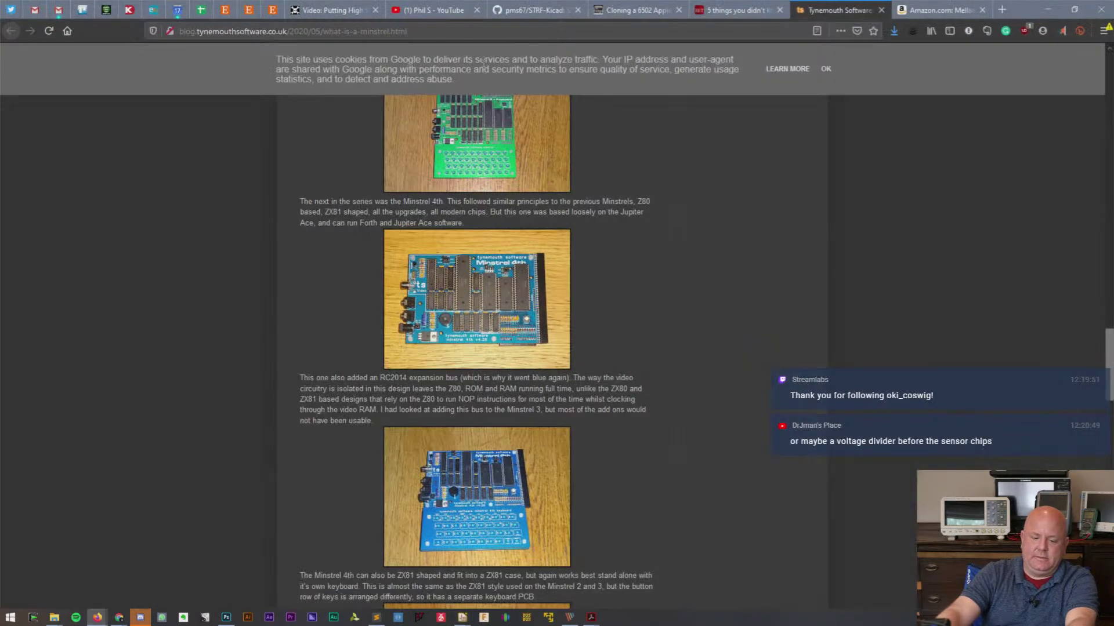
click(999, 9)
click(570, 32)
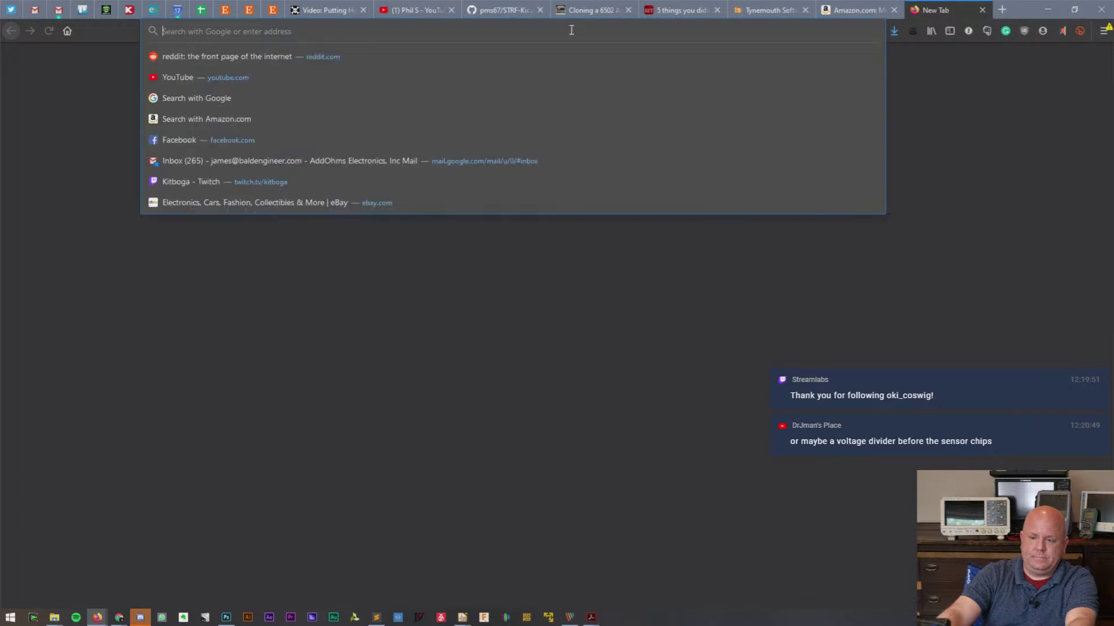
text(balden)
key(BackSpace)
key(BackSpace)
key(BackSpace)
key(BackSpace)
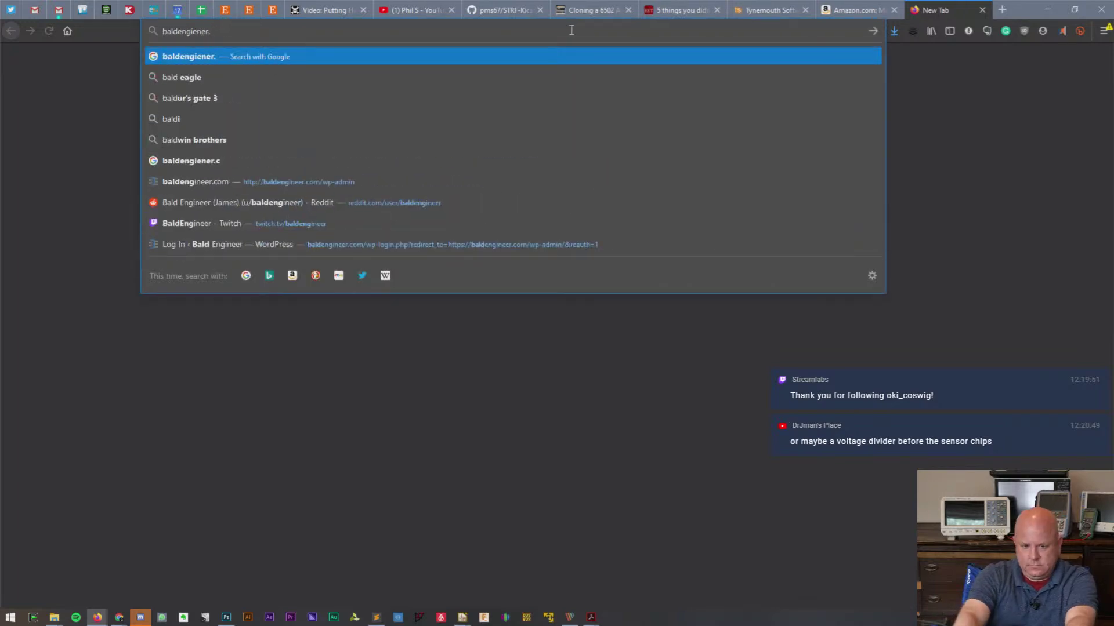
text(engine)
key(BackSpace)
key(BackSpace)
key(BackSpace)
key(BackSpace)
key(BackSpace)
key(BackSpace)
key(BackSpace)
key(BackSpace)
key(BackSpace)
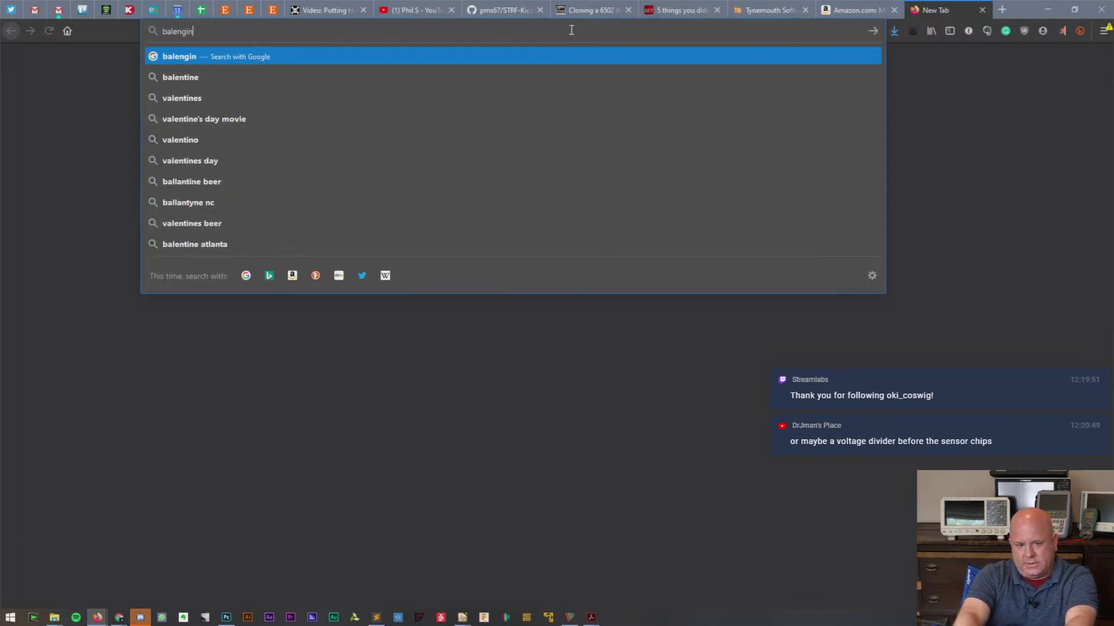
text(baldengineer.com)
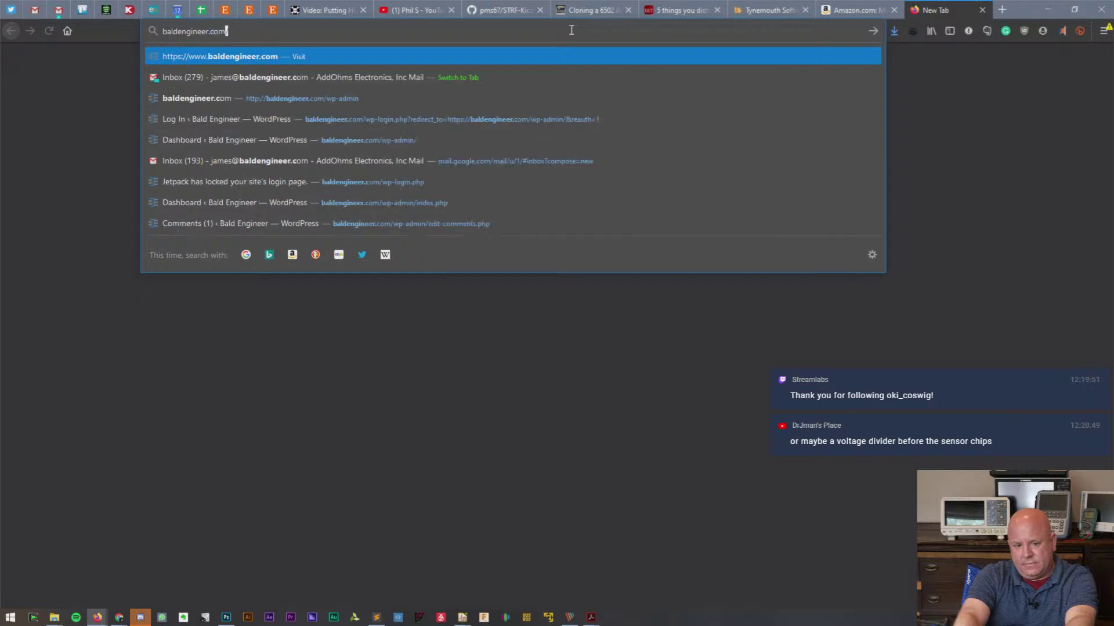
key(Return)
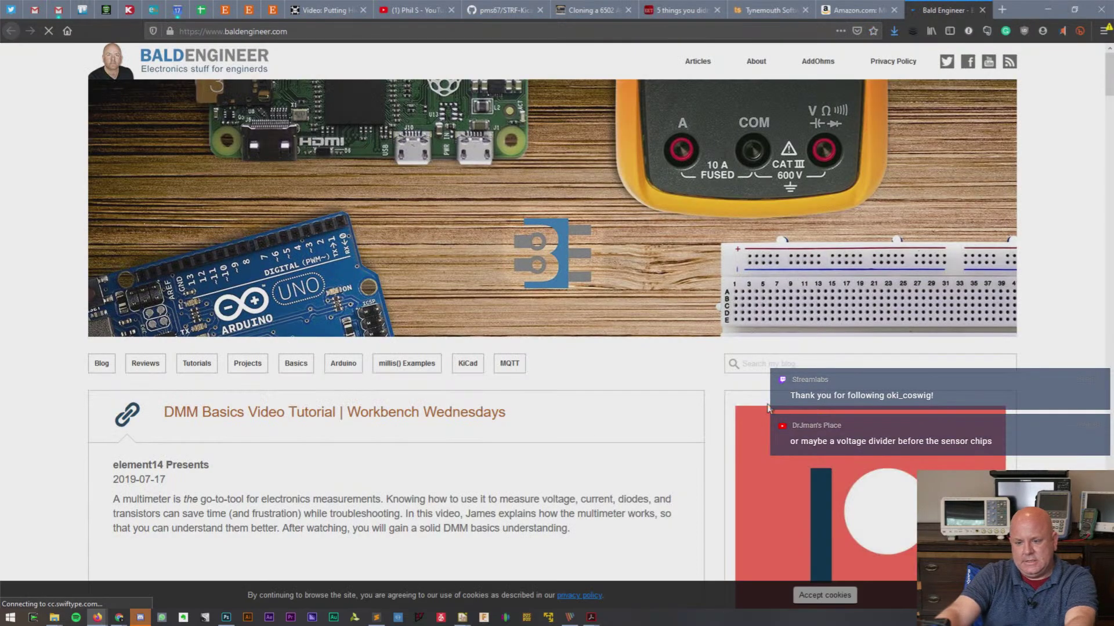
- Search the Bald Engineer blog for C0G and scroll through the results
click(789, 363)
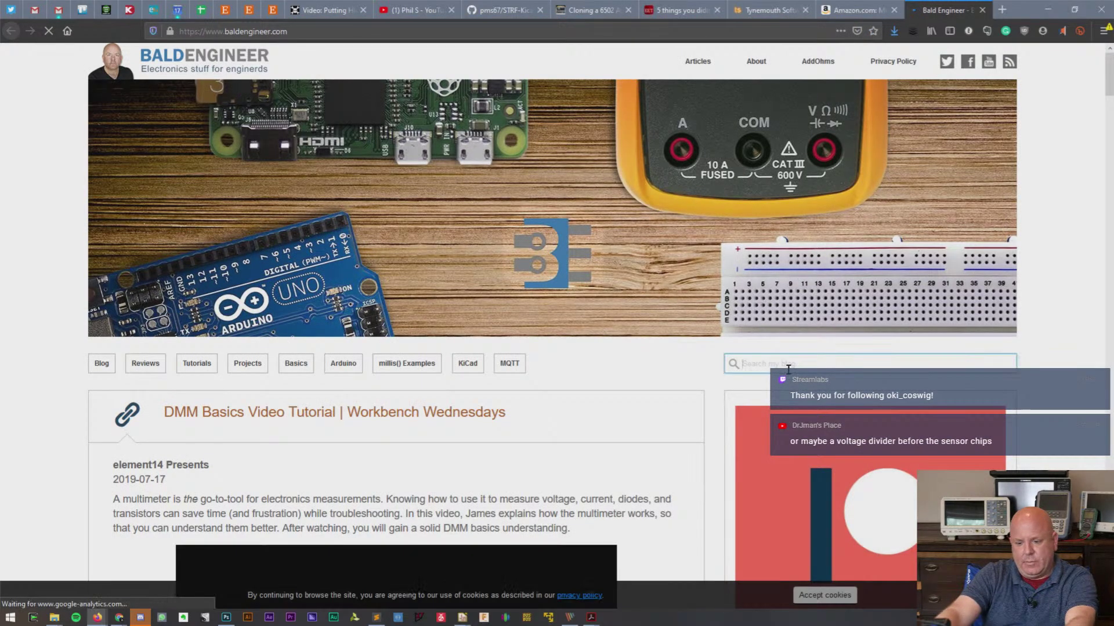
text(C0G)
key(ctrl+a)
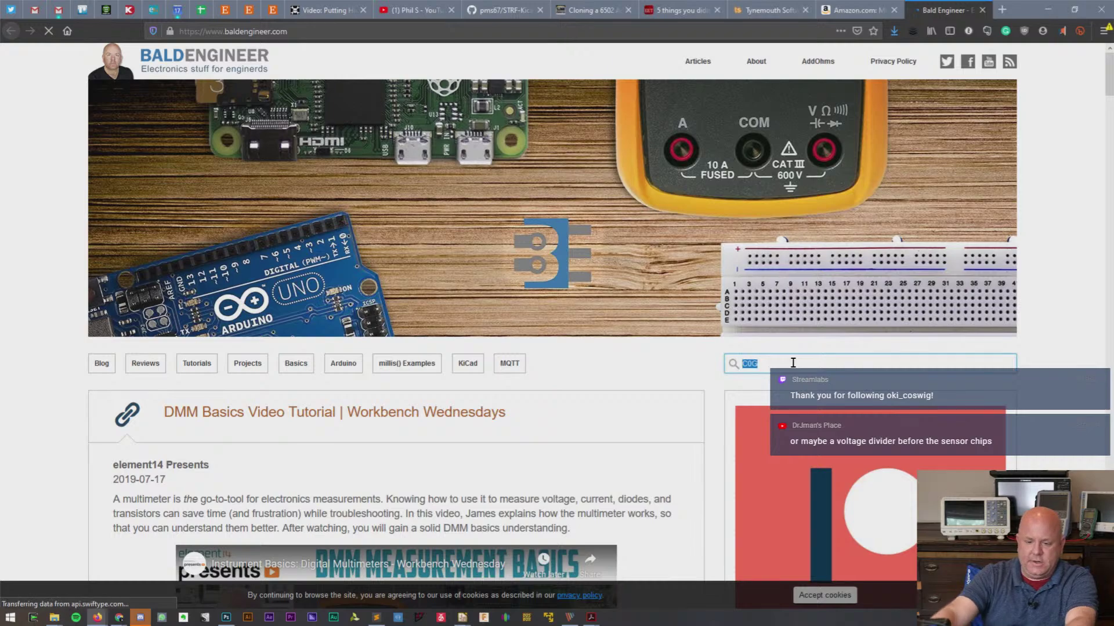
key(Return)
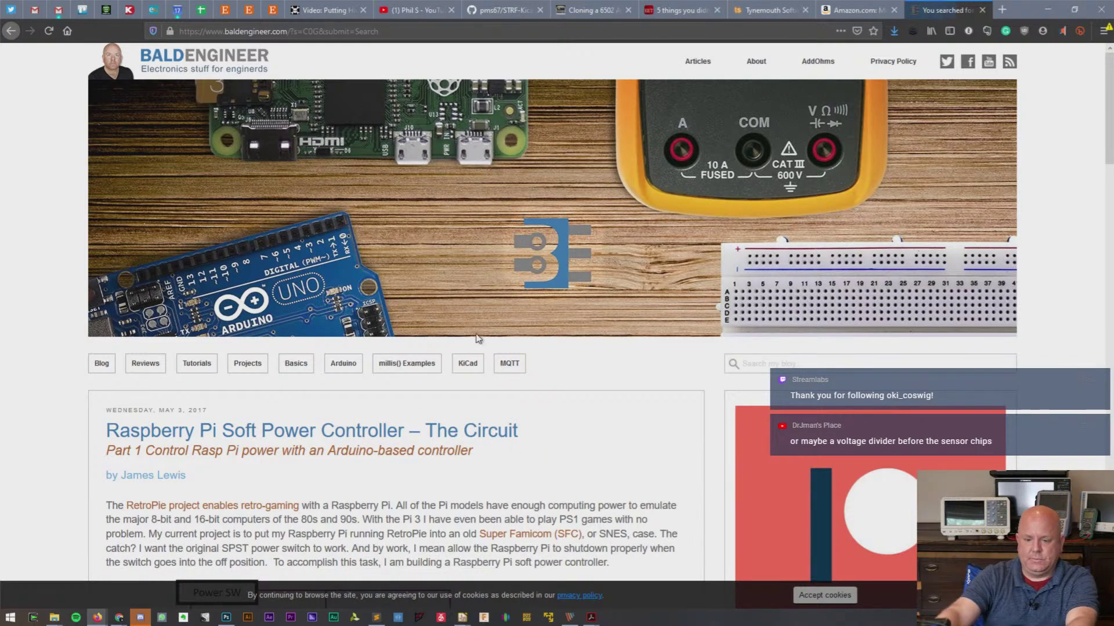
scroll(493, 326, down, 3)
scroll(493, 326, down, 15)
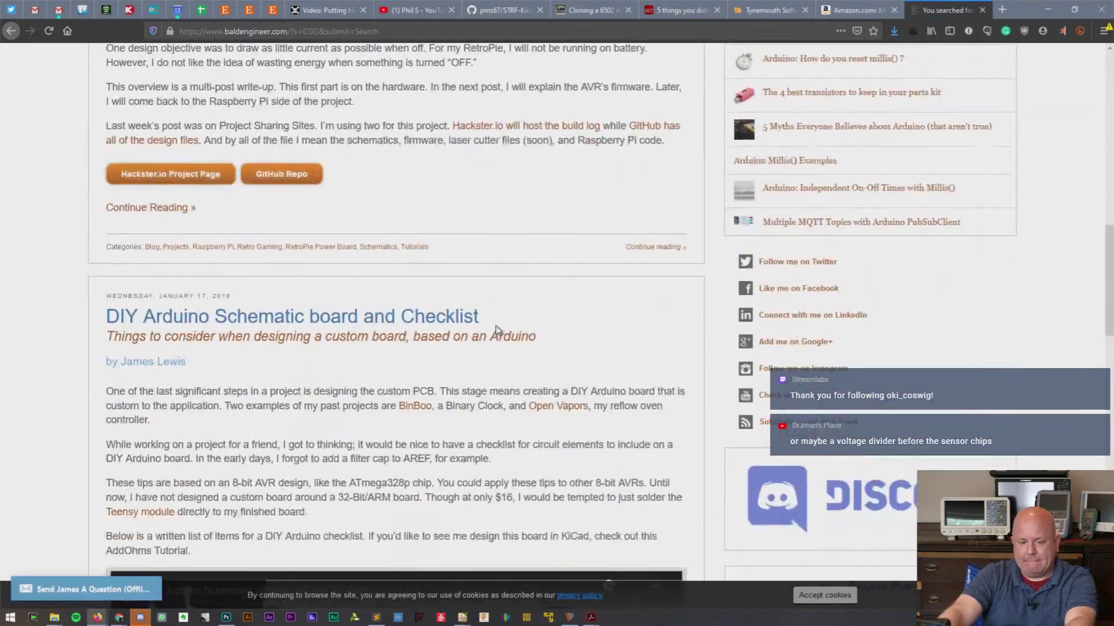
scroll(498, 331, down, 13)
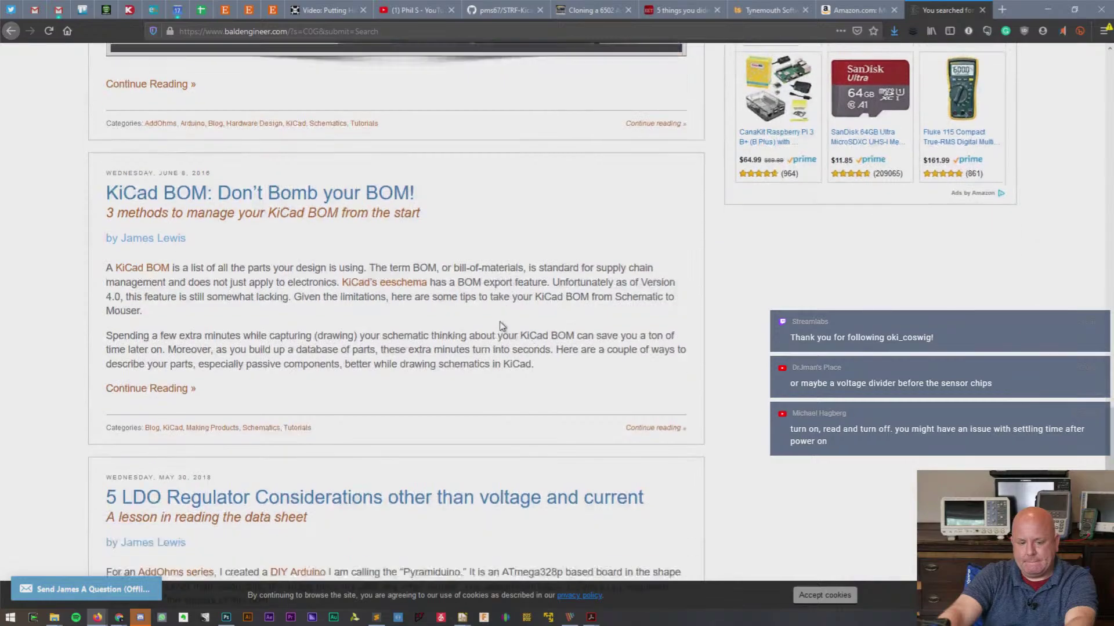
scroll(502, 326, down, 5)
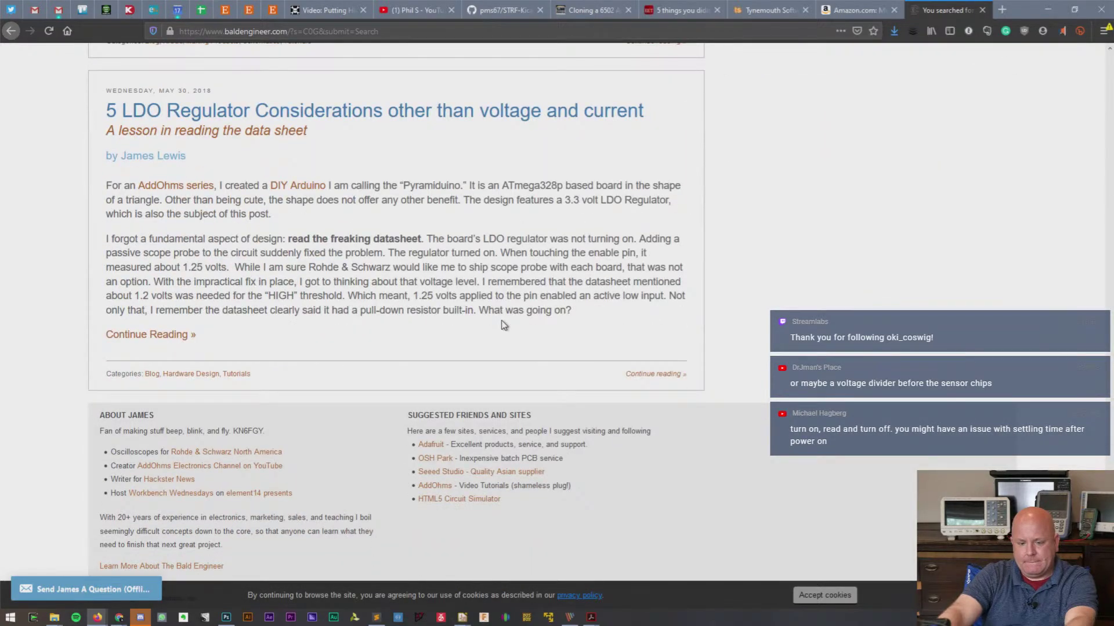
scroll(503, 325, up, 20)
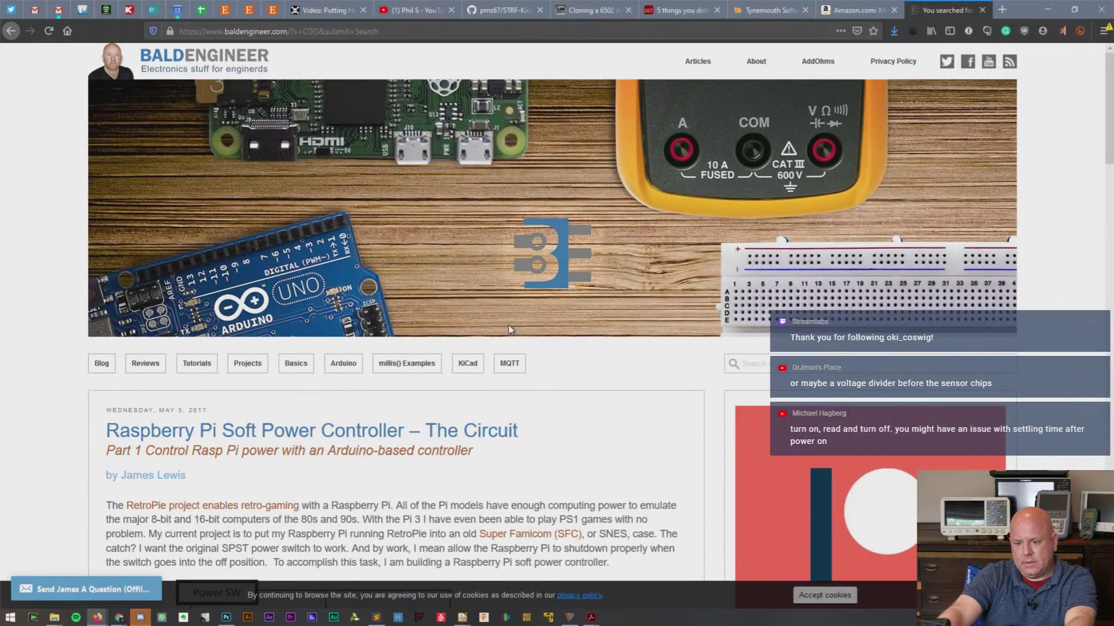
- Search the blog for X7R, skim the results, and close that search tab
click(777, 361)
text(X)
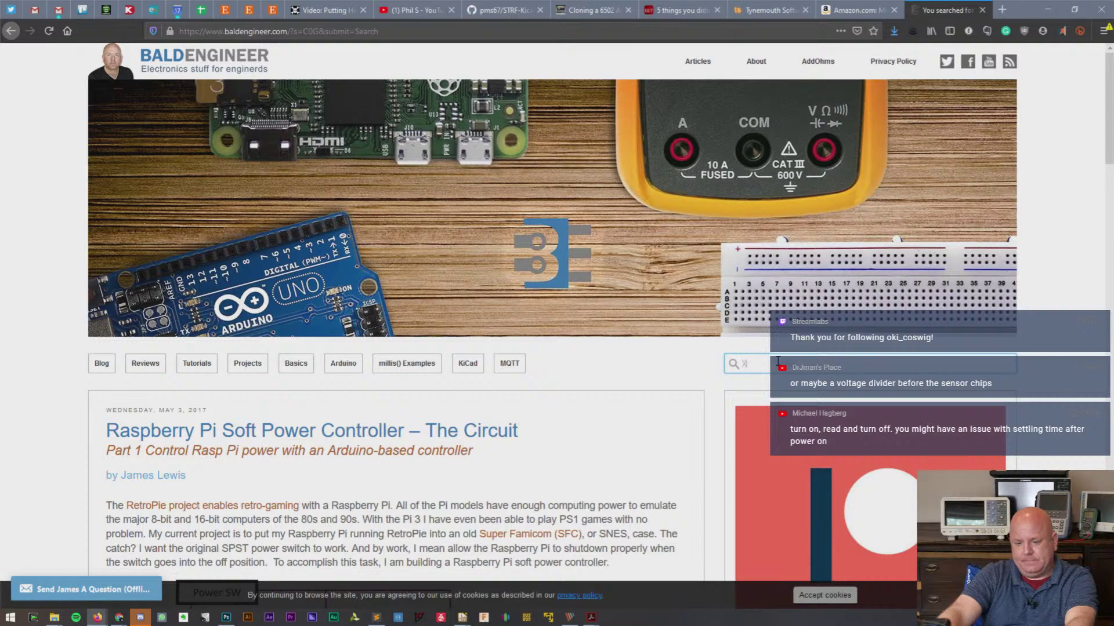
text(7R)
key(Return)
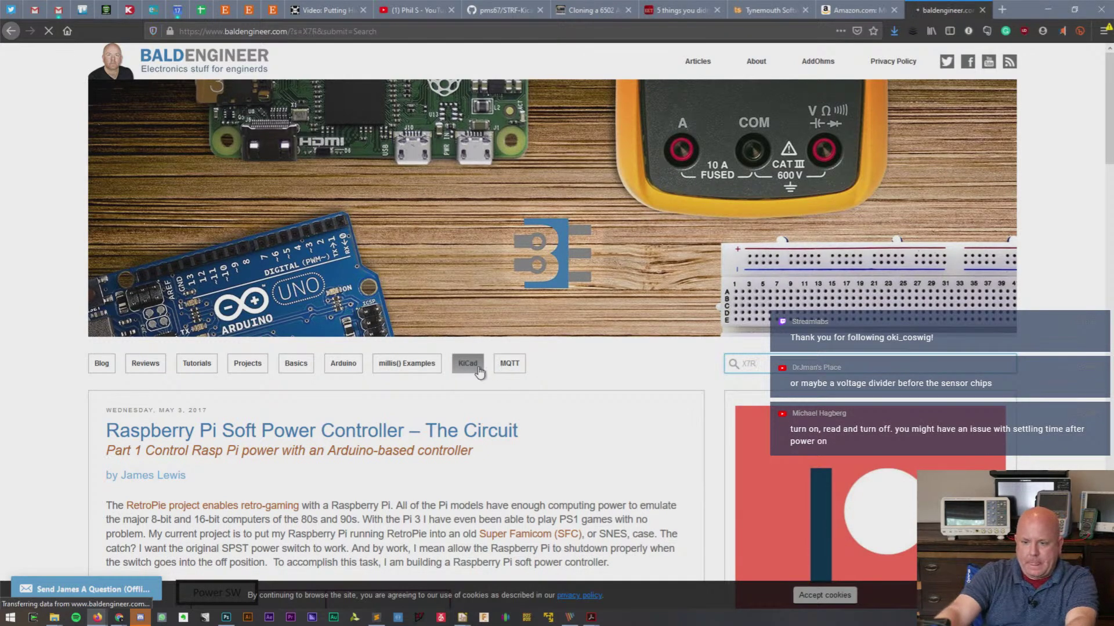
scroll(501, 363, down, 15)
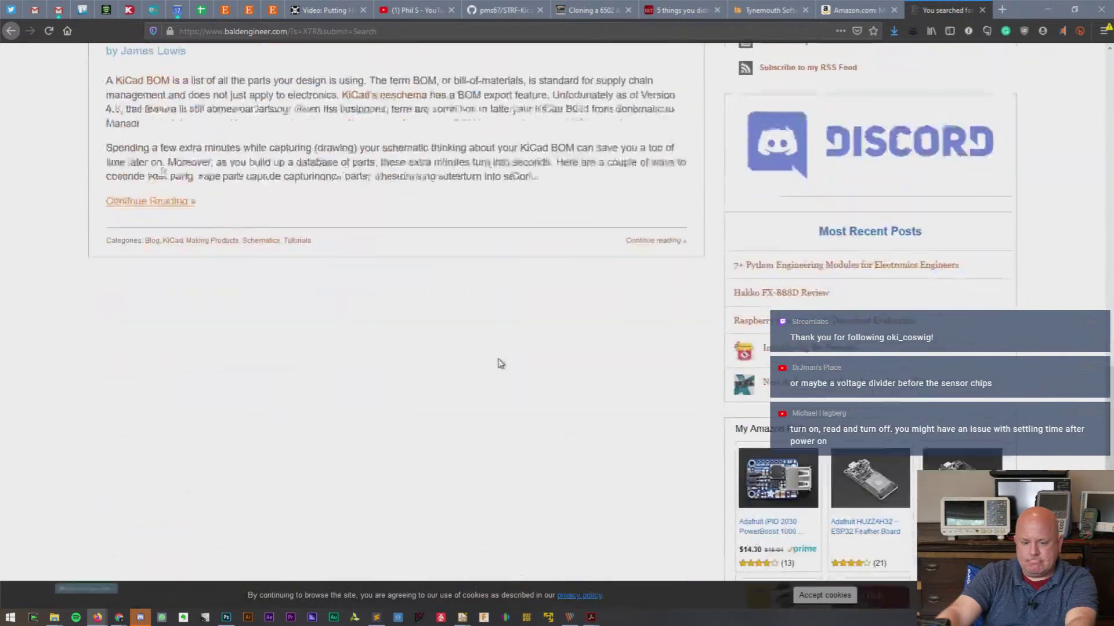
scroll(502, 363, down, 5)
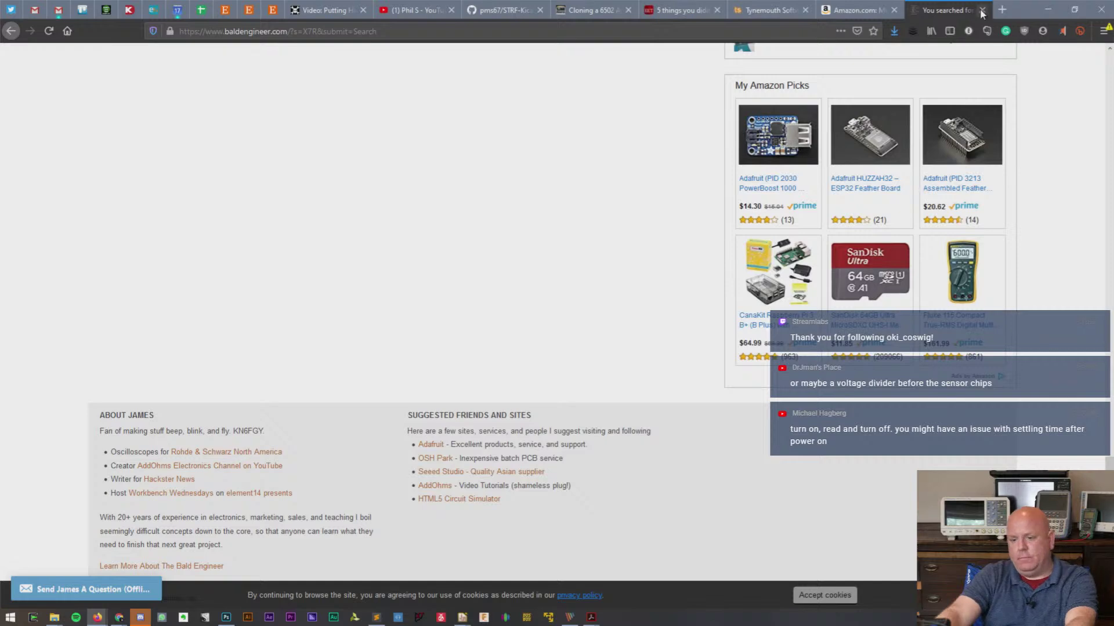
click(981, 10)
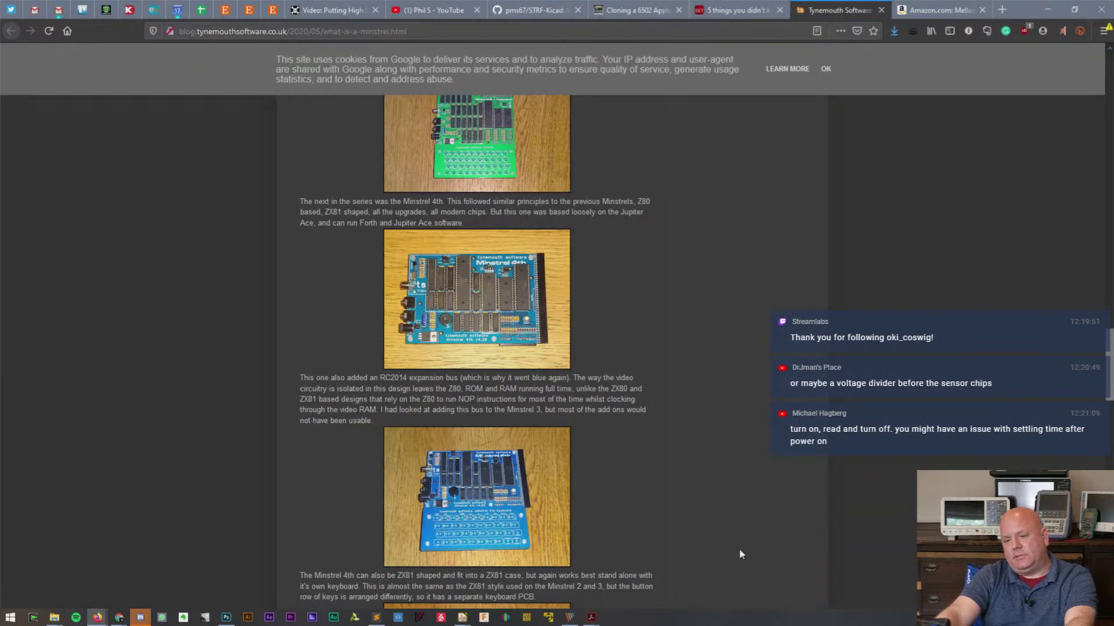
- Alt+Tab back to Eeschema with the Bald Sense Wing v1 schematic
key(alt+Tab)
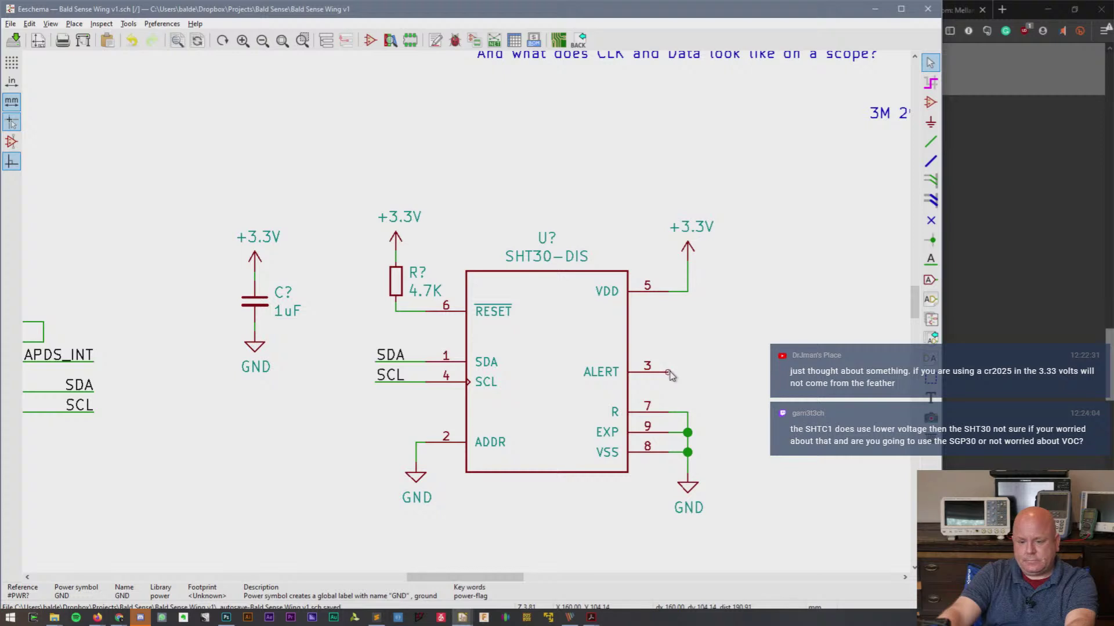
- Place a SolderJumper_2_Open symbol on the SHT30's ALERT pin 3
key(w)
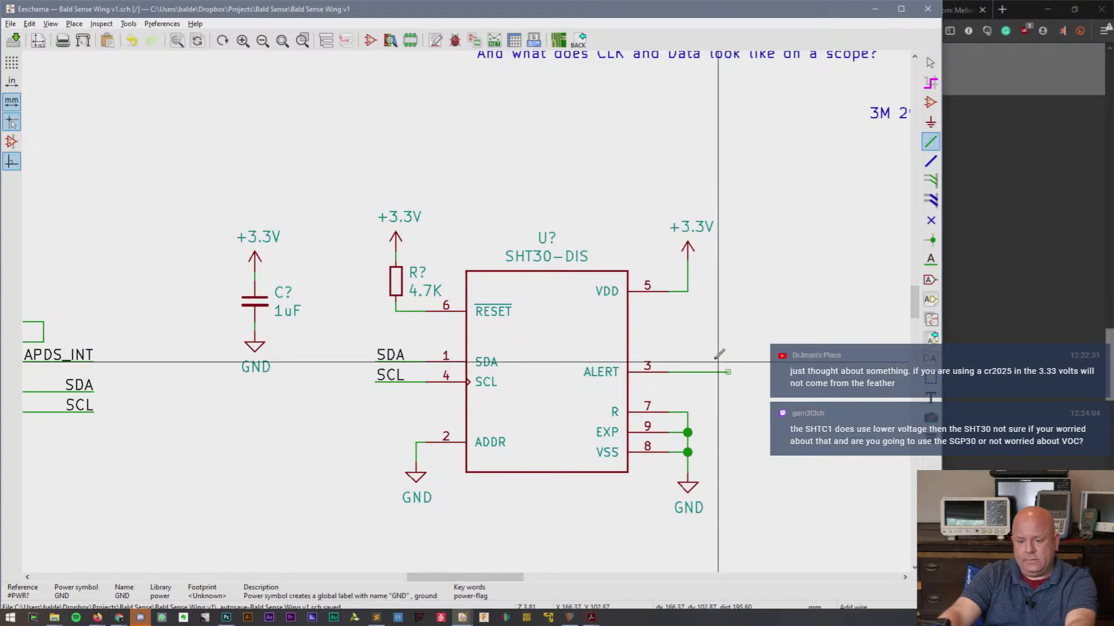
key(Escape)
drag(693, 362, 728, 412)
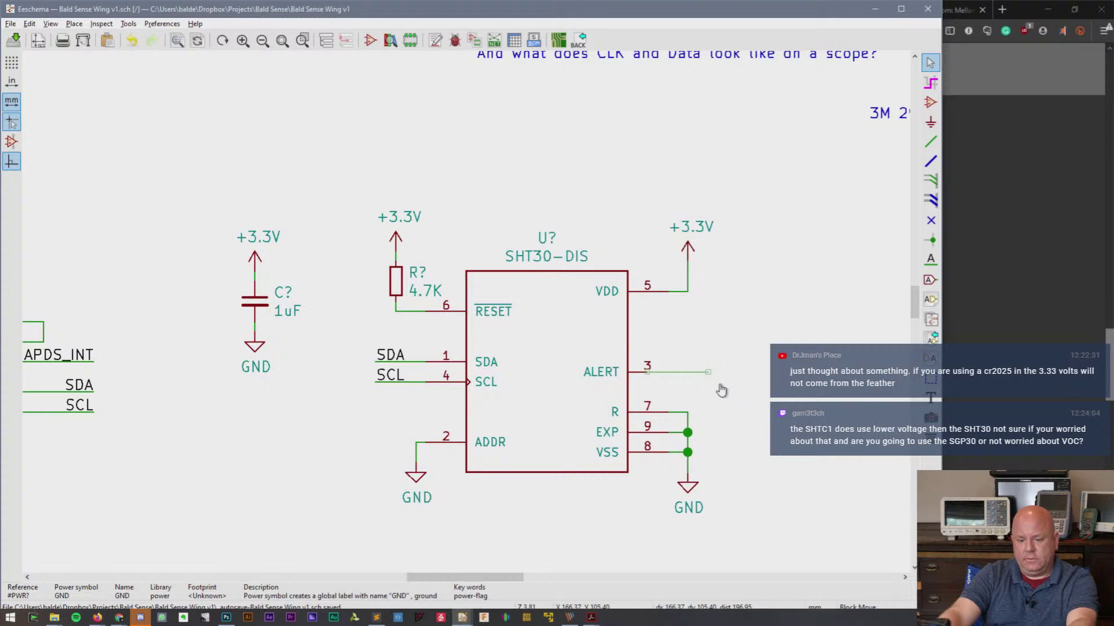
key(Delete)
key(w)
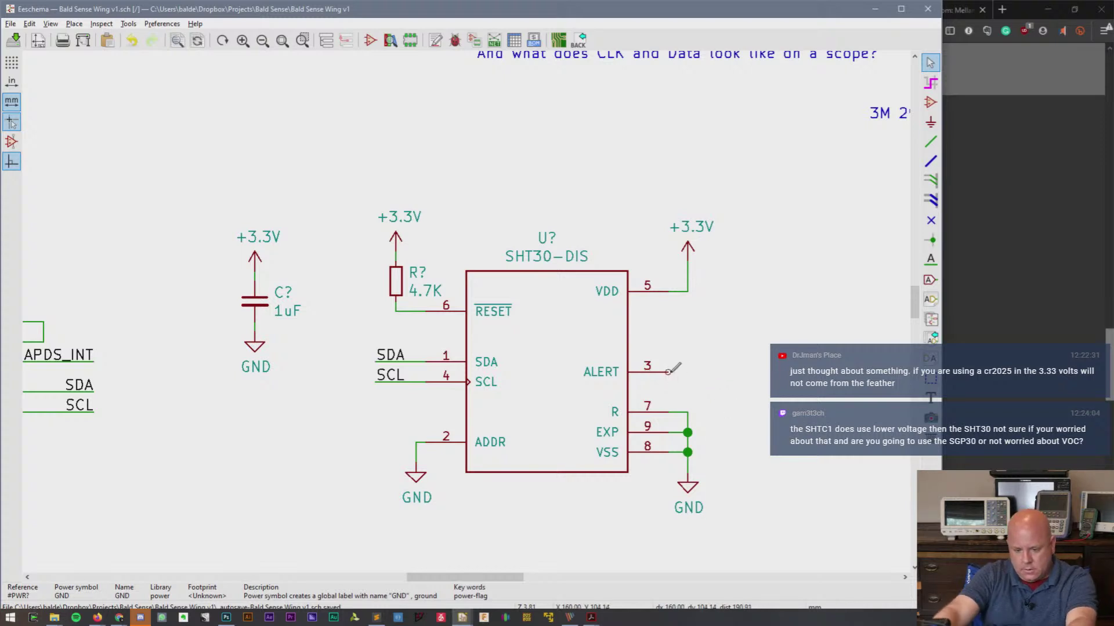
key(Escape)
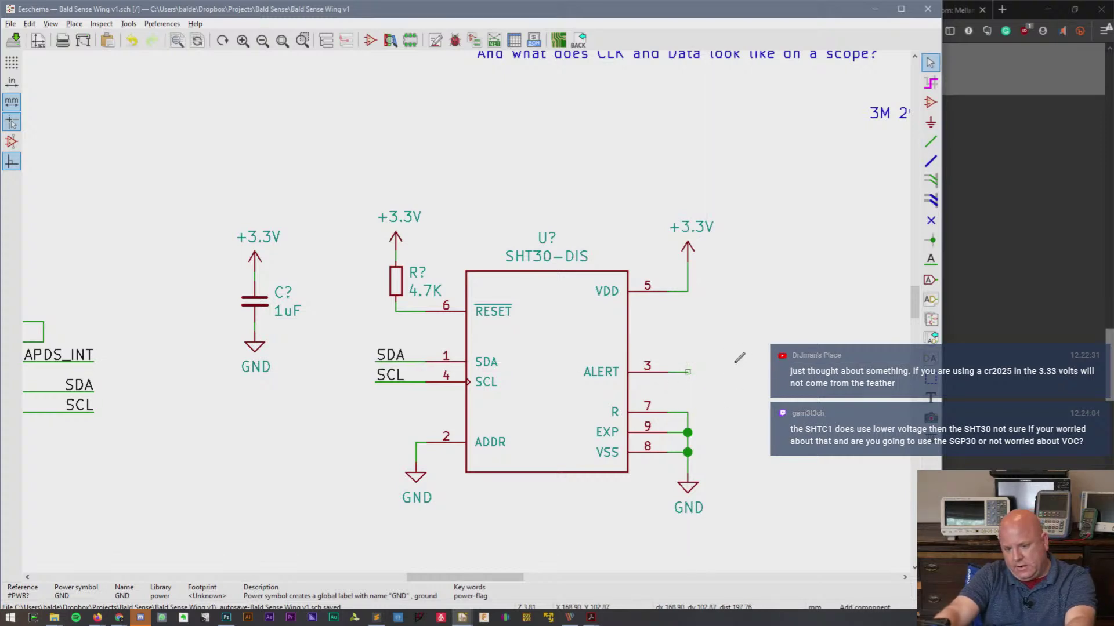
text(a)
text(Solder)
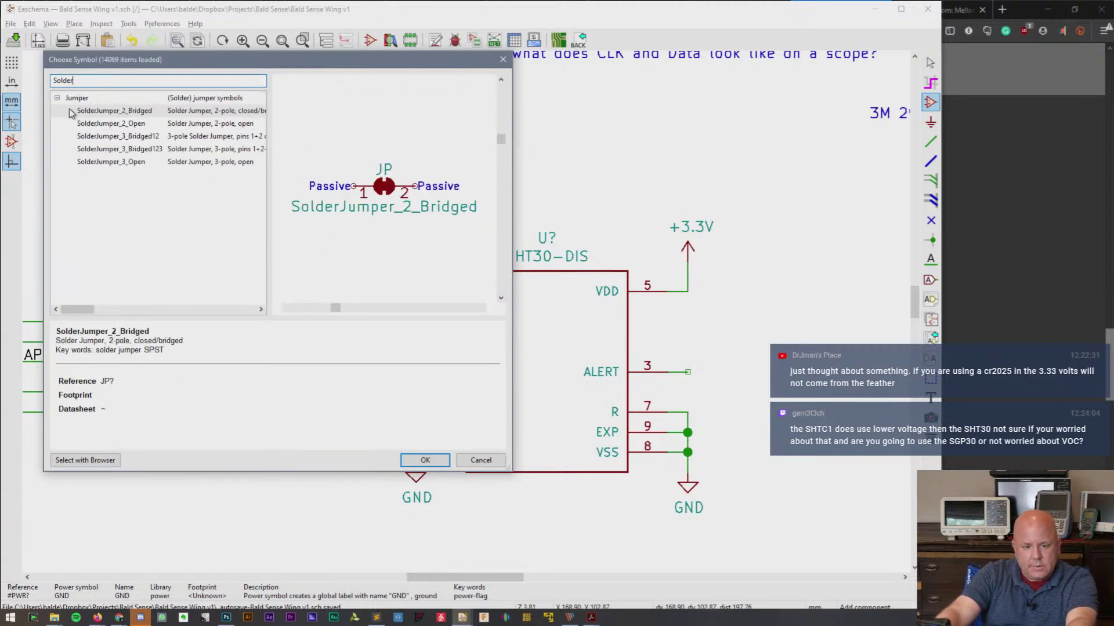
click(83, 127)
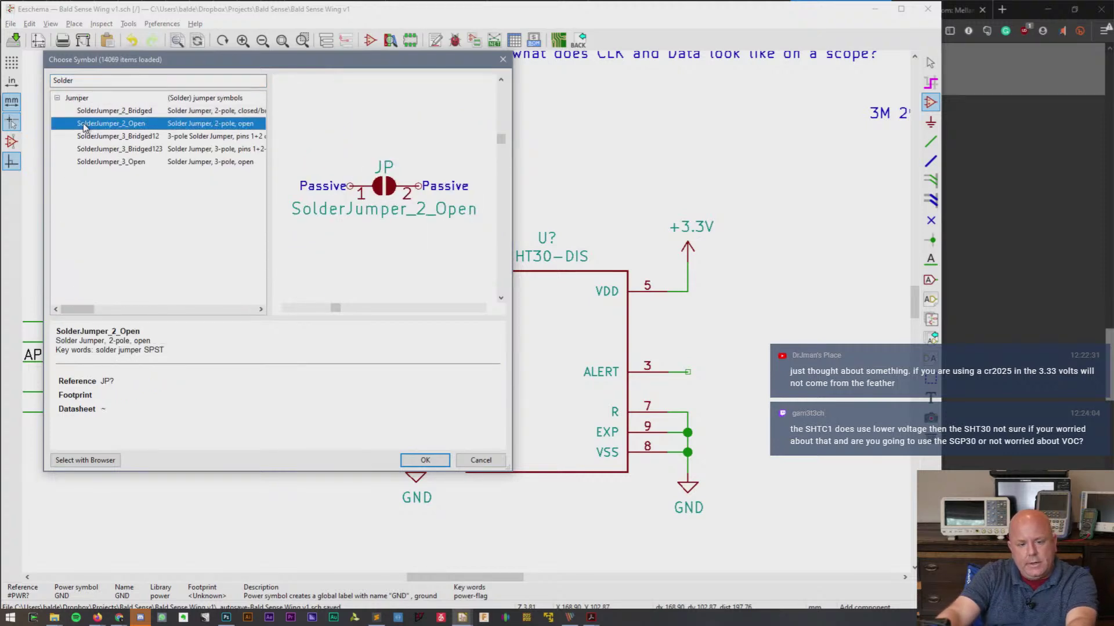
double_click(83, 127)
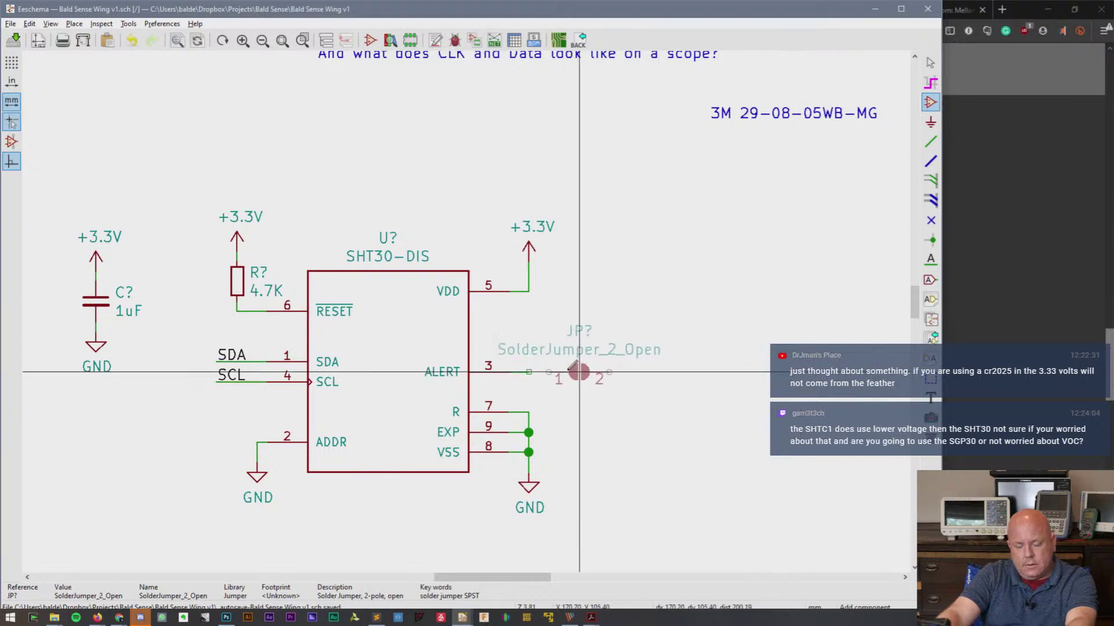
click(559, 371)
- Wire the jumper's pin 2 out to a net label named STH30-ALERT
key(w)
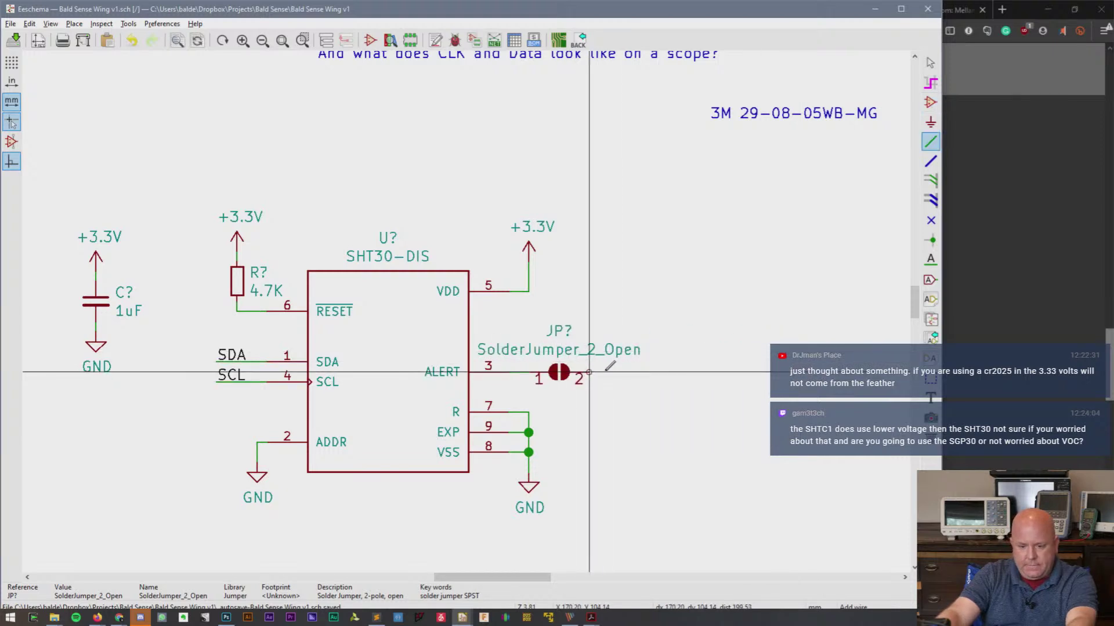
double_click(679, 372)
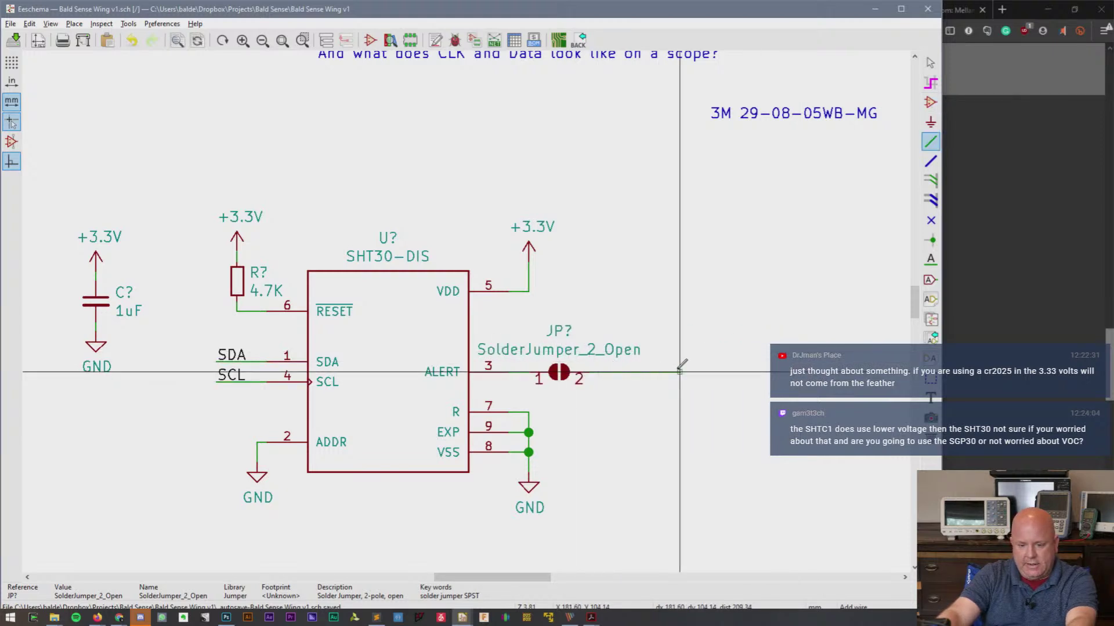
key(Escape)
click(930, 259)
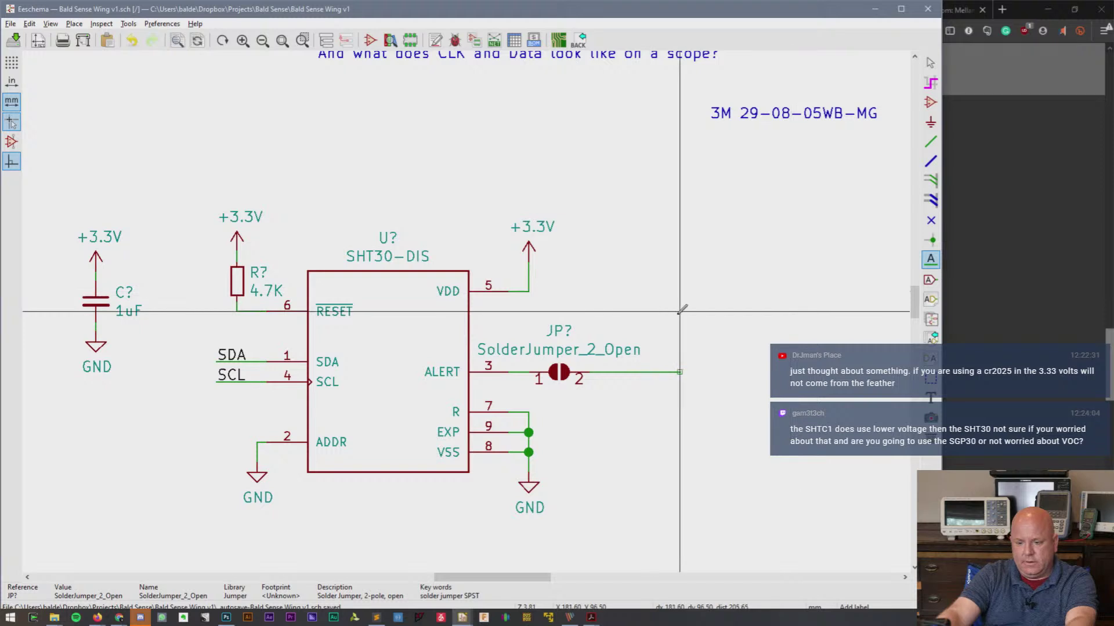
click(680, 311)
text(STH)
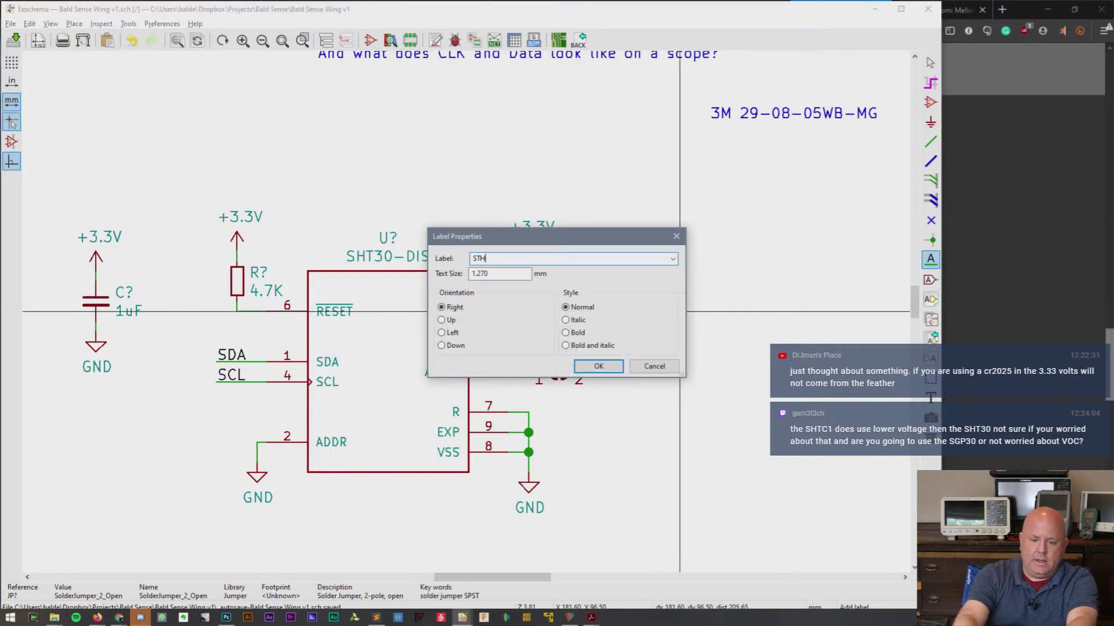
text(30-ALe)
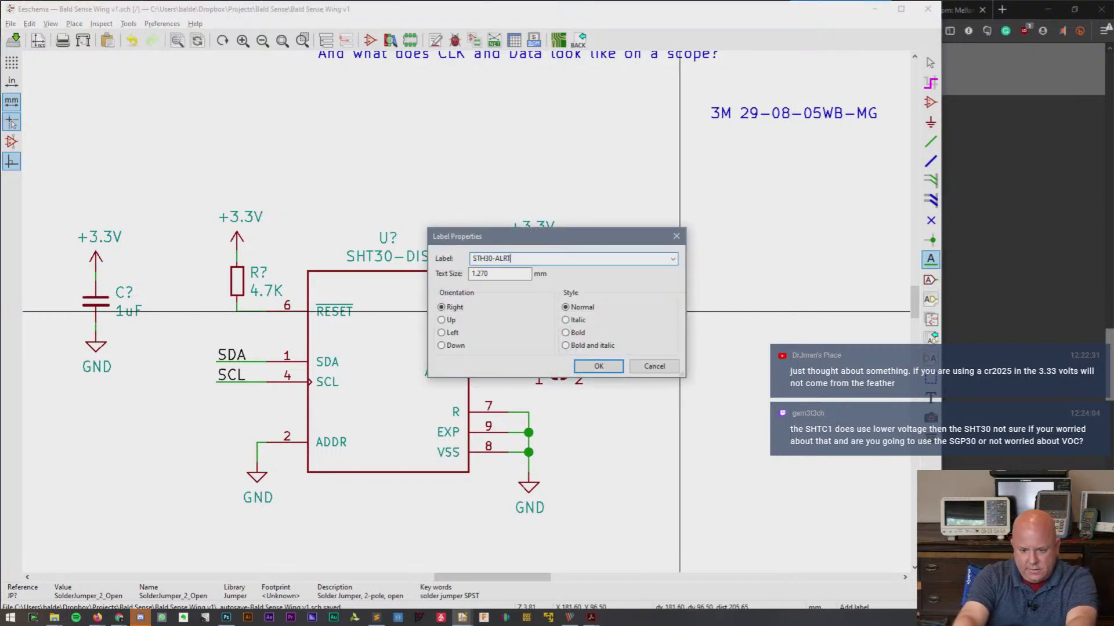
key(BackSpace)
text(ERT)
key(Return)
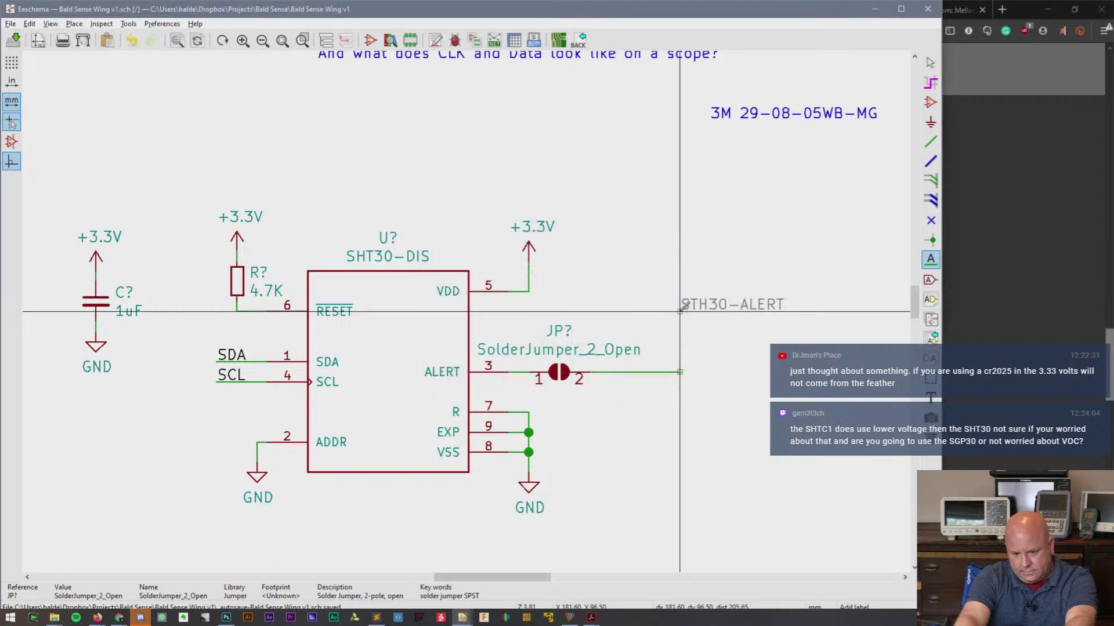
click(699, 372)
key(w)
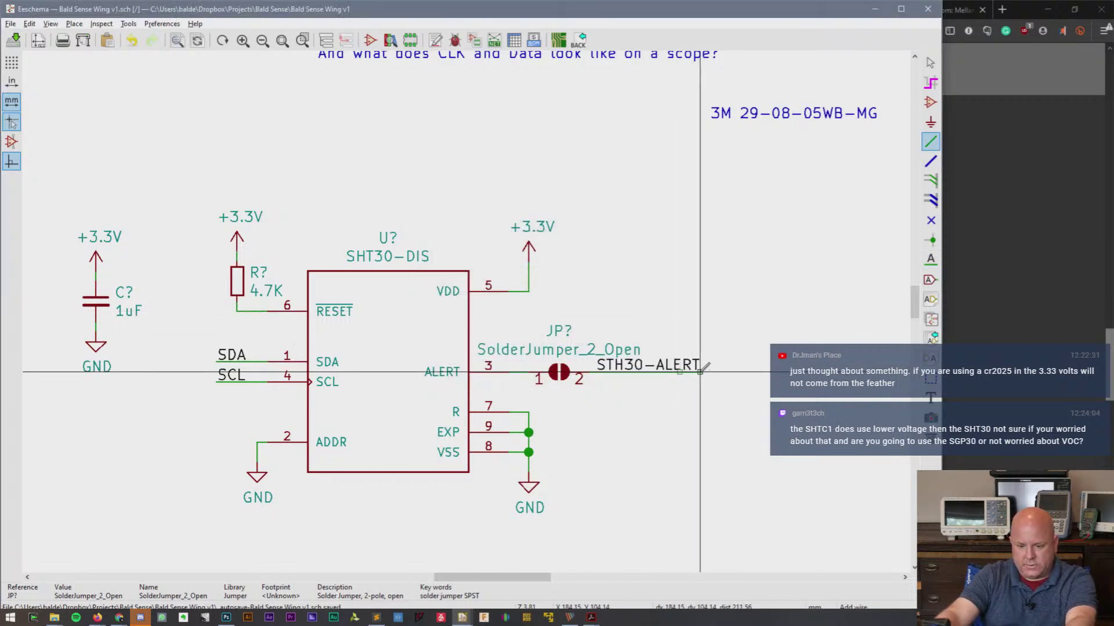
key(Escape)
- Uncheck Show on the jumper's Value field in Symbol Properties and apply
double_click(560, 374)
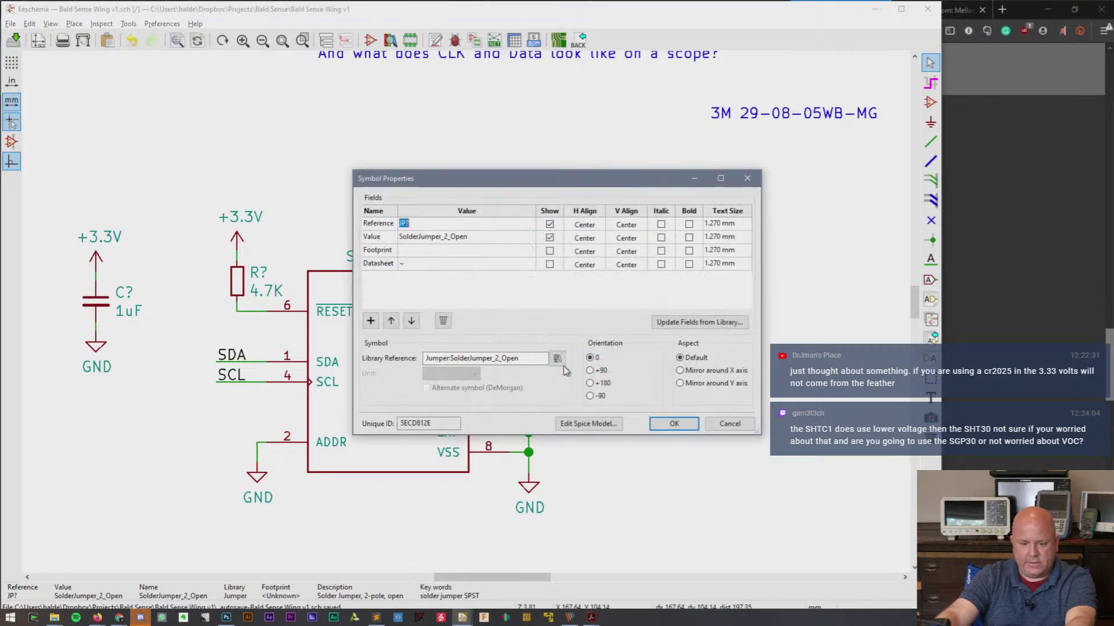
click(549, 238)
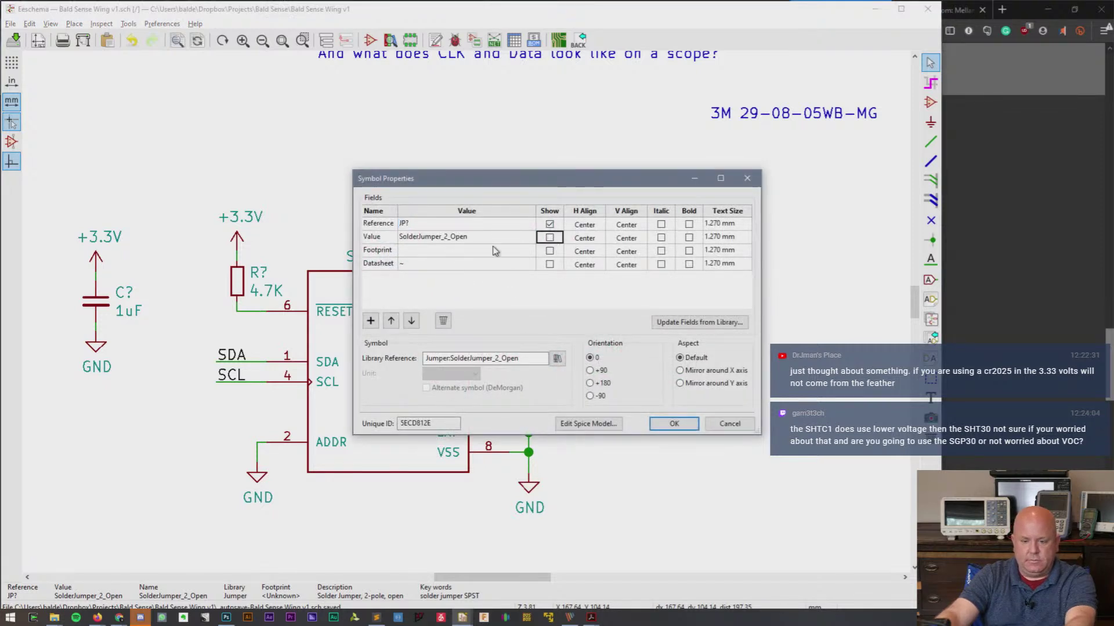
click(497, 239)
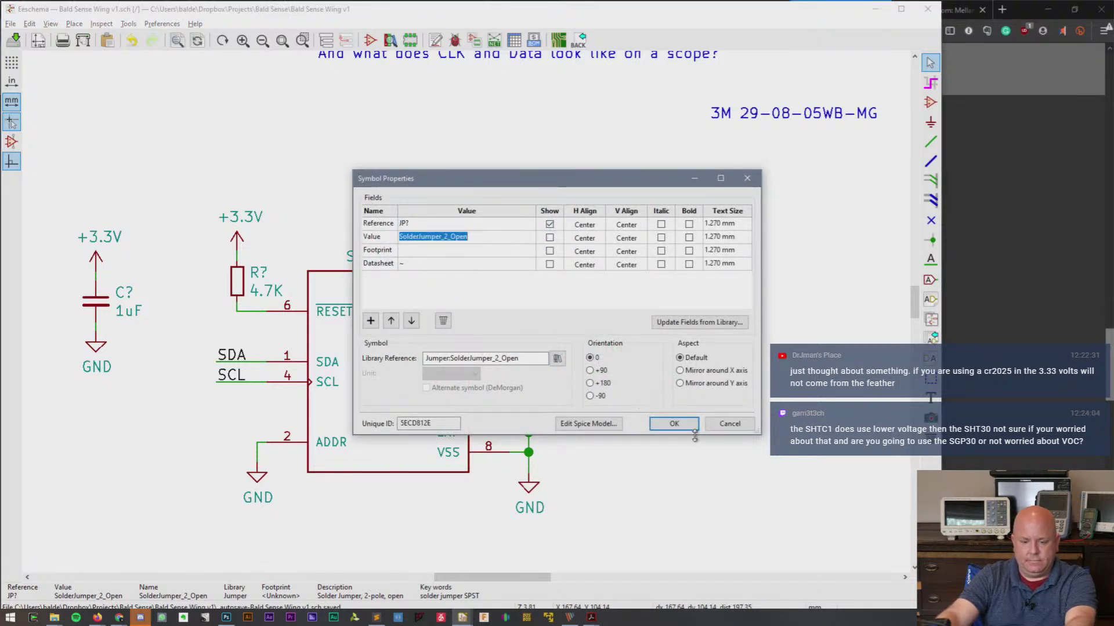
click(676, 424)
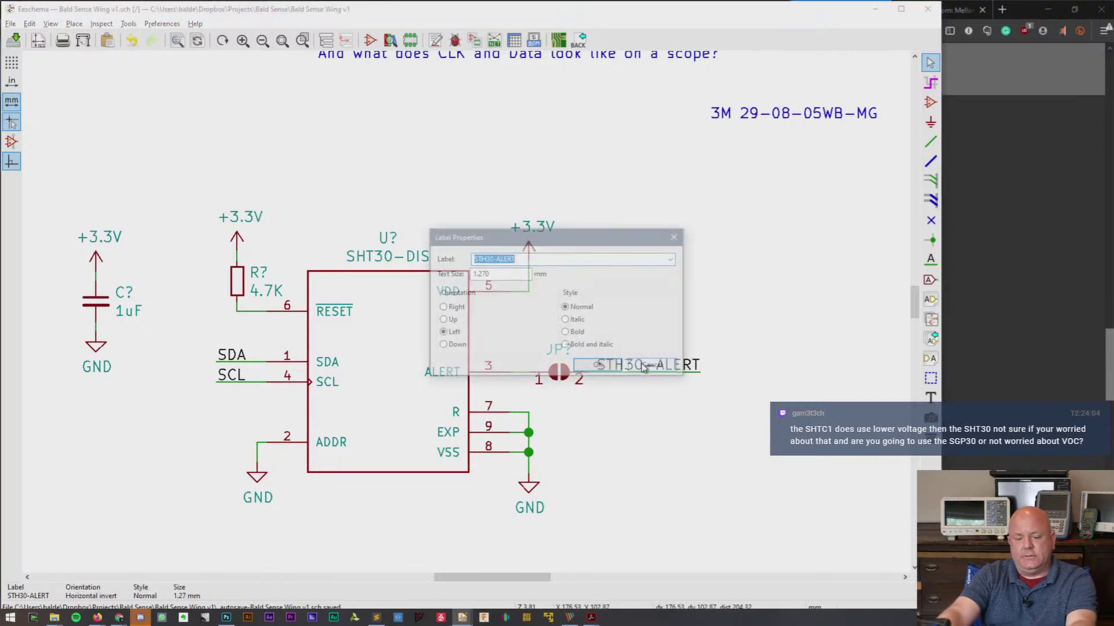
- Rename the STH30-ALERT label to SHT30-ALERT in Label Properties
double_click(644, 367)
click(485, 258)
key(BackSpace)
key(BackSpace)
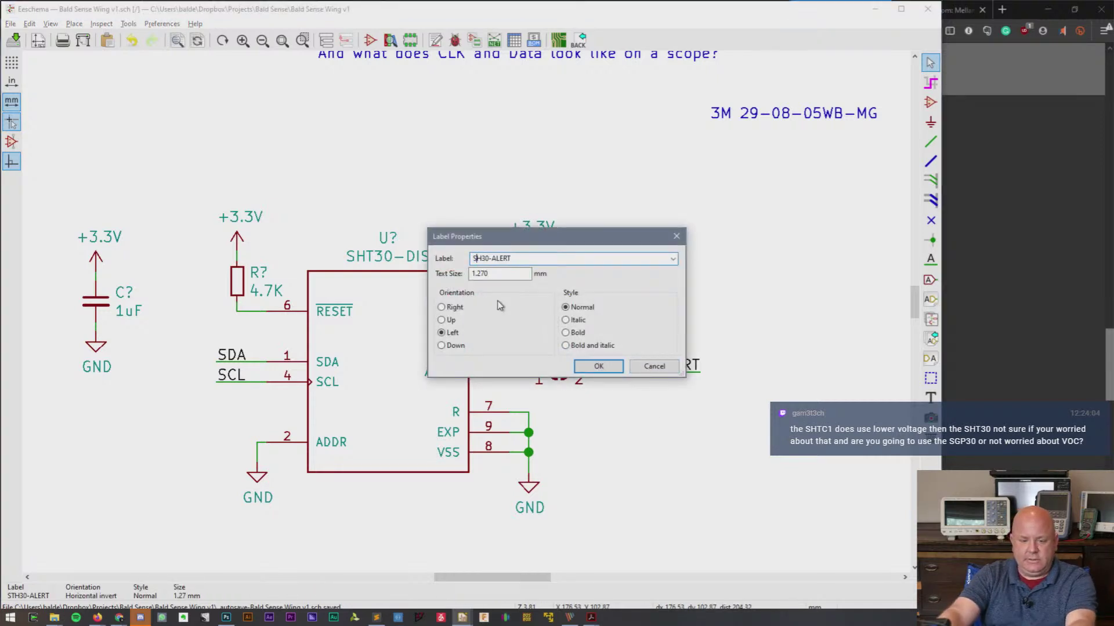
text(HT)
key(Return)
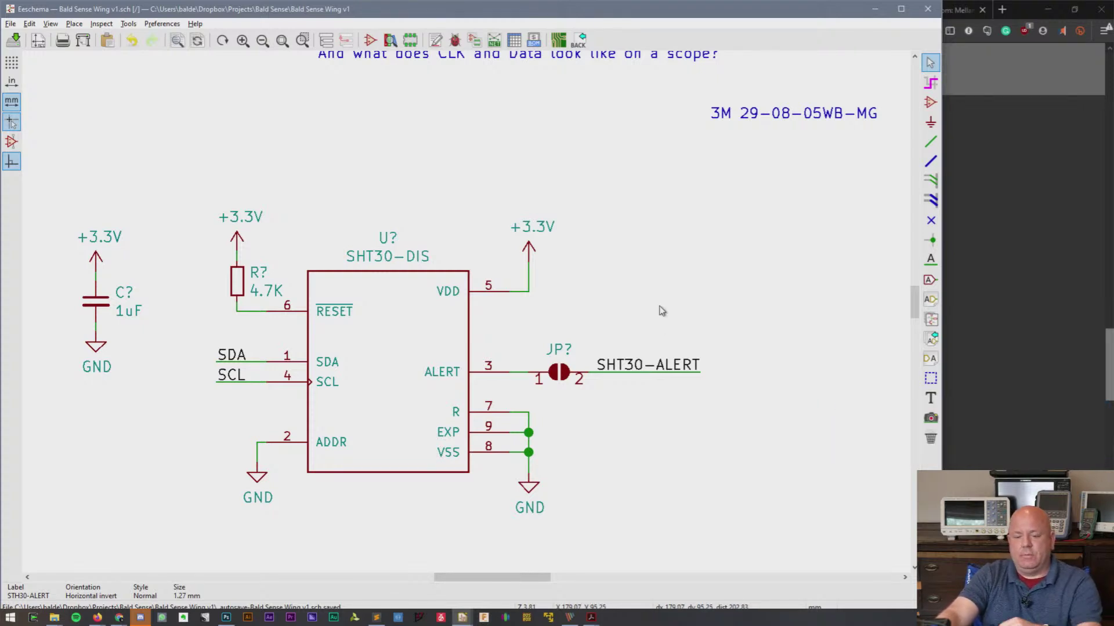
- Copy the APDS-9960 heading above the SHT30 circuit and block-move the circuit beneath it
key(c)
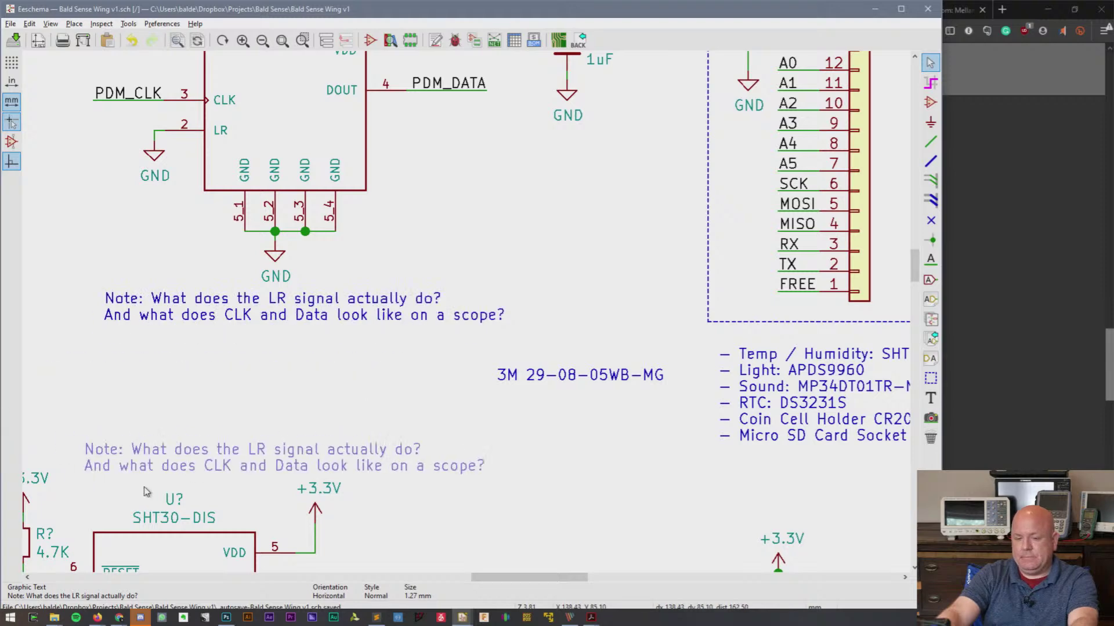
key(Escape)
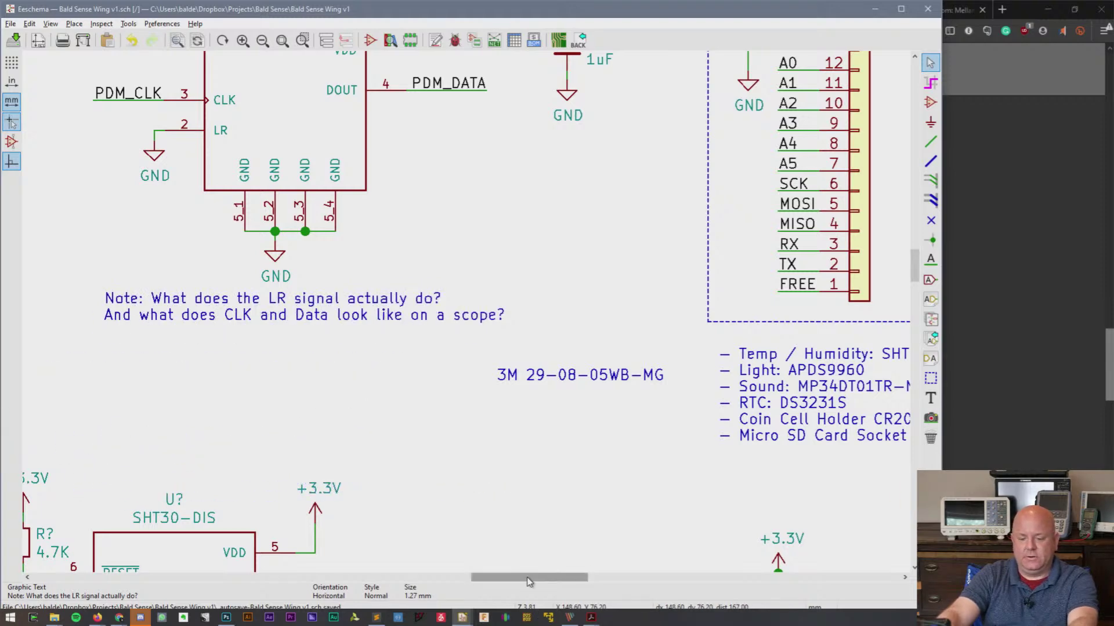
drag(529, 581, 440, 581)
scroll(478, 299, down, 3)
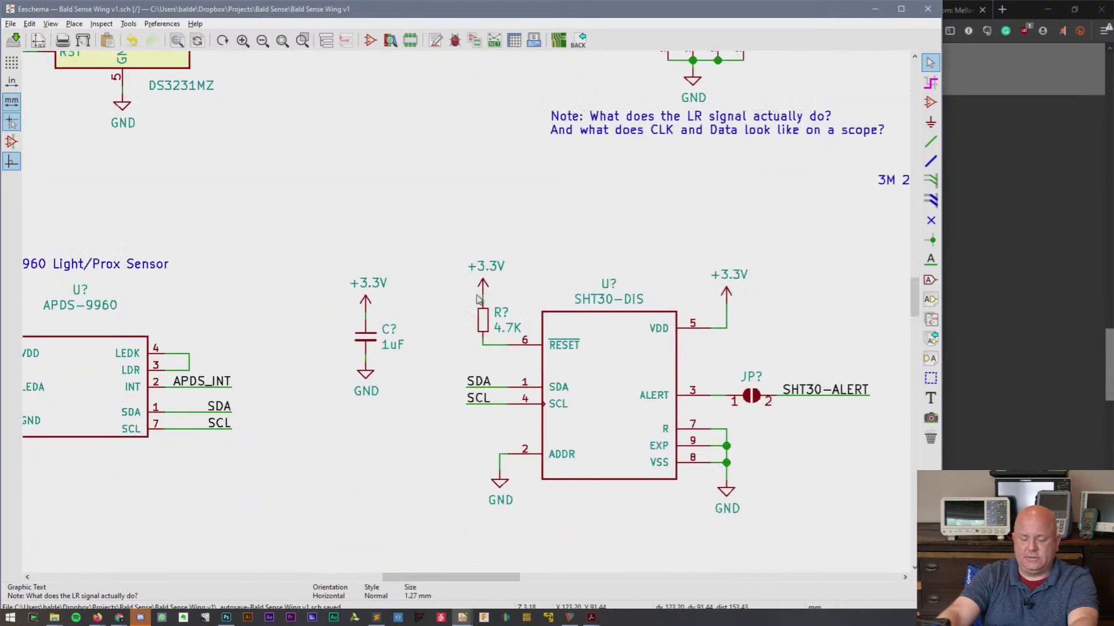
key(c)
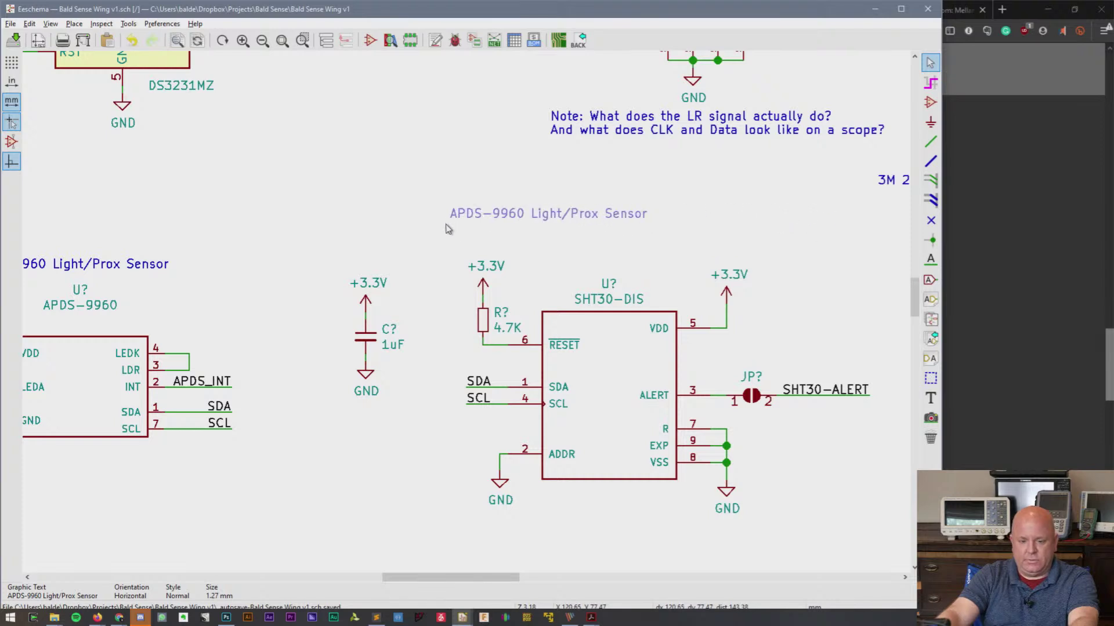
click(474, 253)
drag(323, 220, 811, 471)
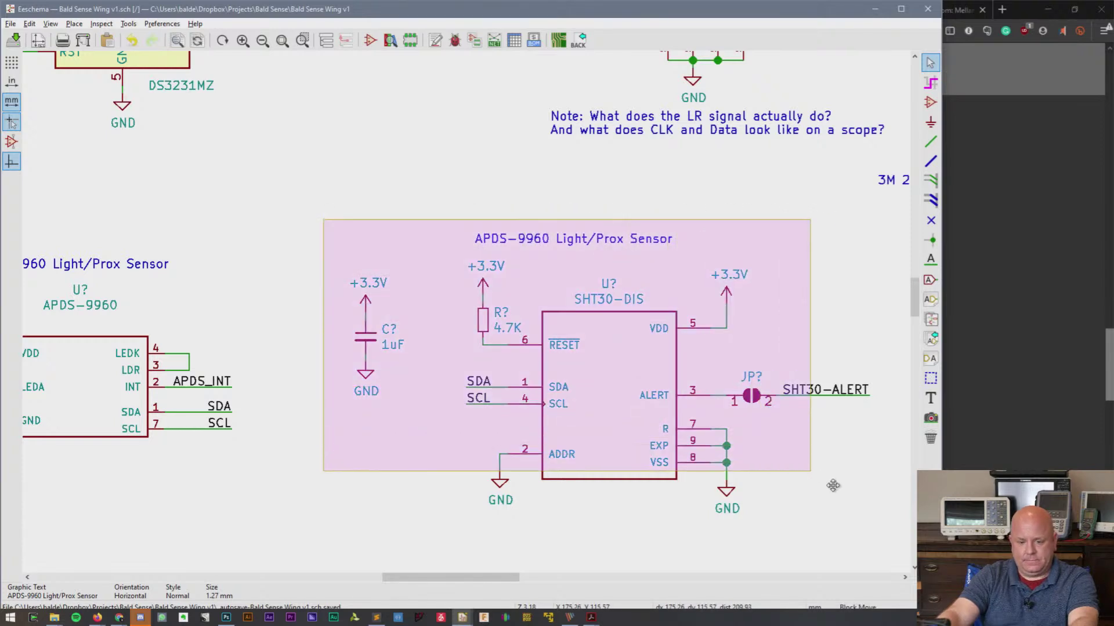
scroll(870, 534, down, 3)
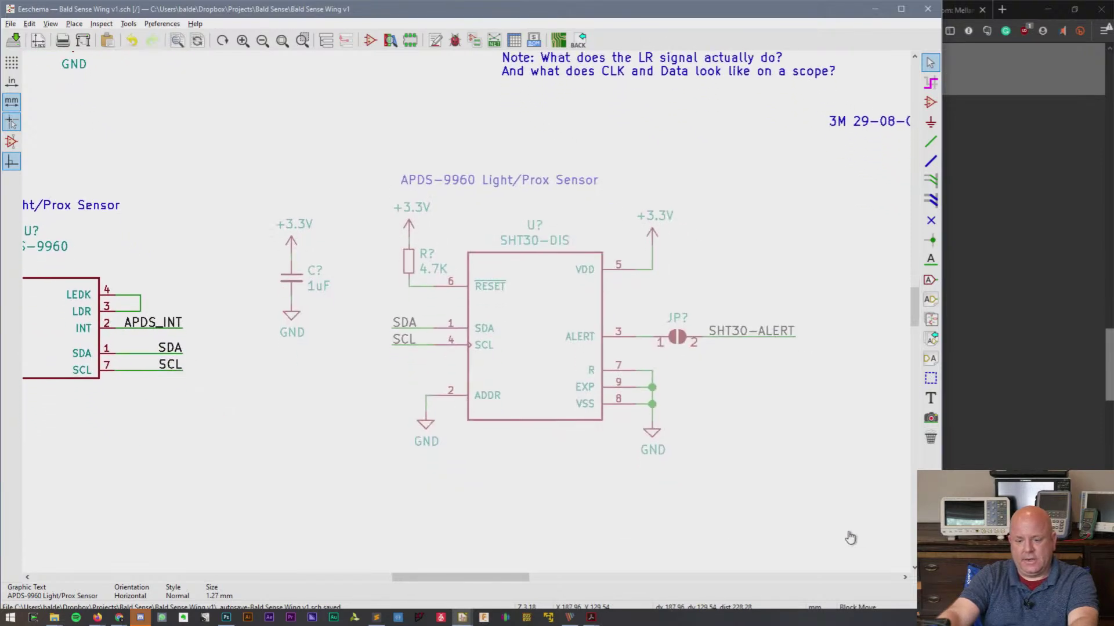
click(846, 476)
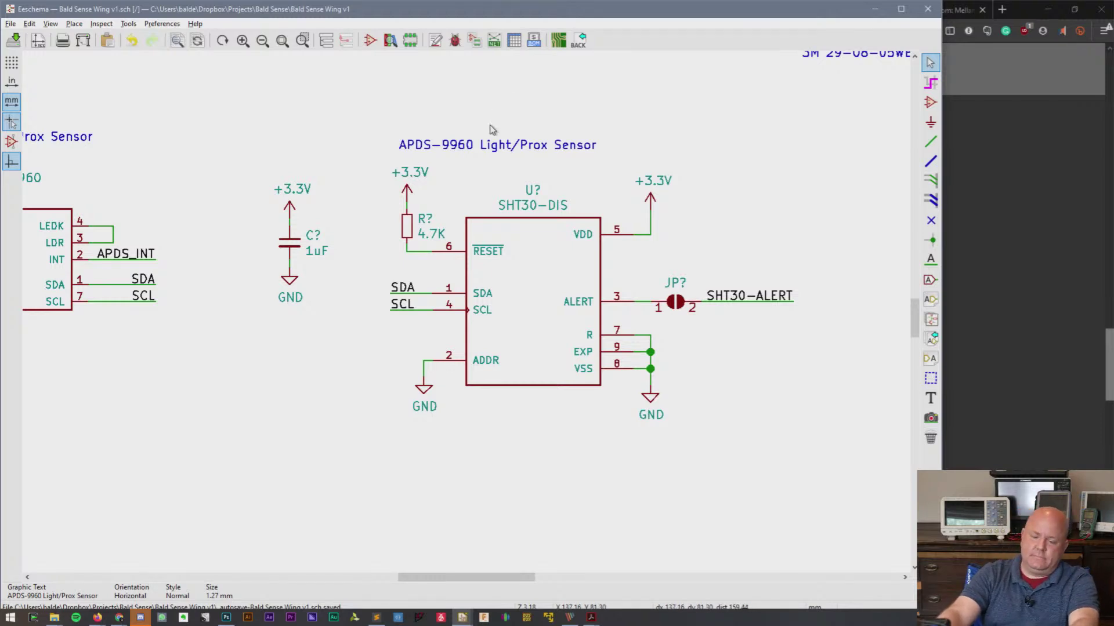
- Change the copied heading's text to 'SHT30 - Temperature and Humidity'
double_click(490, 145)
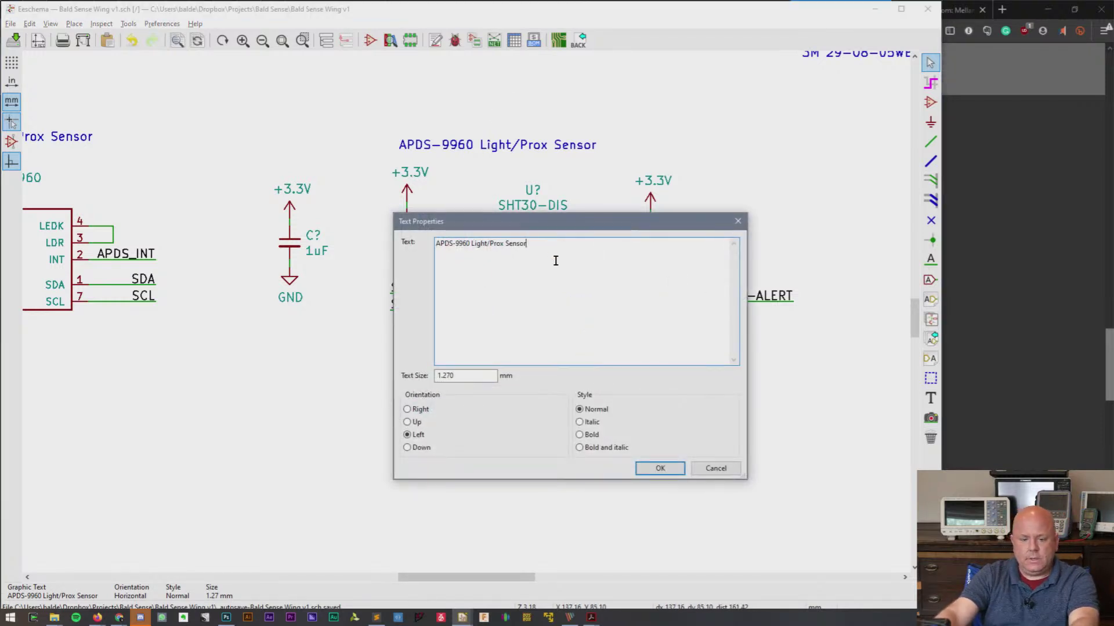
key(ctrl+a)
text(SH)
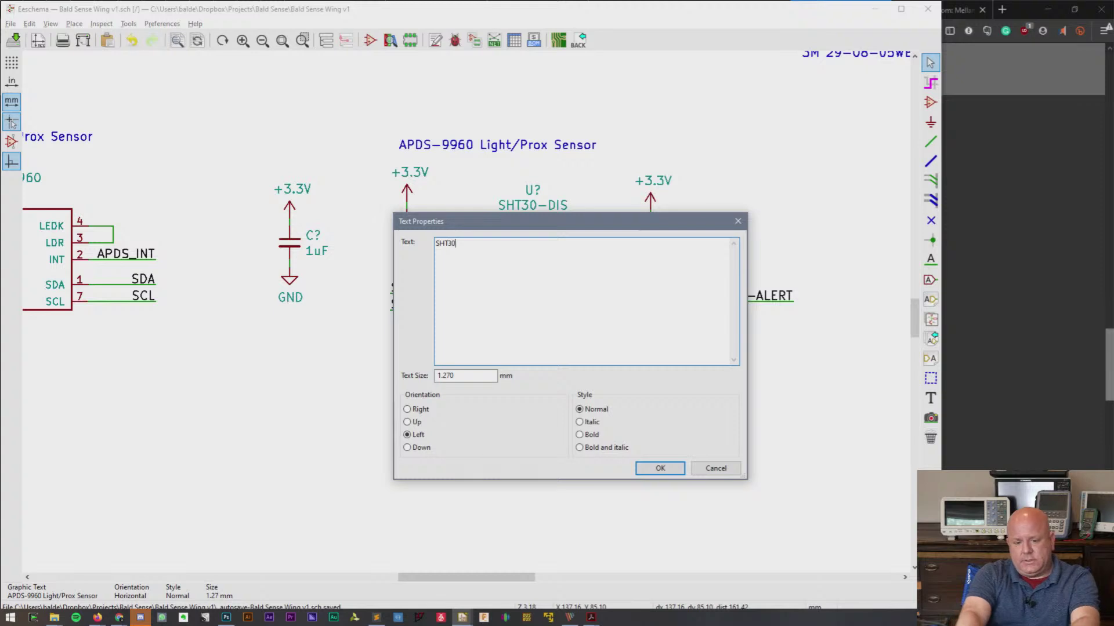
text(T30-DIS)
key(BackSpace)
key(BackSpace)
key(BackSpace)
key(BackSpace)
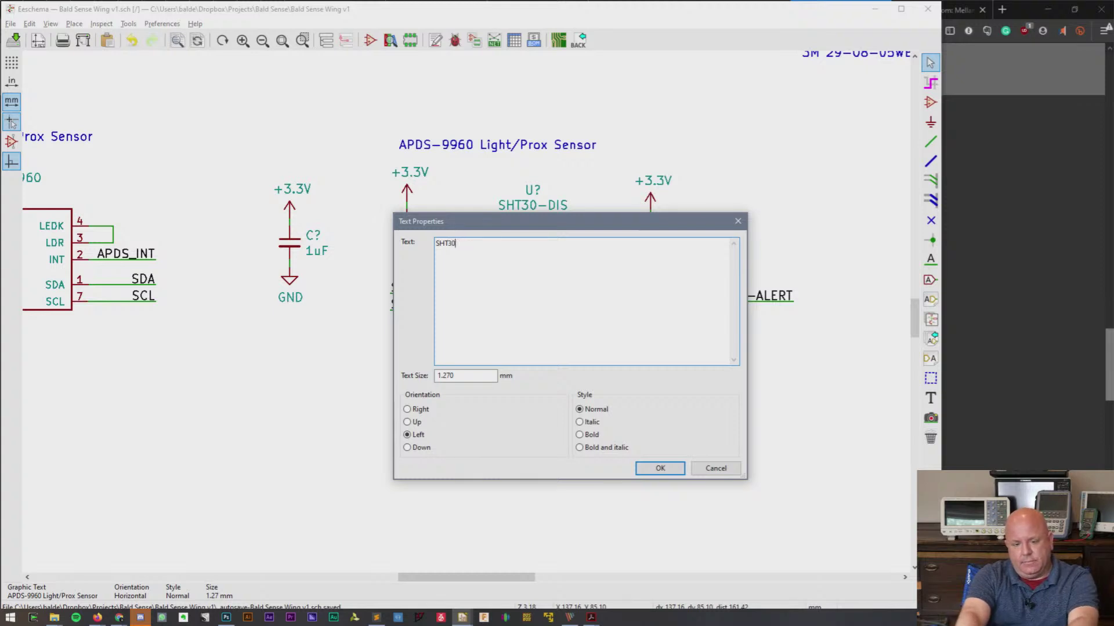
text(- Temperatur)
key(BackSpace)
key(BackSpace)
key(BackSpace)
key(BackSpace)
key(BackSpace)
key(BackSpace)
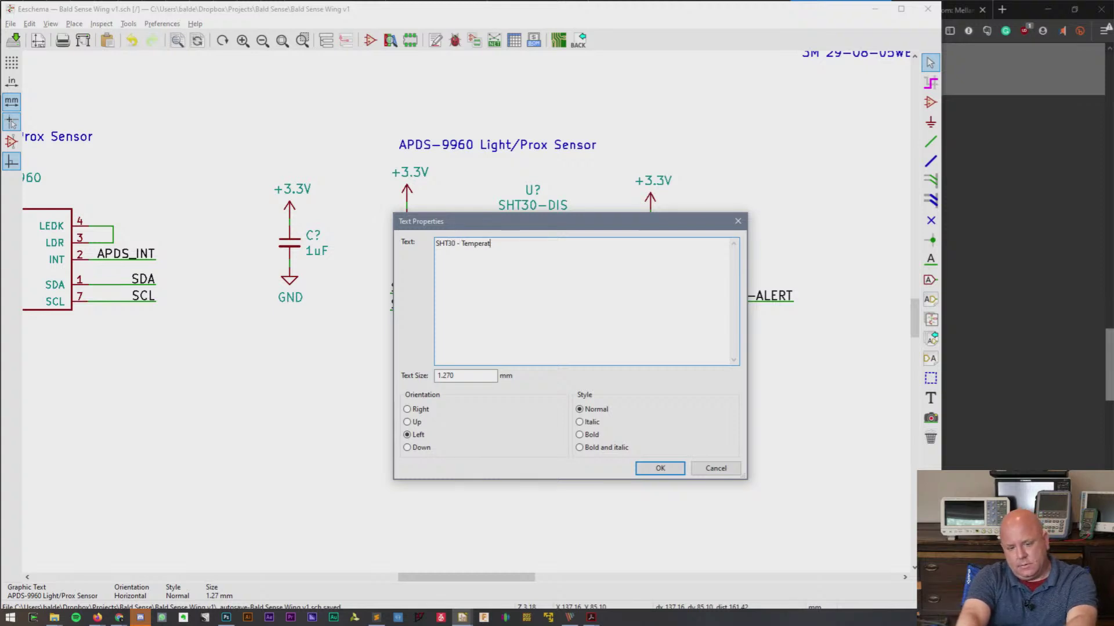
text(peratur and)
key(BackSpace)
key(BackSpace)
key(BackSpace)
key(BackSpace)
text(e and)
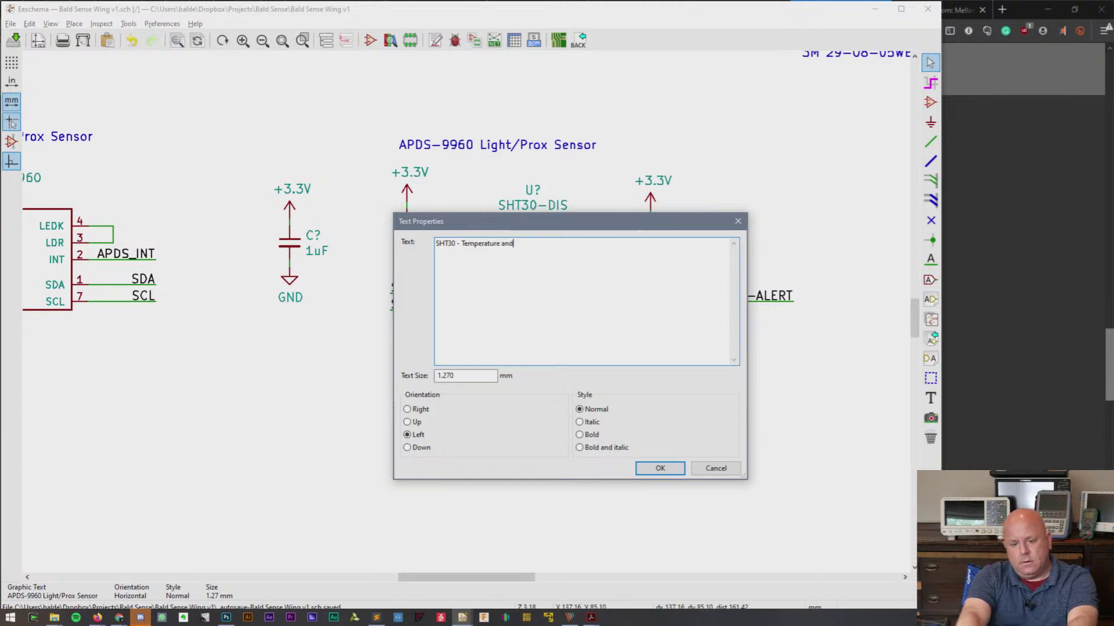
text( umHumid)
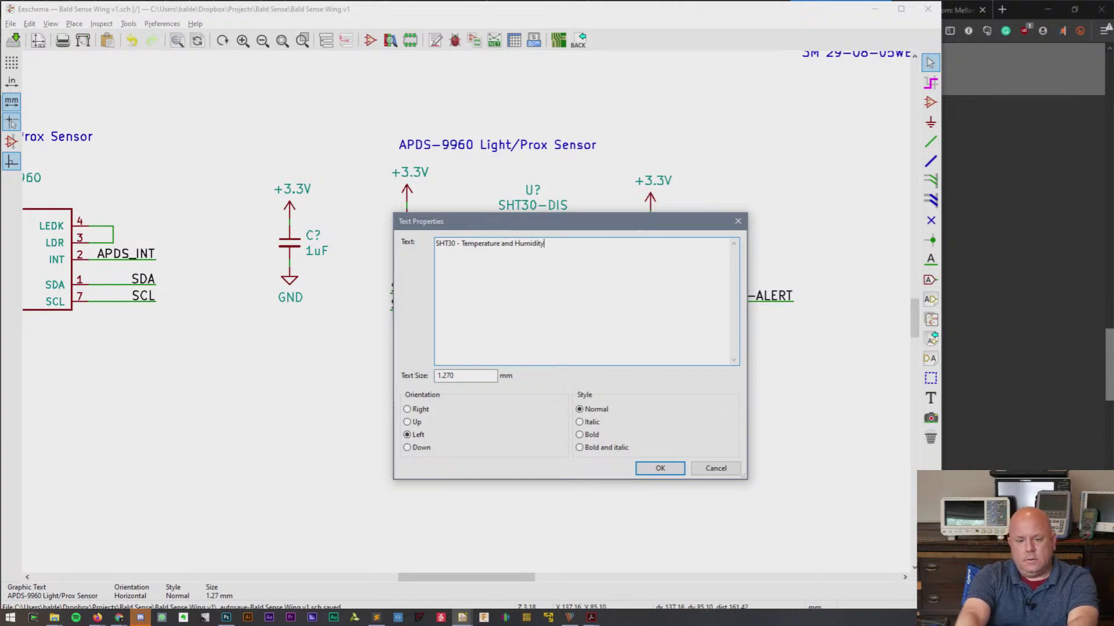
text(ity)
click(660, 468)
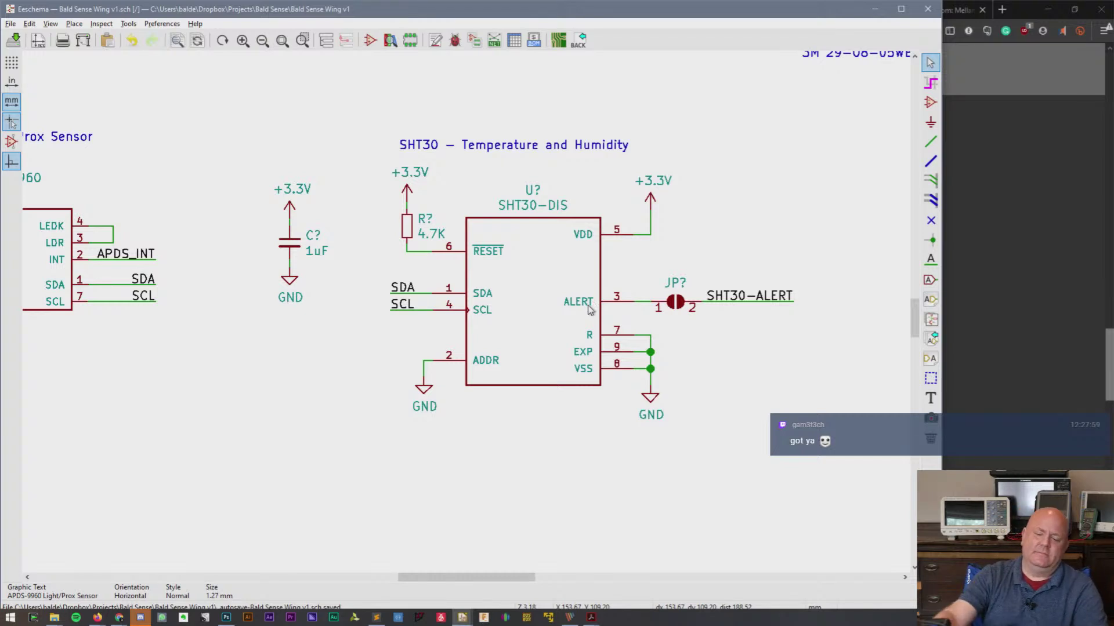
- Block-move all the schematic circuits lower inside the sheet border
scroll(592, 304, down, 3)
scroll(468, 315, up, 1)
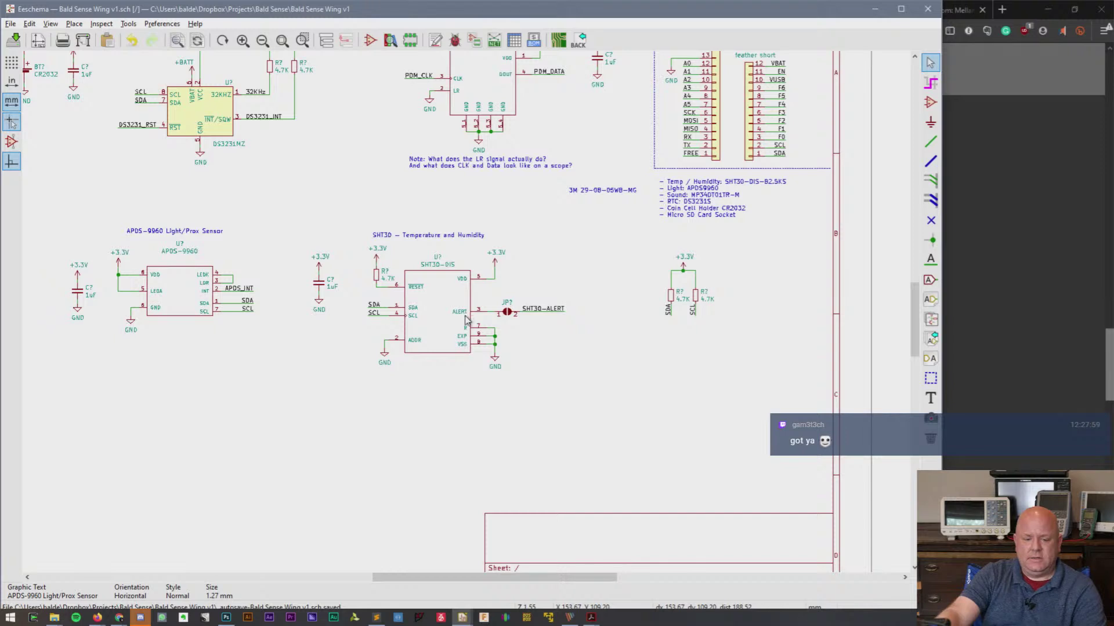
scroll(920, 317, up, 1)
scroll(920, 317, up, 1)
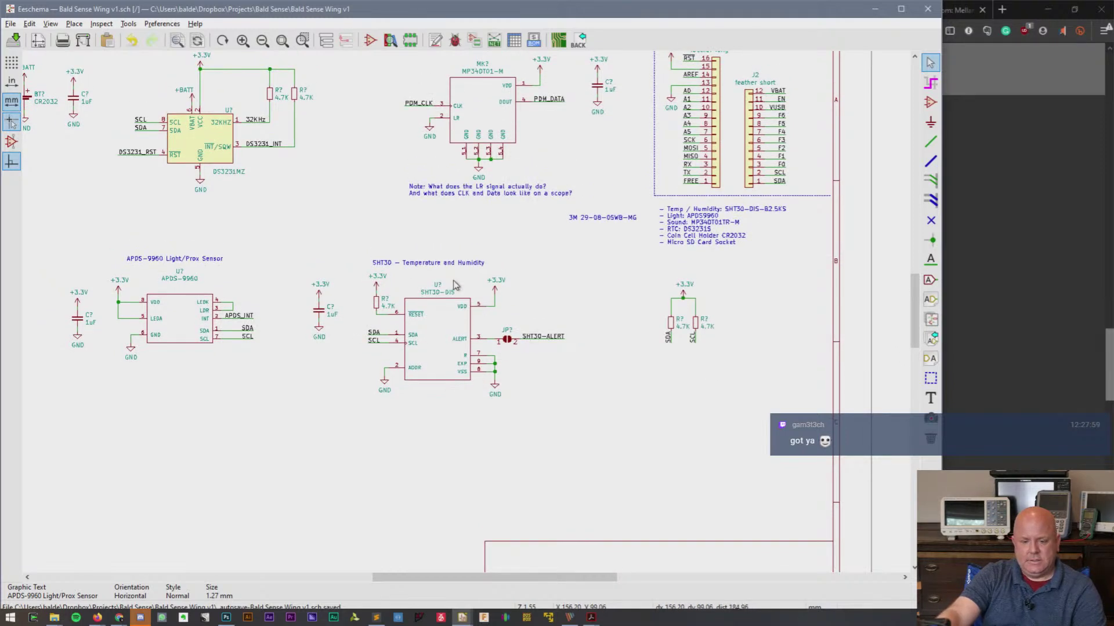
scroll(471, 326, down, 3)
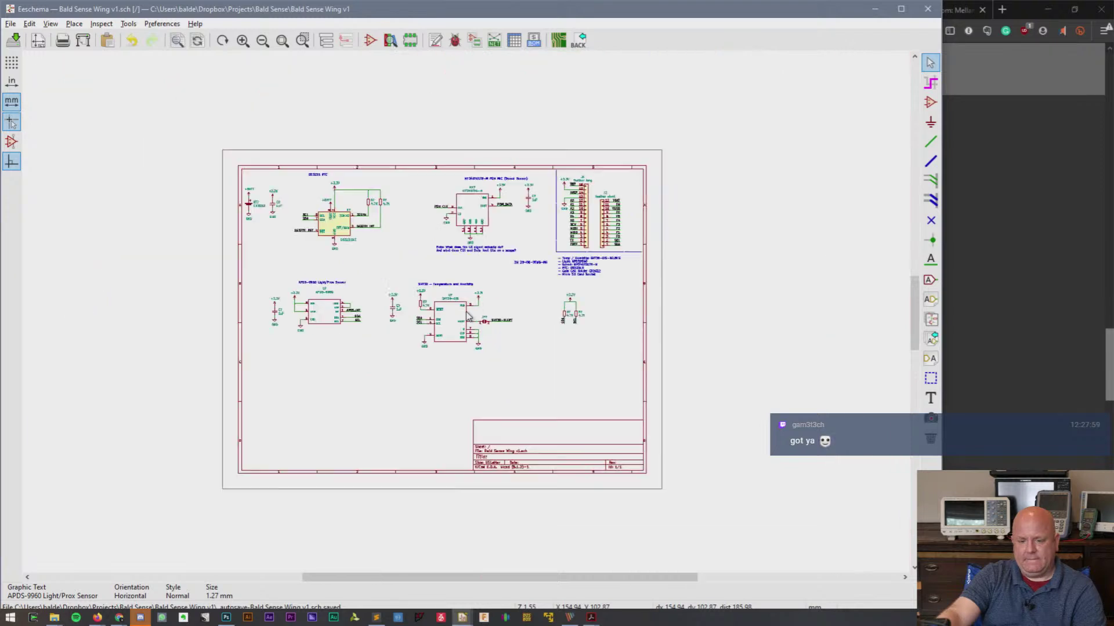
drag(154, 103, 751, 373)
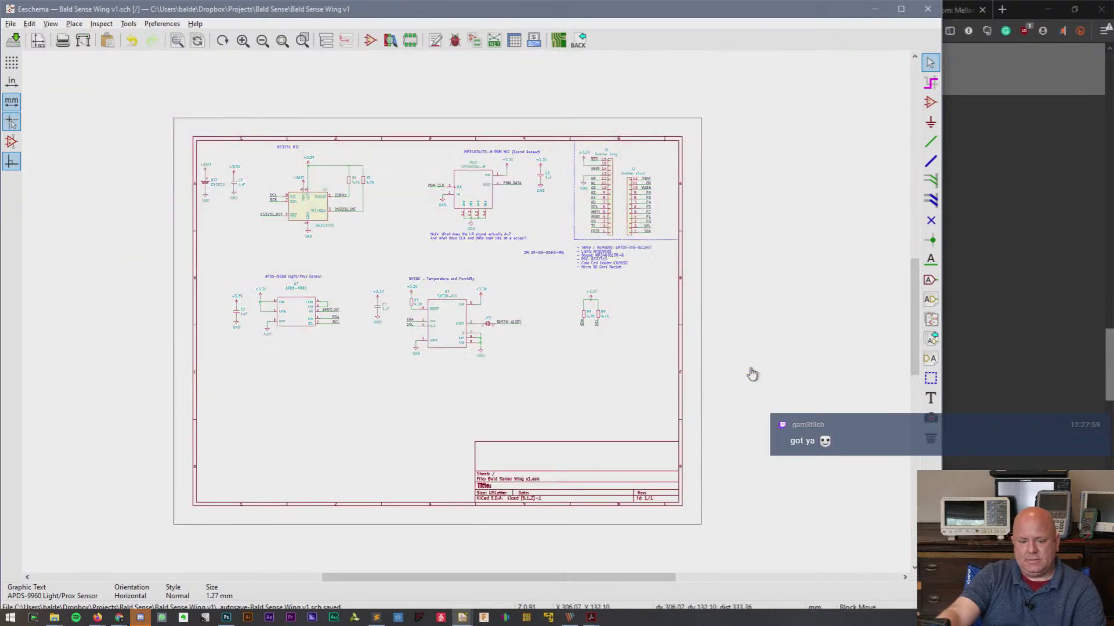
click(754, 415)
- Pan to the DS3231 RTC and open the CR2032 battery BT?'s Symbol Properties
scroll(541, 255, up, 1)
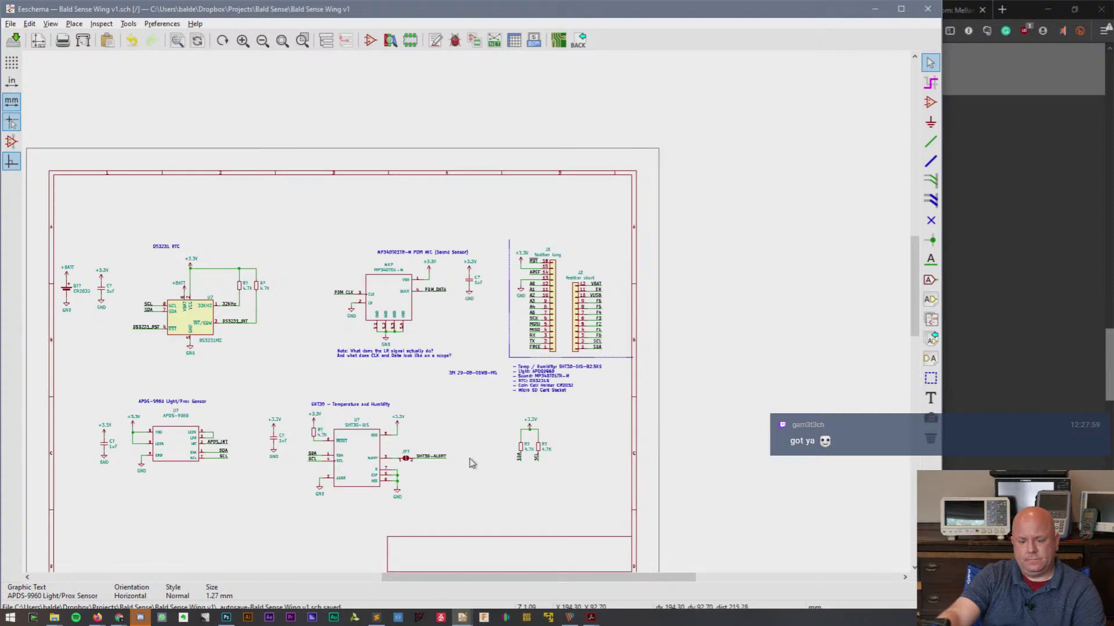
drag(487, 578, 465, 578)
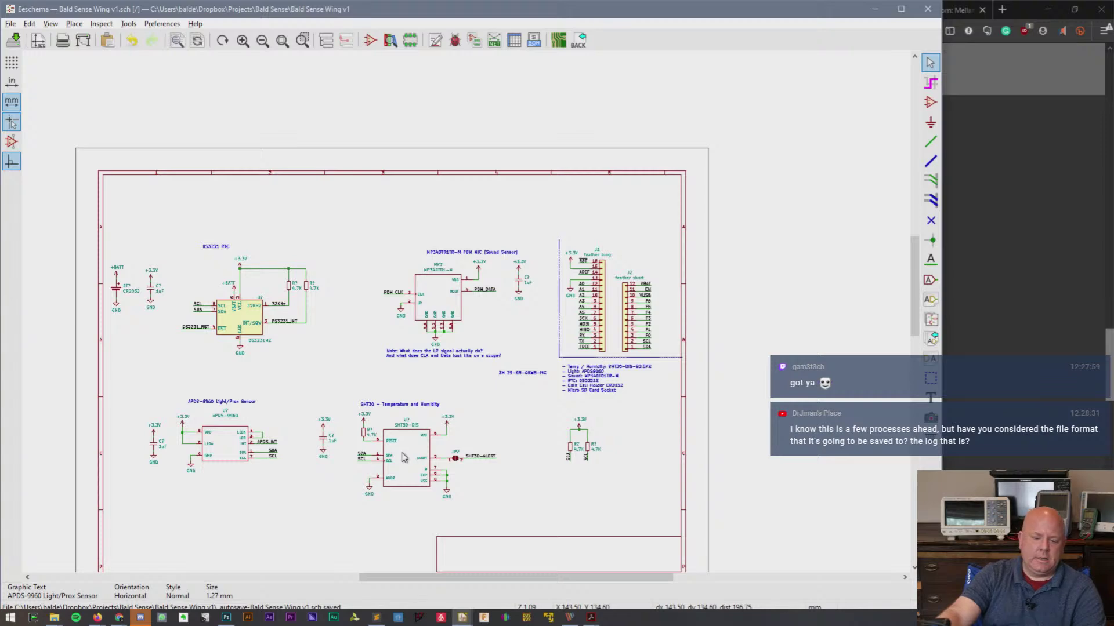
scroll(400, 457, up, 1)
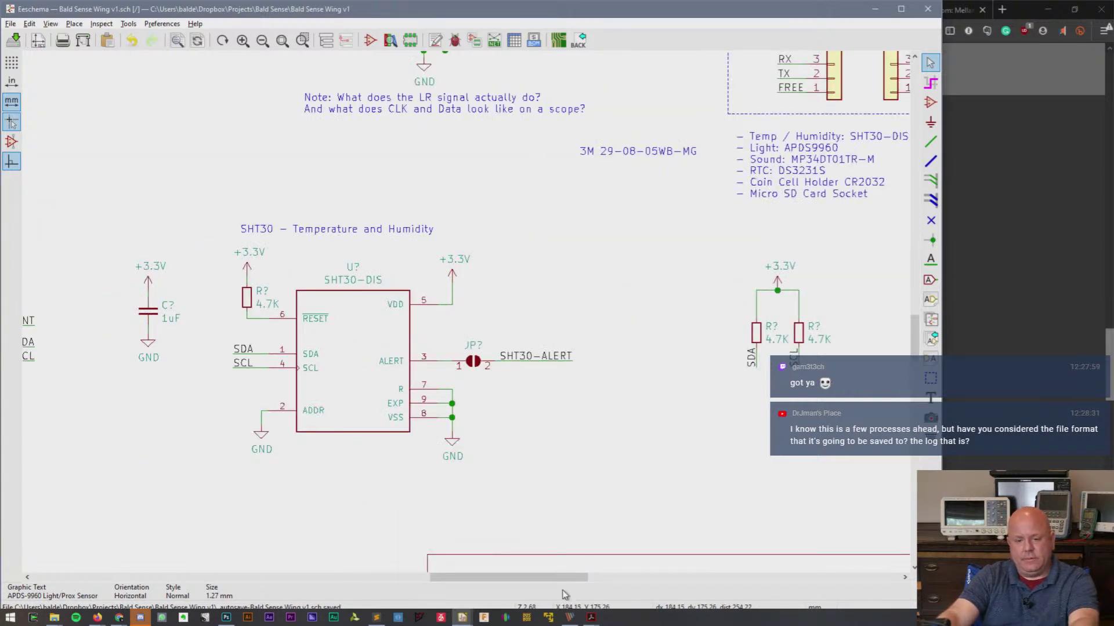
drag(550, 577, 403, 575)
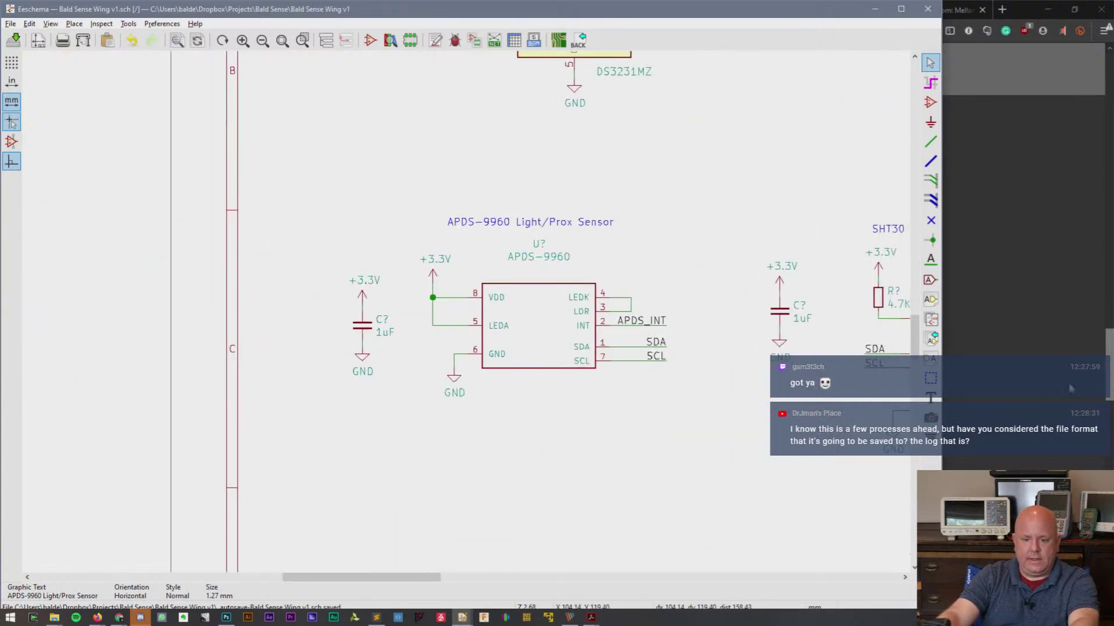
drag(917, 338, 917, 272)
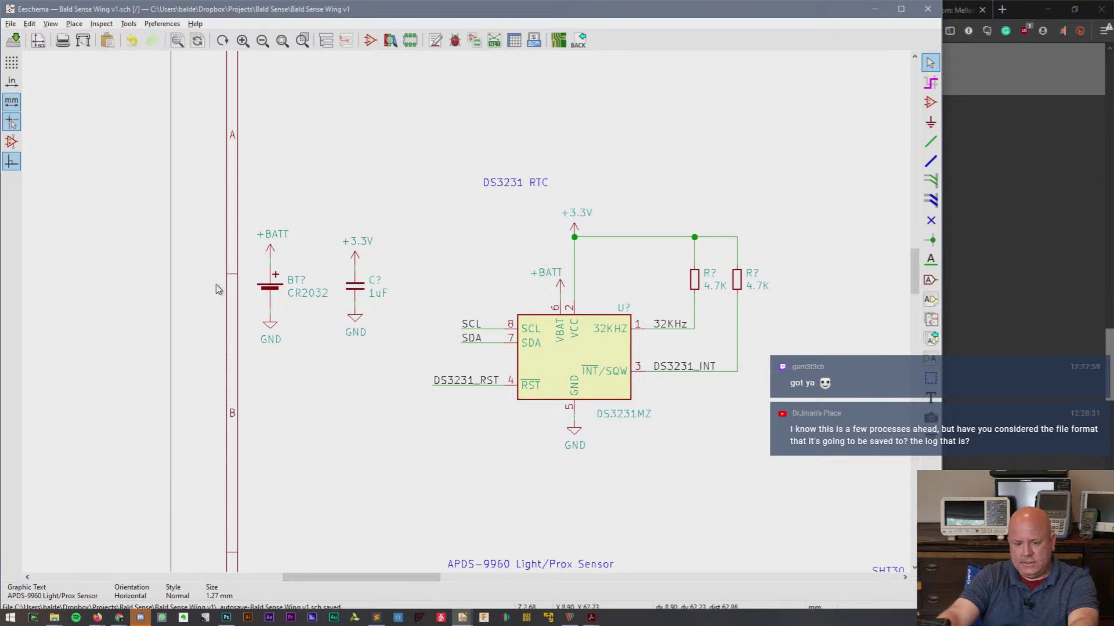
double_click(267, 289)
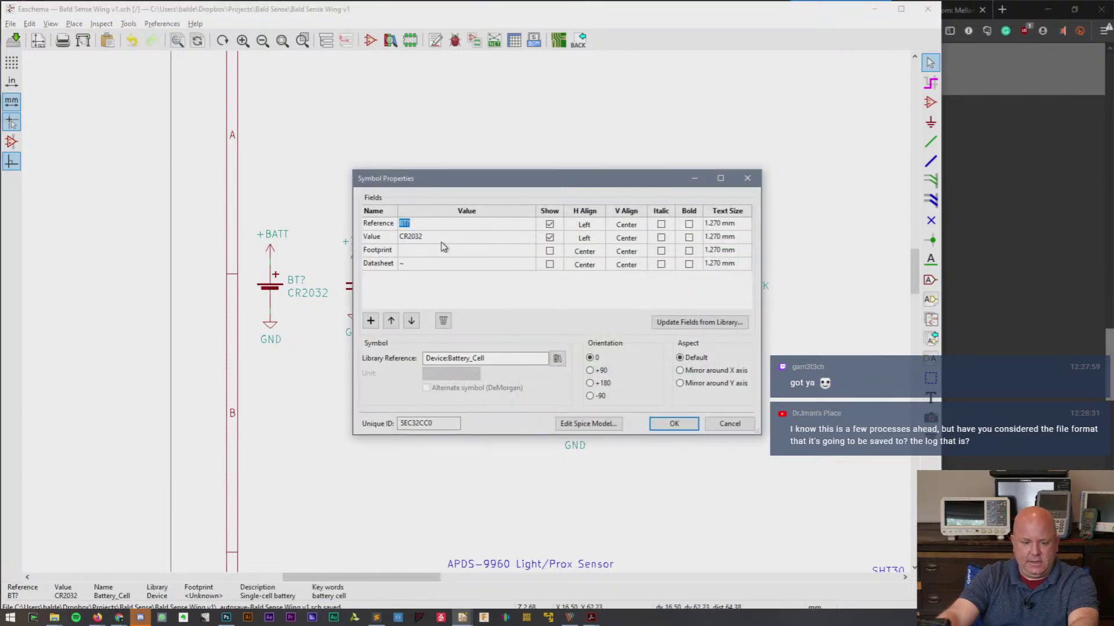
- Browse footprints for the battery's Footprint field and open the Battery library
click(525, 251)
click(529, 250)
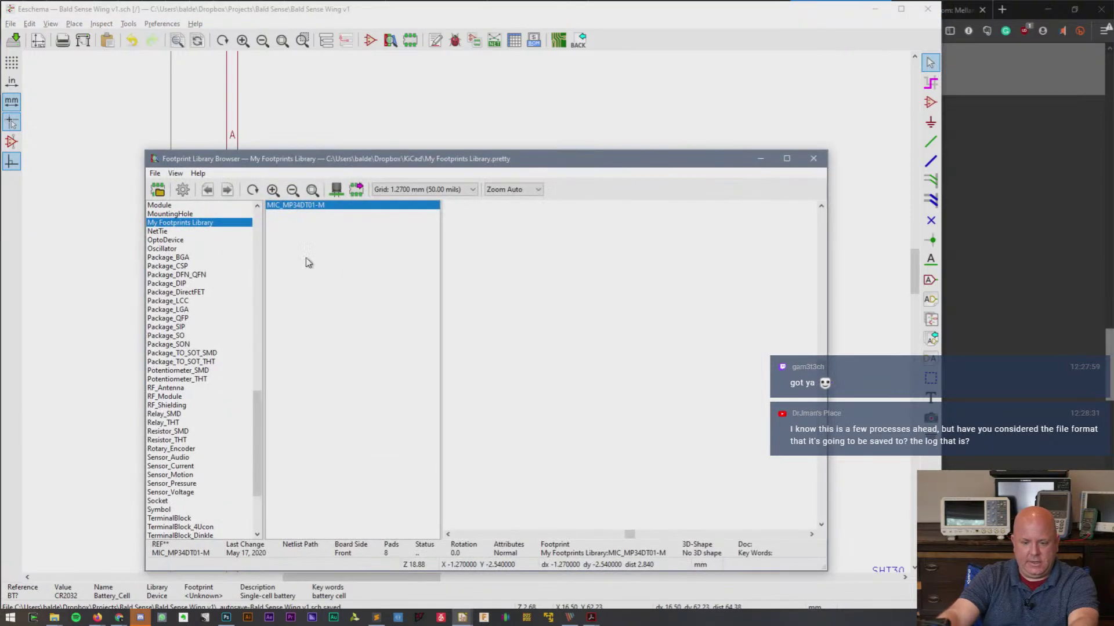
drag(257, 425, 261, 263)
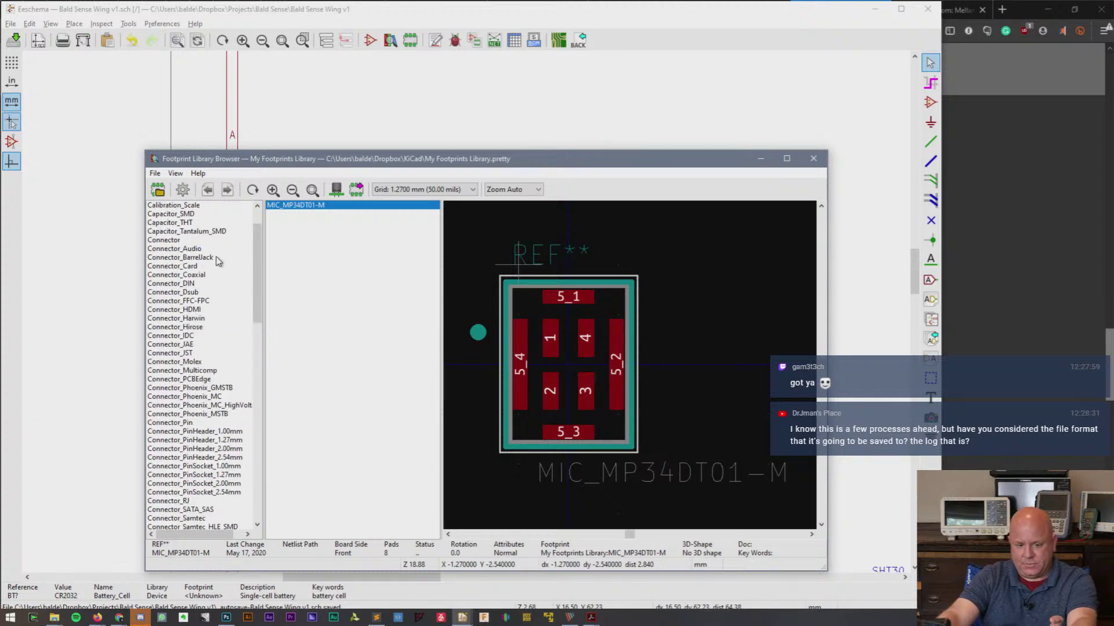
scroll(218, 262, up, 1)
scroll(218, 262, up, 2)
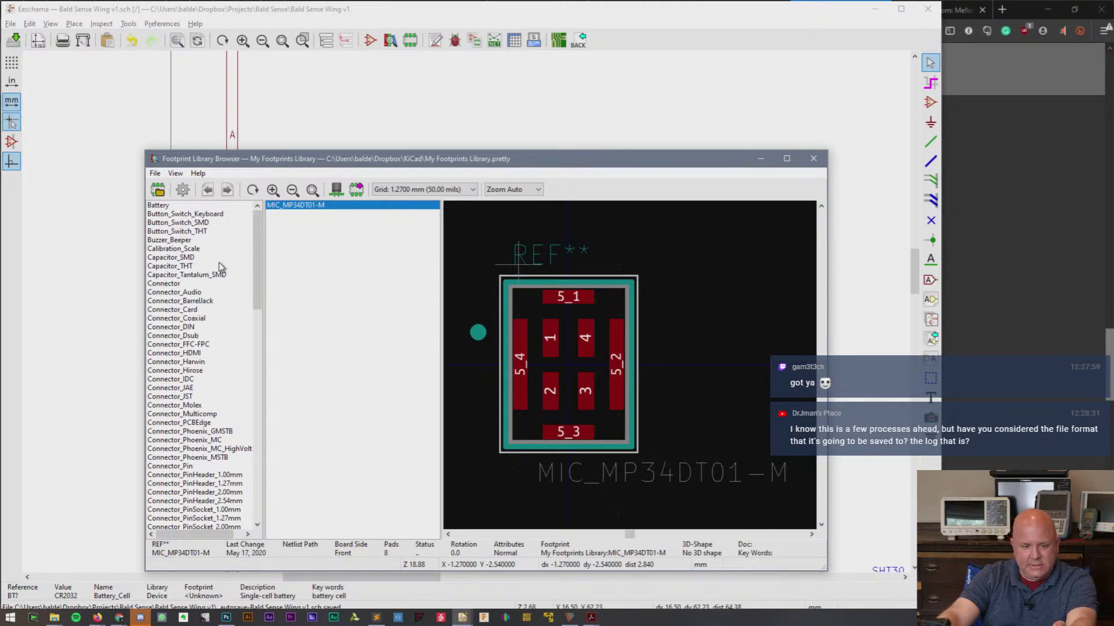
click(201, 206)
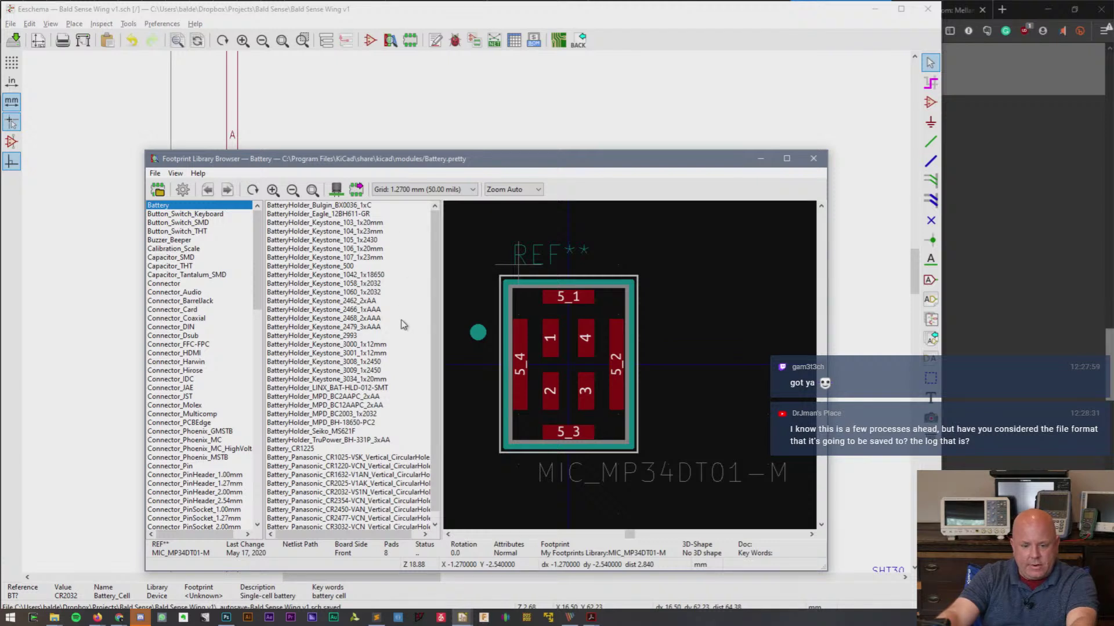
- Preview the CR2032-VS1N, CR1225, CR3032-VCN, Keystone 2466 and Keystone 1058 1x2032 footprints
scroll(400, 371, down, 1)
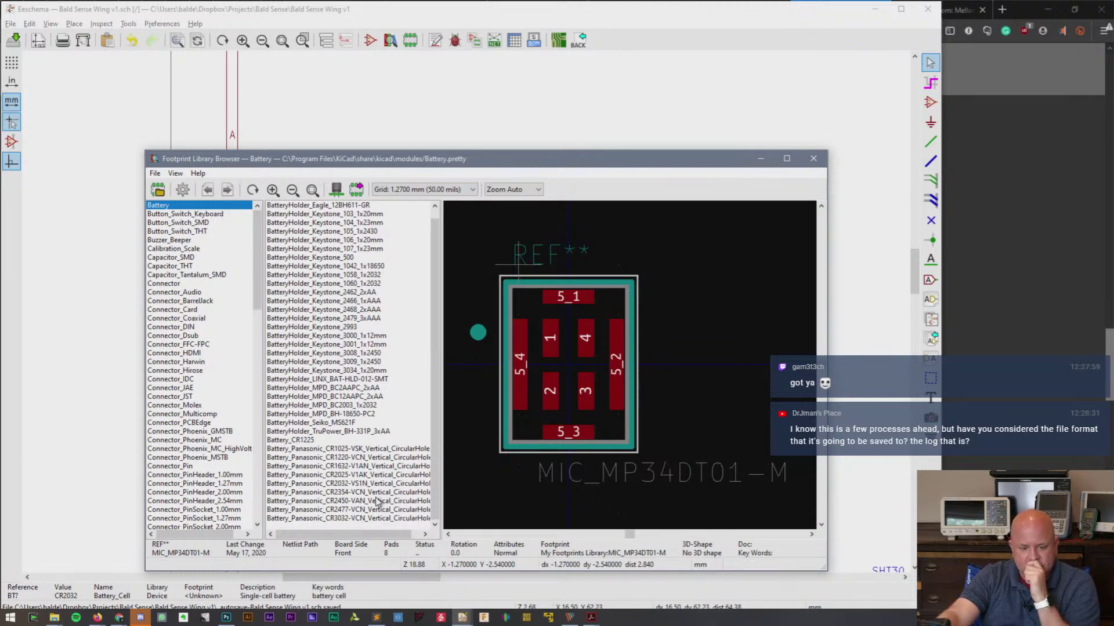
click(356, 485)
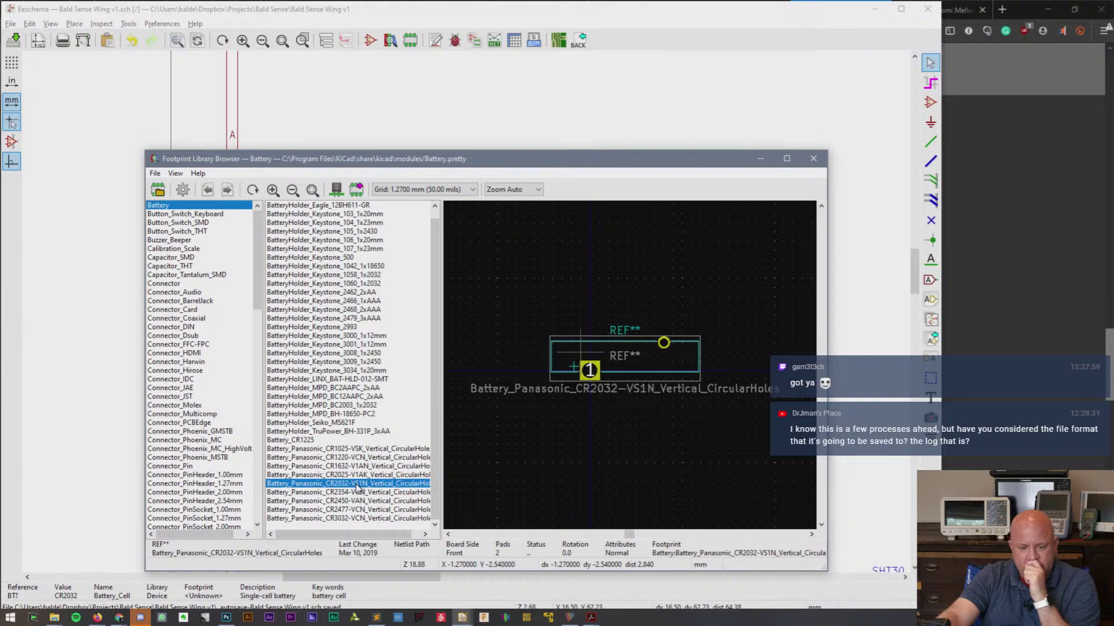
drag(826, 570, 897, 576)
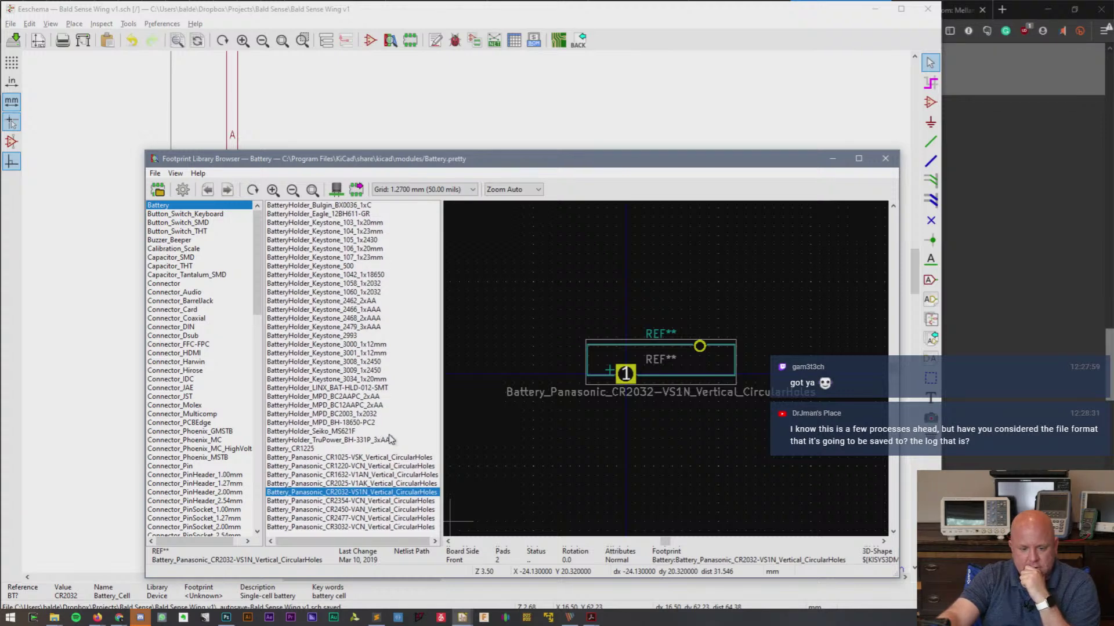
click(287, 450)
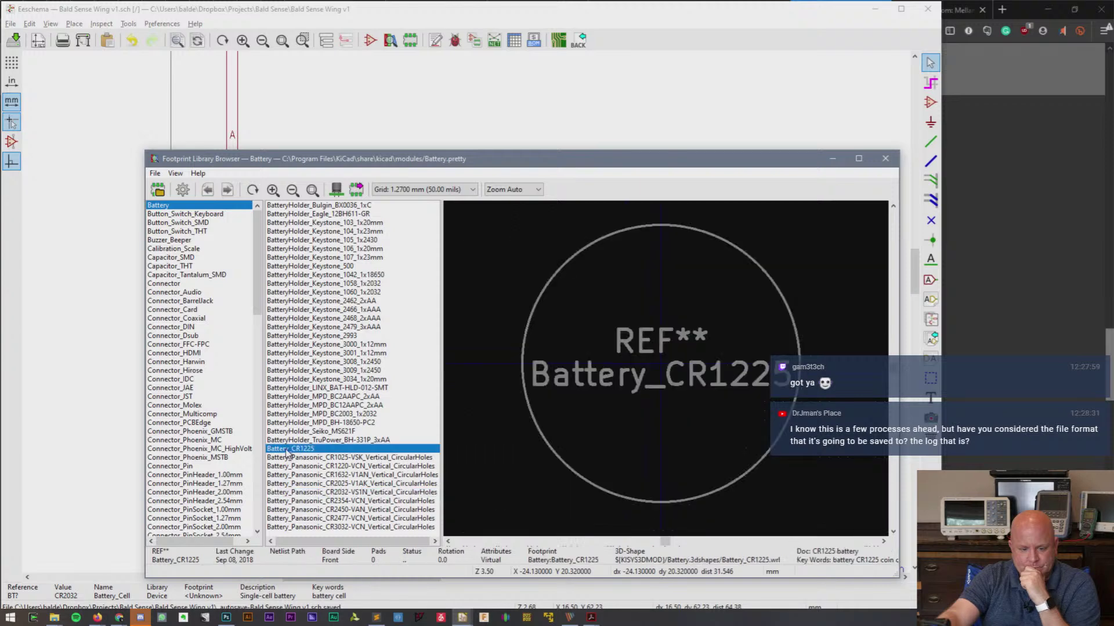
click(333, 528)
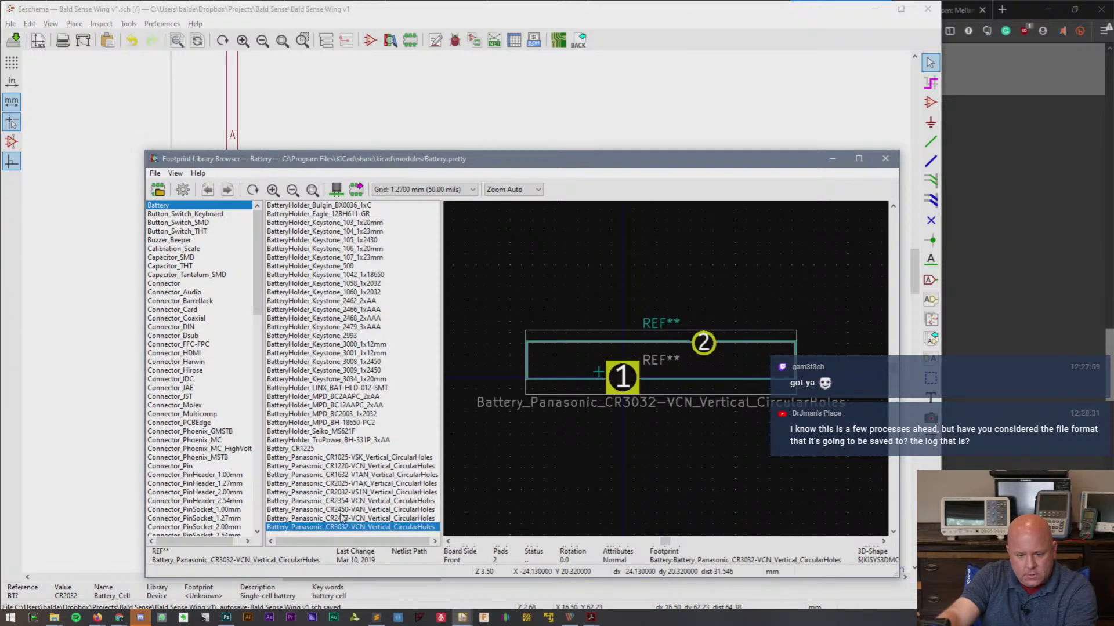
click(321, 311)
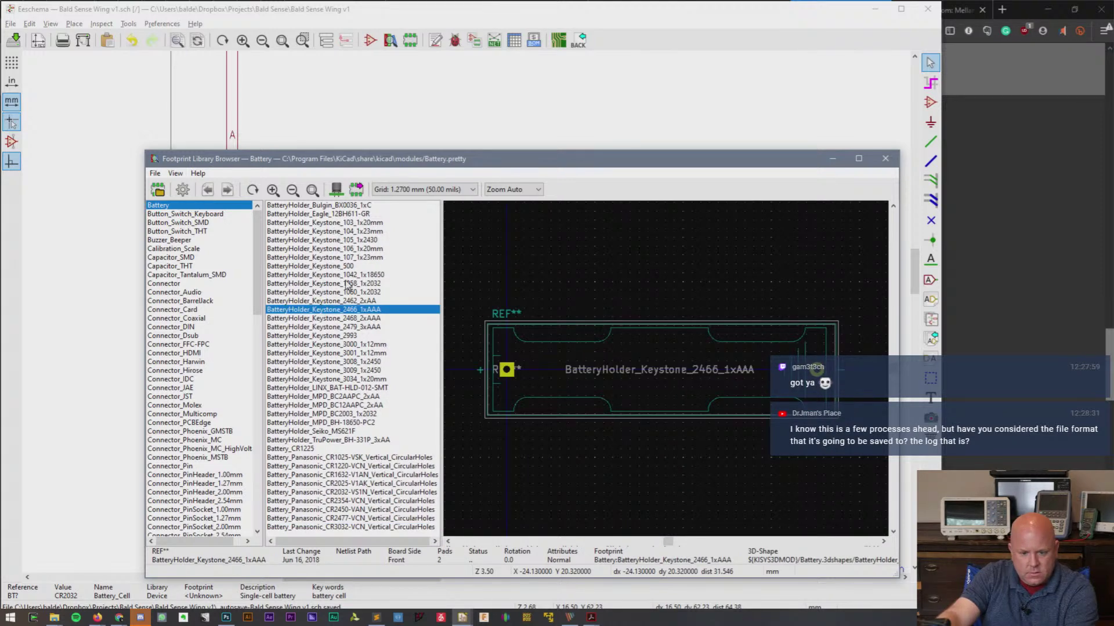
click(380, 284)
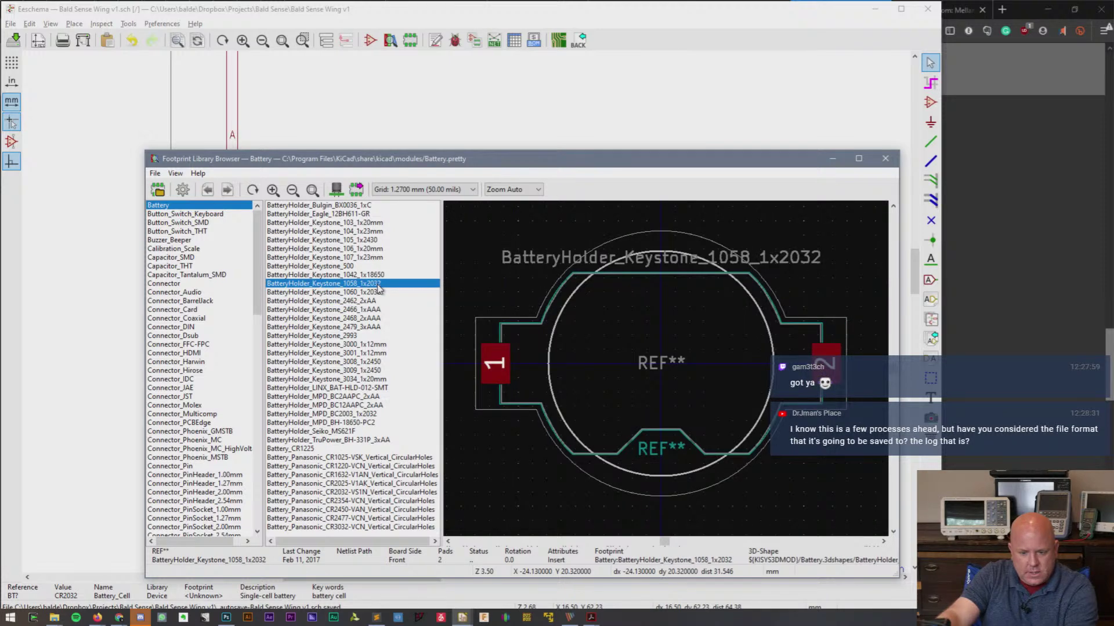
- Preview the Keystone 1060 1x2032, 3009, 3034, 3008 and 106 holder footprints
click(377, 293)
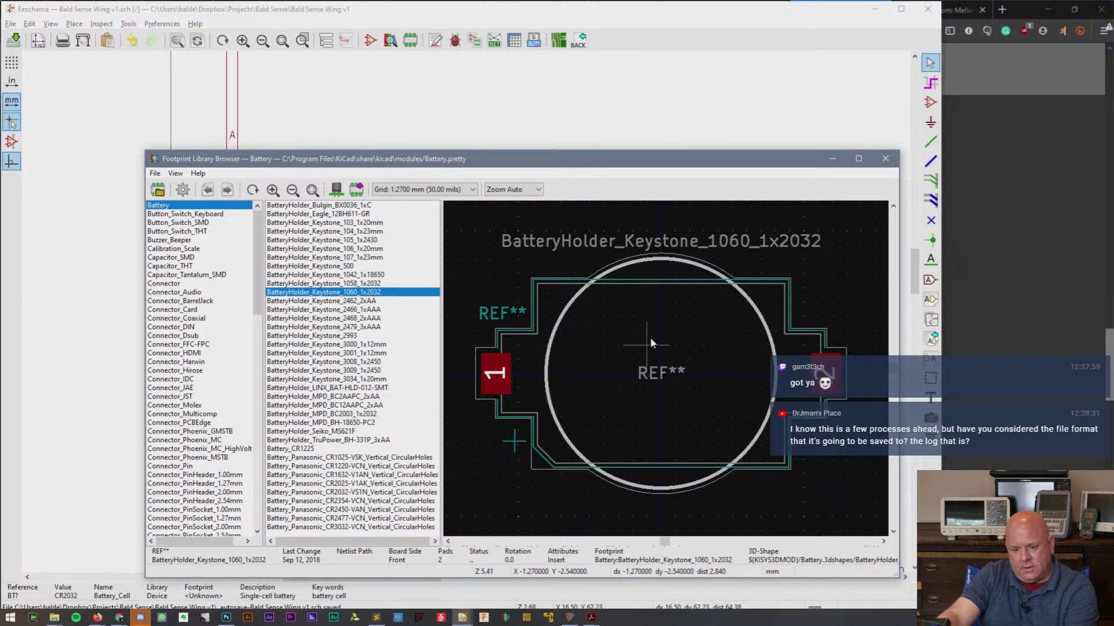
click(349, 369)
click(351, 378)
click(350, 365)
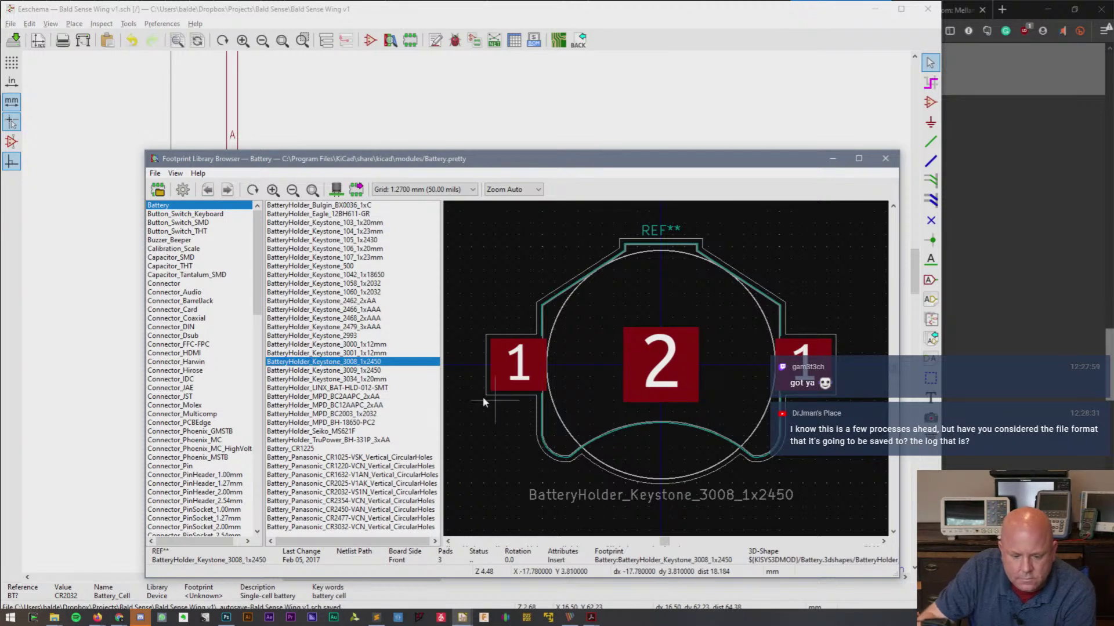
click(363, 248)
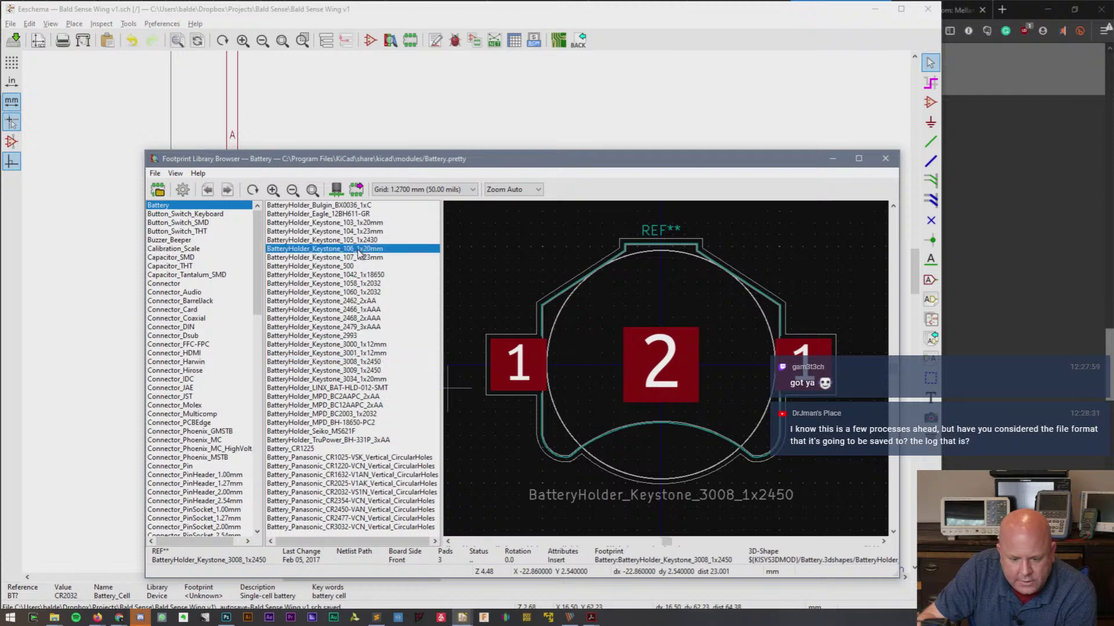
- Step from Keystone 103 through Keystone 1058, 1060, 3001, 3009, 3034 and MPD holders to Battery_CR1225
click(361, 224)
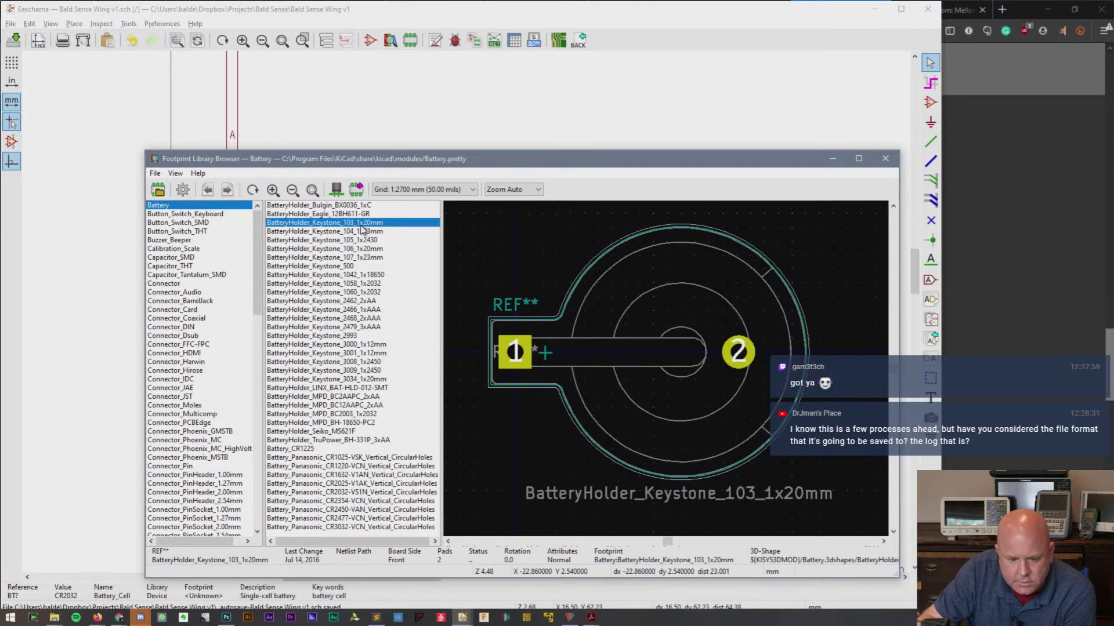
key(Up)
key(Up)
key(Down)
key(Down)
key(Down)
key(Down)
key(Down)
key(Down)
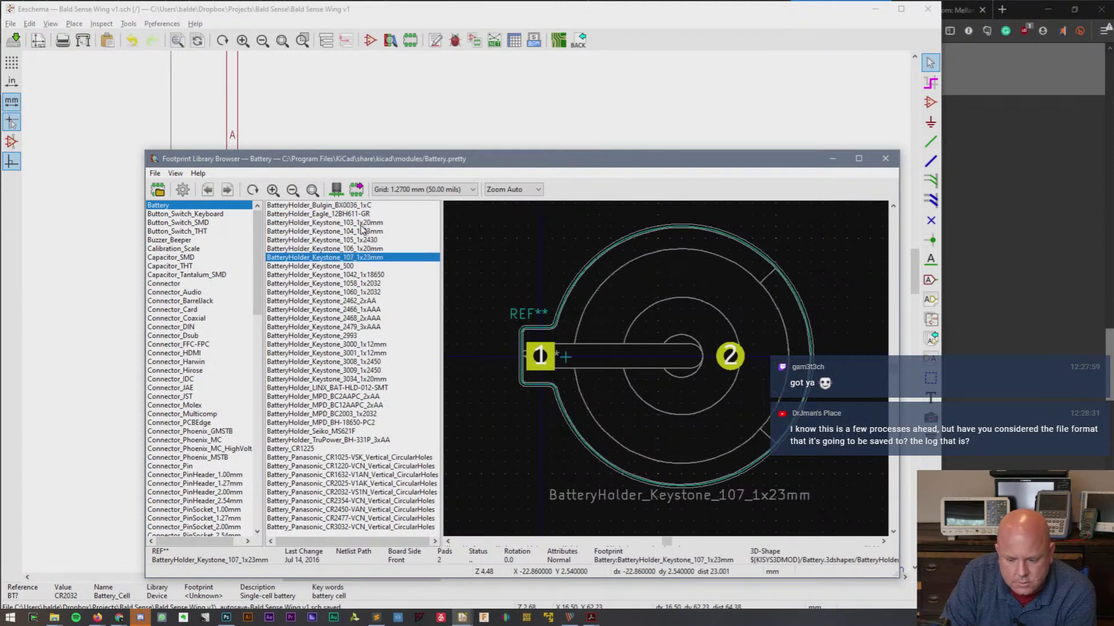
key(Down)
key(Down)
key(Down)
key(Down)
key(Up)
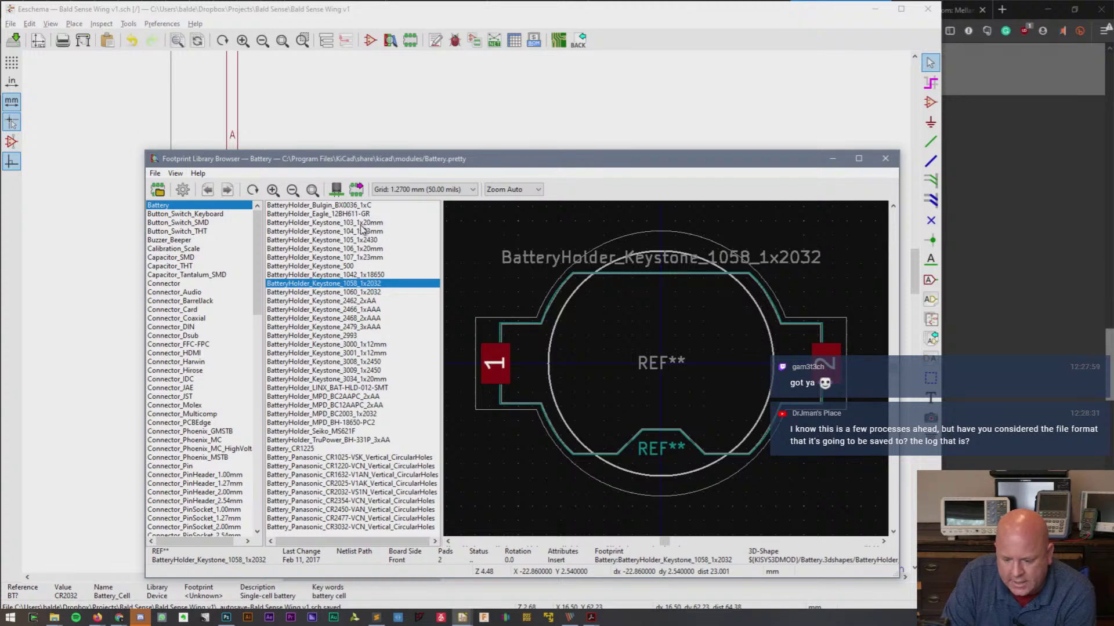
key(Down)
key(Down)
key(Down)
key(Down)
key(Down)
key(Down)
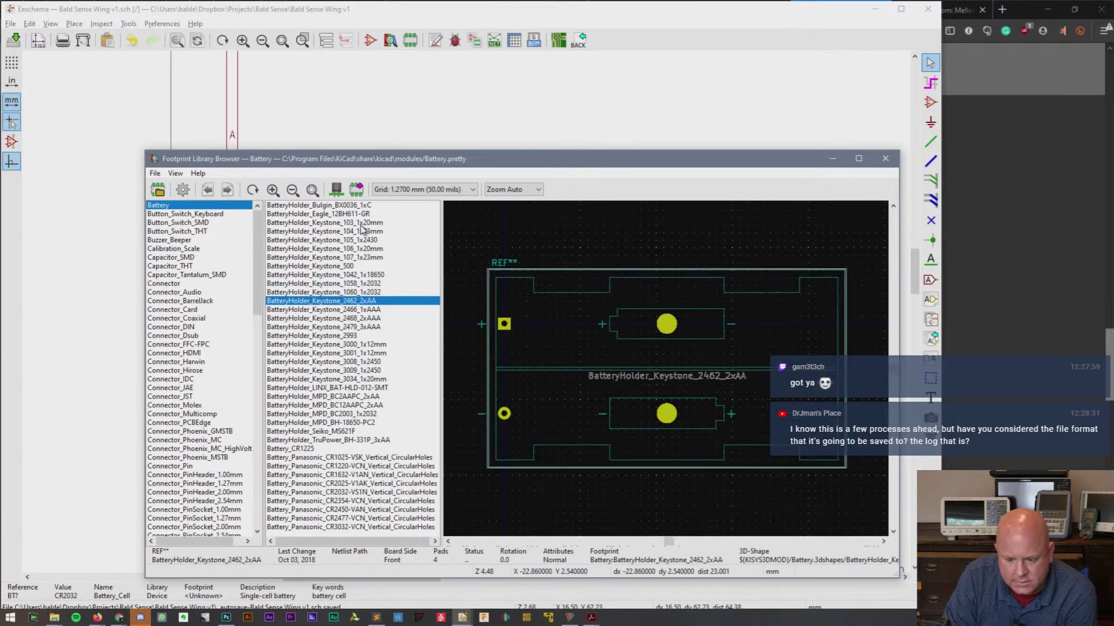
key(Down)
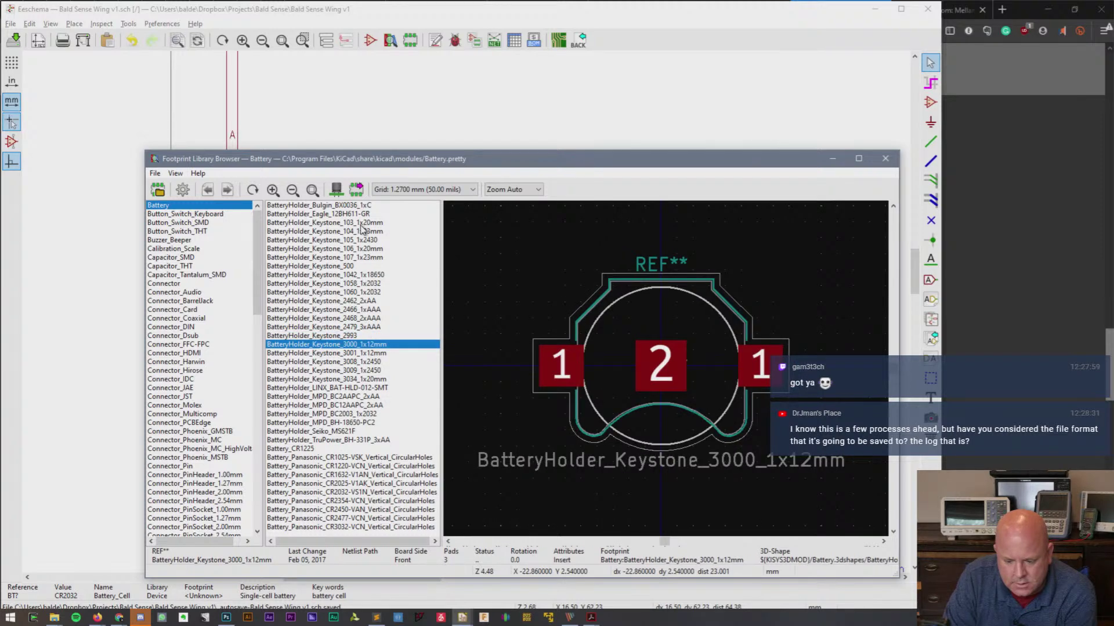
key(Down)
key(Down)
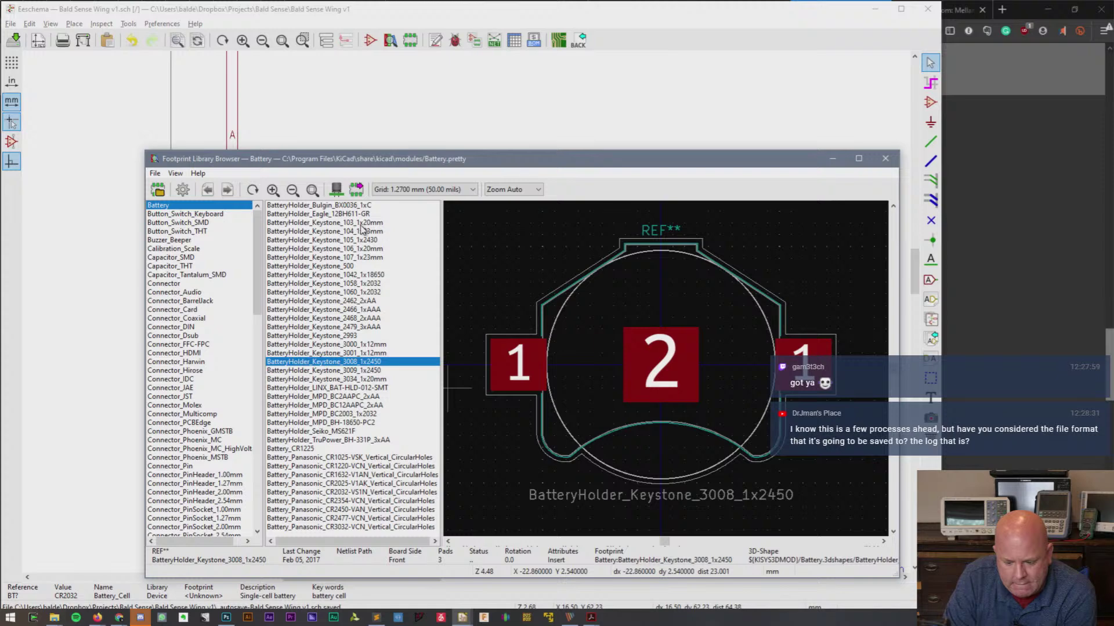
key(Down)
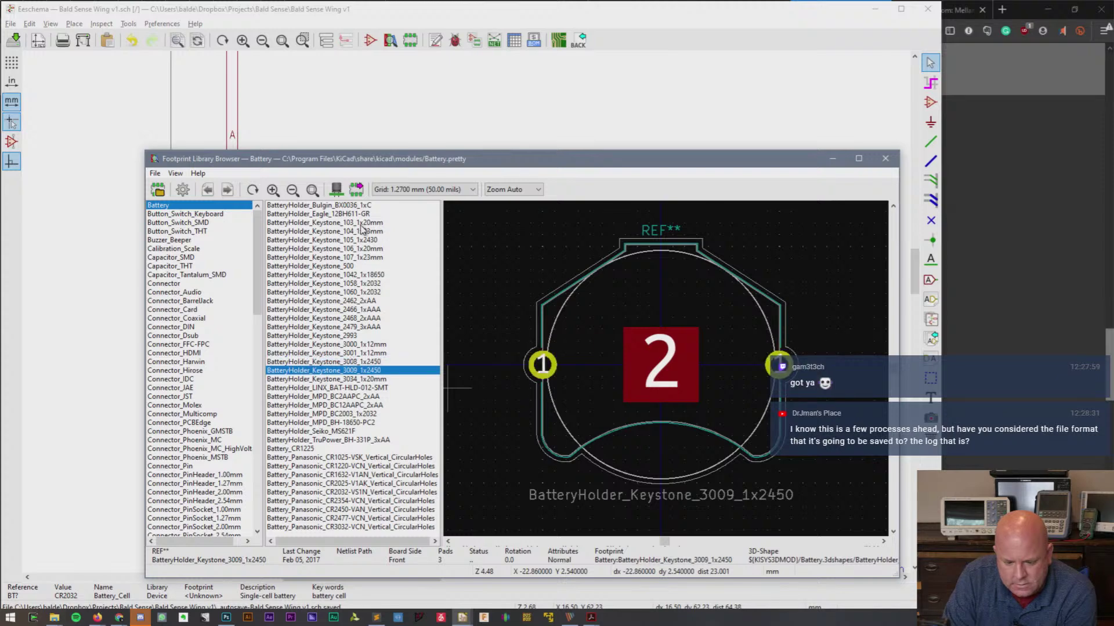
key(Down)
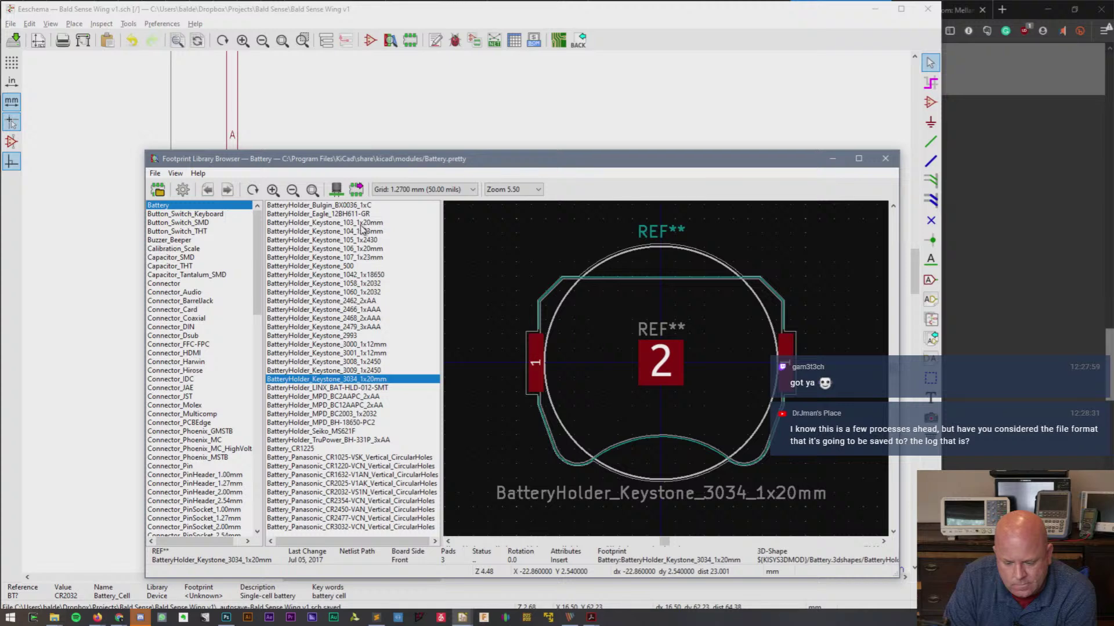
key(Down)
key(Down)
key(Down)
key(Down)
key(Down)
key(Down)
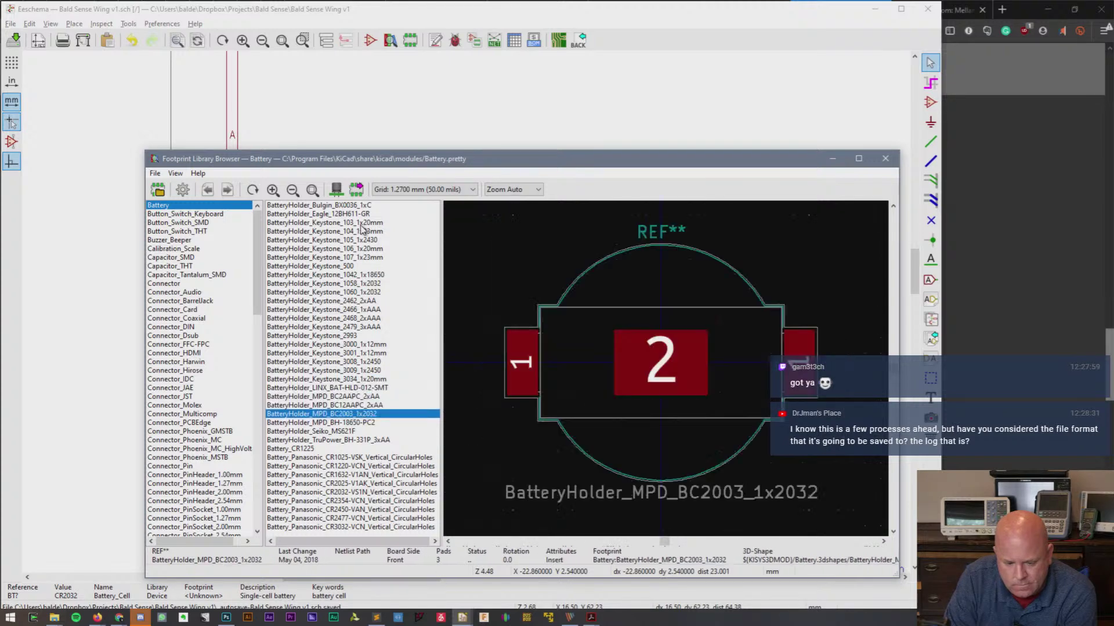
key(Up)
key(Up)
key(Down)
key(Down)
key(Down)
key(Down)
key(Down)
key(Down)
key(Down)
key(Down)
key(Down)
key(Down)
key(Down)
key(Down)
key(Down)
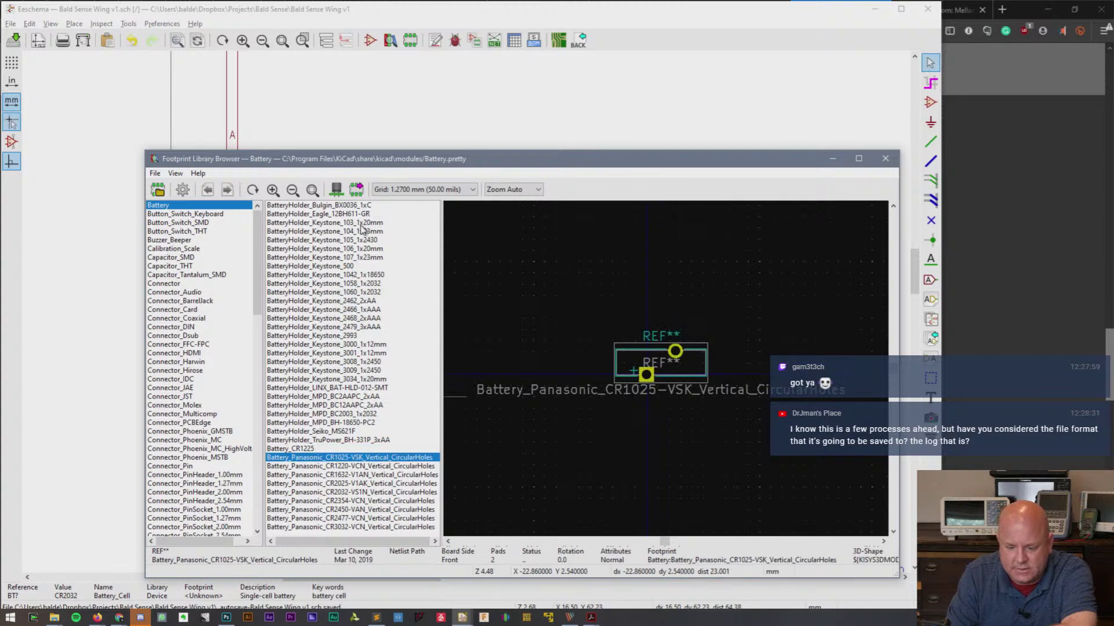
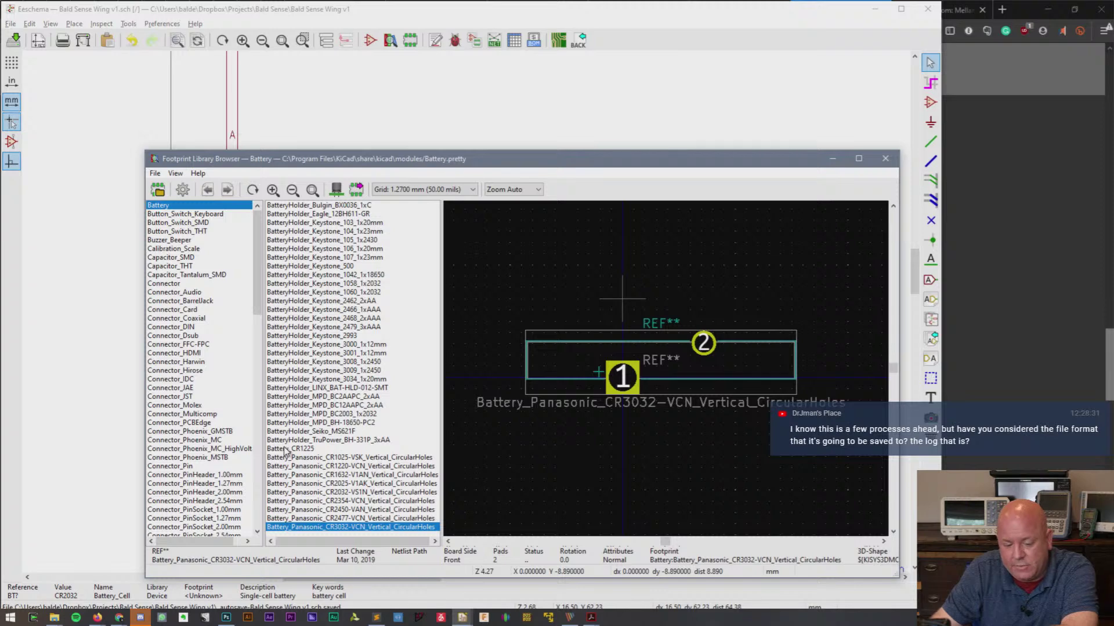
- Preview the BatteryHolder_Keystone_2462_2xAA footprint, then bring up SnapEDA's SHT30-DIS part page
click(368, 301)
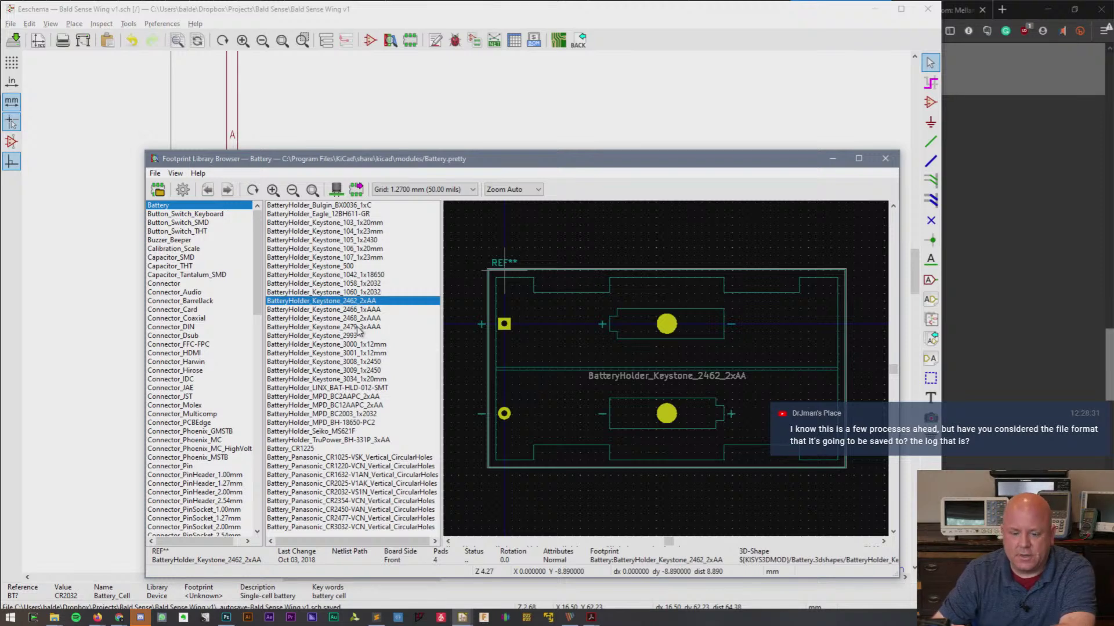
click(141, 618)
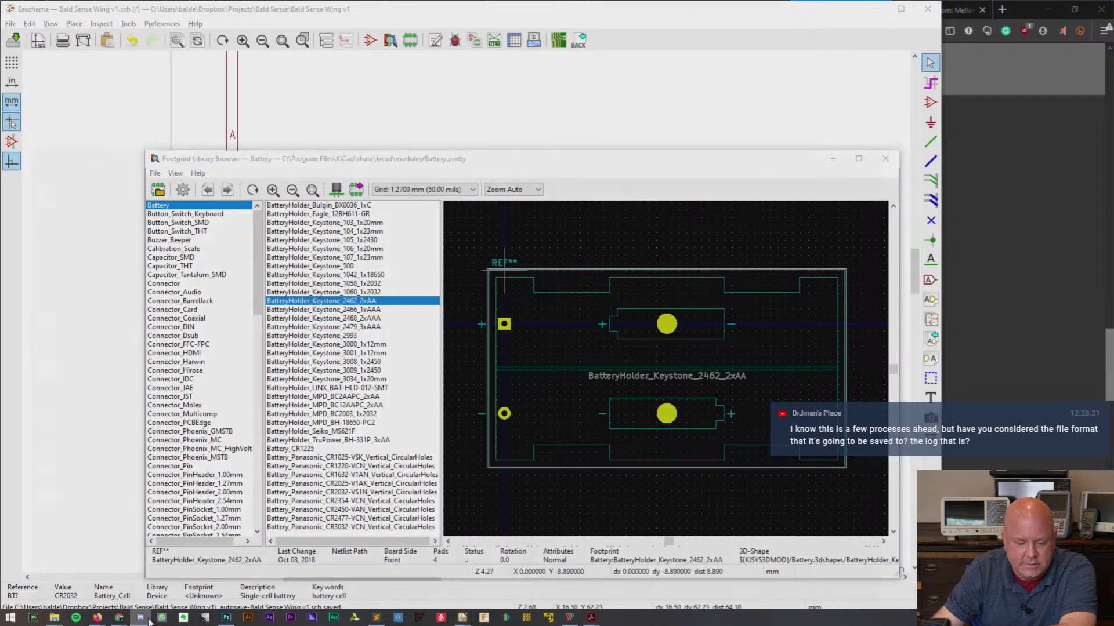
key(alt+Tab)
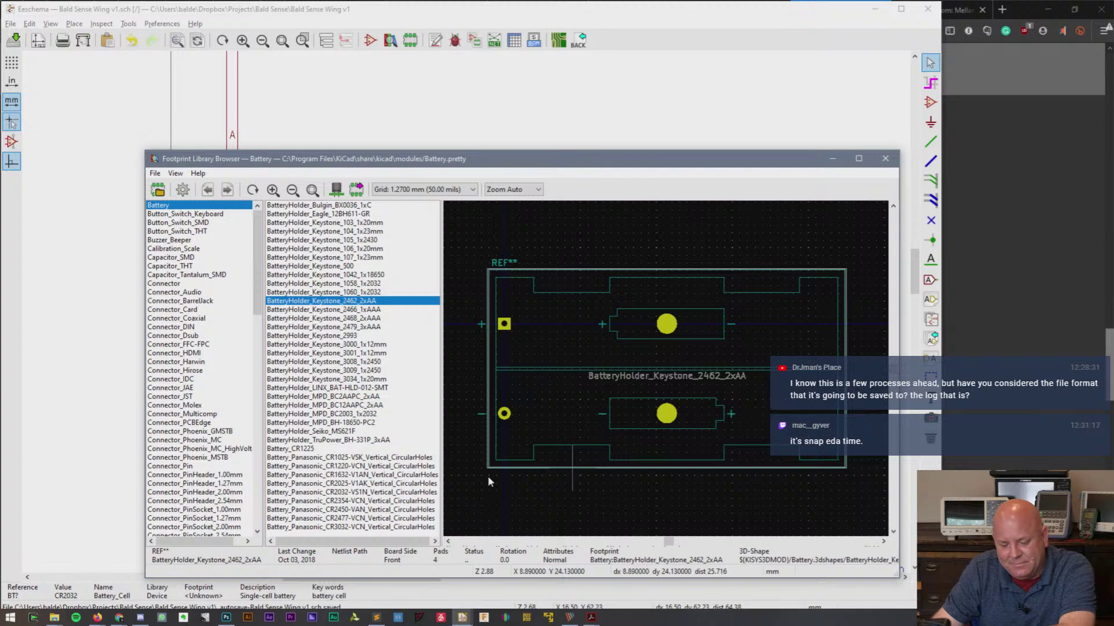
mouse_move(102, 619)
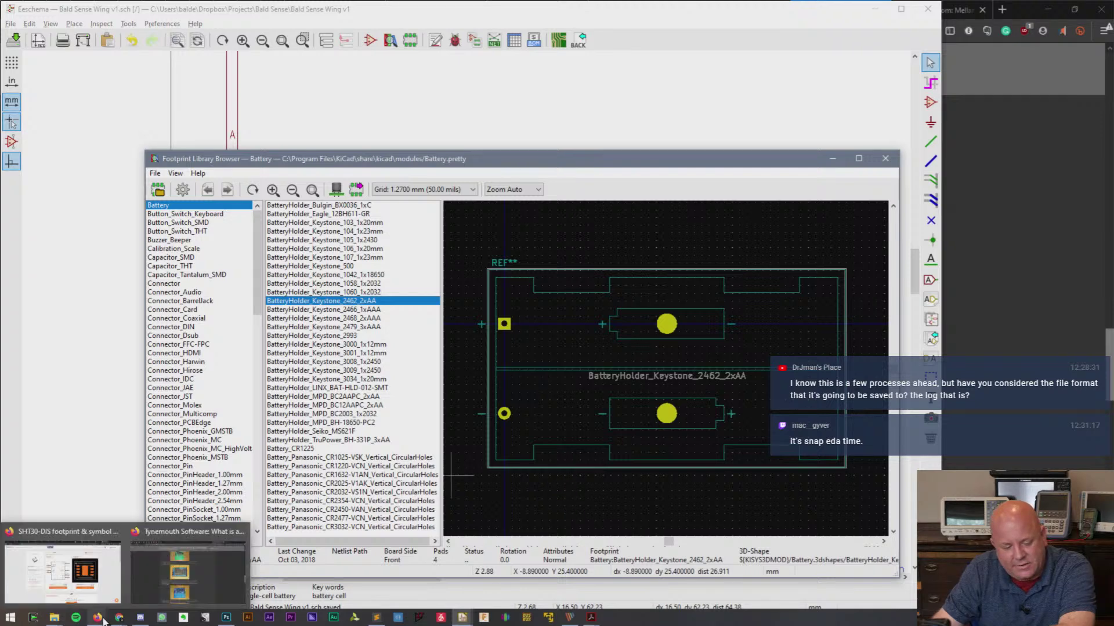
click(102, 565)
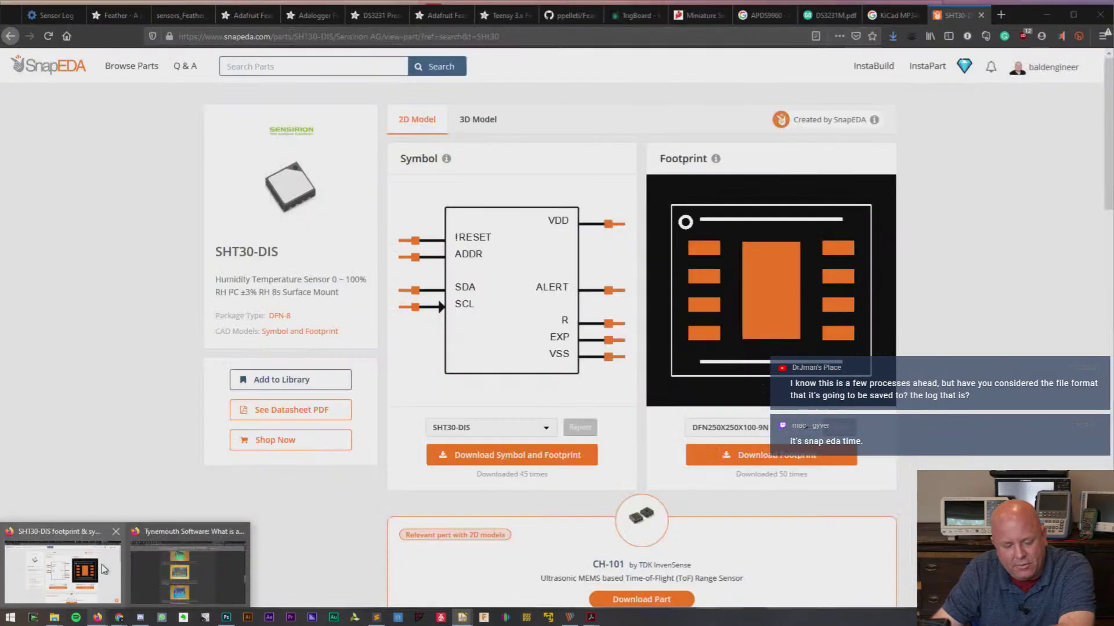
- Search SnapEDA for CR2032 coin-cell parts
click(317, 36)
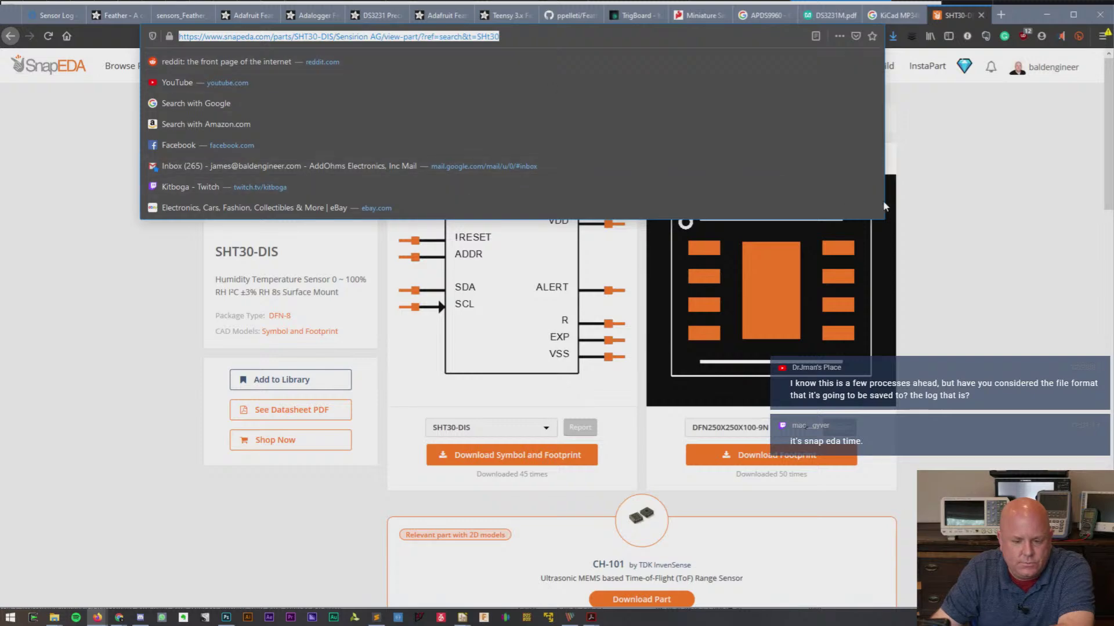
click(993, 170)
click(327, 67)
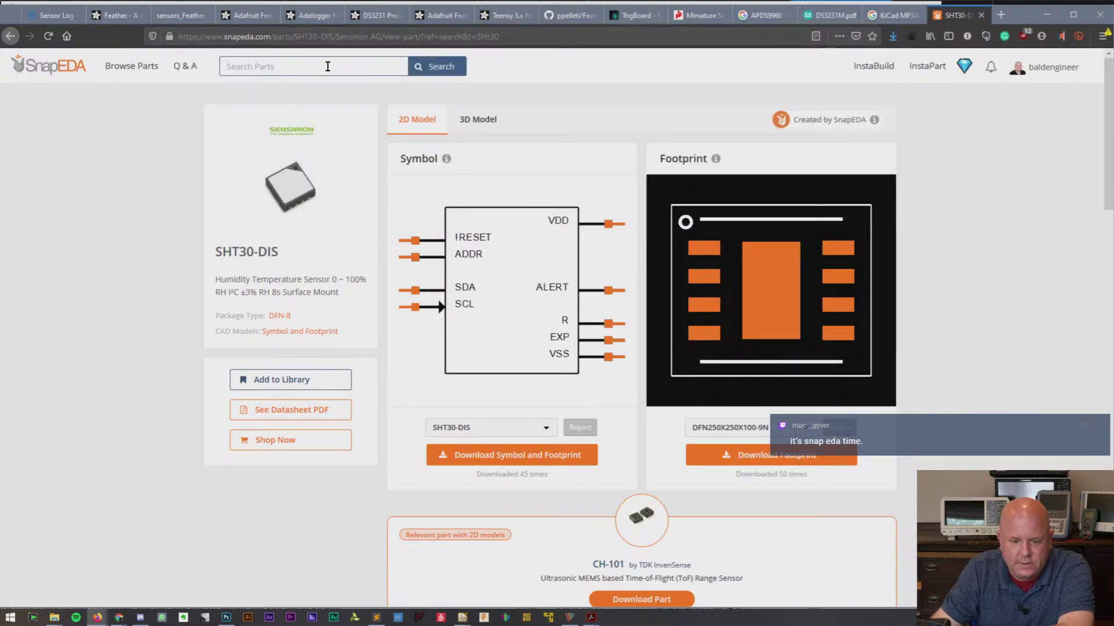
text(CR2032)
key(Return)
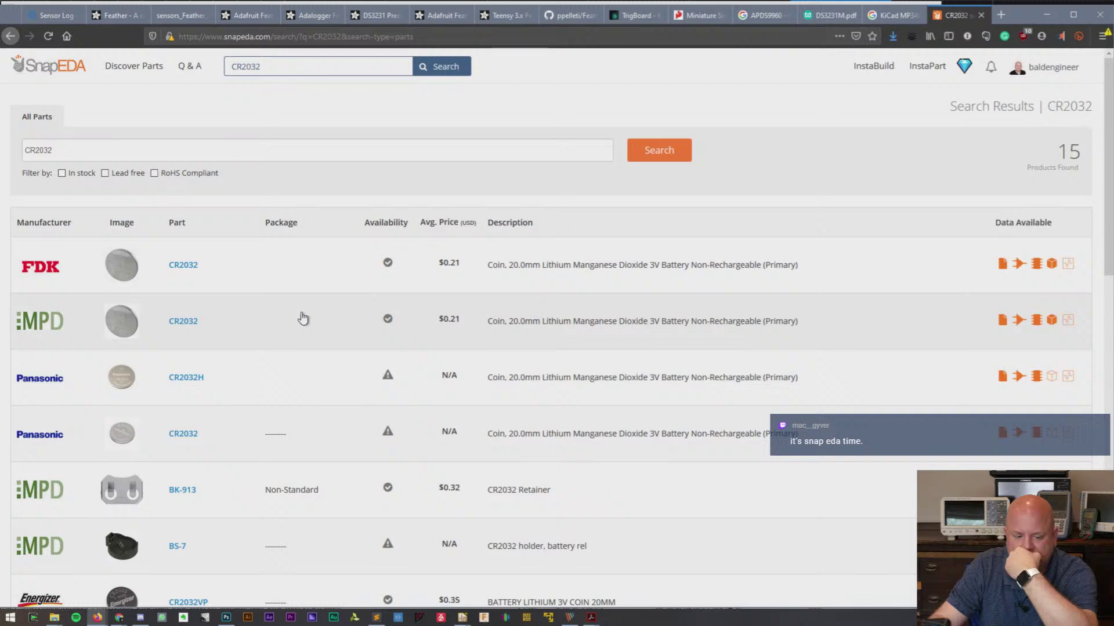
scroll(300, 318, down, 3)
- View the BK-913 CR2032 retainer page, browse the 15 results, and return to KiCad
click(288, 324)
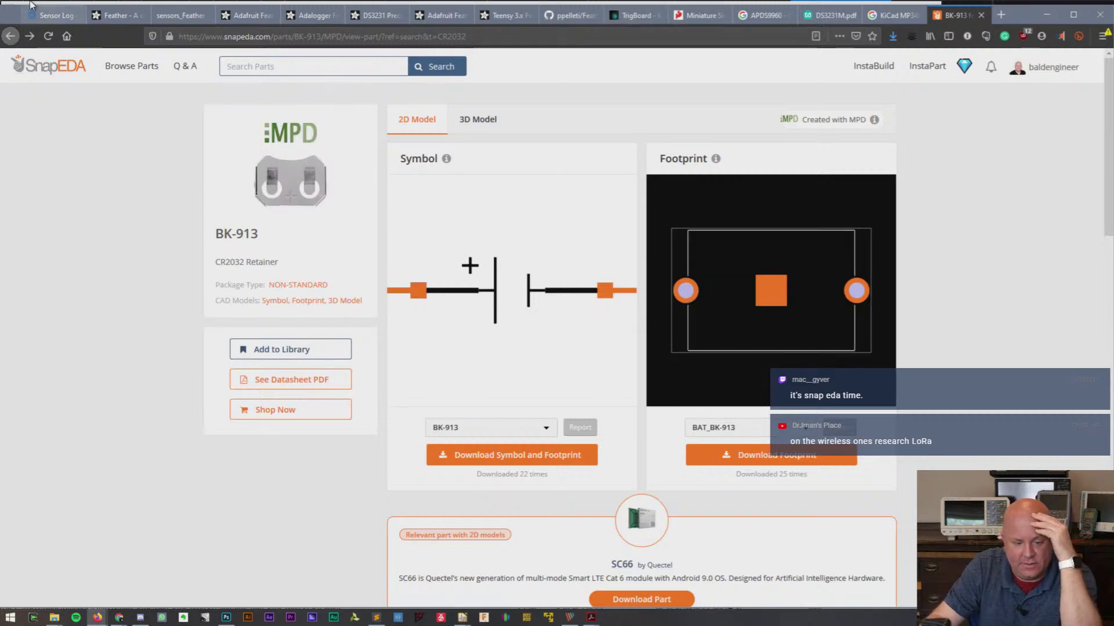
click(10, 36)
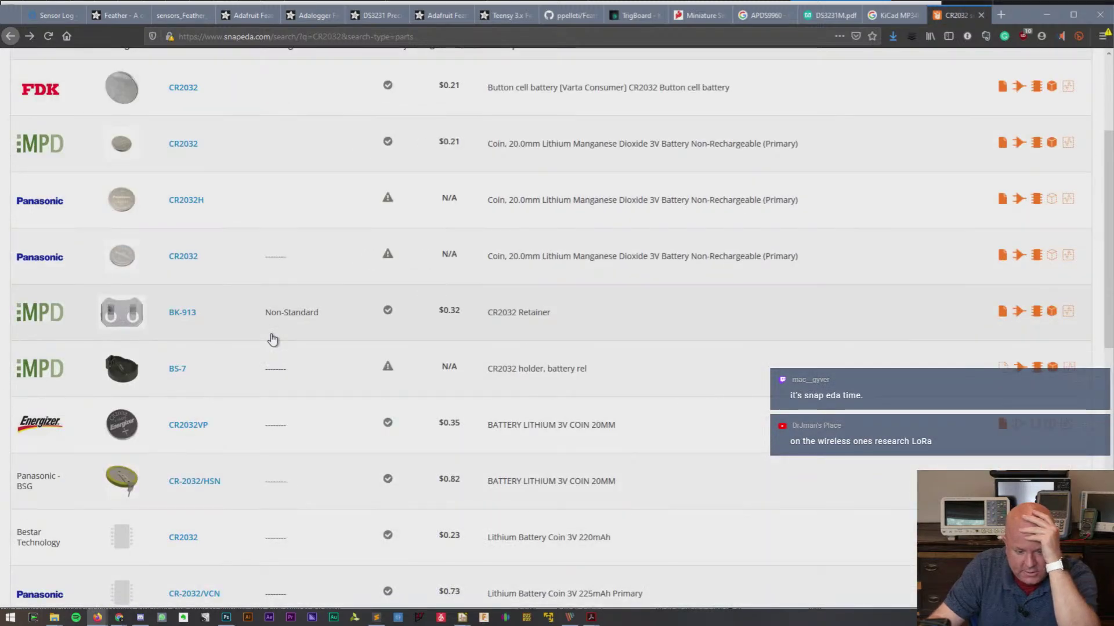
scroll(273, 339, down, 3)
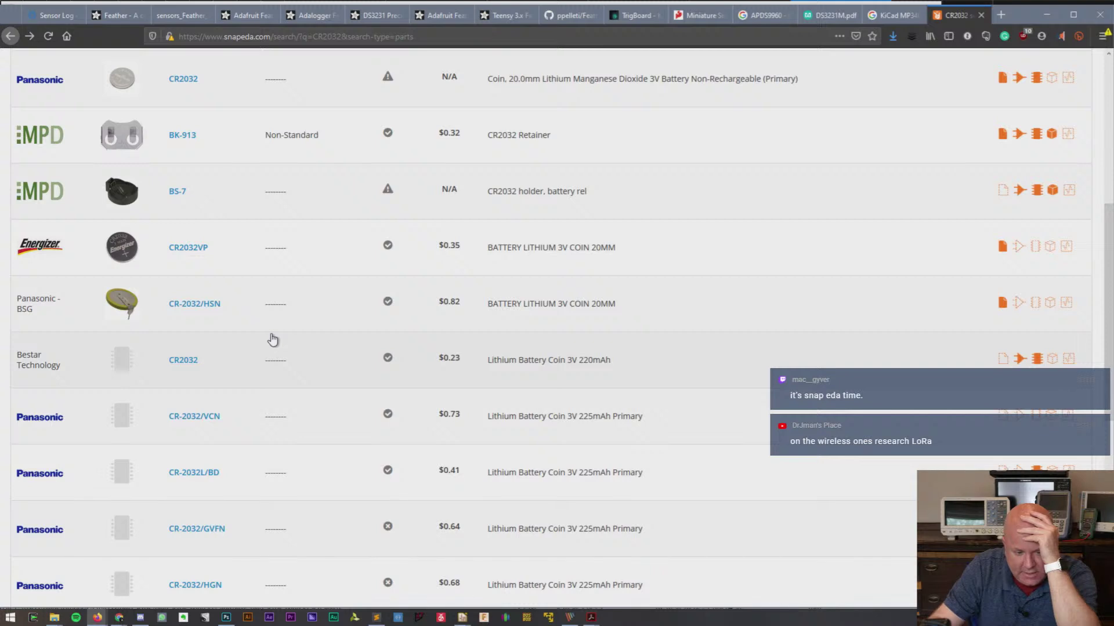
scroll(273, 339, up, 3)
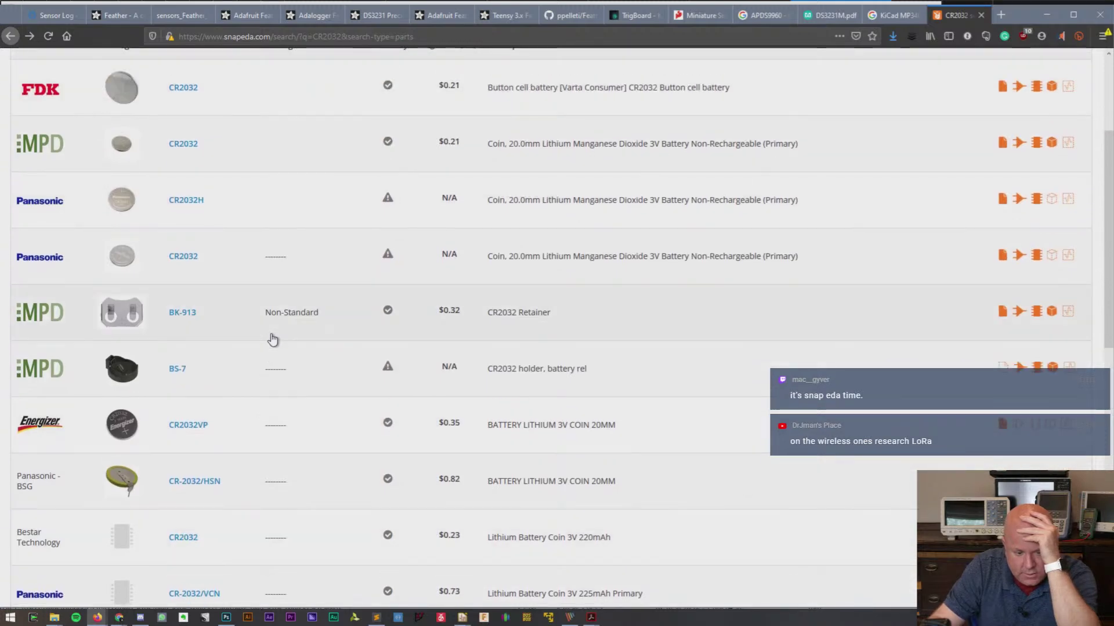
scroll(272, 339, up, 3)
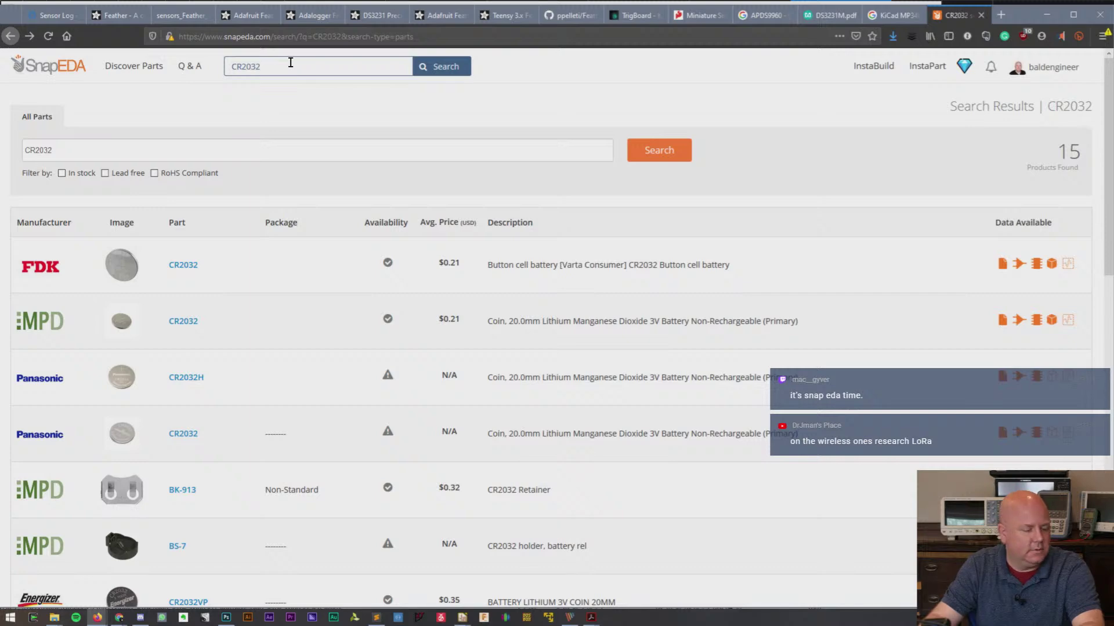
key(alt+Tab)
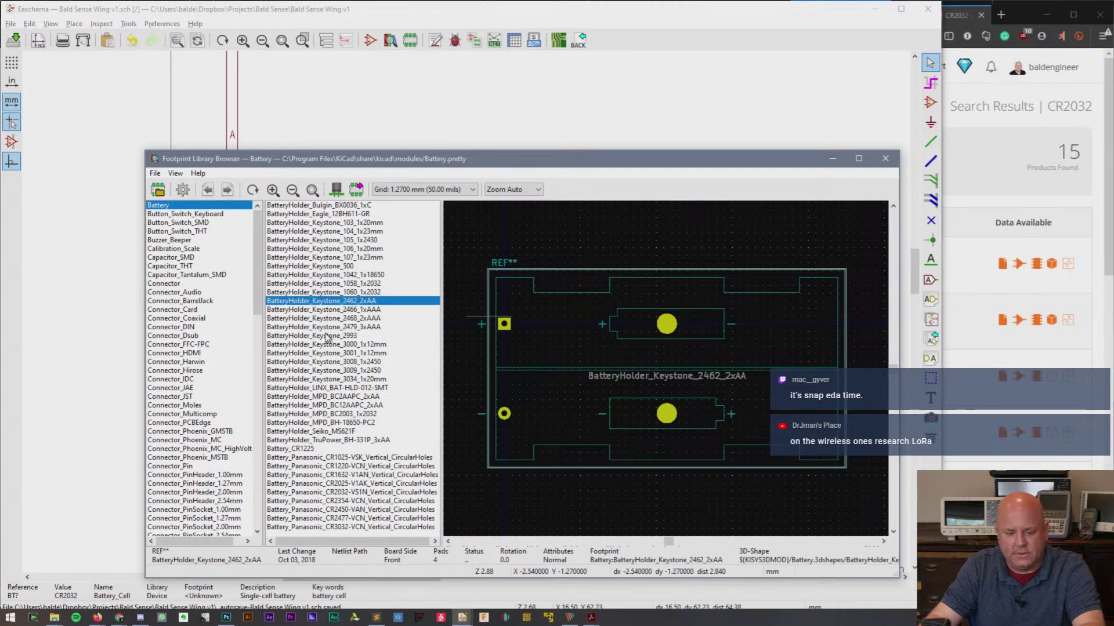
- Compare Keystone 1060 and 1058 1x2032 holders, ending on Battery_Panasonic_CR2025-V1AK_Vertical_CircularHoles
click(327, 293)
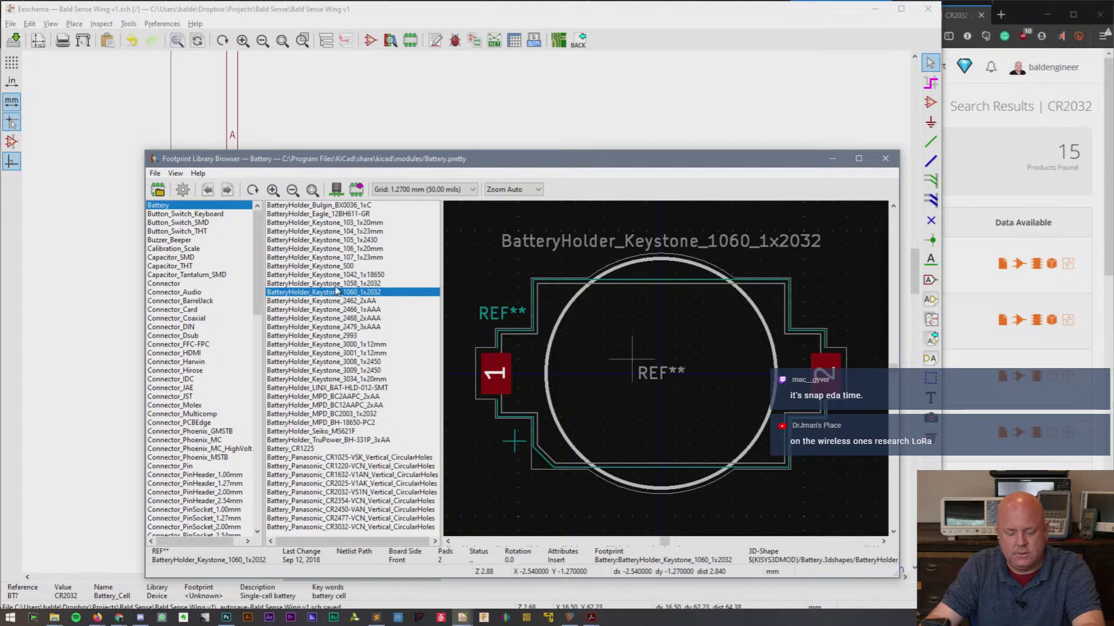
click(337, 283)
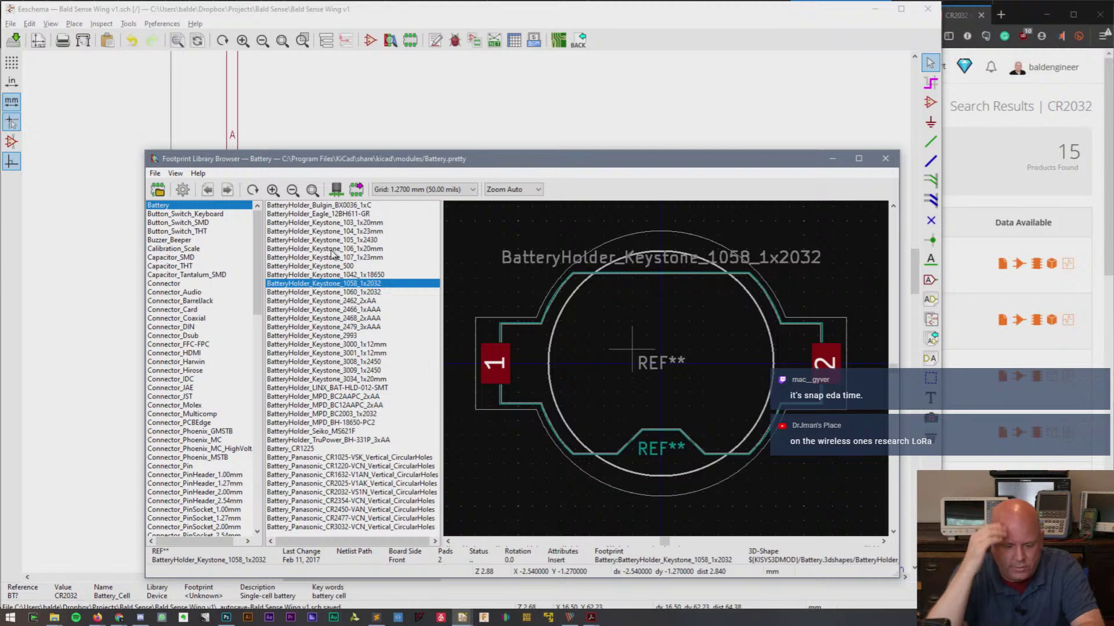
click(335, 484)
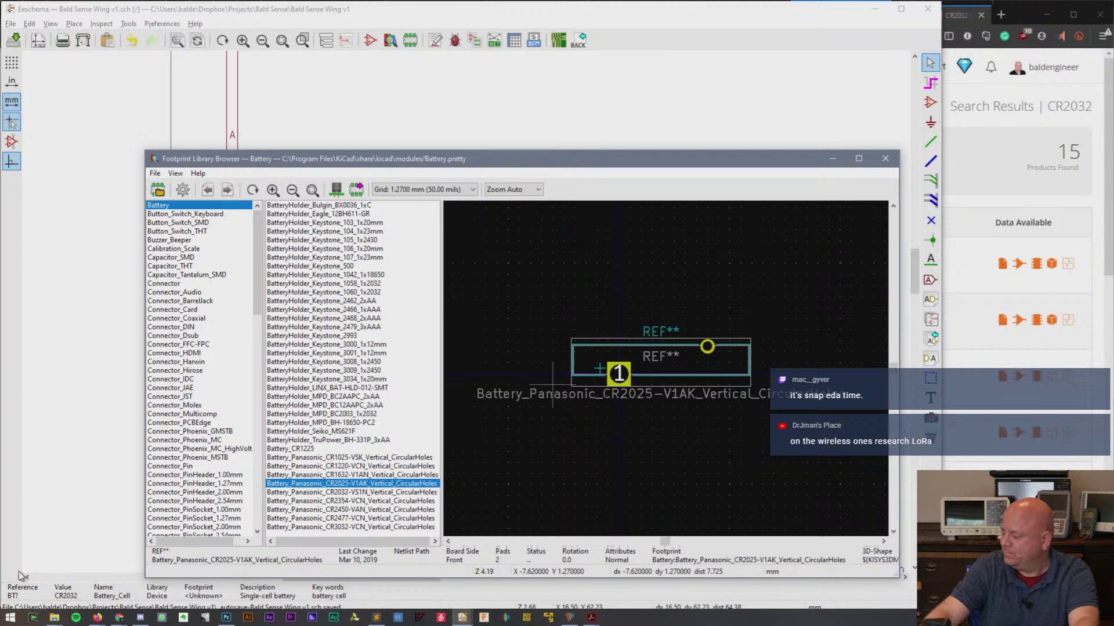
- Navigate from Downloaded Libraries through Dropbox into the Projects folder
mouse_move(55, 616)
click(159, 572)
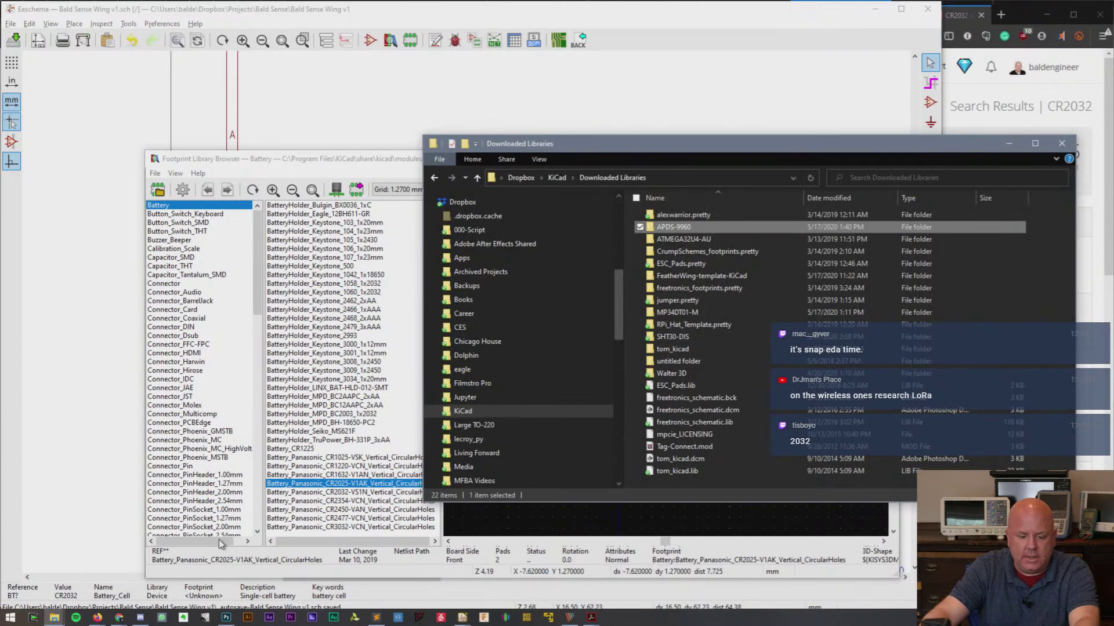
drag(617, 301, 603, 266)
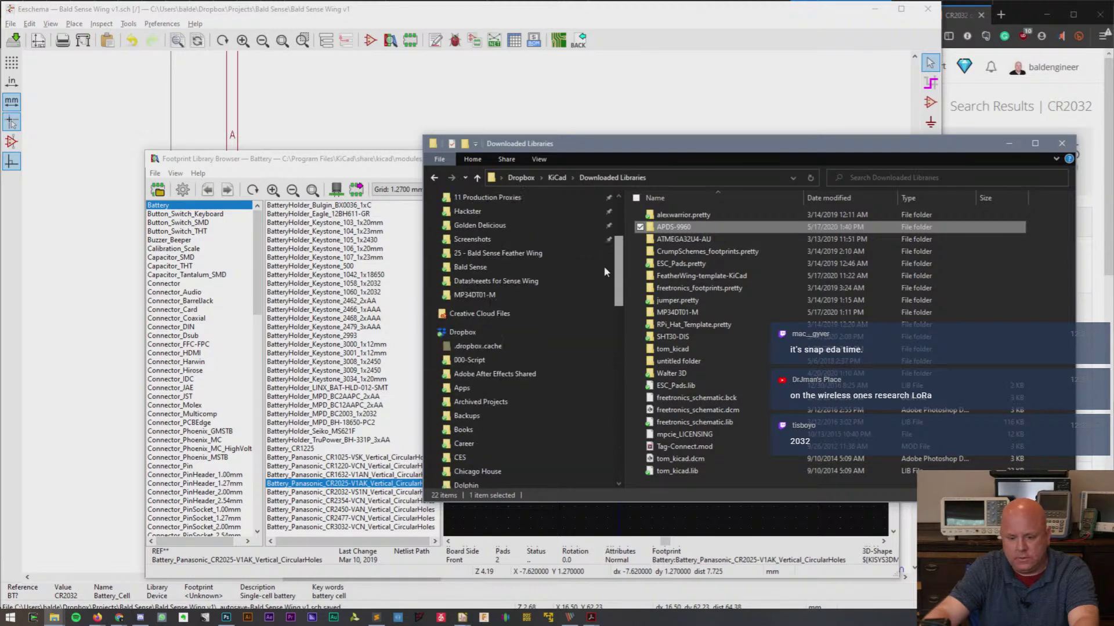
click(463, 331)
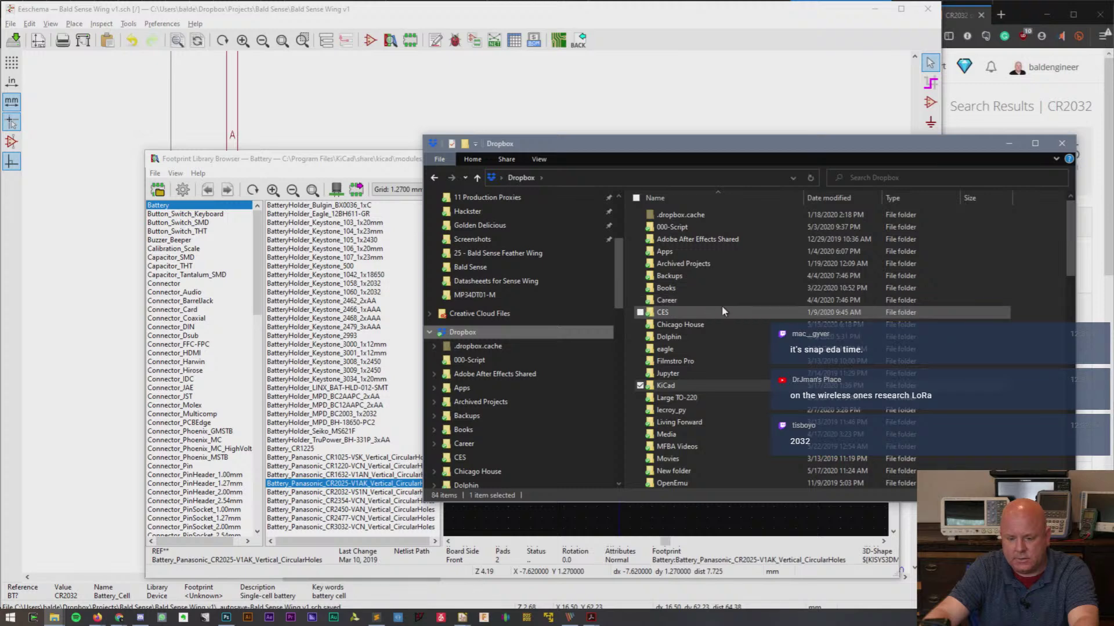
double_click(711, 265)
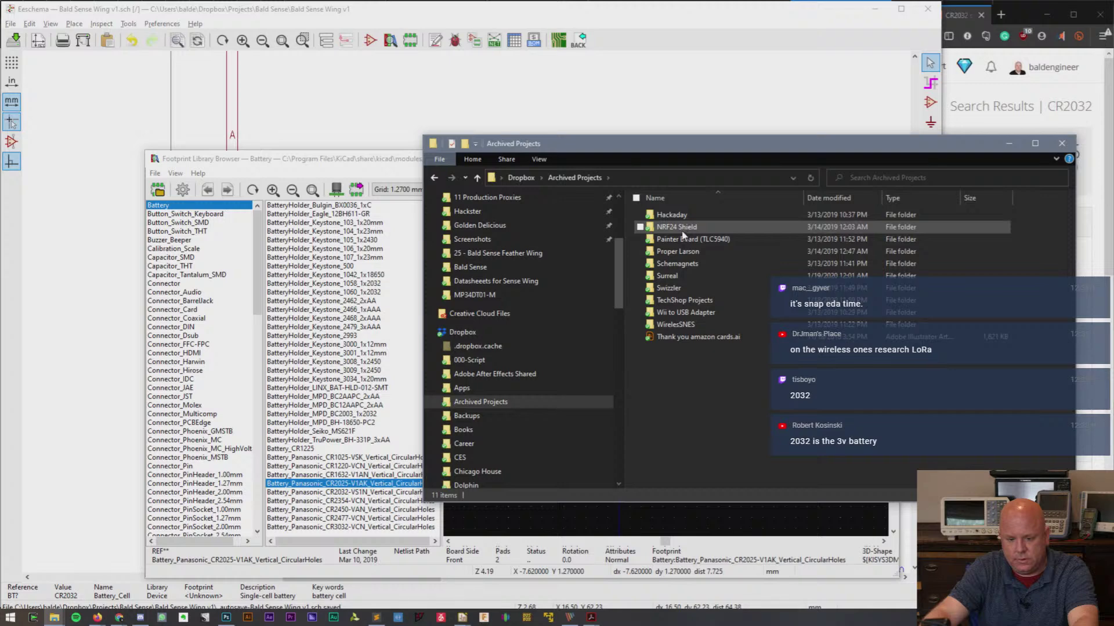
key(alt+Up)
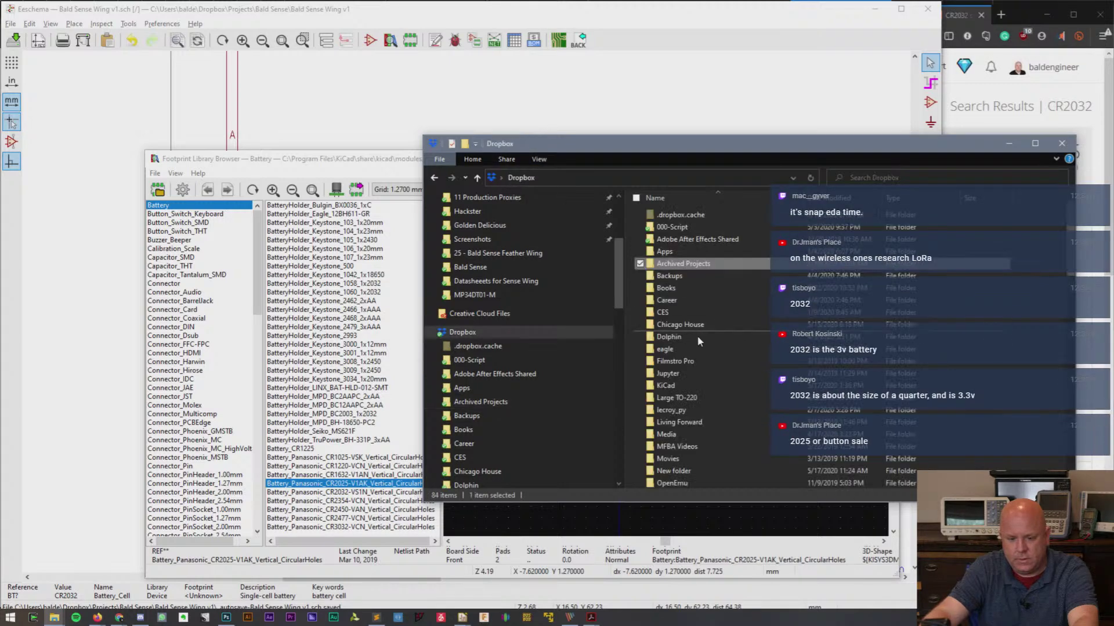
scroll(705, 340, down, 2)
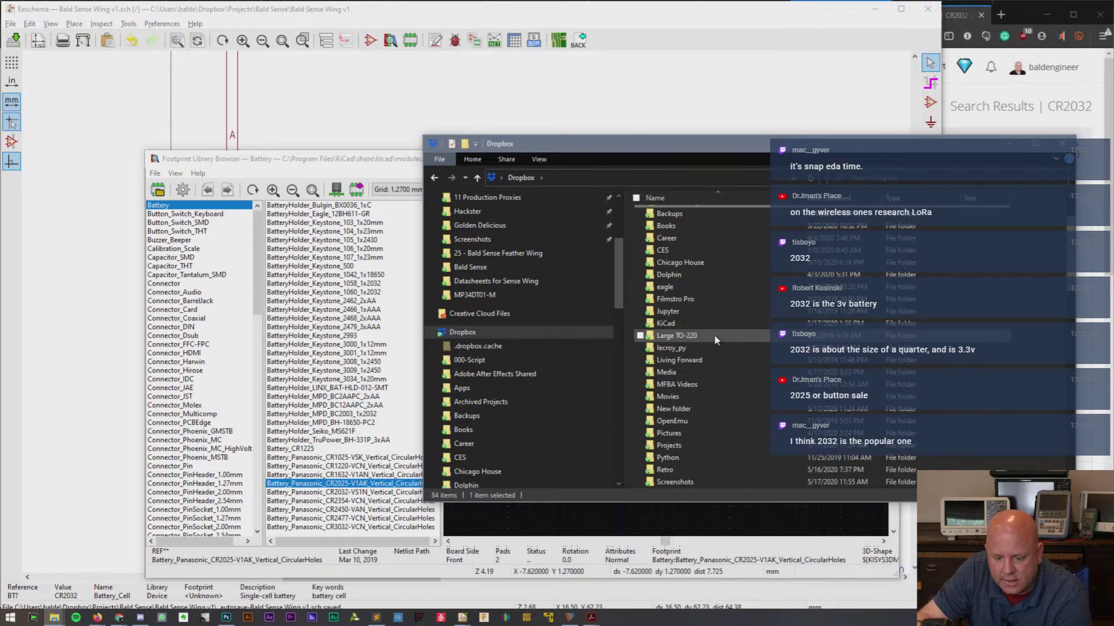
scroll(715, 334, down, 3)
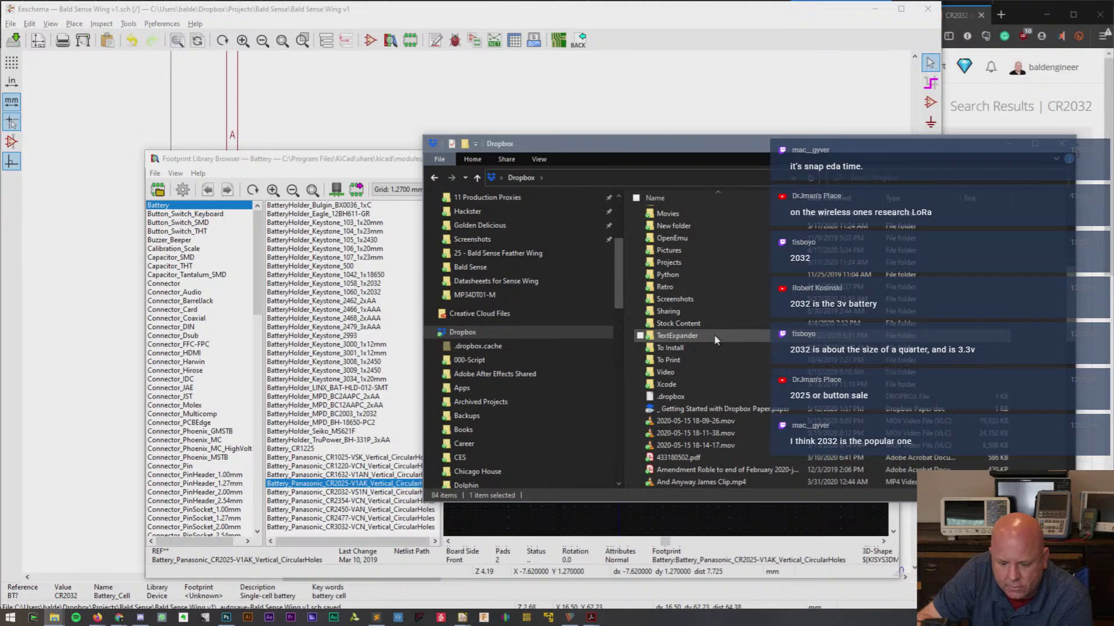
scroll(714, 334, up, 7)
scroll(717, 323, down, 3)
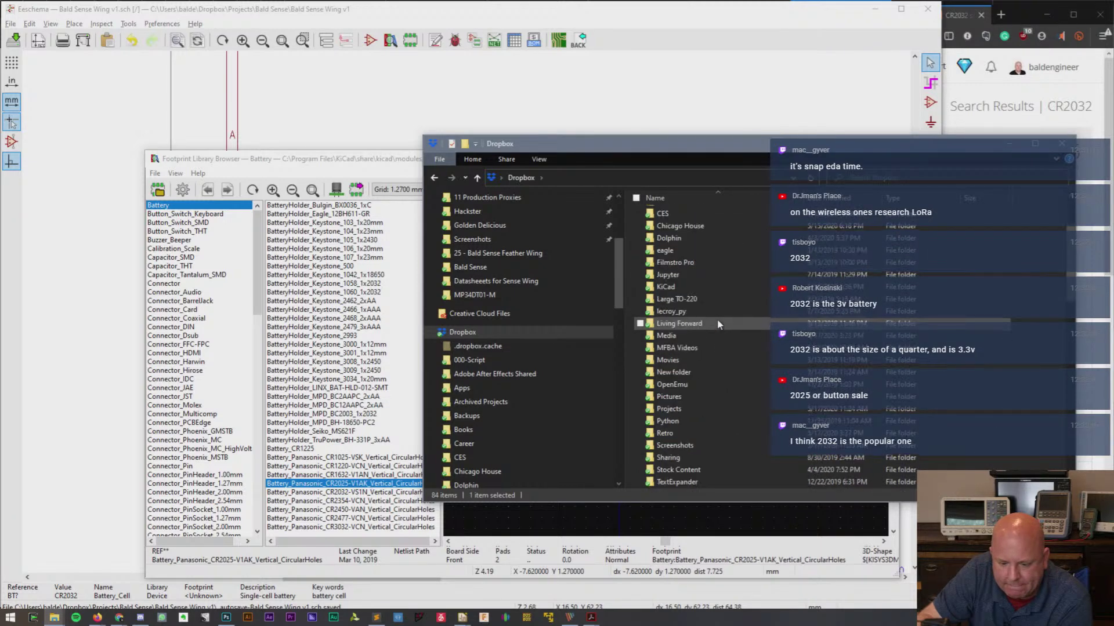
double_click(684, 409)
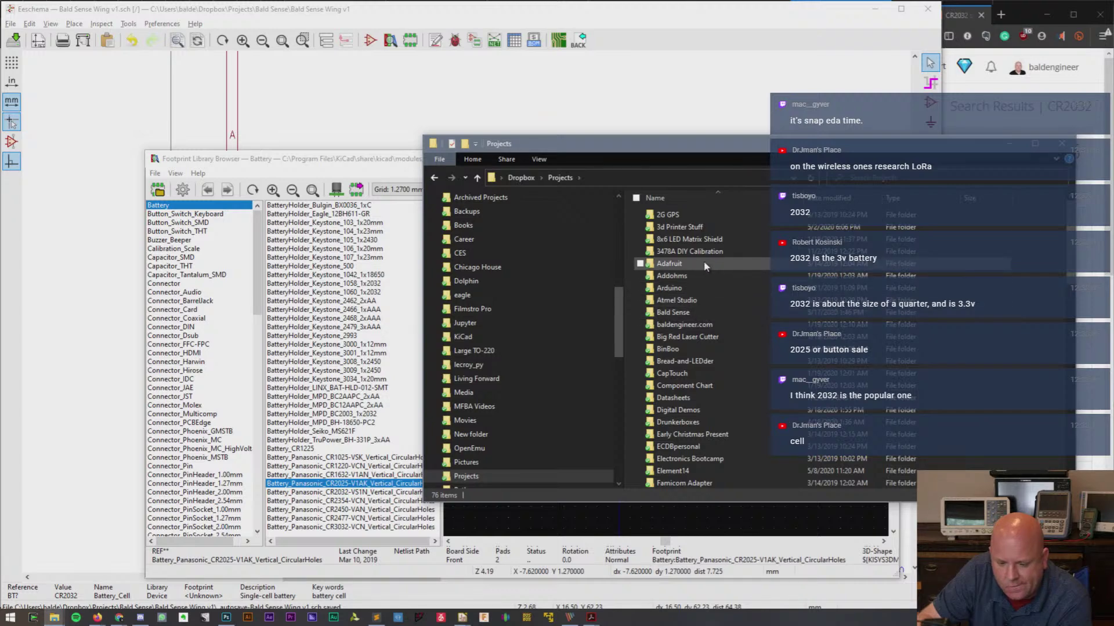
- Open the RTC DS3231 Shield project's eagle subfolder
scroll(706, 273, down, 1)
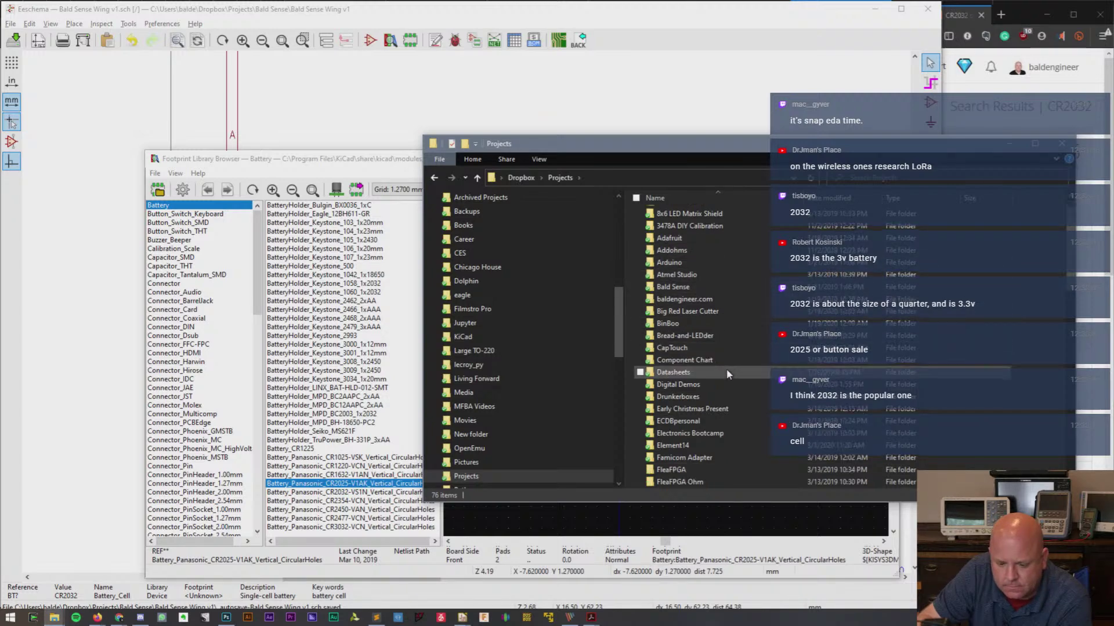
scroll(726, 367, down, 6)
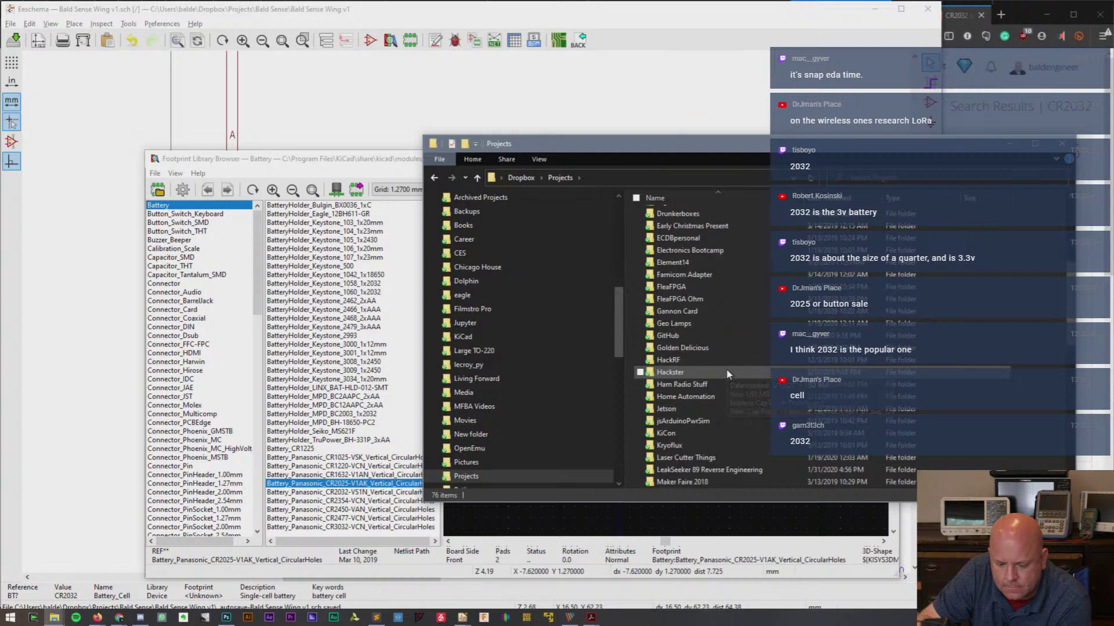
scroll(727, 371, down, 1)
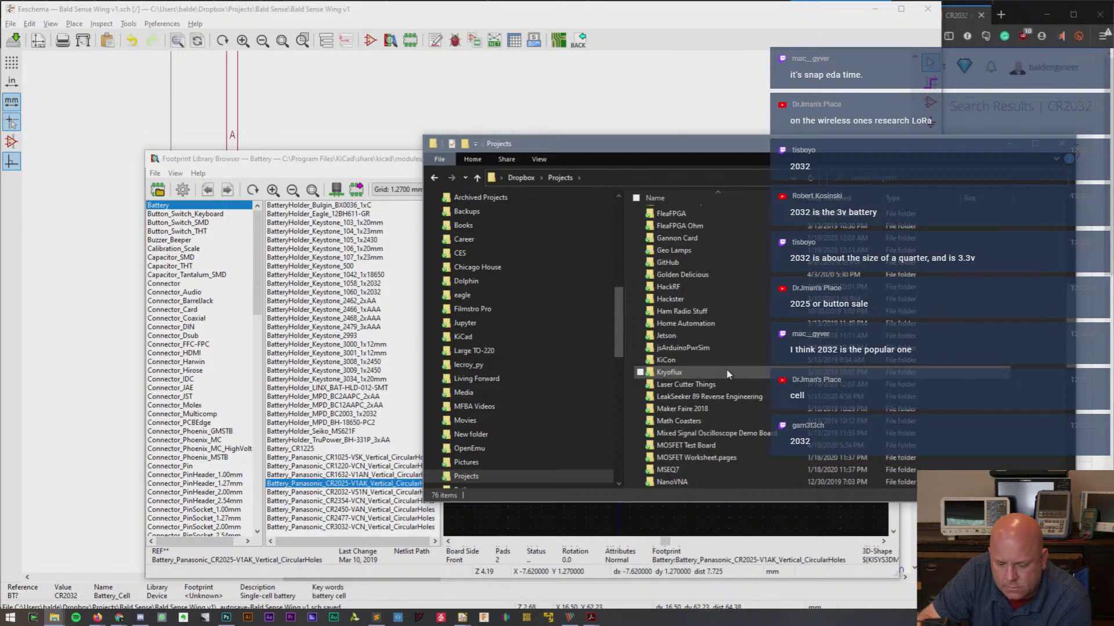
scroll(727, 374, down, 2)
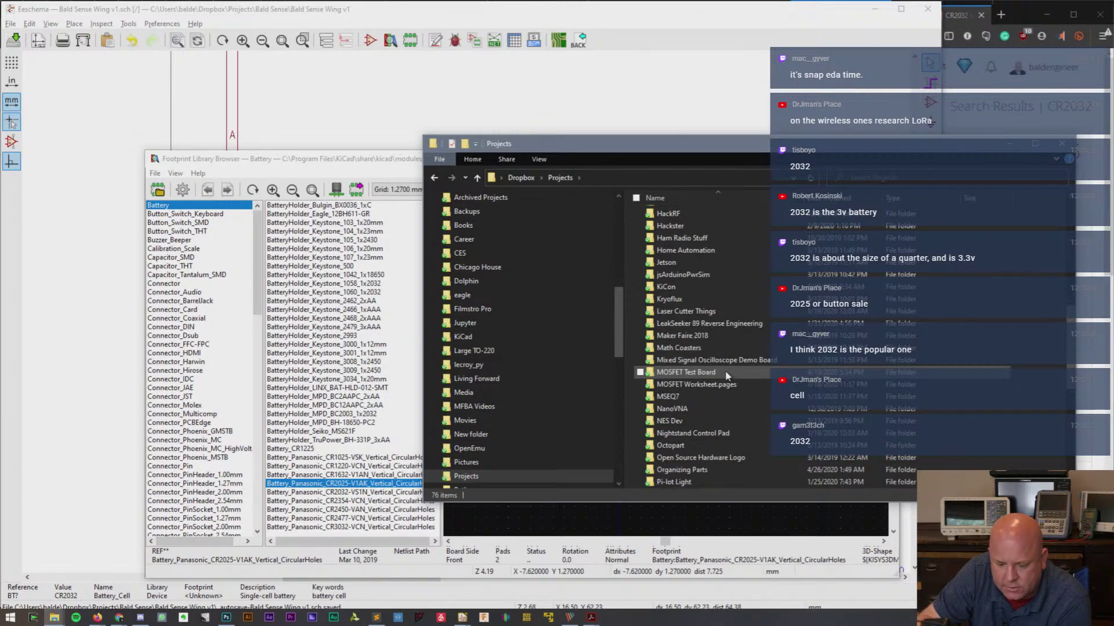
scroll(725, 375, down, 5)
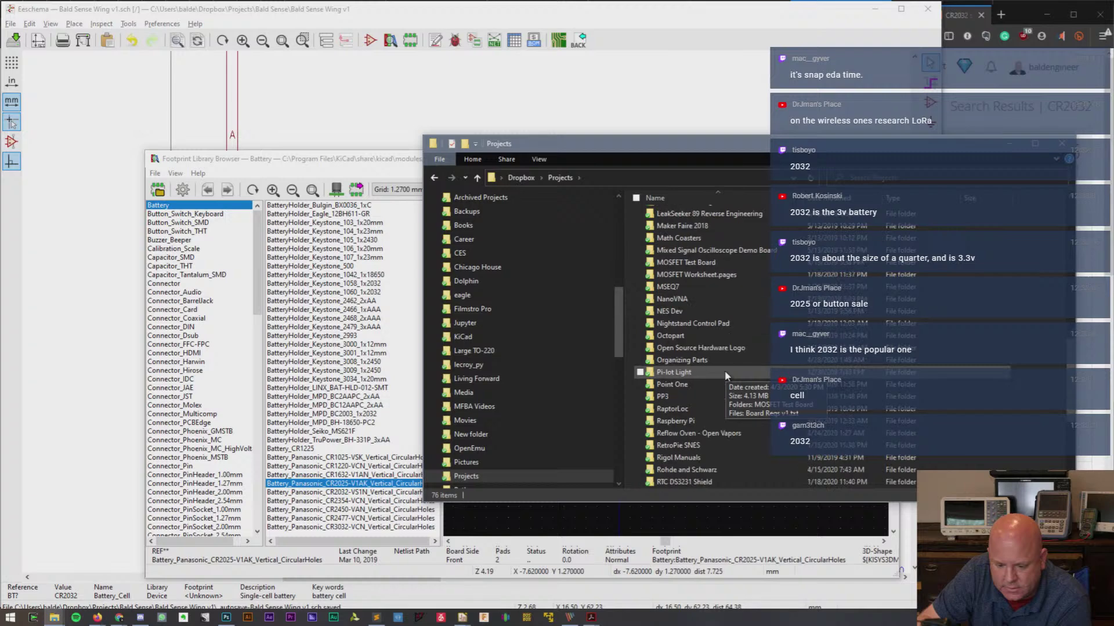
scroll(725, 371, down, 3)
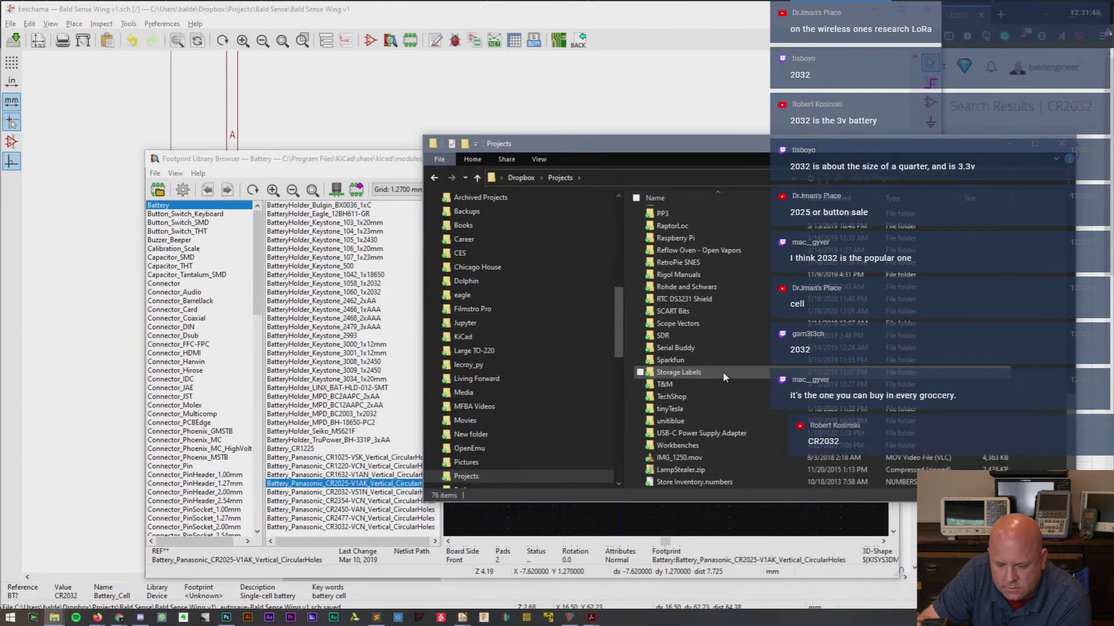
double_click(694, 298)
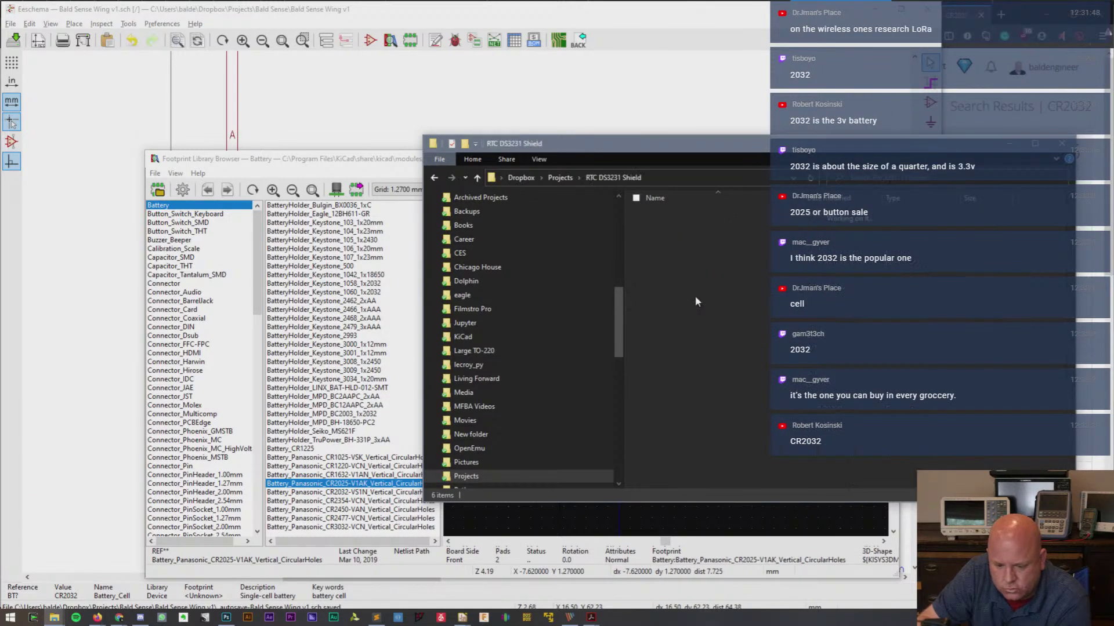
double_click(665, 239)
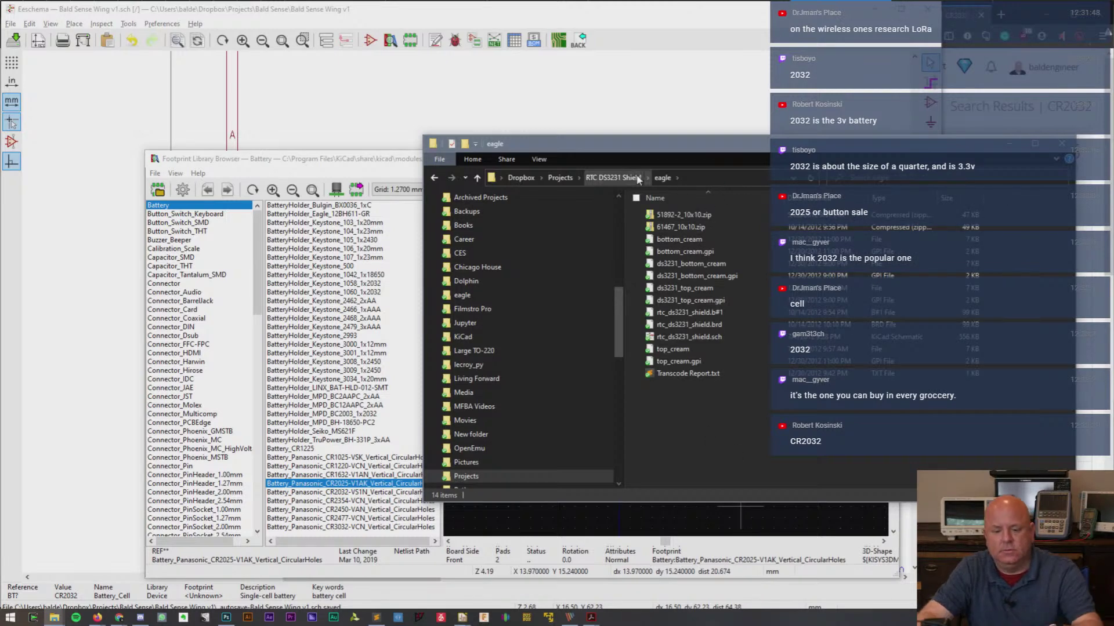
- Choose eagle.exe as the app to open rtc_ds3231_shield.sch
right_click(698, 337)
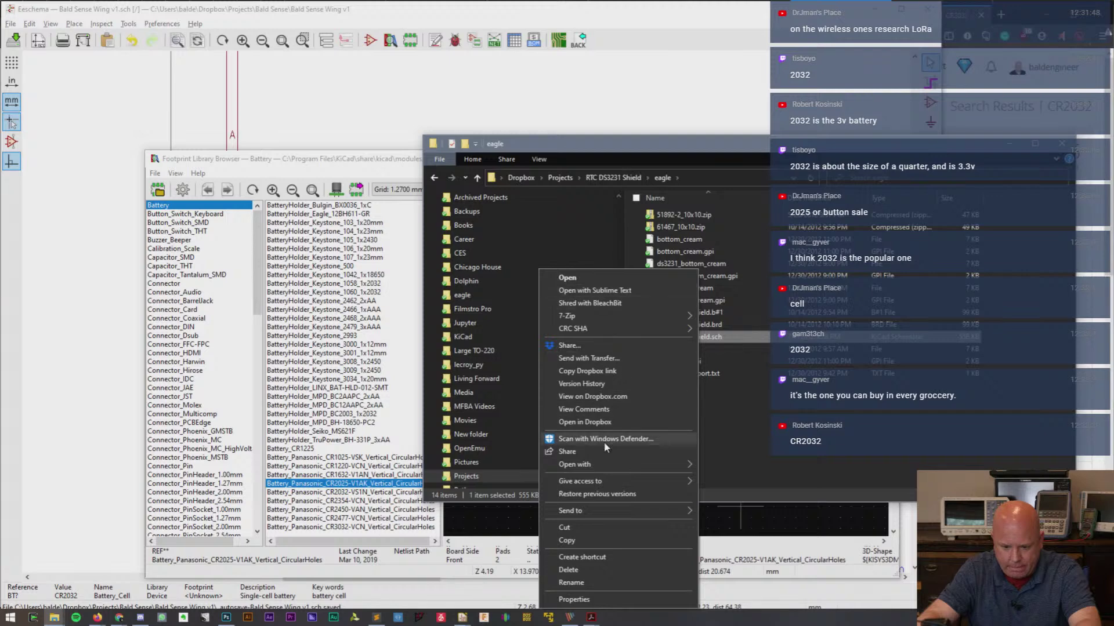
mouse_move(603, 465)
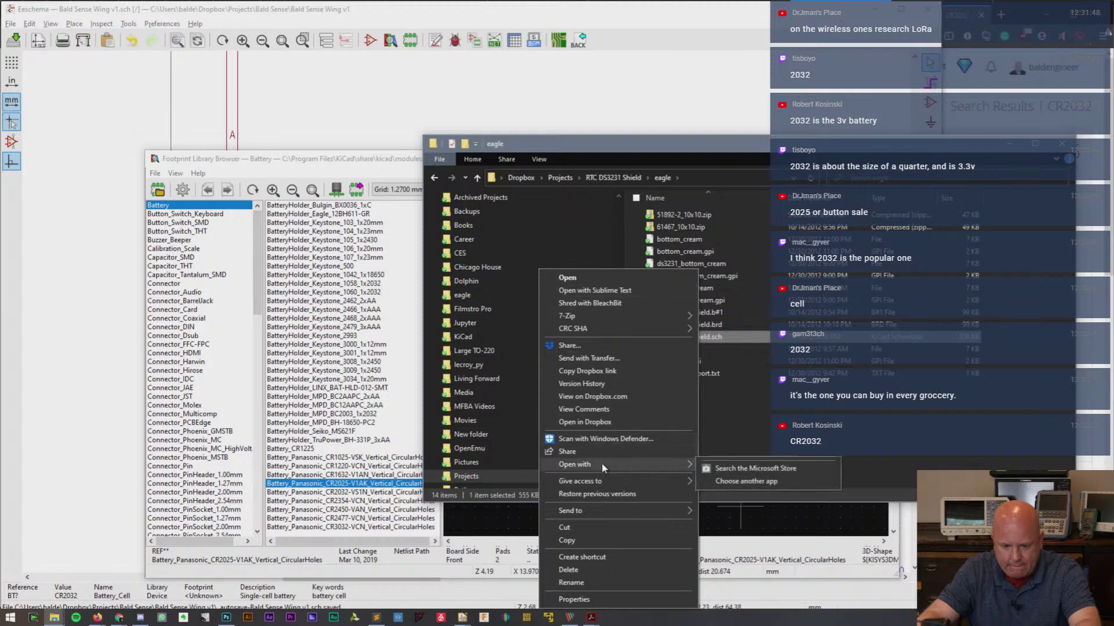
click(747, 485)
click(493, 279)
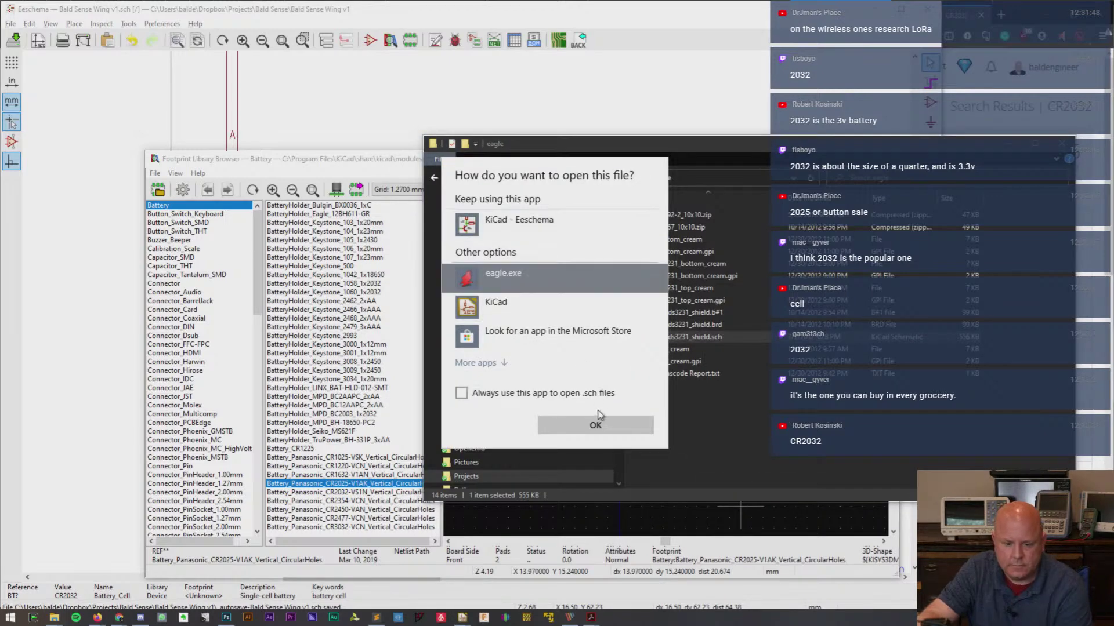
- Open rtc_ds3231_shield.sch in EAGLE, dismiss the update notice, and maximize the schematic
click(598, 431)
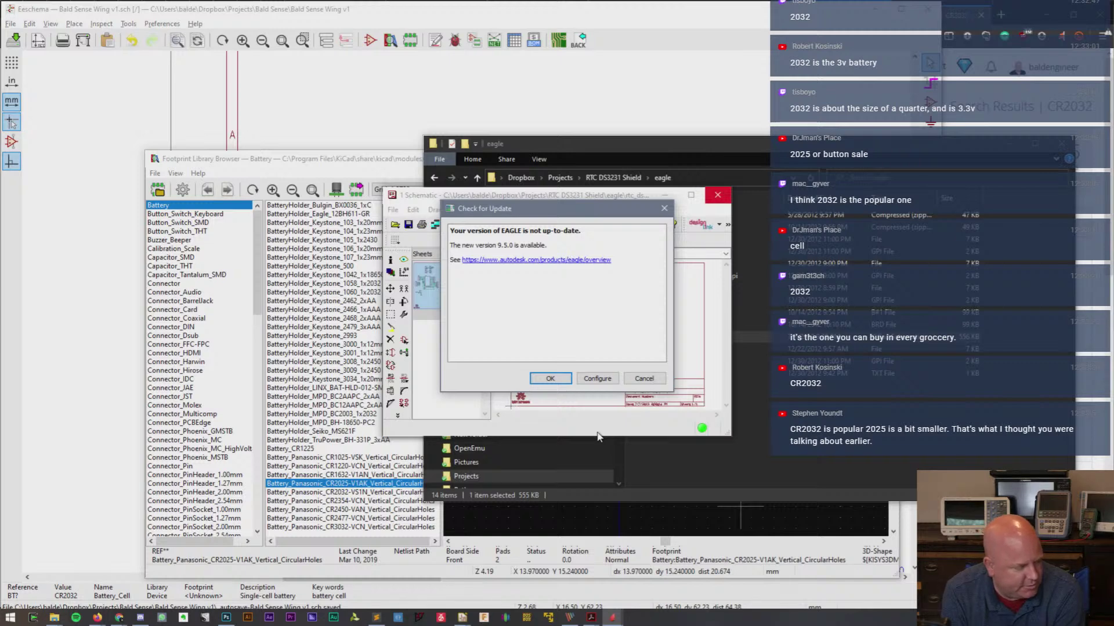
click(642, 379)
click(691, 195)
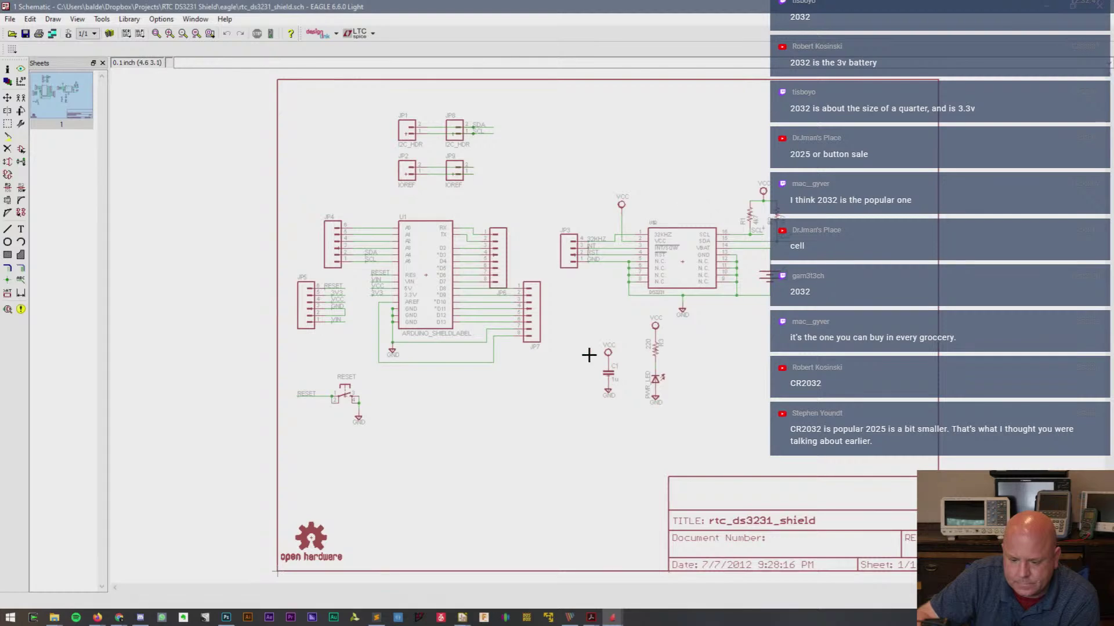
scroll(589, 355, up, 2)
scroll(589, 354, up, 1)
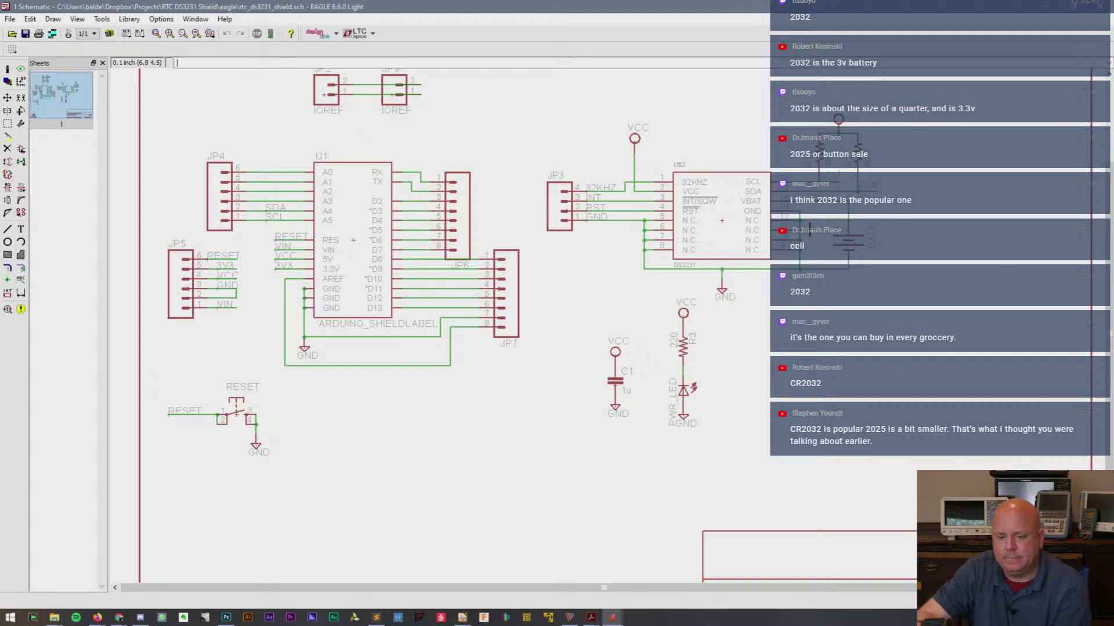
- Inspect BAT1's properties to confirm its BATTCON_12MM package
click(7, 68)
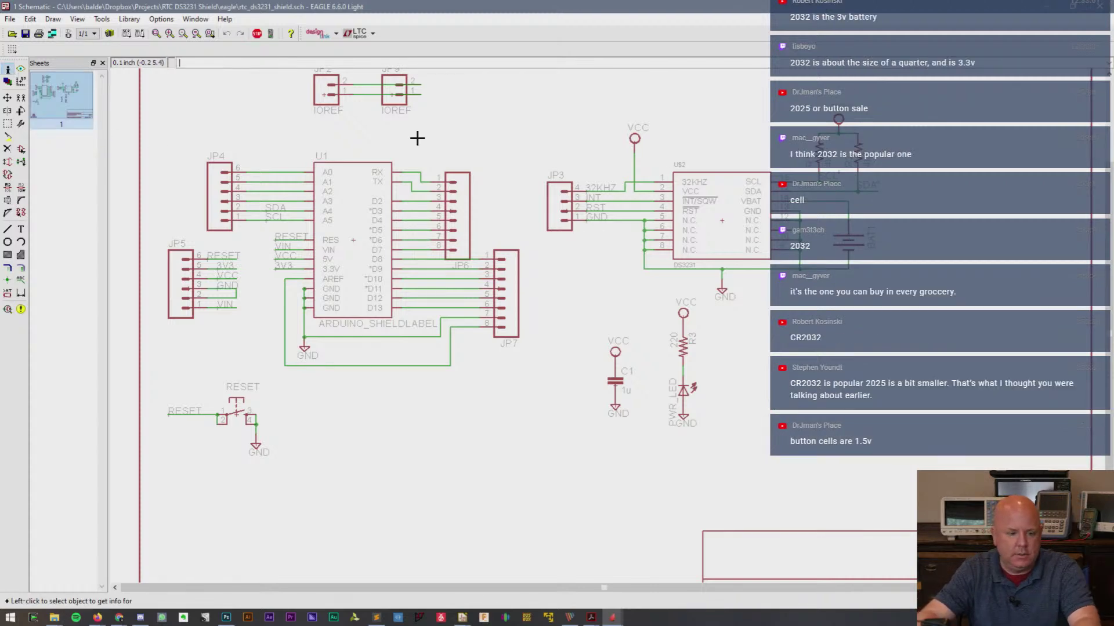
click(842, 242)
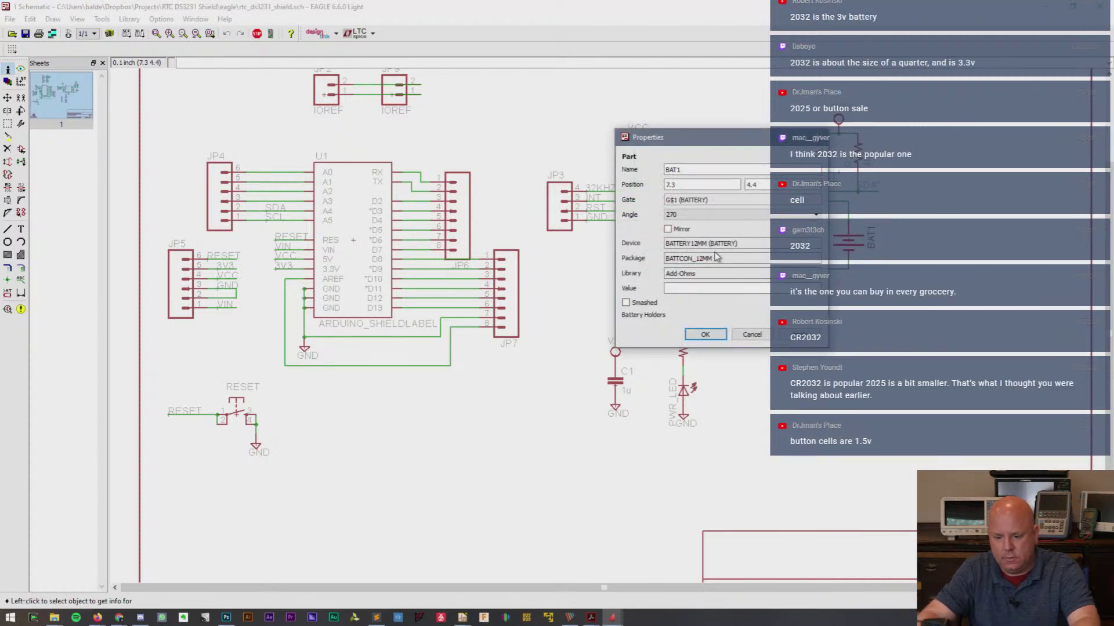
drag(695, 259, 745, 263)
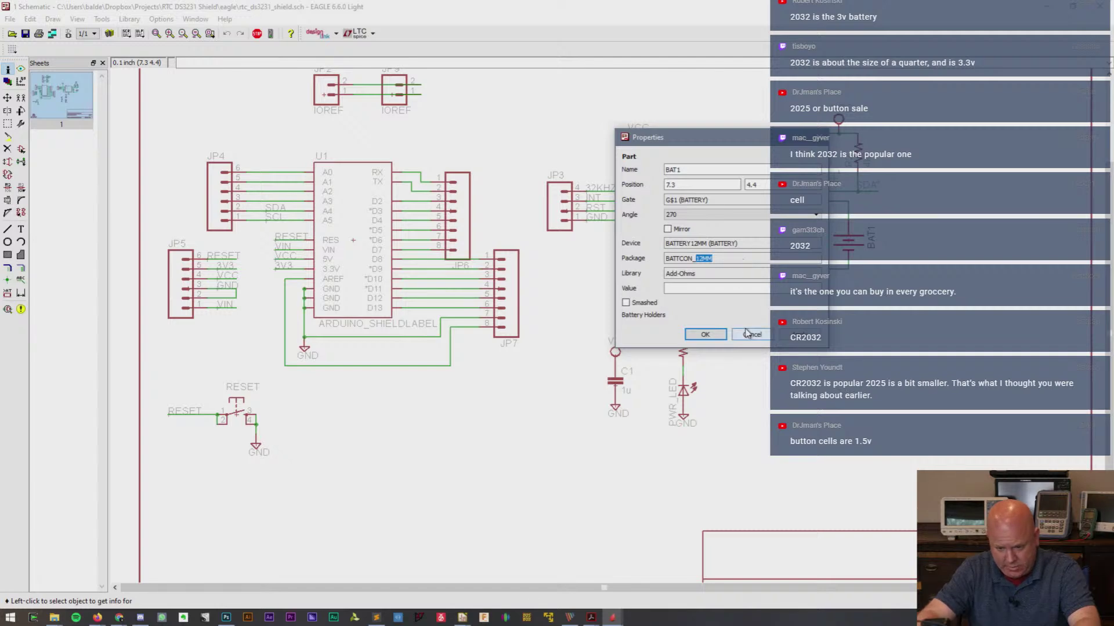
click(705, 334)
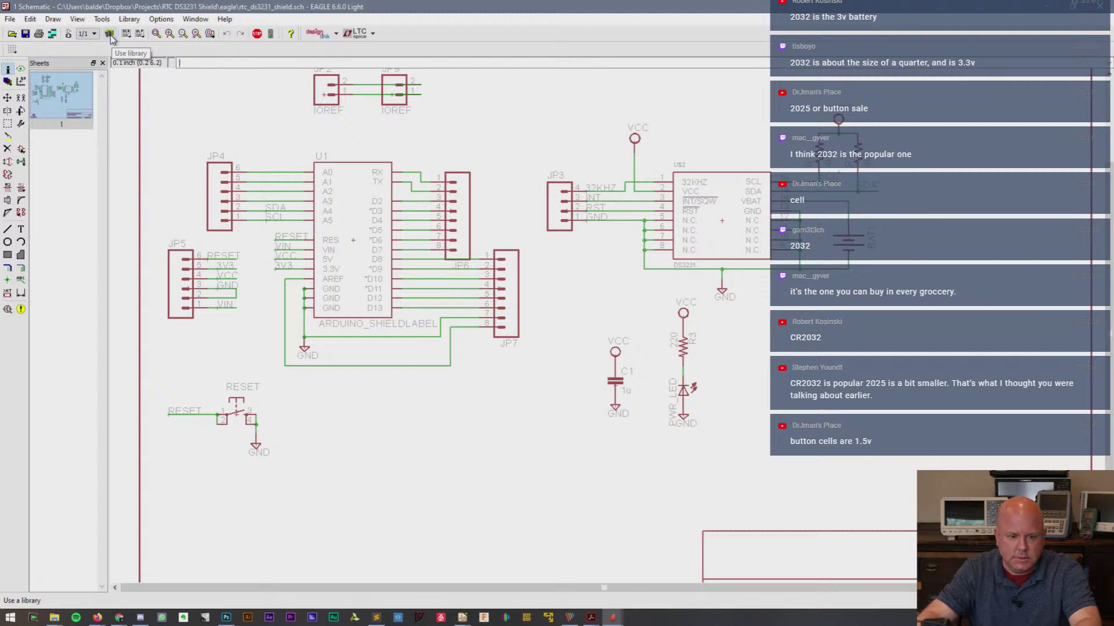
click(69, 34)
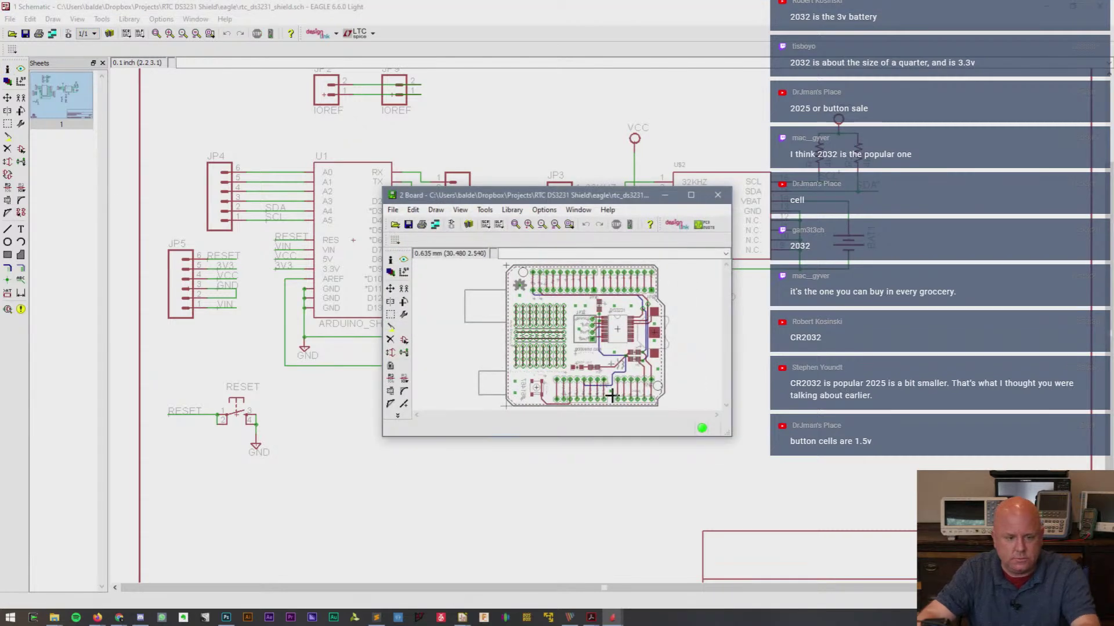
- Show BAT1's board properties: BATTCON_12MM from Add-Ohms, at 55.88, 27.94, angle 270
click(691, 195)
scroll(760, 332, up, 4)
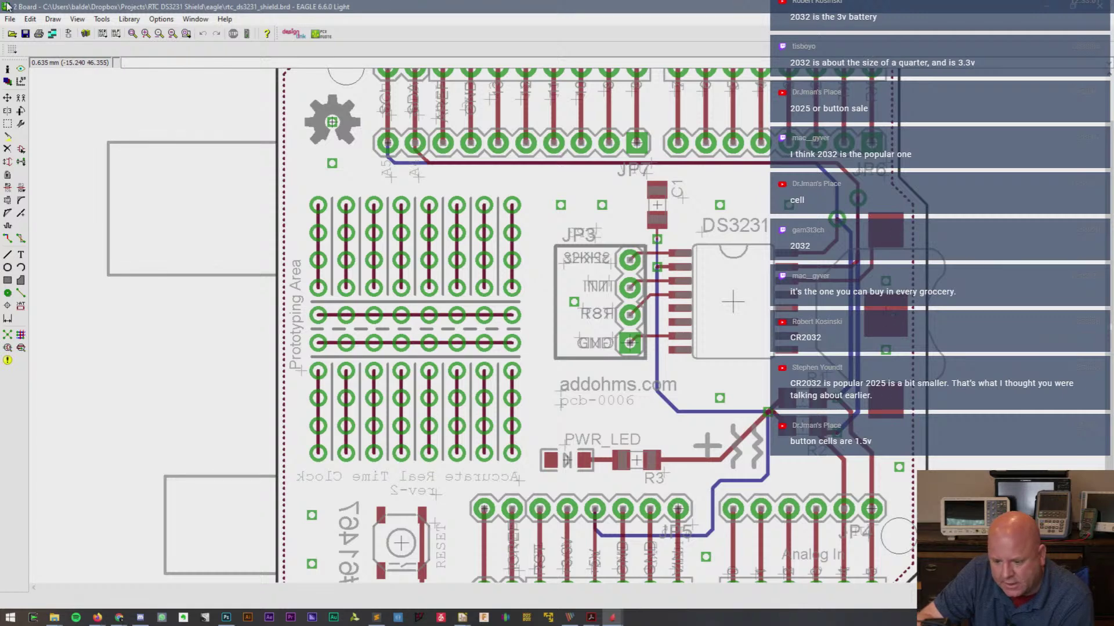
click(7, 69)
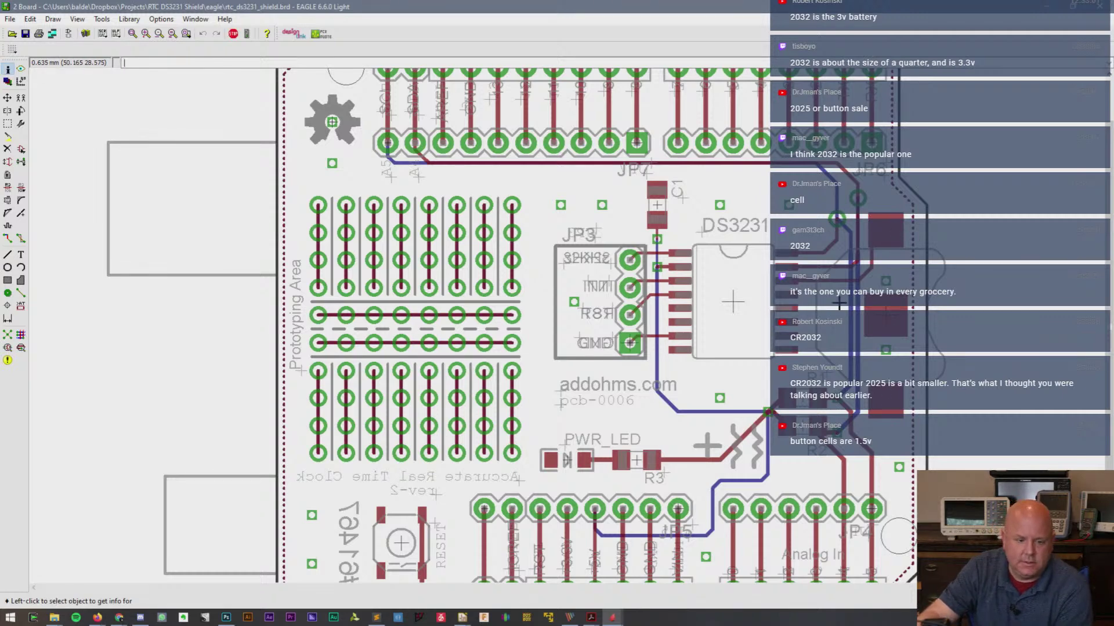
click(883, 320)
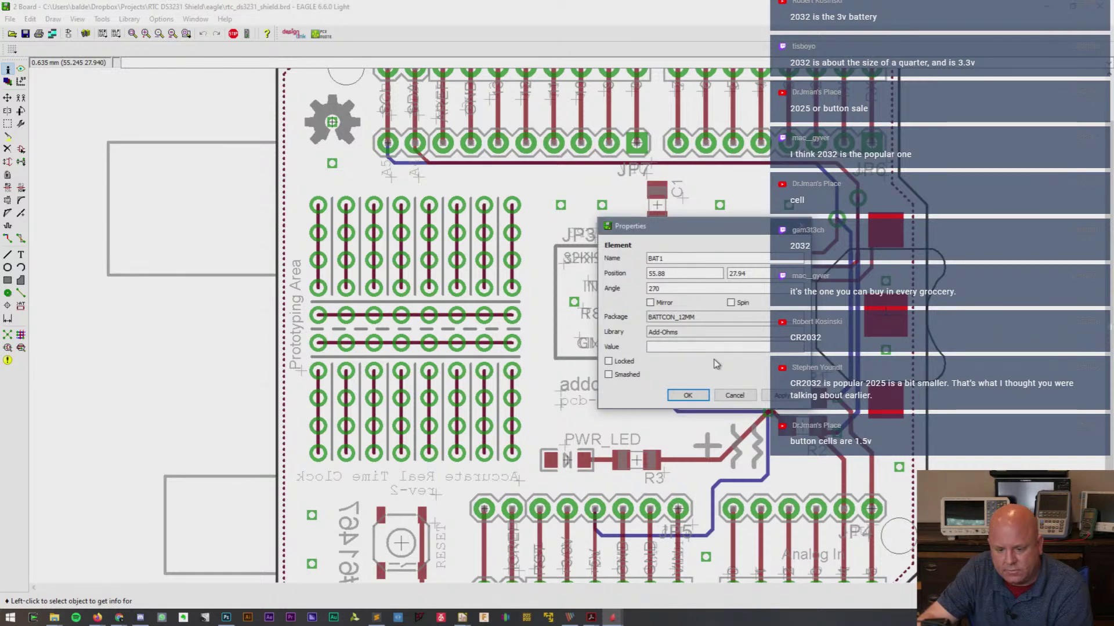
click(119, 617)
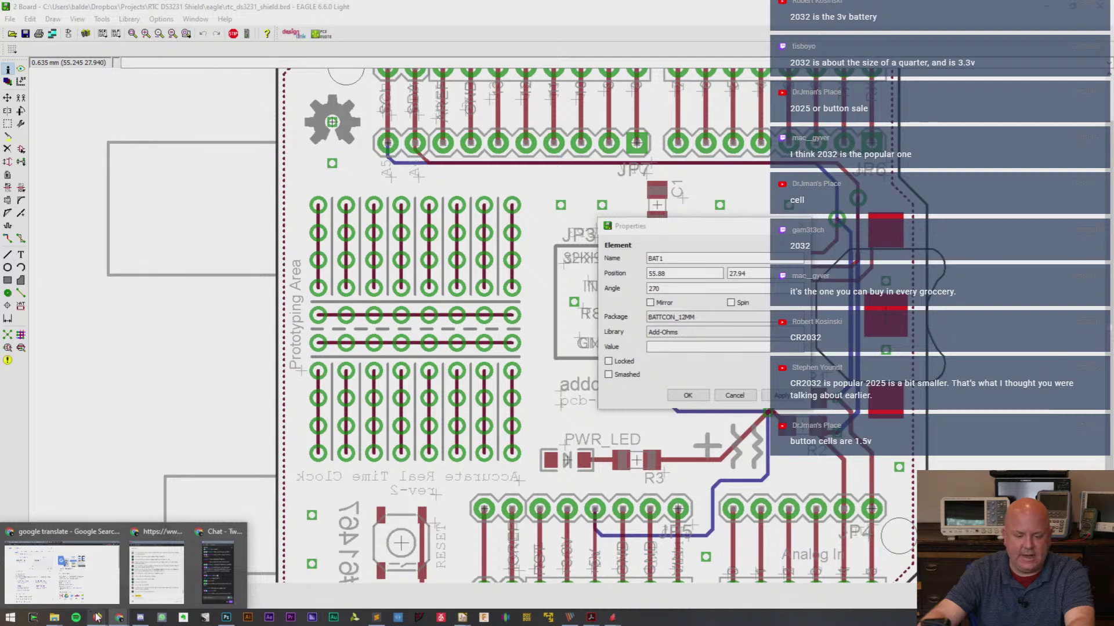
- Compare the Keystone 3000 and 3001 1x12mm holder footprints, then bring up the Tynemouth blog
mouse_move(464, 619)
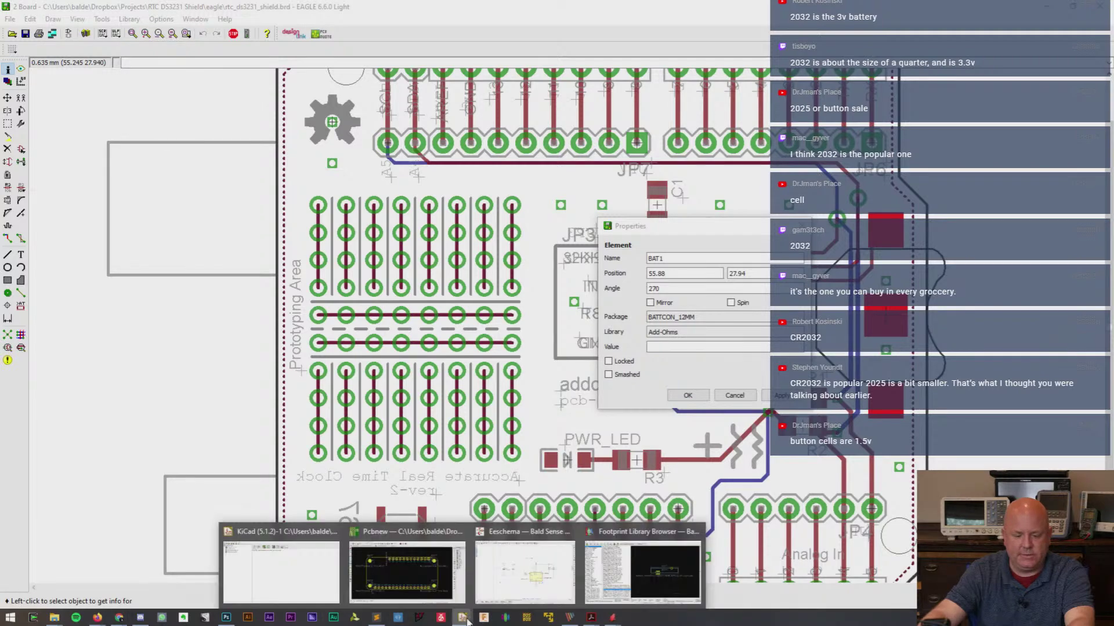
click(614, 551)
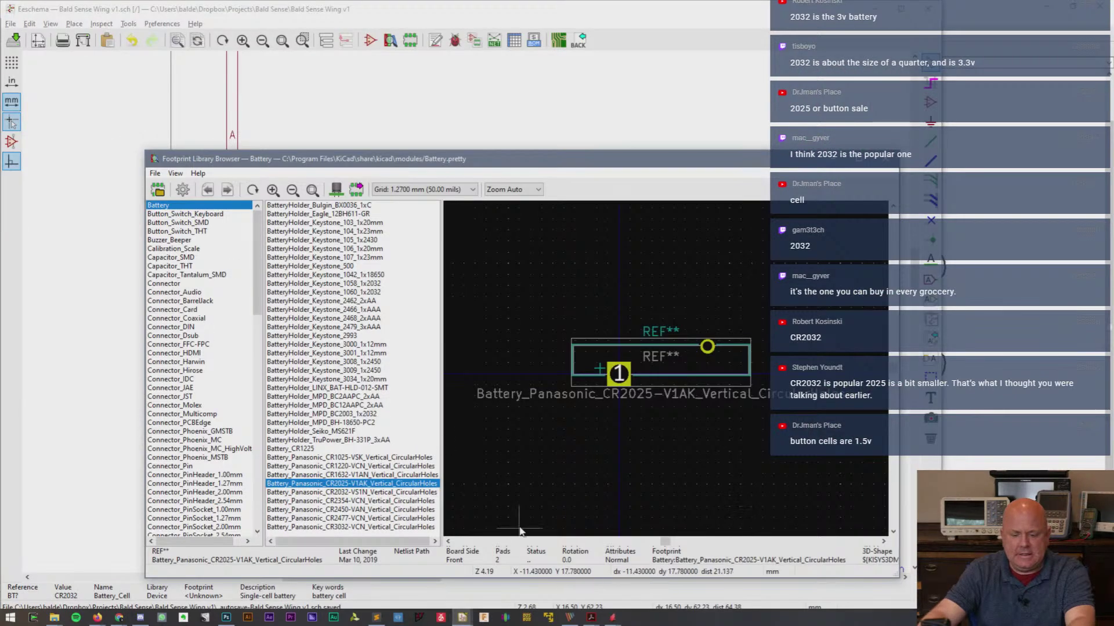
click(381, 345)
click(381, 353)
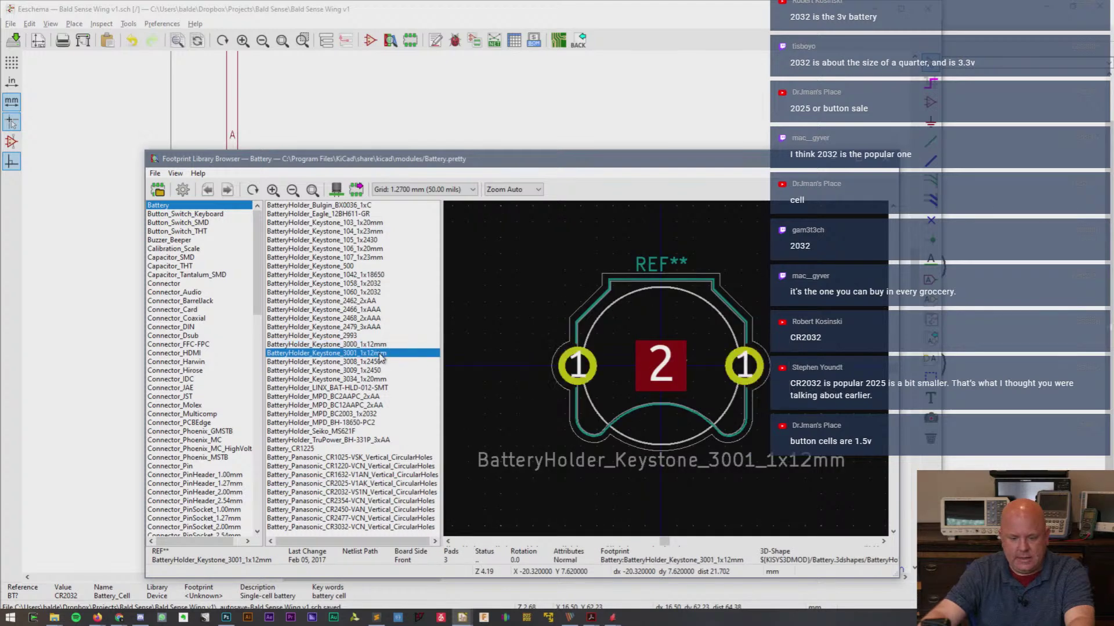
click(381, 345)
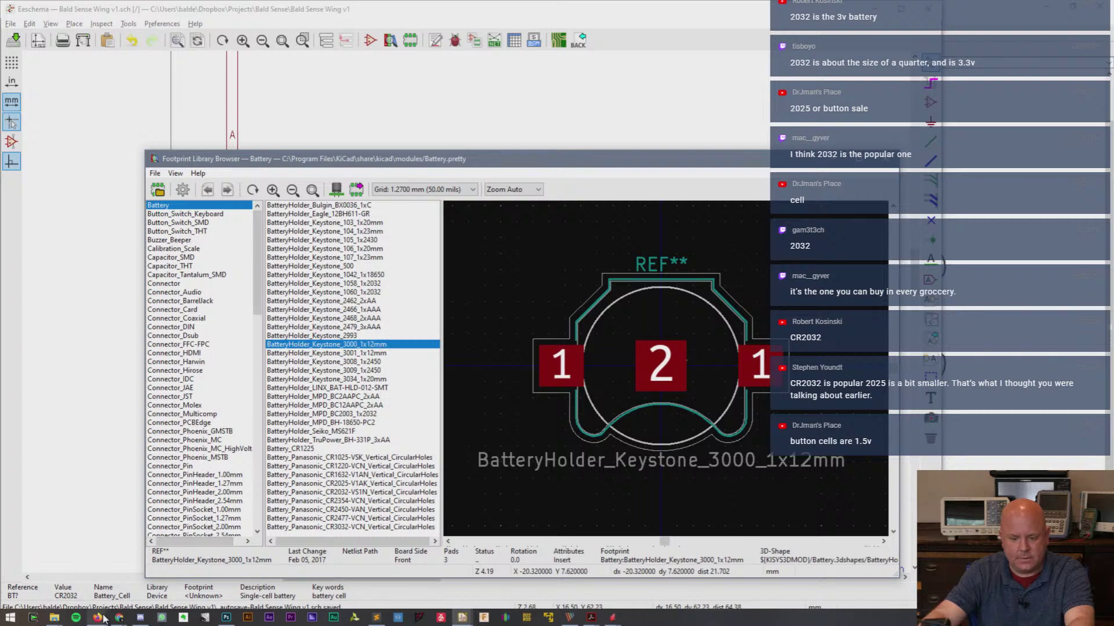
mouse_move(119, 618)
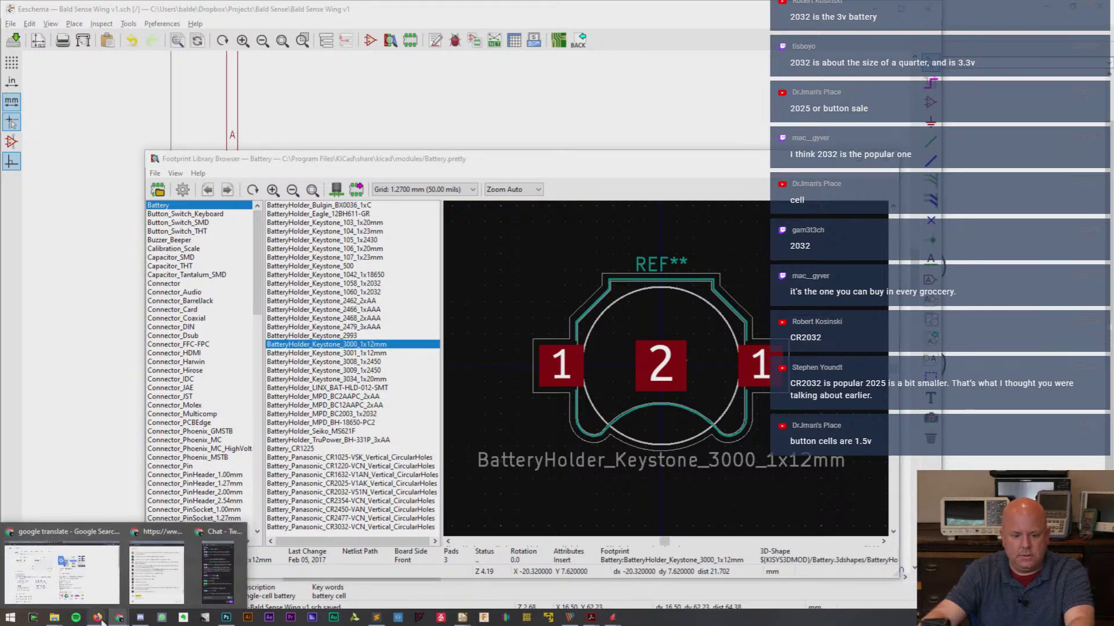
click(202, 584)
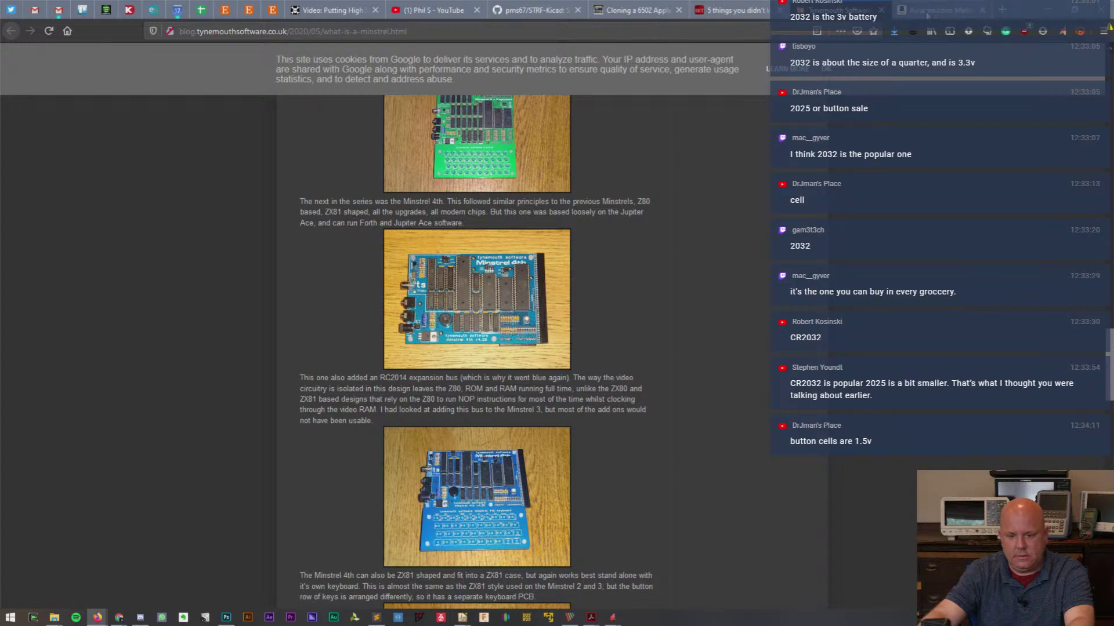
- Search the web for 'dimensions of CR2025 battery' in a new tab
click(951, 11)
click(995, 11)
click(734, 38)
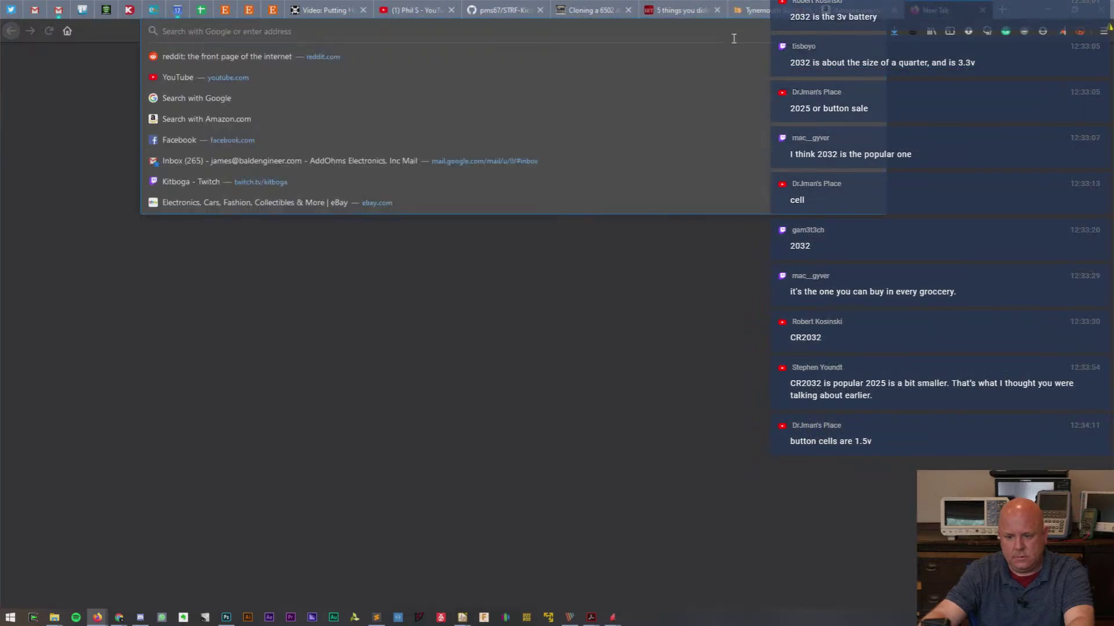
text(dimensions of 20)
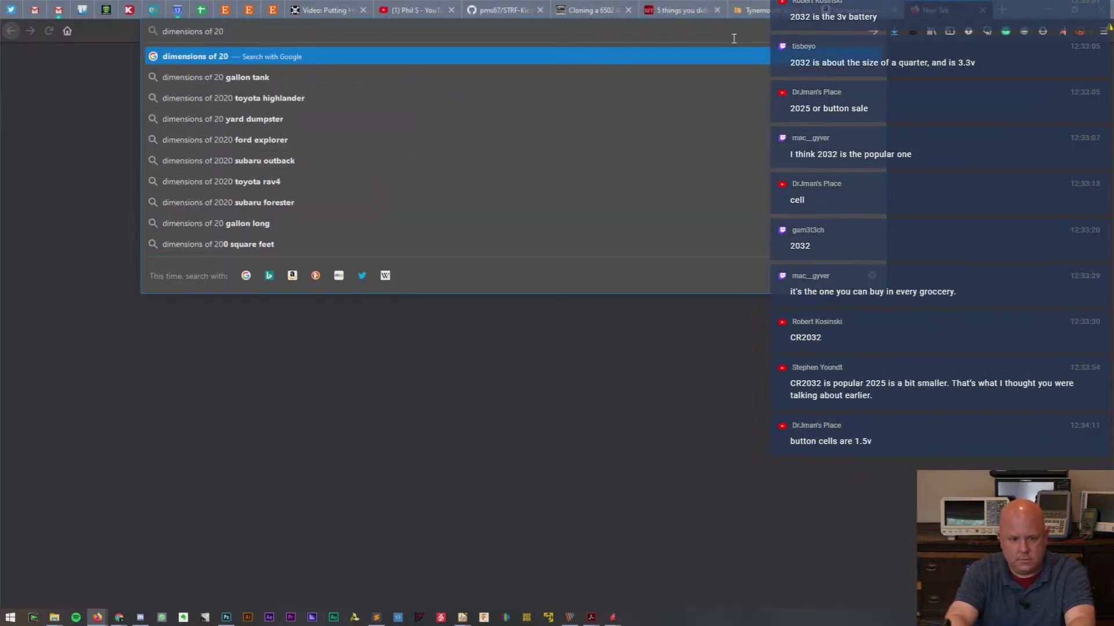
text(25 batt)
key(BackSpace)
key(BackSpace)
key(BackSpace)
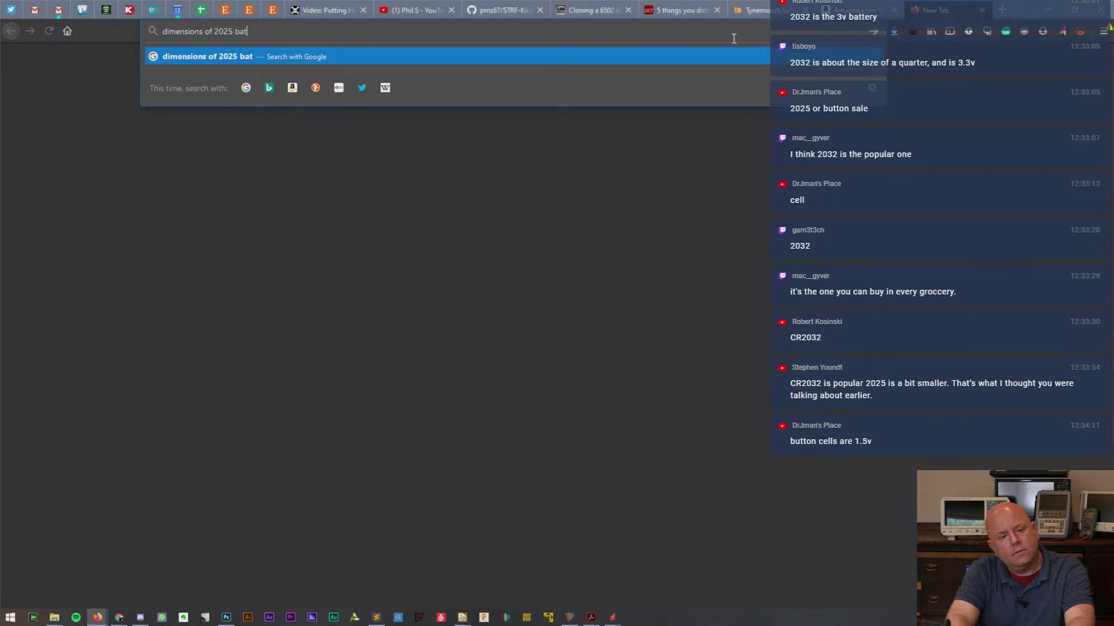
text(attery)
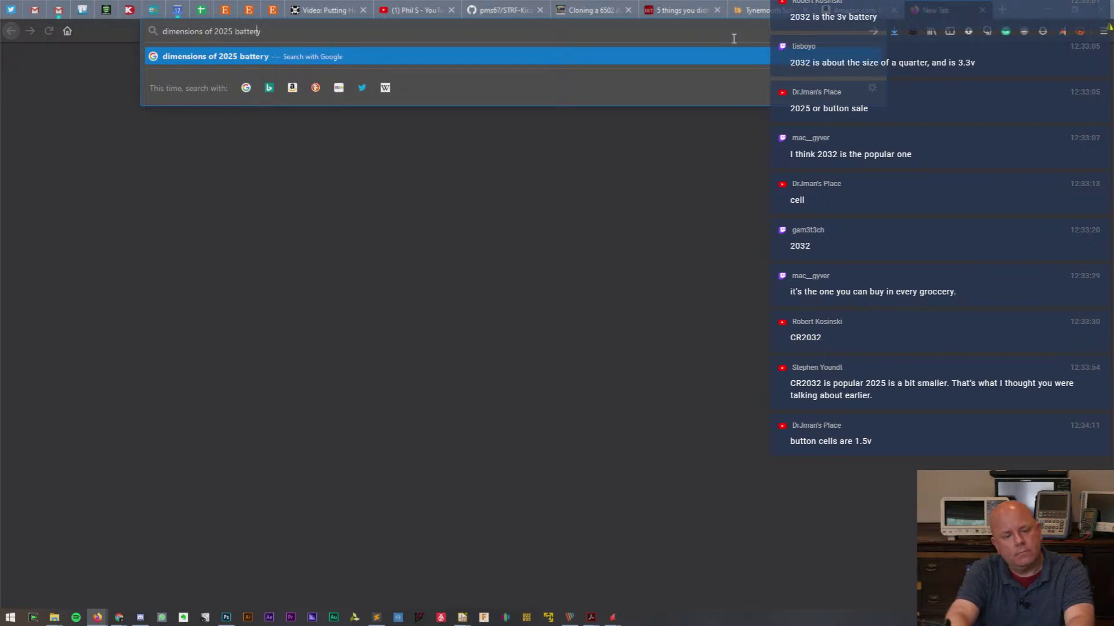
key(Left)
key(Left)
key(Left)
key(Left)
key(Left)
key(Left)
key(Left)
key(Left)
text(CR)
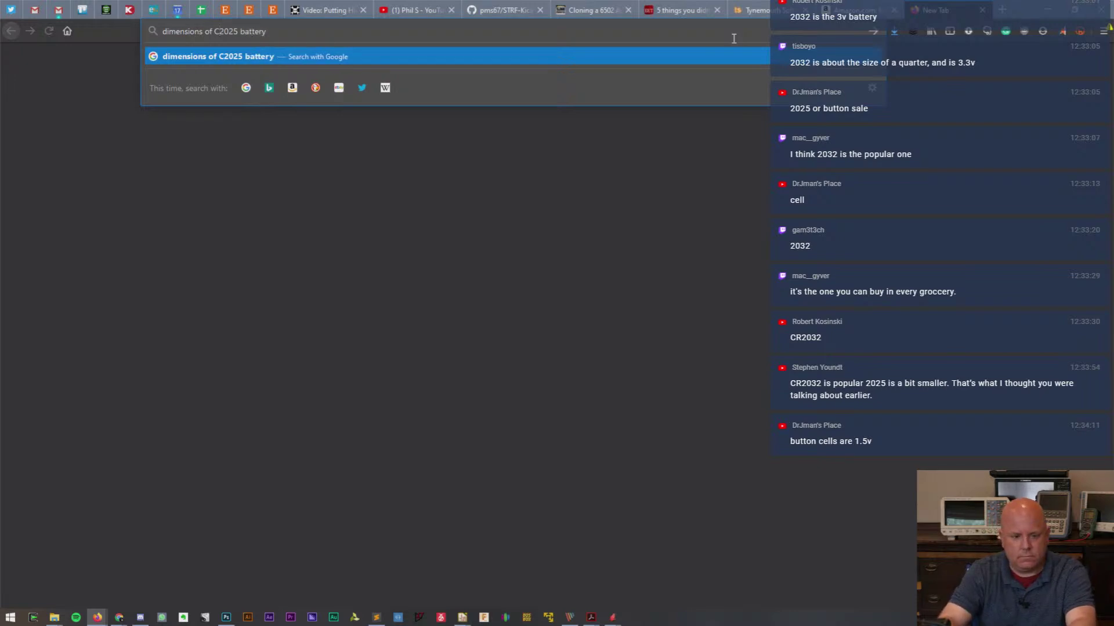
key(Return)
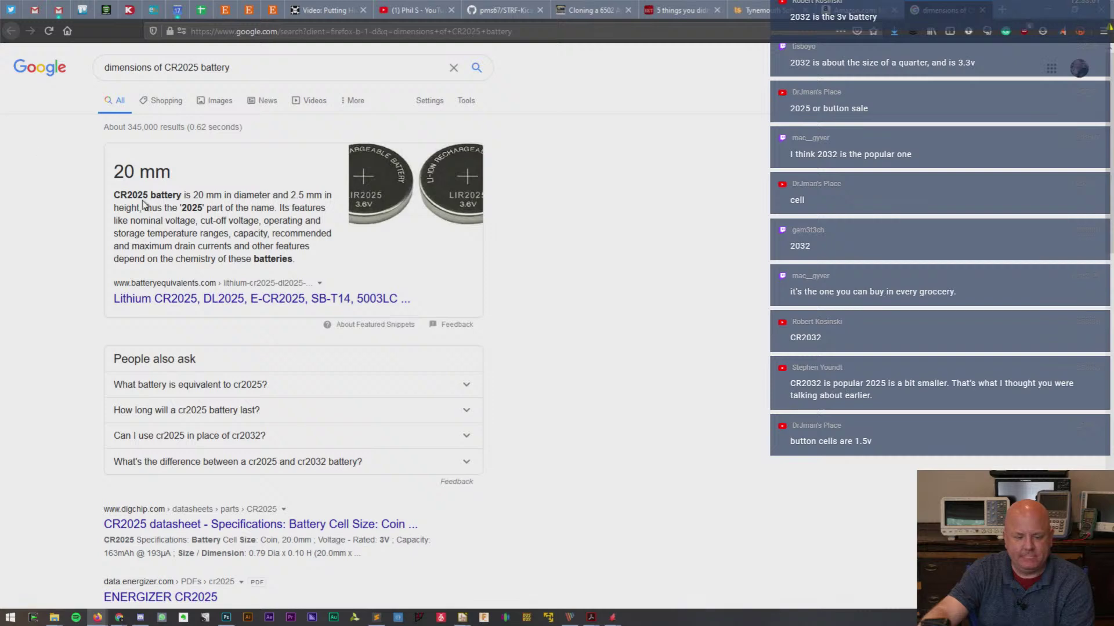
drag(128, 198, 147, 197)
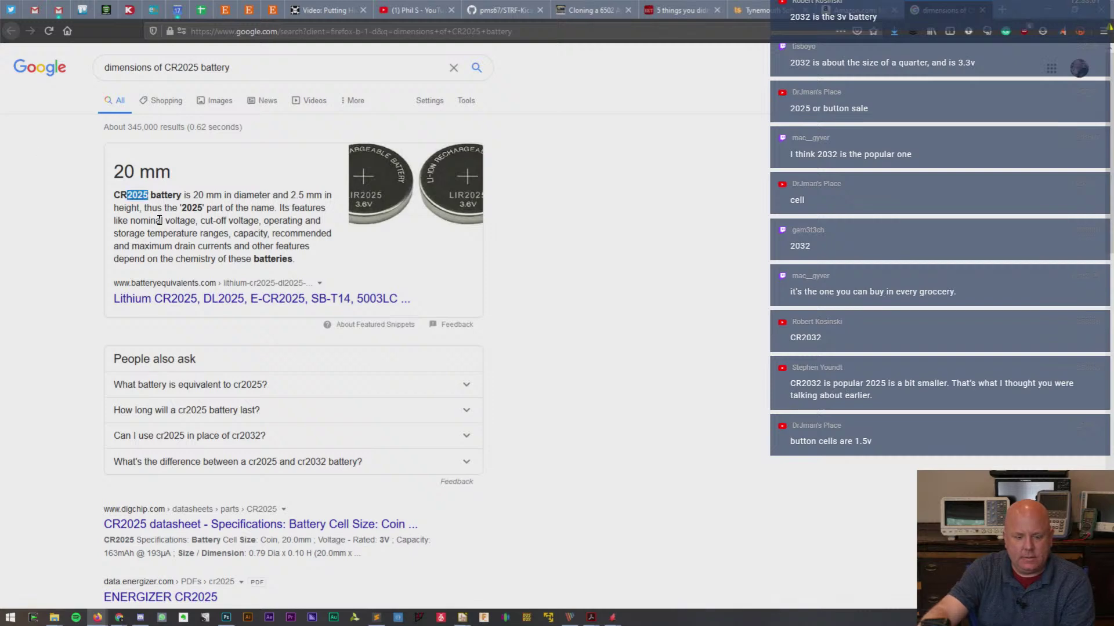
- Search 'Cr battery sizes' and open the Button cell Wikipedia article
click(268, 31)
text(Cr battery sizes)
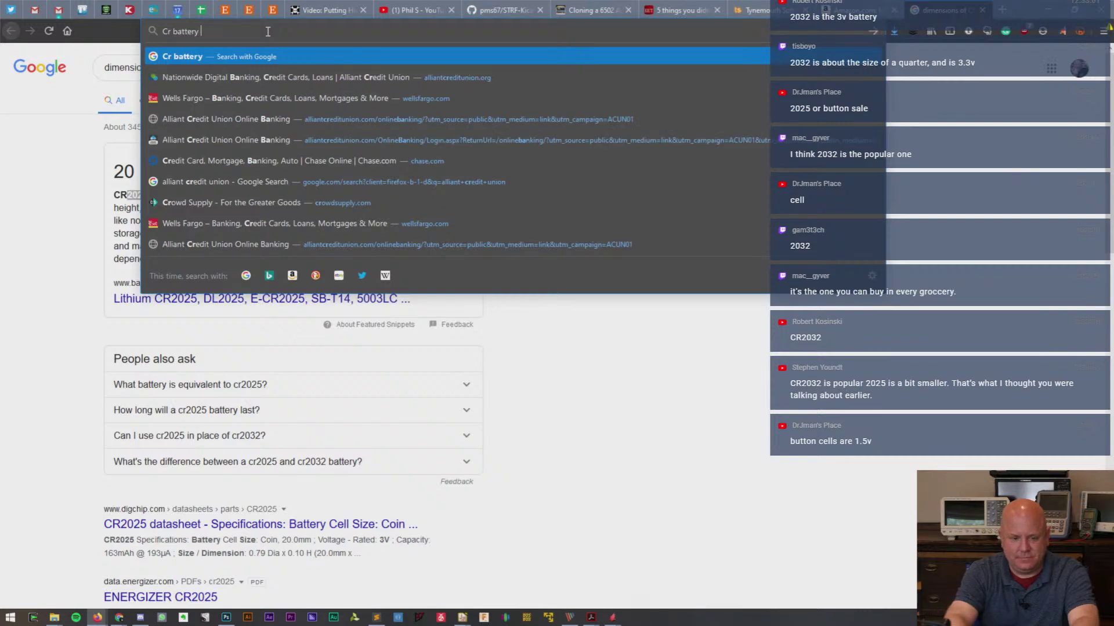
key(Return)
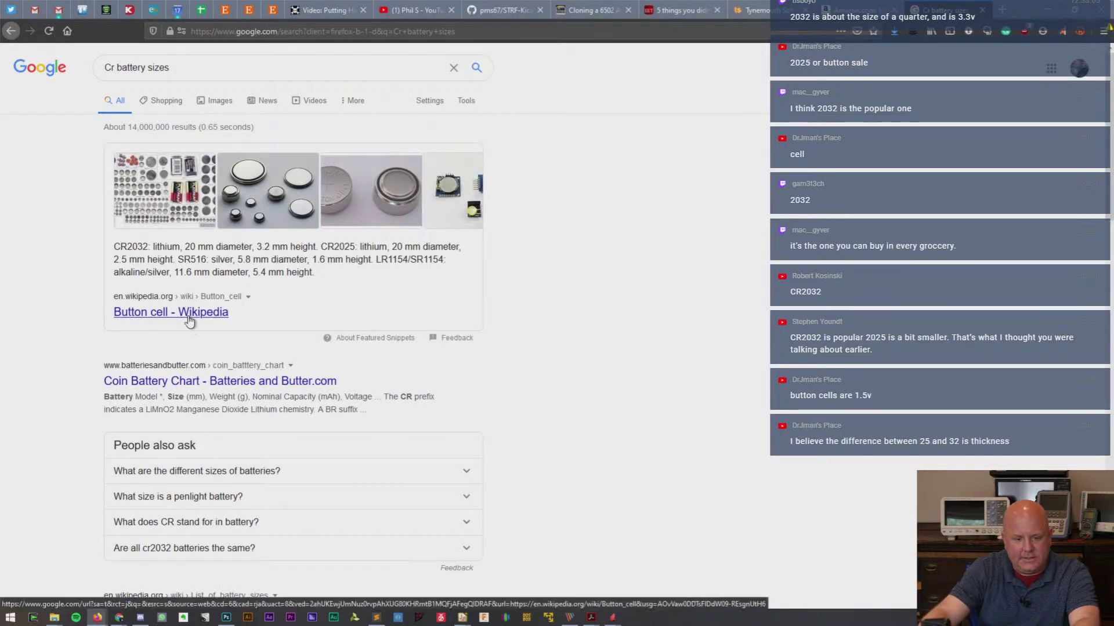
middle_click(224, 314)
key(ctrl+Tab)
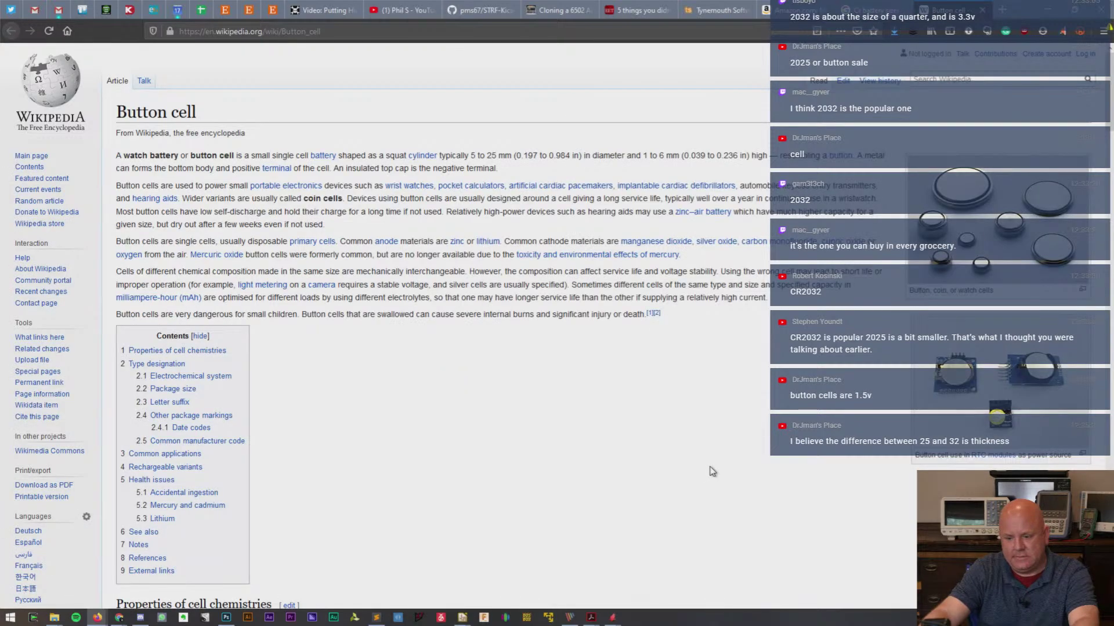
- Read the Button cell article's diameter codes and Package size table for CR2032/CR2025
scroll(443, 458, down, 12)
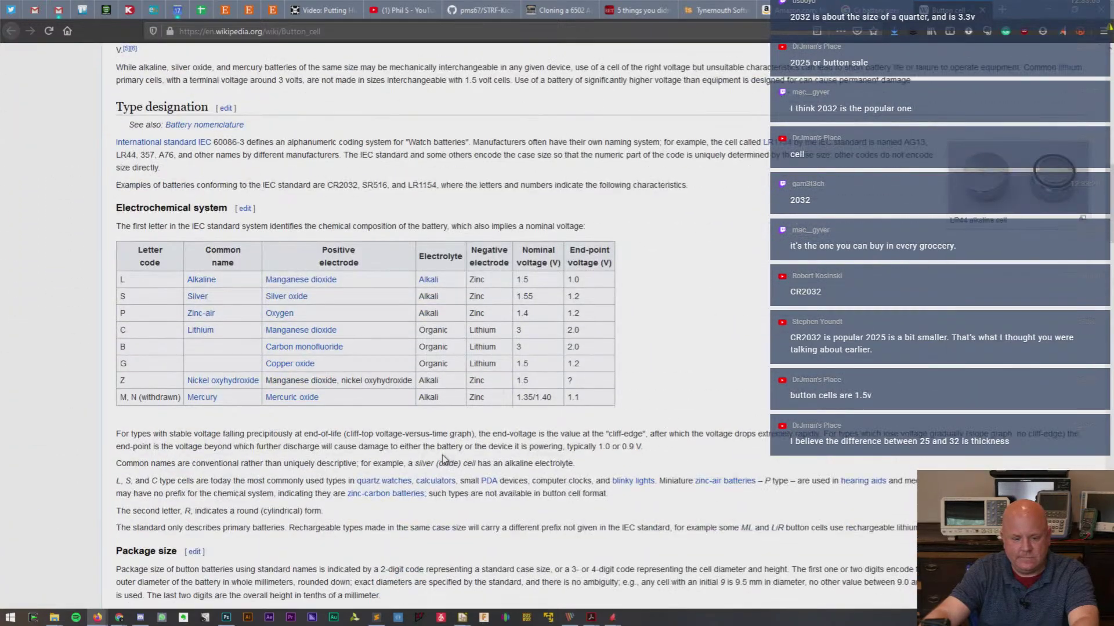
scroll(442, 457, down, 7)
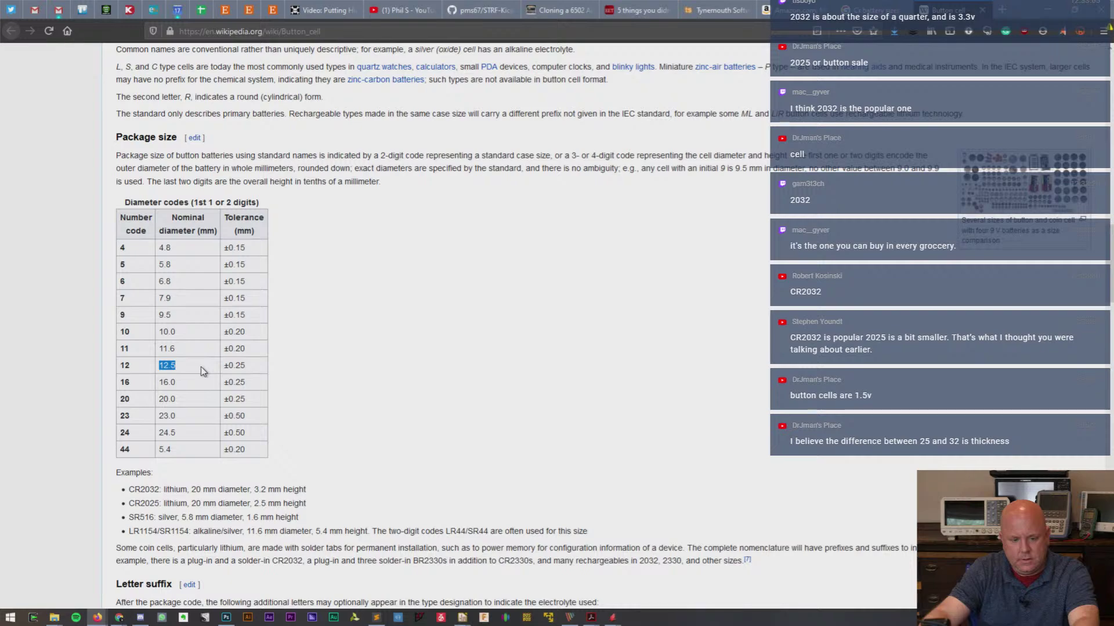
scroll(508, 354, down, 5)
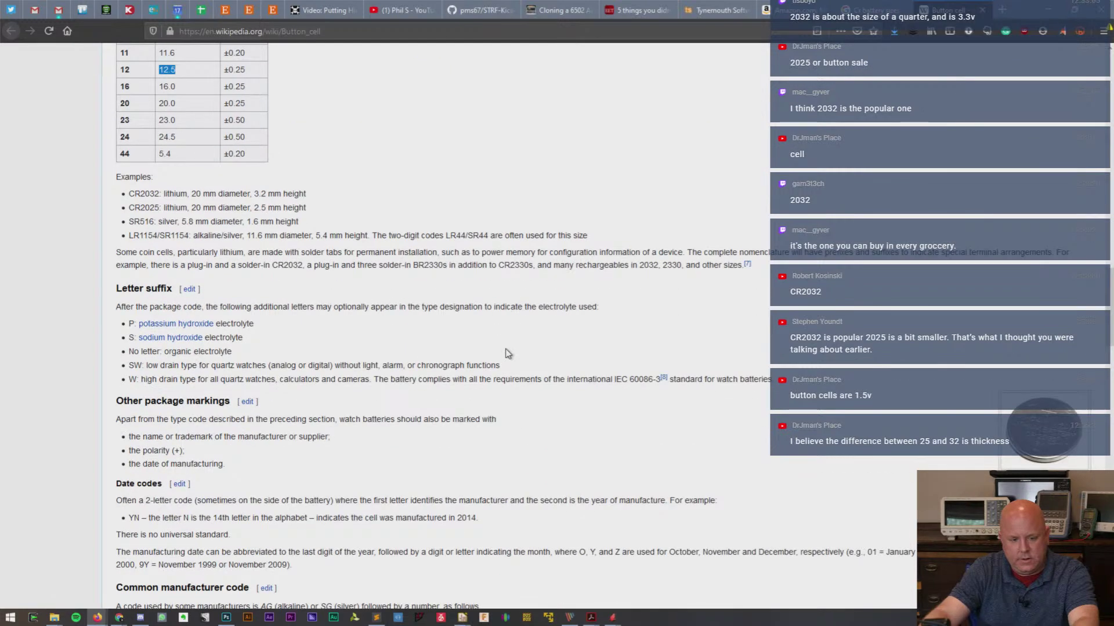
scroll(508, 354, down, 4)
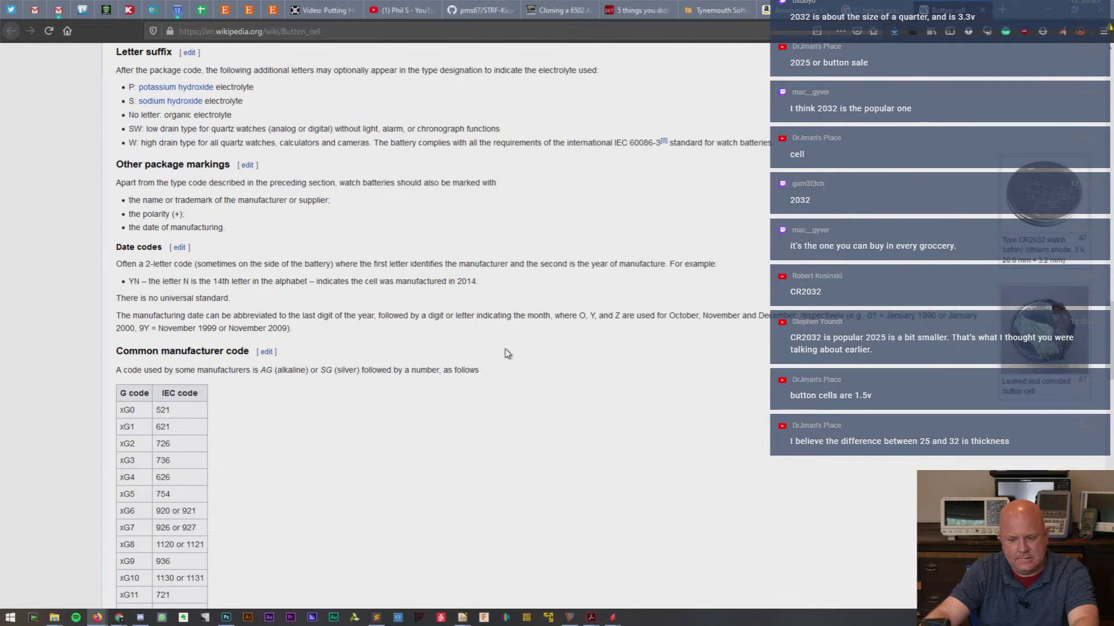
scroll(508, 354, down, 4)
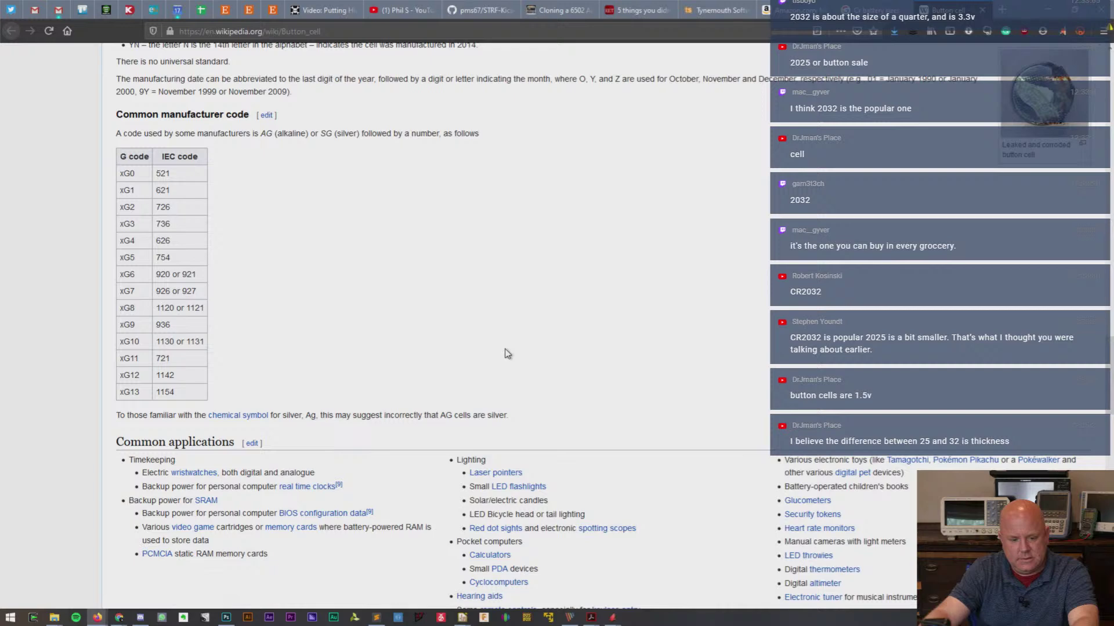
scroll(508, 354, up, 8)
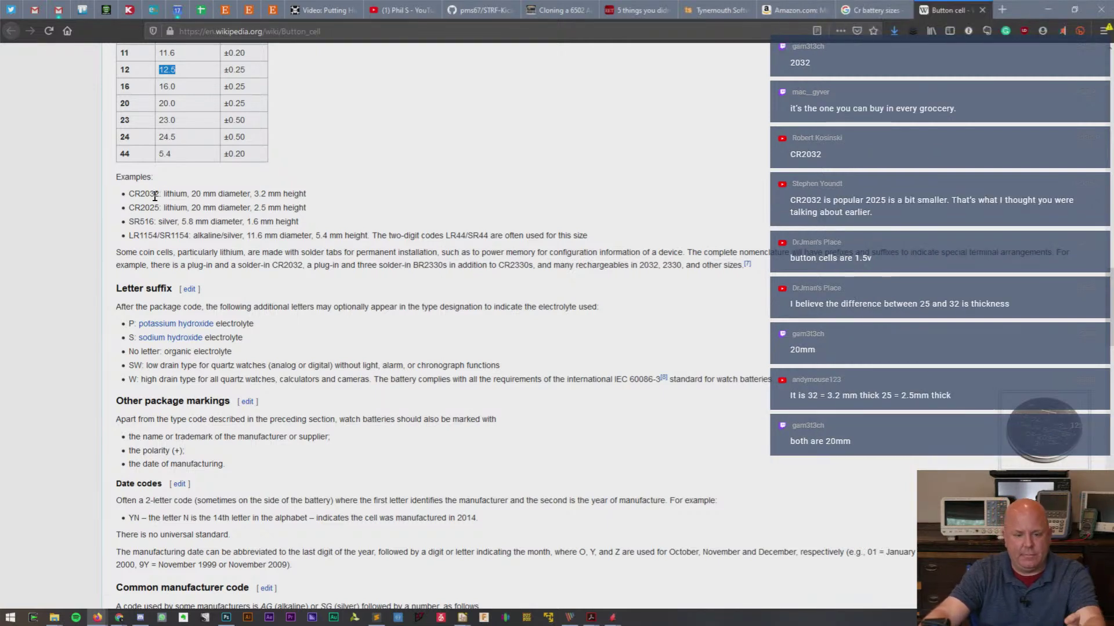
scroll(353, 224, up, 3)
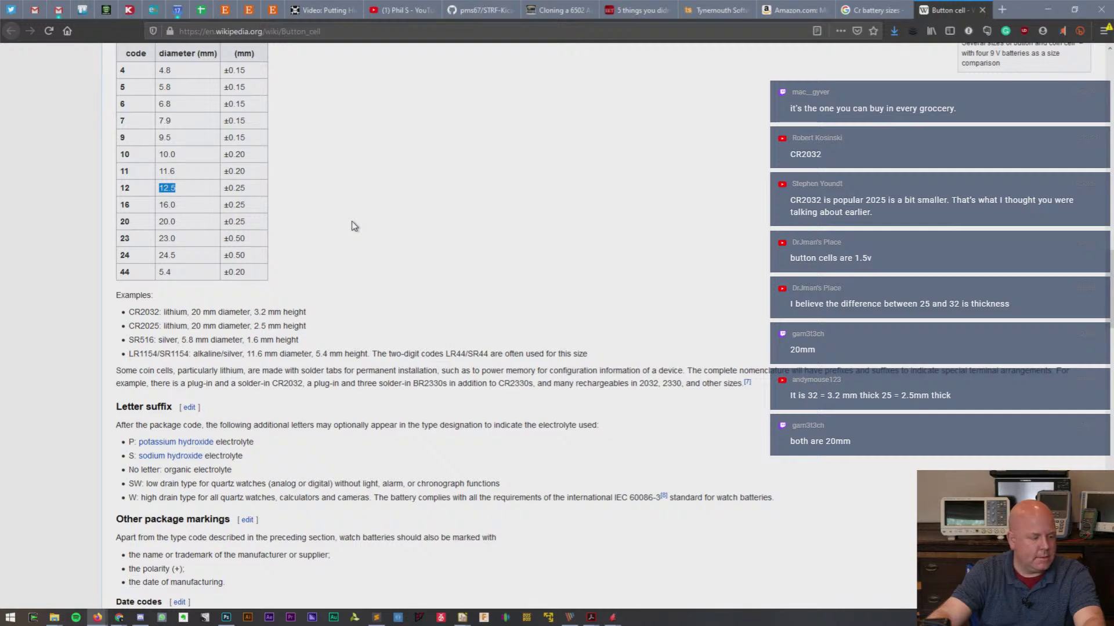
scroll(392, 227, up, 3)
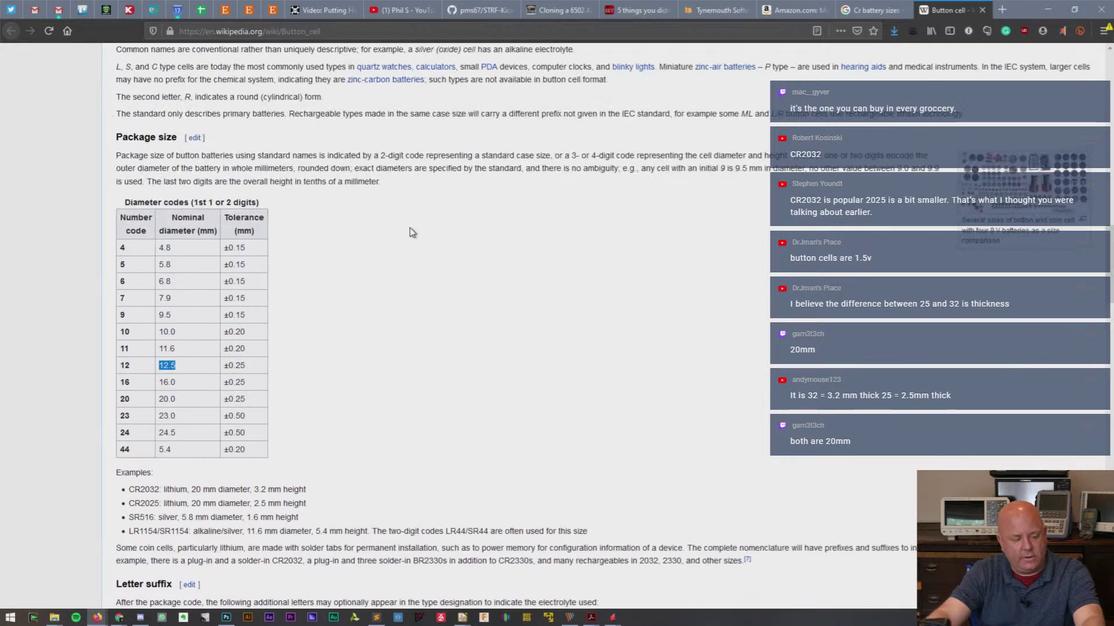
scroll(409, 227, up, 4)
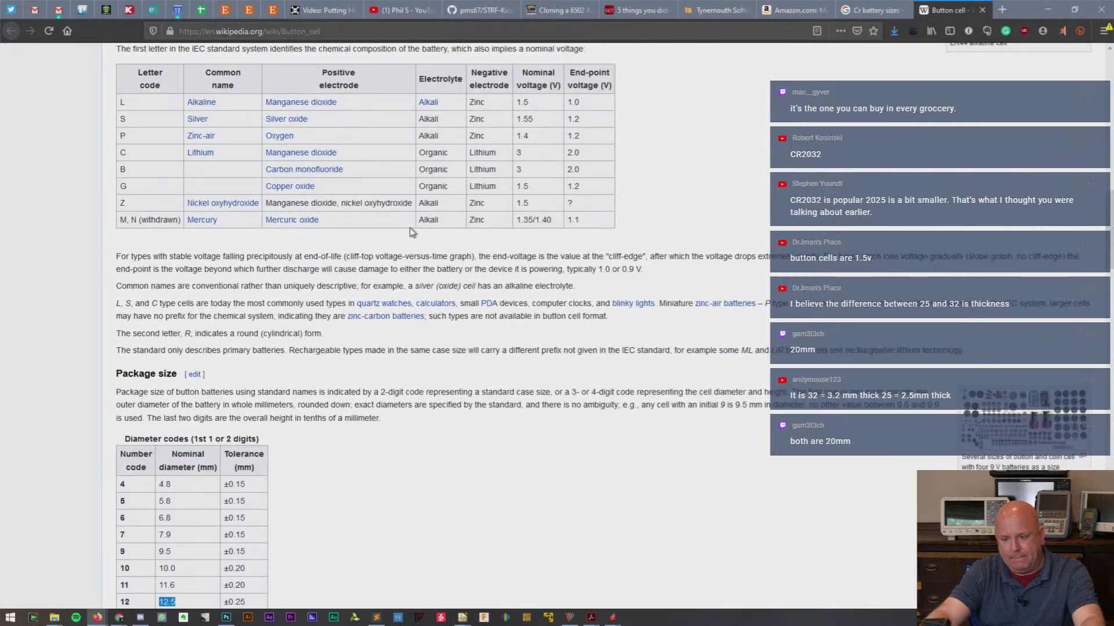
- Search for 'battery CR1225' and return to the eagle project folder
text(battery CR12)
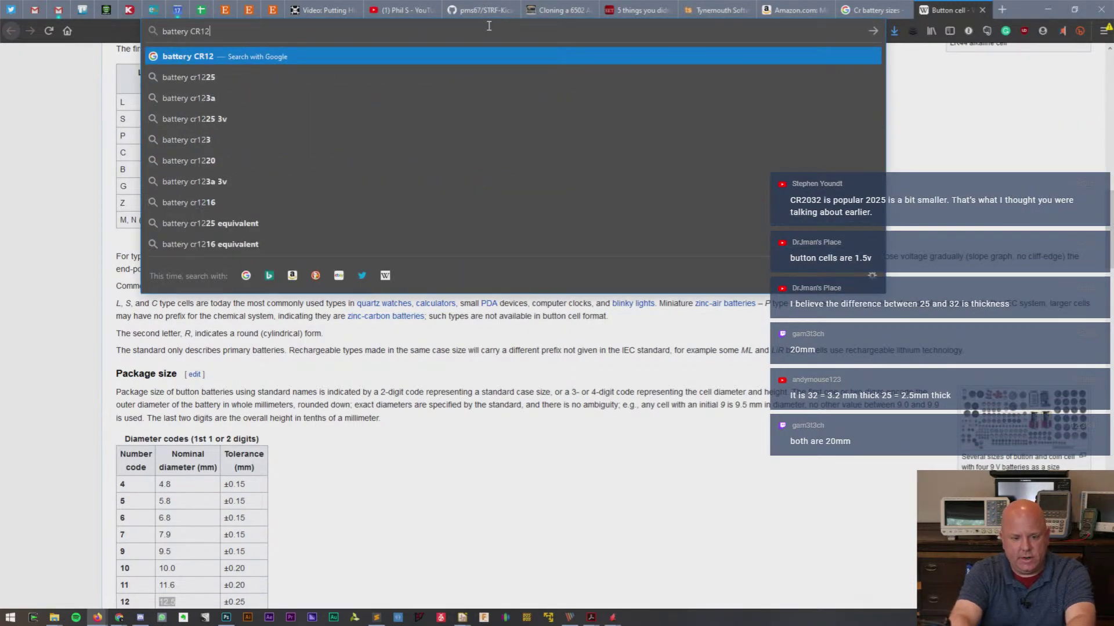
text(25)
key(Return)
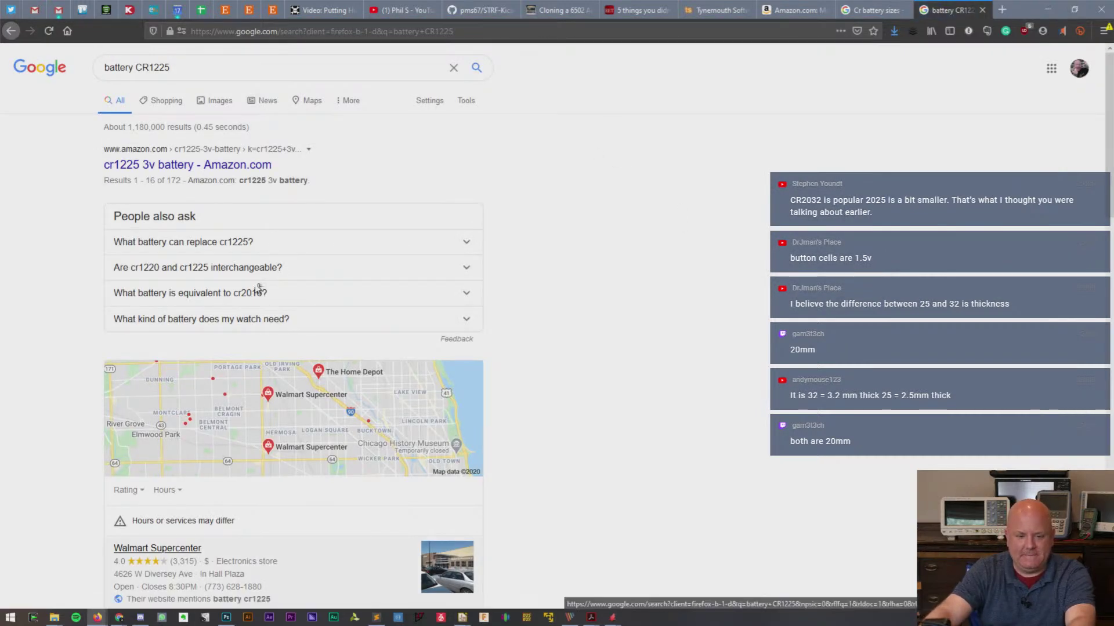
mouse_move(54, 617)
click(183, 562)
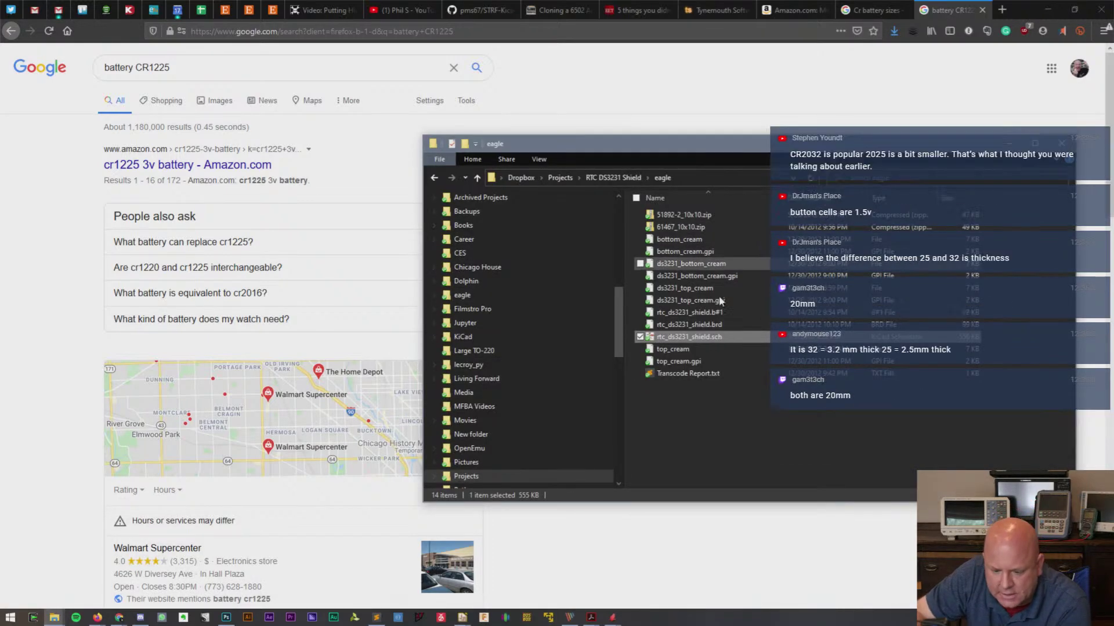
- Open ChronoDotV2.1DesignFiles/BOMV2.txt, listing U1 as a Keystone 3012 battery holder
click(631, 177)
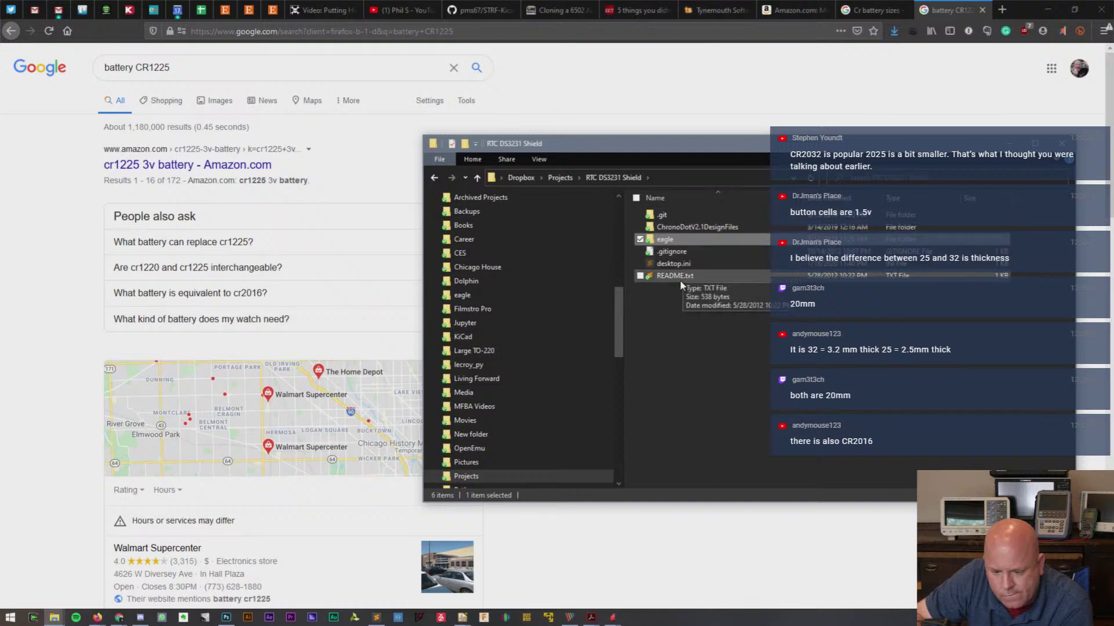
double_click(690, 227)
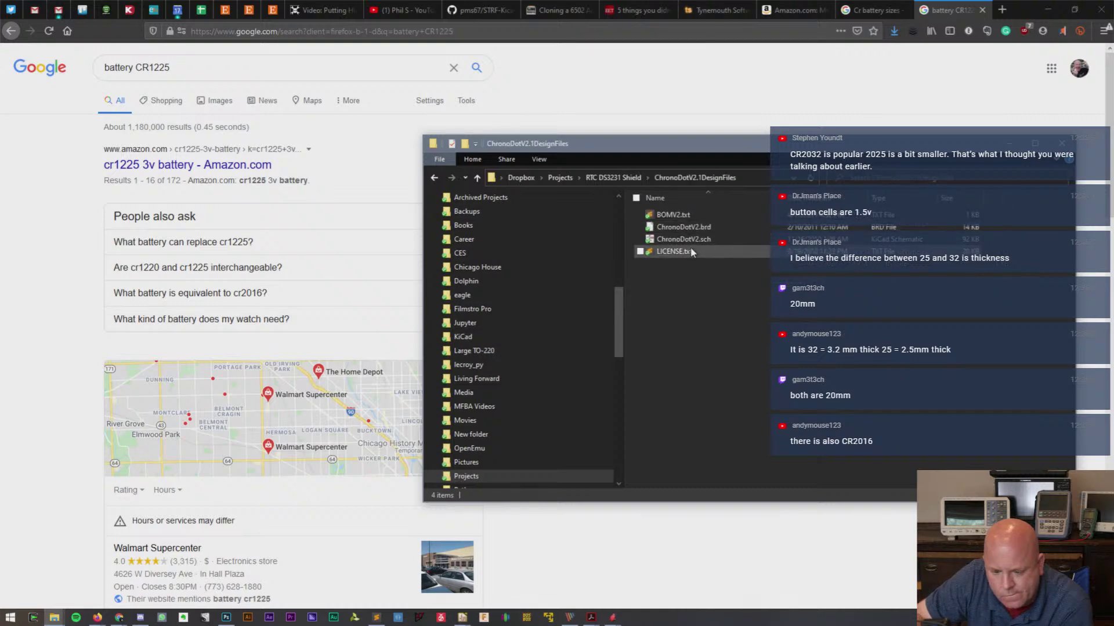
double_click(673, 215)
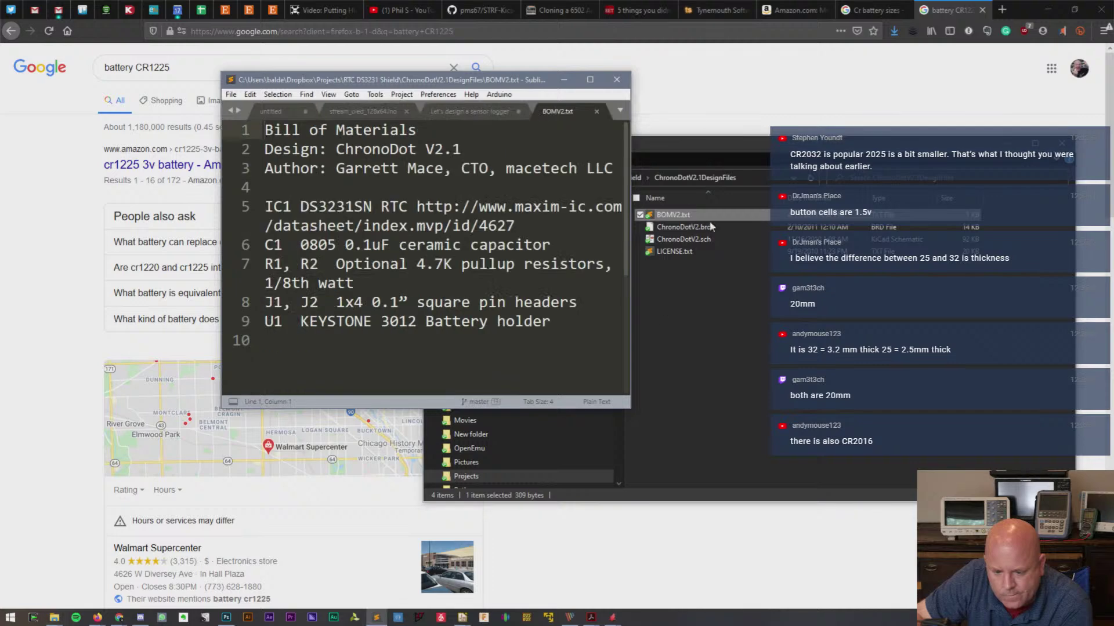
- Enlarge the BOMV2.txt window, pick out the KEYSTONE 3012 battery holder part number, then minimize it
drag(627, 407, 957, 569)
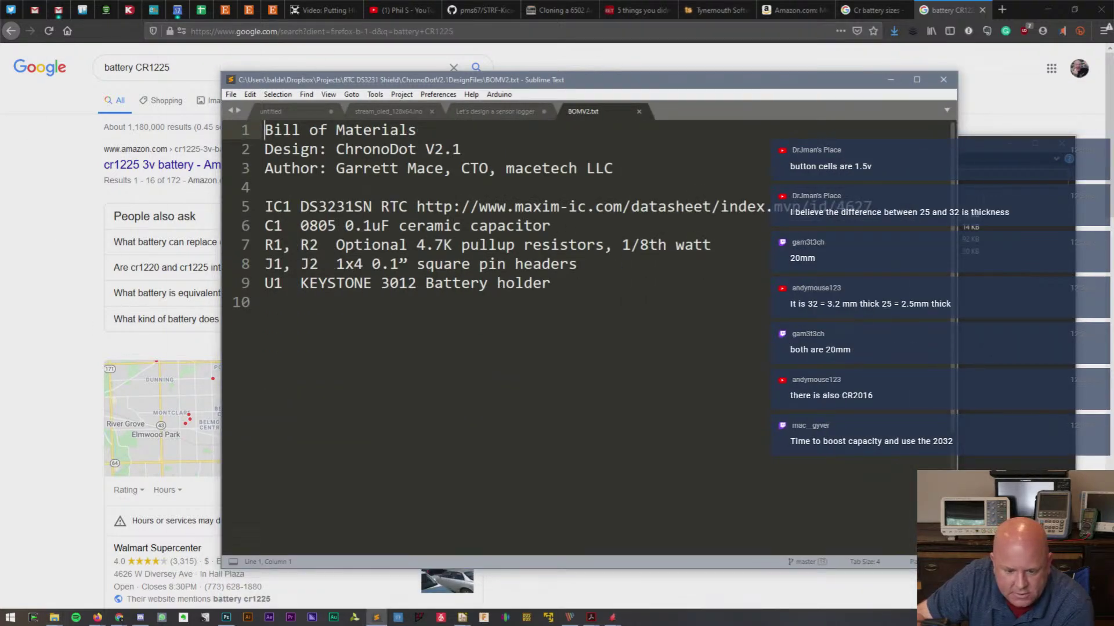
double_click(414, 284)
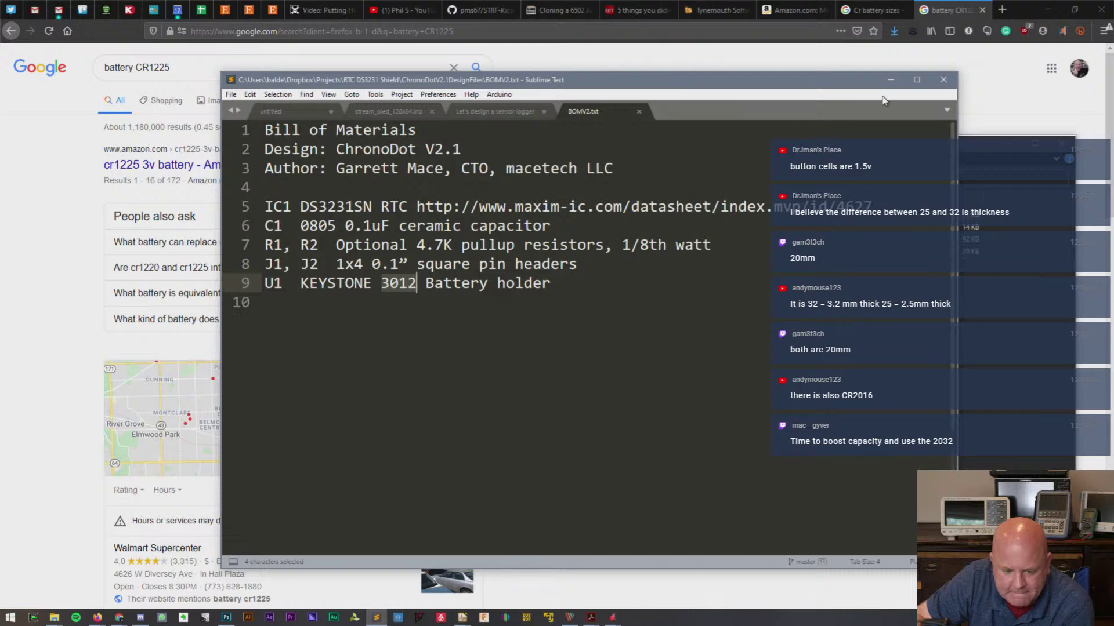
click(891, 79)
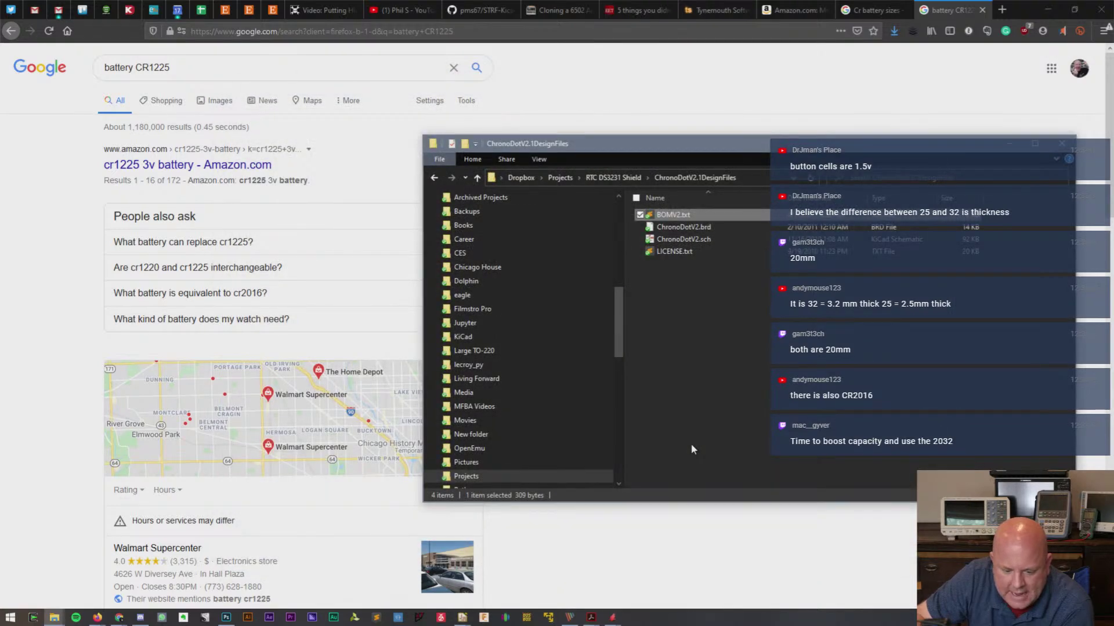
- Close the design folder, search Google for battery CR1230, and minimize Firefox
click(1064, 143)
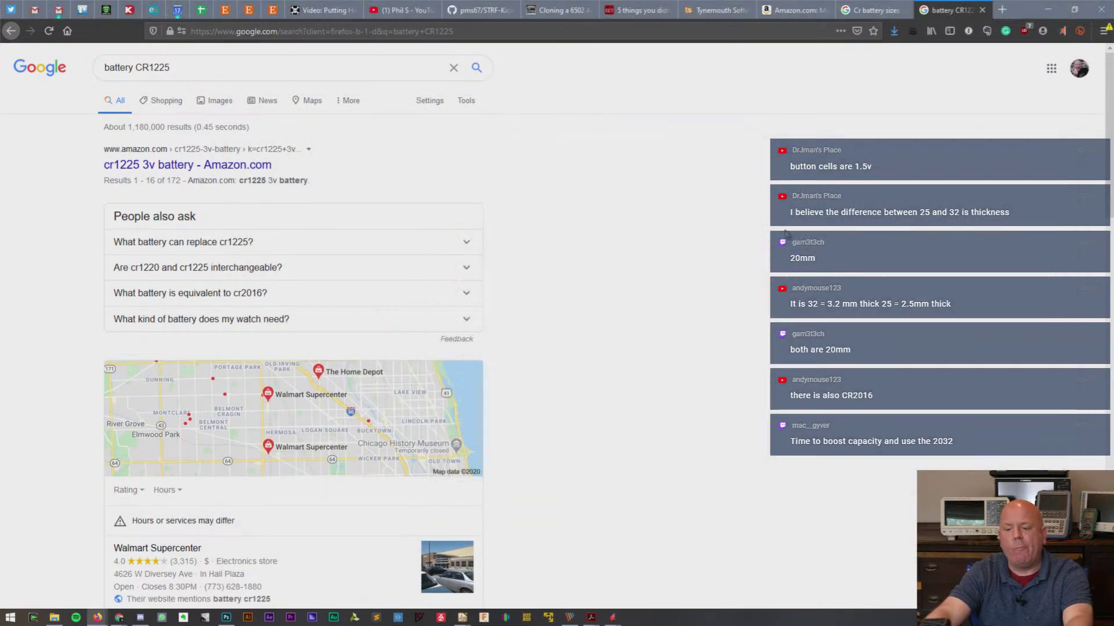
click(202, 75)
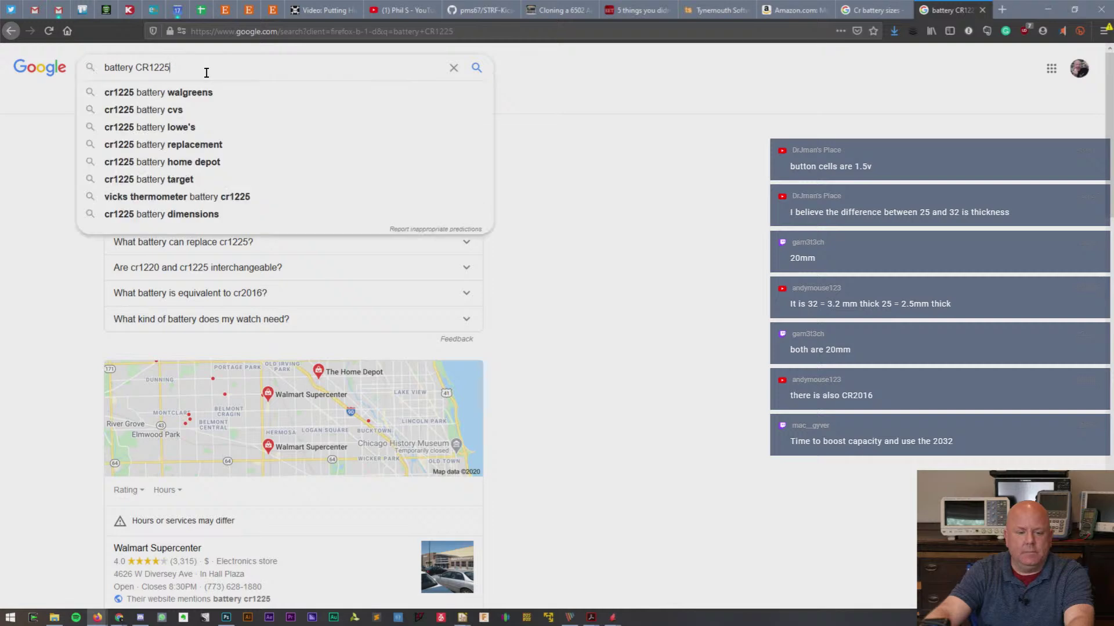
key(BackSpace)
key(BackSpace)
text(30)
key(Return)
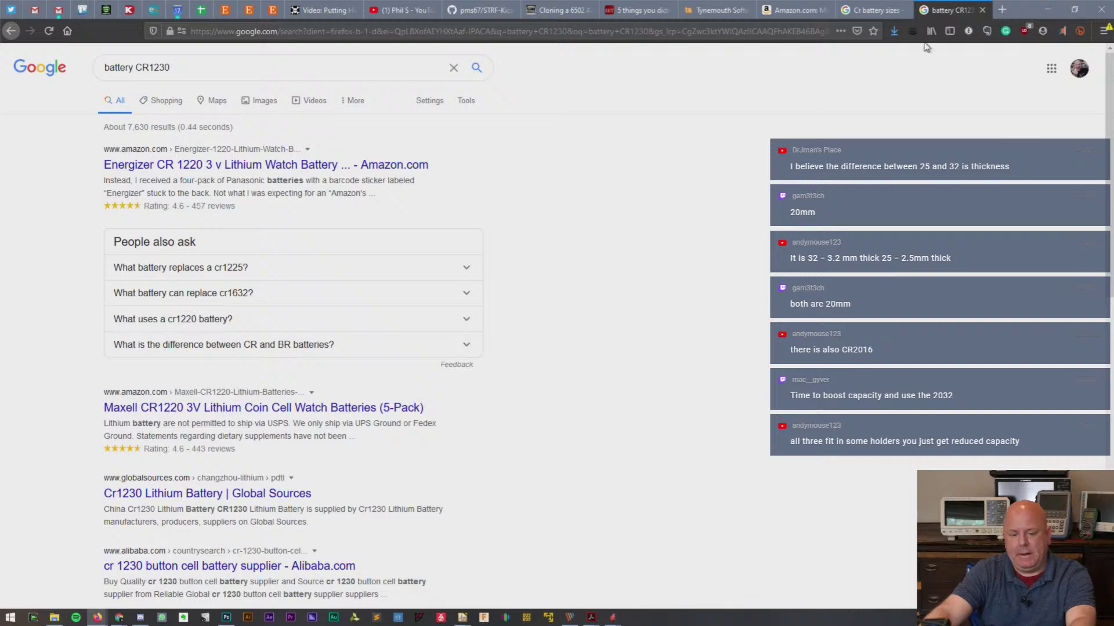
click(1047, 9)
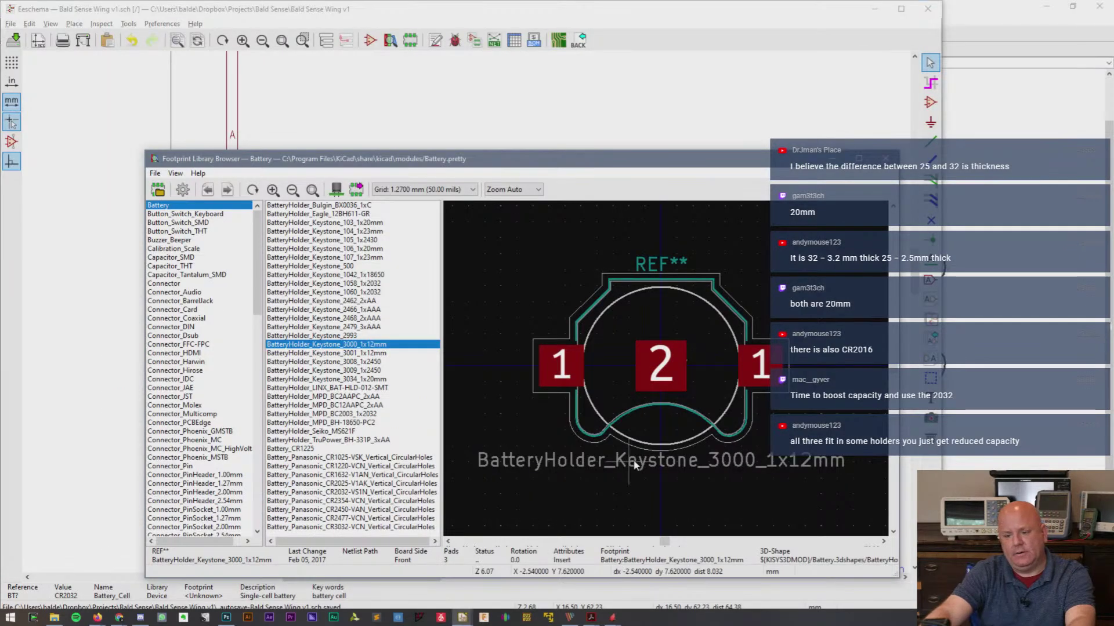
- Compare the Keystone 3001 footprint, reselect BatteryHolder_Keystone_3000_1x12mm, then bring up the EAGLE board
click(344, 354)
click(347, 344)
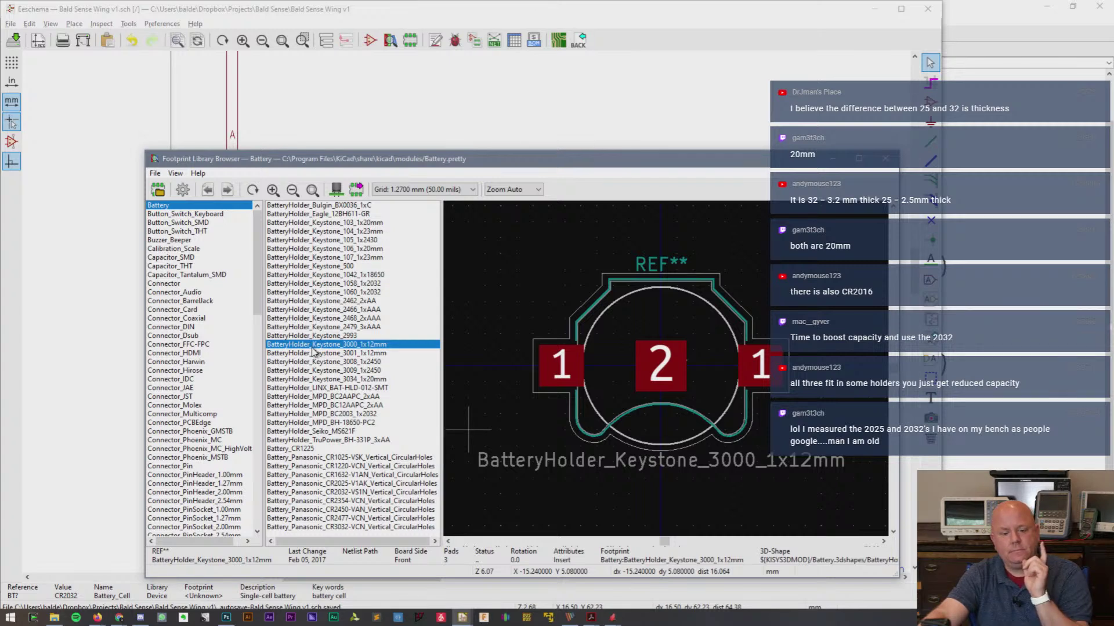
mouse_move(611, 618)
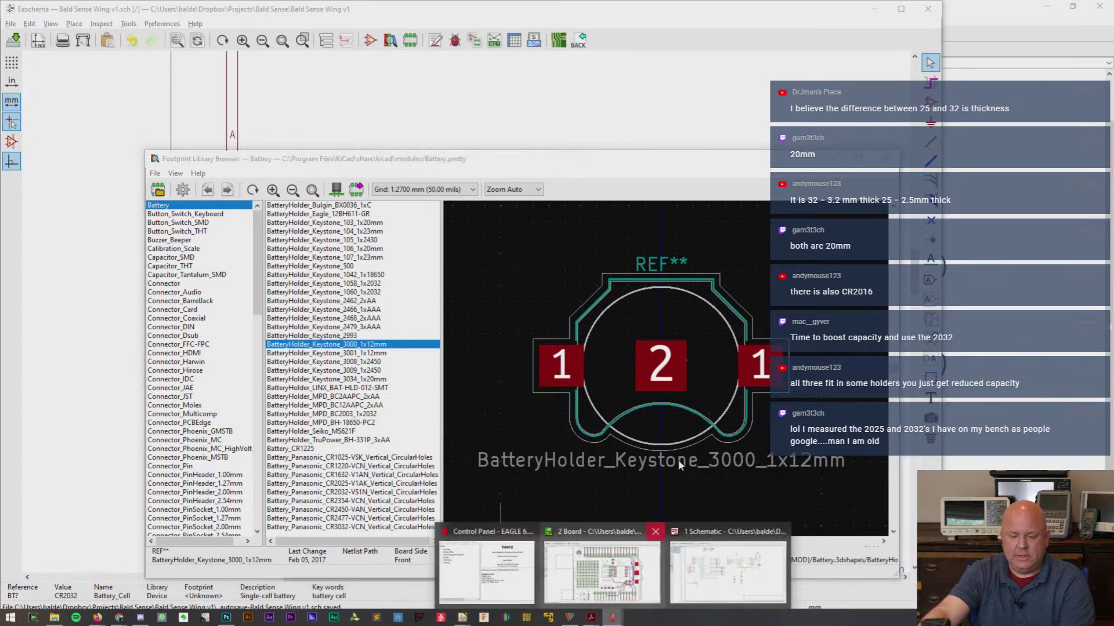
click(647, 583)
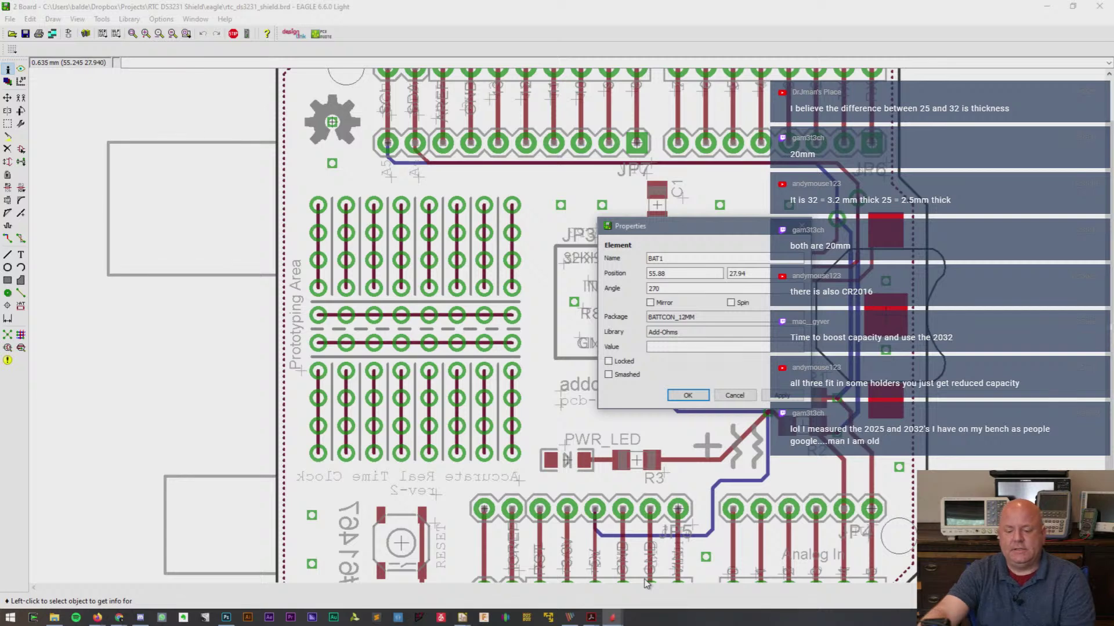
- Cancel BAT1's properties in EAGLE and switch back to KiCad's footprint browser
click(734, 395)
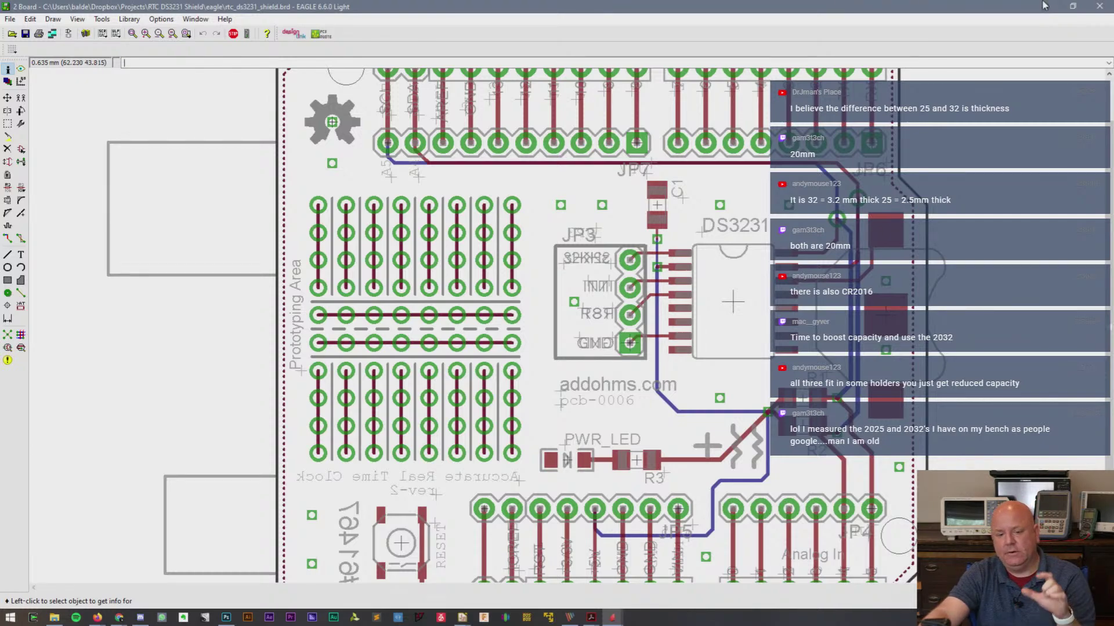
key(alt+Tab)
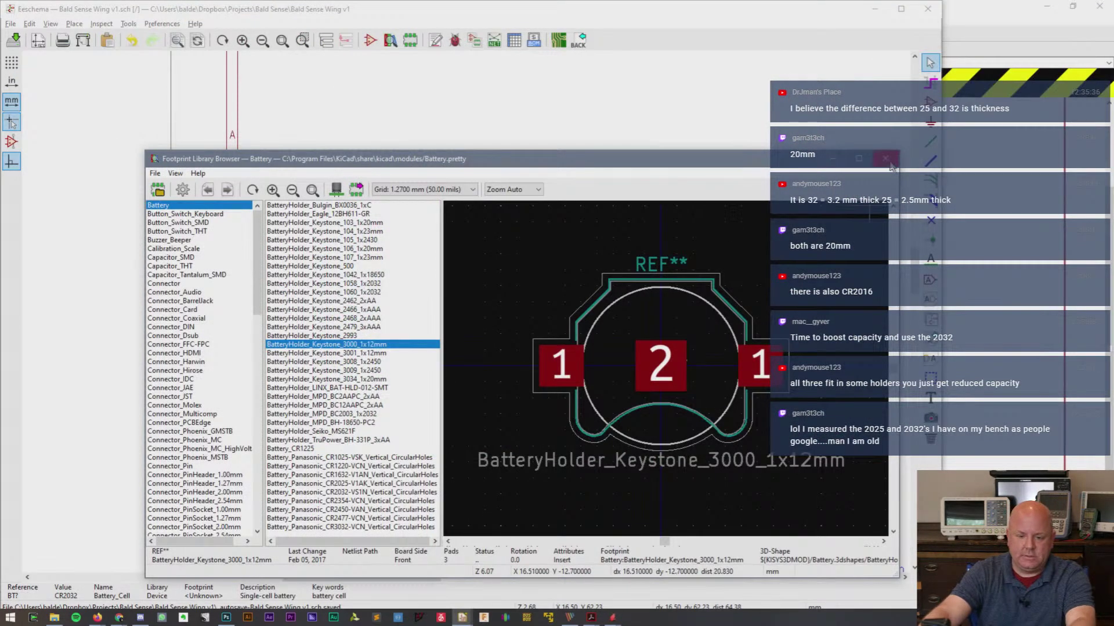
- Assign Battery:BatteryHolder_Keystone_3000_1x12mm as battery BT?'s footprint and confirm the symbol properties
click(1035, 44)
click(1099, 6)
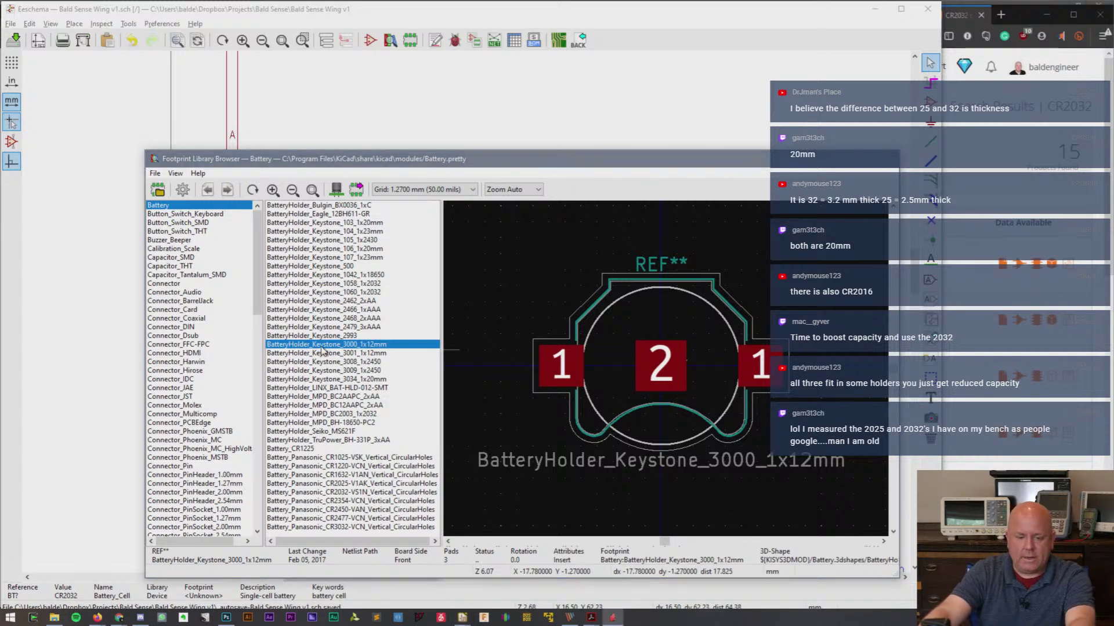
double_click(325, 345)
key(Return)
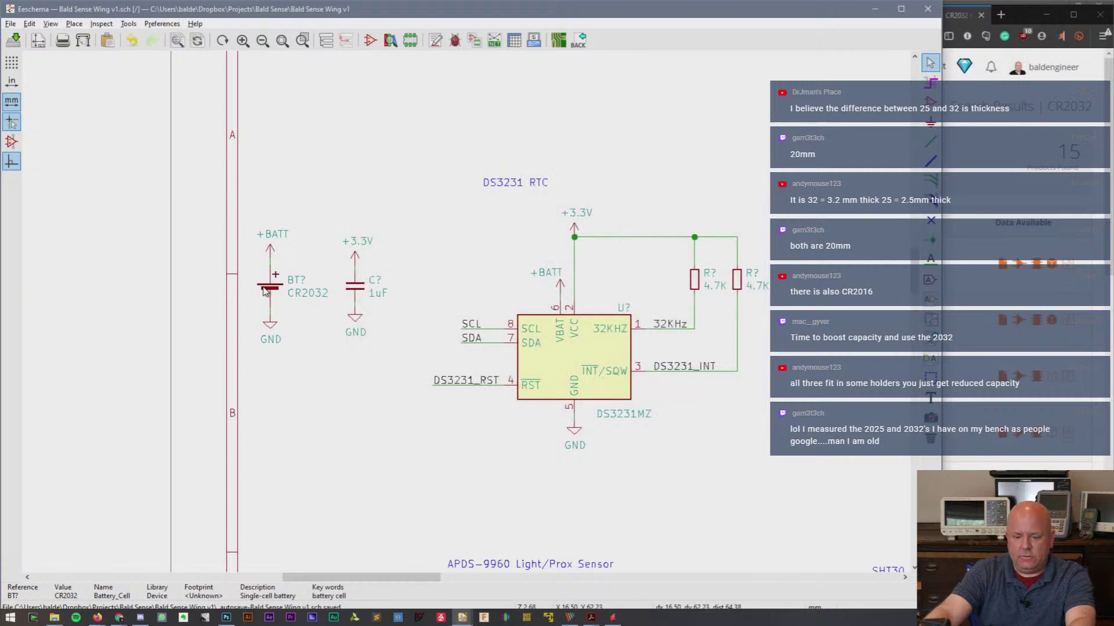
- Change battery BT?'s value from CR2032 to 12mm
double_click(304, 295)
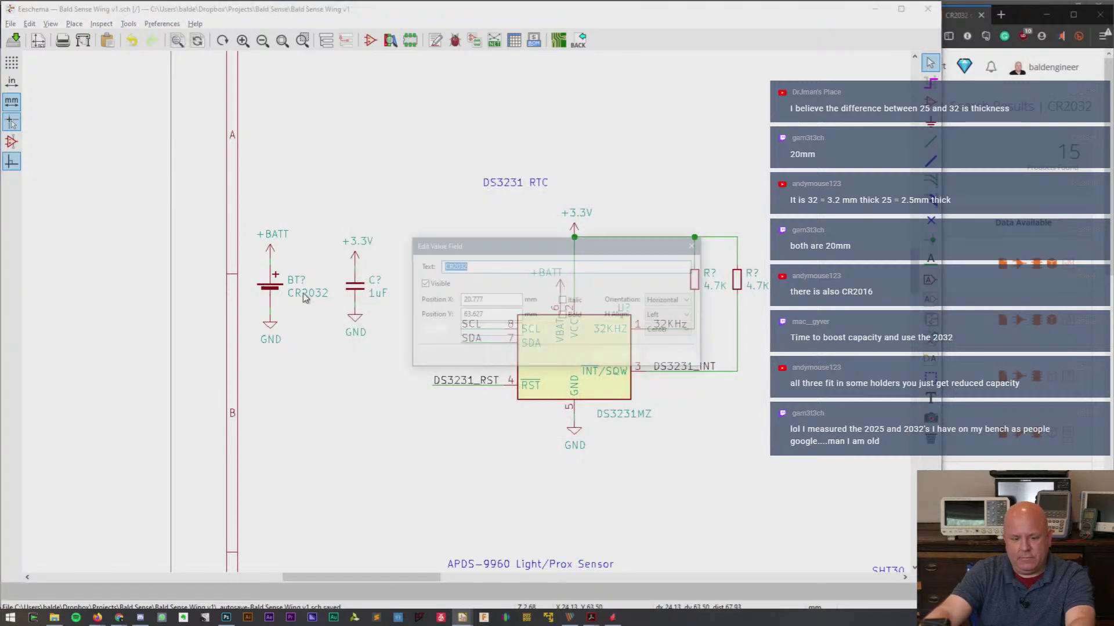
click(453, 267)
double_click(453, 268)
text(12mm)
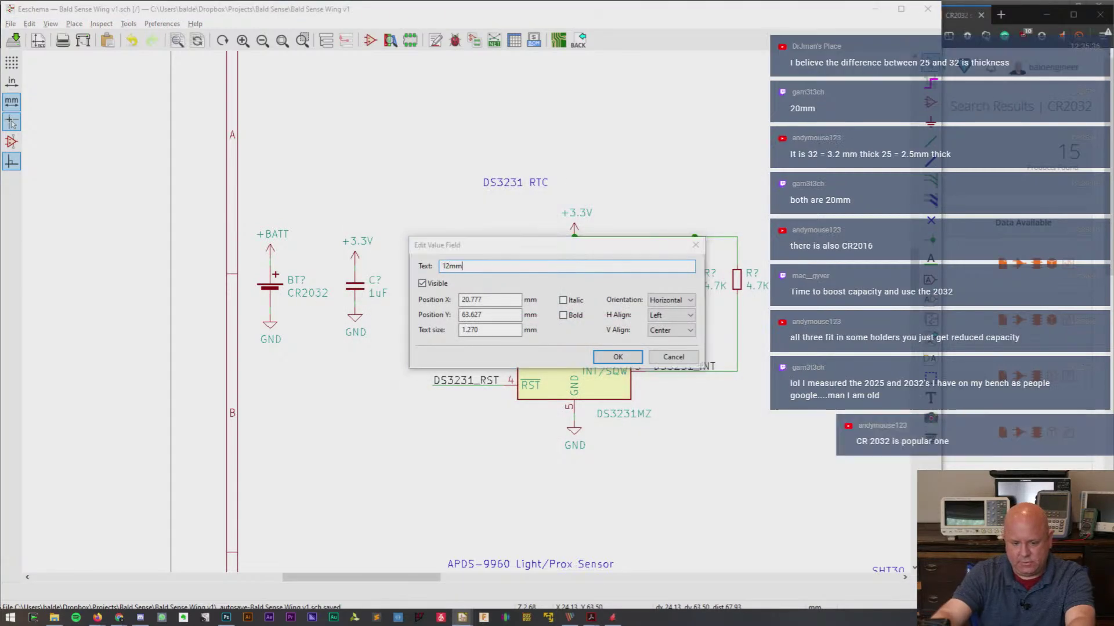
key(Return)
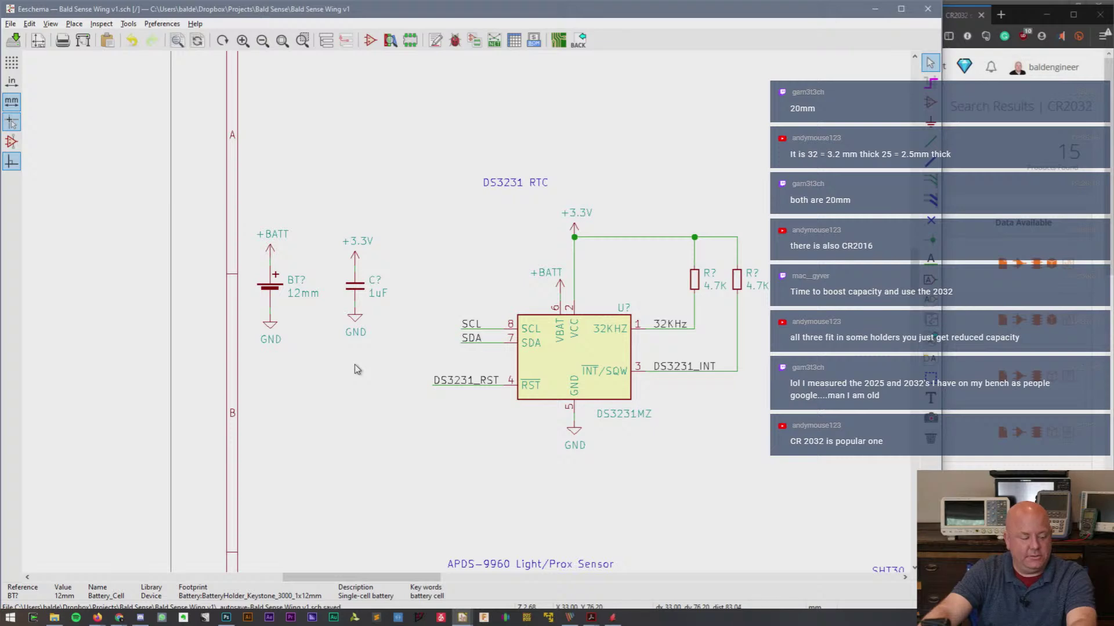
drag(378, 579, 534, 582)
key(Home)
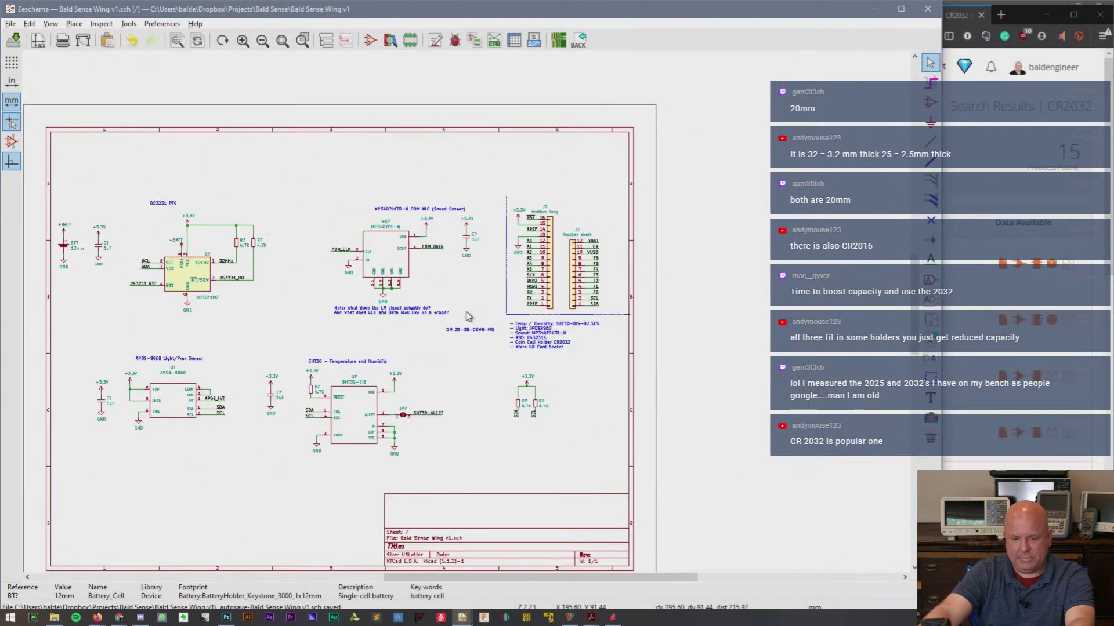
scroll(469, 316, up, 6)
scroll(466, 316, down, 2)
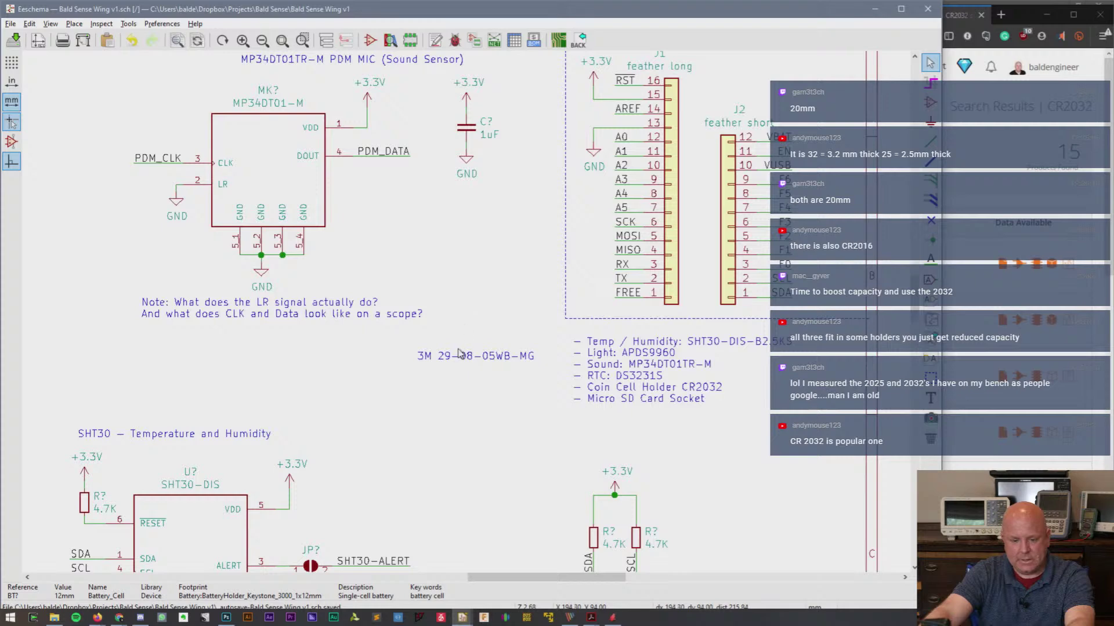
drag(573, 582, 469, 582)
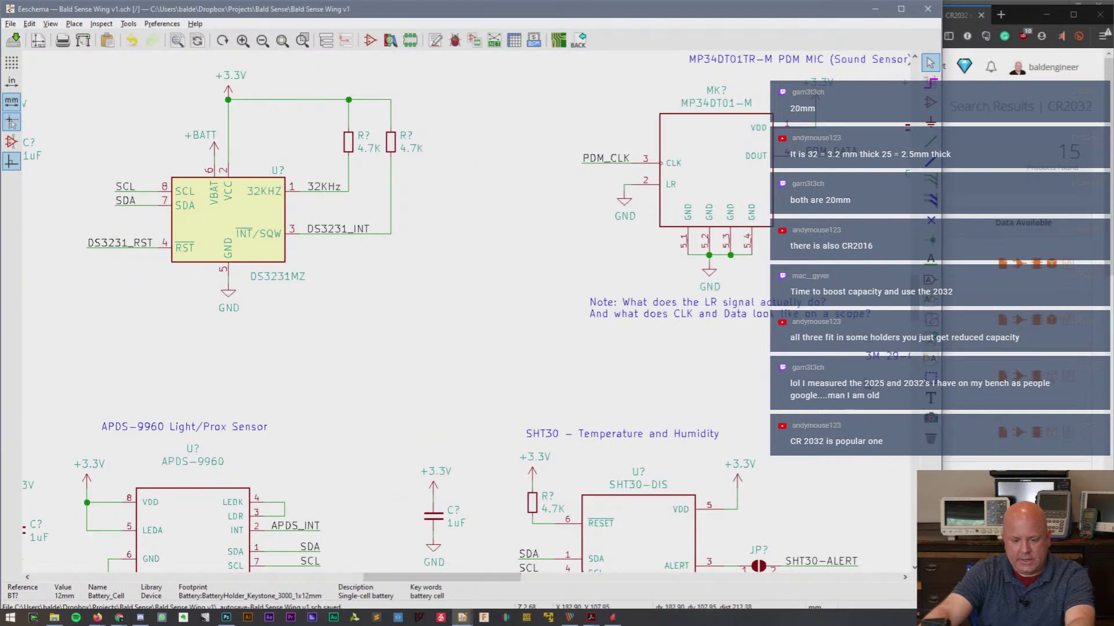
drag(916, 306, 928, 380)
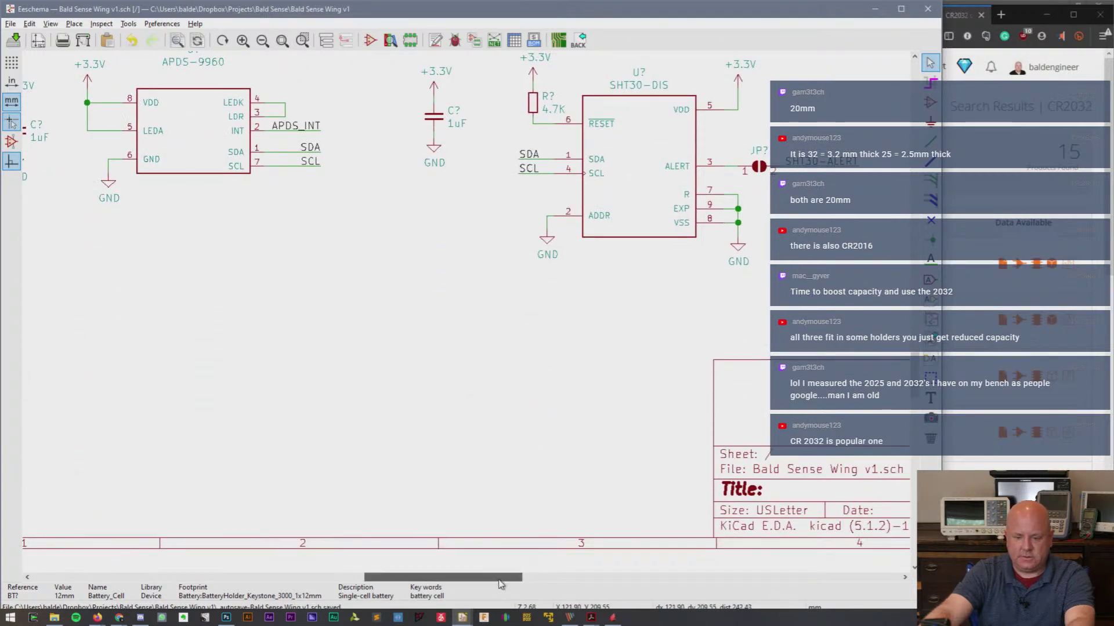
drag(510, 578, 617, 573)
drag(914, 372, 914, 310)
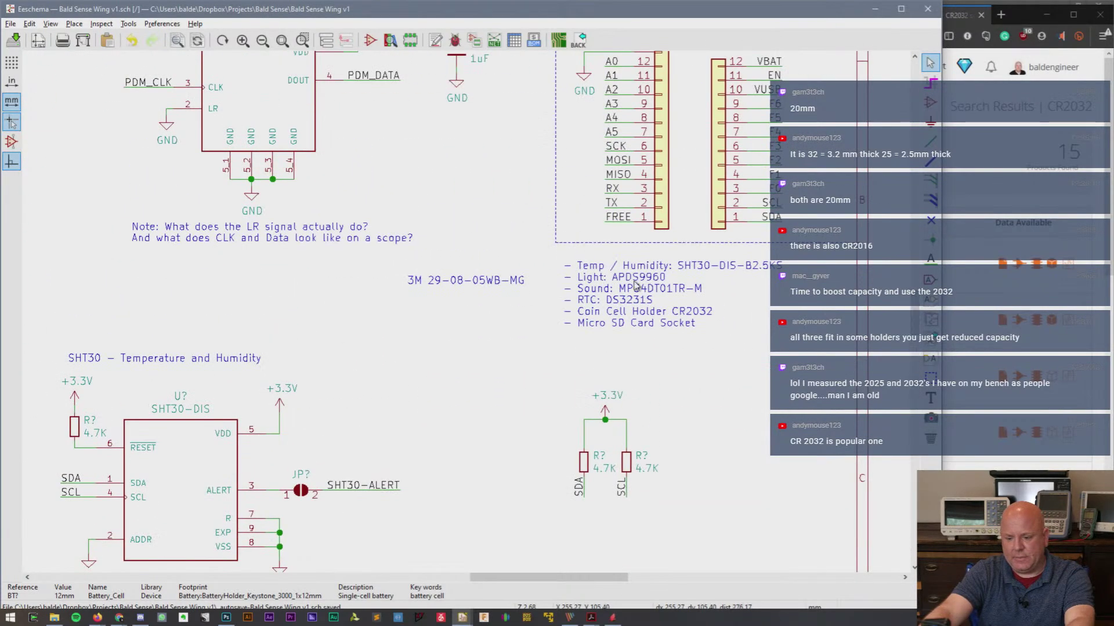
double_click(450, 278)
drag(500, 244, 560, 250)
click(451, 253)
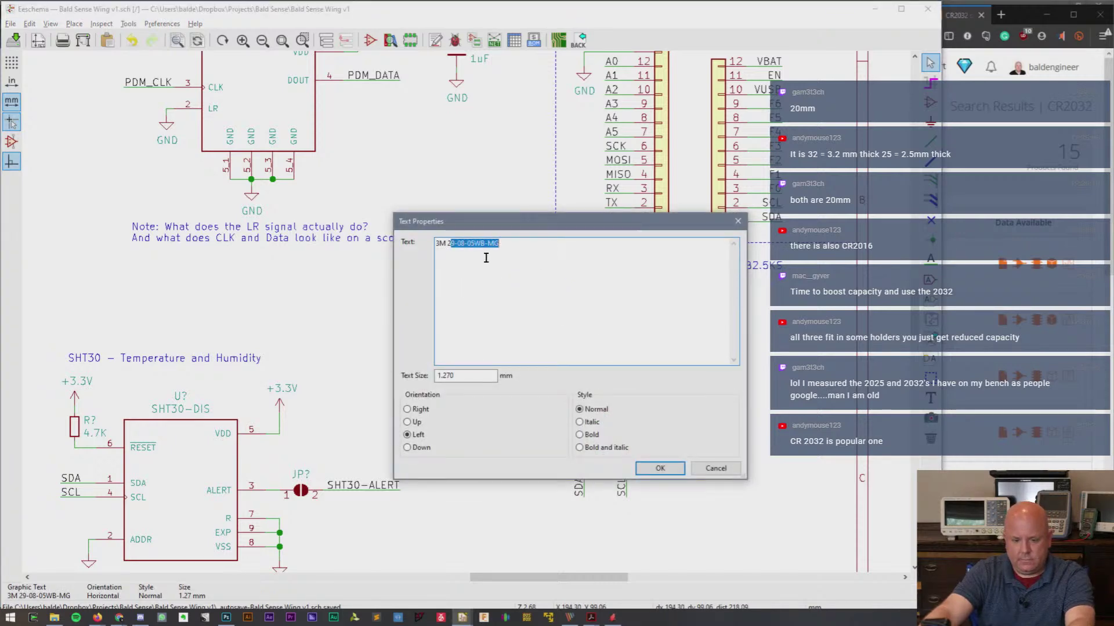
key(ctrl+shift+Left)
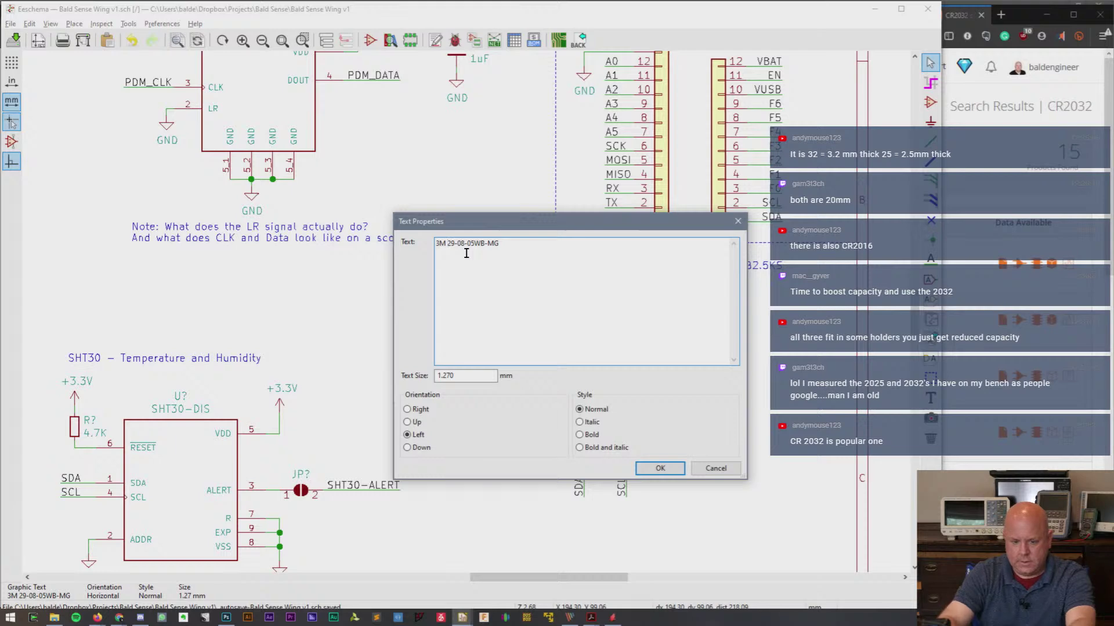
key(ctrl+a)
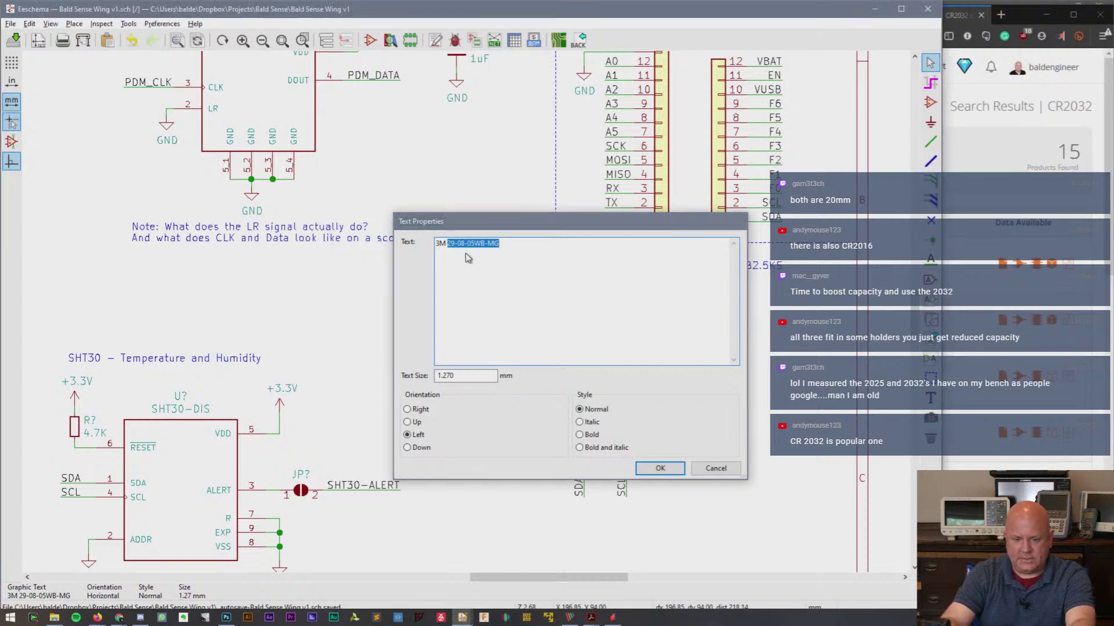
key(Escape)
mouse_move(118, 617)
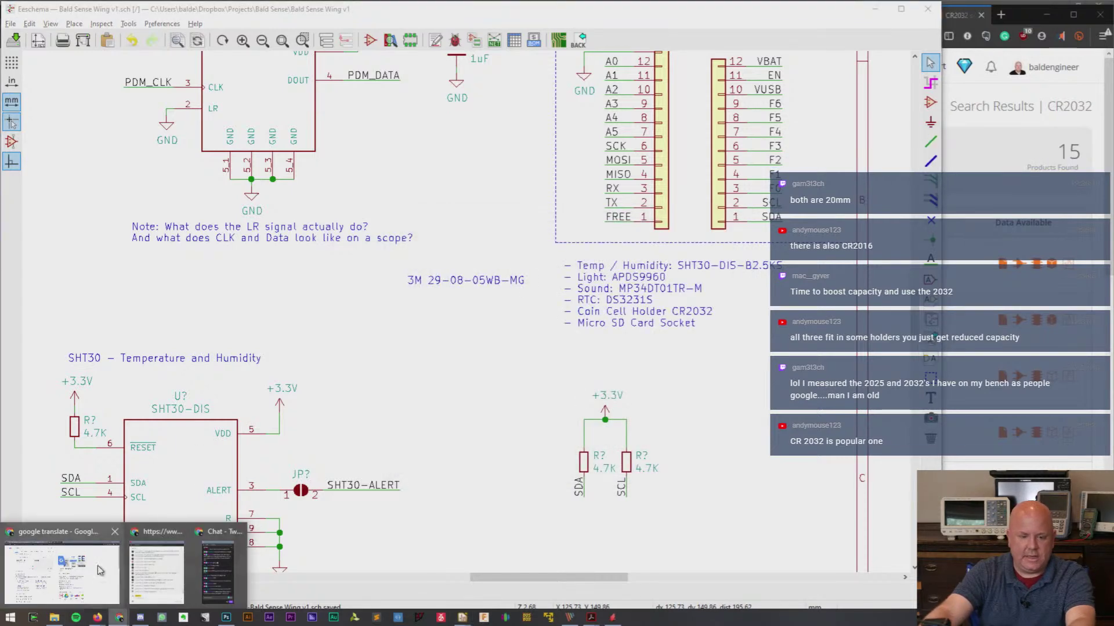
- Minimize the Google Translate and battery CR1230 windows to reveal SnapEDA's CR2032 results
click(118, 583)
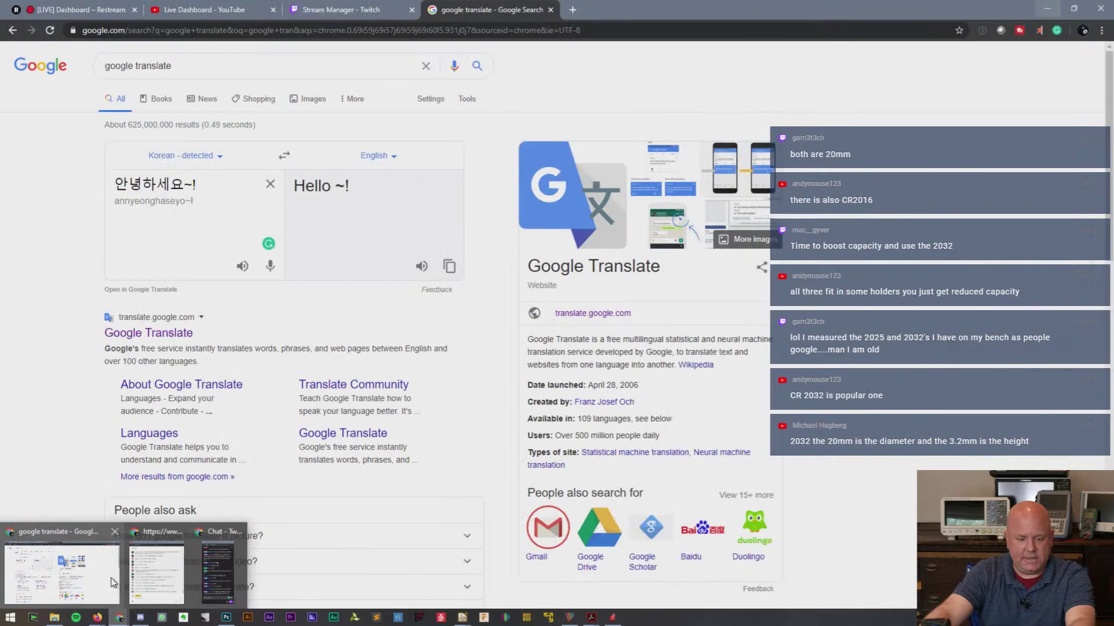
click(1047, 8)
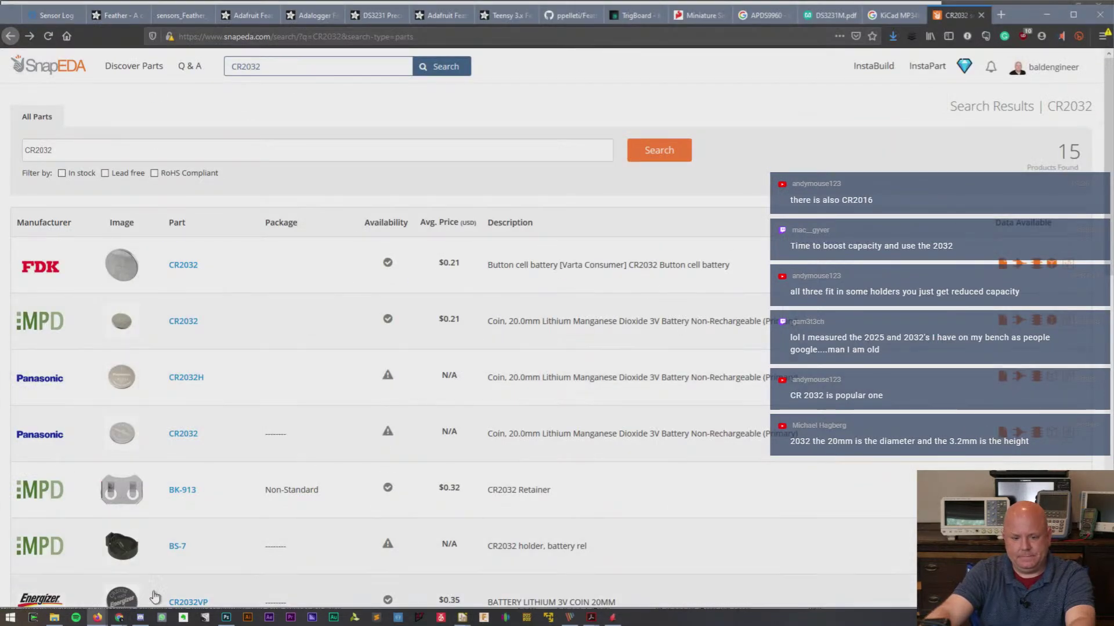
mouse_move(99, 621)
click(187, 571)
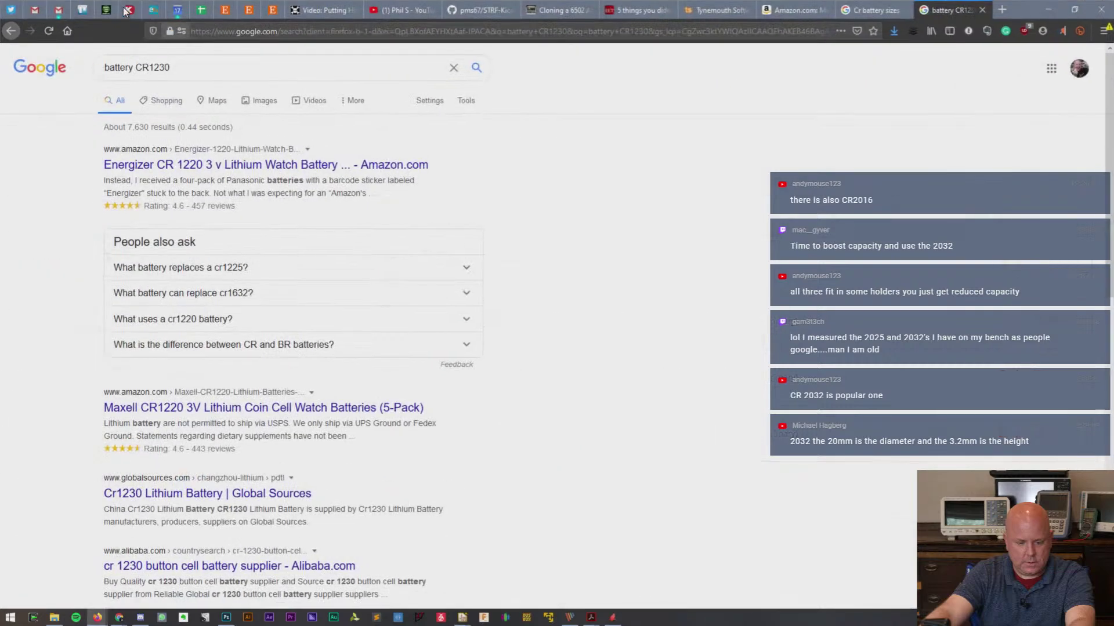
click(1047, 9)
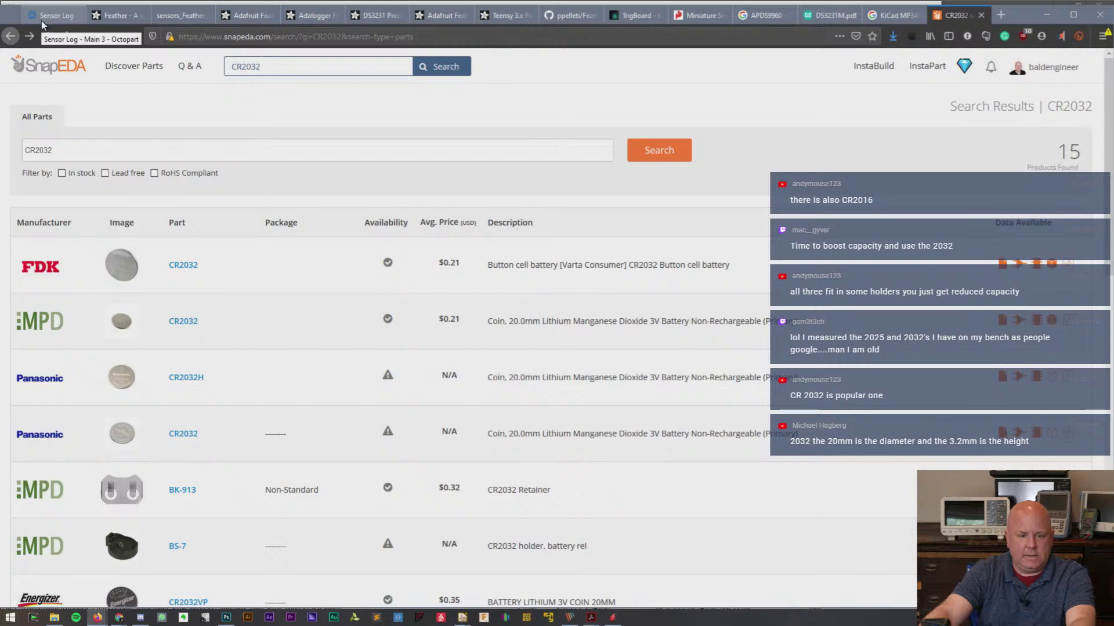
click(392, 36)
- Go to octopart.com and search for the pasted part number 29-08-05WB-MG
text(octopart.com/)
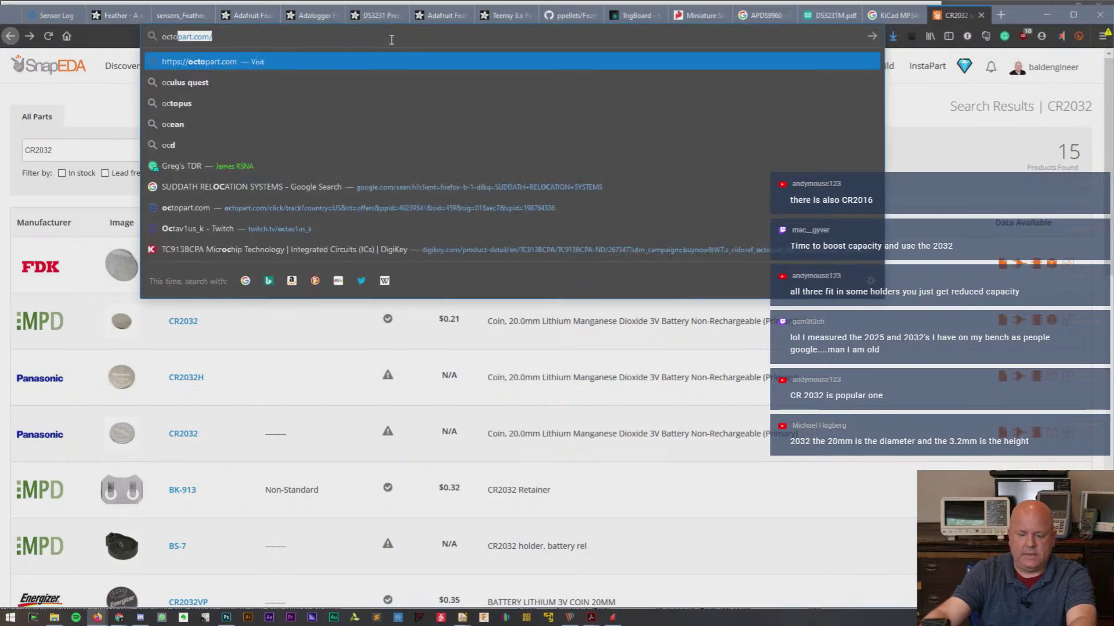
key(Return)
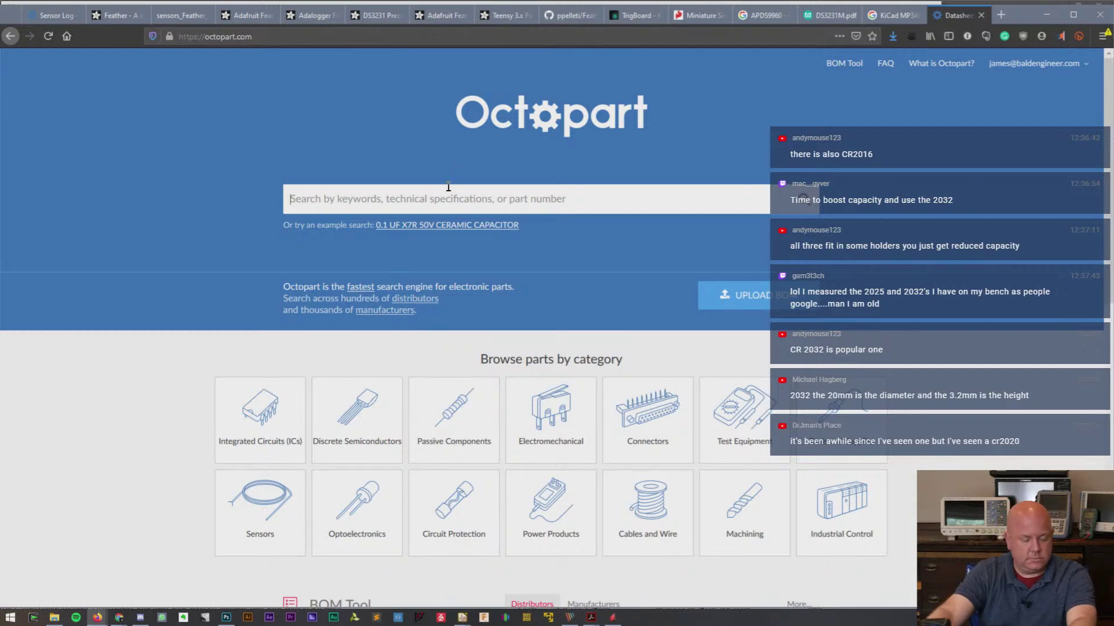
text(29-08-05WB-MG)
key(Return)
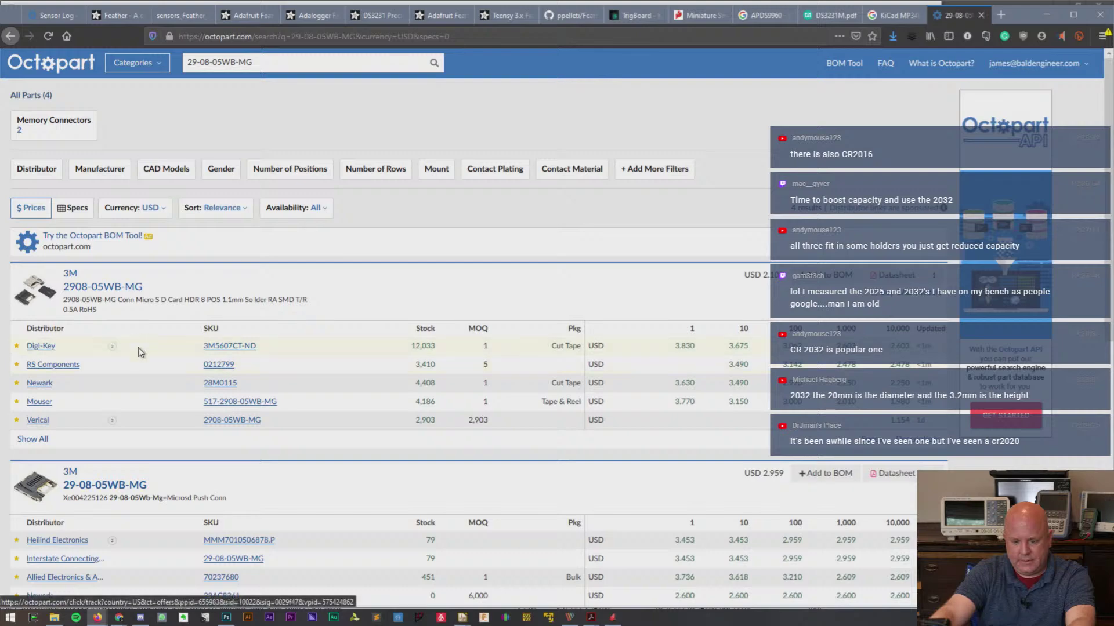
- View the first result's pictures, then open 3M's 2908-05WB-MG listing in a new tab
scroll(143, 335, down, 3)
scroll(142, 335, down, 6)
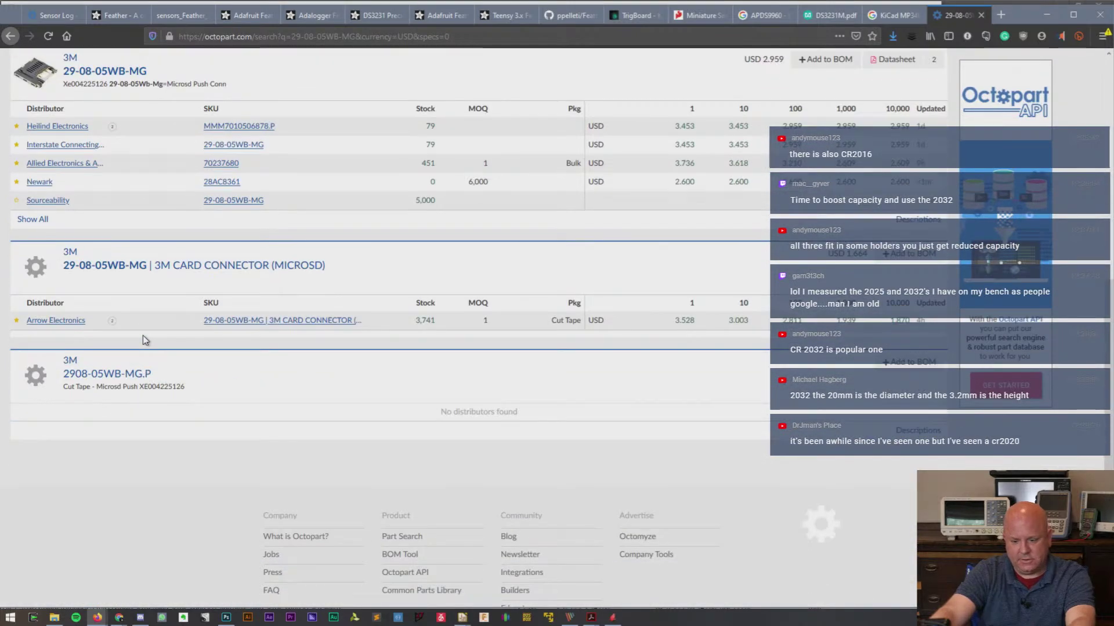
scroll(143, 335, up, 4)
scroll(143, 336, up, 6)
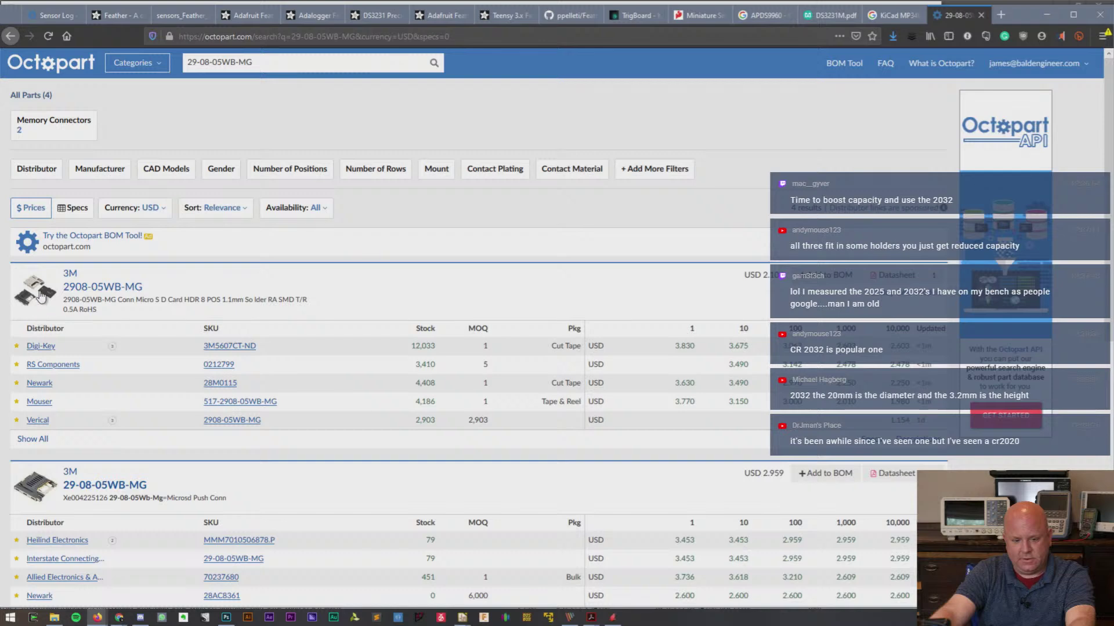
click(38, 296)
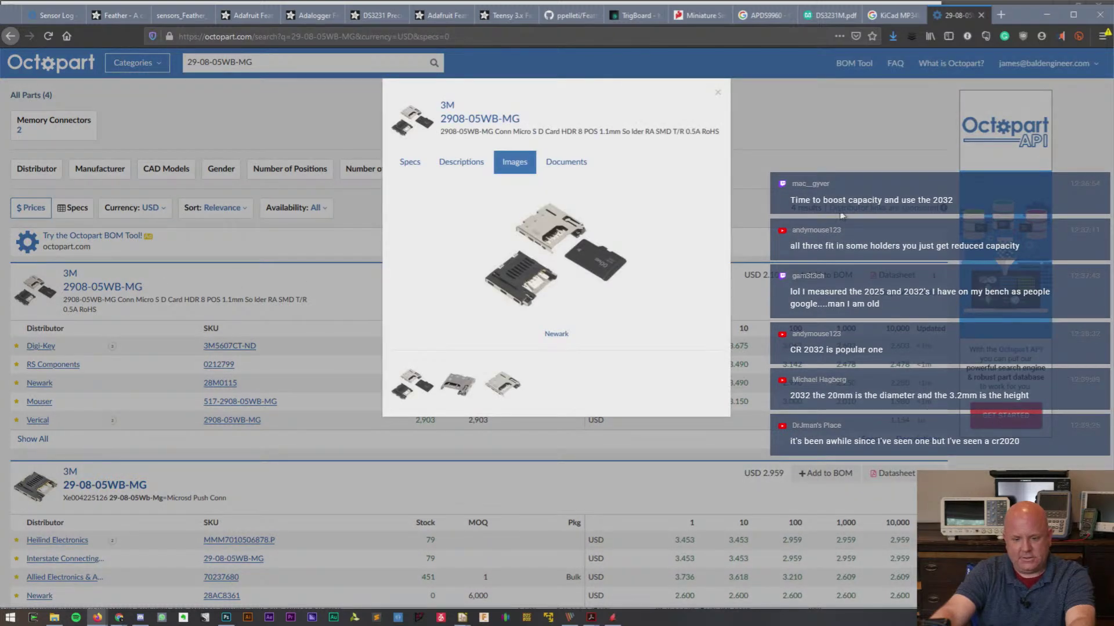
click(306, 356)
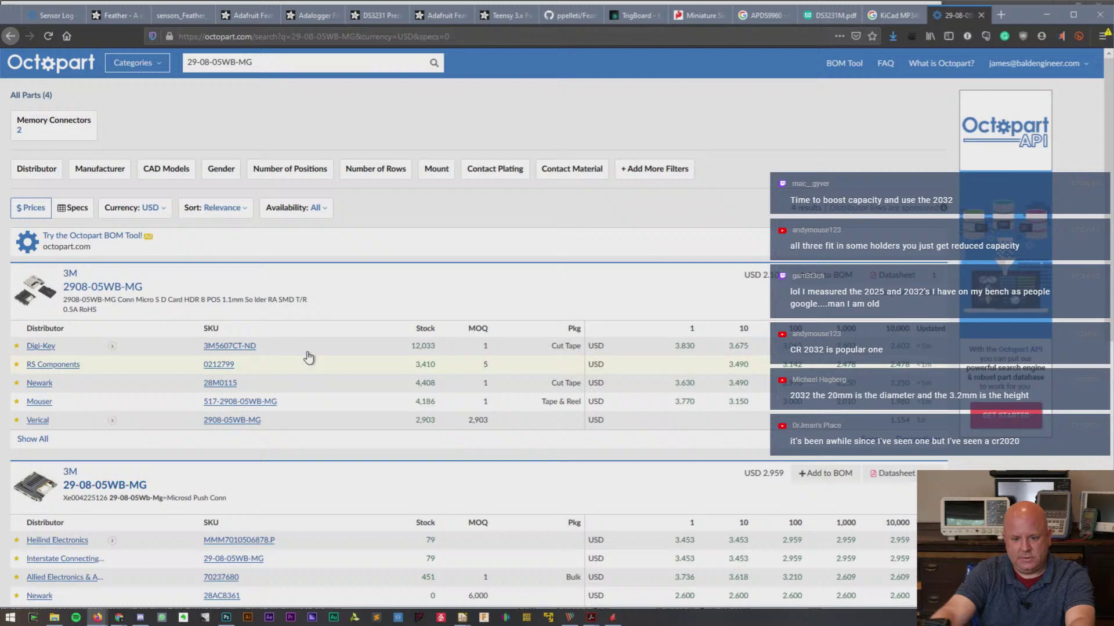
right_click(93, 288)
click(110, 296)
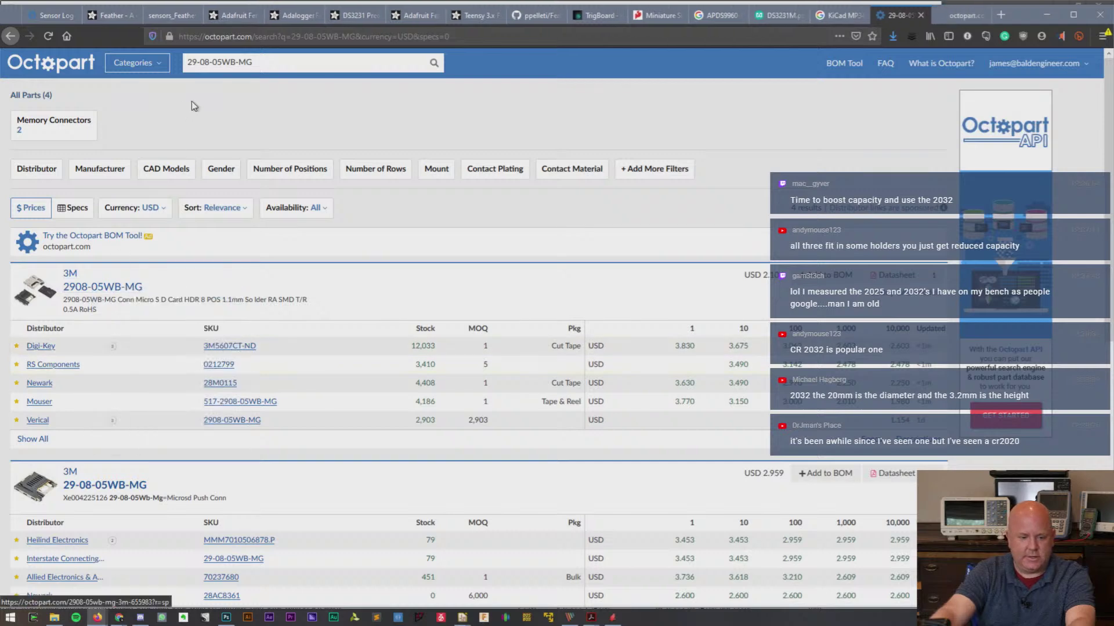
- Search Octopart for 'micro sd card'
click(280, 64)
text(micro sd card)
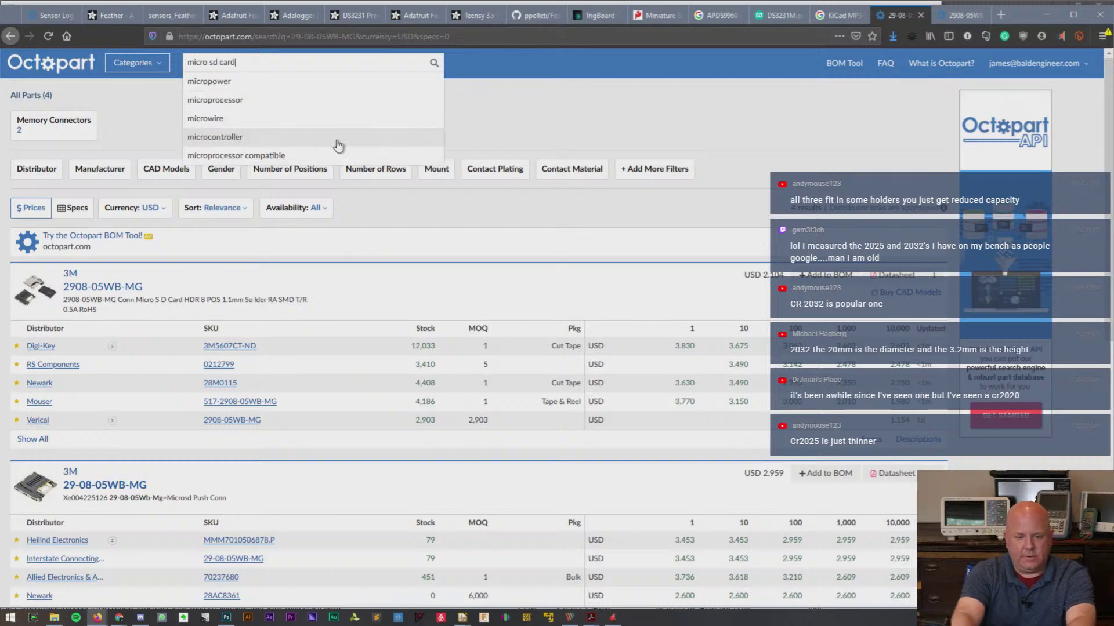
key(Return)
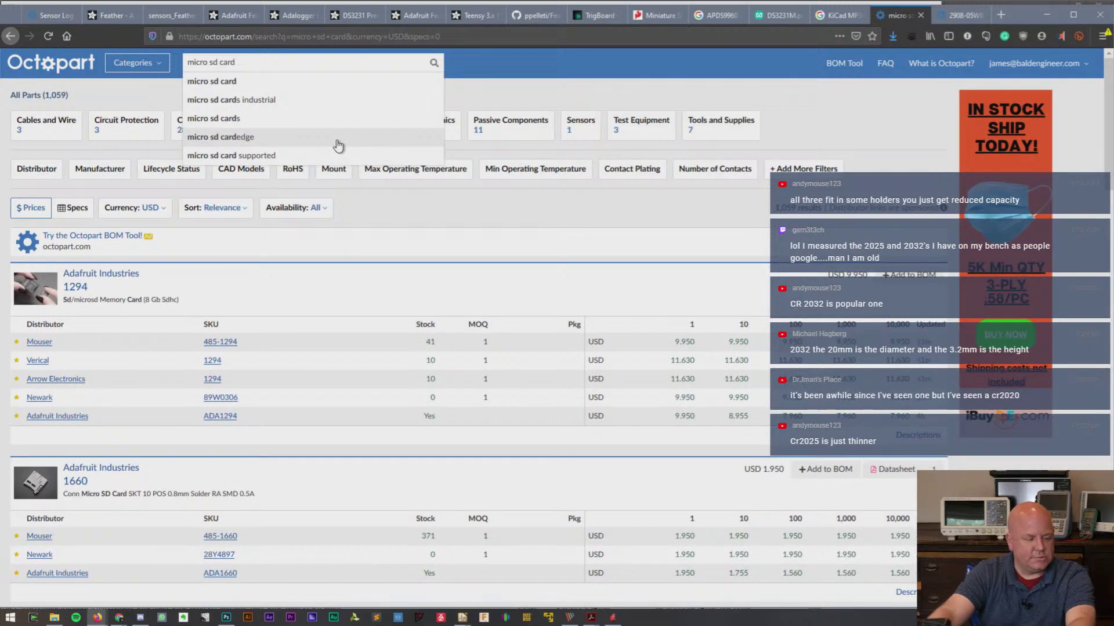
click(359, 275)
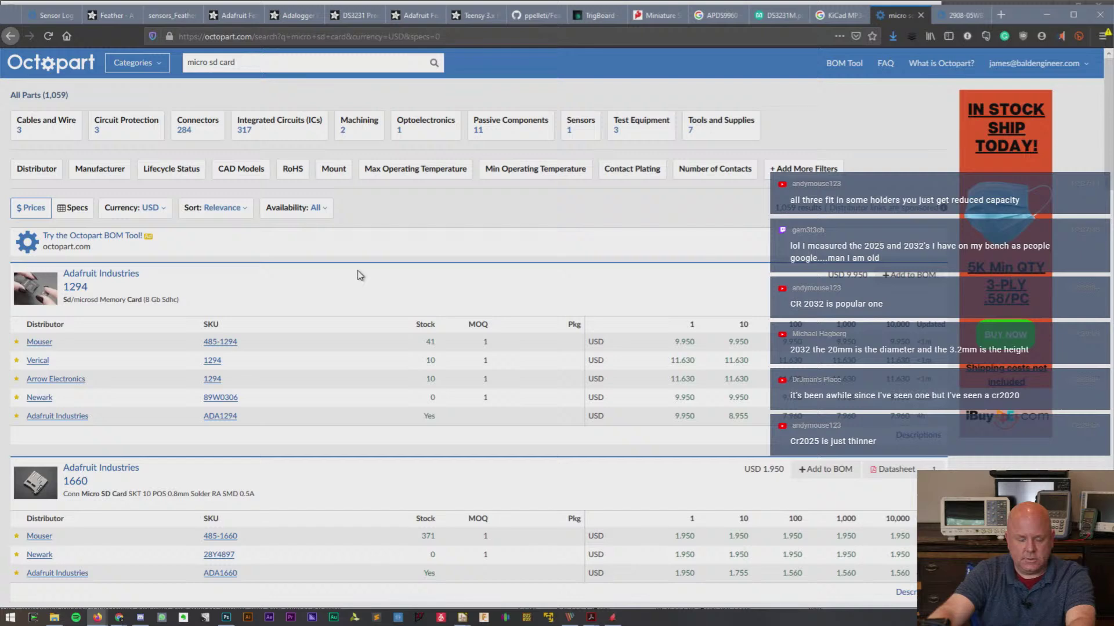
scroll(359, 276, down, 3)
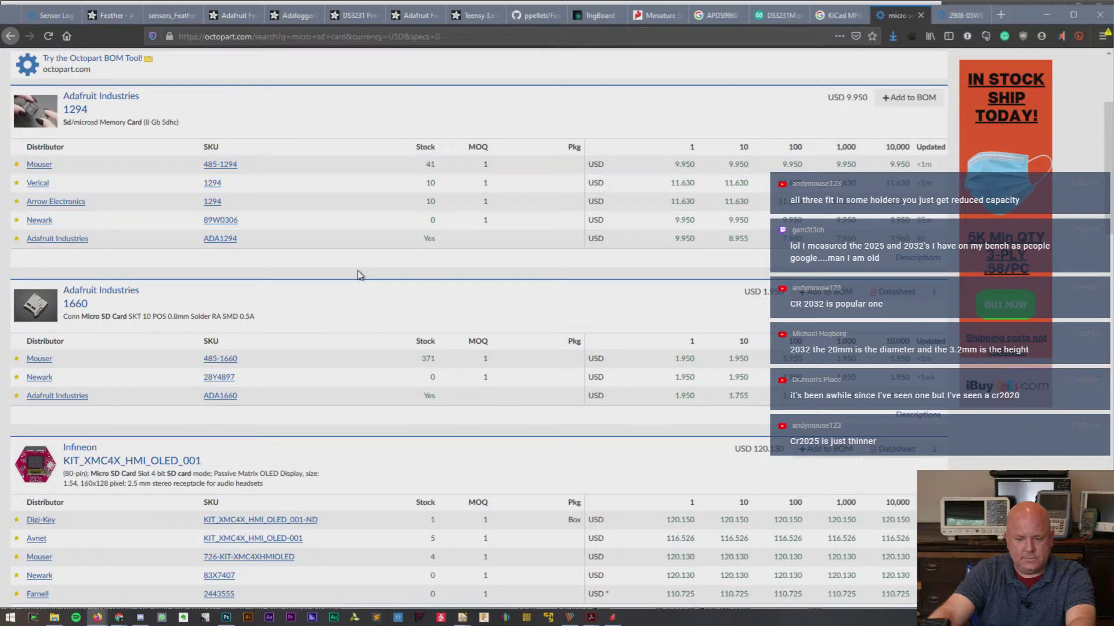
- Open the Adafruit 1660 micro SD socket in a new tab and view its datasheet
right_click(51, 311)
click(203, 295)
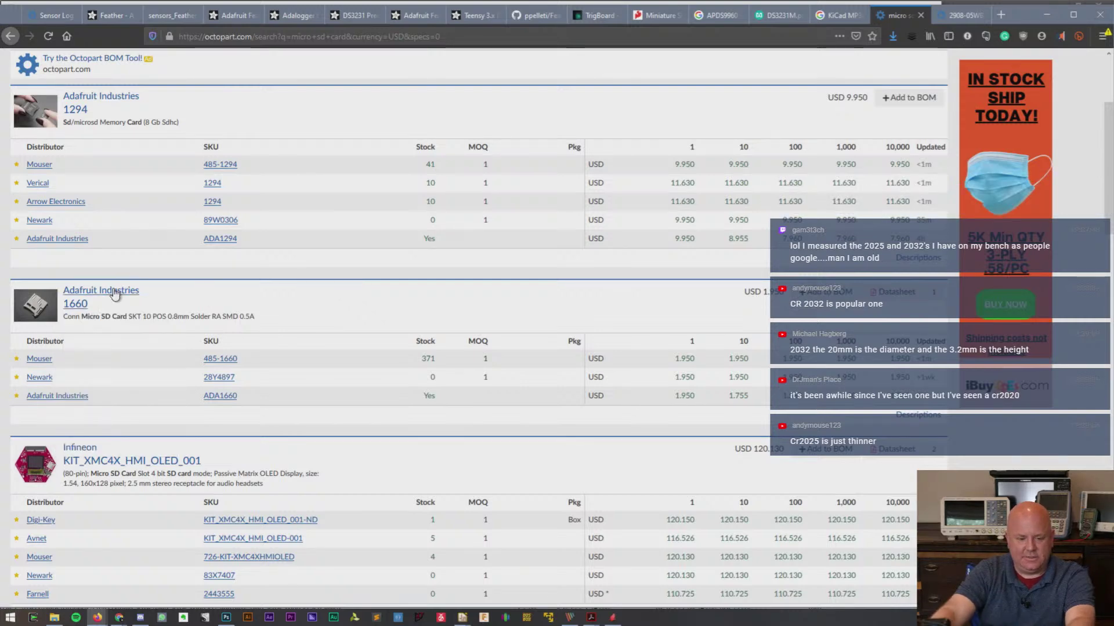
right_click(116, 291)
click(132, 296)
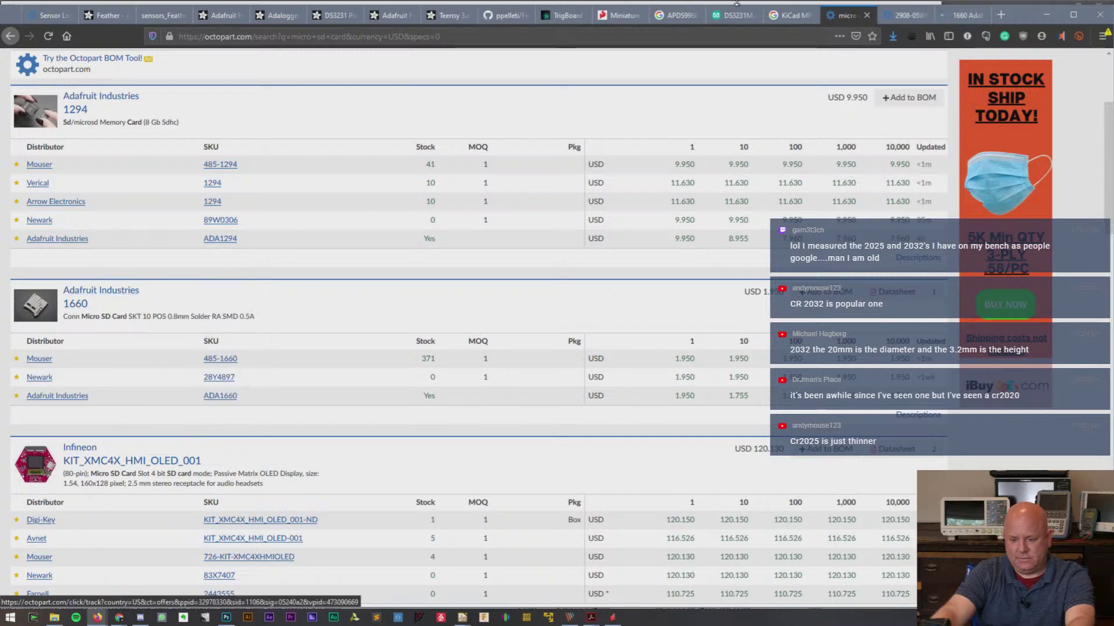
click(964, 15)
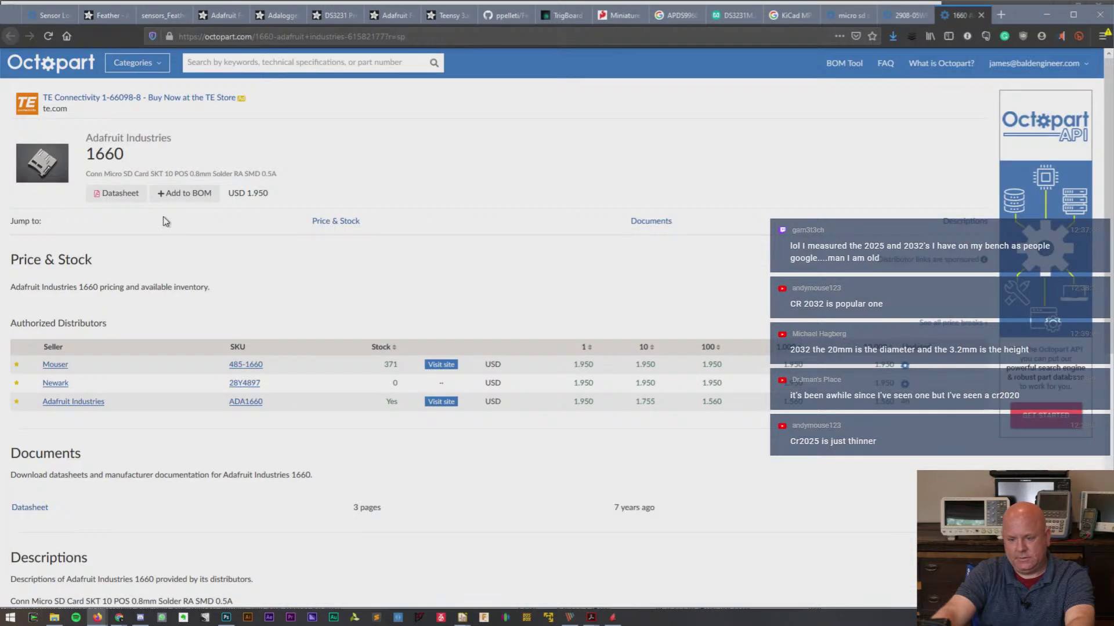
click(117, 193)
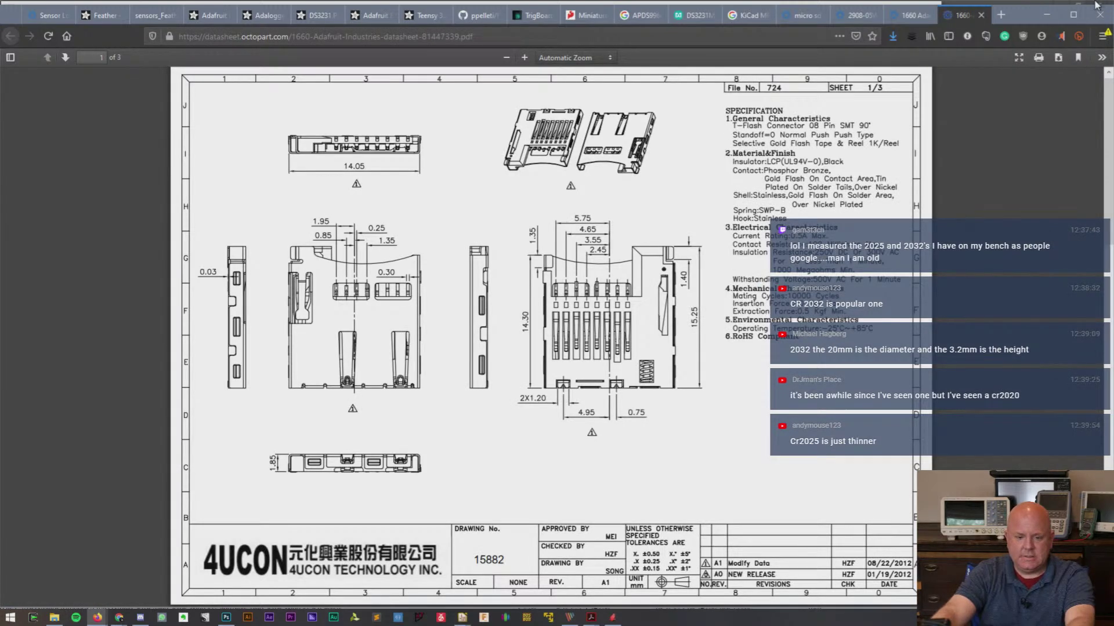
- Return to the micro sd card results and scroll through the listings back to the top
click(812, 16)
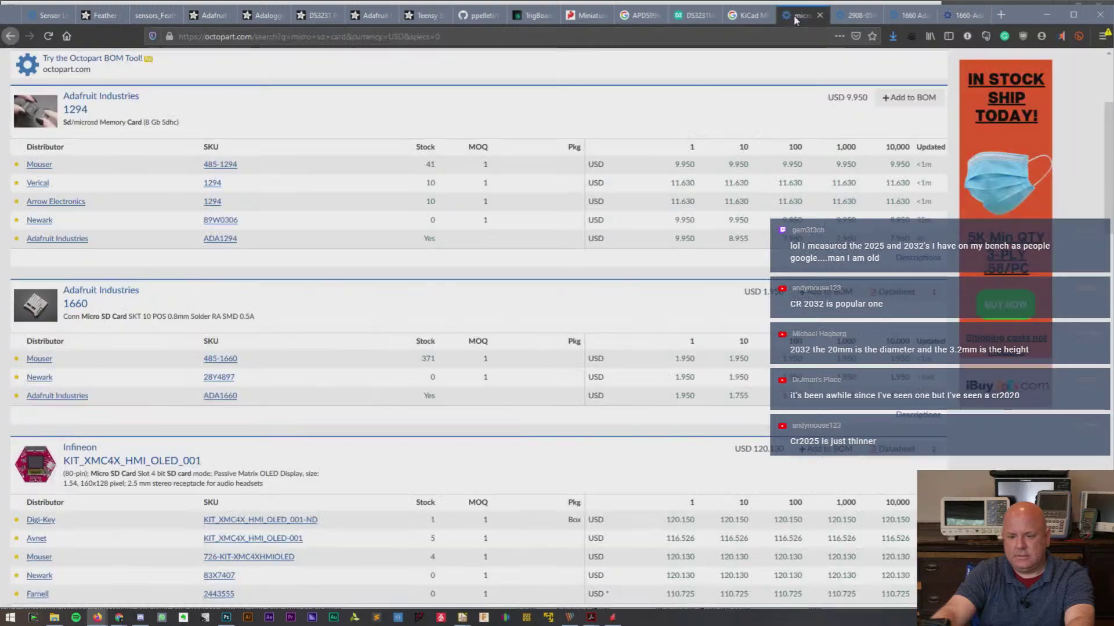
scroll(384, 340, down, 5)
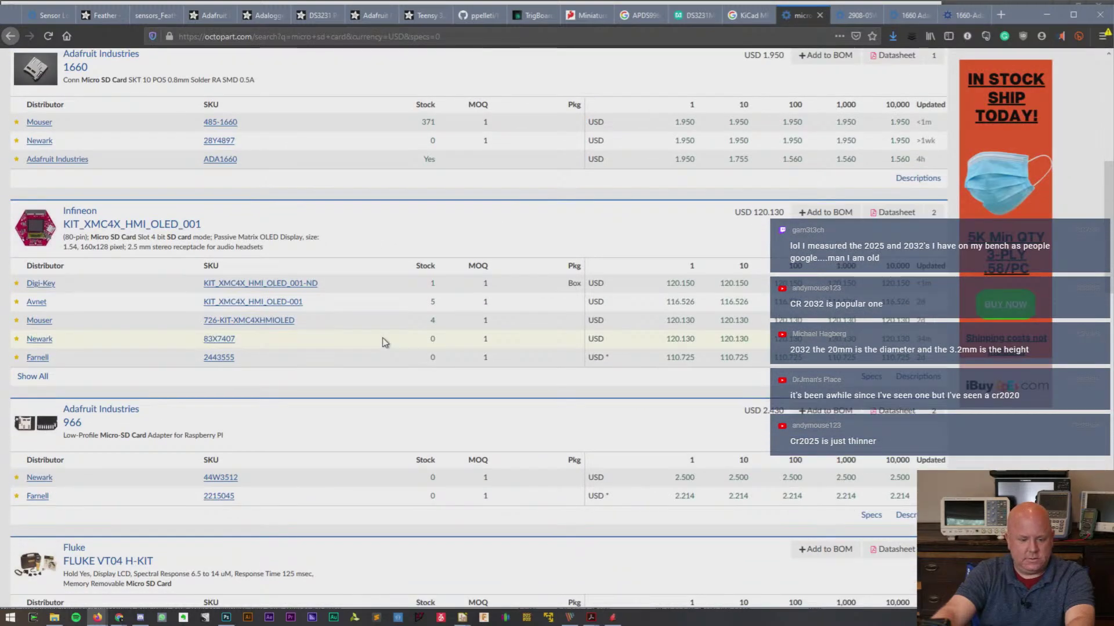
scroll(382, 339, down, 4)
scroll(382, 339, down, 7)
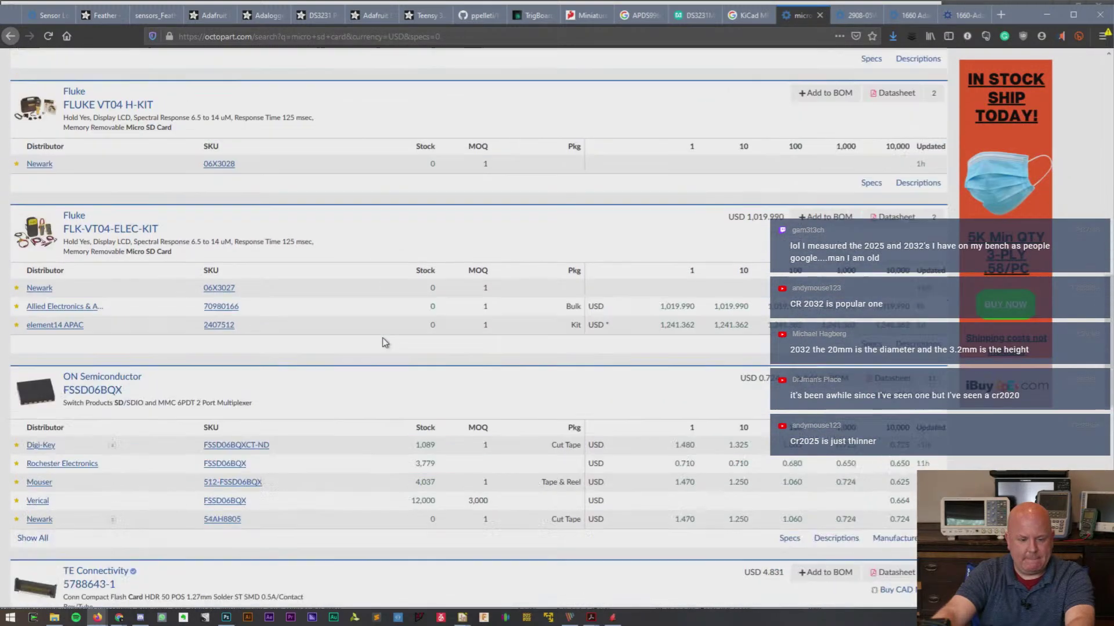
scroll(385, 339, up, 8)
scroll(384, 339, up, 8)
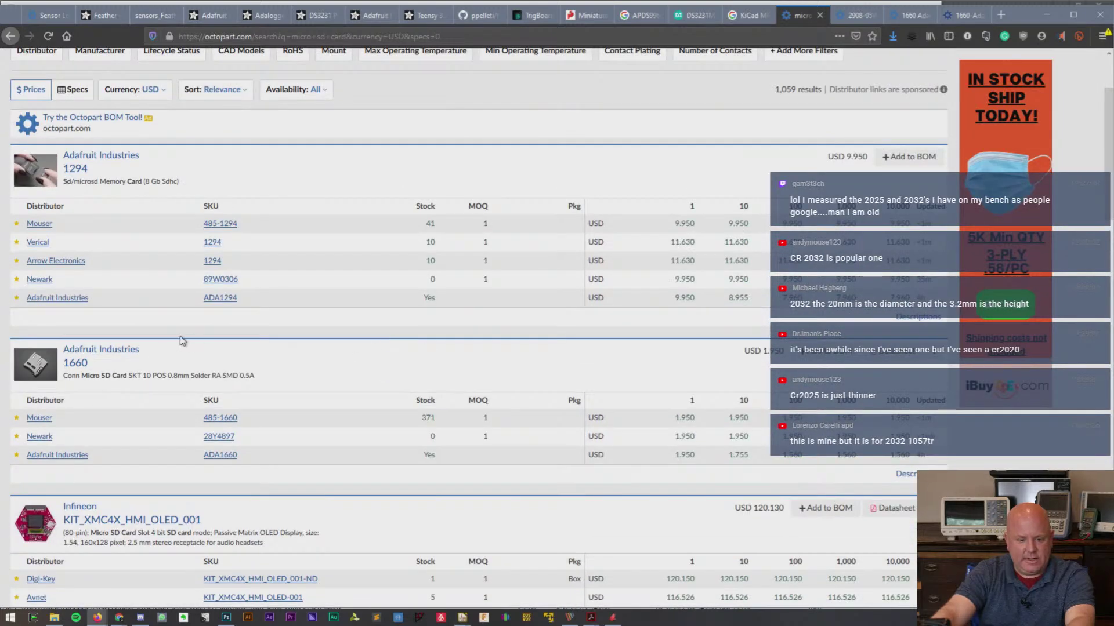
scroll(277, 224, up, 2)
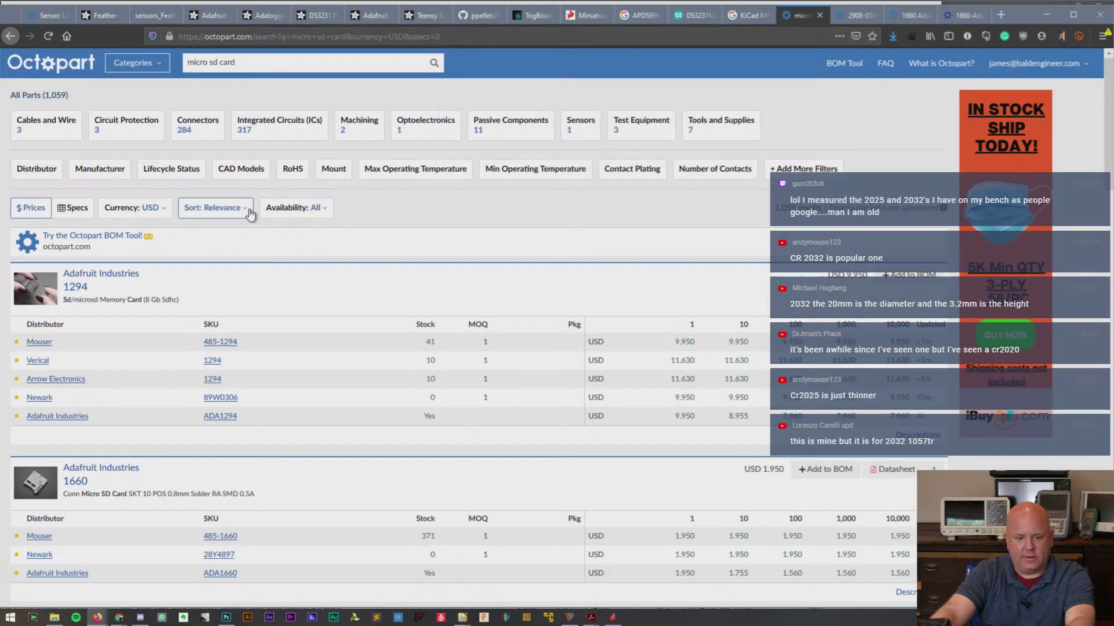
- Change the search to 'conn micro sd card skt' and scroll through the results
click(260, 60)
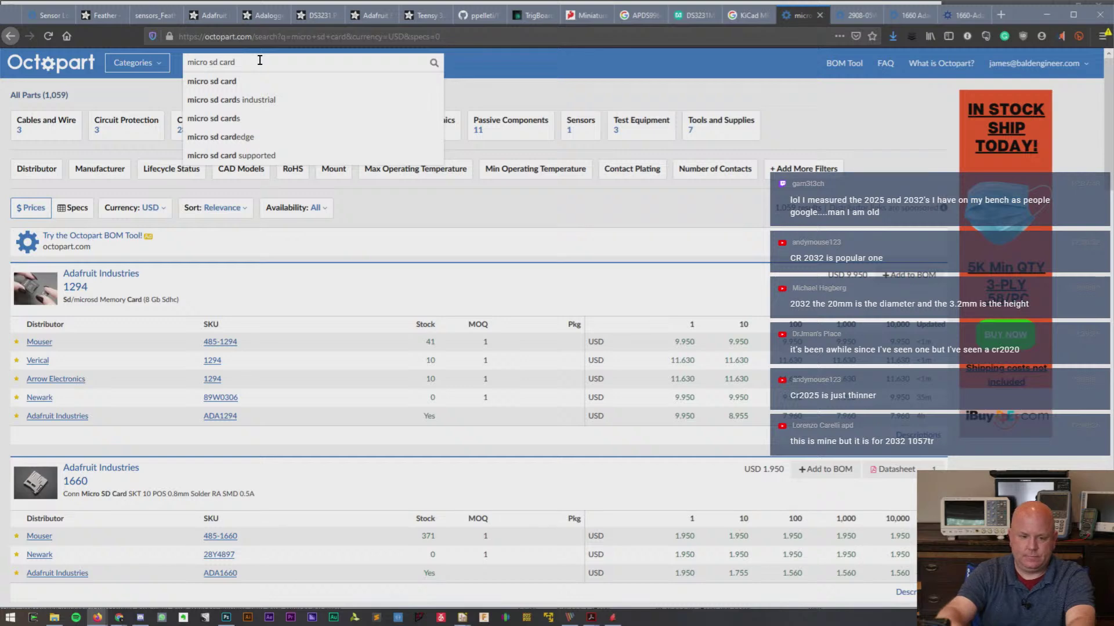
key(Home)
text(conn)
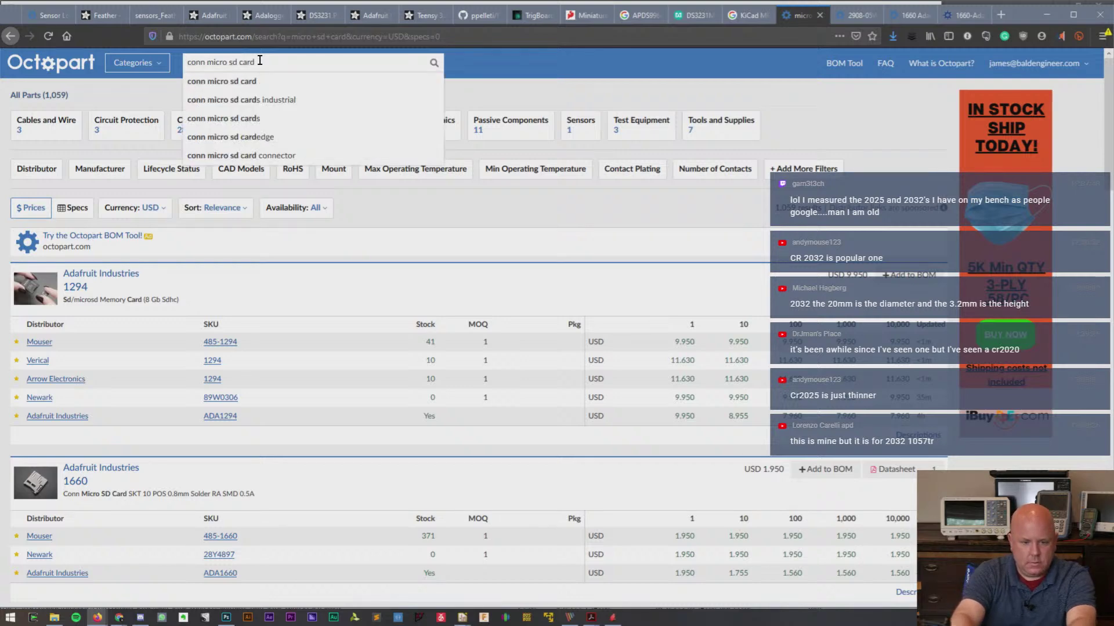
key(End)
text(skt)
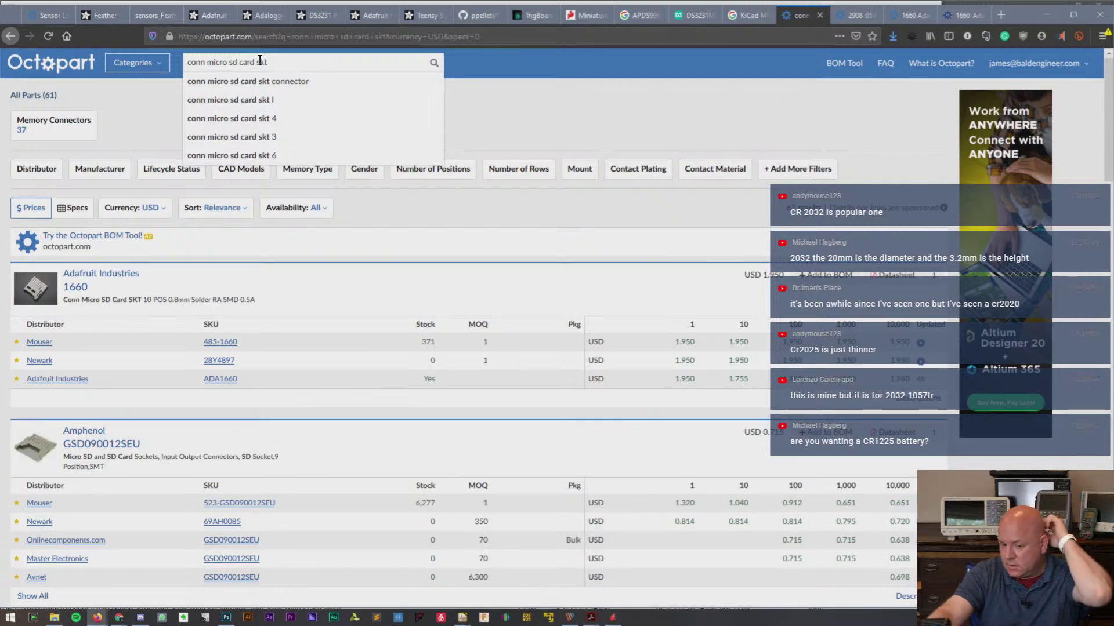
scroll(287, 254, down, 2)
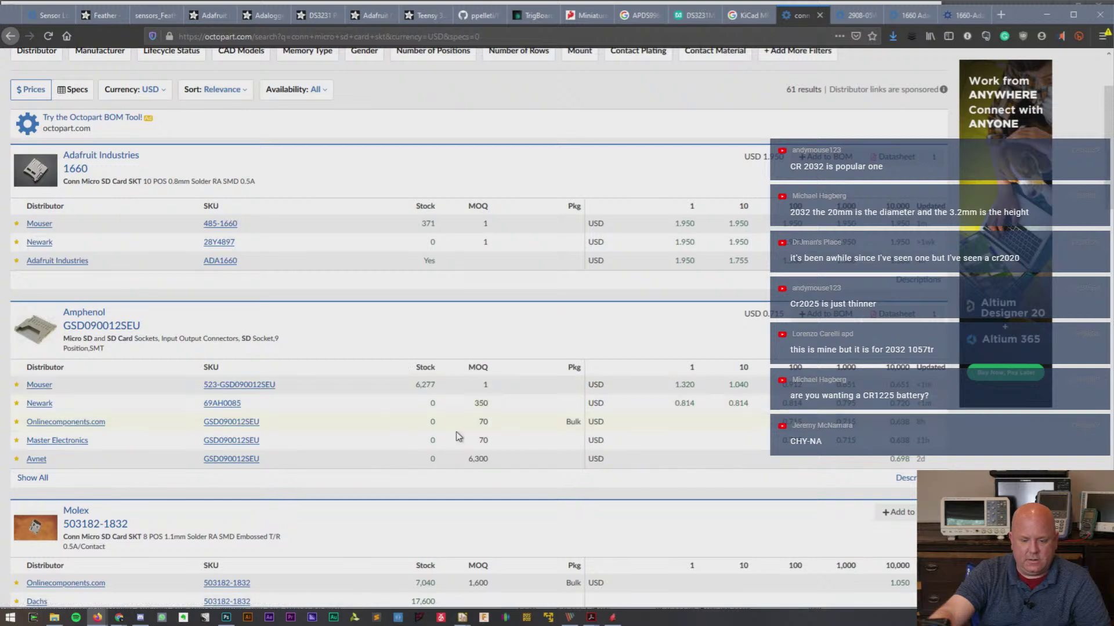
scroll(368, 323, down, 5)
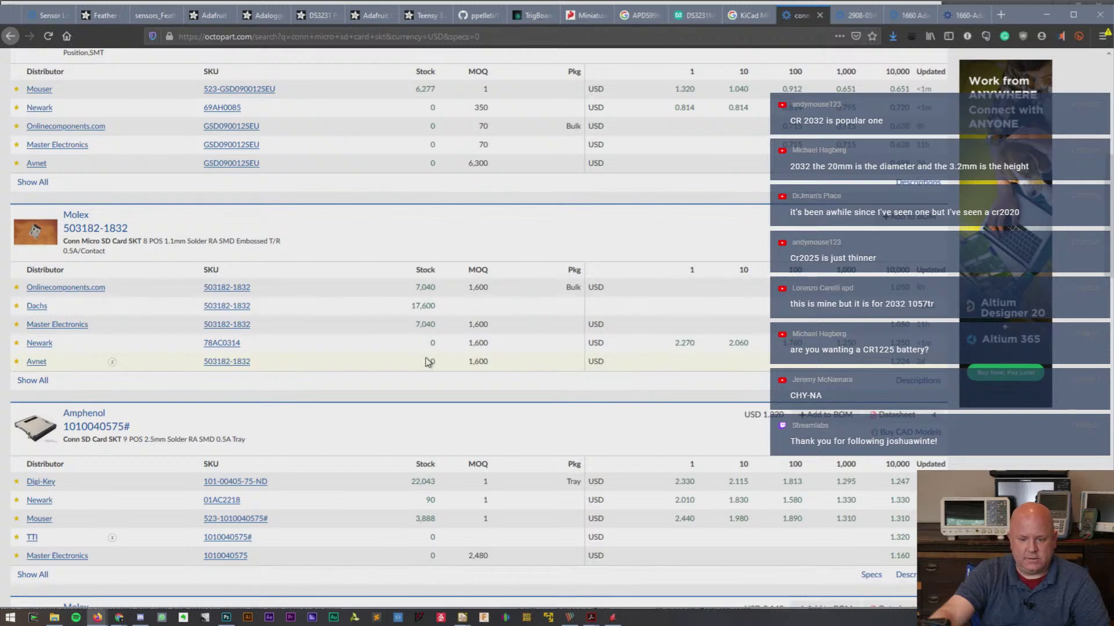
scroll(428, 356, down, 4)
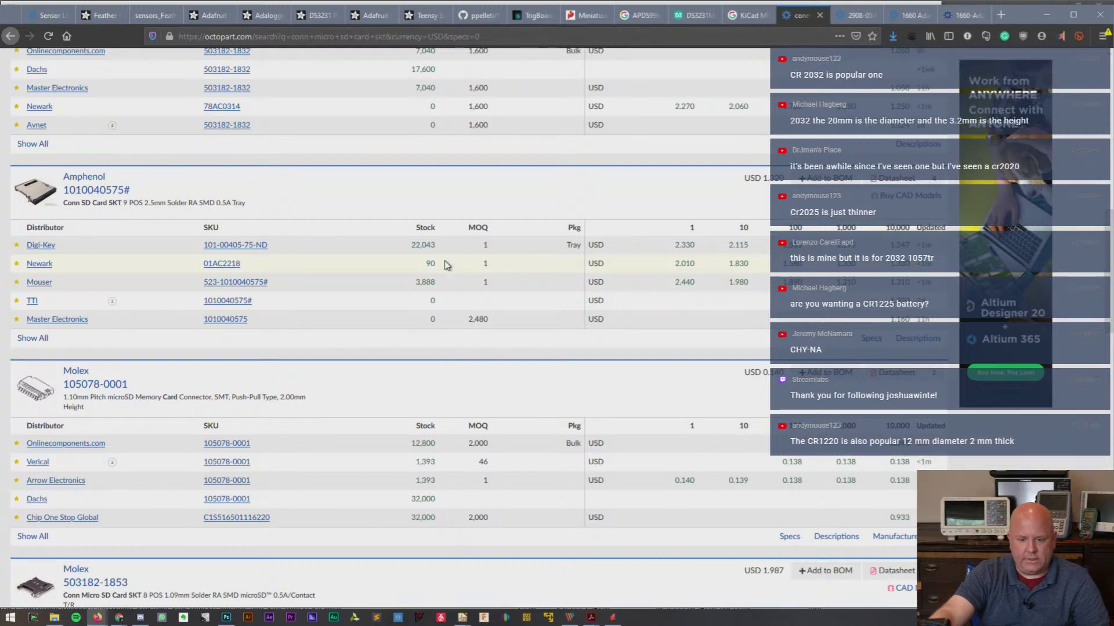
right_click(90, 193)
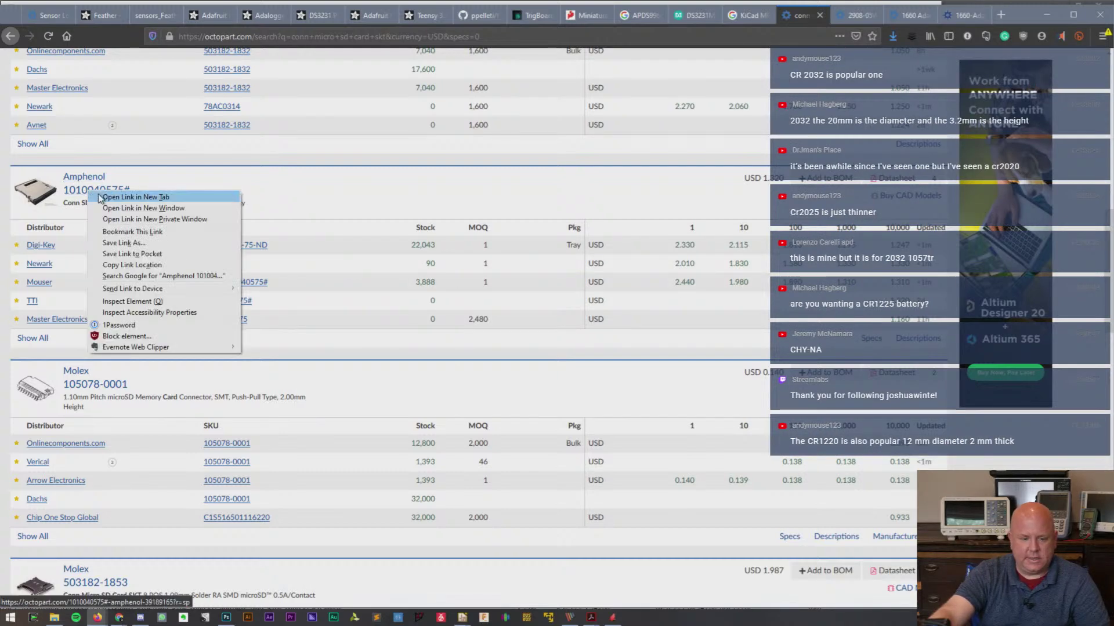
click(174, 195)
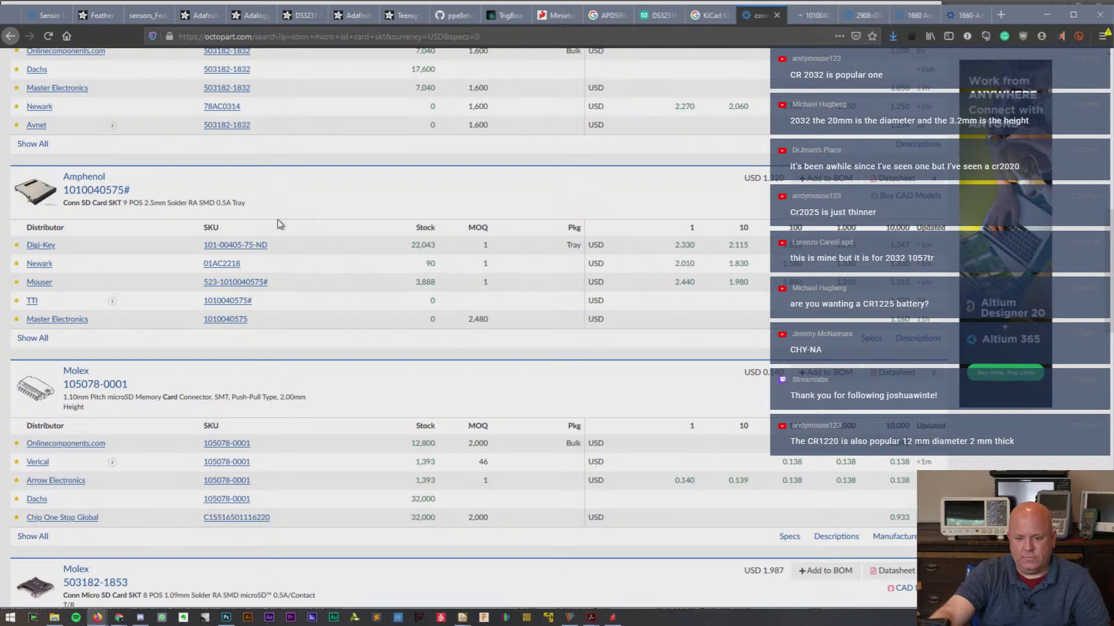
scroll(277, 224, down, 2)
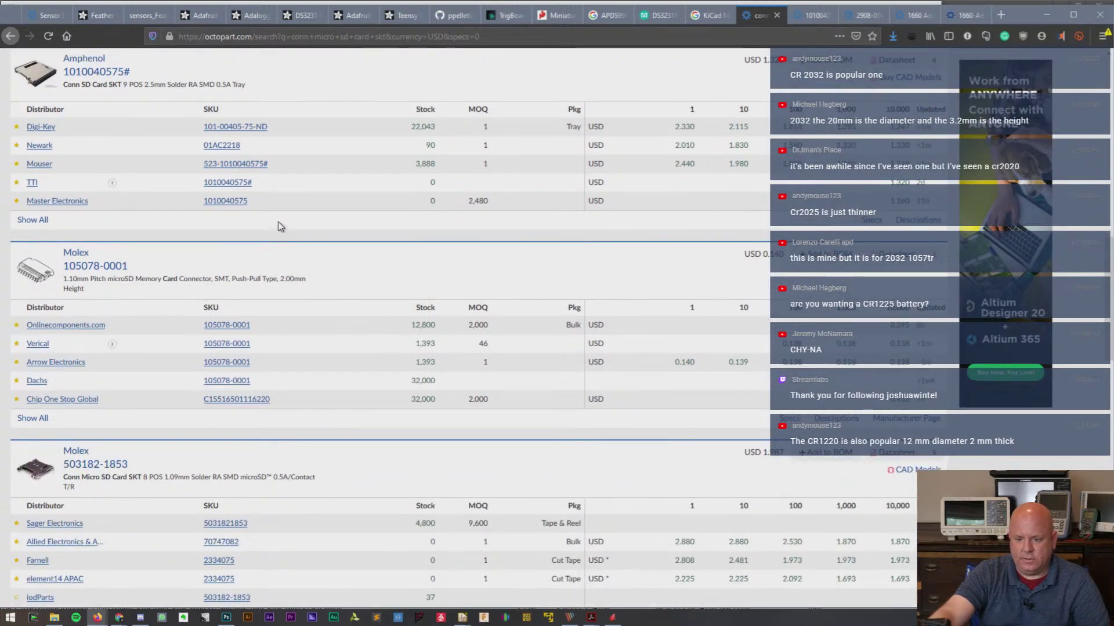
scroll(277, 226, down, 4)
scroll(278, 222, down, 3)
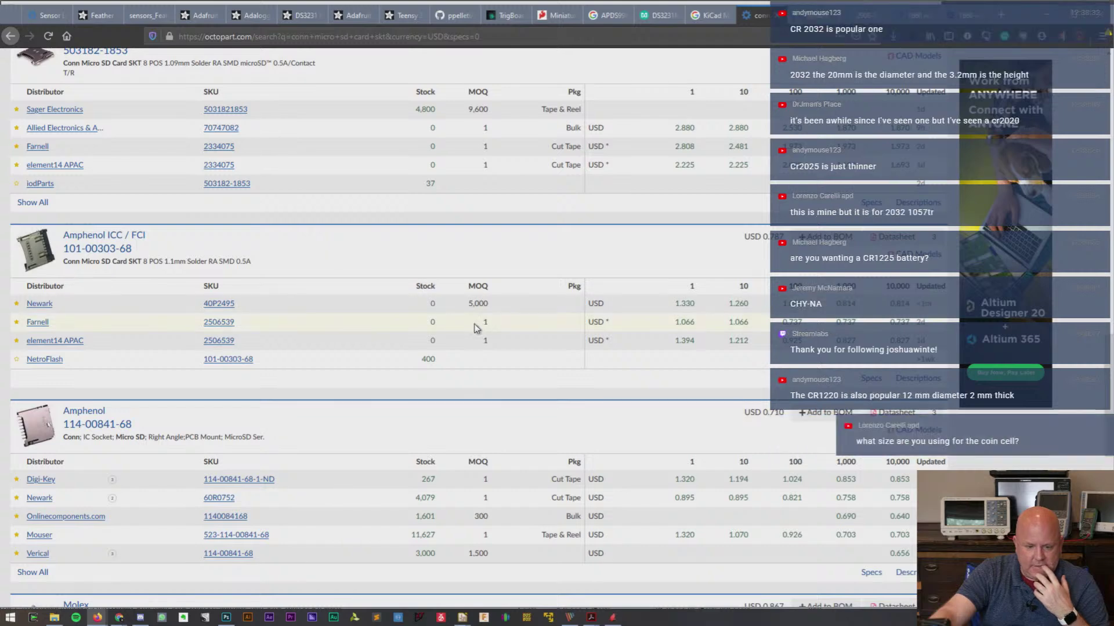
scroll(462, 330, down, 4)
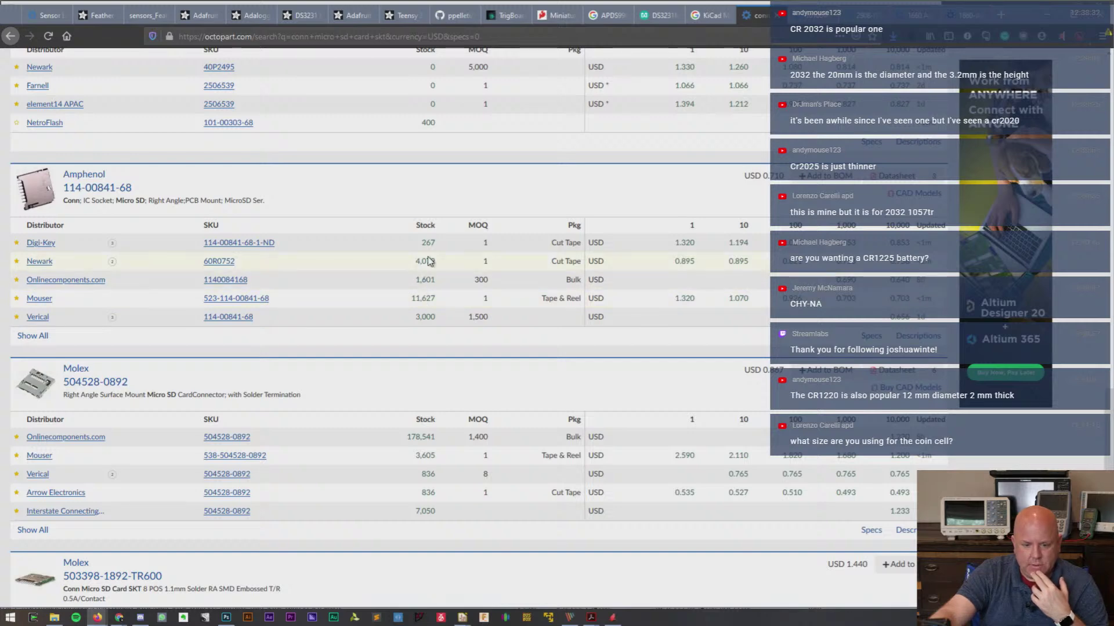
right_click(87, 187)
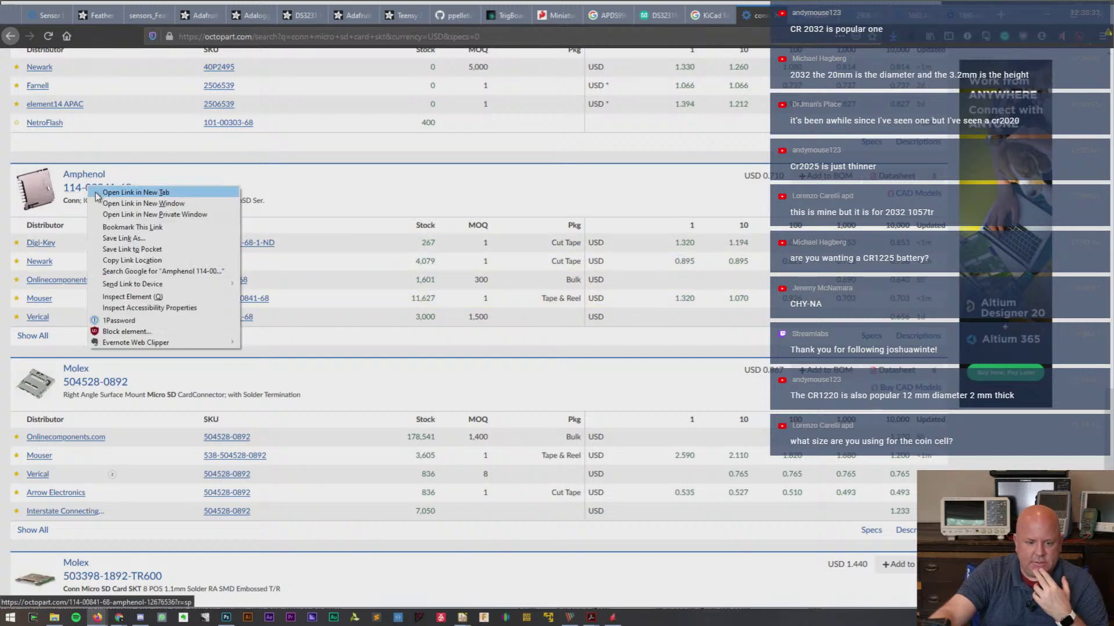
click(232, 191)
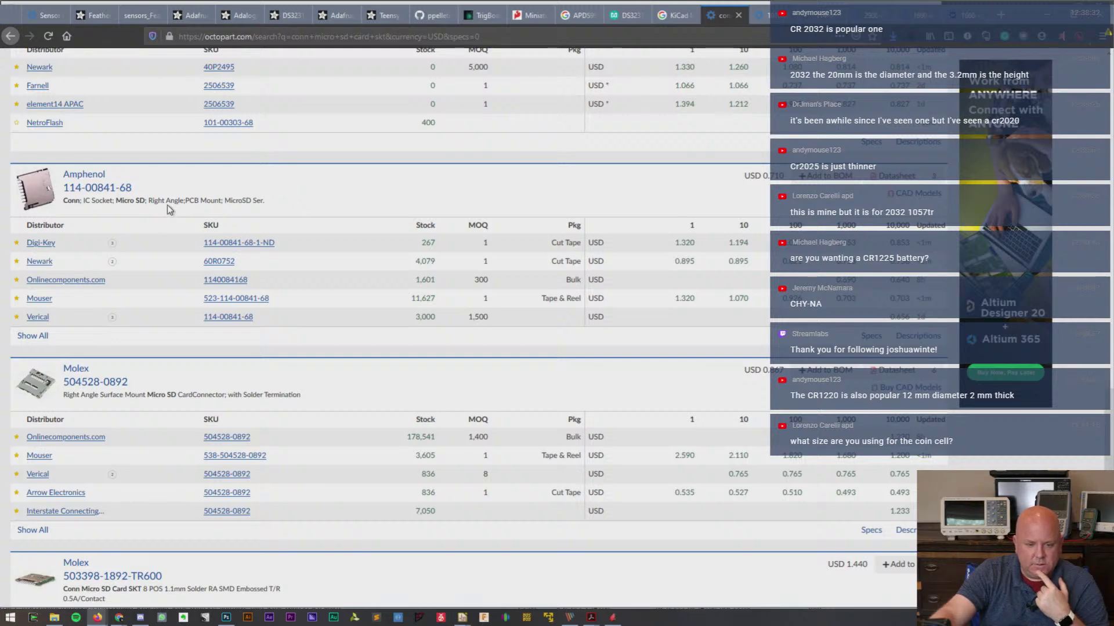
scroll(167, 206, down, 2)
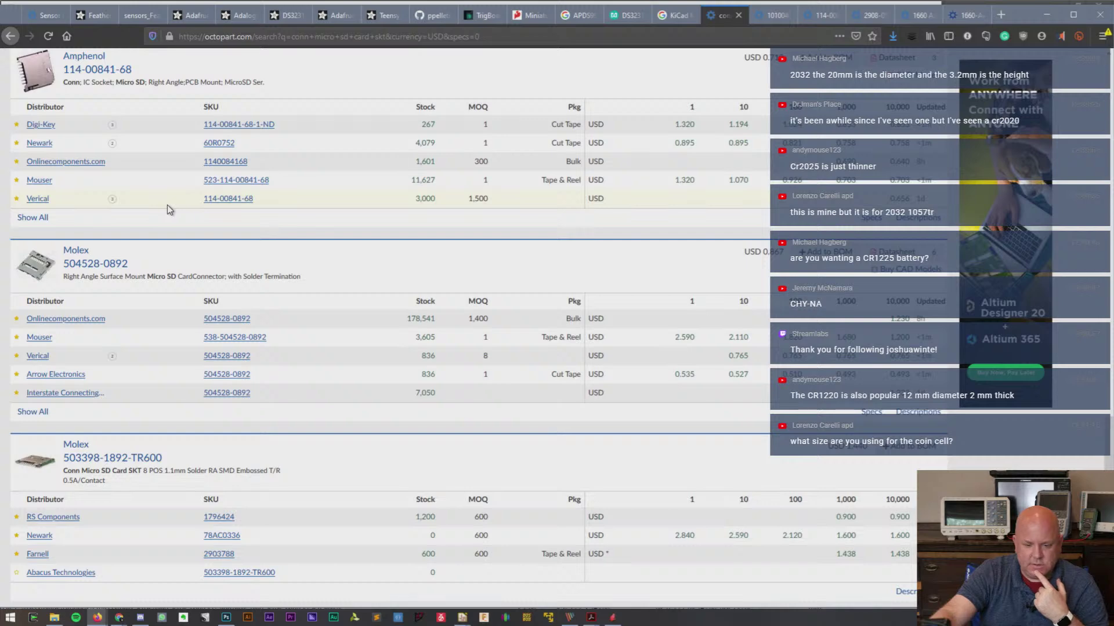
scroll(167, 204, down, 3)
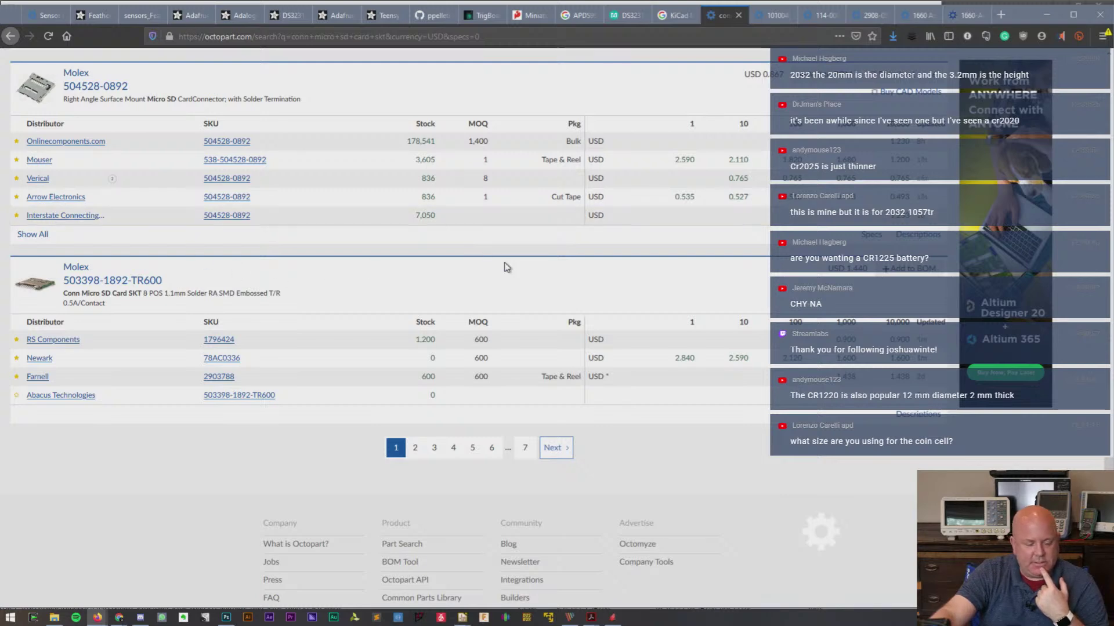
click(953, 23)
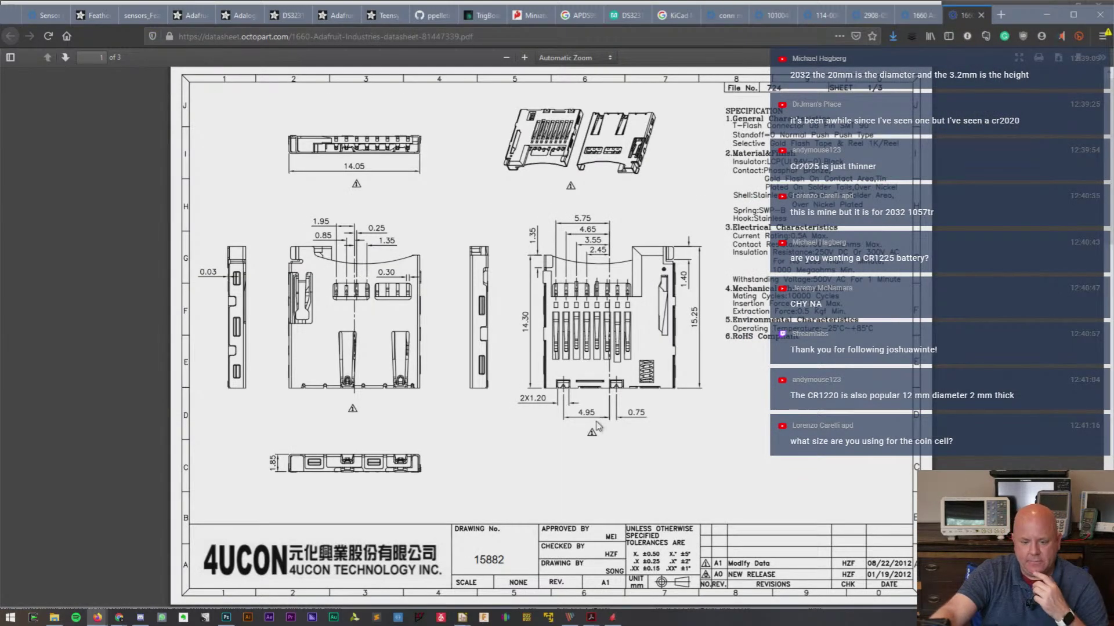
click(820, 17)
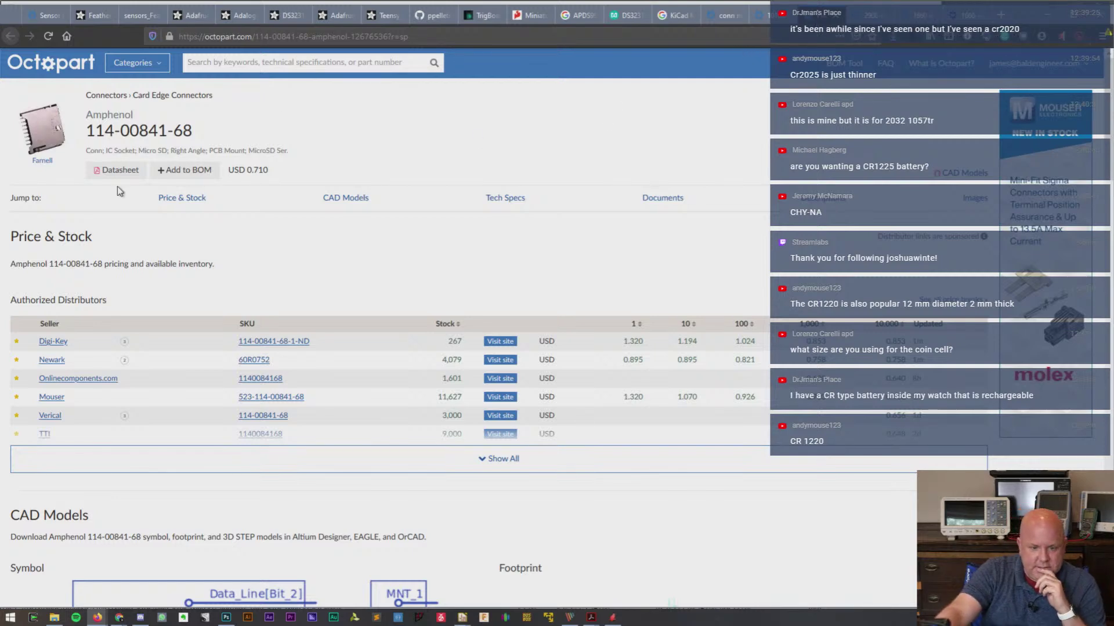
click(119, 170)
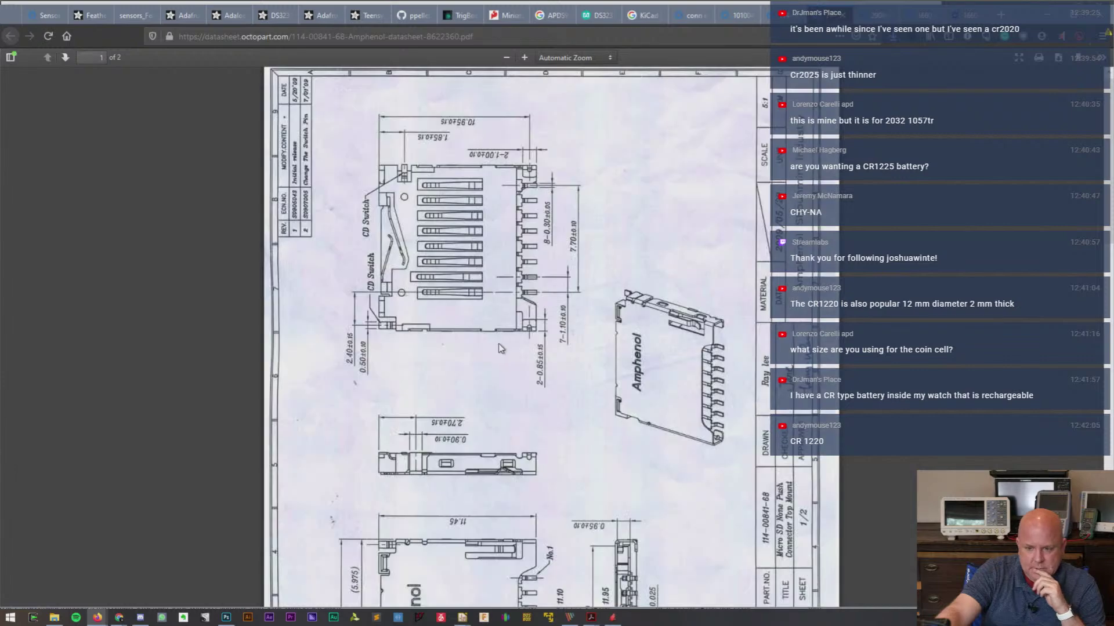
scroll(501, 348, down, 3)
scroll(510, 340, up, 3)
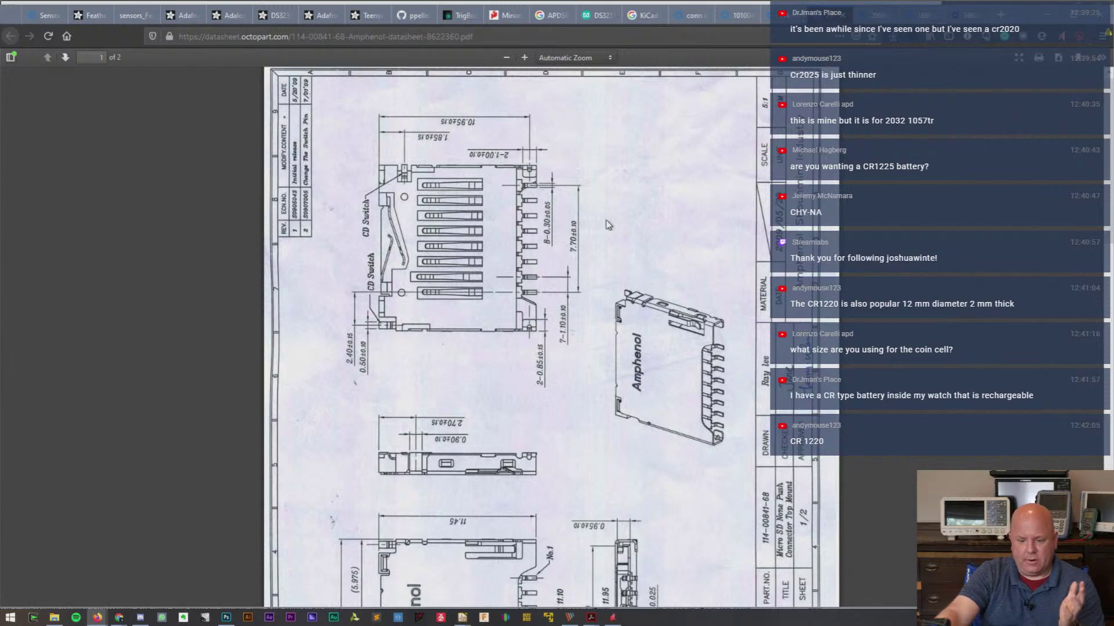
right_click(672, 196)
click(584, 348)
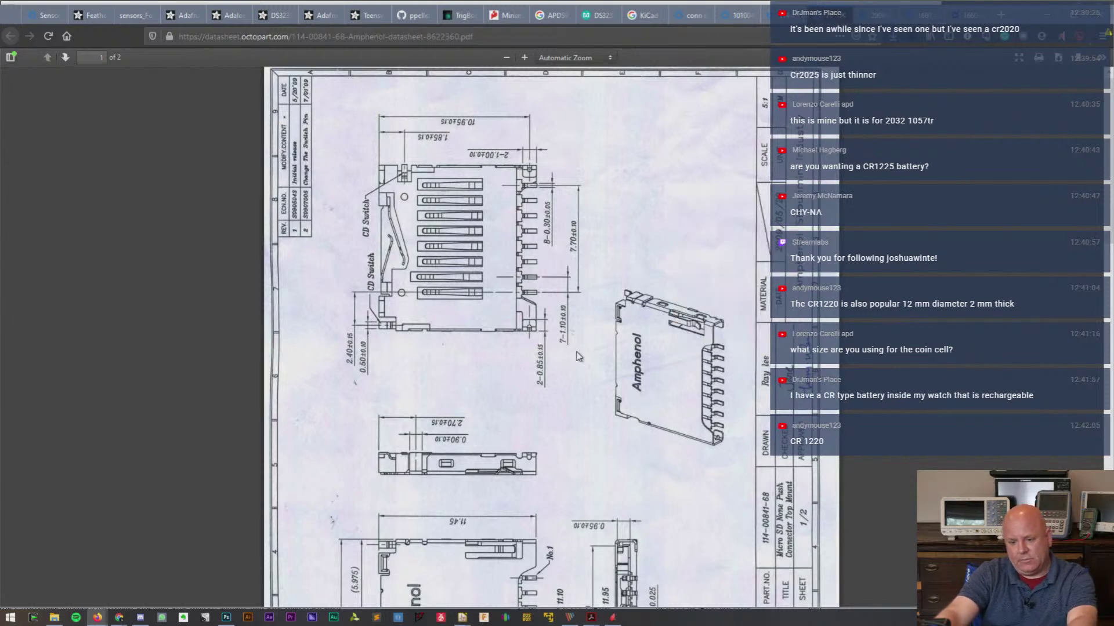
scroll(555, 404, down, 3)
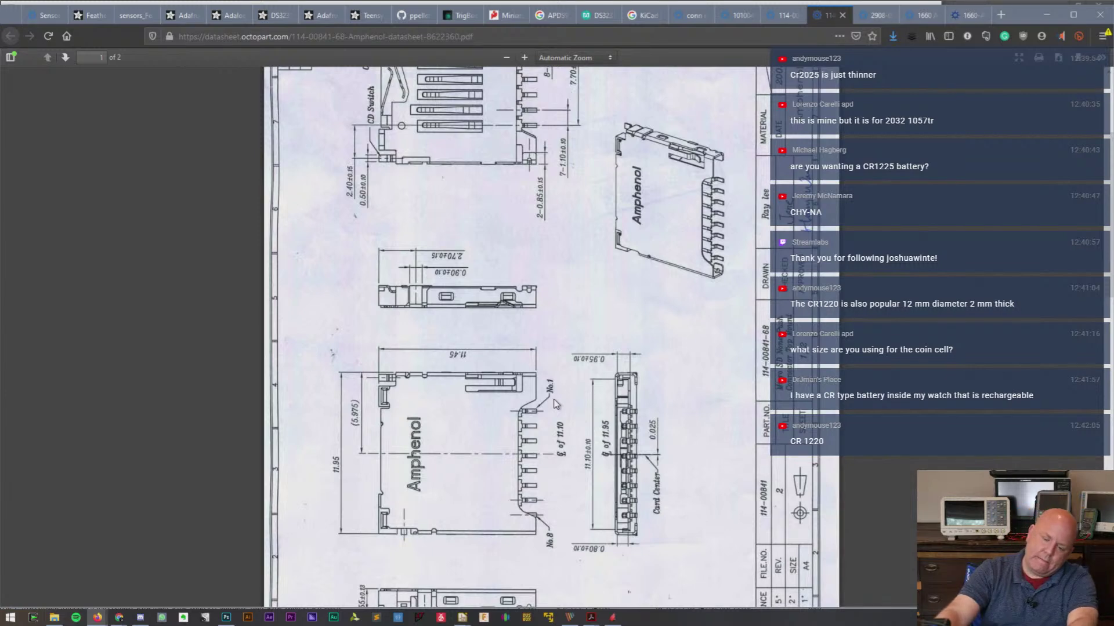
scroll(556, 404, up, 1)
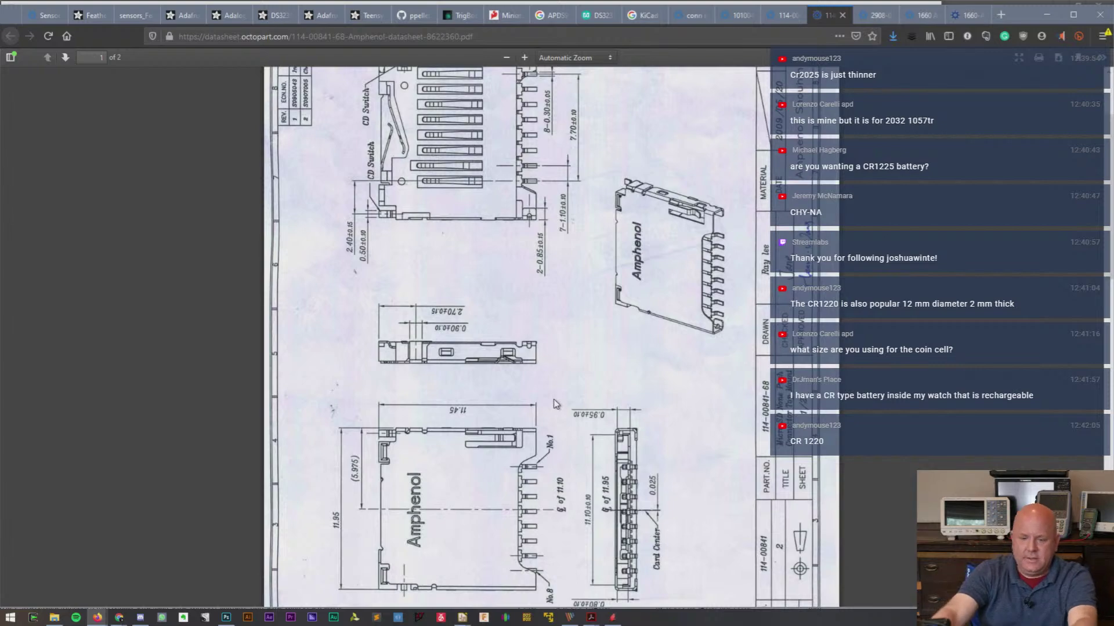
scroll(587, 467, up, 3)
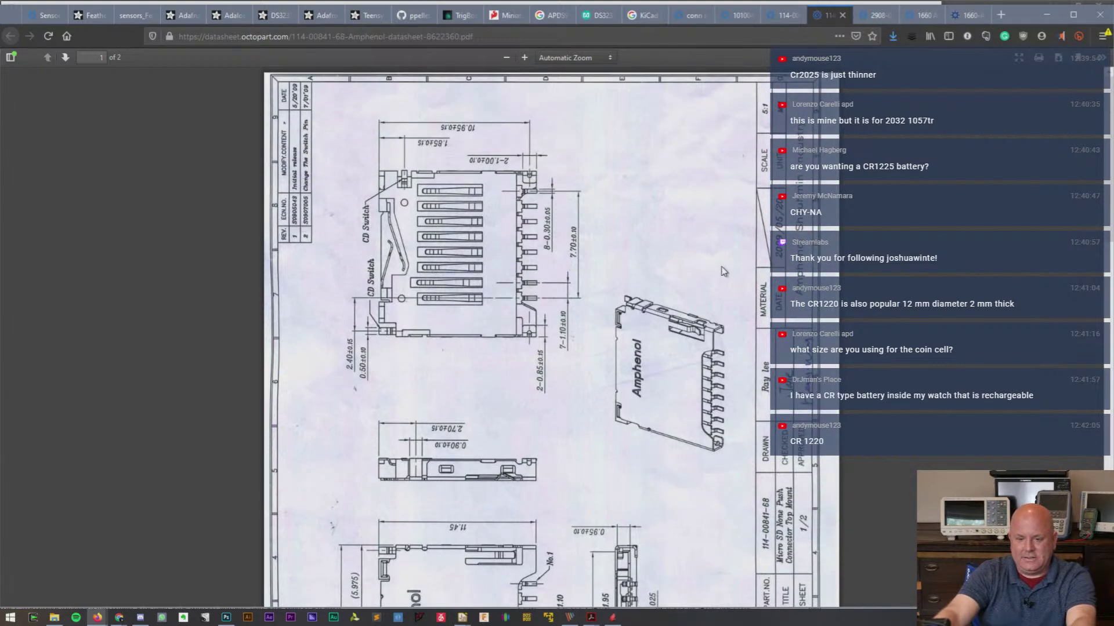
scroll(723, 271, down, 10)
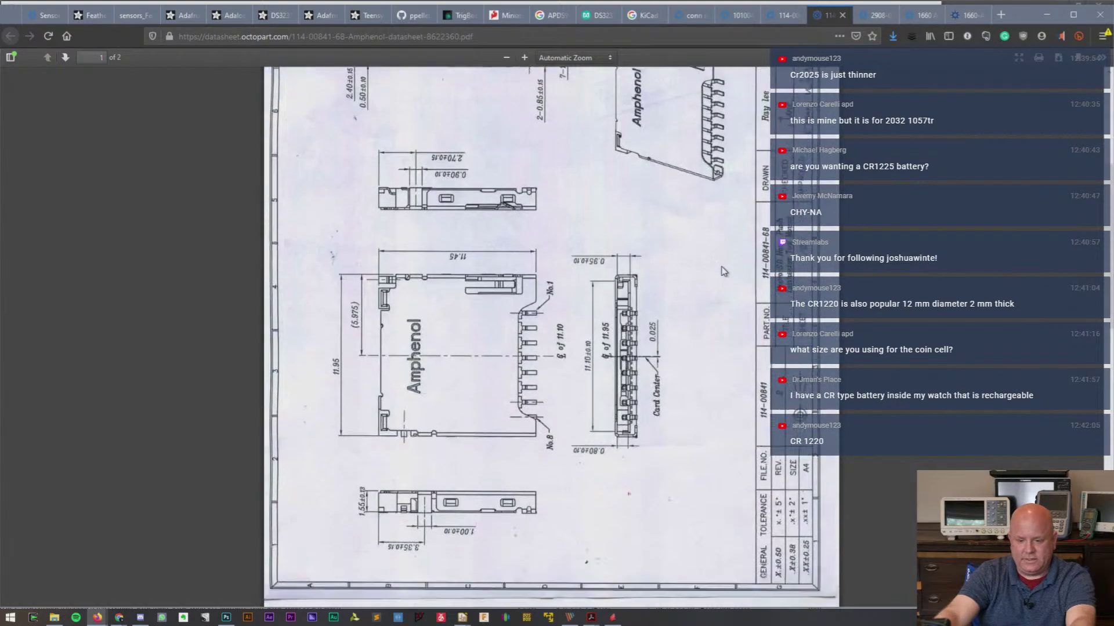
scroll(723, 272, down, 2)
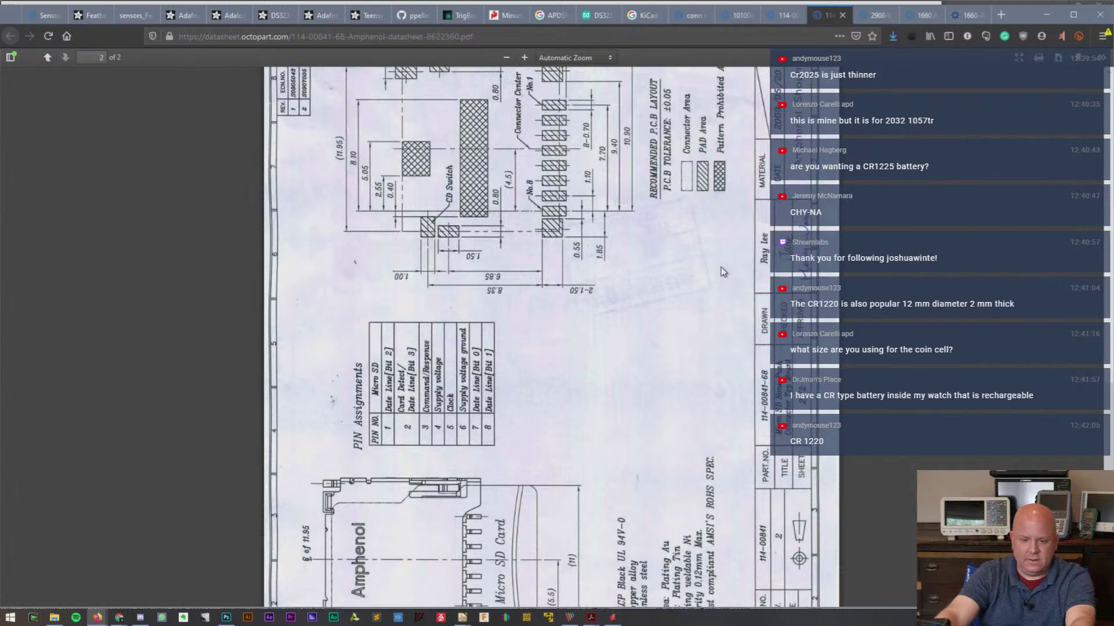
scroll(723, 271, up, 2)
scroll(723, 272, down, 4)
scroll(723, 271, up, 2)
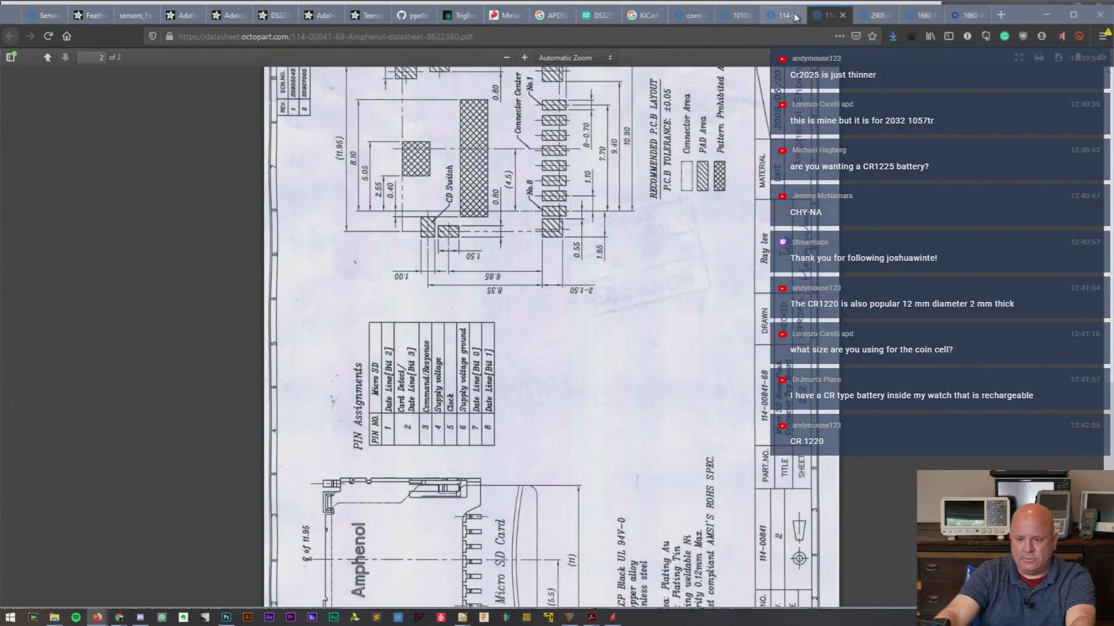
click(779, 14)
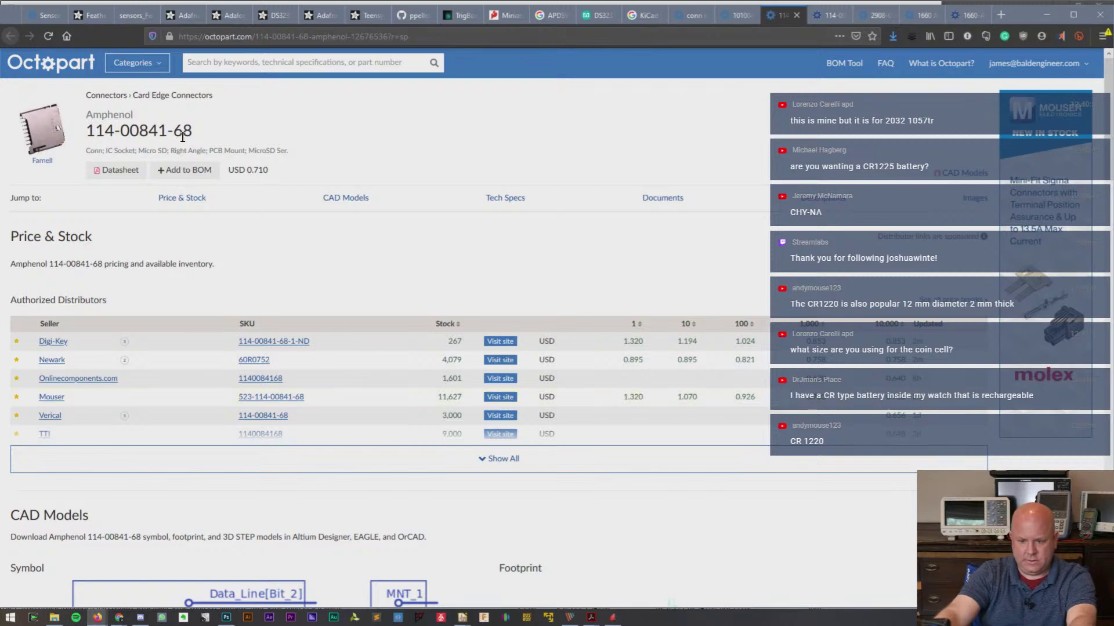
click(186, 170)
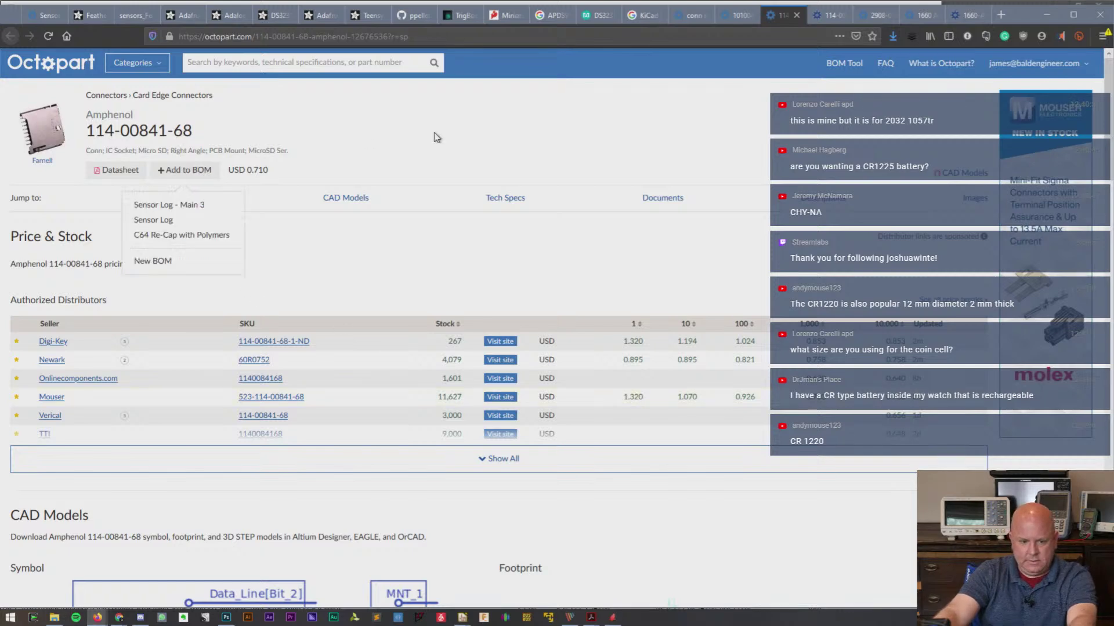
click(181, 207)
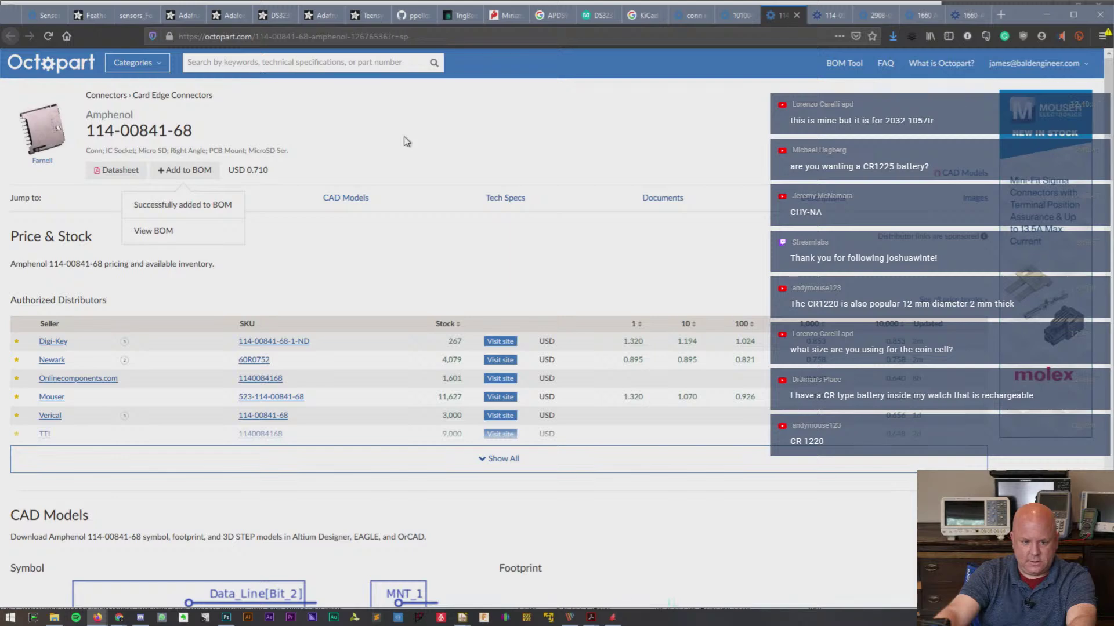
triple_click(97, 134)
key(ctrl+c)
key(ctrl+t)
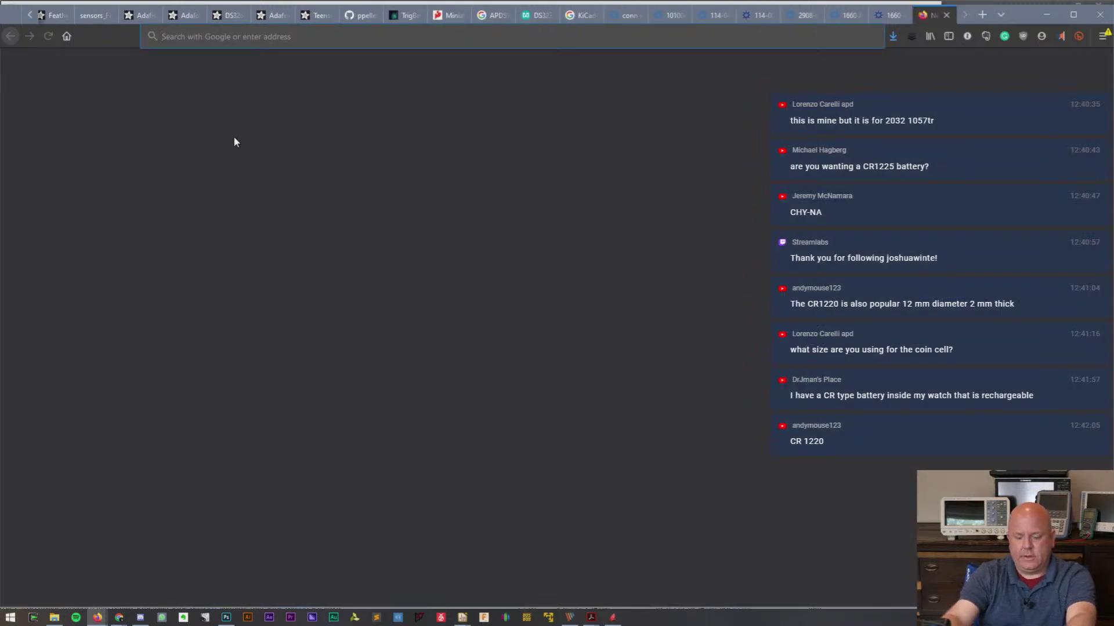
text(snap)
text(a.com)
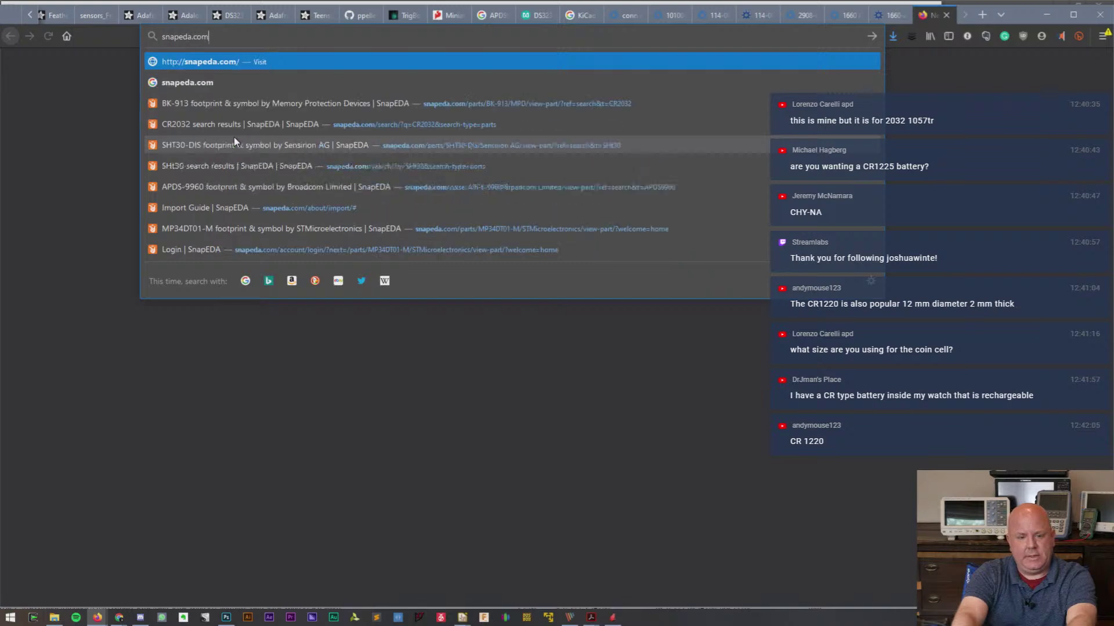
key(Return)
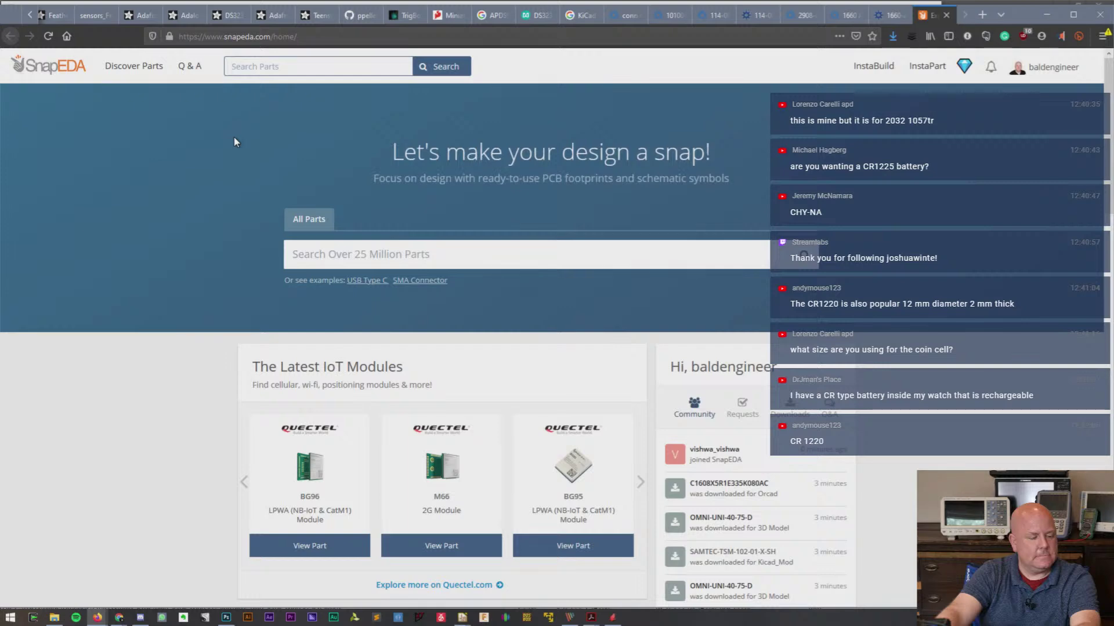
key(ctrl+v)
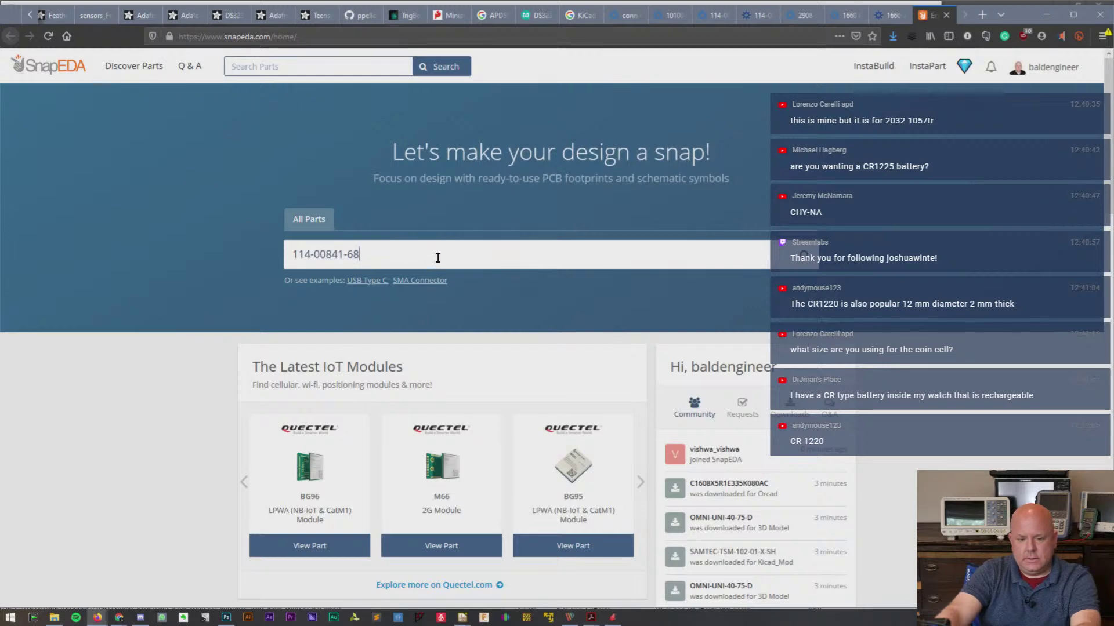
key(Return)
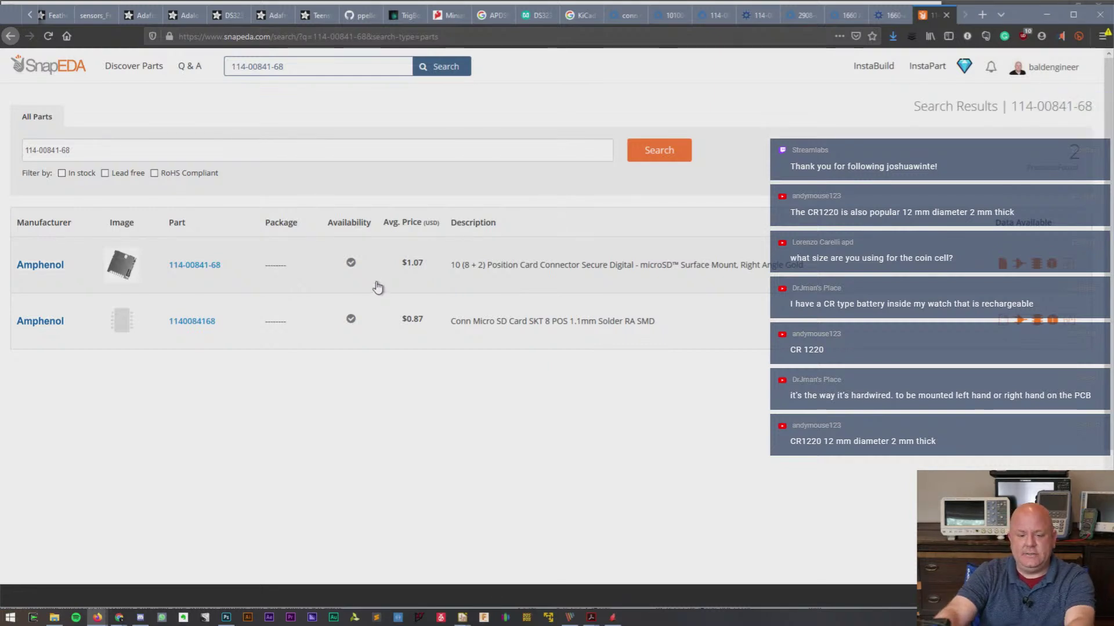
click(176, 271)
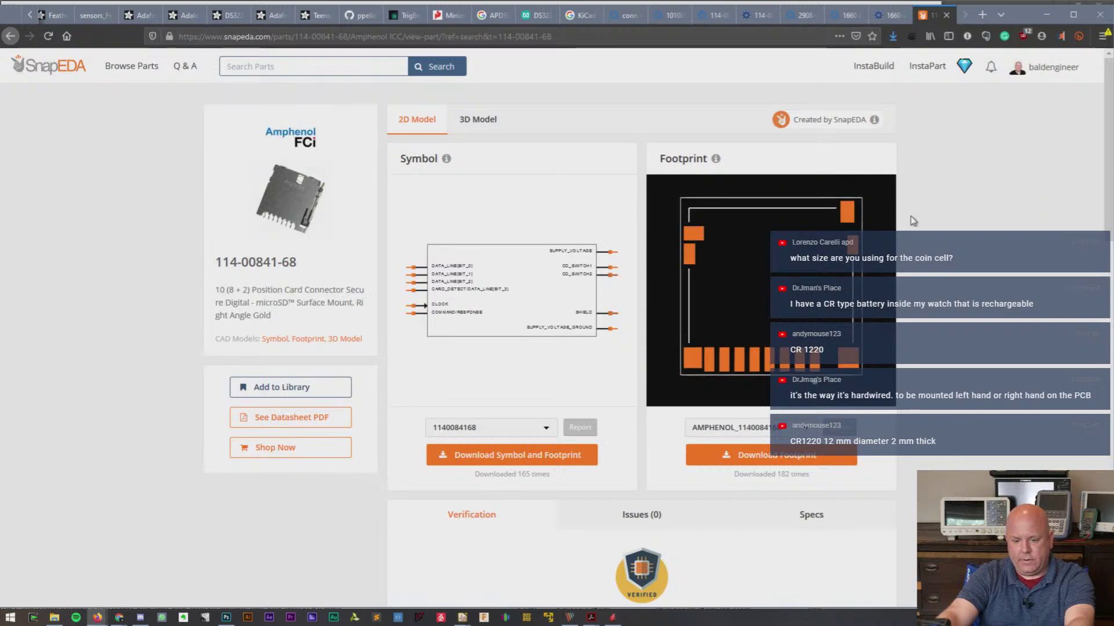
click(538, 453)
click(566, 264)
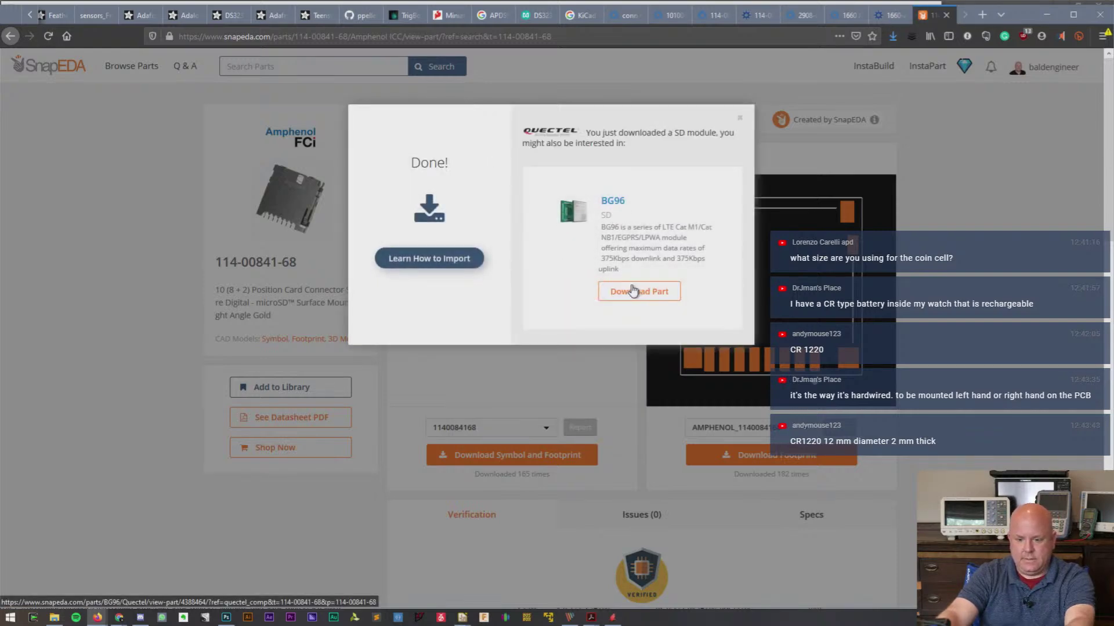
click(620, 207)
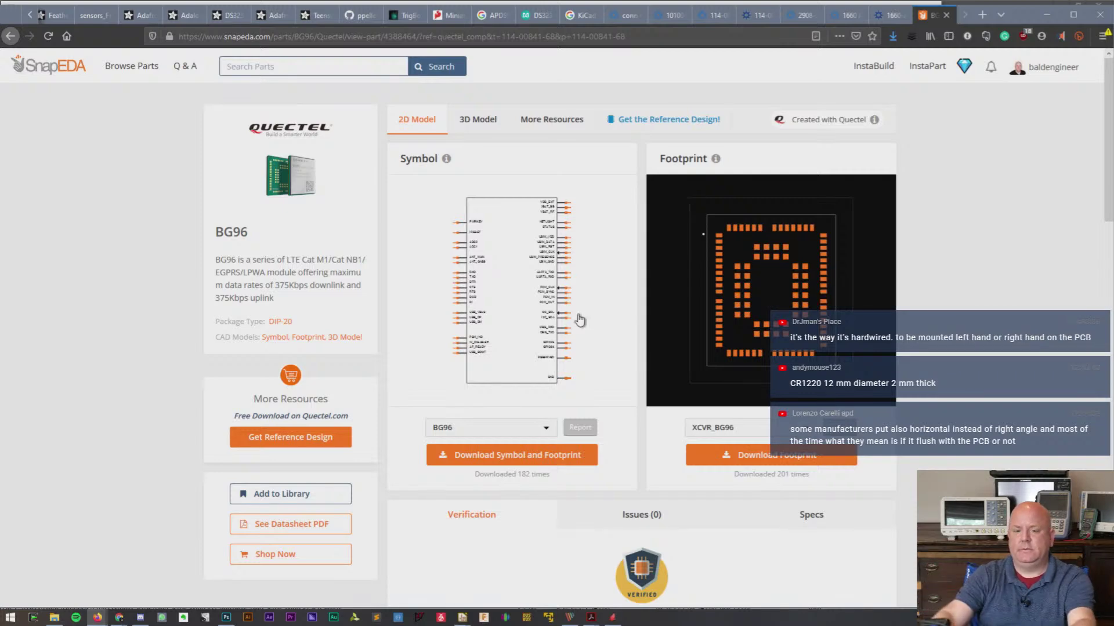
click(1045, 17)
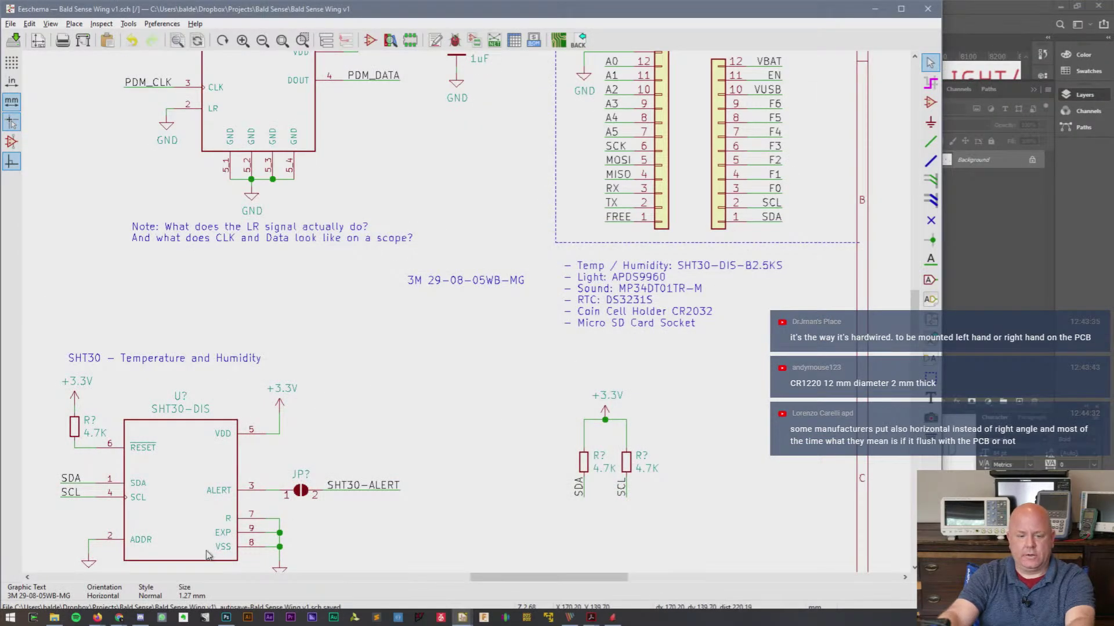
click(54, 617)
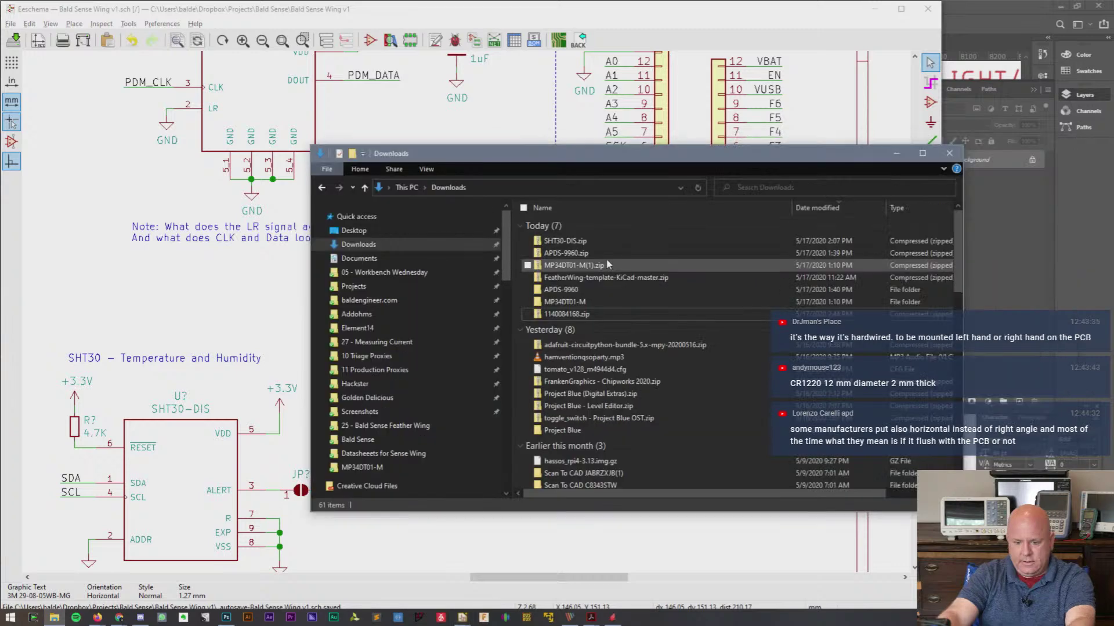
right_click(597, 314)
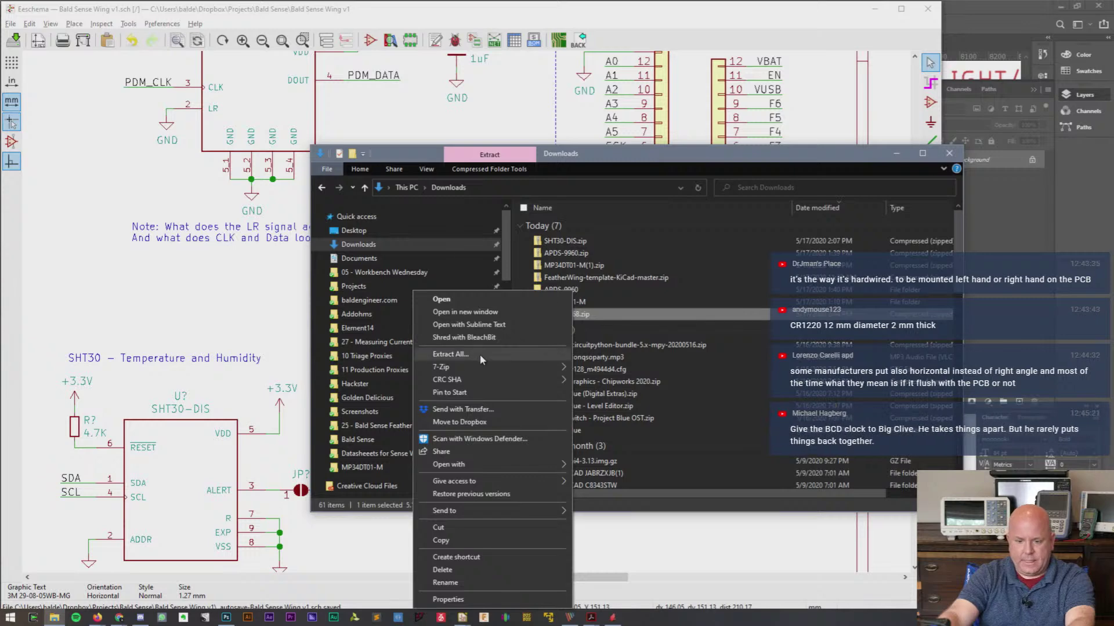
mouse_move(480, 366)
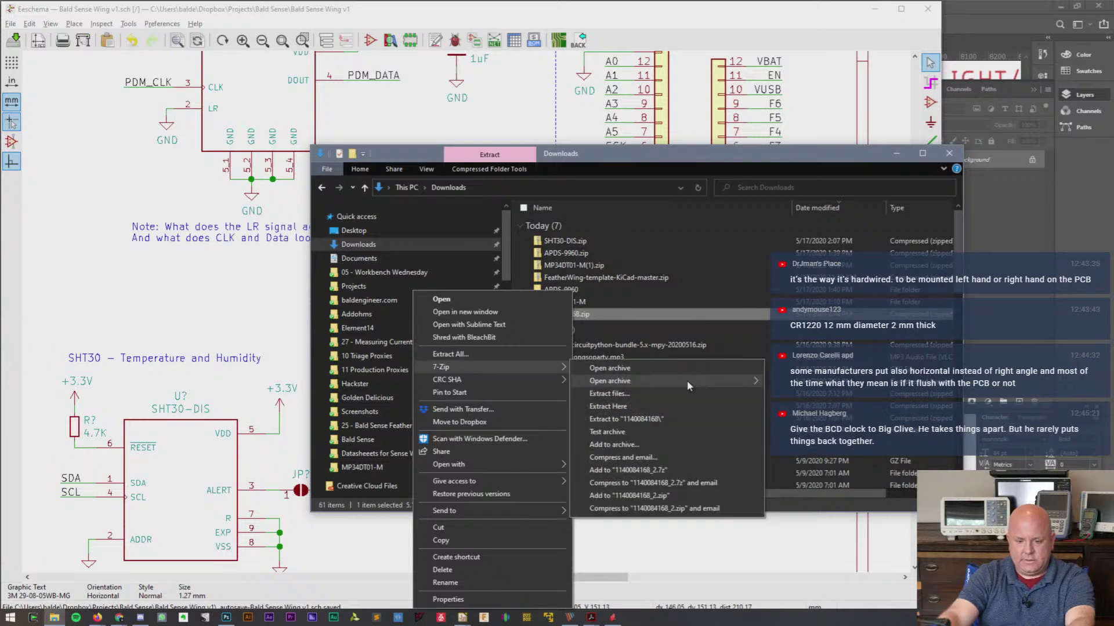
click(667, 419)
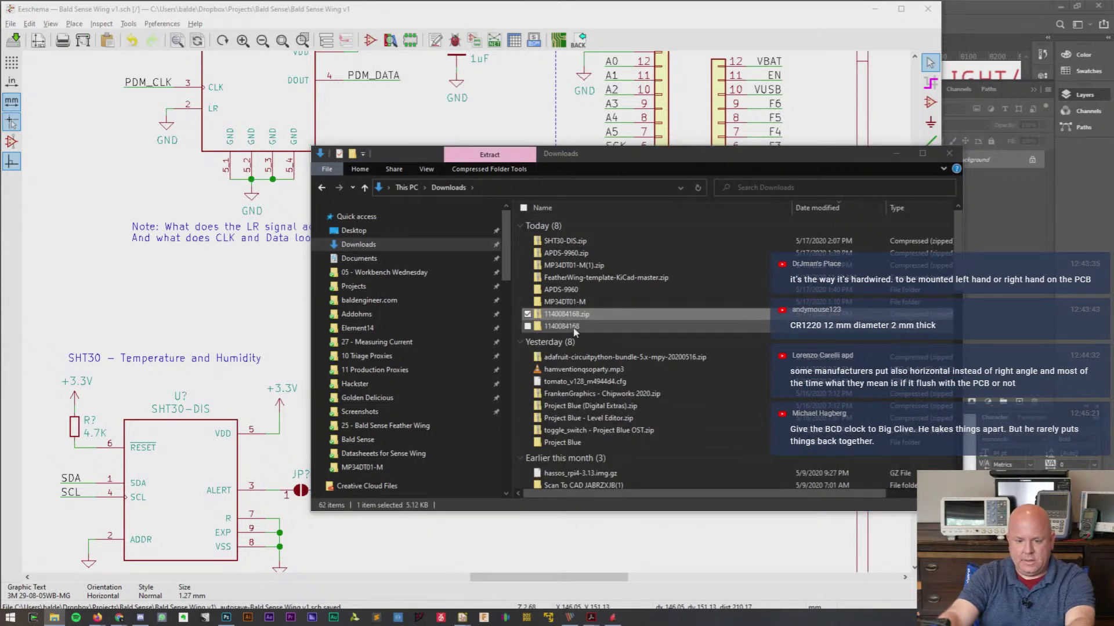
click(575, 330)
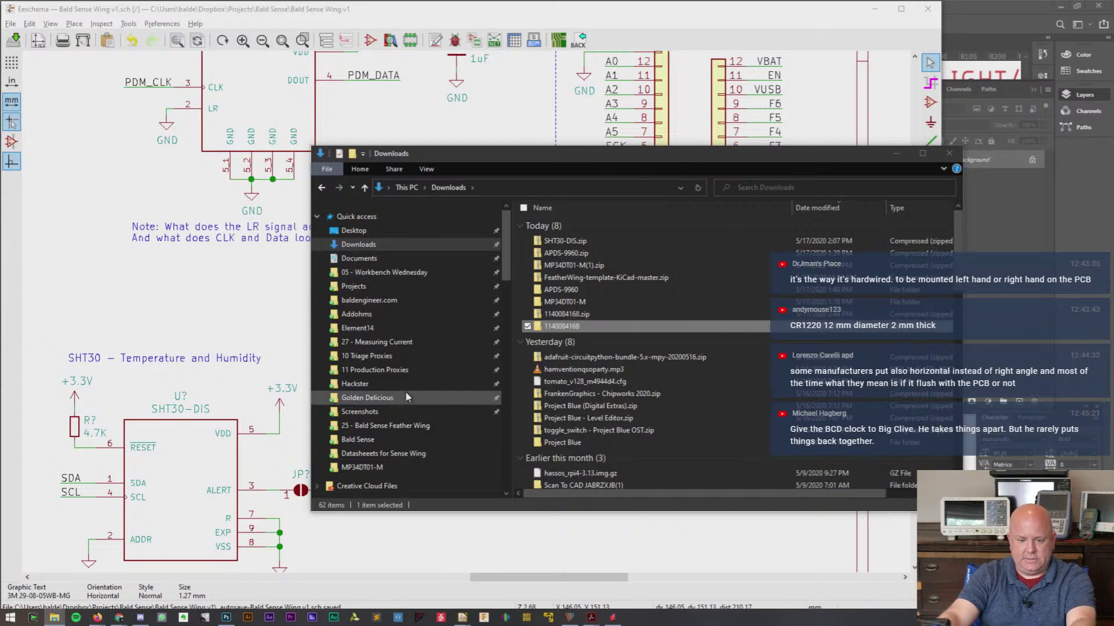
scroll(408, 395, down, 2)
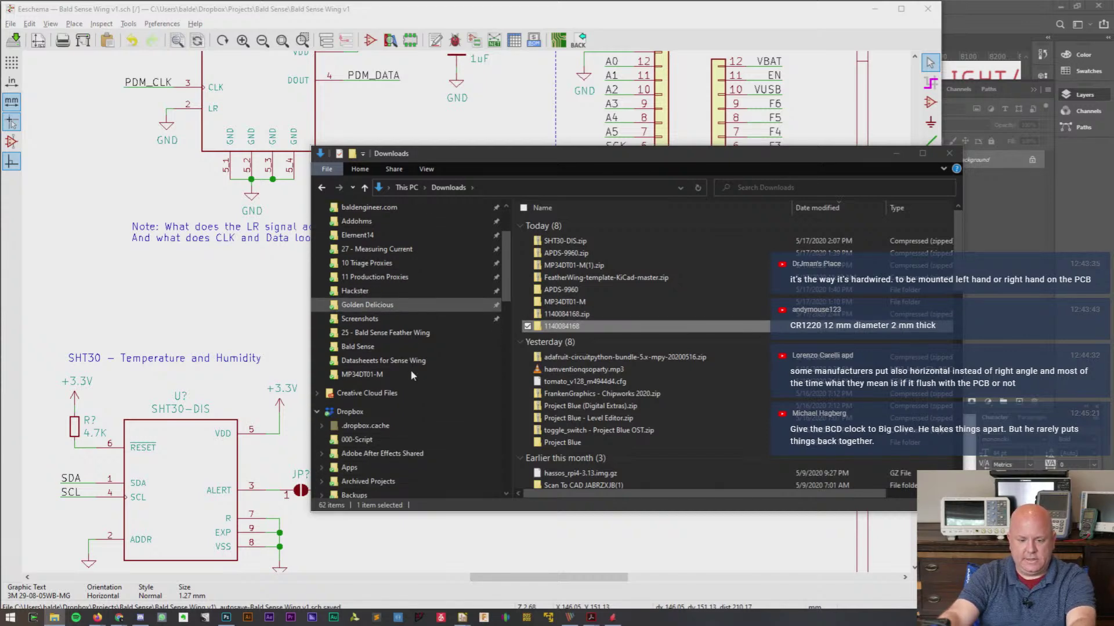
scroll(409, 370, down, 5)
scroll(409, 367, down, 2)
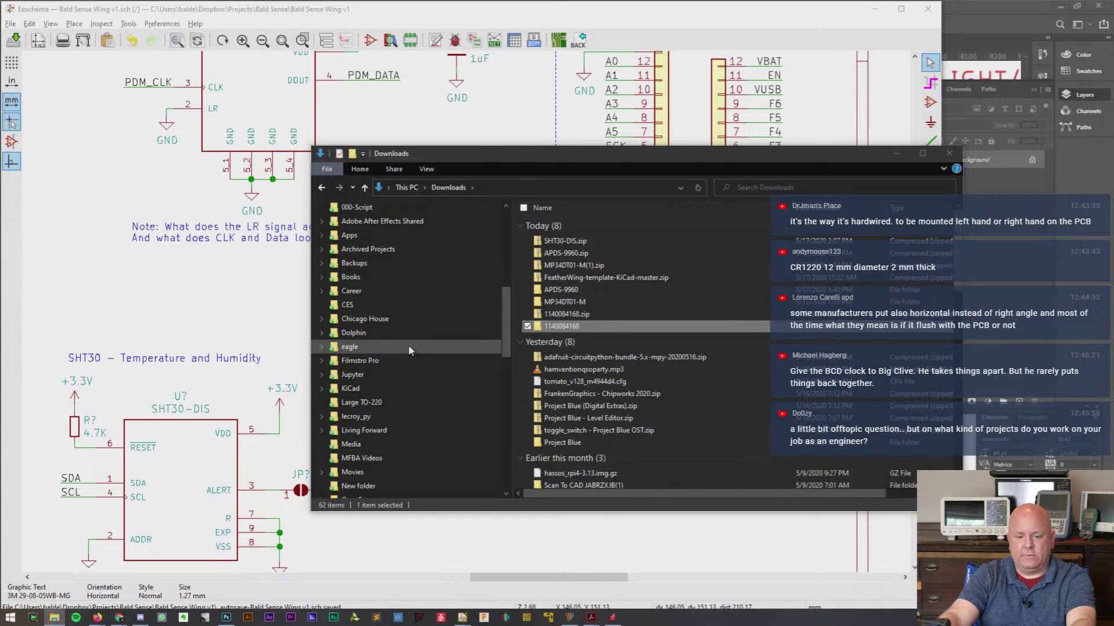
scroll(409, 348, up, 1)
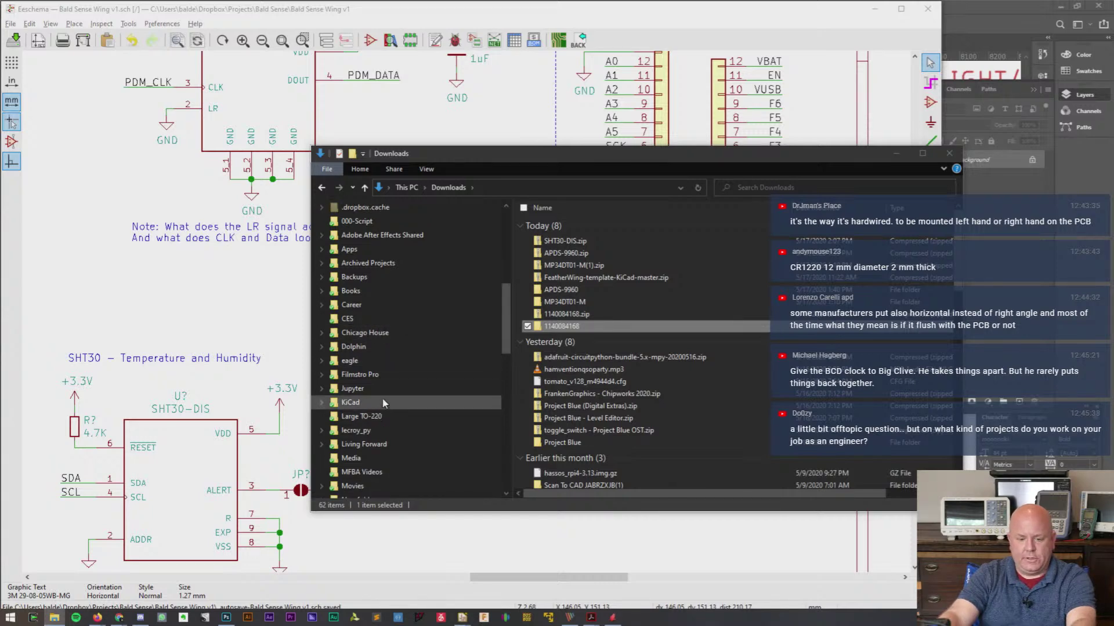
click(351, 402)
double_click(593, 264)
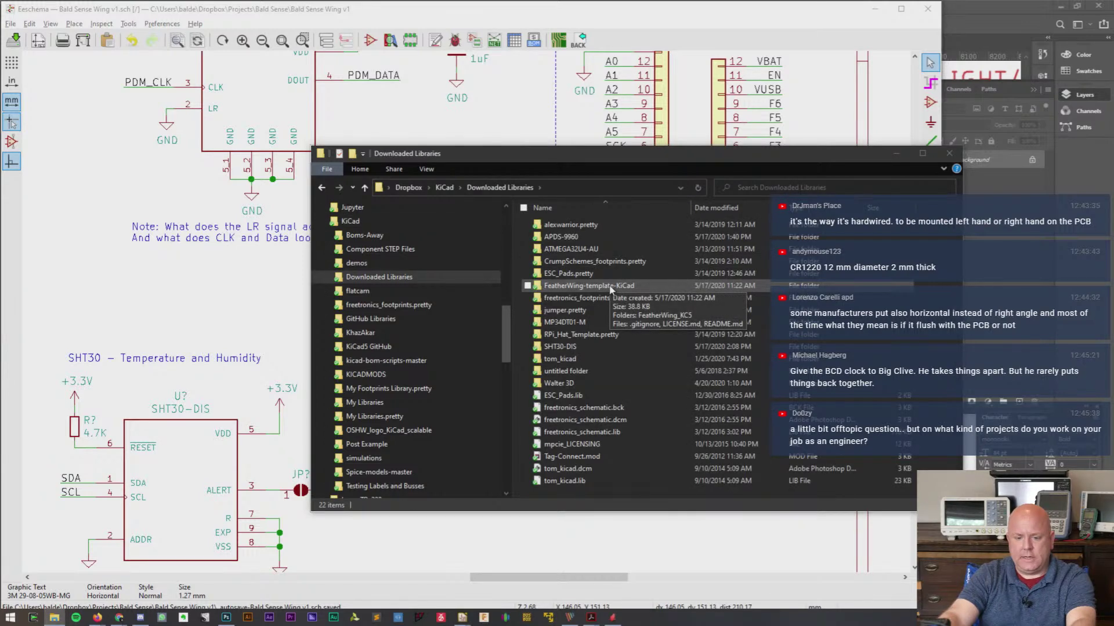
key(ctrl+v)
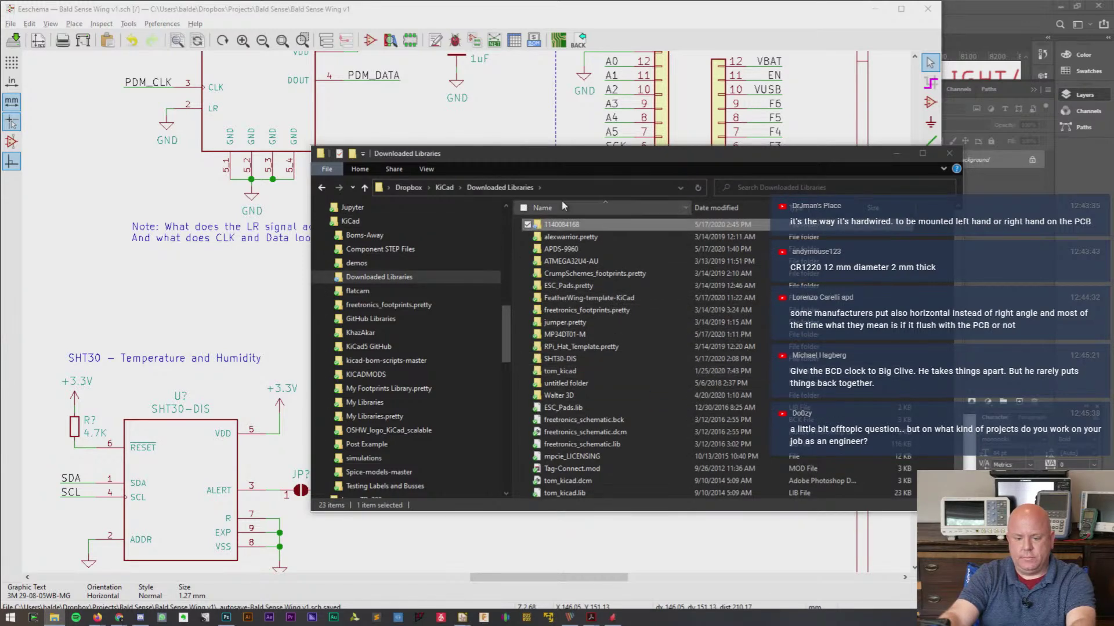
click(609, 21)
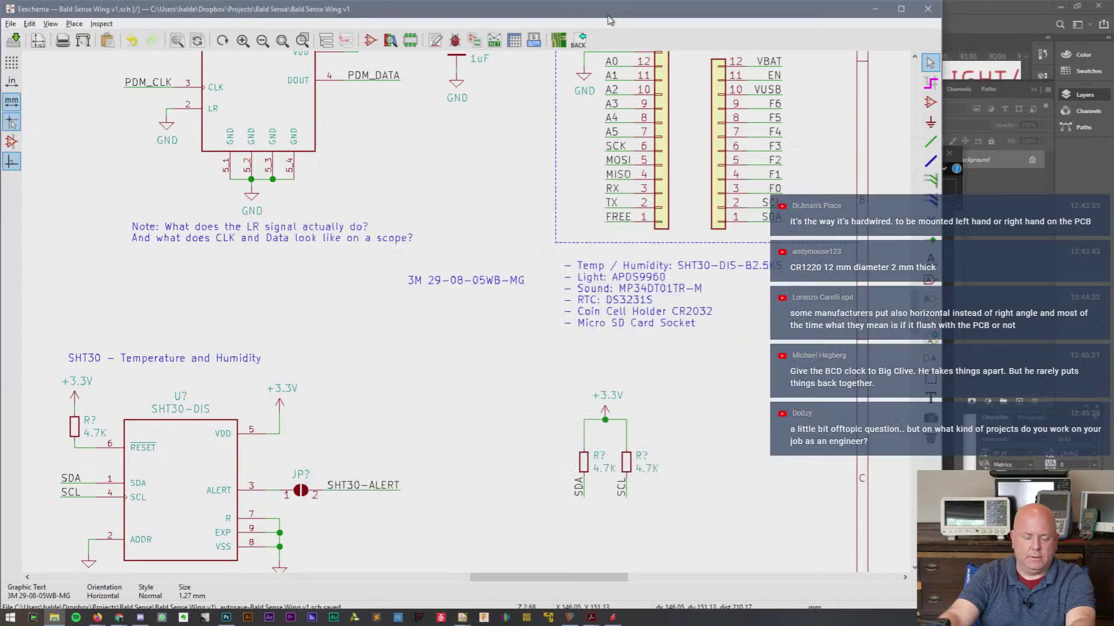
key(alt+Tab)
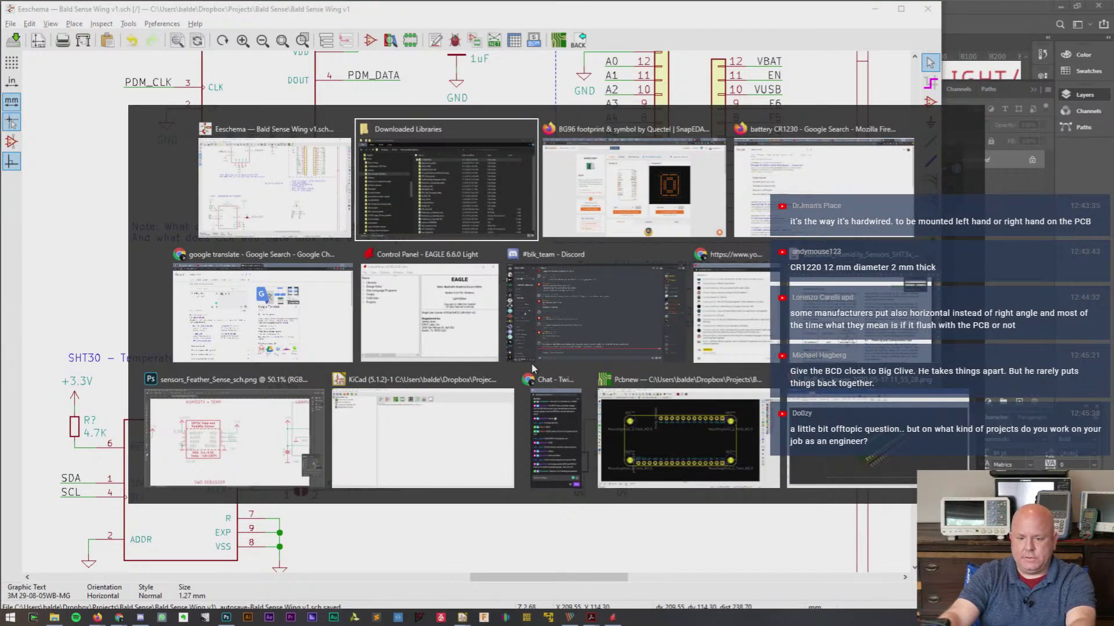
key(alt+Tab)
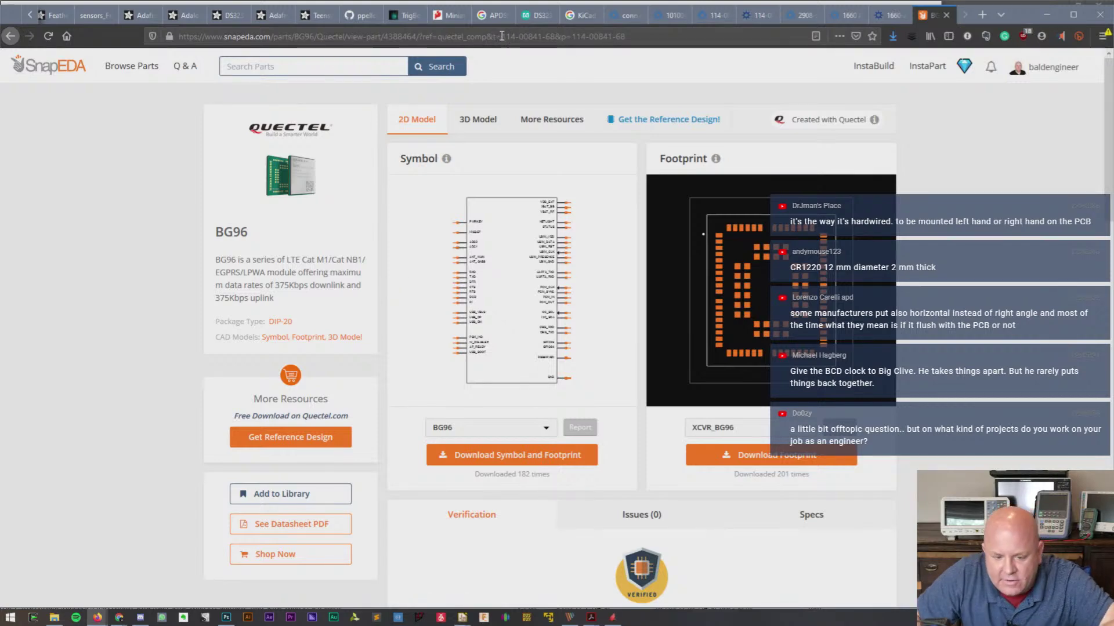
drag(502, 37, 554, 39)
key(ctrl+c)
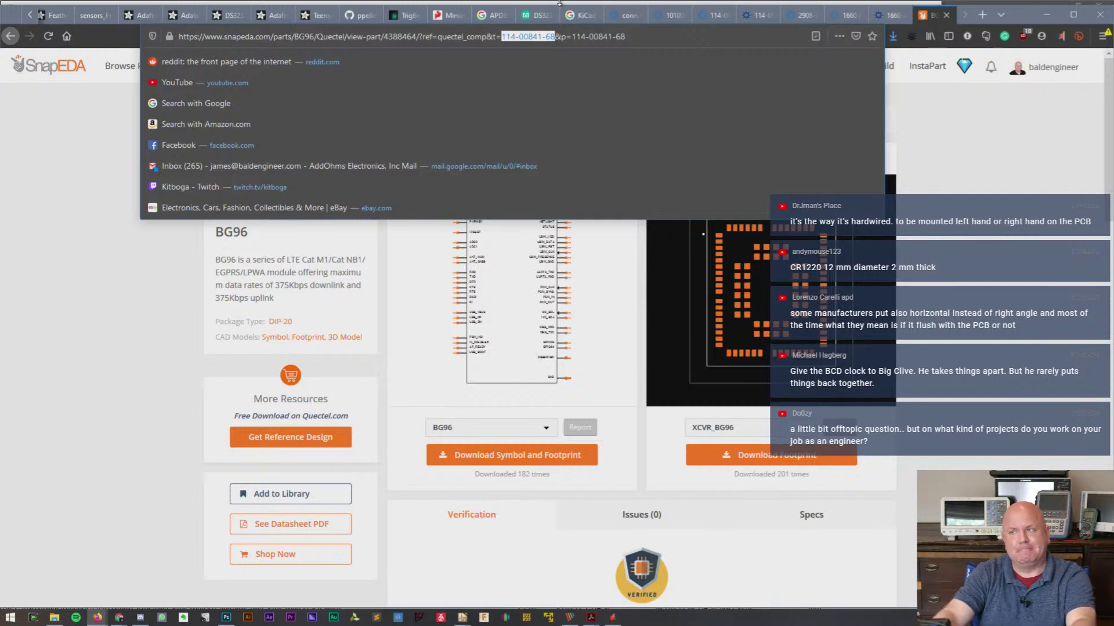
click(1044, 268)
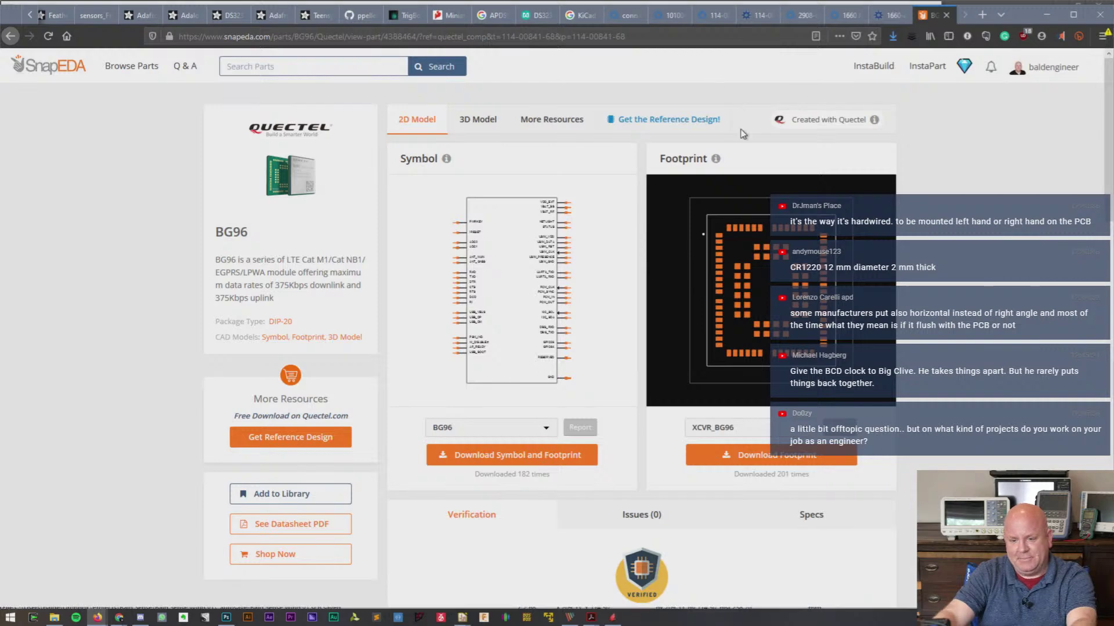
key(alt+Tab)
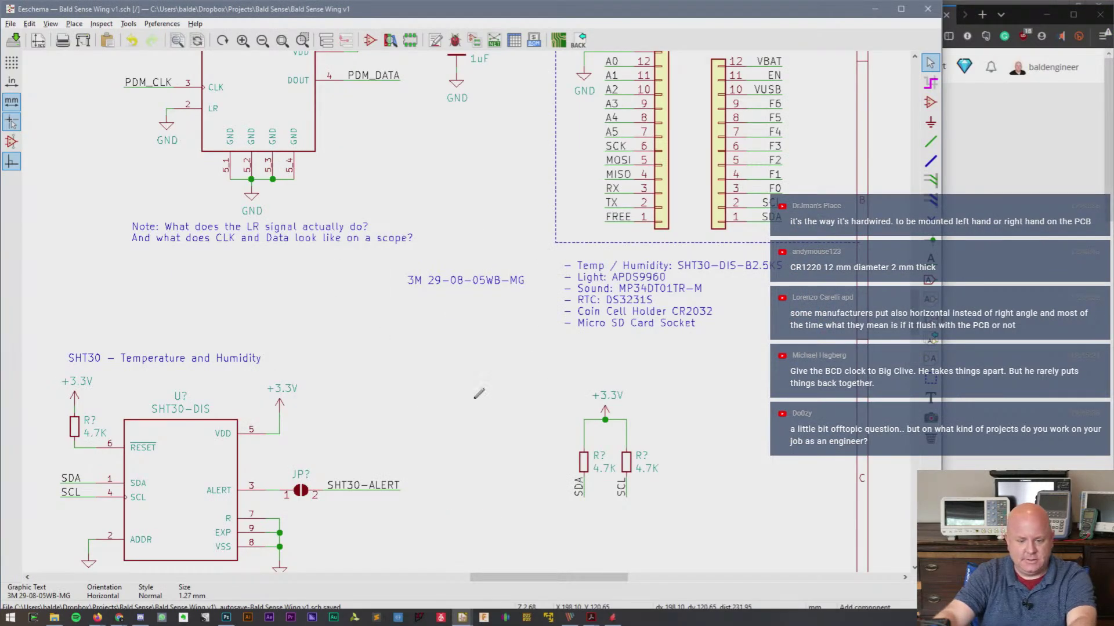
- Search the schematic symbol chooser for the pasted part number, trimmed to 11400, then cancel
key(a)
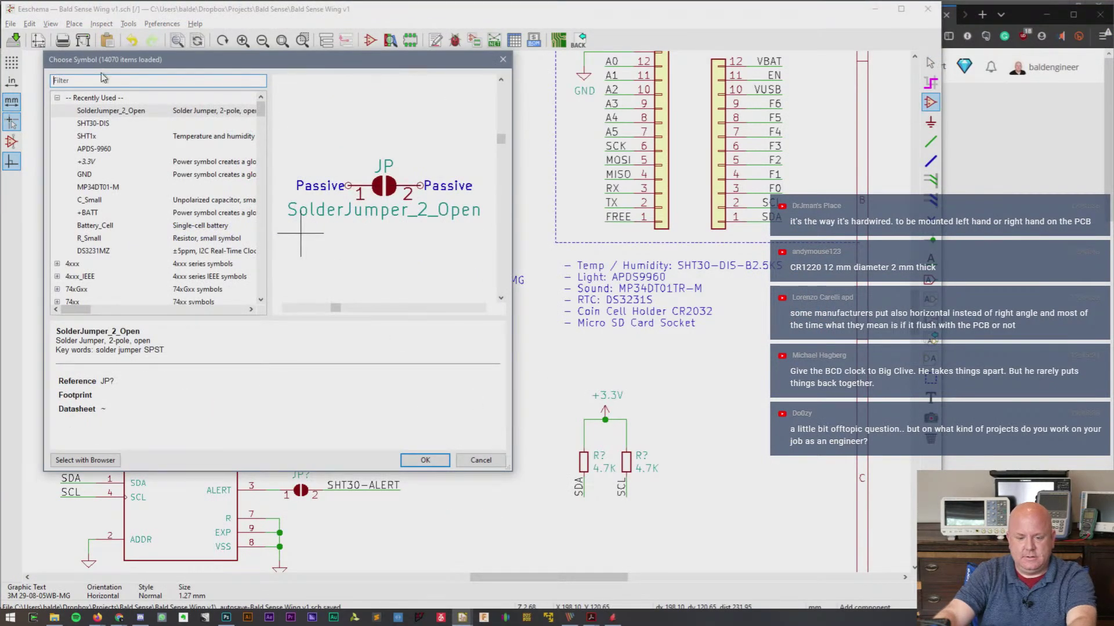
click(106, 80)
key(ctrl+v)
key(BackSpace)
key(BackSpace)
key(BackSpace)
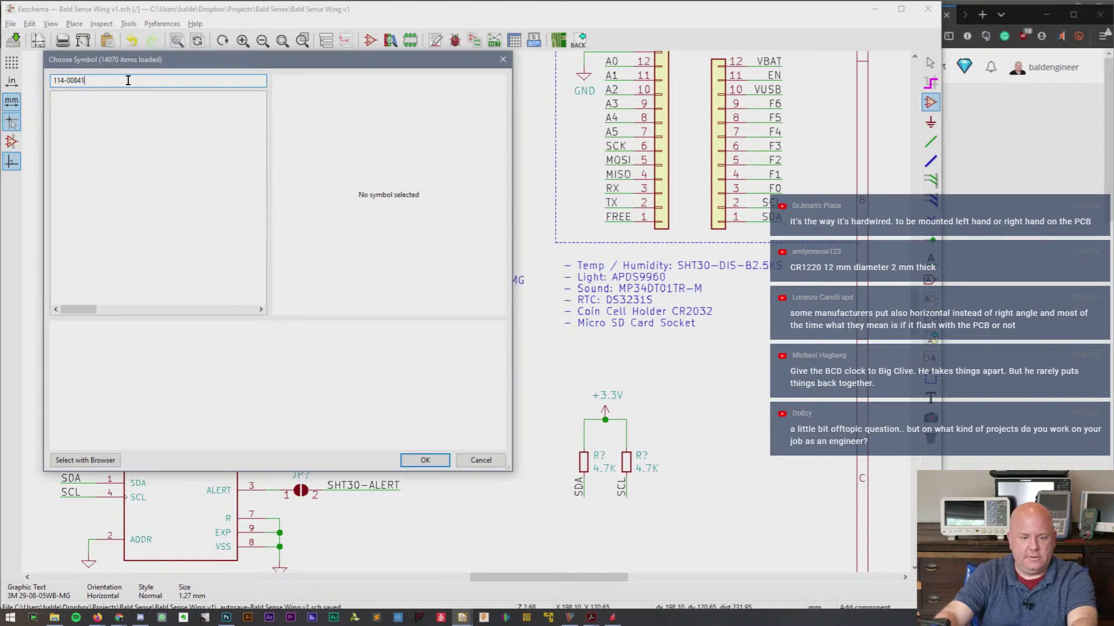
key(BackSpace)
key(BackSpace)
key(BackSpace)
key(BackSpace)
key(BackSpace)
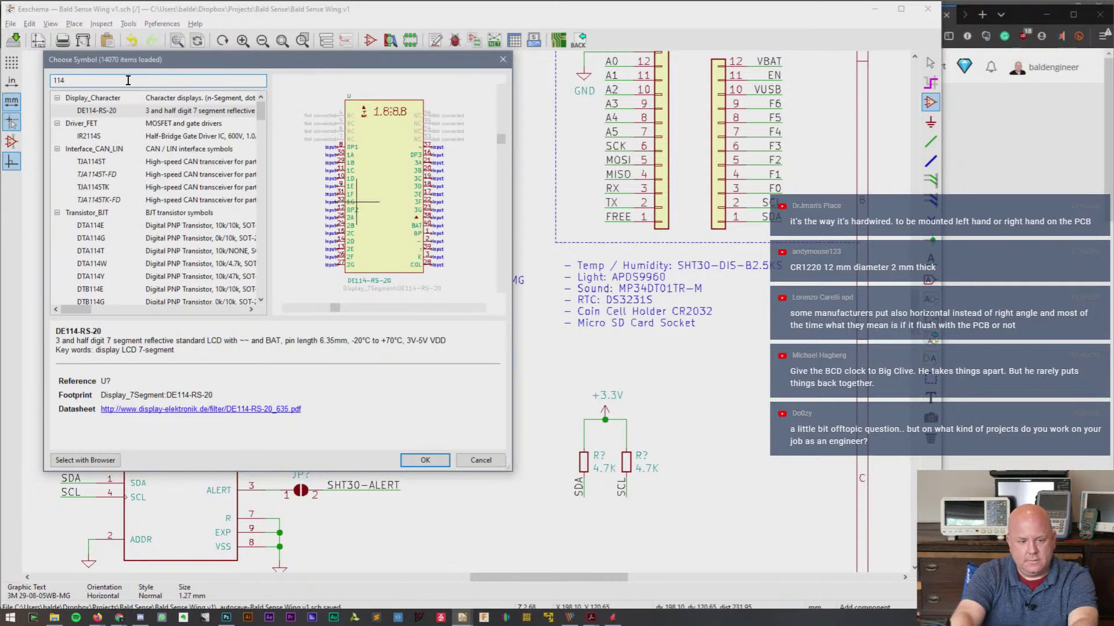
text(00)
key(Escape)
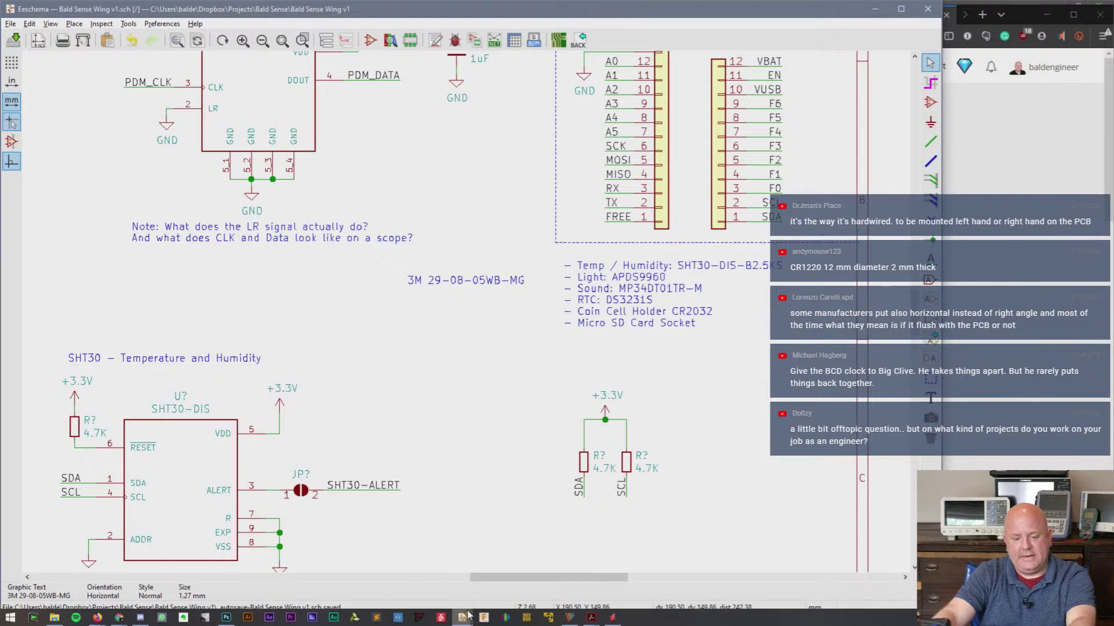
mouse_move(463, 617)
click(347, 576)
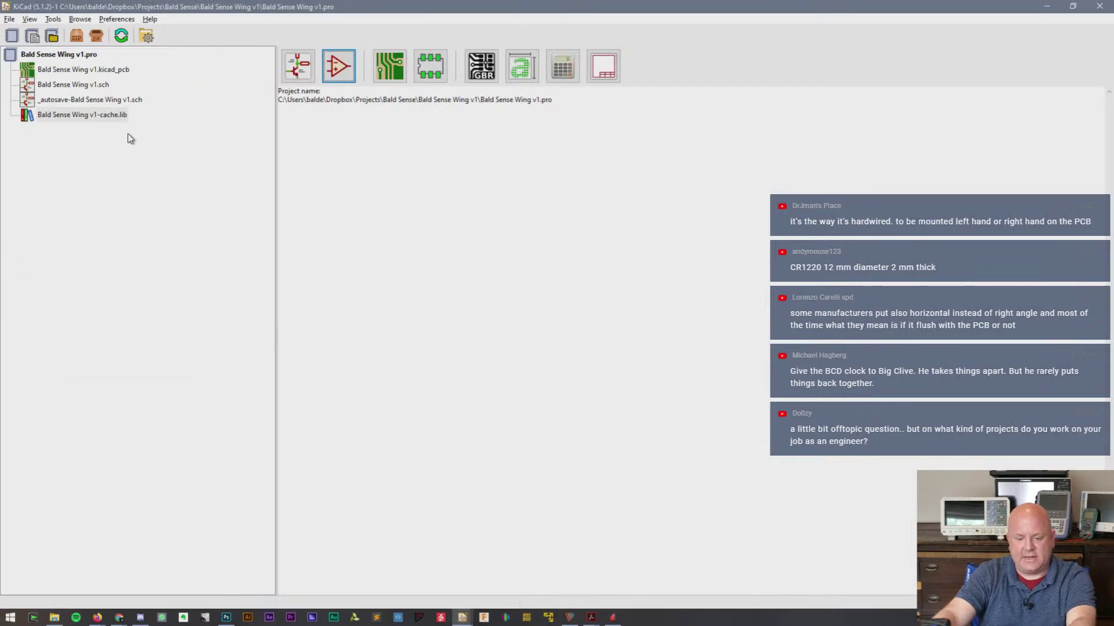
click(339, 65)
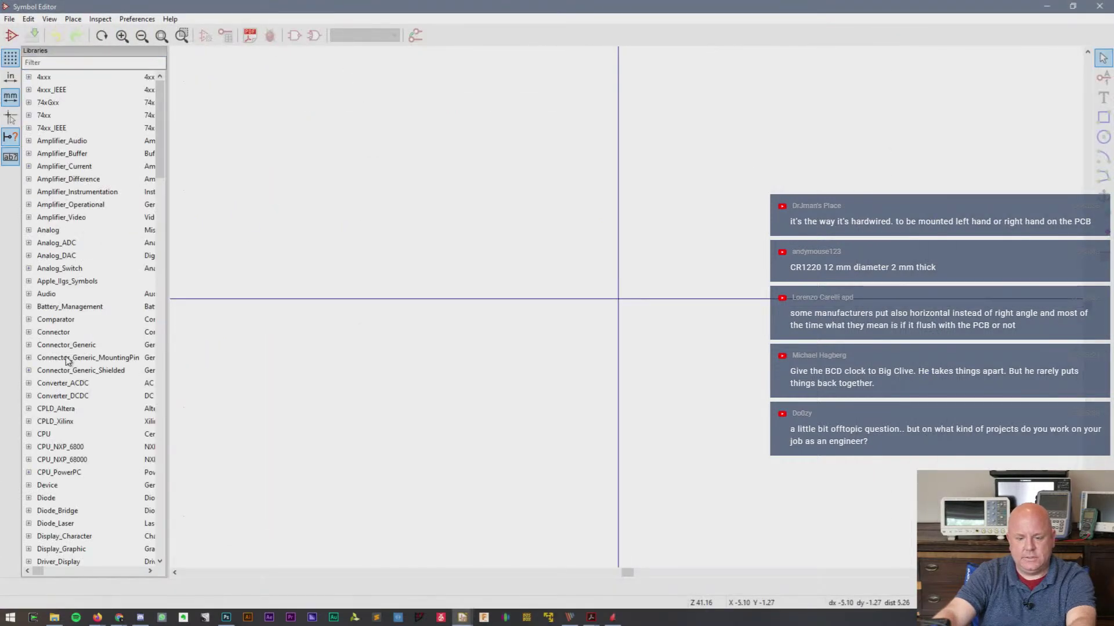
scroll(73, 359, down, 15)
scroll(71, 360, down, 12)
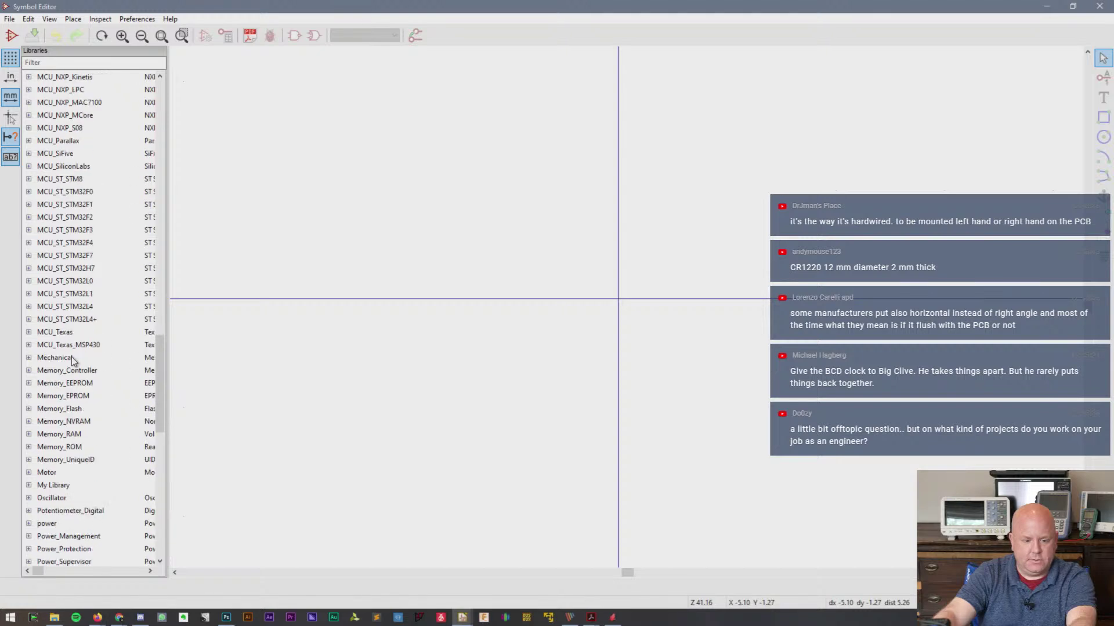
double_click(42, 486)
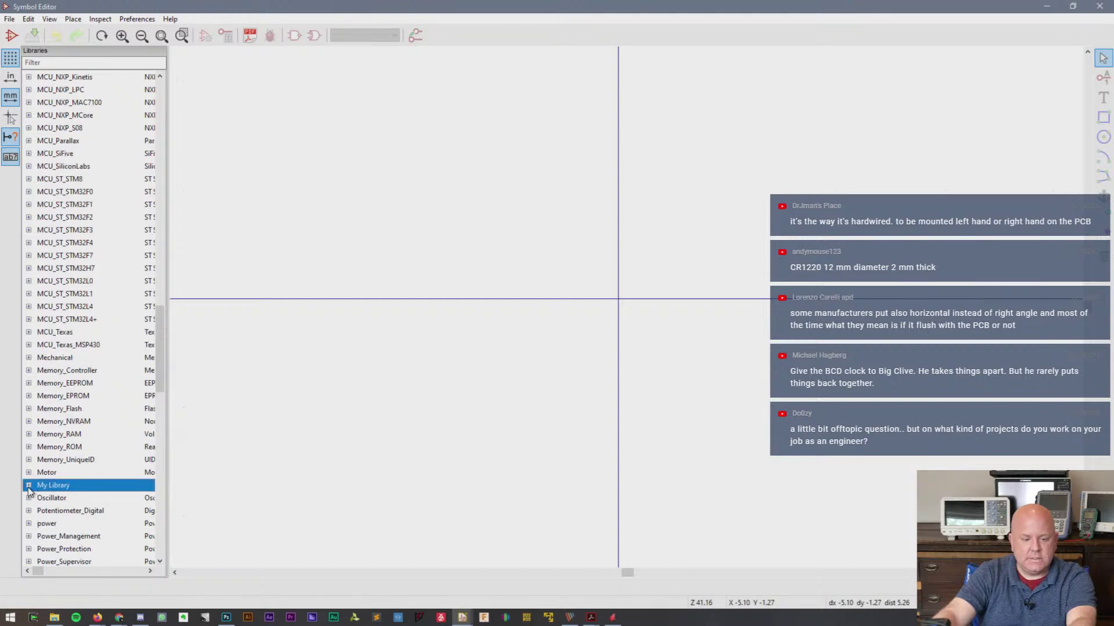
right_click(63, 485)
click(90, 461)
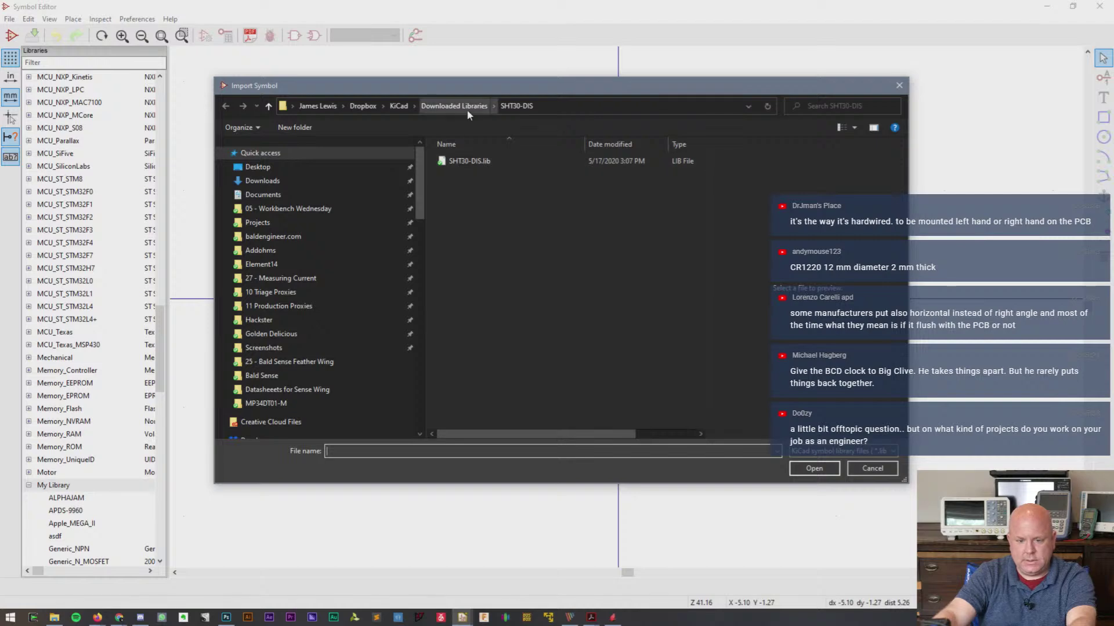
click(464, 106)
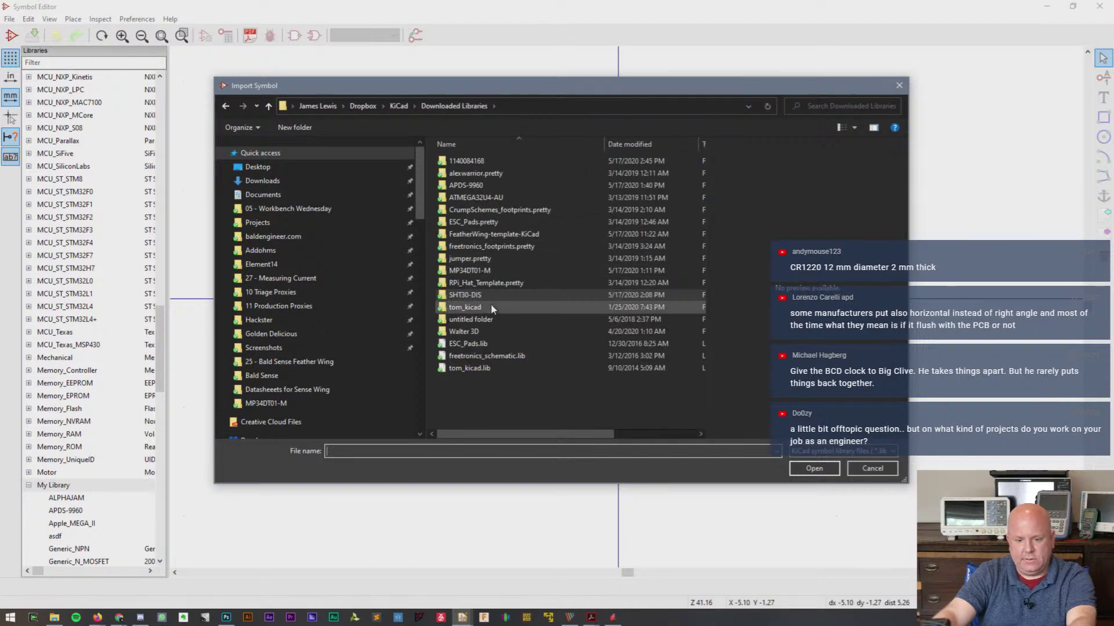
double_click(493, 162)
double_click(470, 161)
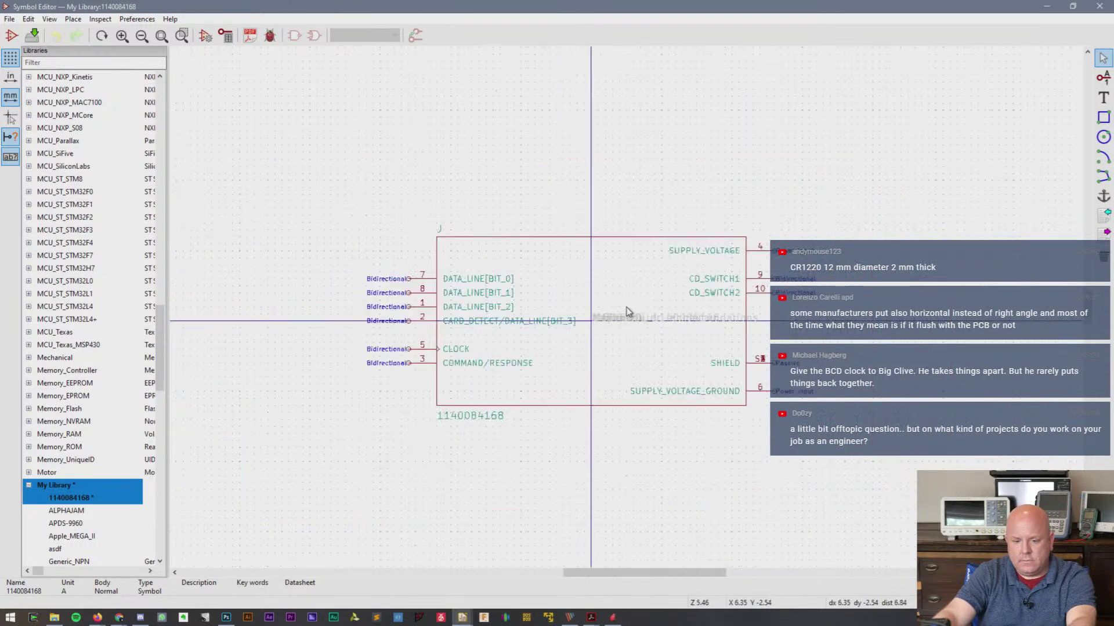
scroll(738, 315, up, 1)
drag(669, 572, 653, 576)
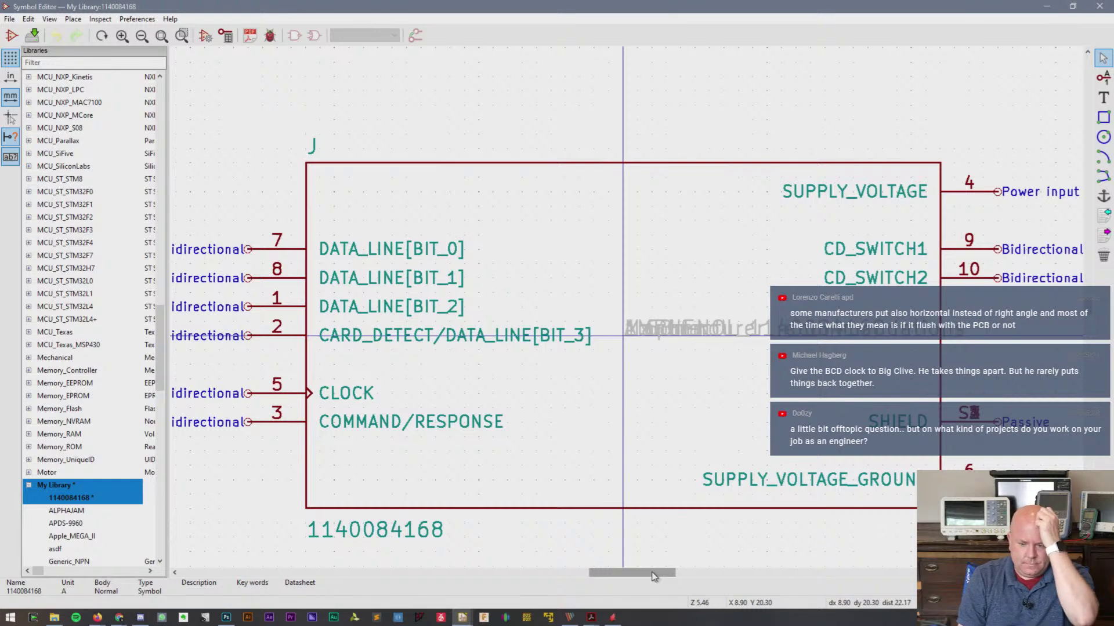
scroll(616, 432, down, 1)
scroll(626, 307, up, 1)
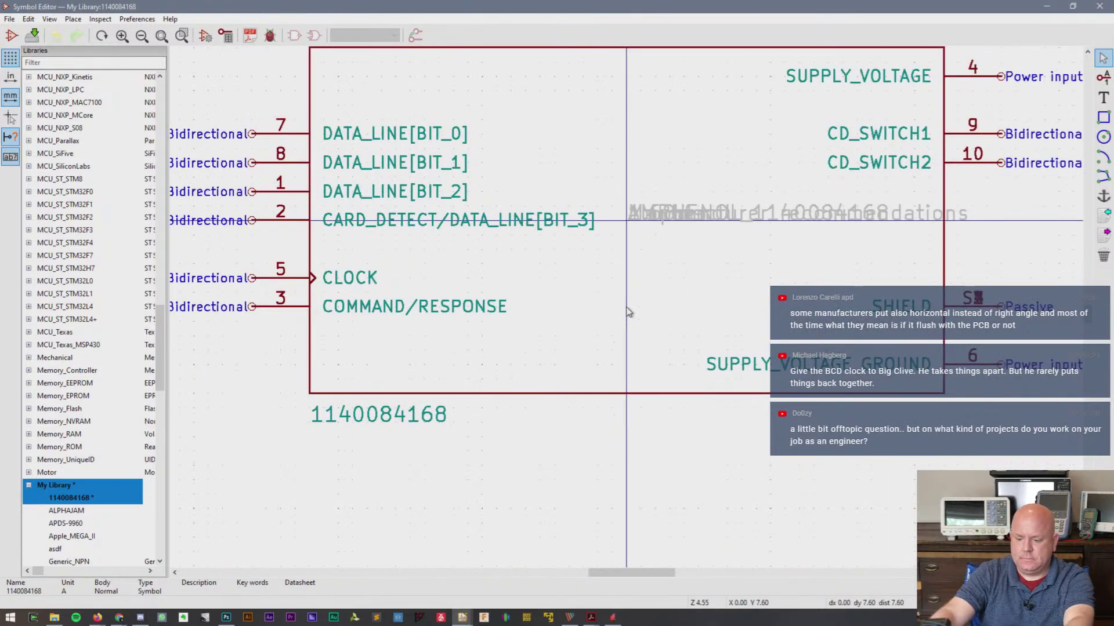
scroll(1089, 319, up, 1)
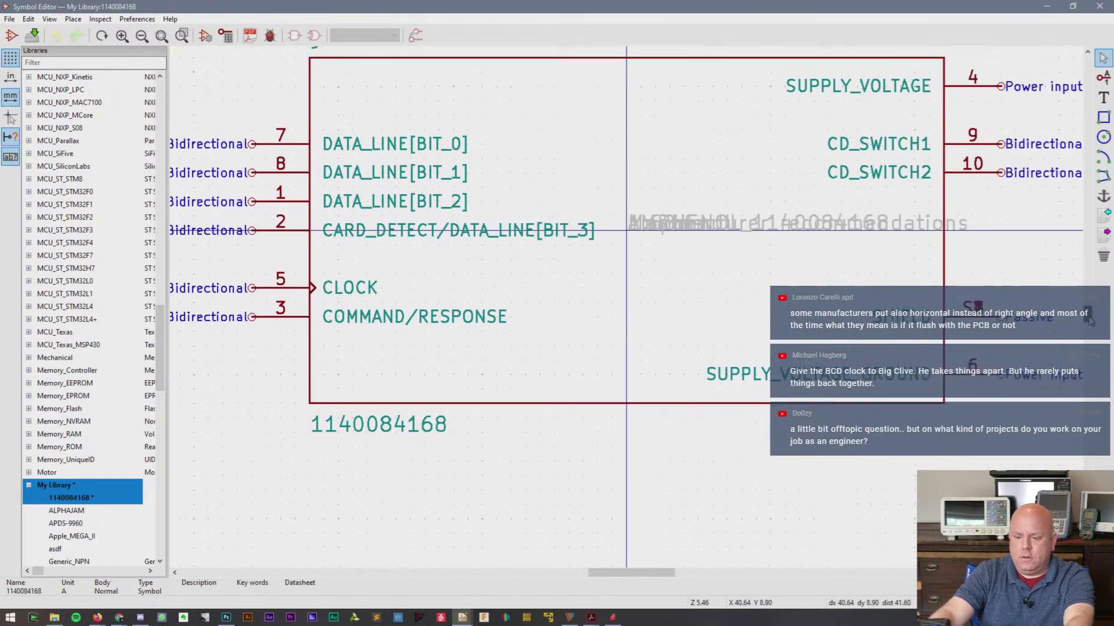
scroll(1089, 319, up, 3)
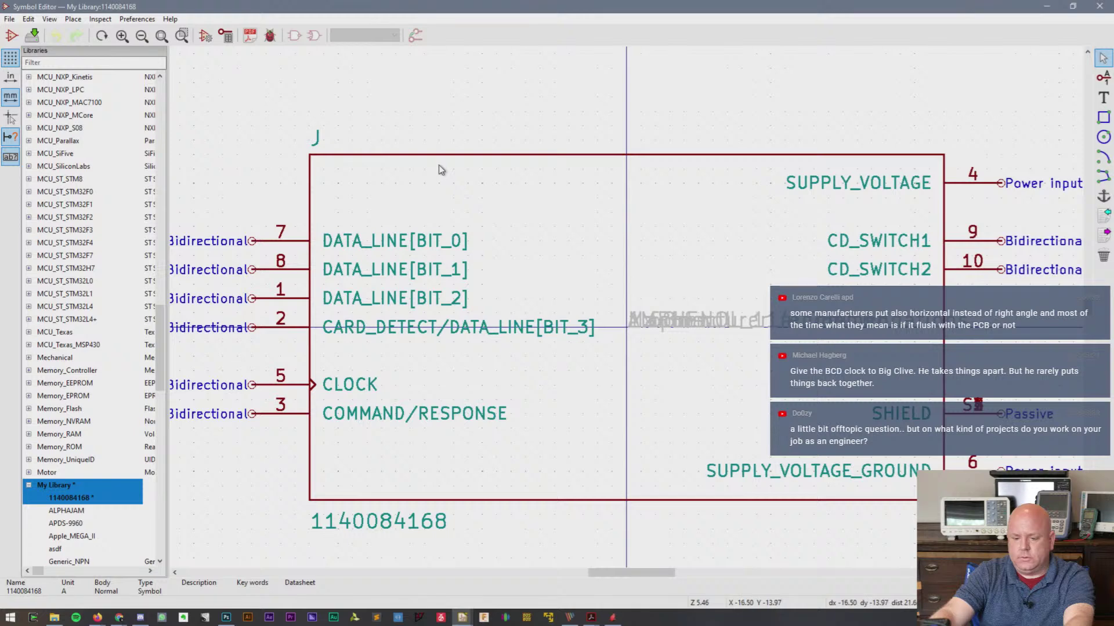
key(ctrl+s)
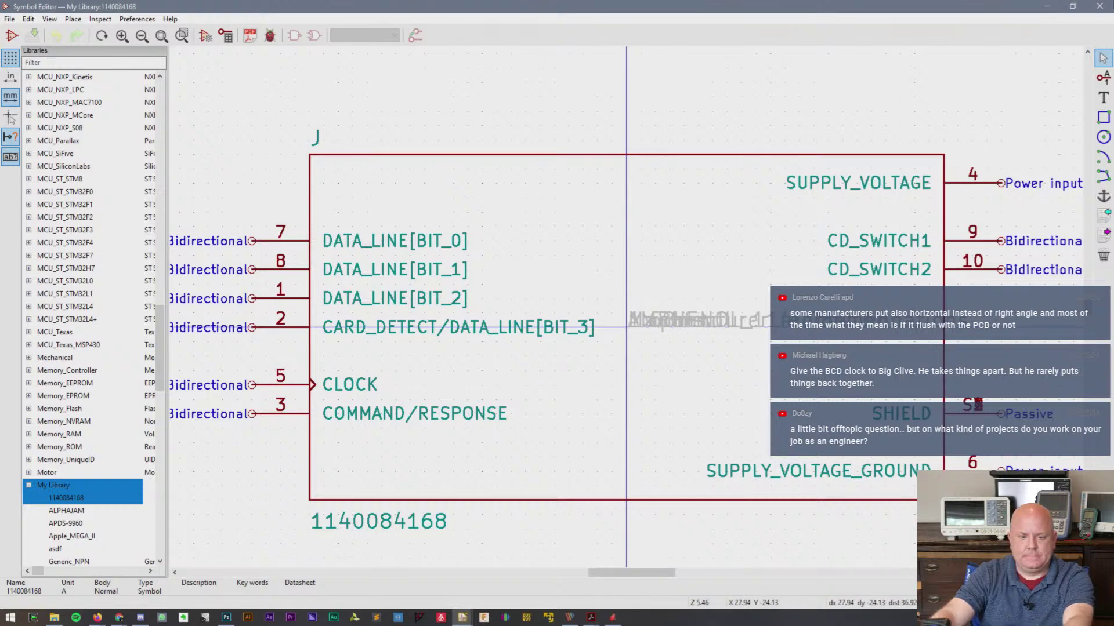
click(1099, 6)
key(alt+Tab)
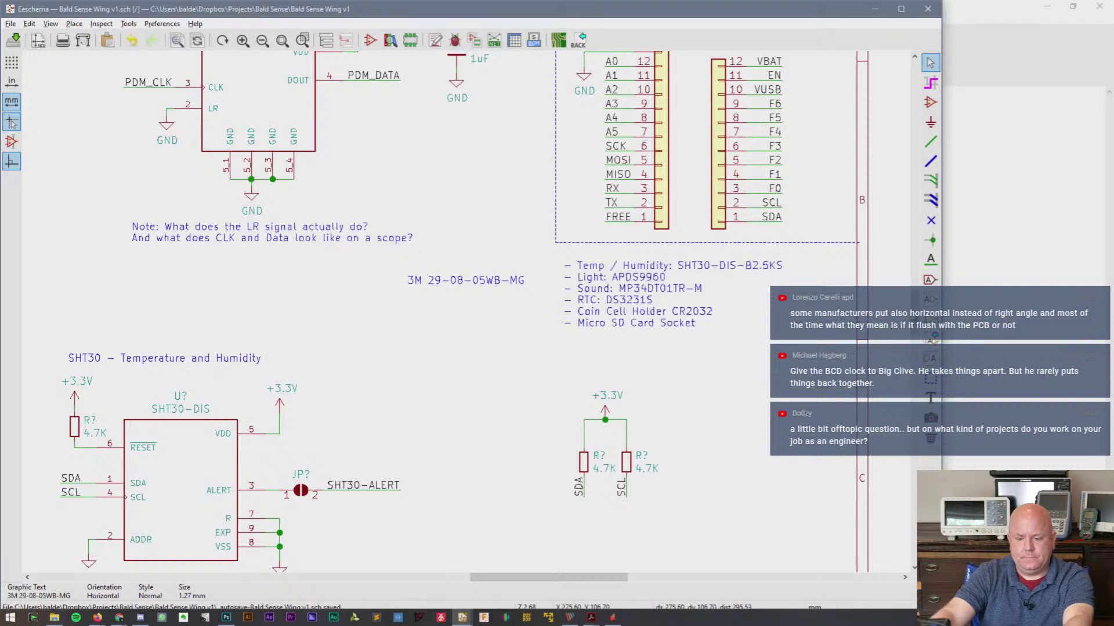
- Search SD in Choose Symbol and compare Micro_SD_Card, Micro_SD_Card_Det and Hirose DM3AT previews
drag(915, 325, 914, 384)
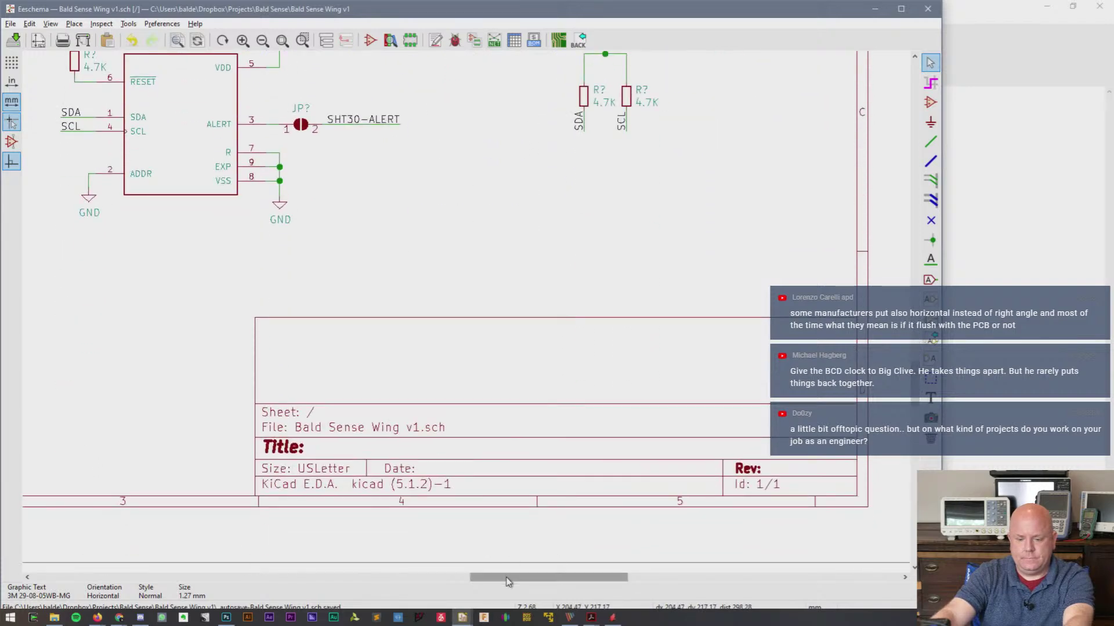
drag(507, 578, 318, 608)
key(a)
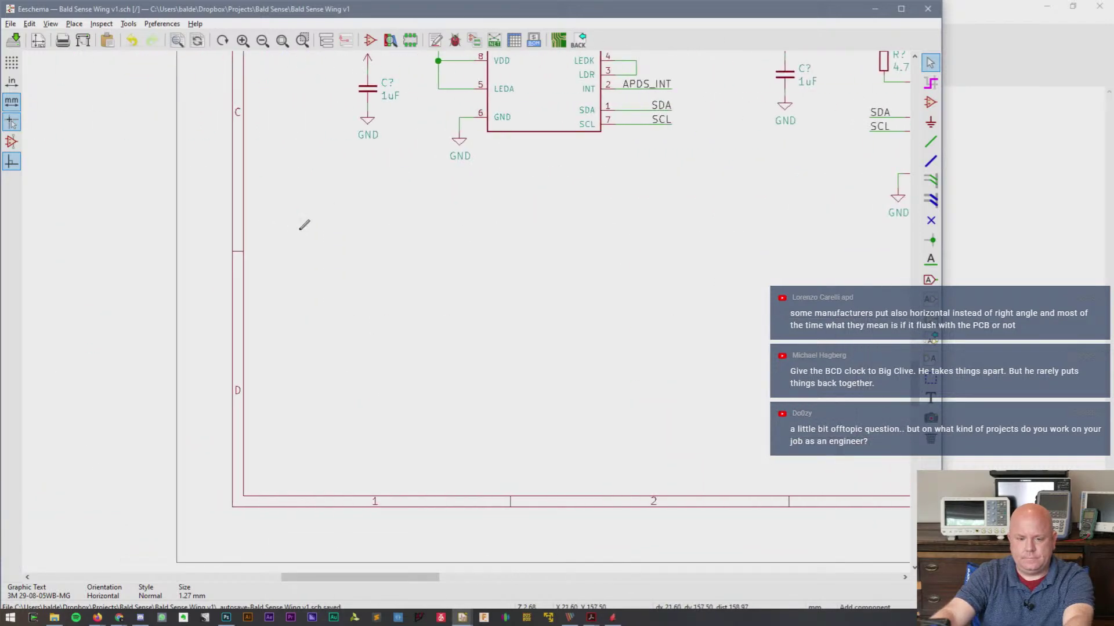
click(304, 225)
text(SD)
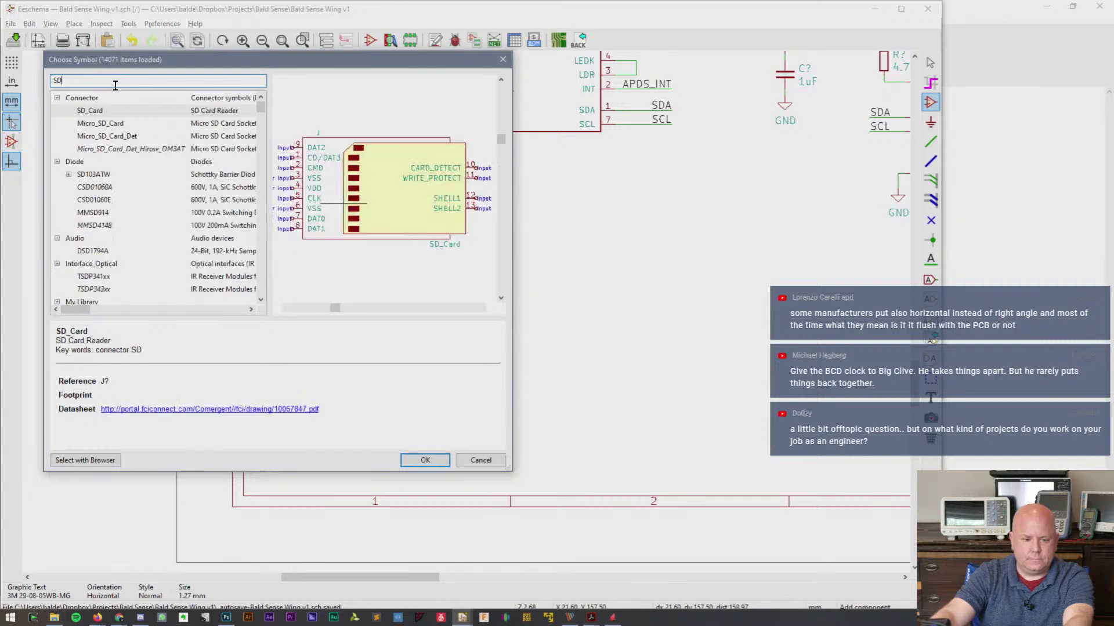
click(121, 125)
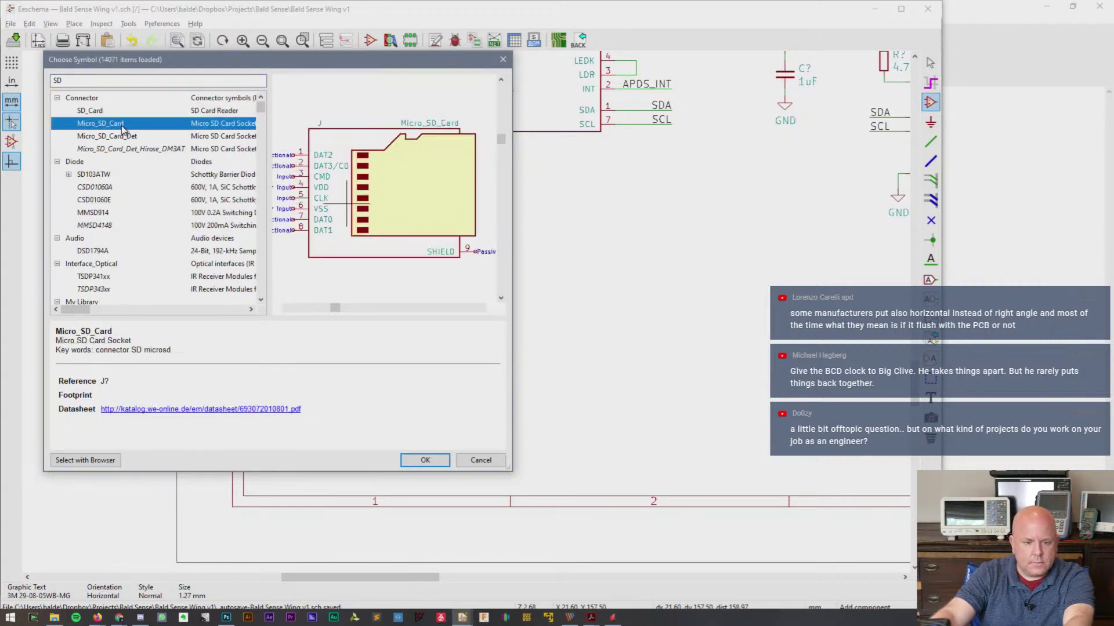
click(127, 138)
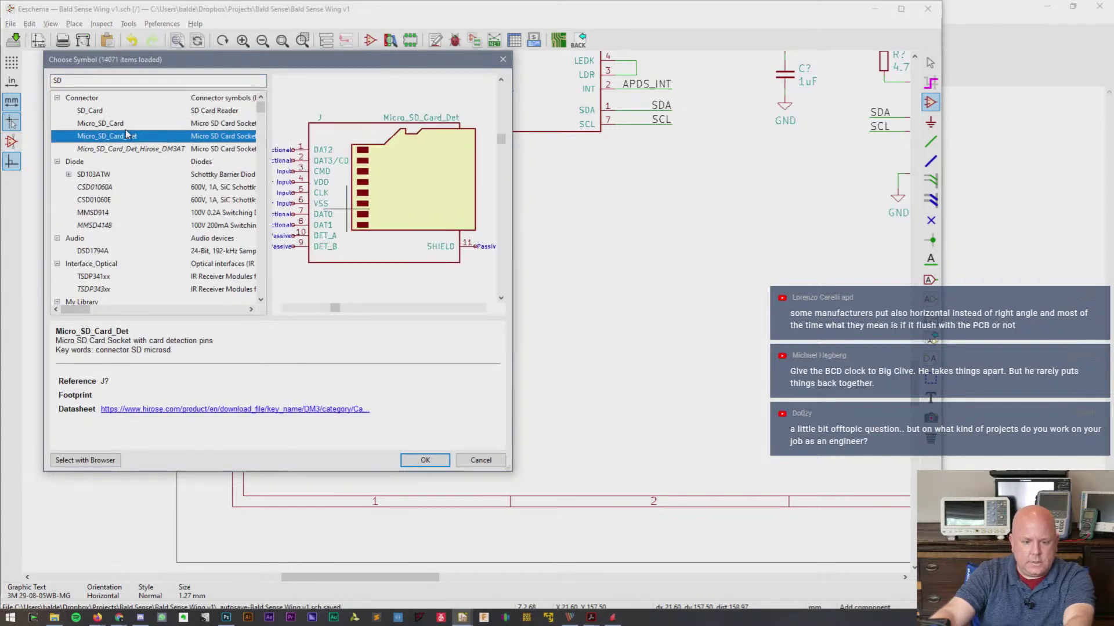
click(123, 125)
click(126, 139)
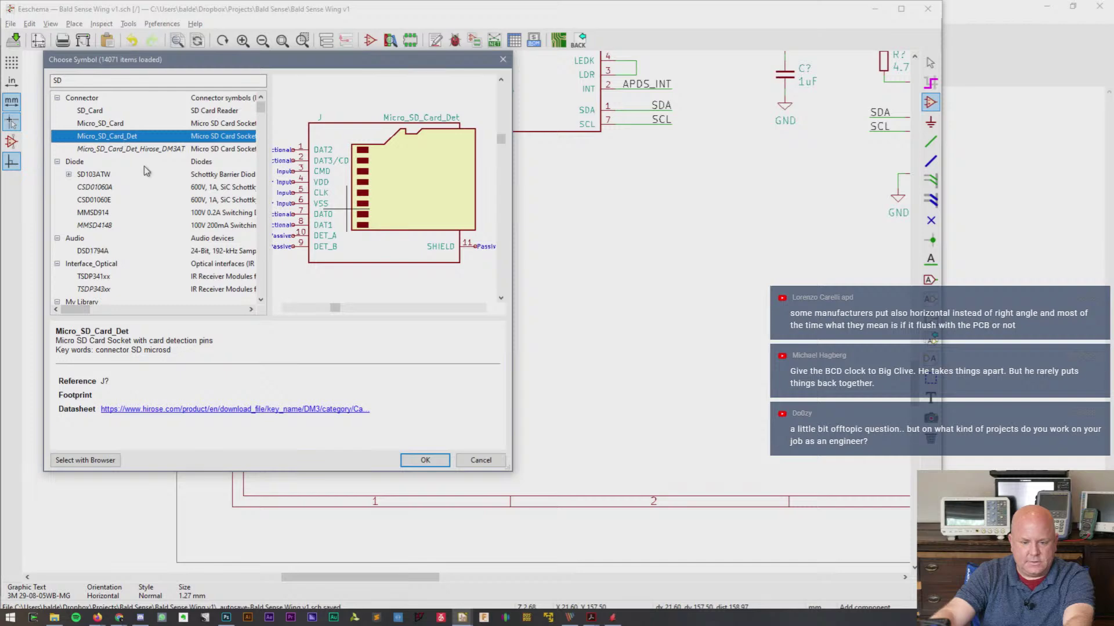
click(141, 149)
click(133, 135)
click(119, 124)
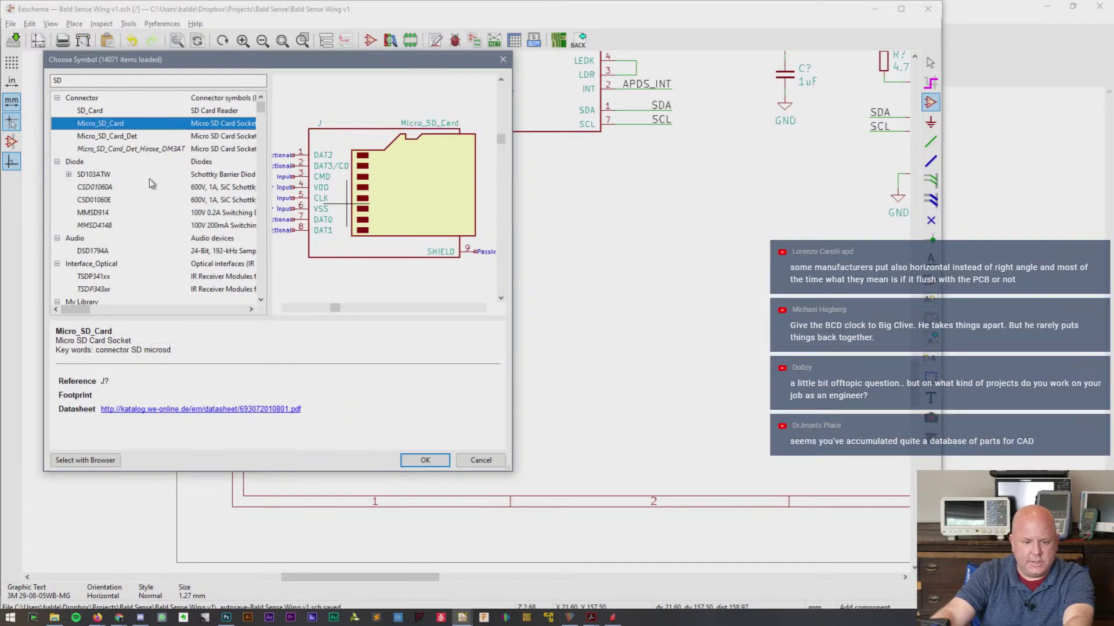
click(92, 81)
key(BackSpace)
key(BackSpace)
text(144)
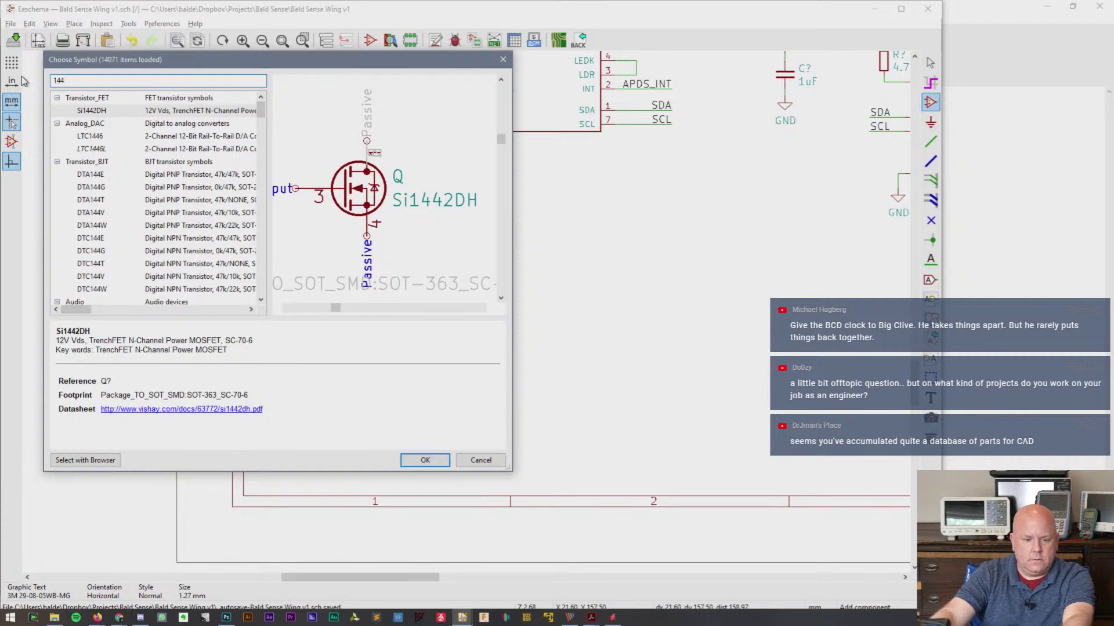
key(BackSpace)
key(BackSpace)
text(14)
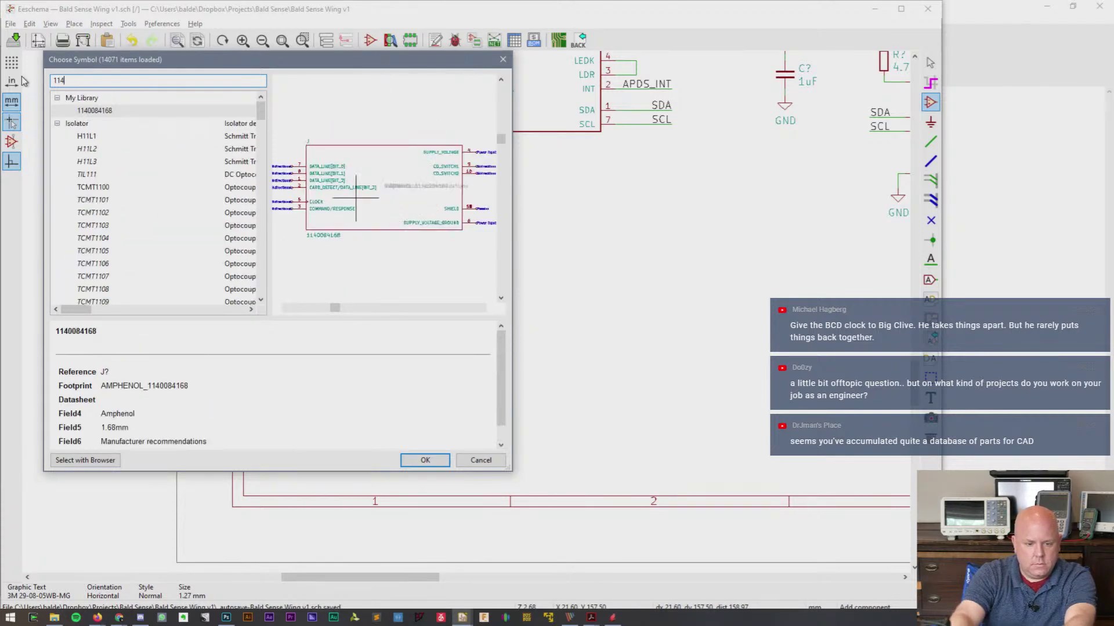
double_click(96, 113)
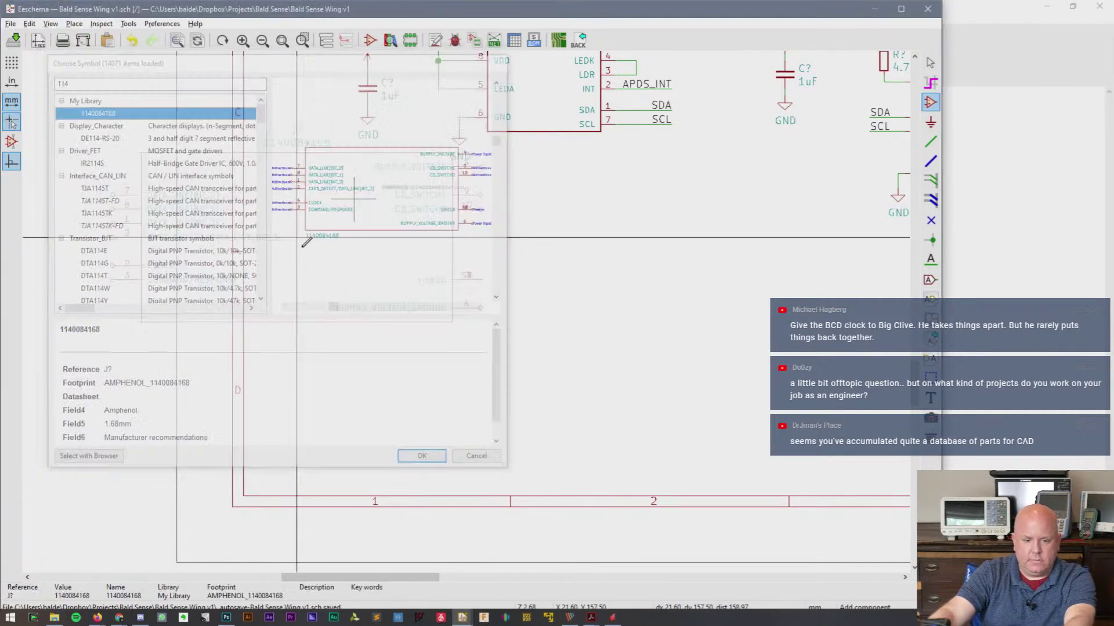
click(490, 359)
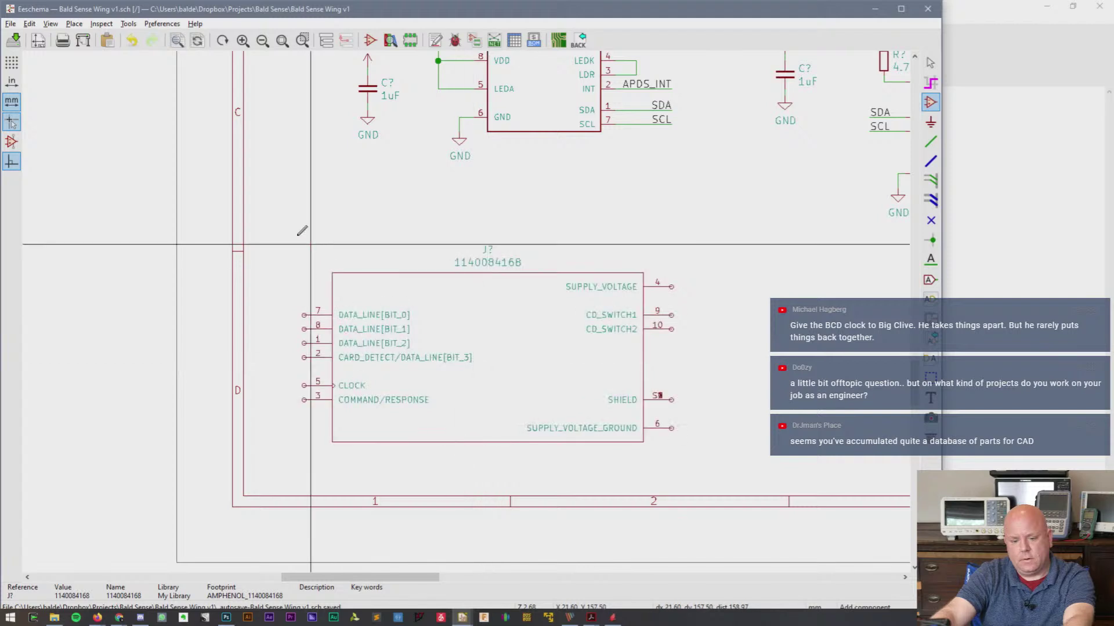
key(Escape)
scroll(467, 315, up, 1)
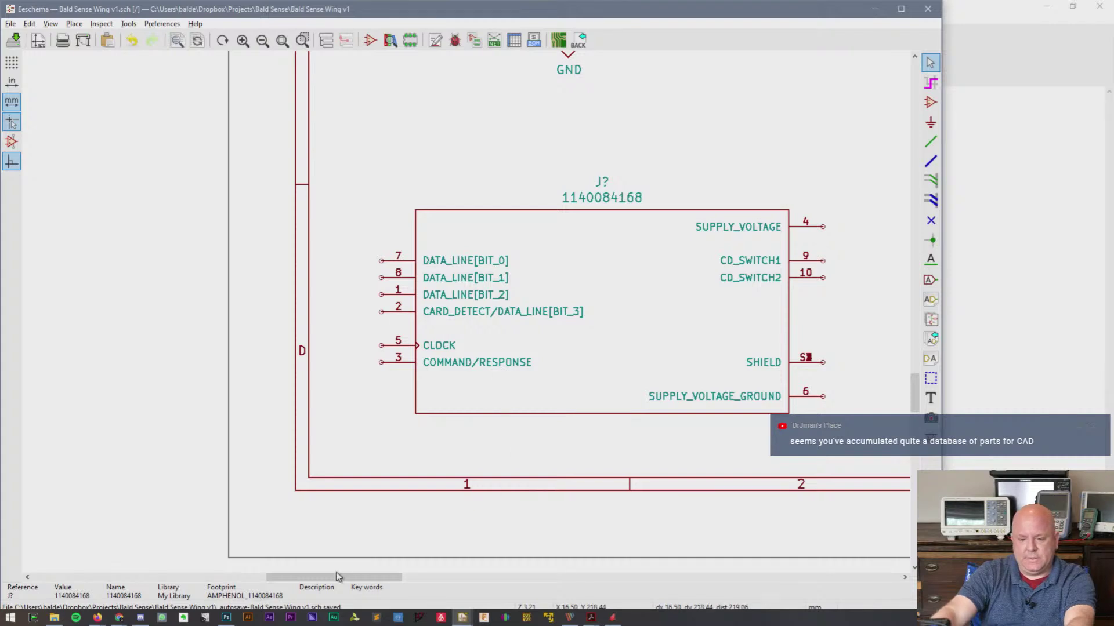
drag(338, 577, 385, 576)
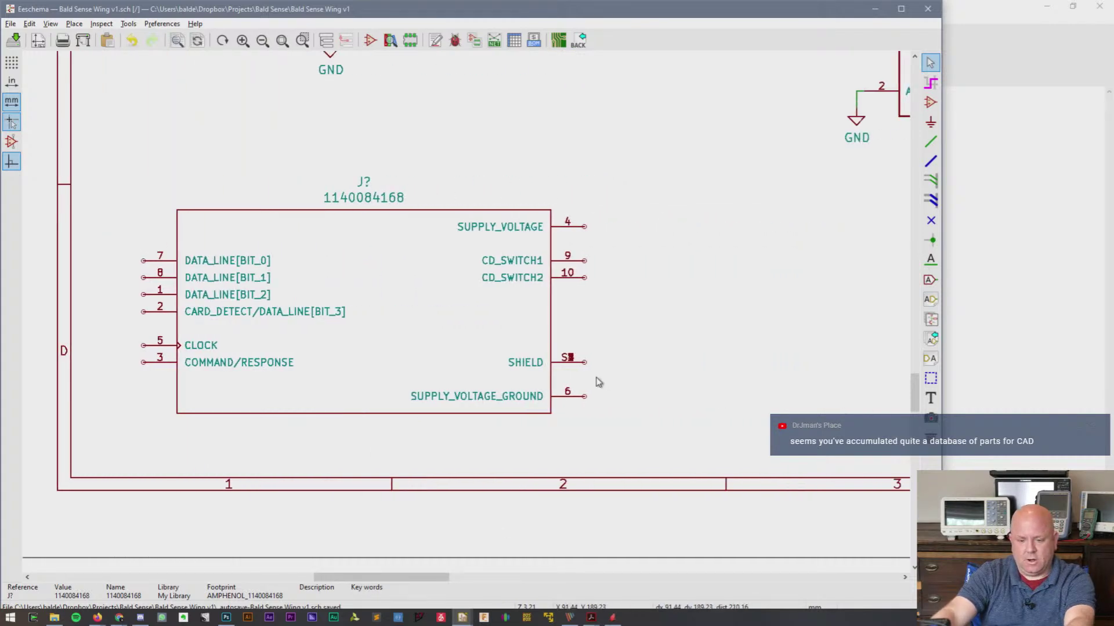
- Open the connector in Symbol Editor and pull pins S1 and S4 out of the stacked SHIELD pins
right_click(430, 340)
mouse_move(493, 119)
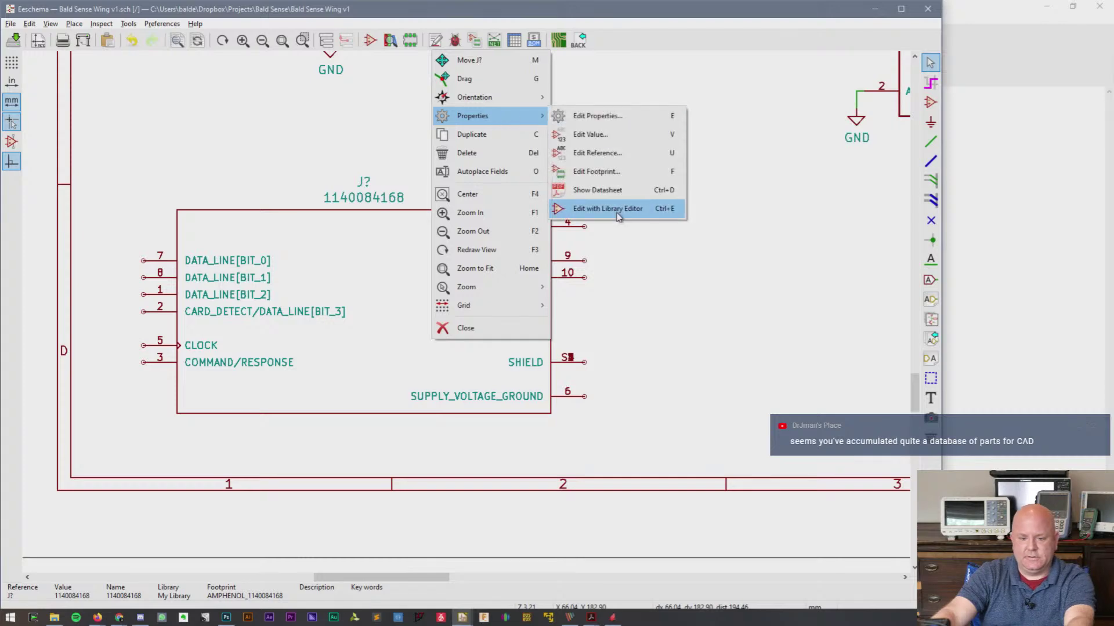
click(617, 214)
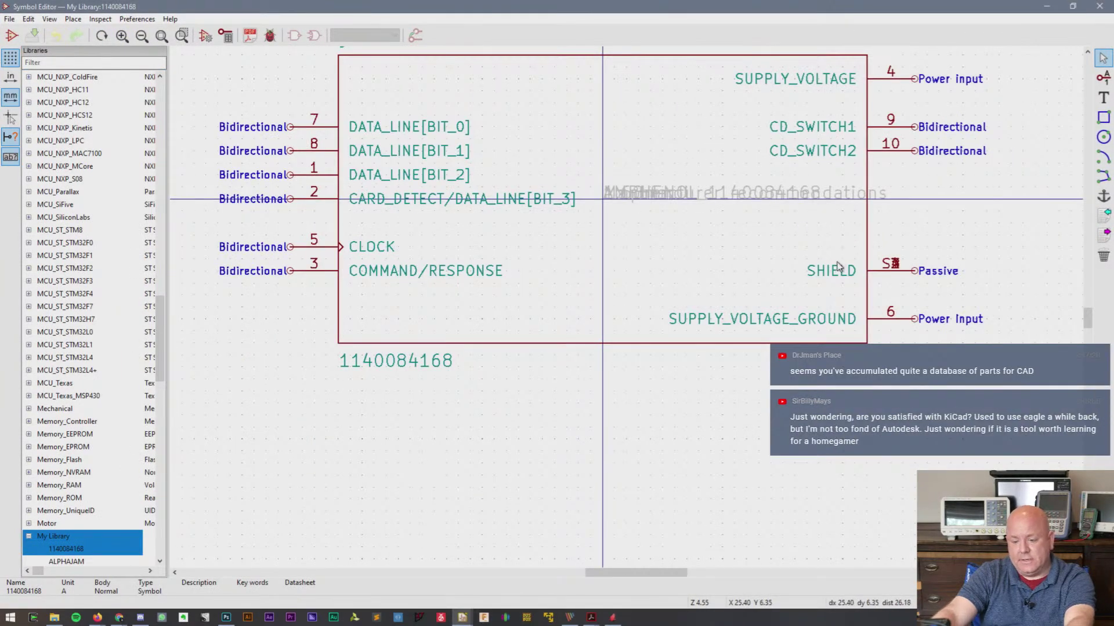
click(839, 277)
click(893, 299)
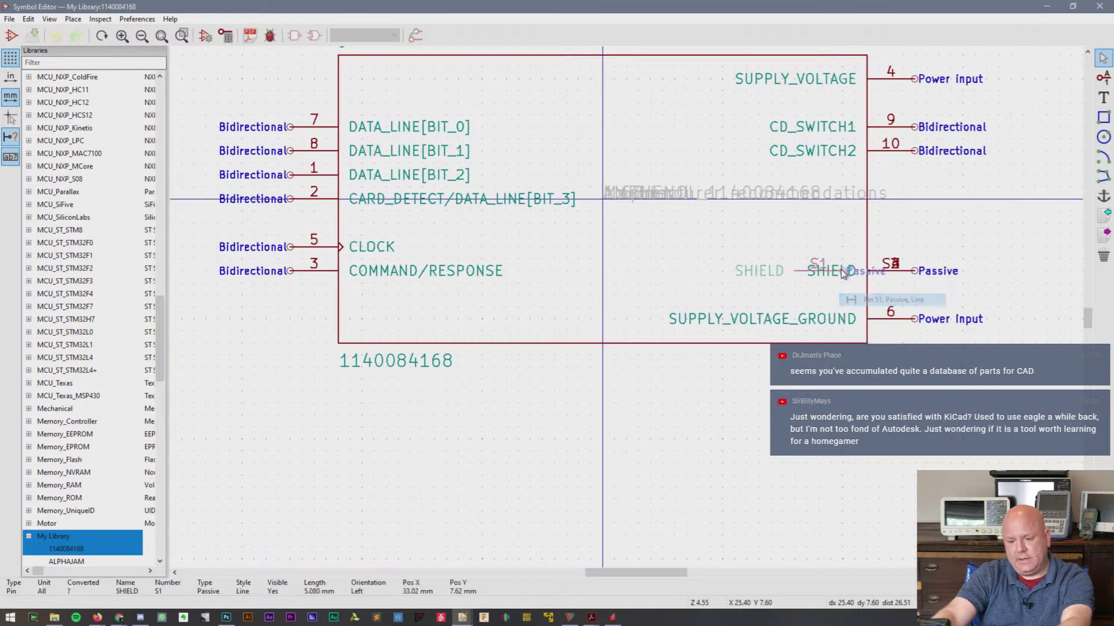
key(m)
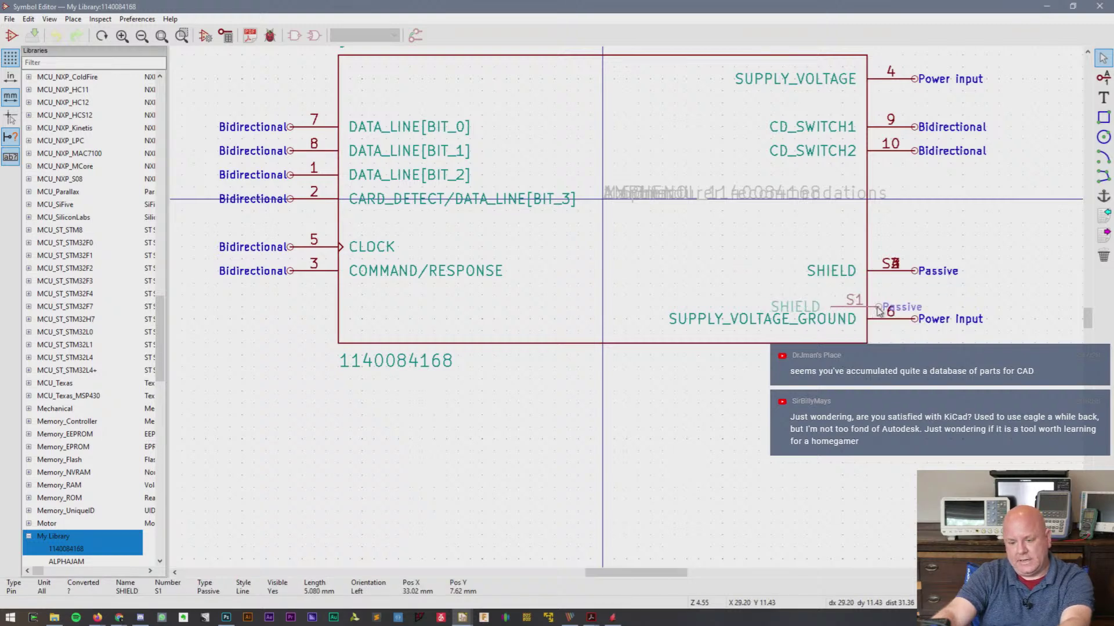
click(919, 307)
click(885, 268)
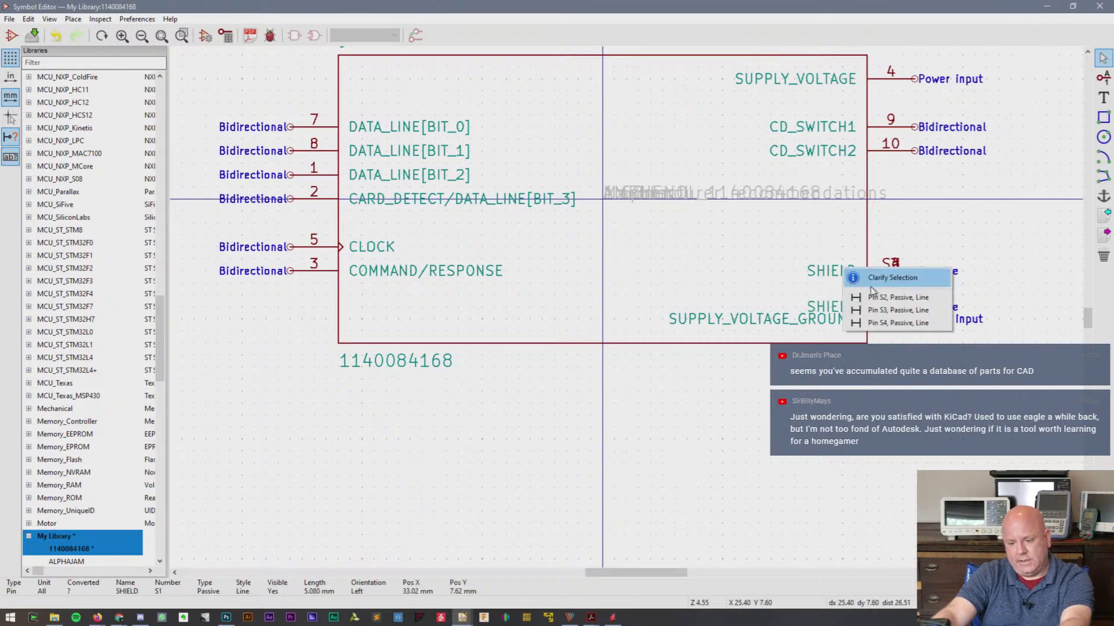
click(908, 308)
key(m)
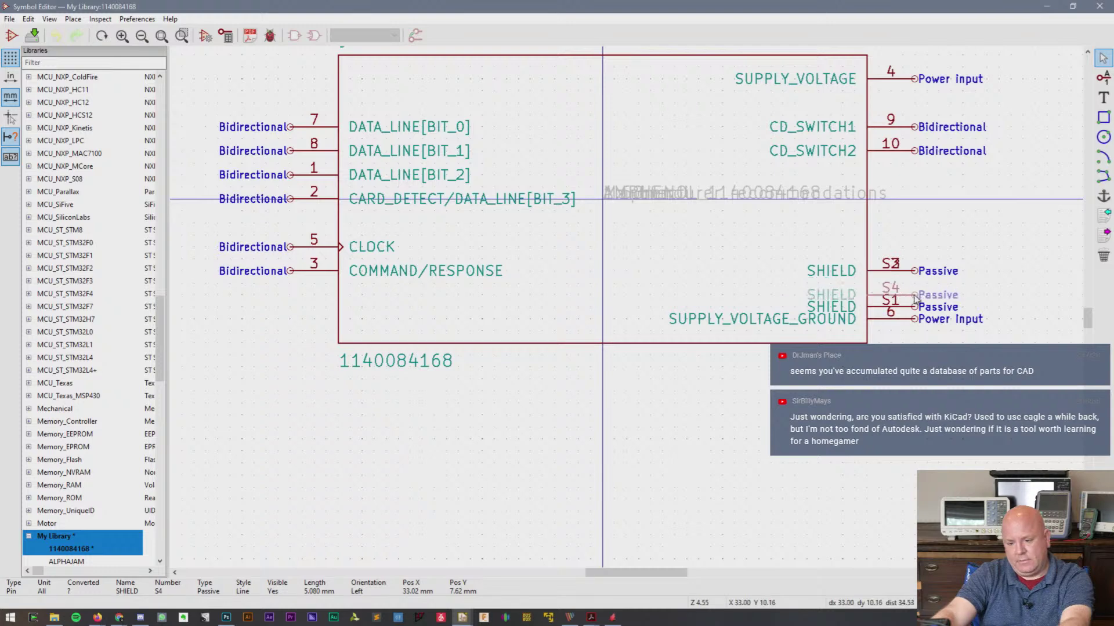
click(909, 296)
key(m)
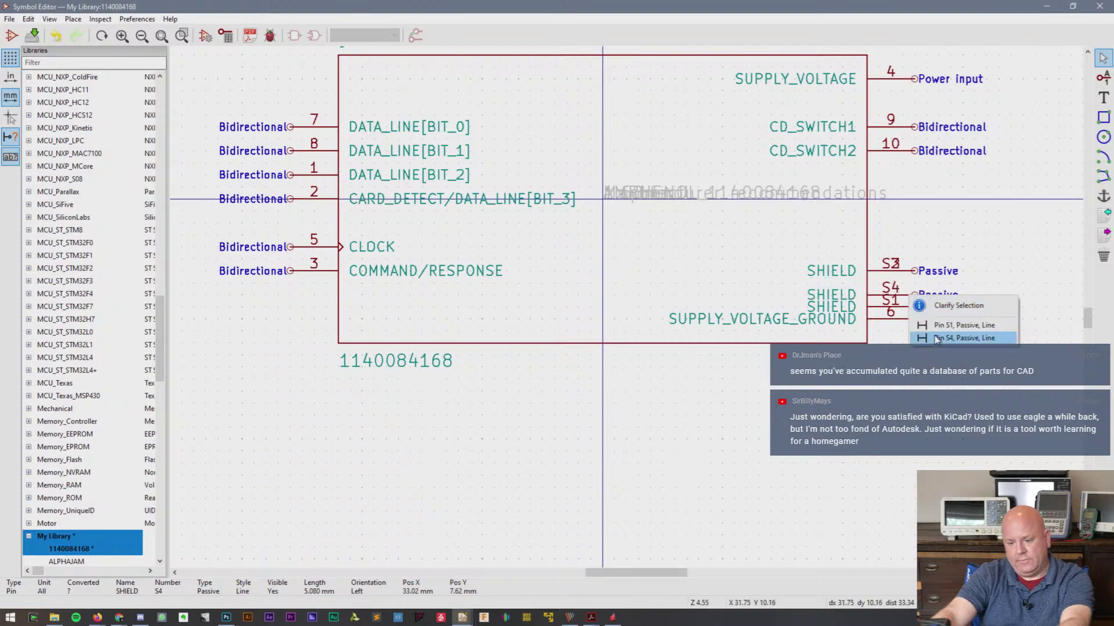
click(934, 337)
click(919, 284)
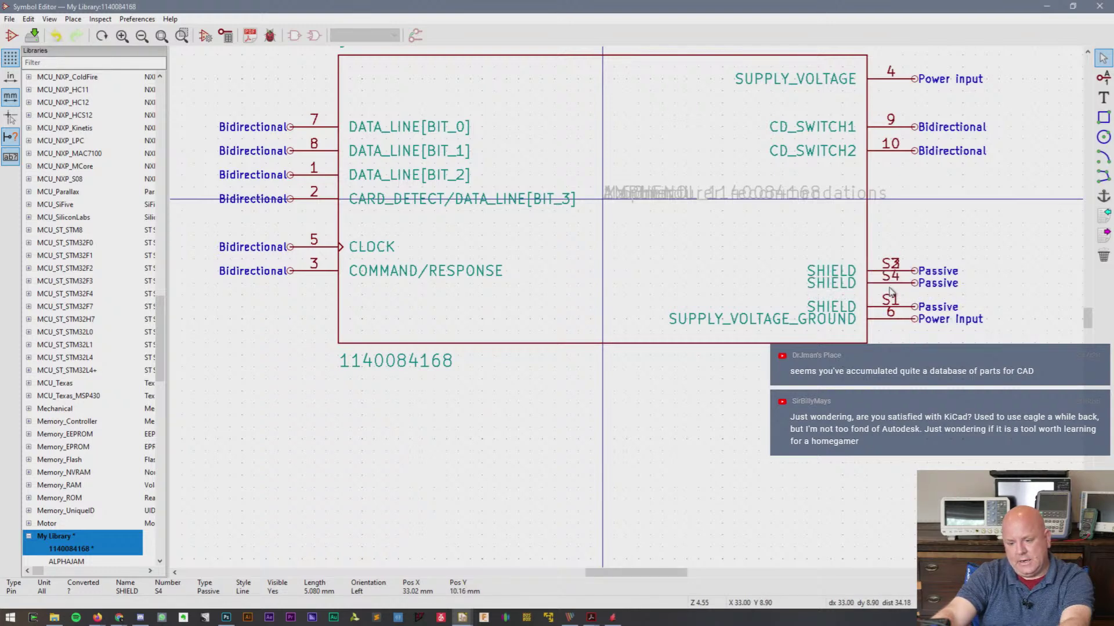
click(860, 274)
- Place pin S2 just below CD_SWITCH2, with S3 and S4 directly beneath
click(910, 305)
key(m)
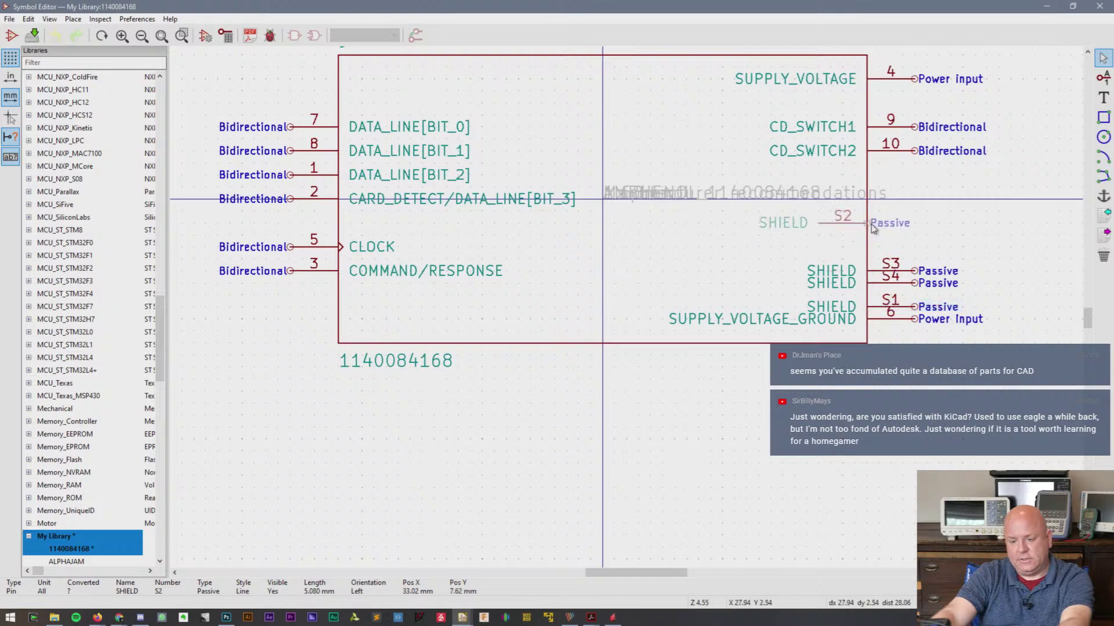
click(918, 215)
click(859, 270)
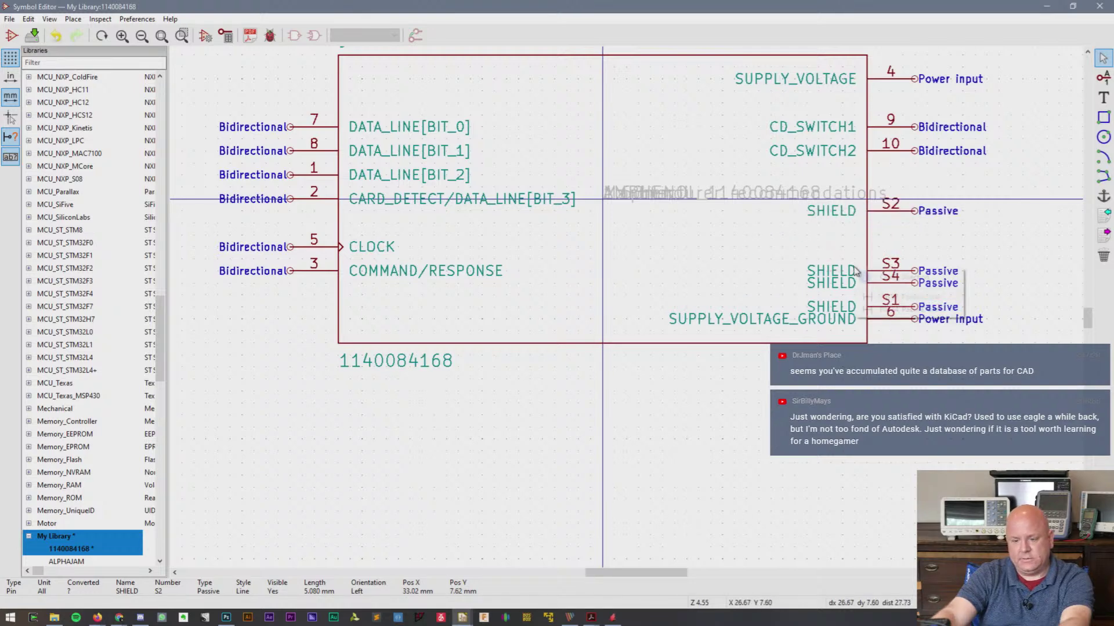
click(874, 298)
key(m)
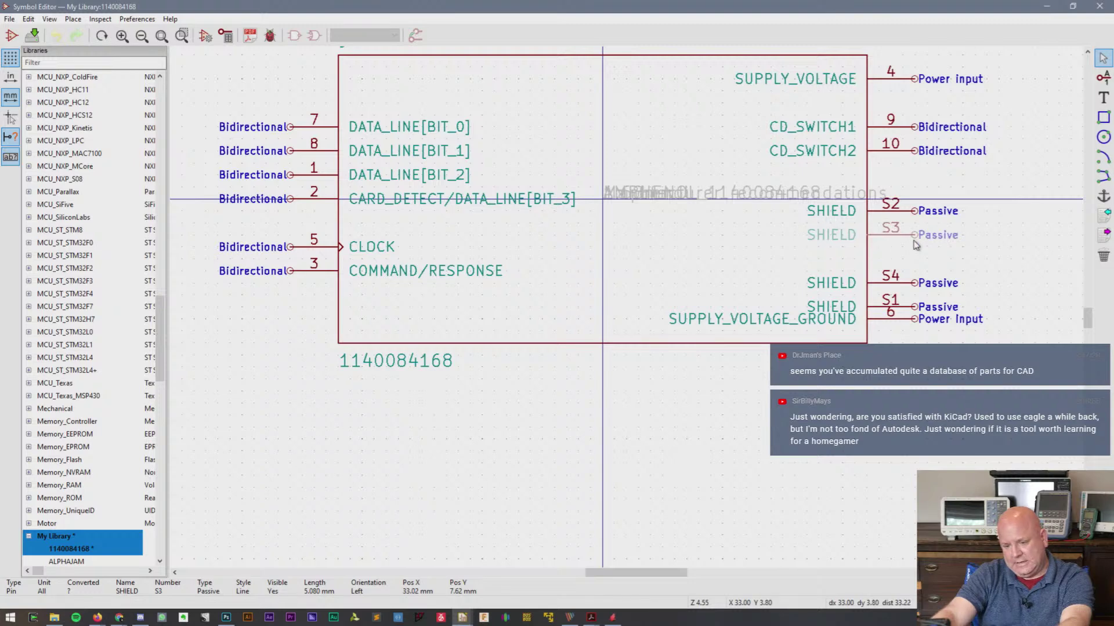
click(916, 244)
click(851, 284)
key(m)
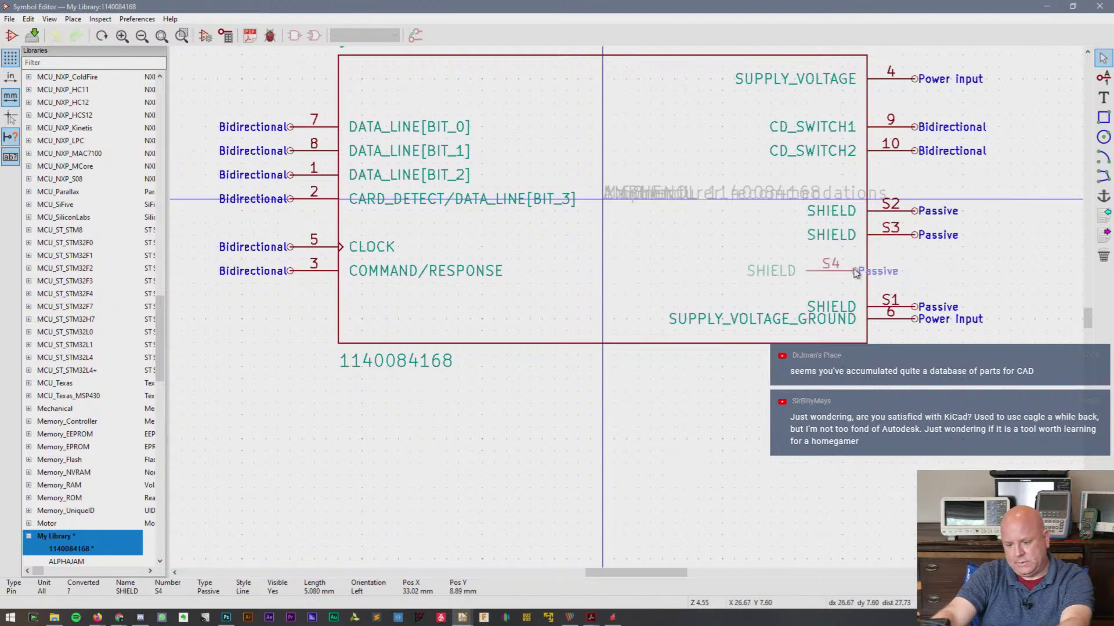
click(918, 262)
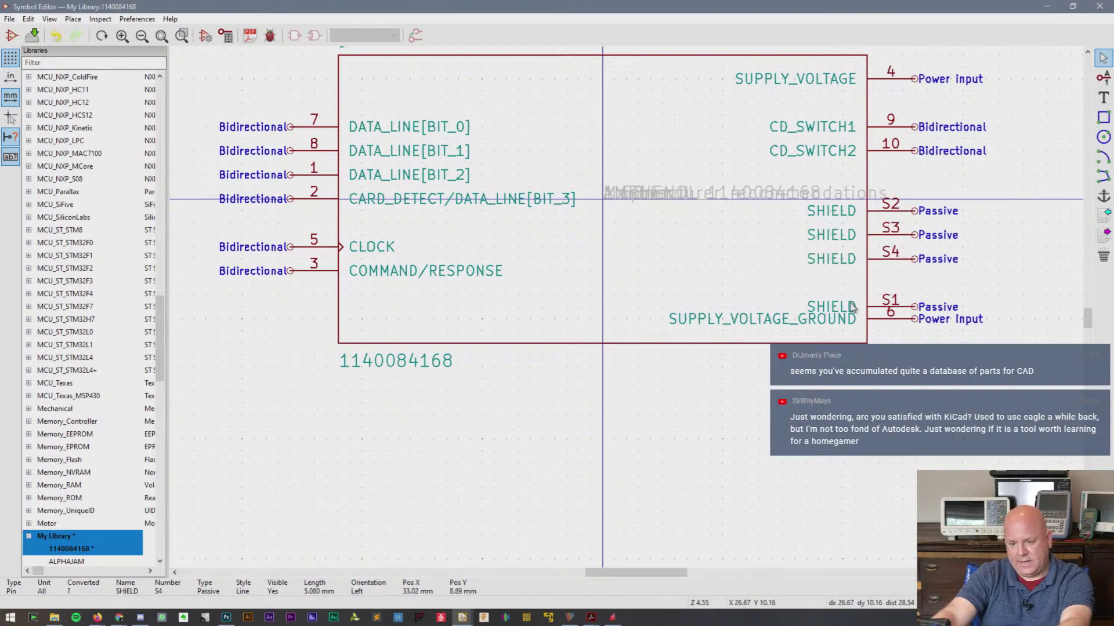
- Move pin S1 directly beneath S4, leaving overlapping pin 6 where it is
click(842, 312)
click(868, 334)
key(m)
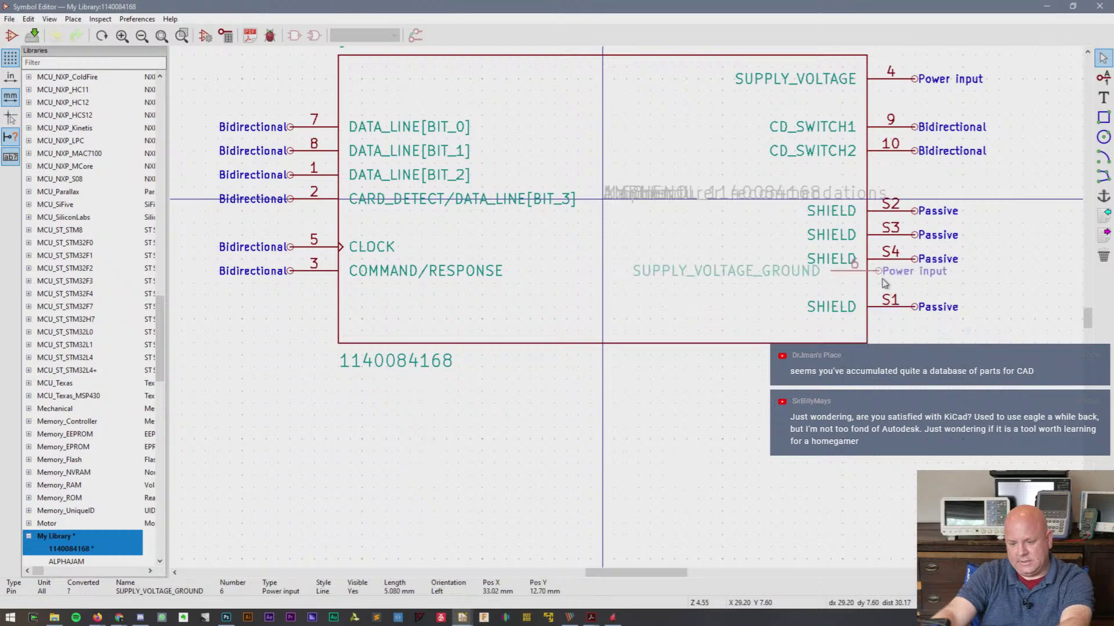
key(Escape)
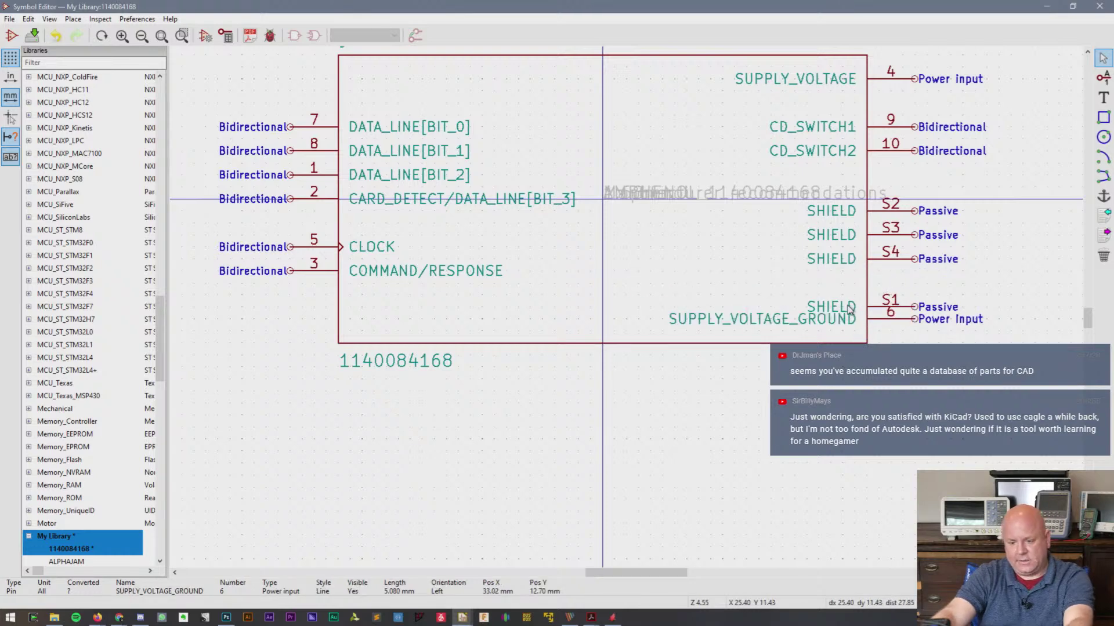
click(850, 309)
click(862, 334)
key(m)
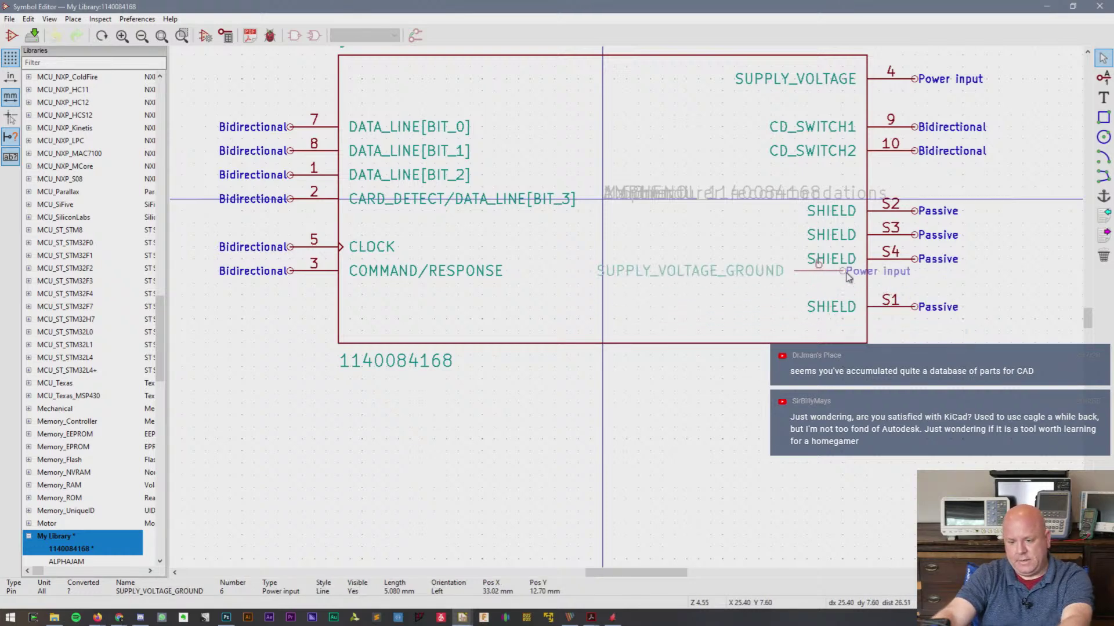
key(Escape)
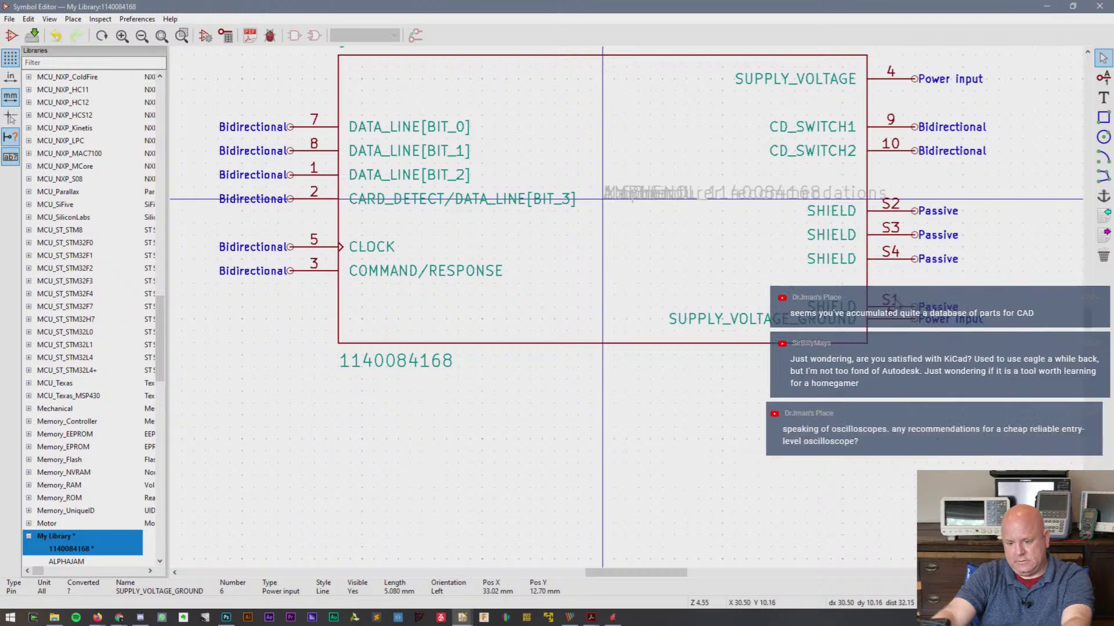
click(902, 307)
key(m)
click(925, 291)
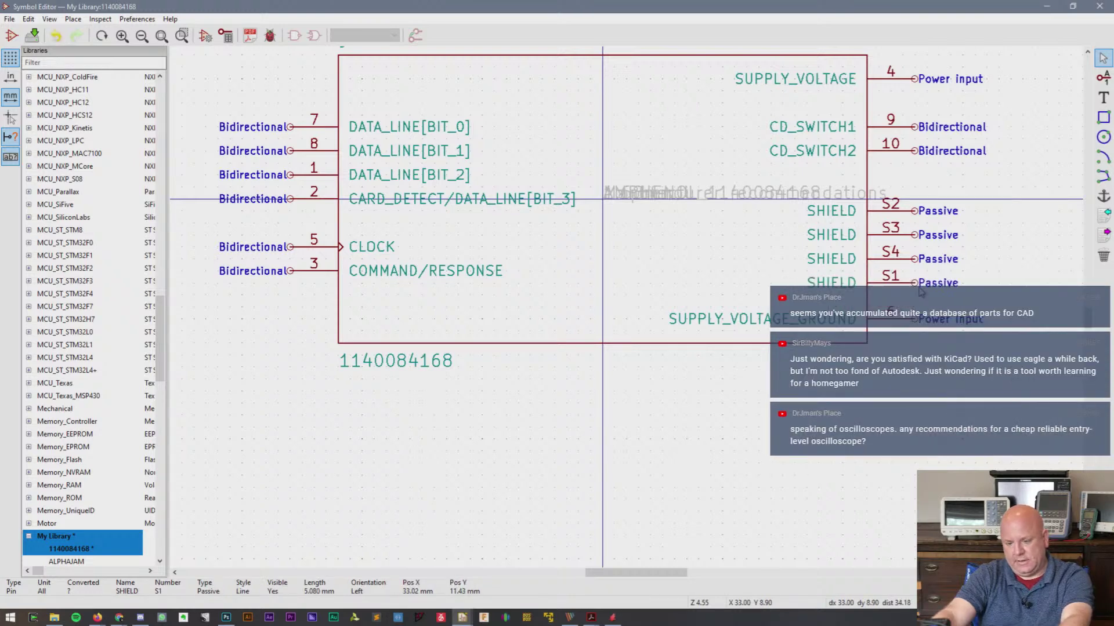
click(670, 198)
click(725, 225)
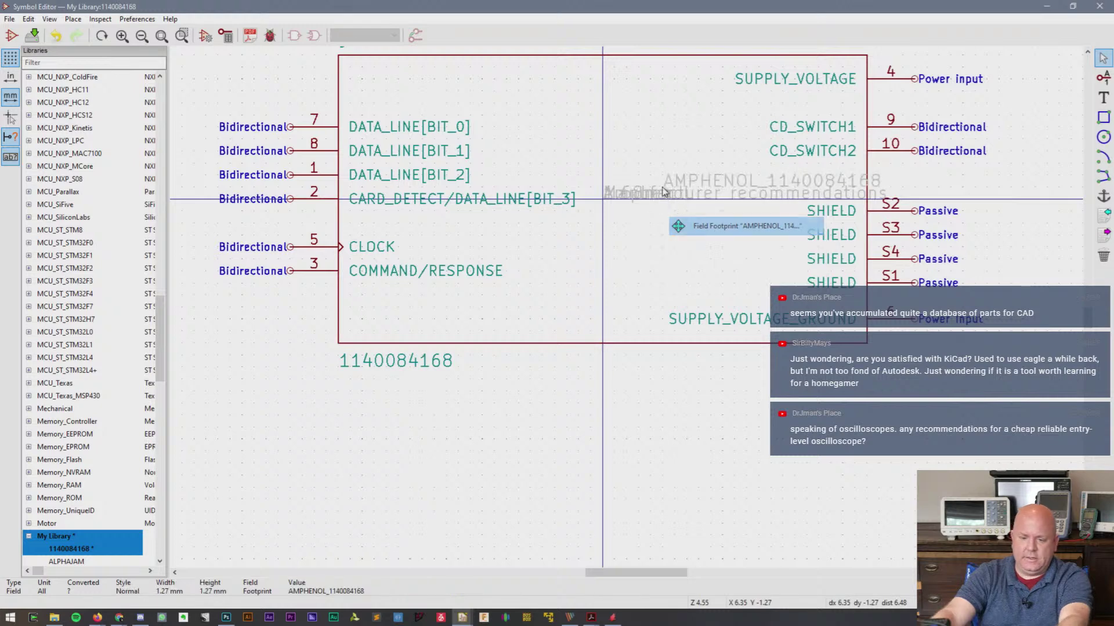
click(620, 367)
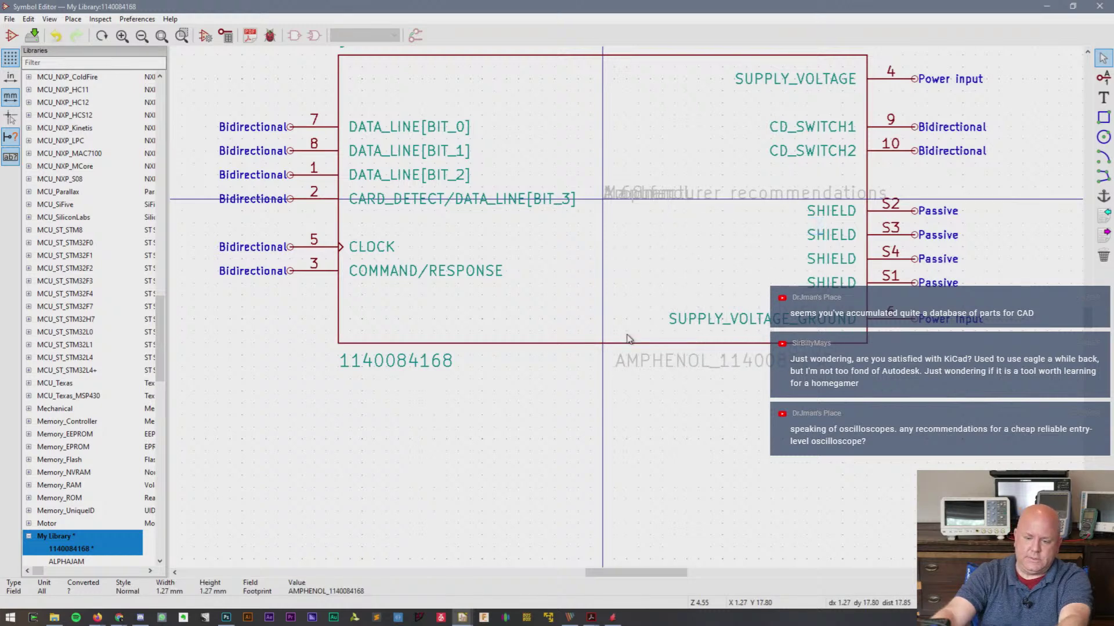
click(648, 201)
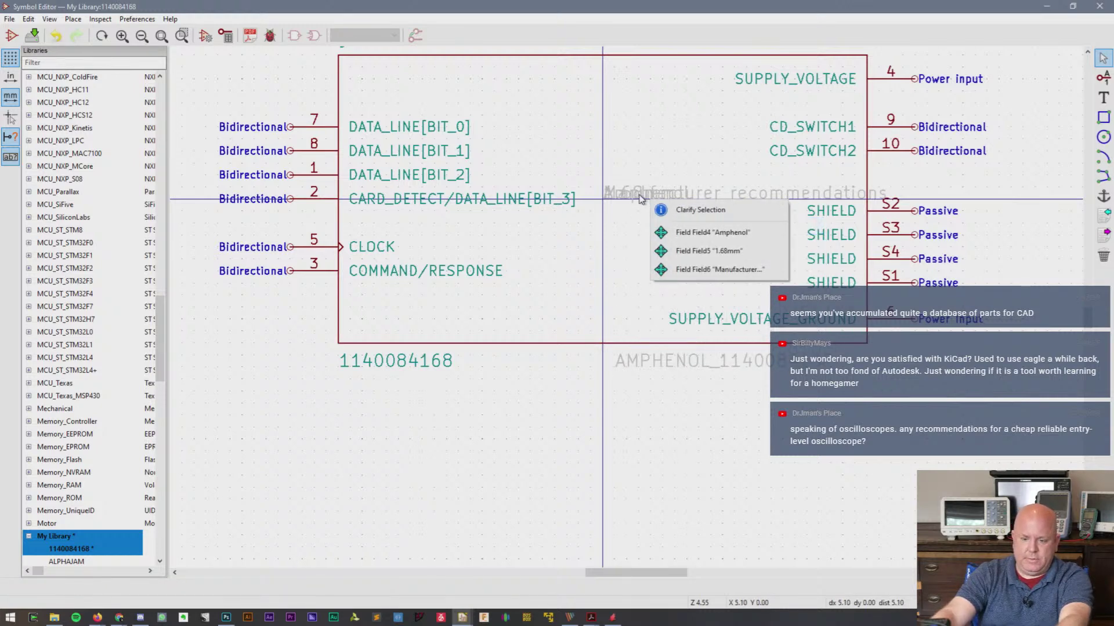
click(685, 233)
click(650, 196)
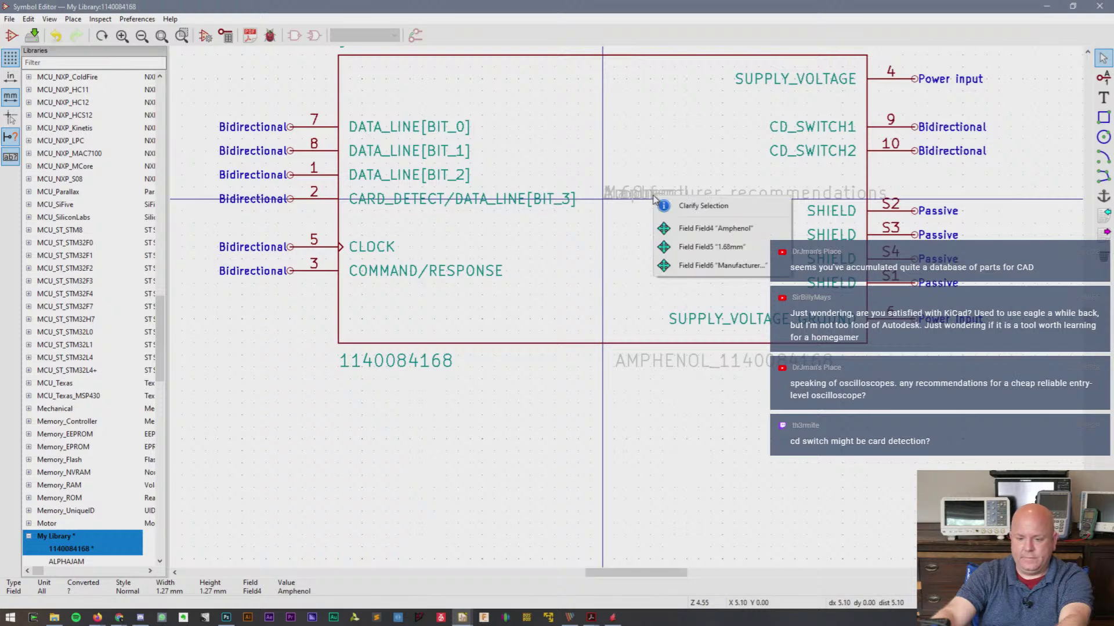
click(699, 230)
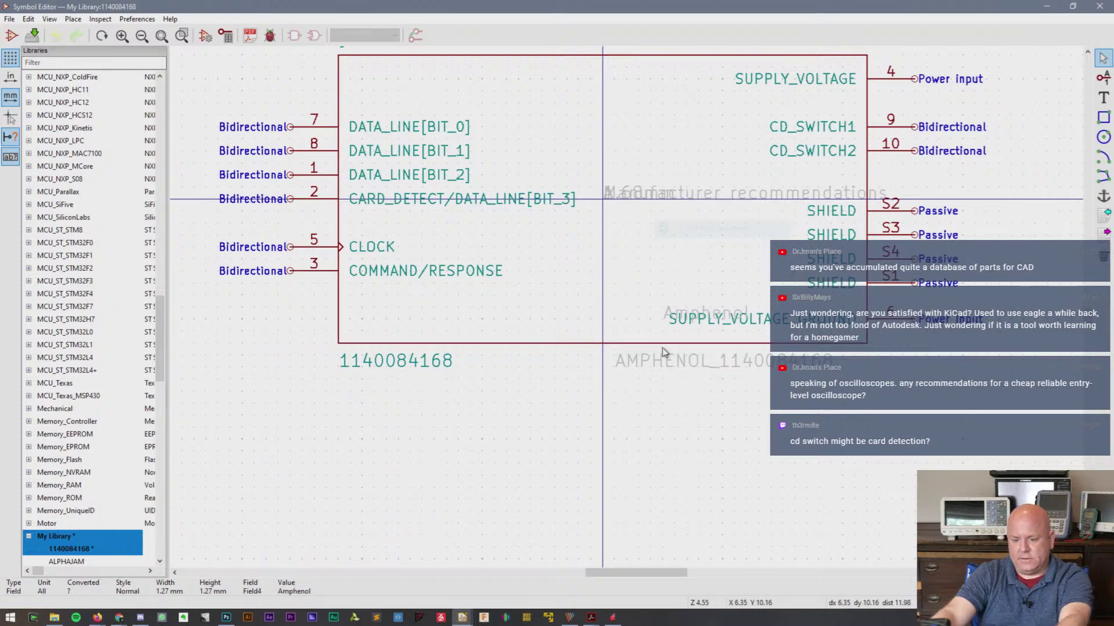
click(615, 388)
- Stack the 1.68mm, Manufacturer recommendations and footprint name fields in a column under Amphenol
click(631, 200)
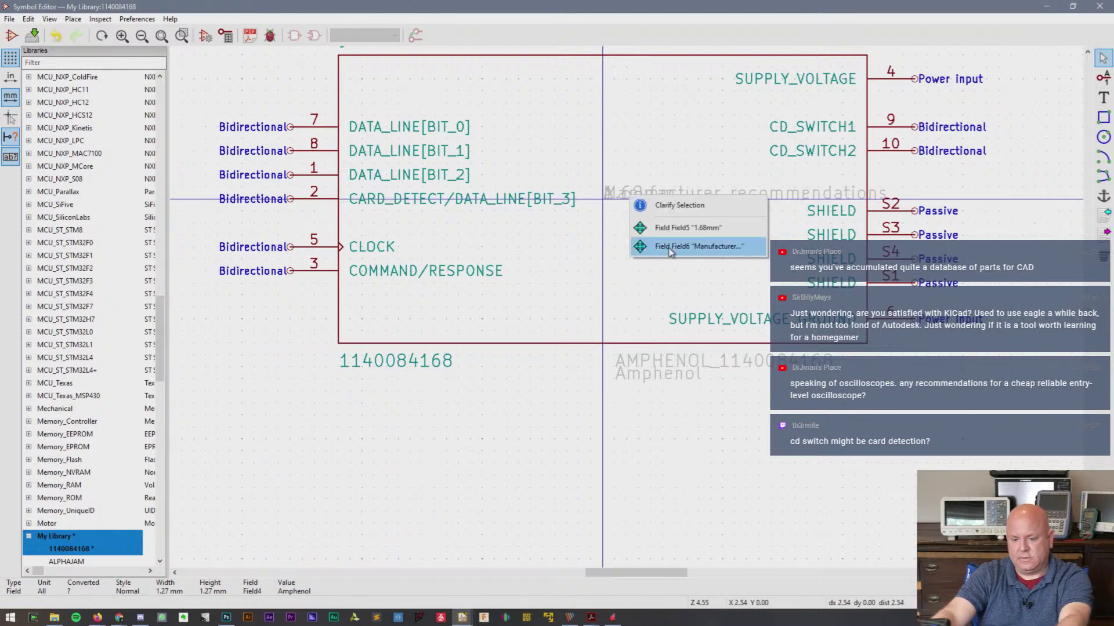
click(671, 247)
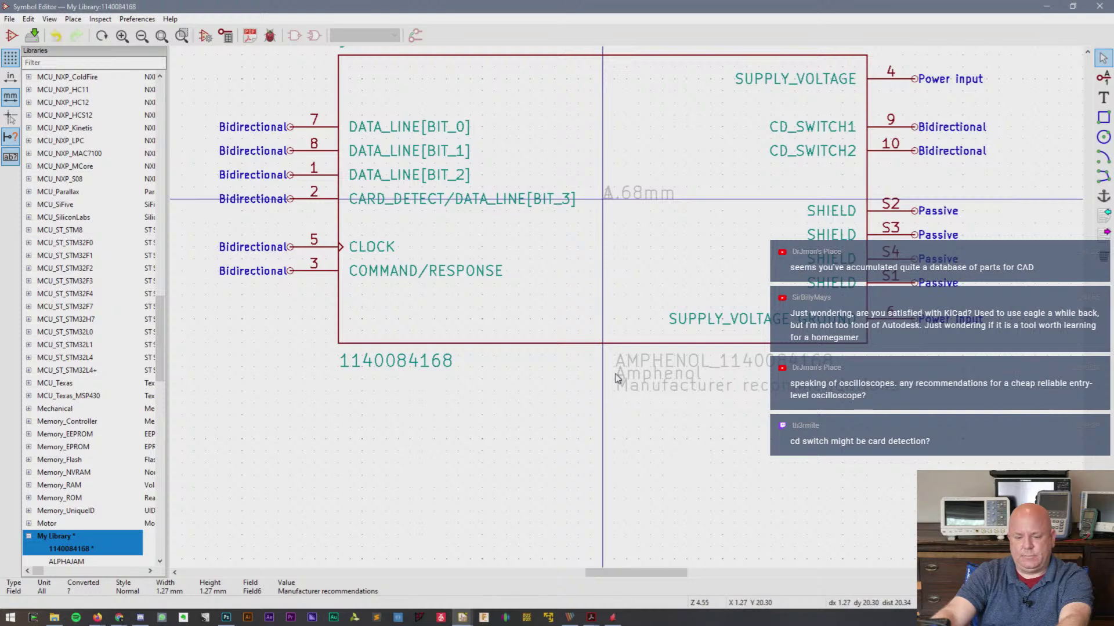
key(m)
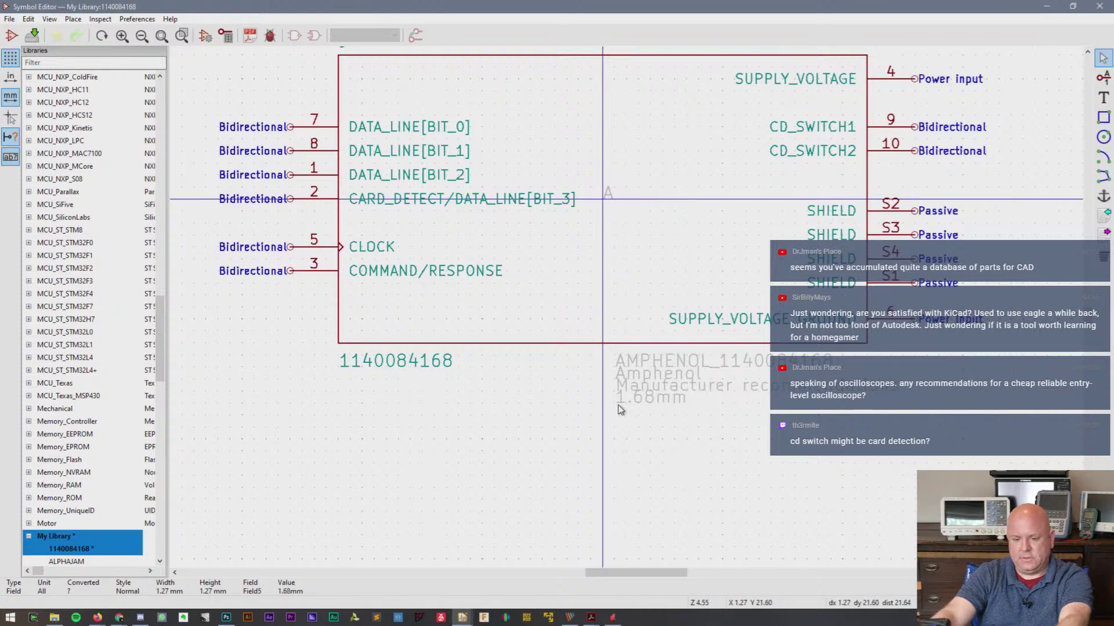
click(620, 409)
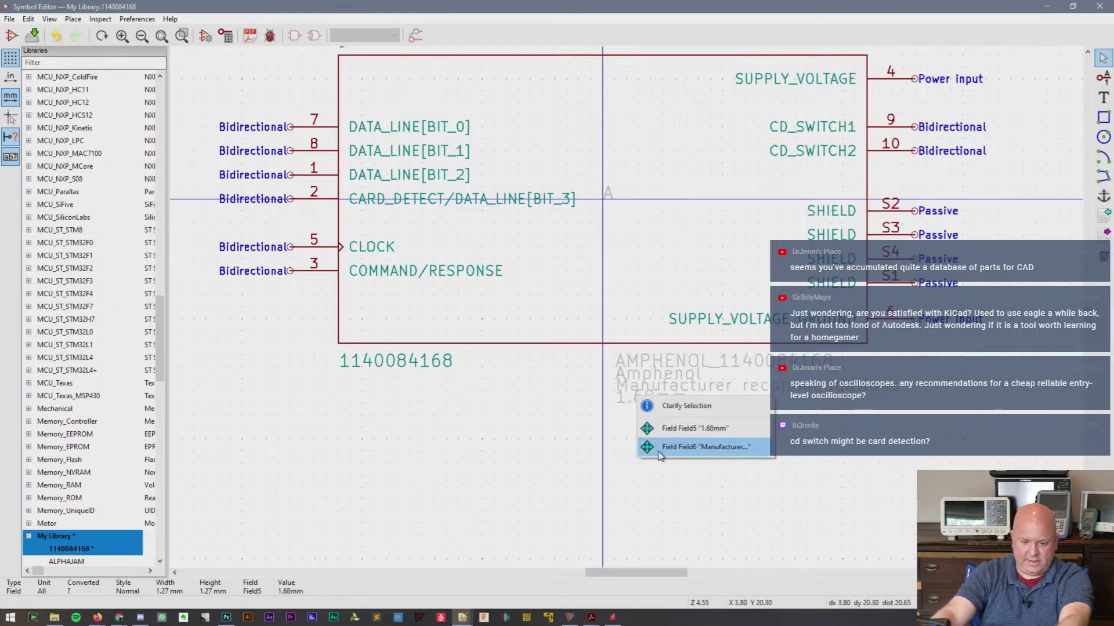
click(684, 447)
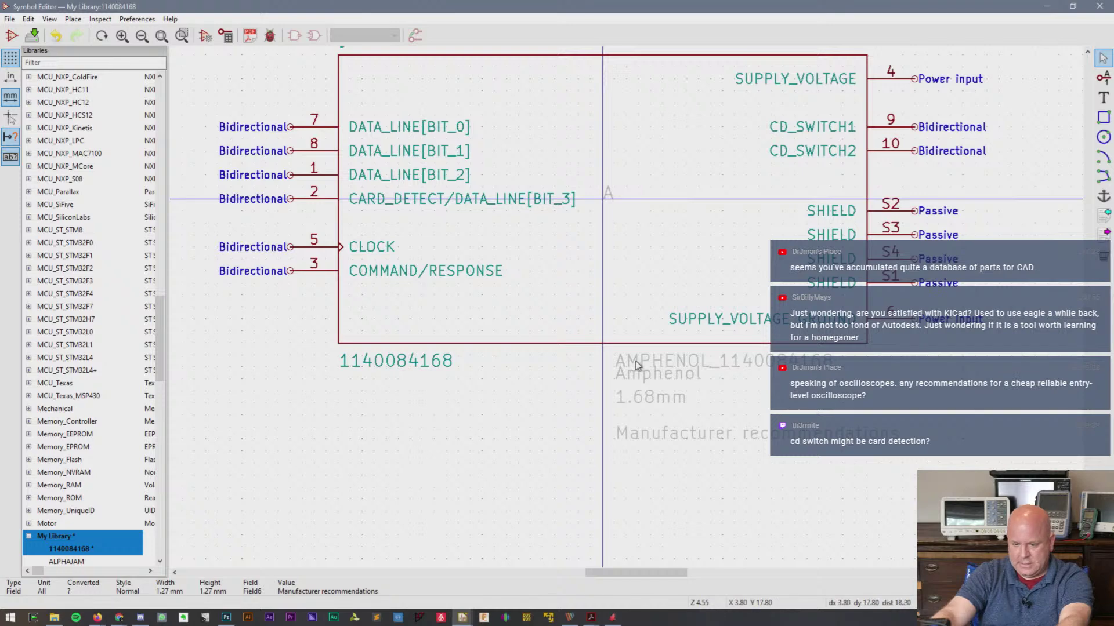
click(638, 362)
key(m)
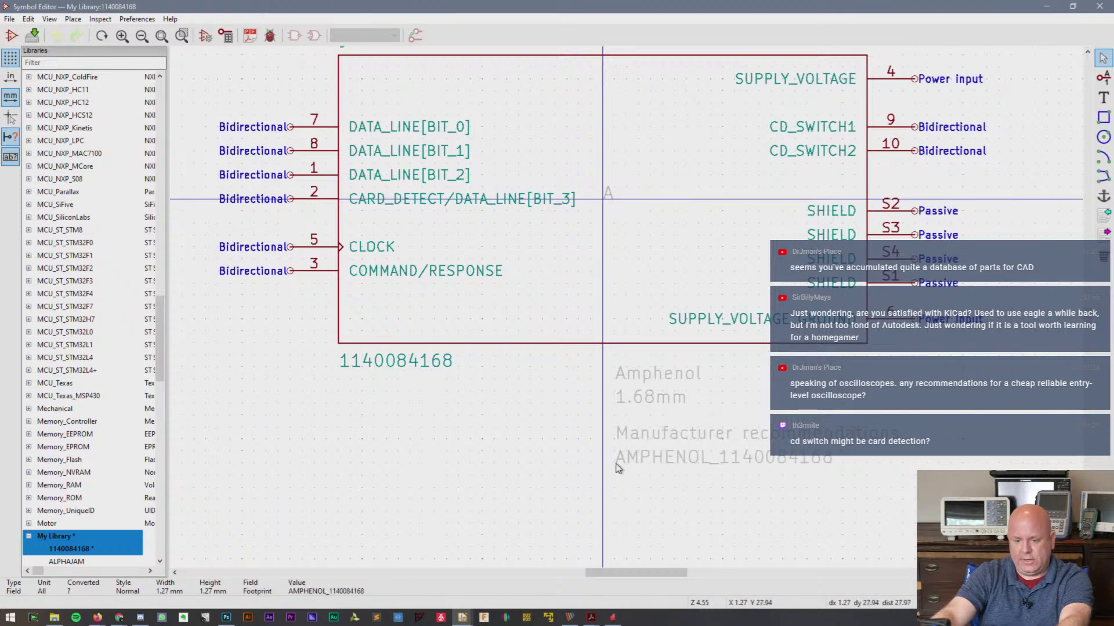
click(617, 471)
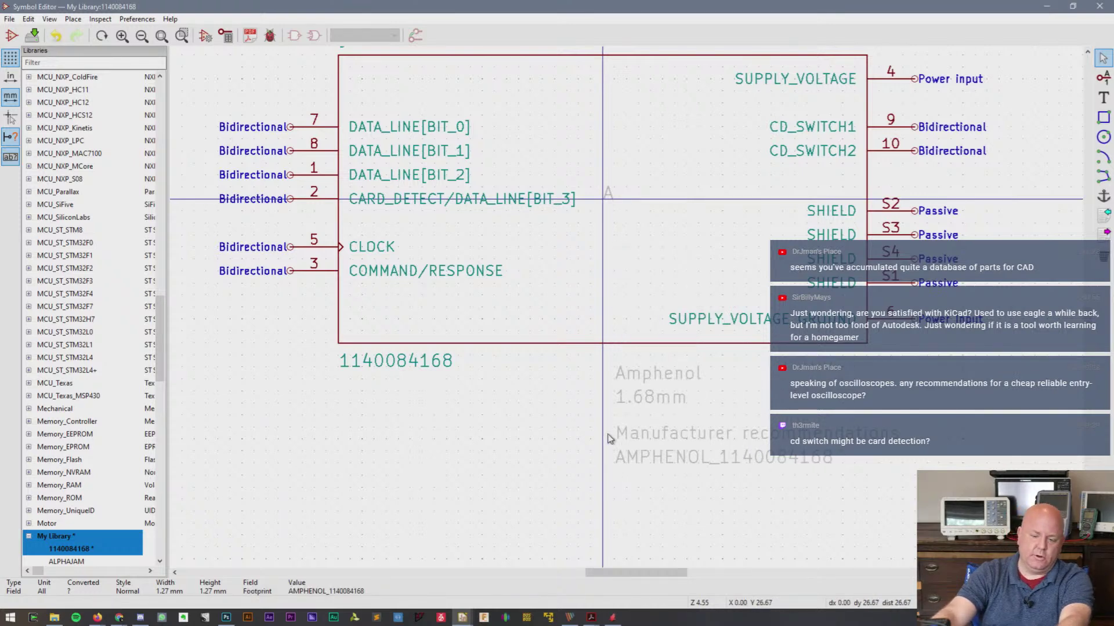
- Move the datasheet field A out from under pin 2 to below the symbol
click(609, 195)
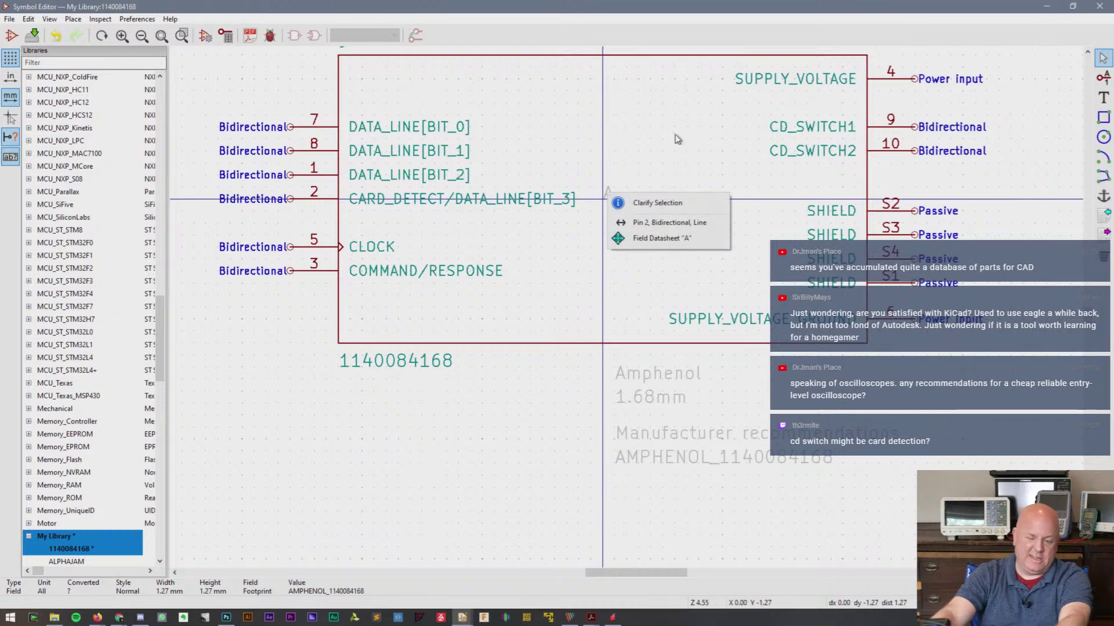
click(661, 238)
key(m)
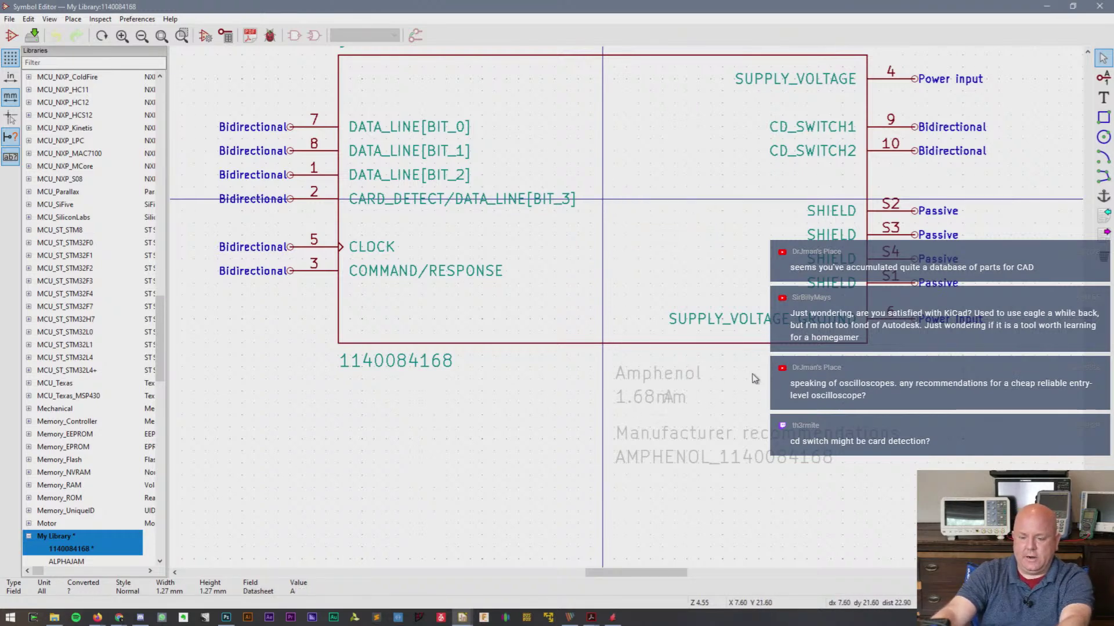
click(842, 373)
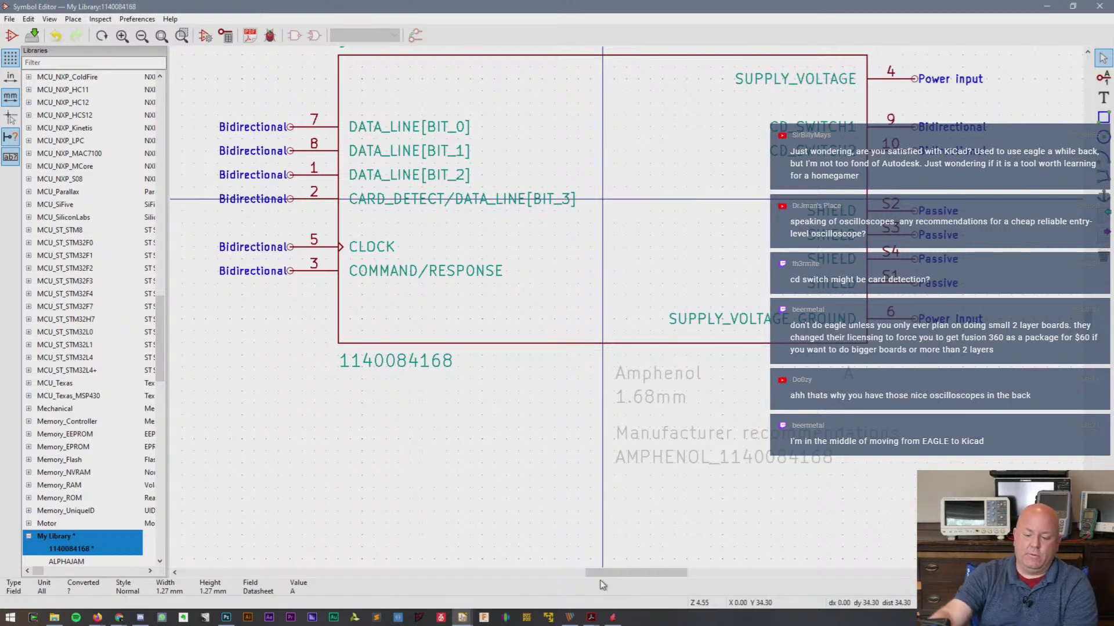
click(612, 617)
click(718, 195)
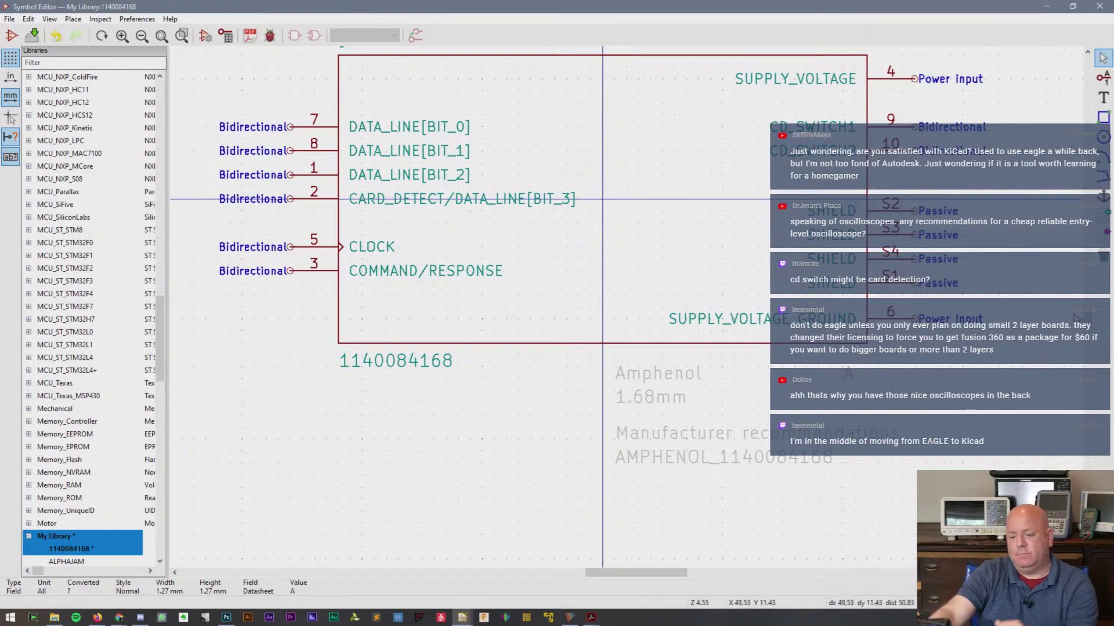
scroll(1085, 313, up, 3)
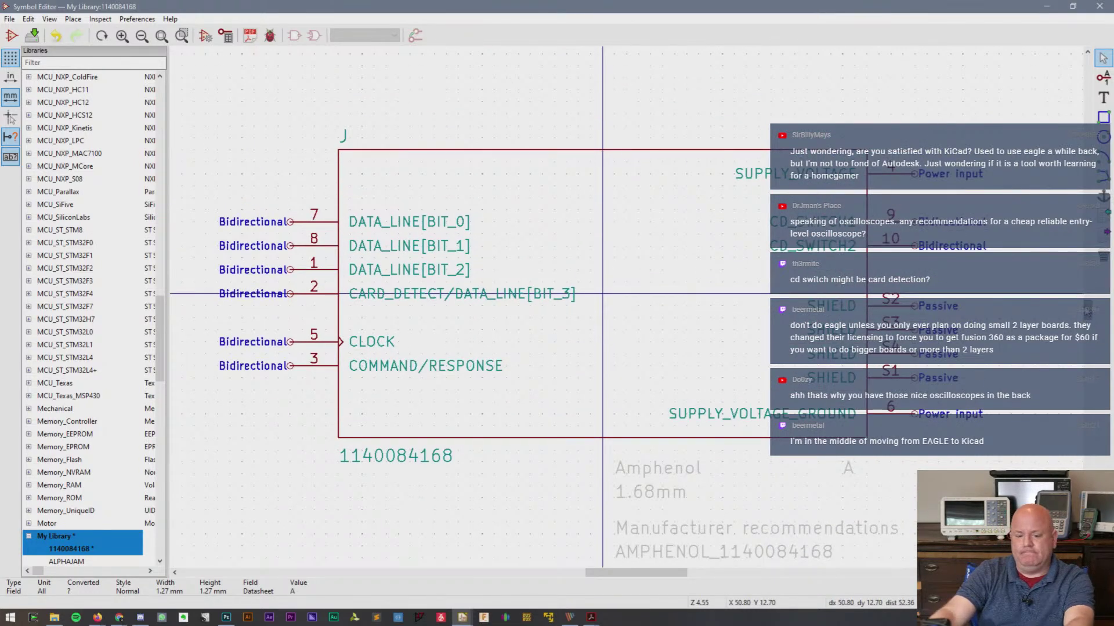
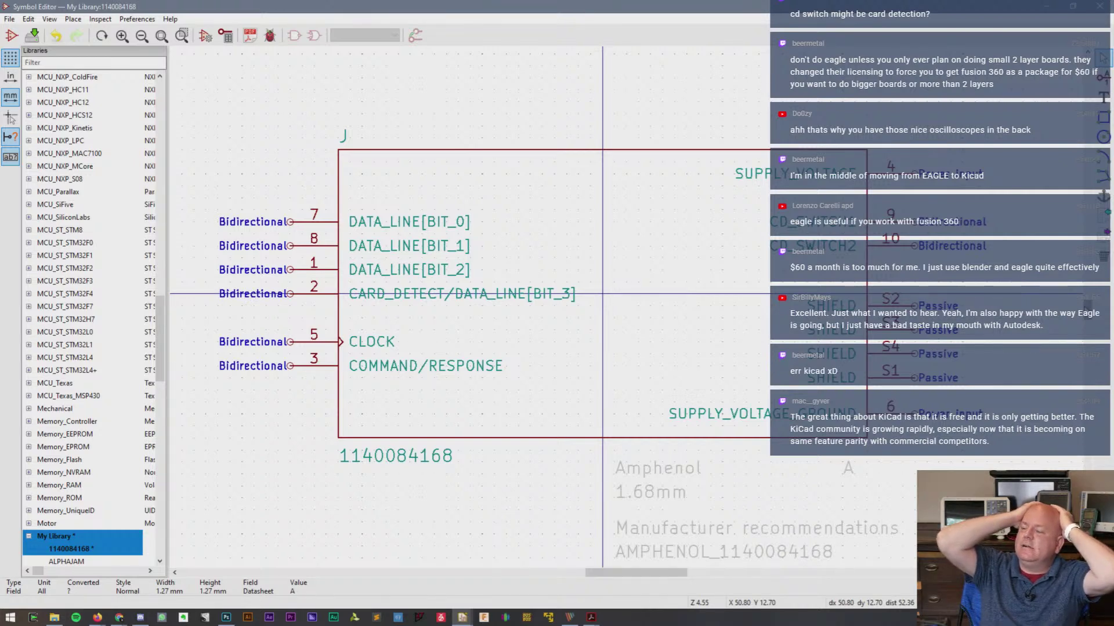
click(584, 179)
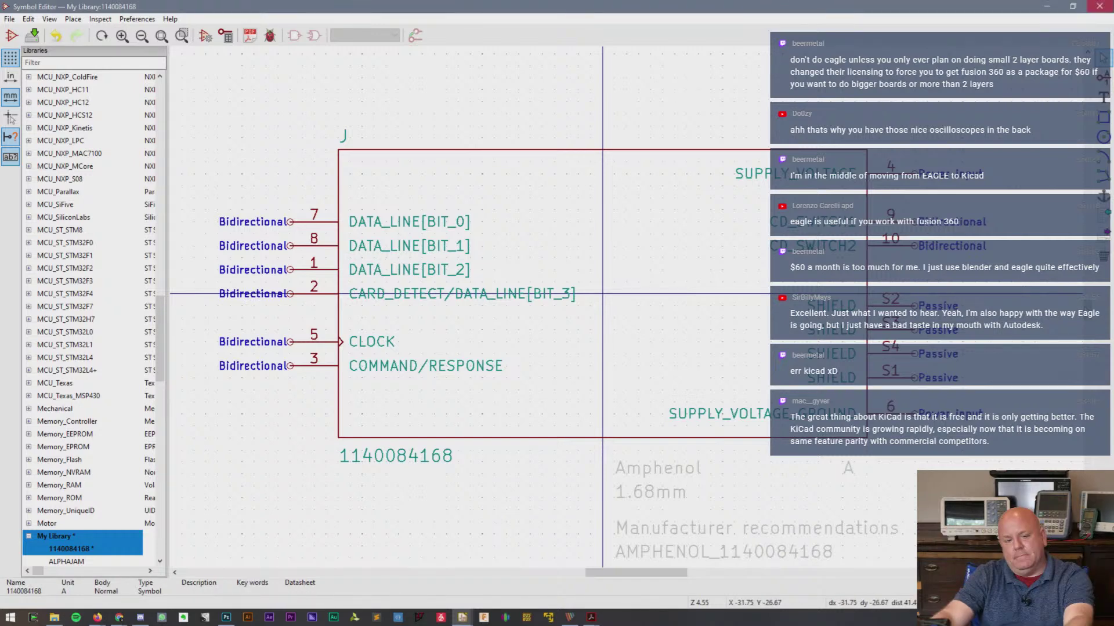
click(1099, 7)
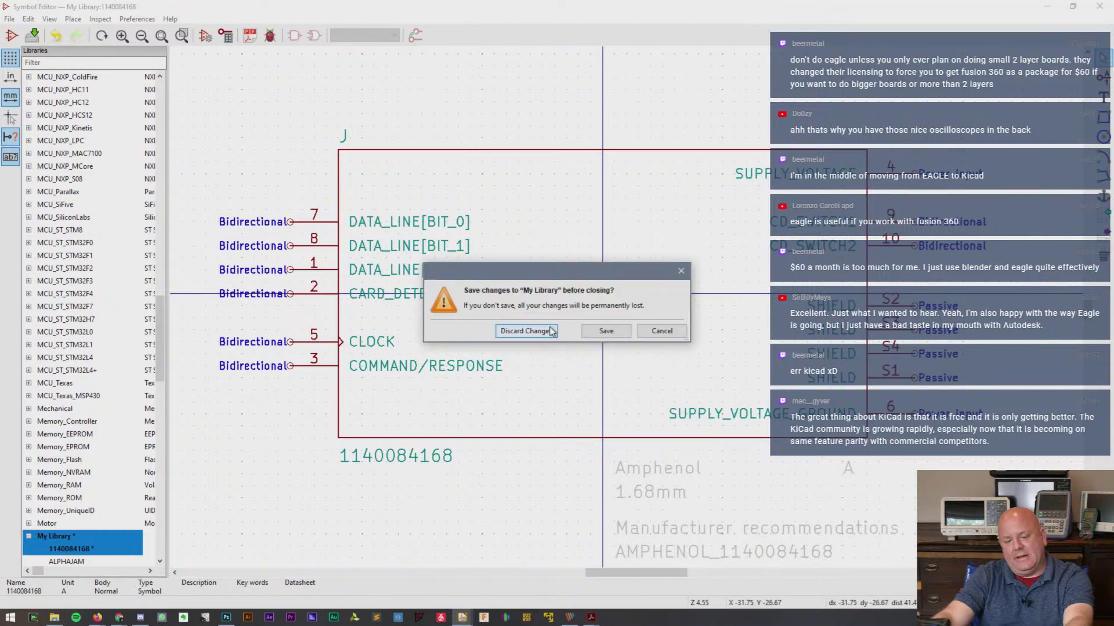
click(524, 331)
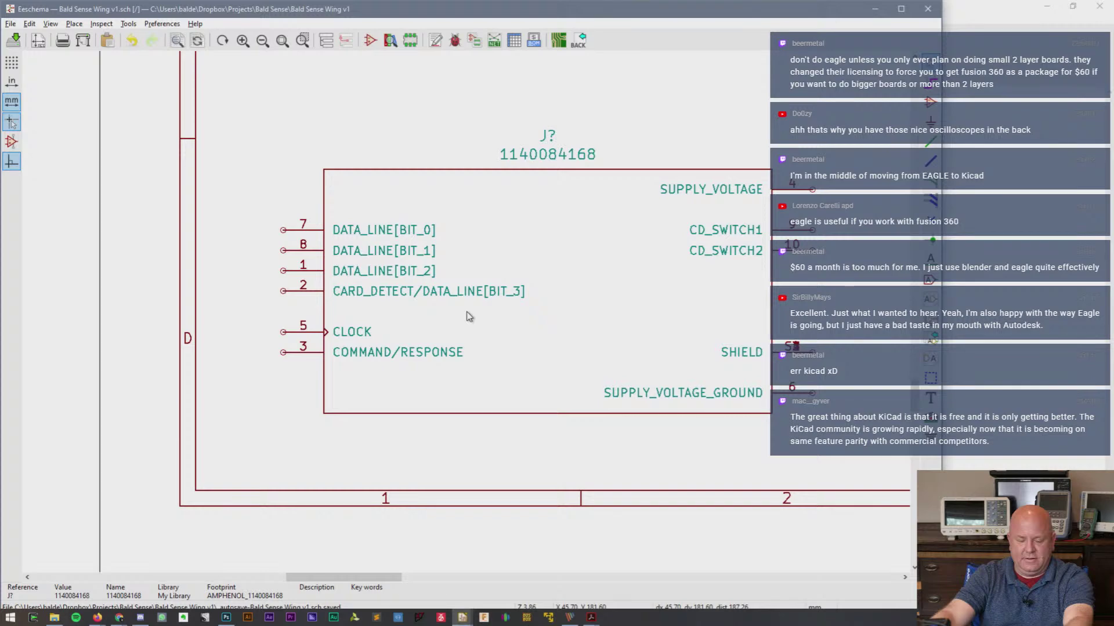
- Inspect the broken J? socket symbol and run Rescue Symbols, which finds nothing to rescue
scroll(469, 316, down, 1)
right_click(621, 318)
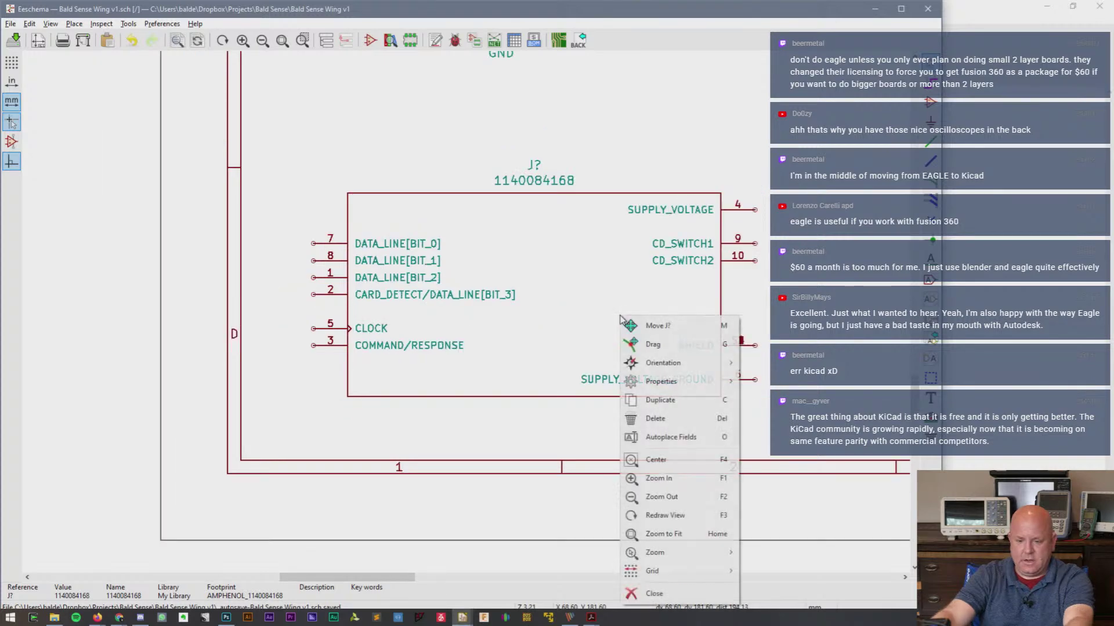
mouse_move(661, 381)
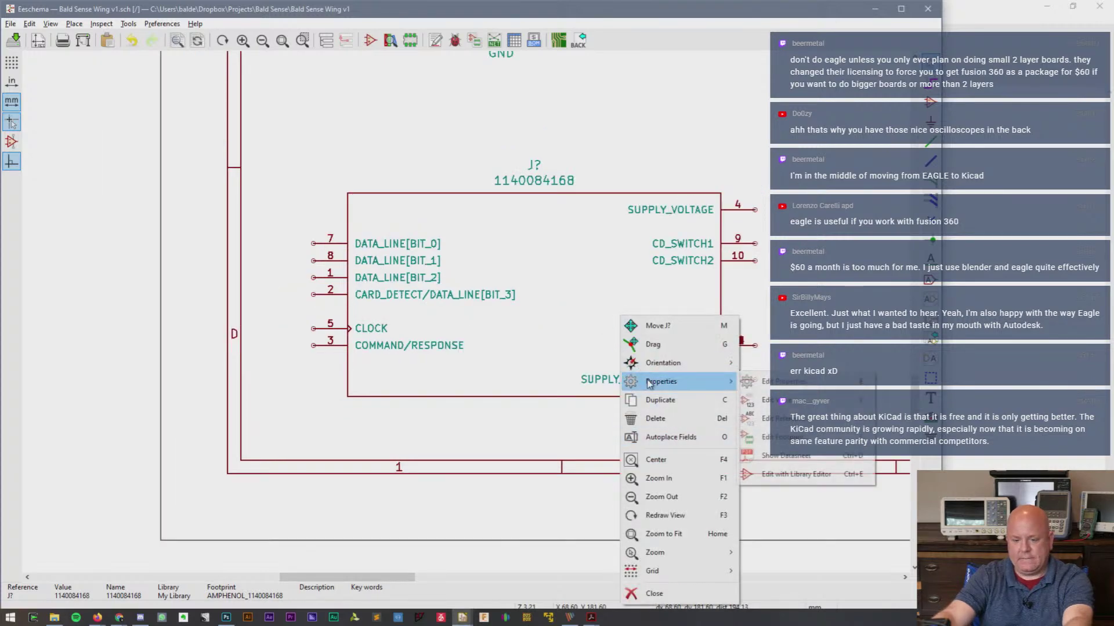
click(759, 381)
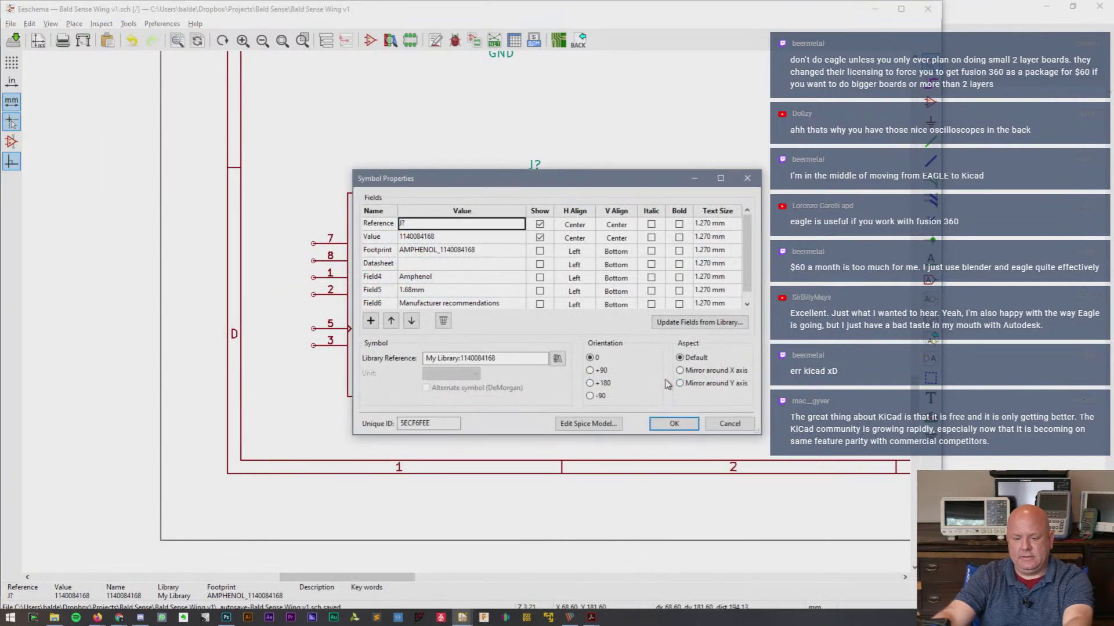
click(720, 422)
right_click(581, 300)
click(533, 295)
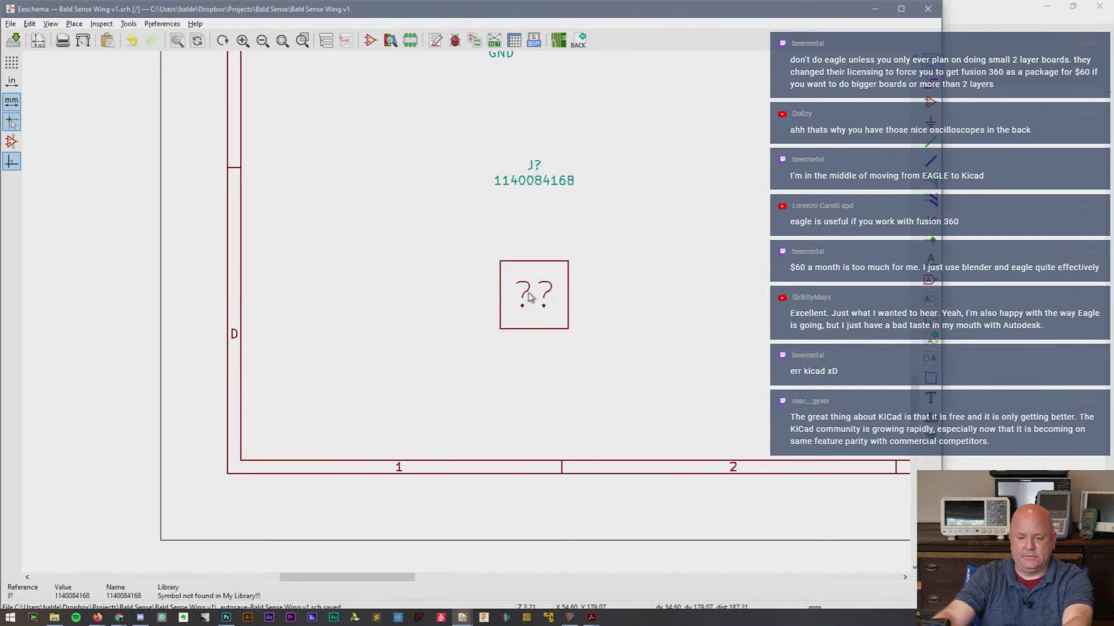
right_click(529, 295)
click(360, 204)
click(128, 23)
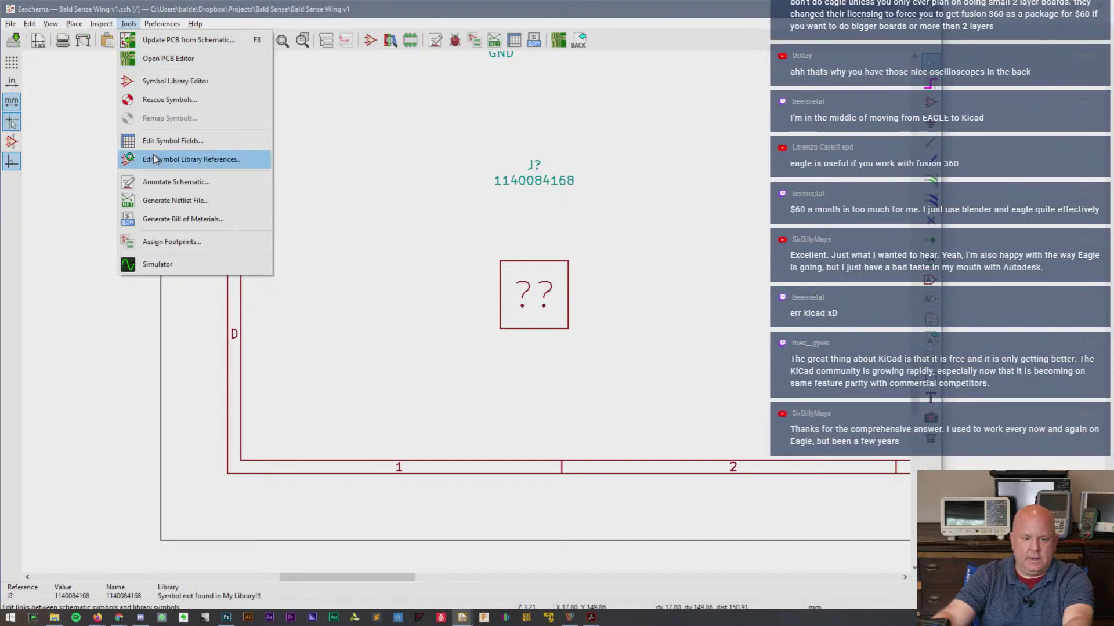
click(168, 99)
click(518, 339)
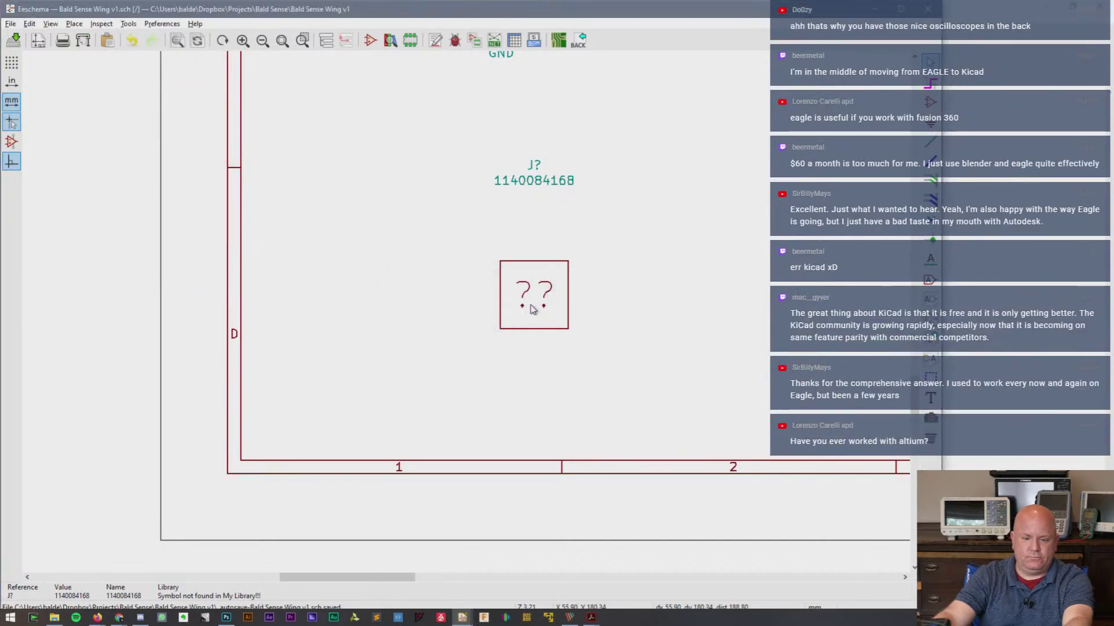
key(Escape)
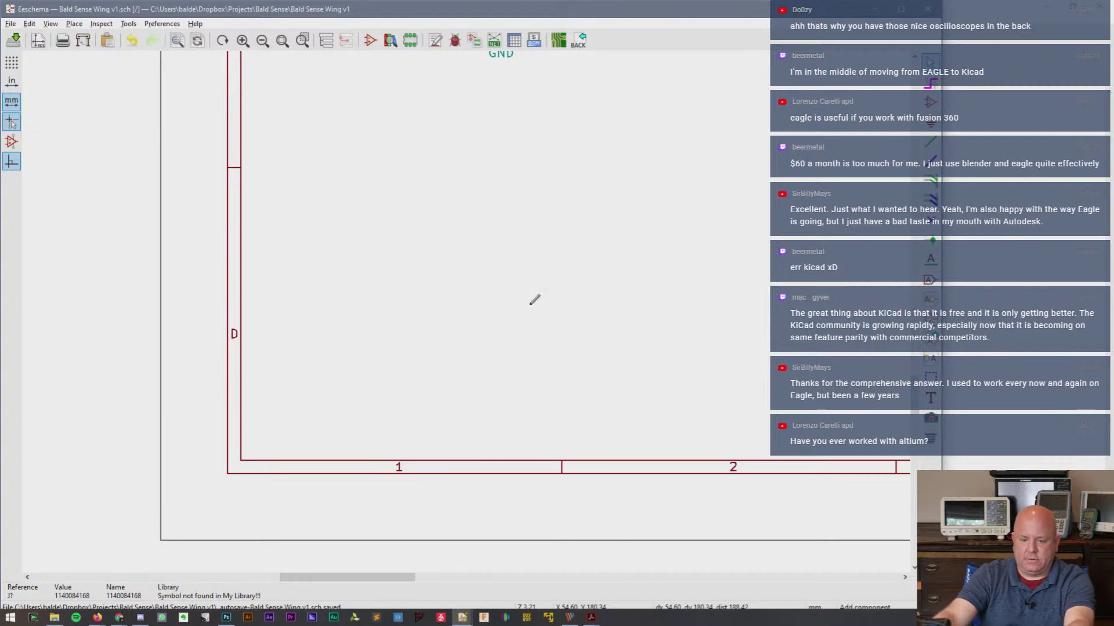
click(534, 299)
click(113, 112)
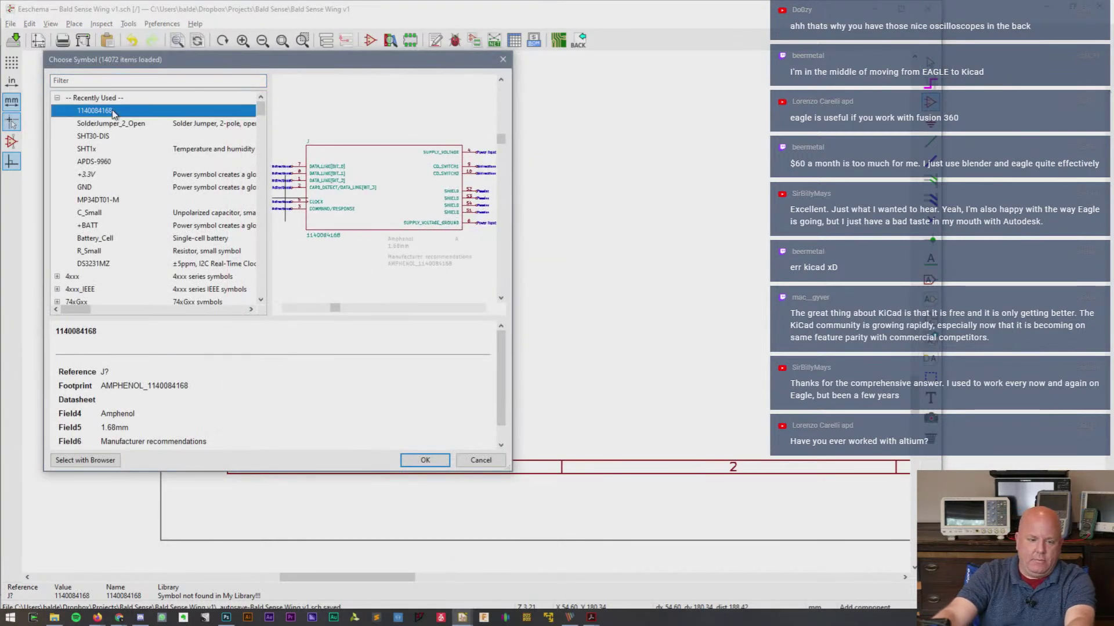
double_click(113, 112)
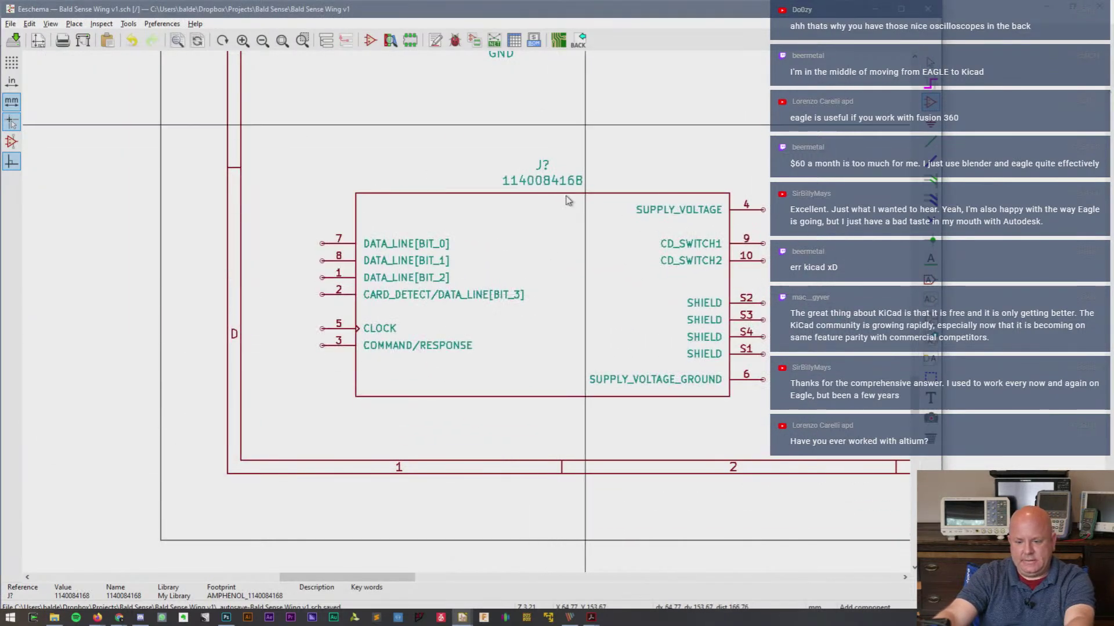
scroll(558, 258, down, 1)
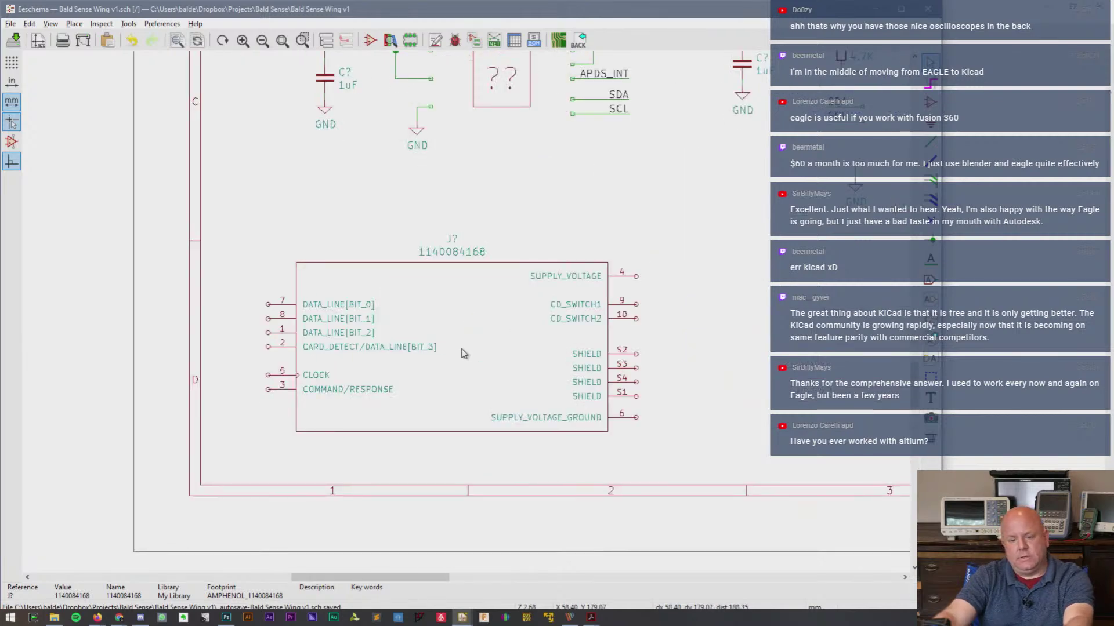
click(546, 268)
key(Escape)
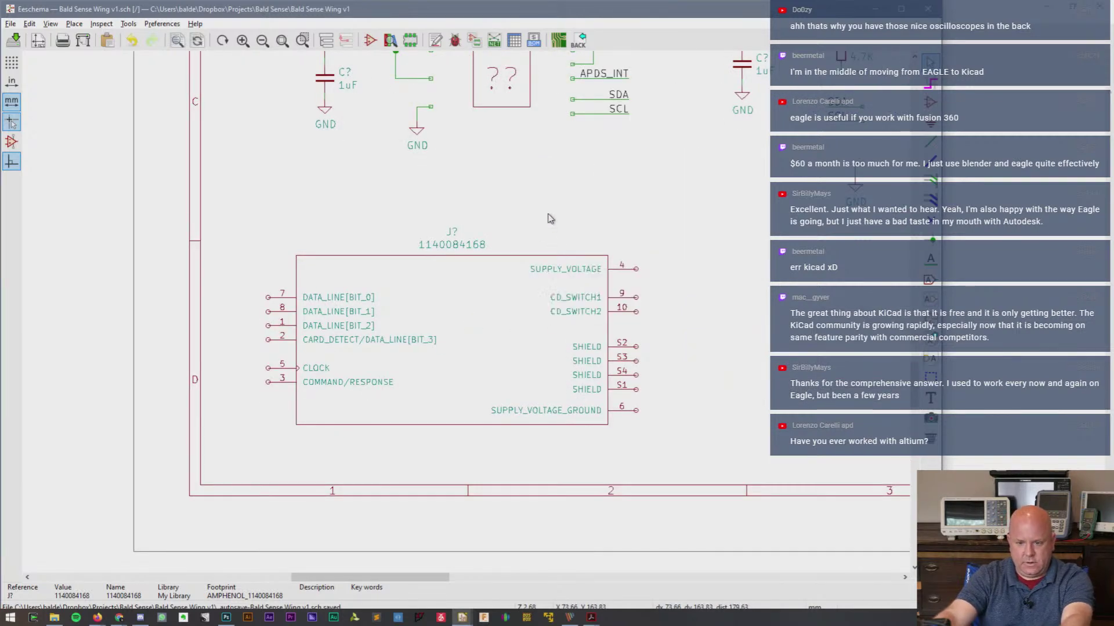
scroll(551, 221, down, 4)
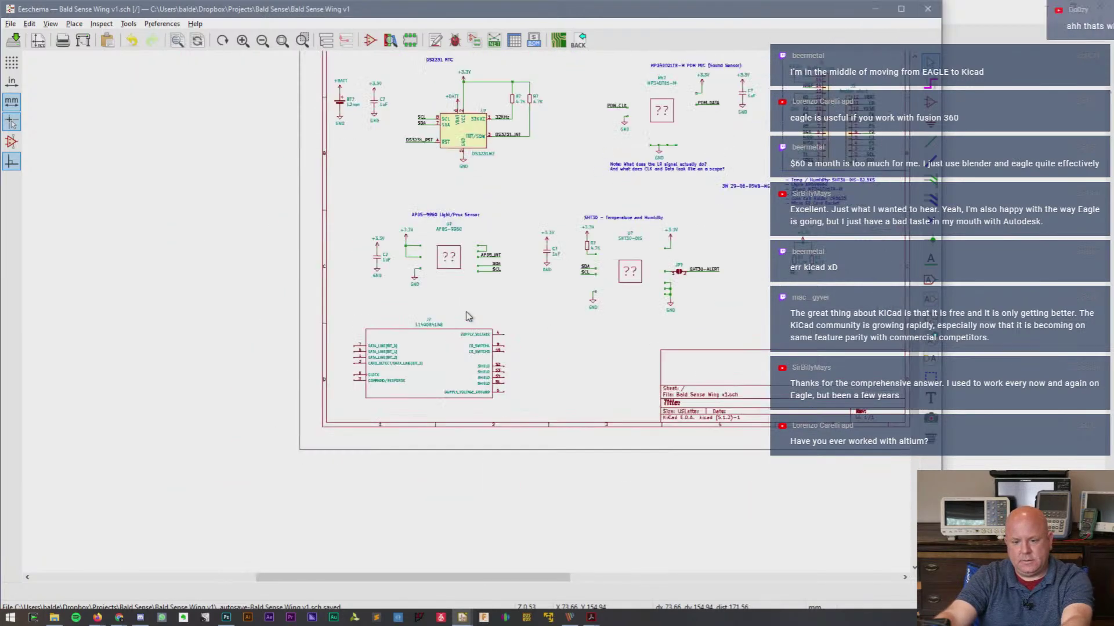
drag(915, 371, 914, 359)
scroll(529, 347, up, 3)
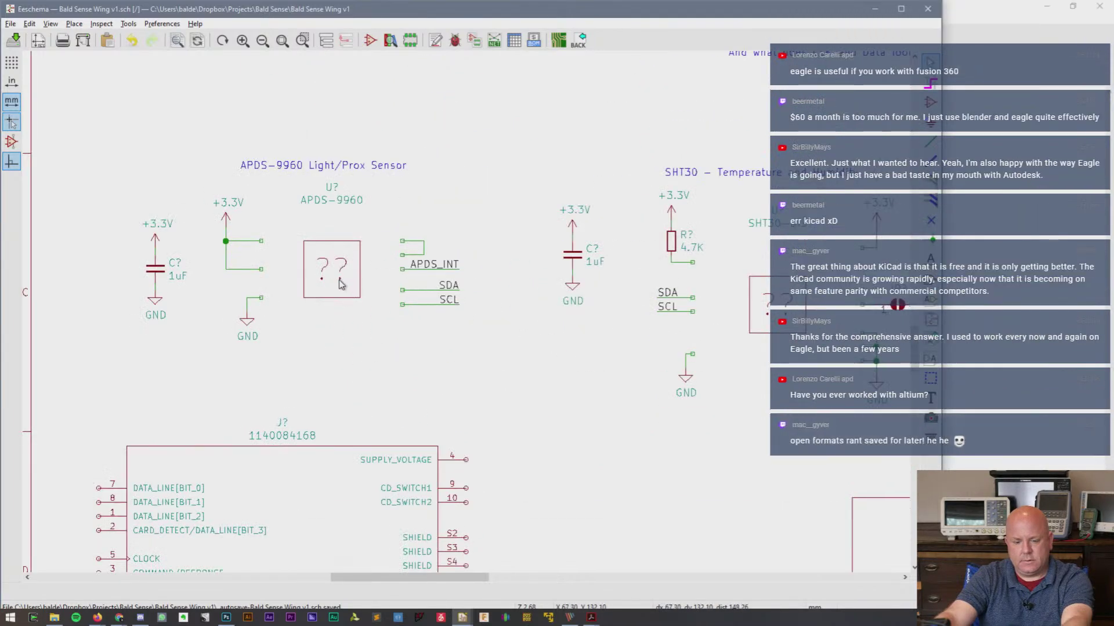
- Replace the broken APDS-9960 placeholder with a freshly placed APDS-9960 symbol
double_click(339, 284)
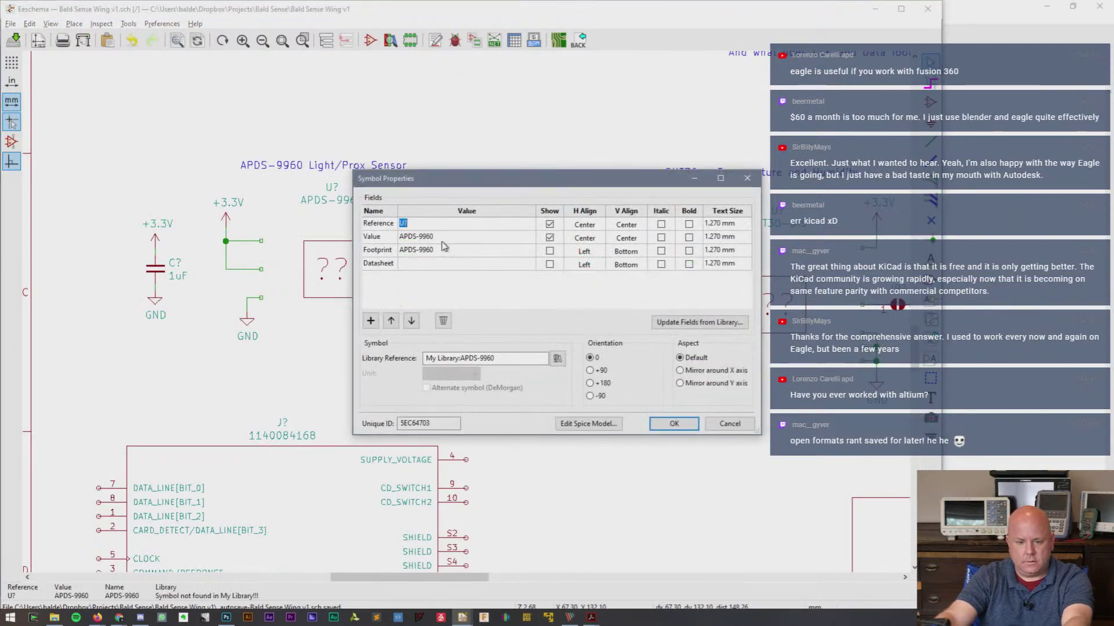
click(557, 359)
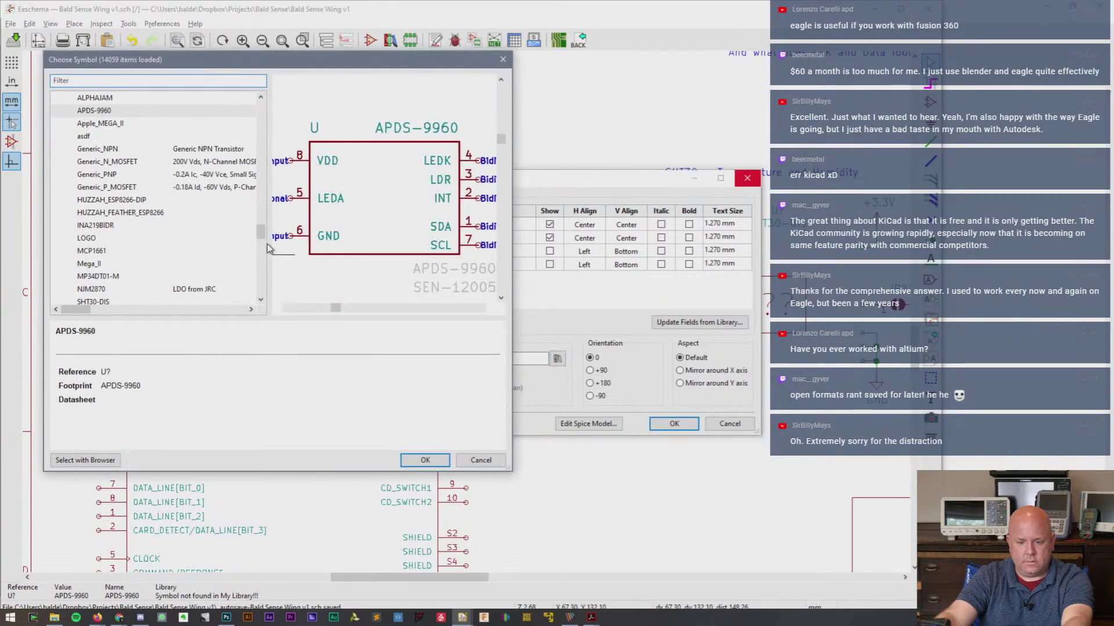
click(107, 124)
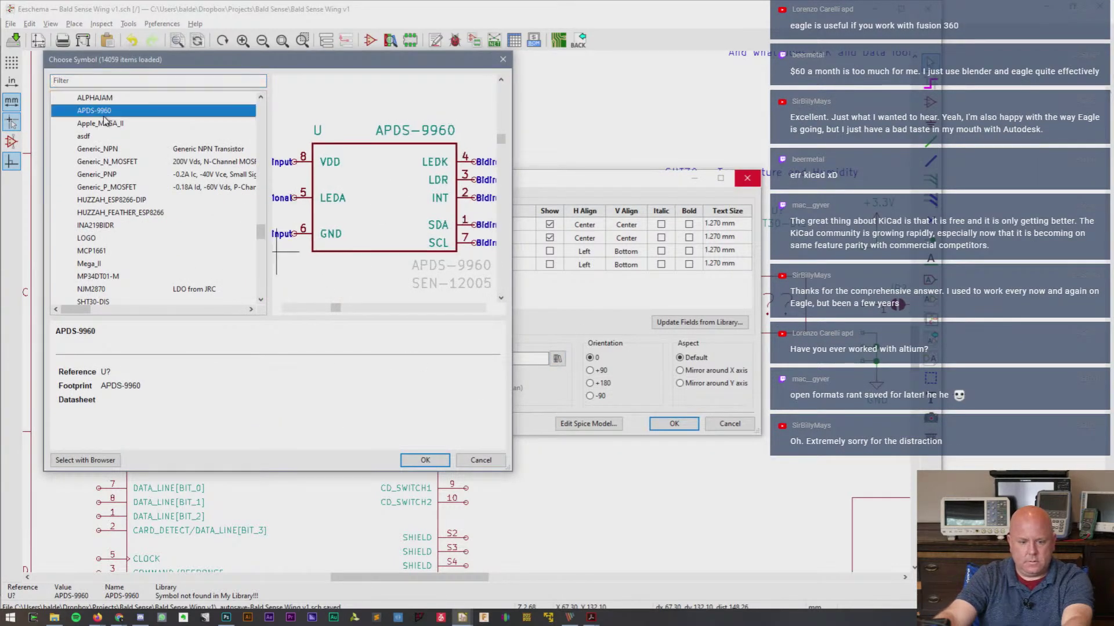
key(Escape)
click(686, 424)
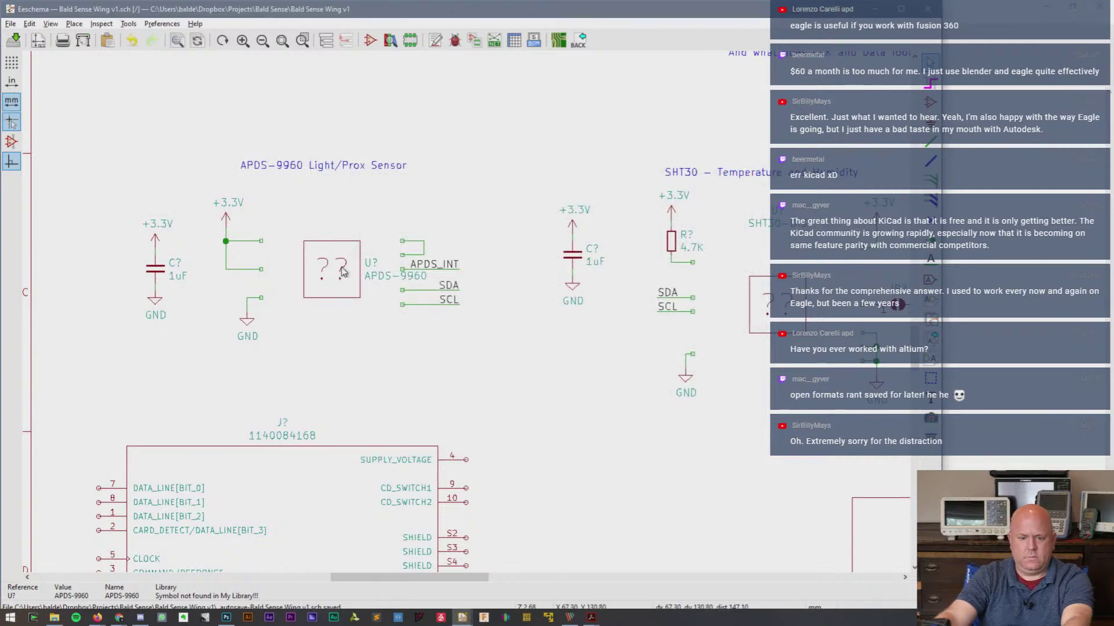
key(Delete)
key(a)
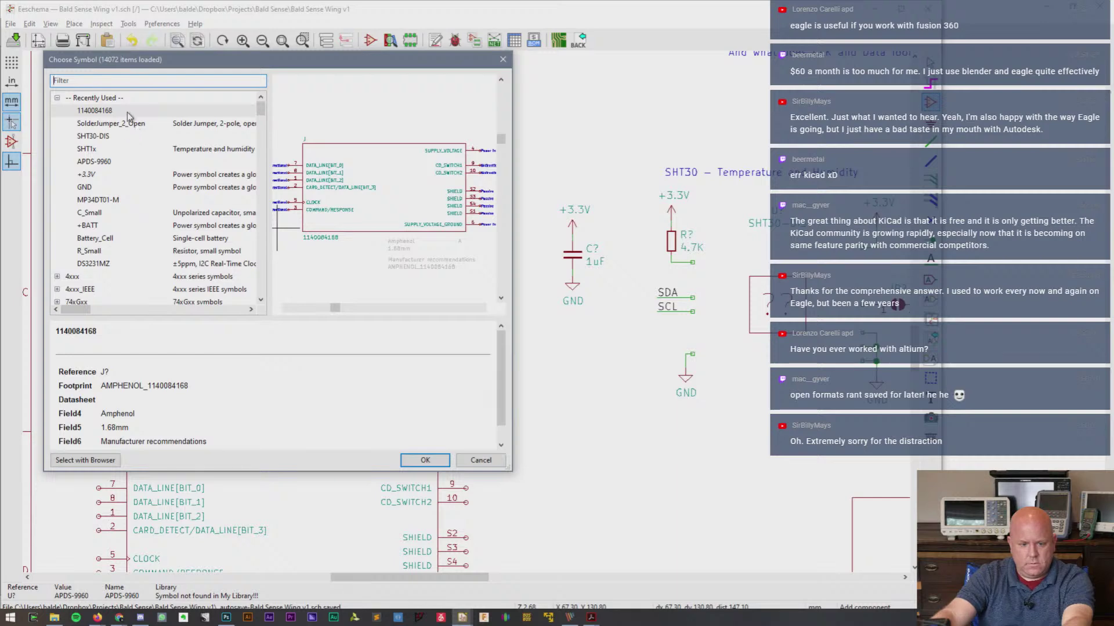
text(AP)
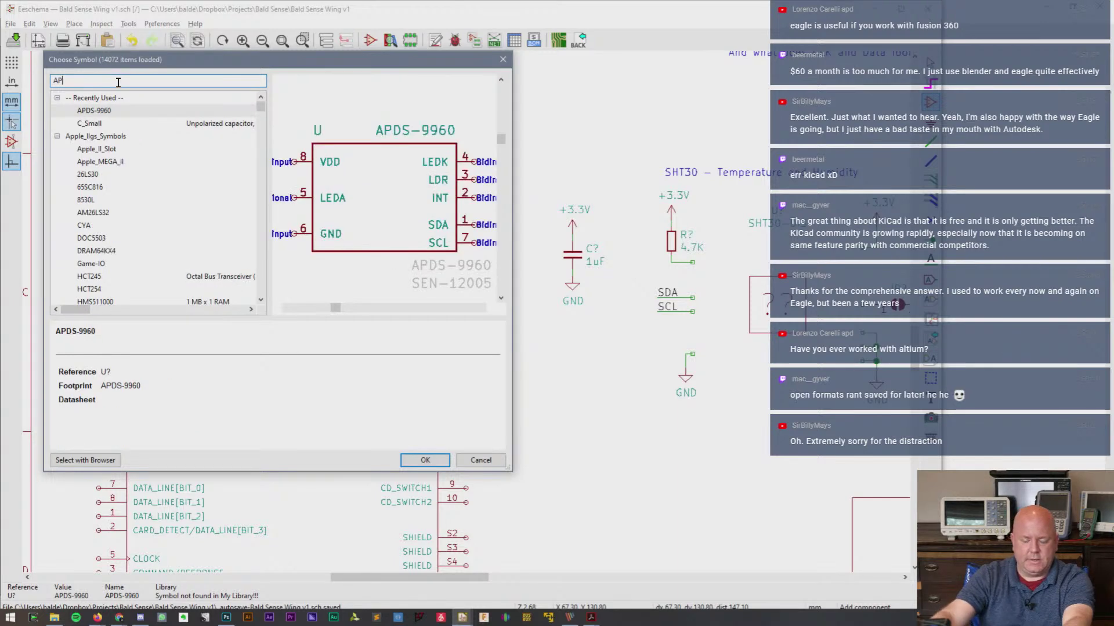
double_click(101, 112)
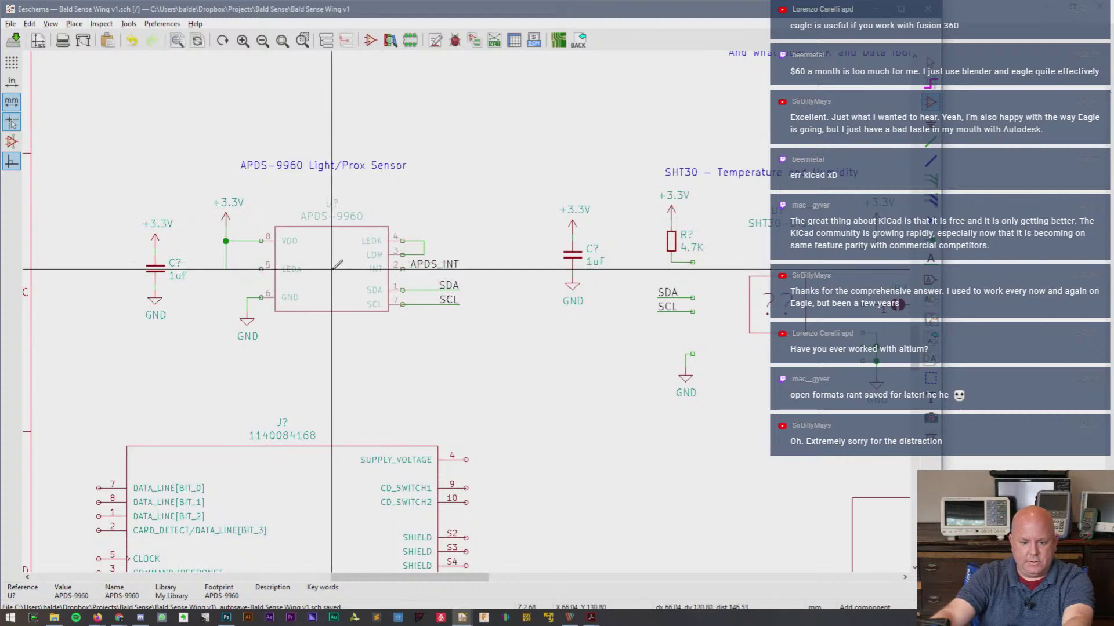
click(332, 269)
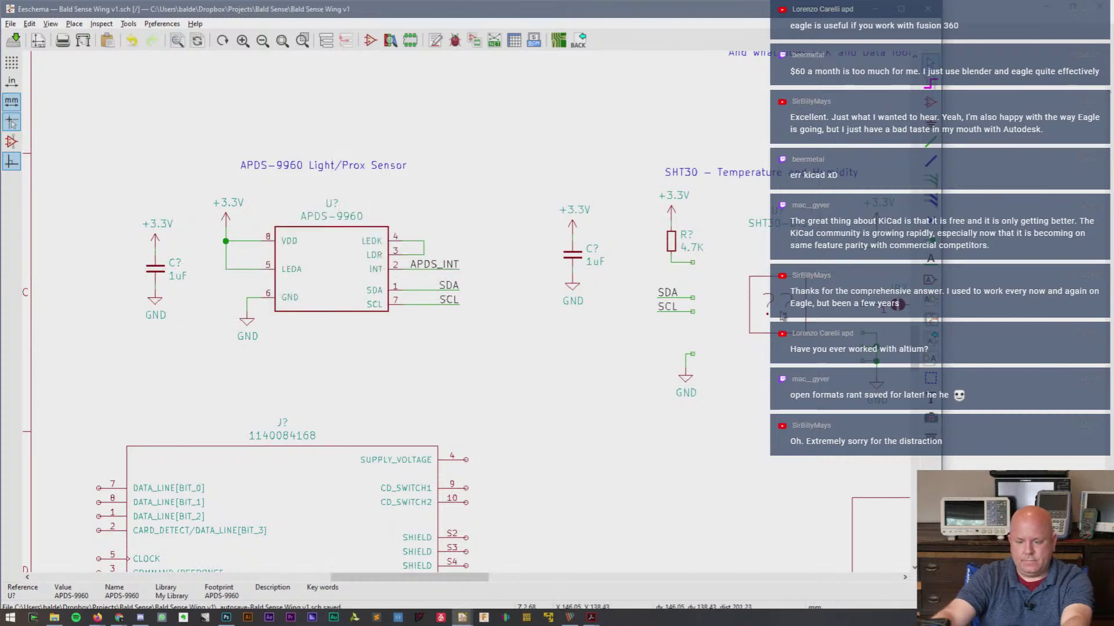
- Replace the SHT30-DIS placeholder with a fresh SHT30-DIS sensor symbol
key(Delete)
key(a)
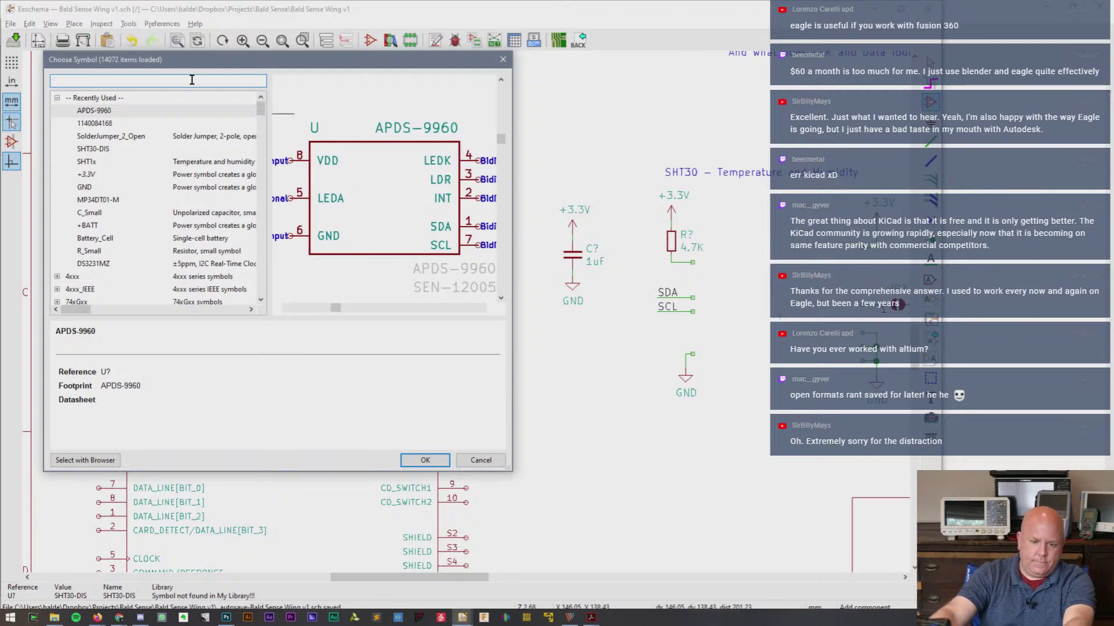
text(SHT)
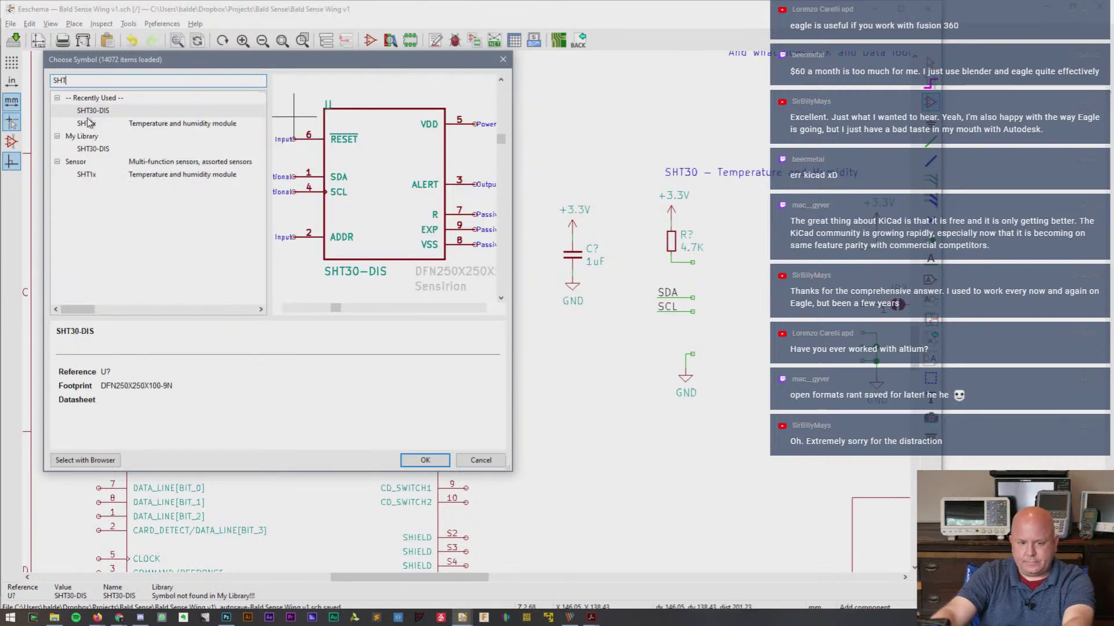
double_click(90, 110)
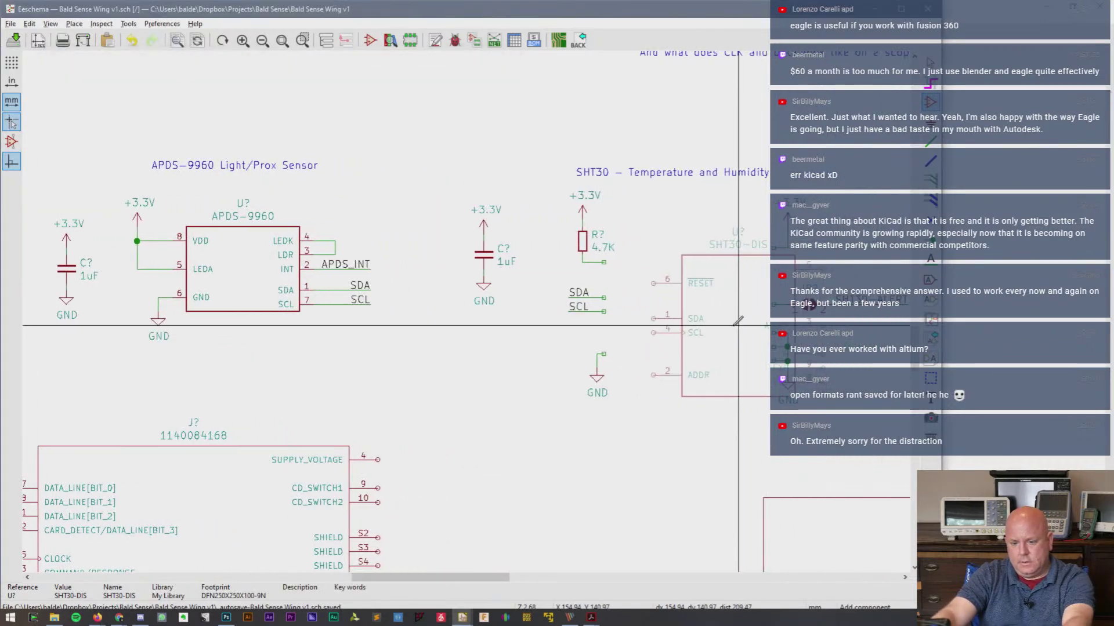
click(688, 304)
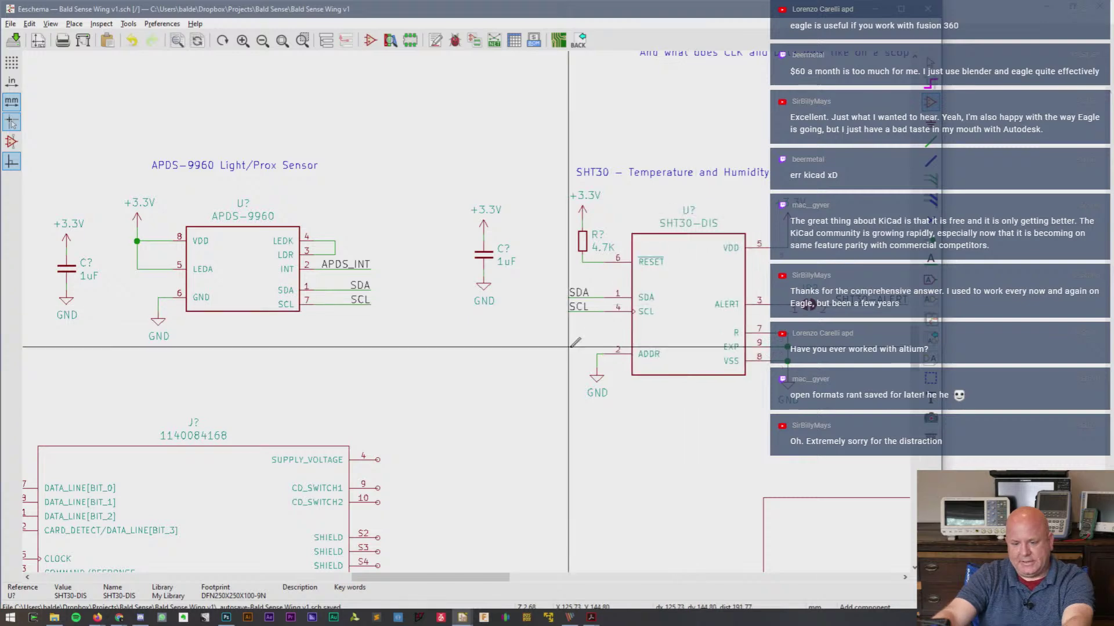
scroll(688, 304, down, 3)
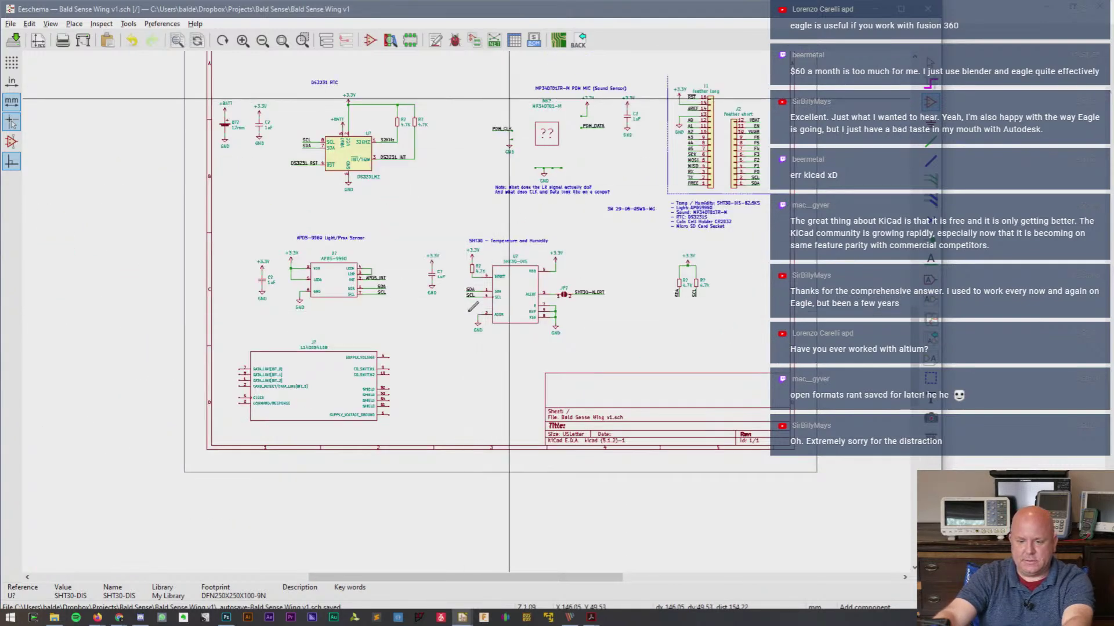
scroll(556, 182, up, 4)
- Swap the unresolved microphone for an MP34DT01-M, aligned with its existing wires
key(Delete)
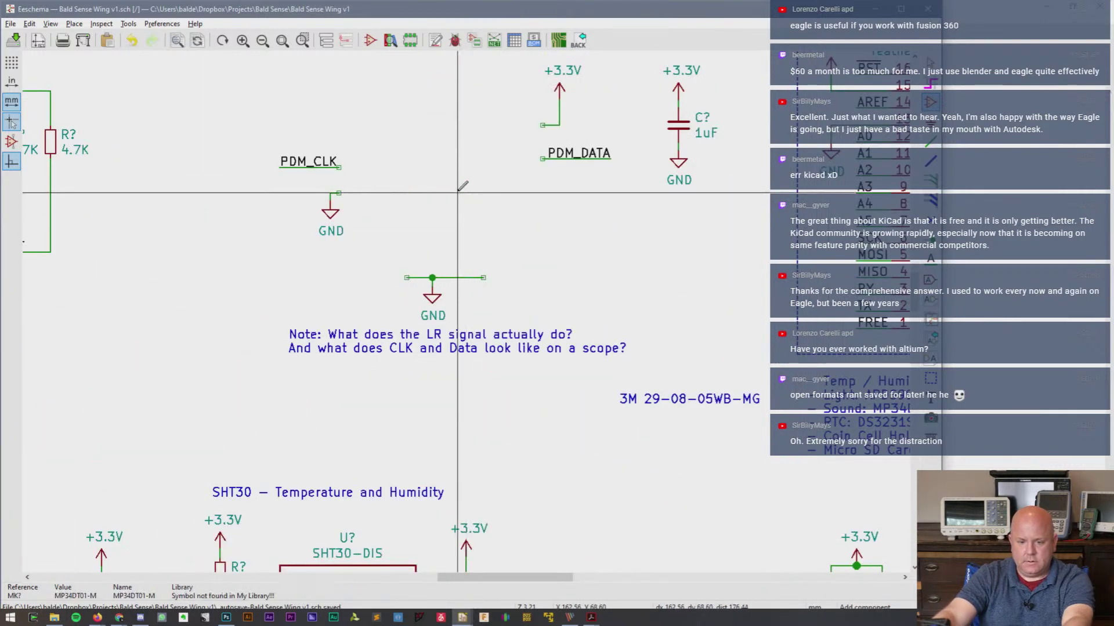
click(459, 196)
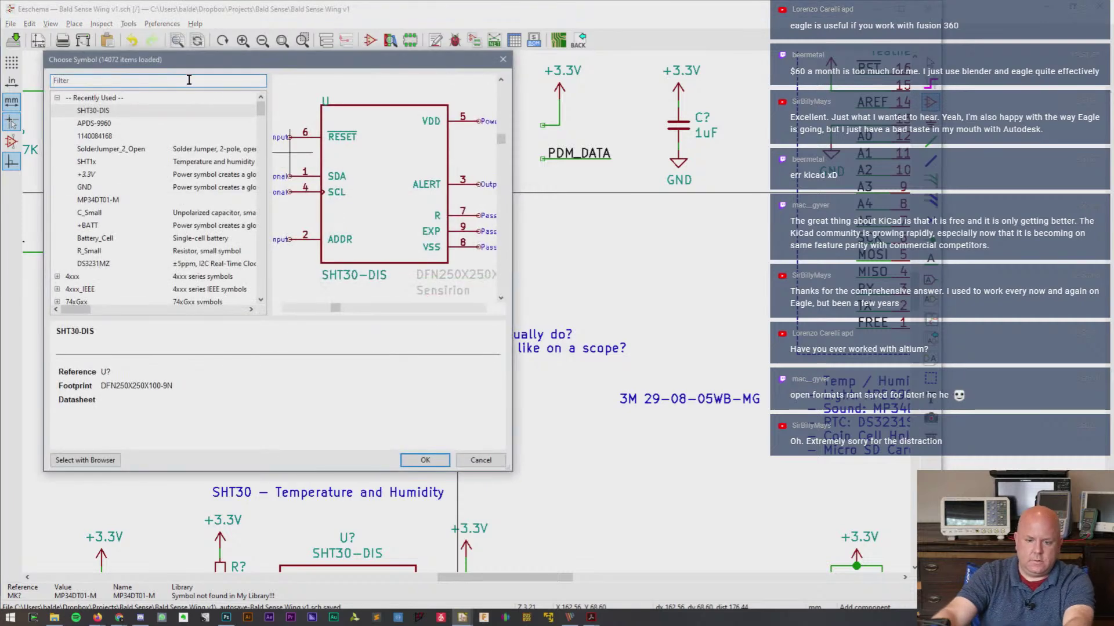
double_click(116, 201)
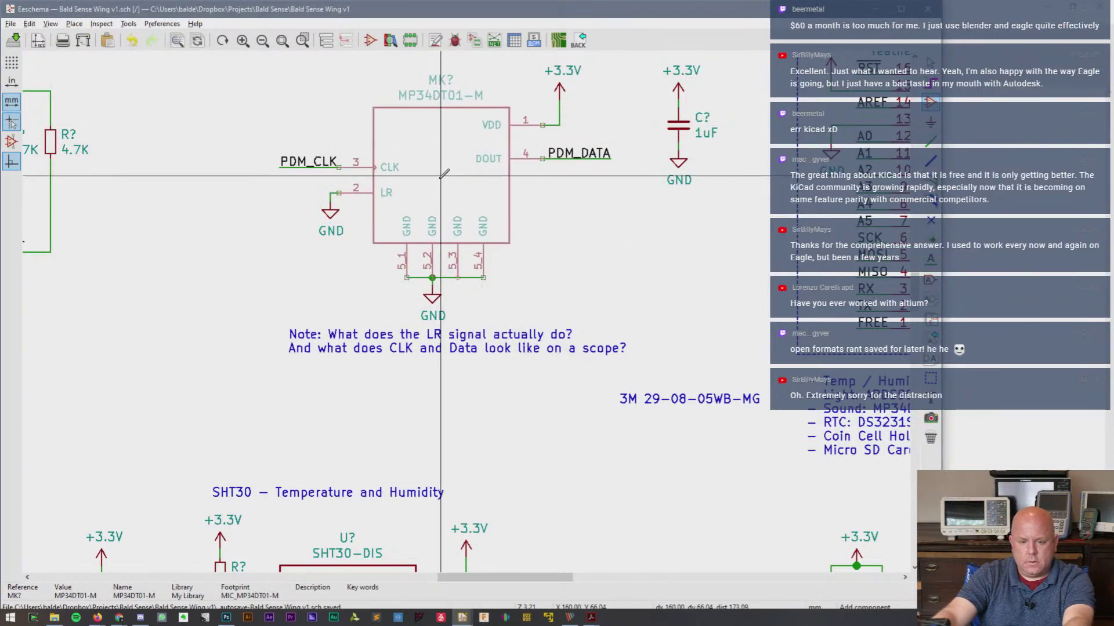
click(439, 177)
scroll(541, 260, down, 3)
scroll(474, 312, up, 5)
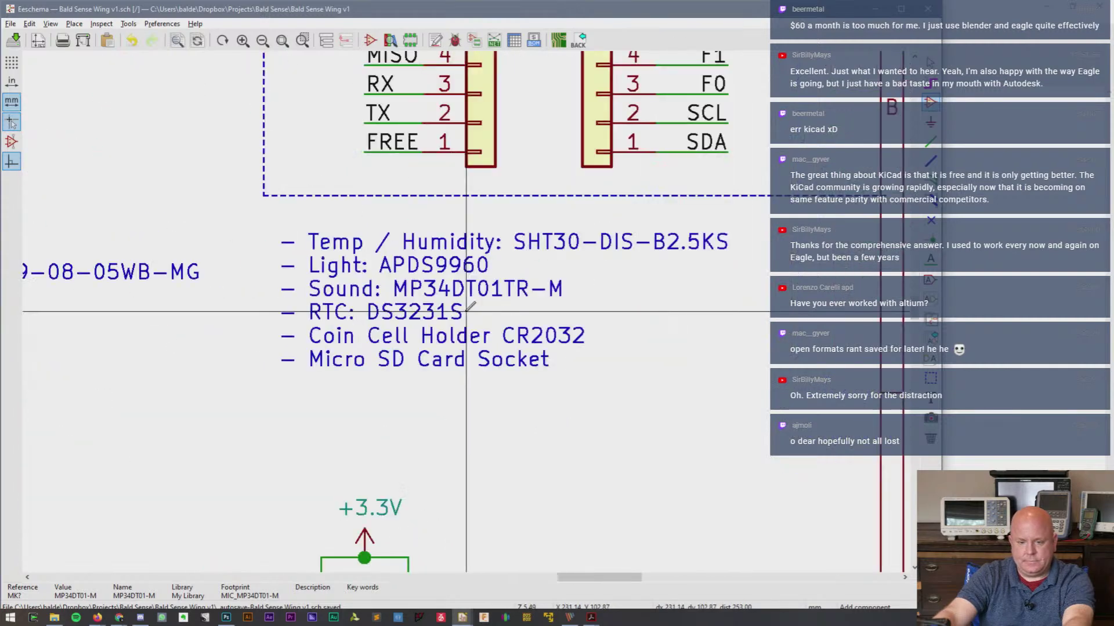
- Copy the 1uF capacitor with its +3.3V and GND symbols and paste it beside the J? socket
scroll(472, 310, down, 3)
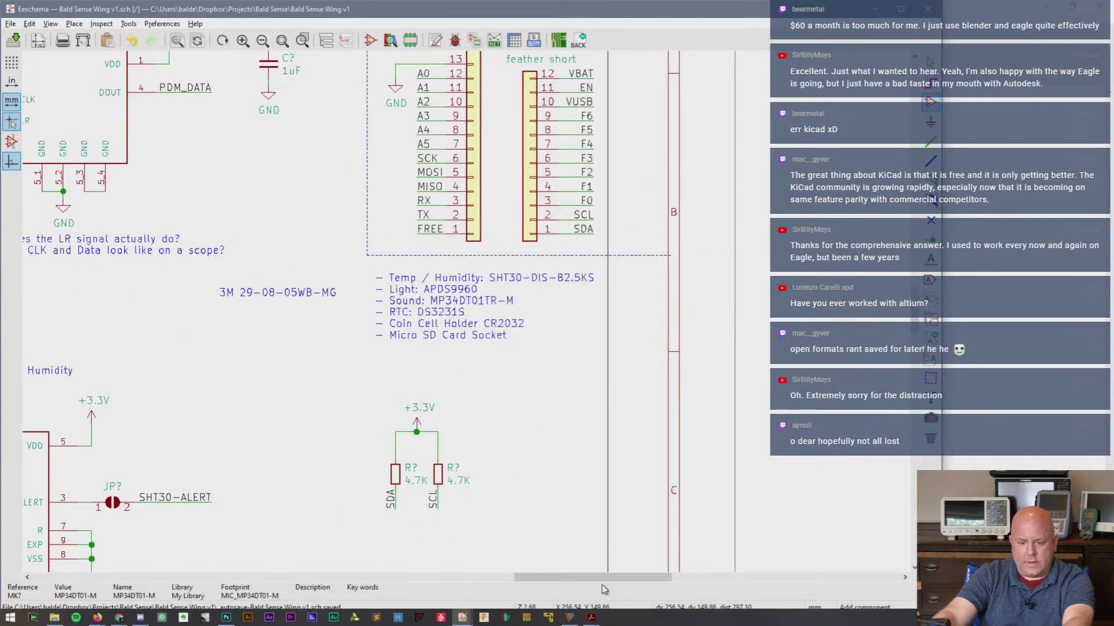
drag(607, 577, 424, 587)
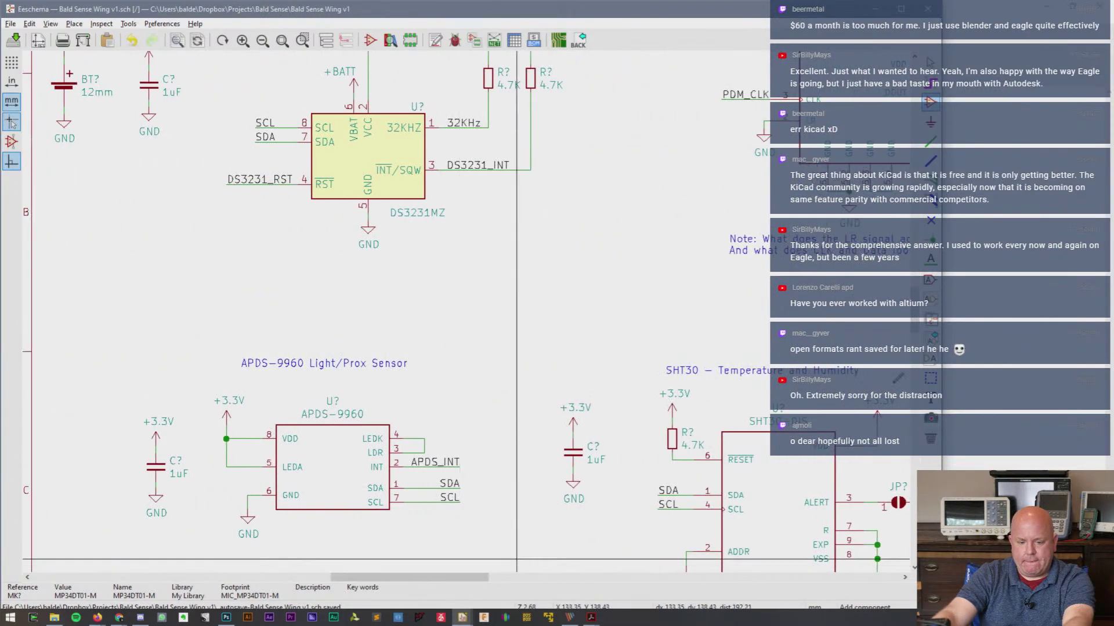
drag(915, 318, 915, 386)
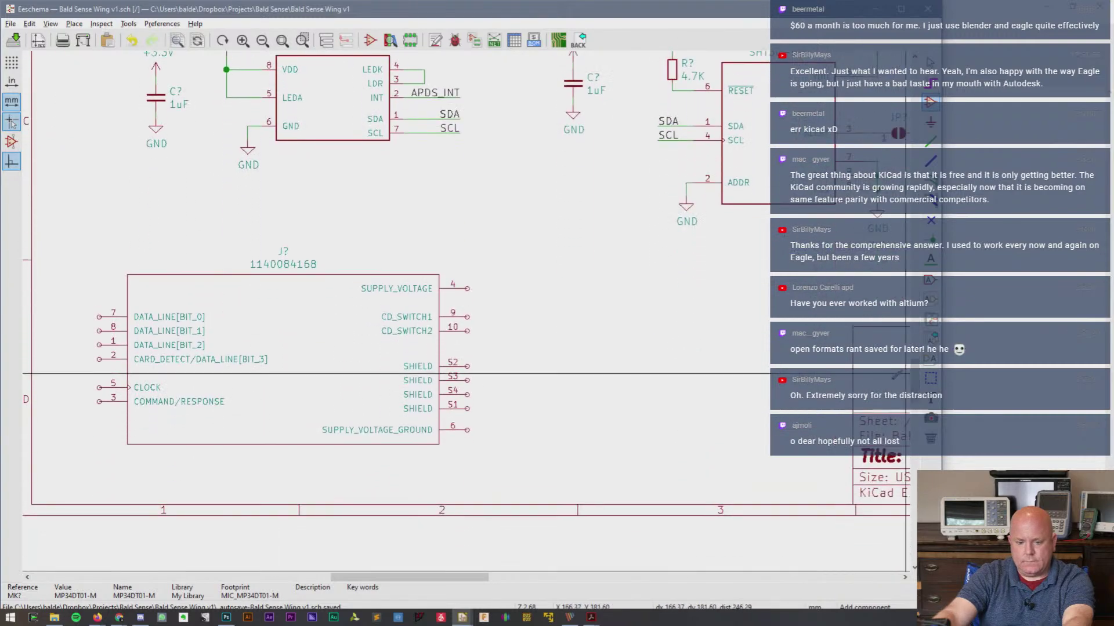
drag(396, 581, 368, 582)
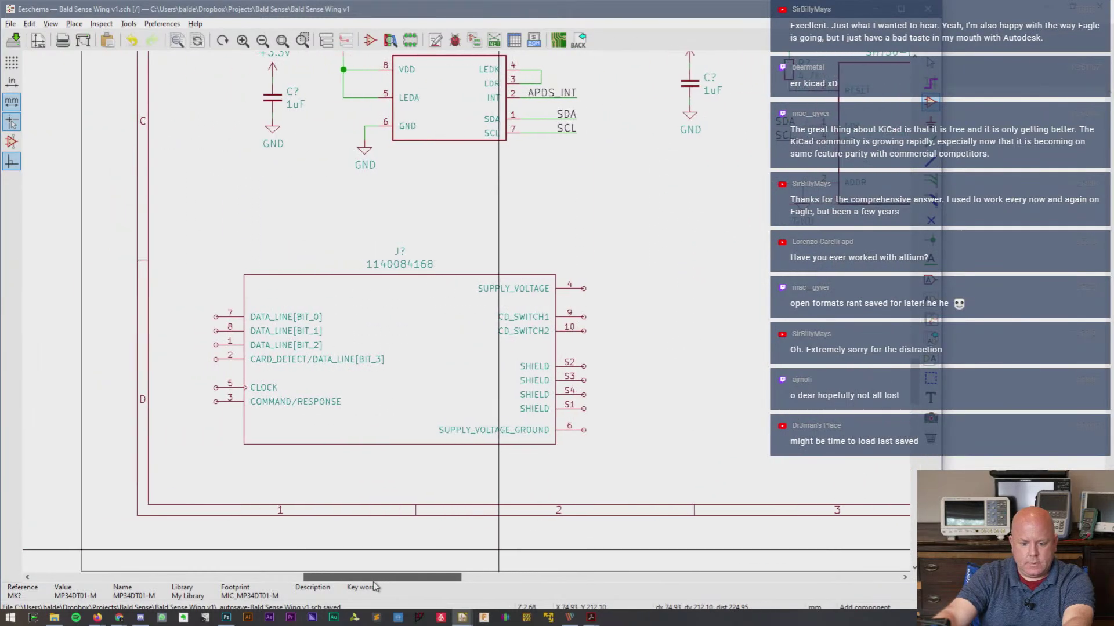
scroll(305, 363, up, 1)
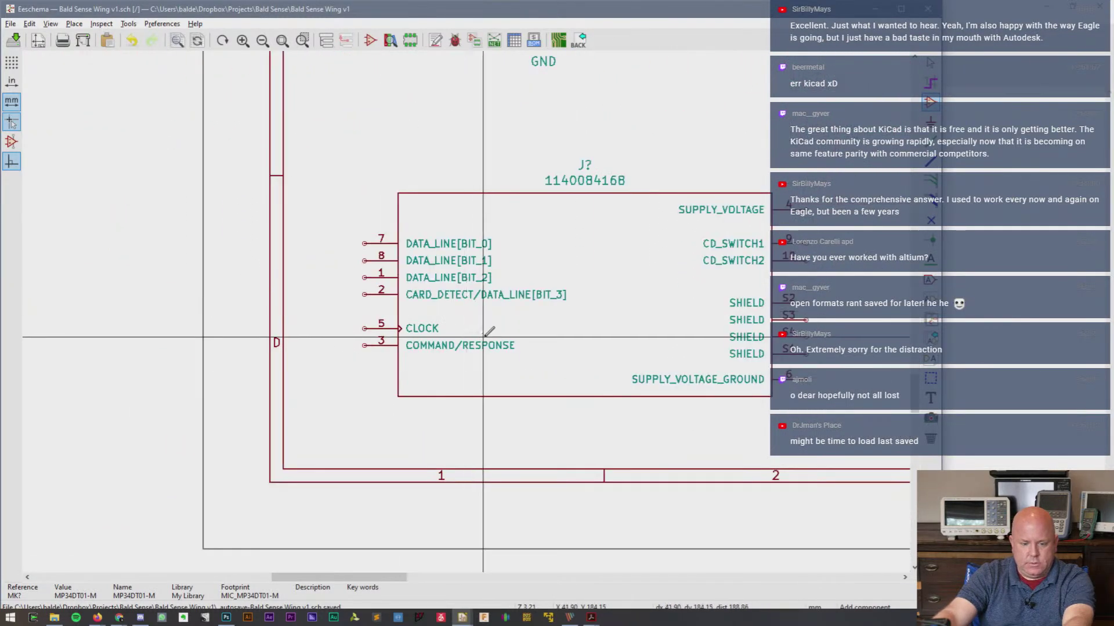
drag(376, 583, 399, 583)
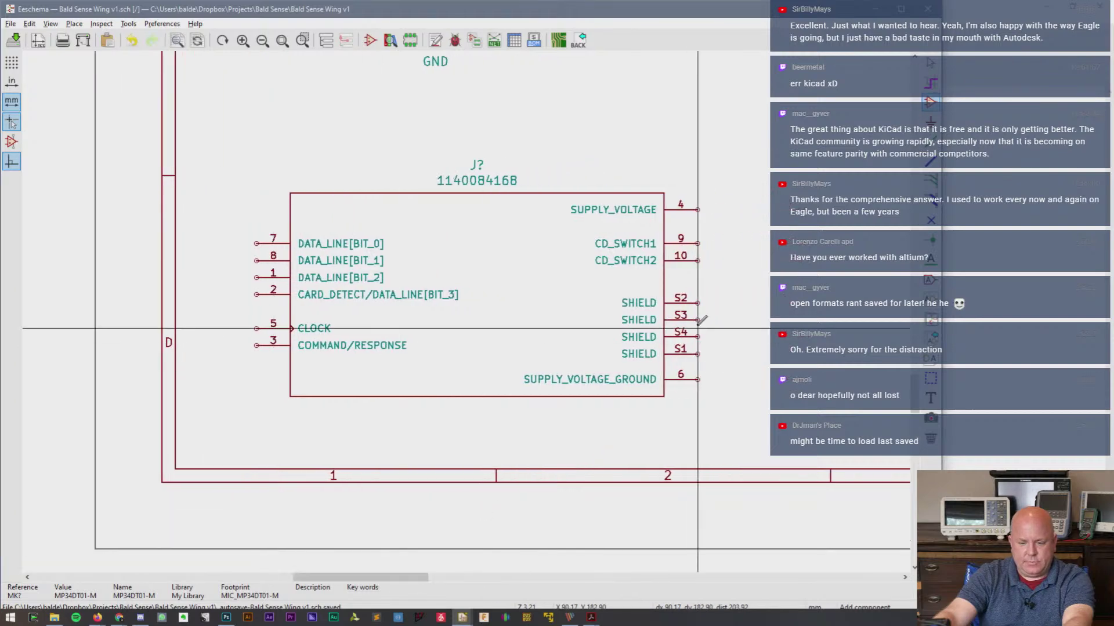
scroll(784, 305, down, 1)
drag(915, 390, 914, 375)
key(Escape)
drag(83, 145, 195, 207)
key(ctrl+v)
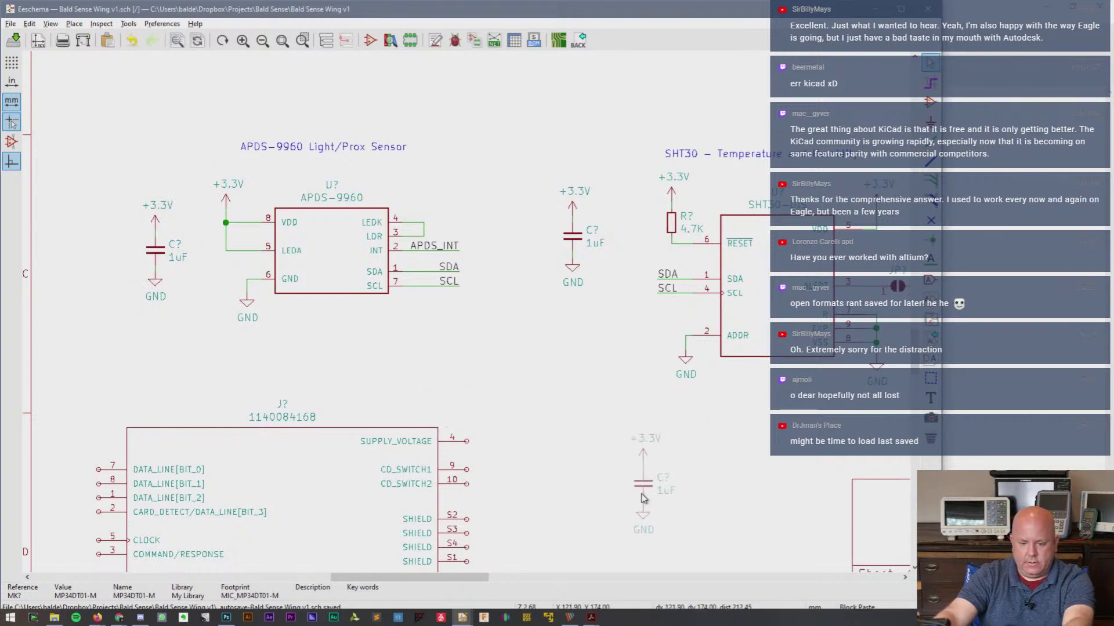
click(559, 526)
- Add a +3.3V symbol above pin 4 and wire SUPPLY_VOLTAGE to it
scroll(491, 560, up, 1)
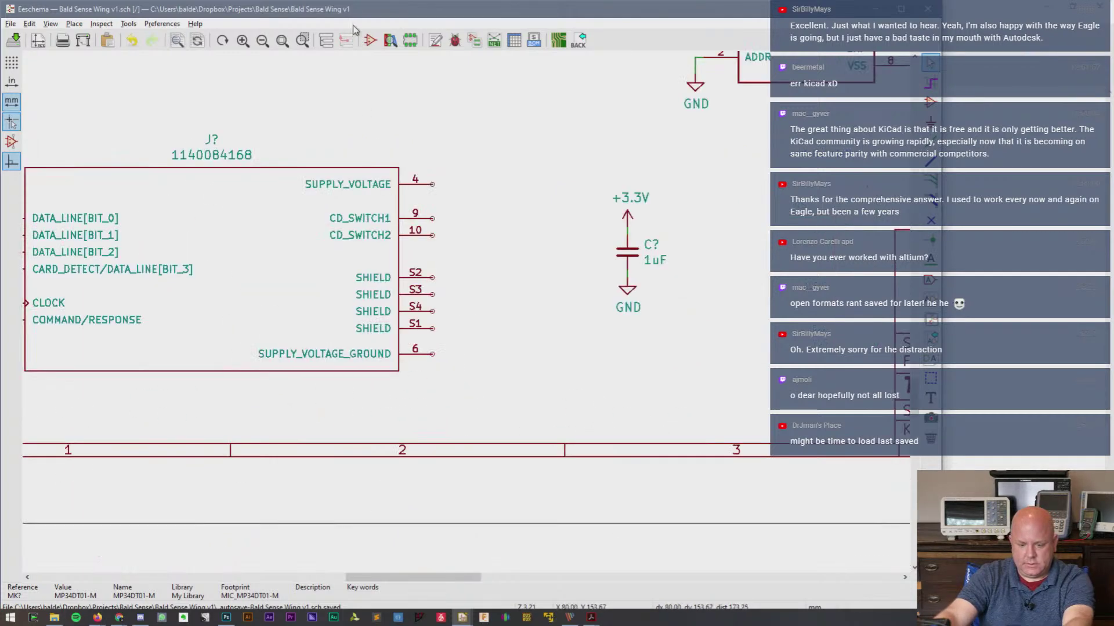
key(c)
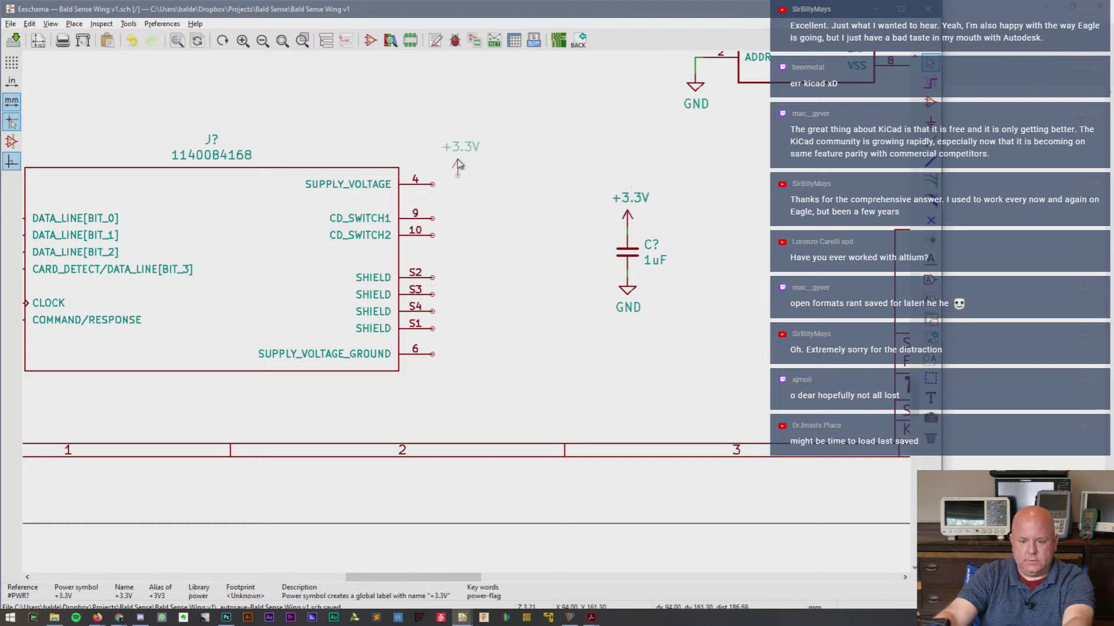
click(455, 178)
key(w)
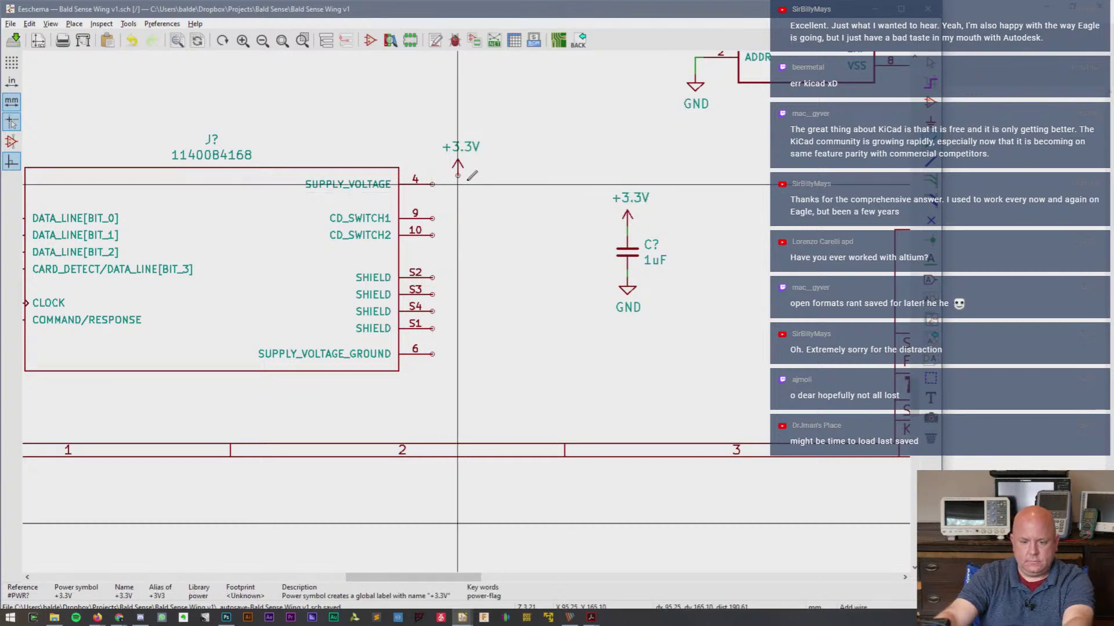
click(458, 176)
click(432, 184)
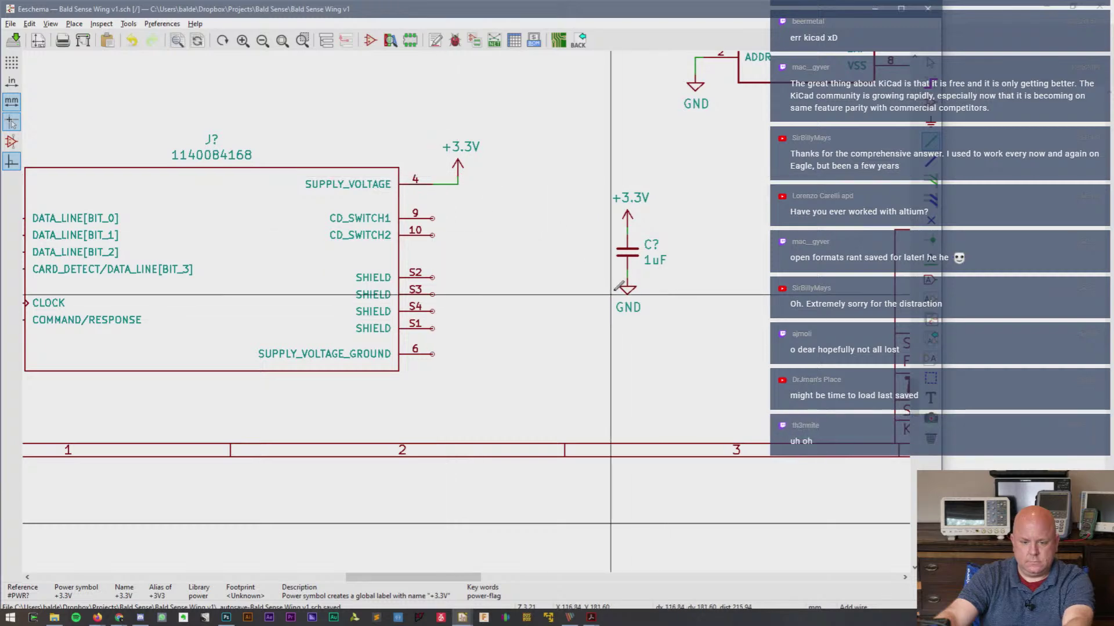
key(Escape)
- Add a GND symbol below pin 6 and wire SUPPLY_VOLTAGE_GROUND to it
key(c)
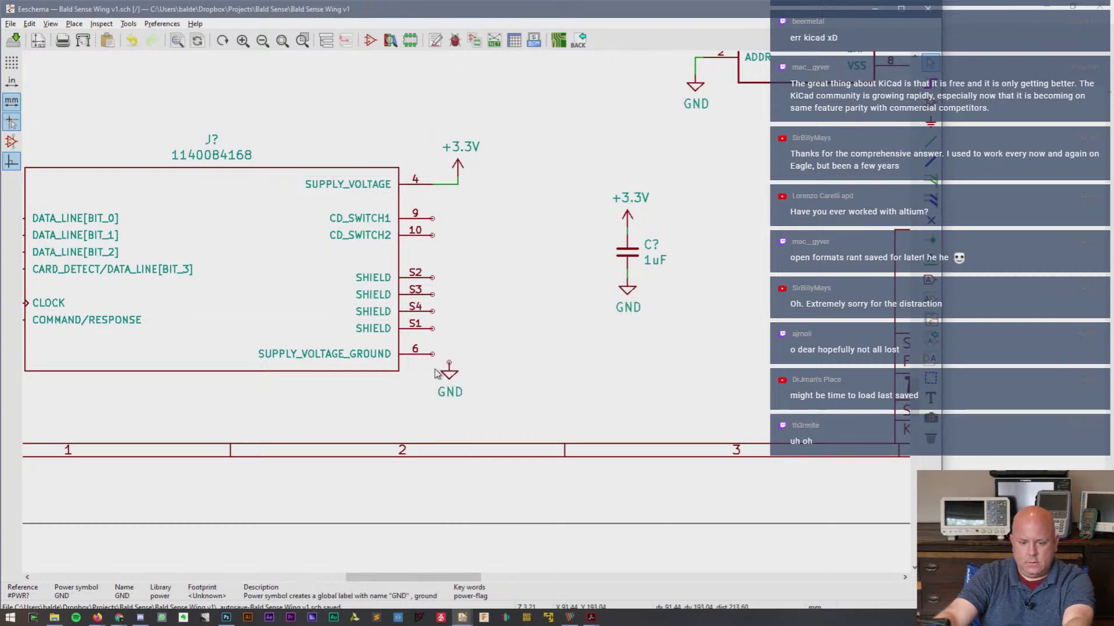
click(431, 364)
key(w)
click(433, 353)
click(449, 362)
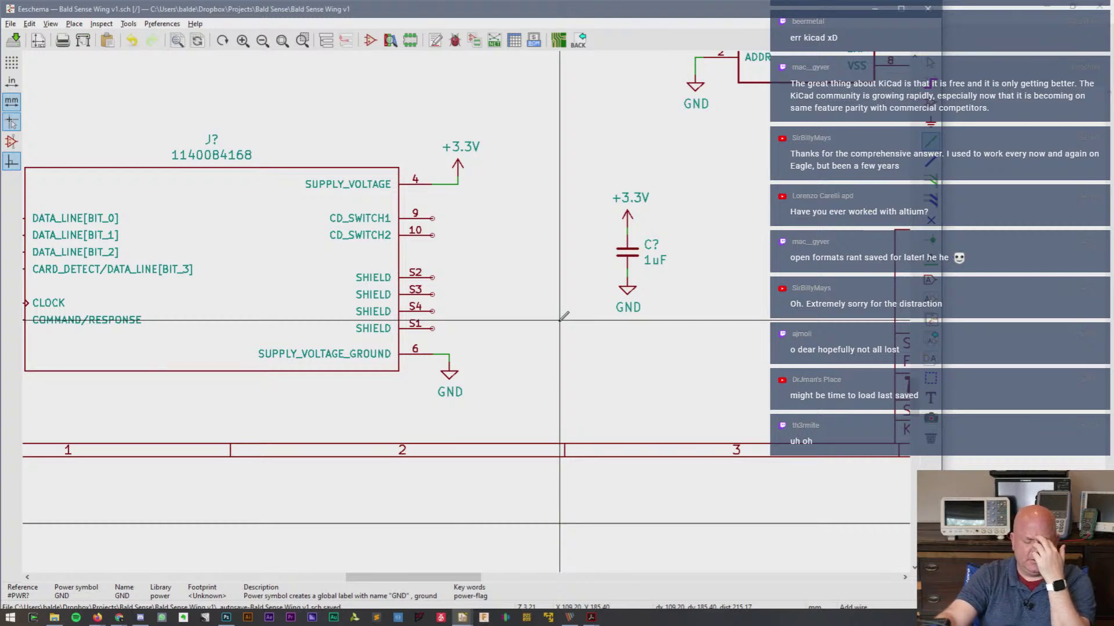
- Wire shield pins S1, S2, S3 and S4 to the ground wire
click(432, 278)
click(449, 354)
click(432, 294)
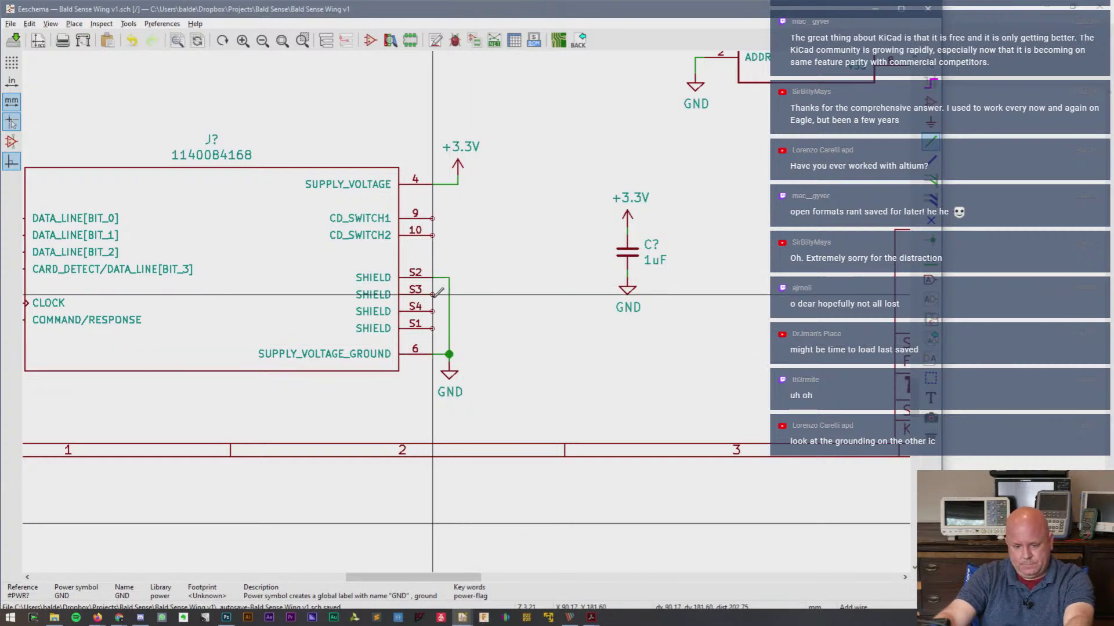
click(449, 294)
click(432, 311)
click(449, 311)
click(432, 329)
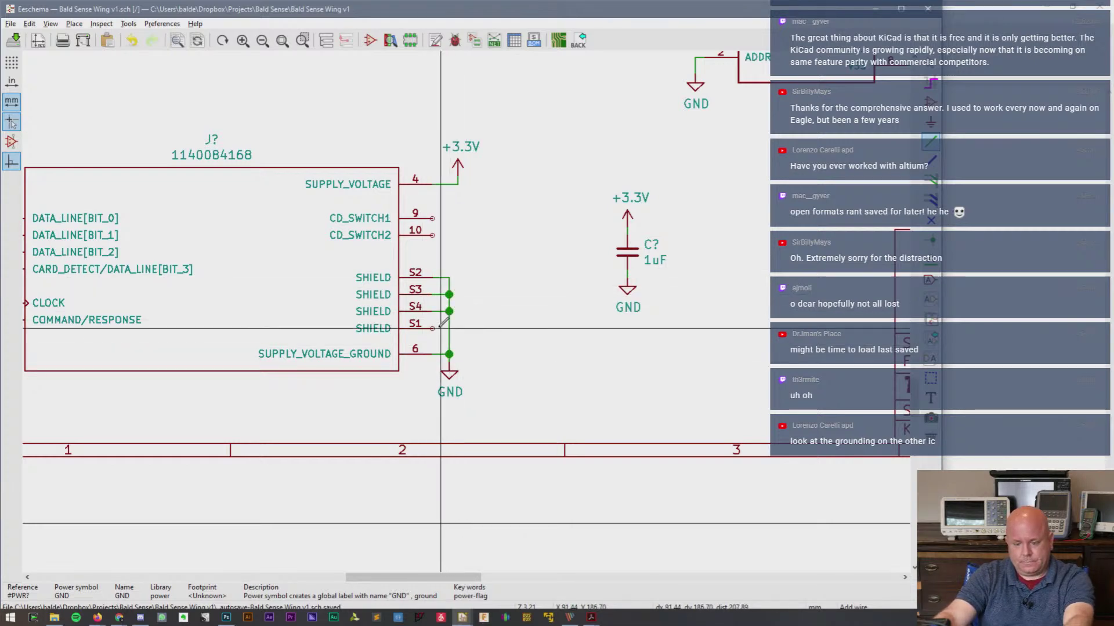
click(448, 328)
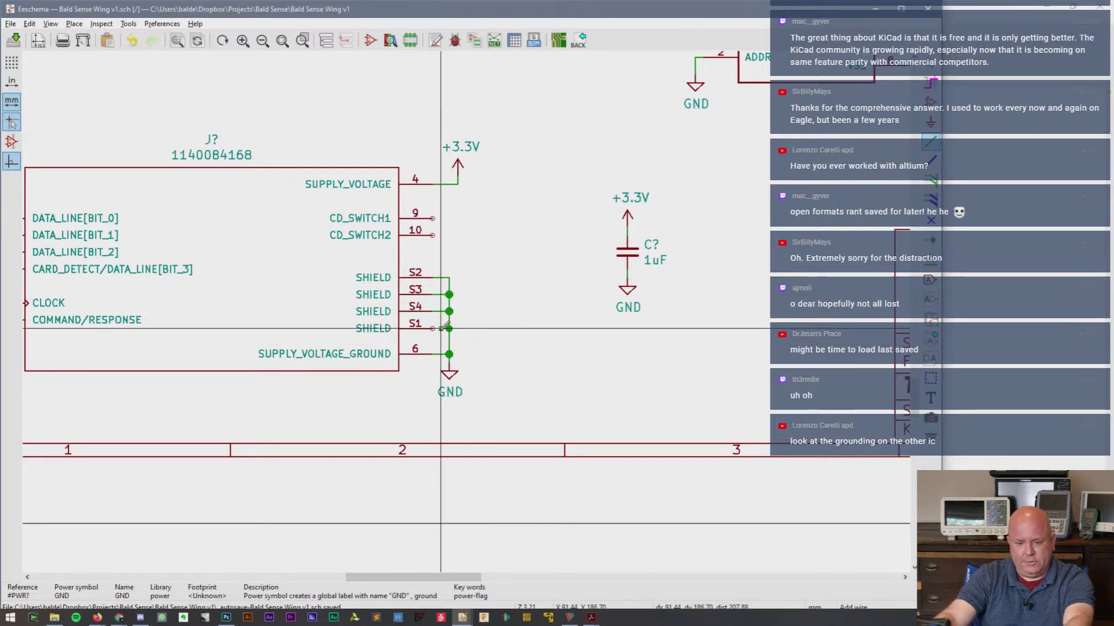
drag(445, 577, 408, 586)
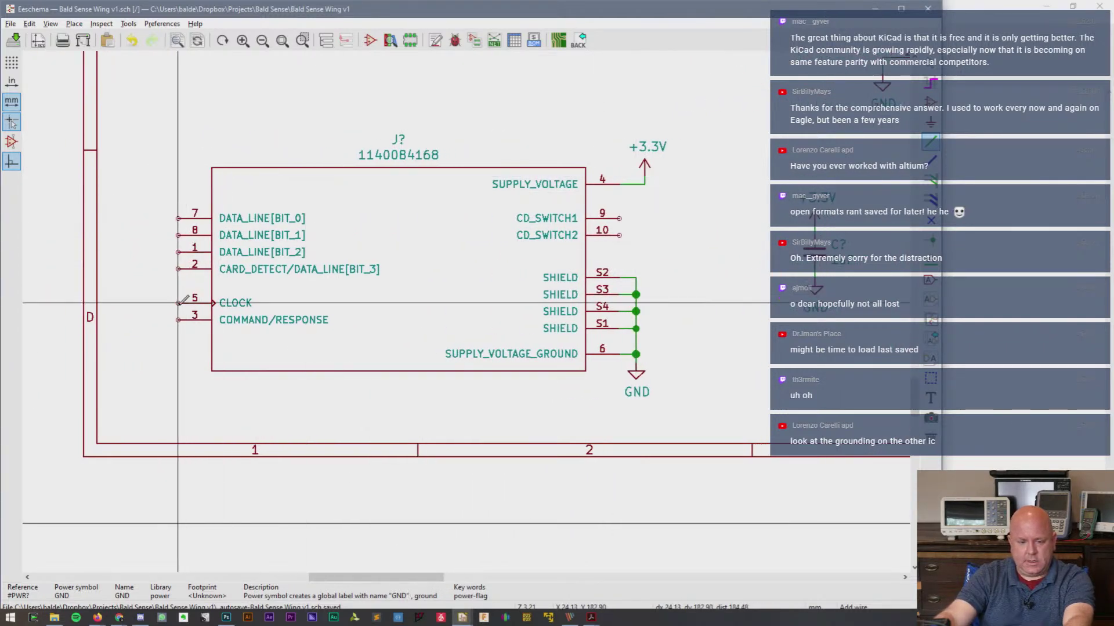
- Draw a wire off the CLOCK pin 5 and attach an SD_CLK net label
click(178, 303)
double_click(118, 303)
key(Escape)
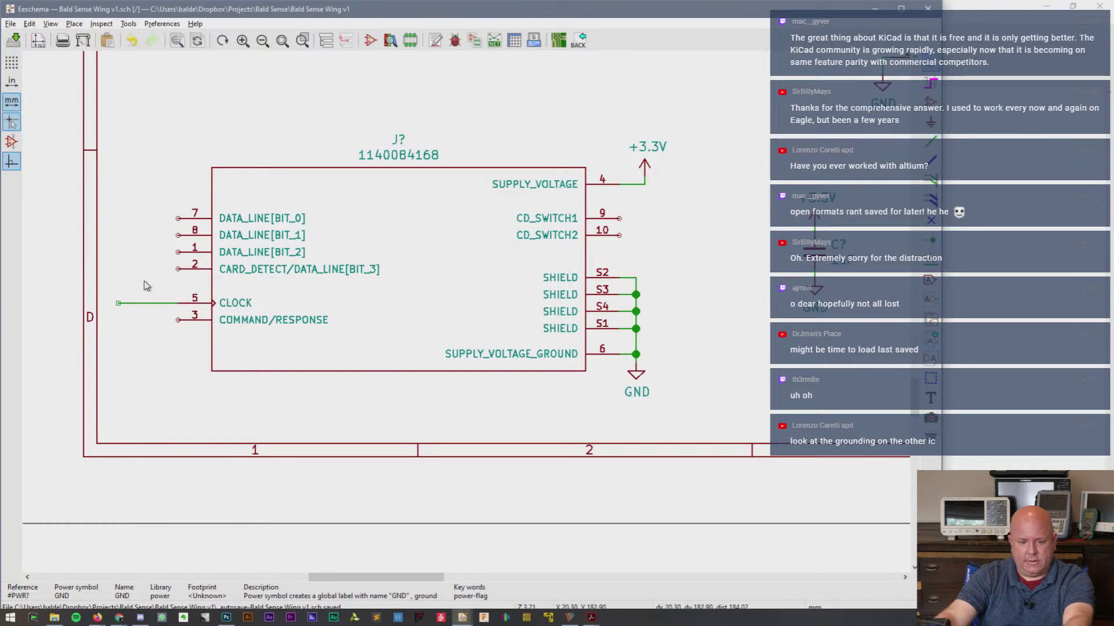
key(l)
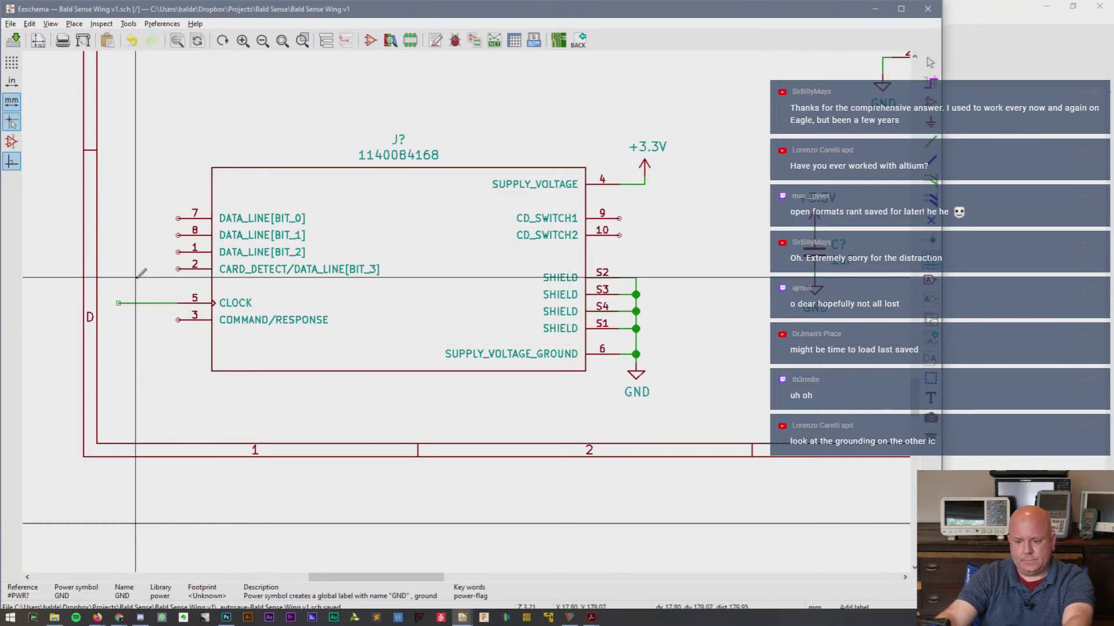
click(135, 277)
text(SD_)
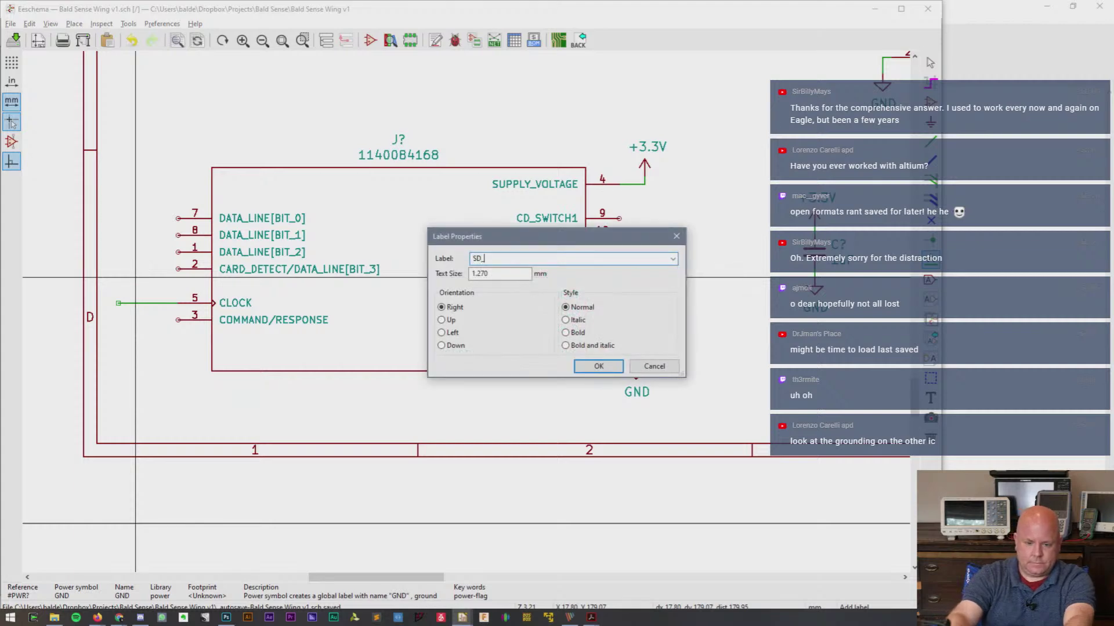
text(CLK)
key(Return)
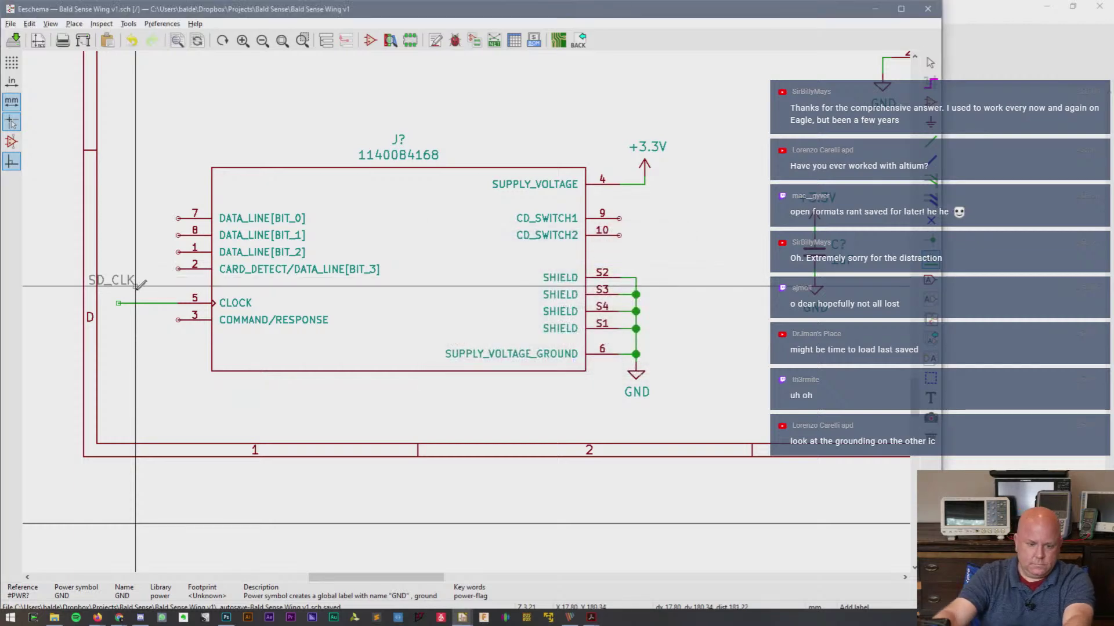
click(119, 302)
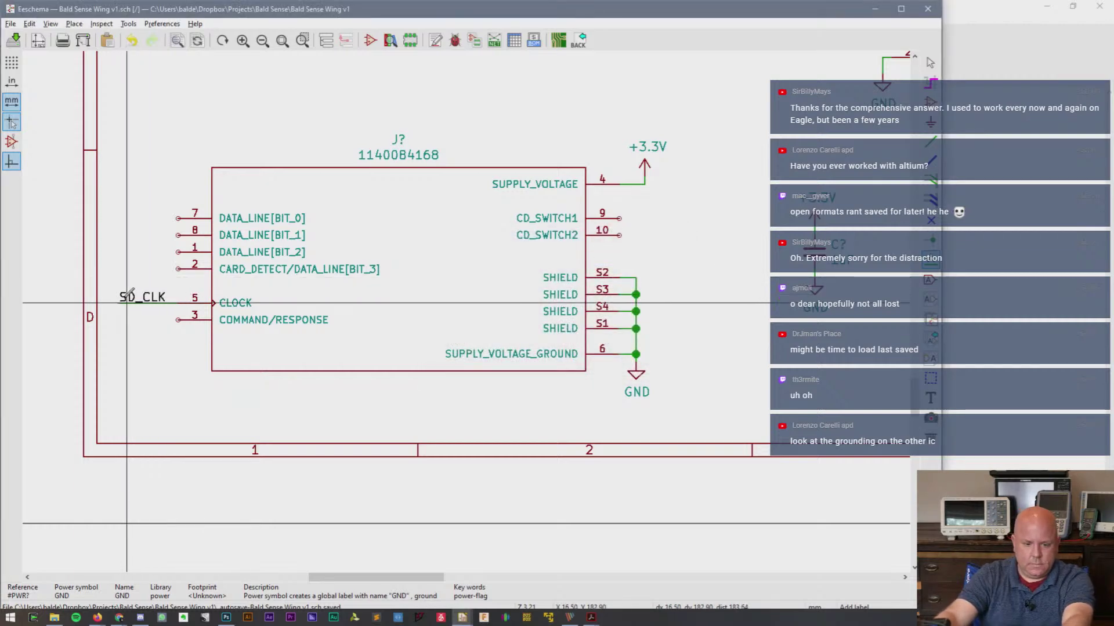
key(Escape)
- Copy the label onto pin 3's wire, rename it SD_CMD, and save the schematic
drag(109, 259, 144, 319)
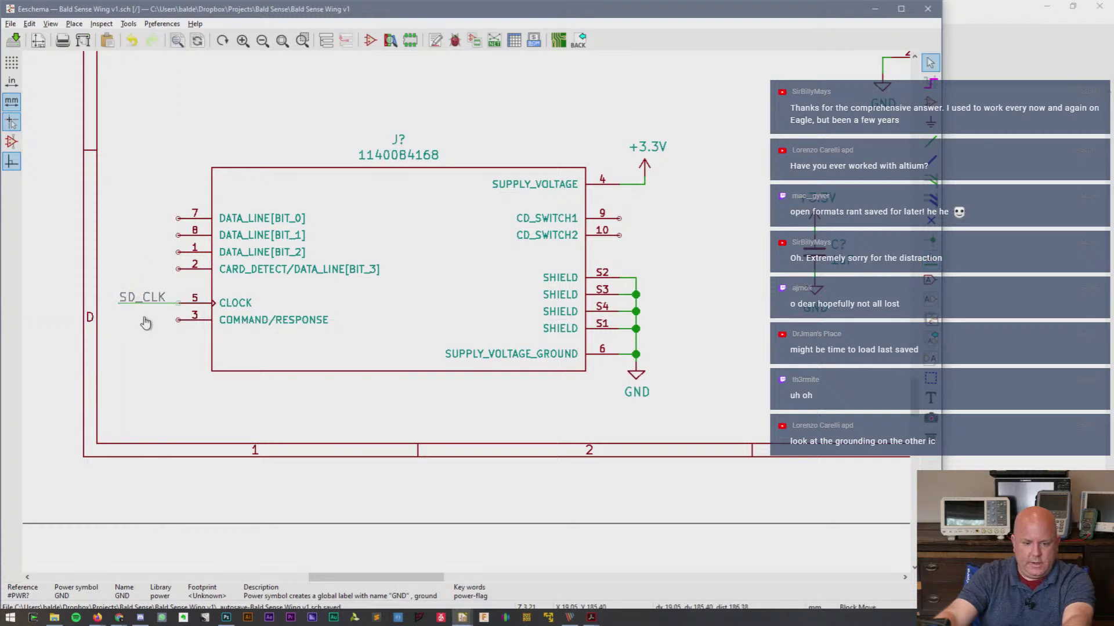
key(ctrl+c)
key(ctrl+v)
click(153, 318)
double_click(153, 319)
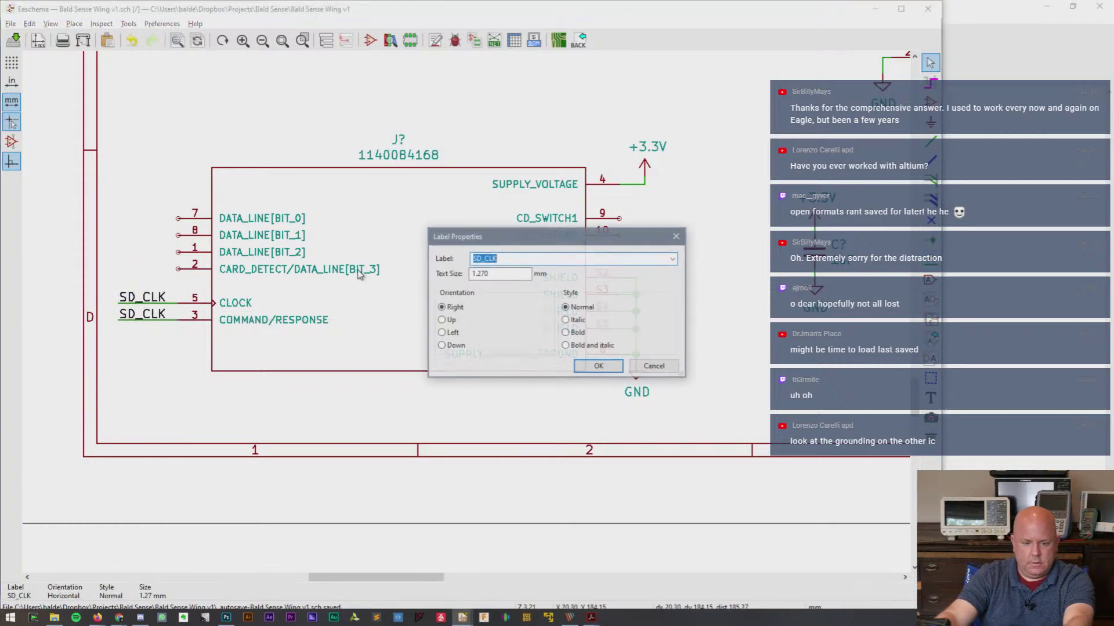
key(BackSpace)
key(BackSpace)
key(BackSpace)
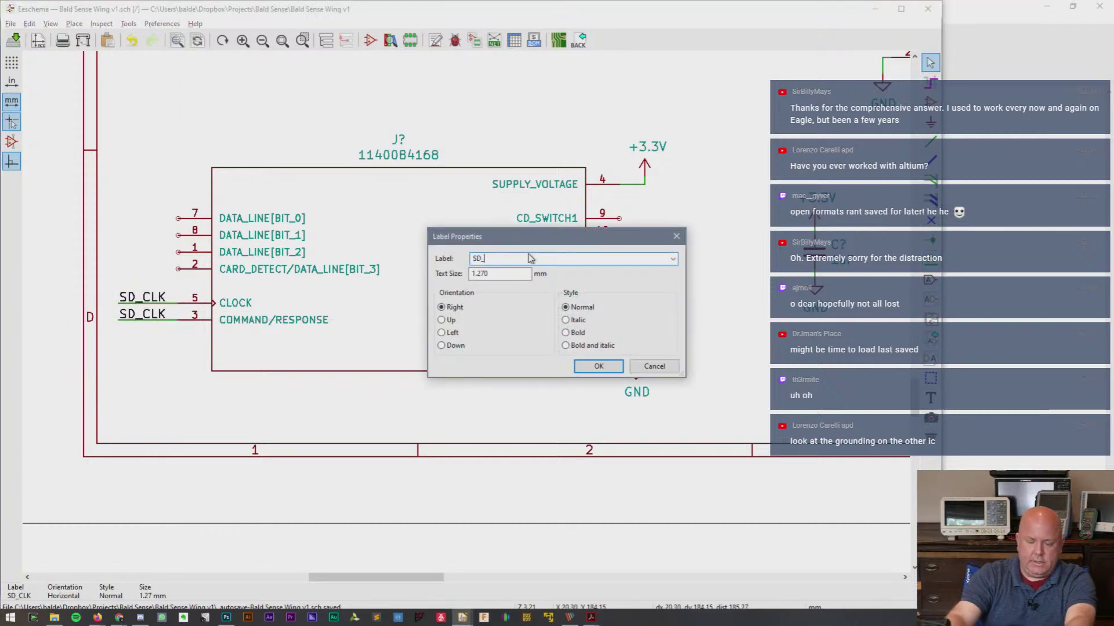
text(CMD)
key(Return)
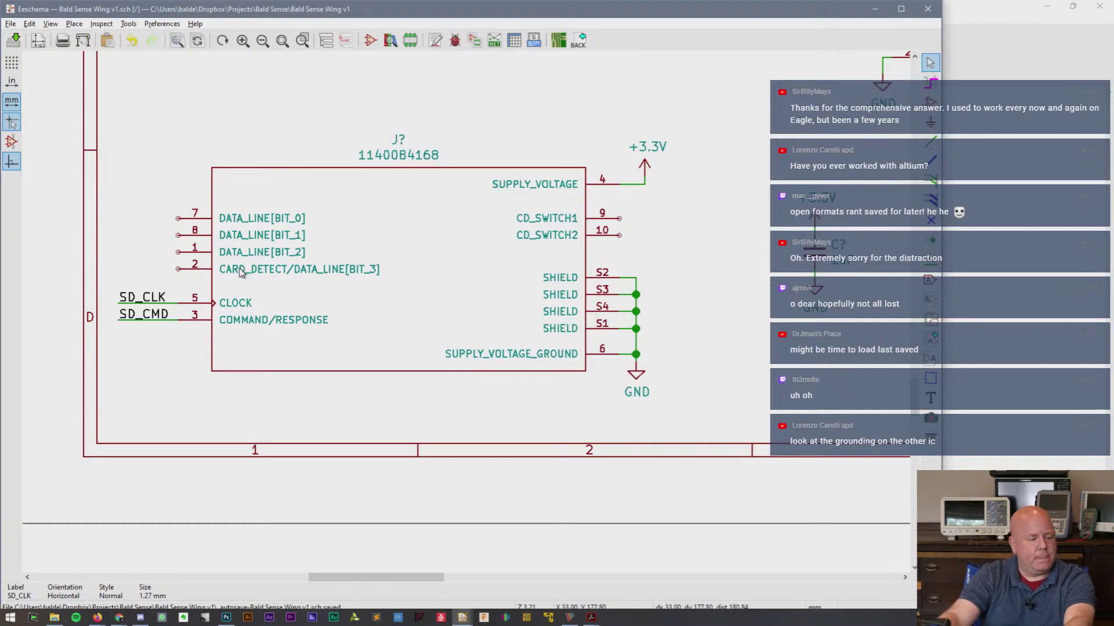
key(ctrl+s)
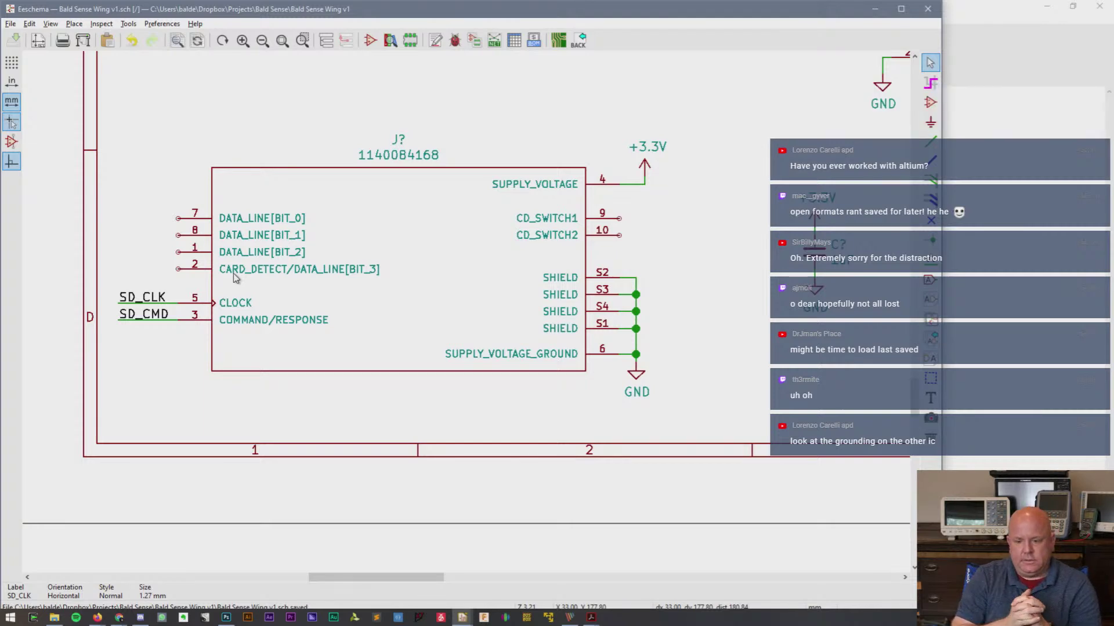
- Draw a wire from the microphone's ground junction to GND pad 5_3
scroll(464, 126, down, 1)
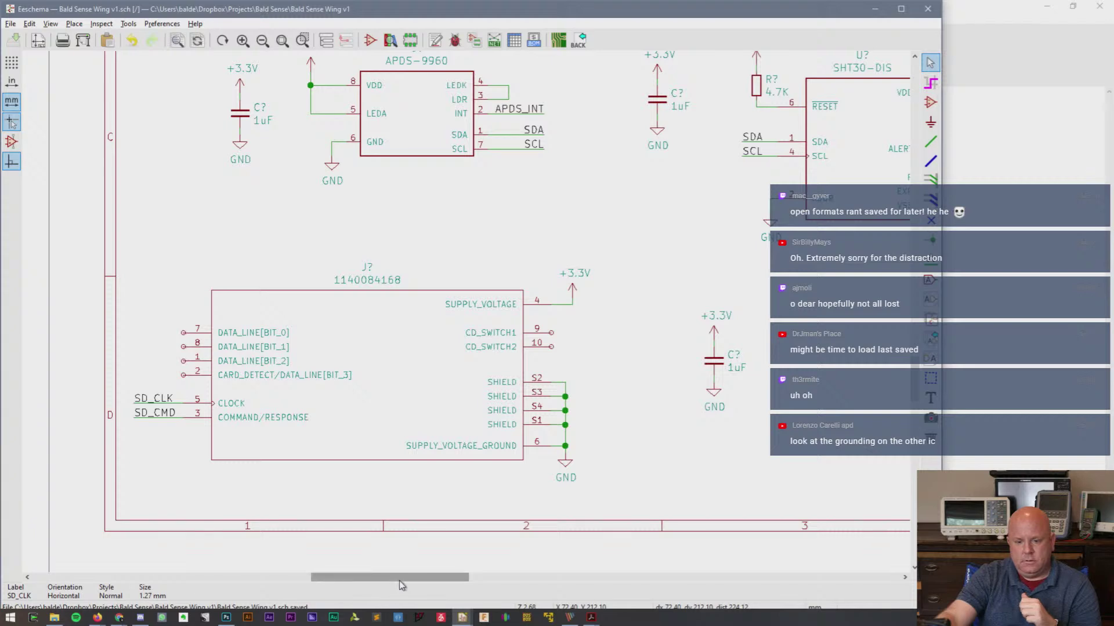
drag(399, 580, 440, 583)
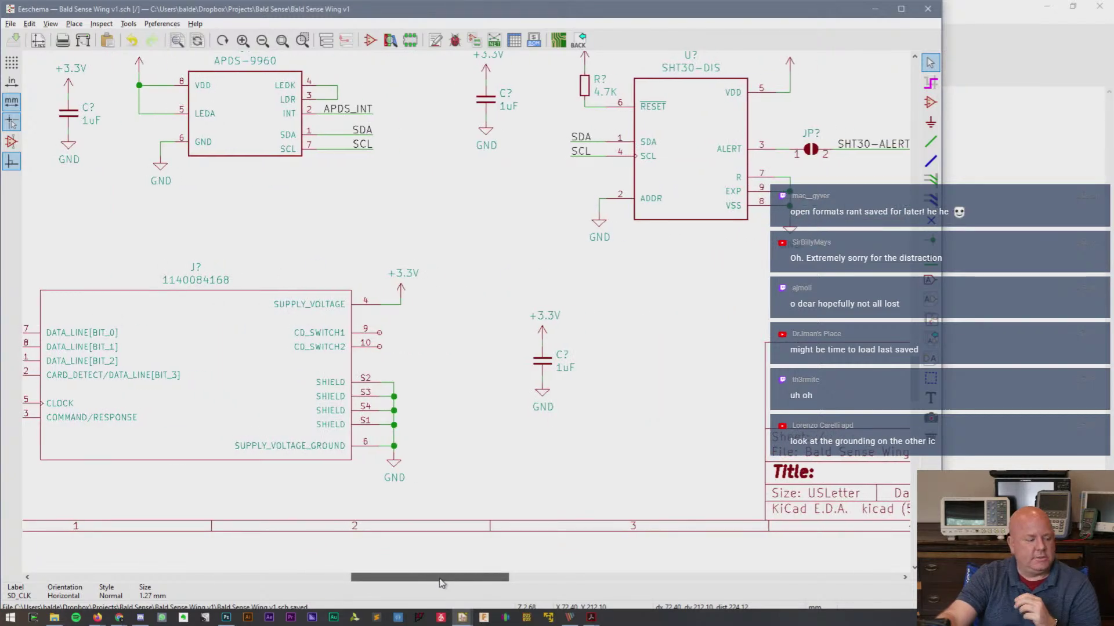
scroll(642, 407, up, 1)
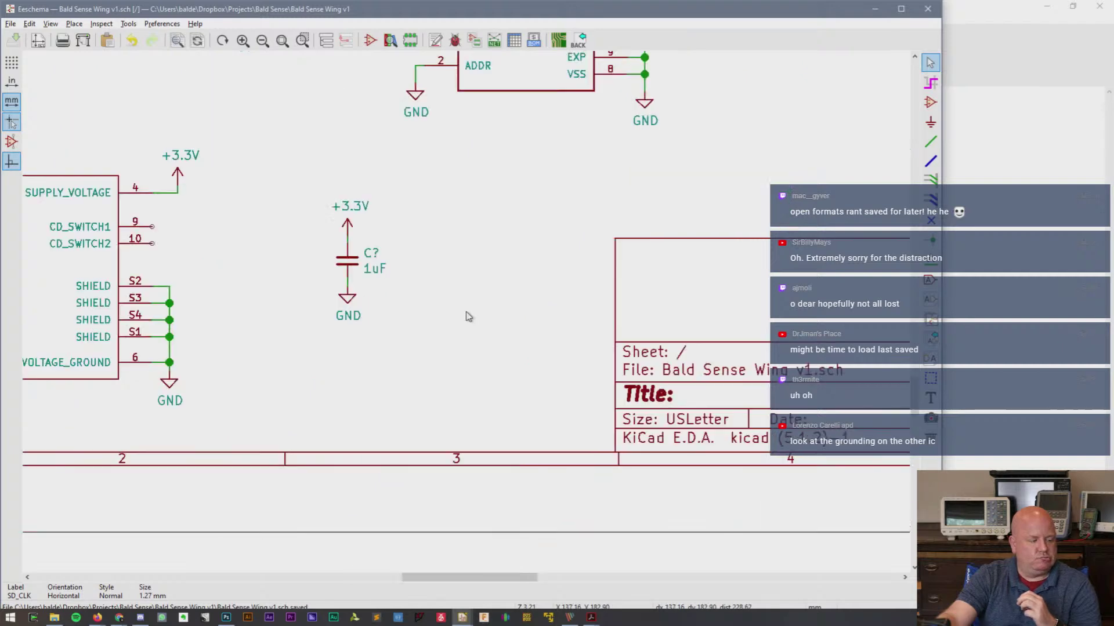
scroll(467, 315, down, 1)
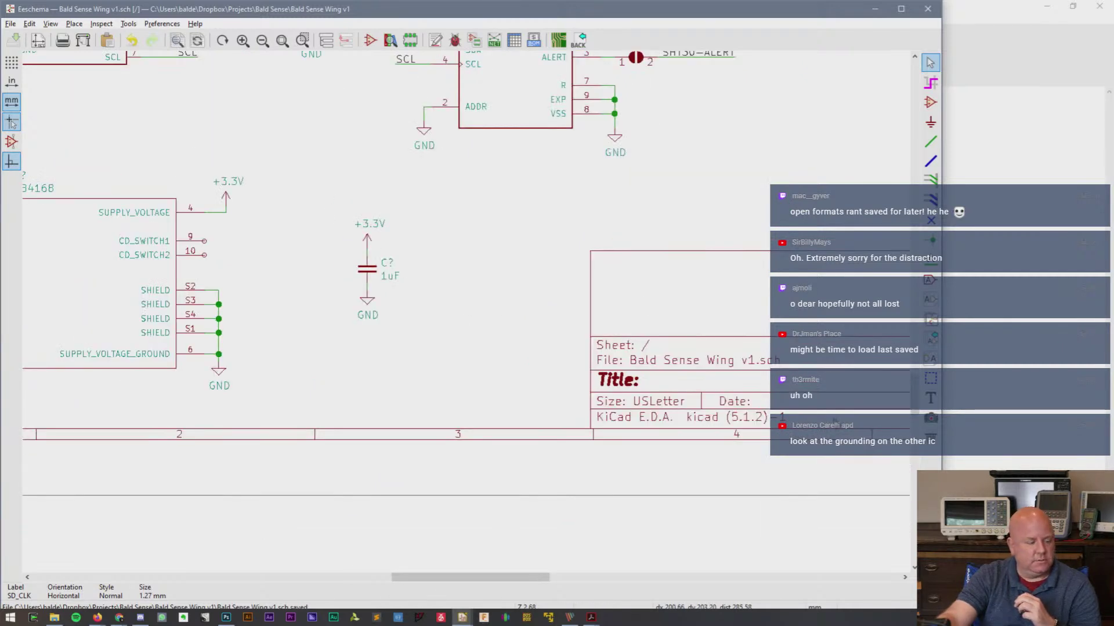
drag(914, 397, 921, 312)
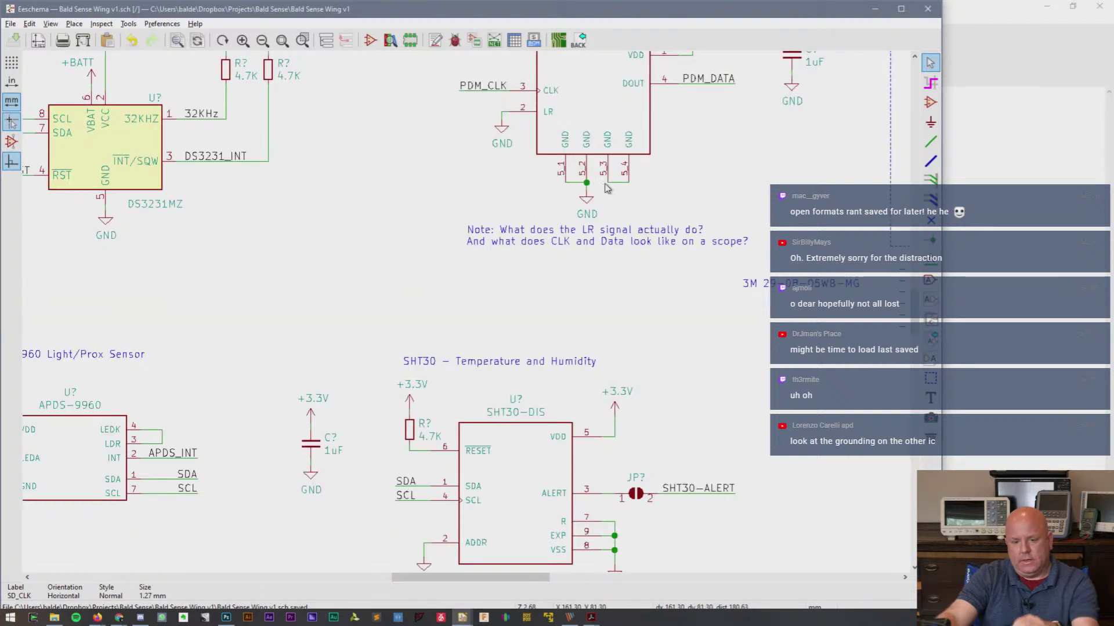
key(w)
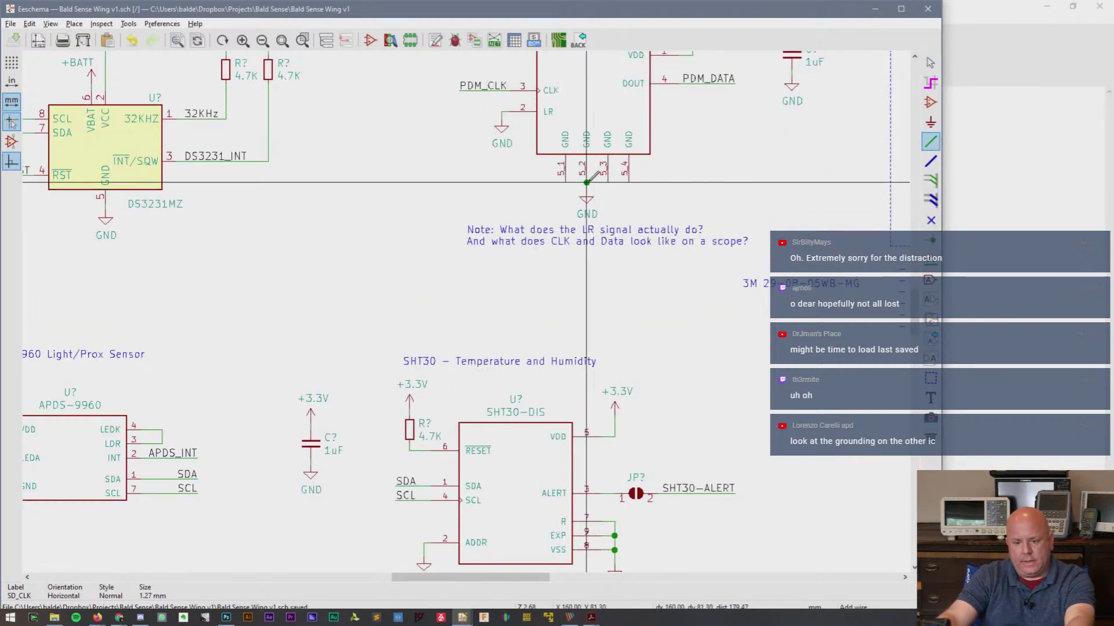
click(587, 183)
click(608, 183)
key(Escape)
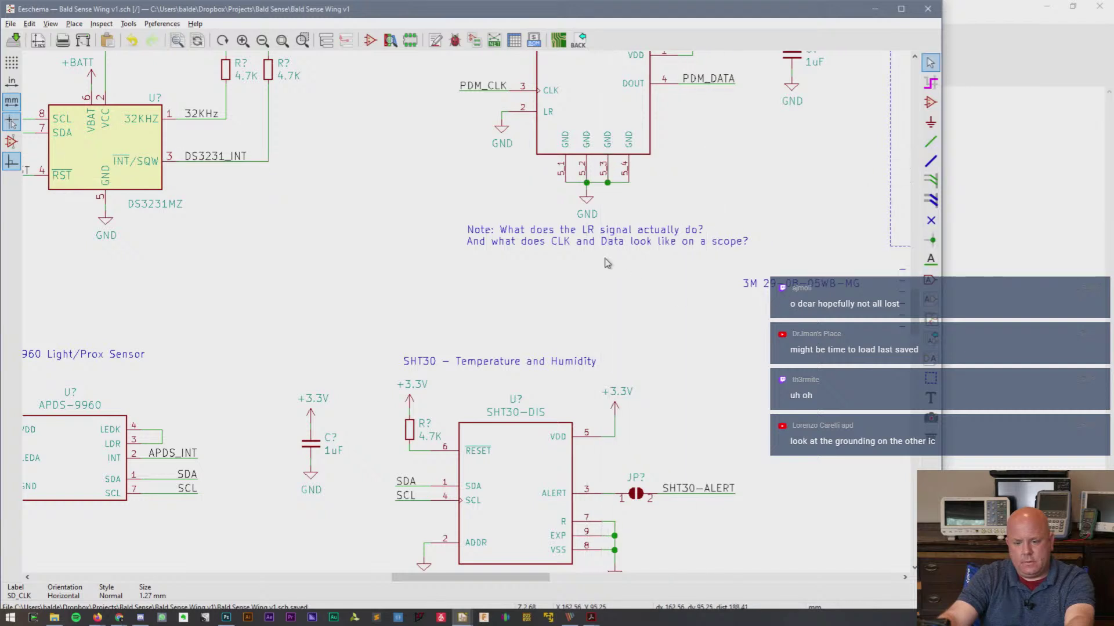
drag(523, 584, 453, 592)
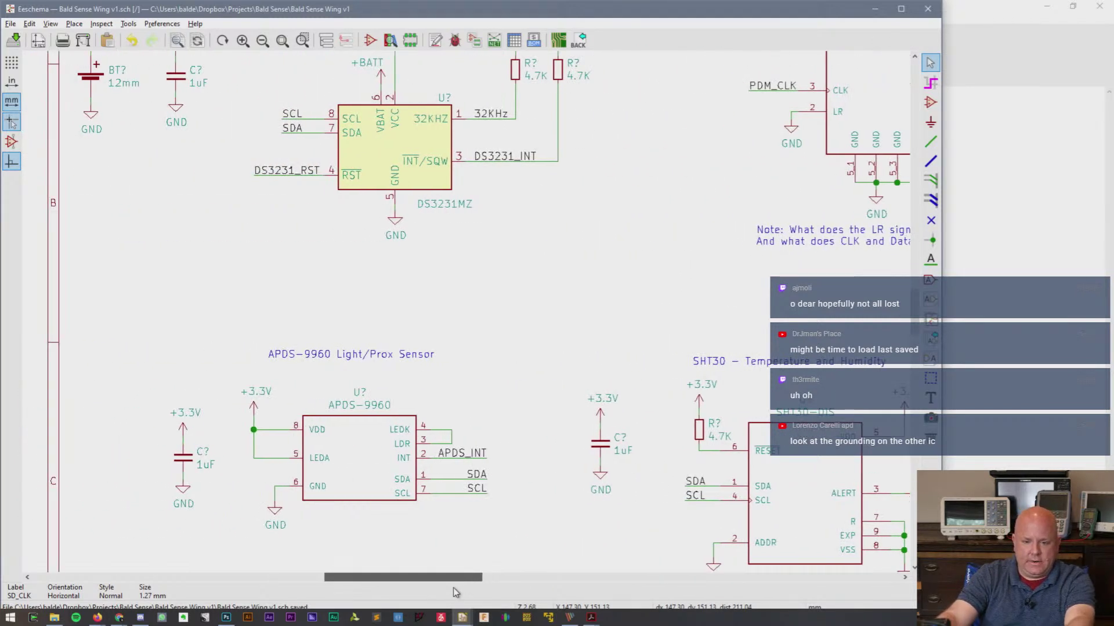
scroll(378, 574, down, 6)
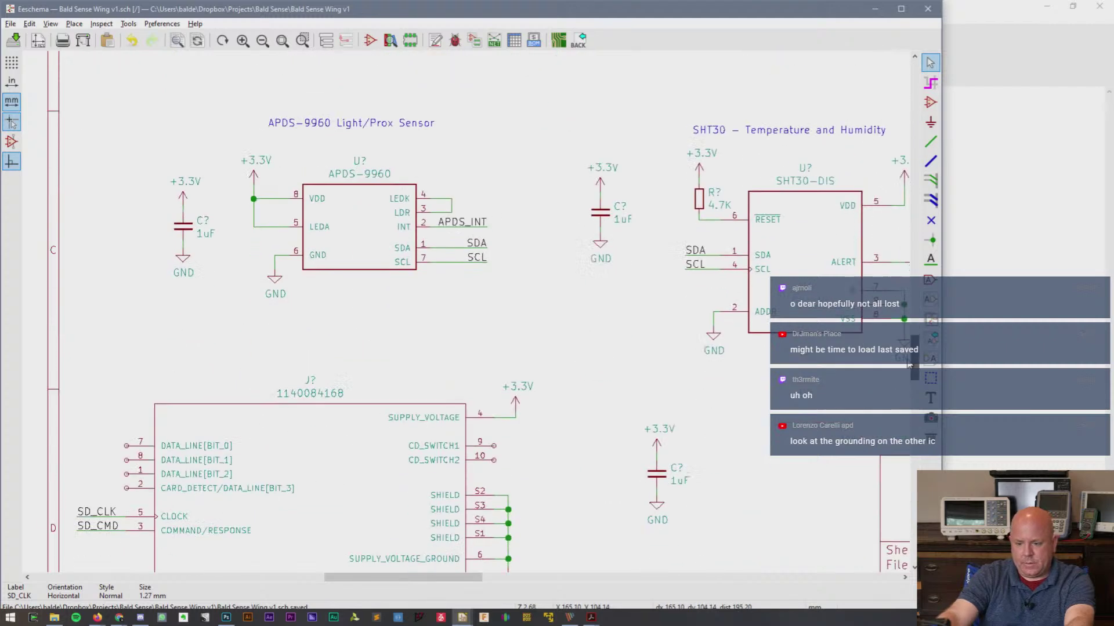
scroll(379, 580, left, 3)
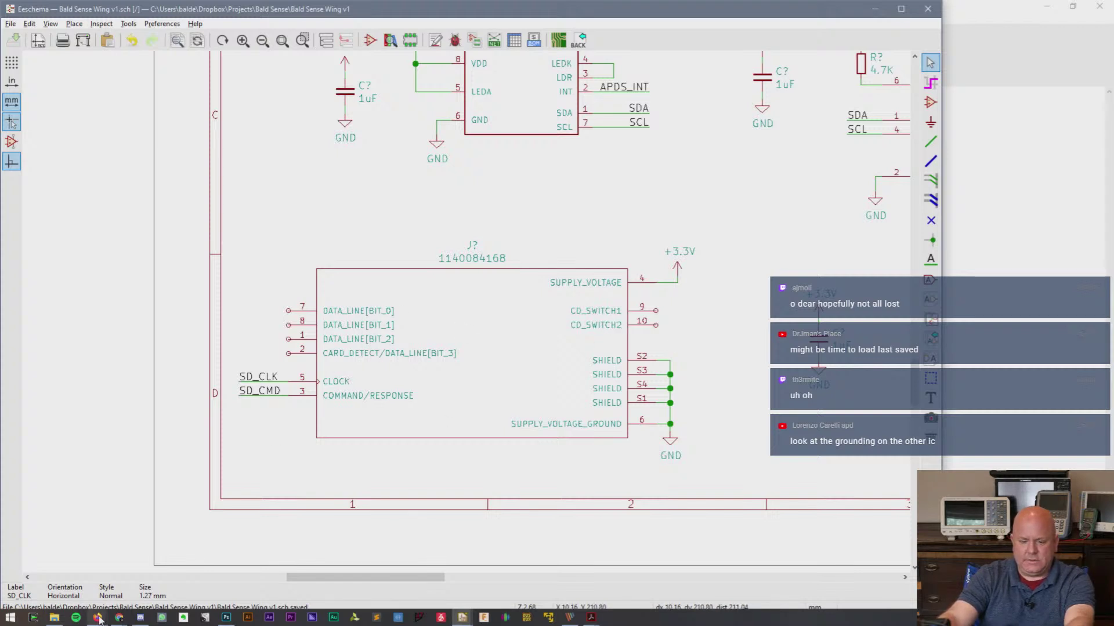
mouse_move(120, 619)
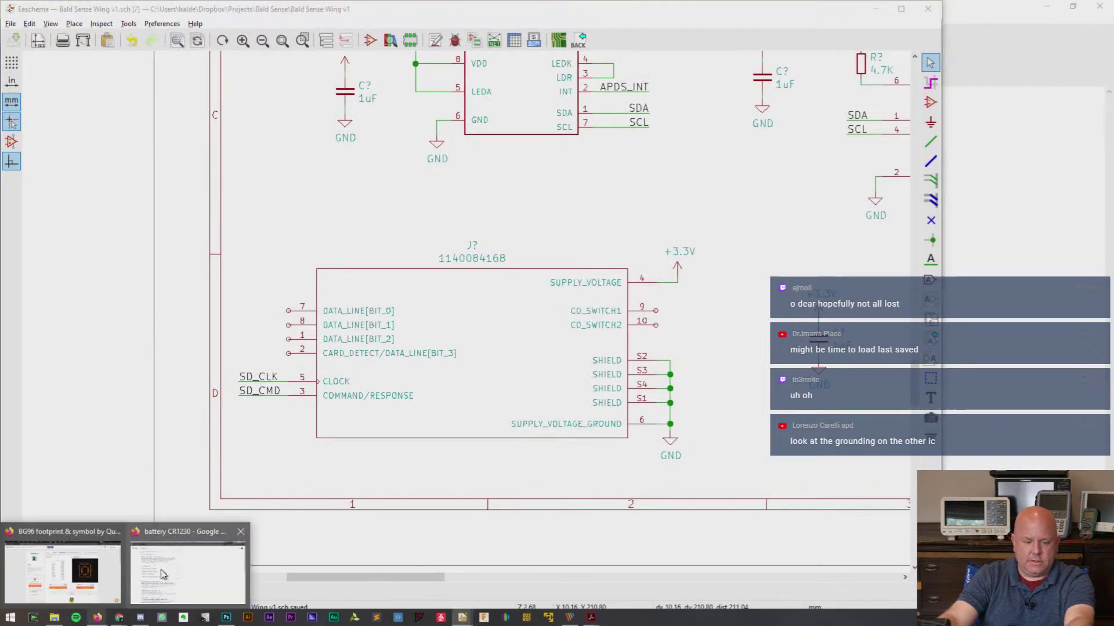
- Search Google for 'adafruit micro sd card breakout' and open the MicroSD card breakout board+ page
click(186, 572)
click(773, 31)
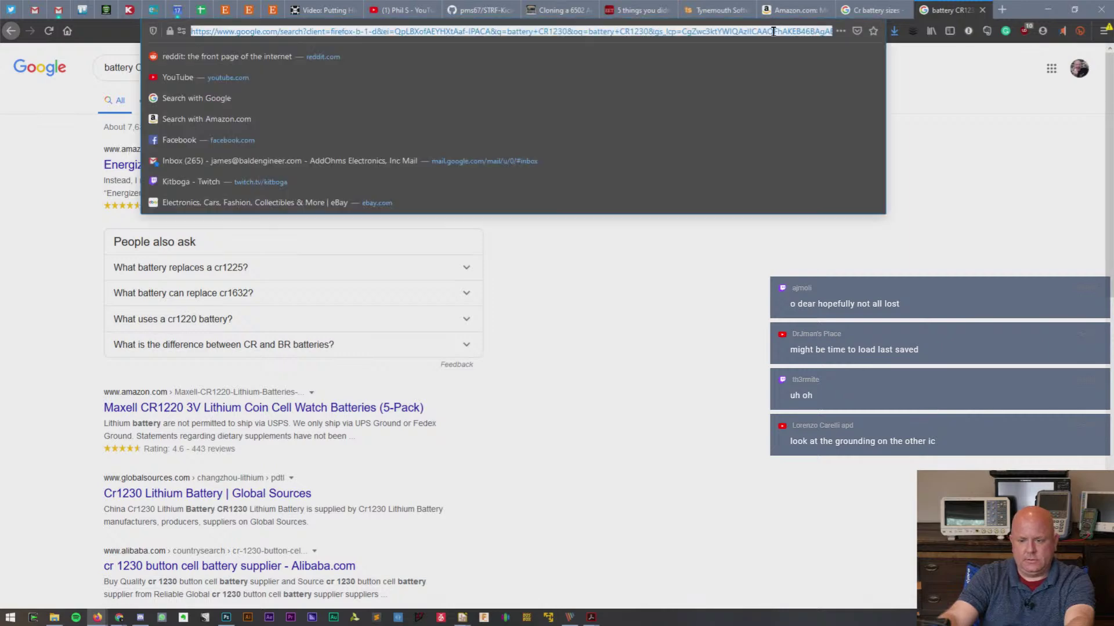
text(microcd)
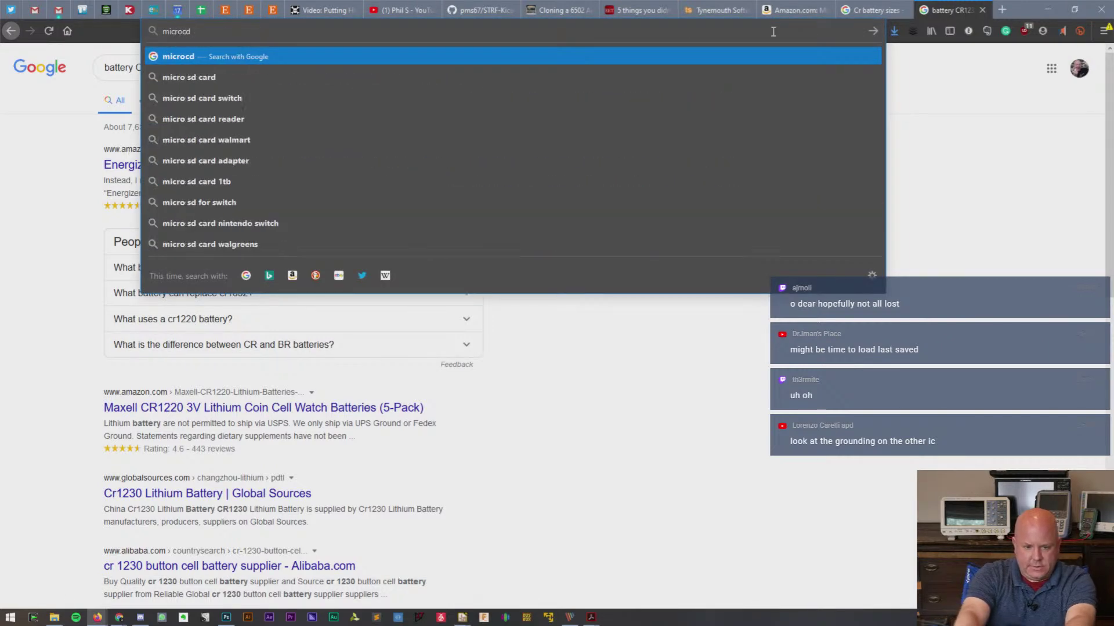
key(BackSpace)
key(BackSpace)
key(BackSpace)
key(BackSpace)
key(BackSpace)
key(BackSpace)
key(BackSpace)
key(BackSpace)
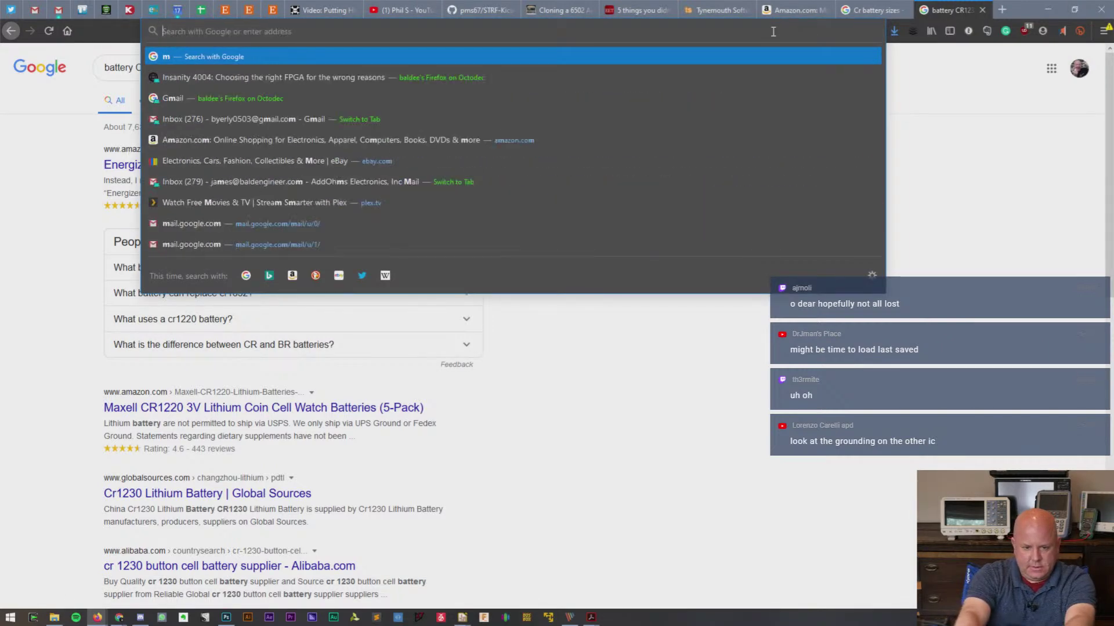
text(adafruit micro sd )
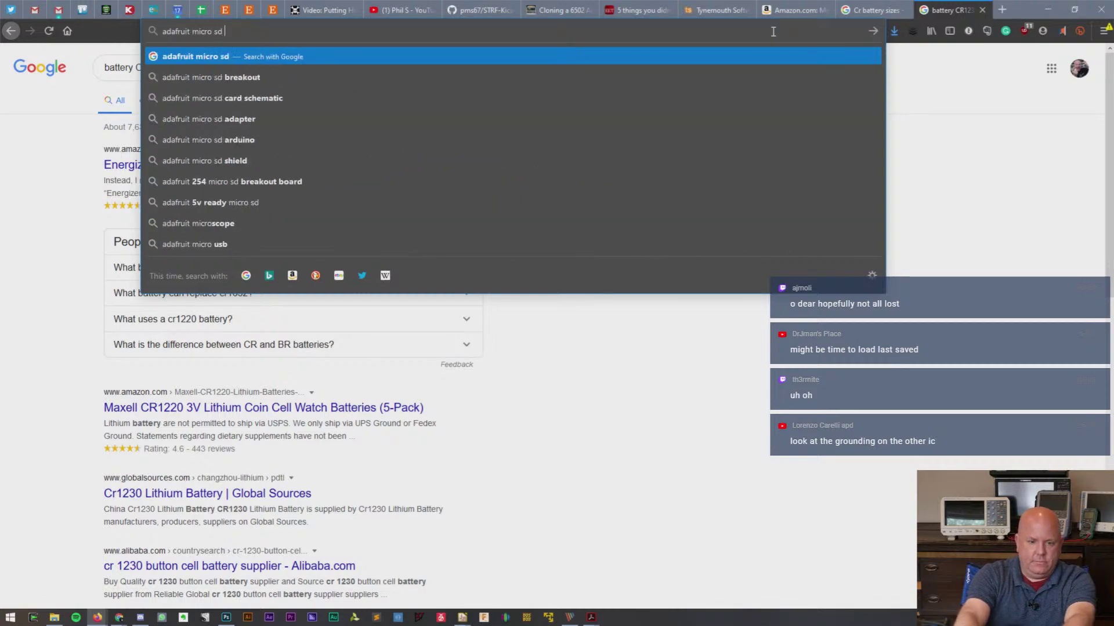
text(card breakout)
key(Return)
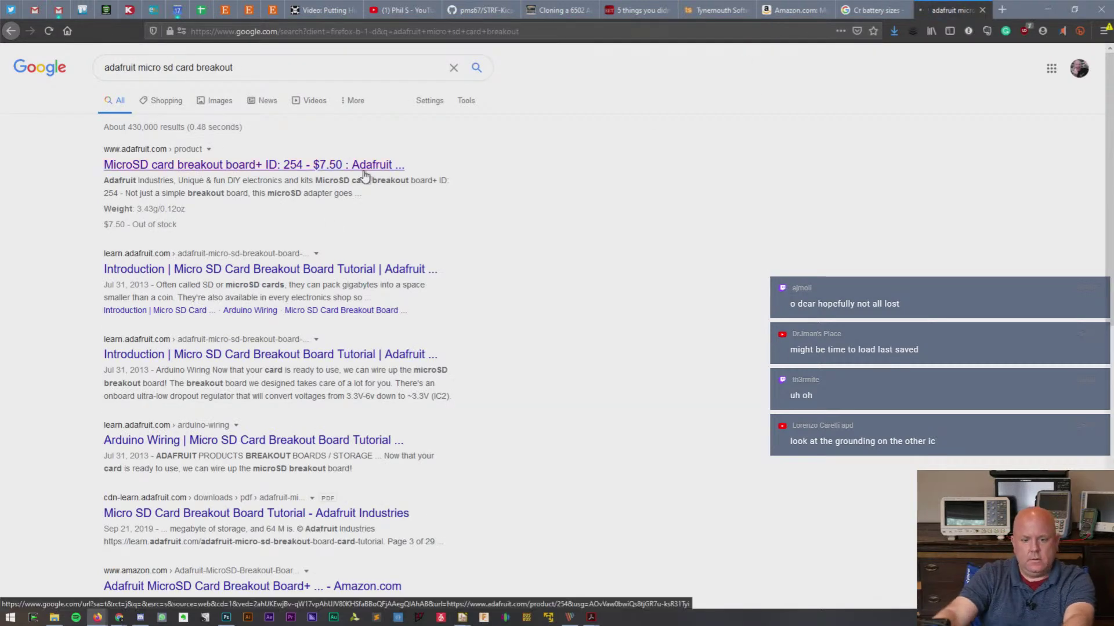
click(364, 167)
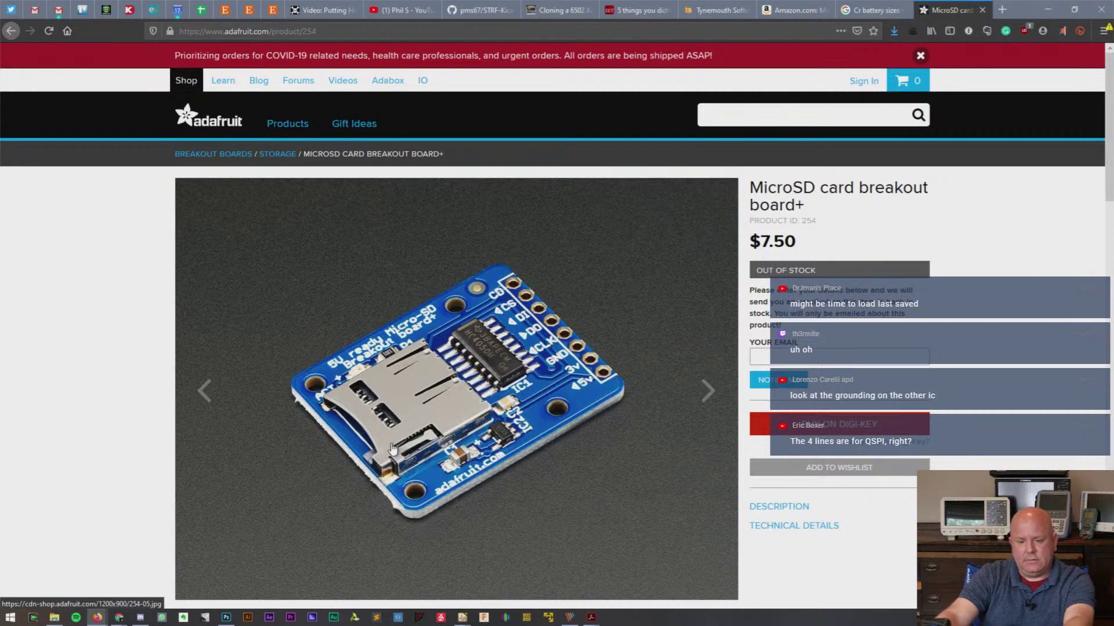
scroll(393, 448, down, 12)
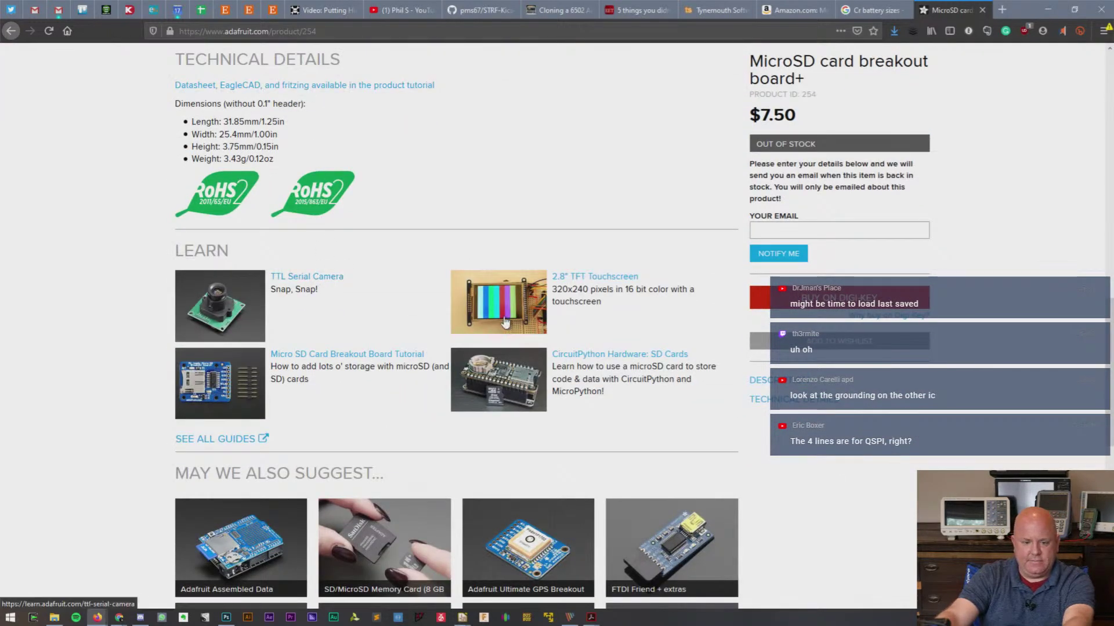
scroll(493, 324, up, 5)
click(400, 383)
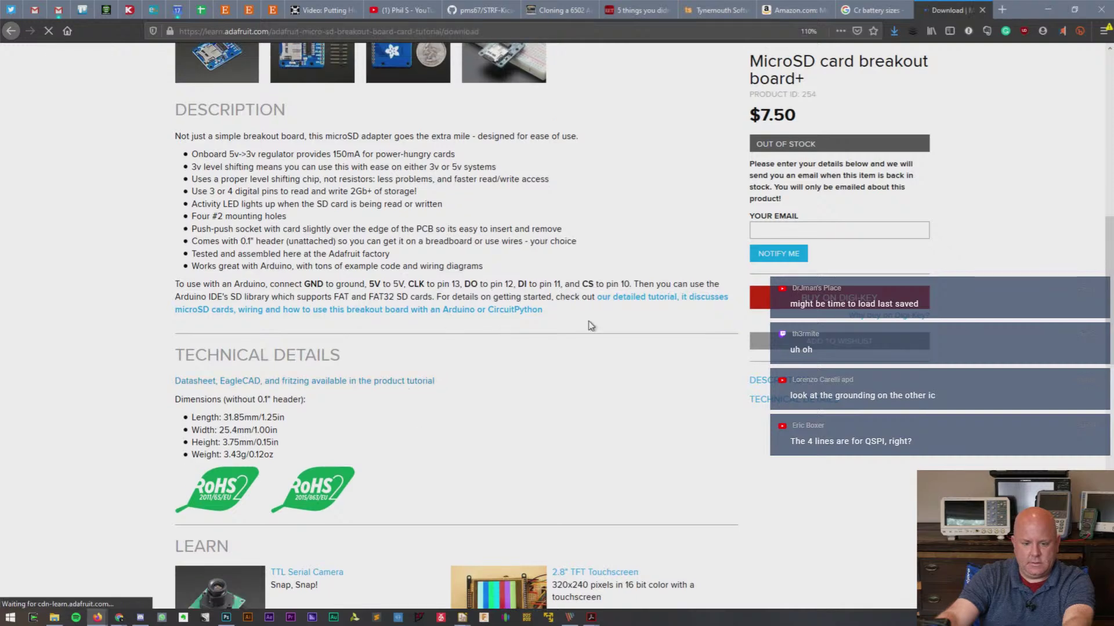
scroll(589, 326, down, 2)
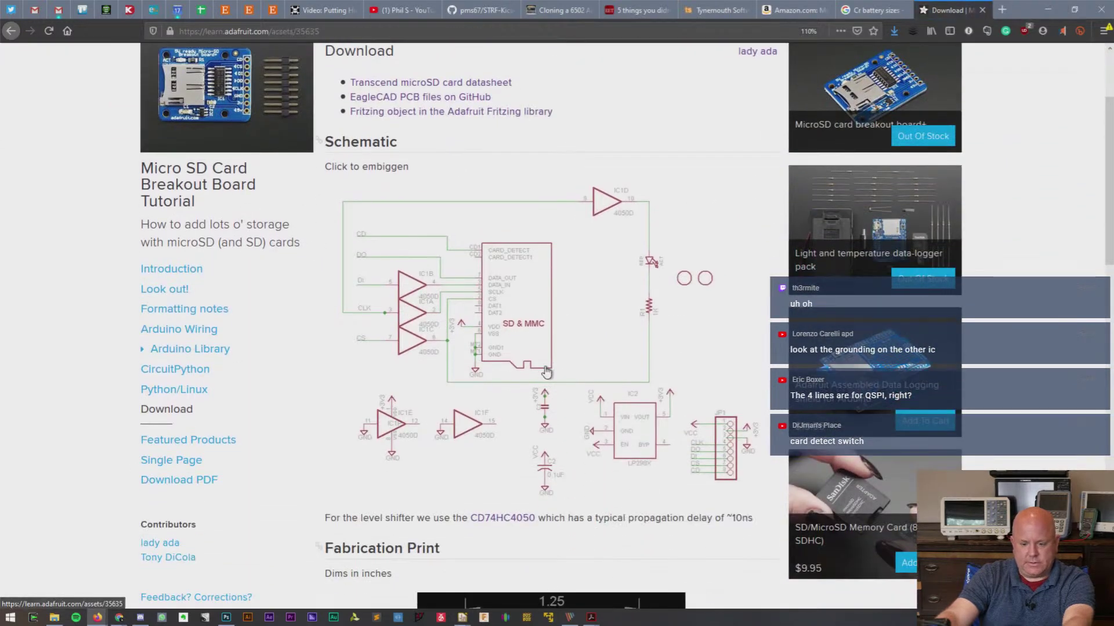
click(548, 222)
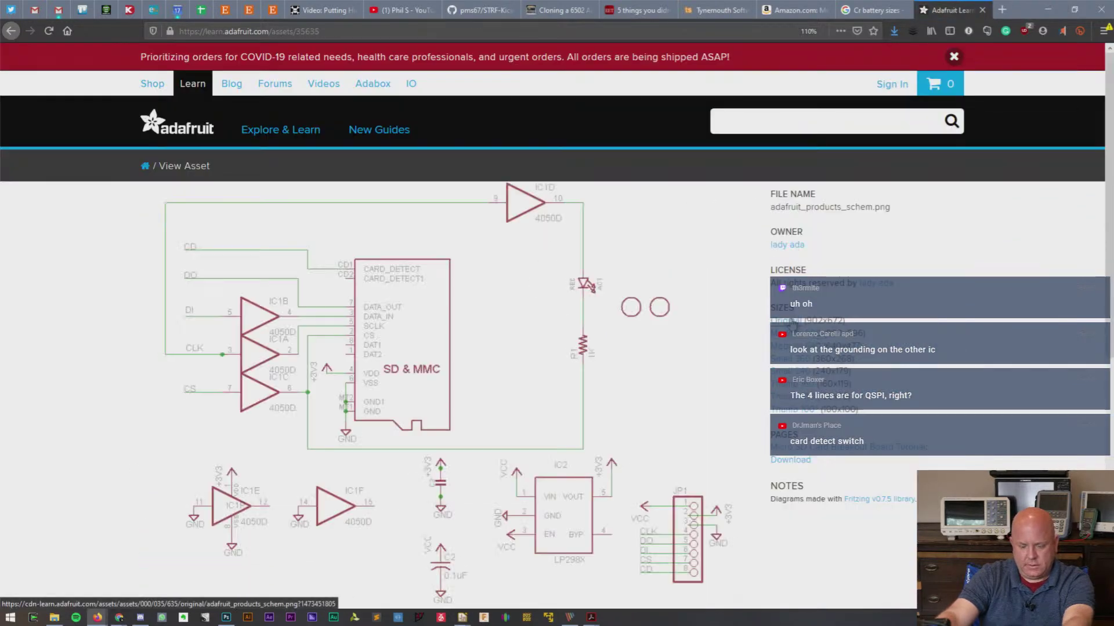
click(616, 354)
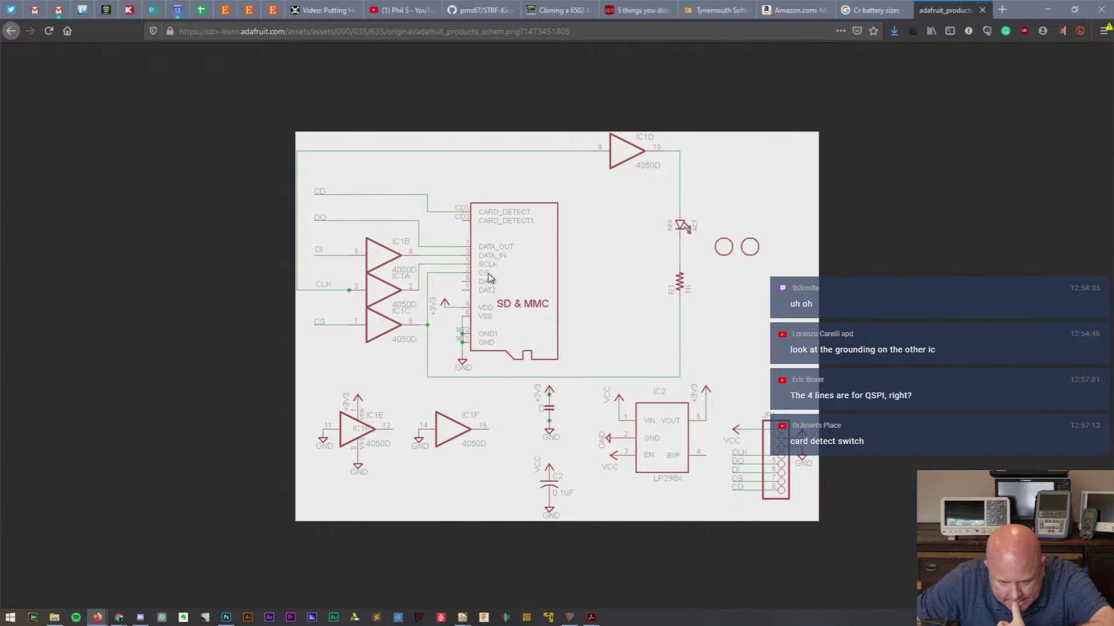
key(alt+Tab)
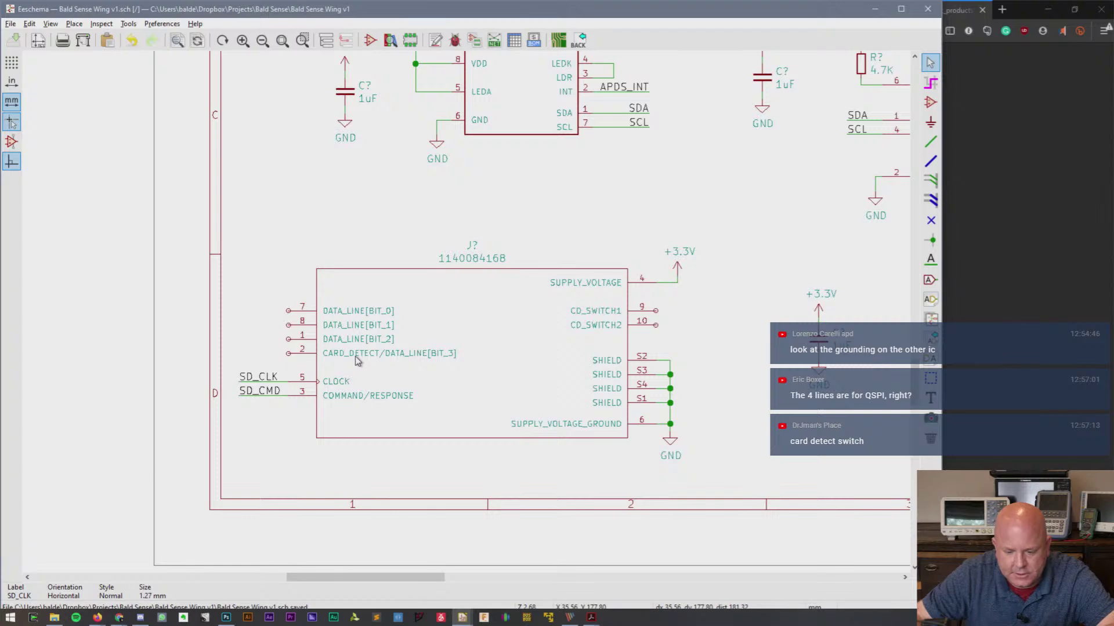
key(alt+Tab)
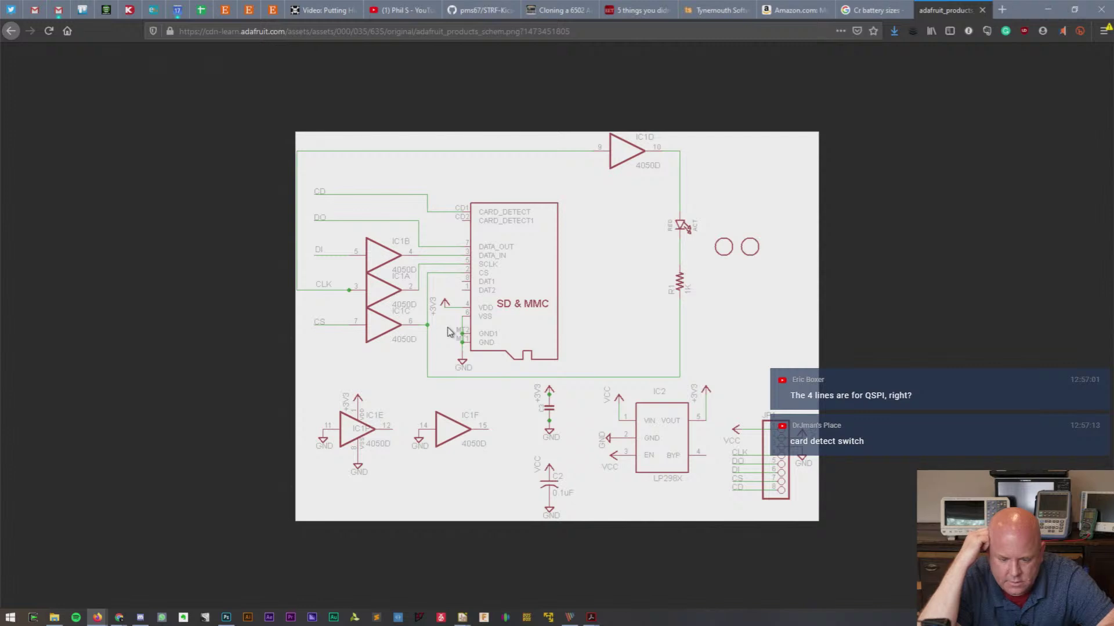
key(alt+Tab)
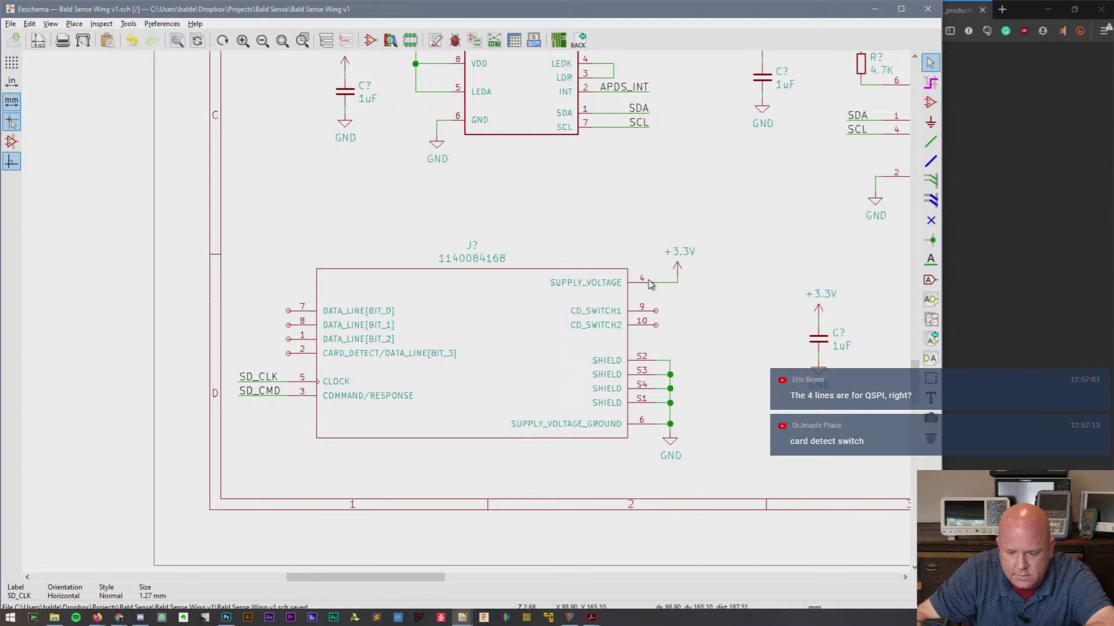
key(alt+Tab)
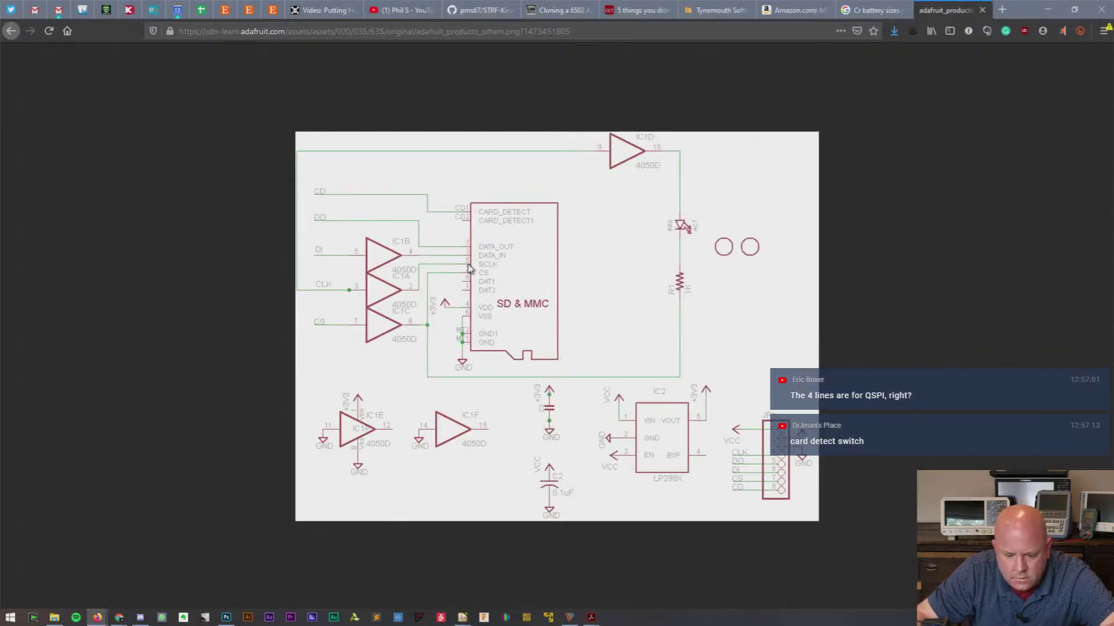
key(alt+Tab)
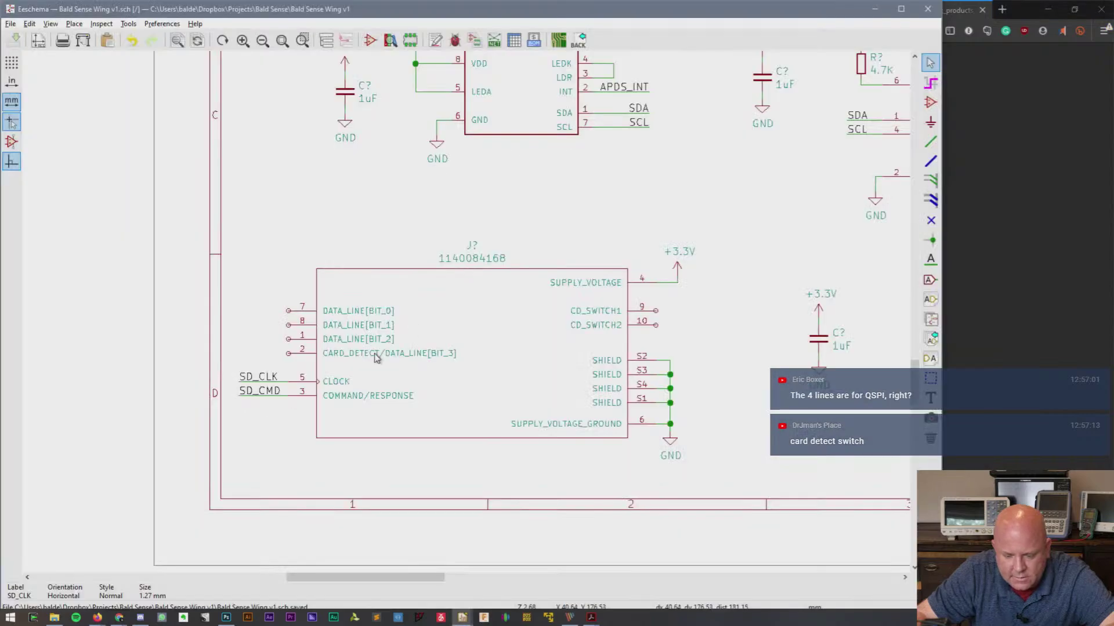
key(alt+Tab)
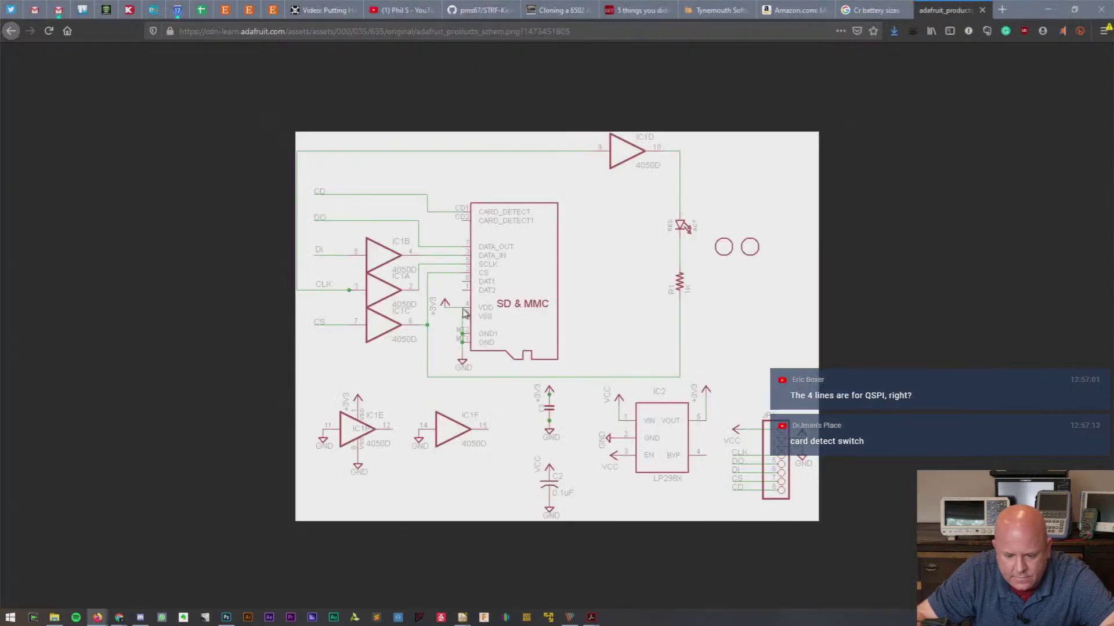
key(alt+Tab)
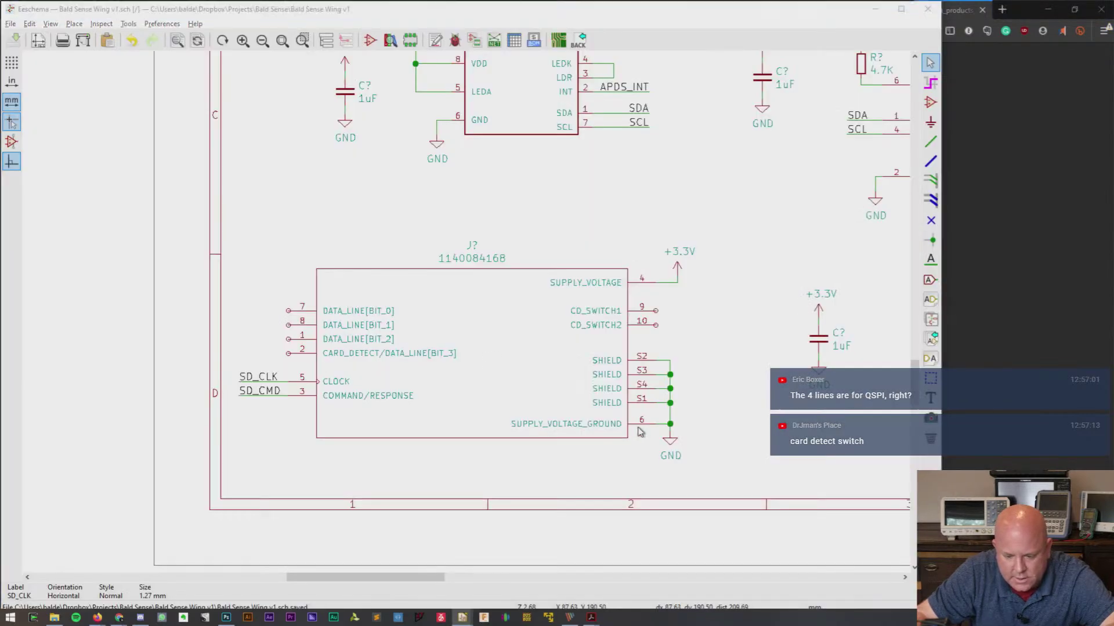
key(alt+Tab)
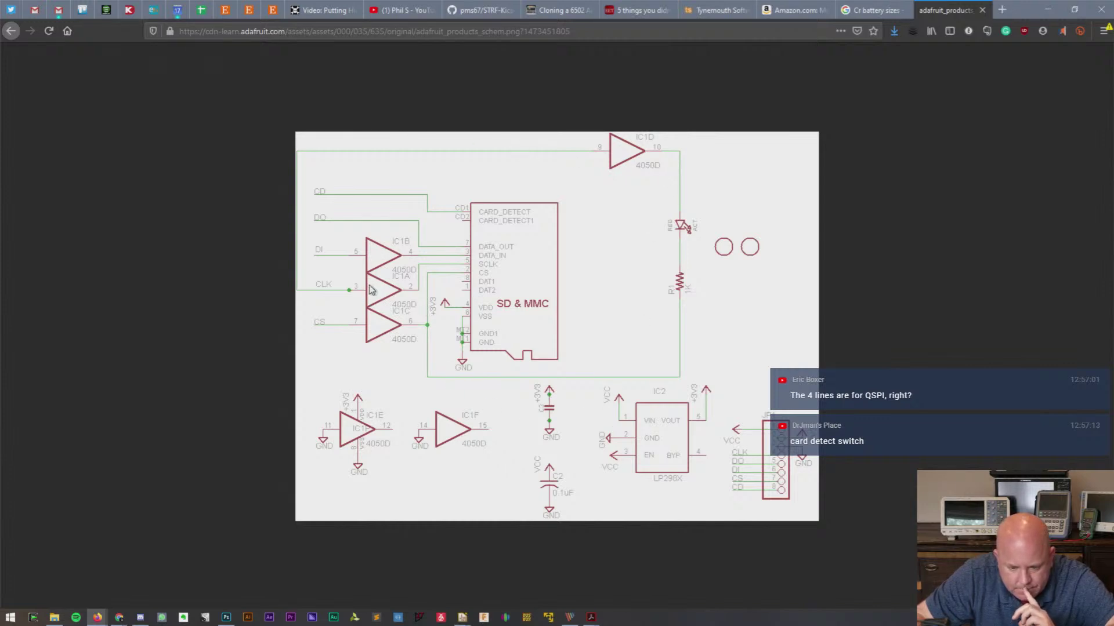
key(alt+Tab)
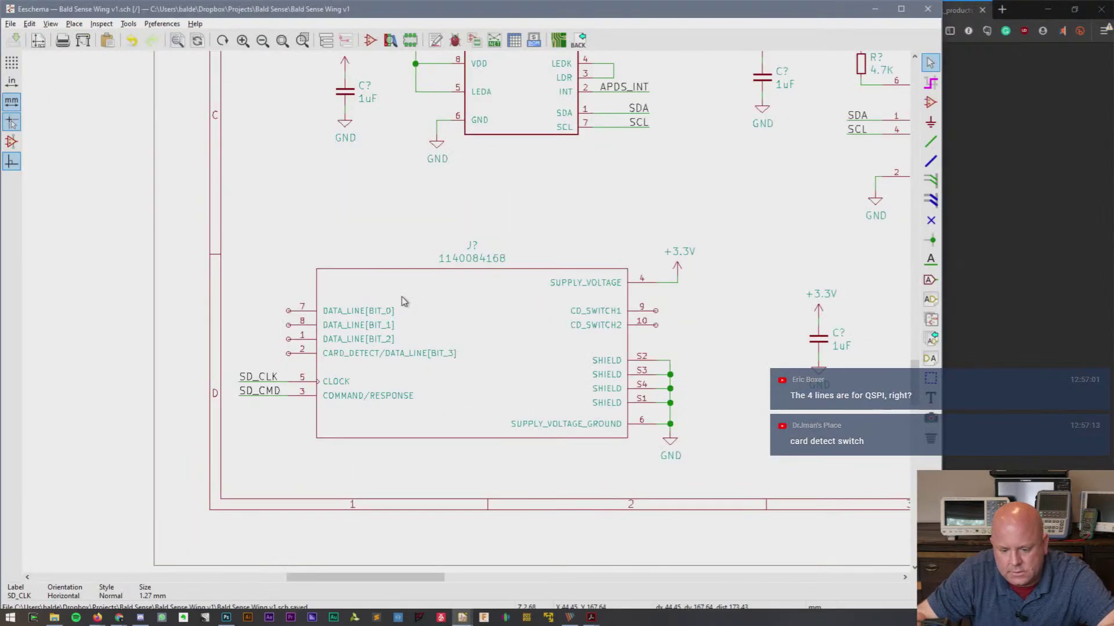
key(alt+Tab)
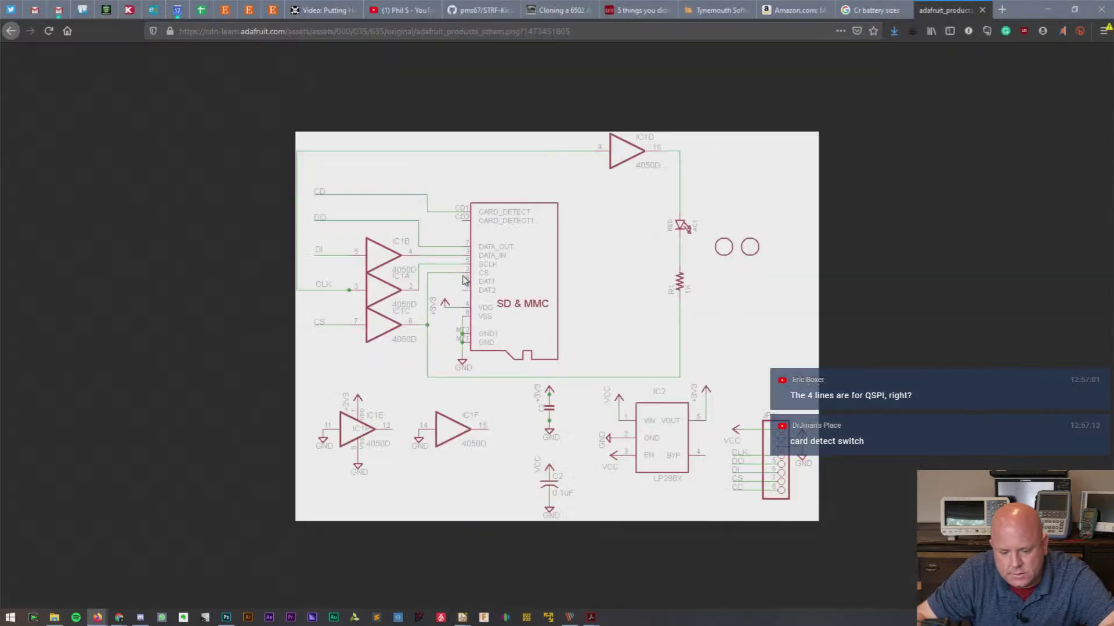
key(alt+Tab)
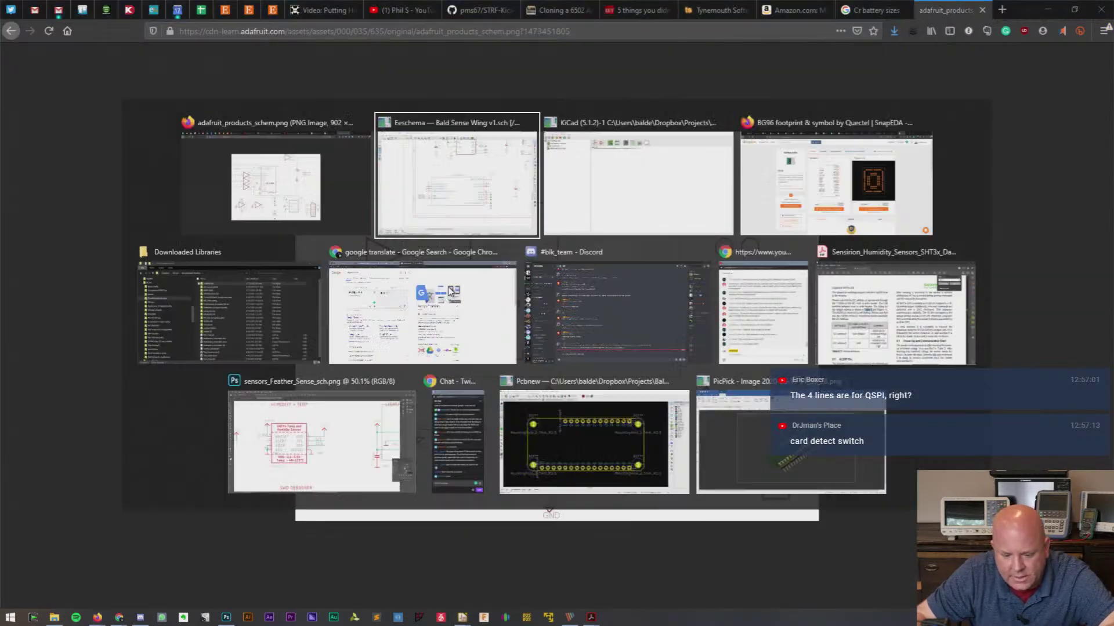
- Wire pin 7 and give it a copied net label named SD_DOut
click(288, 311)
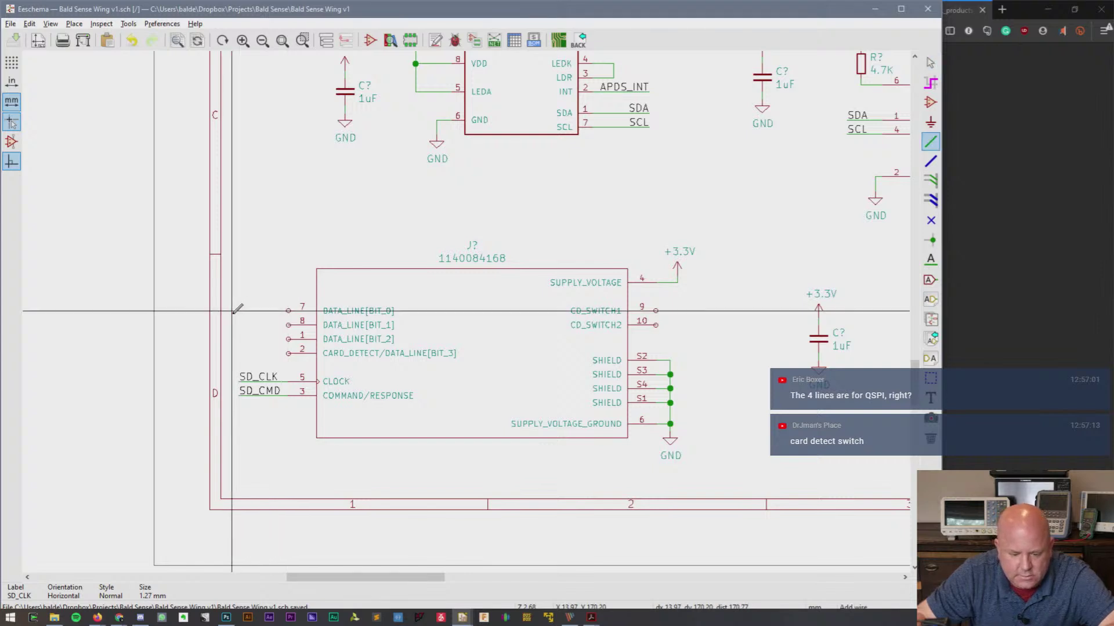
double_click(238, 311)
key(Escape)
key(c)
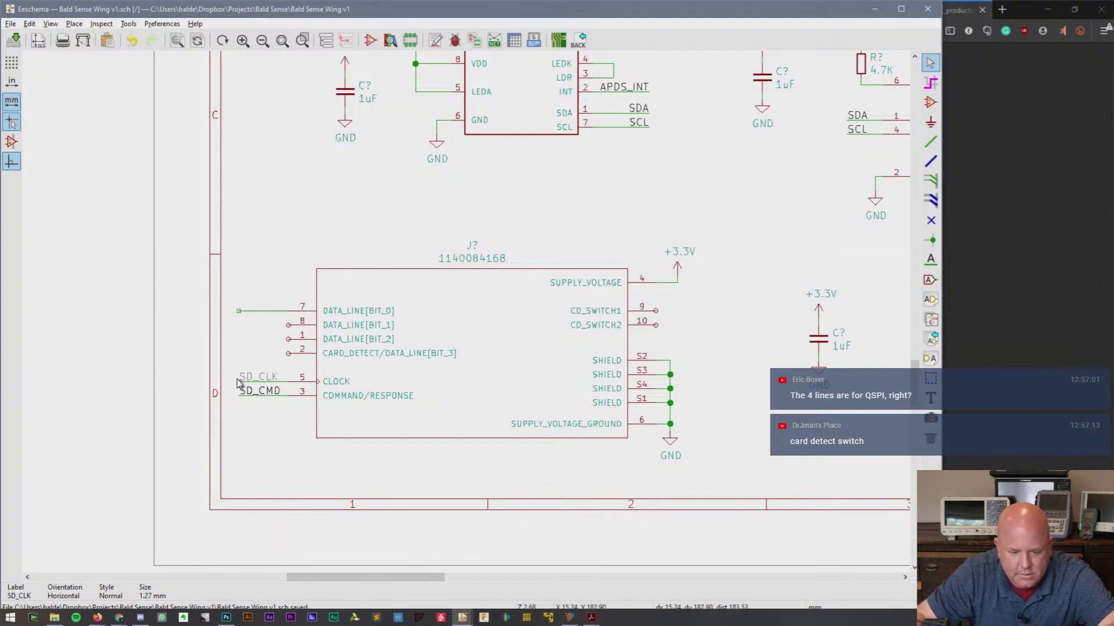
click(258, 307)
double_click(264, 313)
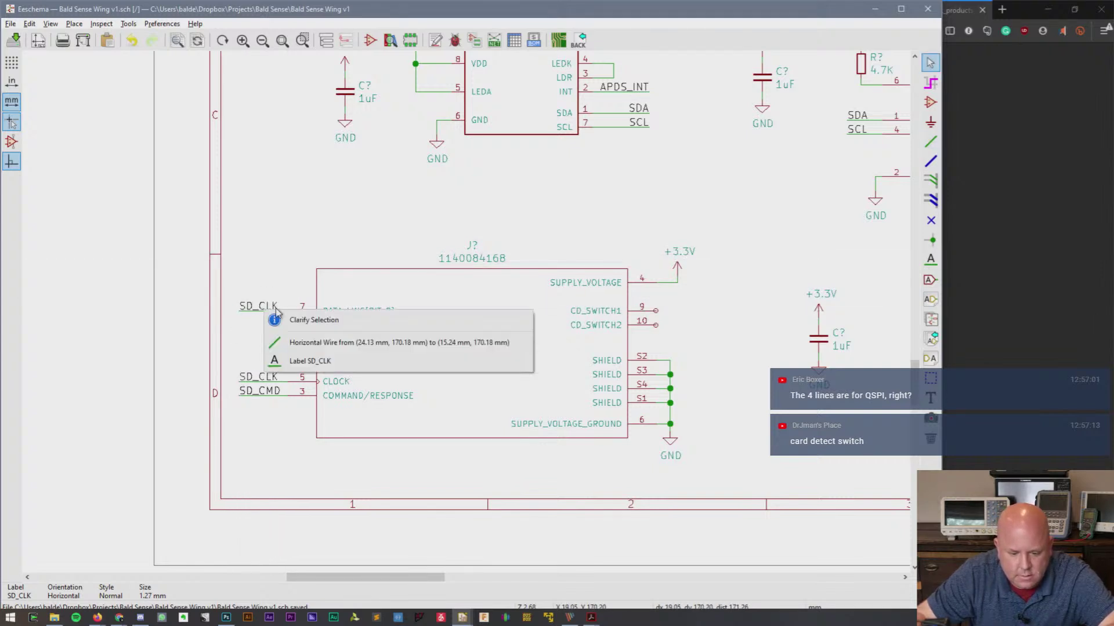
click(281, 360)
text(SD_DOut)
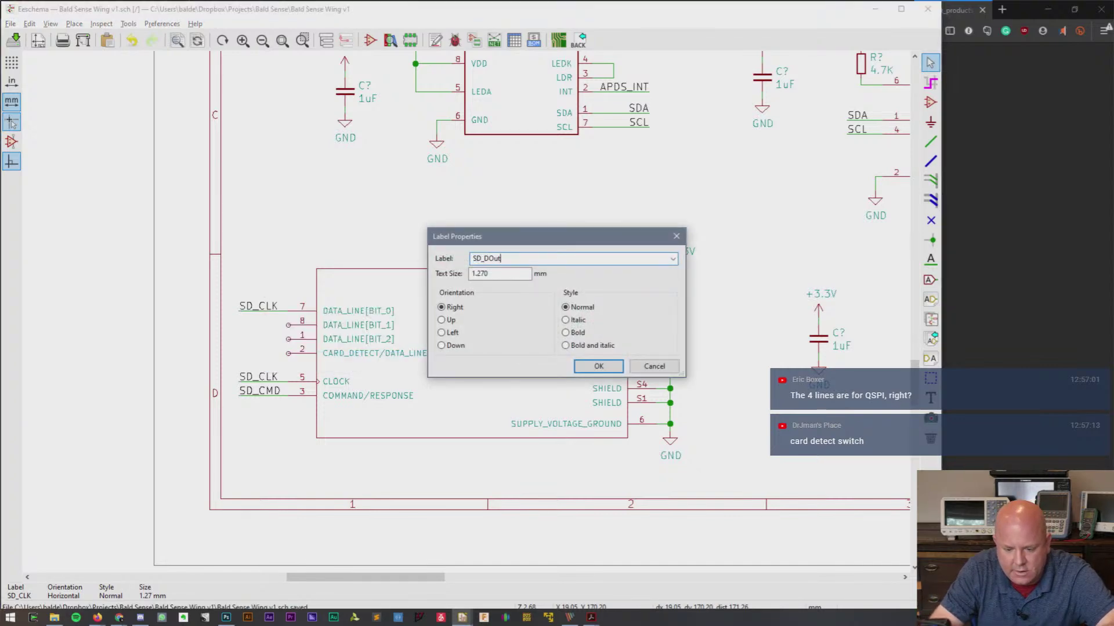
key(Return)
- Rename the SD_CMD label to SD_DIn, checking against the Adafruit reference schematic
key(alt+Tab)
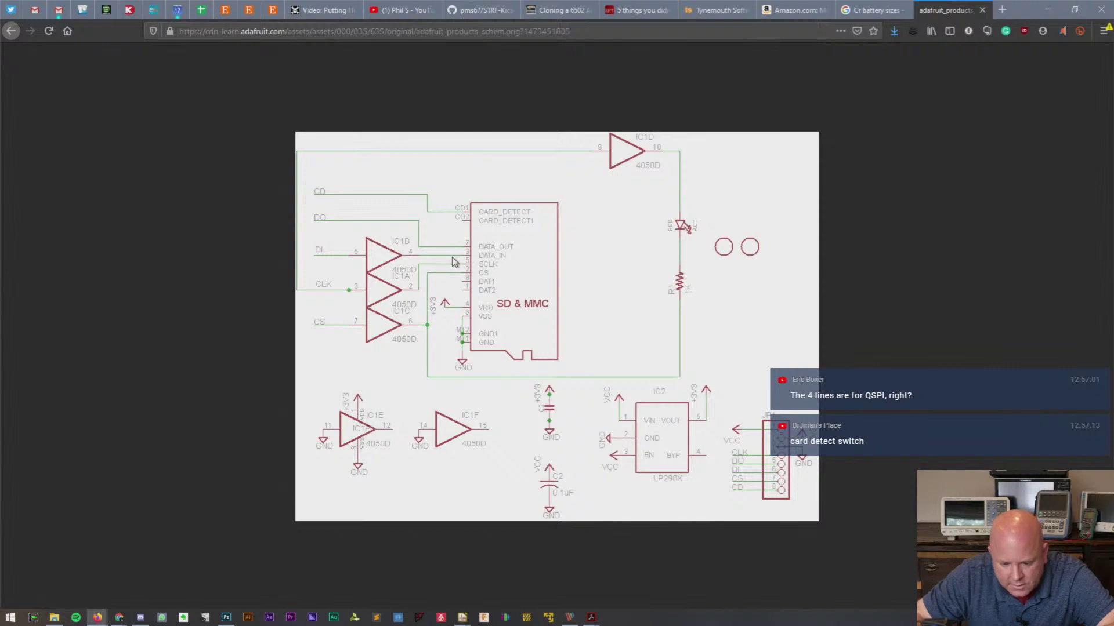
key(alt+Tab)
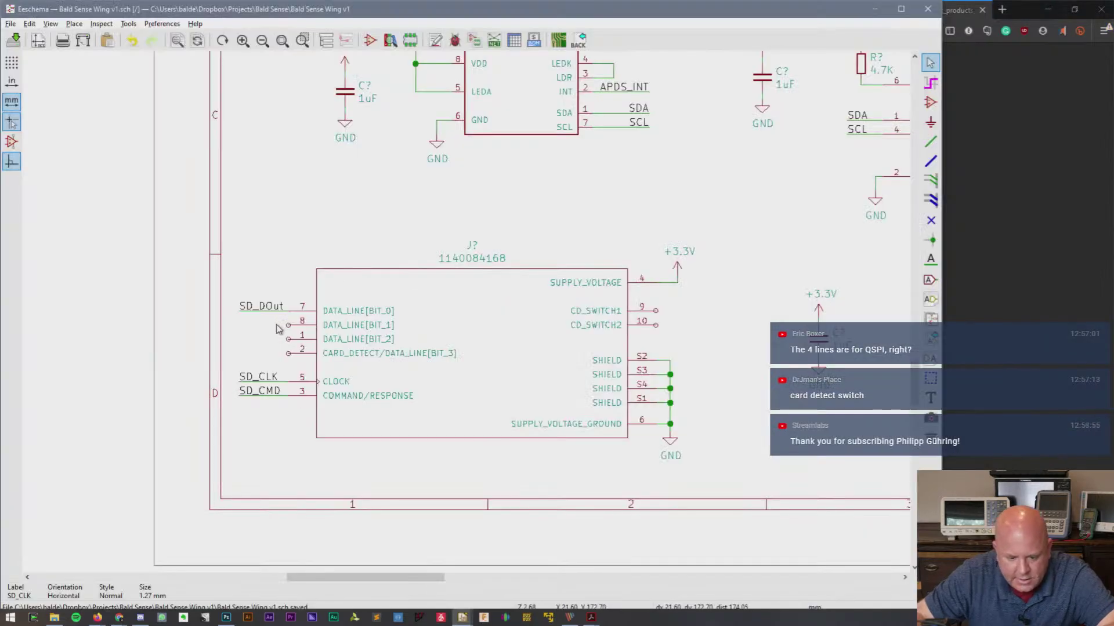
double_click(266, 395)
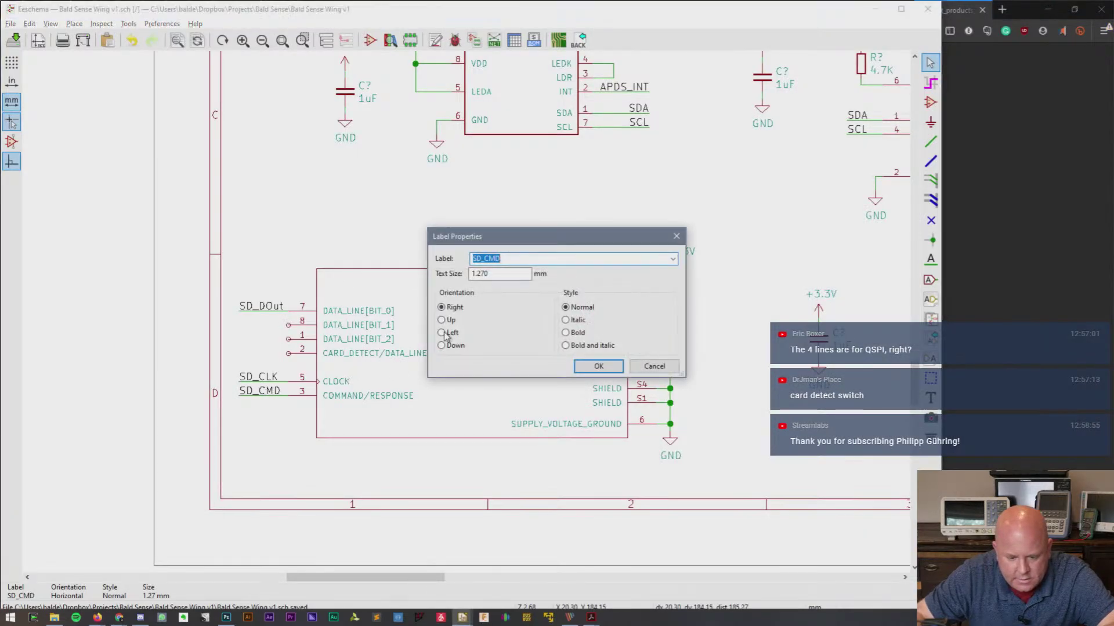
click(482, 261)
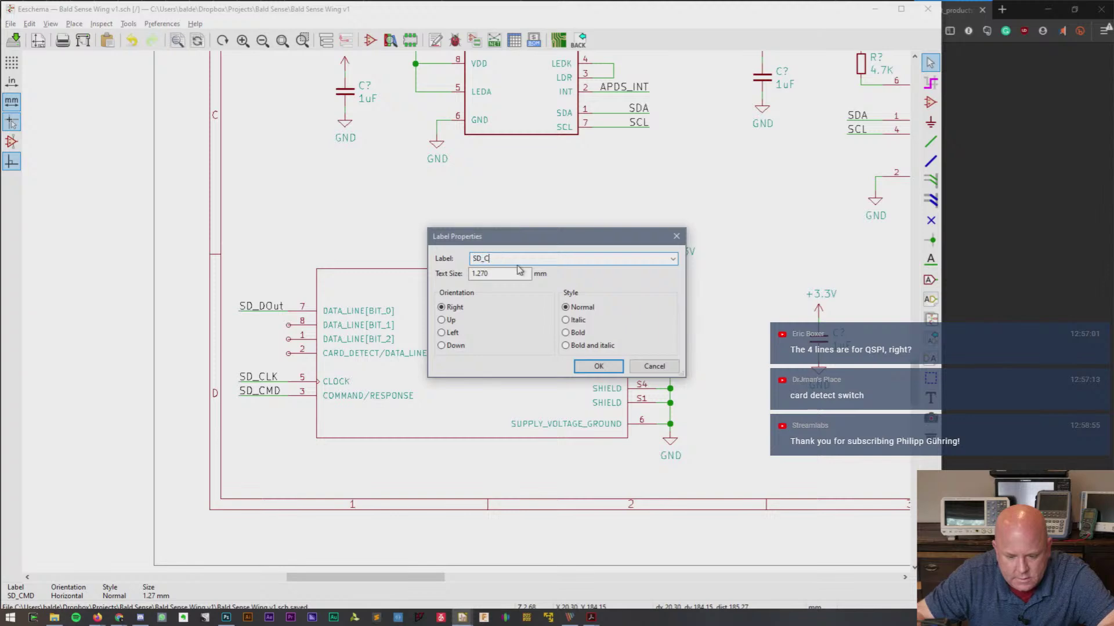
key(BackSpace)
text(DIn)
key(Return)
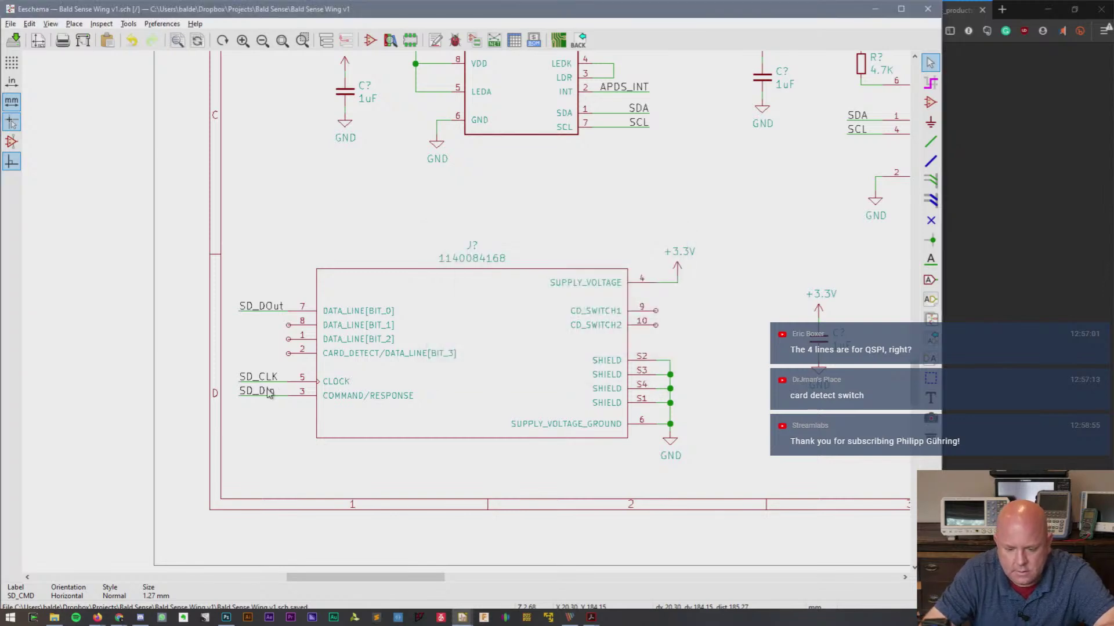
key(alt+Tab)
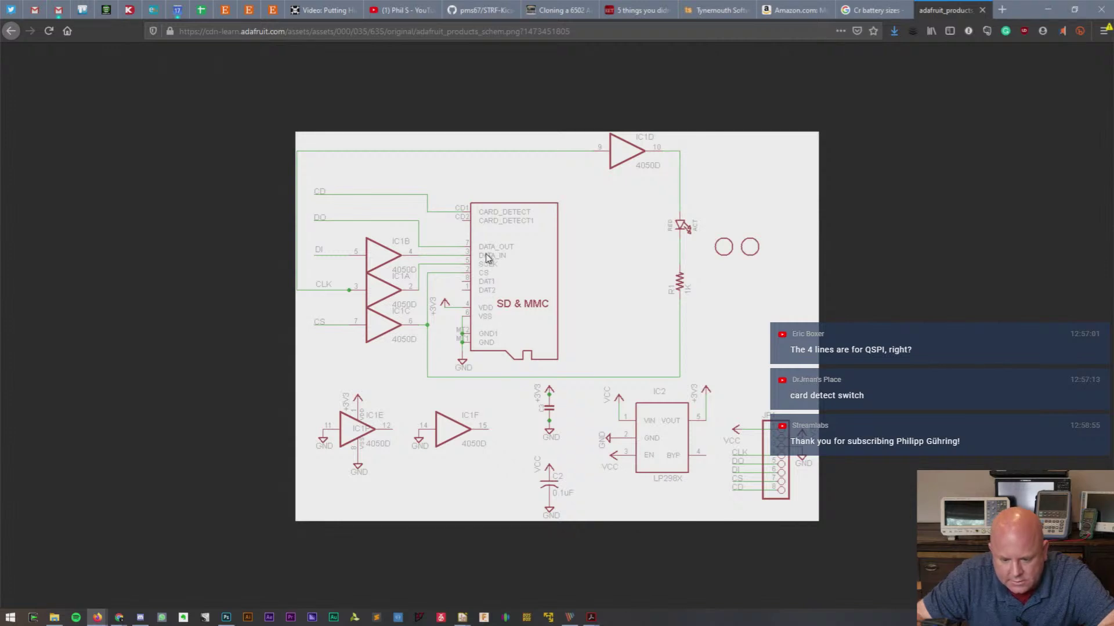
key(alt+Tab)
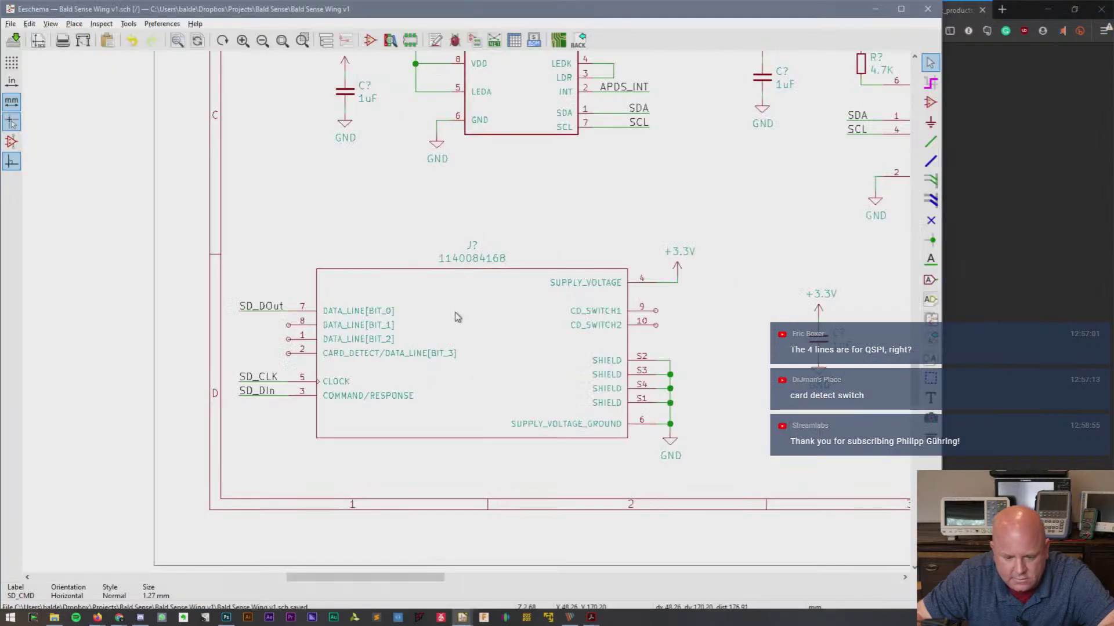
key(alt+Tab)
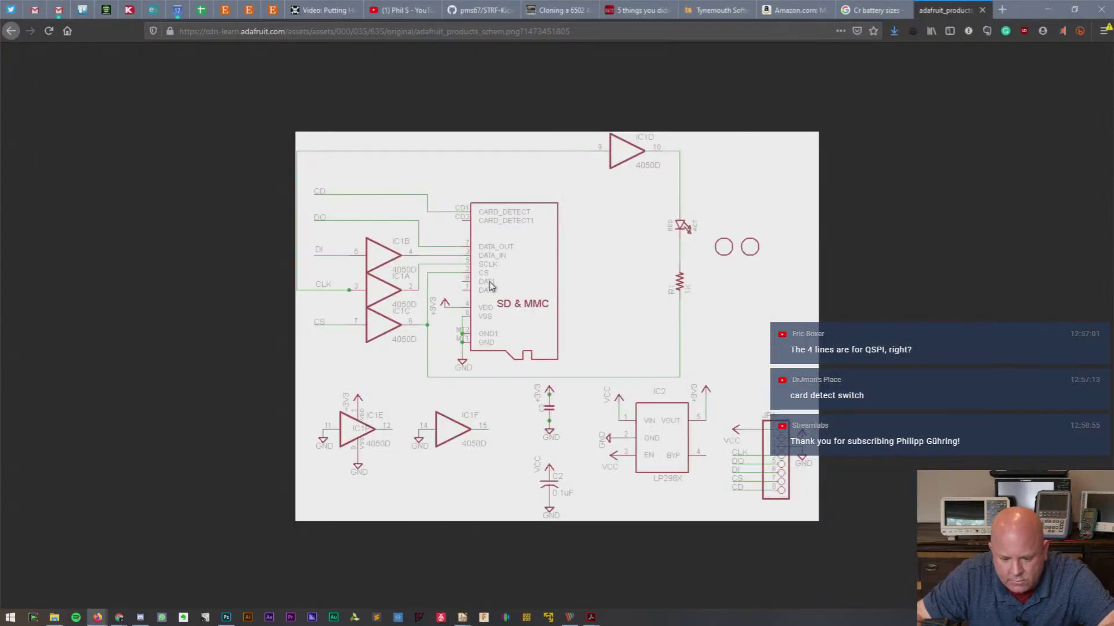
key(alt+Tab)
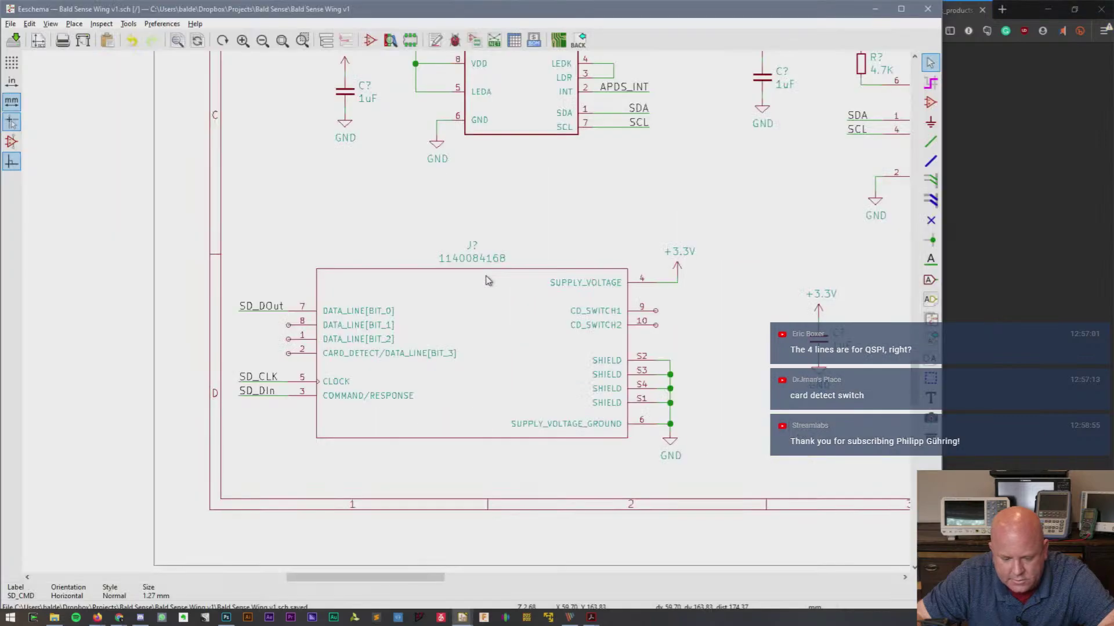
- Copy the SD_DOut label onto pin 2 and rename it SD_CS
shift+drag(223, 282, 267, 320)
click(265, 361)
double_click(262, 349)
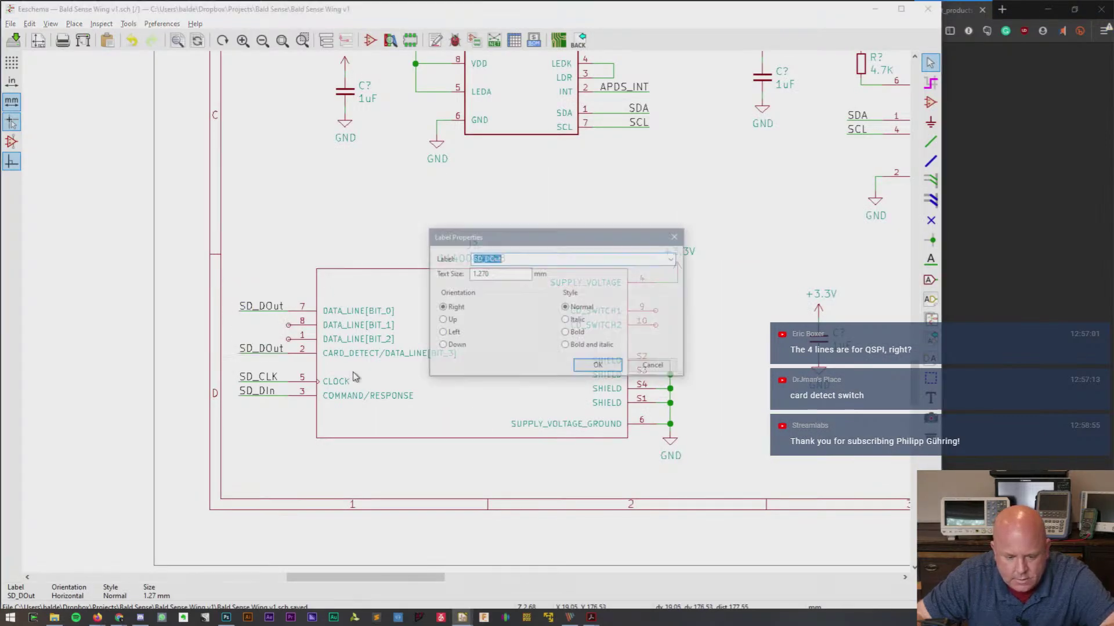
text(SD_CS)
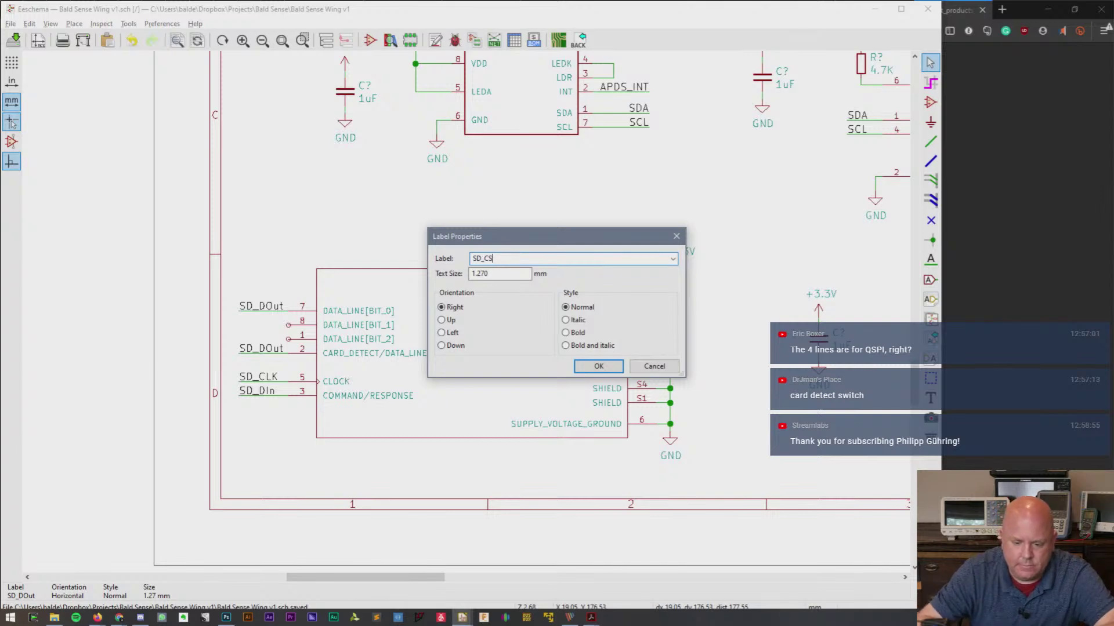
key(Return)
- Compare with the Adafruit reference schematic and shift the J? socket symbol to the right
key(alt+Tab)
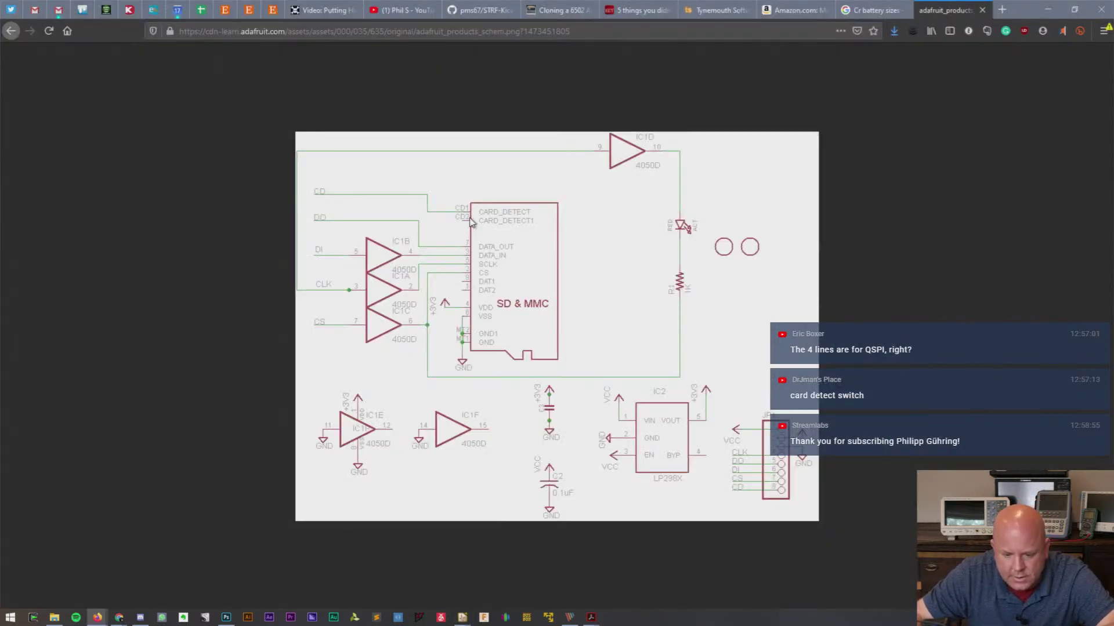
key(alt+Tab)
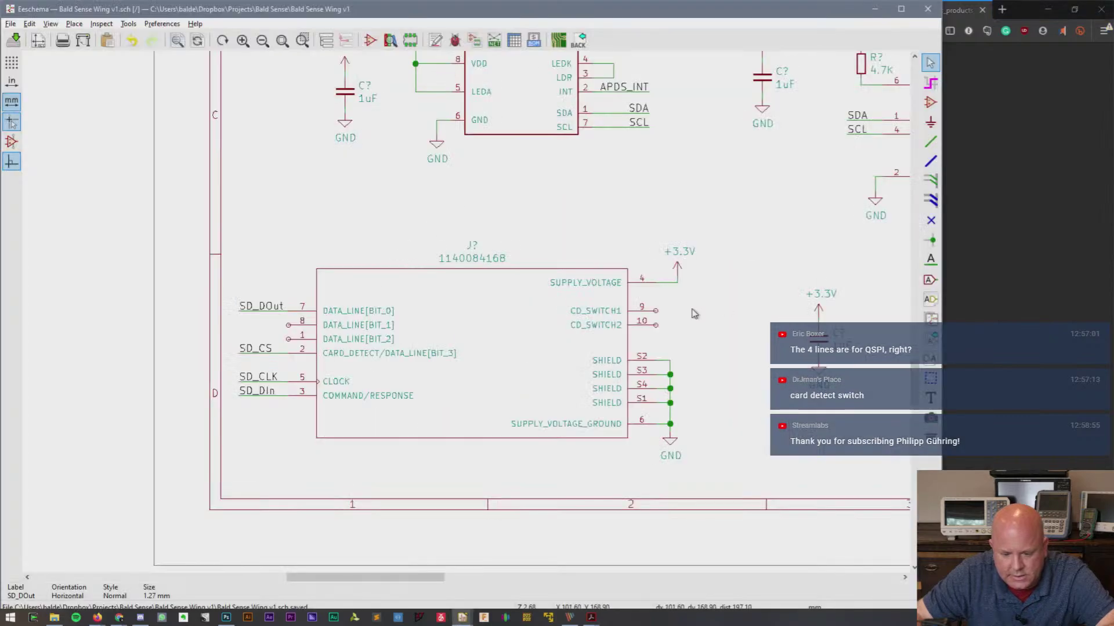
drag(655, 316, 690, 316)
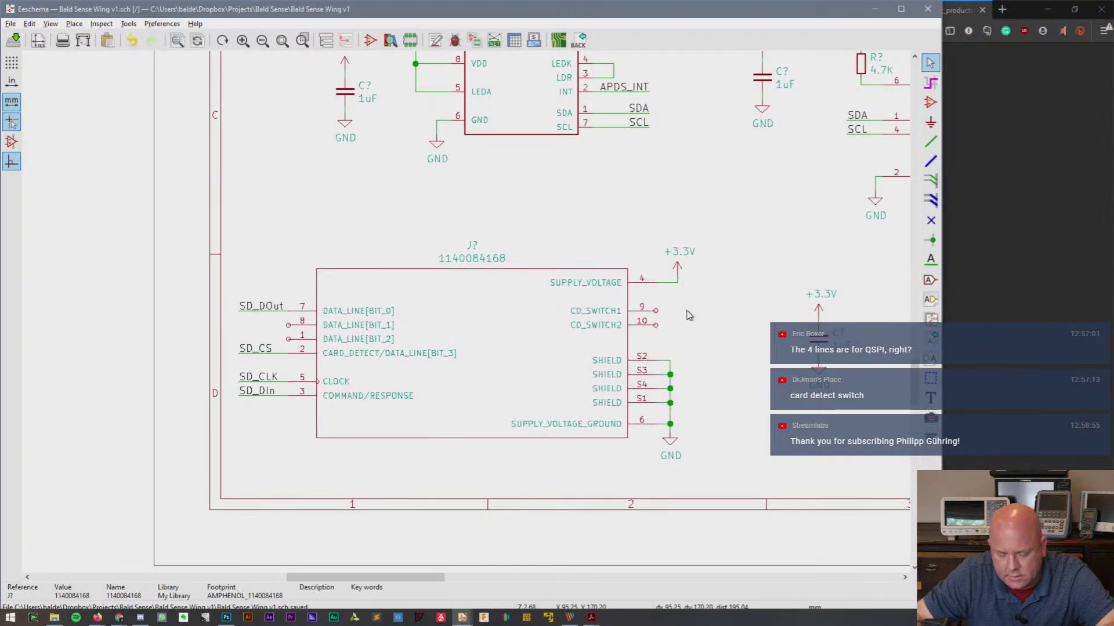
key(alt+Tab)
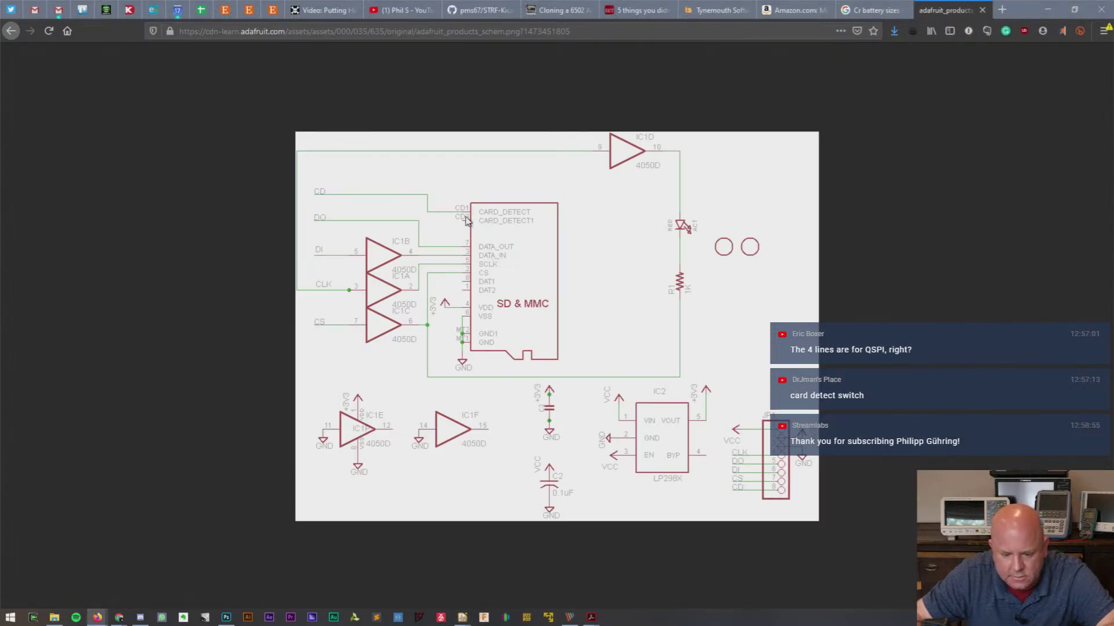
key(alt+Tab)
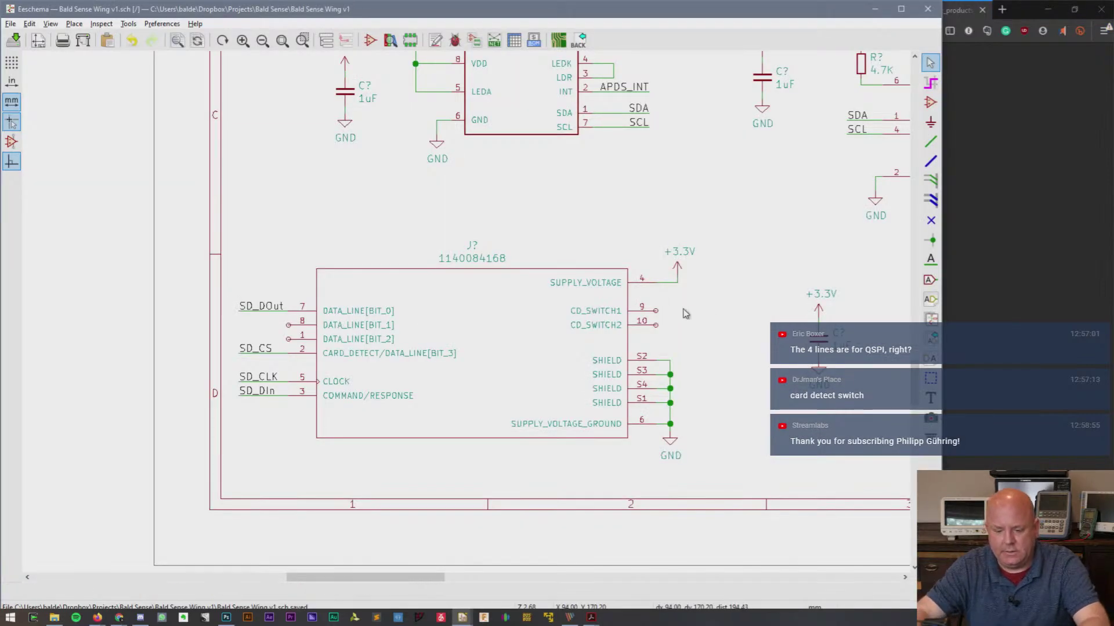
- Draw a short wire from CD_SWITCH1 pin 9 and give it a flipped copy of the label, renamed SD_CD
key(w)
click(656, 311)
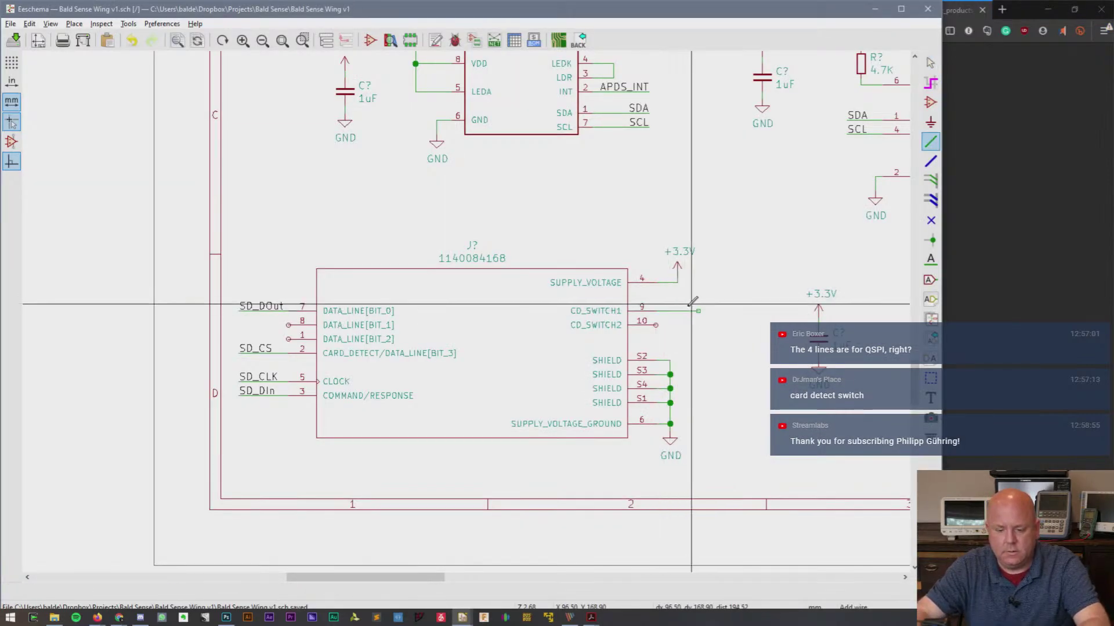
double_click(698, 311)
key(Escape)
key(c)
key(r)
key(r)
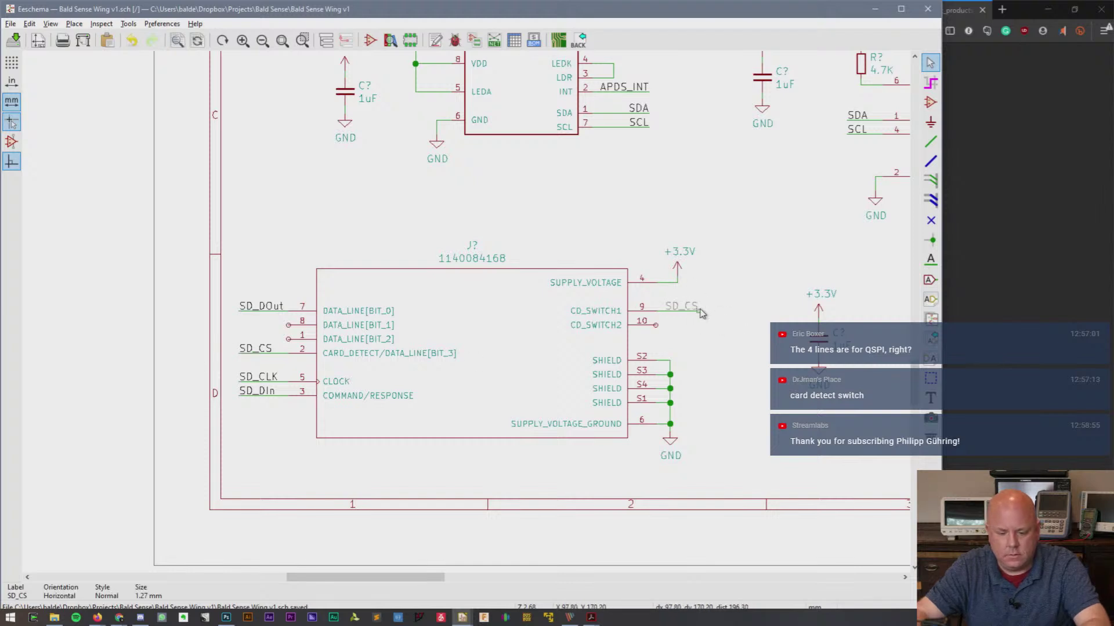
click(698, 311)
key(e)
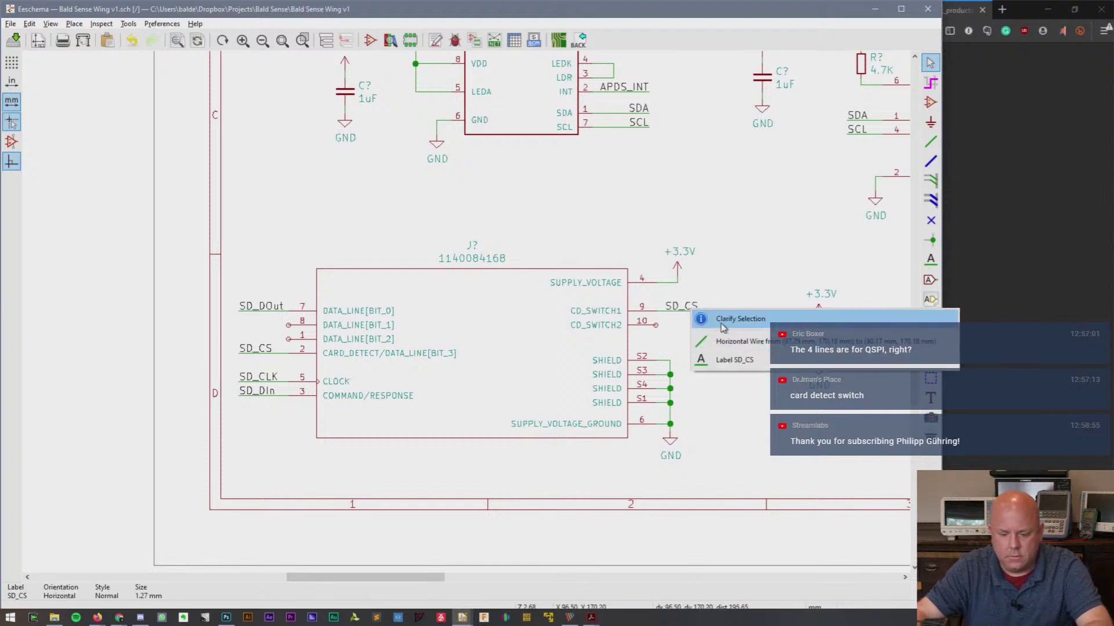
click(722, 360)
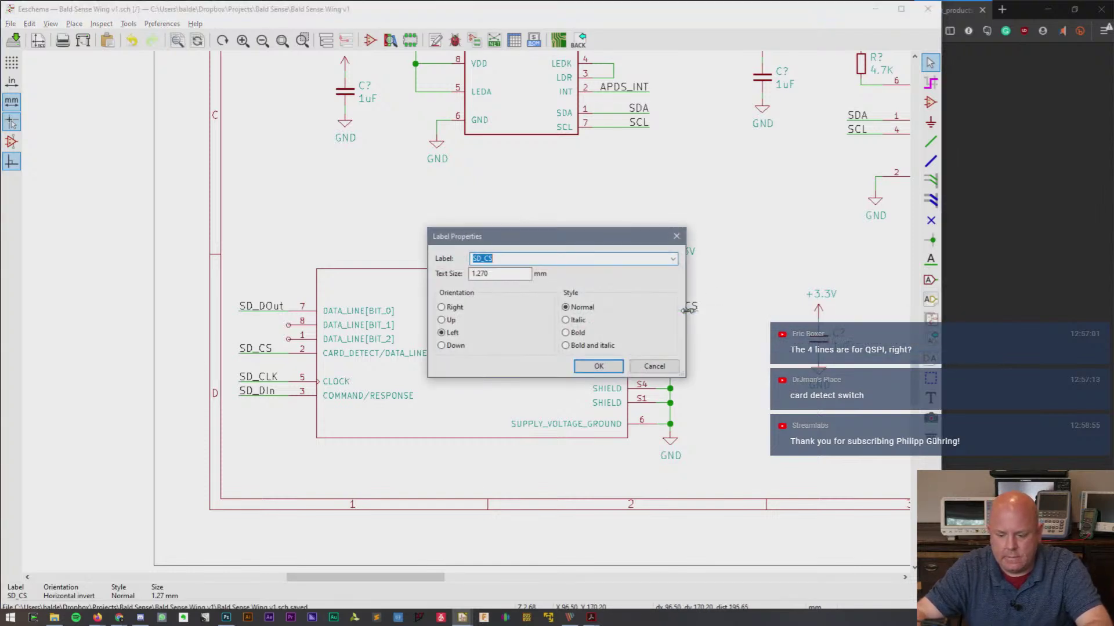
text(SD_CD)
key(Return)
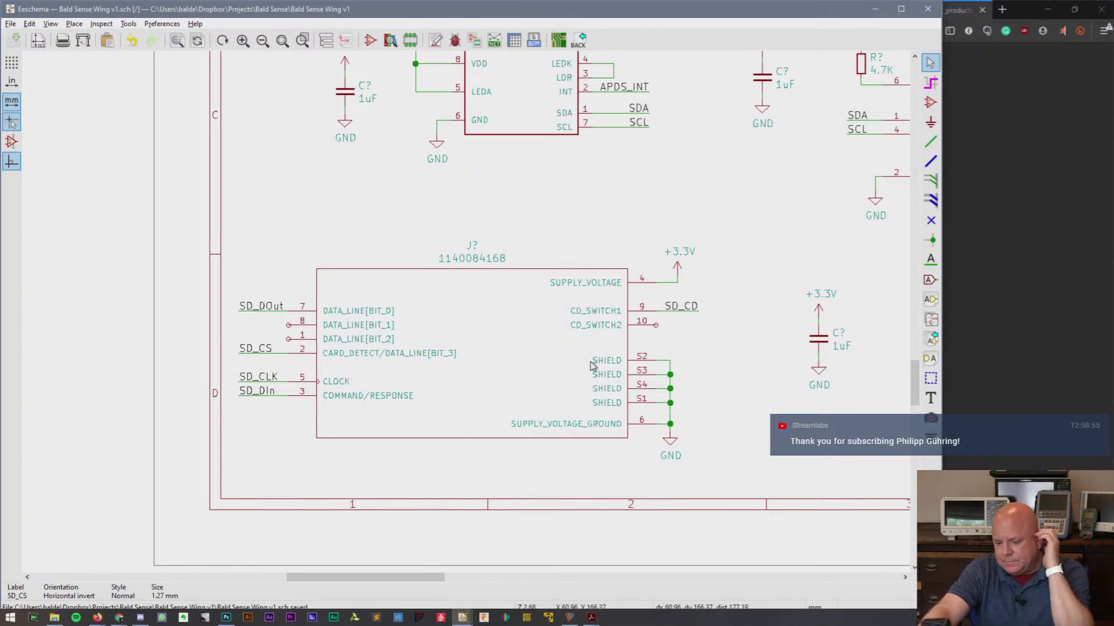
- Start a TODO net label above the socket, then abandon it unplaced
click(930, 260)
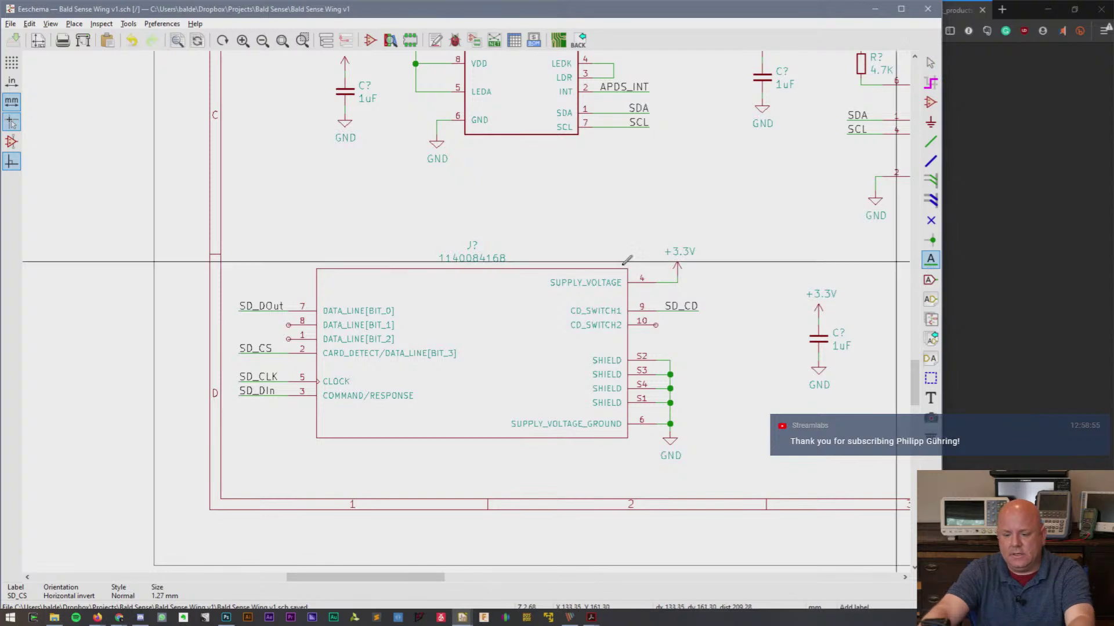
click(345, 212)
text(VerifySD)
text(Det)
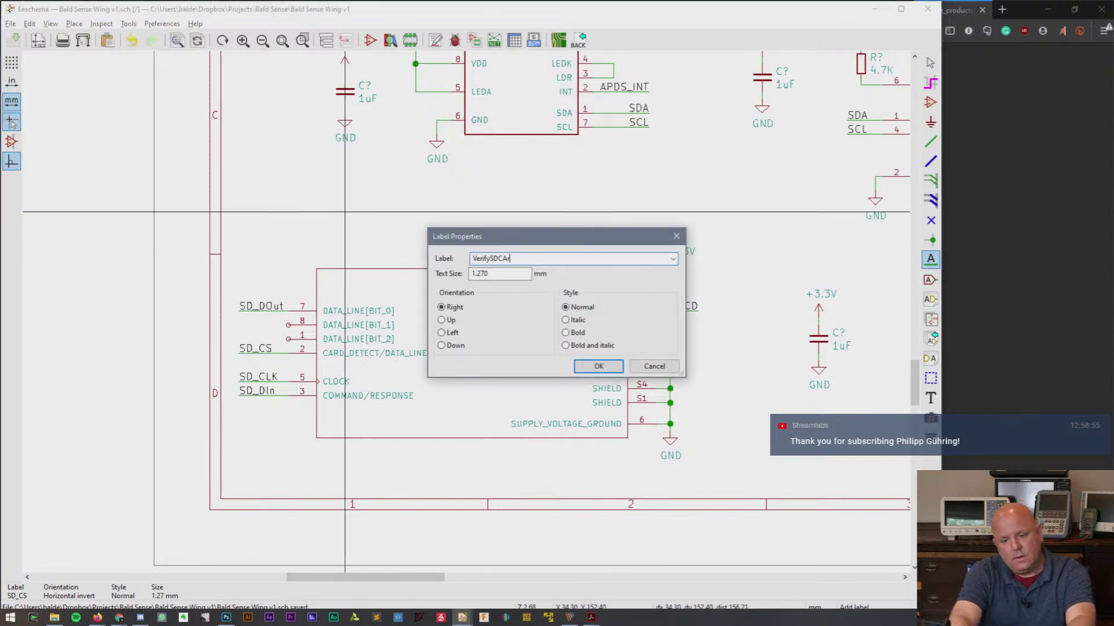
key(BackSpace)
key(BackSpace)
key(BackSpace)
key(BackSpace)
key(ctrl+a)
text(TODO:VerifySDC)
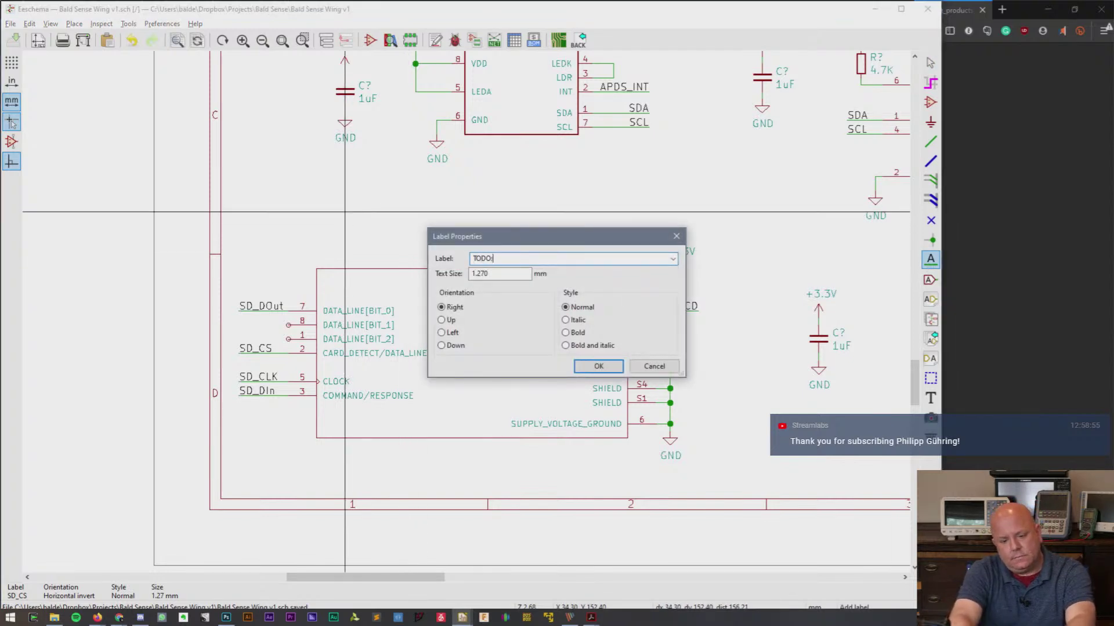
key(BackSpace)
key(BackSpace)
key(BackSpace)
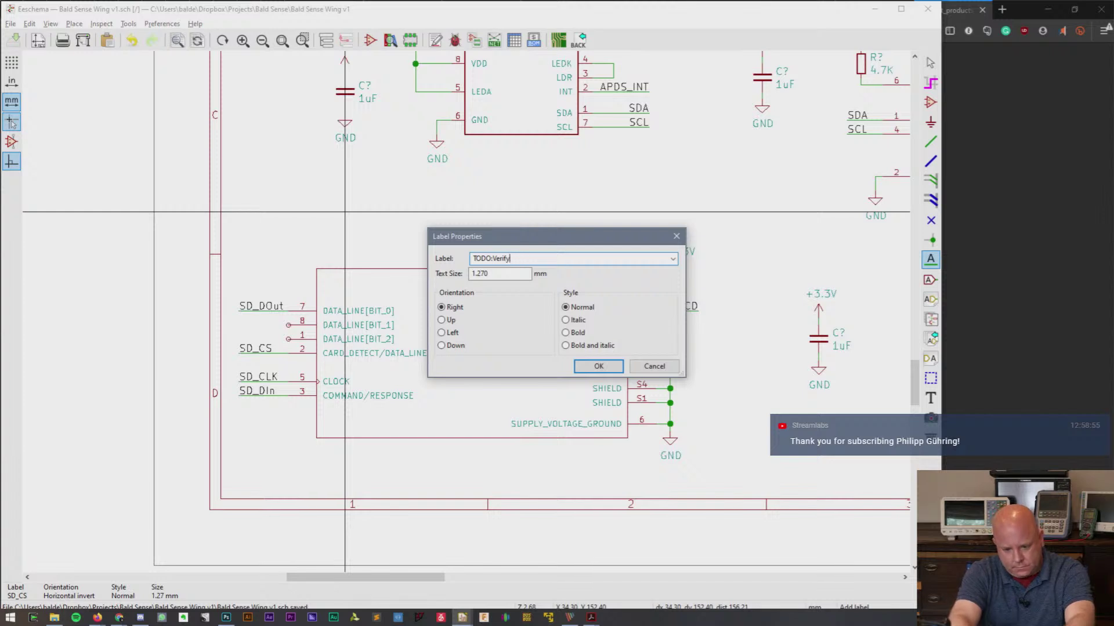
key(Escape)
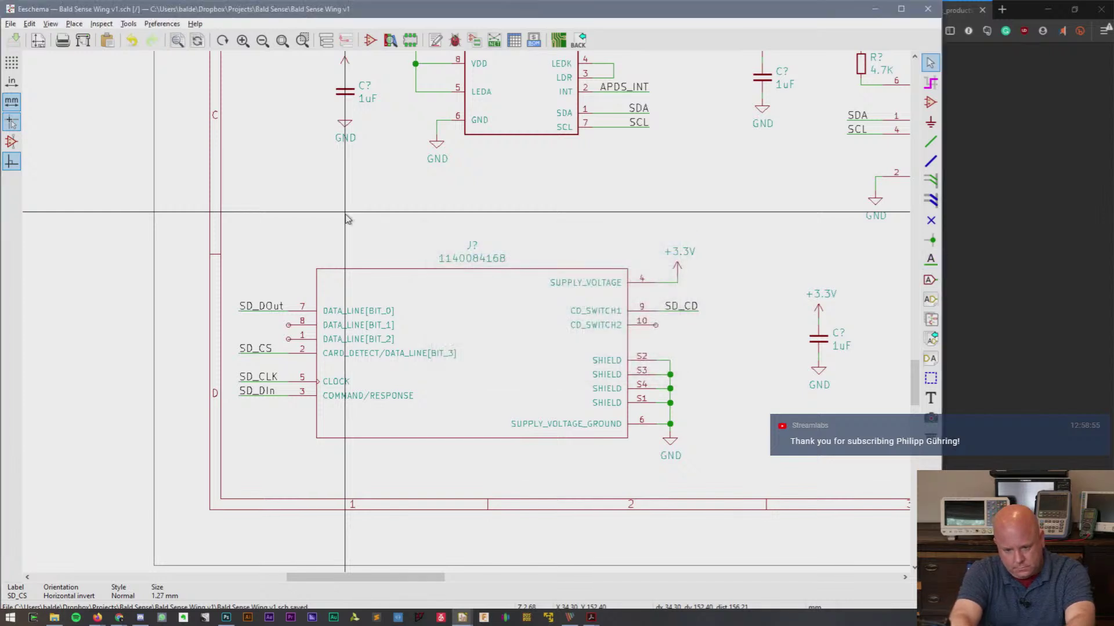
- Place a text note 'TODO: Verify MicroSD card Pin Out. (can we use QPSI or SDIO?)' above the socket
click(931, 398)
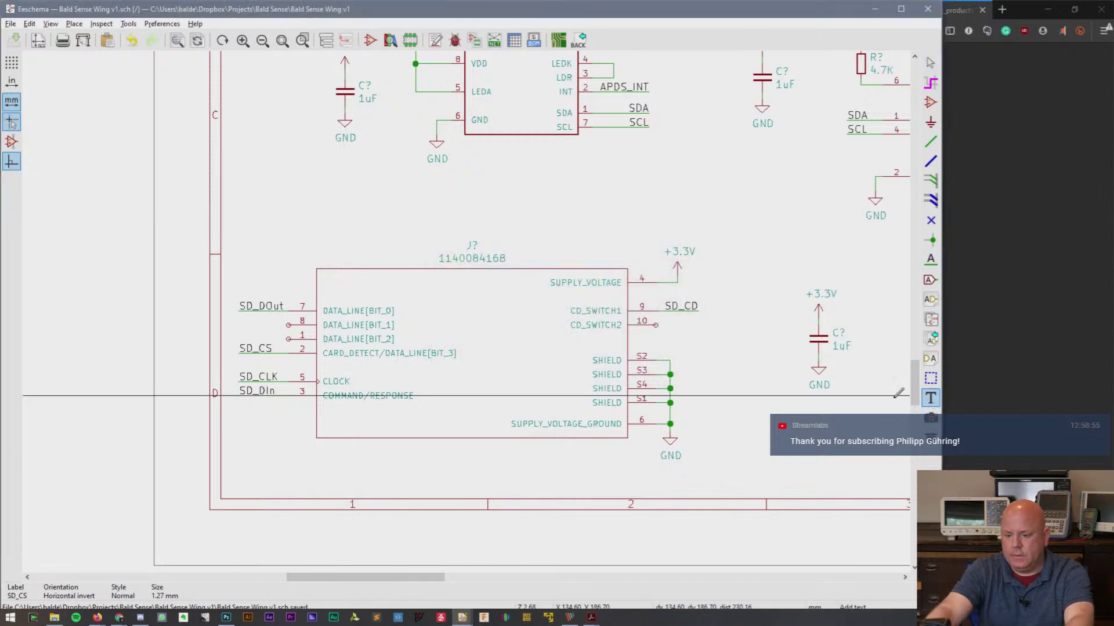
click(351, 219)
text(TODO )
text( Verify SD Crd)
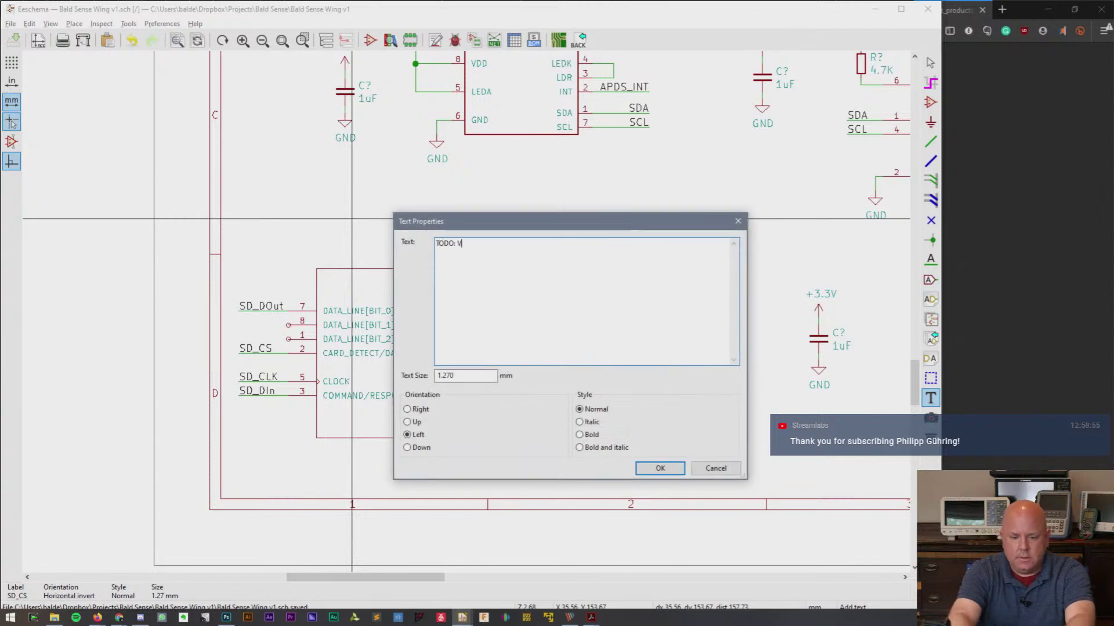
key(BackSpace)
key(BackSpace)
text(ard)
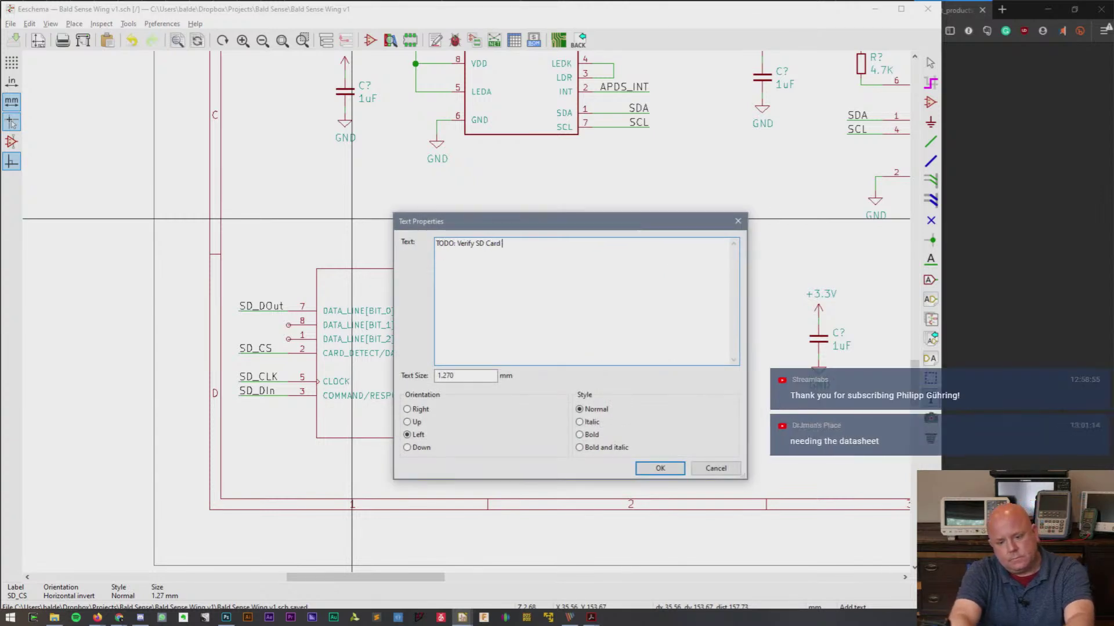
key(BackSpace)
key(BackSpace)
key(BackSpace)
key(BackSpace)
key(BackSpace)
key(BackSpace)
key(BackSpace)
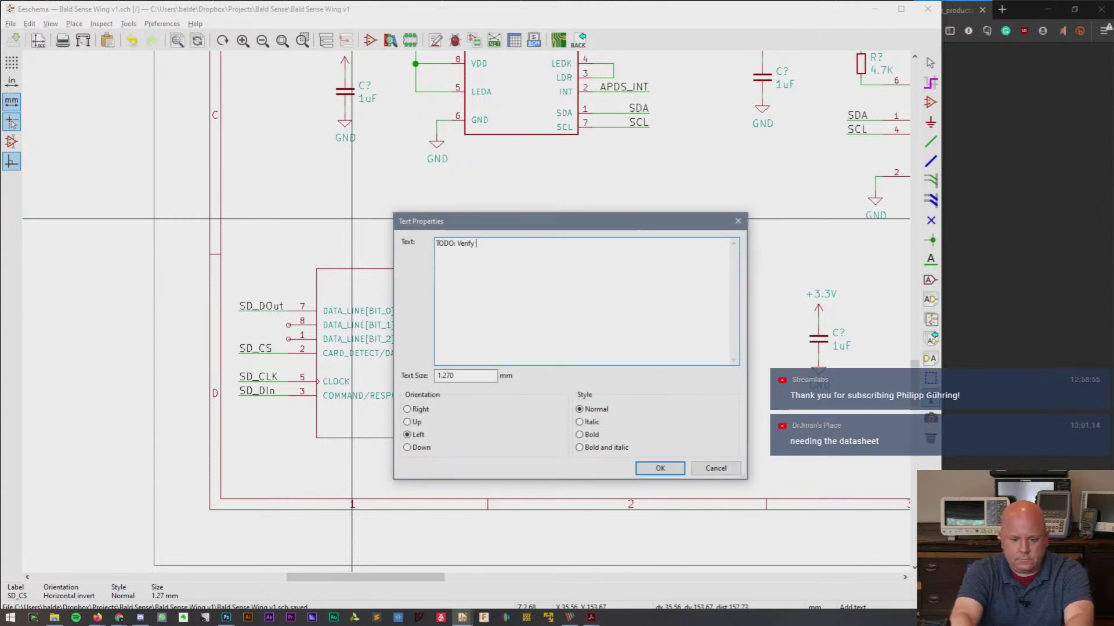
text(MicroSD c)
text(ard P)
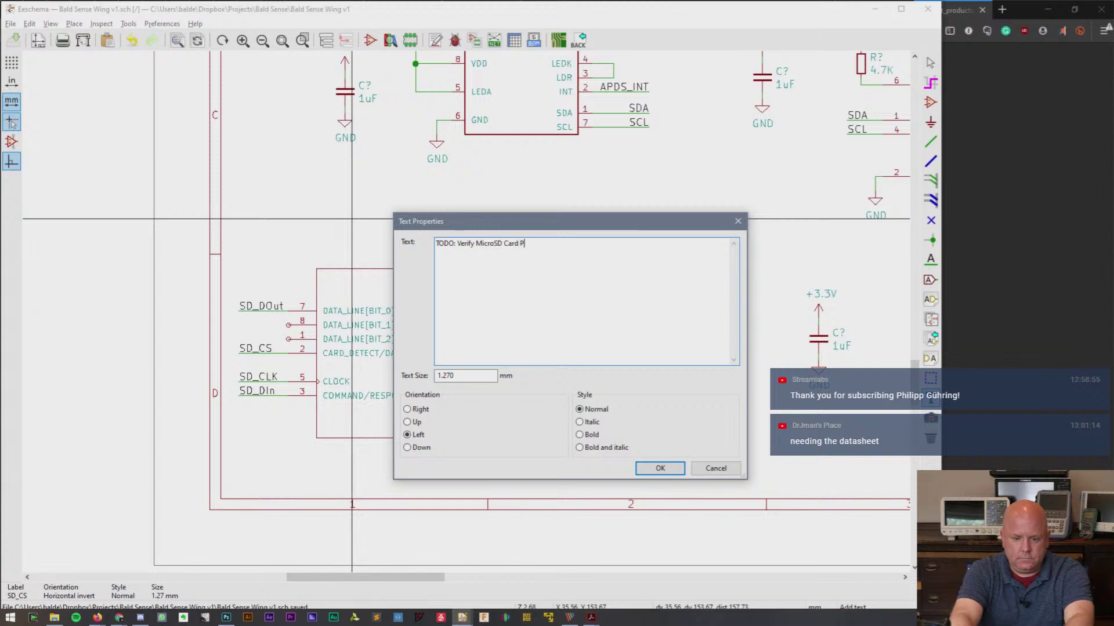
text(in Out. (can we use QPSI or)
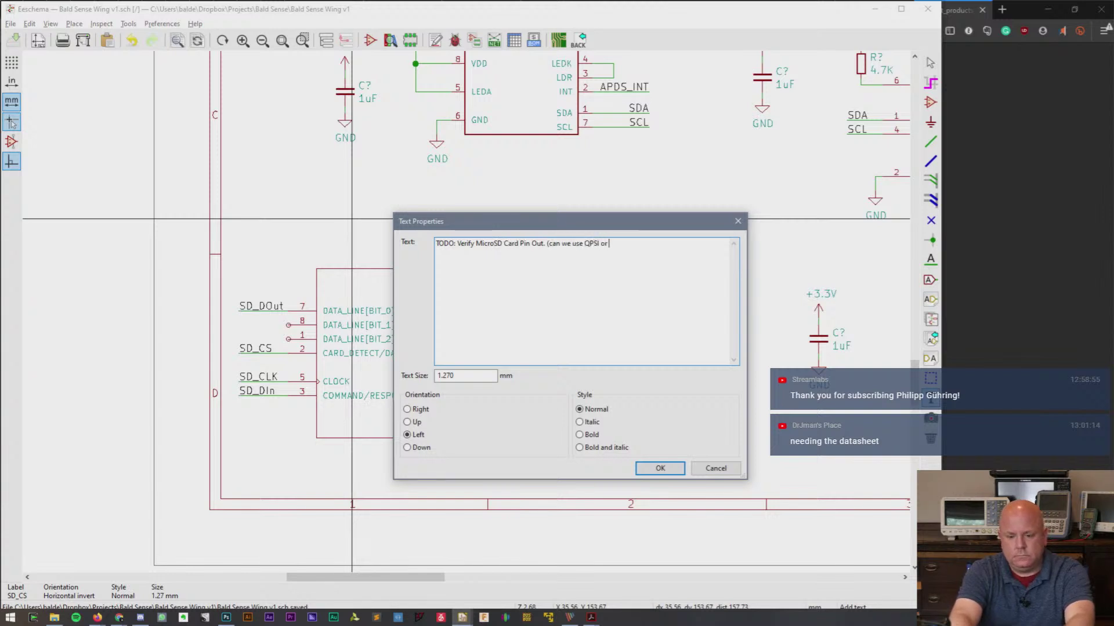
text( SDIO?))
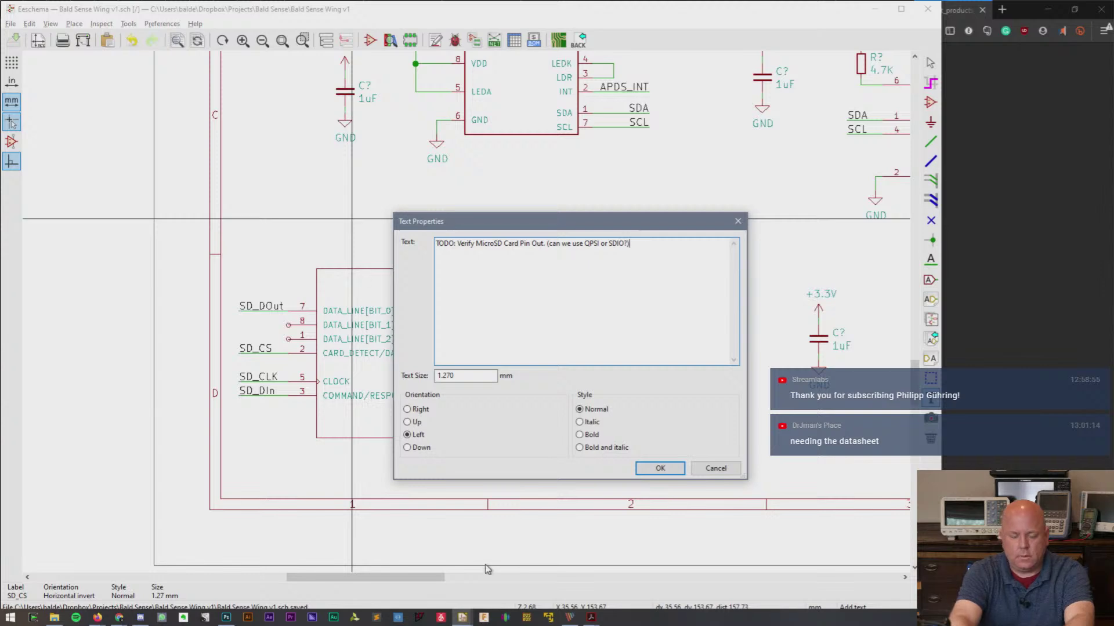
click(659, 468)
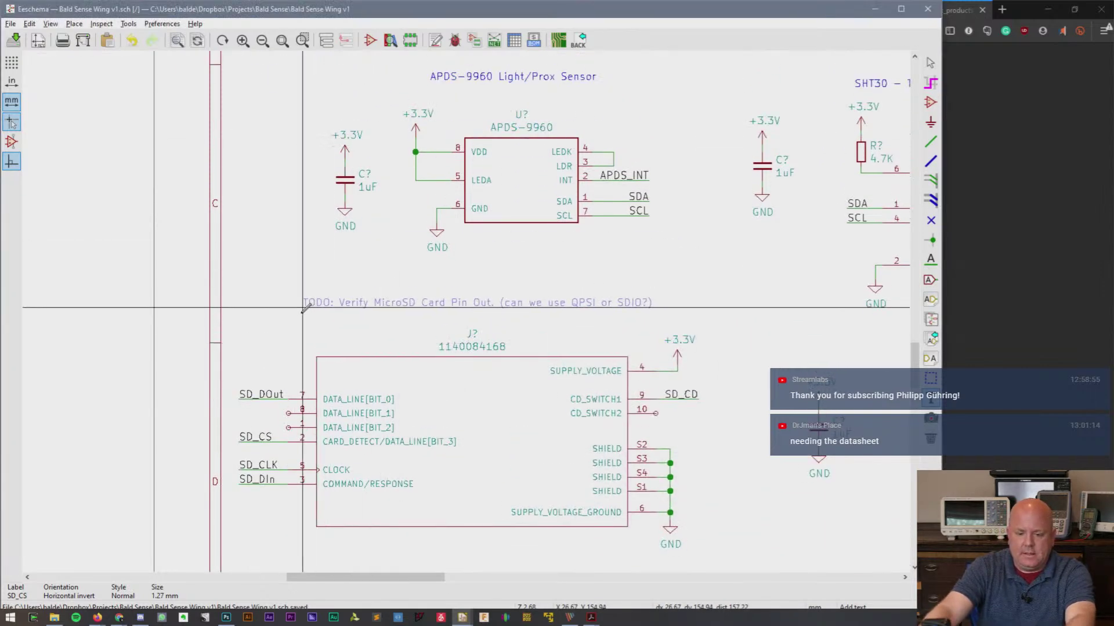
click(297, 328)
key(Escape)
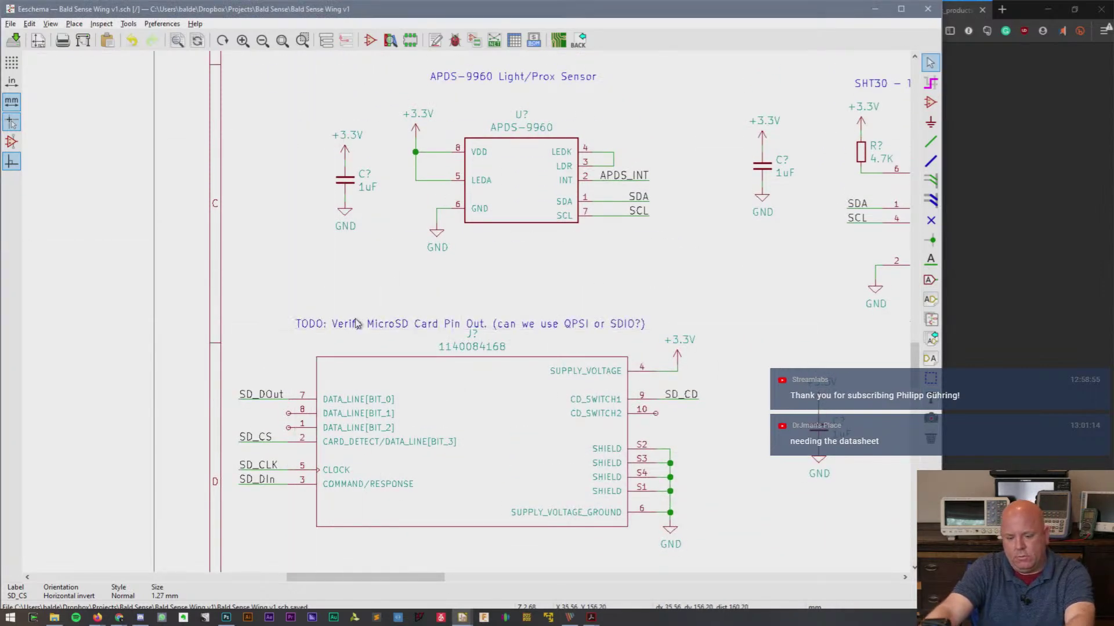
- Nudge the TODO note upward and move the capacitor with its supply and ground nearer the socket
click(297, 331)
drag(297, 330, 299, 324)
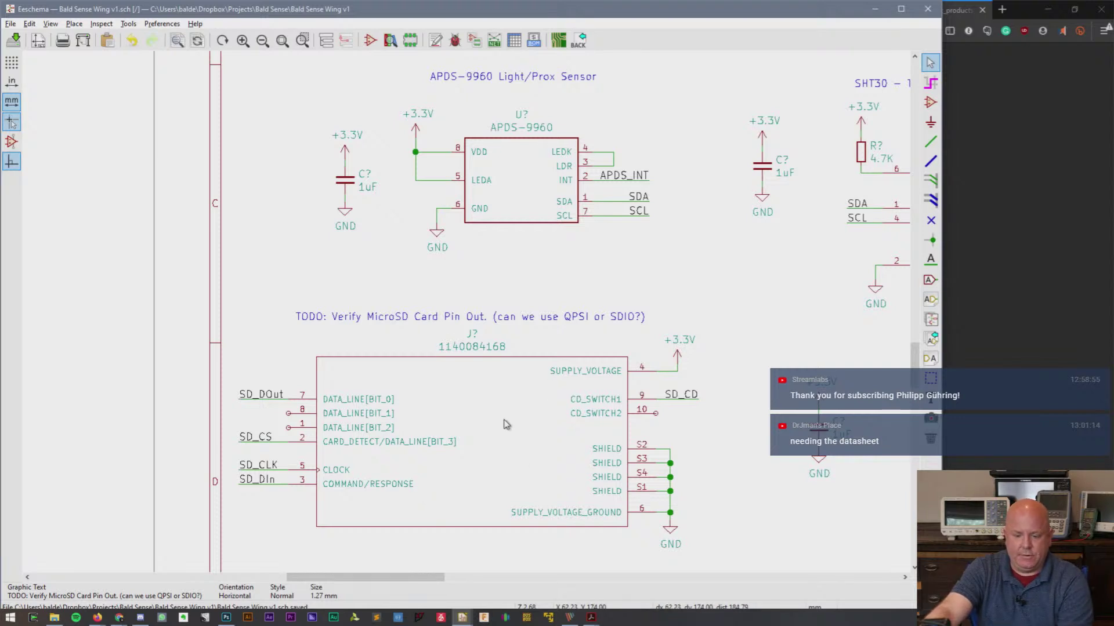
drag(788, 375, 842, 486)
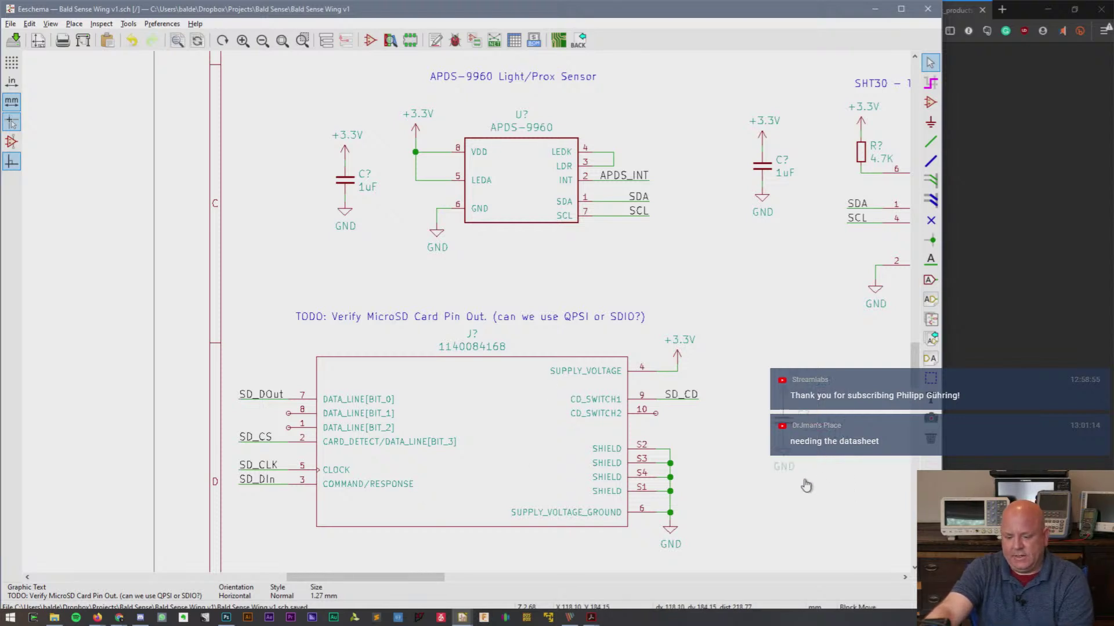
click(765, 485)
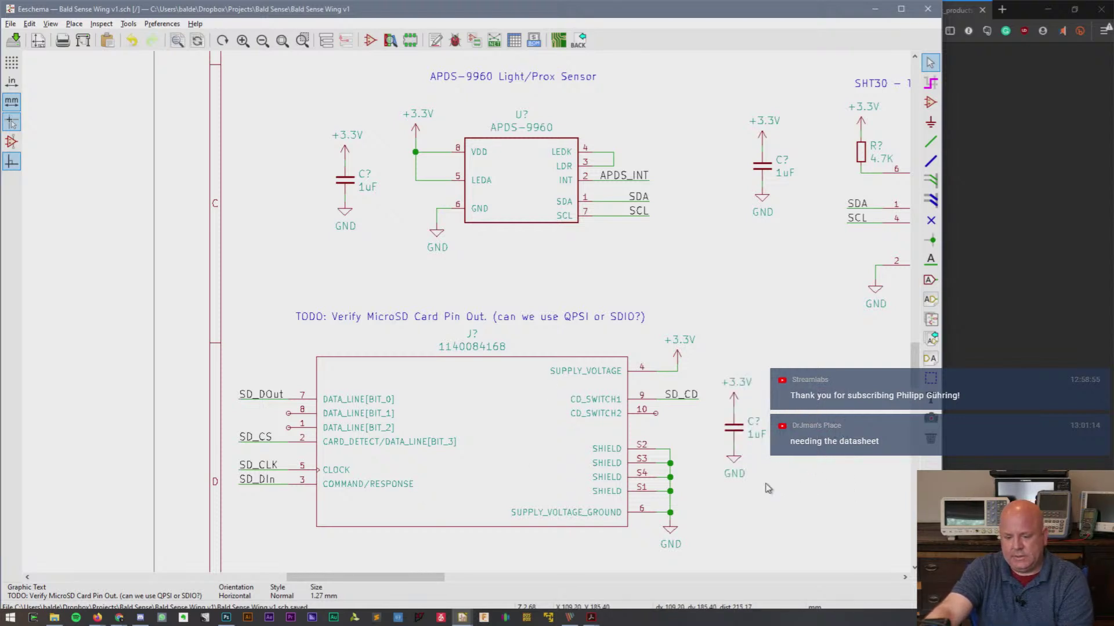
- Reposition the APDS-9960, SHT30 and PDM MIC circuit blocks and delete the 3M 29-08-05WB-MG note
click(280, 43)
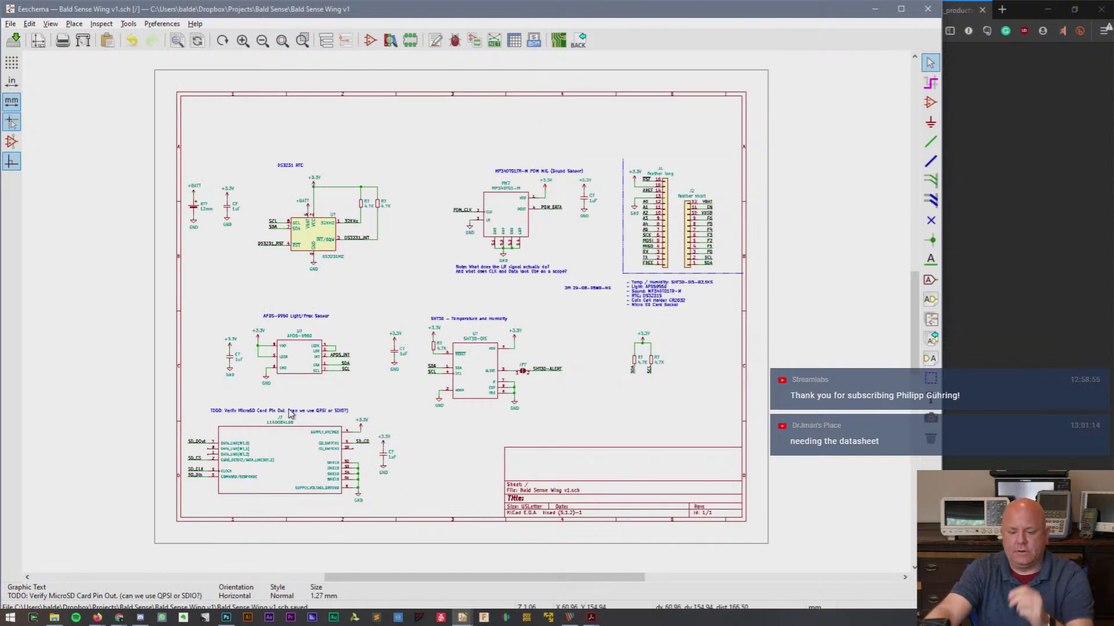
scroll(289, 409, up, 1)
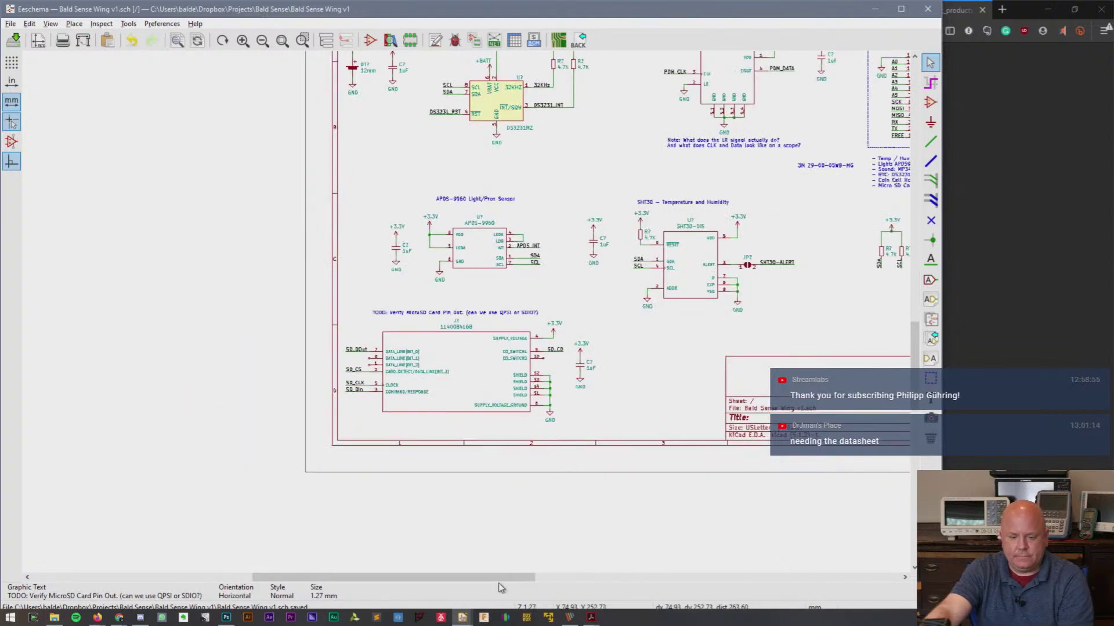
drag(512, 578, 601, 583)
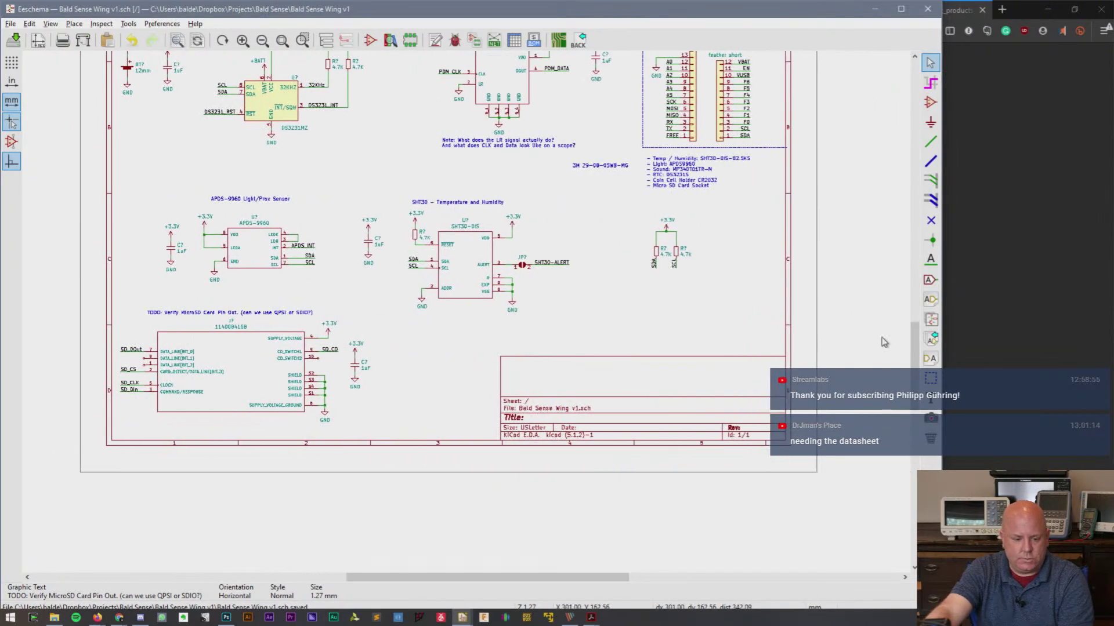
drag(916, 366, 912, 329)
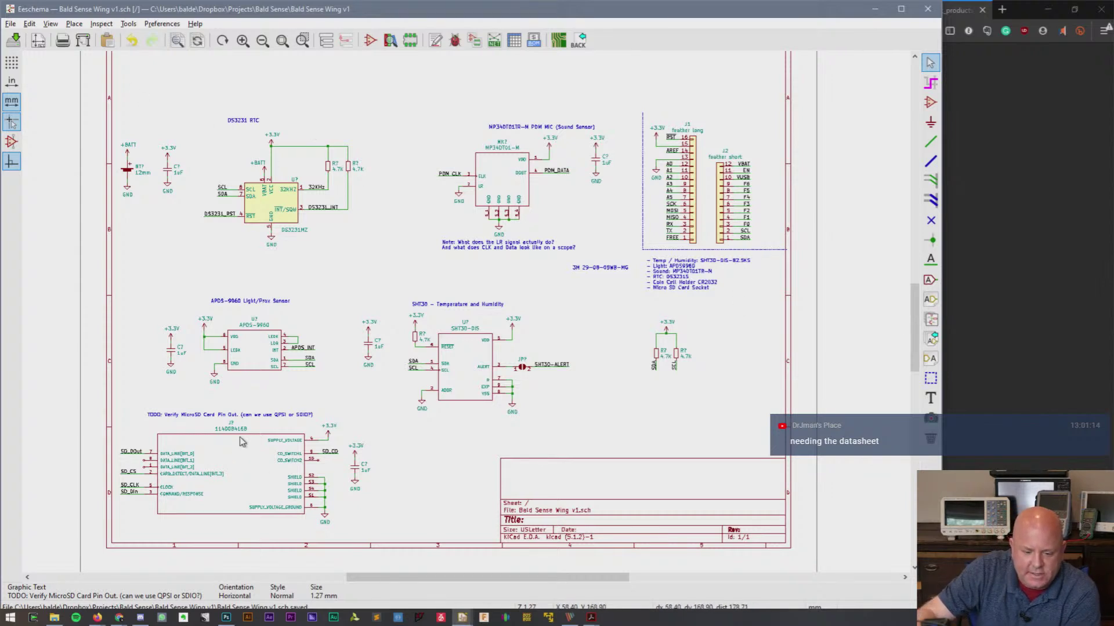
mouse_move(143, 286)
mouse_down()
mouse_move(316, 381)
mouse_move(329, 399)
mouse_up()
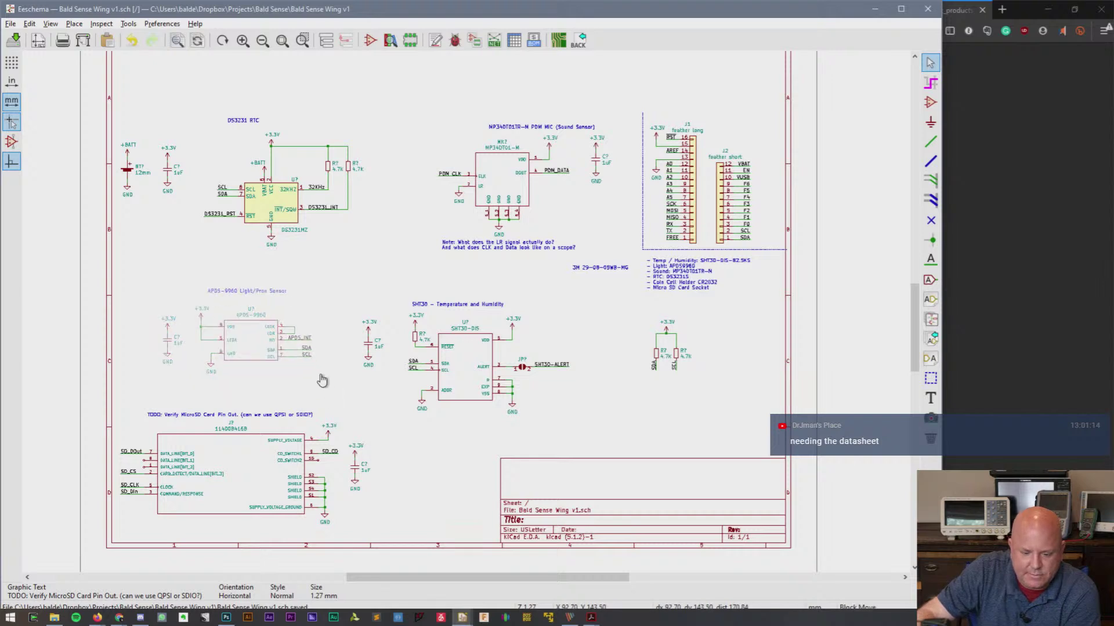
click(319, 372)
drag(351, 284, 582, 442)
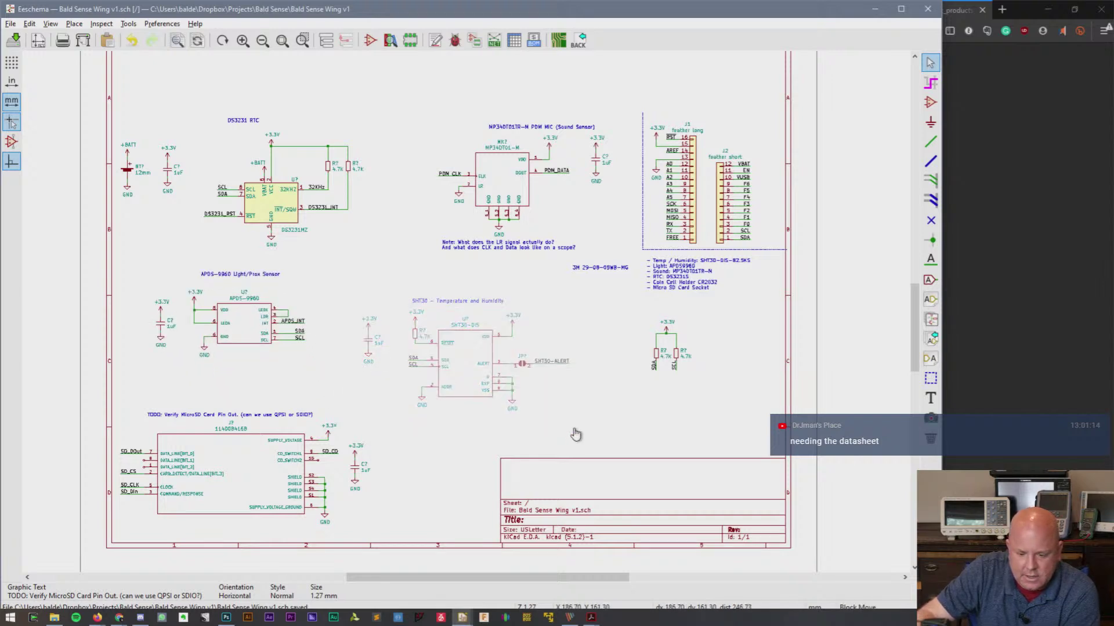
click(597, 421)
drag(444, 92, 616, 250)
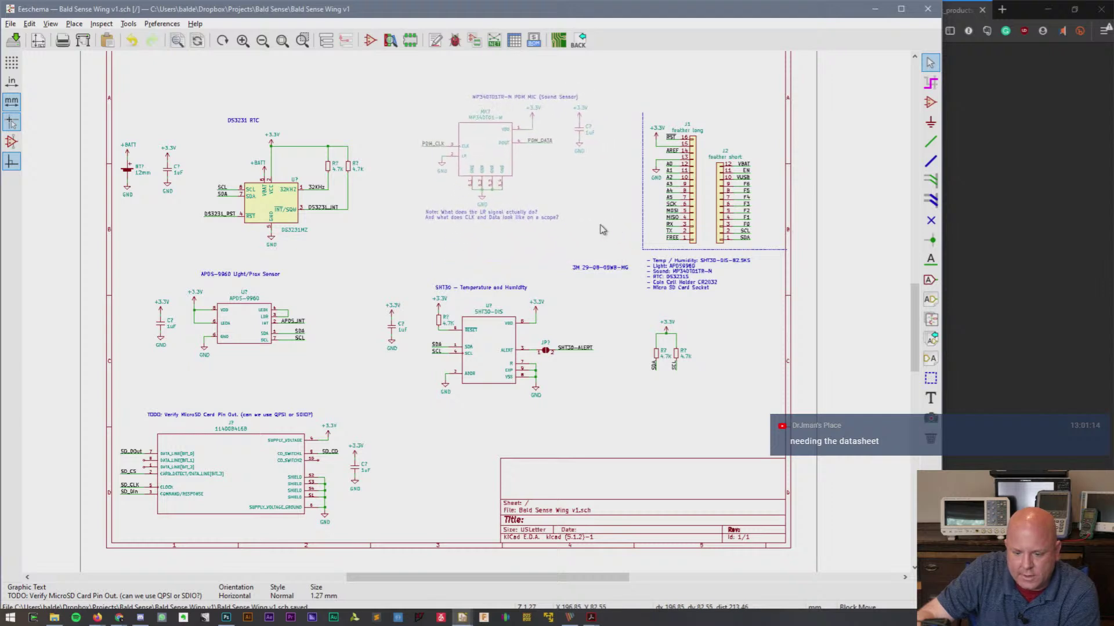
click(599, 220)
key(Delete)
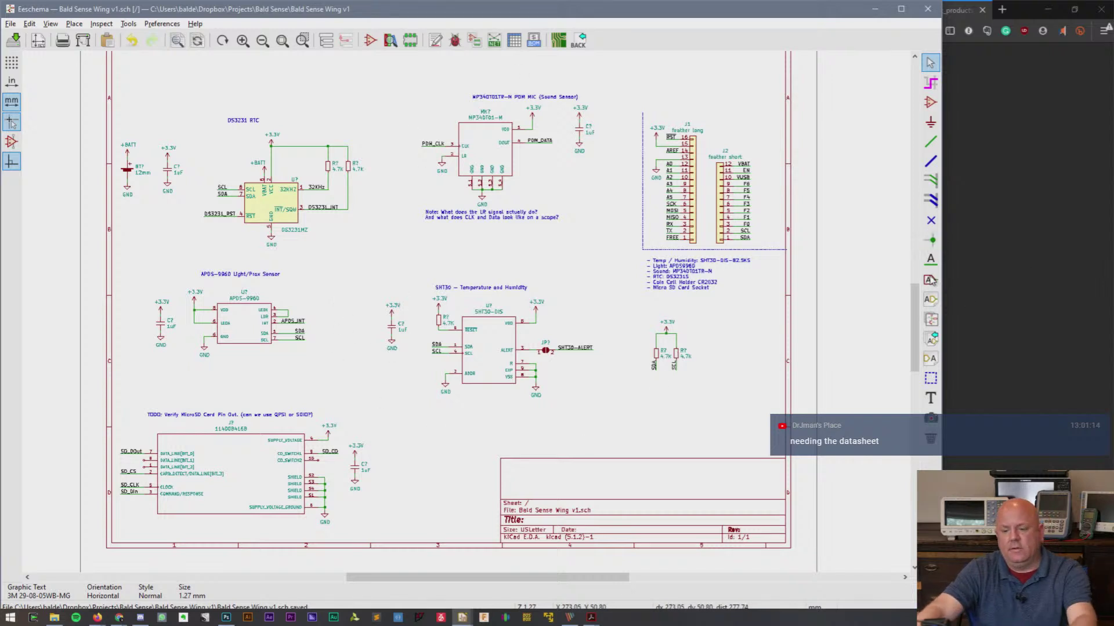
- Place the note 'TODO: Header pin for 3.3v node, so we can test current usage' below the SDA/SCL pull-ups
click(930, 398)
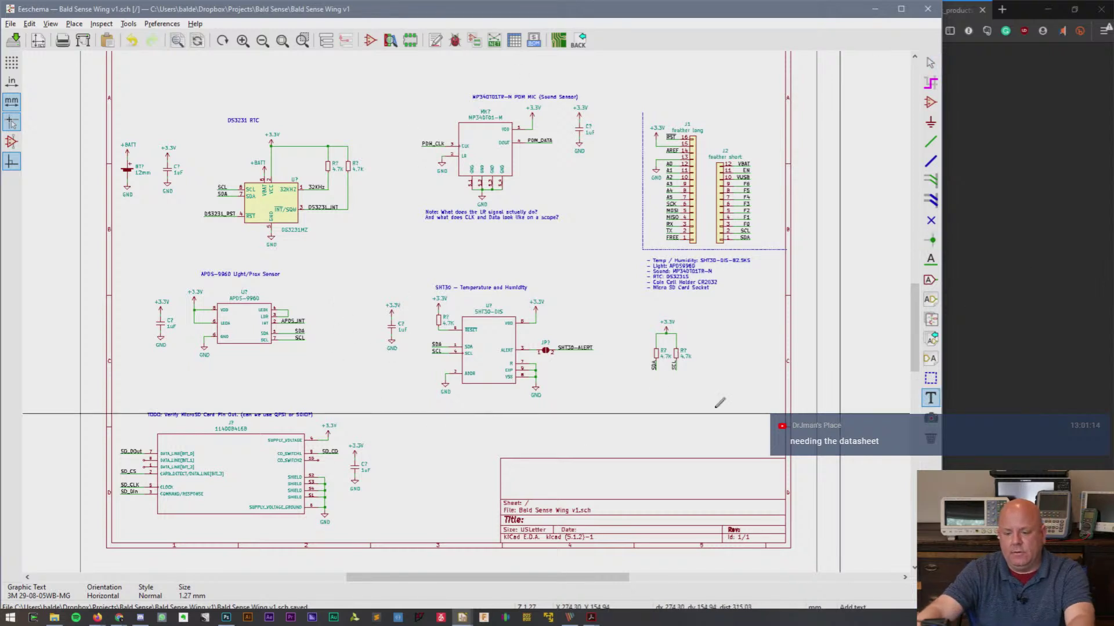
click(639, 387)
text(Header)
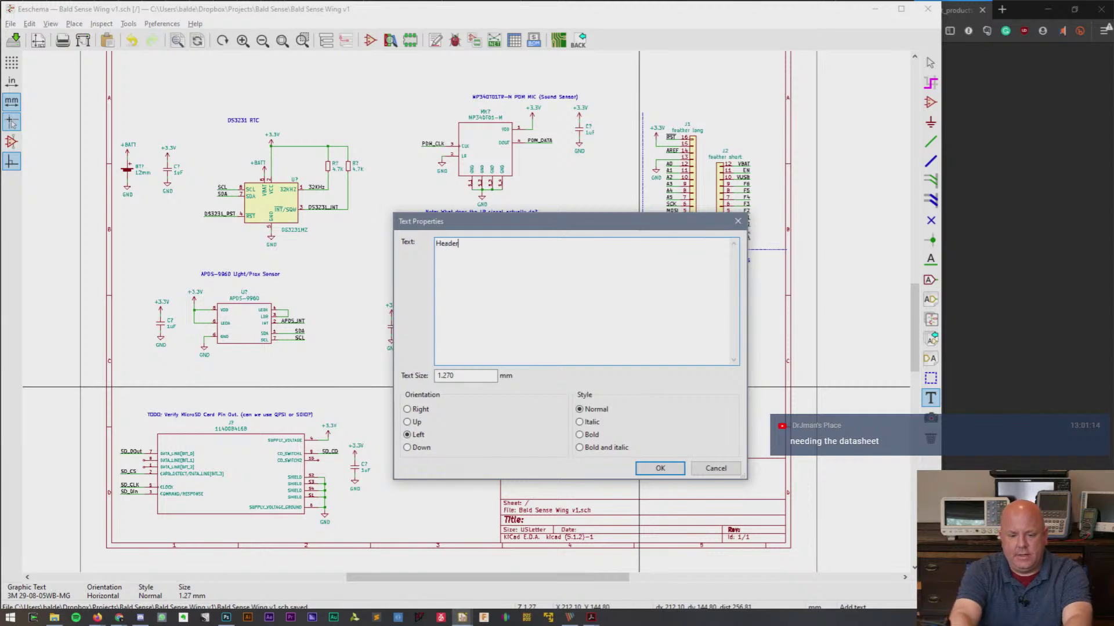
key(BackSpace)
key(BackSpace)
key(BackSpace)
key(BackSpace)
key(BackSpace)
key(BackSpace)
text(TODO: Headerpin)
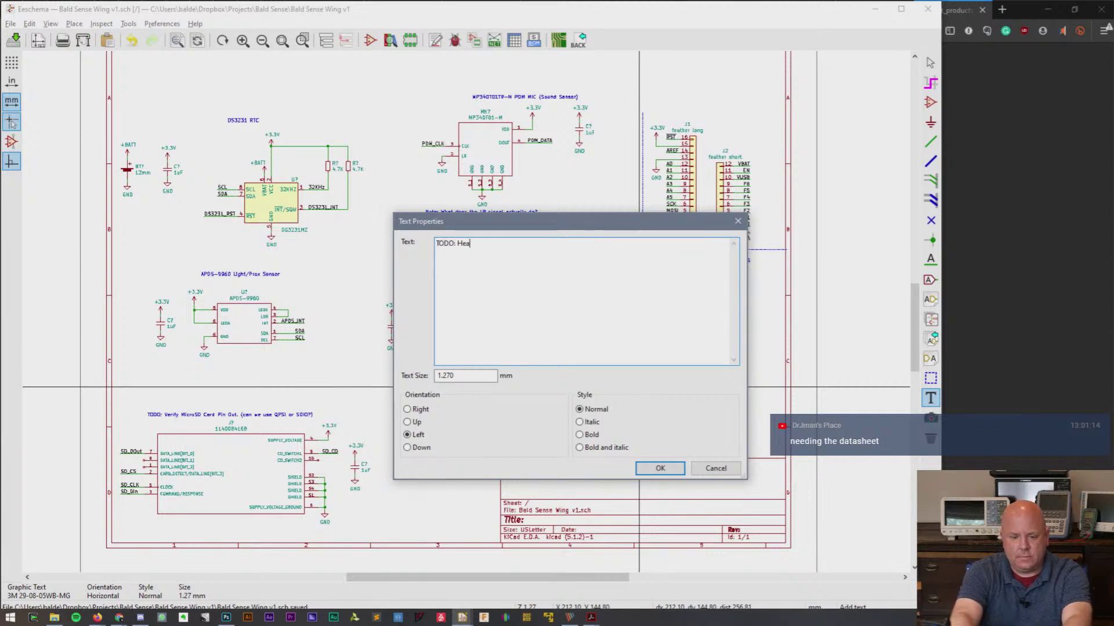
key(BackSpace)
key(BackSpace)
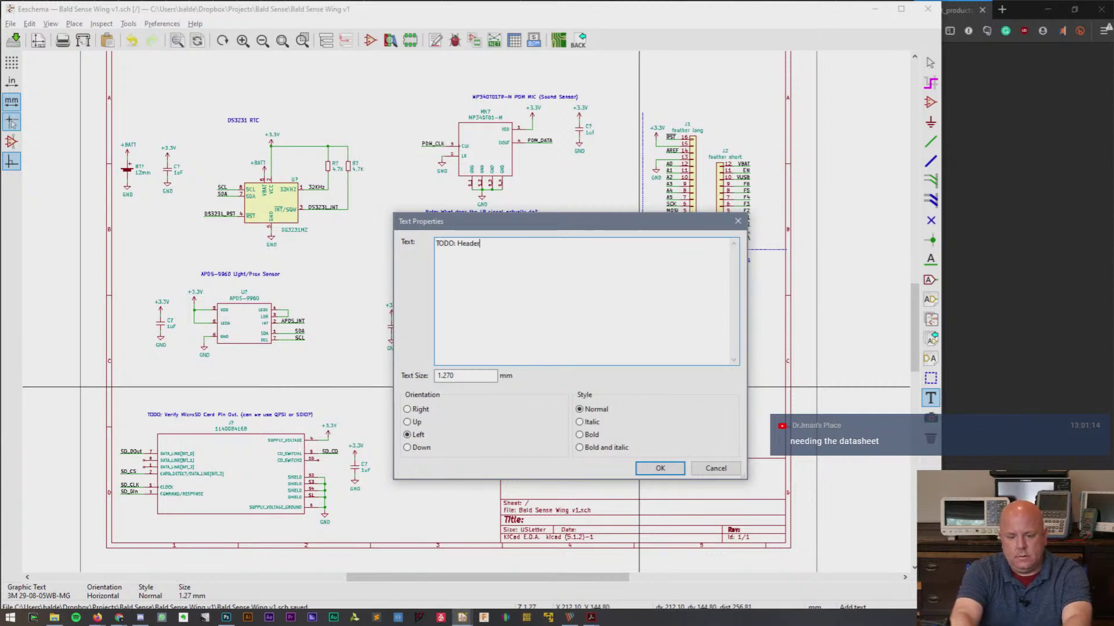
text(pin for 3.3v node, so we can )
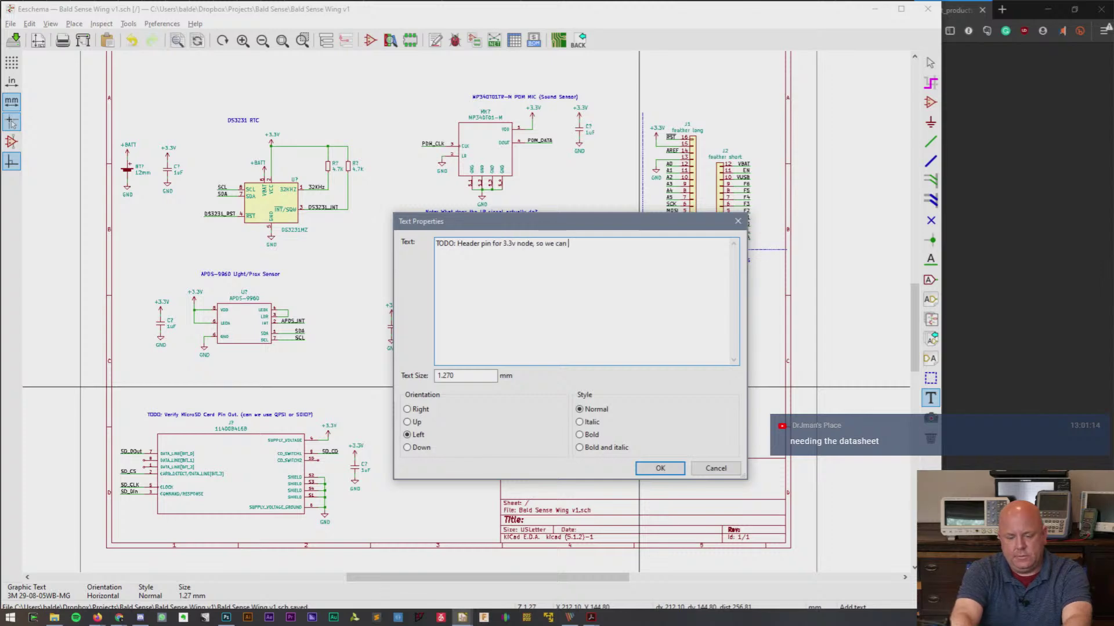
text(test cur)
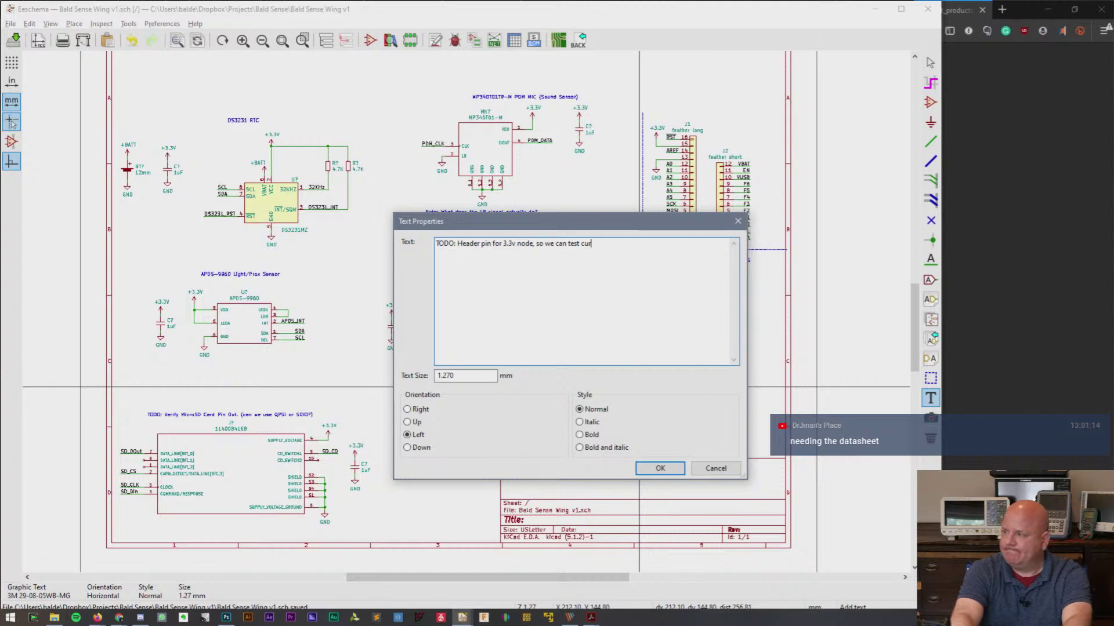
text(rent usage)
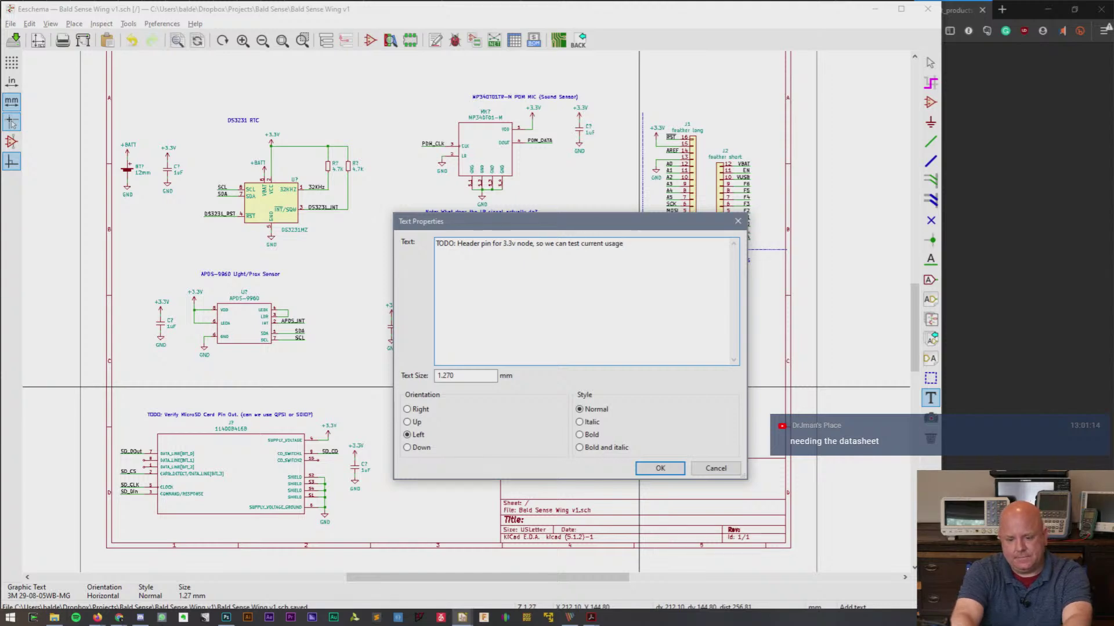
click(660, 468)
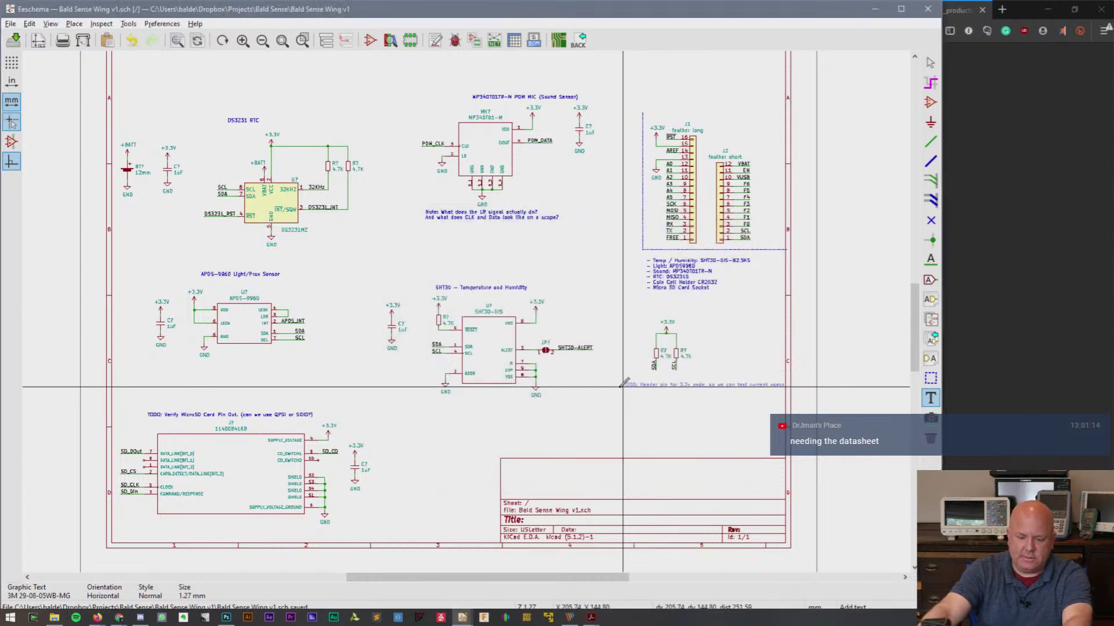
click(616, 387)
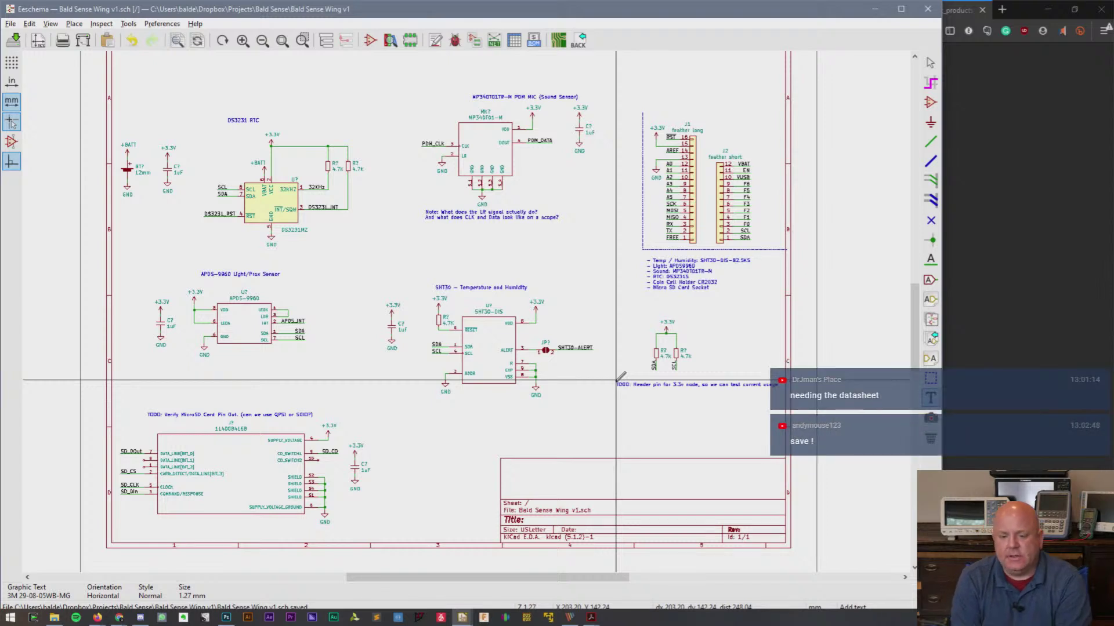
key(Escape)
- Copy the TODO note above the Feather headers and reword it to 'Figure out pinout to feather board. (Pick two different feathers…)'
key(c)
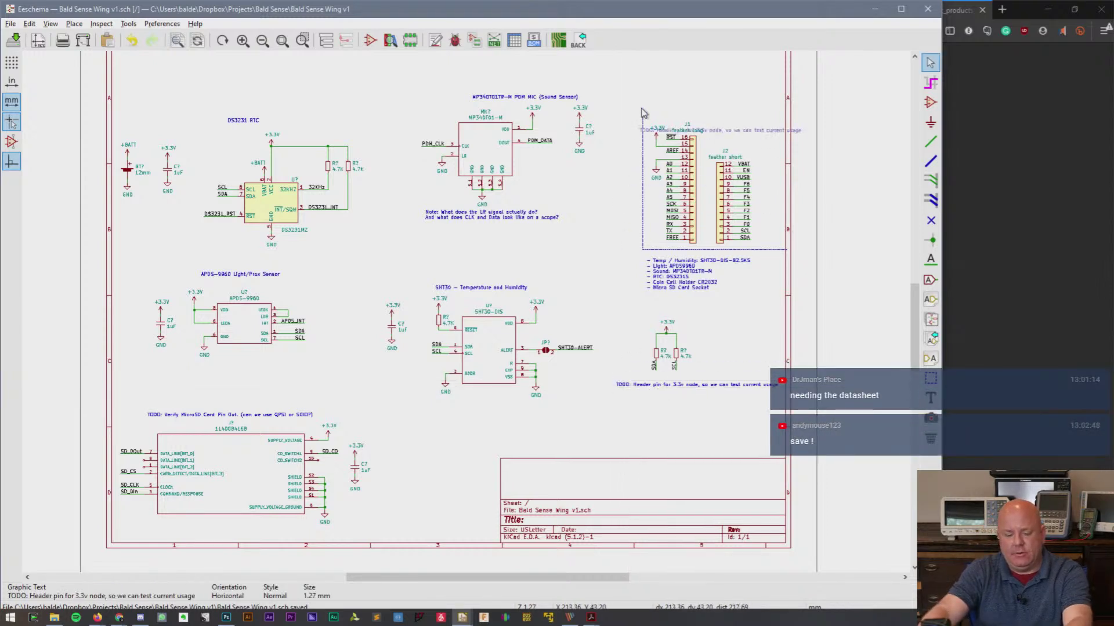
click(624, 76)
double_click(664, 95)
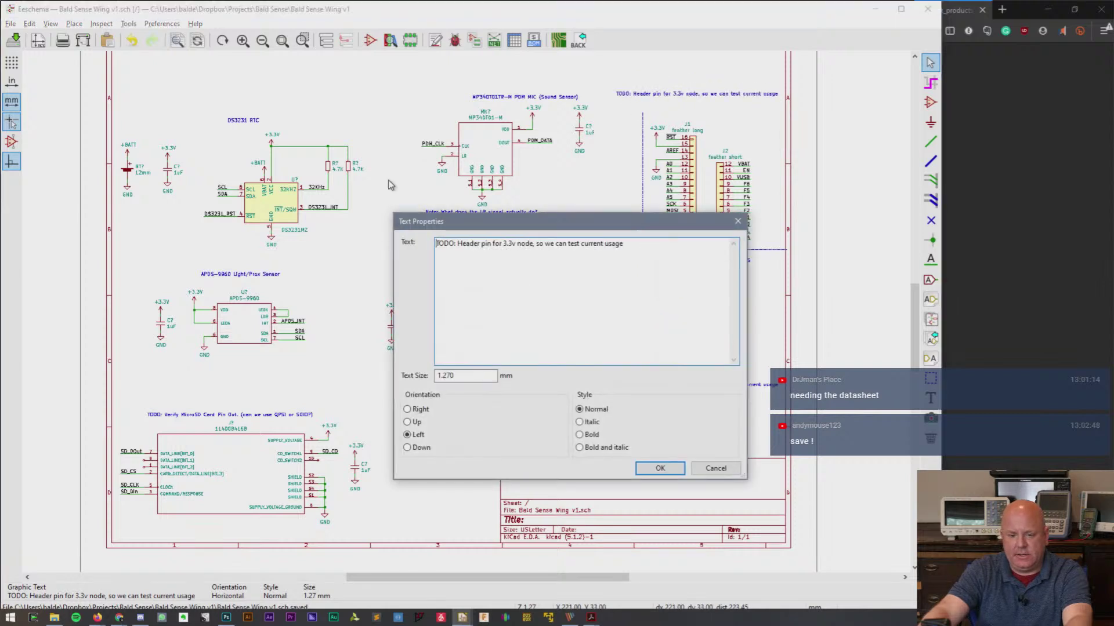
drag(458, 243, 654, 251)
text(F)
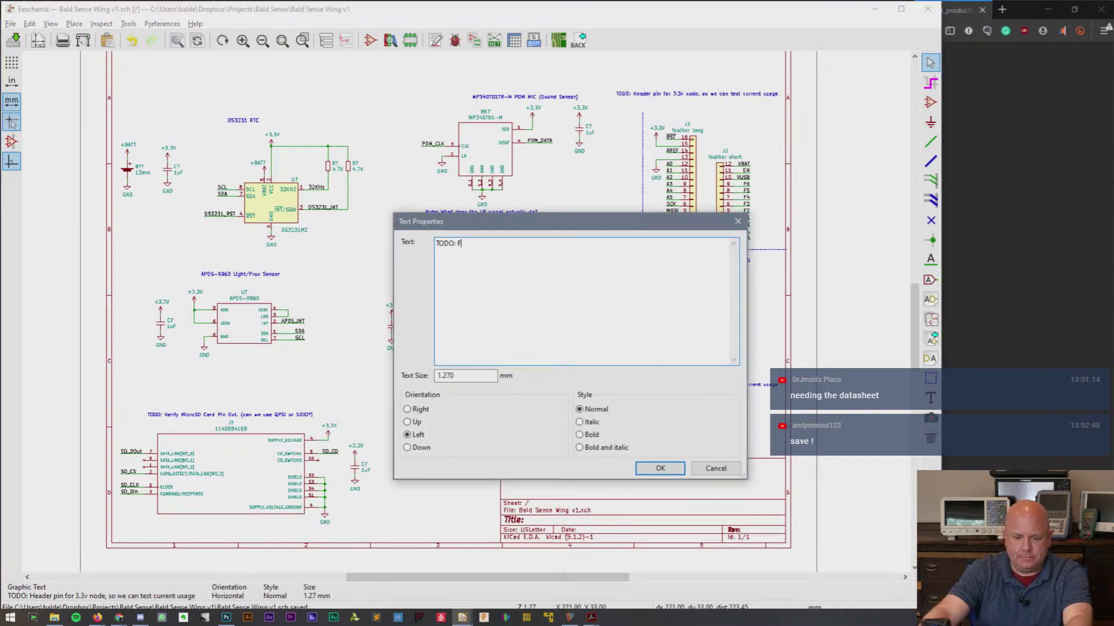
text(igure out pinout to fe)
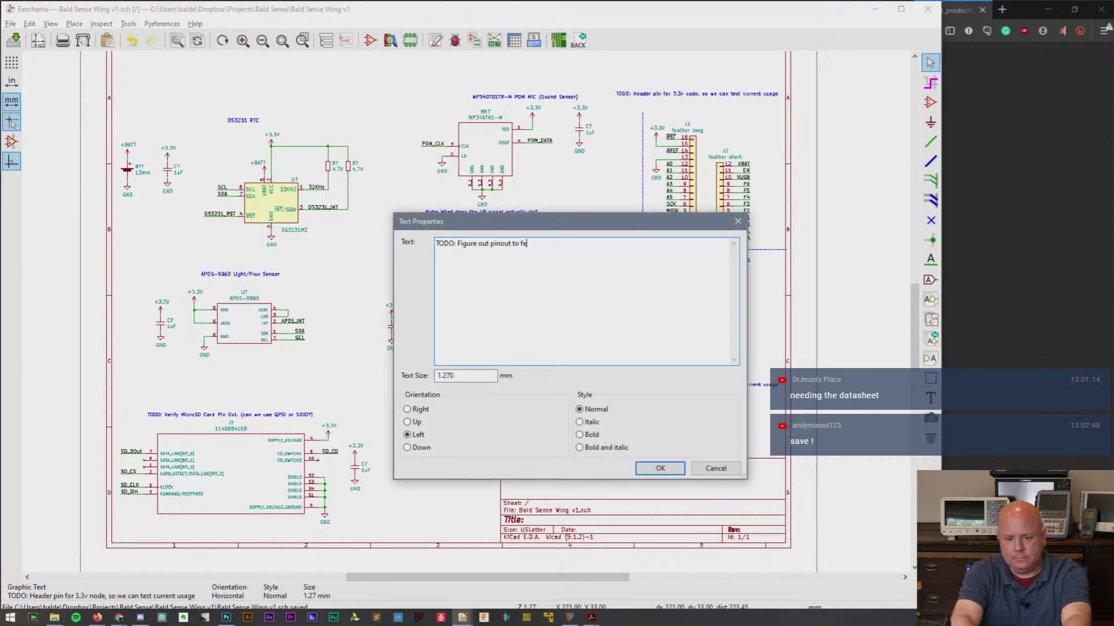
text(ather board.)
text( ()
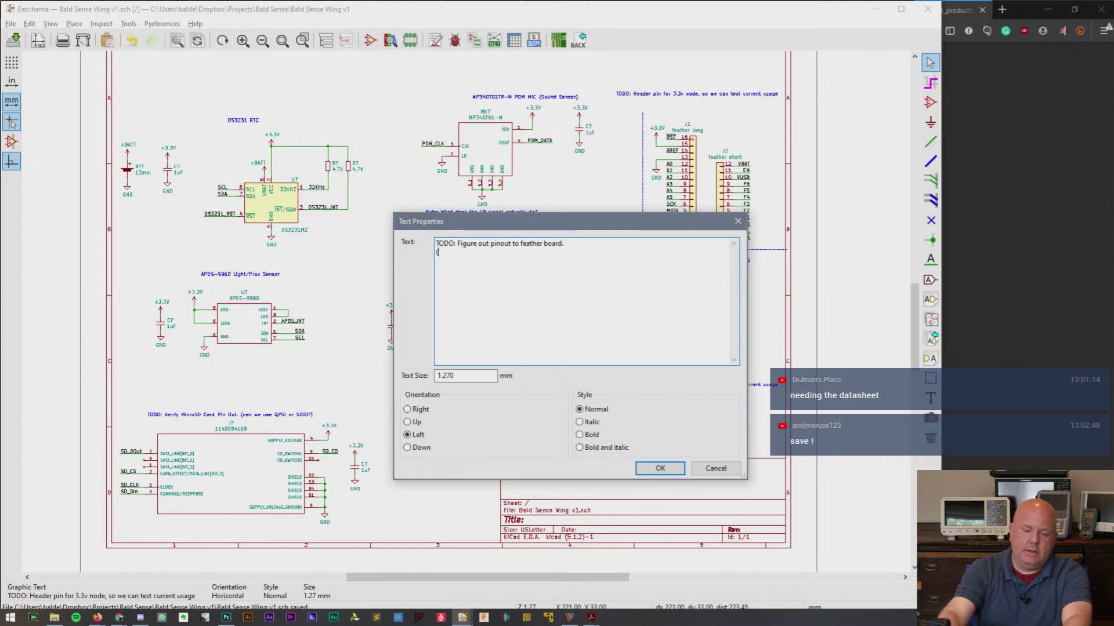
text(Pick two di)
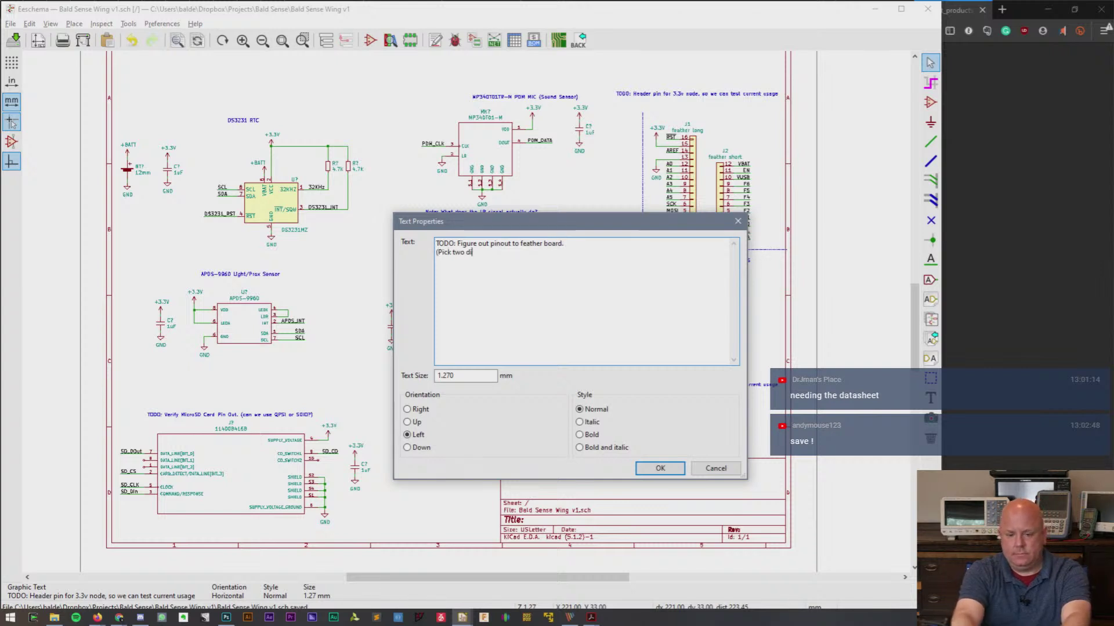
text(fferent feathers to make sure )
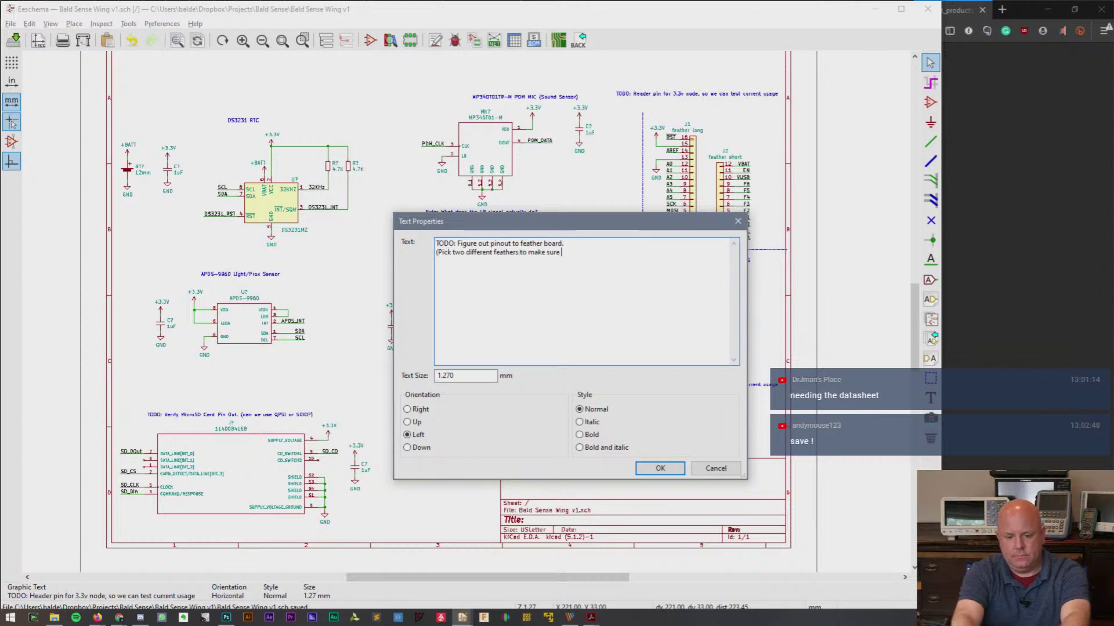
text(they "work>")
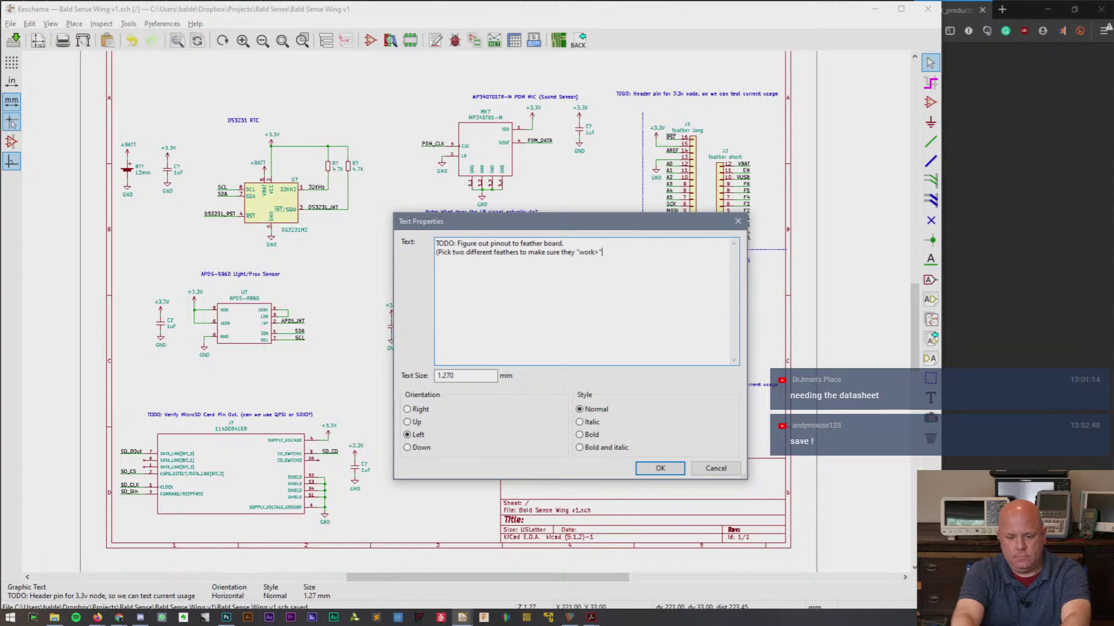
key(BackSpace)
key(BackSpace)
text(."))
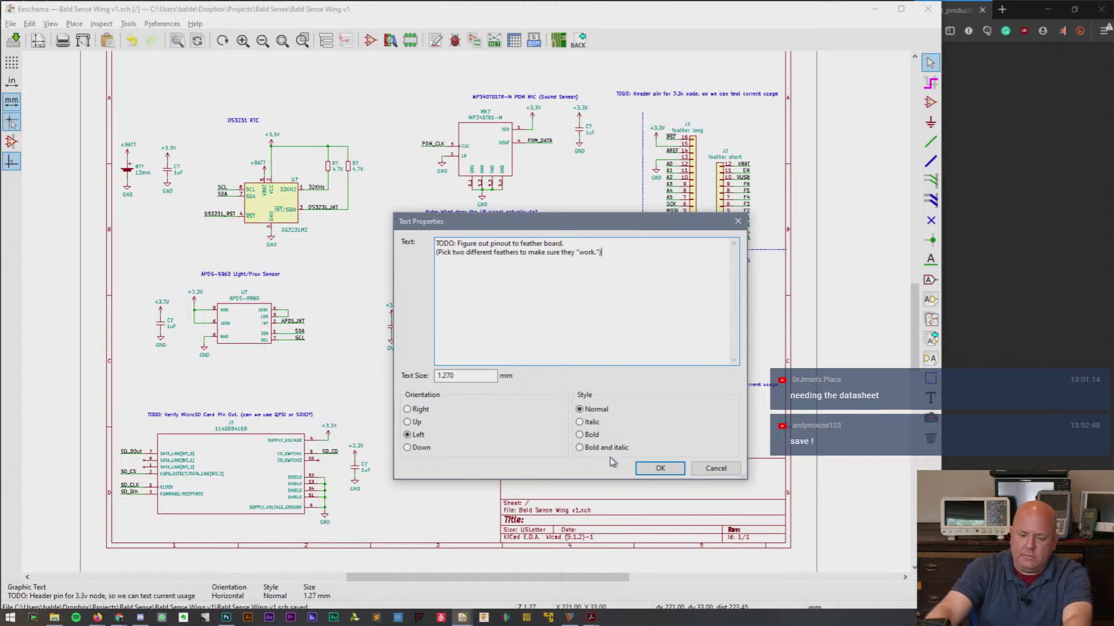
click(662, 467)
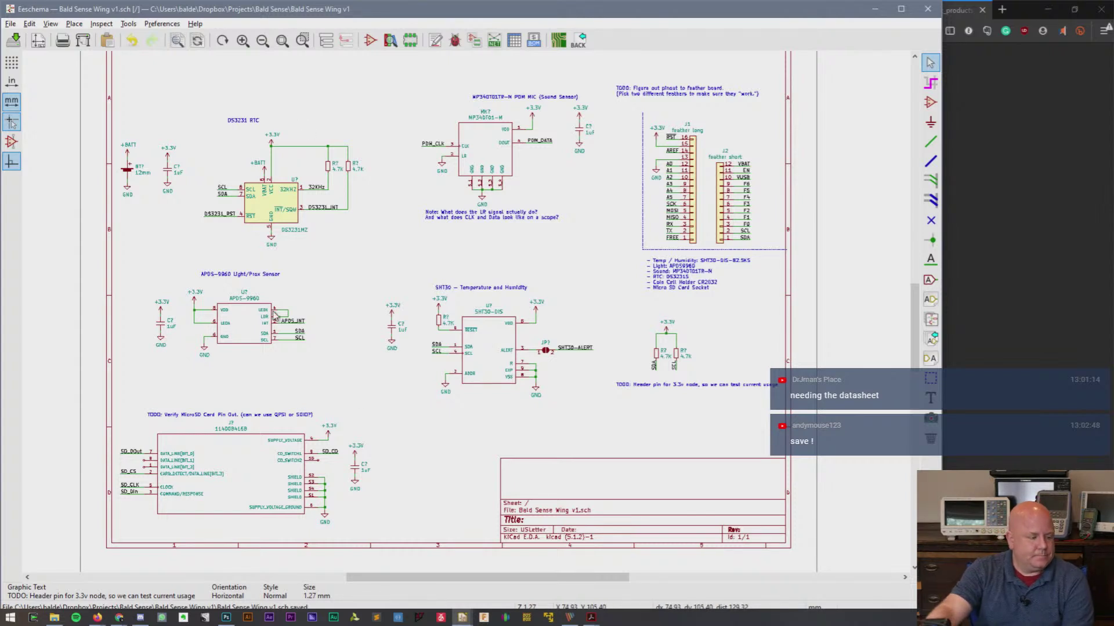
click(374, 406)
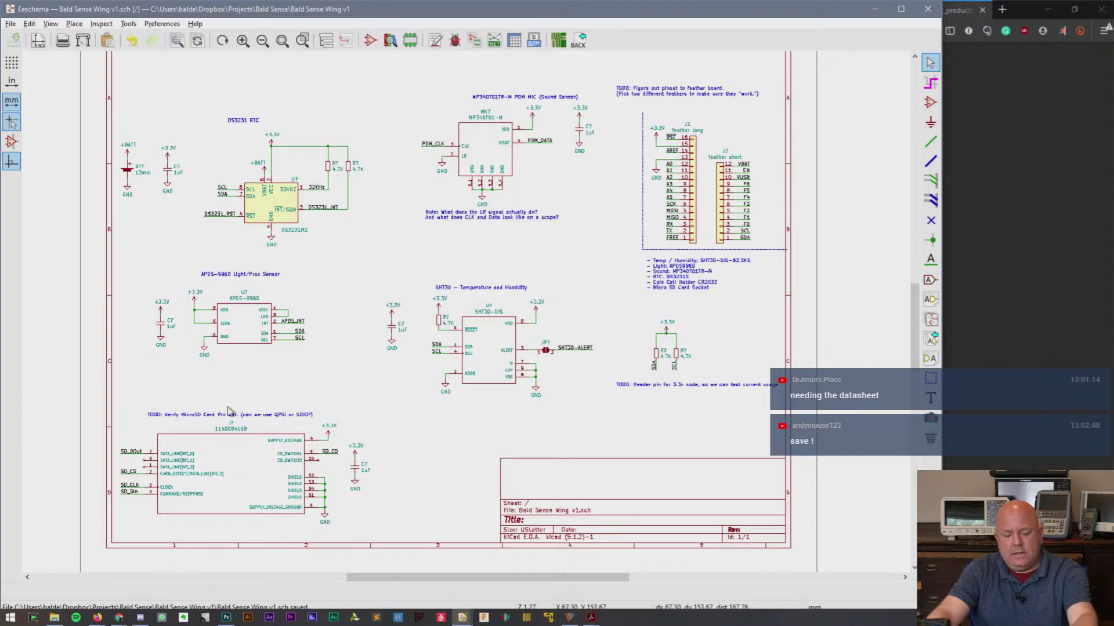